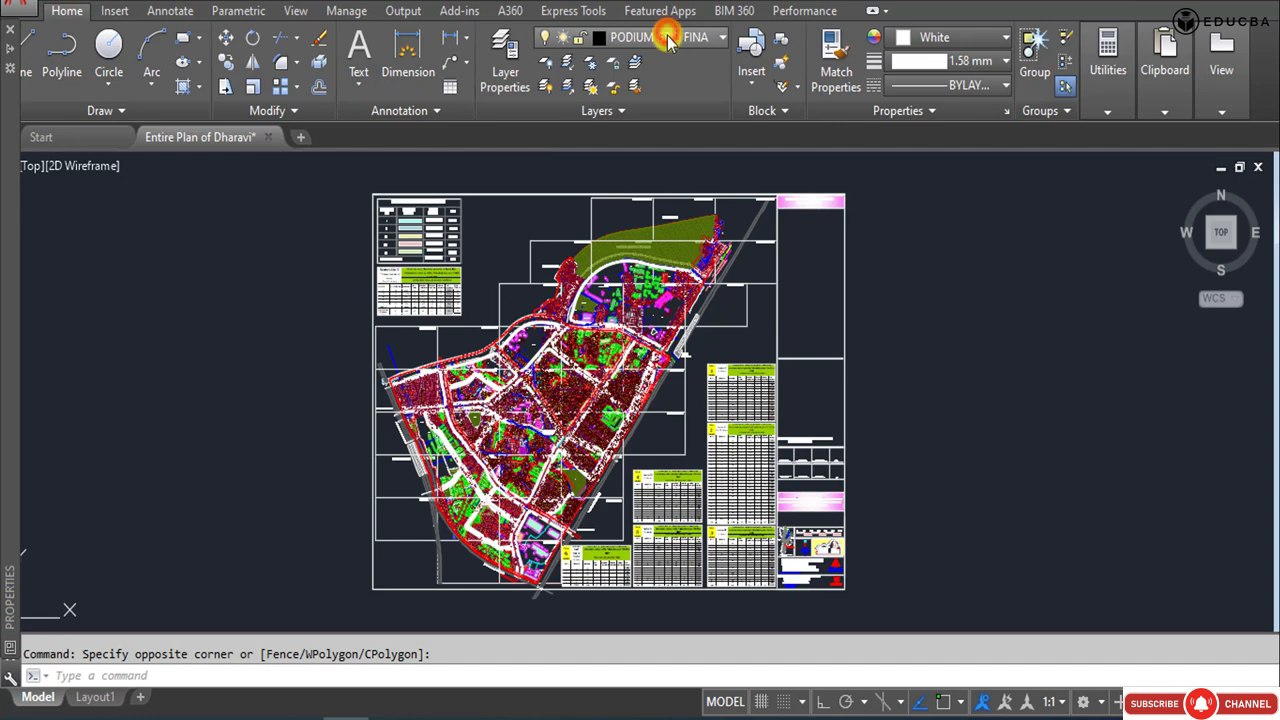
Look through the drawing's layer list down to the last layers.
left_click(672, 45)
scroll(646, 251, "down", 10)
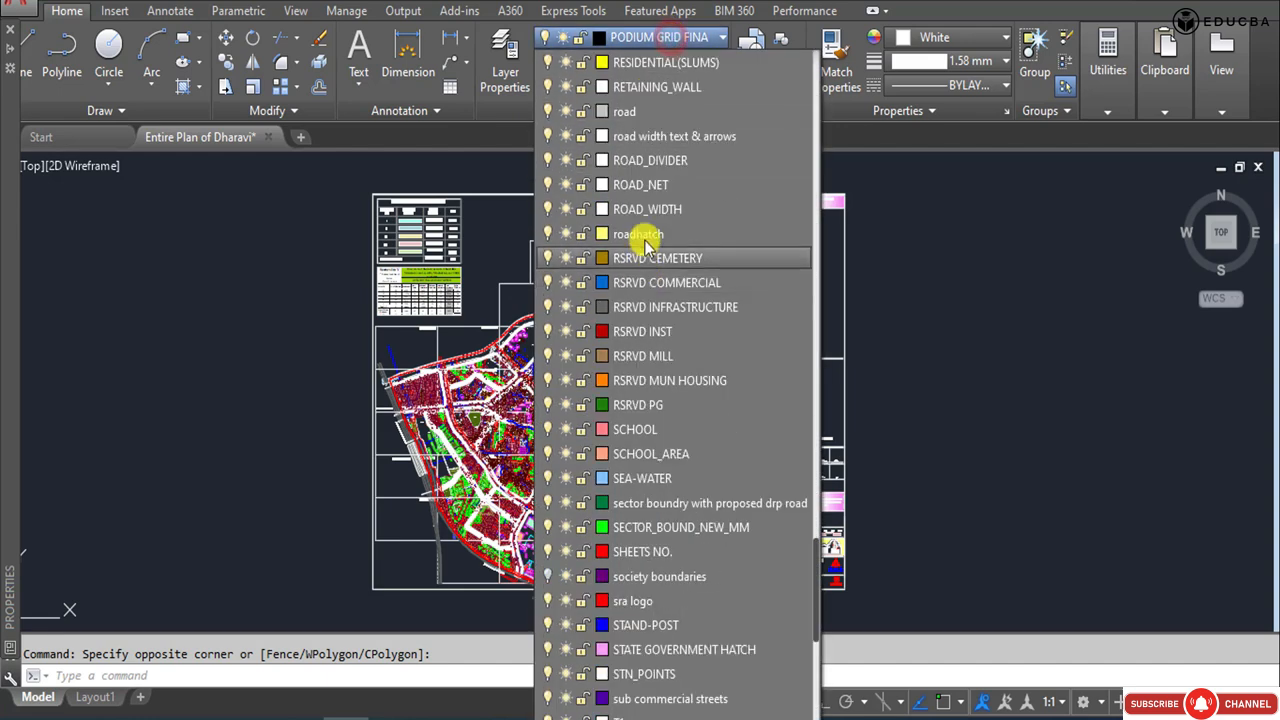
scroll(646, 283, "down", 3)
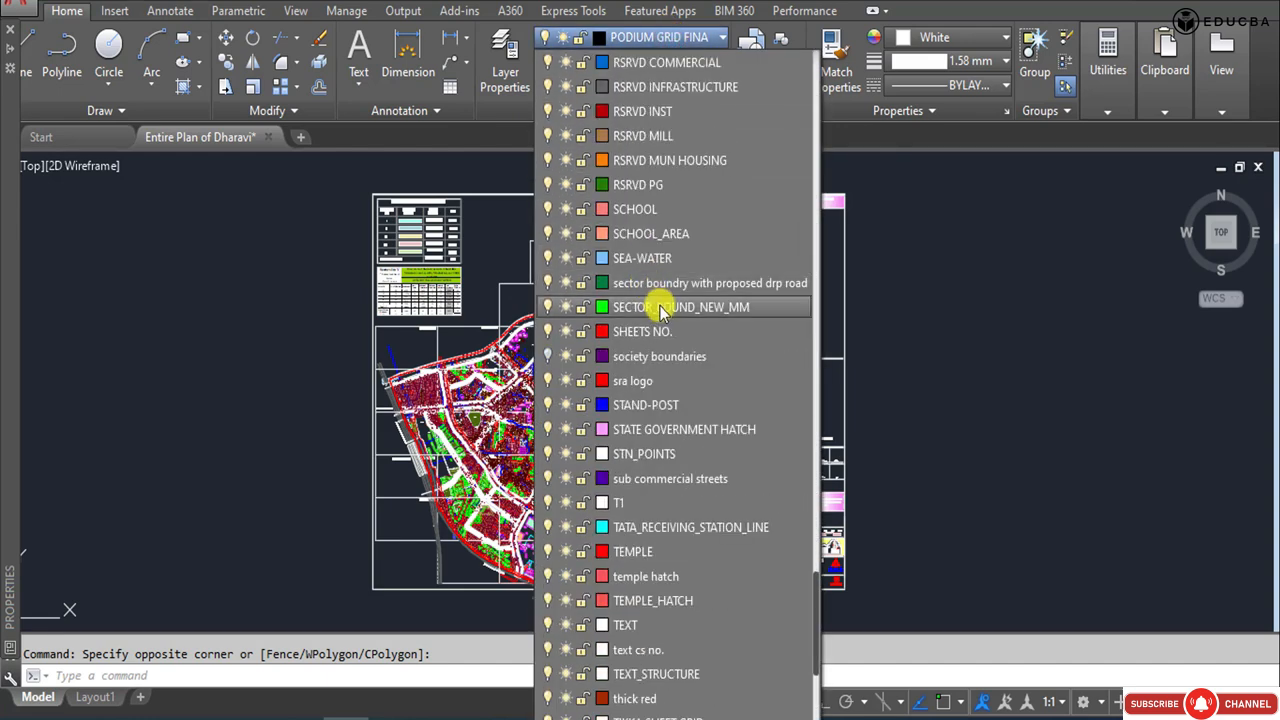
scroll(673, 549, "down", 5)
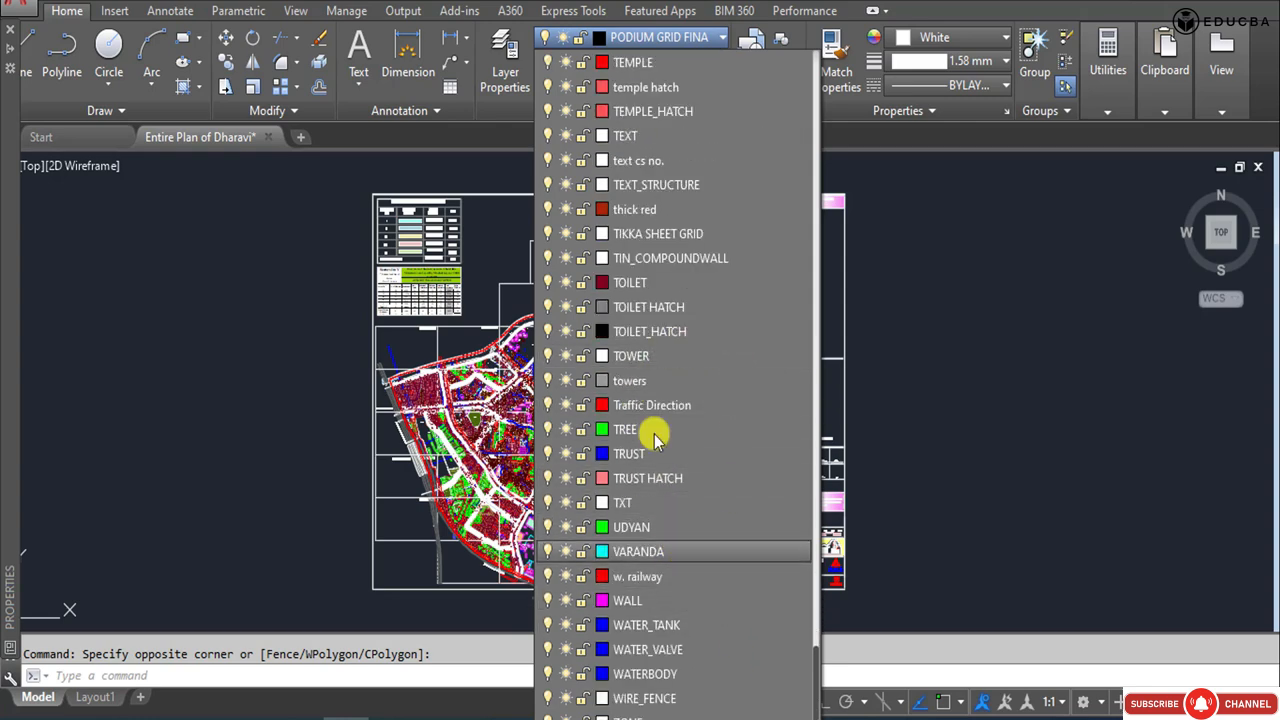
scroll(655, 325, "up", 6)
Highlight the blue road lines bounding the area around Sheets 704, 705 and the playground to examine the site's extent, and clear the selection.
middle_click_drag(460, 368, 472, 364)
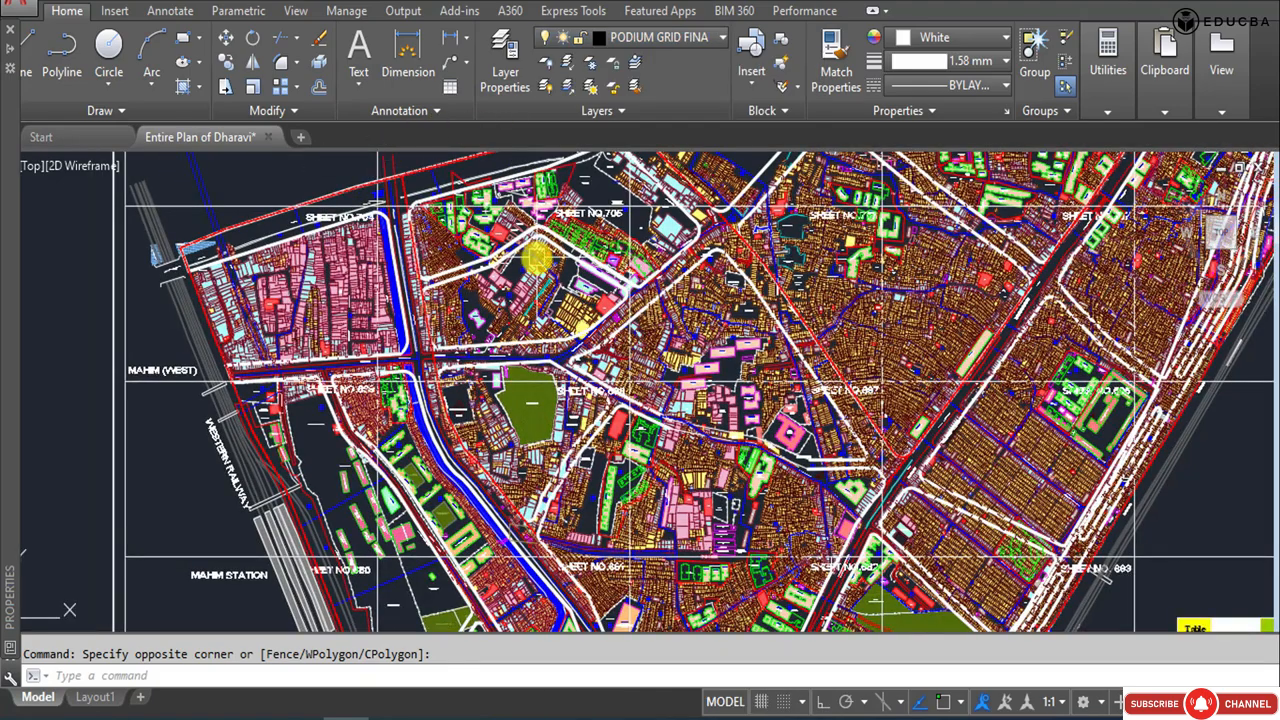
left_click(536, 258)
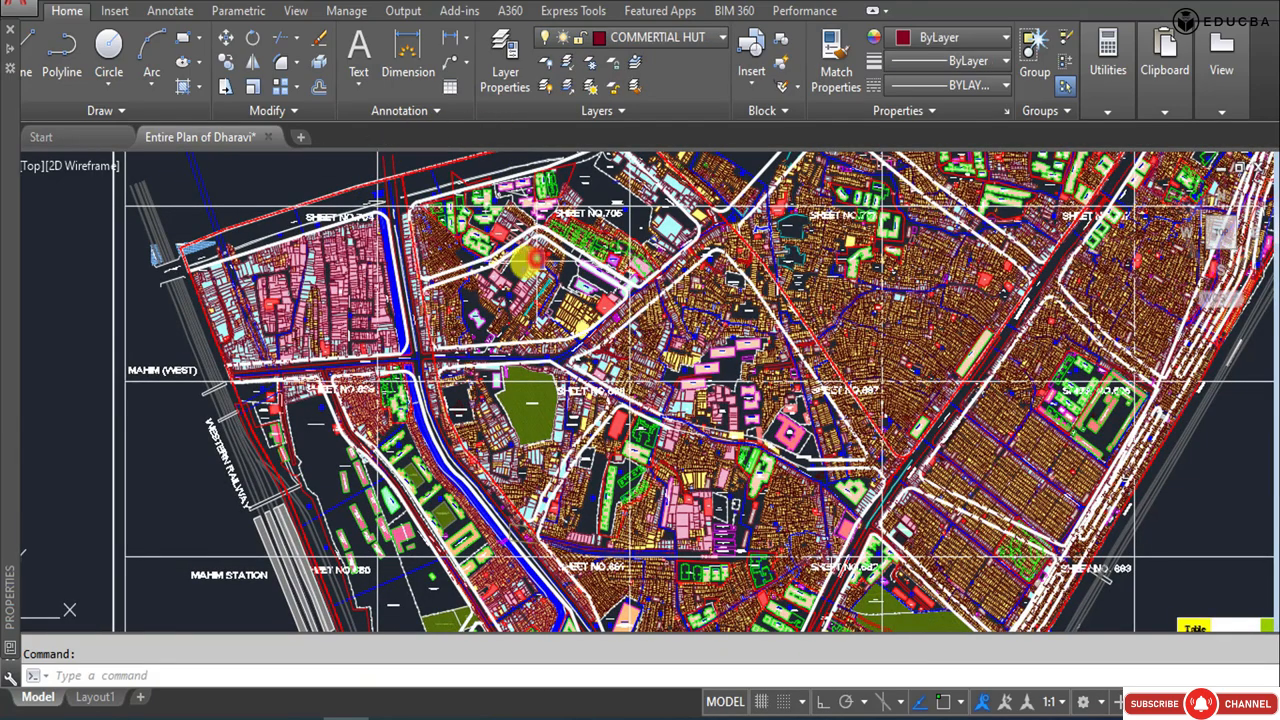
scroll(440, 197, "up", 3)
scroll(428, 161, "down", 3)
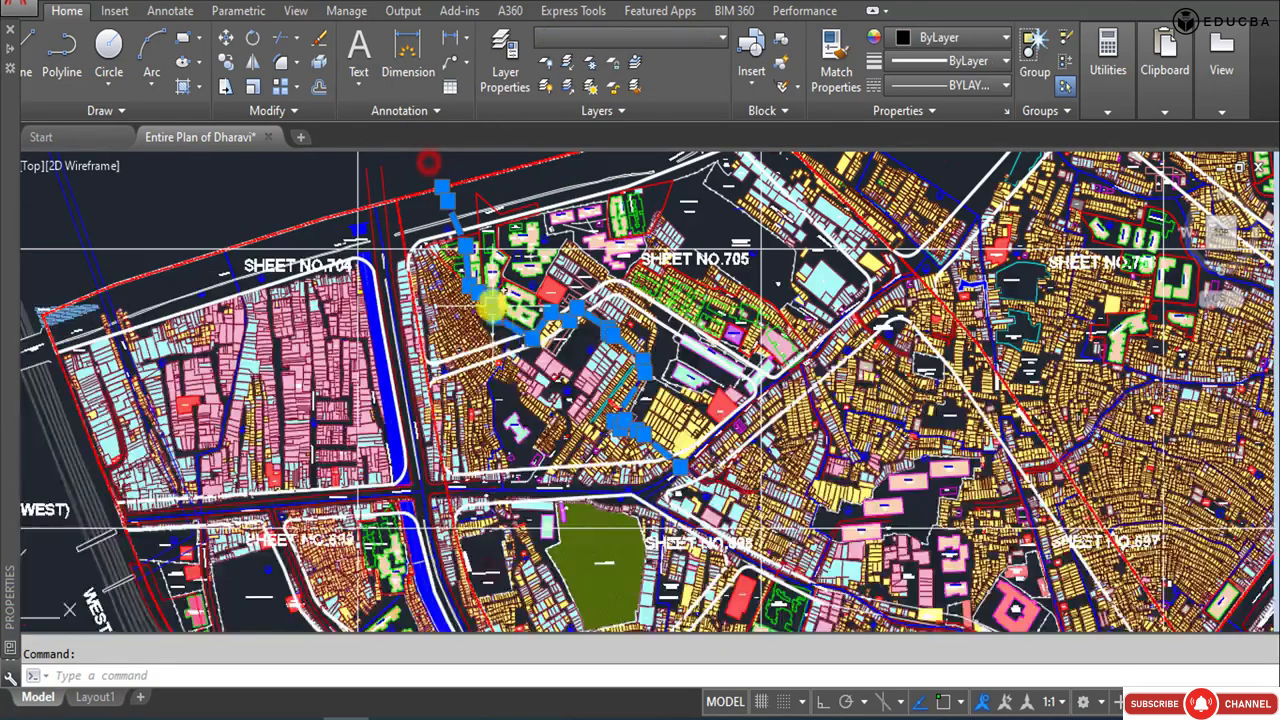
scroll(390, 231, "up", 5)
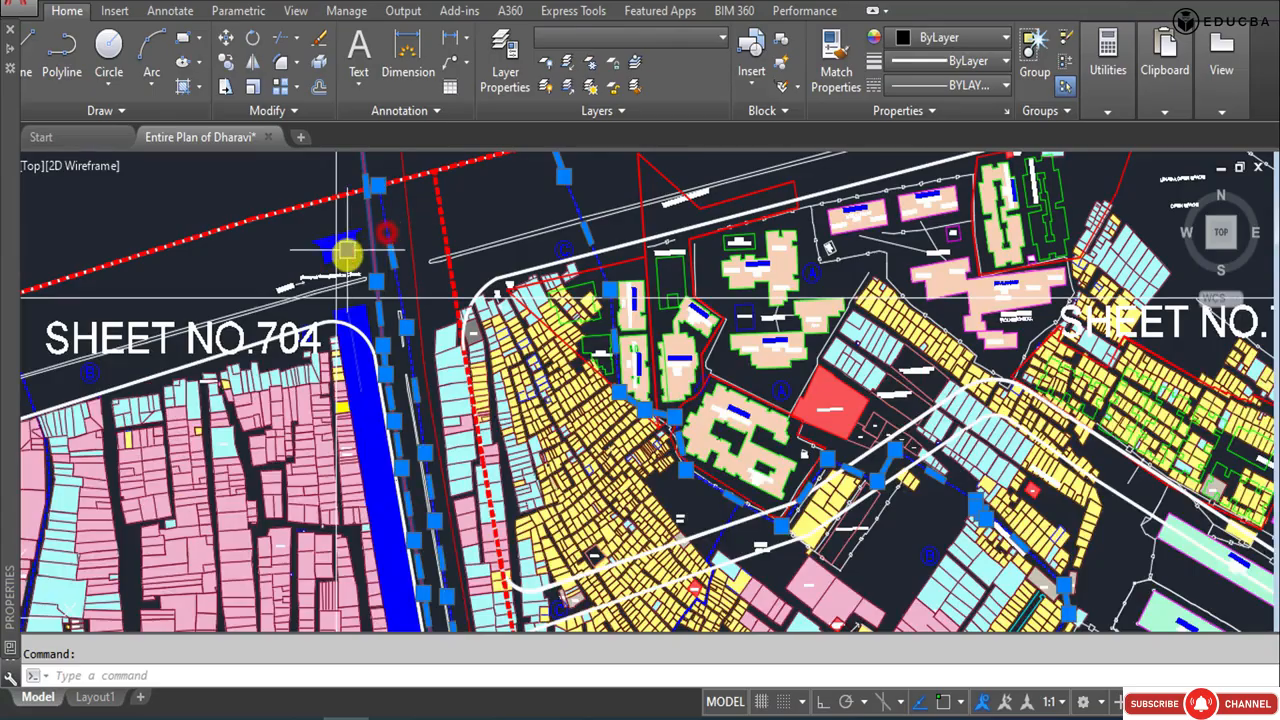
scroll(360, 225, "down", 4)
middle_click_drag(498, 370, 488, 258)
middle_click_drag(543, 437, 540, 385)
scroll(540, 383, "up", 6)
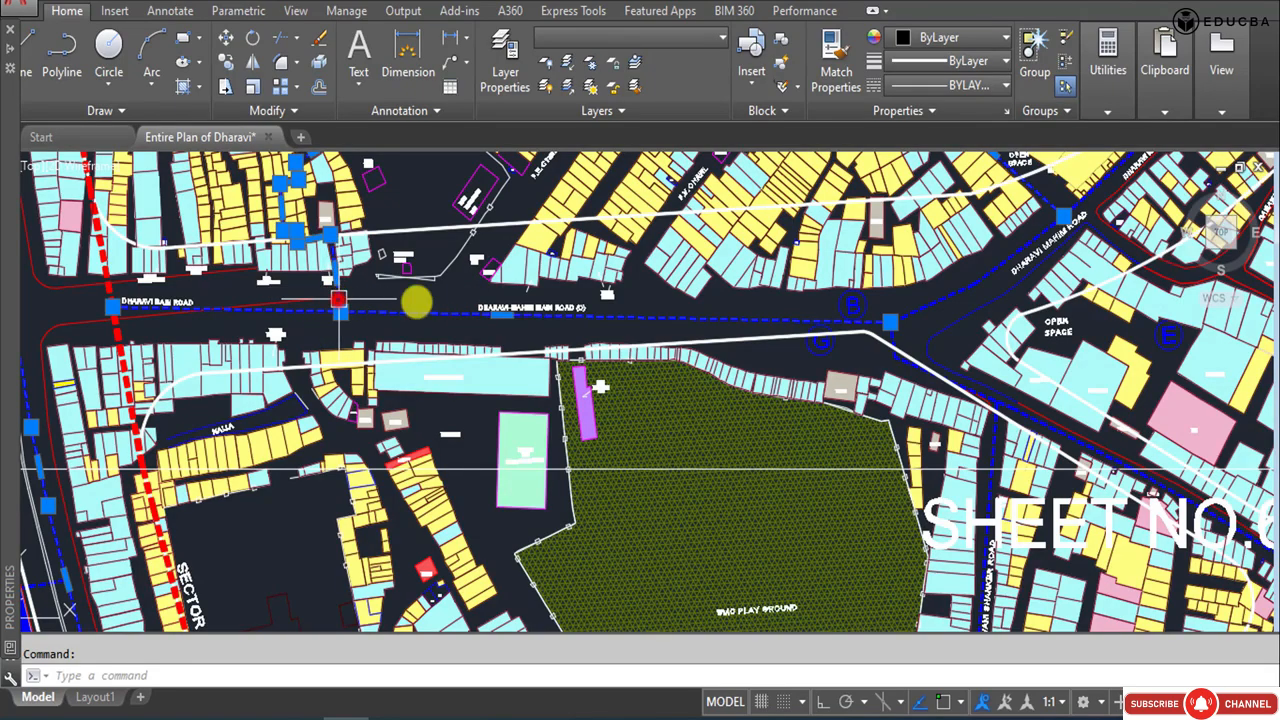
scroll(491, 294, "down", 6)
scroll(570, 378, "up", 6)
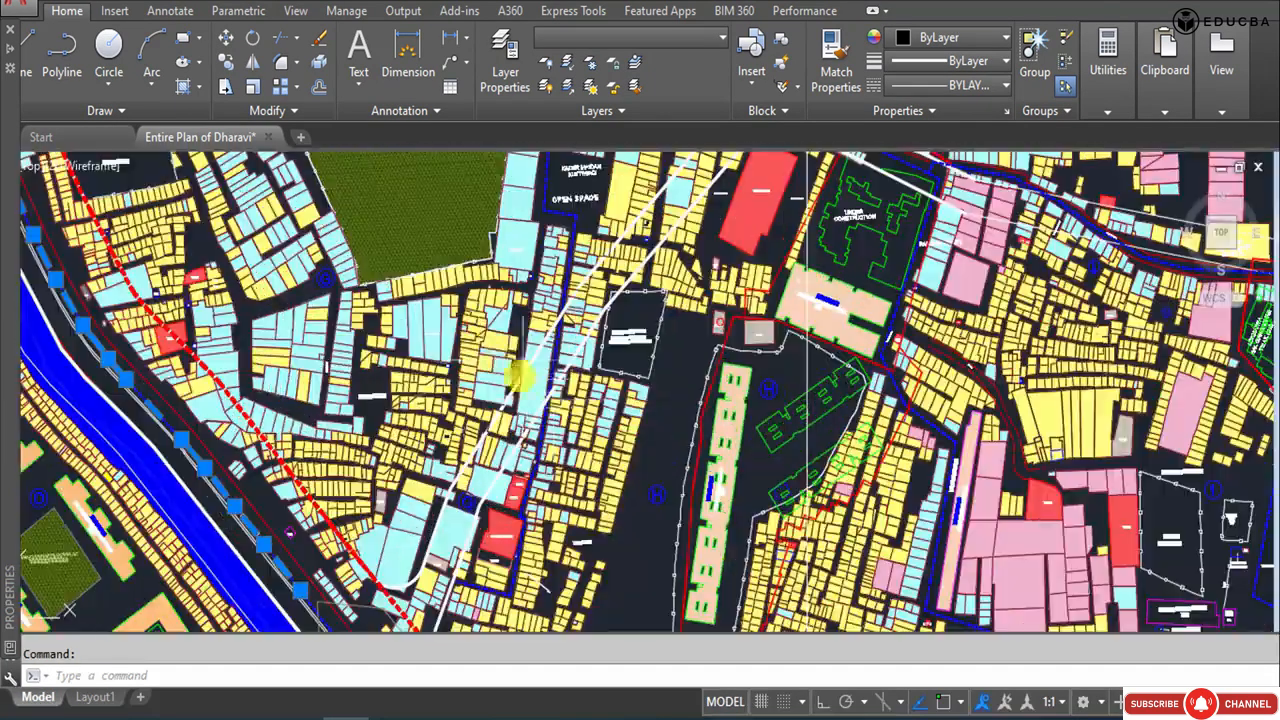
scroll(603, 195, "down", 6)
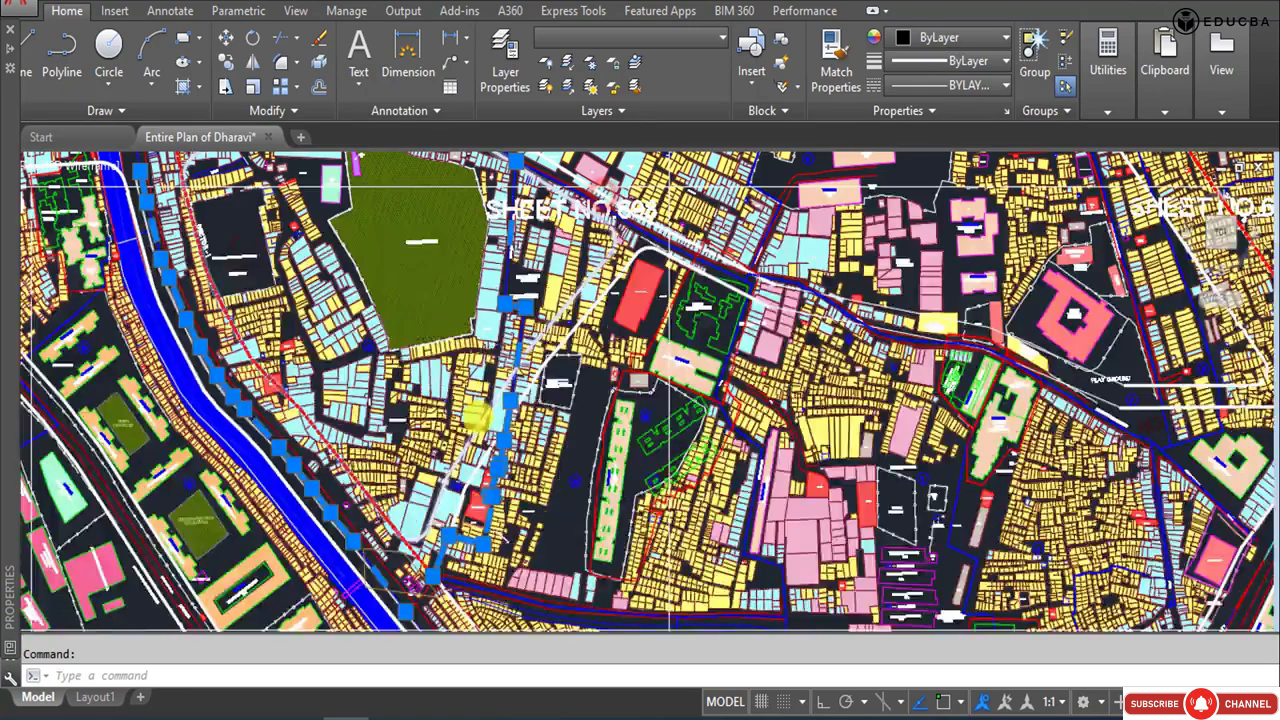
scroll(445, 458, "down", 3)
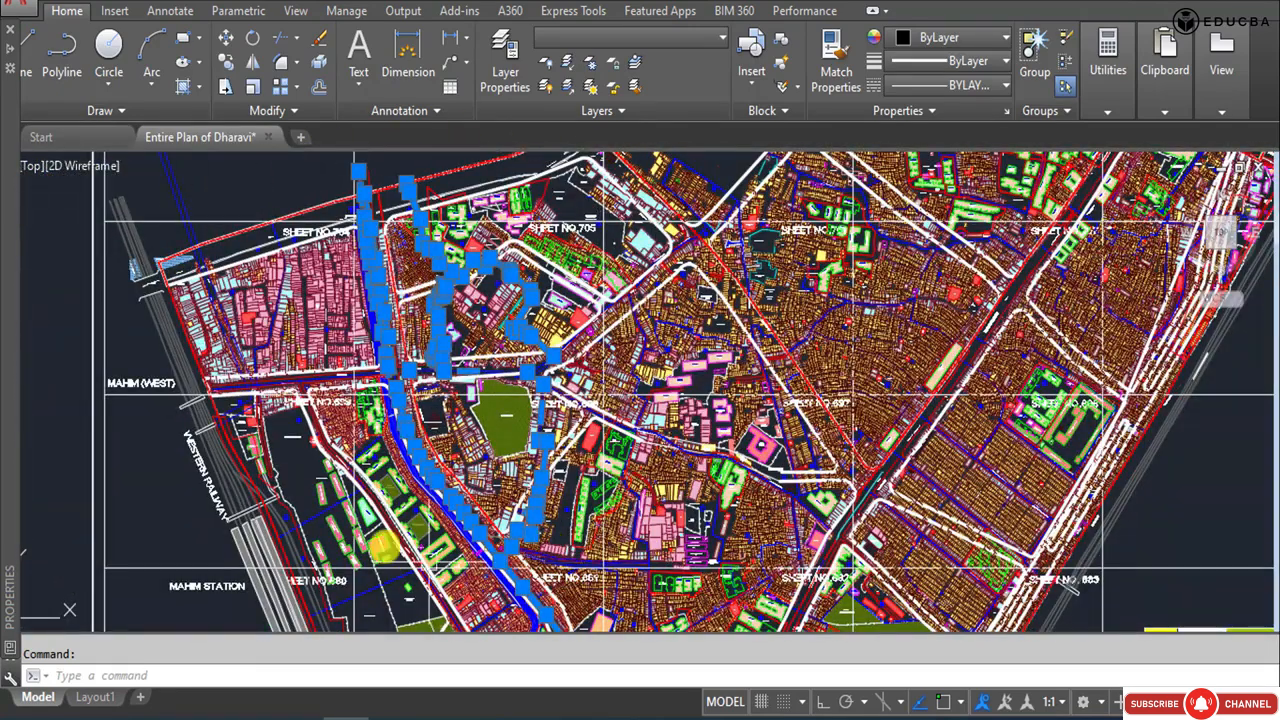
scroll(314, 328, "down", 3)
key("Escape")
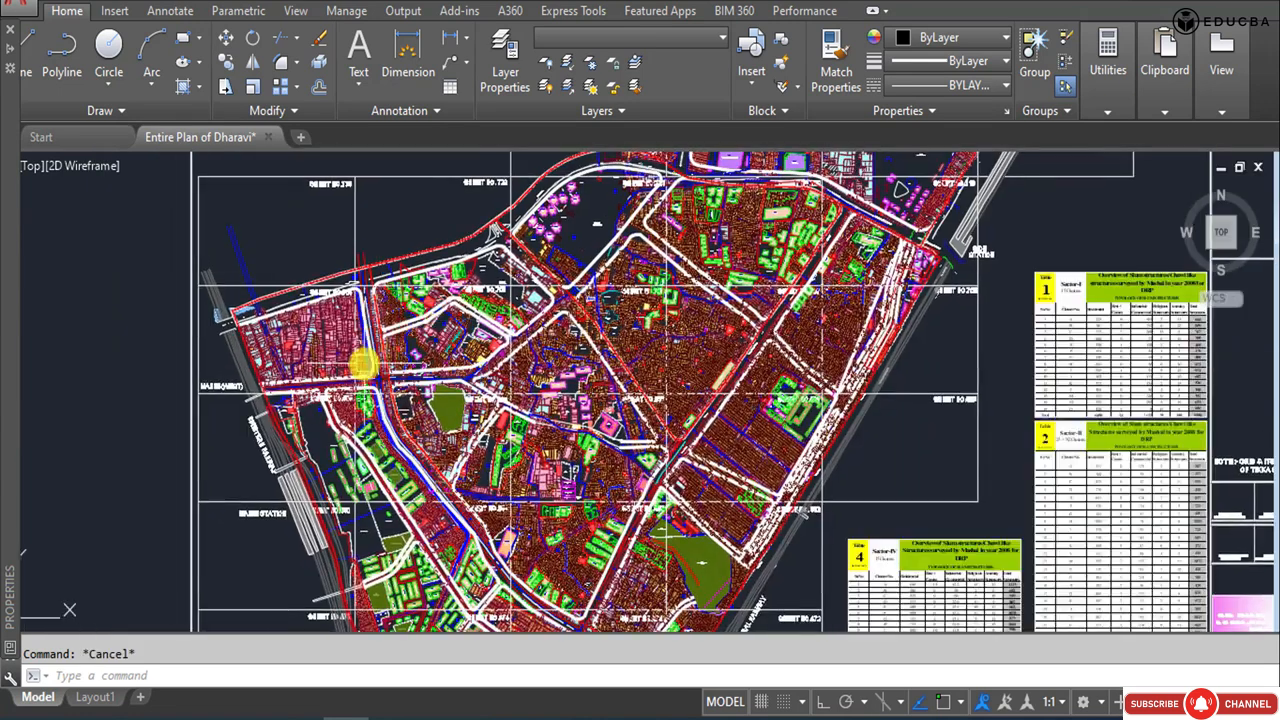
Draw a rectangle around the site area on the western side of the plan with the Rectangle command.
type("c")
key("Return")
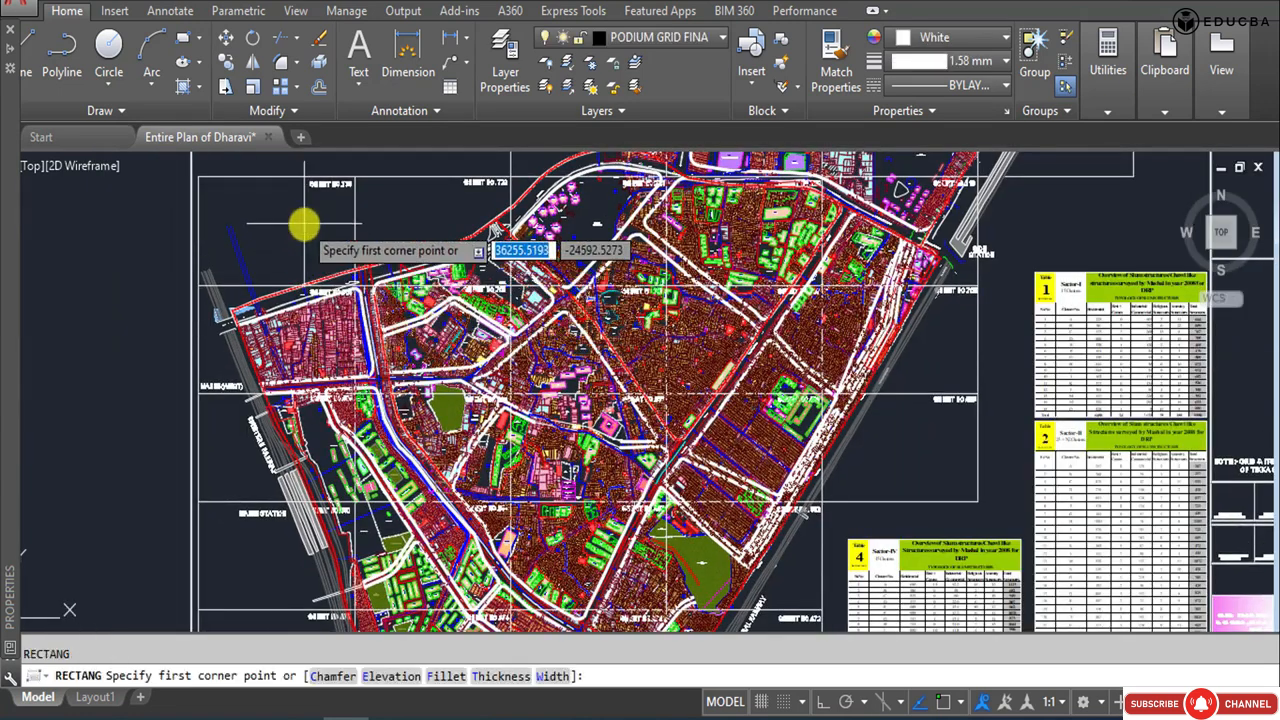
left_click(305, 222)
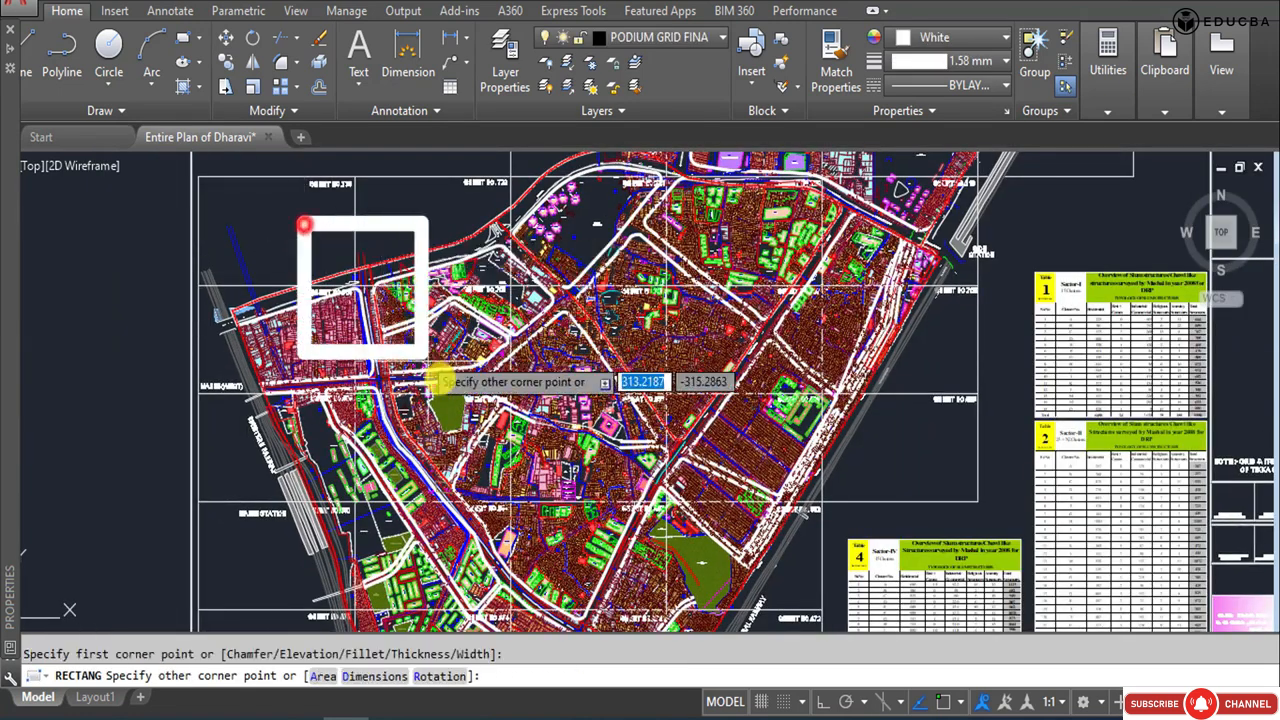
left_click(533, 508)
left_click(405, 220)
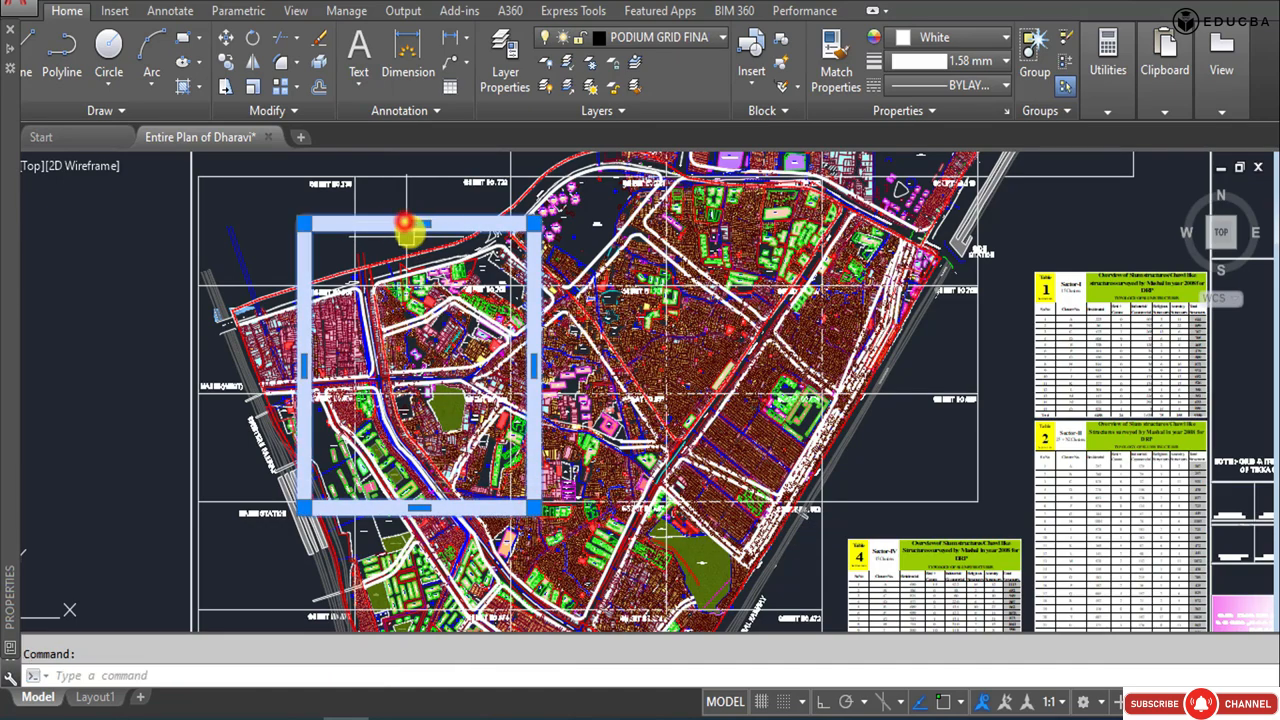
scroll(418, 240, "up", 2)
scroll(409, 242, "down", 2)
scroll(543, 366, "down", 2)
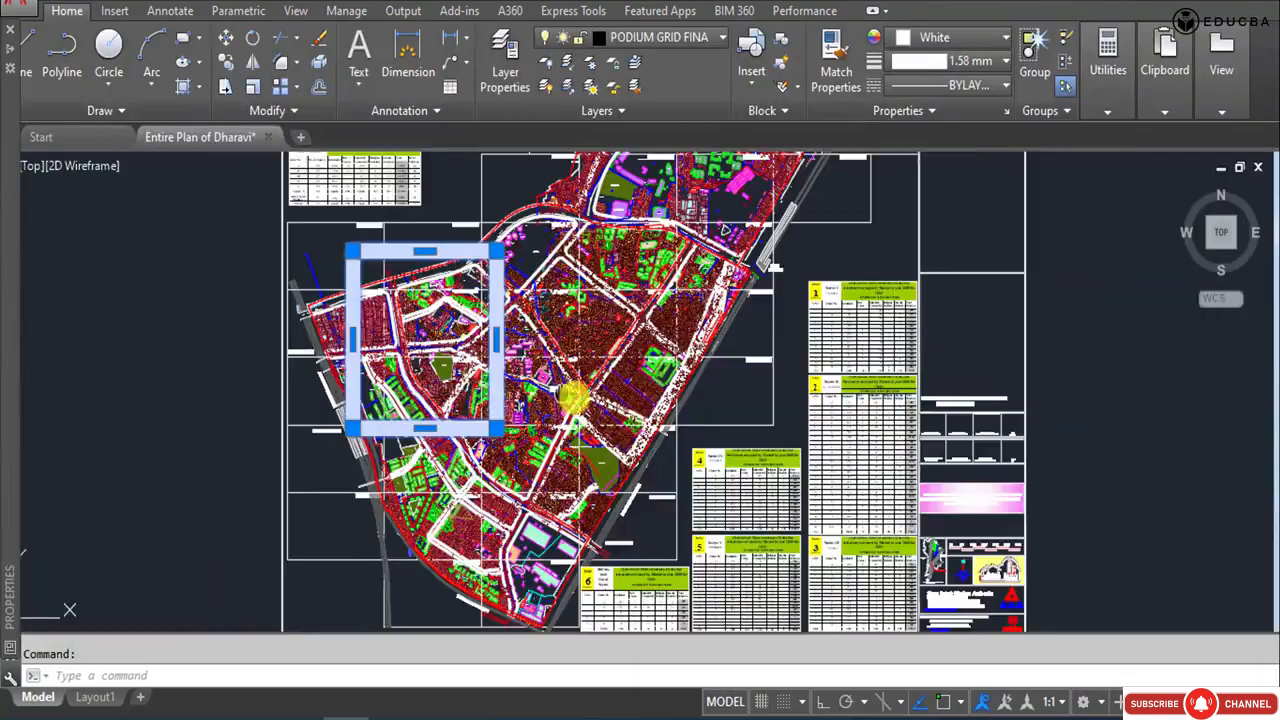
Select the rectangle and all plan objects in and around it, and open Write Block for them.
left_click(211, 301)
left_click(149, 351)
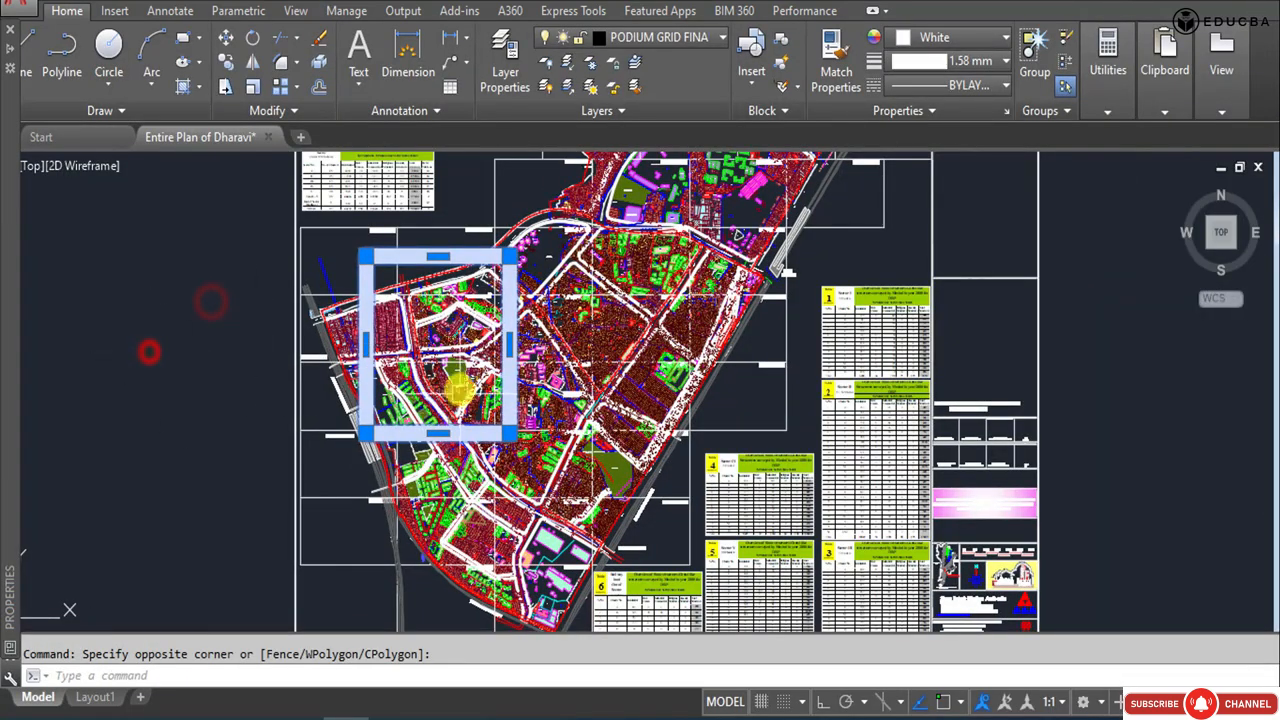
left_click(339, 237)
left_click(524, 447)
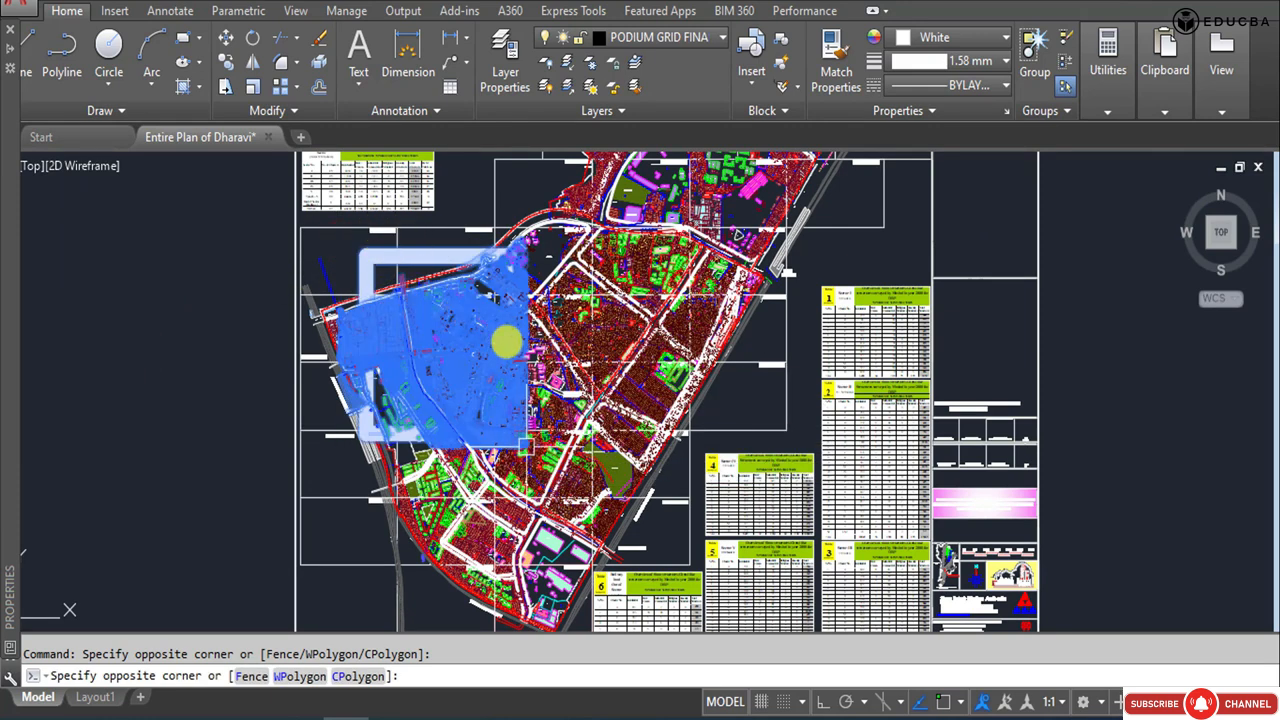
scroll(360, 248, "up", 2)
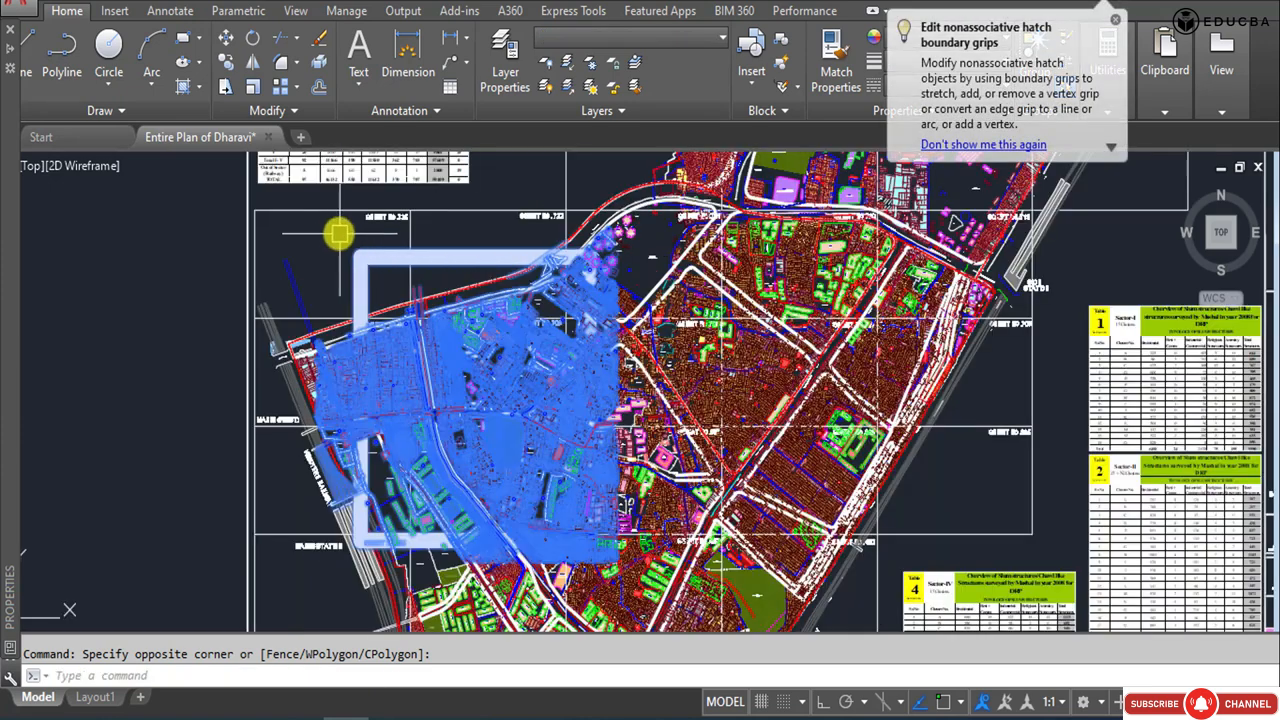
left_click(339, 234)
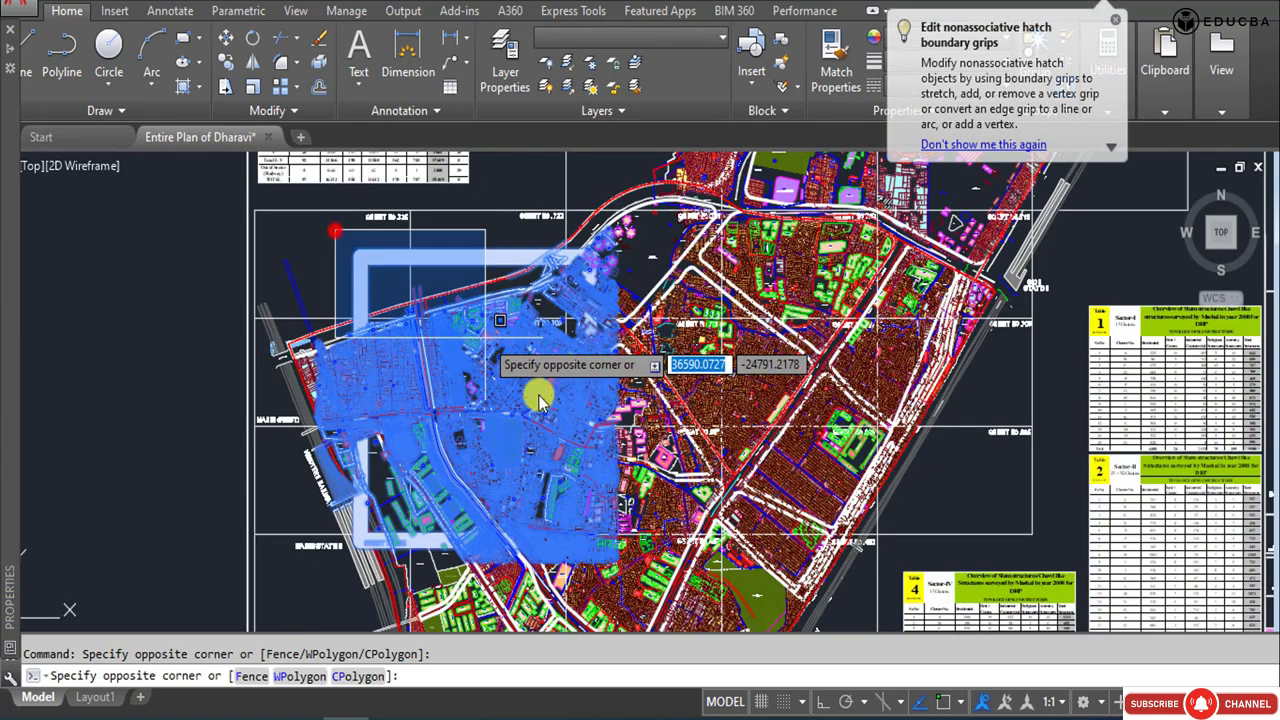
left_click(640, 546)
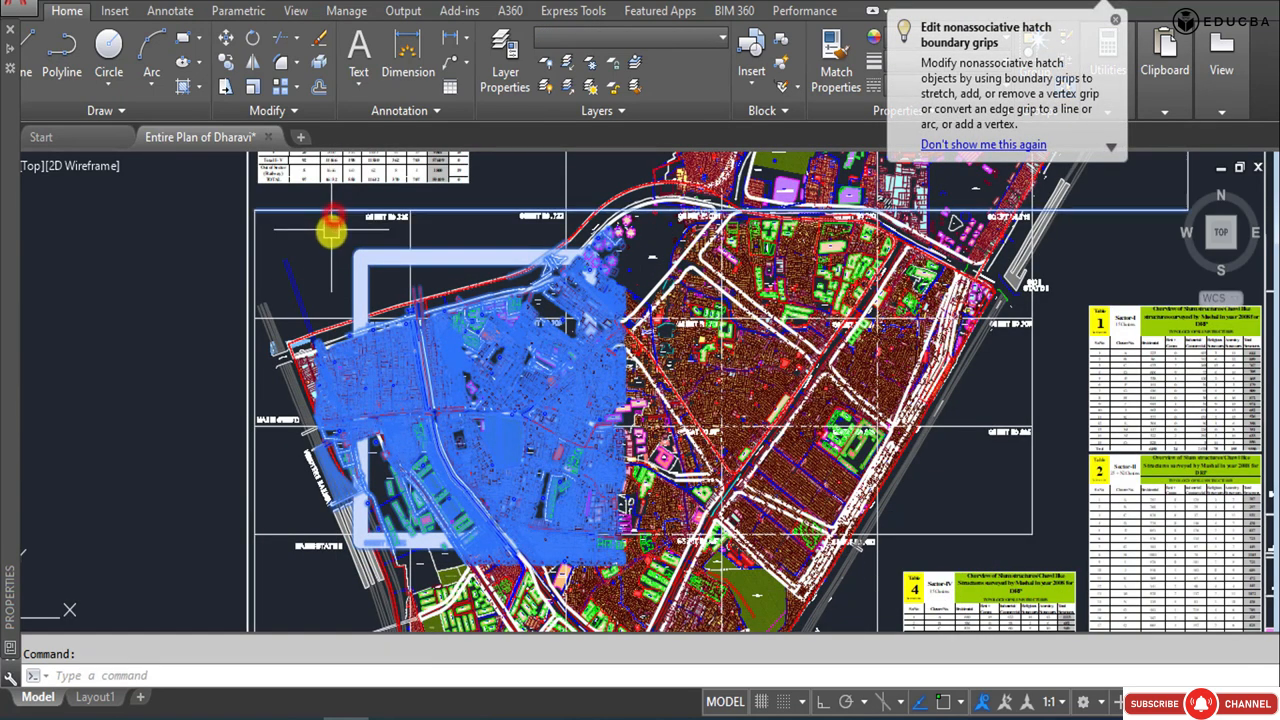
left_click(332, 232)
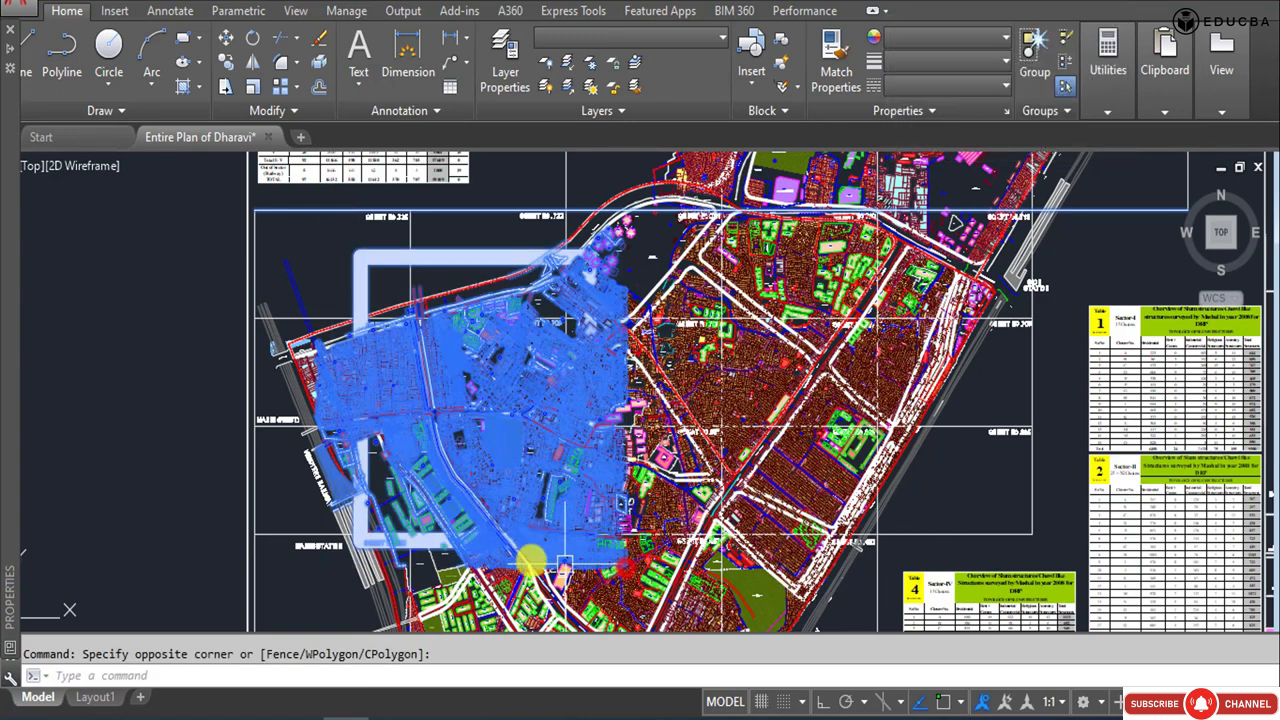
left_click(562, 566)
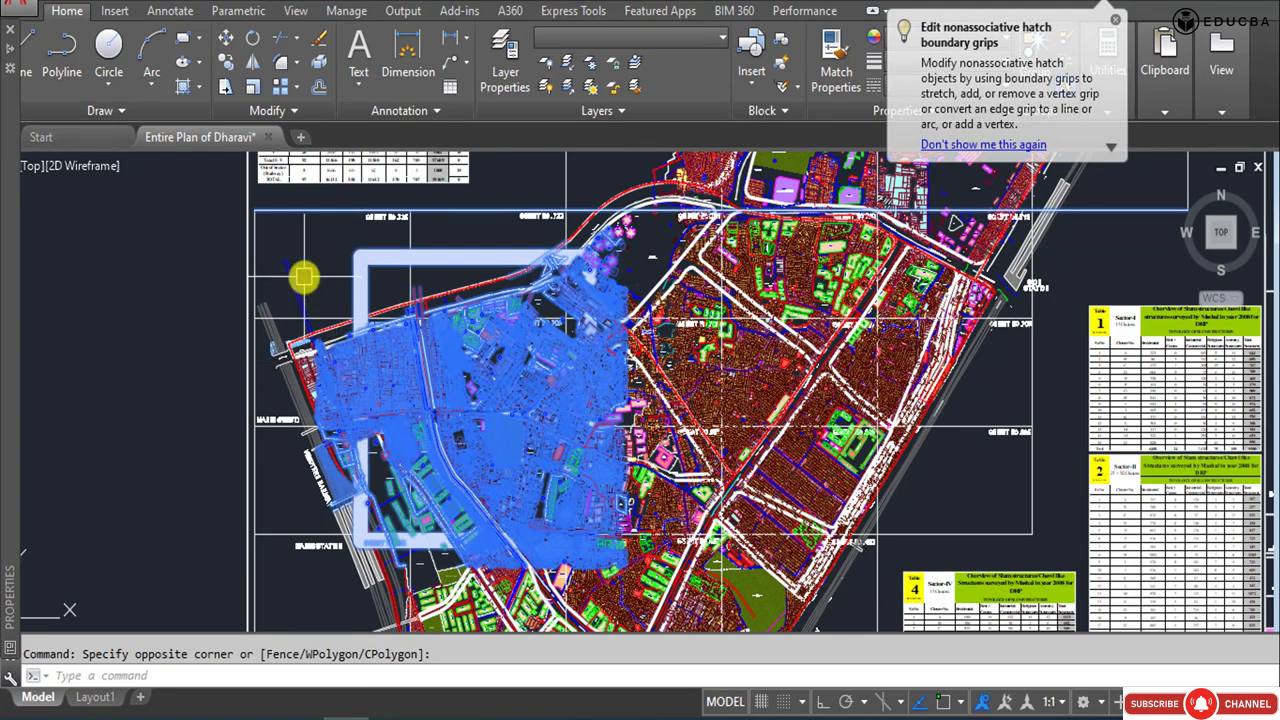
type("w")
key("Return")
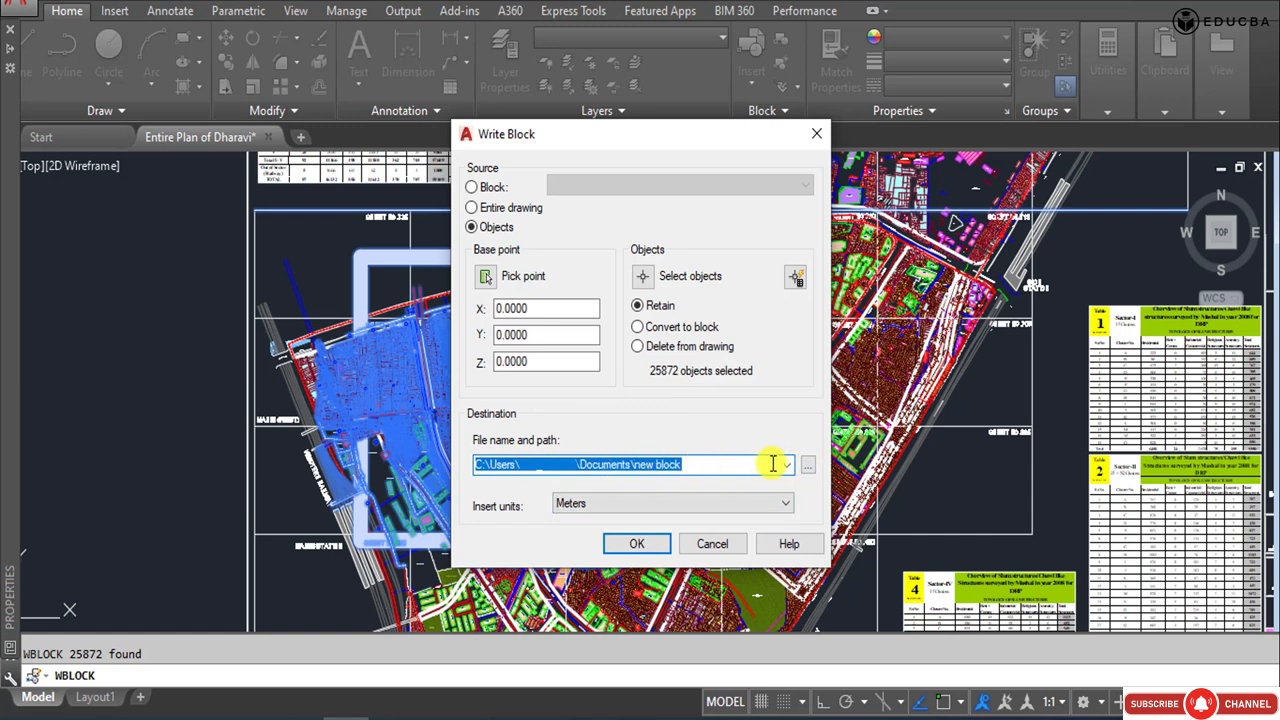
Write the selected objects to Survey plan extracted.dwg in the Data folder, with Meters as insert units.
left_click(807, 464)
double_click(494, 190)
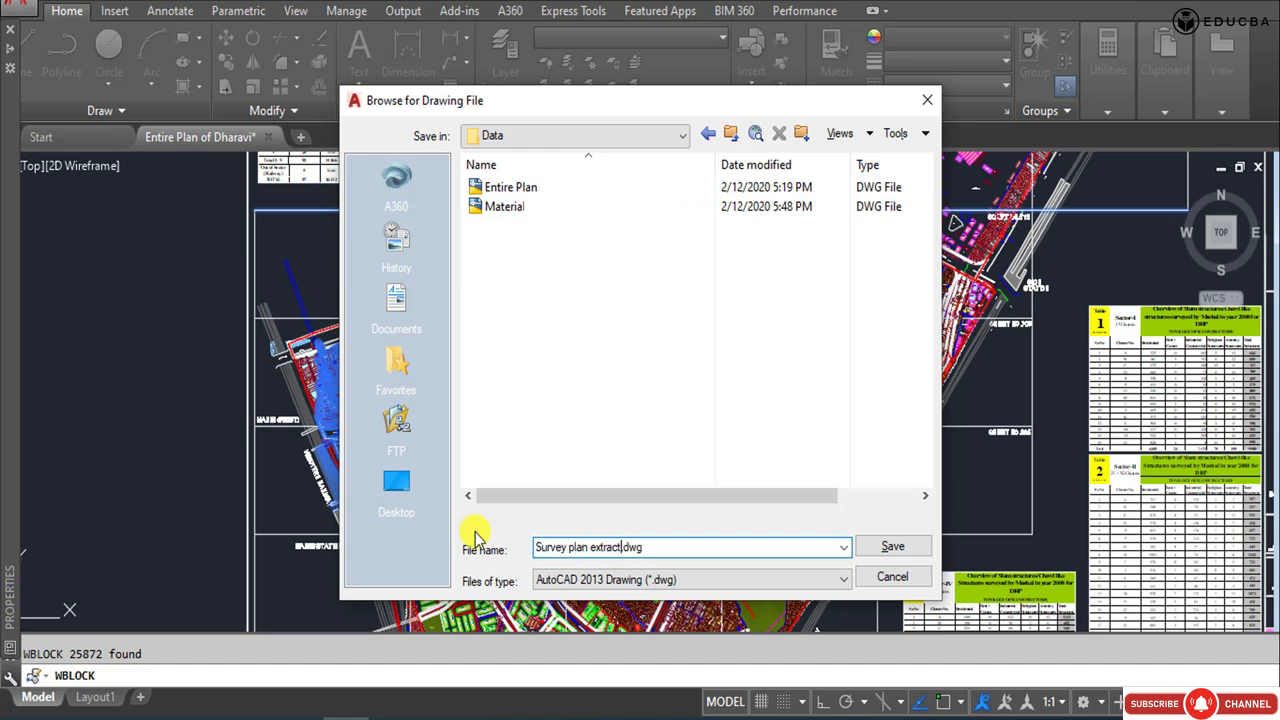
left_click(893, 547)
left_click(592, 504)
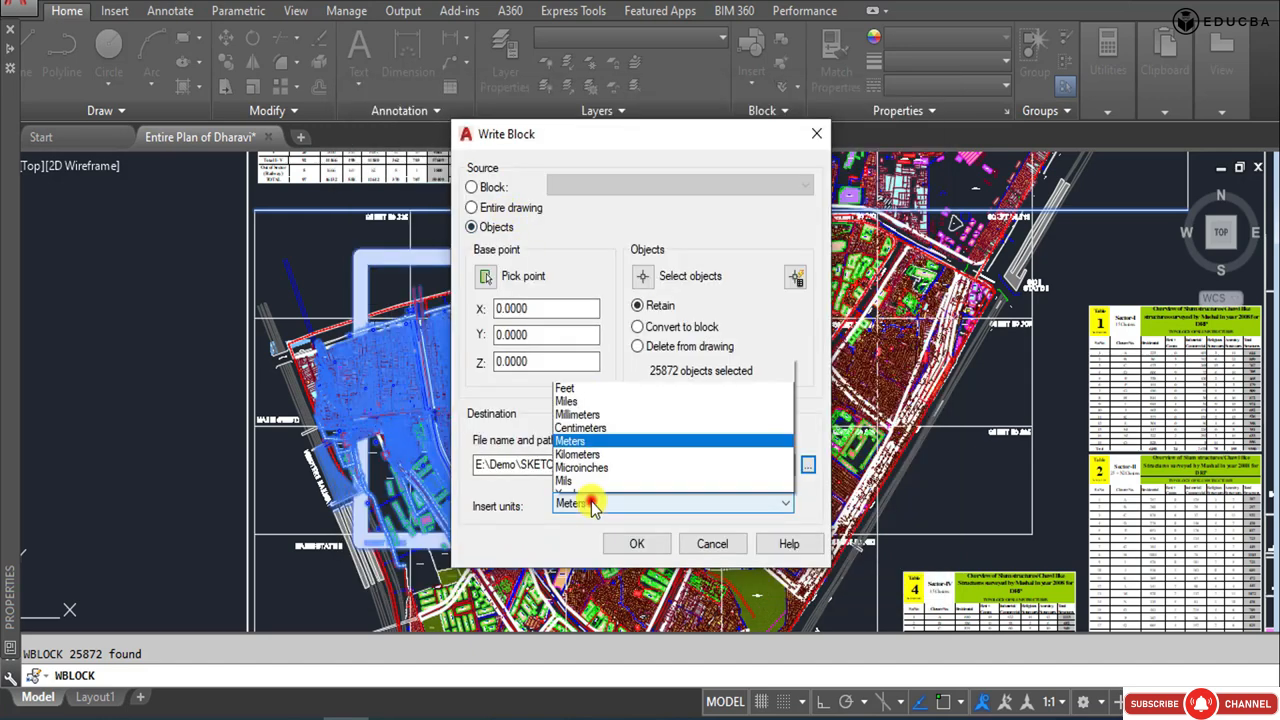
left_click(592, 503)
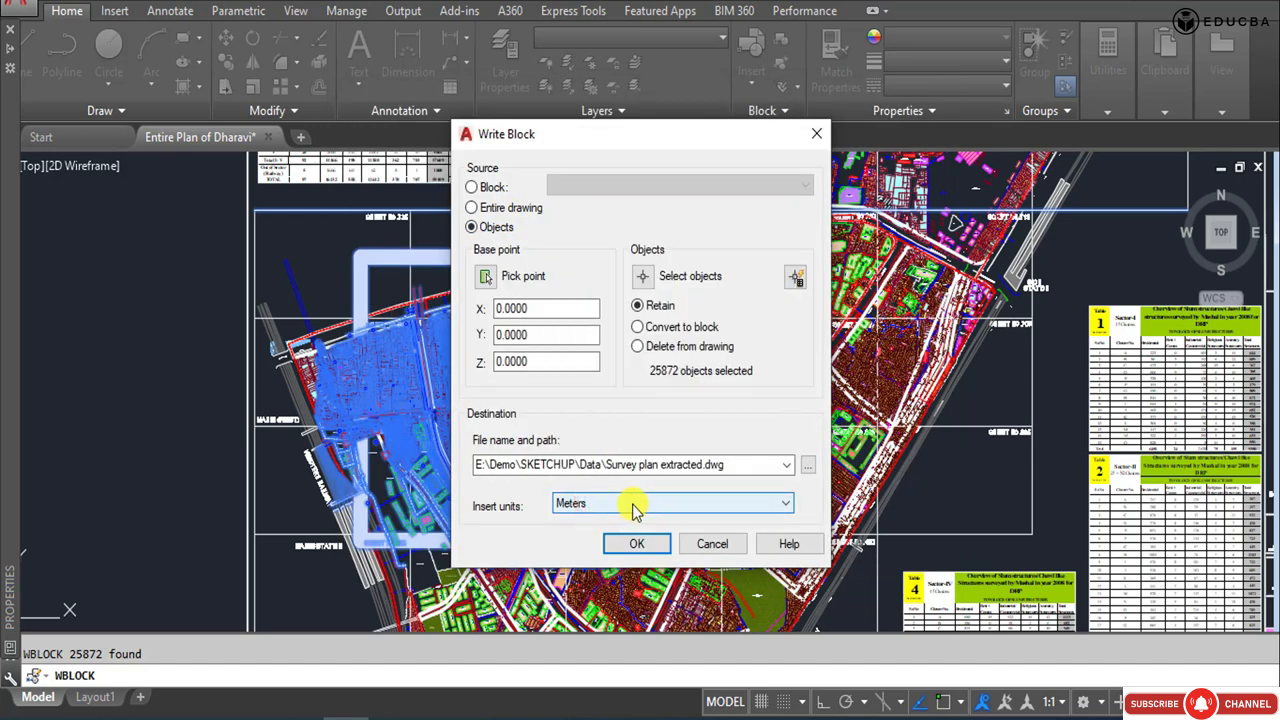
left_click(632, 545)
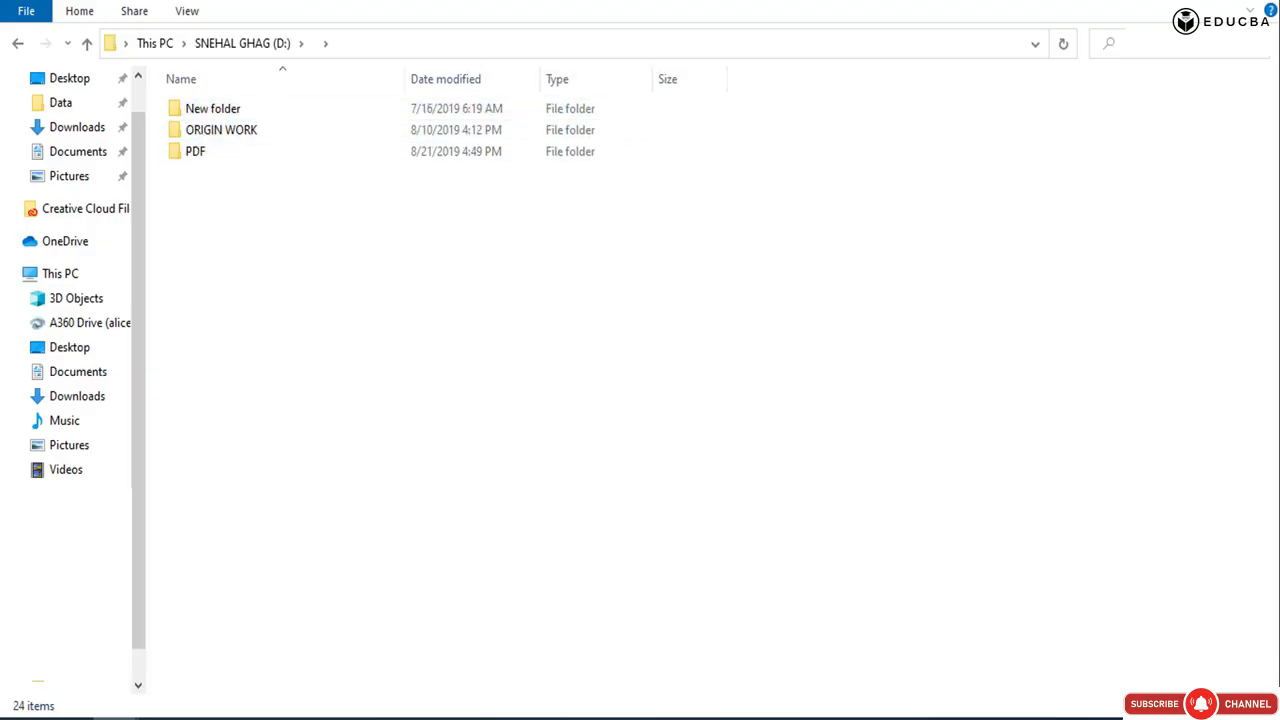
Switch to File Explorer and open Survey plan extracted.dwg from the Data folder.
left_click(18, 43)
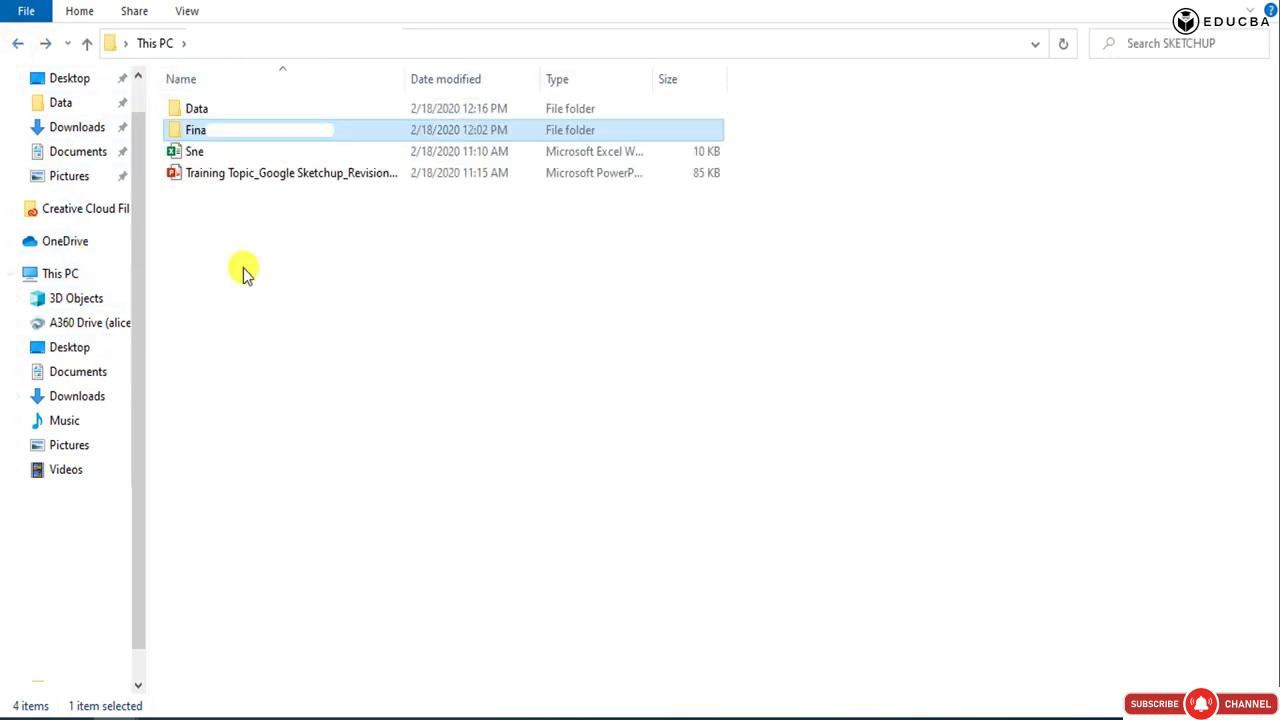
left_click(275, 310)
double_click(189, 110)
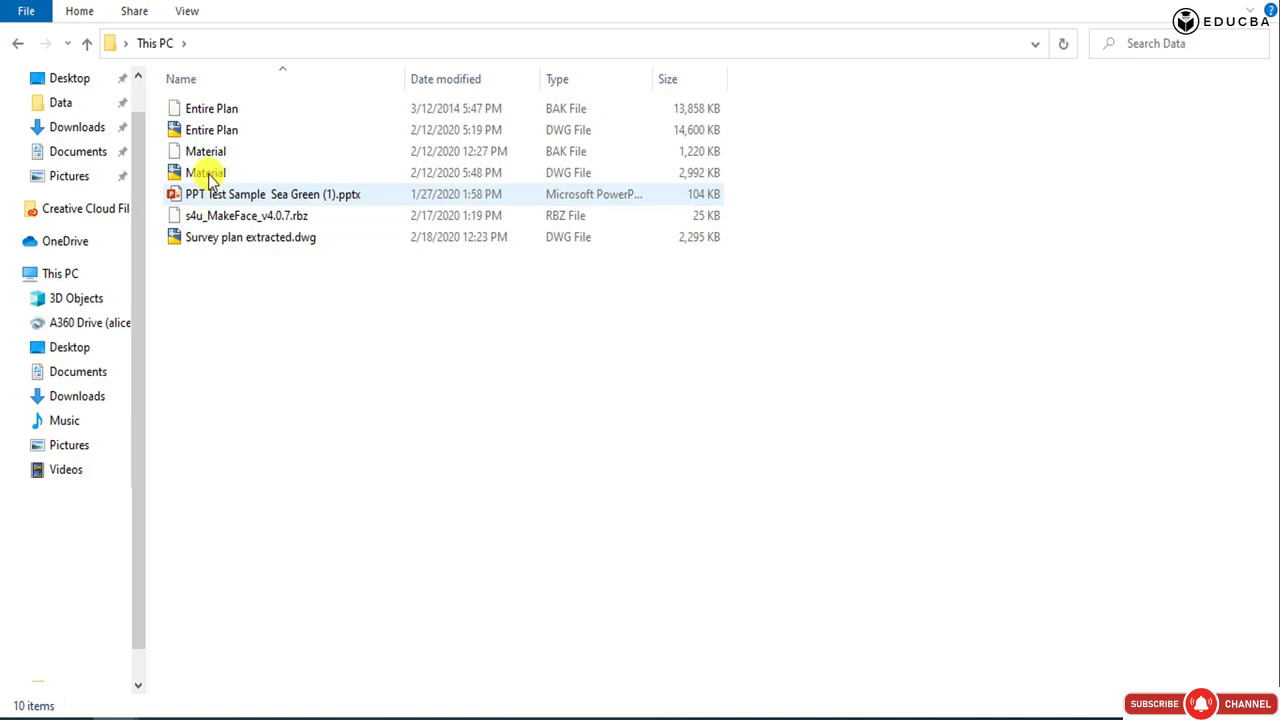
left_click(209, 237)
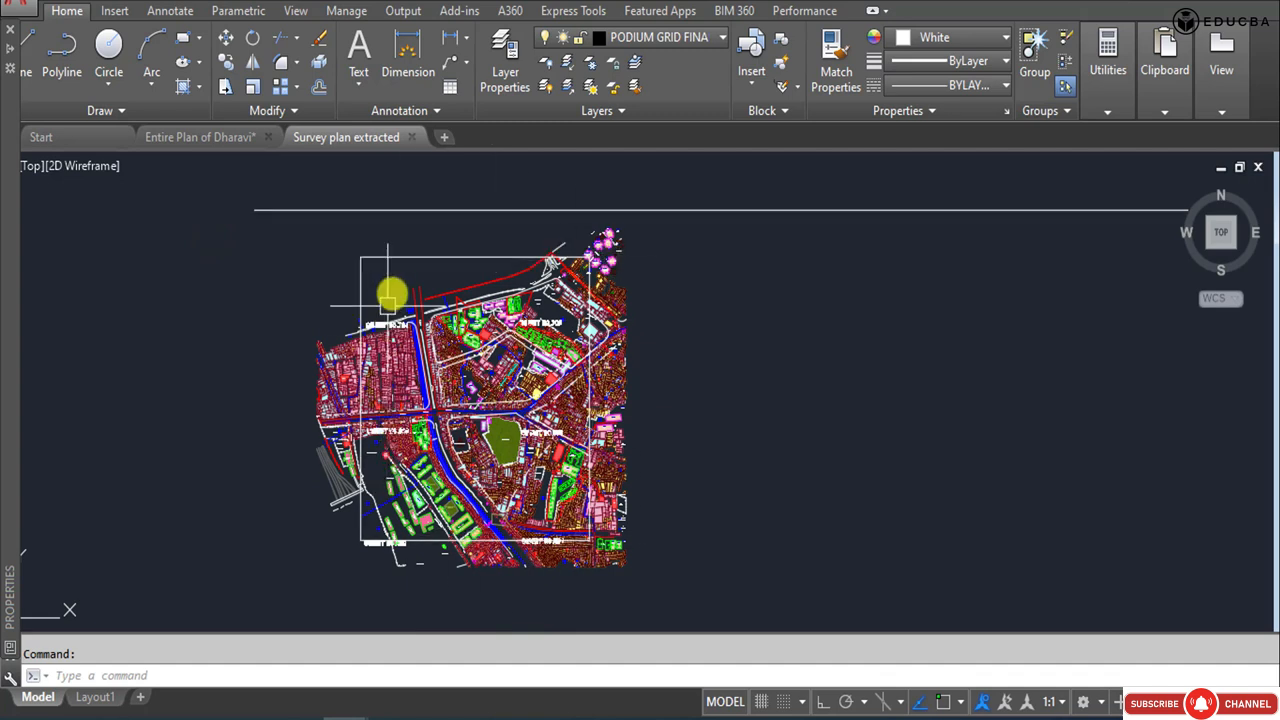
Select the outline of a yellow plot west of Tewar Appartment to check its layer.
left_click(687, 262)
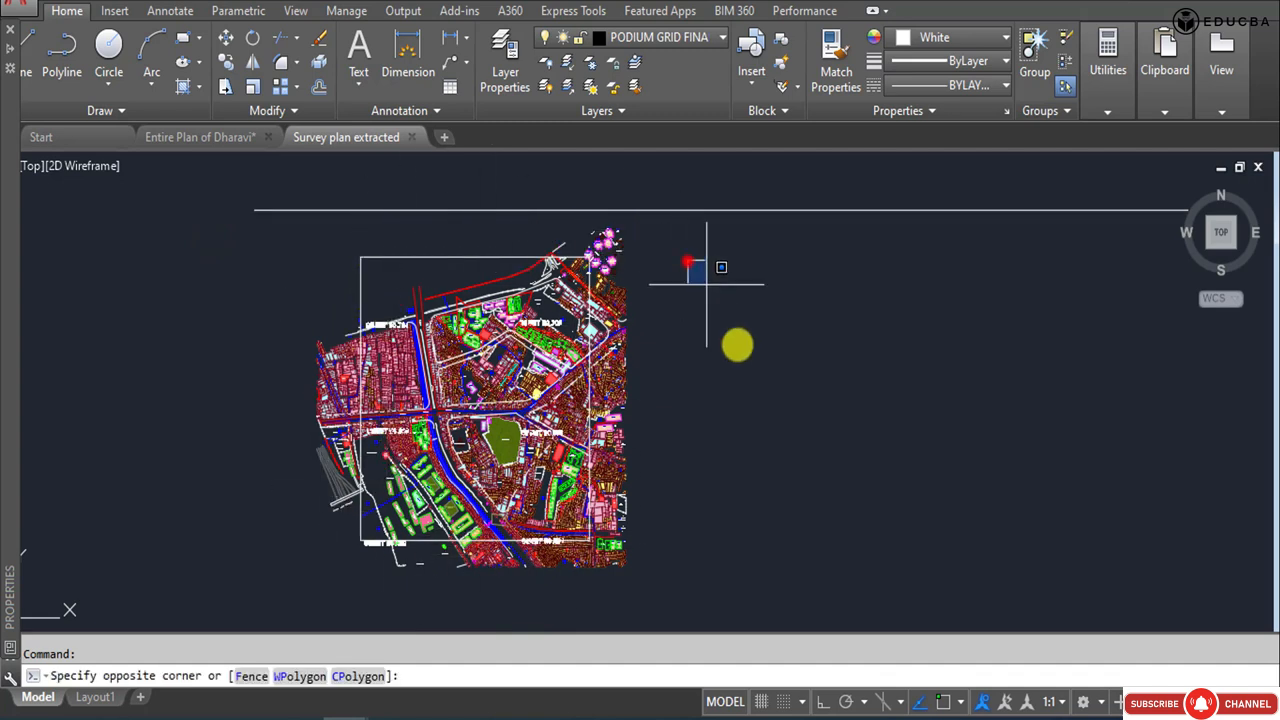
left_click(751, 368)
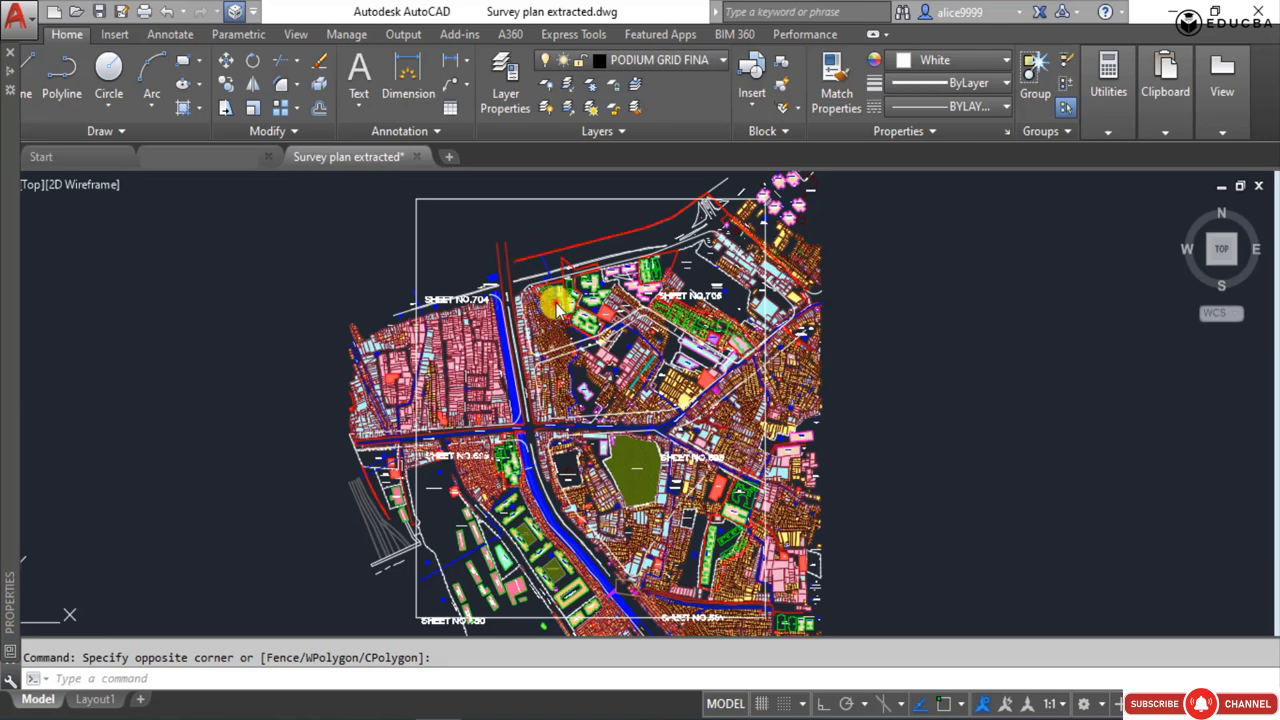
scroll(557, 308, "up", 8)
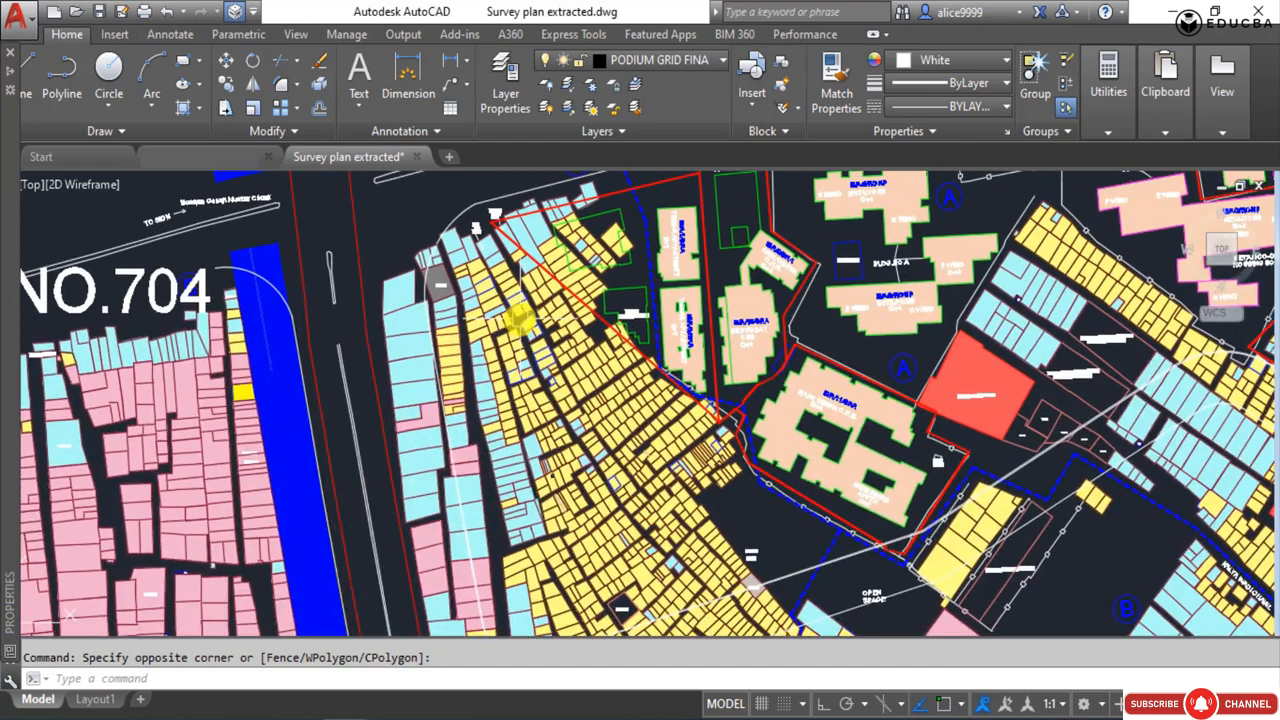
scroll(577, 268, "up", 6)
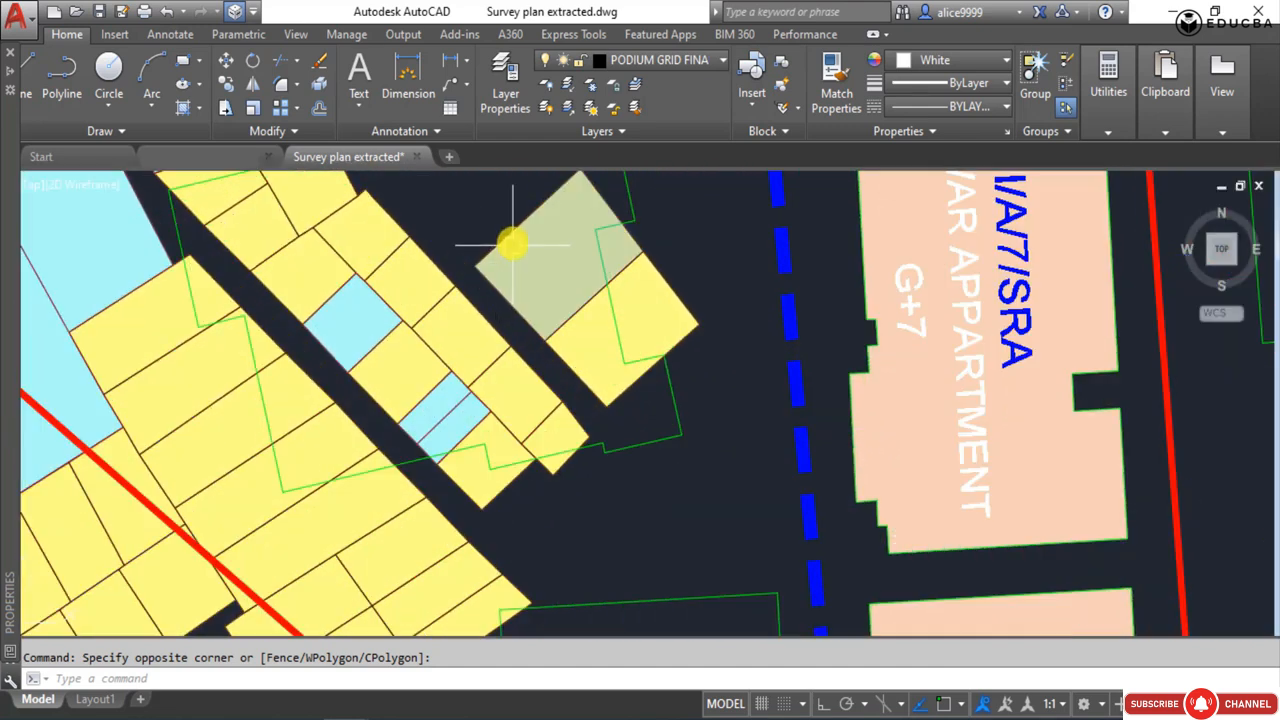
left_click(508, 234)
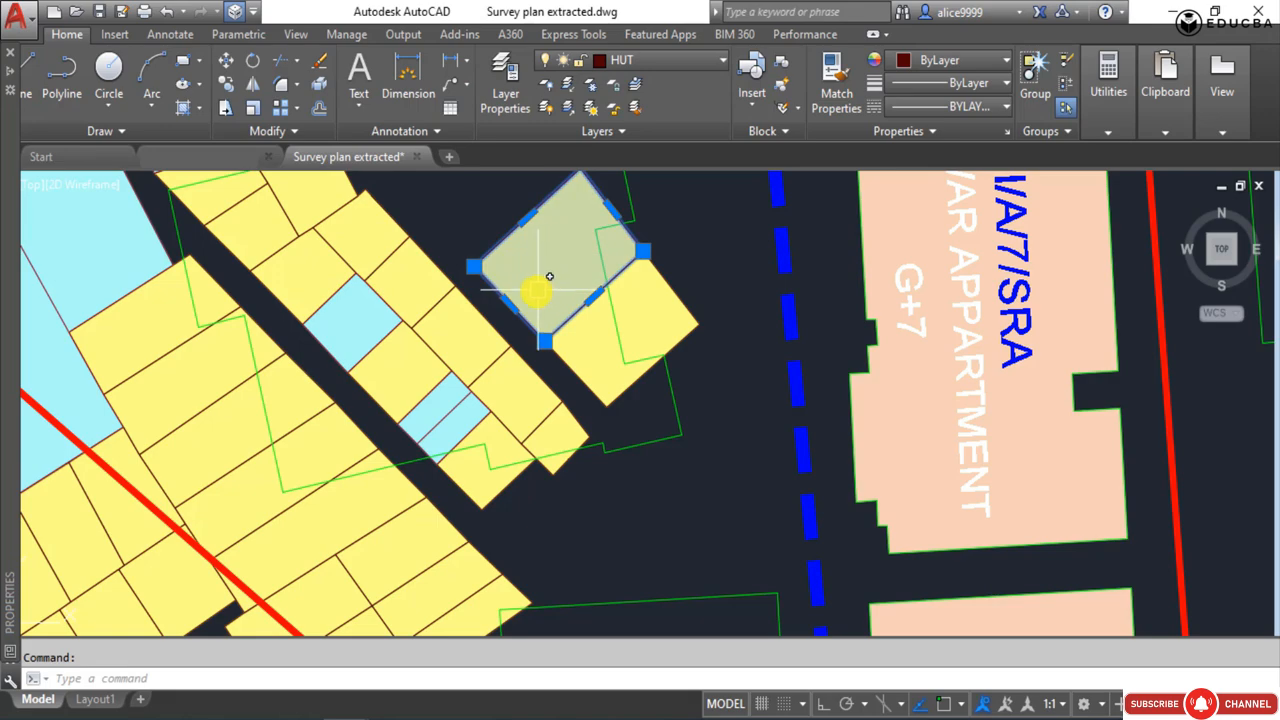
scroll(440, 260, "down", 5)
scroll(440, 245, "up", 5)
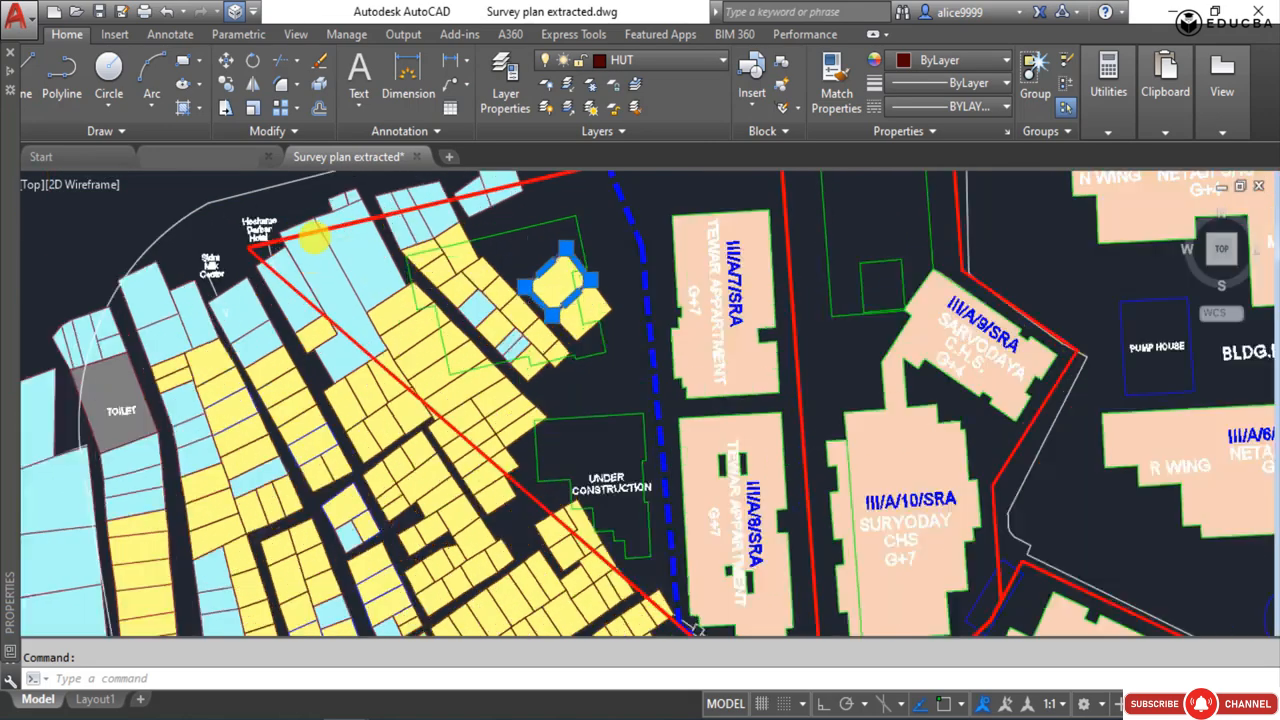
Check the layers of the light blue plots east of Heshame Darbar Hotel and of a neighbouring small yellow plot.
left_click(430, 237)
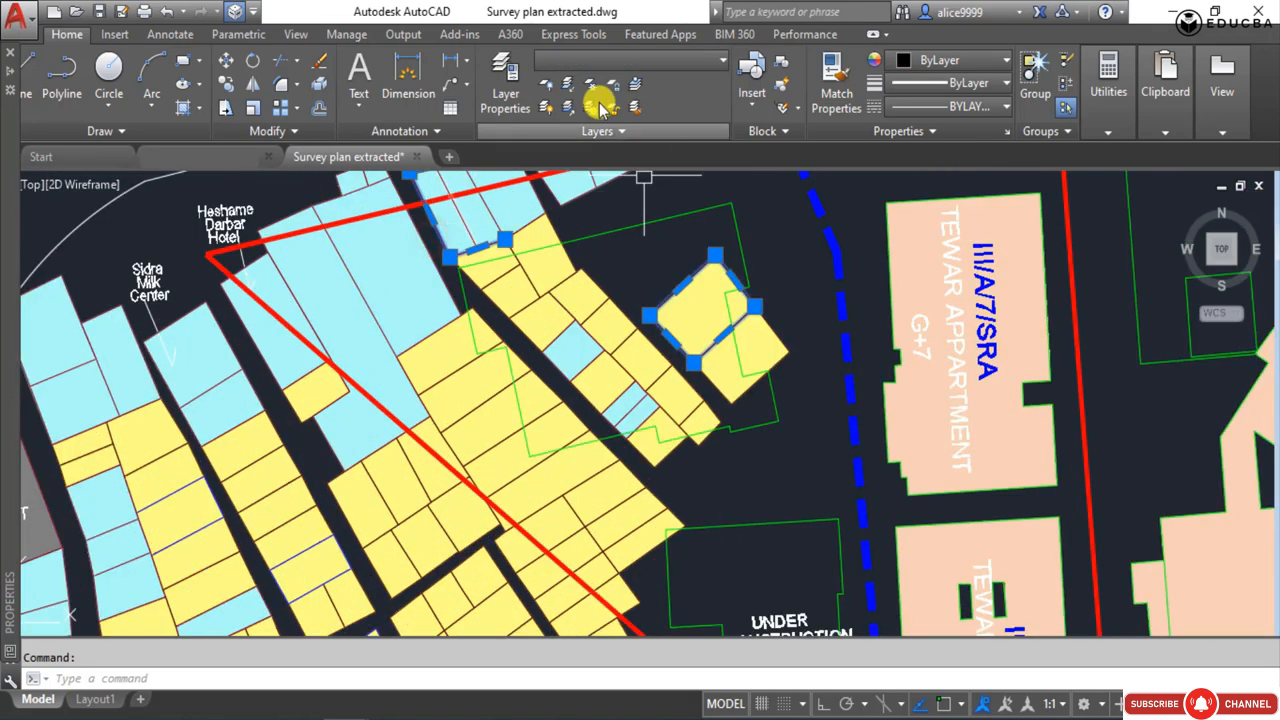
left_click(418, 240)
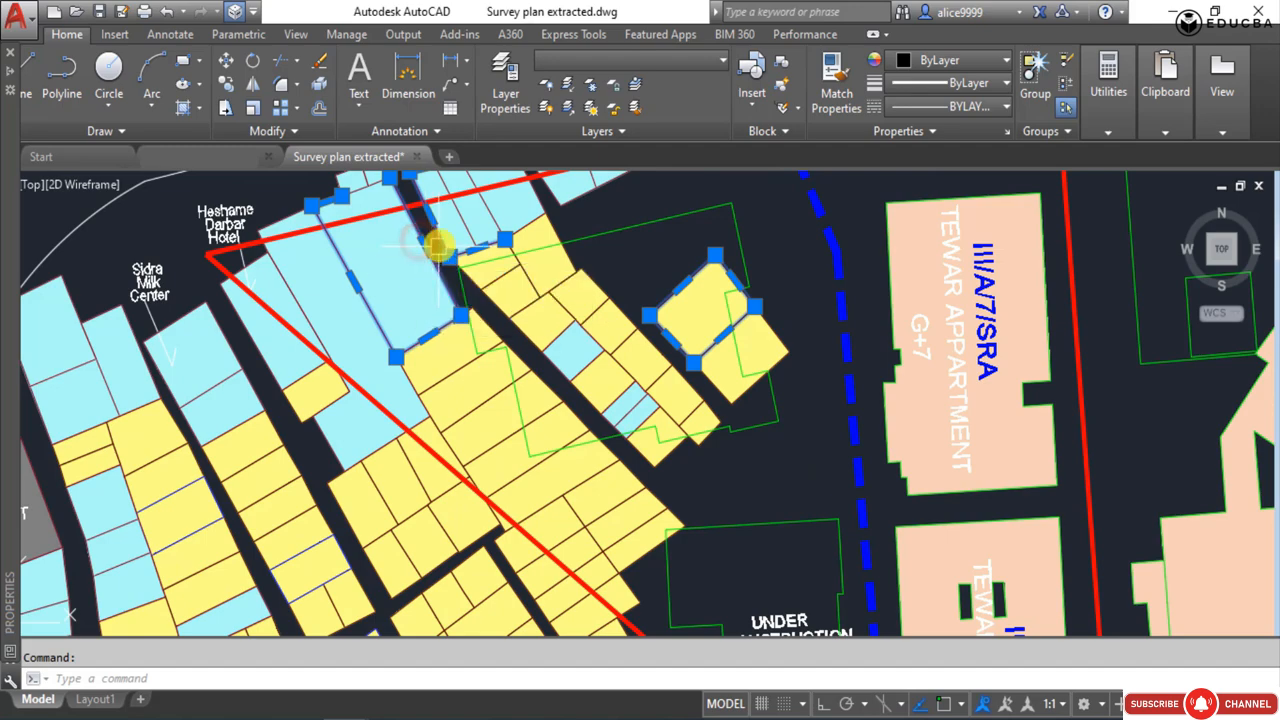
key("Escape")
left_click(432, 253)
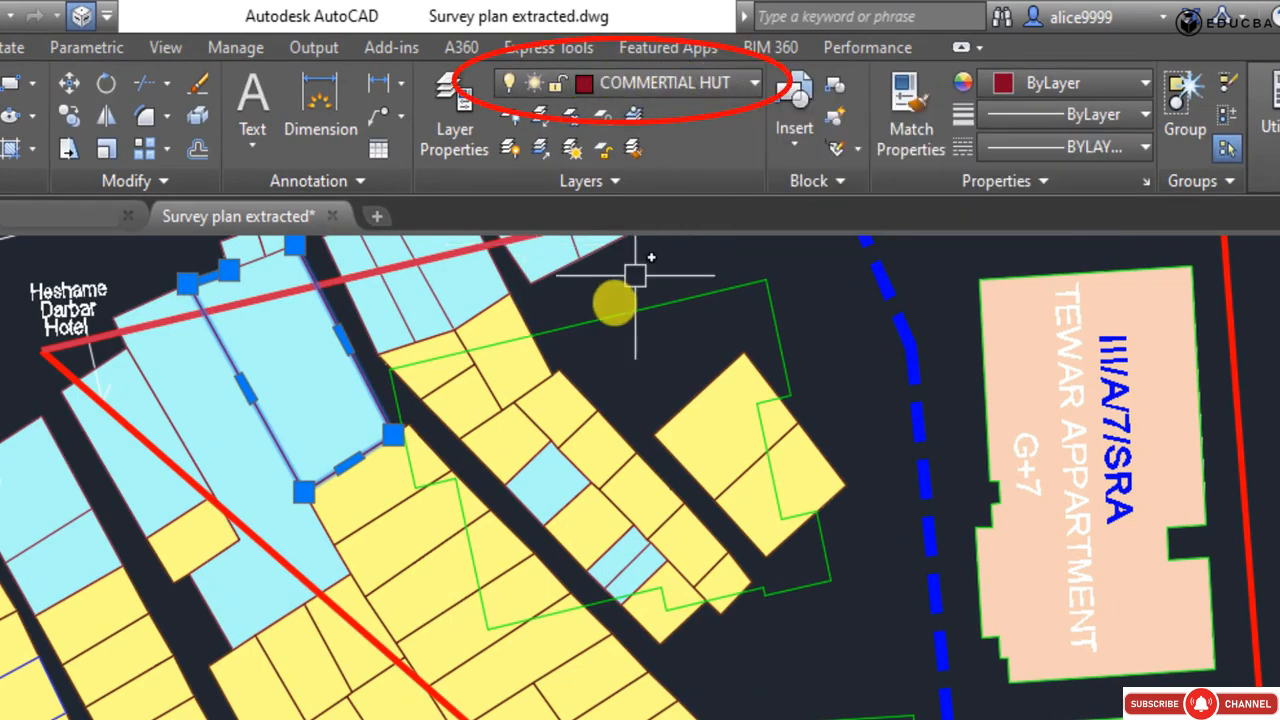
left_click(555, 395)
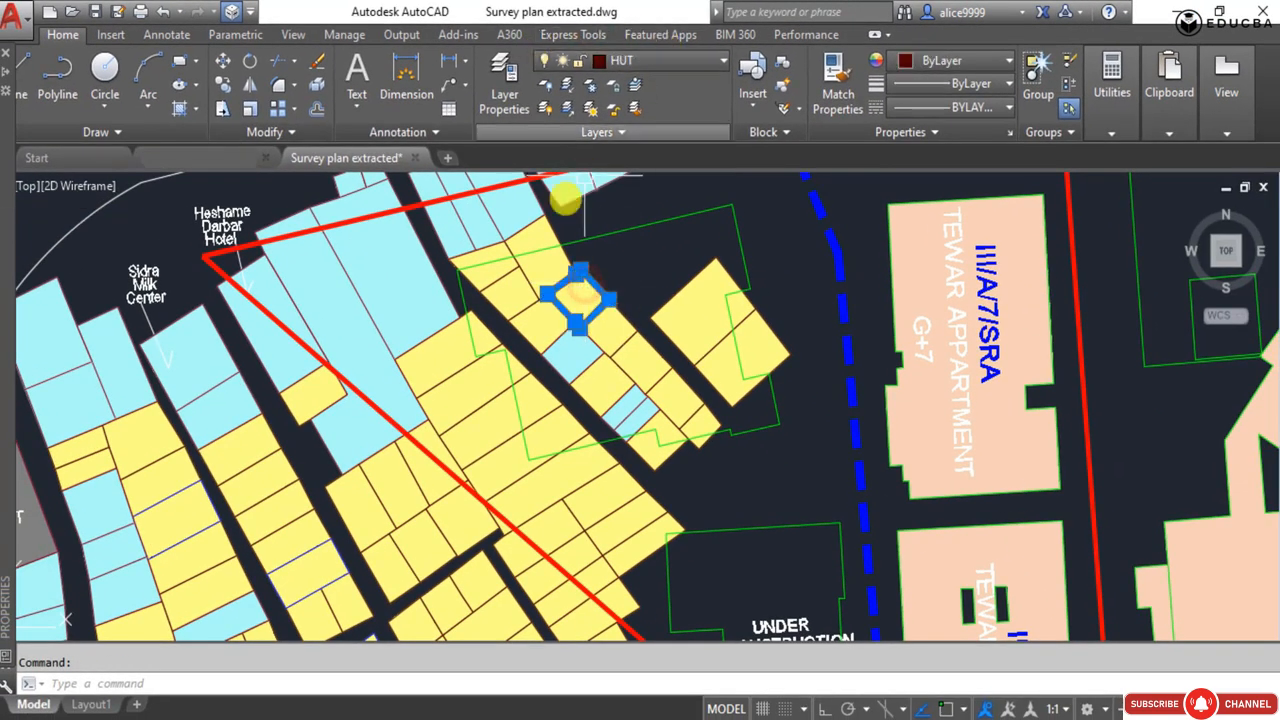
key("Escape")
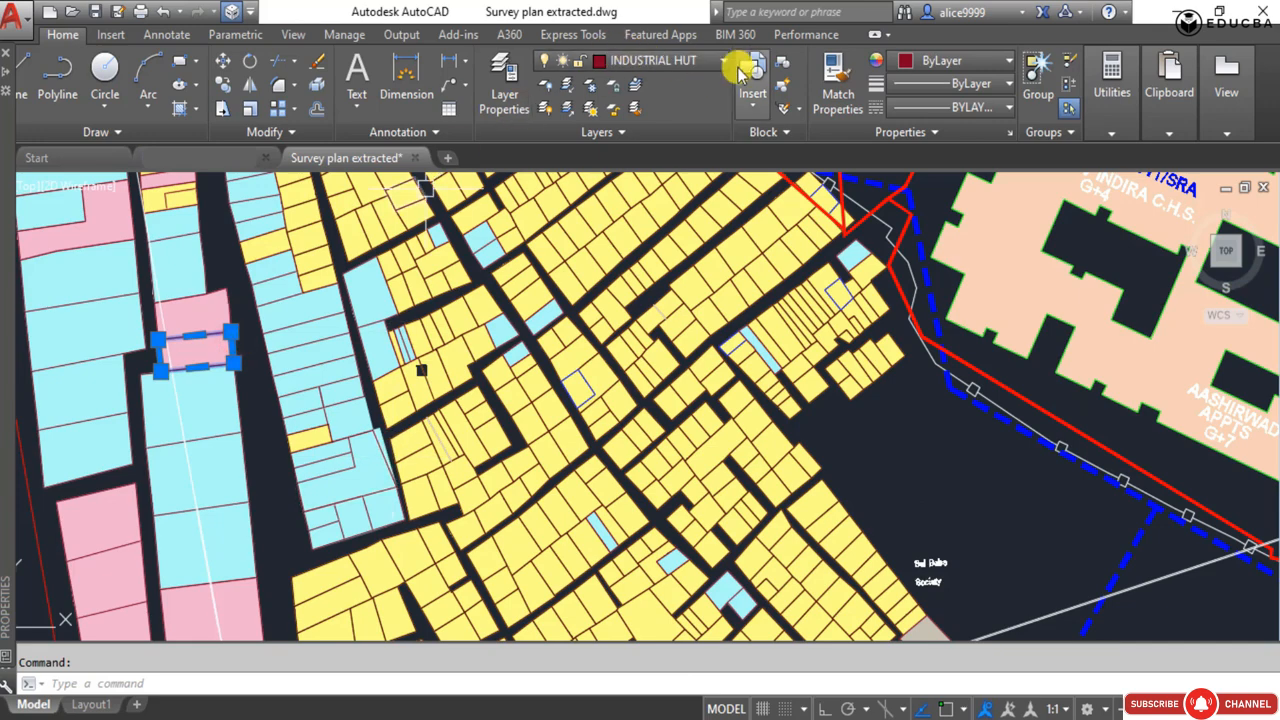
Check the layers of a pink plot west of the yellow huts and of a yellow plot near Sai Baba Society.
scroll(543, 347, "down", 3)
key("Escape")
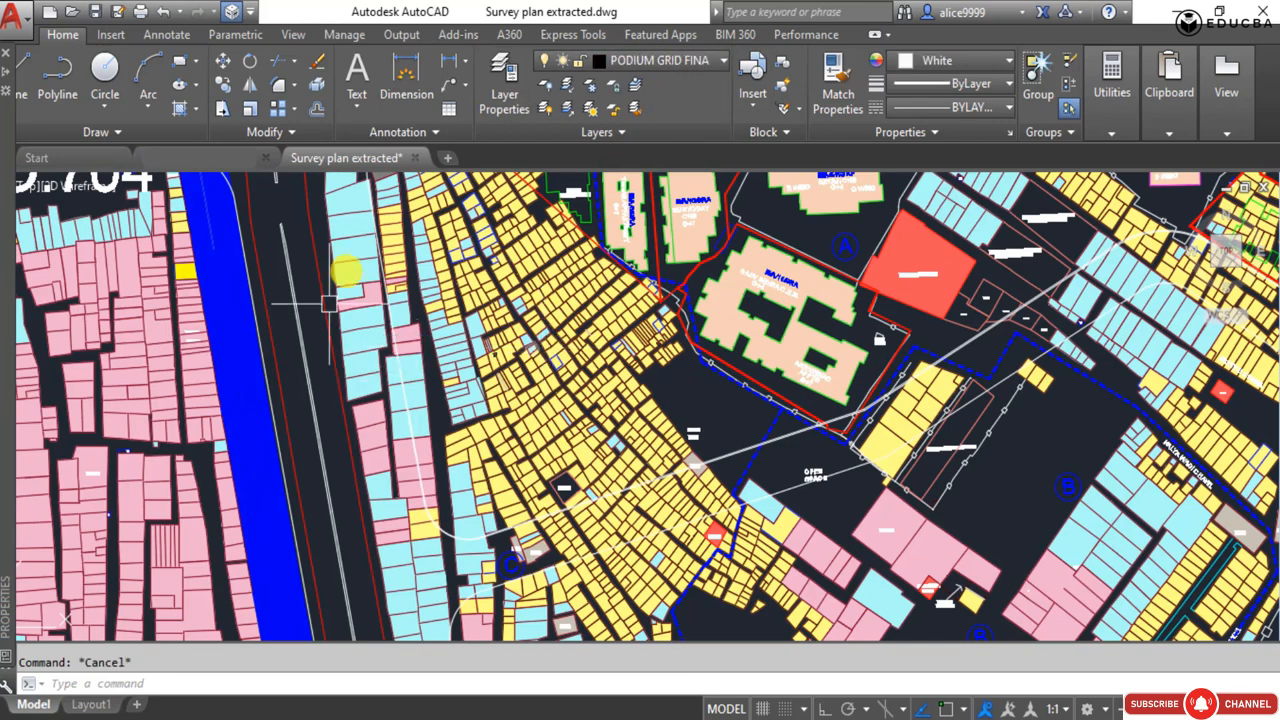
mouse_move(597, 335)
middle_mouse_down()
mouse_move(586, 345)
mouse_move(570, 330)
middle_mouse_up()
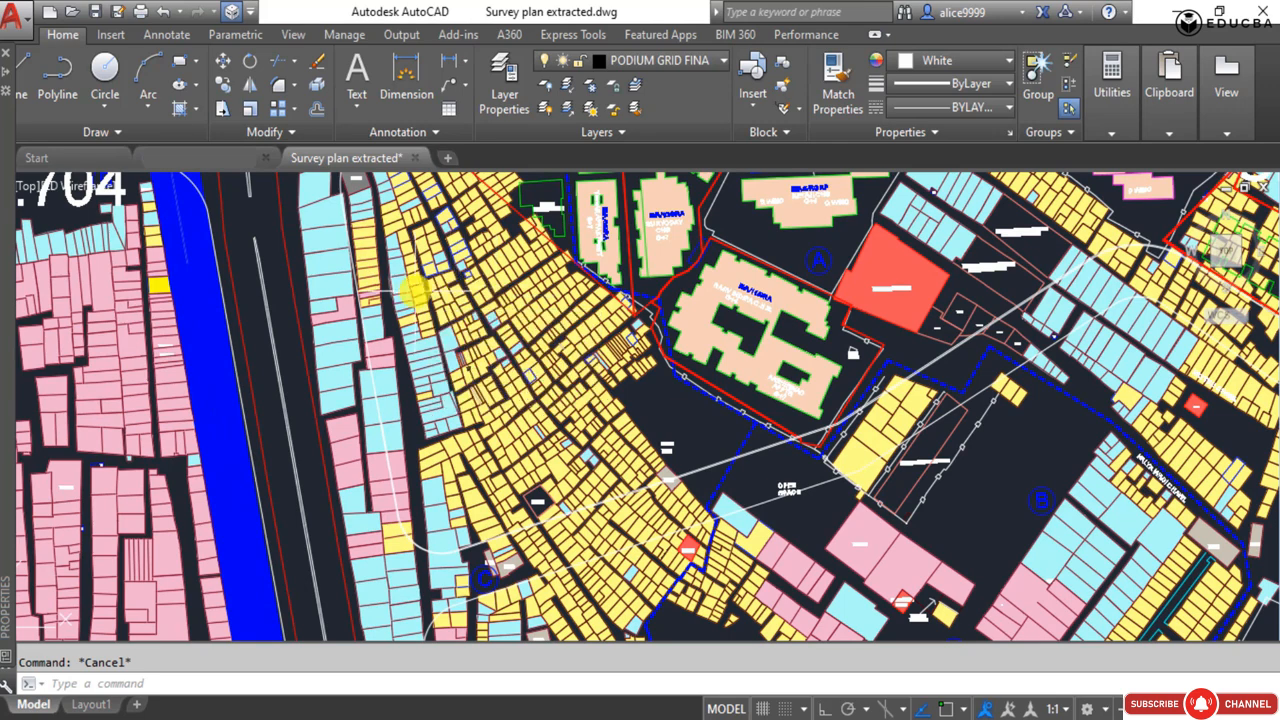
middle_click_drag(411, 280, 271, 192)
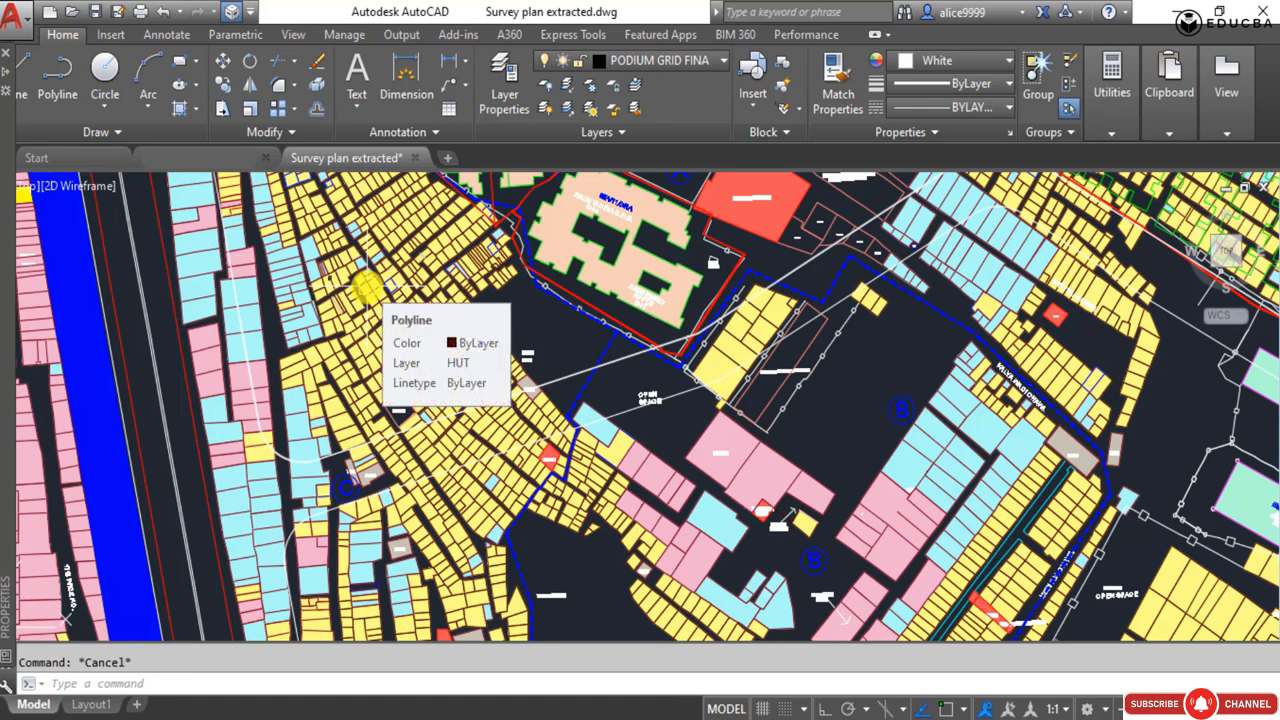
scroll(275, 320, "up", 3)
middle_click_drag(279, 325, 284, 341)
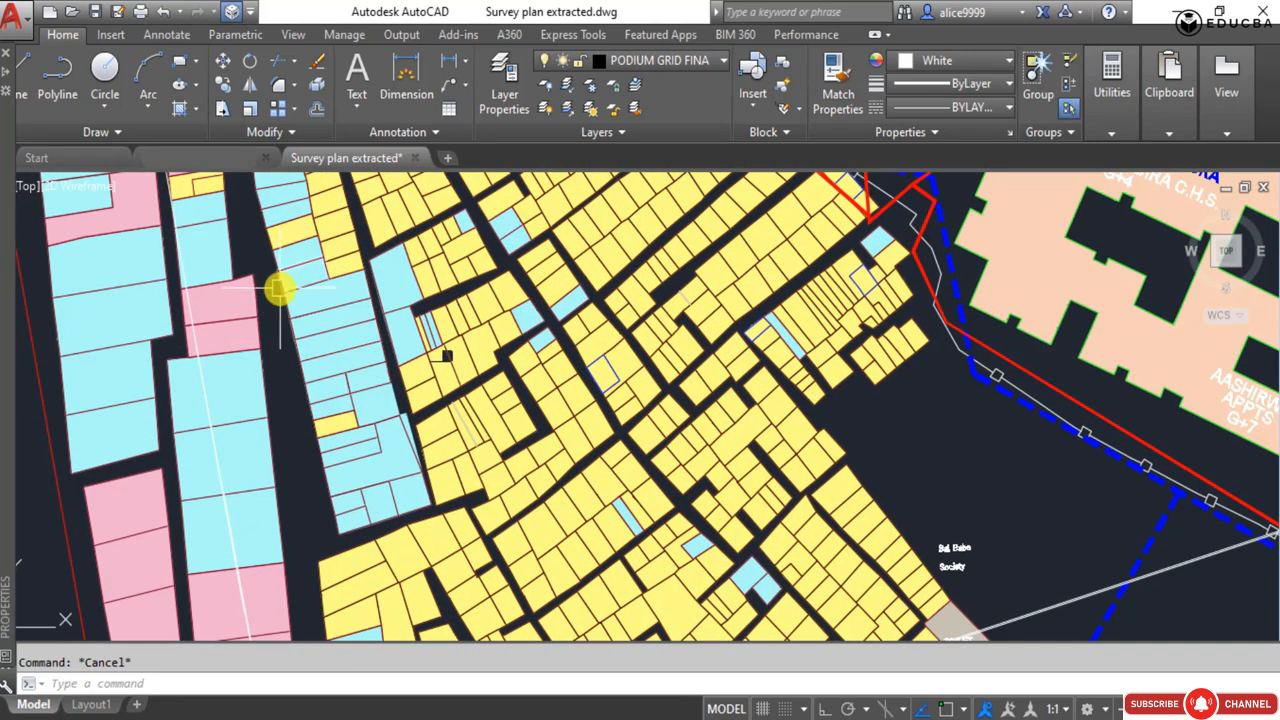
mouse_move(279, 289)
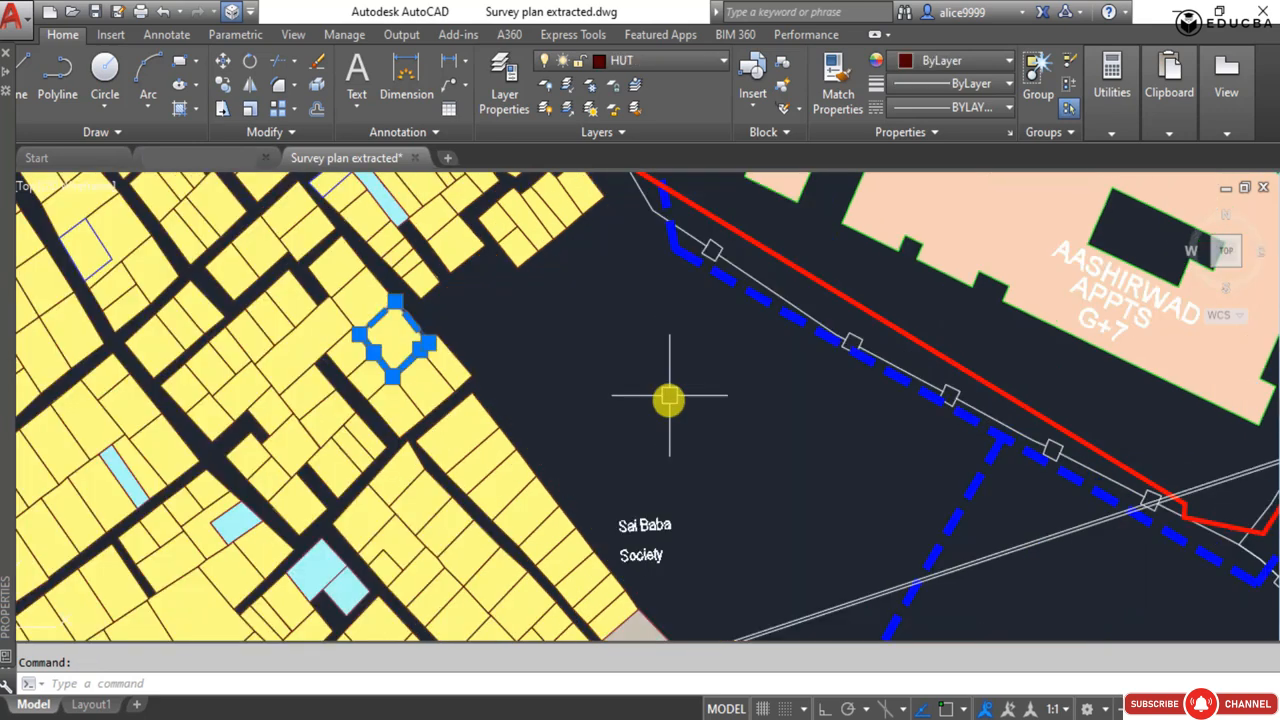
type("LAYOFF")
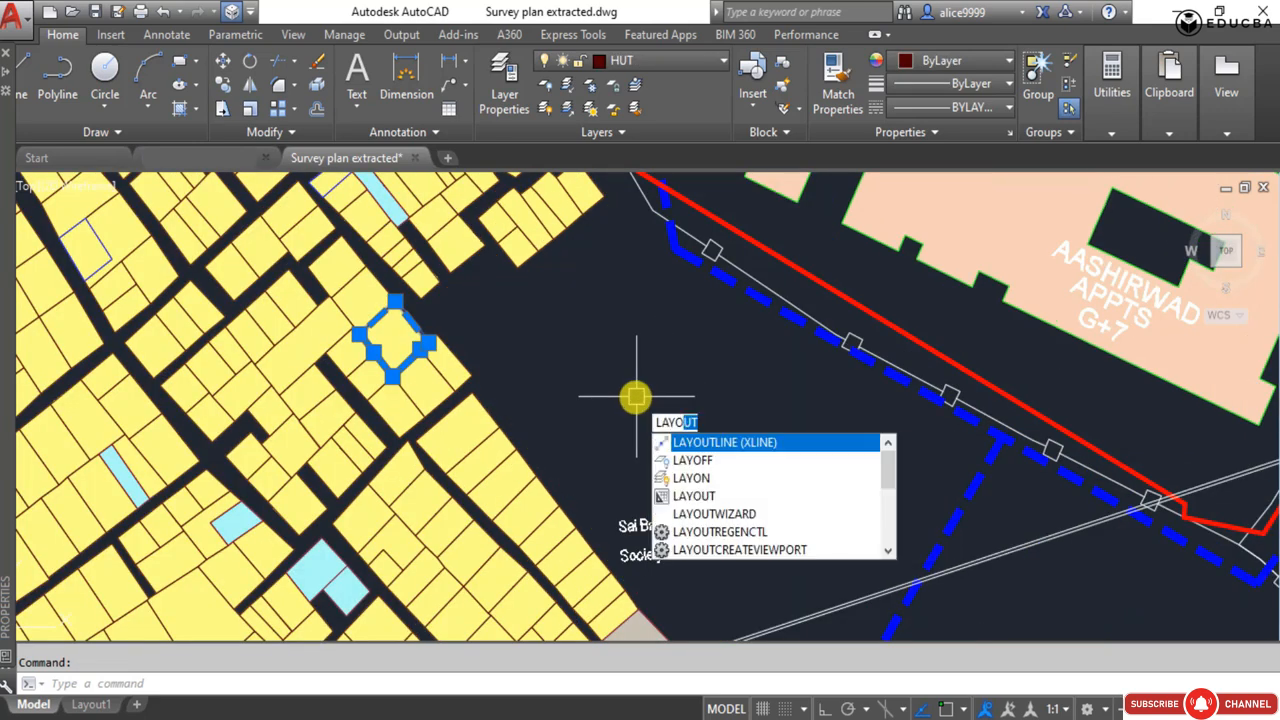
key("Return")
key("Escape")
scroll(560, 352, "down", 5)
type("la")
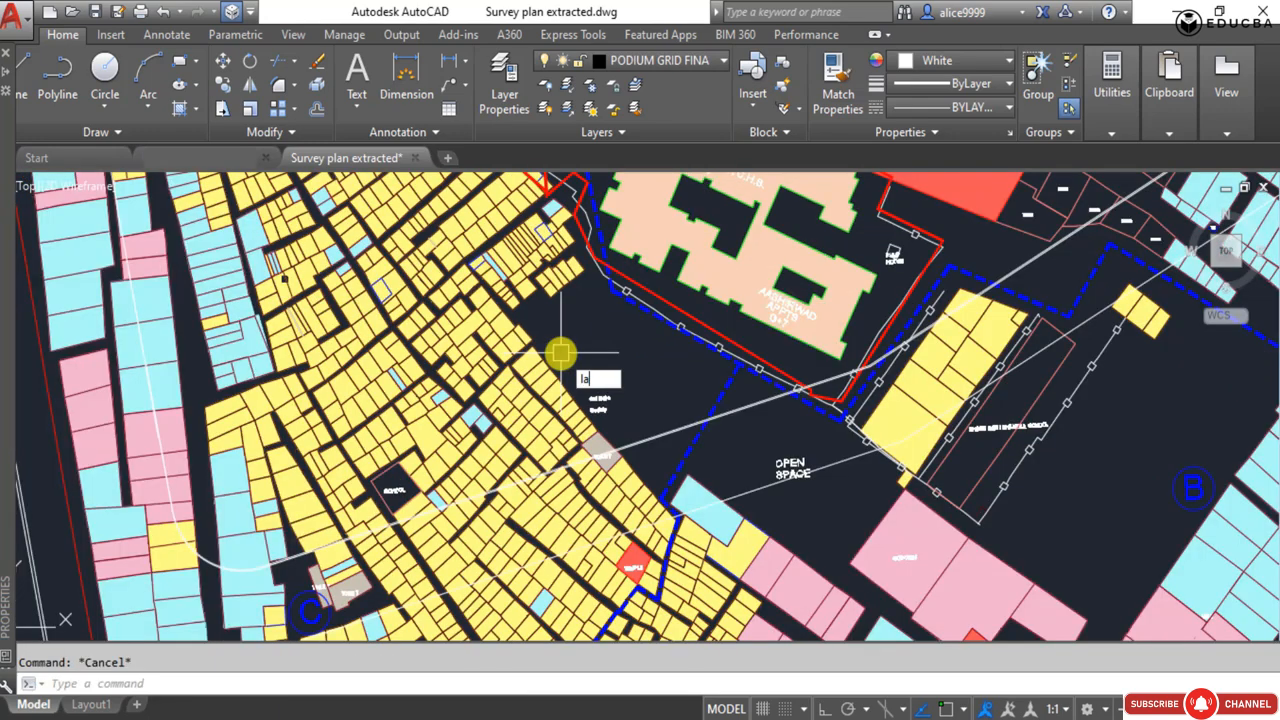
type("yiso")
key("Return")
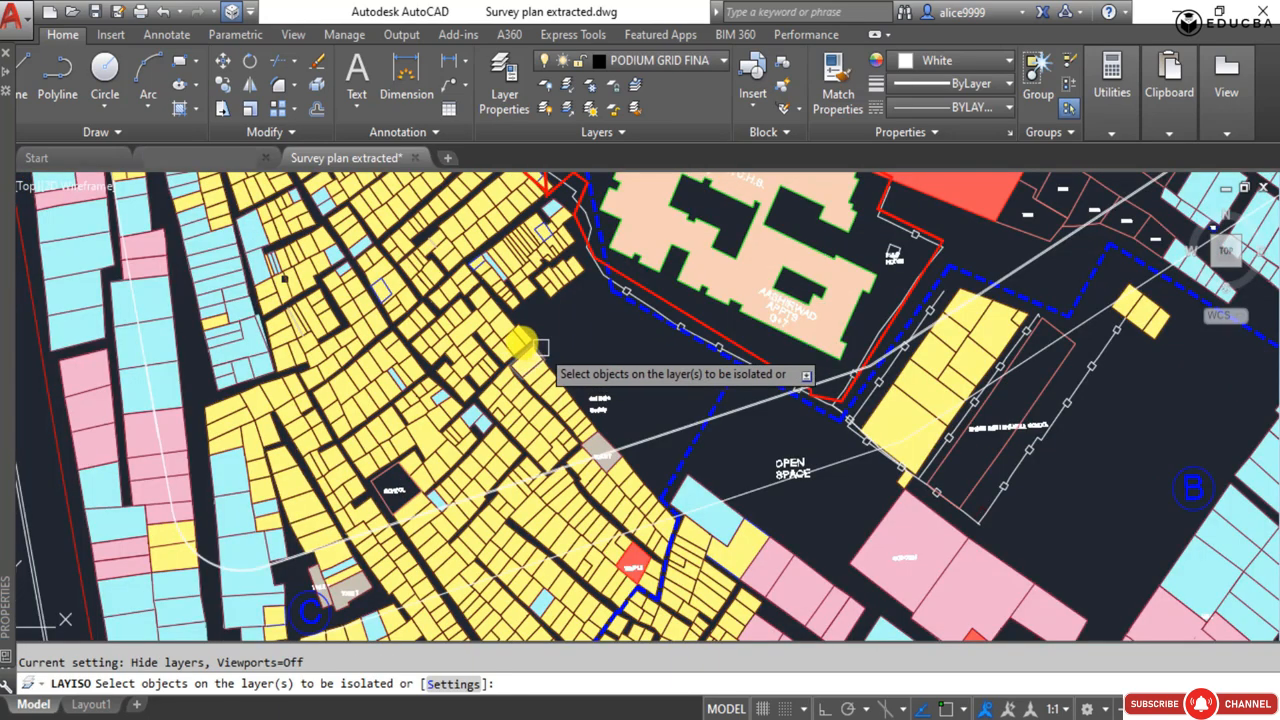
key("Escape")
Isolate the layer of the yellow plots' outlines with LAYISO by picking one of the outlines.
type("layis")
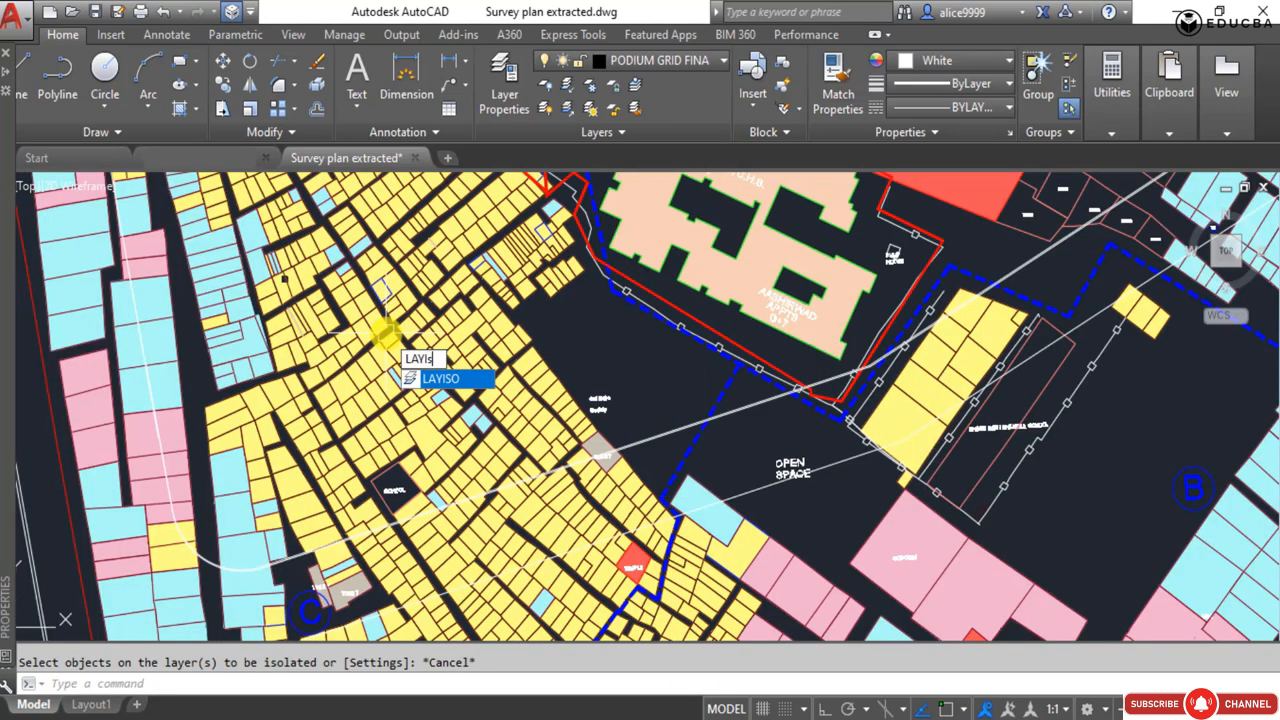
type("o")
key("Return")
scroll(388, 328, "up", 4)
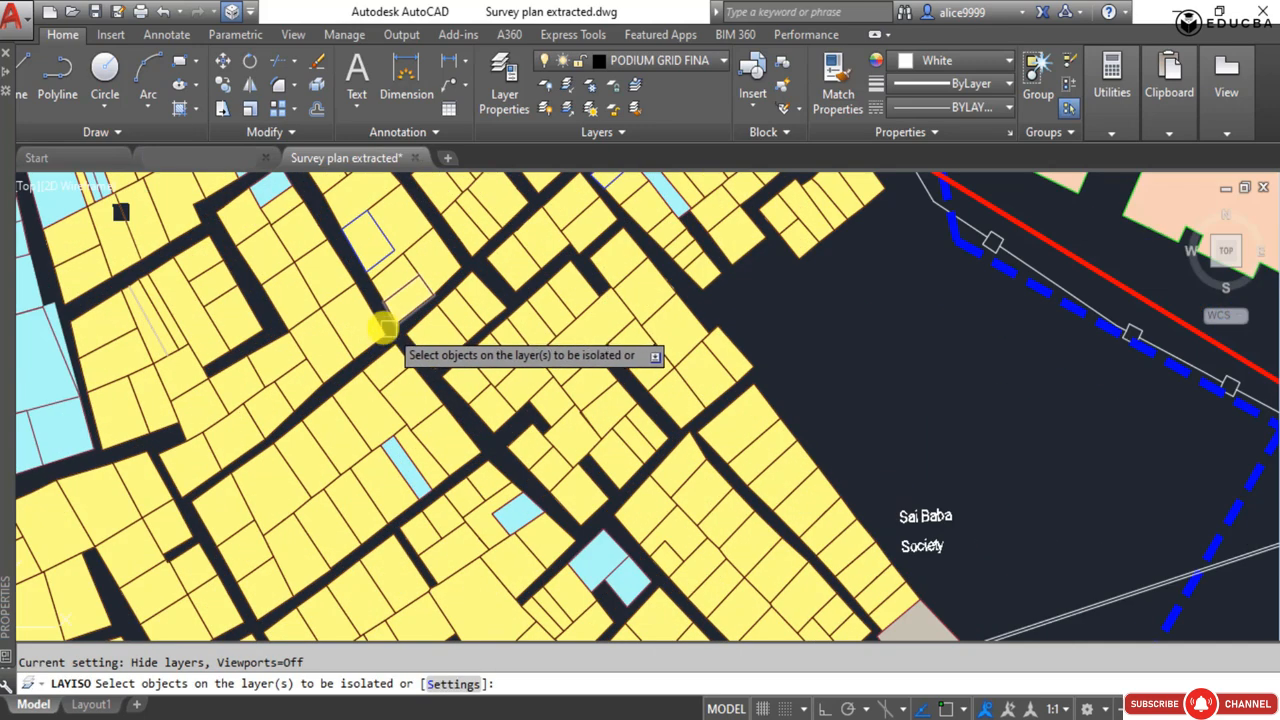
left_click(376, 323)
key("Return")
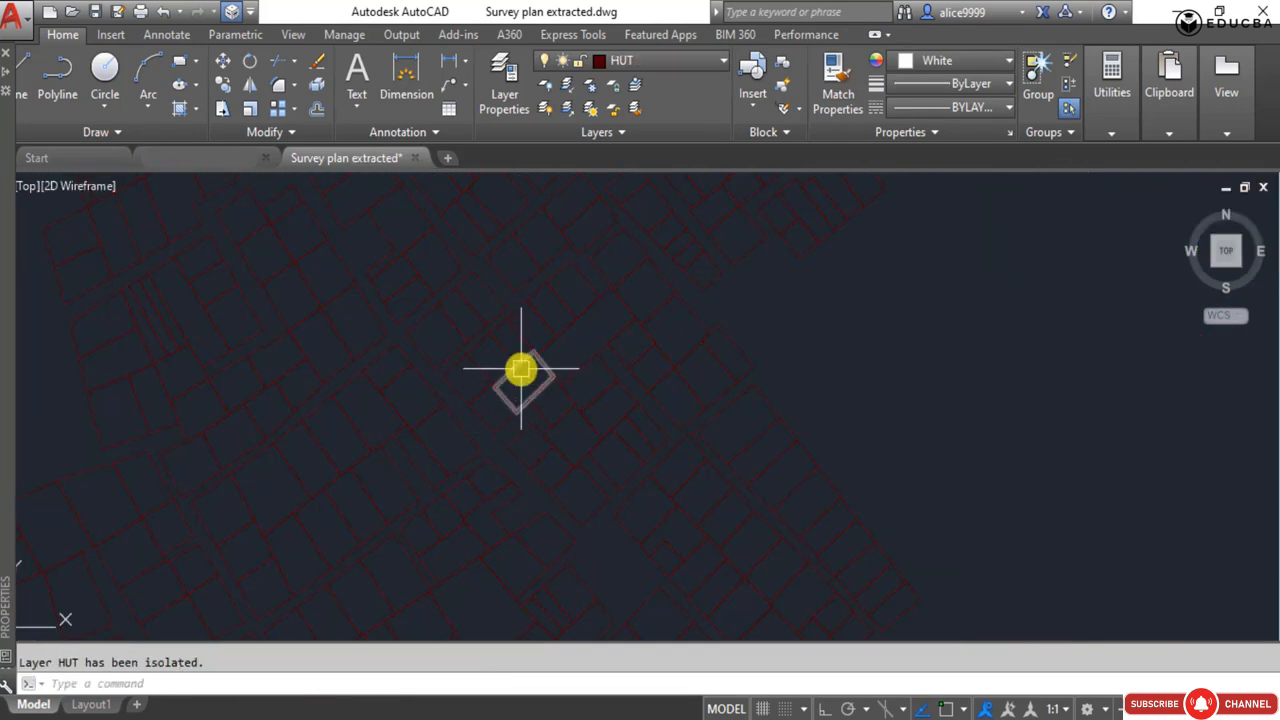
Turn all layers of the drawing back on with LAYON.
middle_click_drag(575, 420, 460, 362)
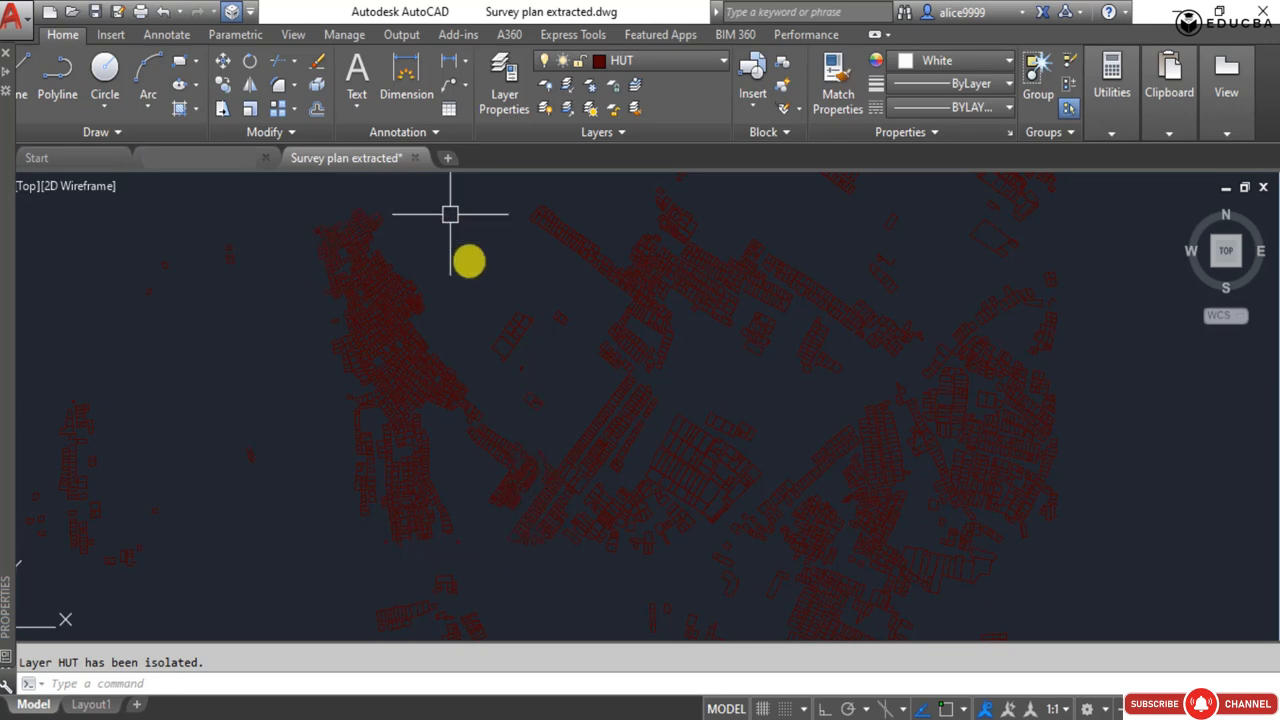
scroll(463, 288, "down", 2)
middle_click_drag(464, 313, 529, 238)
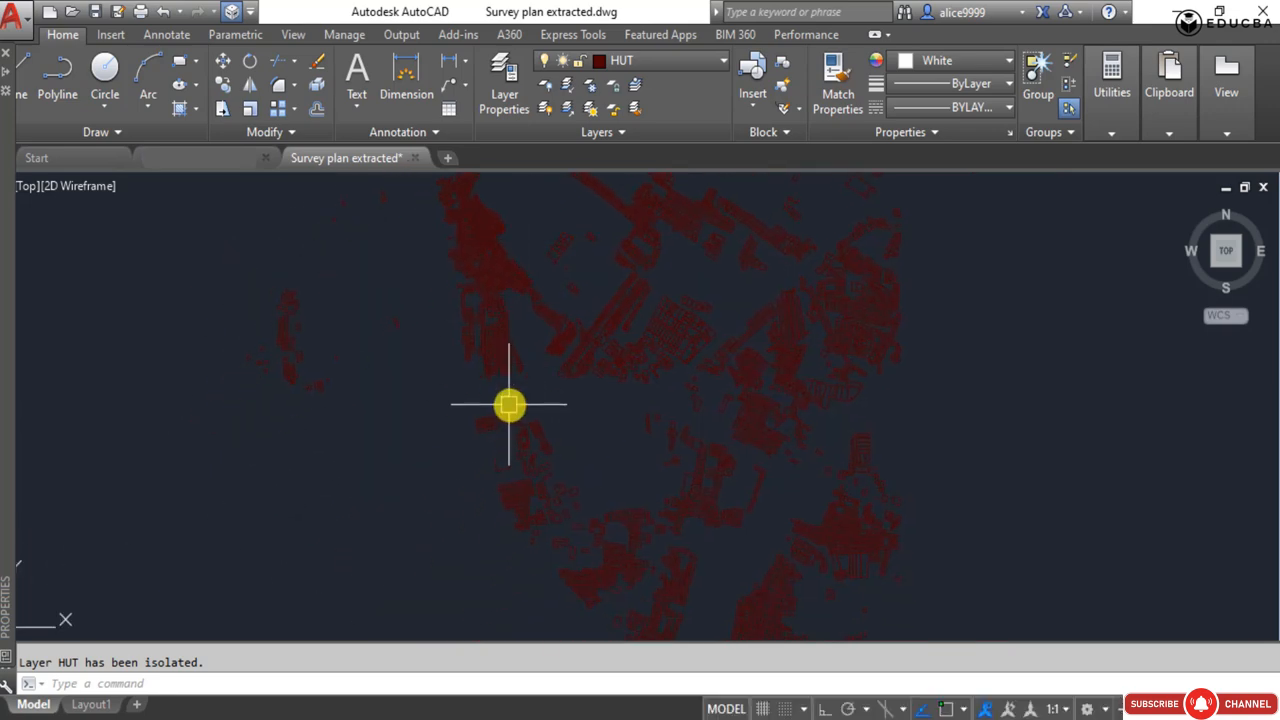
middle_click_drag(504, 348, 477, 411)
scroll(433, 376, "down", 2)
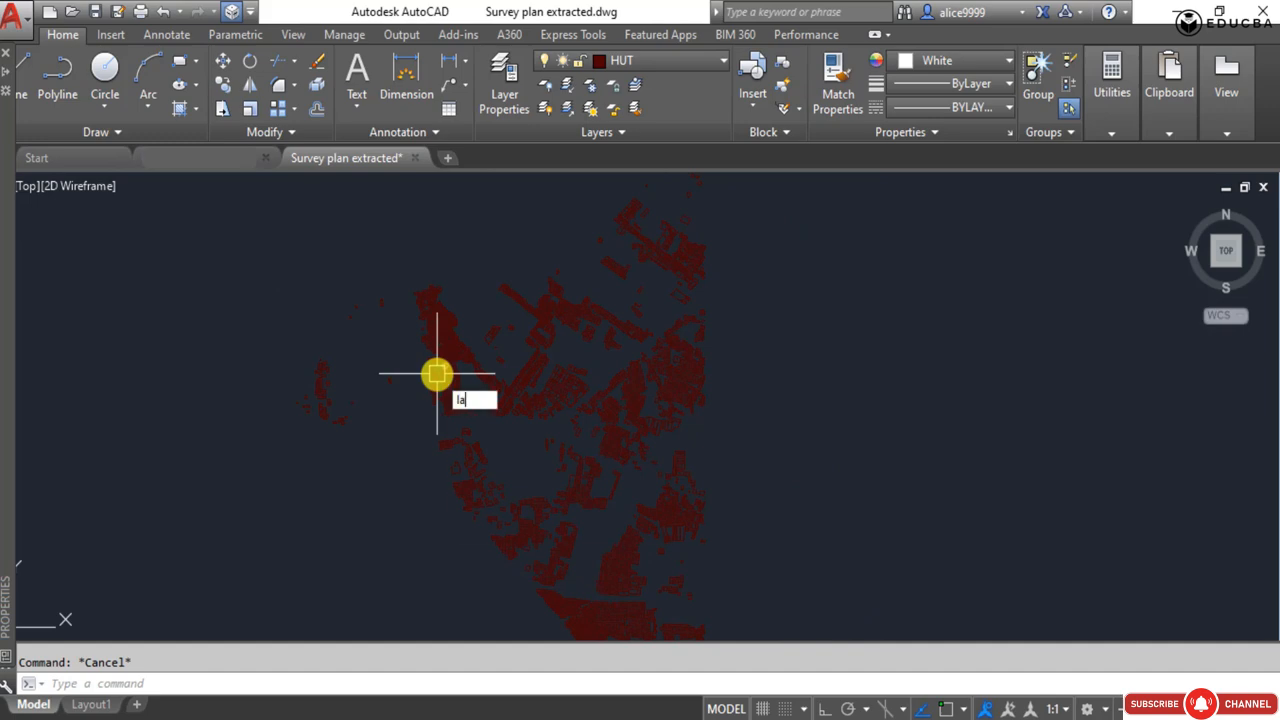
type("yon")
key("Return")
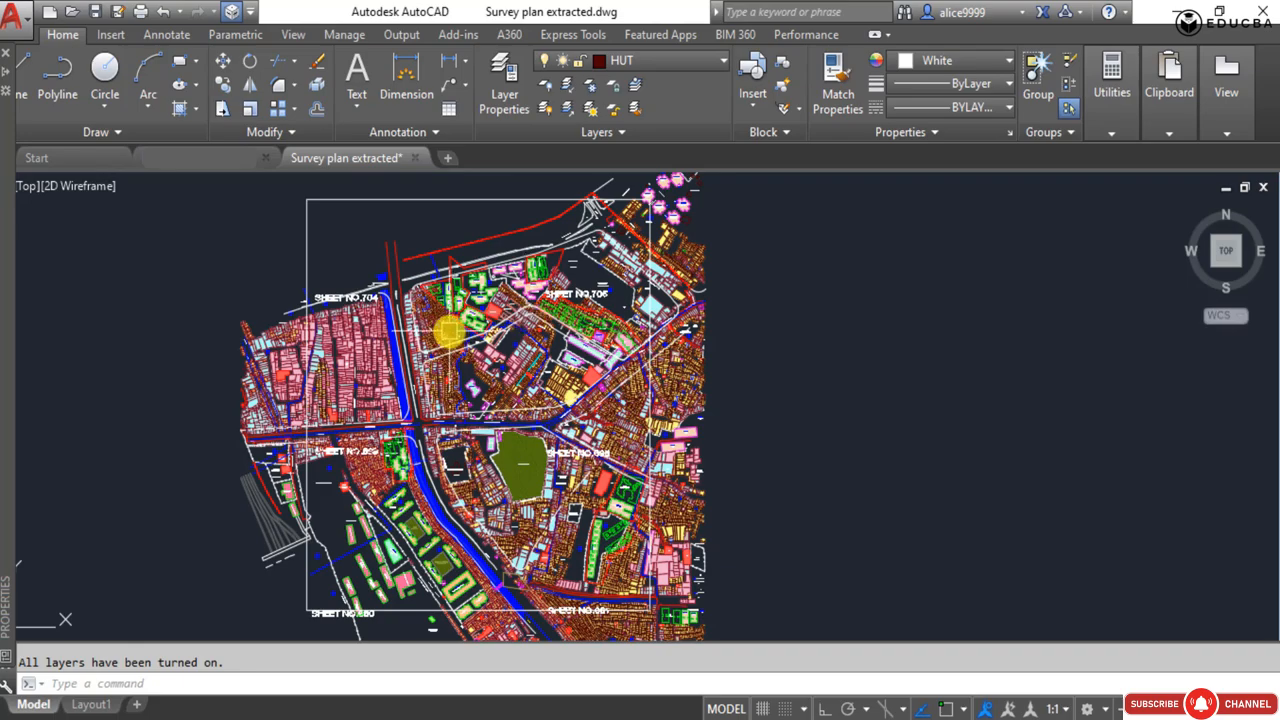
Inspect the hatch properties of the solid yellow fill in a plot northwest of the Sai Baba Society label.
scroll(448, 330, "up", 4)
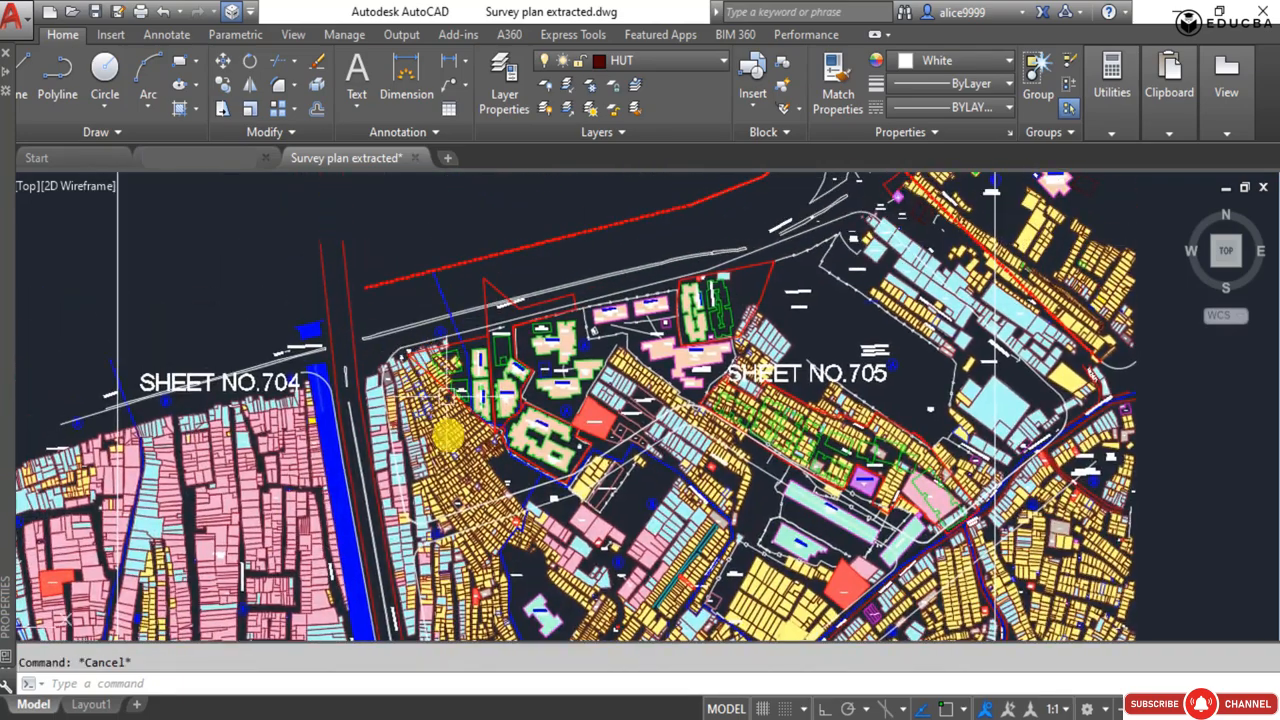
middle_click_drag(448, 435, 446, 323)
scroll(446, 323, "up", 5)
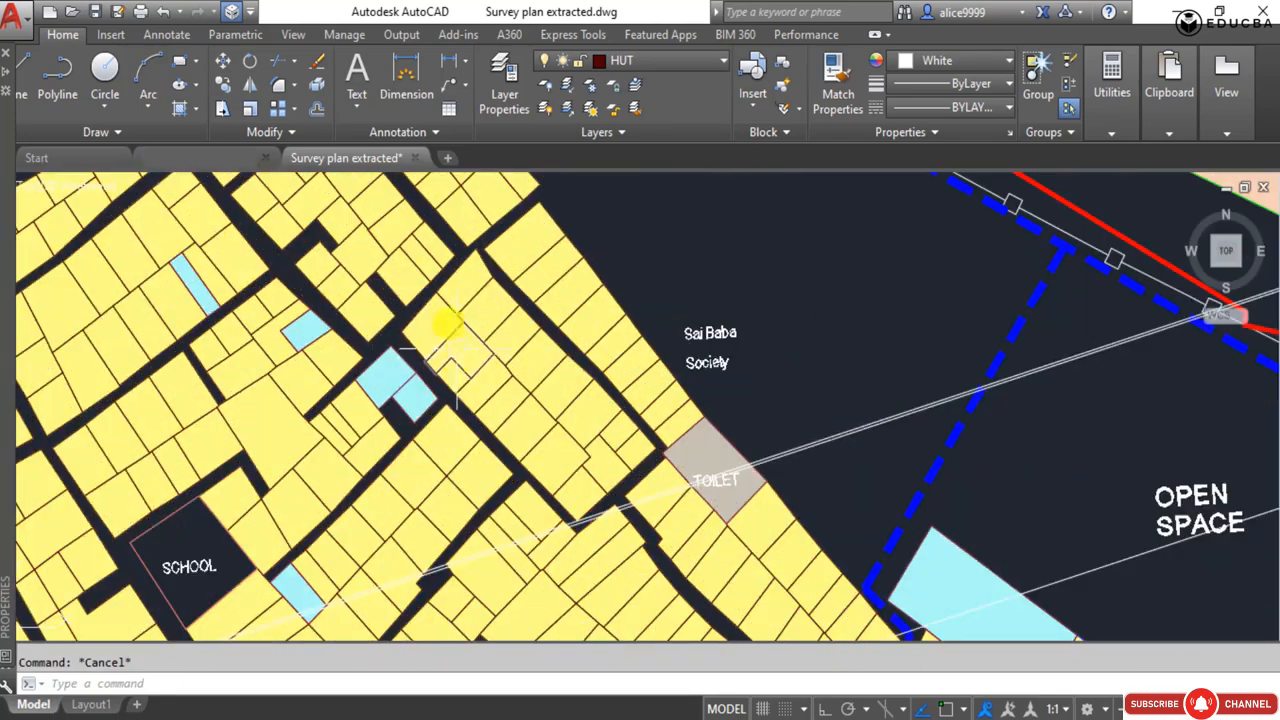
left_click(464, 284)
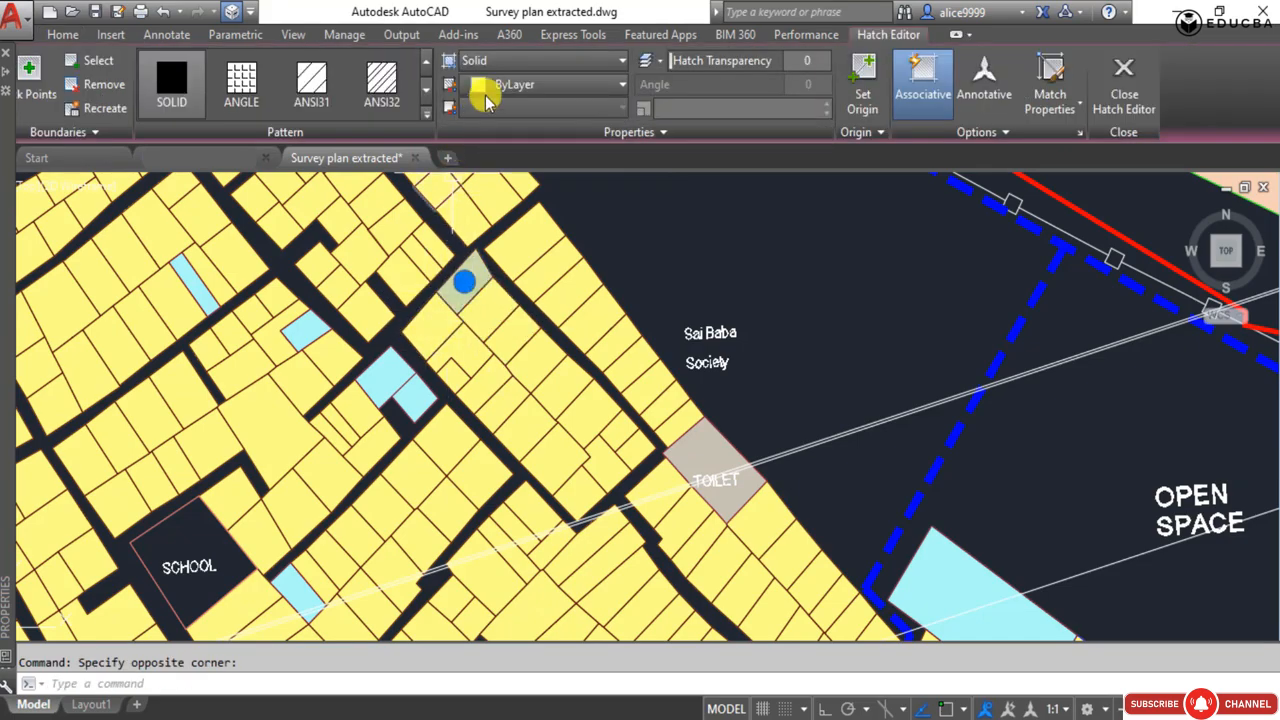
key("Escape")
scroll(414, 363, "down", 8)
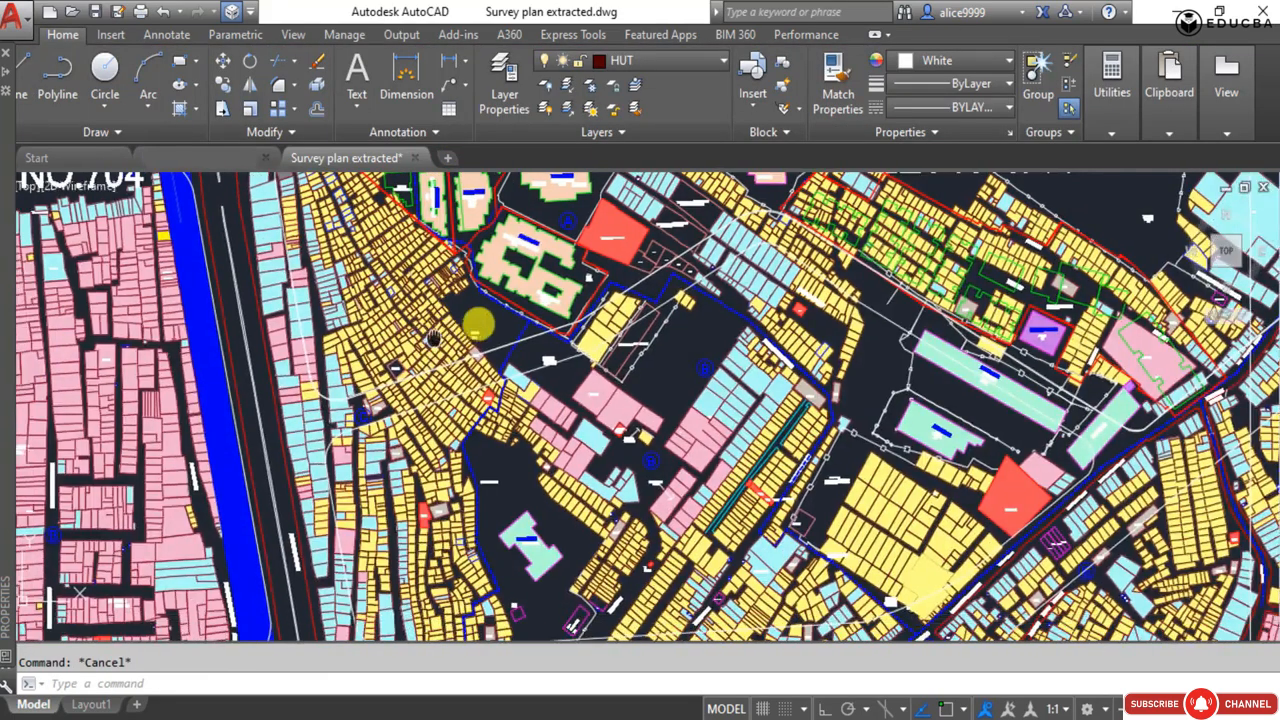
Examine the hut plots and check the layers of the blue dashed boundary between sheets 704 and 705 and of the road line to its west.
scroll(510, 368, "up", 5)
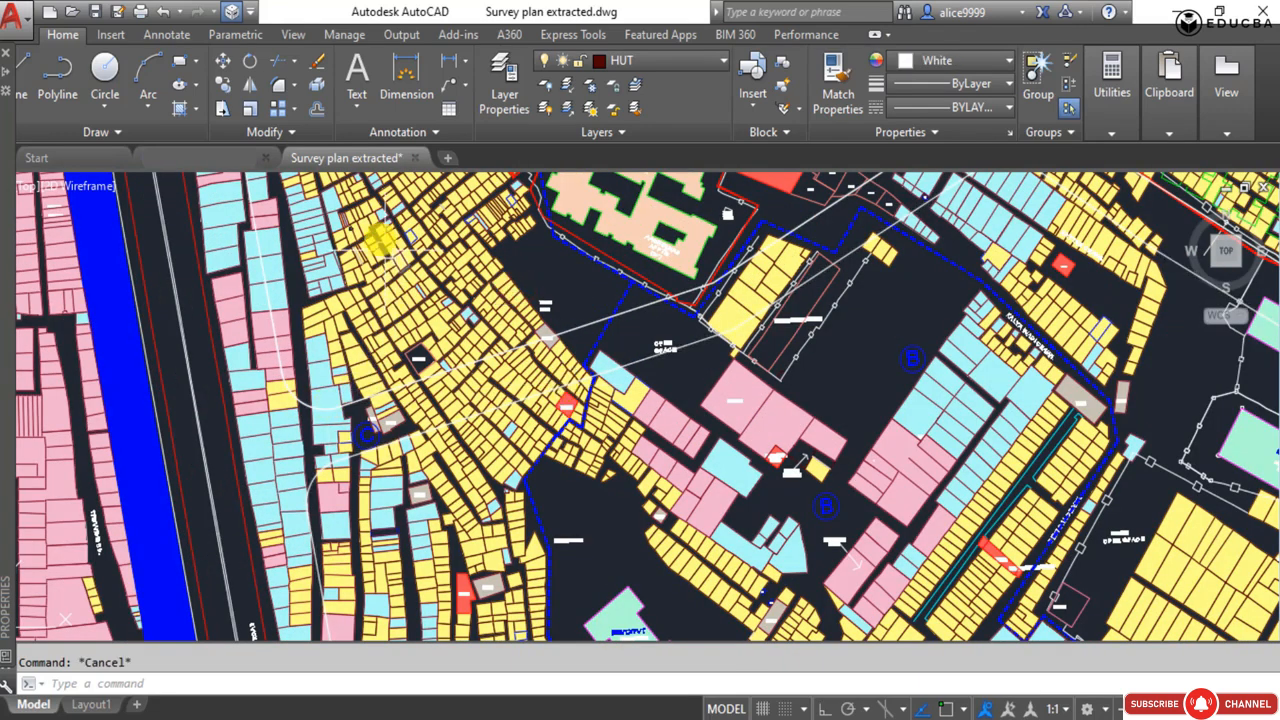
mouse_move(422, 452)
middle_mouse_down()
mouse_move(464, 367)
mouse_move(452, 374)
middle_mouse_up()
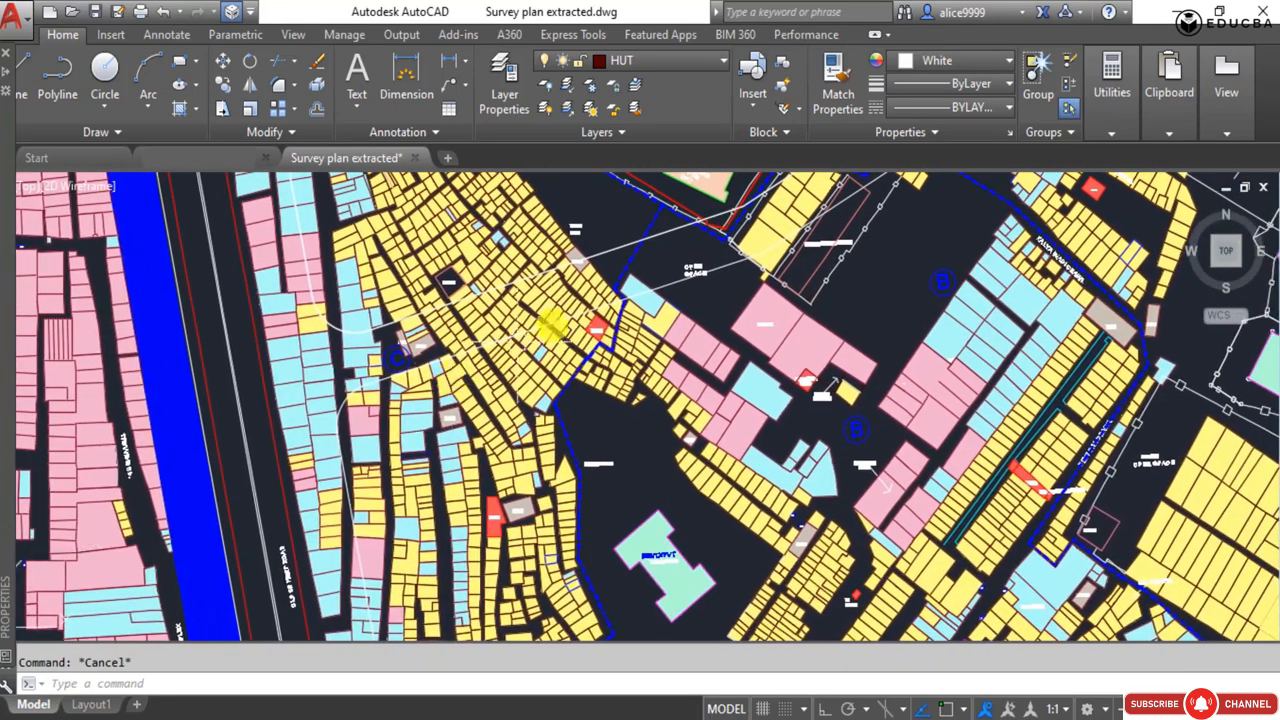
middle_click_drag(552, 323, 510, 376)
middle_click_drag(420, 251, 470, 388)
middle_click_drag(438, 215, 474, 376)
scroll(430, 280, "up", 10)
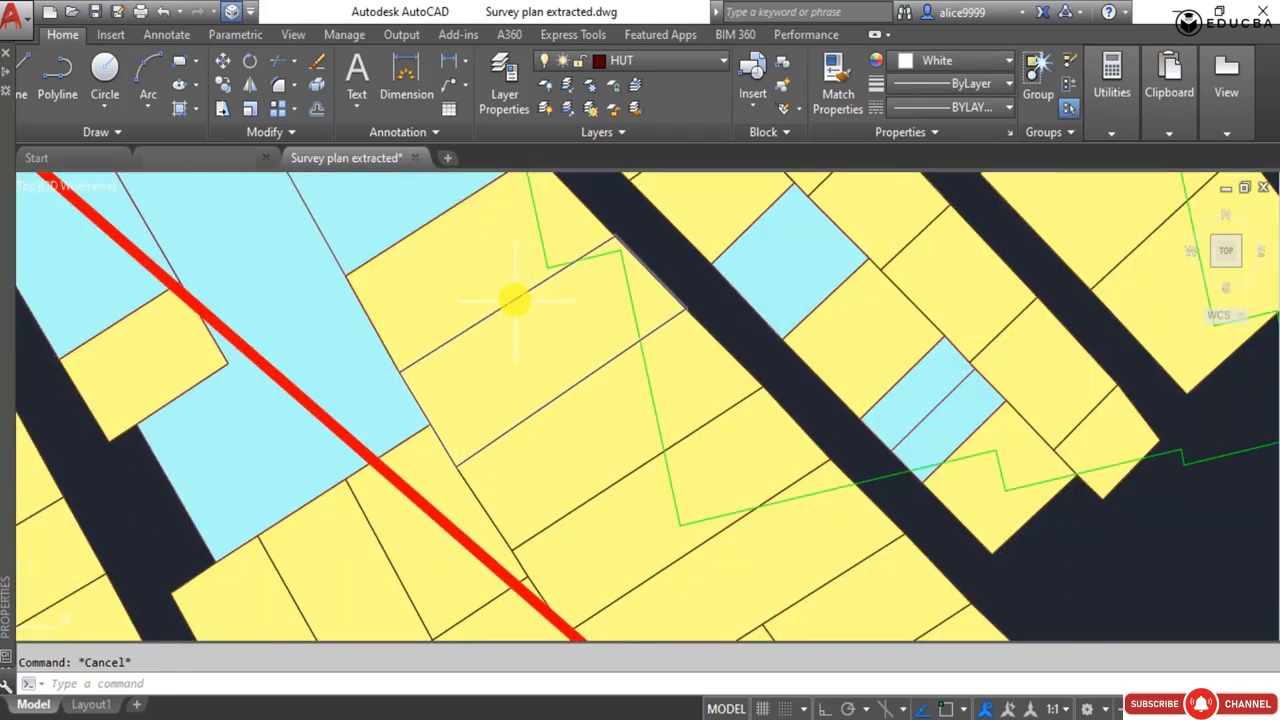
scroll(510, 297, "down", 15)
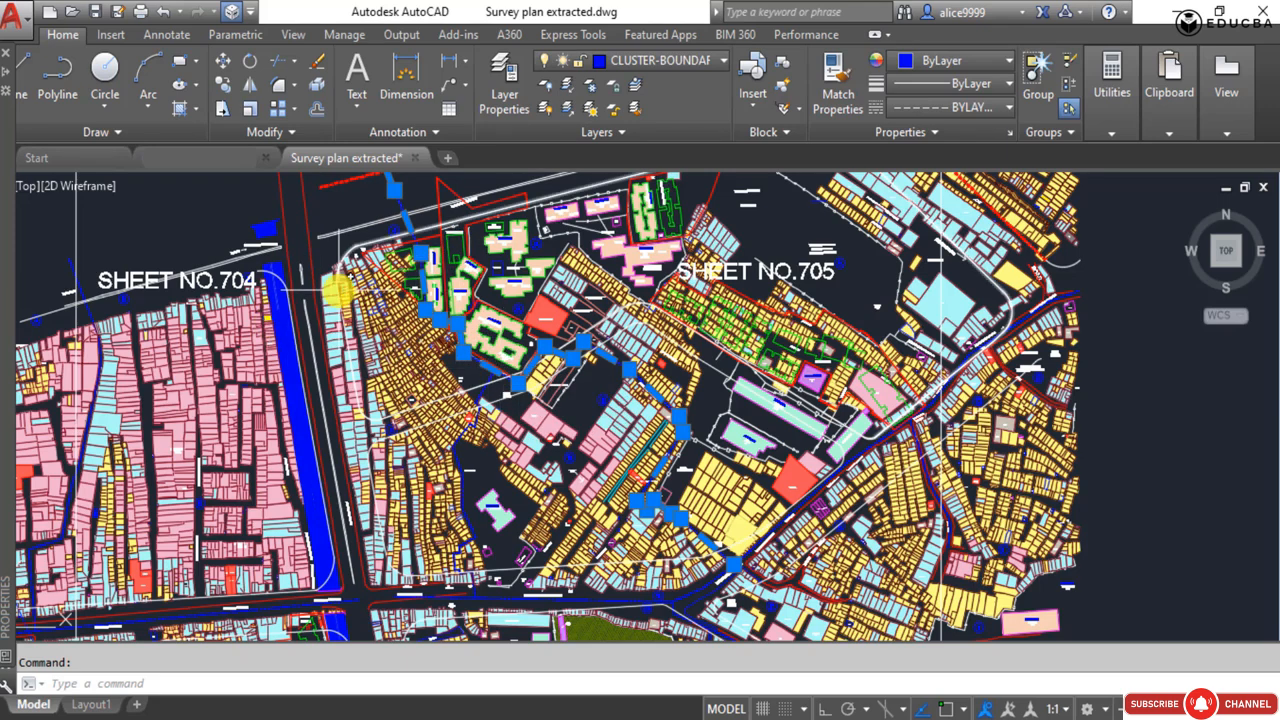
mouse_move(340, 290)
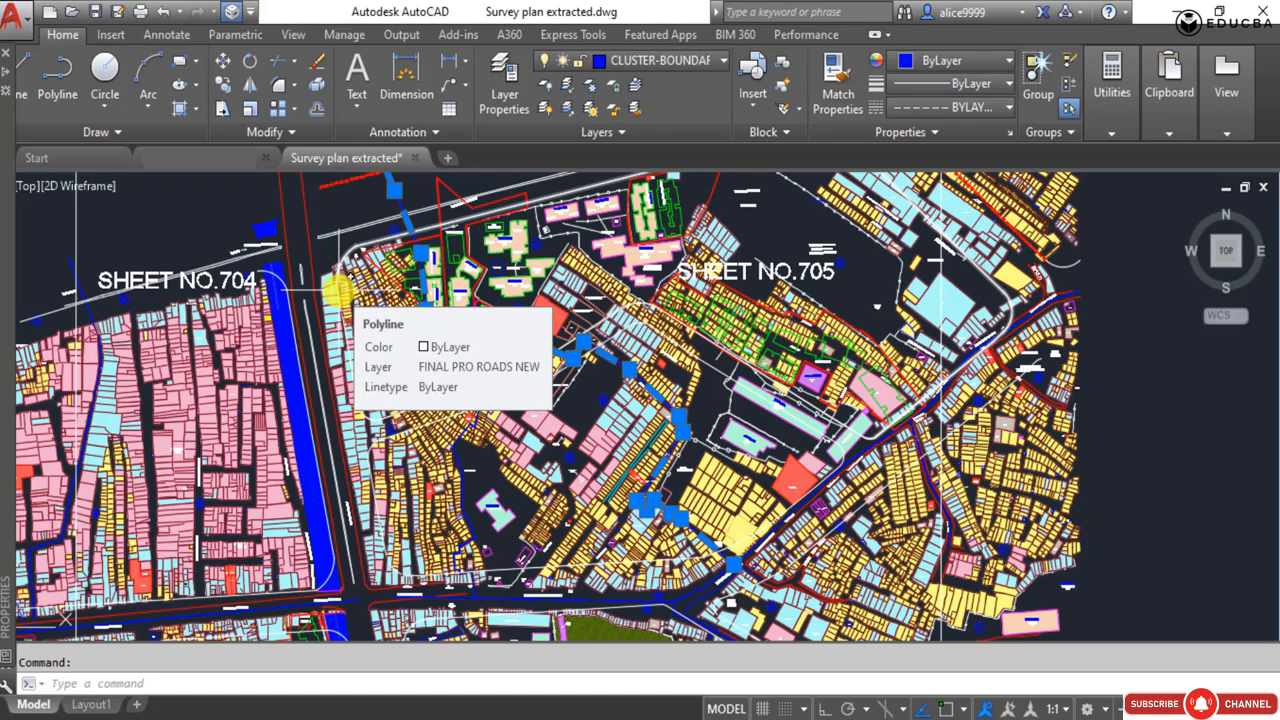
Add the edge lines on both sides of the road's north end, between SHEET NO.704 and SHEET NO.705, to the selected cluster boundary.
scroll(312, 263, "up", 4)
scroll(284, 254, "down", 4)
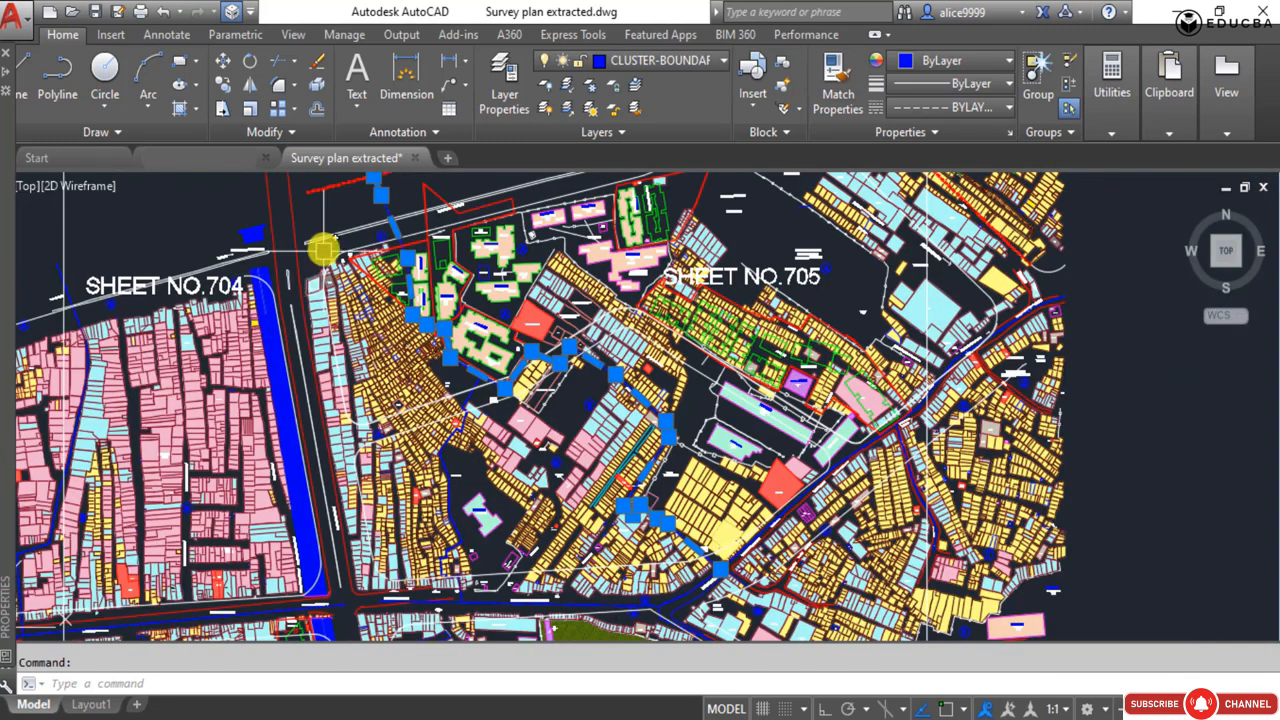
scroll(286, 286, "down", 2)
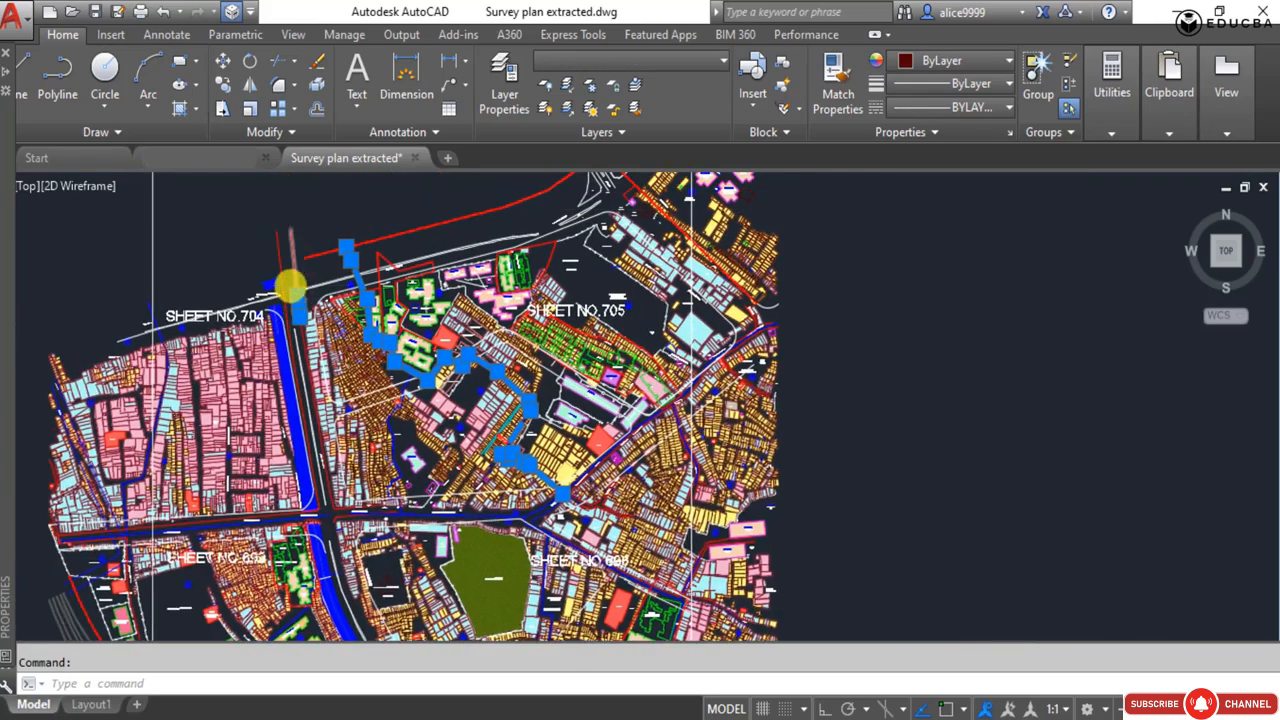
scroll(320, 263, "up", 5)
left_click(321, 265)
scroll(310, 253, "up", 2)
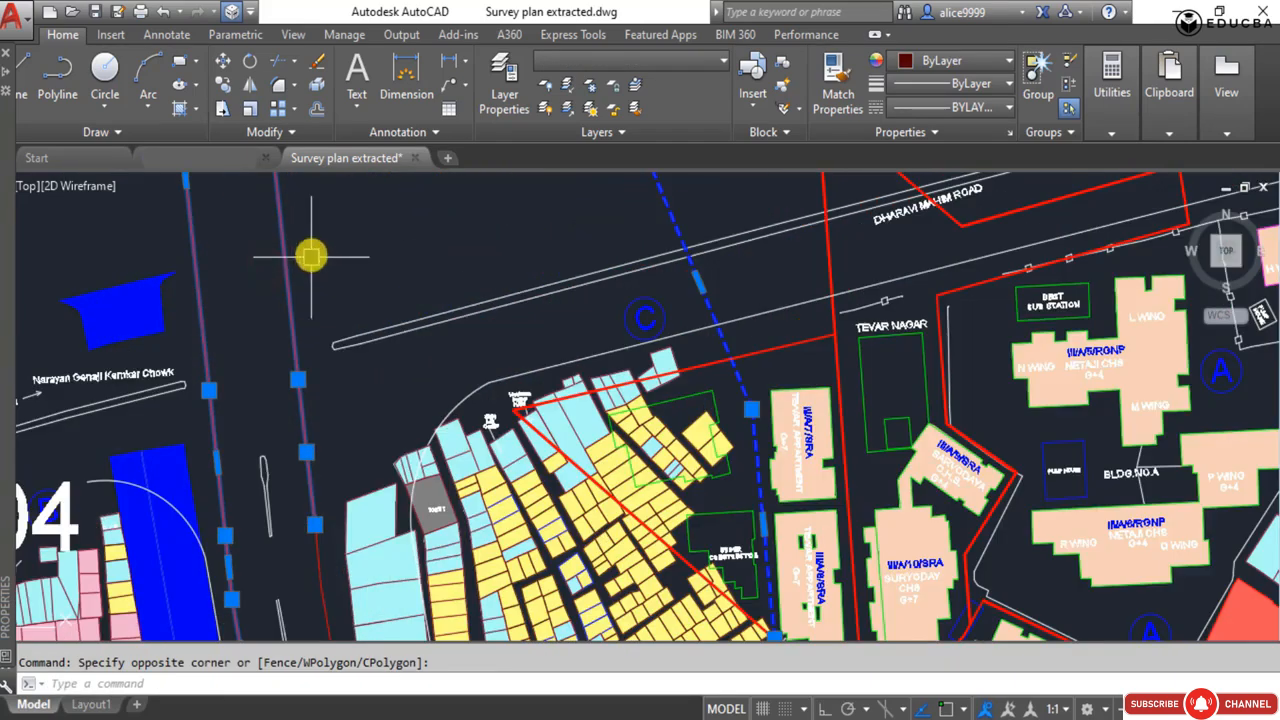
Trace both edges of the road southward and drop its west edge line from the selection.
scroll(310, 255, "down", 4)
scroll(297, 388, "up", 5)
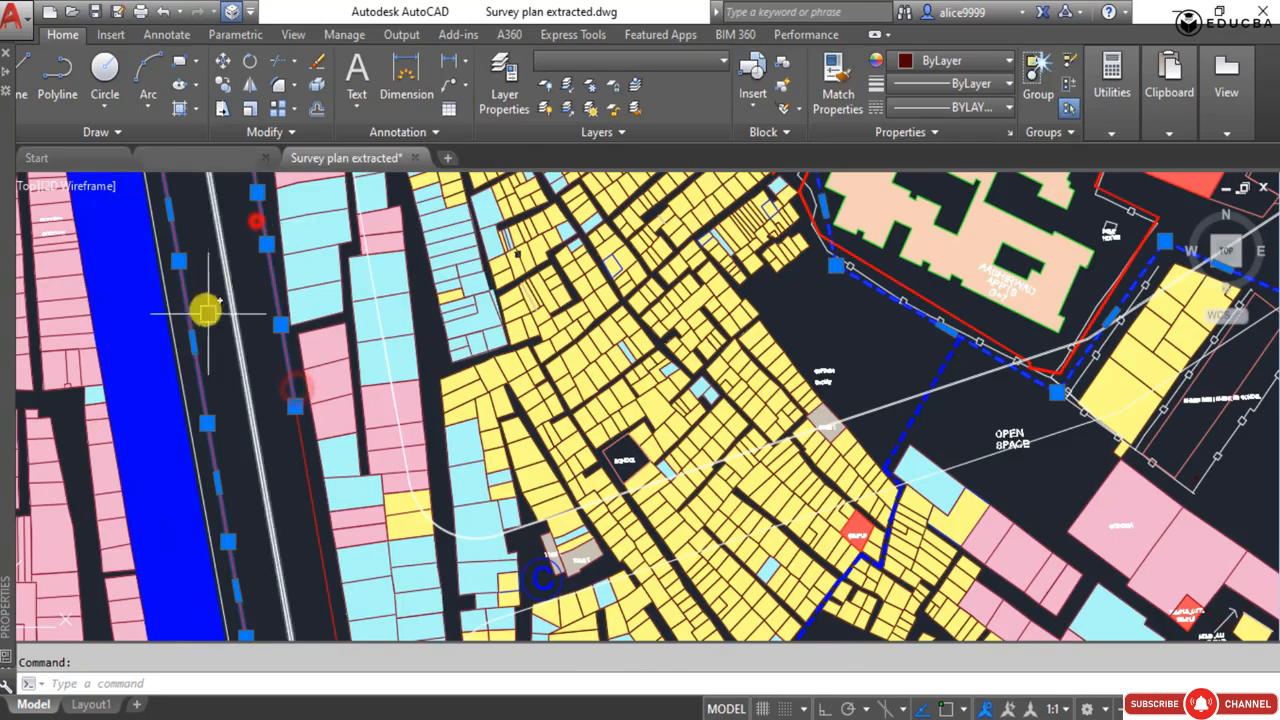
scroll(377, 410, "down", 3)
scroll(345, 240, "up", 5)
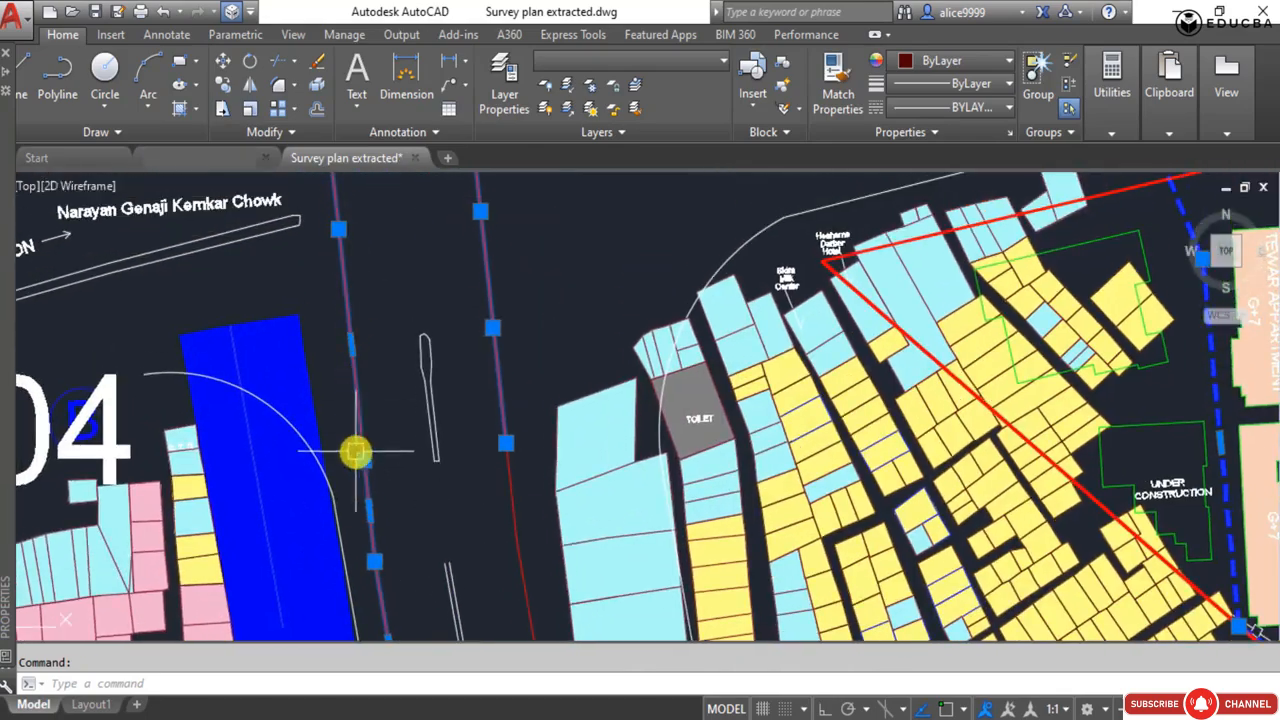
scroll(368, 352, "down", 3)
scroll(395, 370, "up", 4)
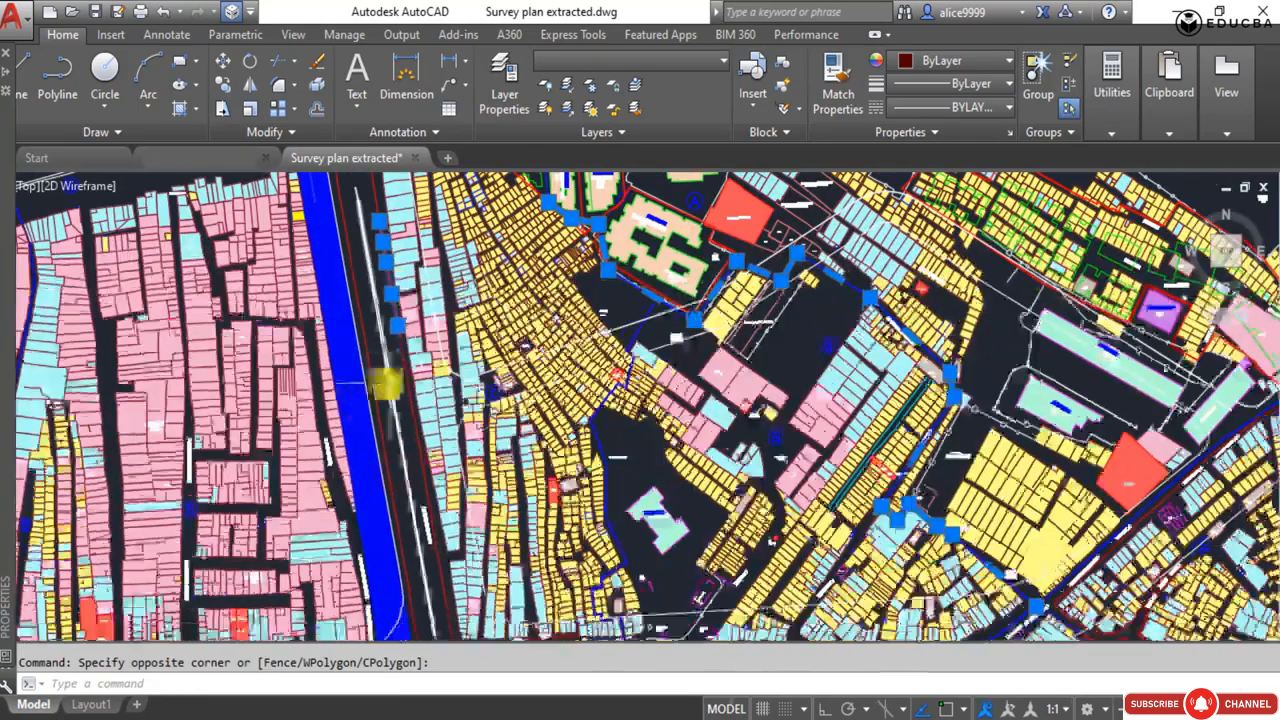
Add the remaining segments of the road's east edge, southward to the Dharavi Main Road junction, to the selection.
scroll(392, 354, "up", 3)
left_click(392, 354)
scroll(346, 263, "down", 3)
scroll(371, 391, "up", 3)
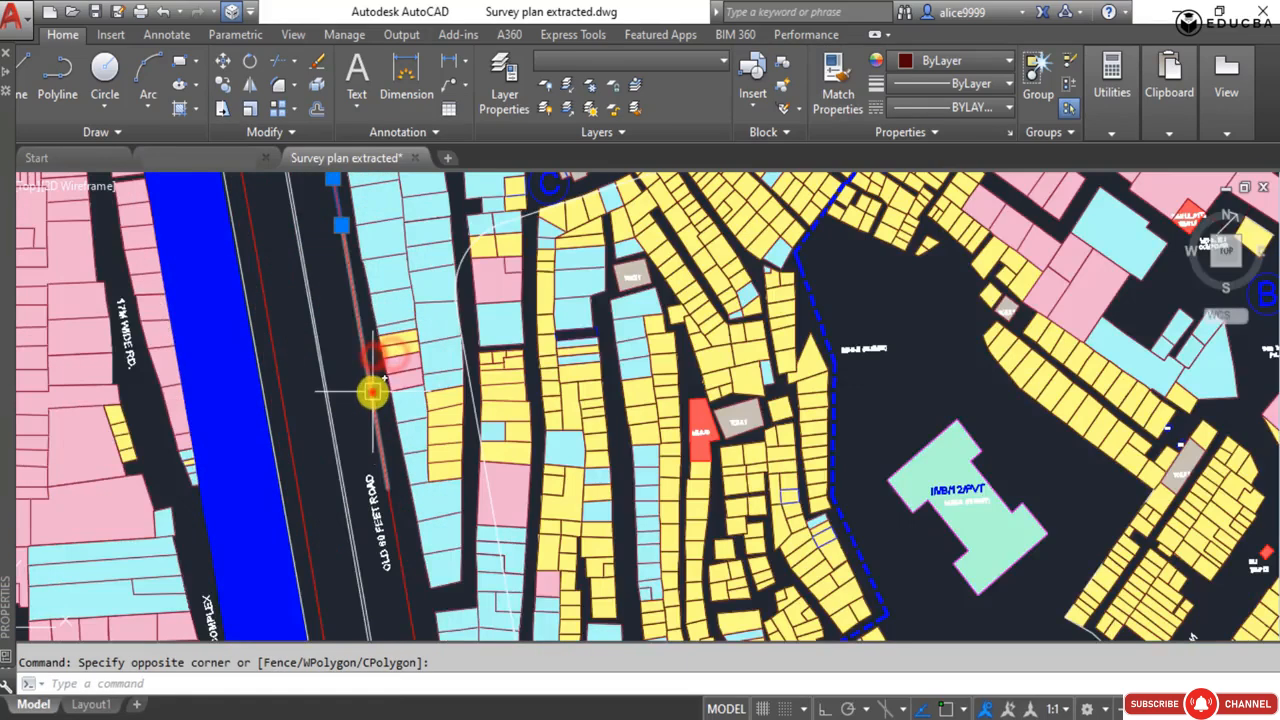
left_click(371, 391)
scroll(360, 388, "down", 3)
scroll(370, 474, "up", 3)
left_click(371, 475)
scroll(395, 415, "up", 3)
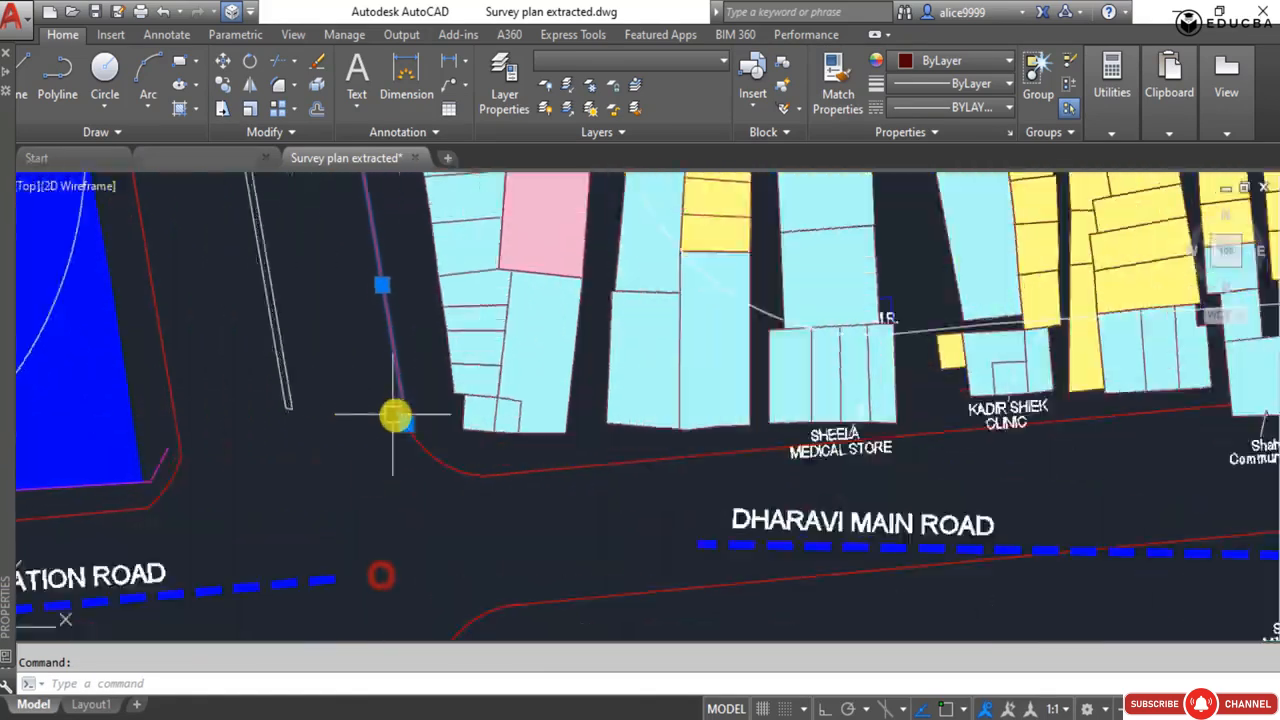
Add the rounded road corner at the Dharavi Main Road junction and that road's north edge line to the selection.
left_click(533, 515)
scroll(438, 350, "up", 3)
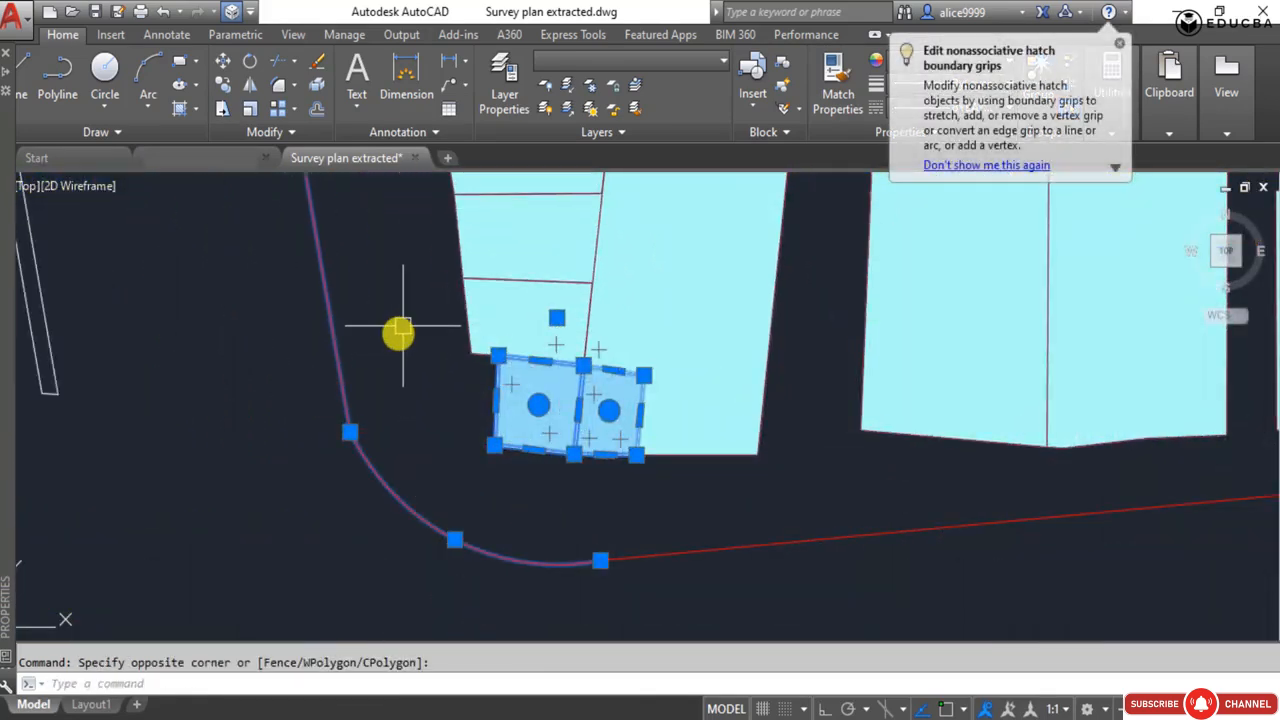
scroll(482, 535, "down", 10)
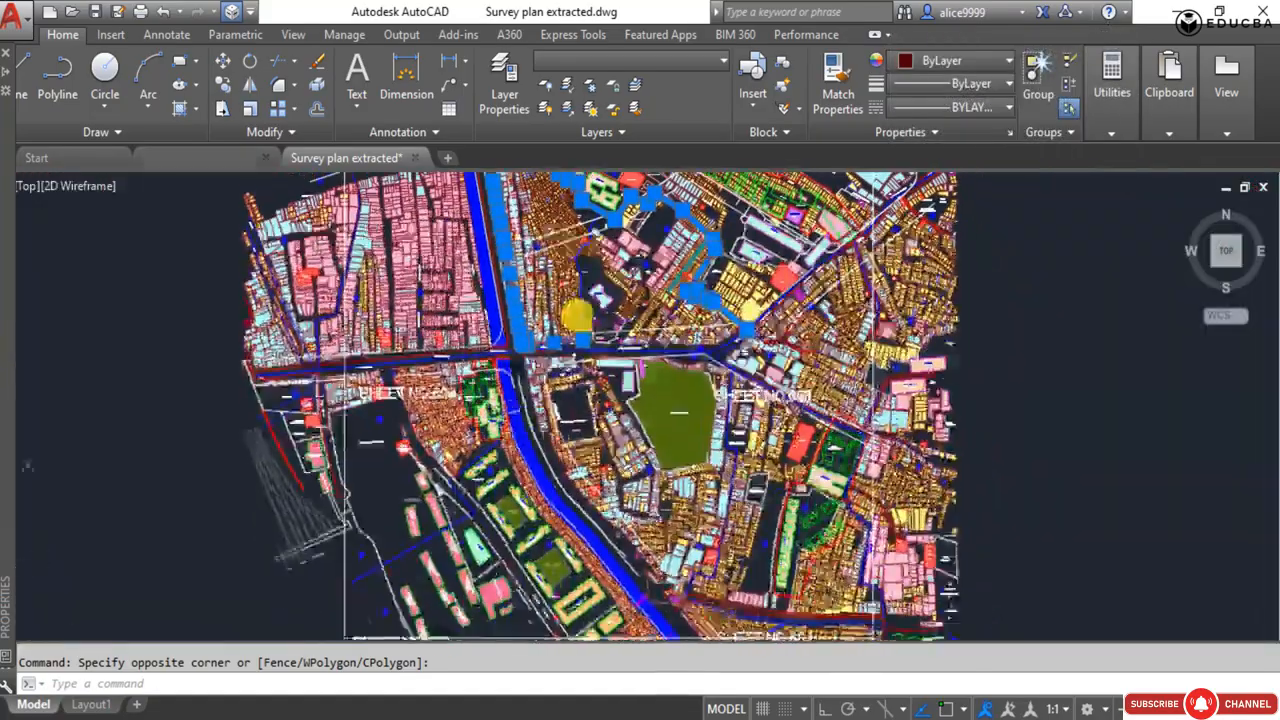
scroll(538, 432, "up", 6)
mouse_move(498, 318)
middle_mouse_down()
mouse_move(531, 426)
mouse_move(531, 611)
mouse_move(446, 425)
mouse_move(443, 337)
middle_mouse_up()
scroll(457, 357, "up", 8)
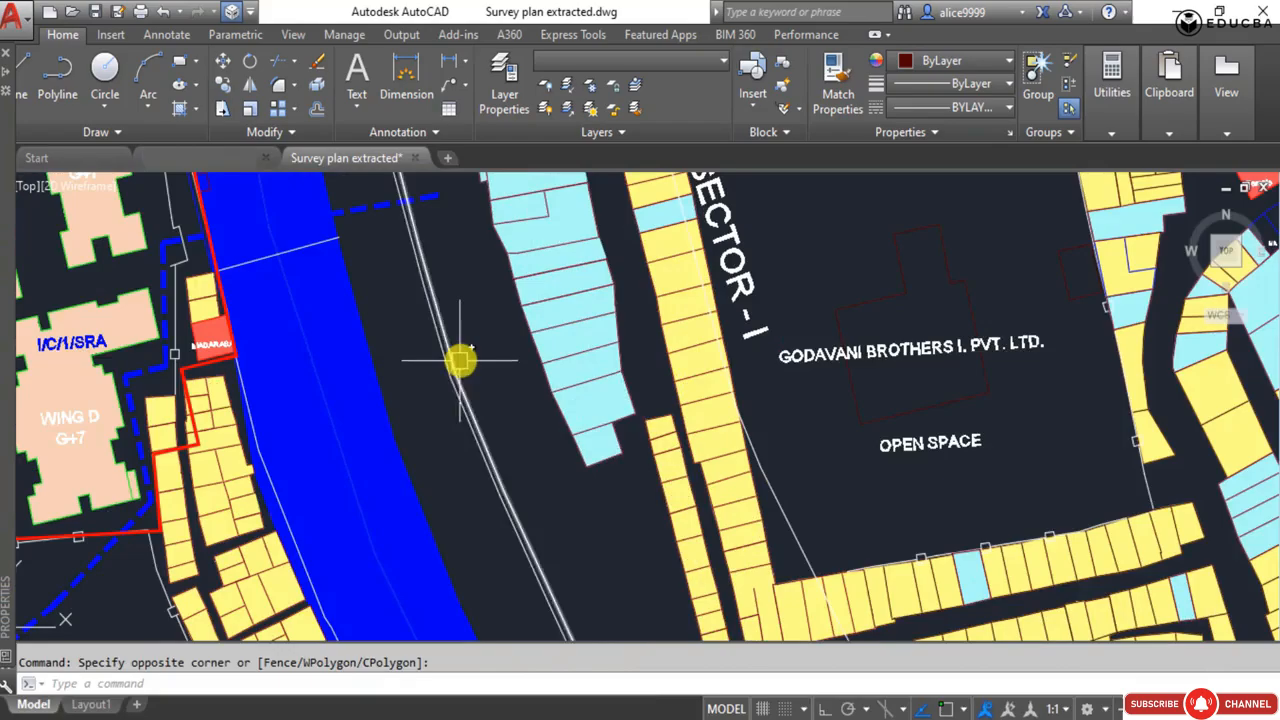
Add the edge line of the road running southeast beside the blue nala, south of Dharavi Main Road, to the selection.
scroll(355, 383, "down", 8)
scroll(423, 366, "up", 6)
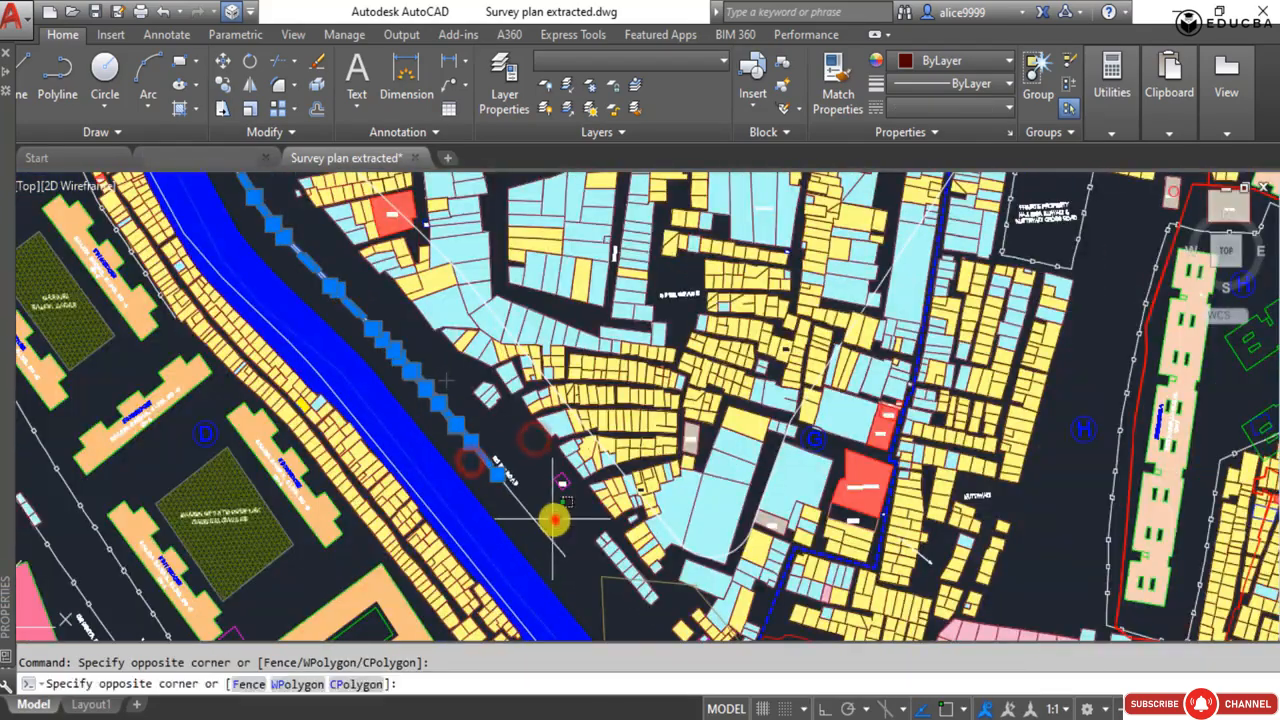
left_click(526, 529)
scroll(540, 500, "down", 2)
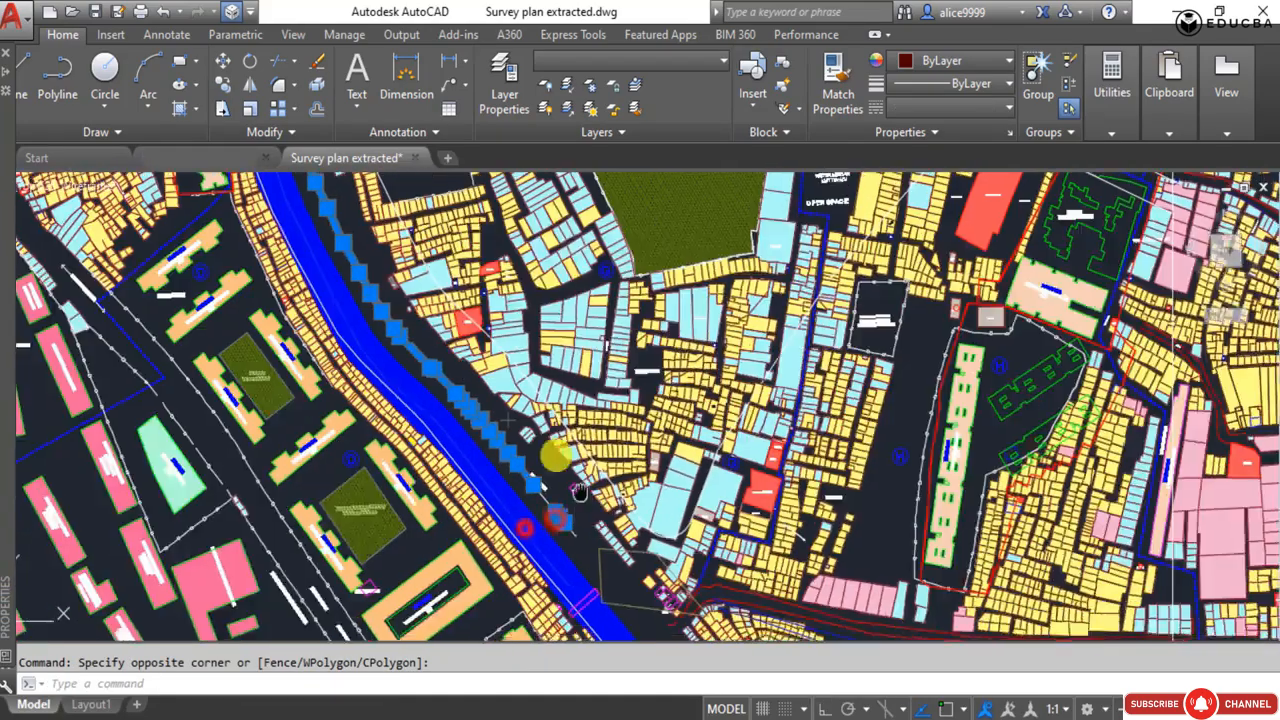
middle_click_drag(557, 457, 407, 250)
Add the blue dashed boundary between sectors G and H, north of the SHEET NO 681 label, to the selection.
scroll(558, 302, "up", 5)
left_click(514, 363)
scroll(434, 415, "down", 3)
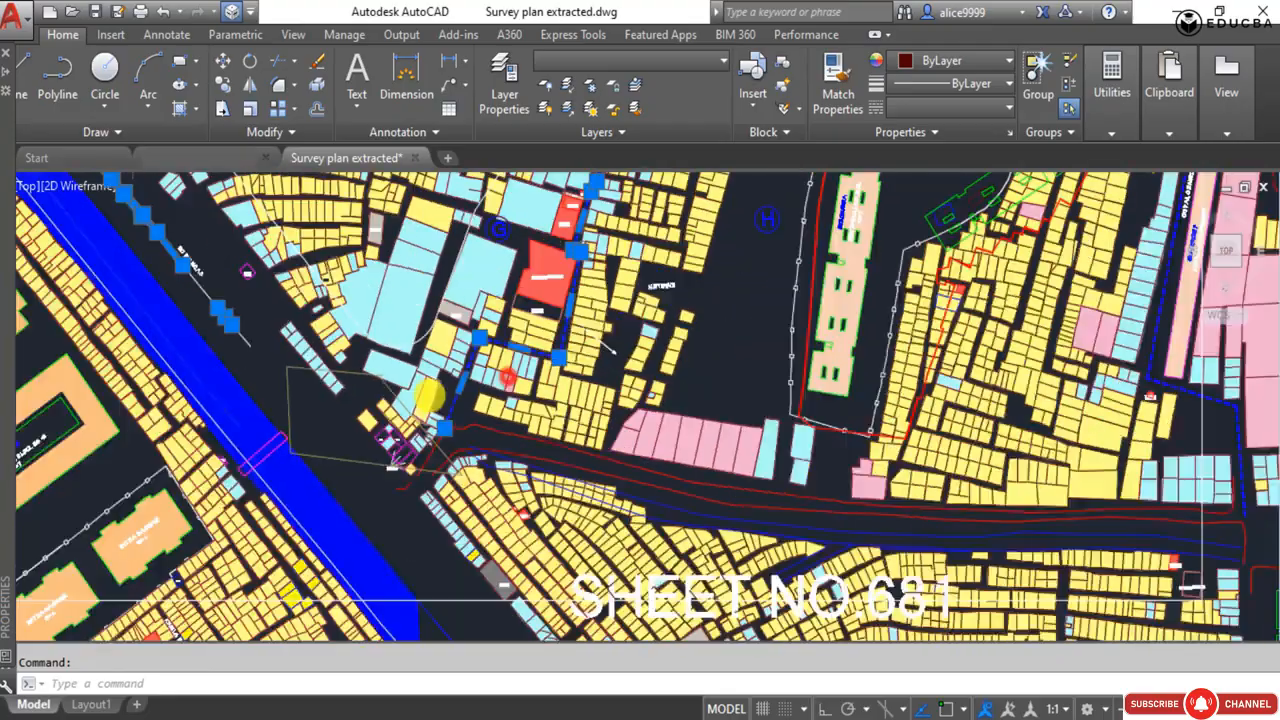
scroll(424, 360, "down", 3)
middle_click_drag(424, 360, 458, 608)
Add the blue dashed boundaries along Dharavi-Mahim Road where sectors B, G and E meet to the selection.
scroll(458, 608, "down", 2)
scroll(652, 369, "up", 8)
left_click(600, 316)
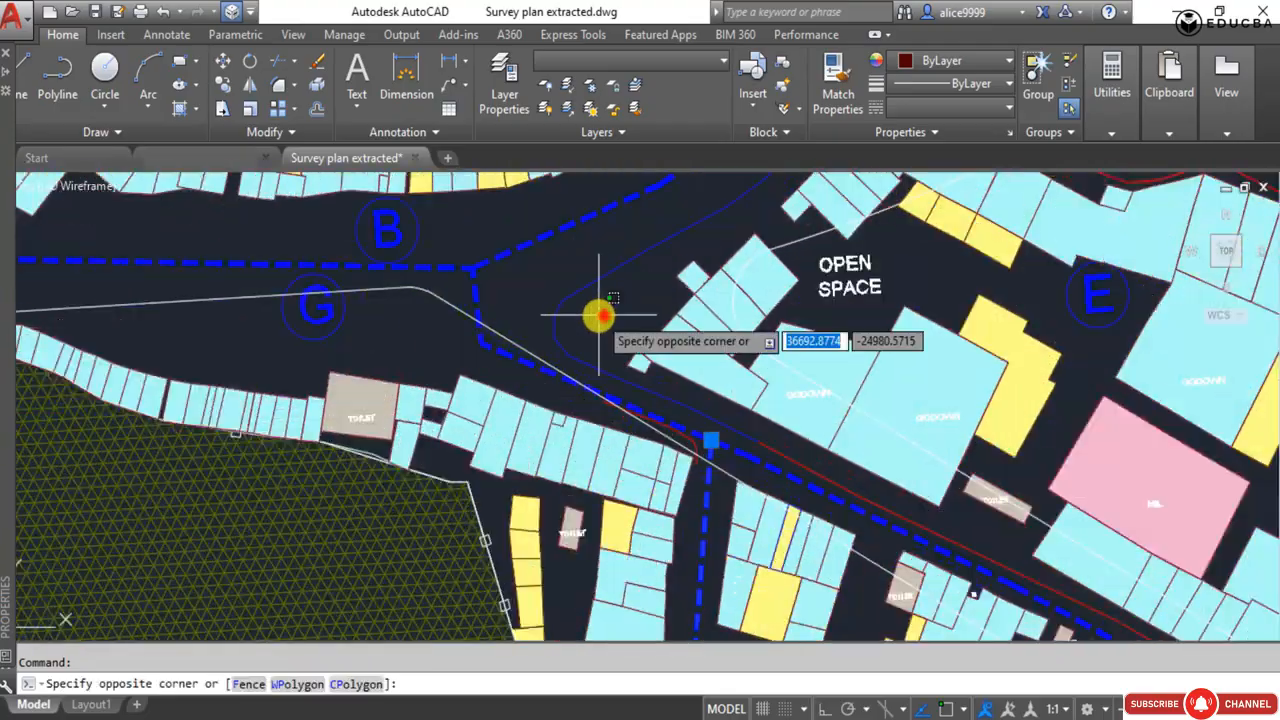
scroll(497, 293, "down", 5)
scroll(357, 375, "up", 3)
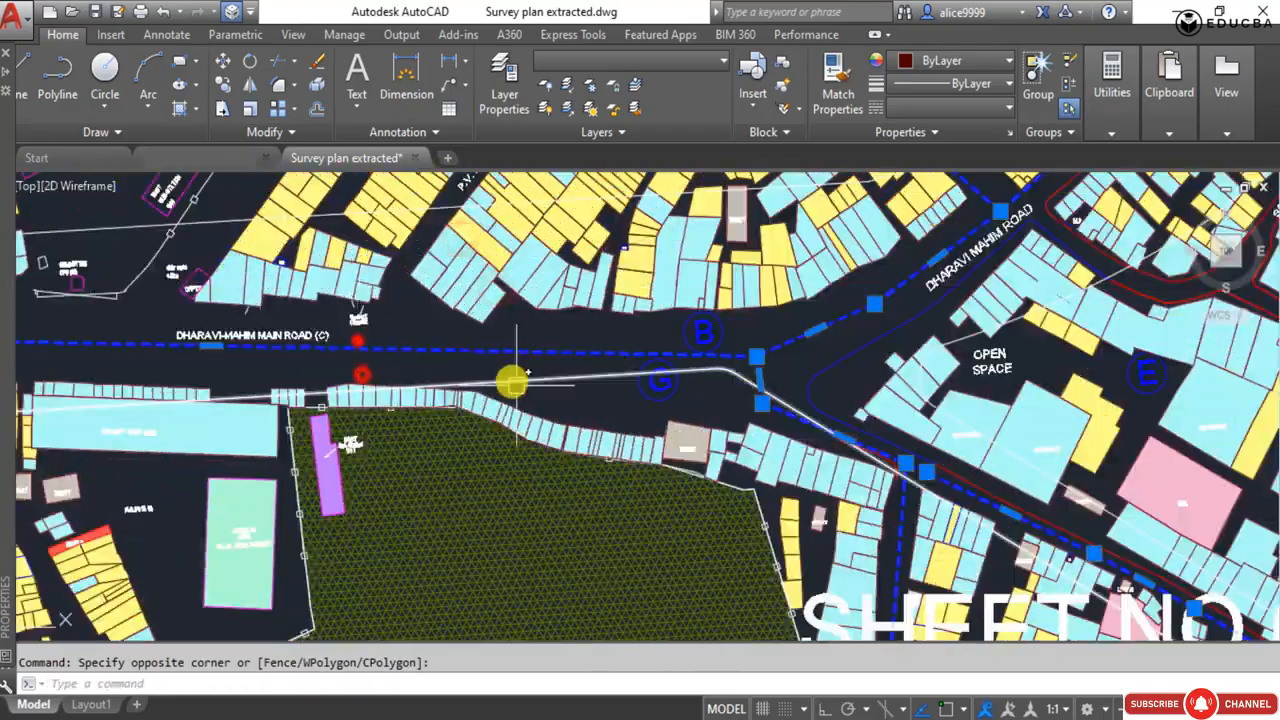
scroll(512, 380, "down", 6)
left_click(542, 230)
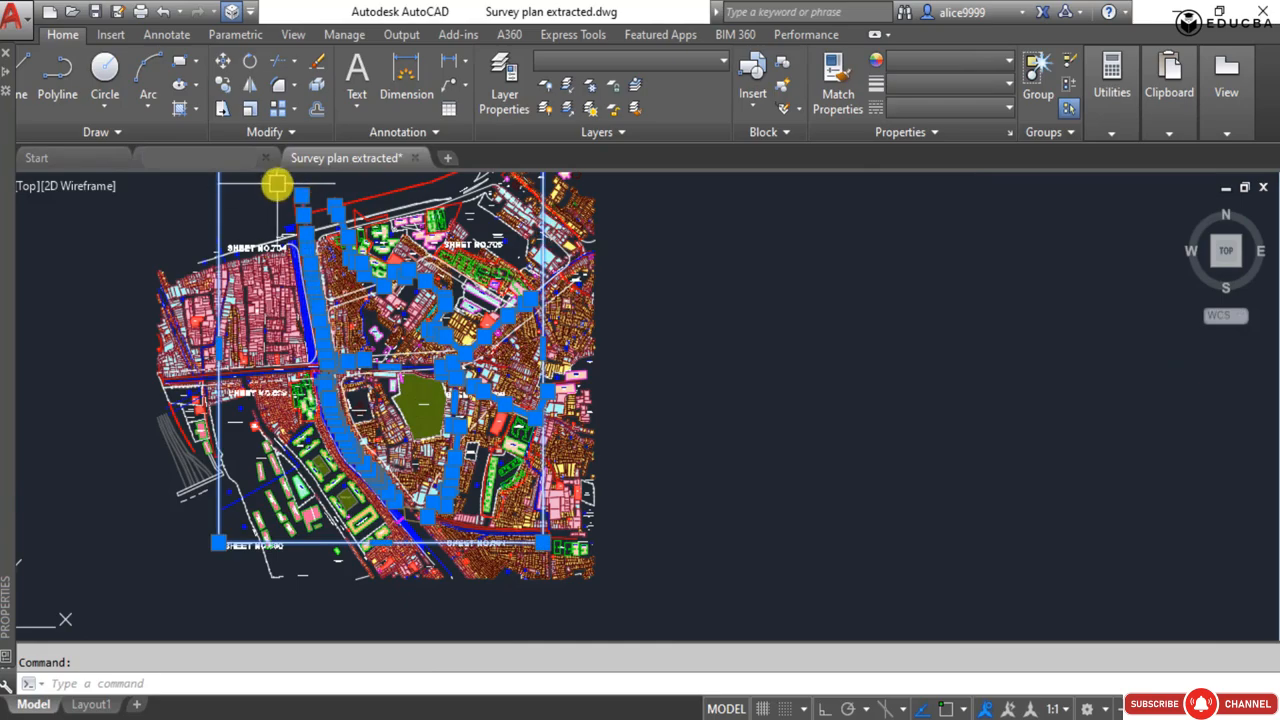
Window-select the plots in the northern part of sector C, east of the road, into the current selection.
scroll(277, 183, "up", 4)
scroll(338, 247, "up", 3)
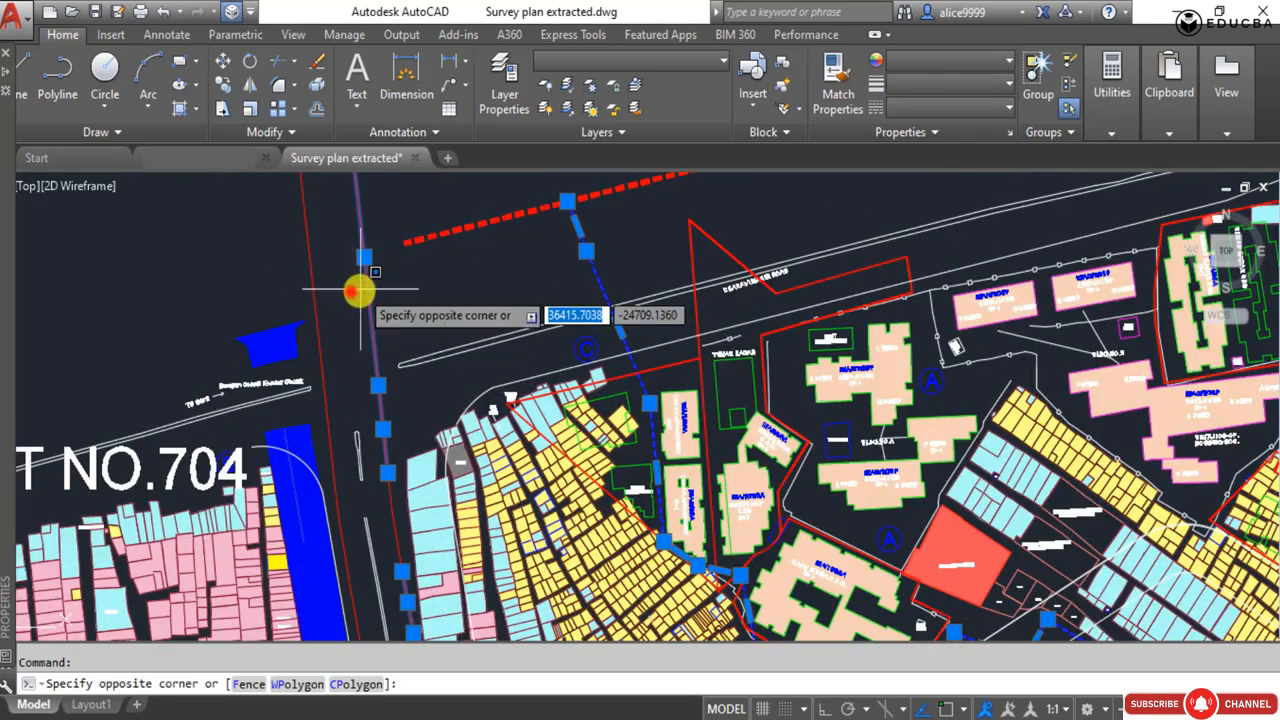
scroll(358, 291, "down", 3)
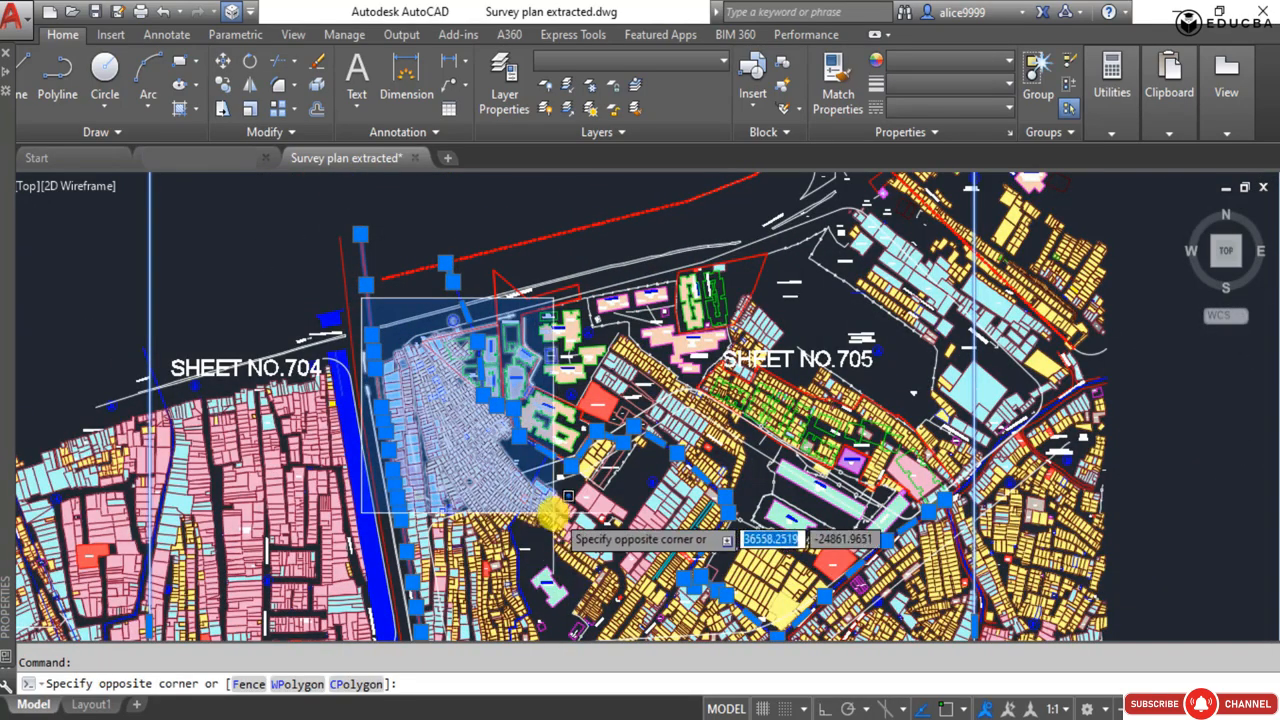
scroll(470, 436, "up", 3)
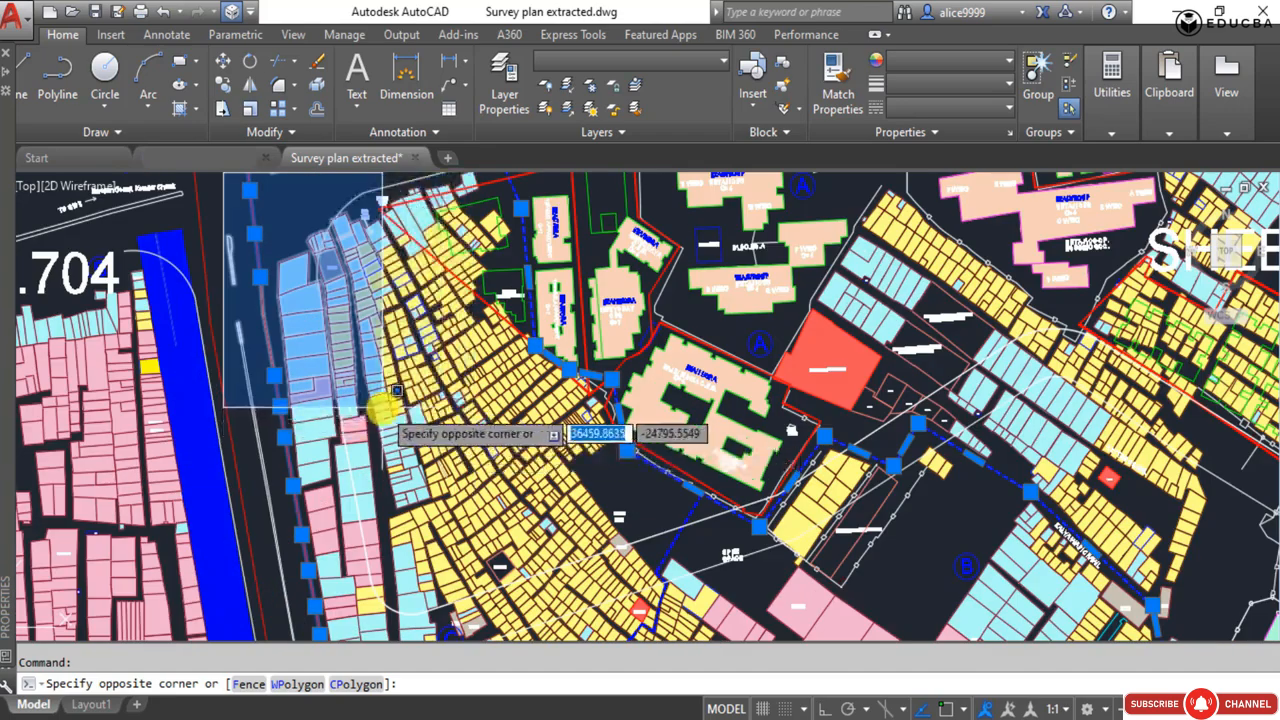
scroll(450, 440, "down", 3)
left_click(527, 527)
scroll(312, 289, "up", 5)
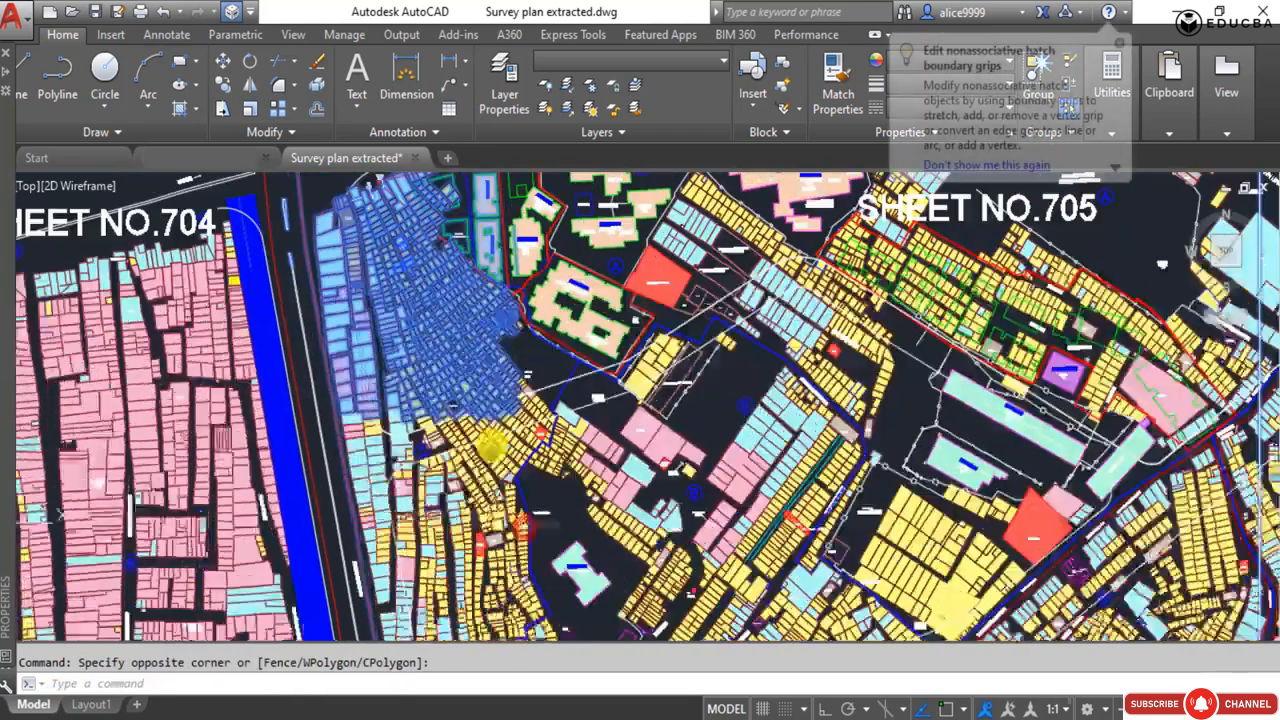
Extend the selection with two windows over the rest of sector C's plots, down to Dharavi Main Road.
scroll(312, 289, "down", 4)
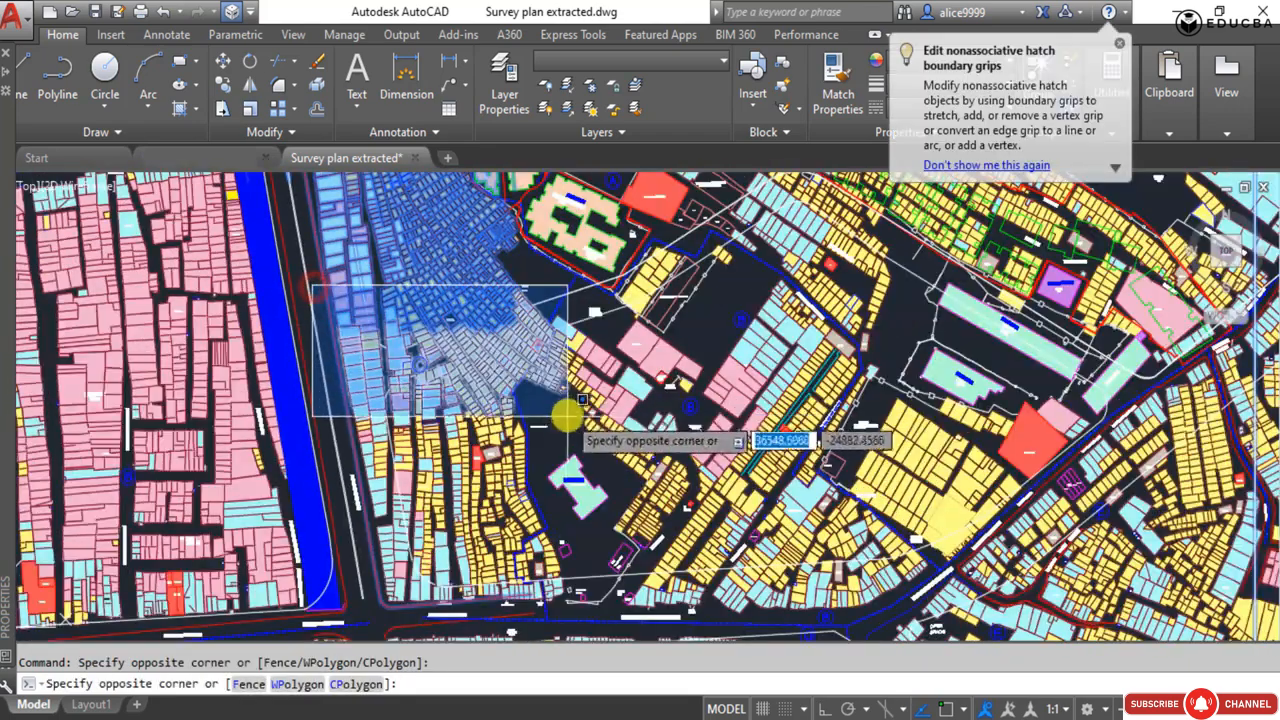
left_click(556, 410)
scroll(330, 367, "up", 4)
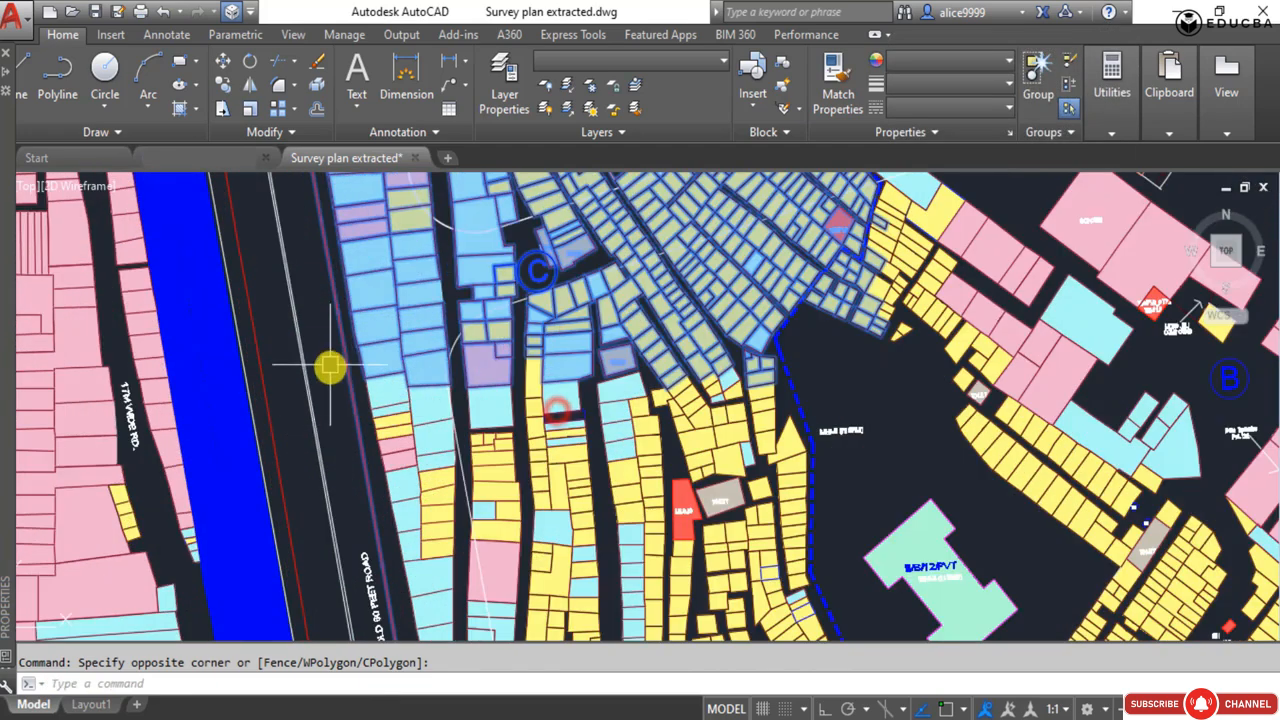
scroll(318, 342, "down", 4)
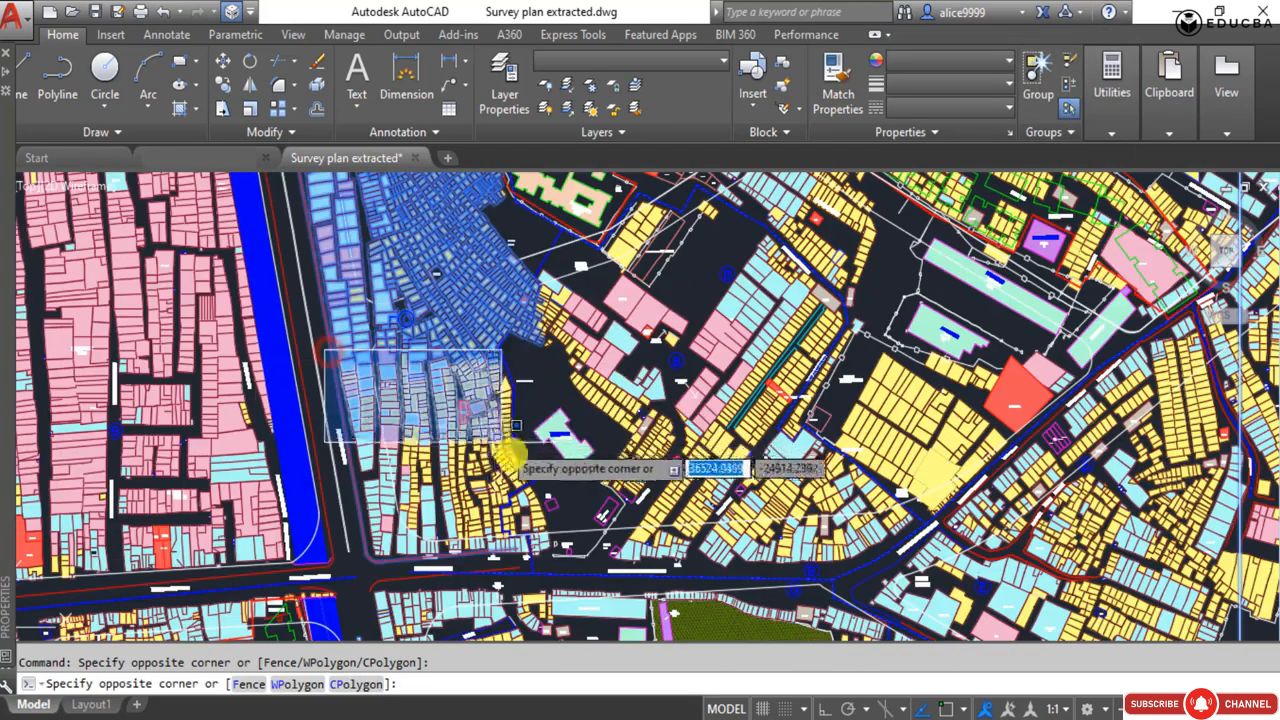
left_click(551, 563)
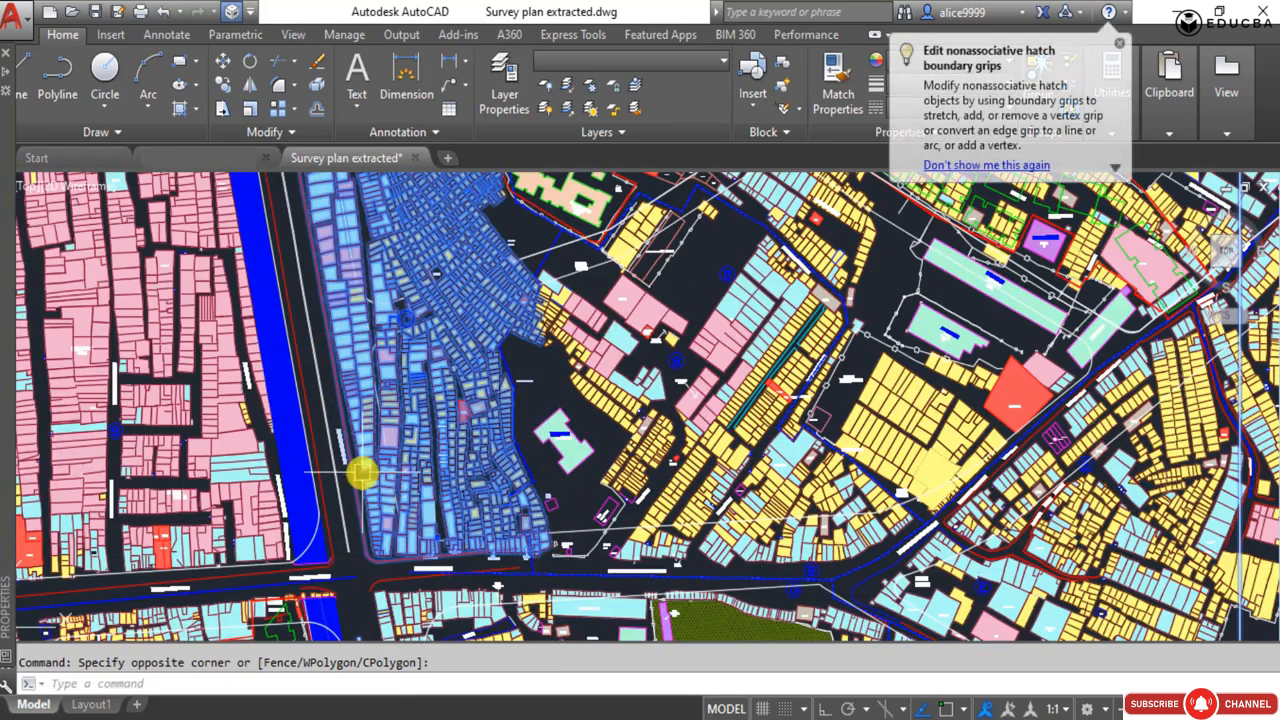
Add sector G's plots south of Dharavi Main Road and around the green hatched ground to the selection.
middle_click_drag(396, 572, 391, 394)
scroll(389, 408, "up", 4)
left_click(310, 332)
scroll(332, 337, "down", 4)
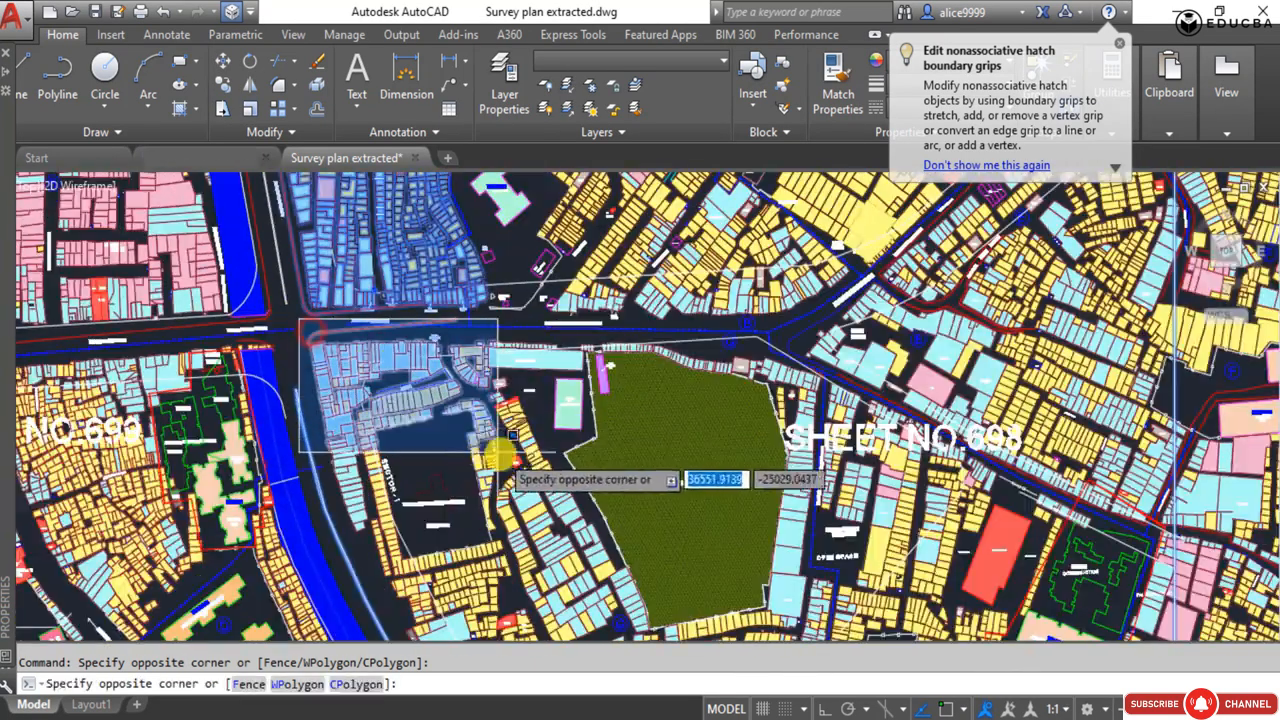
left_click(726, 551)
scroll(560, 354, "up", 4)
left_click(491, 320)
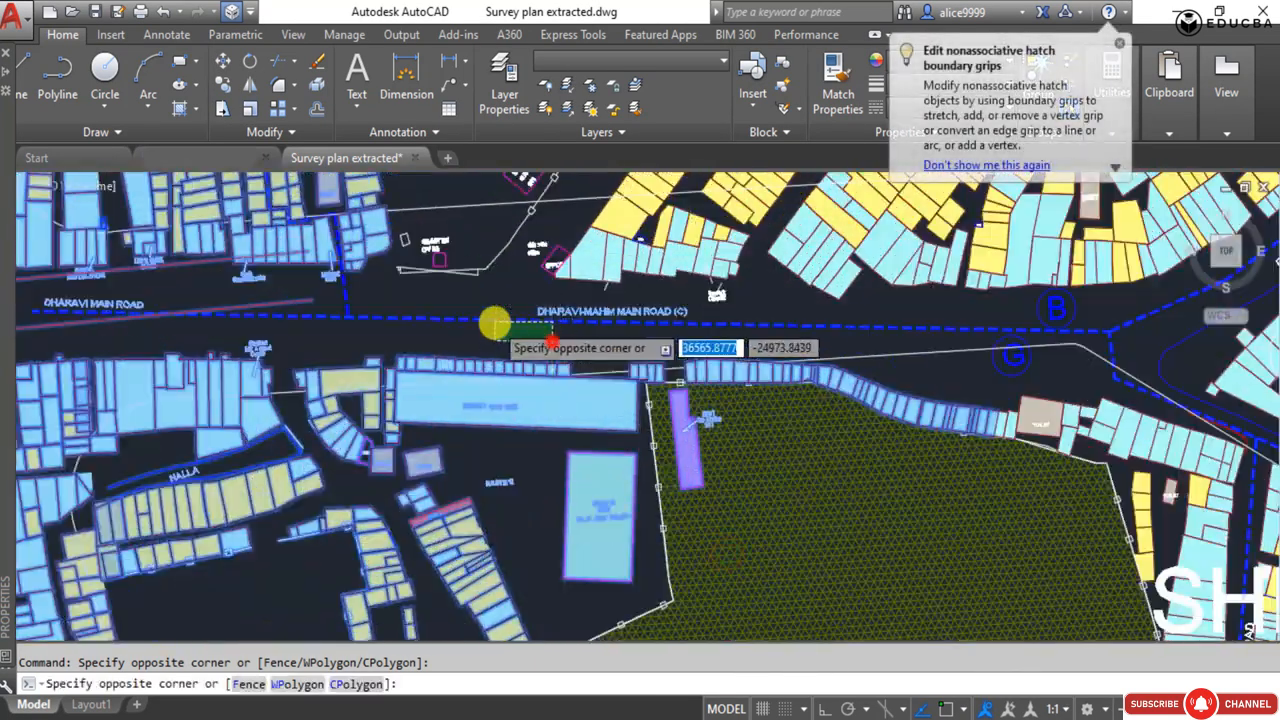
scroll(500, 330, "down", 4)
left_click(591, 500)
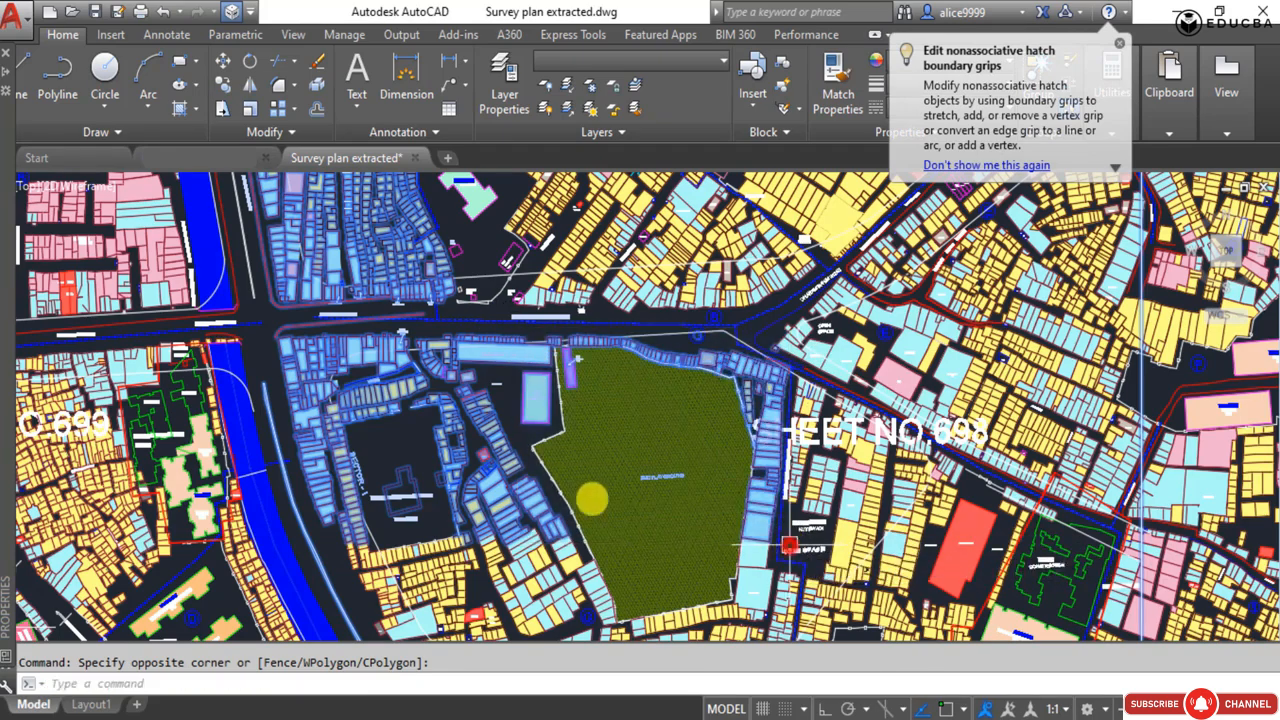
Window-select the plots directly south of the green hatched ground in sector G into the selection.
left_click(500, 394)
scroll(505, 400, "down", 4)
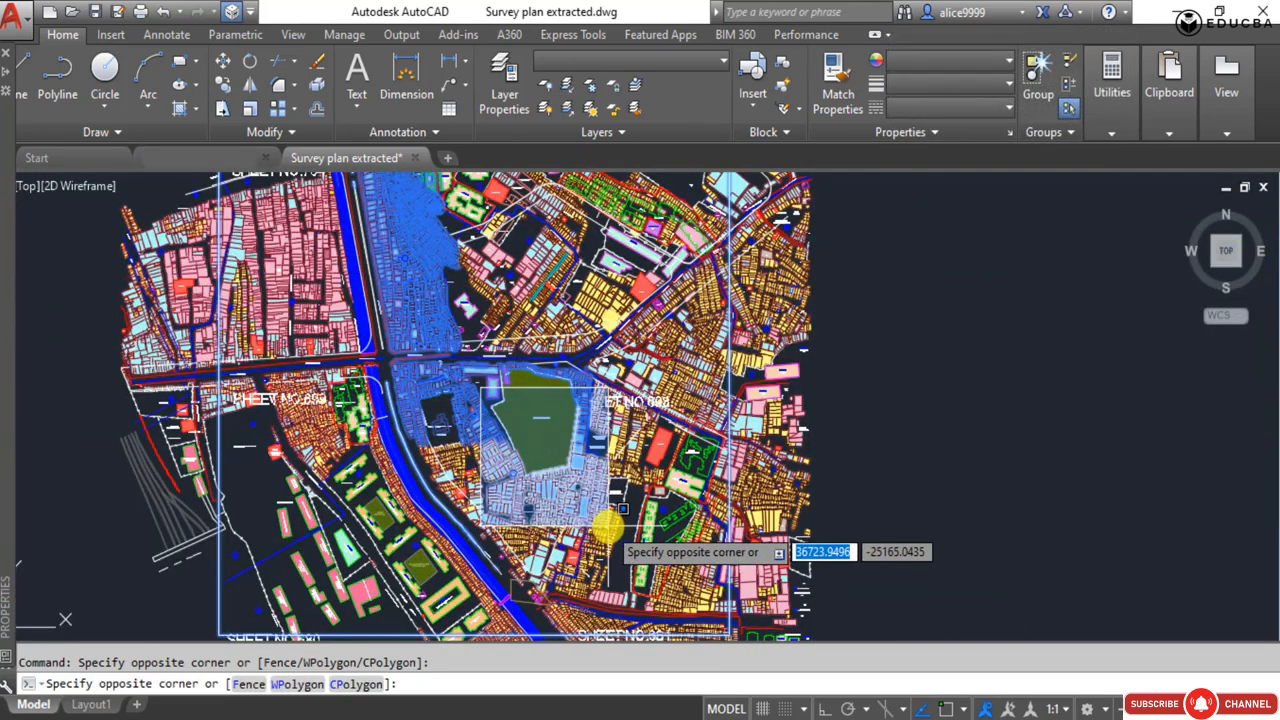
scroll(590, 495, "up", 5)
left_click(487, 414)
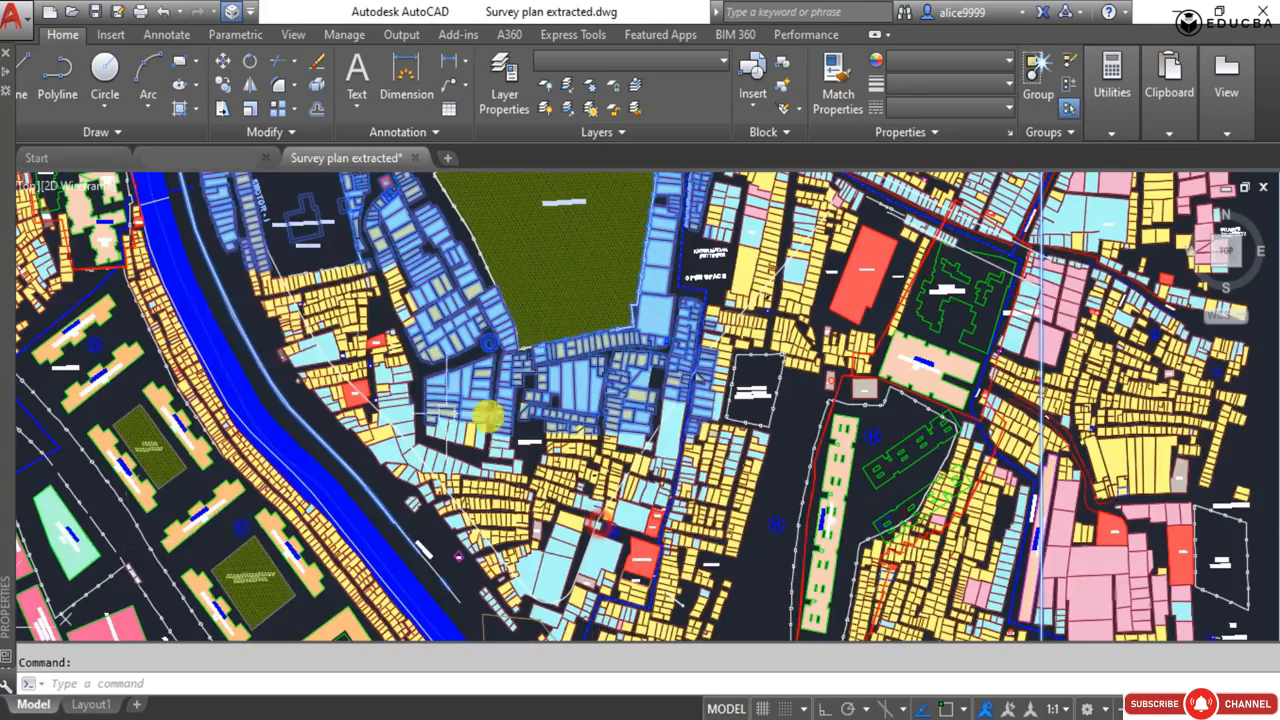
Add sector G's southwestern plots beside the nala and its remaining southern plots to the selection with two windows.
left_click(223, 263)
scroll(340, 433, "up", 5)
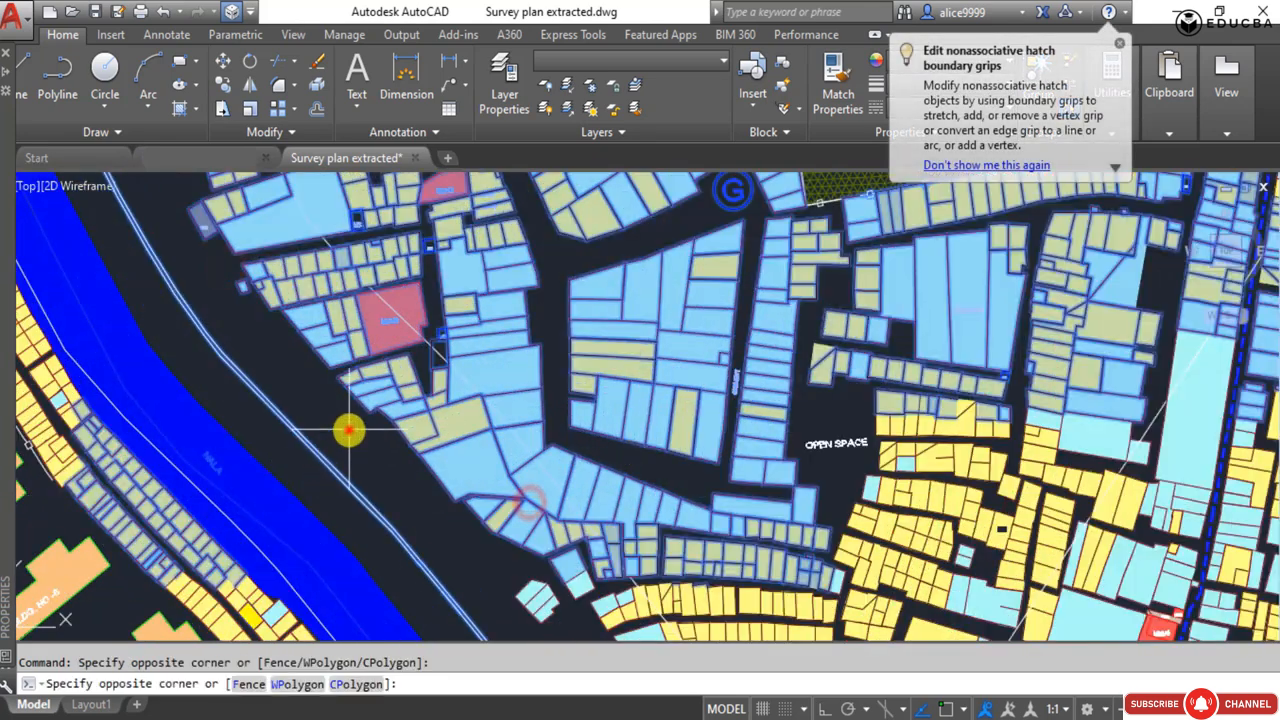
scroll(349, 430, "down", 5)
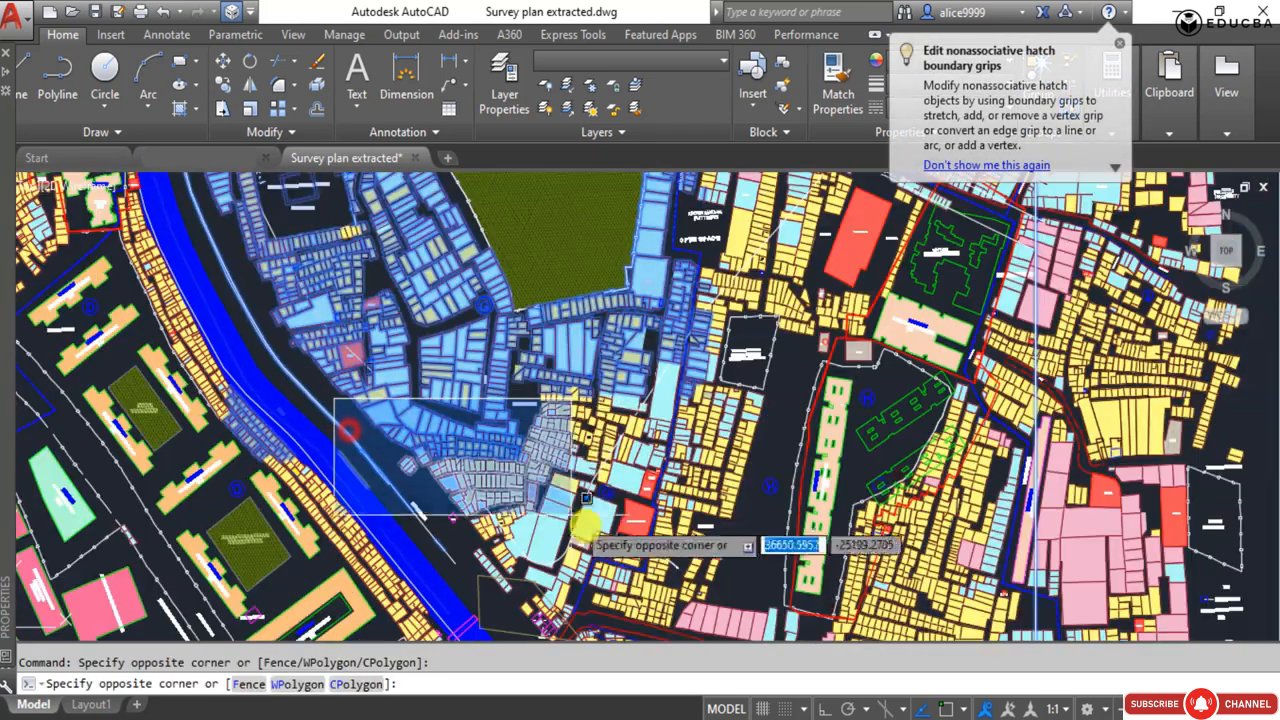
left_click(684, 599)
Window-select the remaining long plot and its neighbours along sector G's eastern boundary into the selection.
scroll(609, 346, "up", 4)
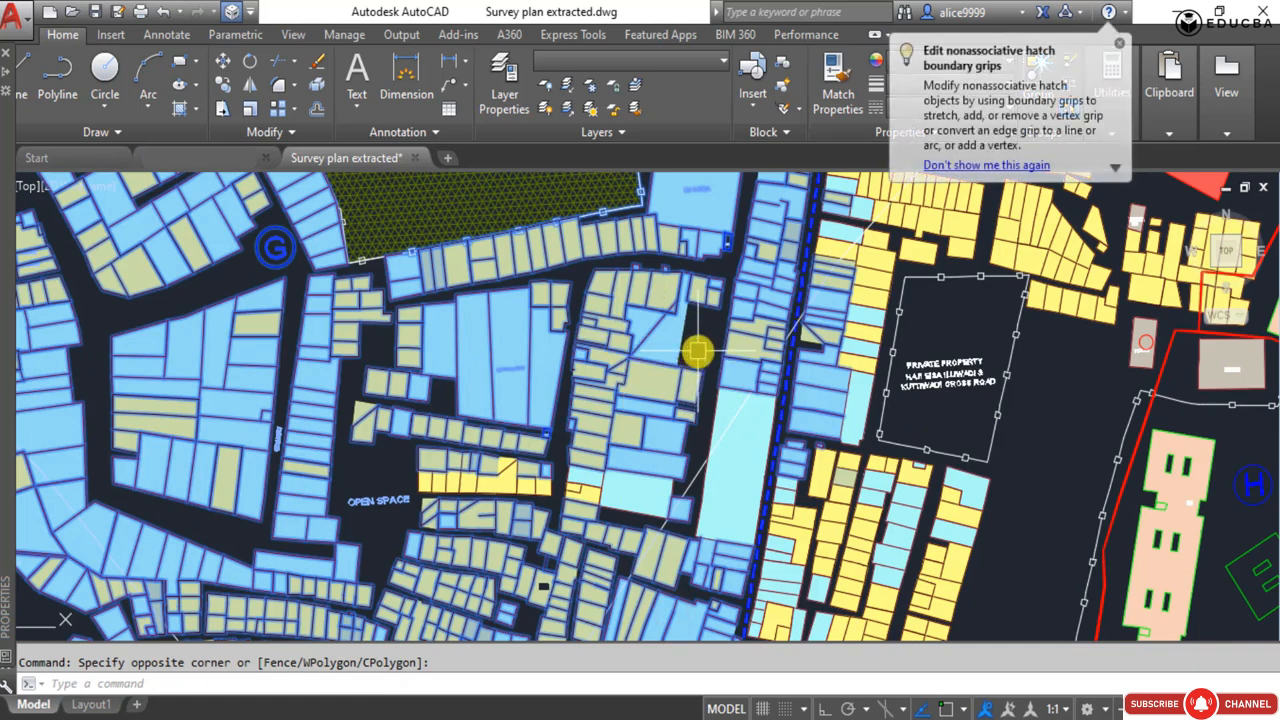
left_click(784, 564)
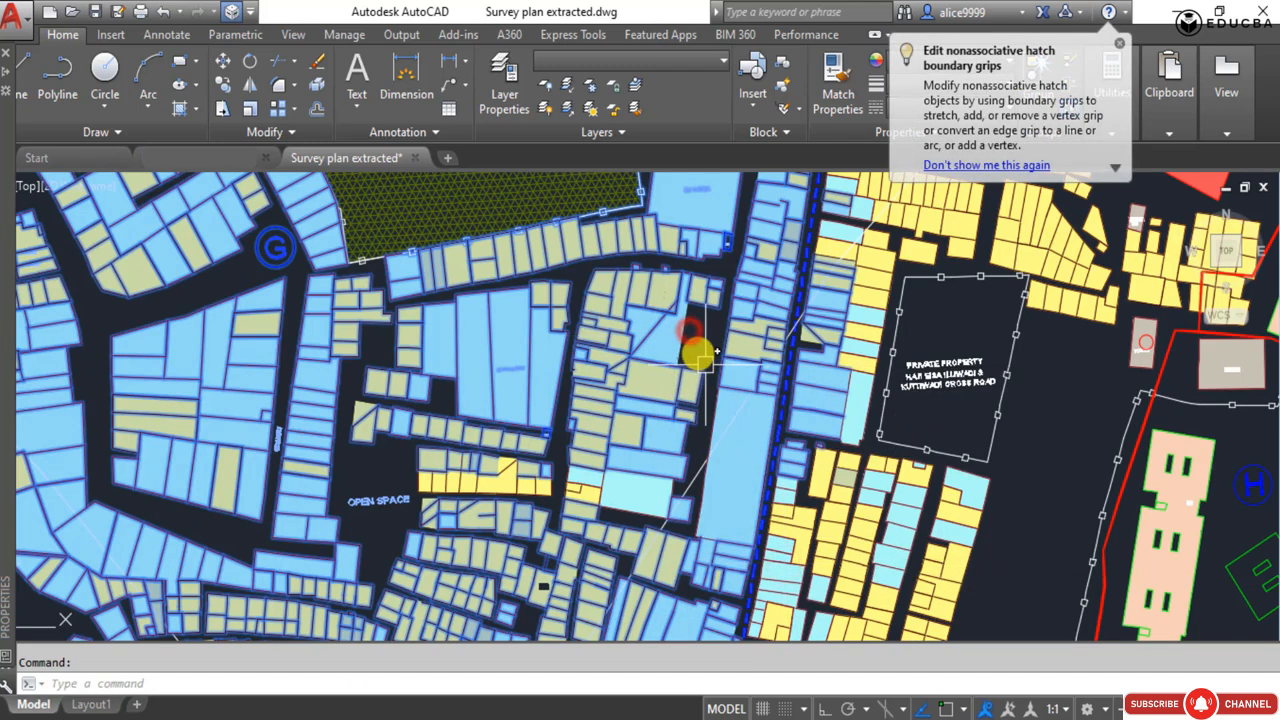
left_click(699, 355)
scroll(699, 352, "up", 2)
scroll(688, 340, "down", 2)
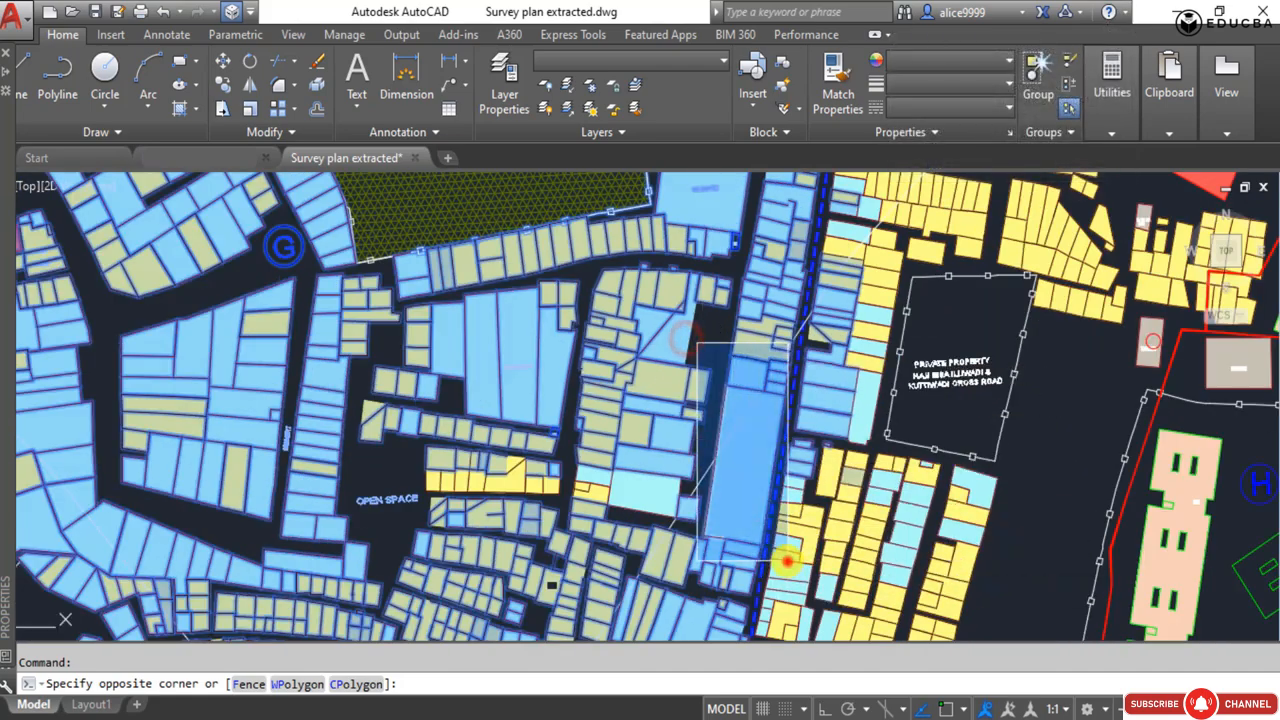
left_click(788, 561)
Window-select the plots and outlines at sector G's southern tip beside the nala into the selection.
scroll(649, 474, "down", 5)
scroll(630, 573, "up", 3)
middle_click_drag(630, 573, 600, 358)
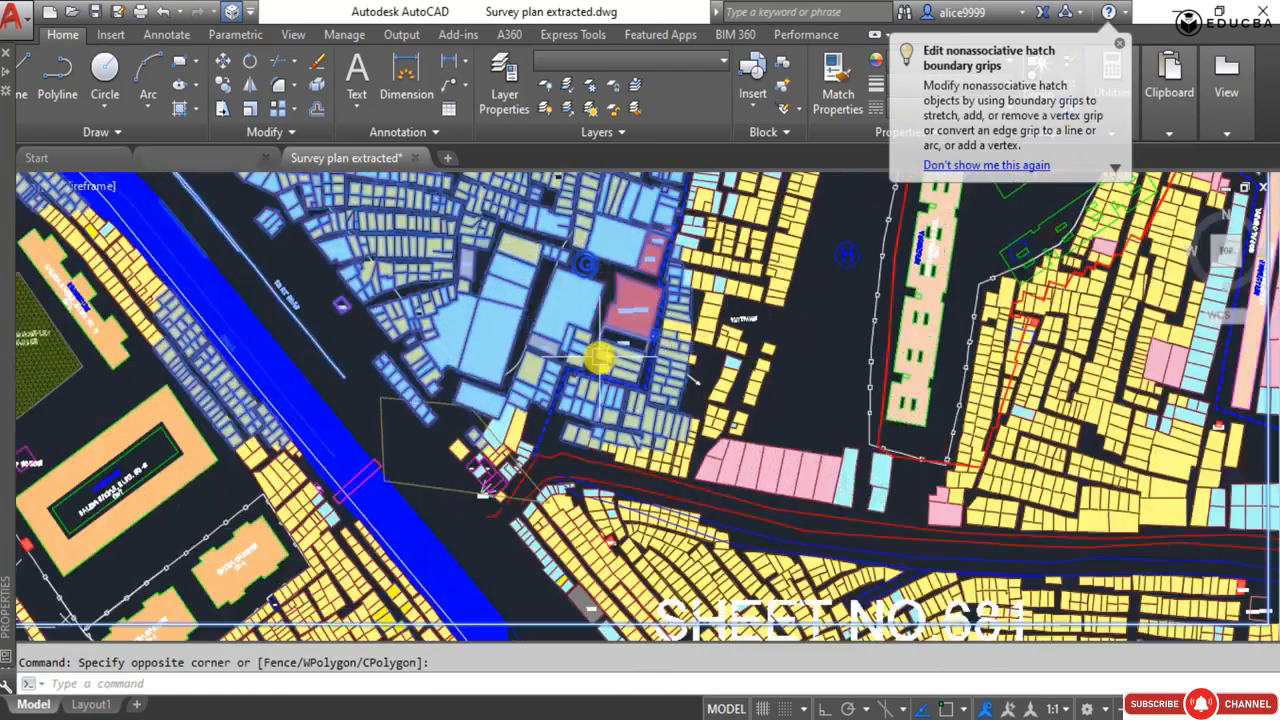
left_click(313, 283)
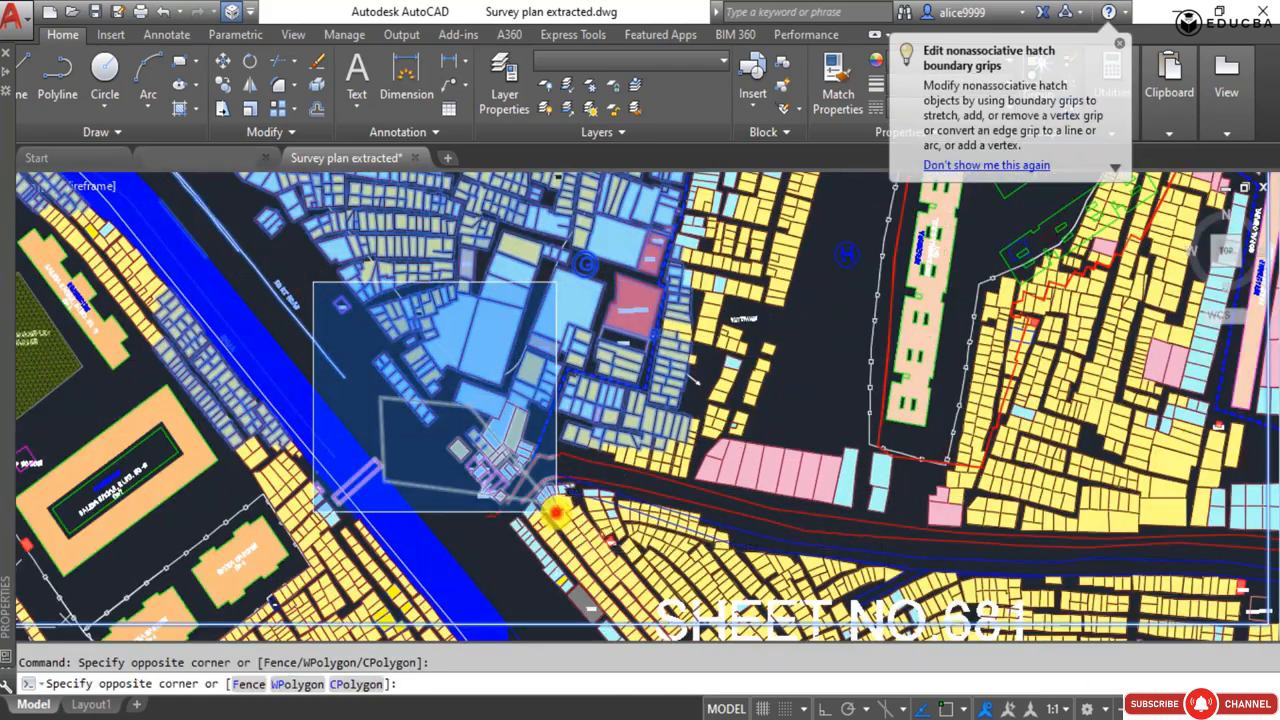
scroll(417, 455, "down", 6)
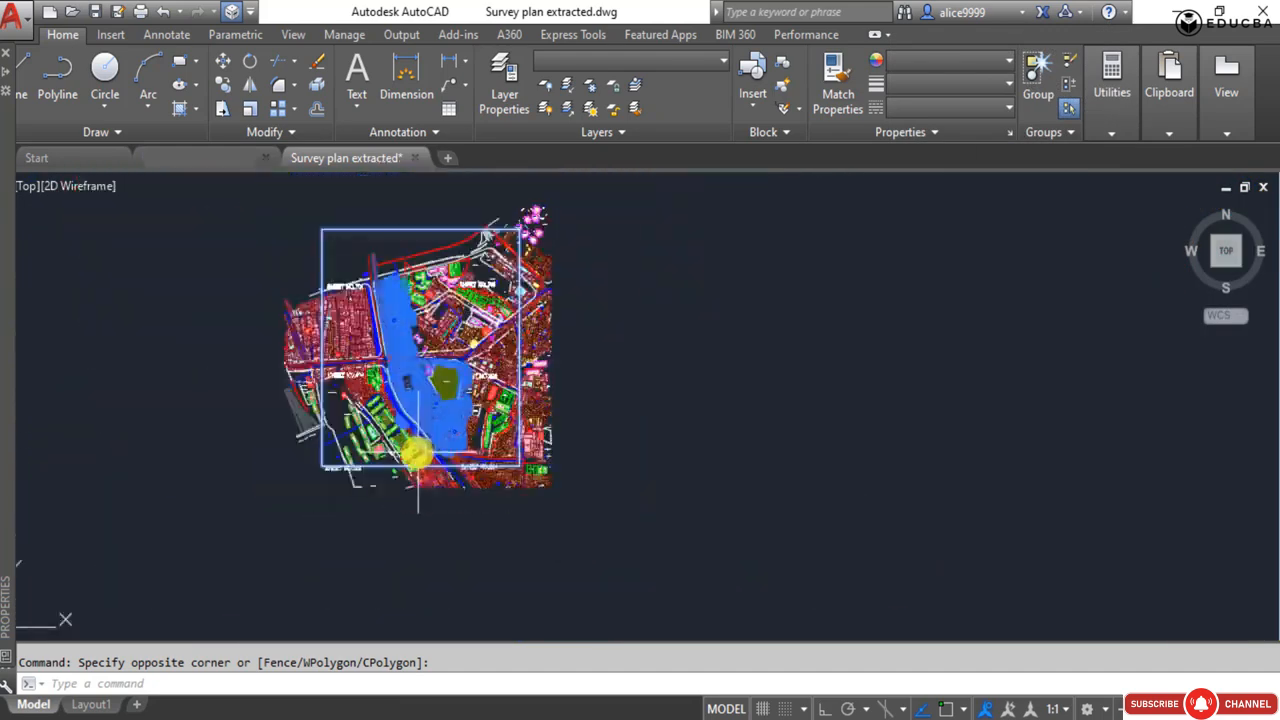
Window-select the small plots inside sector B's northern boundary, near the pump house and the school.
scroll(453, 290, "up", 8)
key("Escape")
scroll(426, 351, "up", 4)
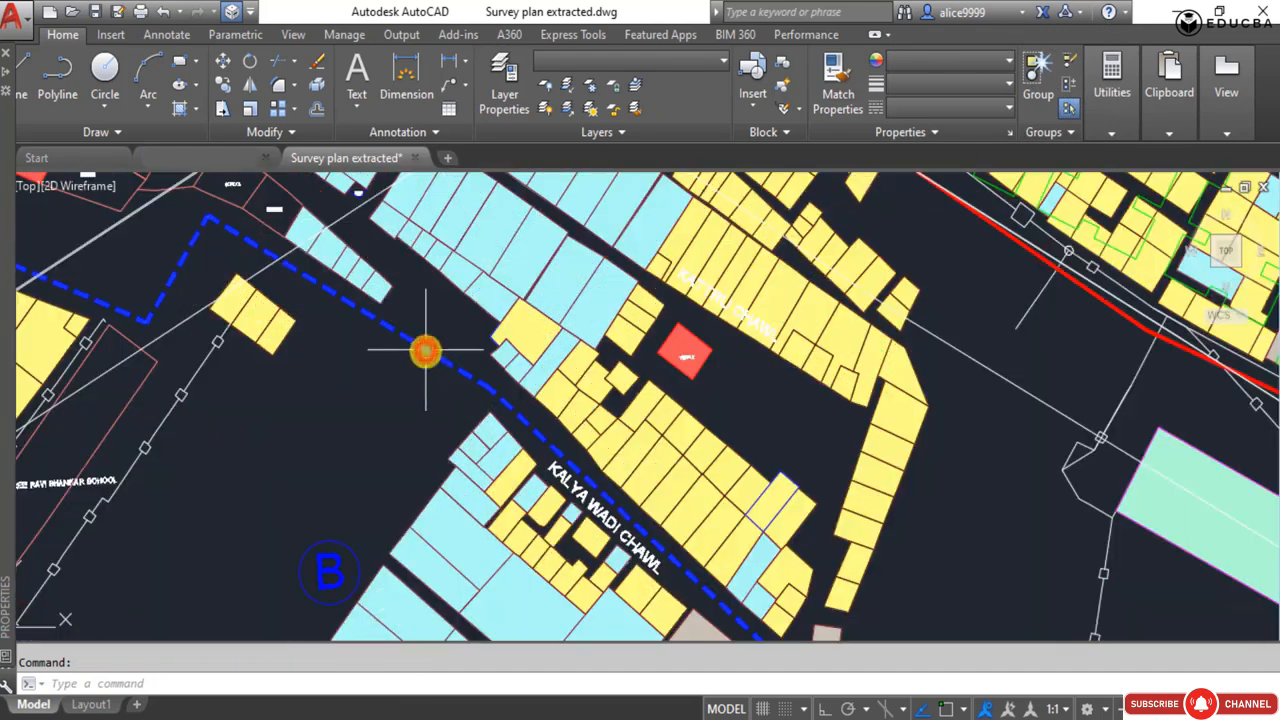
scroll(417, 321, "up", 3)
left_click(269, 240)
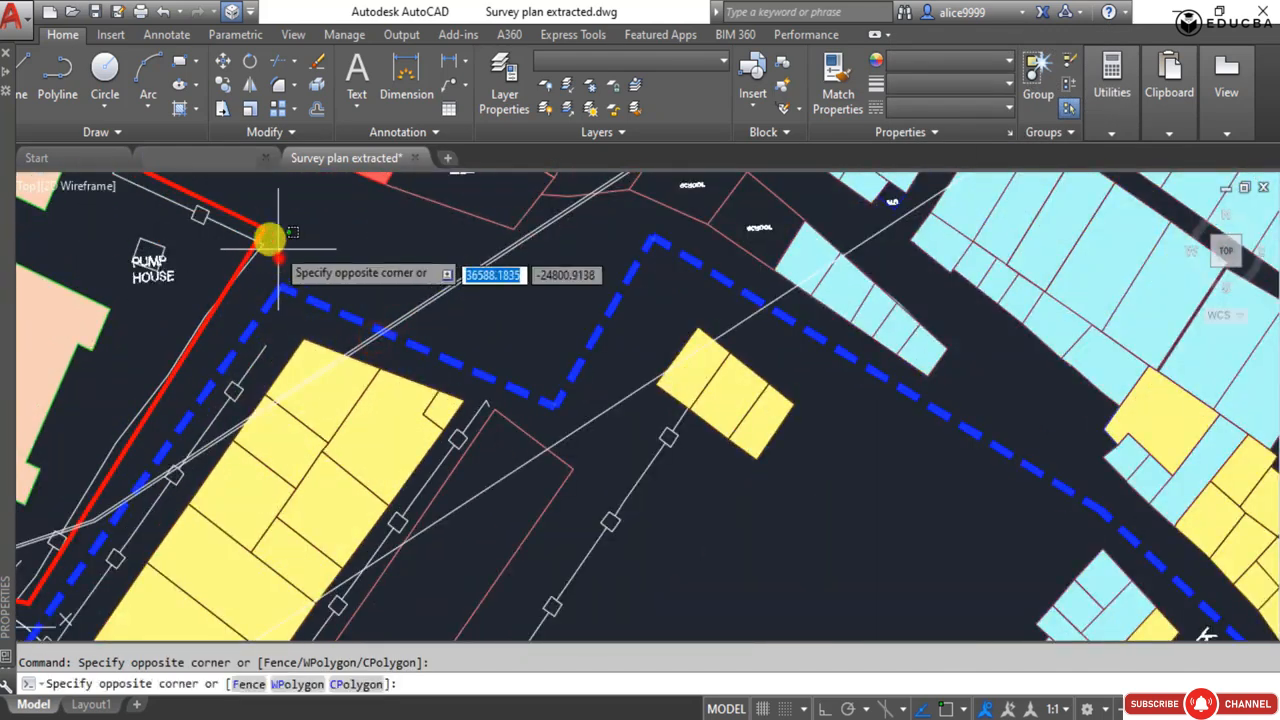
scroll(471, 377, "down", 3)
left_click(479, 384)
Add sector B's plots from Kalya Wadi Chawl across to sector C's boundary to the selection.
left_click(470, 333)
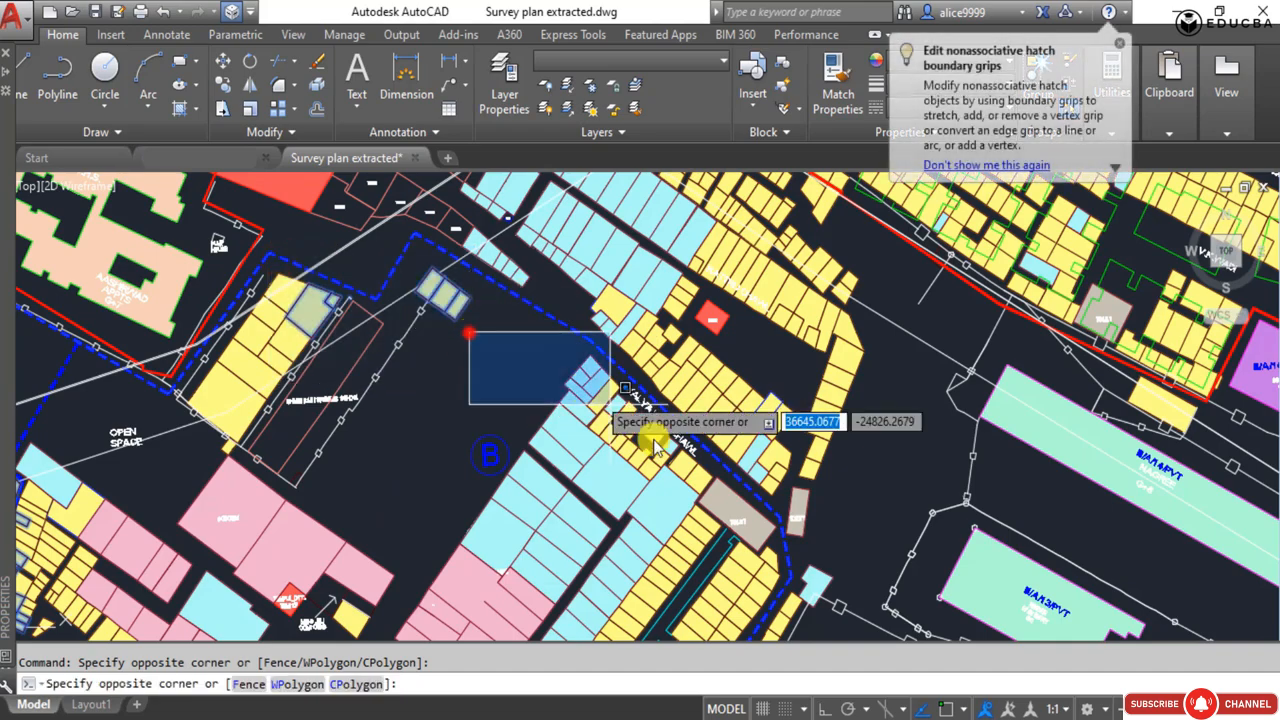
left_click(713, 571)
scroll(425, 390, "down", 5)
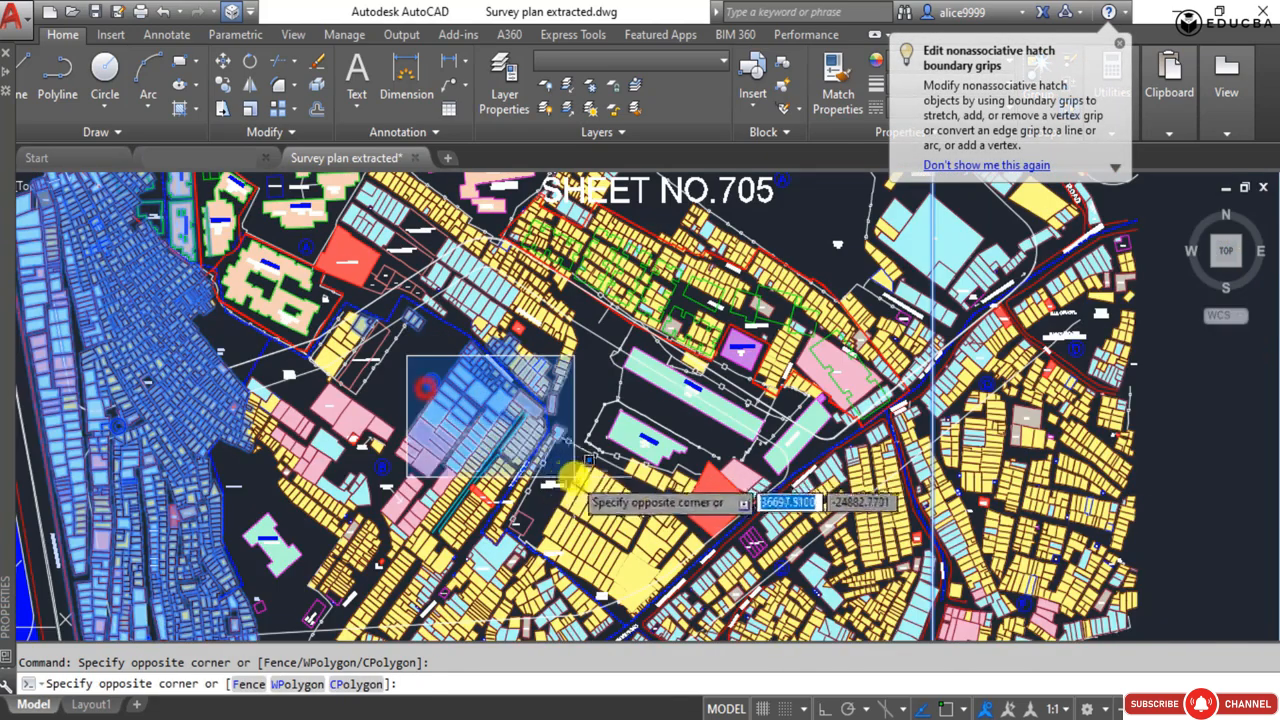
scroll(297, 377, "down", 4)
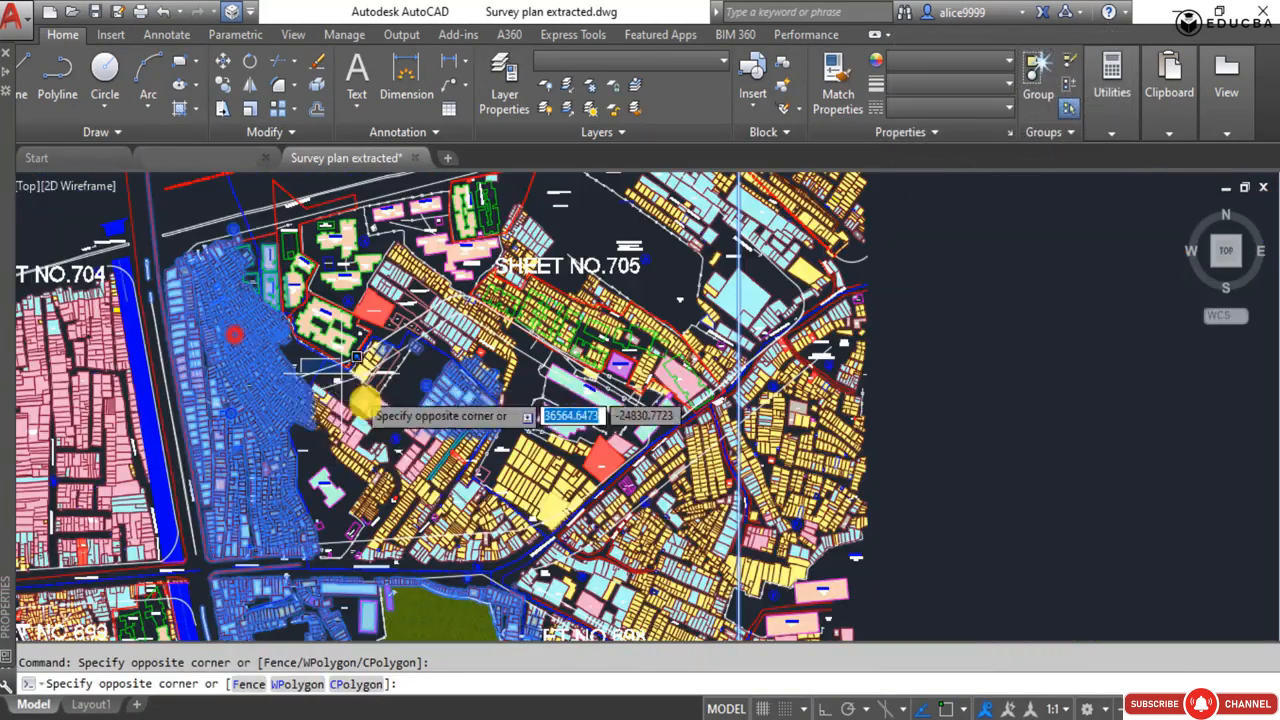
Add the detached building in sector B and the sector's remaining plots down to Dharavi Mahim Road to the selection.
scroll(287, 480, "up", 5)
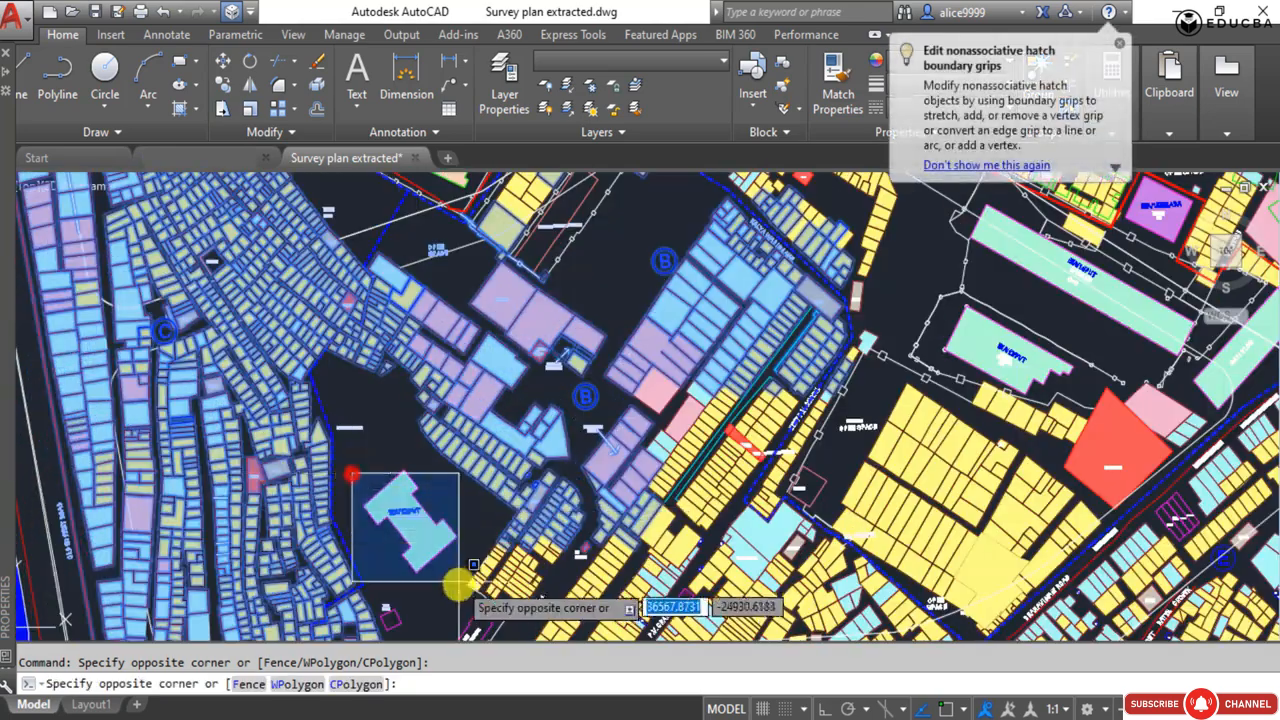
left_click(473, 608)
middle_click_drag(417, 543, 392, 207)
scroll(392, 207, "down", 2)
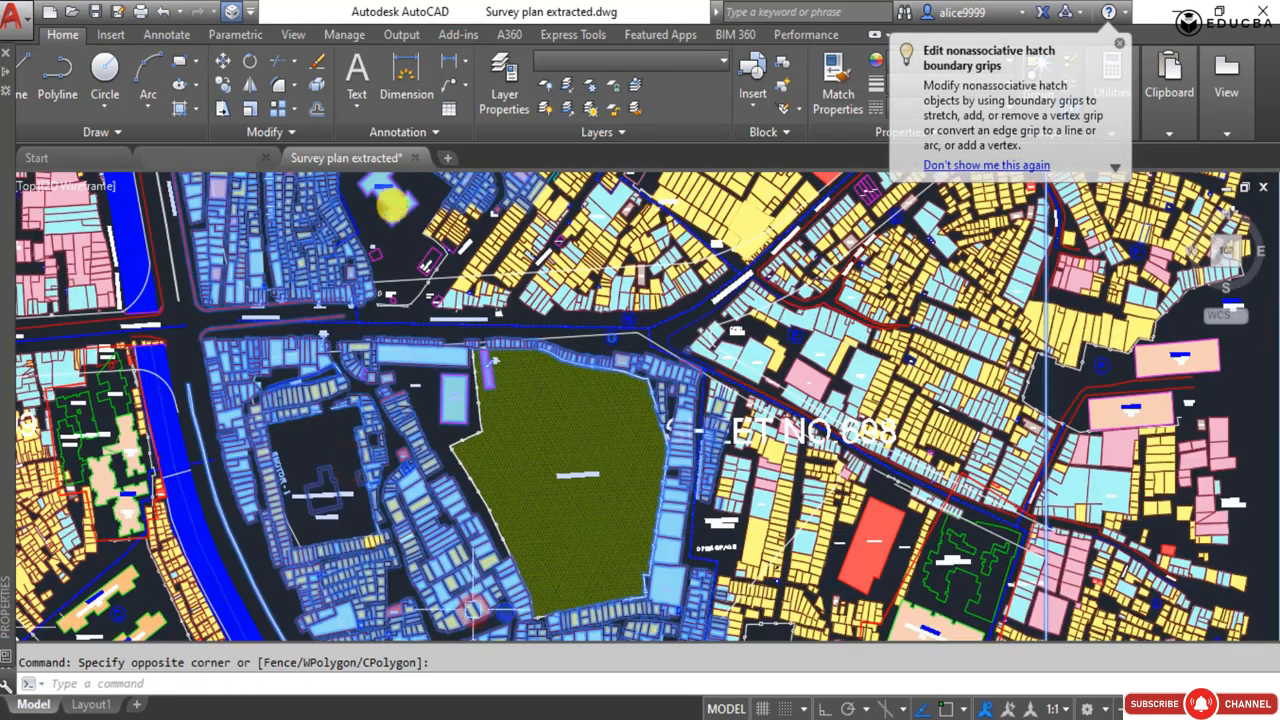
middle_click_drag(380, 516, 466, 371)
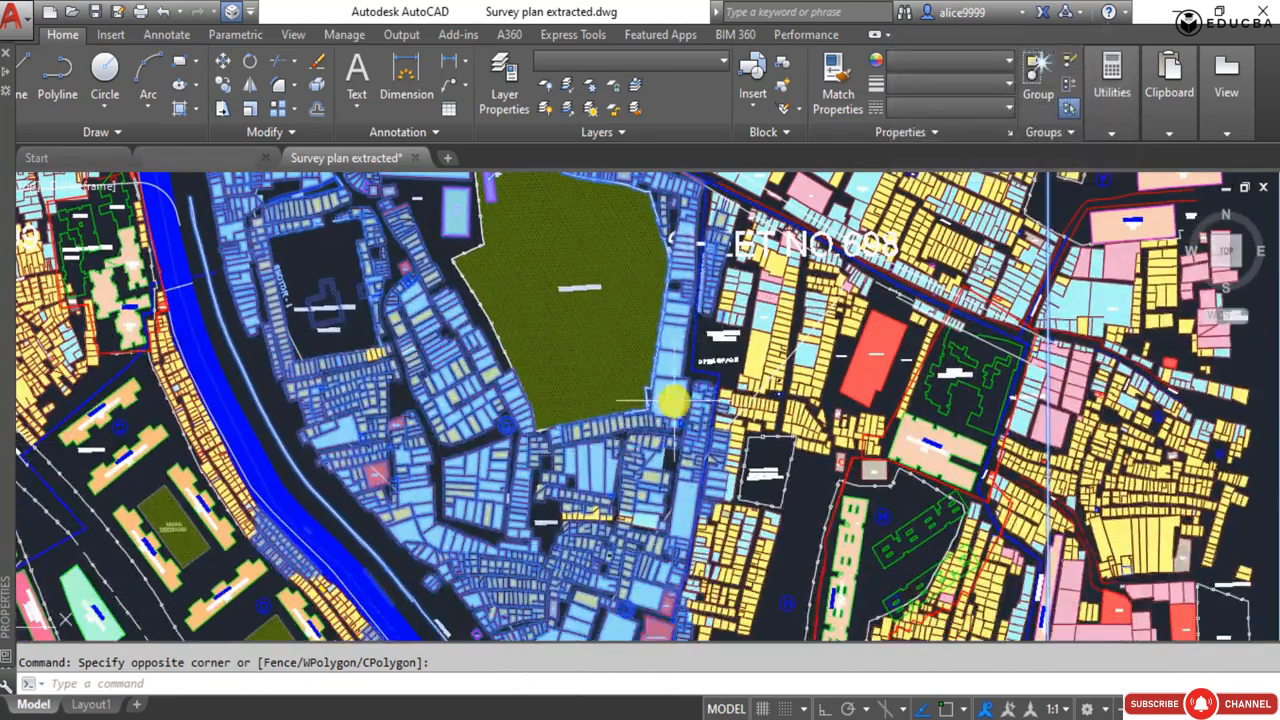
middle_click_drag(680, 295, 639, 413)
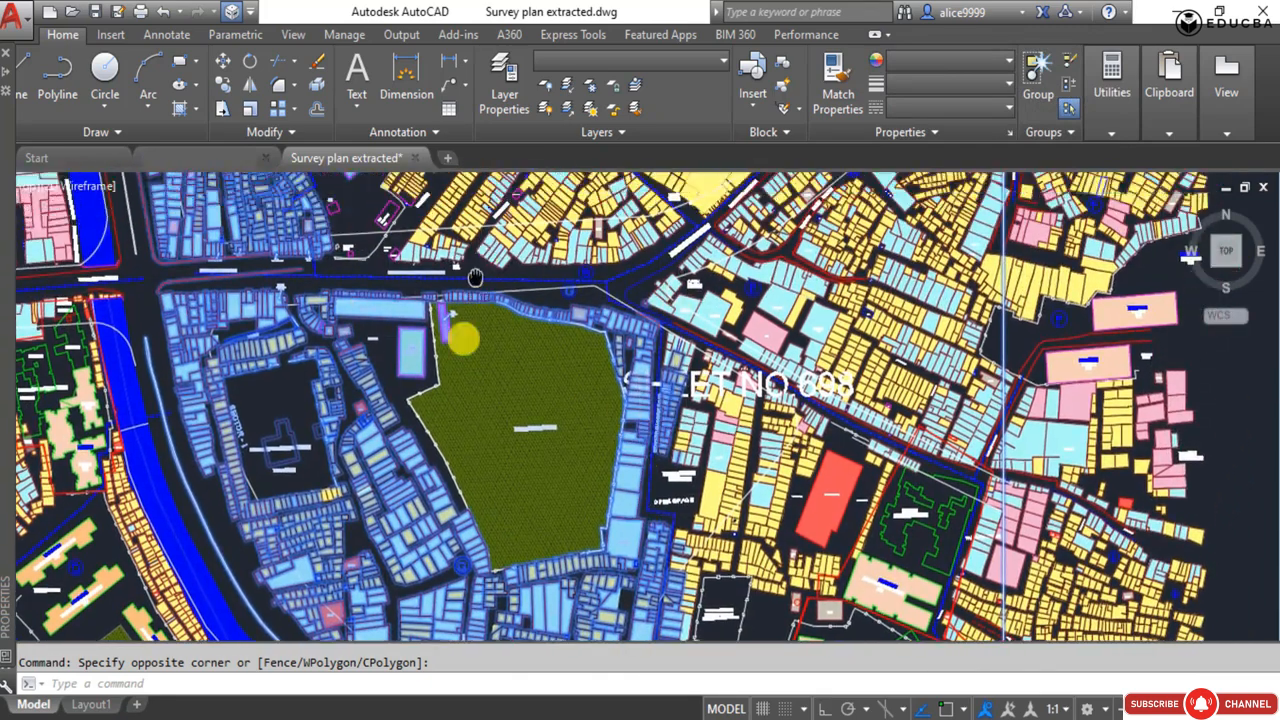
middle_click_drag(457, 337, 443, 465)
left_click(262, 282)
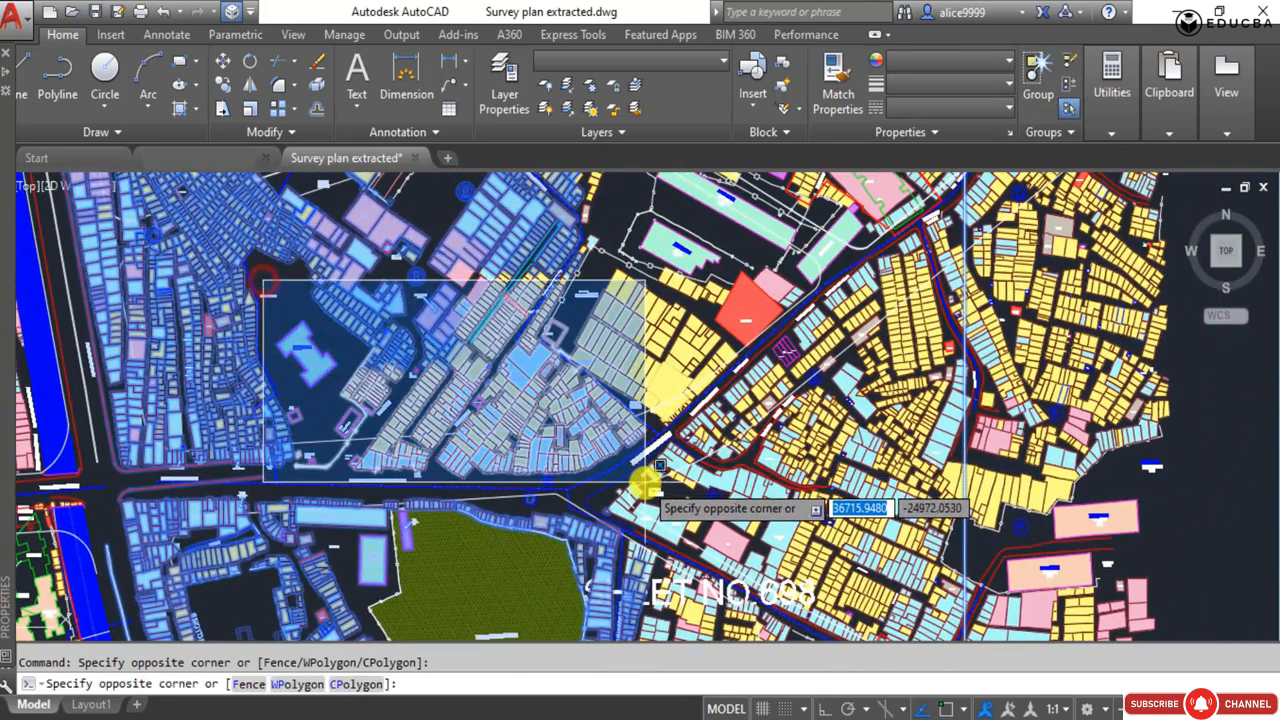
left_click(645, 482)
Window-select the last corner plot beside the boundary junction on Dharavi Mahim Road, south of the open space.
scroll(640, 400, "up", 6)
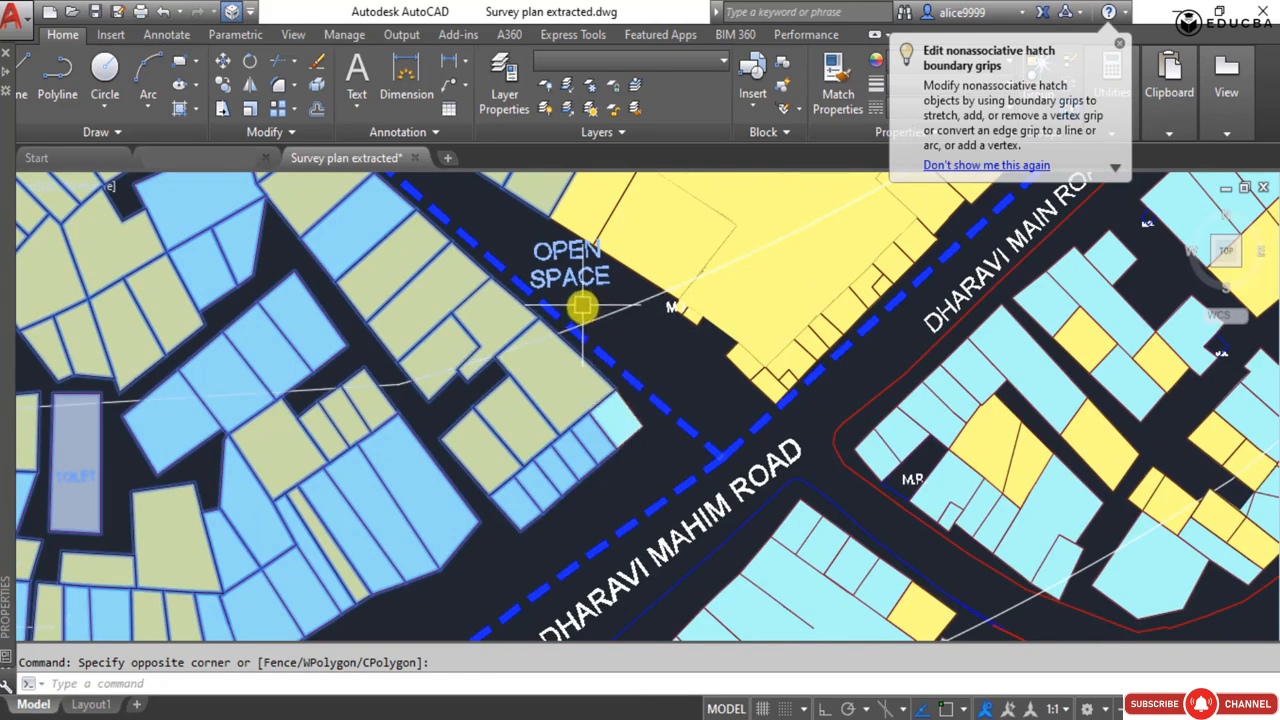
left_click(581, 305)
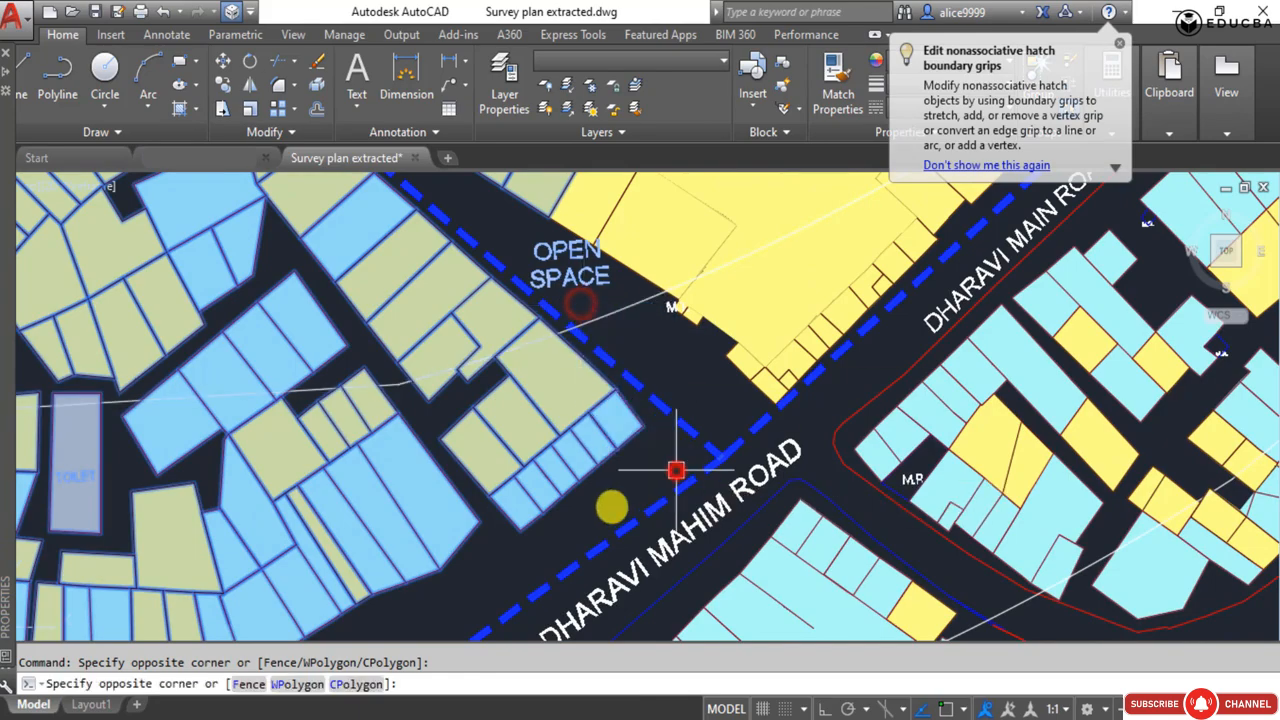
left_click(676, 470)
scroll(600, 480, "down", 8)
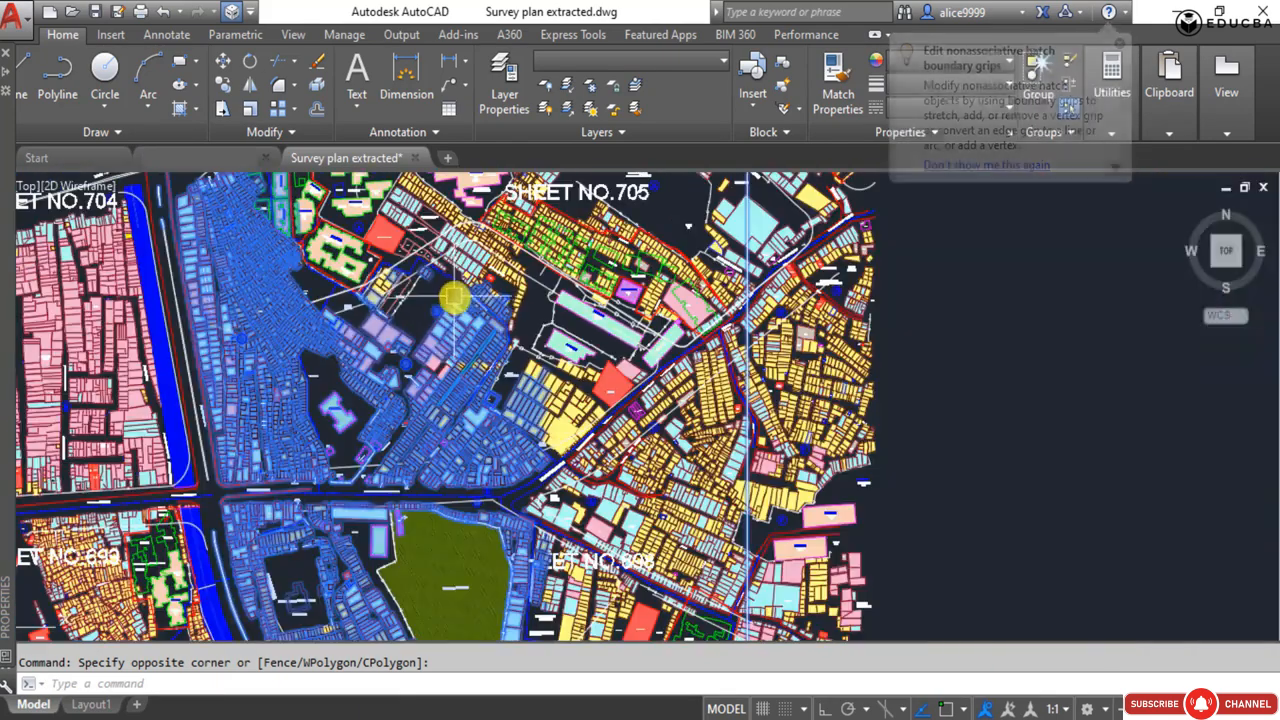
scroll(455, 297, "down", 6)
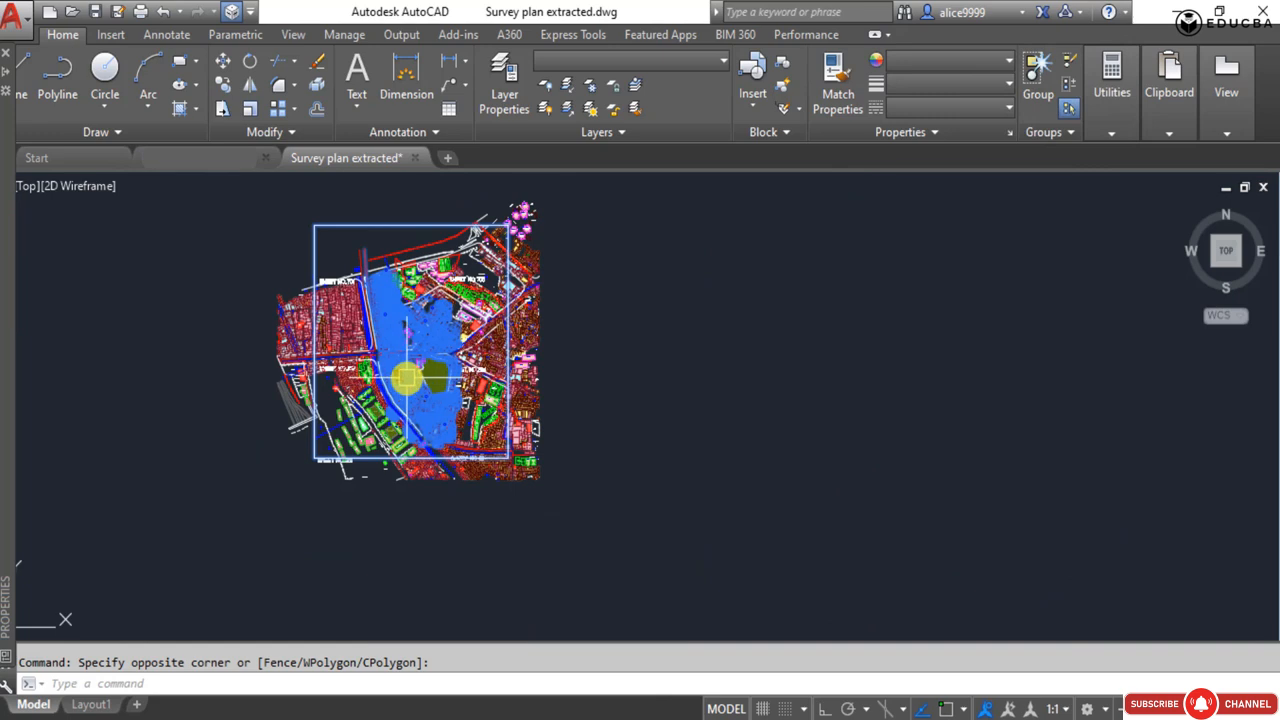
Copy the selected site objects once into the empty area east of the survey plan.
type("o")
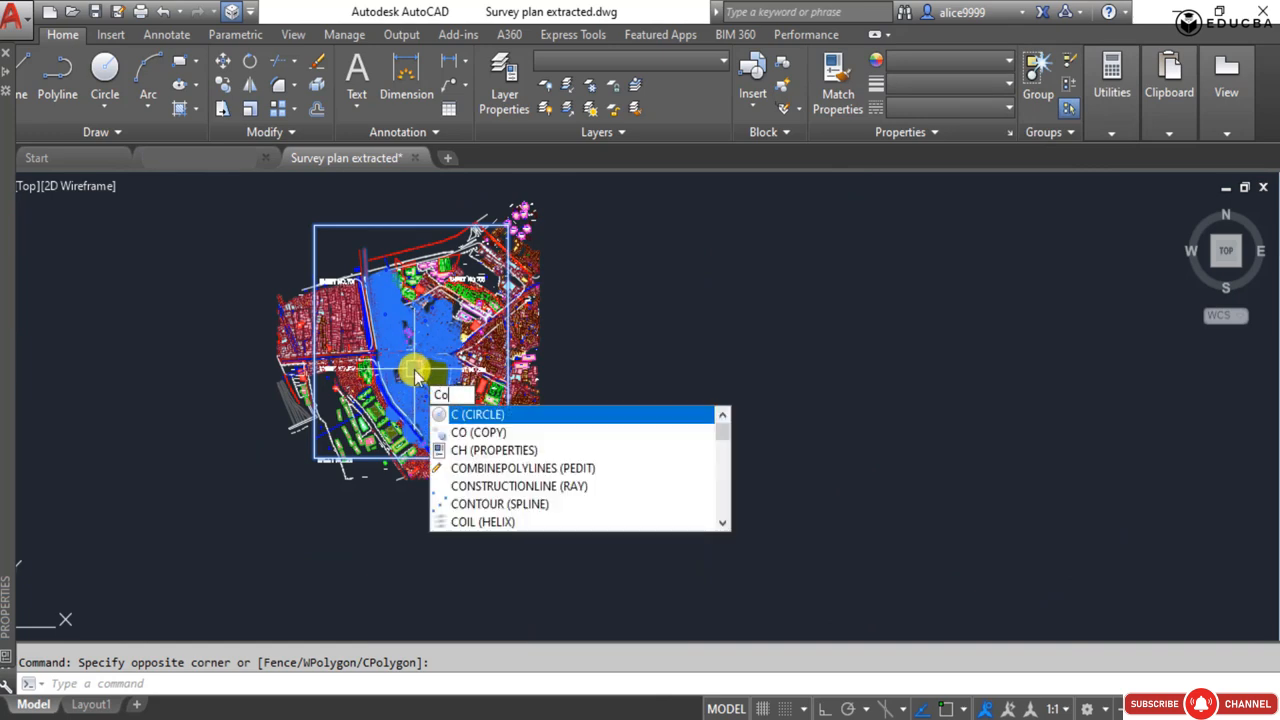
key("Return")
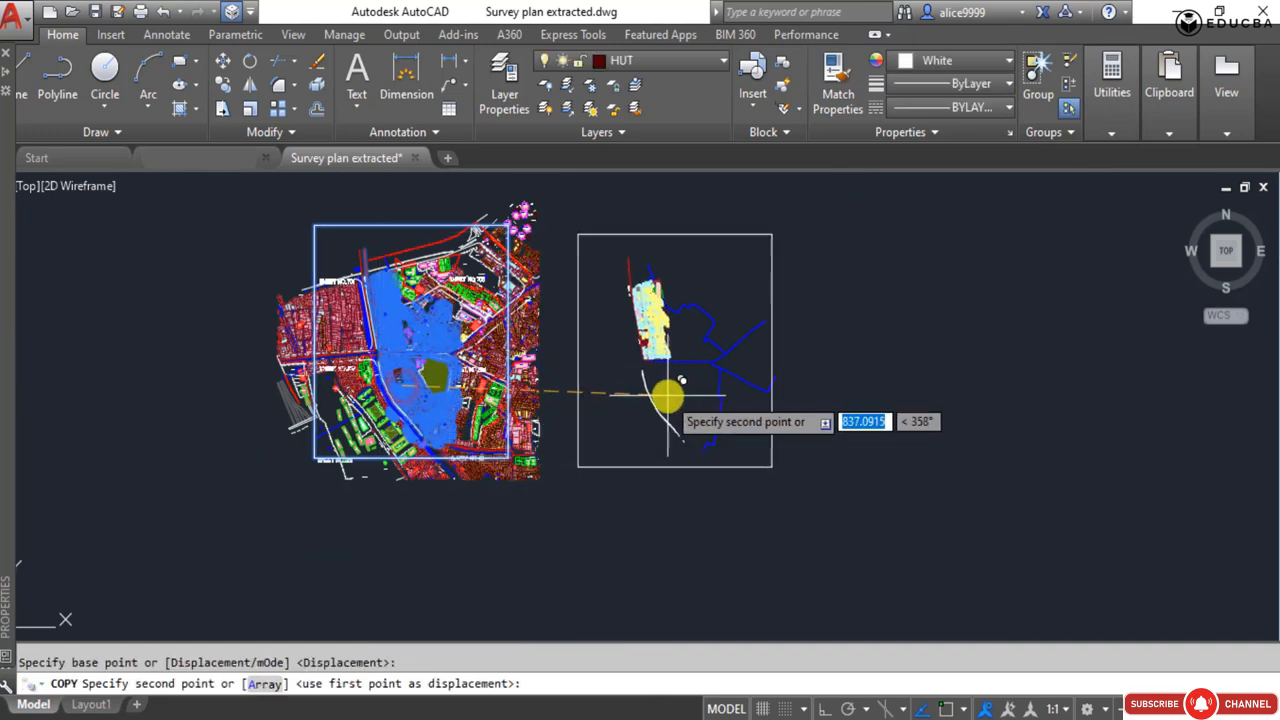
left_click(667, 395)
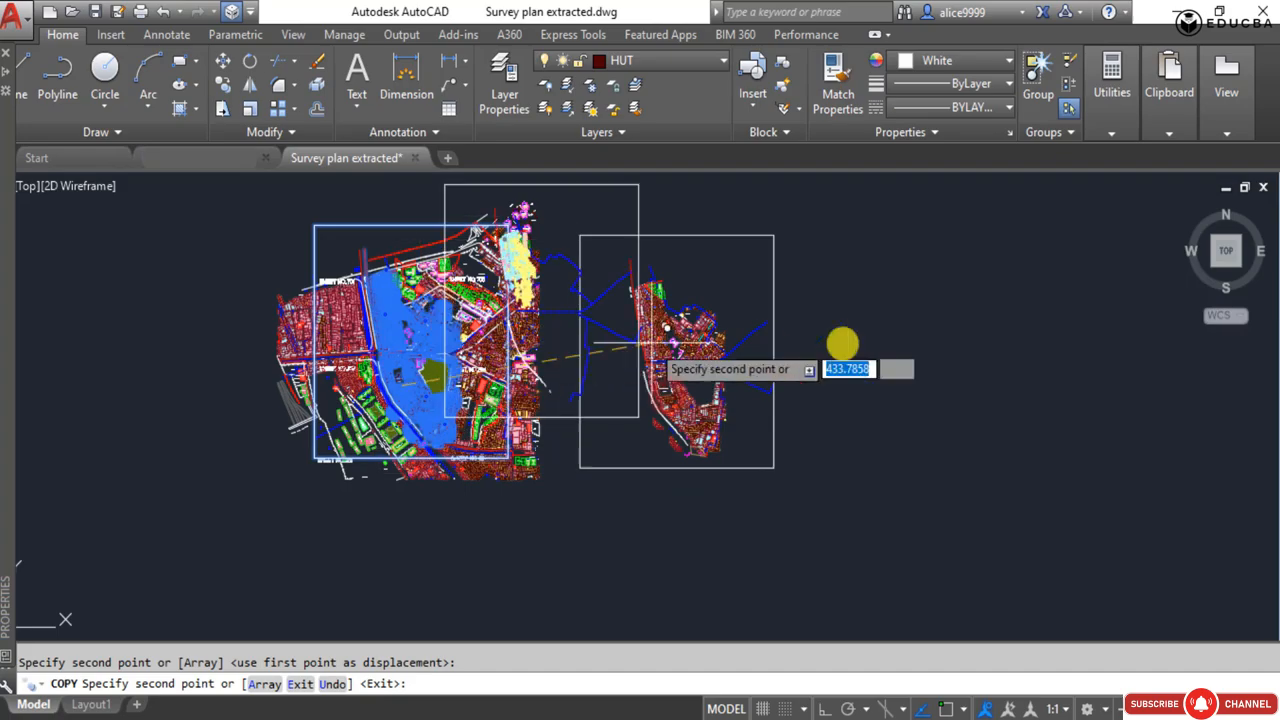
scroll(514, 297, "up", 10)
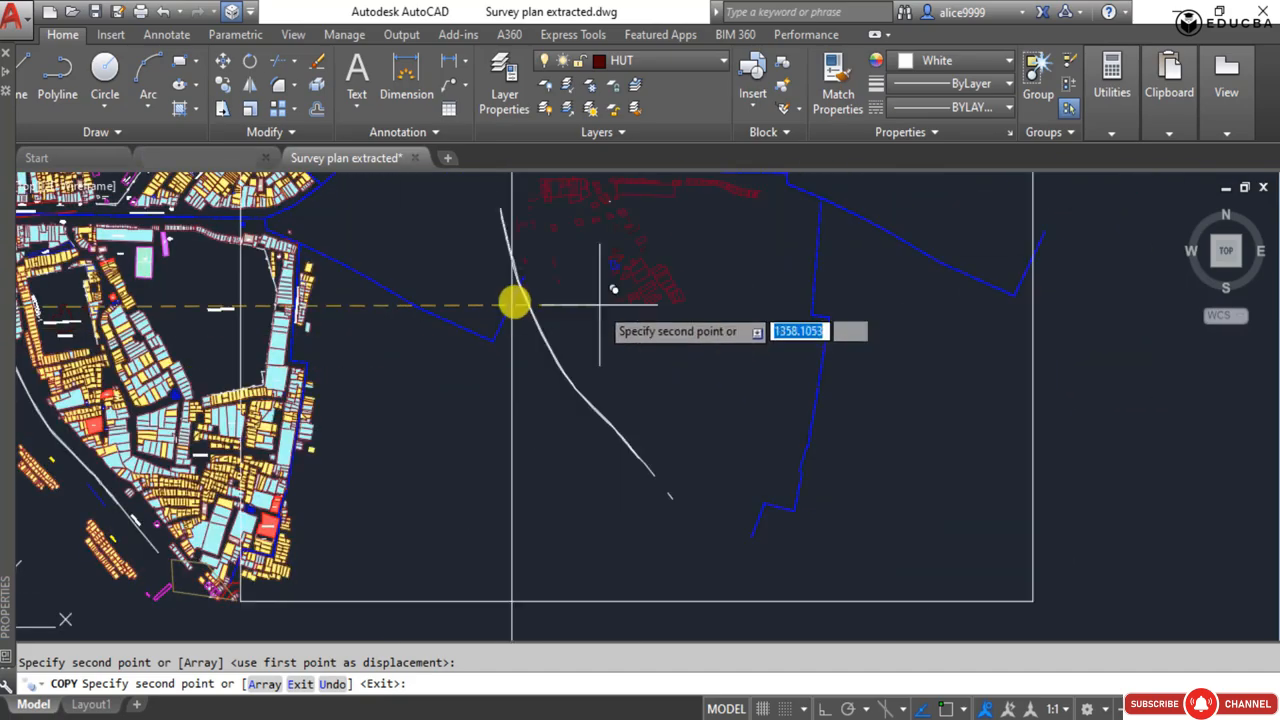
scroll(1000, 410, "down", 8)
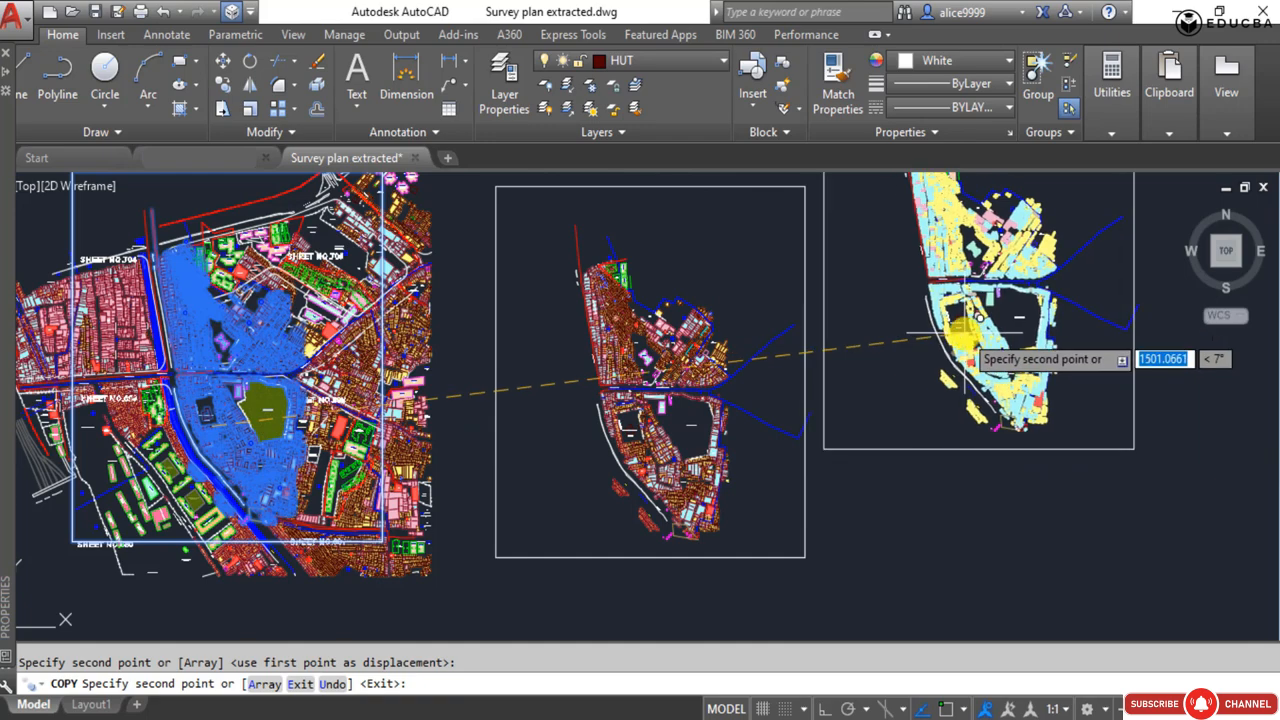
key("Escape")
In the copied plan, select the two Tewar Apartment buildings lying outside the blue cluster boundary.
scroll(850, 400, "up", 15)
left_click(800, 440)
left_click(555, 250)
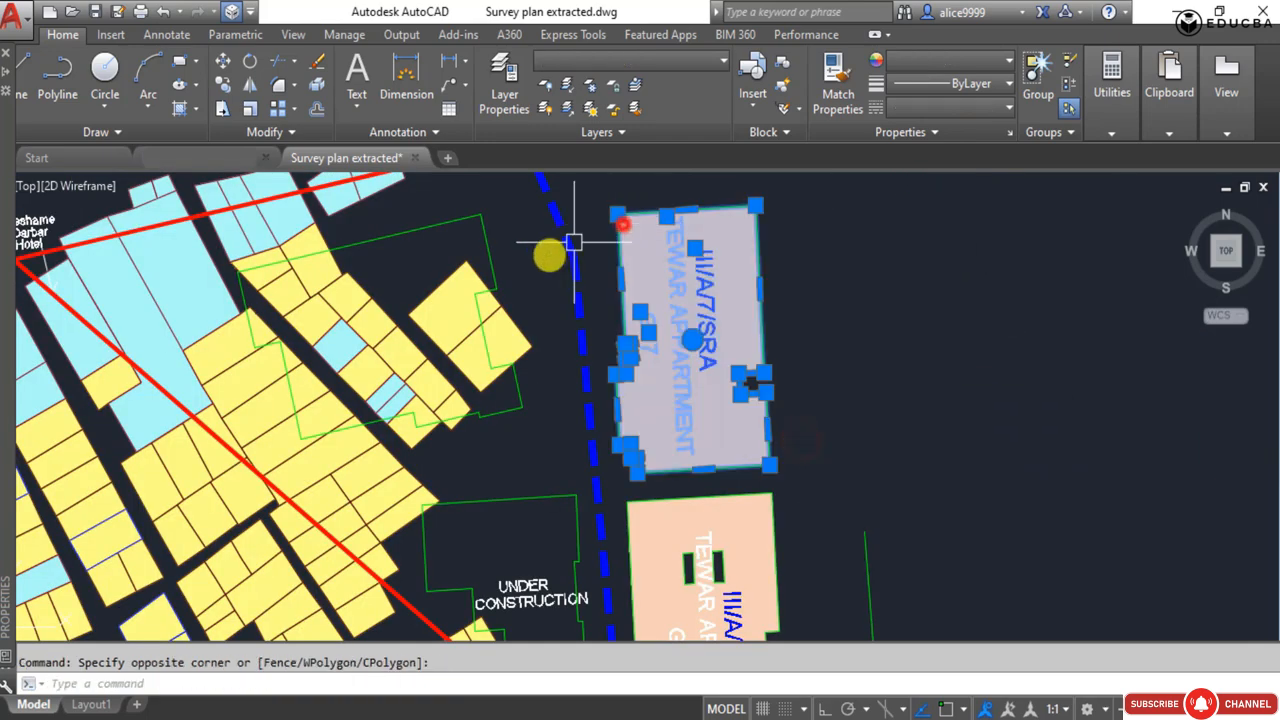
scroll(600, 350, "down", 6)
scroll(619, 494, "up", 8)
left_click(619, 494)
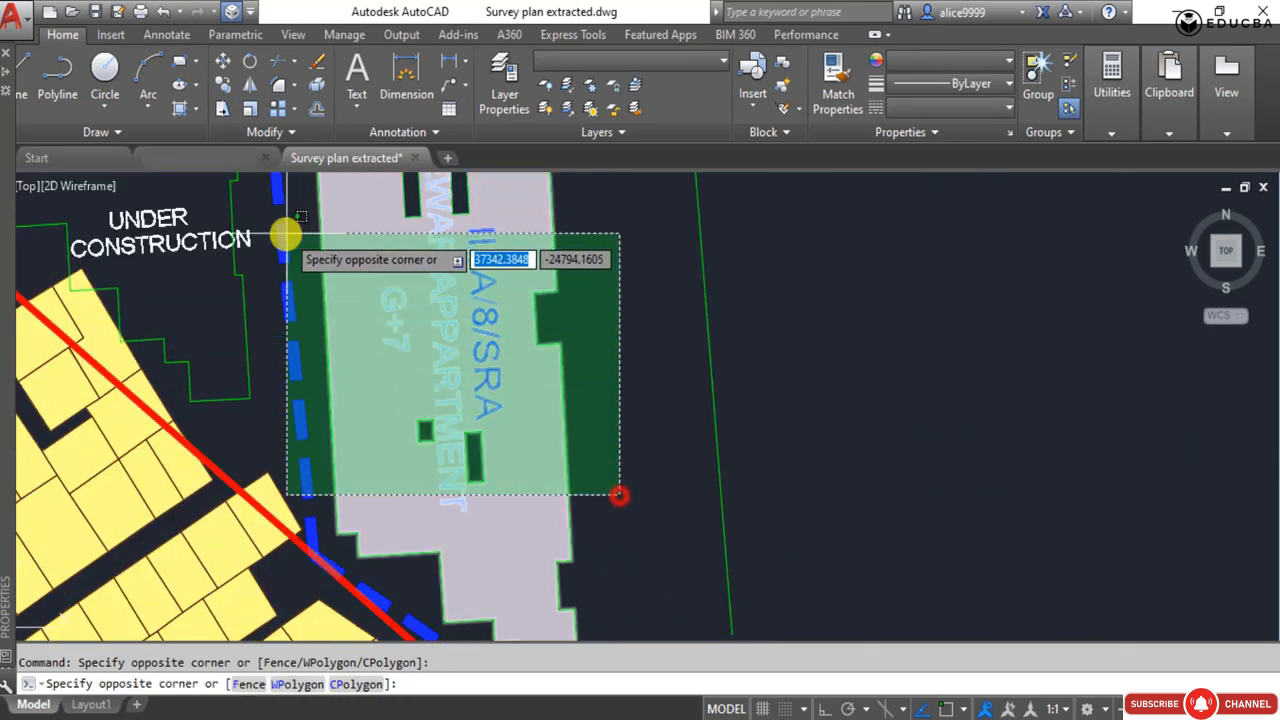
left_click(350, 225)
Add the stray green line east of the Tewar Apartment buildings to the selection.
scroll(500, 330, "down", 5)
scroll(617, 393, "down", 3)
scroll(623, 349, "up", 6)
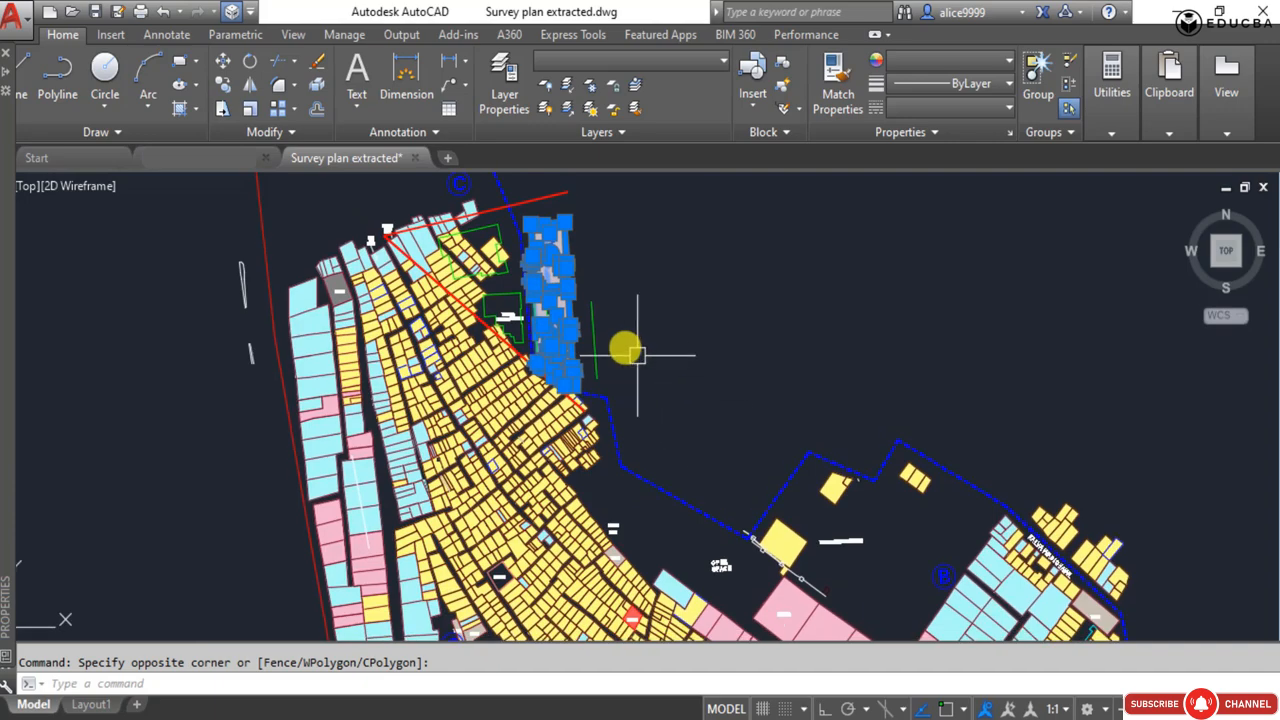
left_click(589, 328)
left_click(450, 328)
Window-select the first group of plots outside the boundary northeast of Kalya Wadi Chawl into the selection.
scroll(829, 509, "down", 5)
scroll(509, 291, "up", 3)
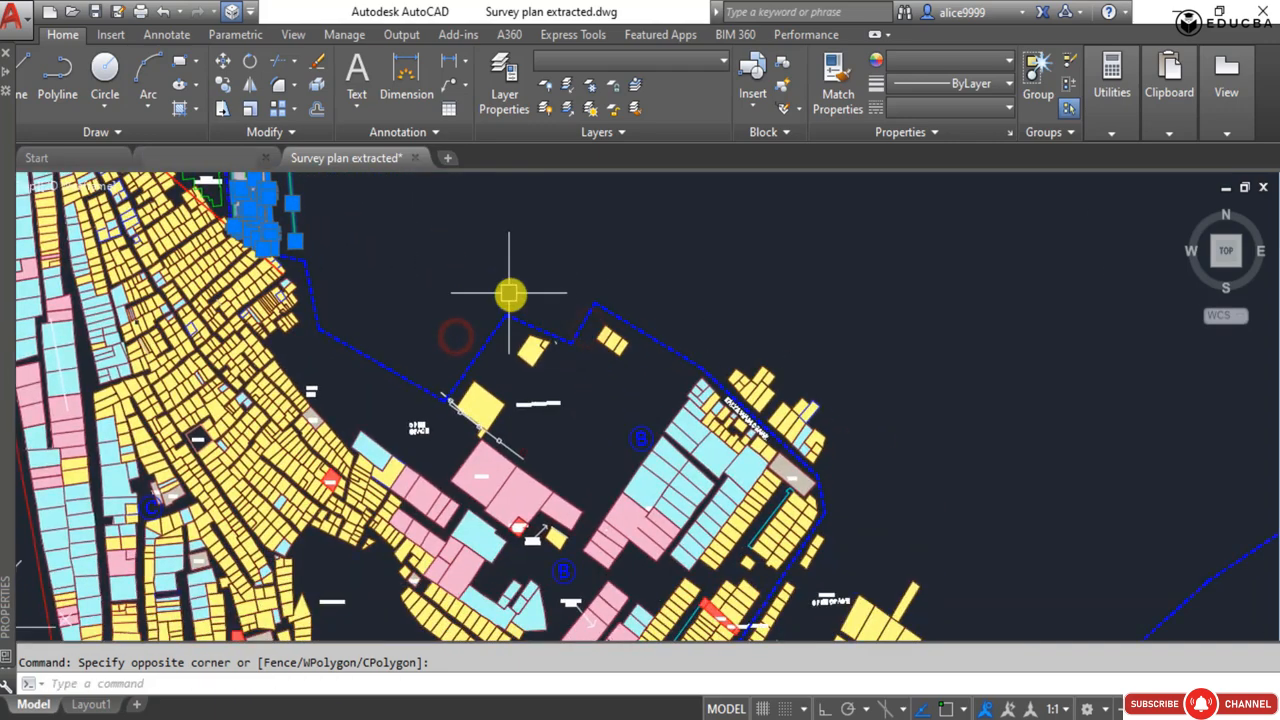
scroll(560, 337, "up", 3)
left_click(489, 307)
left_click(677, 438)
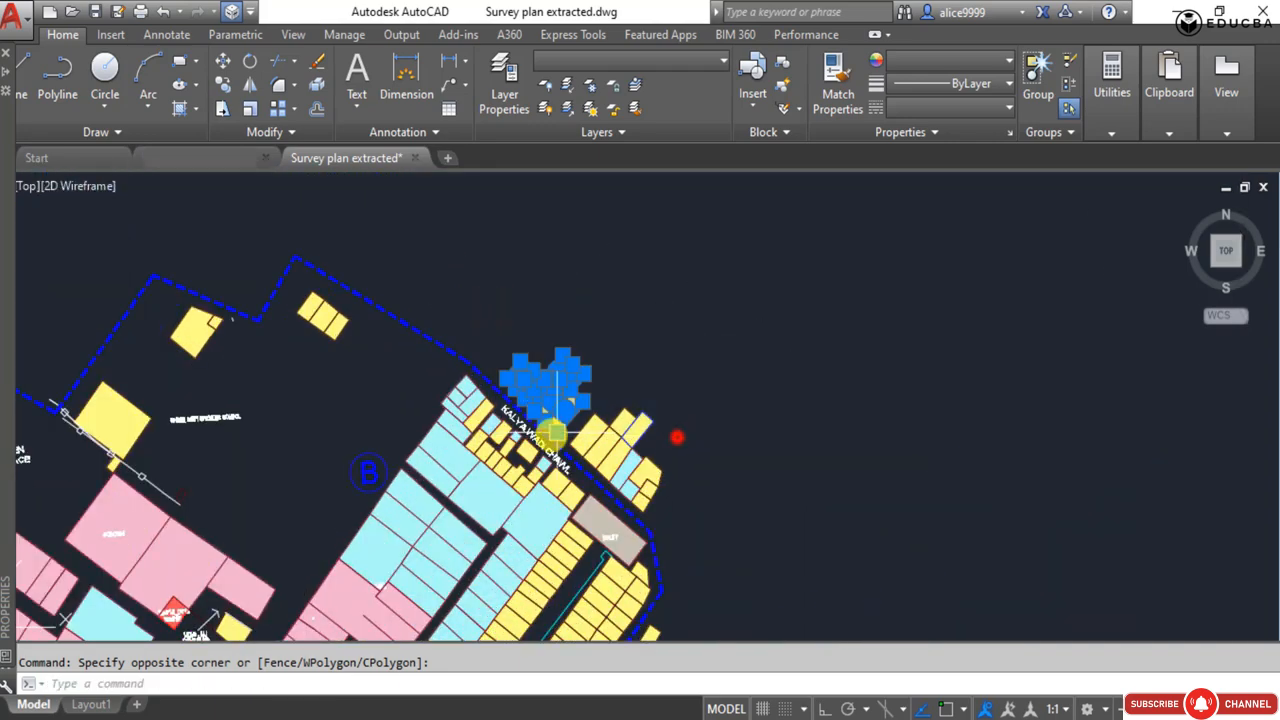
Add the remaining plots outside the boundary along Kalya Wadi Chawl to the selection.
scroll(561, 418, "up", 8)
scroll(686, 276, "up", 2)
left_click(687, 236)
scroll(904, 348, "down", 6)
left_click(1092, 528)
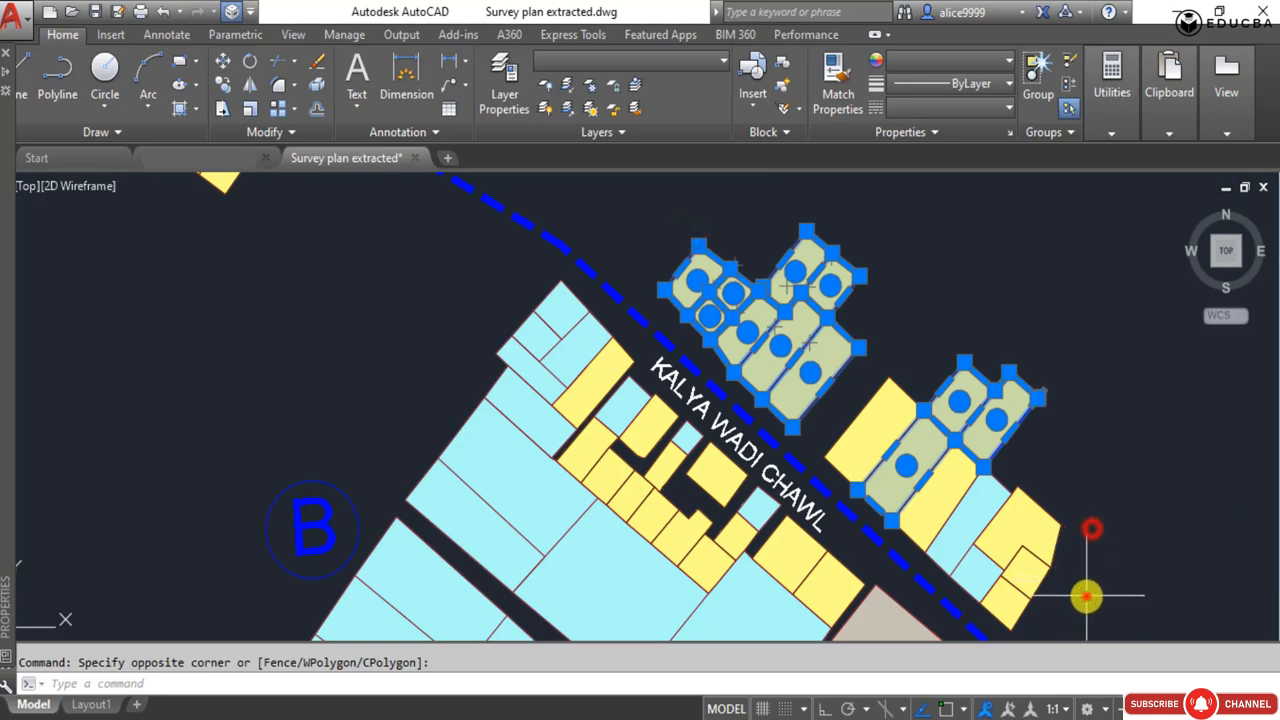
left_click(1089, 597)
left_click(967, 378)
left_click(763, 223)
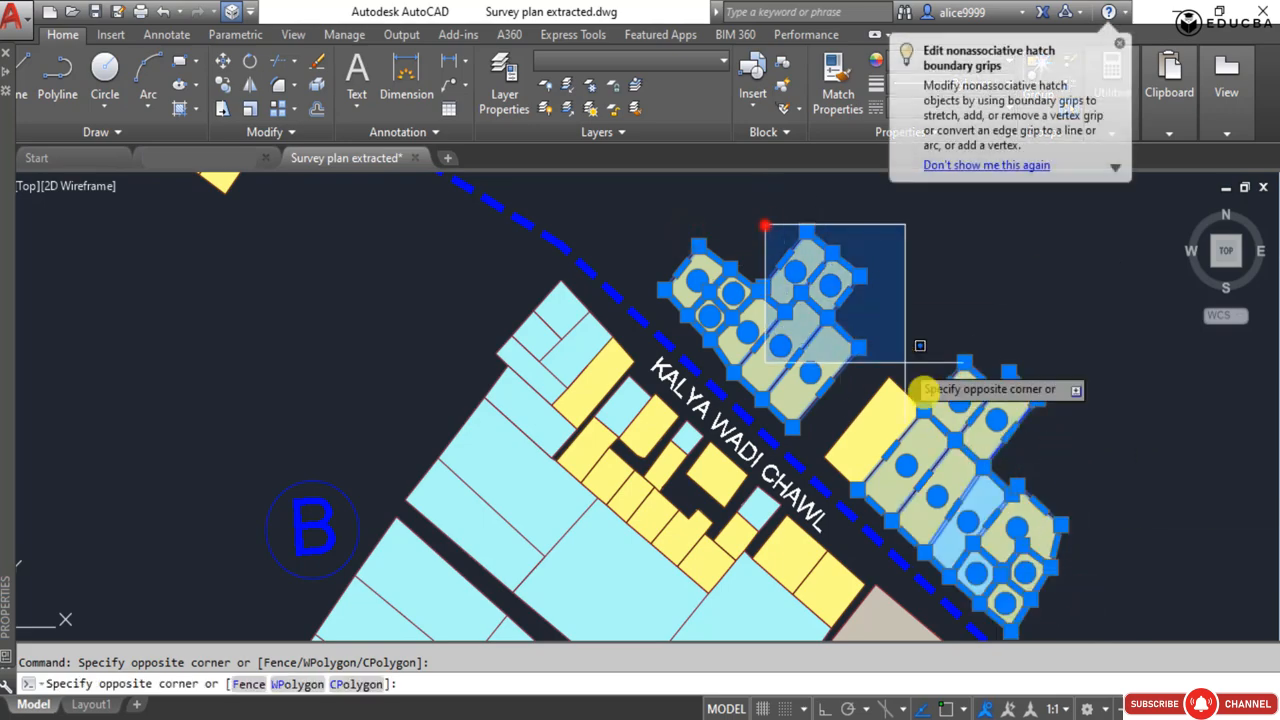
left_click(952, 494)
Select the block of yellow plots beyond the cluster boundary, between the school and the open space.
scroll(663, 297, "down", 5)
scroll(706, 484, "up", 3)
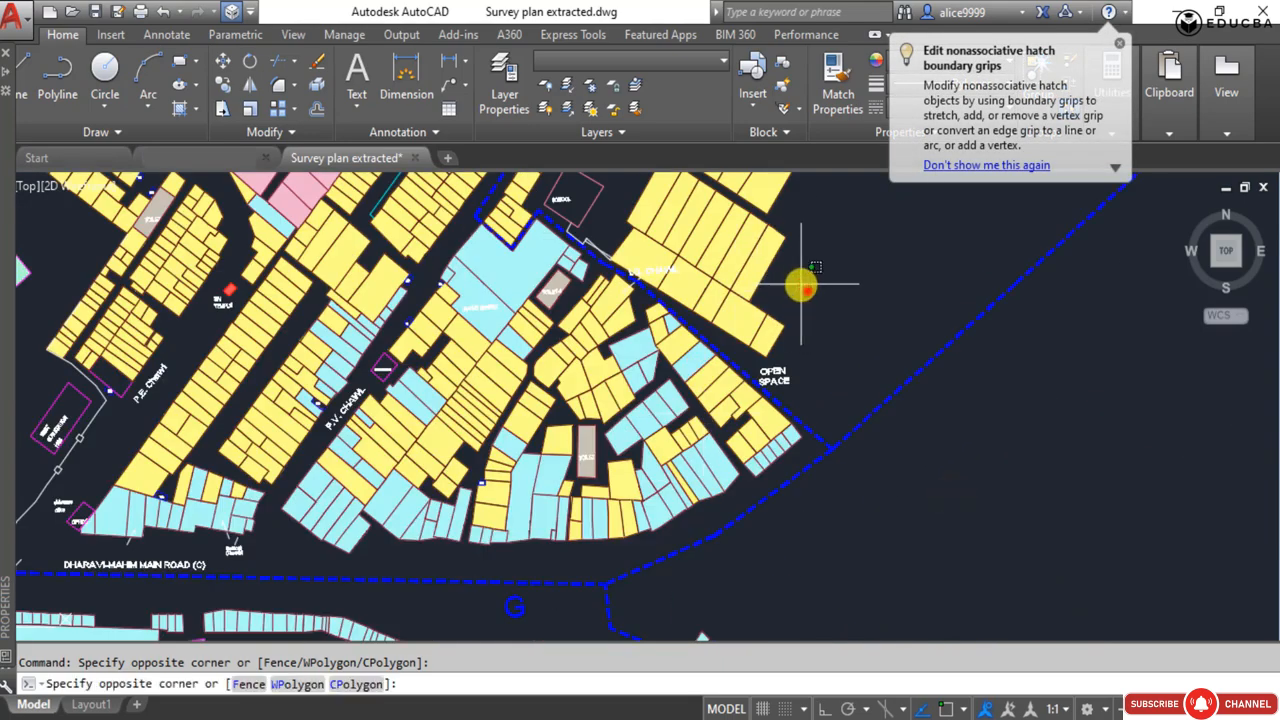
left_click(680, 199)
middle_click_drag(680, 206, 696, 405)
left_click(940, 482)
left_click(661, 272)
scroll(718, 534, "up", 2)
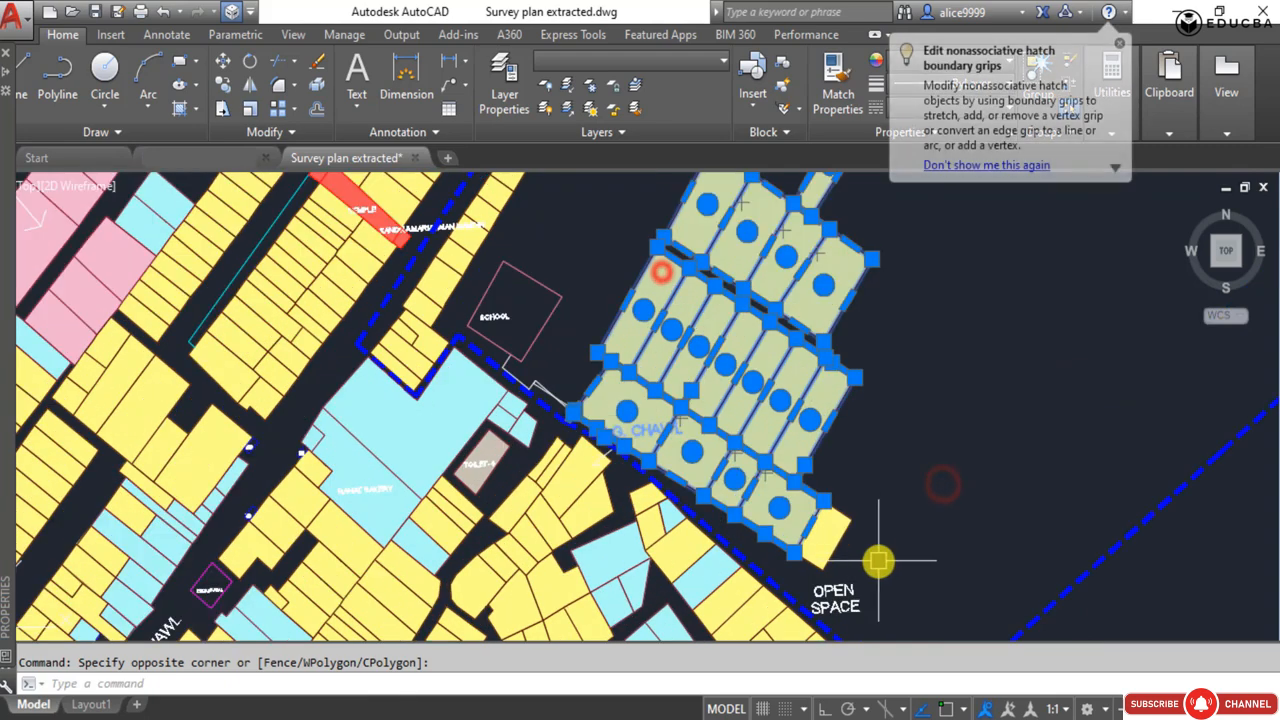
Add the school outline and the last plot beside the open space to the selection, and erase all selected objects outside the boundary.
left_click(873, 555)
left_click(793, 487)
left_click(553, 337)
left_click(503, 293)
scroll(630, 335, "down", 4)
scroll(770, 453, "up", 4)
left_click(693, 434)
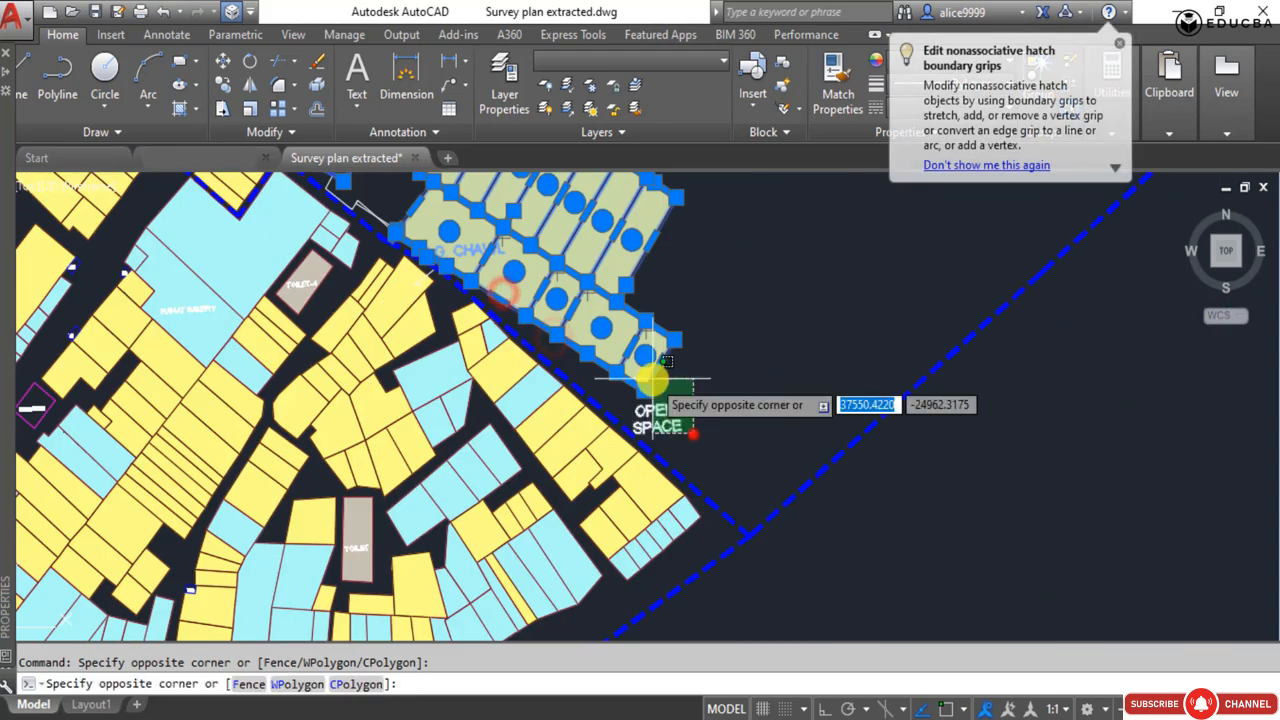
left_click(651, 380)
scroll(630, 345, "down", 3)
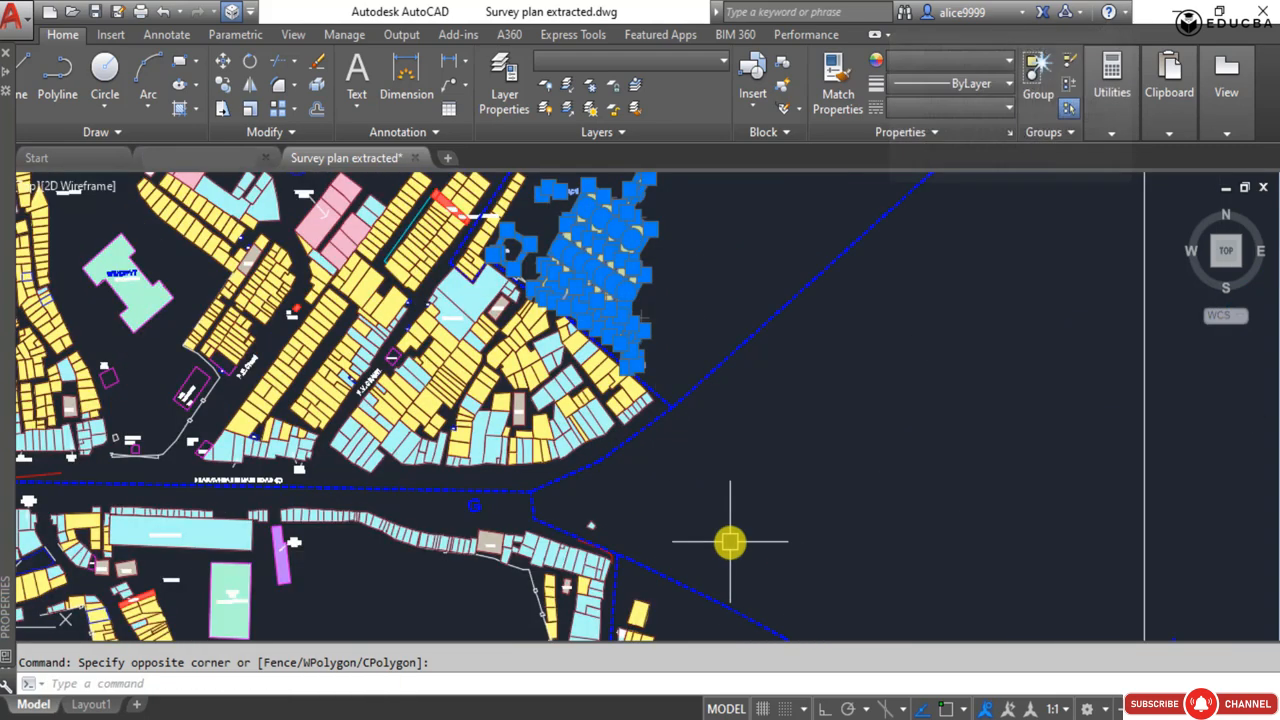
key("Delete")
Erase the first group of plots outside the dashed boundary, east of Bhawani Shanker Road.
scroll(586, 387, "down", 4)
middle_click_drag(478, 446, 591, 381)
scroll(740, 490, "up", 5)
left_click(754, 386)
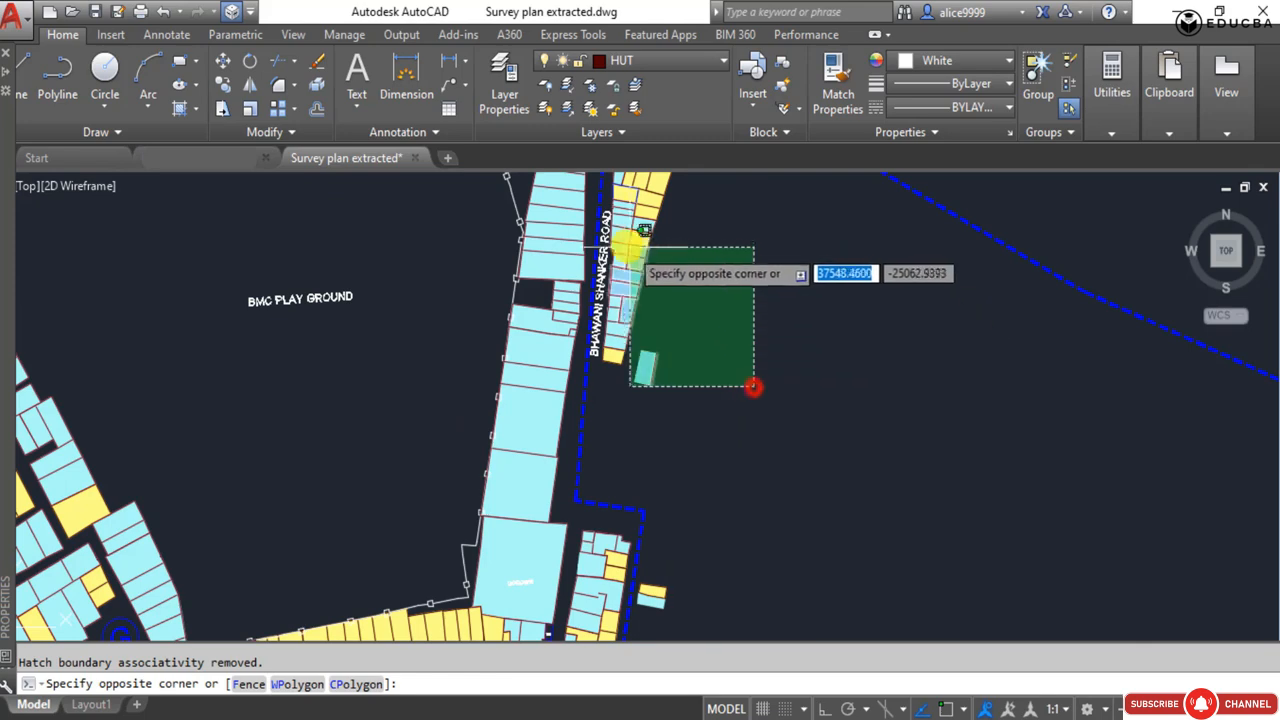
left_click(616, 242)
key("Delete")
Erase the remaining plots and stray pieces outside the boundary around the Bhawani Shanker Road label.
middle_click_drag(620, 265, 603, 492)
left_click(678, 497)
left_click(603, 329)
key("Delete")
middle_click_drag(662, 544, 680, 308)
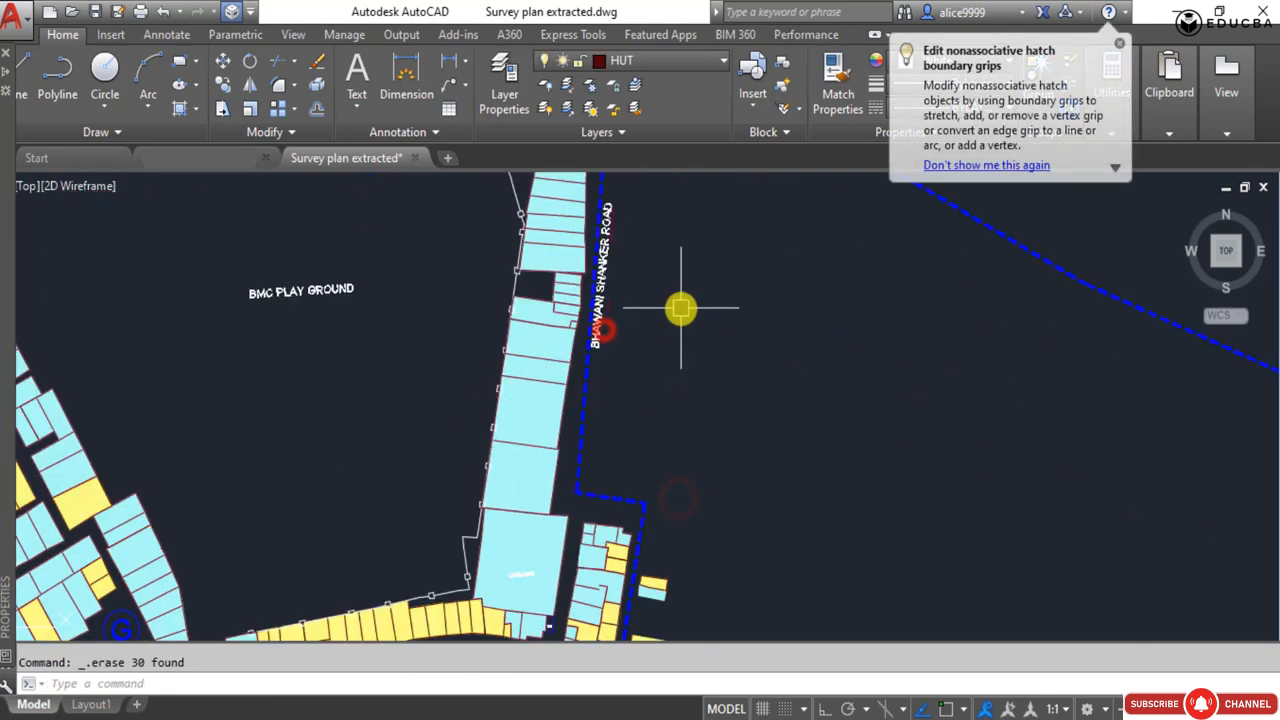
left_click(617, 346)
left_click(609, 209)
key("Delete")
Erase the row of plots beyond the eastern boundary, southeast of the BMC play ground.
scroll(688, 440, "down", 3)
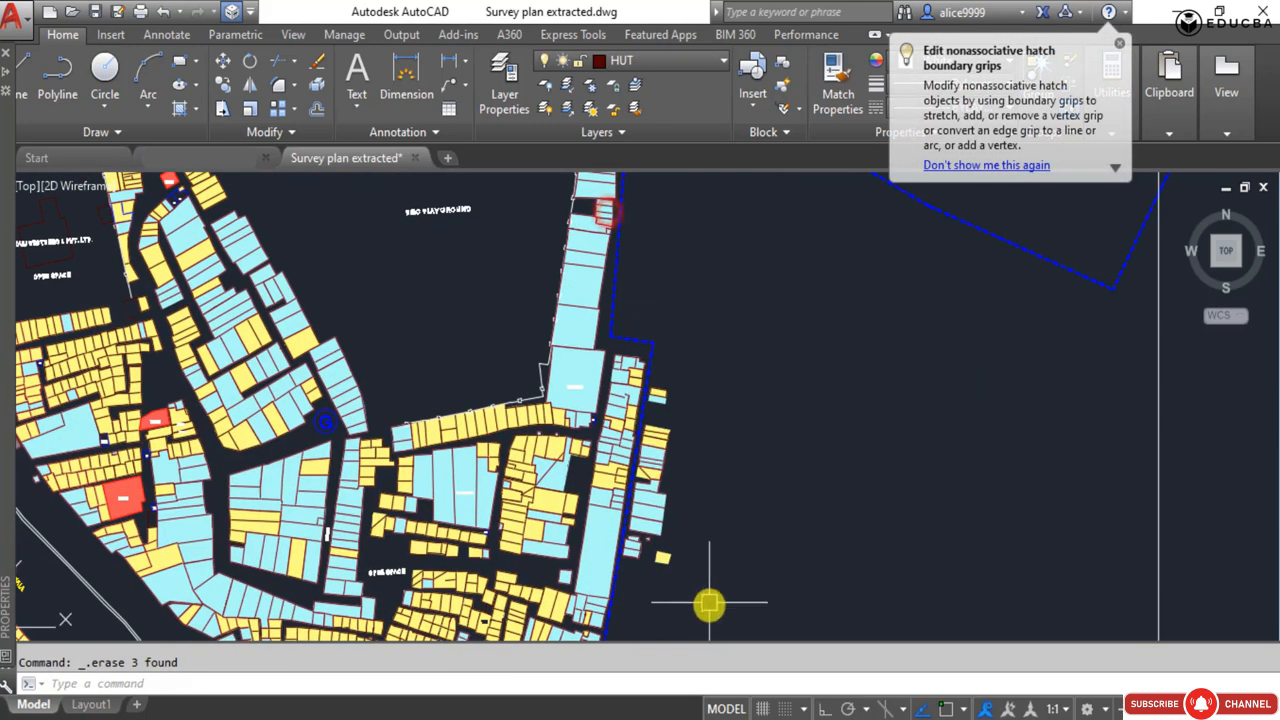
left_click(709, 606)
left_click(662, 367)
key("Delete")
scroll(682, 562, "up", 4)
left_click_drag(671, 583, 557, 460)
key("Delete")
left_click_drag(711, 490, 589, 304)
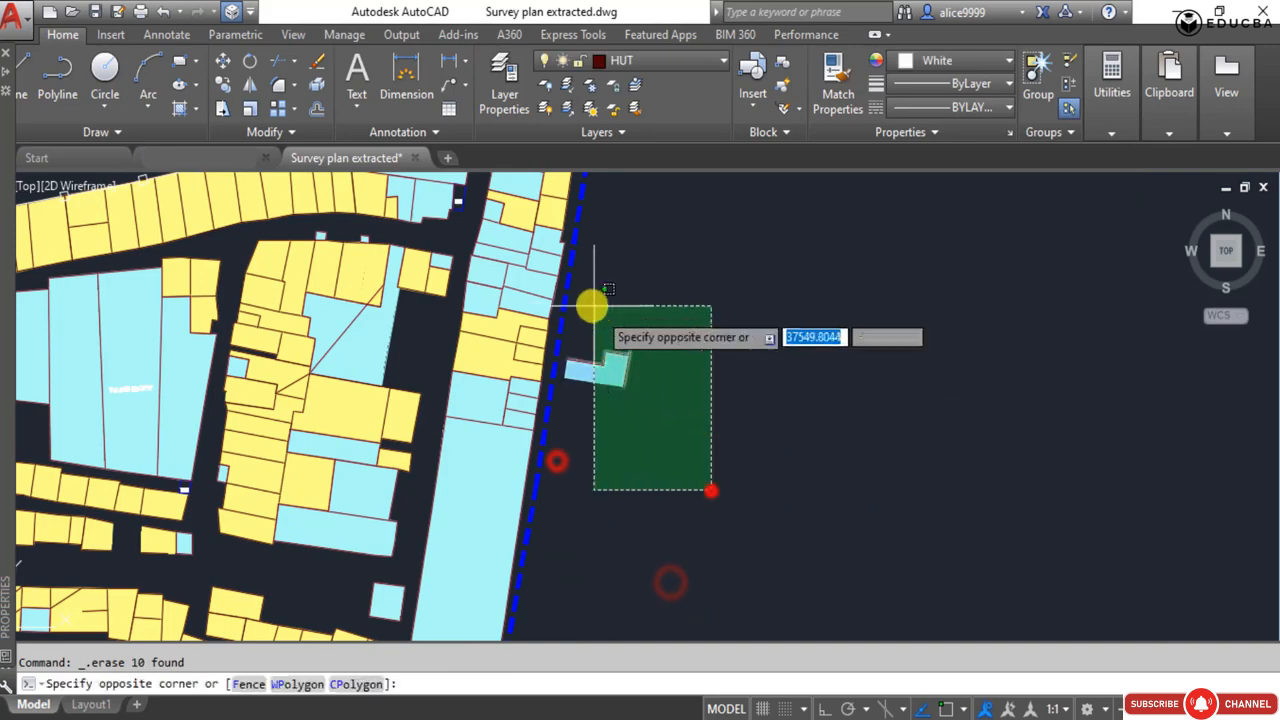
key("Delete")
Select the two strips of plots beyond the curved road on the southwest side of the site.
scroll(647, 416, "down", 6)
scroll(650, 520, "down", 4)
scroll(494, 545, "up", 5)
left_click(483, 503)
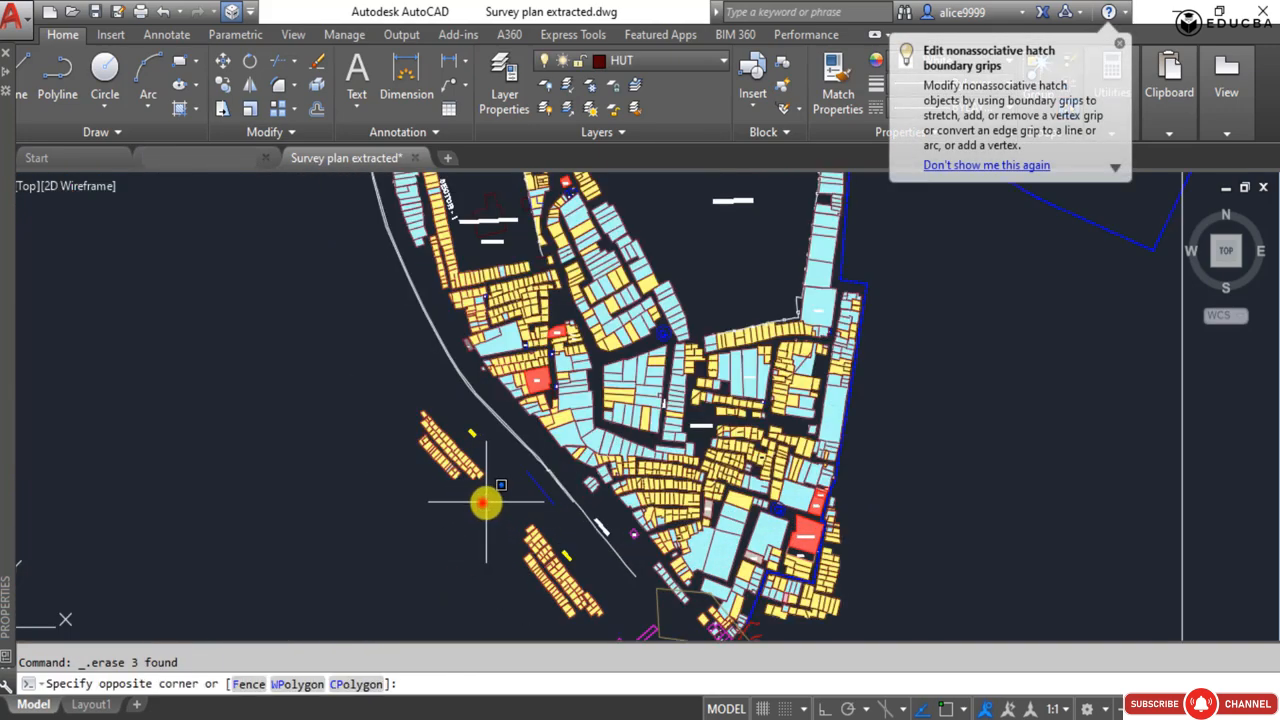
left_click(620, 635)
left_click(372, 390)
left_click(490, 503)
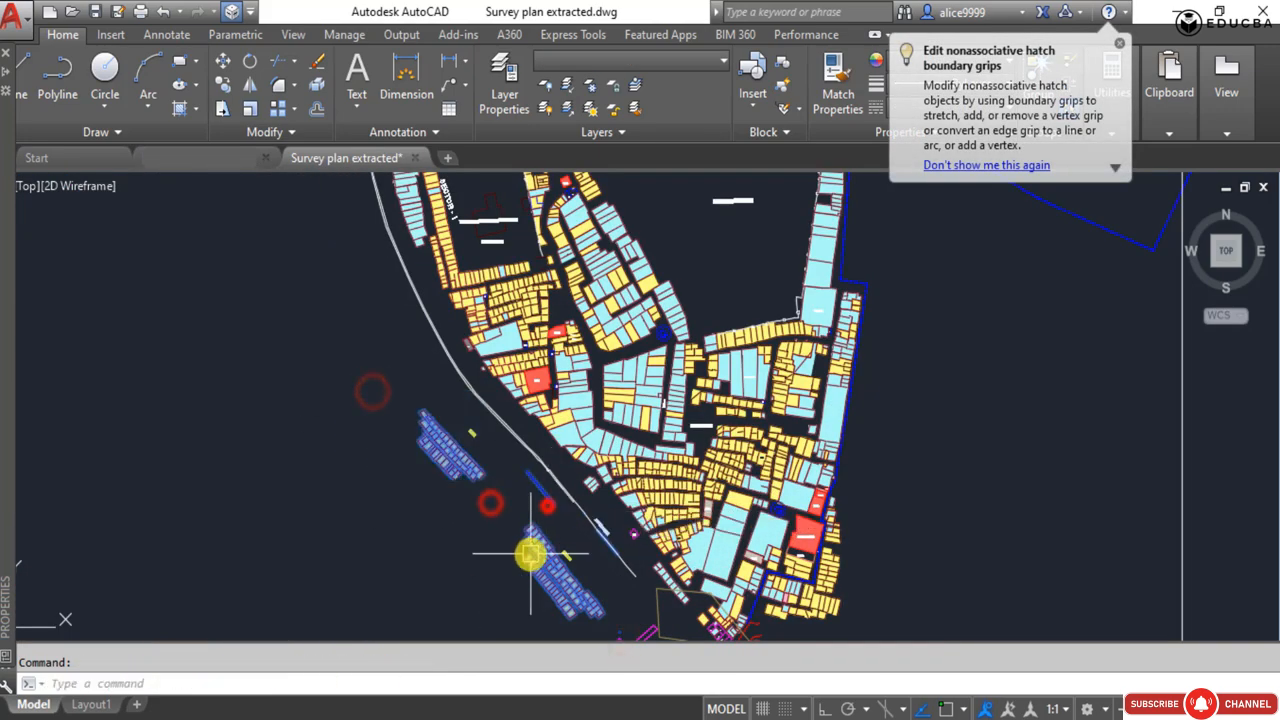
Add the nalla label, the narrow rectangle and the large polygon outline at the southern tip to the selection, and erase everything selected.
middle_click_drag(554, 556, 438, 320)
left_click(535, 429)
left_click(487, 384)
middle_click_drag(588, 340, 609, 420)
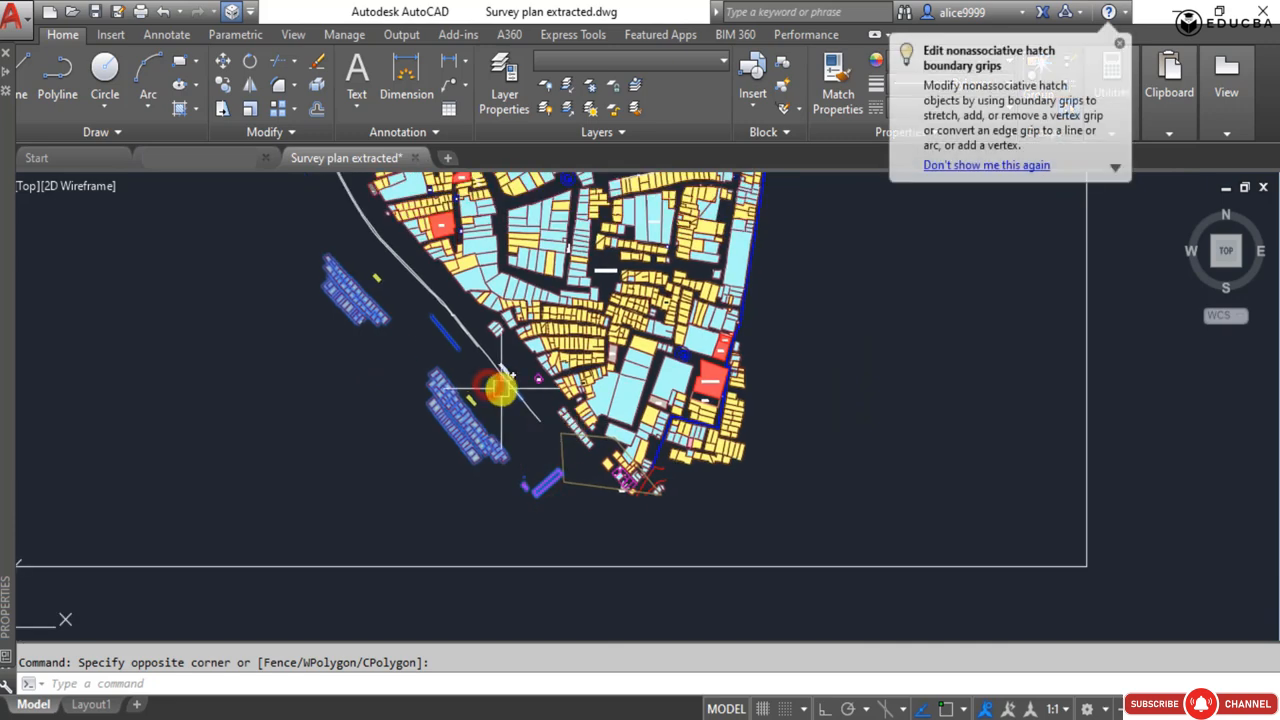
scroll(500, 388, "up", 4)
scroll(586, 570, "up", 4)
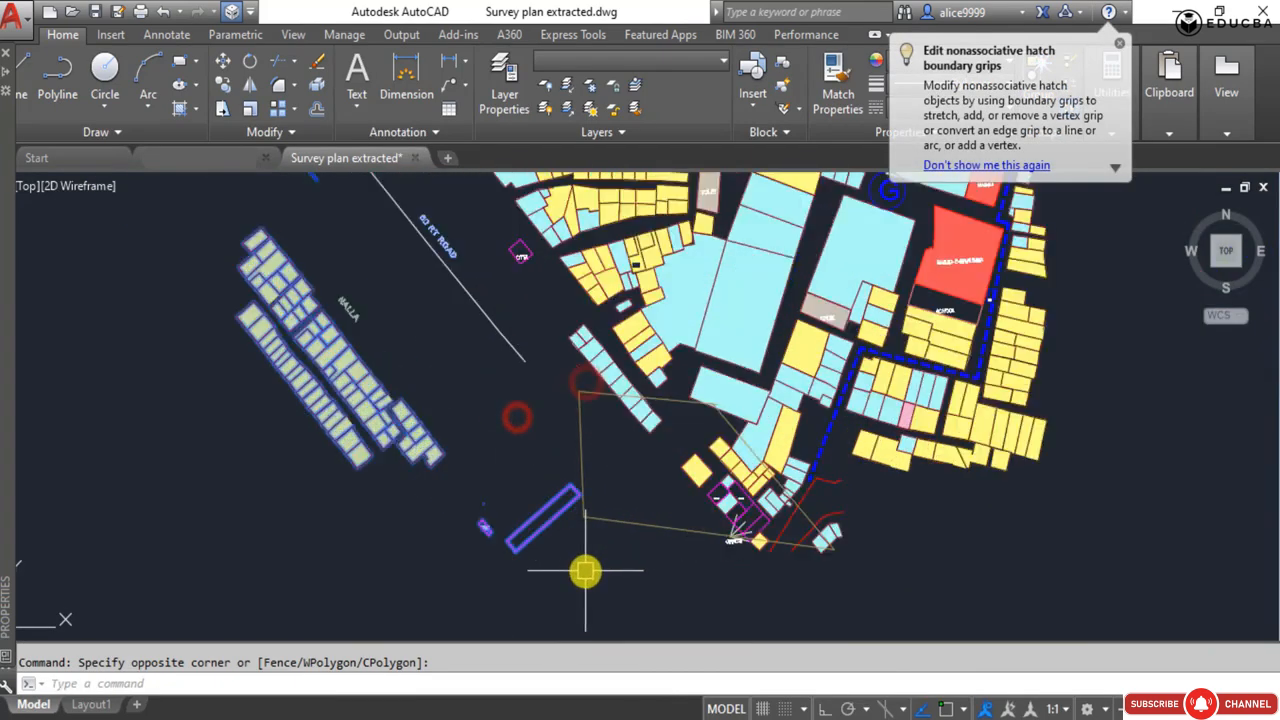
scroll(566, 424, "down", 2)
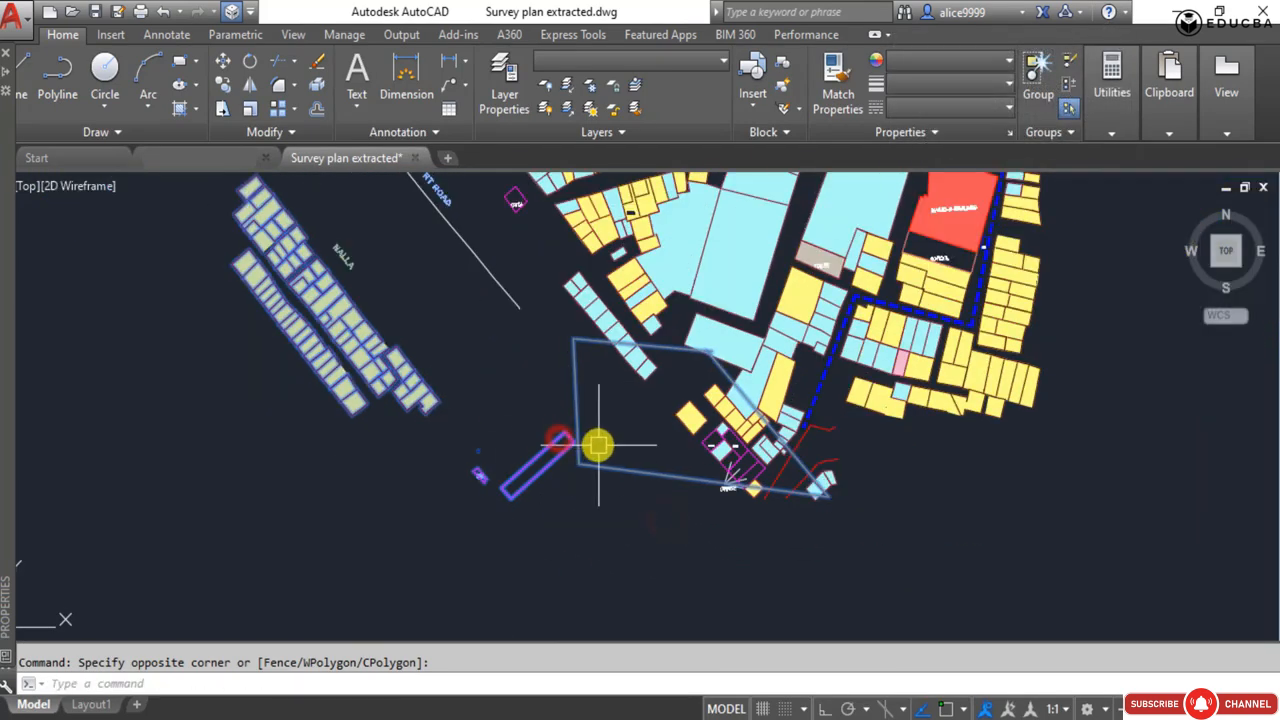
key("Delete")
Erase the OFFICE label and the stray white lines beside it at the site's southern tip.
scroll(710, 505, "up", 5)
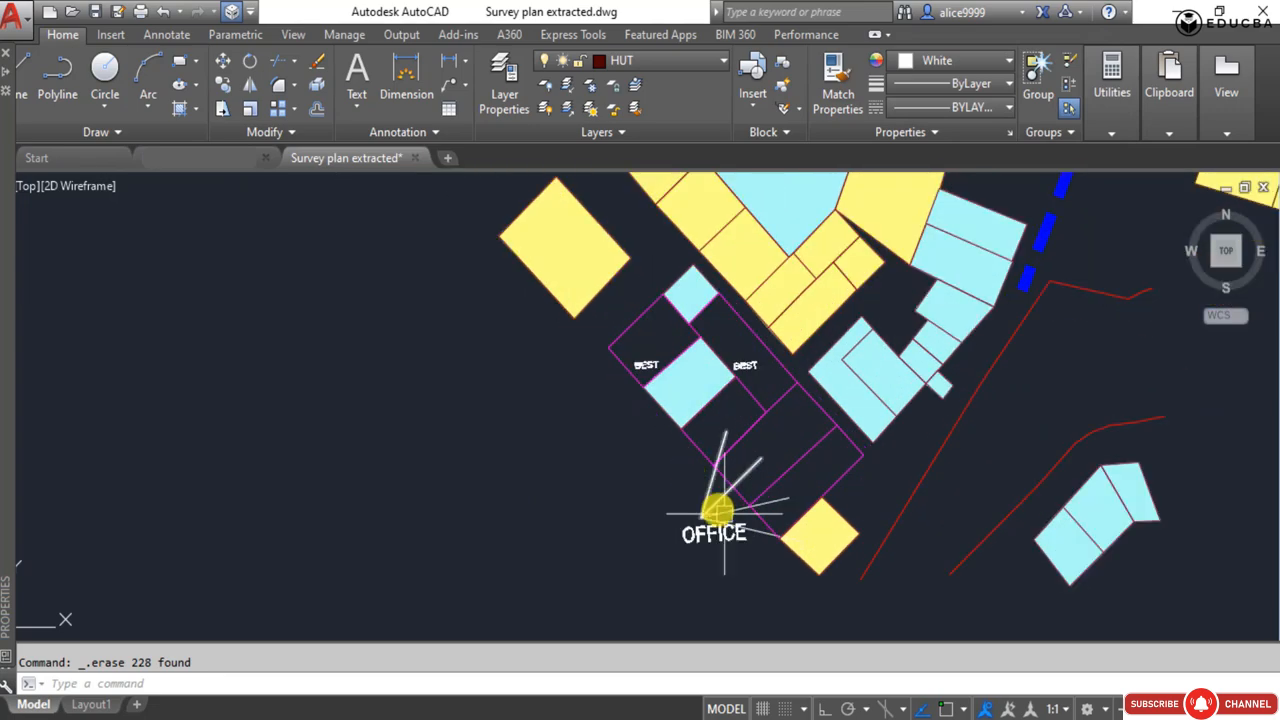
left_click(722, 586)
left_click(643, 498)
key("Delete")
scroll(630, 490, "down", 6)
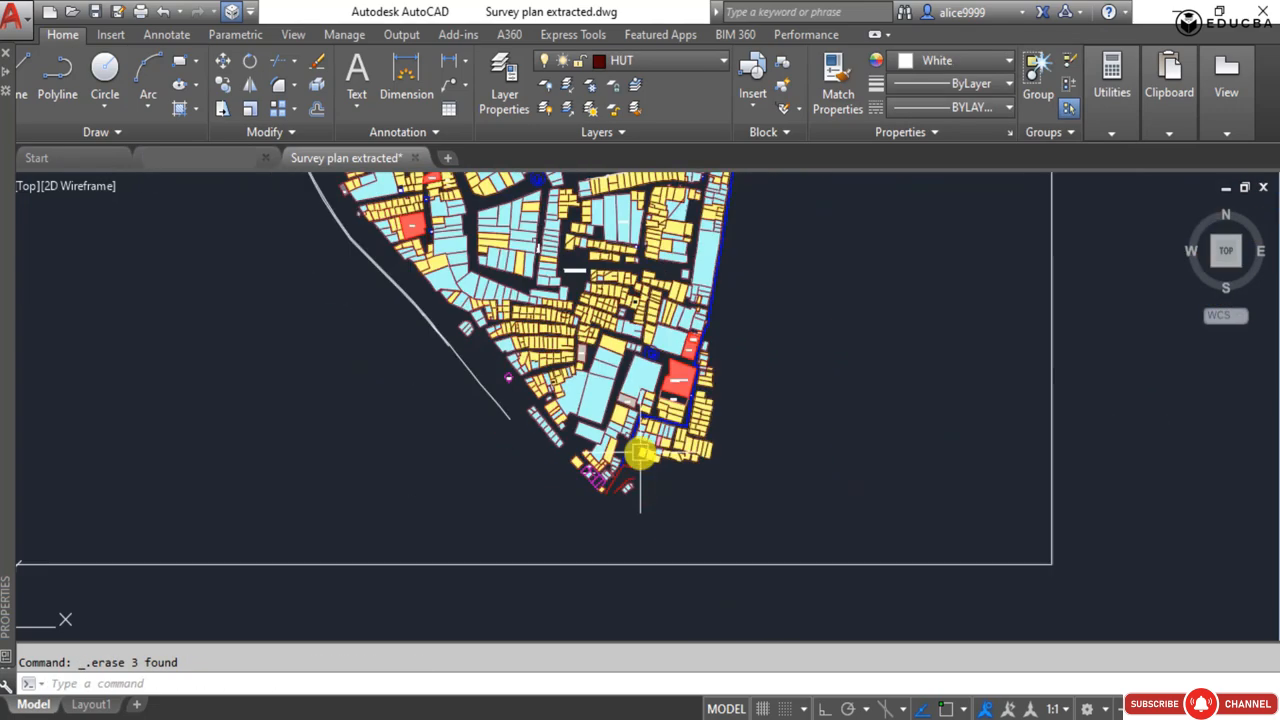
Erase the plots and leftover pieces outside the eastern boundary beside the masjid and the school.
scroll(622, 505, "up", 6)
left_click(711, 626)
left_click(630, 344)
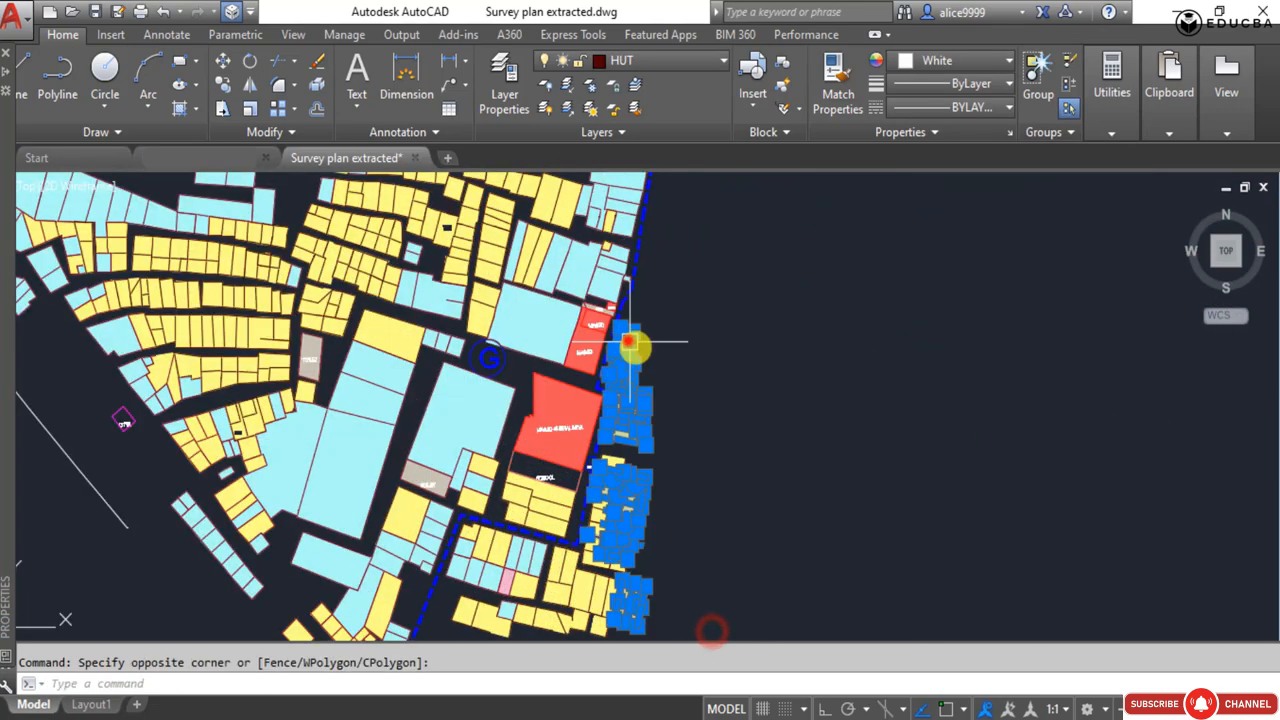
key("Delete")
left_click(649, 606)
left_click(614, 381)
key("Delete")
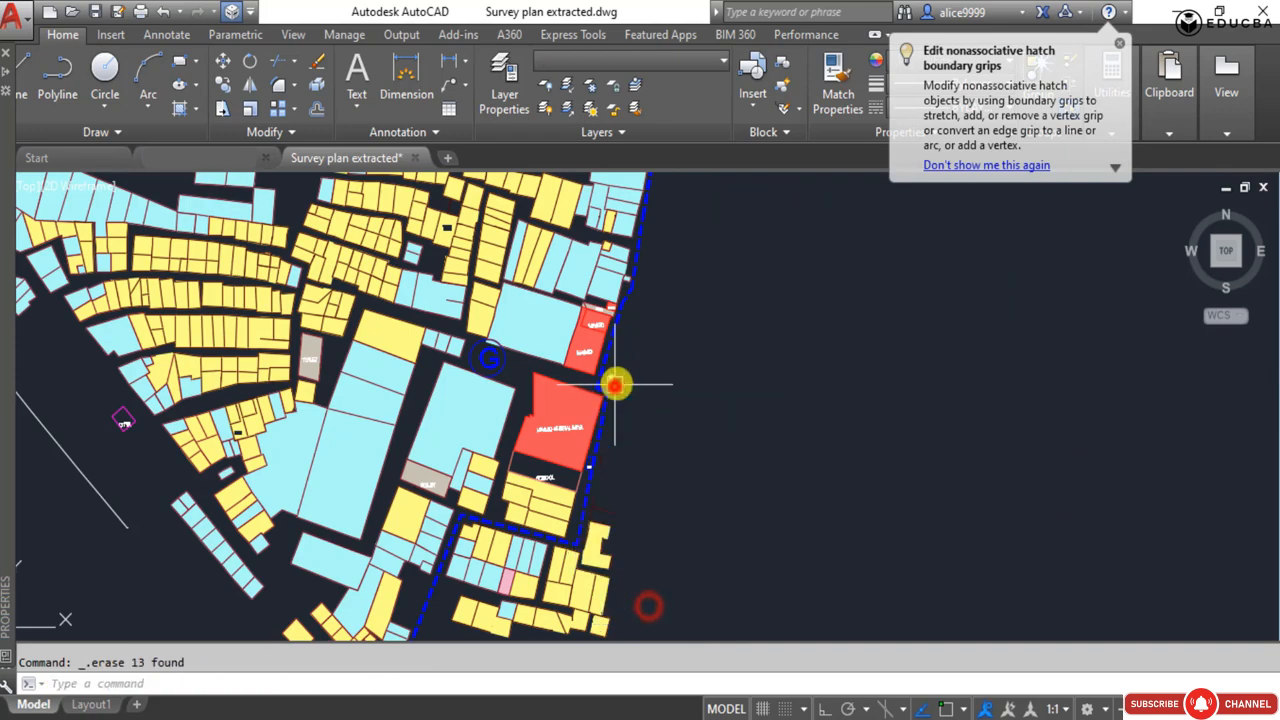
scroll(614, 380, "up", 6)
left_click(612, 383)
left_click(543, 357)
key("Delete")
Erase the block of plots outside the boundary corner south of the school, including the leftover column beside the dashed line.
scroll(651, 266, "down", 6)
left_click(686, 622)
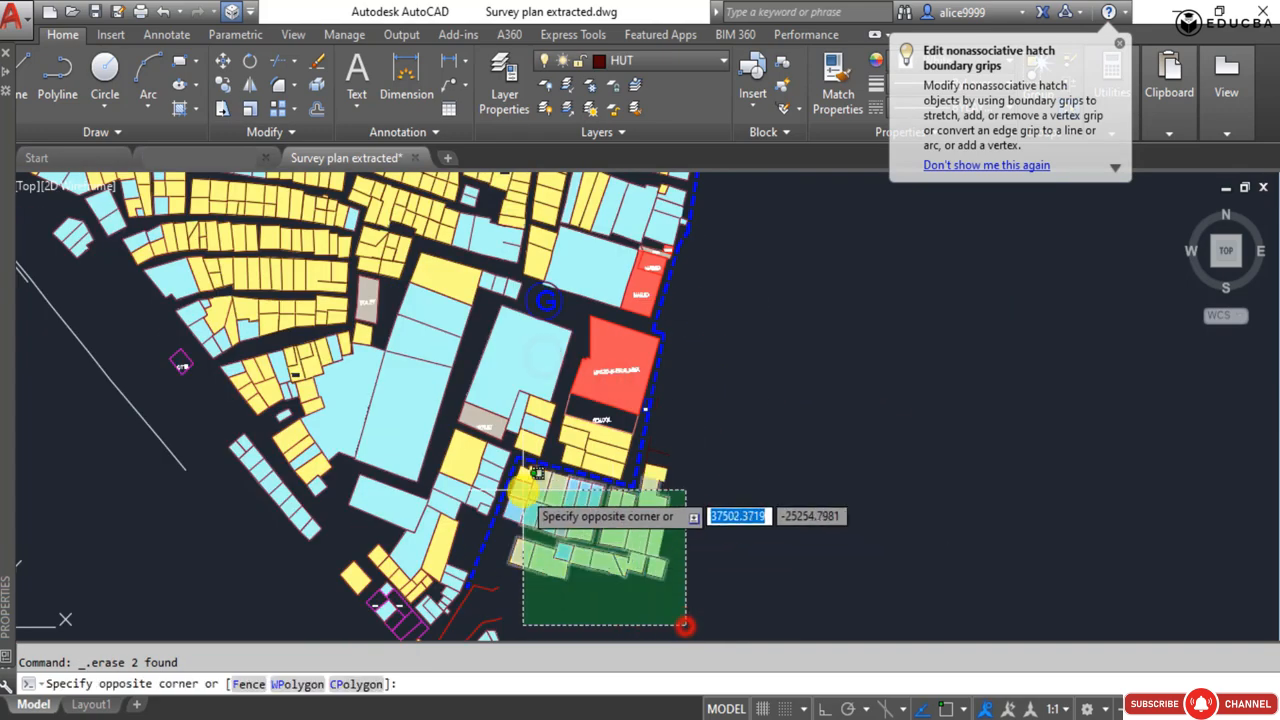
left_click(536, 502)
key("Delete")
scroll(806, 491, "up", 5)
left_click(809, 491)
left_click(700, 266)
left_click(334, 514)
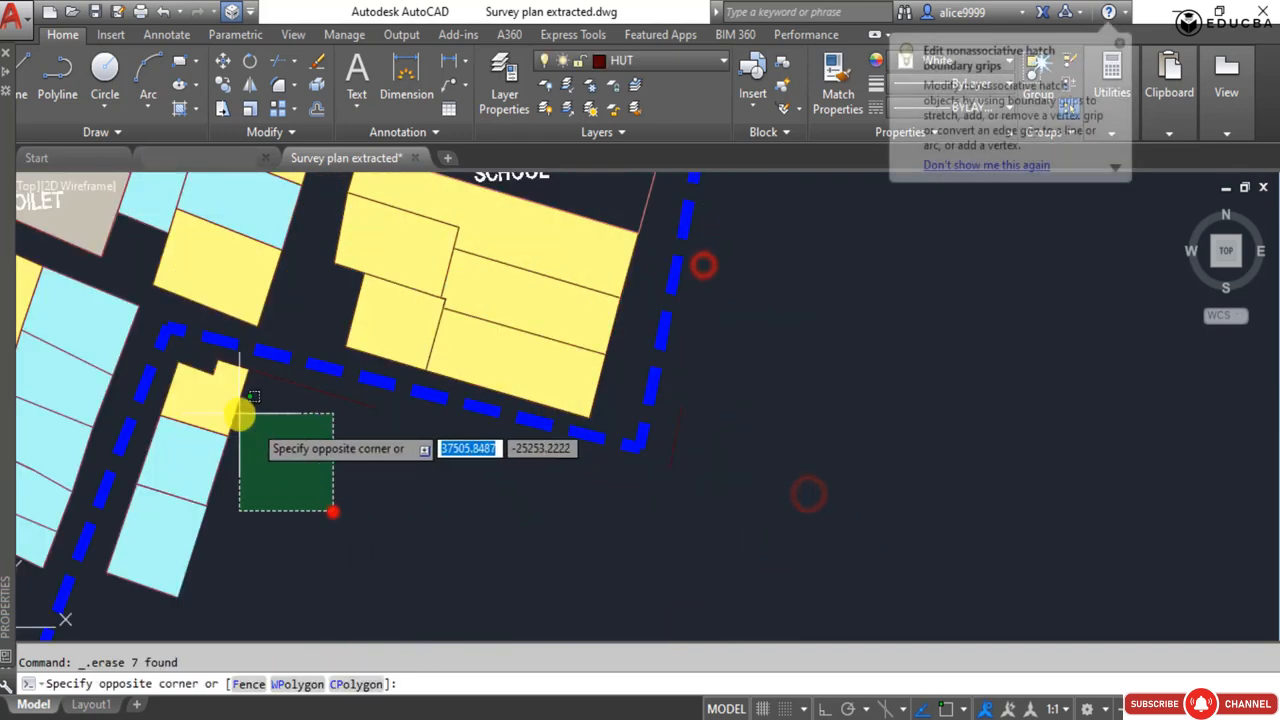
left_click(178, 405)
key("Delete")
Erase the remaining pieces outside the boundary south of the school and the small cyan plots near the southern tip.
middle_click_drag(255, 615, 433, 512)
scroll(454, 541, "down", 5)
left_click(466, 600)
left_click(396, 513)
key("Delete")
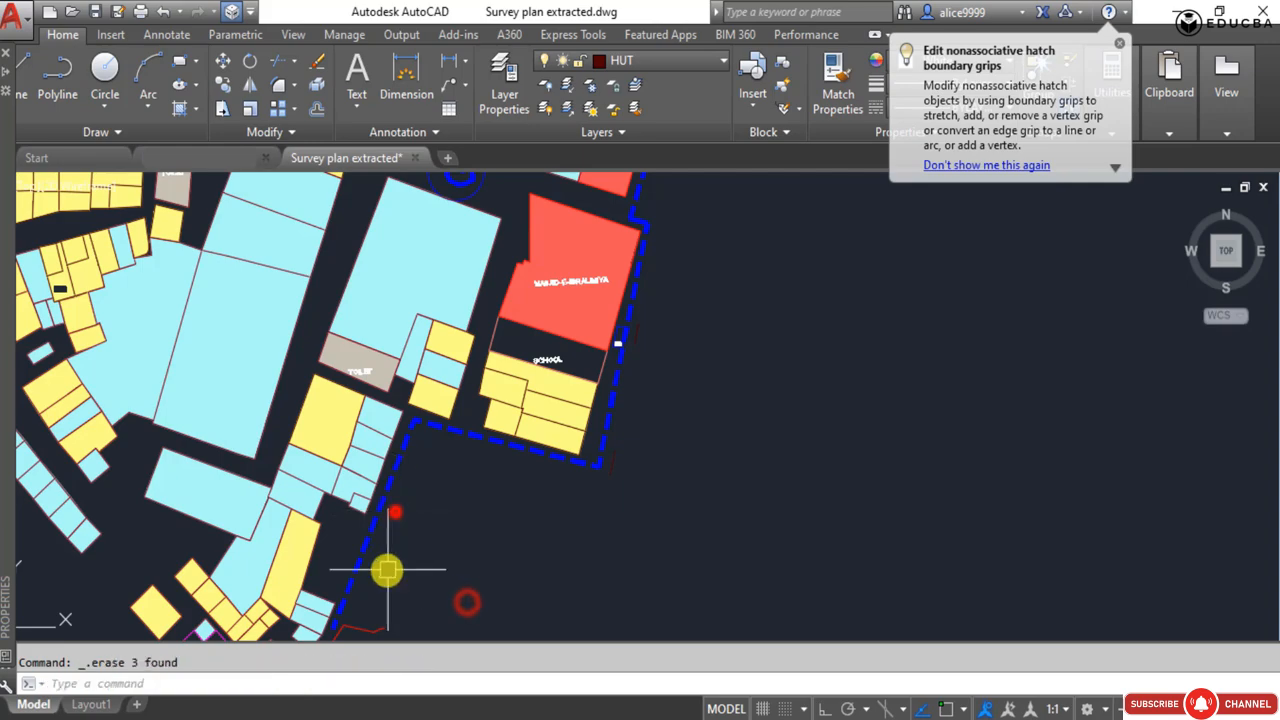
middle_click_drag(387, 603, 553, 450)
left_click(553, 456)
left_click(529, 489)
left_click(566, 628)
left_click(524, 534)
key("Delete")
scroll(666, 575, "down", 6)
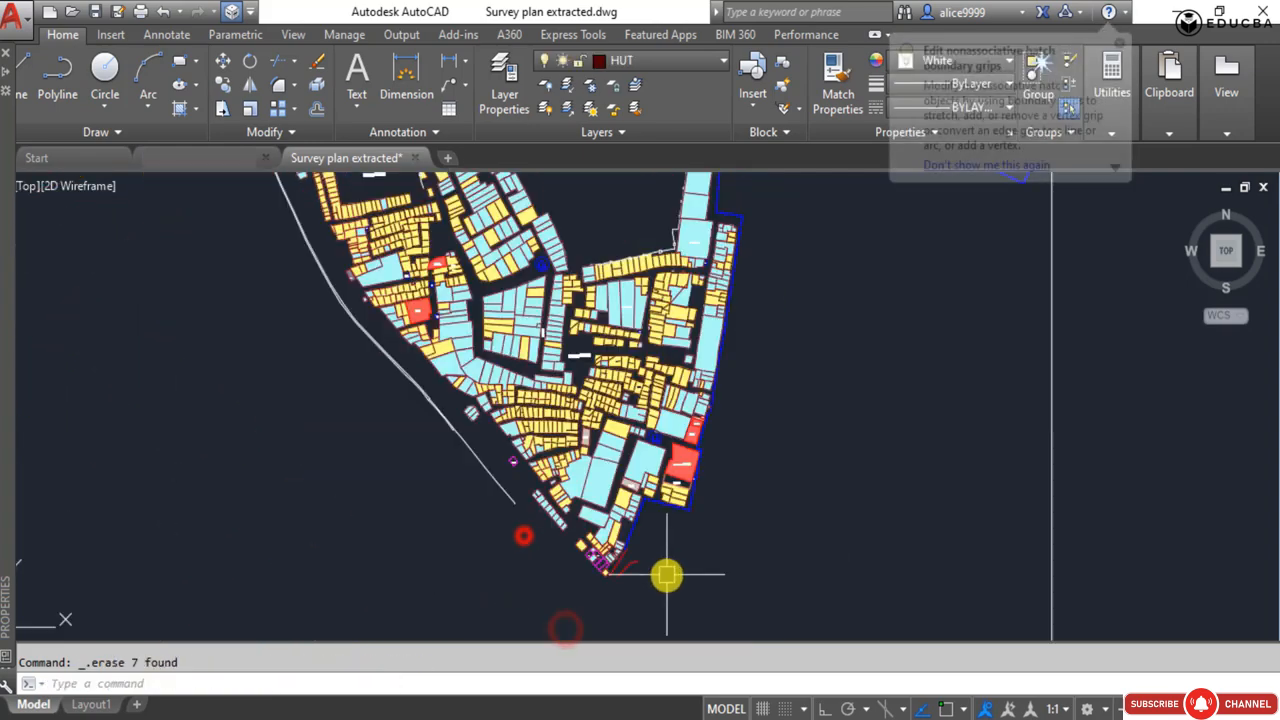
Erase the stray red lines outside the boundary at the southern tip of the extracted site.
scroll(666, 575, "up", 4)
left_click(629, 558)
left_click(589, 532)
key("Delete")
left_click(611, 577)
left_click(574, 557)
key("Delete")
scroll(672, 565, "down", 6)
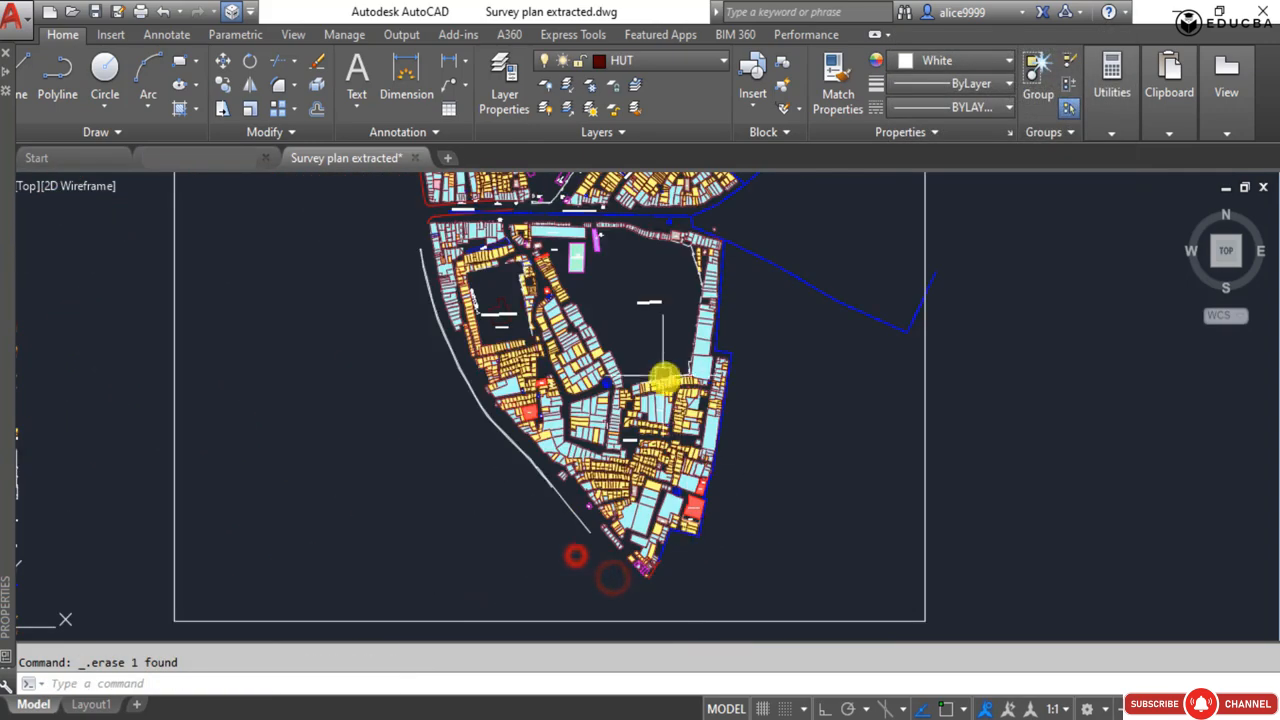
Review the cleaned site extract and compare its outline with the original survey plan.
scroll(560, 340, "down", 2)
middle_click_drag(437, 248, 449, 367)
key("Escape")
scroll(491, 326, "up", 7)
scroll(543, 380, "down", 5)
mouse_move(543, 380)
middle_mouse_down()
mouse_move(574, 341)
mouse_move(566, 388)
middle_mouse_up()
scroll(565, 415, "up", 6)
scroll(538, 411, "down", 5)
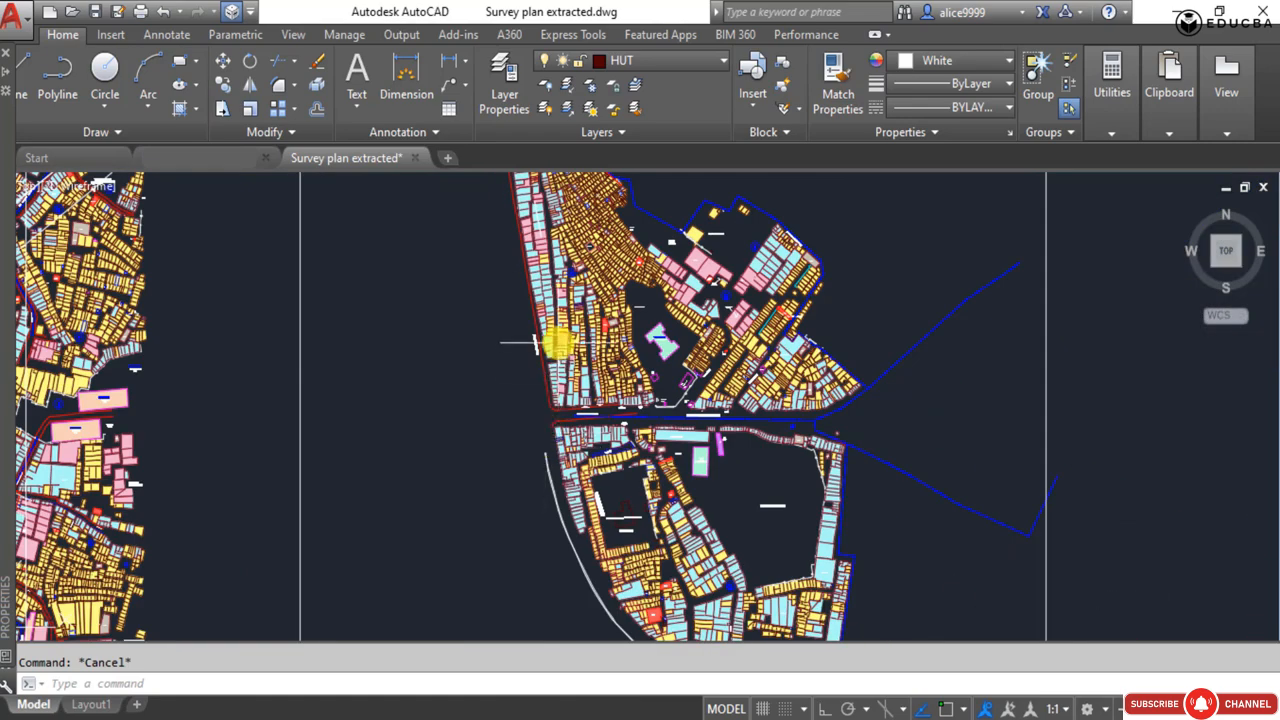
scroll(555, 340, "down", 3)
middle_click_drag(560, 337, 500, 374)
scroll(517, 330, "up", 6)
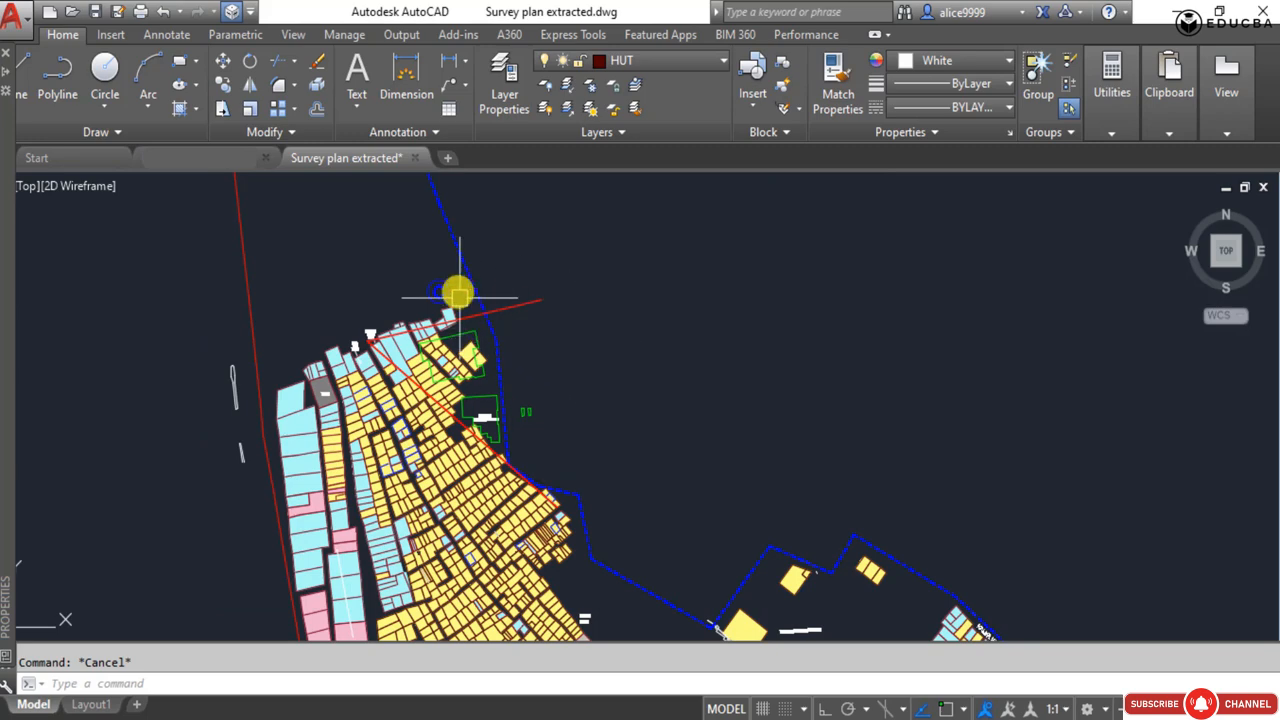
scroll(459, 263, "down", 5)
mouse_move(414, 263)
middle_mouse_down()
mouse_move(640, 286)
mouse_move(585, 276)
middle_mouse_up()
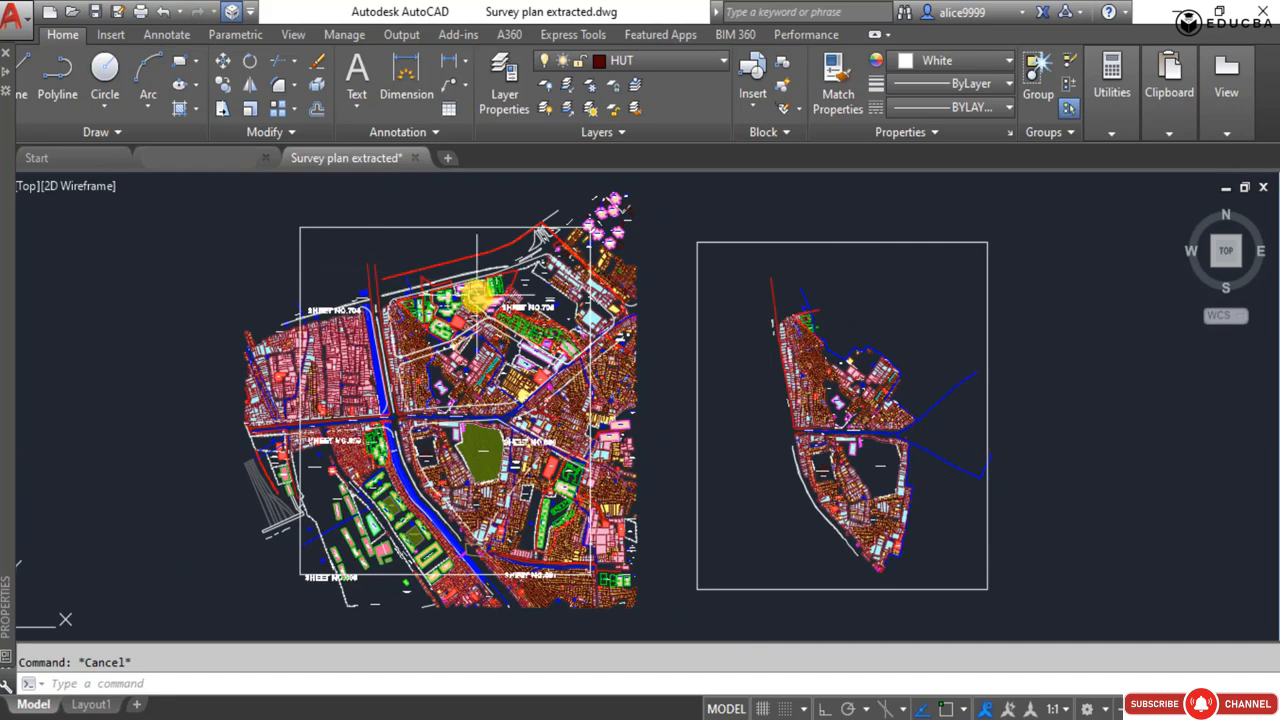
Select the long red sector boundary line along the northern edge of the original survey plan.
scroll(828, 336, "up", 4)
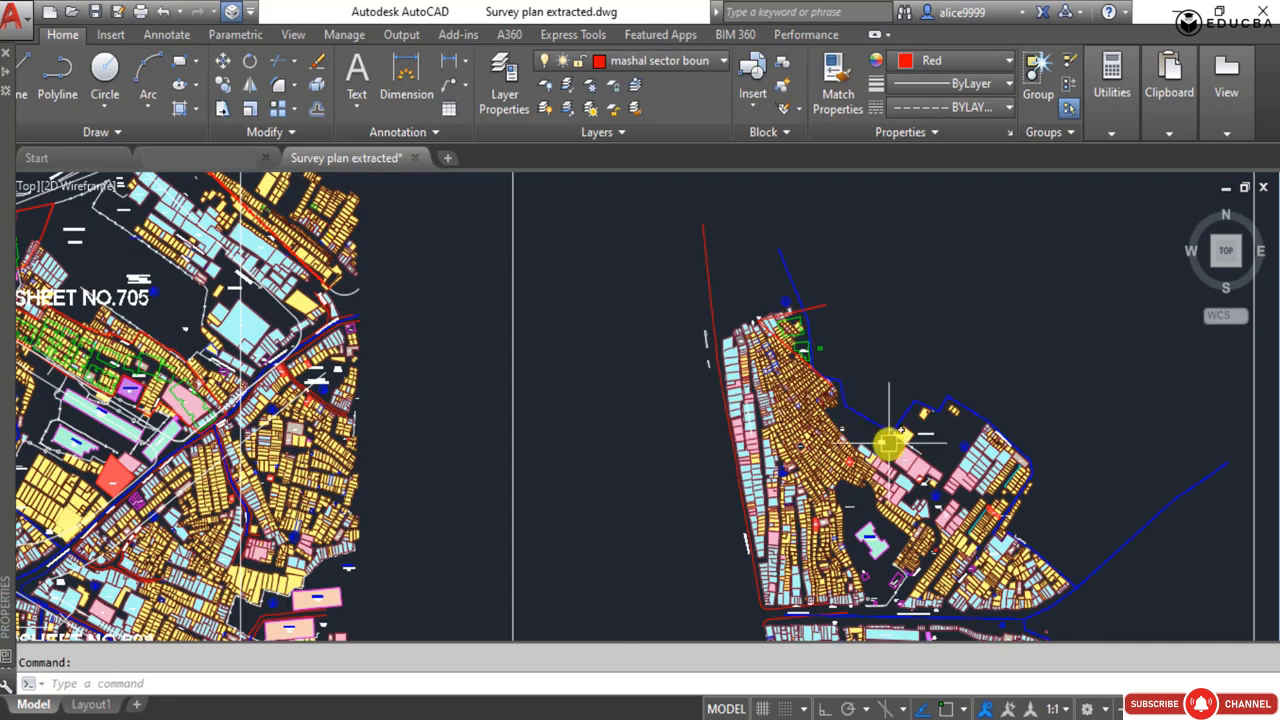
scroll(888, 443, "down", 2)
scroll(280, 278, "up", 2)
left_click(269, 280)
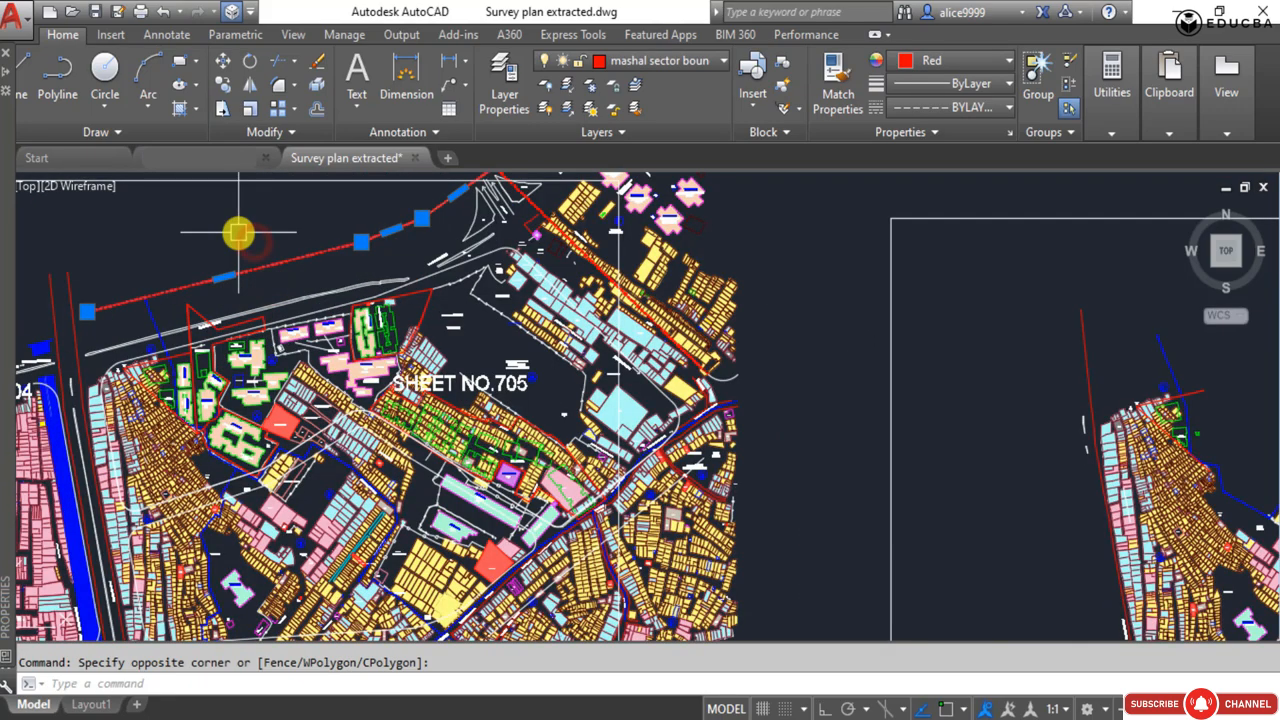
scroll(238, 233, "down", 2)
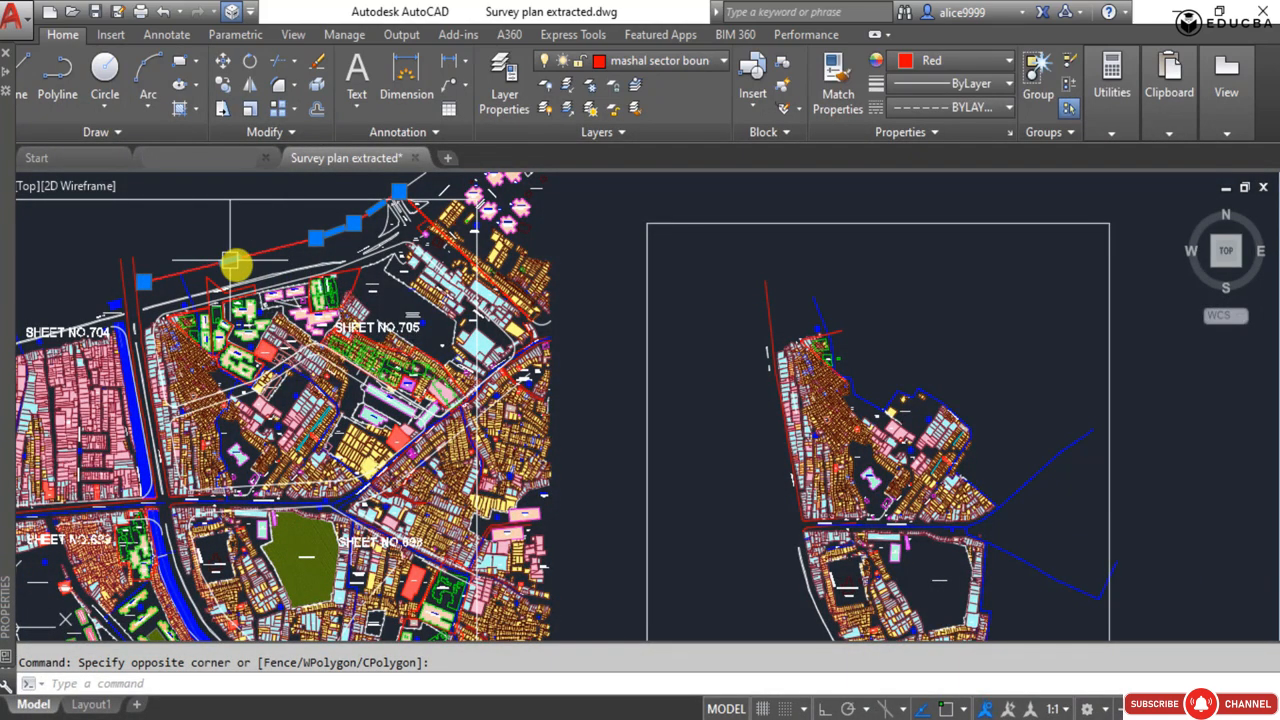
mouse_move(233, 262)
type("c")
type("o")
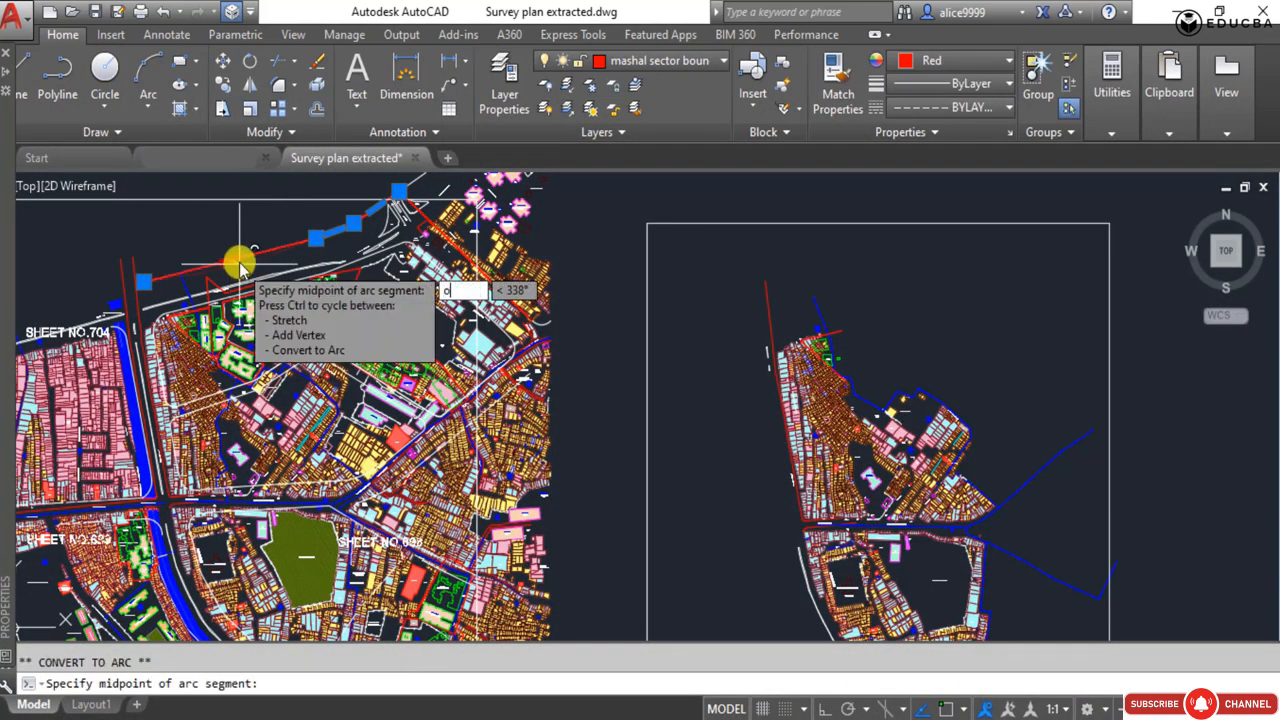
key("Escape")
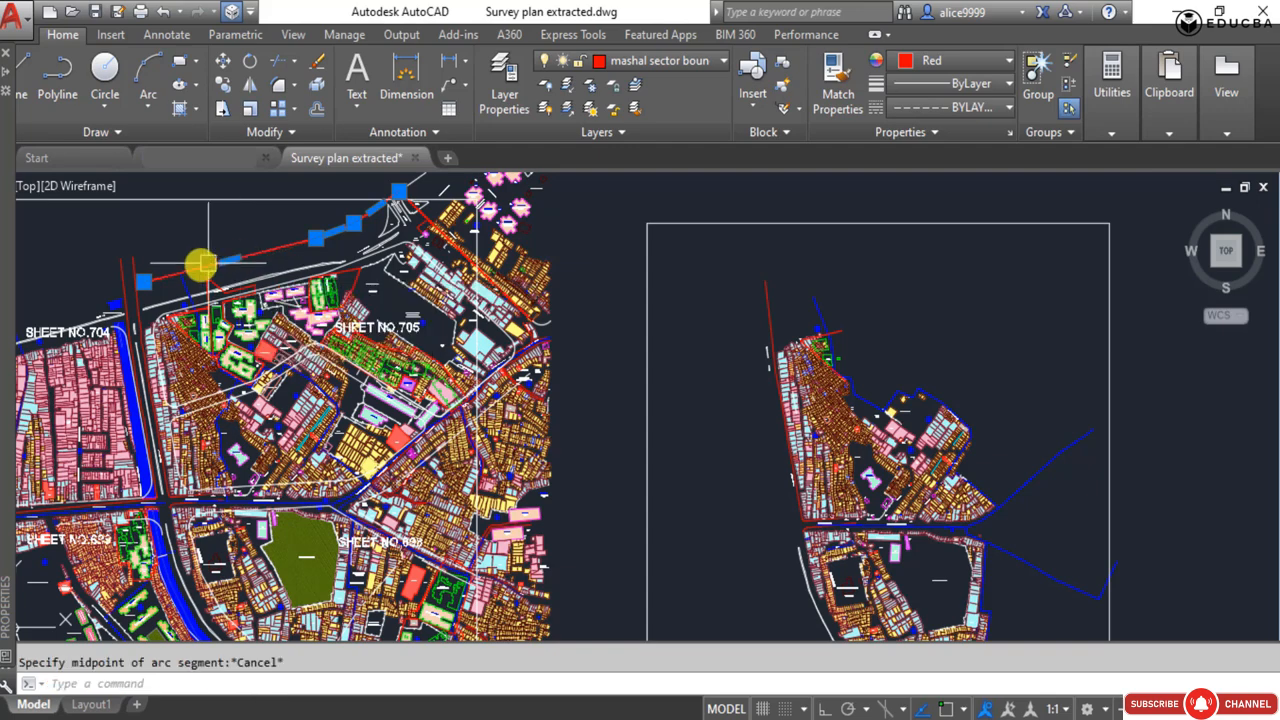
scroll(199, 265, "up", 3)
left_click(334, 268)
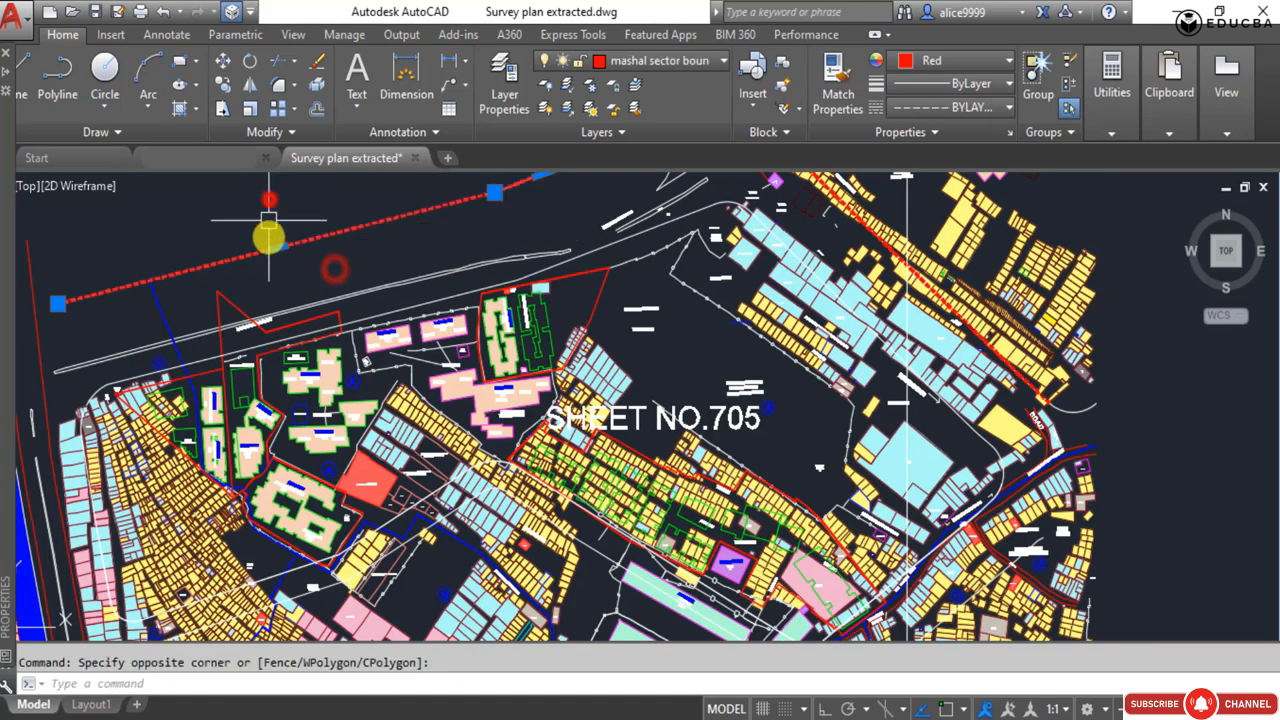
type("co")
key("Return")
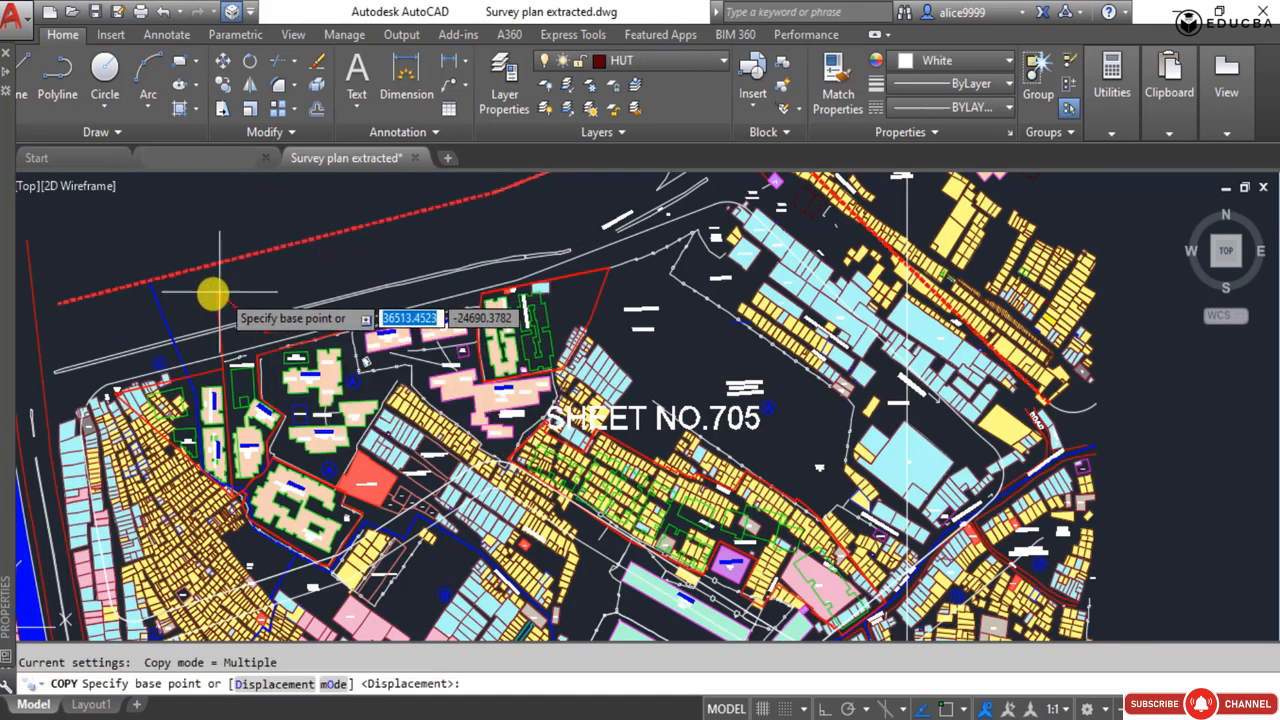
scroll(110, 265, "down", 4)
scroll(88, 250, "up", 2)
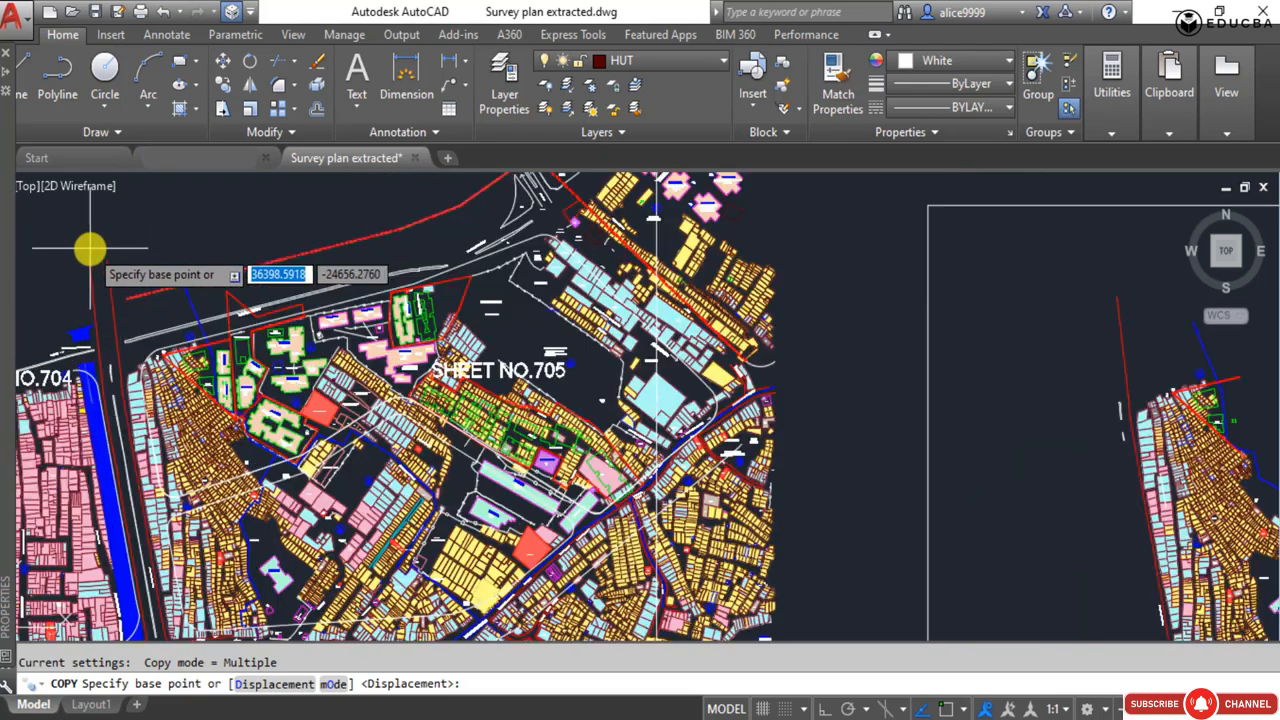
scroll(120, 252, "down", 2)
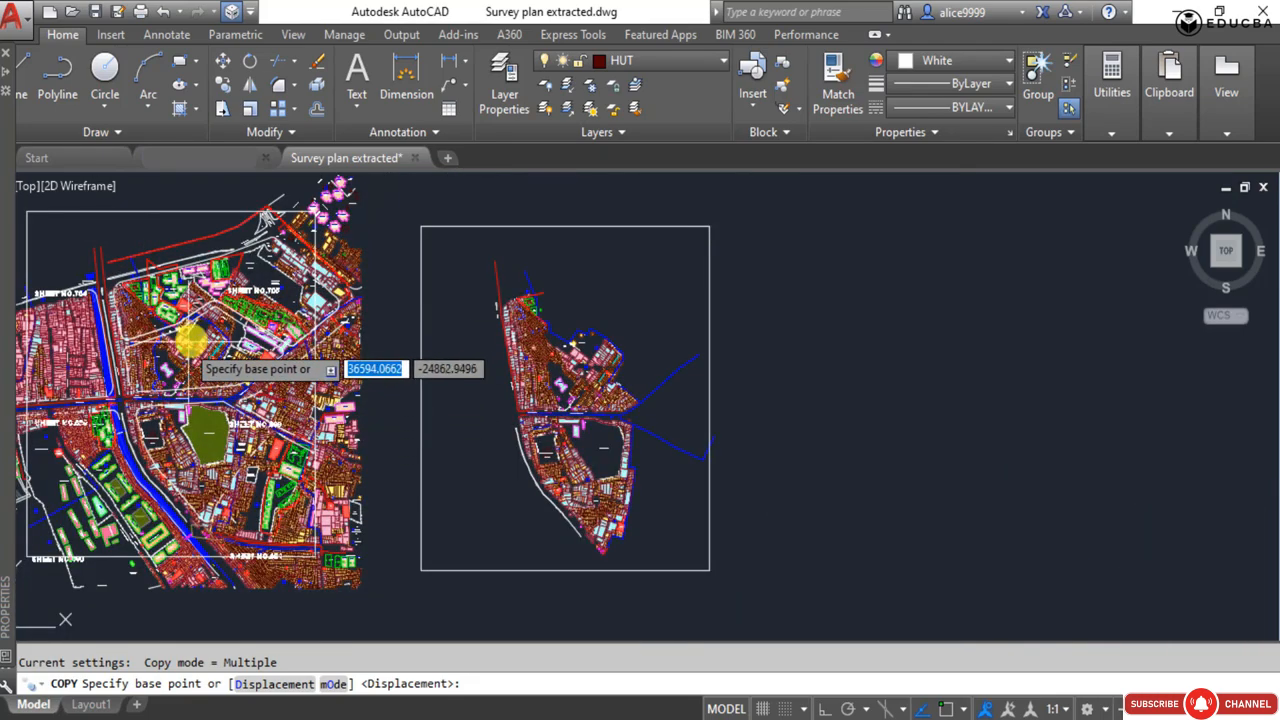
scroll(195, 332, "up", 4)
scroll(275, 365, "up", 3)
scroll(271, 250, "up", 3)
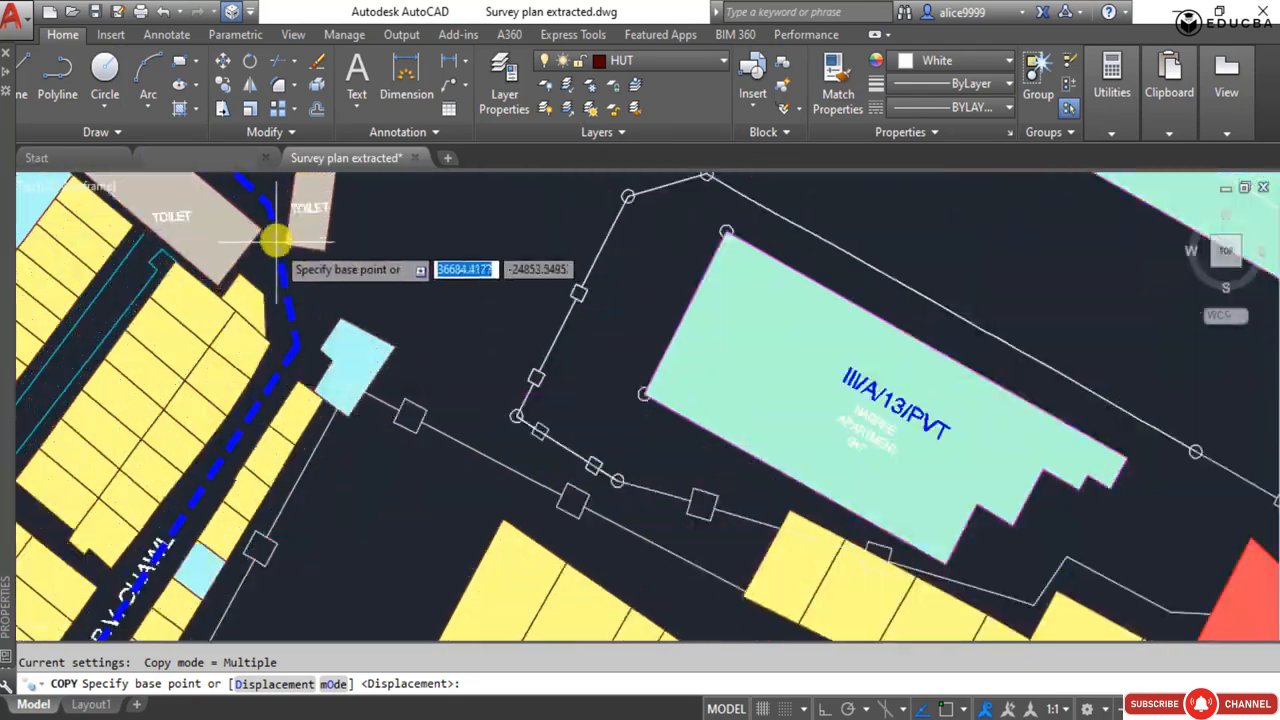
scroll(380, 451, "down", 6)
scroll(260, 386, "up", 2)
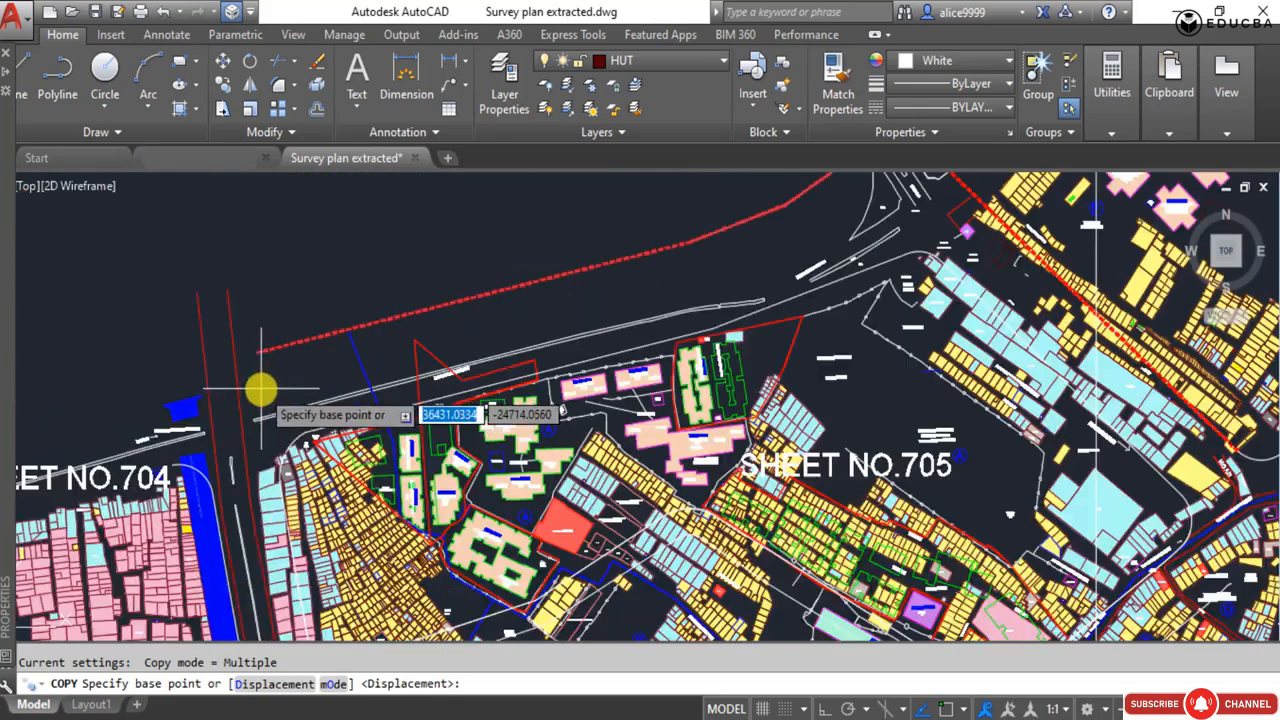
scroll(362, 372, "up", 2)
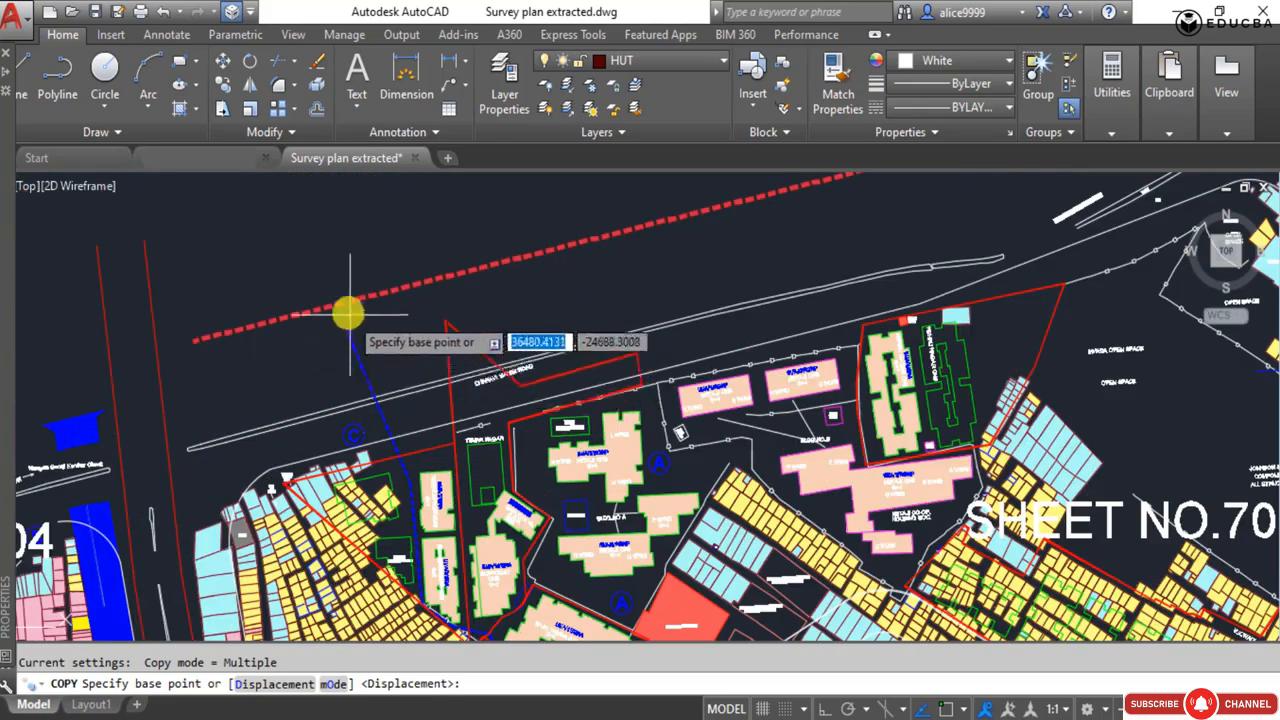
scroll(368, 348, "down", 4)
key("Escape")
left_click(283, 318)
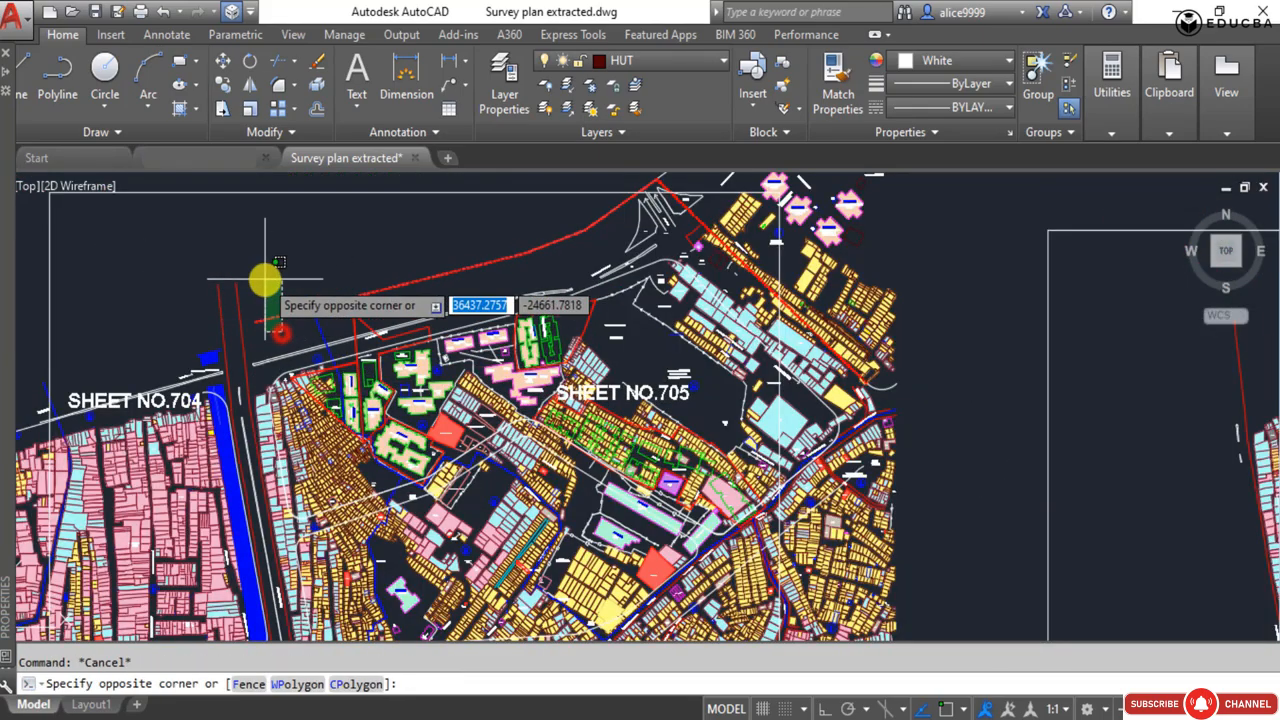
key("Escape")
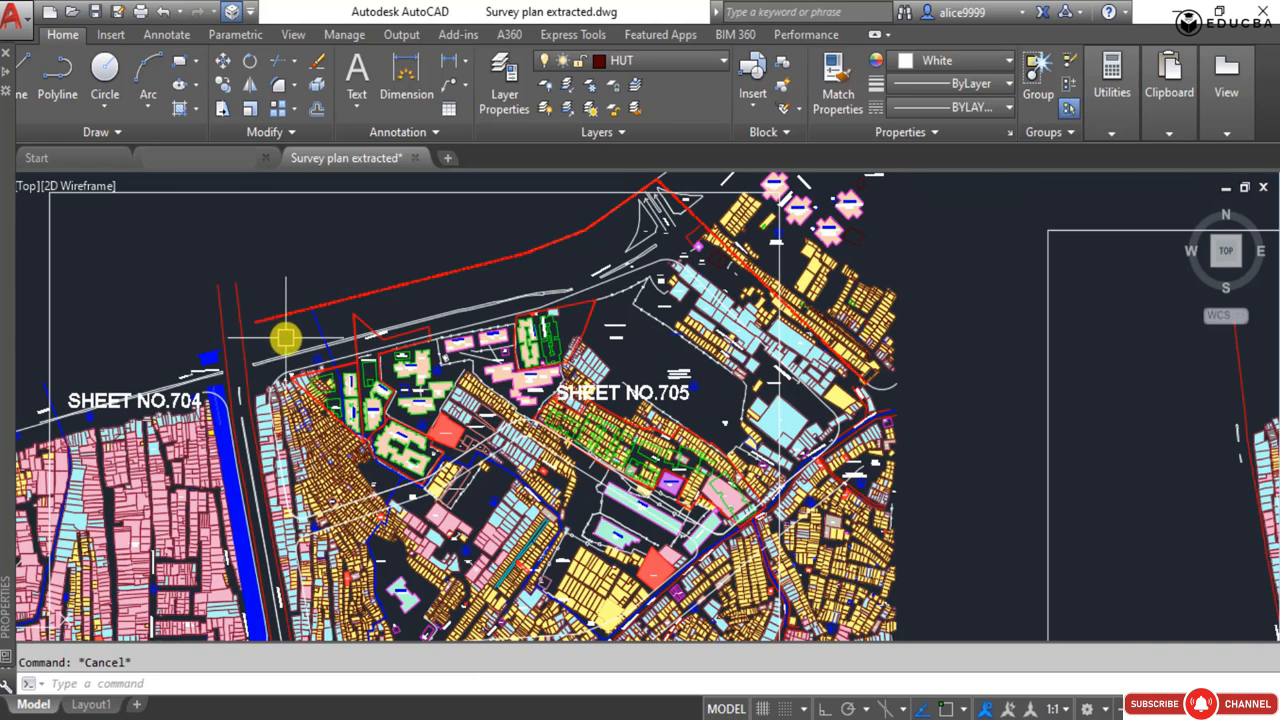
left_click(285, 335)
left_click(265, 291)
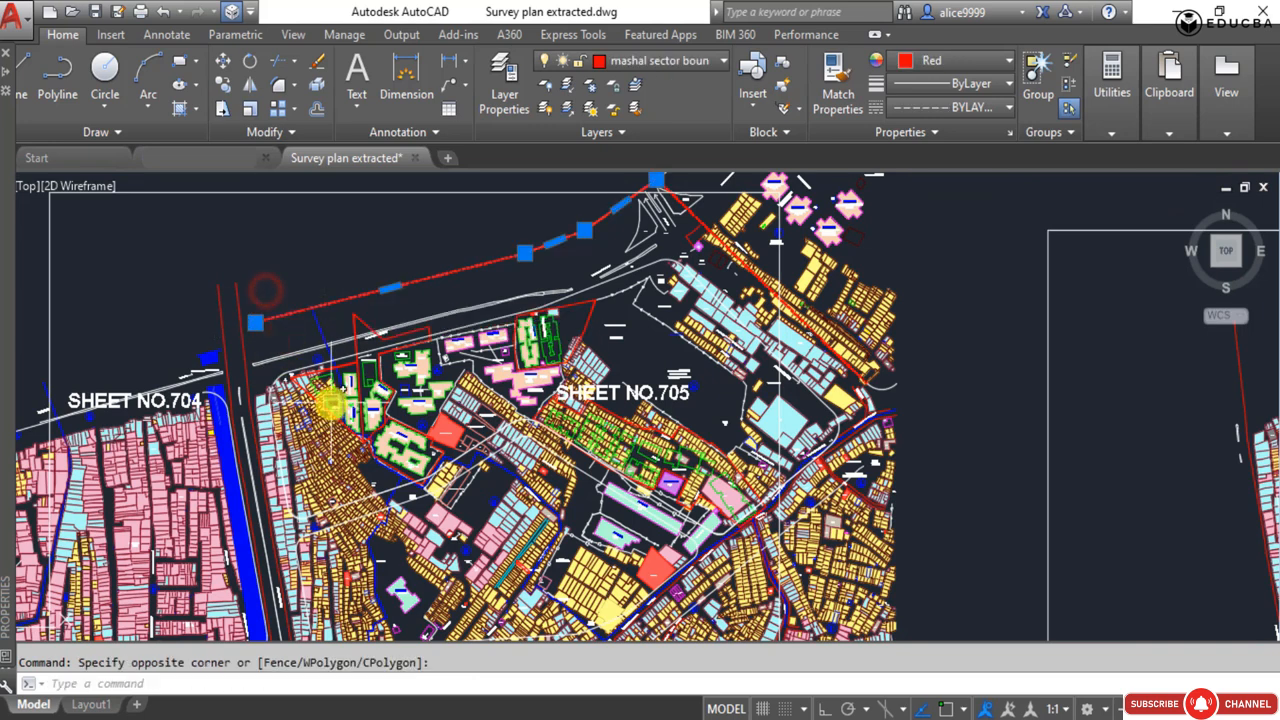
type("CO")
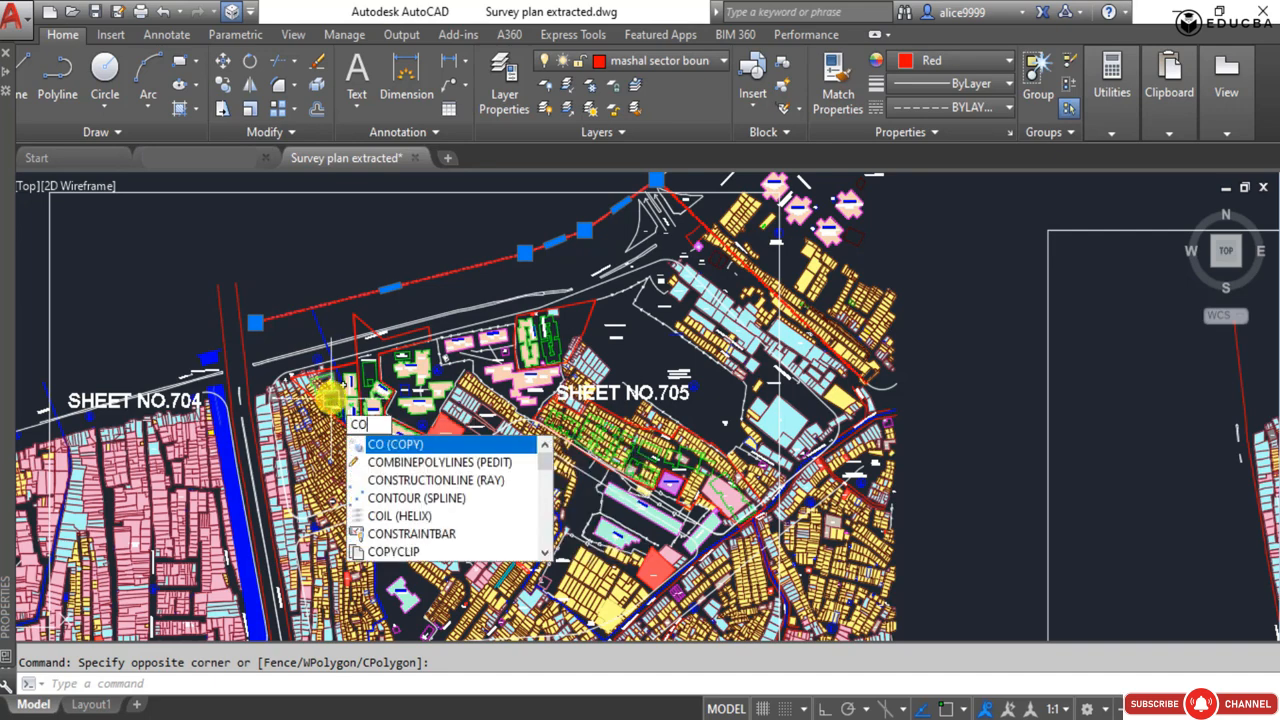
key("Return")
scroll(300, 362, "up", 4)
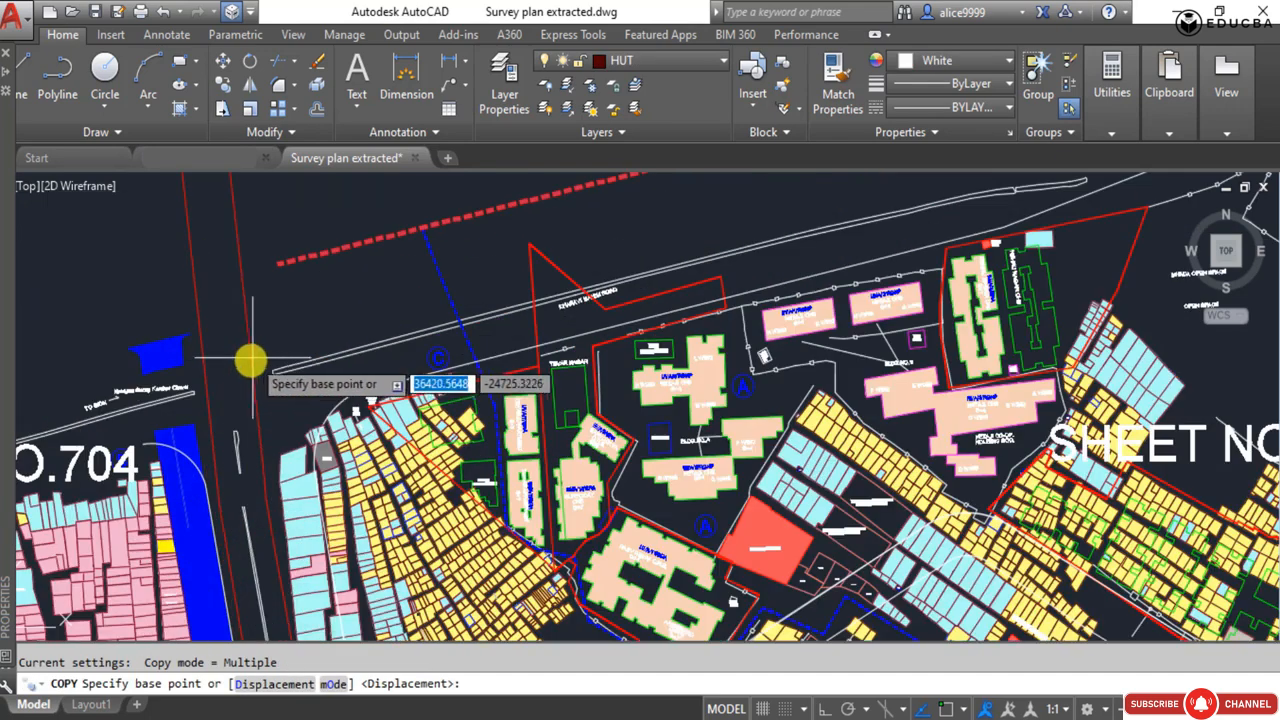
scroll(320, 345, "down", 3)
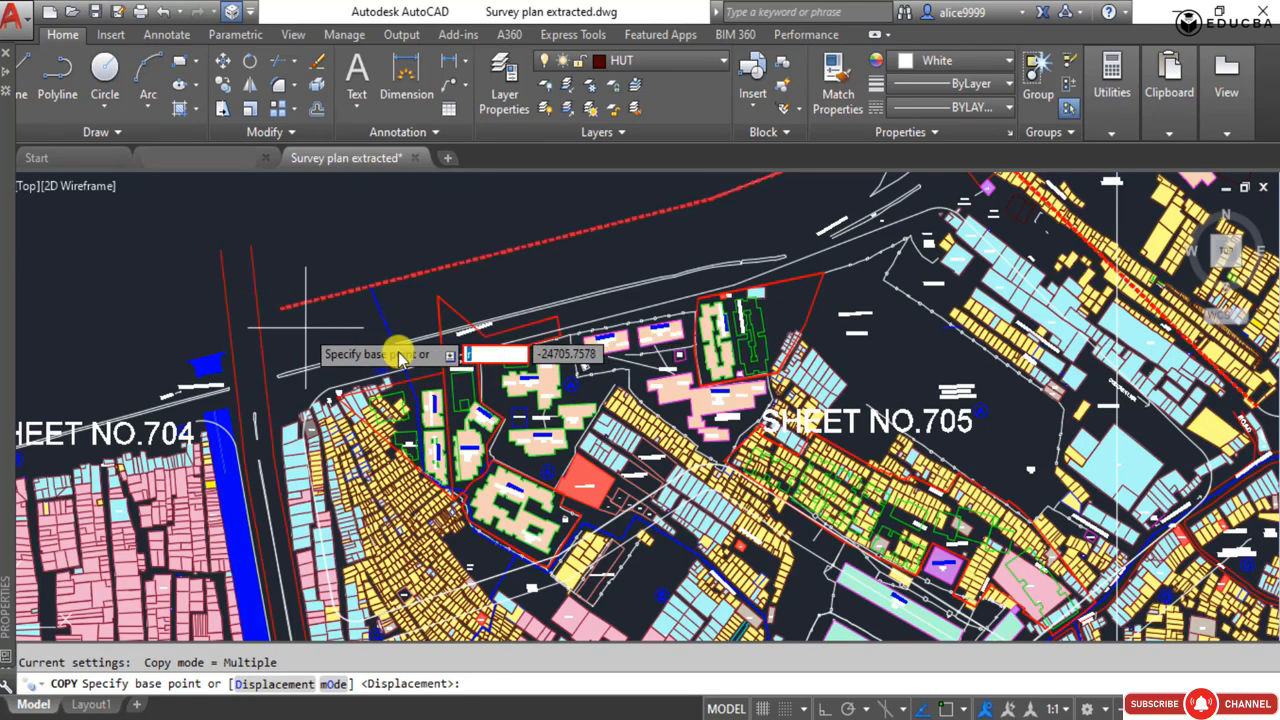
key("Escape")
Try to copy the curved road edge line at the northwestern corner of the site on the original survey plan.
scroll(337, 314, "down", 5)
scroll(357, 371, "up", 8)
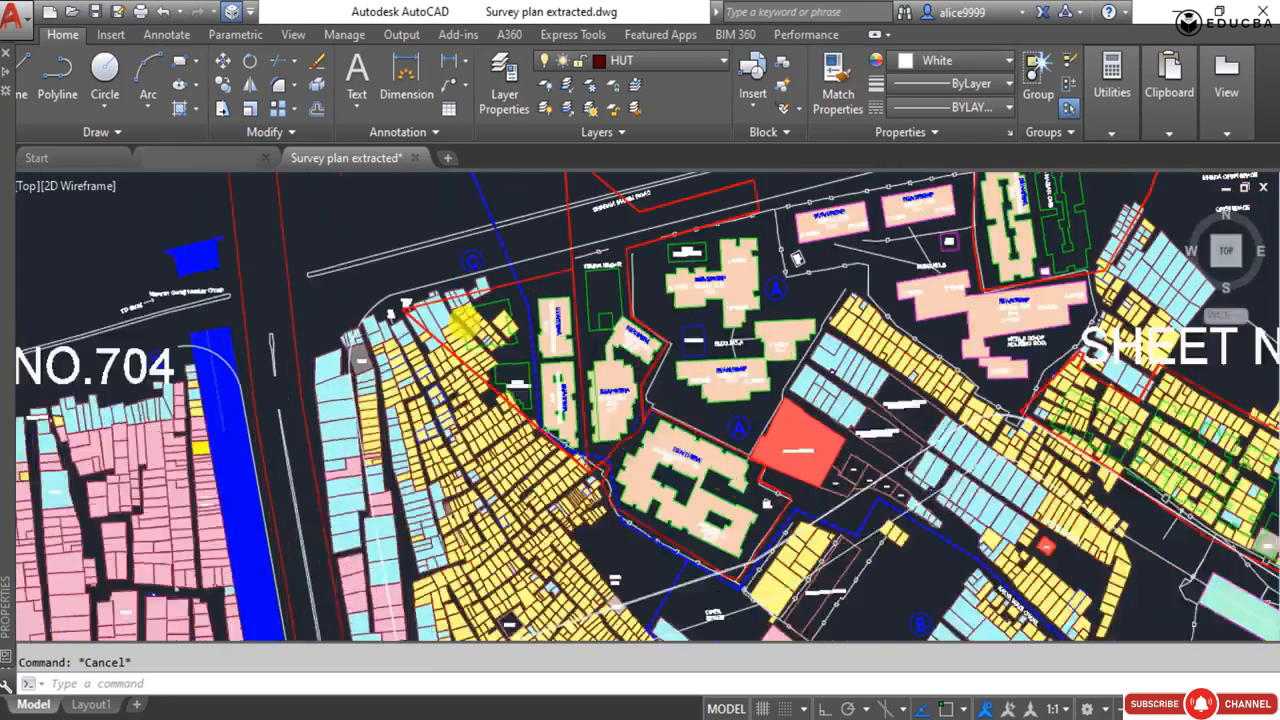
scroll(463, 325, "up", 2)
left_click(523, 267)
key("space")
key("Escape")
key("Escape")
scroll(356, 305, "up", 4)
left_click(335, 275)
left_click(266, 201)
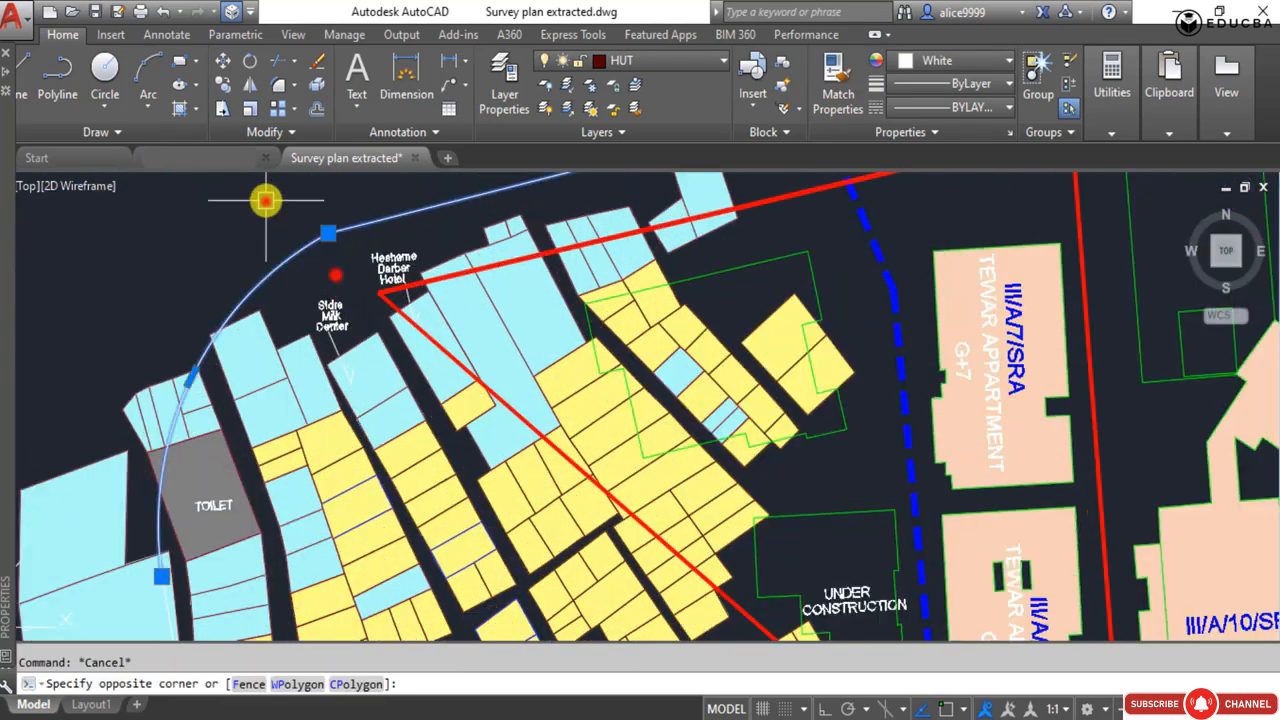
key("space")
key("Escape")
left_click(363, 238)
left_click(336, 203)
scroll(285, 365, "down", 4)
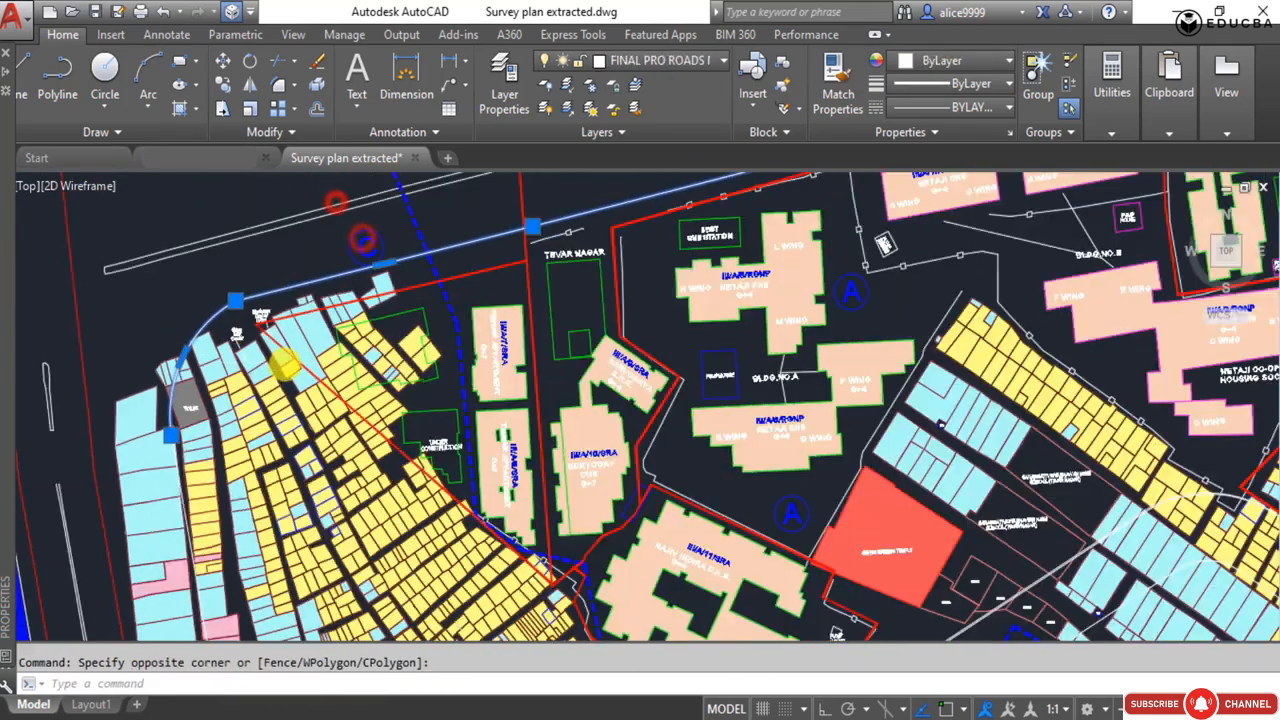
scroll(285, 364, "down", 4)
key("space")
left_click(408, 409)
scroll(379, 414, "down", 6)
key("Escape")
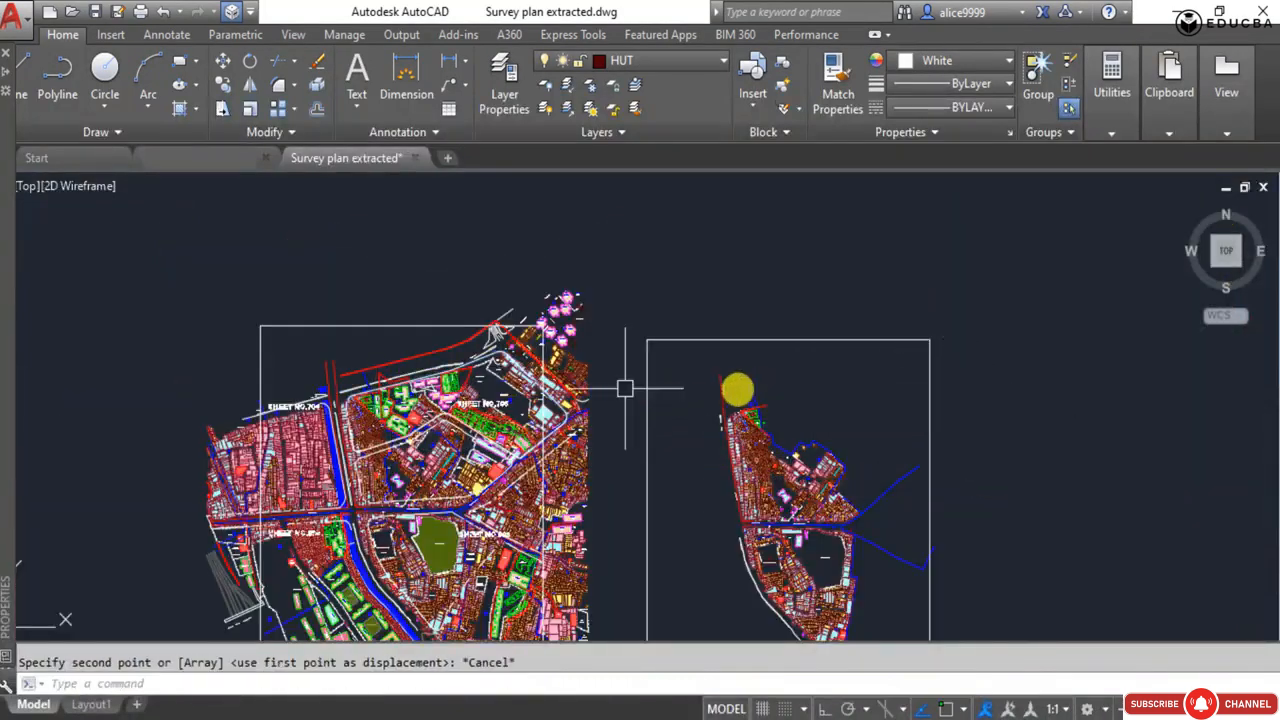
Copy the long red sector boundary line and the blue boundary line it meets from the original plan into the empty space east of the extract.
scroll(498, 284, "up", 6)
left_click(543, 229)
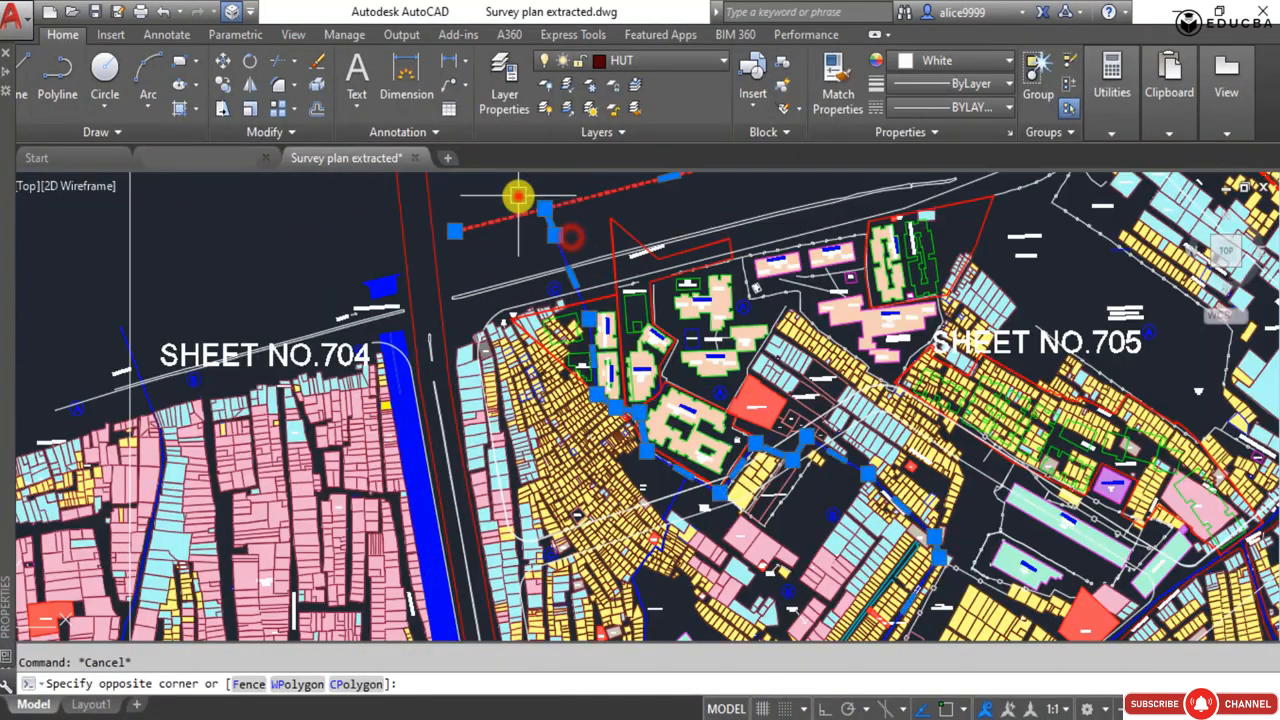
left_click(517, 196)
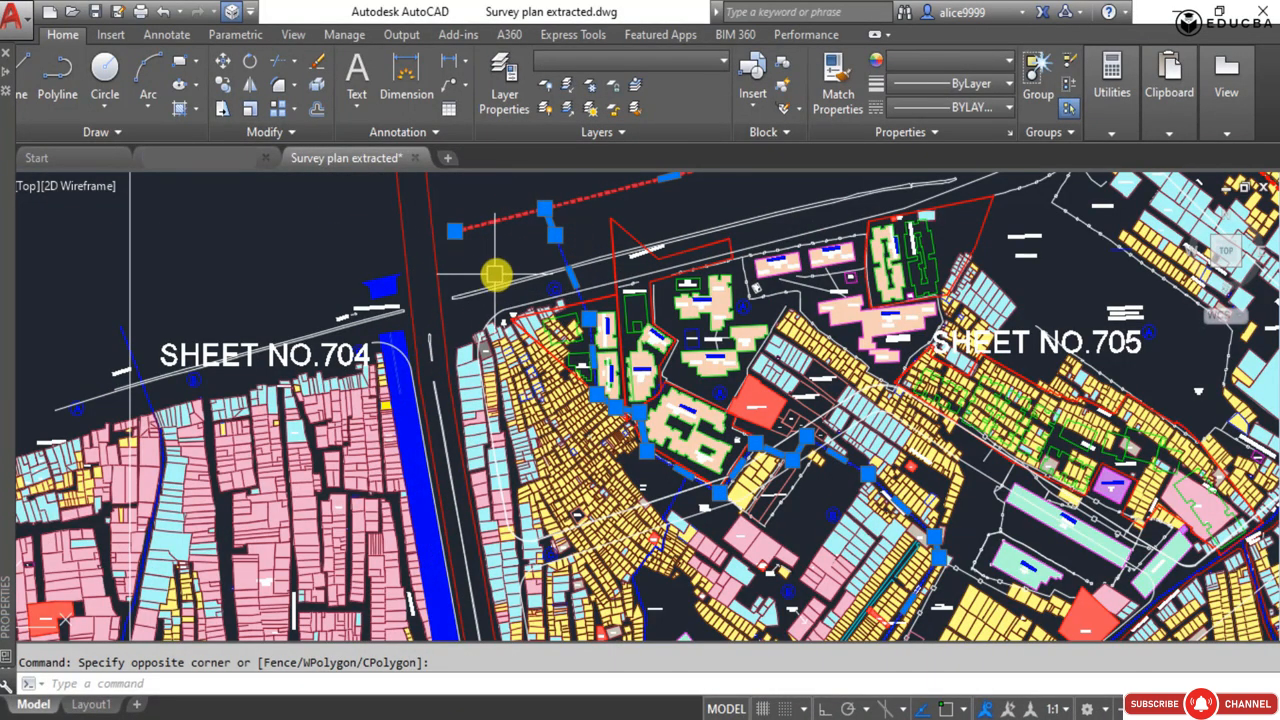
type("Co")
key("space")
left_click(521, 240)
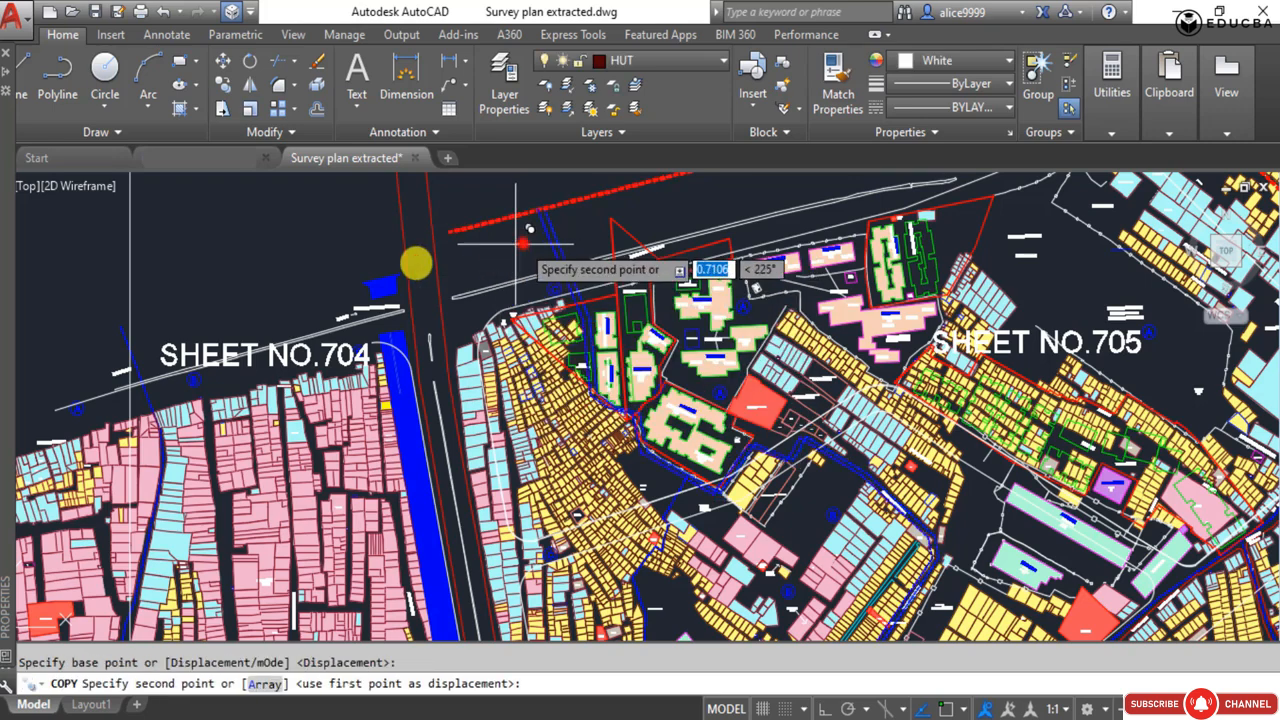
scroll(308, 322, "down", 10)
left_click(620, 352)
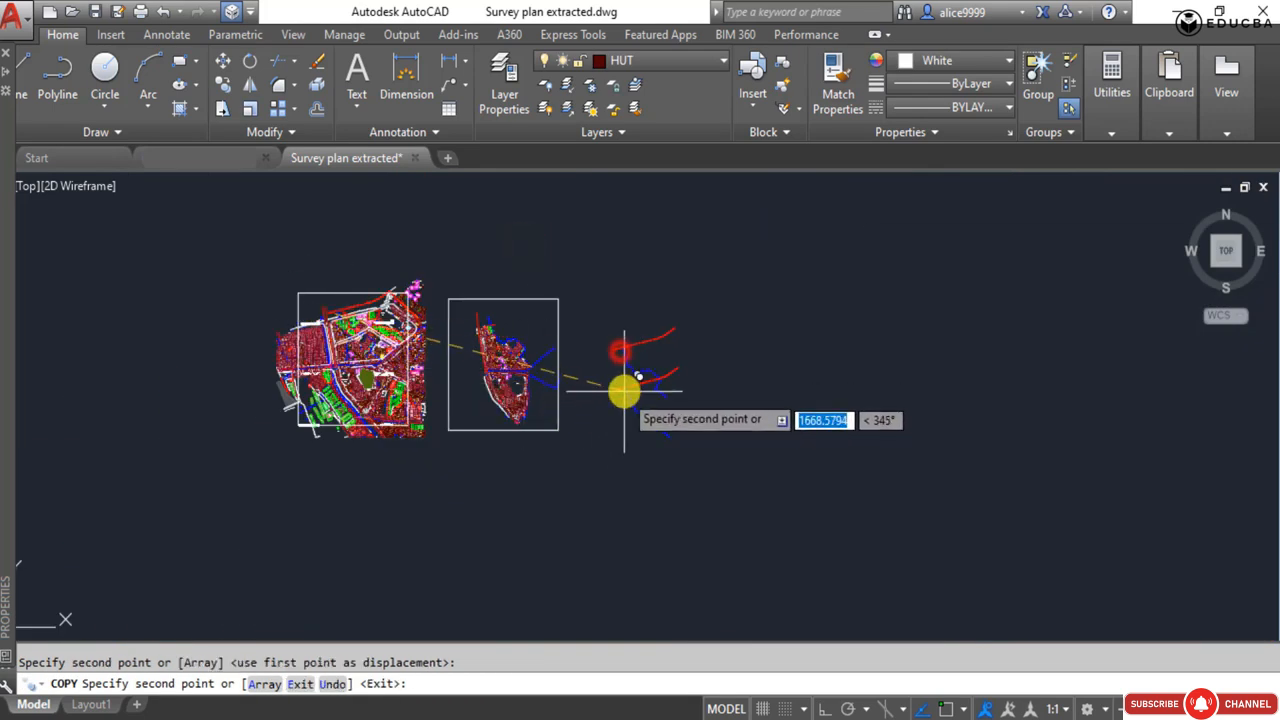
key("Escape")
scroll(626, 380, "up", 5)
left_click(657, 290)
left_click(621, 221)
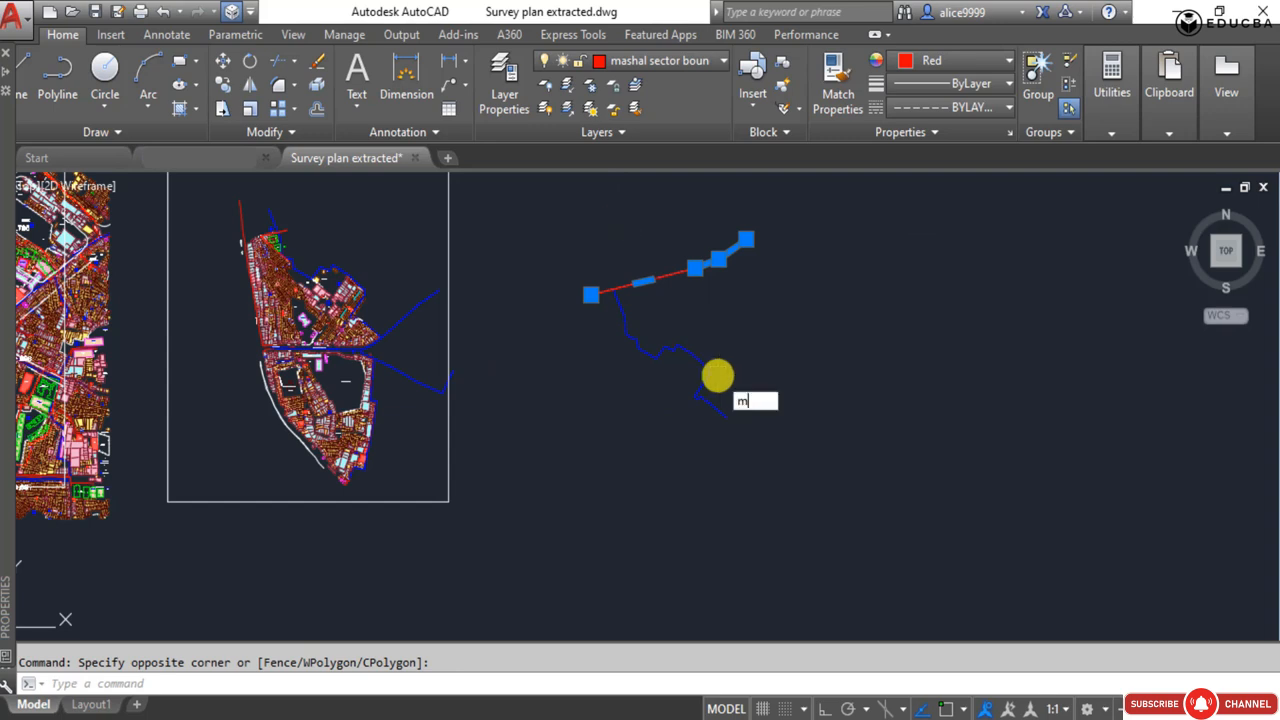
key("space")
scroll(726, 374, "up", 4)
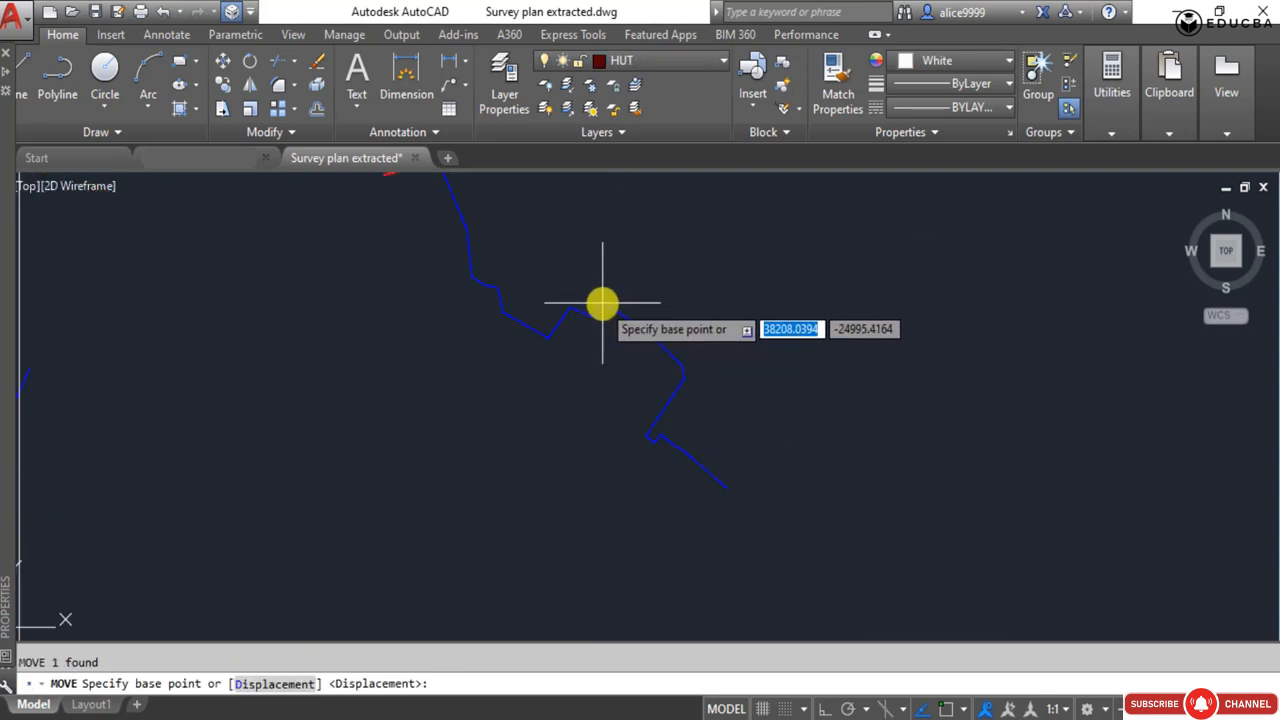
scroll(602, 303, "down", 2)
key("Escape")
scroll(566, 380, "down", 4)
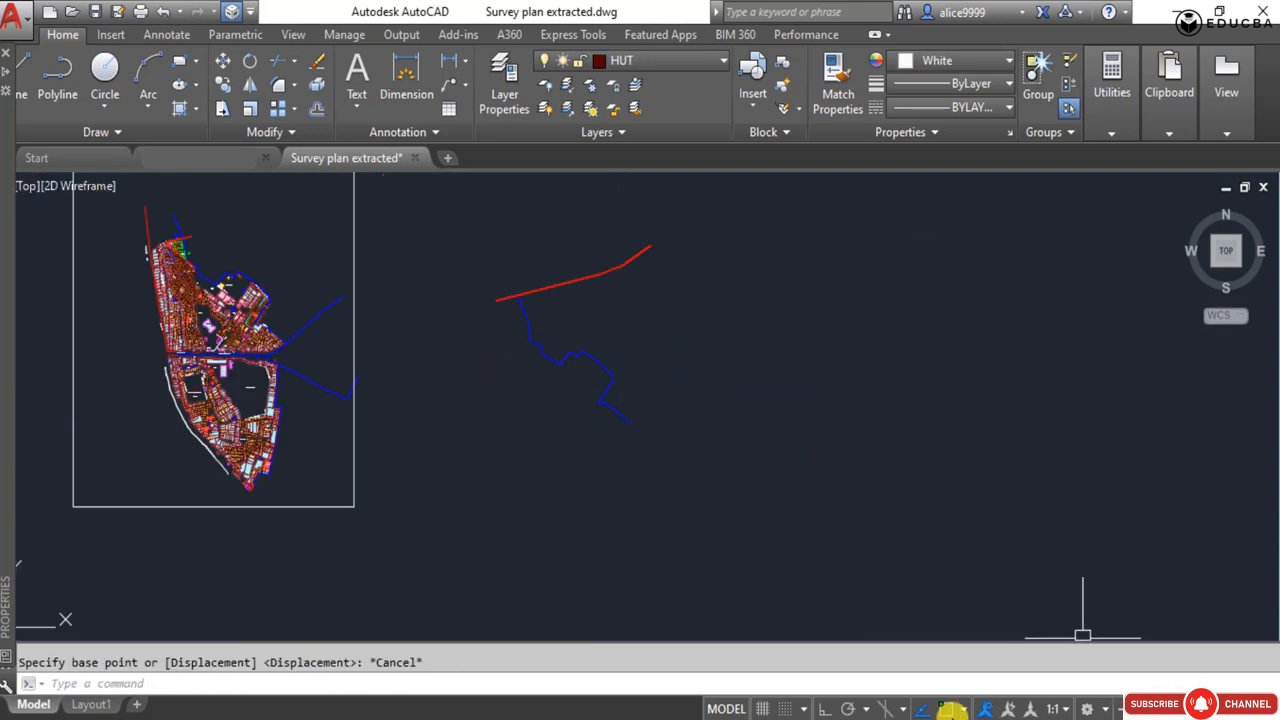
Turn on object snap for 2D reference points.
left_click(951, 709)
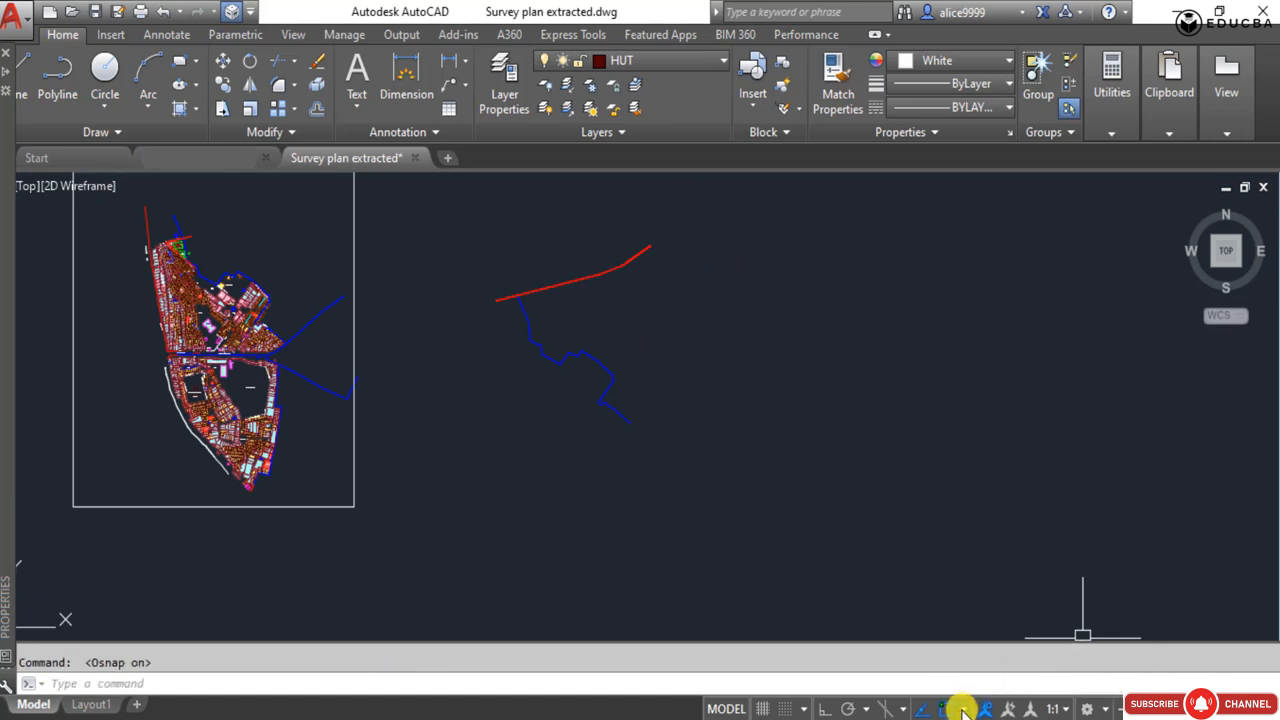
left_click(962, 709)
left_click(962, 709)
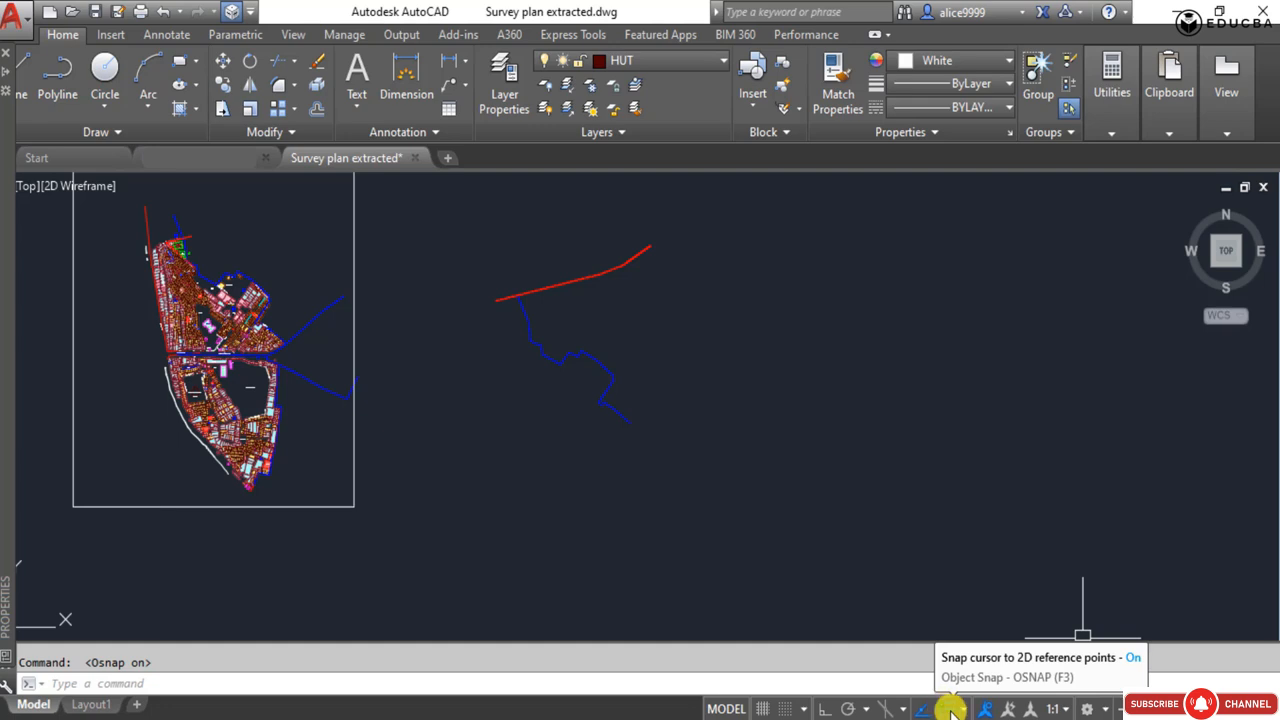
left_click(681, 508)
left_click(640, 486)
key("Escape")
middle_click_drag(490, 392, 596, 440)
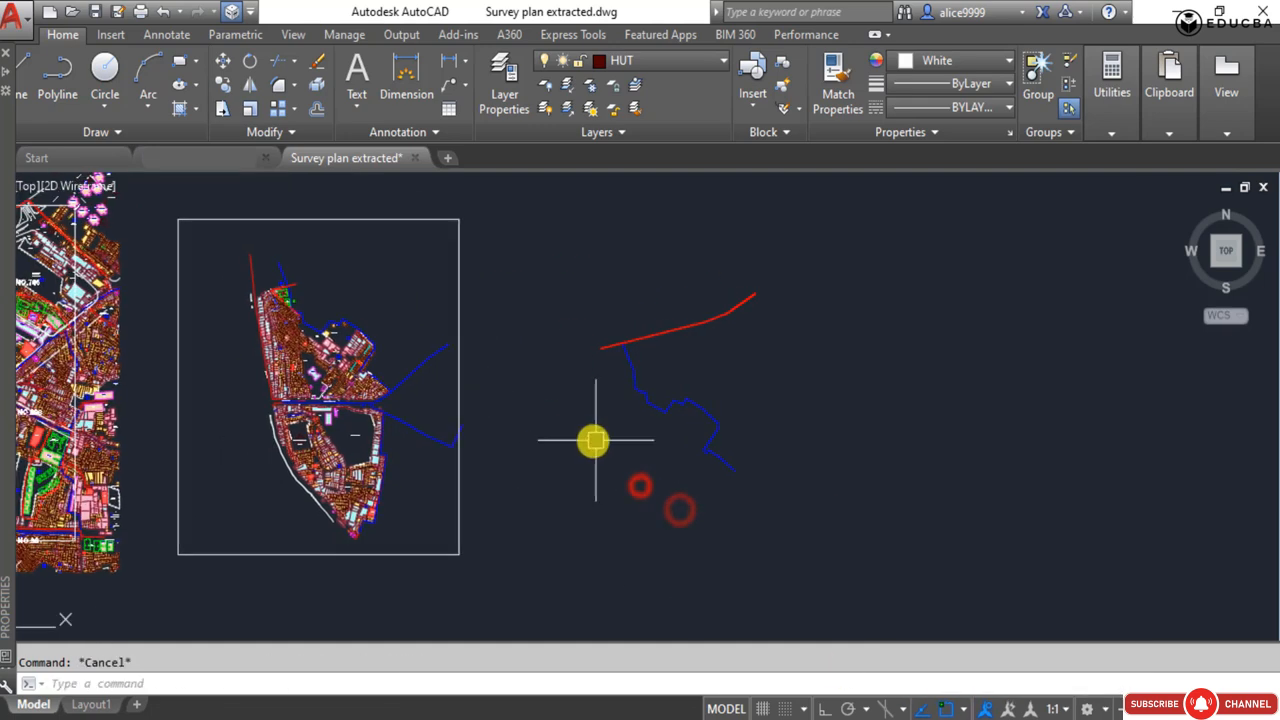
left_click(703, 334)
left_click(684, 290)
key("Escape")
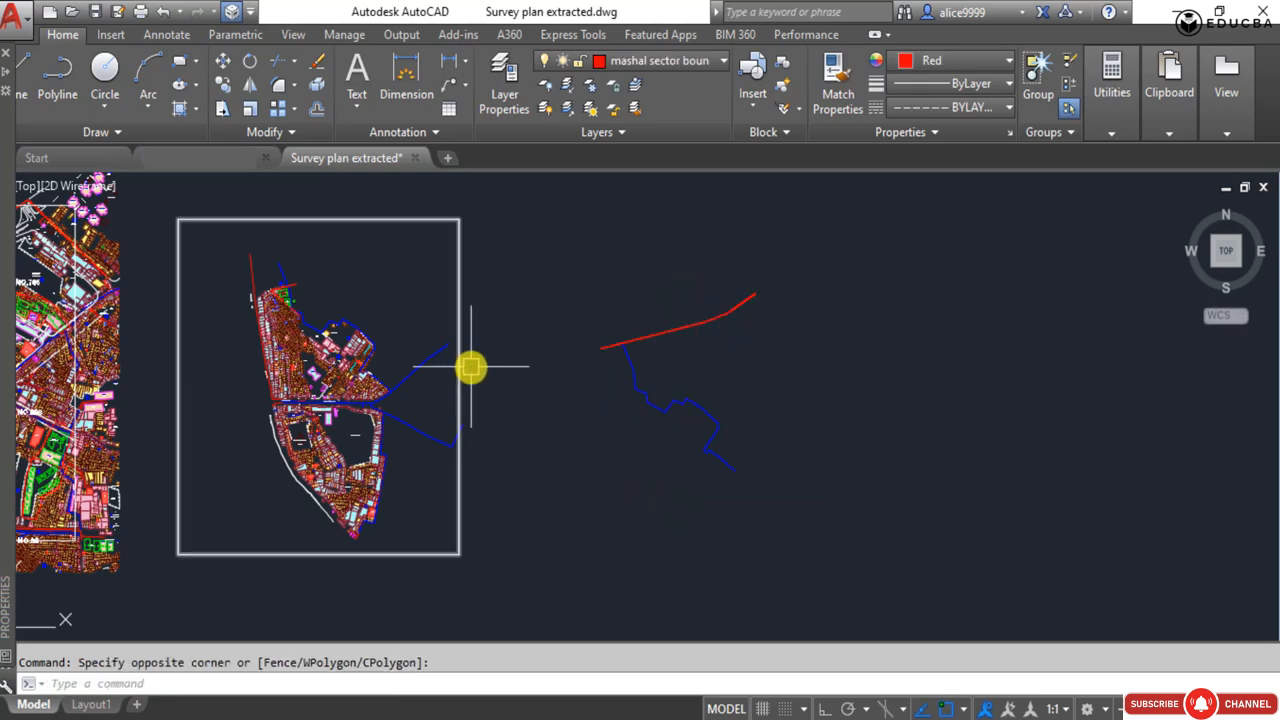
Try to copy the red sector boundary line on the original plan with object snap active.
middle_click_drag(332, 353, 608, 374)
scroll(300, 286, "up", 8)
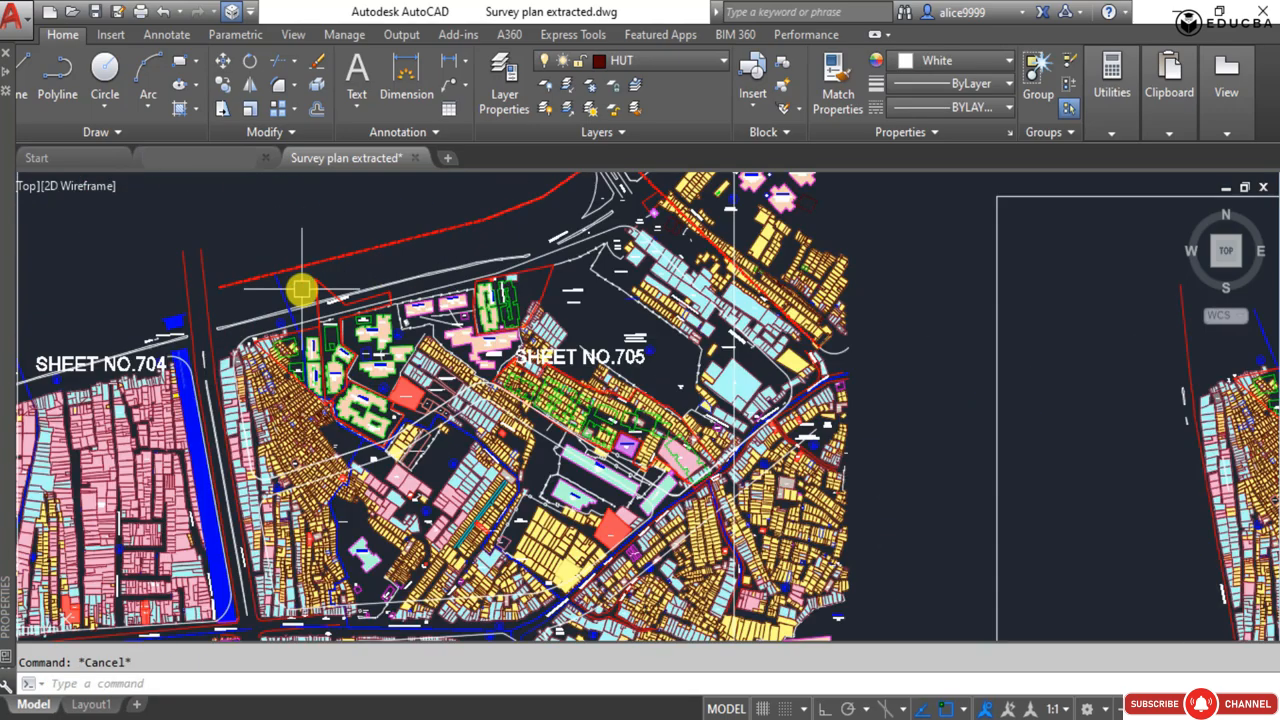
left_click(285, 293)
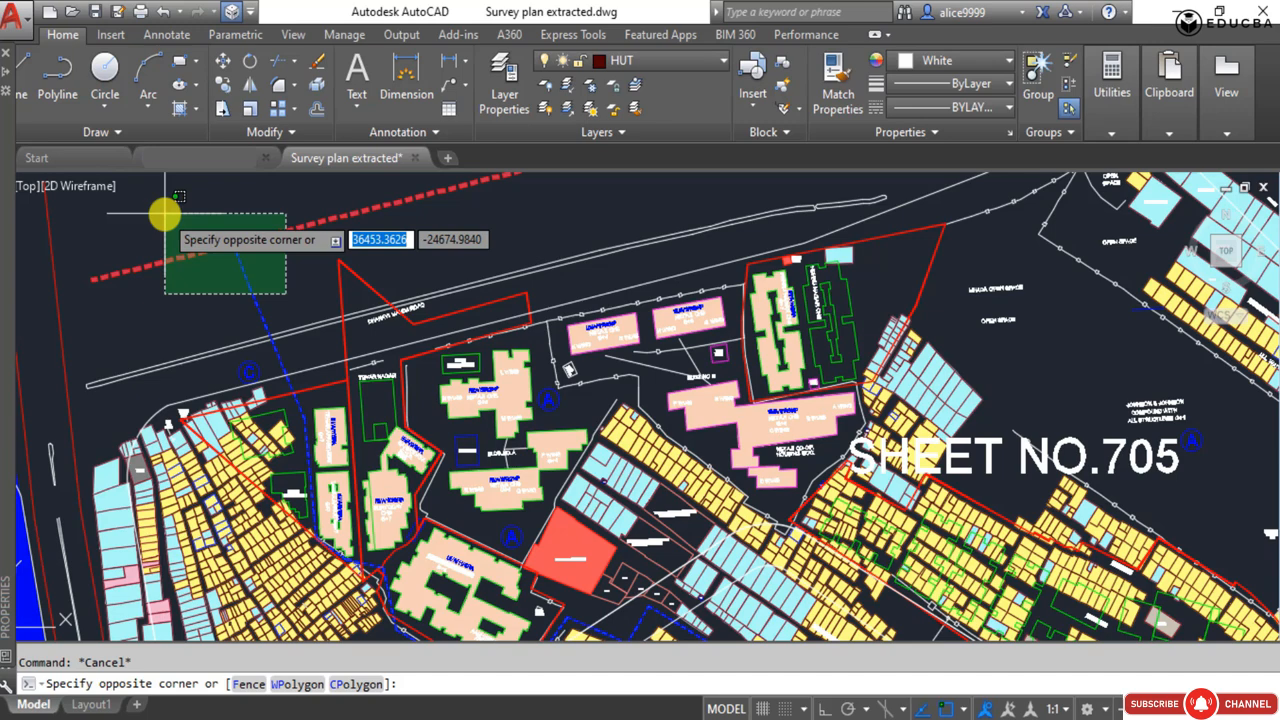
left_click(165, 213)
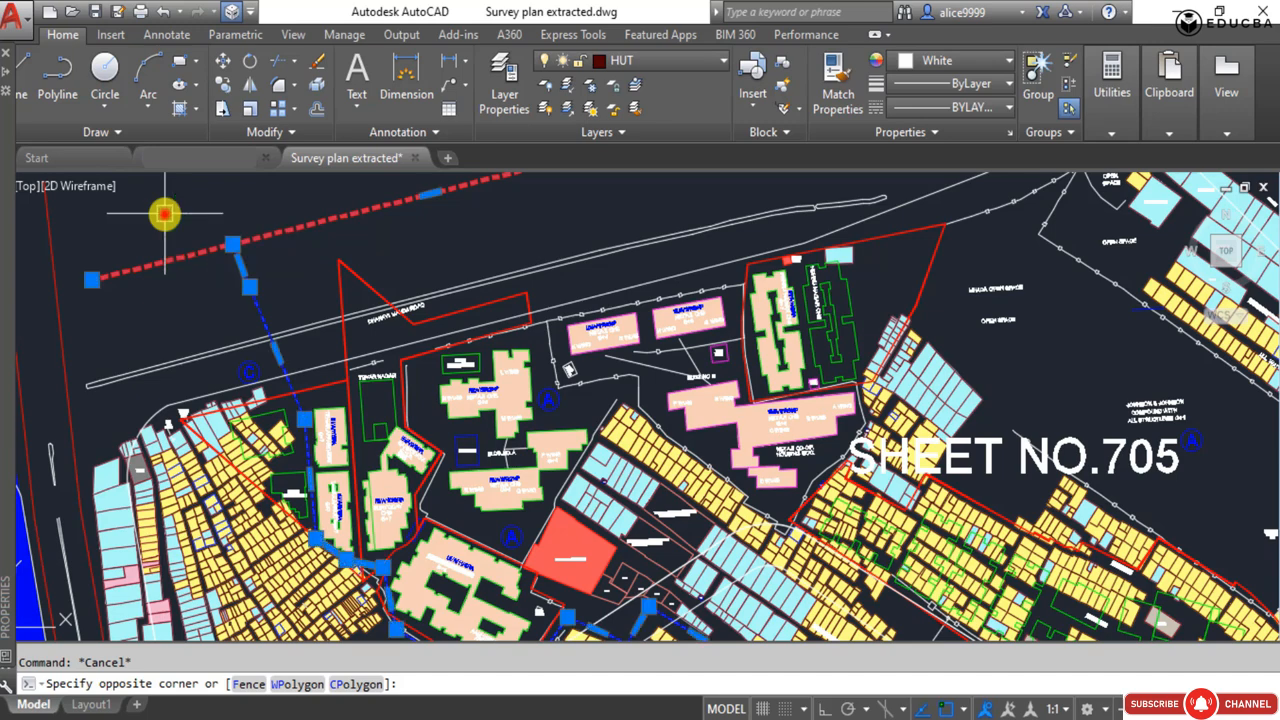
key("Escape")
left_click(244, 227)
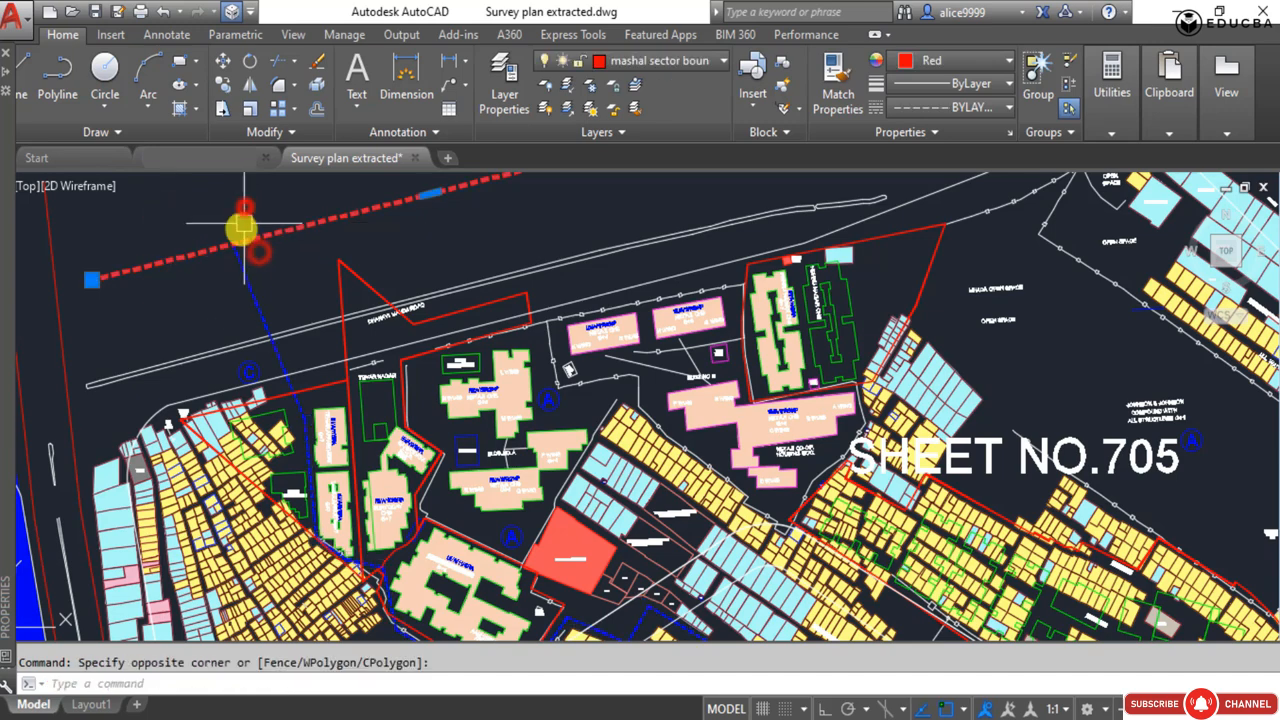
type("co")
key("Return")
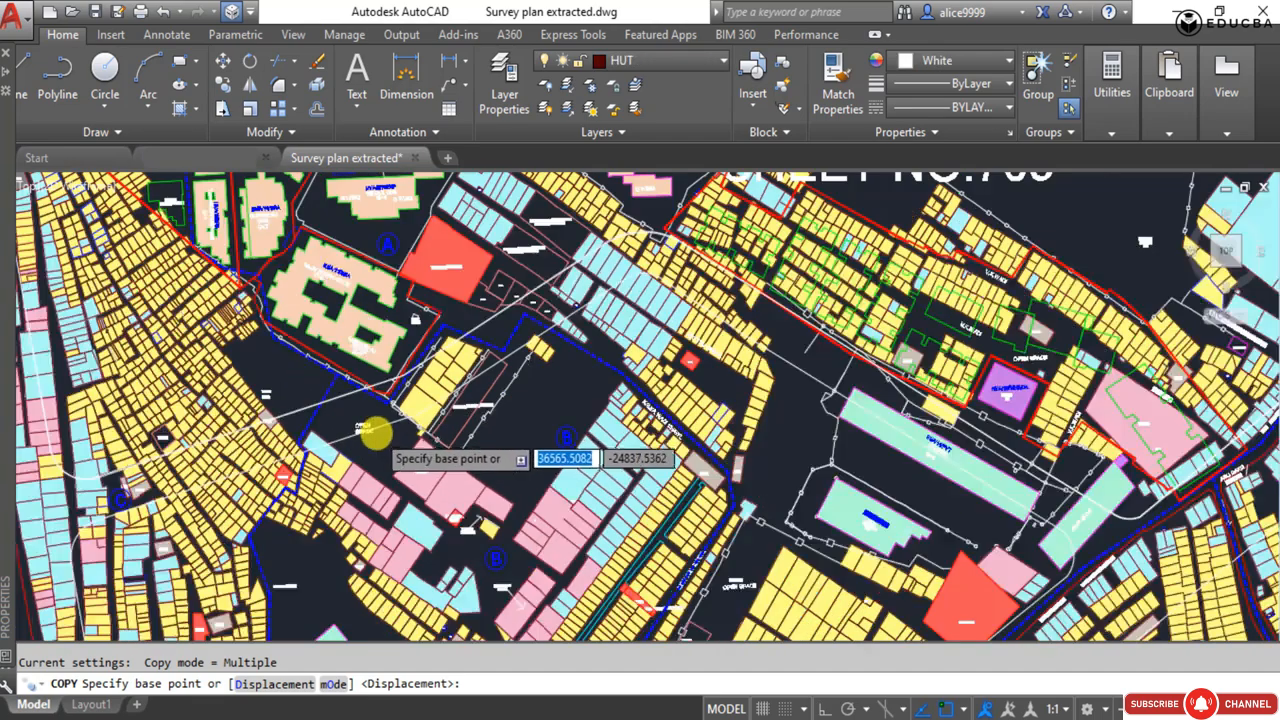
key("Escape")
scroll(375, 432, "down", 5)
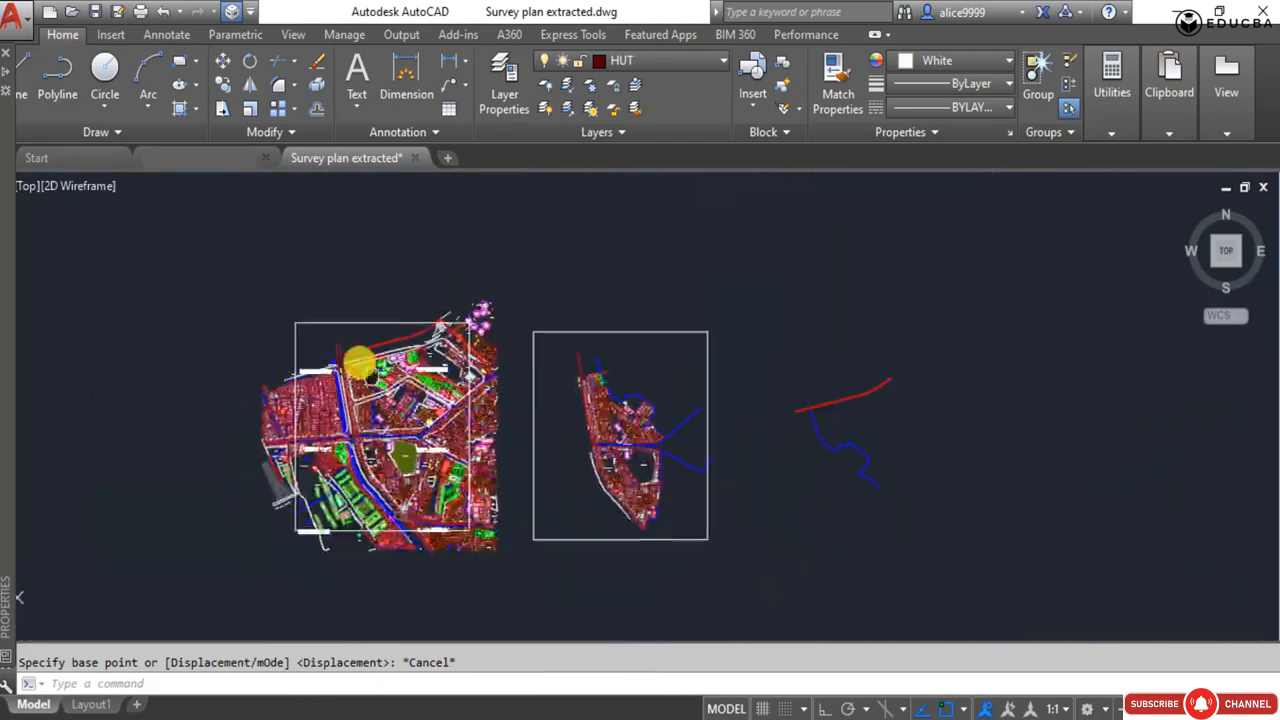
middle_click_drag(257, 320, 385, 335)
scroll(376, 330, "up", 5)
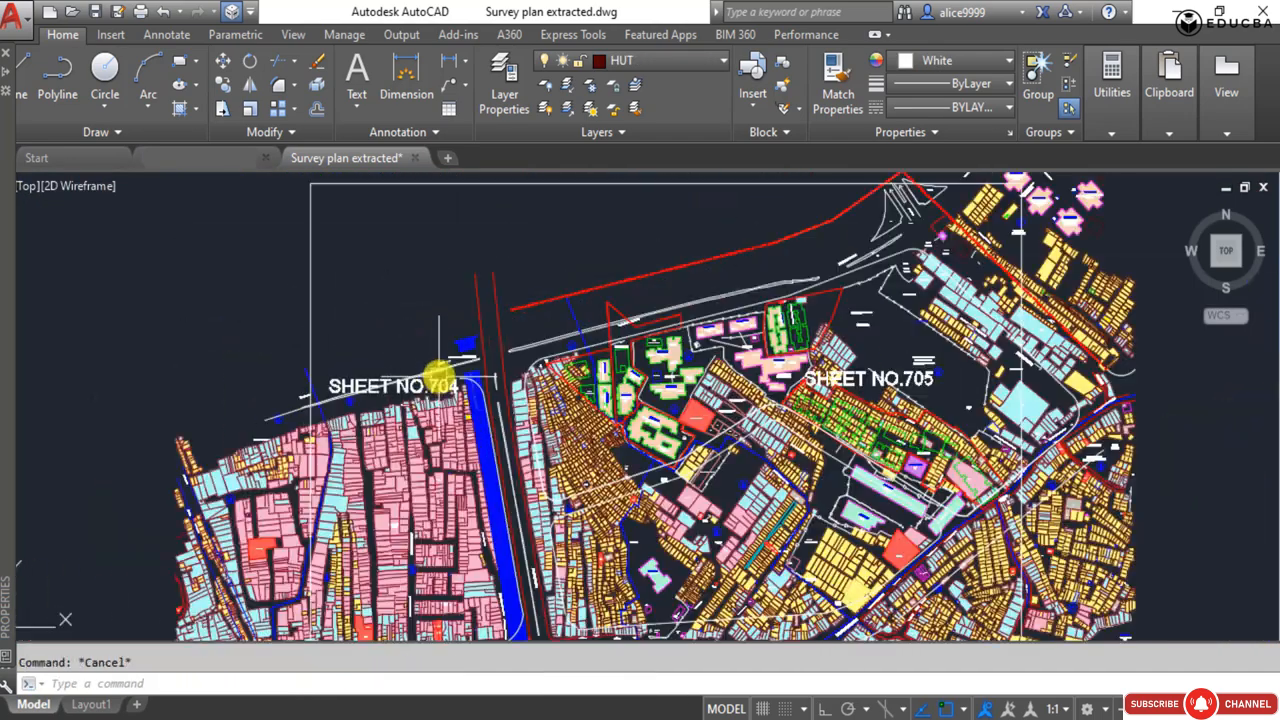
Start copying the red sector boundary line, taking the blue boundary junction on Dharavi Mahim Road in the original plan as base point.
middle_click_drag(469, 335, 294, 322)
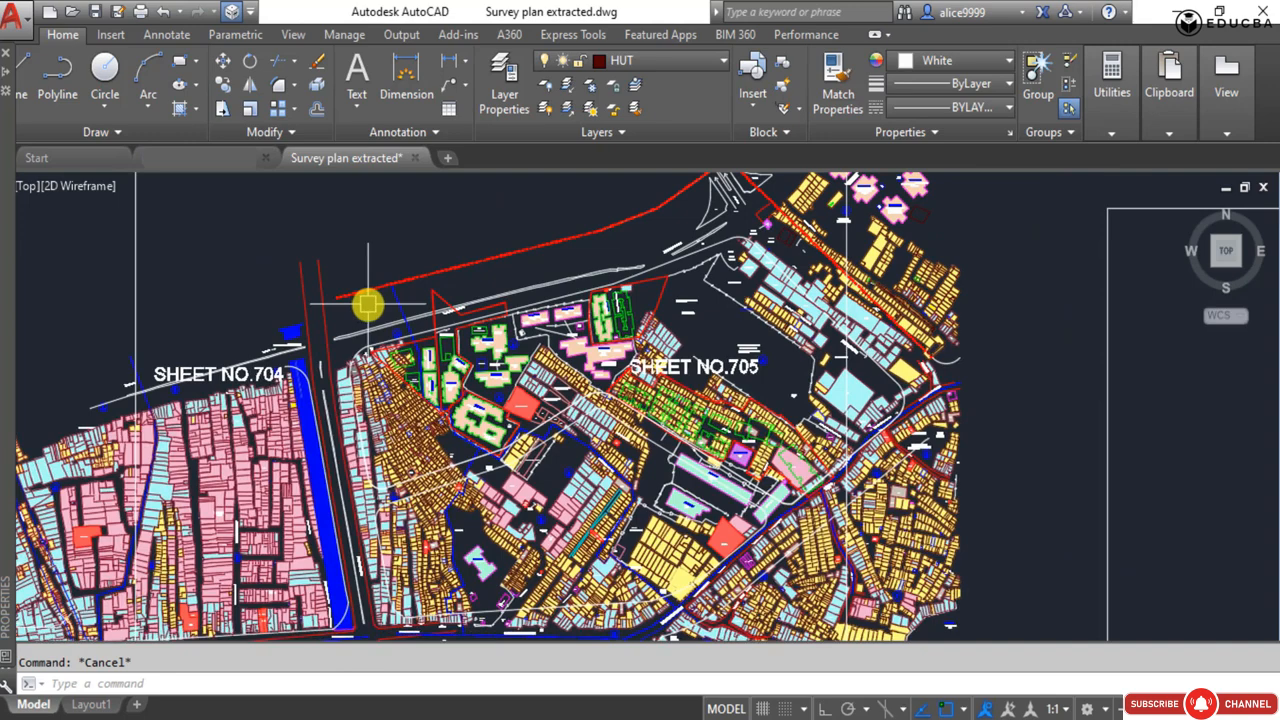
scroll(368, 304, "up", 5)
left_click(368, 305)
left_click(330, 213)
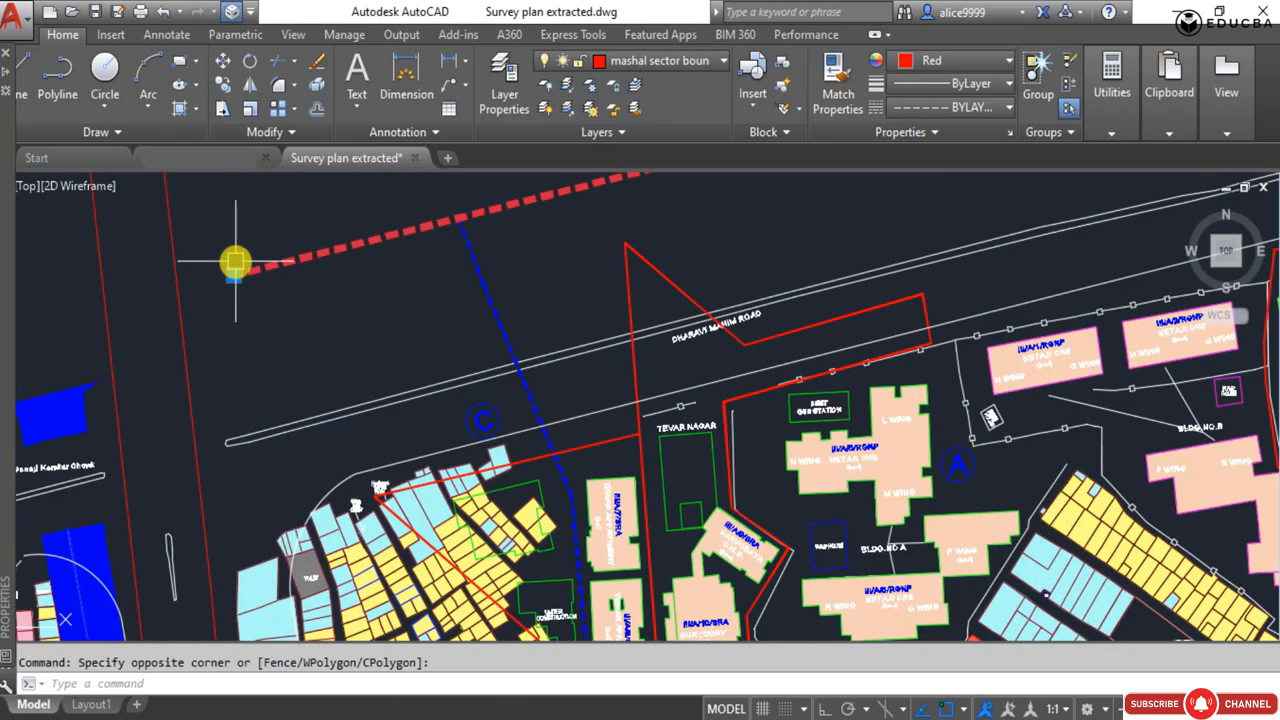
type("co")
key("Return")
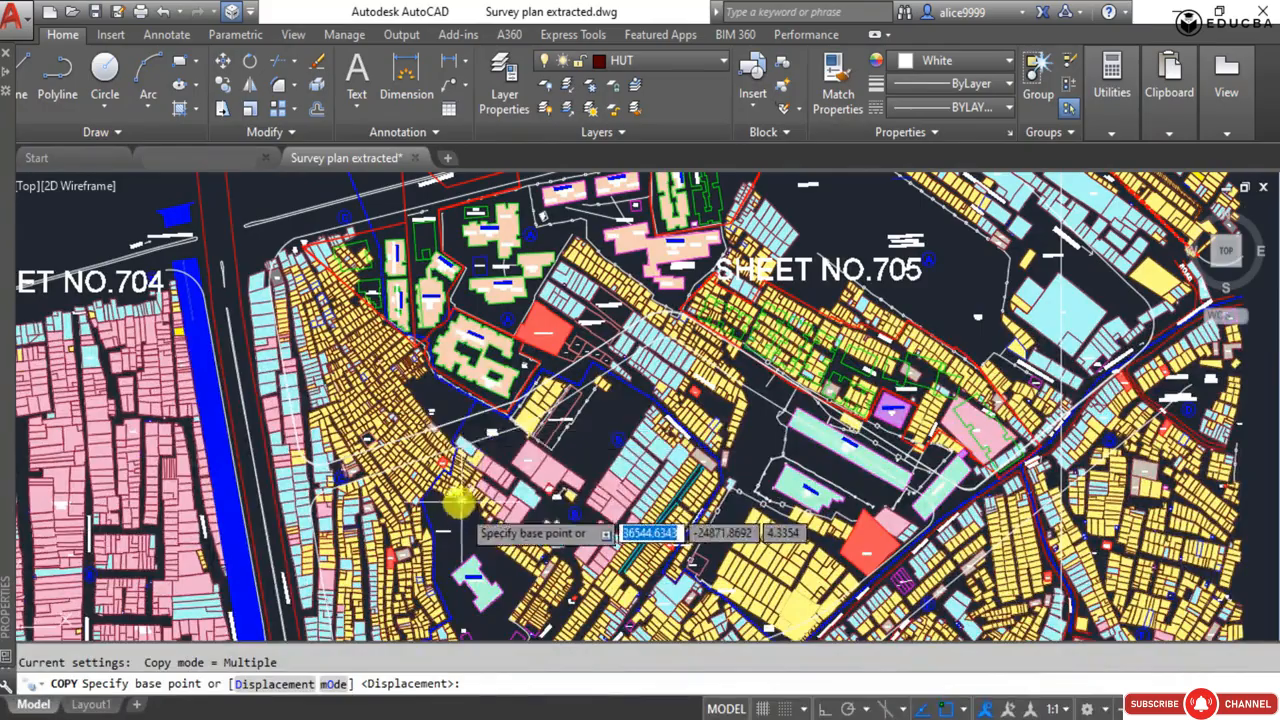
scroll(307, 415, "down", 5)
scroll(694, 429, "up", 10)
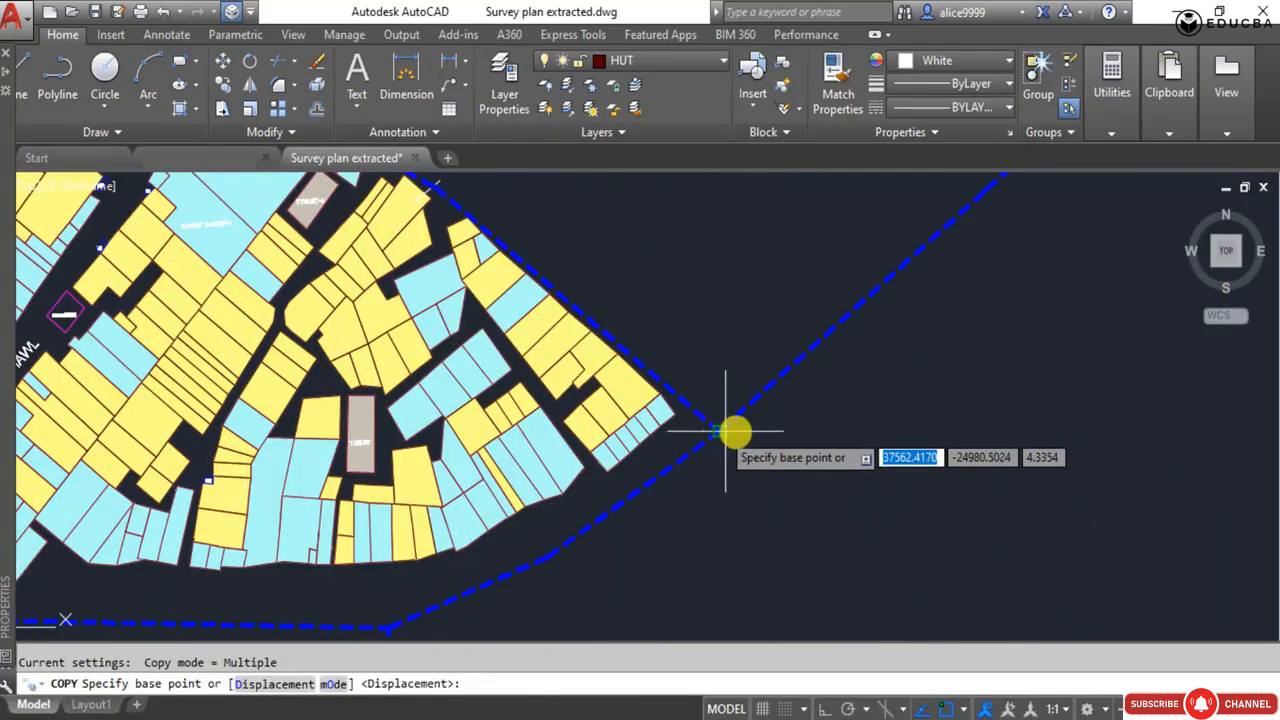
scroll(726, 432, "down", 5)
scroll(294, 300, "up", 8)
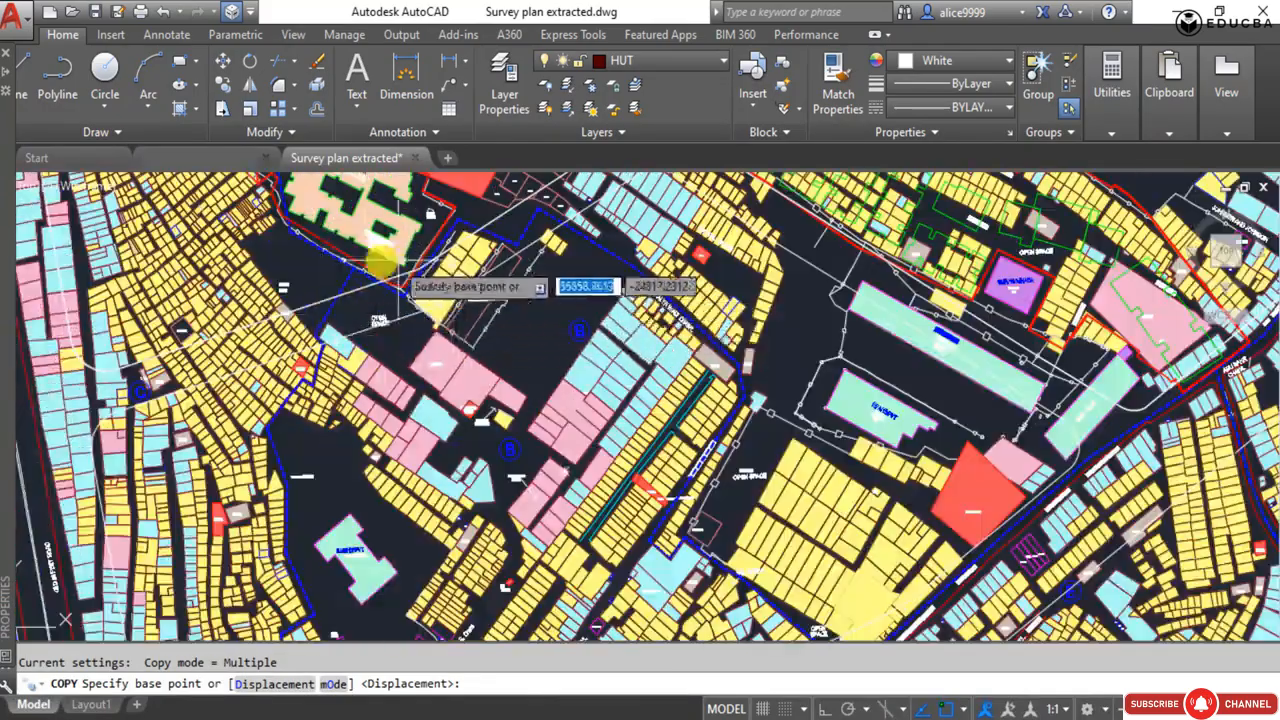
scroll(382, 262, "down", 5)
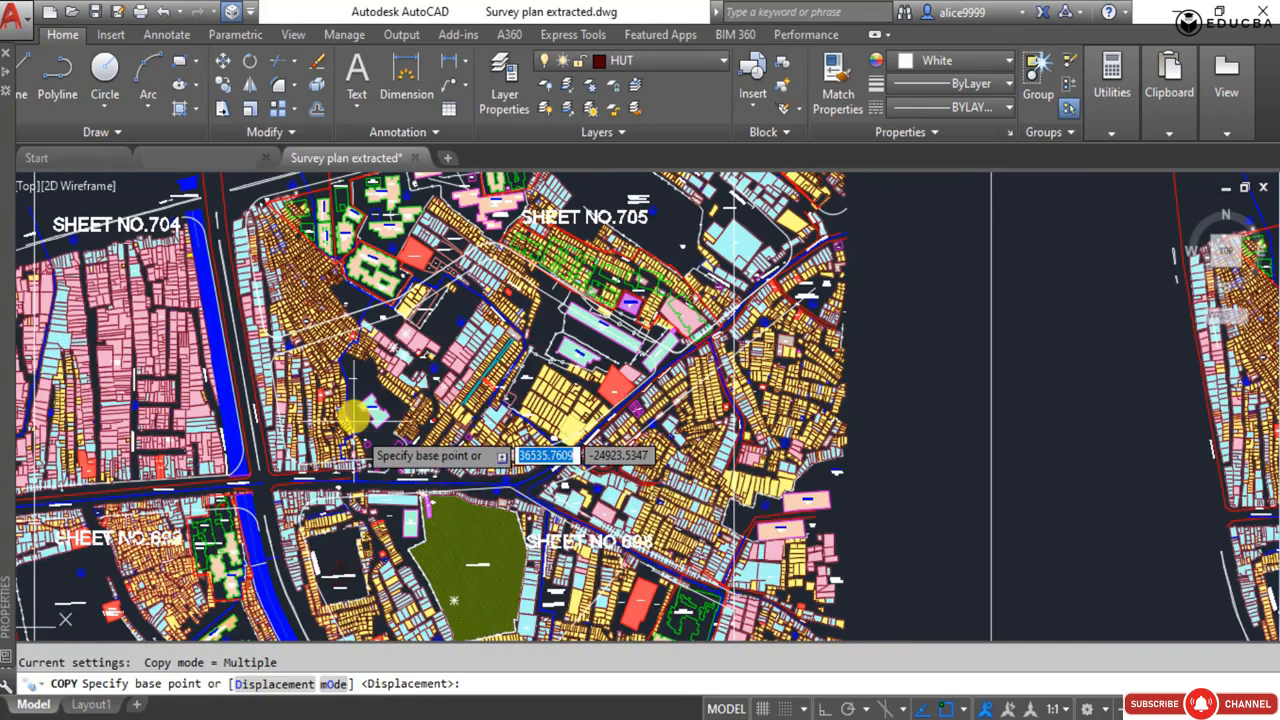
scroll(443, 480, "down", 4)
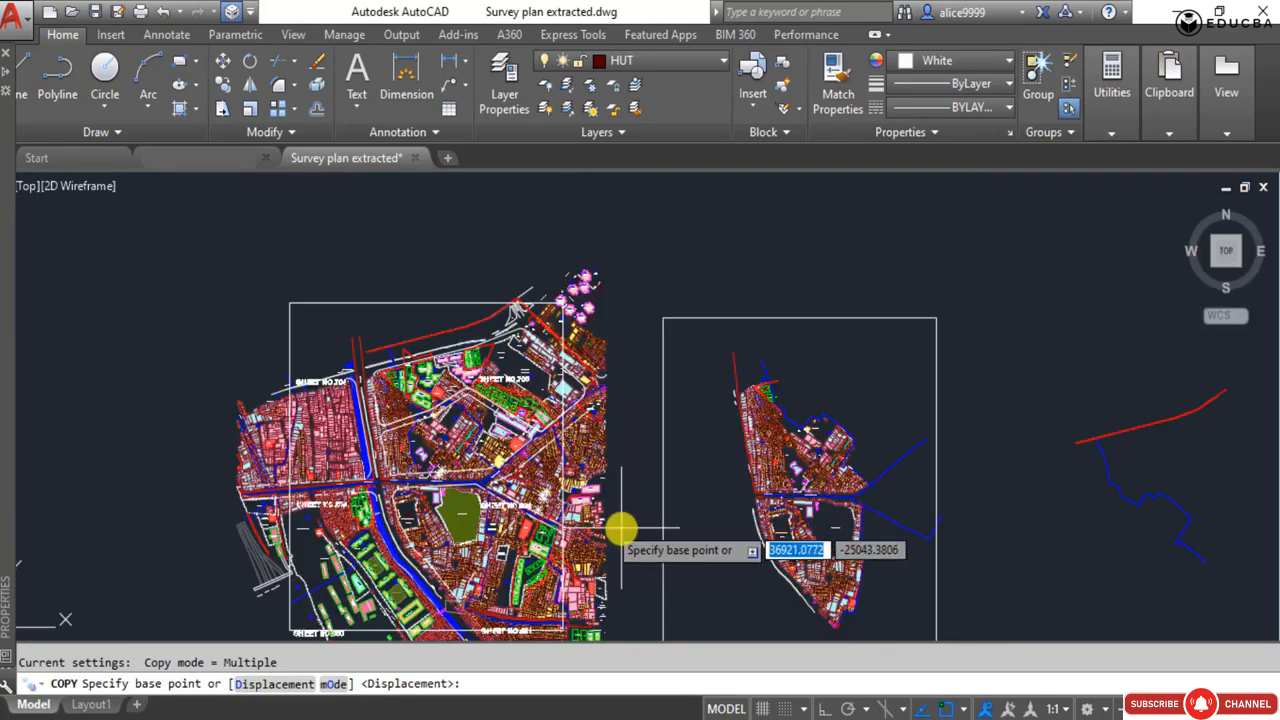
scroll(417, 437, "up", 2)
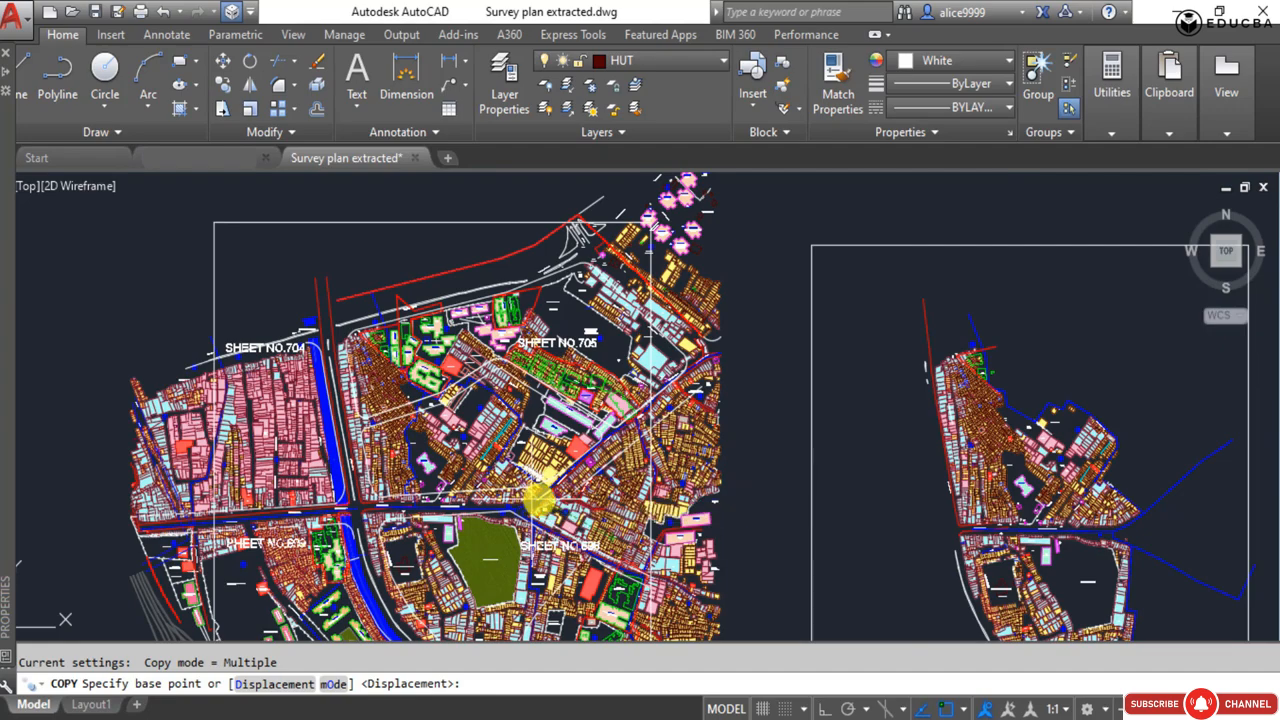
scroll(543, 540, "up", 6)
left_click(591, 458)
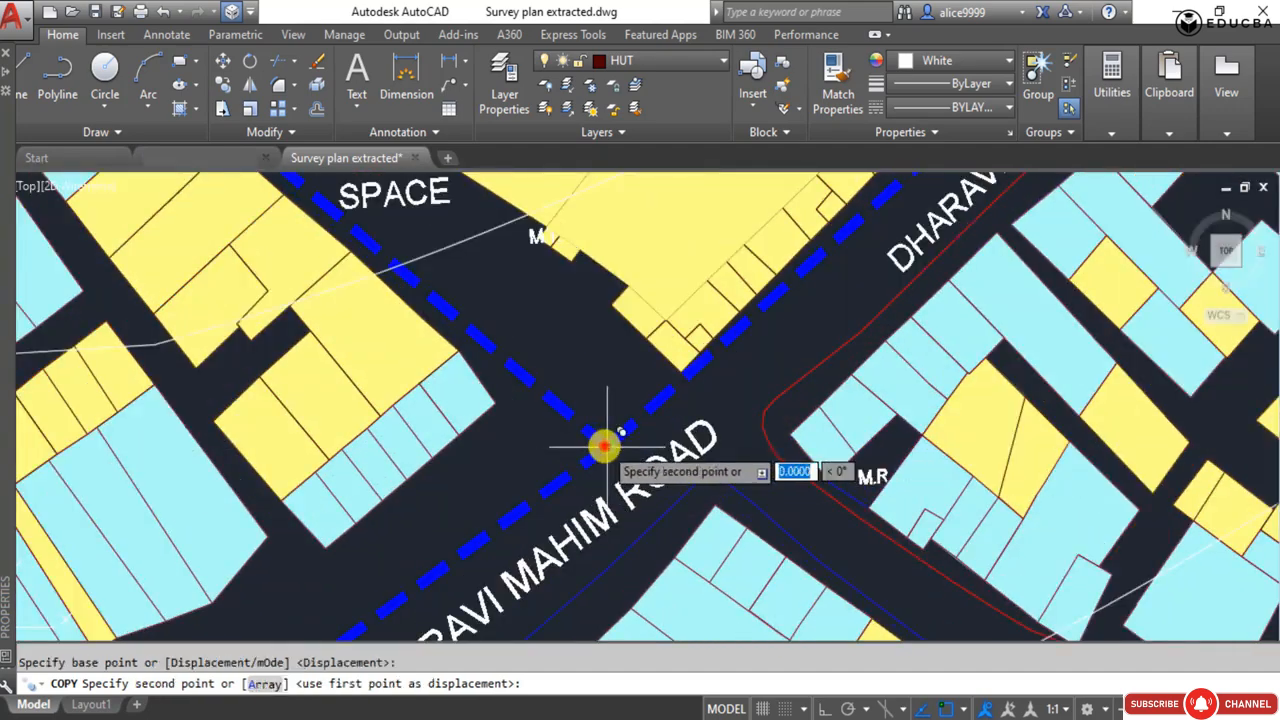
Place the copied red sector boundary line at the matching blue boundary junction on the extract's eastern corner and finish the copy.
scroll(260, 375, "down", 6)
scroll(400, 400, "down", 3)
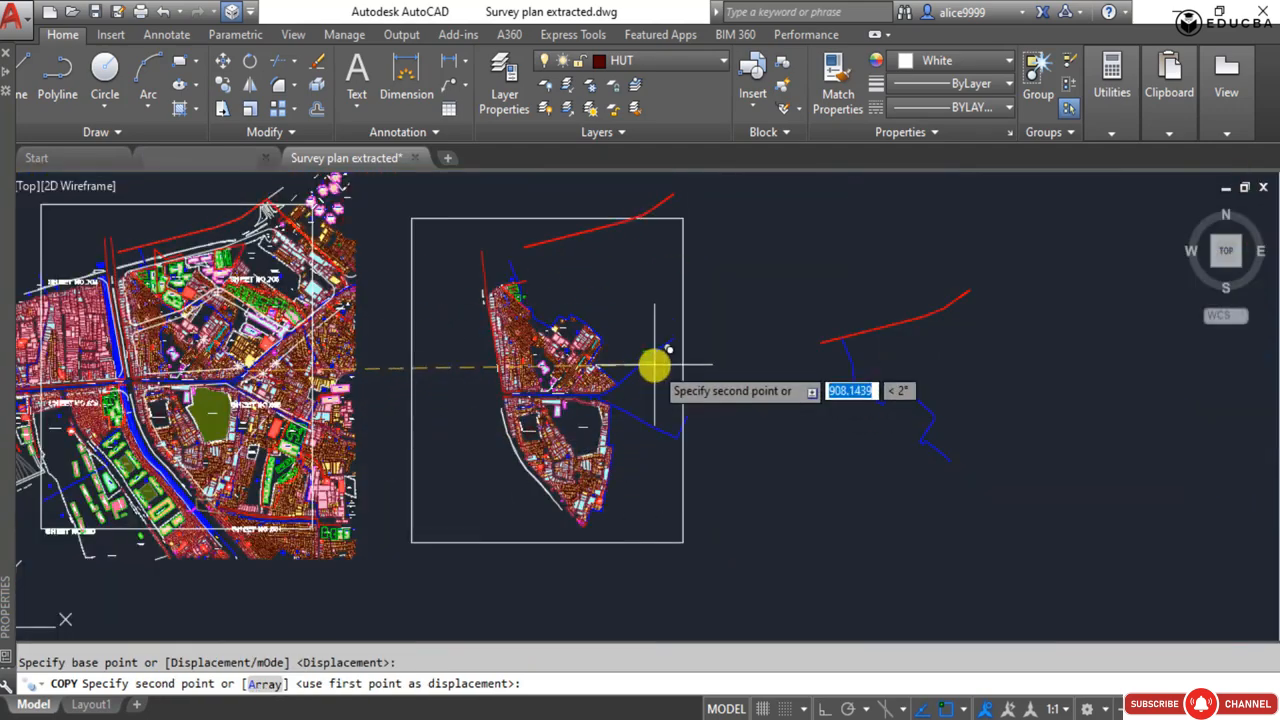
scroll(540, 405, "up", 8)
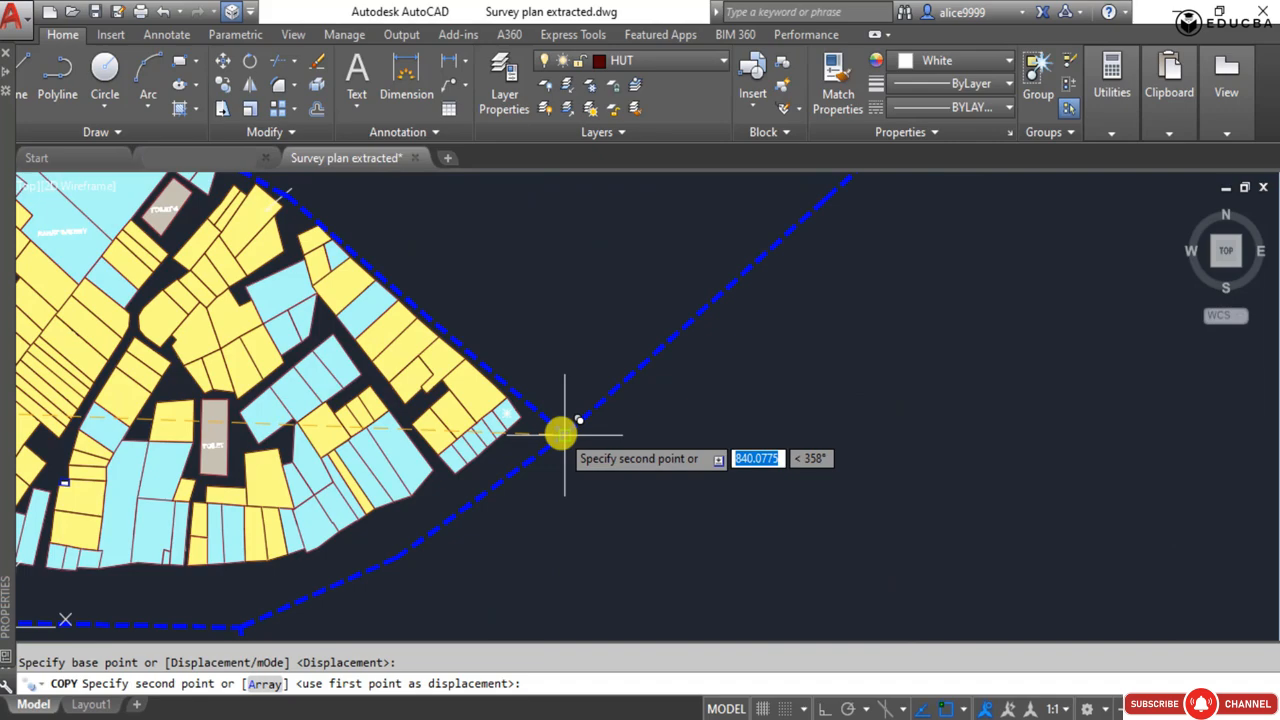
left_click(563, 433)
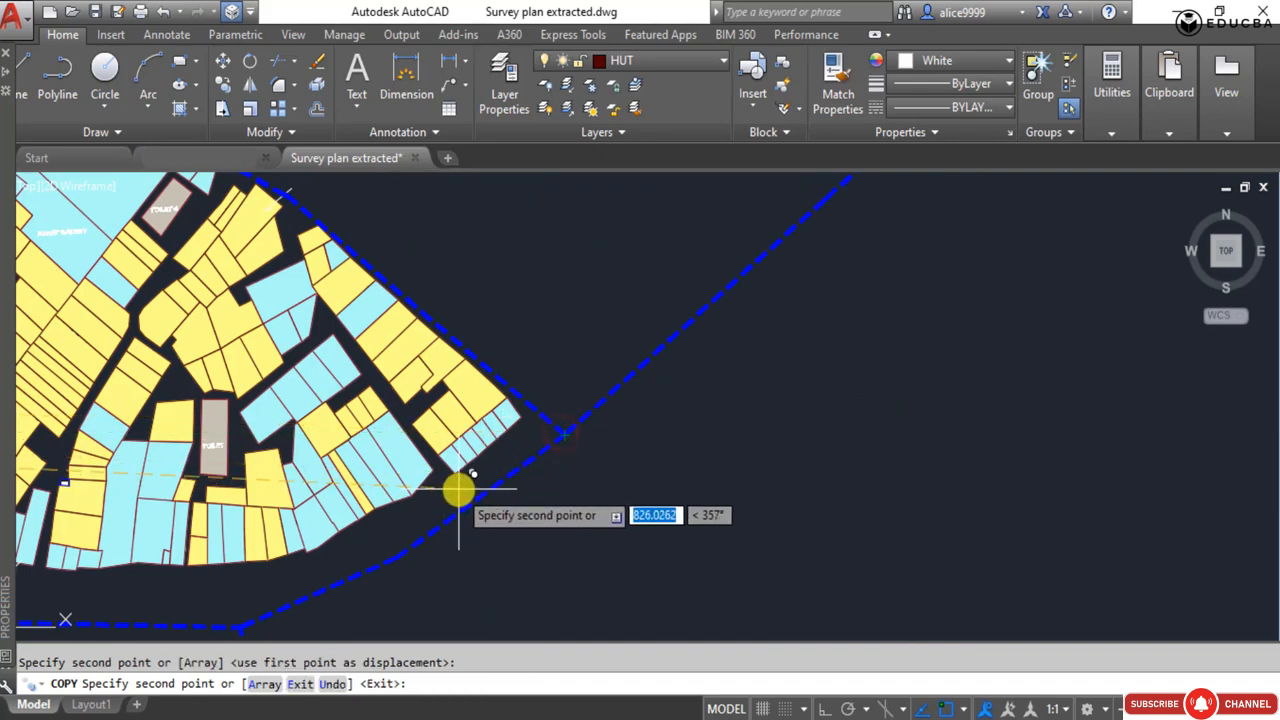
key("Return")
Extend the western end of the copied red sector boundary line to the extract's western road edge line.
scroll(458, 490, "down", 6)
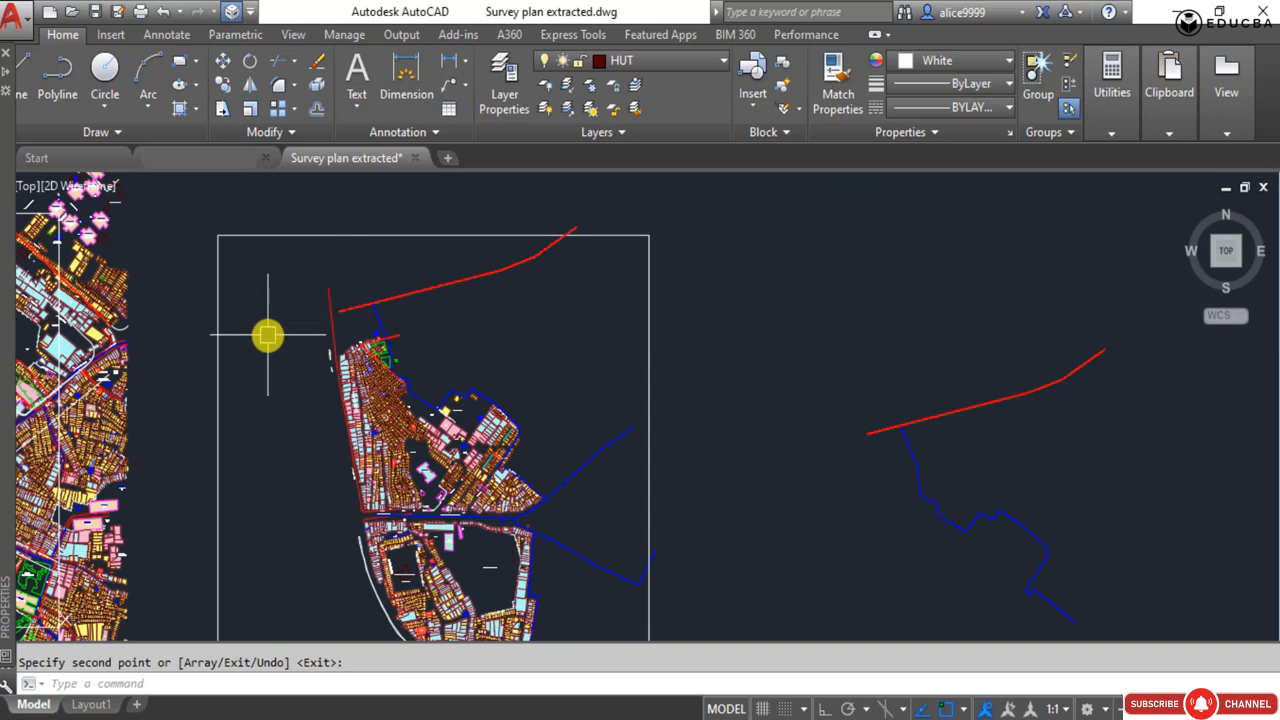
left_click(430, 312)
left_click(383, 271)
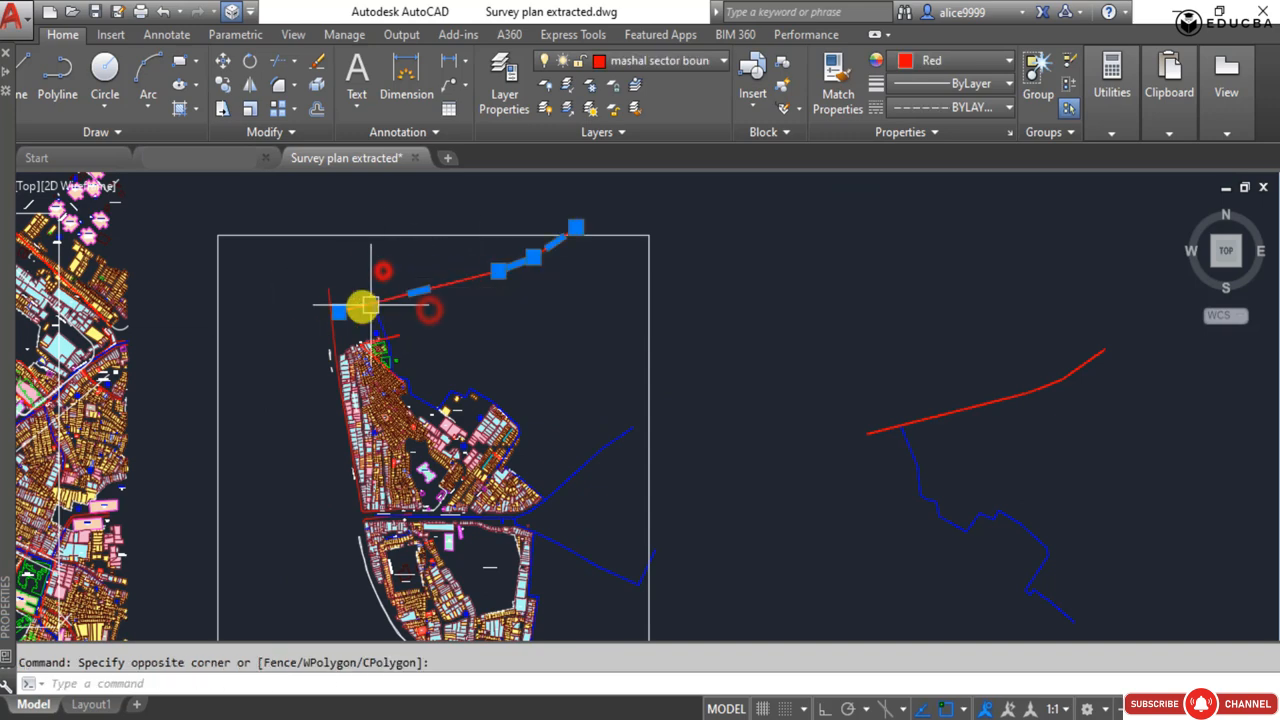
scroll(336, 308, "up", 5)
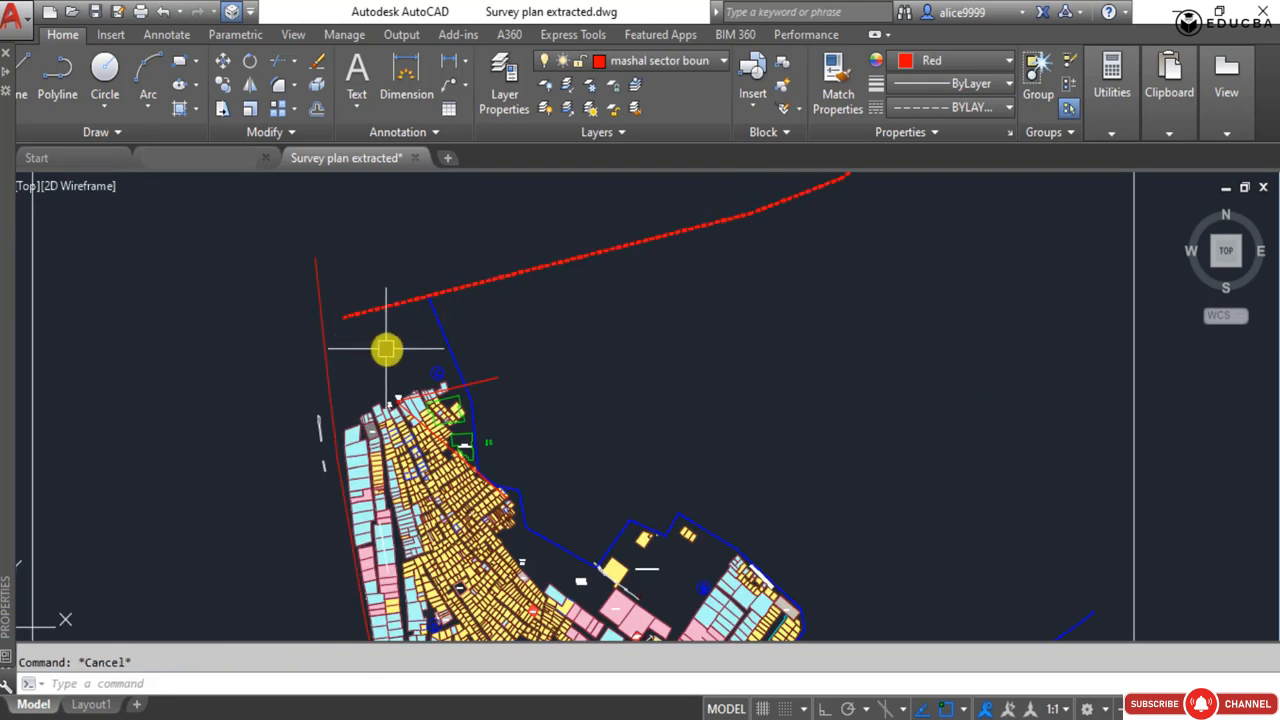
type("ex")
key("Return")
key("Return")
left_click(351, 311)
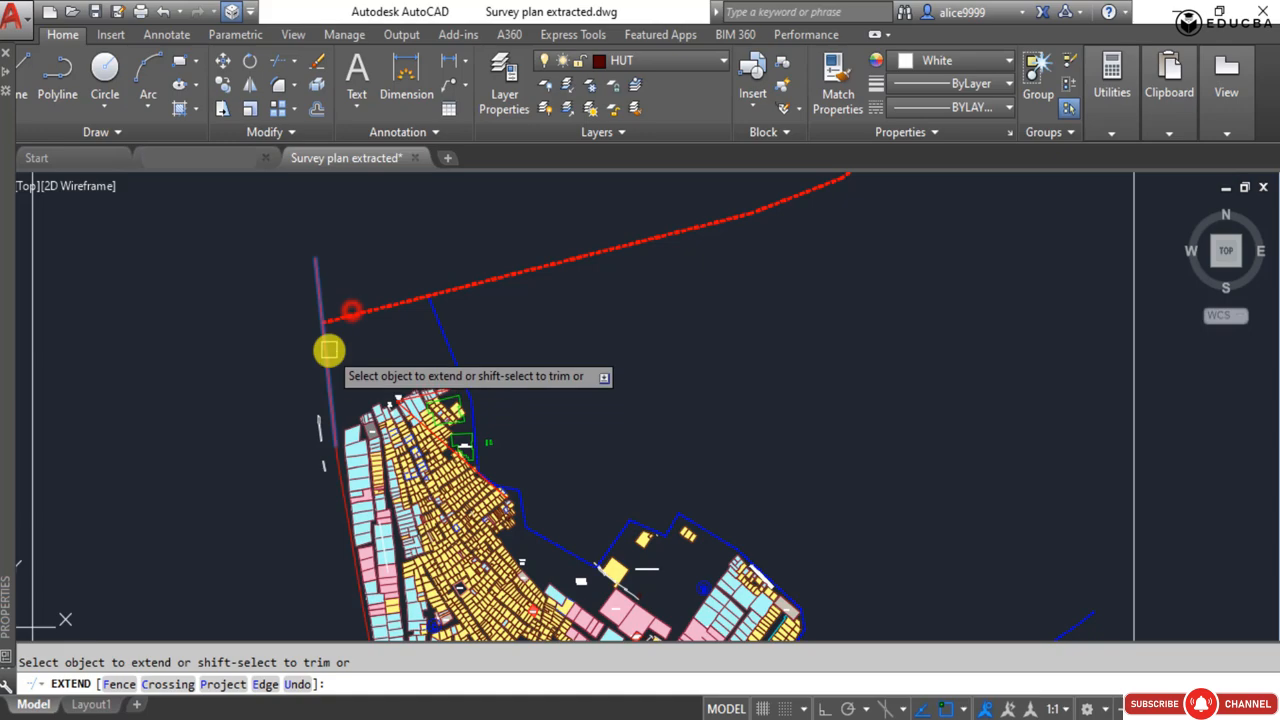
key("Escape")
Examine the western road edge line in the extract along its length, checking how it is divided into separate pieces.
scroll(339, 329, "down", 3)
key("Escape")
middle_click_drag(427, 322, 400, 253)
left_click(399, 250)
left_click(312, 227)
key("Escape")
middle_click_drag(541, 397, 463, 234)
middle_click_drag(325, 436, 417, 500)
scroll(349, 398, "up", 5)
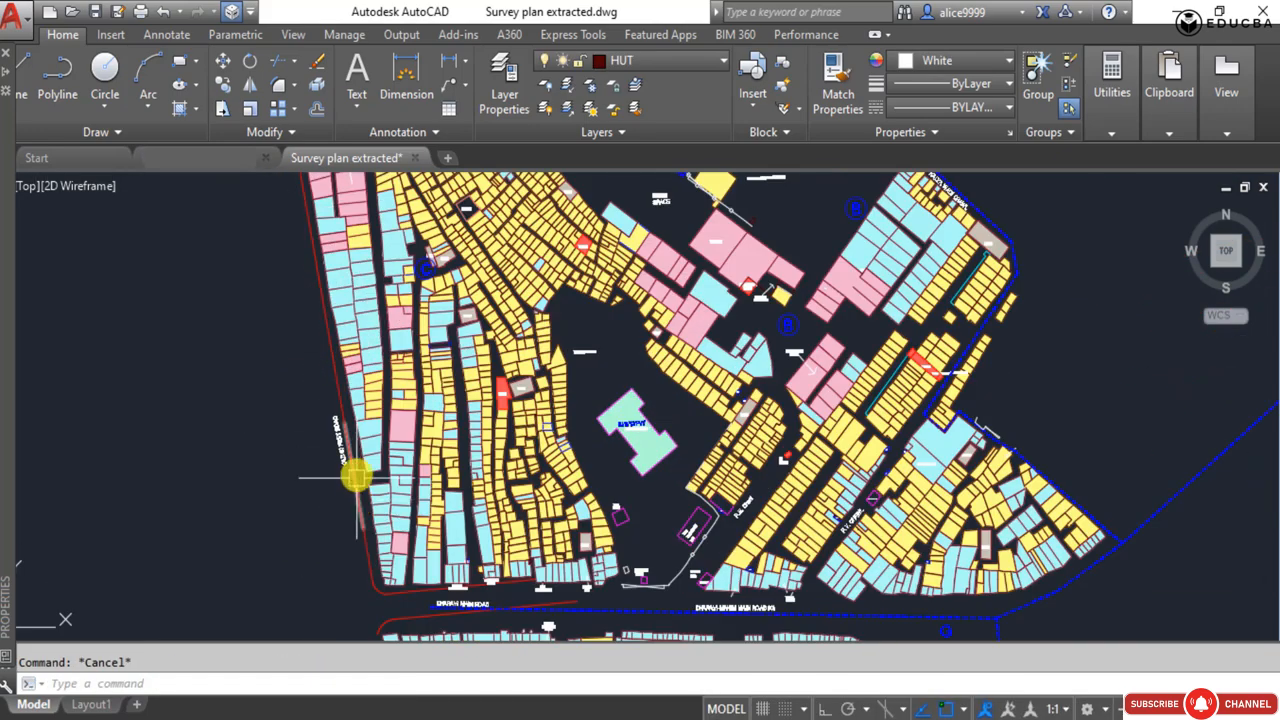
middle_click_drag(299, 328, 333, 495)
key("Escape")
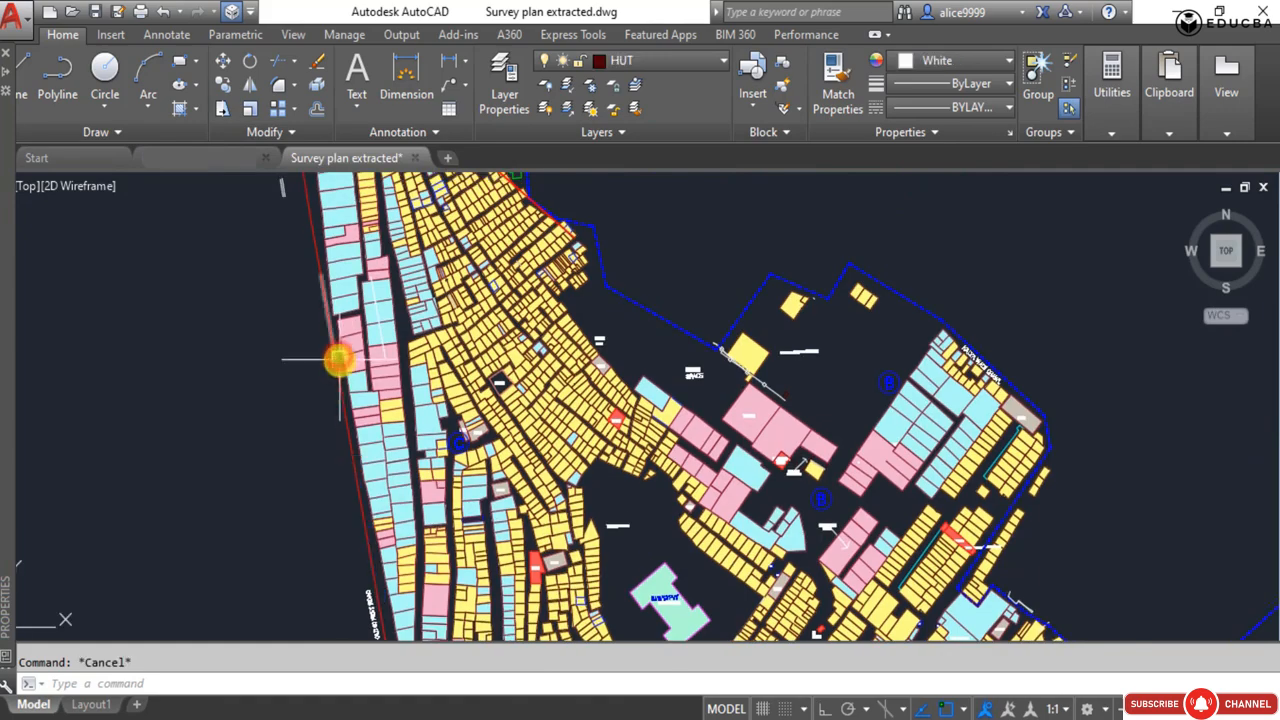
left_click(337, 360)
middle_click_drag(295, 354, 306, 474)
key("Escape")
left_click(317, 329)
middle_click_drag(317, 329, 325, 443)
left_click(326, 320)
left_click(274, 310)
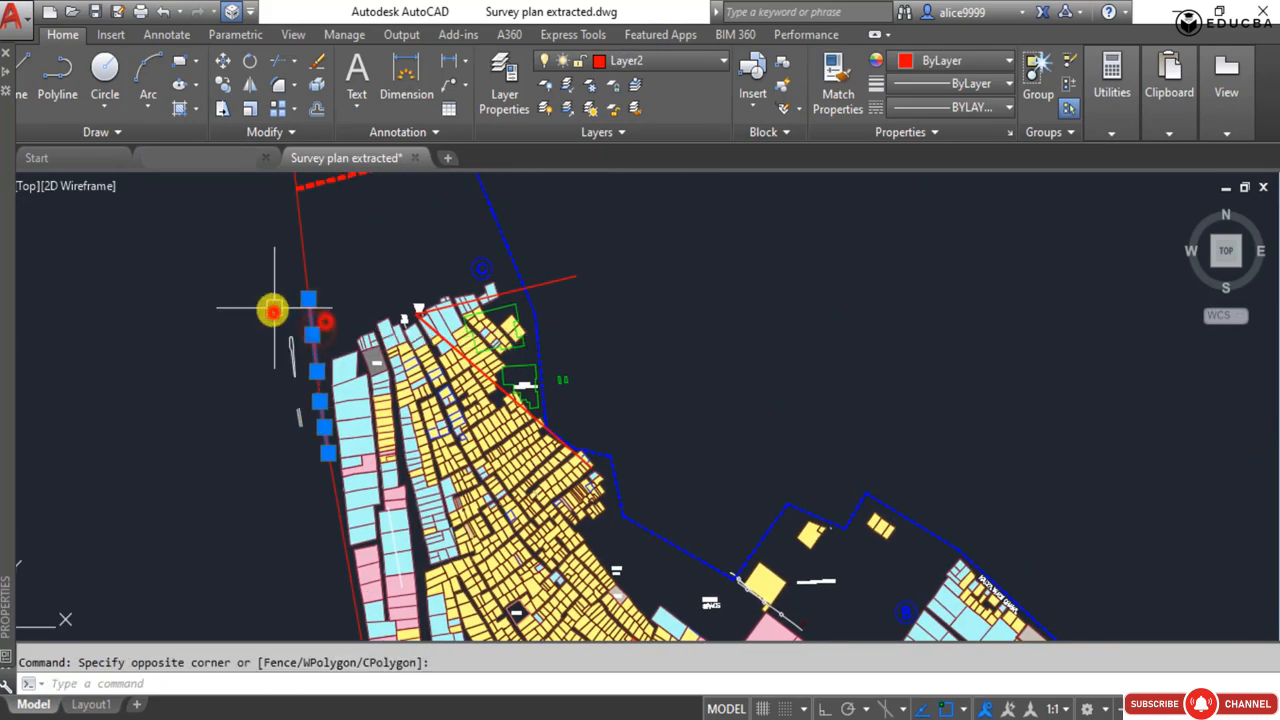
key("Escape")
left_click(315, 274)
left_click(288, 265)
key("Escape")
middle_click_drag(320, 280, 324, 324)
scroll(324, 324, "down", 2)
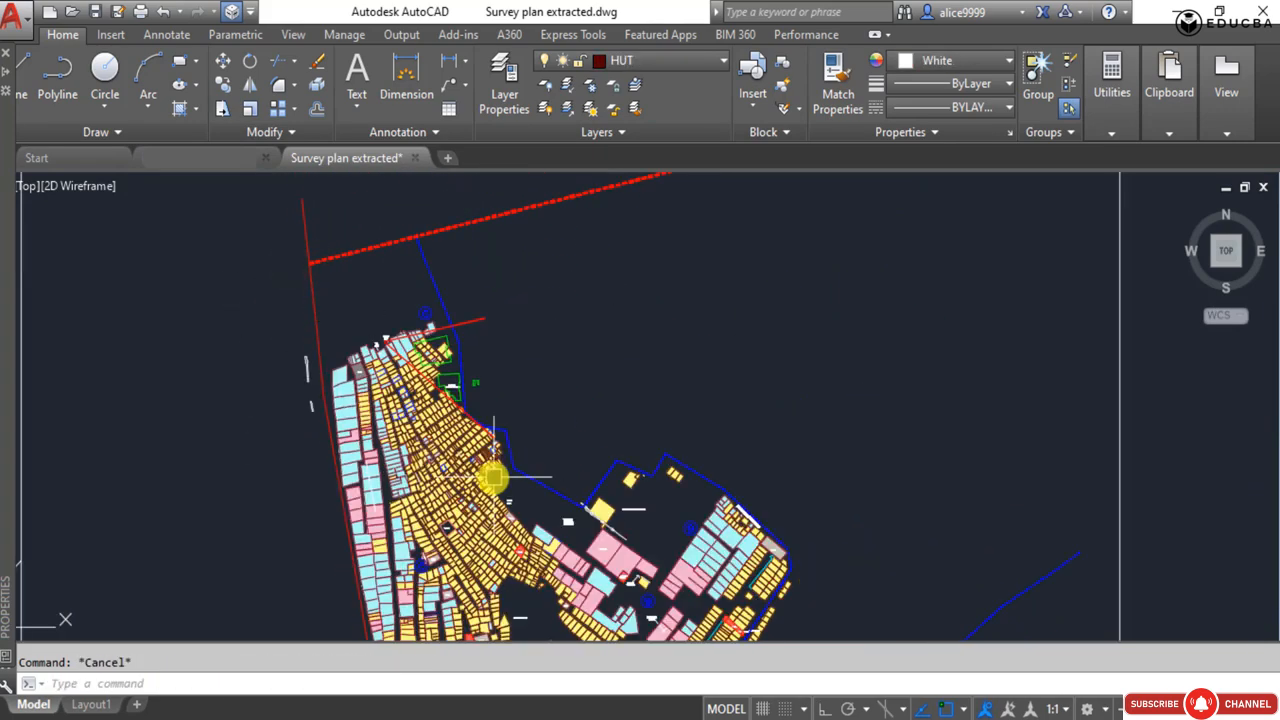
left_click(522, 475)
middle_click_drag(564, 528, 430, 262)
key("Escape")
scroll(406, 451, "down", 5)
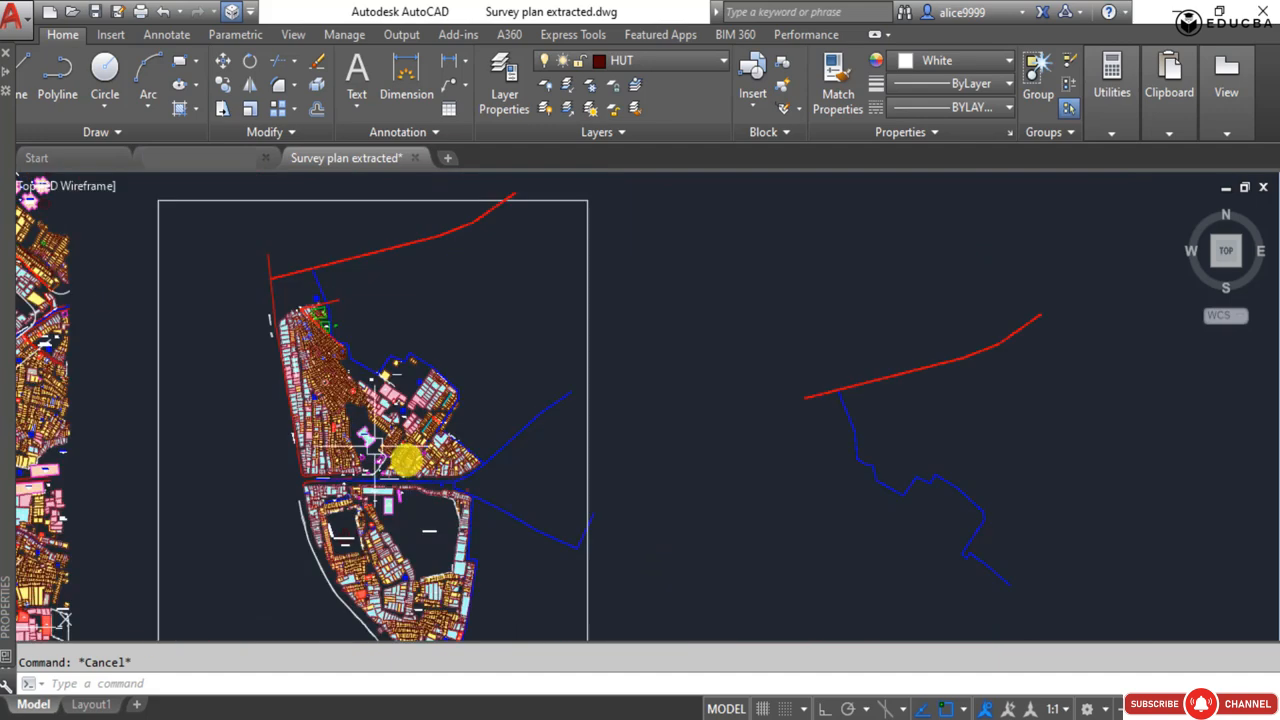
scroll(391, 290, "up", 5)
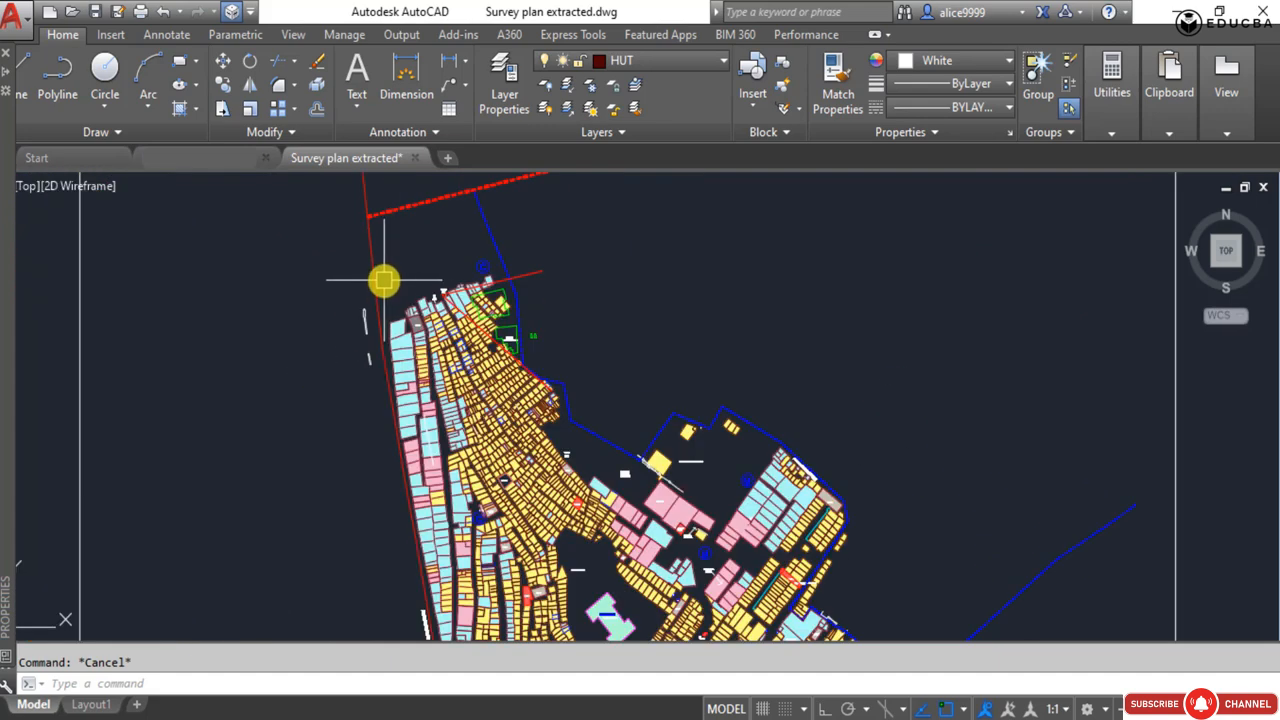
left_click(382, 271)
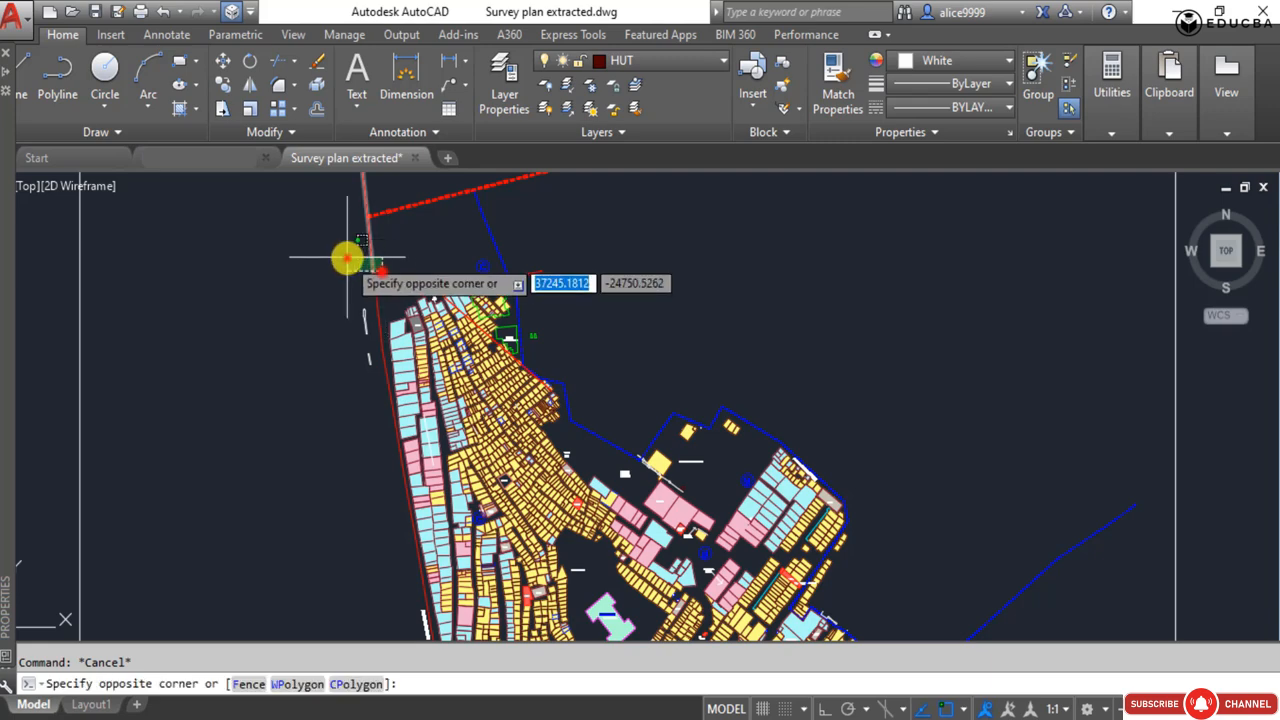
left_click(347, 258)
Start a polyline where the red sector boundary meets the western road edge and trace the first stretch southward.
scroll(368, 324, "up", 4)
scroll(343, 330, "down", 3)
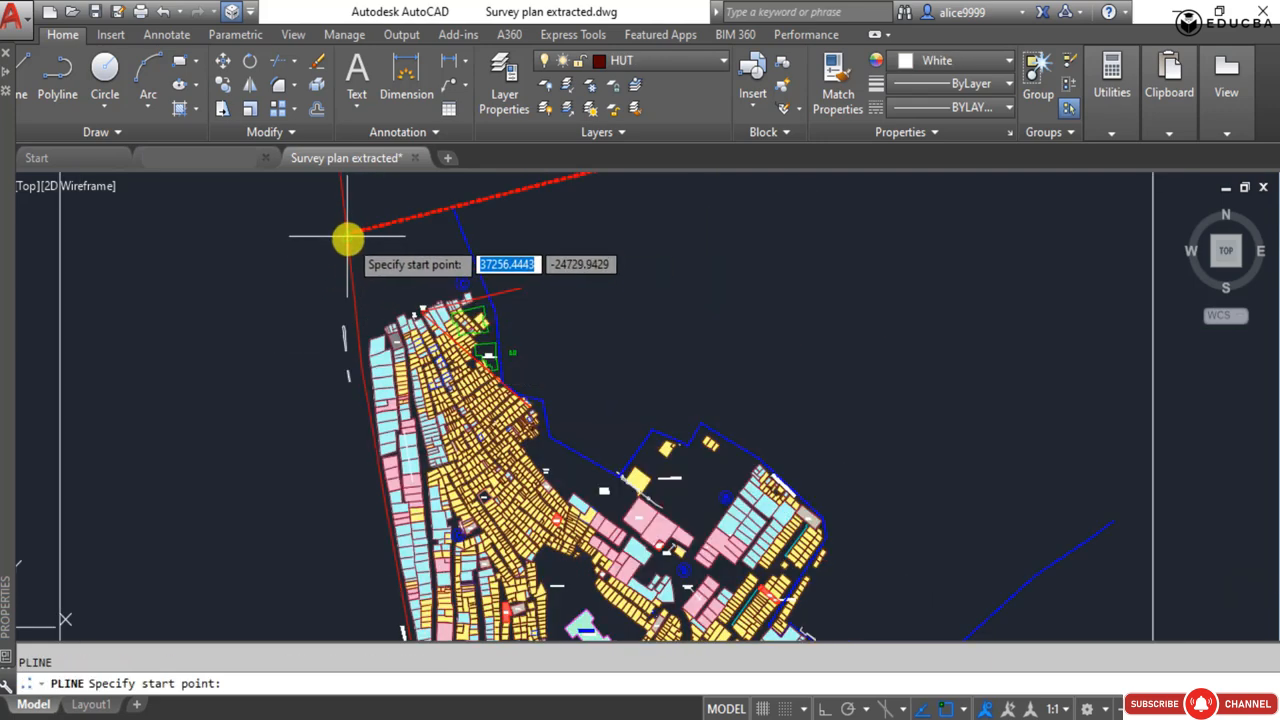
scroll(340, 234, "up", 2)
left_click(343, 237)
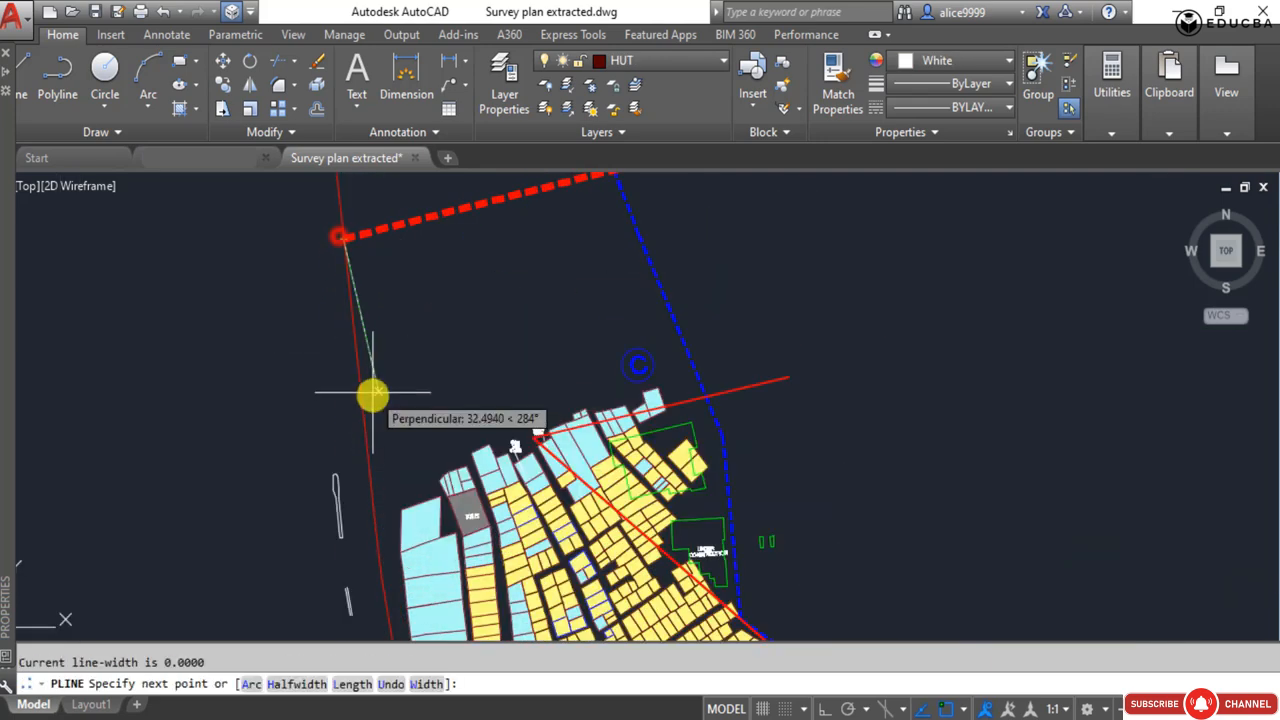
left_click(365, 468)
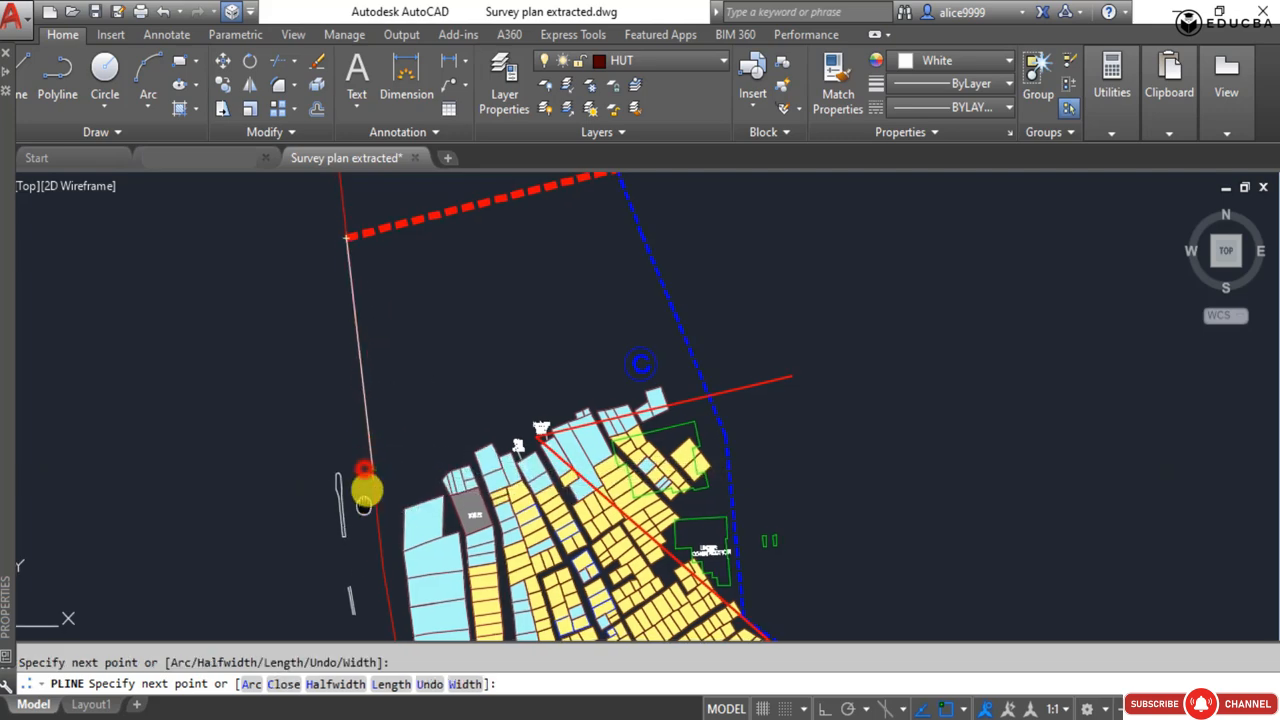
middle_click_drag(382, 550, 388, 380)
left_click(388, 391)
middle_click_drag(502, 450, 485, 275)
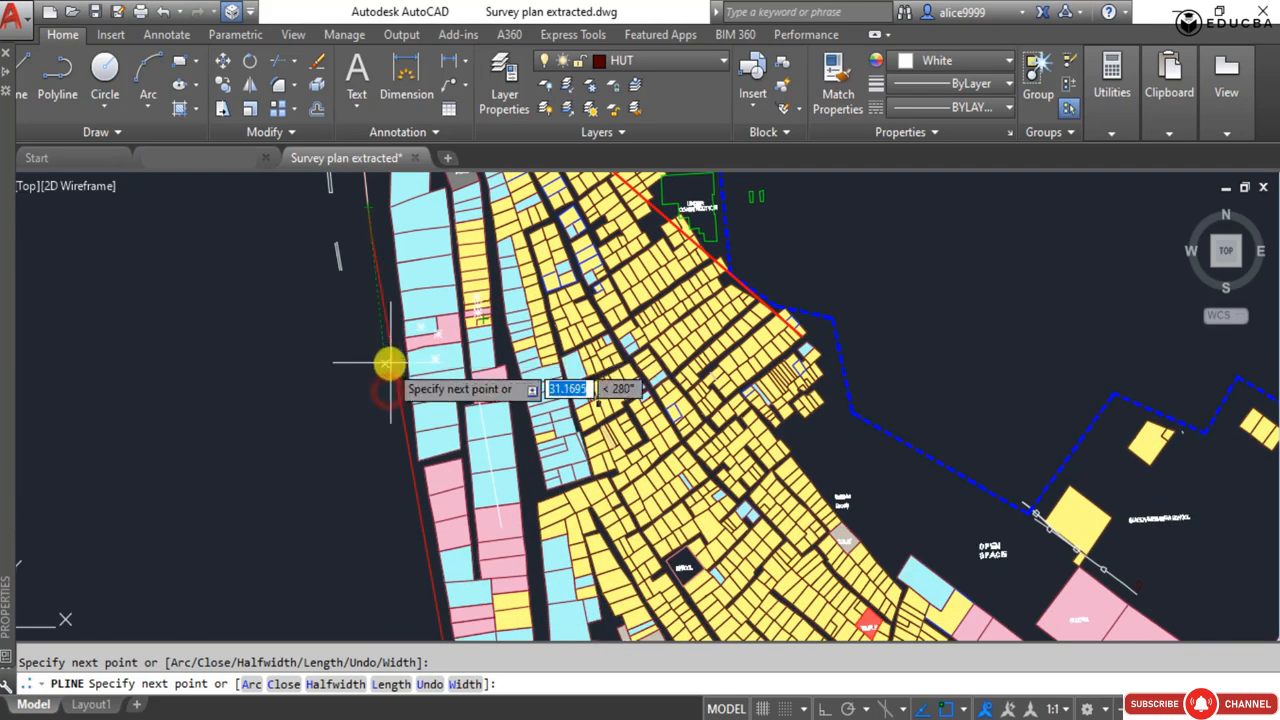
Continue the polyline down the western road edge to the corner at Dharavi Main Road.
left_click(374, 238)
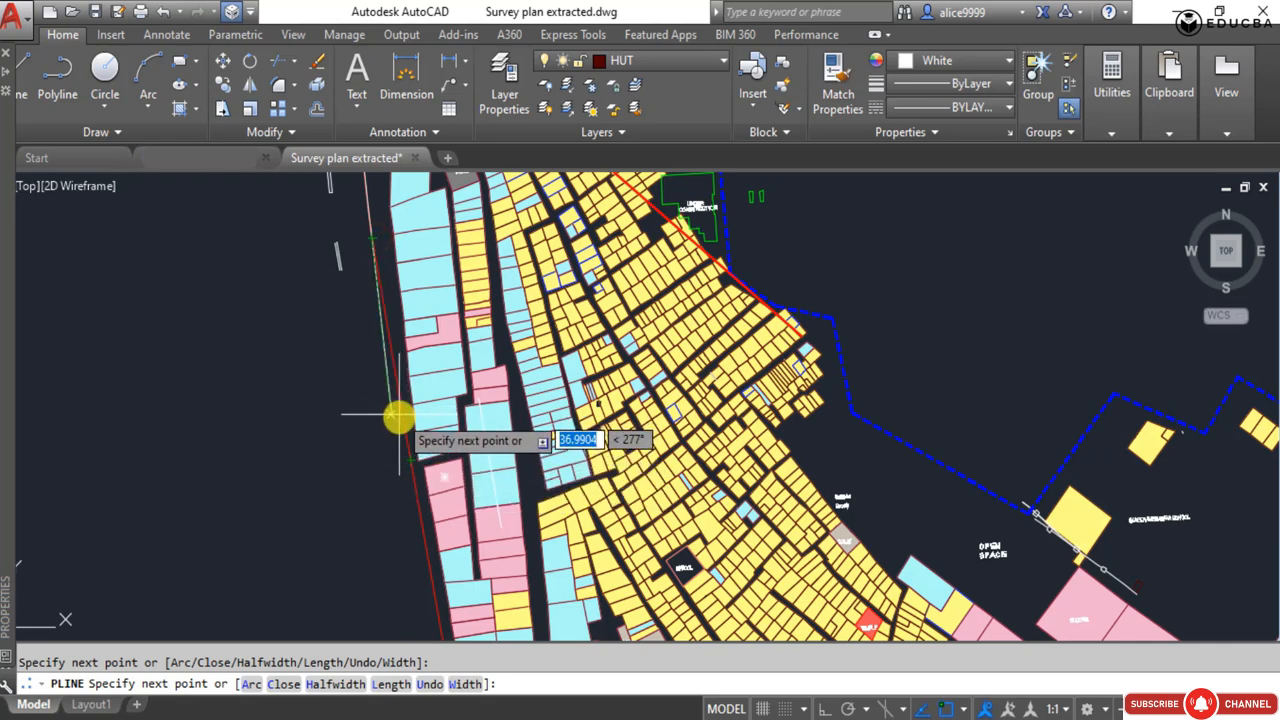
middle_click_drag(418, 494, 434, 223)
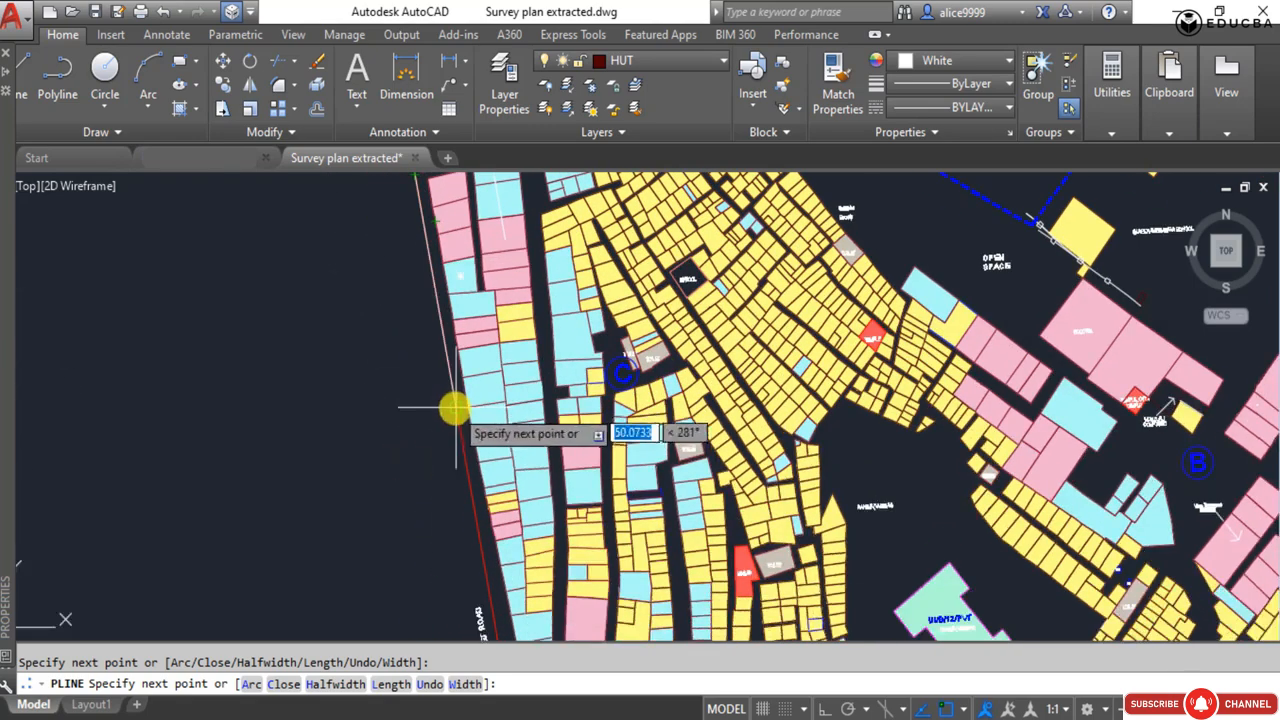
middle_click_drag(456, 412, 430, 242)
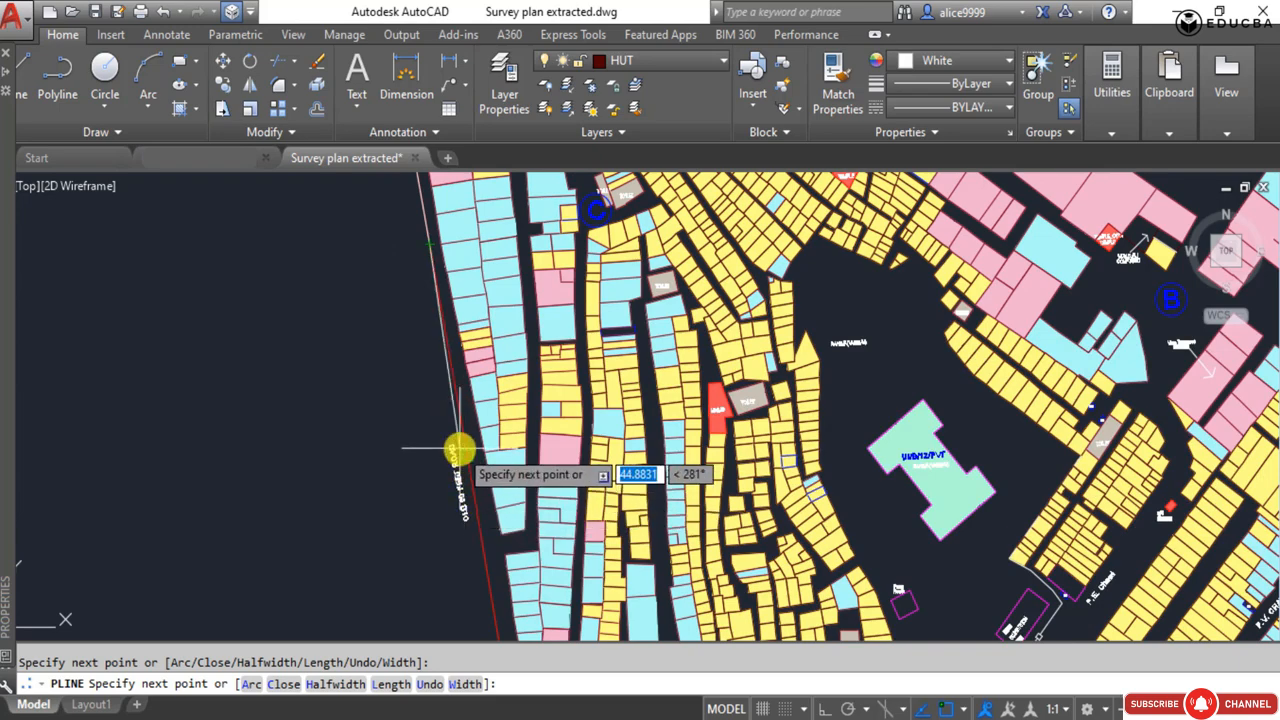
middle_click_drag(458, 460, 393, 230)
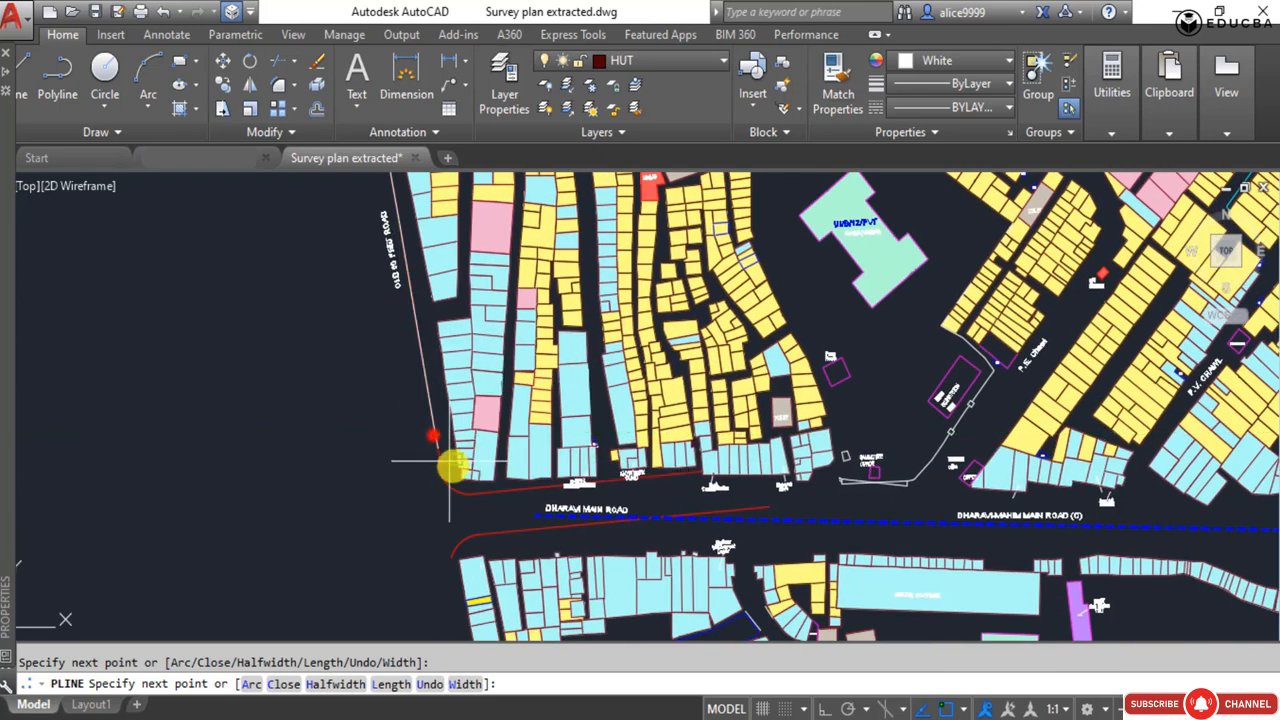
Try to trace the rounded corner into Dharavi Main Road with a polyline arc segment, and undo it.
scroll(437, 477, "up", 3)
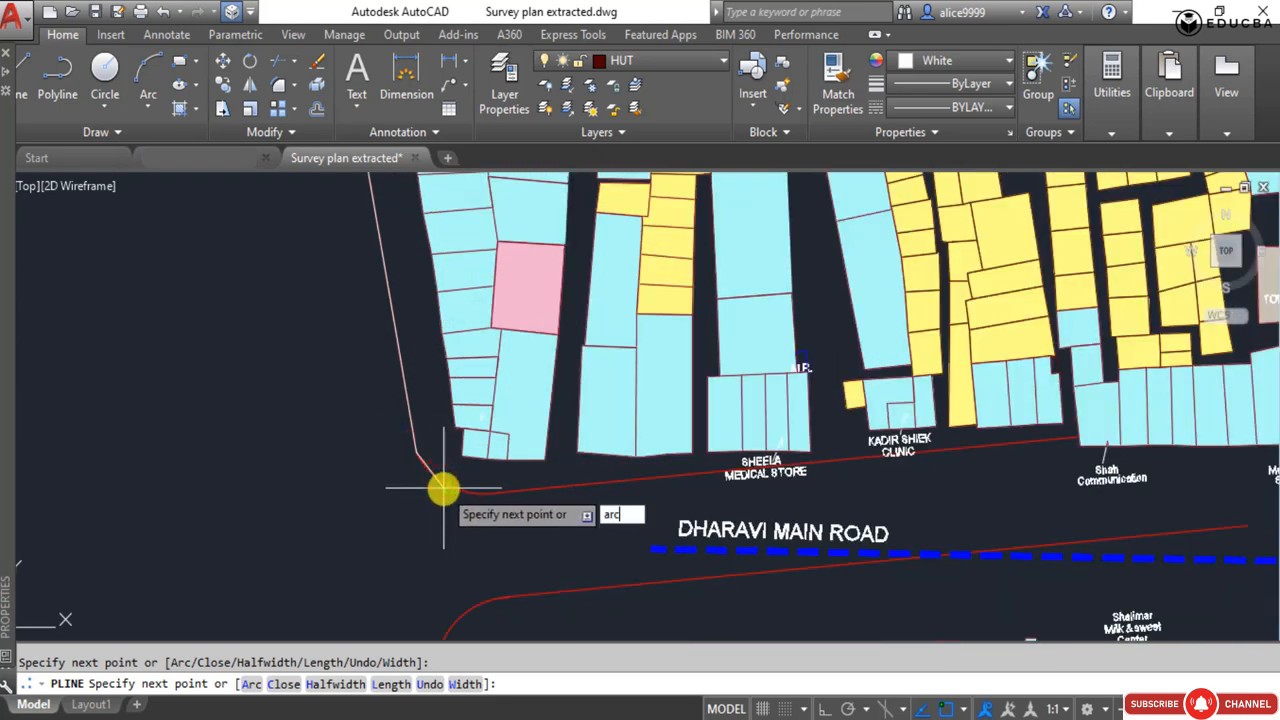
key("Return")
scroll(484, 491, "down", 5)
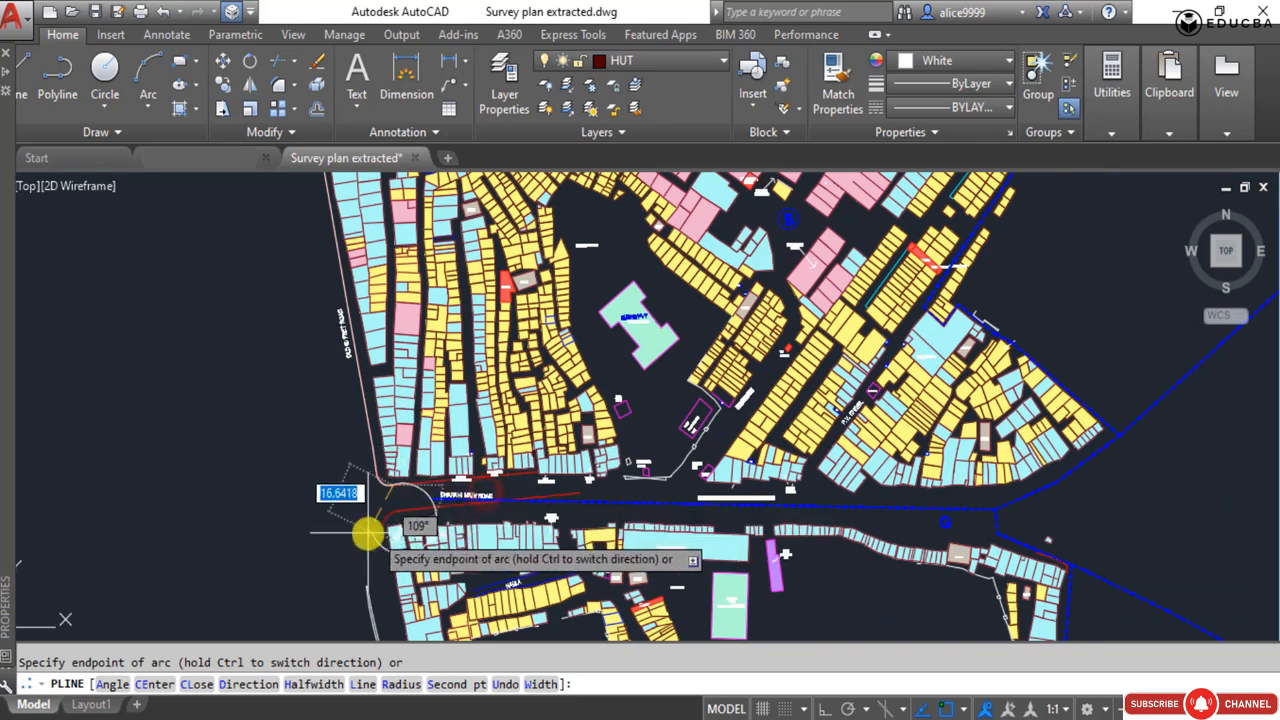
scroll(410, 518, "up", 2)
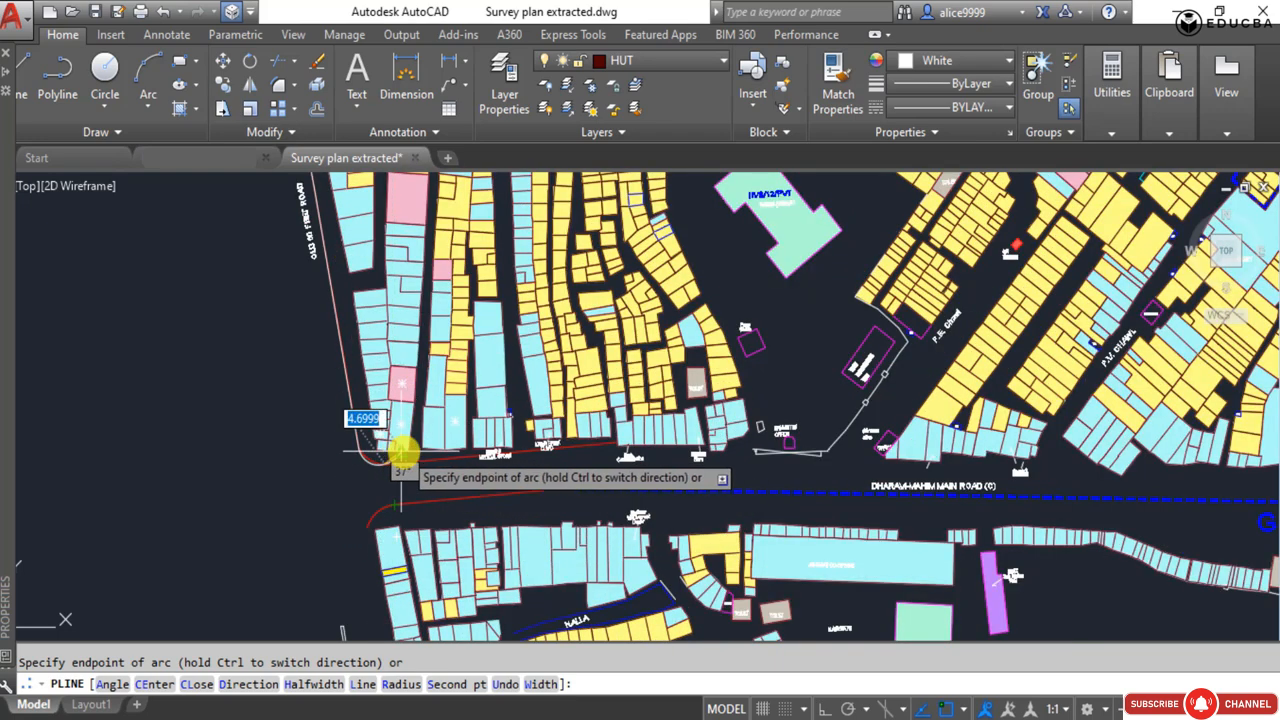
key("ctrl+z")
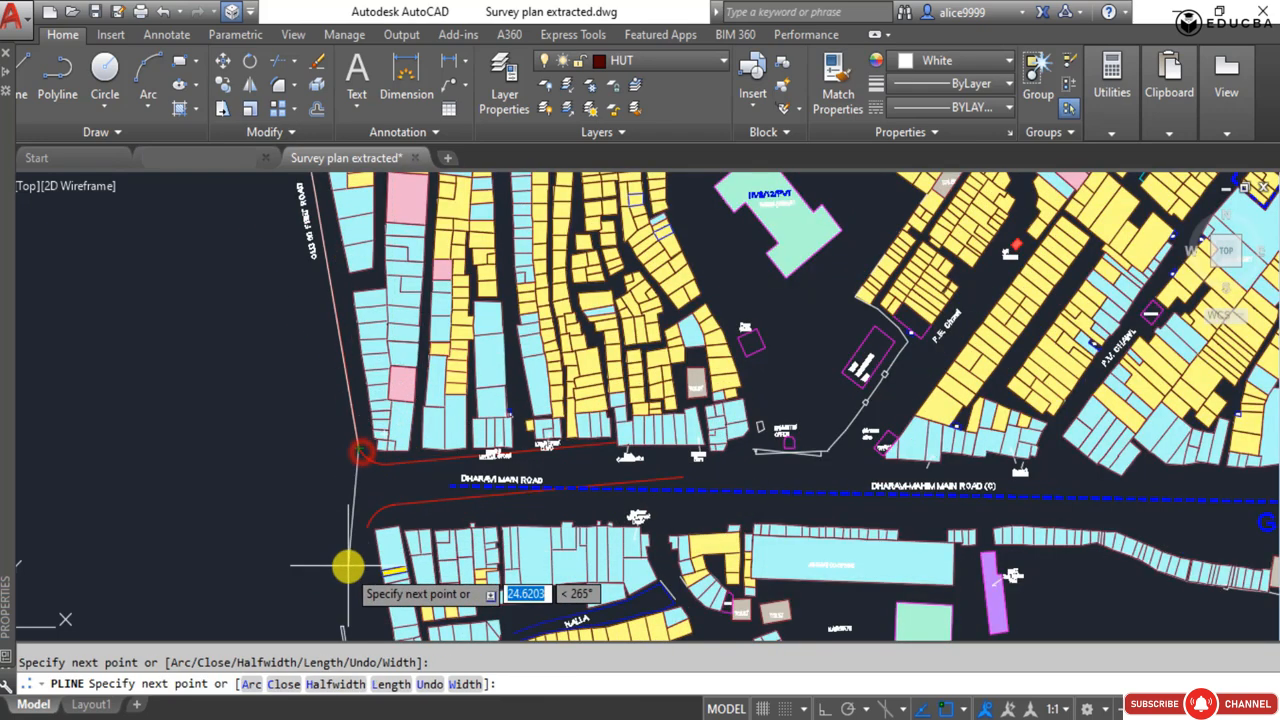
Continue the polyline across Dharavi Main Road to the start of the southern road edge and finish it there.
scroll(349, 563, "up", 3)
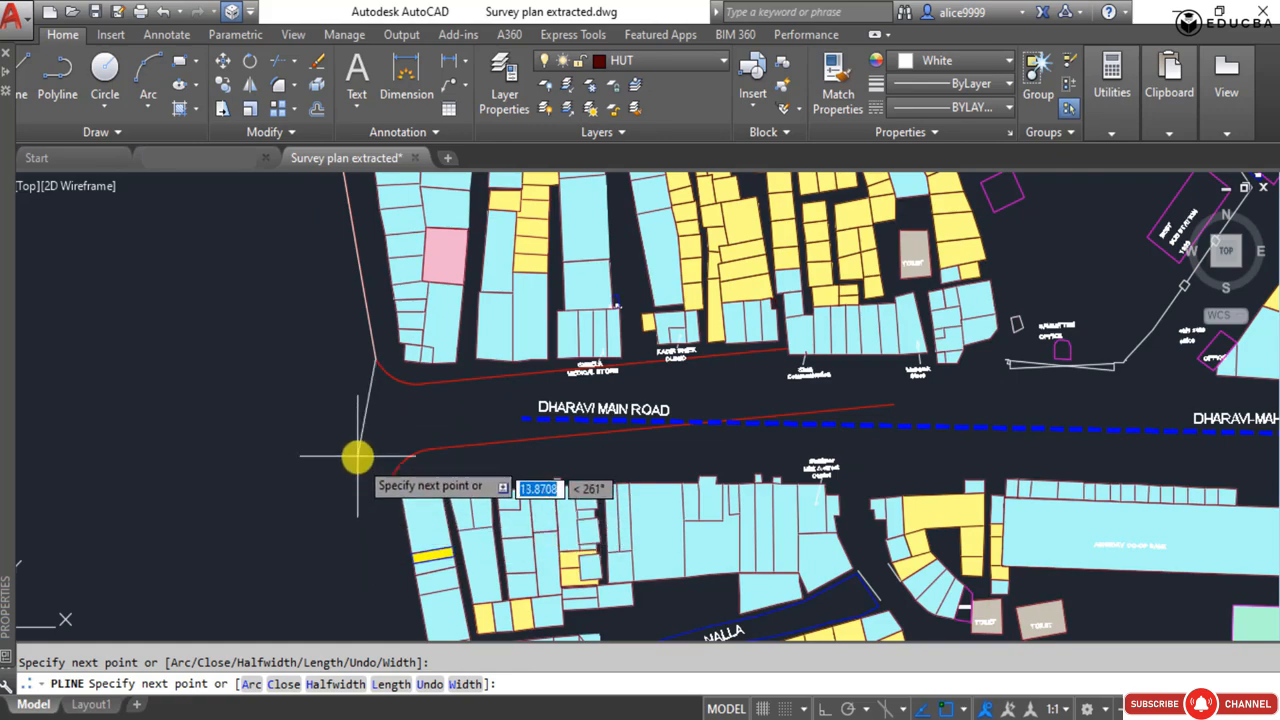
middle_click_drag(353, 525, 393, 351)
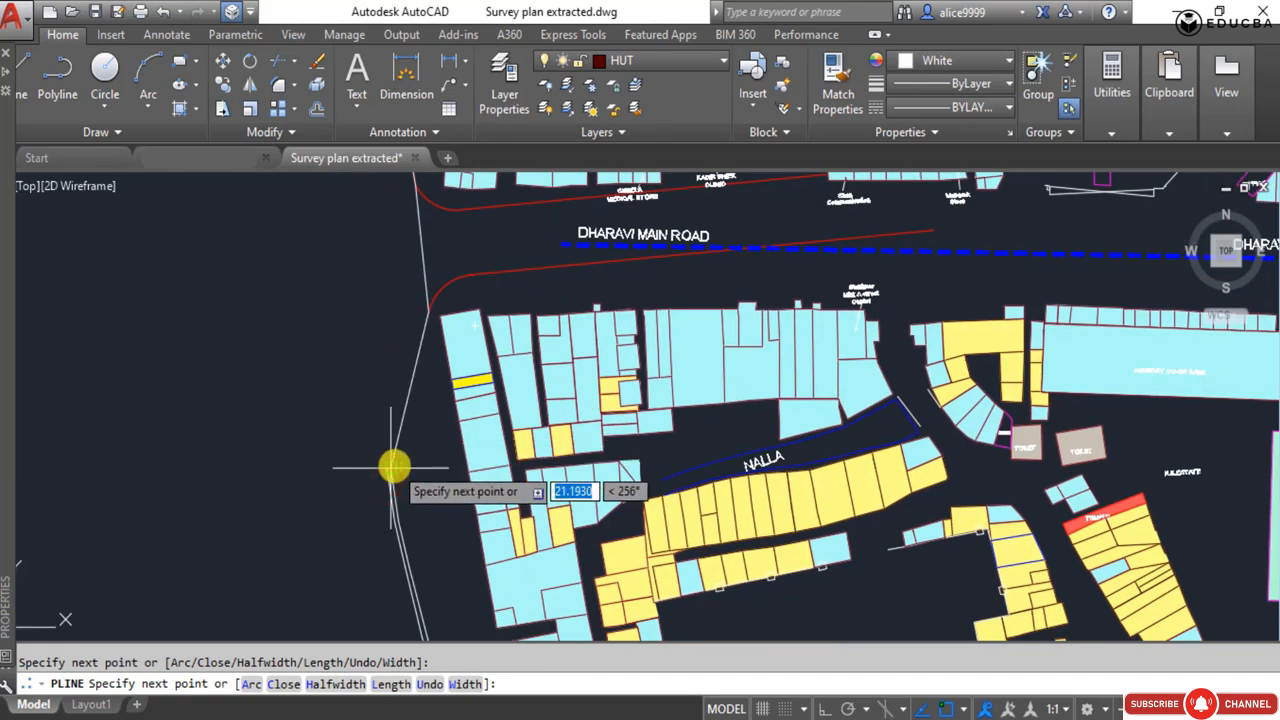
scroll(393, 466, "down", 5)
key("Return")
Erase one of the two parallel lines of the western road edge south of Dharavi Main Road.
scroll(321, 389, "up", 8)
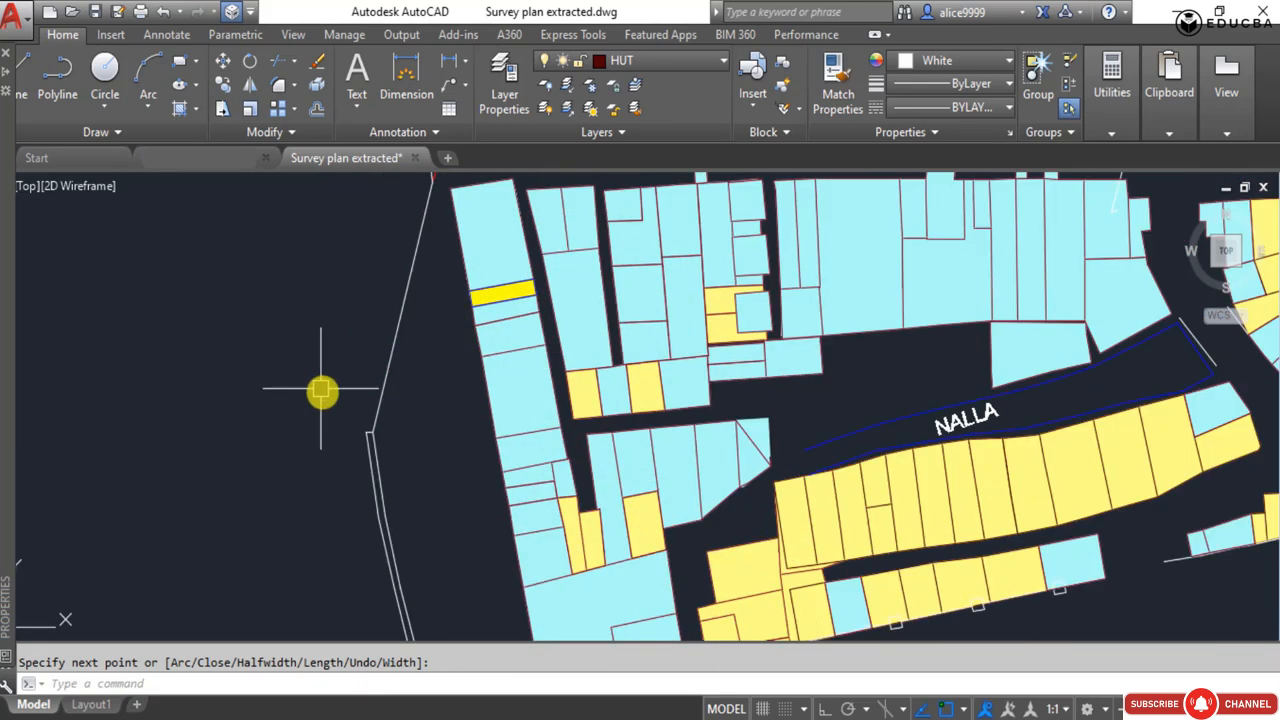
scroll(361, 445, "up", 5)
left_click(395, 438)
left_click(355, 368)
scroll(273, 239, "down", 2)
key("Delete")
scroll(366, 414, "down", 6)
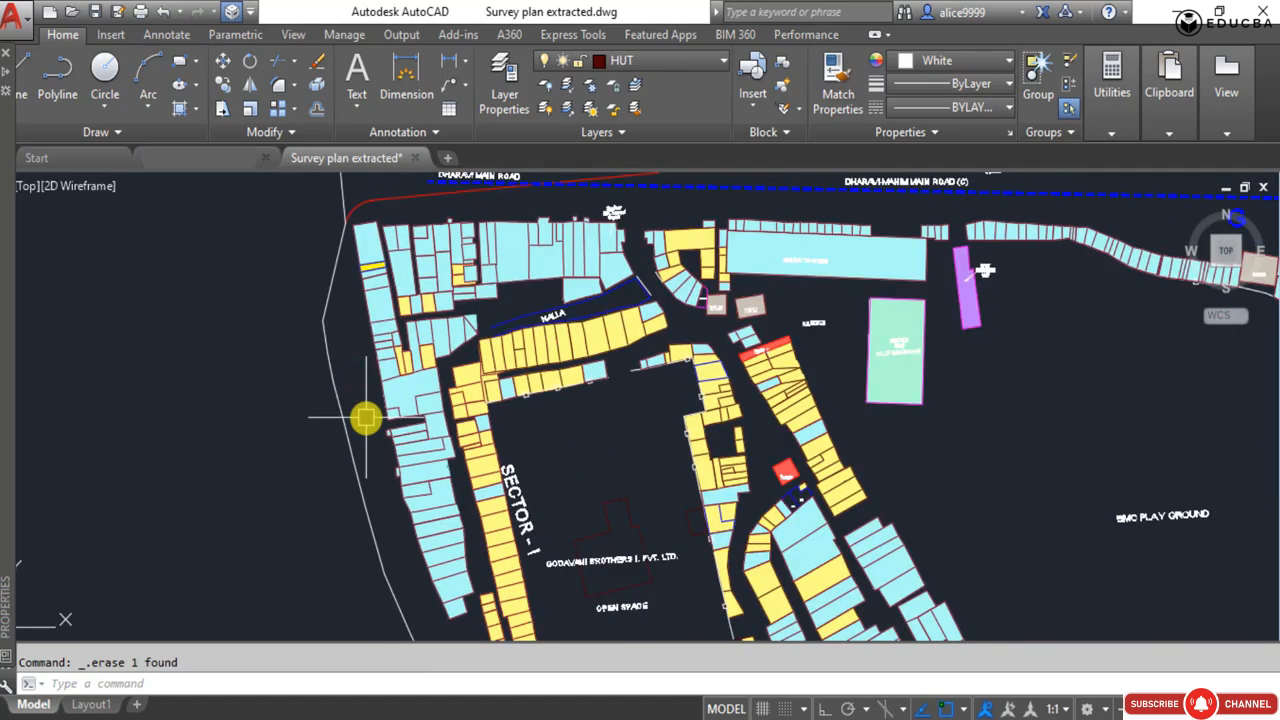
Erase the ROAD_DIVIDER pieces that run doubled along the site's southwest road edge.
scroll(486, 451, "up", 4)
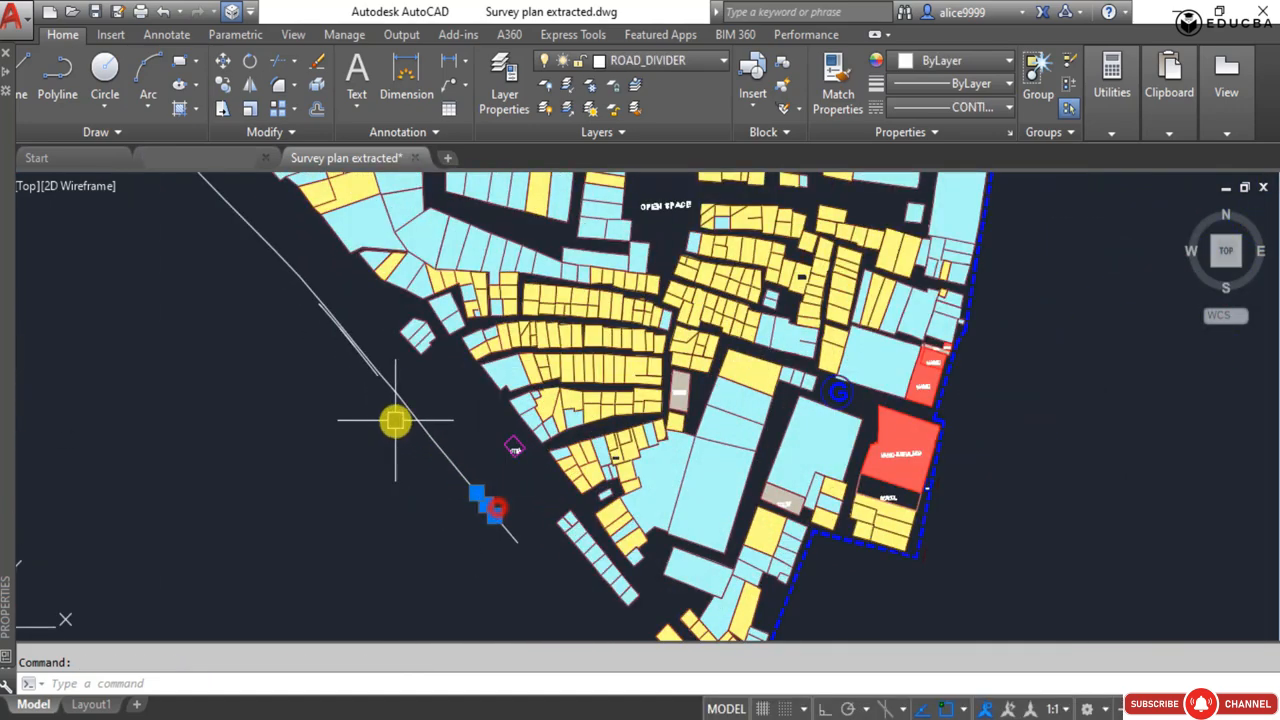
scroll(390, 419, "up", 3)
left_click(371, 414)
scroll(450, 468, "down", 5)
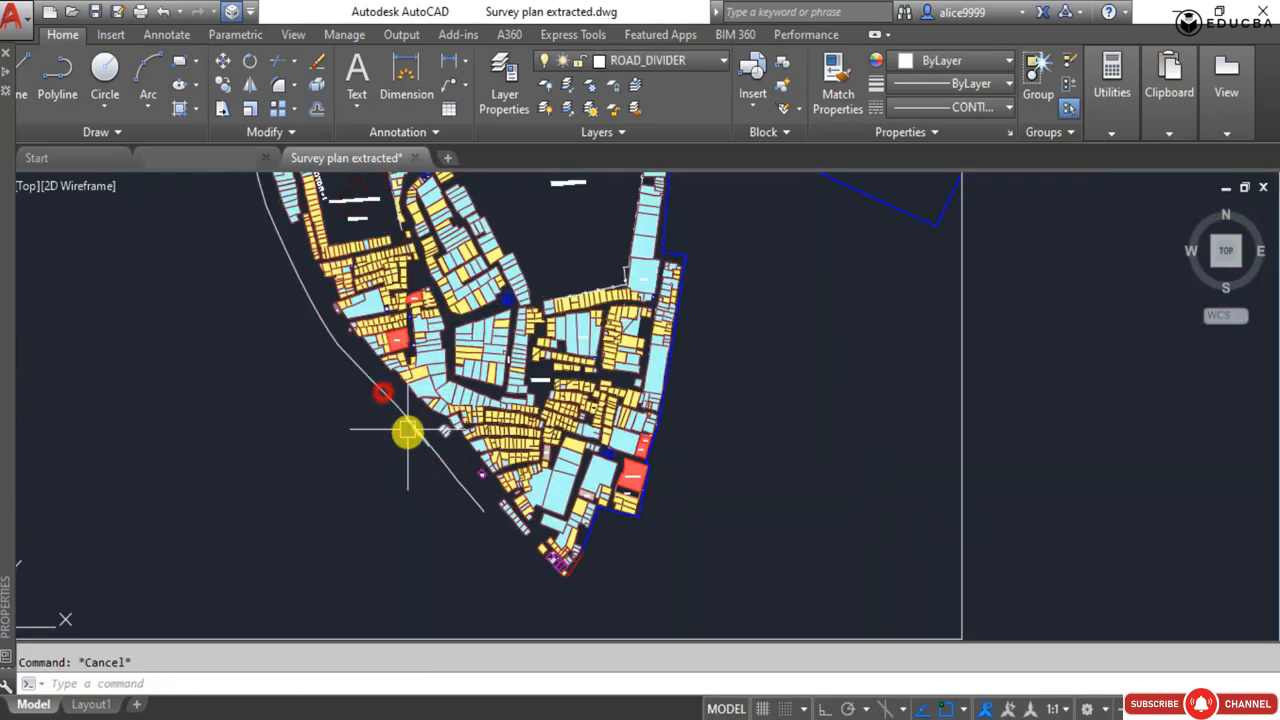
scroll(408, 436, "up", 4)
left_click(443, 438)
left_click(466, 406)
left_click(400, 449)
left_click(532, 522)
left_click(493, 546)
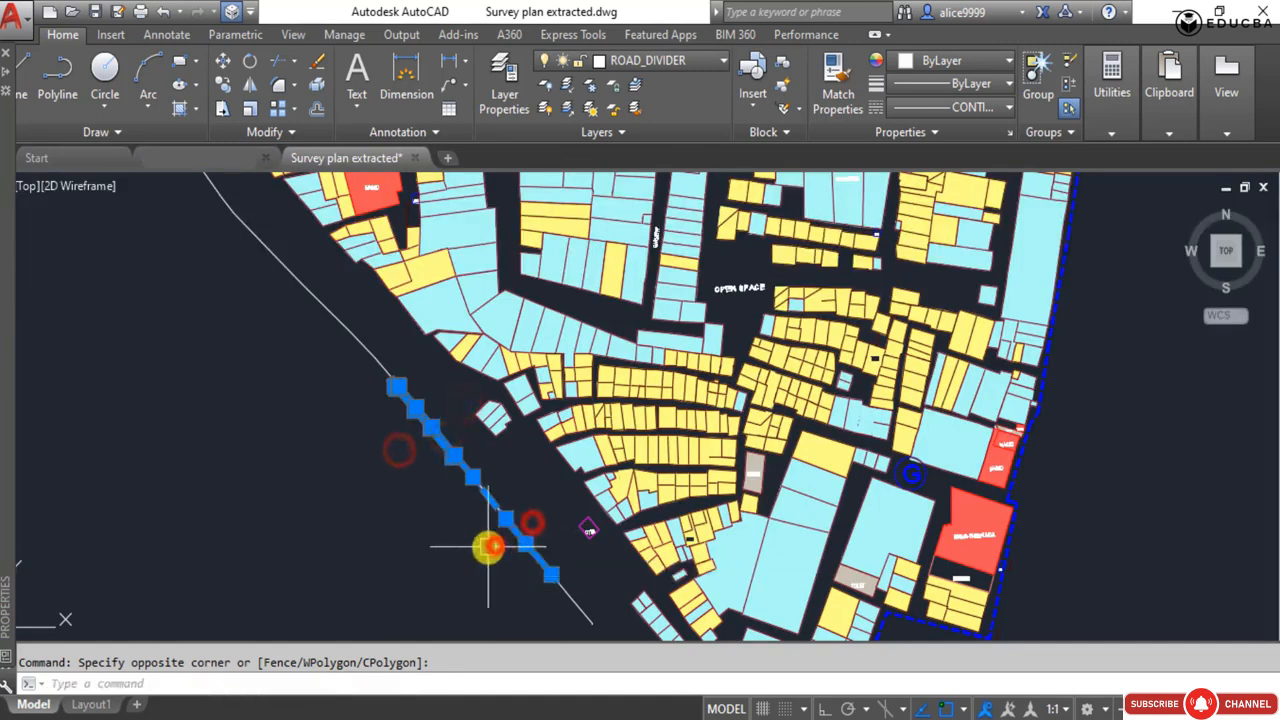
key("Delete")
Erase the leftover short road edge pieces at the southwest, keeping the long line from the north.
left_click(372, 374)
left_click(417, 420)
key("Delete")
middle_click_drag(461, 549, 433, 423)
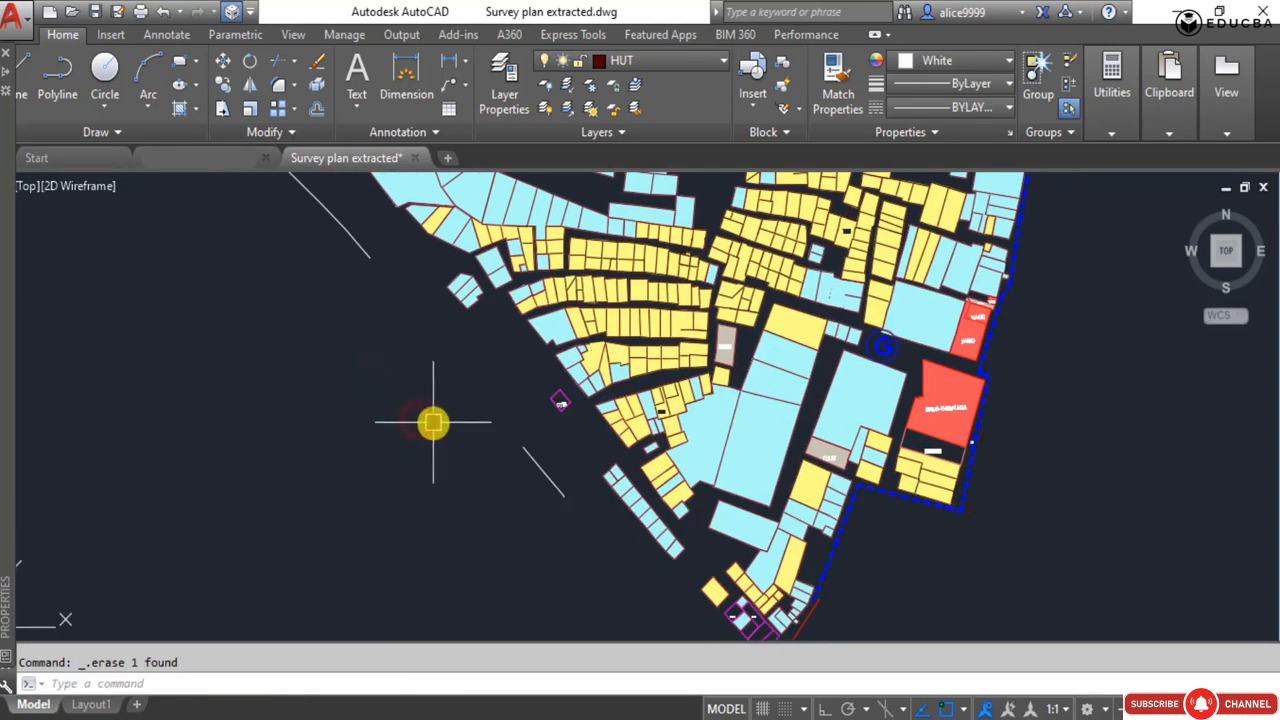
left_click(537, 447)
left_click(480, 486)
key("Delete")
left_click(497, 448)
left_click(562, 522)
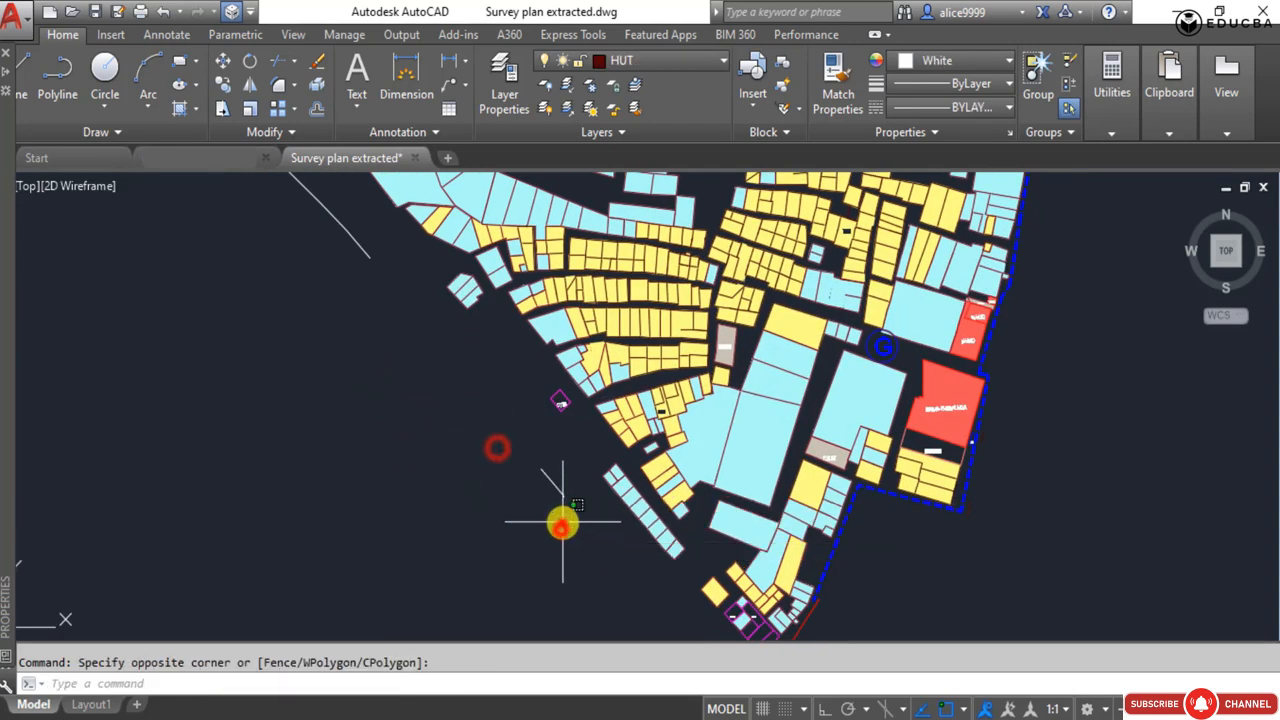
key("Delete")
Draw a polyline from the cut end of the southwest road edge, running straight southeast past the site's southern tip.
type("p")
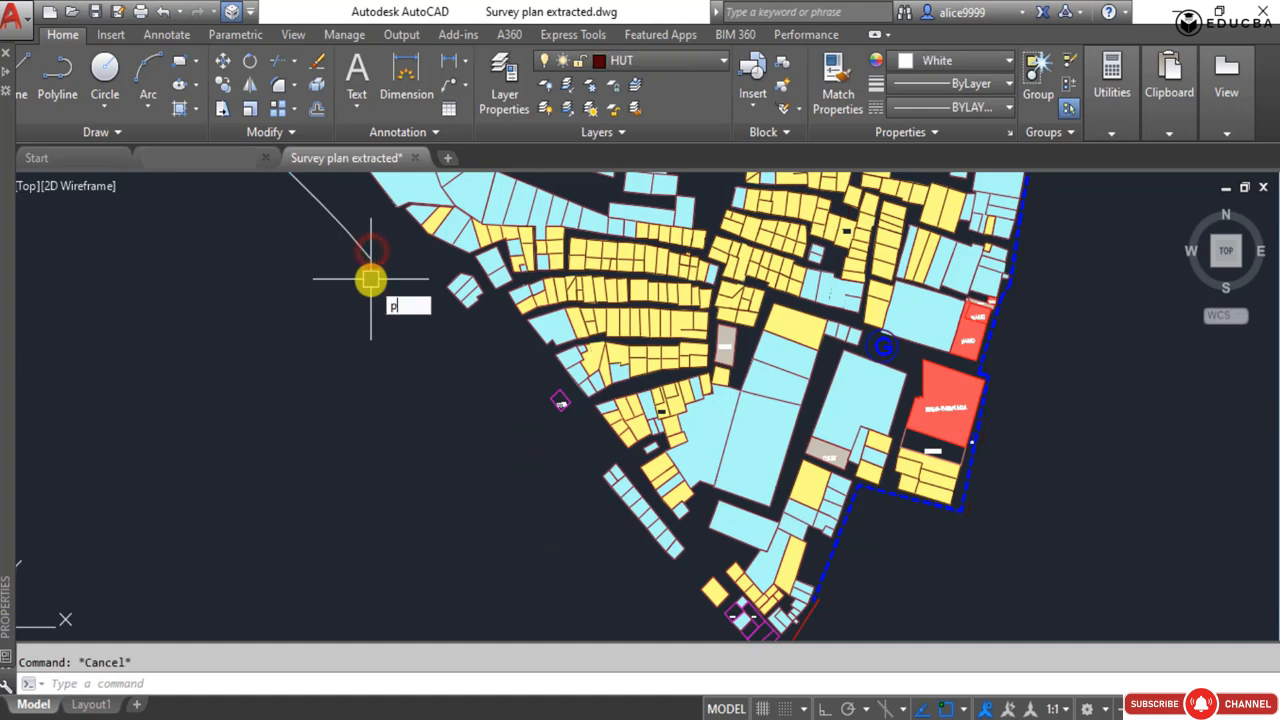
type("l")
key("Return")
left_click(375, 258)
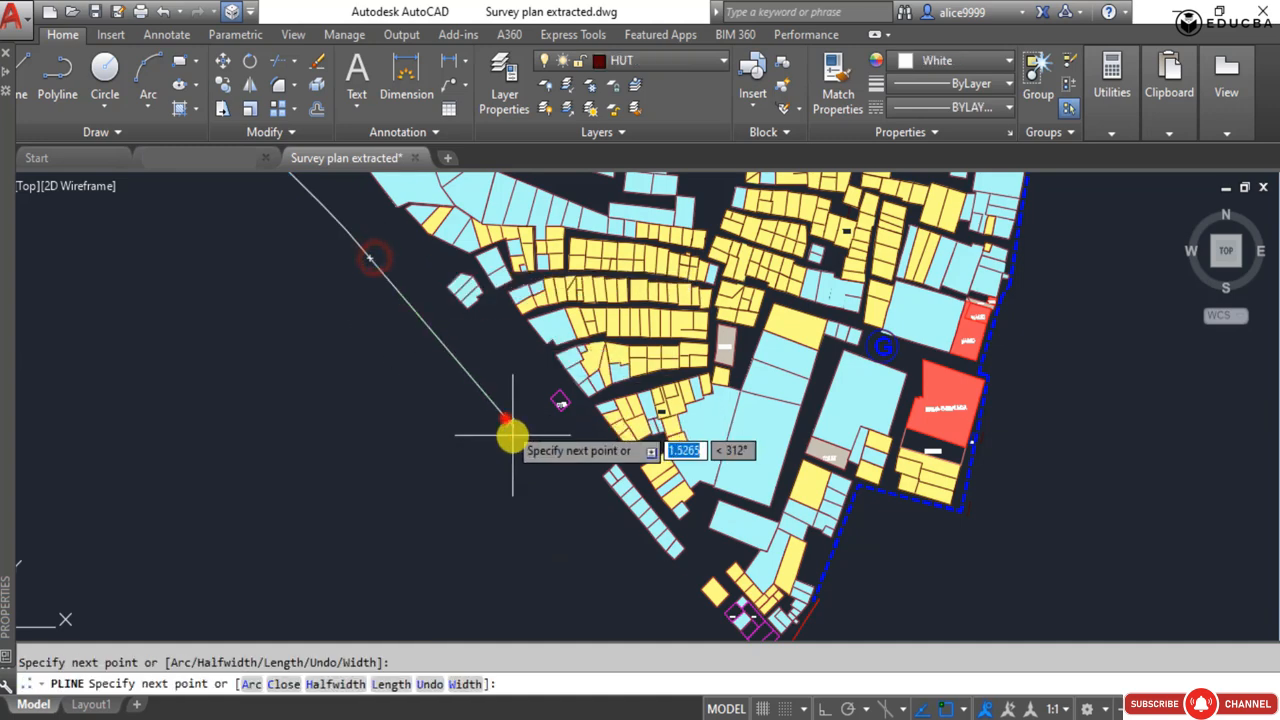
middle_click_drag(505, 420, 468, 295)
left_click(675, 527)
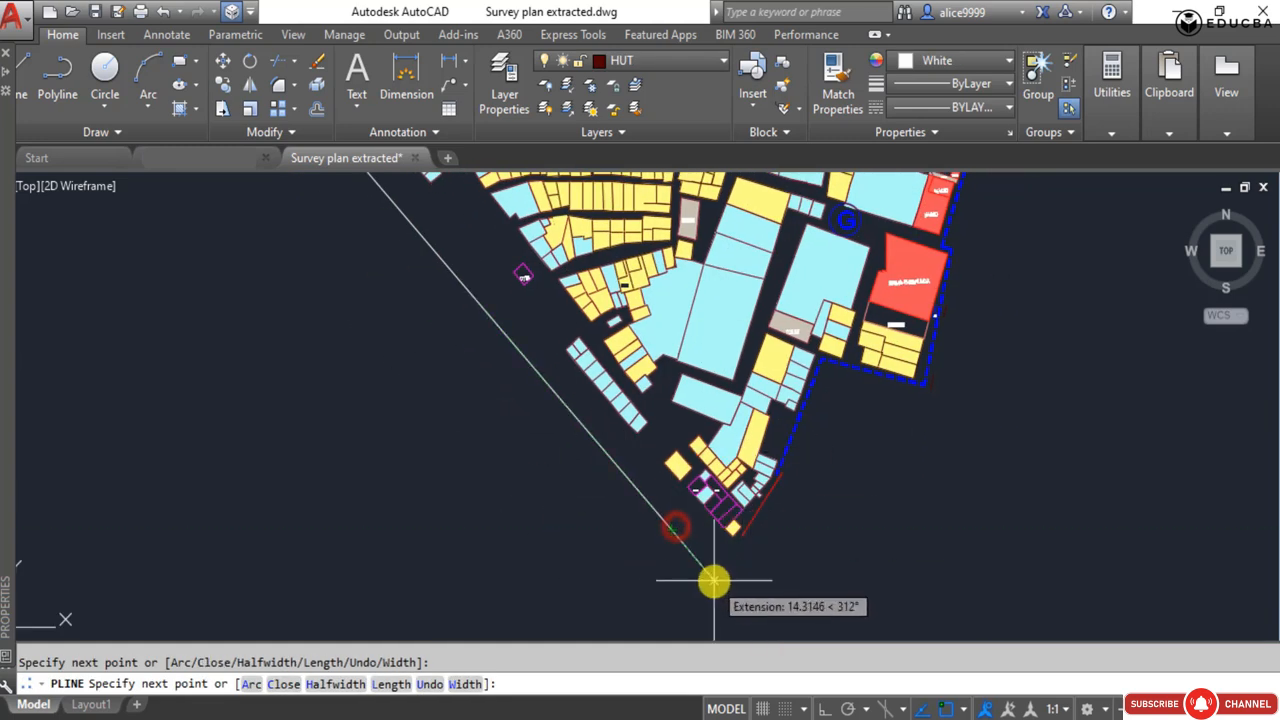
left_click(713, 580)
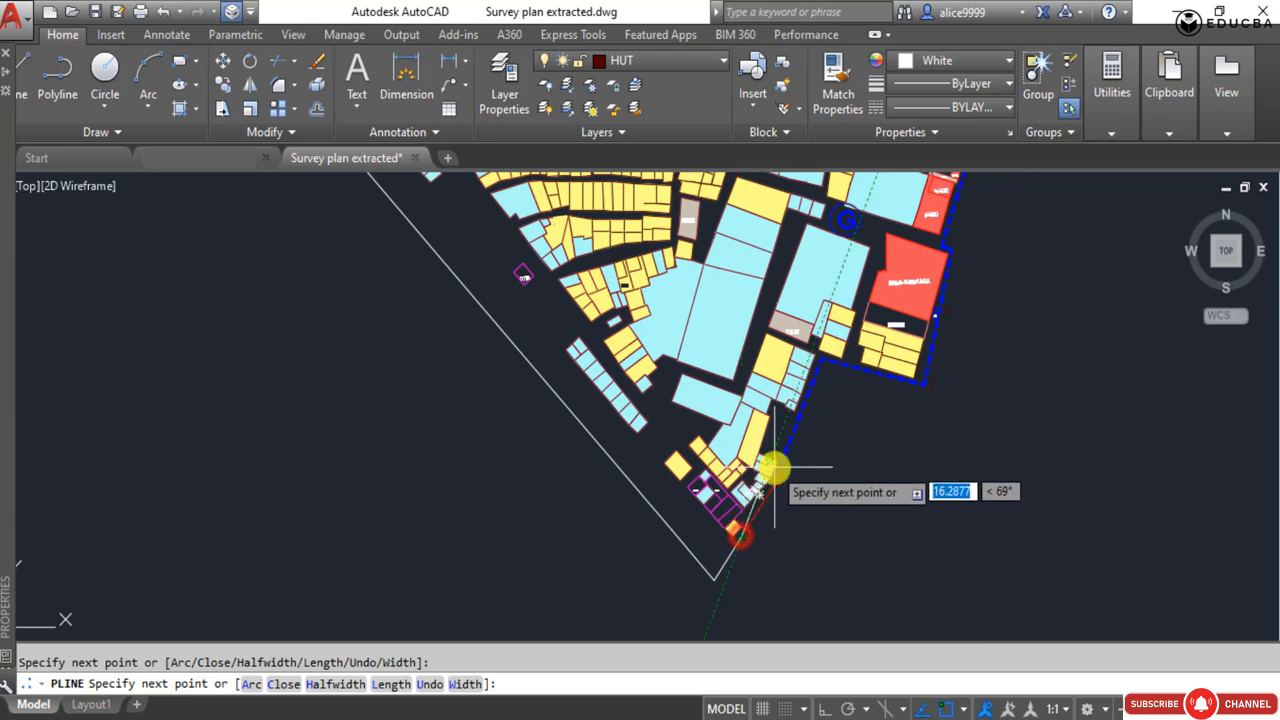
Undo the last polyline point, retrace the segment along the red line at the southern tip, and end on the dashed cluster boundary.
scroll(771, 471, "up", 3)
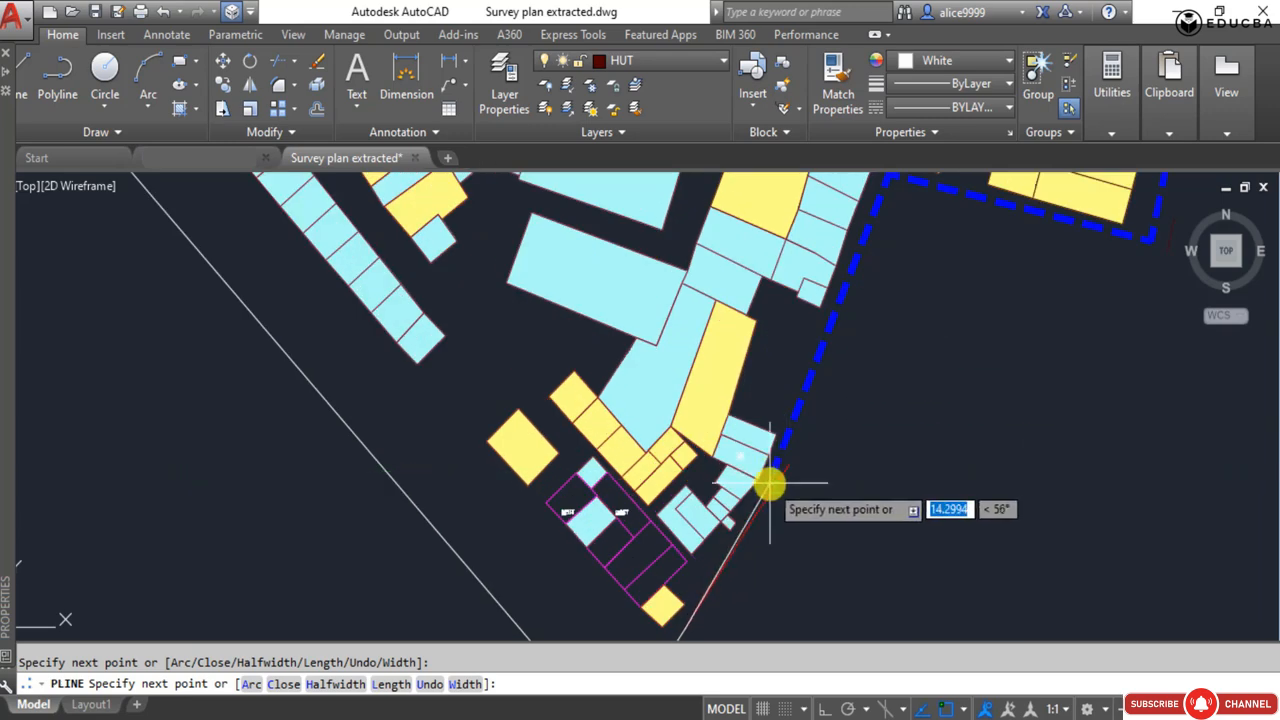
scroll(778, 476, "up", 3)
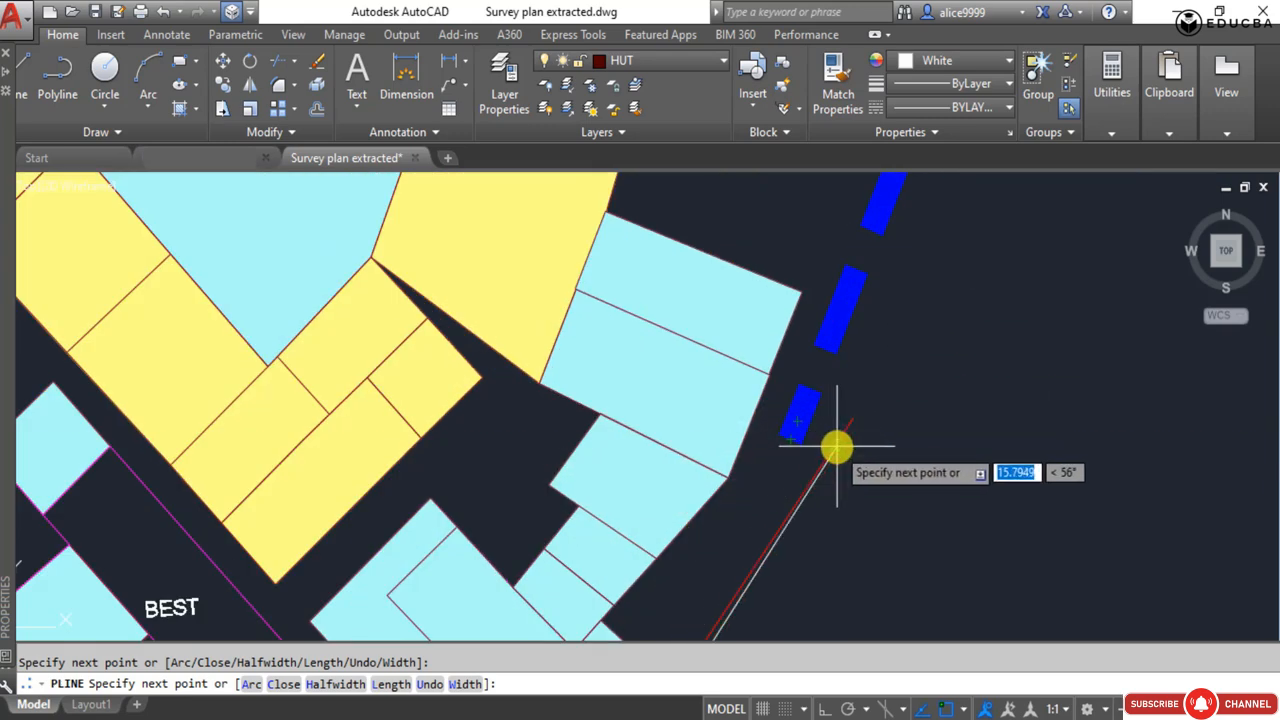
scroll(812, 434, "down", 5)
key("ctrl+z")
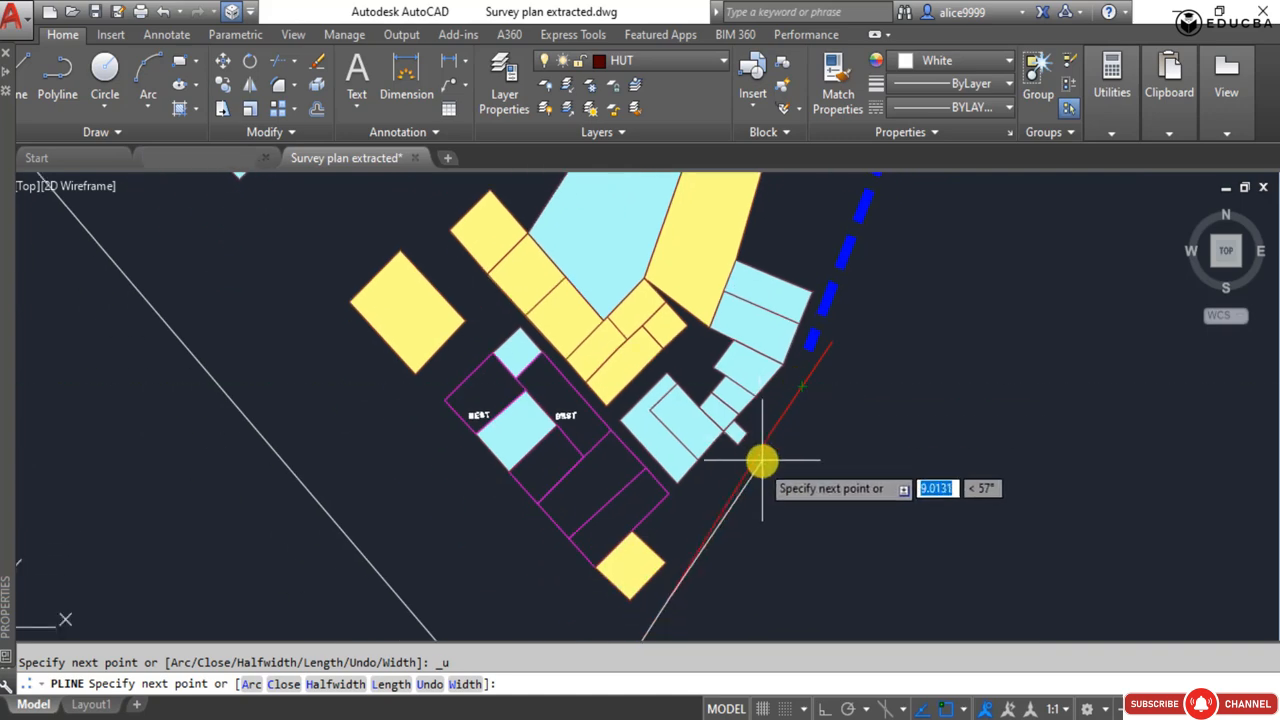
left_click(770, 430)
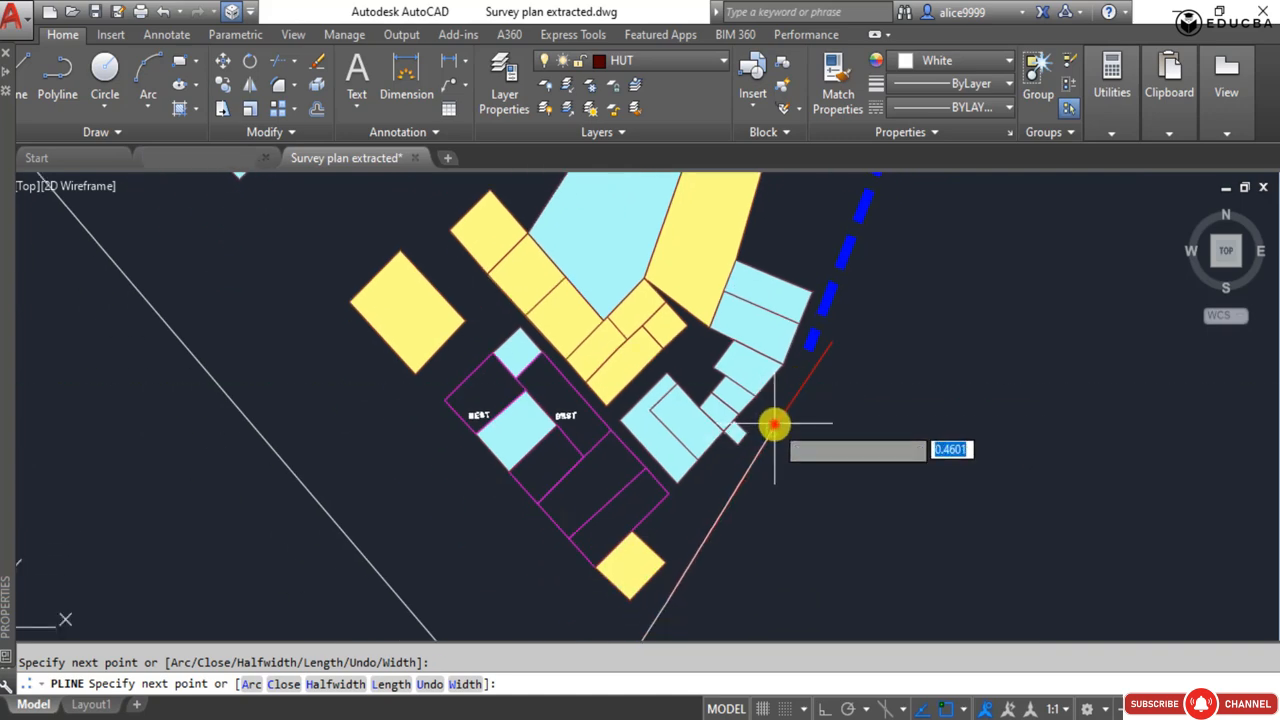
left_click(831, 341)
left_click(813, 334)
key("Return")
Stretch the south end of the blue cluster boundary to the end point of the new polyline.
scroll(805, 353, "up", 6)
left_click(808, 337)
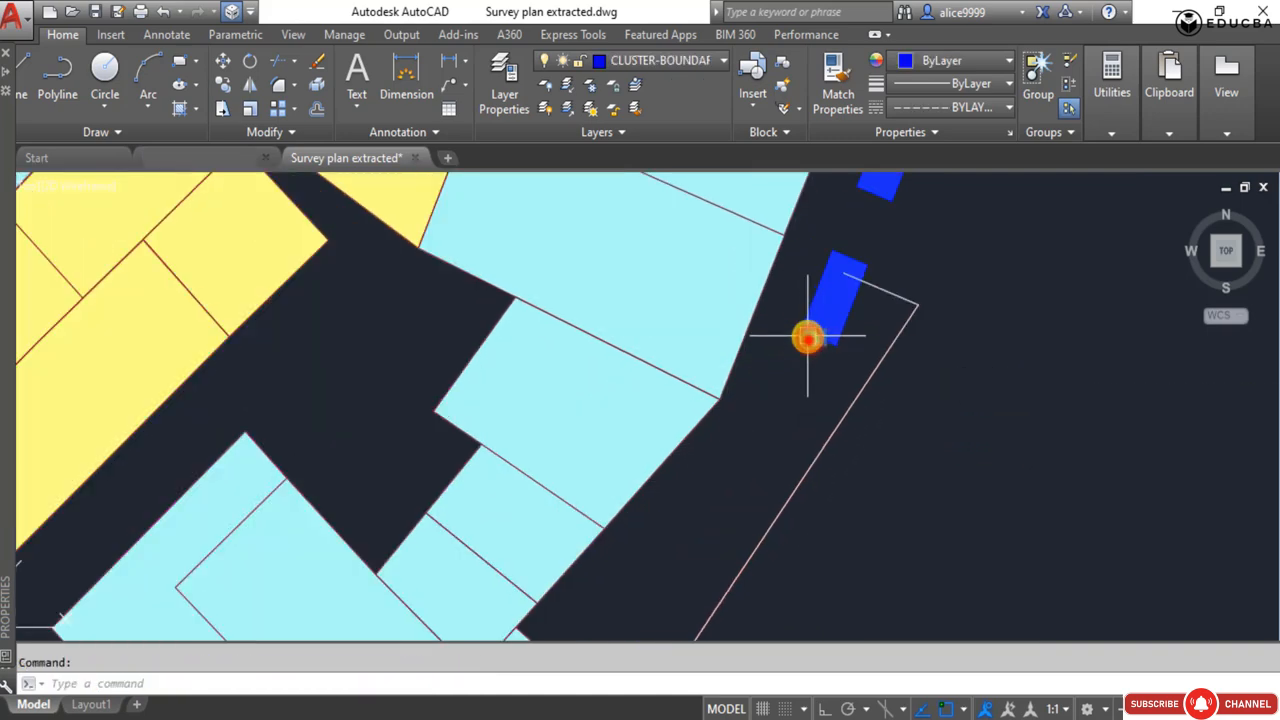
left_click(815, 340)
left_click(846, 274)
key("Escape")
Examine the blue cluster boundary along the site's eastern side, checking which lines form separate objects near Dharavi-Mahim Main Road.
scroll(740, 326, "down", 12)
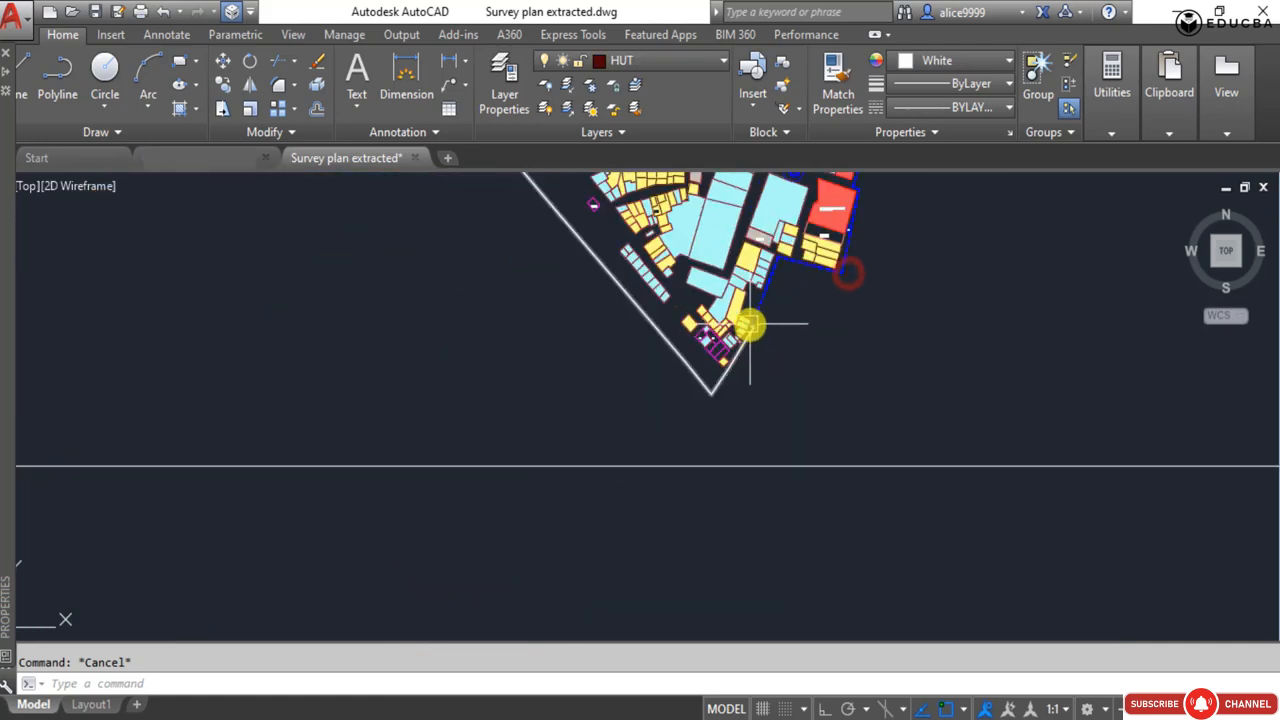
middle_click_drag(749, 326, 614, 496)
scroll(629, 238, "down", 3)
middle_click_drag(629, 250, 635, 498)
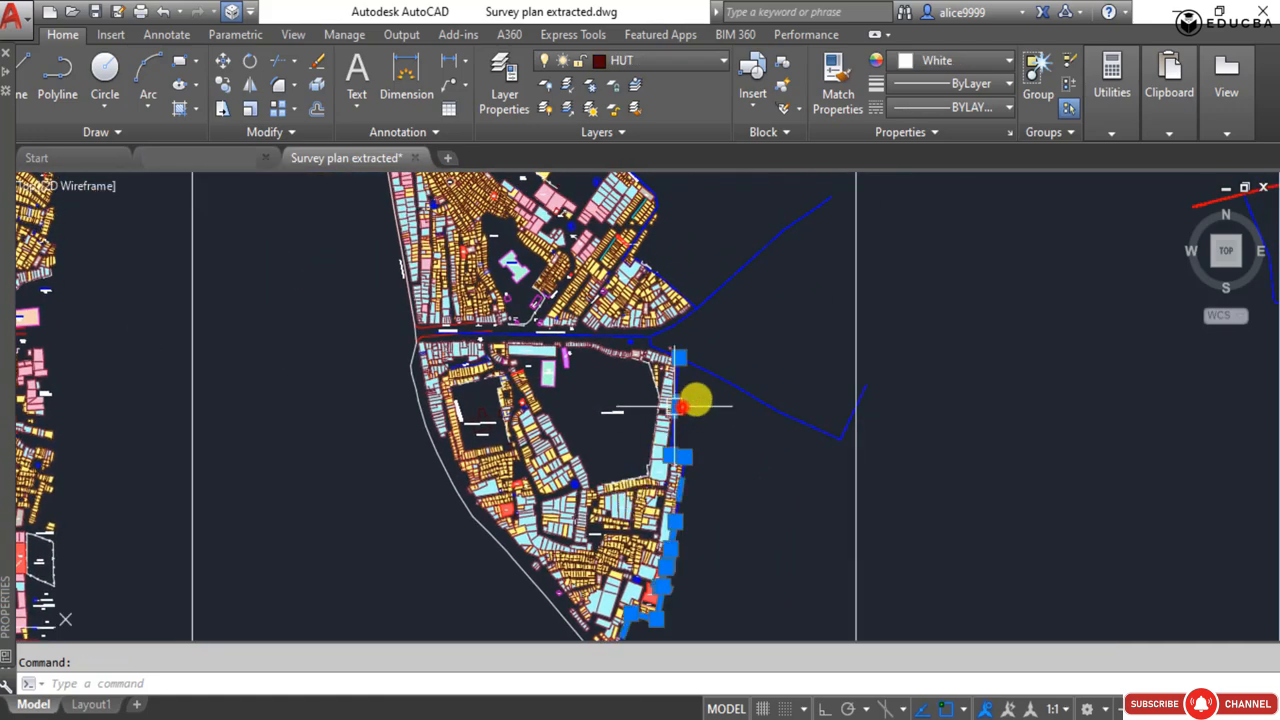
key("Escape")
scroll(719, 379, "up", 5)
left_click(743, 377)
left_click(709, 406)
left_click(677, 420)
key("Escape")
scroll(620, 347, "up", 5)
middle_click_drag(622, 365, 598, 441)
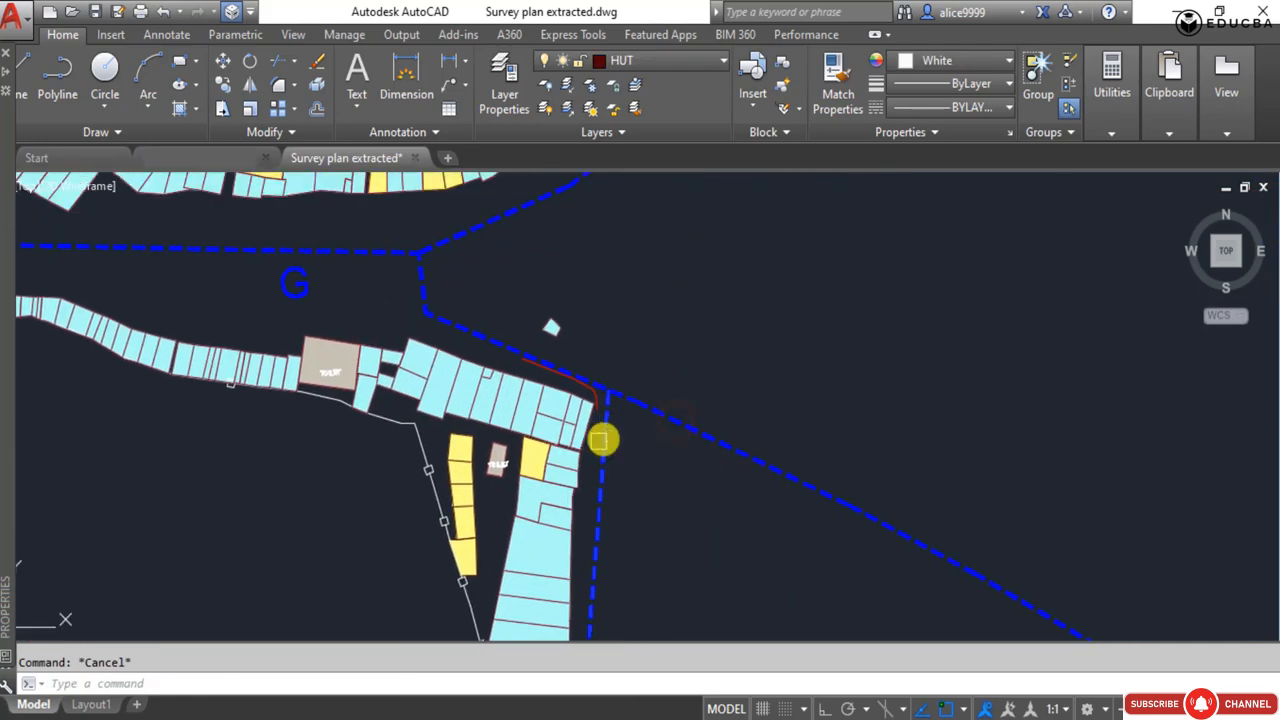
Try to trim the stray boundary lines east and north of the site, and undo the trim.
type("tr")
key("Return")
scroll(637, 425, "down", 6)
scroll(694, 279, "up", 3)
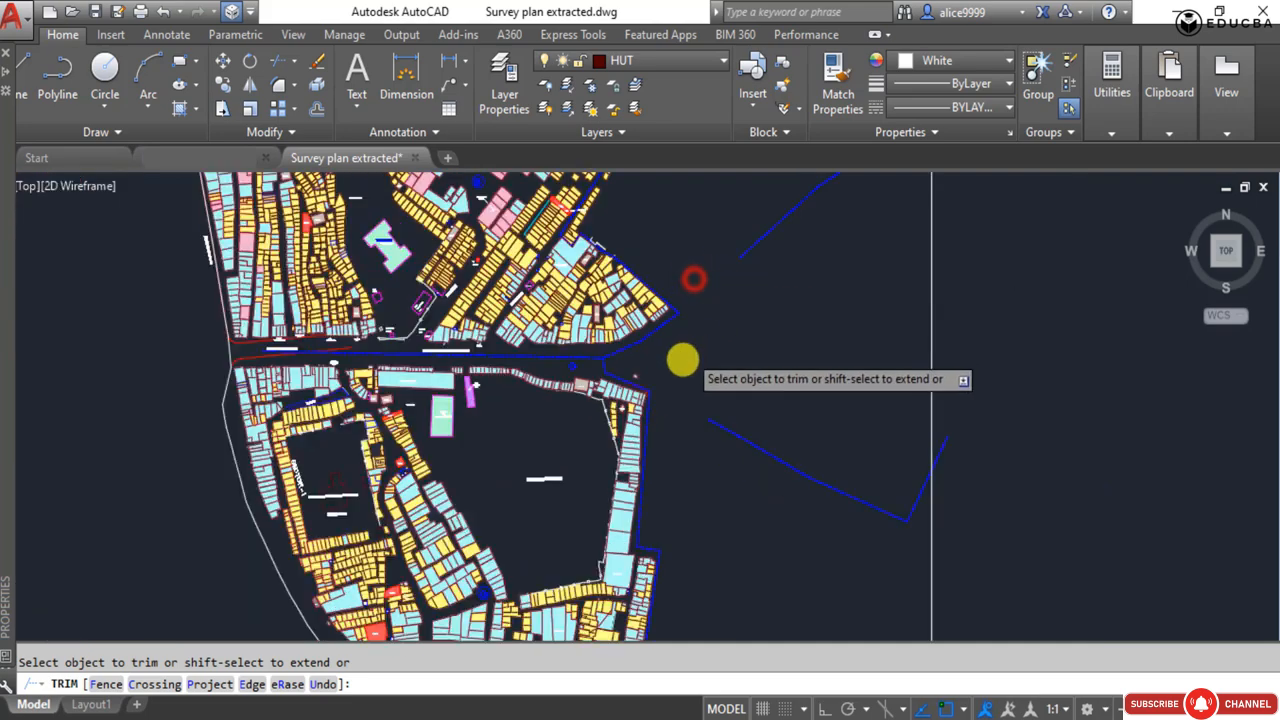
scroll(620, 290, "down", 4)
scroll(540, 391, "up", 5)
key("Escape")
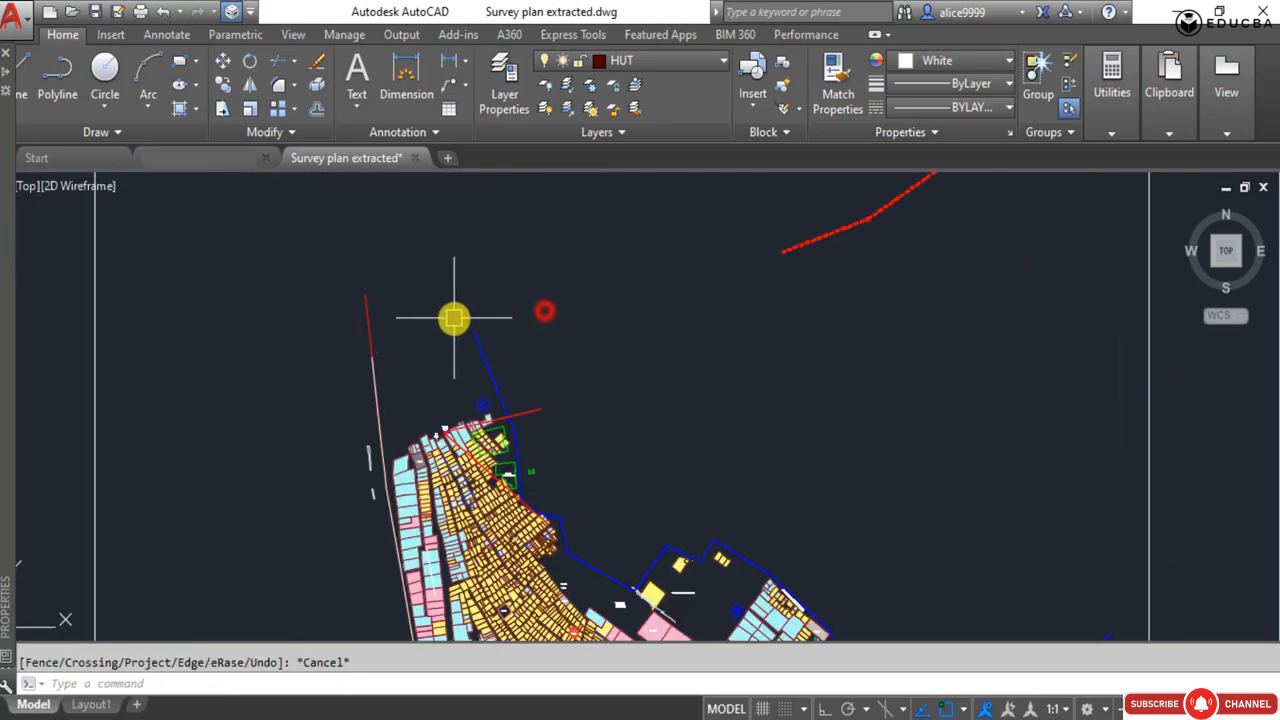
key("ctrl+z")
Stretch the western end of the red sector boundary slightly past the western road edge.
scroll(360, 306, "down", 5)
middle_click_drag(360, 306, 514, 531)
scroll(356, 319, "up", 4)
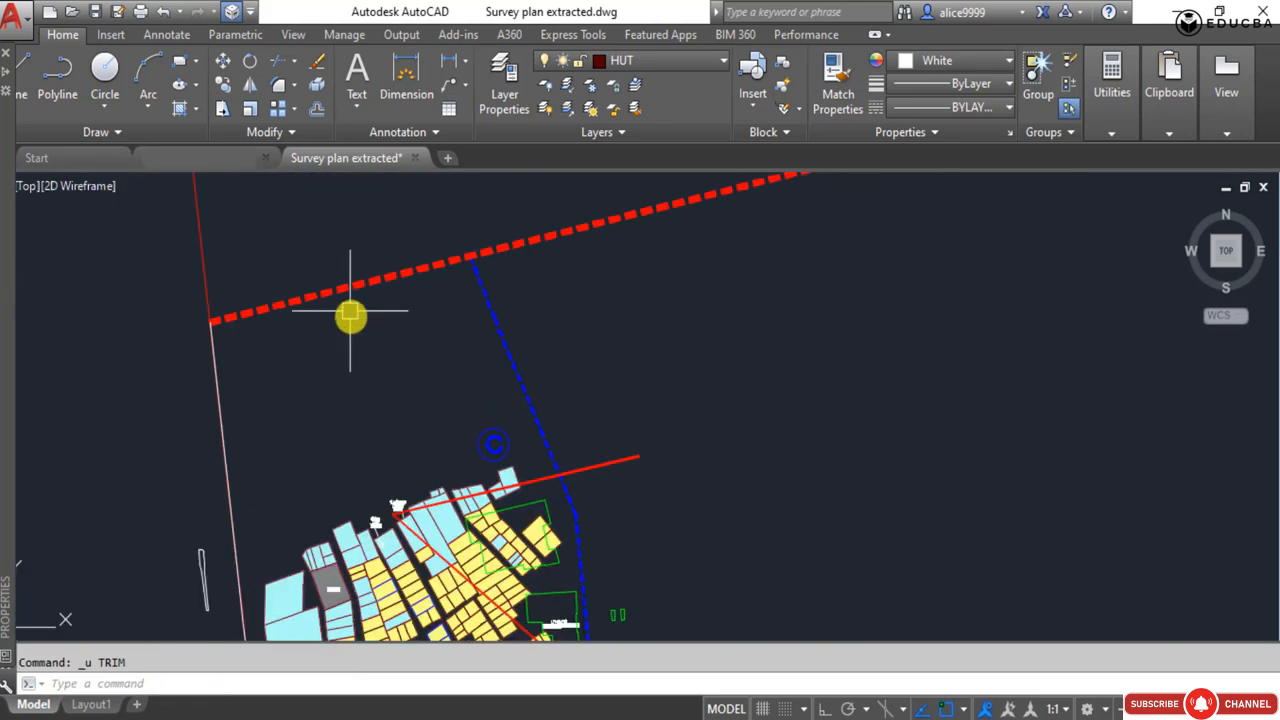
left_click(350, 311)
left_click(303, 255)
scroll(209, 322, "up", 5)
left_click(209, 313)
left_click(166, 324)
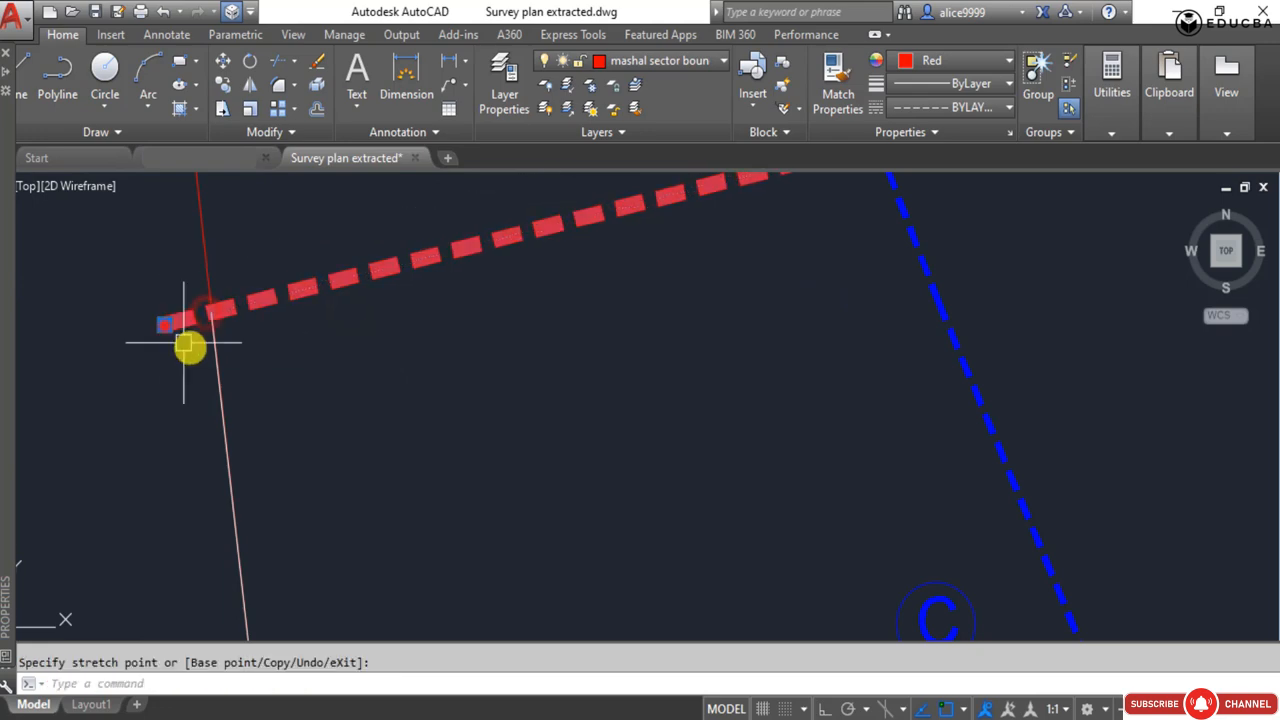
key("Escape")
Trim the sector boundary's overhang at the northwest corner flush with the western road edge.
scroll(388, 381, "down", 5)
right_click(299, 336)
scroll(272, 374, "up", 3)
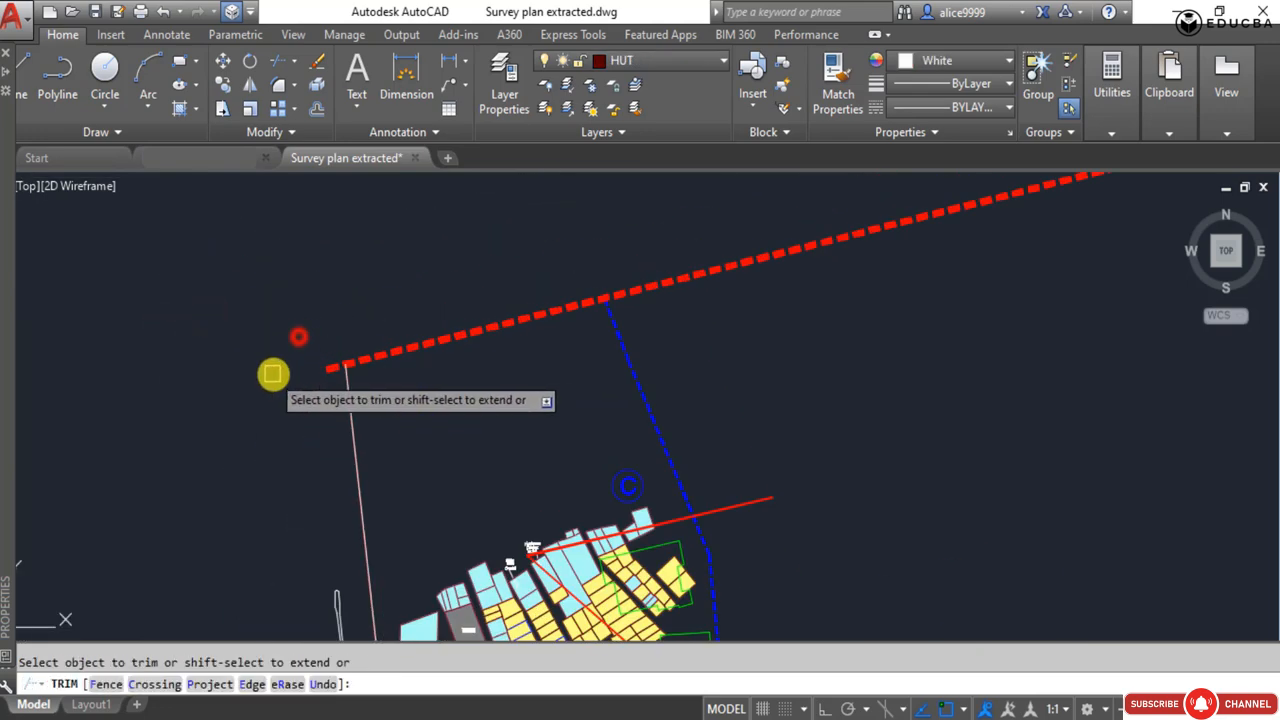
scroll(497, 397, "down", 2)
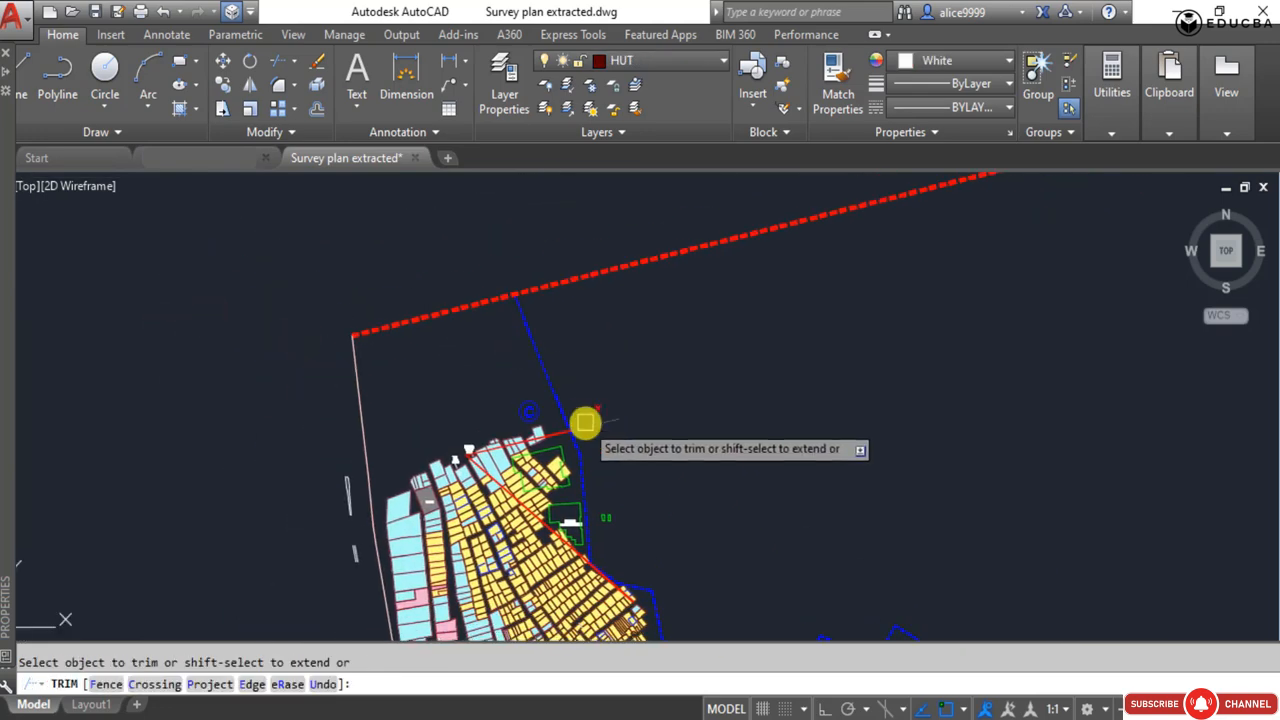
Try to trim the sector boundary east of the blue cluster boundary, and undo it.
left_click(564, 286)
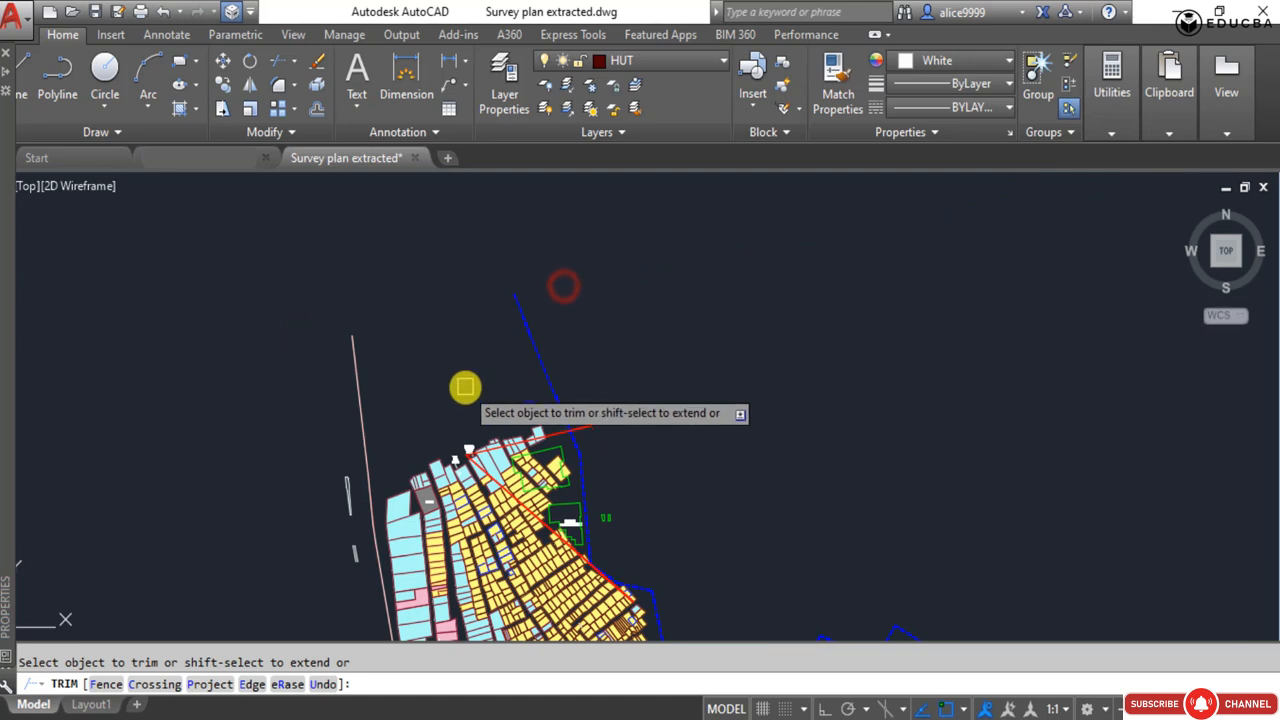
key("ctrl+z")
key("Escape")
Stretch the northern end of the blue cluster boundary past the red sector boundary so the two lines cross.
left_click(608, 315)
scroll(611, 300, "up", 3)
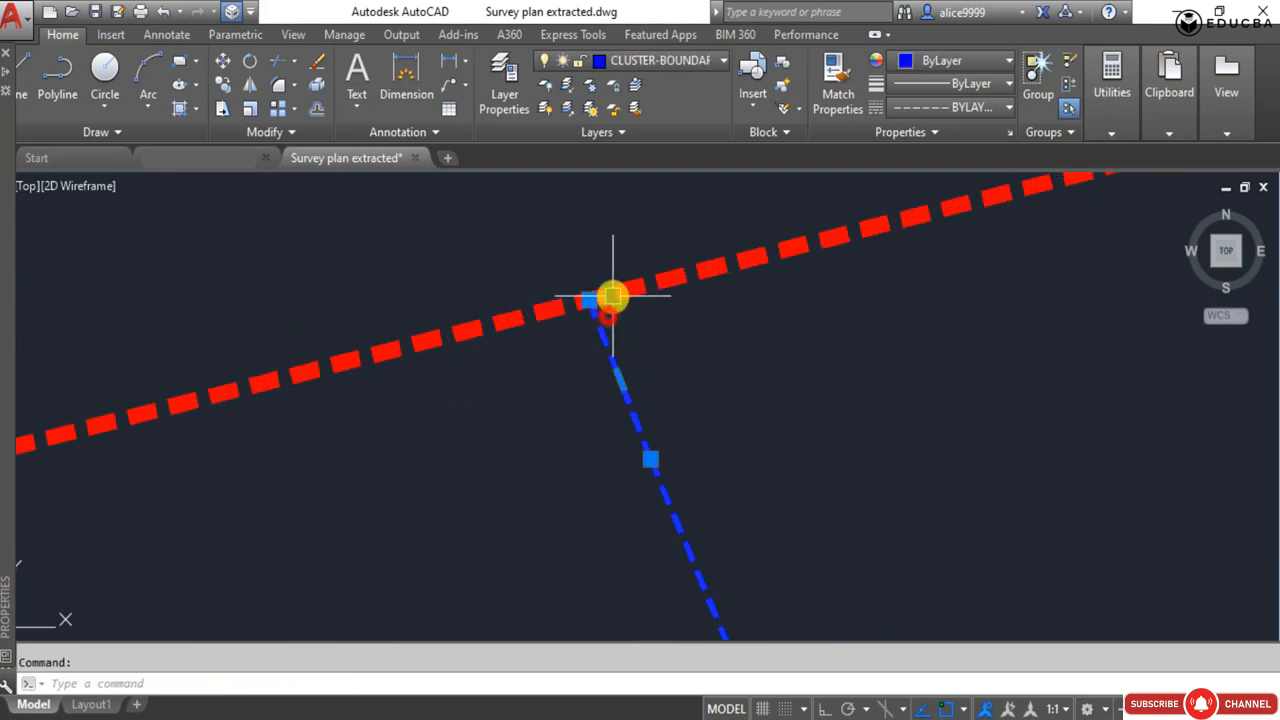
left_click(577, 297)
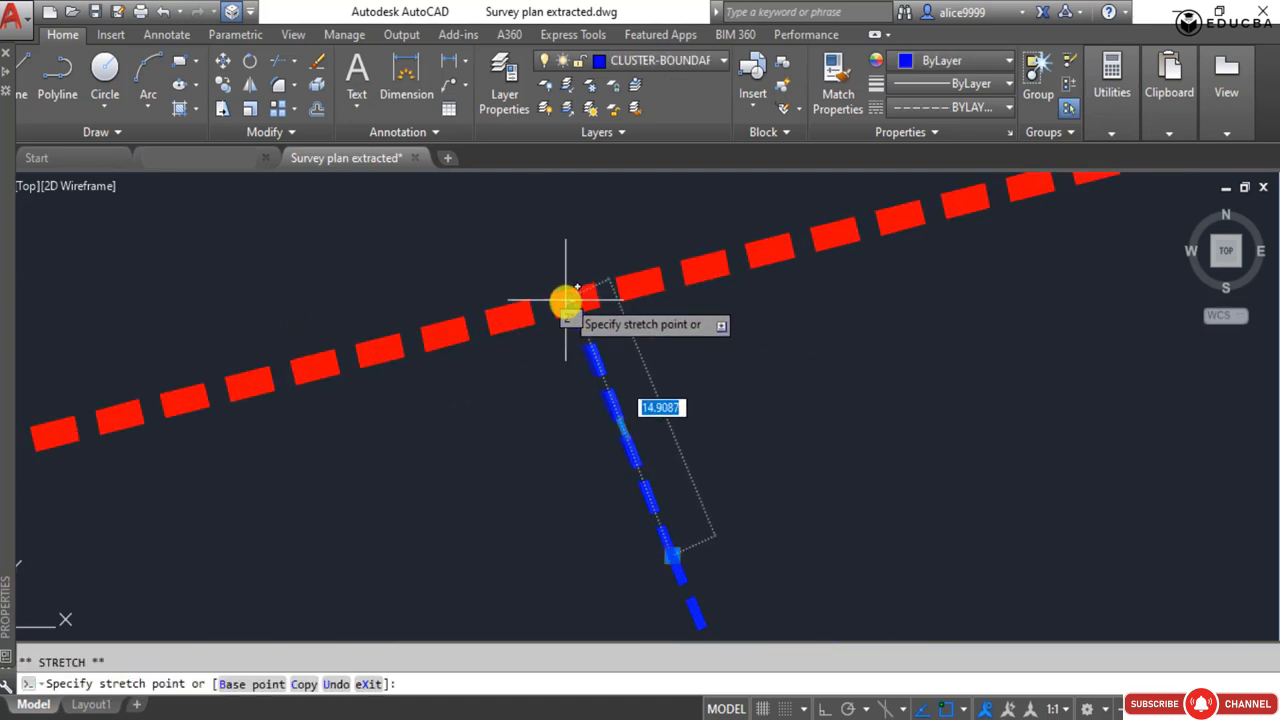
left_click(544, 240)
key("Escape")
Trim the red sector boundary east of its crossing with the blue cluster boundary.
scroll(509, 367, "down", 4)
scroll(544, 375, "down", 2)
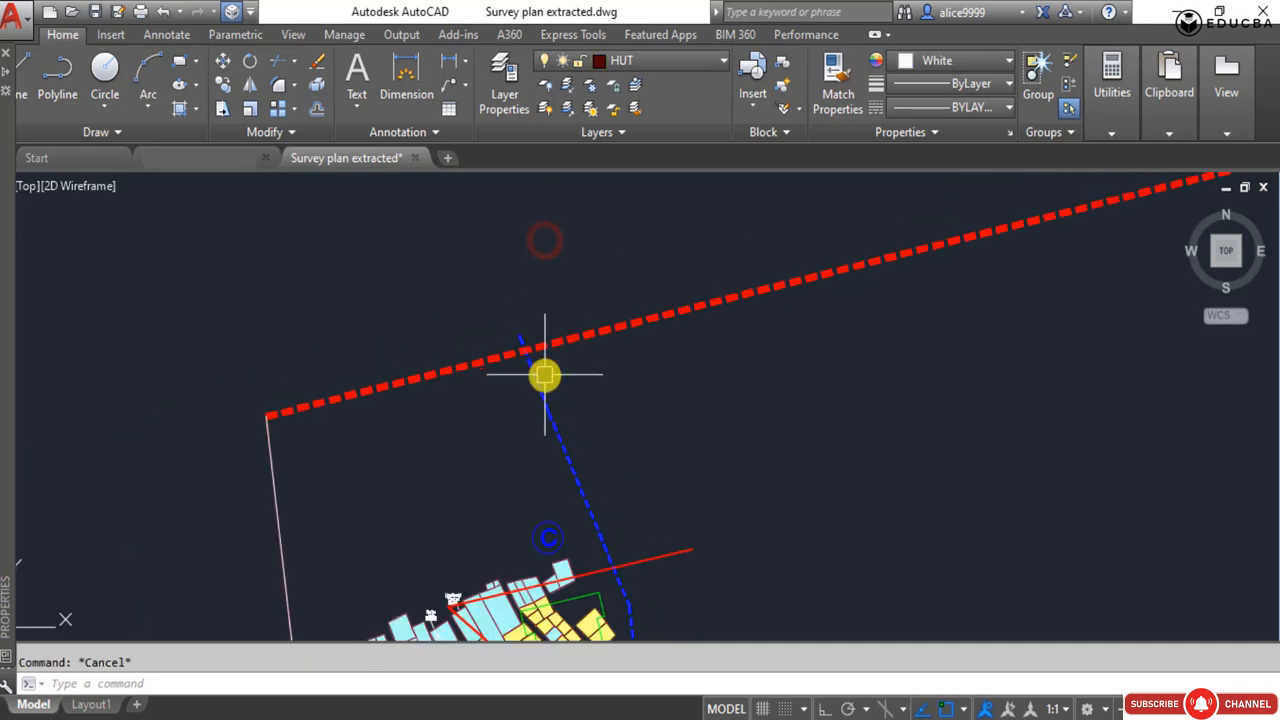
type("tr")
key("Return")
left_click(594, 331)
key("Escape")
Trim the short end of the cluster boundary that projects above the red sector boundary.
scroll(541, 366, "down", 2)
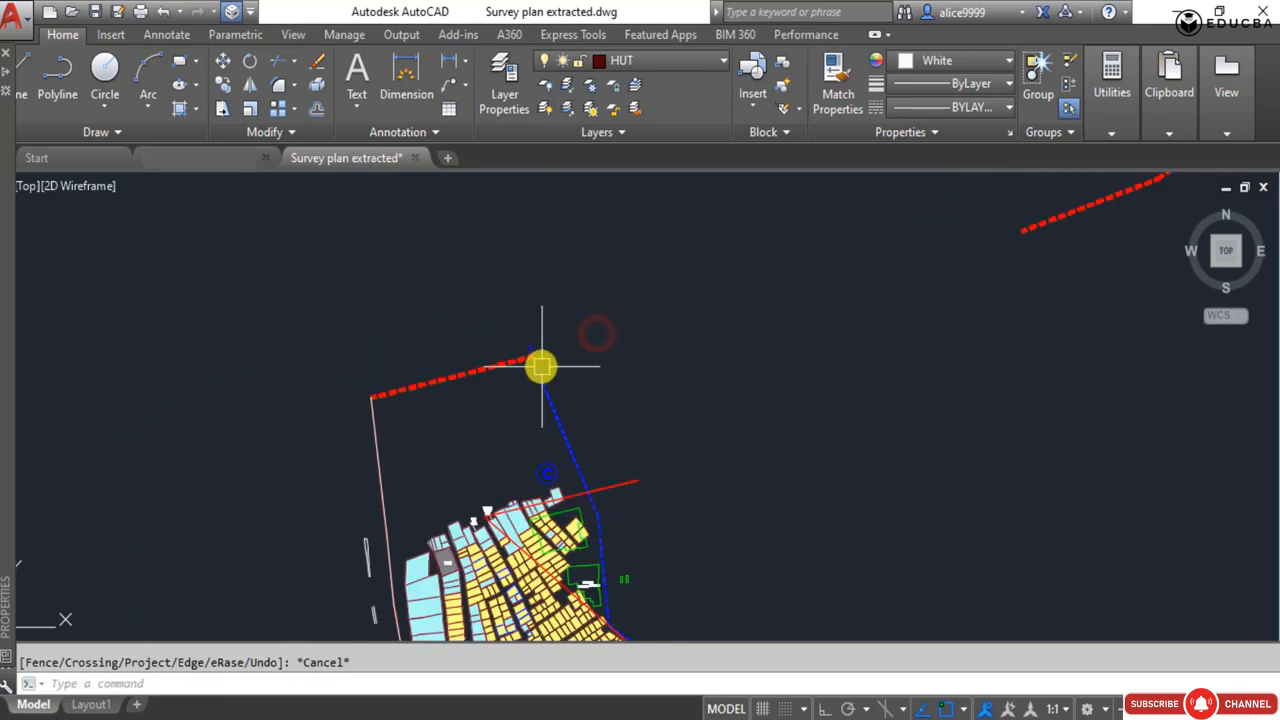
type("tr")
key("Return")
key("Return")
scroll(532, 346, "up", 5)
left_click(523, 352)
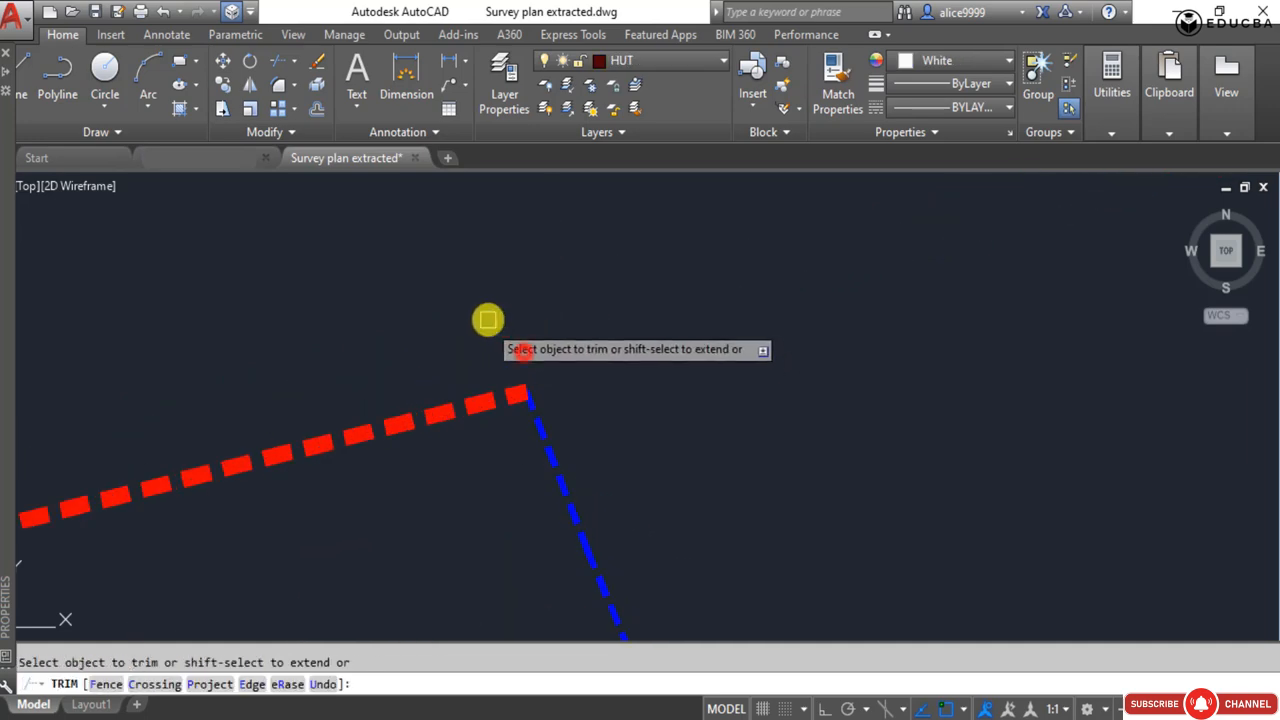
Trim the blue cluster boundary line that extends northeast from the site's eastern corner.
scroll(520, 367, "down", 8)
left_click(710, 525)
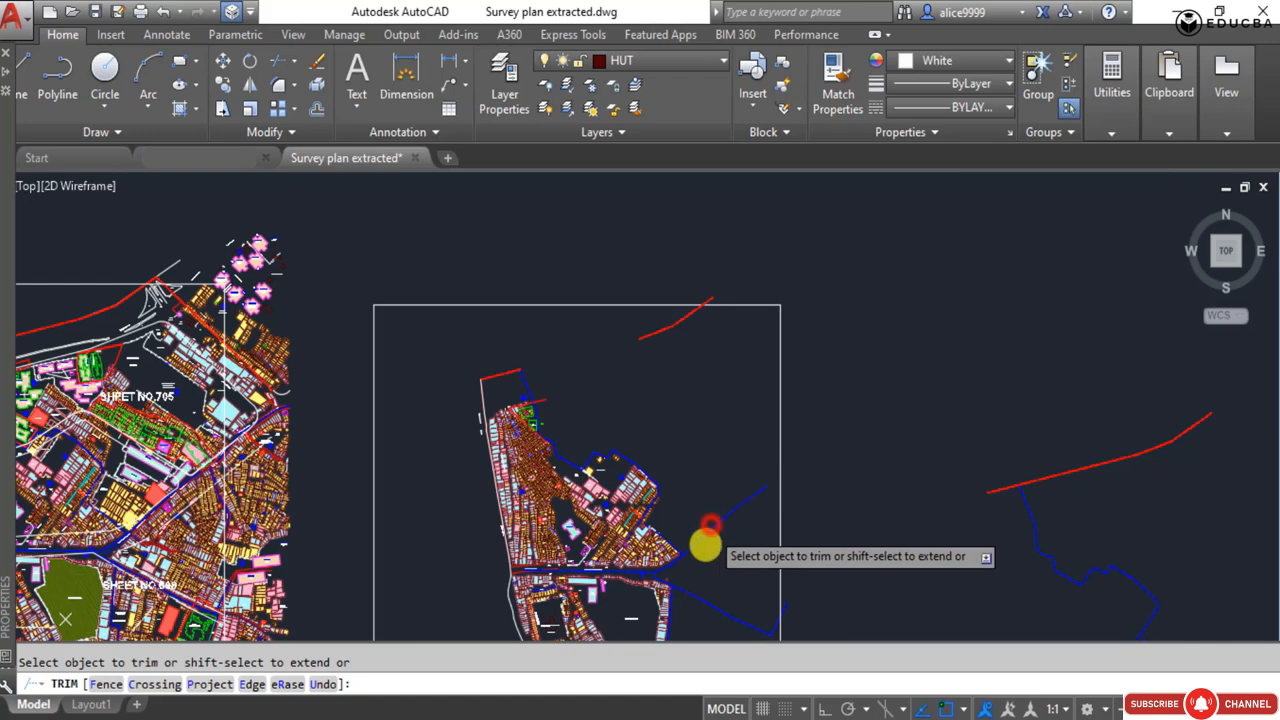
scroll(687, 558, "up", 6)
left_click(697, 544)
scroll(662, 602, "down", 4)
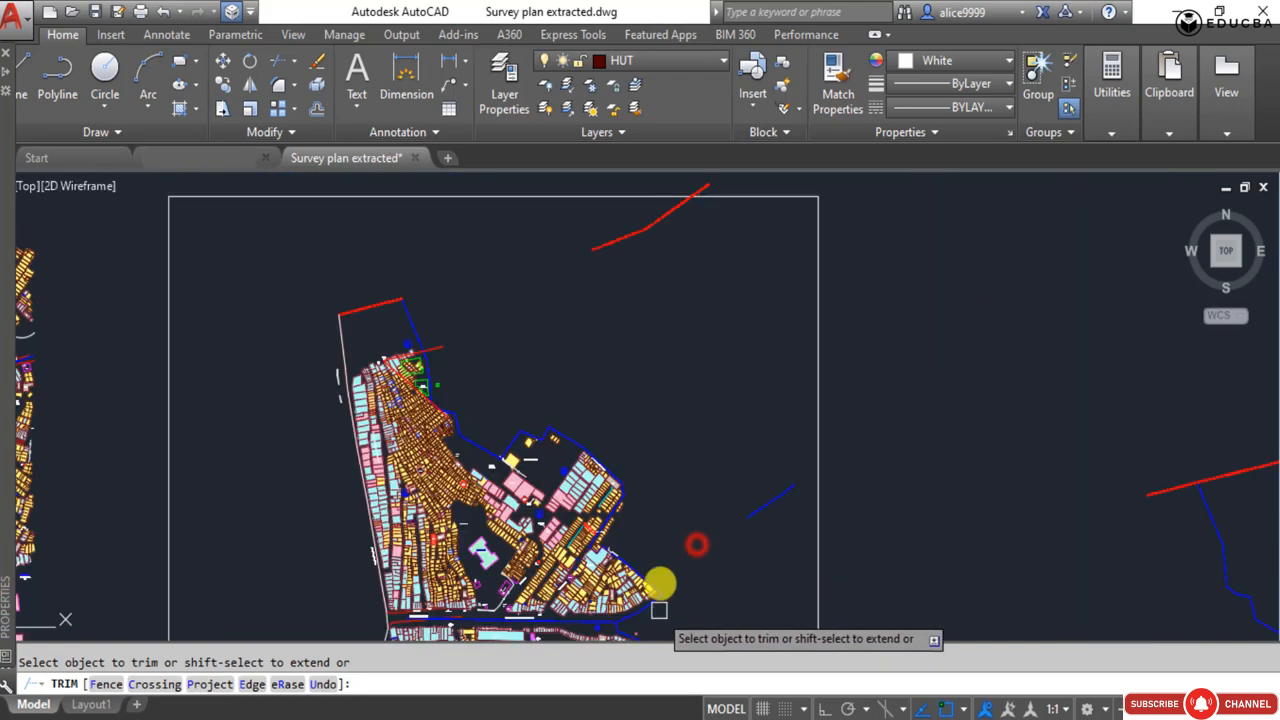
Trim the blue cluster boundary branch that runs southeast from the site just below the main road.
middle_click_drag(660, 610, 650, 411)
scroll(650, 411, "up", 3)
left_click(640, 380)
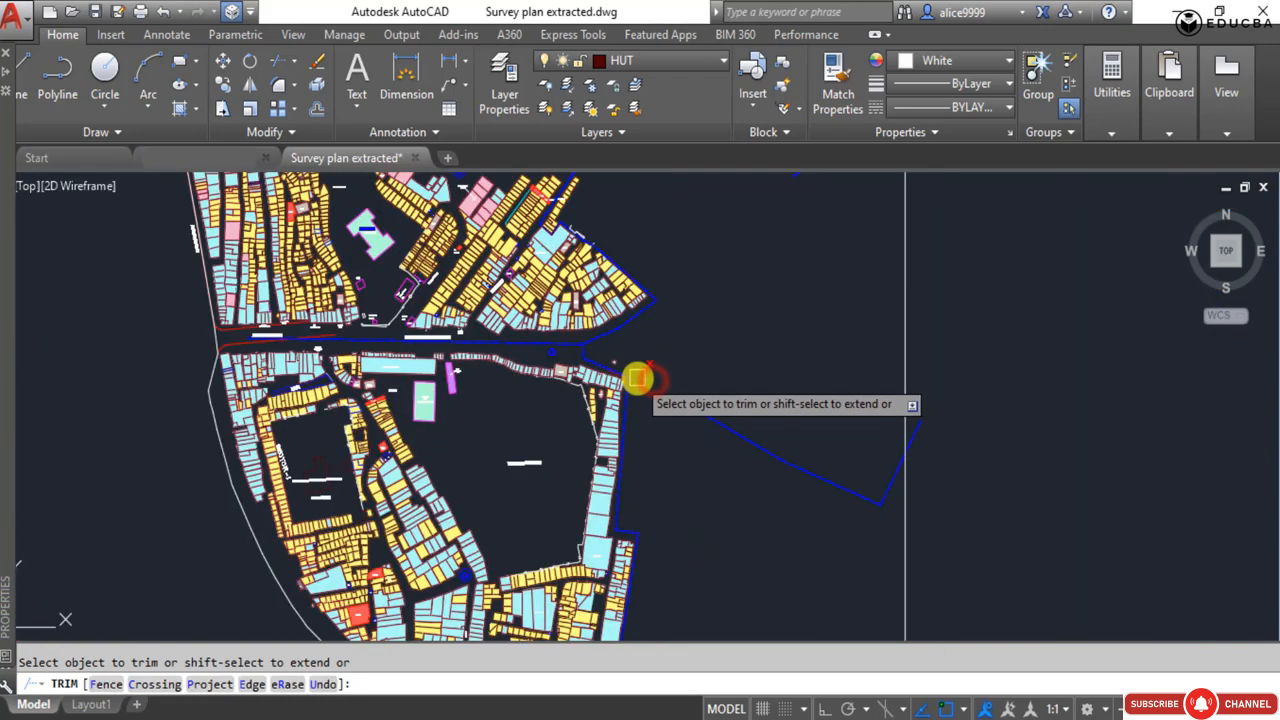
key("Escape")
Delete the leftover blue cluster boundary pieces east of the site and the loose red line to its northeast.
left_click(738, 473)
left_click(713, 358)
scroll(668, 488, "down", 6)
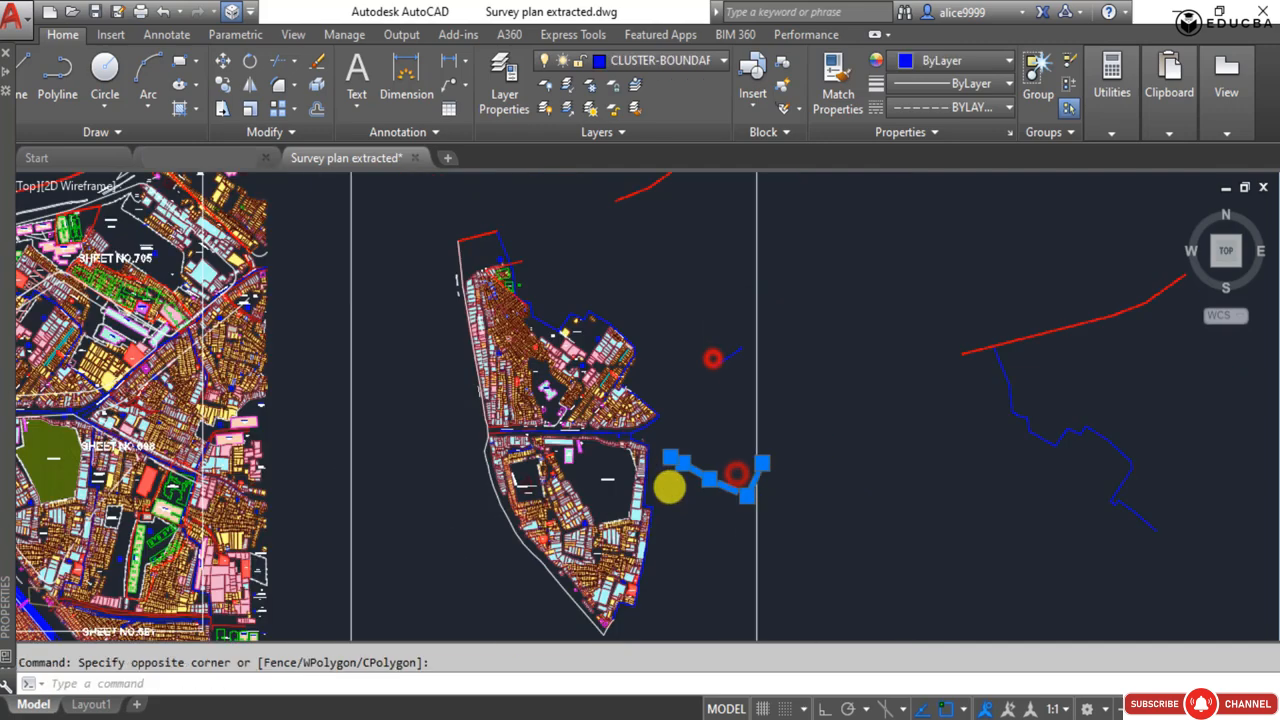
left_click(634, 308)
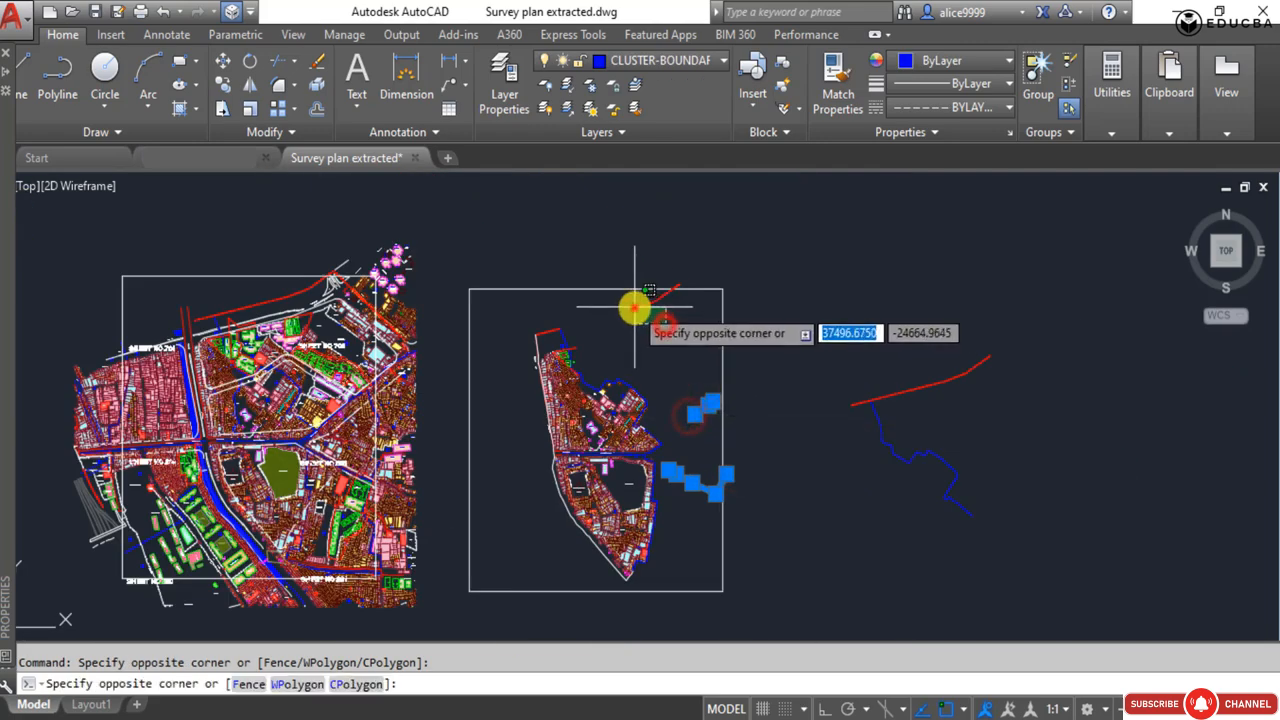
left_click(557, 365)
key("Delete")
Delete the spare red and blue boundary lines outside the rectangular frame, east of the extracted plan.
left_click(911, 509)
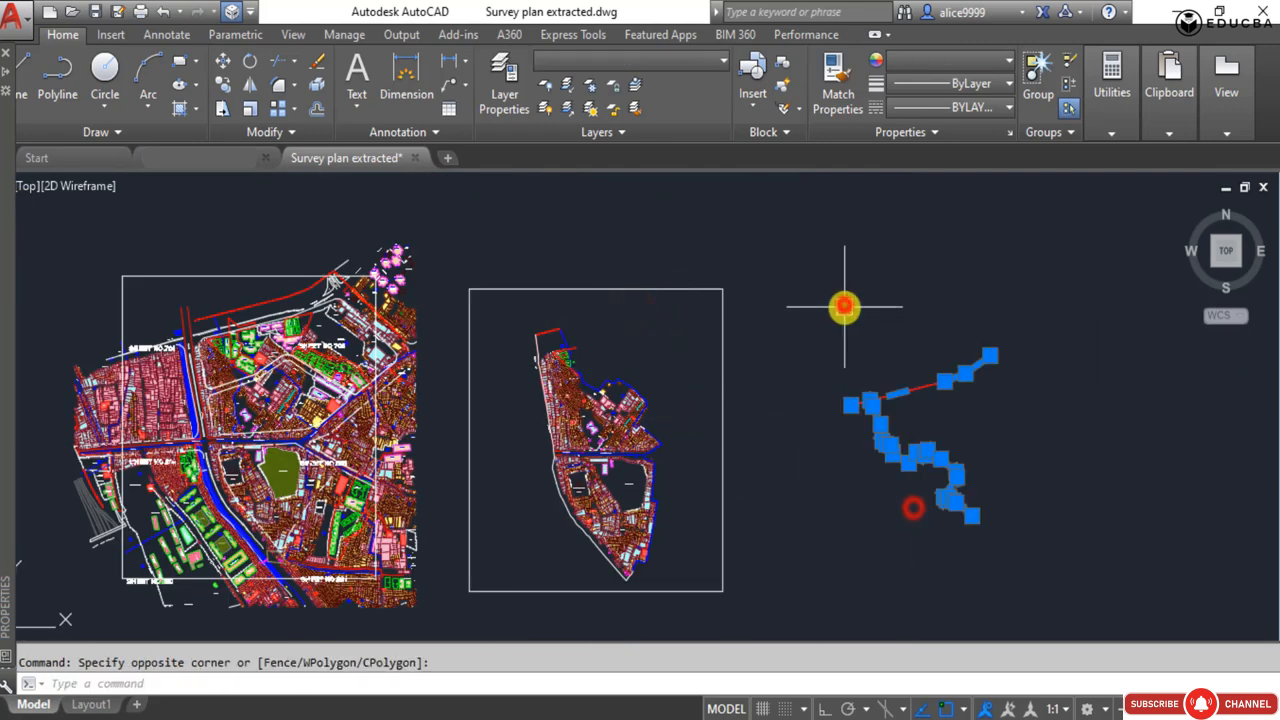
left_click(843, 303)
key("Delete")
Delete the short red plot boundary line that crosses the blue cluster boundary at the northern row of huts.
scroll(585, 352, "up", 2)
scroll(582, 353, "up", 5)
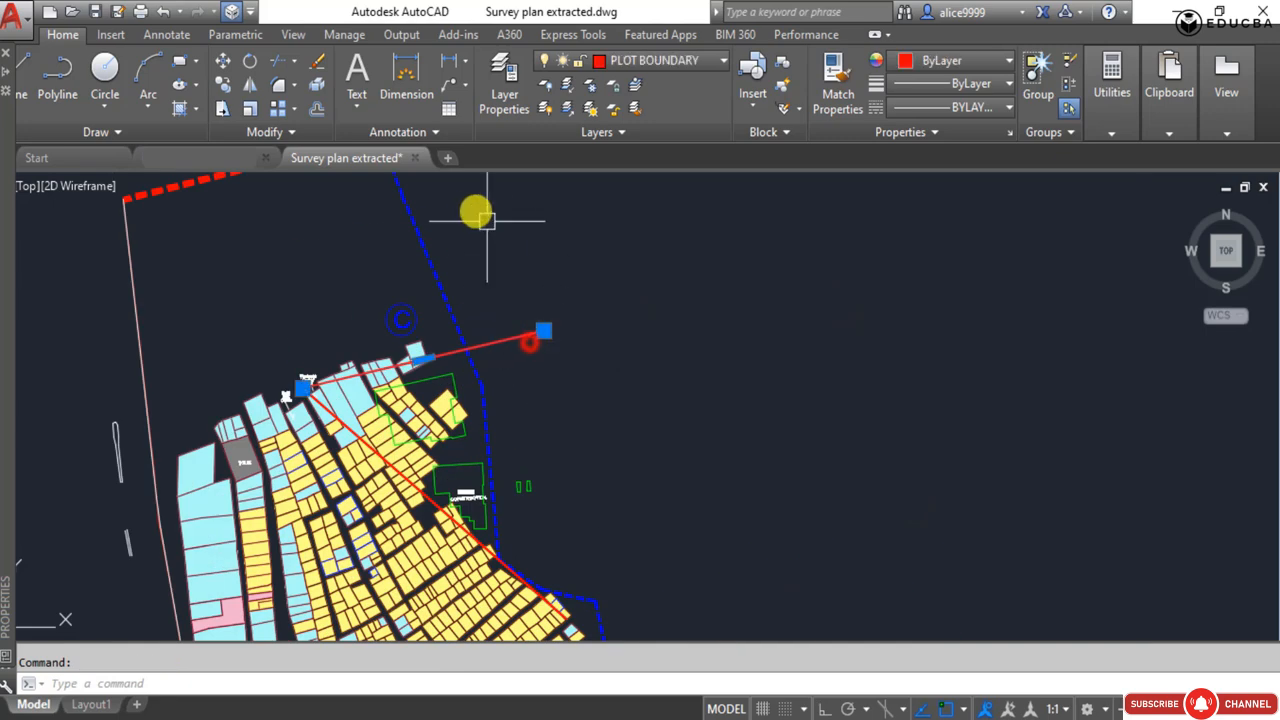
key("Delete")
scroll(402, 306, "down", 6)
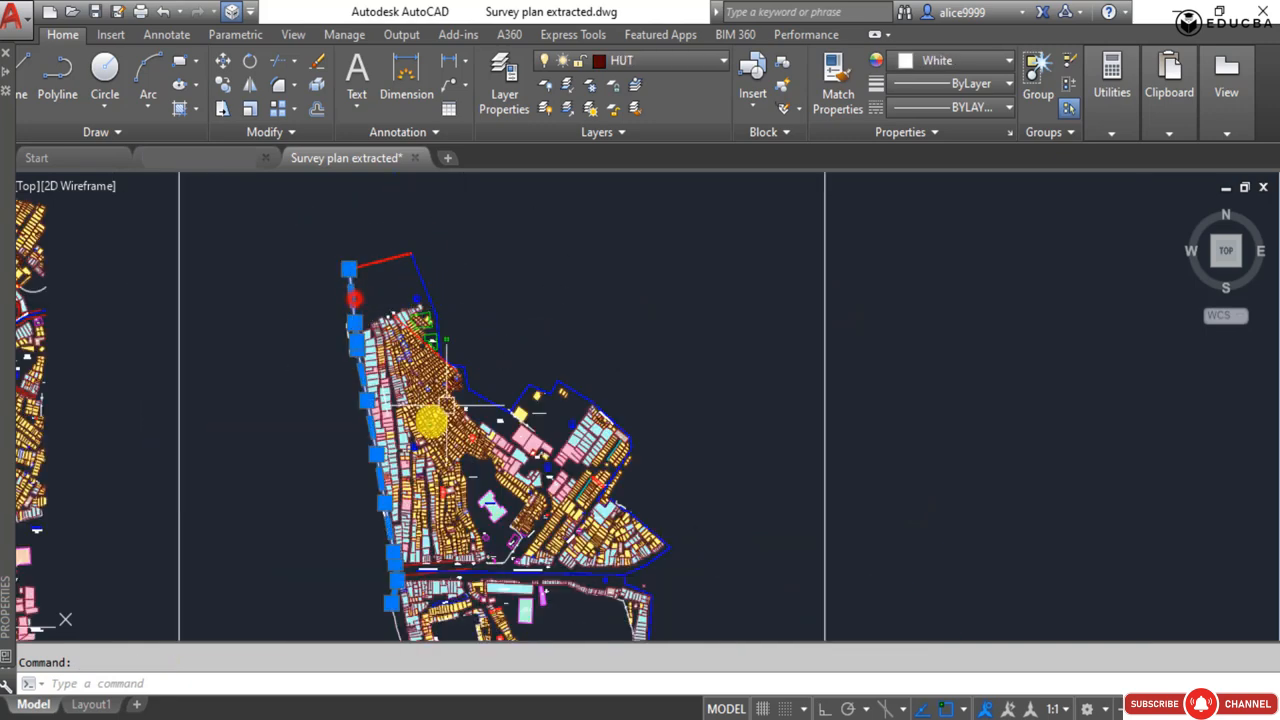
scroll(360, 302, "up", 4)
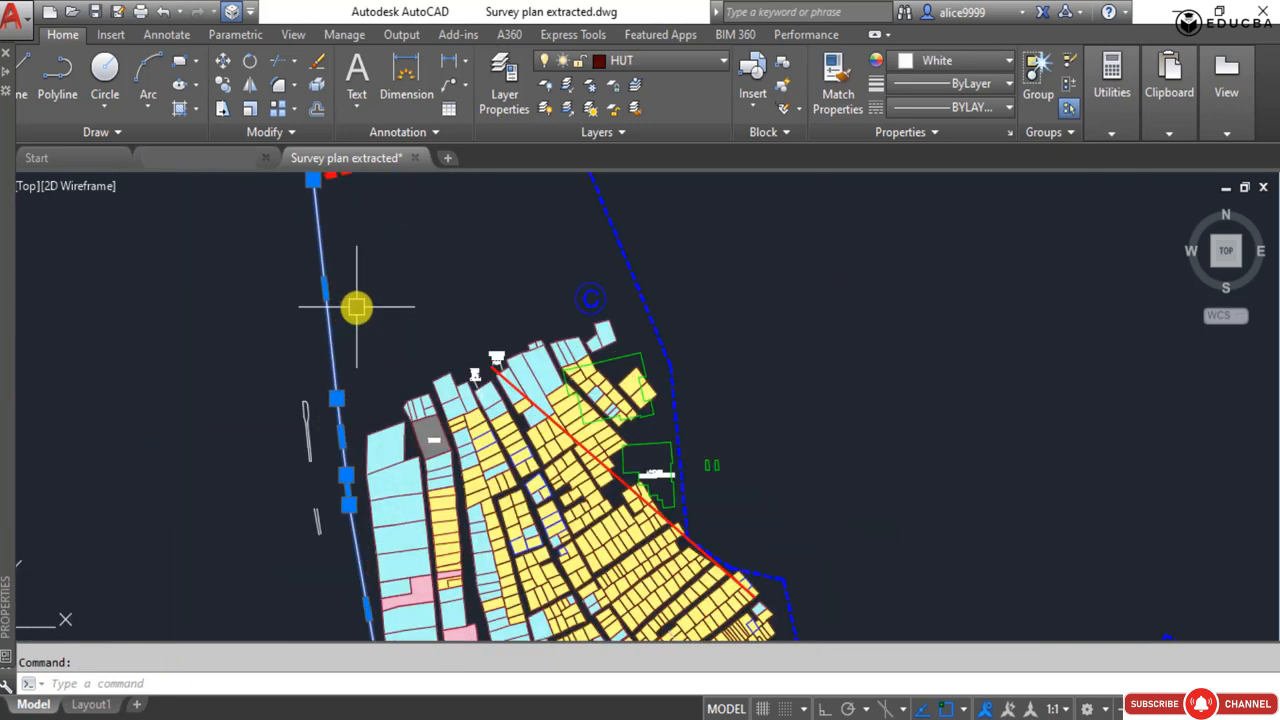
key("Return")
middle_click_drag(357, 307, 441, 427)
key("Escape")
left_click(434, 370)
left_click(357, 371)
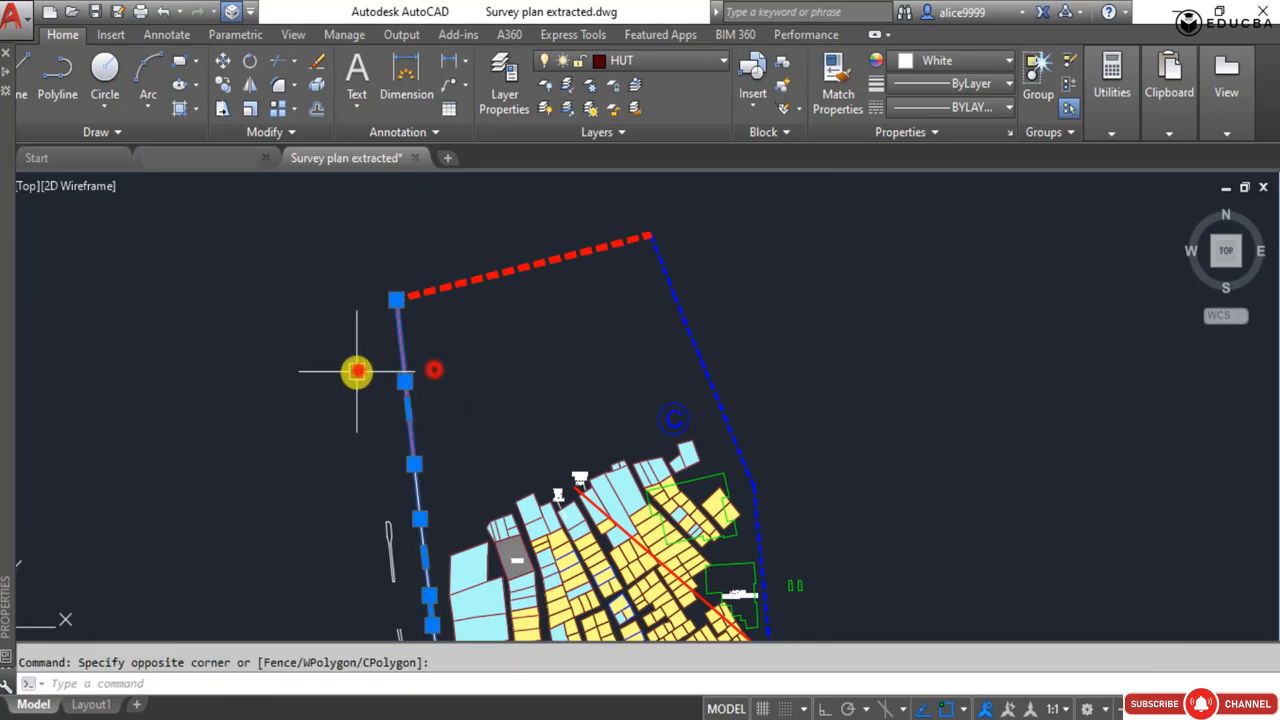
key("Escape")
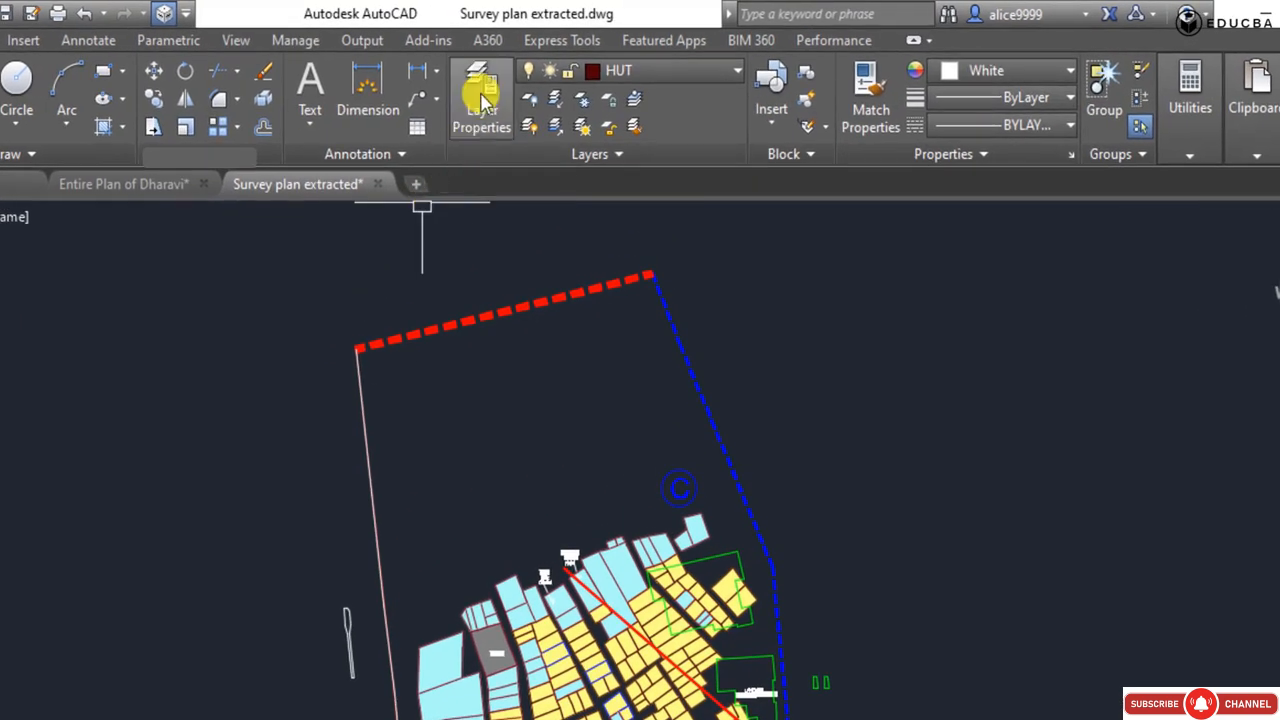
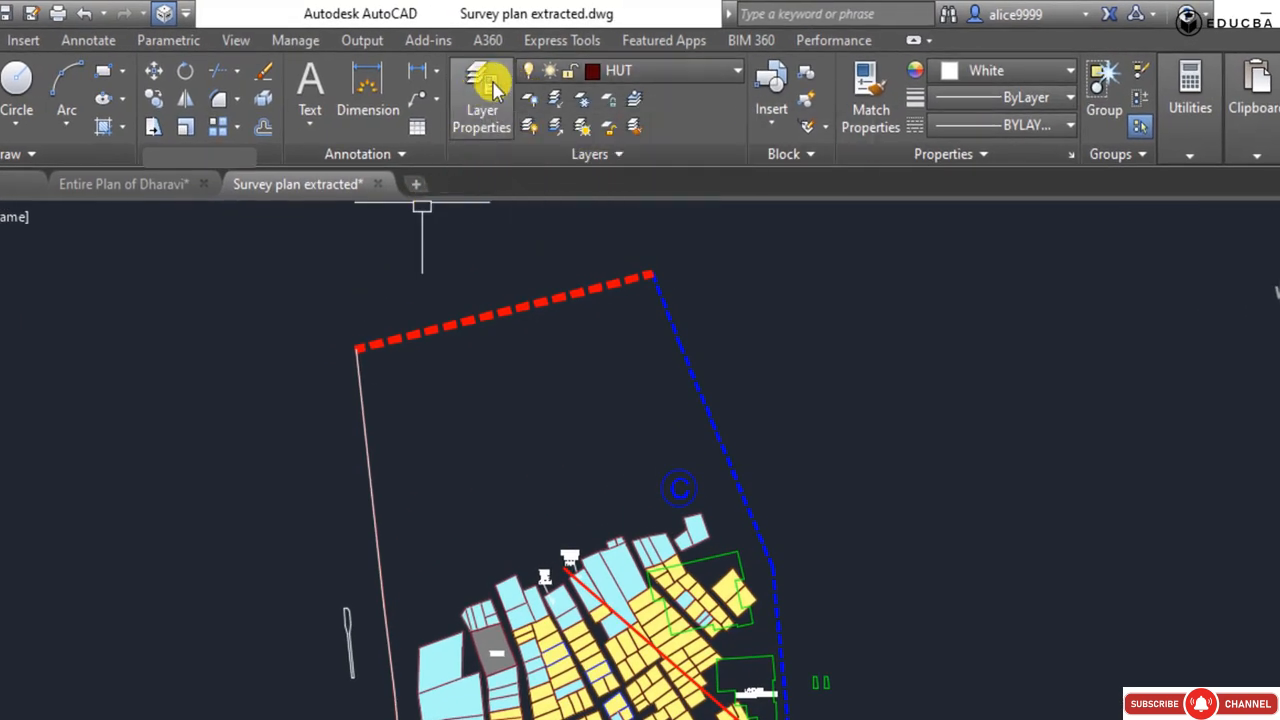
Create a new layer named Boundary and make it the current layer.
left_click(484, 88)
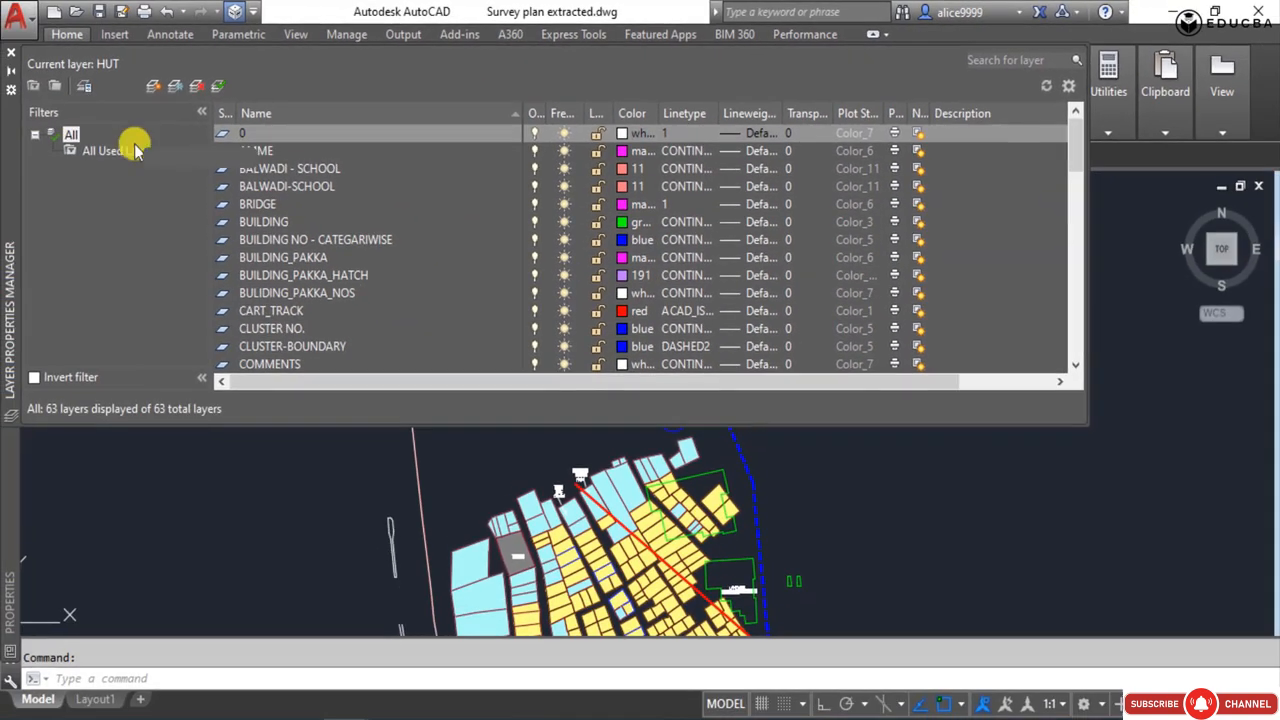
left_click(150, 86)
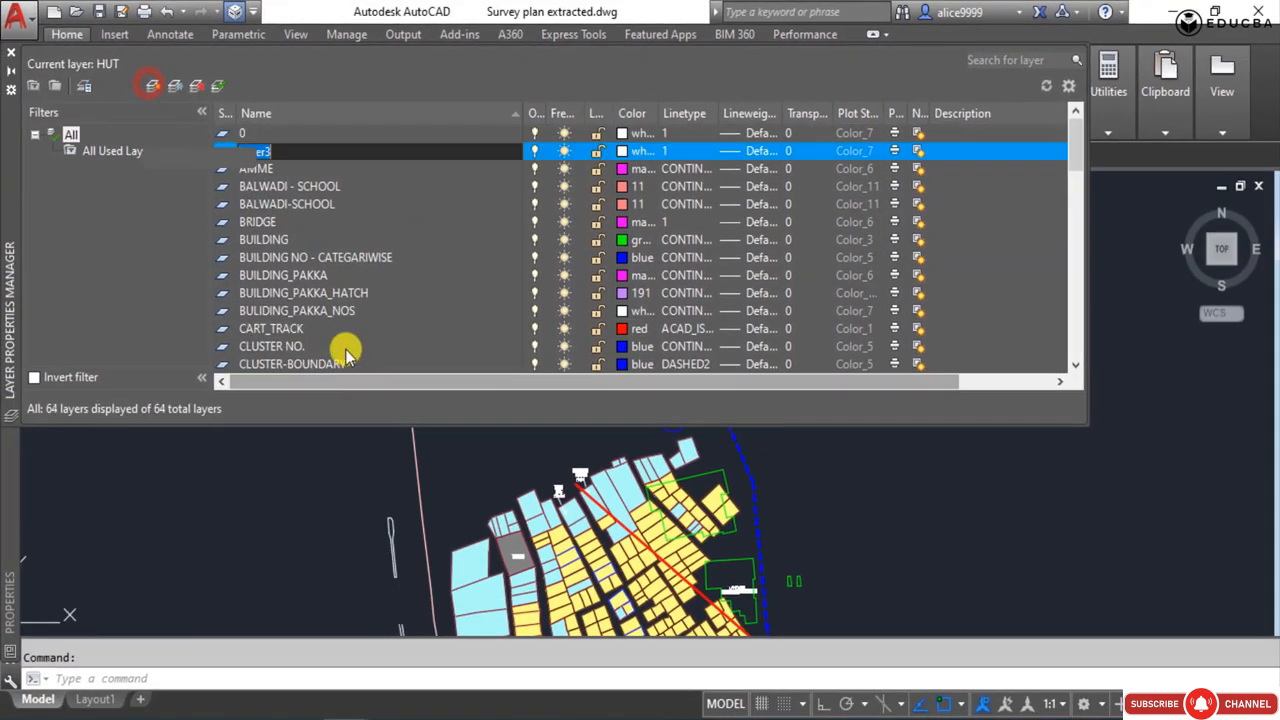
type("Boundar")
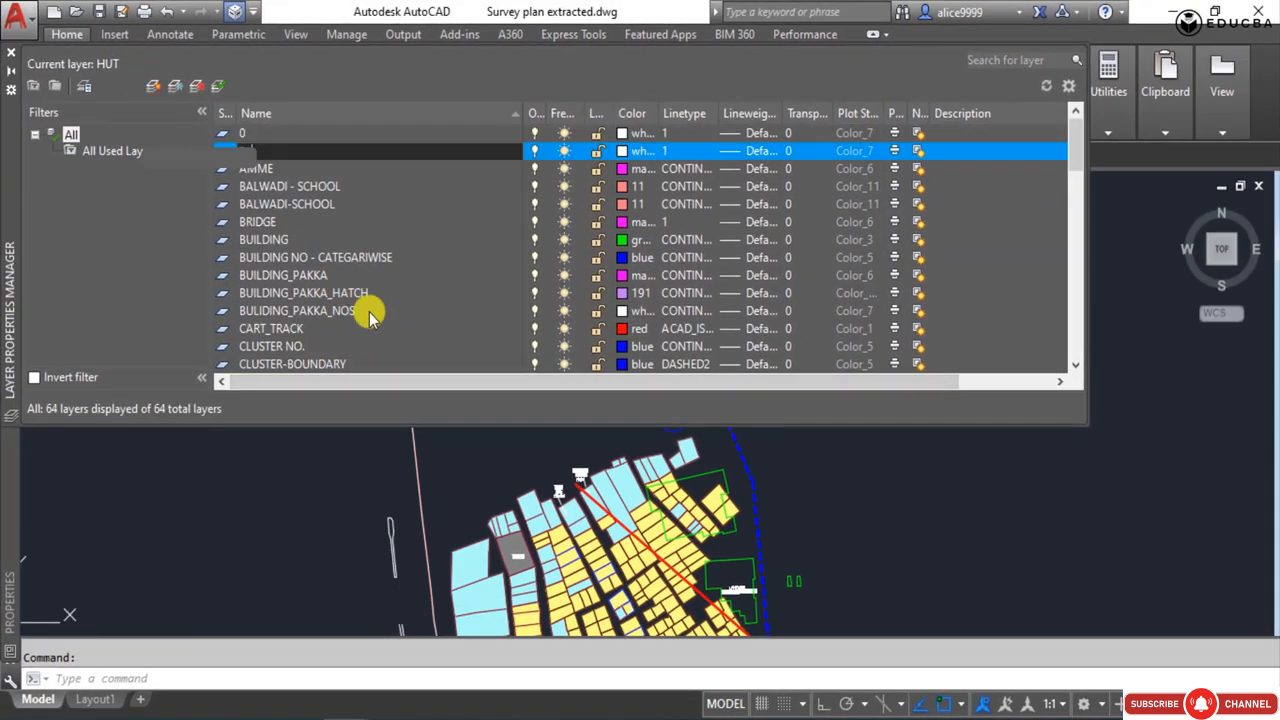
type("y")
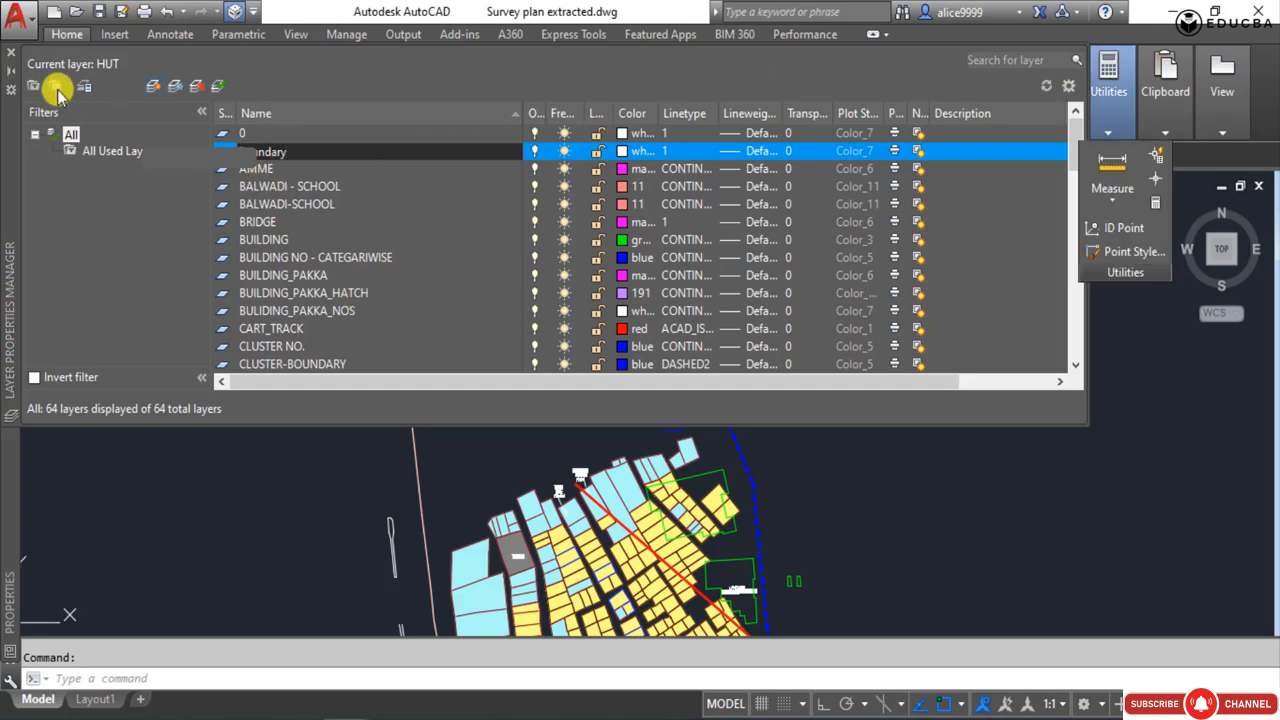
left_click(341, 167)
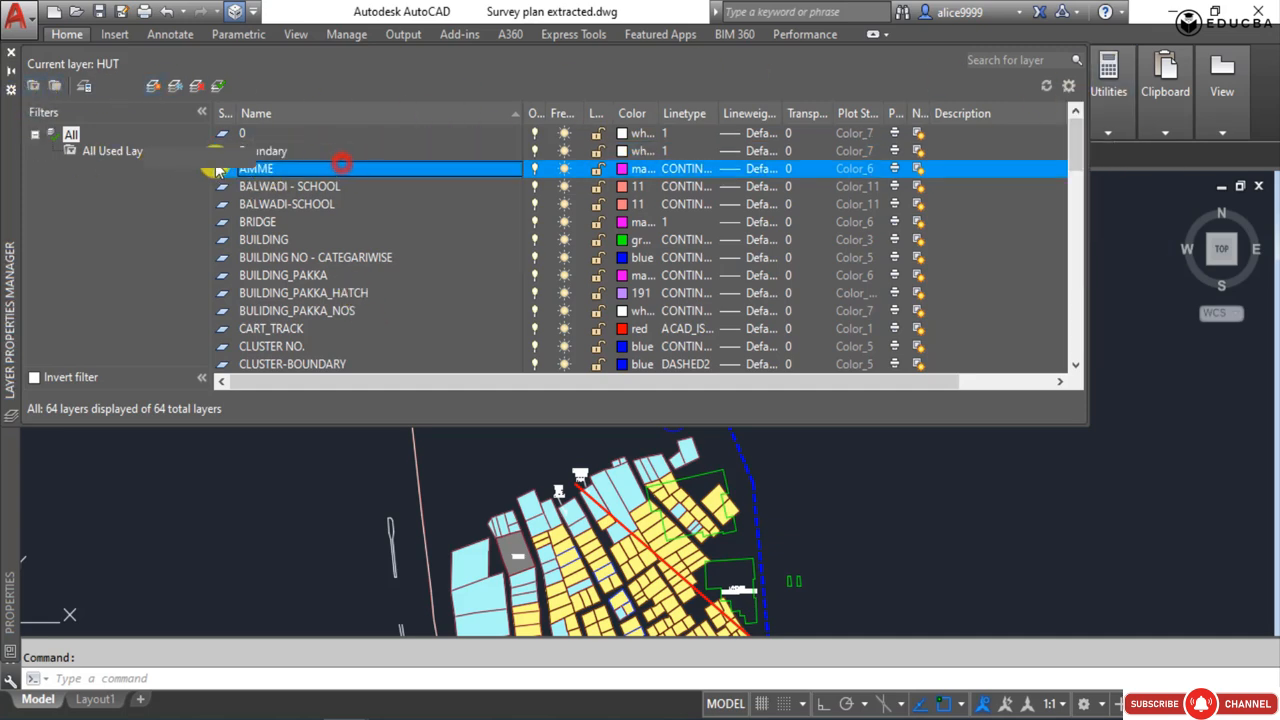
left_click(218, 150)
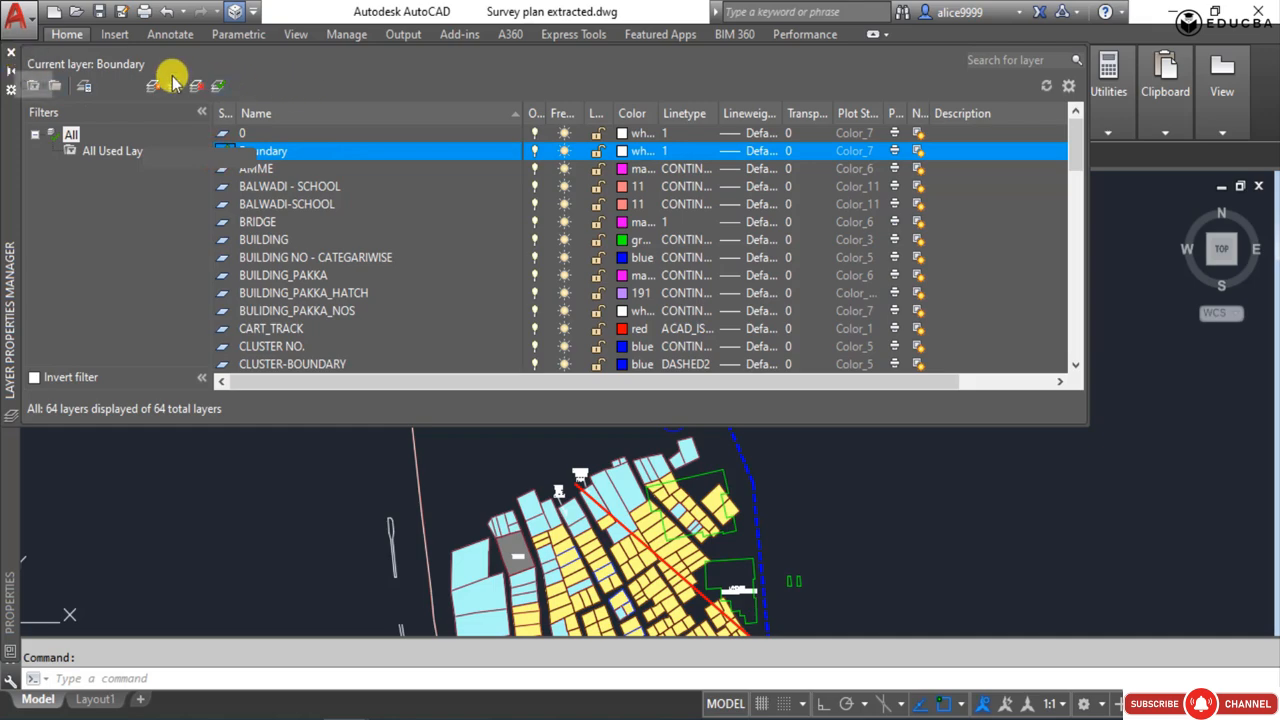
left_click(10, 53)
Move all segments of the site outline, from the northern edge around to the southern tip, onto the Boundary layer.
left_click(477, 314)
left_click(357, 251)
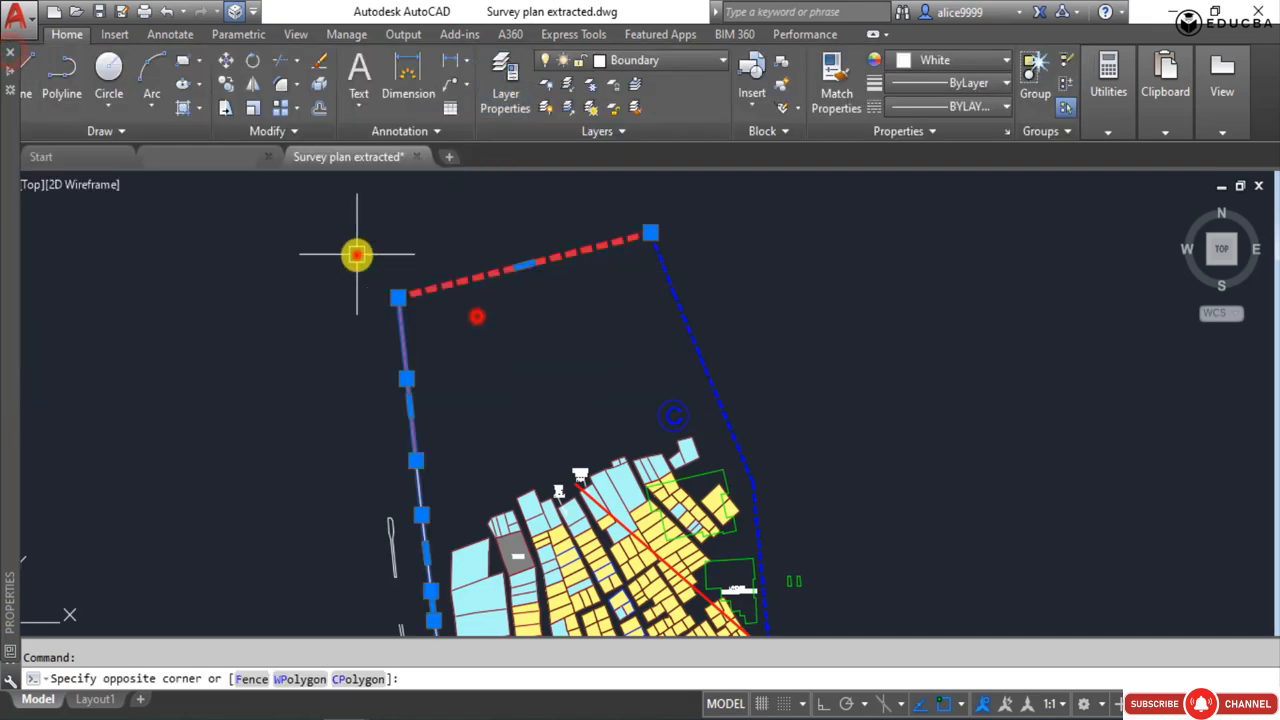
left_click(672, 314)
scroll(613, 405, "down", 3)
scroll(615, 411, "up", 6)
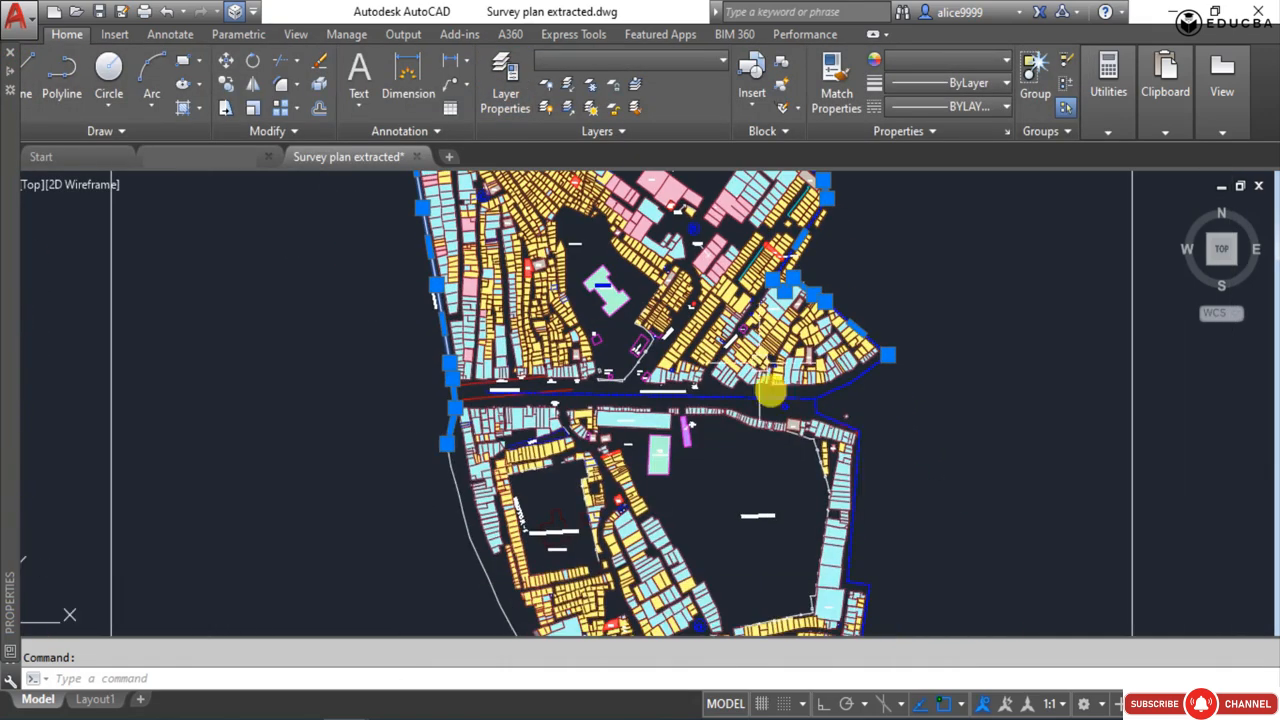
left_click(795, 358)
scroll(800, 441, "up", 2)
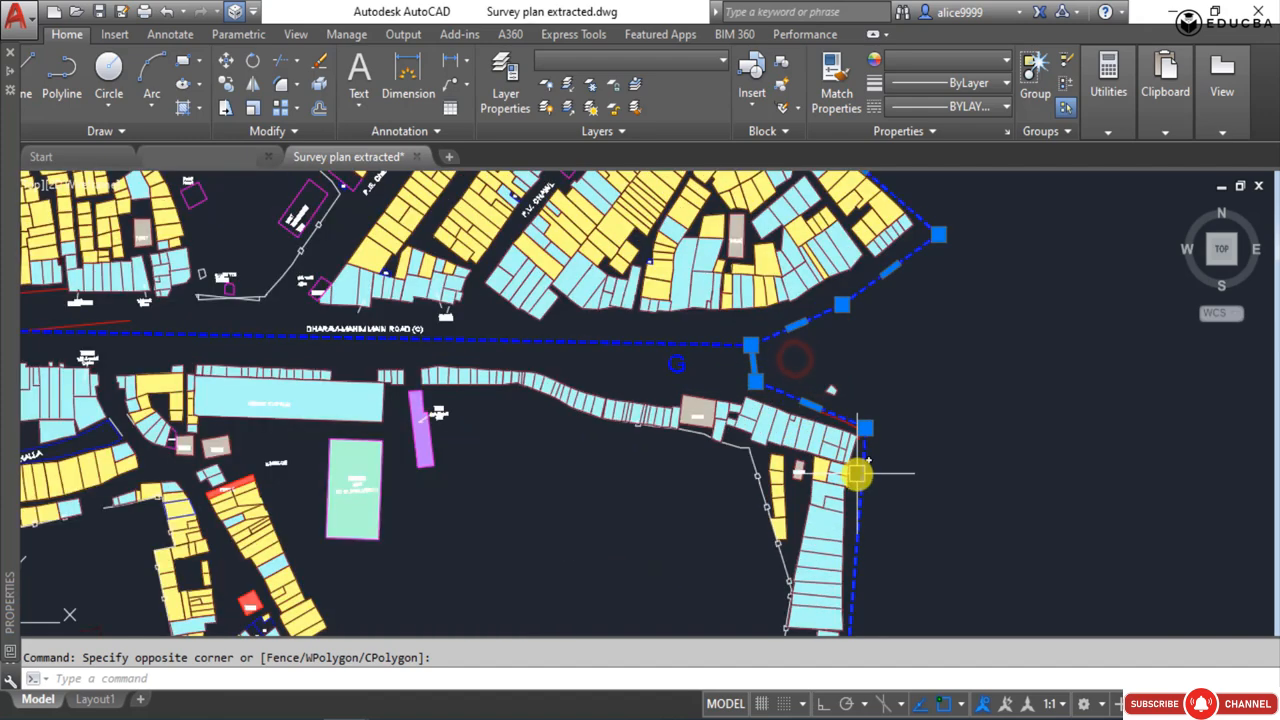
scroll(732, 352, "down", 5)
scroll(650, 380, "up", 2)
left_click(630, 60)
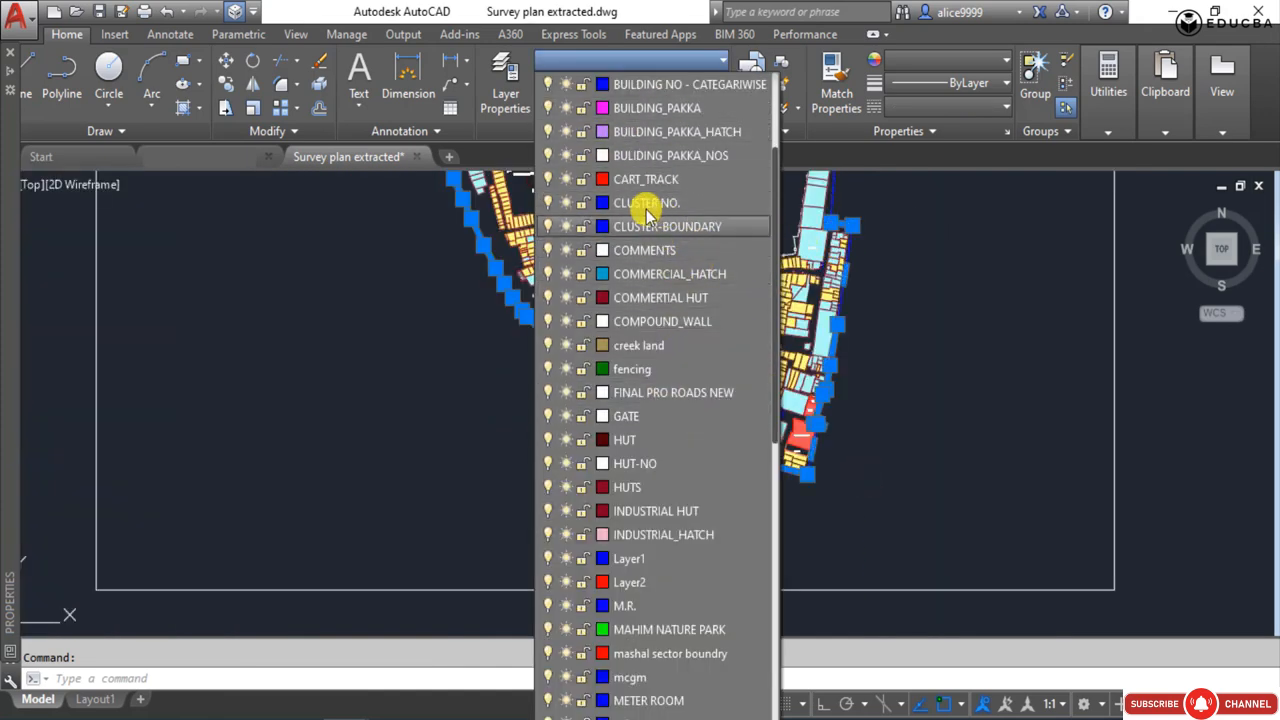
scroll(630, 170, "up", 2)
scroll(622, 146, "up", 1)
scroll(660, 330, "down", 3)
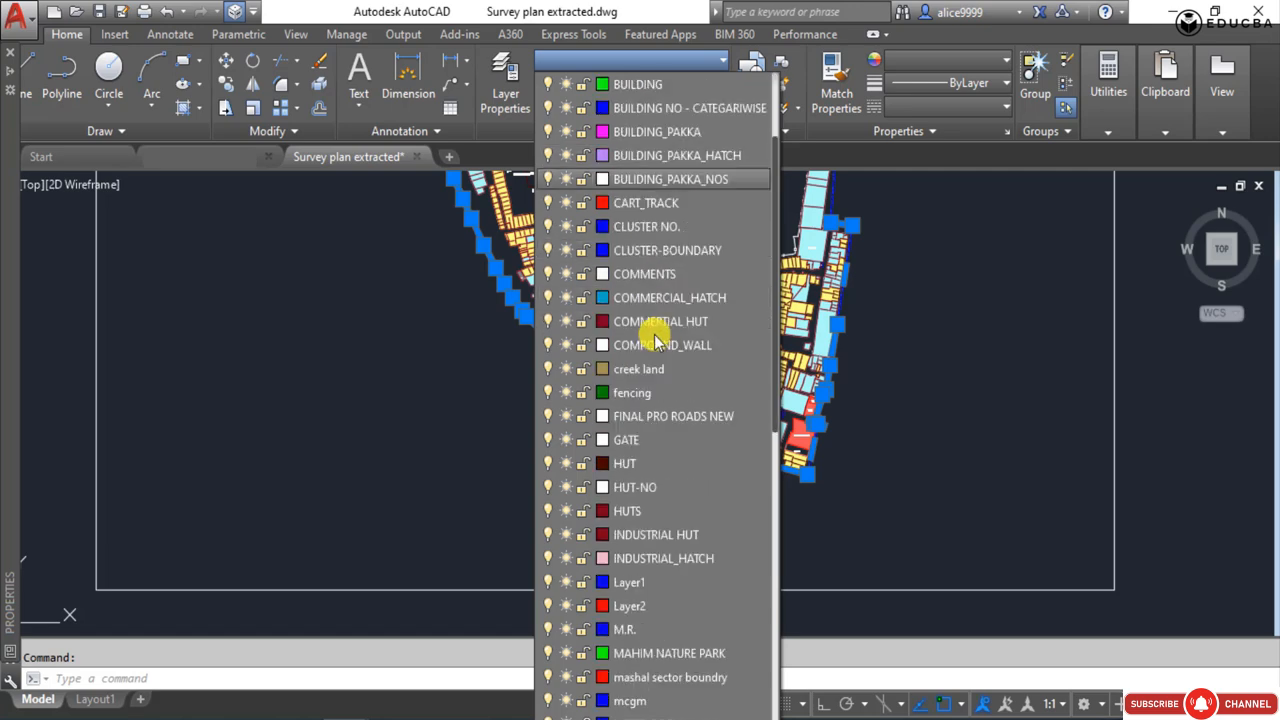
scroll(645, 200, "up", 3)
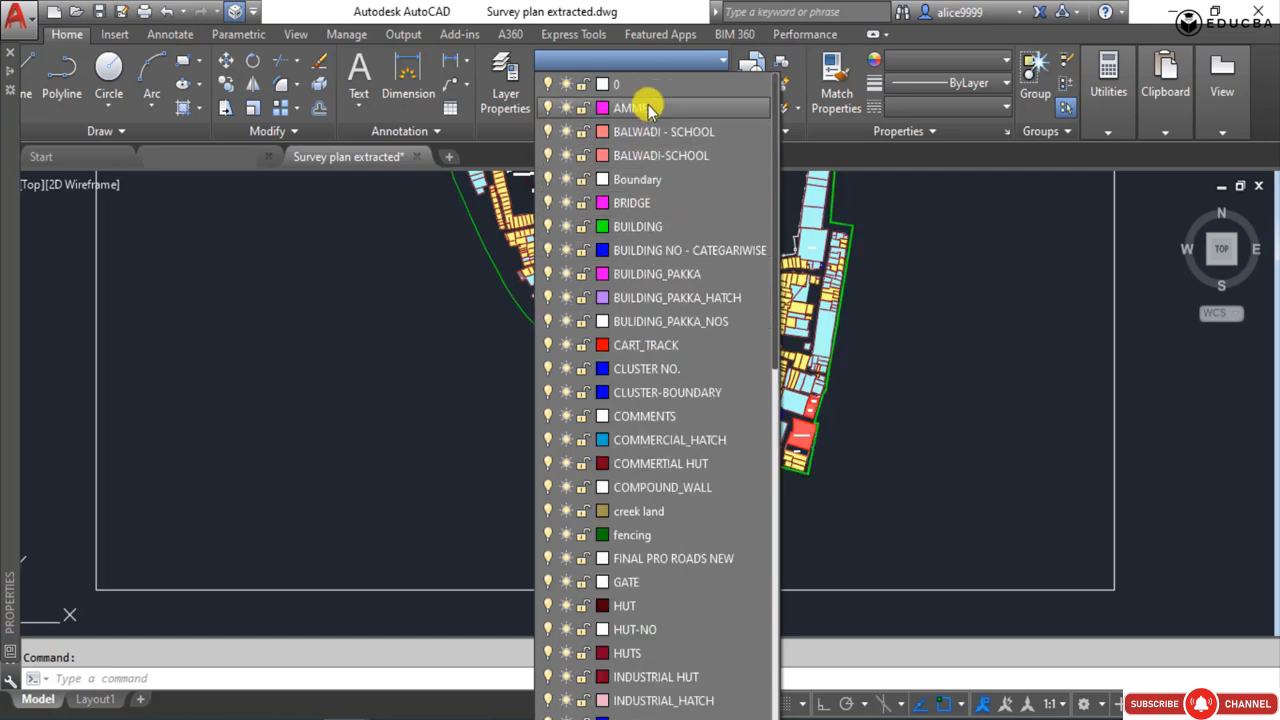
left_click(637, 179)
scroll(477, 329, "down", 2)
mouse_move(477, 329)
middle_mouse_down()
mouse_move(482, 393)
mouse_move(523, 465)
middle_mouse_up()
scroll(538, 216, "up", 4)
middle_click_drag(546, 220, 584, 381)
left_click_drag(670, 279, 739, 332)
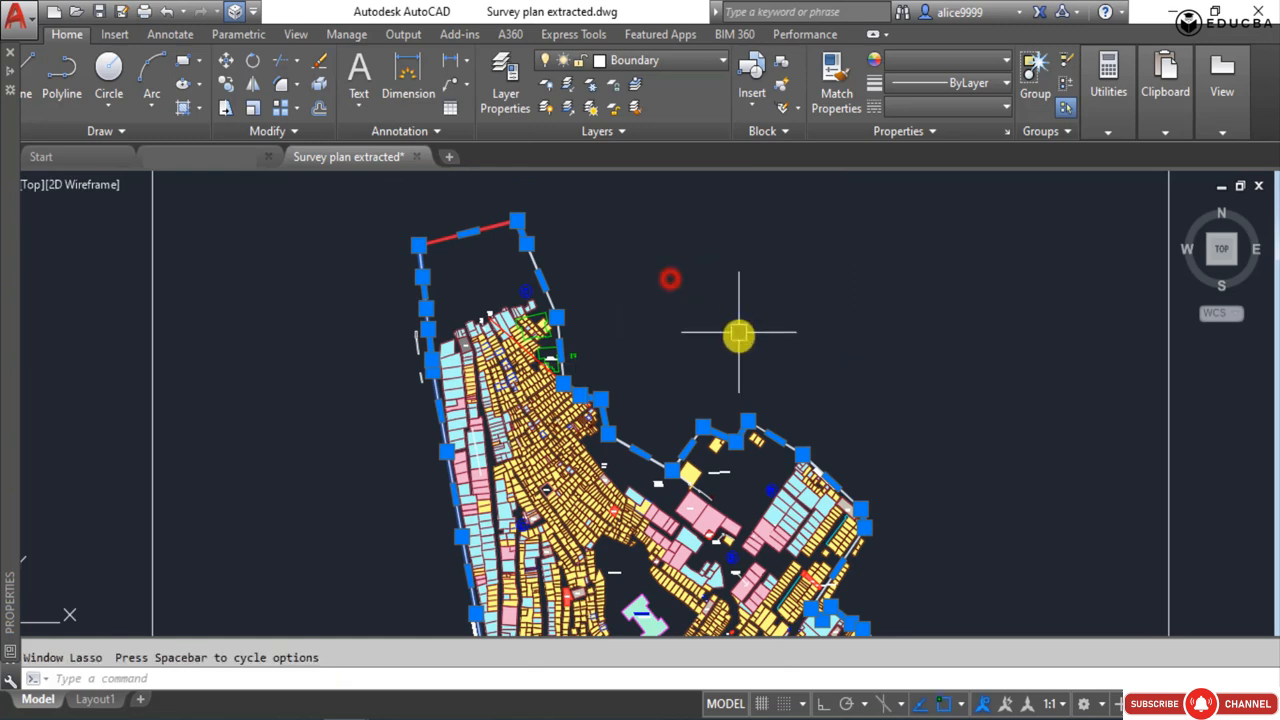
key("Escape")
Match the properties of the thick red northern edge to the remaining eastern, western and southwestern segments of the site outline.
scroll(487, 238, "up", 4)
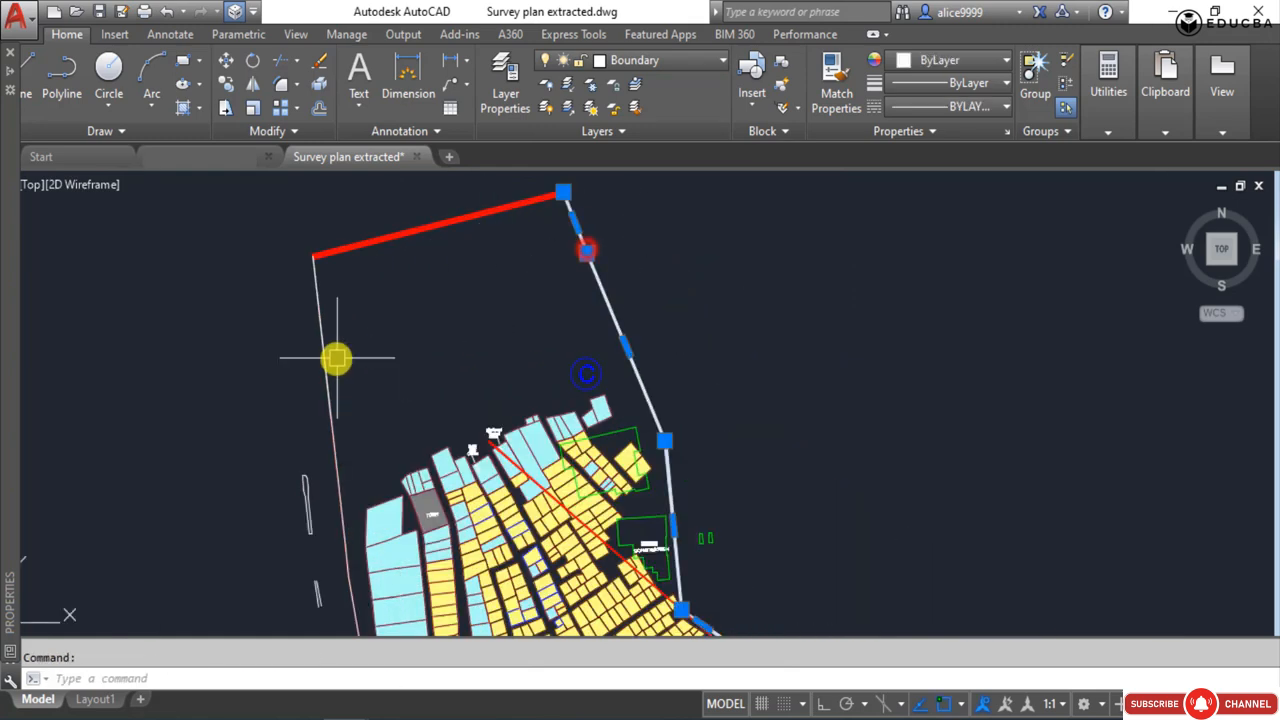
key("Escape")
left_click(335, 355)
left_click(301, 344)
type("ma")
key("Return")
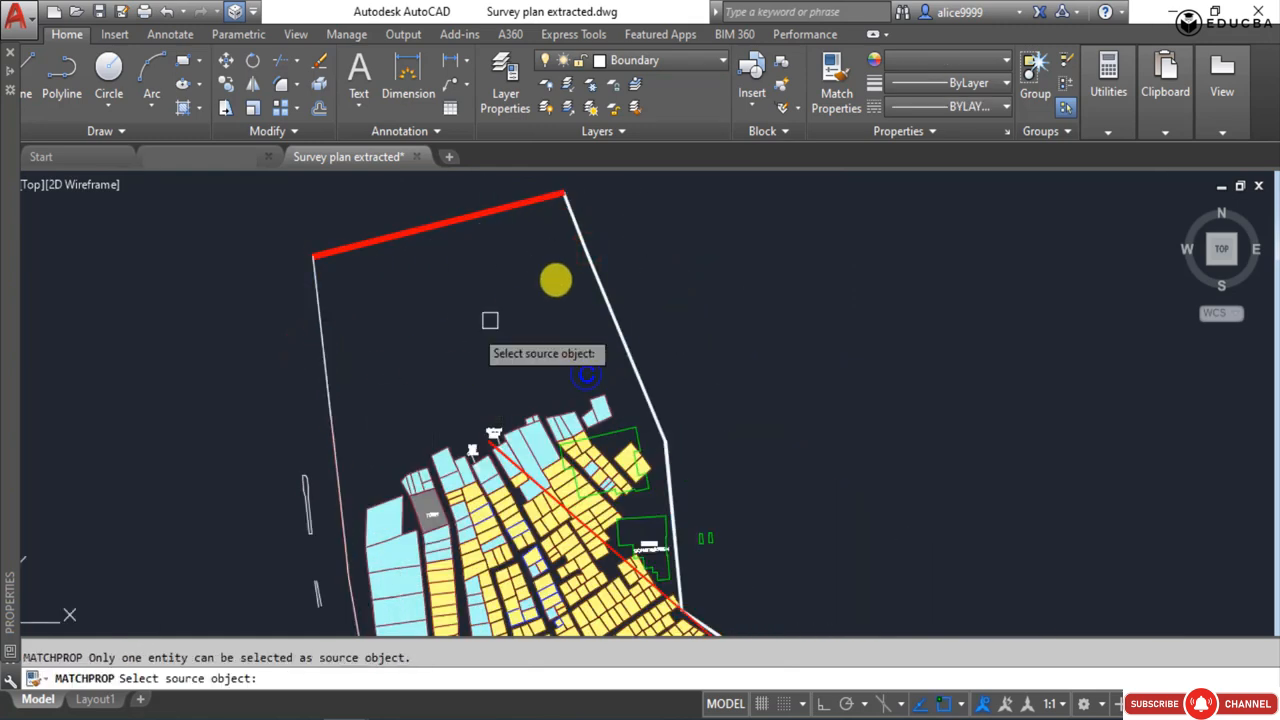
left_click(473, 218)
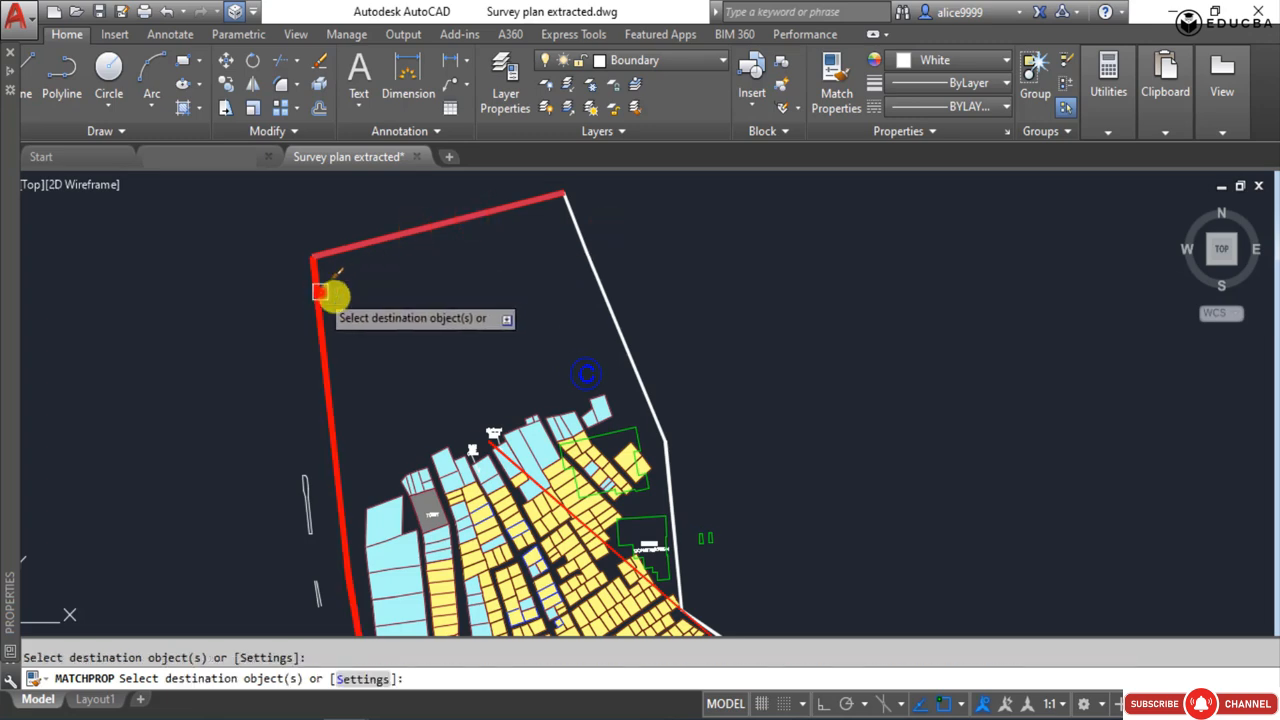
left_click(320, 292)
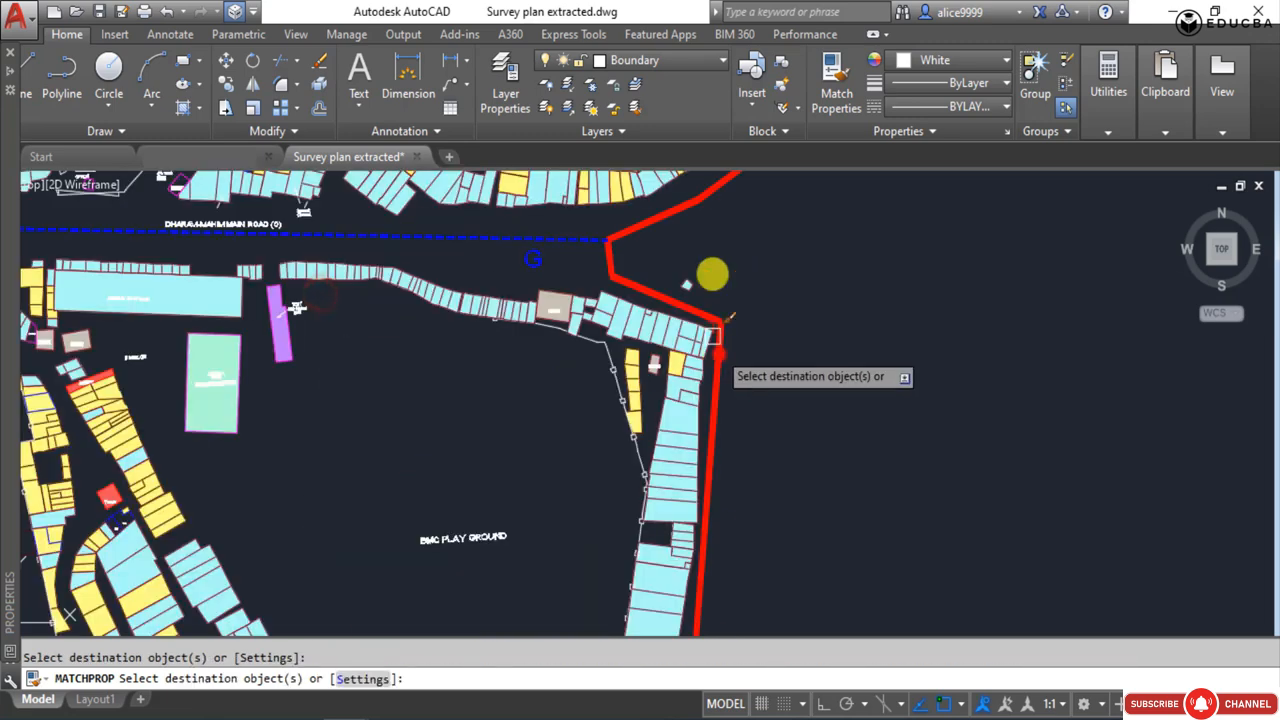
scroll(729, 246, "down", 6)
scroll(590, 503, "up", 2)
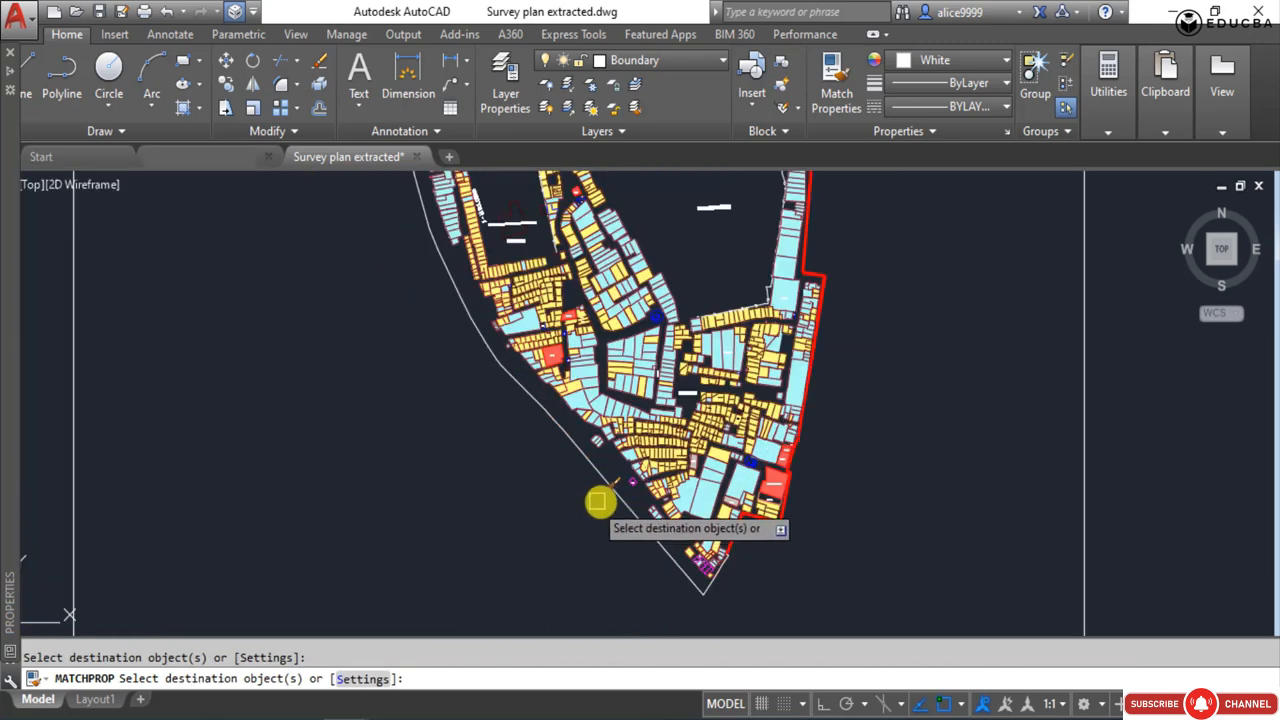
left_click(613, 485)
left_click(556, 417)
scroll(451, 514, "down", 6)
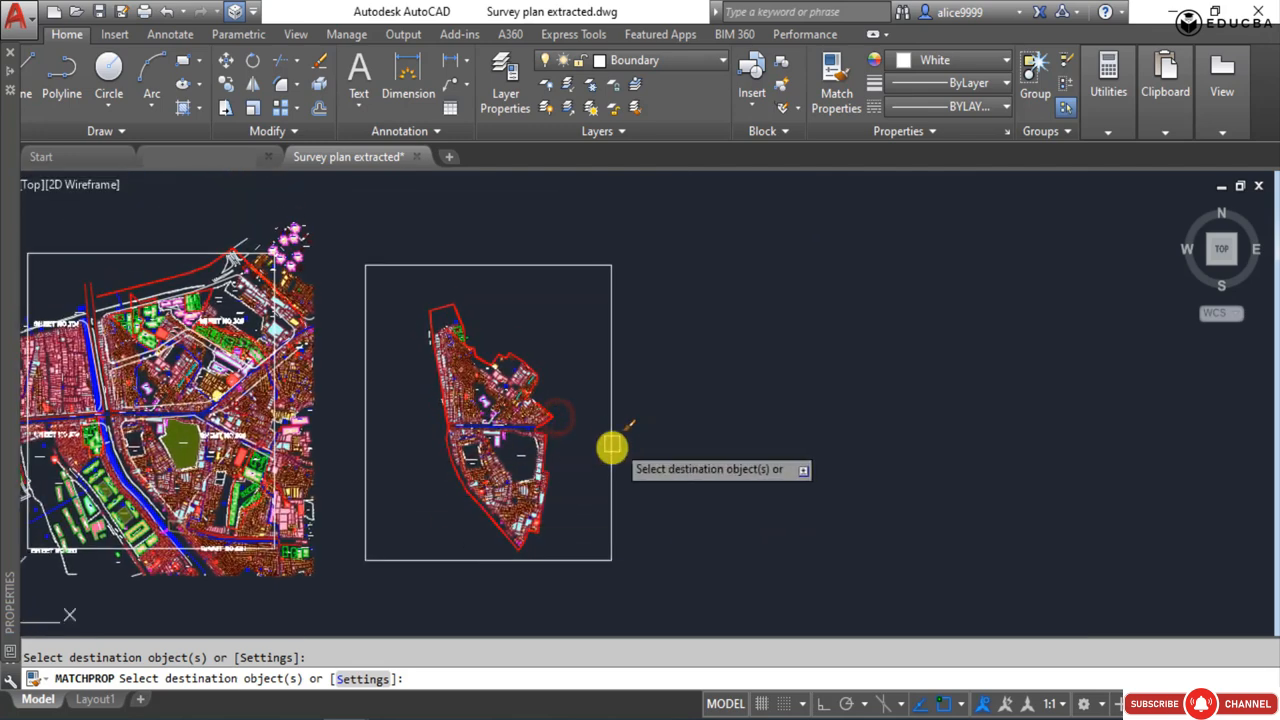
key("Escape")
Inspect the blue cluster line and red road lines along the main road, and the layout inside the site outline.
scroll(480, 429, "up", 8)
scroll(536, 461, "up", 2)
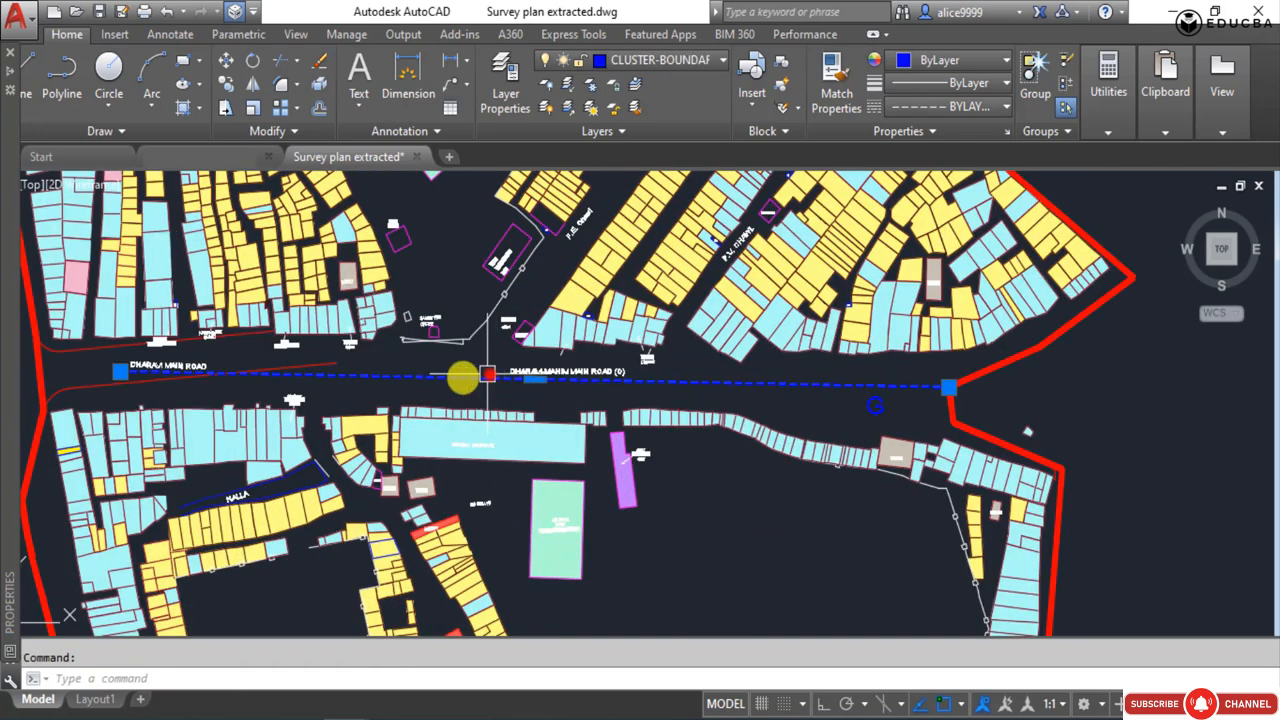
scroll(30, 400, "up", 4)
left_click(212, 338)
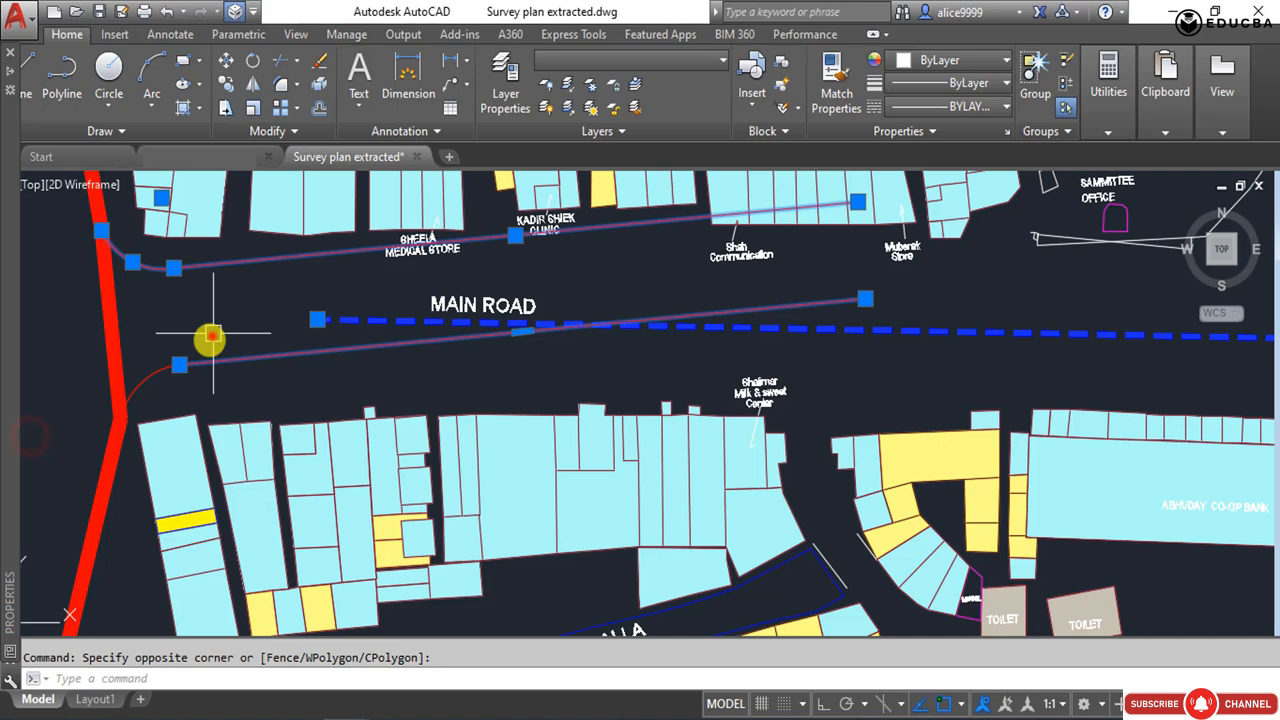
key("Escape")
scroll(335, 364, "down", 5)
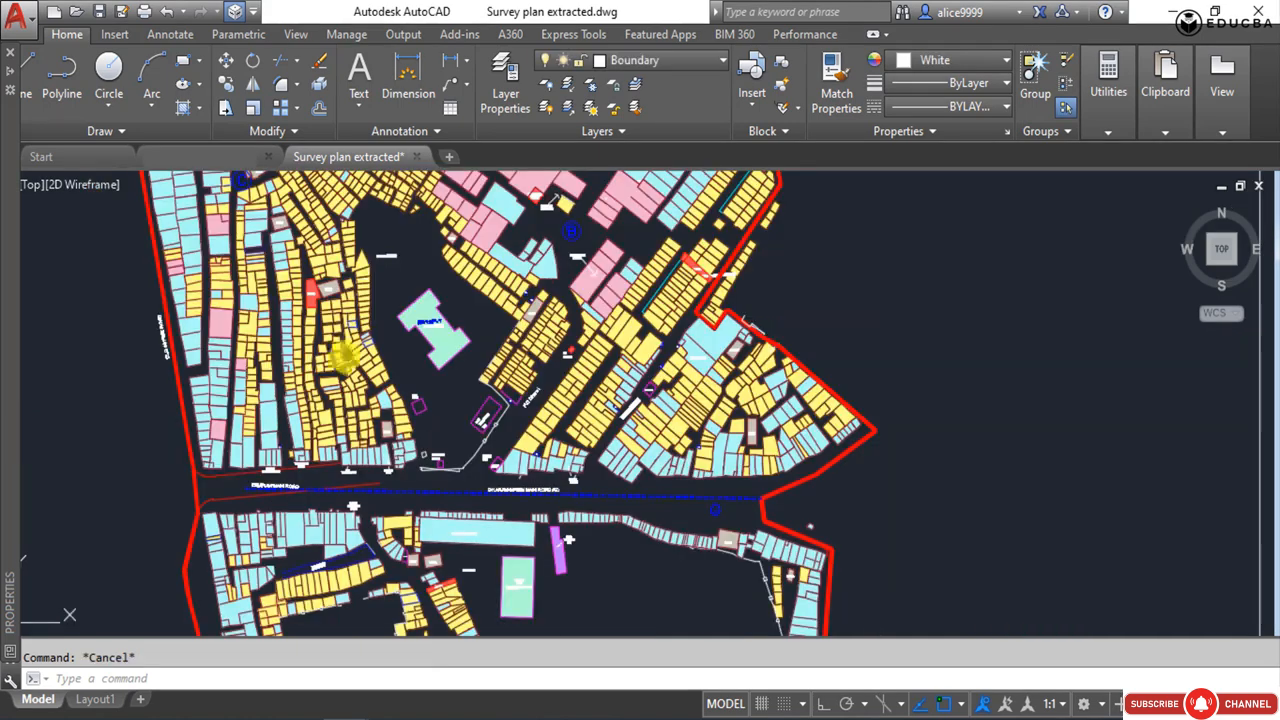
scroll(335, 364, "up", 2)
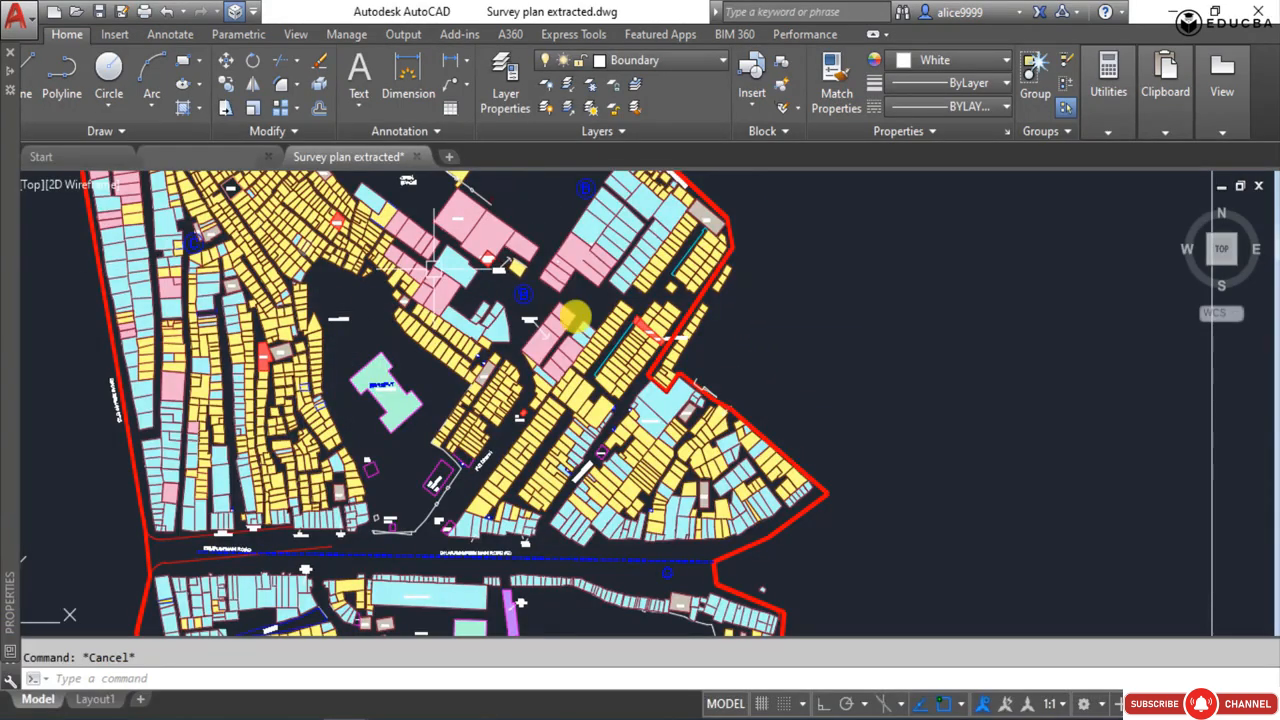
scroll(408, 478, "down", 2)
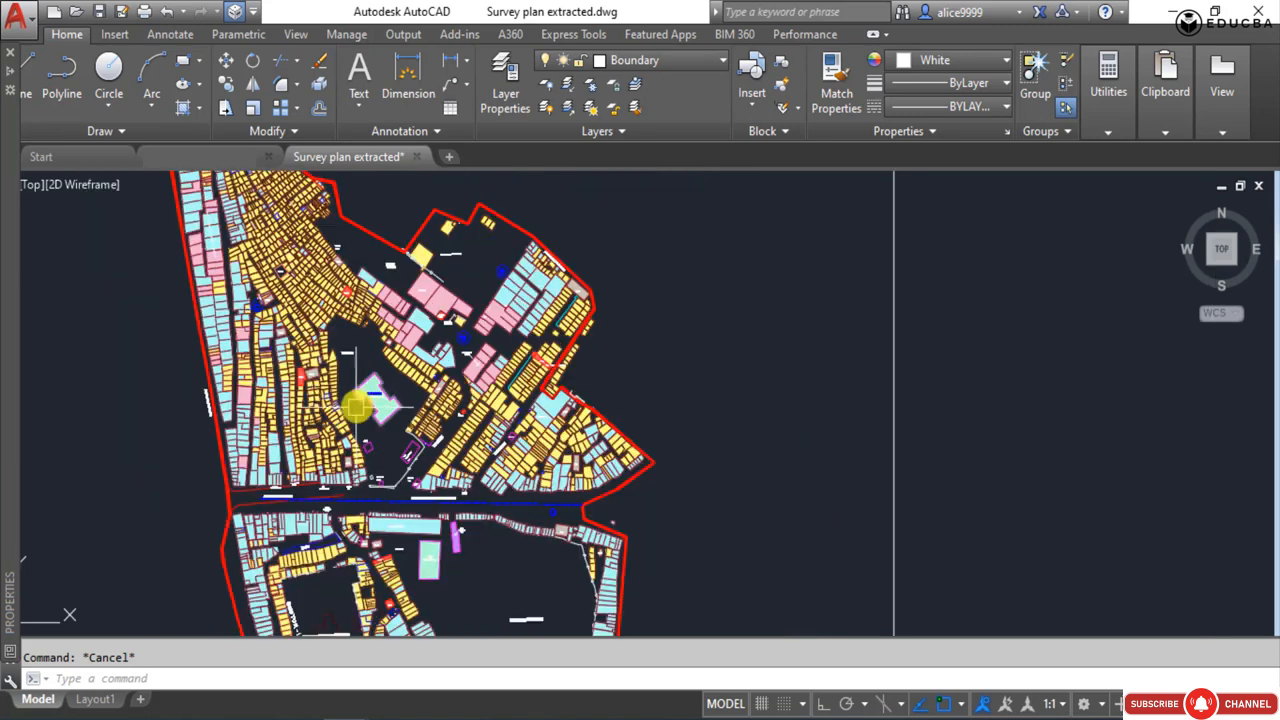
left_click(695, 304)
left_click(766, 381)
middle_click_drag(318, 366, 365, 328)
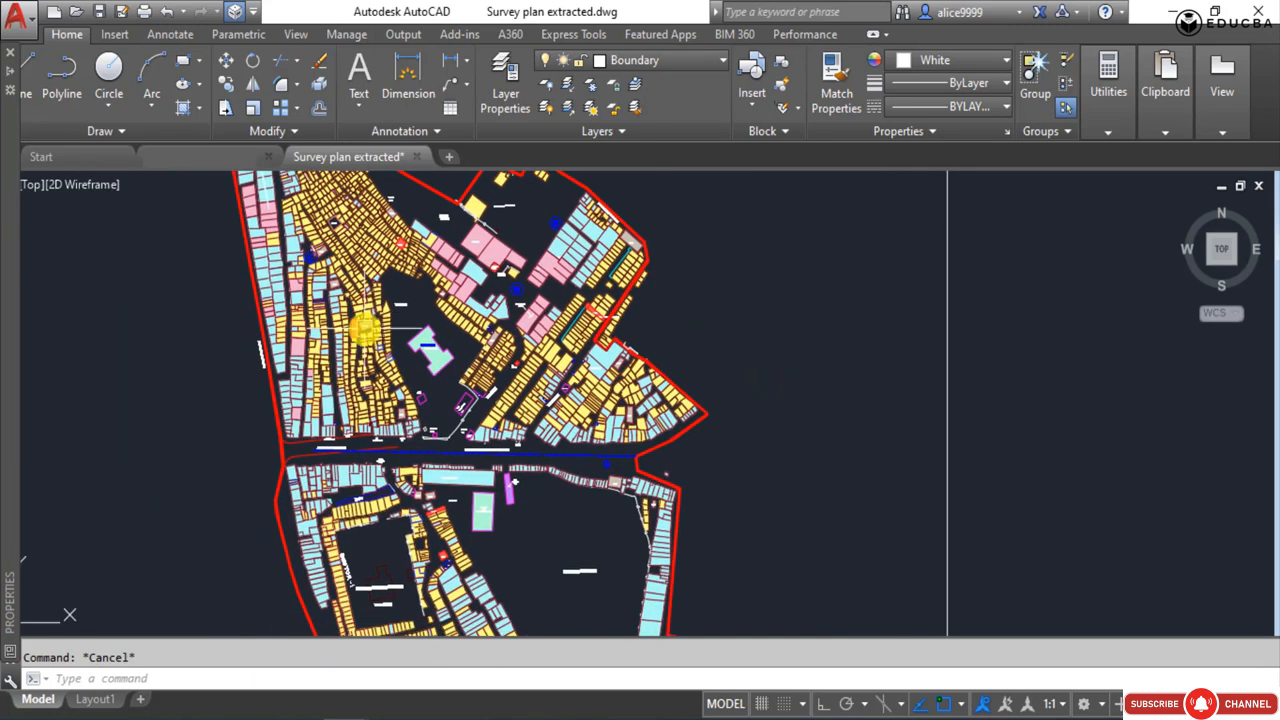
Turn off the layers of the central building's fill, its label text and BUILDING NO - CATEGARIWISE with LAYOFF.
type("ff")
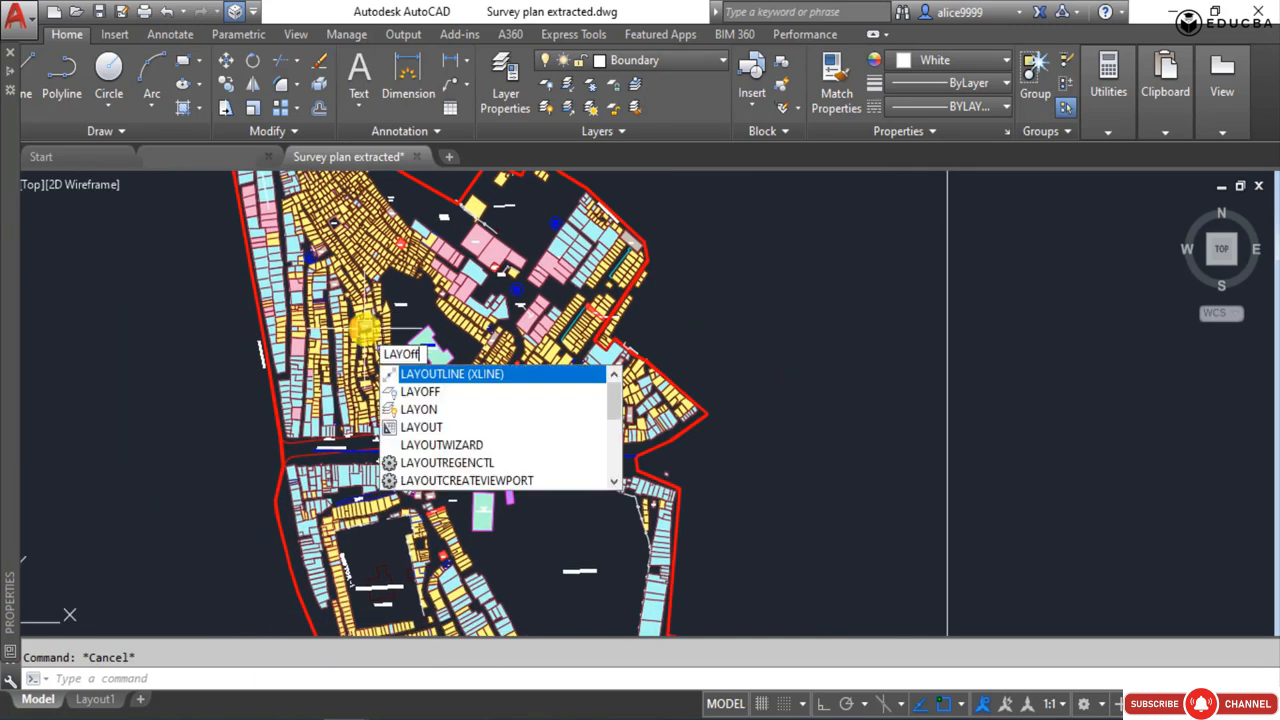
key("Return")
scroll(472, 370, "up", 4)
left_click(362, 345)
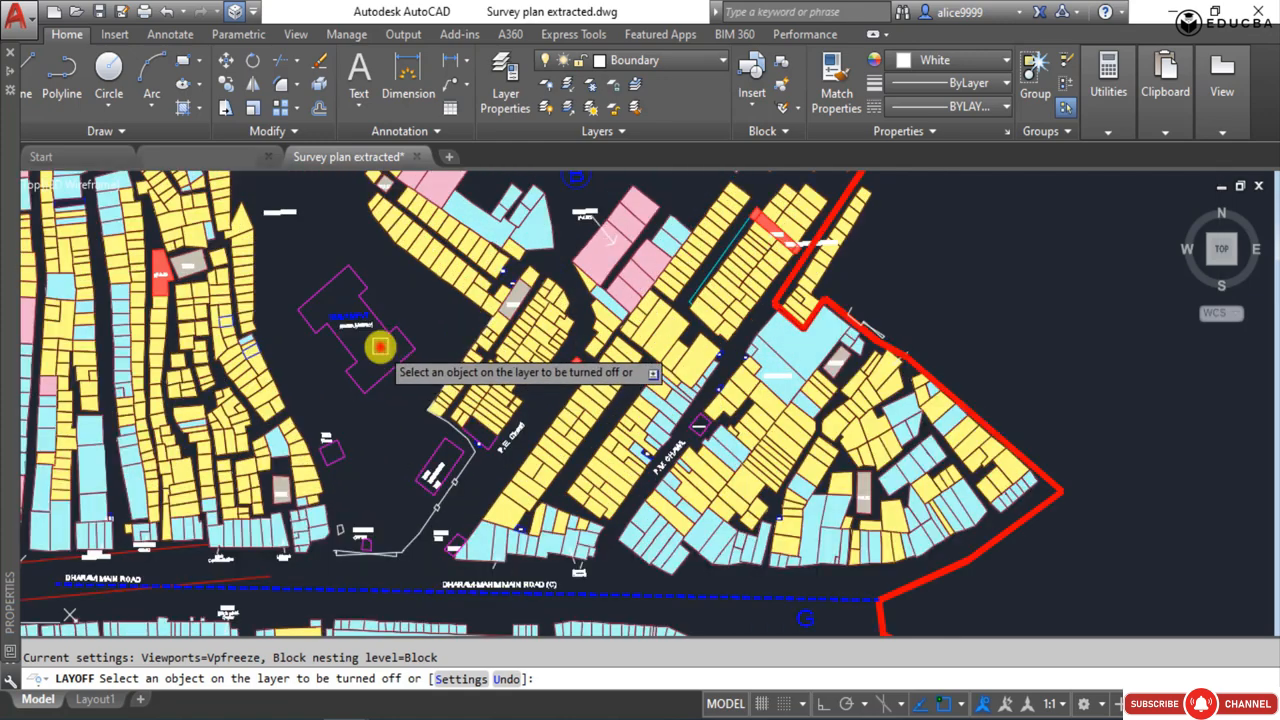
left_click(350, 318)
left_click(339, 314)
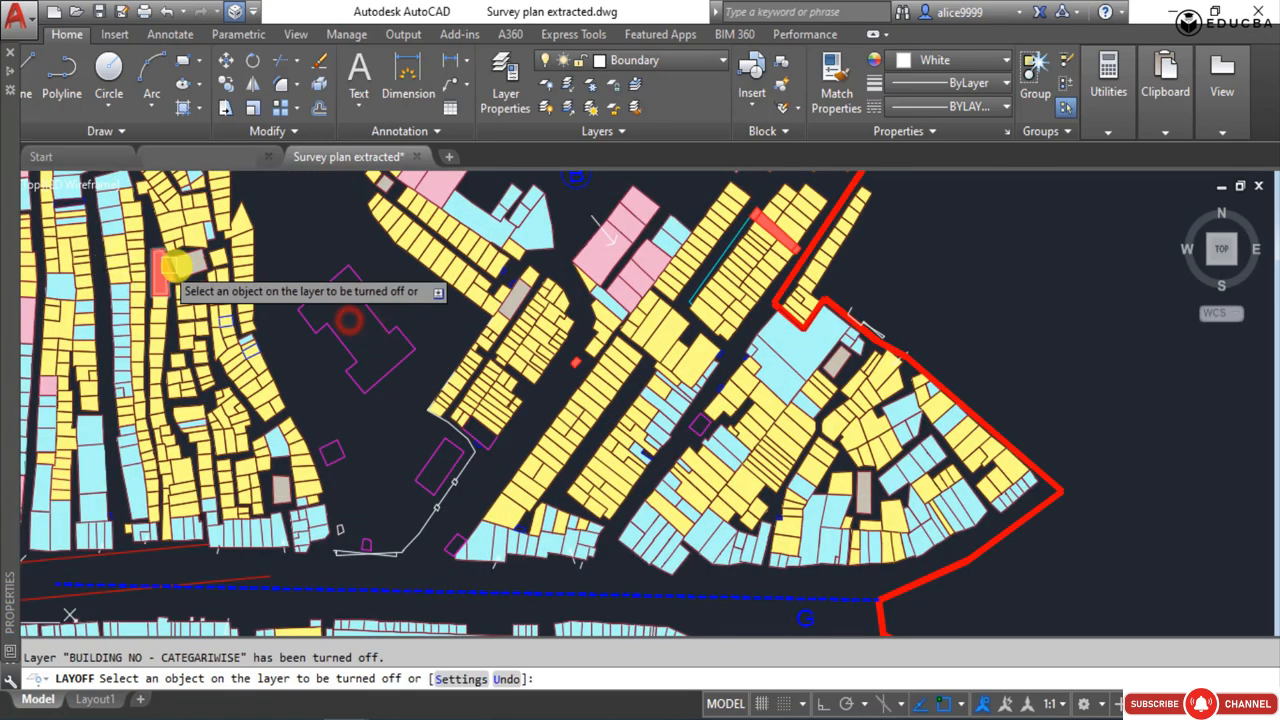
Turn off the layers of the grey building fill, the red temple hatch and the yellow hut fill west of the central building.
scroll(206, 280, "up", 4)
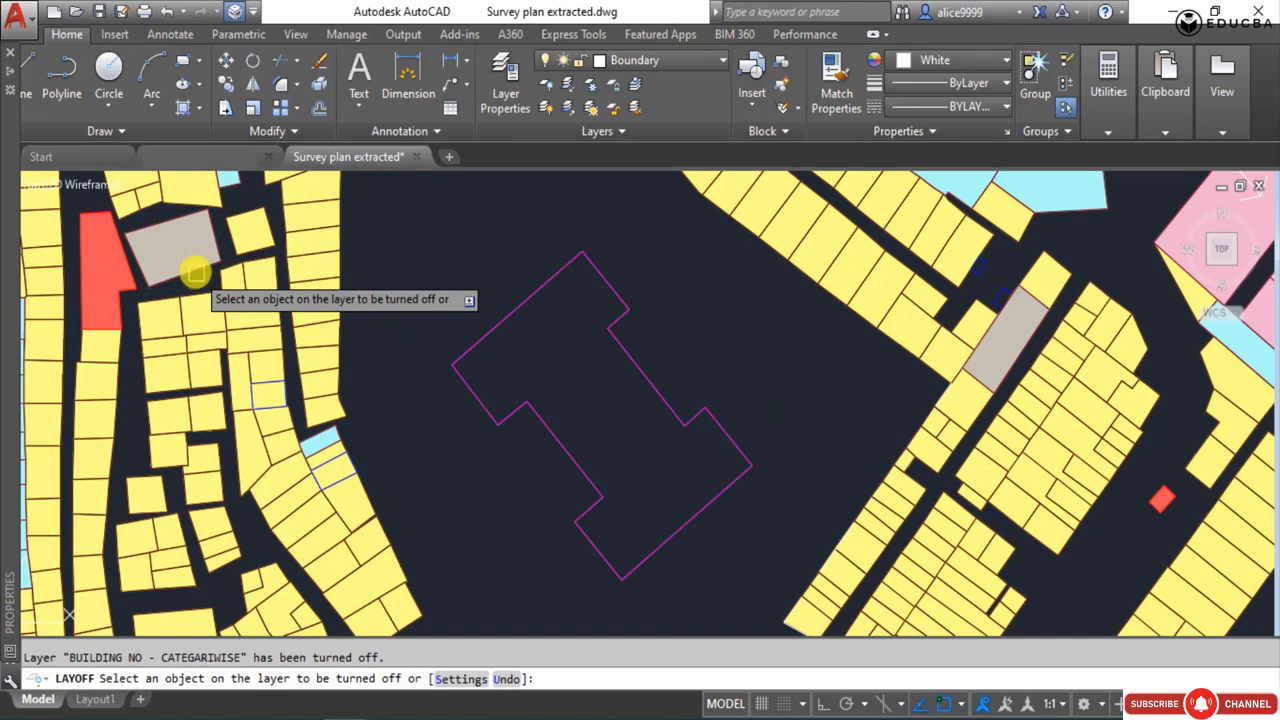
left_click(191, 256)
left_click(100, 268)
left_click(195, 313)
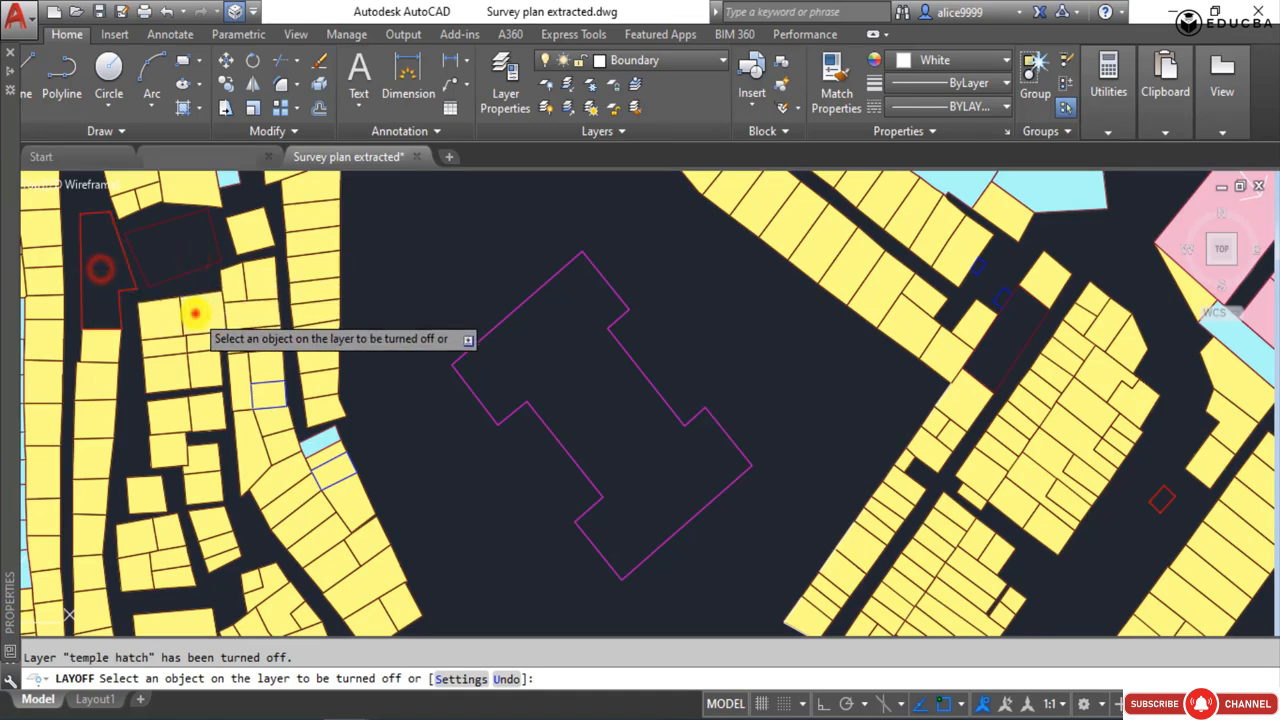
Turn off the R+C HATCH, COMMERCIAL_HATCH and INDUSTRIAL_HATCH layers by picking their remaining hut fills.
scroll(260, 347, "down", 4)
scroll(280, 358, "up", 8)
left_click(333, 347)
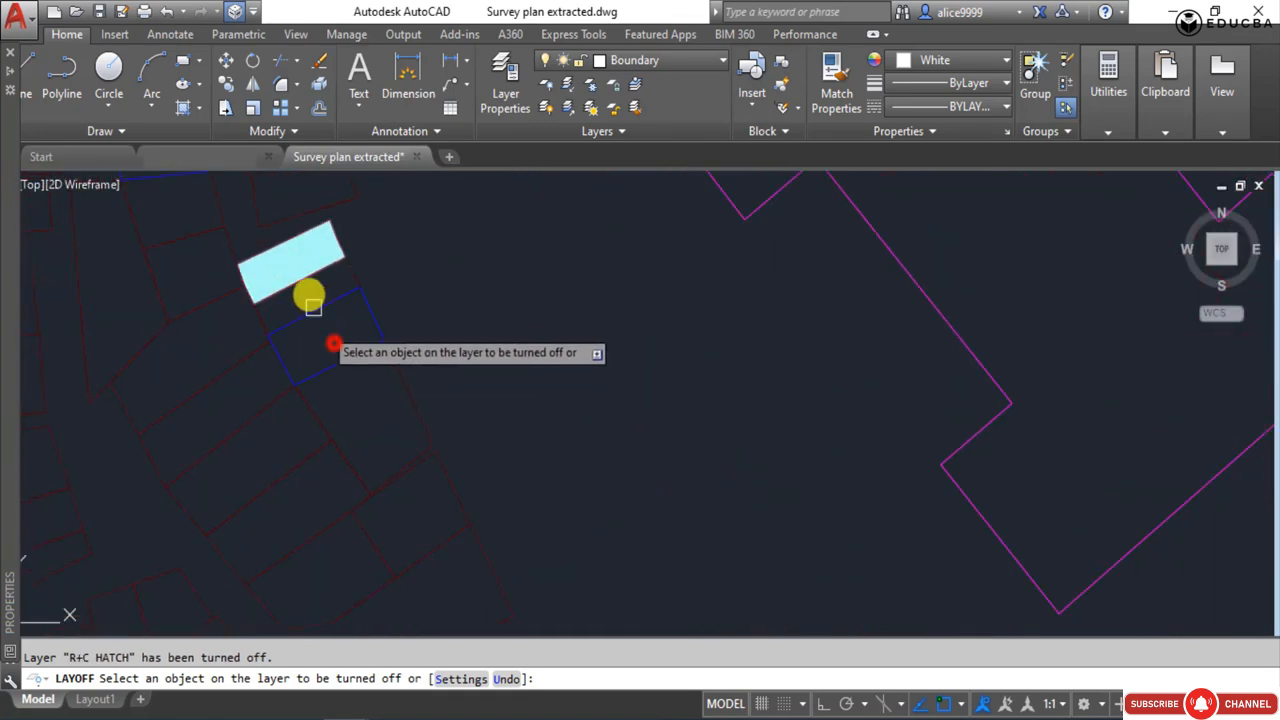
left_click(291, 266)
scroll(200, 403, "down", 5)
scroll(206, 294, "up", 5)
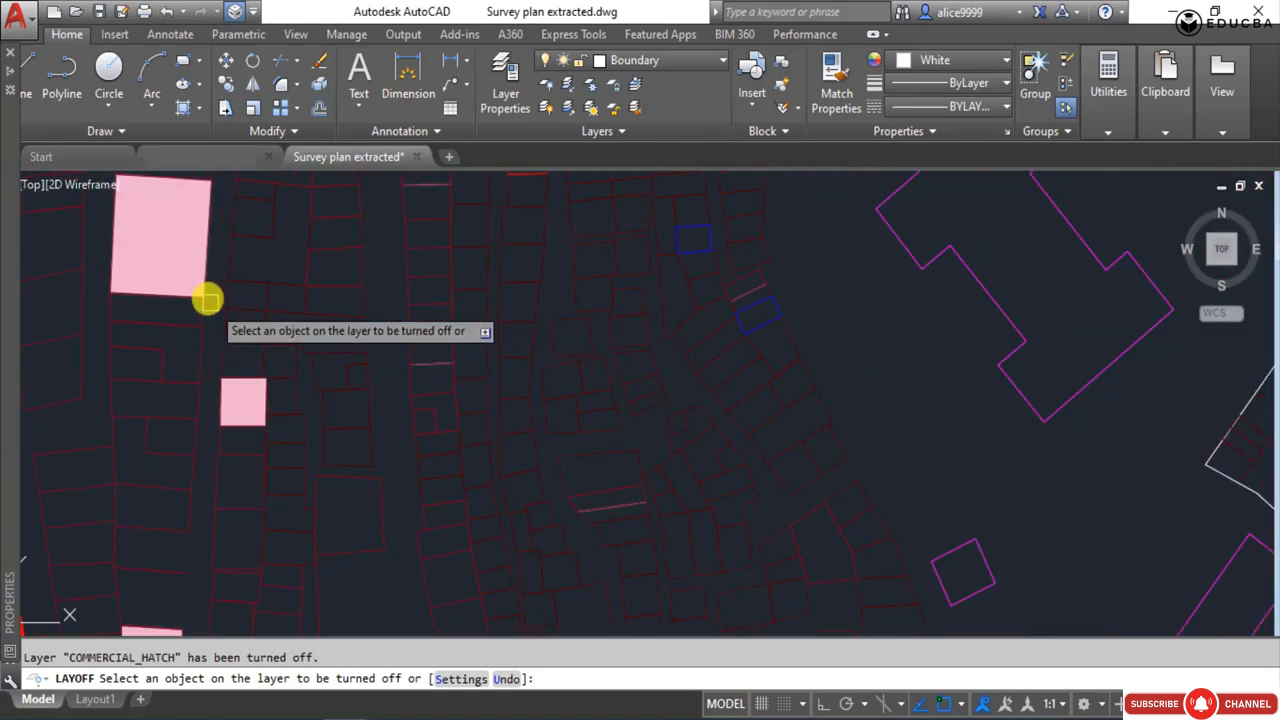
left_click(186, 266)
scroll(314, 443, "down", 6)
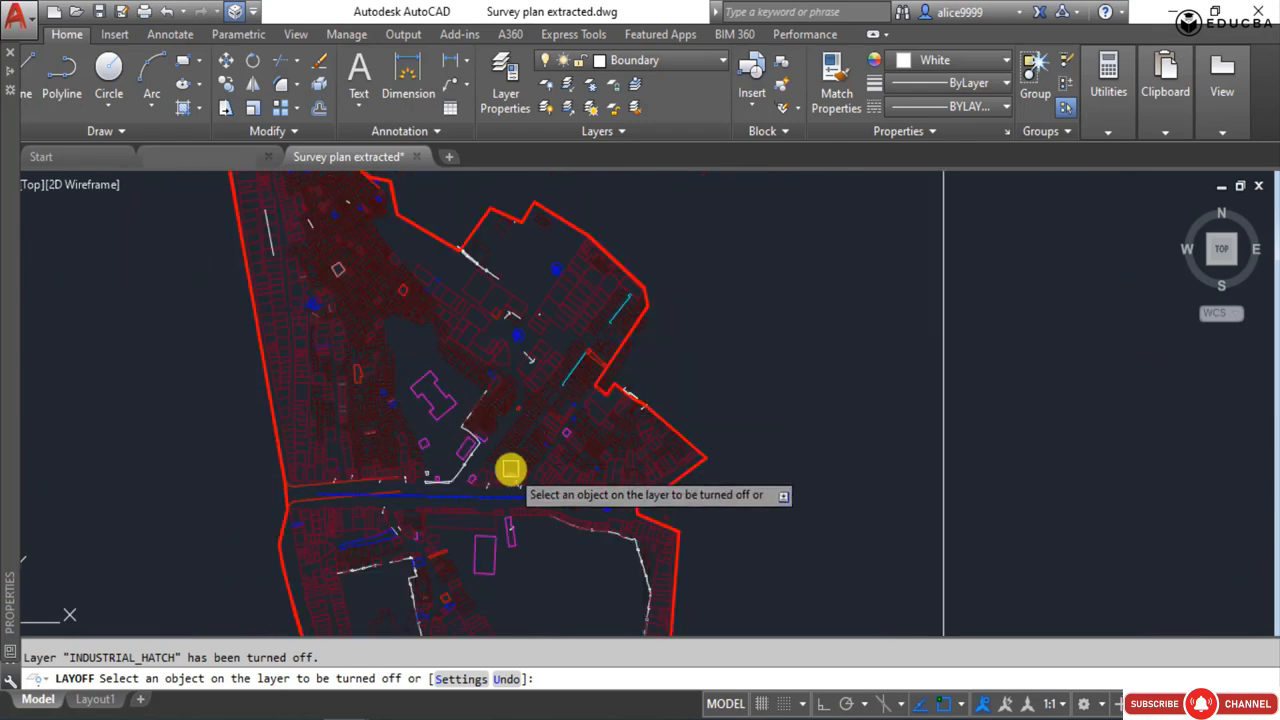
Turn off layer 0, the CLUSTER NO. layer and the VARANDA layer by picking their objects in the eastern part of the site.
scroll(457, 277, "up", 7)
left_click(510, 349)
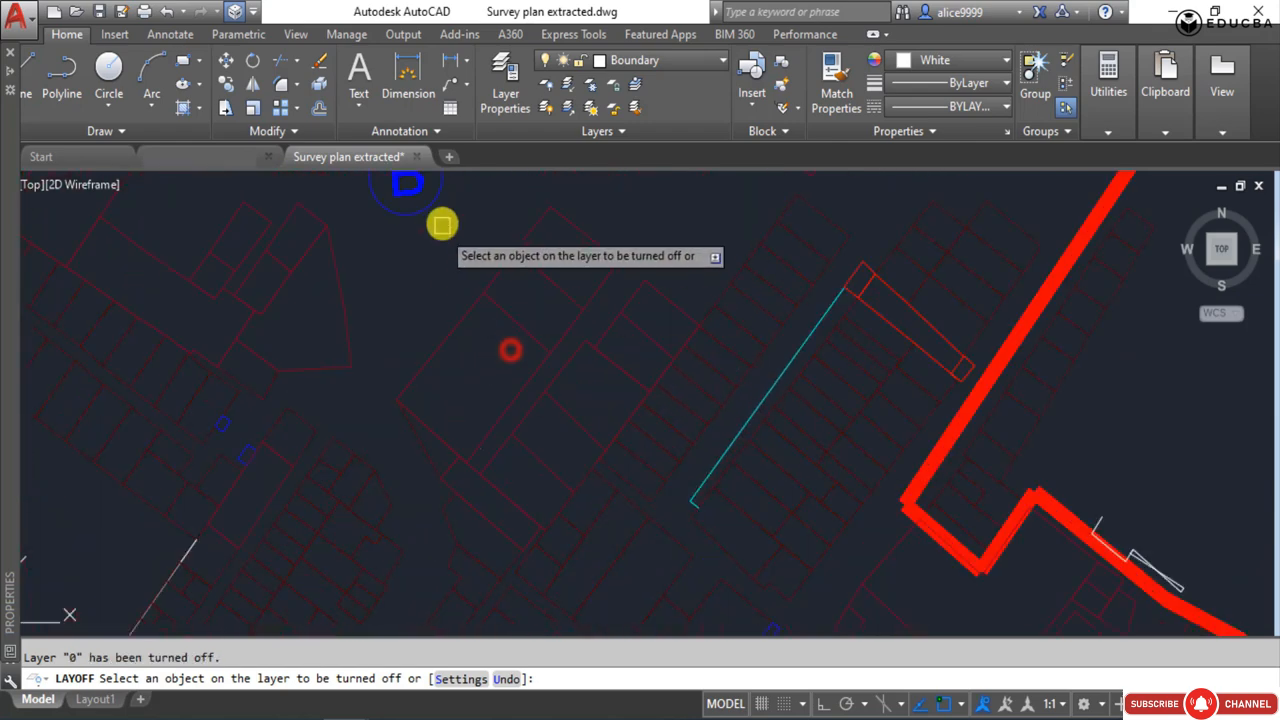
left_click(423, 210)
scroll(451, 486, "down", 3)
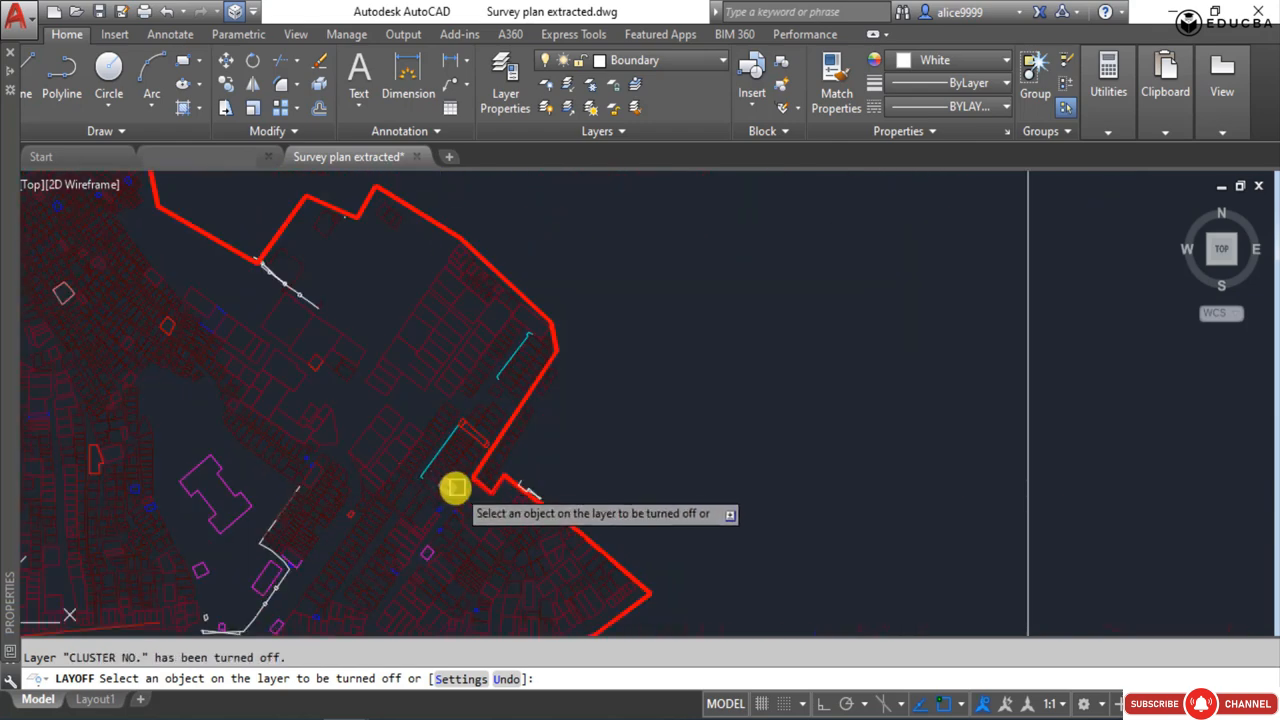
scroll(434, 429, "up", 6)
left_click(501, 434)
scroll(501, 434, "down", 3)
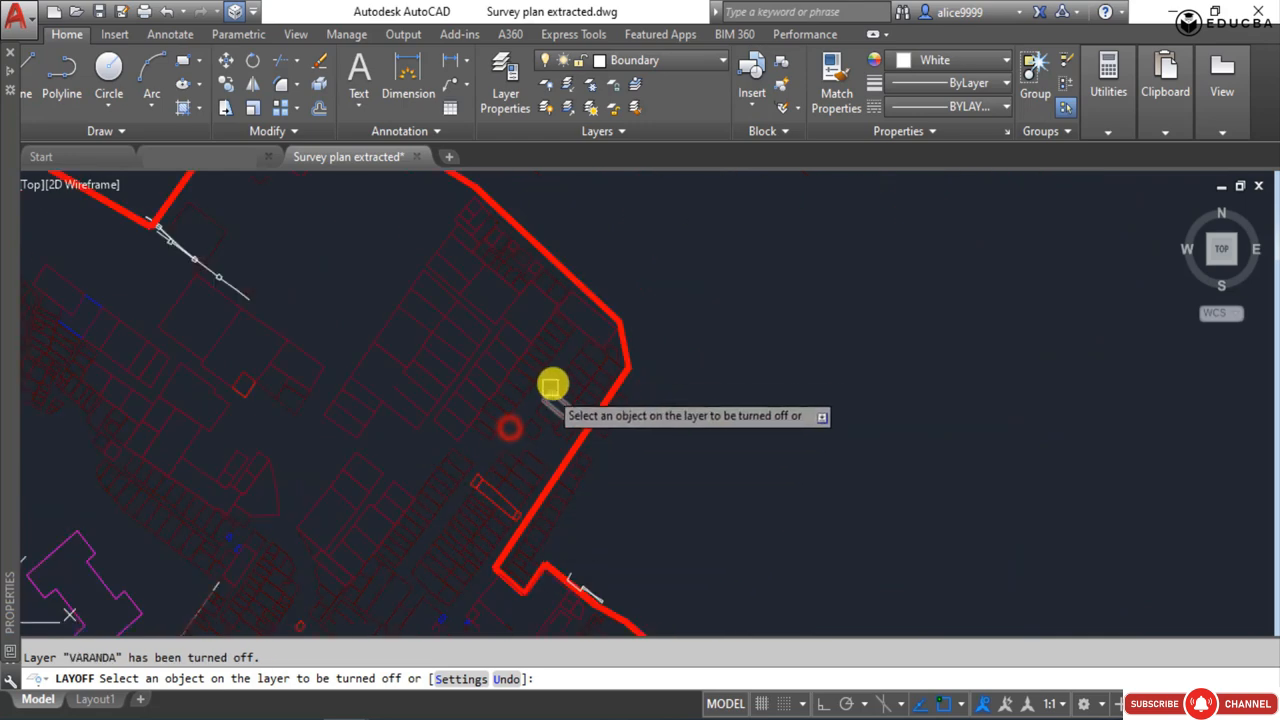
scroll(597, 601, "up", 3)
left_click(613, 606)
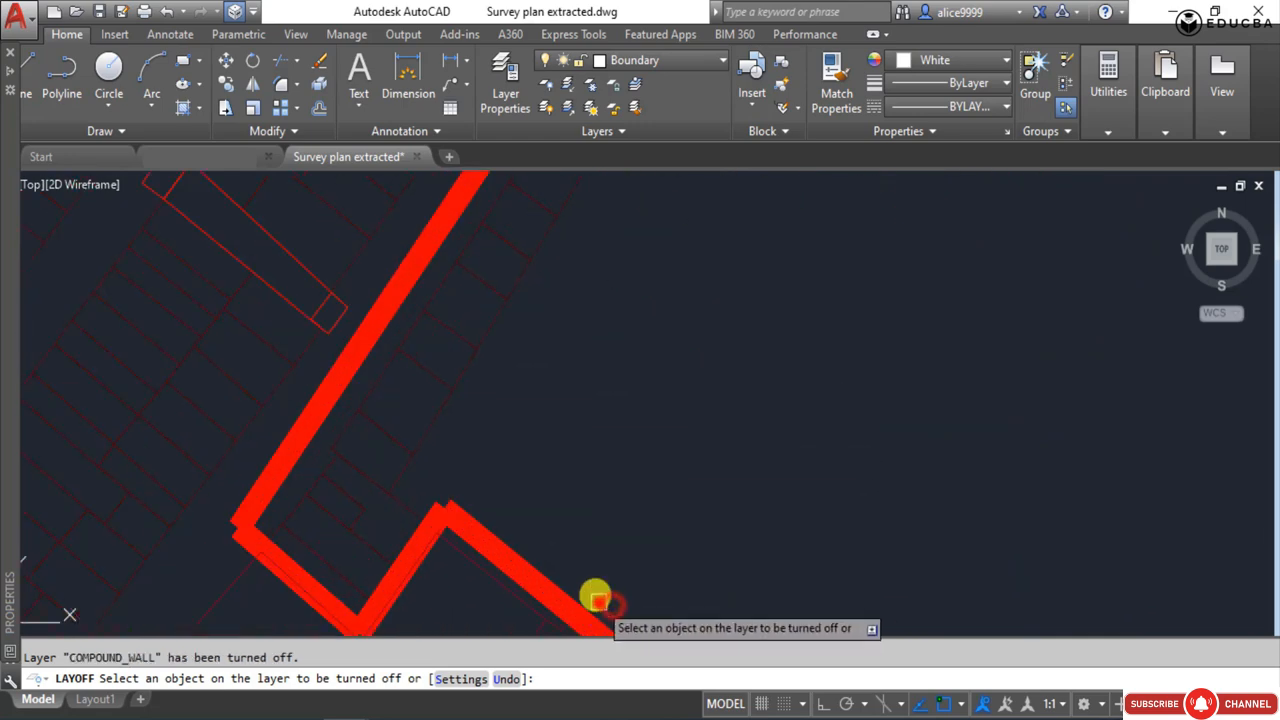
scroll(540, 400, "down", 5)
key("ctrl+z")
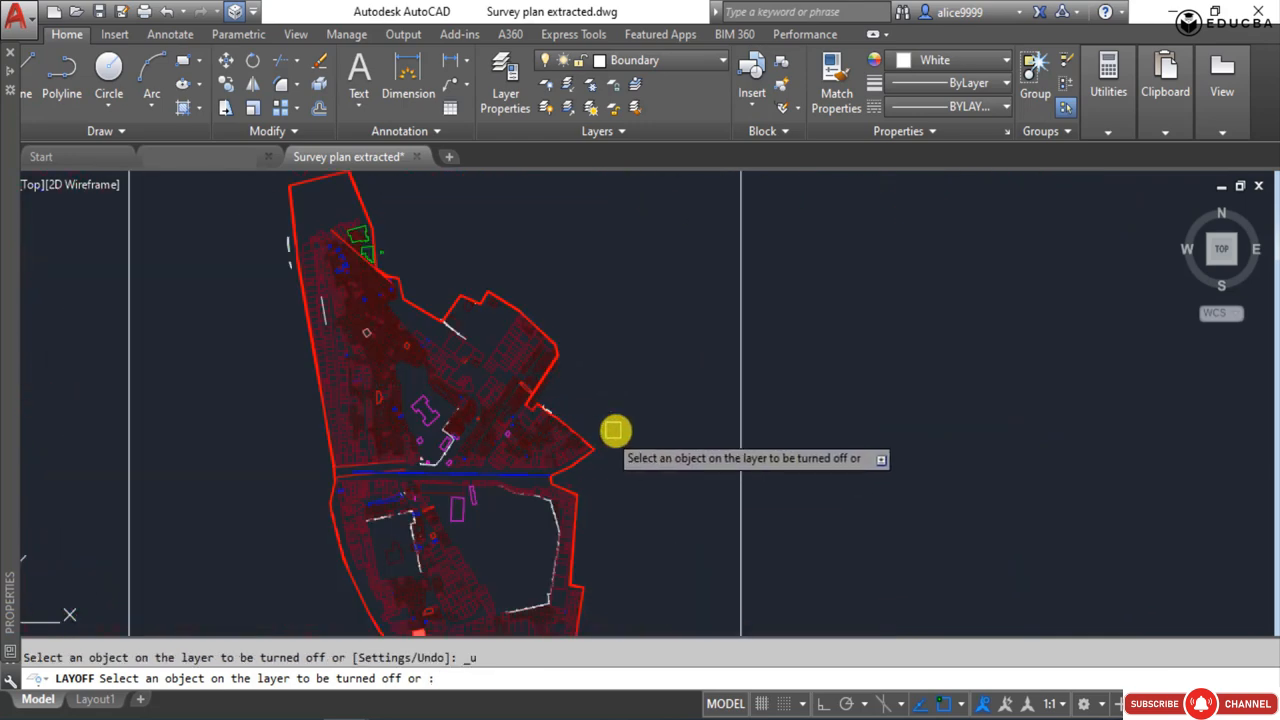
Turn off the COMPOUND_WALL layer by picking the white wall line inside the southern part of the site.
scroll(601, 432, "up", 5)
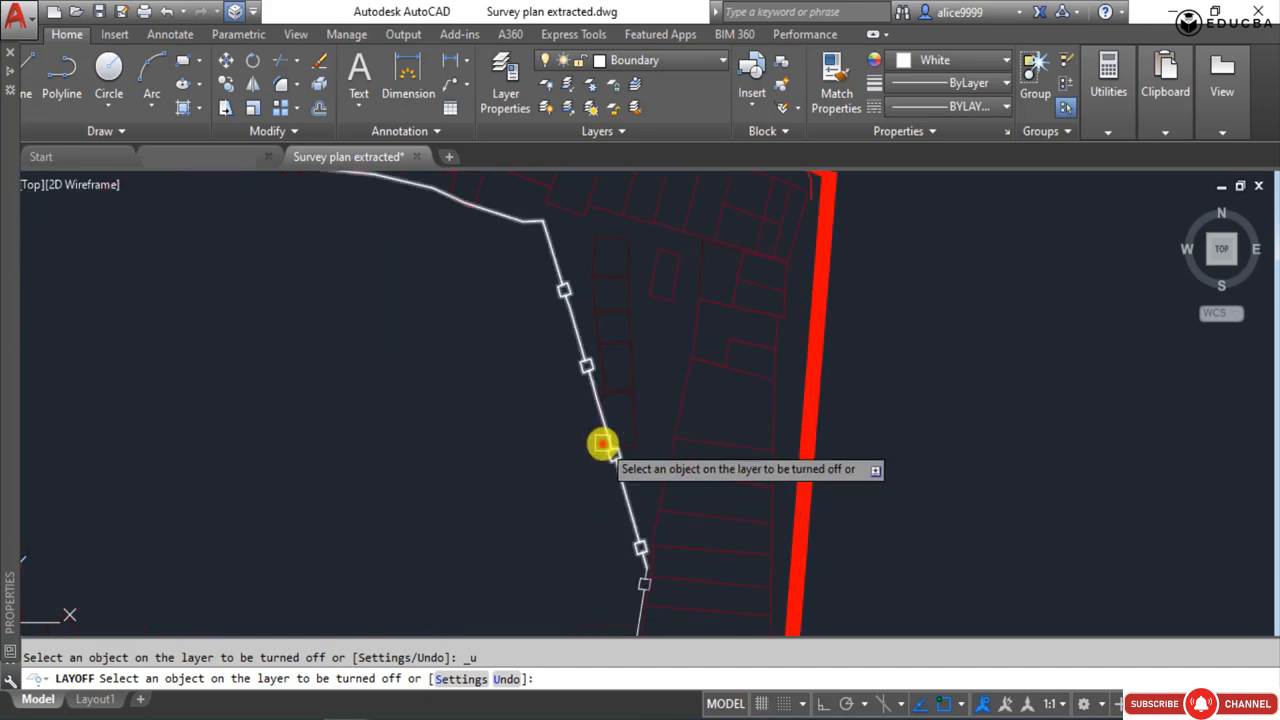
left_click(602, 443)
scroll(613, 503, "down", 6)
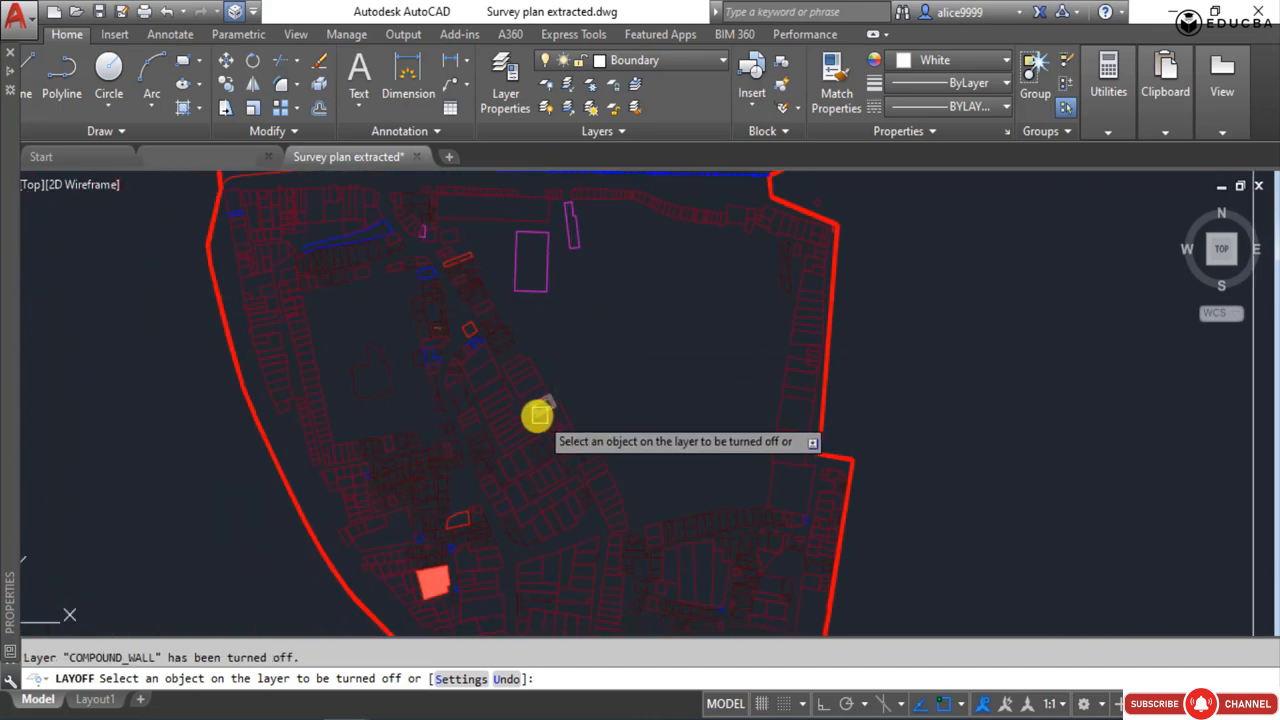
Turn off the HUT layer by picking a dark red hut outline near the site's southeastern corner.
scroll(520, 470, "down", 2)
scroll(463, 449, "up", 4)
scroll(600, 414, "down", 4)
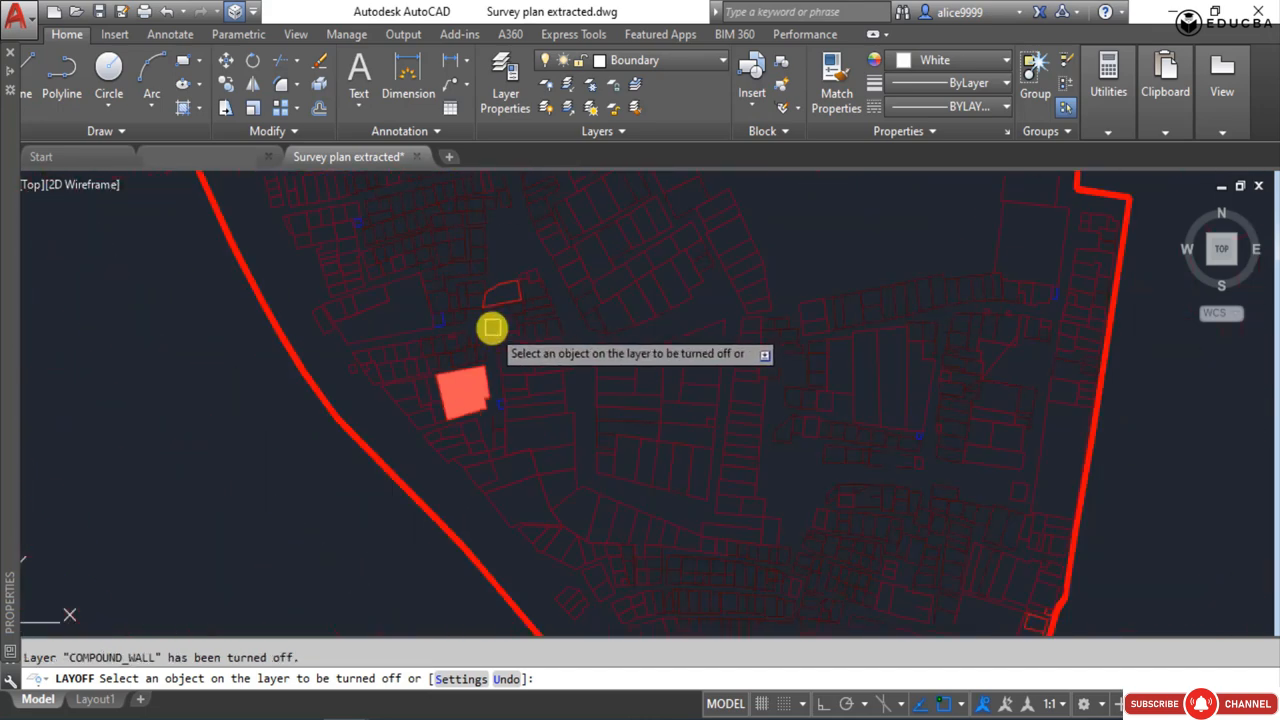
scroll(723, 474, "up", 8)
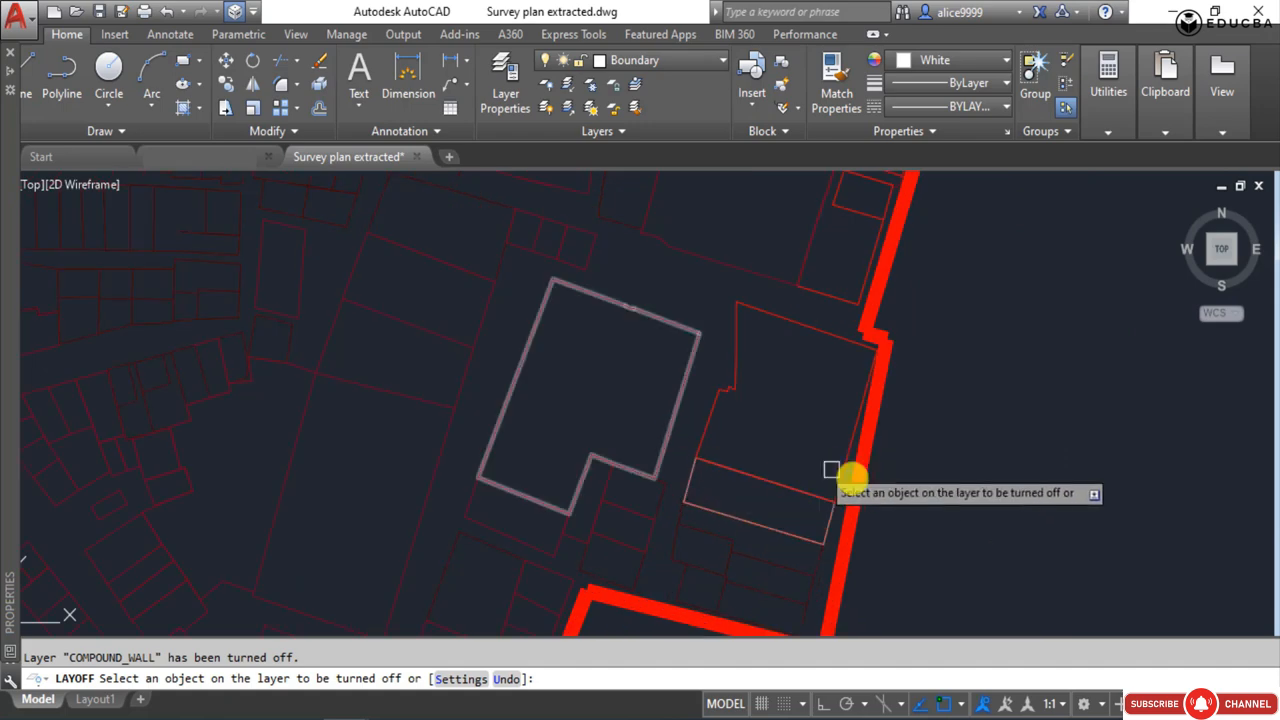
left_click(876, 457)
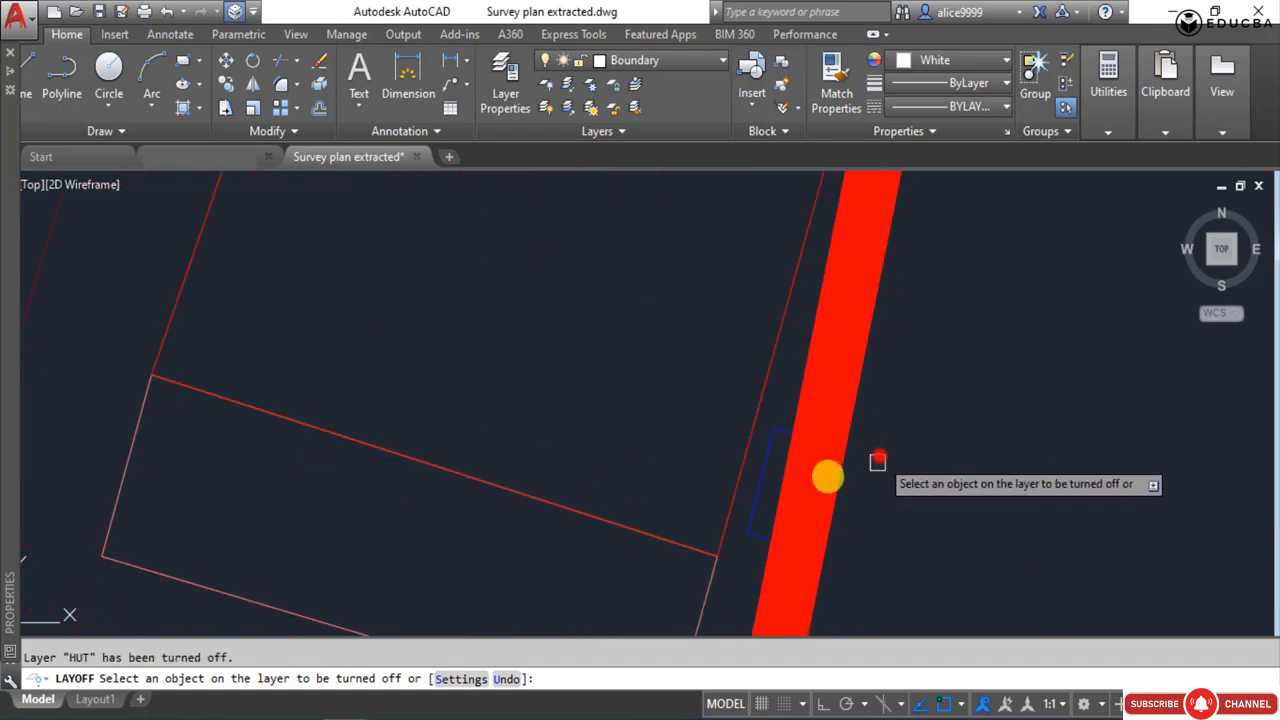
scroll(667, 437, "down", 5)
scroll(667, 437, "down", 5)
Turn off the layer of the white lines north of the central road and Layer2 with the red road lines.
middle_click_drag(534, 545, 512, 632)
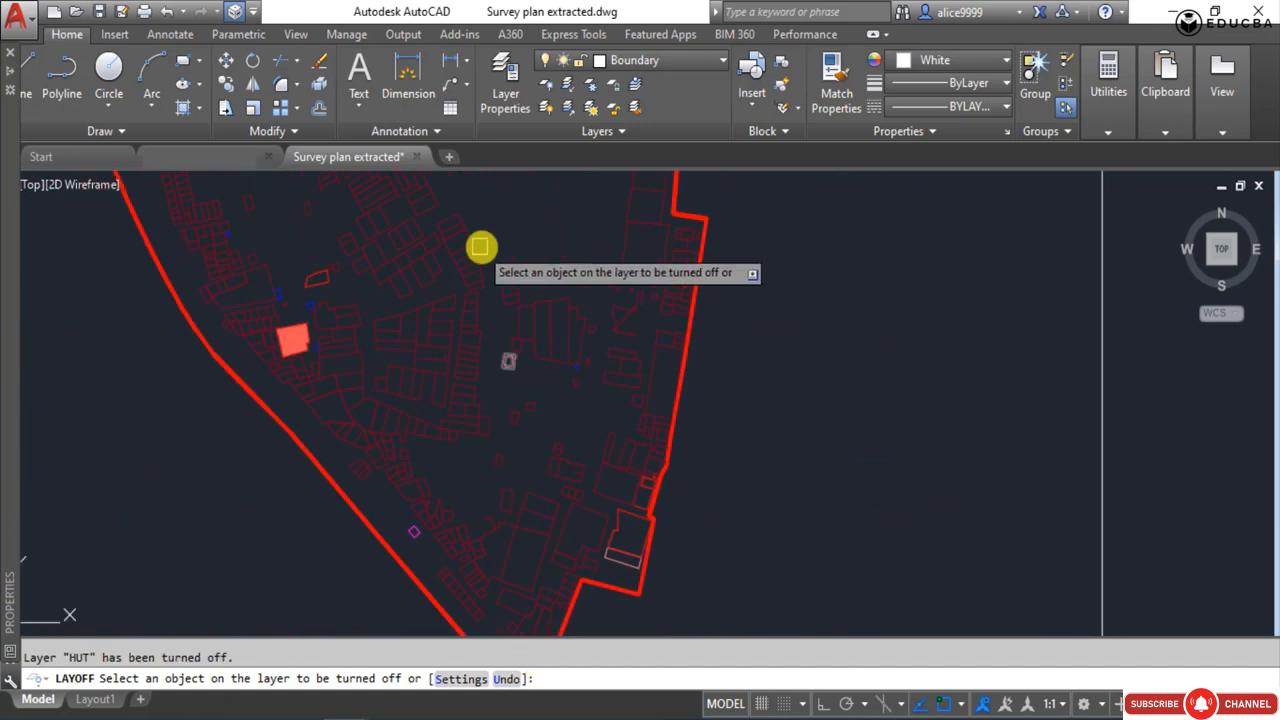
middle_click_drag(480, 248, 565, 622)
scroll(517, 449, "down", 3)
scroll(477, 500, "up", 4)
scroll(491, 549, "up", 3)
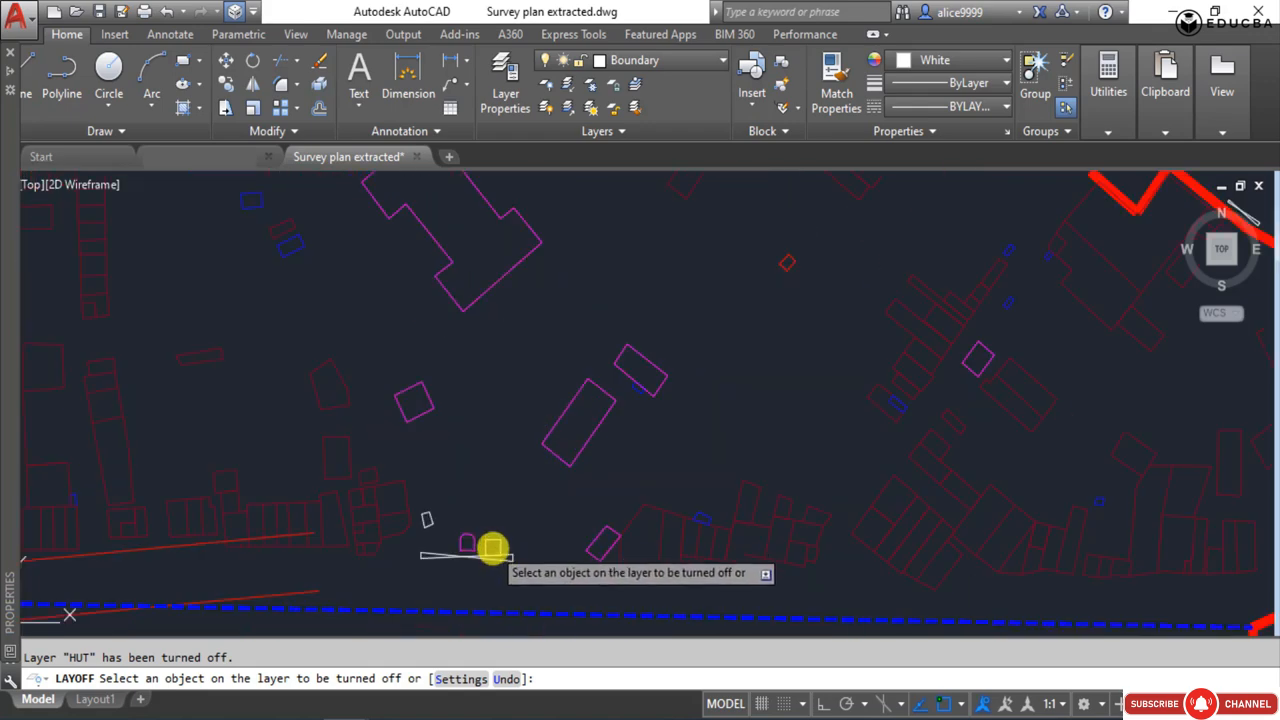
left_click(492, 550)
scroll(357, 529, "down", 3)
left_click(349, 534)
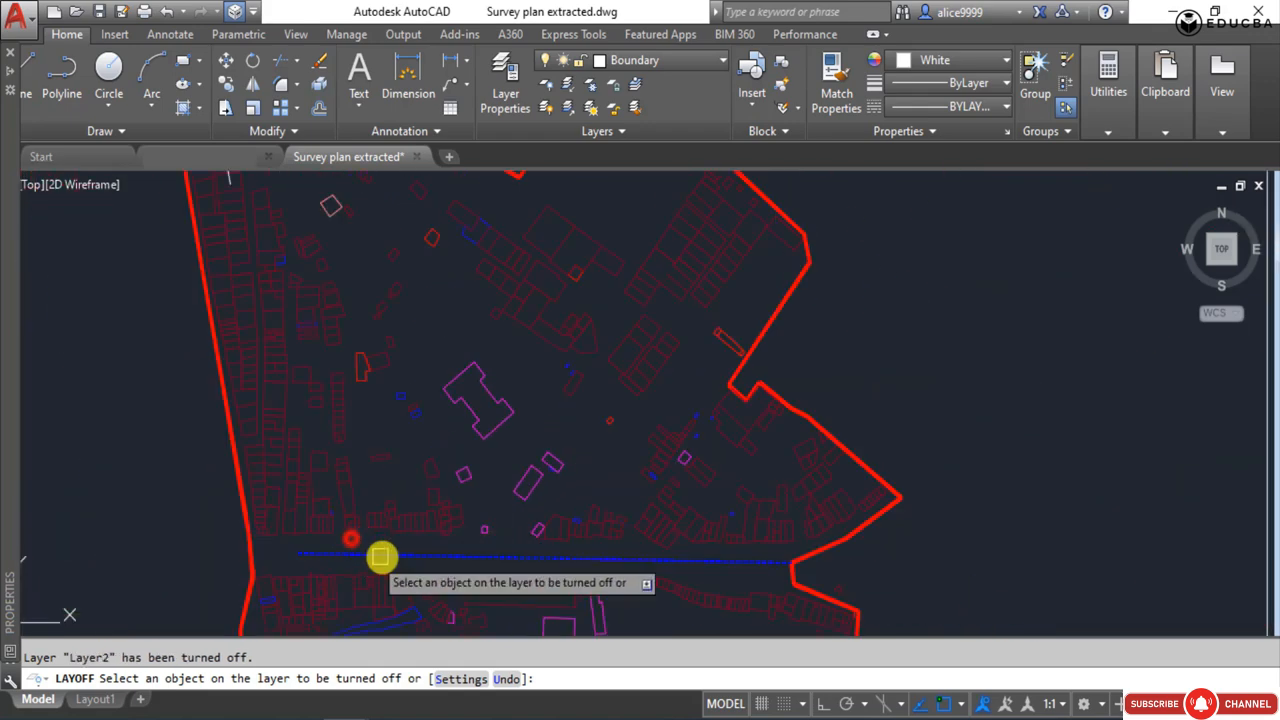
Turn off the layer of the red diagonal line crossing the northern part of the site.
scroll(425, 540, "up", 2)
scroll(425, 540, "down", 4)
scroll(374, 360, "up", 5)
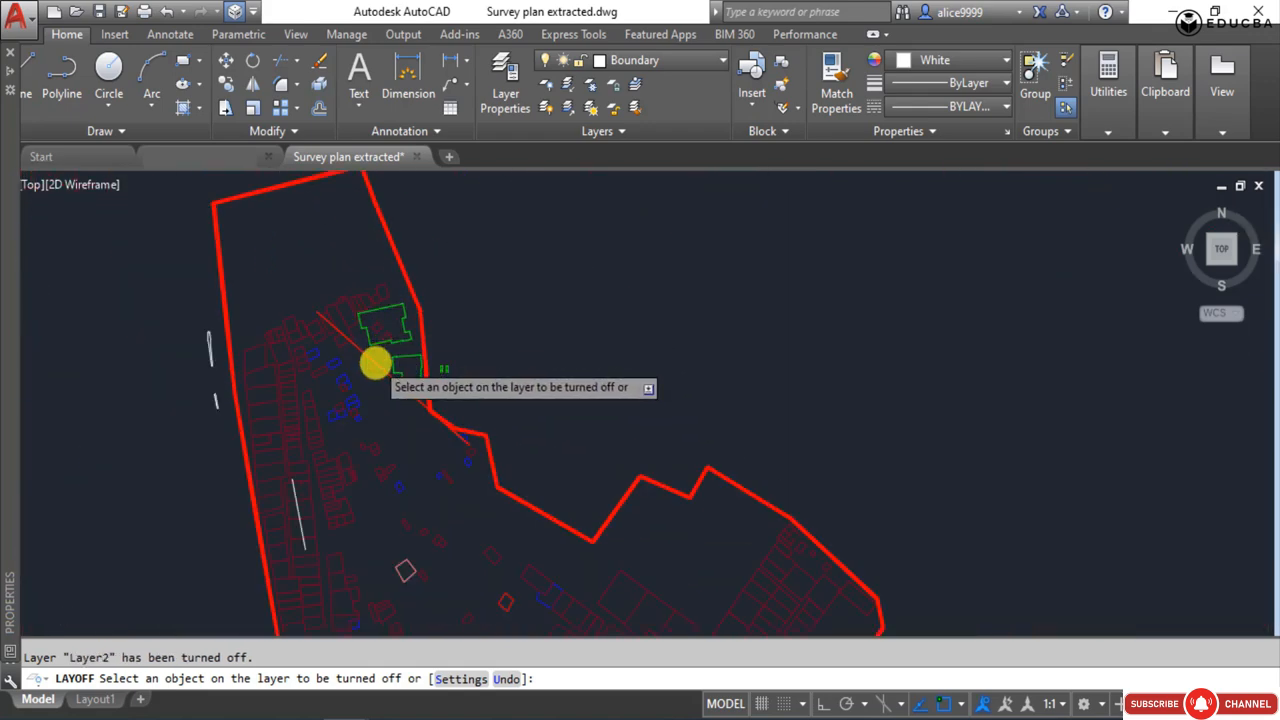
left_click(386, 366)
left_click(427, 325)
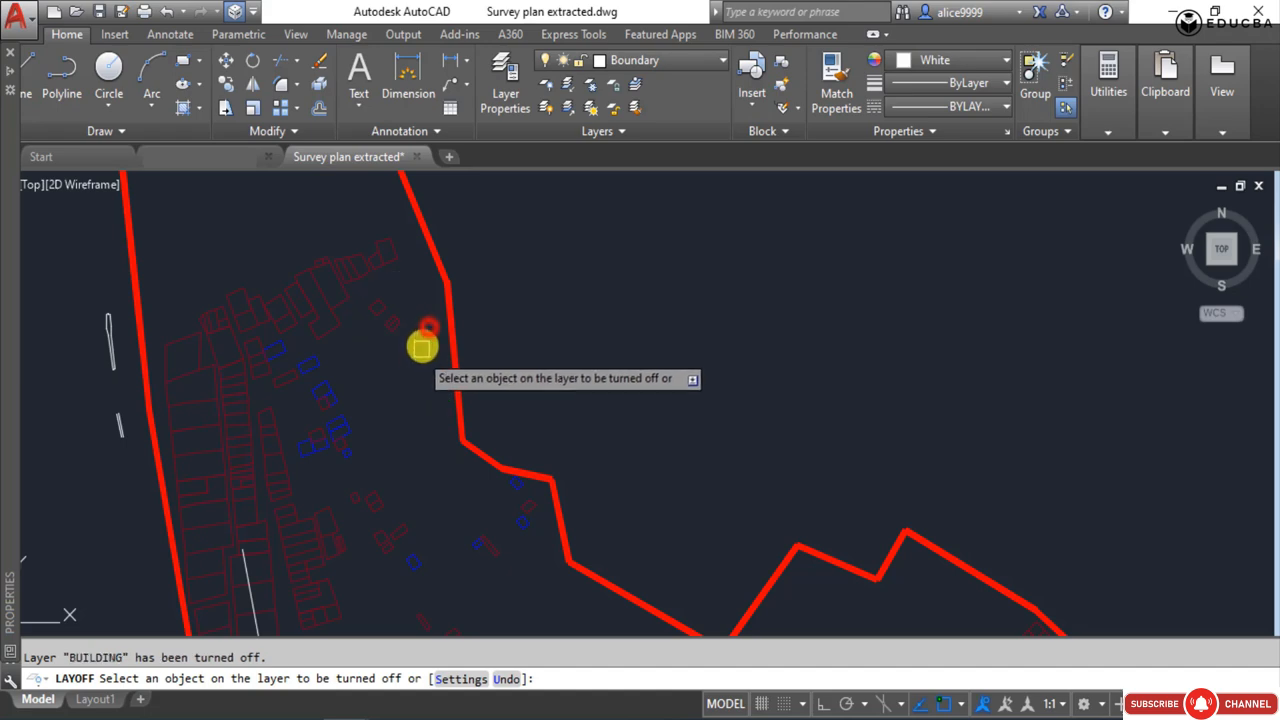
scroll(482, 317, "down", 3)
scroll(484, 317, "down", 4)
key("ctrl+z")
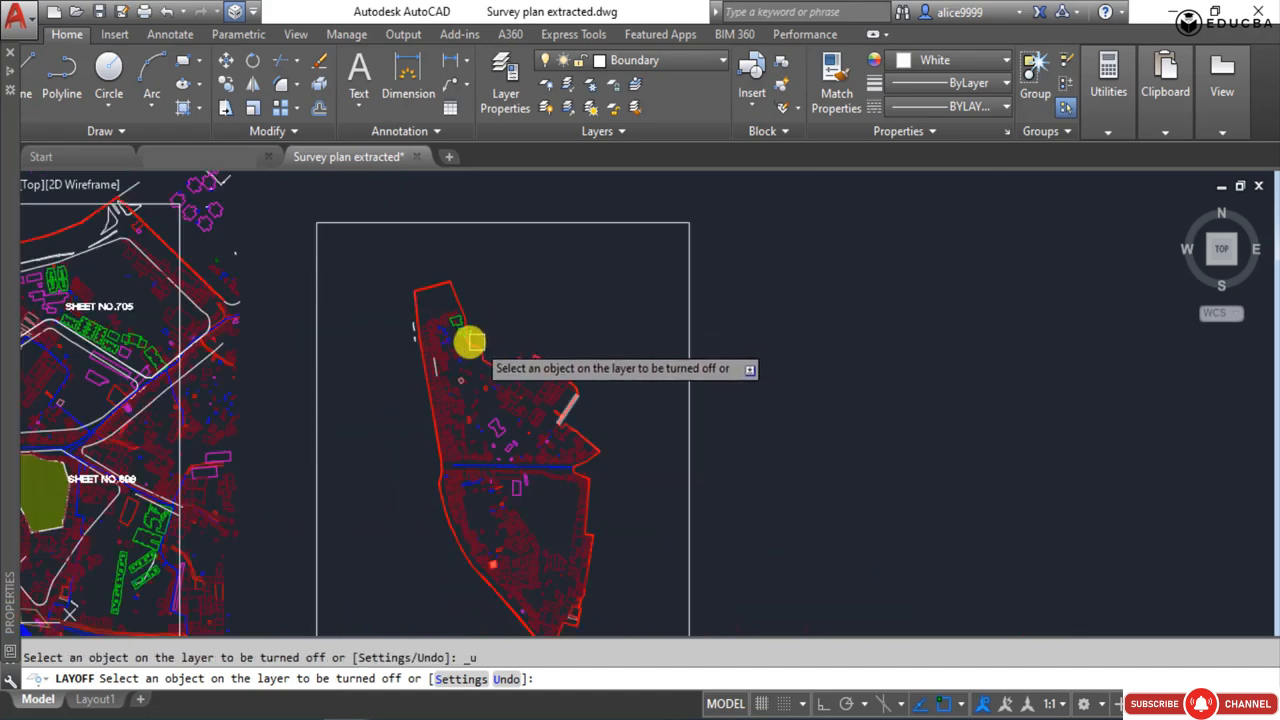
Turn off the BUILDING, ROAD_DIVIDER and FINAL PRO ROADS NEW layers by picking their objects in the northern part of the site.
scroll(470, 342, "up", 6)
left_click(440, 320)
left_click(244, 293)
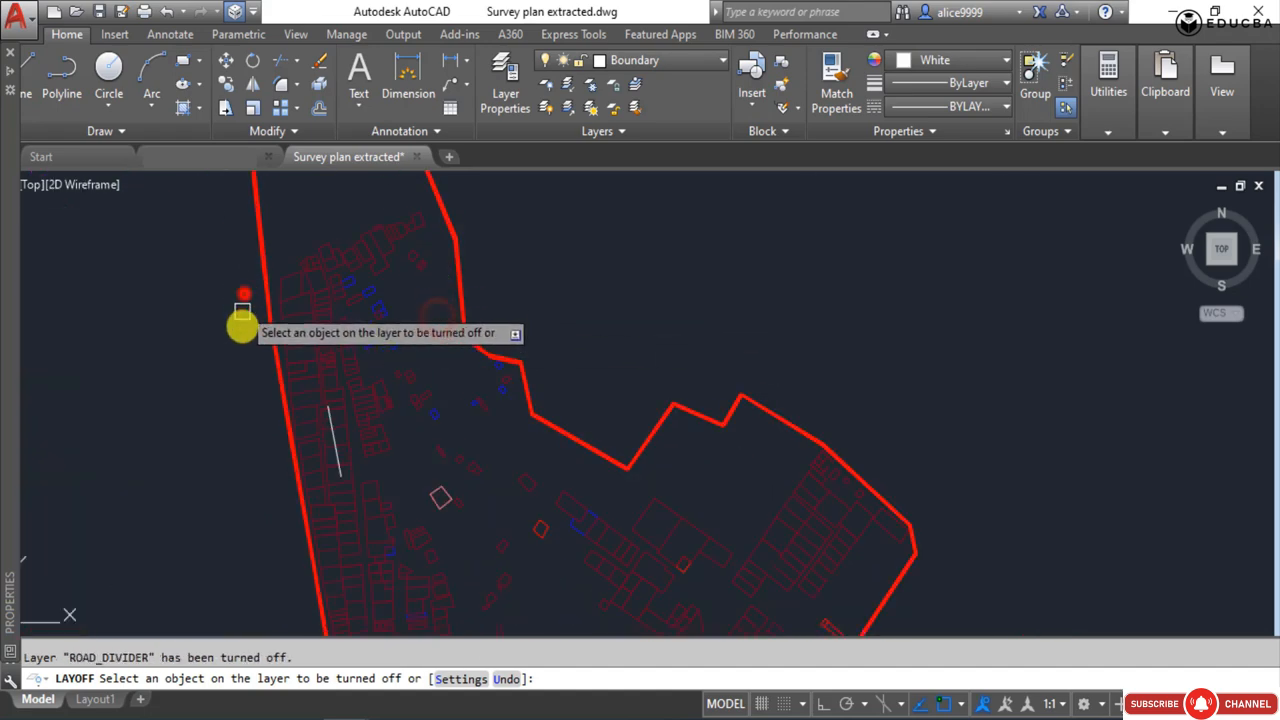
left_click(334, 440)
scroll(349, 323, "down", 5)
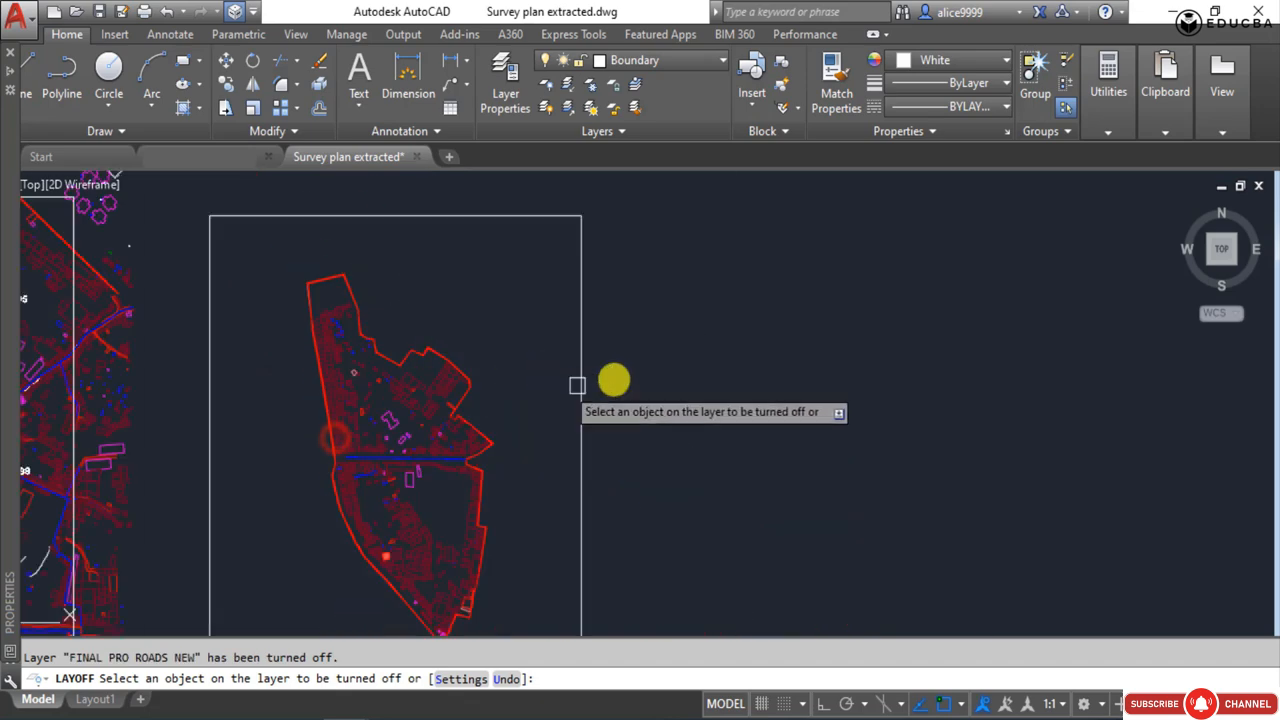
left_click(660, 389)
left_click(713, 466)
scroll(440, 471, "up", 6)
mouse_move(447, 507)
middle_mouse_down()
mouse_move(603, 302)
mouse_move(593, 336)
middle_mouse_up()
scroll(604, 303, "down", 2)
scroll(470, 410, "down", 2)
scroll(495, 450, "down", 1)
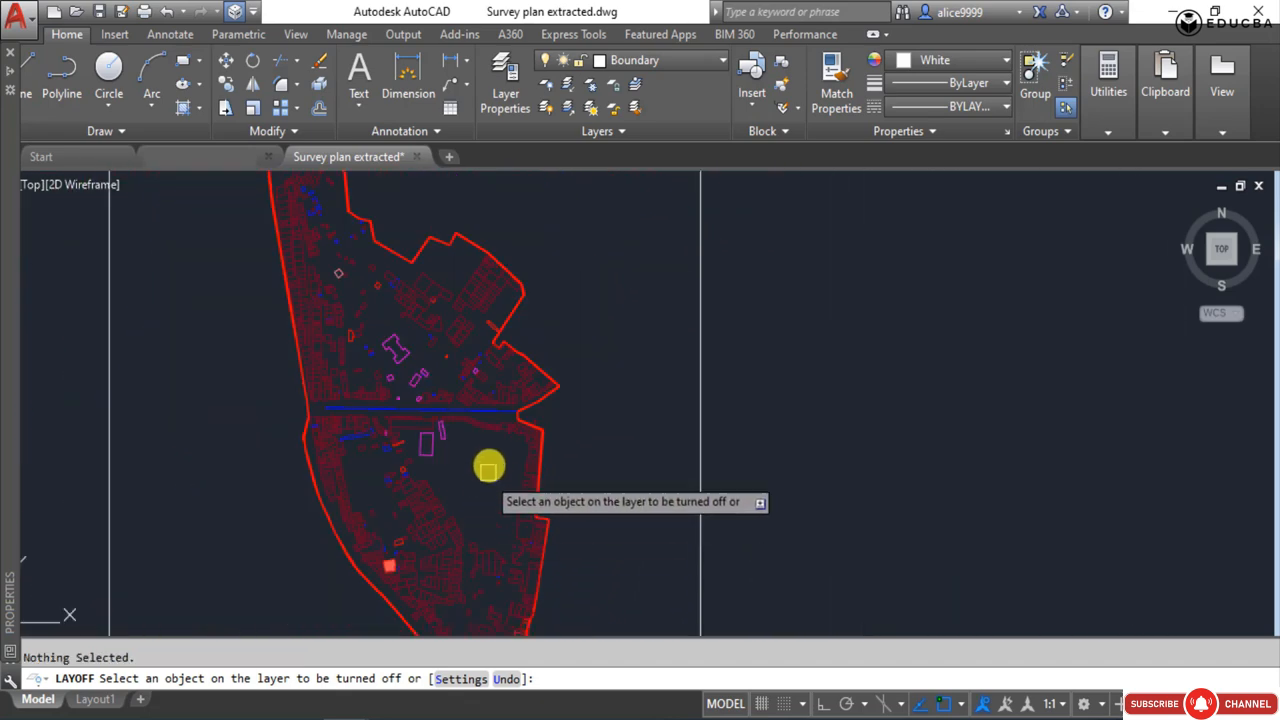
End LAYOFF and delete the blue dashed CLUSTER-BOUNDARY line running along the road through the middle of the site.
key("Escape")
scroll(492, 410, "up", 5)
left_click(482, 417)
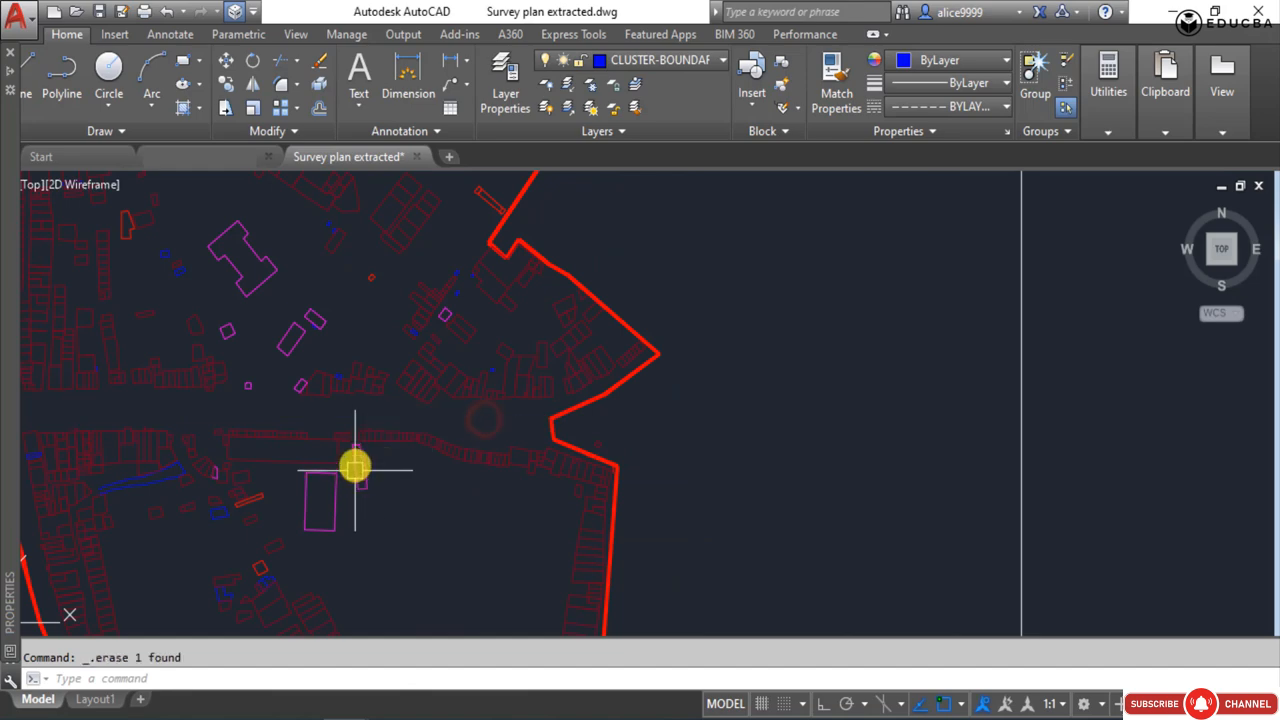
scroll(380, 465, "down", 5)
mouse_move(447, 440)
middle_mouse_down()
mouse_move(476, 351)
mouse_move(397, 391)
mouse_move(509, 383)
middle_mouse_up()
left_click(683, 329)
left_click(774, 467)
key("Escape")
Select several hut outlines along the western side of the site to check which layer they are on.
scroll(388, 358, "up", 4)
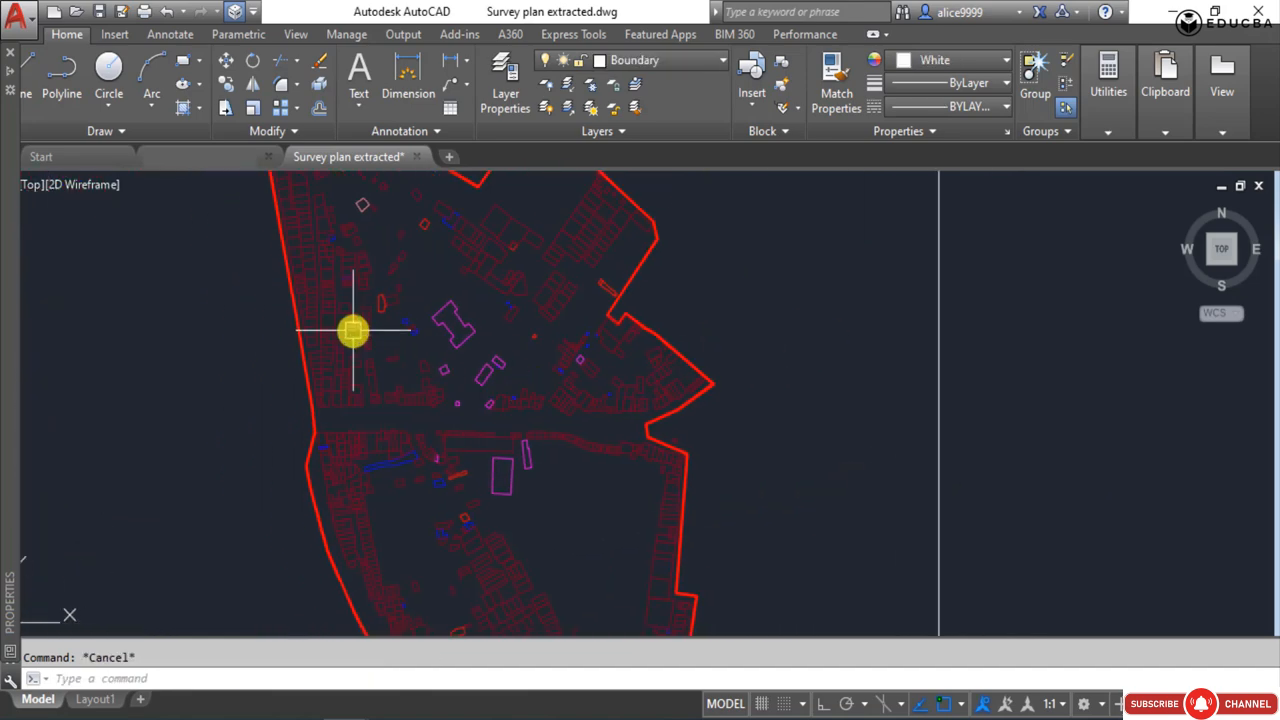
scroll(353, 330, "up", 4)
left_click(380, 305)
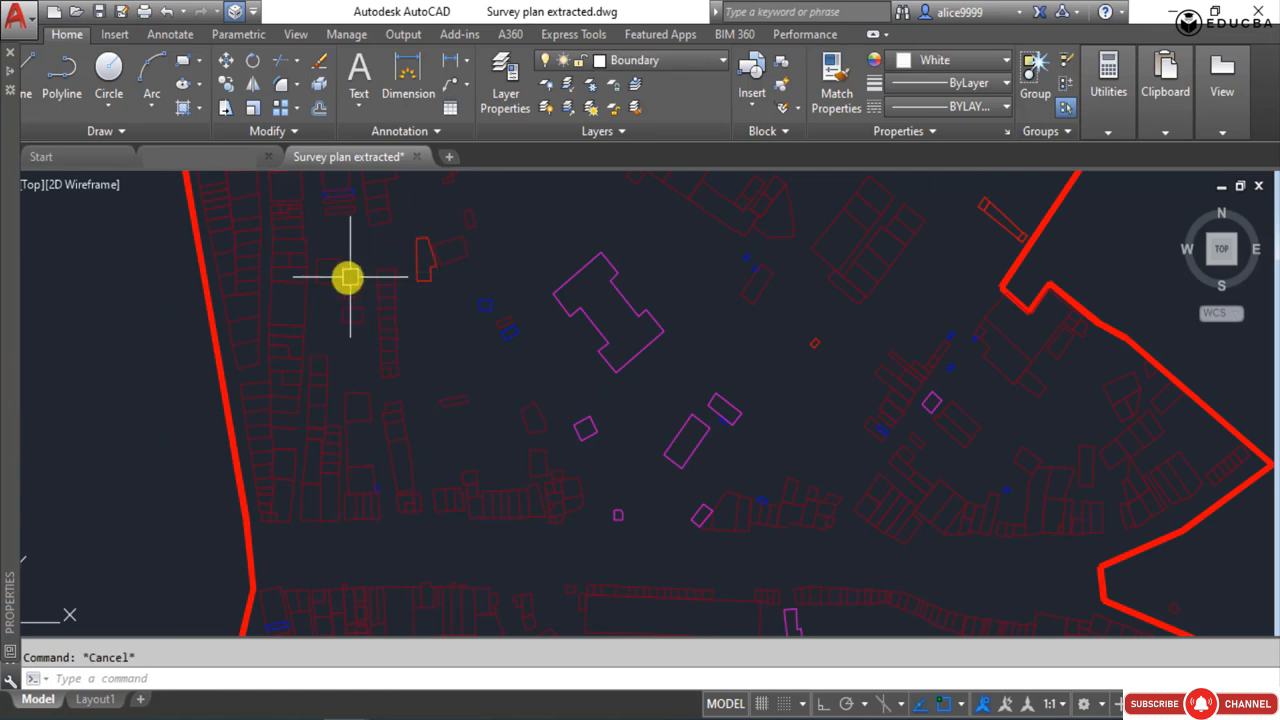
left_click(319, 384)
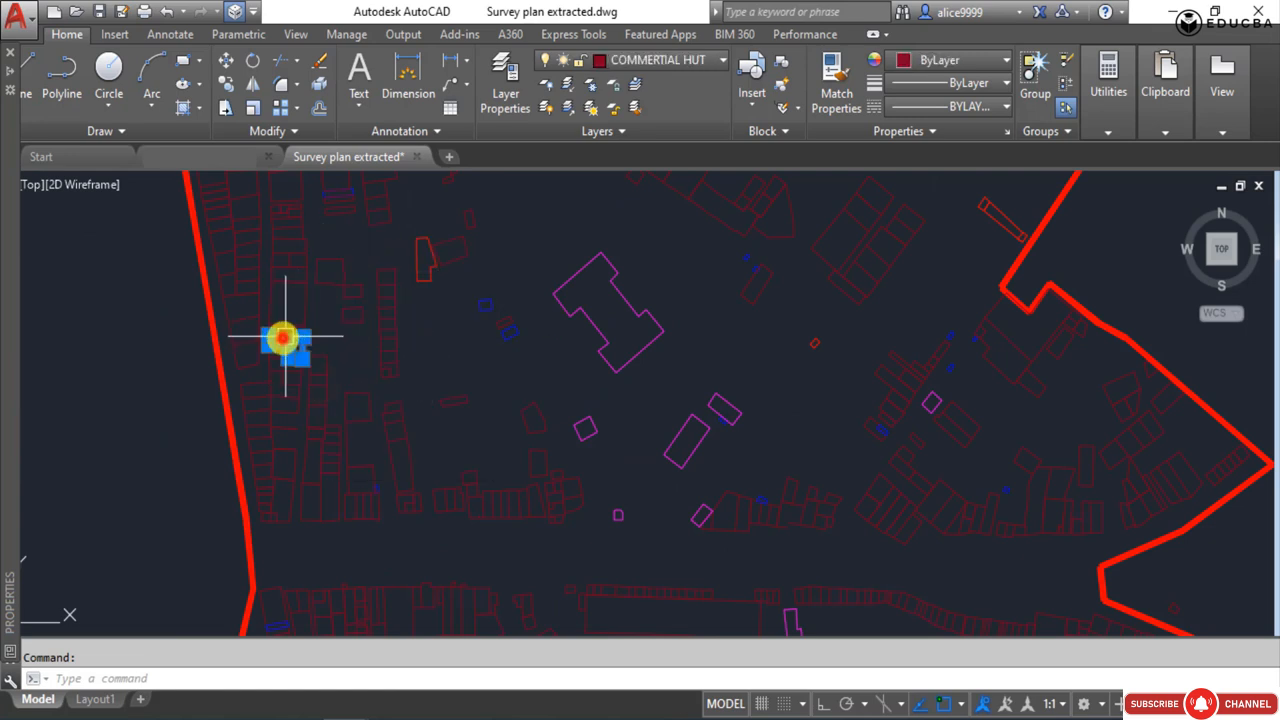
left_click(284, 337)
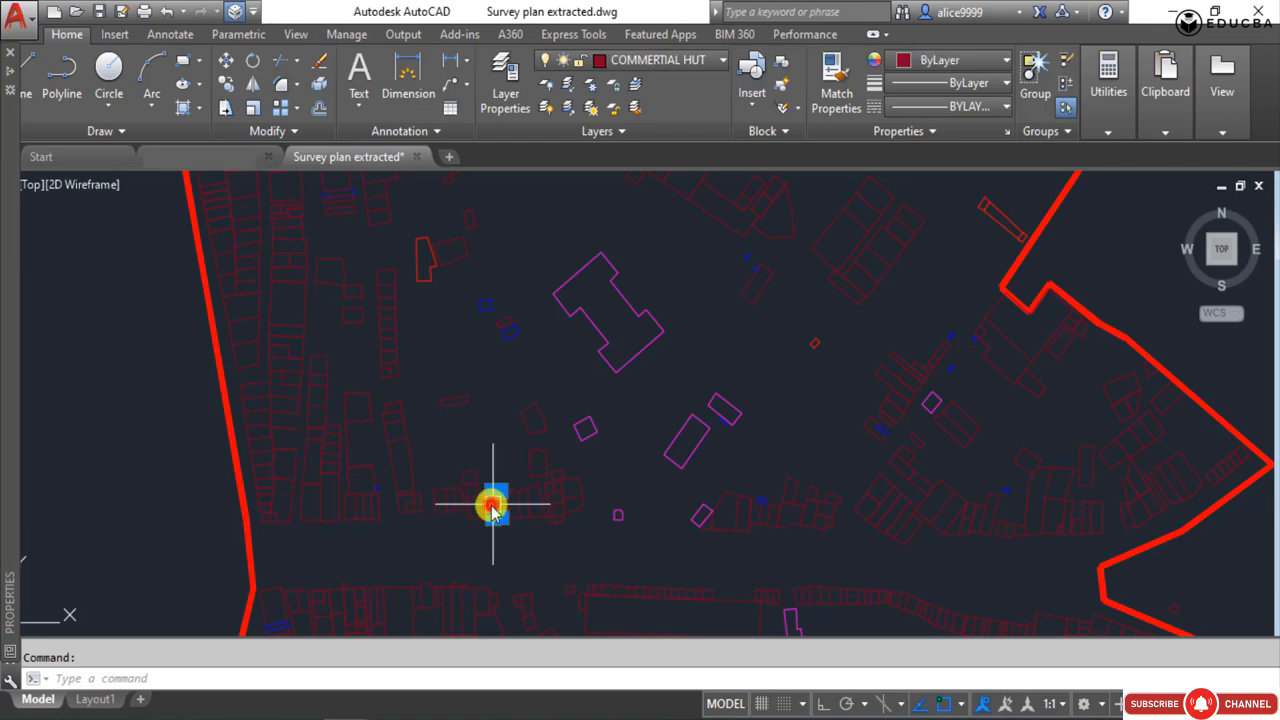
scroll(493, 508, "down", 5)
key("Escape")
left_click(658, 59)
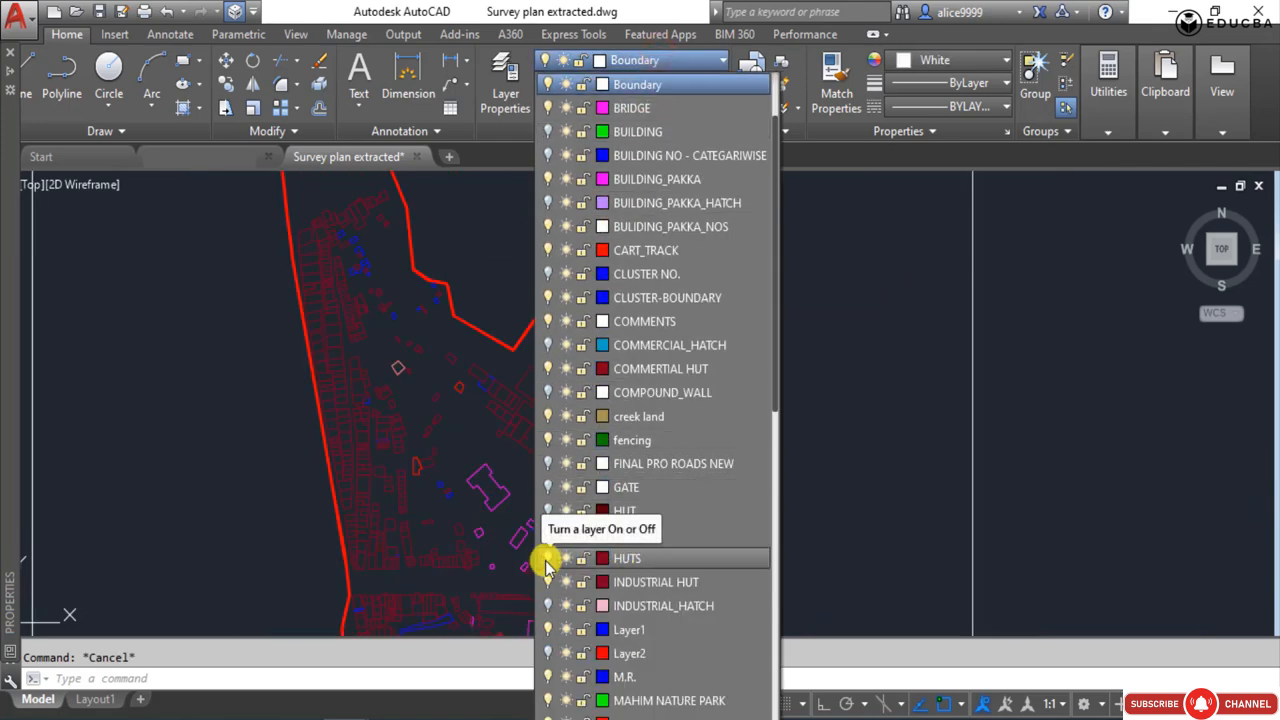
left_click(602, 557)
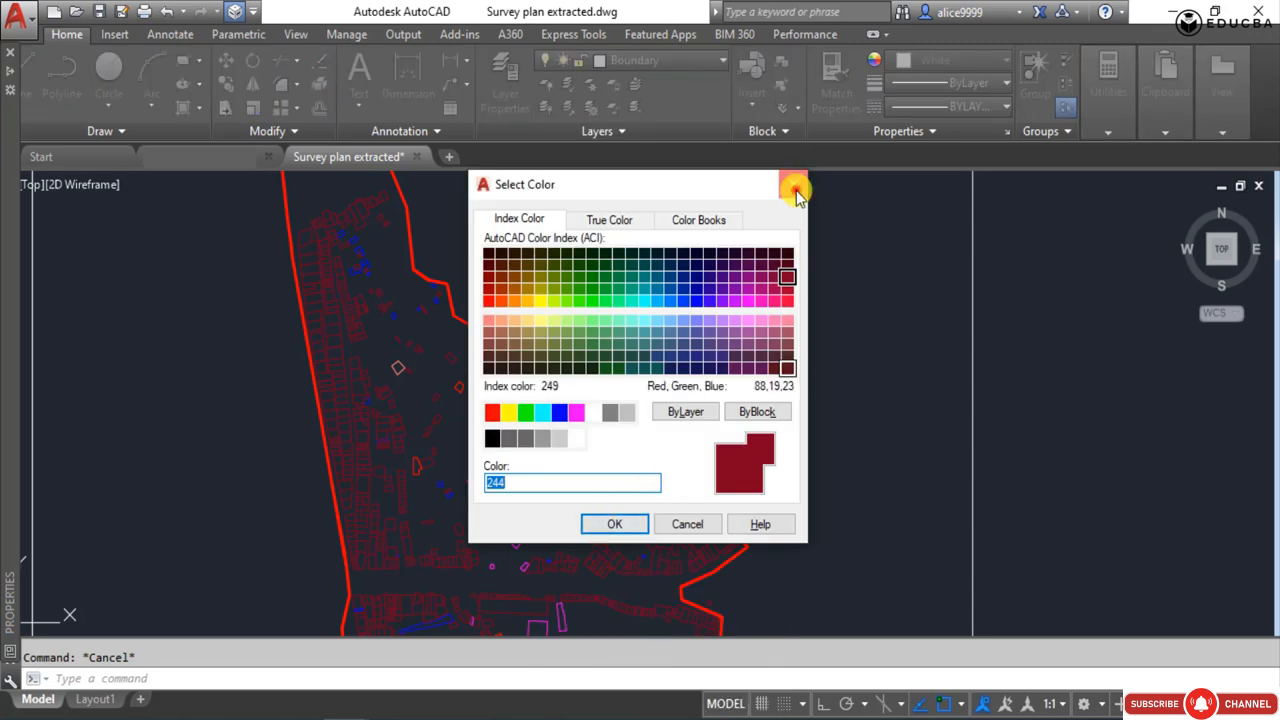
left_click(795, 189)
Check the layers of a hut outline beside the filled red building and another near the western boundary.
scroll(523, 334, "down", 5)
scroll(460, 569, "up", 8)
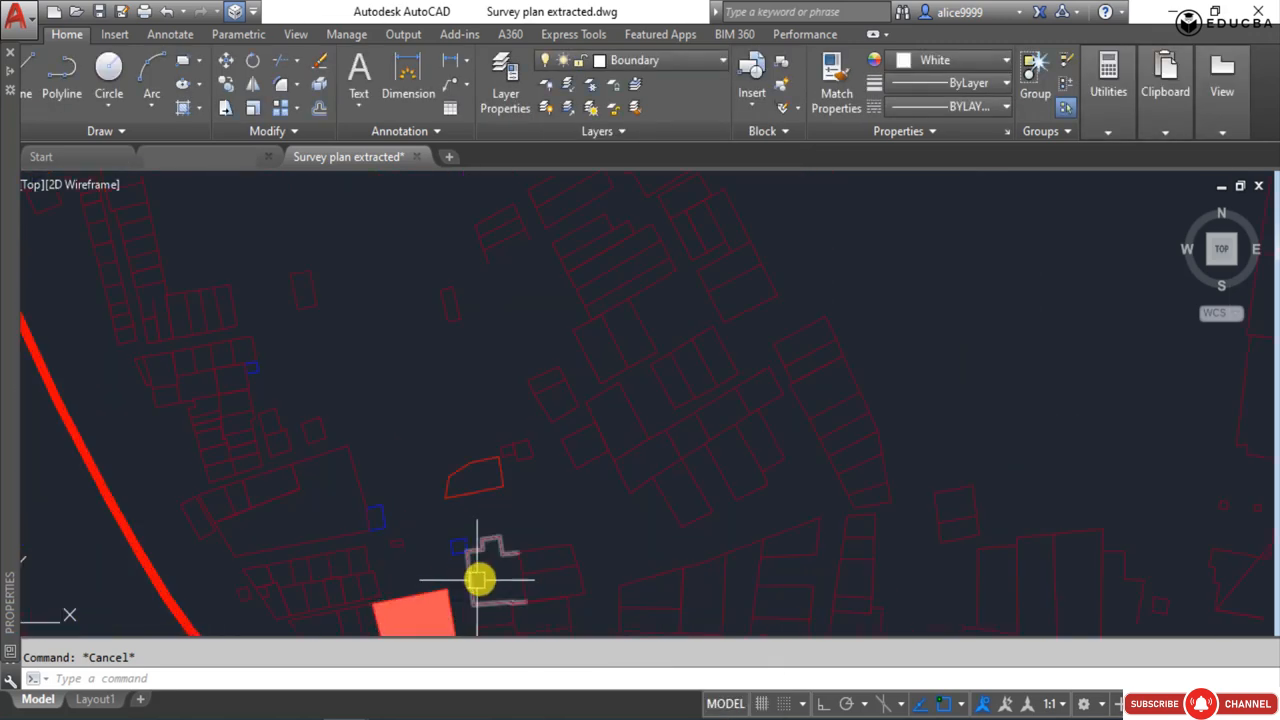
left_click(472, 573)
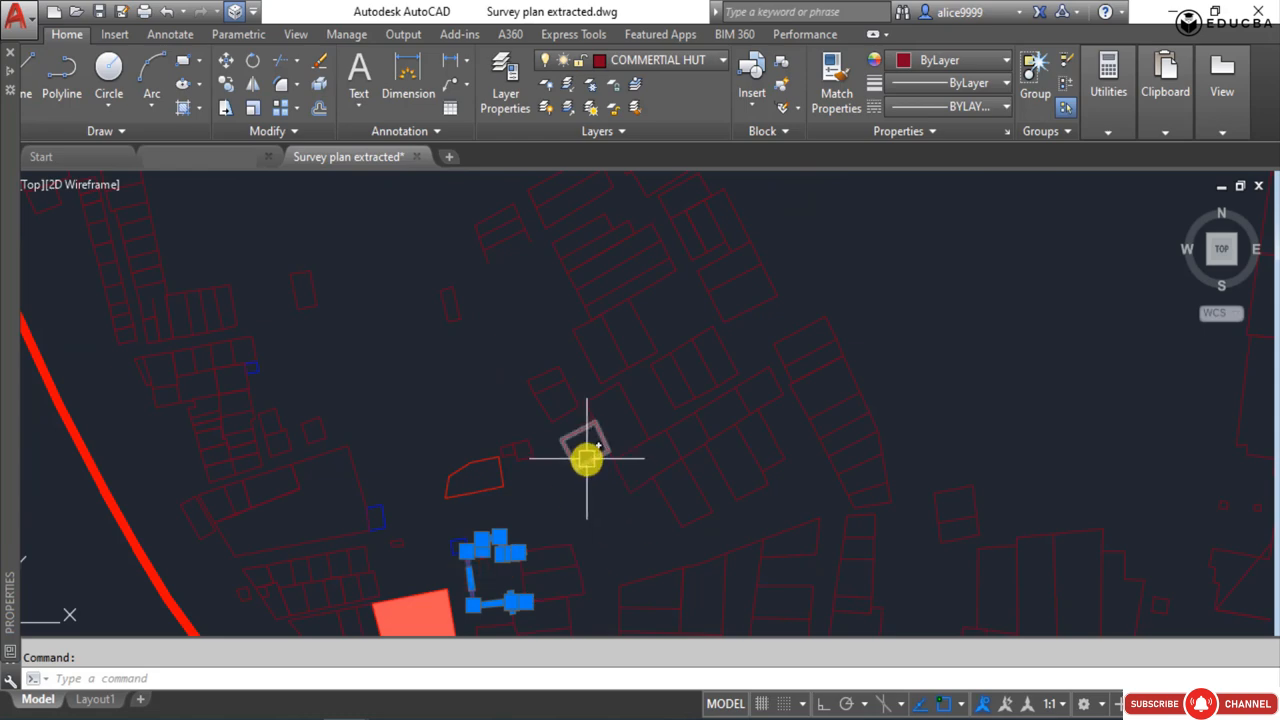
key("Escape")
key("Escape")
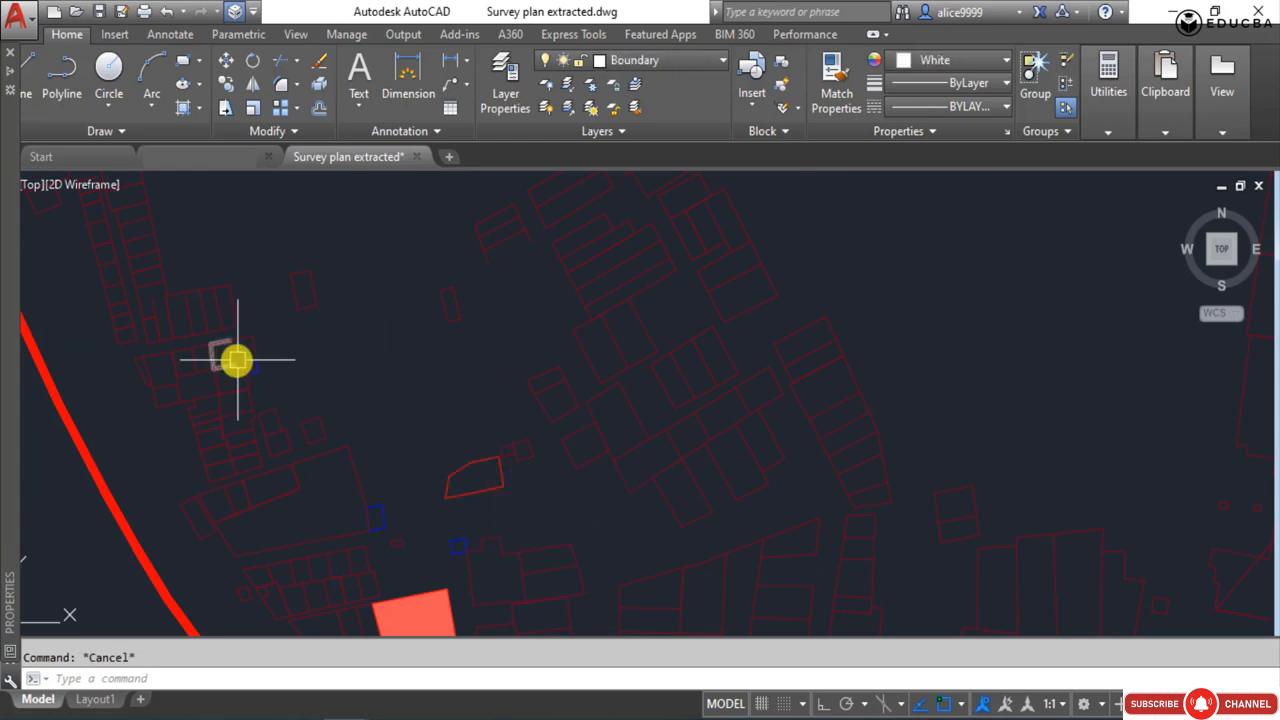
left_click(233, 362)
key("Escape")
scroll(348, 326, "down", 10)
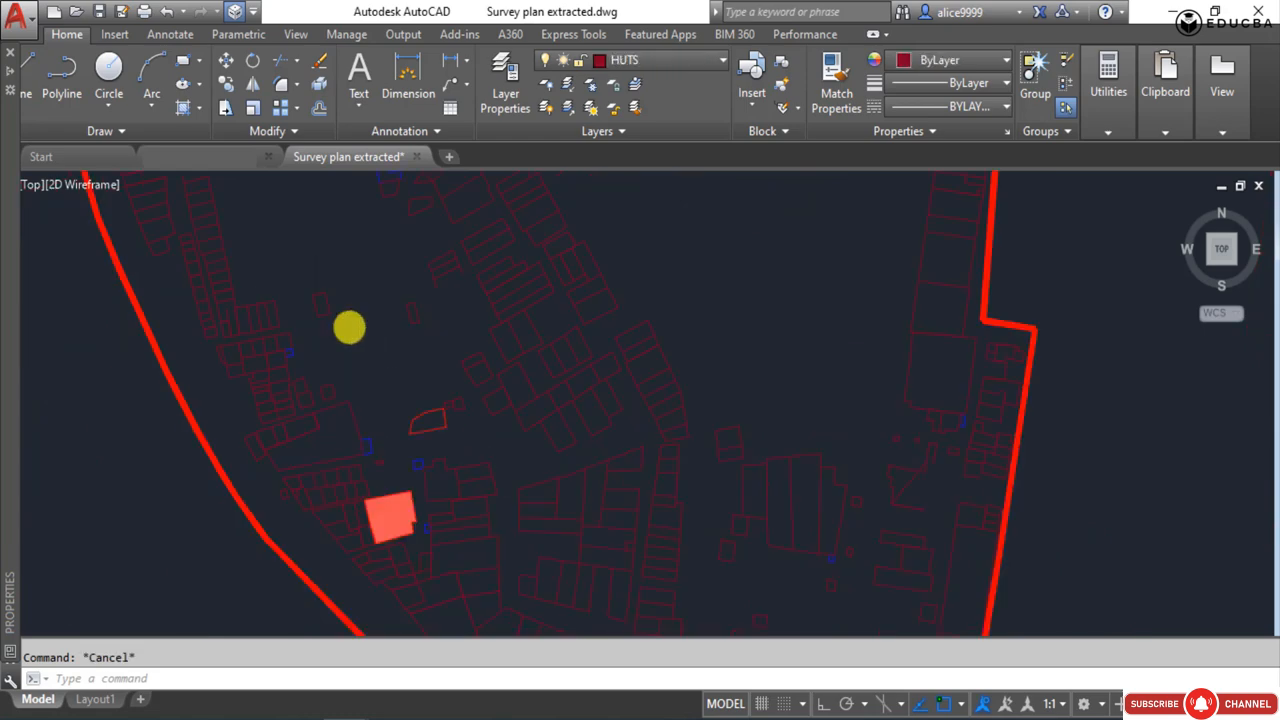
scroll(465, 413, "up", 5)
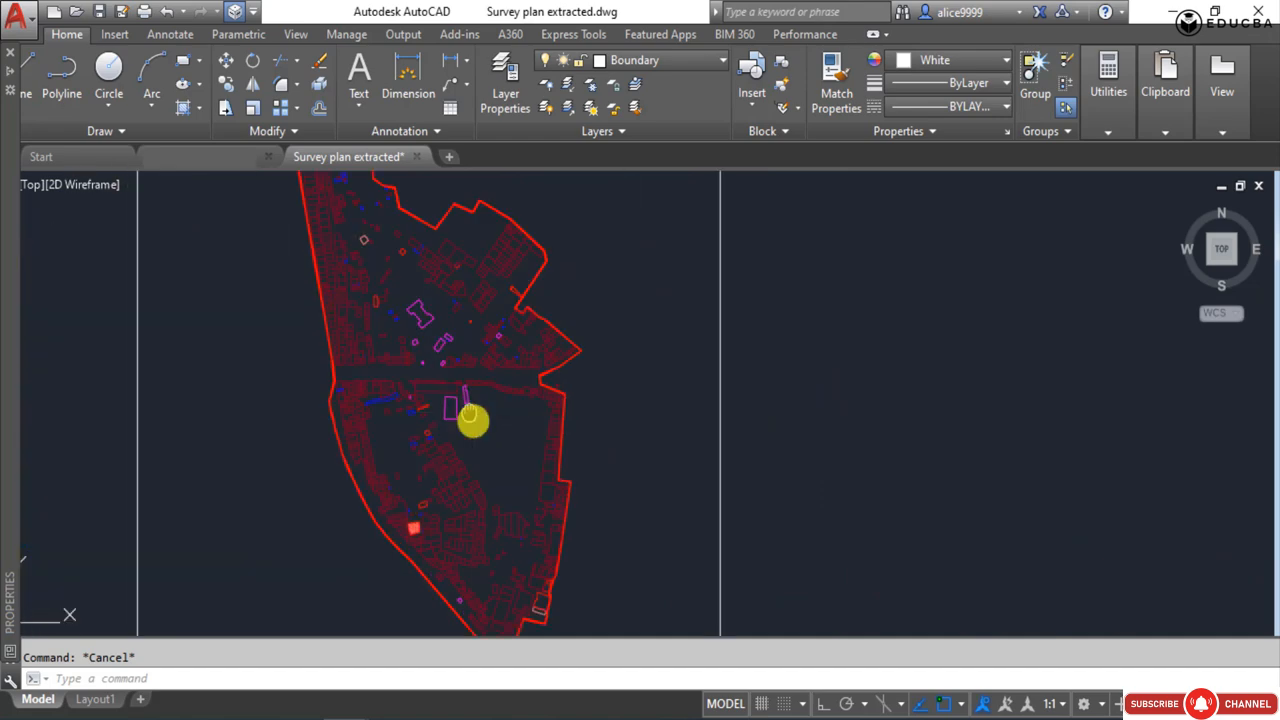
scroll(531, 451, "down", 2)
left_click(796, 431)
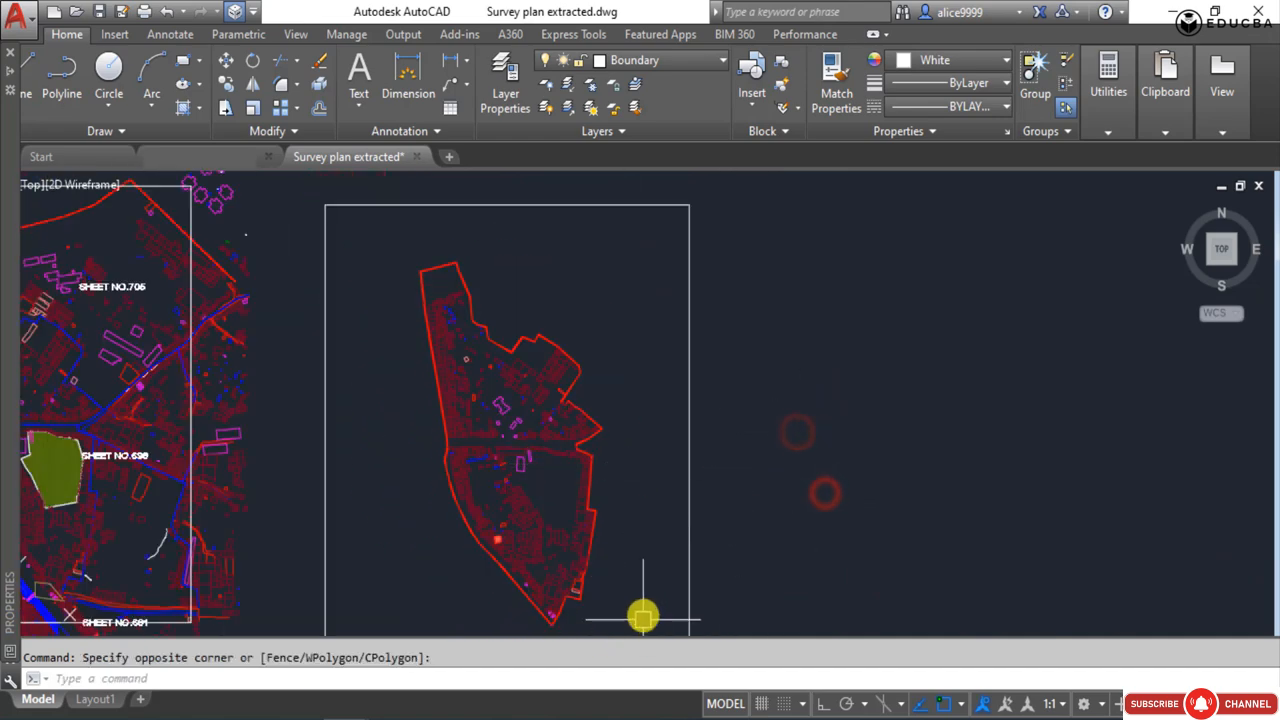
scroll(625, 444, "up", 2)
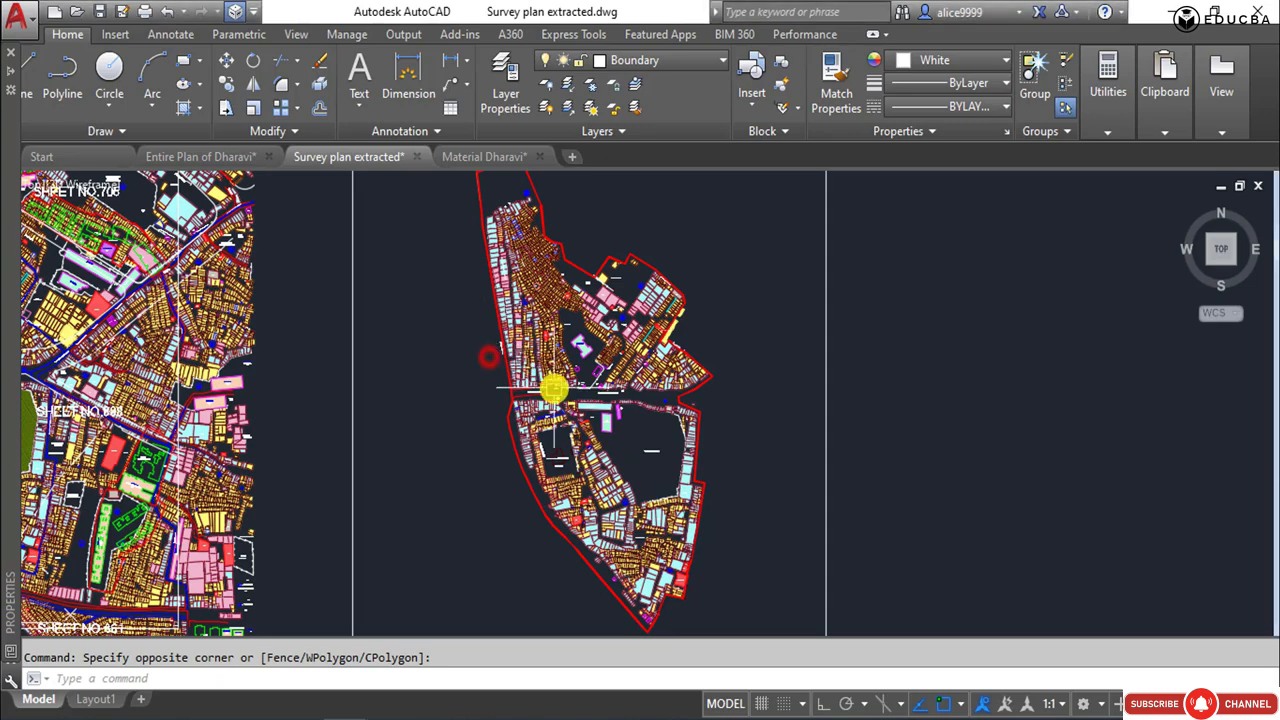
Start LAYOFF and turn off the RESI.HATCH layer by picking a yellow hut fill in the northern part of the site.
scroll(551, 386, "up", 4)
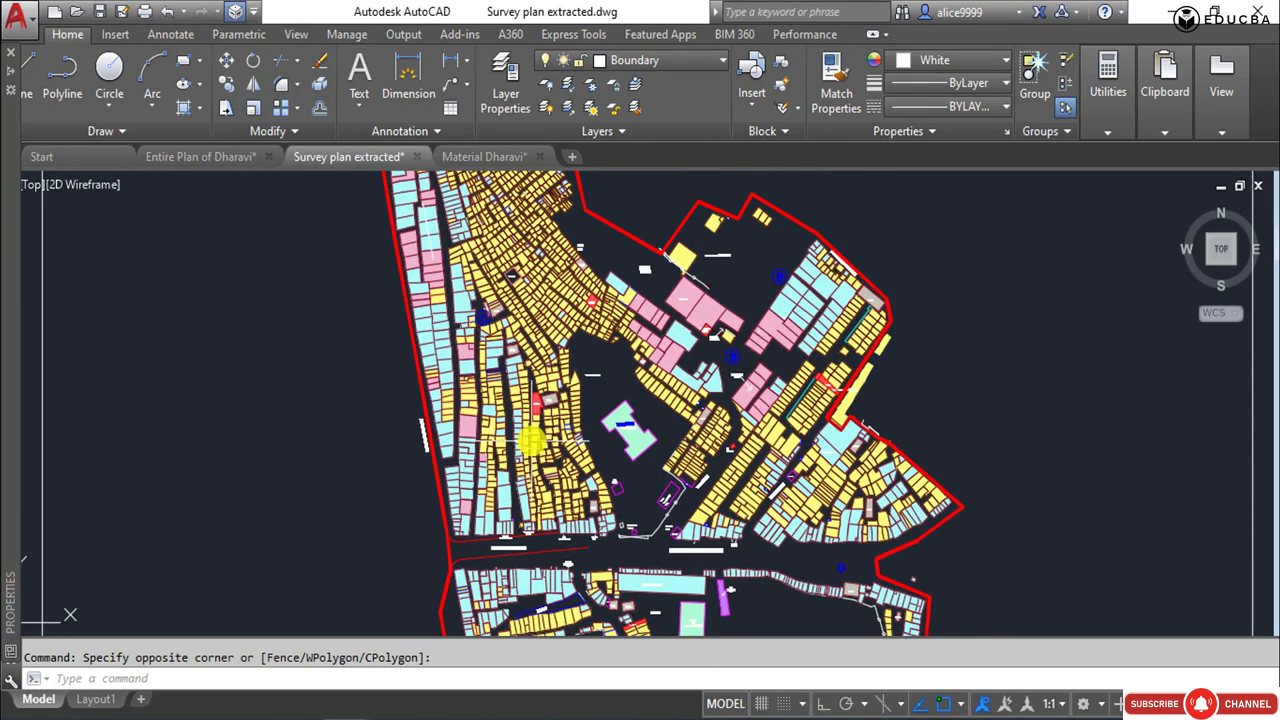
scroll(528, 347, "up", 3)
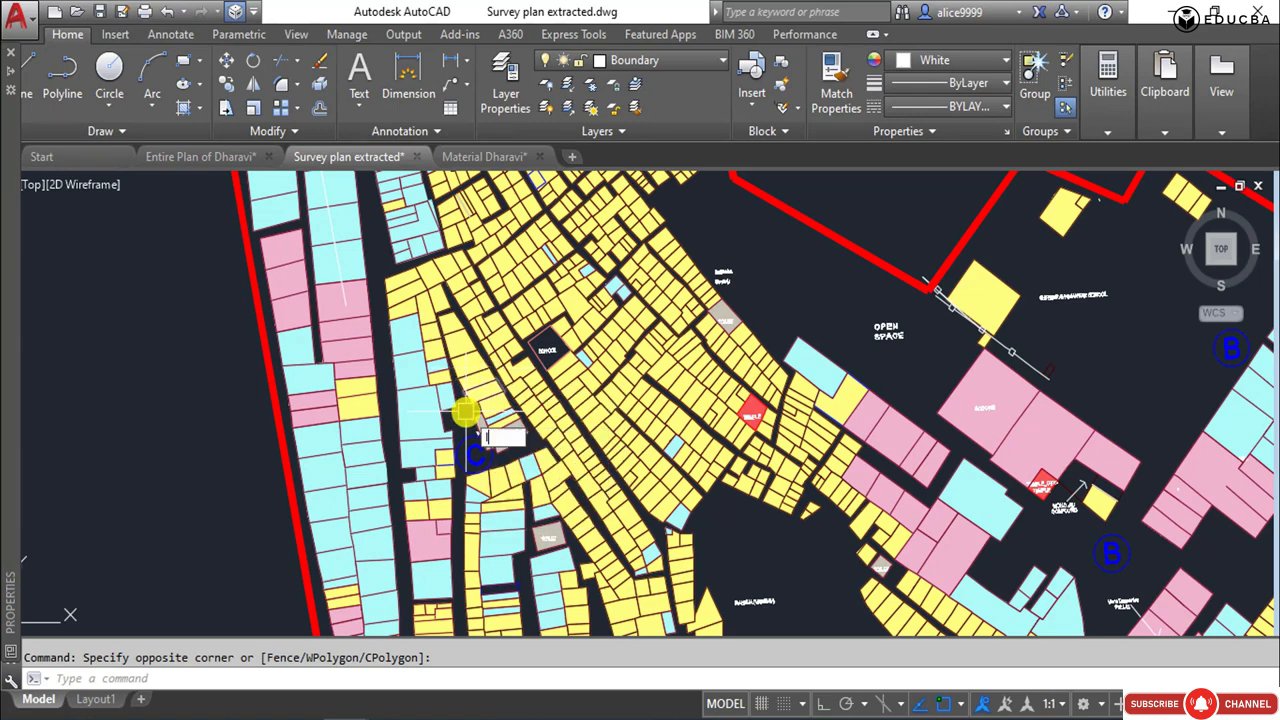
type("yoff")
key("Return")
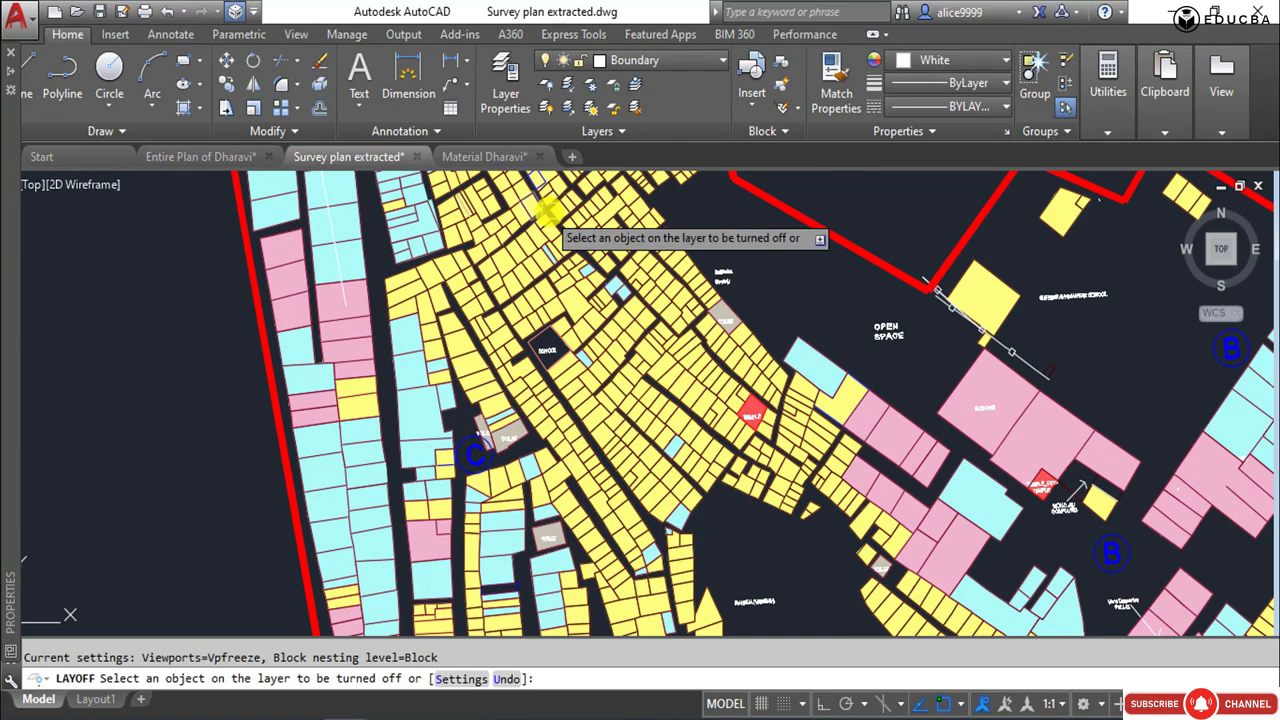
scroll(460, 390, "up", 6)
left_click(700, 263)
scroll(523, 294, "down", 5)
Turn off the layers of the grey toilet fill and its TOILET labels, and the CLUSTER NO. layer of the blue C marker.
scroll(571, 271, "up", 4)
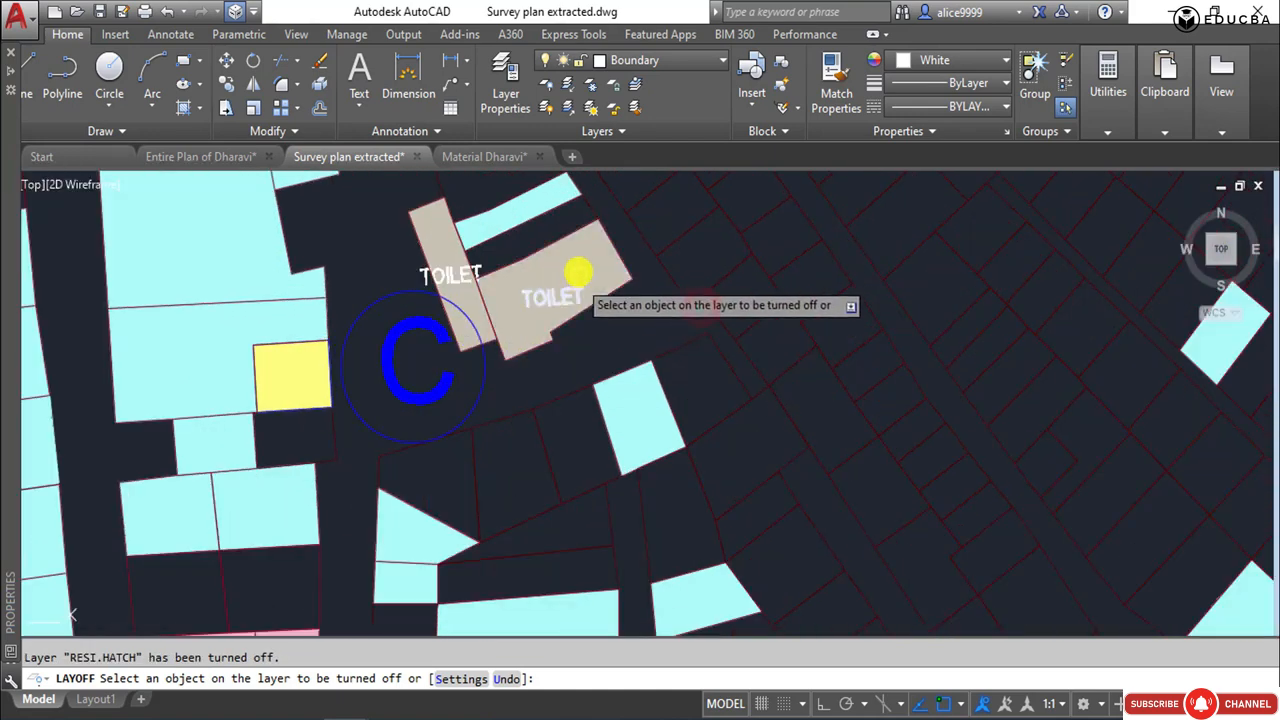
left_click(570, 275)
left_click(420, 318)
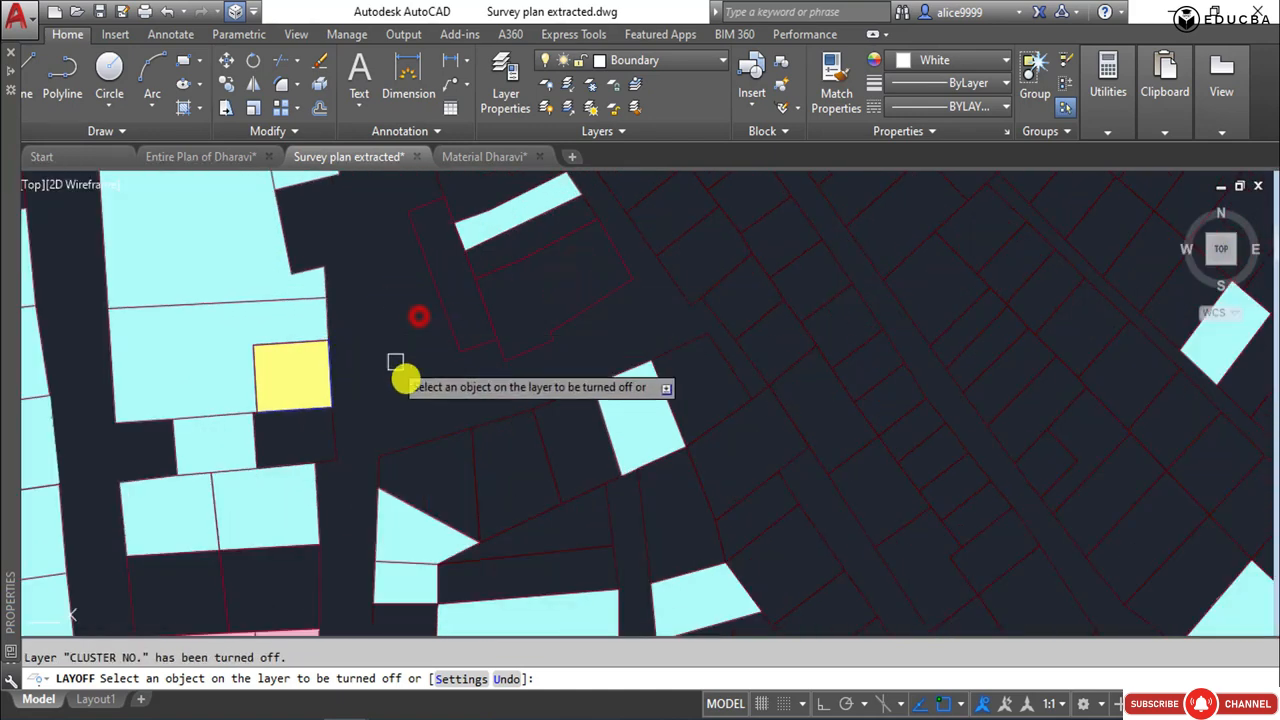
Turn off the COMMERCIAL_HATCH layer of the cyan fills, the layer of the pink fills and the temple hatch layer of the red fill.
scroll(365, 385, "down", 3)
scroll(314, 337, "up", 4)
left_click(271, 300)
scroll(394, 317, "down", 6)
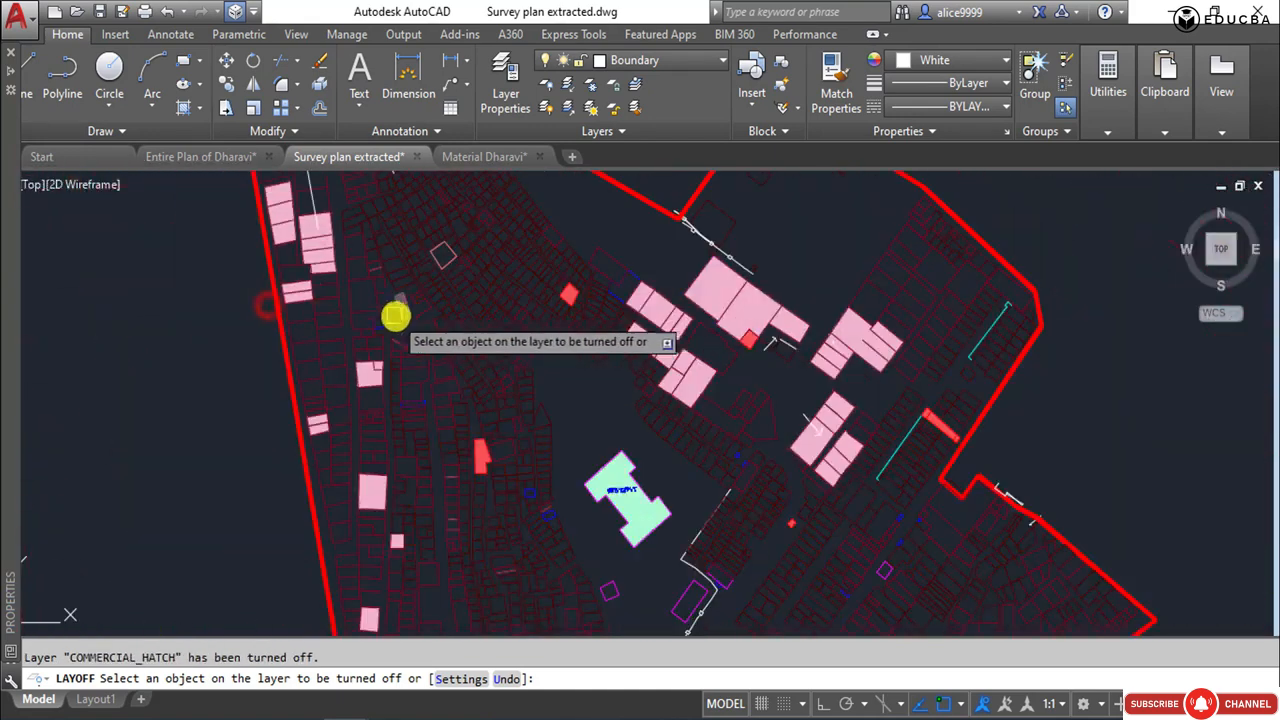
scroll(622, 329, "up", 4)
left_click(640, 297)
scroll(611, 334, "up", 3)
left_click(614, 337)
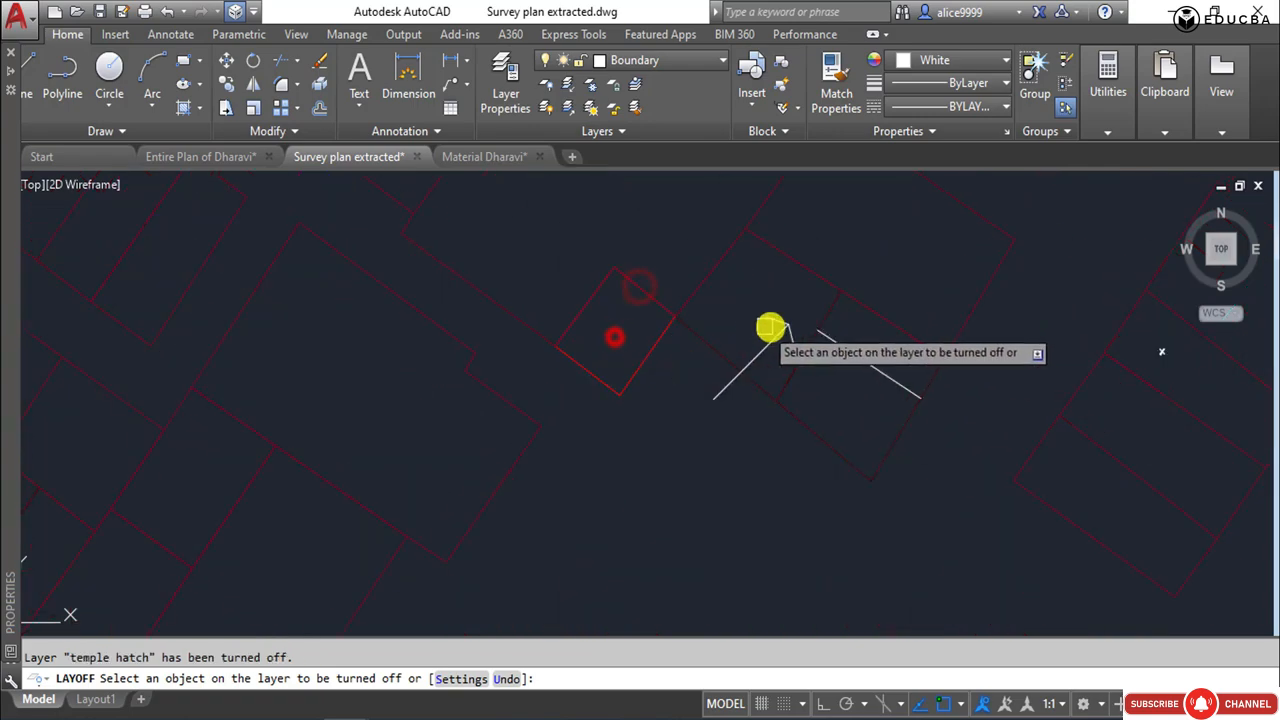
Turn off layer 0 of the white line, the VARANDA layer of the cyan line and the COMPOUND_WALL layer near the eastern boundary.
left_click(776, 332)
scroll(760, 345, "down", 4)
scroll(743, 357, "up", 5)
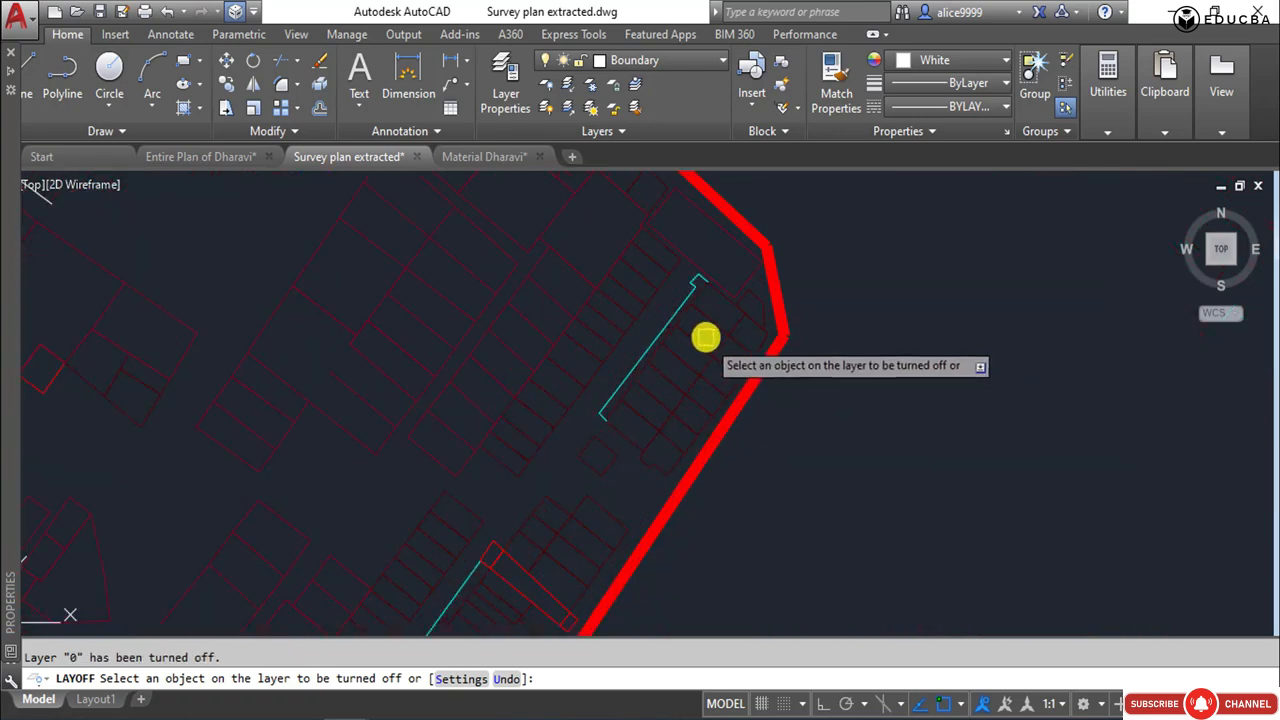
left_click(677, 287)
scroll(571, 334, "down", 4)
scroll(611, 517, "up", 5)
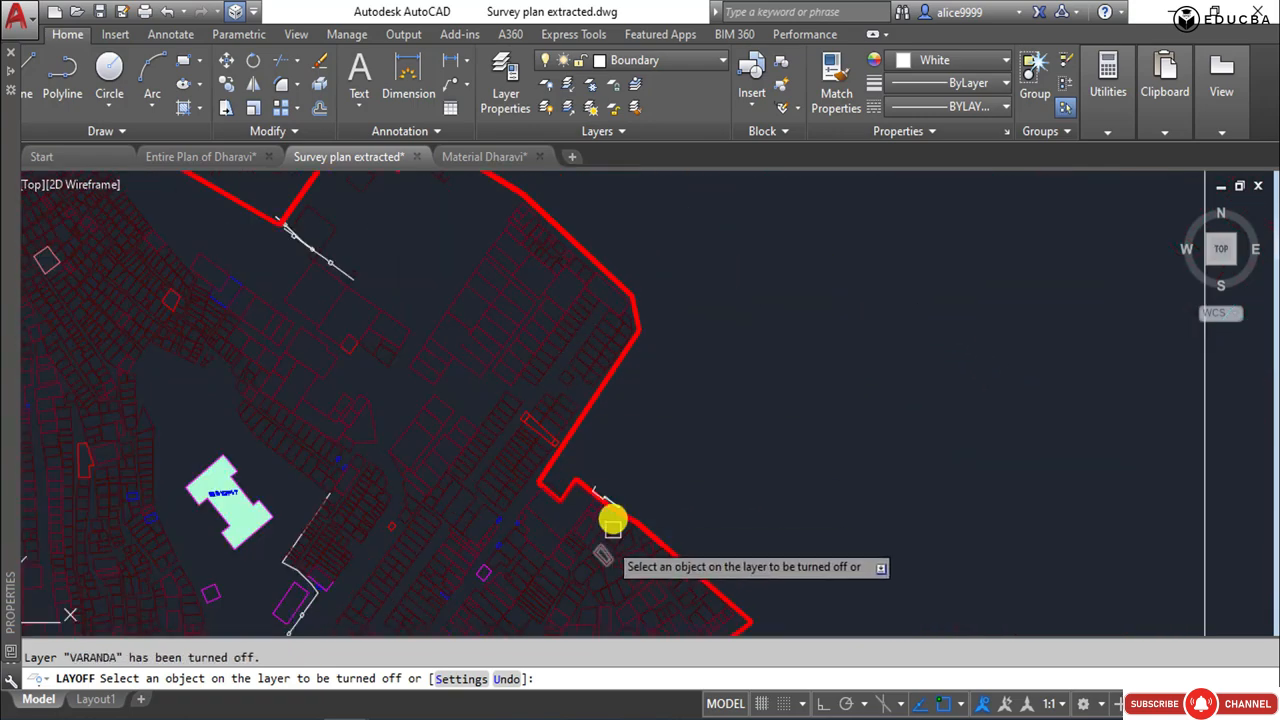
left_click(612, 469)
left_click(580, 449)
Turn off the layers of the light green building fill and its BUILDING NO - CATEGARIWISE label.
scroll(574, 410, "down", 5)
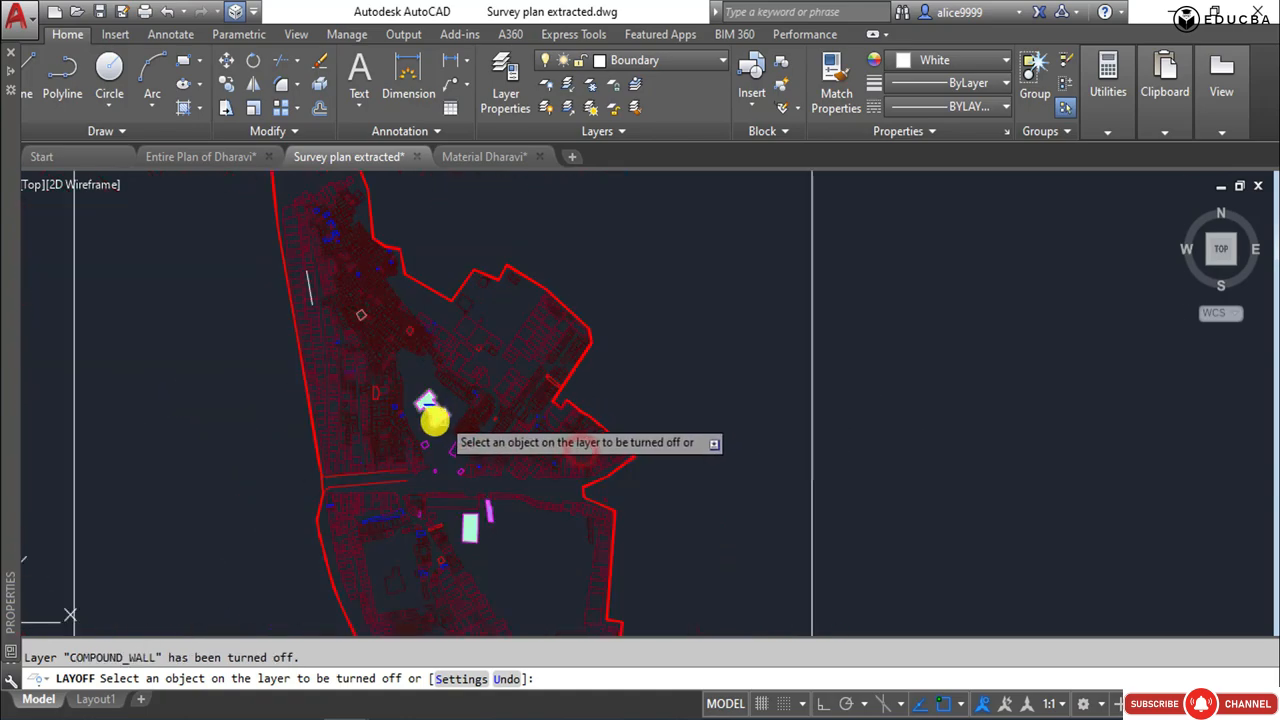
scroll(434, 415, "up", 3)
left_click(435, 406)
left_click(394, 341)
scroll(440, 340, "down", 4)
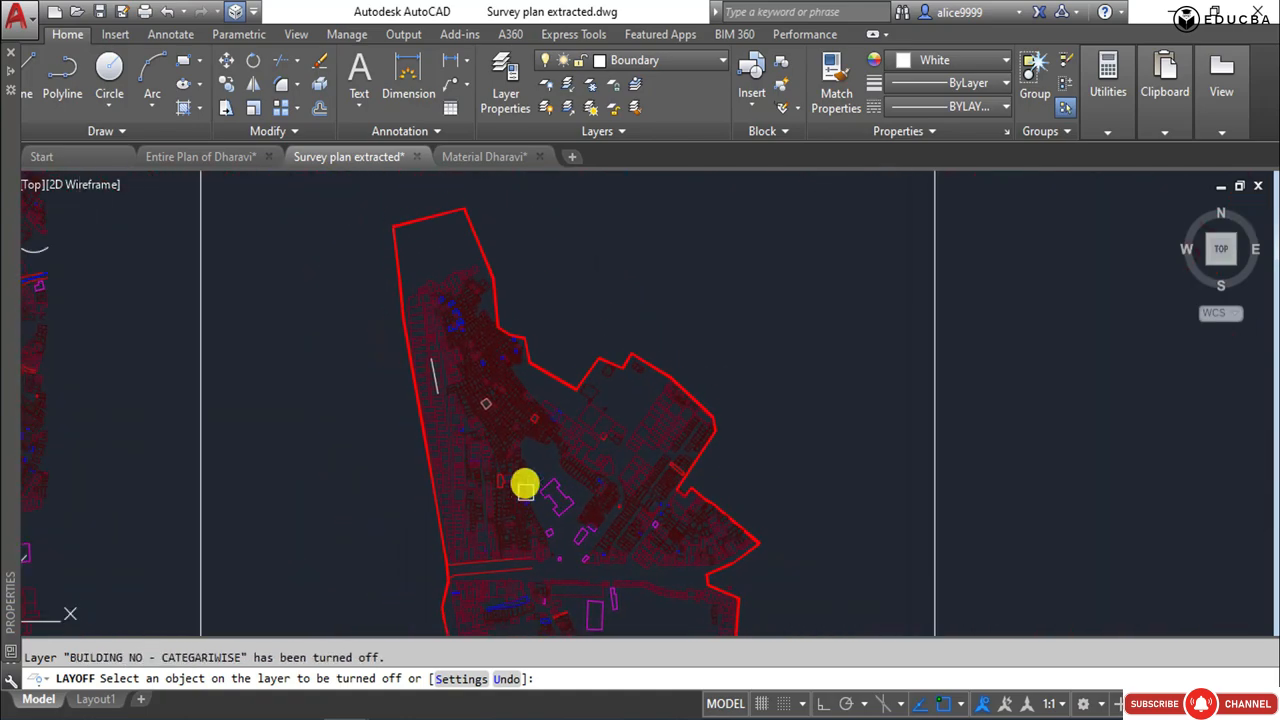
Turn off the FINAL PRO ROADS NEW layer of the white western line and the TEMPLE_HATCH layer of the red fill in the south.
scroll(430, 366, "up", 4)
left_click(430, 366)
scroll(571, 409, "down", 5)
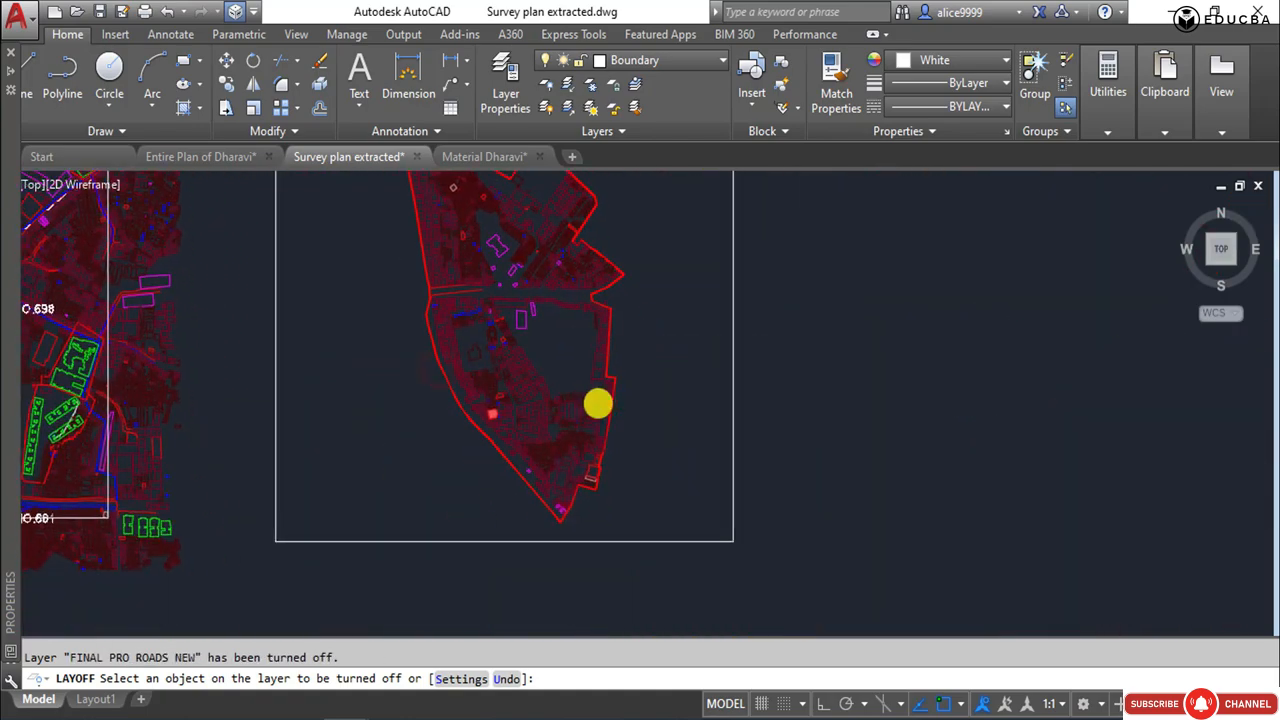
scroll(488, 420, "up", 4)
middle_click_drag(571, 497, 449, 260)
middle_click_drag(765, 405, 757, 648)
middle_click_drag(697, 323, 679, 637)
middle_click_drag(563, 282, 659, 683)
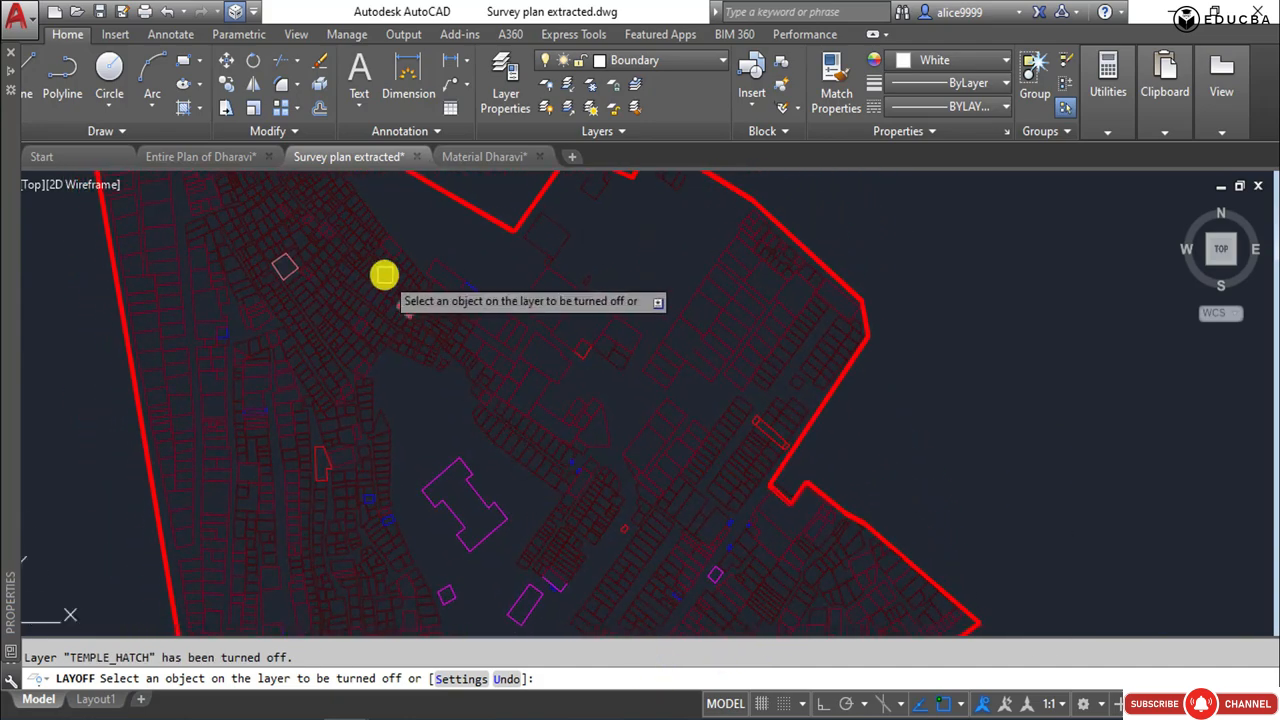
Turn off Layer2 by picking the red road line crossing the middle of the site, and end LAYOFF.
middle_click_drag(385, 281, 534, 271)
scroll(540, 272, "down", 3)
scroll(498, 485, "up", 3)
left_click(551, 329)
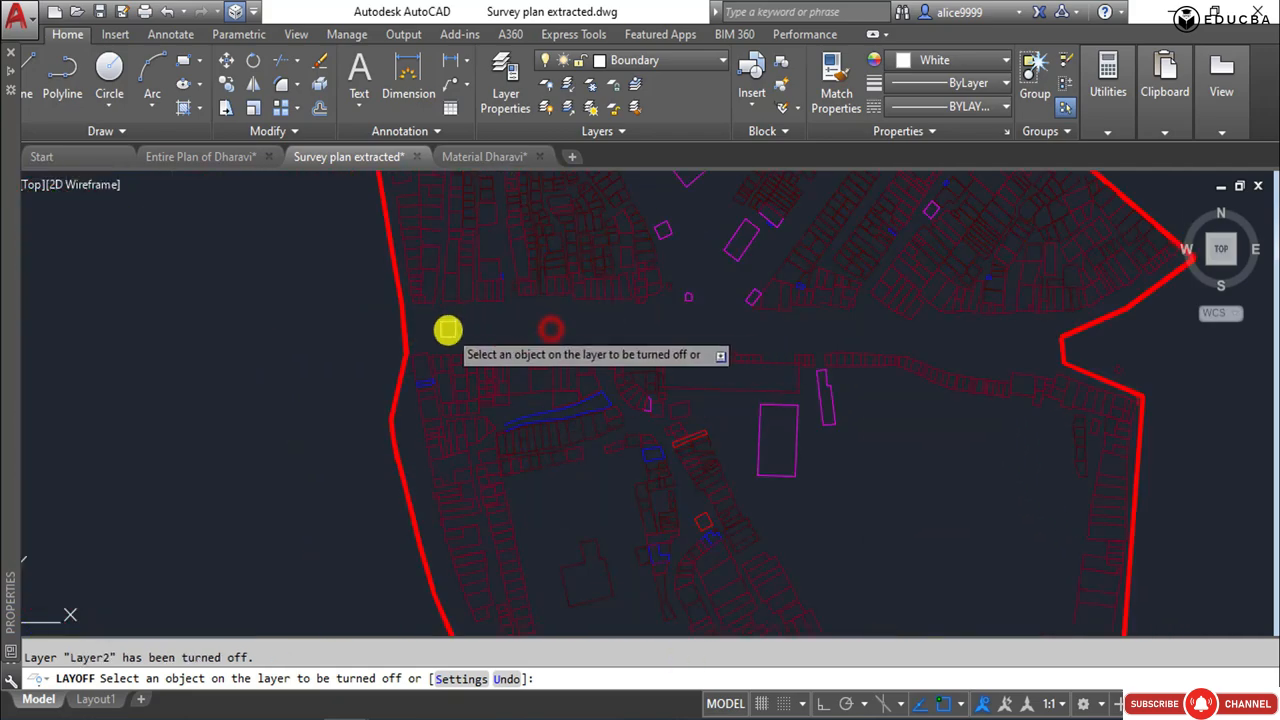
scroll(448, 330, "down", 4)
middle_click_drag(690, 401, 549, 317)
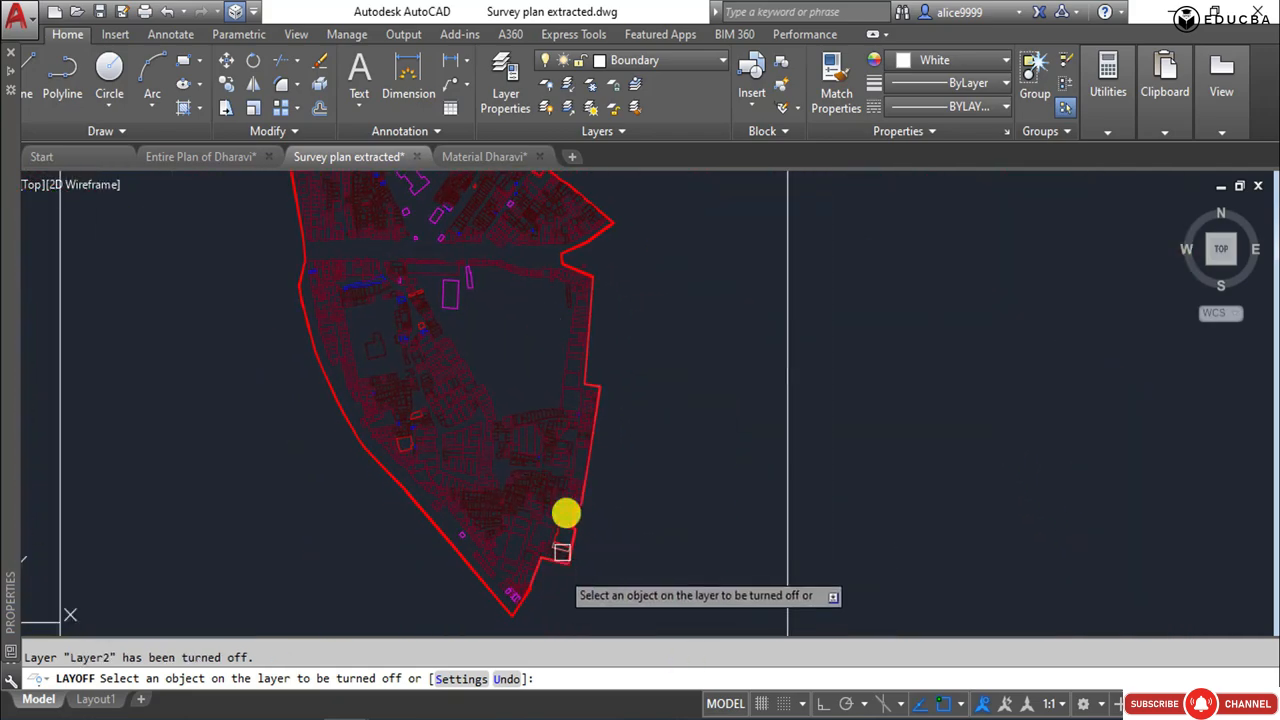
scroll(567, 514, "up", 2)
scroll(458, 362, "down", 2)
middle_click_drag(448, 347, 527, 554)
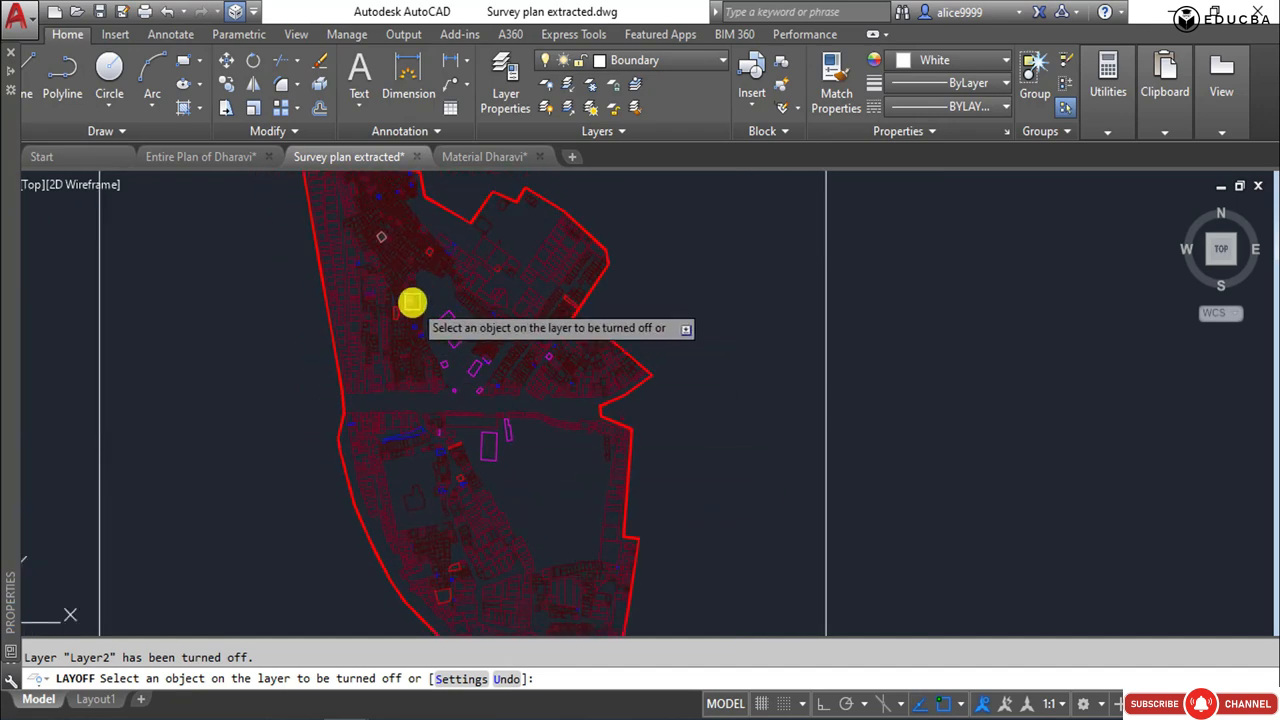
key("Escape")
Check the selectable objects of the extracted site plan, including the short line at the northern end of its western boundary.
scroll(484, 358, "down", 5)
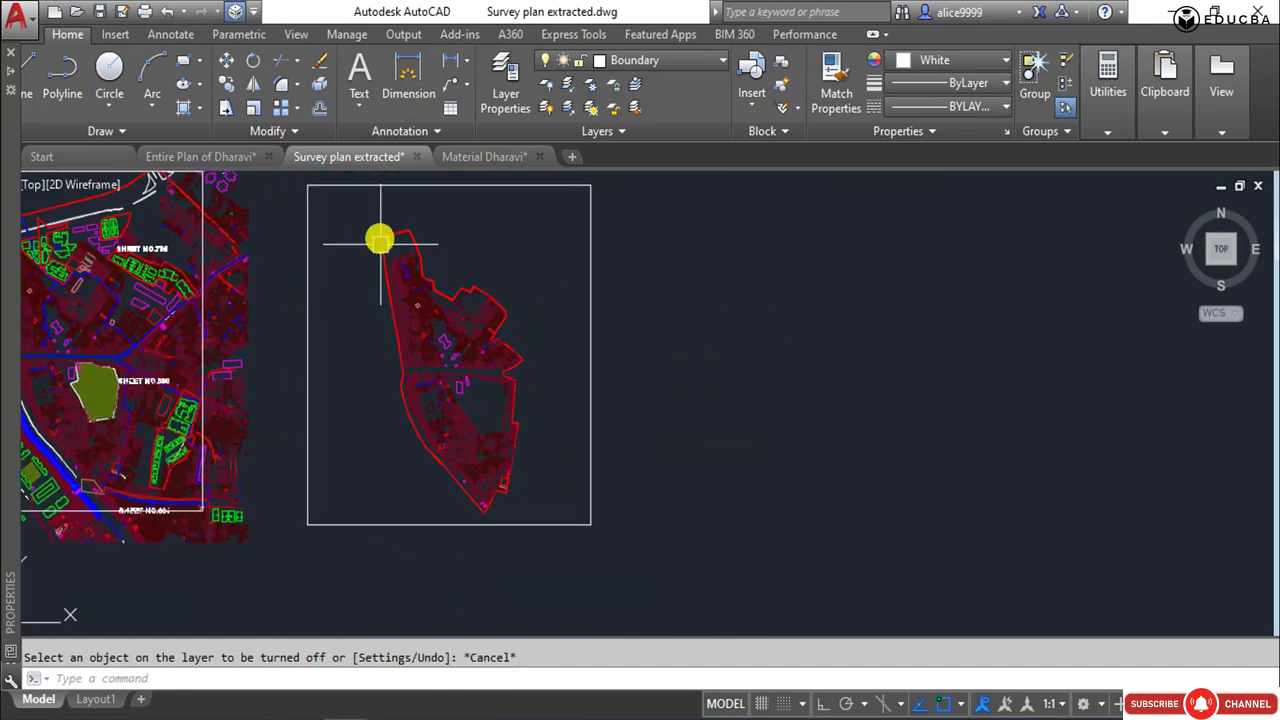
left_click(545, 540)
left_click(341, 193)
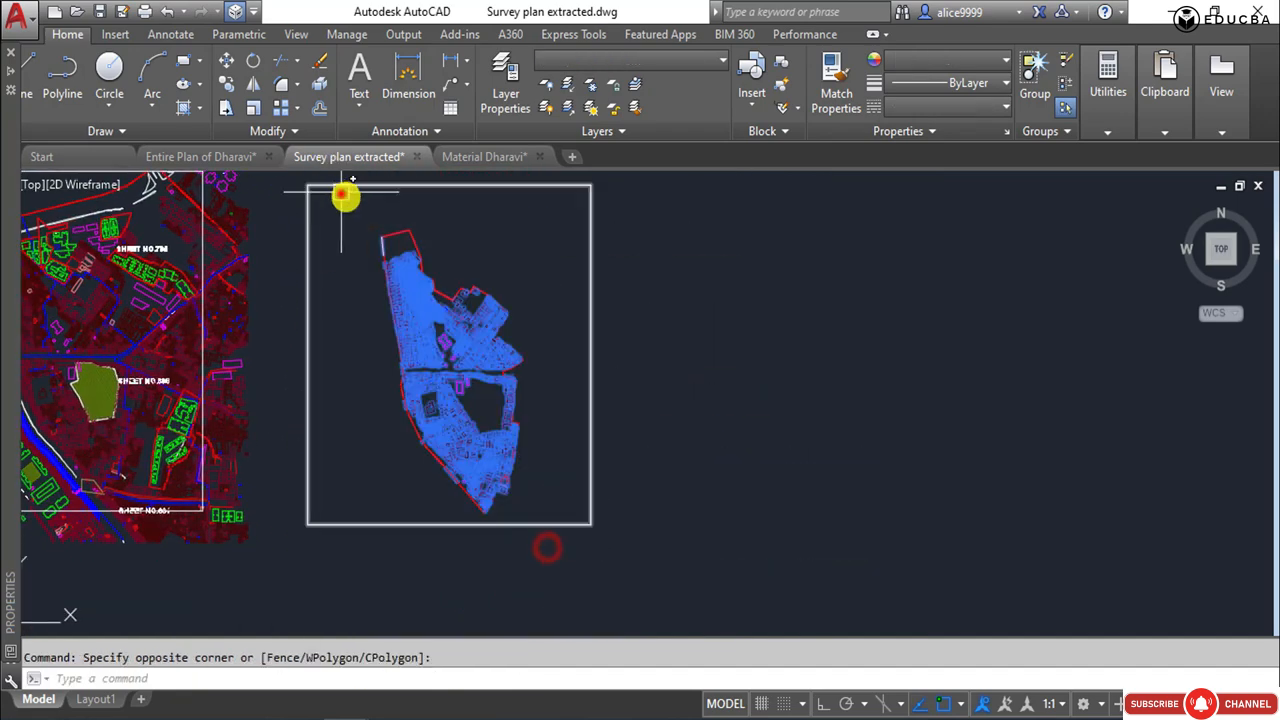
left_click(557, 517)
key("Escape")
scroll(369, 237, "up", 5)
left_click(377, 206)
left_click(464, 338)
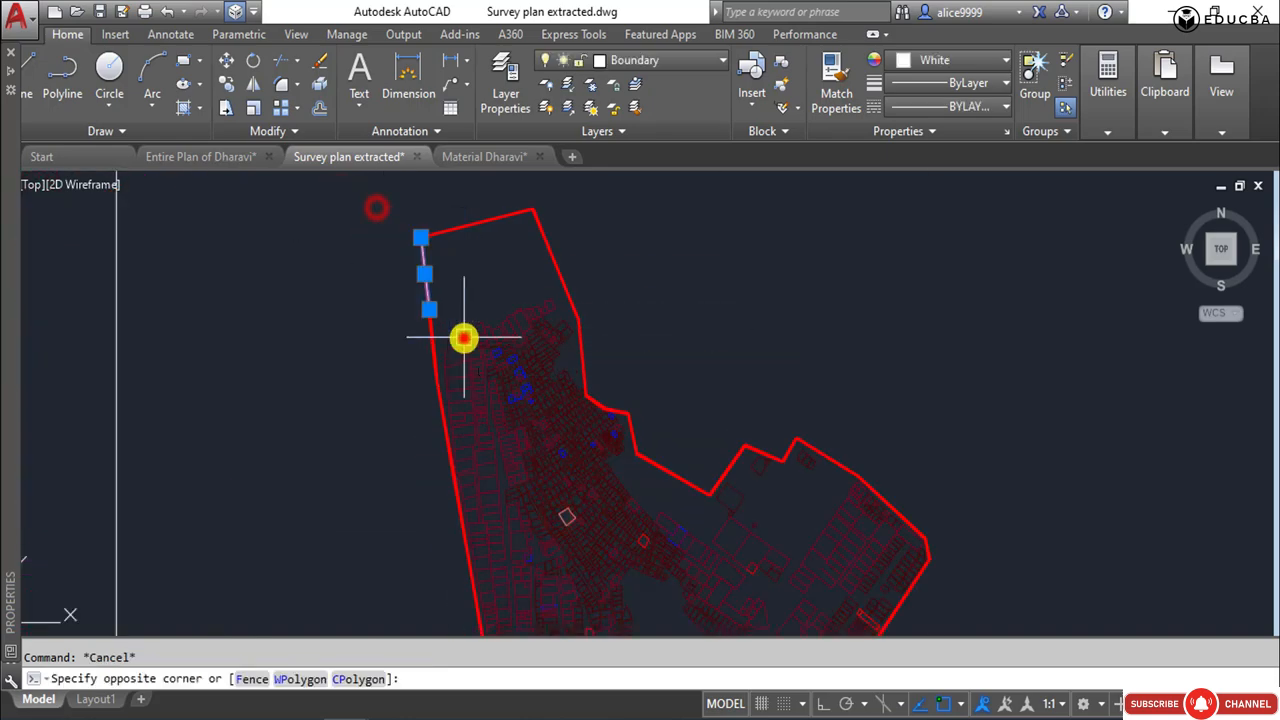
key("Escape")
Window-select the site plan inside its frame, examine the northern end of the selection, and clear it.
left_click(330, 182)
scroll(335, 184, "down", 5)
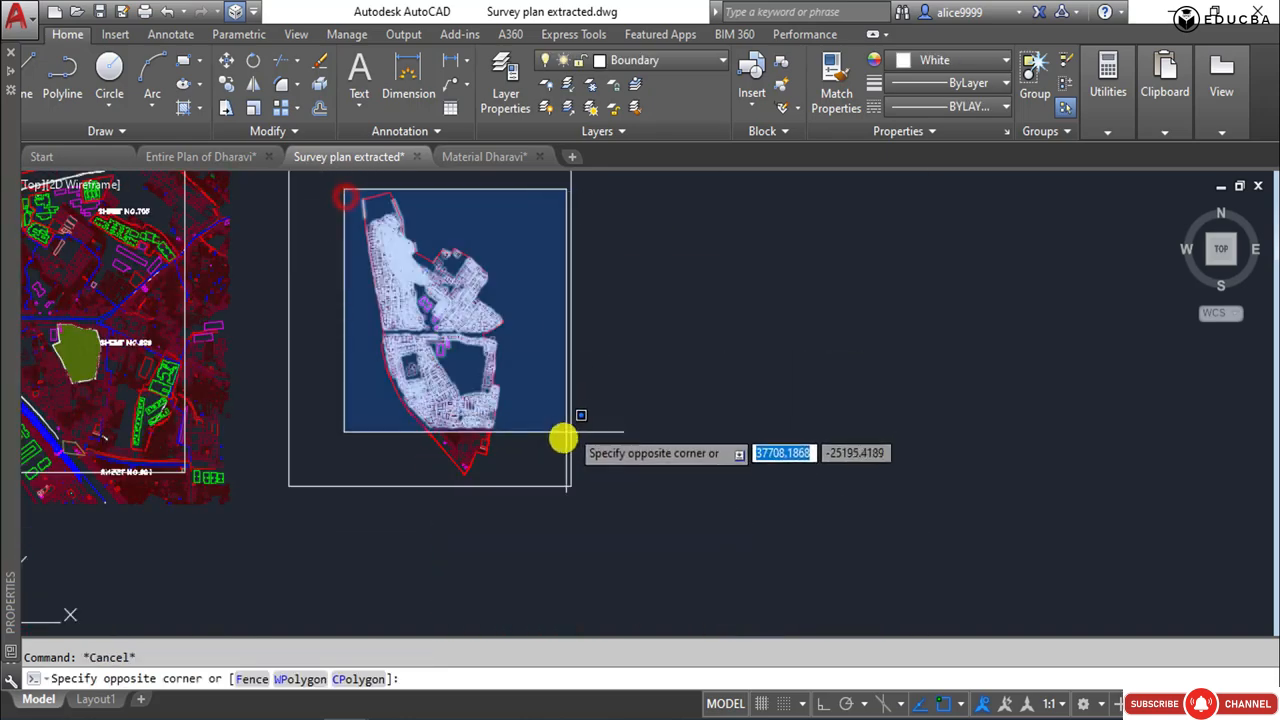
left_click(538, 483)
scroll(367, 219, "up", 5)
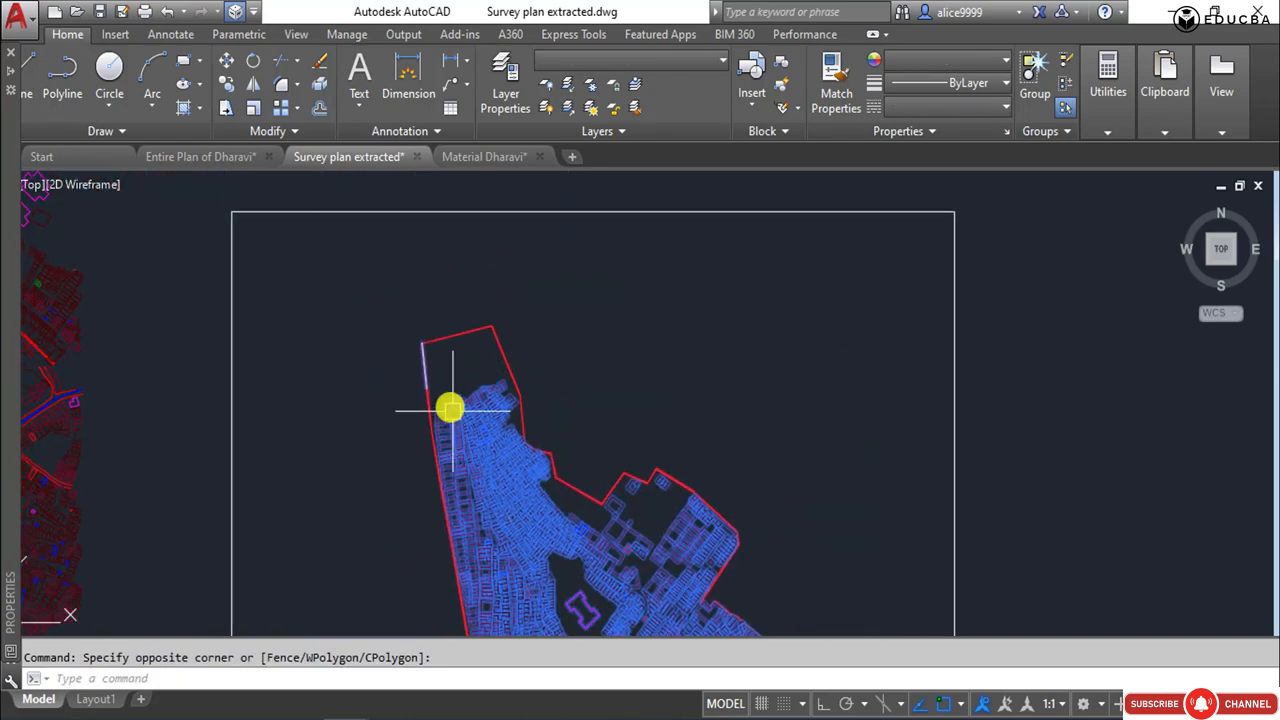
scroll(449, 286, "down", 5)
key("Escape")
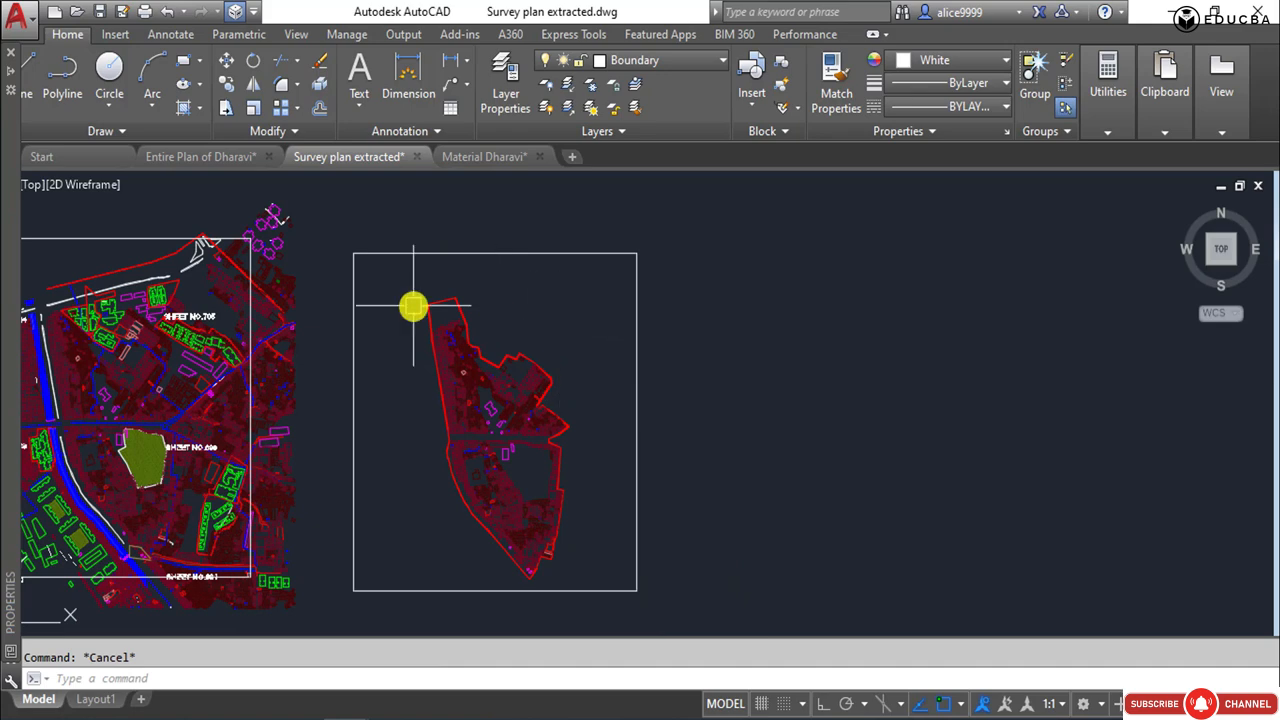
Select the extracted site plan with its frame and write it with WBLOCK to E:\Demo\SKETCHUP\Data\Drawing for sketchup.dwg.
left_click(786, 294)
left_click(606, 428)
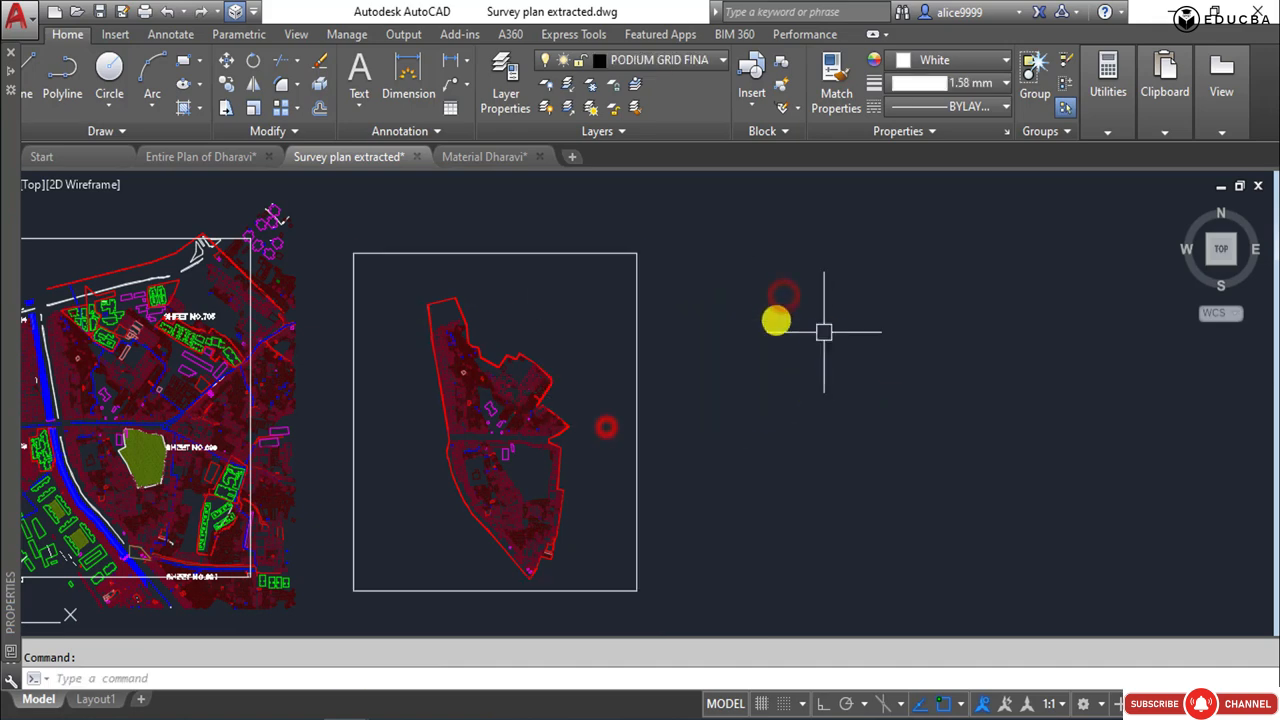
left_click(308, 221)
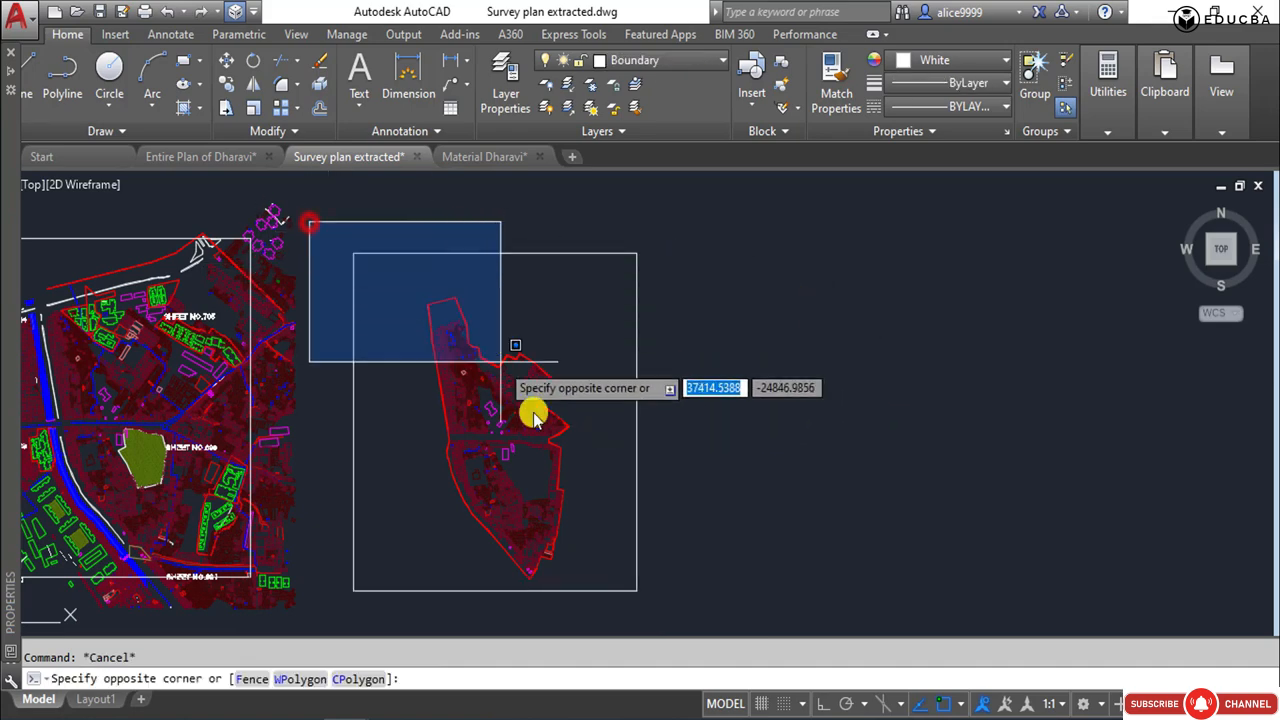
left_click(671, 605)
left_click(350, 245)
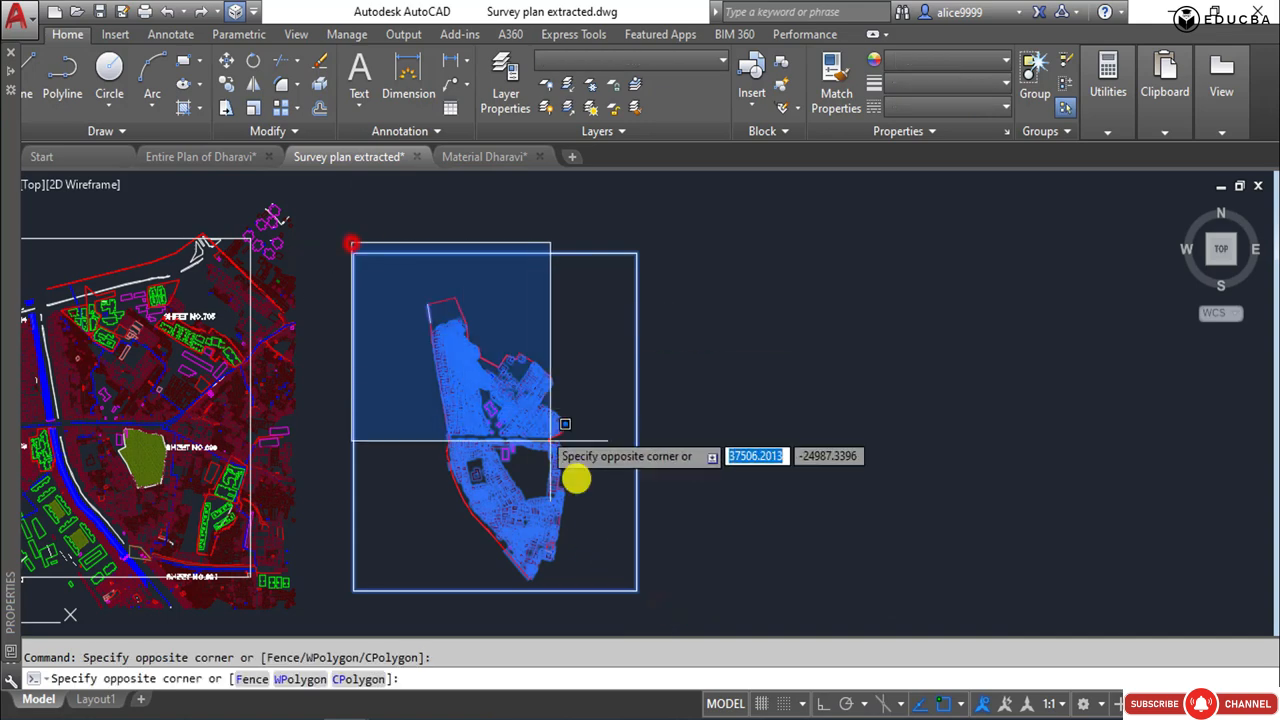
left_click(651, 605)
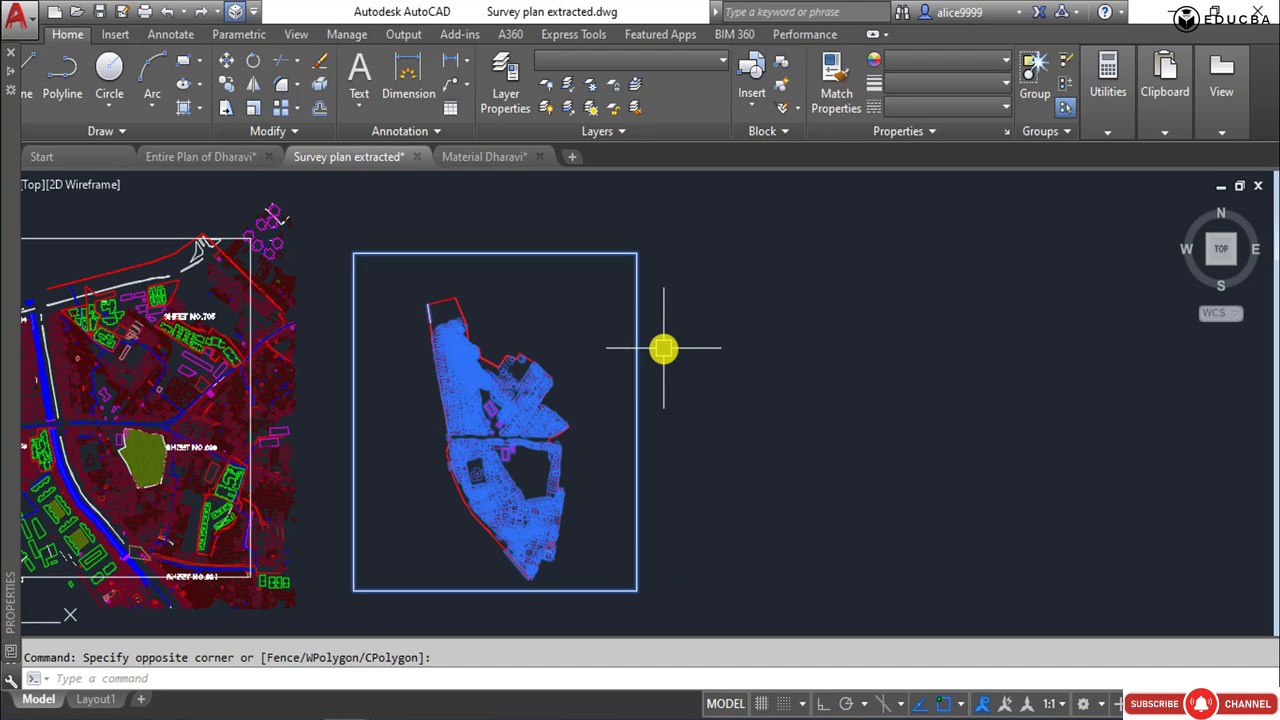
type("w")
key("Return")
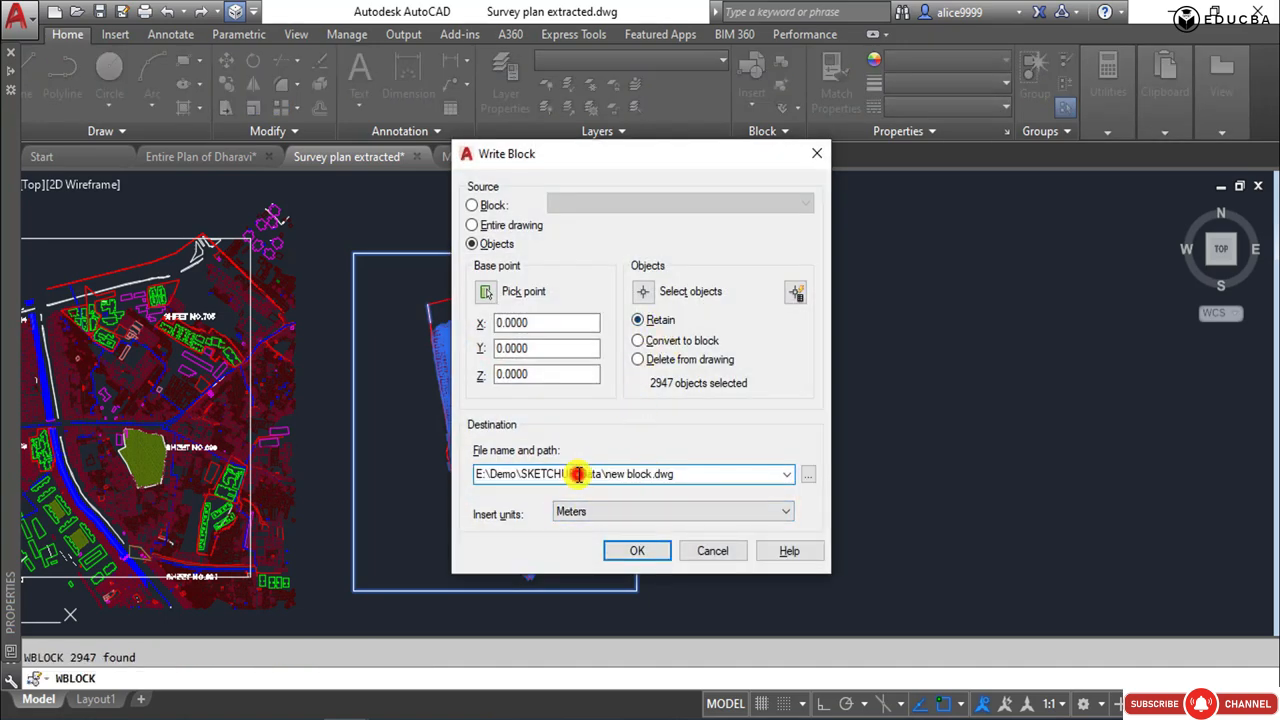
left_click(808, 474)
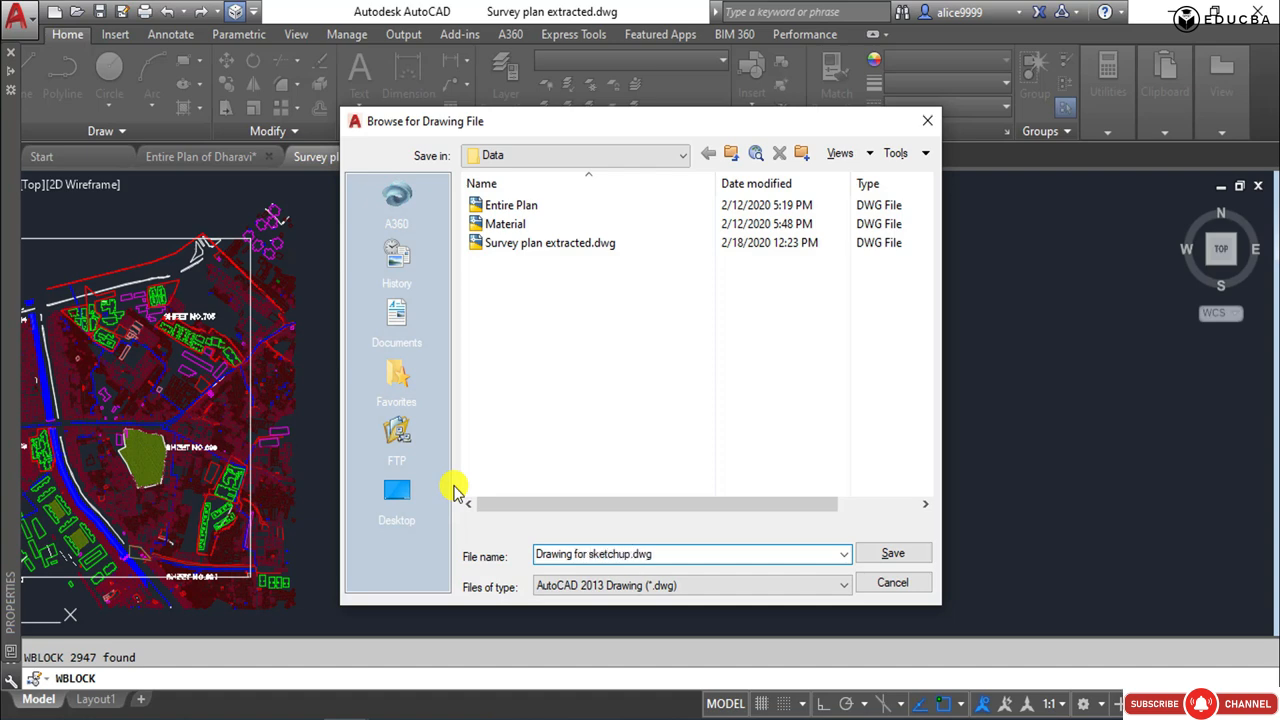
left_click(893, 549)
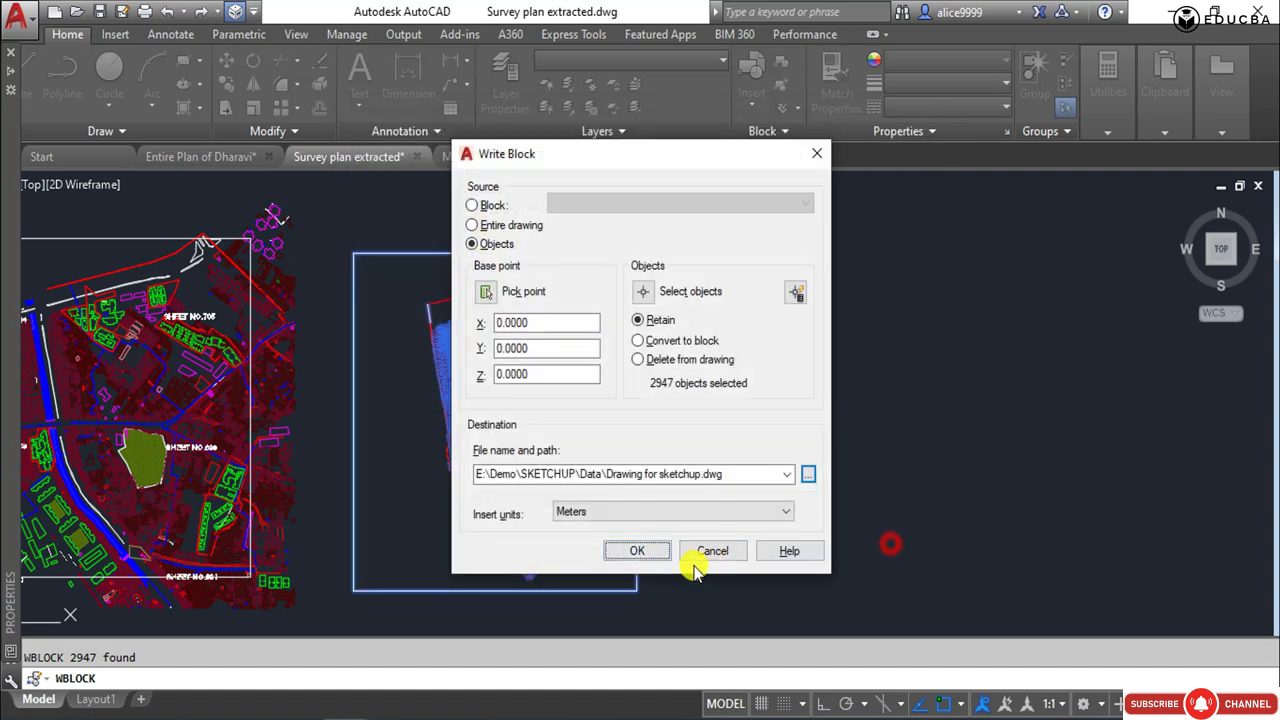
left_click(623, 551)
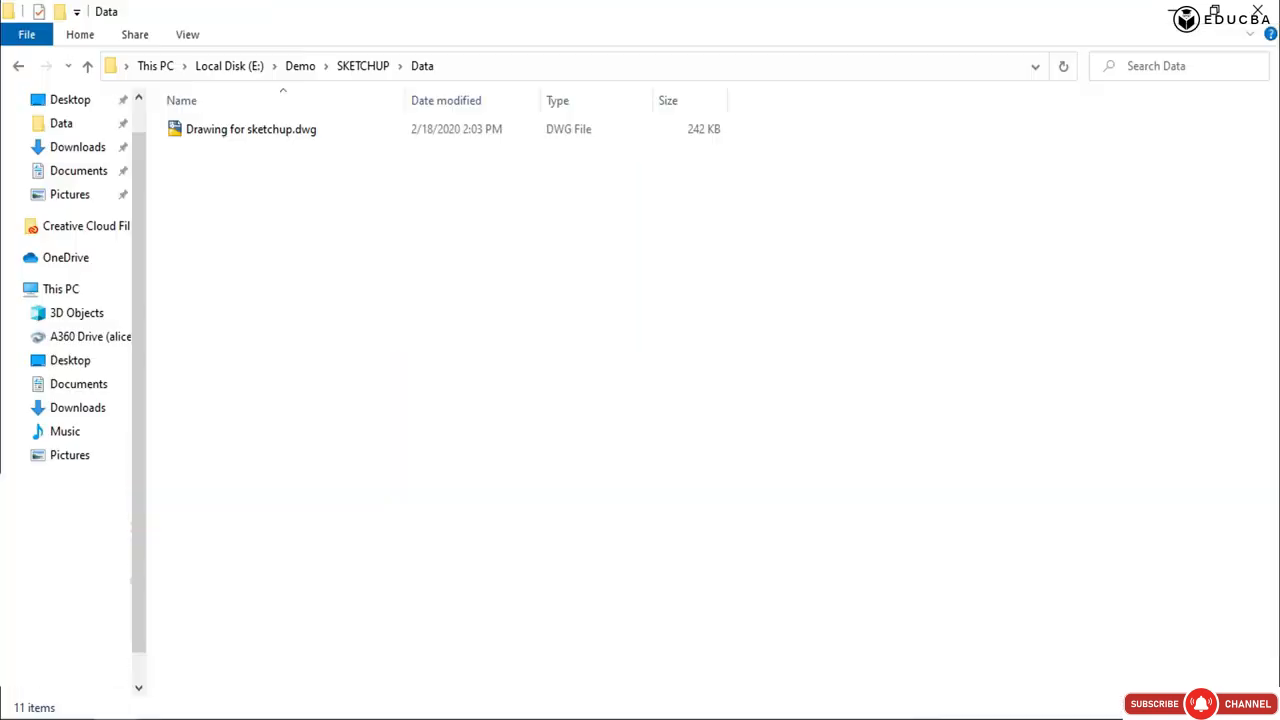
Open Drawing for sketchup.dwg from the Data folder and review its list of layers.
double_click(237, 129)
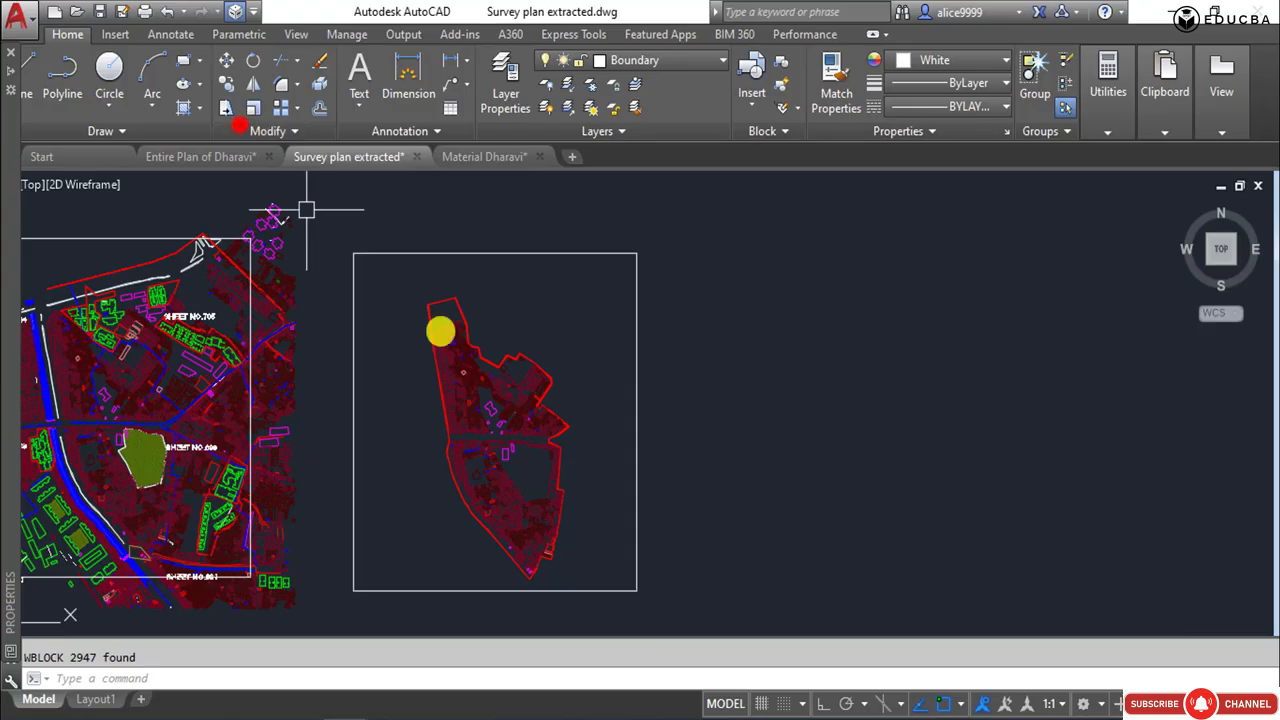
left_click(640, 60)
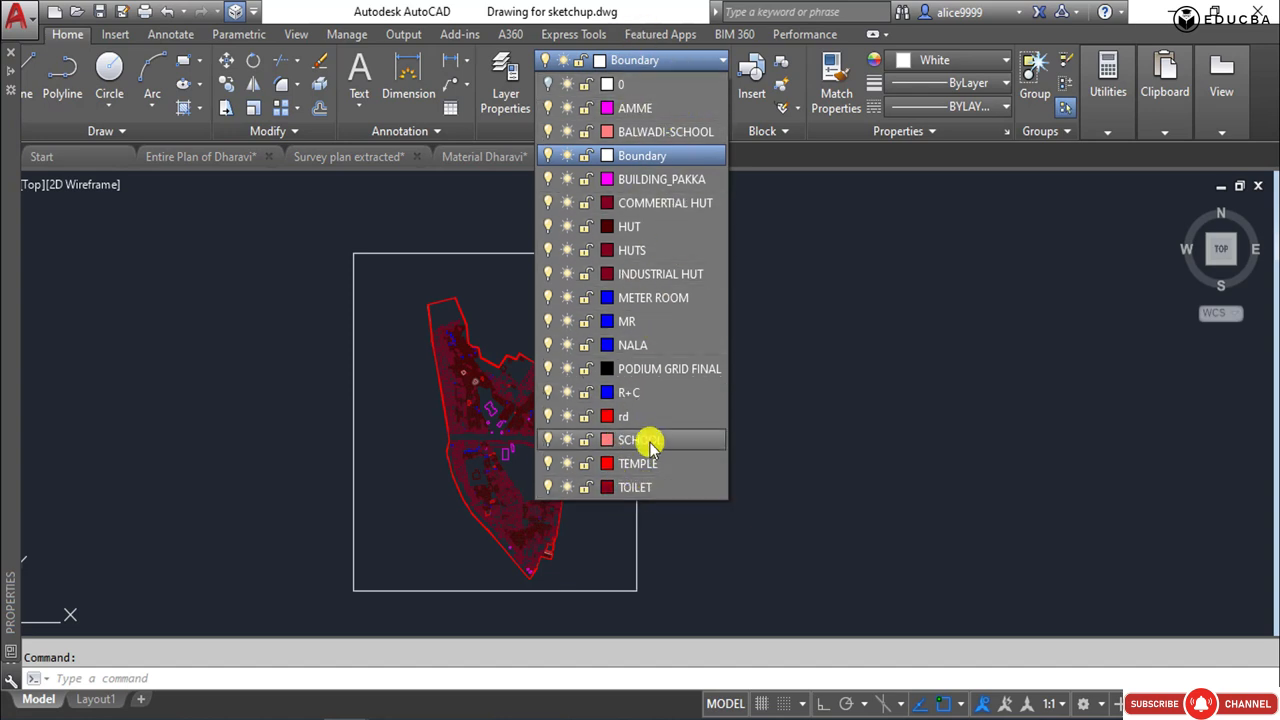
left_click(815, 366)
Check the layers of a blue outline beside the large magenta building, the magenta rectangle farther south and the larger red outline.
scroll(460, 402, "up", 5)
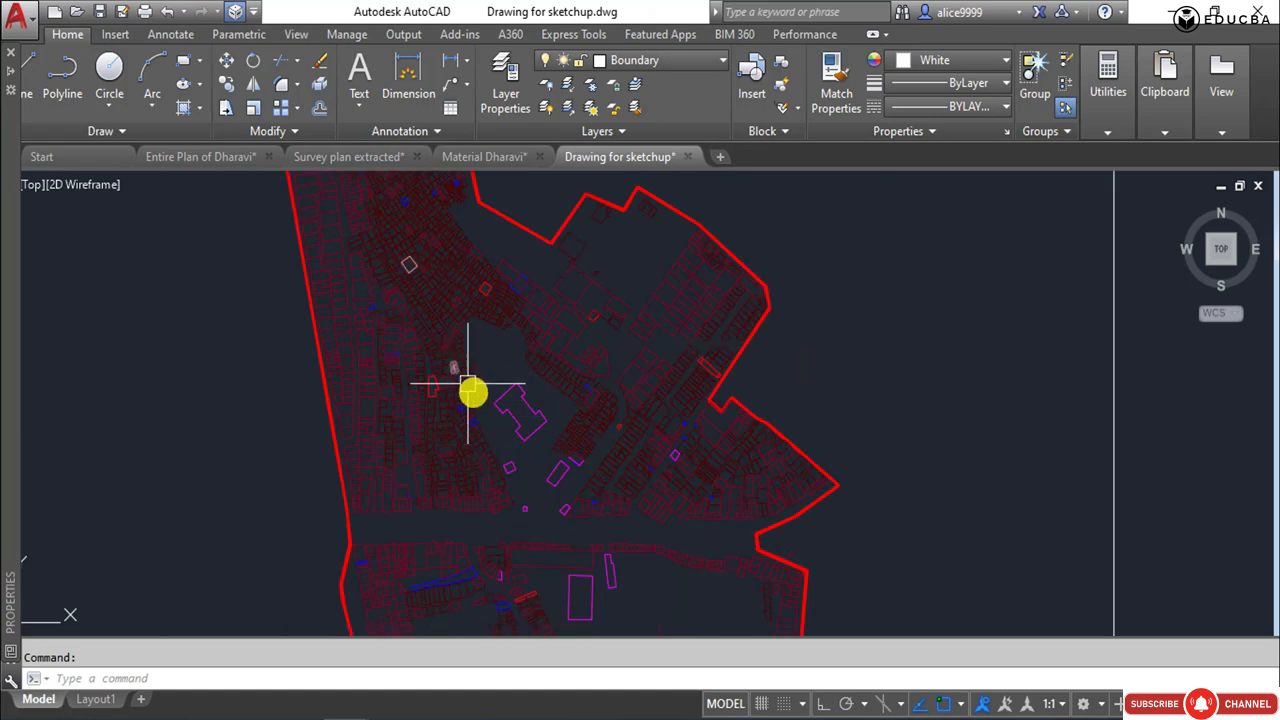
scroll(471, 410, "up", 5)
left_click(463, 418)
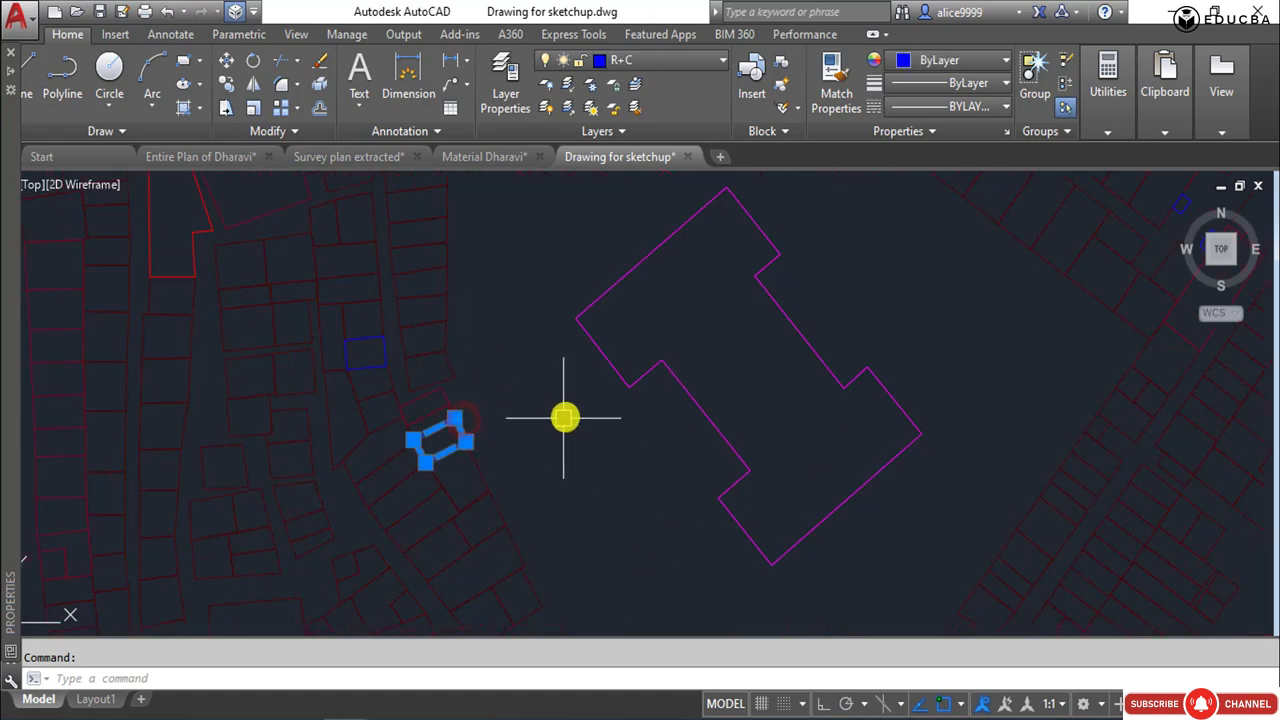
scroll(562, 393, "down", 10)
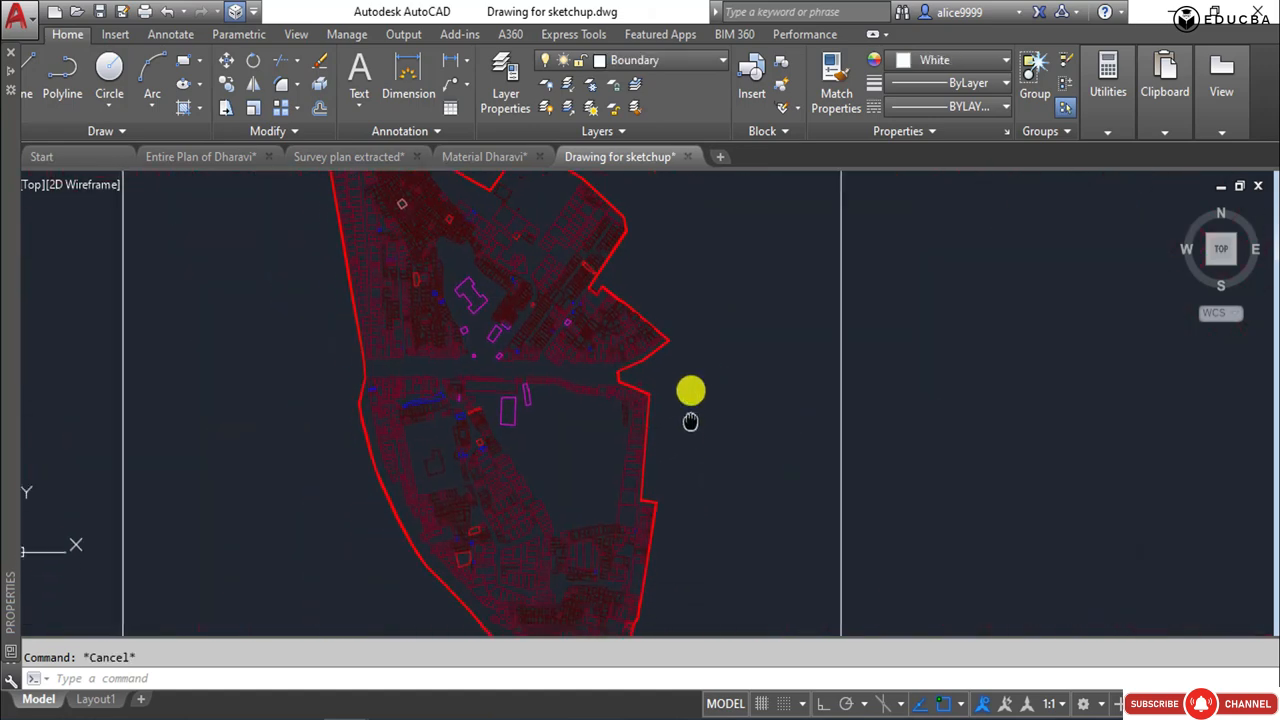
scroll(512, 373, "up", 2)
left_click(511, 372)
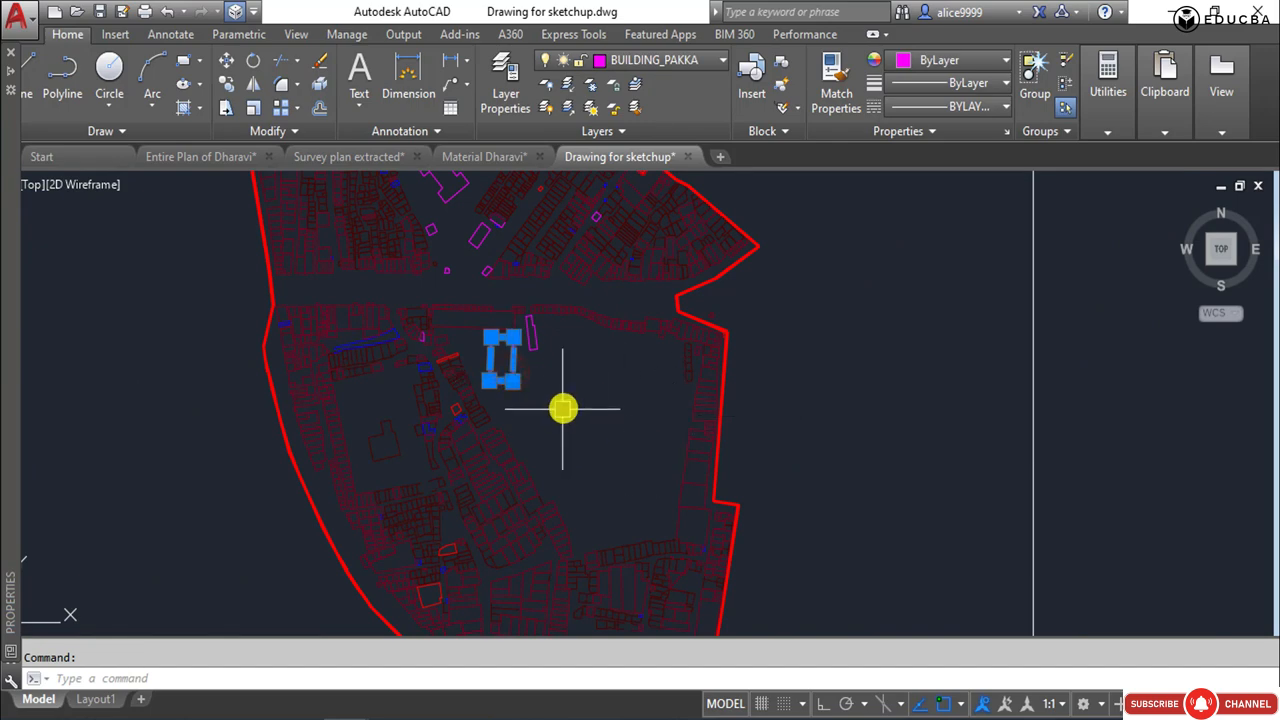
scroll(480, 549, "down", 2)
scroll(430, 461, "up", 5)
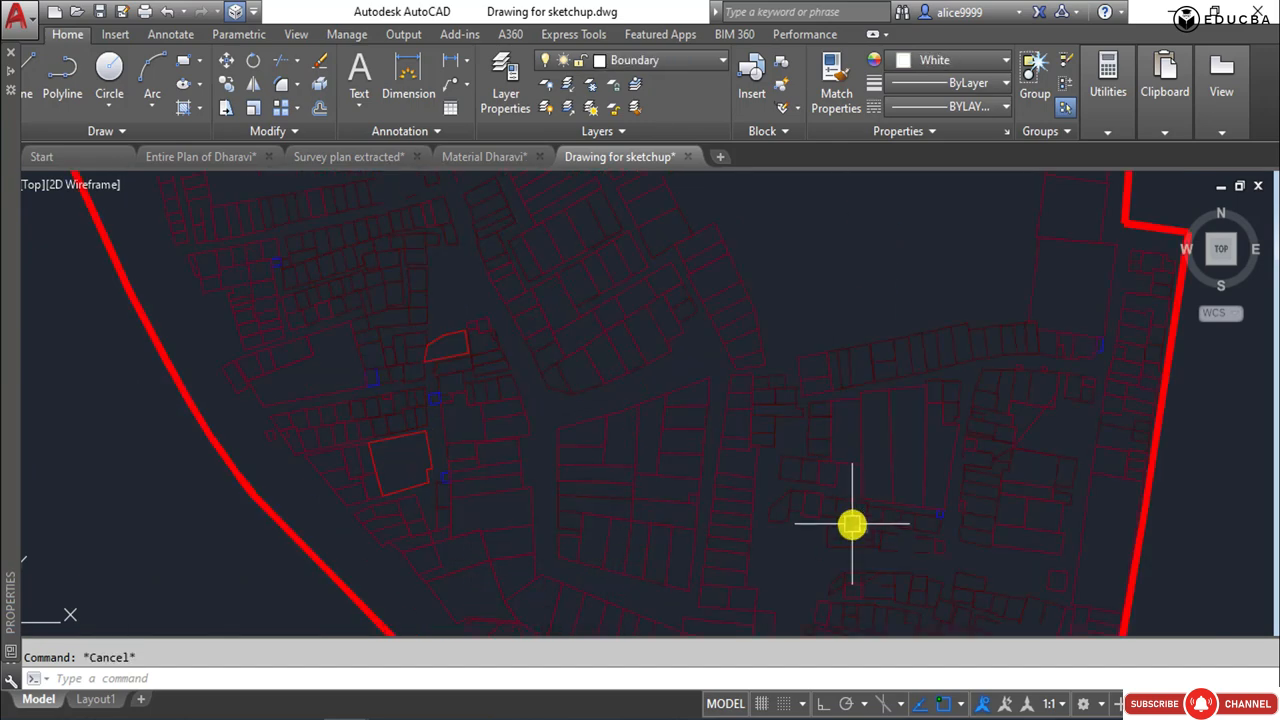
mouse_move(851, 524)
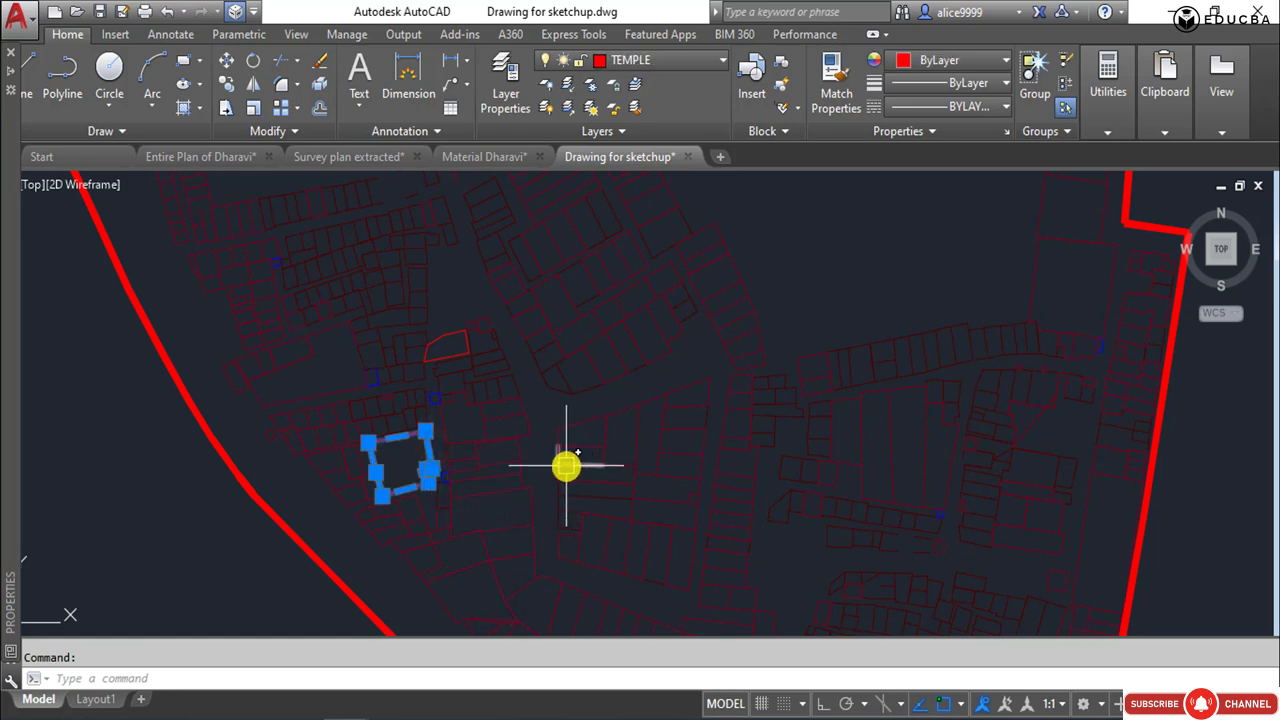
key("Escape")
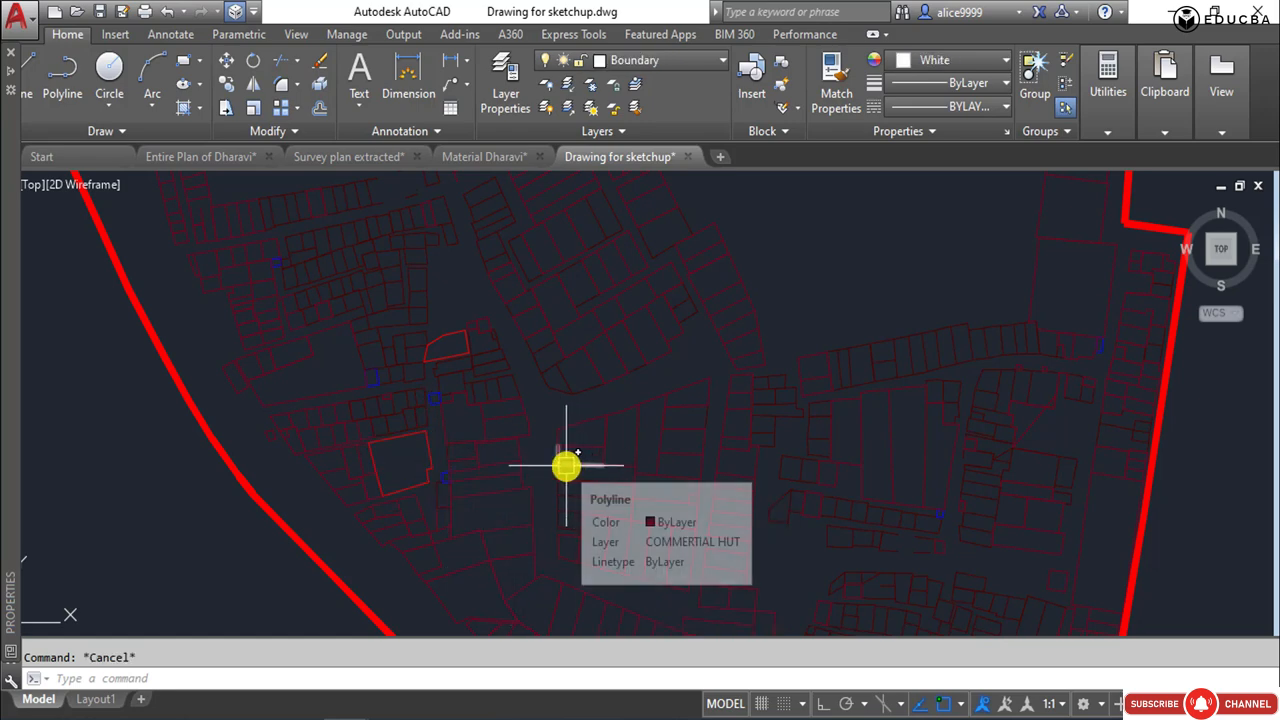
Turn off the TEMPLE layer by picking the larger red outline in the southern part of the plan.
type("layoff")
key("Return")
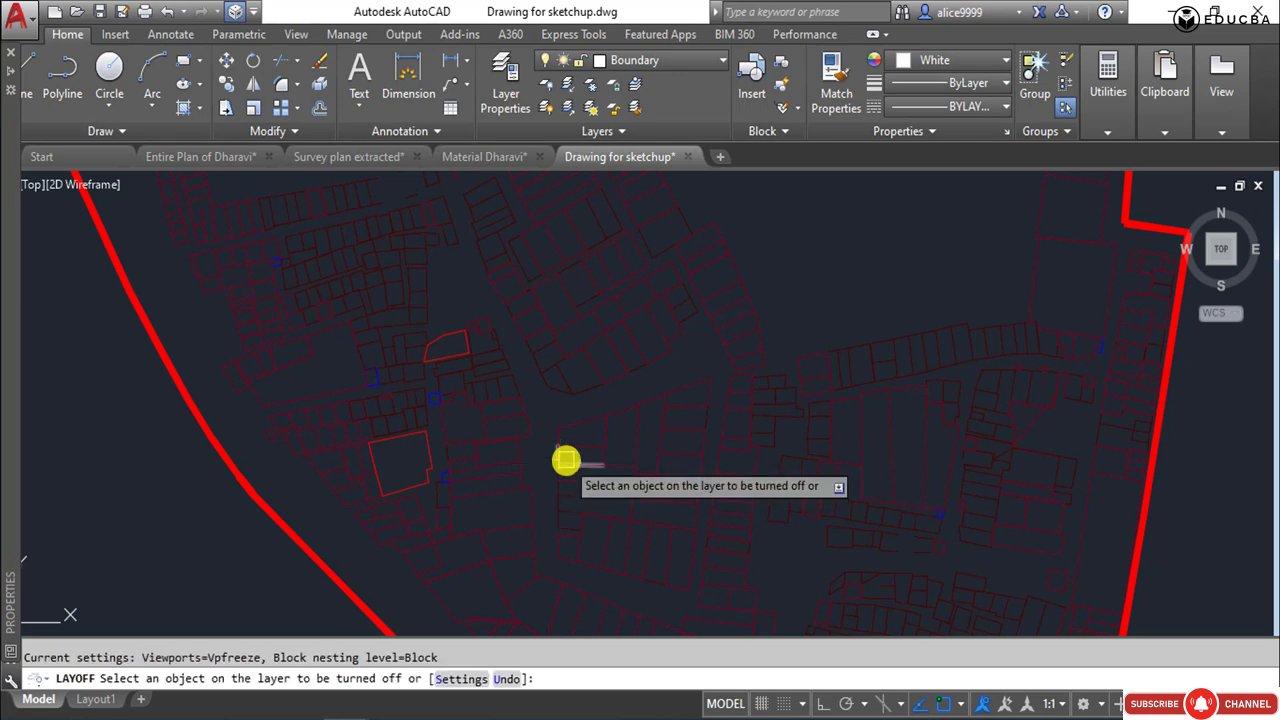
left_click(434, 449)
scroll(406, 417, "down", 5)
middle_click_drag(408, 422, 417, 462)
scroll(417, 462, "up", 6)
key("Escape")
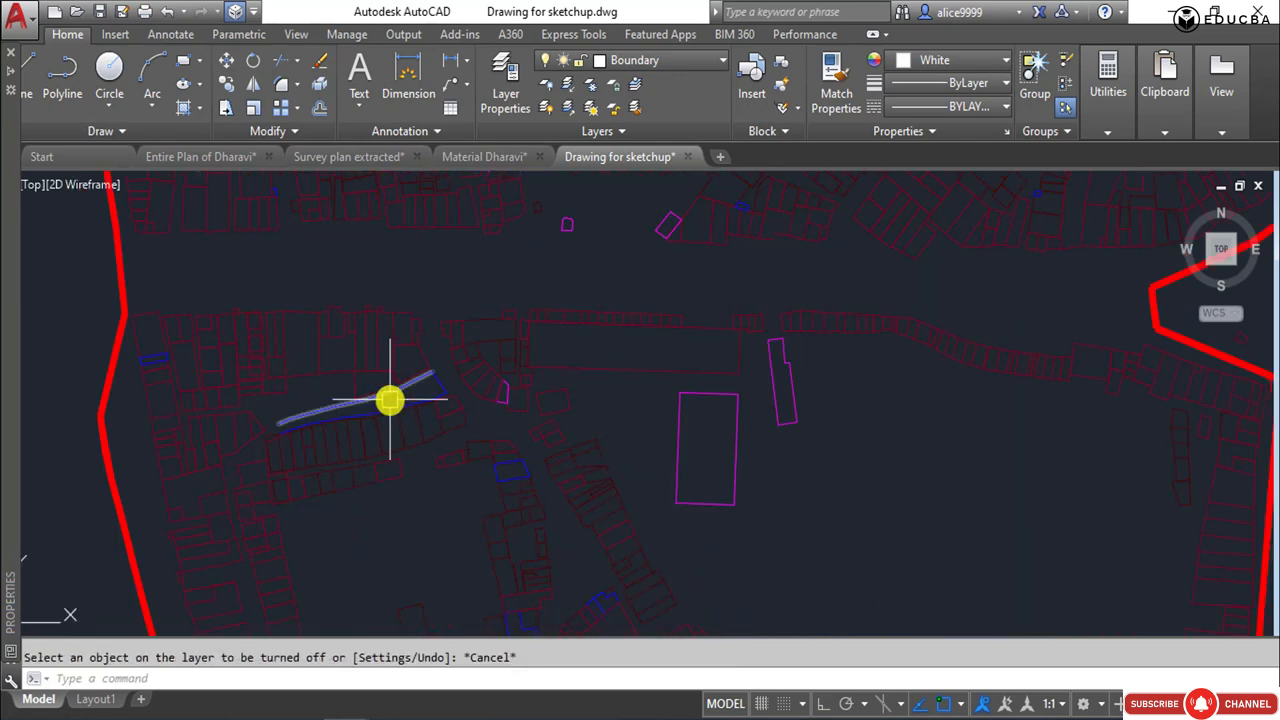
Turn off the NALA layer using the long blue outline south of the central road.
left_click(390, 398)
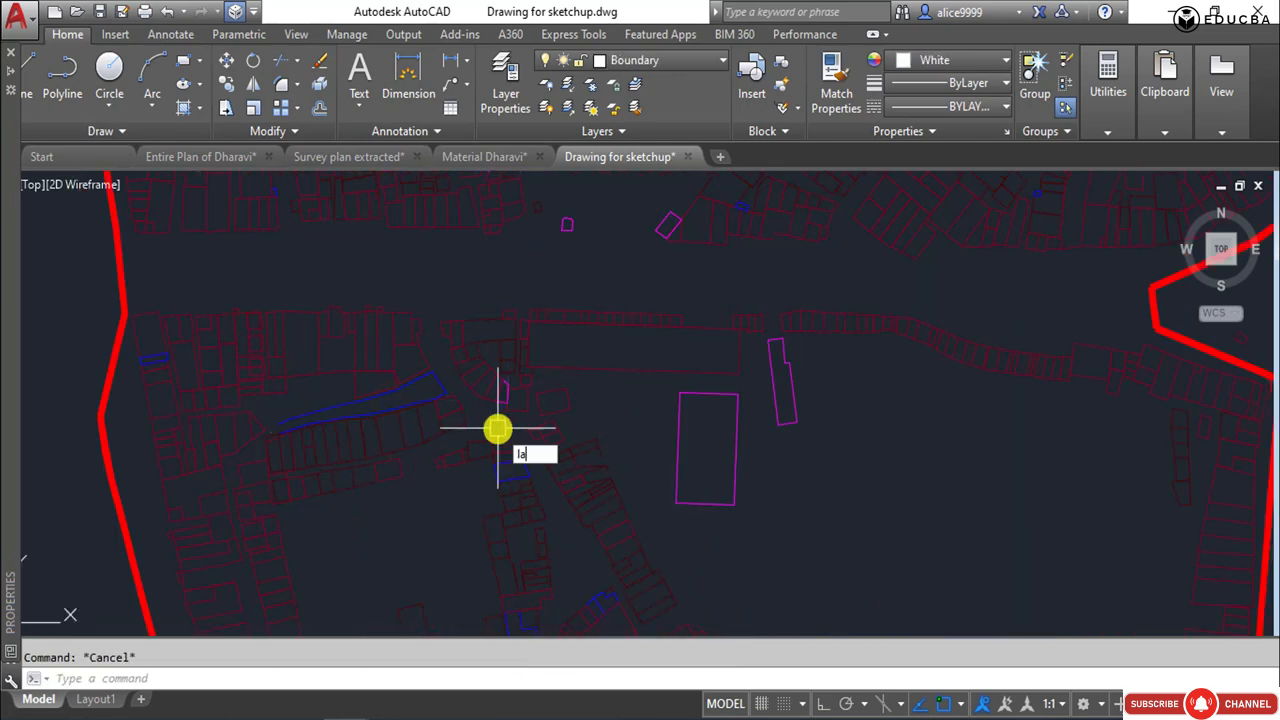
type("f")
key("Return")
left_click(440, 378)
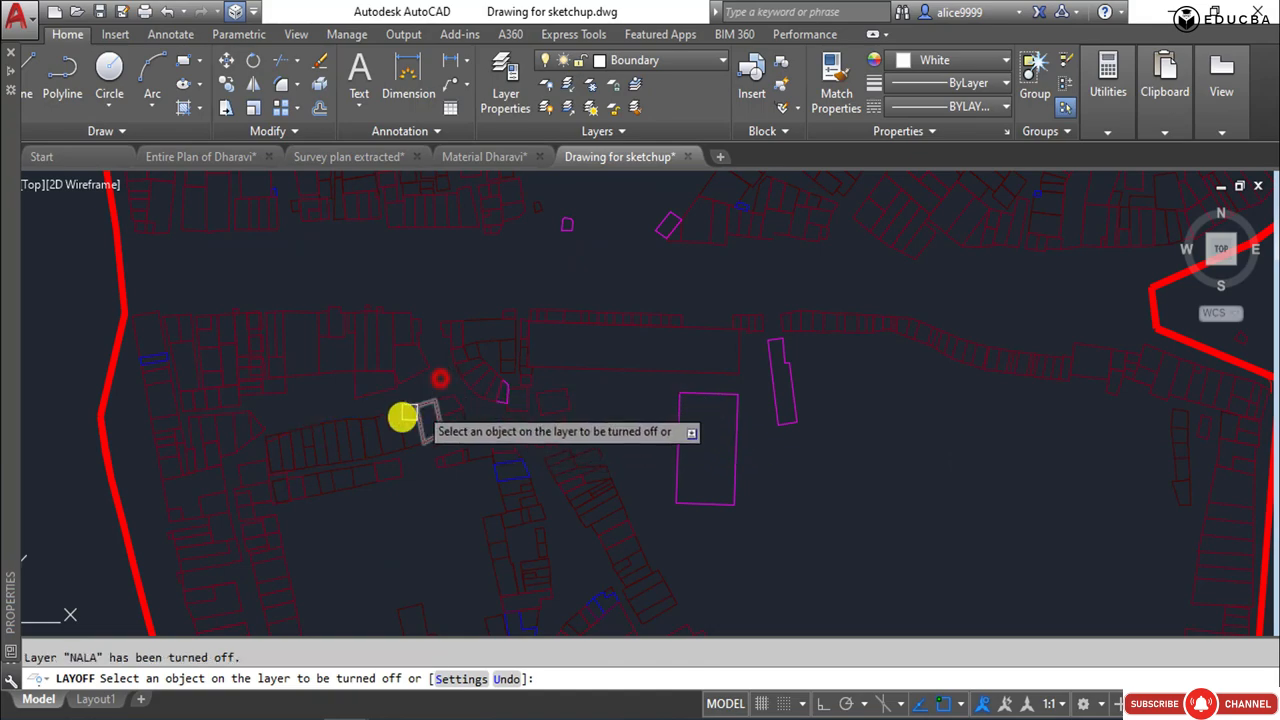
key("Escape")
Check the layer of the small blue outline by the western boundary just south of the road, and clear the selection.
left_click(163, 359)
scroll(414, 322, "down", 3)
middle_click_drag(414, 353, 404, 468)
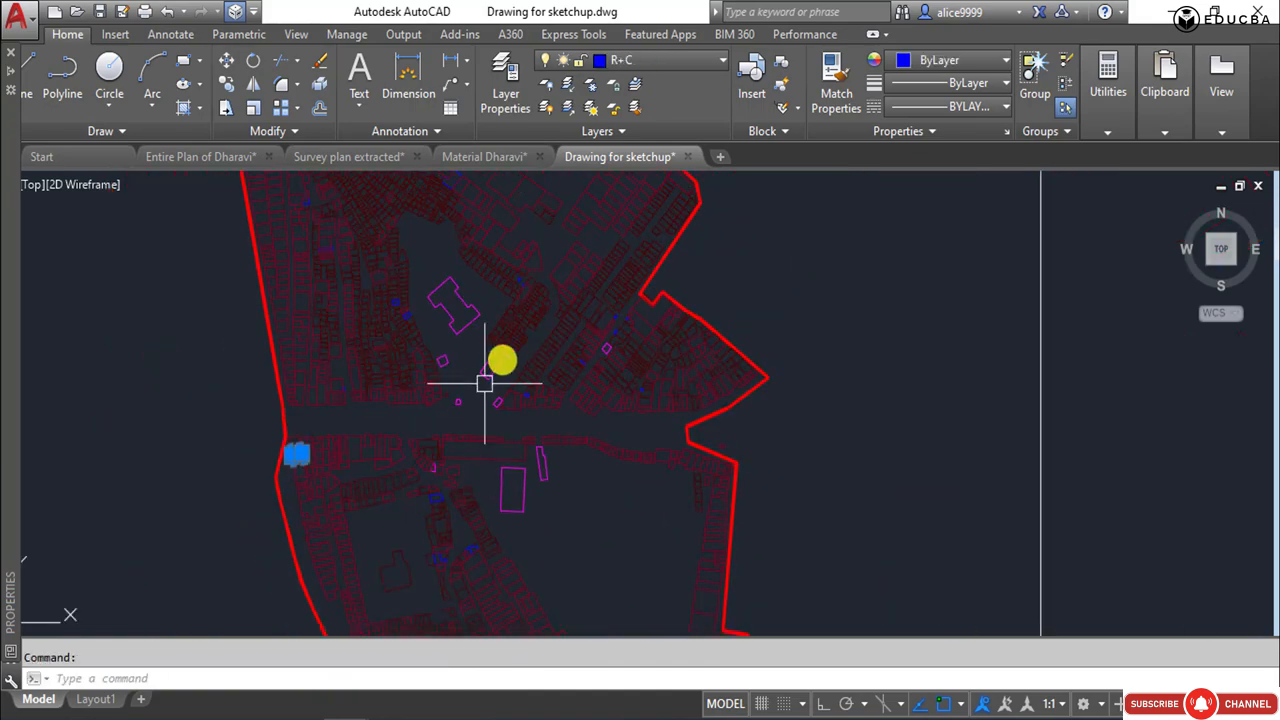
scroll(531, 244, "up", 3)
scroll(531, 244, "up", 2)
key("Escape")
Turn off the SCHOOL layer by picking the small pink outline among the dense northern huts.
scroll(543, 383, "down", 5)
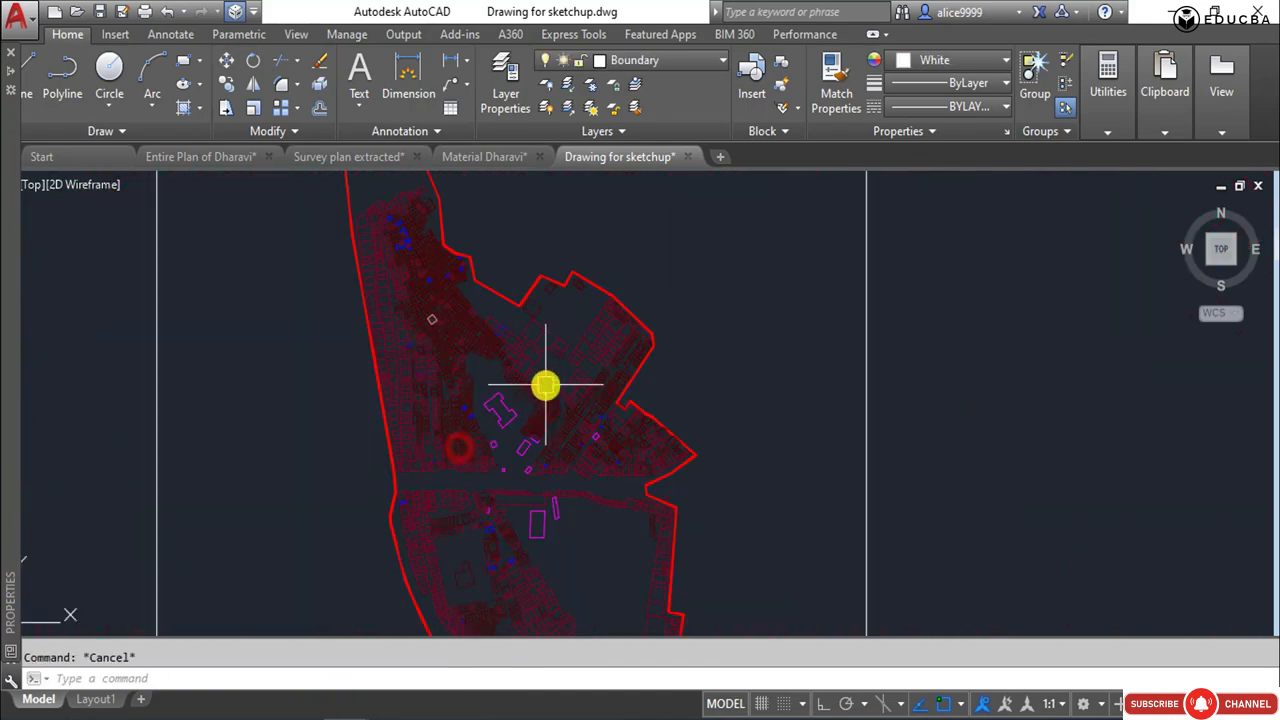
scroll(380, 300, "down", 3)
scroll(317, 366, "up", 5)
left_click(320, 368)
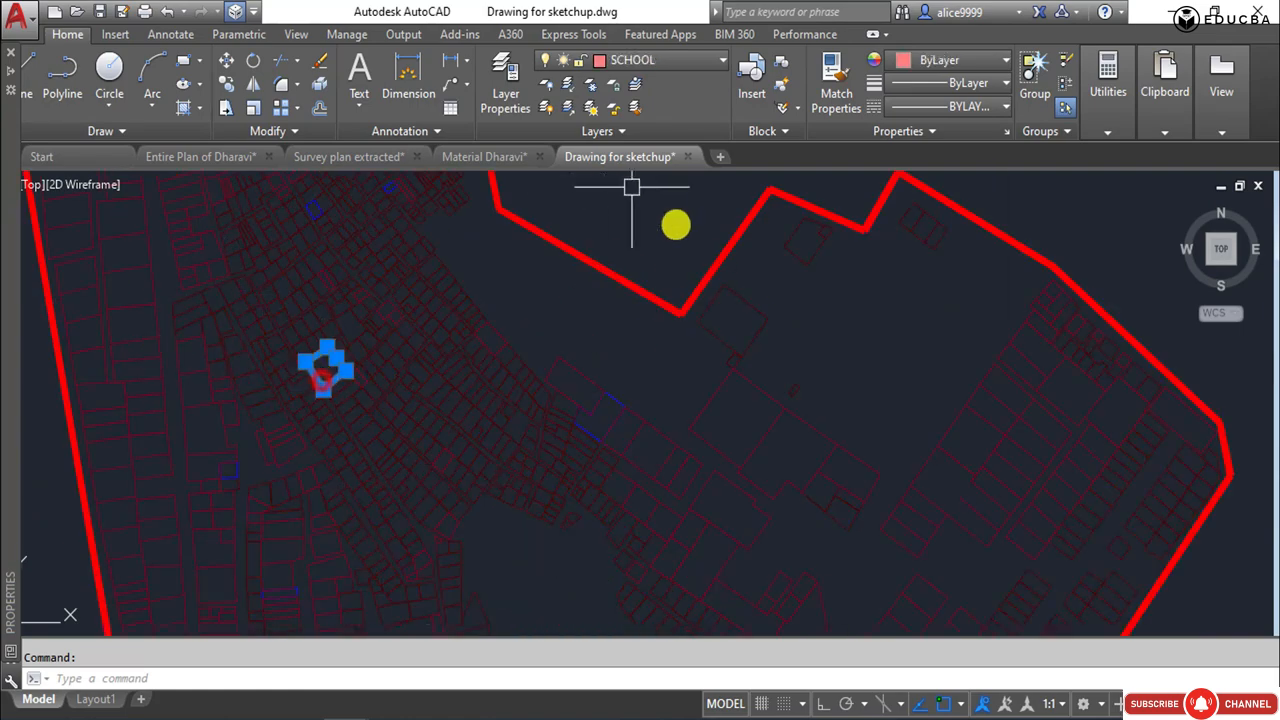
type("layoff")
key("Return")
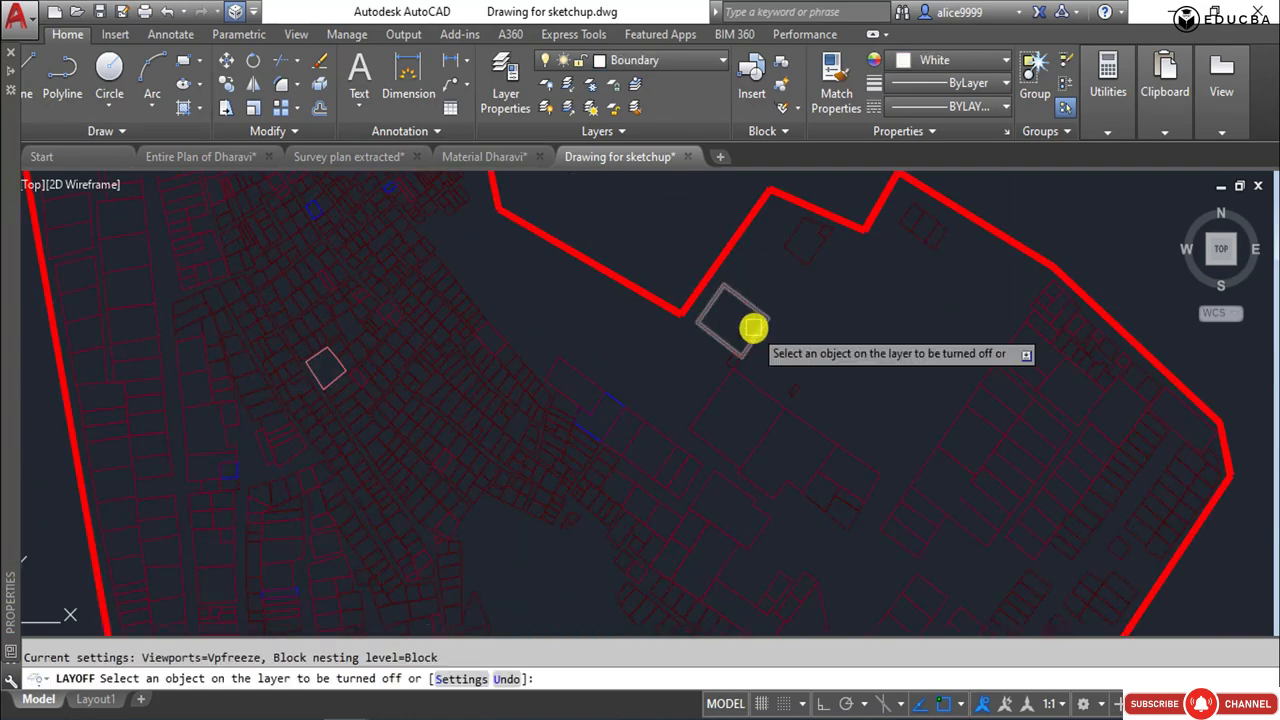
left_click(323, 366)
scroll(335, 375, "down", 5)
middle_click_drag(338, 383, 371, 326)
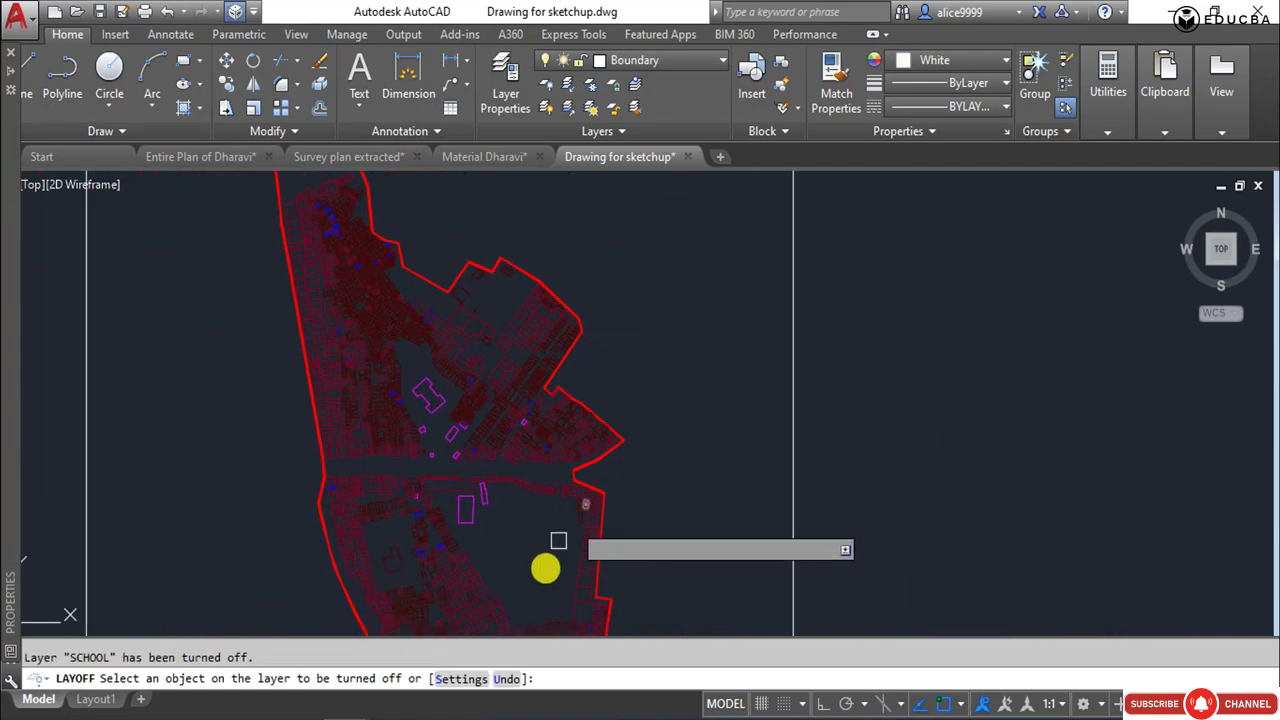
middle_click_drag(557, 540, 538, 434)
key("Escape")
Try to move the whole site plan inside the frame to layer 0, and undo the change.
scroll(593, 466, "down", 5)
left_click(427, 269)
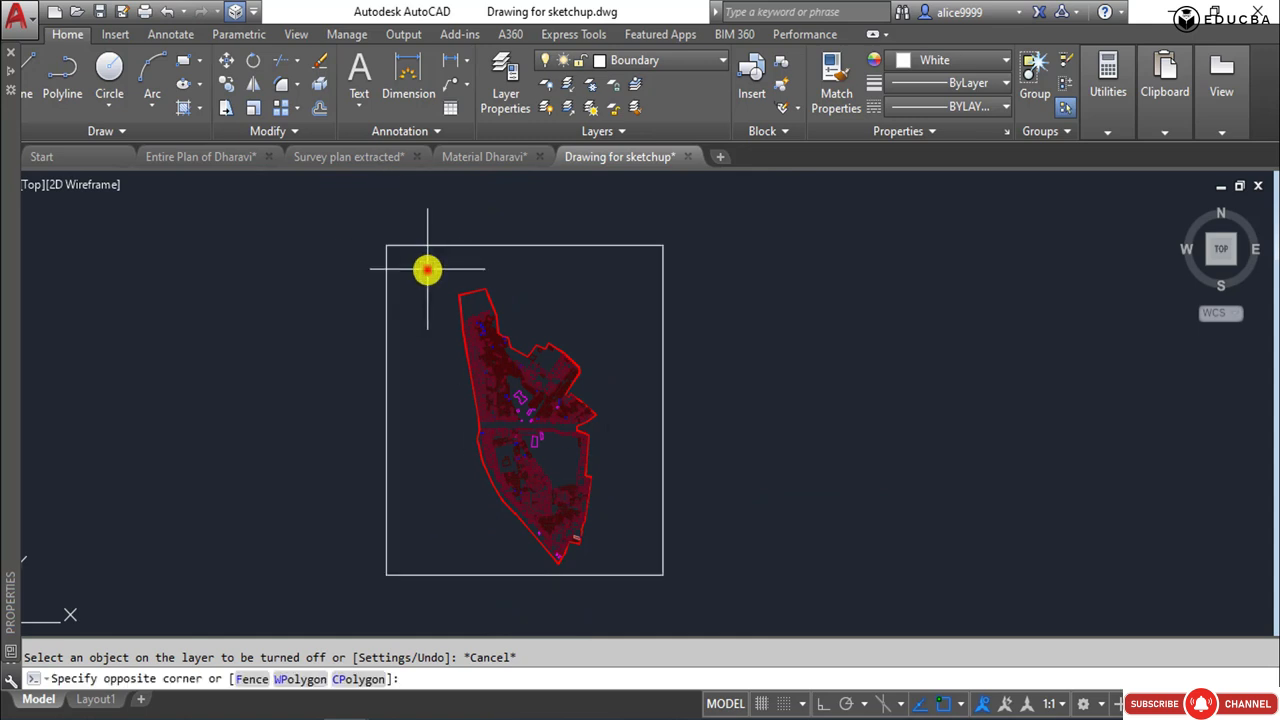
left_click(642, 612)
left_click(617, 60)
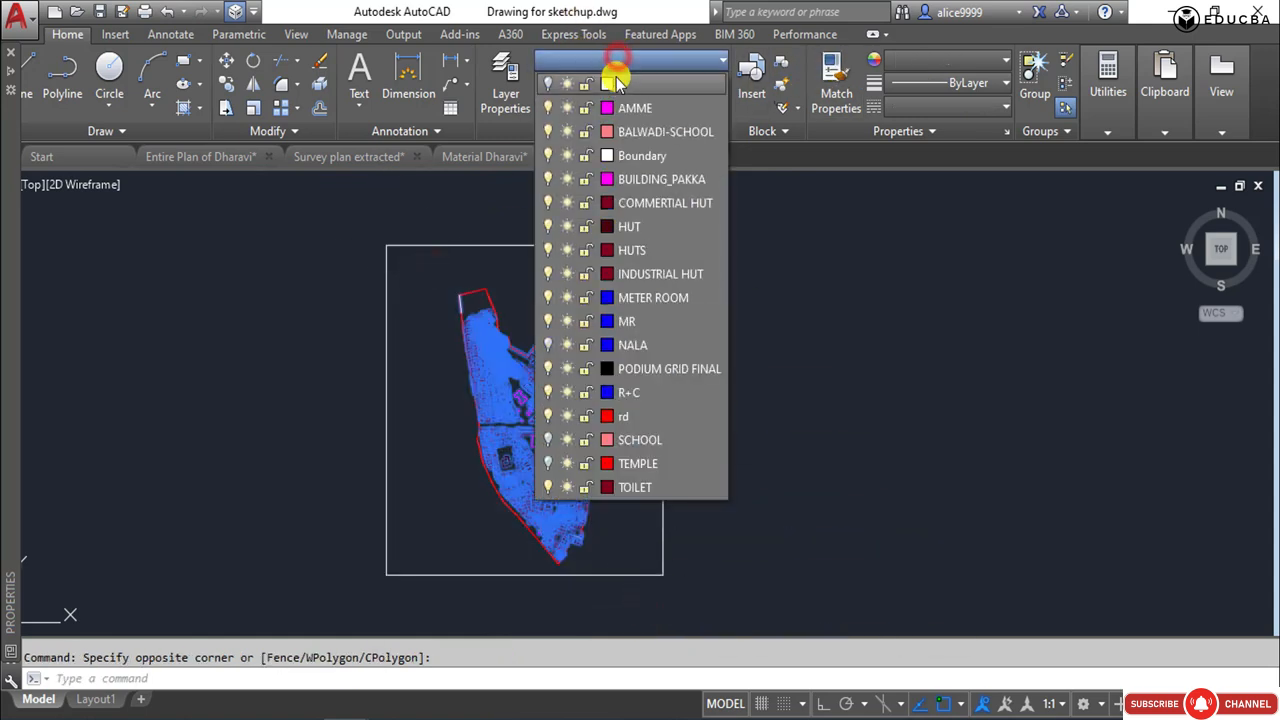
left_click(615, 83)
key("ctrl+z")
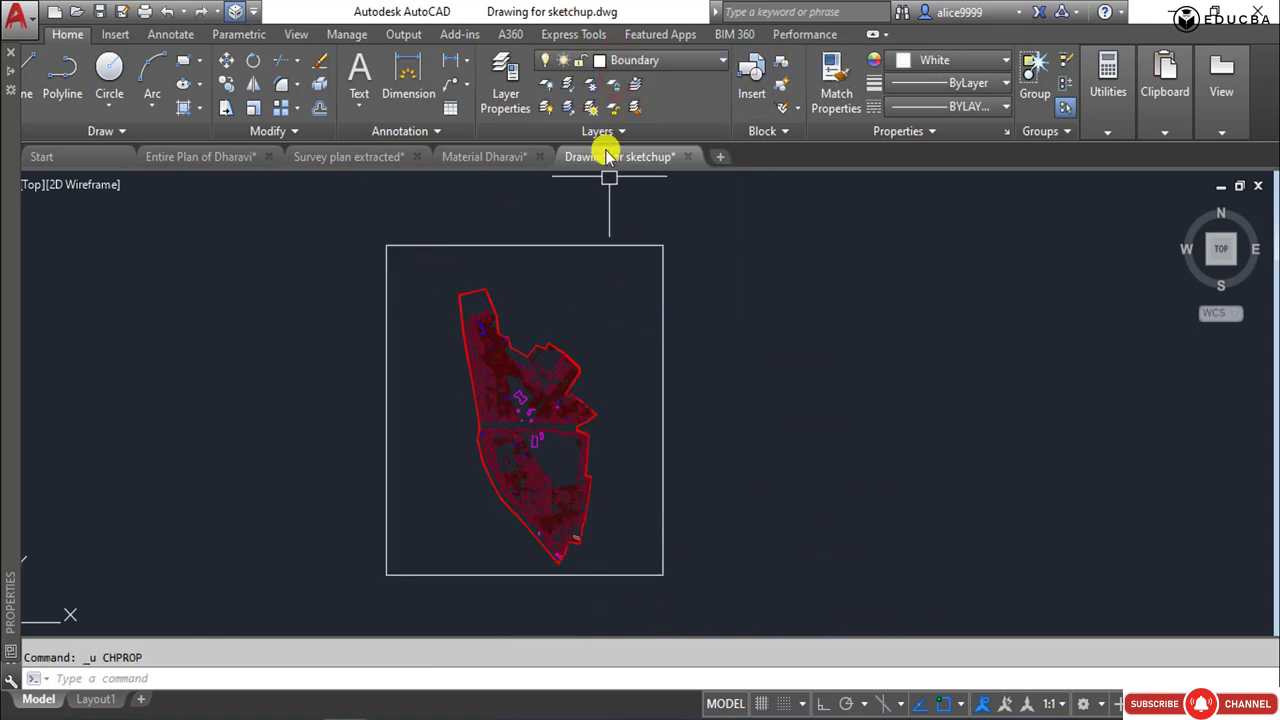
Review the drawing's layer list and the layer properties, including which layers are on or off.
left_click(620, 60)
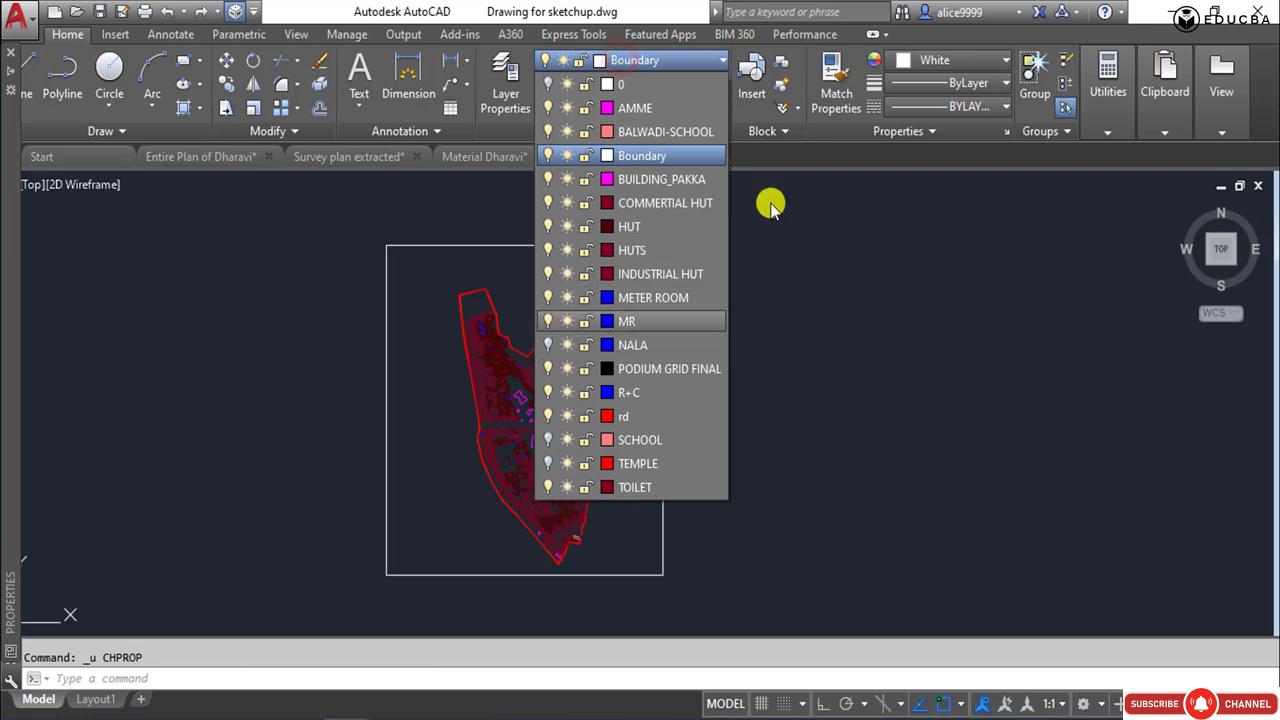
left_click(503, 62)
left_click(814, 286)
left_click(857, 343)
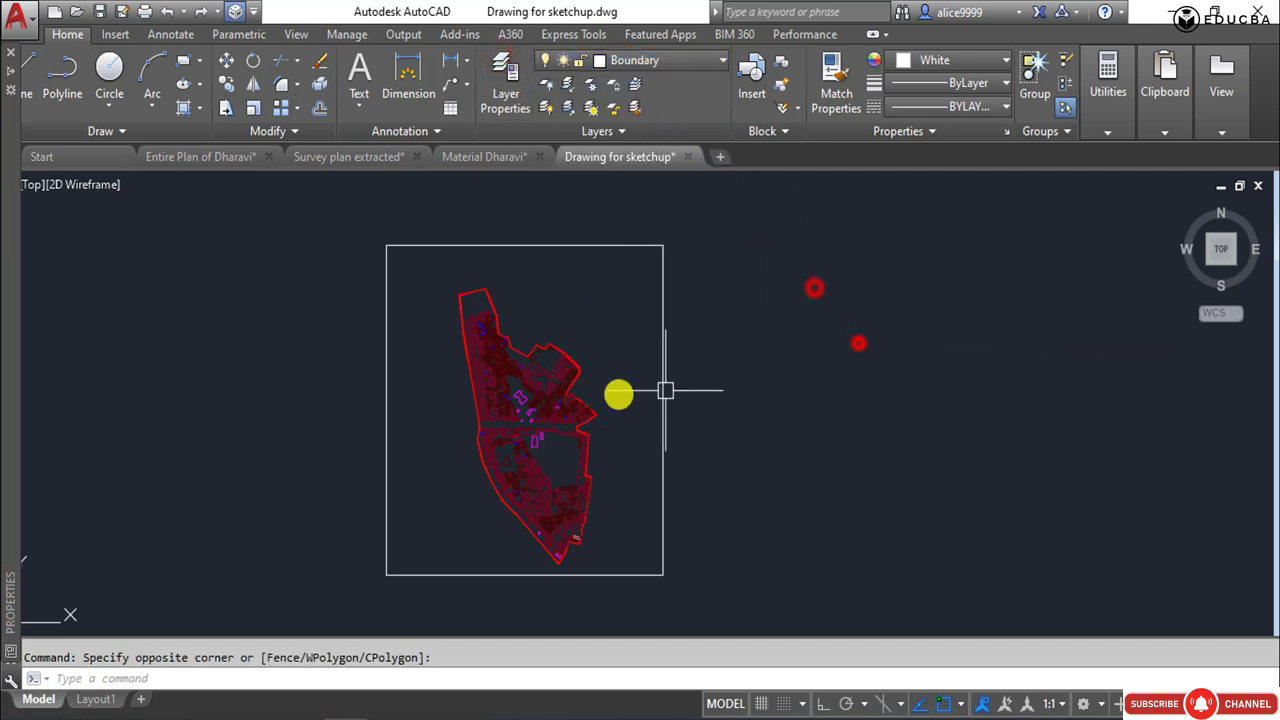
left_click(451, 276)
left_click(622, 584)
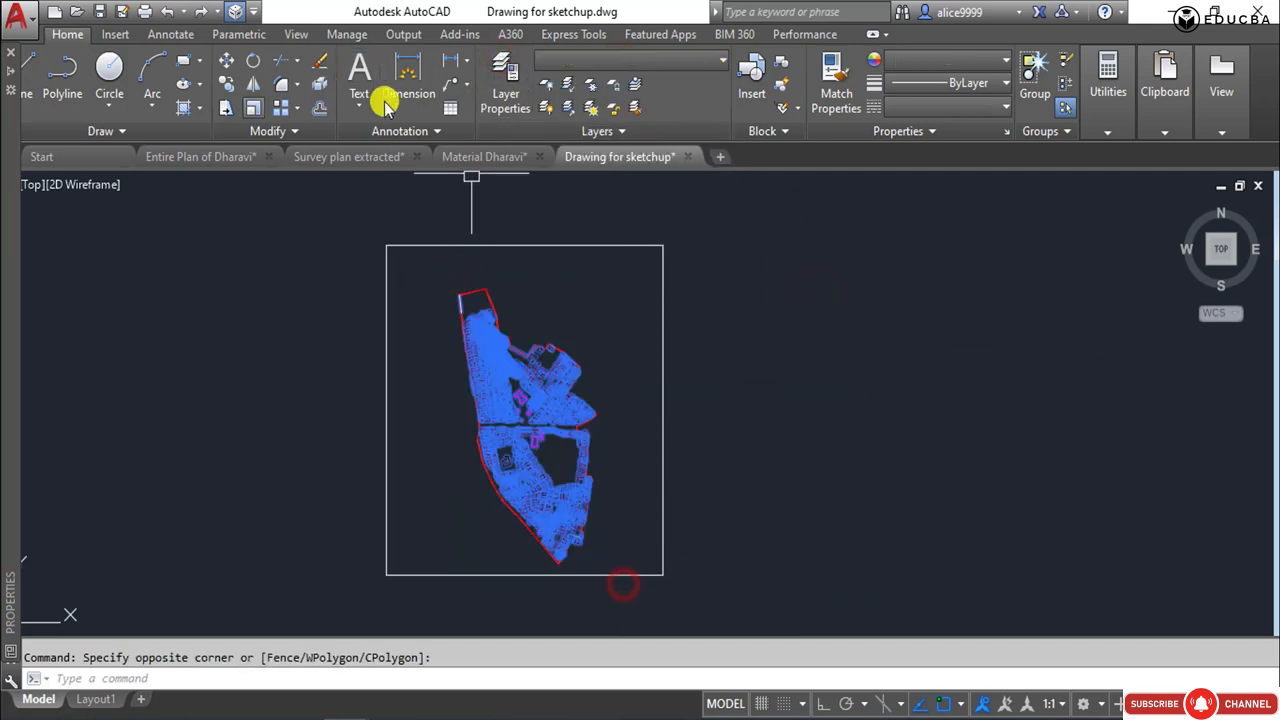
left_click(490, 100)
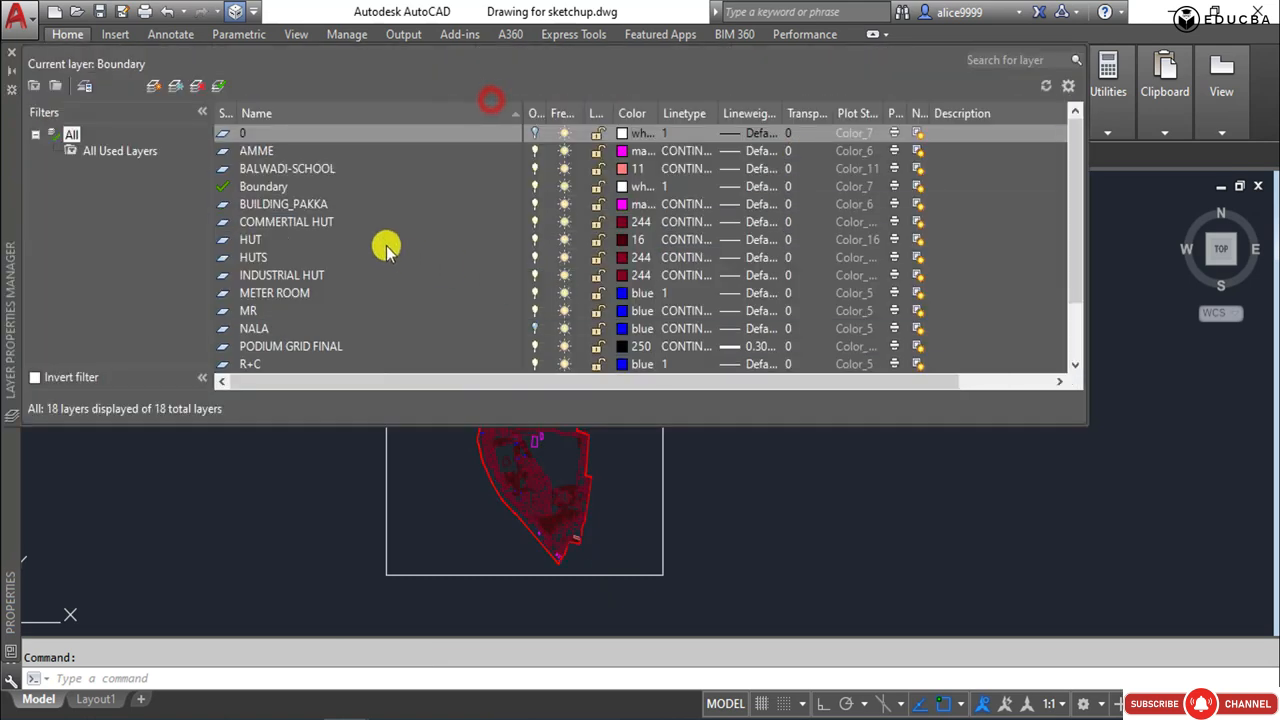
left_click(12, 53)
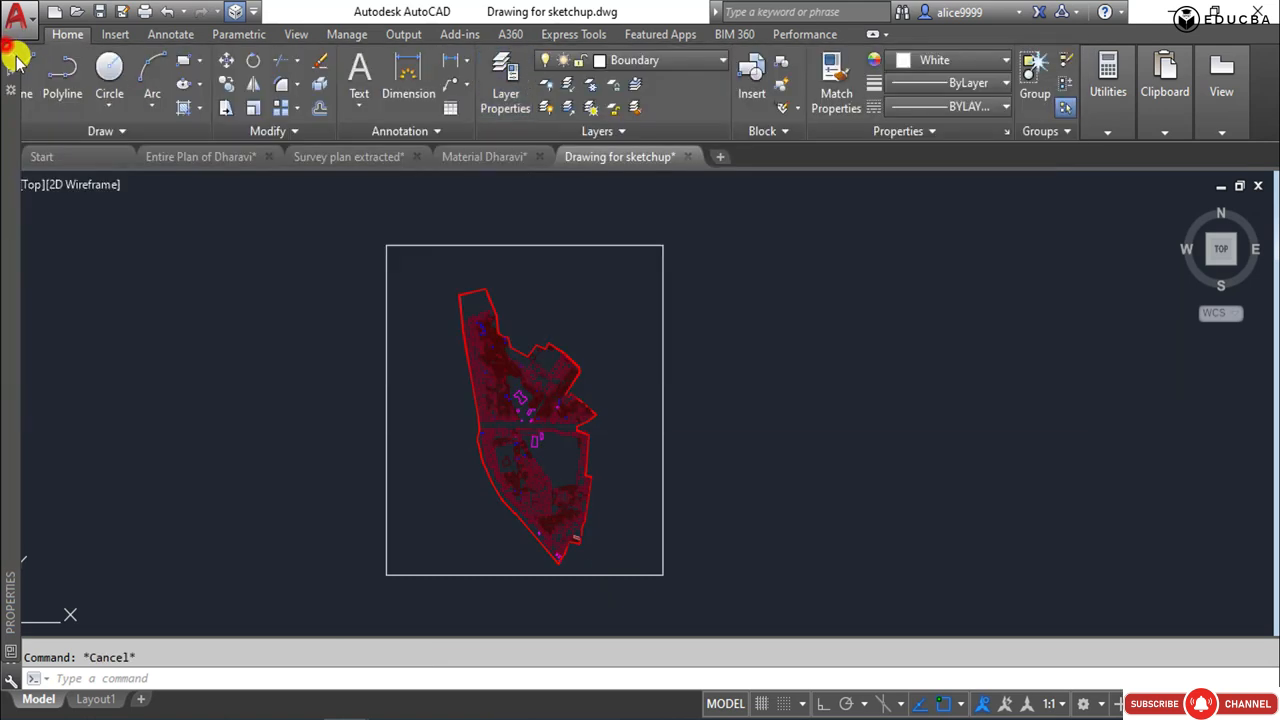
left_click(443, 294)
left_click(714, 623)
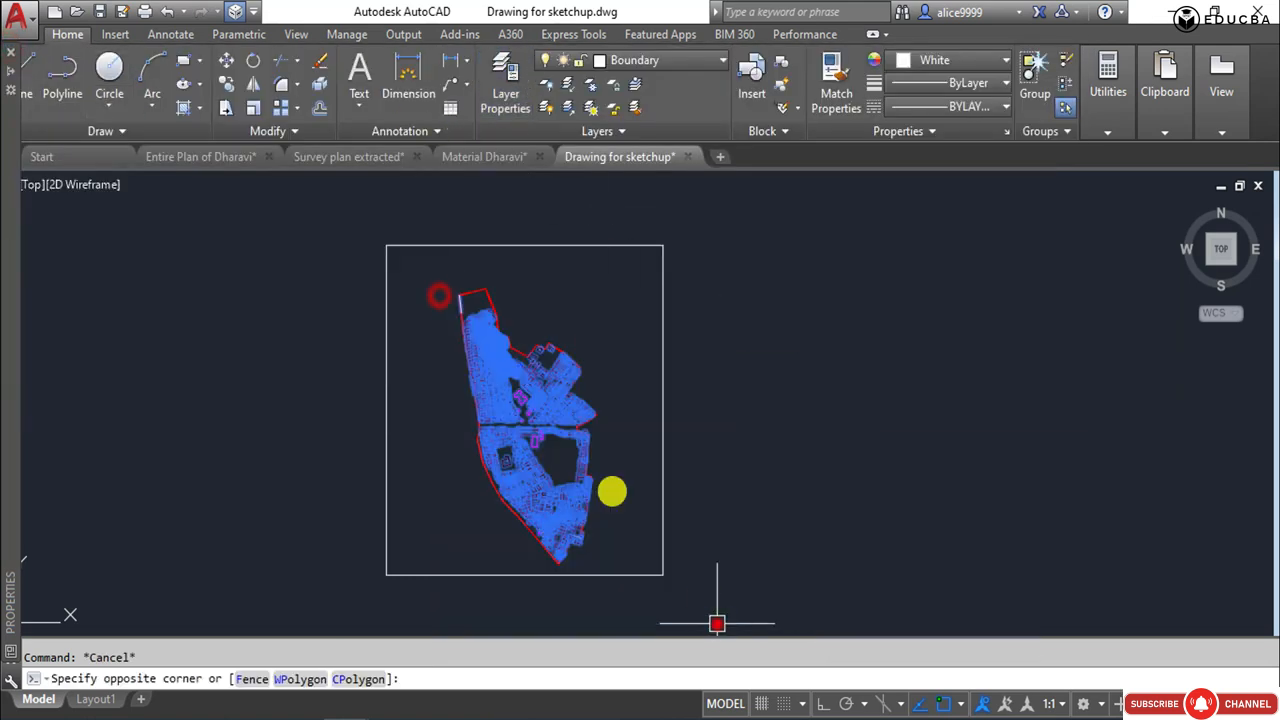
left_click(420, 263)
left_click(690, 633)
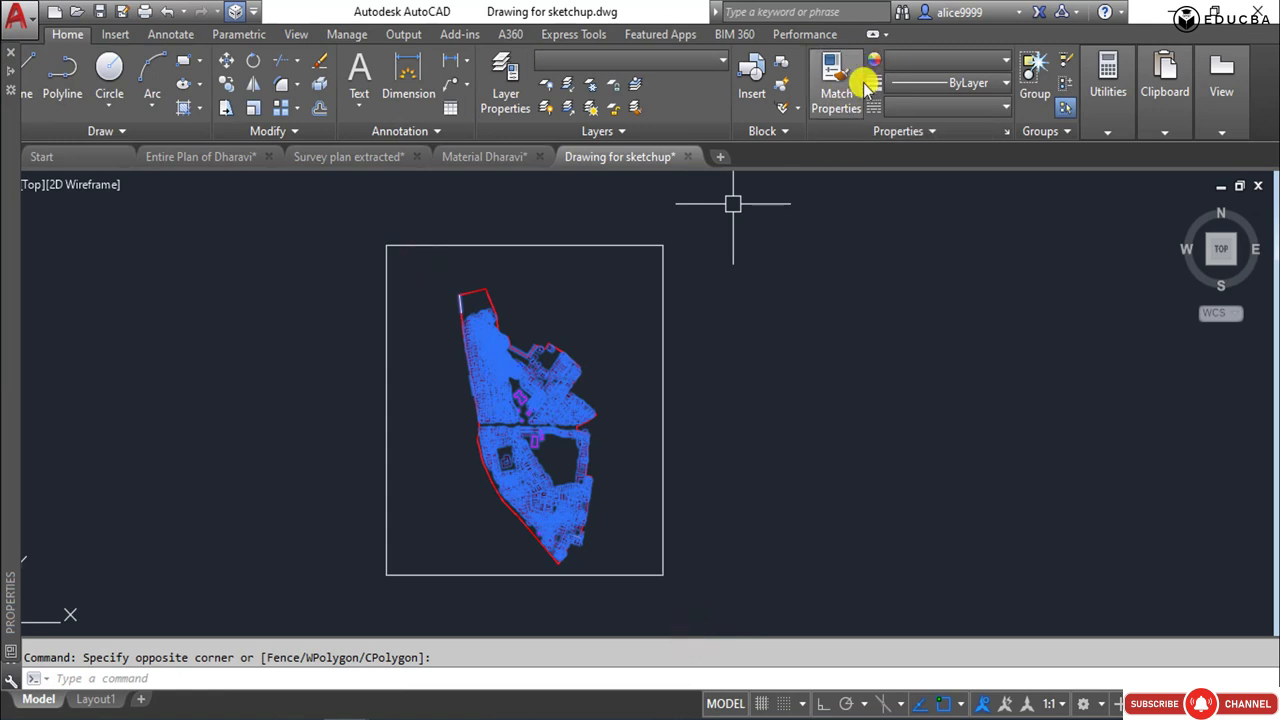
left_click(901, 62)
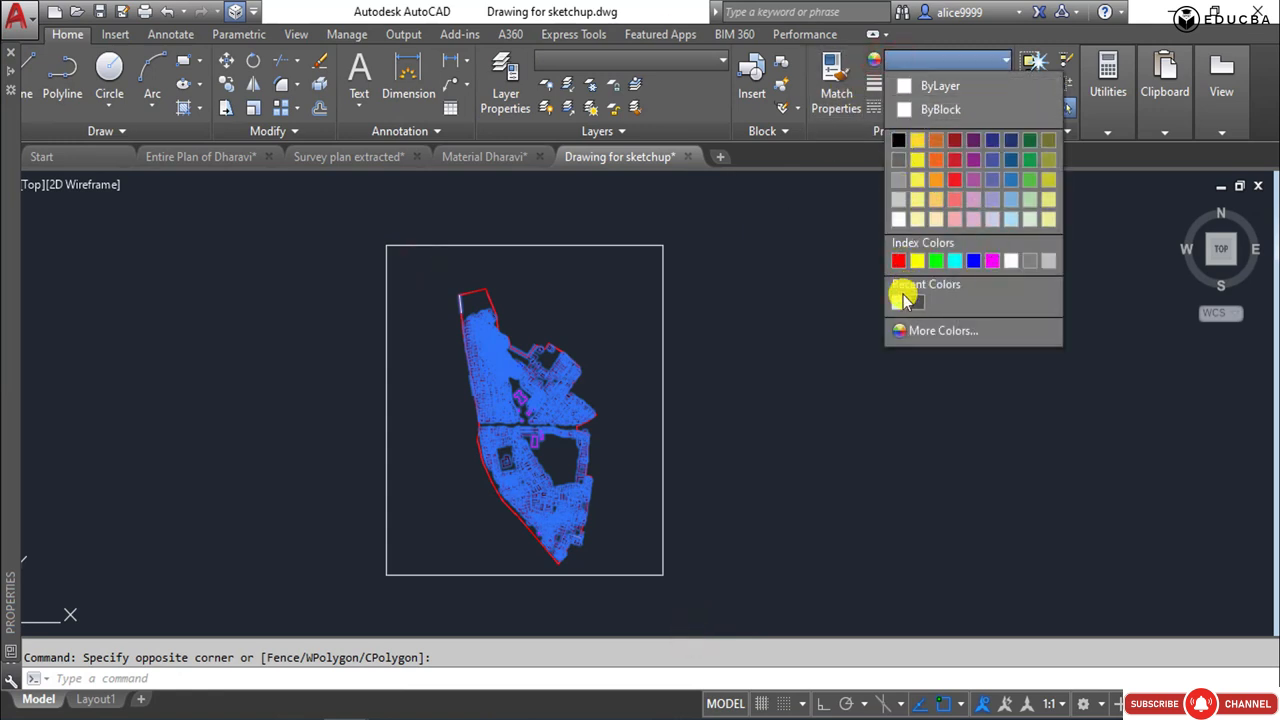
left_click(897, 136)
left_click(839, 296)
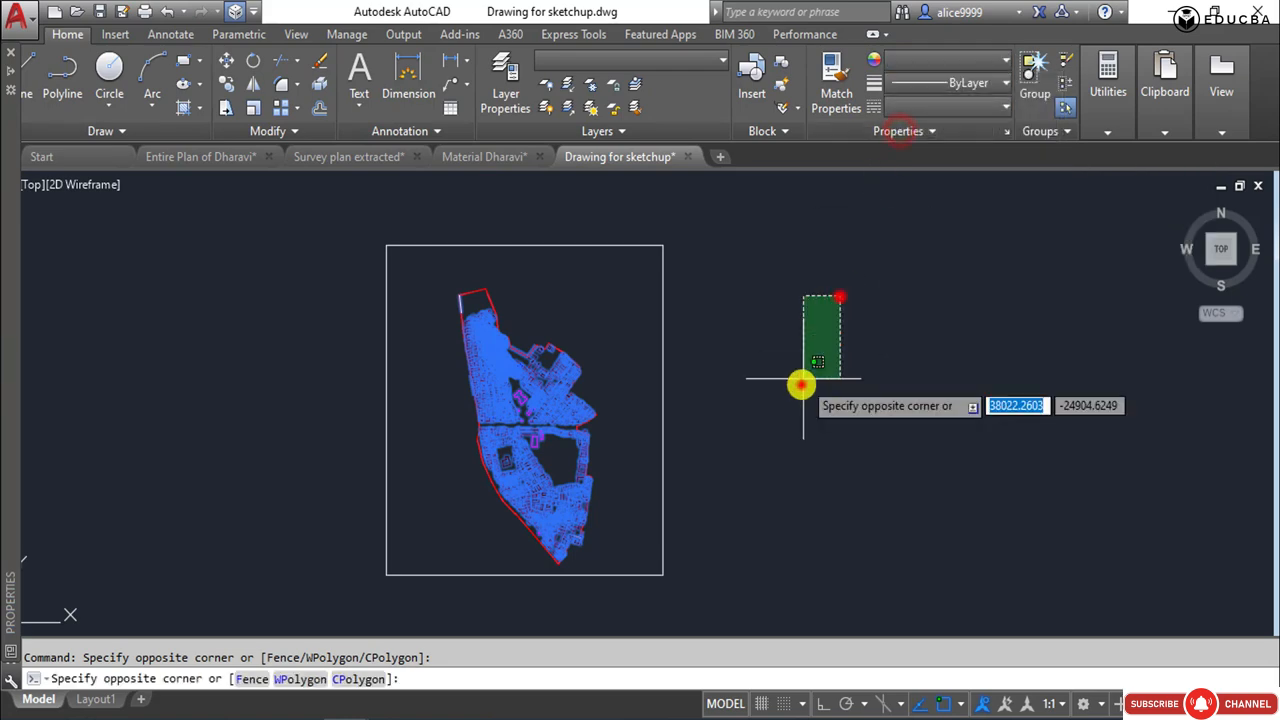
left_click(801, 384)
scroll(513, 373, "up", 5)
key("Escape")
scroll(543, 343, "down", 4)
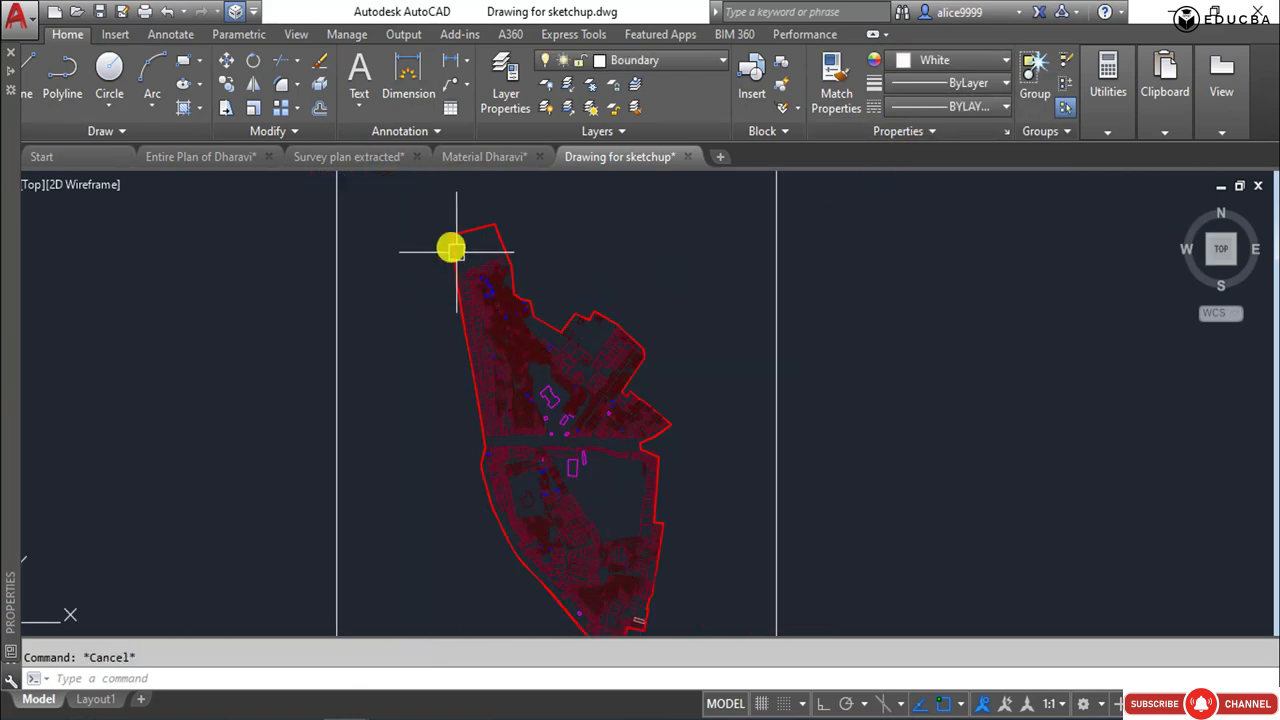
Set the object colour of the whole site plan inside the frame to white 255,255,255.
left_click(438, 218)
scroll(700, 571, "down", 4)
left_click(699, 605)
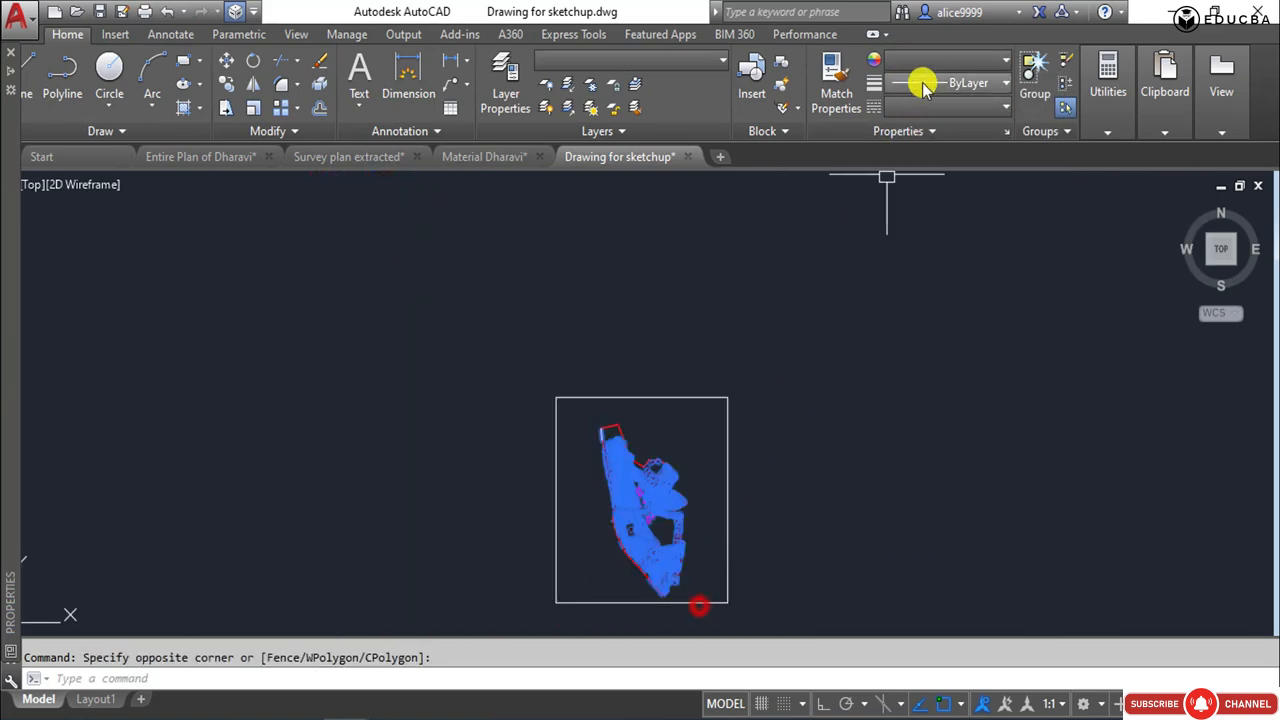
left_click(912, 66)
left_click(903, 218)
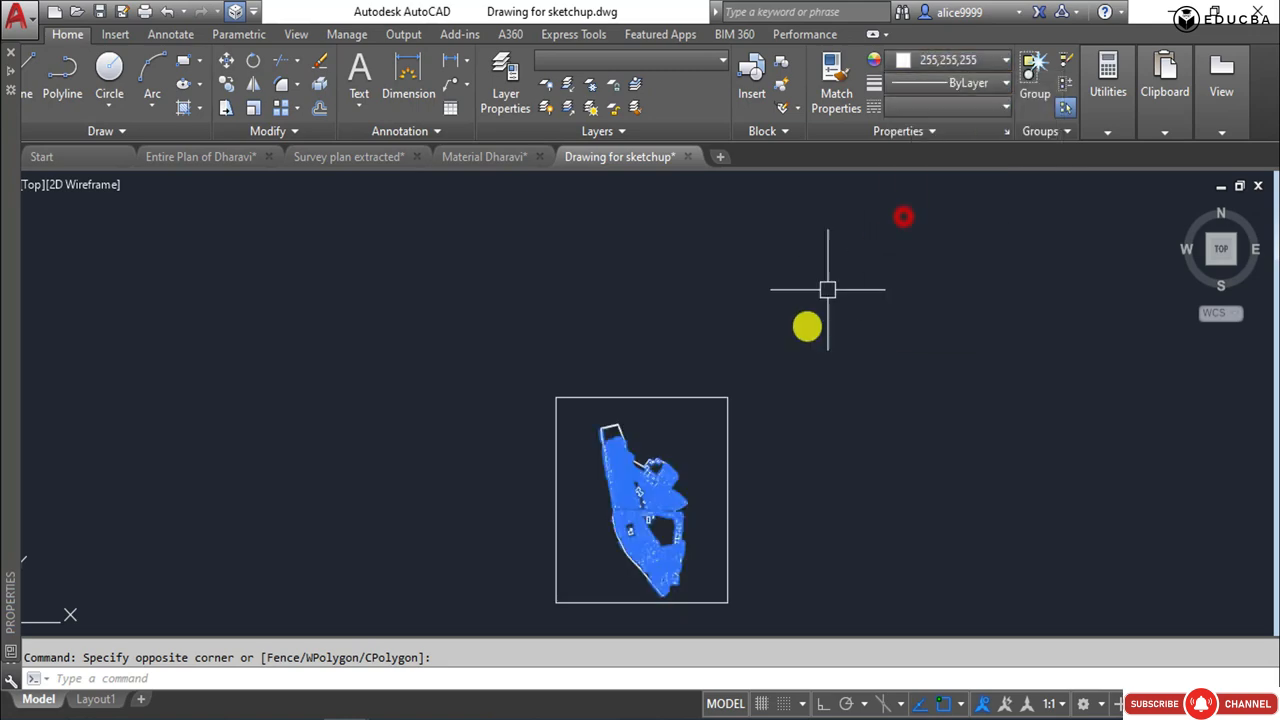
scroll(667, 524, "up", 5)
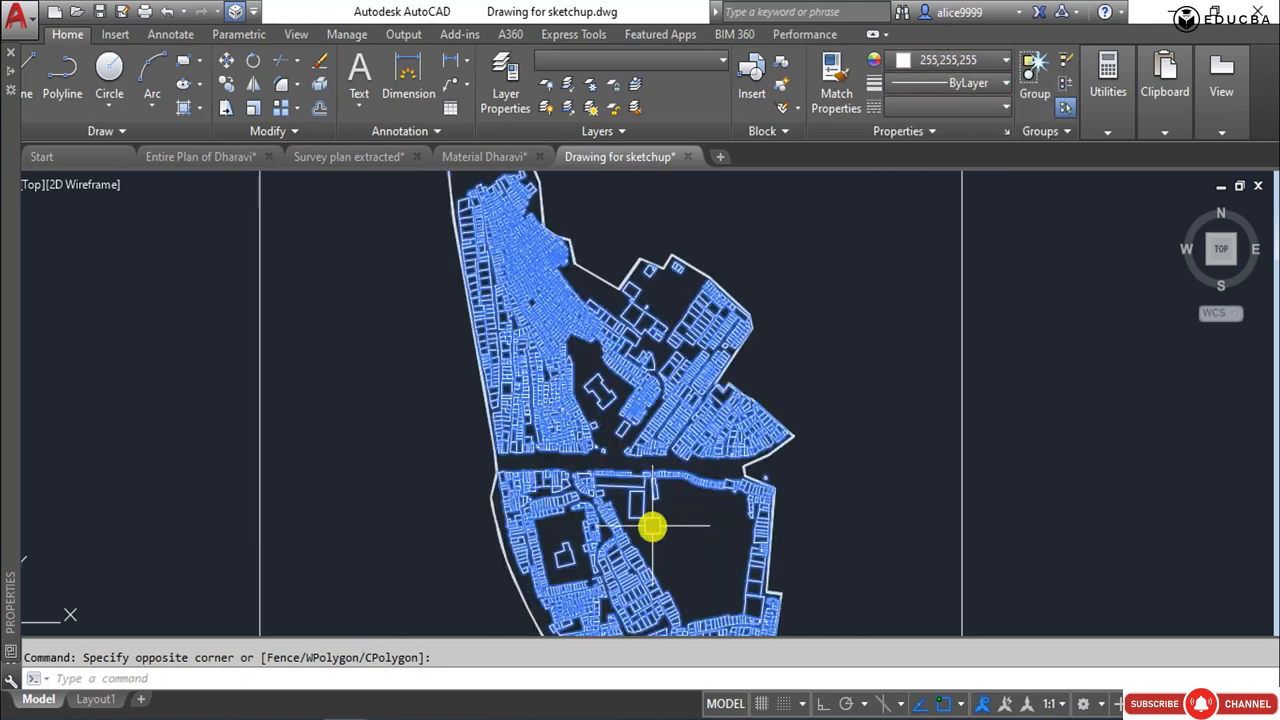
key("Escape")
Examine the recoloured outlines around the central road, checking individual buildings and huts and clearing each selection.
scroll(654, 523, "up", 5)
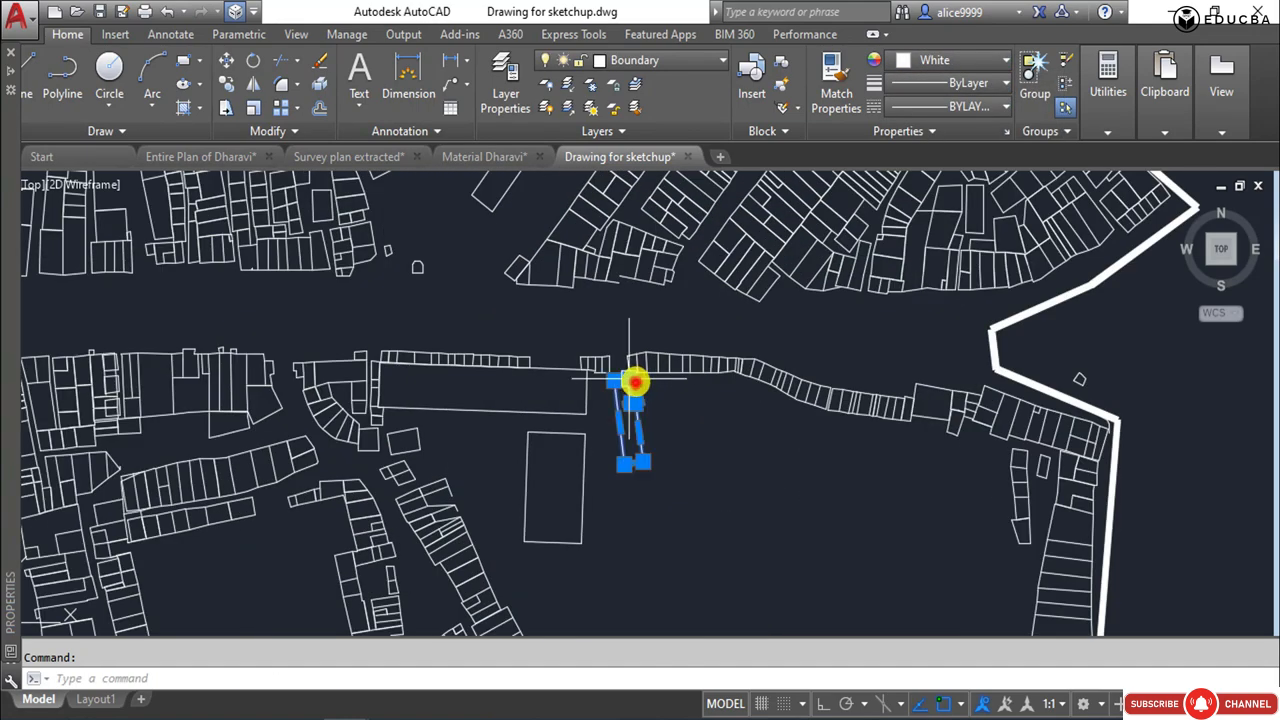
key("Escape")
scroll(691, 366, "down", 5)
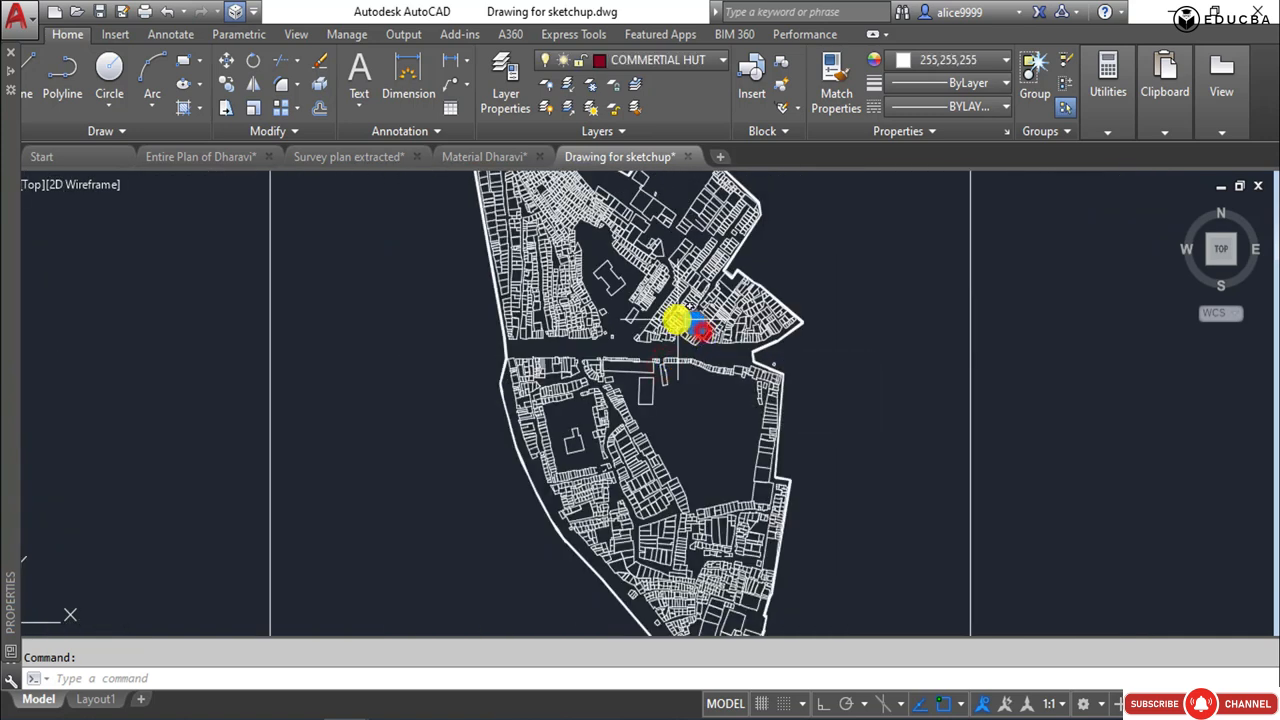
key("Escape")
scroll(554, 320, "down", 5)
left_click(754, 400)
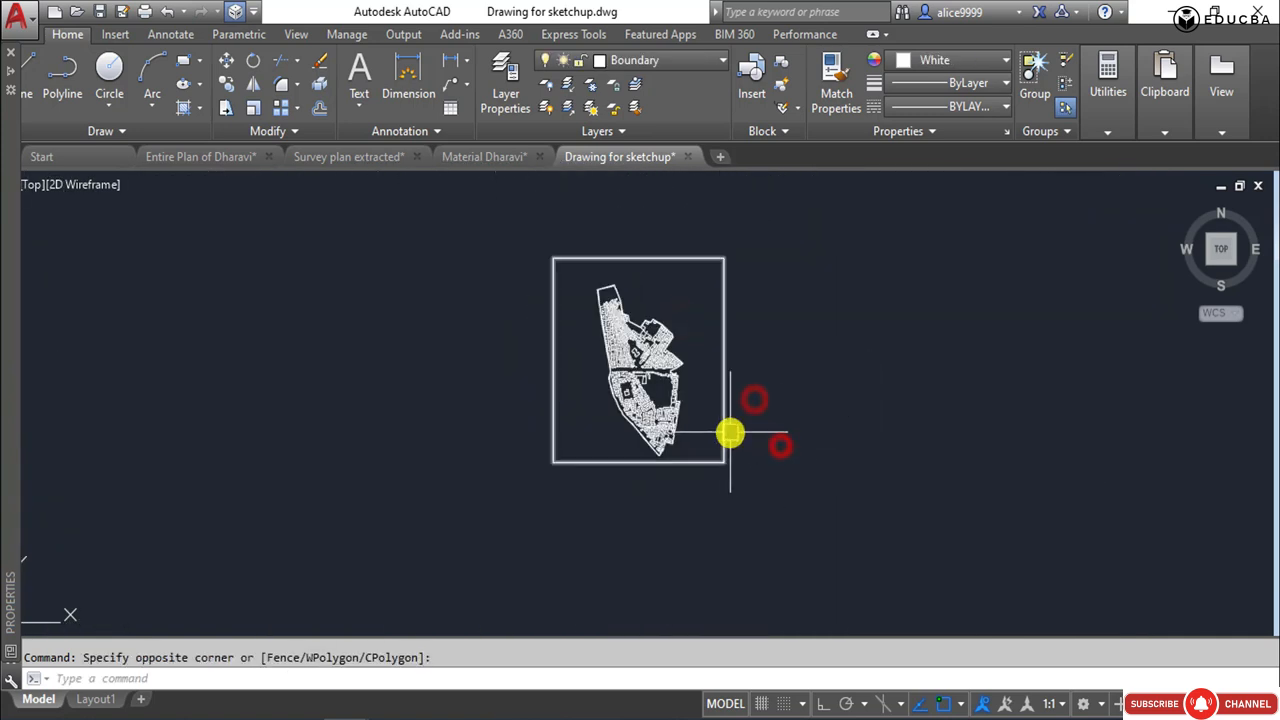
scroll(723, 380, "up", 2)
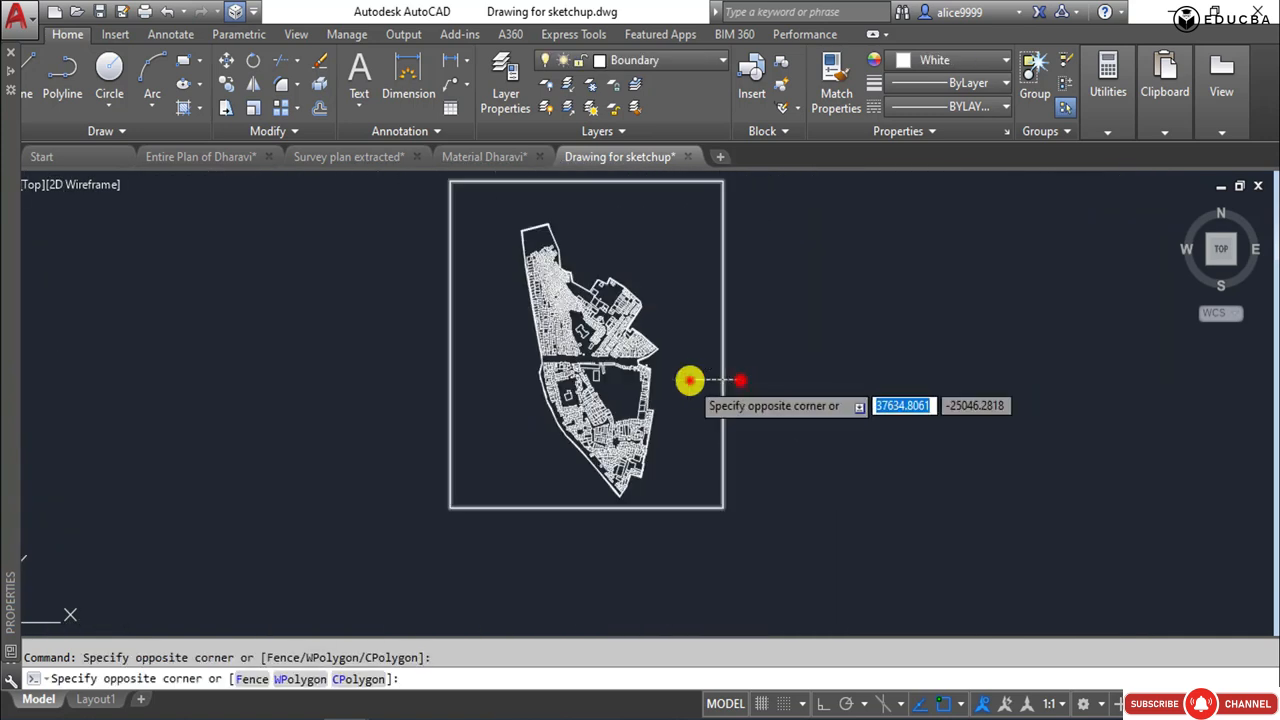
left_click(690, 380)
scroll(575, 298, "up", 2)
scroll(493, 283, "up", 4)
key("Escape")
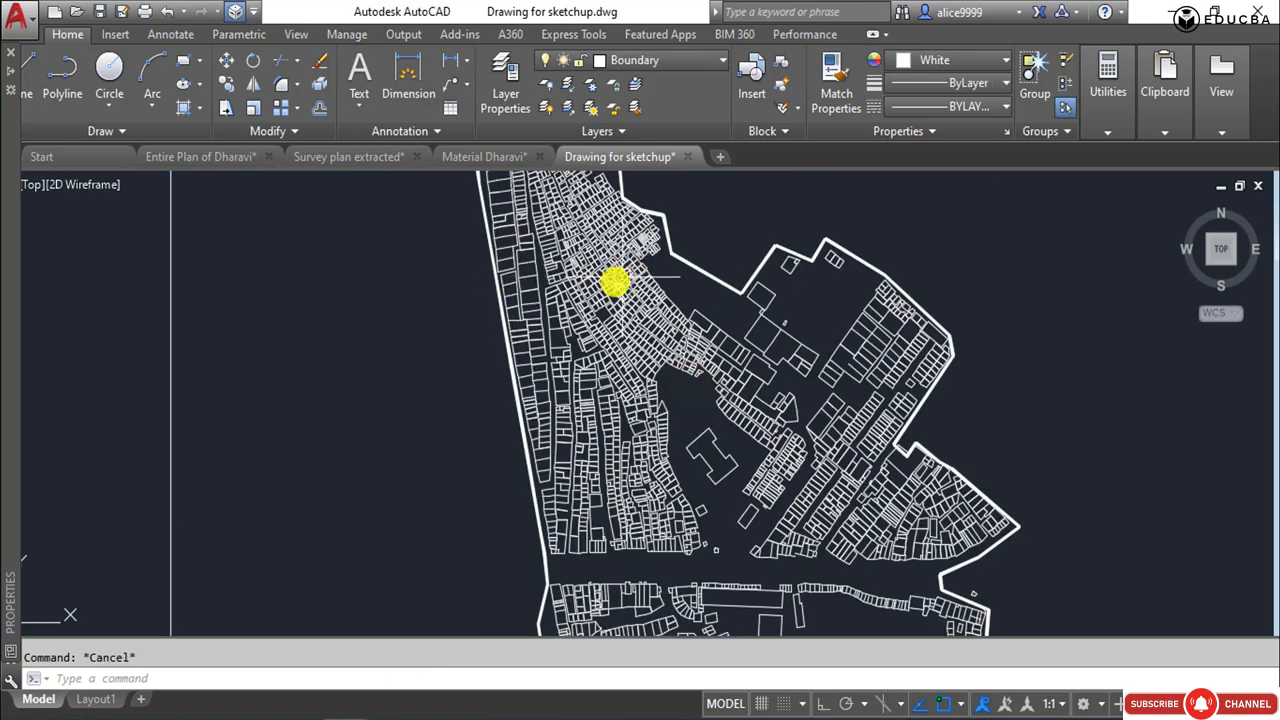
Select the frame and the northeastern site boundary to examine them, and clear the selection.
scroll(411, 289, "down", 6)
left_click(595, 210)
left_click(632, 212)
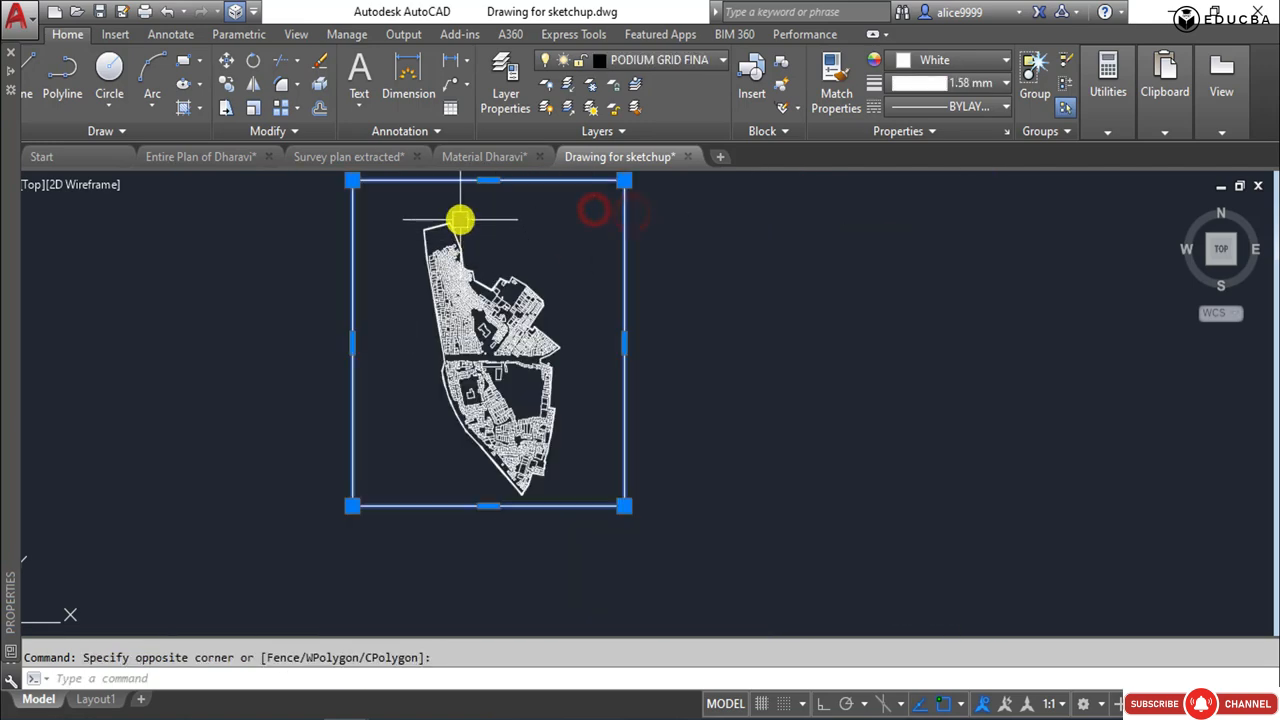
scroll(543, 366, "up", 4)
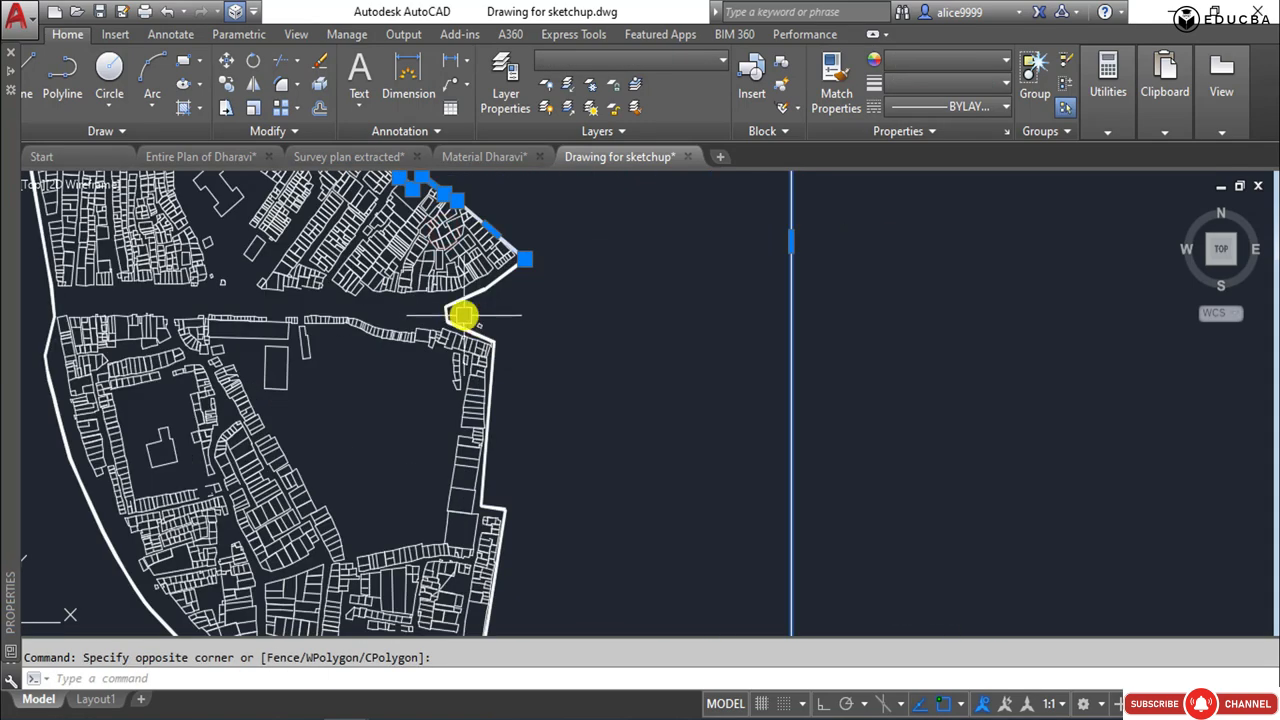
scroll(457, 314, "up", 3)
scroll(506, 391, "down", 6)
key("Escape")
left_click(586, 370)
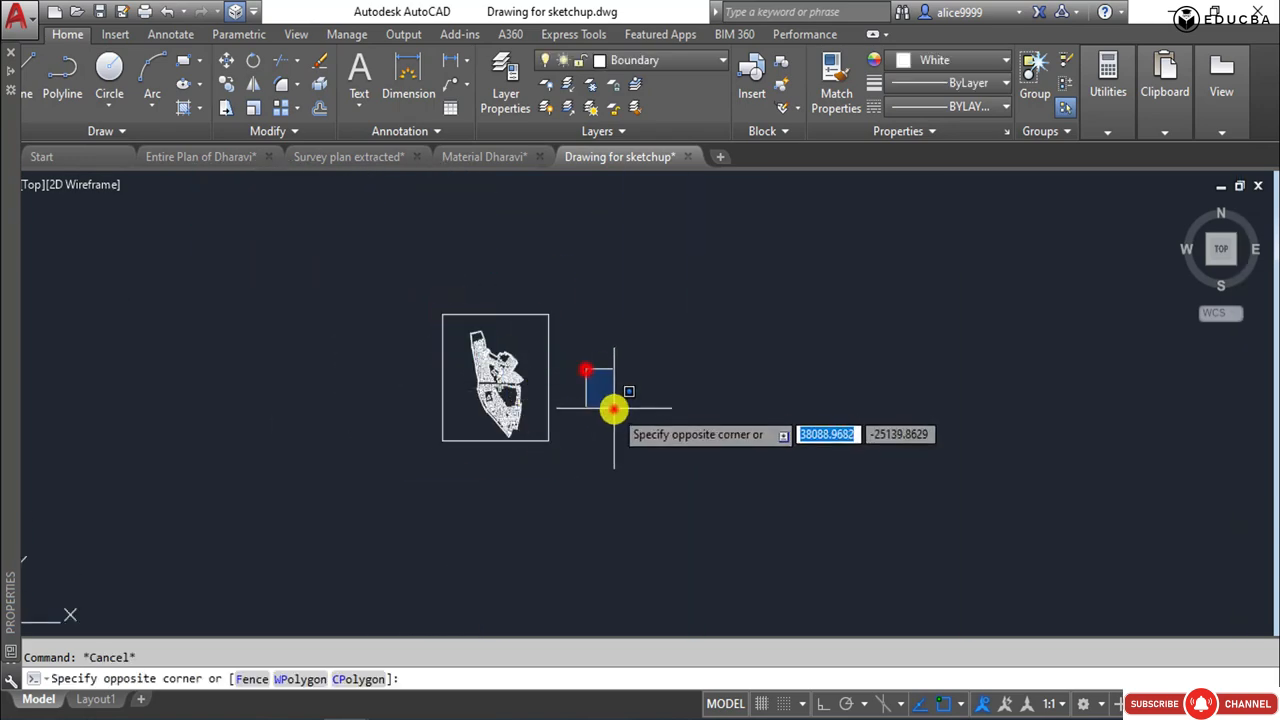
left_click(614, 408)
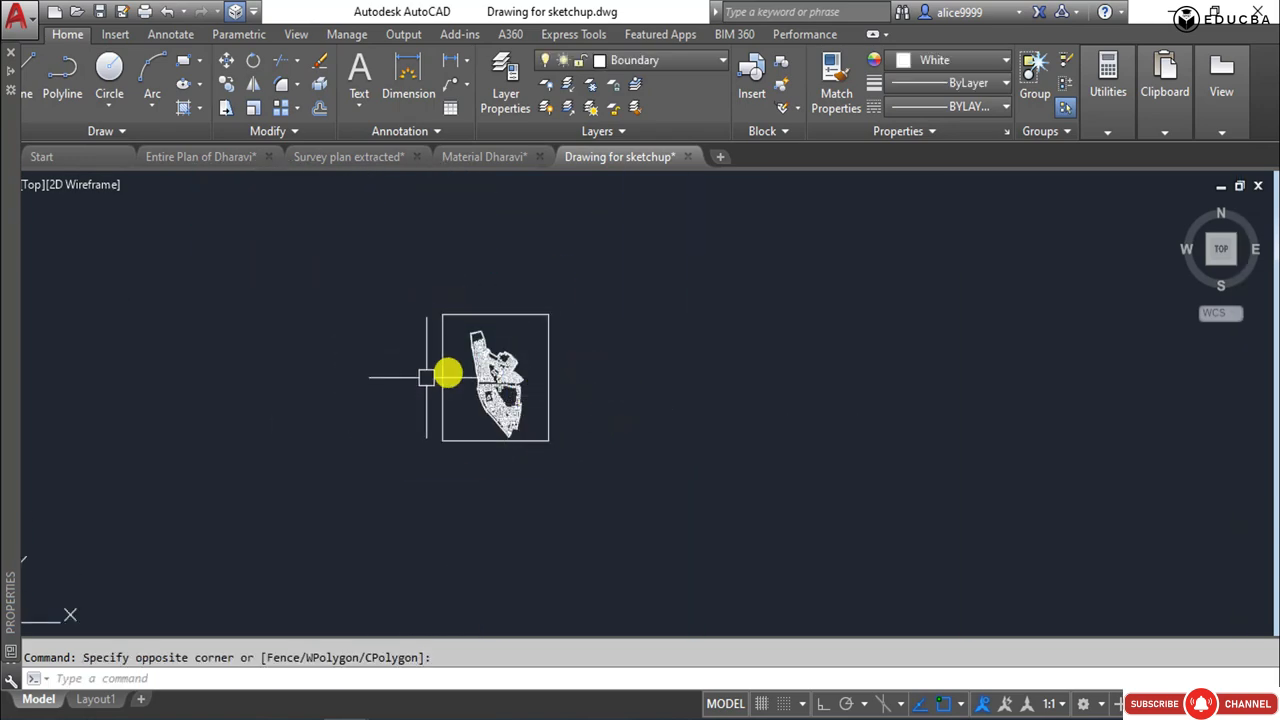
scroll(426, 377, "up", 5)
key("Escape")
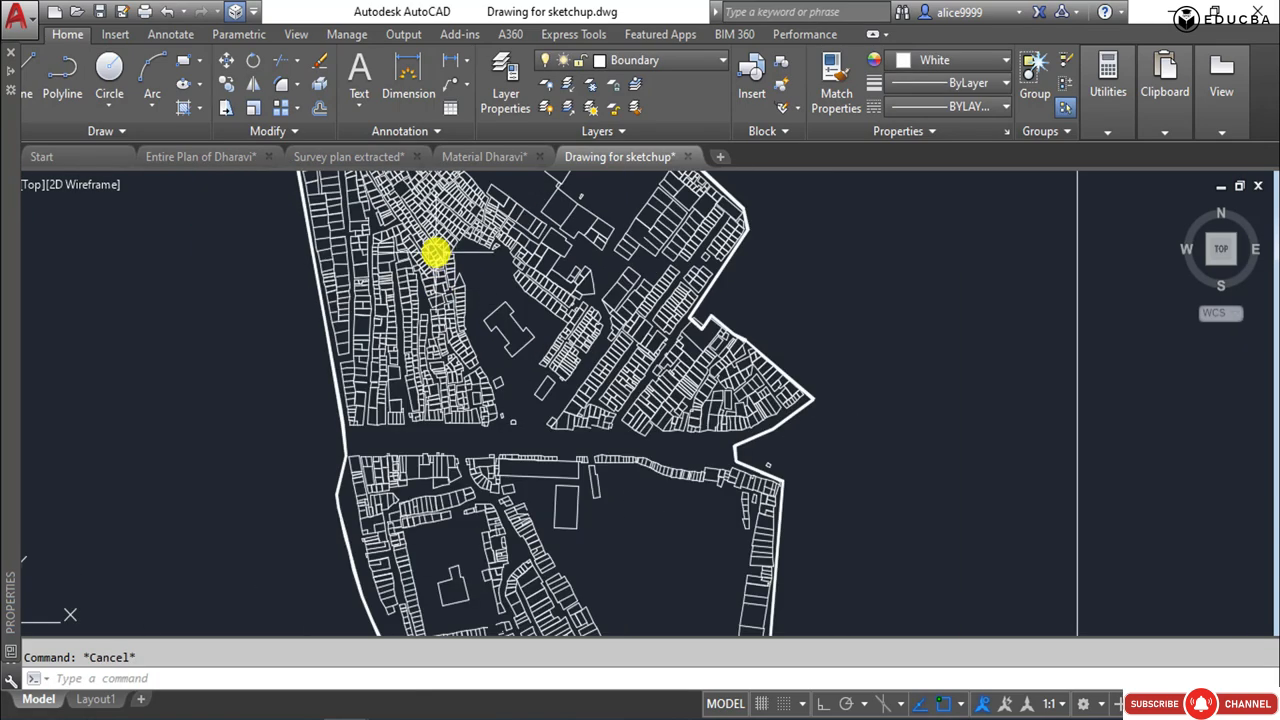
Examine the whole site plan and the boundary polyline's properties, clearing any selection.
left_click(436, 254)
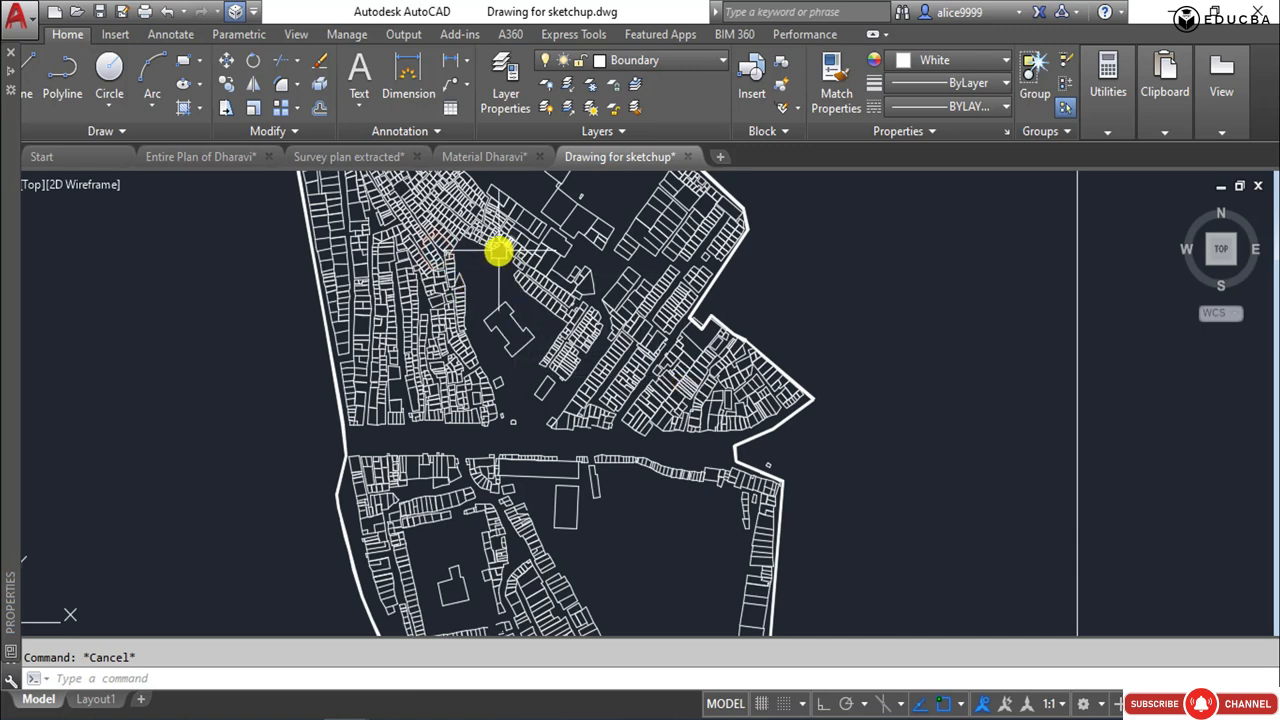
scroll(418, 281, "down", 4)
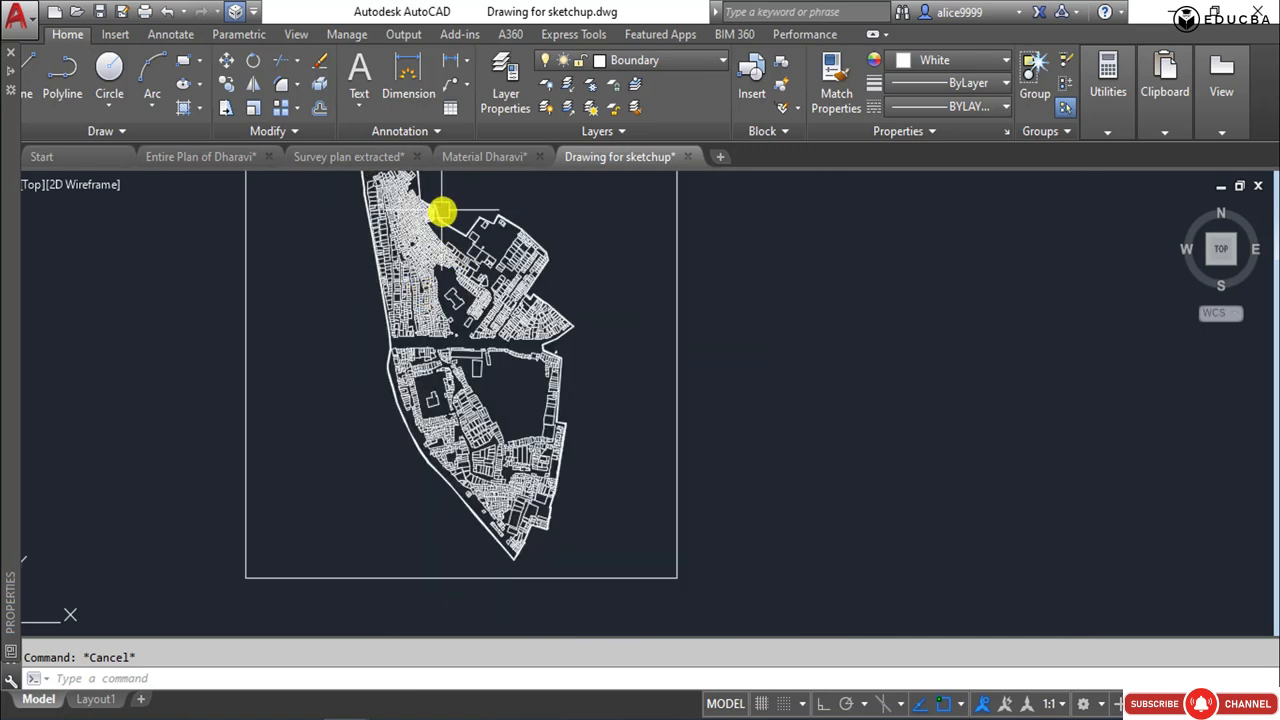
left_click(443, 213)
left_click(352, 178)
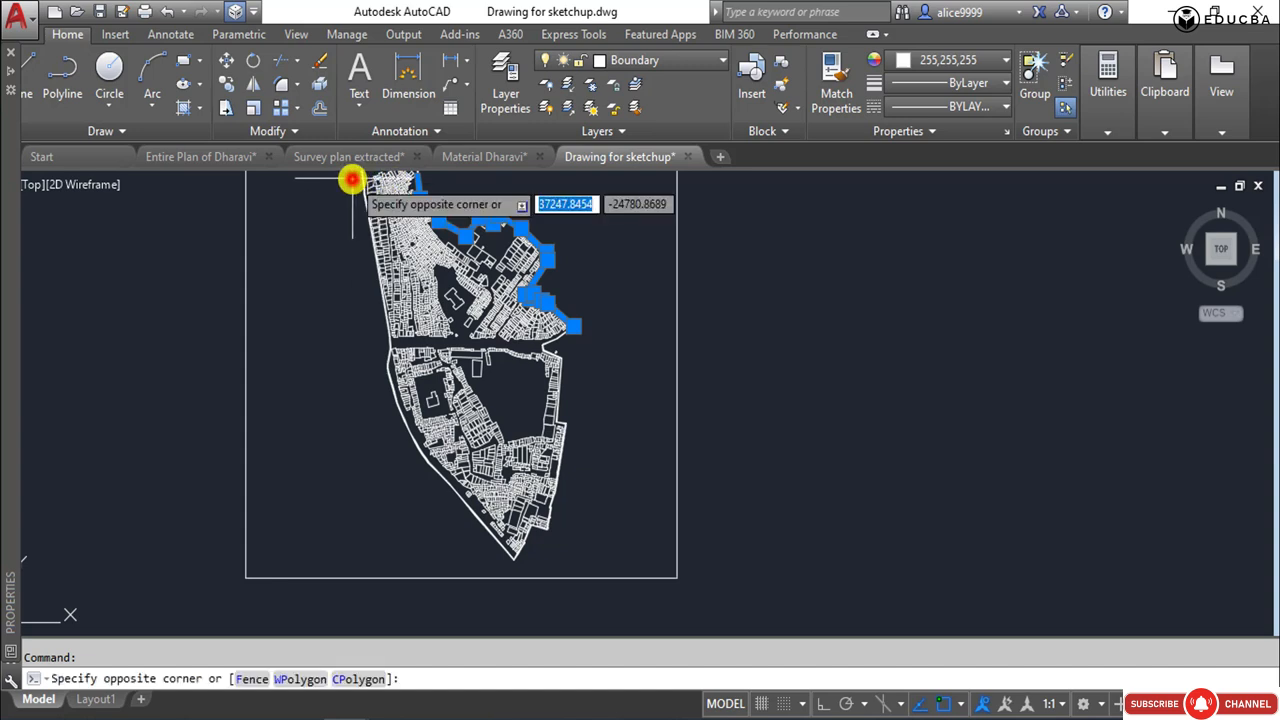
left_click(339, 197)
middle_click_drag(339, 197, 347, 243)
key("Escape")
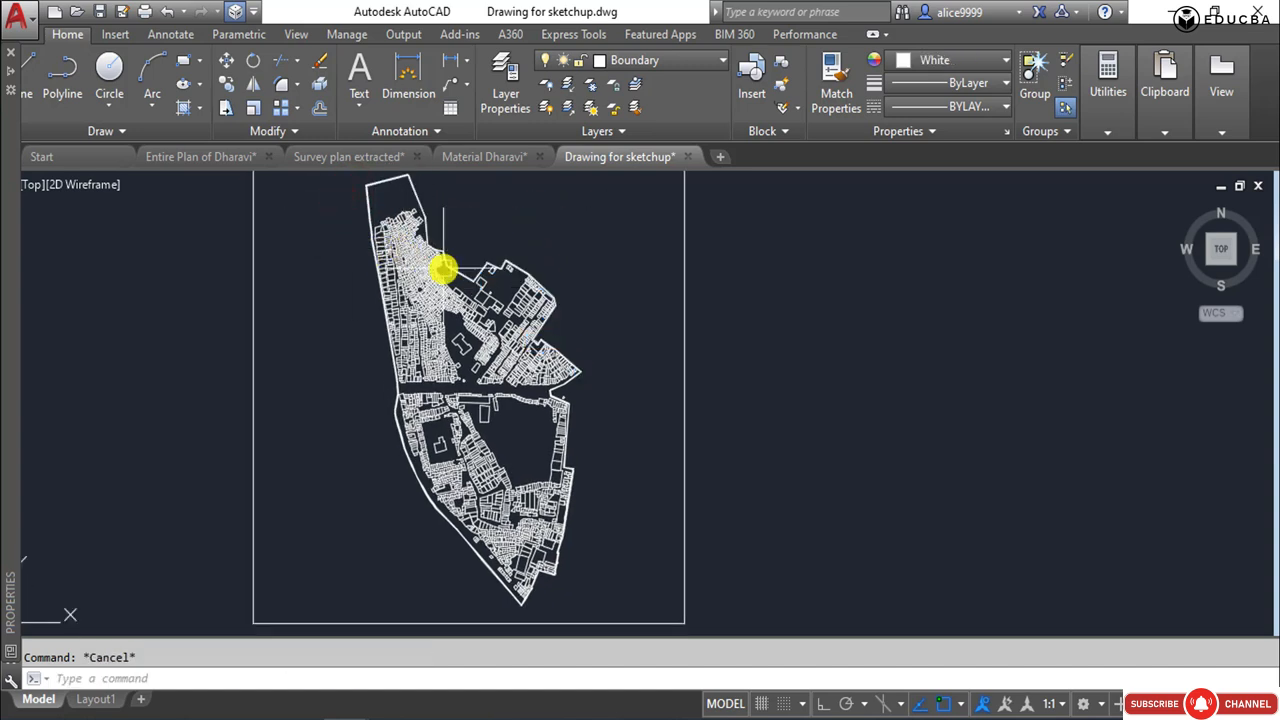
mouse_move(443, 269)
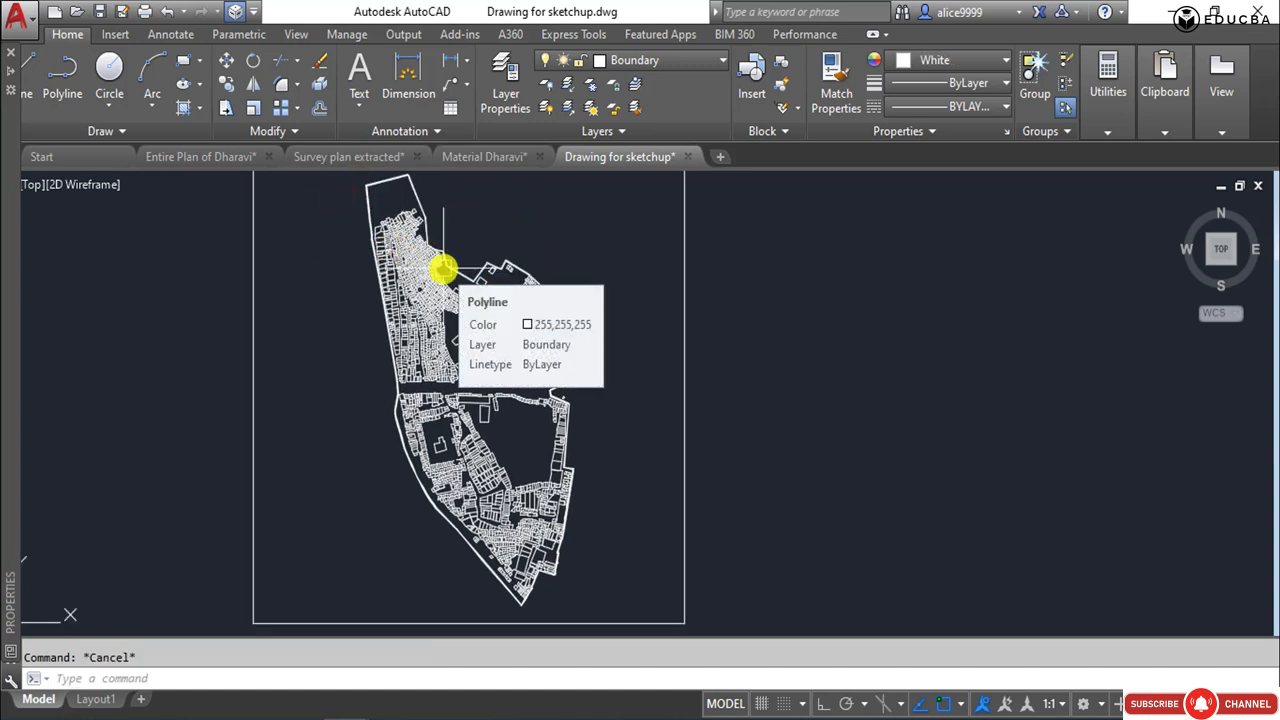
Isolate the HUT layer by picking a hut in the northern cluster, and turn the Boundary layer back on.
type("LAY")
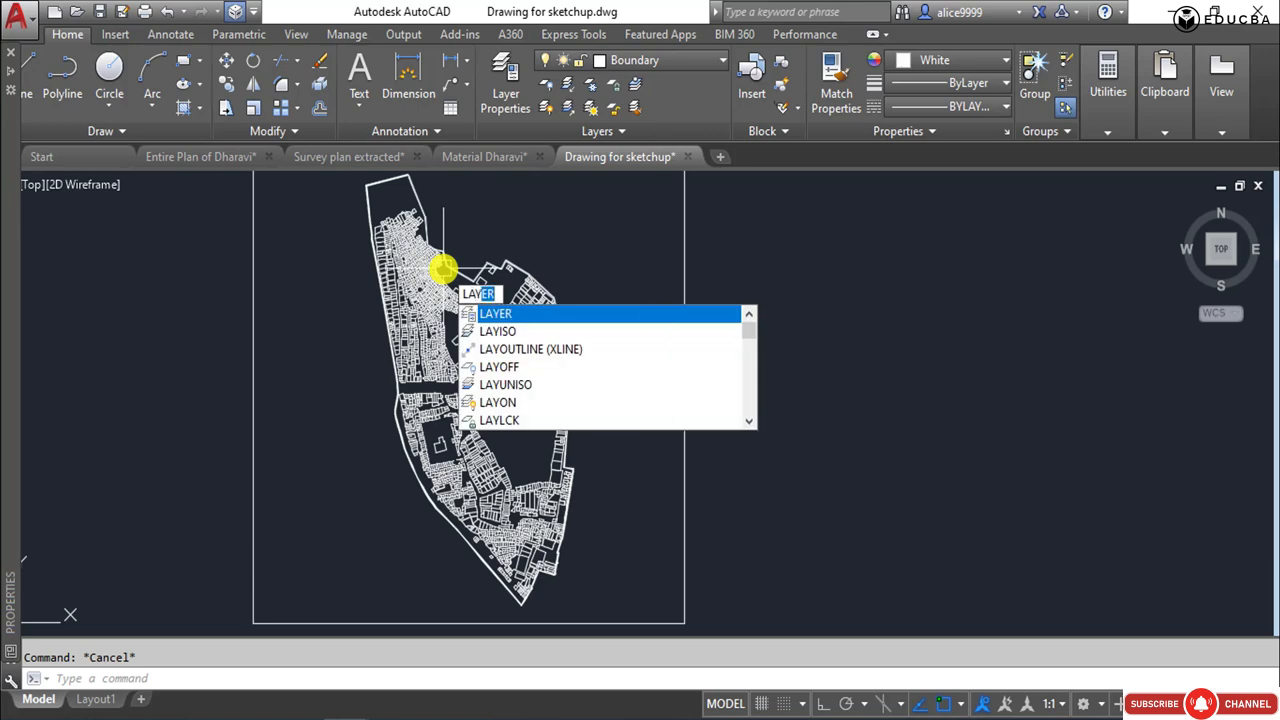
type("ISO")
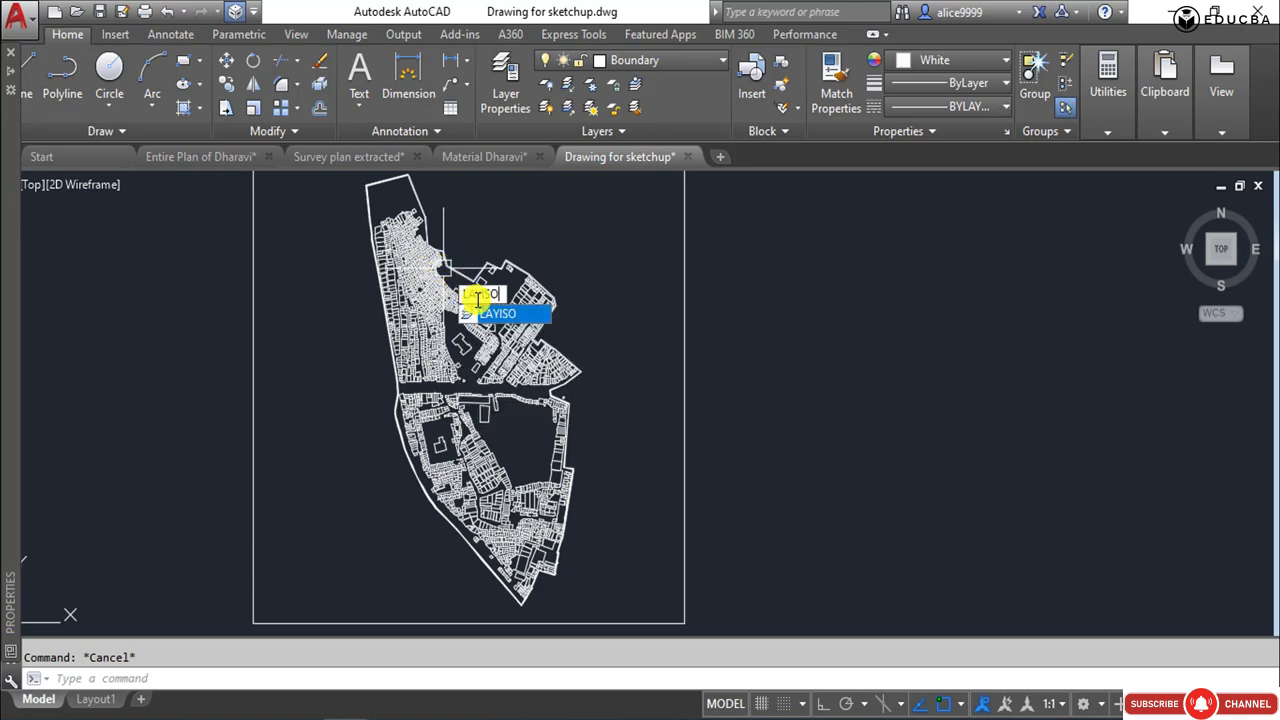
key("Return")
scroll(470, 315, "up", 7)
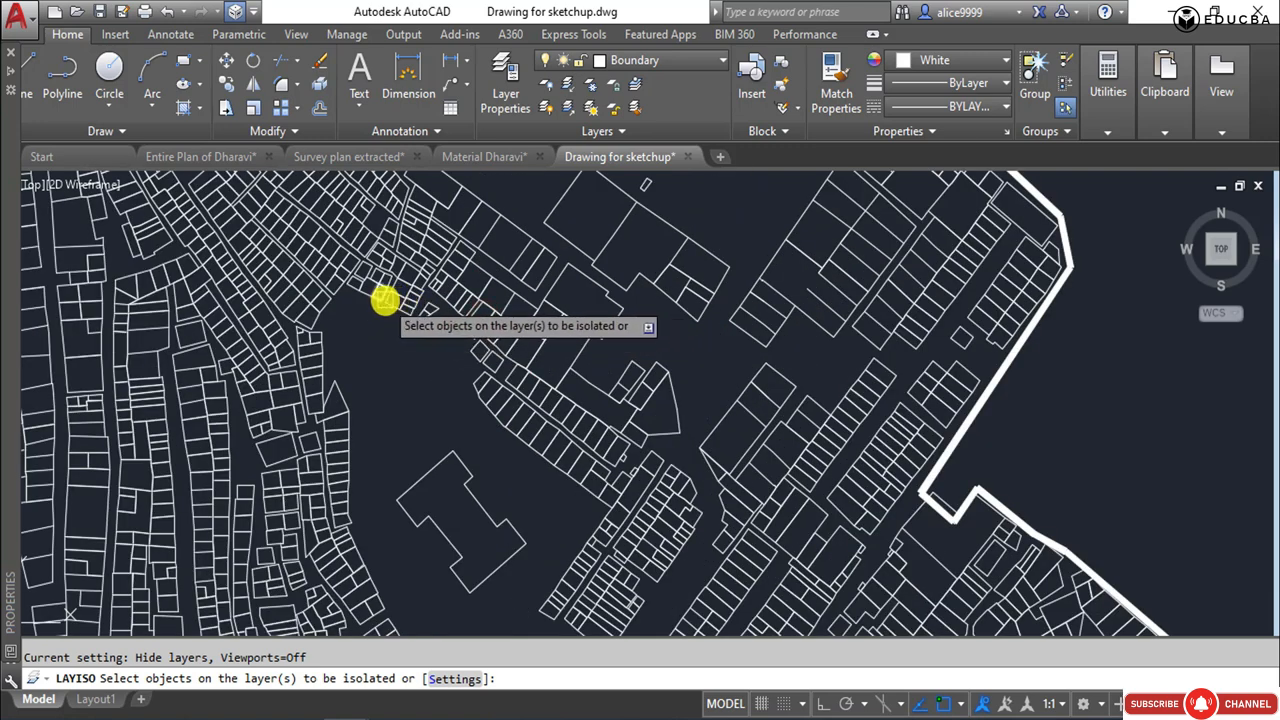
left_click(386, 300)
key("Return")
scroll(538, 414, "down", 5)
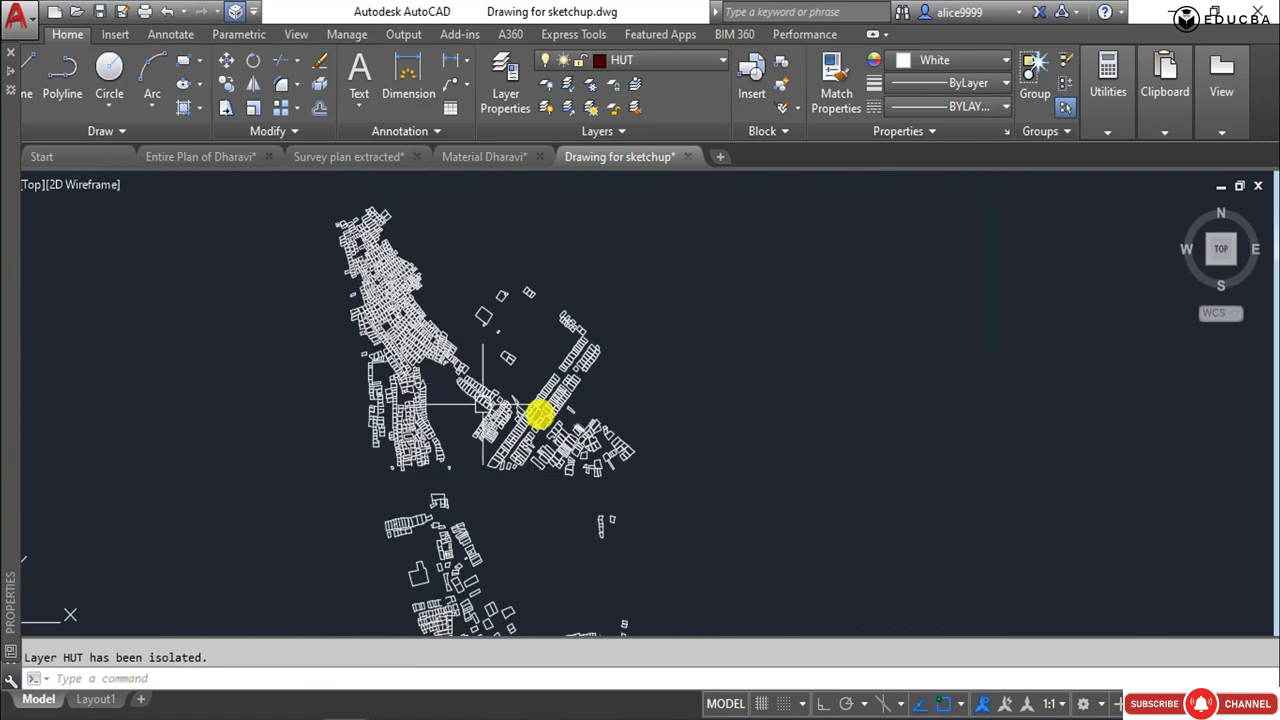
scroll(545, 413, "down", 3)
left_click(622, 60)
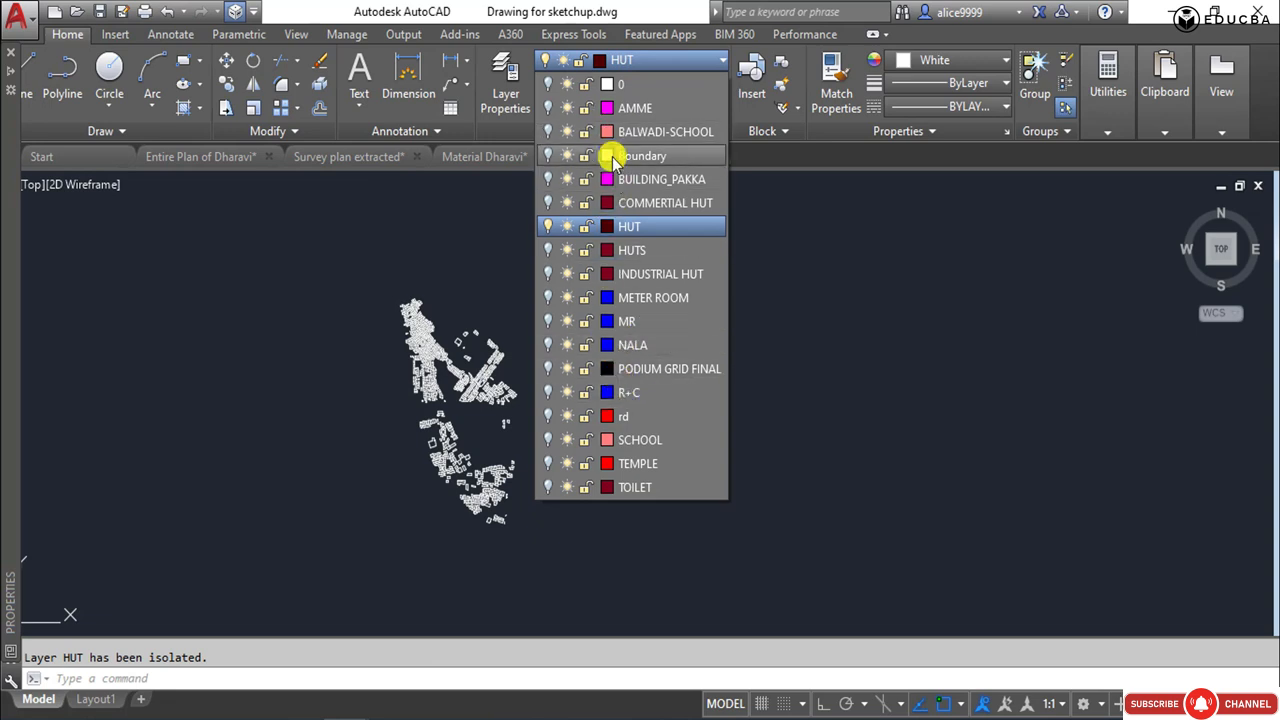
left_click(546, 155)
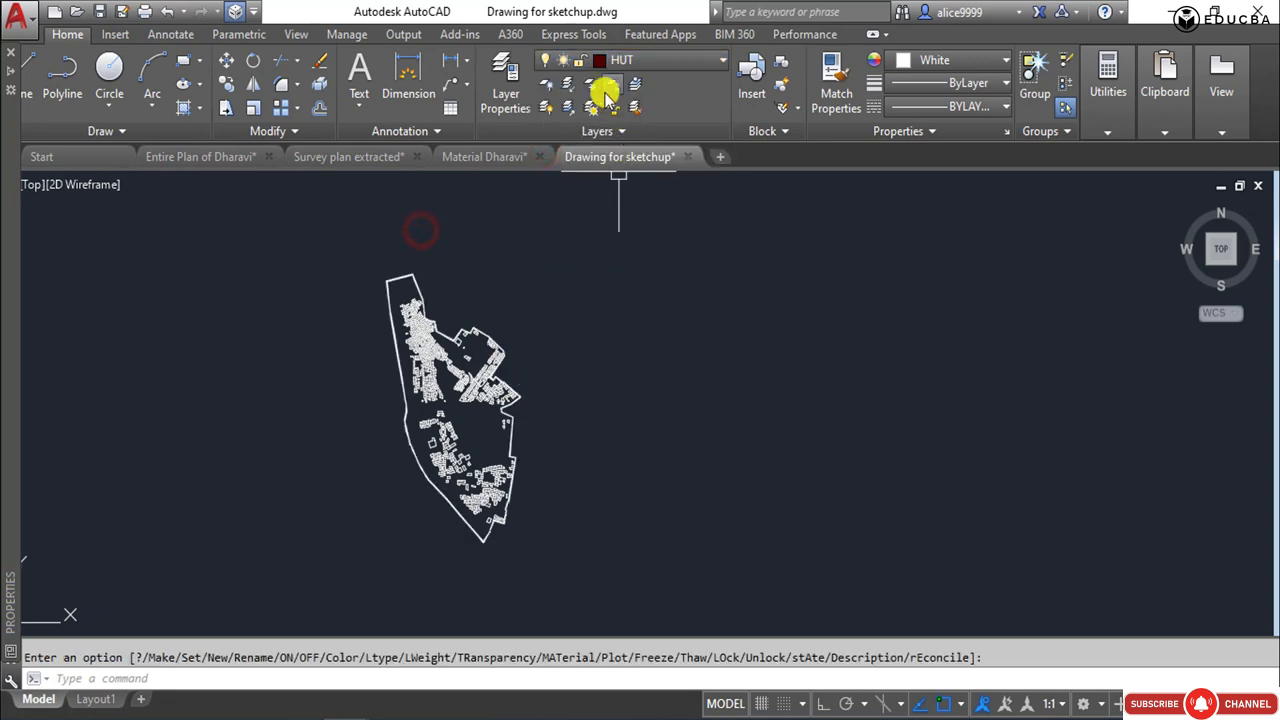
Copy the huts together with the site boundary to the empty space directly below the original plan.
left_click(354, 249)
left_click(571, 561)
type("c")
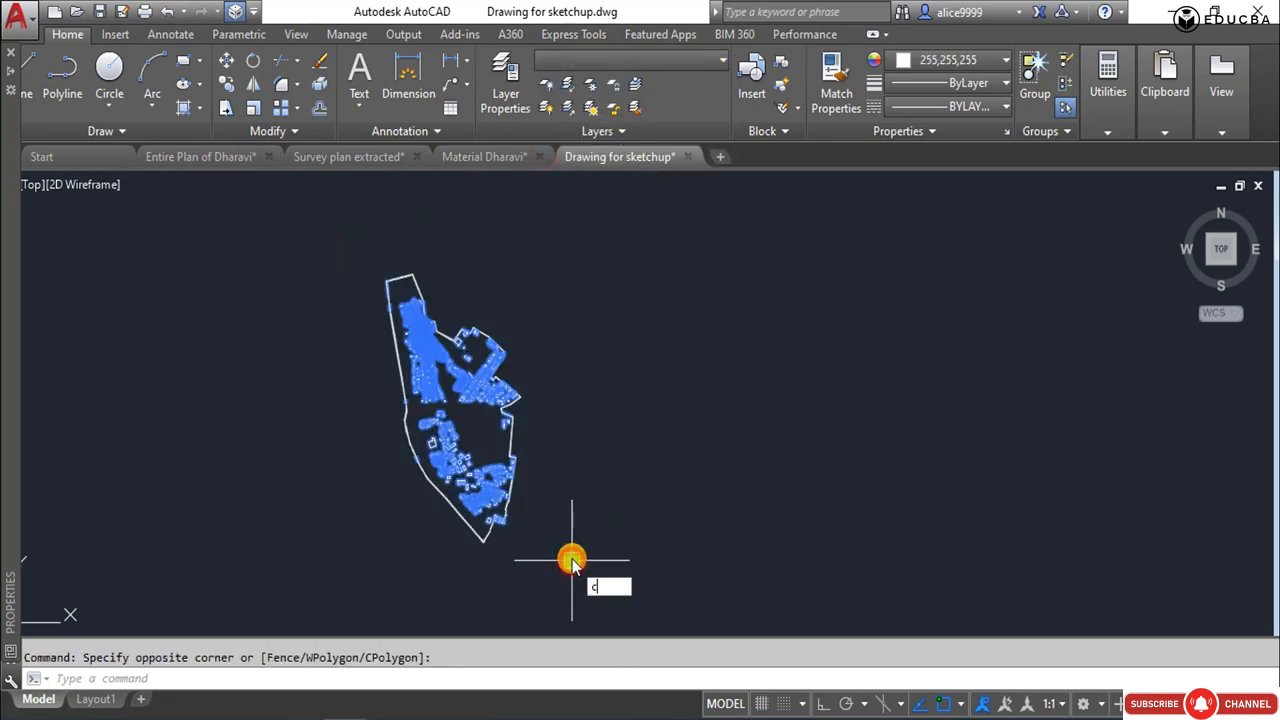
type("o")
key("Return")
left_click(589, 358)
middle_click_drag(570, 570, 611, 313)
left_click(616, 391)
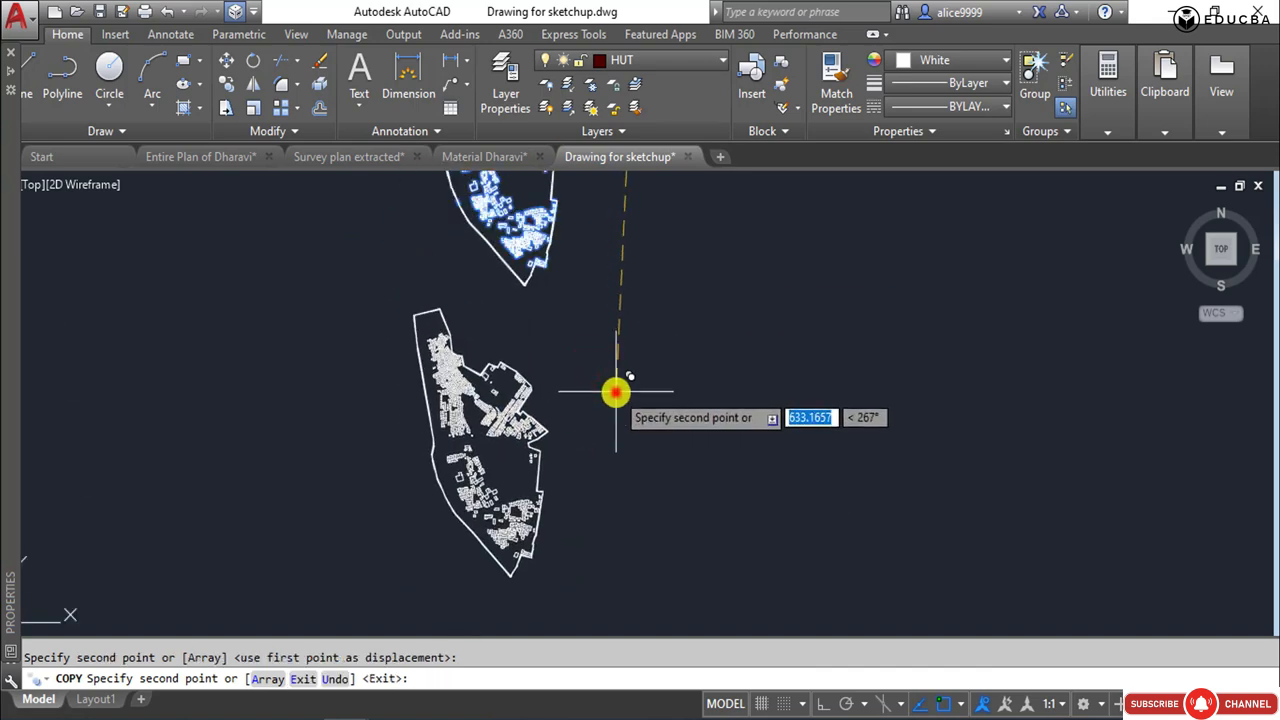
key("Escape")
left_click(382, 294)
left_click(588, 586)
key("Escape")
Turn all layers of the drawing back on with LAYON.
scroll(588, 586, "down", 5)
scroll(659, 338, "up", 3)
type("lay")
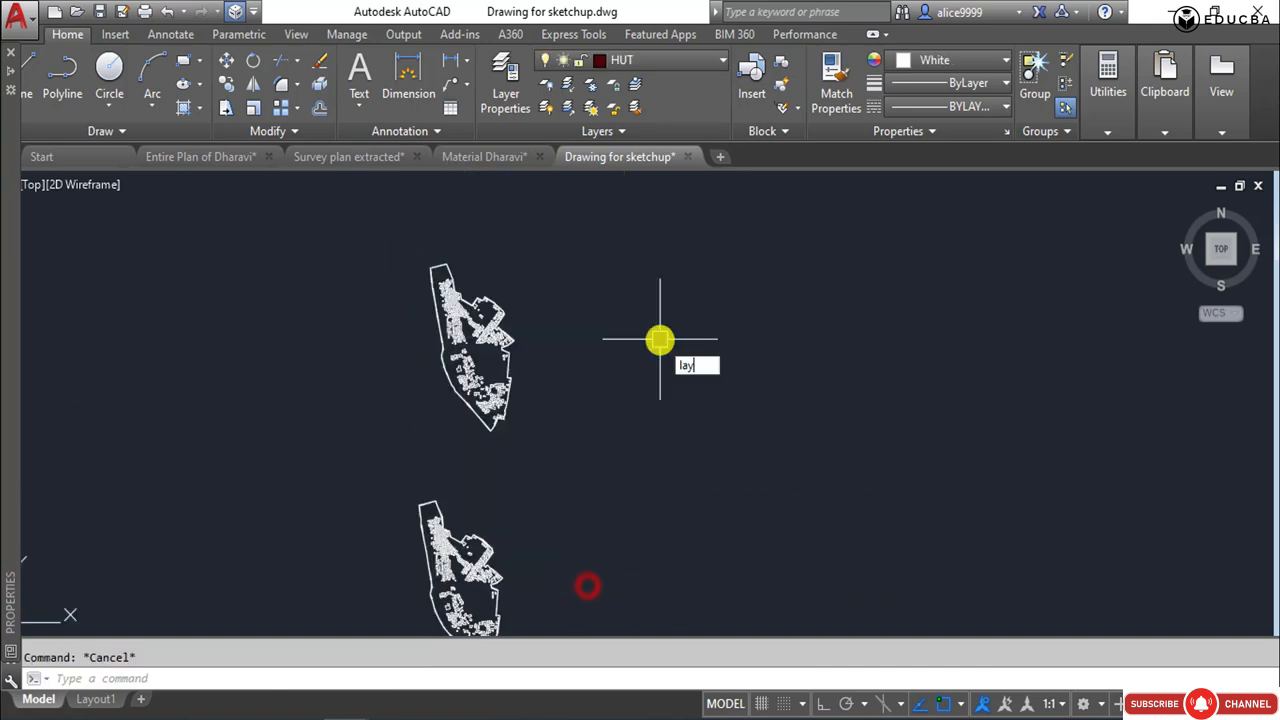
type("on")
key("Return")
key("Escape")
Select the red-outlined building and a nearby plot in the northwestern cluster to check which layers they are on.
scroll(400, 310, "up", 5)
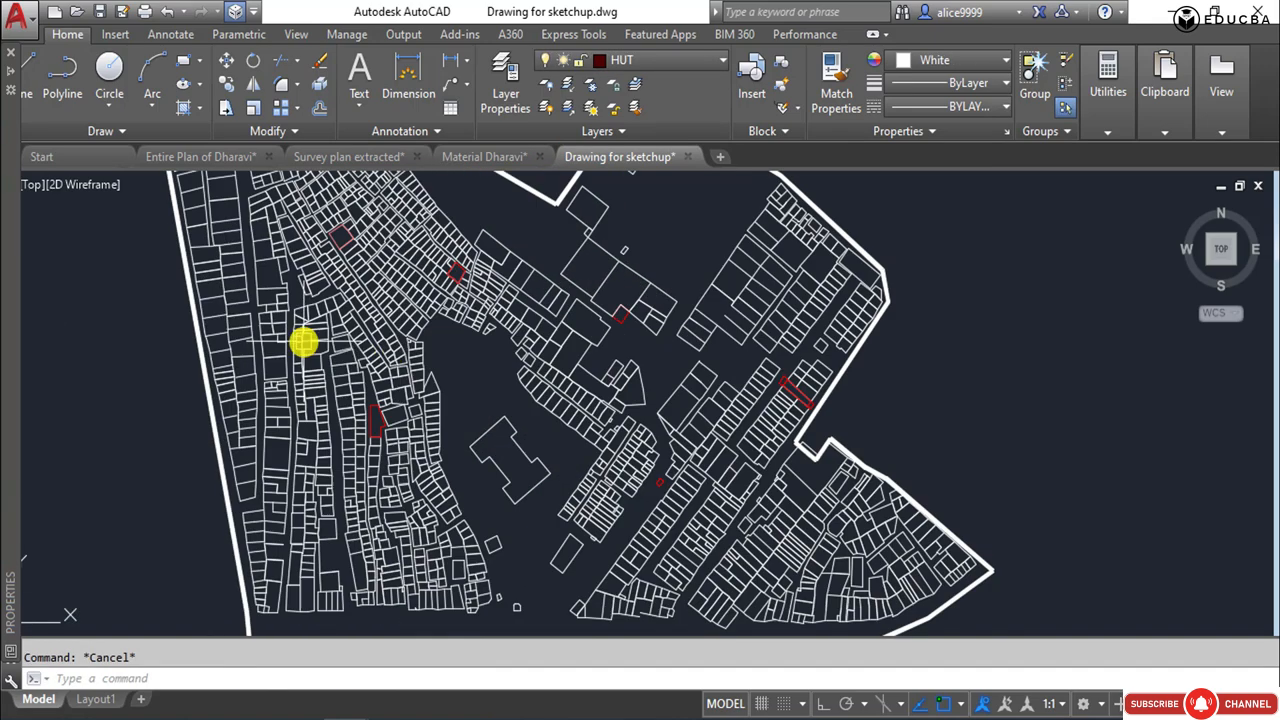
key("Escape")
scroll(320, 229, "up", 4)
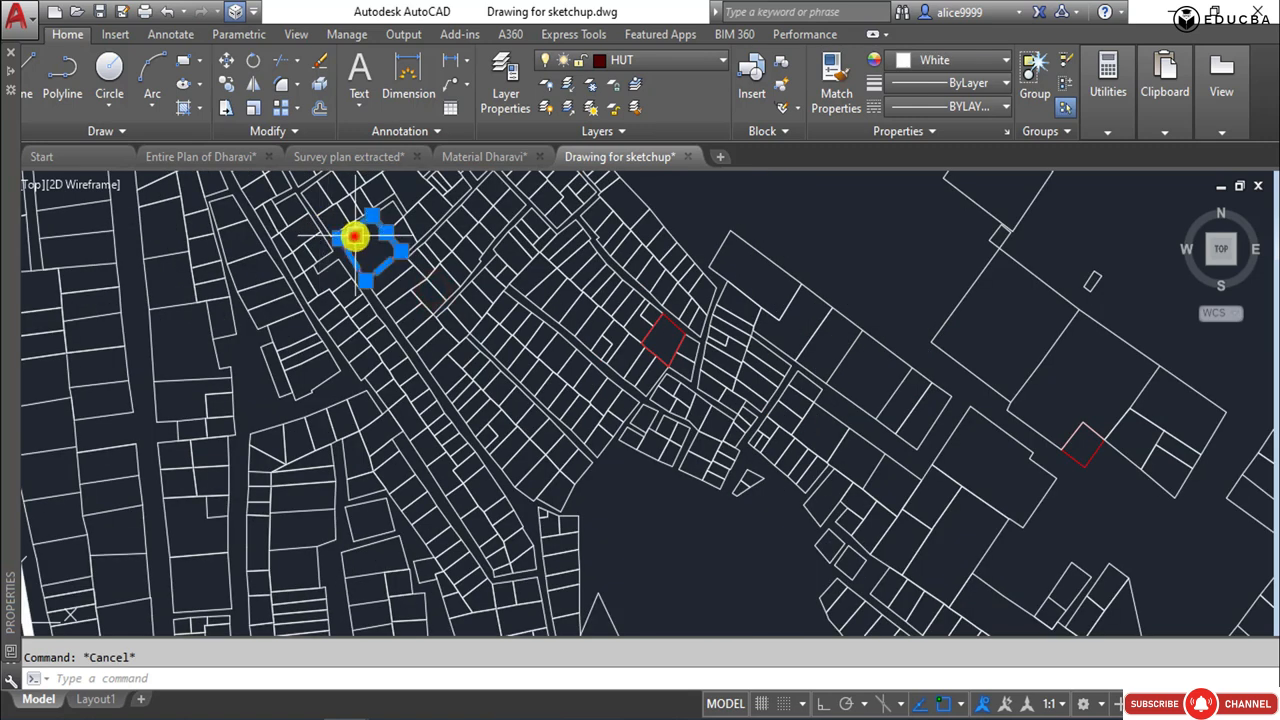
key("Delete")
left_click(275, 282)
key("Escape")
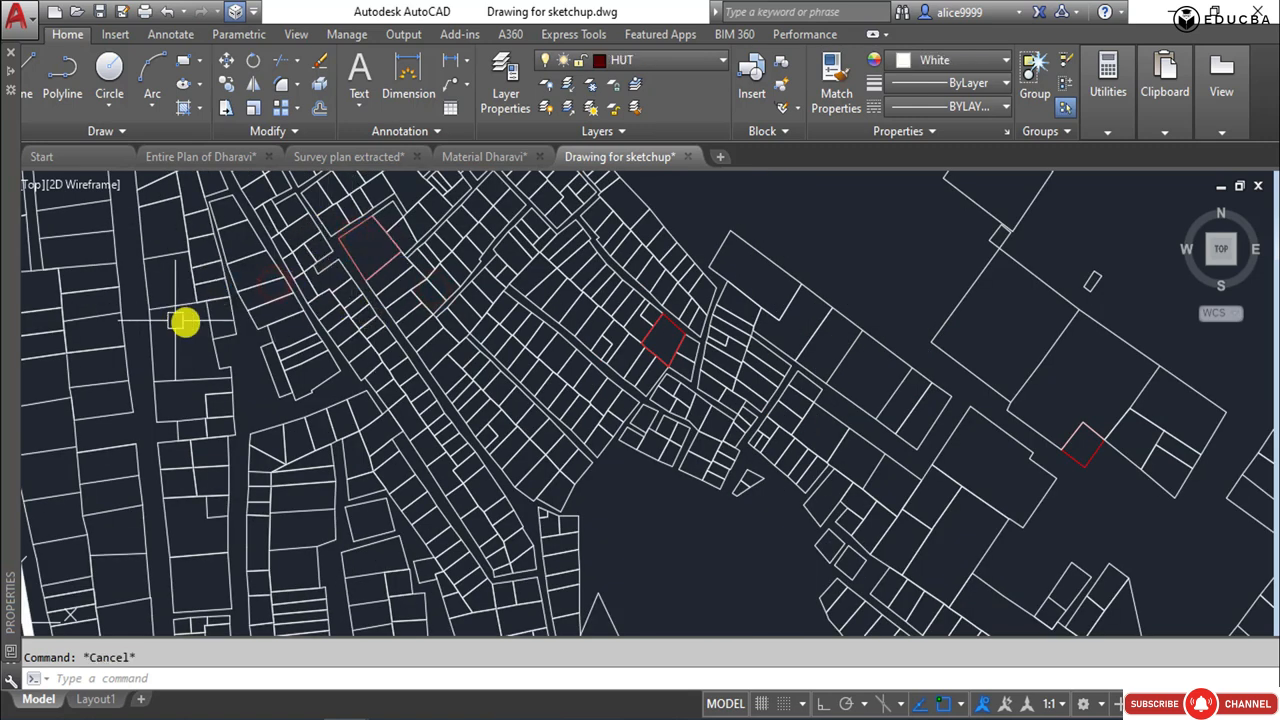
left_click(170, 306)
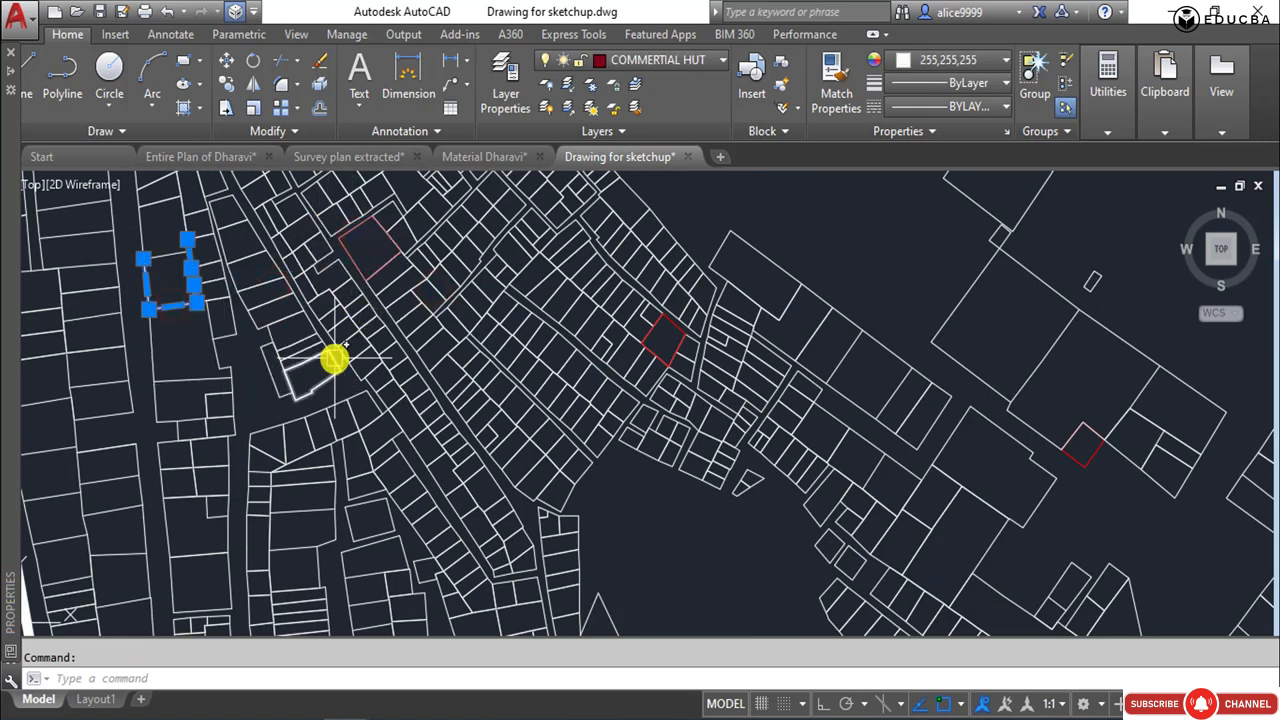
type("ff")
key("Return")
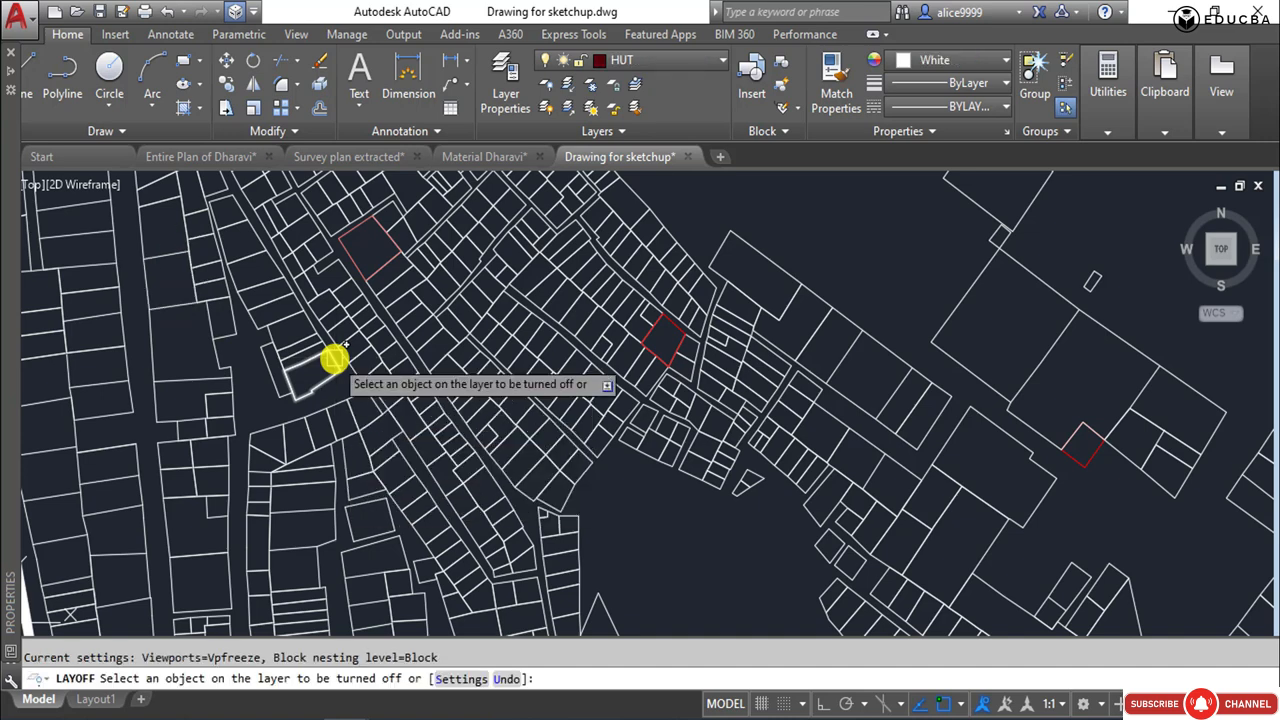
key("Escape")
Isolate the COMMERTIAL HUT layer by picking a northwestern commercial hut, and turn the Boundary layer back on.
type("lay")
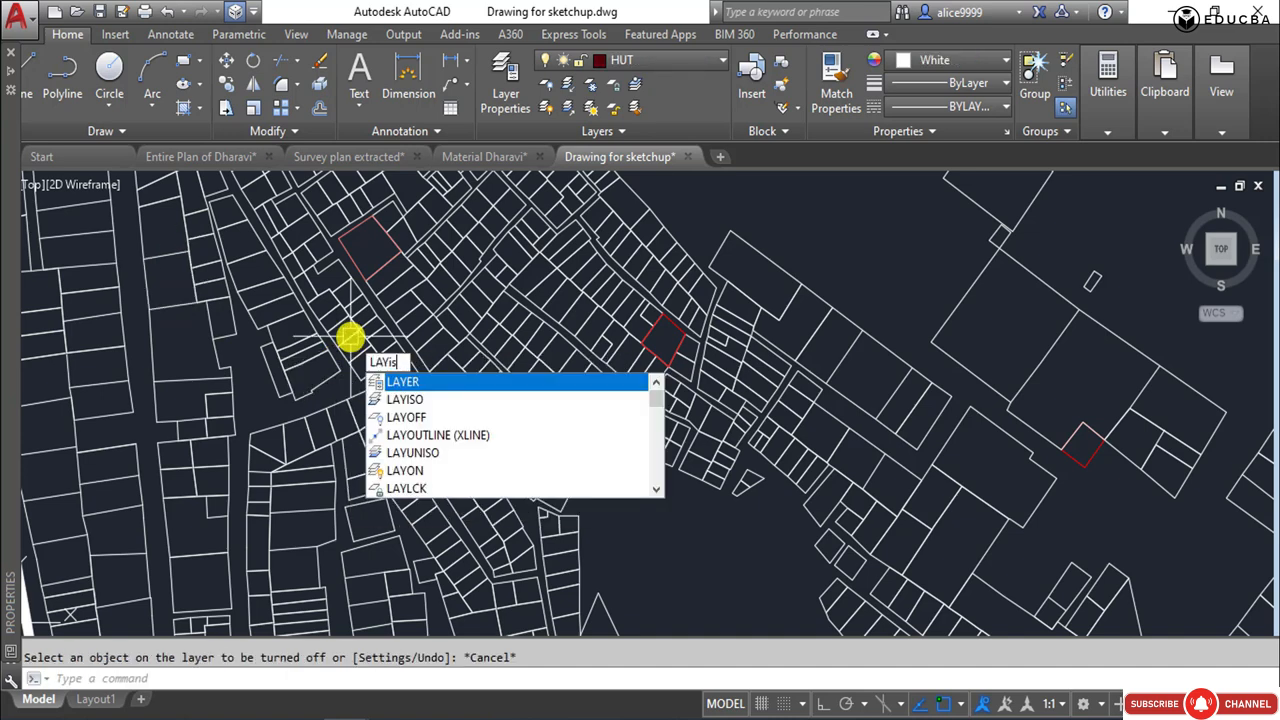
type("iso")
key("Return")
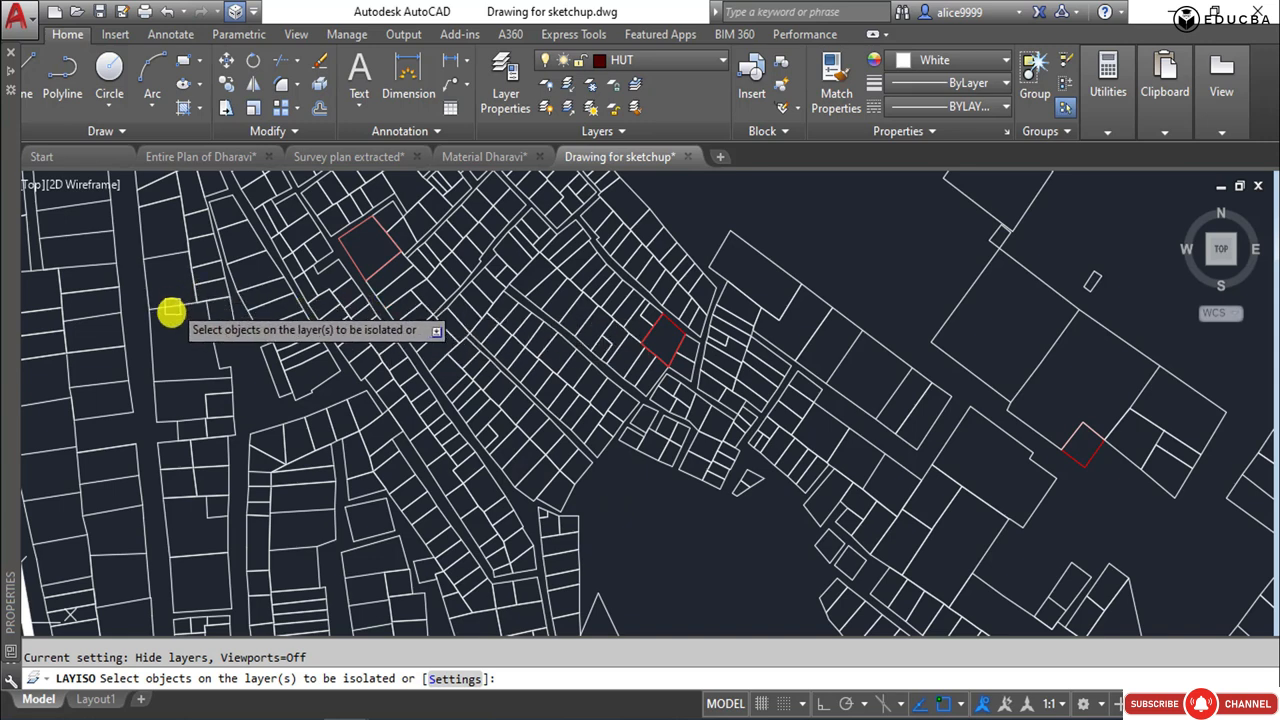
left_click(153, 335)
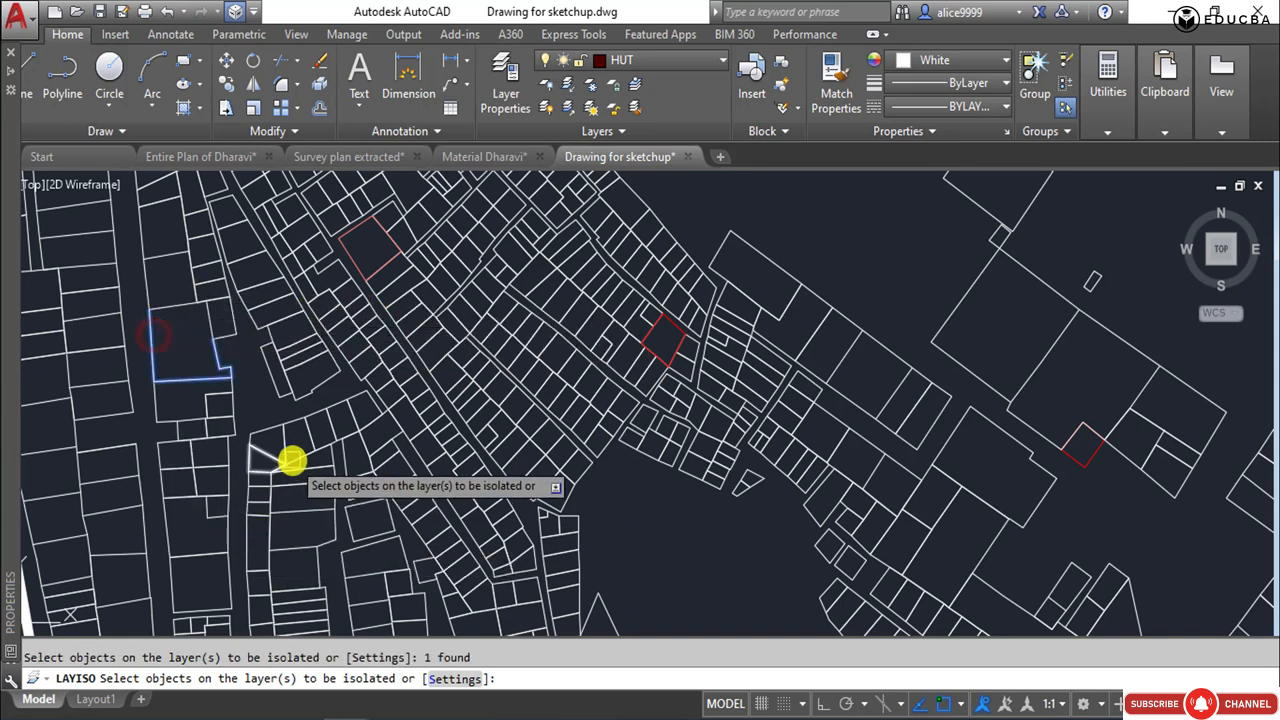
key("Return")
key("Escape")
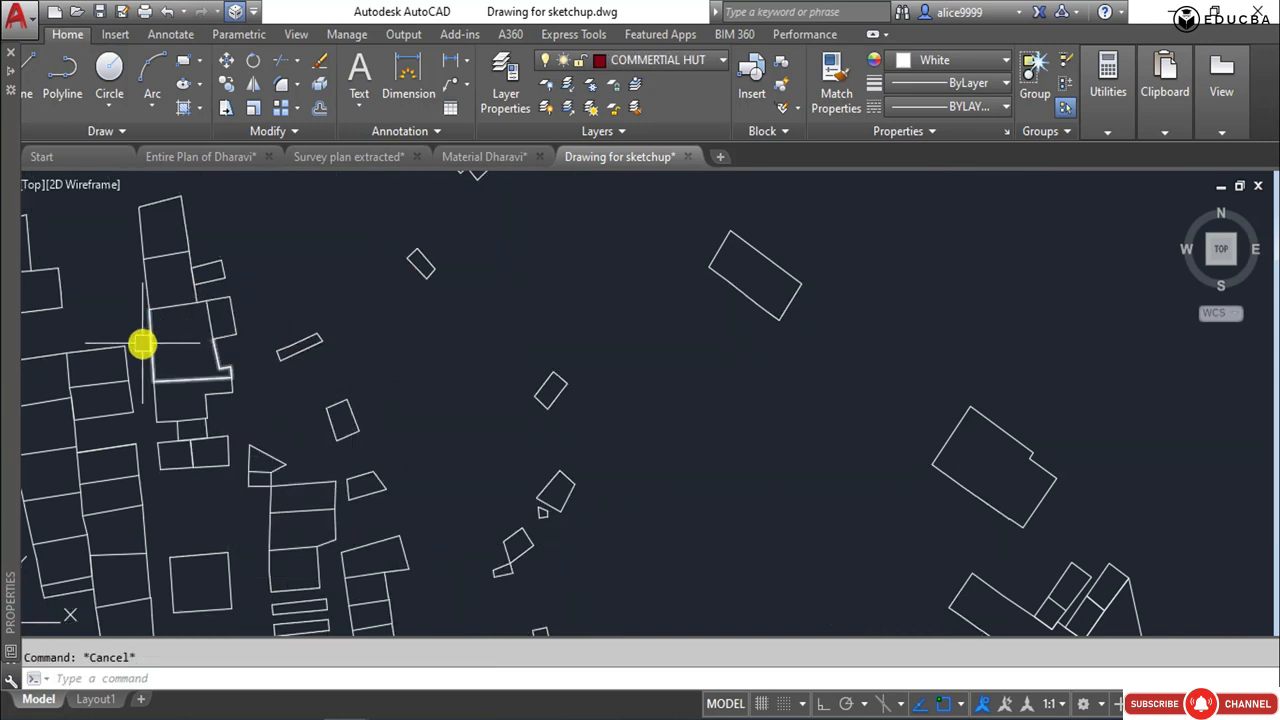
scroll(457, 334, "down", 5)
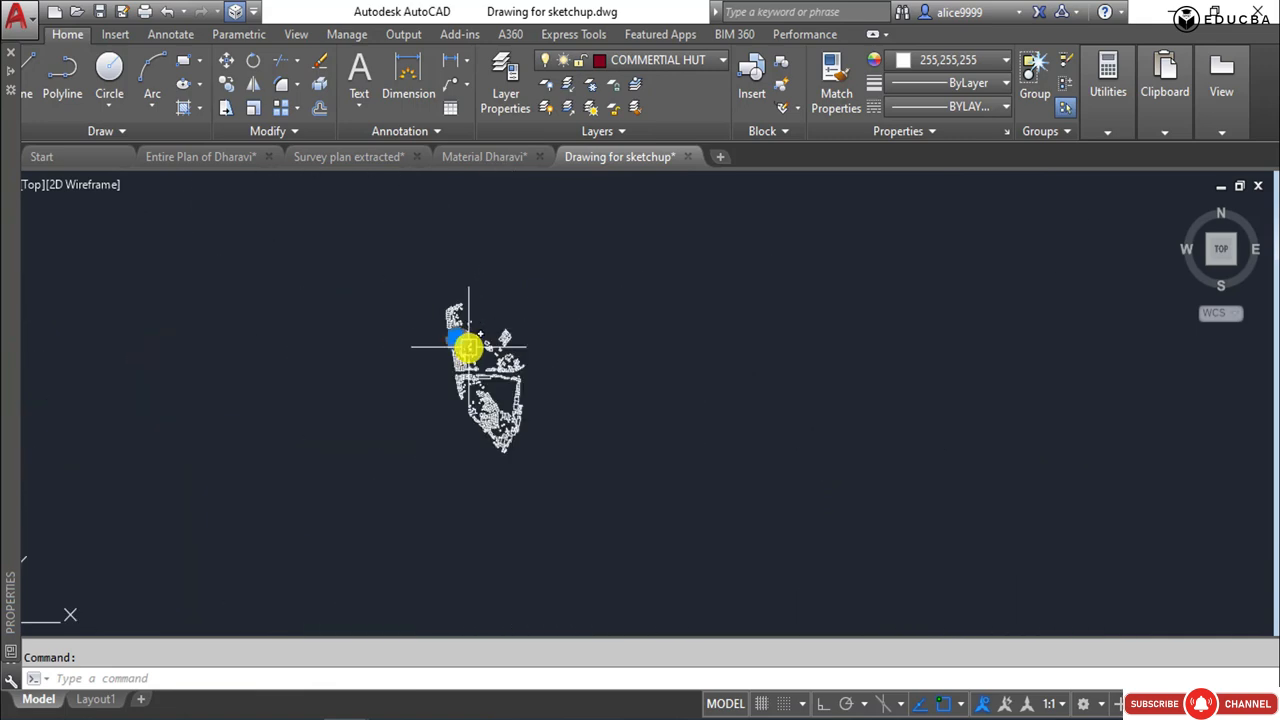
left_click(638, 59)
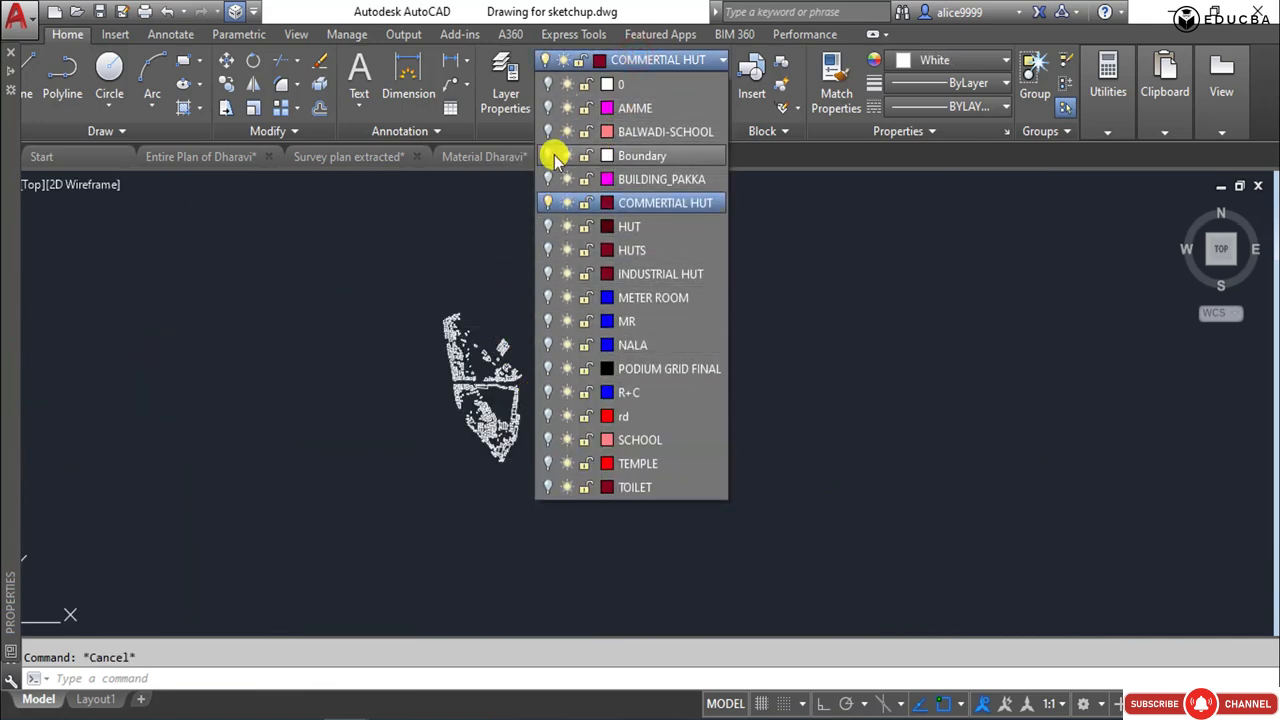
left_click(552, 157)
left_click(965, 432)
Copy the commercial huts together with the site boundary to the empty space beside the HUT copy.
left_click(402, 277)
left_click(575, 486)
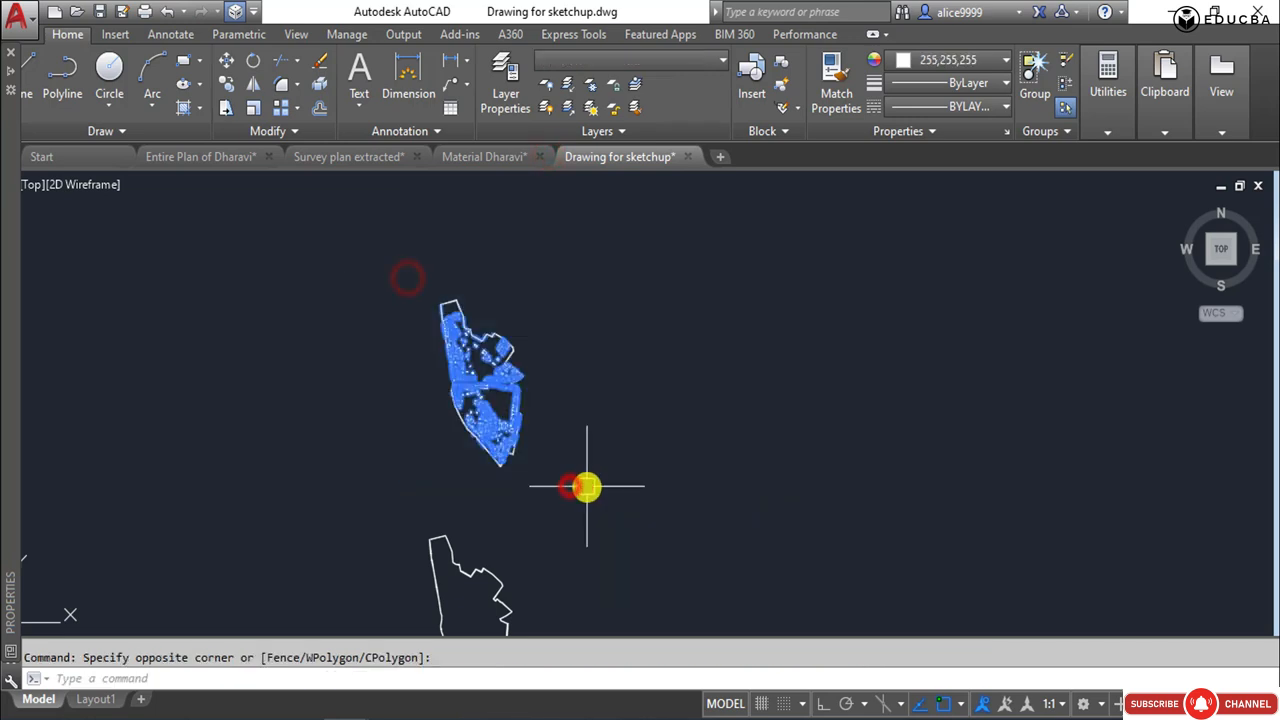
type("co")
key("Return")
left_click(492, 383)
middle_click_drag(614, 600, 614, 486)
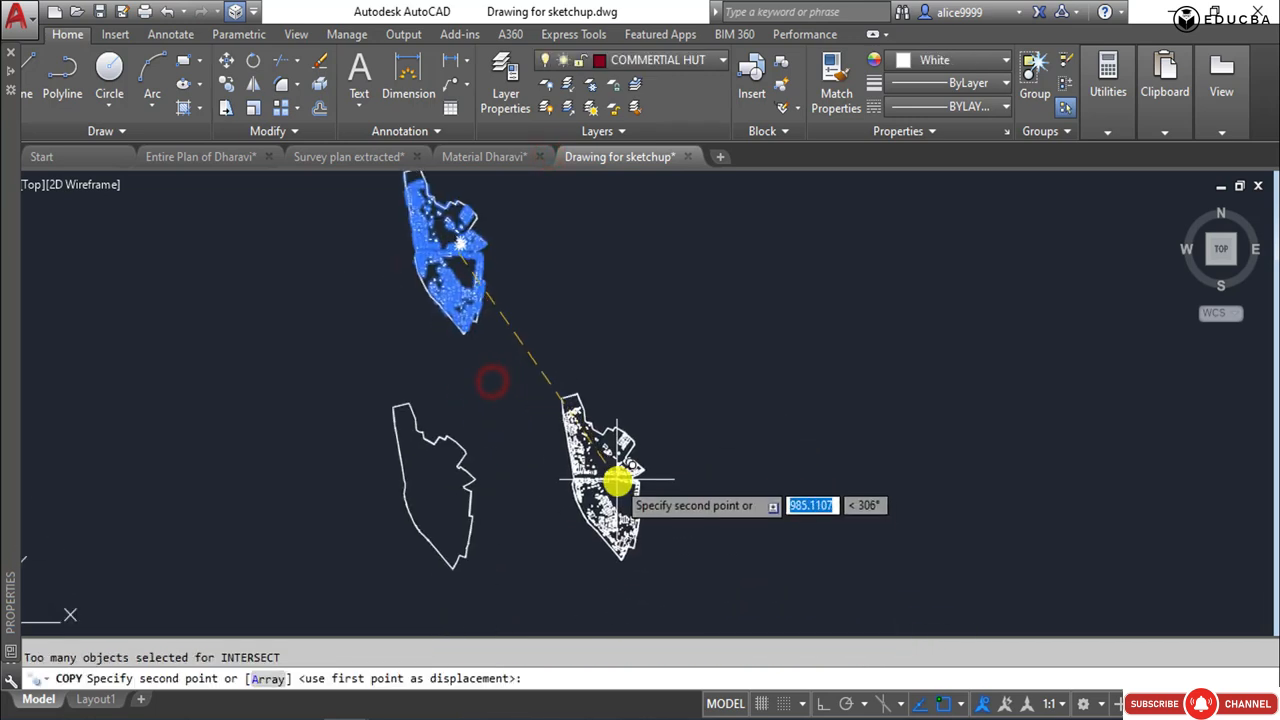
left_click(693, 474)
key("Escape")
Turn all layers back on with LAYON after copying the commercial huts.
type("LAYON")
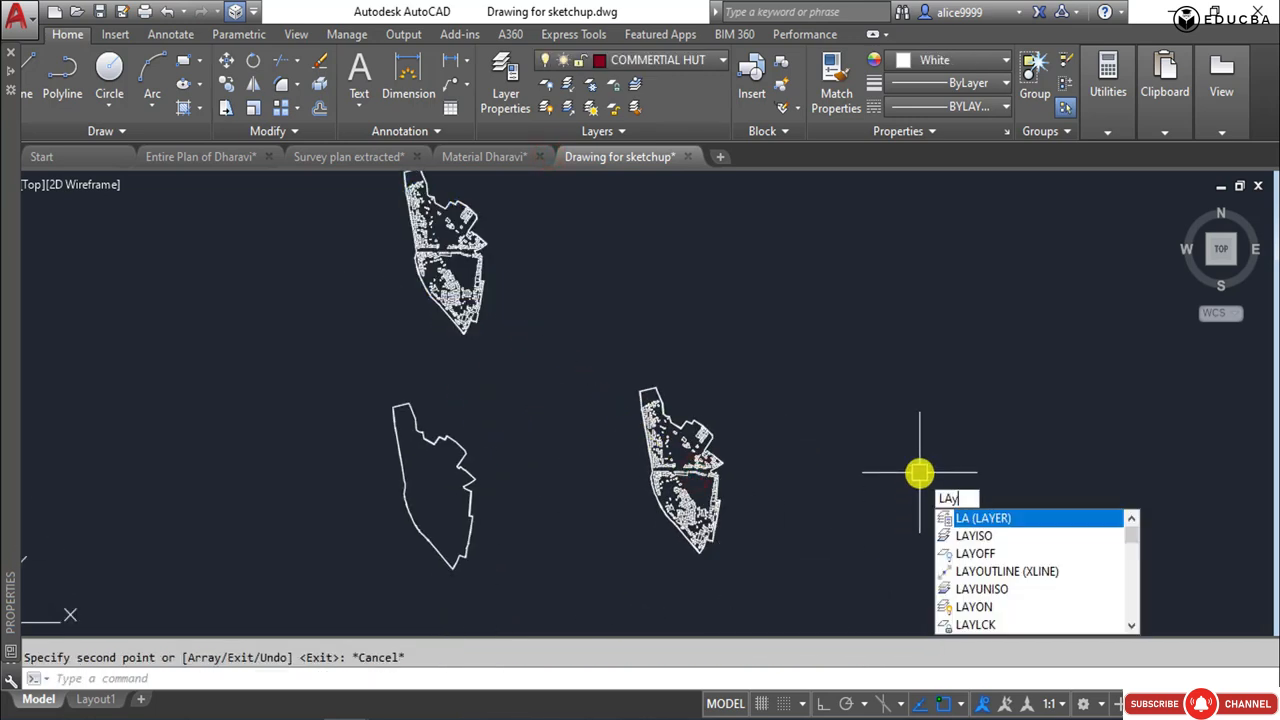
key("Return")
scroll(704, 511, "up", 2)
scroll(704, 510, "up", 2)
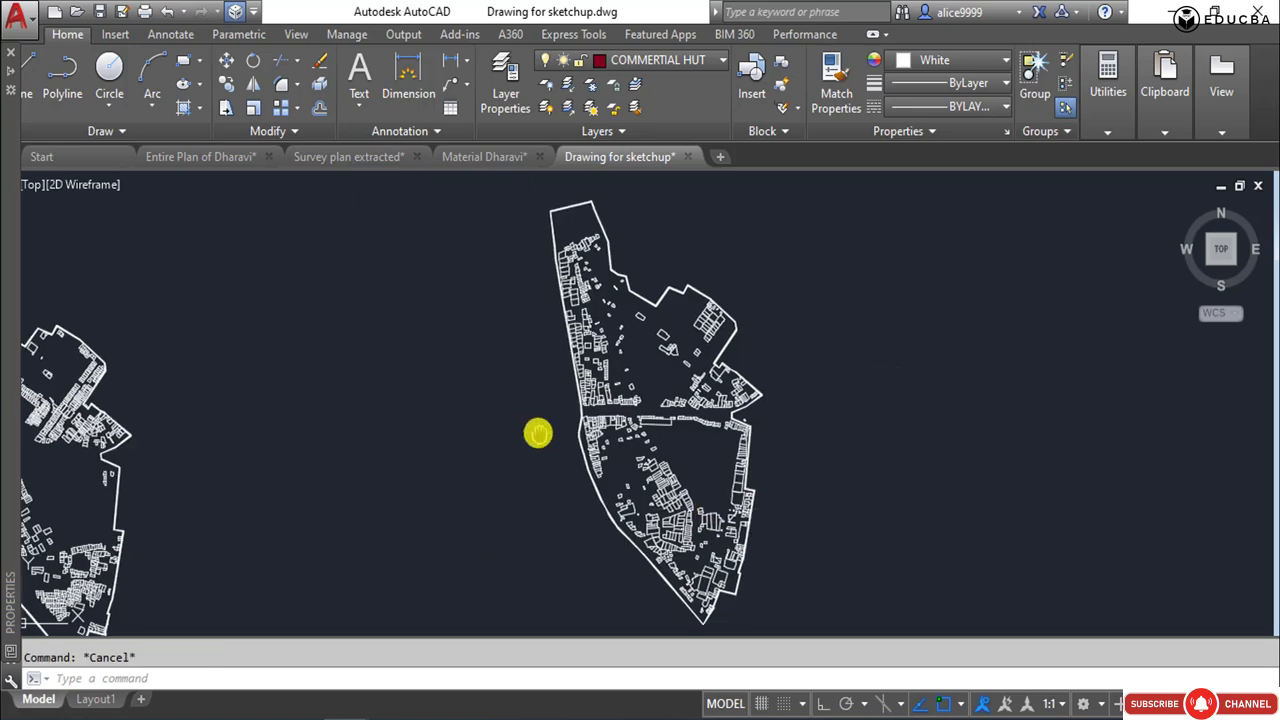
Examine the southern half of the original plan, selecting individual buildings to check their layers and clearing each selection.
middle_click_drag(539, 434, 725, 617)
middle_click_drag(350, 205, 686, 493)
scroll(545, 399, "up", 4)
scroll(545, 399, "up", 2)
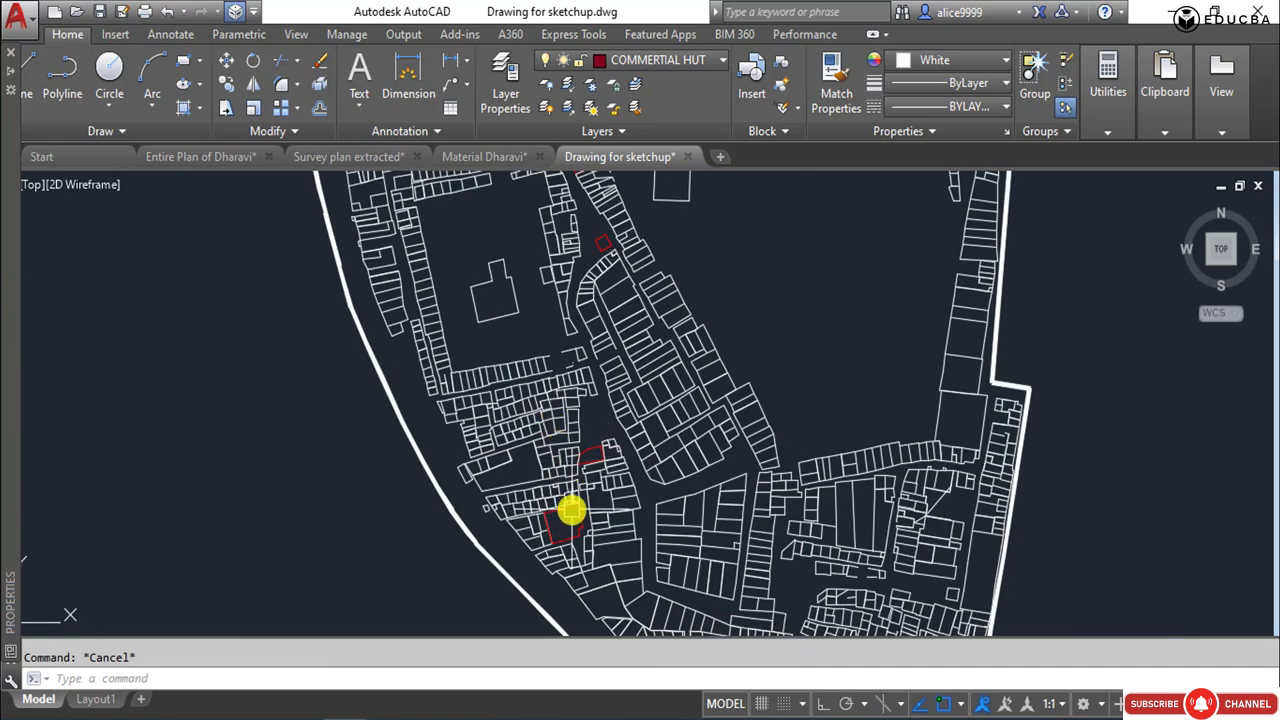
key("Escape")
middle_click_drag(534, 386, 536, 498)
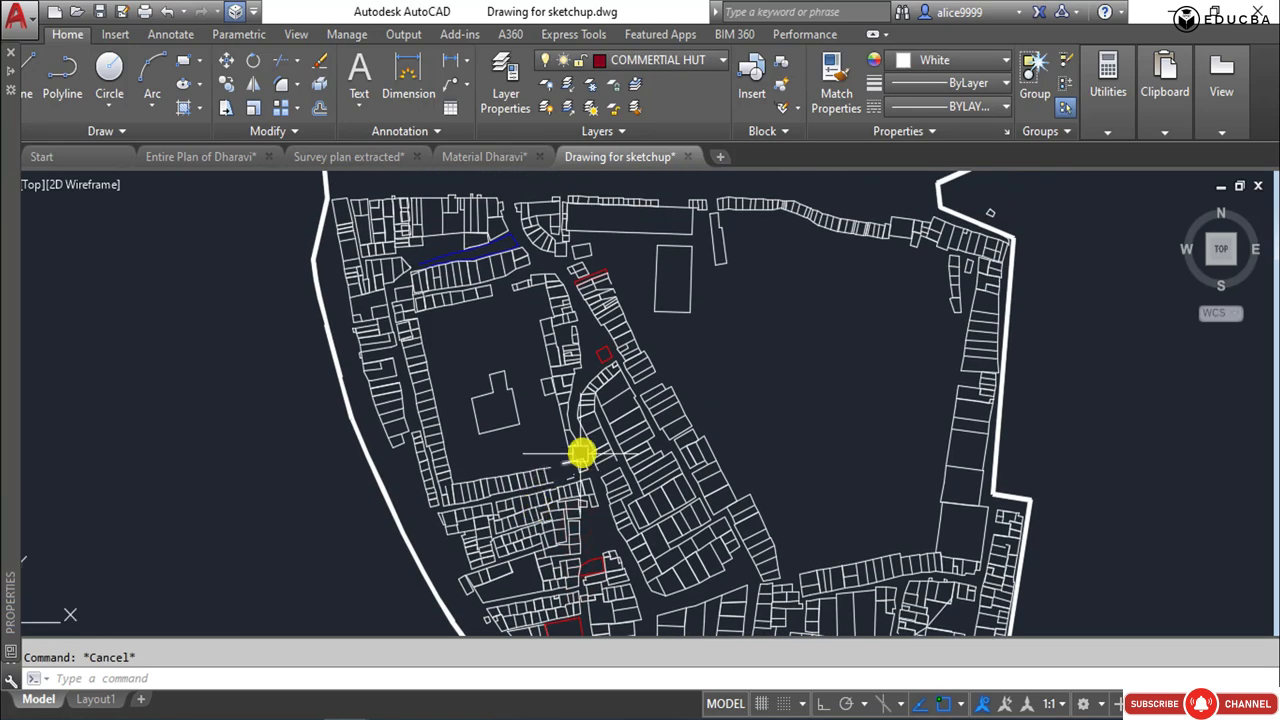
left_click(583, 451)
left_click(529, 507)
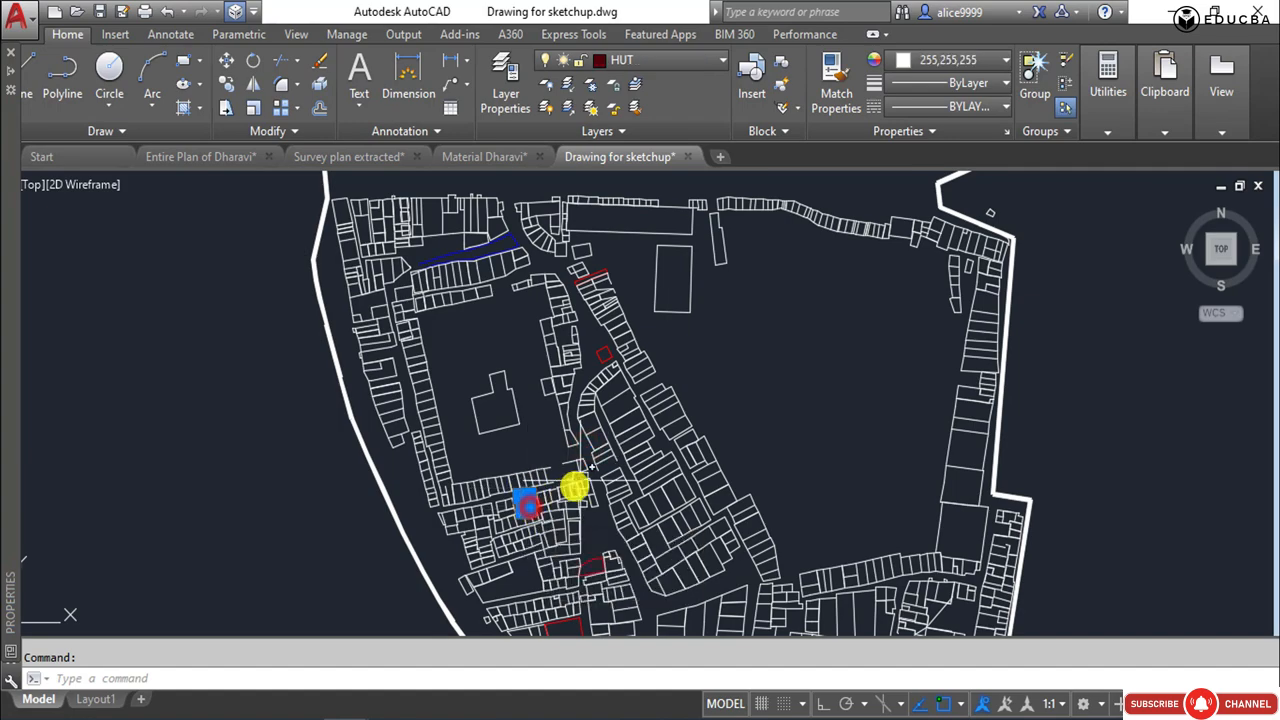
key("Escape")
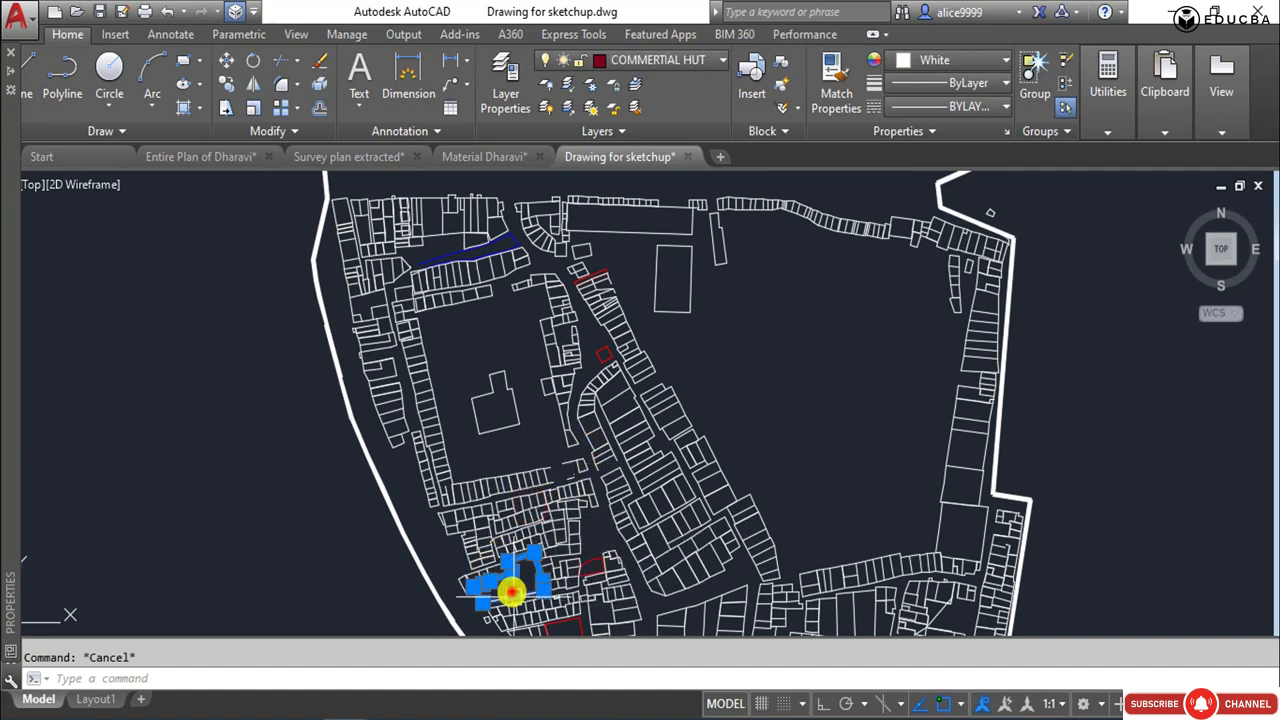
key("Escape")
Examine the northern half of the original plan, selecting a hut near the central open area to check its layer.
scroll(449, 349, "down", 3)
scroll(494, 354, "up", 5)
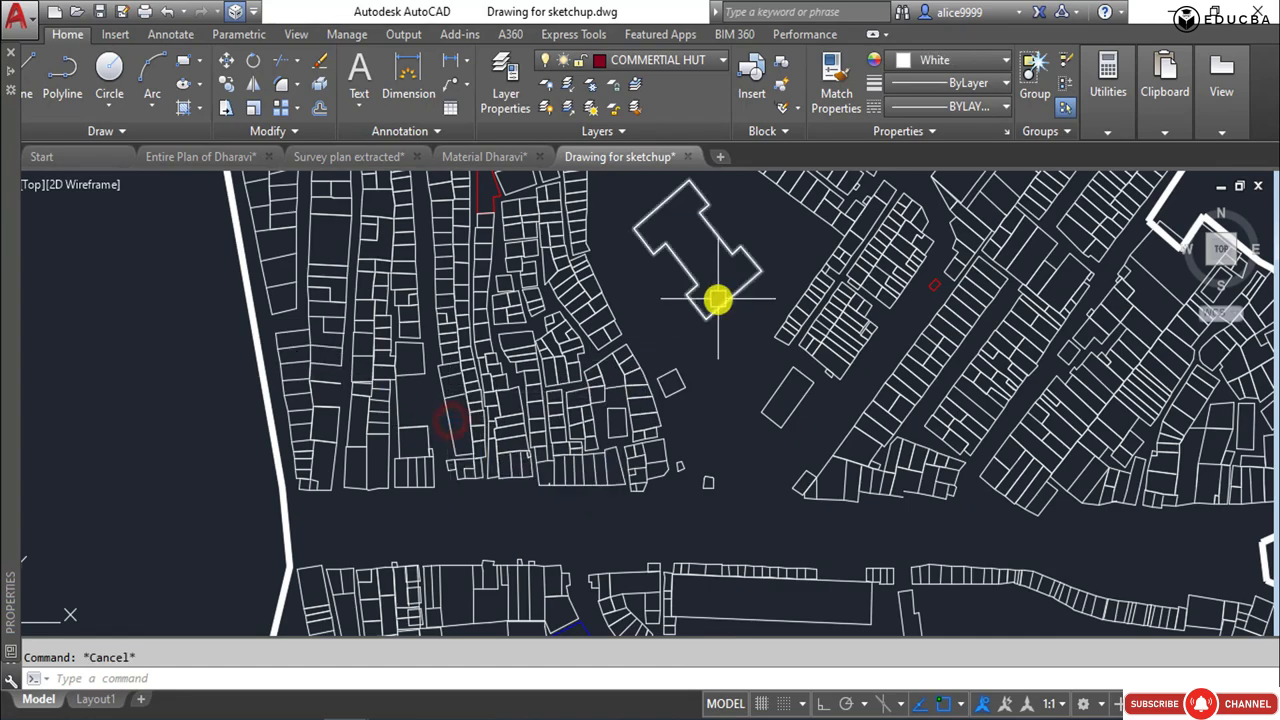
scroll(830, 420, "down", 5)
middle_click_drag(450, 282, 602, 620)
scroll(450, 229, "up", 2)
scroll(491, 290, "up", 2)
key("Escape")
mouse_move(471, 287)
middle_mouse_down()
mouse_move(500, 491)
mouse_move(251, 131)
middle_mouse_up()
middle_click_drag(576, 440, 455, 210)
left_click(484, 268)
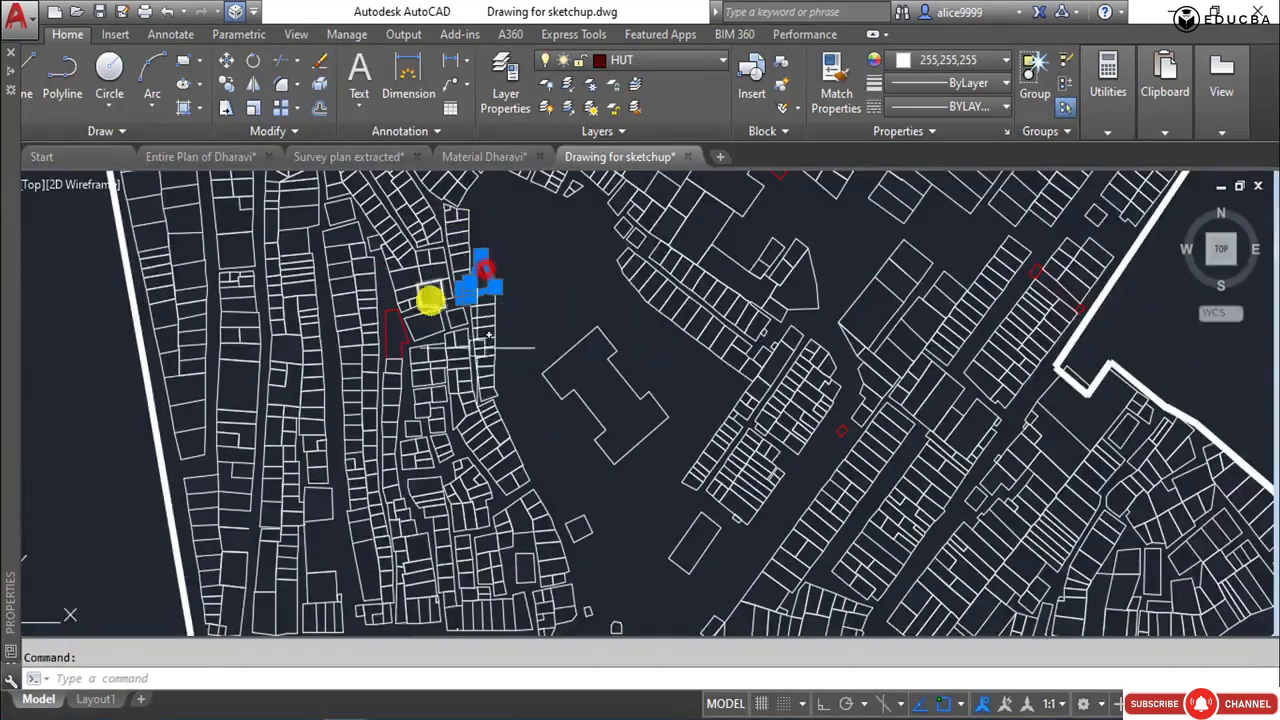
Check the layers of individual buildings in the western blocks and beside the central road, clearing each selection.
left_click(490, 368)
key("Escape")
left_click(478, 488)
key("Escape")
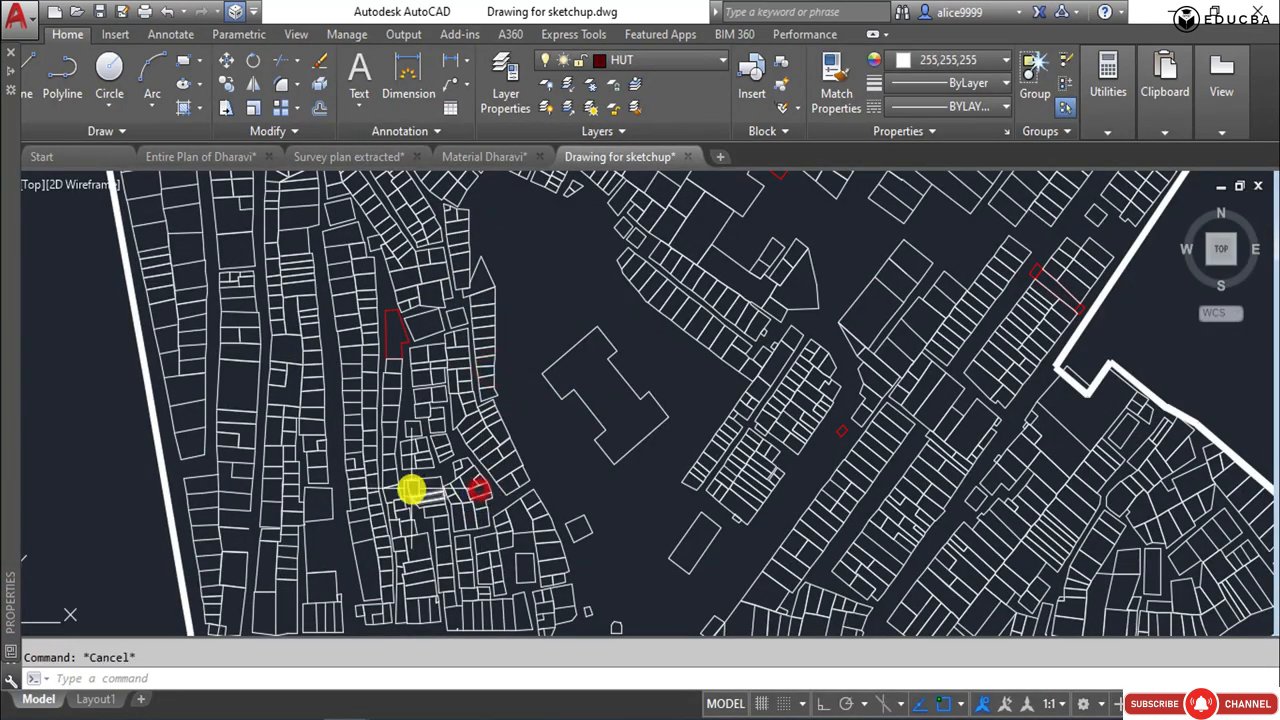
left_click(405, 480)
middle_click_drag(405, 493, 388, 251)
key("Escape")
left_click(520, 488)
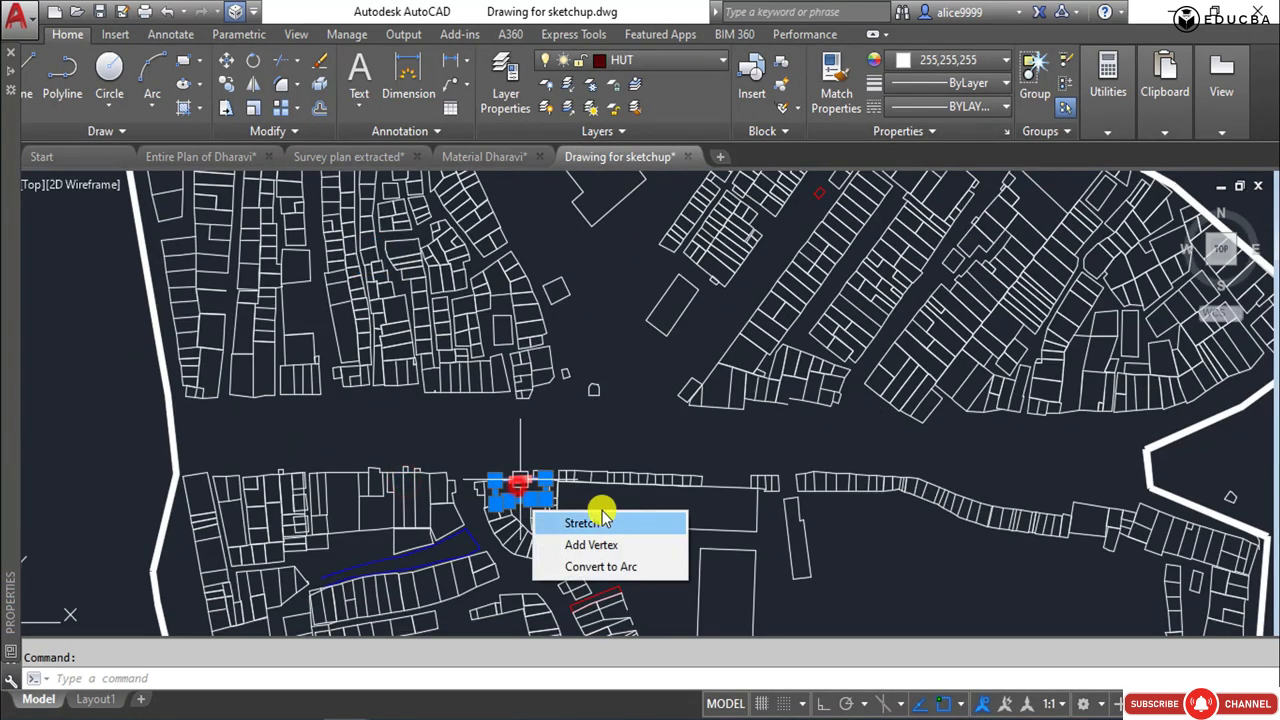
left_click(618, 519)
key("Escape")
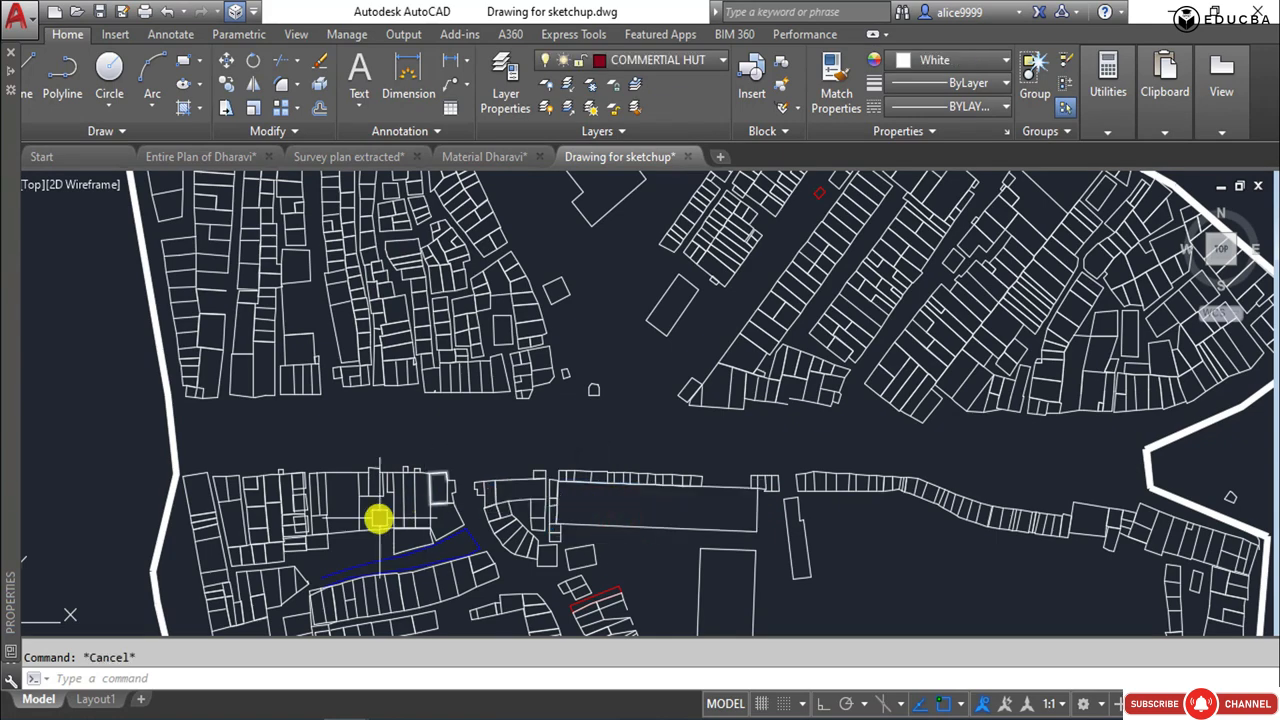
Check the layers of individual buildings in the blocks south of the central road, clearing each selection.
left_click(372, 529)
left_click(365, 532)
key("Escape")
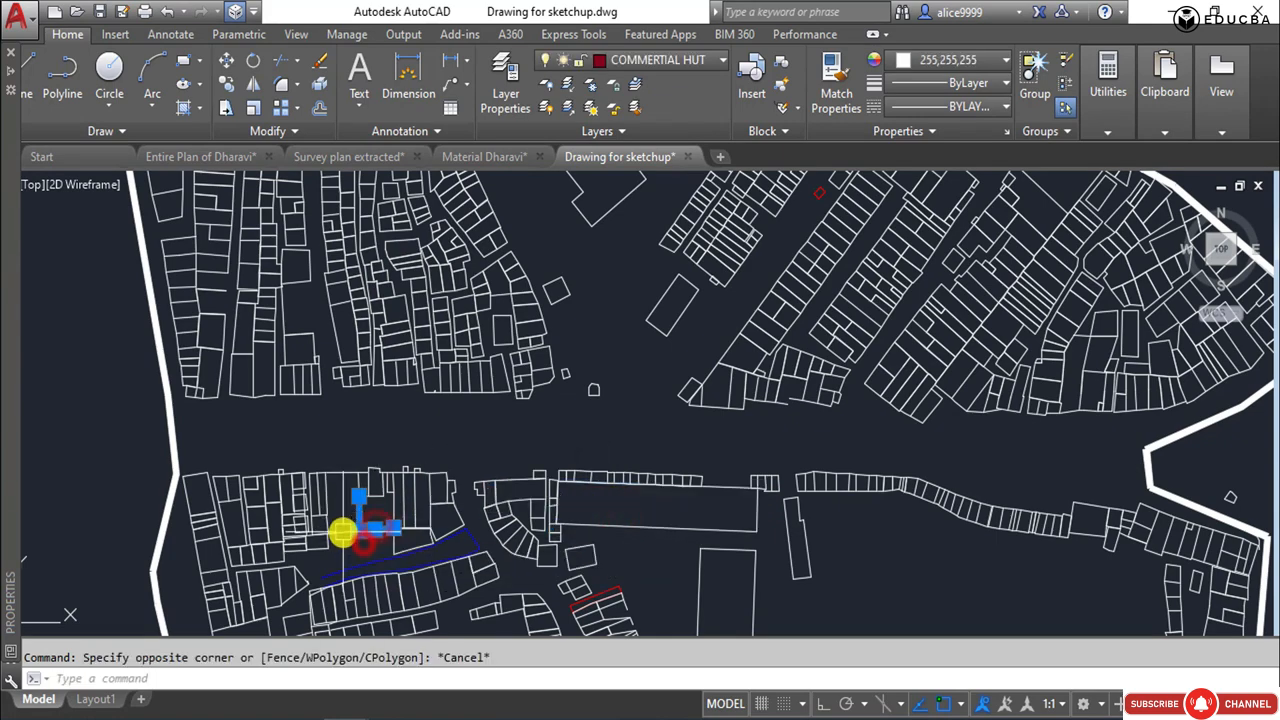
key("Escape")
middle_click_drag(255, 515, 346, 294)
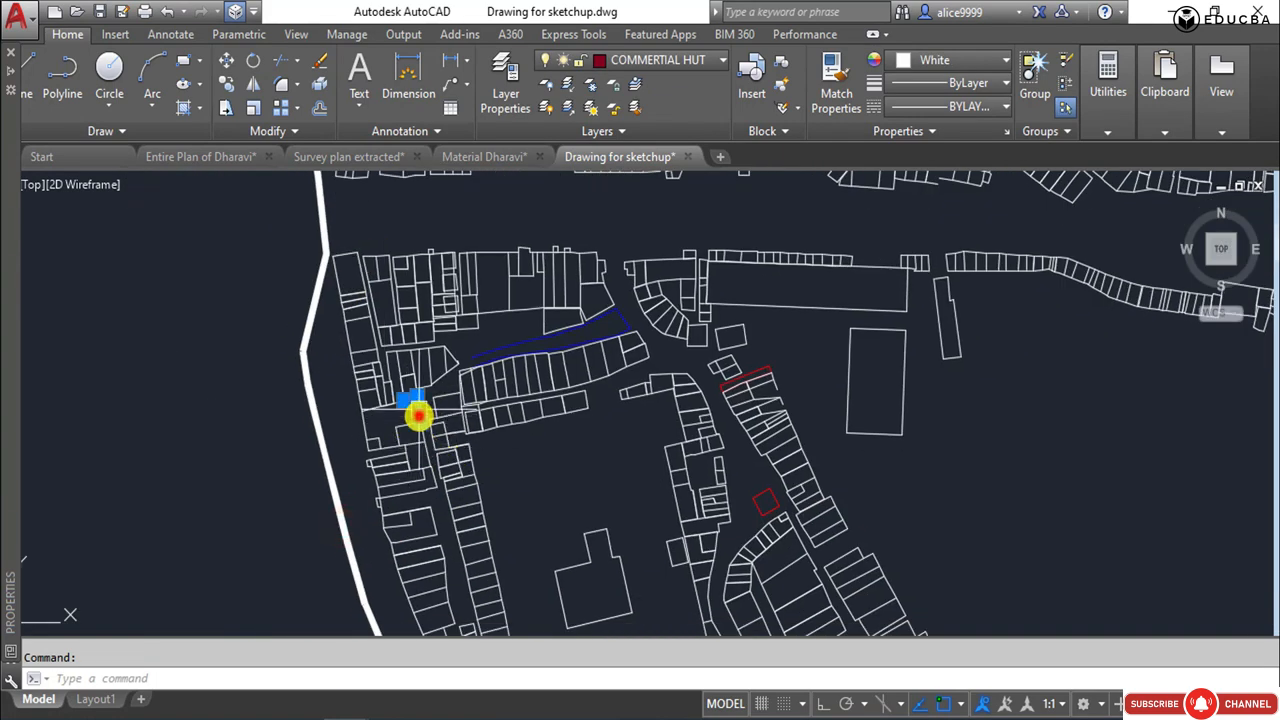
key("Escape")
left_click(577, 560)
scroll(526, 441, "down", 2)
middle_click_drag(526, 441, 379, 335)
scroll(379, 335, "down", 2)
key("Escape")
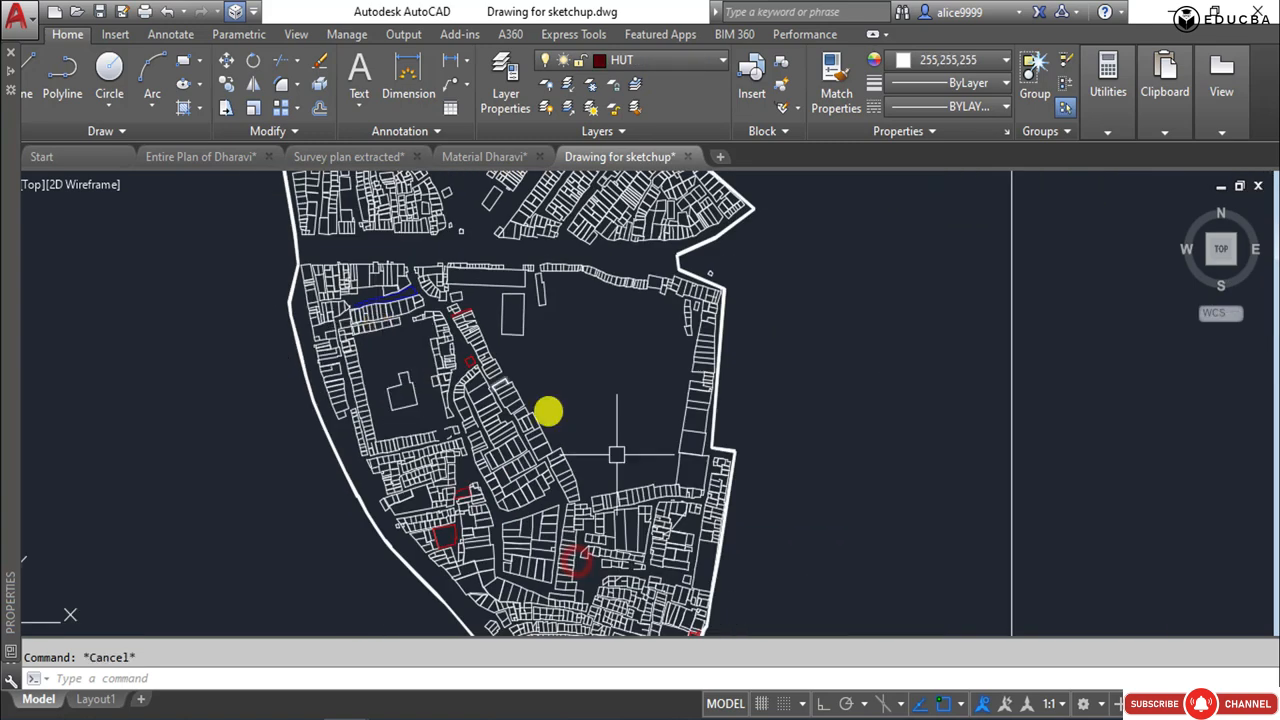
key("Escape")
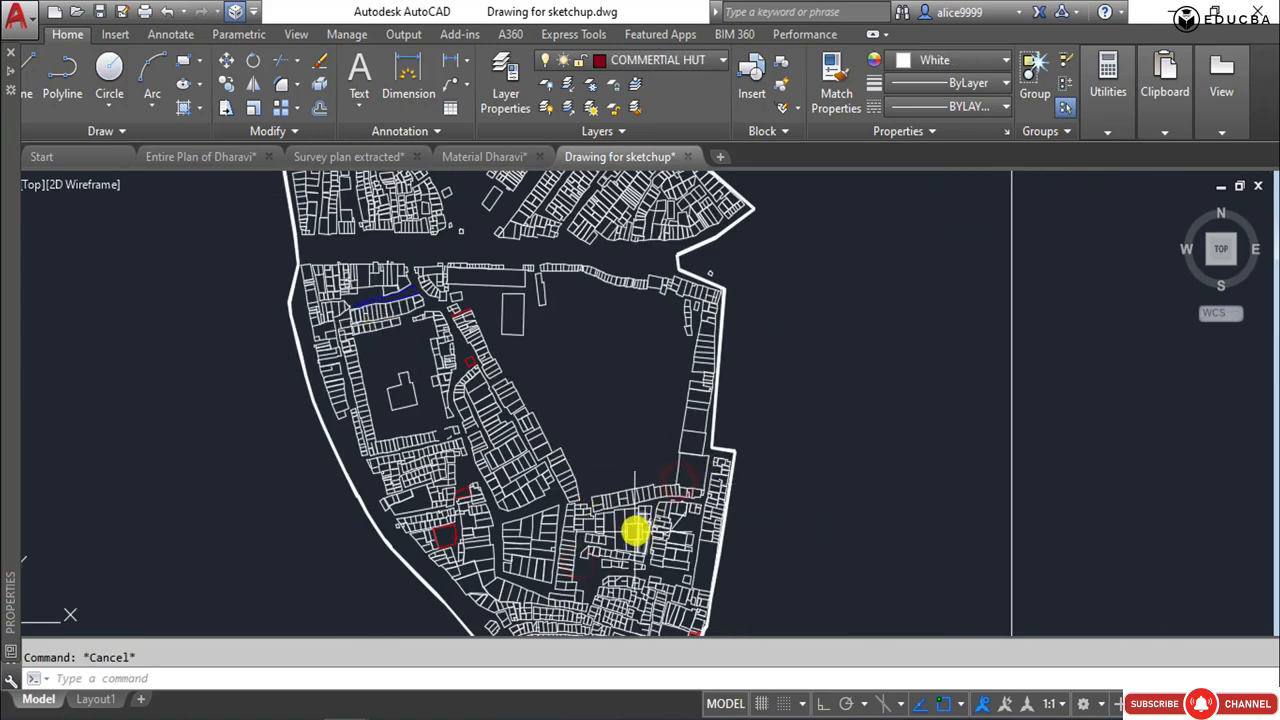
Check the layers of buildings near the southwestern boundary of the original plan, clearing each selection.
key("Escape")
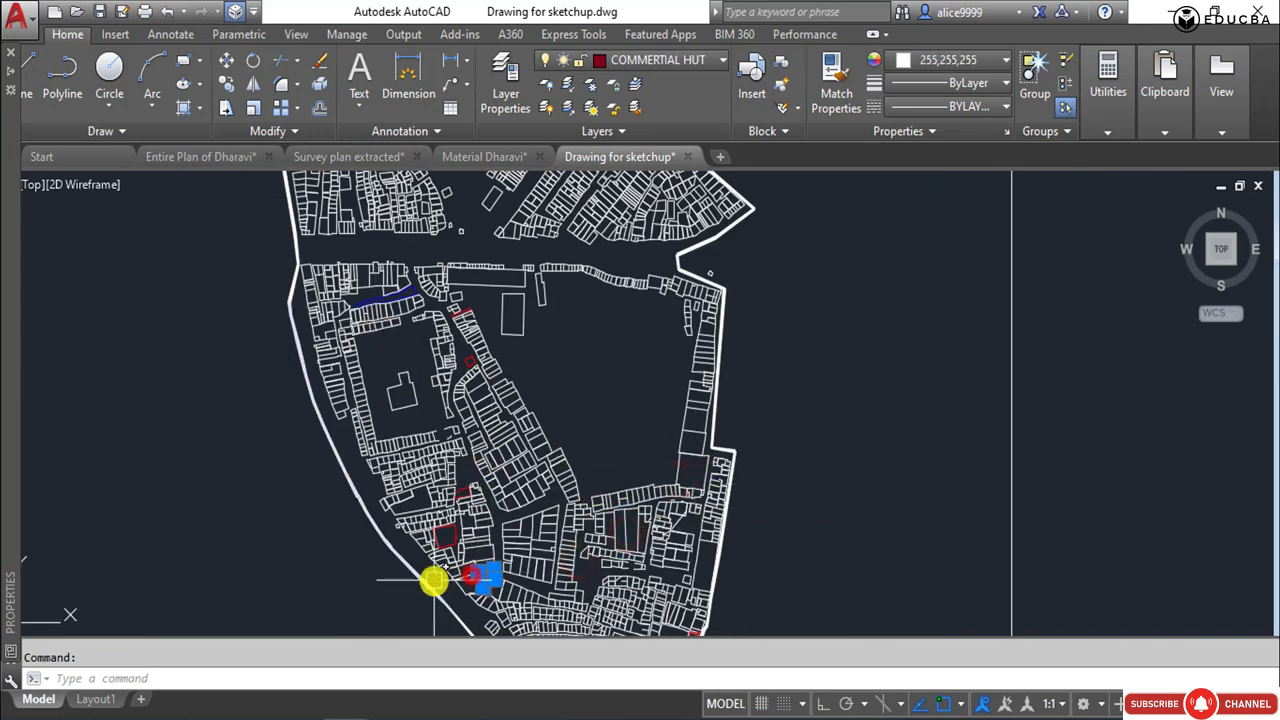
scroll(434, 580, "up", 2)
key("Escape")
key("Escape")
left_click(391, 461)
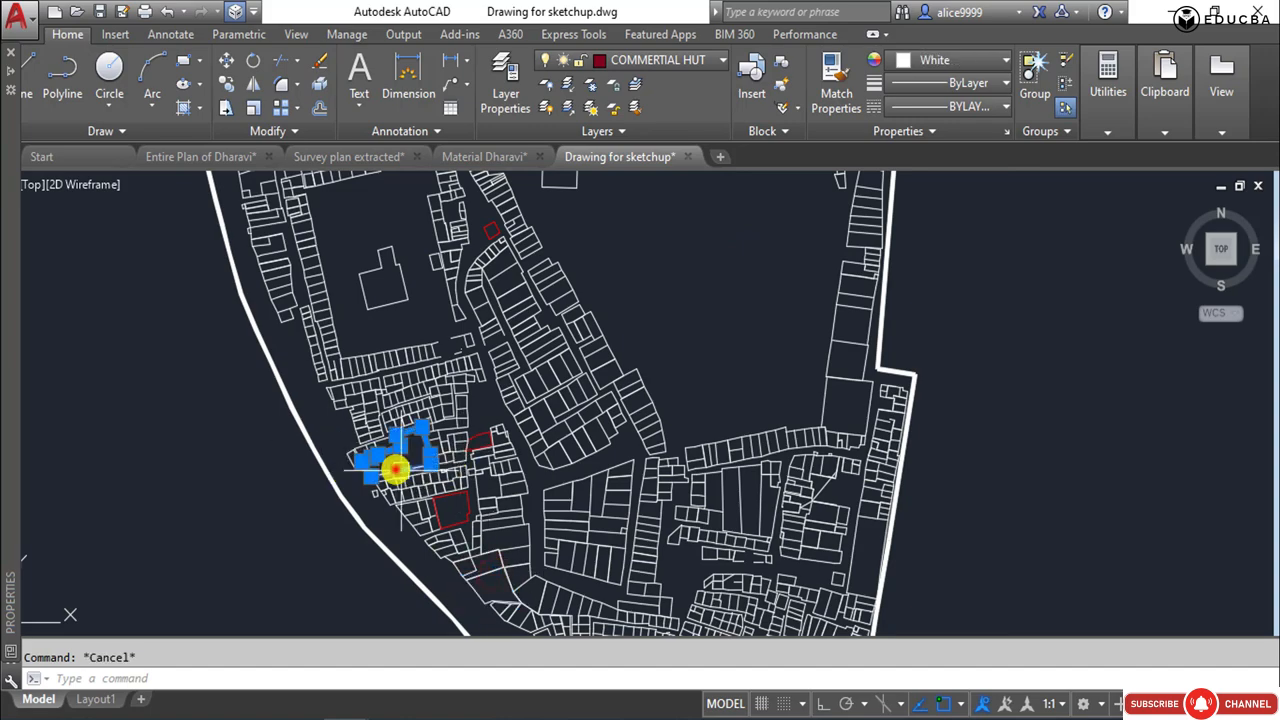
key("Escape")
scroll(588, 435, "down", 3)
scroll(640, 320, "up", 4)
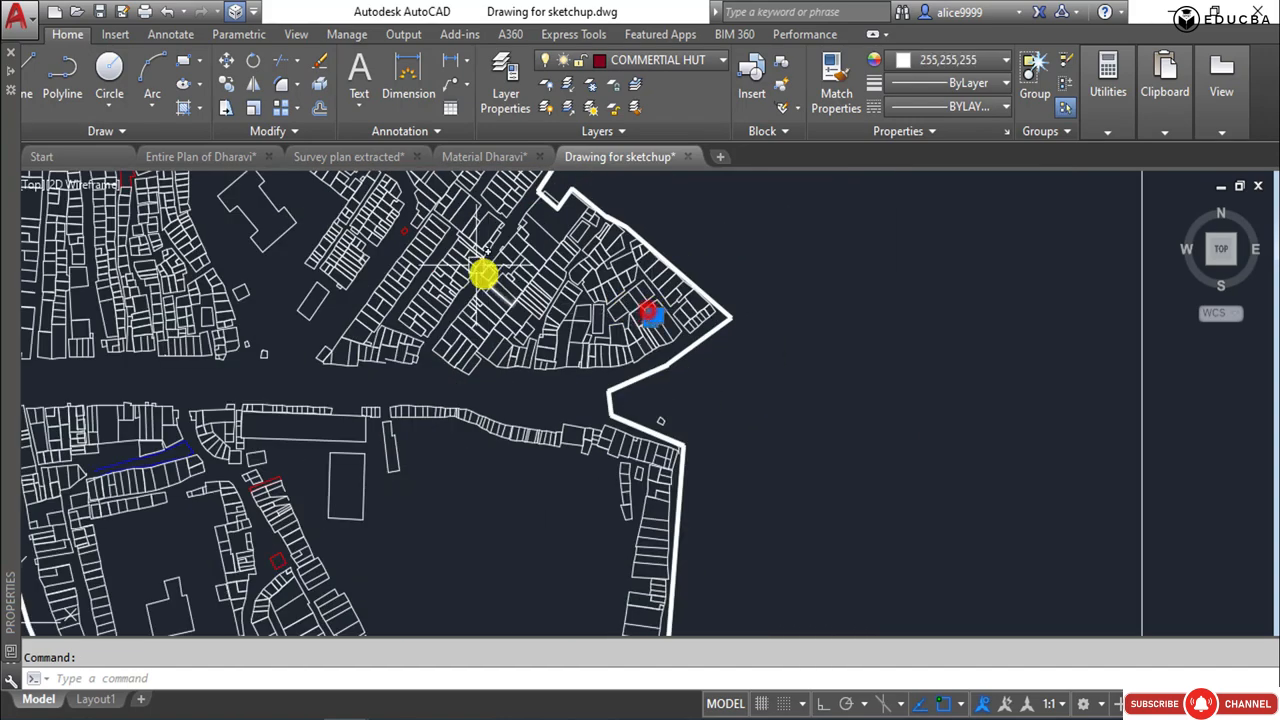
Check the layers of buildings near the eastern boundary corner and at the plan's northern end, clearing each selection.
scroll(484, 274, "down", 3)
scroll(587, 349, "up", 3)
key("Escape")
middle_click_drag(452, 266, 590, 559)
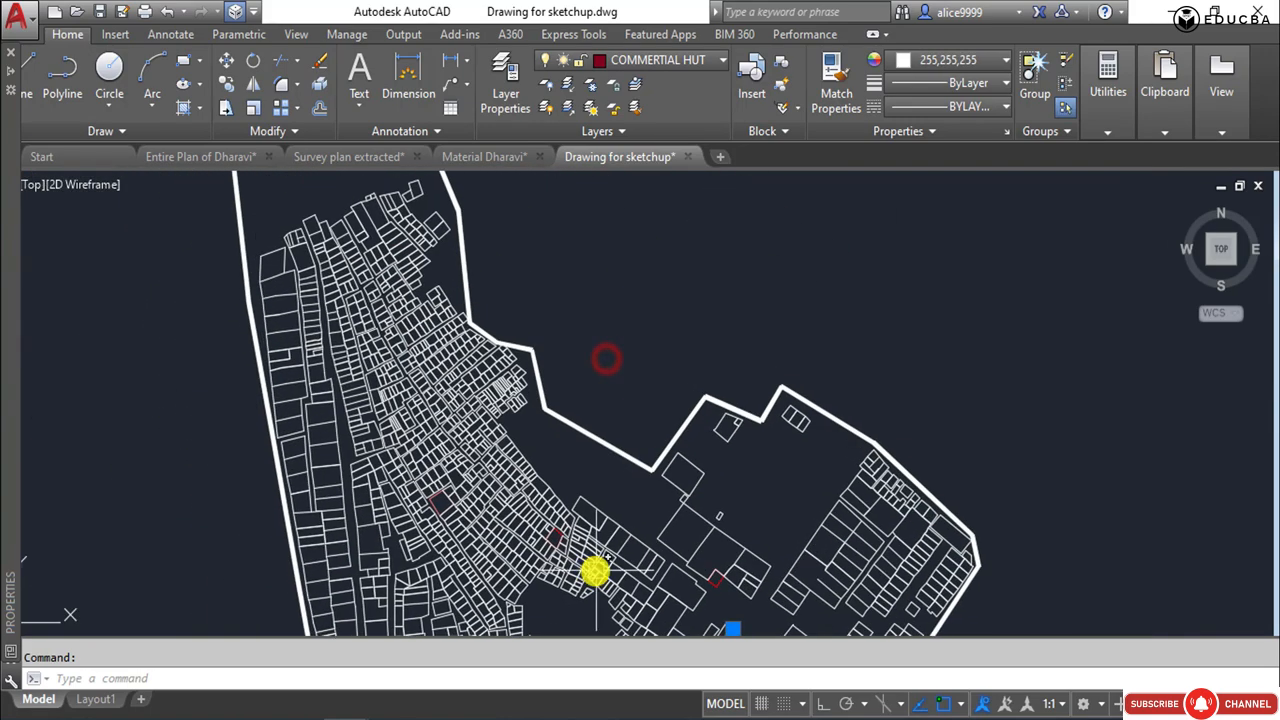
key("Escape")
left_click(431, 214)
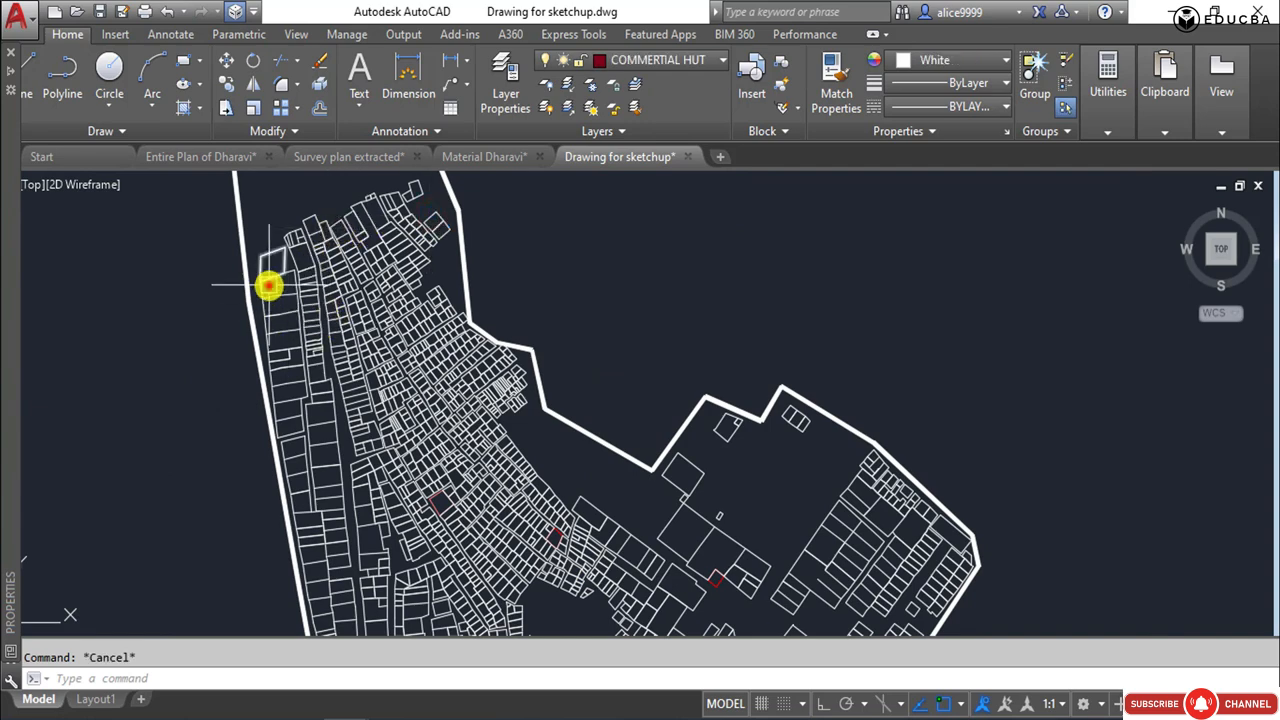
left_click(269, 286)
key("Escape")
left_click(302, 309)
key("Escape")
Switch to Material Dharavi.dwg and select buildings in its separate framed plans to check their layers.
scroll(512, 402, "down", 5)
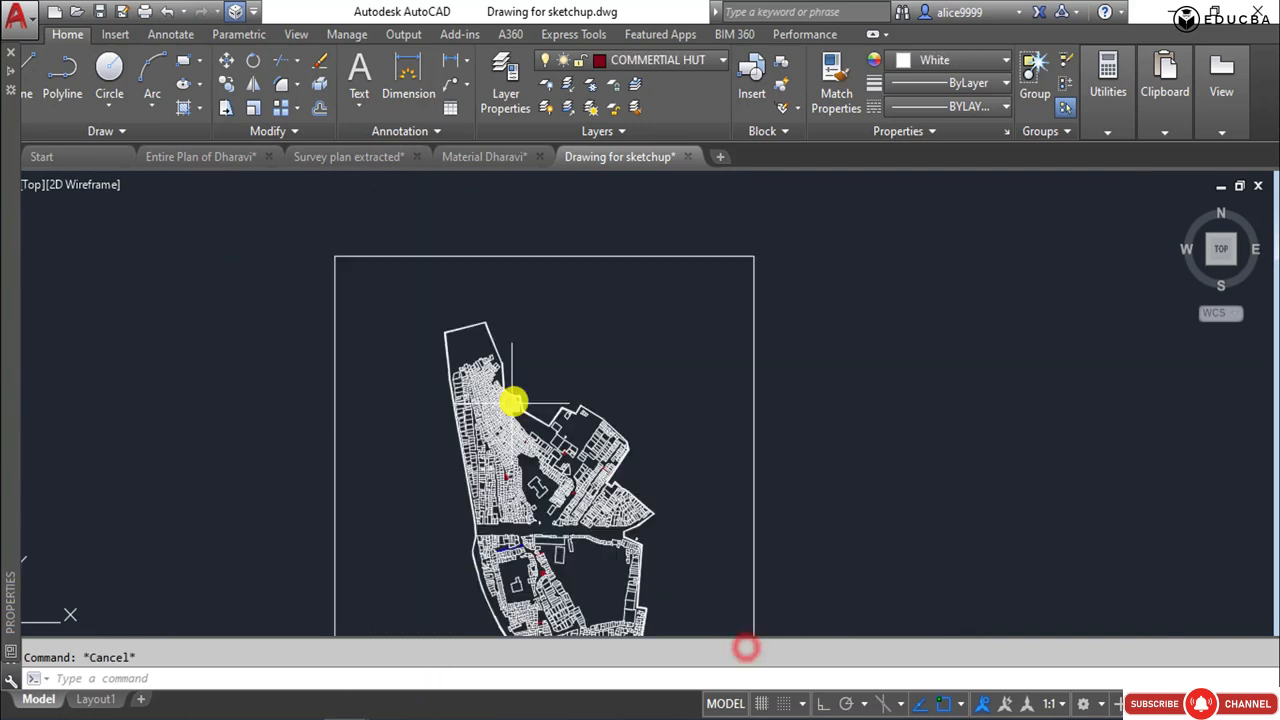
scroll(512, 402, "up", 3)
scroll(514, 400, "down", 6)
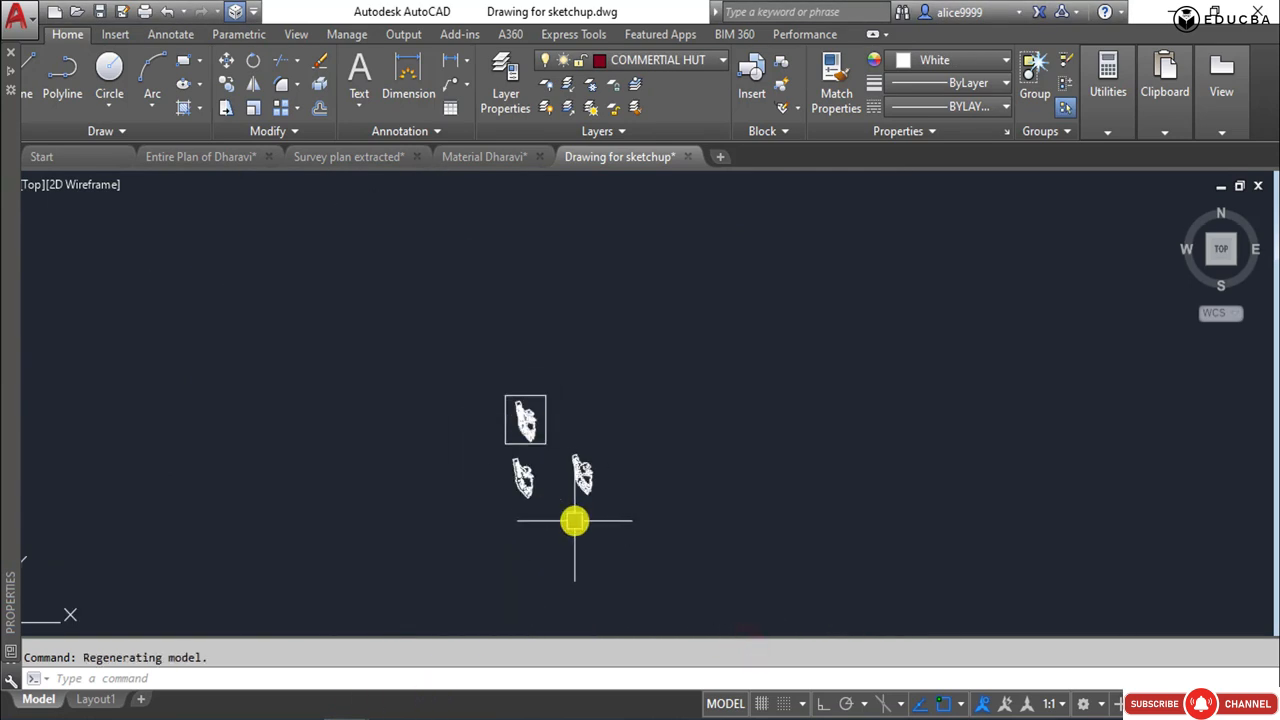
left_click(470, 642)
middle_click_drag(566, 494, 569, 249)
middle_click_drag(594, 332, 612, 435)
scroll(594, 354, "up", 4)
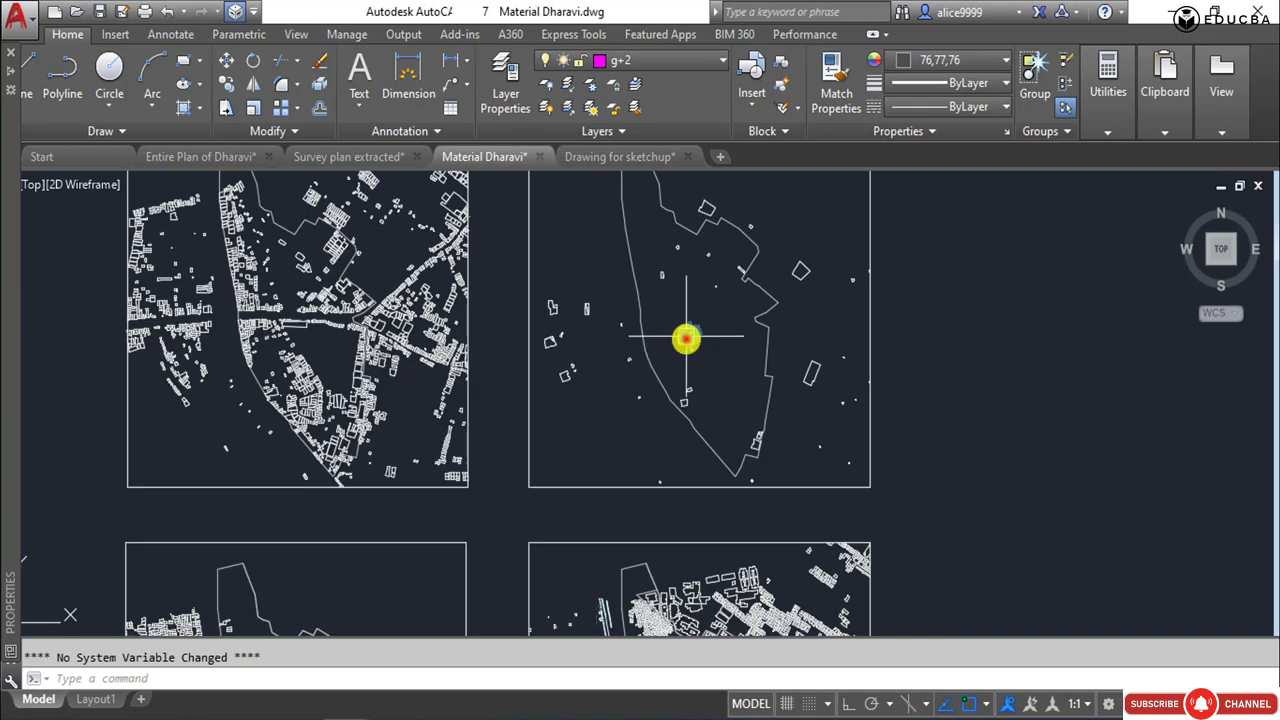
left_click(686, 337)
key("Escape")
middle_click_drag(579, 486, 625, 283)
left_click(710, 464)
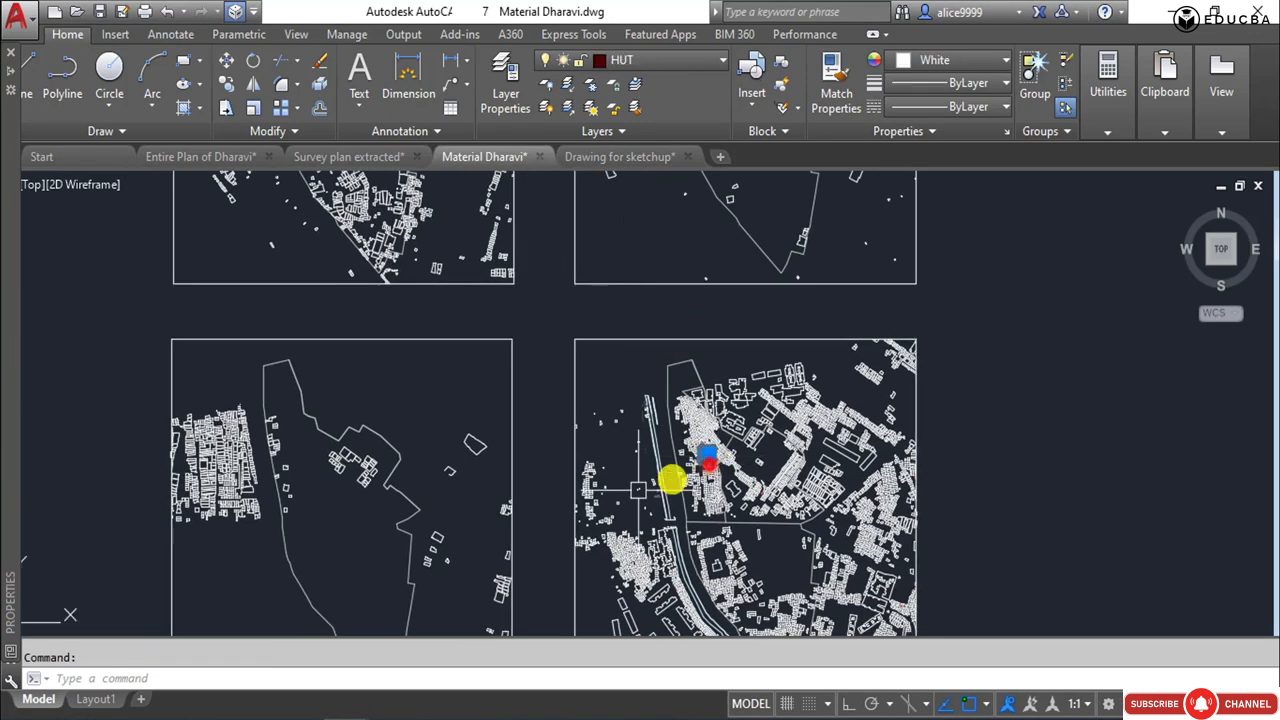
key("Escape")
scroll(320, 490, "up", 5)
left_click(352, 462)
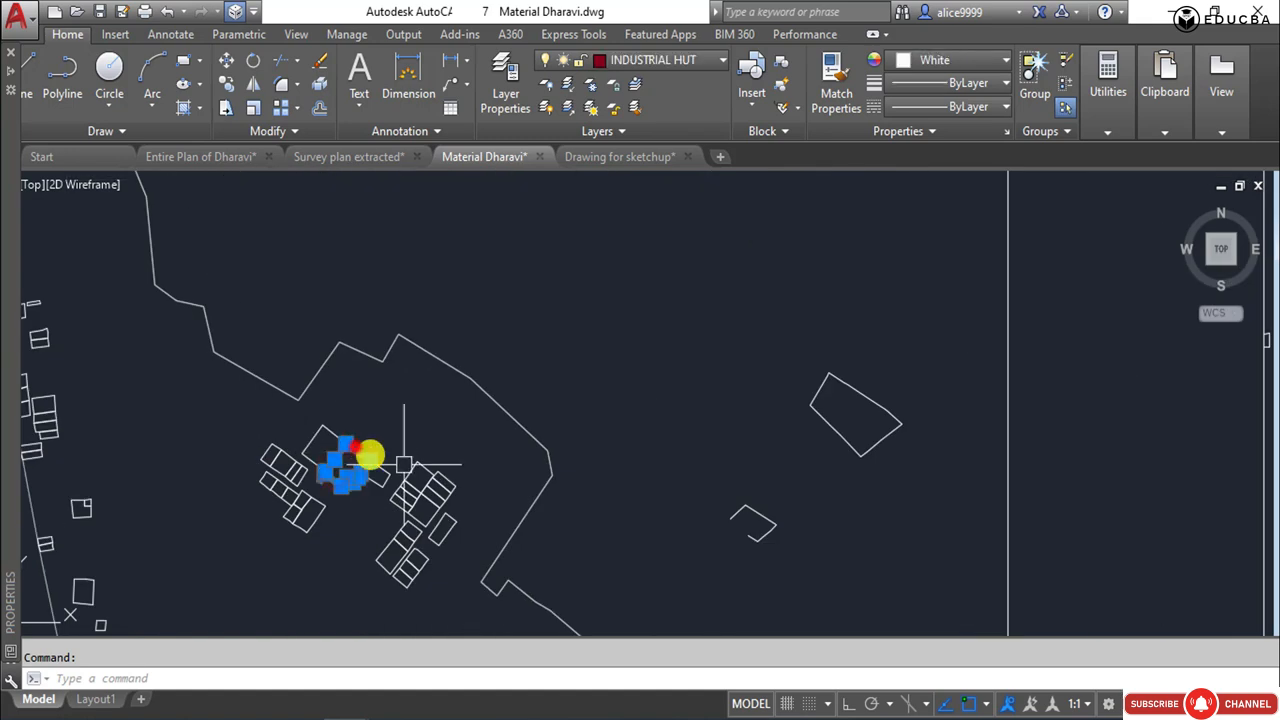
Compare Survey plan extracted.dwg with the industrial hut plan in Material Dharavi.dwg, and return to Drawing for sketchup.dwg.
left_click(383, 630)
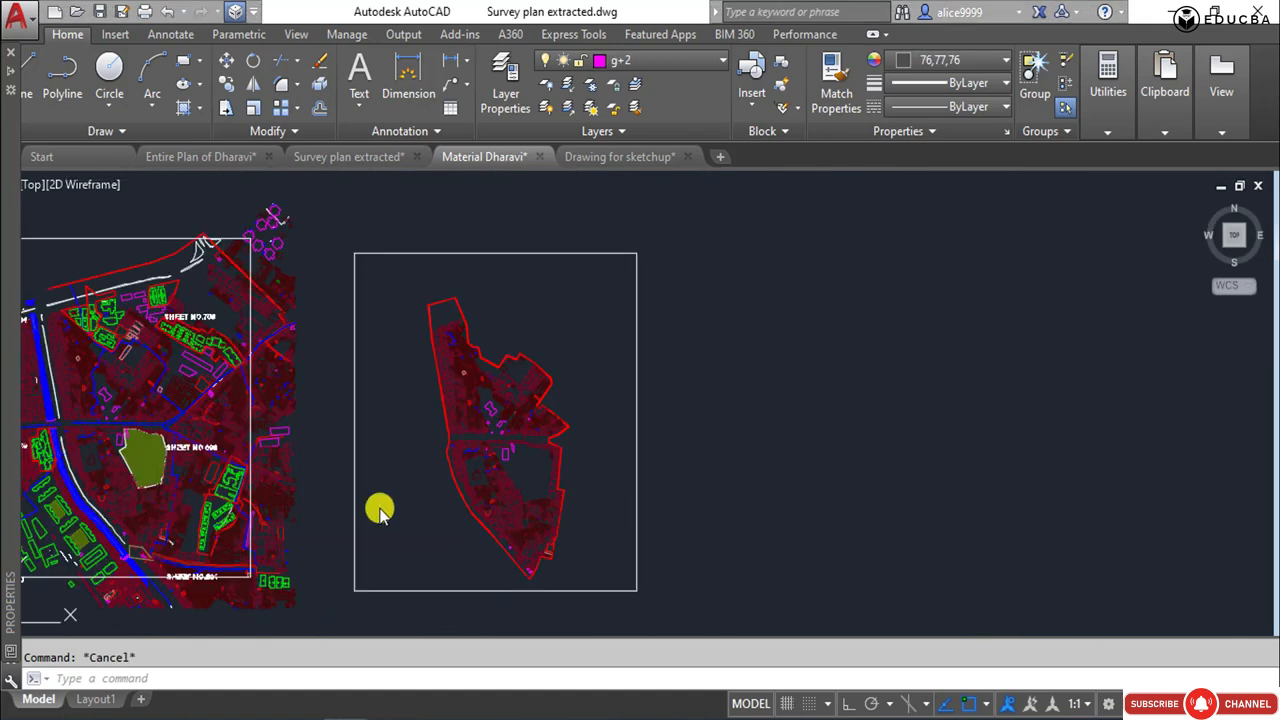
scroll(452, 449, "down", 5)
key("ctrl+Tab")
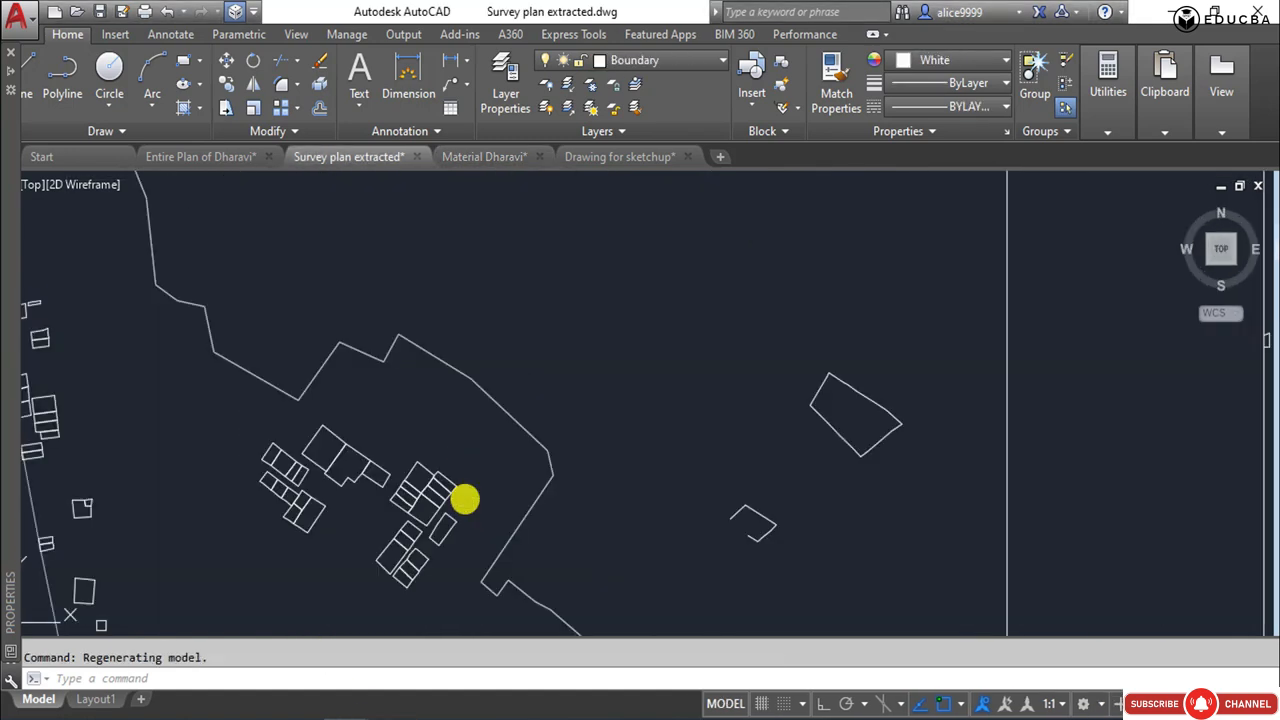
scroll(474, 443, "down", 6)
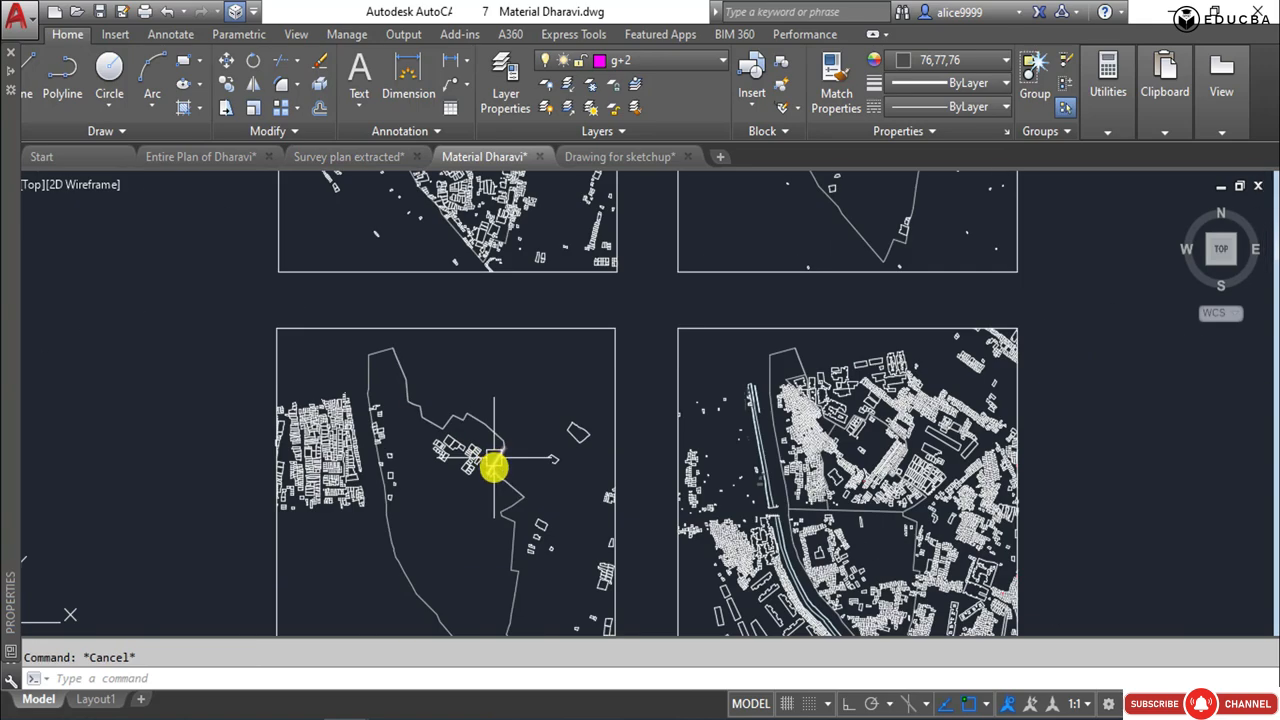
key("ctrl+Tab")
scroll(451, 465, "up", 5)
key("ctrl+Tab")
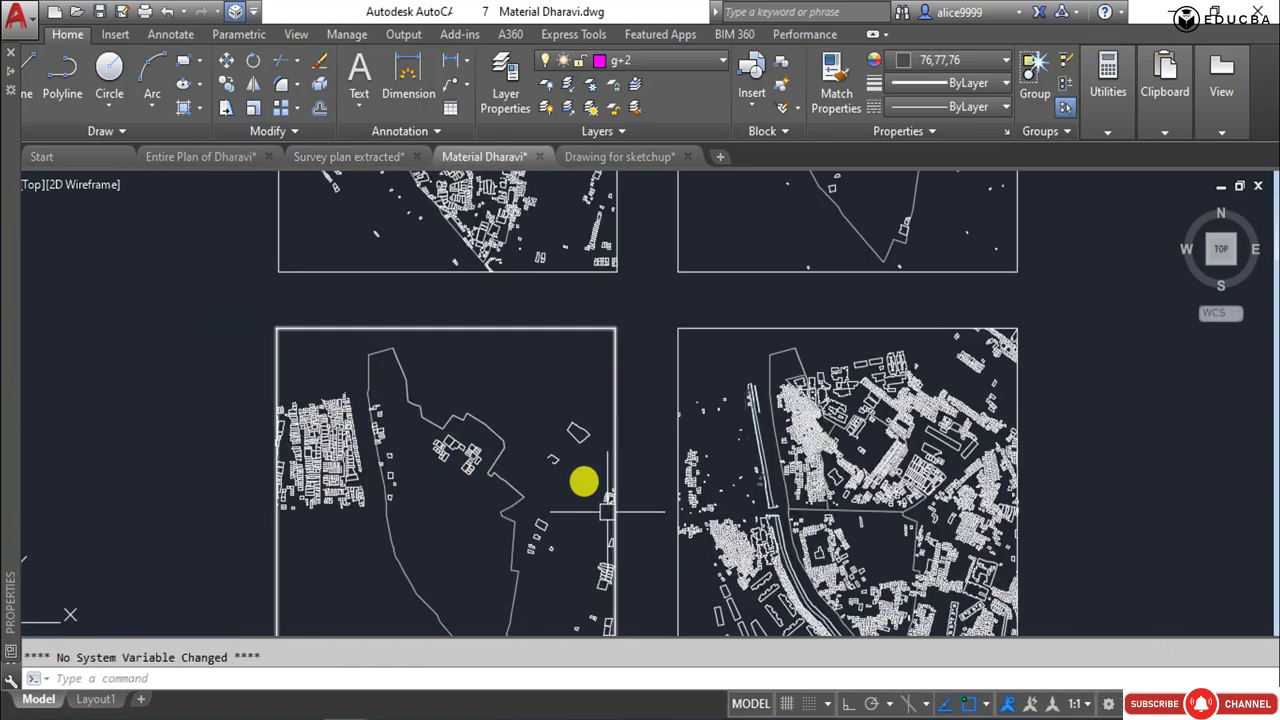
scroll(534, 477, "down", 4)
key("ctrl+Tab")
scroll(543, 471, "up", 5)
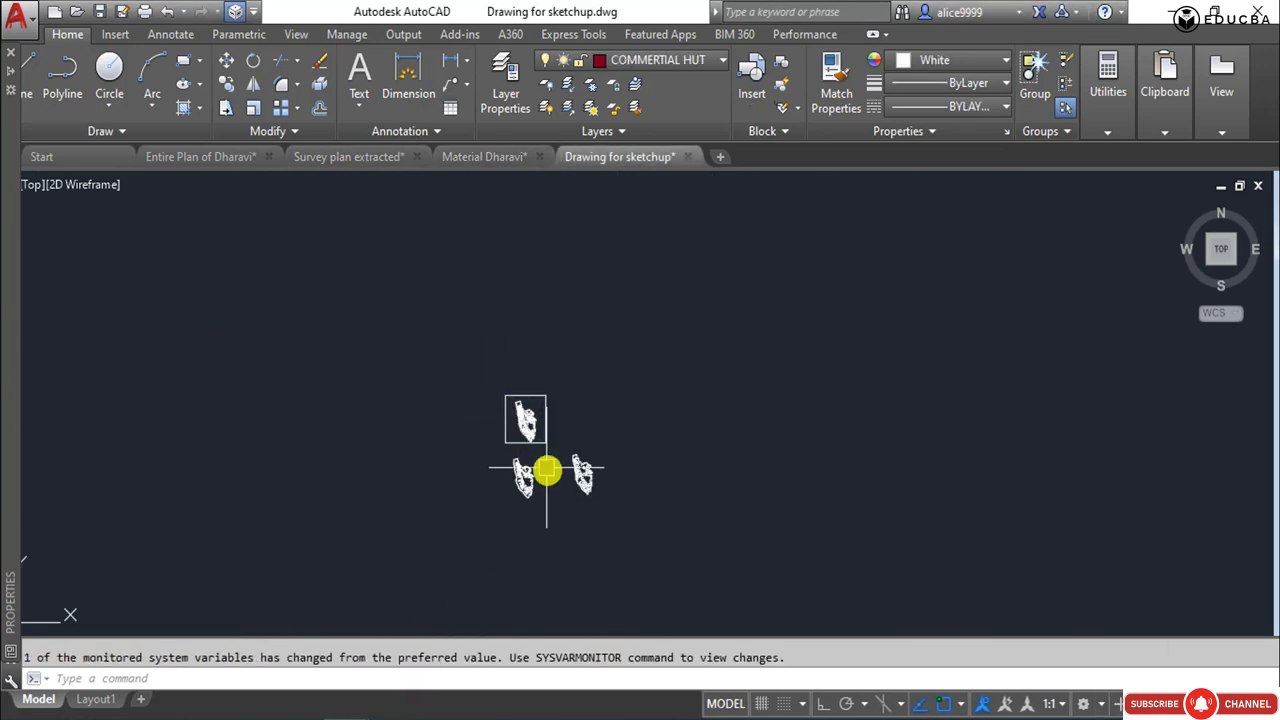
Examine the large northeastern buildings in the original plan, selecting individual ones to check their layers and clearing each selection.
scroll(514, 360, "down", 2)
middle_click_drag(514, 360, 547, 686)
scroll(539, 400, "up", 9)
left_click(466, 378)
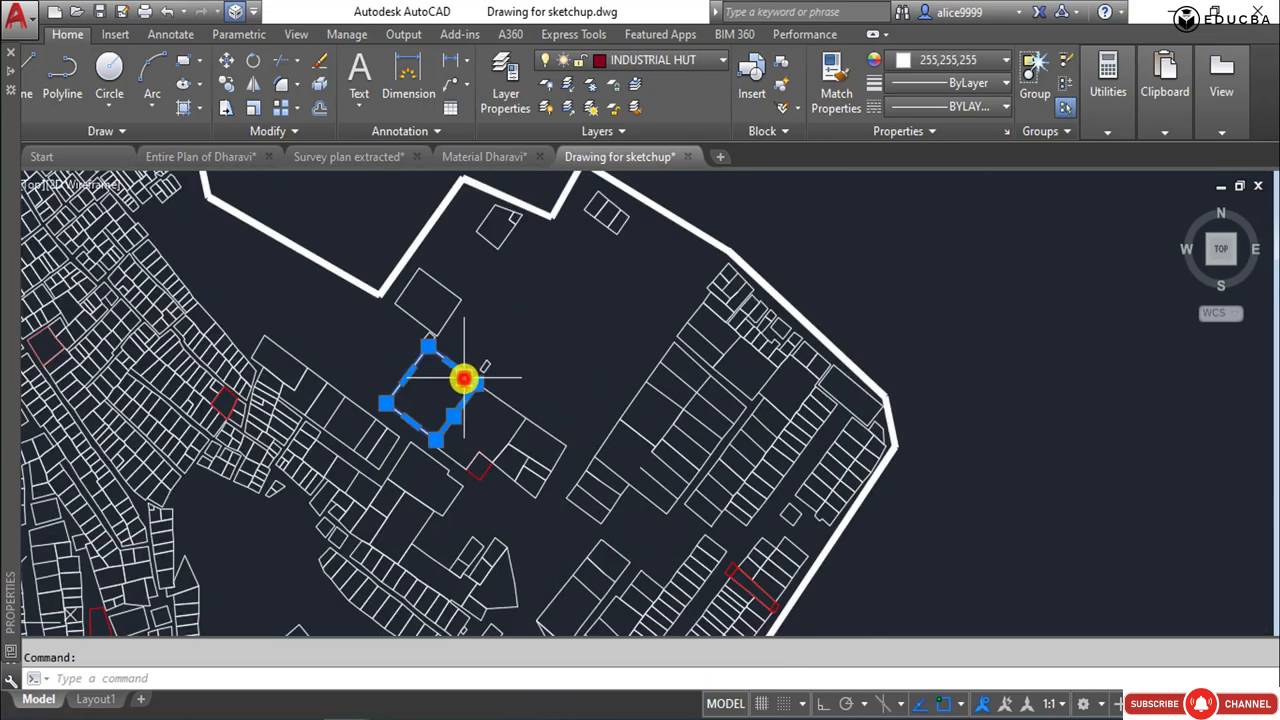
key("Escape")
scroll(640, 400, "down", 4)
mouse_move(642, 436)
middle_mouse_down()
mouse_move(629, 314)
mouse_move(621, 383)
middle_mouse_up()
scroll(629, 314, "down", 2)
scroll(581, 320, "up", 4)
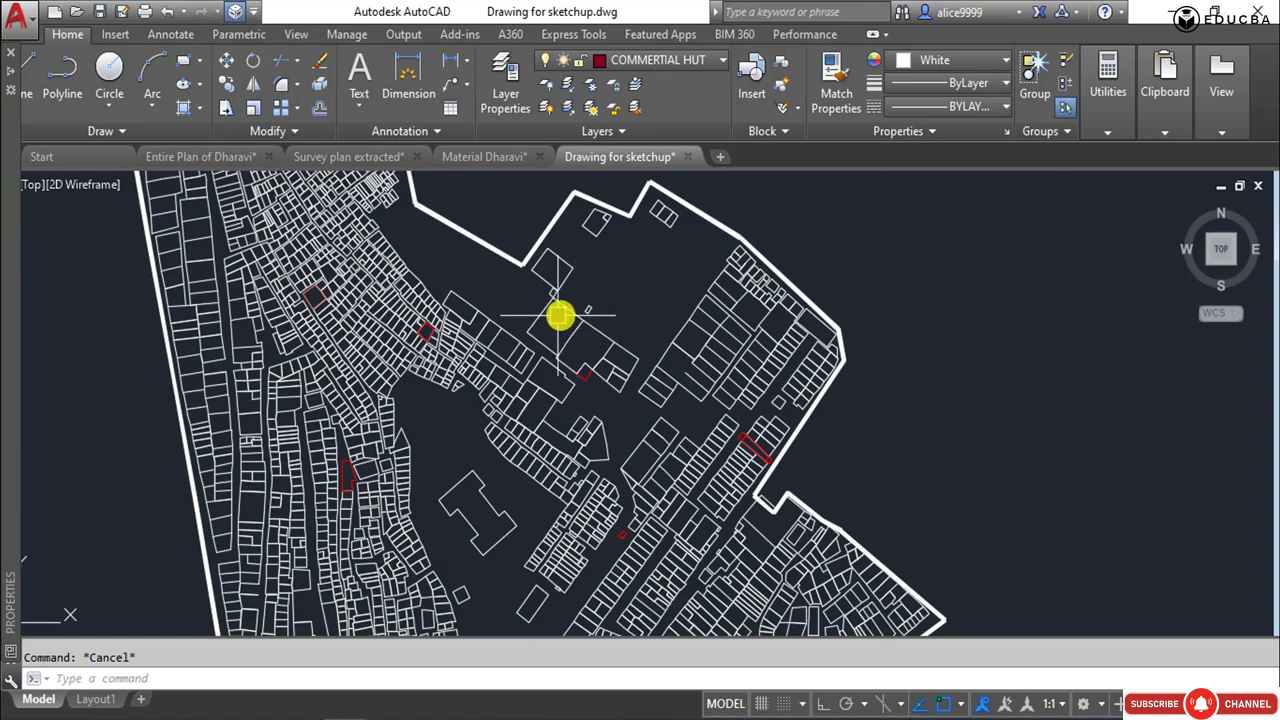
left_click(569, 308)
key("Escape")
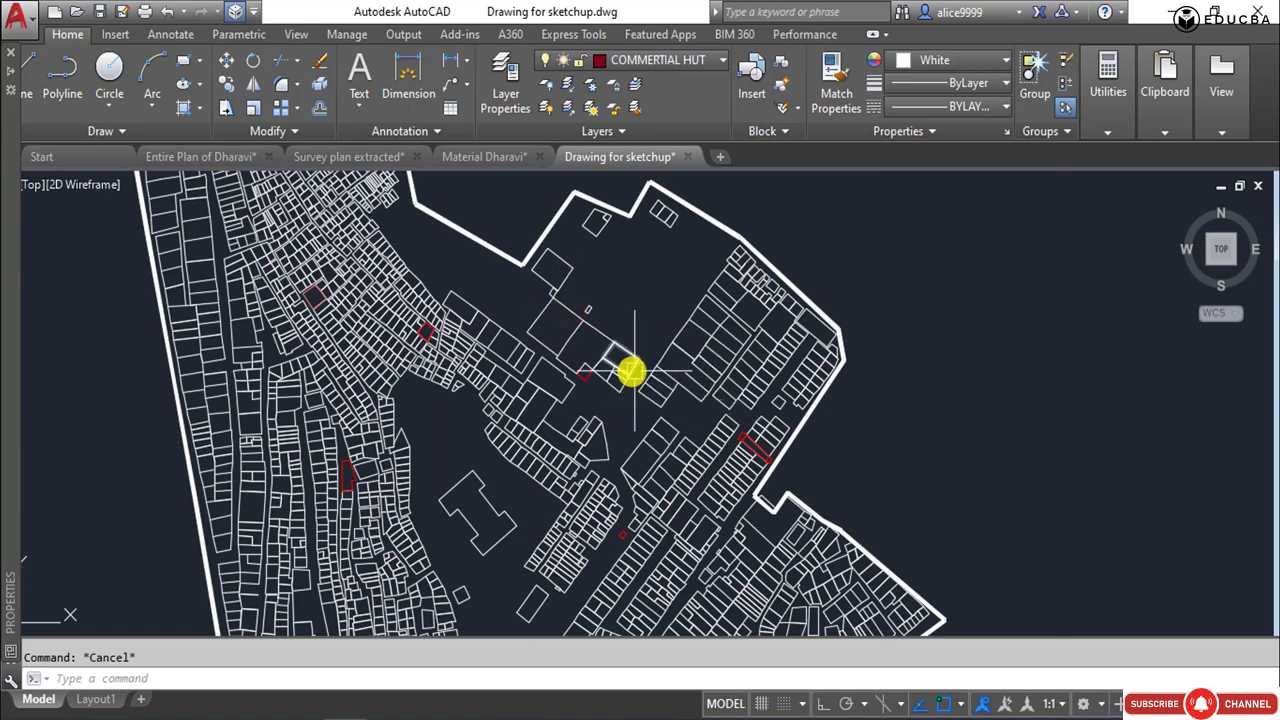
Isolate the INDUSTRIAL HUT layer with LAYISO and turn the site boundary layer back on.
type("la")
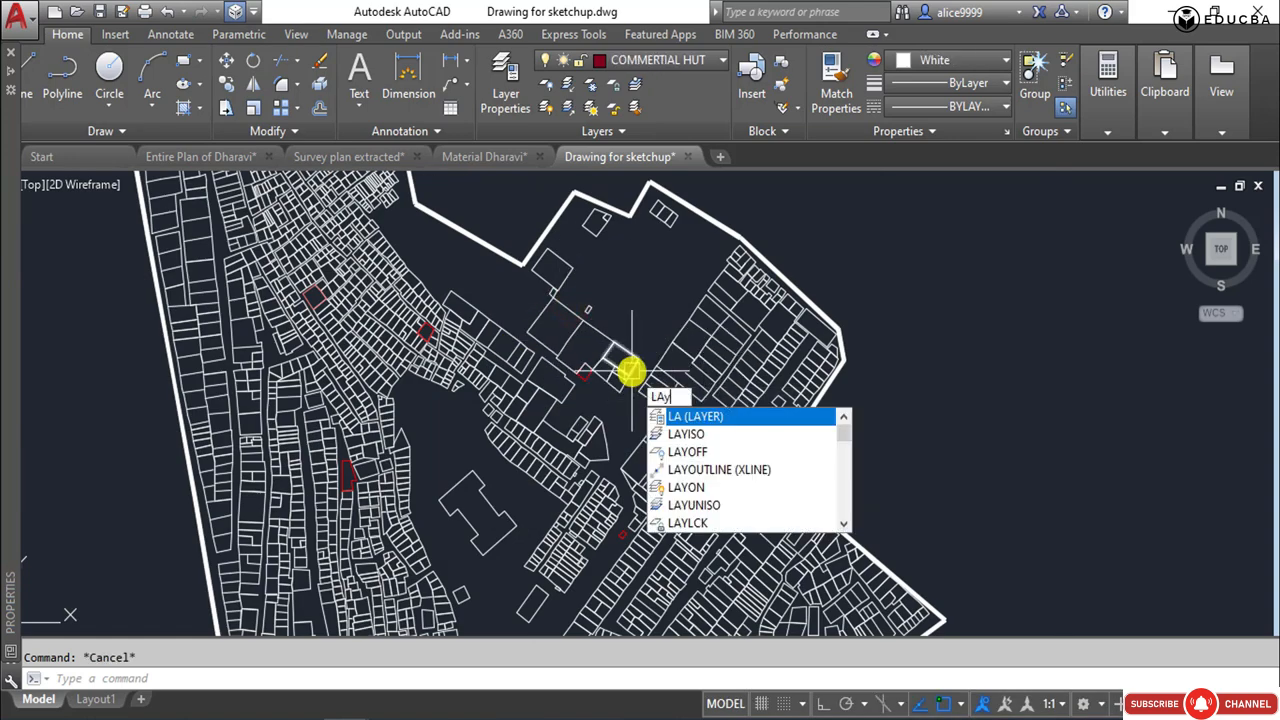
type("yiso")
key("Return")
left_click(628, 370)
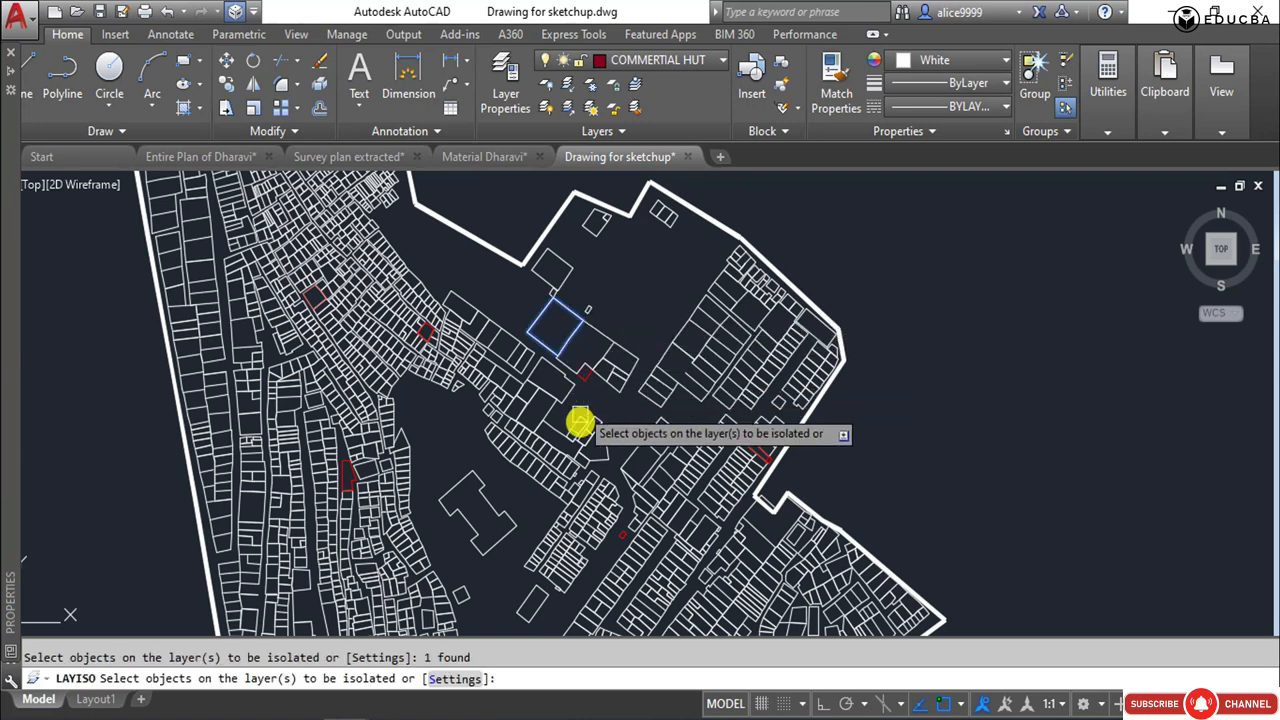
key("Return")
scroll(588, 388, "down", 5)
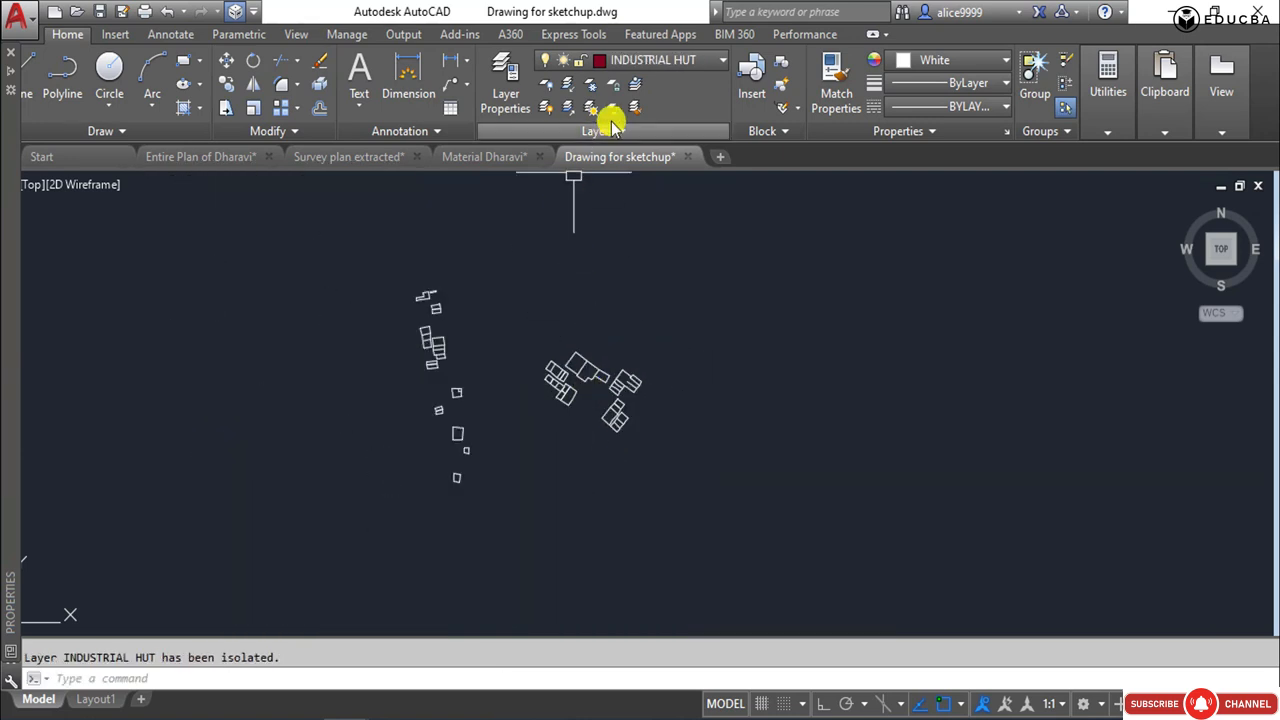
left_click(634, 57)
left_click(943, 363)
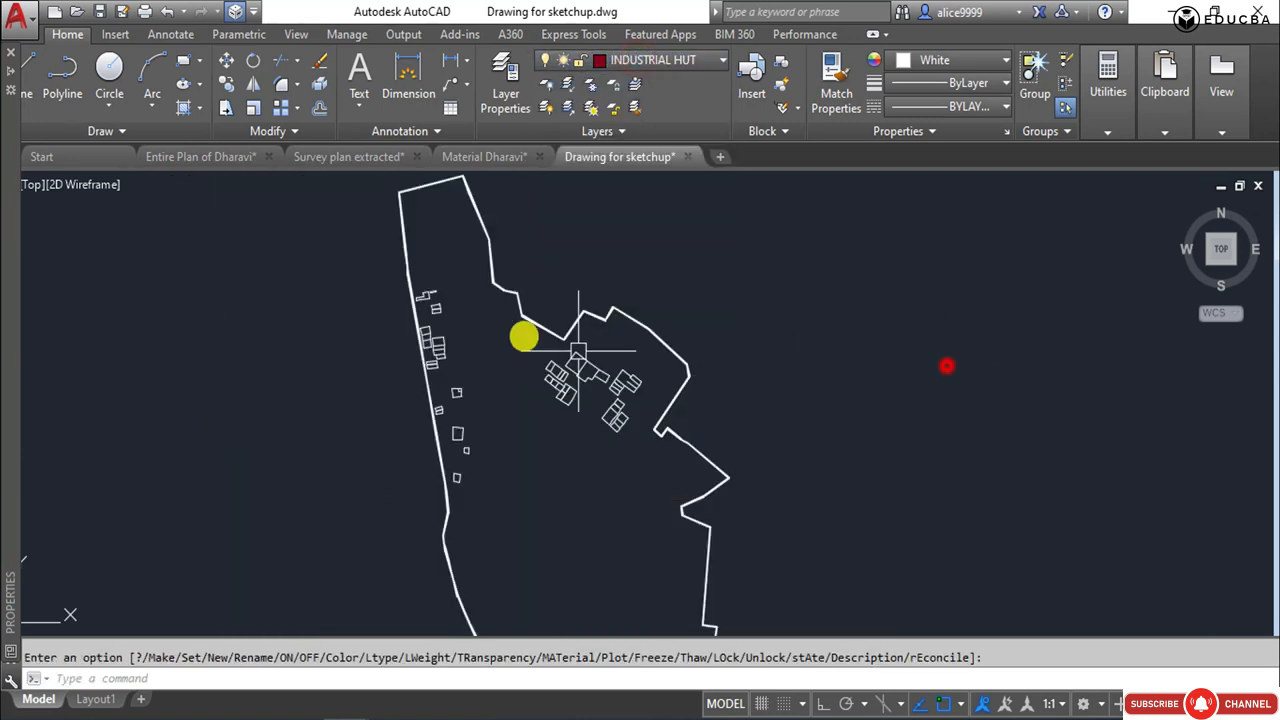
Copy the industrial huts together with the site boundary to the empty space beside the commercial hut copy.
scroll(443, 229, "down", 3)
left_click(437, 224)
left_click(648, 574)
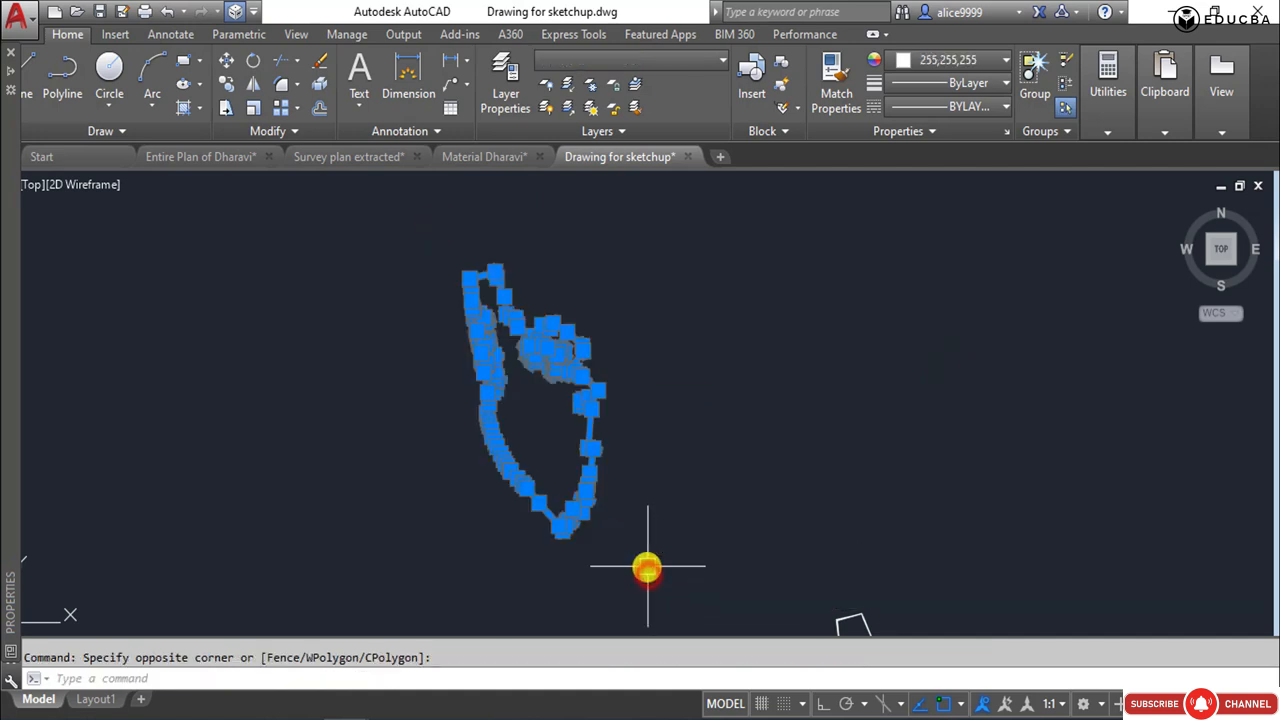
type("co")
key("Return")
left_click(546, 398)
scroll(501, 288, "down", 5)
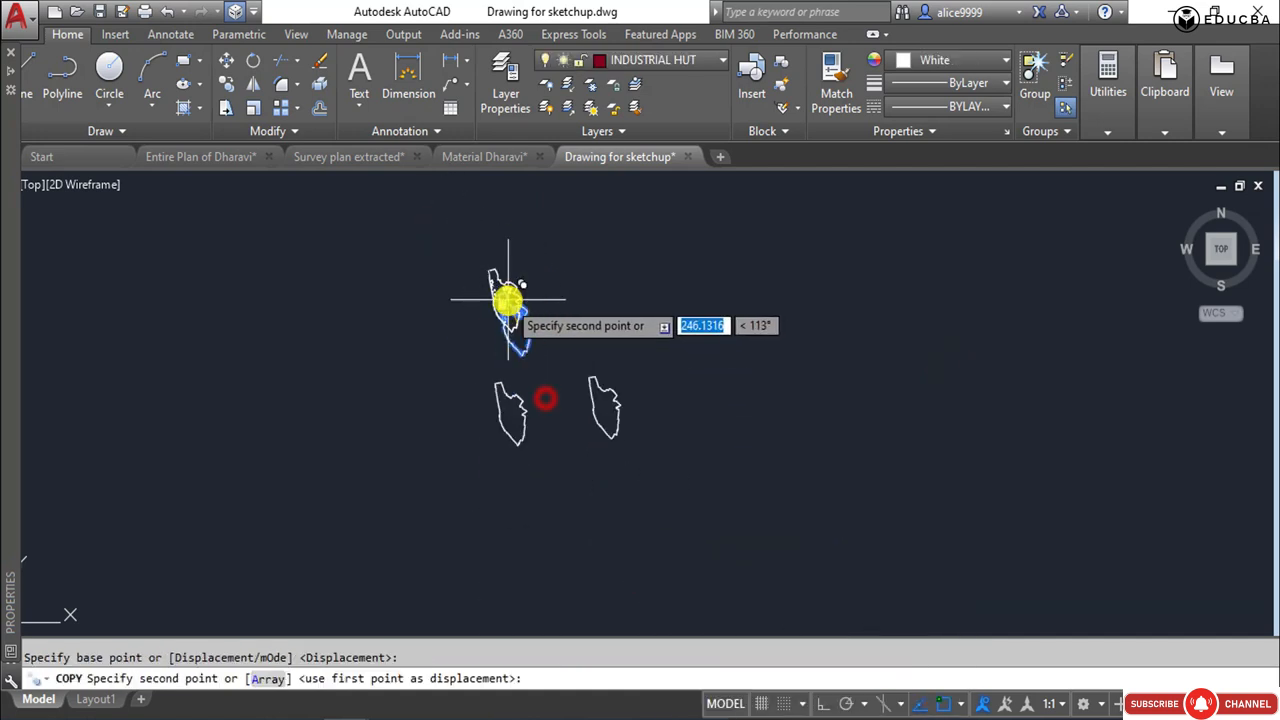
left_click(712, 402)
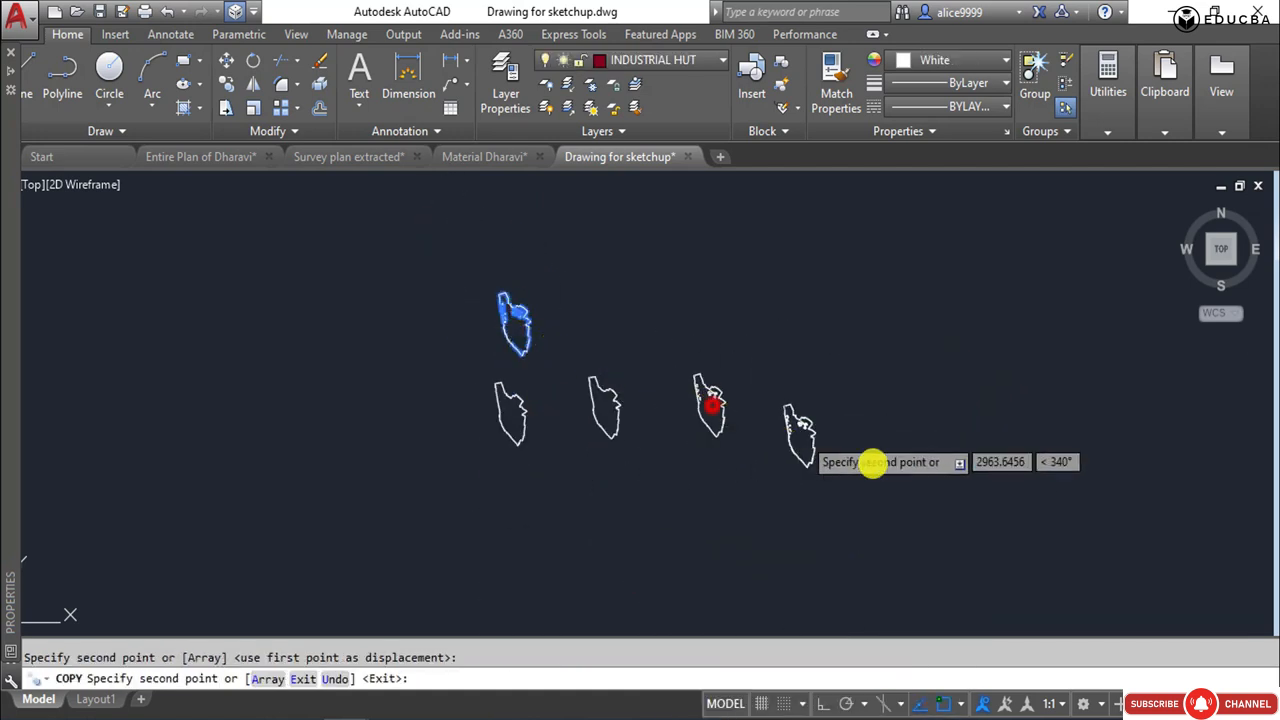
key("Escape")
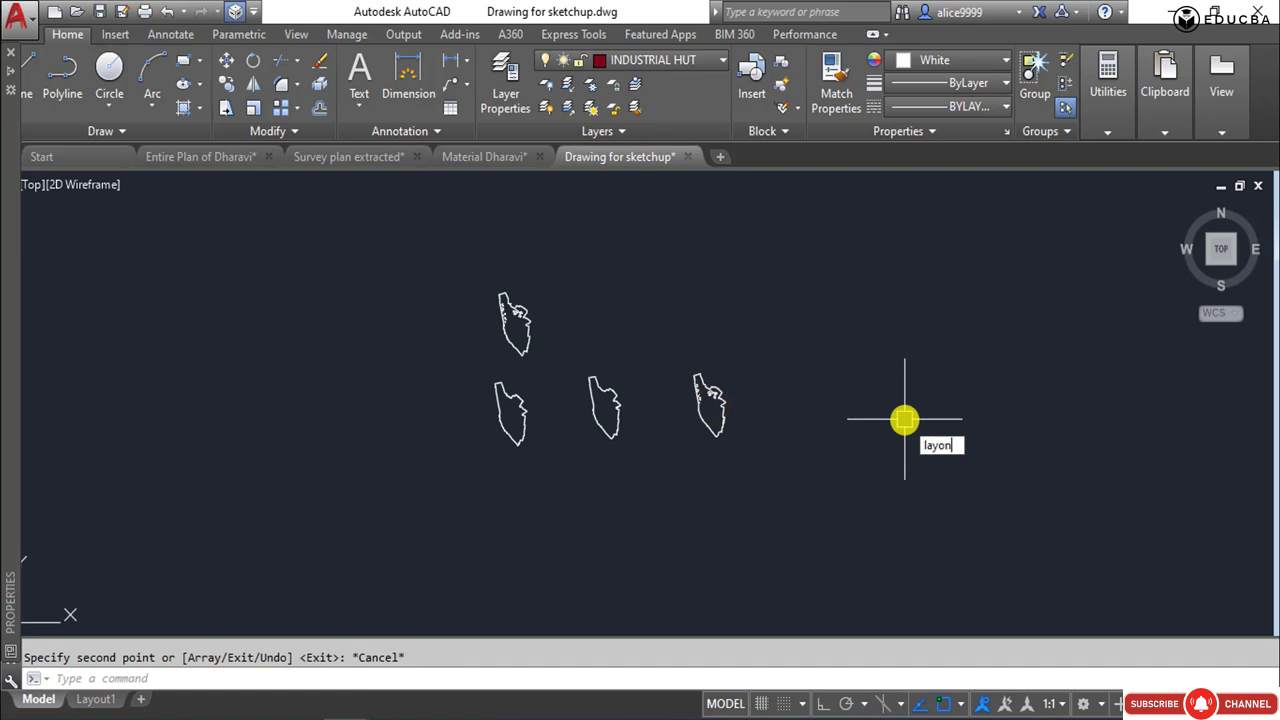
Turn all layers back on with LAYON after copying the industrial huts.
type("layon")
key("Return")
key("Escape")
Copy the original plan's rectangular frame around each of the three layer plans, aligning it by the boundary's northern tip.
scroll(530, 318, "up", 2)
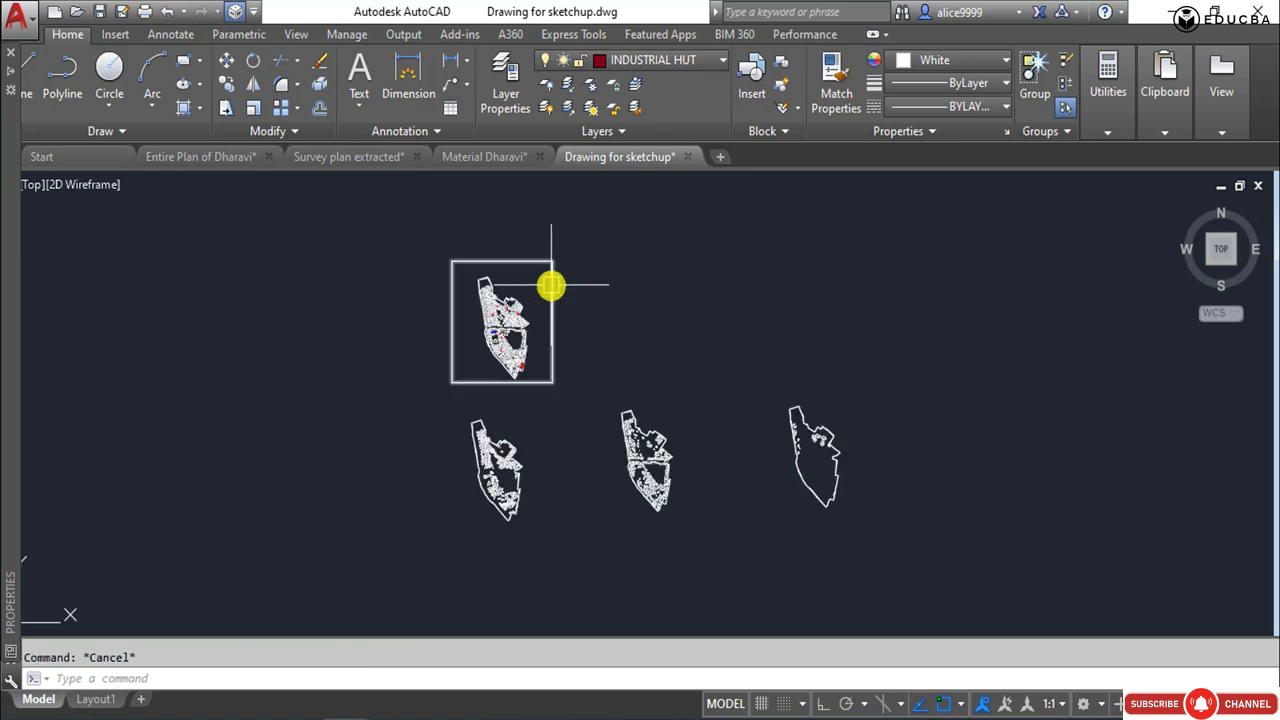
left_click(551, 285)
type("co")
key("Return")
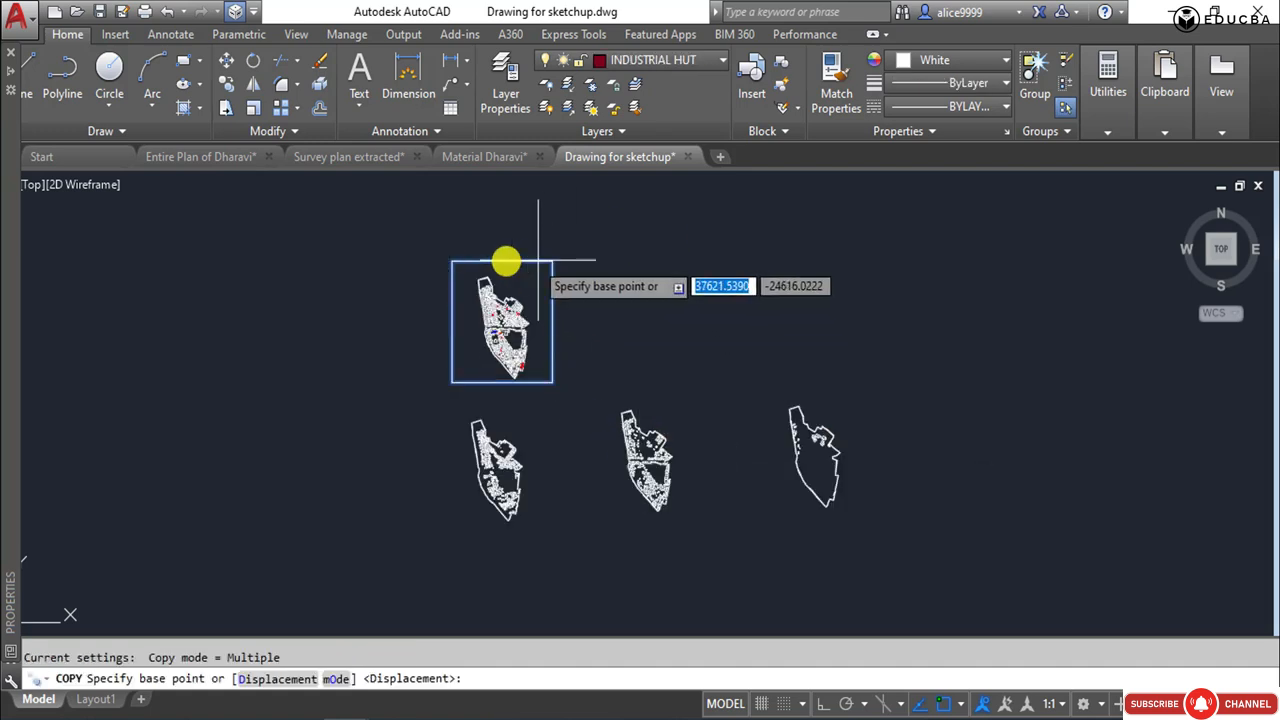
scroll(506, 261, "up", 5)
left_click(523, 238)
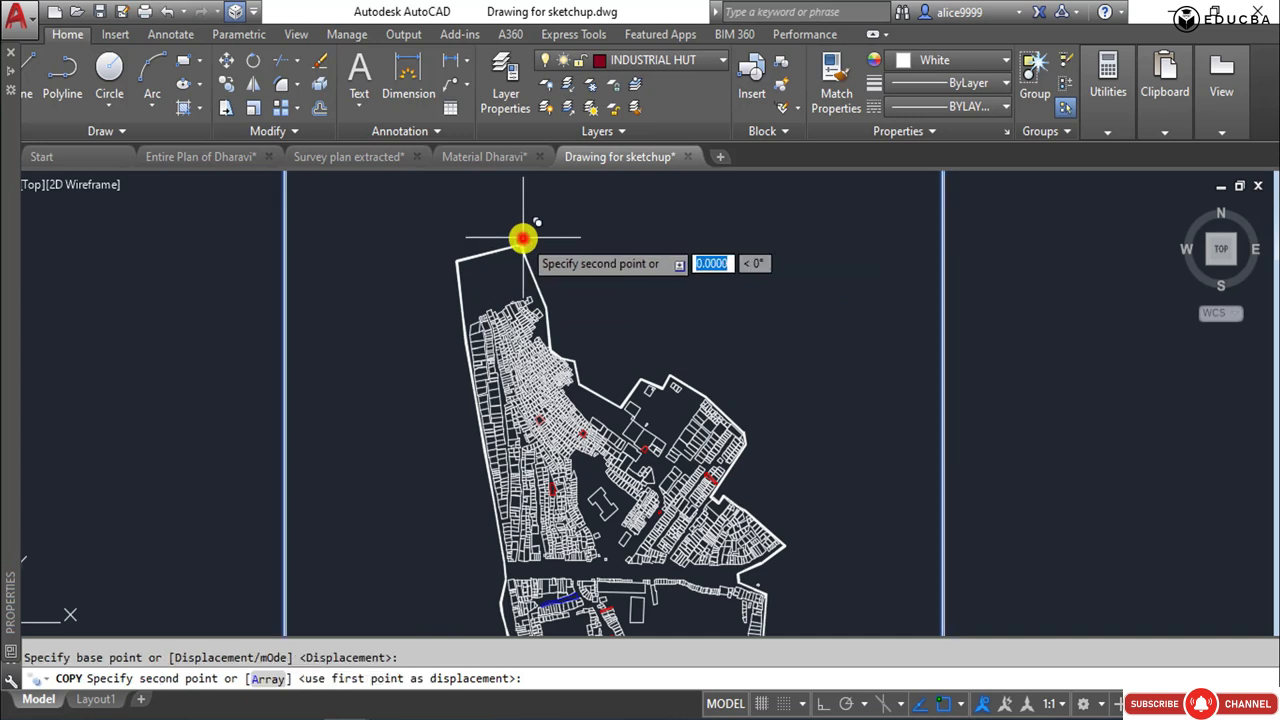
scroll(540, 245, "down", 5)
scroll(512, 463, "up", 3)
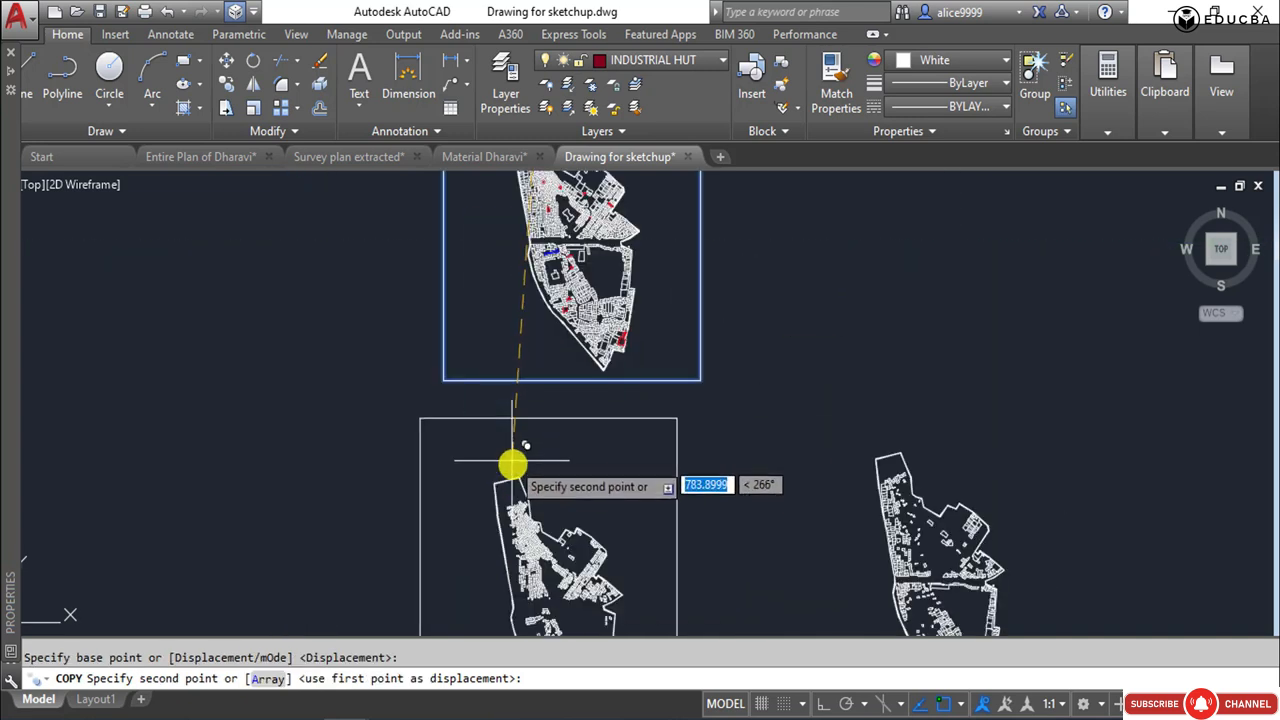
left_click(518, 479)
scroll(489, 422, "down", 2)
middle_click_drag(444, 390, 270, 291)
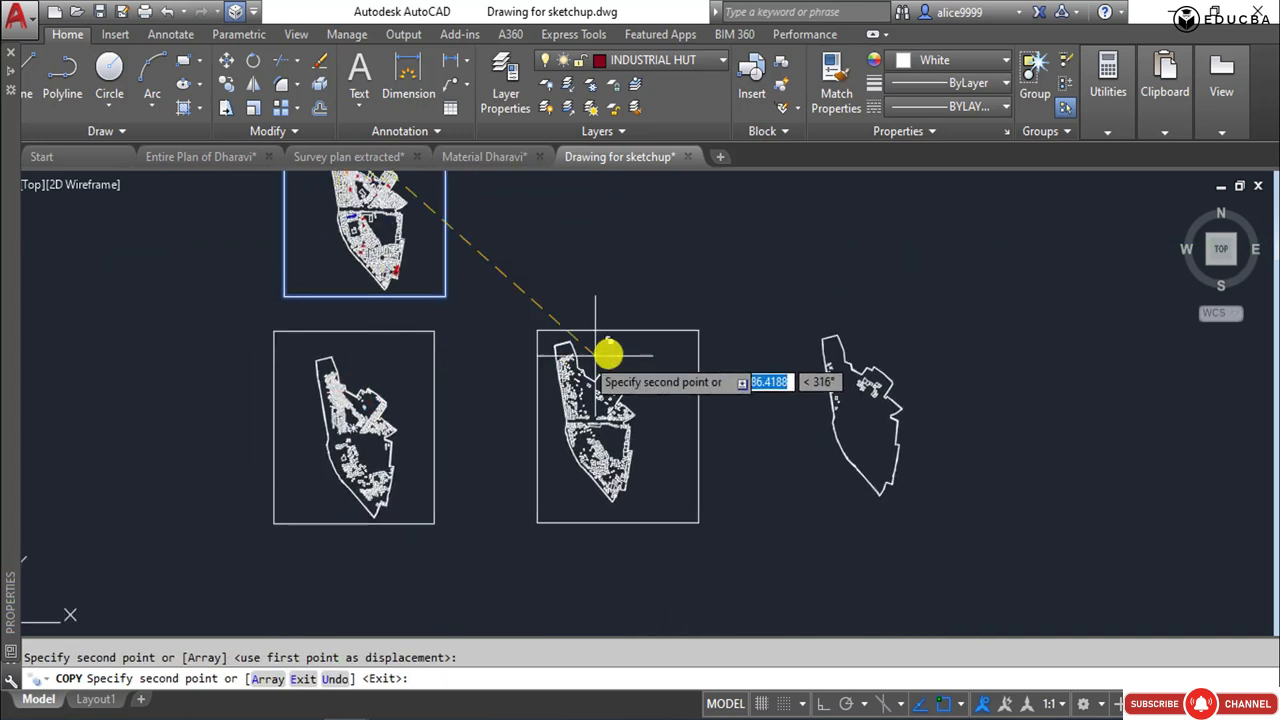
left_click(565, 343)
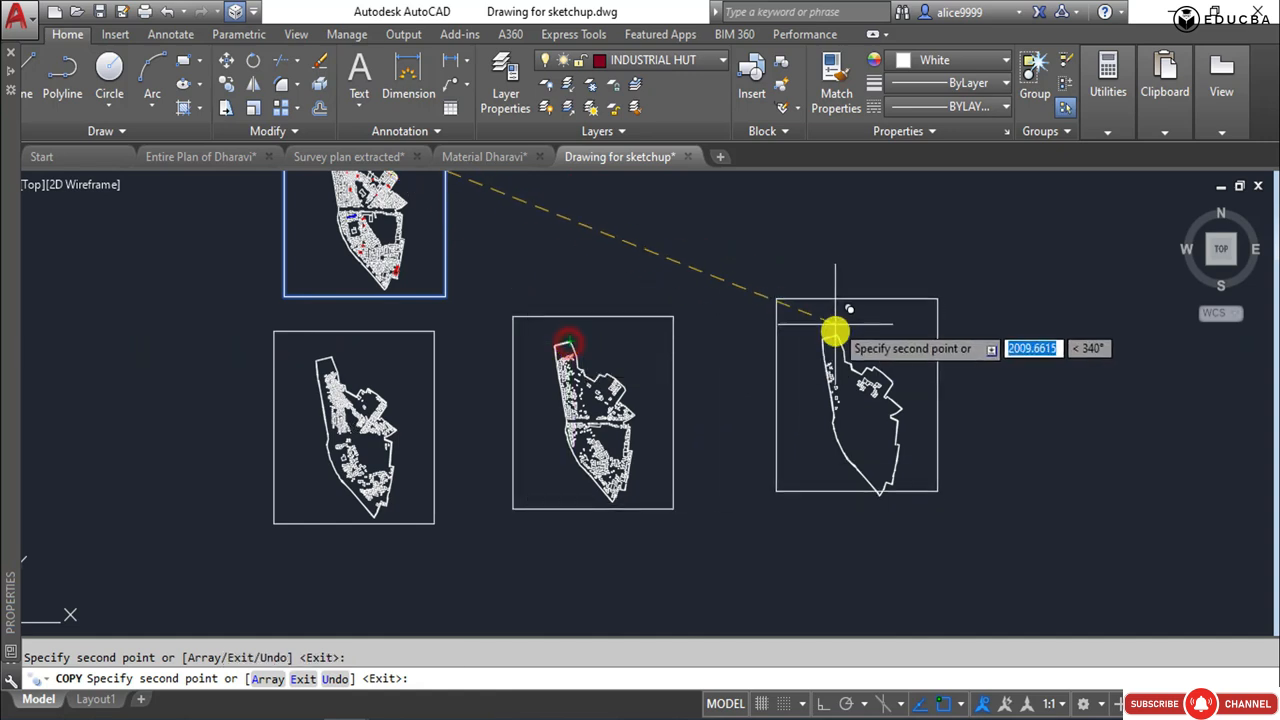
left_click(832, 342)
key("Escape")
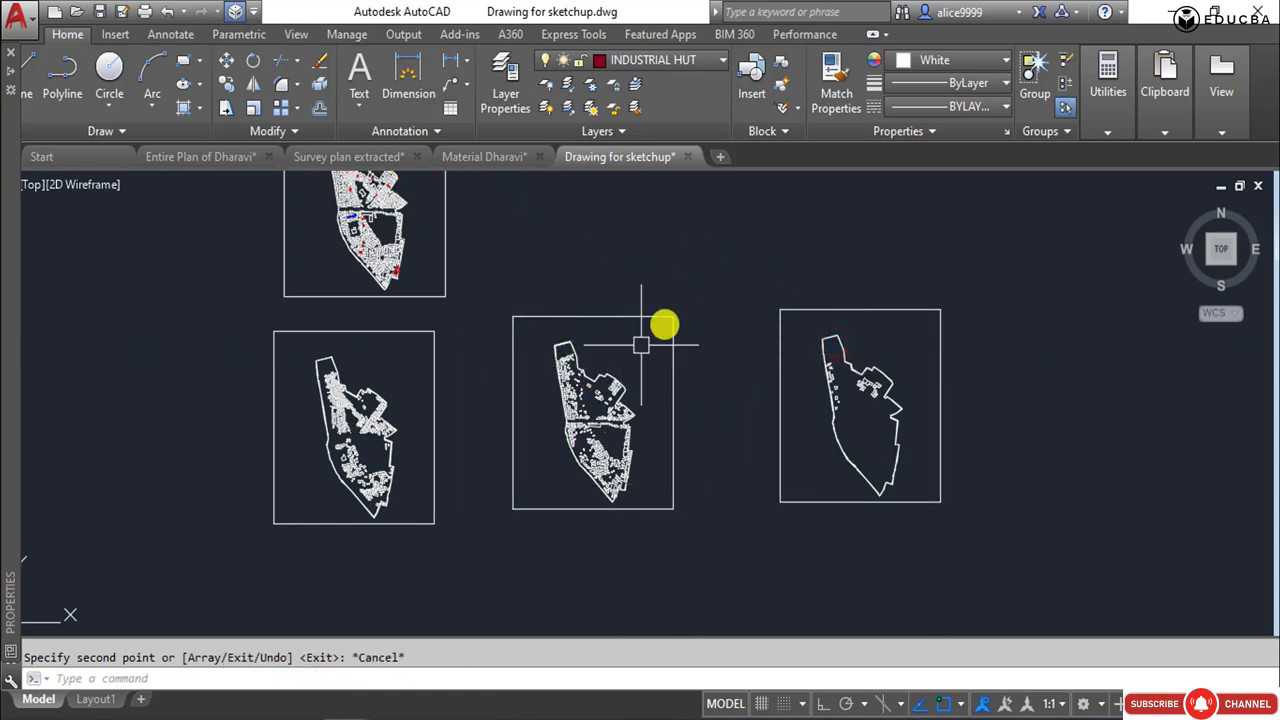
left_click(657, 317)
key("Escape")
scroll(686, 390, "down", 2)
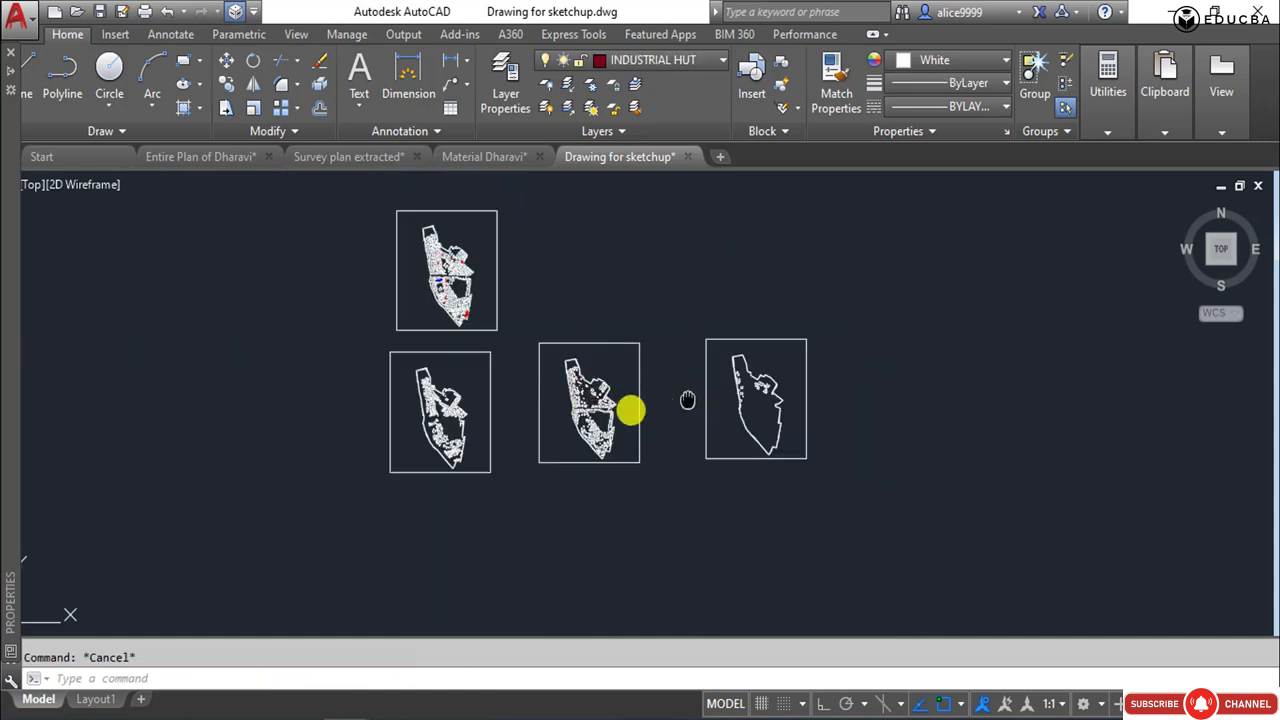
middle_click_drag(688, 400, 495, 417)
scroll(611, 423, "up", 4)
left_click(731, 374)
left_click(828, 449)
scroll(330, 455, "down", 2)
middle_click_drag(350, 448, 583, 409)
key("Escape")
middle_click_drag(229, 403, 377, 406)
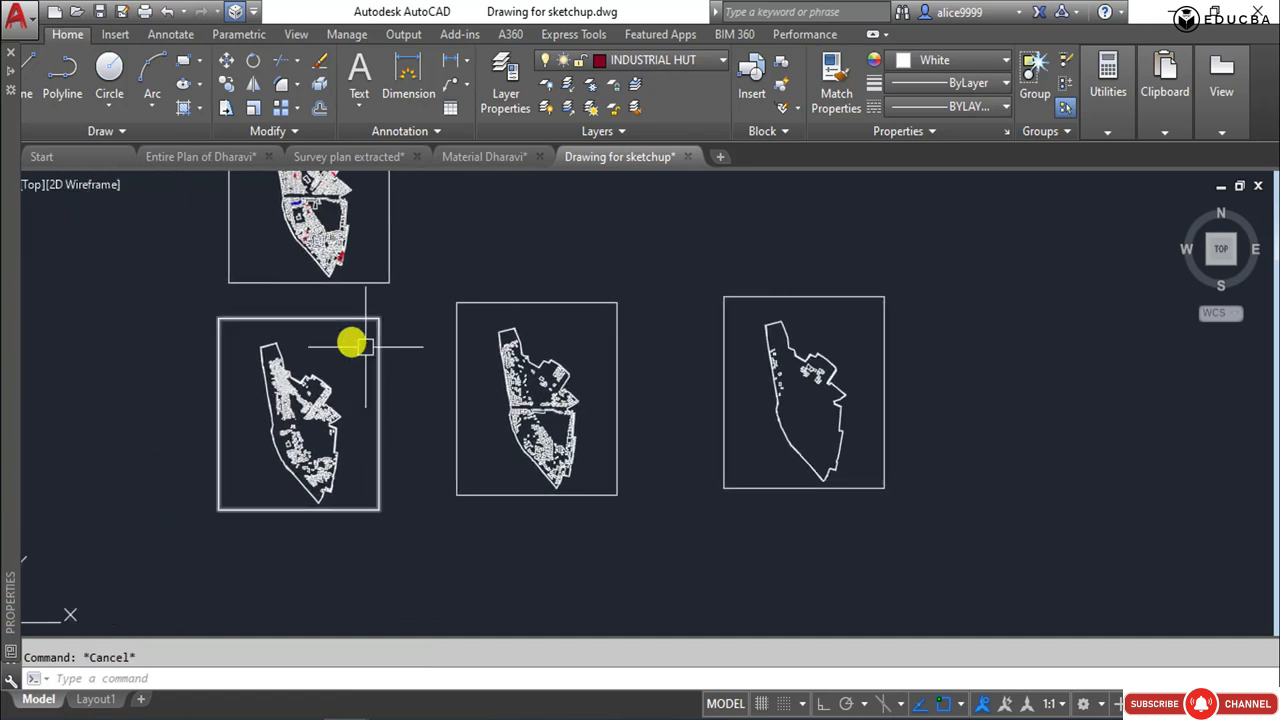
Move the westernmost framed plan close beside the commercial hut frame, with their top edges level.
left_click(200, 306)
left_click(406, 549)
type("m")
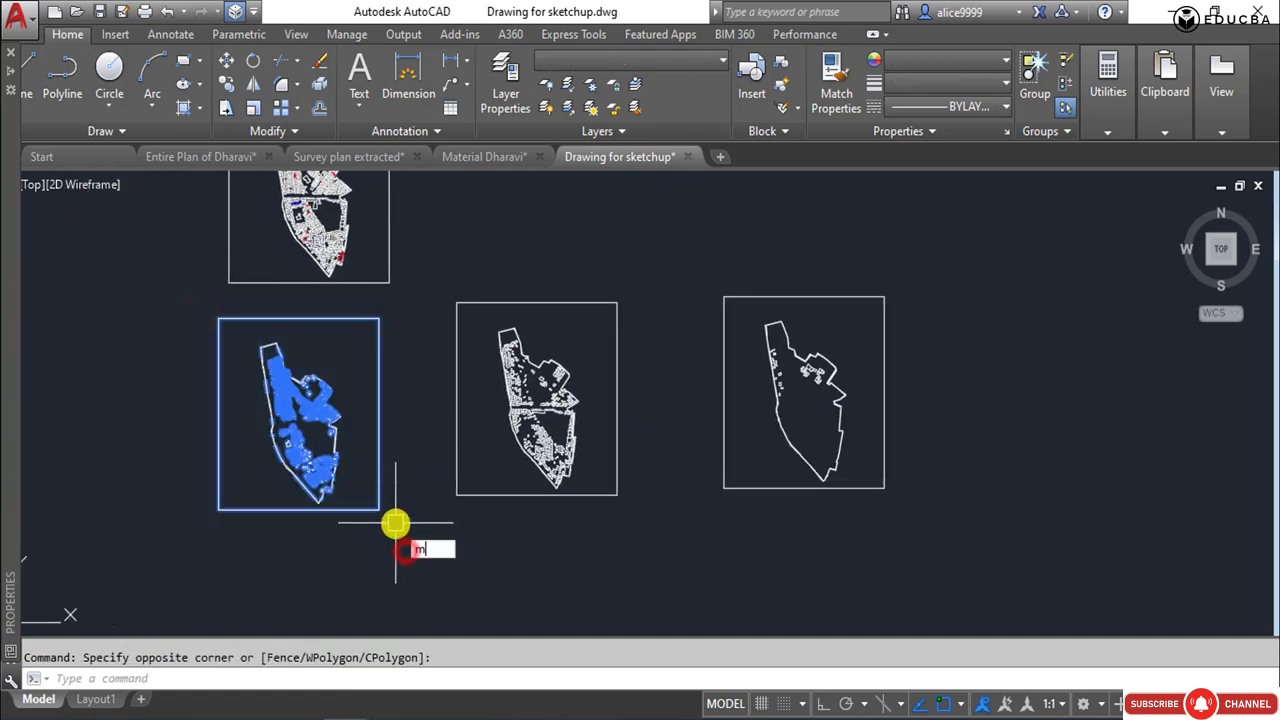
key("Return")
left_click(380, 319)
left_click(444, 302)
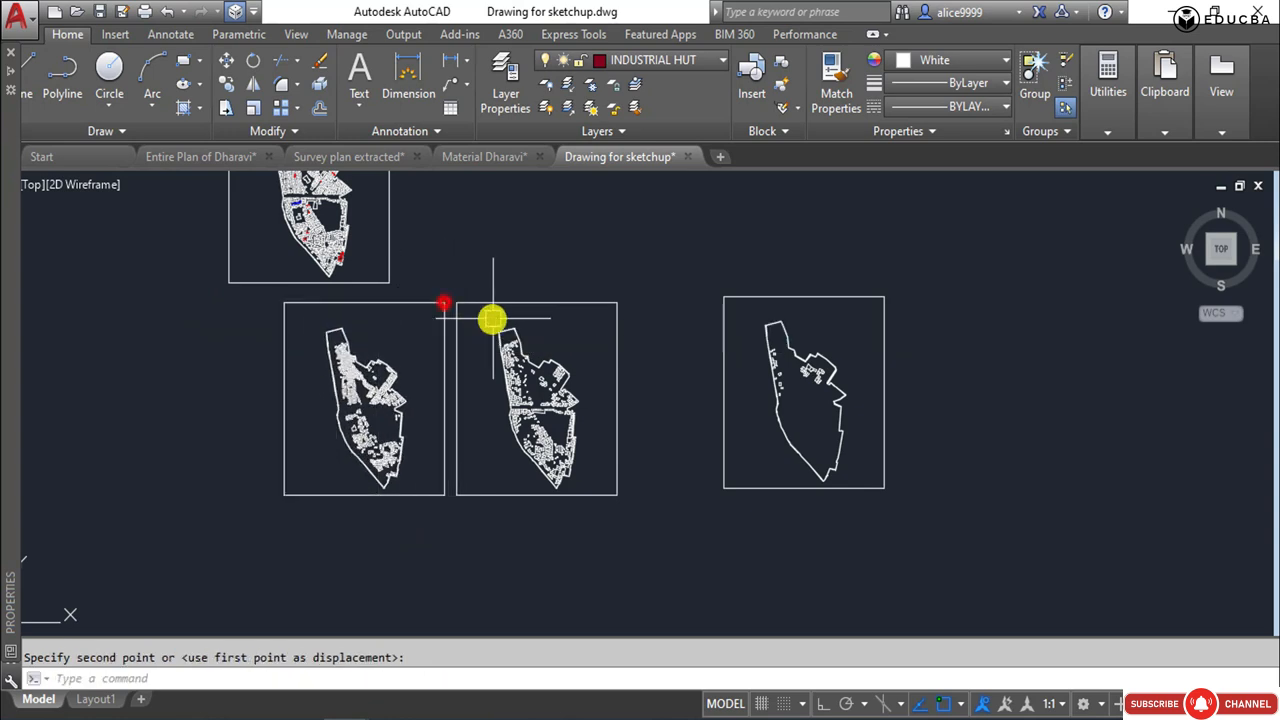
Move the framed industrial hut plan close beside the commercial hut frame, with their top edges level.
left_click(701, 284)
left_click(960, 515)
key("Return")
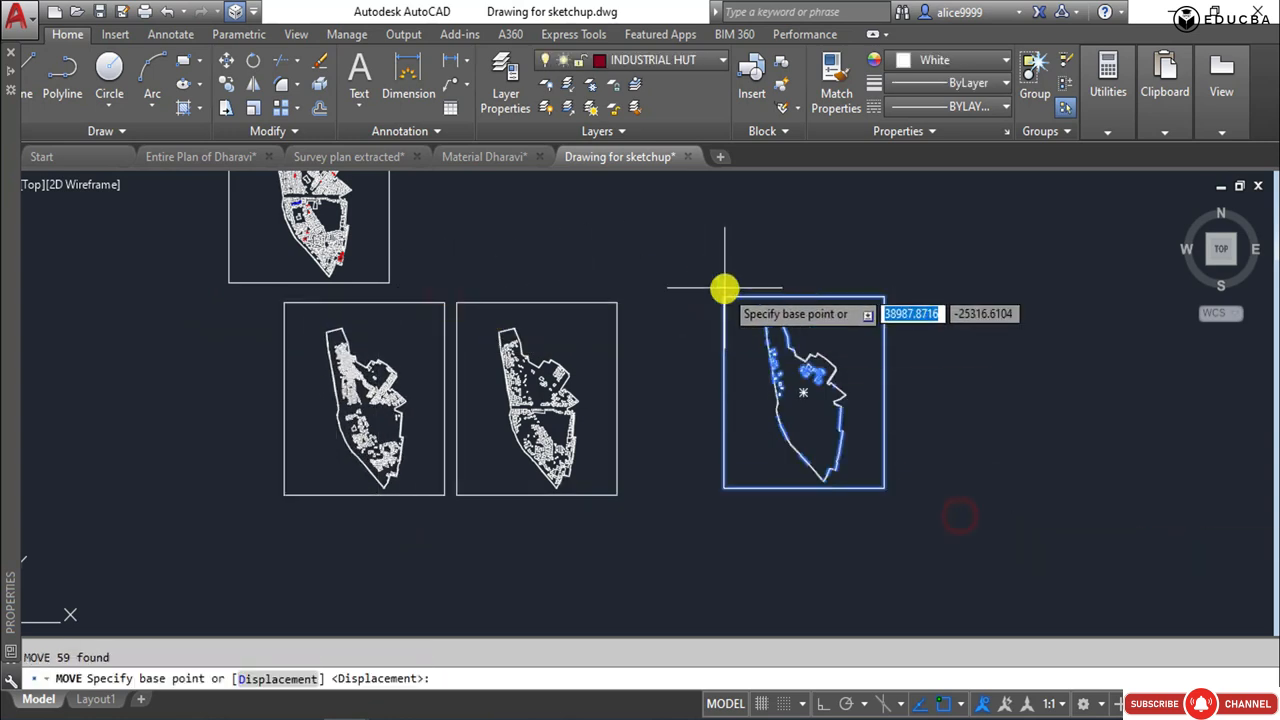
left_click(724, 292)
left_click(635, 305)
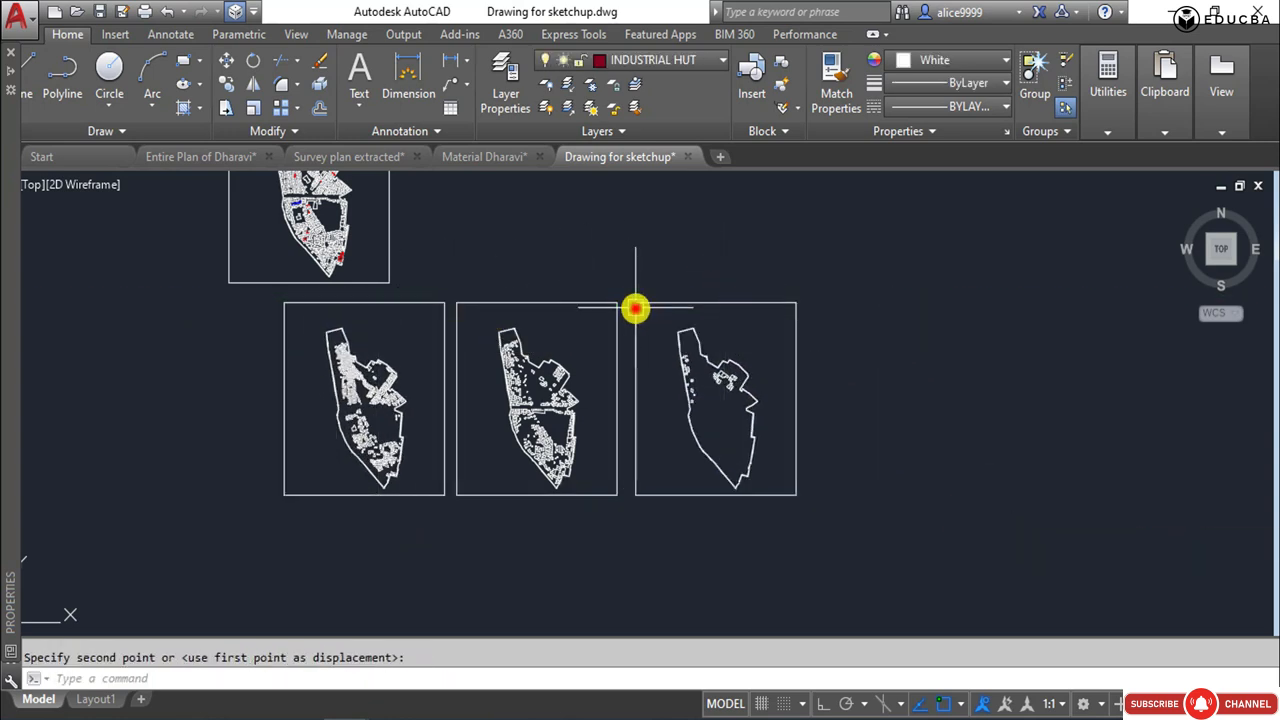
Erase the original full plan together with its frame above the row of three layer plans.
scroll(646, 515, "down", 4)
key("Escape")
left_click(574, 406)
left_click(466, 296)
left_click(455, 322)
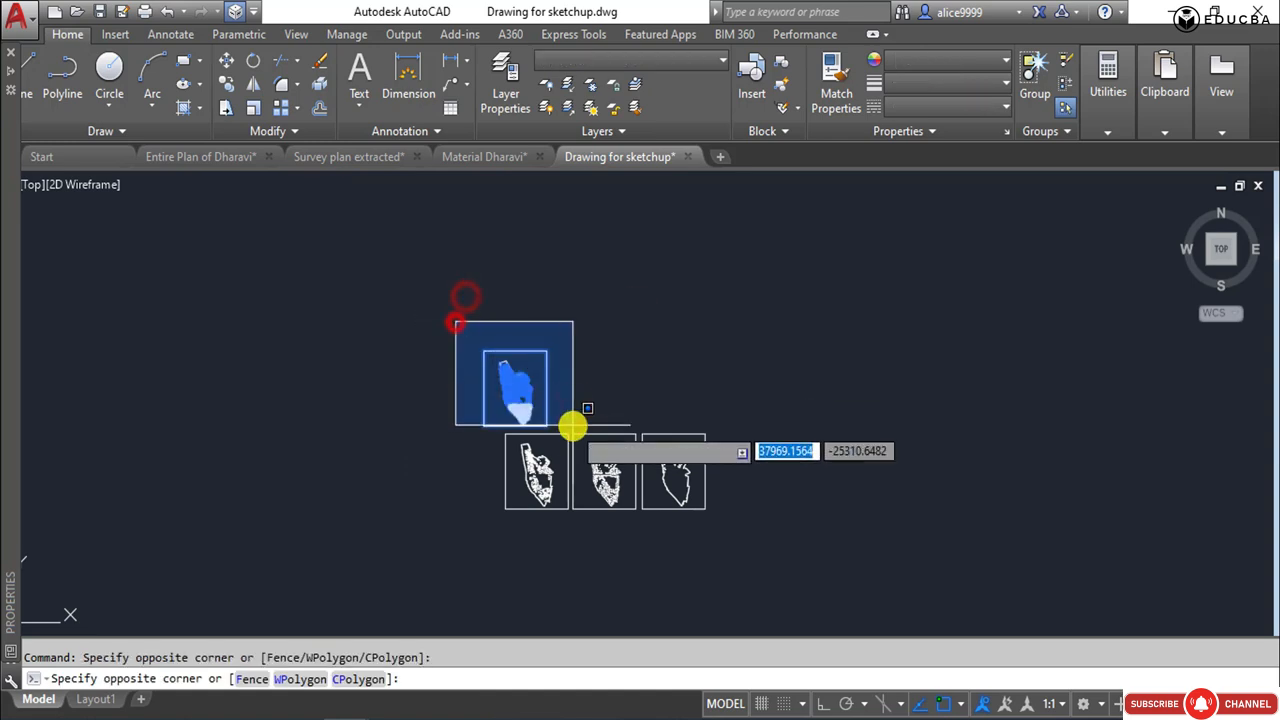
left_click(573, 427)
key("Delete")
Purge all unused items from the drawing with PURGE, accepting the removal of every item at once.
scroll(577, 486, "up", 3)
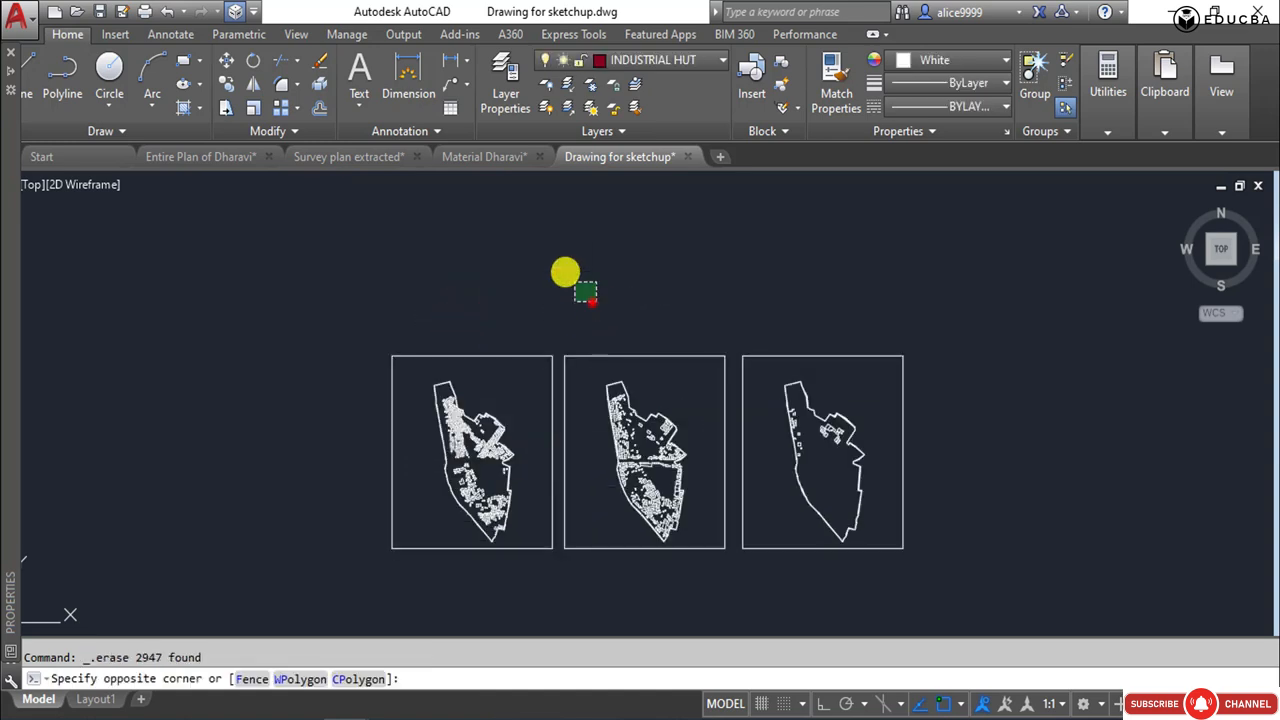
left_click(564, 270)
type("pu")
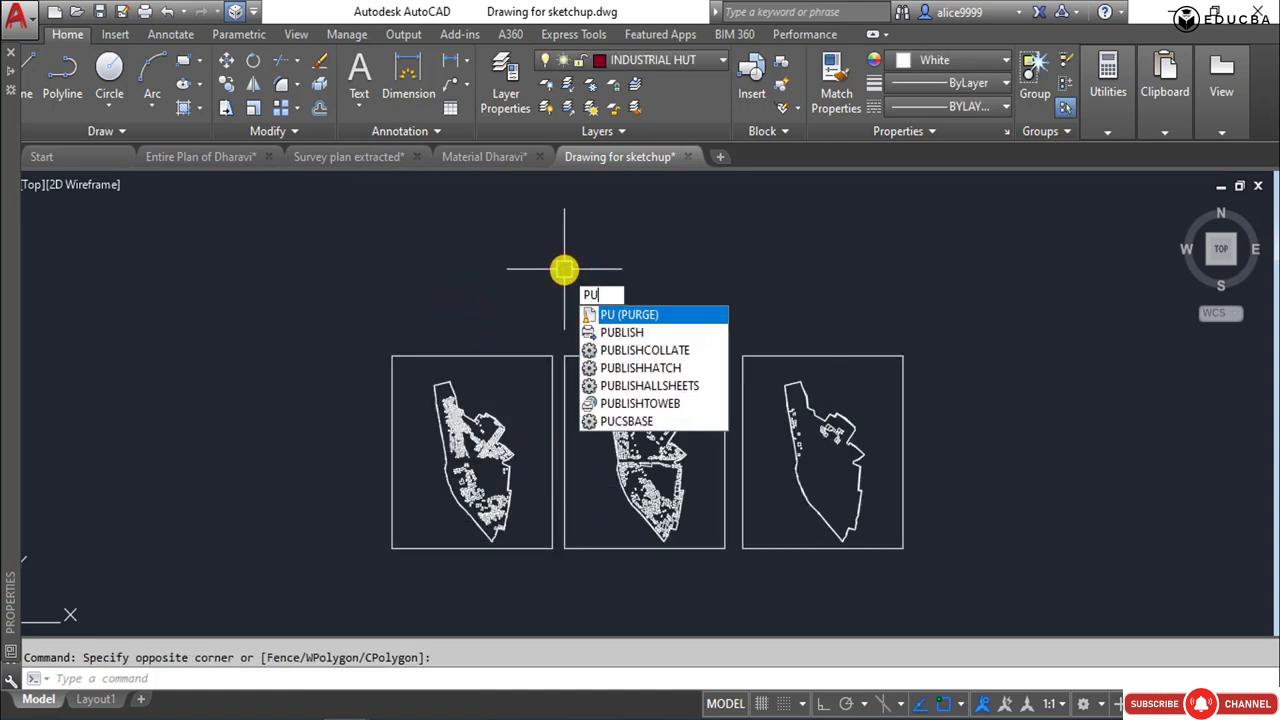
key("Return")
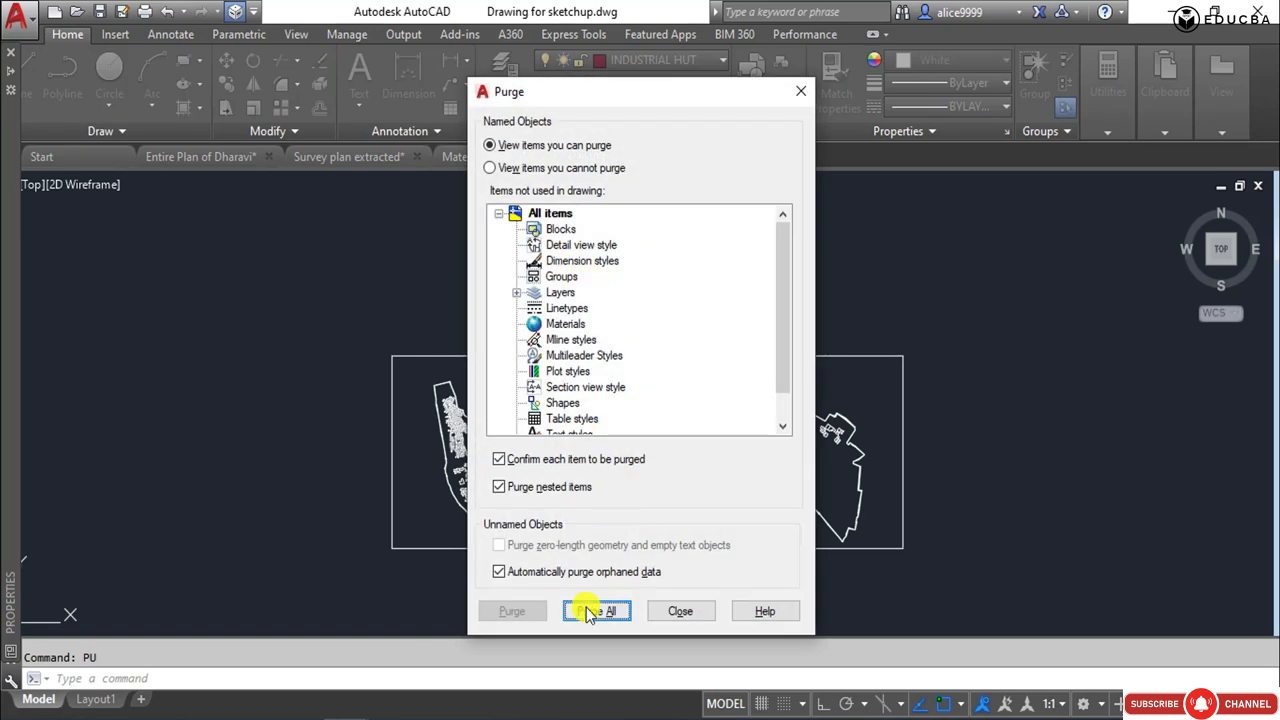
left_click(590, 612)
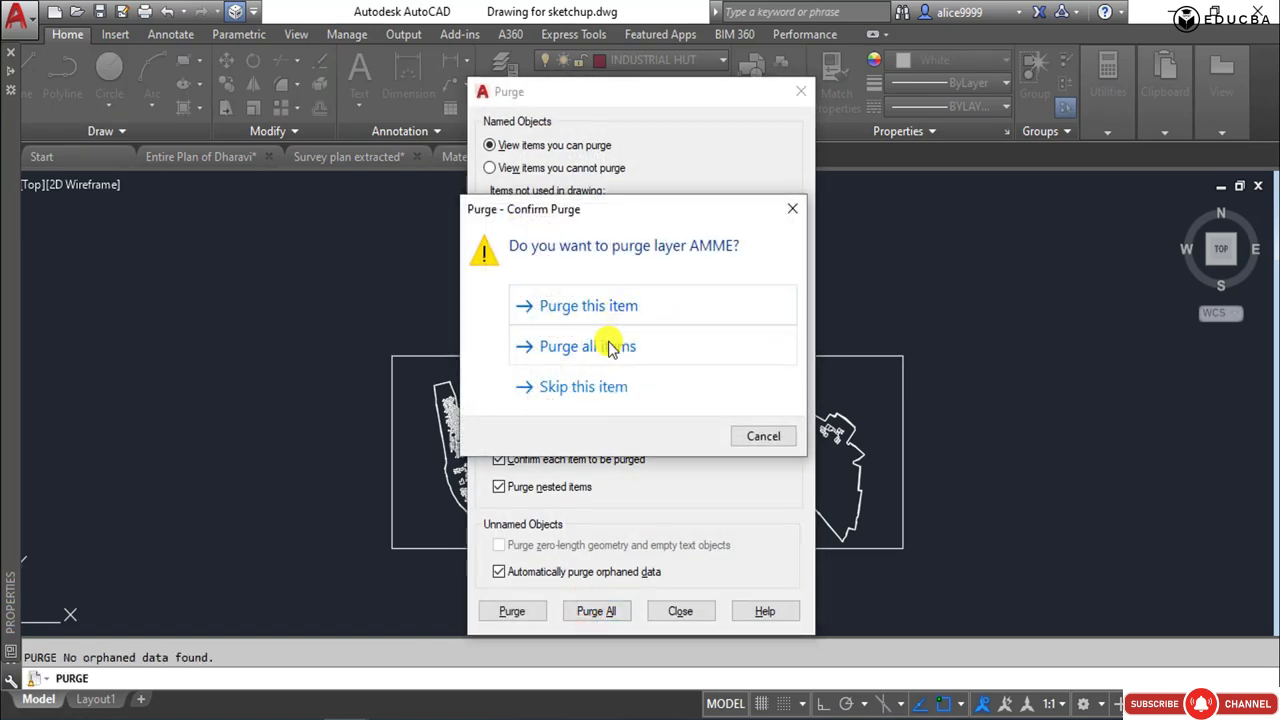
left_click(612, 347)
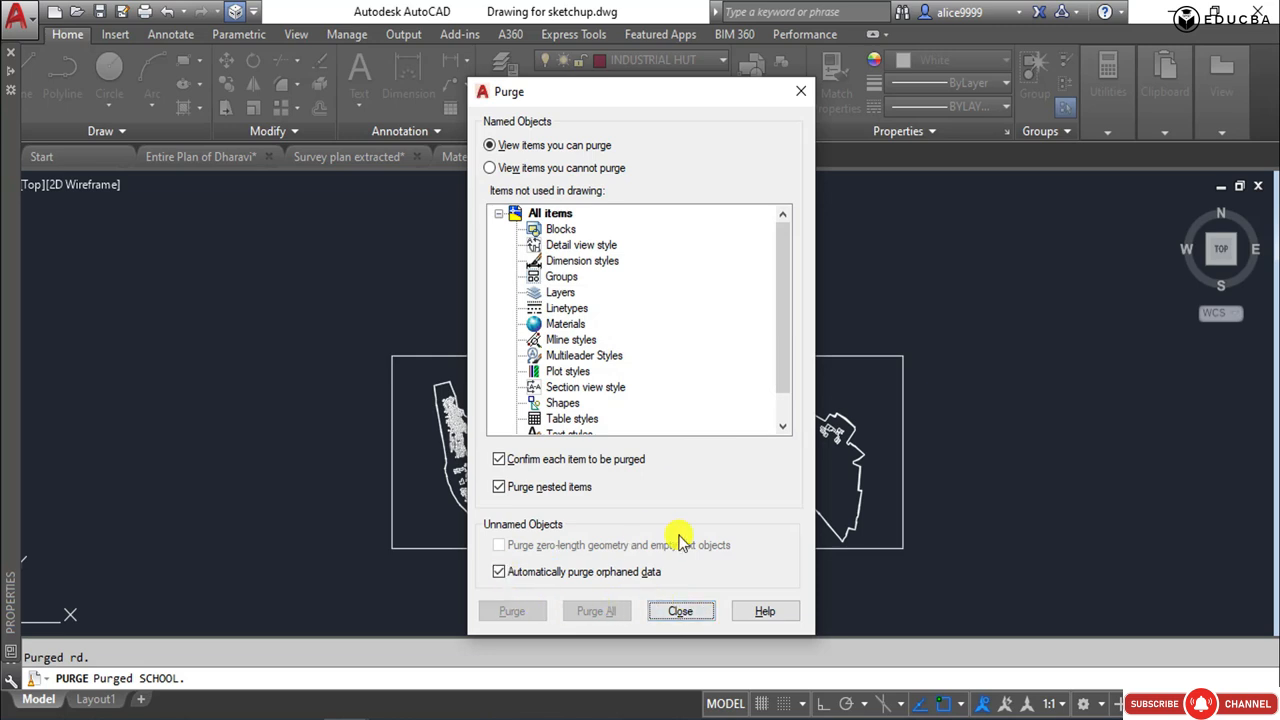
left_click(677, 612)
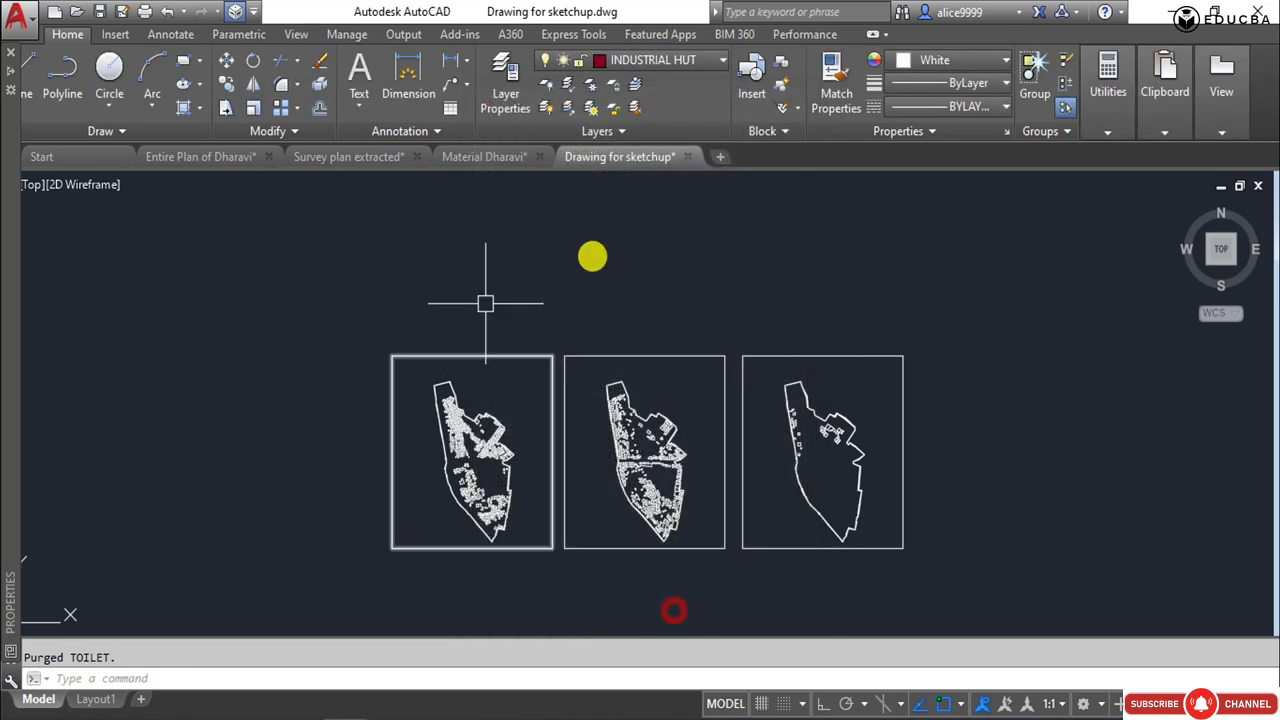
left_click(983, 381)
left_click(895, 292)
left_click(594, 276)
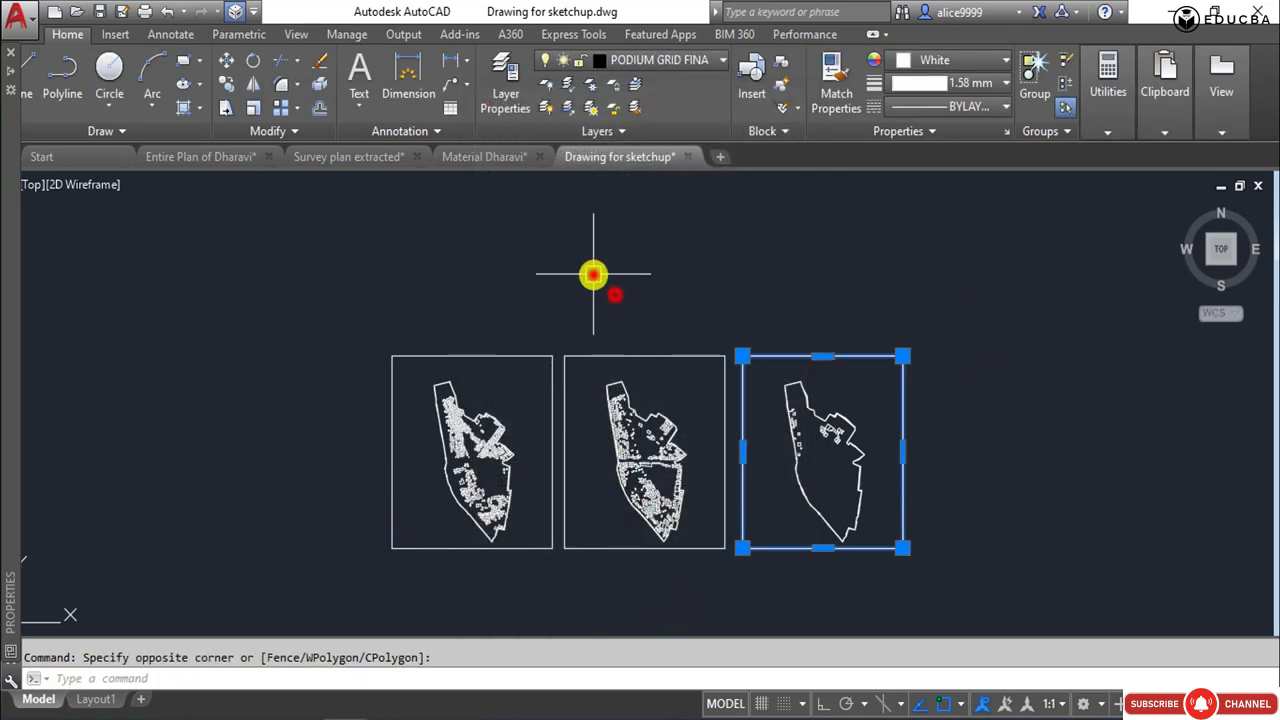
key("Escape")
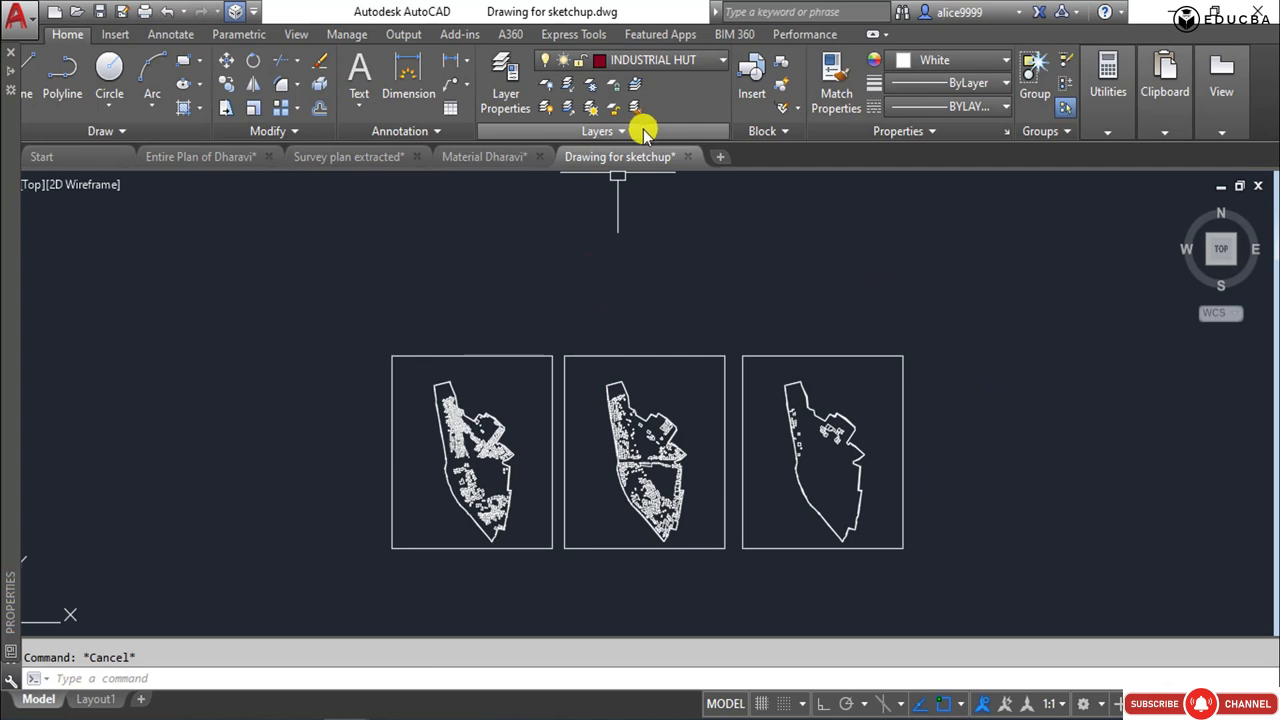
left_click(673, 275)
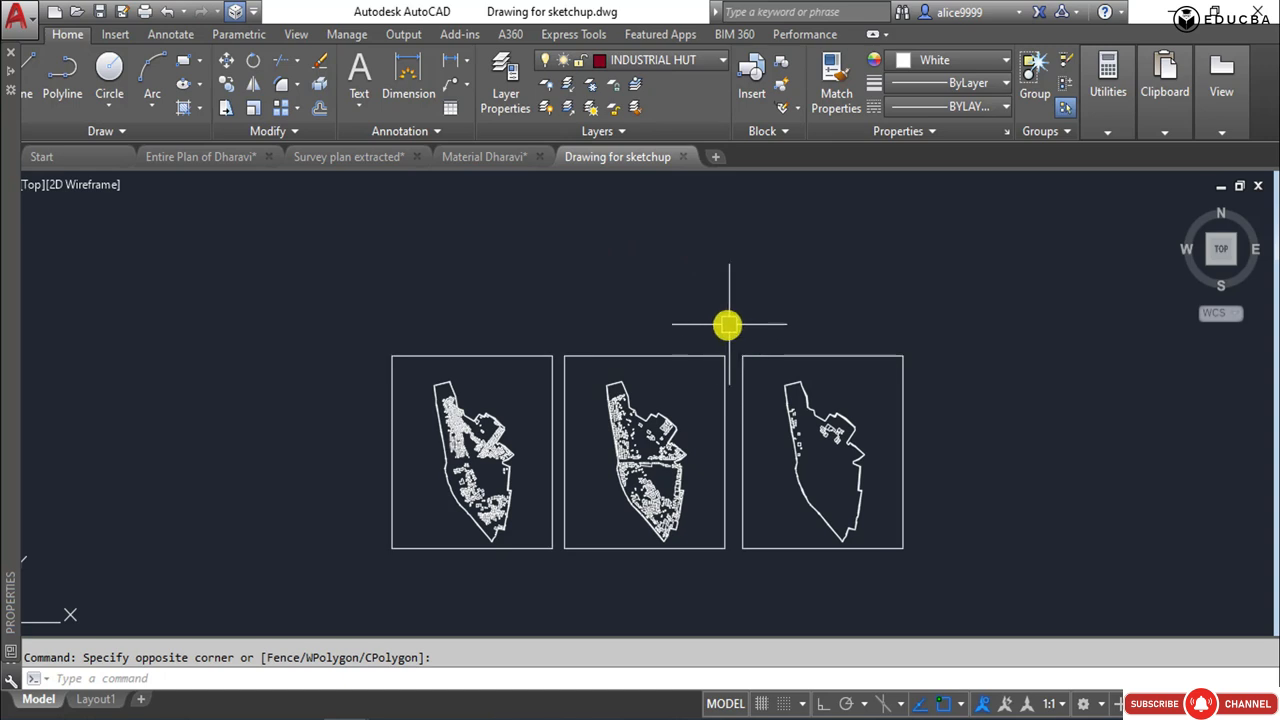
left_click(803, 281)
left_click(739, 264)
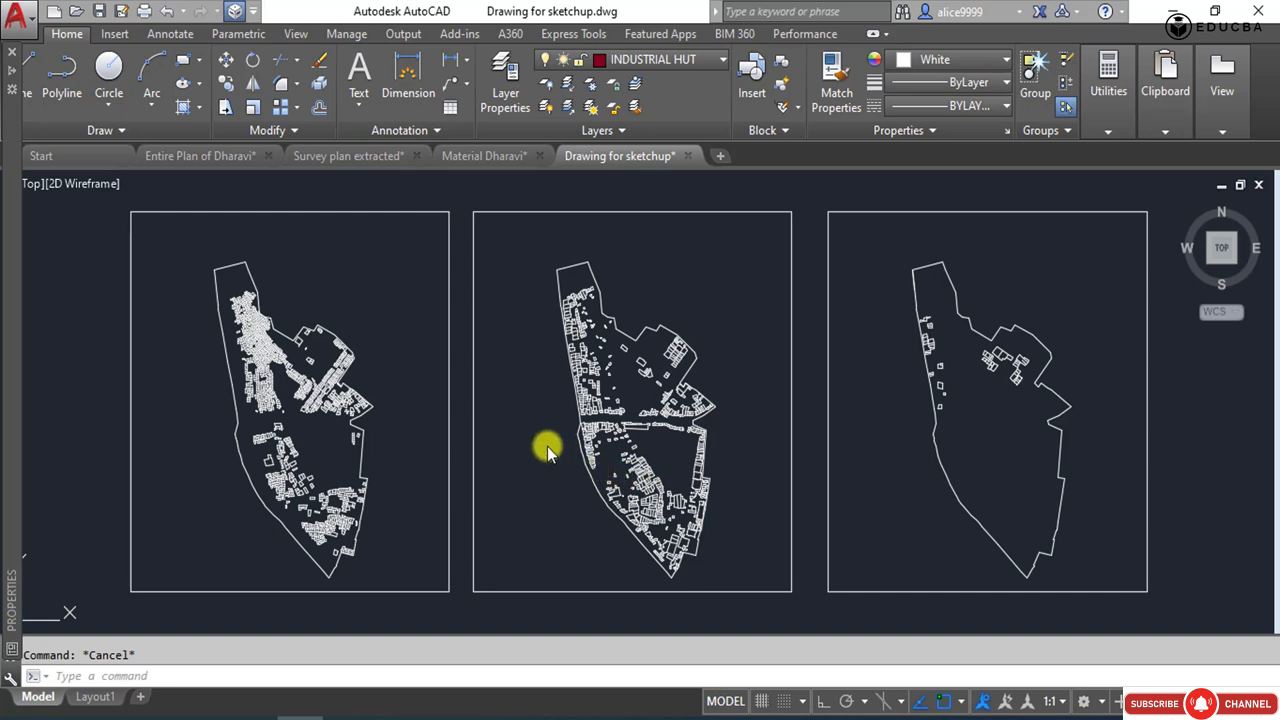
Select all three framed plans and set the elevation of their polylines to 0 in the object properties.
left_click(90, 204)
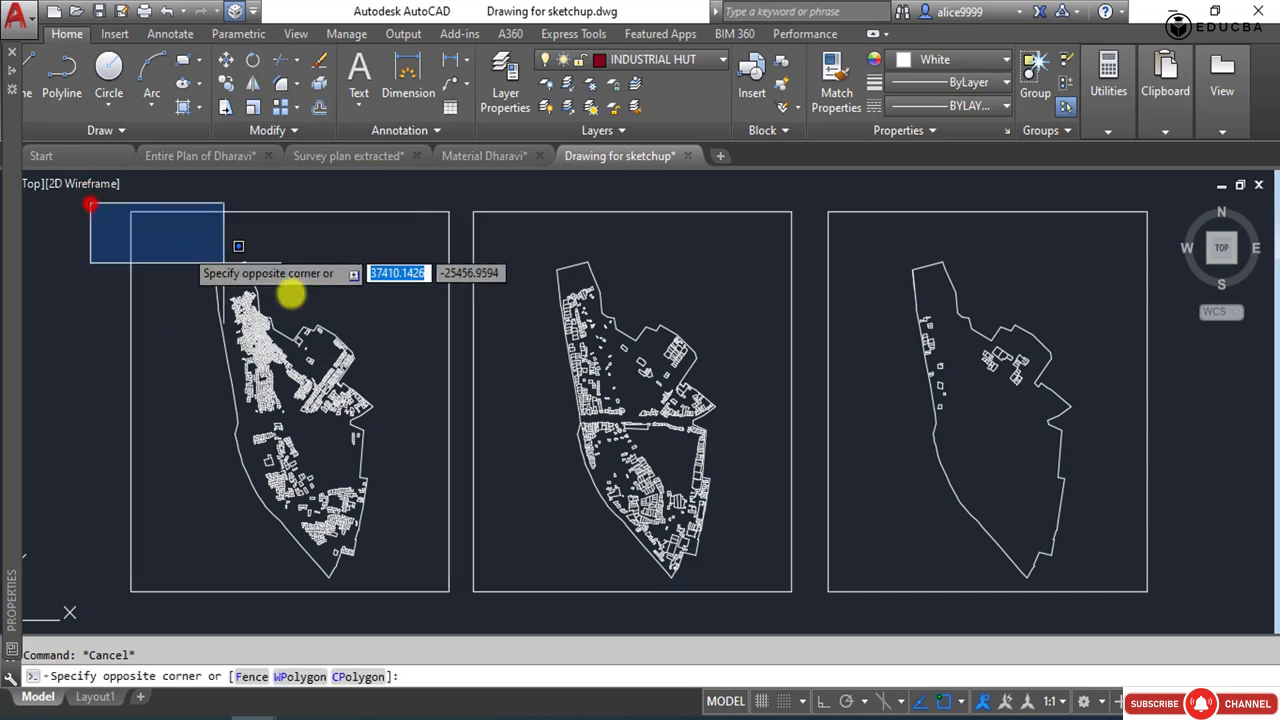
left_click(1191, 611)
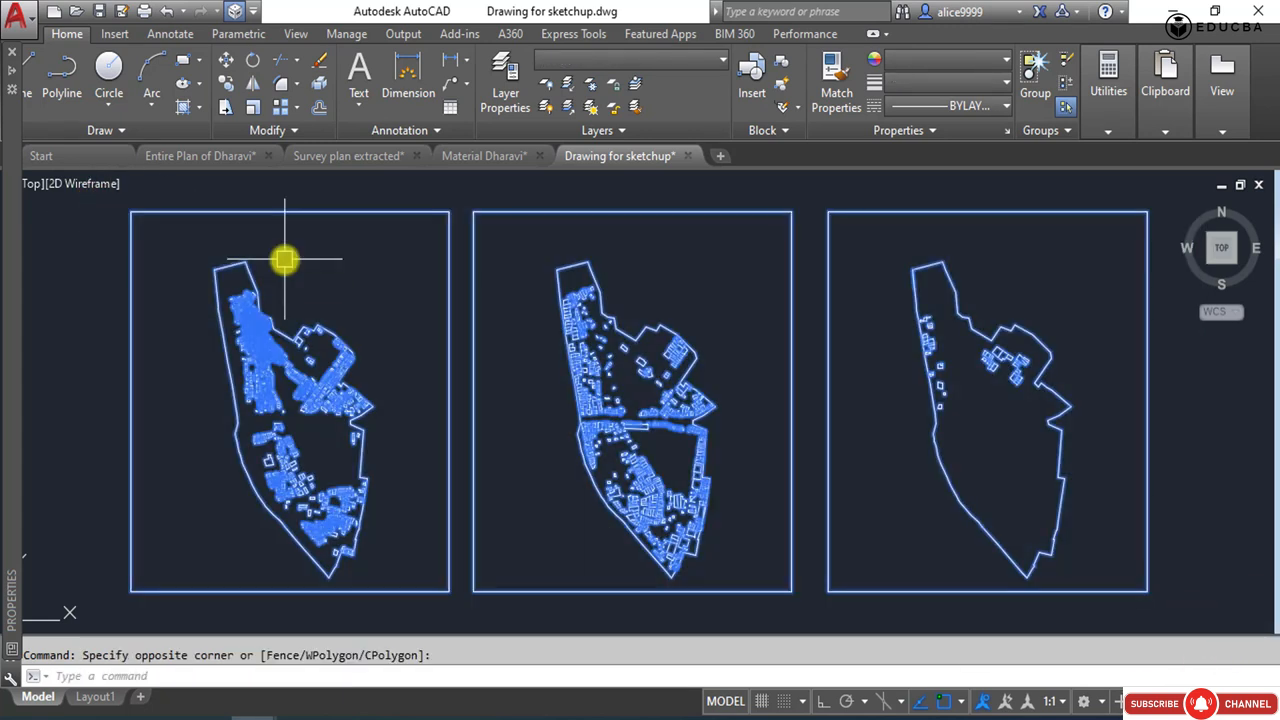
type("PR")
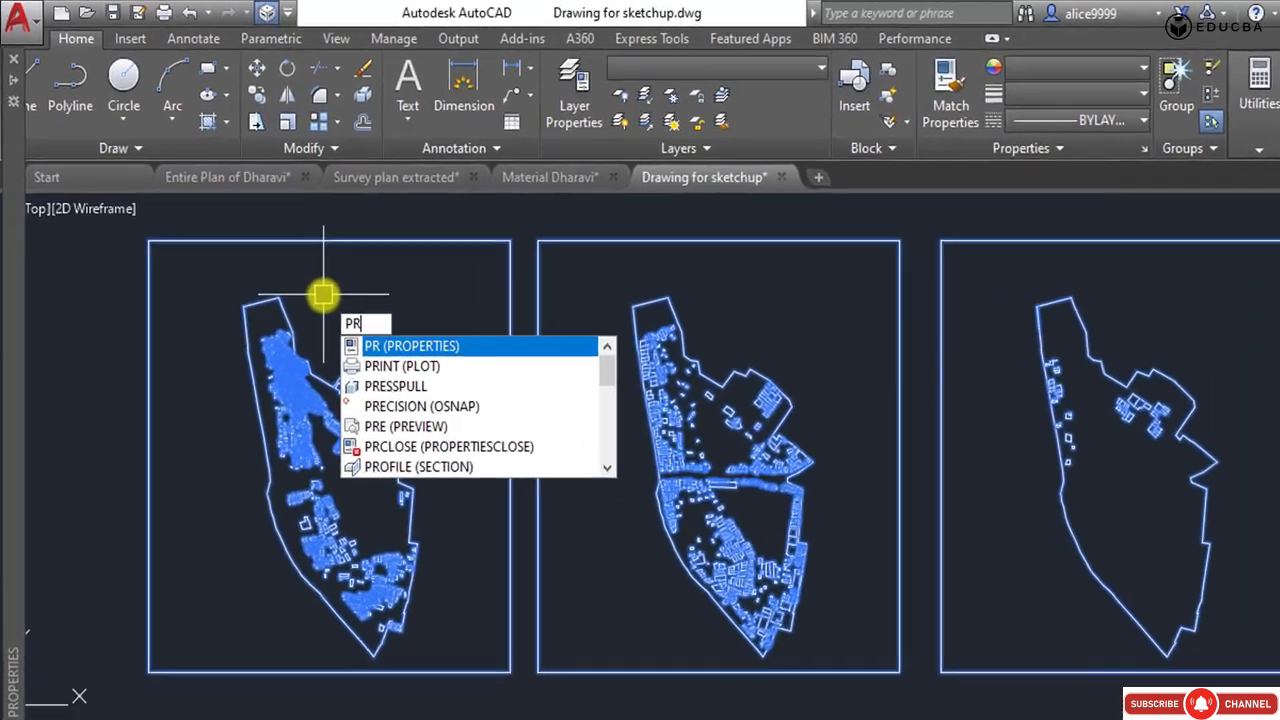
key("Return")
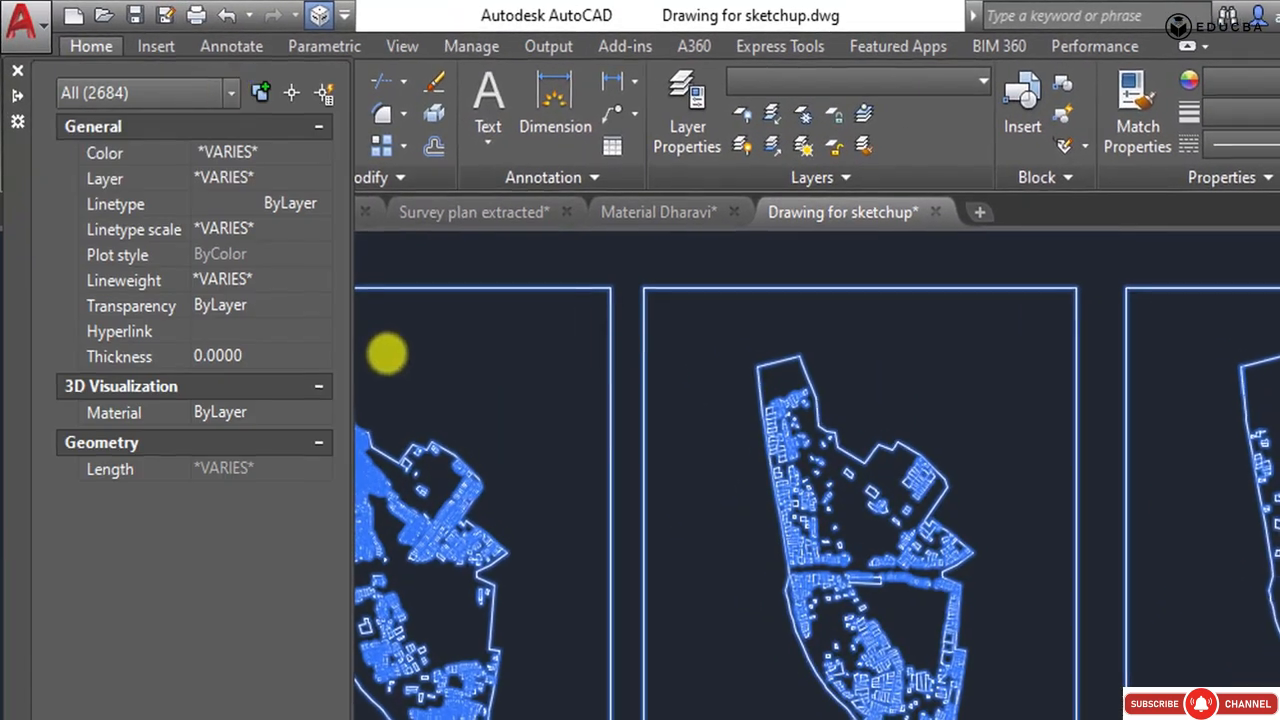
left_click(169, 67)
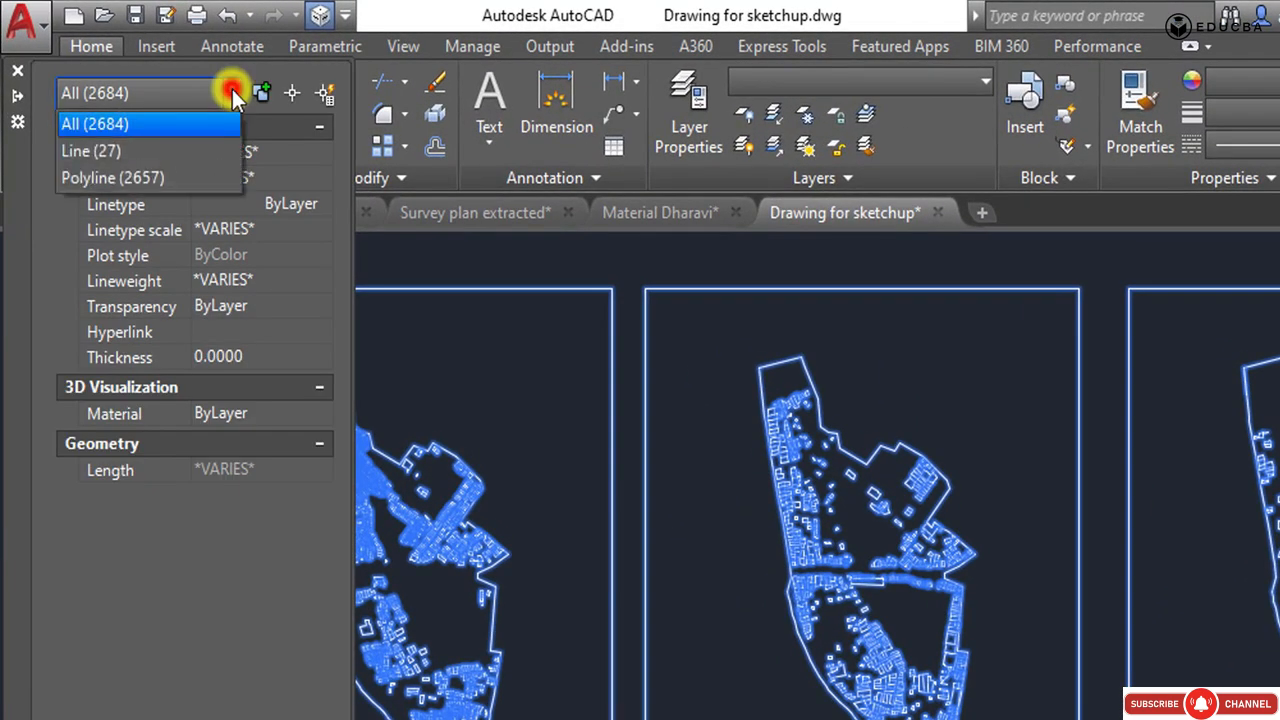
left_click(112, 177)
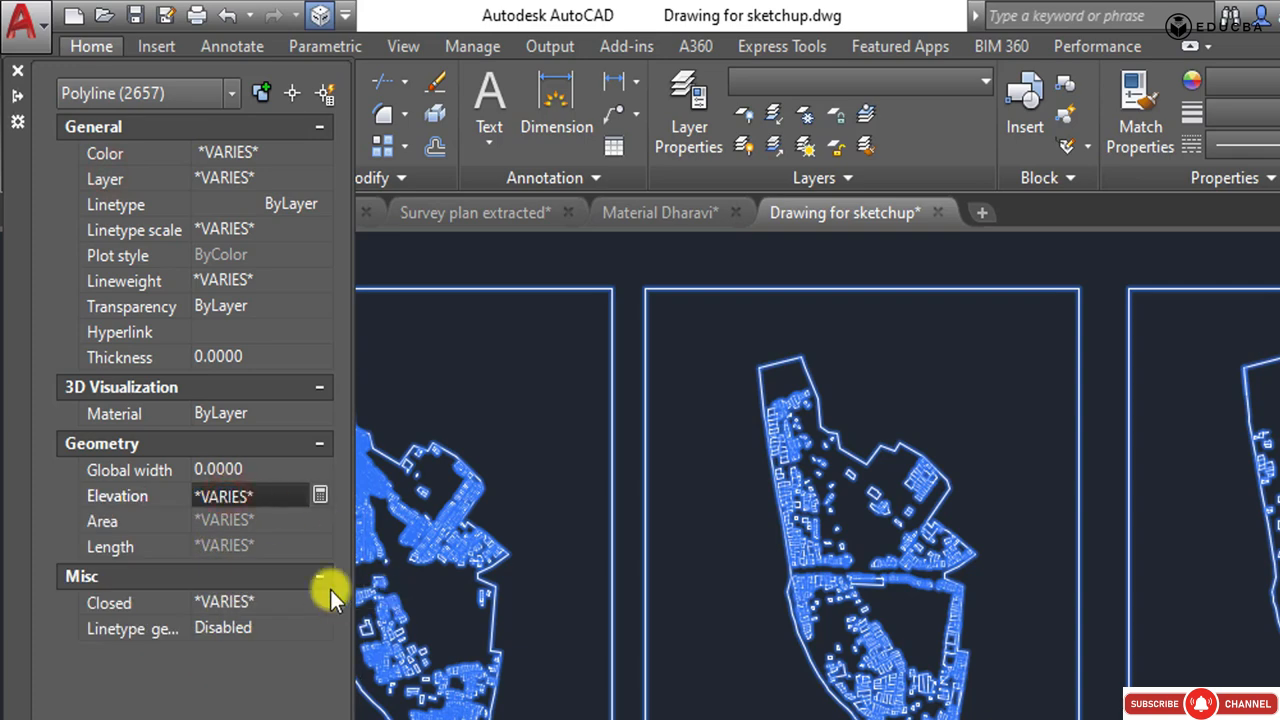
left_click(262, 494)
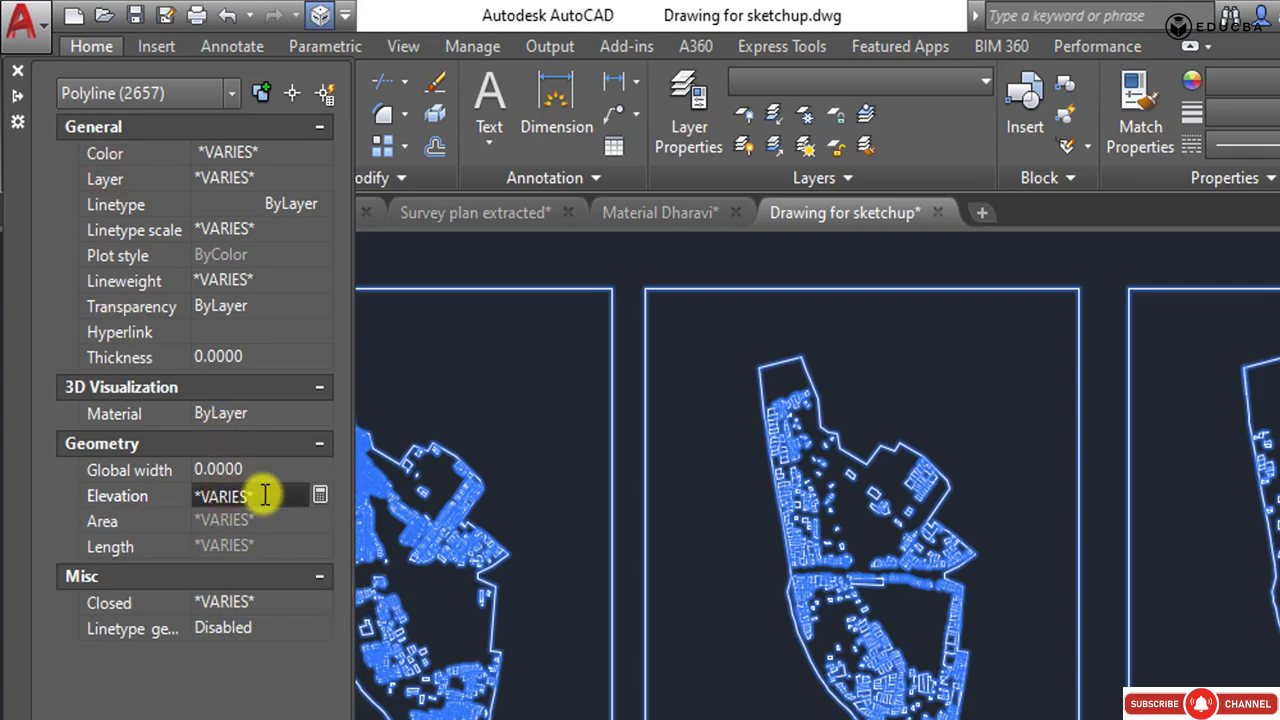
type("0")
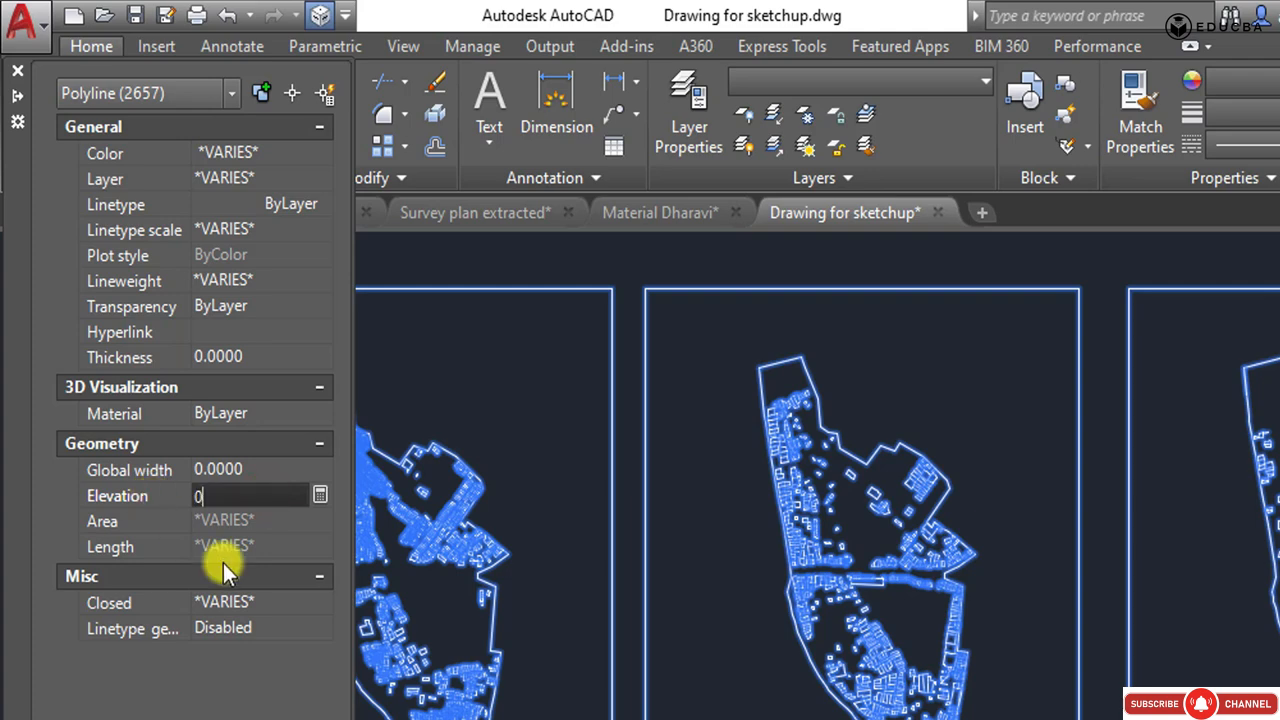
left_click(290, 690)
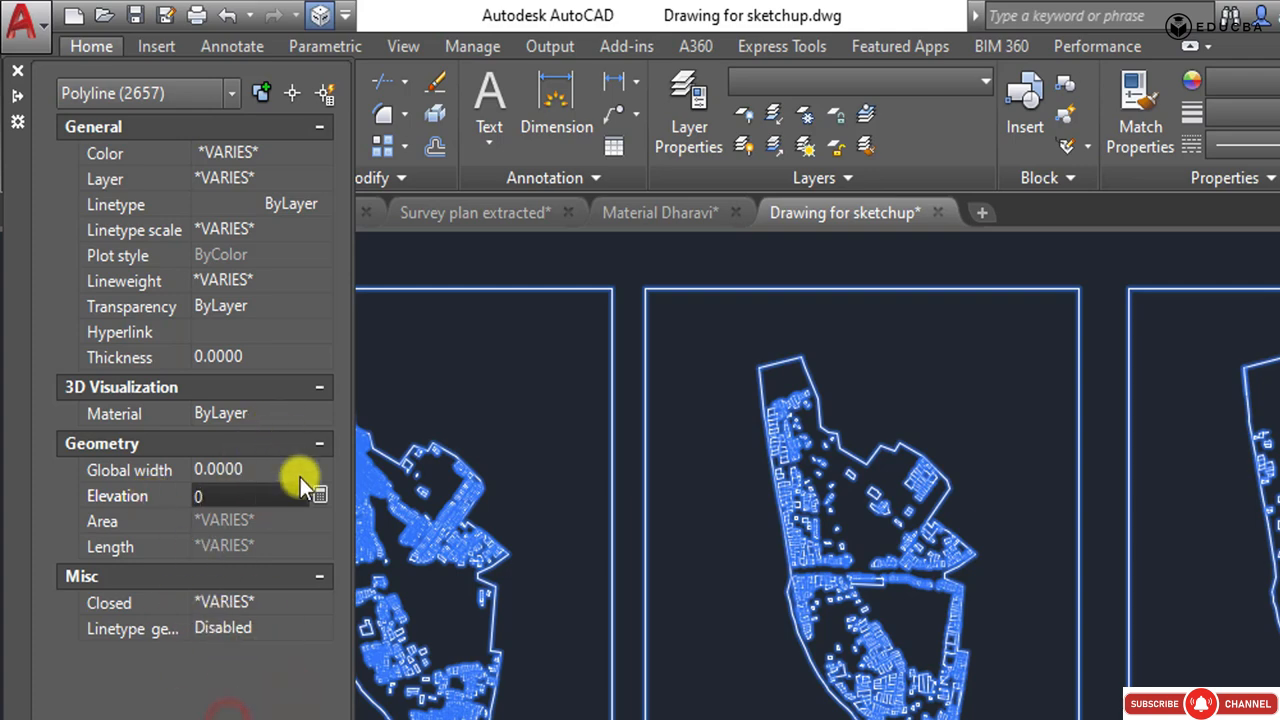
Filter the selection to the lines, set their Start Z and End Z to 0, and clear the selection.
left_click(120, 93)
left_click(107, 148)
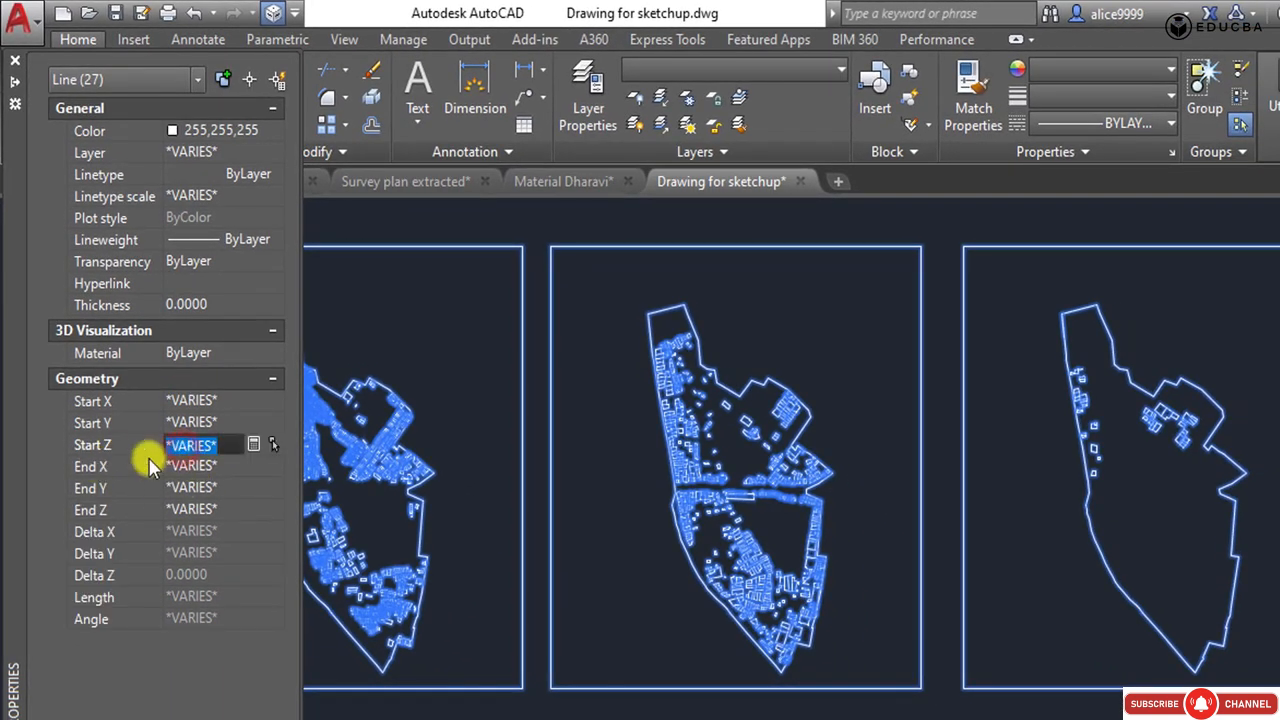
type("0")
key("Tab")
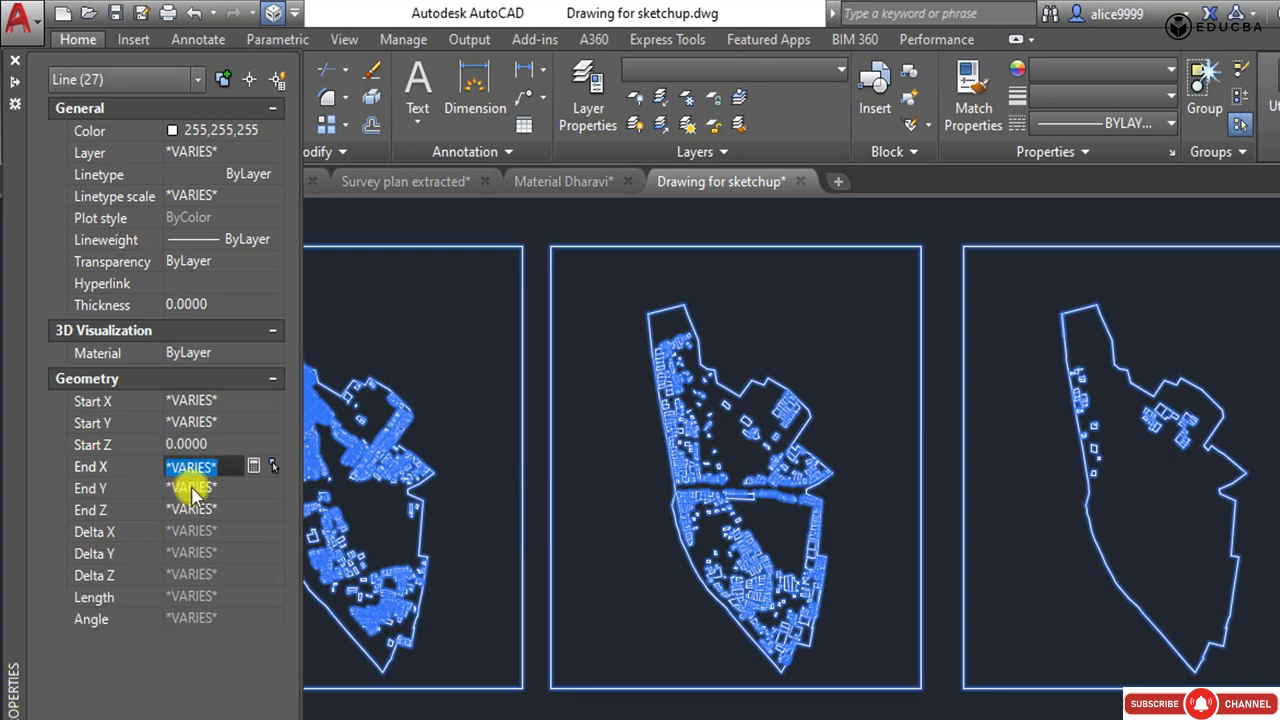
left_click(191, 510)
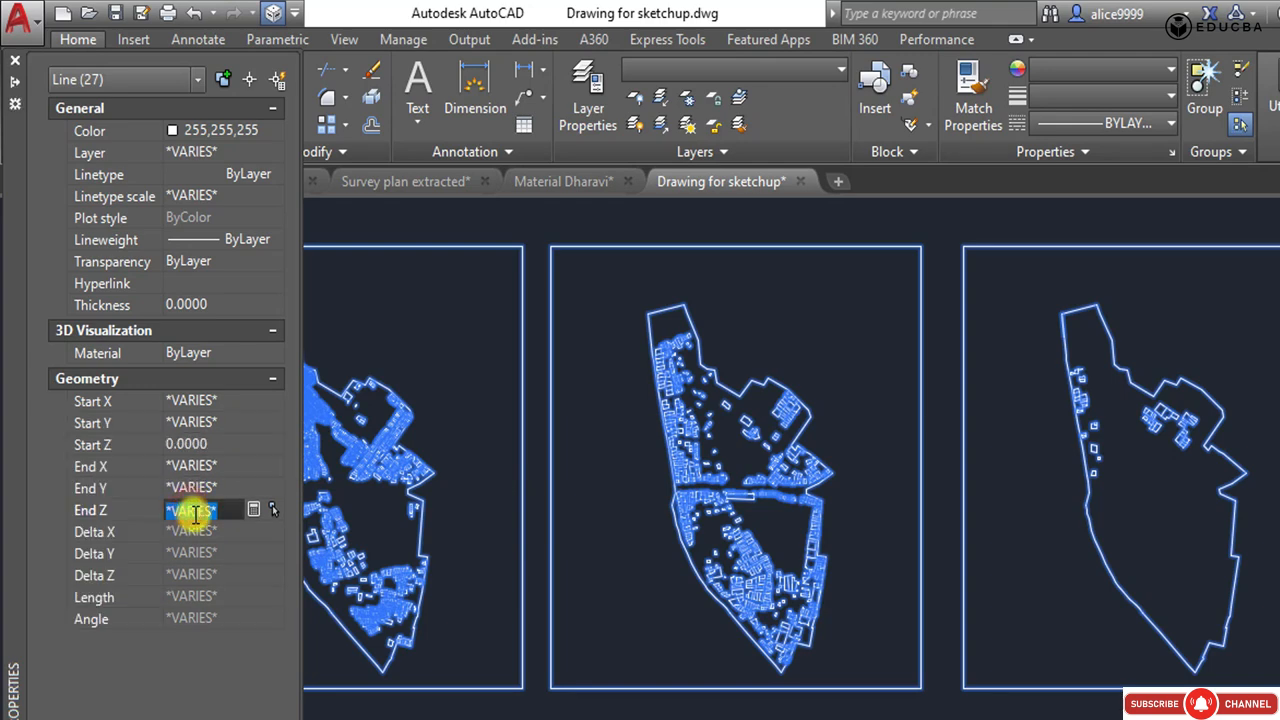
key("Return")
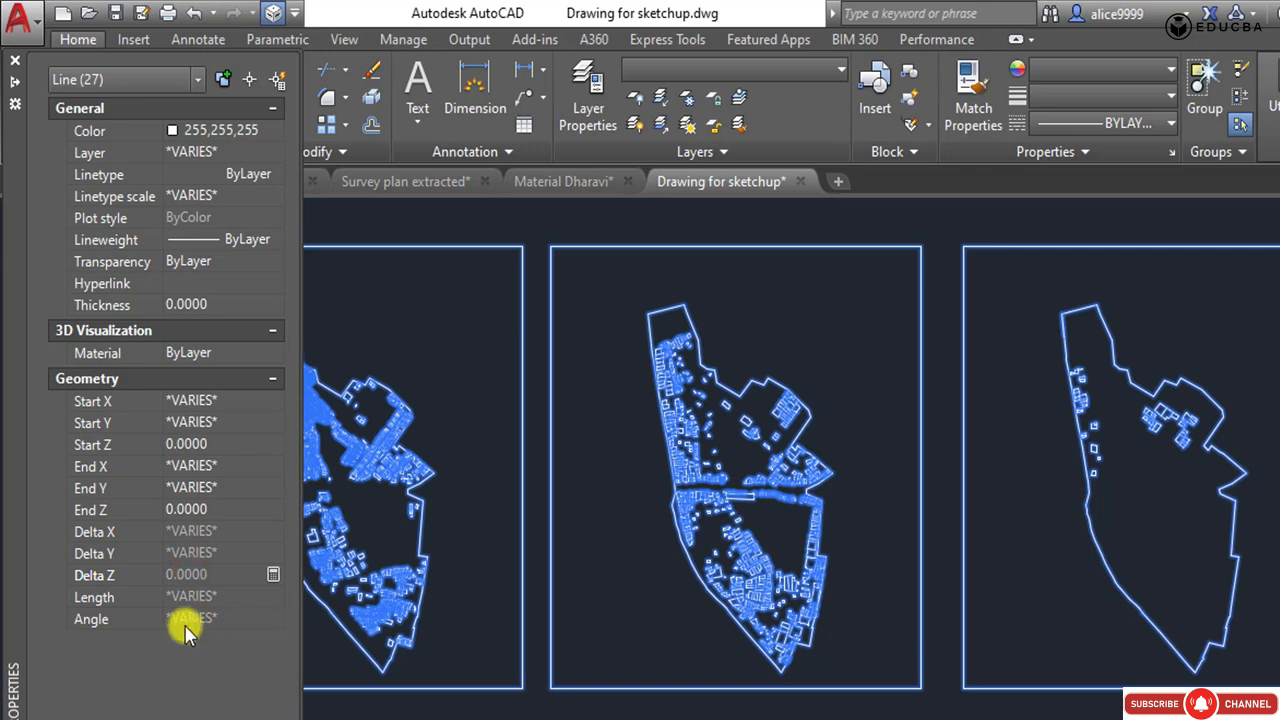
scroll(357, 371, "down", 4)
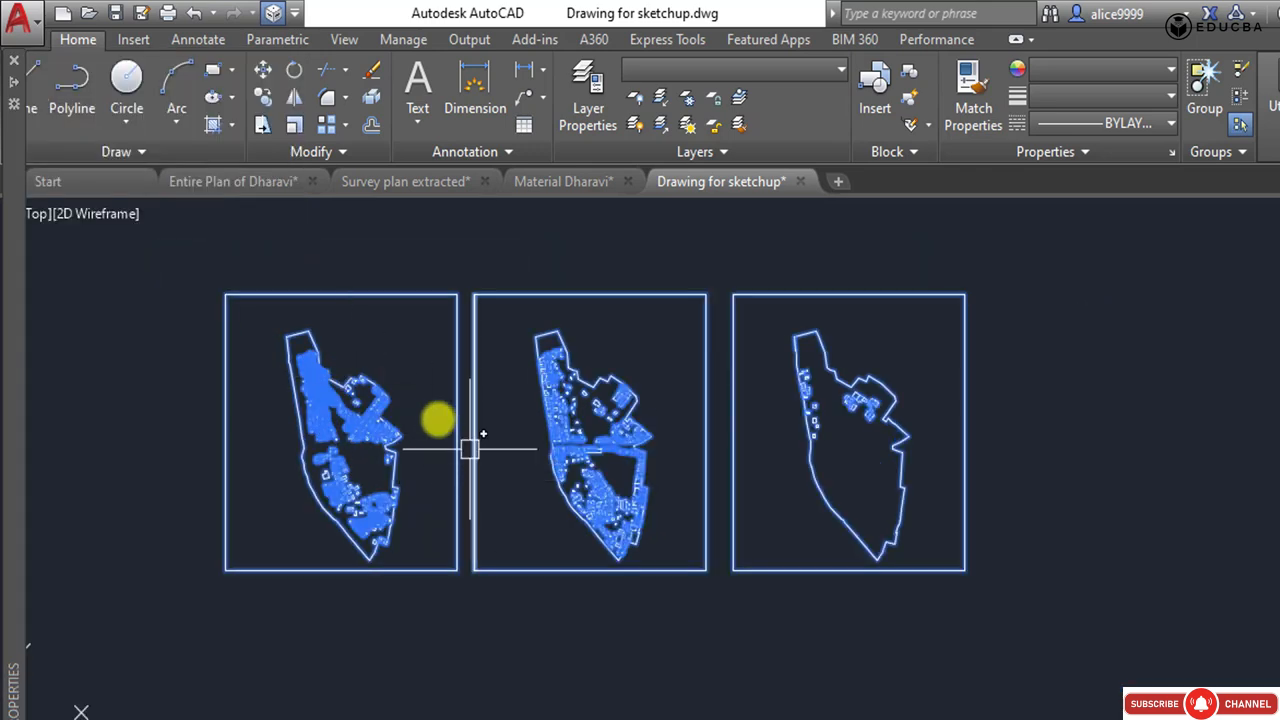
left_click(391, 341)
left_click(360, 340)
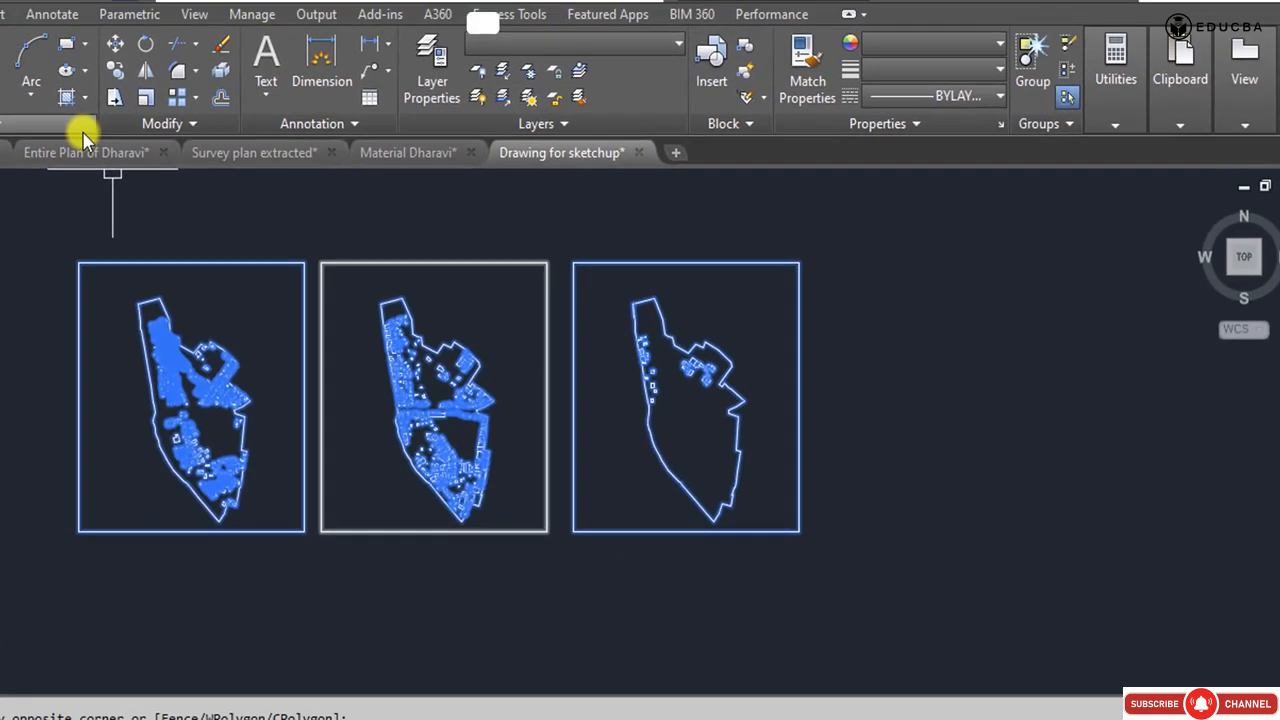
key("Escape")
middle_click_drag(279, 401, 328, 443)
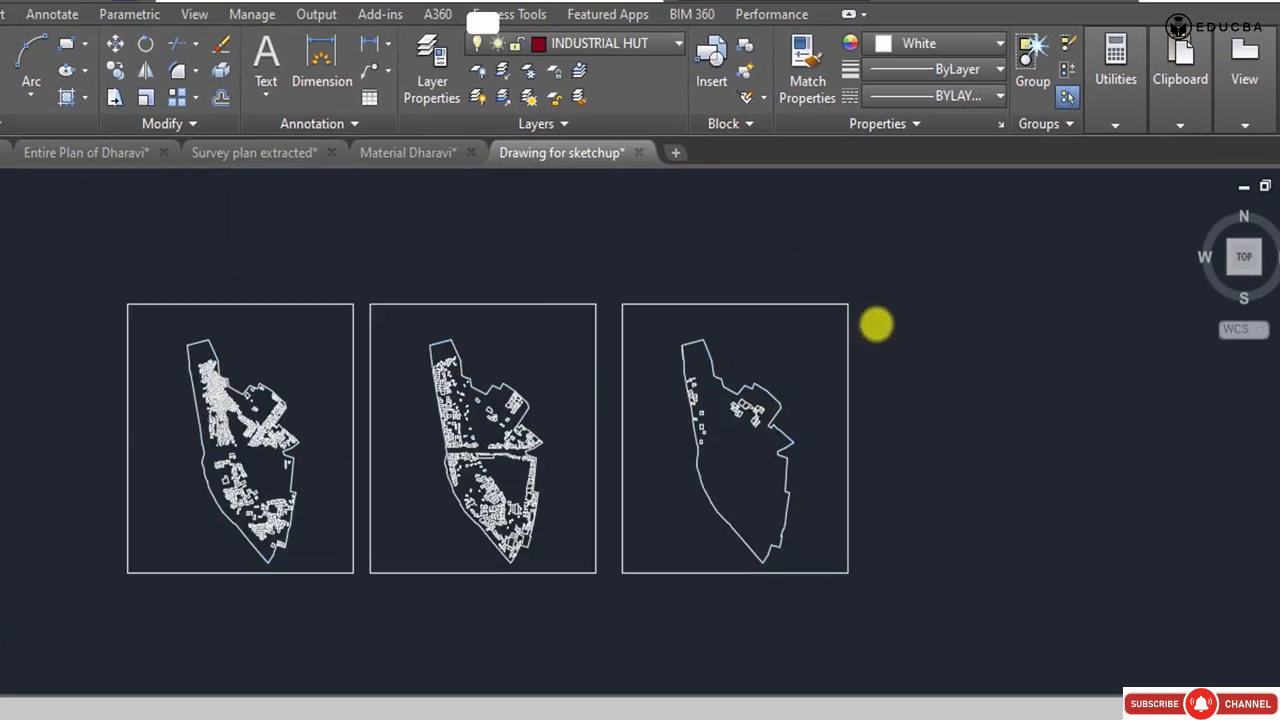
Switch to SketchUp and create a new model from the Architectural template in meters.
left_click(1077, 420)
left_click(1106, 560)
middle_click_drag(614, 571, 700, 551)
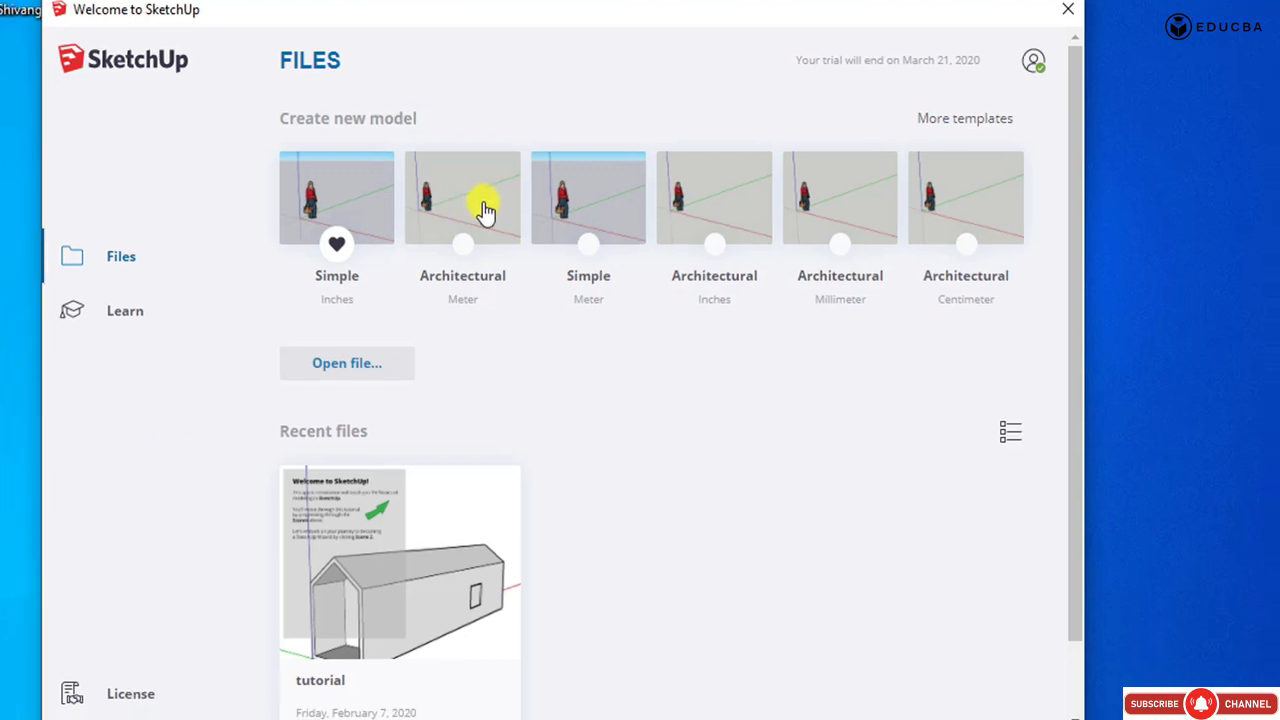
left_click(467, 207)
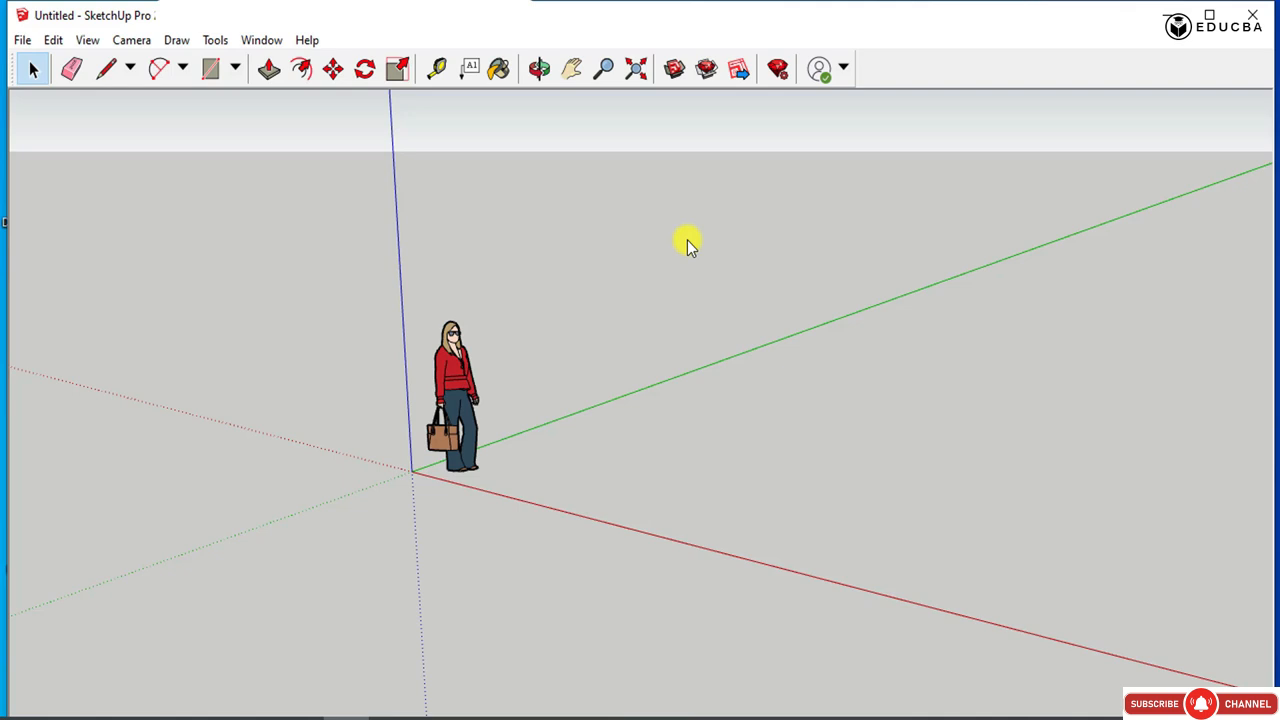
Import Drawing for sketchup.dwg from the Data folder into the model and dismiss the import results.
left_click(22, 40)
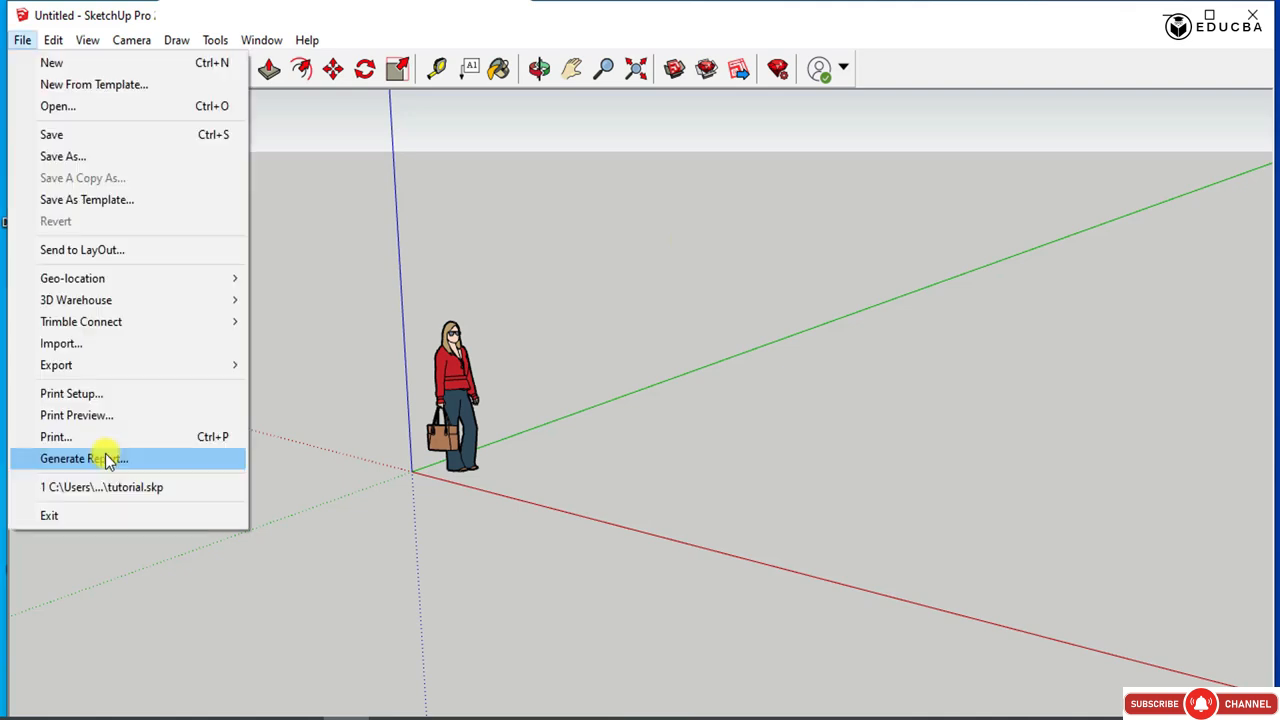
left_click(109, 343)
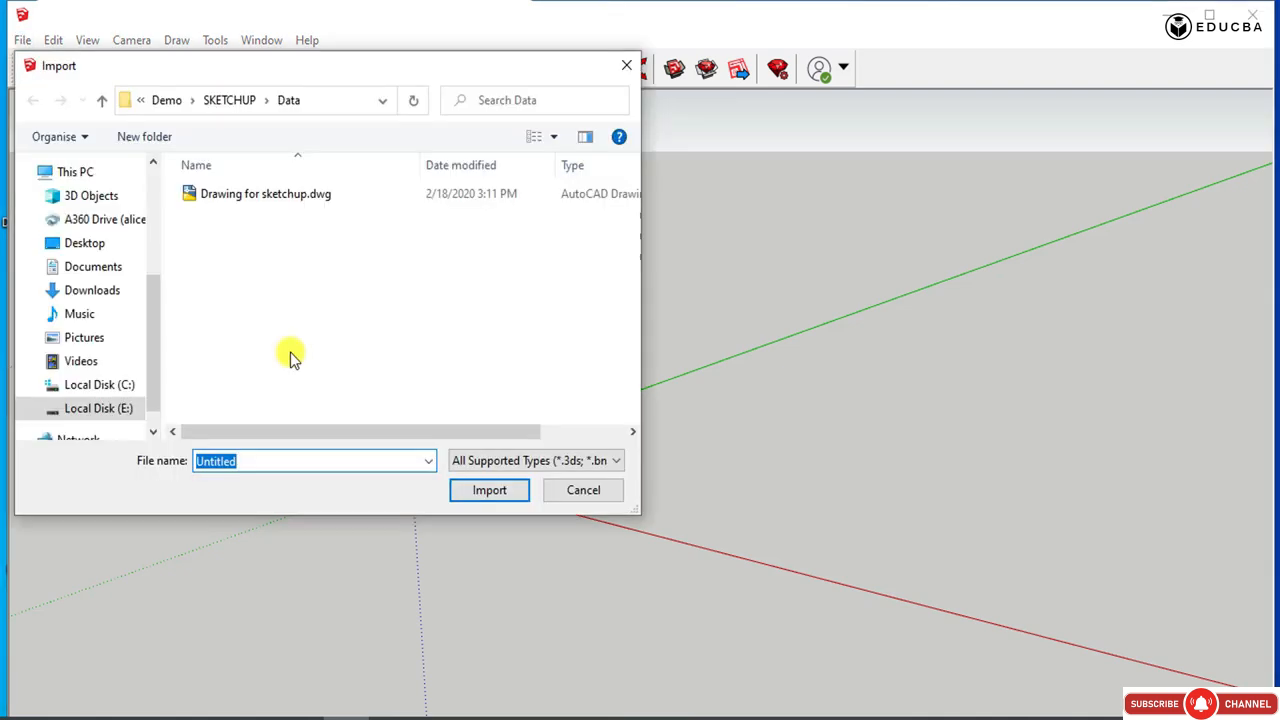
left_click(257, 195)
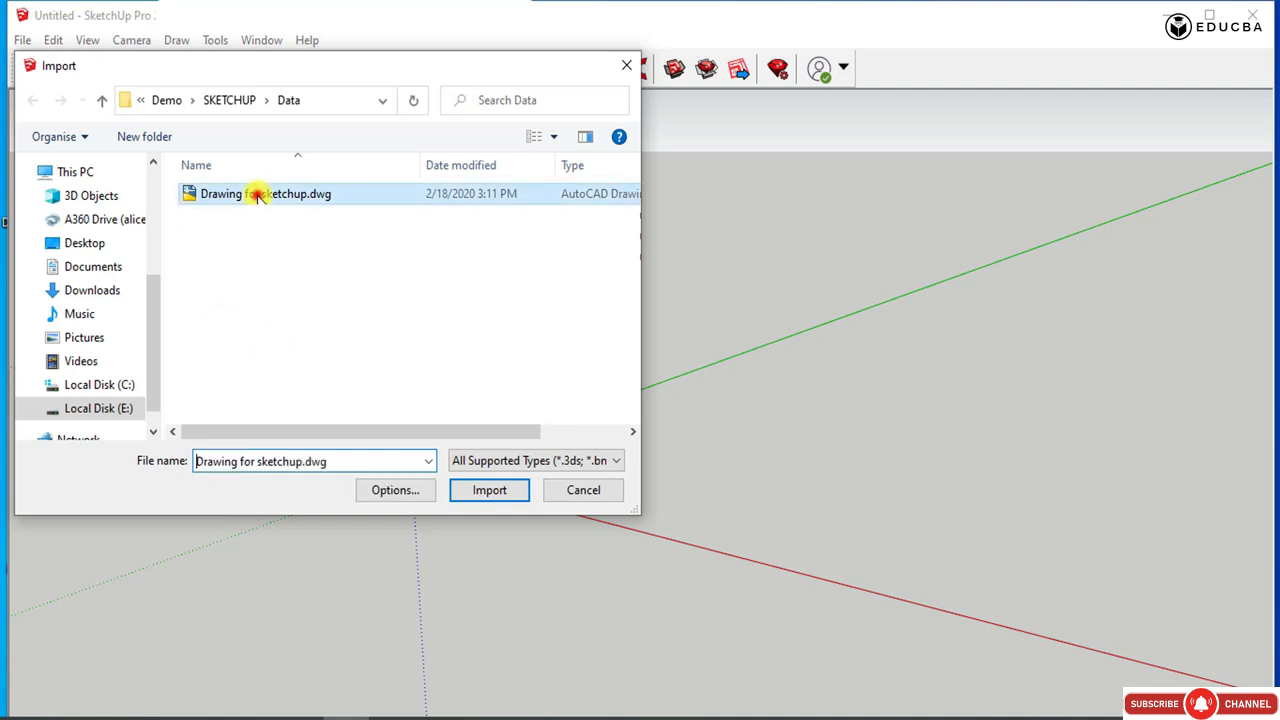
left_click(472, 491)
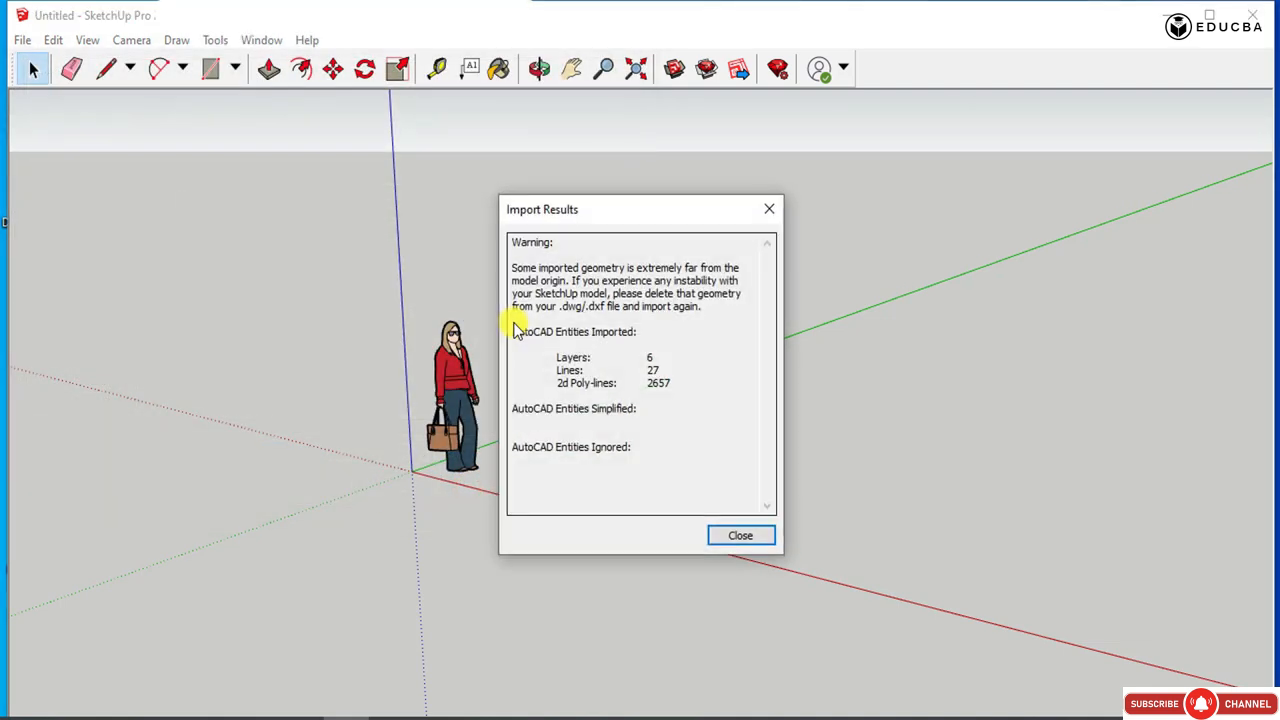
left_click(722, 539)
Examine the three imported framed plans from several angles, both close up and as a whole.
mouse_move(690, 398)
middle_mouse_down()
mouse_move(689, 231)
mouse_move(677, 397)
mouse_move(657, 229)
mouse_move(663, 262)
middle_mouse_up()
middle_click_drag(585, 280, 585, 365)
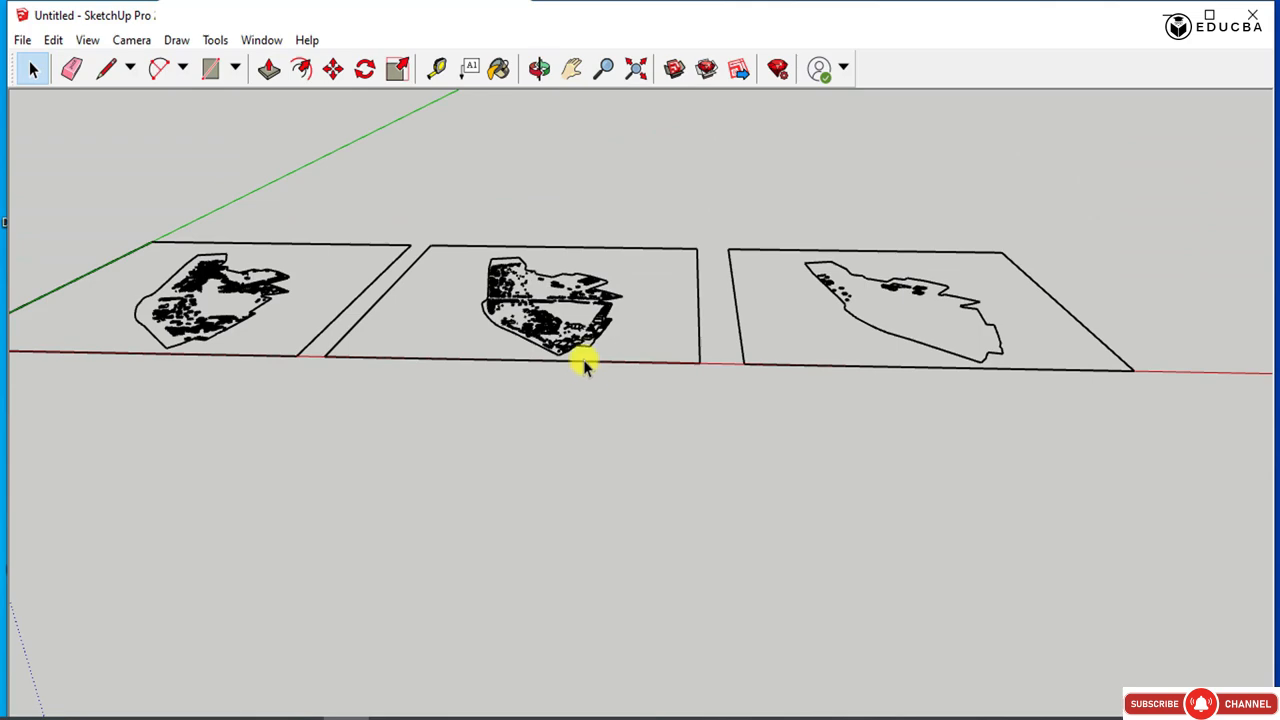
middle_click_drag(577, 335, 405, 393)
scroll(405, 393, "up", 10)
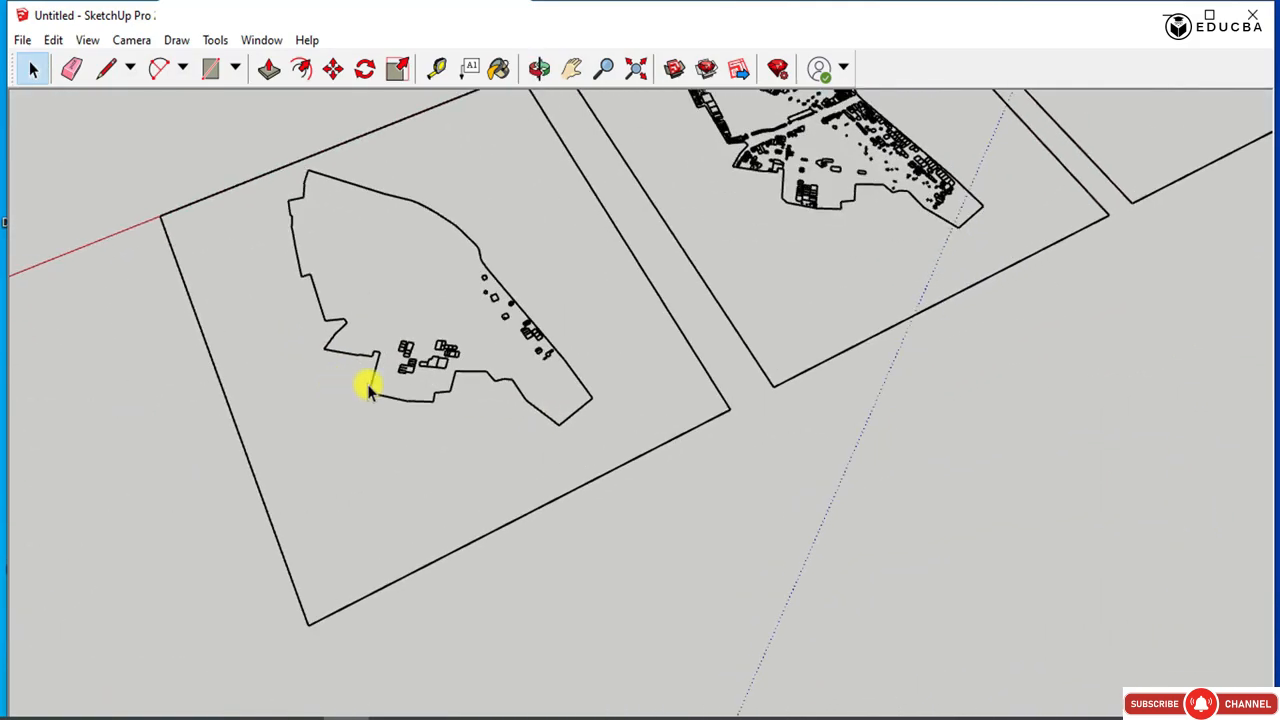
middle_click_drag(650, 373, 23, 380)
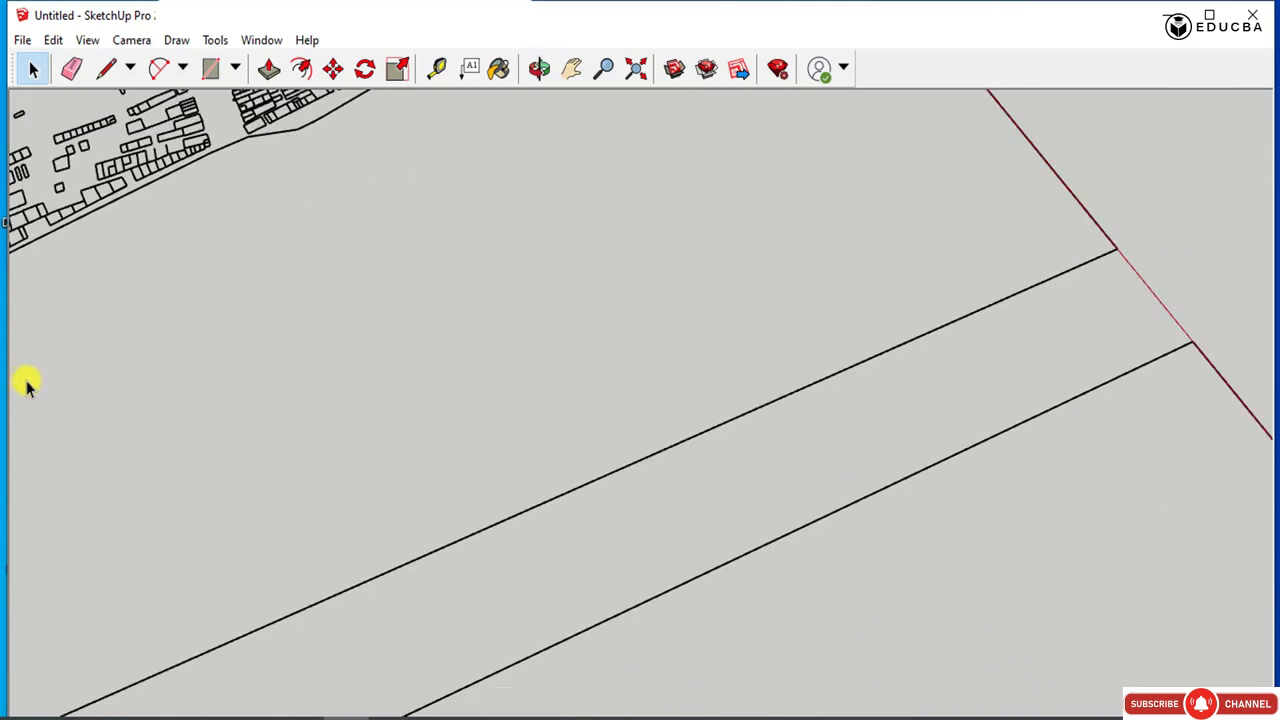
scroll(449, 443, "down", 8)
scroll(455, 443, "down", 5)
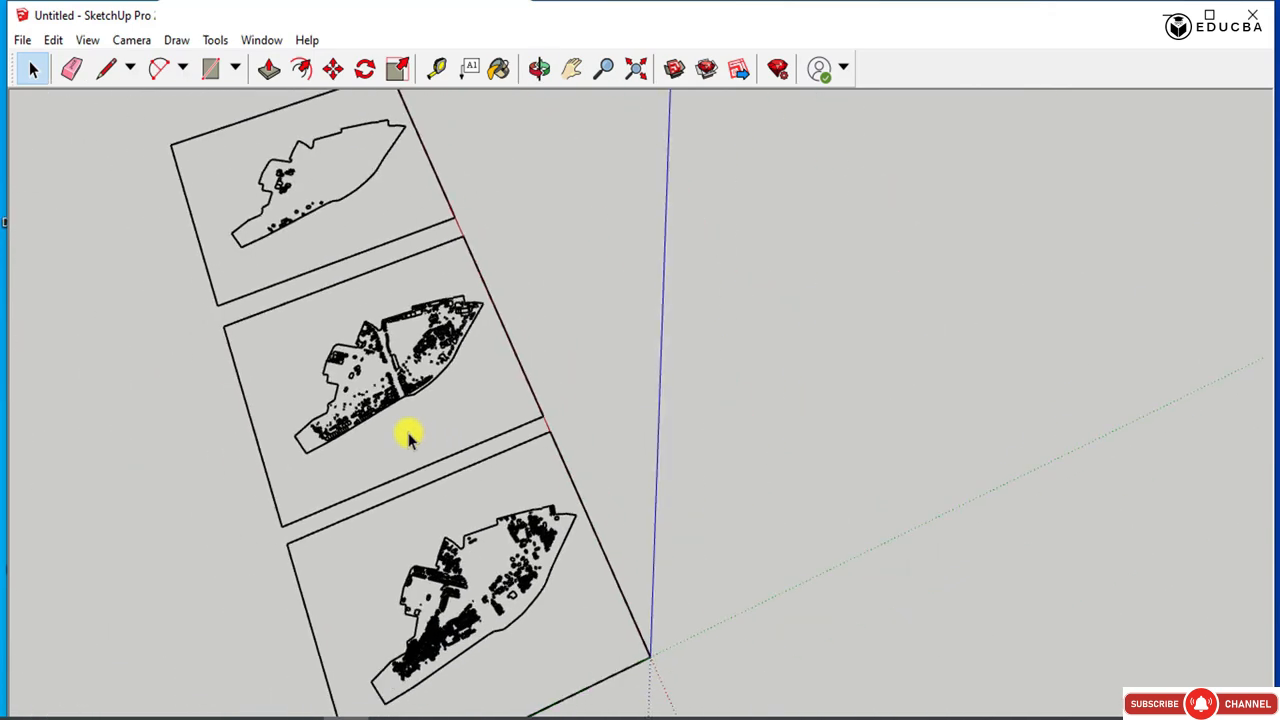
Explode the imported drawing holding the three framed plans, then deselect its geometry.
middle_click_drag(403, 434, 770, 635)
left_click_drag(512, 442, 320, 408)
right_click(578, 509)
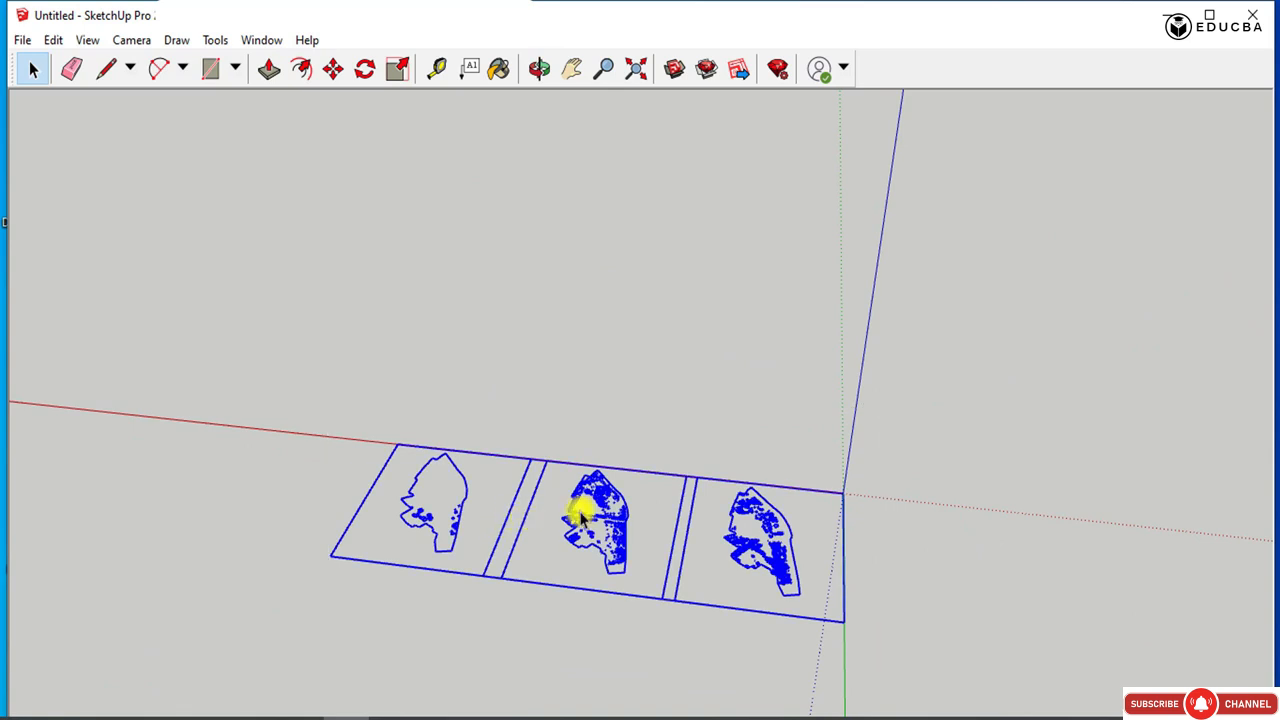
right_click(580, 509)
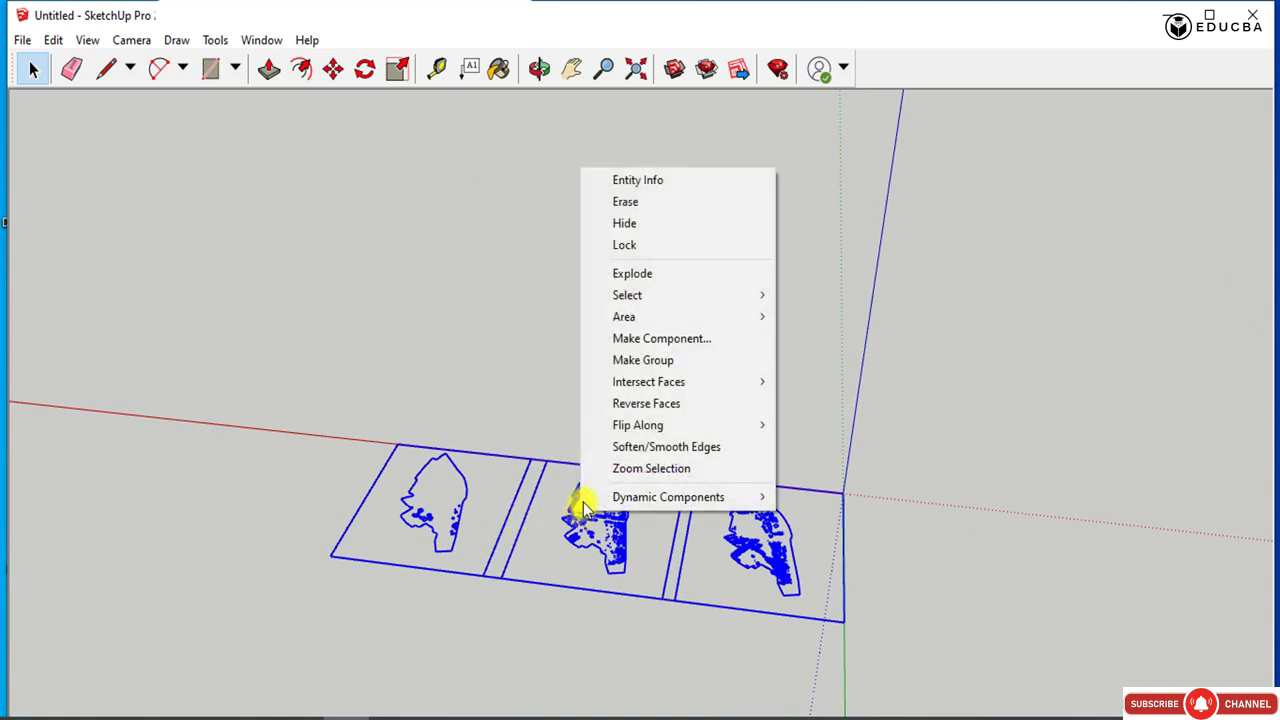
left_click(632, 277)
middle_click_drag(560, 497, 800, 530)
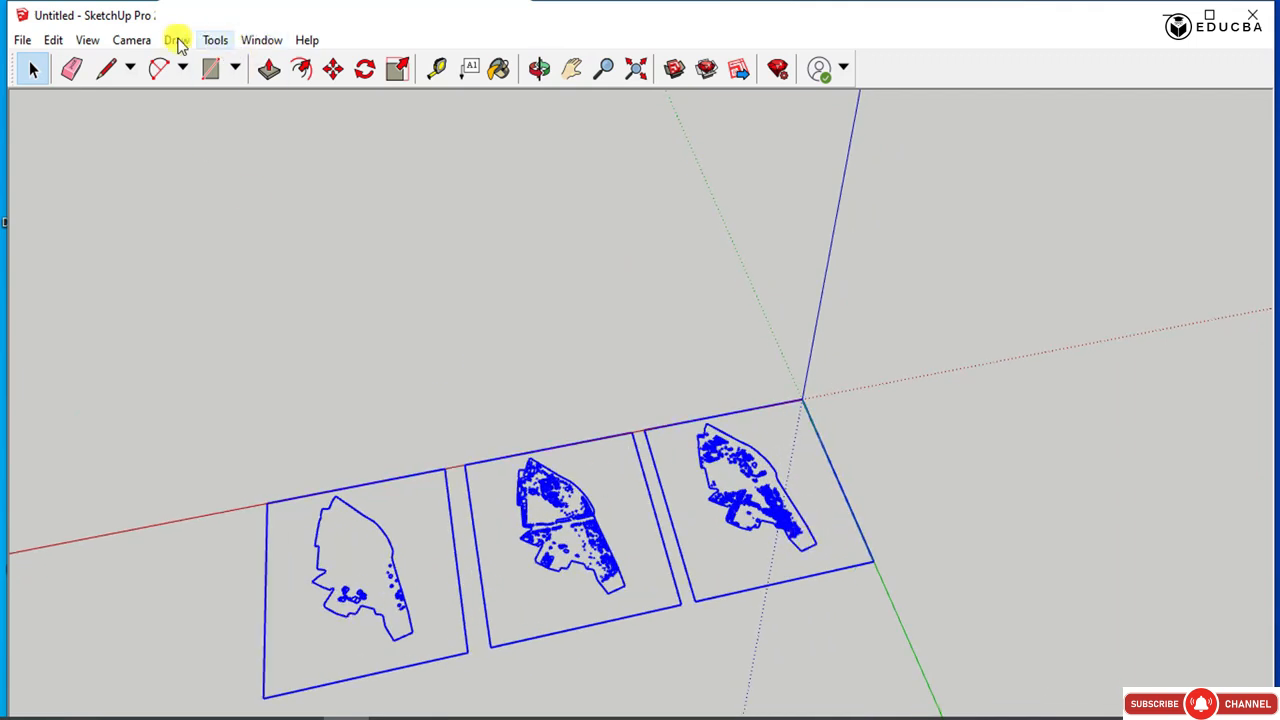
left_click(416, 244)
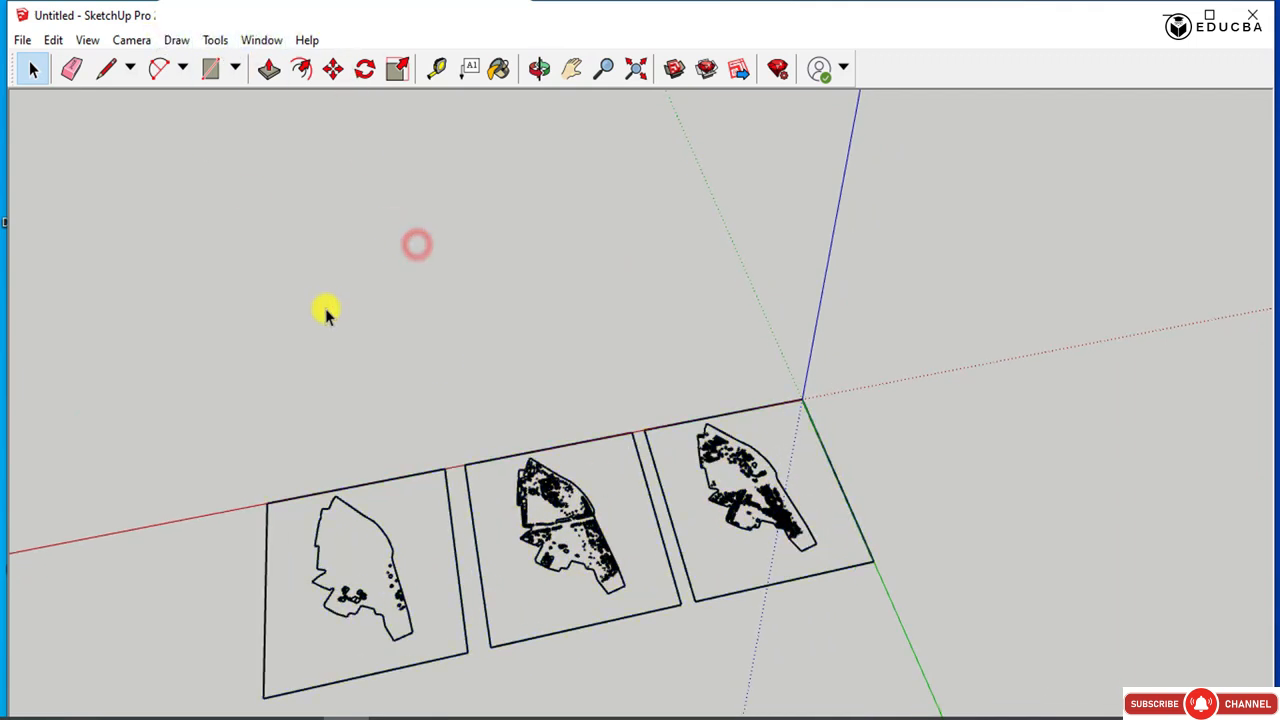
Save the model as Urban scale mapping.skp in the SKETCHUP Data folder.
key("ctrl+s")
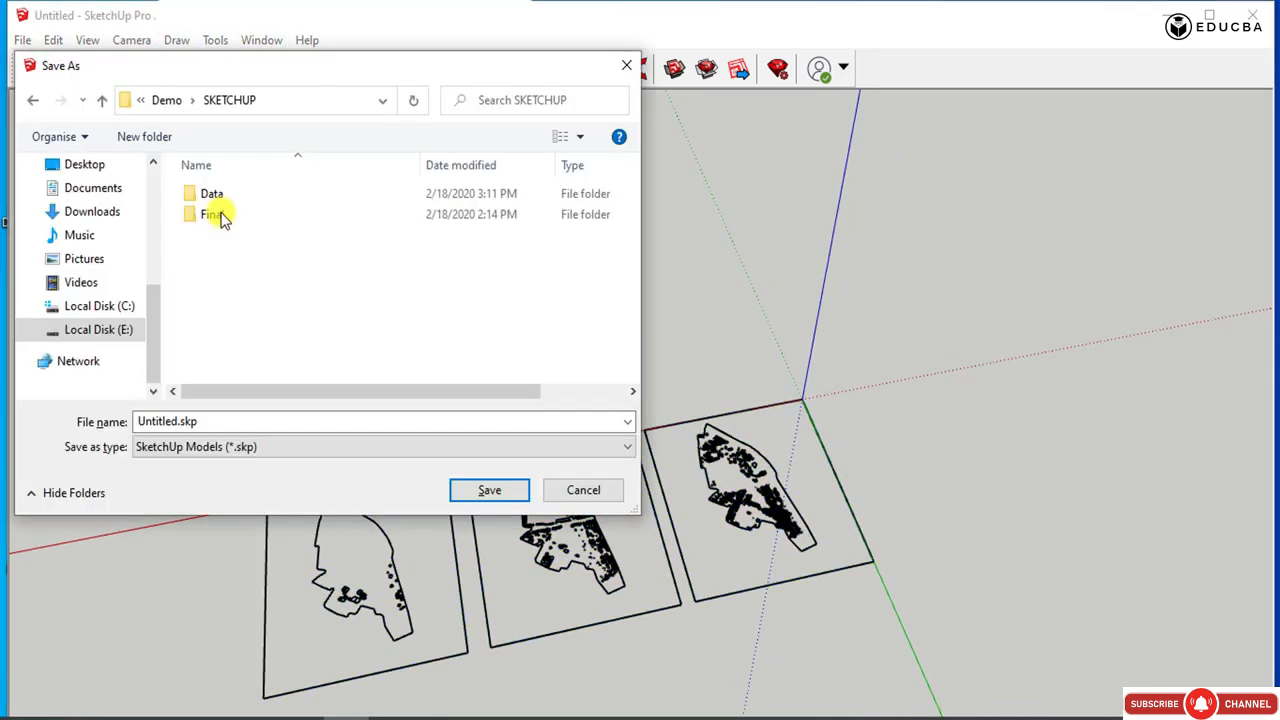
double_click(212, 194)
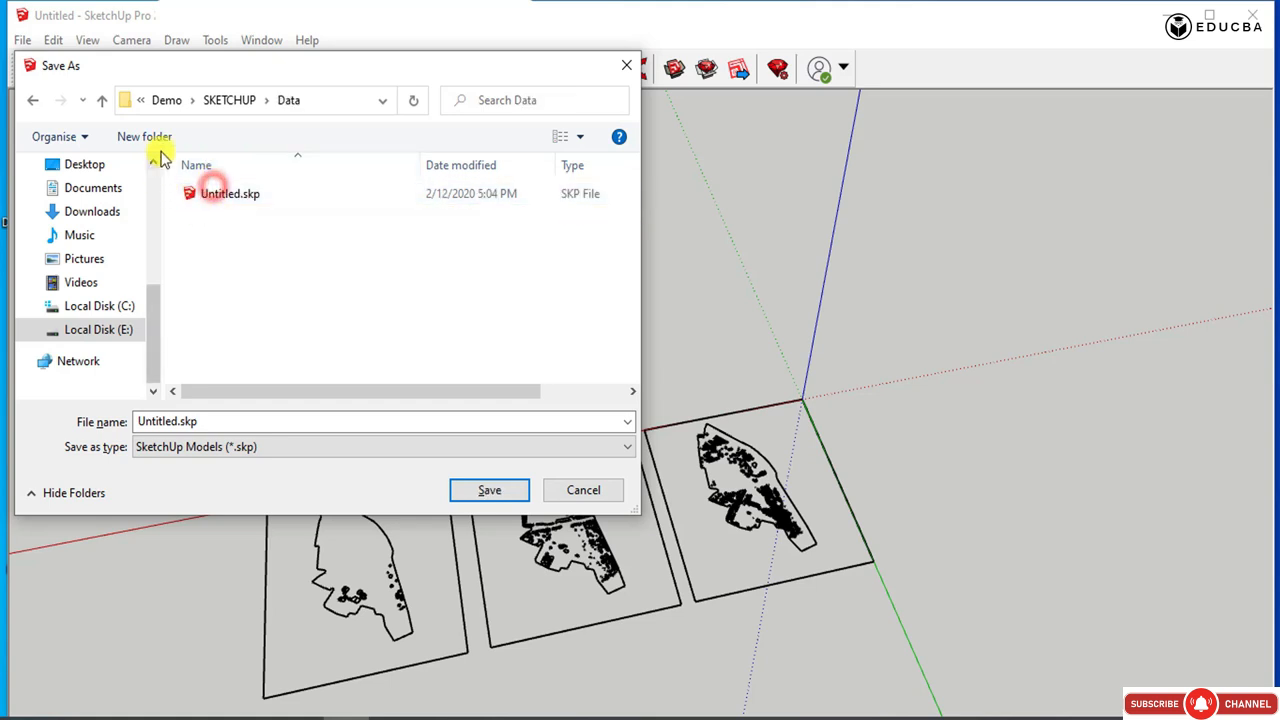
double_click(172, 421)
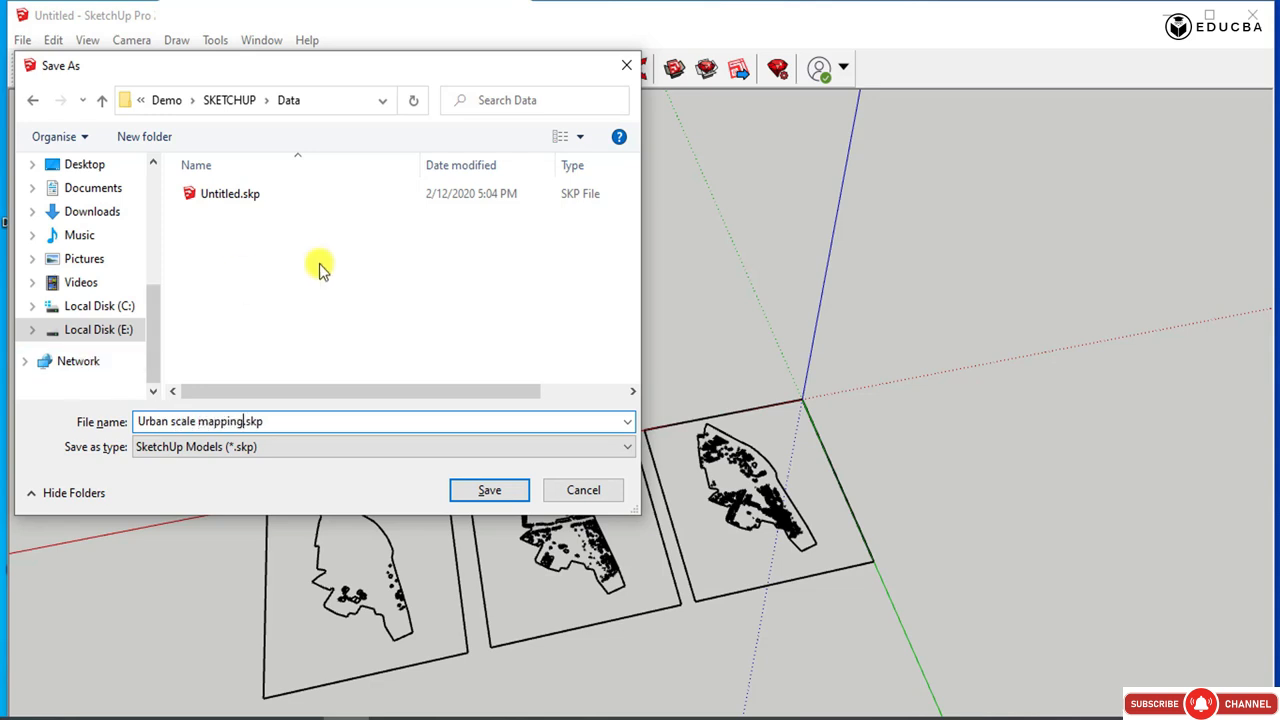
left_click(472, 488)
middle_click_drag(549, 317, 205, 413)
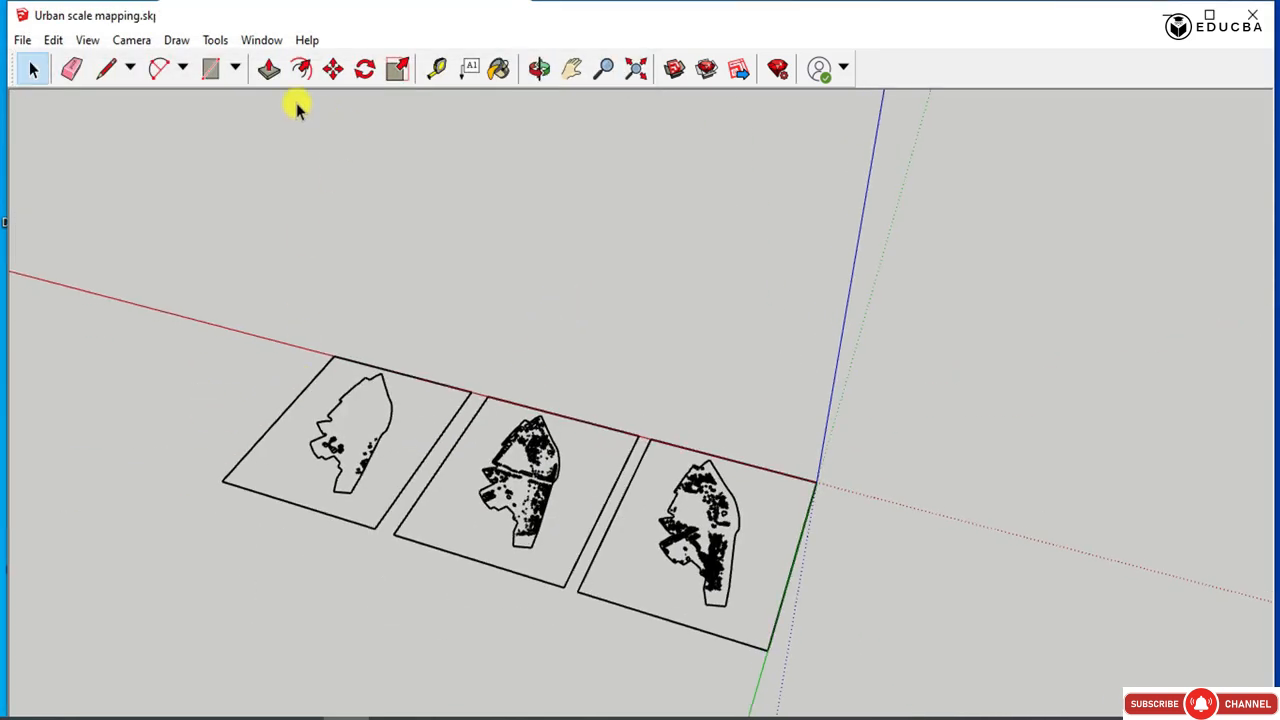
left_click(257, 40)
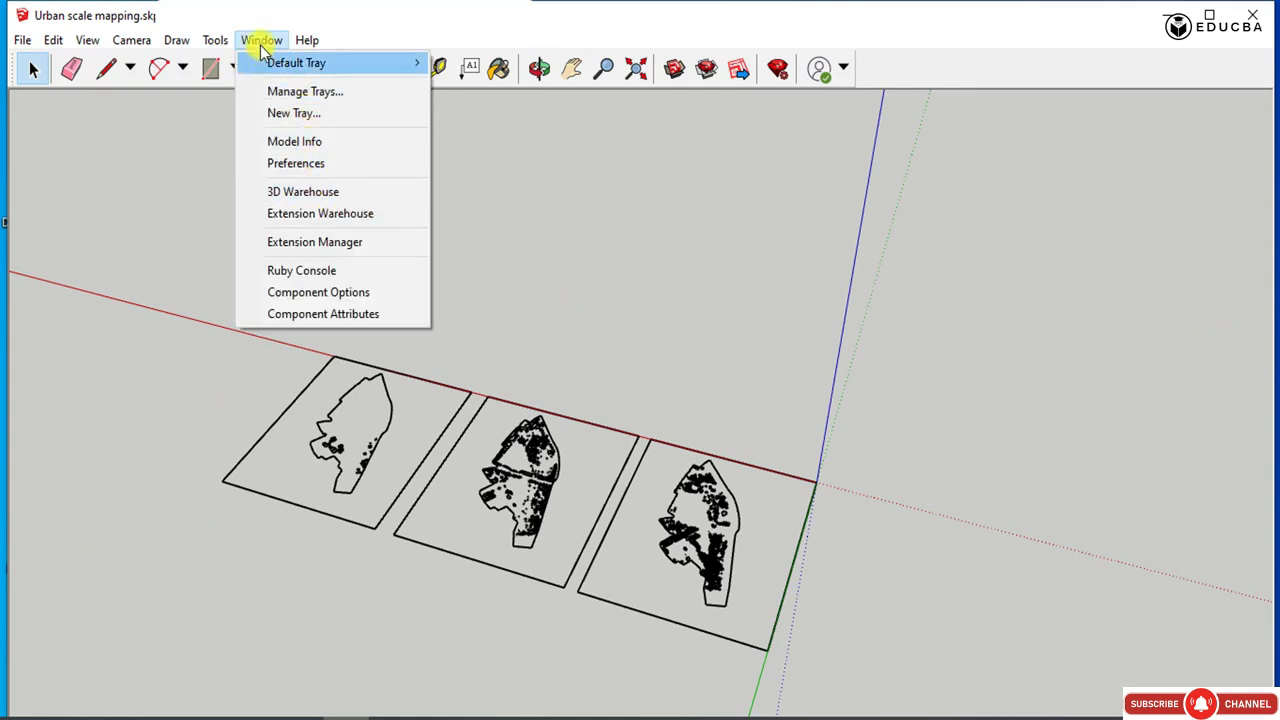
left_click(310, 191)
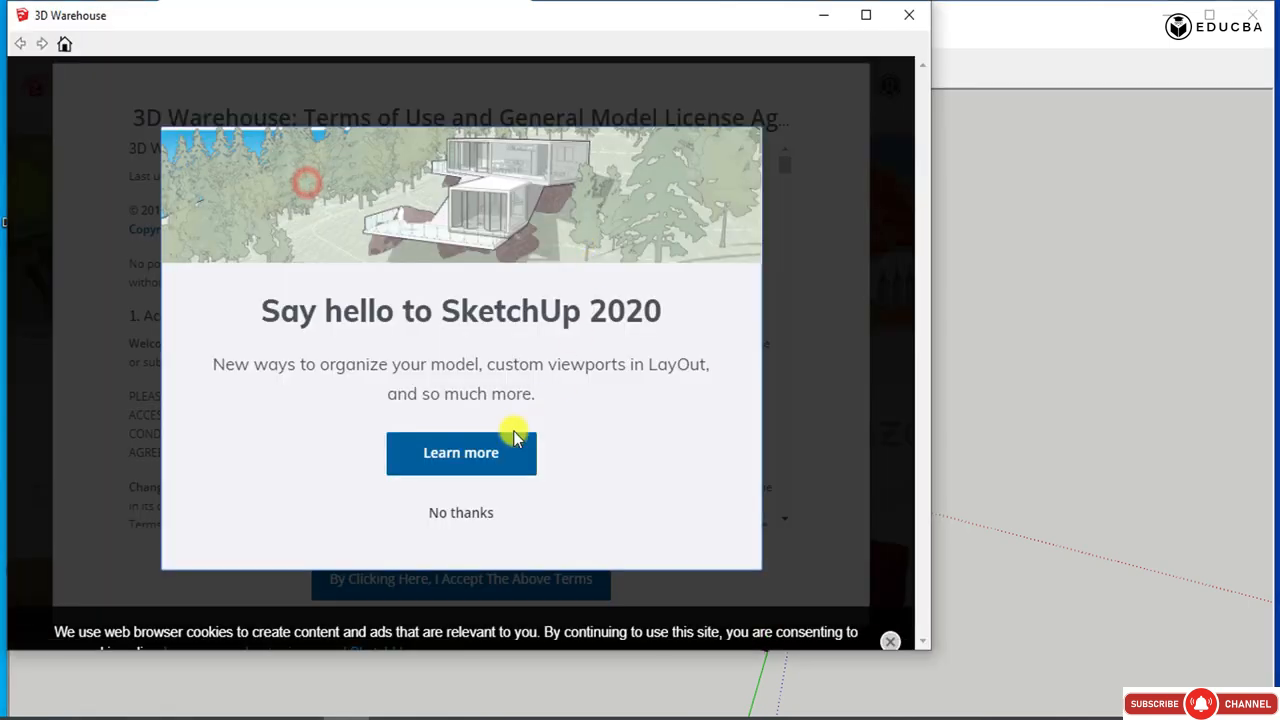
left_click(439, 503)
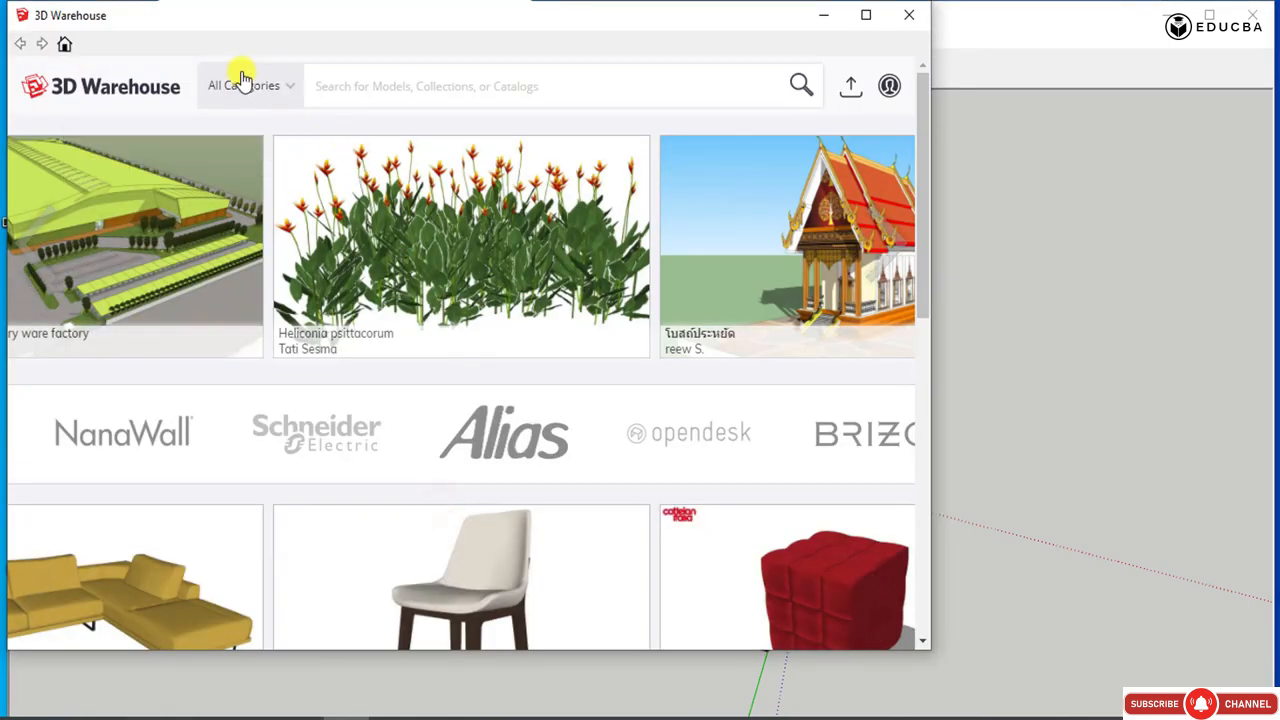
left_click(343, 71)
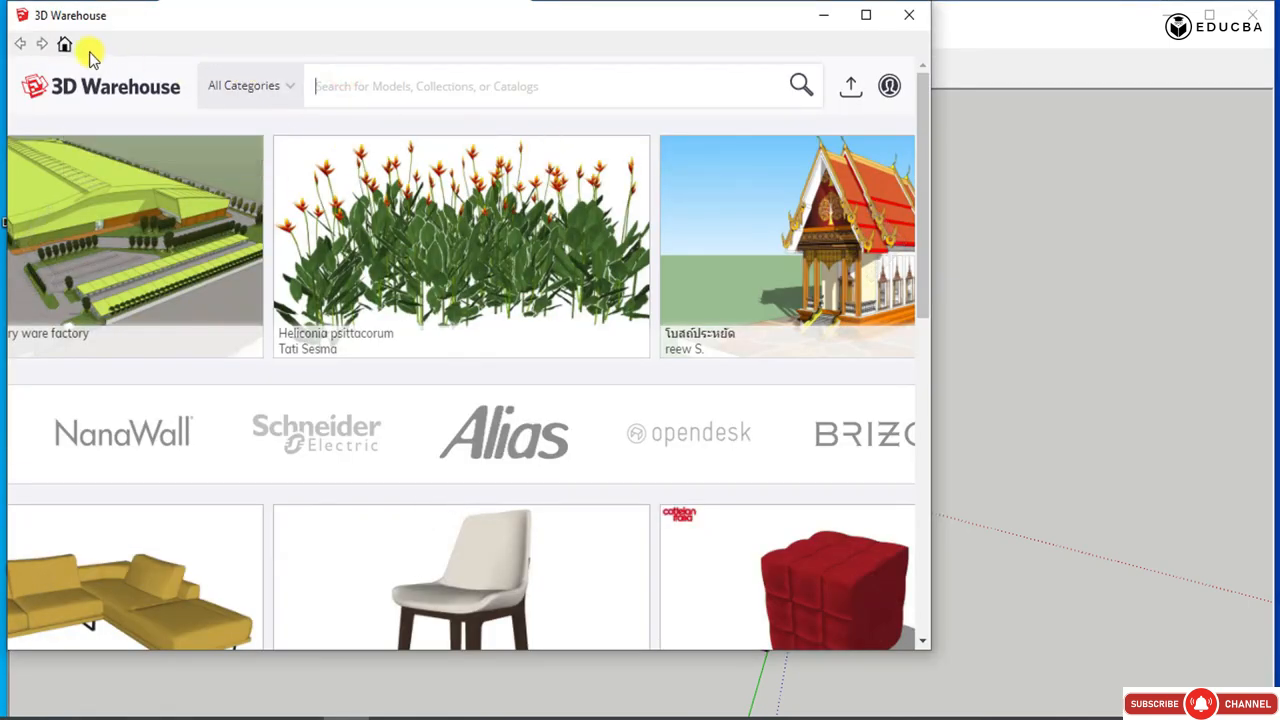
left_click(909, 14)
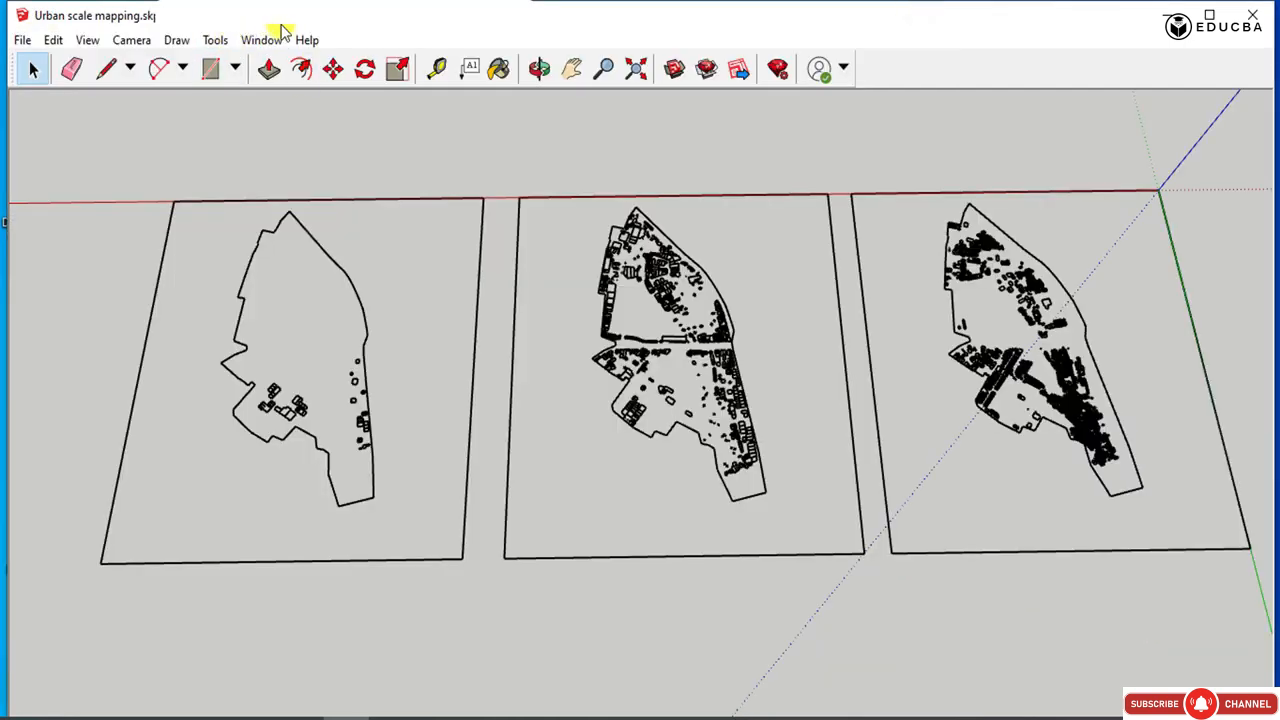
Search the Extension Warehouse for "make faces".
left_click(259, 39)
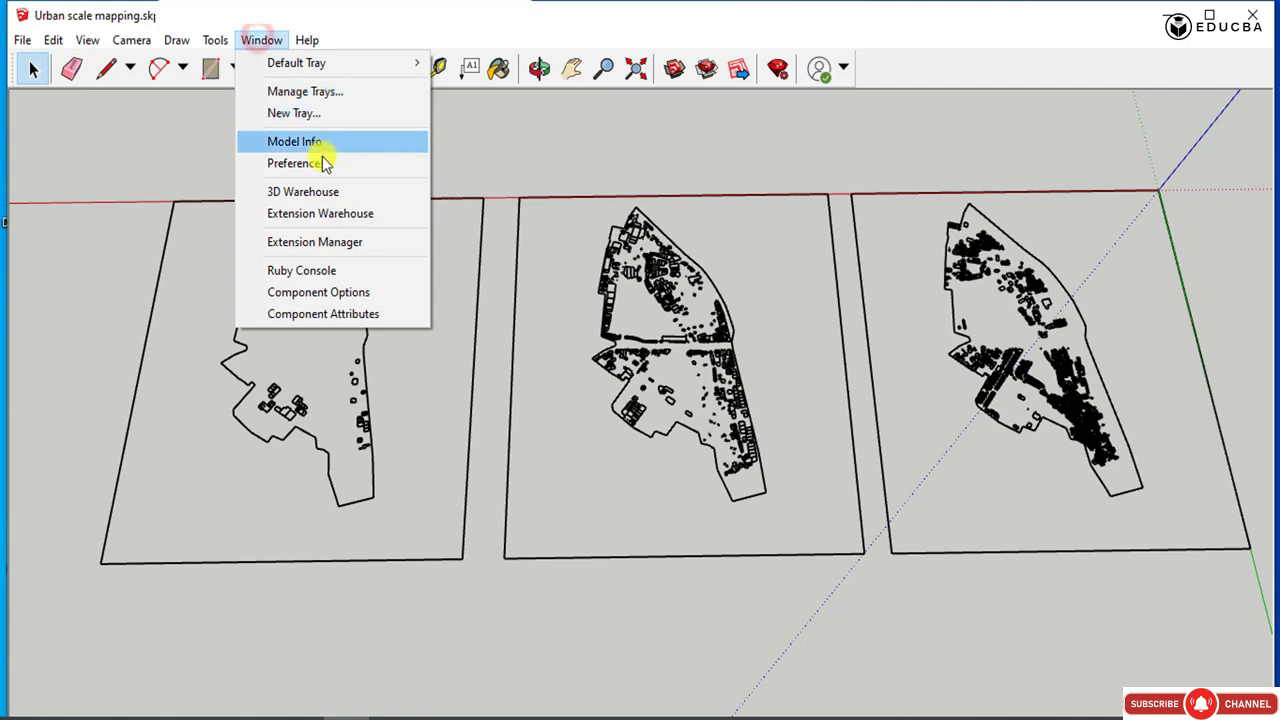
left_click(316, 213)
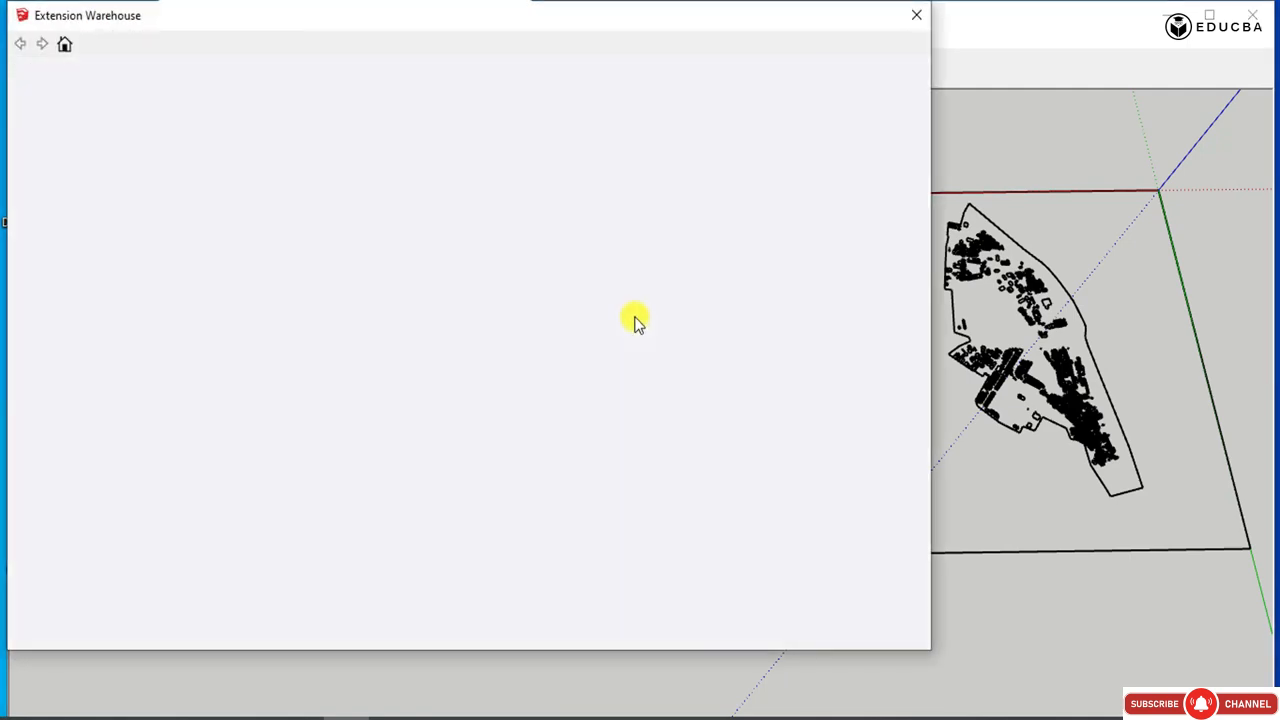
left_click(346, 146)
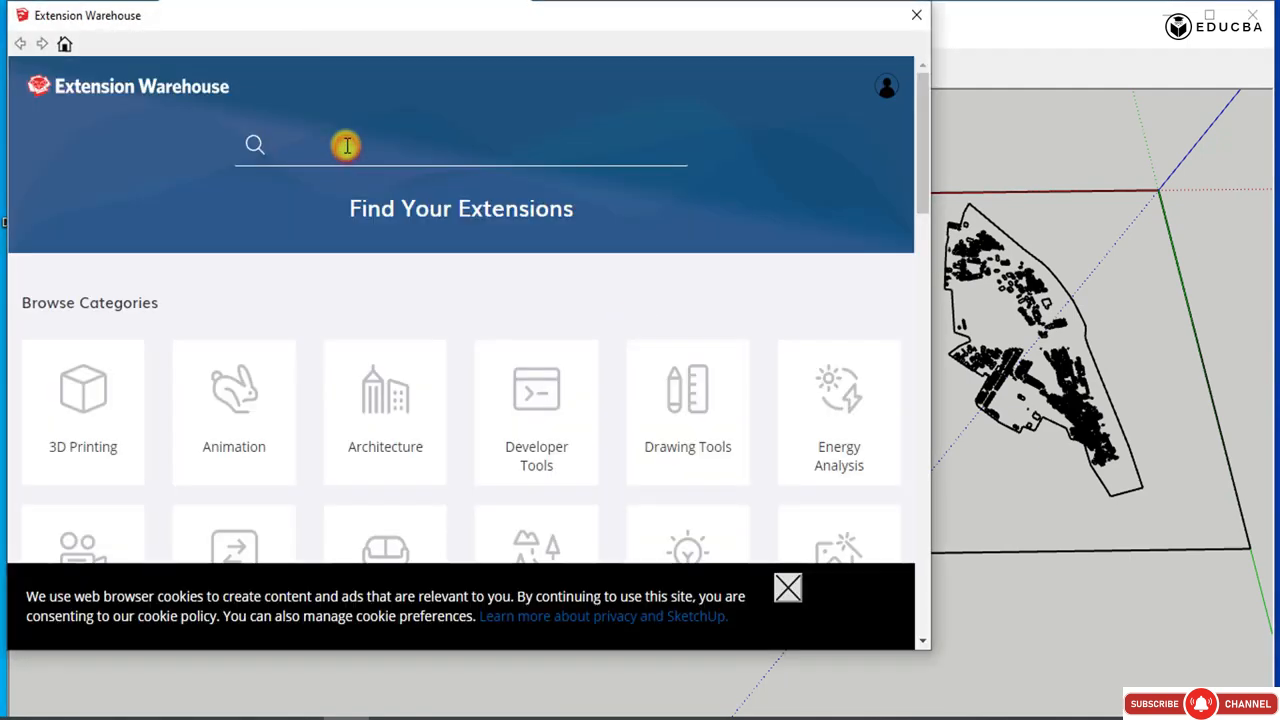
type("make f")
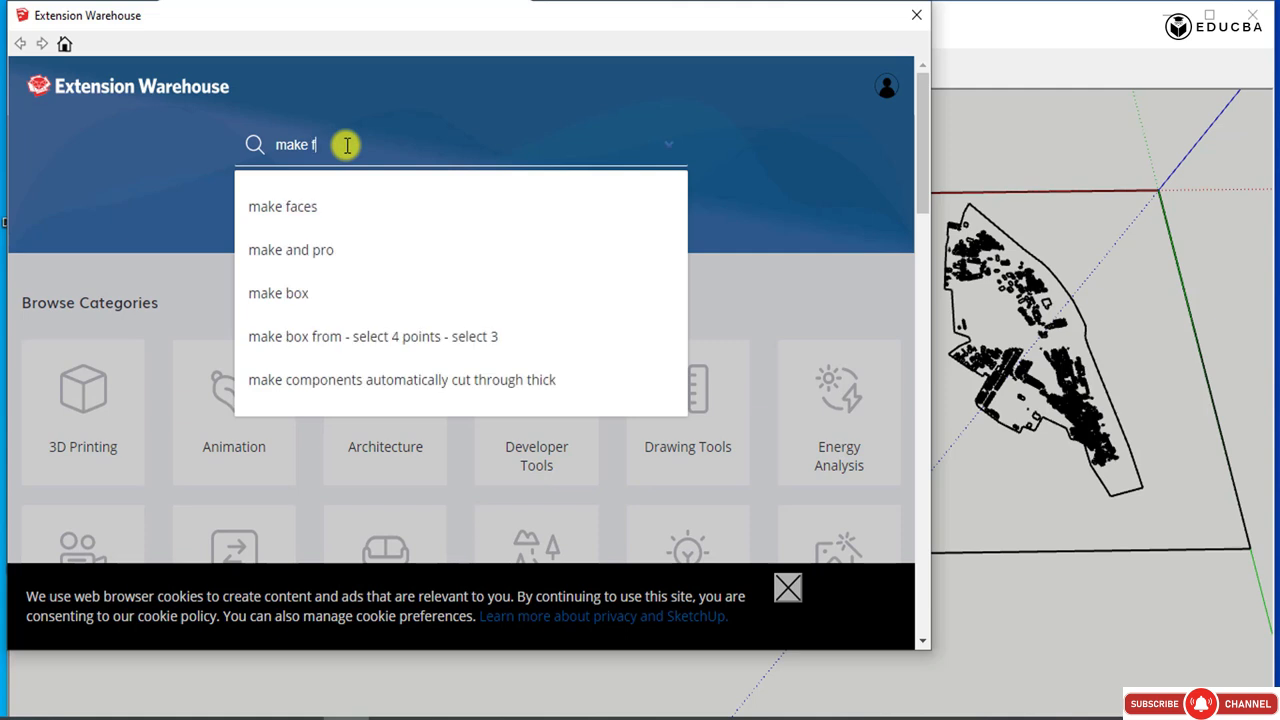
type("aces")
key("Return")
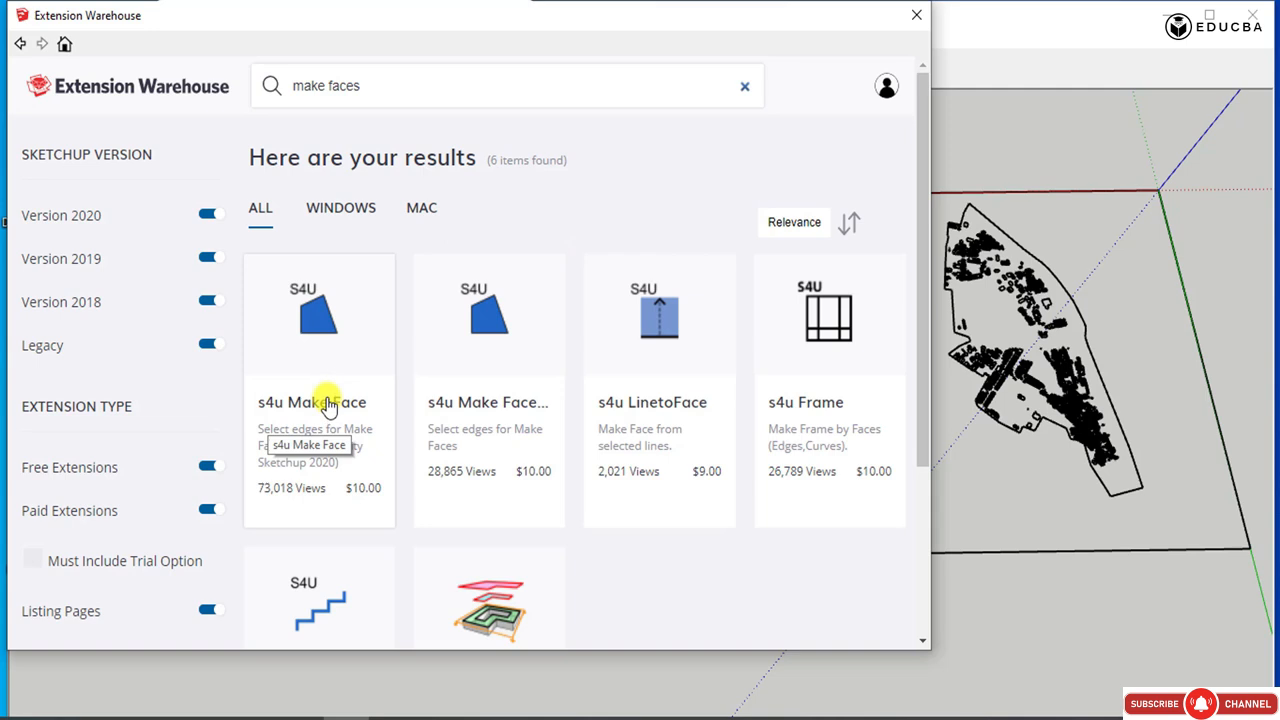
Open the s4u Make Face extension's page and bring up its trial and purchase choices.
left_click(325, 403)
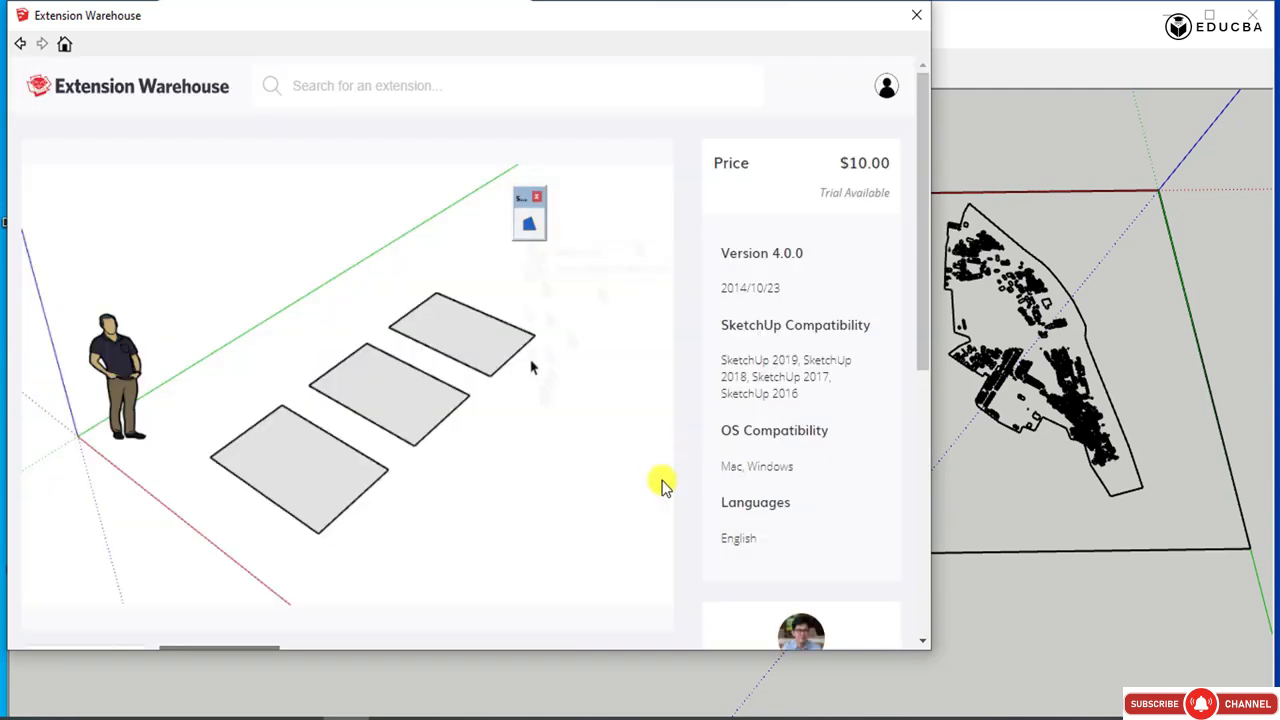
scroll(470, 325, "down", 1)
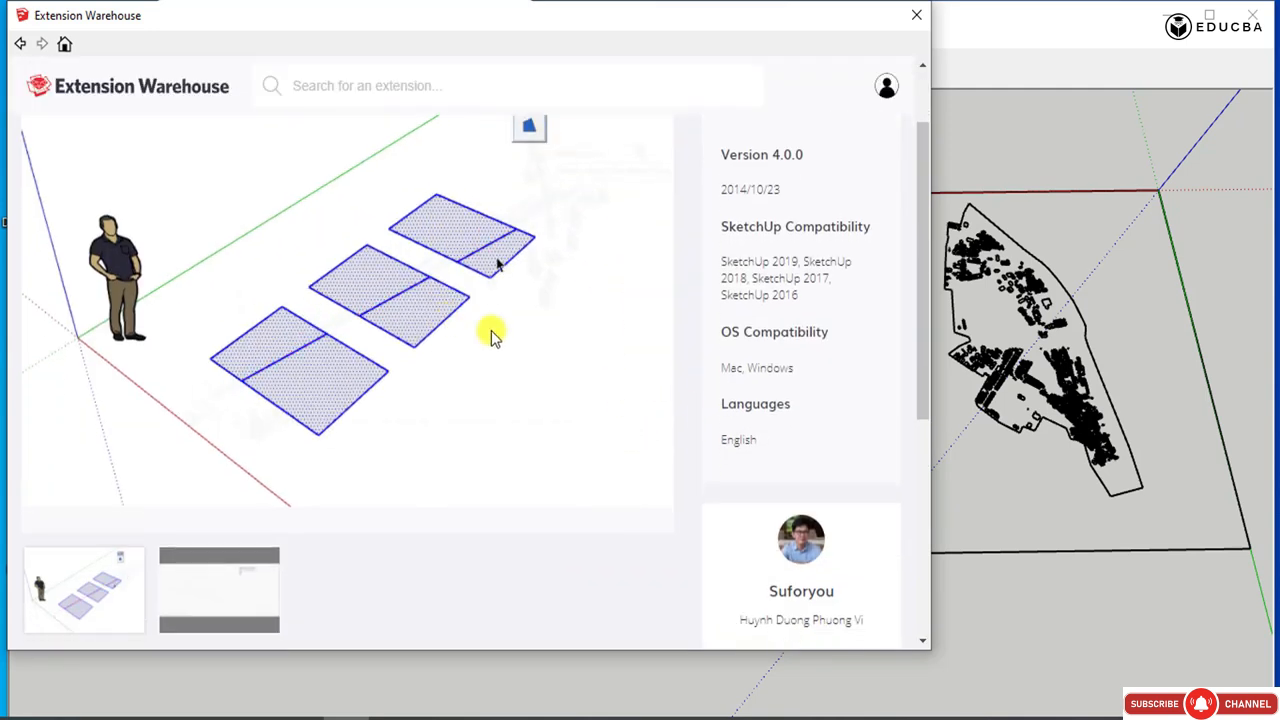
scroll(485, 340, "down", 3)
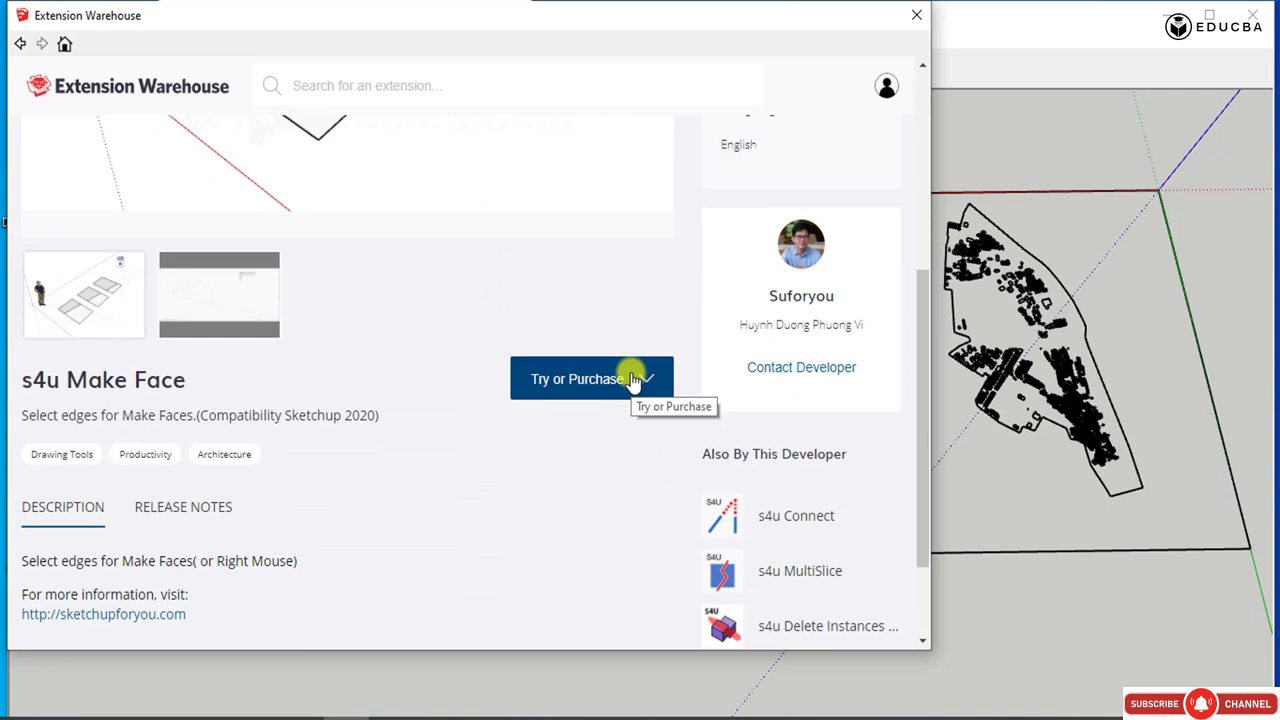
left_click(632, 380)
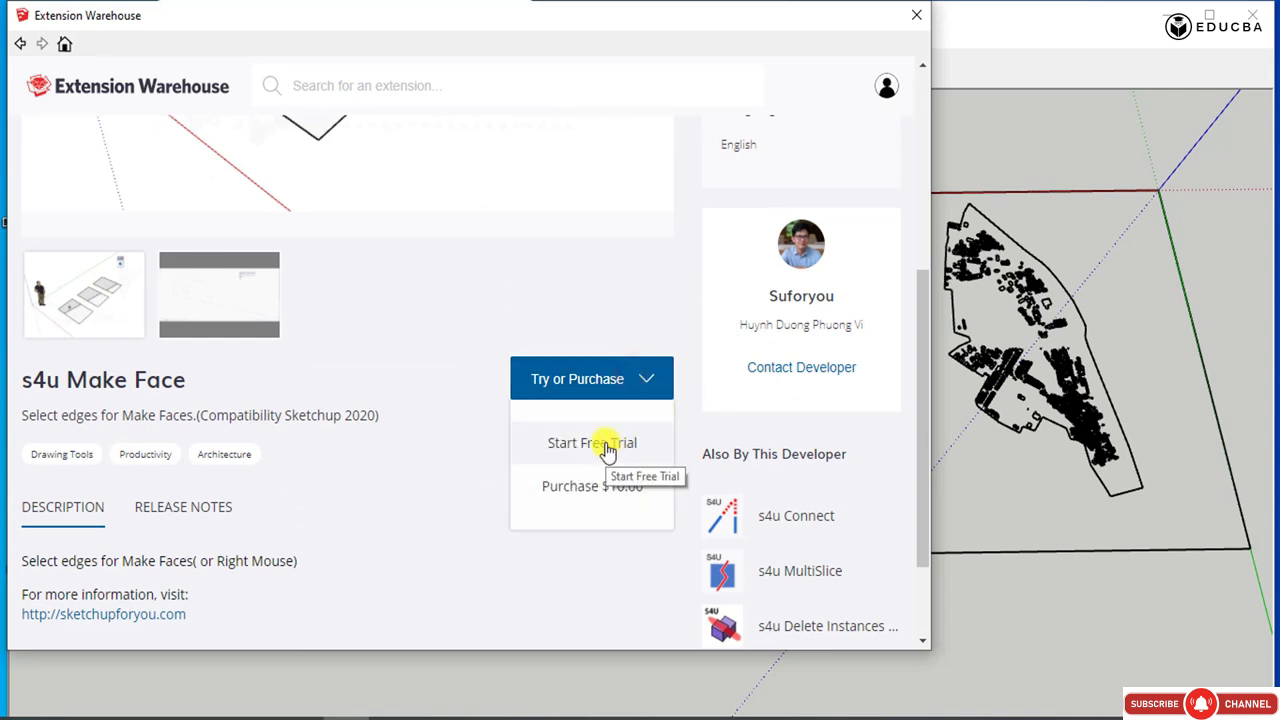
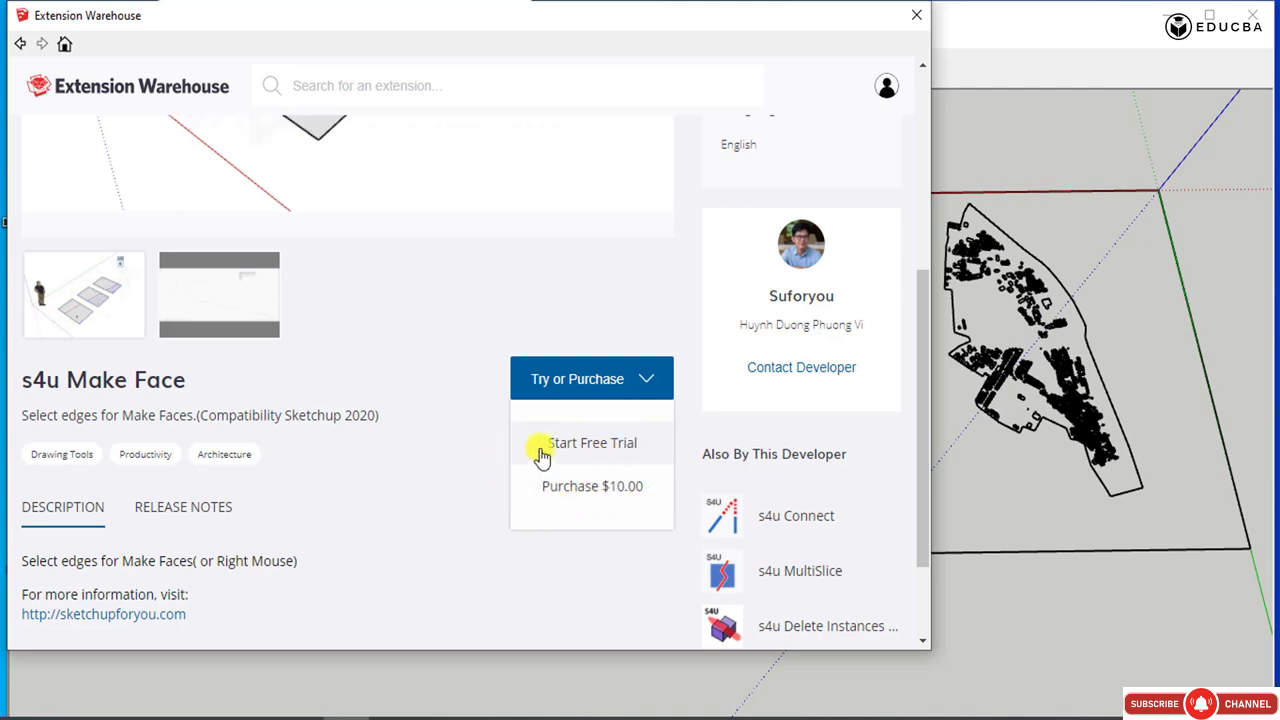
Start the free trial of s4u Make Face and accept the Extension Warehouse Terms of Service.
left_click(586, 450)
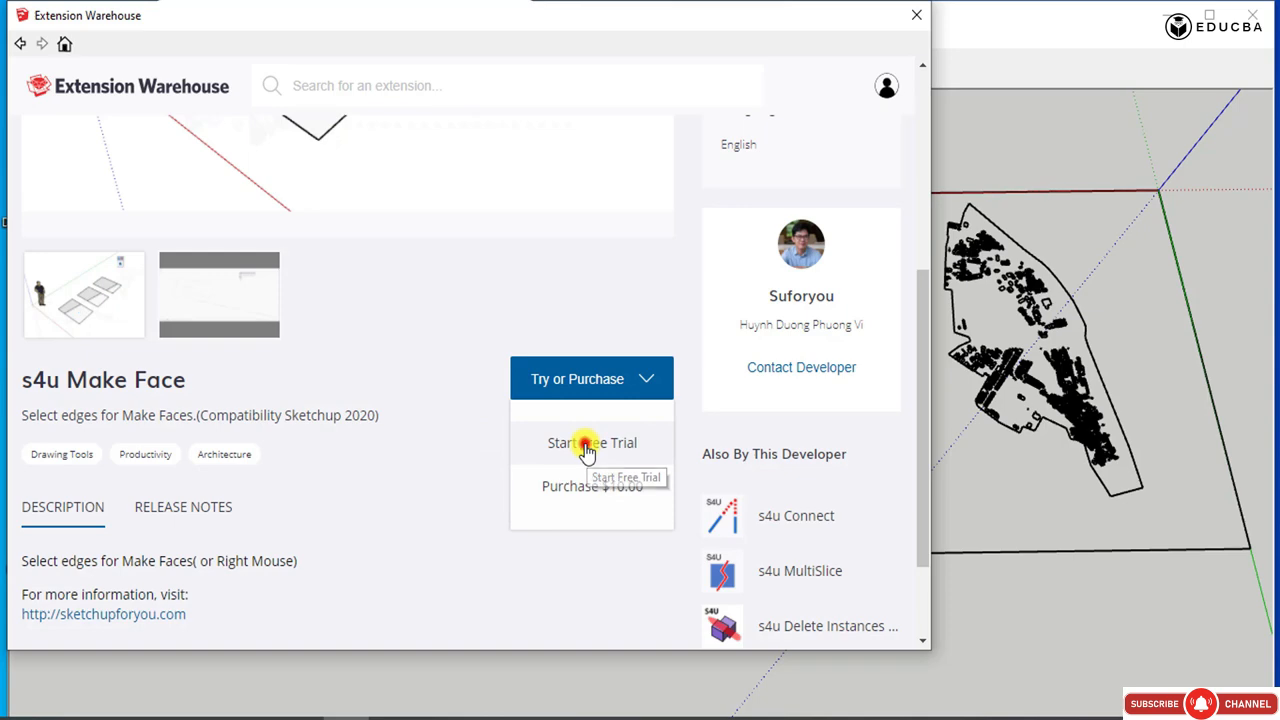
scroll(583, 443, "down", 3)
scroll(643, 557, "down", 2)
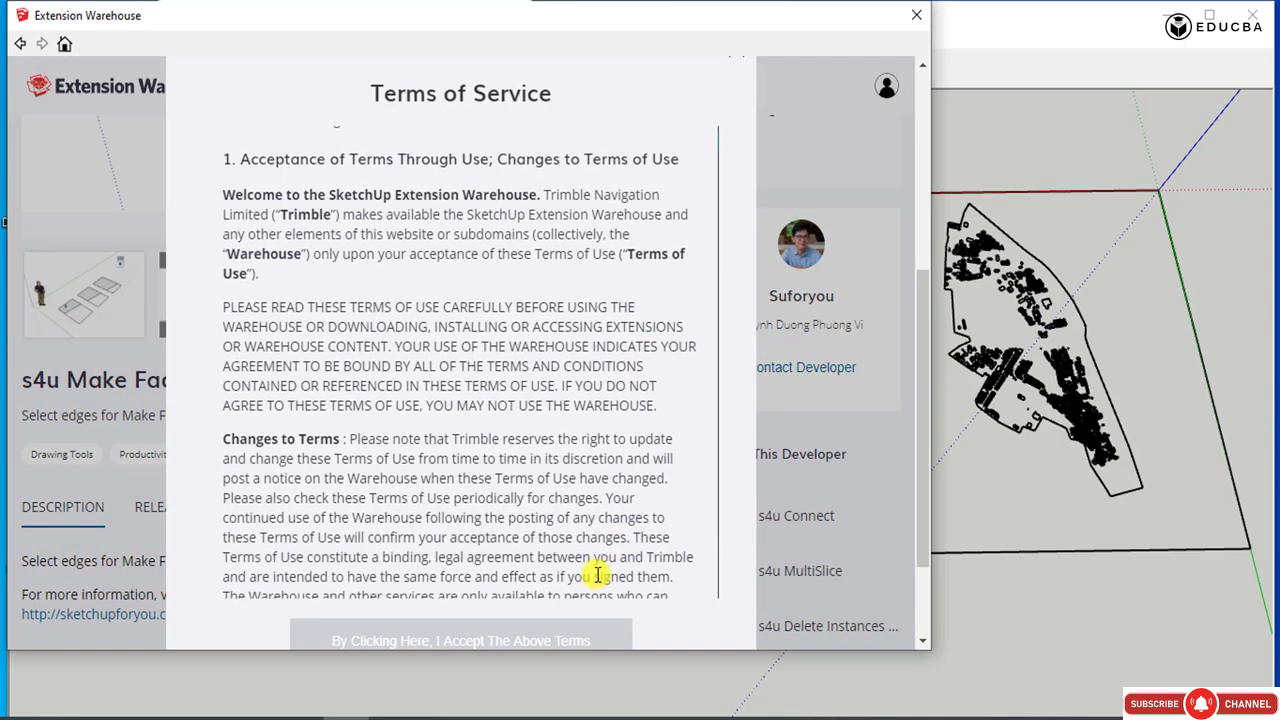
scroll(597, 575, "down", 5)
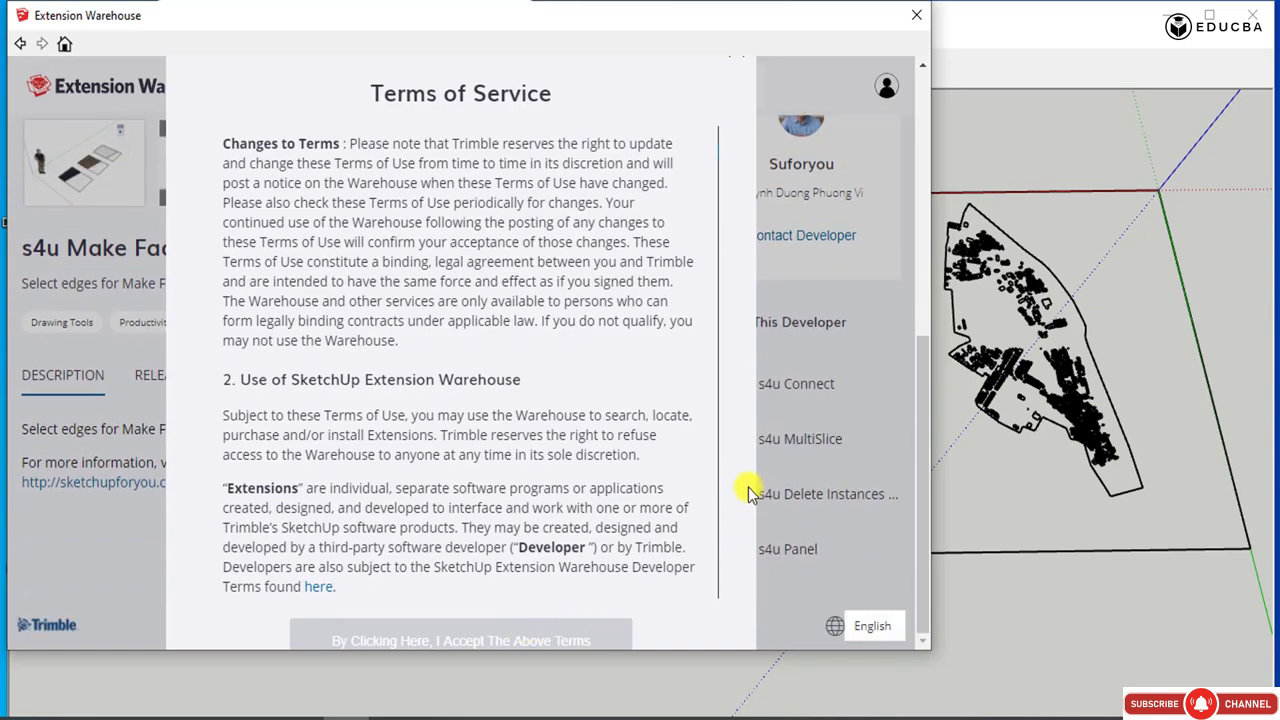
left_click_drag(717, 458, 688, 549)
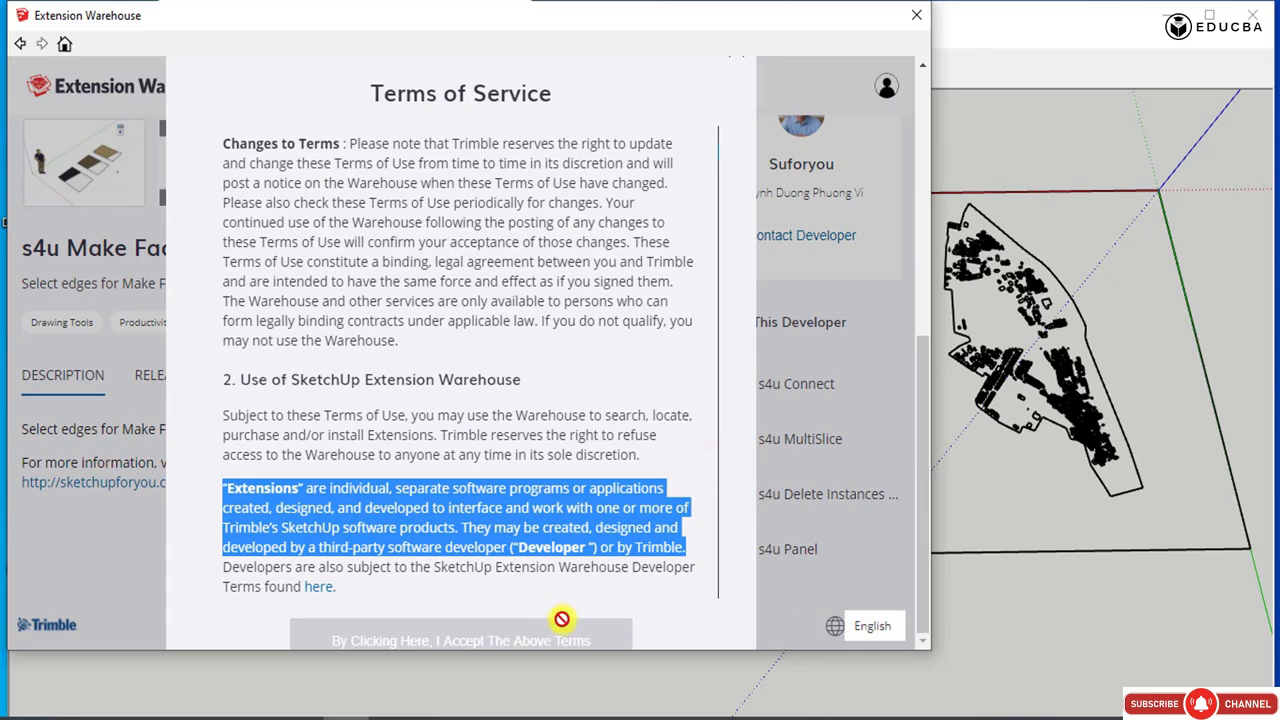
scroll(449, 283, "down", 15)
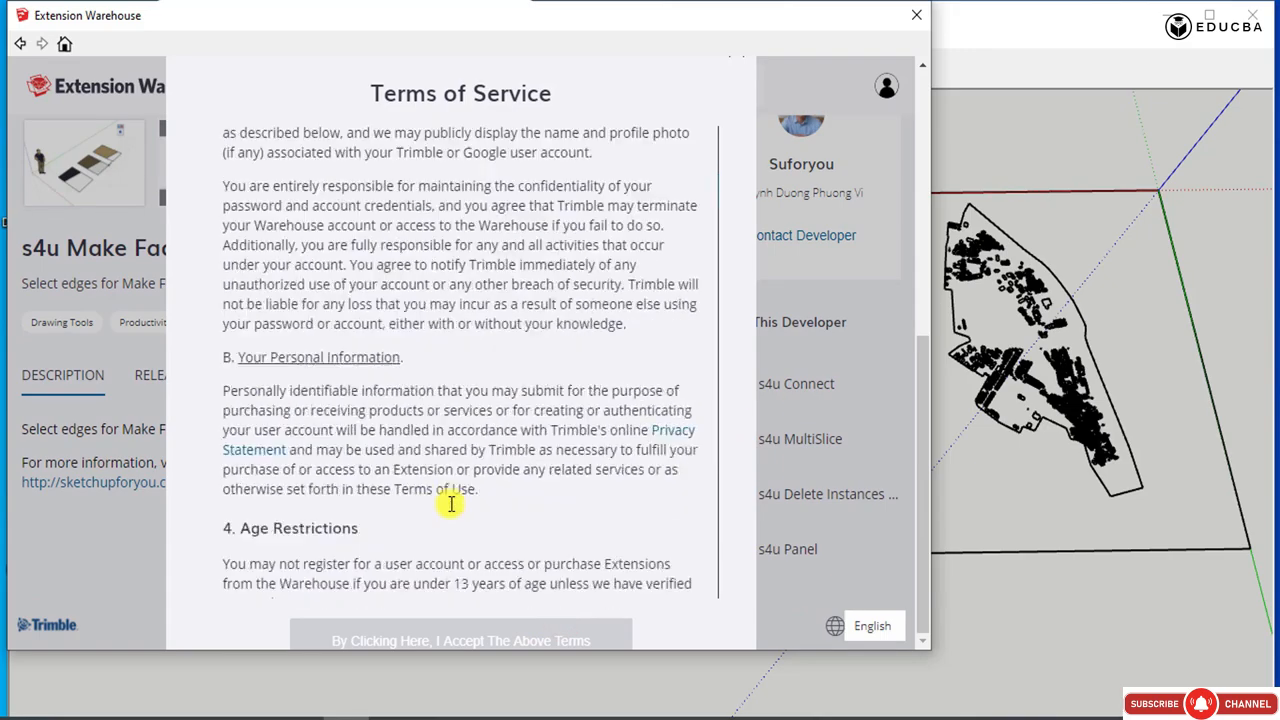
scroll(438, 515, "down", 15)
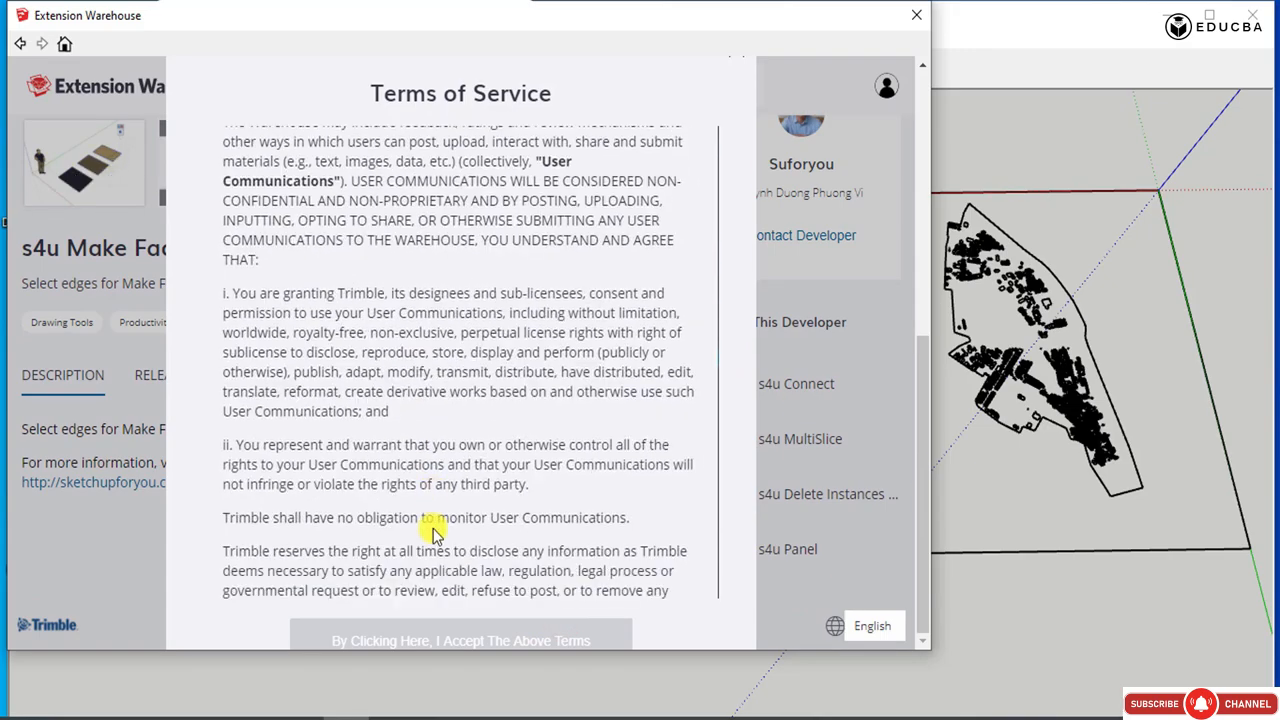
scroll(437, 533, "down", 15)
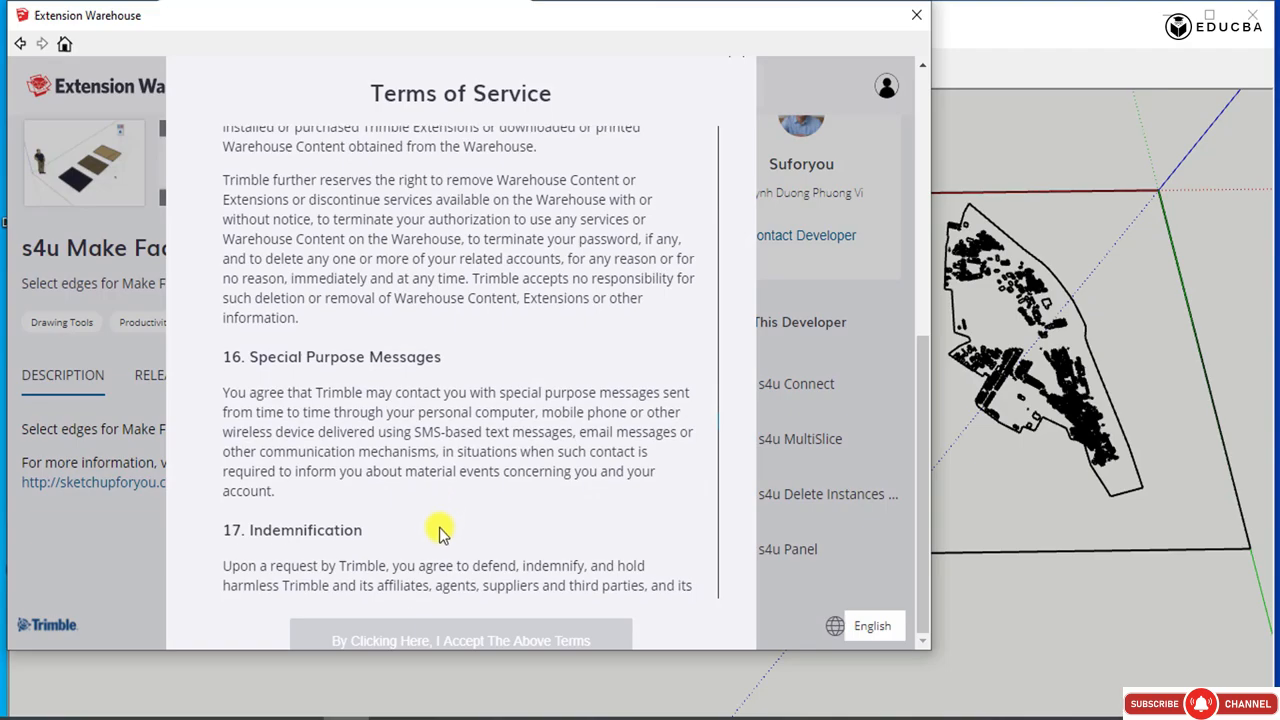
scroll(663, 549, "up", 5)
scroll(570, 540, "down", 15)
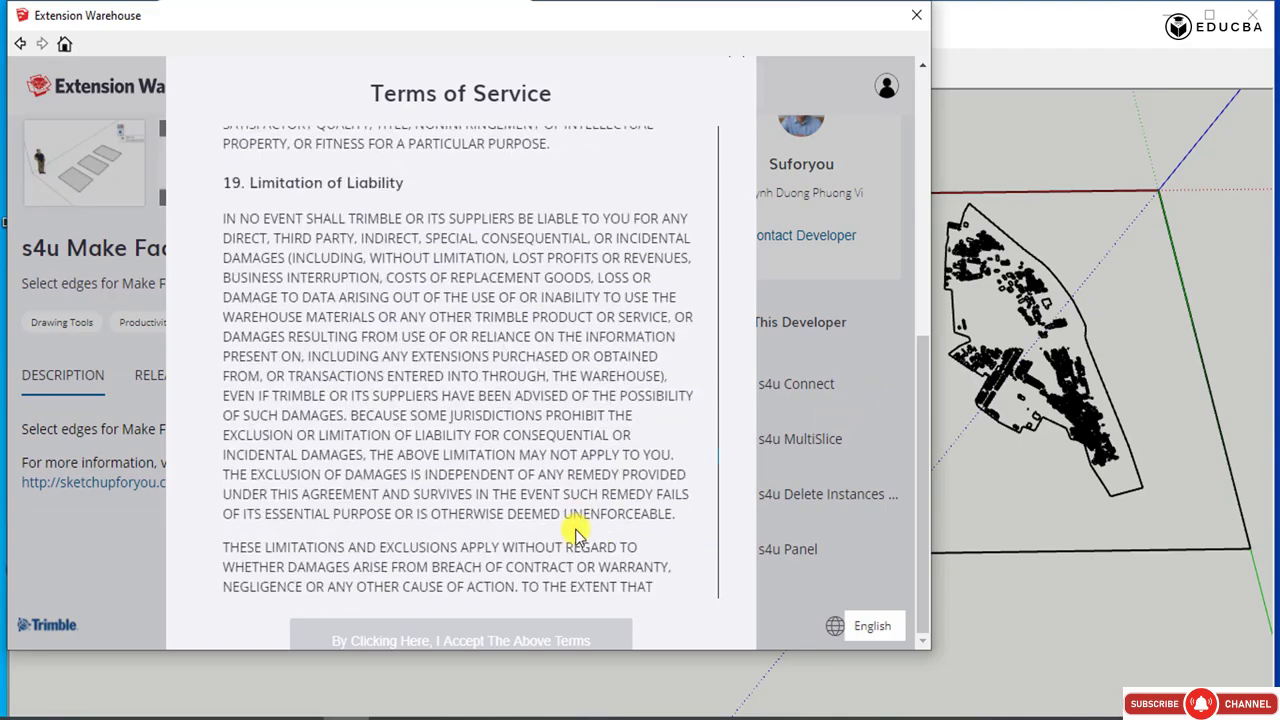
scroll(572, 523, "down", 20)
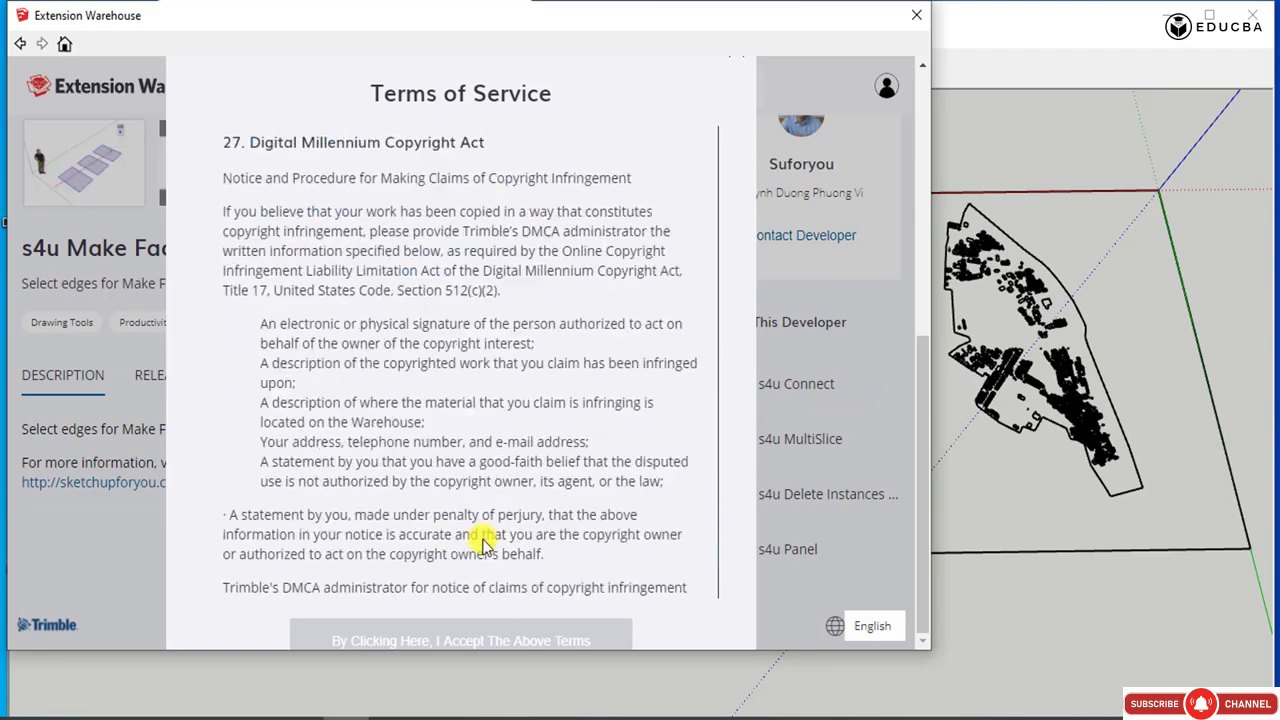
left_click(461, 640)
Install the s4u Make Face trial, proceeding despite the version incompatibility and allowing file system access, and close the Extension Warehouse.
left_click(589, 309)
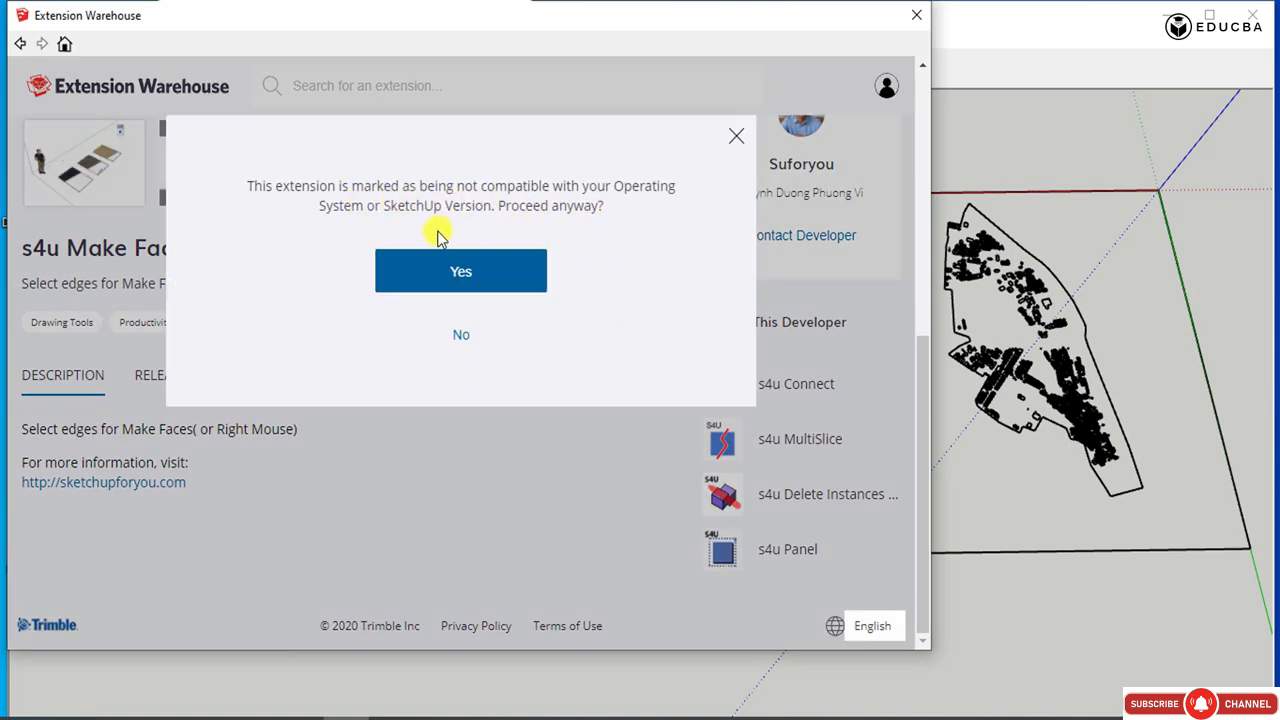
left_click(507, 268)
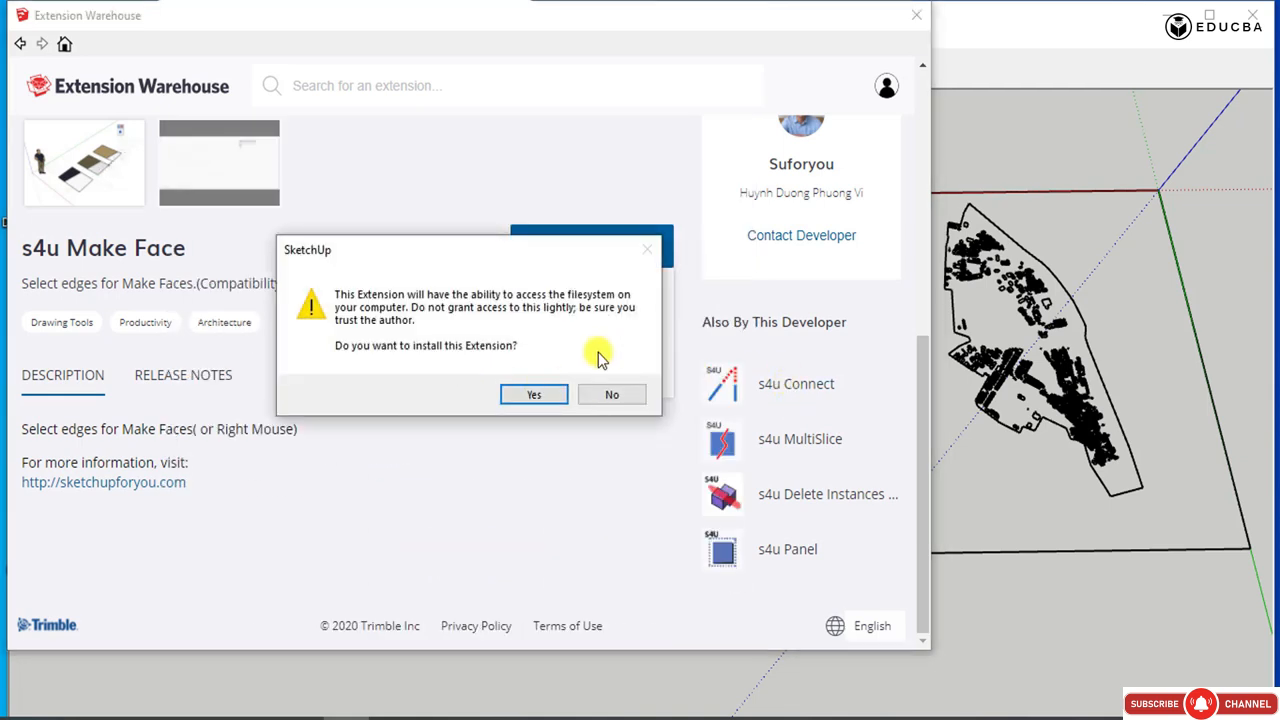
left_click(555, 391)
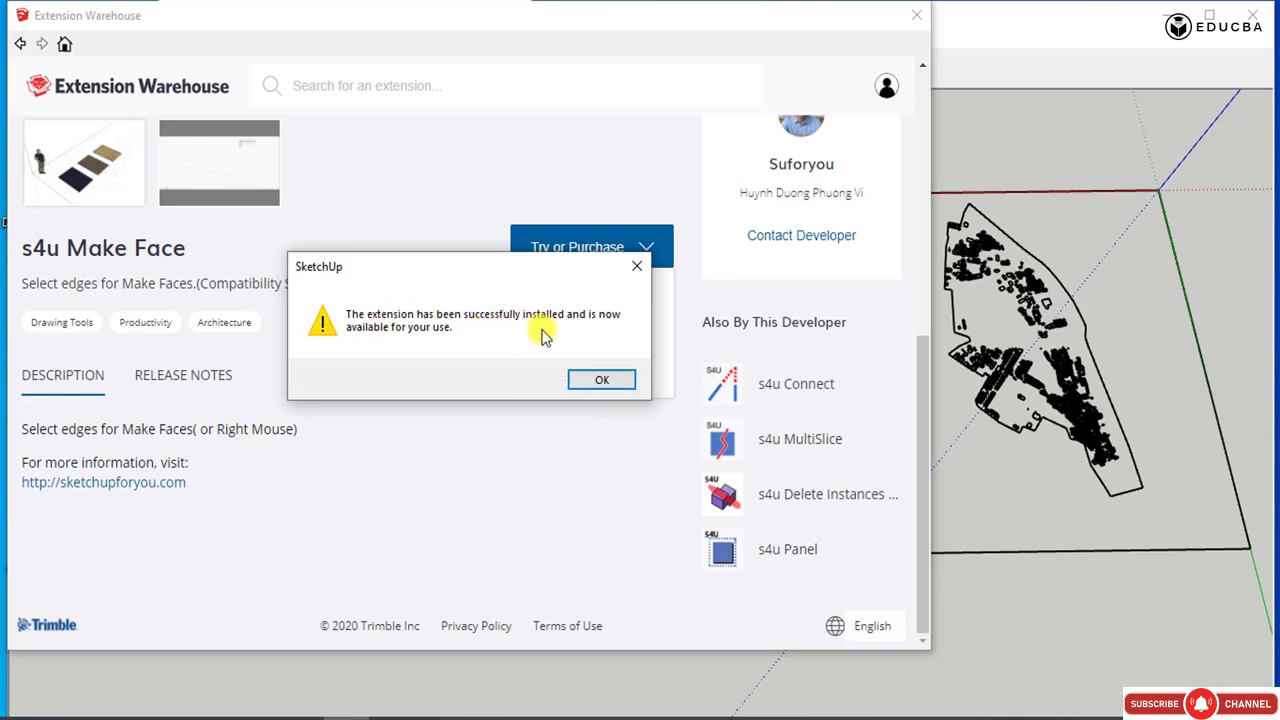
left_click(603, 377)
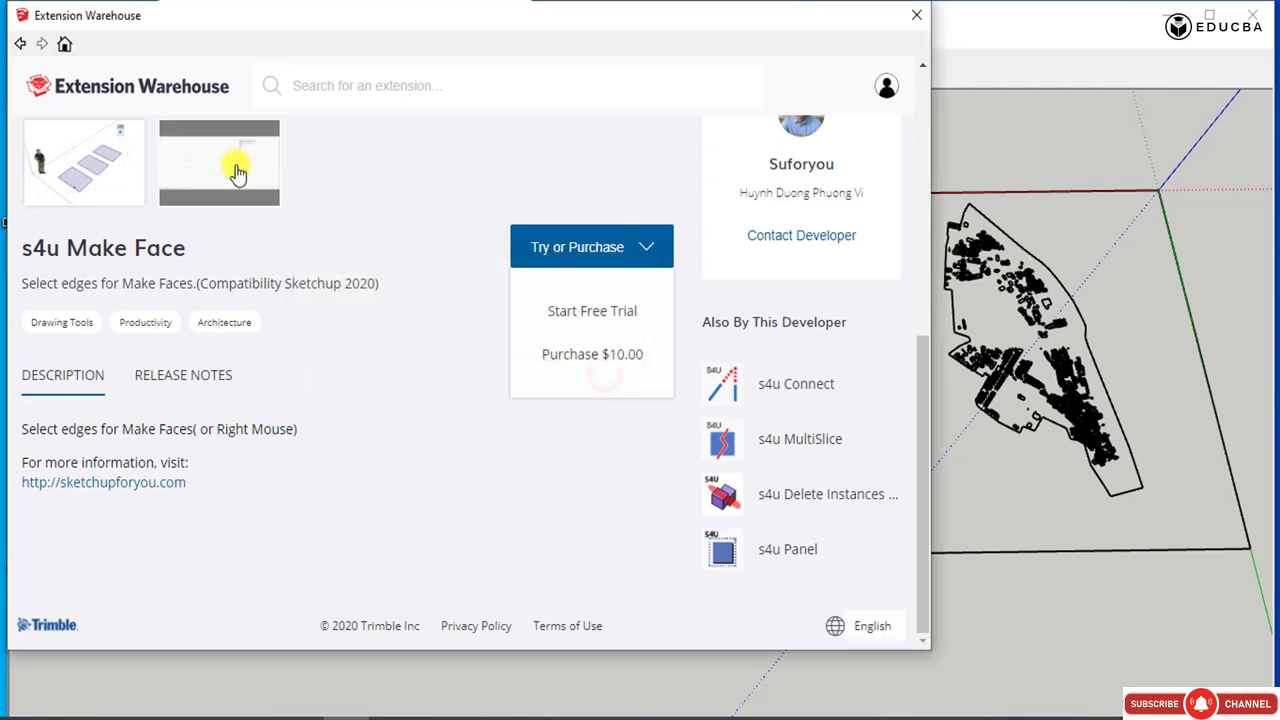
left_click(43, 48)
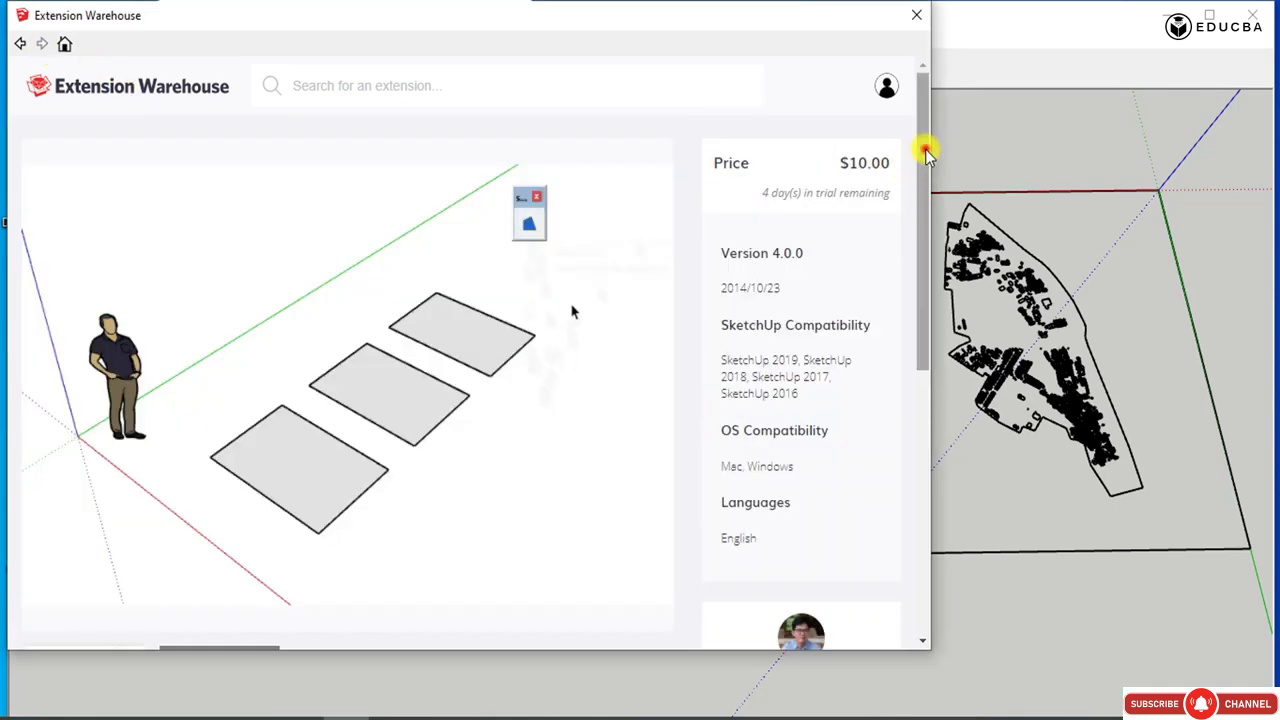
left_click_drag(923, 149, 934, 426)
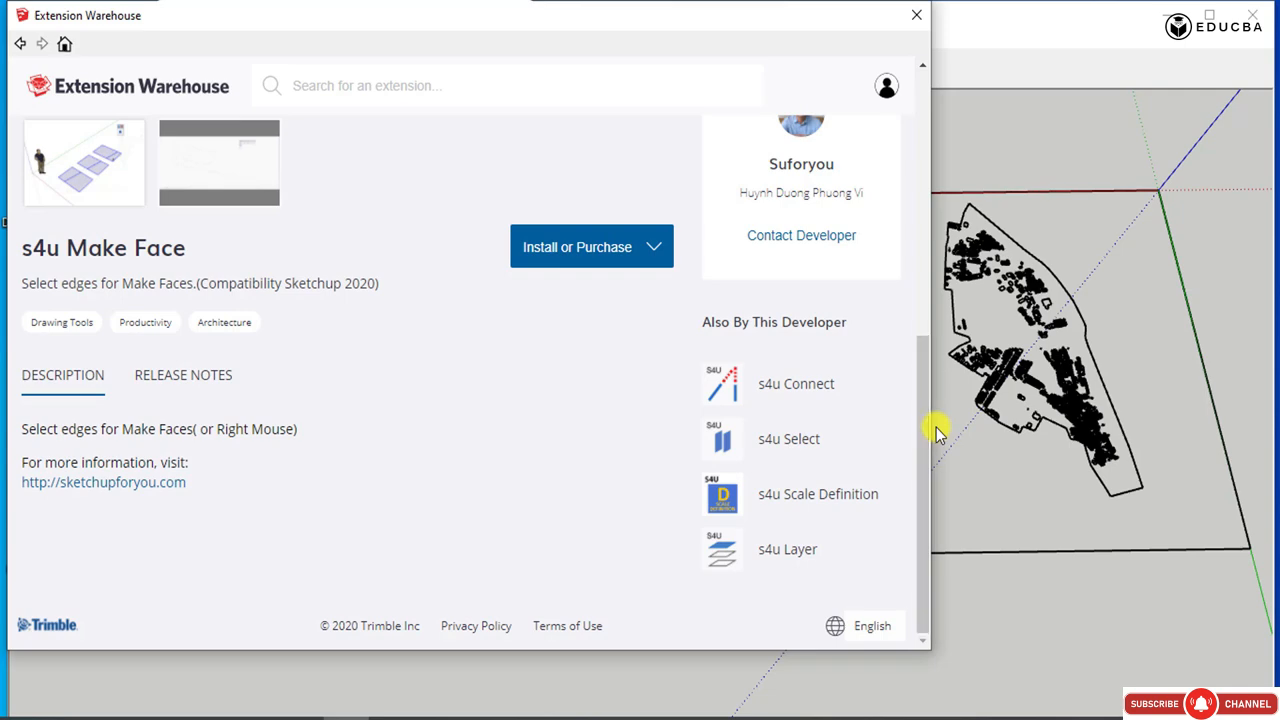
left_click(916, 15)
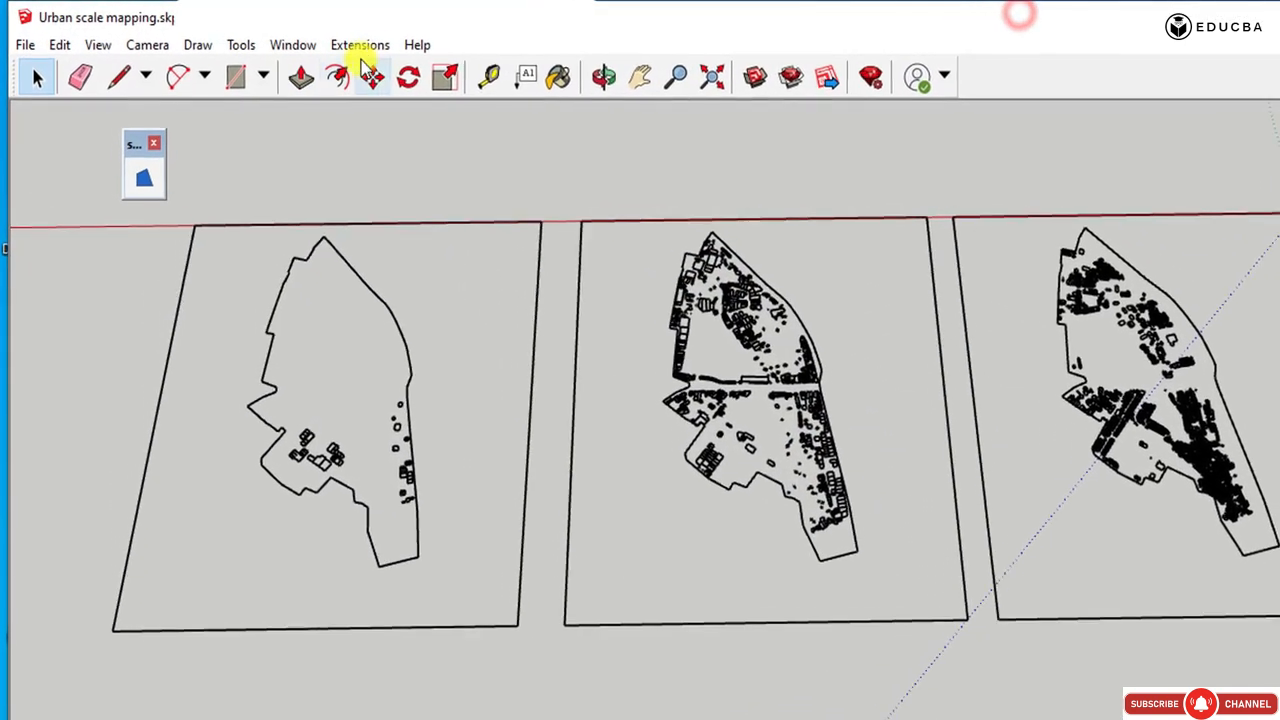
Select all three framed plans and generate faces from their edges with the Suforyou Make Face extension.
left_click(362, 45)
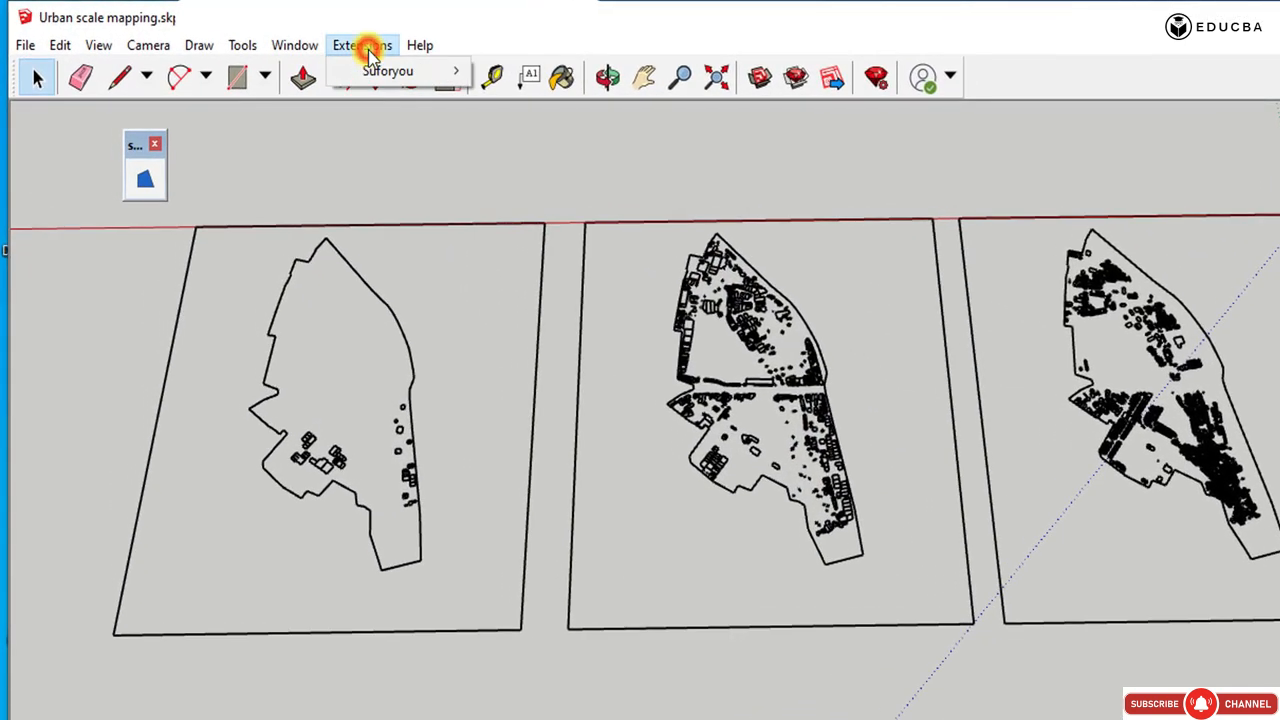
mouse_move(395, 72)
left_click(429, 134)
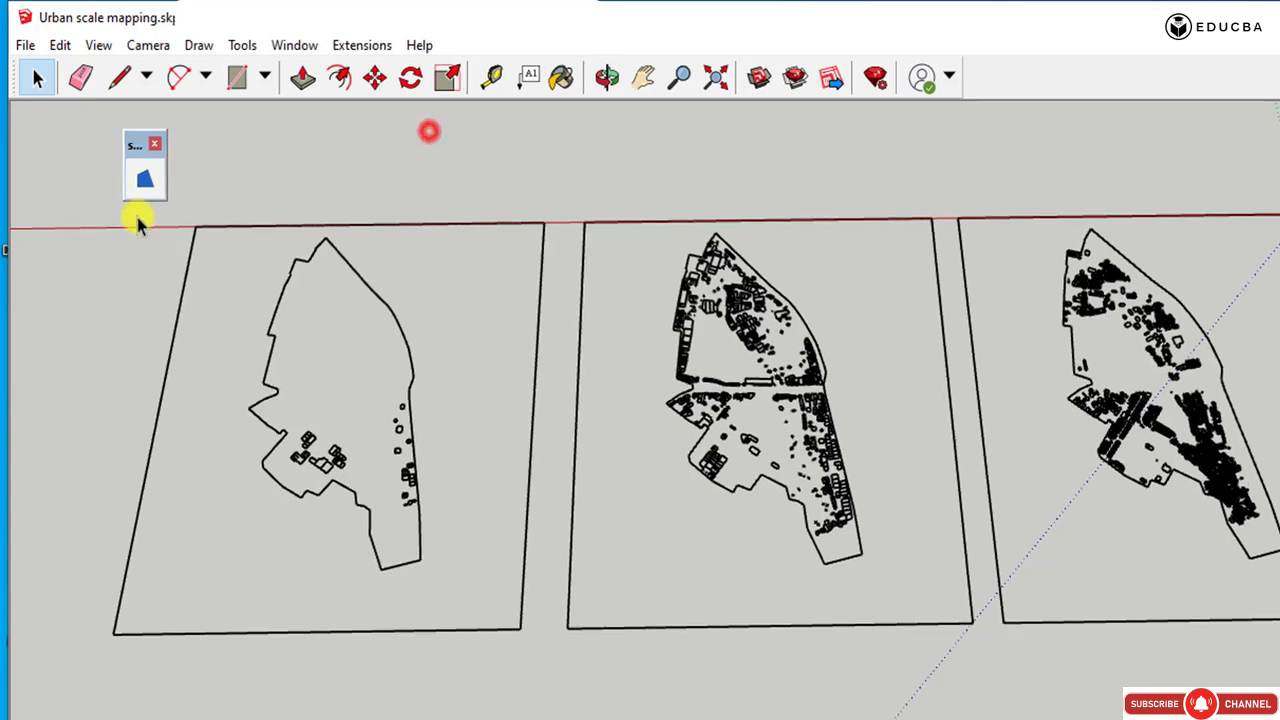
left_click_drag(58, 147, 1279, 551)
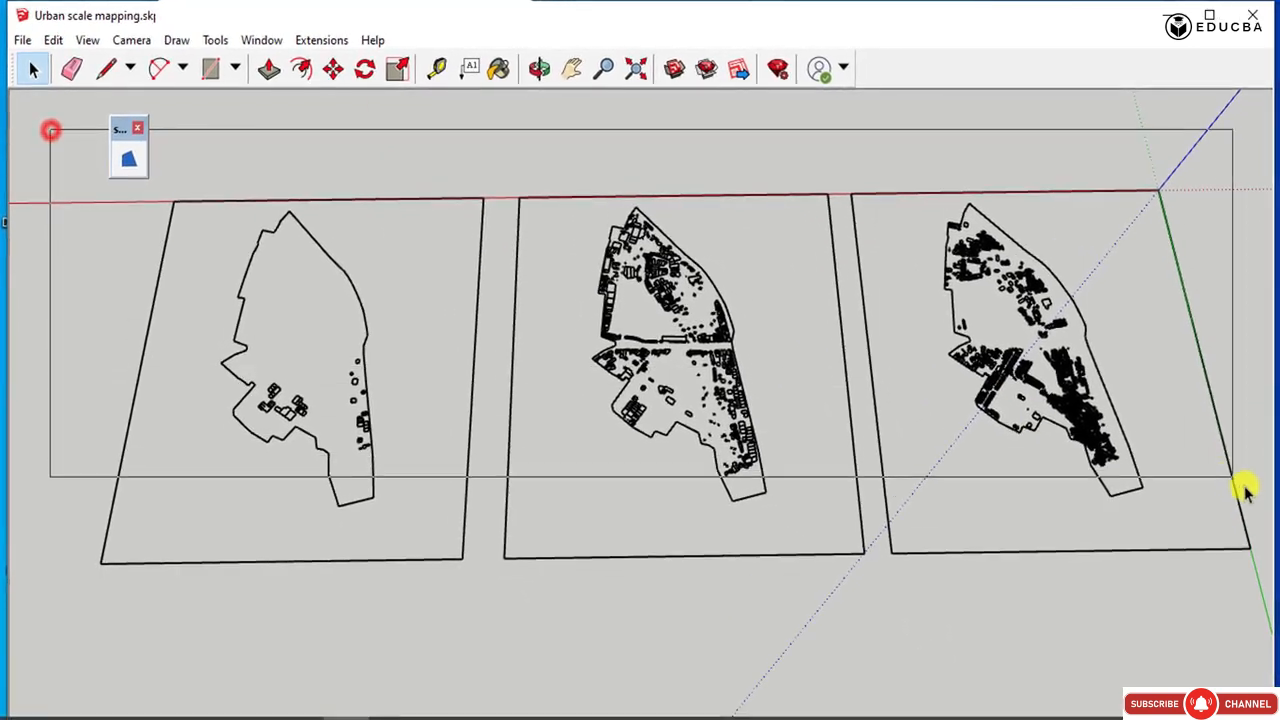
left_click_drag(1243, 488, 1260, 585)
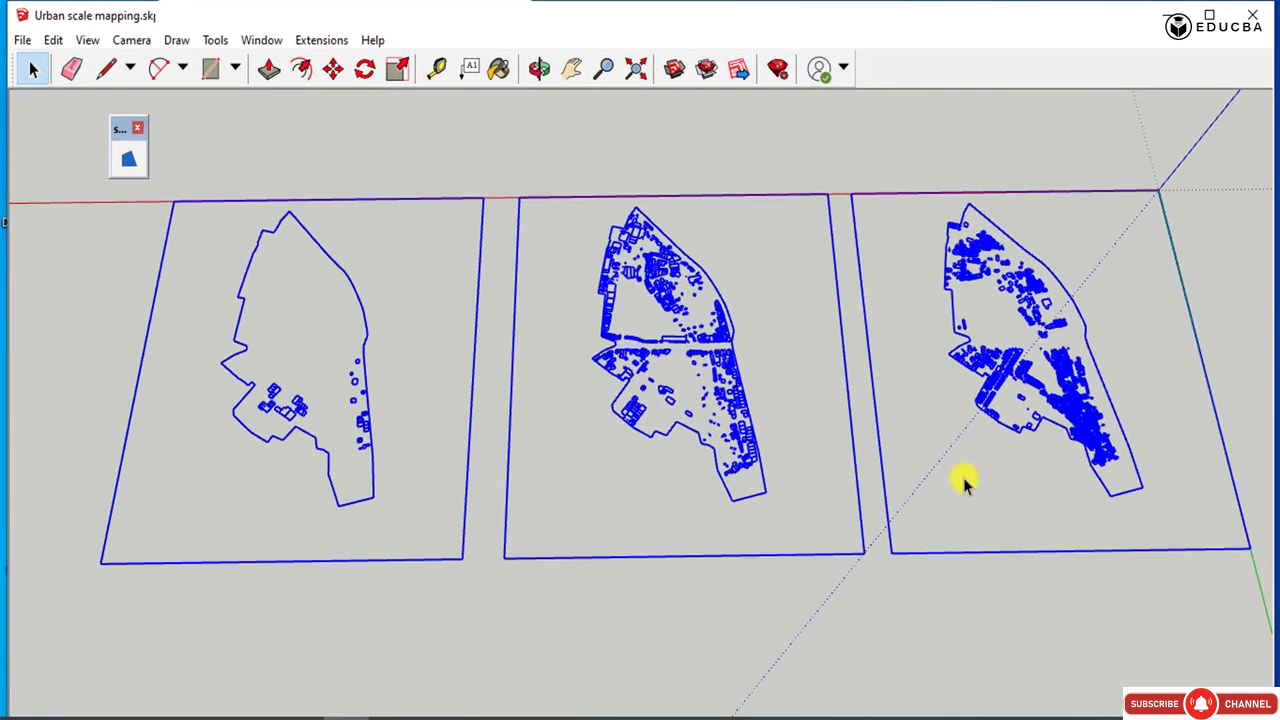
left_click(316, 40)
mouse_move(337, 57)
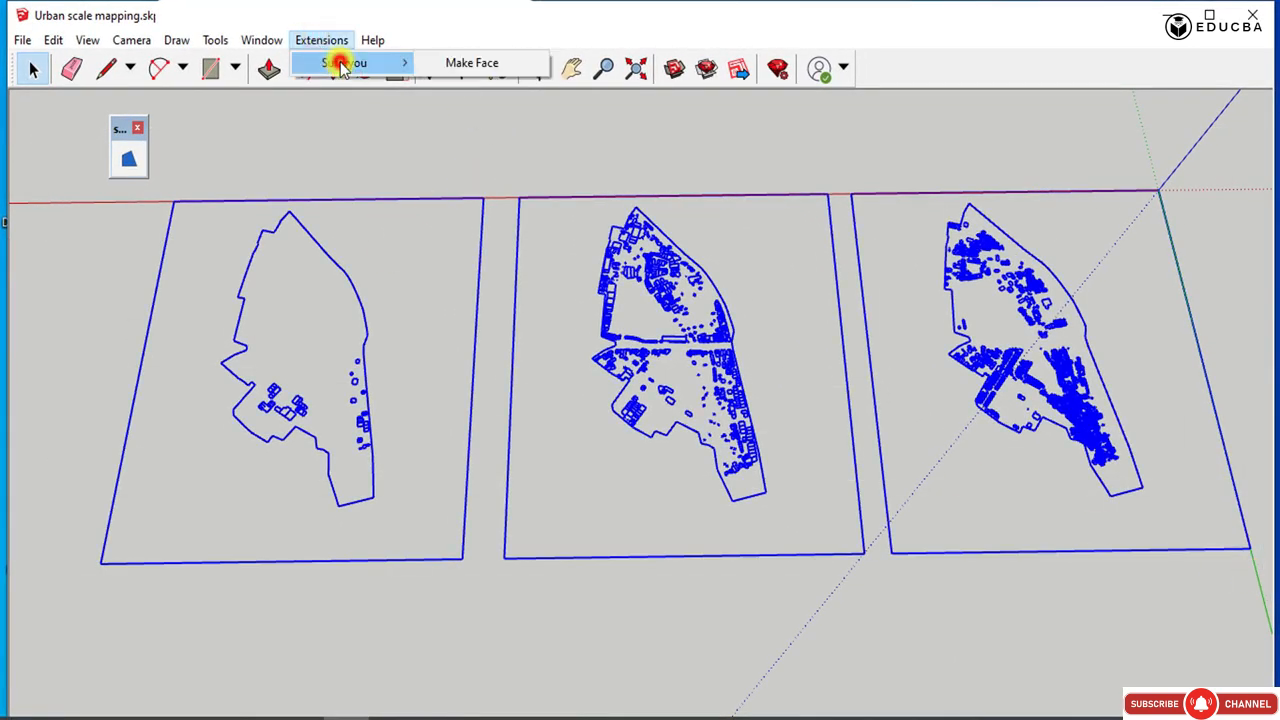
left_click(486, 62)
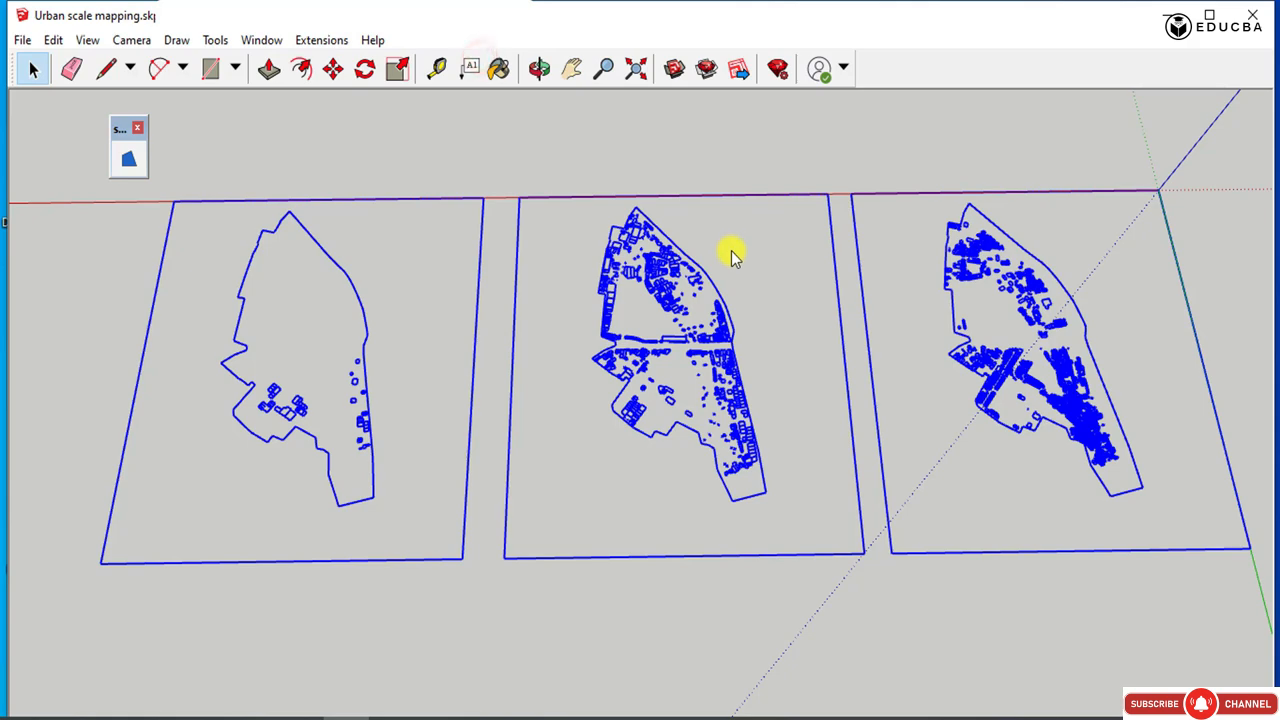
Examine the faces of the middle plan, checking individual building plots and the surrounding site area.
scroll(700, 491, "up", 6)
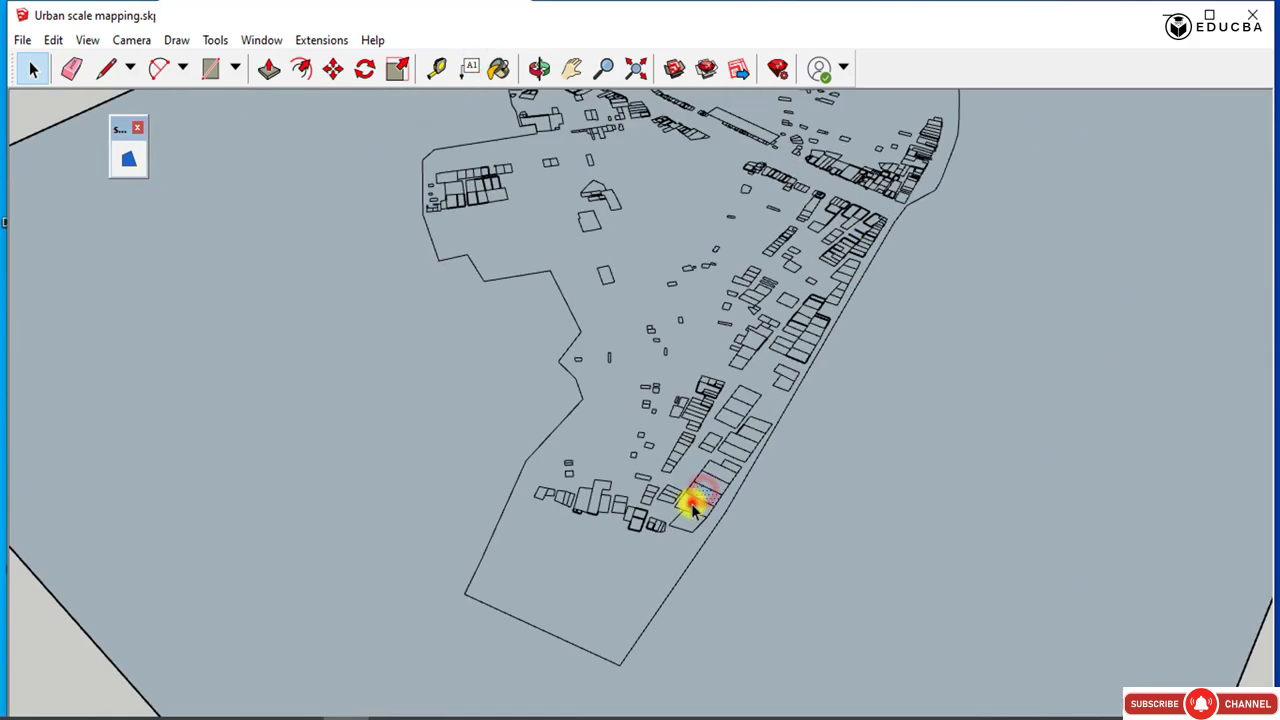
left_click(681, 517)
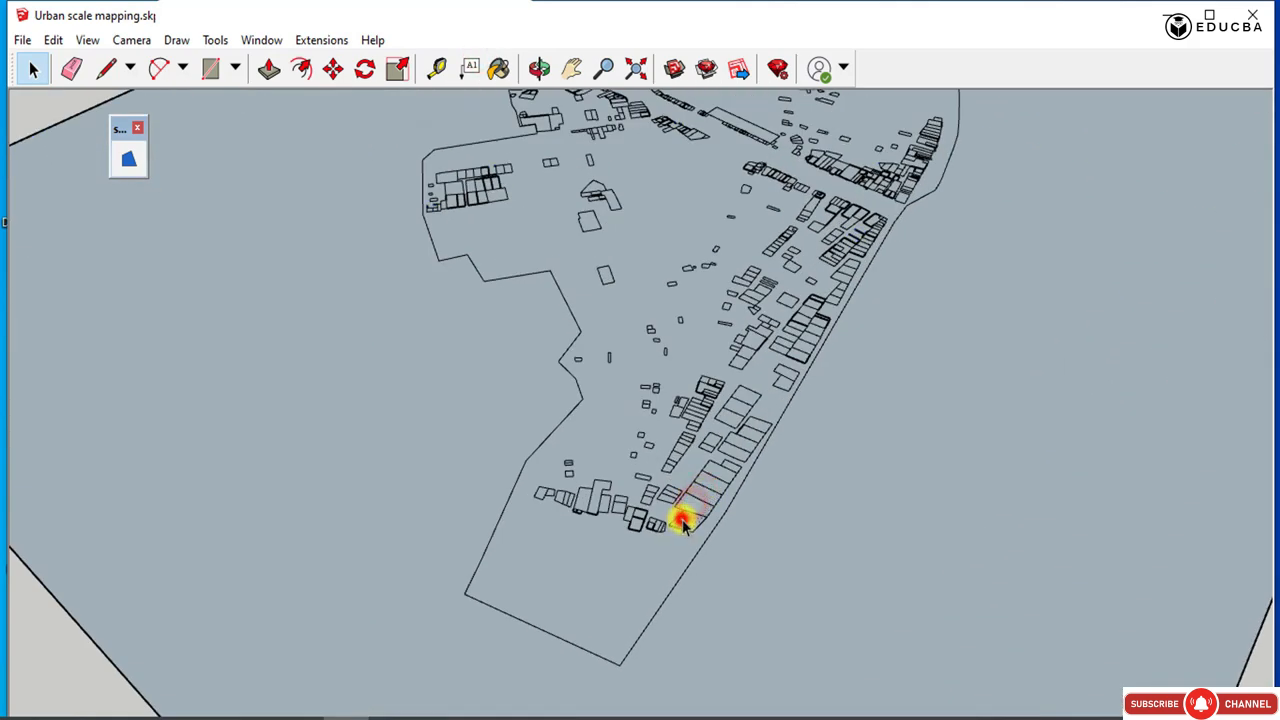
left_click(718, 470)
left_click(651, 403)
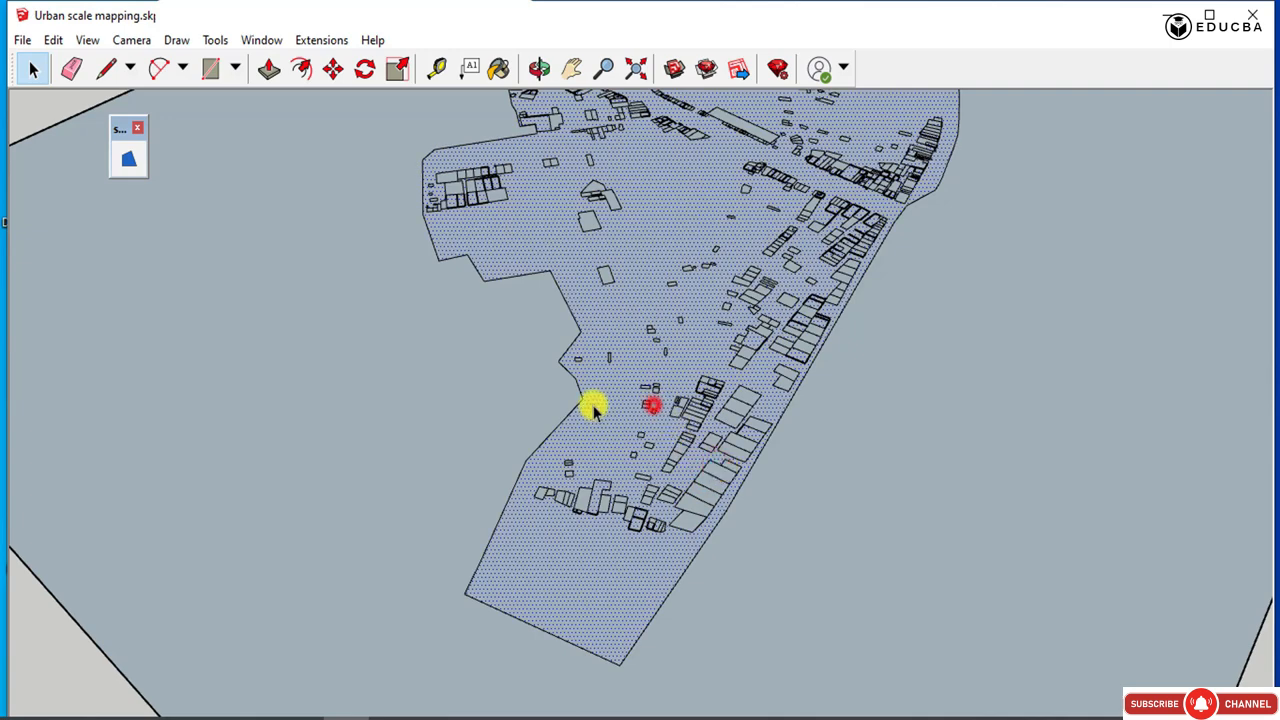
left_click(593, 404)
scroll(706, 440, "up", 5)
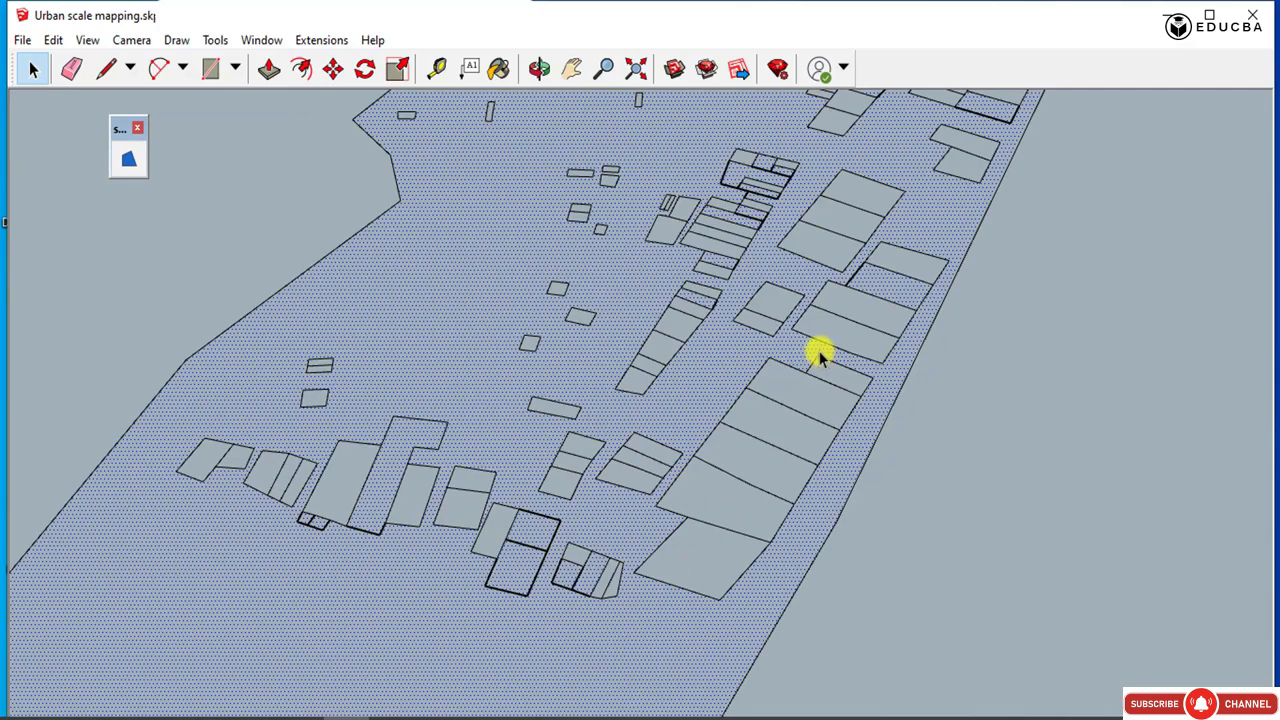
scroll(500, 438, "down", 2)
scroll(500, 438, "down", 8)
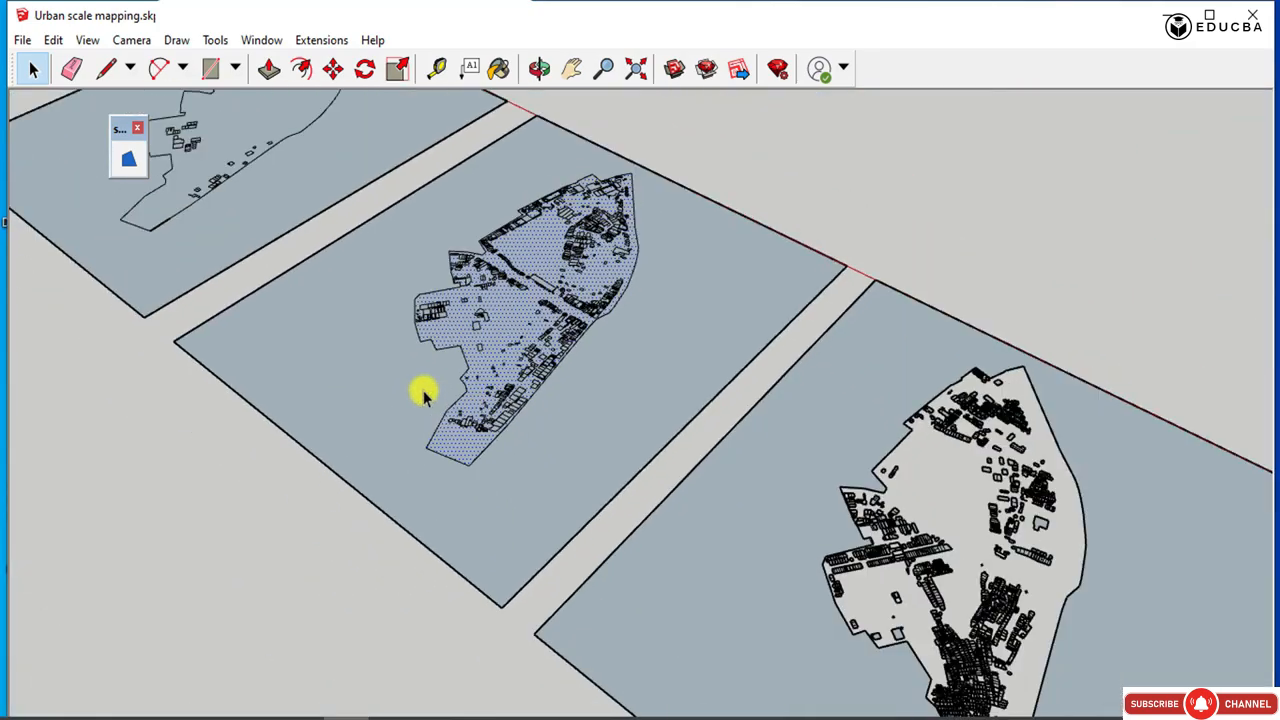
Examine the densest plan's site area, building plots and plot edges for missing faces.
scroll(985, 575, "up", 8)
left_click(1040, 424)
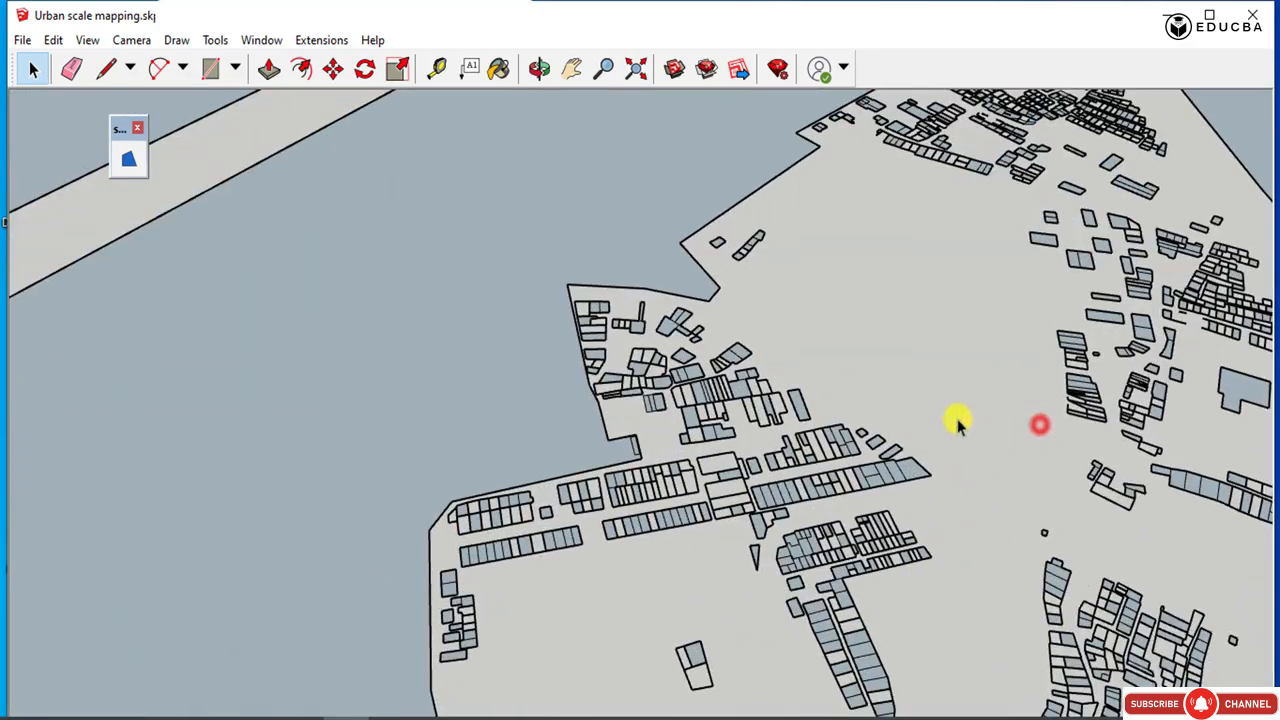
left_click(954, 408)
middle_click_drag(918, 418, 443, 480)
scroll(449, 443, "up", 6)
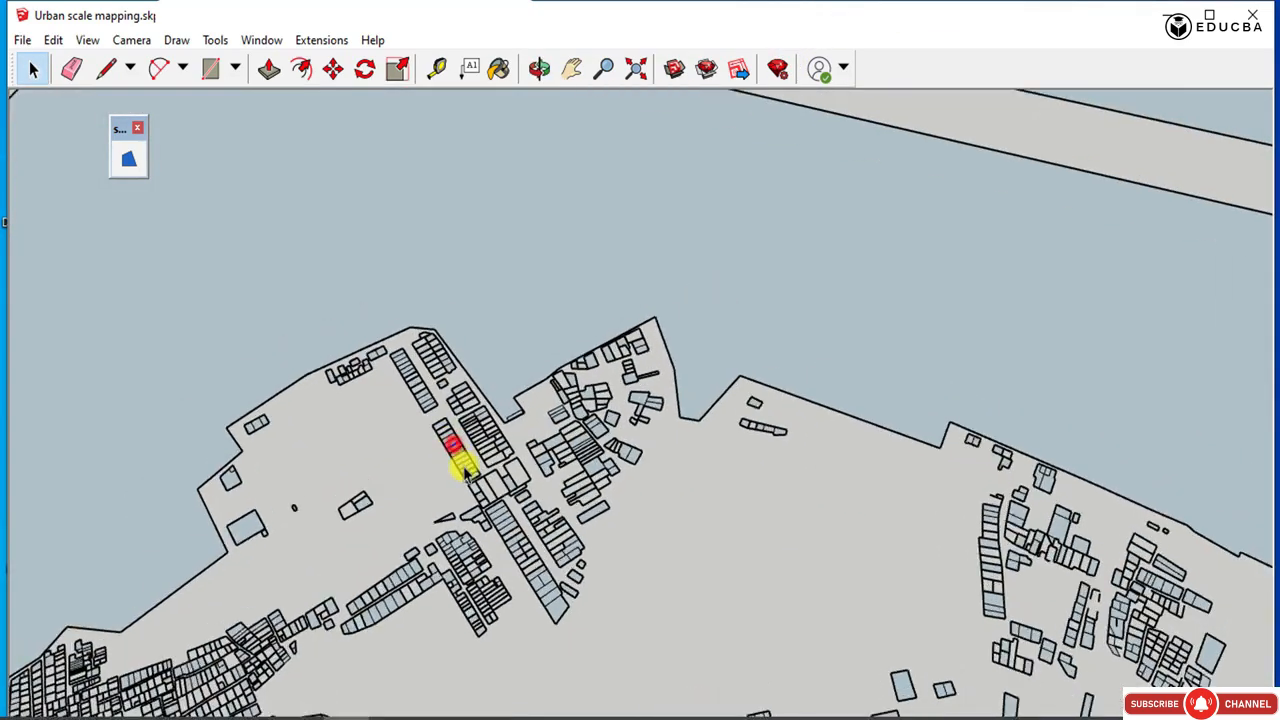
scroll(471, 466, "up", 5)
left_click(483, 476)
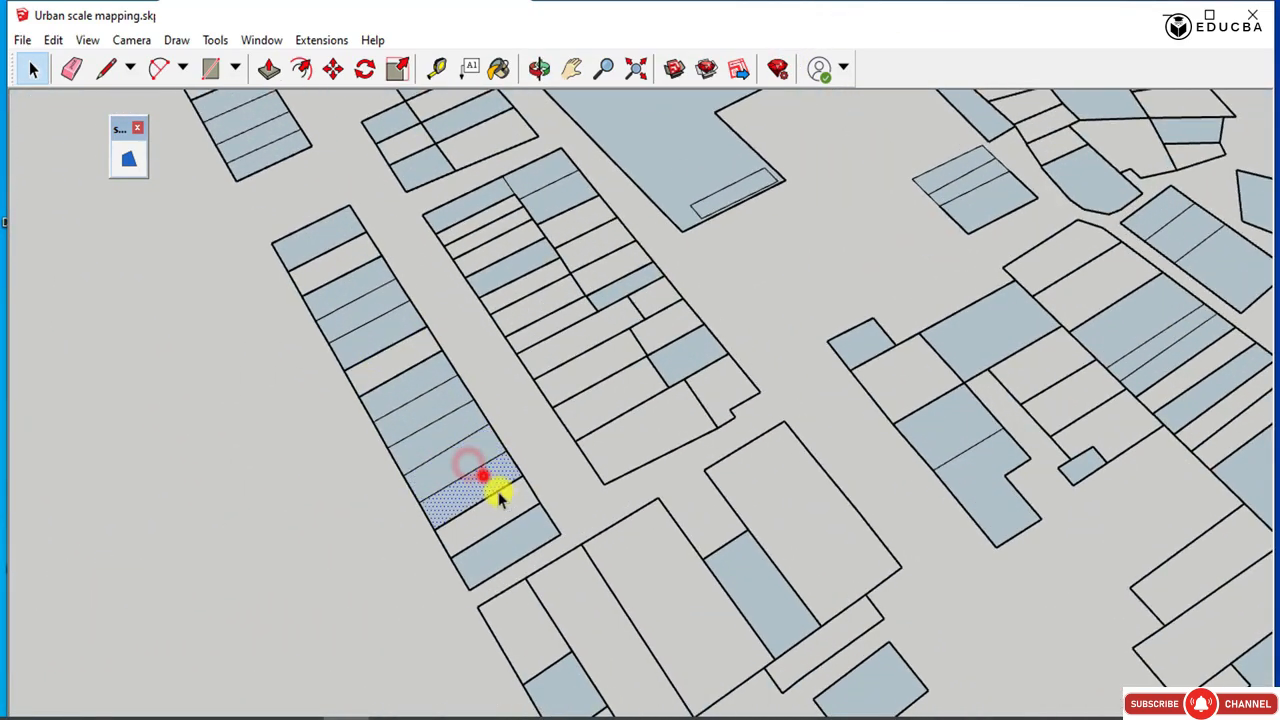
scroll(505, 505, "up", 4)
mouse_move(503, 503)
middle_mouse_down()
mouse_move(483, 429)
mouse_move(563, 177)
mouse_move(490, 515)
middle_mouse_up()
left_click(563, 468)
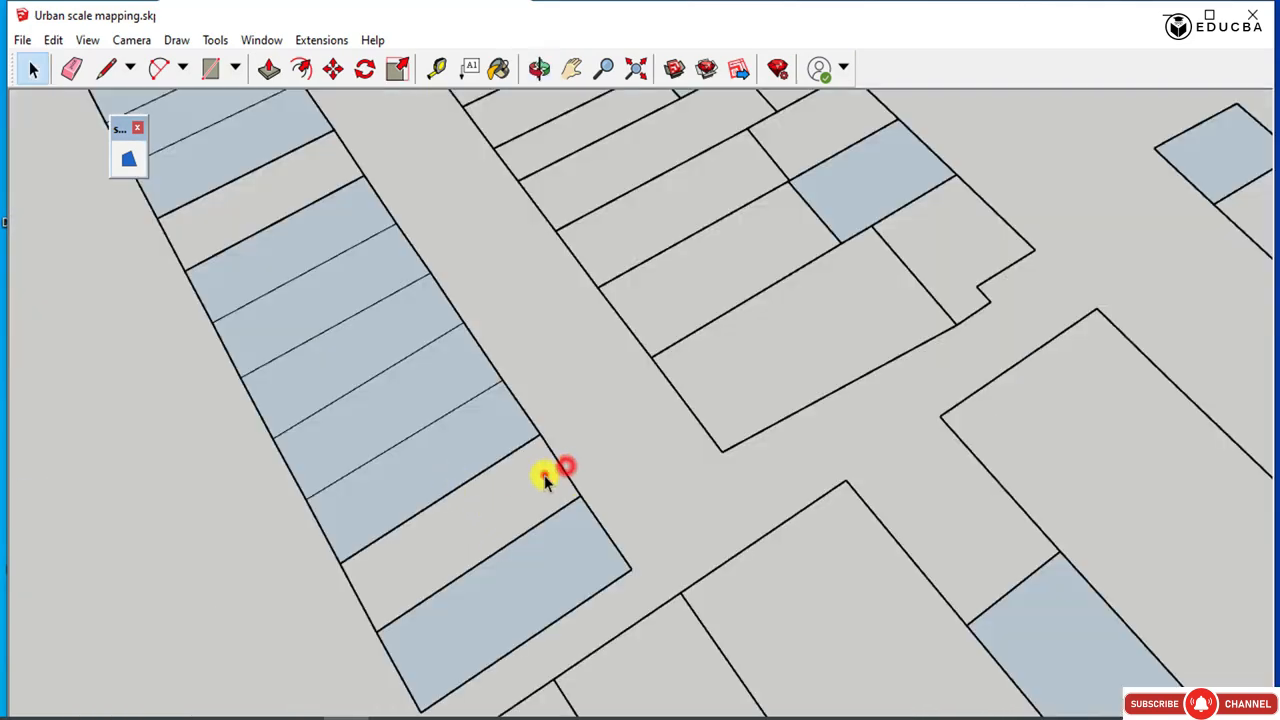
middle_click_drag(588, 430, 512, 465)
scroll(623, 403, "down", 10)
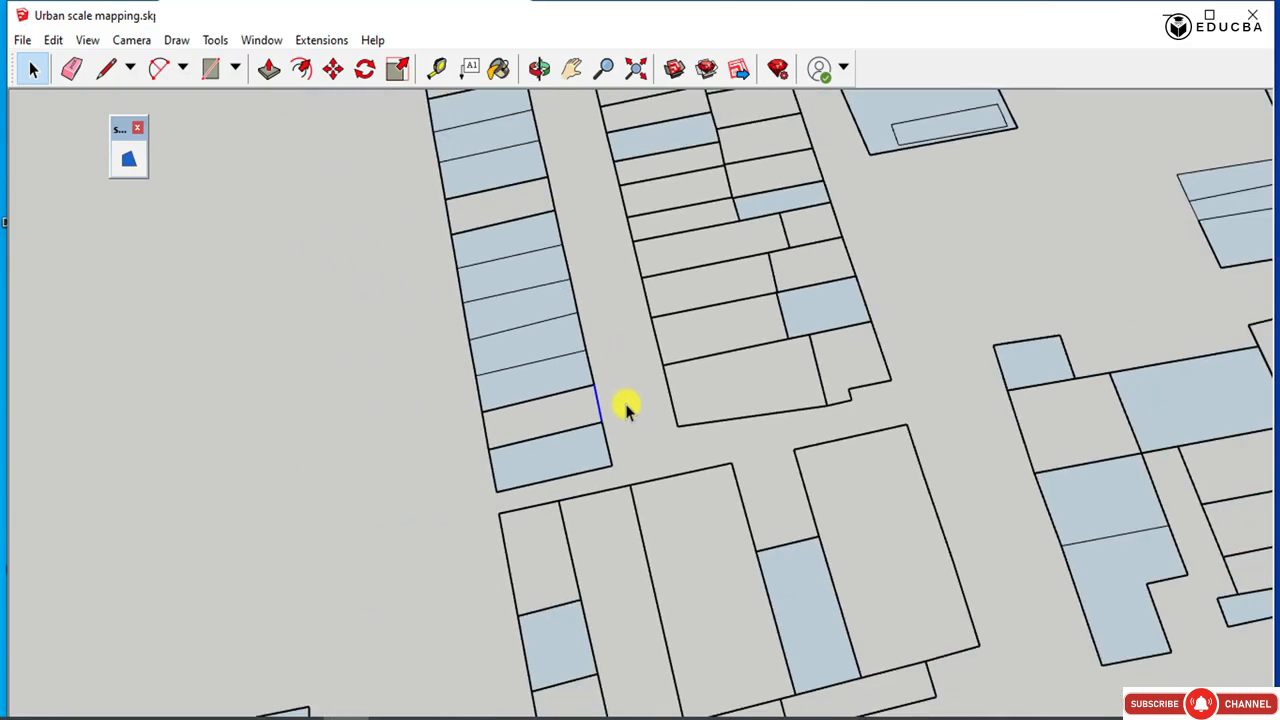
scroll(623, 403, "down", 8)
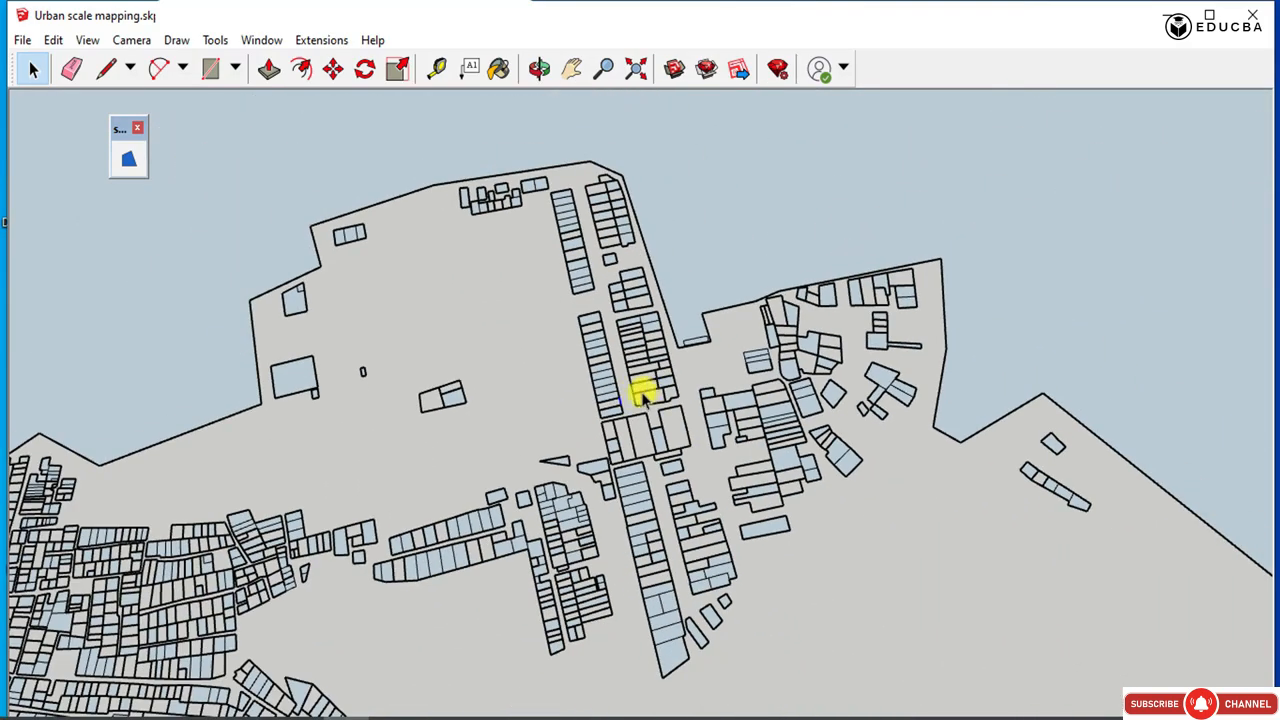
middle_click_drag(611, 466, 433, 543)
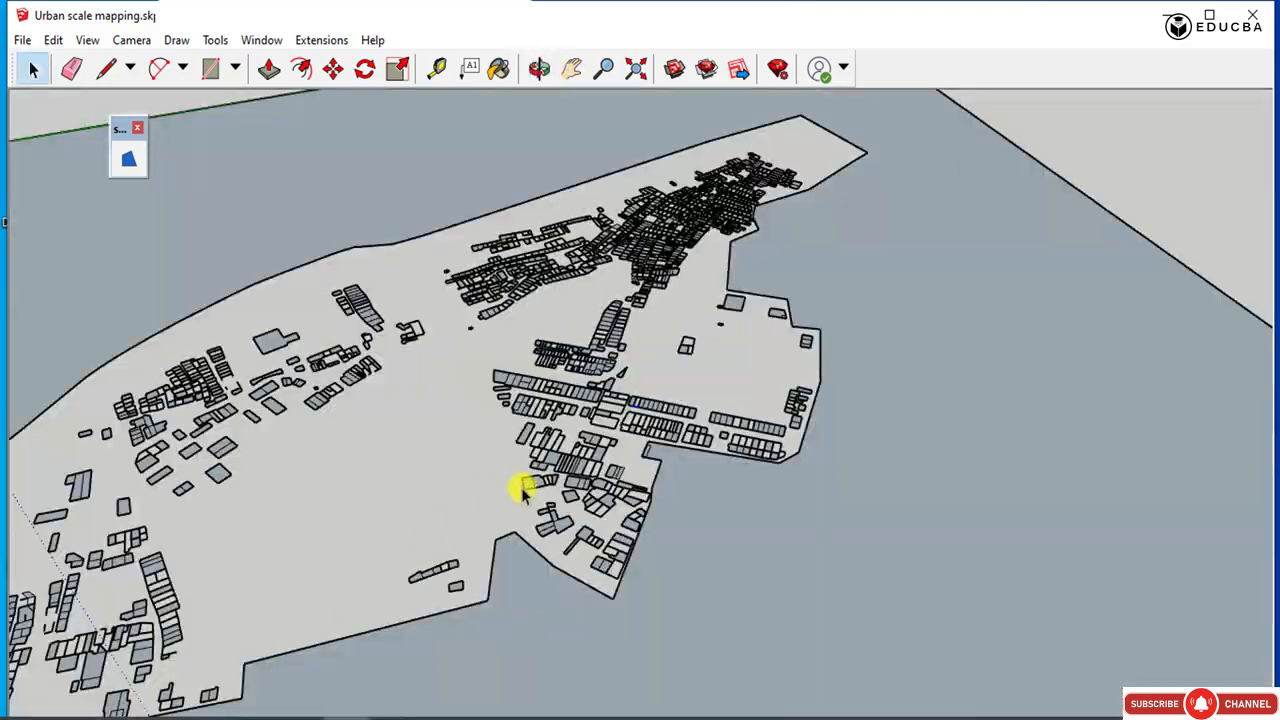
Examine the plan with the fewest buildings, checking its site boundary and building outlines for faces.
scroll(525, 490, "down", 10)
scroll(674, 648, "up", 3)
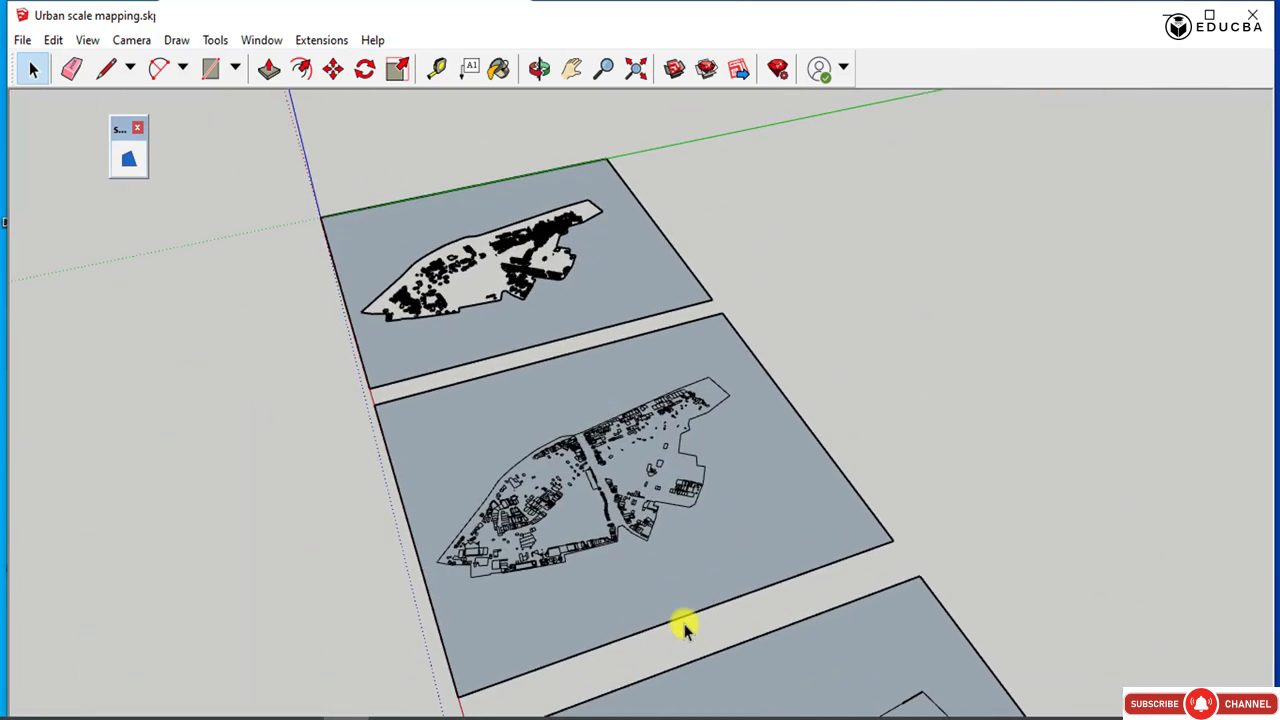
scroll(530, 322, "down", 6)
scroll(638, 525, "up", 6)
middle_click_drag(605, 490, 1249, 580)
scroll(826, 318, "up", 3)
scroll(826, 318, "up", 4)
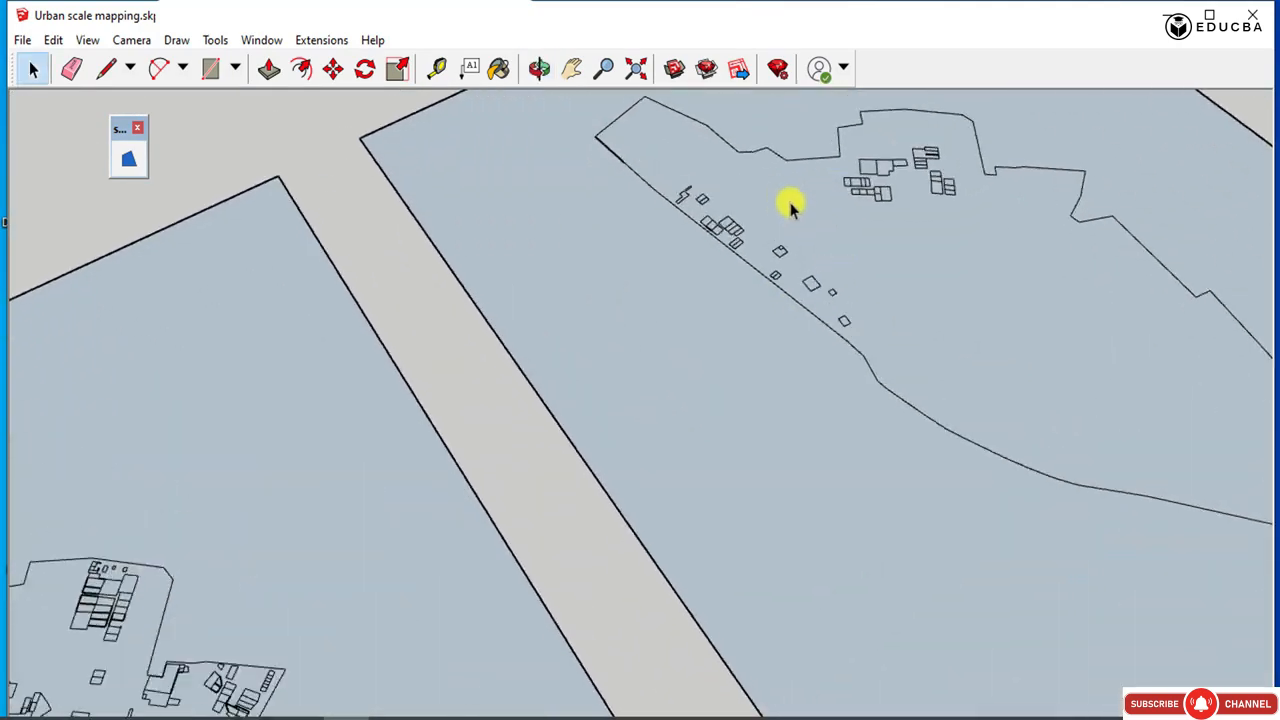
scroll(789, 203, "up", 2)
scroll(23, 357, "down", 1)
scroll(443, 305, "down", 4)
scroll(443, 305, "up", 6)
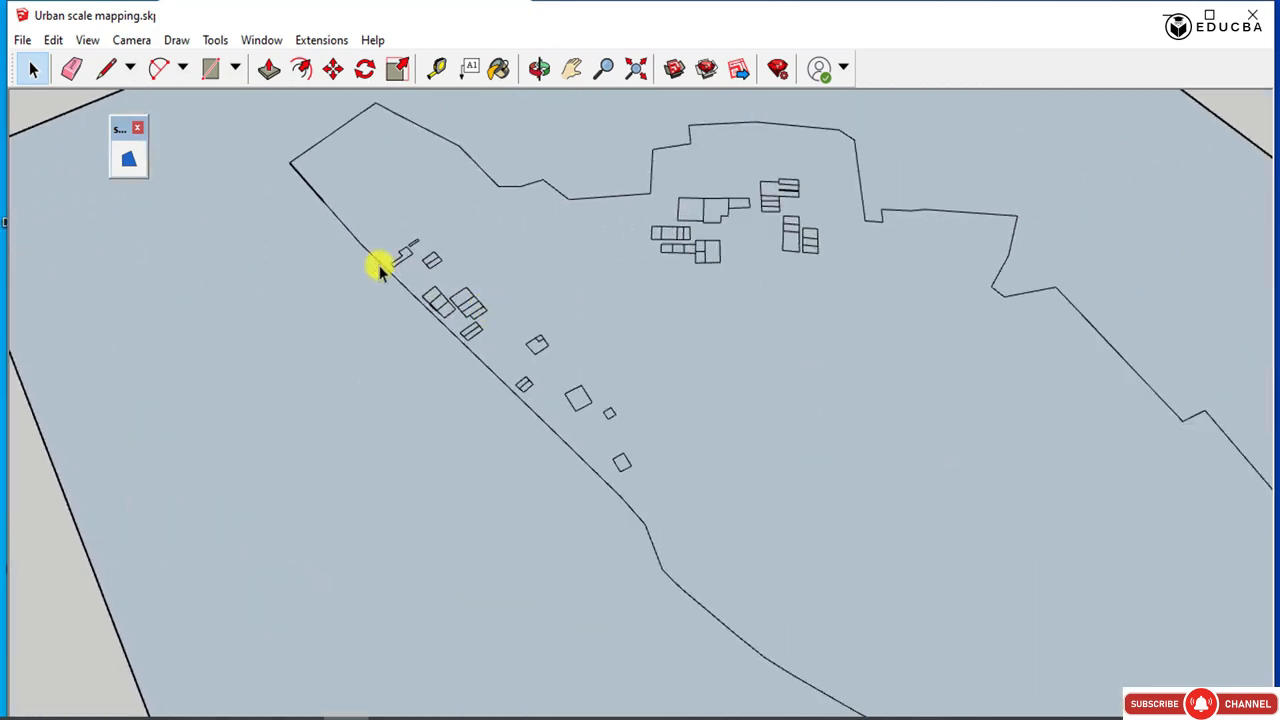
Extrude the L-shaped plot near the site boundary of the plan with the fewest buildings into a two-storey block.
scroll(405, 290, "down", 6)
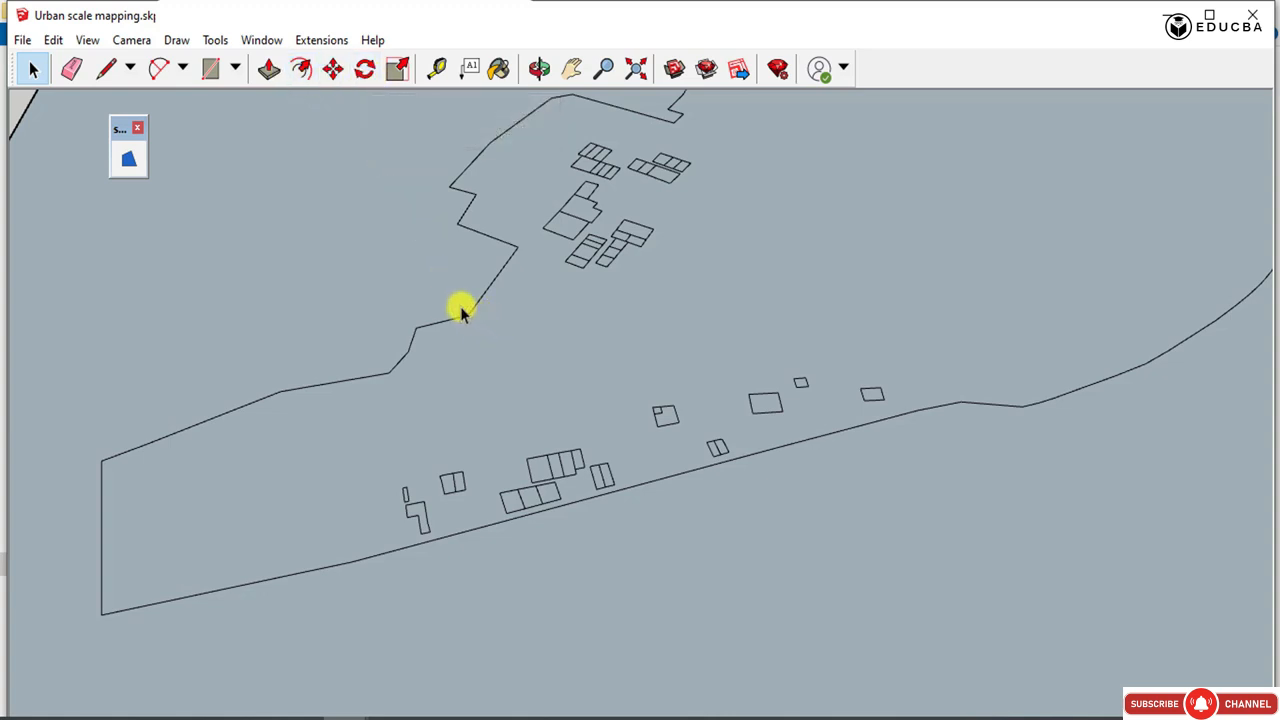
left_click(271, 70)
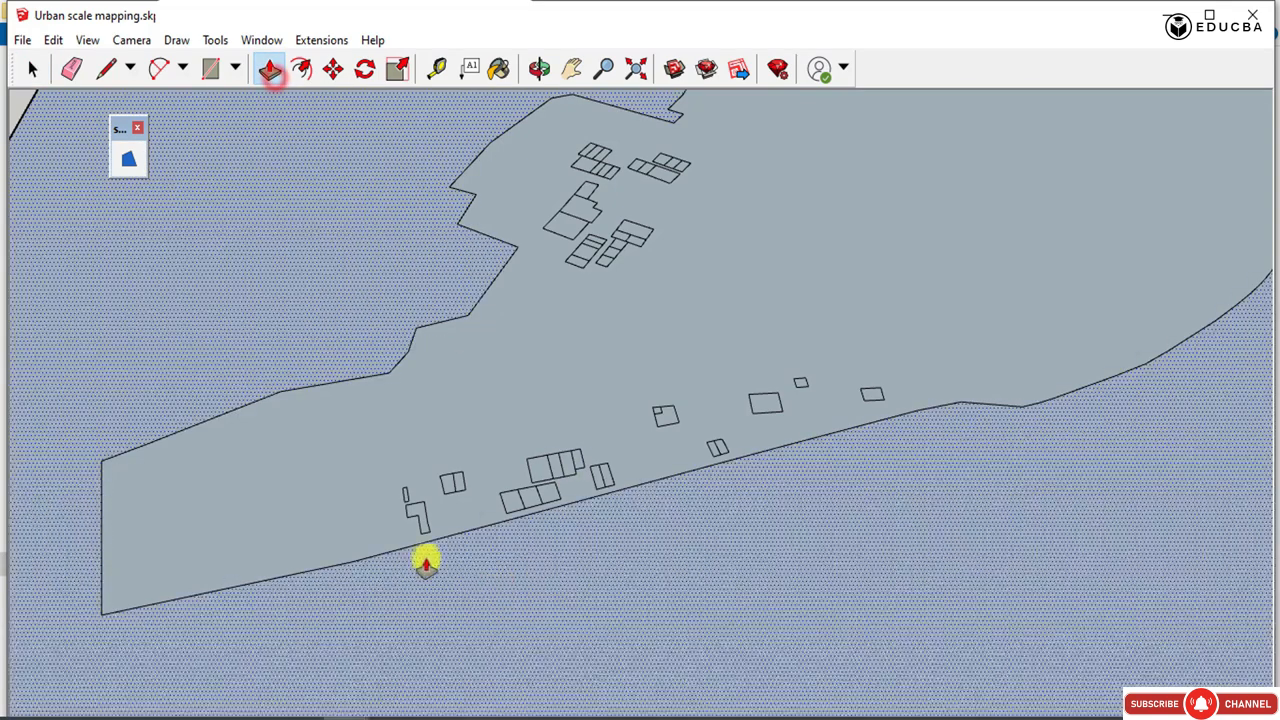
scroll(425, 562, "up", 4)
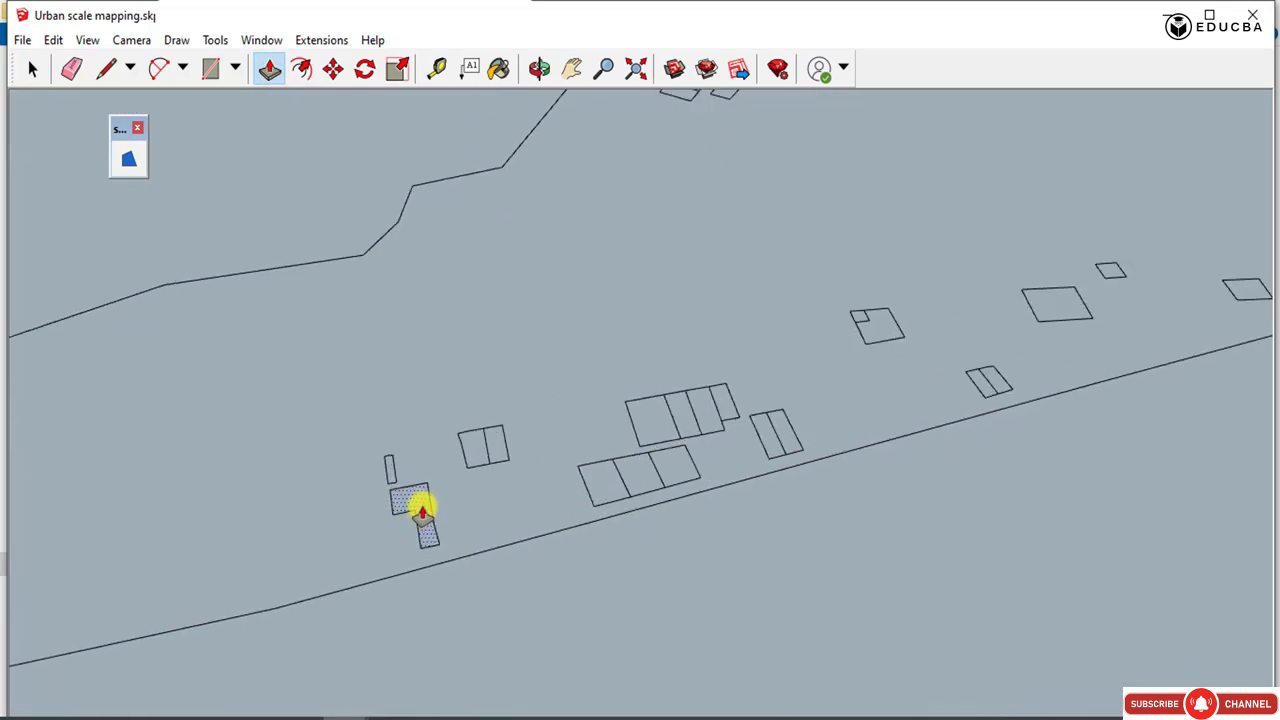
left_click(422, 510)
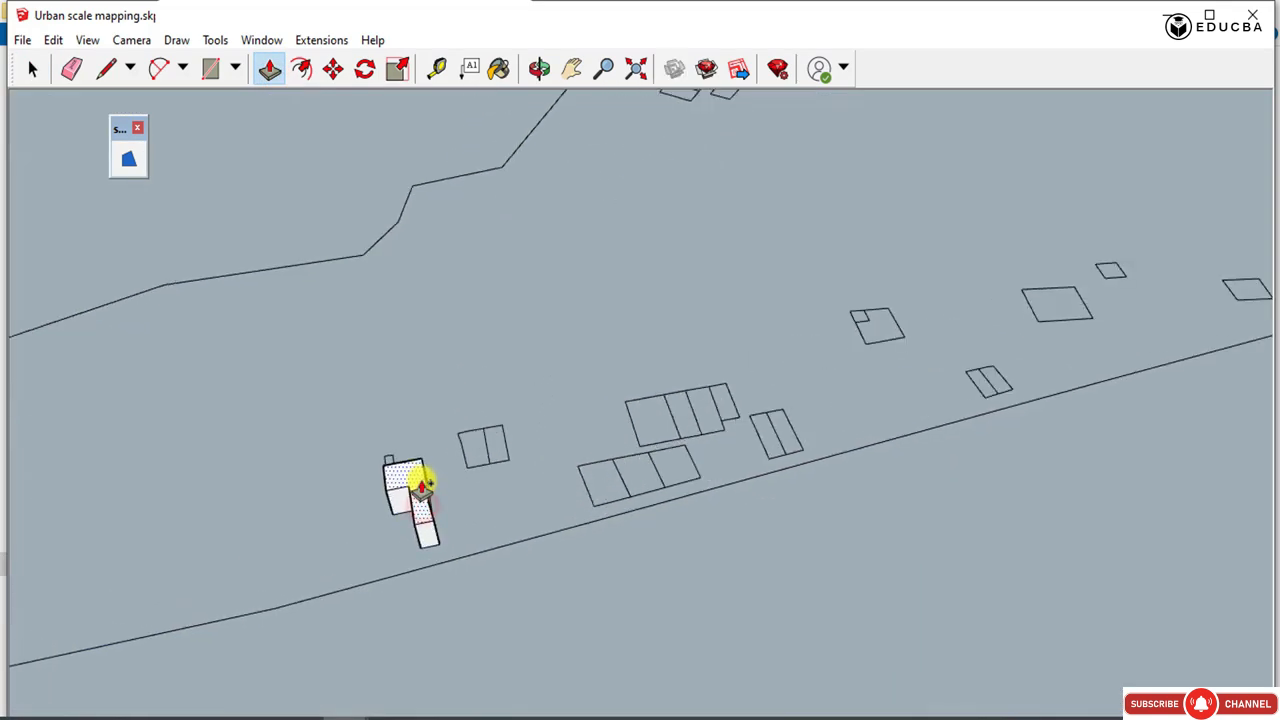
left_click(422, 487)
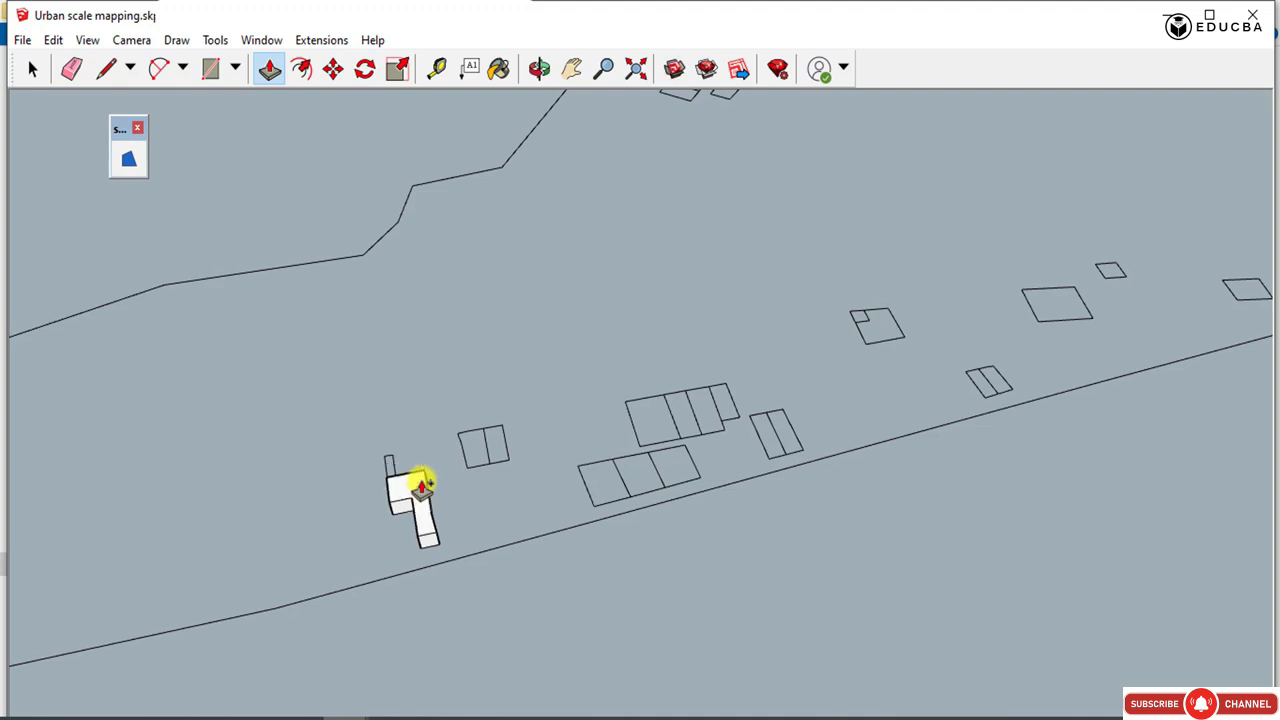
left_click(417, 484)
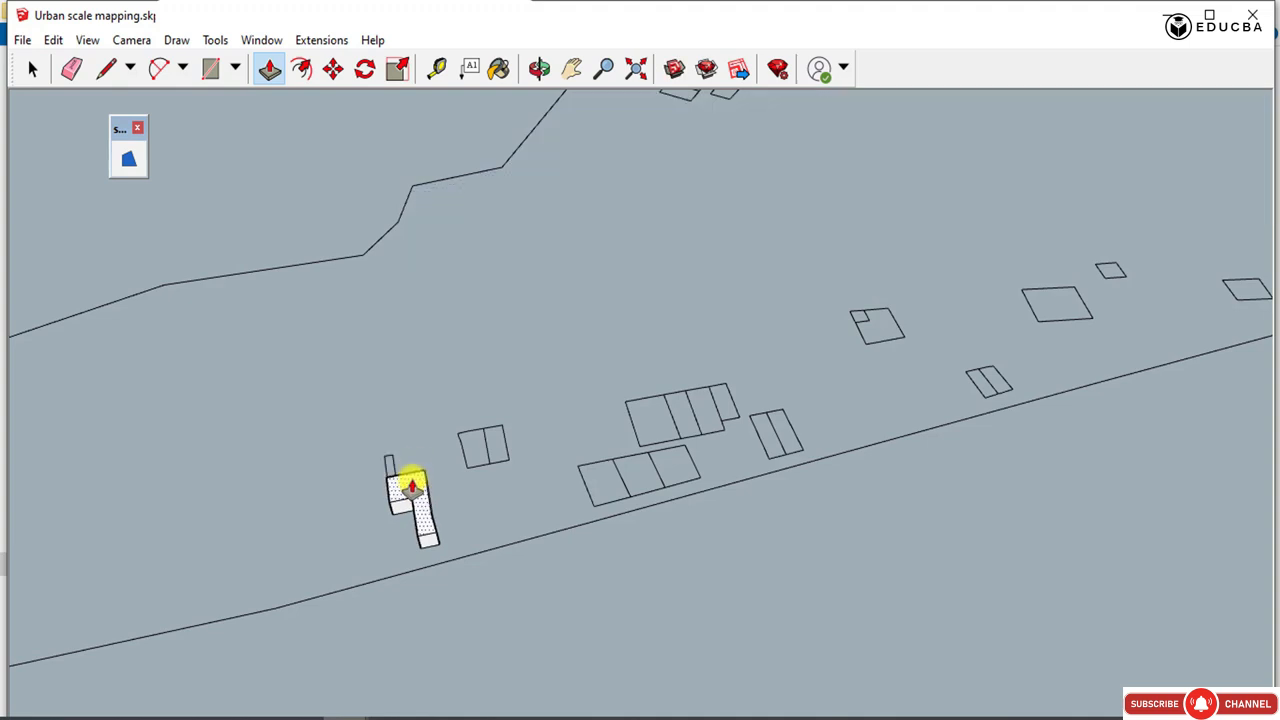
left_click(412, 484)
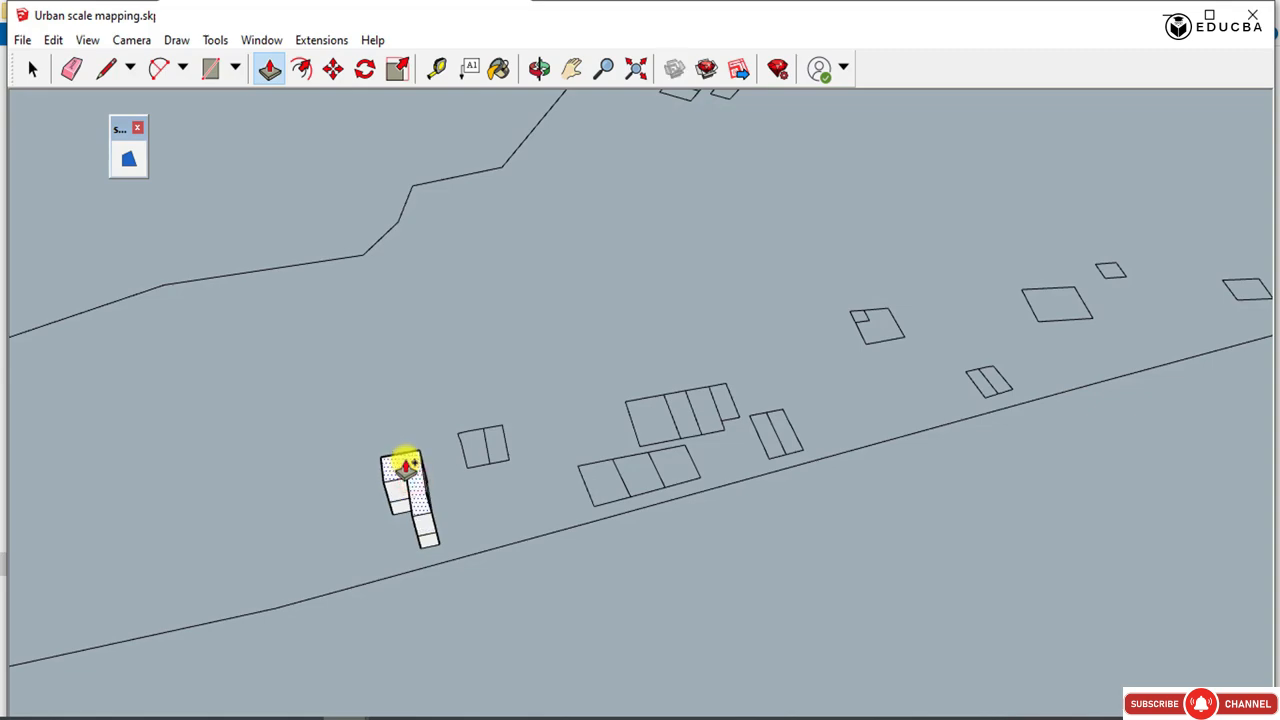
left_click(405, 466)
Extrude the two adjoining plots beside the L-shaped block, one to two storeys and the other to three.
middle_click_drag(405, 466, 183, 506)
scroll(372, 393, "up", 2)
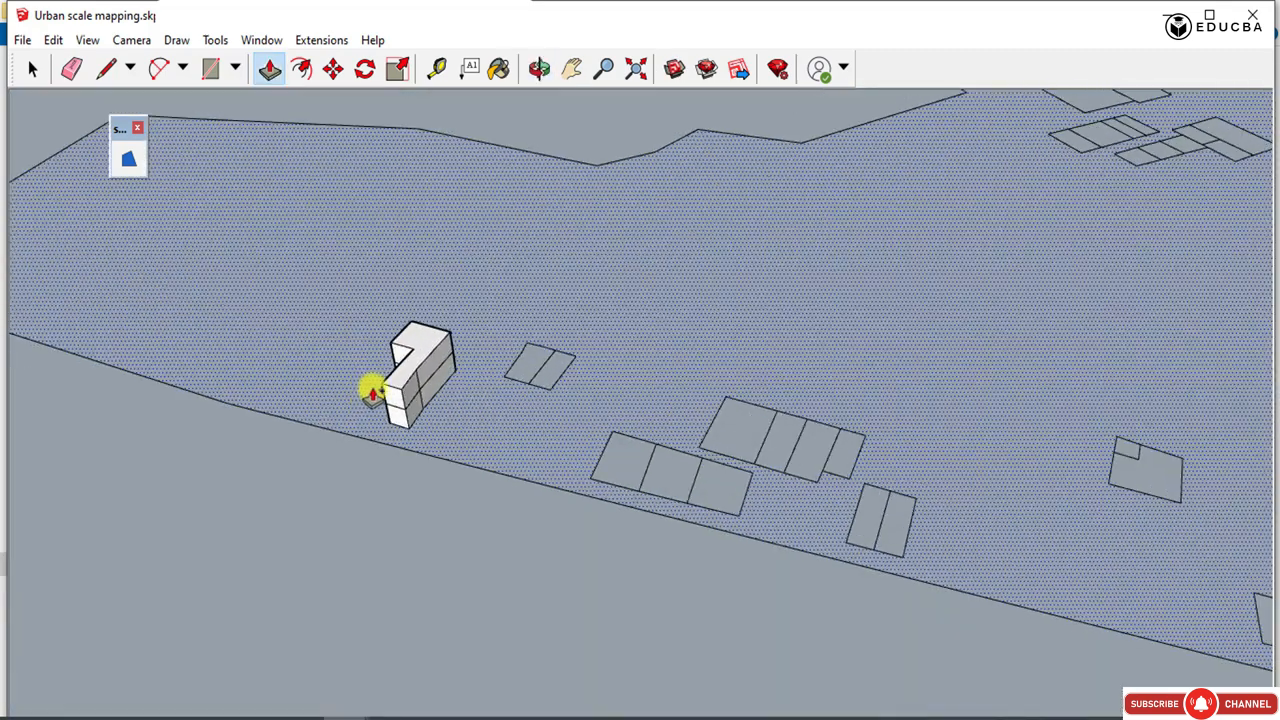
scroll(372, 393, "up", 2)
left_click(547, 361)
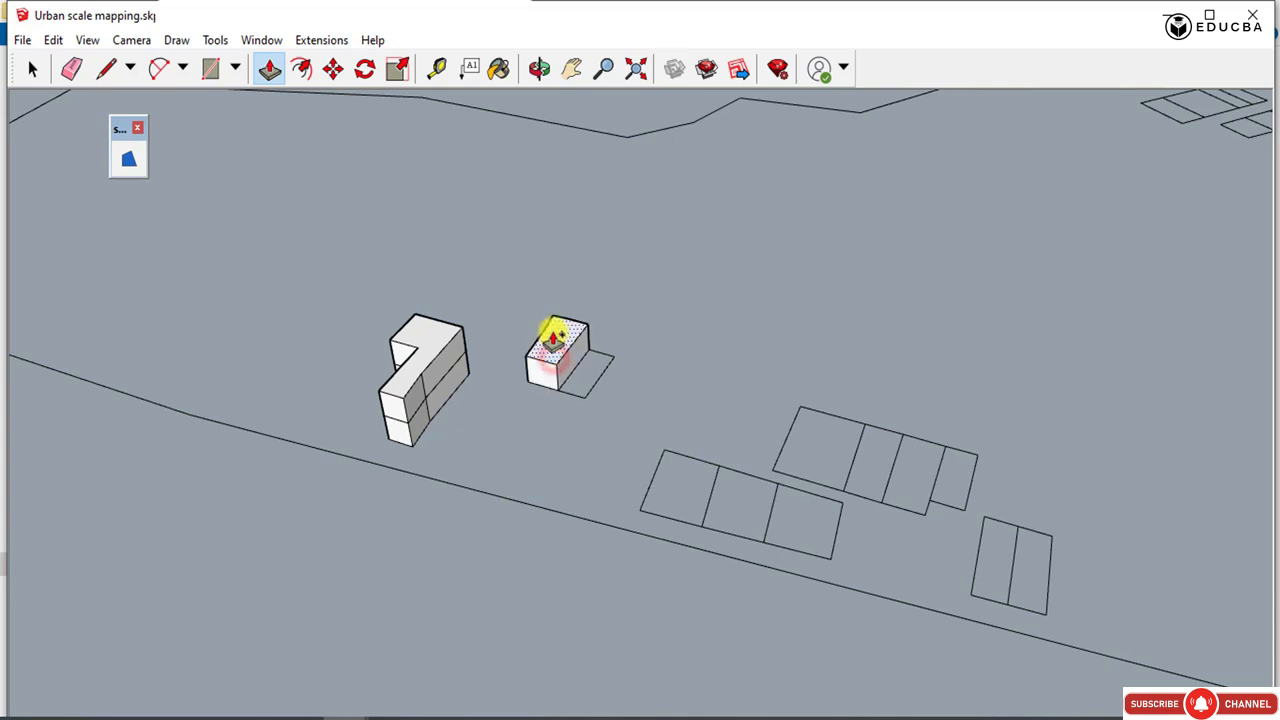
left_click_drag(551, 345, 546, 322)
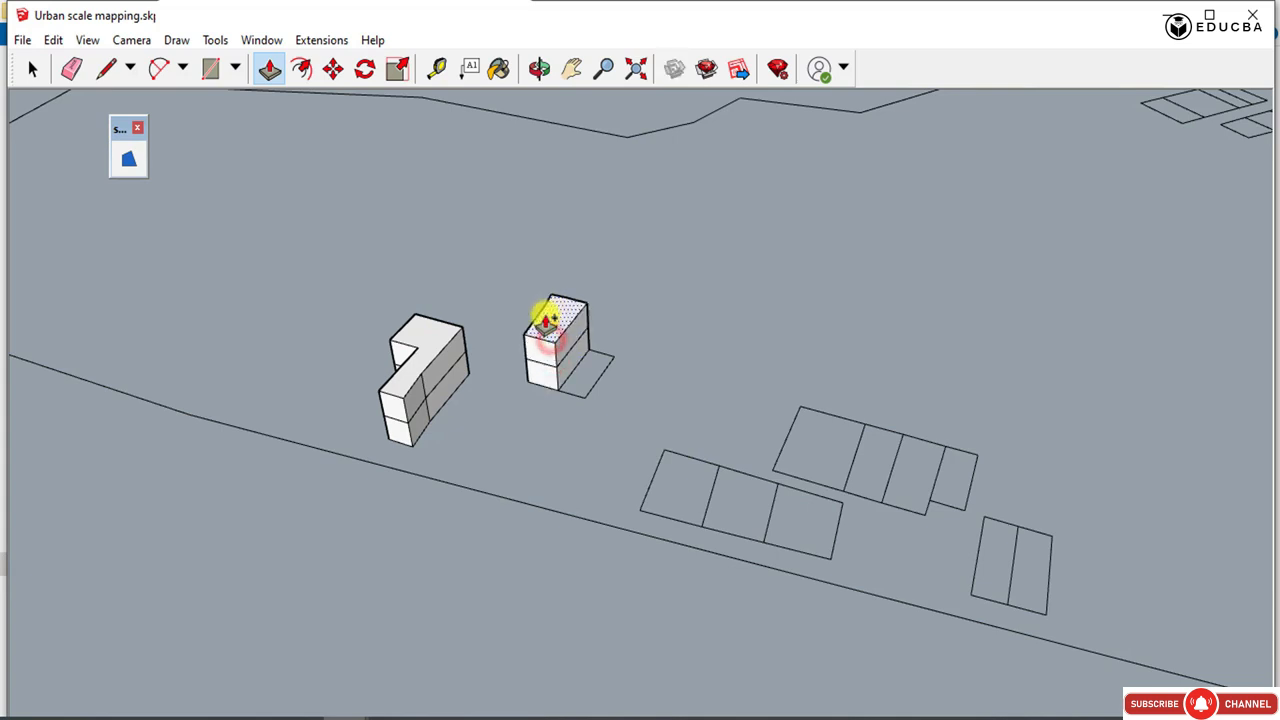
mouse_move(585, 370)
left_mouse_down()
mouse_move(560, 340)
mouse_move(557, 306)
mouse_move(579, 303)
left_mouse_up()
key("ctrl+z")
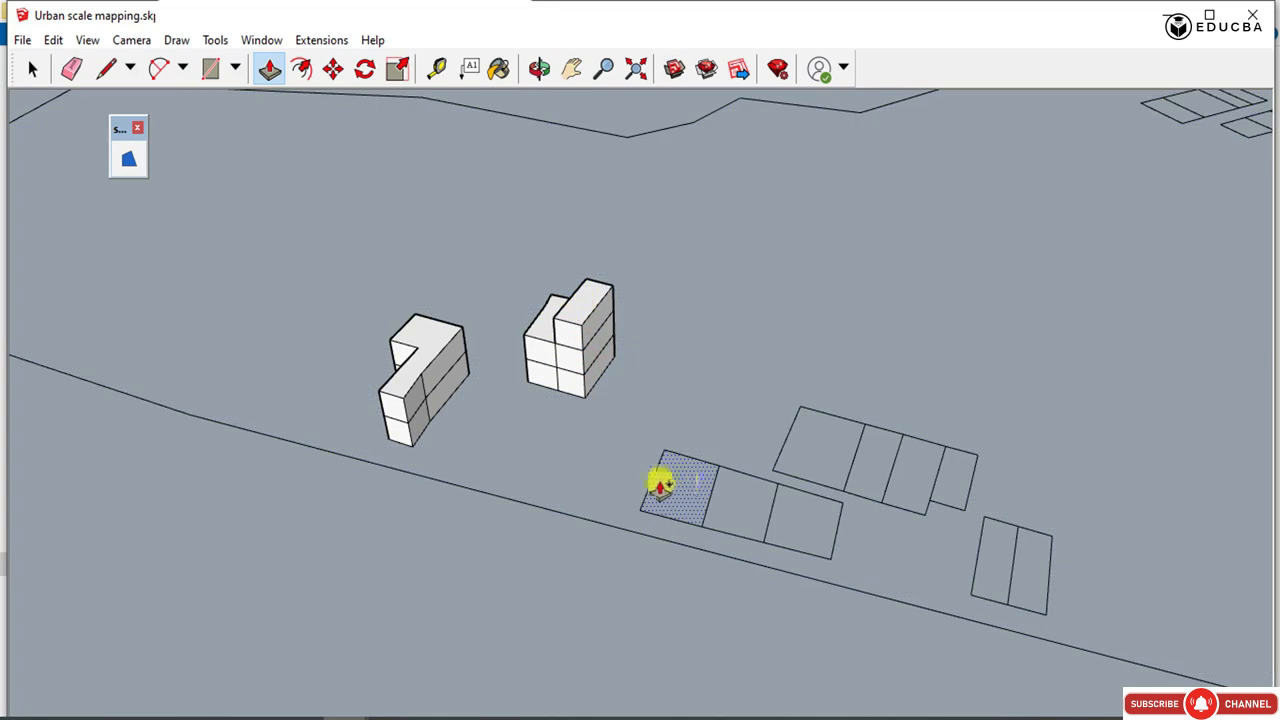
Extrude the row of three adjoining plots along the site boundary into equal two-storey blocks.
mouse_move(692, 484)
left_mouse_down()
mouse_move(586, 371)
mouse_move(663, 449)
mouse_move(614, 372)
mouse_move(575, 355)
left_mouse_up()
left_click_drag(726, 499, 700, 483)
key("z")
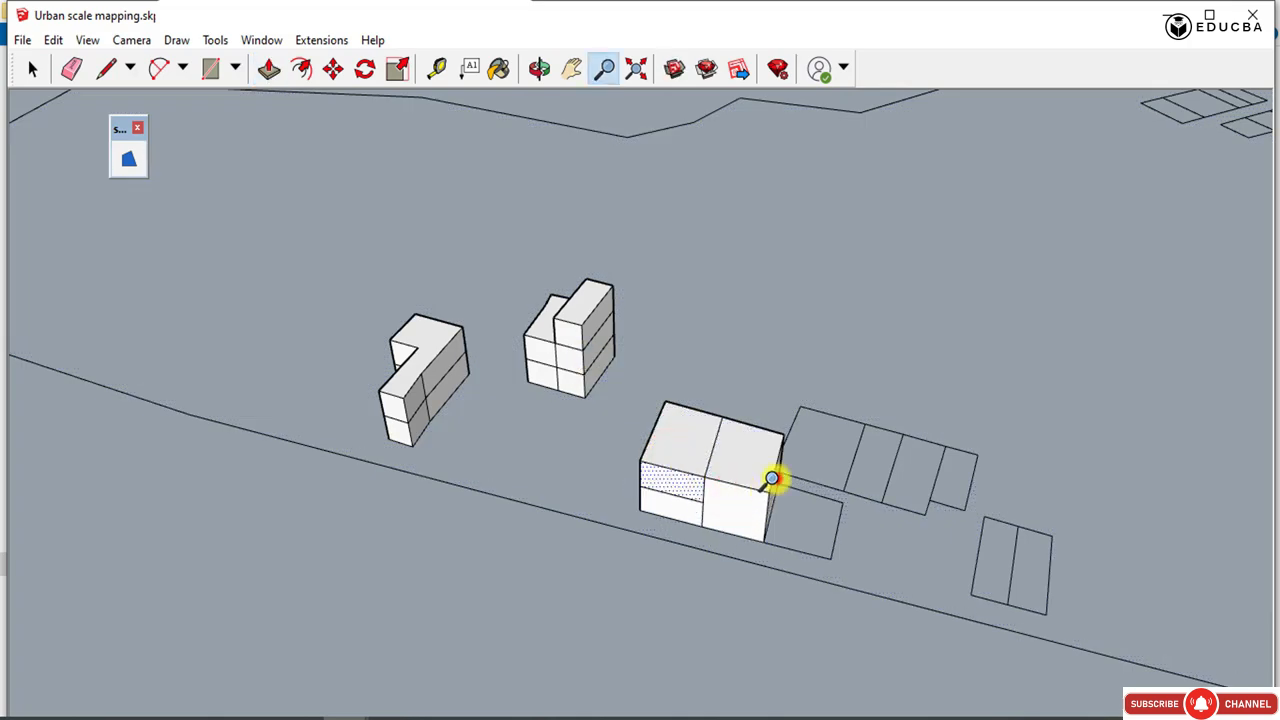
left_click(268, 68)
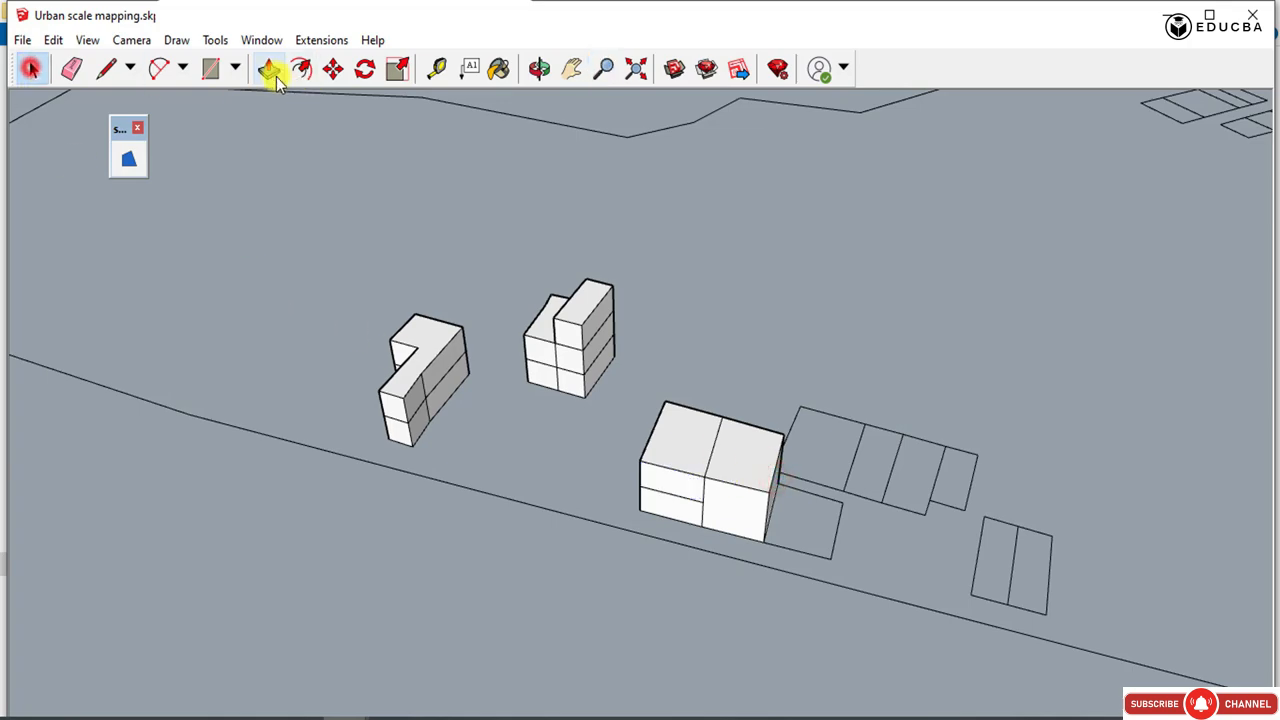
right_click(745, 450)
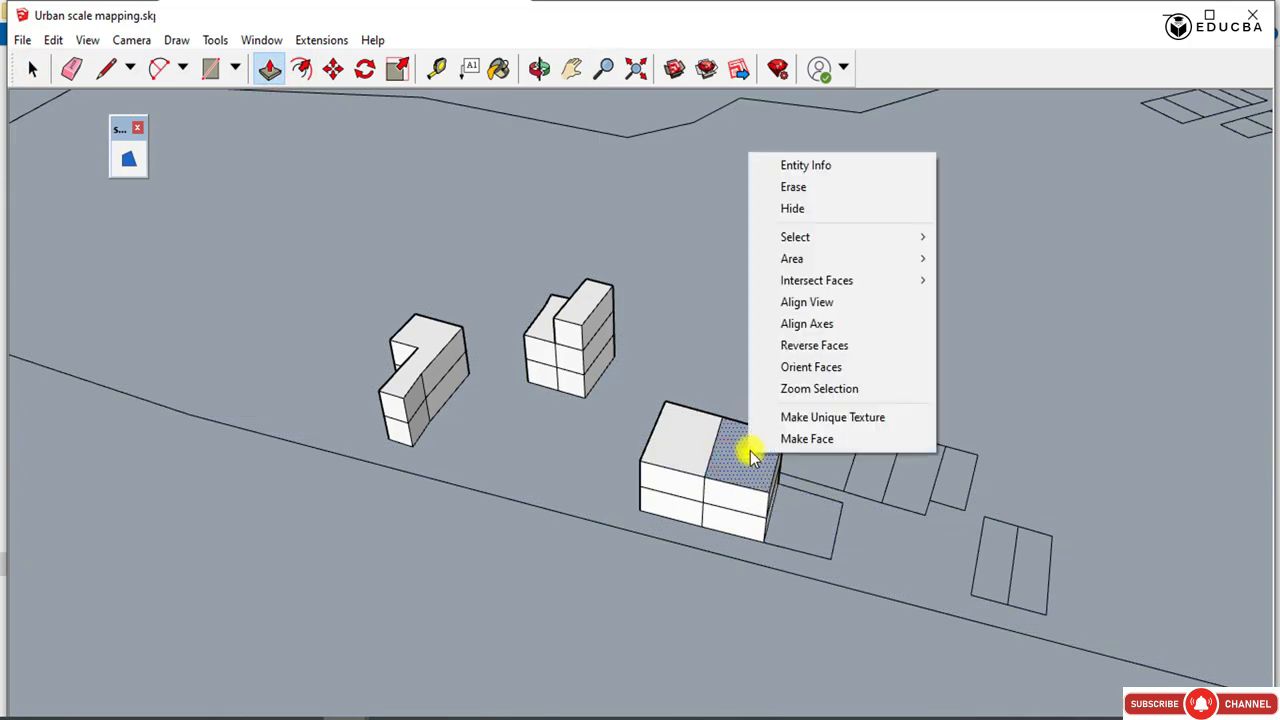
left_click(797, 346)
left_click(801, 528)
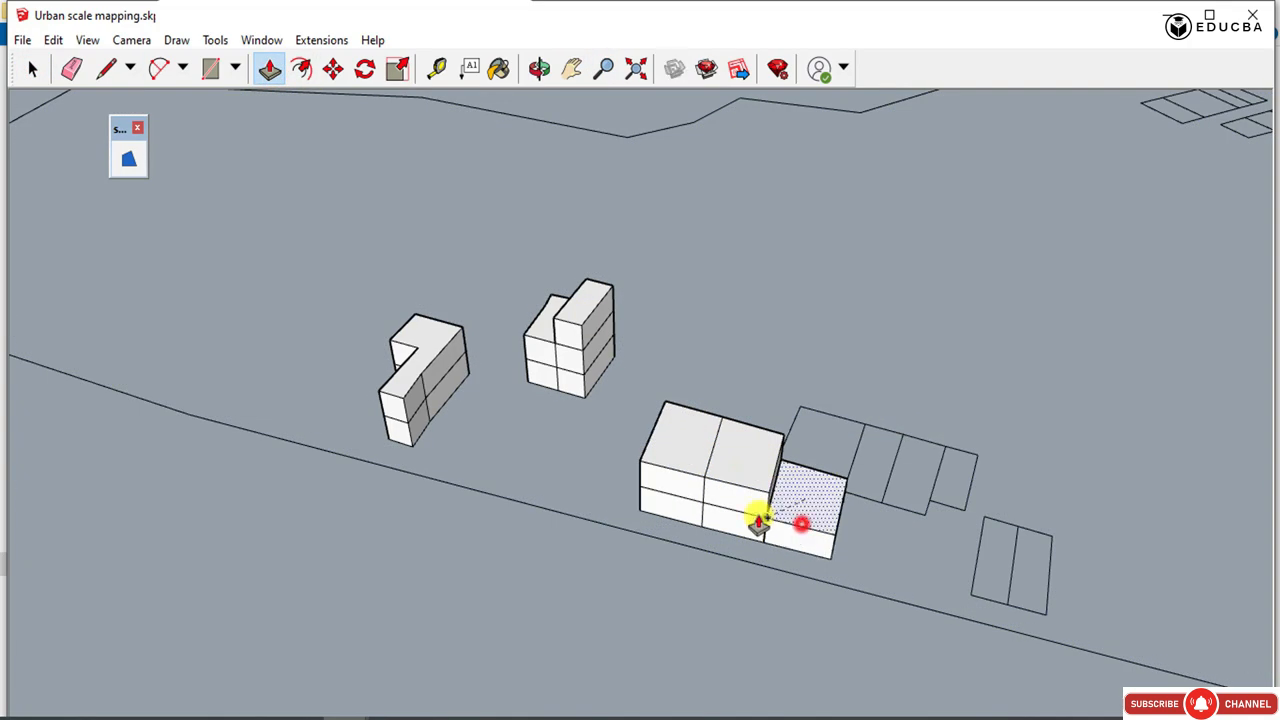
left_click(805, 495)
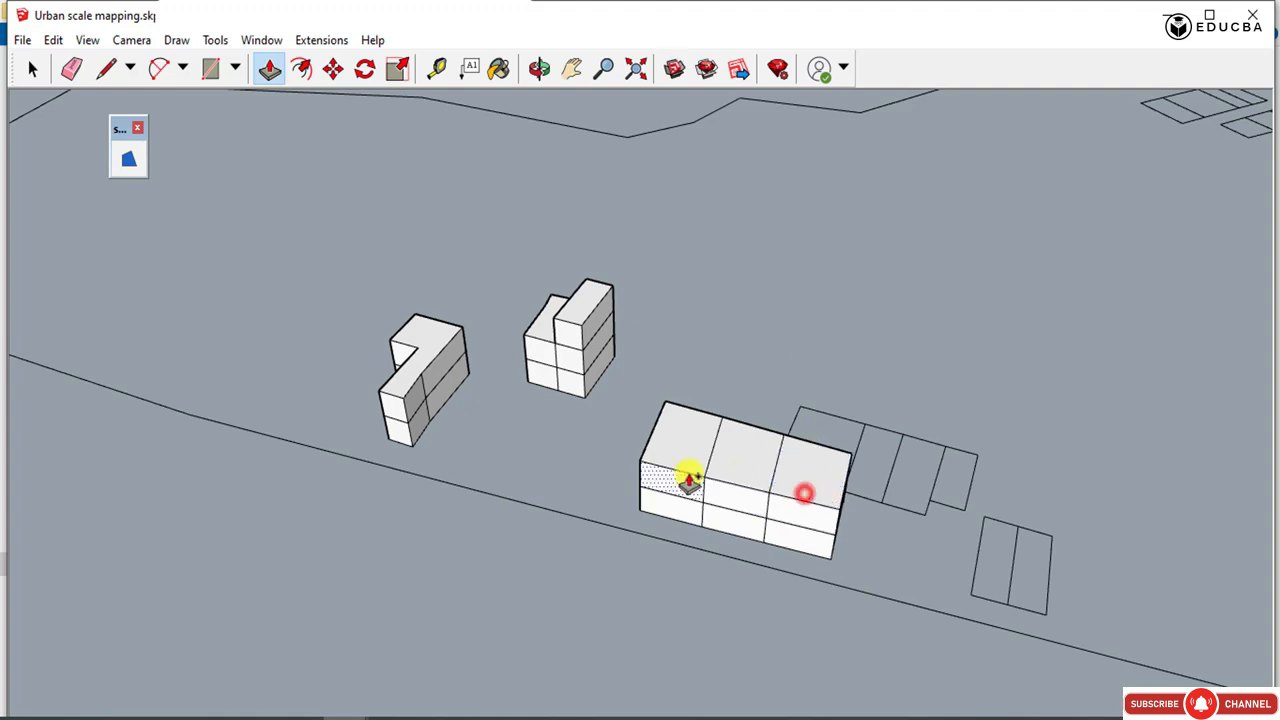
Extrude the first three plots of the row behind the three-plot block to one storey each.
double_click(833, 424)
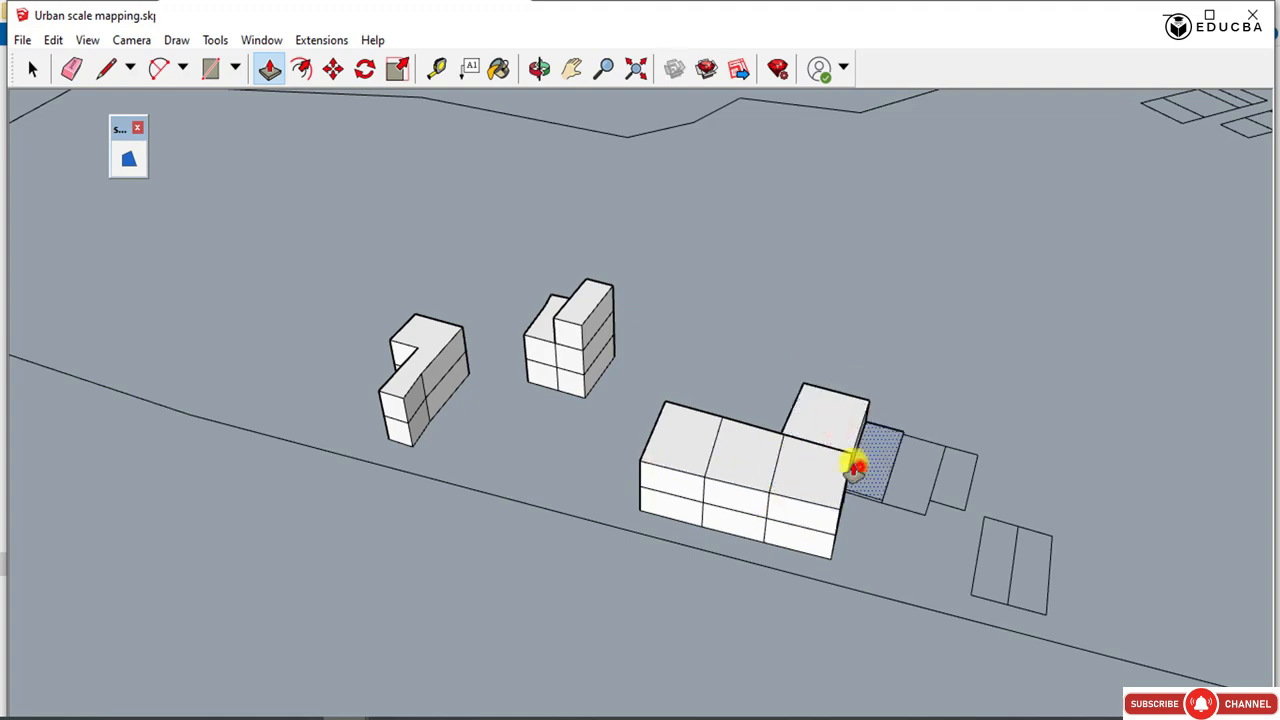
left_click_drag(871, 460, 793, 424)
key("ctrl+z")
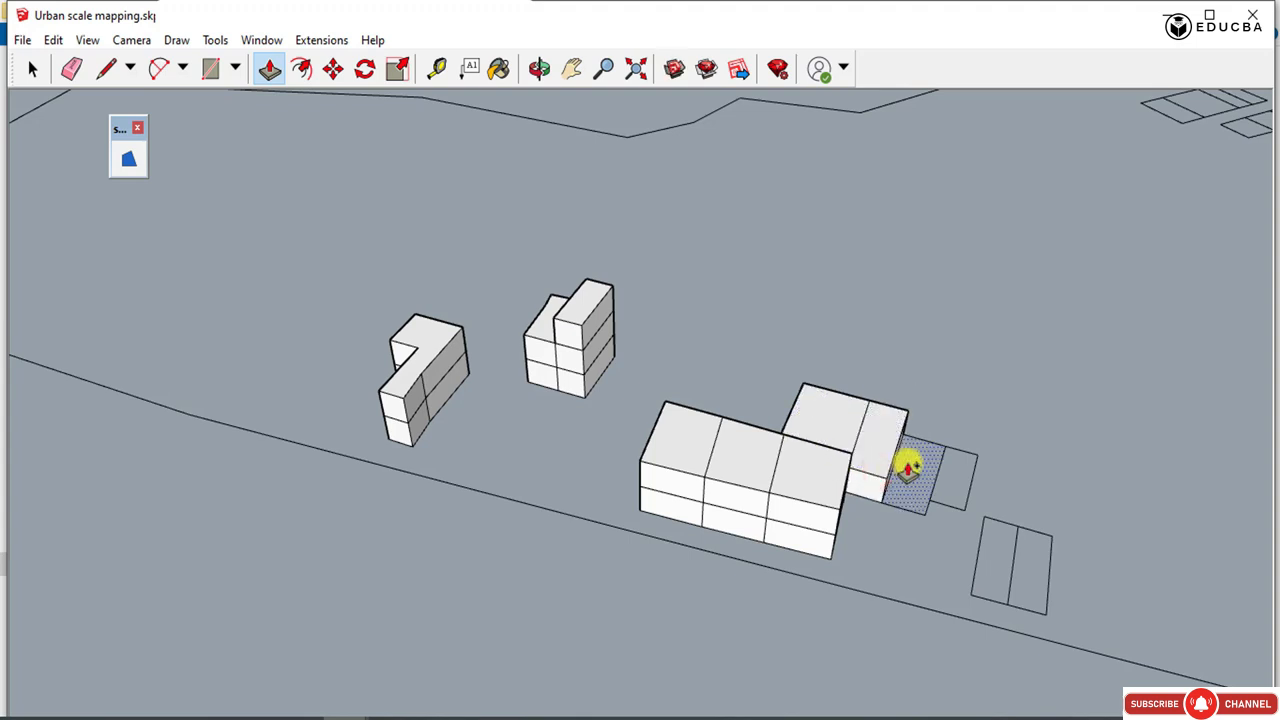
mouse_move(906, 468)
left_mouse_down()
mouse_move(920, 457)
mouse_move(908, 457)
mouse_move(942, 485)
left_mouse_up()
left_click(268, 68)
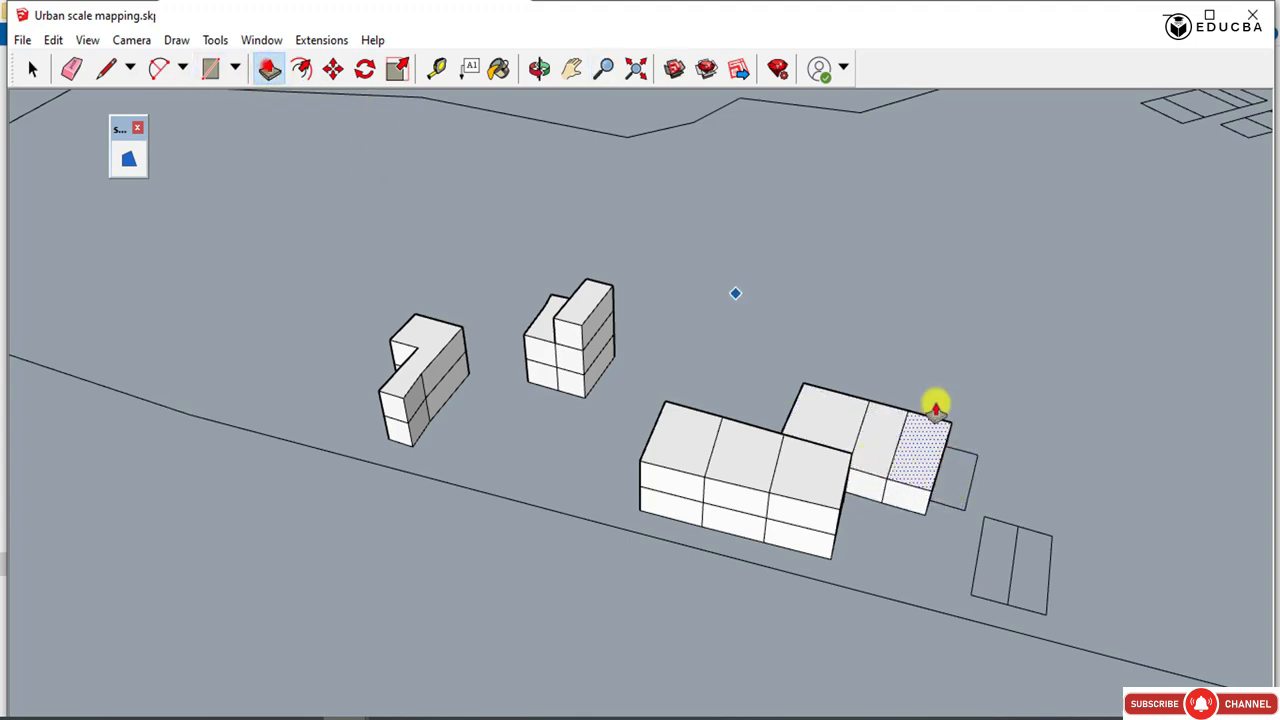
Extrude the rear row's small end plot to two storeys and add a second storey to its two middle plots.
left_click(960, 467)
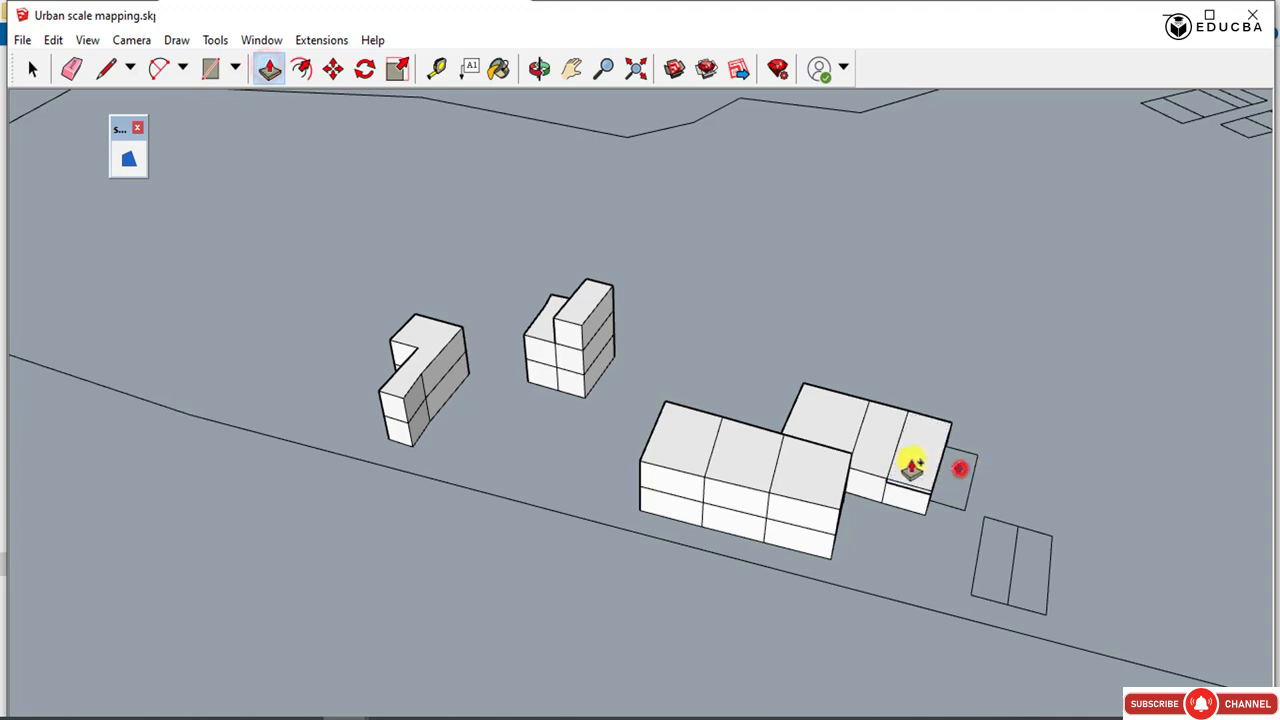
left_click(955, 492)
left_click(949, 457)
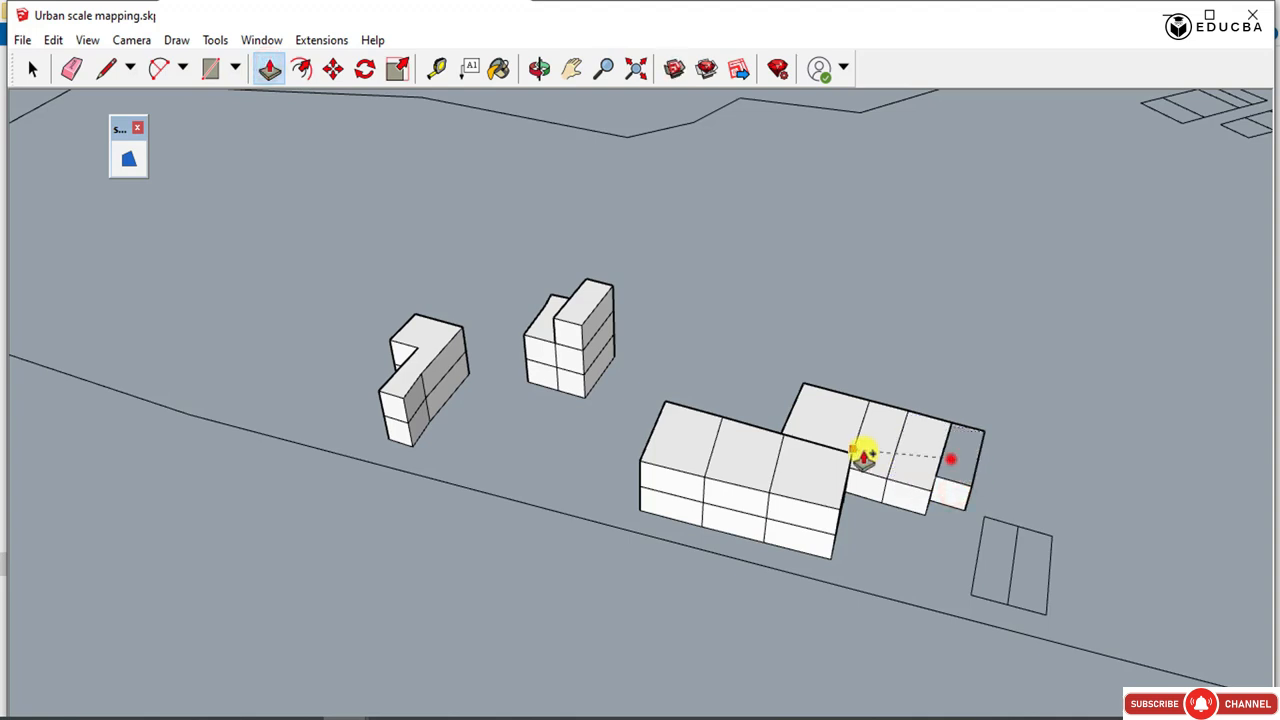
left_click(927, 455)
left_click(861, 445)
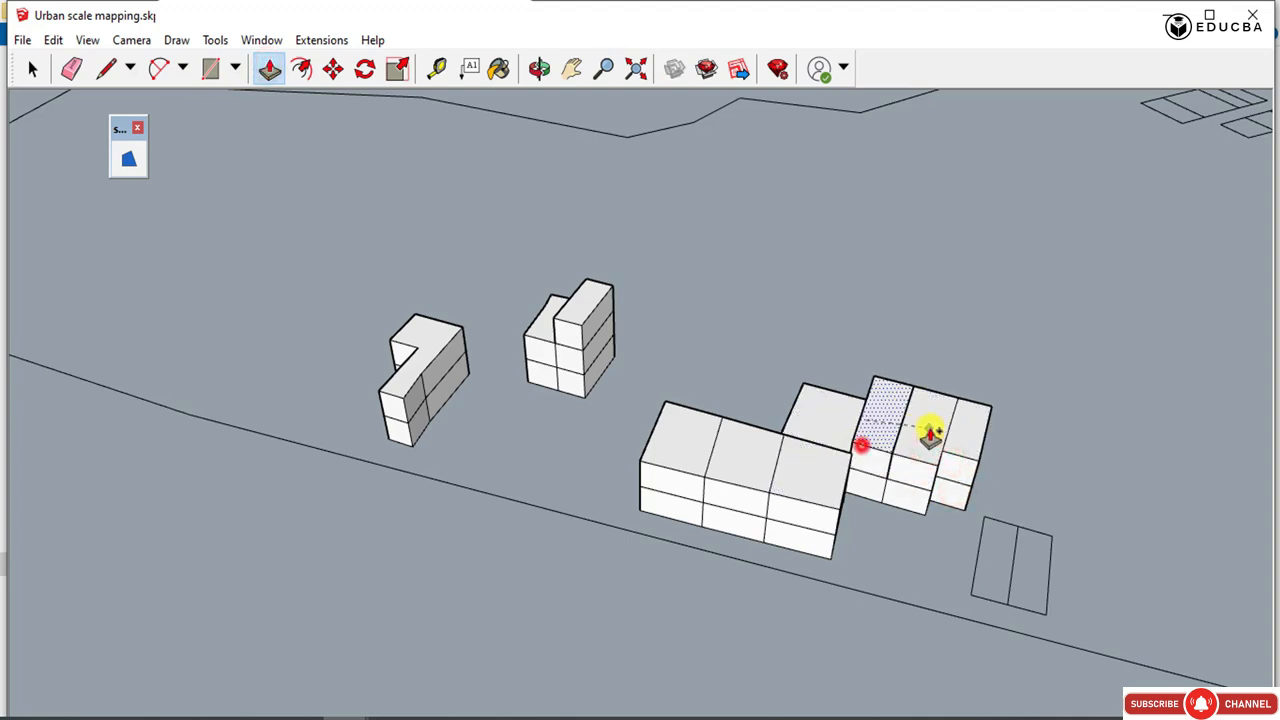
Extrude the separate pair of plots to two storeys and one storey, and raise the rear row's first block to match its neighbours.
left_click(990, 531)
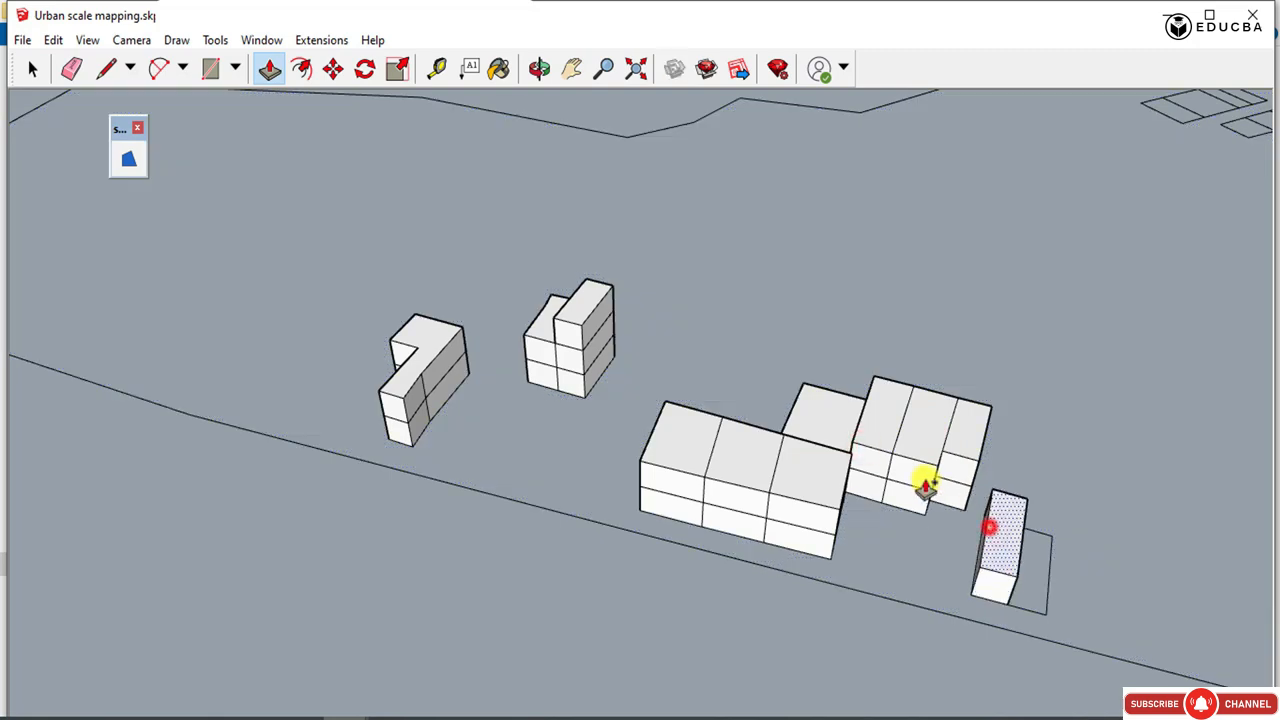
left_click(990, 540)
left_click_drag(991, 537, 899, 460)
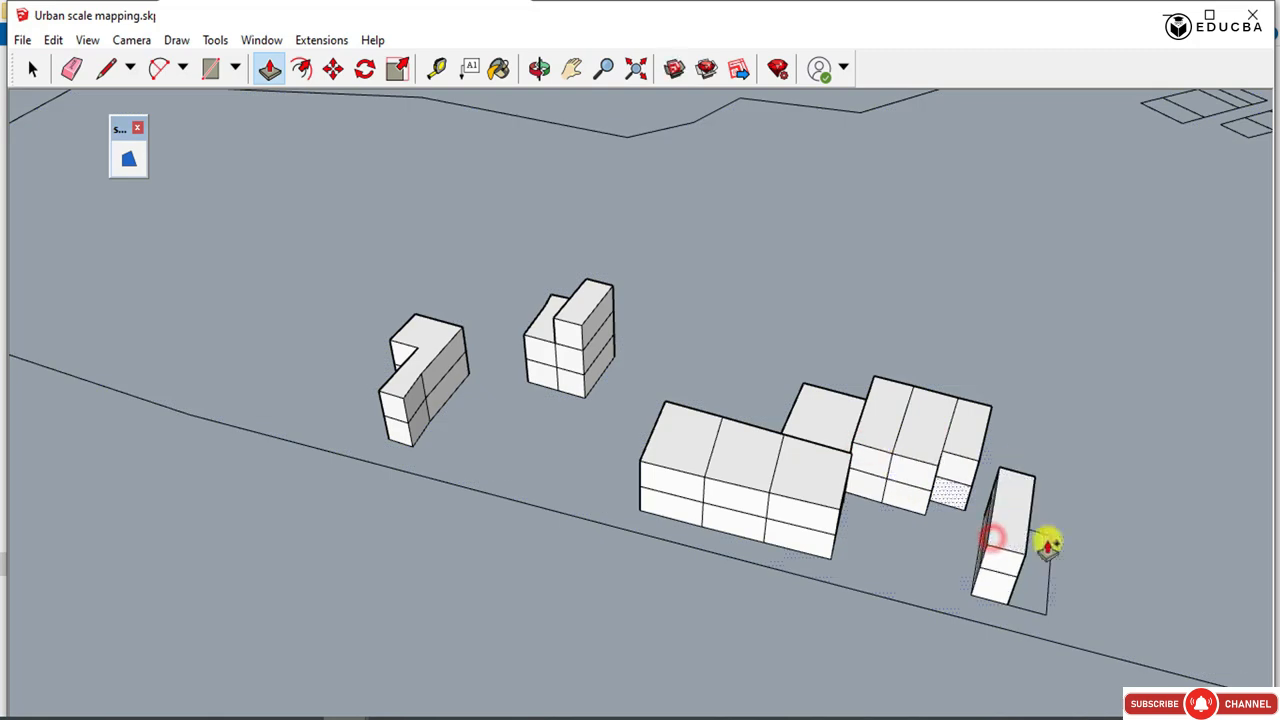
left_click_drag(1042, 577, 1018, 573)
left_click(1023, 586)
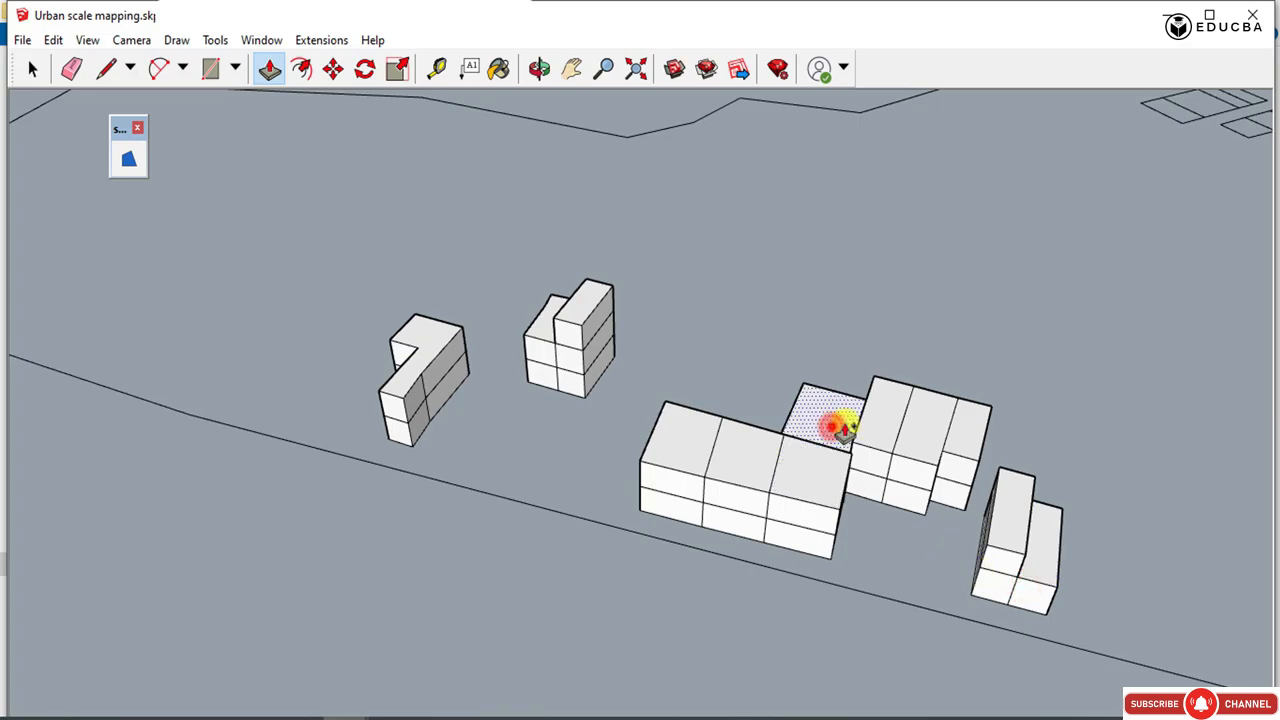
Examine the extruded building blocks across the site of the plan with the fewest buildings.
scroll(843, 428, "down", 6)
middle_click_drag(751, 457, 883, 349)
scroll(902, 360, "up", 2)
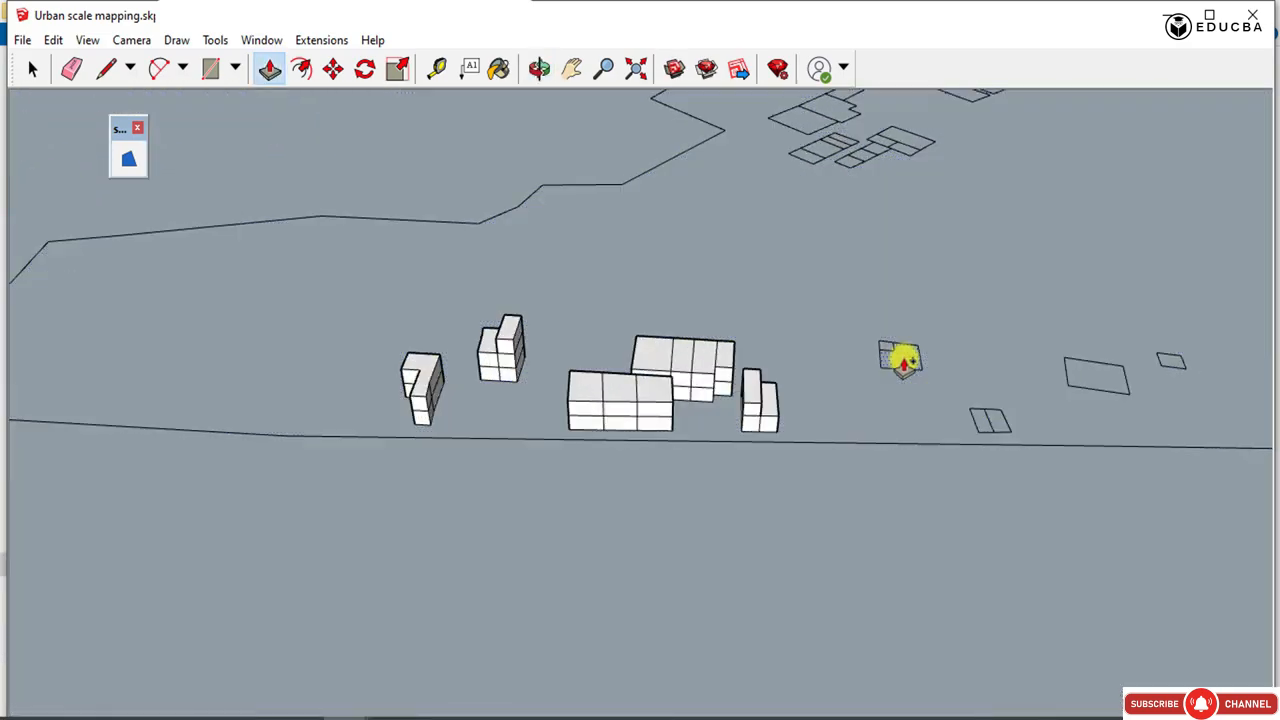
left_click(709, 358)
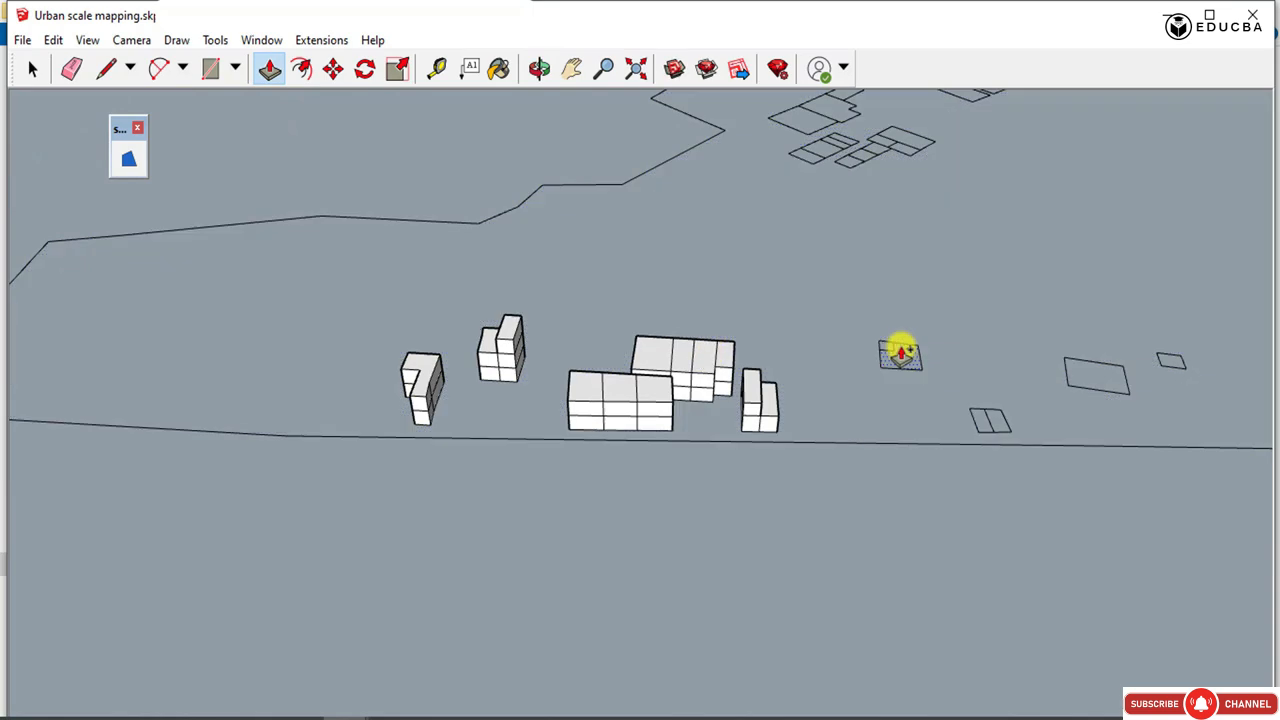
left_click(26, 66)
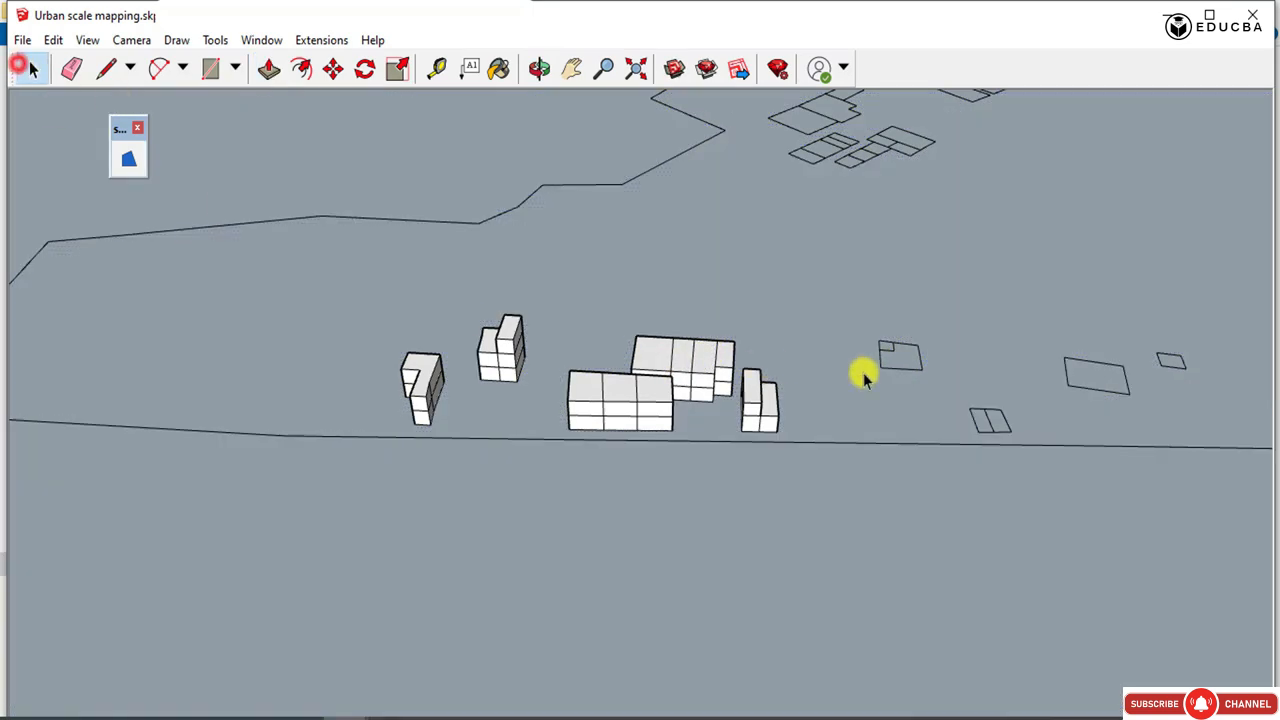
left_click(354, 180)
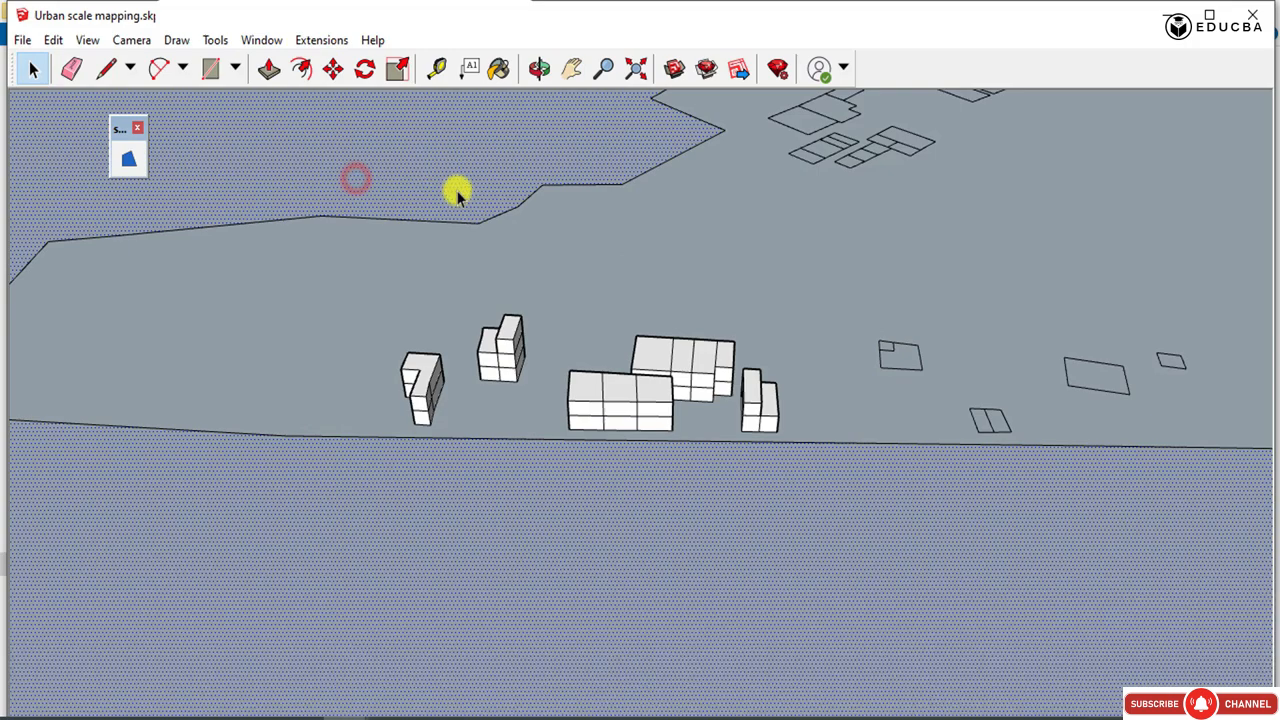
middle_click_drag(458, 193, 297, 357)
scroll(648, 606, "up", 3)
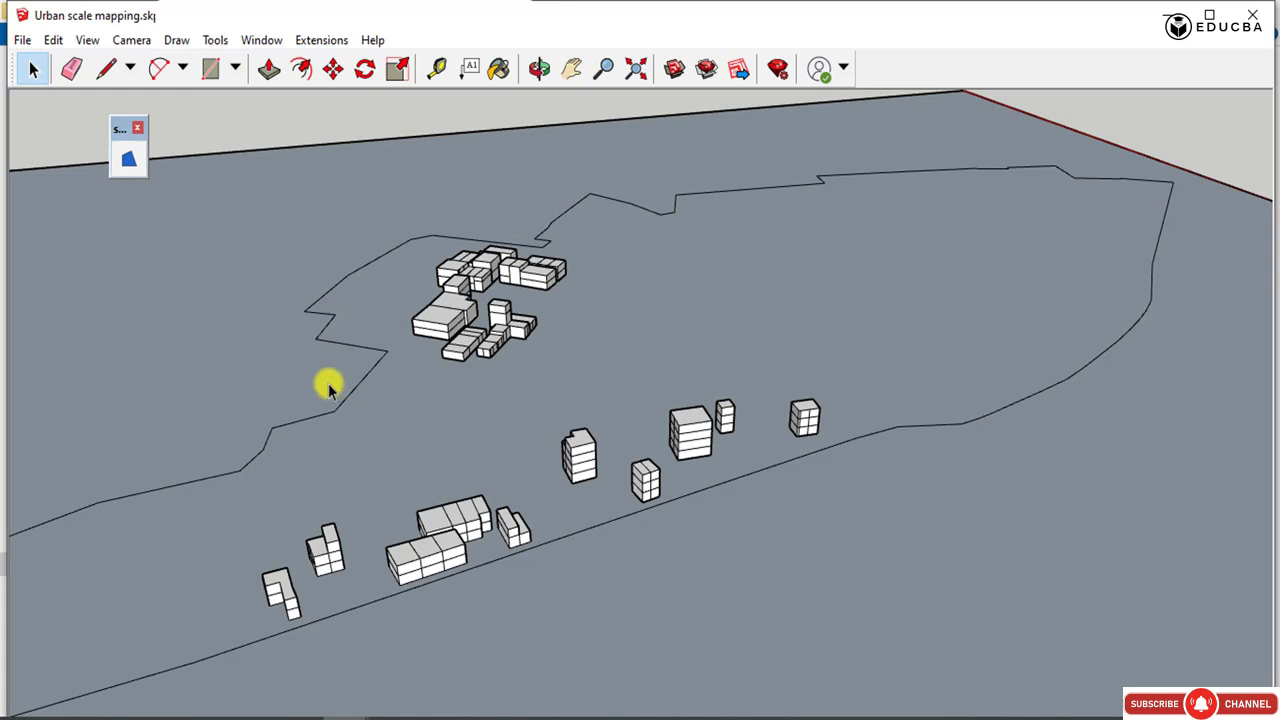
Extrude the first five plots of the roadside row at the narrow end of the second plan to one storey each.
scroll(330, 388, "down", 10)
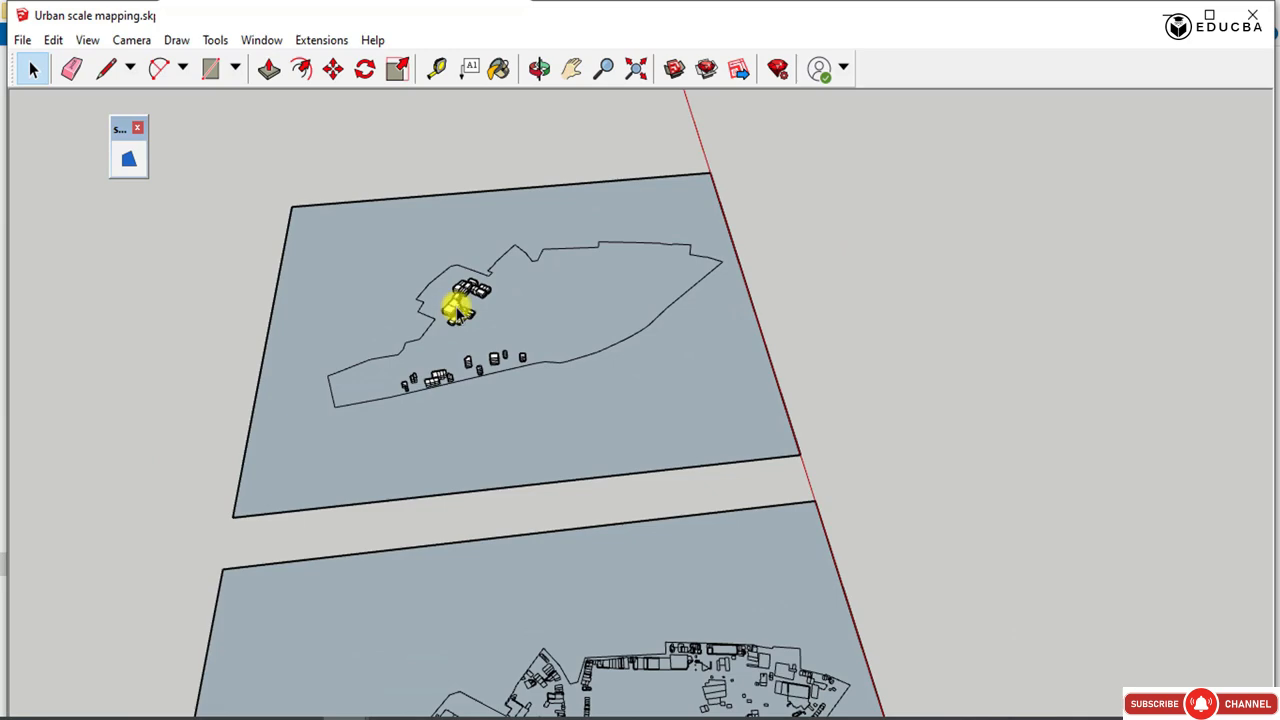
scroll(545, 450, "down", 2)
scroll(563, 523, "up", 6)
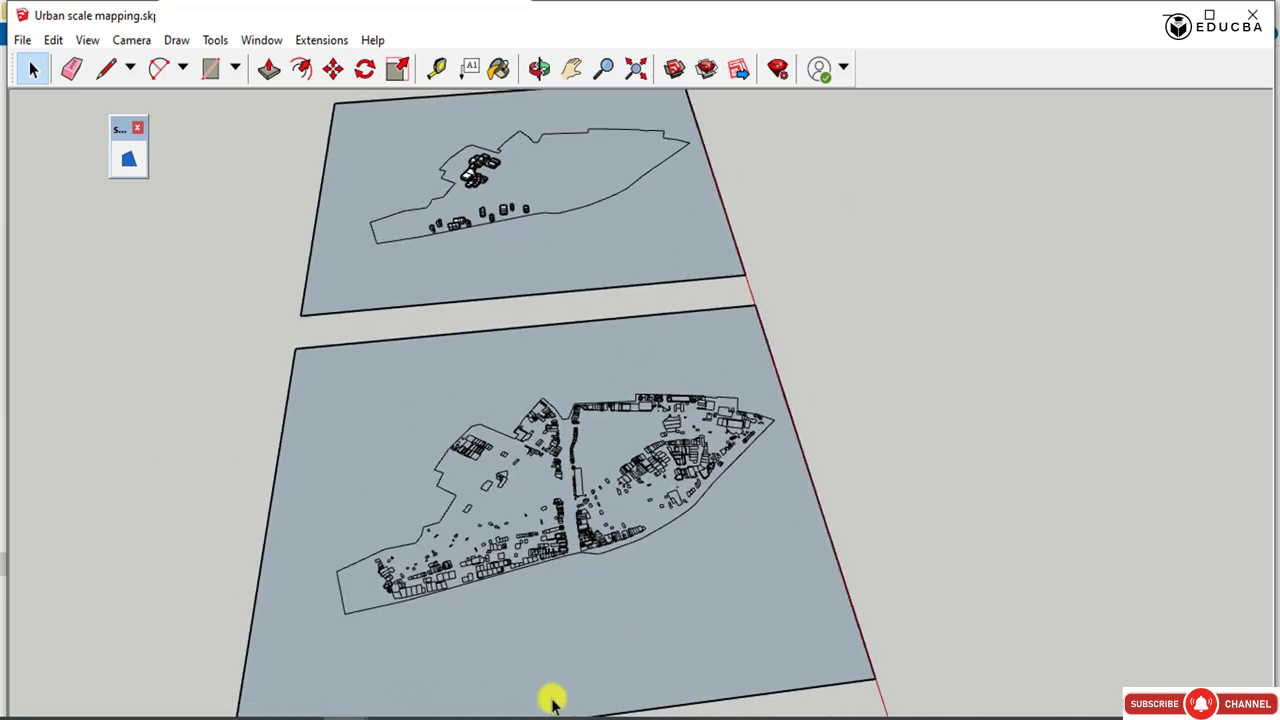
scroll(535, 540, "up", 8)
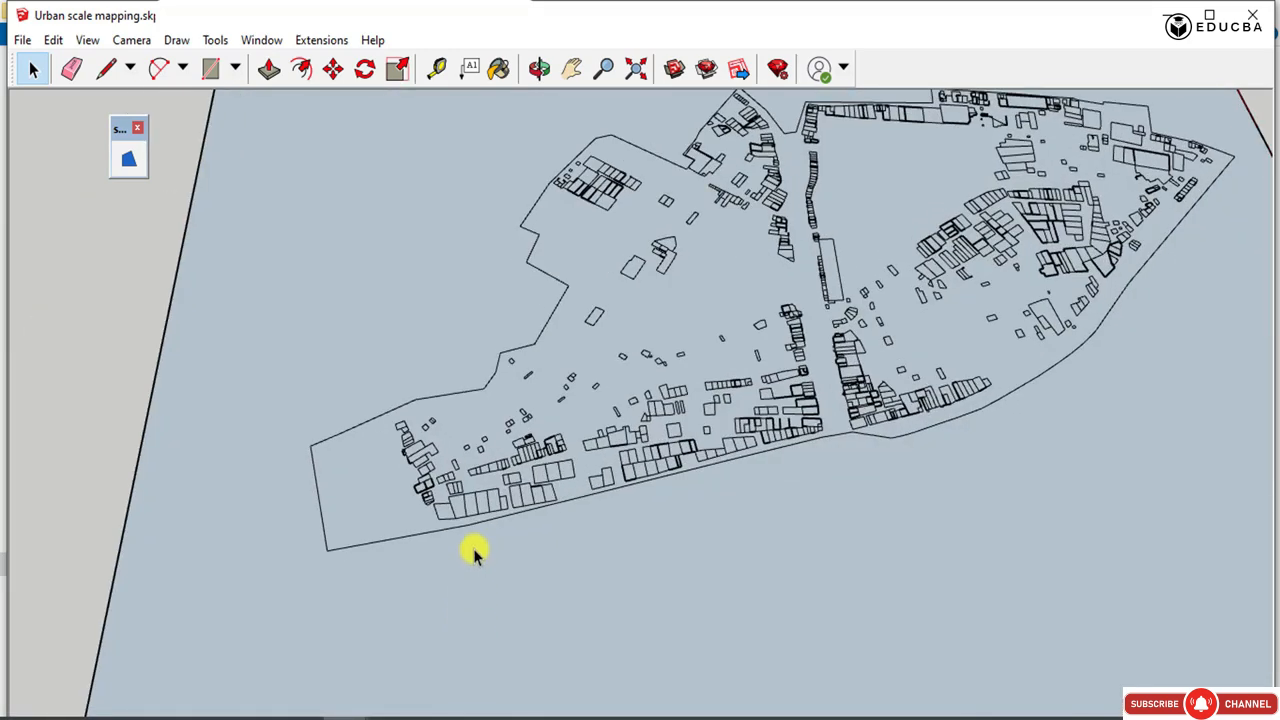
scroll(440, 507, "up", 2)
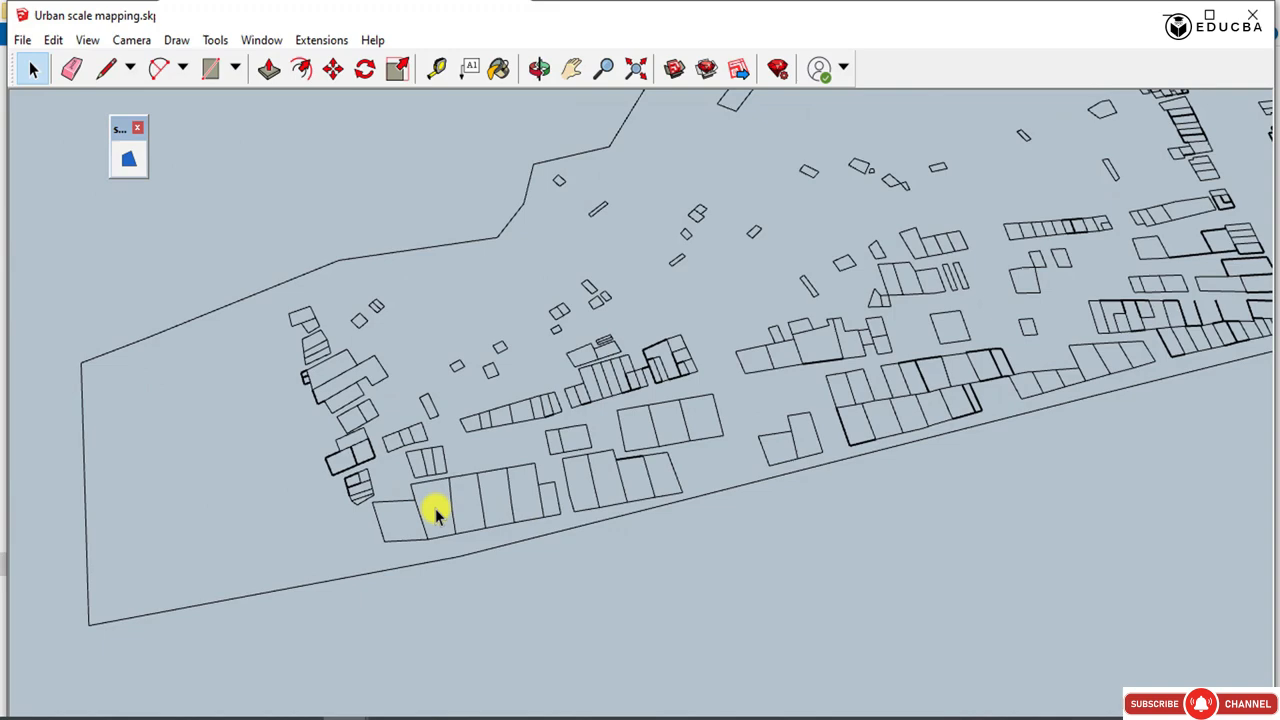
left_click(268, 69)
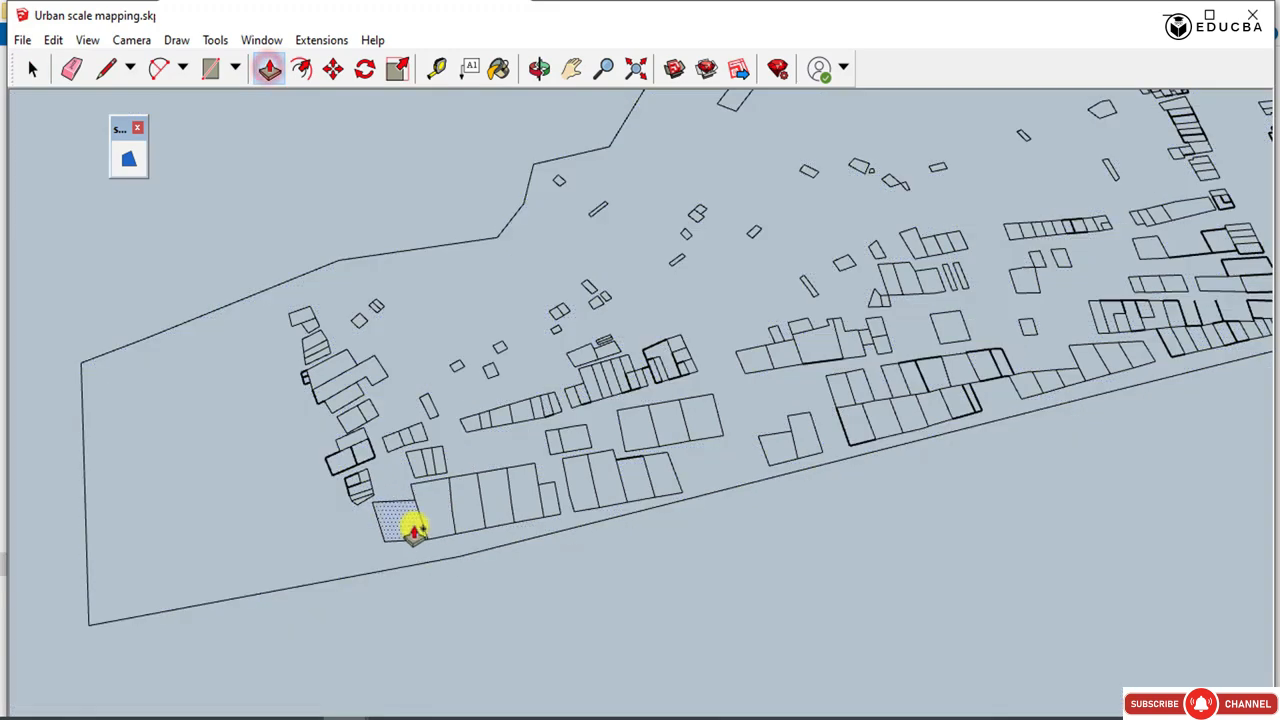
left_click(413, 515)
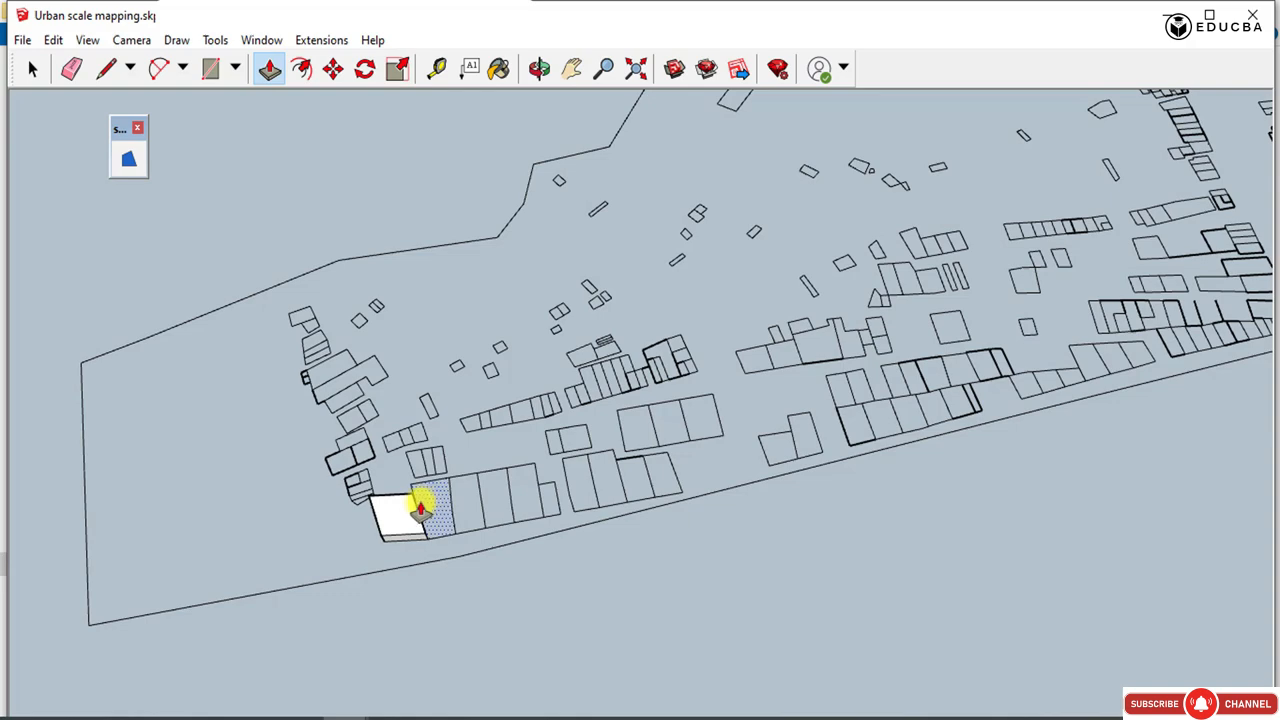
left_click_drag(424, 501, 392, 519)
left_click_drag(463, 502, 437, 516)
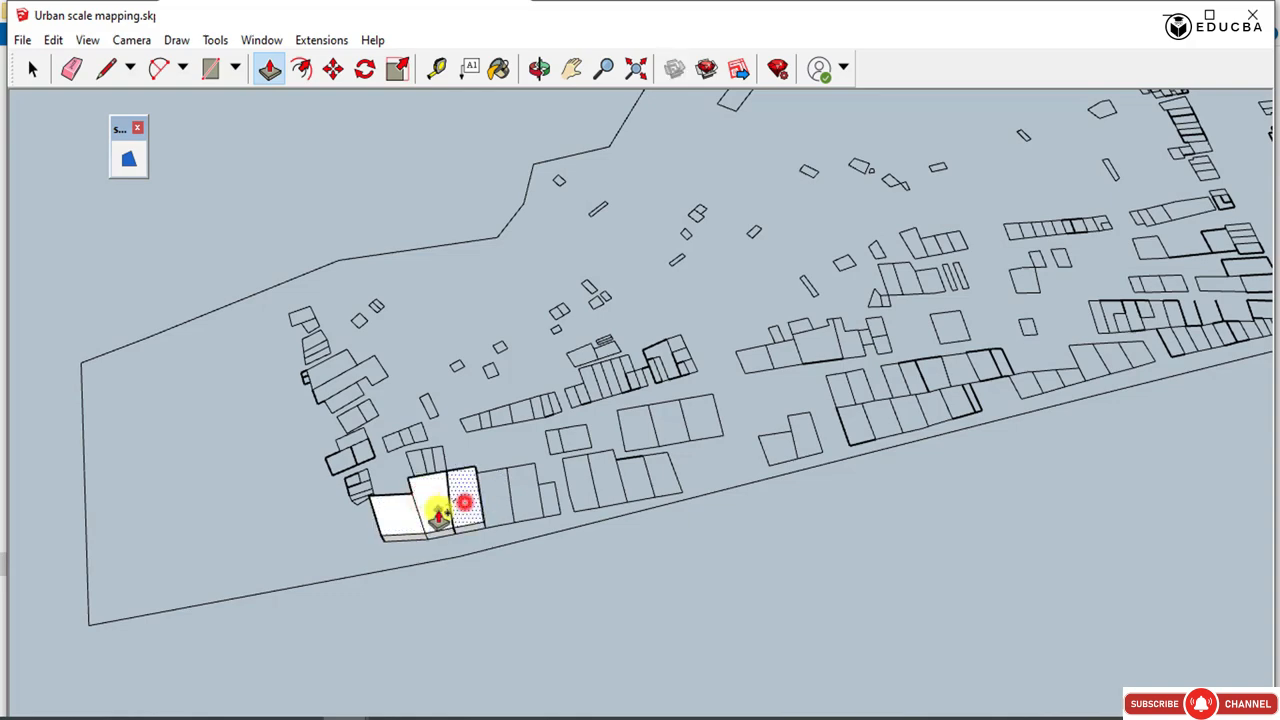
double_click(494, 500)
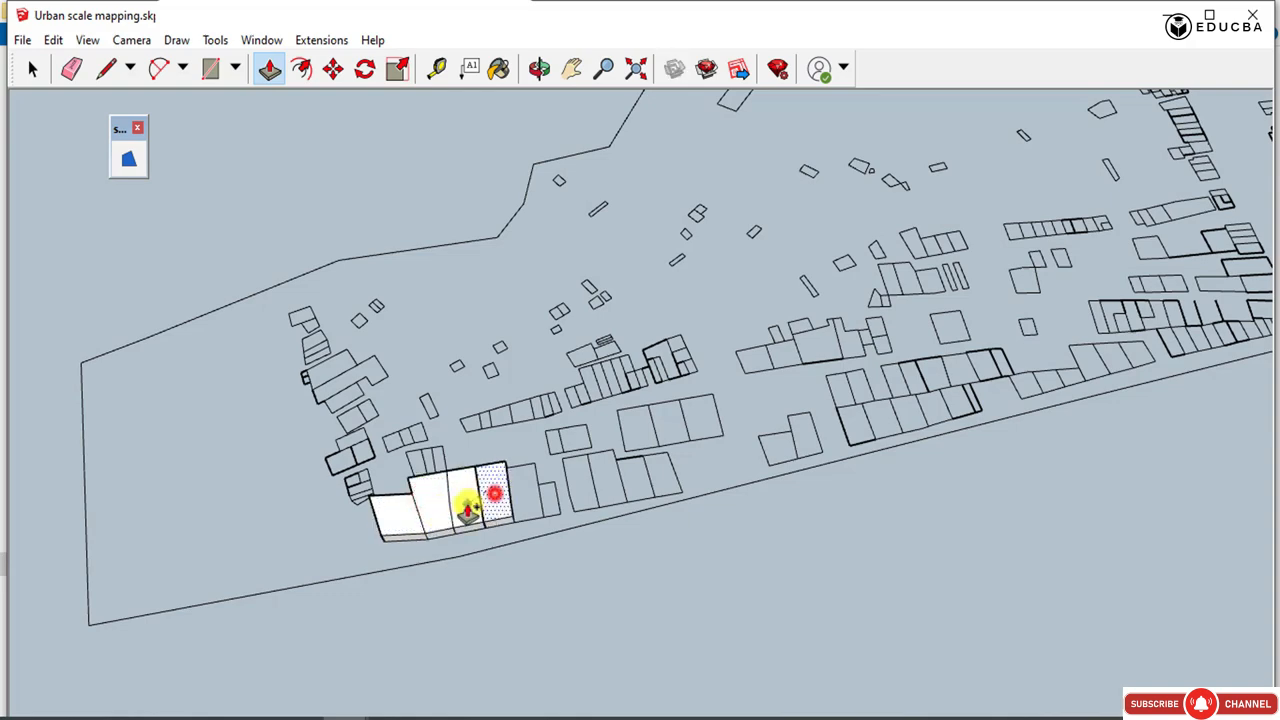
double_click(520, 497)
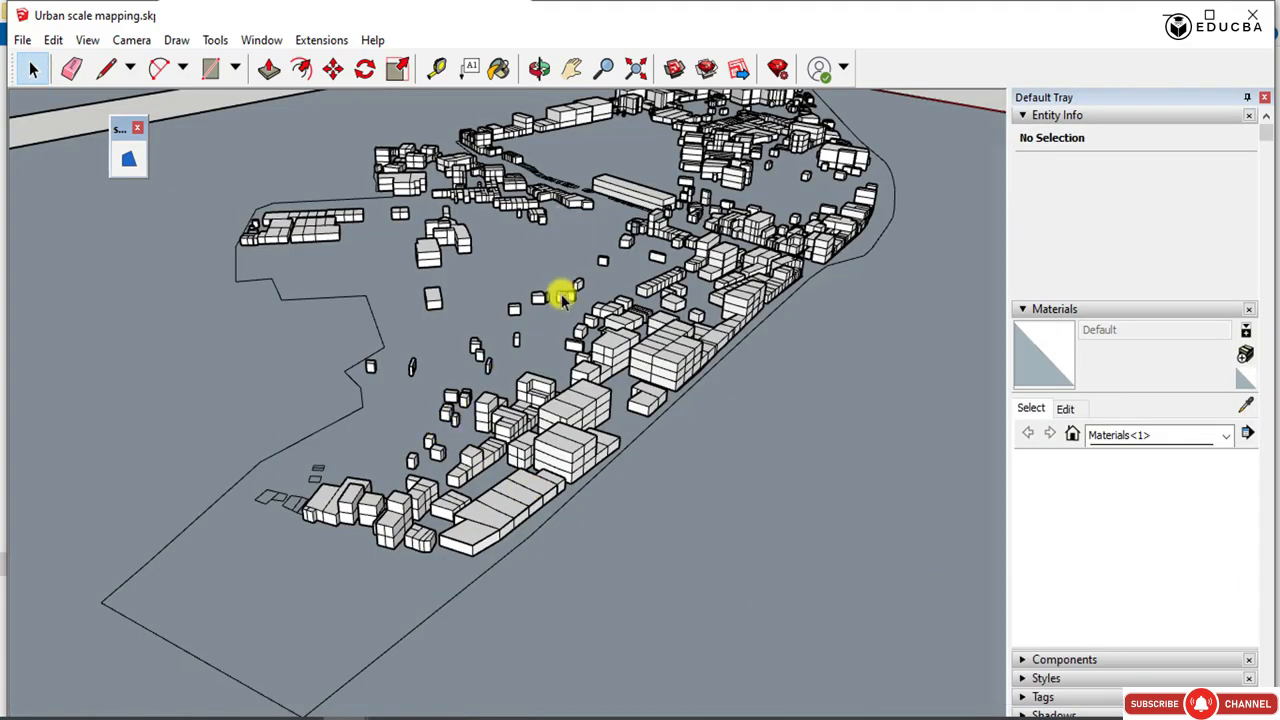
Extrude the flat three-plot group beside the end blocks of the site to one storey.
mouse_move(562, 300)
middle_mouse_down()
mouse_move(534, 382)
mouse_move(606, 309)
mouse_move(662, 340)
middle_mouse_up()
scroll(513, 621, "up", 3)
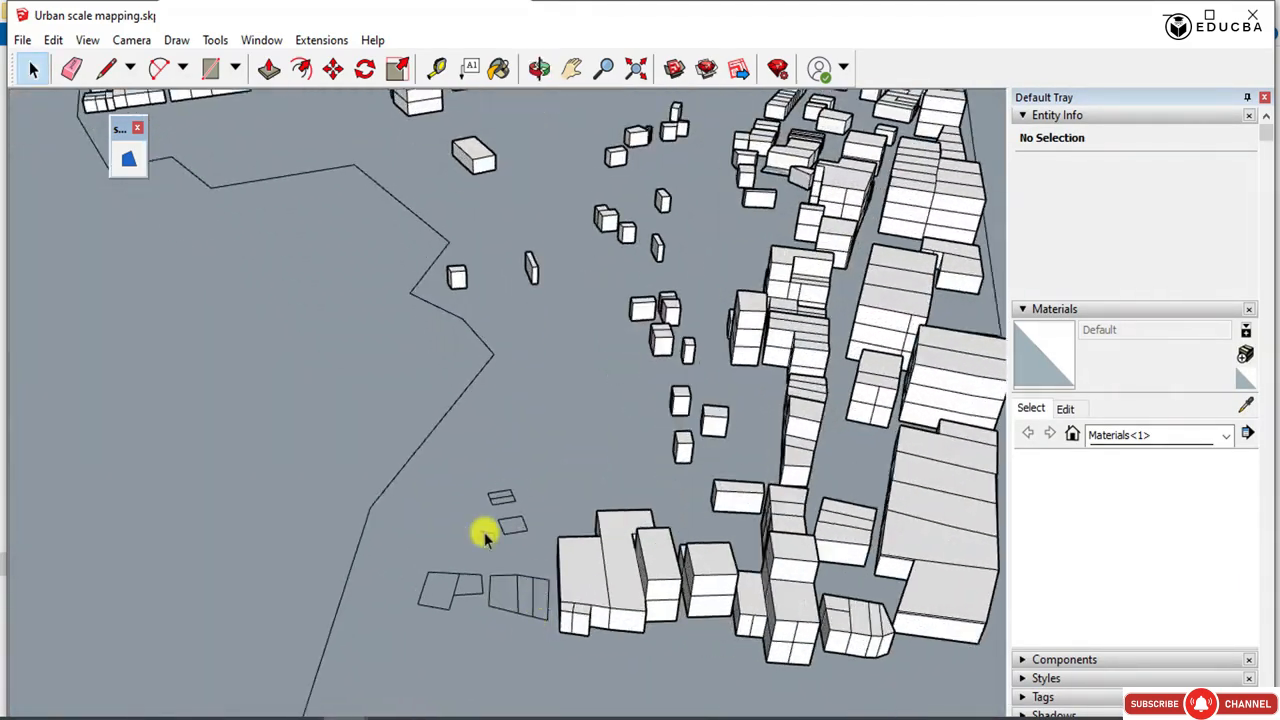
left_click(268, 68)
left_click(540, 597)
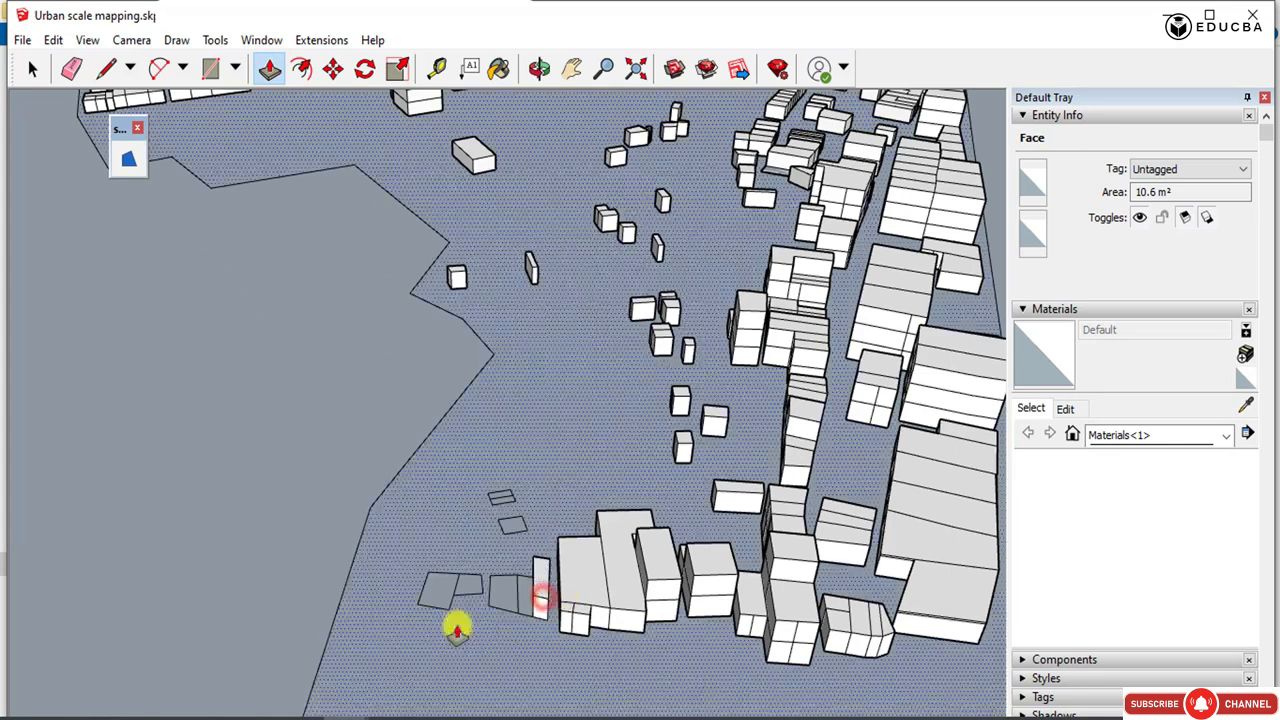
left_click(512, 600)
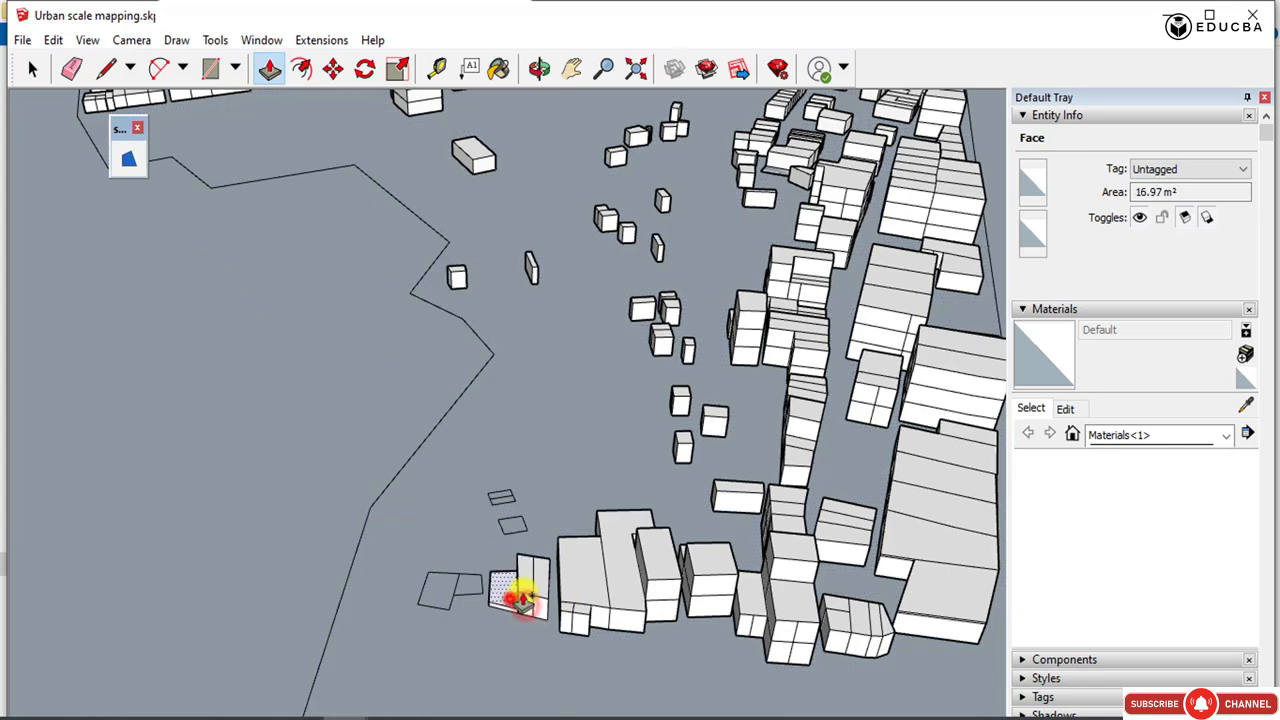
Extrude the adjoining pair of plots at the end of the site, the smaller to one storey and the larger to two.
double_click(469, 585)
double_click(438, 597)
double_click(449, 578)
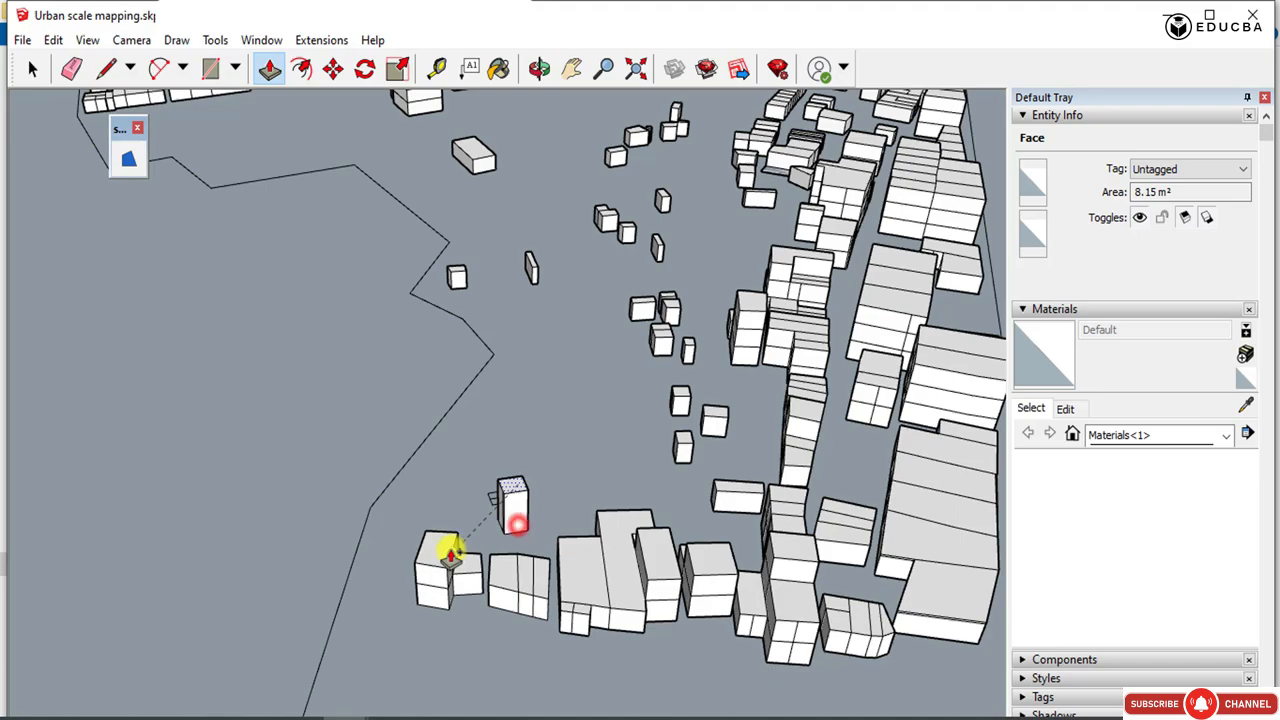
Extrude the detached small plot and the split pair of small plots behind it to one storey each.
left_click_drag(478, 561, 479, 559)
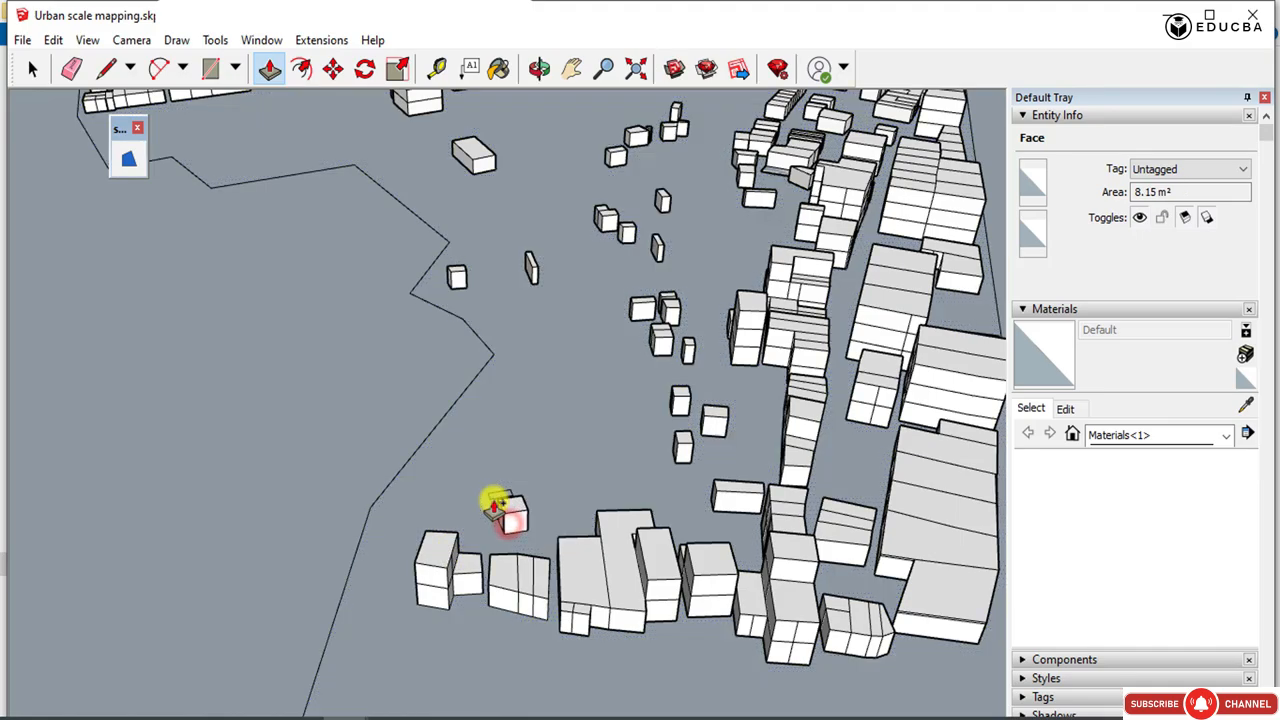
left_click_drag(524, 495, 524, 497)
middle_click_drag(508, 508, 746, 448)
scroll(742, 446, "up", 3)
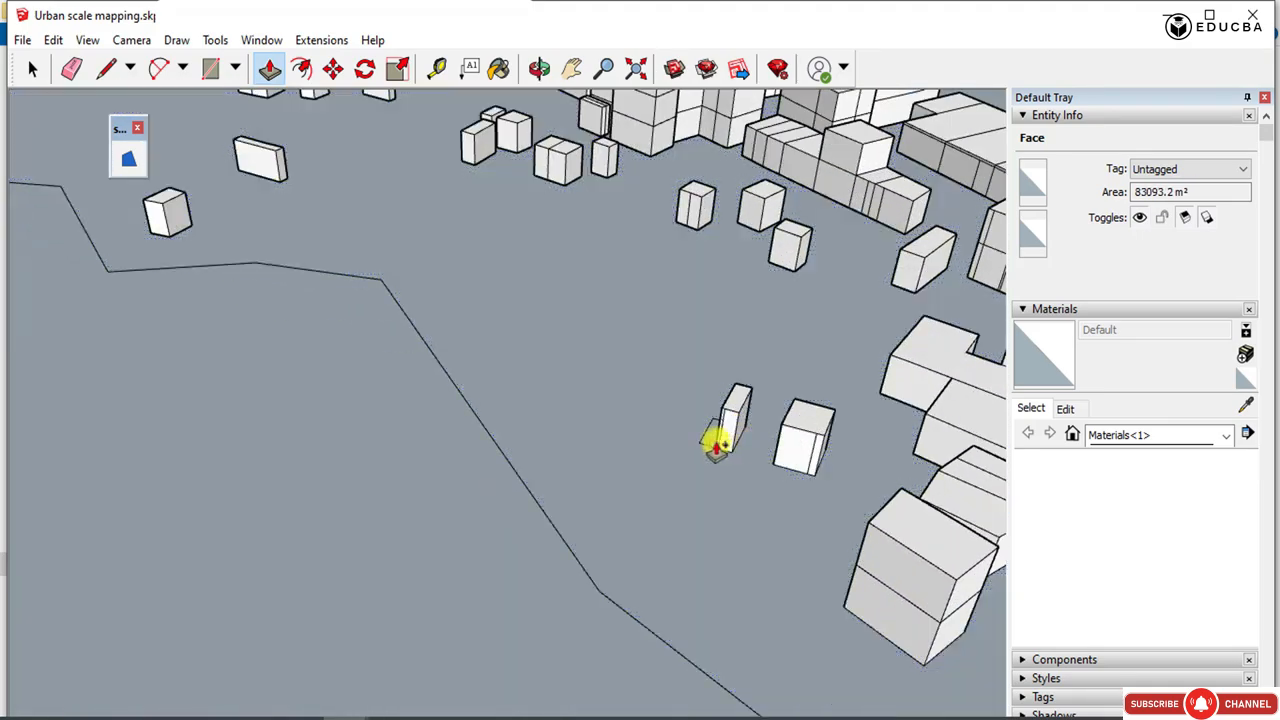
left_click_drag(722, 420, 727, 404)
Extrude the narrow strip of small plots alongside the long two-storey building, starting from its end plot.
scroll(661, 594, "down", 5)
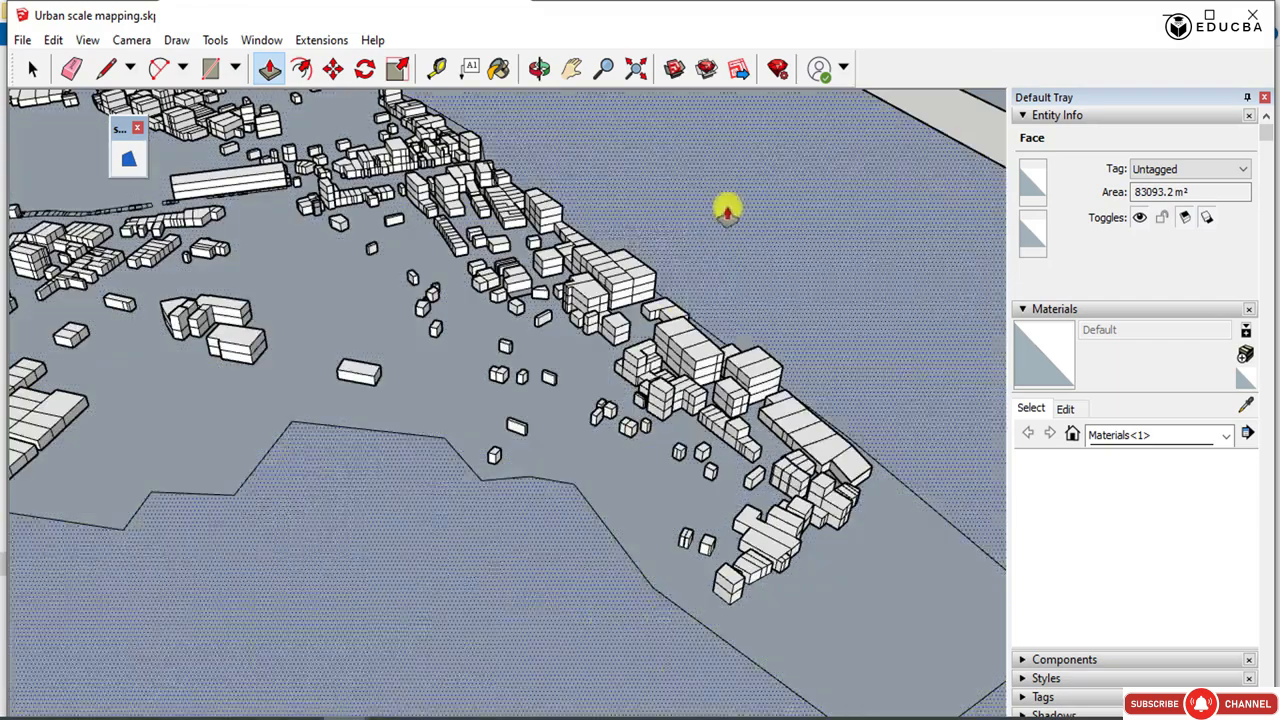
middle_click_drag(727, 212, 758, 556)
scroll(217, 168, "up", 7)
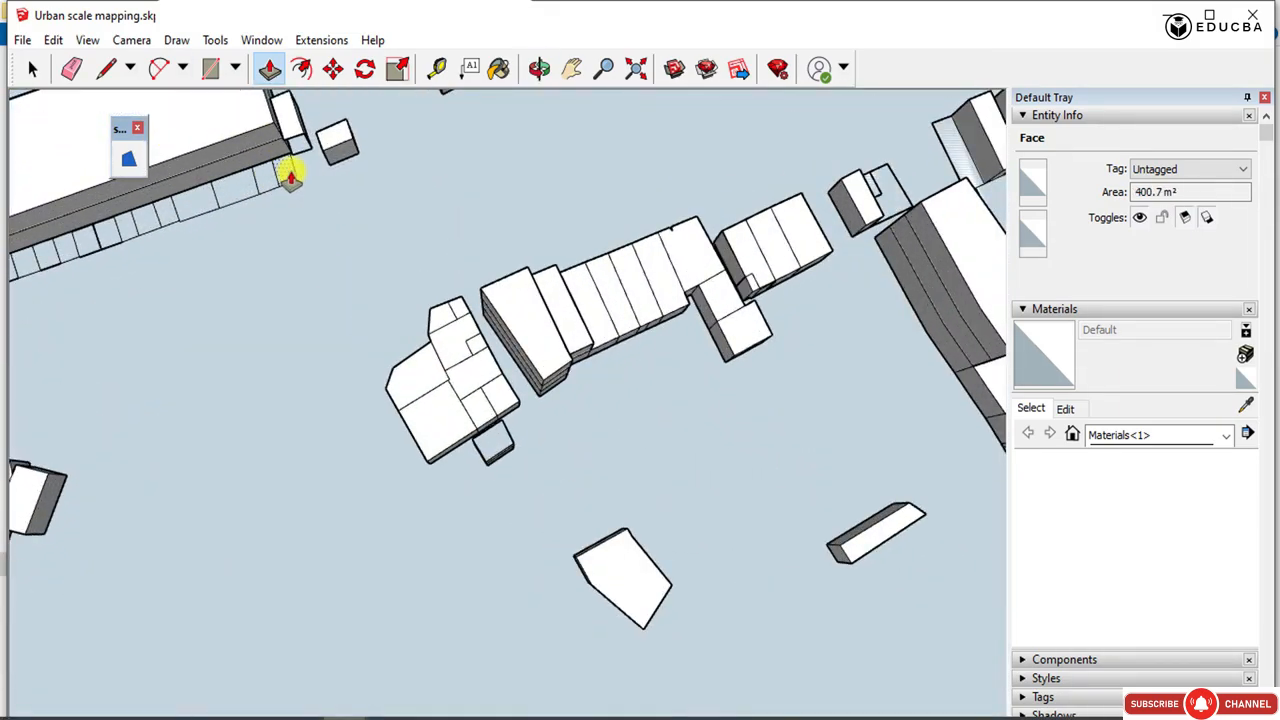
left_click_drag(293, 173, 229, 200)
middle_click_drag(229, 200, 537, 11)
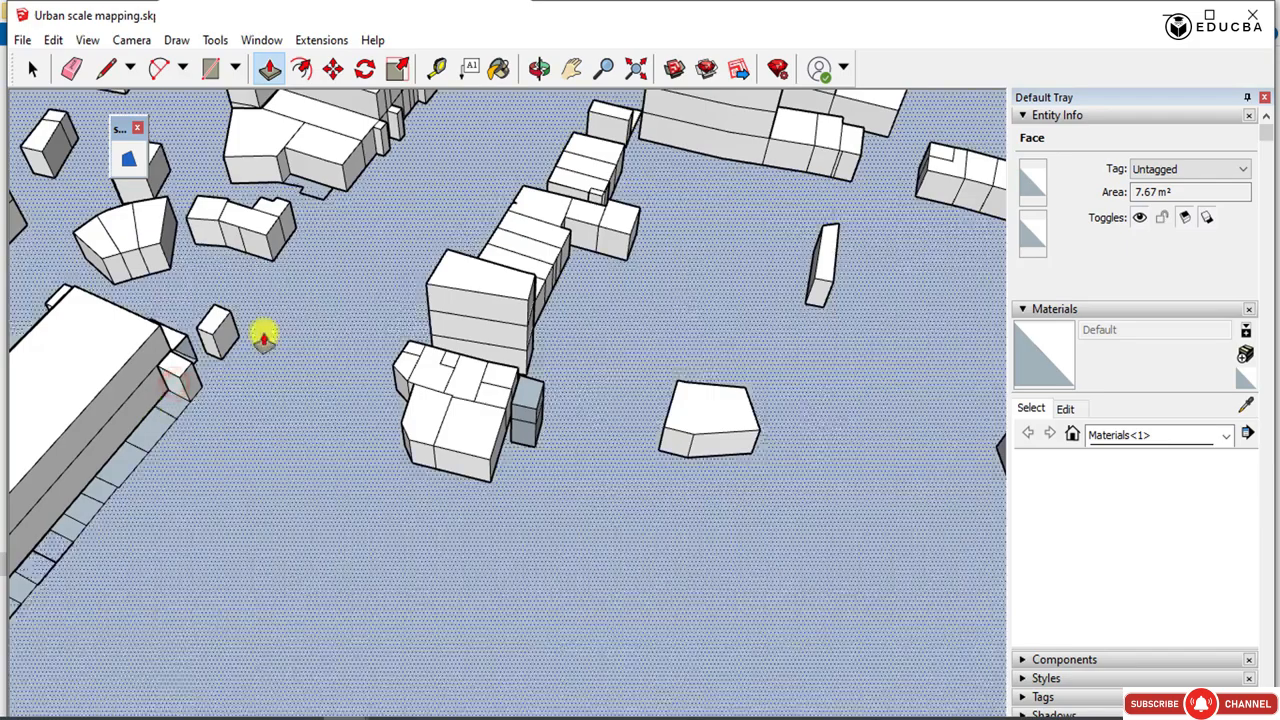
Extrude the plot at the long building's corner to one storey and the plot next to it to two storeys.
scroll(265, 336, "down", 3)
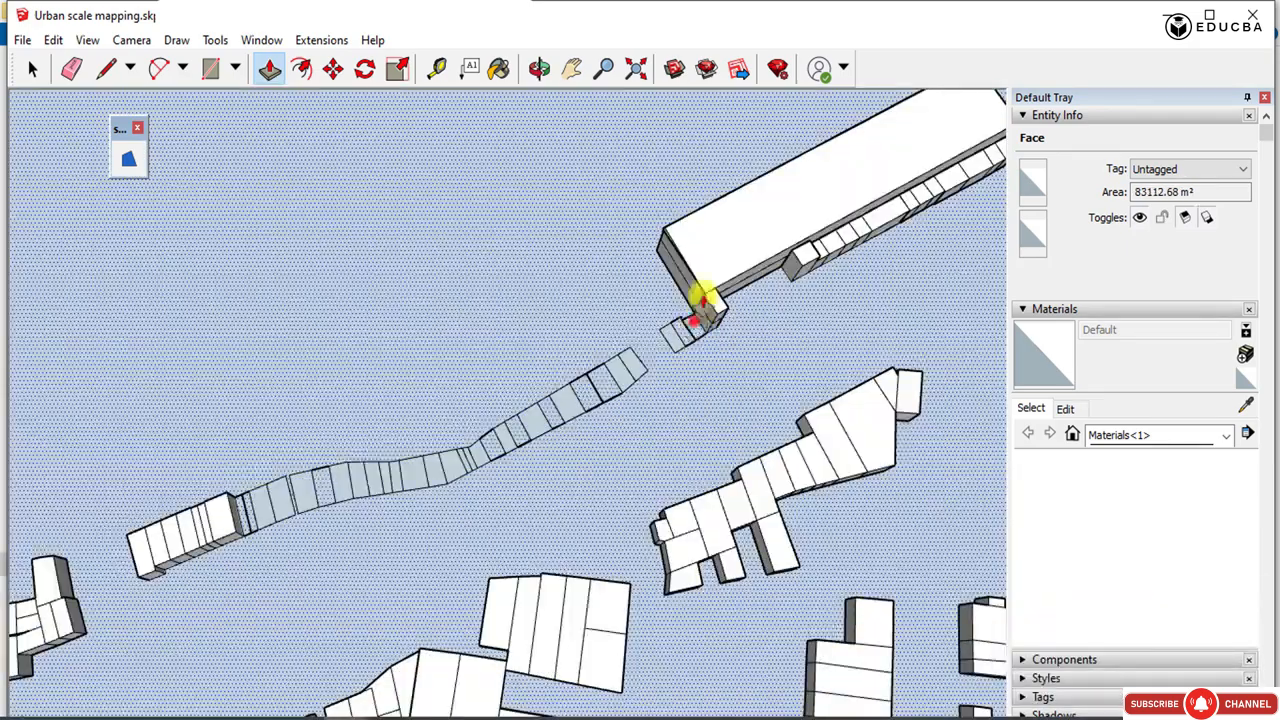
middle_click_drag(697, 297, 691, 323)
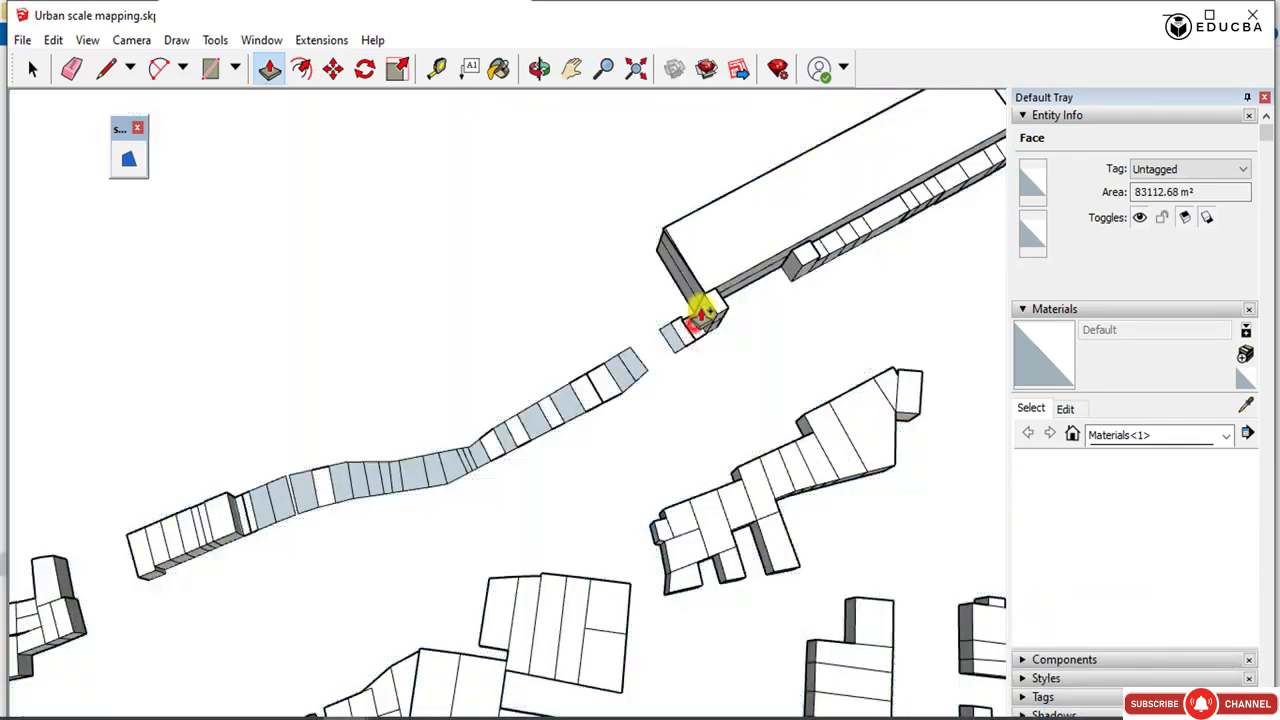
scroll(705, 335, "up", 5)
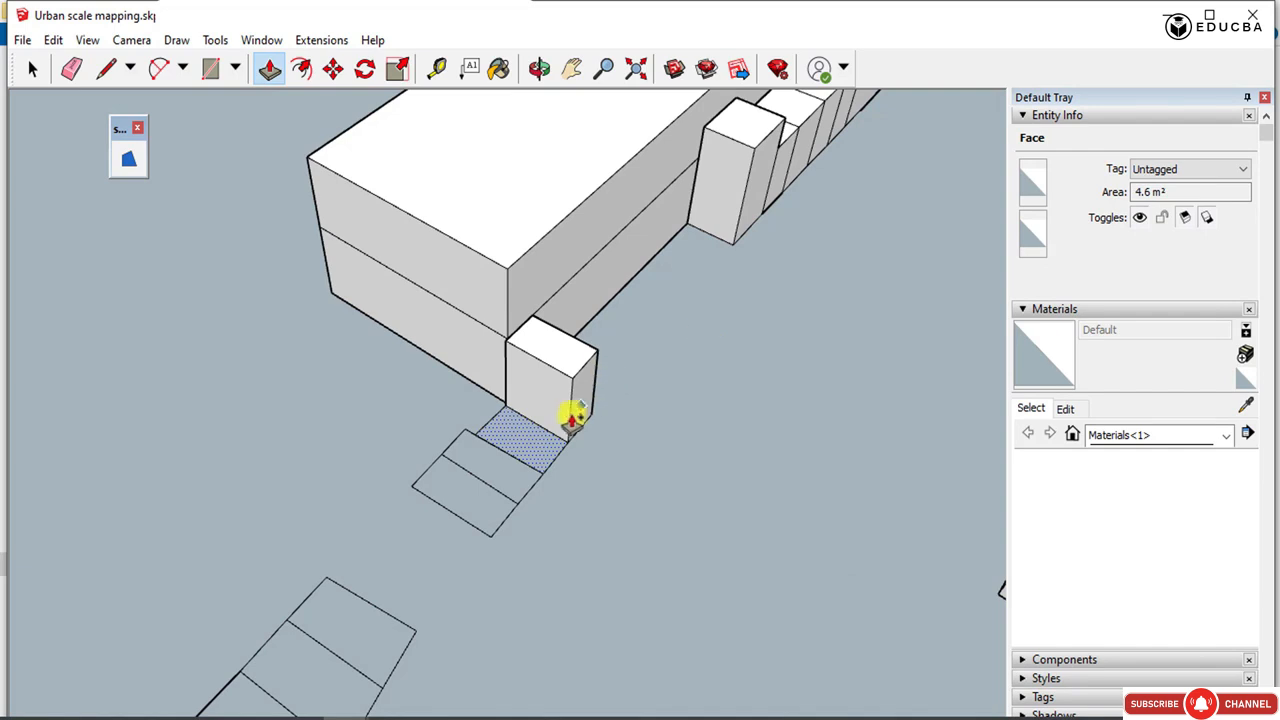
left_click(527, 424)
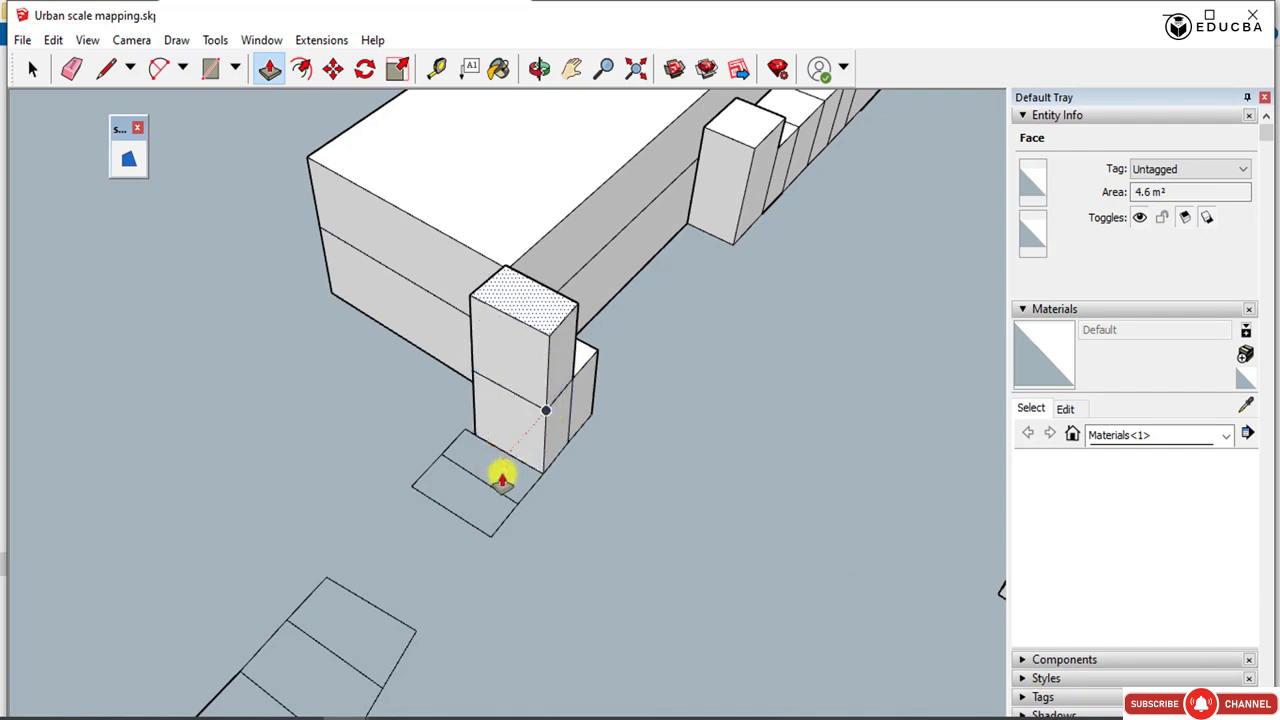
Extrude the last two plots of the short row at the long building's corner to one storey each.
left_click(30, 67)
left_click(271, 68)
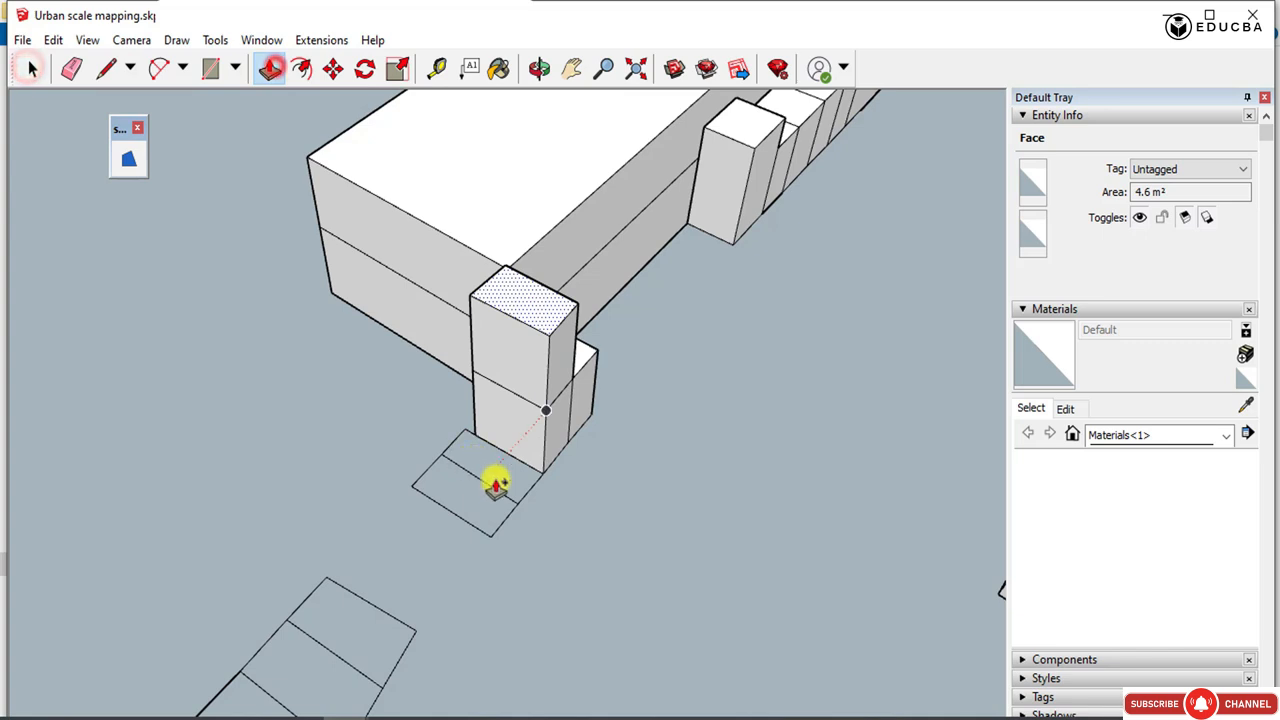
left_click(474, 454)
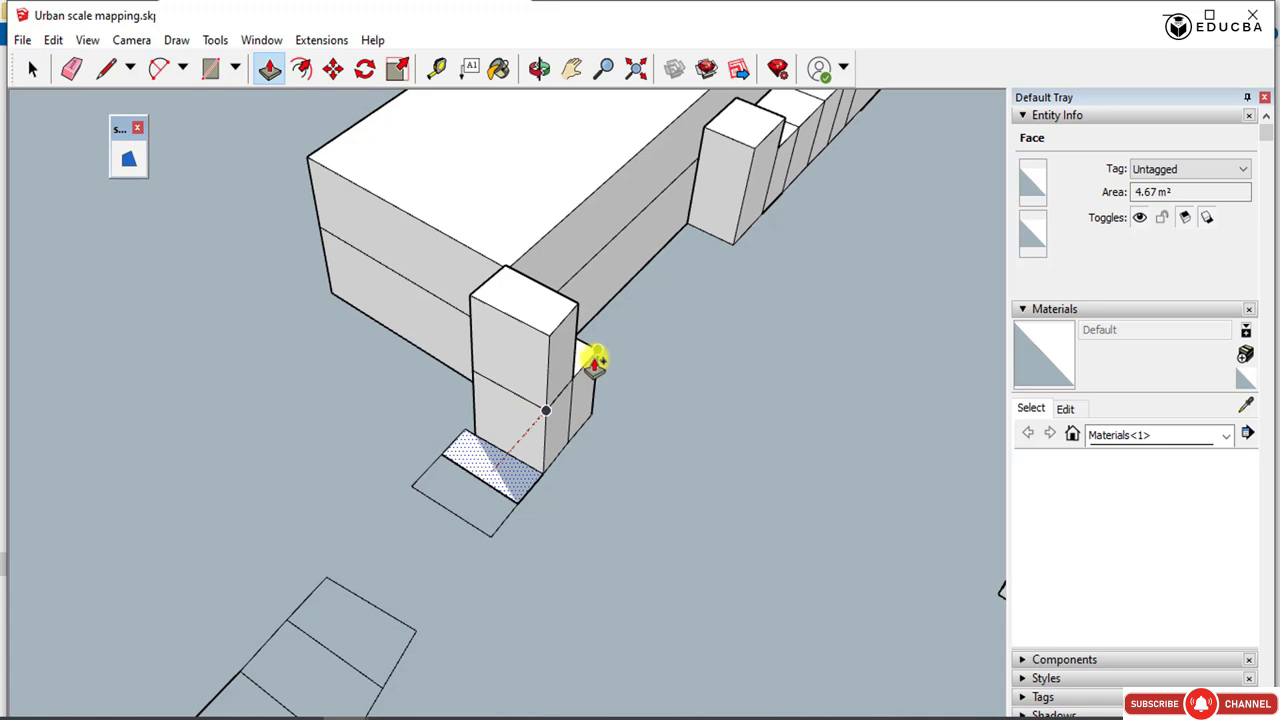
left_click(496, 477)
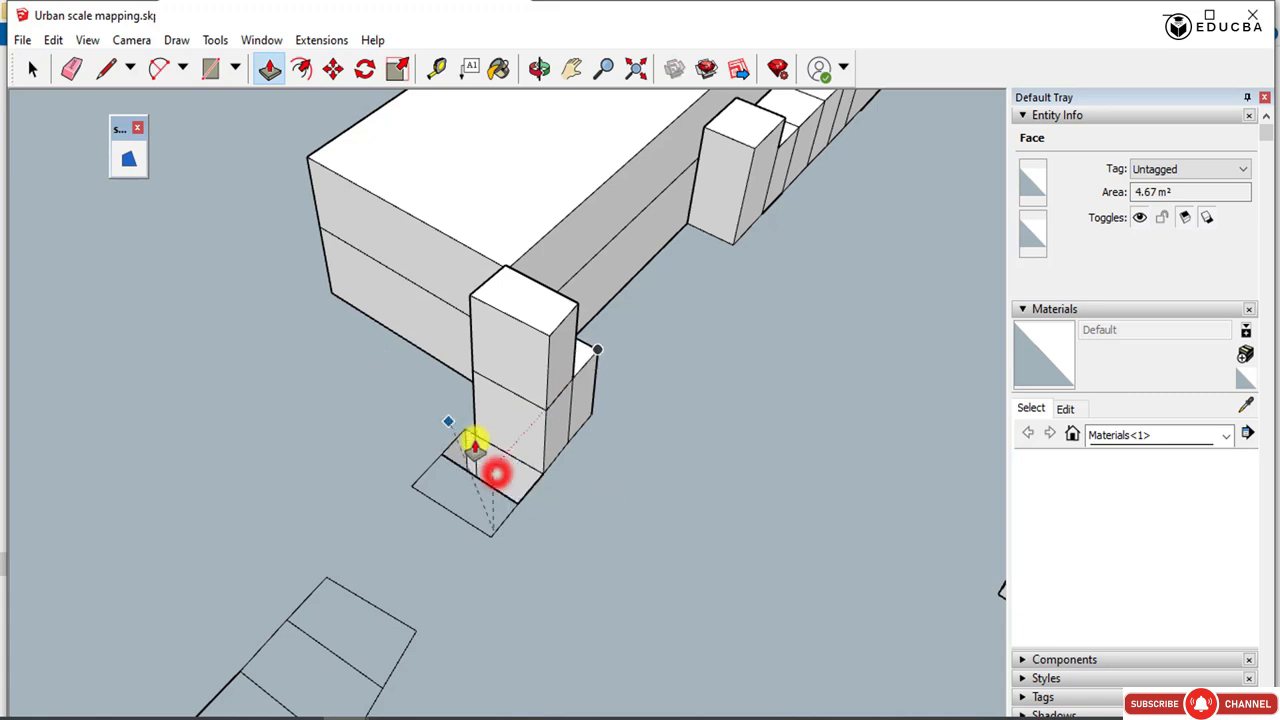
left_click(496, 449)
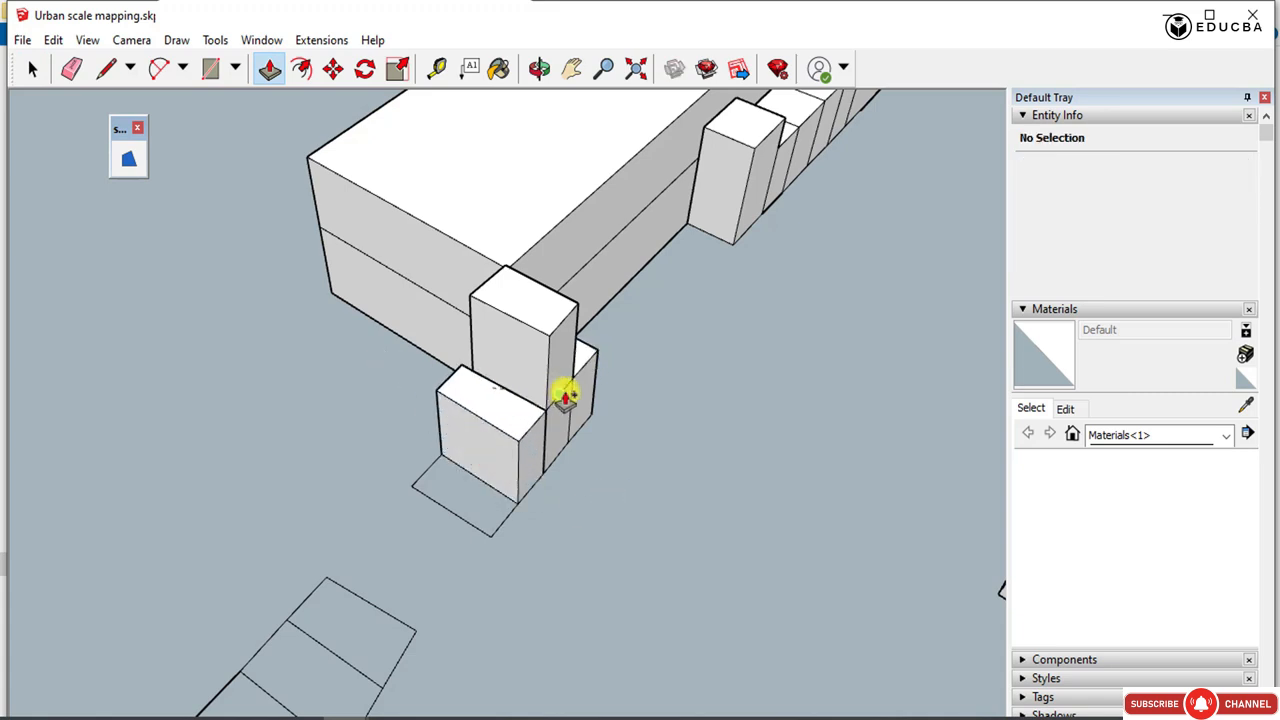
left_click(472, 510)
Extrude the plots of the winding narrow strip to one storey, filling the gap up to the existing row of blocks.
scroll(551, 323, "down", 8)
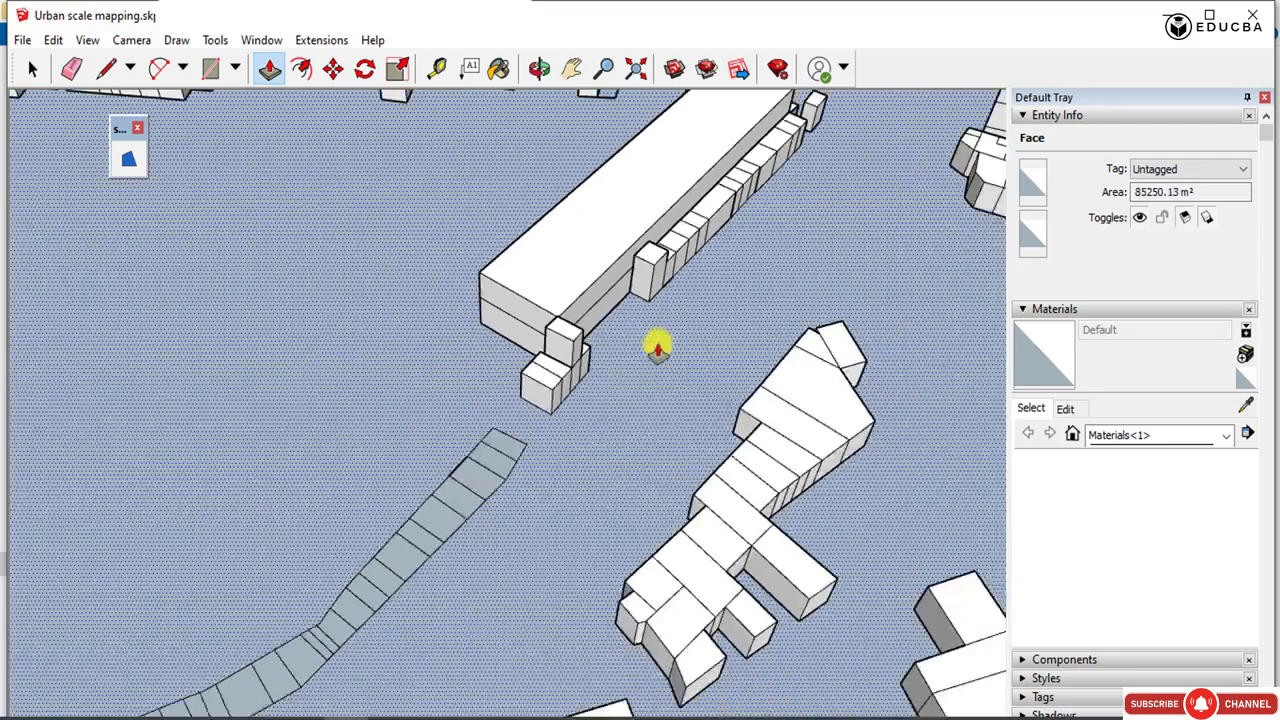
scroll(344, 617, "up", 3)
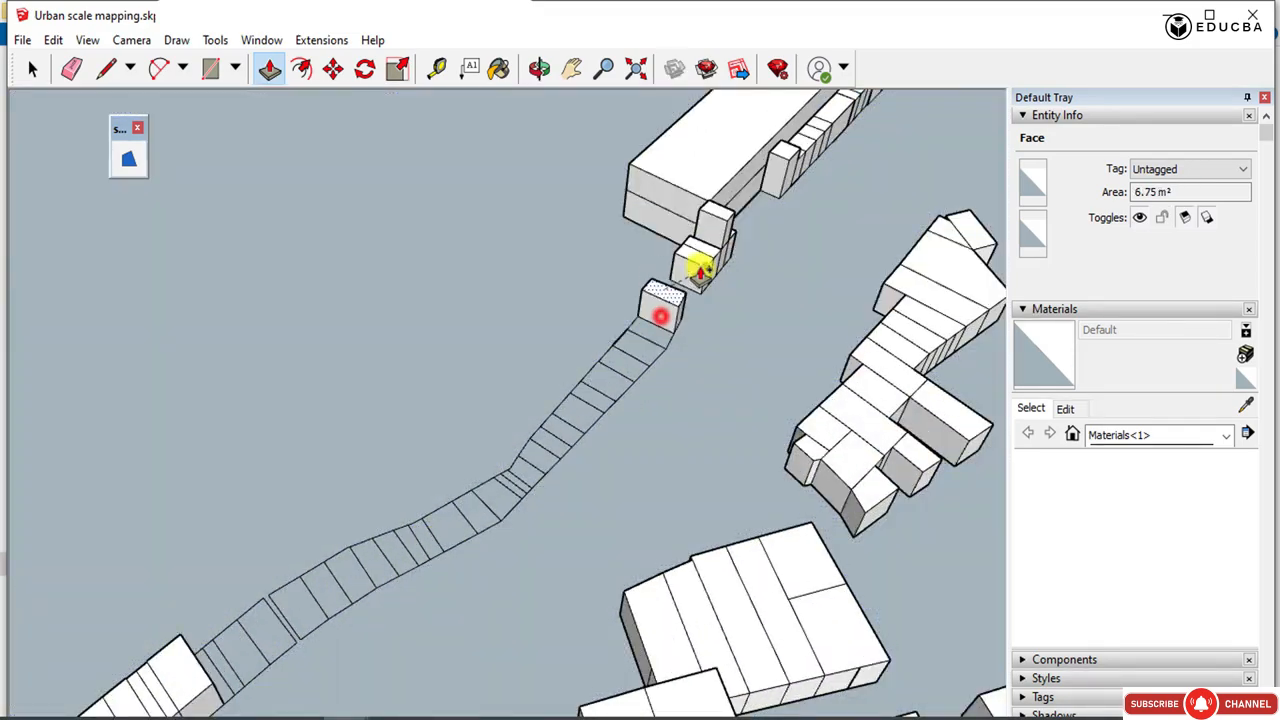
scroll(600, 400, "up", 5)
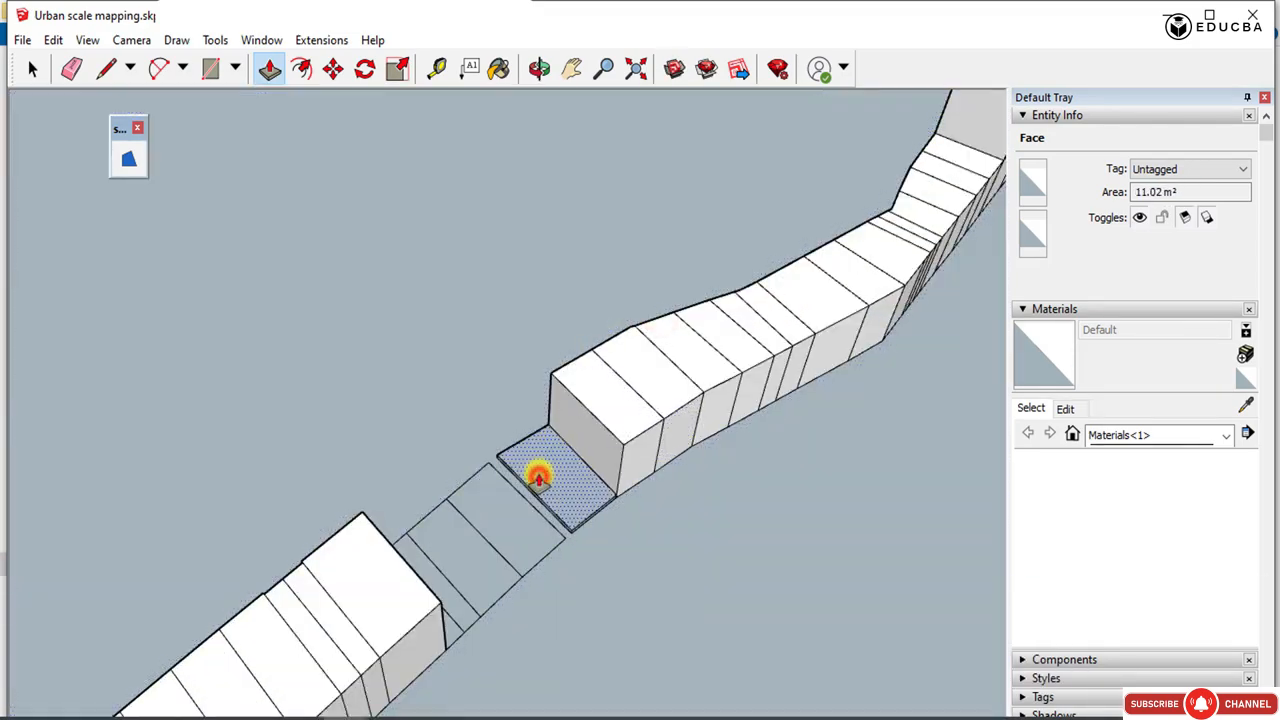
left_click_drag(512, 521, 563, 474)
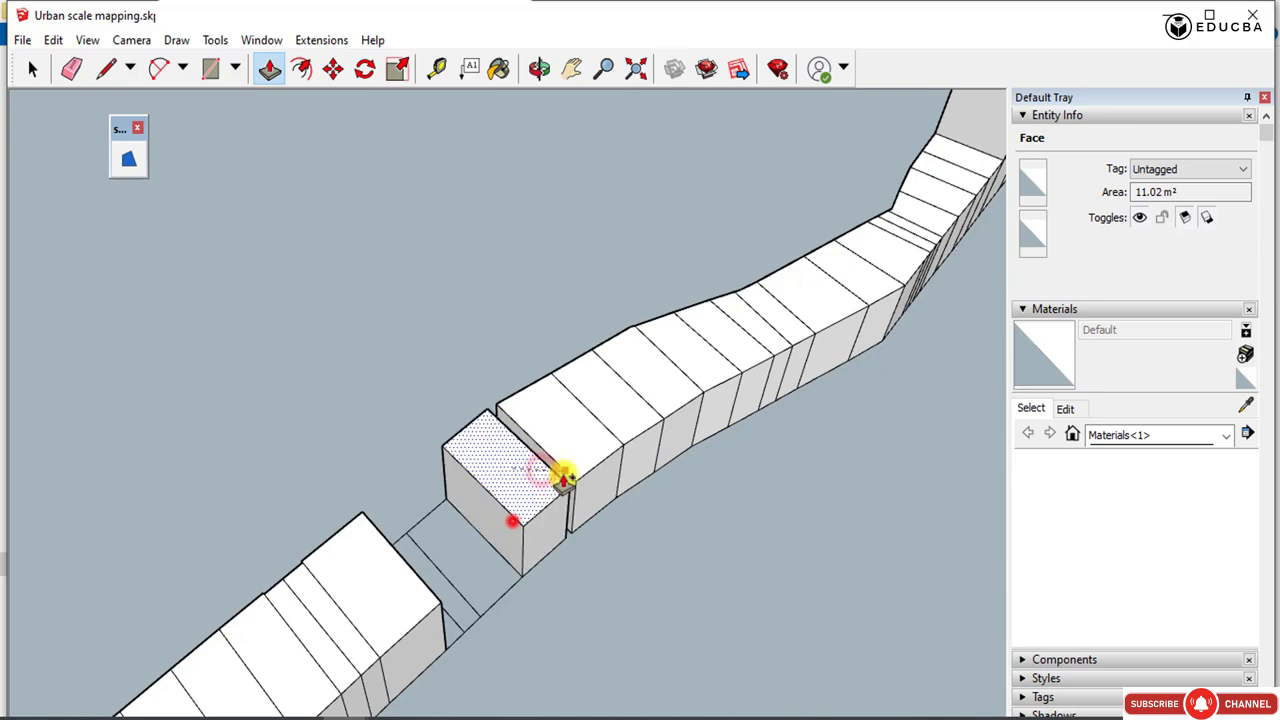
left_click(484, 534)
left_click(429, 580)
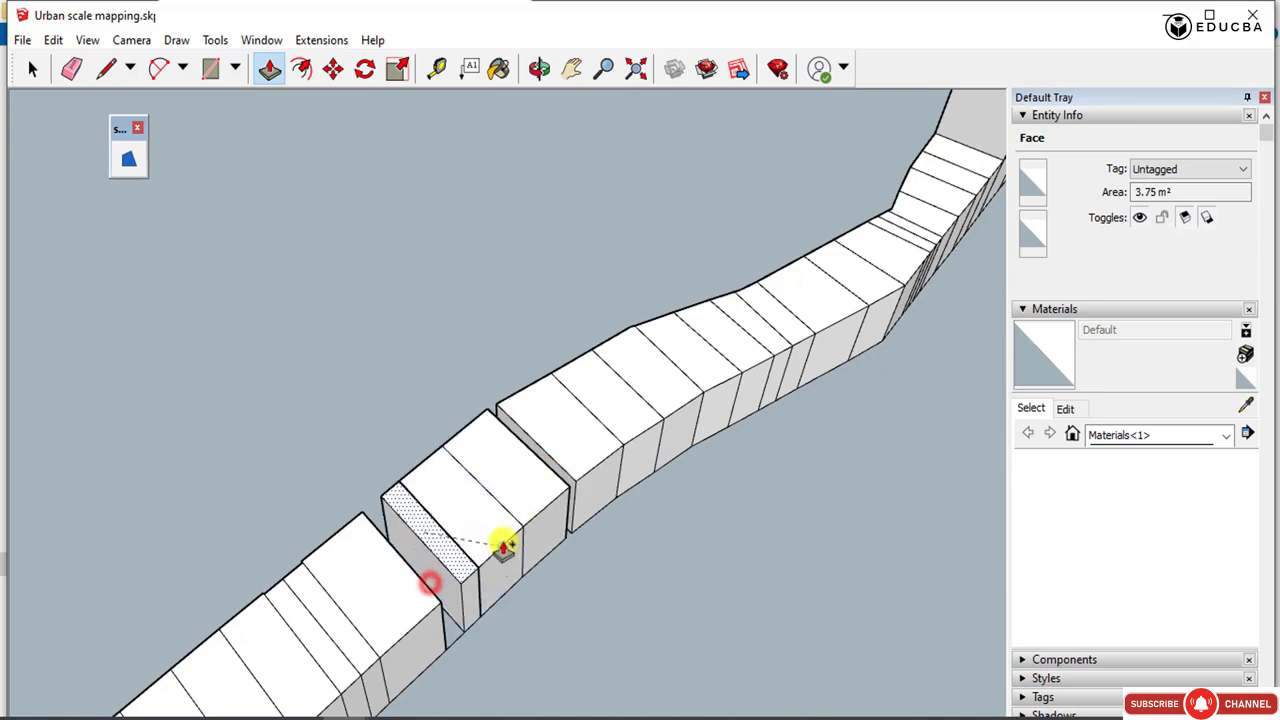
scroll(486, 571, "down", 10)
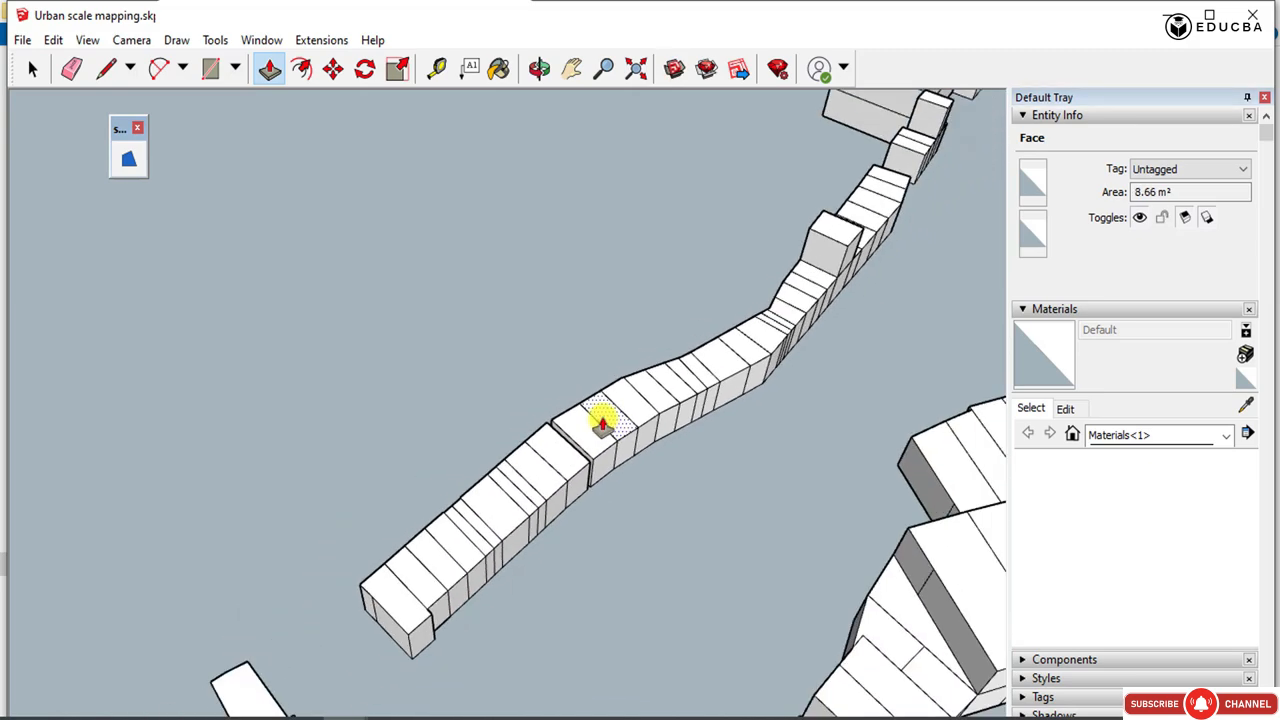
key("space")
Examine the extruded building blocks across the densely built plan with the tall tower.
scroll(629, 320, "down", 10)
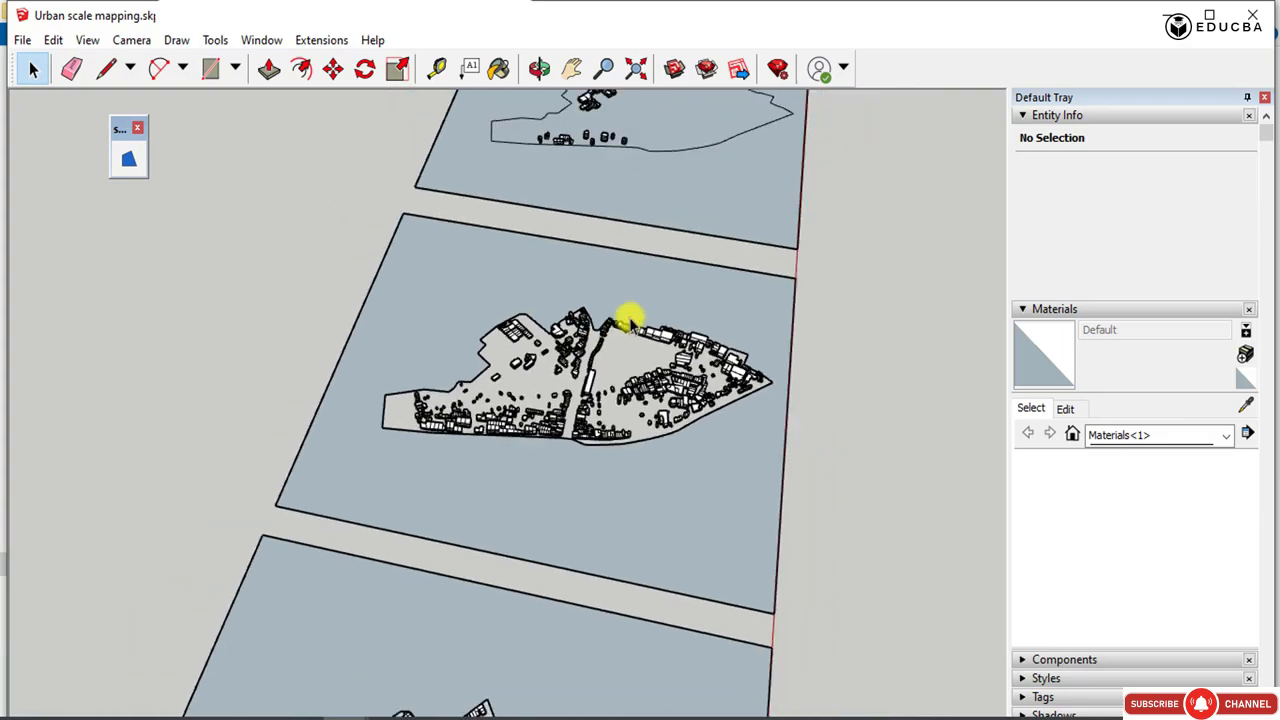
scroll(570, 590, "up", 4)
scroll(531, 486, "up", 6)
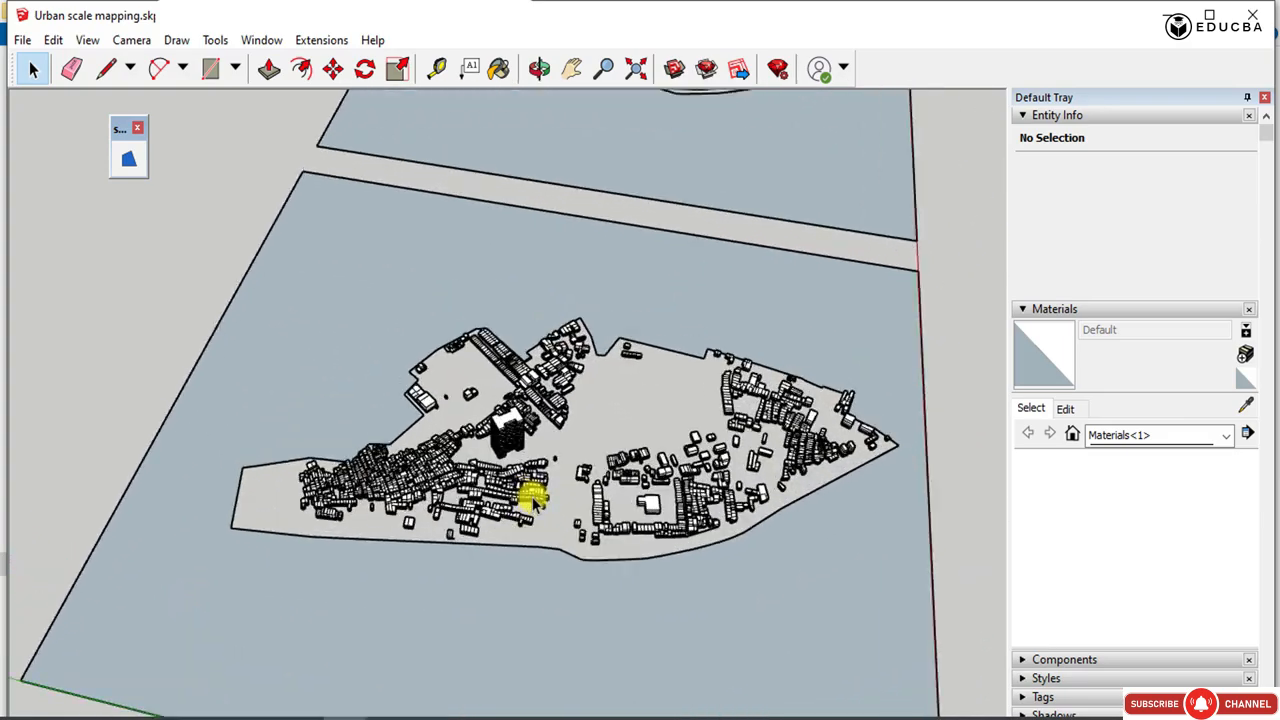
middle_click_drag(531, 491, 851, 463)
scroll(290, 490, "up", 6)
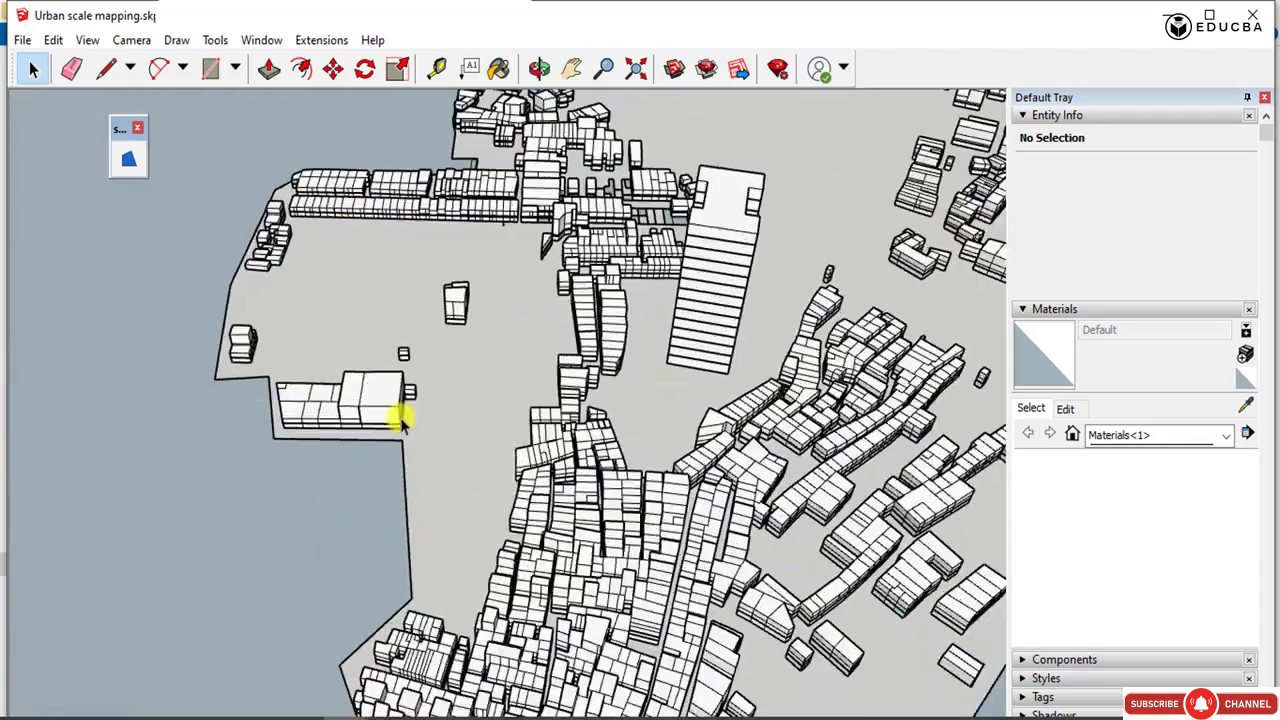
Examine the extruded blocks of the densely built plan and the neighbouring layer plans.
scroll(200, 295, "down", 6)
middle_click_drag(700, 357, 237, 348)
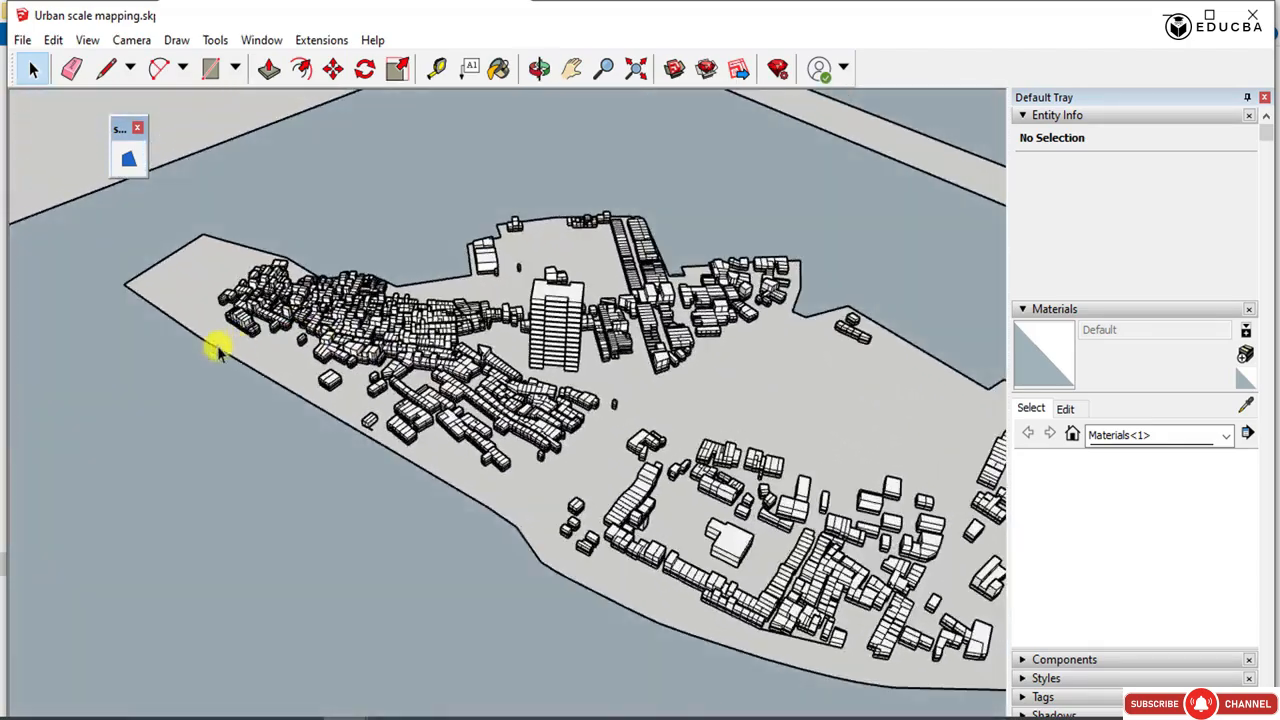
scroll(210, 352, "down", 4)
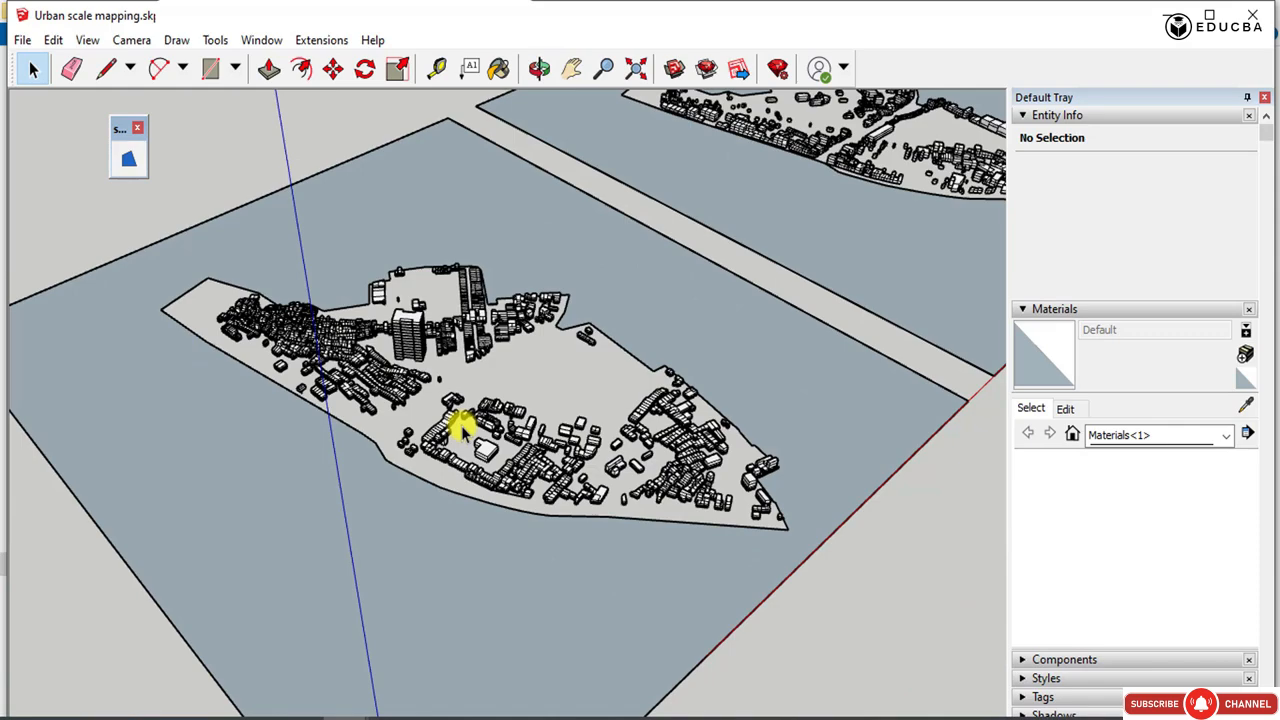
scroll(666, 434, "up", 3)
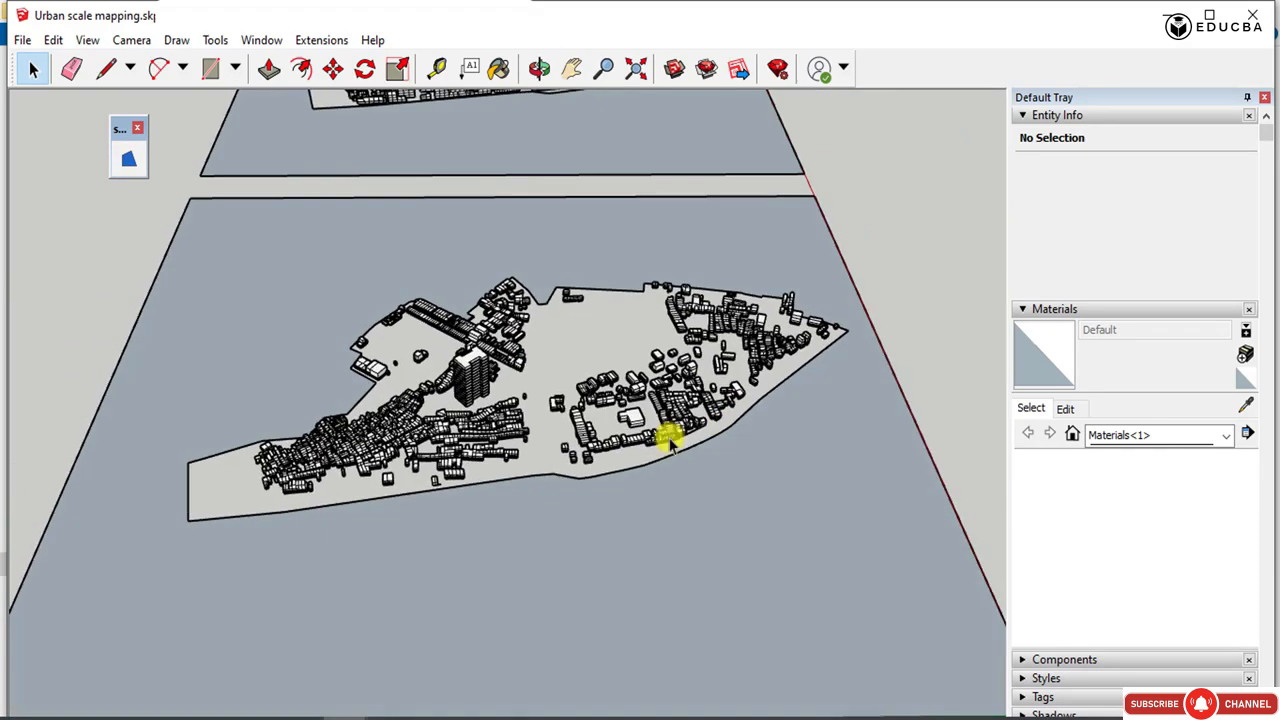
scroll(500, 457, "up", 5)
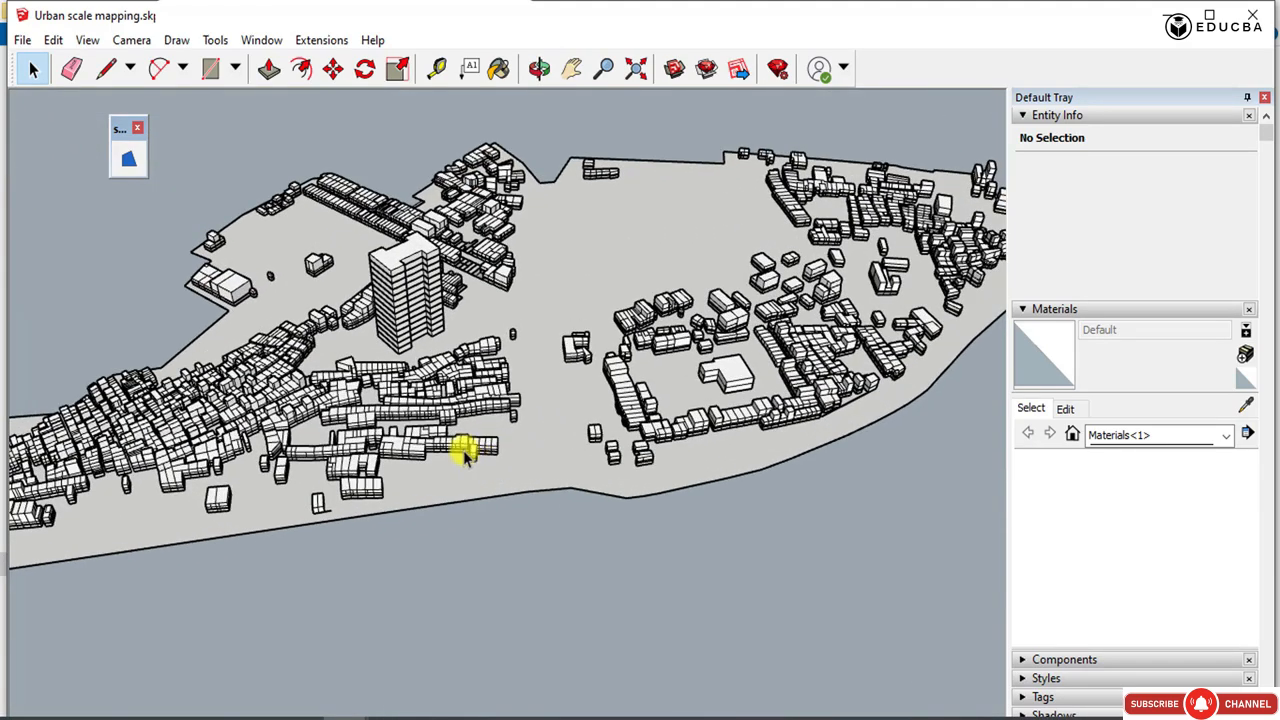
scroll(436, 443, "up", 1)
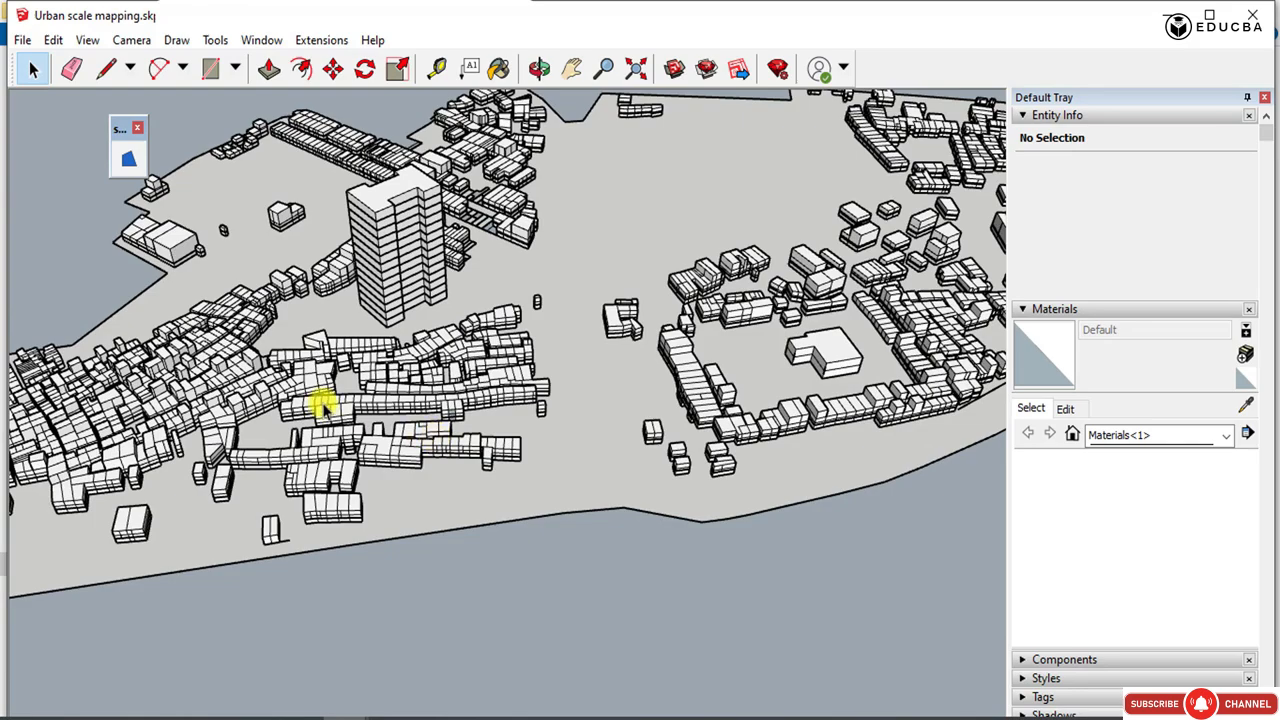
scroll(324, 408, "down", 10)
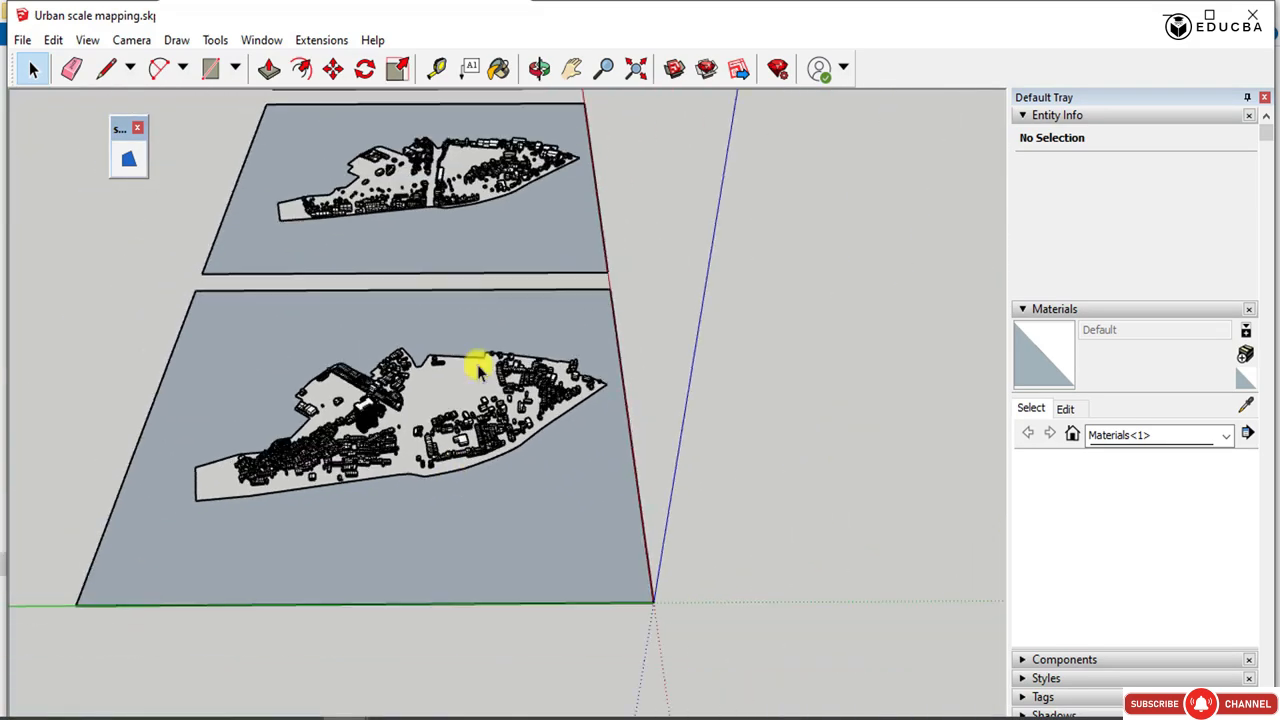
scroll(466, 123, "up", 8)
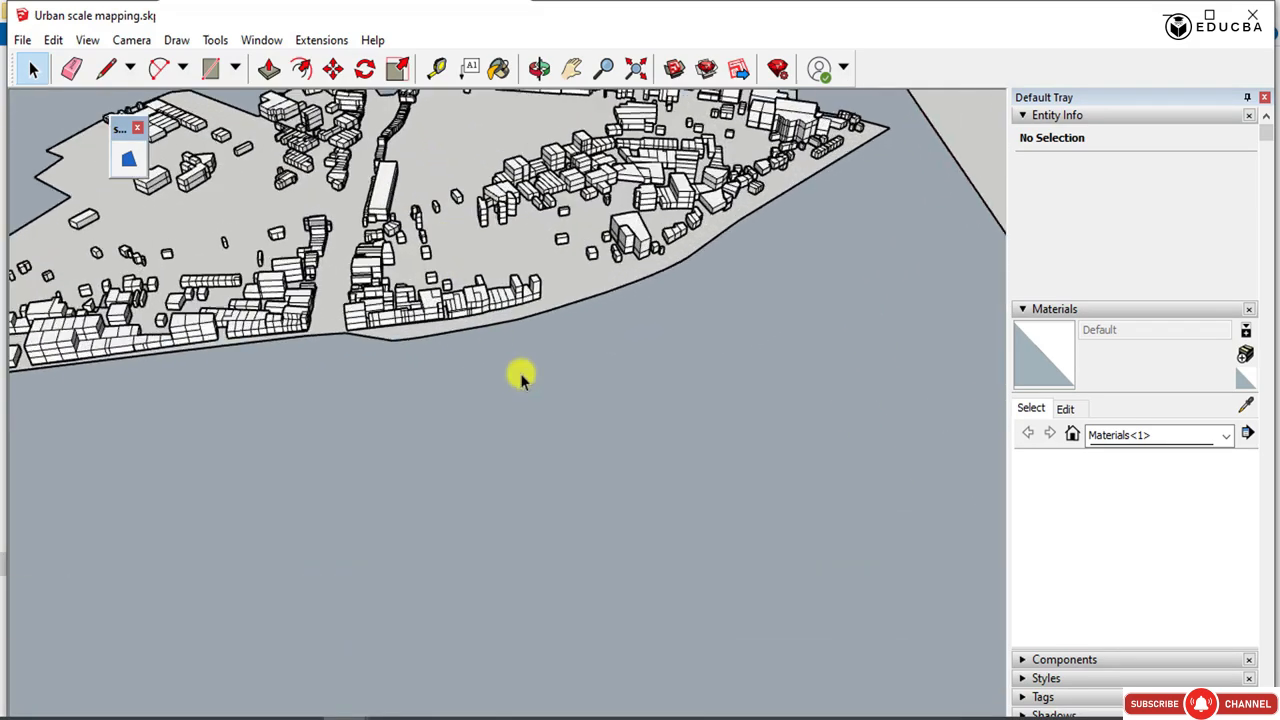
scroll(560, 580, "down", 6)
scroll(369, 199, "up", 8)
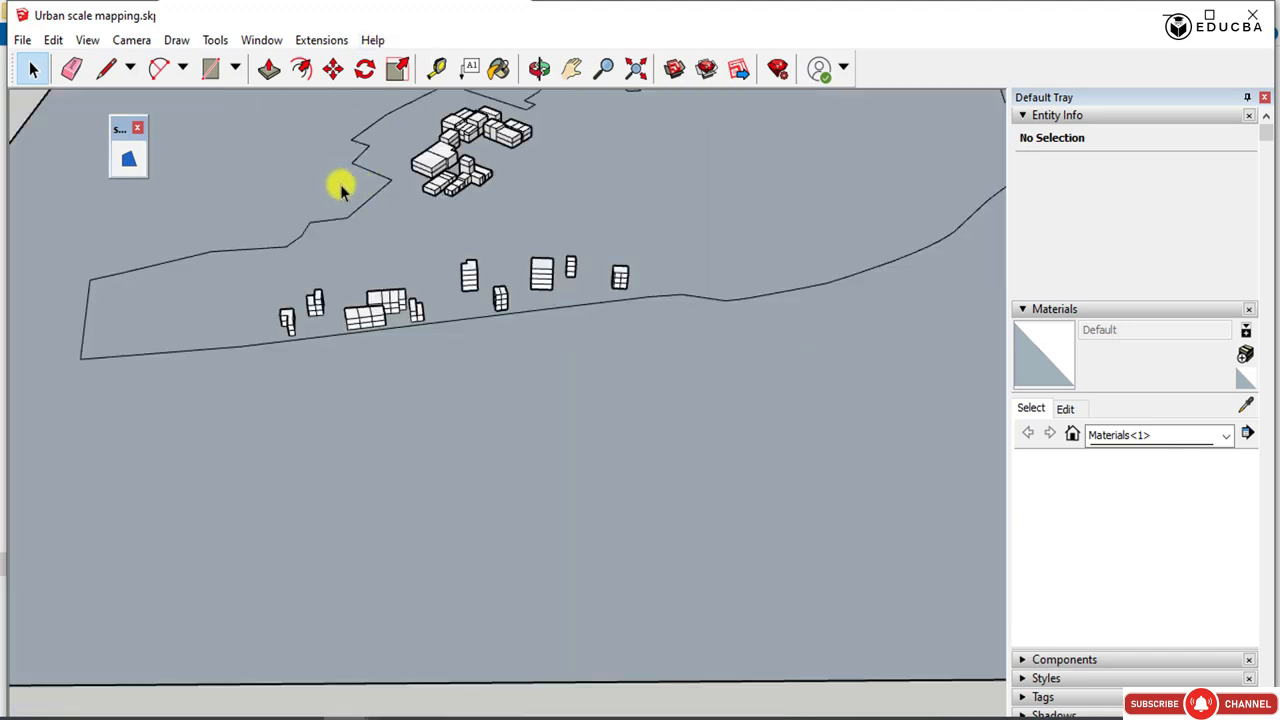
Delete the base faces and the zigzag boundary lines of the sparsely built layer plan.
left_click(396, 215)
key("Delete")
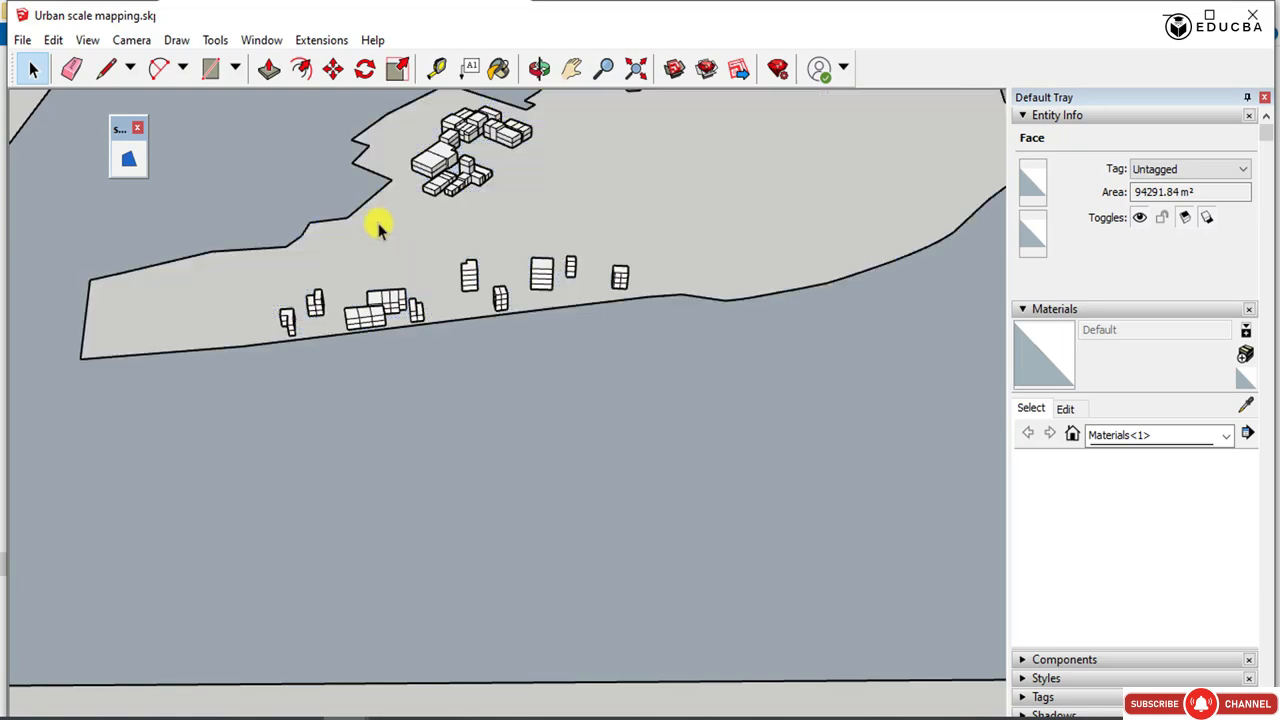
left_click_drag(372, 222, 301, 121)
key("Delete")
scroll(298, 140, "down", 10)
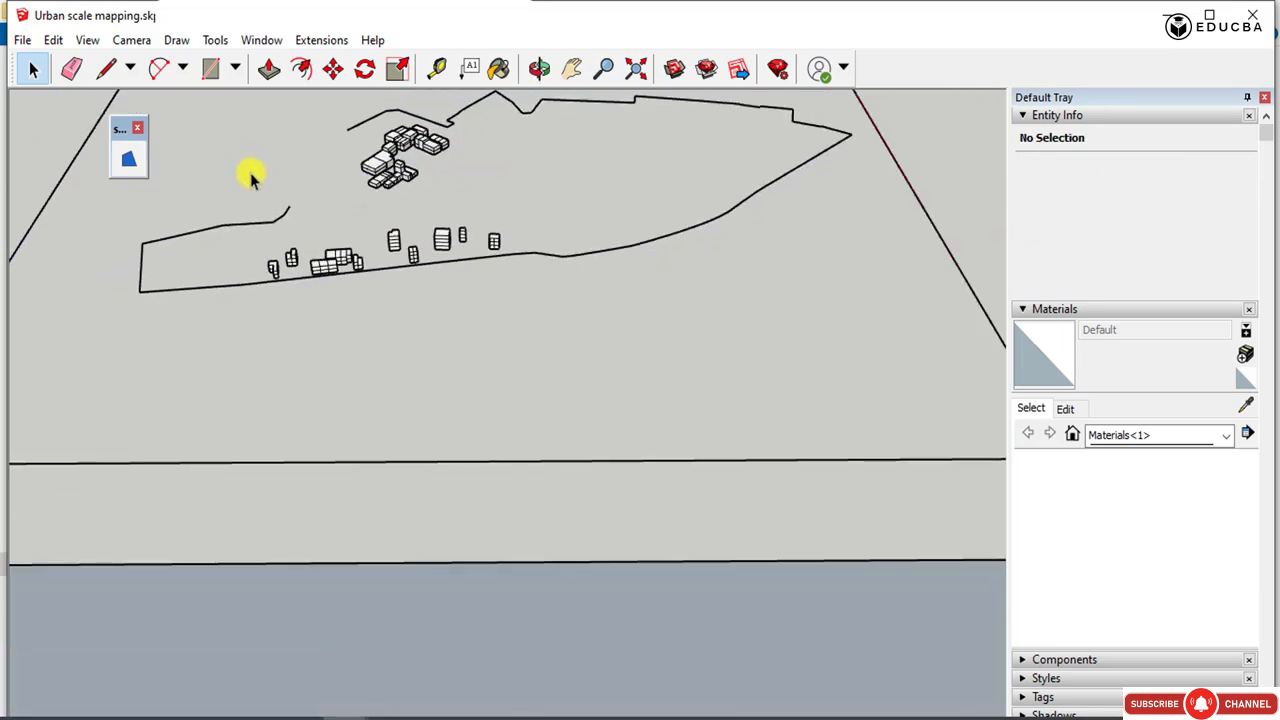
Delete the sparse plan's boundary lines around the pointed end and behind the building cluster.
left_click_drag(596, 180, 529, 86)
key("Delete")
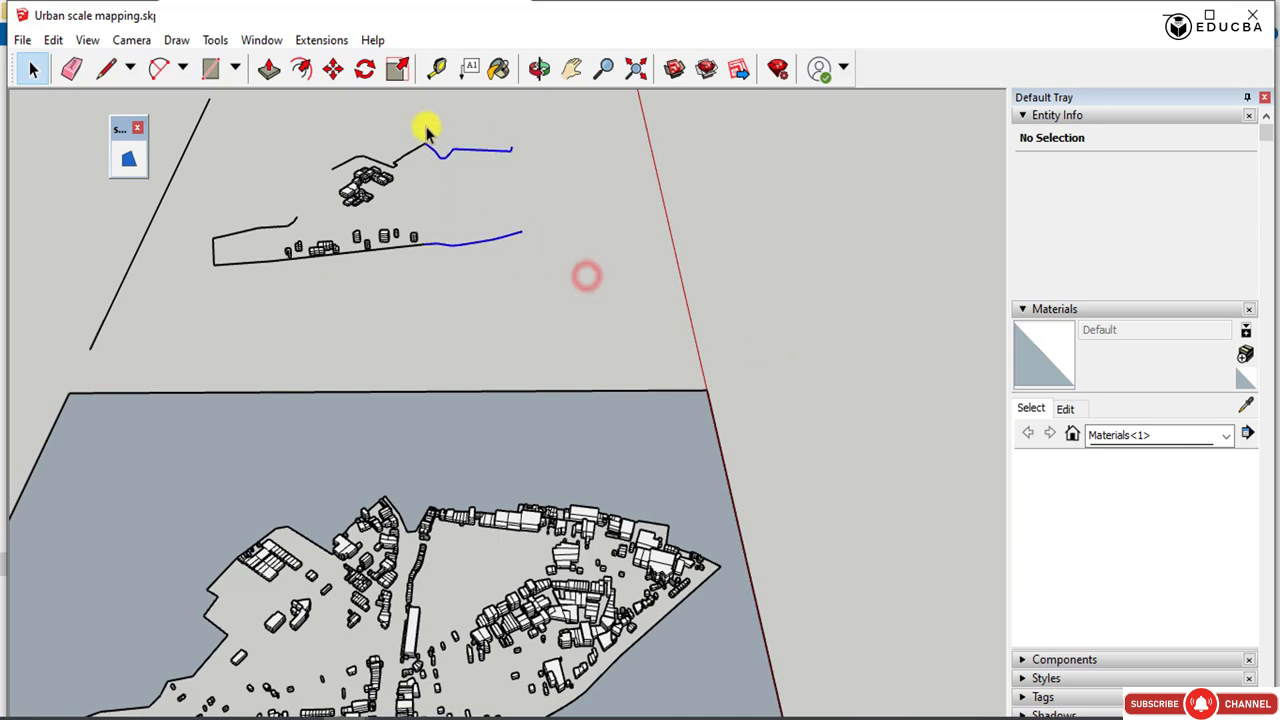
key("Delete")
scroll(430, 145, "up", 5)
left_click_drag(287, 125, 288, 125)
key("Delete")
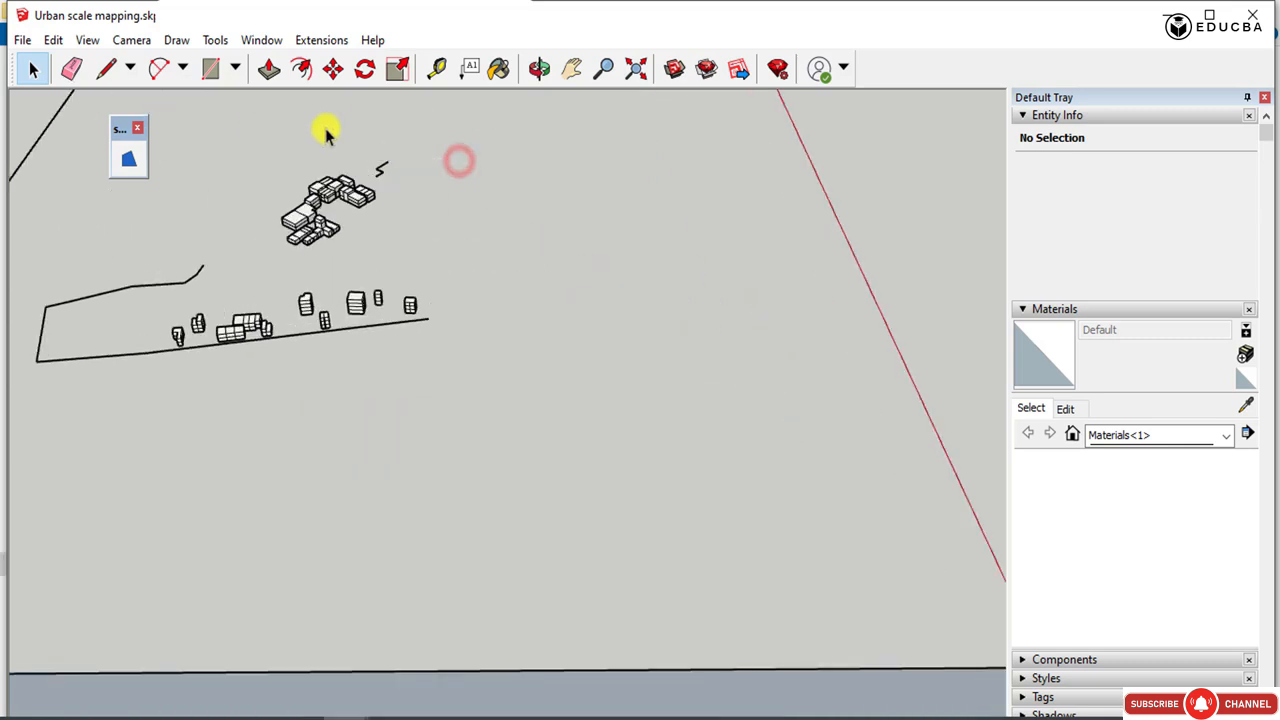
left_click_drag(364, 140, 364, 141)
key("Delete")
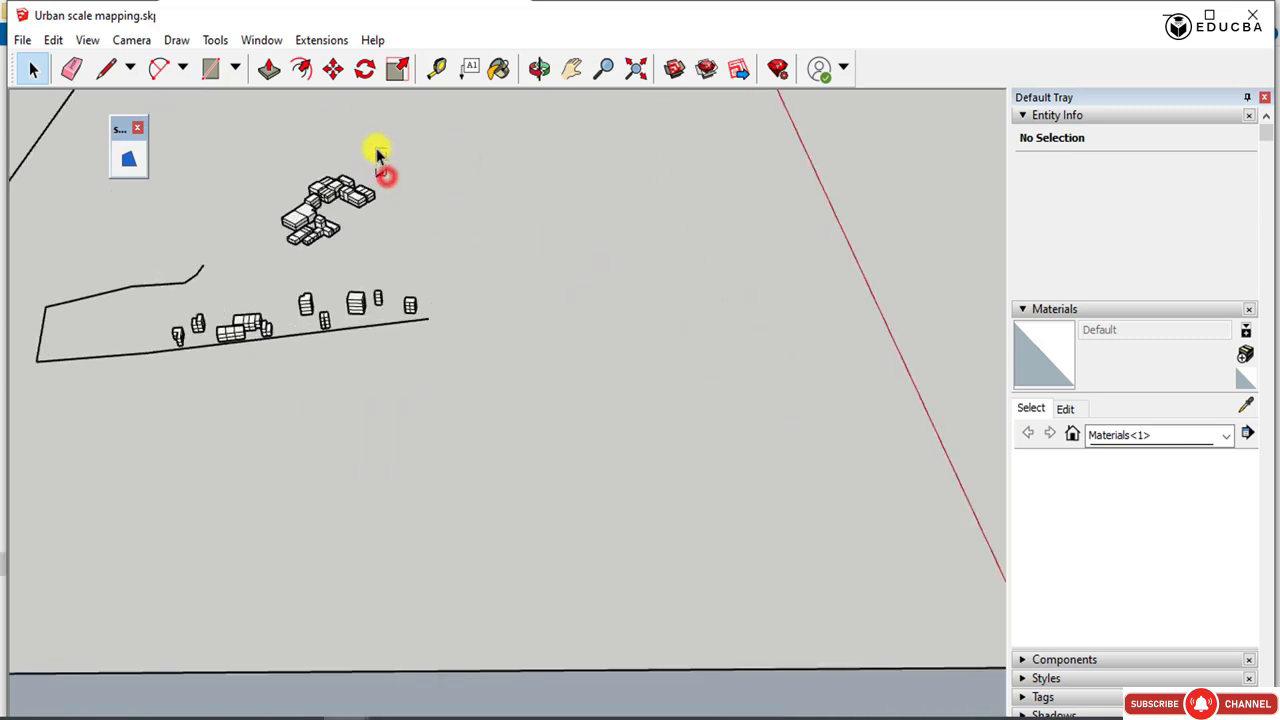
Delete the sparse plan's remaining boundary lines along the front row of buildings and around the blunt end.
left_click(420, 331)
key("Delete")
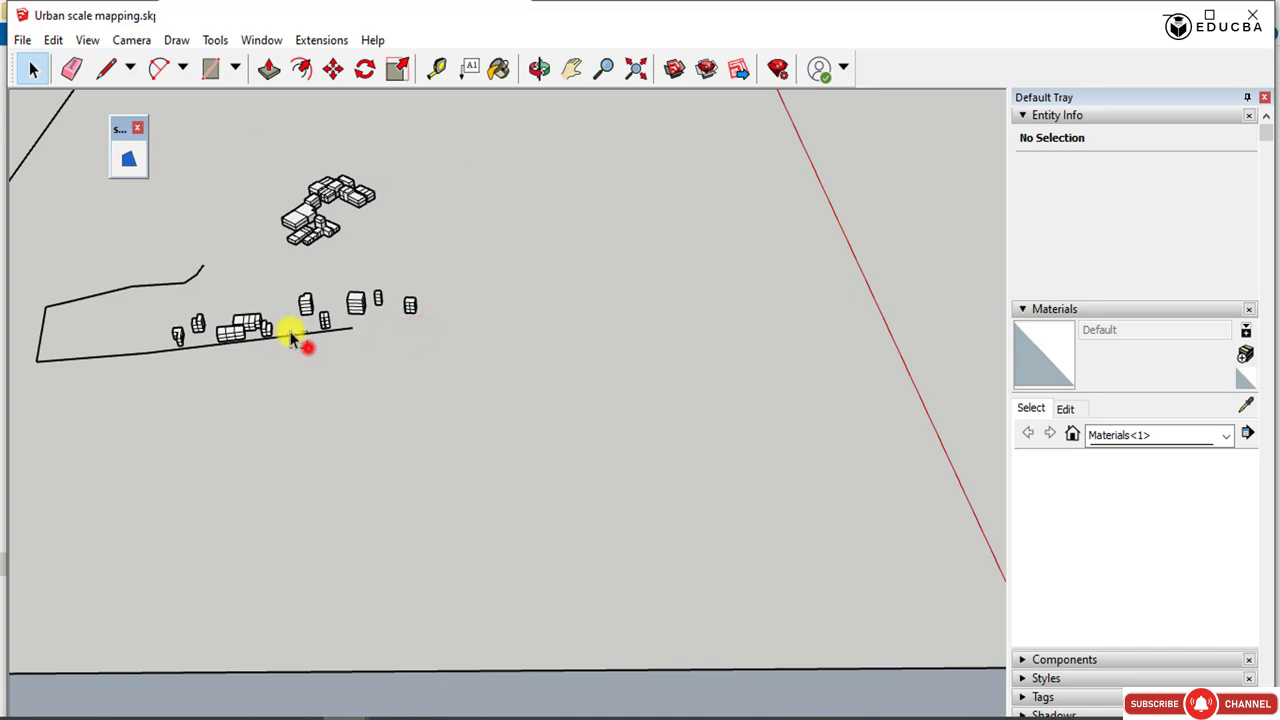
left_click(290, 338)
key("Delete")
left_click_drag(26, 245, 26, 244)
key("Delete")
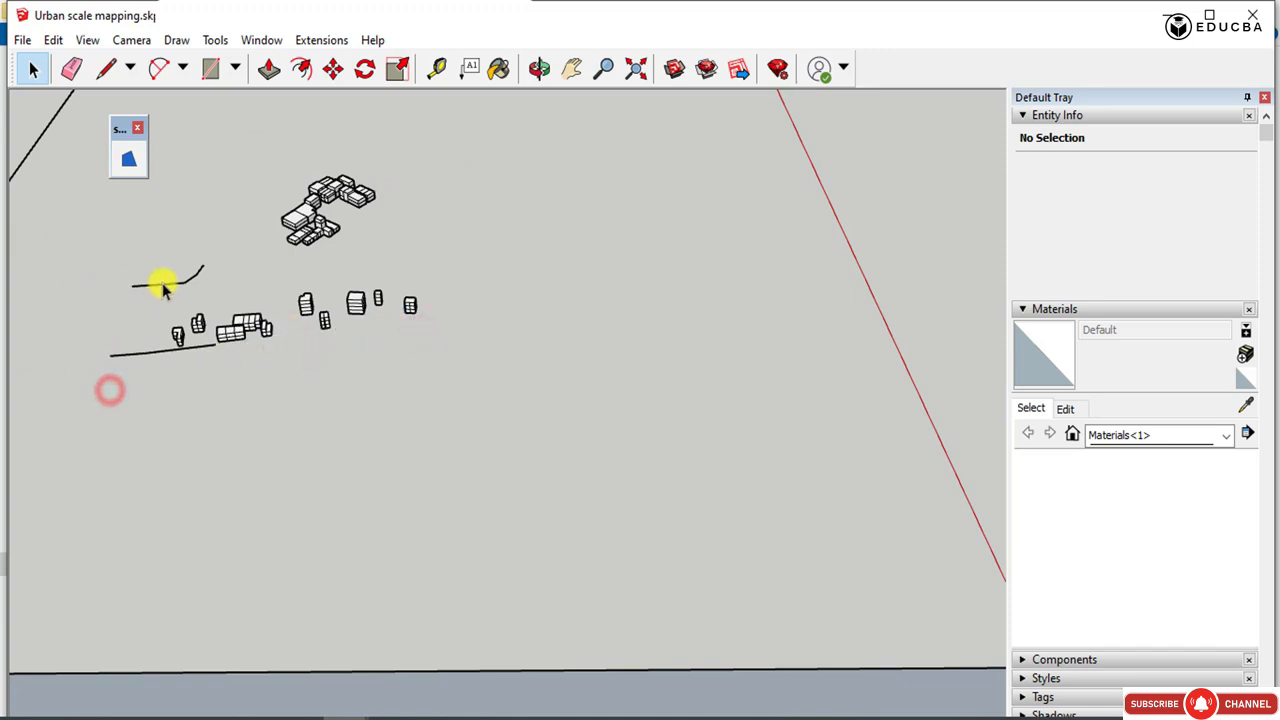
left_click_drag(203, 293, 130, 241)
key("Delete")
left_click_drag(133, 313, 103, 374)
key("Delete")
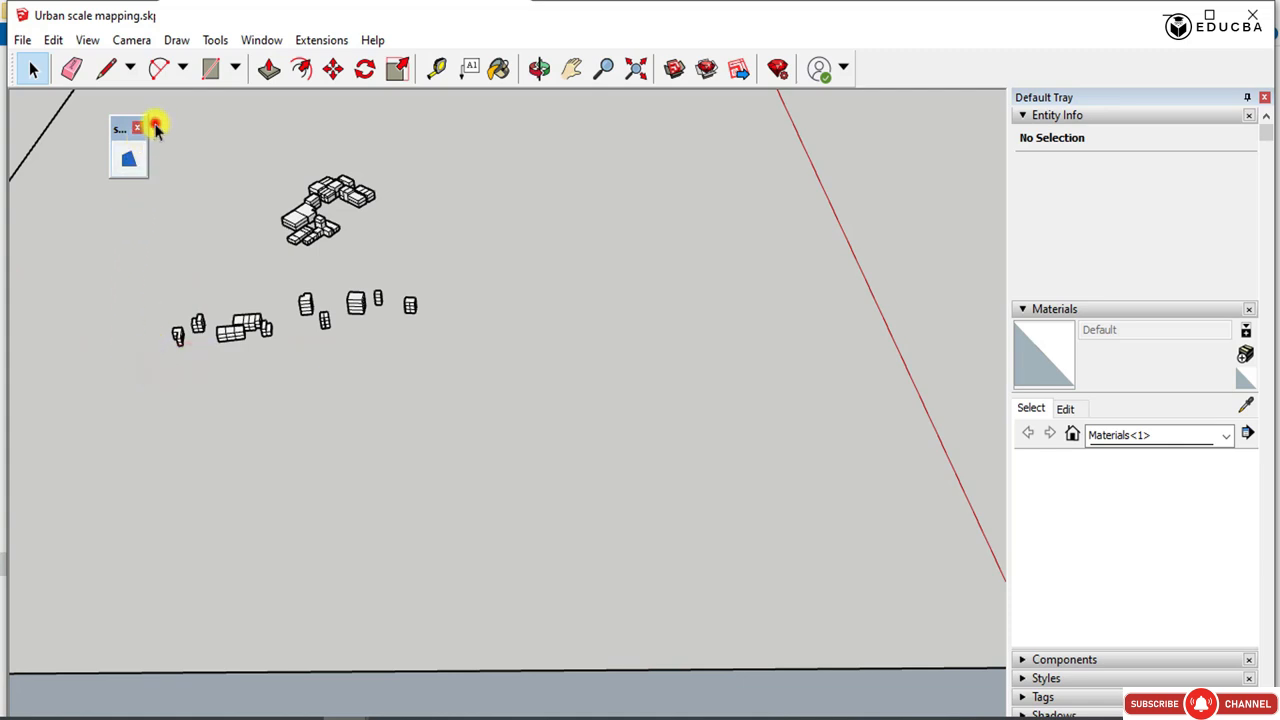
Make all the sparse plan's building blocks into a component named "layer 1-industrial".
left_click_drag(155, 125, 510, 403)
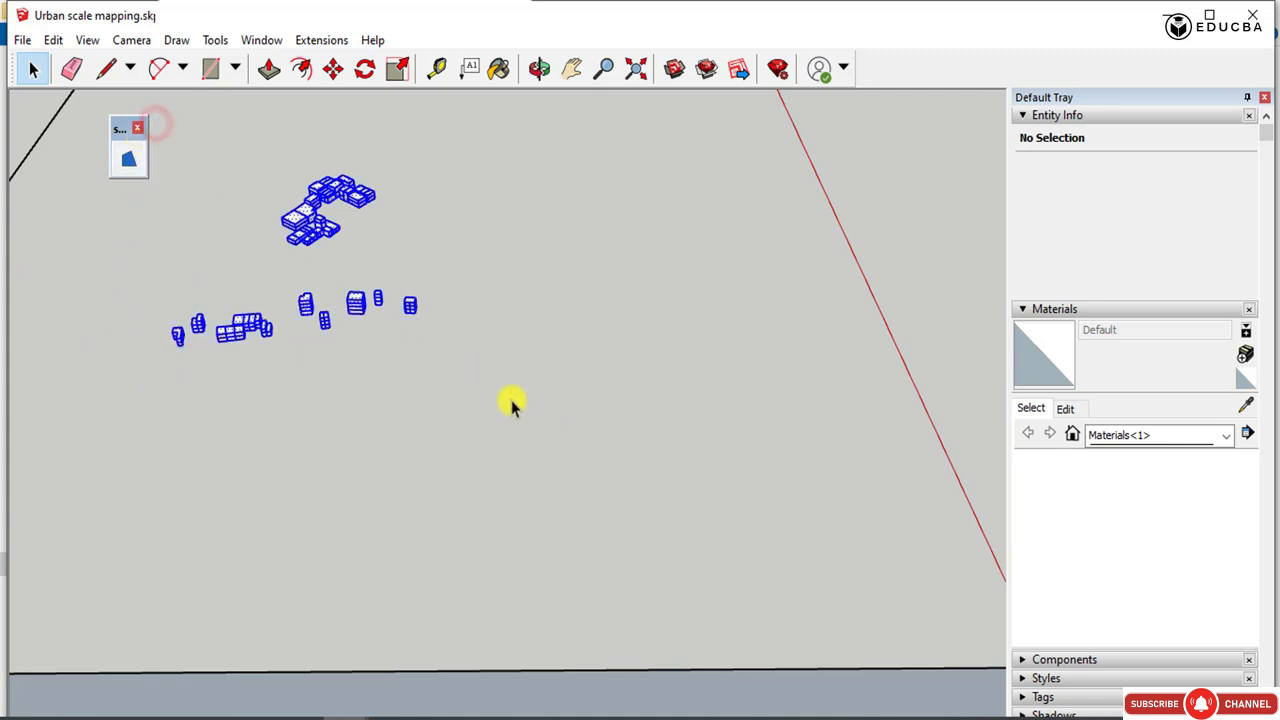
right_click(305, 222)
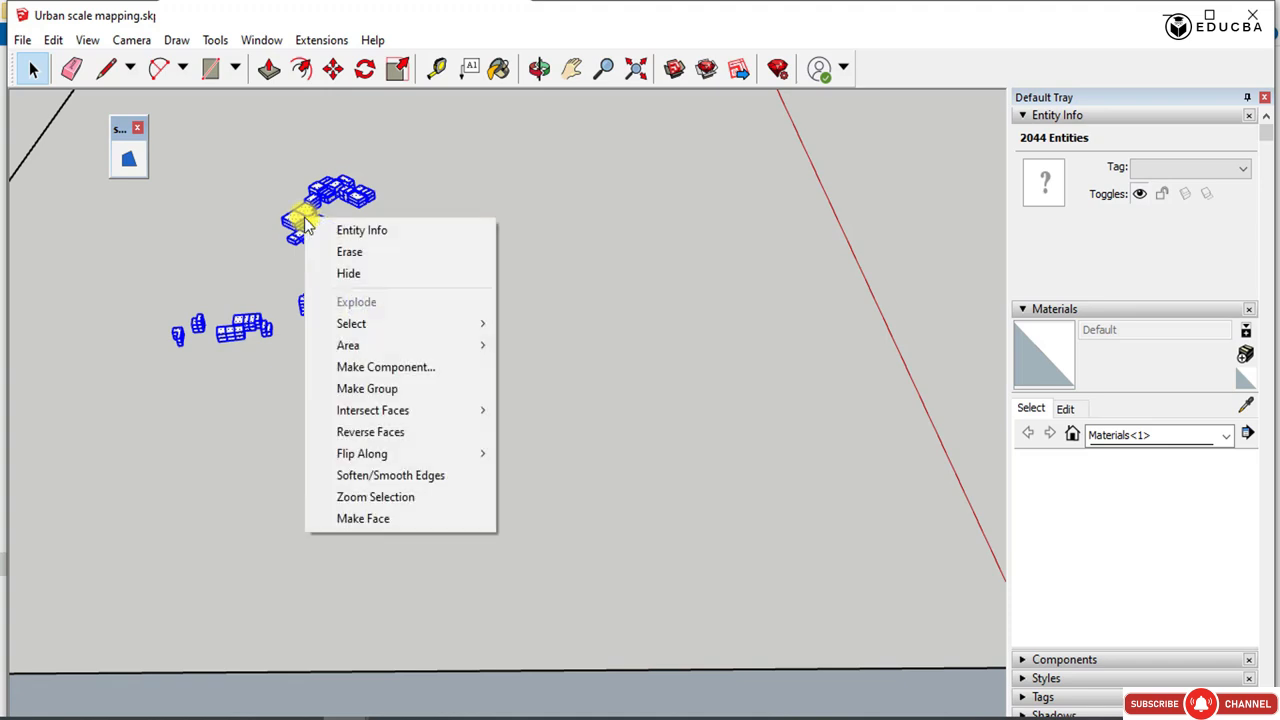
left_click(414, 368)
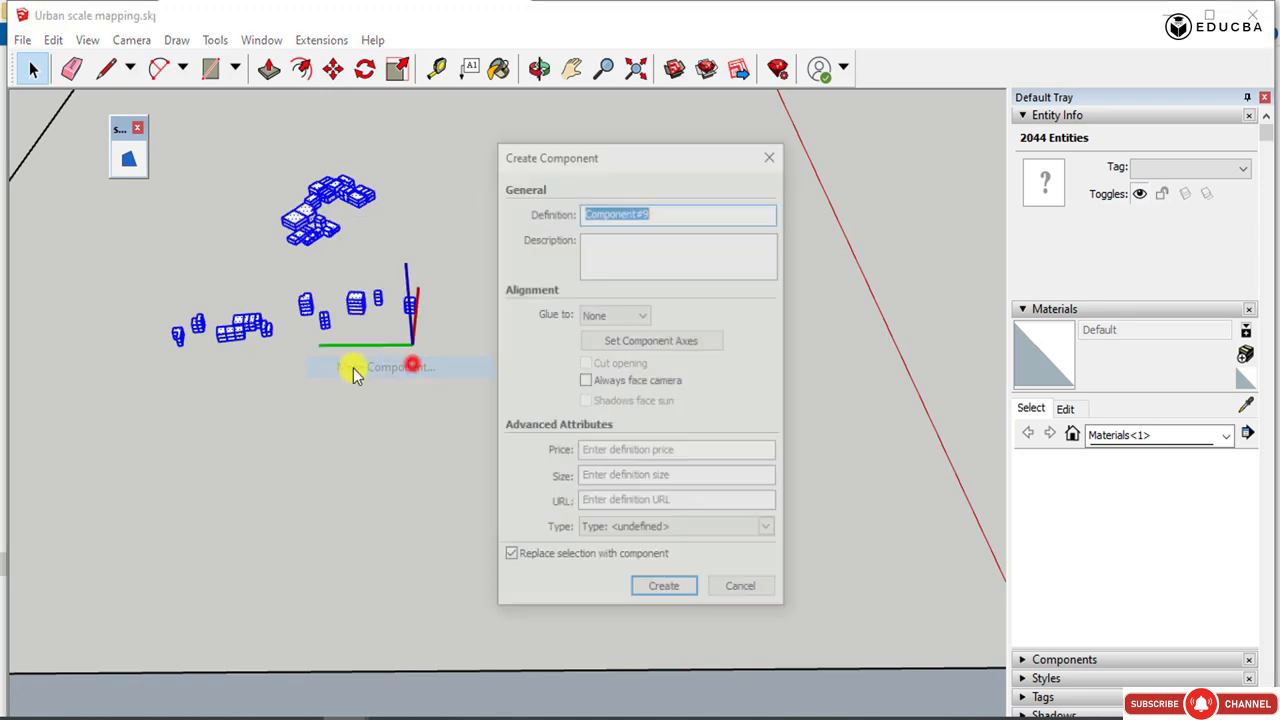
left_click(657, 210)
left_click_drag(657, 210, 525, 210)
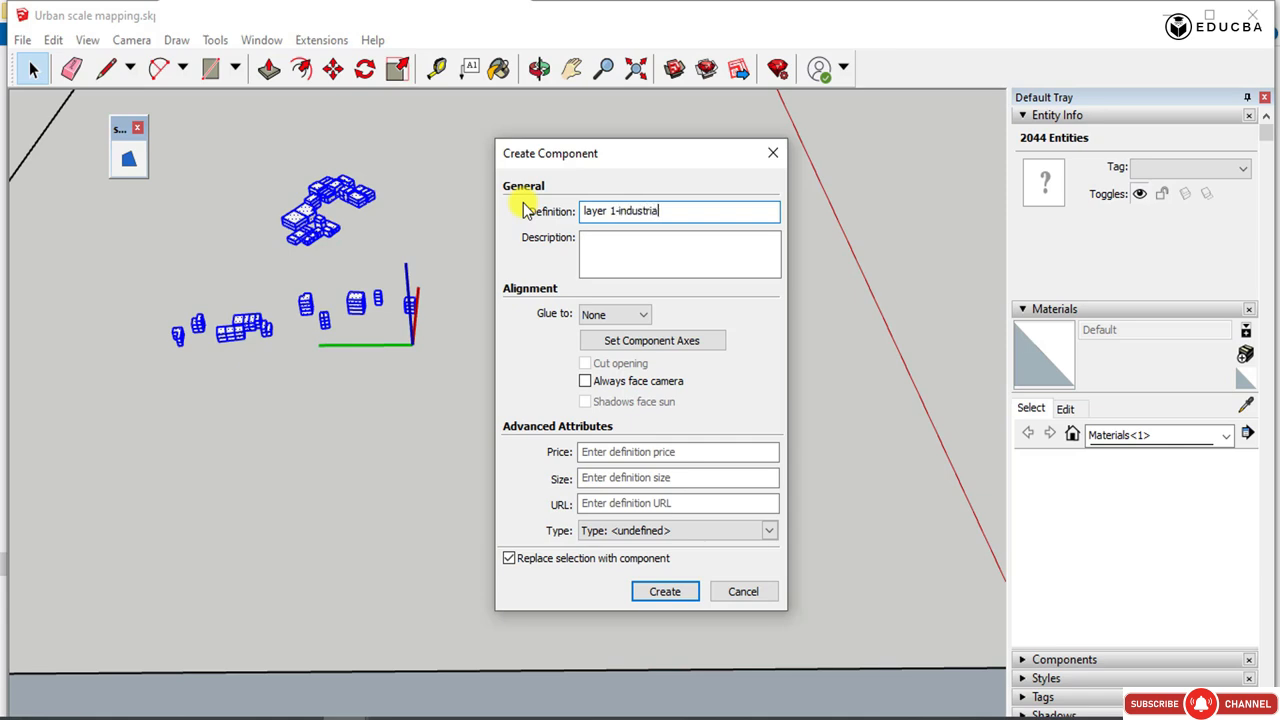
type("huts")
left_click(665, 591)
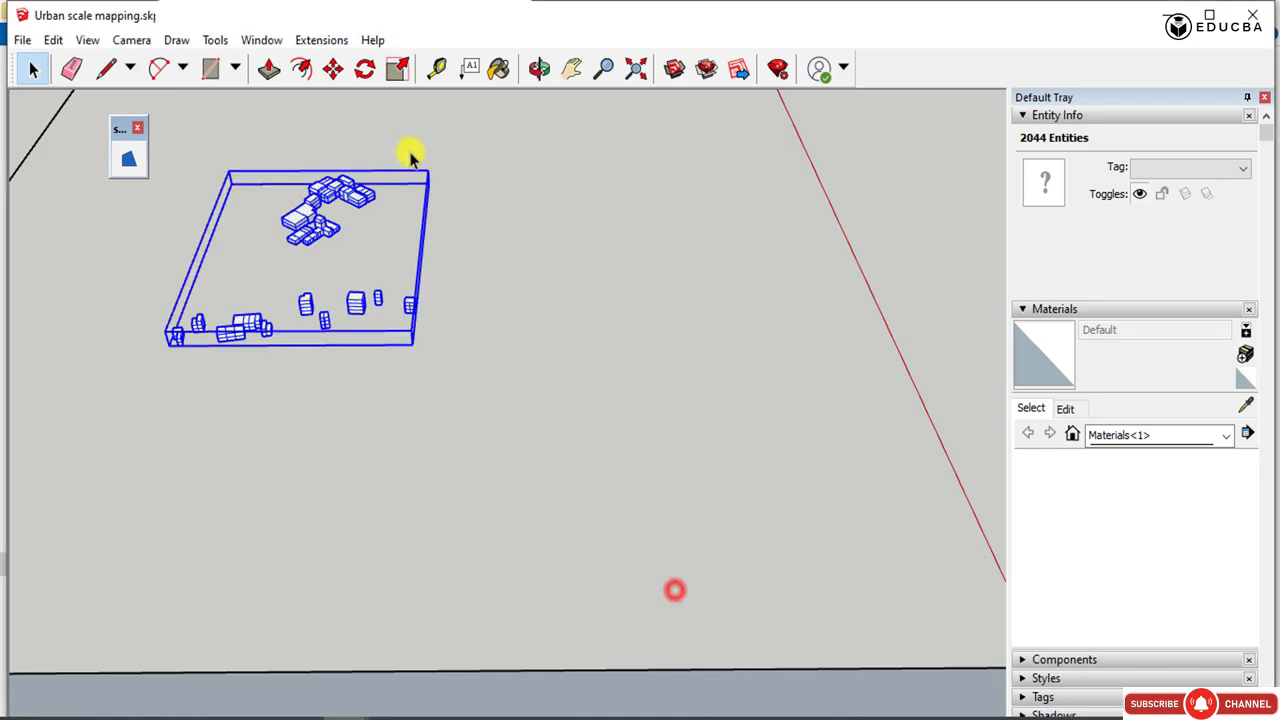
Delete the next layer plan's base faces, the adjoining plate edge and a boundary segment near the pointed tip.
scroll(430, 185, "down", 2)
scroll(463, 180, "down", 4)
left_click_drag(690, 385, 594, 314)
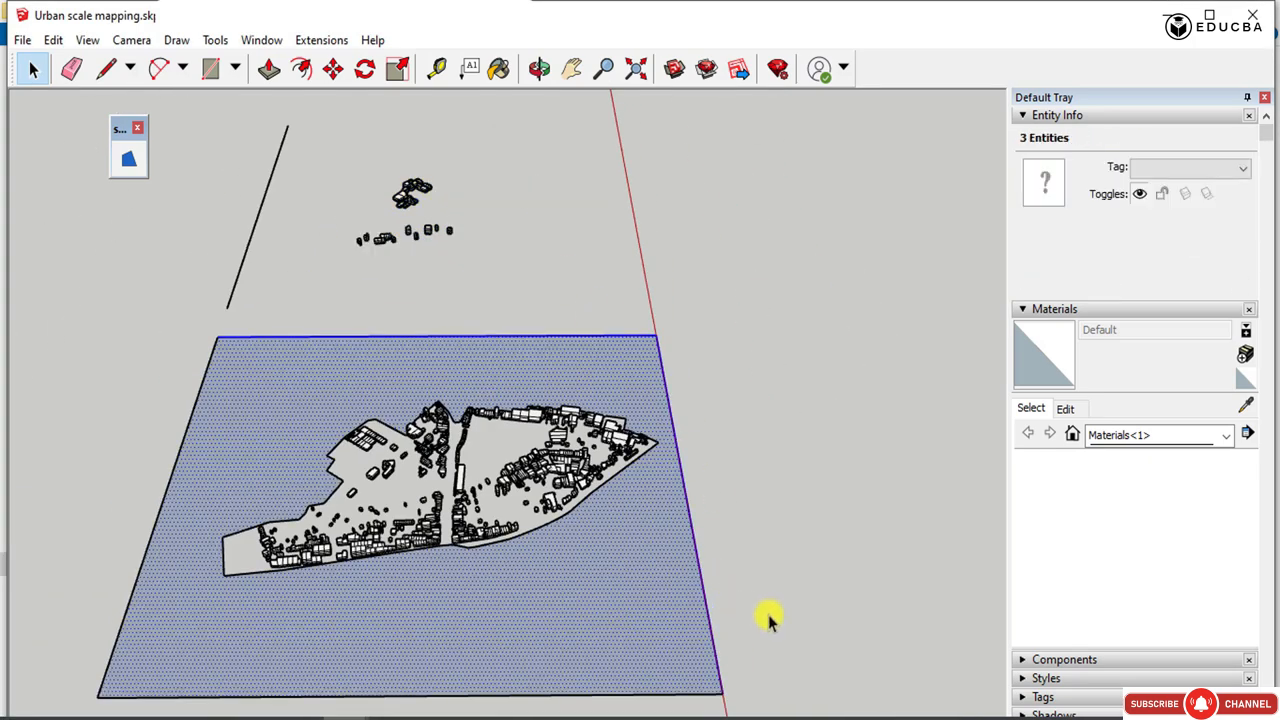
scroll(463, 477, "up", 2)
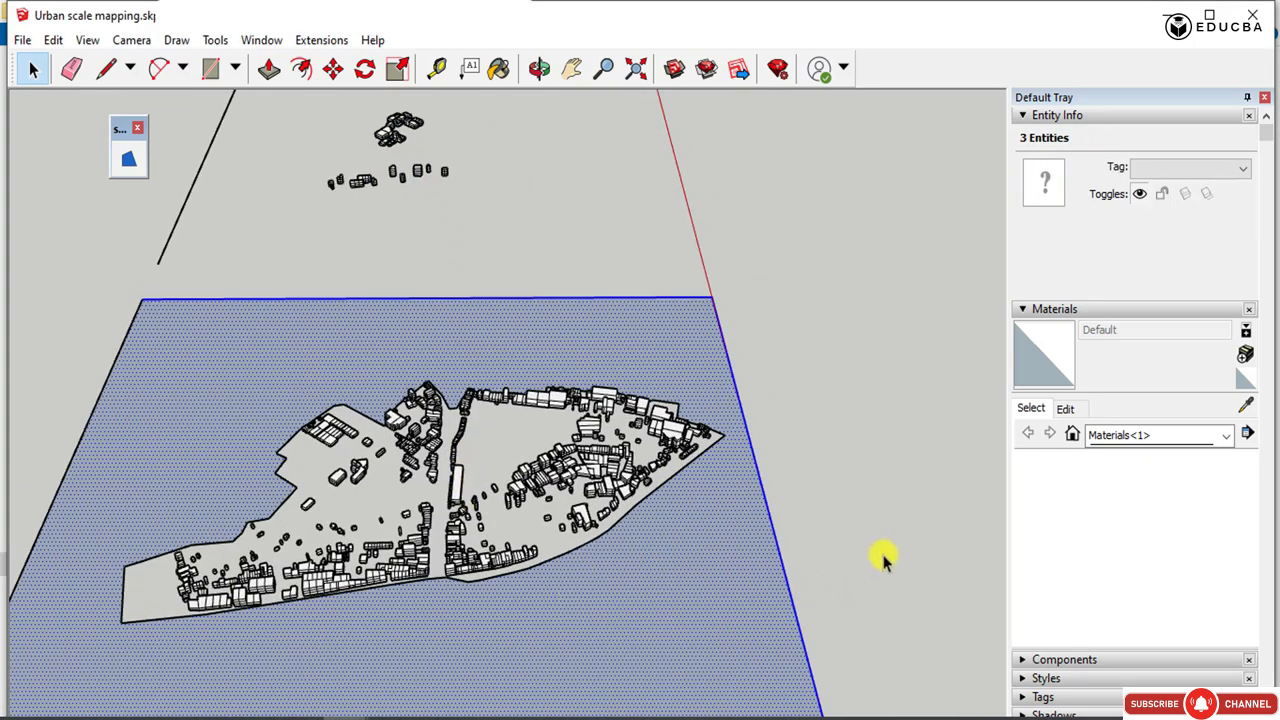
left_click_drag(848, 531, 656, 486)
key("Delete")
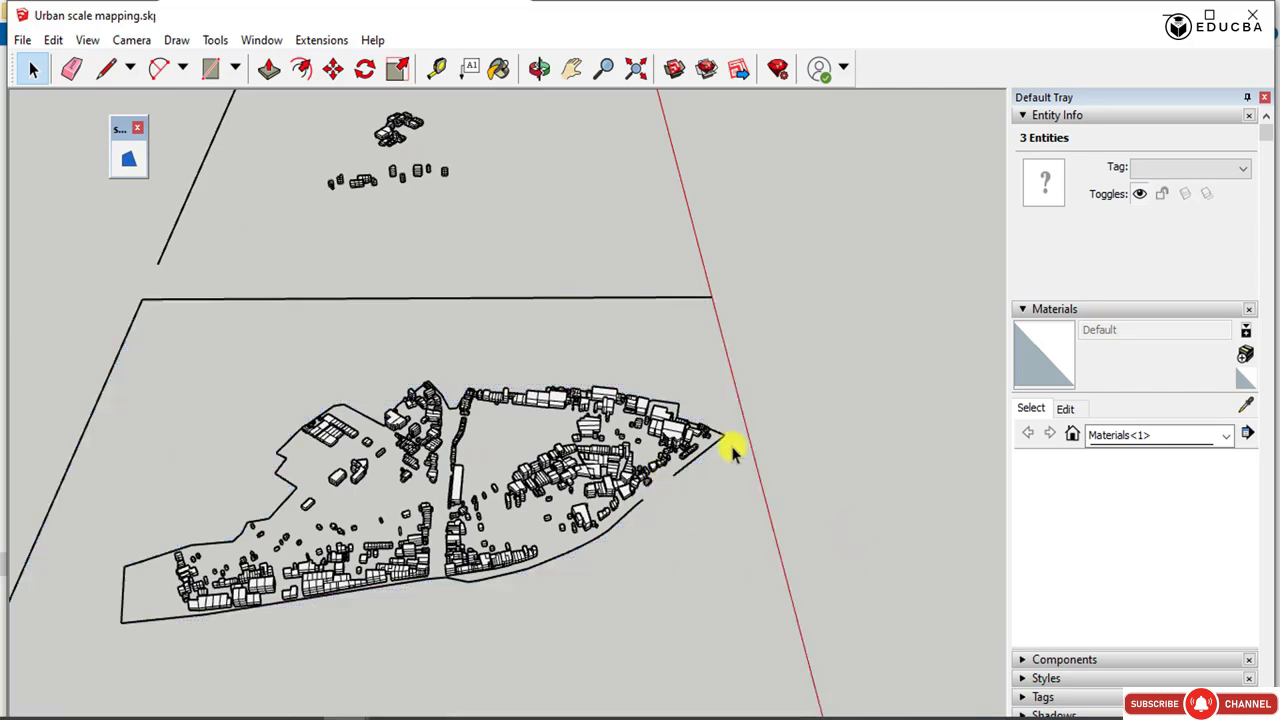
Delete the boundary segments beside the large buildings near the plan's pointed tip.
scroll(734, 449, "up", 2)
left_click_drag(817, 474, 566, 343)
key("Delete")
scroll(673, 393, "up", 4)
key("Delete")
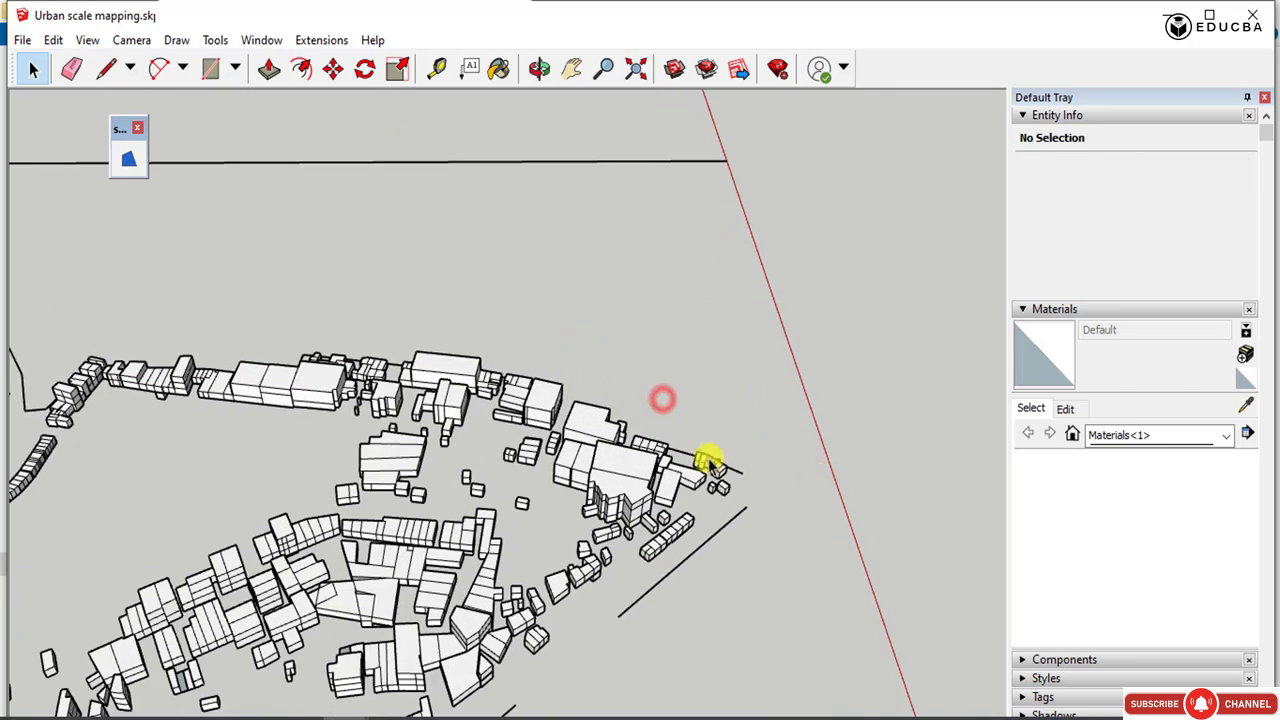
Delete the short boundary lines left between and in front of the small blocks at the plan's pointed tip.
scroll(752, 493, "up", 3)
left_click_drag(747, 482, 746, 480)
key("Delete")
scroll(662, 431, "up", 2)
left_click_drag(649, 449, 636, 396)
key("Delete")
left_click_drag(802, 598, 674, 555)
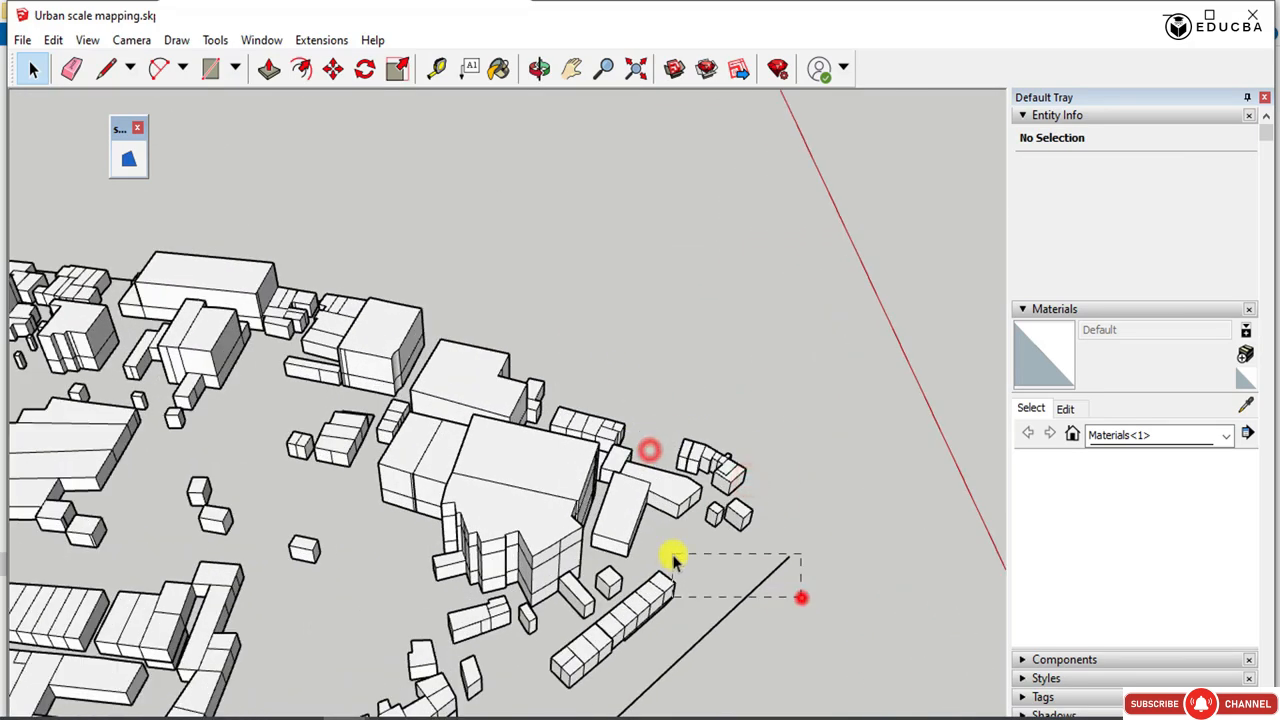
key("Delete")
Delete the curved boundary segments running from the pointed tip toward the front row of buildings.
scroll(830, 484, "down", 5)
left_click_drag(706, 666, 614, 631)
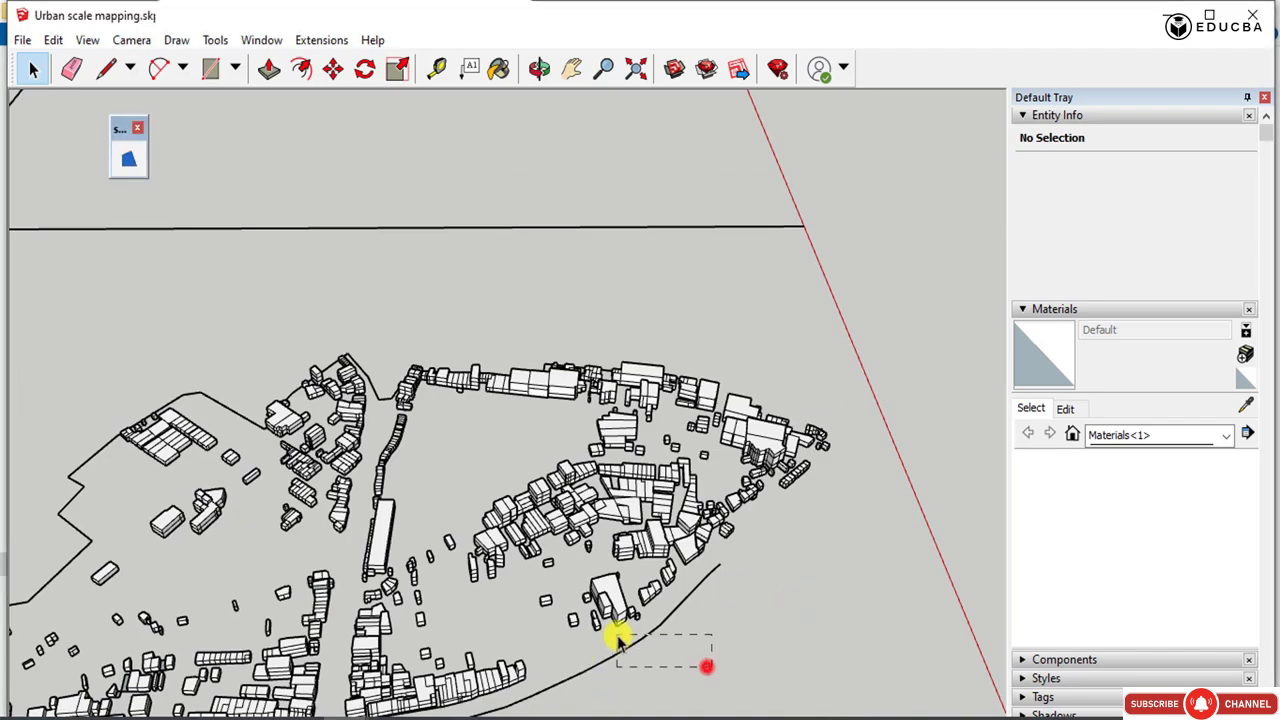
key("Delete")
left_click_drag(737, 600, 700, 577)
key("Delete")
middle_click_drag(728, 571, 756, 541, "shift")
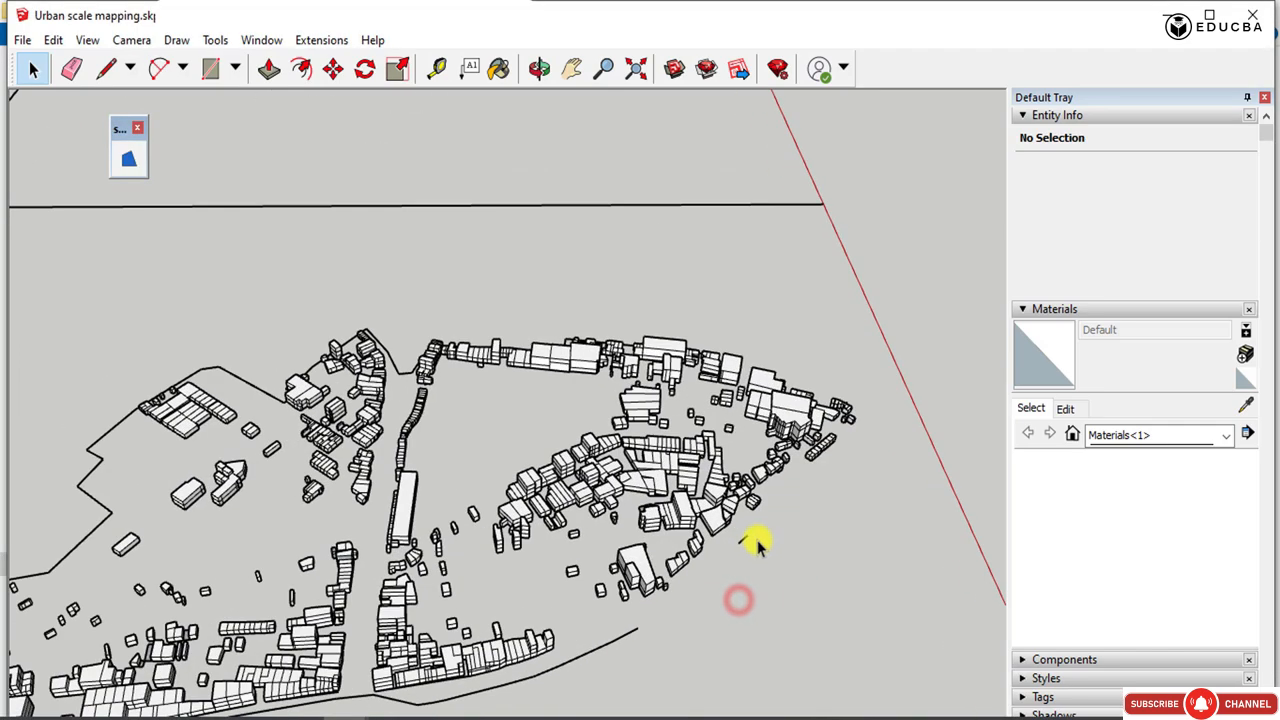
left_click_drag(756, 541, 732, 526)
key("Delete")
left_click_drag(702, 631, 593, 616)
key("Delete")
Delete the curved boundary segments in front of the building row between the central road and the tip.
scroll(810, 412, "down", 2)
scroll(488, 643, "up", 4)
key("Delete")
key("Delete")
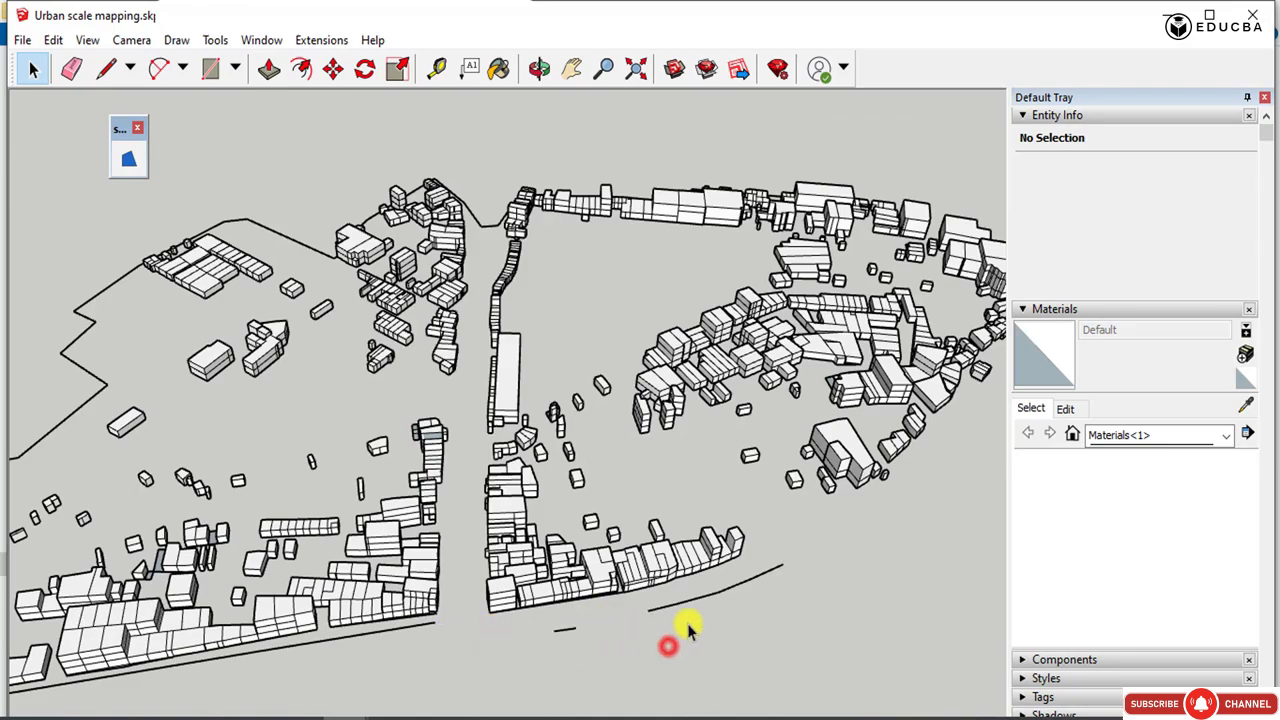
left_click_drag(738, 612, 683, 579)
key("Delete")
left_click_drag(786, 603, 752, 553)
Delete the boundary lines around the V-shaped notch at the far end of the central road.
key("Delete")
scroll(944, 499, "down", 1)
scroll(944, 499, "down", 2)
scroll(560, 280, "up", 5)
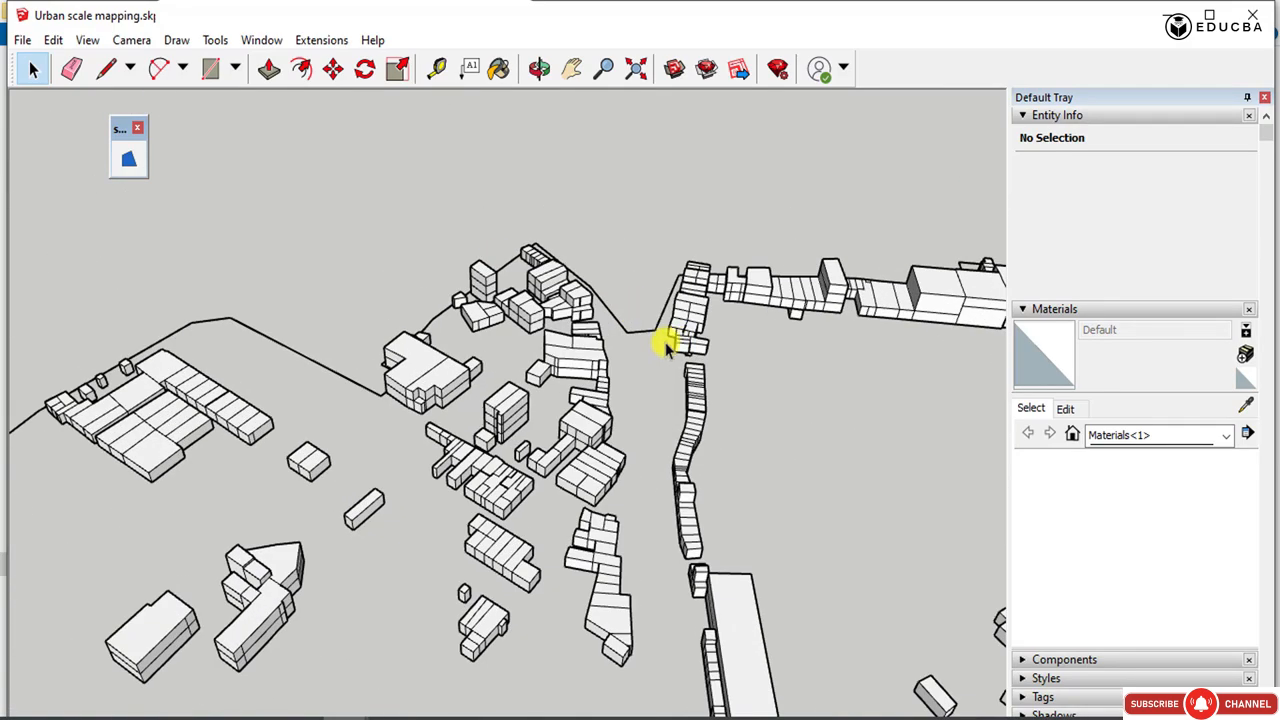
left_click_drag(660, 346, 617, 207)
key("Delete")
scroll(642, 236, "up", 1)
middle_click_drag(644, 238, 655, 325)
scroll(750, 175, "up", 2)
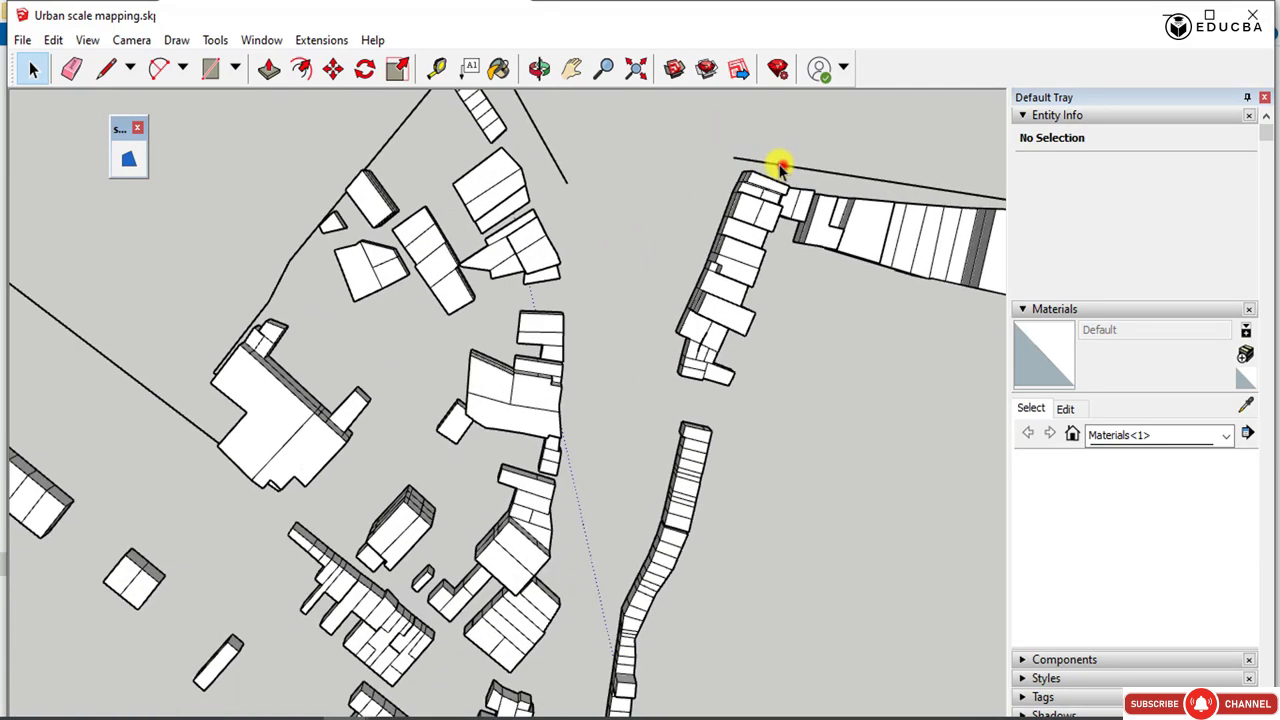
left_click_drag(783, 165, 753, 146)
key("Delete")
left_click_drag(587, 146, 530, 131)
Delete the boundary lines beside the large stepped building and toward the striped building group.
key("Delete")
scroll(411, 175, "down", 1)
left_click_drag(329, 272, 286, 216)
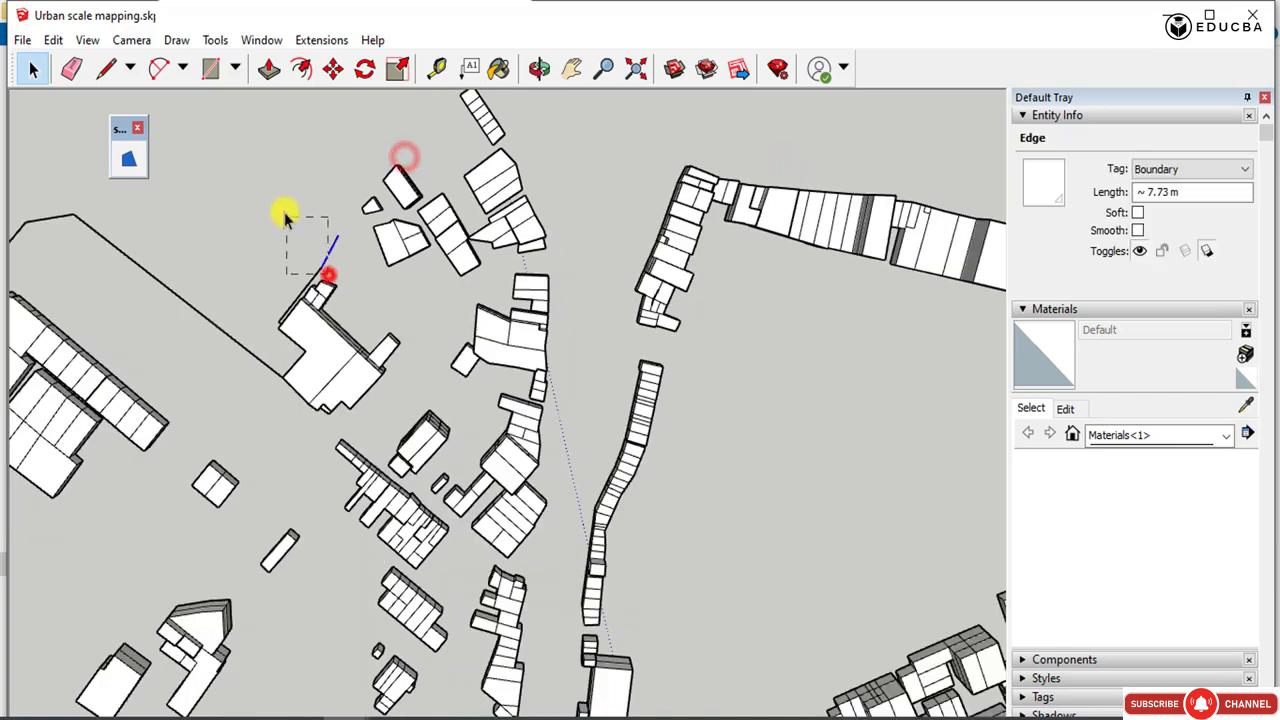
key("Delete")
scroll(289, 303, "down", 2)
left_click_drag(240, 272, 146, 182)
Delete the zigzag boundary lines from the striped building group down toward the scattered small blocks.
key("Delete")
scroll(590, 300, "down", 3)
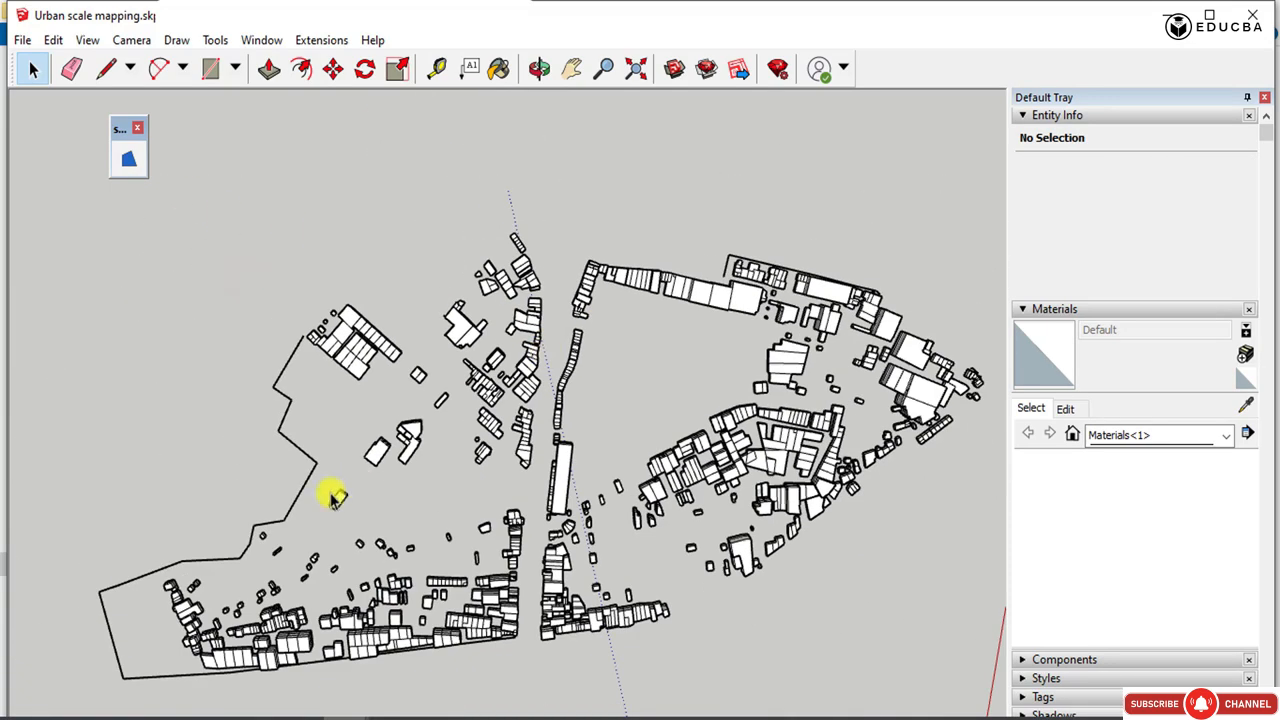
key("Delete")
scroll(391, 374, "down", 2)
left_click_drag(247, 362, 316, 354)
scroll(325, 435, "up", 4)
key("Delete")
left_click_drag(409, 397, 369, 416)
Delete the boundary lines around the plan's blunt end.
key("Delete")
left_click_drag(286, 483, 164, 441)
key("Delete")
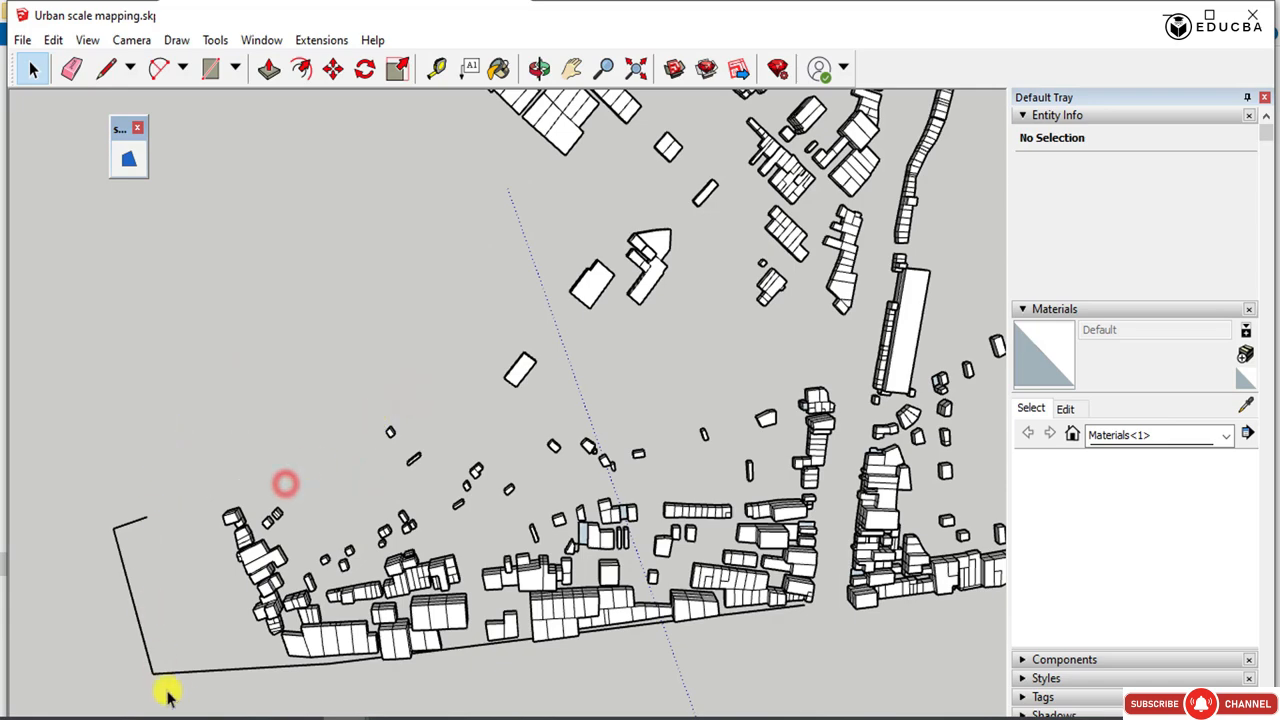
left_click_drag(177, 691, 71, 430)
Delete the open corner boundary and the long boundary segments along the front row of the layer's buildings.
key("Delete")
scroll(320, 470, "down", 3)
scroll(470, 514, "up", 3)
left_click_drag(418, 531, 407, 509)
key("Delete")
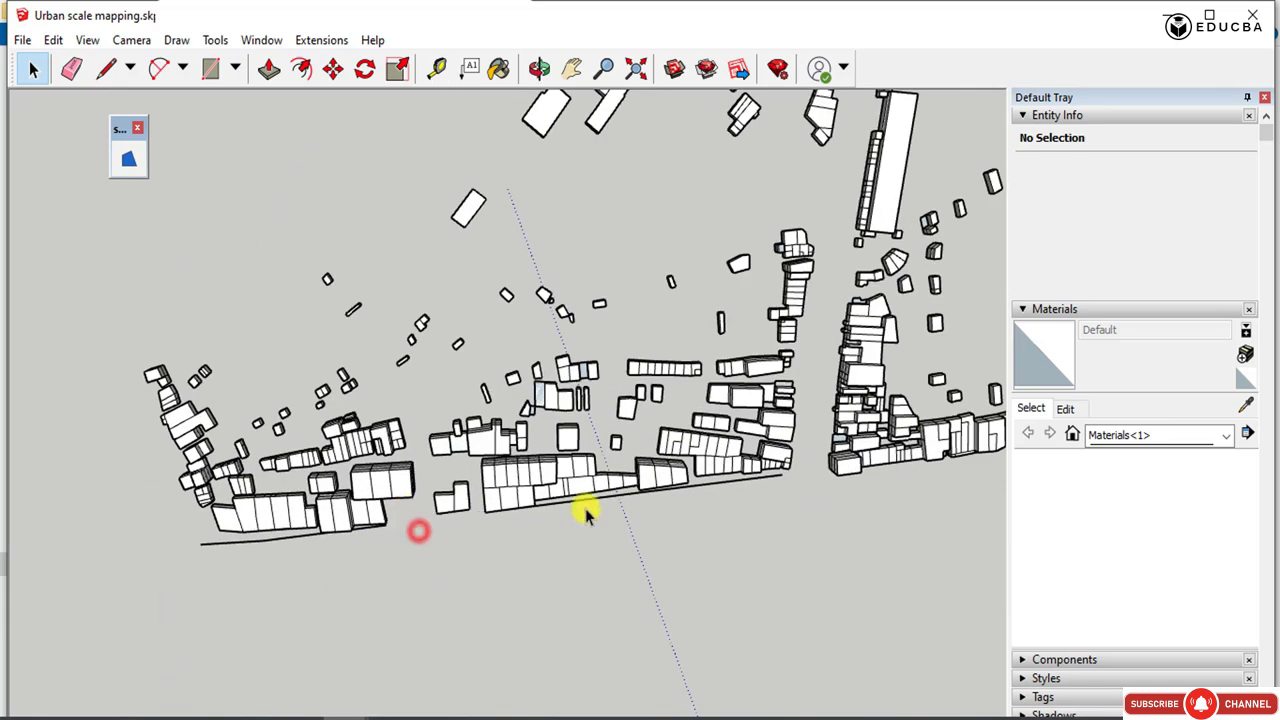
key("Delete")
left_click(714, 484)
Delete the remaining short boundary segments at both ends of the front building row.
key("Delete")
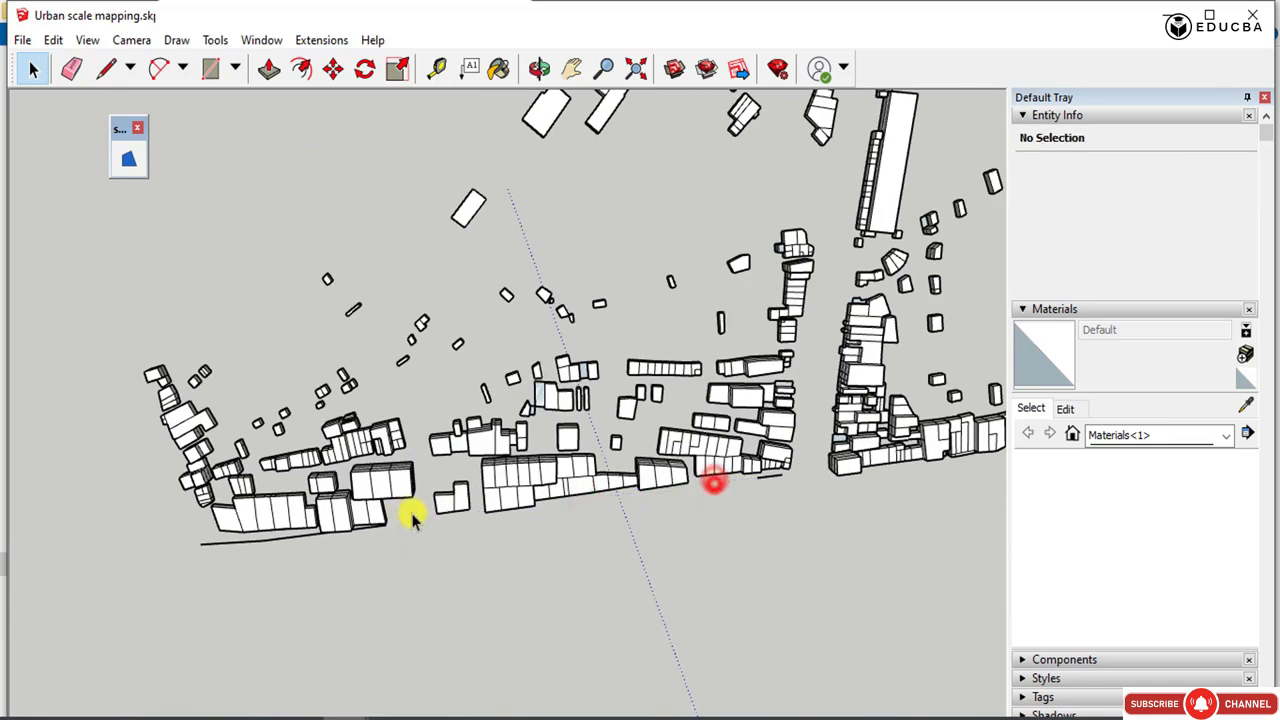
left_click(314, 532)
key("Delete")
left_click(261, 540)
key("Delete")
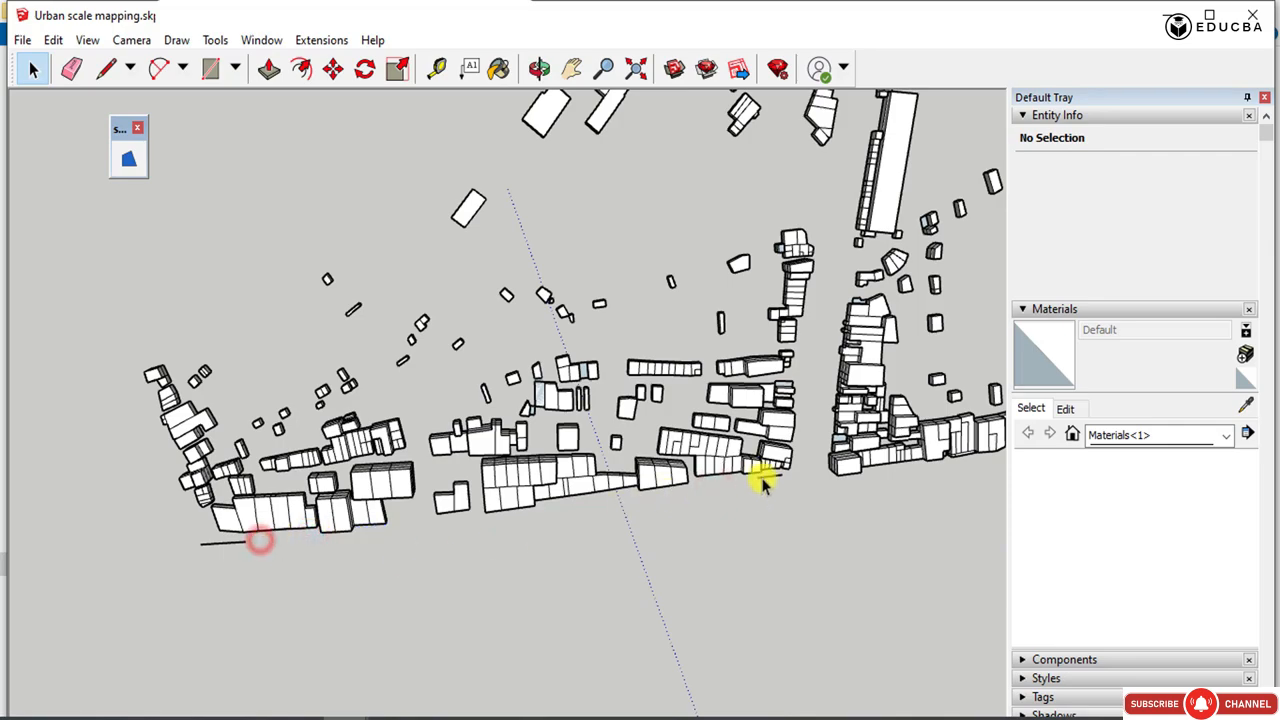
left_click(764, 476)
key("Delete")
left_click(234, 541)
key("Delete")
scroll(255, 505, "down", 5)
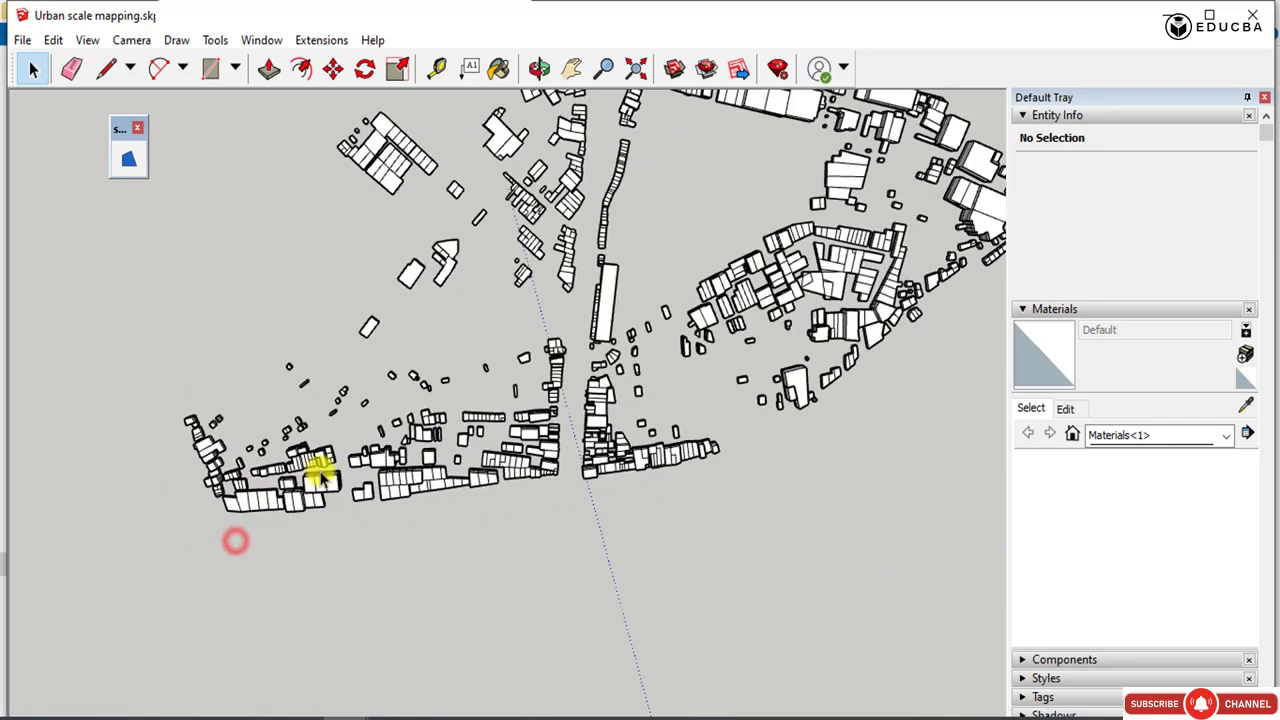
Delete the boundary lines behind the far row of buildings, including the isolated segment at its end.
scroll(615, 260, "up", 8)
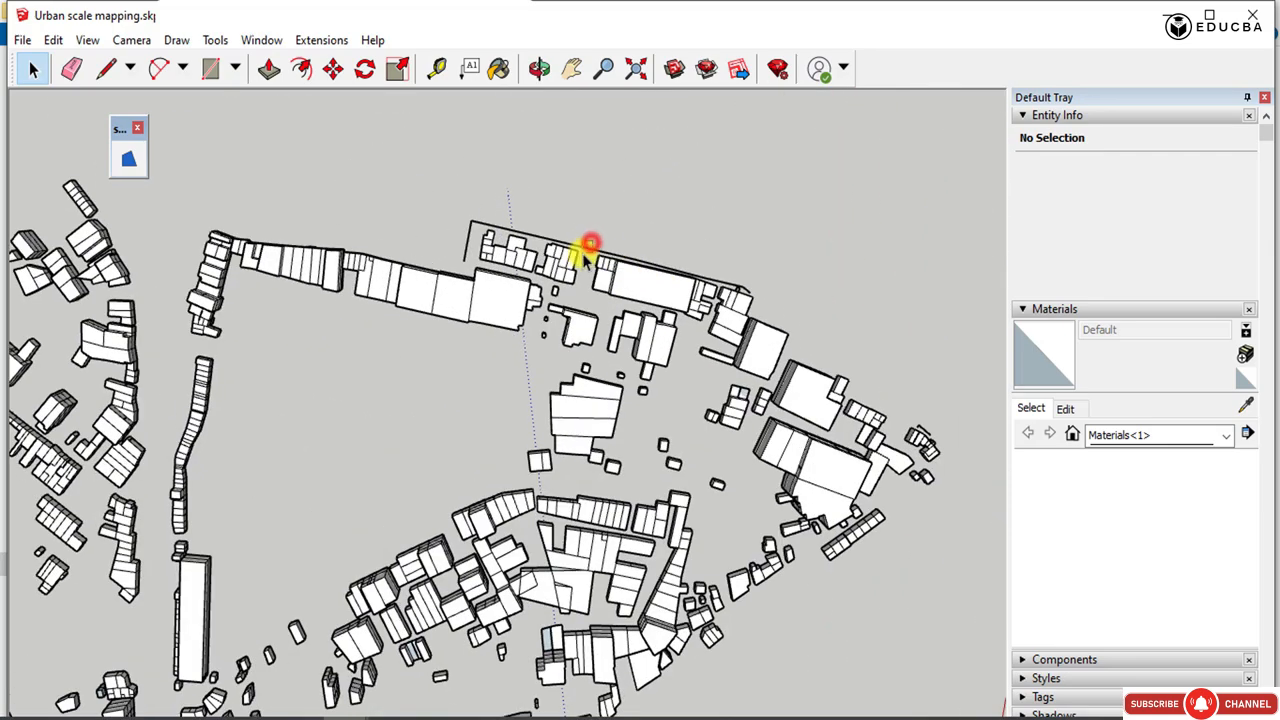
scroll(731, 286, "up", 3)
left_click(749, 288)
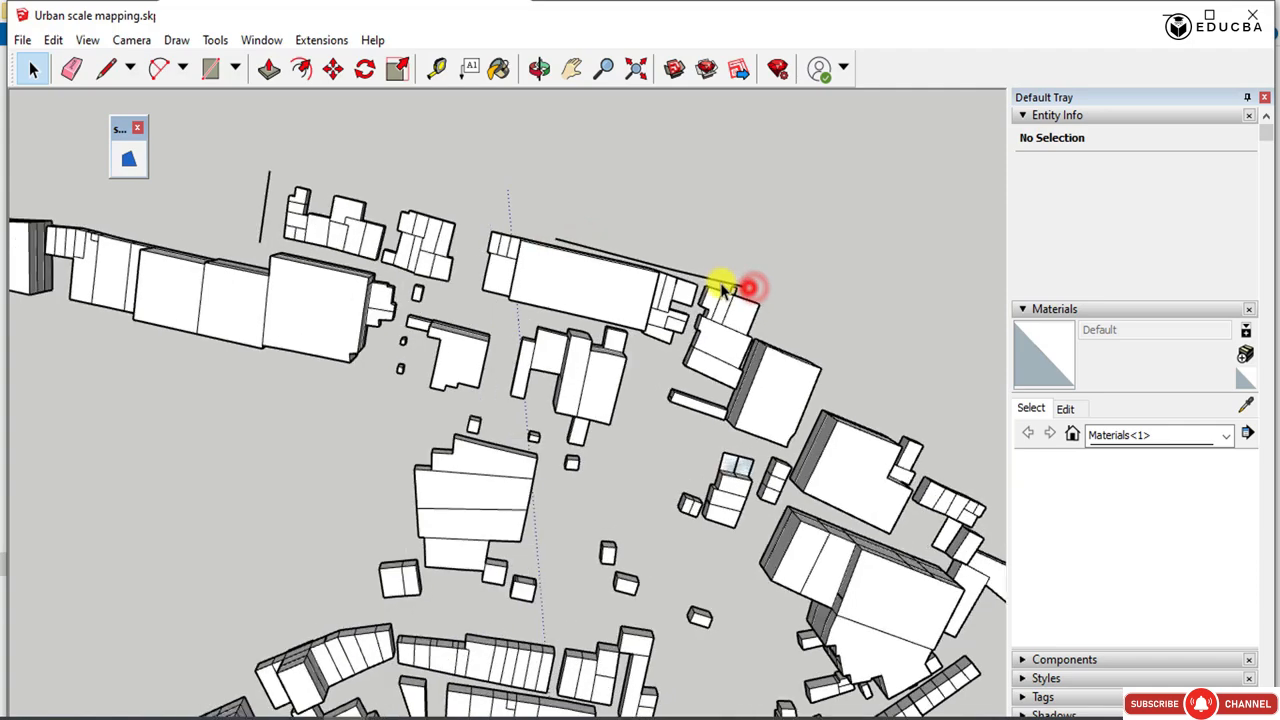
left_click(711, 280)
left_click(271, 160)
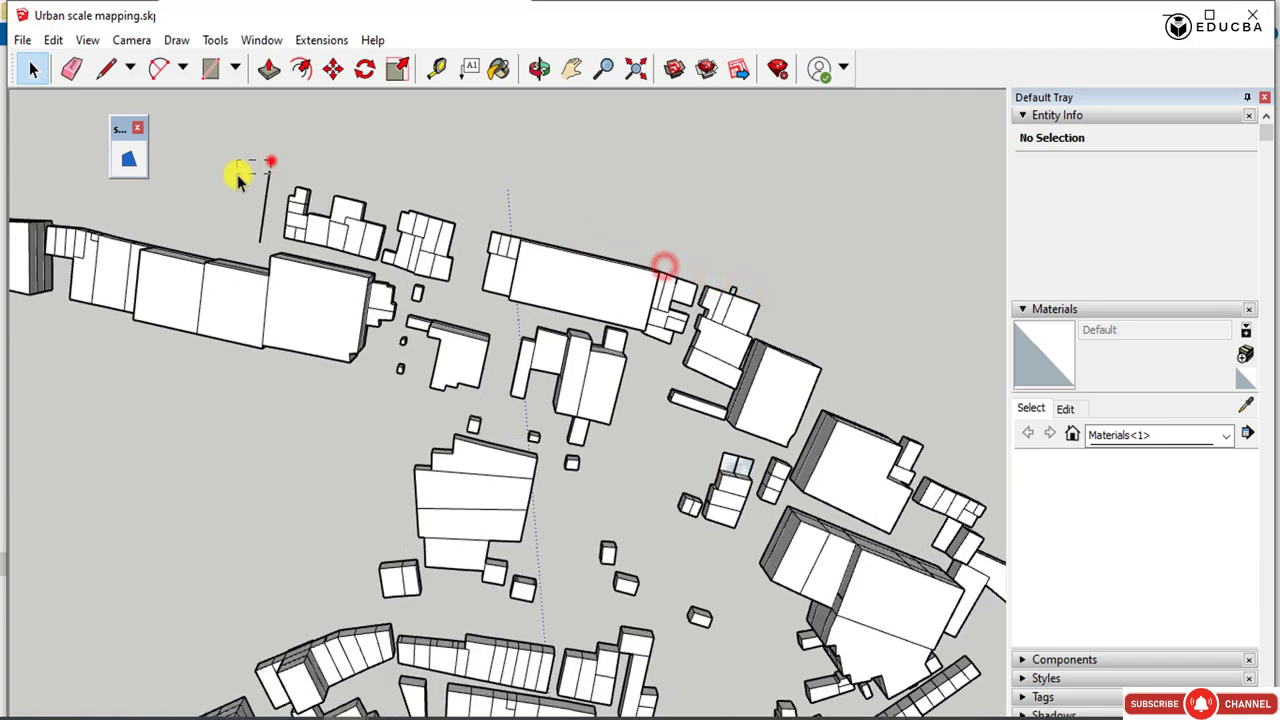
scroll(720, 331, "down", 6)
scroll(745, 380, "down", 3)
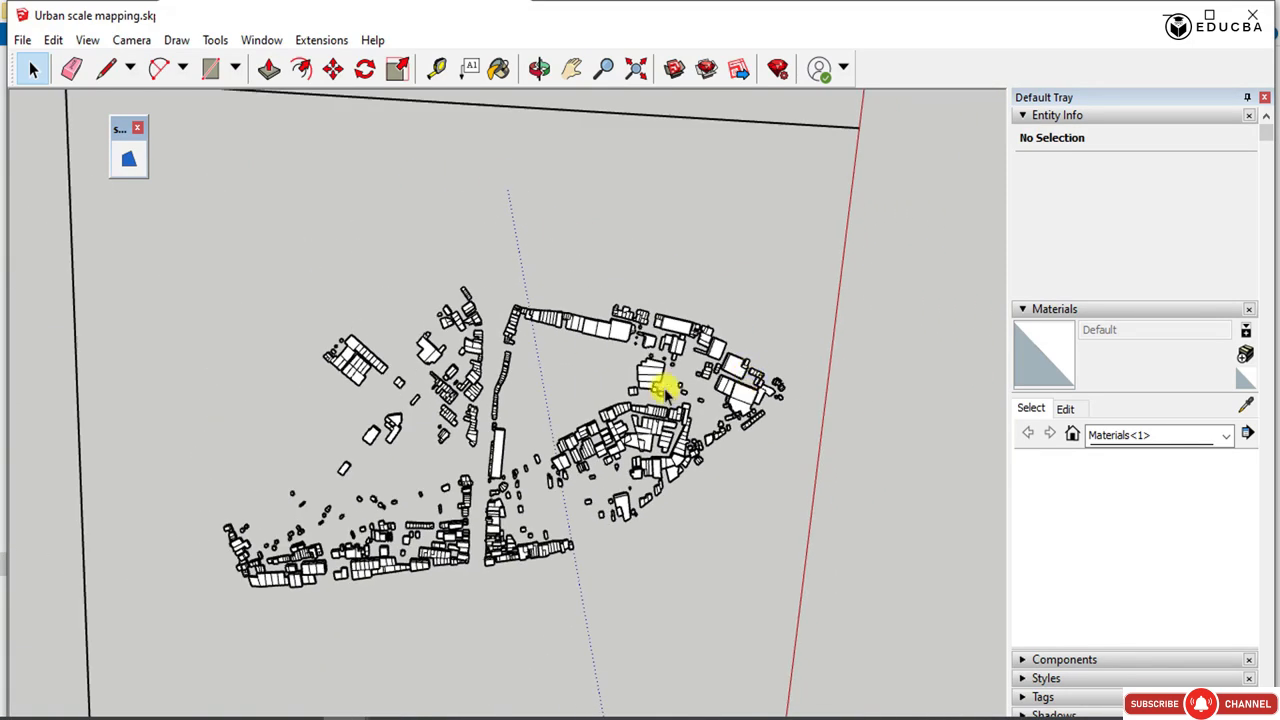
Make all the cleaned layer's buildings a component with the definition "layer 2-Commercial huts".
scroll(367, 288, "down", 2)
left_click_drag(191, 234, 762, 578)
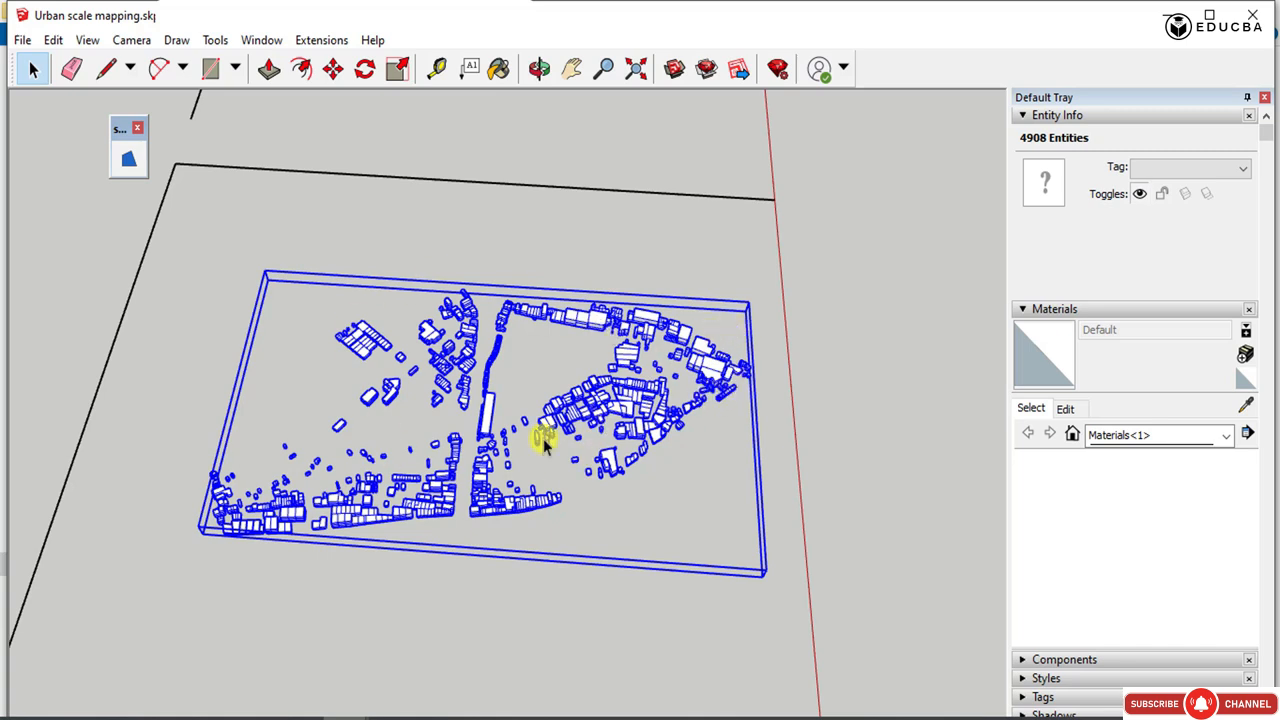
right_click(451, 444)
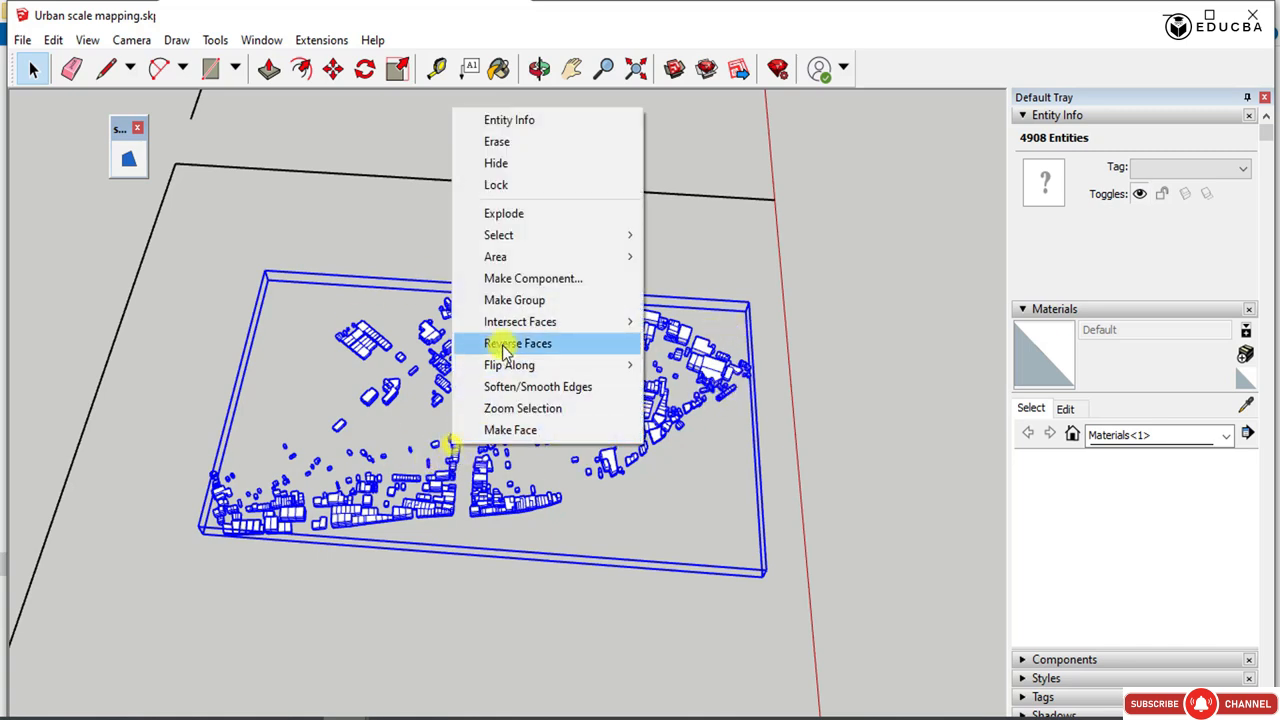
left_click(510, 283)
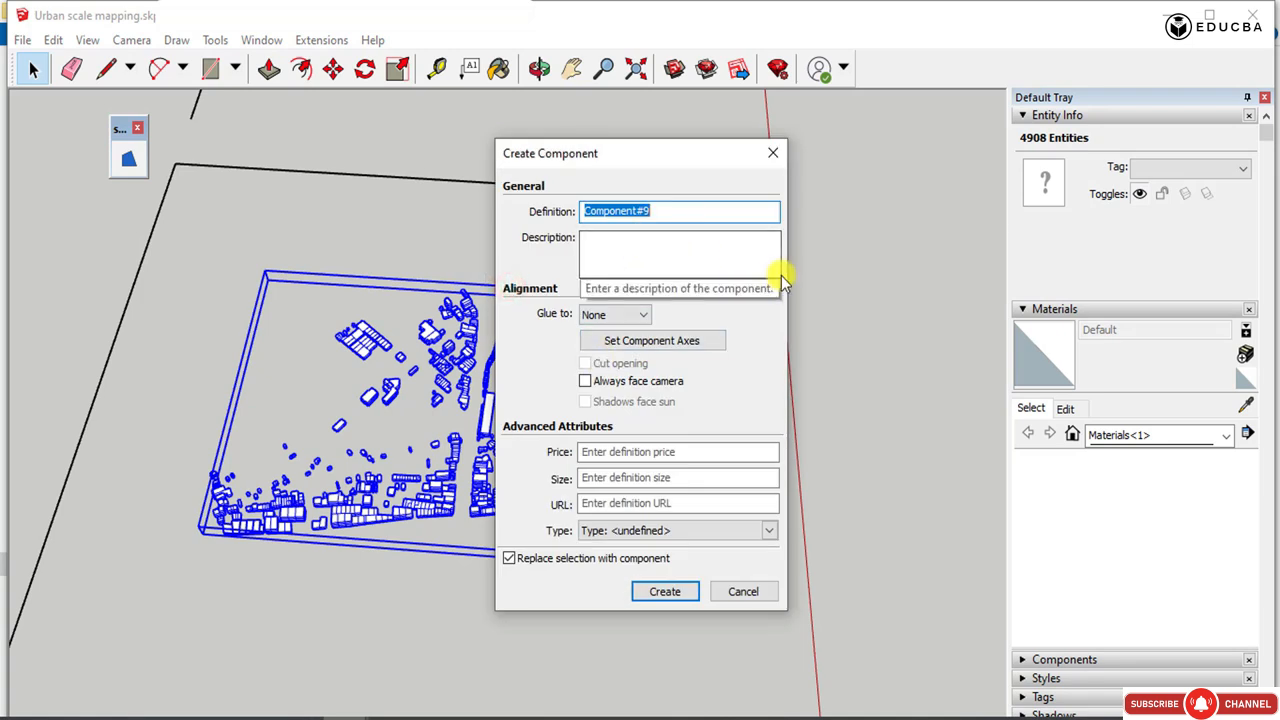
type("layer 2")
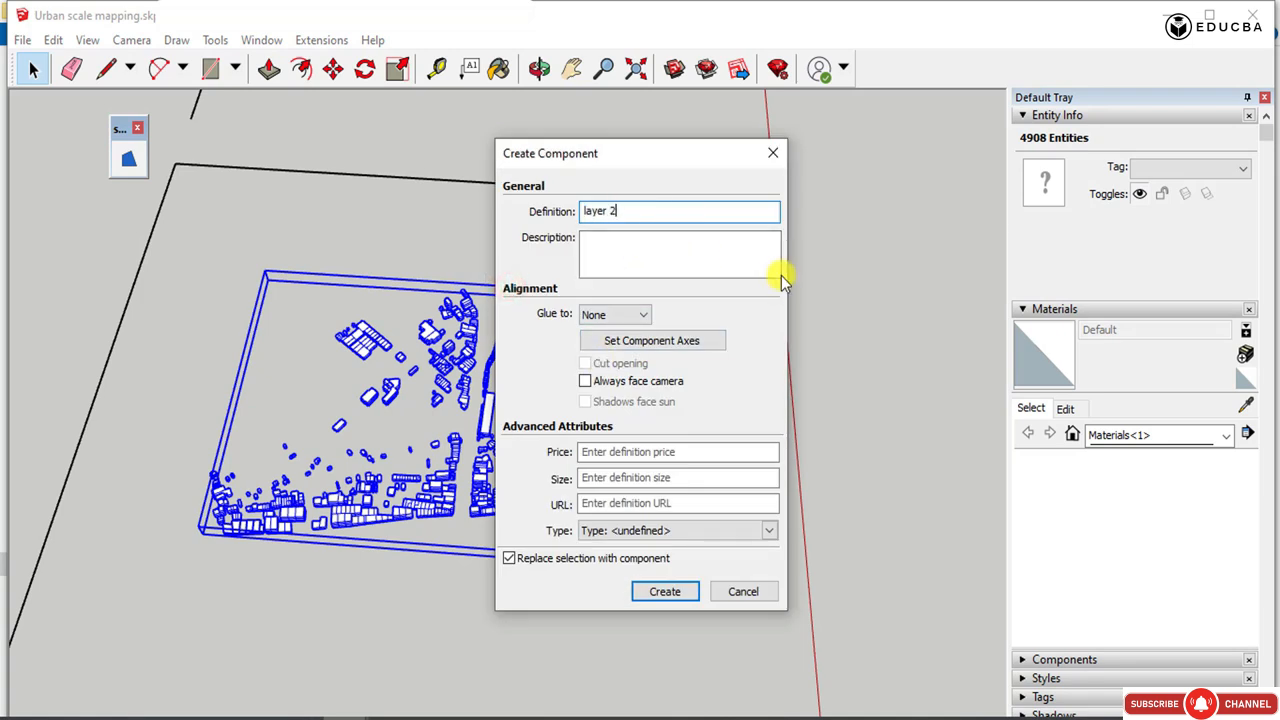
type("-Commercial huts")
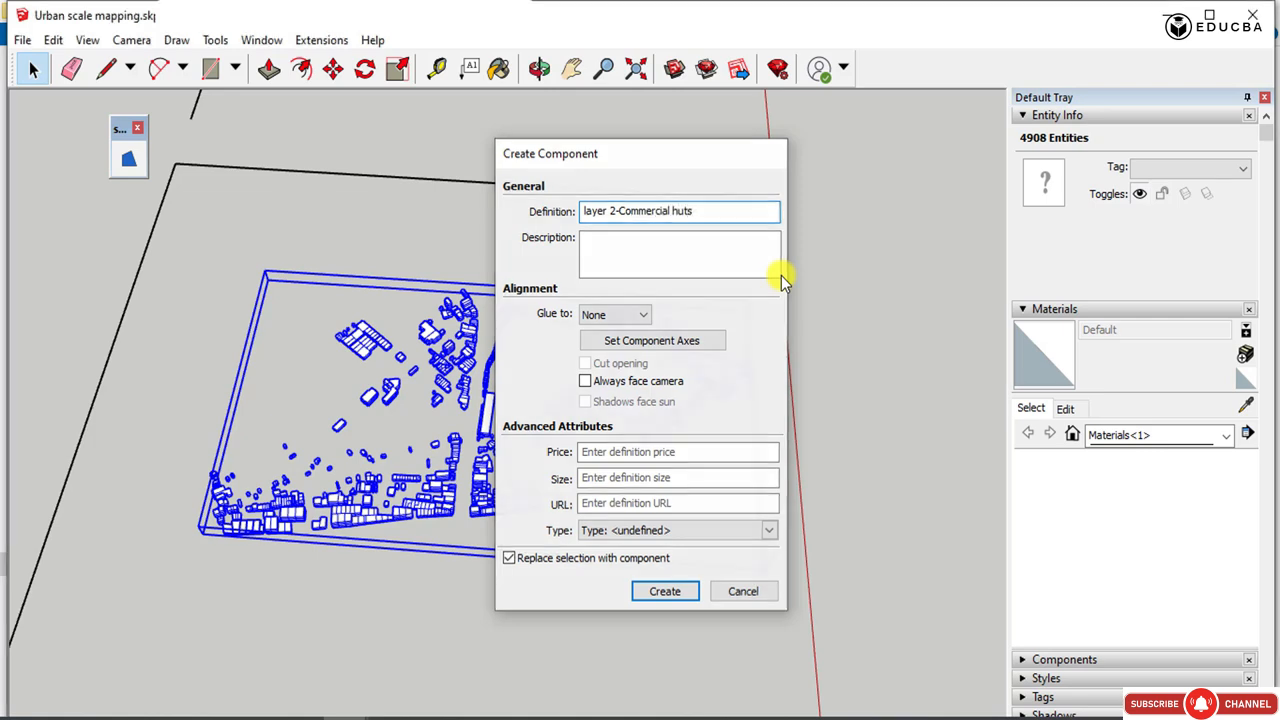
key("Return")
Delete the rectangular frame lines around the commercial huts together with the next layer's background face and frame.
scroll(505, 220, "down", 3)
scroll(500, 337, "down", 4)
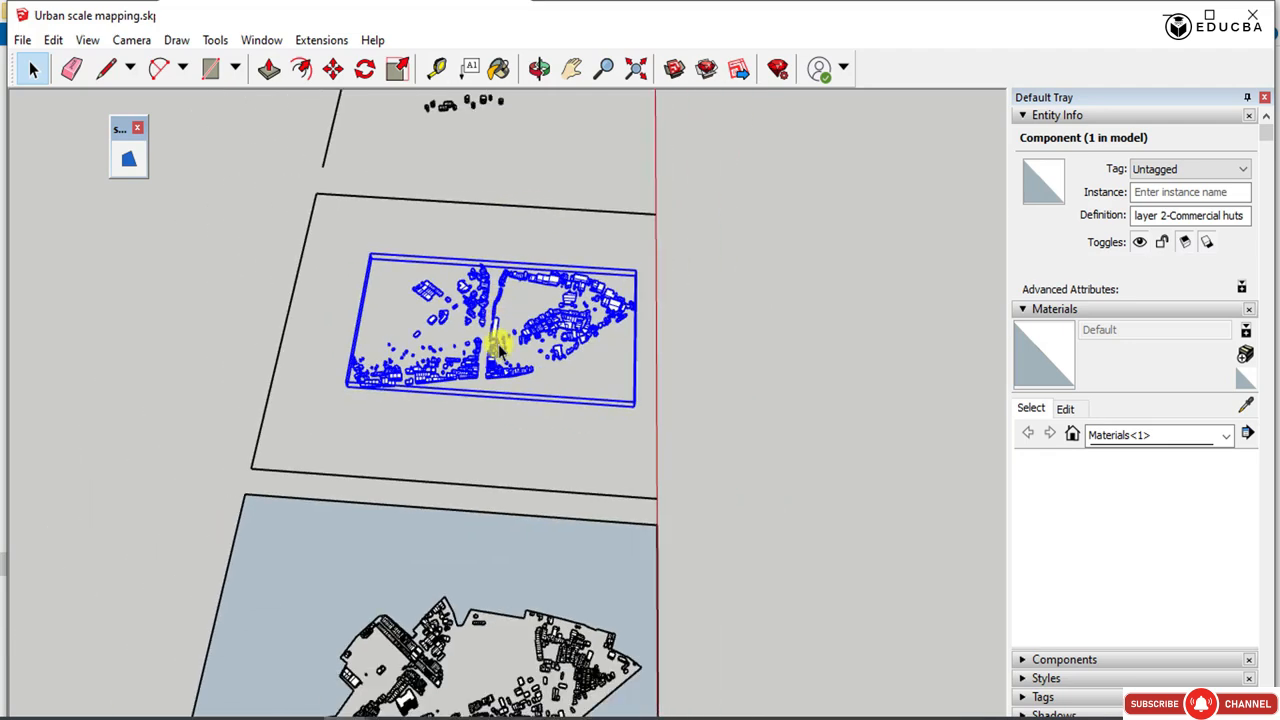
left_click_drag(268, 424, 266, 423)
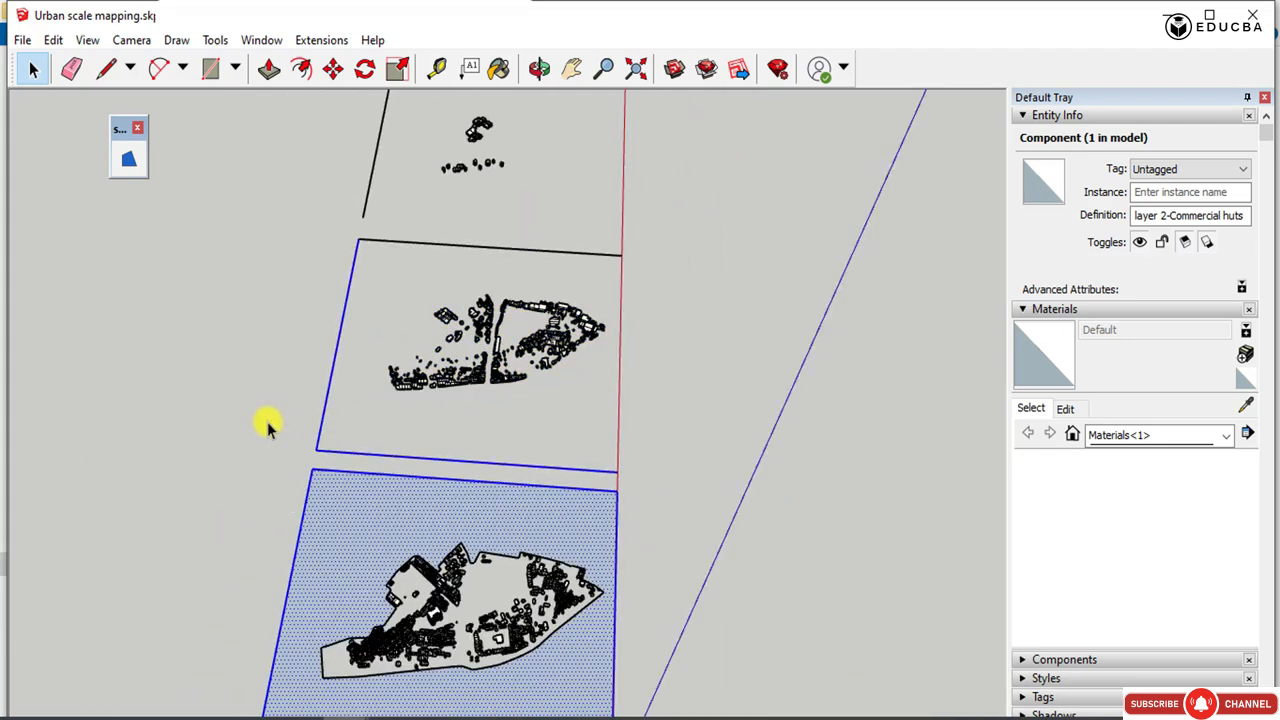
key("Delete")
Delete the next layer's boundary lines between the V-shaped notch and the three small blocks at its far edge.
scroll(520, 597, "up", 6)
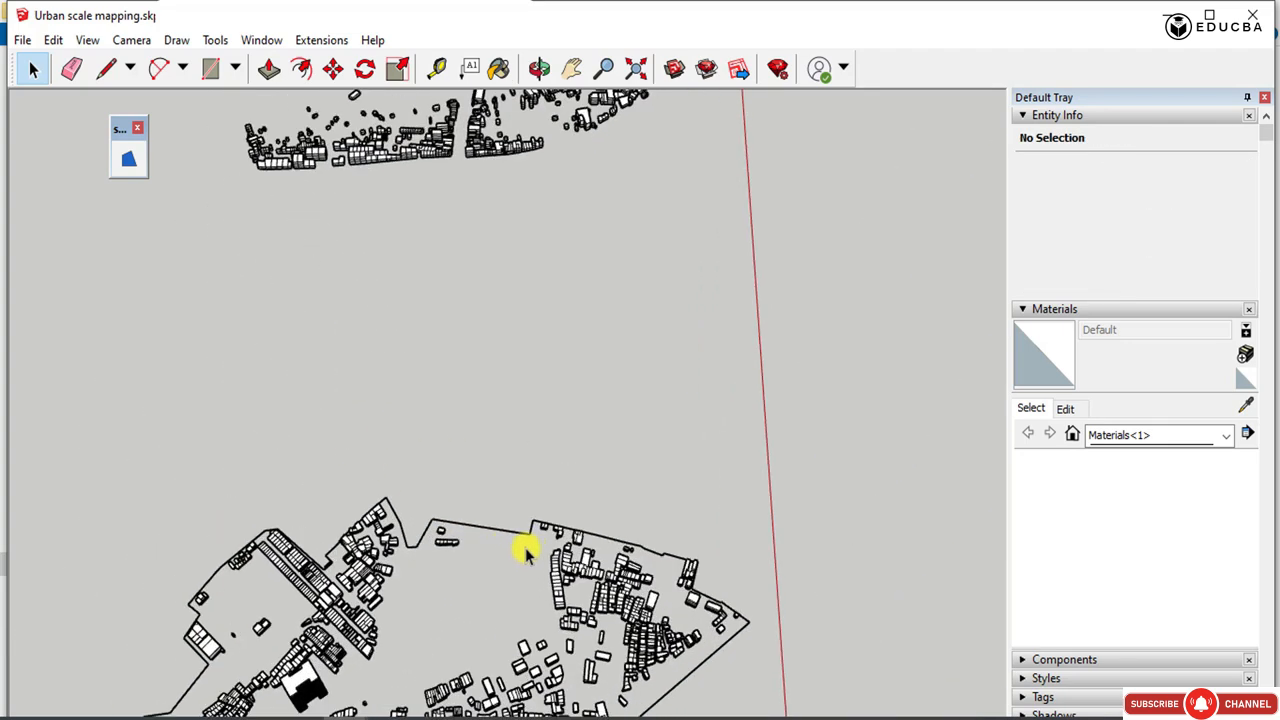
left_click_drag(534, 537, 480, 443)
key("Delete")
scroll(503, 521, "up", 3)
left_click_drag(517, 478, 479, 515)
left_click_drag(551, 469, 497, 511)
key("Delete")
scroll(526, 513, "up", 3)
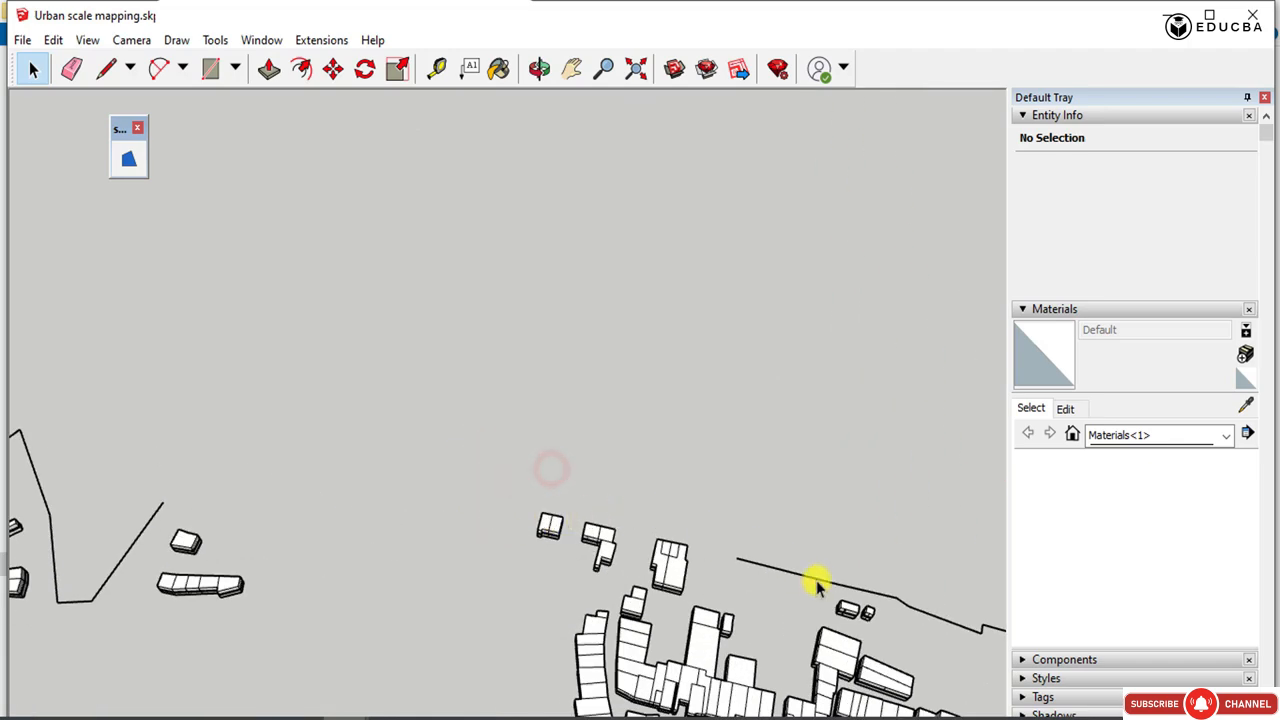
Delete the boundary lines running past the pair of tiny blocks toward the tall blocks.
left_click_drag(816, 586, 768, 511)
key("Delete")
scroll(466, 371, "down", 3)
scroll(858, 567, "up", 3)
left_click_drag(858, 567, 753, 429)
key("Delete")
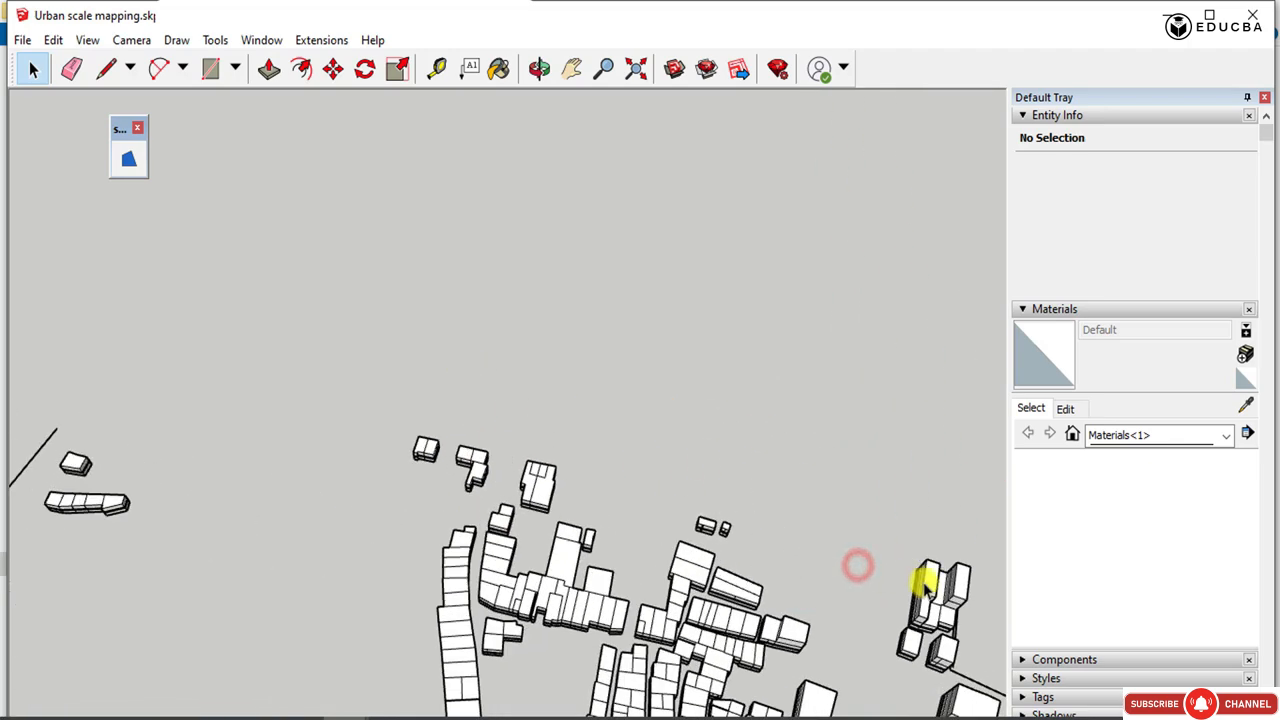
scroll(677, 403, "down", 4)
scroll(938, 650, "up", 4)
left_click_drag(941, 604, 907, 541)
key("Delete")
Try to delete the zigzag boundary line between the tall blocks and the small isolated block.
scroll(866, 521, "up", 4)
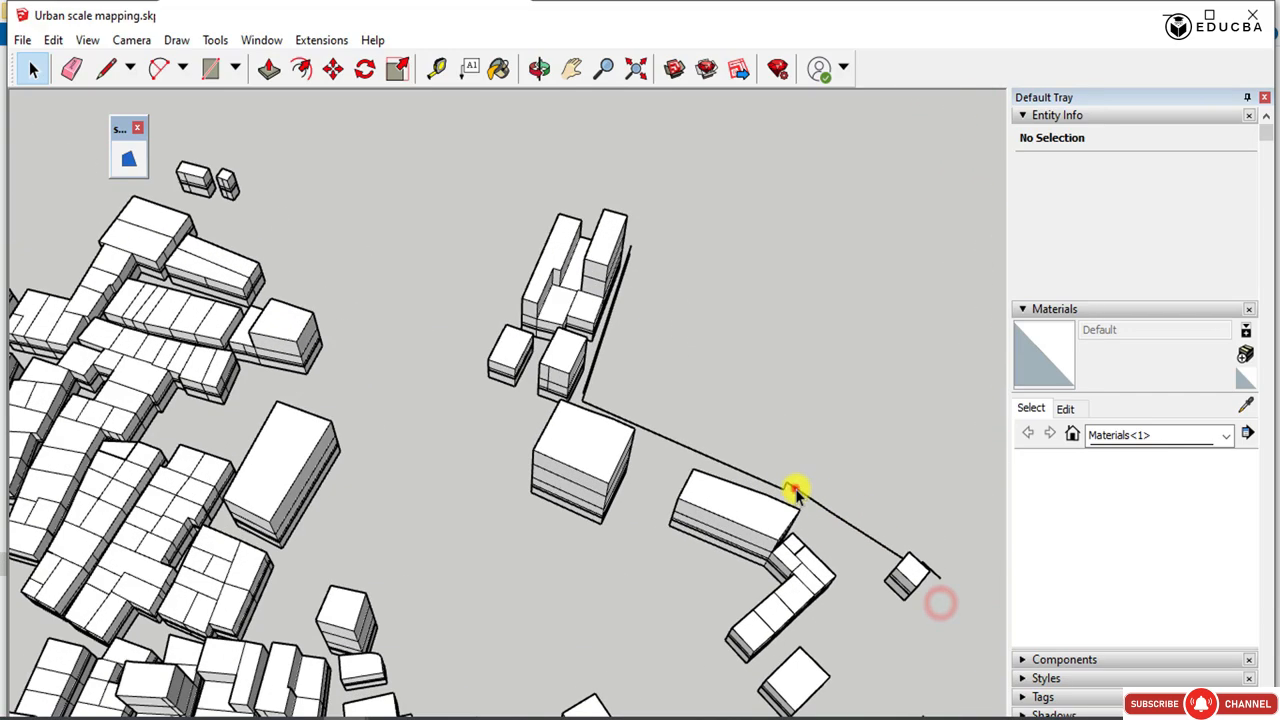
left_click_drag(796, 489, 733, 417)
key("Delete")
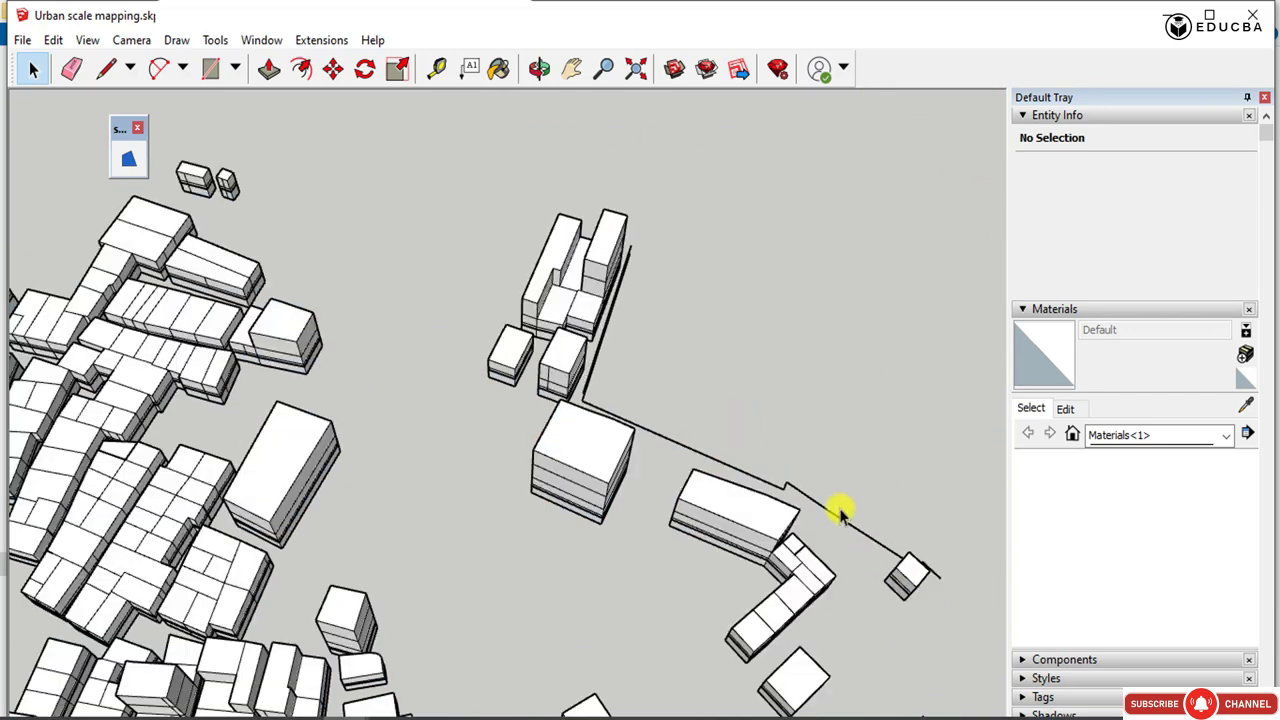
scroll(810, 478, "up", 3)
left_click_drag(728, 488, 726, 495)
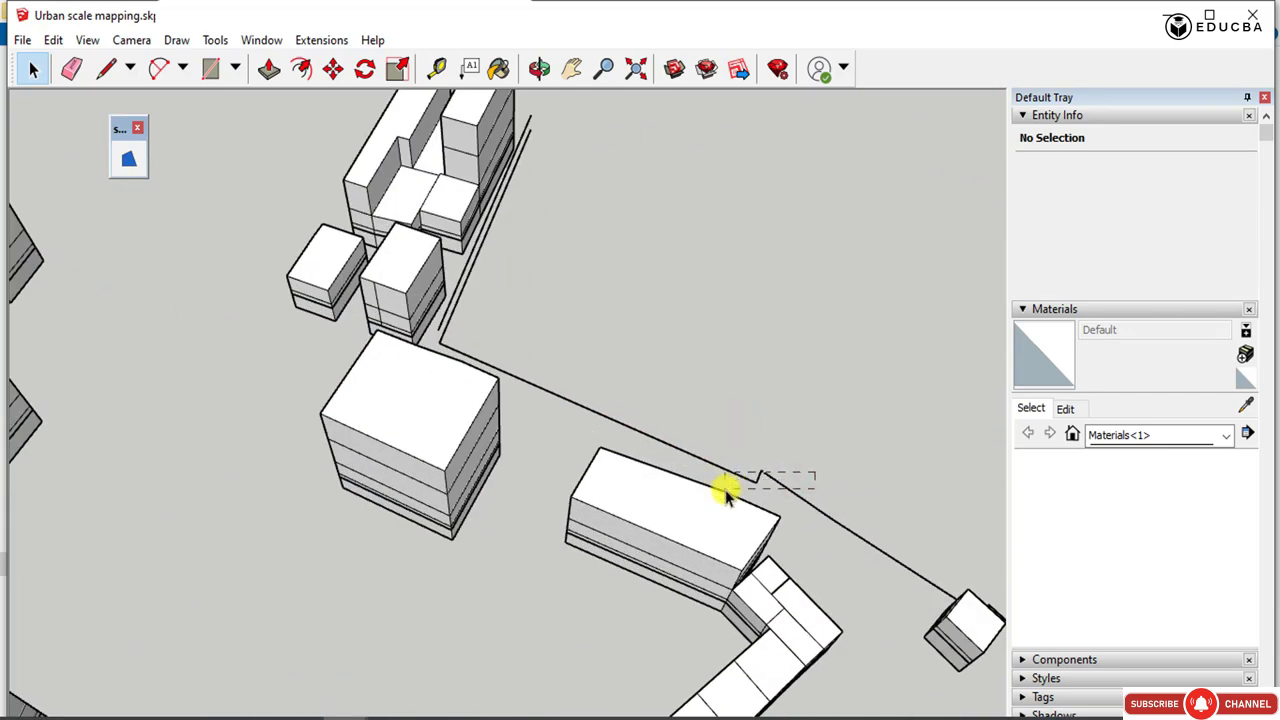
left_click(480, 290)
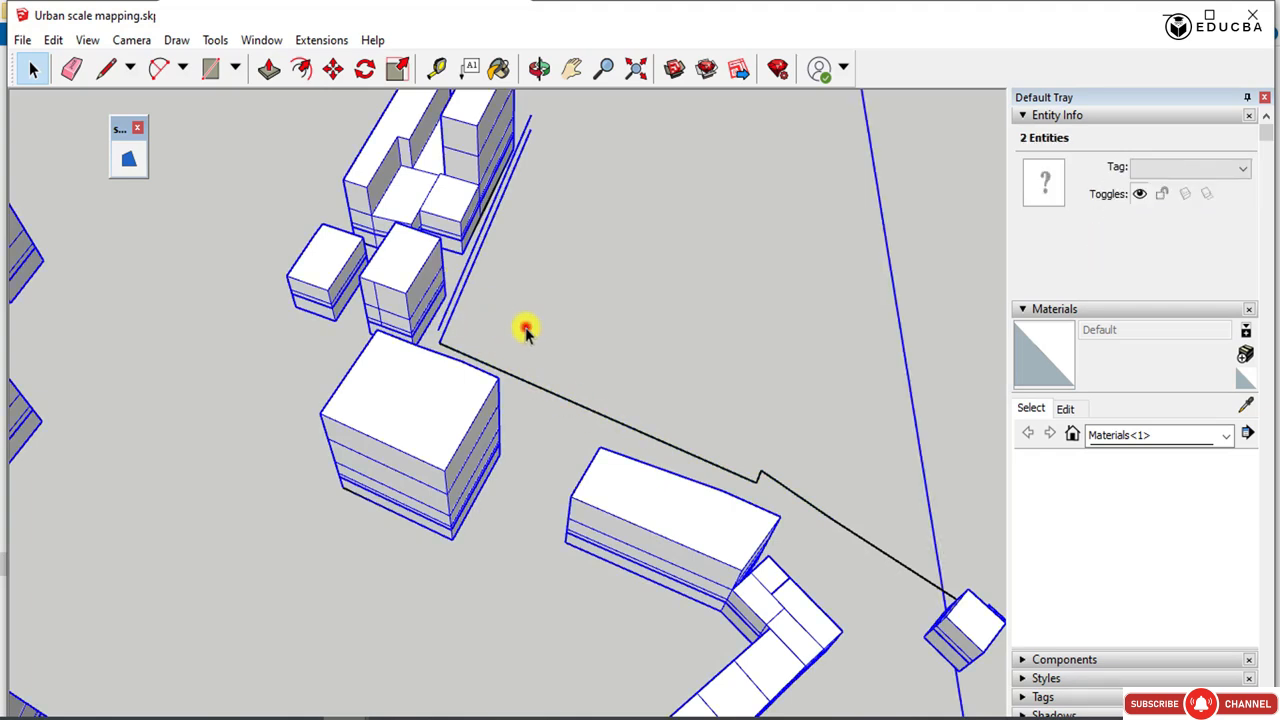
left_click(526, 330)
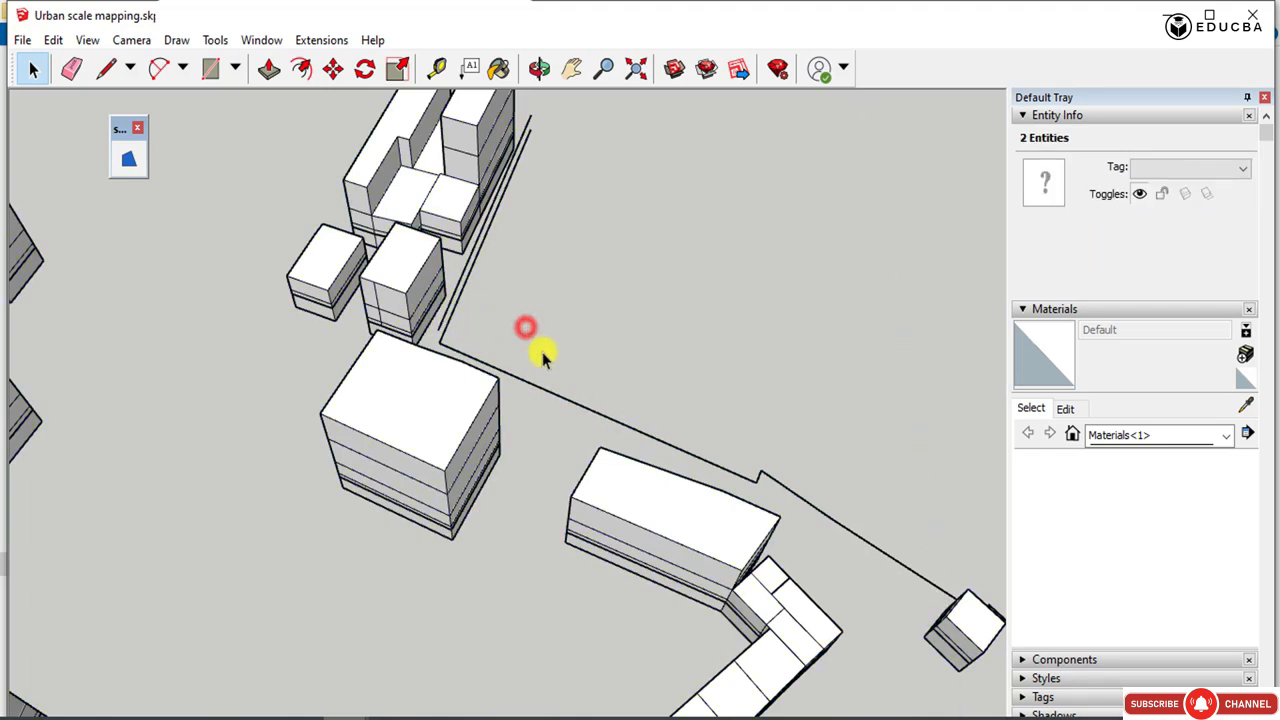
Delete the doubled boundary lines beside the tall blocks, opening the nested components that contain them.
left_click(443, 342)
left_click(443, 325)
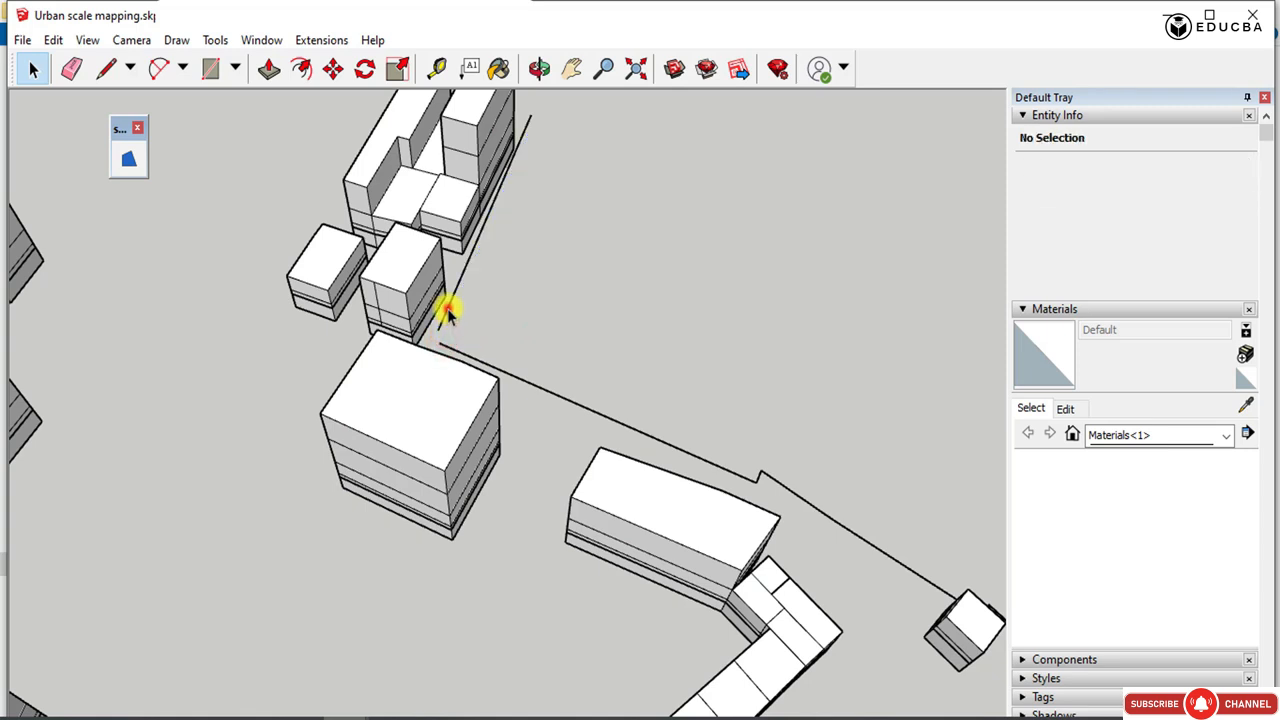
double_click(448, 309)
left_click(447, 308)
double_click(447, 315)
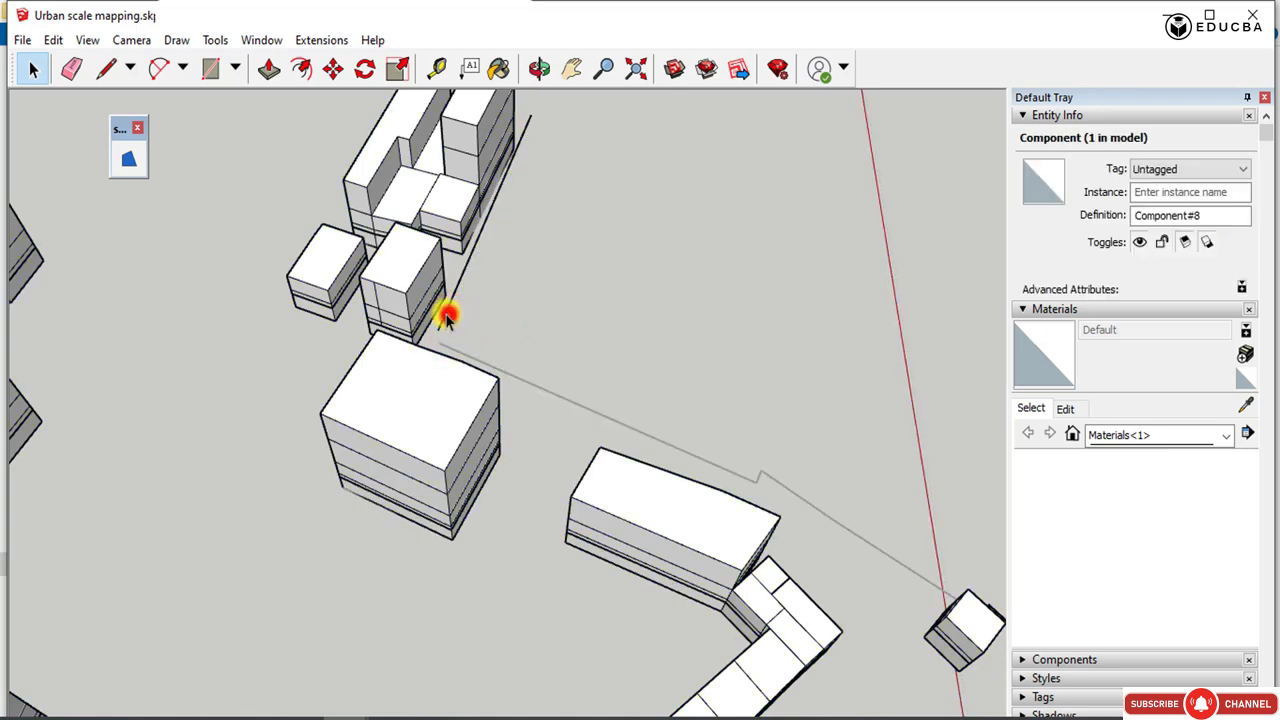
double_click(446, 314)
left_click(448, 314)
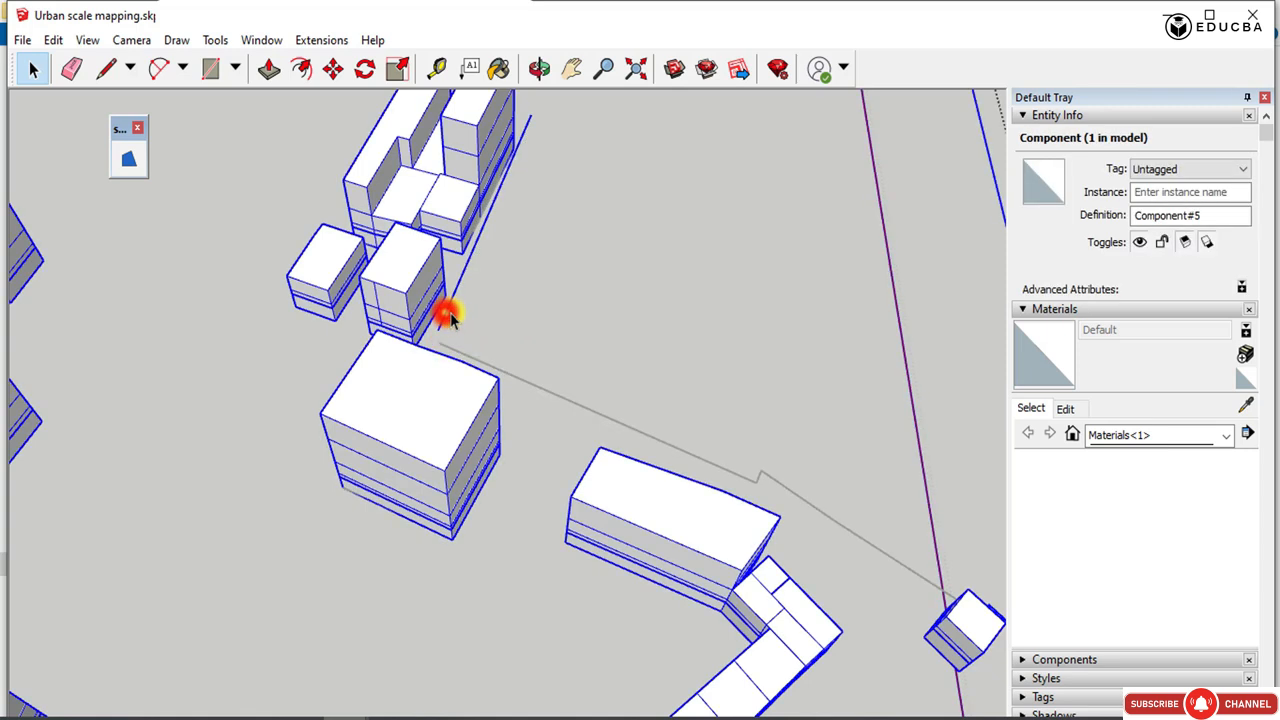
double_click(447, 315)
left_click(447, 313)
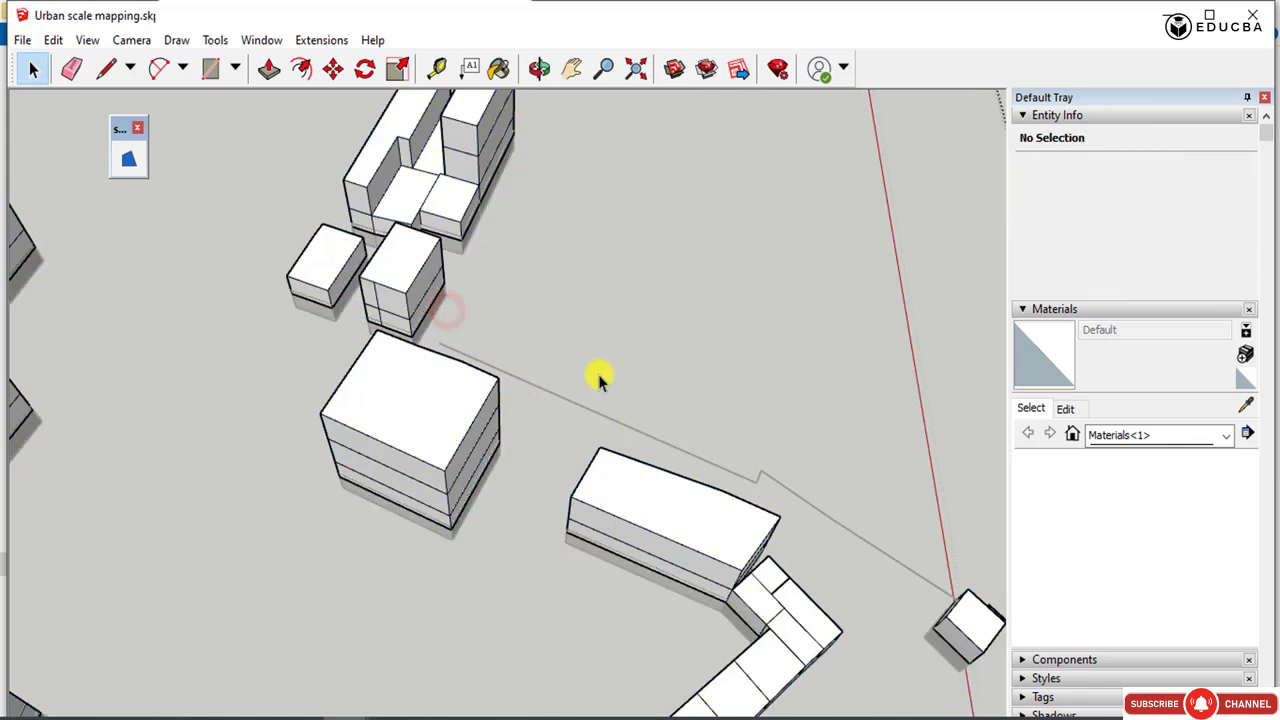
Delete the short stray edge beside the small isolated block and leave the nested components.
scroll(570, 370, "down", 3)
scroll(798, 500, "up", 1)
left_click(796, 500)
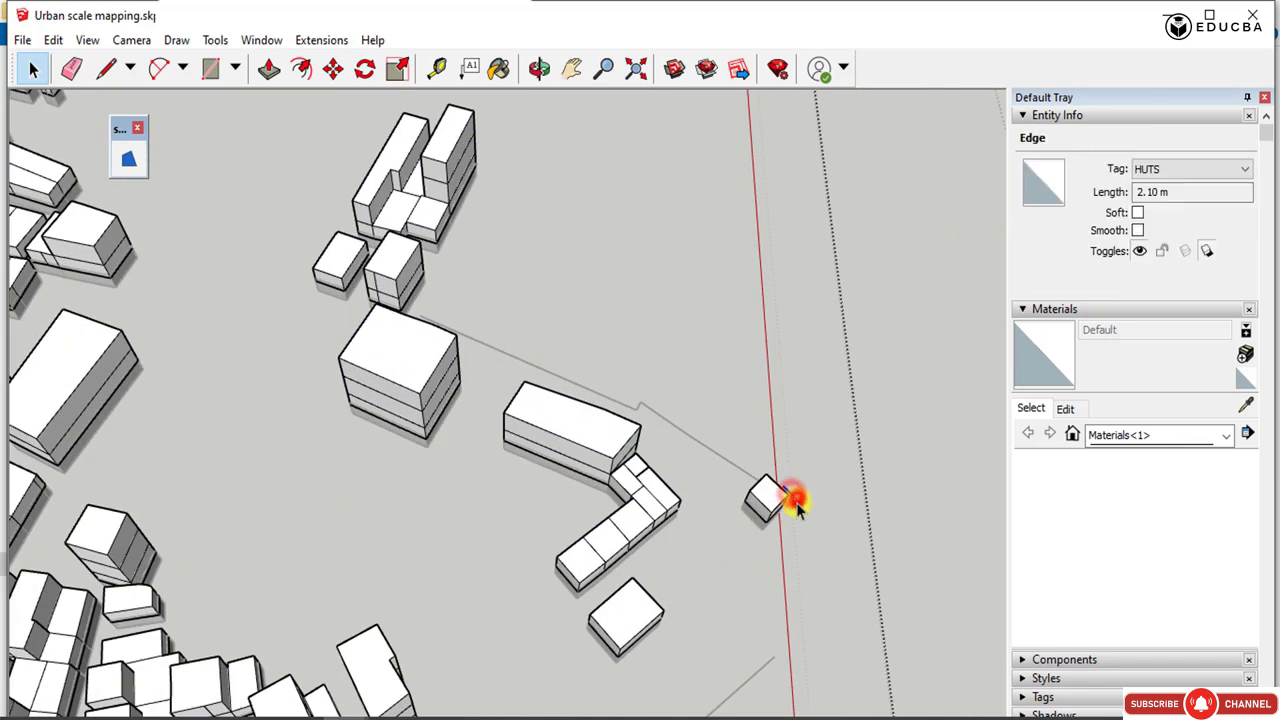
left_click(804, 500)
scroll(628, 435, "down", 5)
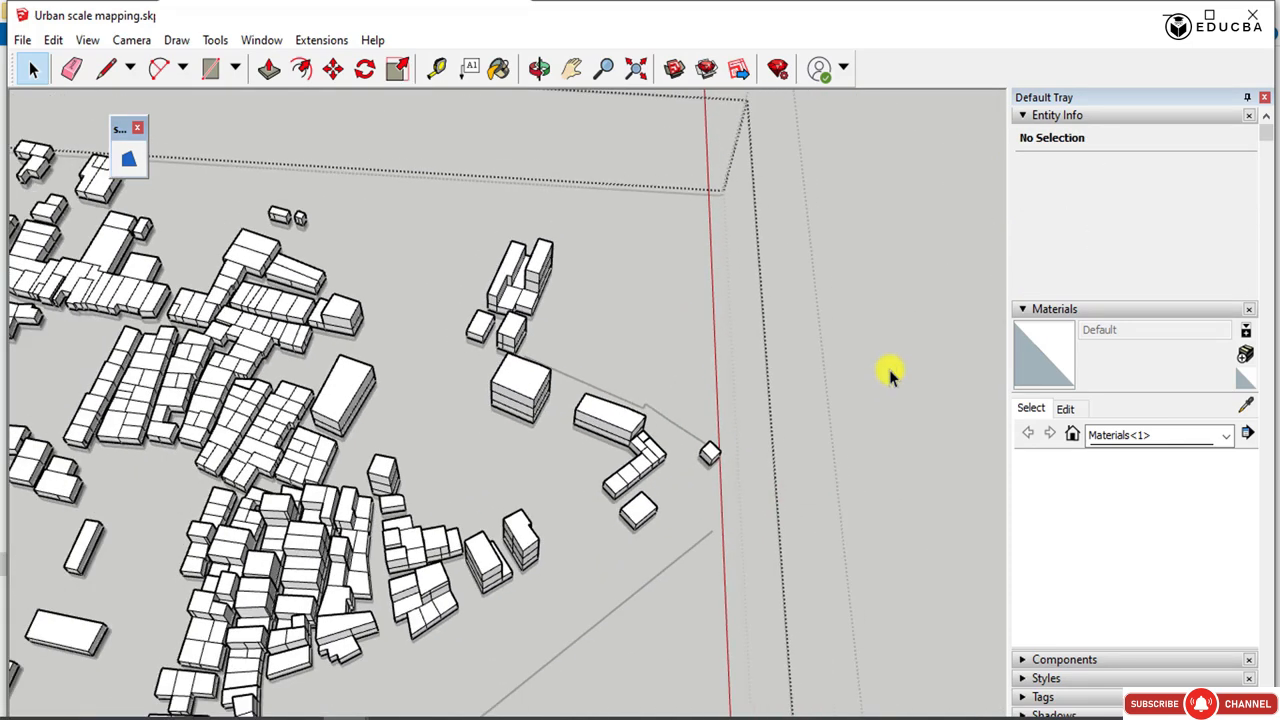
left_click(890, 370)
scroll(714, 397, "up", 1)
left_click(933, 349)
left_click(885, 347)
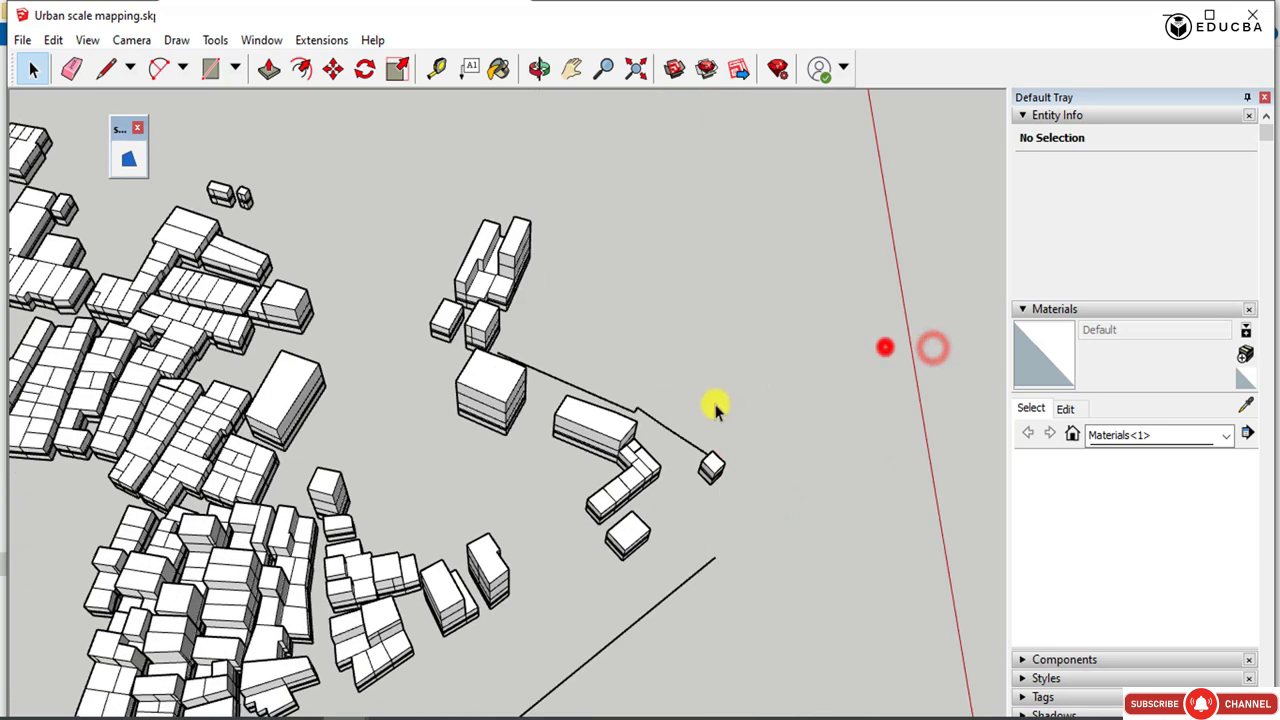
Delete the zigzag boundary line between the tall blocks and the small isolated block.
left_click_drag(660, 415, 620, 400)
left_click(620, 408)
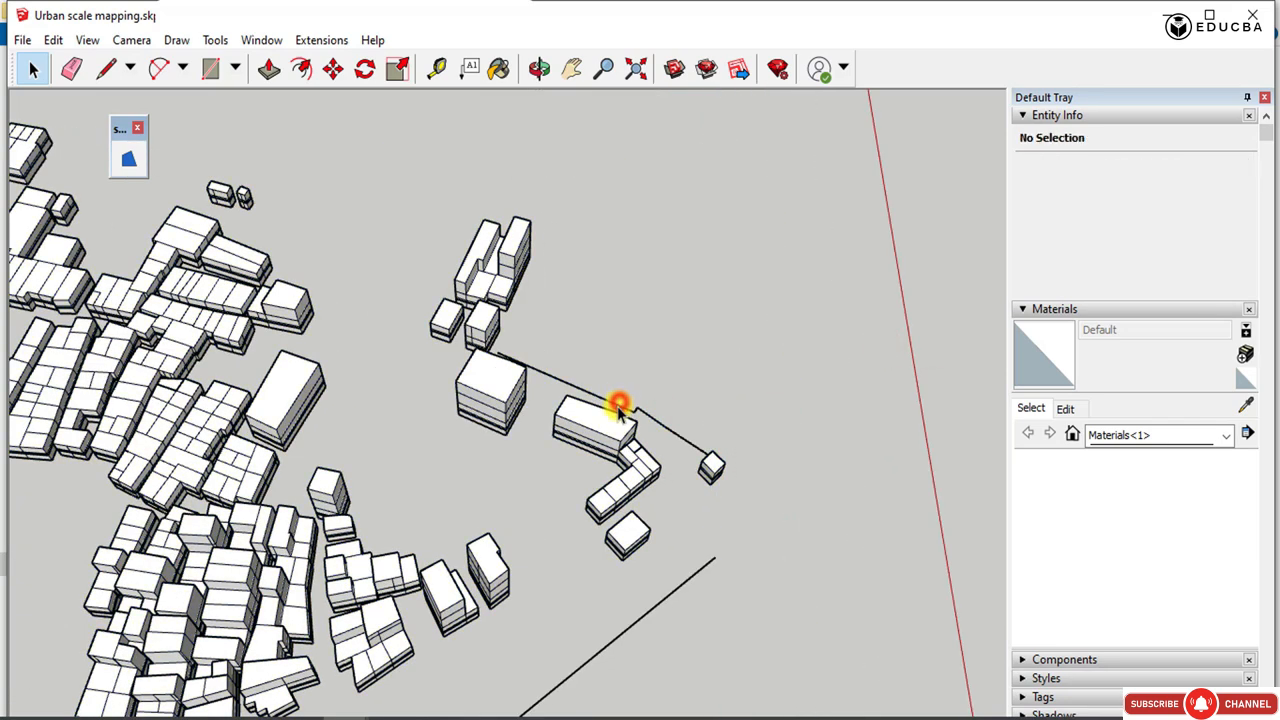
key("Delete")
left_click(655, 404)
key("Delete")
left_click(677, 424)
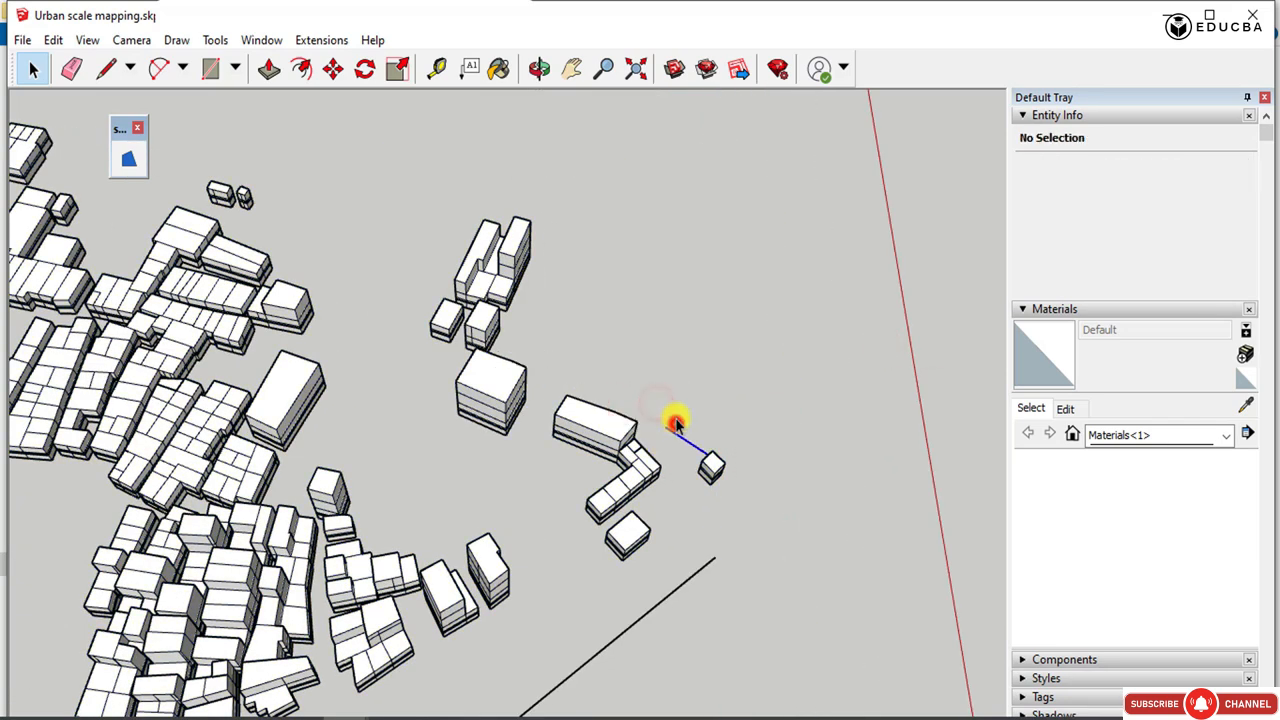
key("Delete")
Delete the boundary lines from the plan's pointed end along its curved lower edge.
scroll(677, 418, "down", 2)
left_click(645, 563)
left_click_drag(645, 563, 563, 576)
key("Delete")
scroll(740, 417, "down", 5)
left_click_drag(655, 623, 572, 584)
key("Delete")
left_click_drag(643, 560, 626, 544)
key("Delete")
left_click_drag(674, 566, 642, 508)
key("Delete")
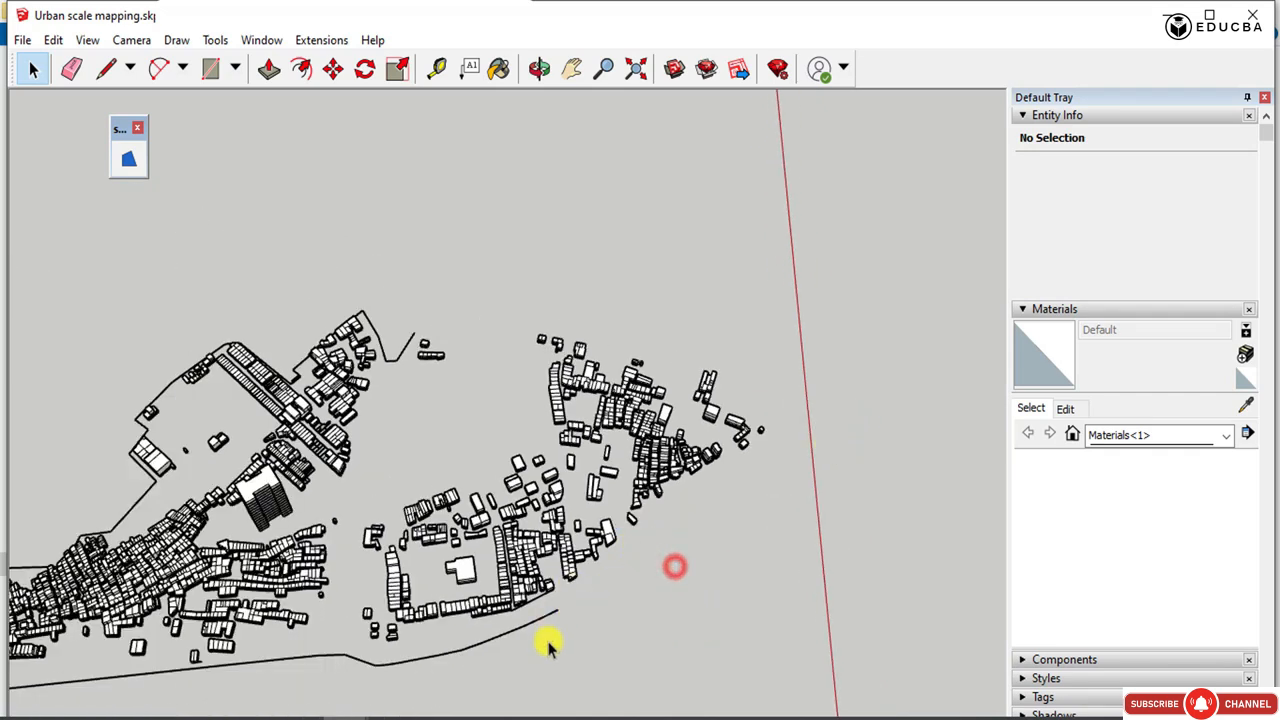
Delete the bent boundary segments below the building group surrounding the isolated stepped block.
left_click_drag(548, 641, 462, 628)
left_click_drag(449, 686, 329, 646)
key("Delete")
left_click_drag(548, 632, 532, 600)
key("Delete")
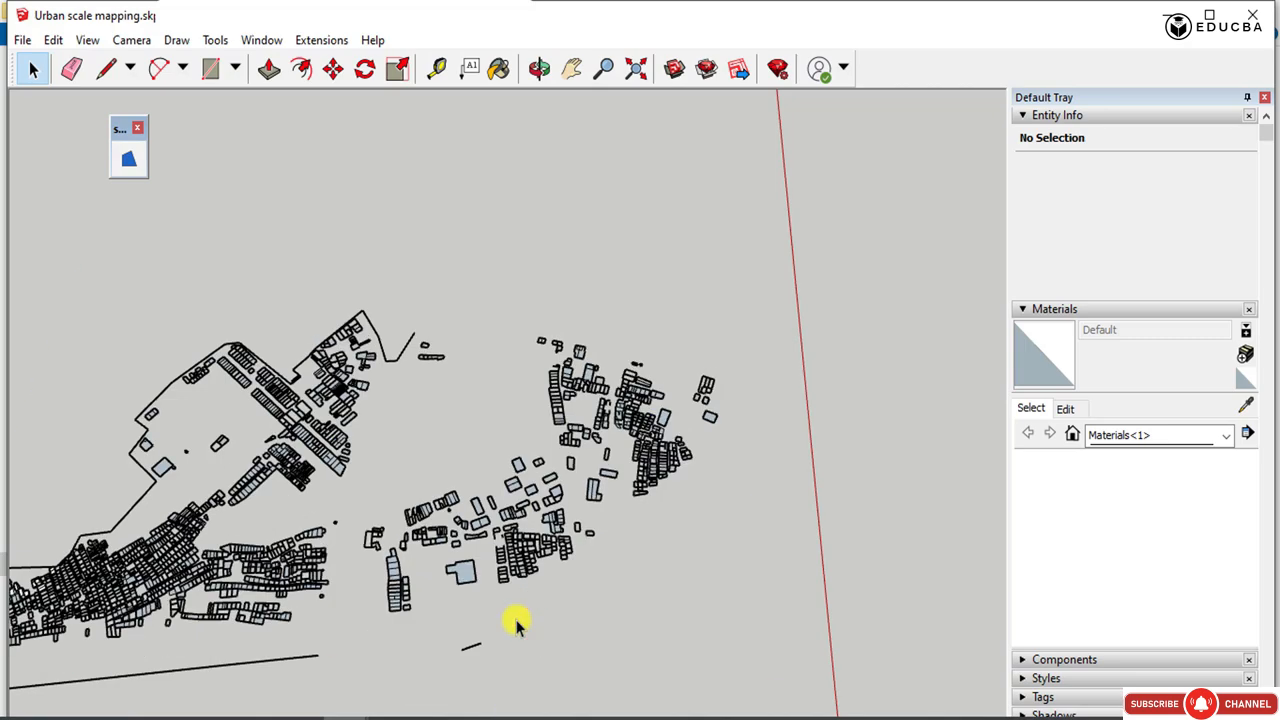
key("ctrl+z")
scroll(558, 603, "up", 6)
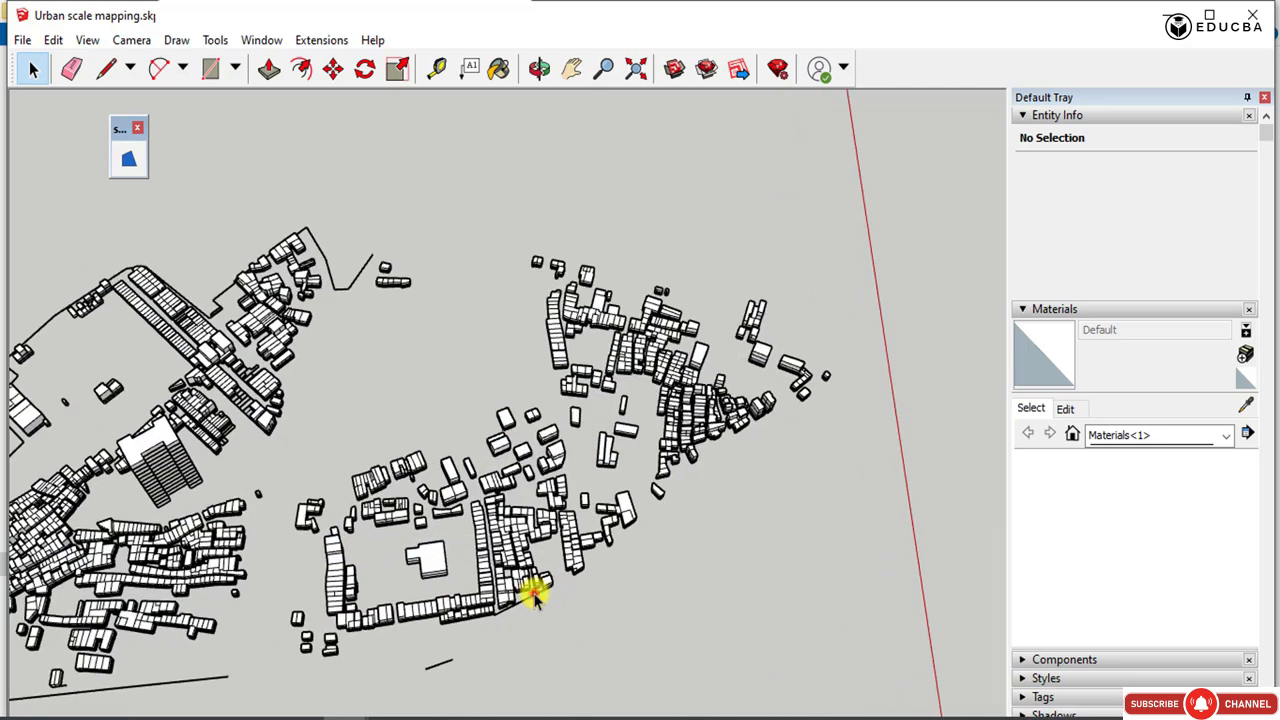
Delete the short stray edge and the end segment of the boundary line below the building groups.
key("Delete")
scroll(580, 634, "down", 3)
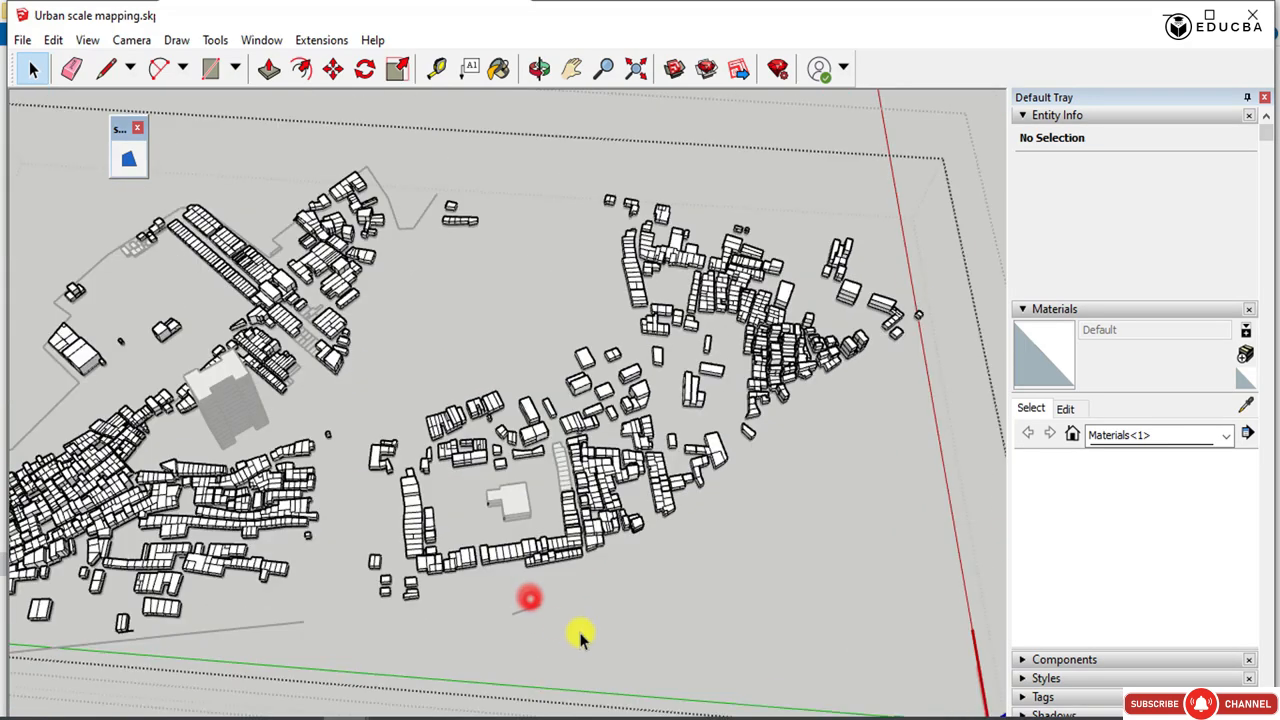
left_click(971, 135)
left_click(988, 129)
left_click(517, 607)
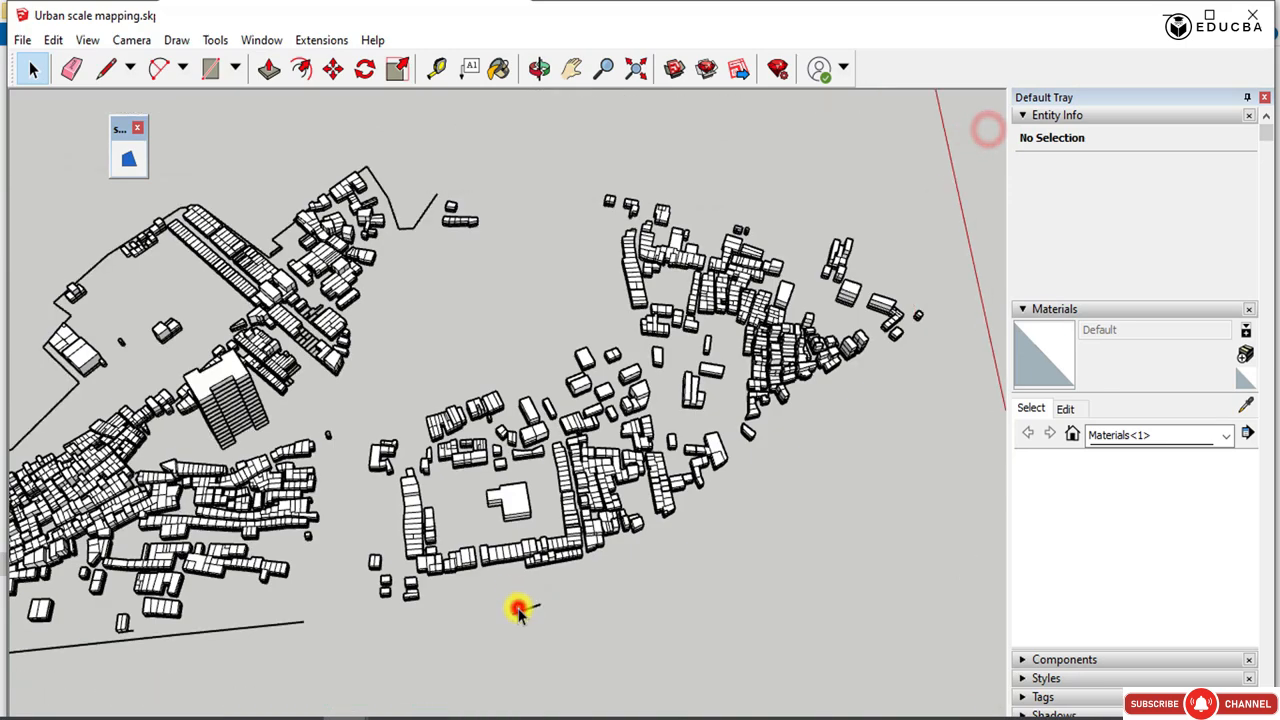
left_click(521, 610)
key("Delete")
left_click_drag(316, 622, 250, 654)
key("Delete")
Delete the boundary lines around the plan's far narrow end and the diagonal segments leading up to the large corner block.
scroll(660, 530, "down", 3)
scroll(690, 551, "down", 2)
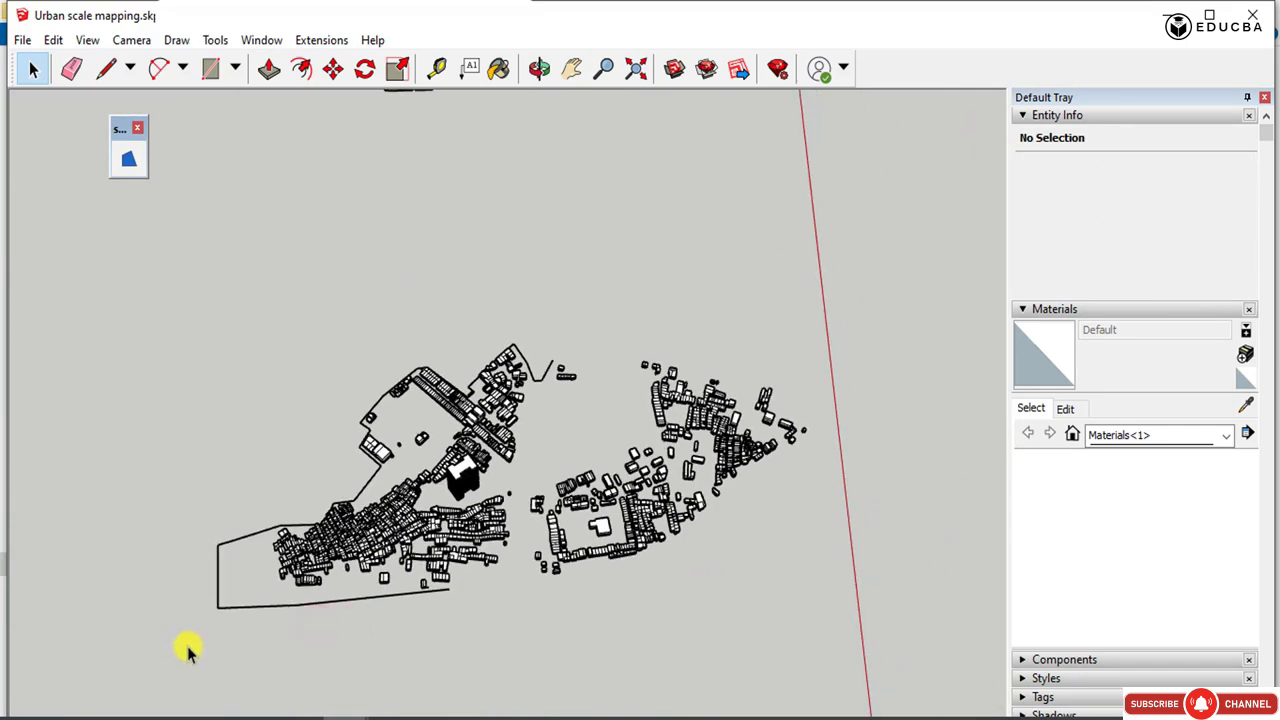
left_click(229, 649)
scroll(271, 523, "up", 3)
left_click_drag(282, 515, 236, 548)
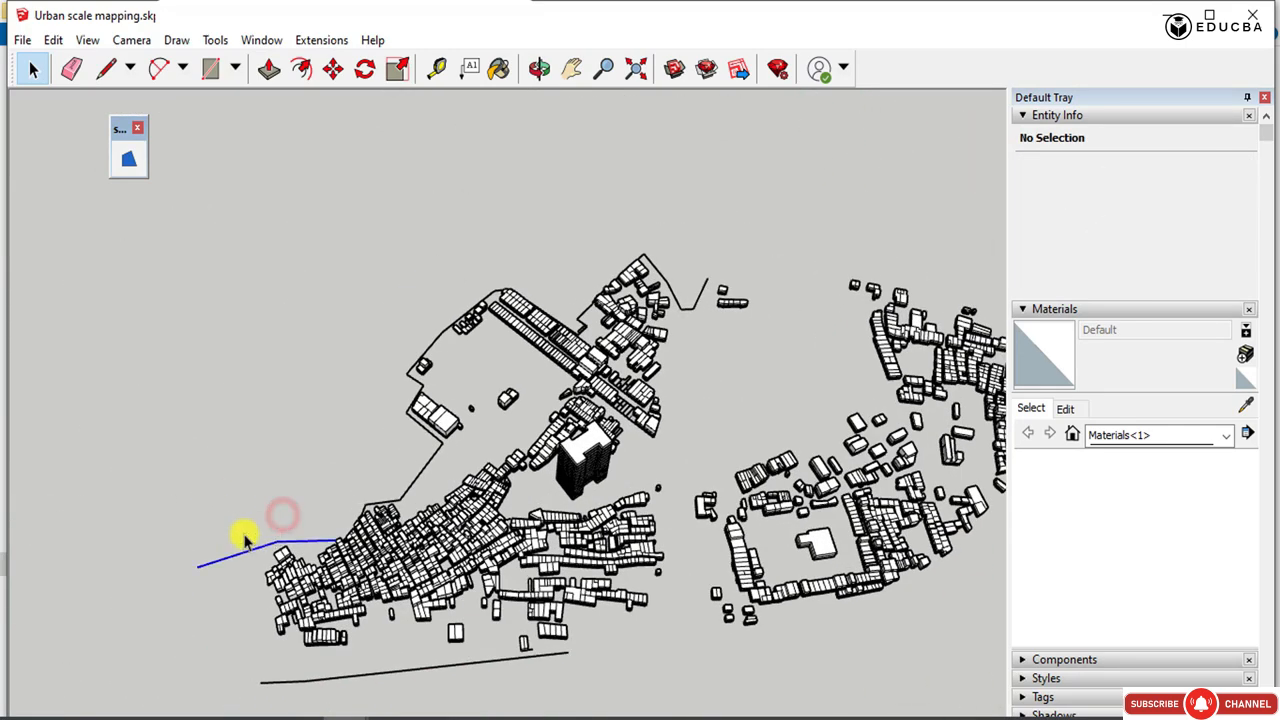
key("Delete")
left_click_drag(460, 452, 422, 446)
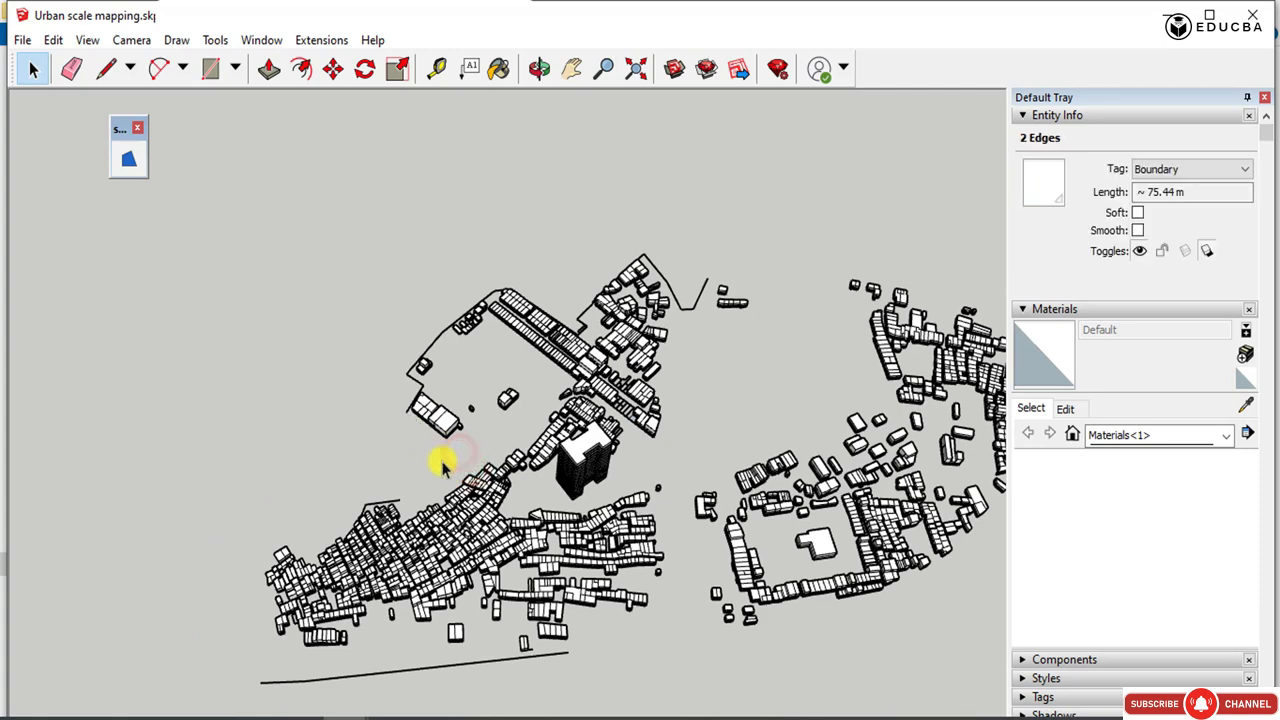
key("Delete")
Delete the remaining boundary lines around the upper building rows, including the V-shaped line beside the small isolated blocks.
scroll(410, 400, "up", 2)
left_click_drag(717, 234, 735, 285)
key("Delete")
key("Delete")
left_click_drag(629, 308, 610, 289)
Delete the long boundary line below the dense lower building cluster.
key("Delete")
scroll(572, 187, "down", 3)
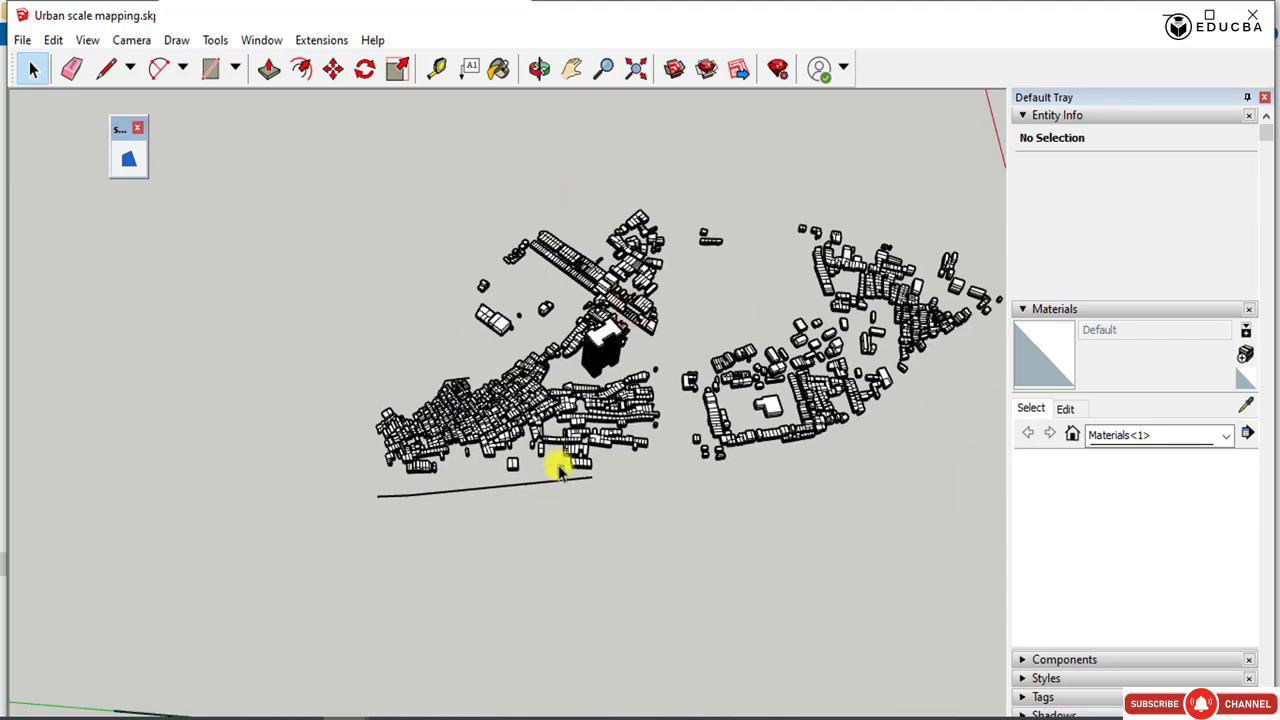
scroll(556, 465, "up", 2)
left_click_drag(556, 571, 286, 491)
key("Delete")
scroll(349, 420, "down", 2)
Delete the stray edge protruding beside the two long parallel building rows.
key("Delete")
scroll(526, 263, "down", 2)
scroll(543, 283, "up", 6)
middle_click_drag(544, 283, 548, 246)
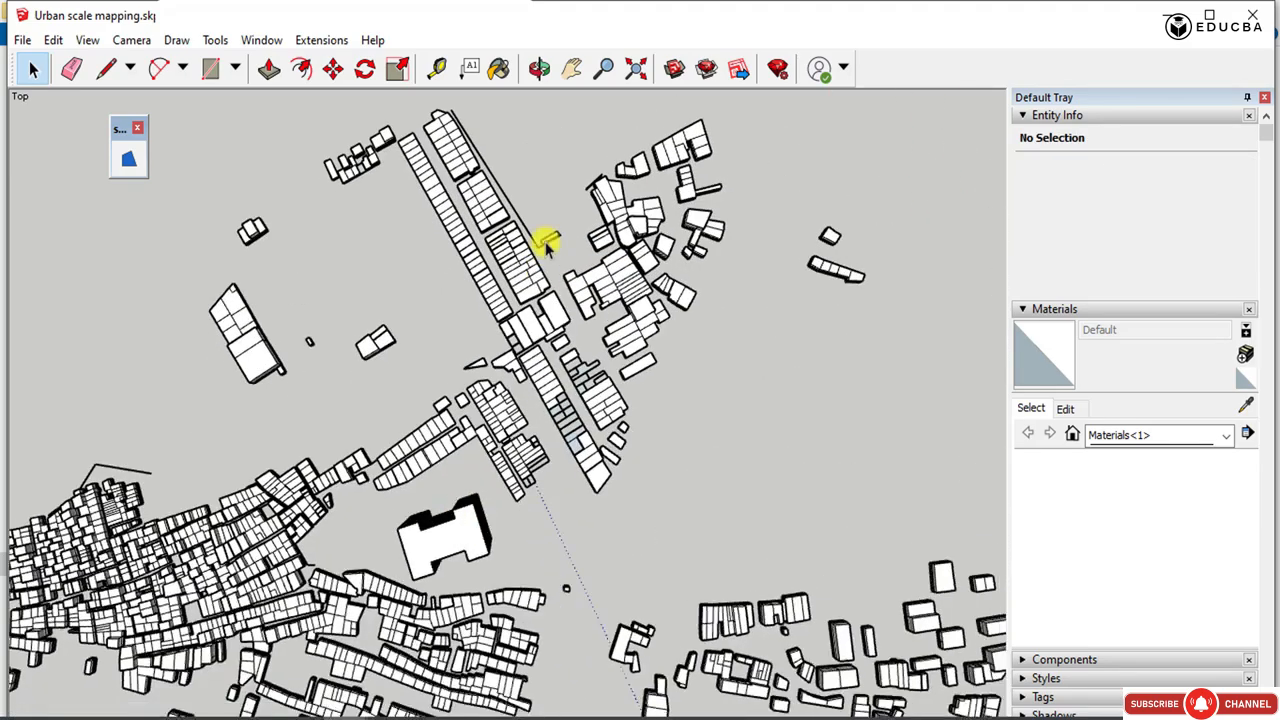
scroll(549, 246, "up", 2)
left_click_drag(567, 253, 526, 195)
key("Delete")
scroll(486, 354, "down", 7)
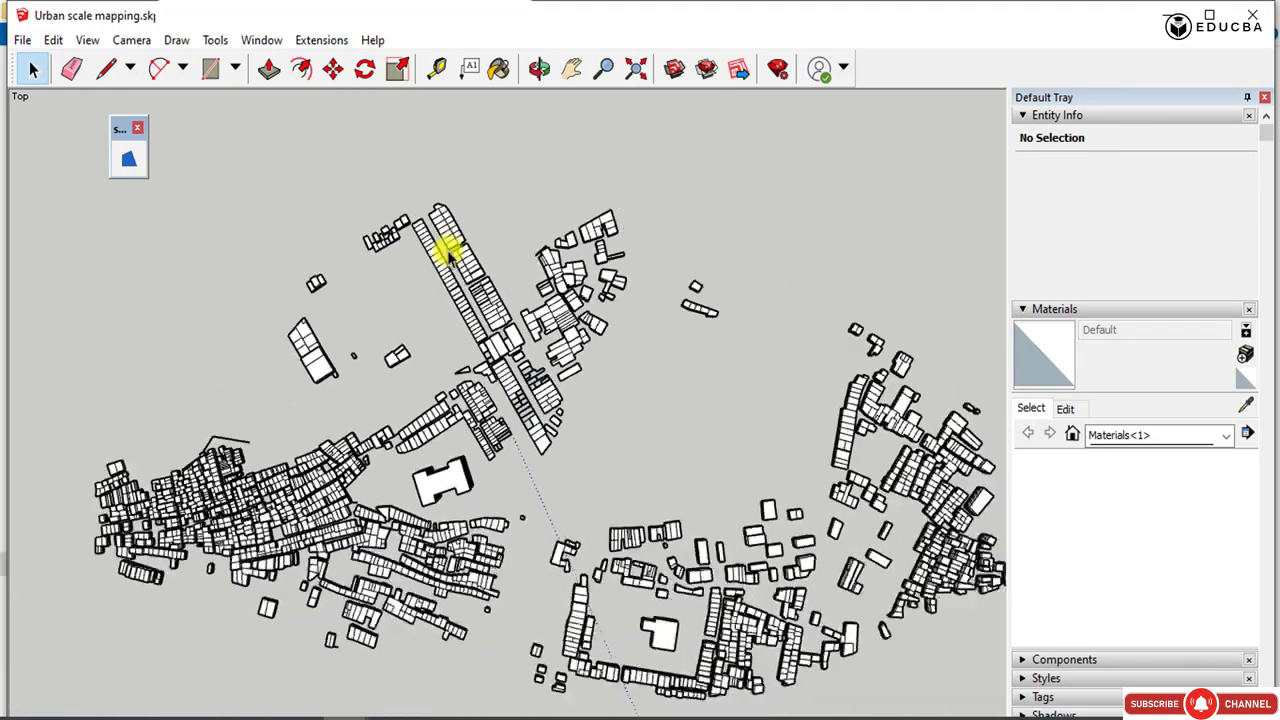
Delete the small bent boundary edge above the densest building cluster.
middle_click_drag(514, 422, 448, 288)
mouse_move(217, 211)
left_mouse_down()
mouse_move(683, 443)
mouse_move(383, 251)
left_mouse_up()
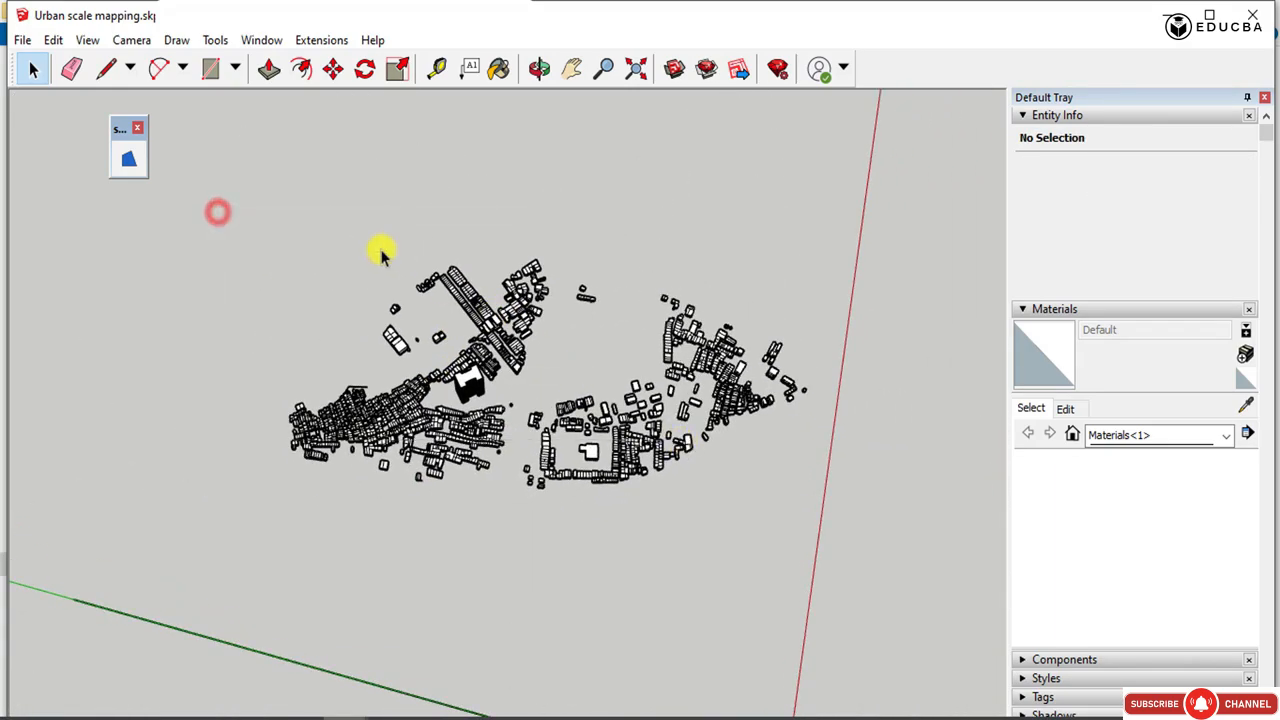
scroll(366, 391, "up", 6)
left_click_drag(380, 388, 329, 300)
key("Delete")
scroll(371, 423, "down", 8)
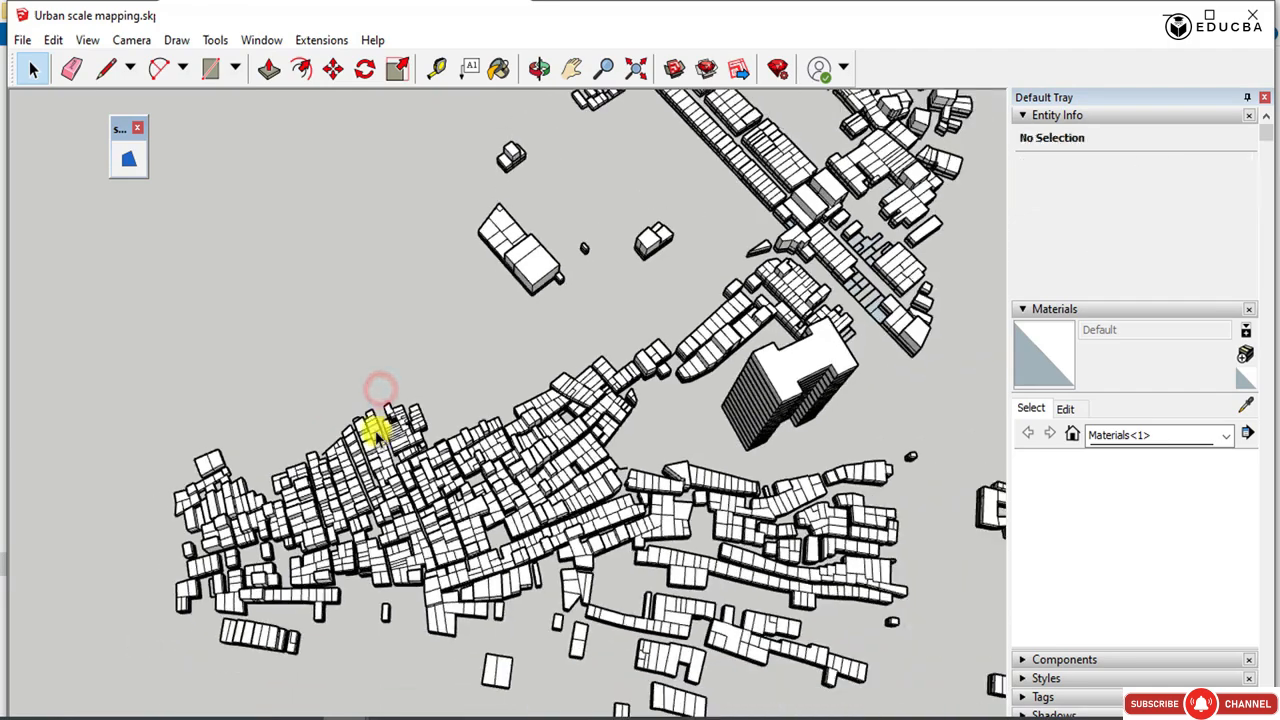
Make all the cleaned-up buildings of this layer one component with the definition name layer 3 huts.
middle_click_drag(257, 403, 857, 377)
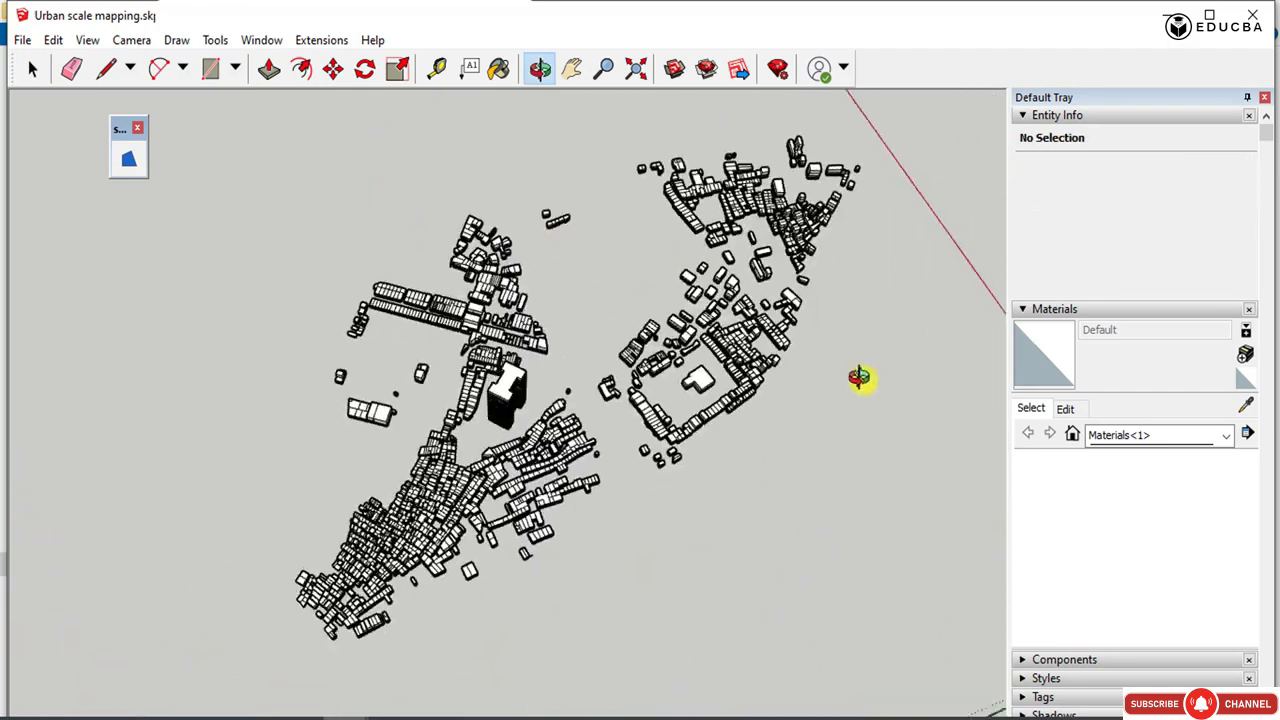
scroll(371, 414, "up", 5)
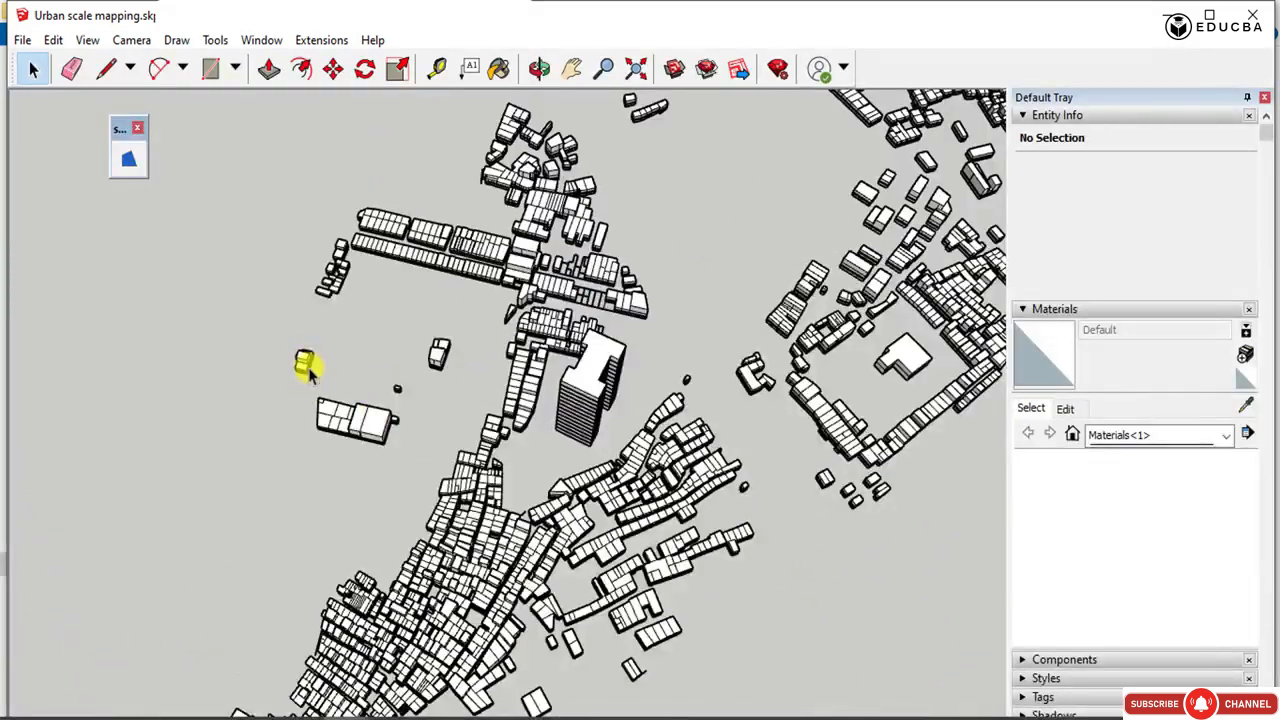
scroll(225, 358, "down", 4)
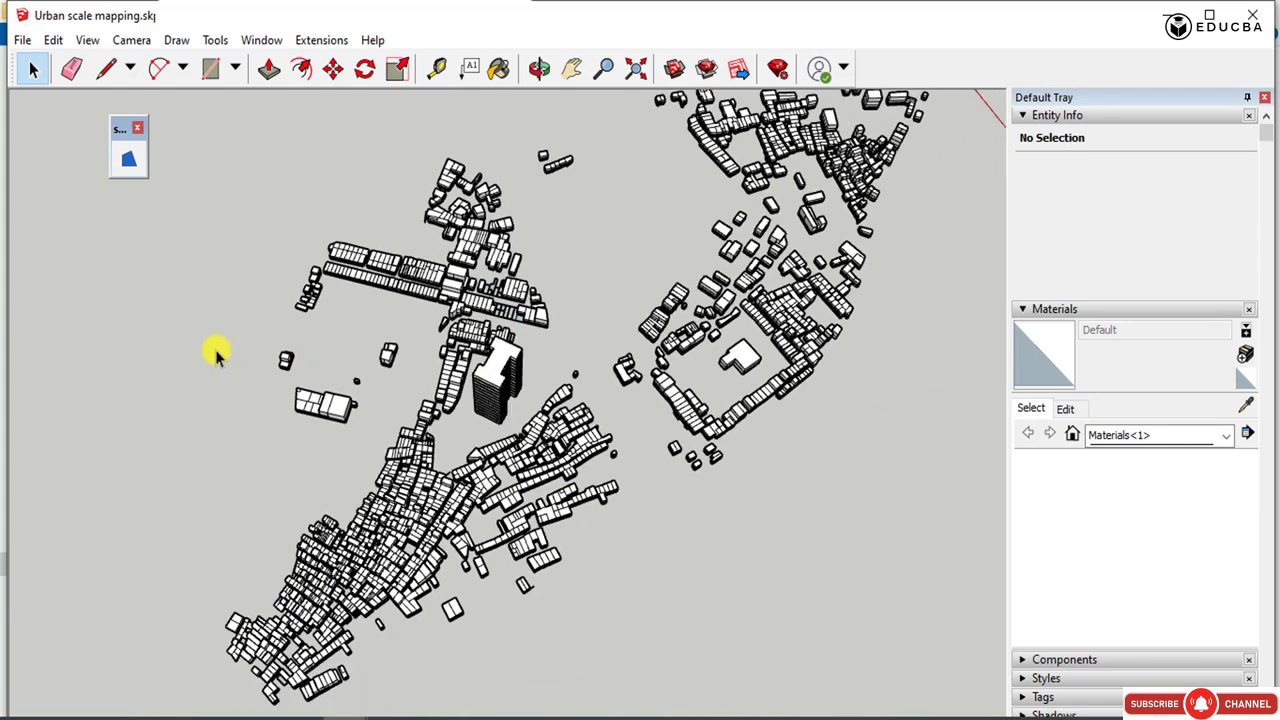
middle_click_drag(209, 351, 198, 203)
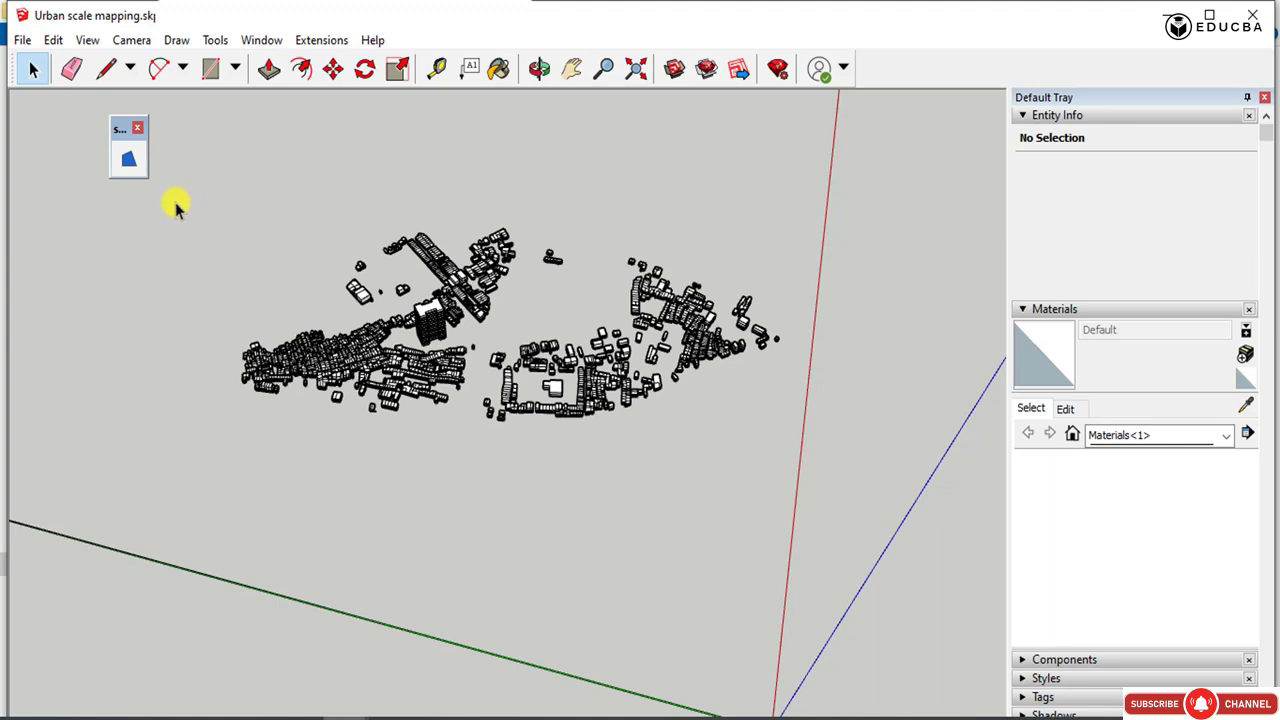
left_click(174, 168)
left_click_drag(203, 157, 849, 514)
right_click(597, 351)
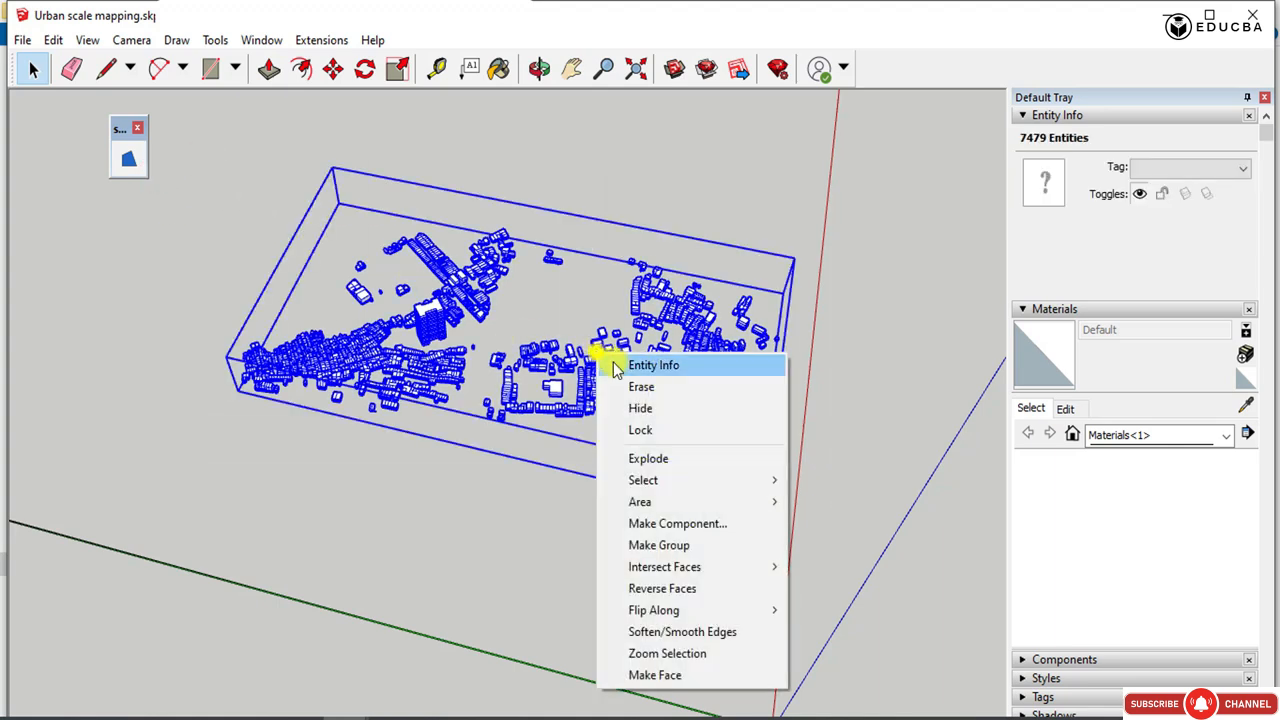
left_click(678, 525)
double_click(669, 211)
type("layer 3 huts")
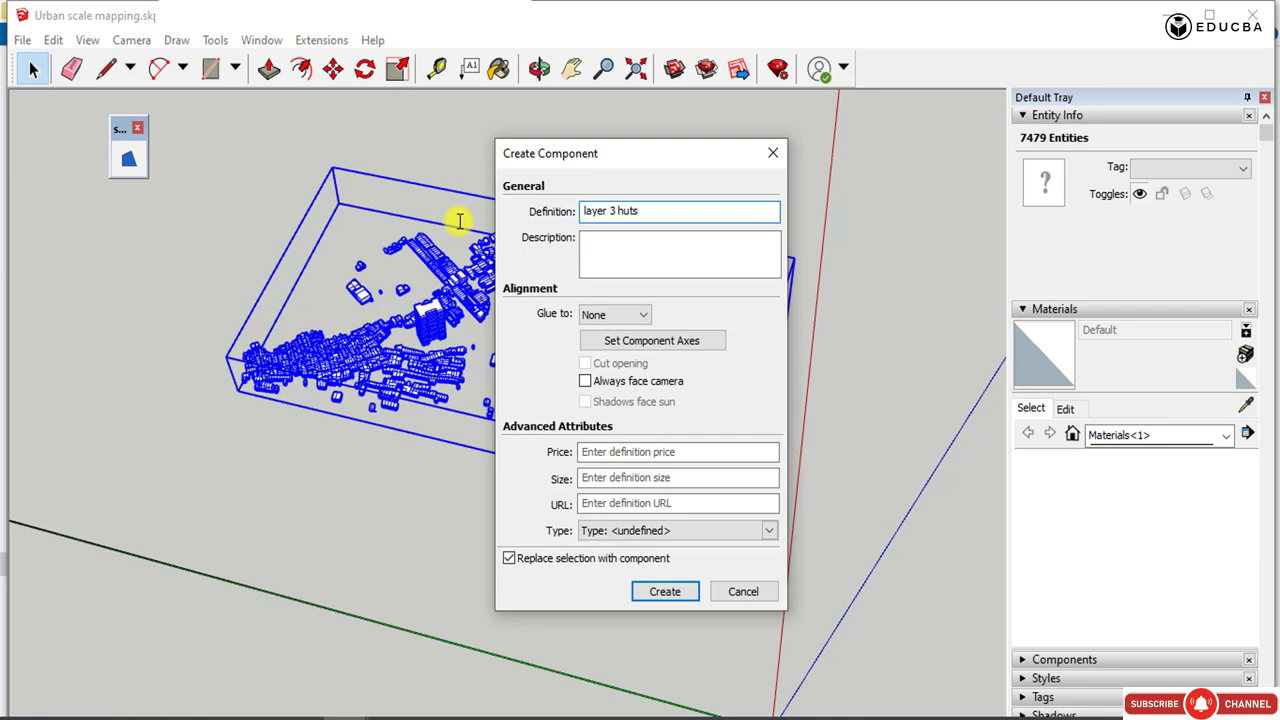
key("Return")
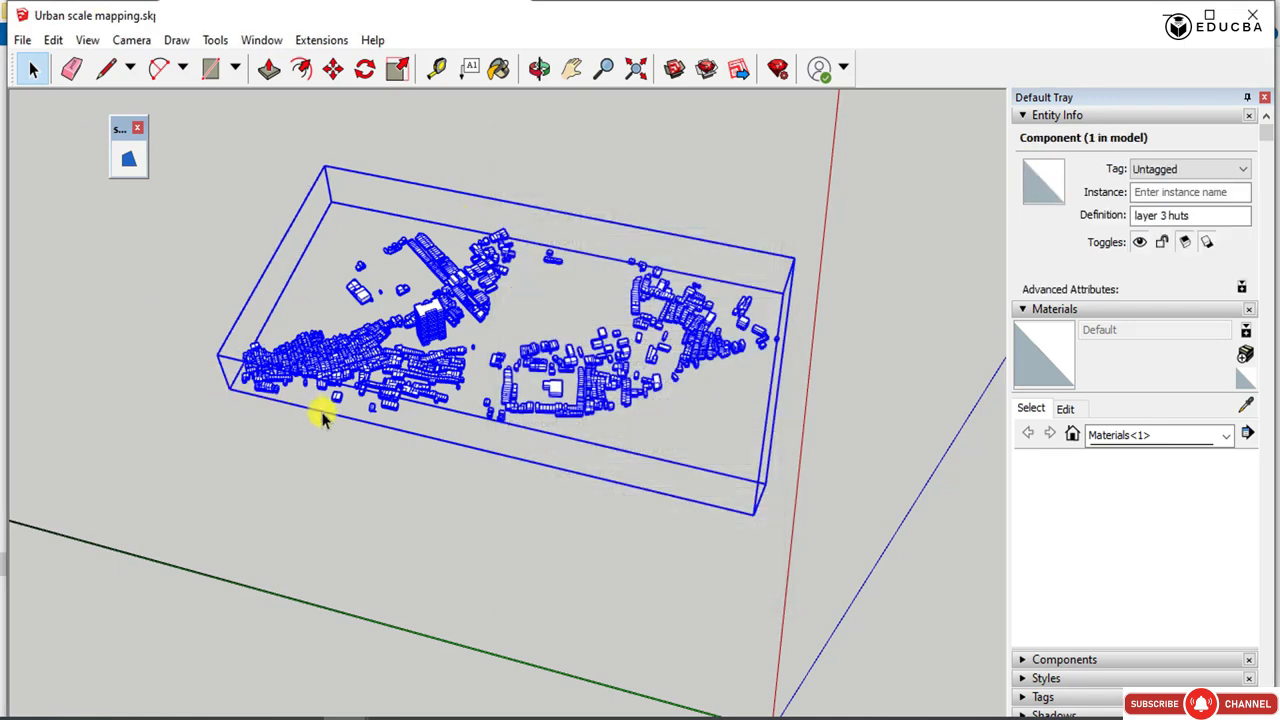
left_click(443, 549)
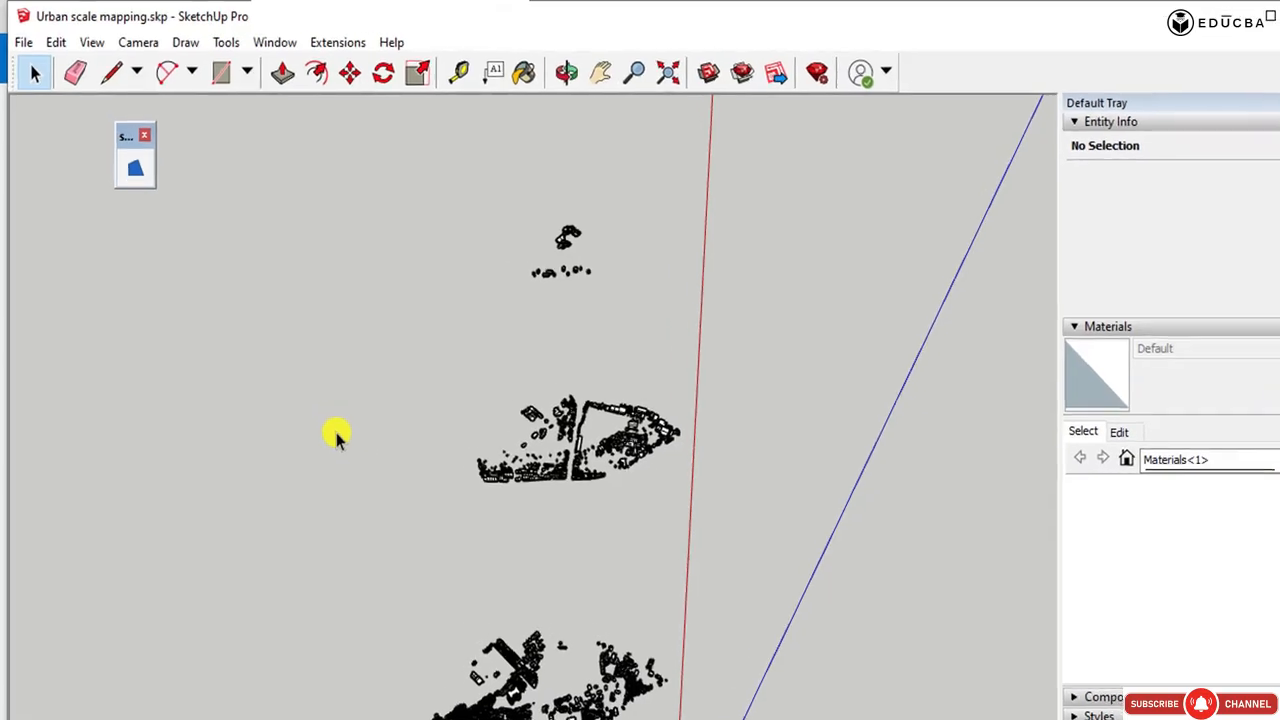
Import 11b59b55bd6ad98295e7f4e909e53f87.png as an image and place the colour palette beside the building layers.
left_click(21, 40)
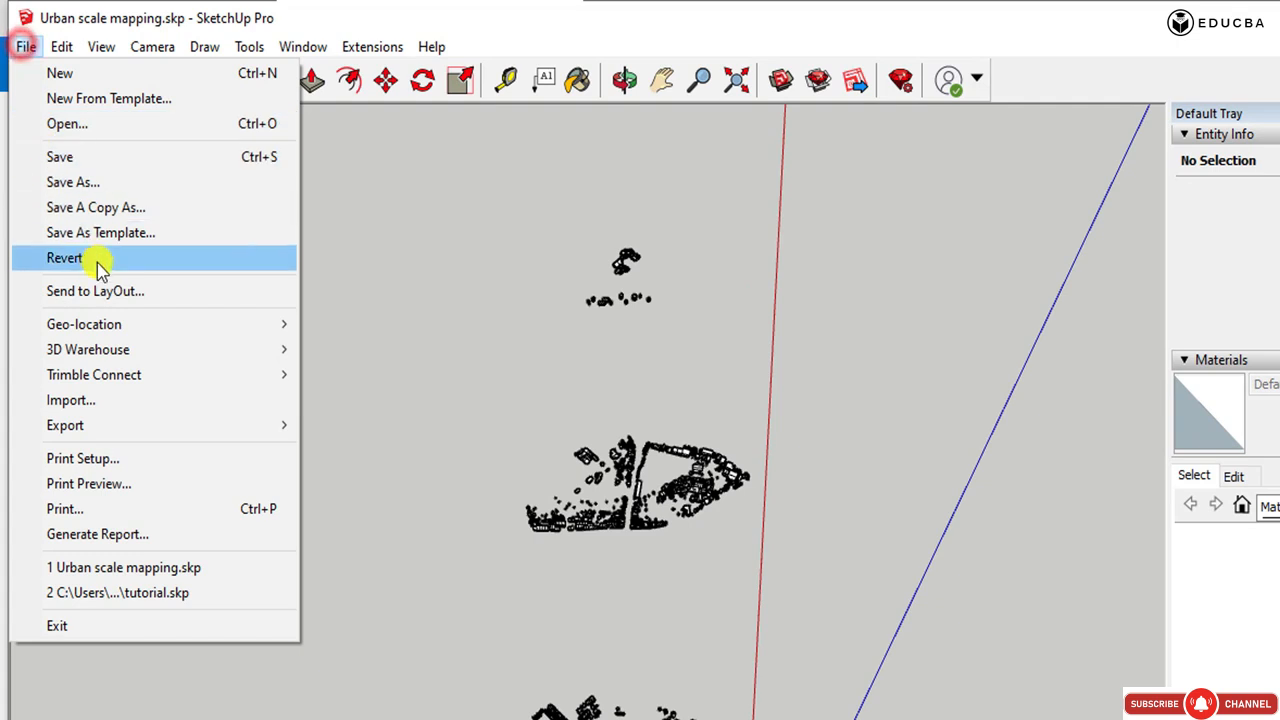
left_click(70, 402)
left_click(257, 222)
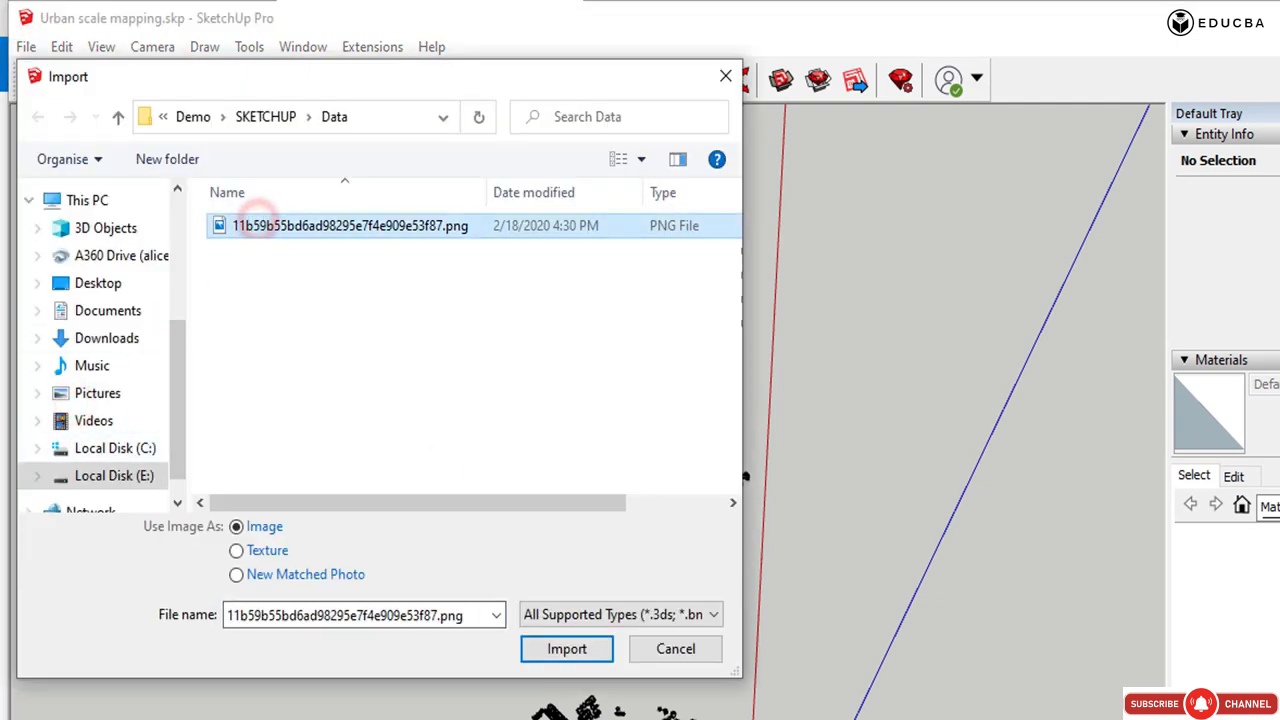
left_click(541, 653)
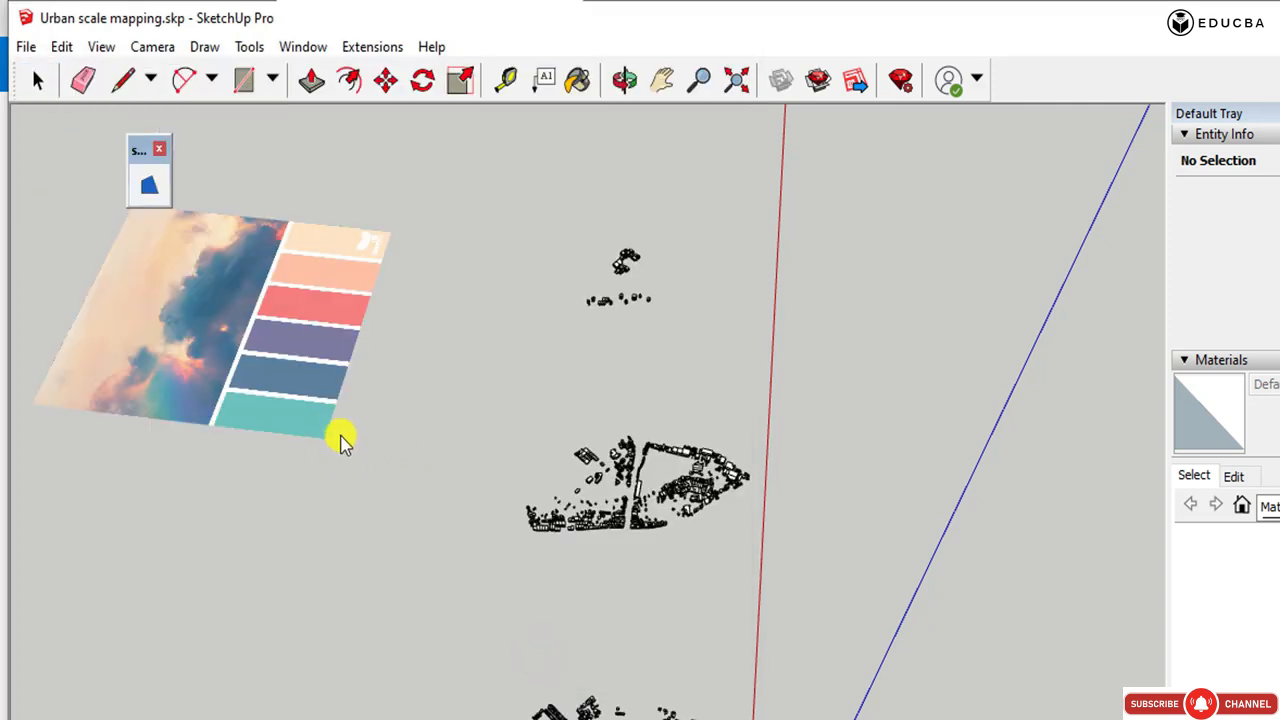
left_click(346, 486)
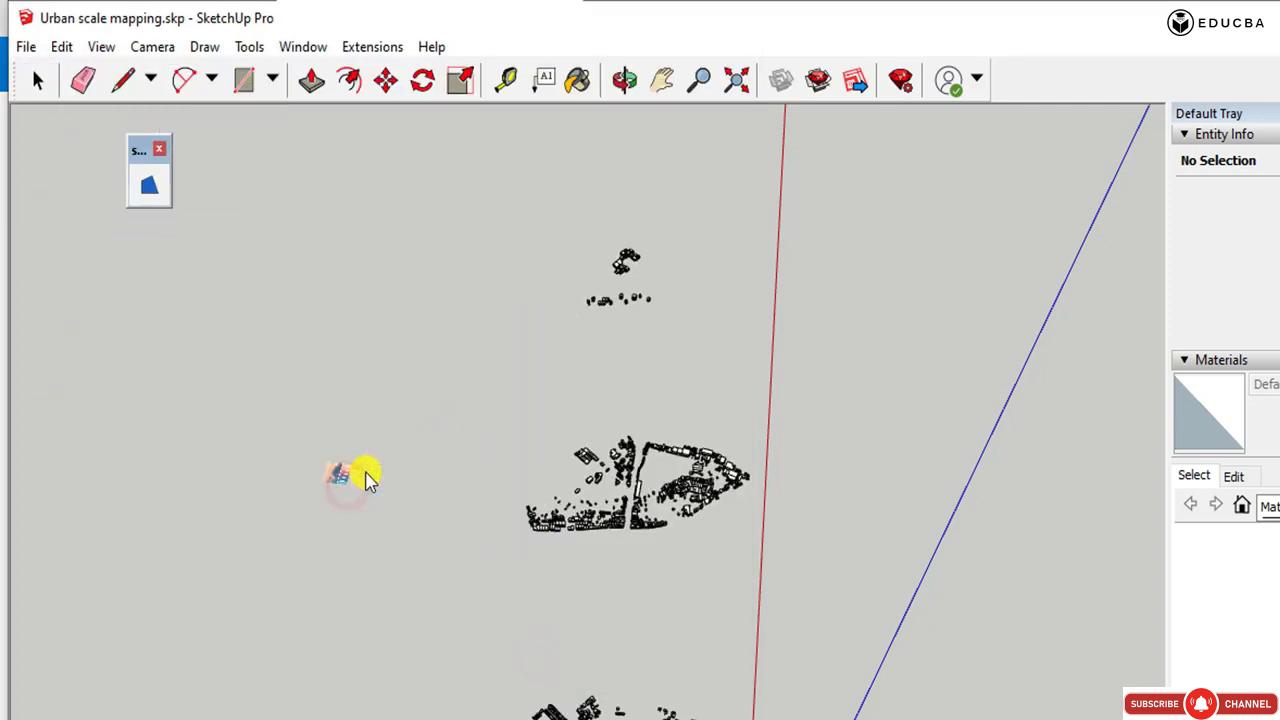
left_click(267, 299)
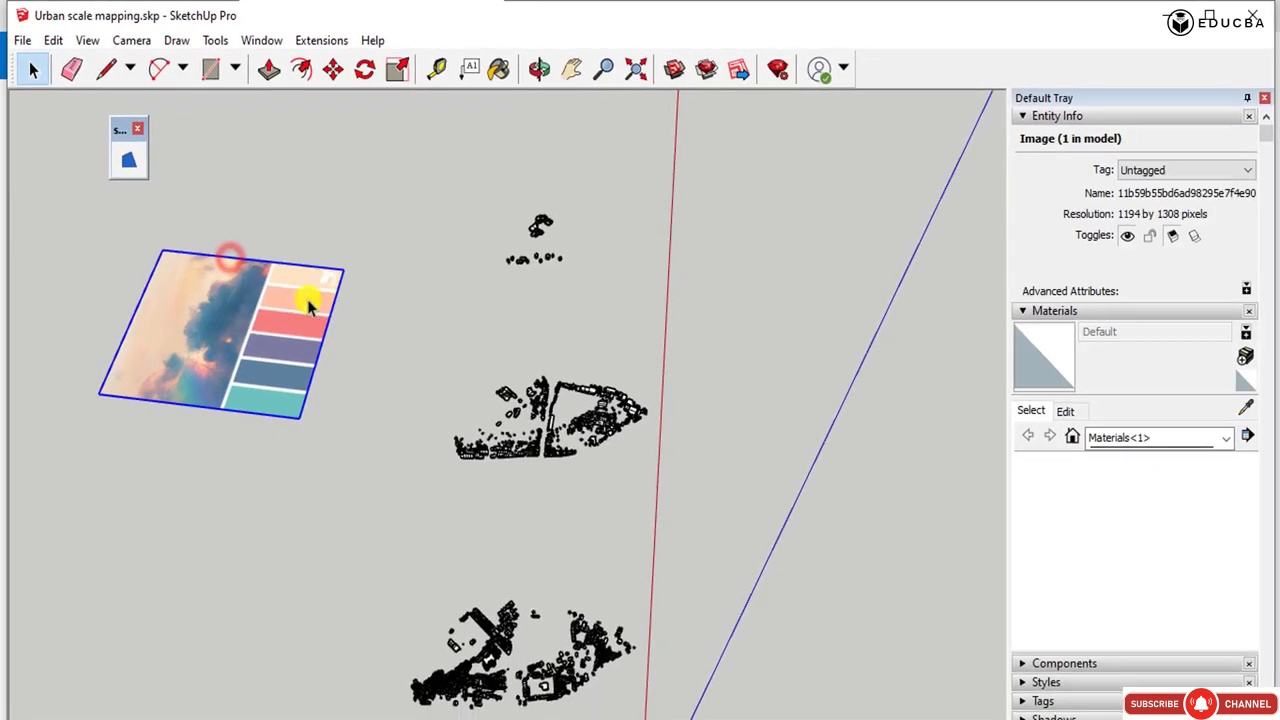
Choose Color B03 from the Colors material collection for painting.
scroll(257, 343, "up", 5)
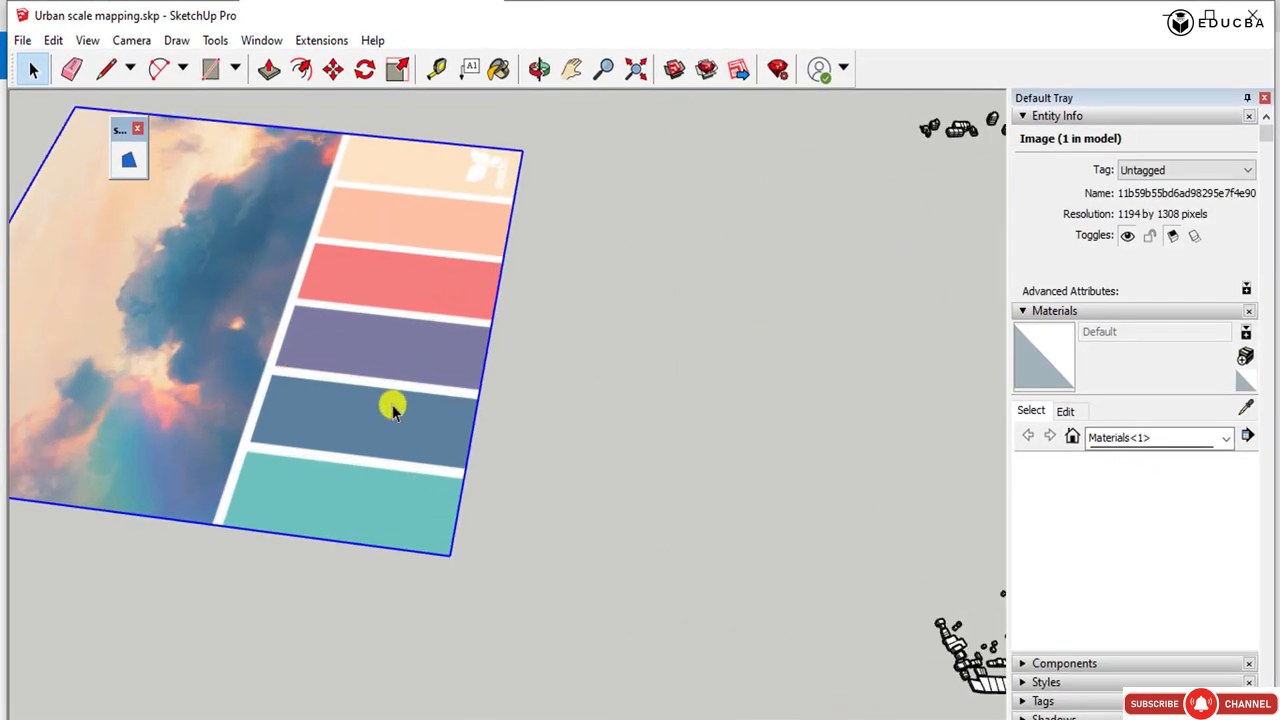
left_click(500, 68)
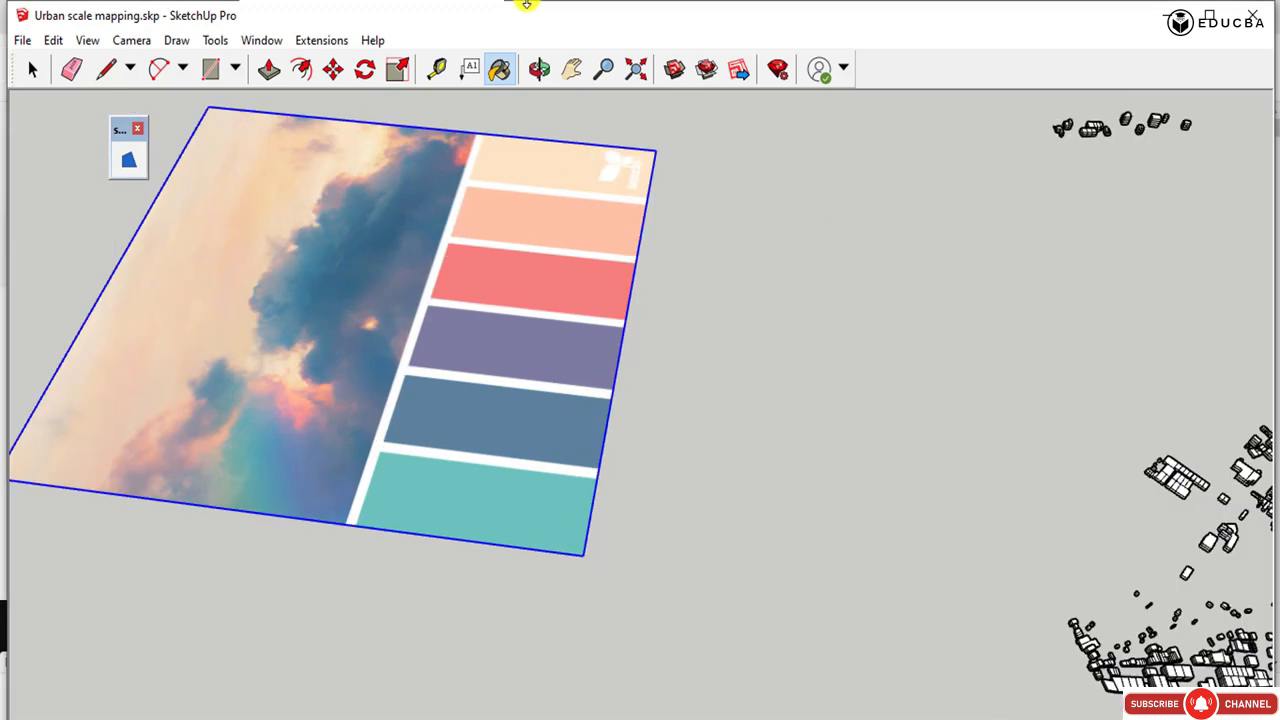
left_click(500, 68)
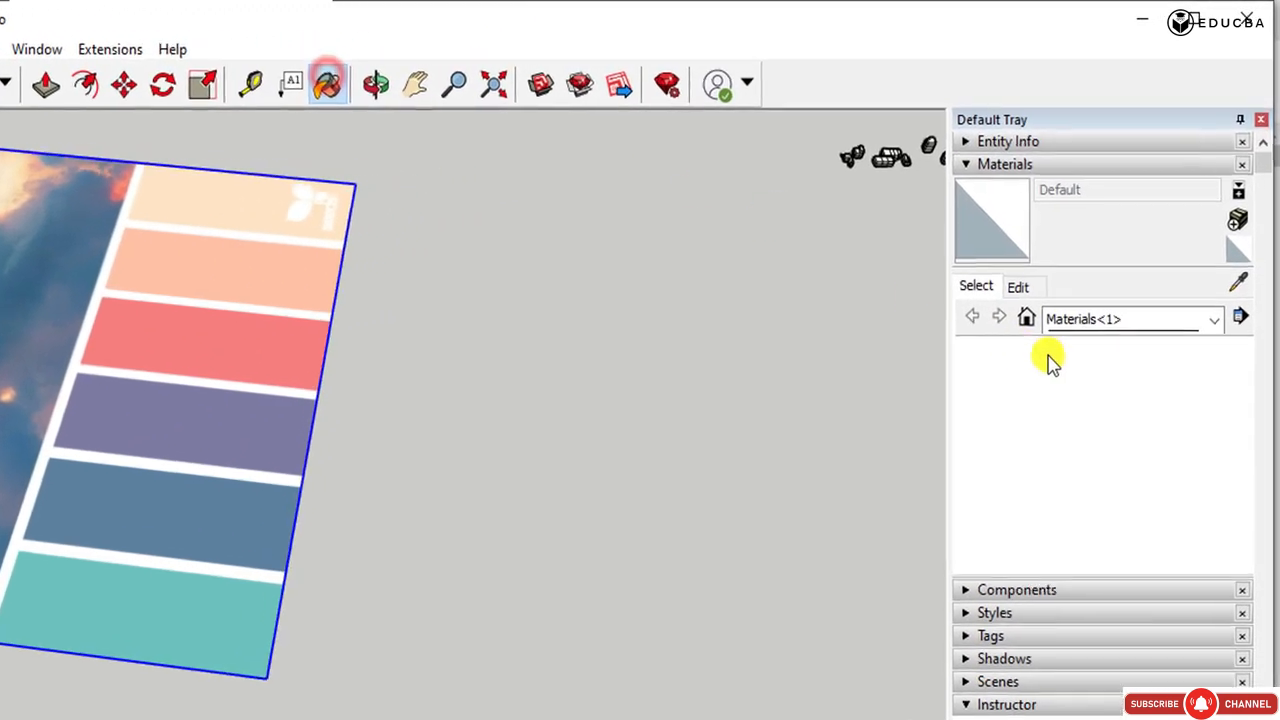
left_click(1113, 331)
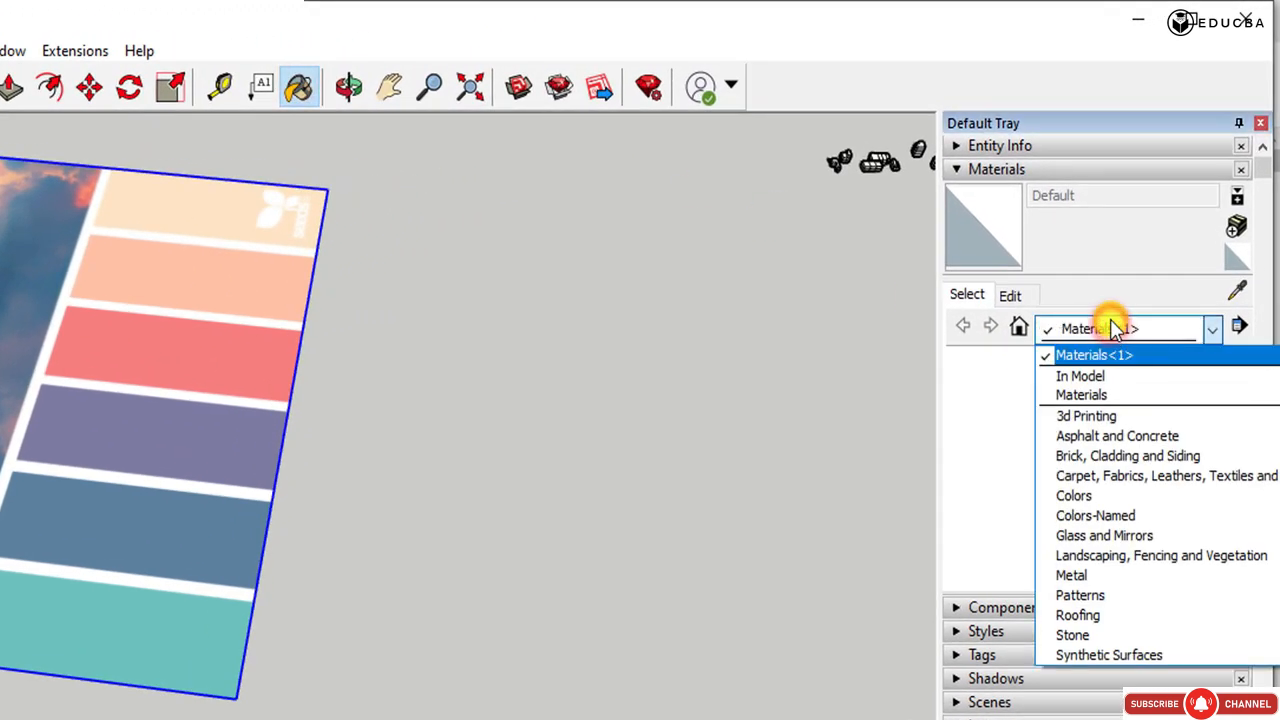
left_click(1095, 495)
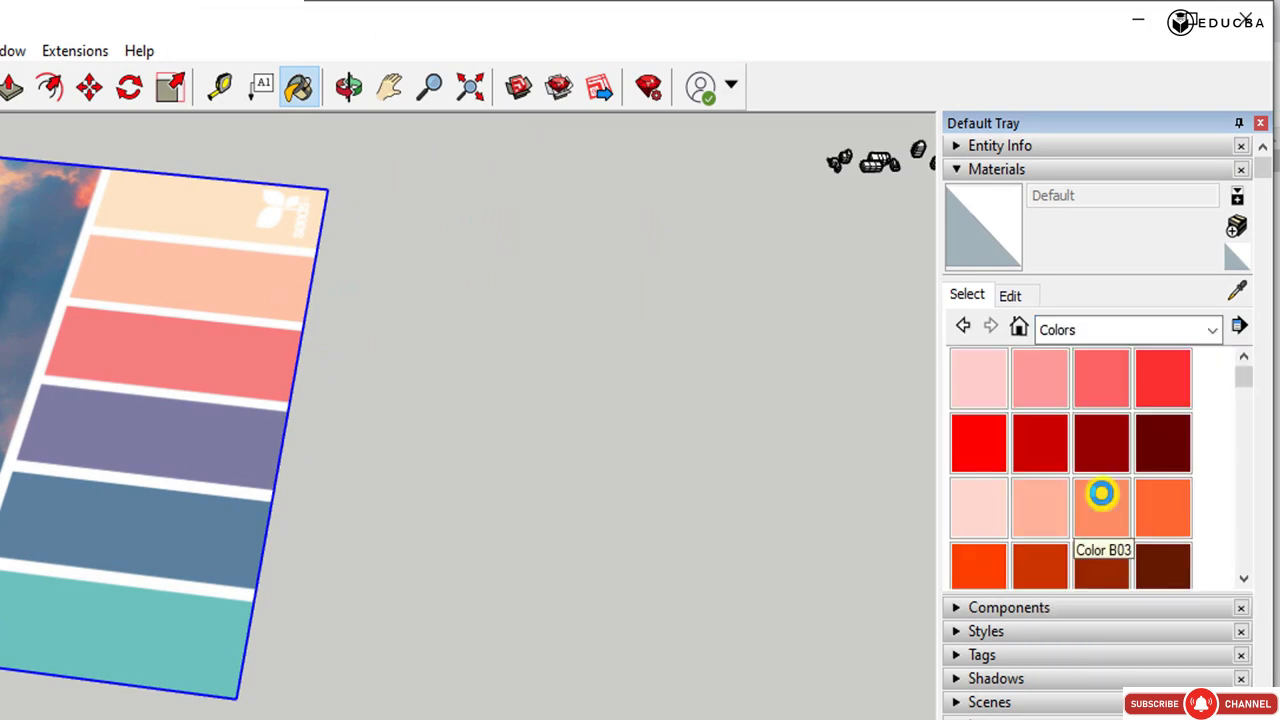
left_click_drag(1243, 375, 1243, 379)
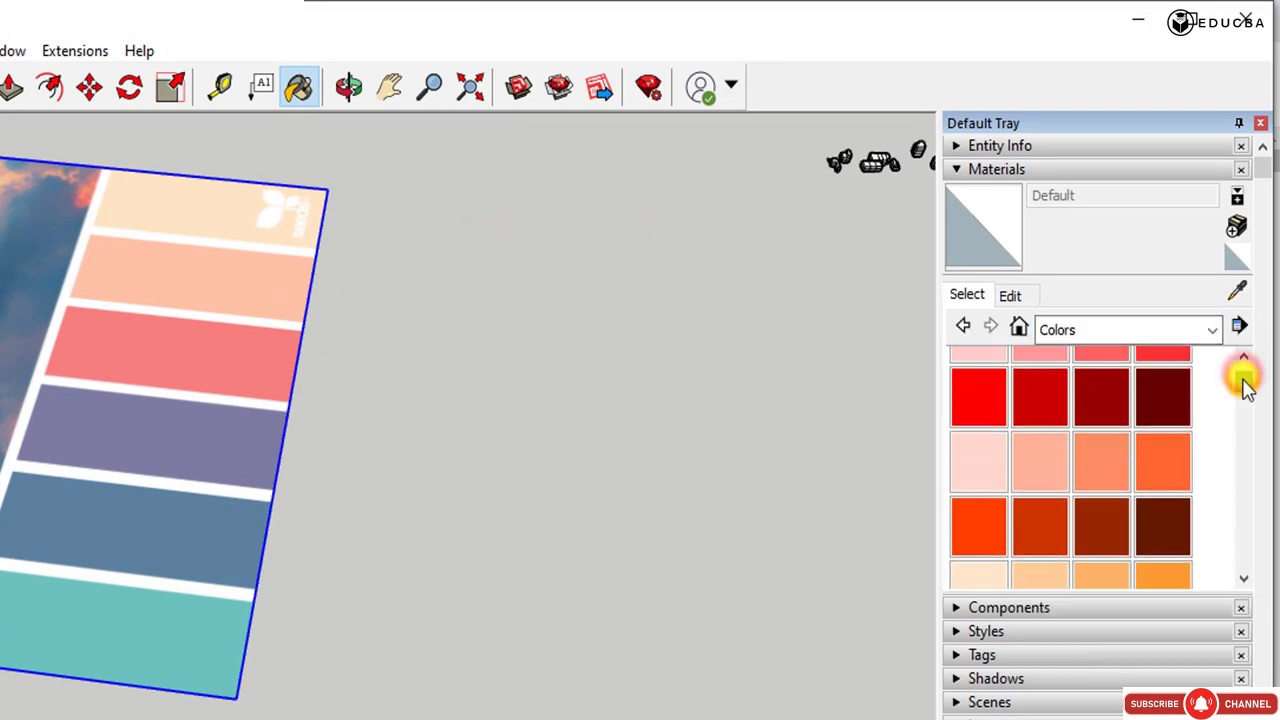
left_click(1101, 461)
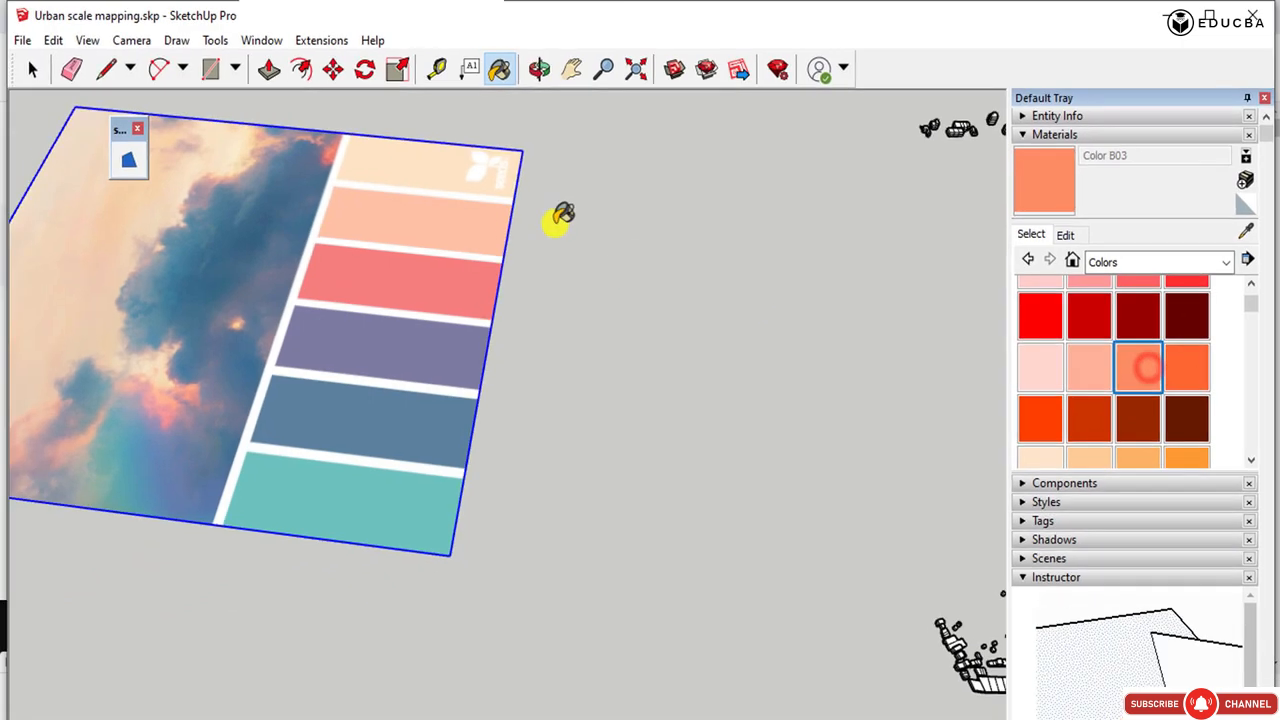
Draw a small rectangle beside the palette image's colour strips and paint it with Color B03.
left_click(208, 68)
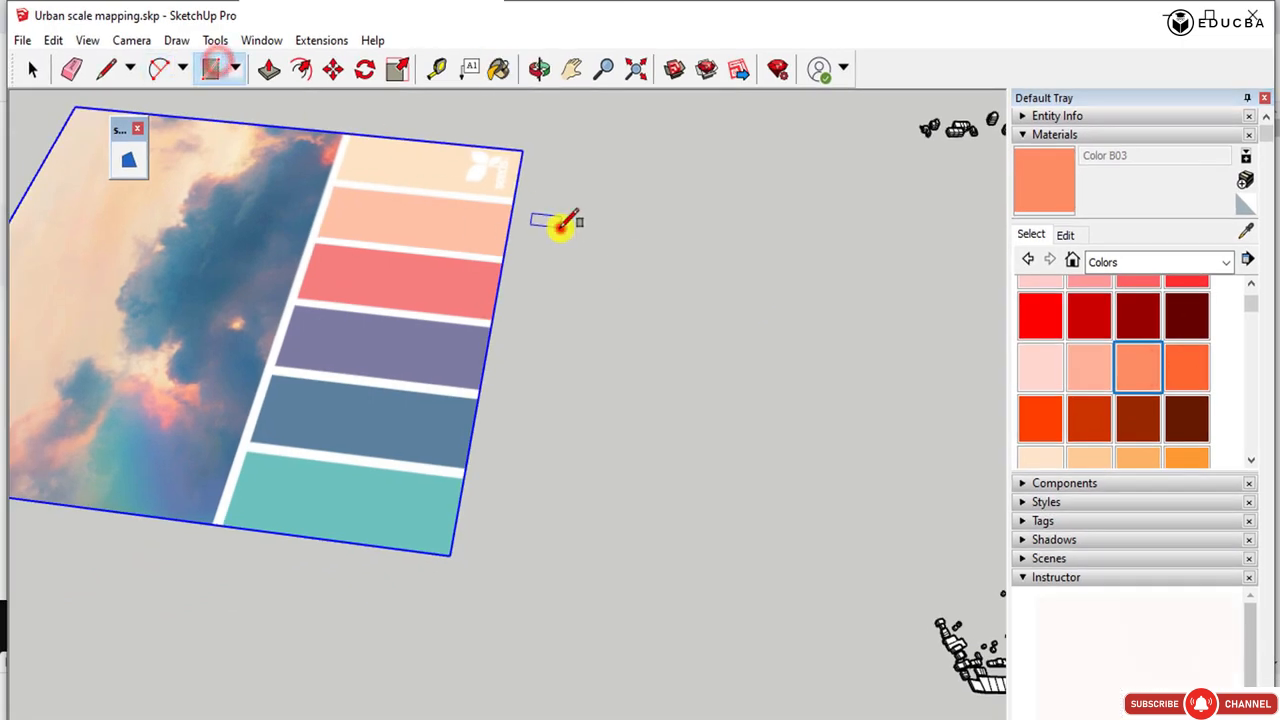
left_click(561, 229)
left_click(628, 264)
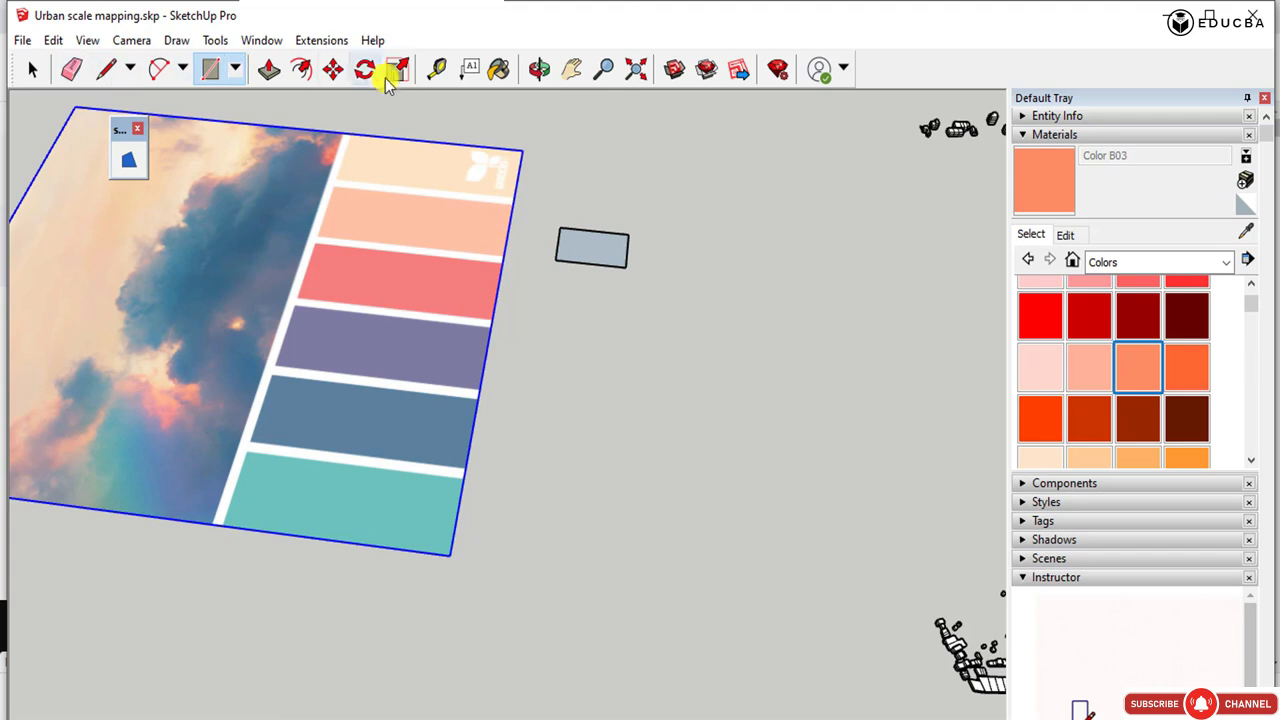
left_click(505, 70)
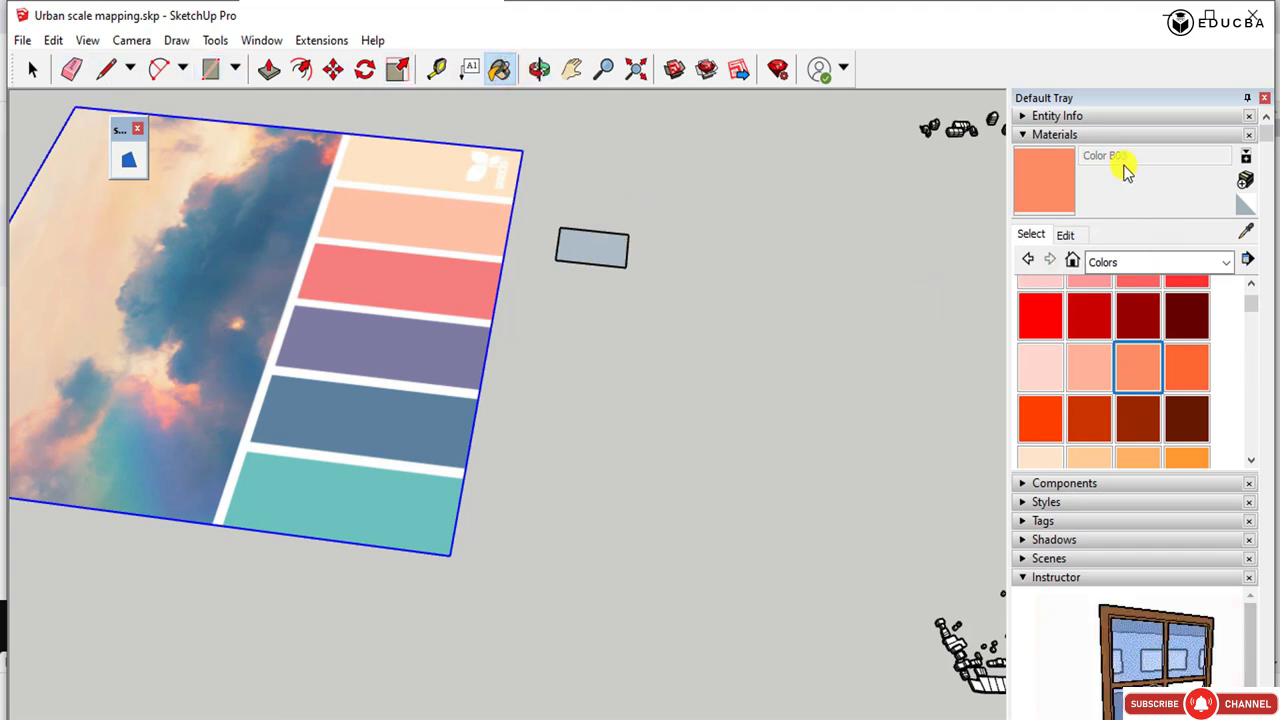
left_click(597, 250)
Adjust Color B03 of the small rectangle on the color wheel to a light peach like the palette's second strip.
left_click(32, 68)
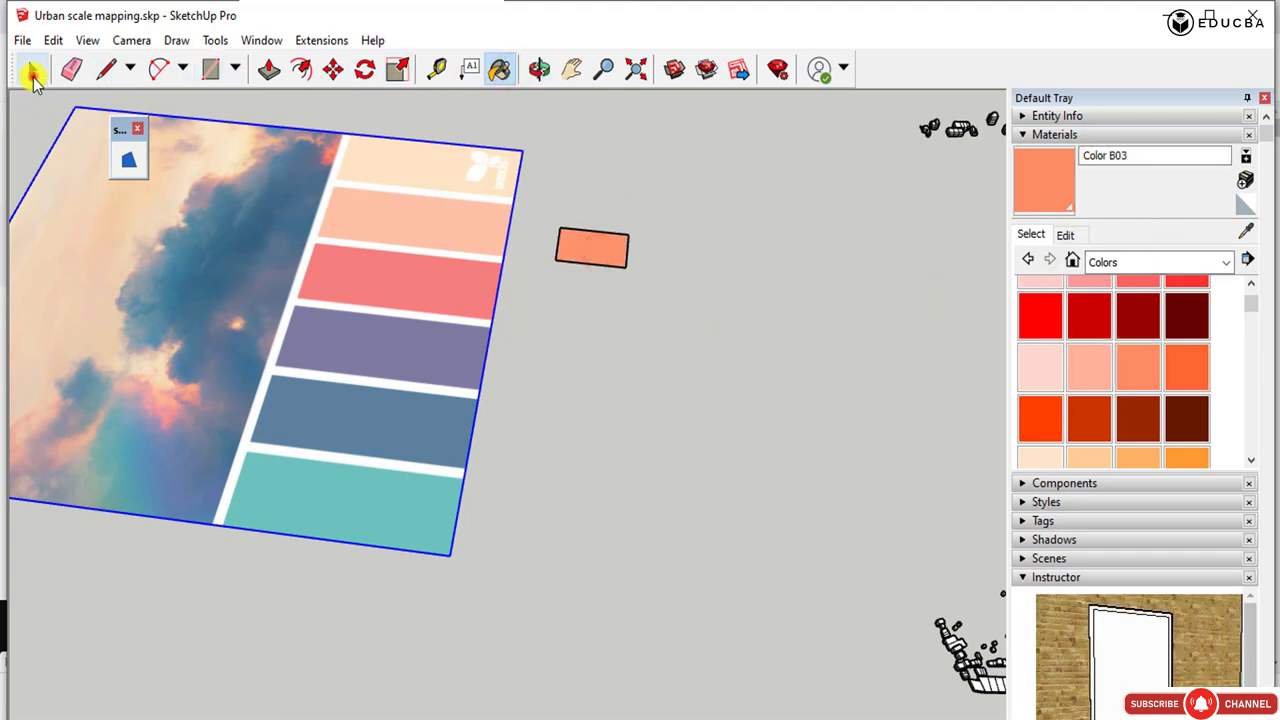
left_click(613, 252)
left_click(572, 248)
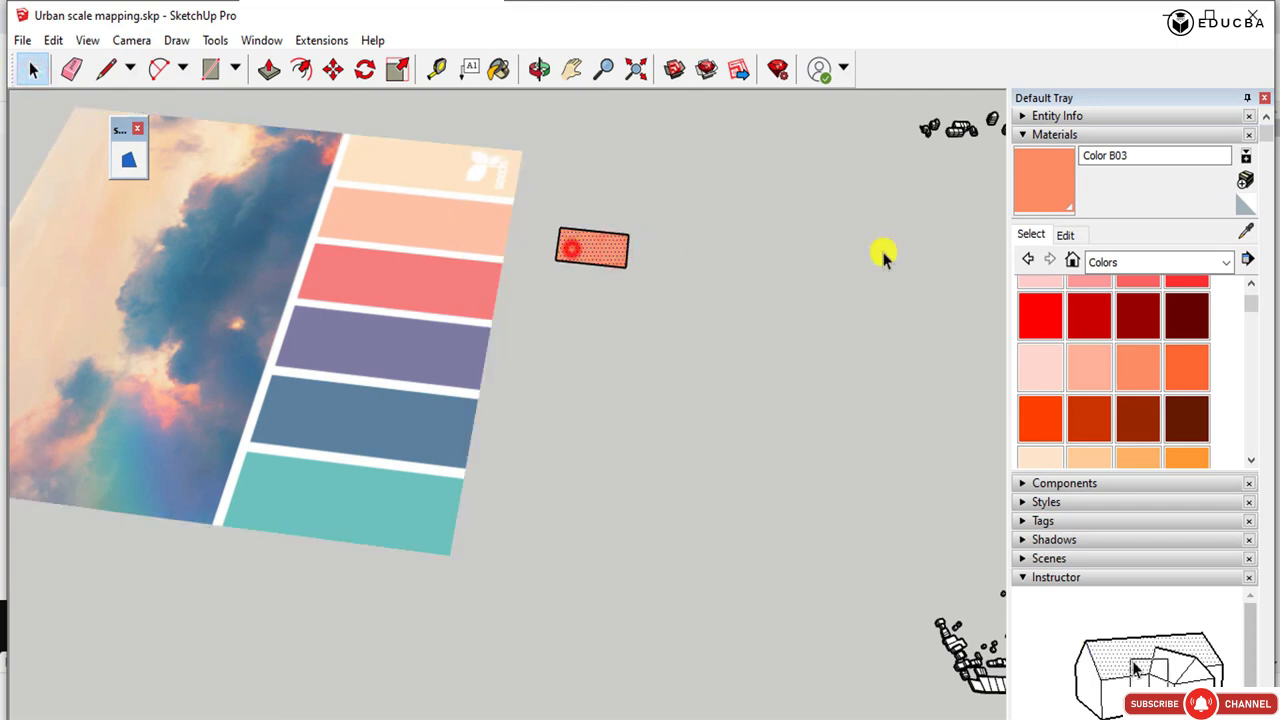
left_click(1066, 236)
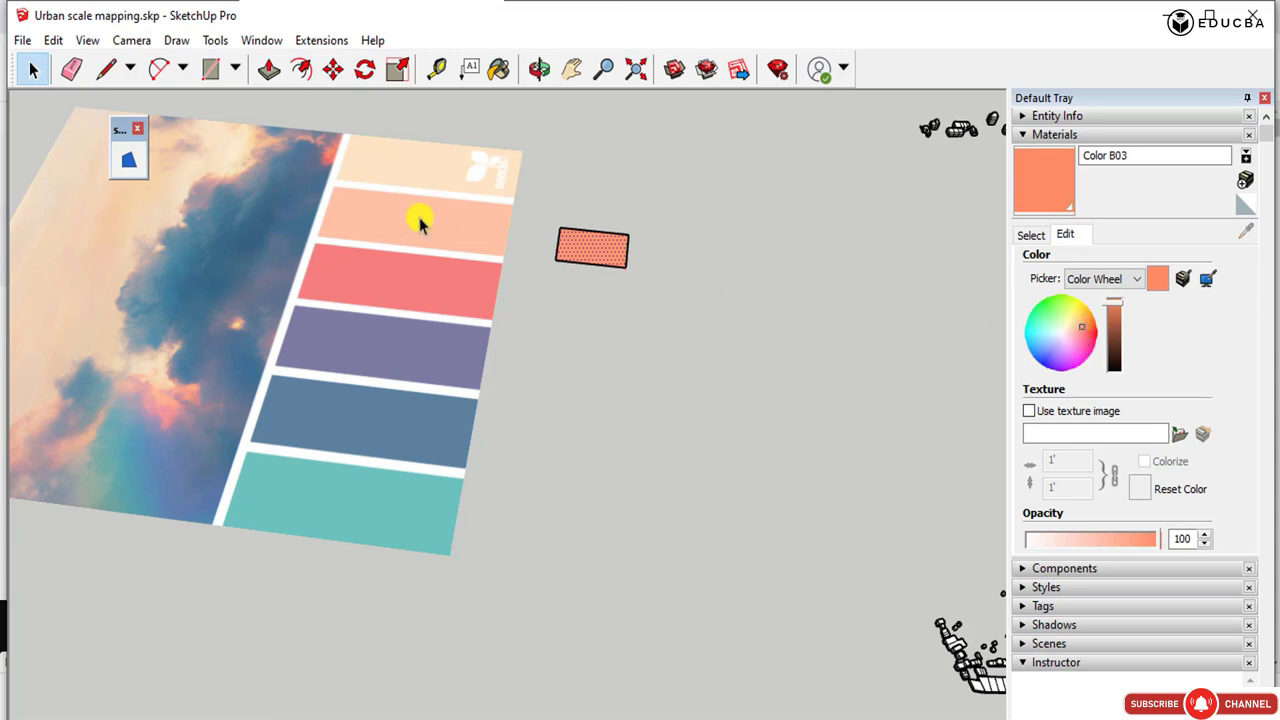
left_click(1078, 331)
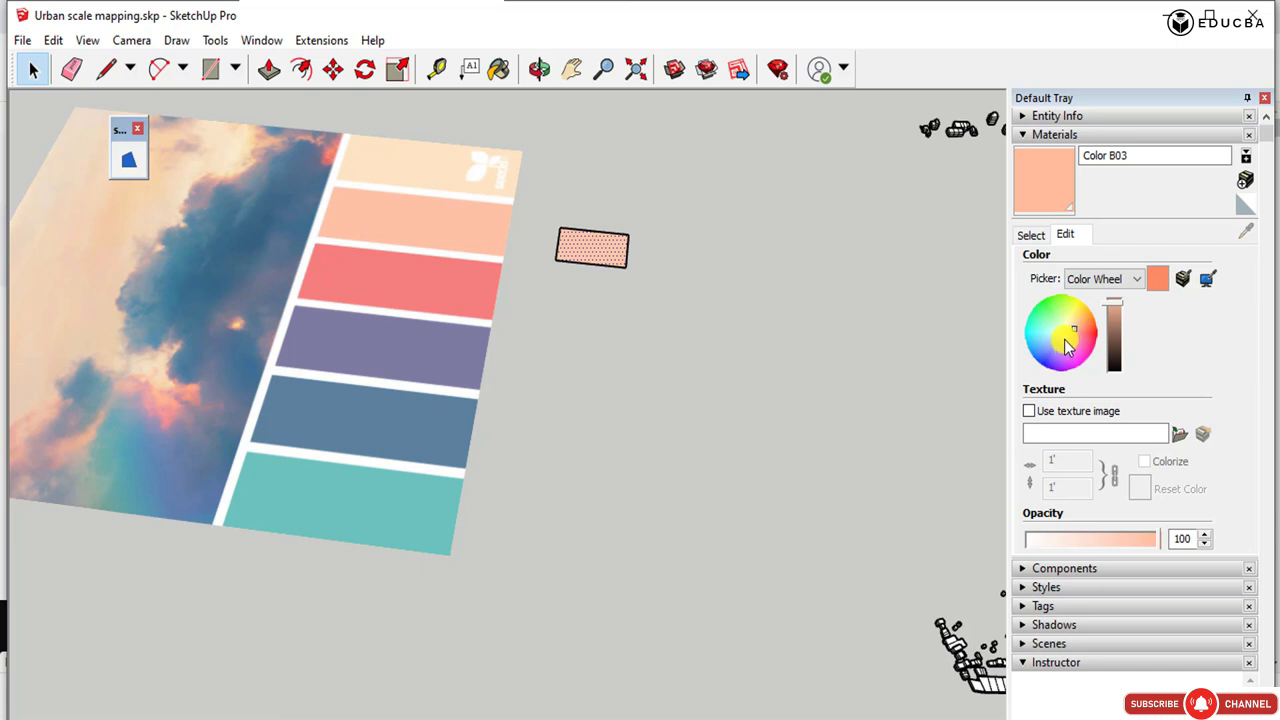
left_click(875, 292)
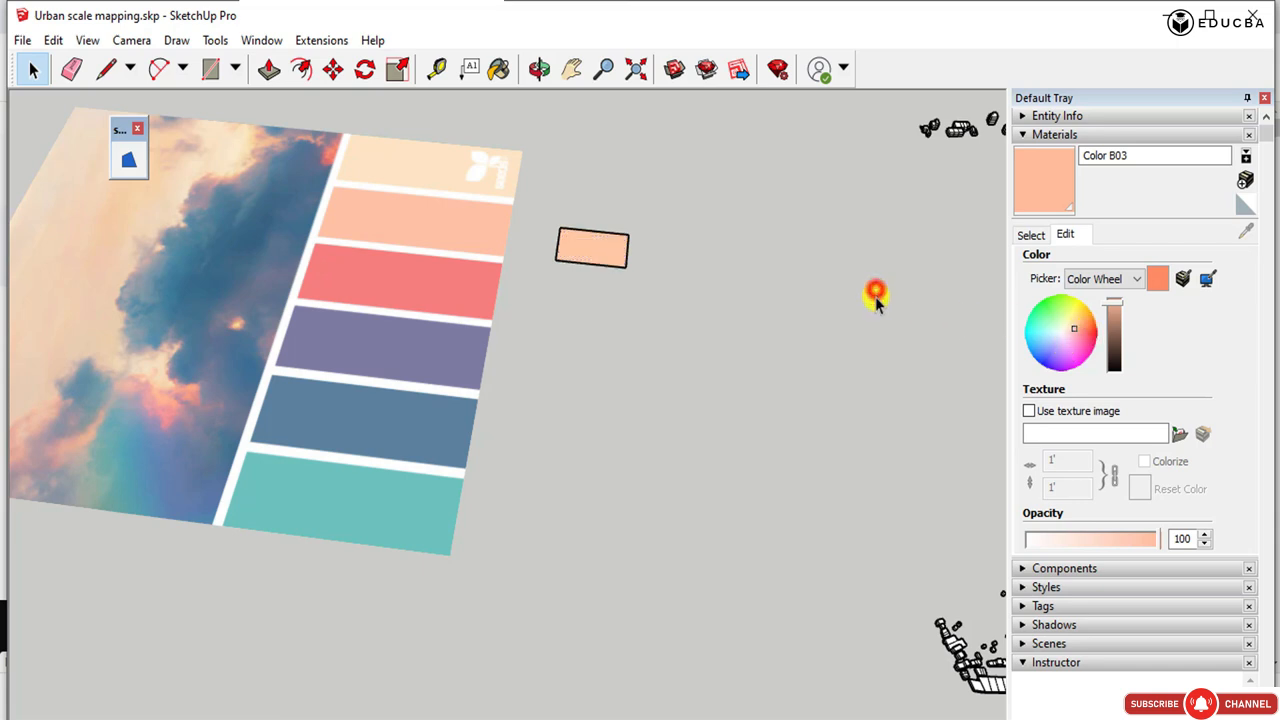
left_click(1080, 334)
left_click(1073, 329)
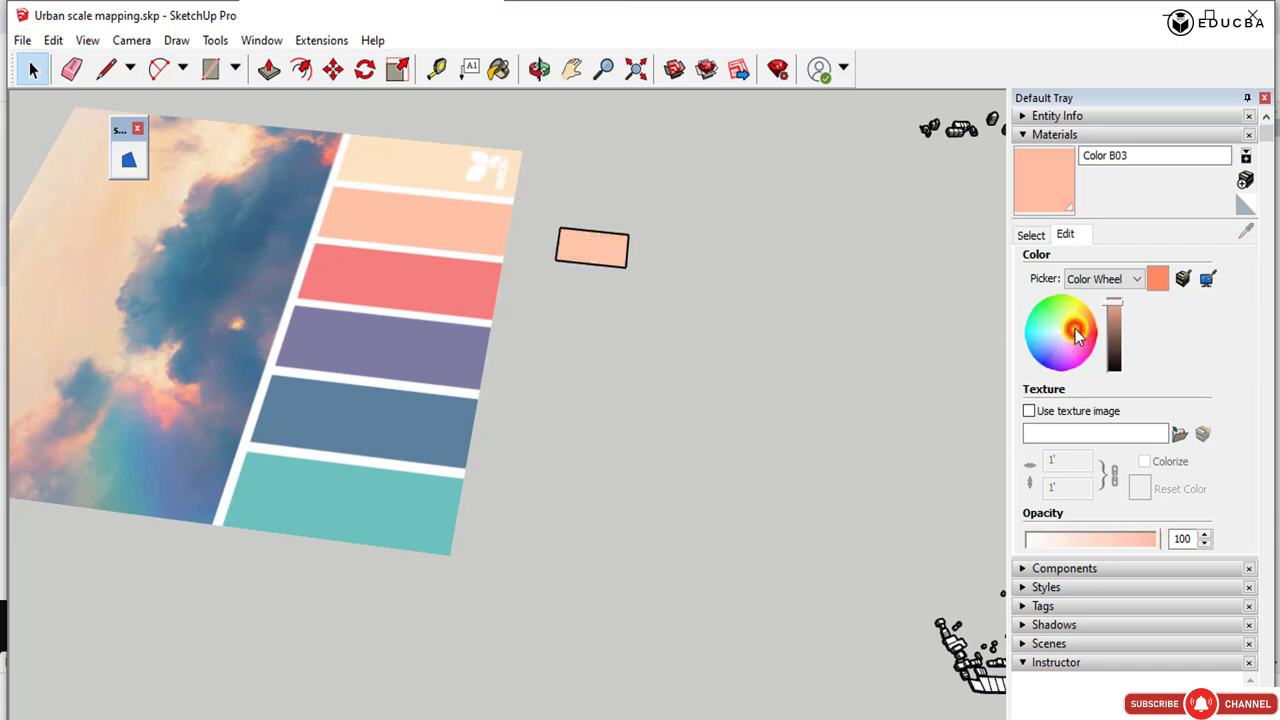
left_click(686, 336)
Move the painted rectangle so that it overlaps the outer edge of the palette's peach strip.
left_click(604, 249)
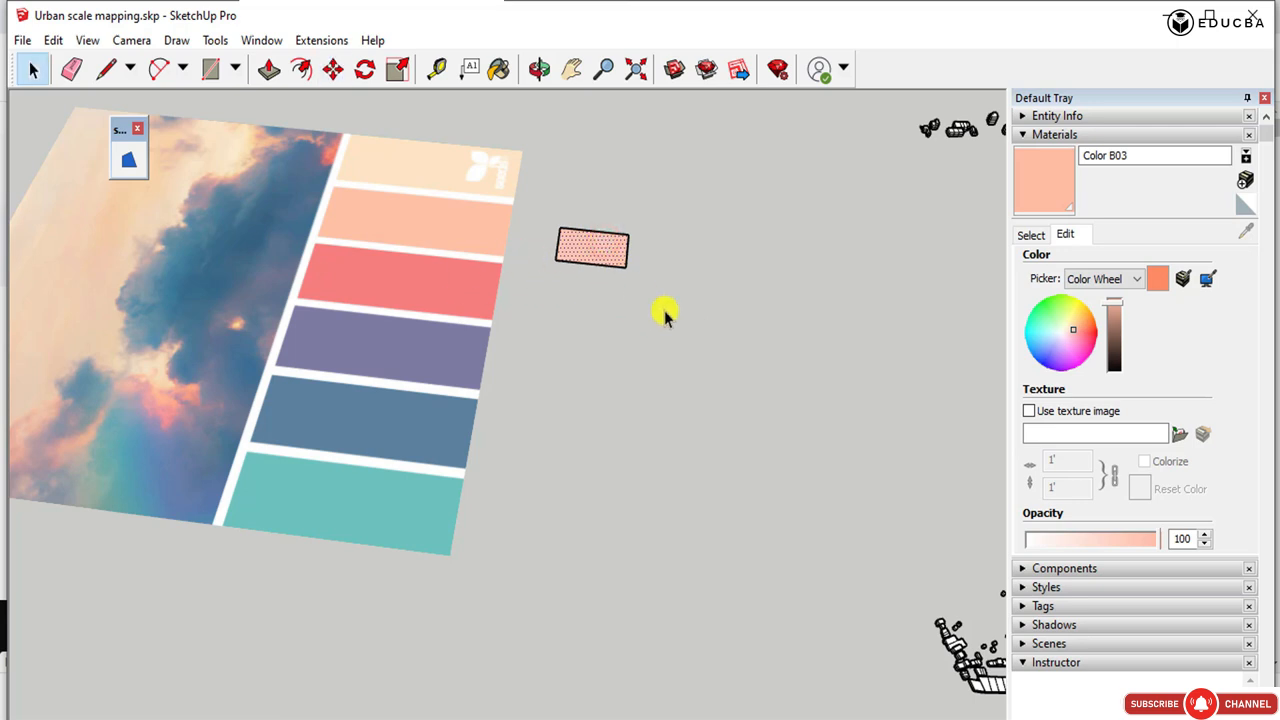
key("m")
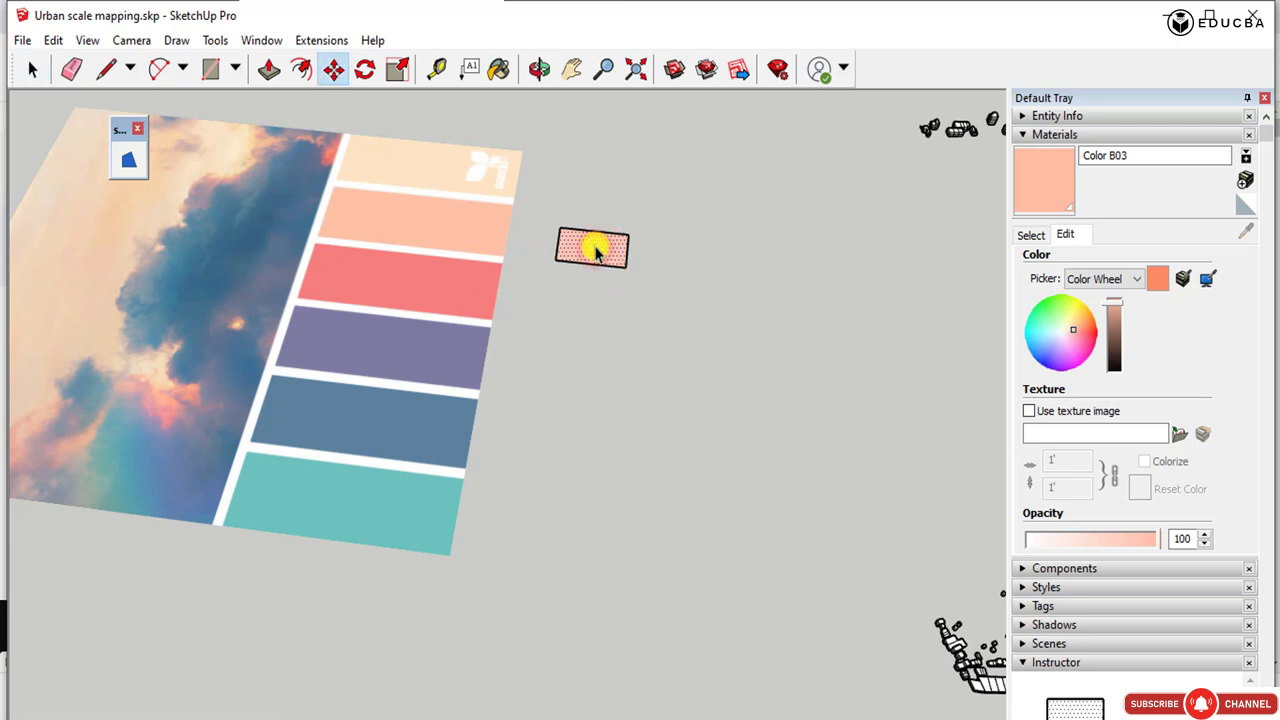
left_click_drag(628, 204, 559, 188)
left_click(559, 188)
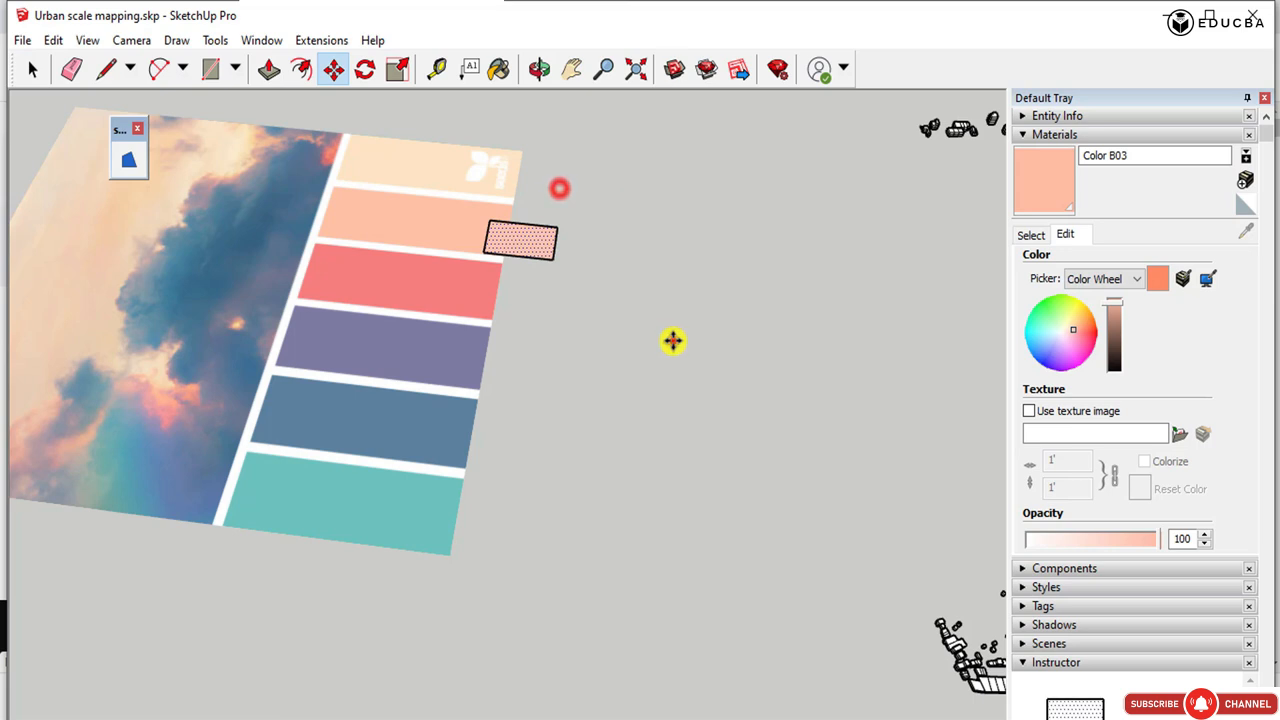
left_click(674, 340)
left_click(666, 330)
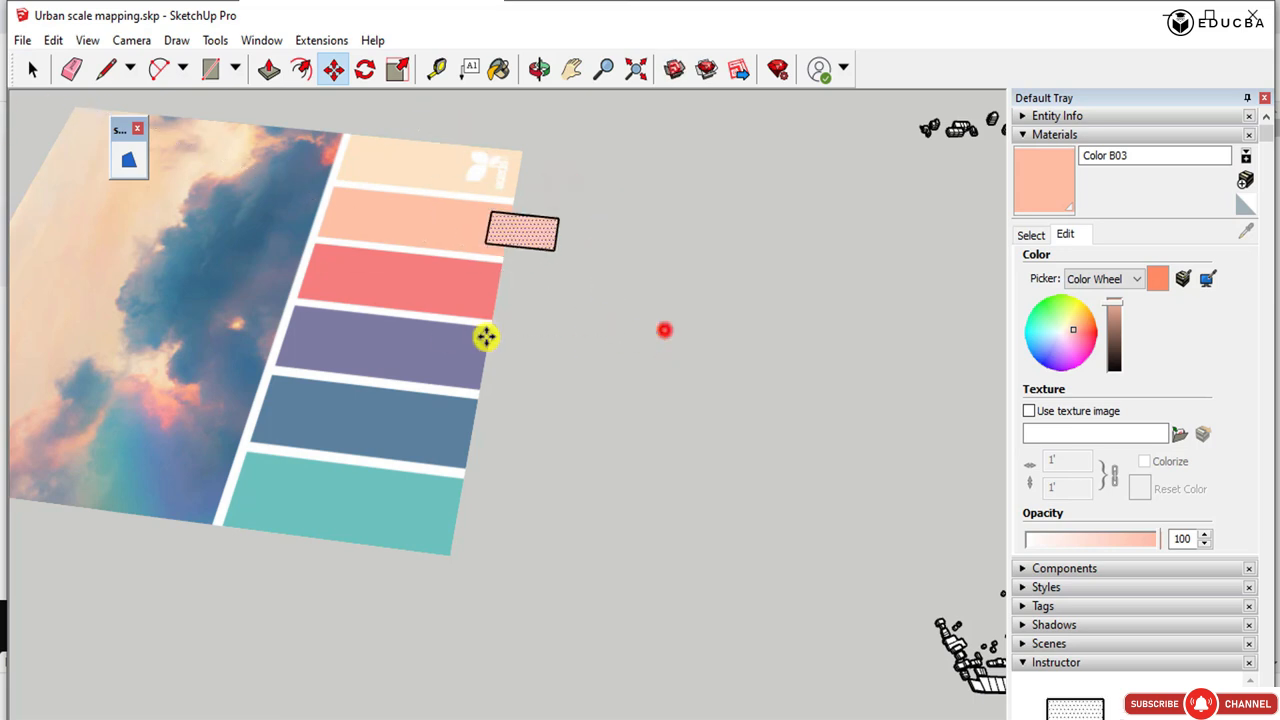
left_click(32, 68)
left_click(763, 339)
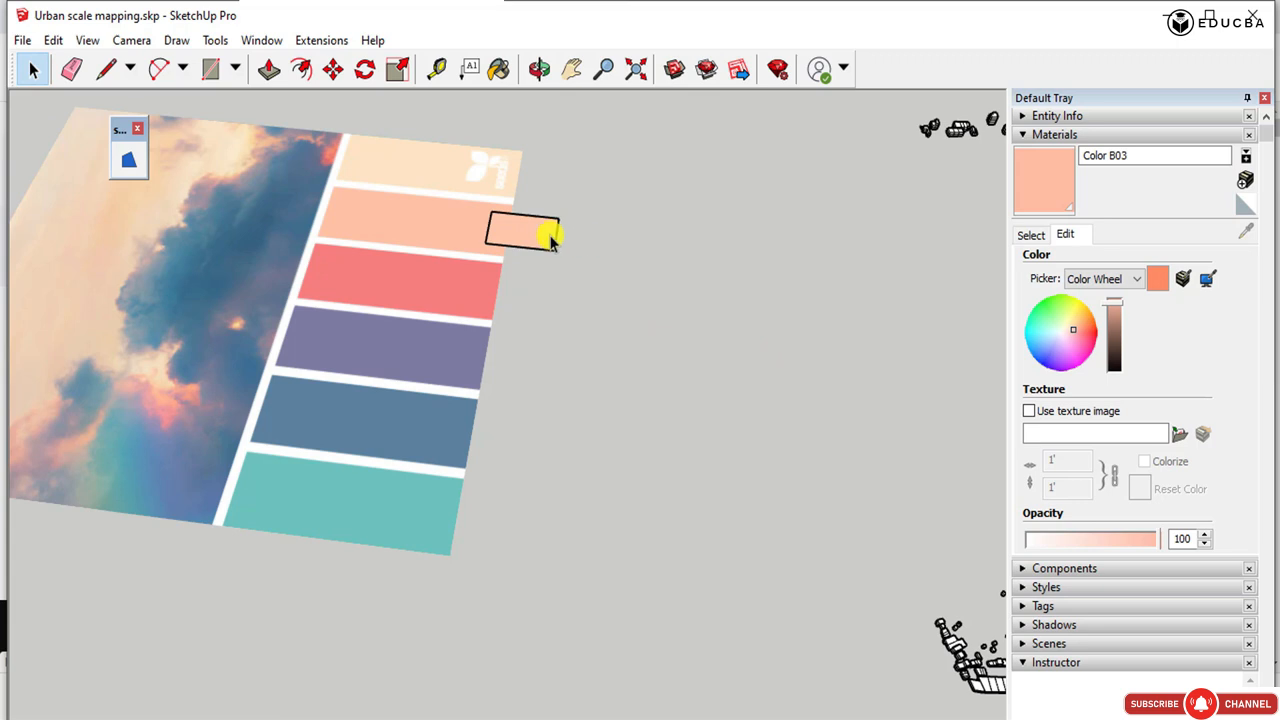
Copy the painted rectangle down to the outer edge of the palette's purple strip.
left_click(505, 226)
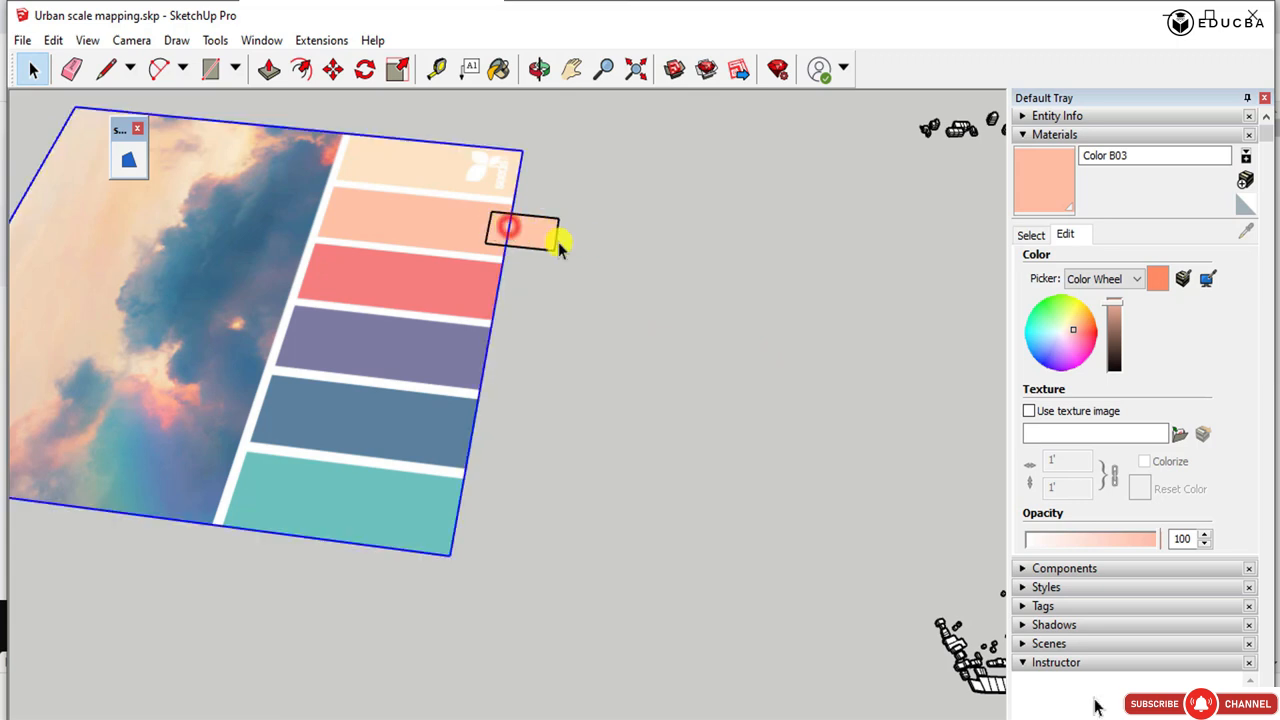
left_click(535, 234)
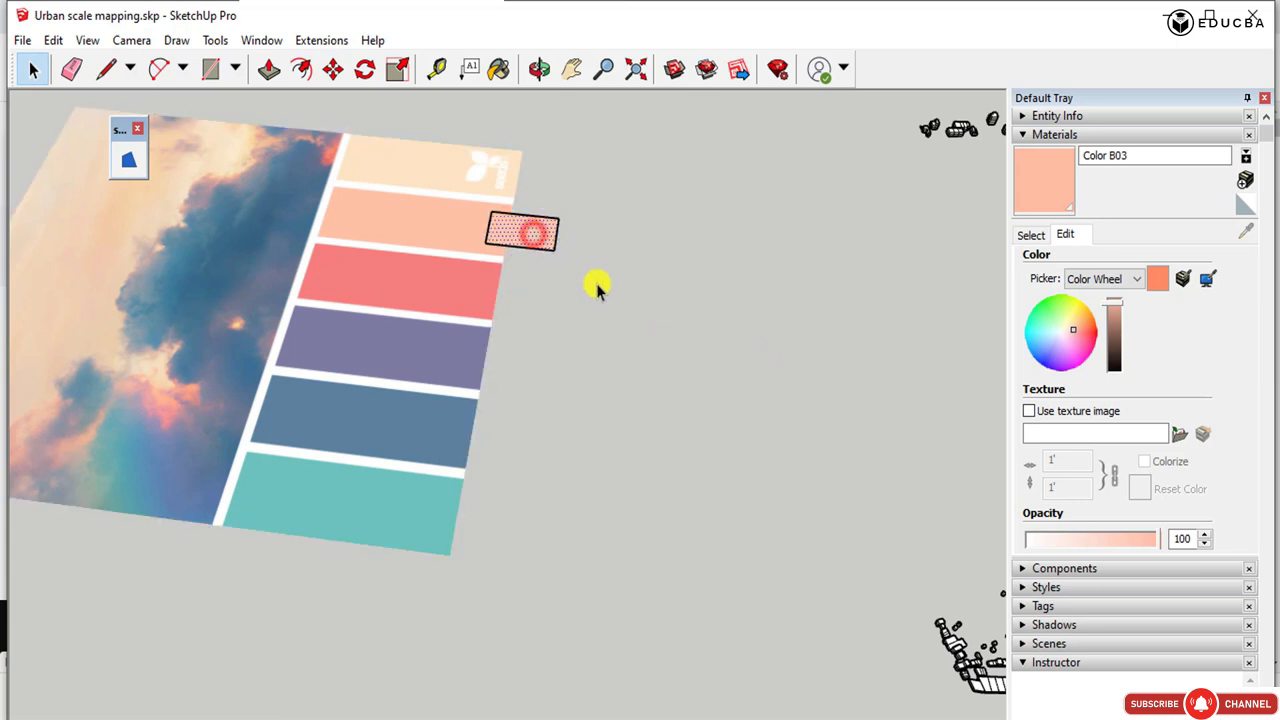
key("m")
key("ctrl")
left_click(556, 251)
left_click(538, 385)
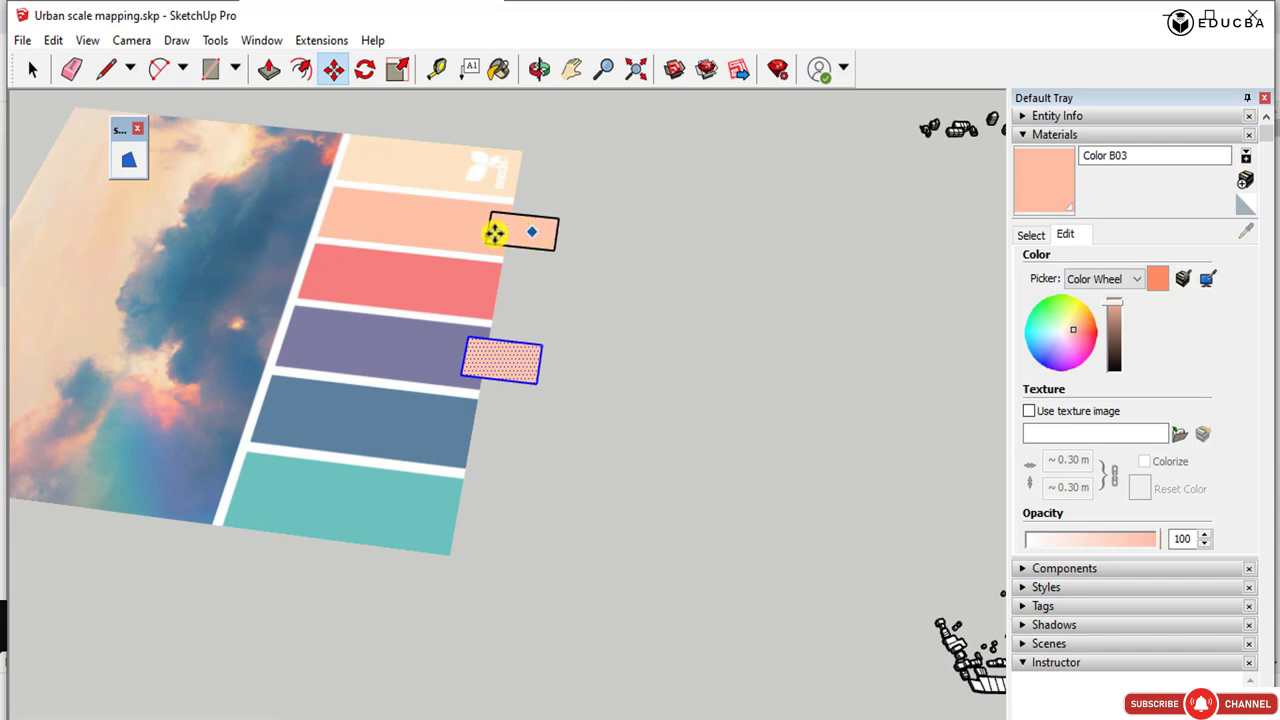
left_click(32, 68)
Move the original rectangle from the peach strip to the outer edge of the palette's coral red strip.
left_click(535, 238)
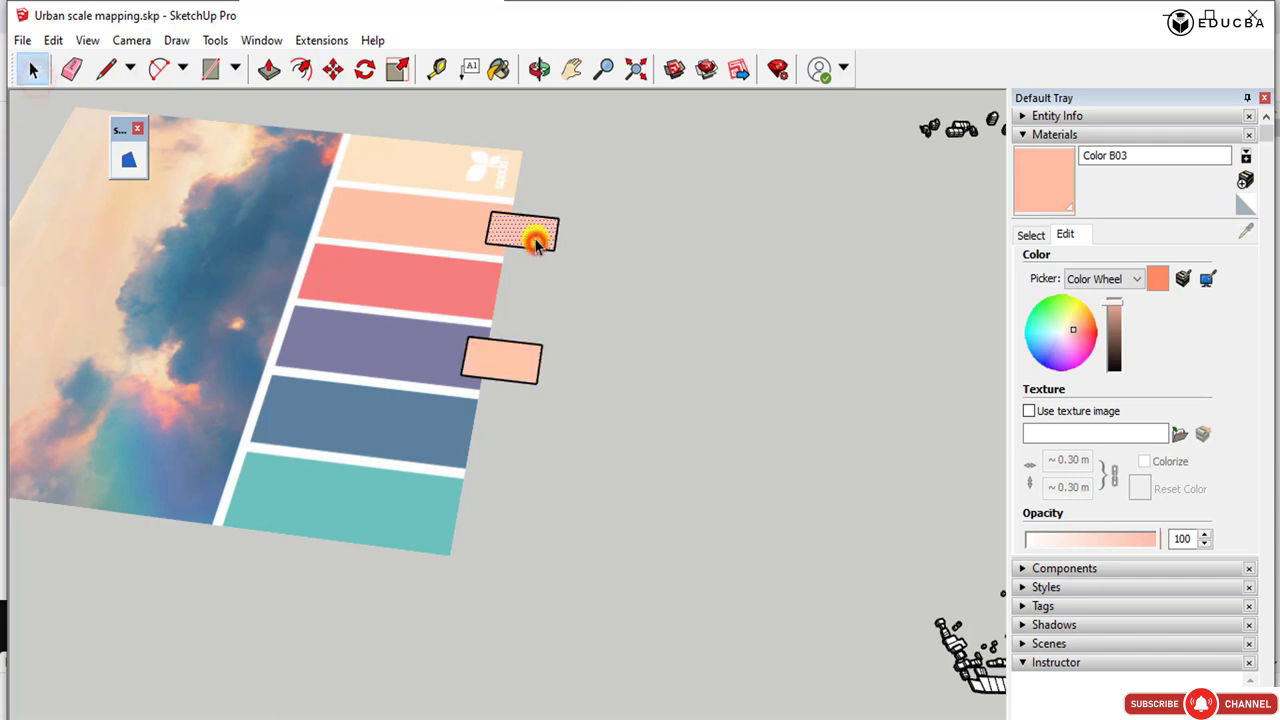
key("m")
left_click(534, 236)
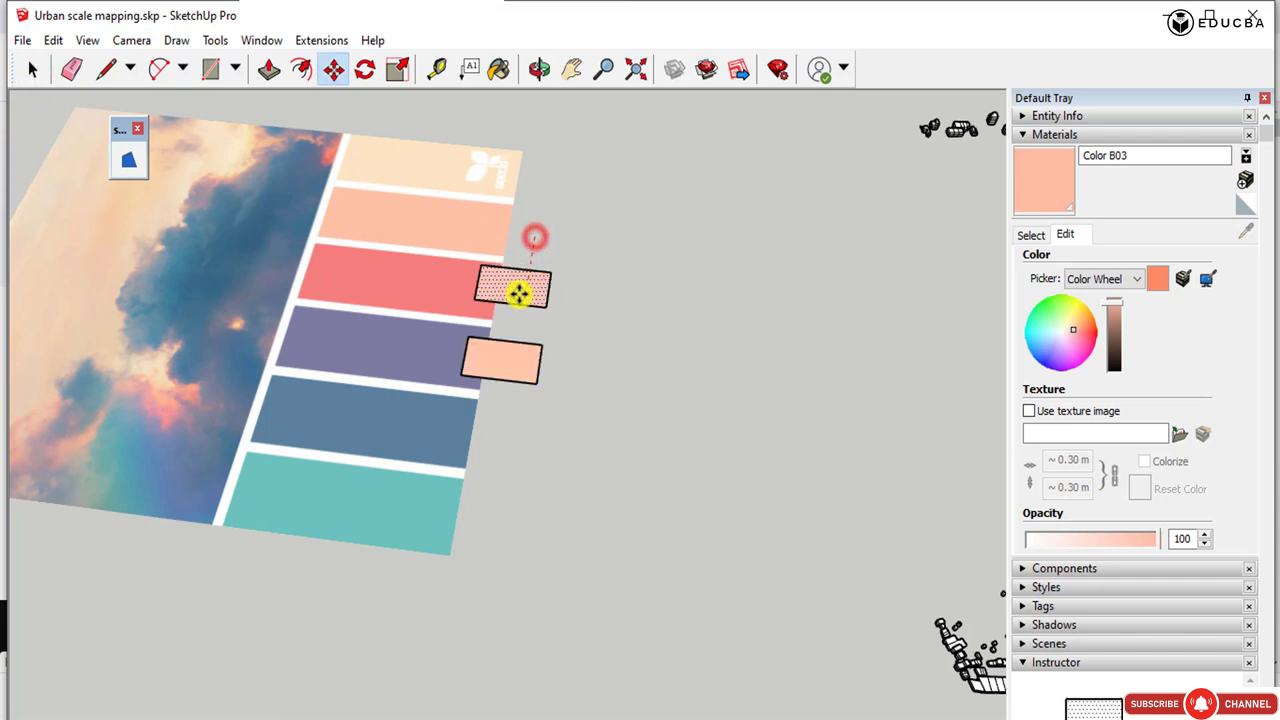
left_click(518, 290)
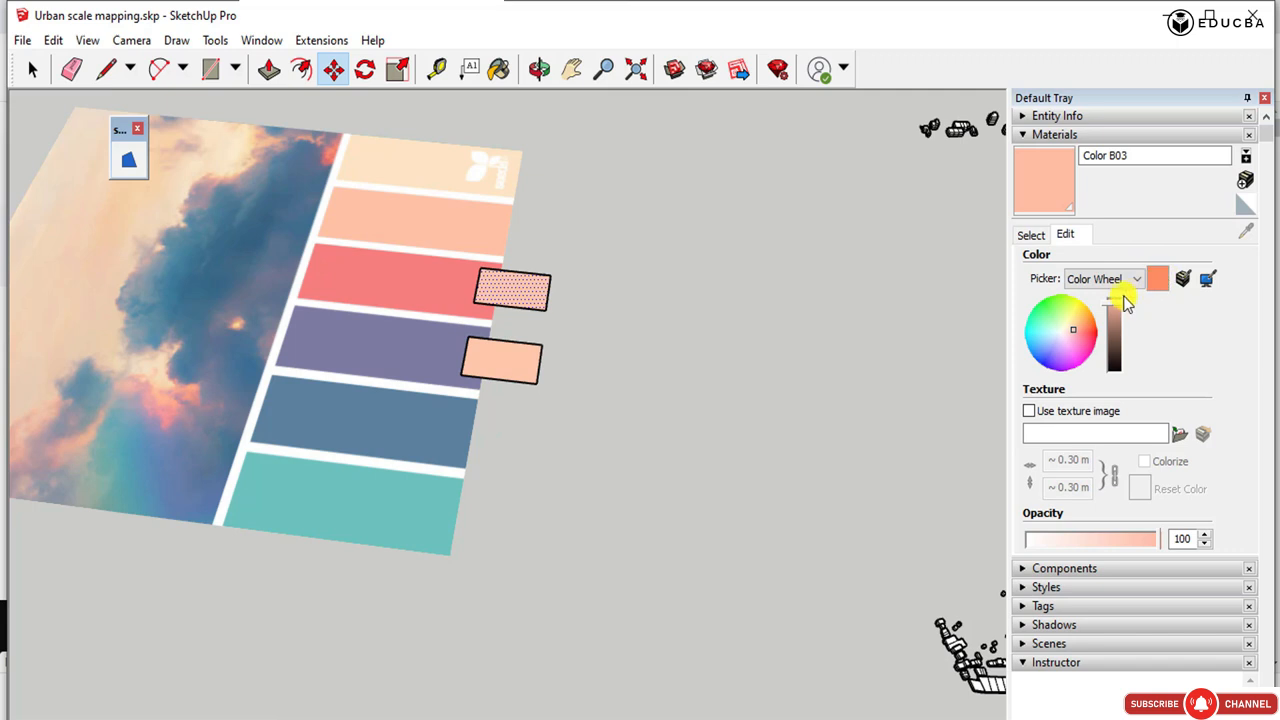
Adjust Color B03 on the color wheel towards the coral red of the palette's third strip.
left_click_drag(1028, 338, 1080, 331)
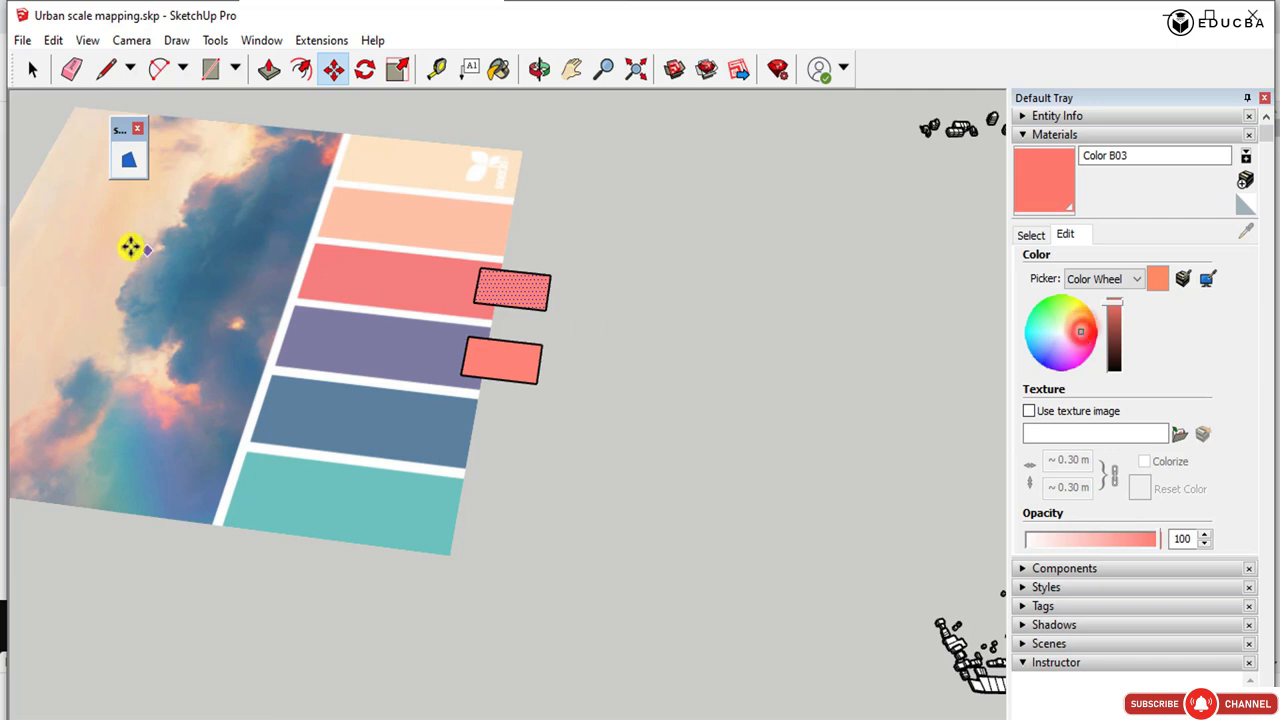
left_click(30, 69)
left_click(594, 224)
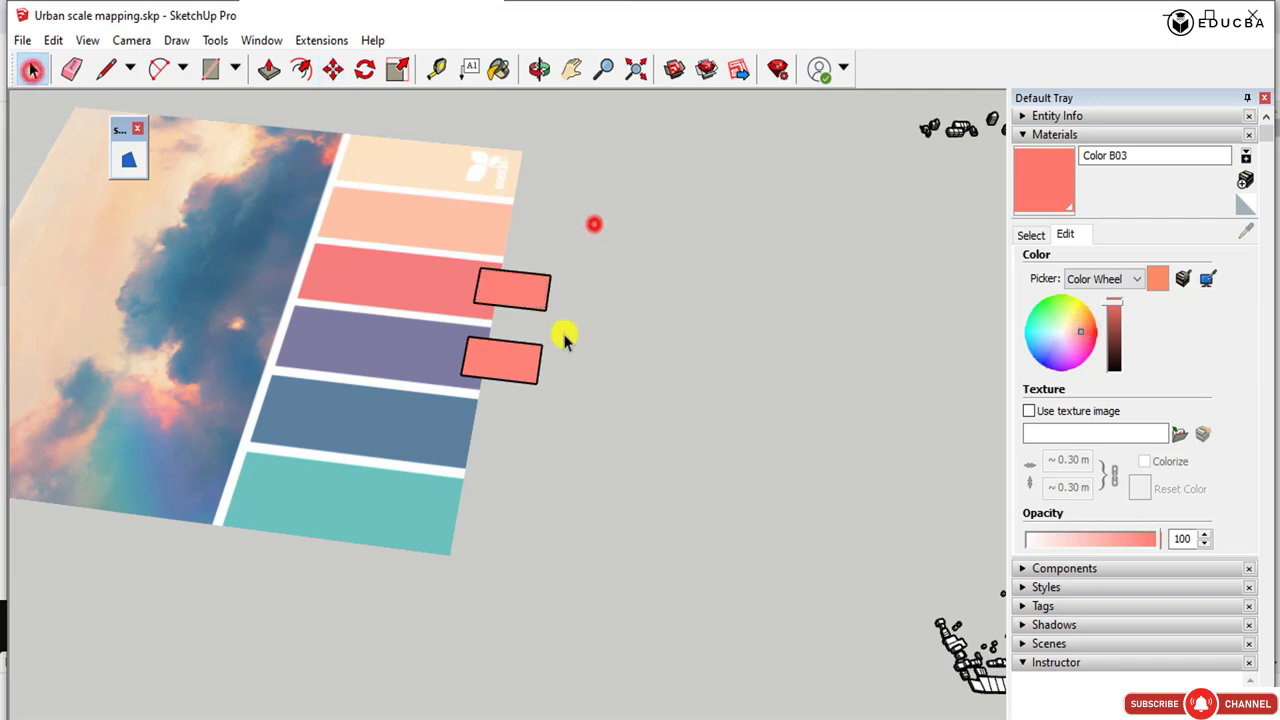
left_click(1117, 308)
left_click(1085, 334)
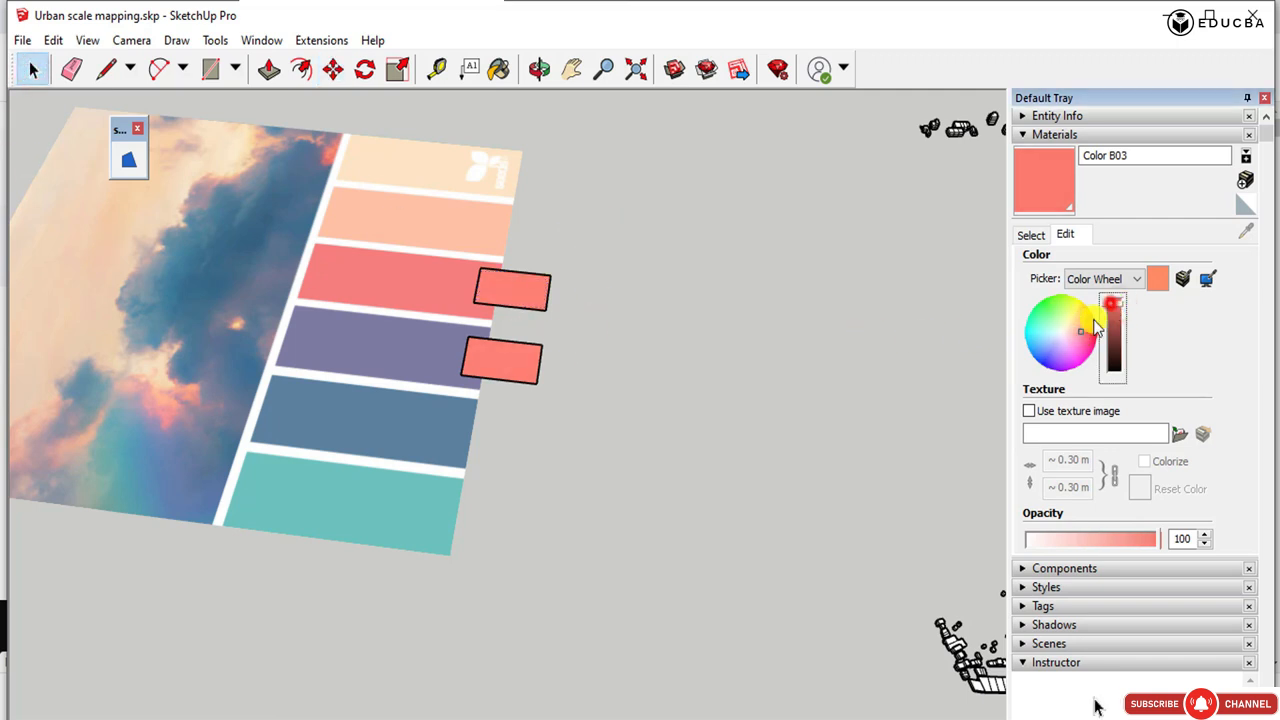
left_click_drag(1085, 335, 1077, 321)
left_click(1155, 280)
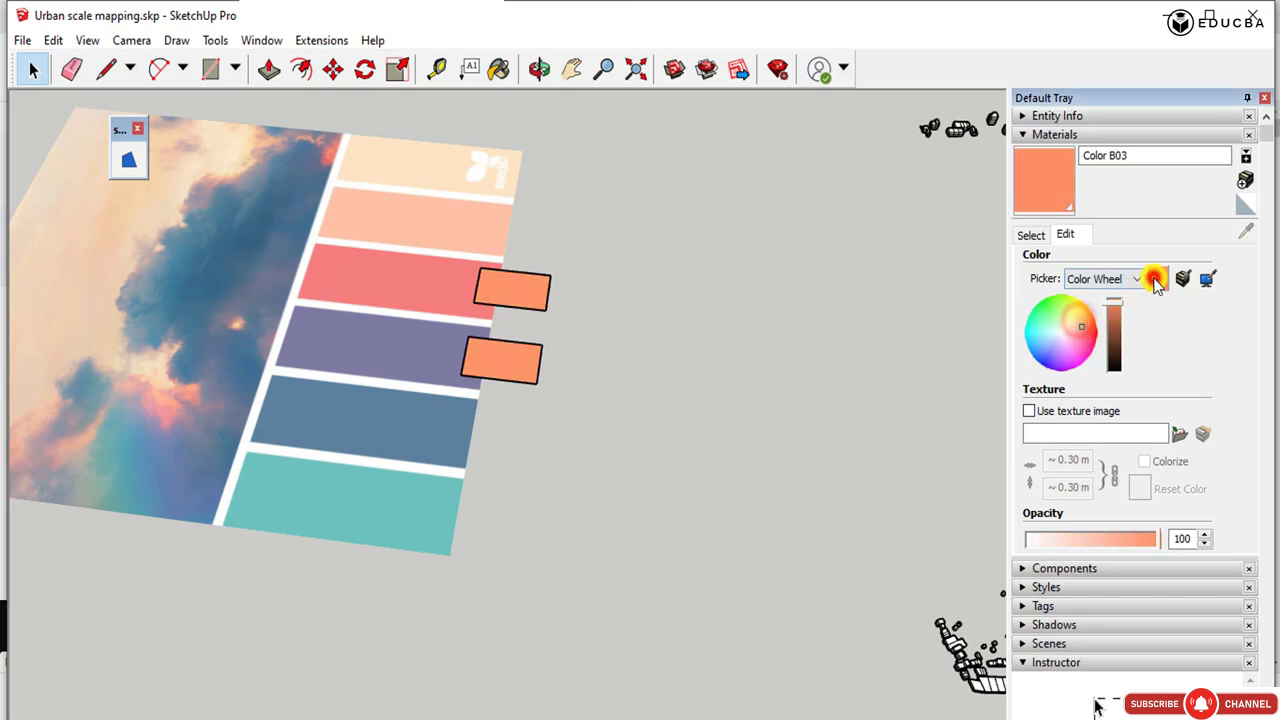
left_click(1086, 334)
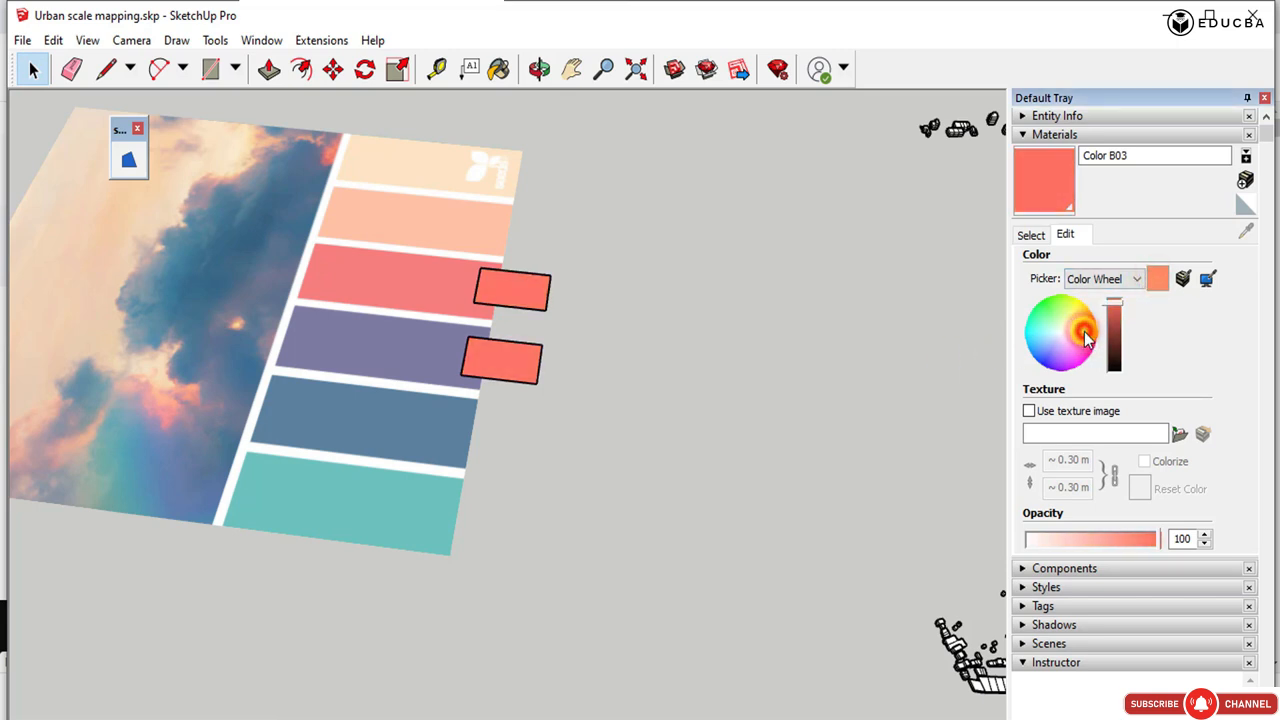
left_click(671, 326)
Try to recolour only the rectangle on the purple strip by shifting Color B03 to light peach.
left_click(503, 360)
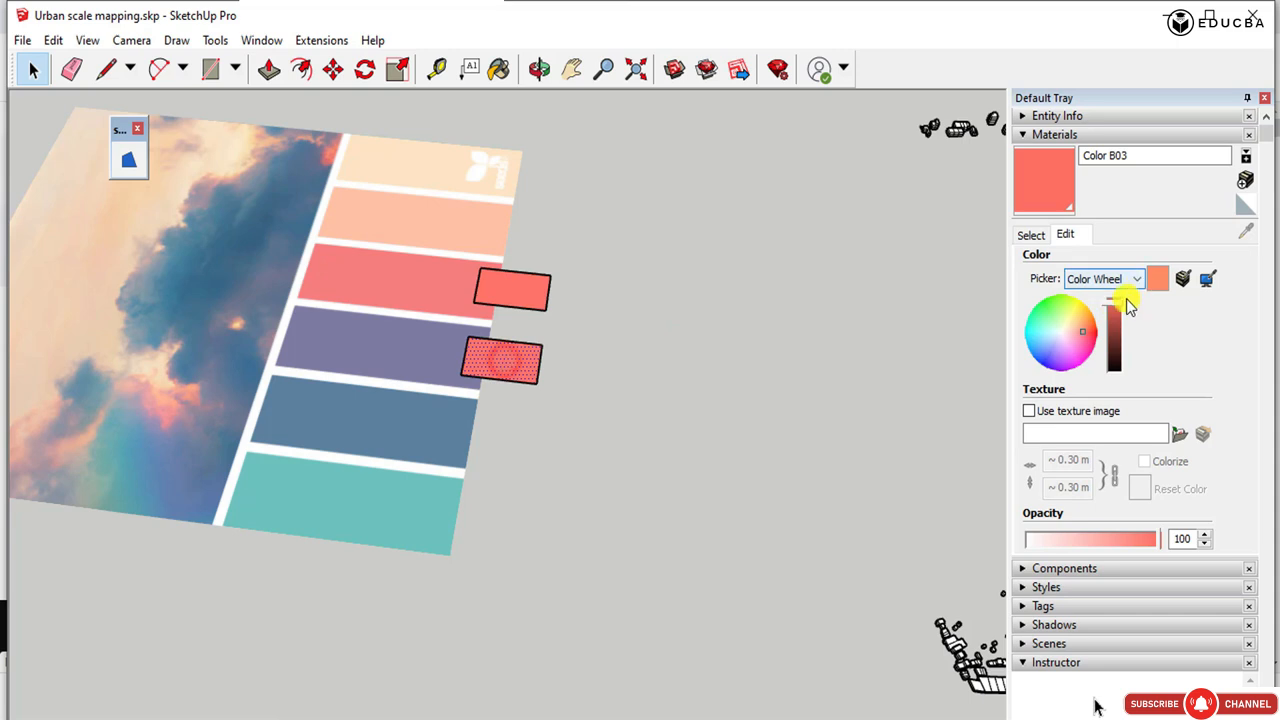
left_click(1056, 346)
left_click_drag(1053, 342, 1073, 329)
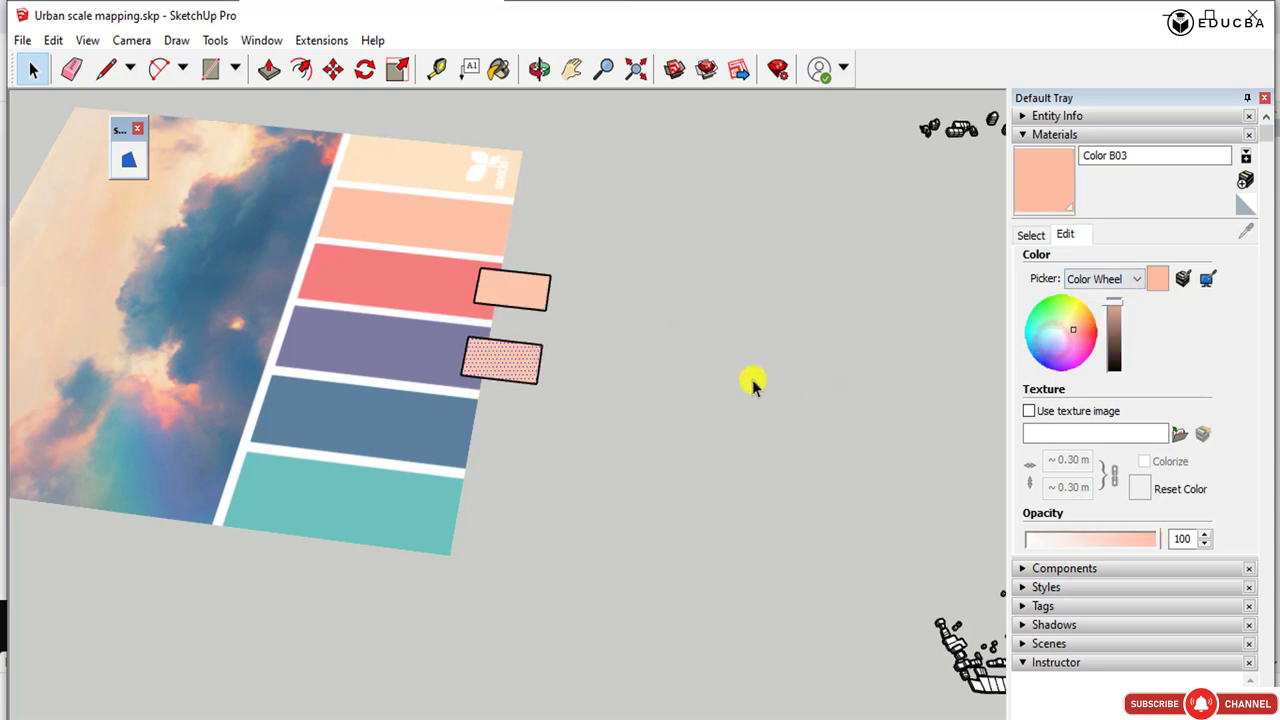
left_click(734, 375)
Set Color B03 on the color wheel to a coral red matching the strip under the uppermost rectangle.
left_click(524, 287)
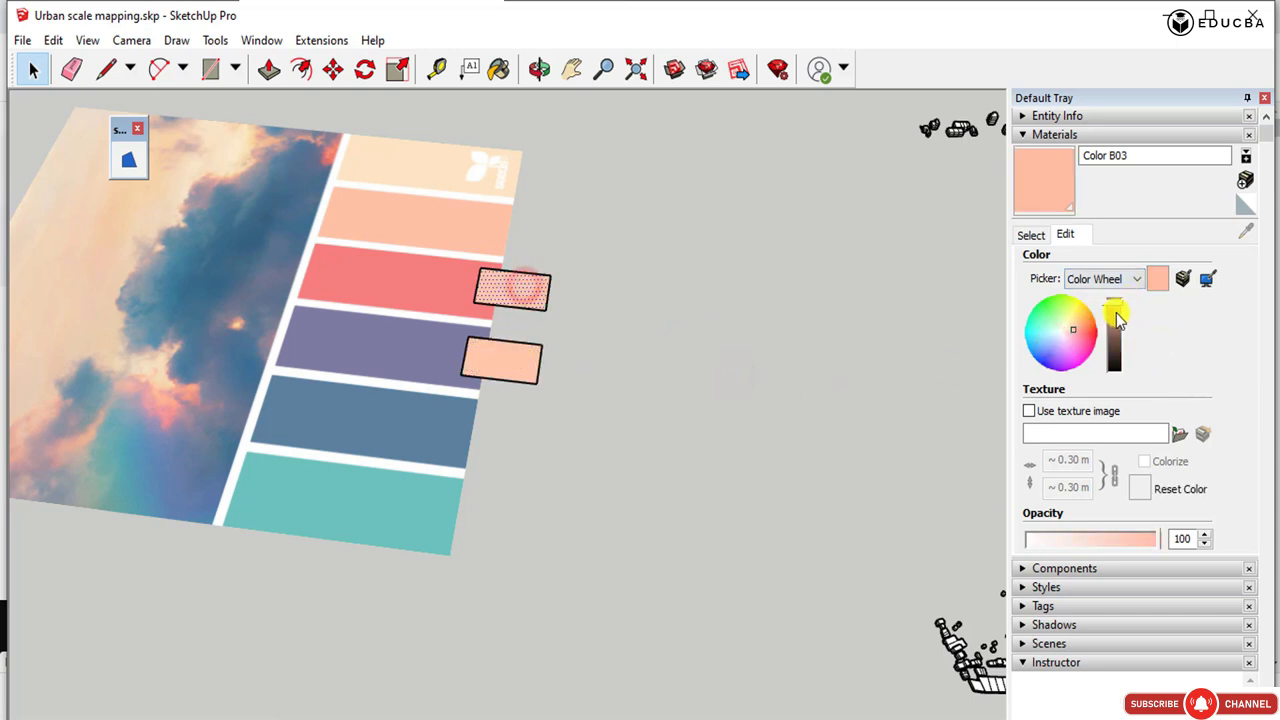
left_click(872, 316)
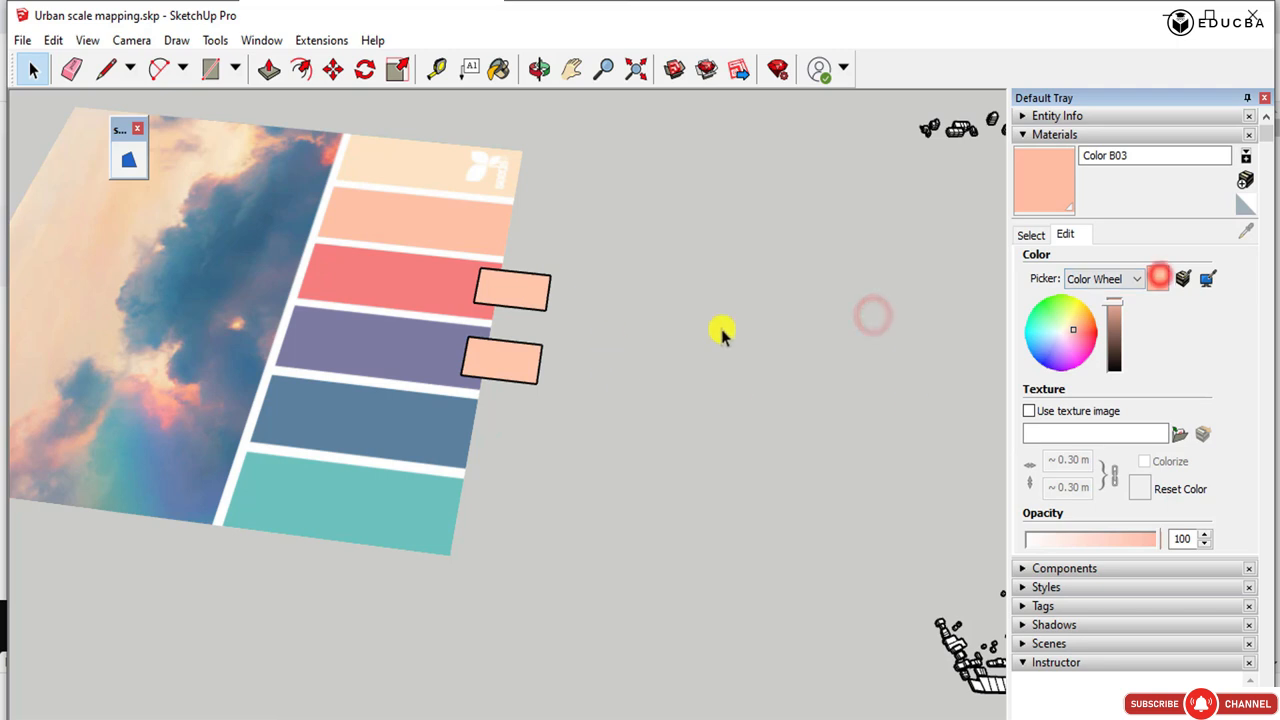
left_click_drag(1084, 319, 1086, 340)
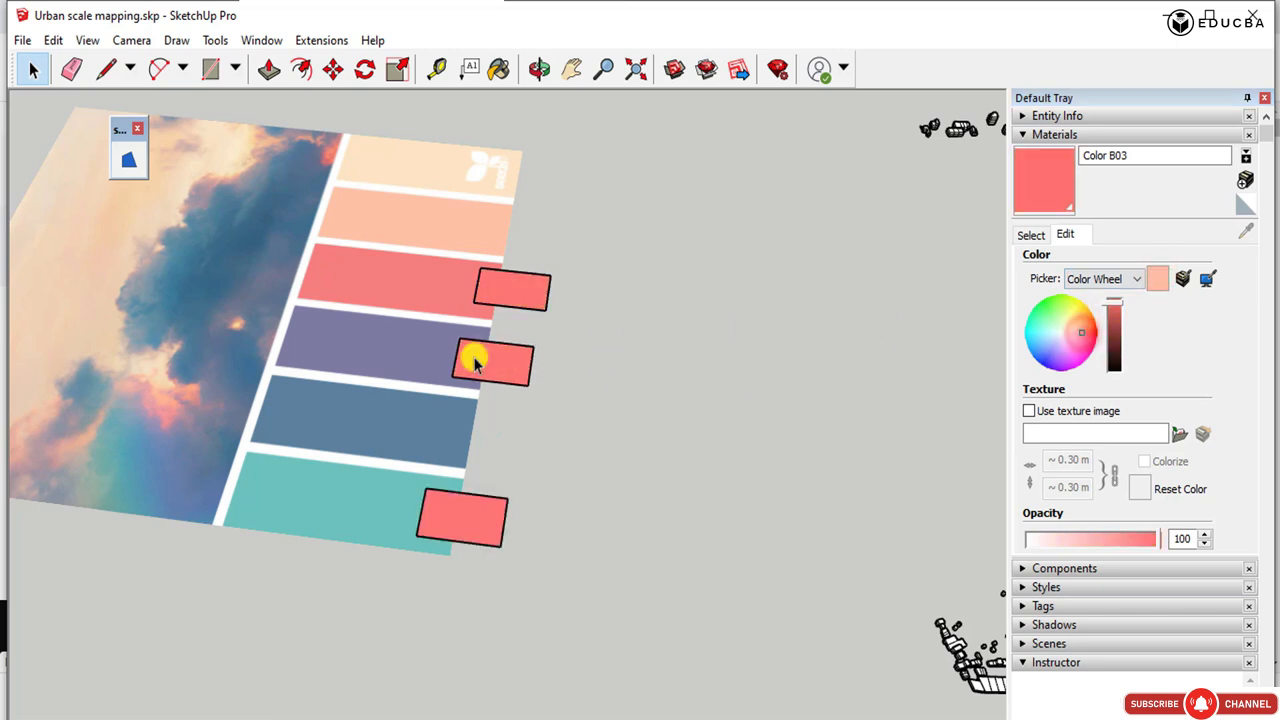
Paint the rectangle on the palette's purple strip with Color J06 from the Colors collection.
left_click(474, 357)
left_click(1049, 234)
left_click_drag(1249, 303, 1241, 407)
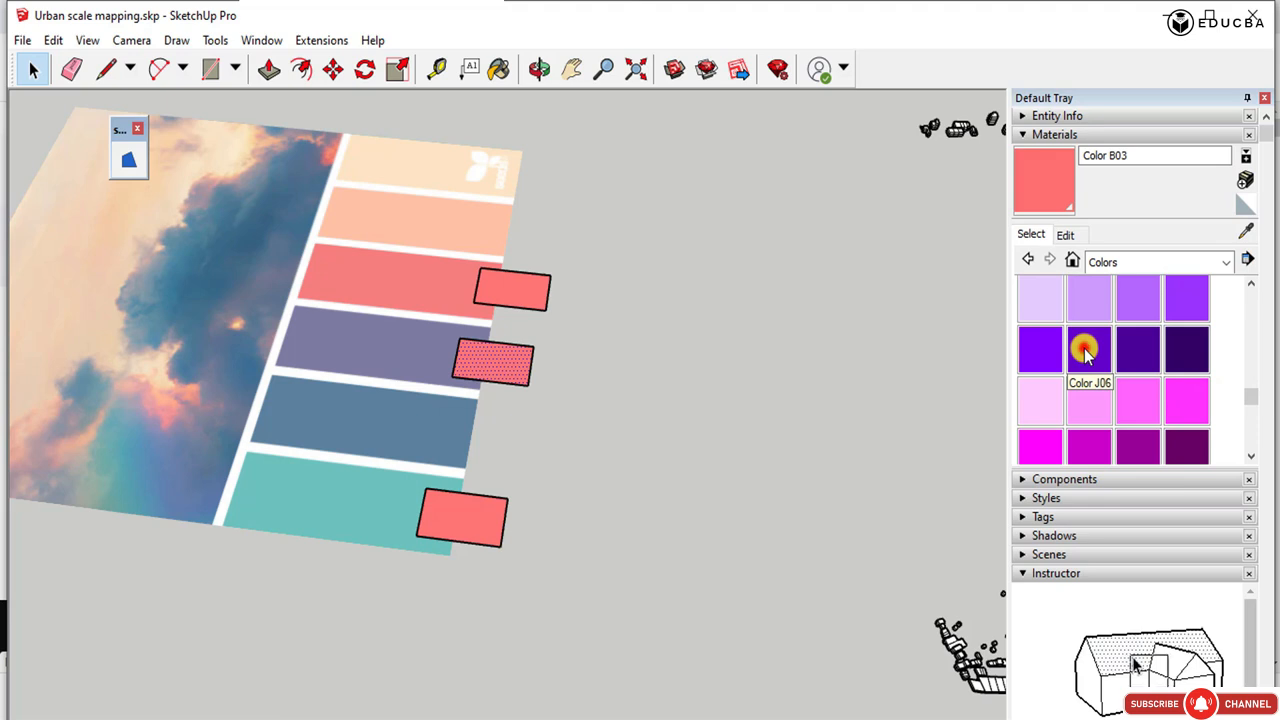
left_click(1085, 350)
left_click(467, 362)
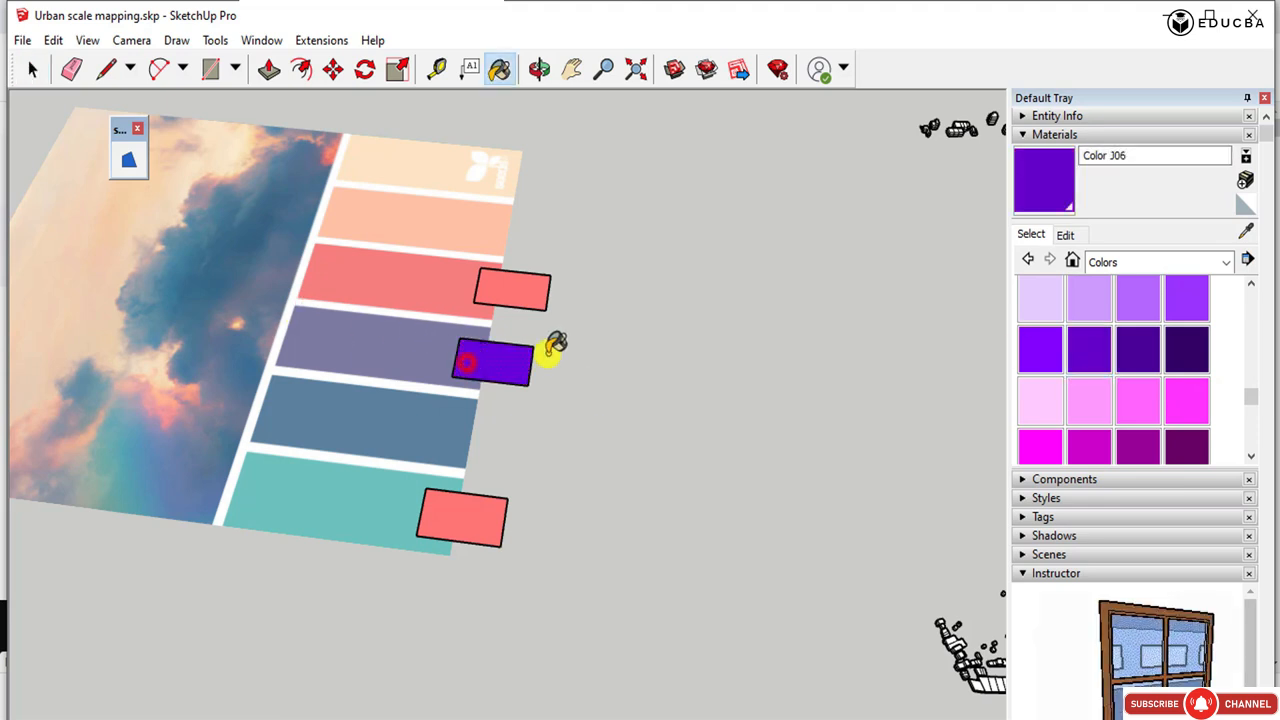
Edit Color J06 on the color wheel to a soft bluish lavender close to the palette's purple strip.
left_click(1065, 236)
left_click(1062, 358)
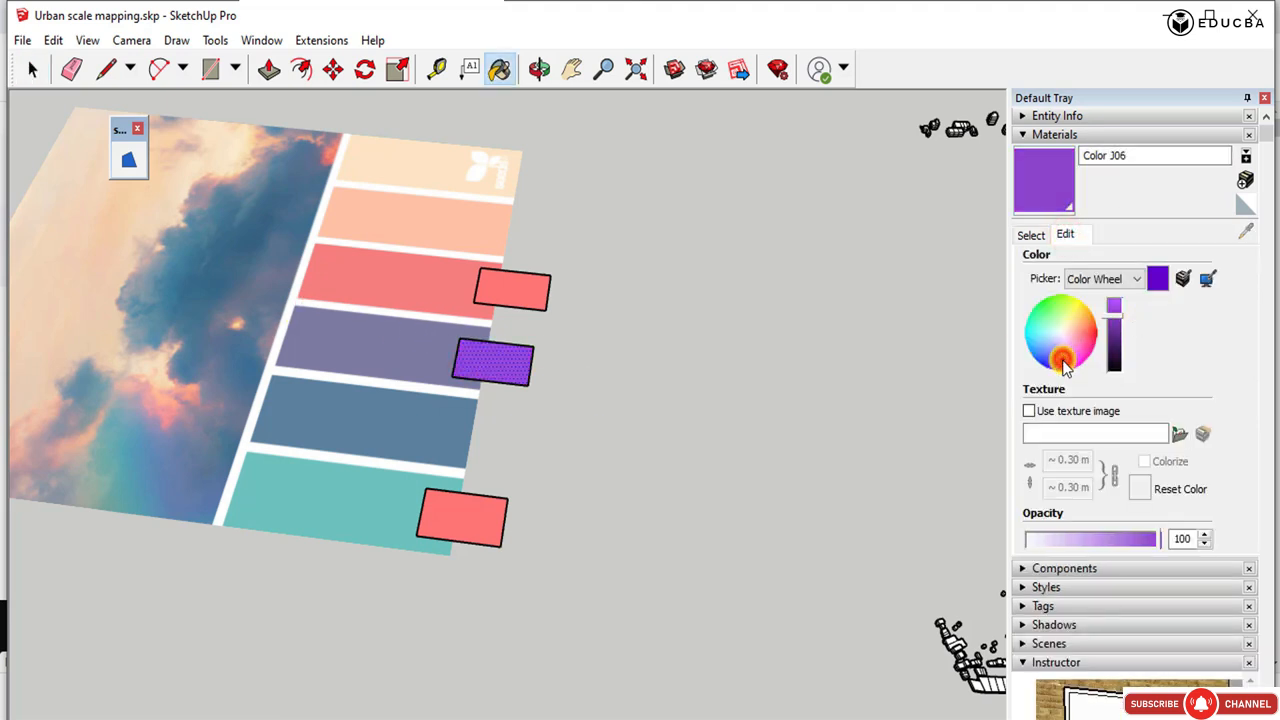
left_click_drag(1061, 360, 1056, 349)
left_click(32, 68)
left_click(836, 334)
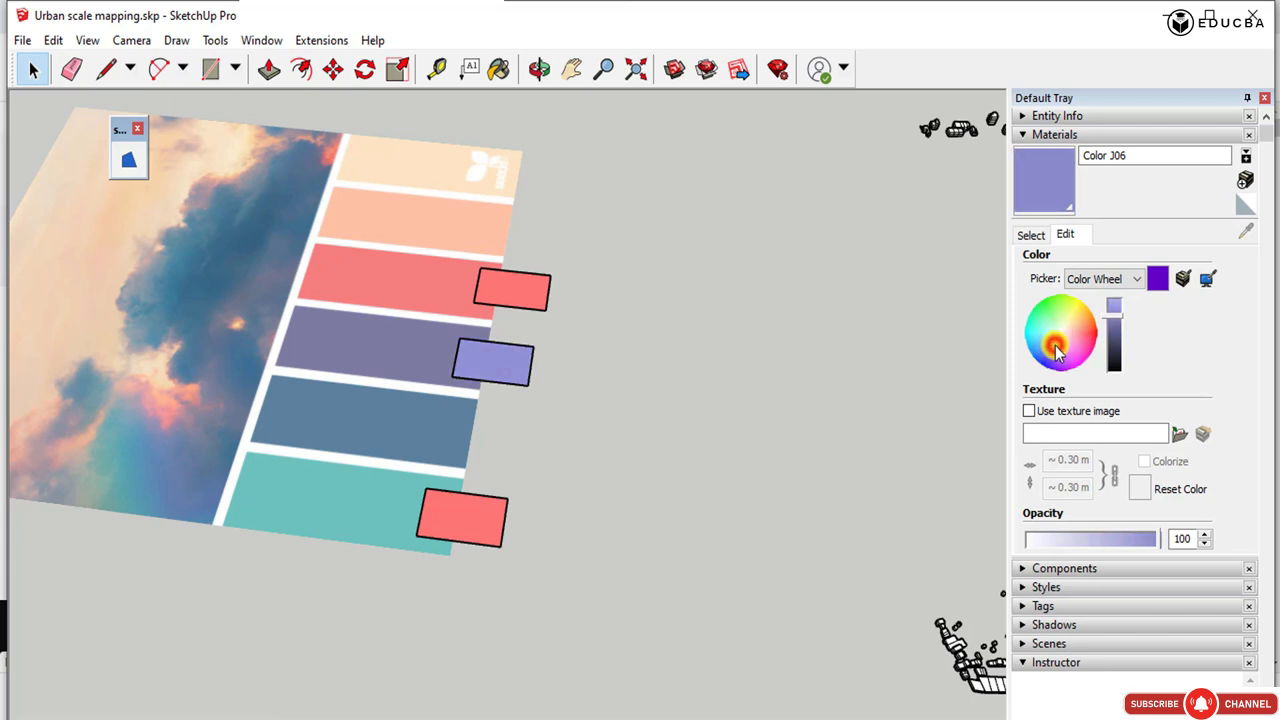
left_click(608, 331)
Paint the rectangle on the palette's teal strip with Color H05 from the Colors collection.
left_click(466, 506)
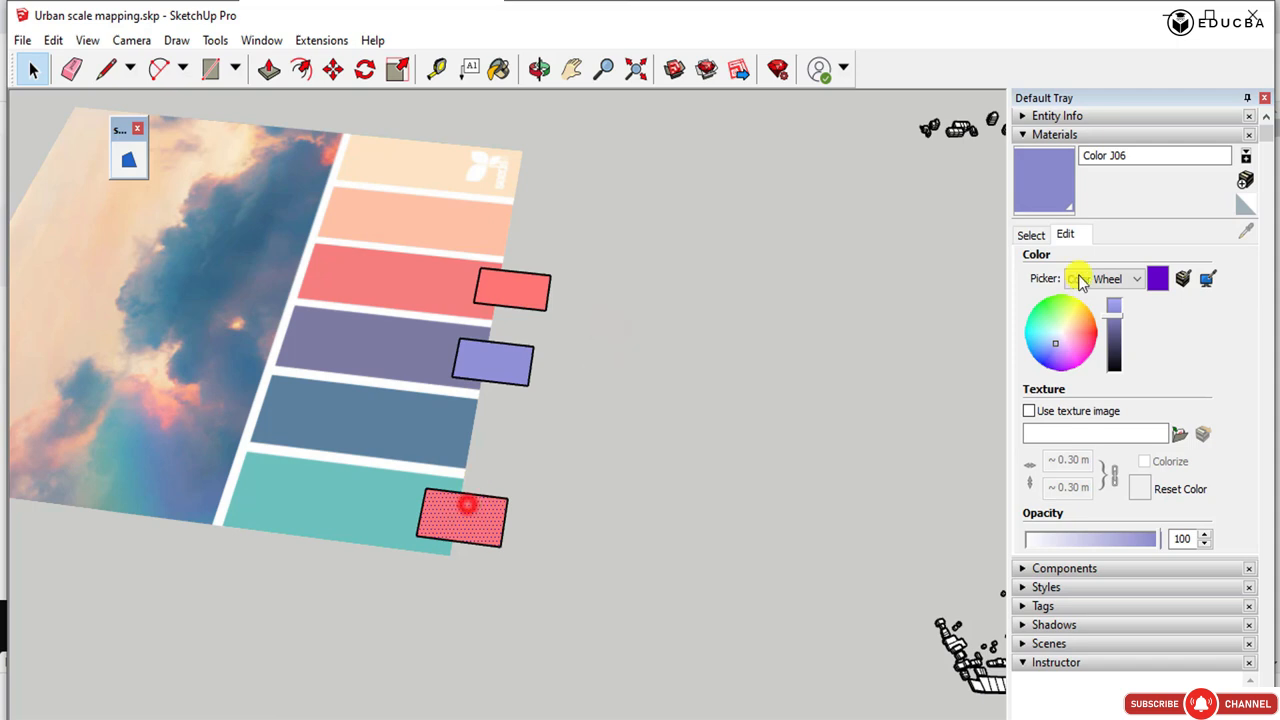
left_click(1042, 234)
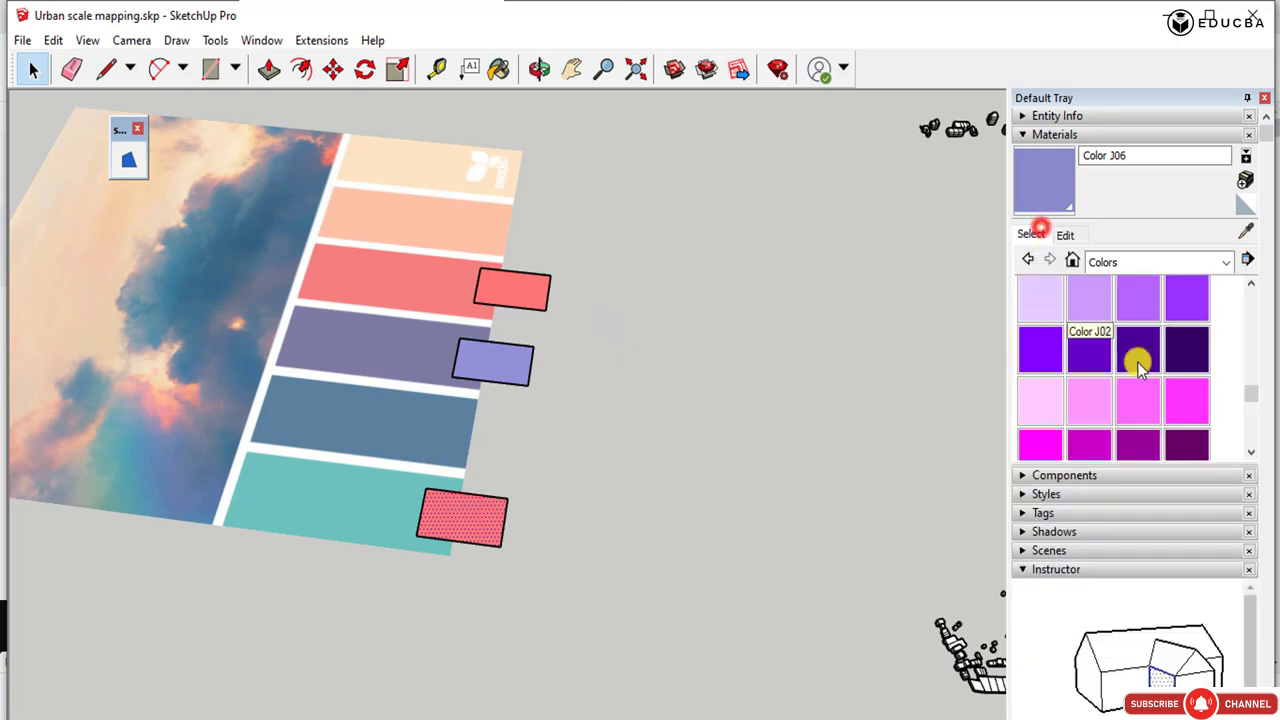
left_click_drag(1249, 360, 1249, 389)
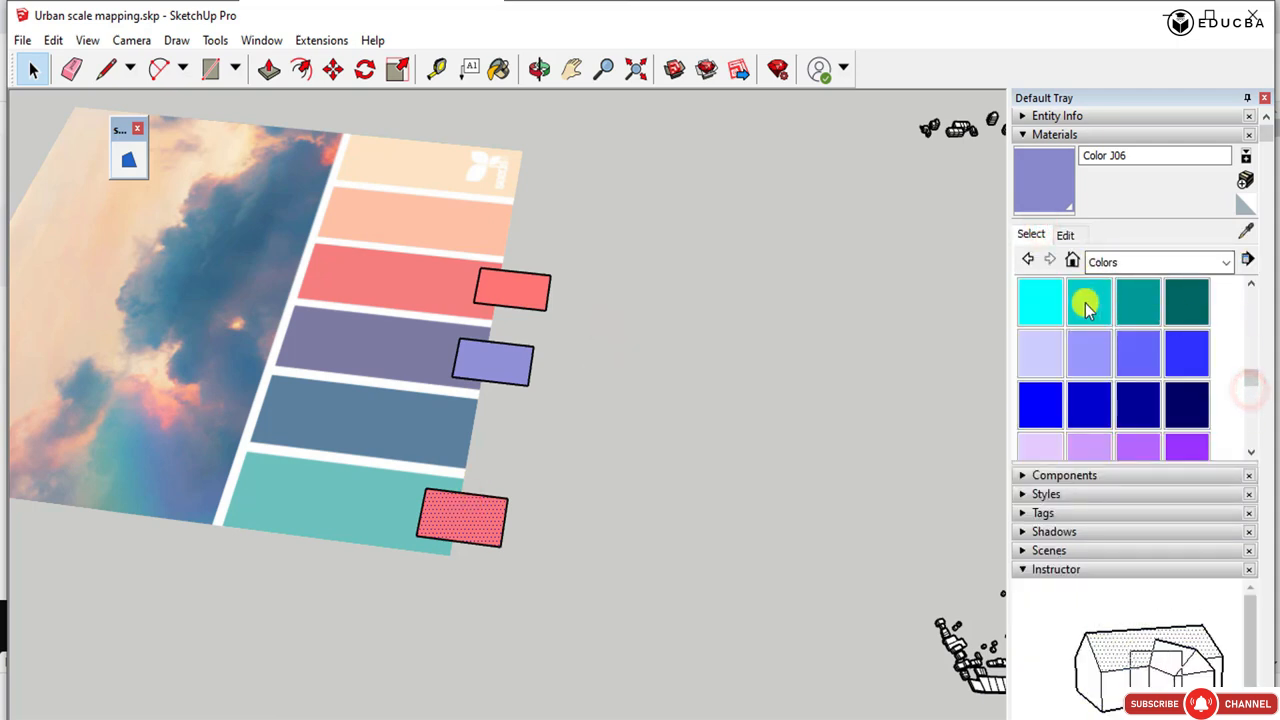
left_click(1040, 317)
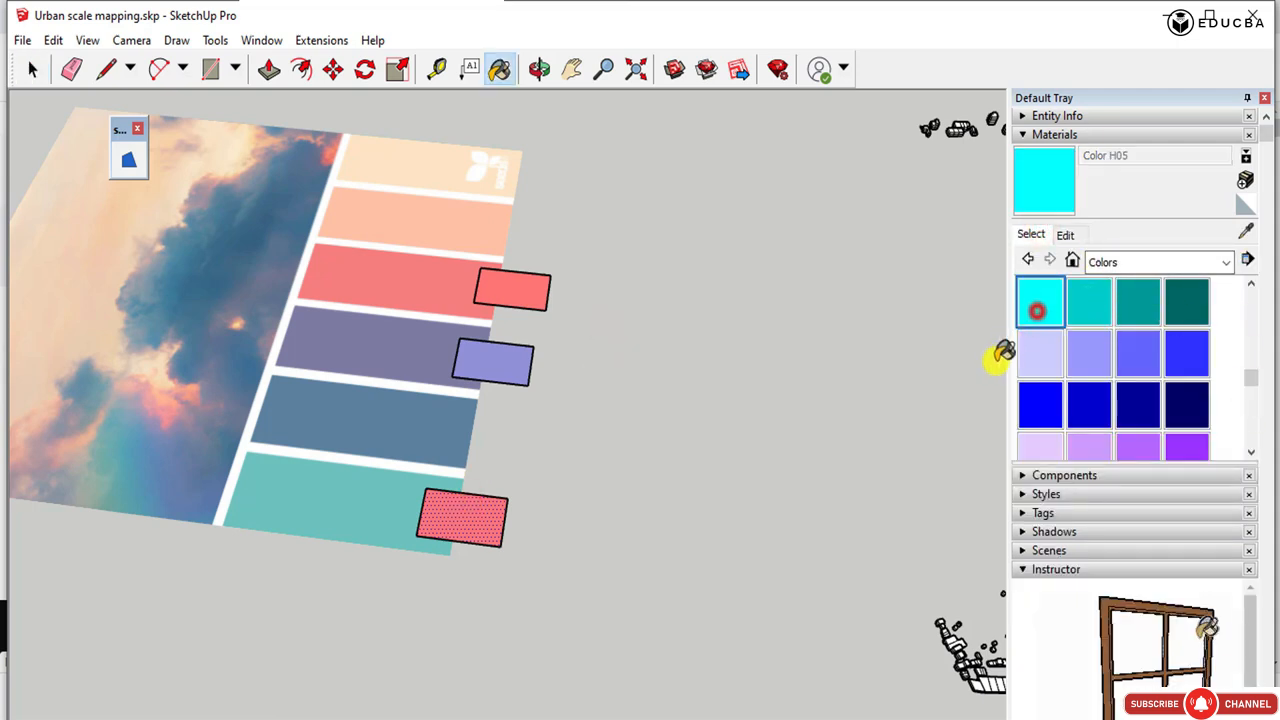
left_click(447, 513)
Edit Color H05 on the color wheel to a slightly darkened turquoise green close to the palette's teal strip.
left_click(1063, 238)
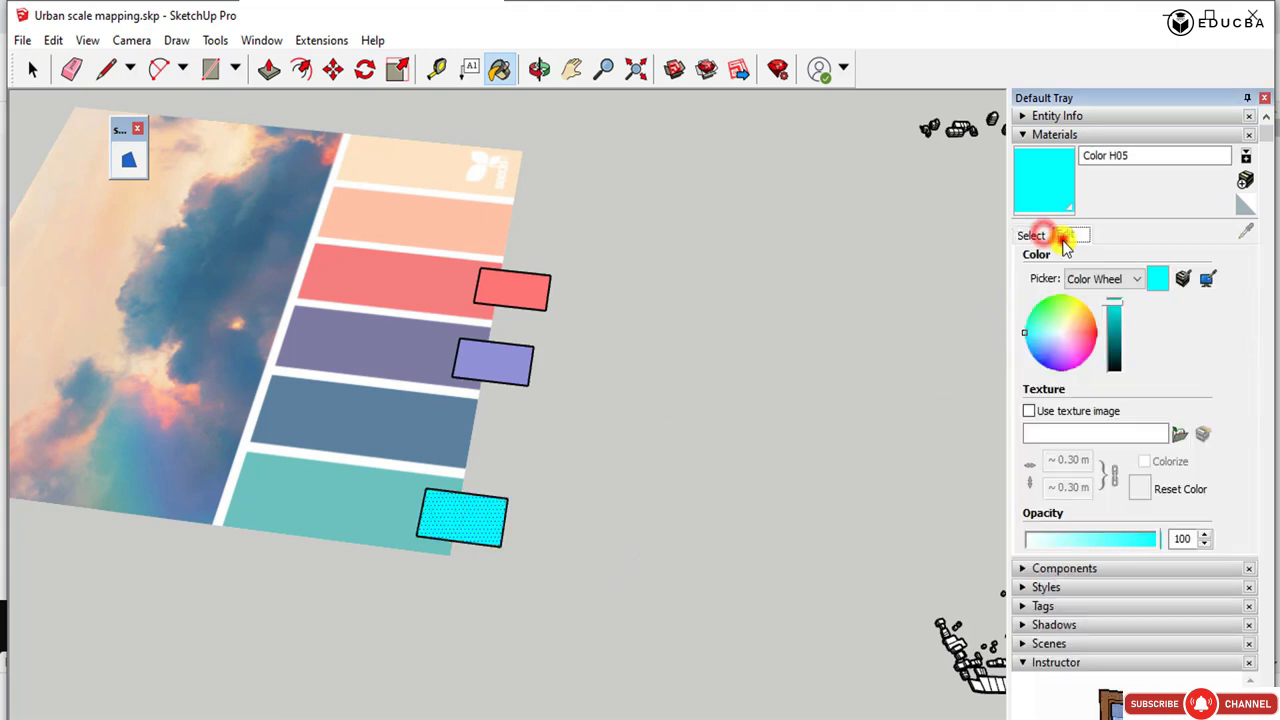
left_click(1035, 340)
left_click_drag(1040, 340, 1040, 348)
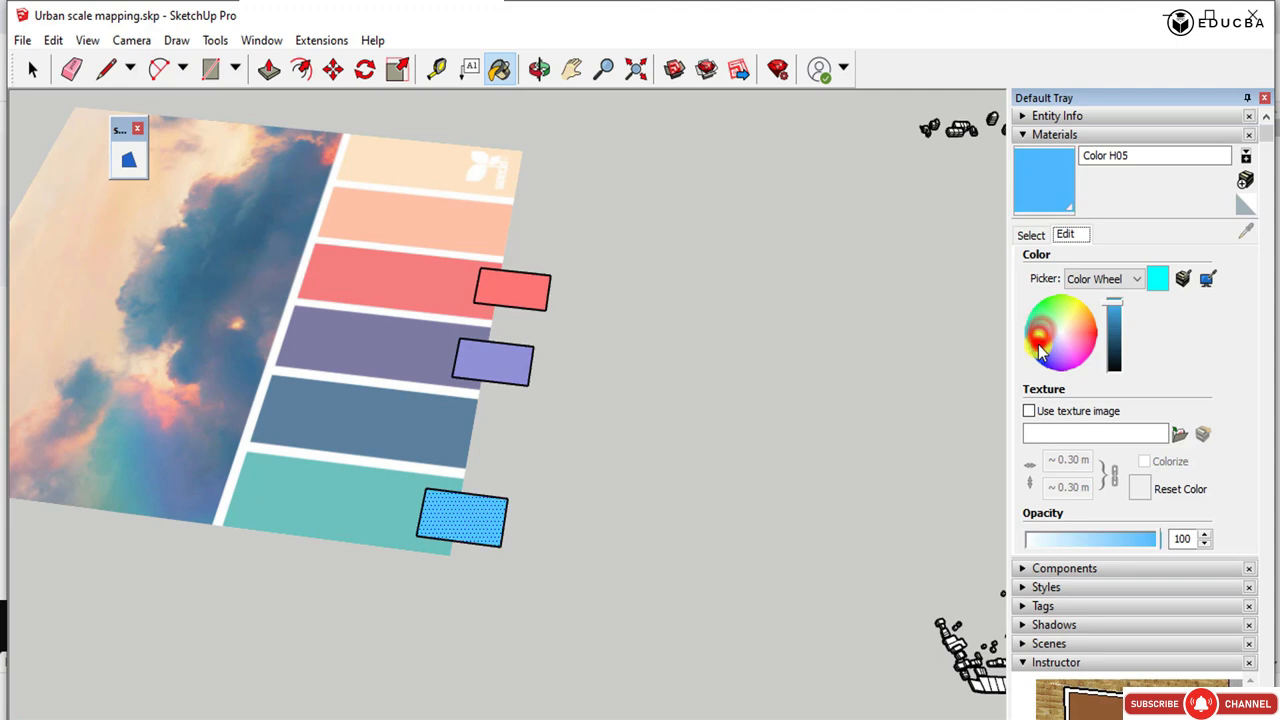
left_click(1155, 272)
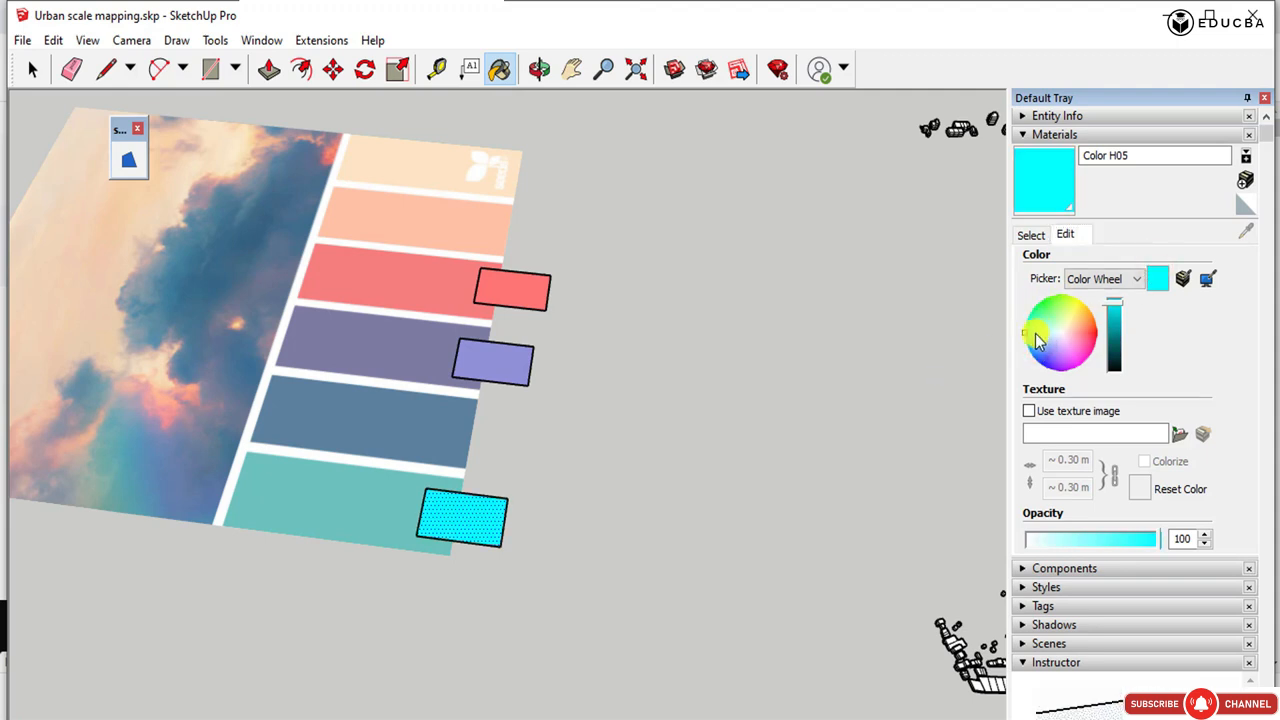
left_click_drag(1037, 343, 1043, 344)
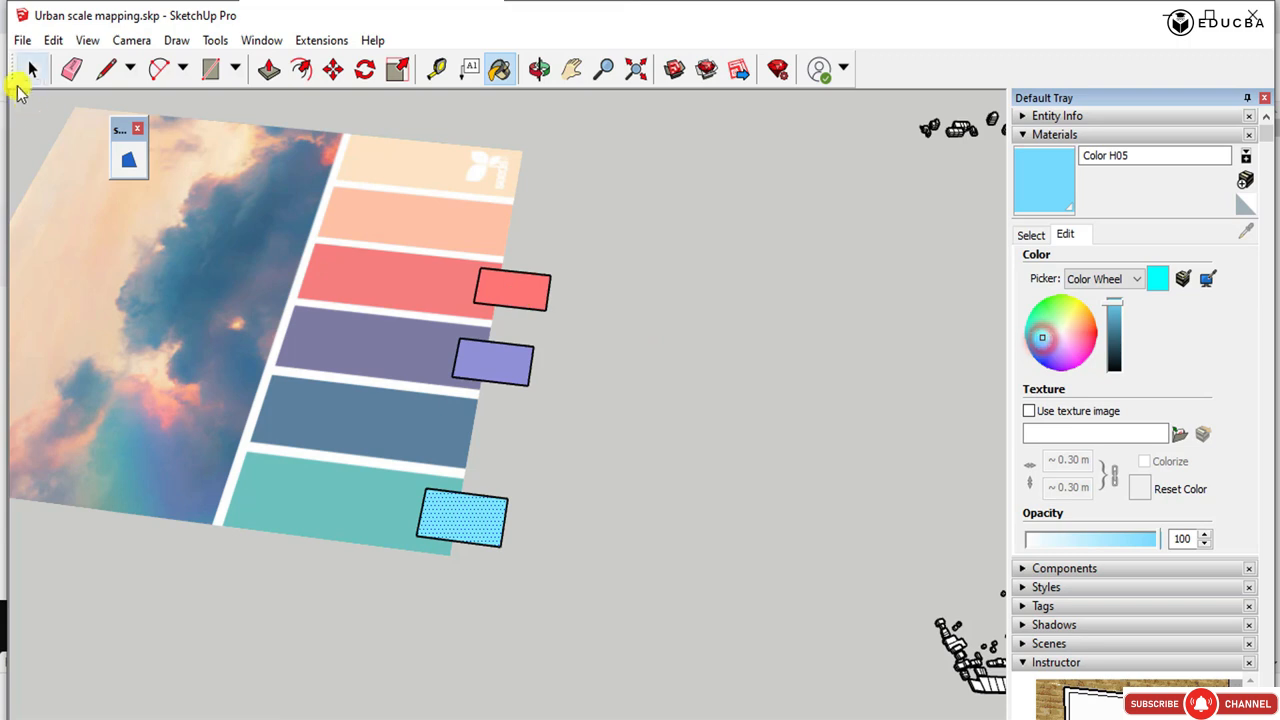
left_click(25, 80)
left_click(779, 308)
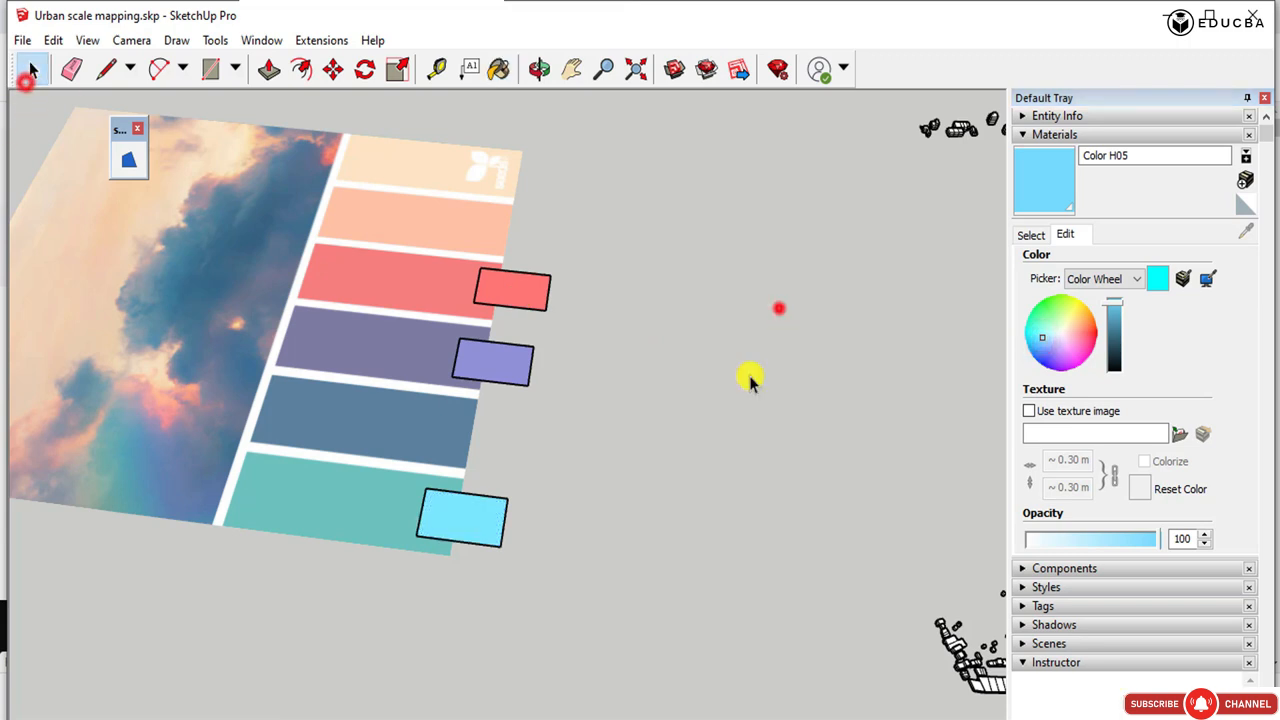
left_click(1040, 334)
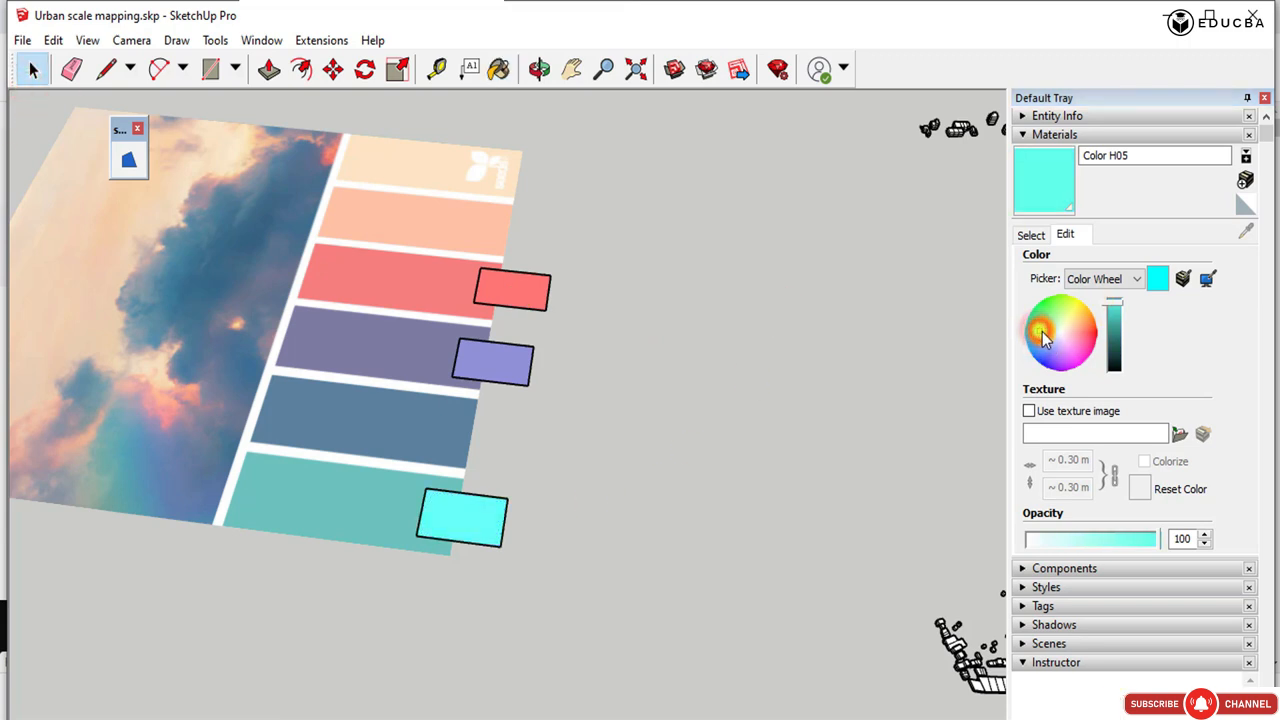
left_click(1037, 333)
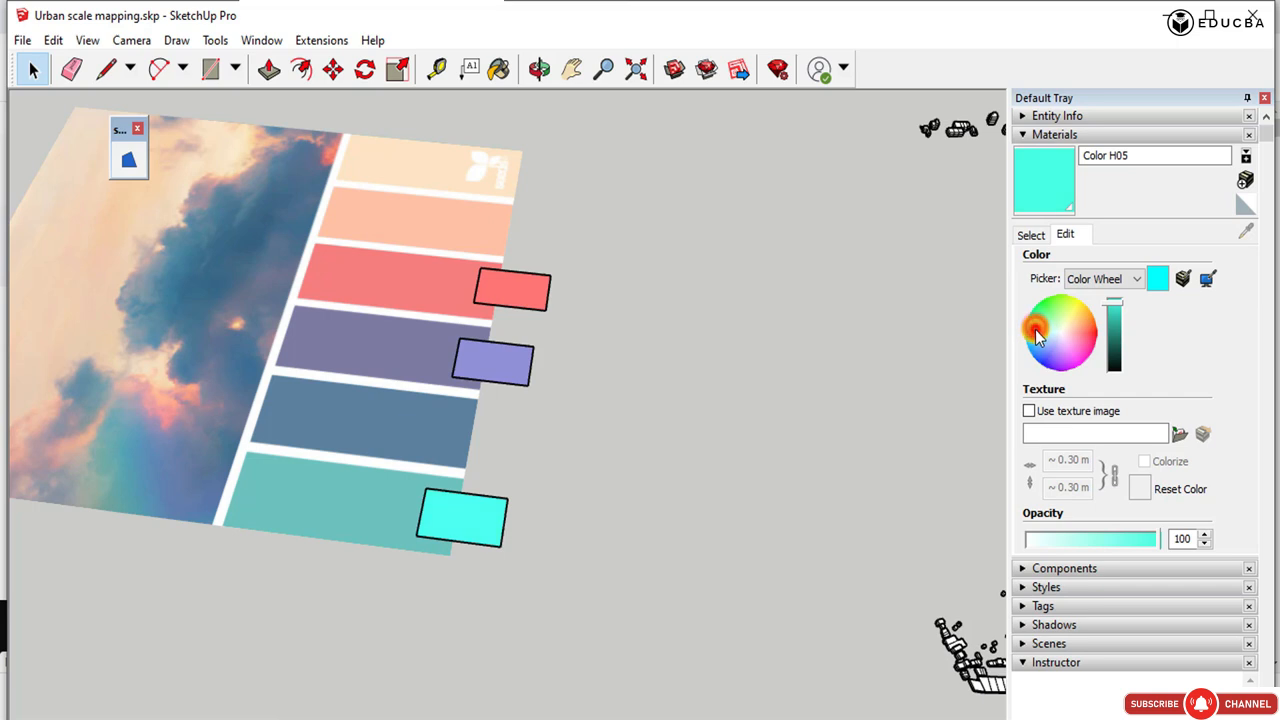
left_click(1114, 313)
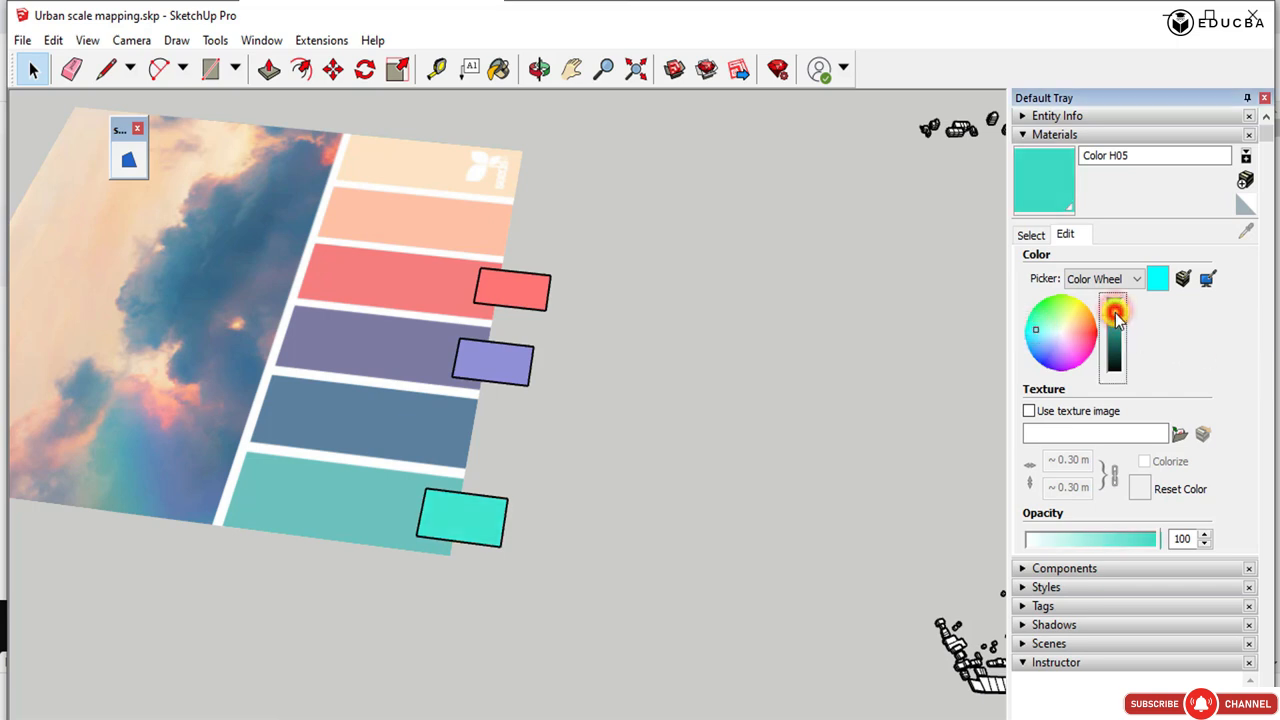
left_click(1115, 317)
left_click(703, 302)
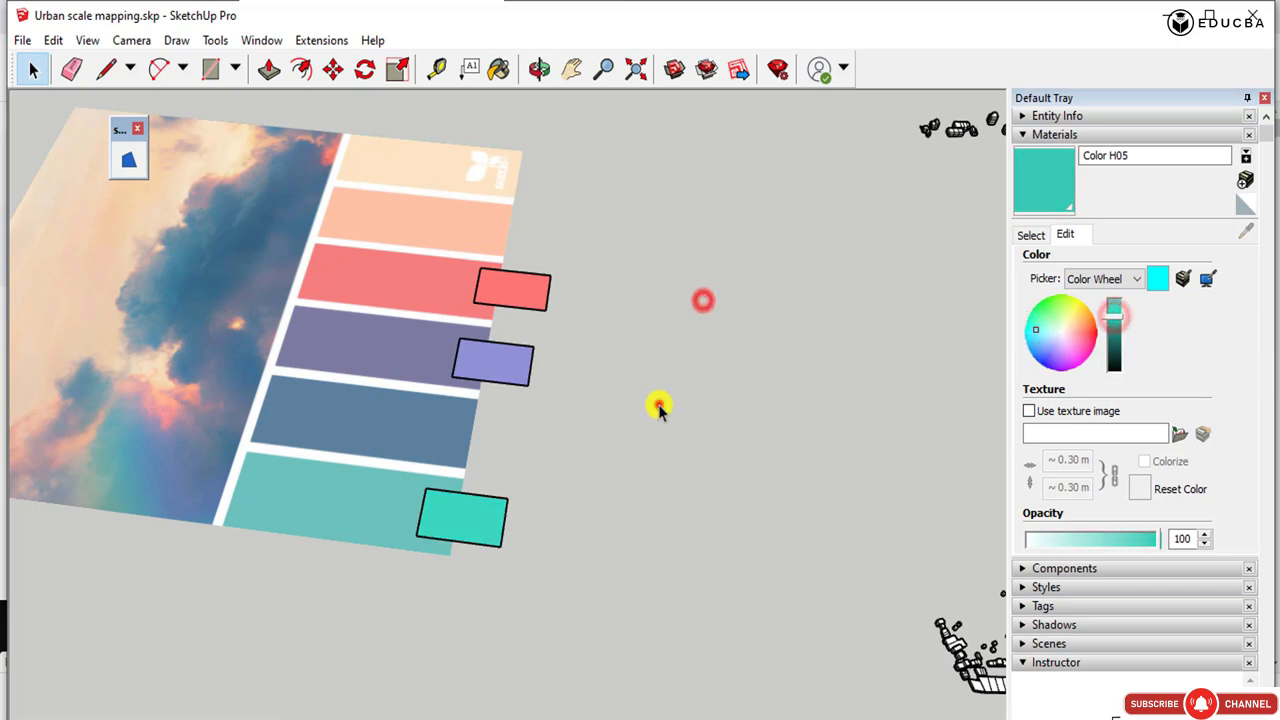
Sample the coral Color B03 from its palette rectangle and paint the uppermost, smallest building layer with it.
scroll(563, 362, "down", 1)
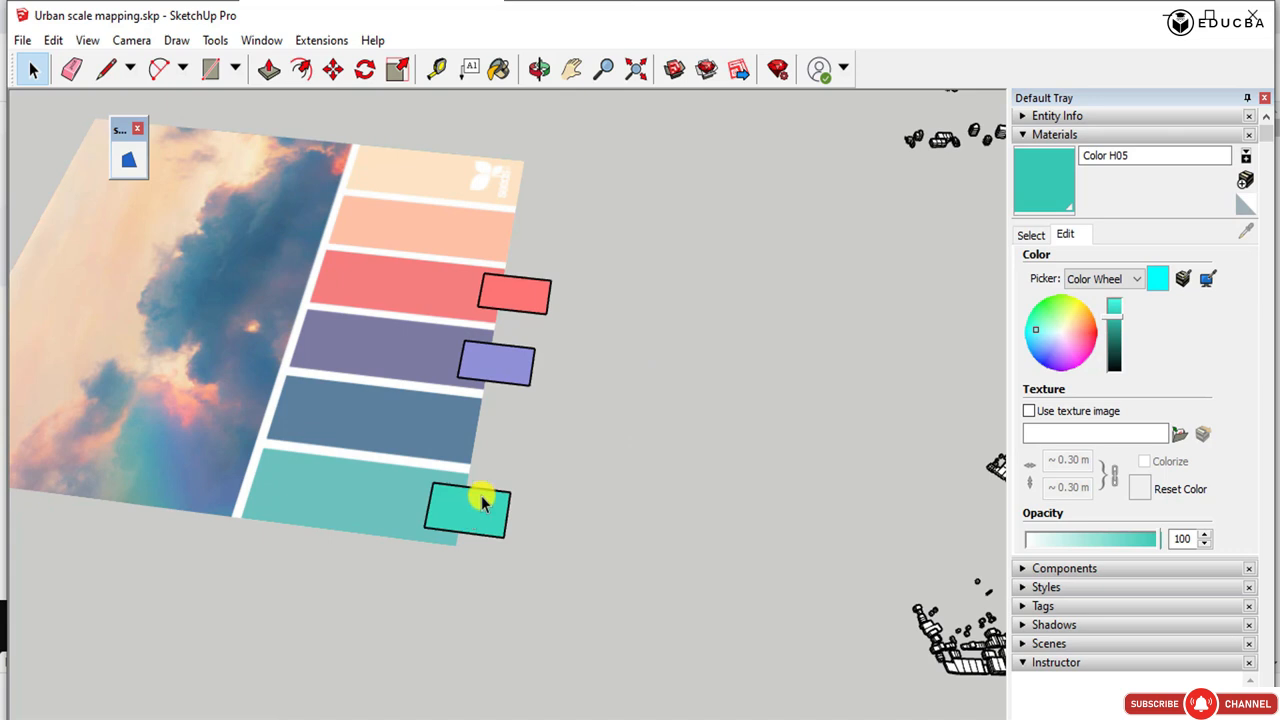
scroll(453, 438, "down", 2)
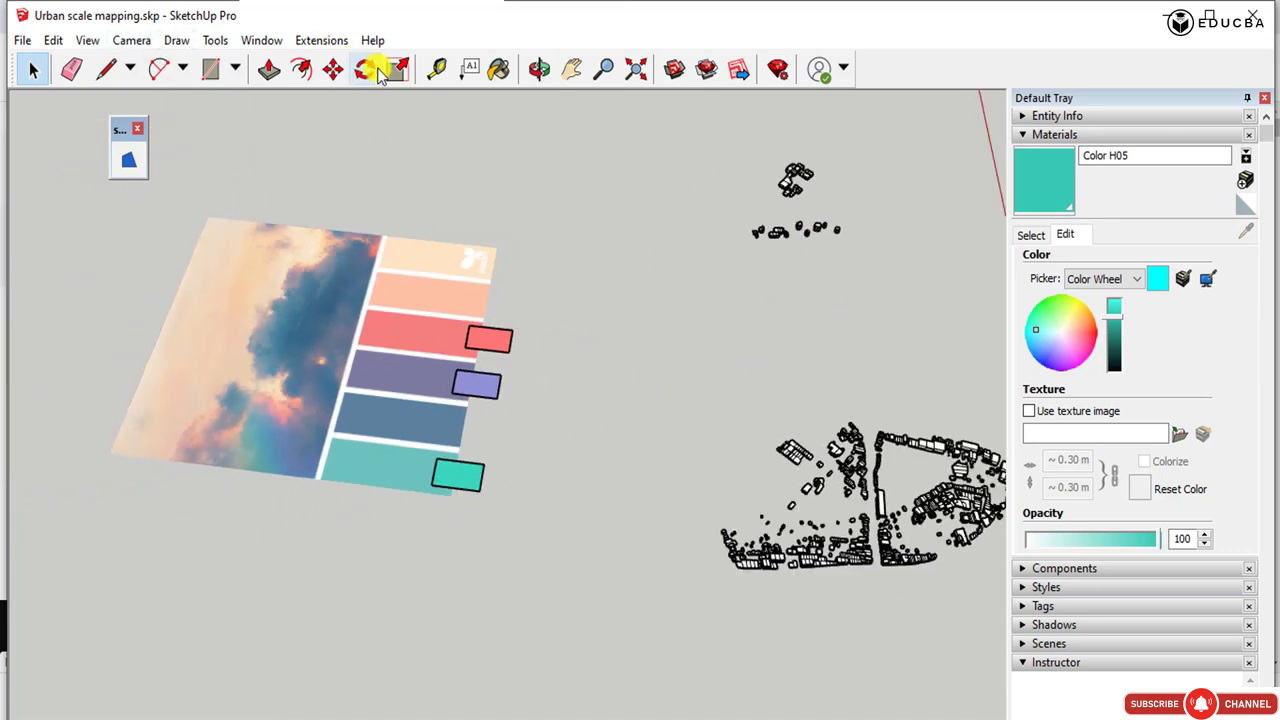
left_click(1031, 235)
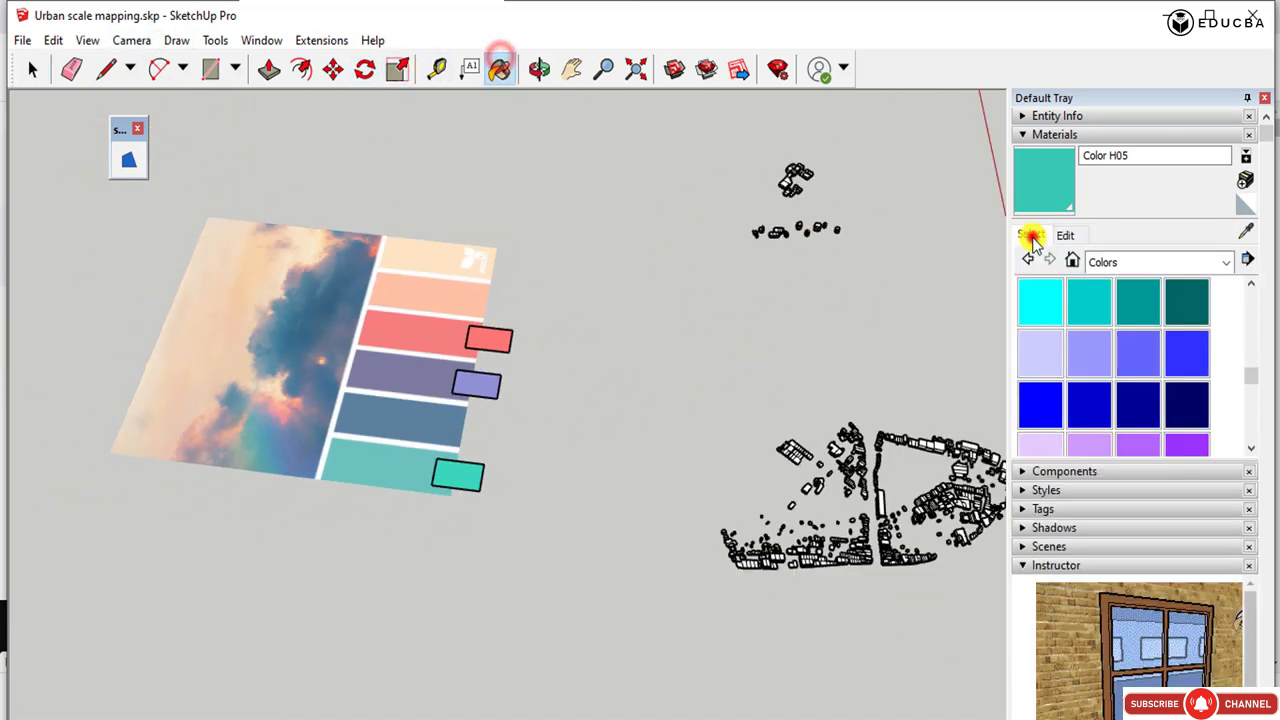
left_click(1245, 231)
scroll(575, 330, "down", 3)
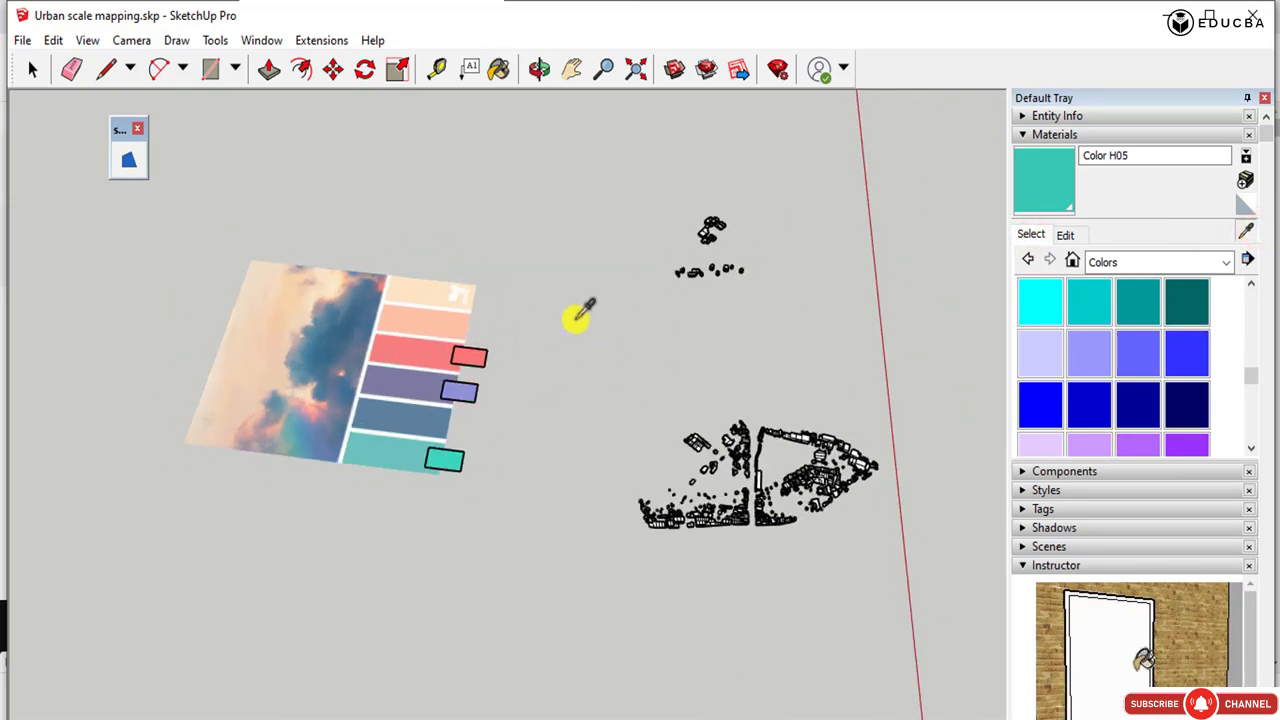
scroll(540, 330, "up", 2)
scroll(461, 364, "up", 1)
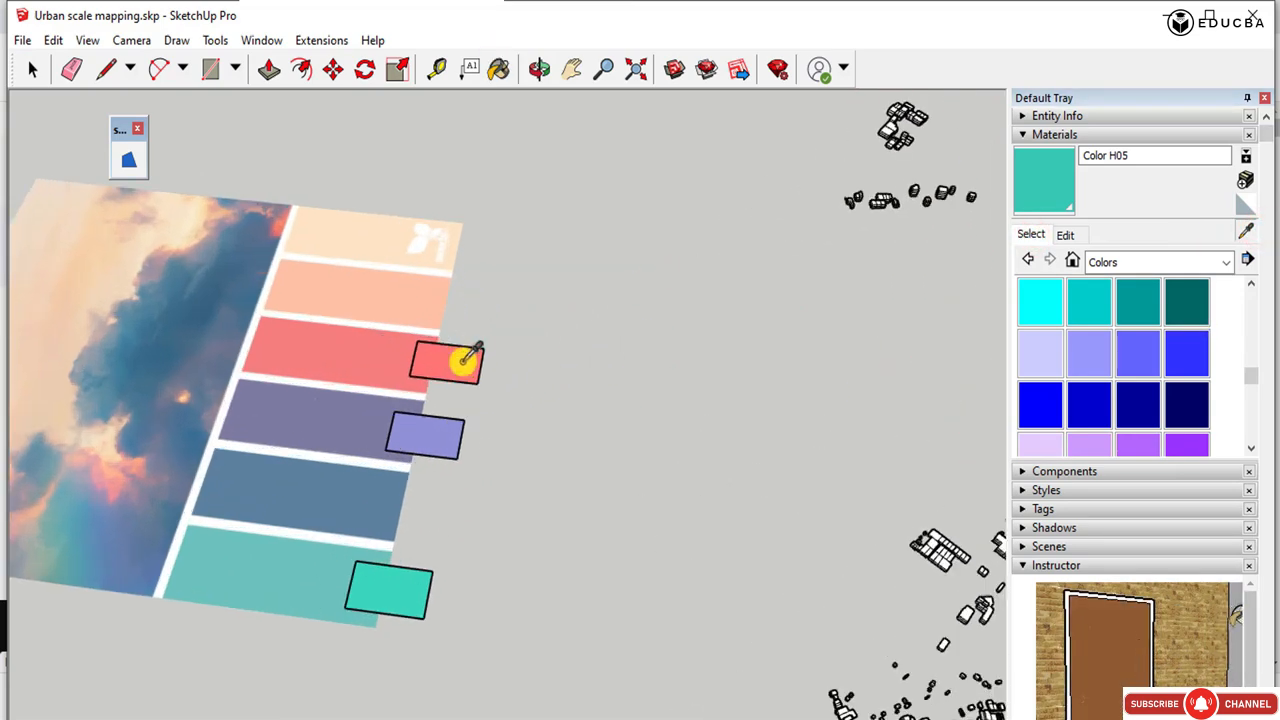
left_click(463, 361)
scroll(229, 371, "down", 3)
scroll(735, 192, "up", 1)
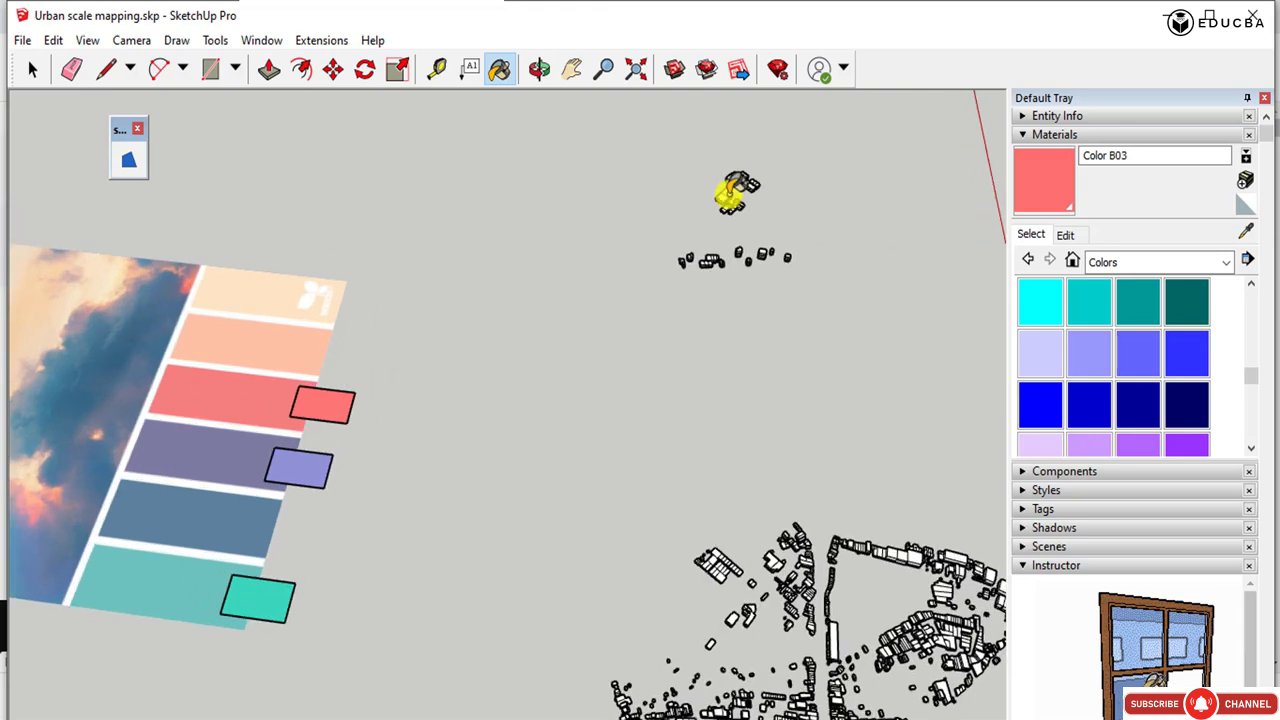
scroll(733, 193, "up", 1)
mouse_move(597, 315)
middle_mouse_down()
mouse_move(771, 257)
mouse_move(766, 297)
mouse_move(706, 126)
mouse_move(706, 230)
mouse_move(748, 278)
middle_mouse_up()
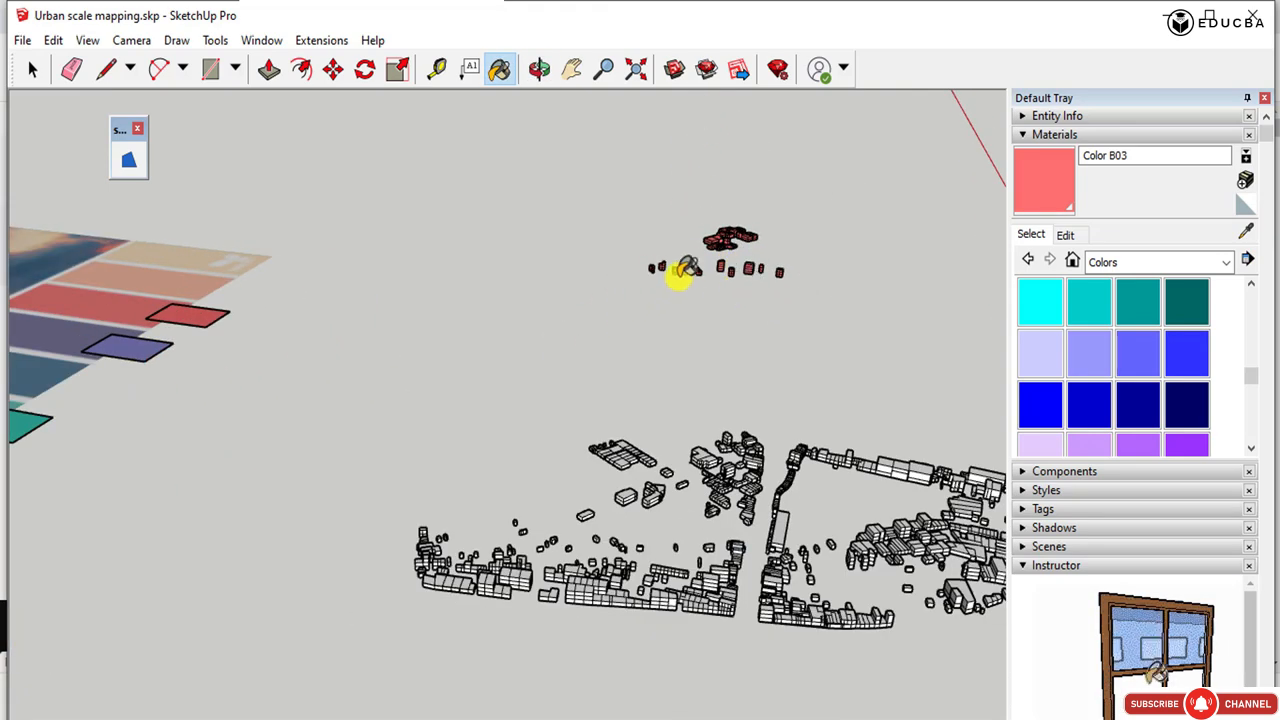
scroll(730, 285, "down", 2)
left_click(37, 72)
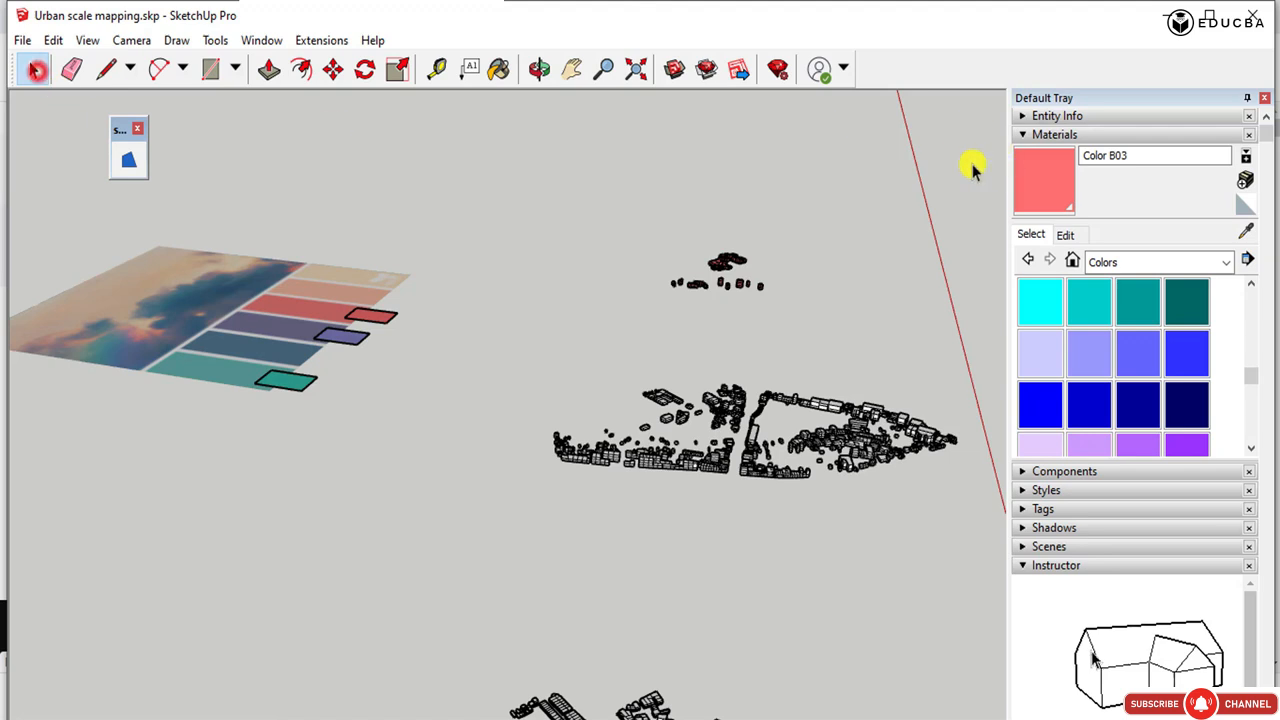
Sample the lavender Color J06 from its palette rectangle and paint the middle building layer with it.
scroll(357, 329, "up", 1)
left_click(350, 340)
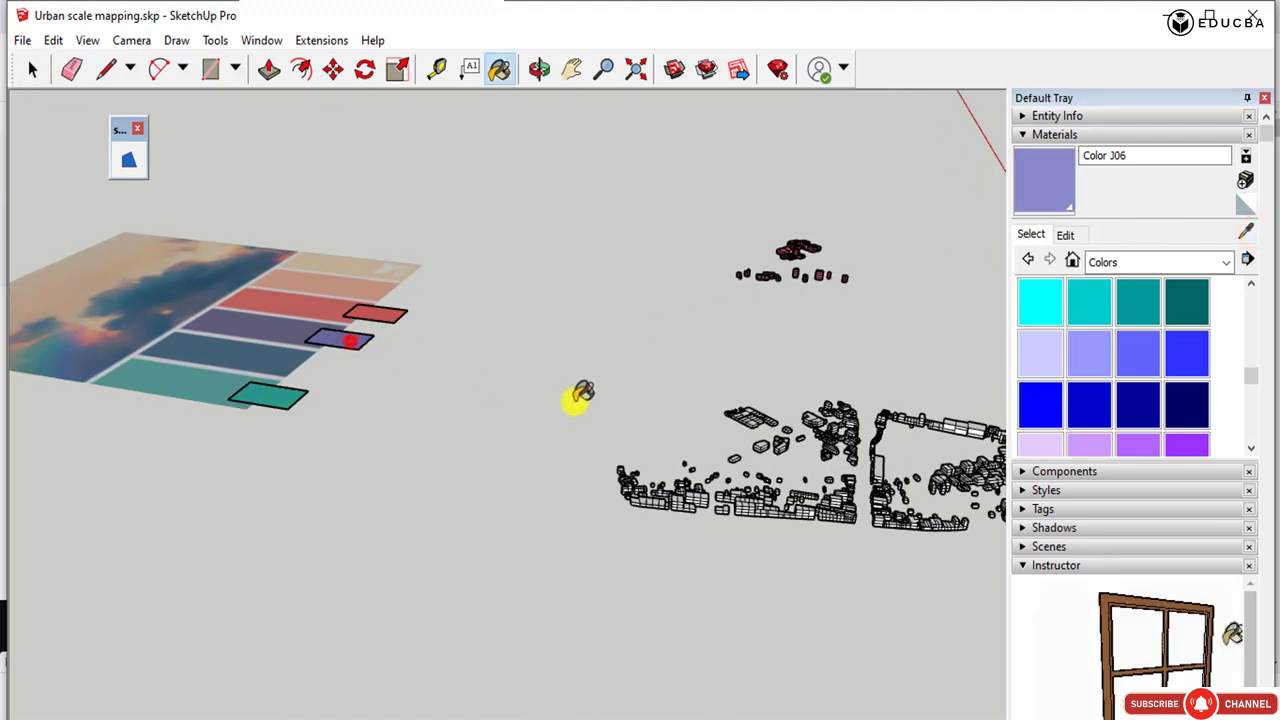
left_click(762, 497)
middle_click_drag(686, 257, 272, 233)
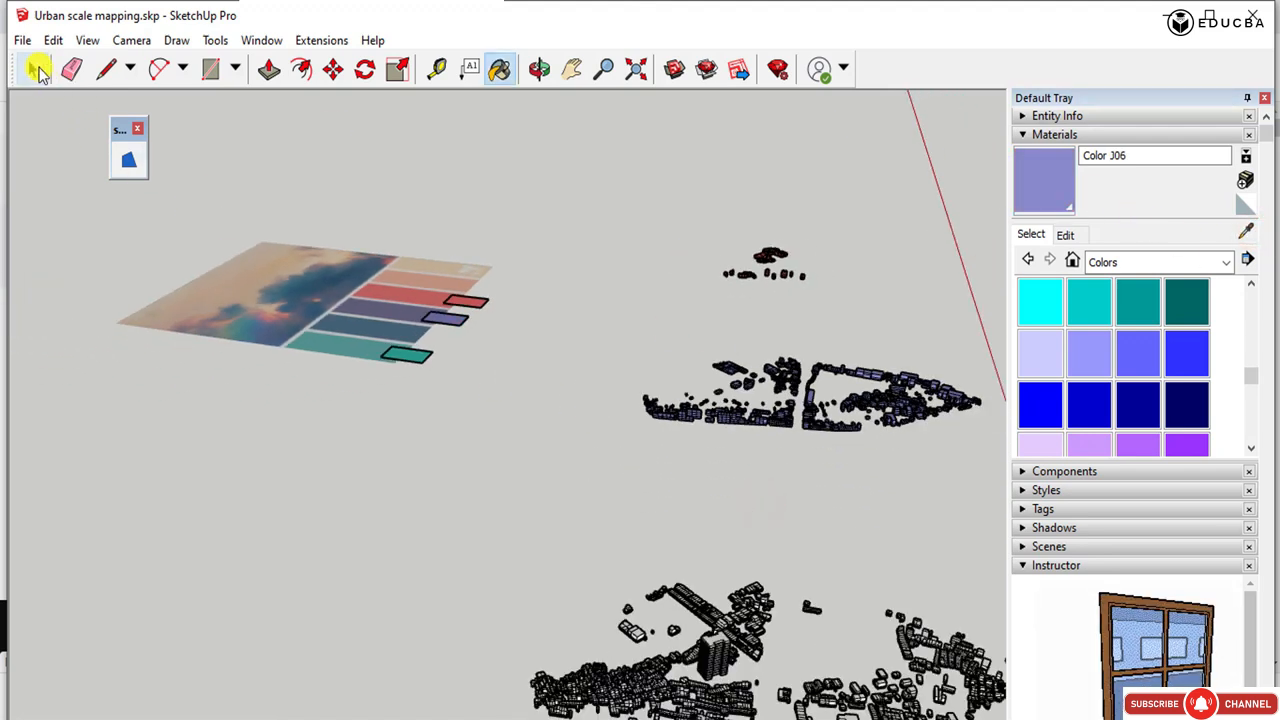
Sample the turquoise Color H05 from its palette rectangle and paint the lowest building layer with it.
left_click(1248, 227)
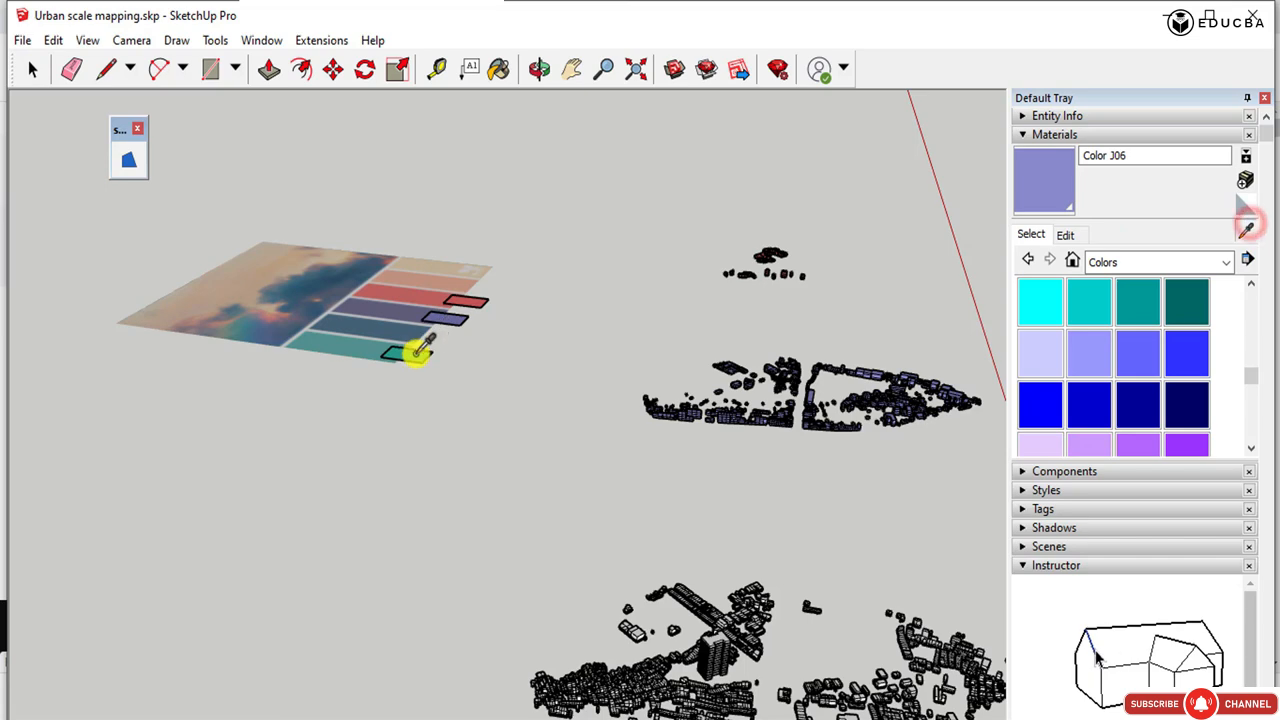
left_click(416, 354)
scroll(489, 281, "down", 2)
scroll(611, 529, "up", 2)
left_click(617, 550)
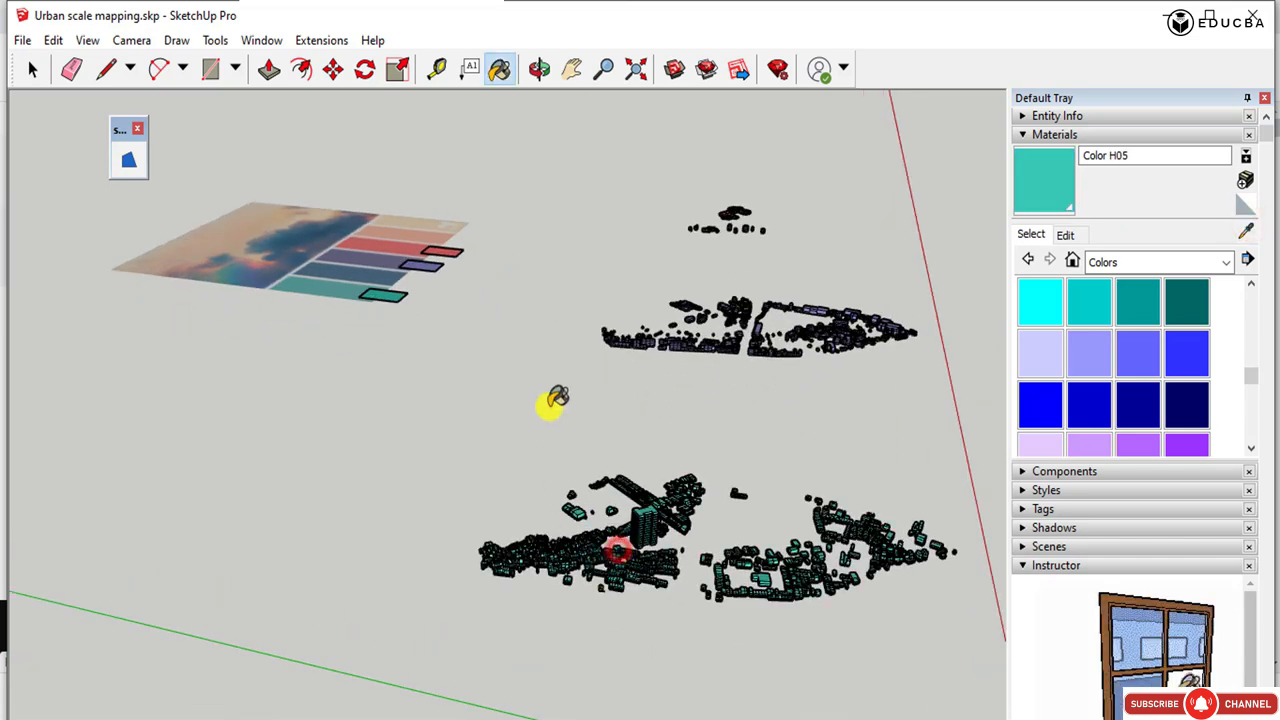
scroll(557, 398, "down", 1)
middle_click_drag(586, 257, 541, 356)
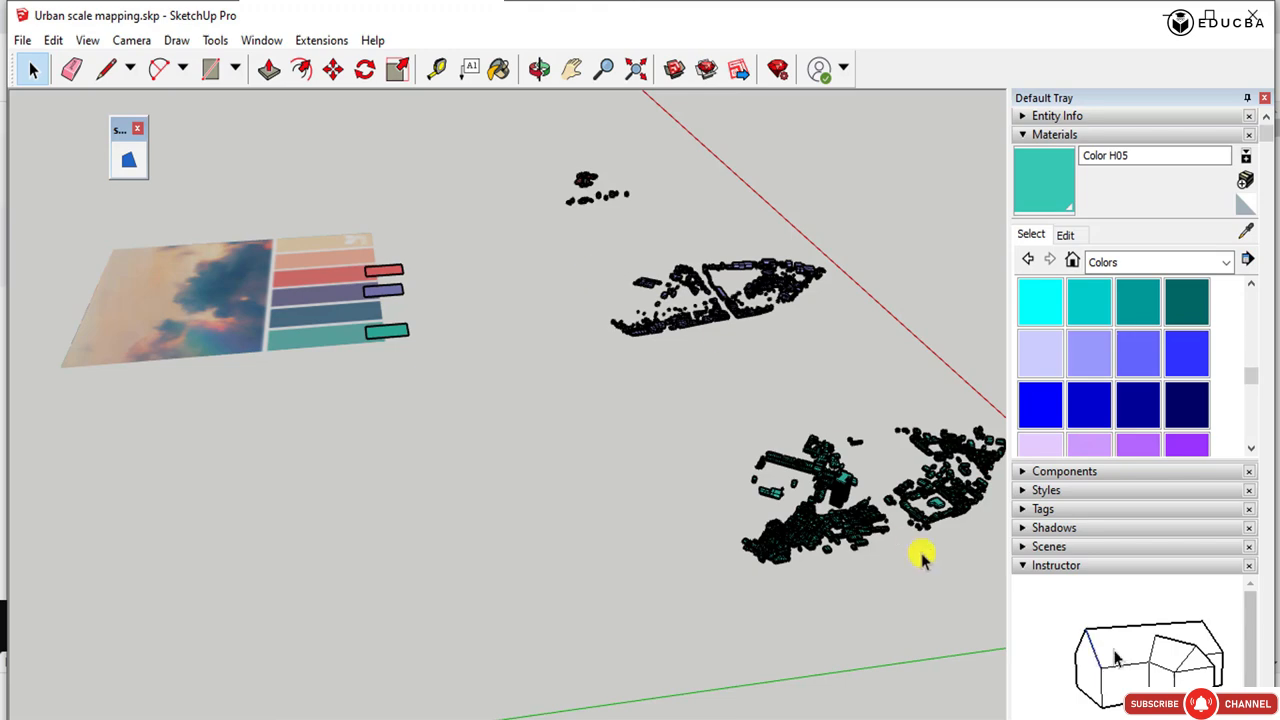
middle_click_drag(921, 558, 850, 632)
scroll(651, 349, "down", 3)
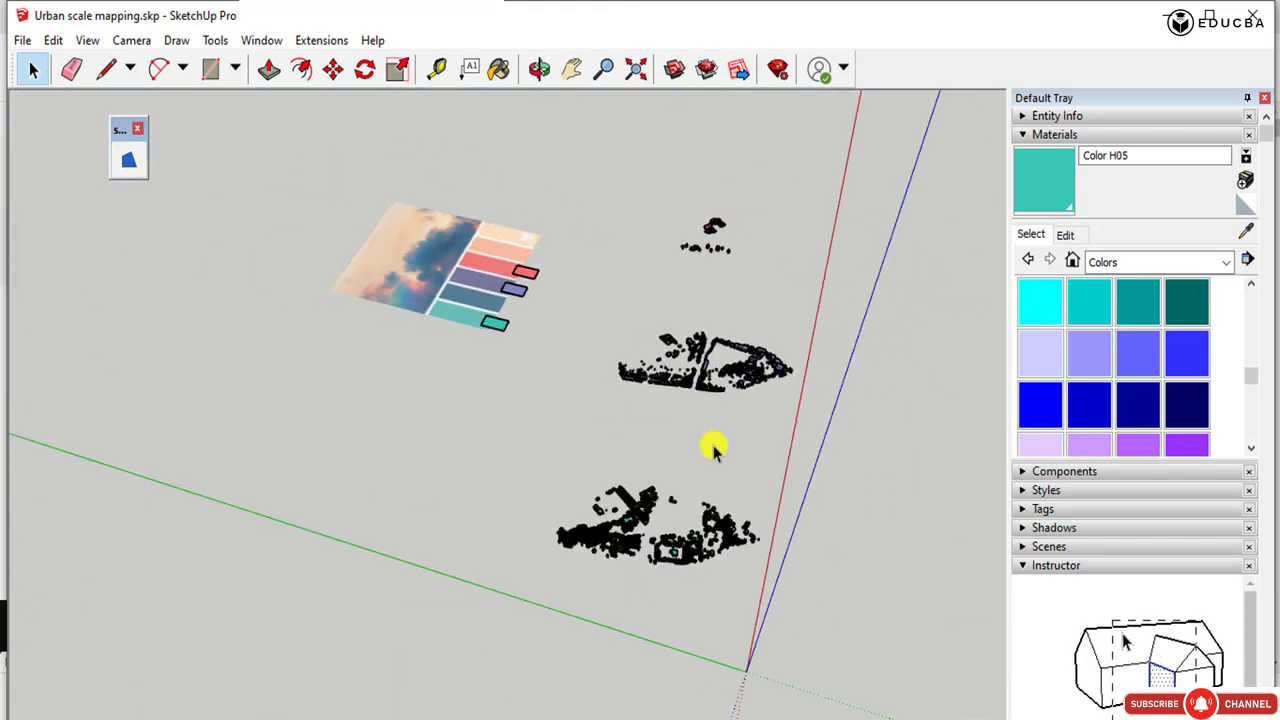
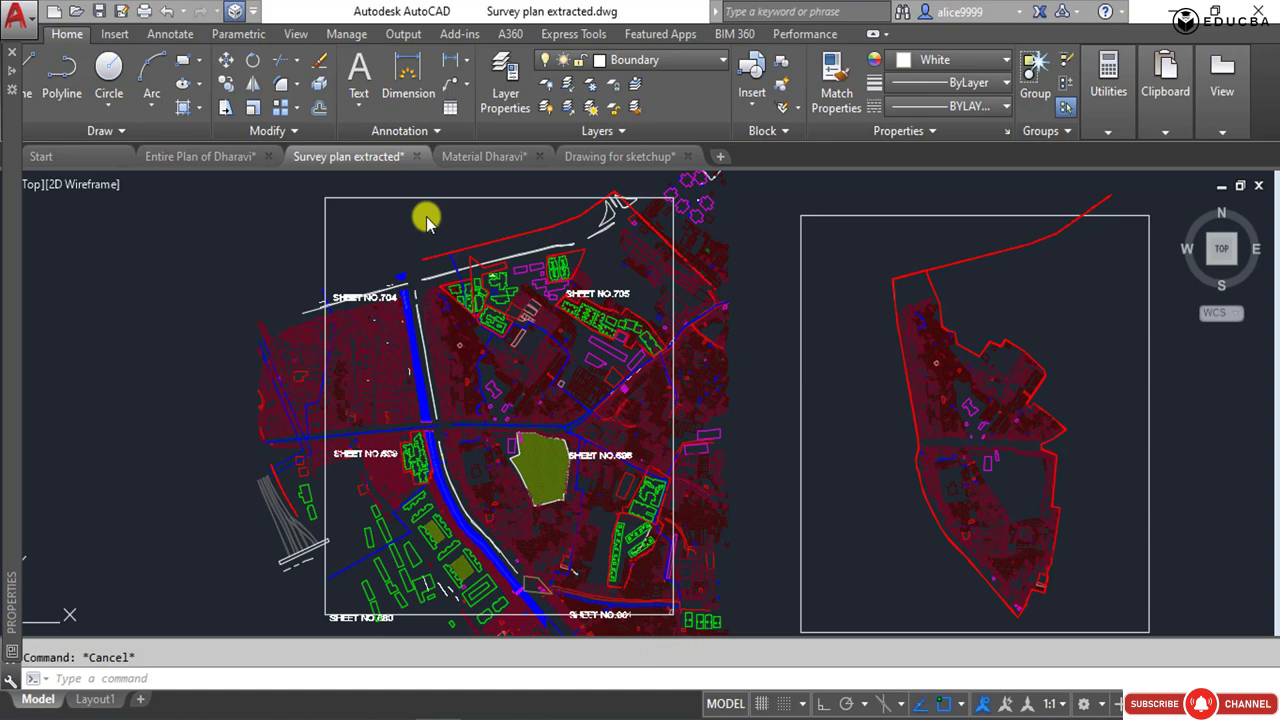
Switch to the Entire Plan of Dharavi drawing, then select and copy the two dashed red sector boundary polylines.
scroll(477, 230, "up", 4)
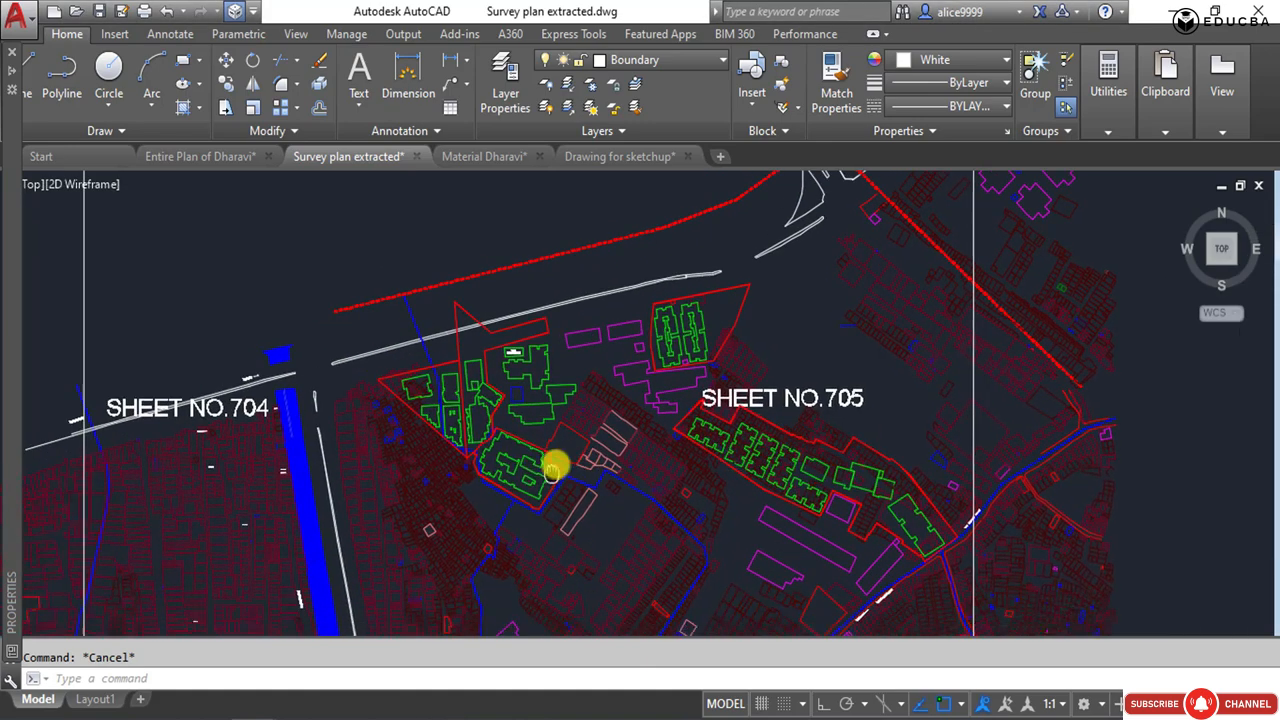
middle_click_drag(554, 457, 551, 437)
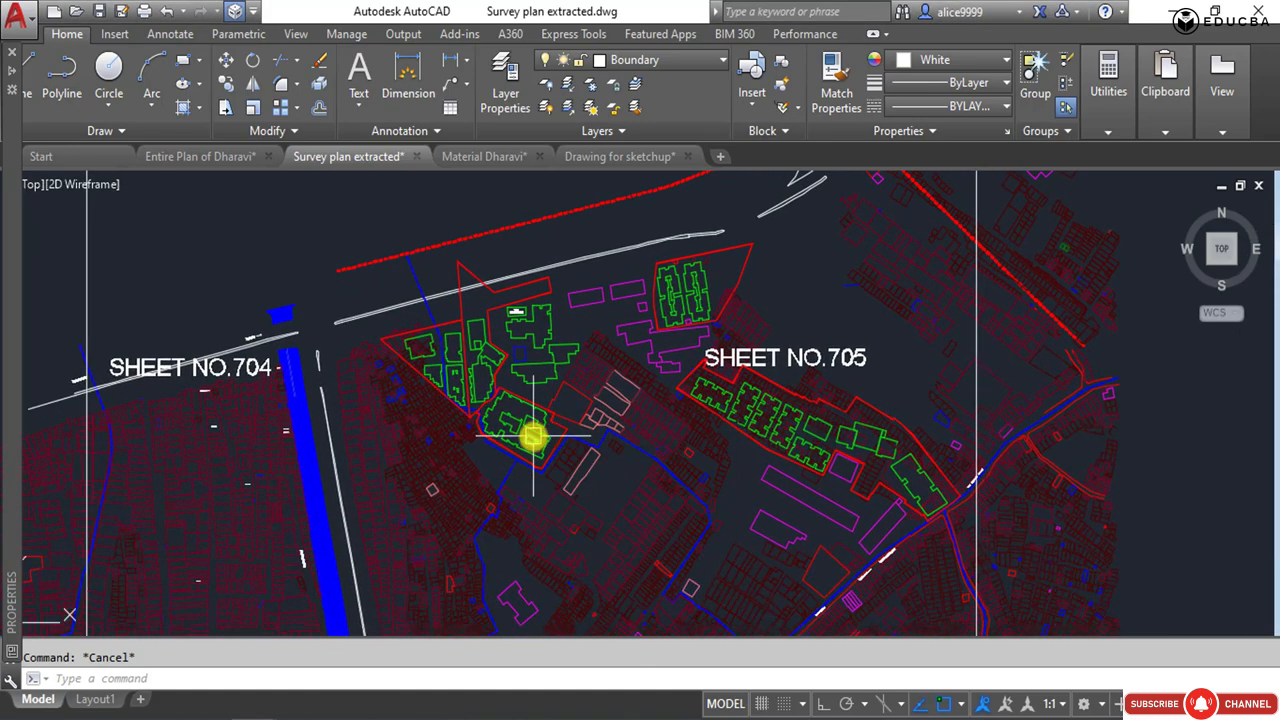
scroll(500, 509, "down", 4)
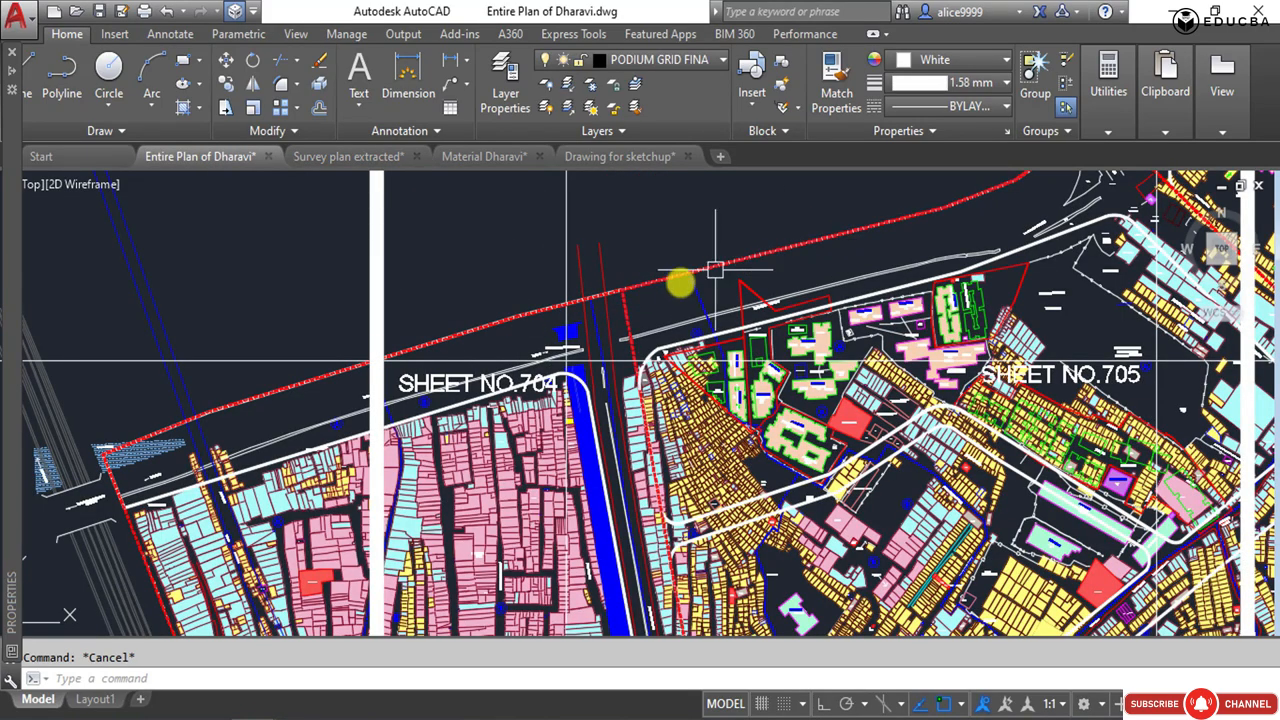
left_click(755, 258)
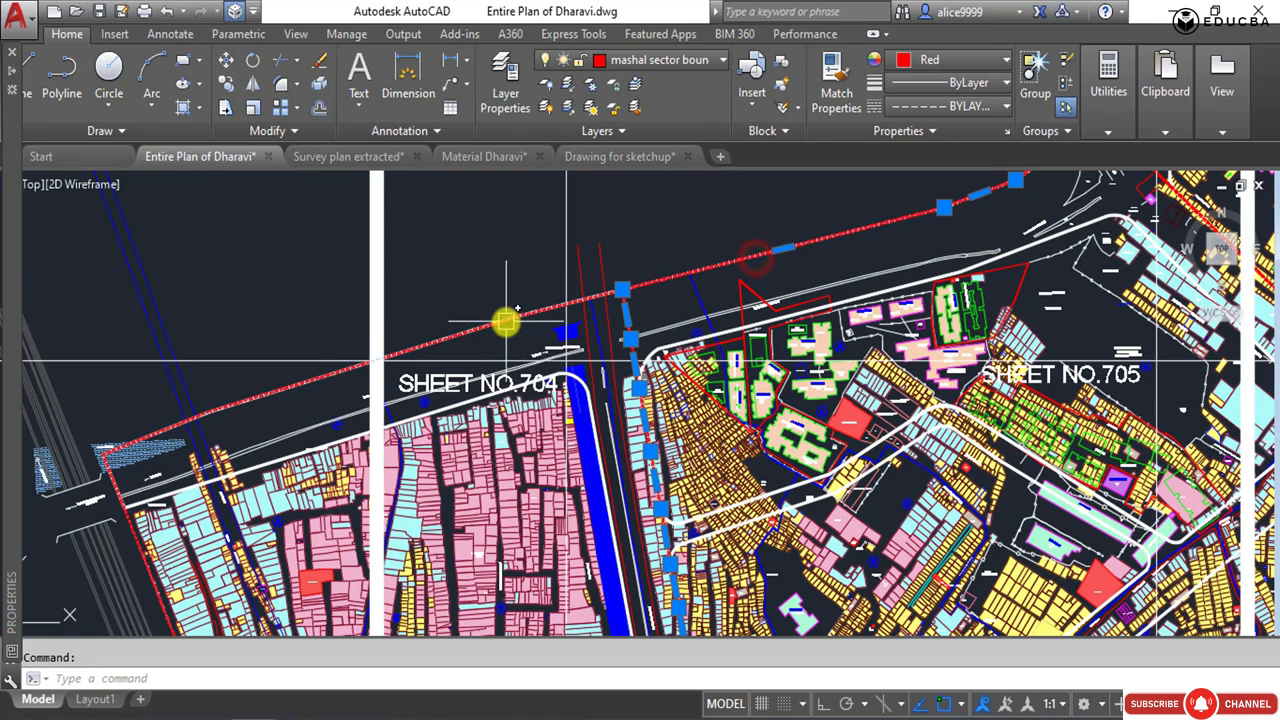
left_click(505, 321)
scroll(438, 272, "down", 5)
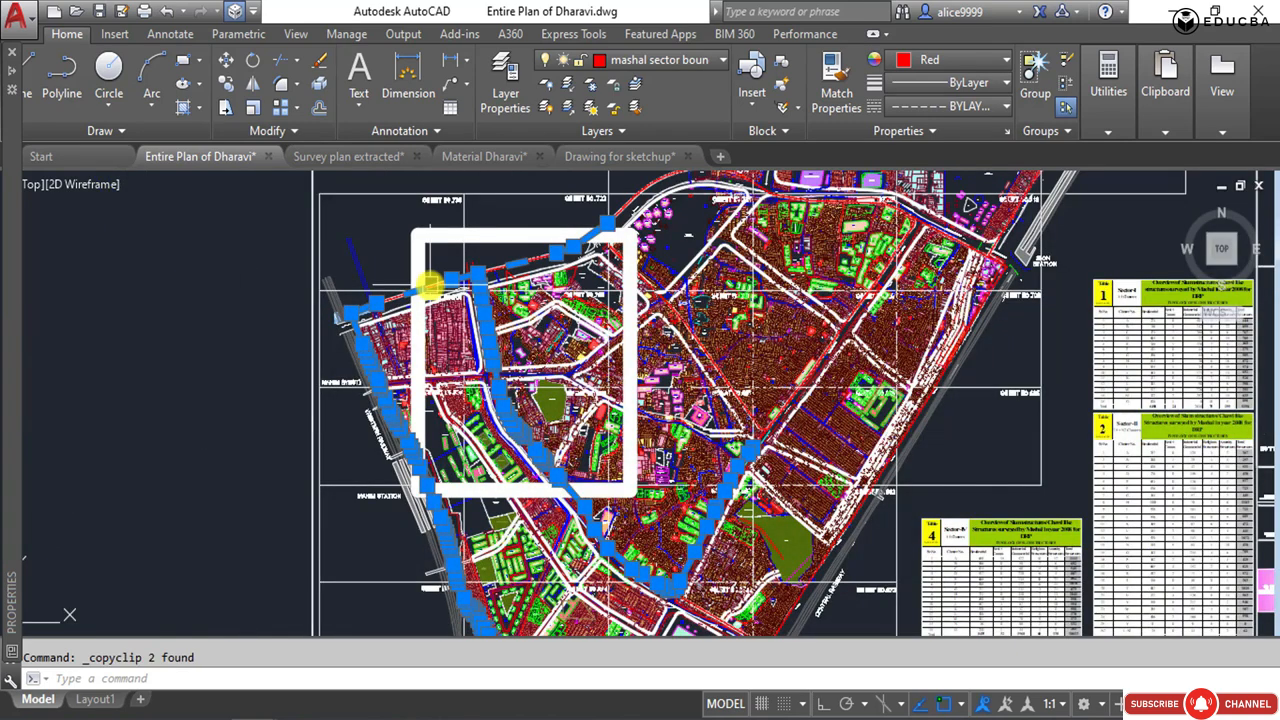
Close the Material Dharavi and Drawing for sketchup drawings.
key("ctrl+Tab")
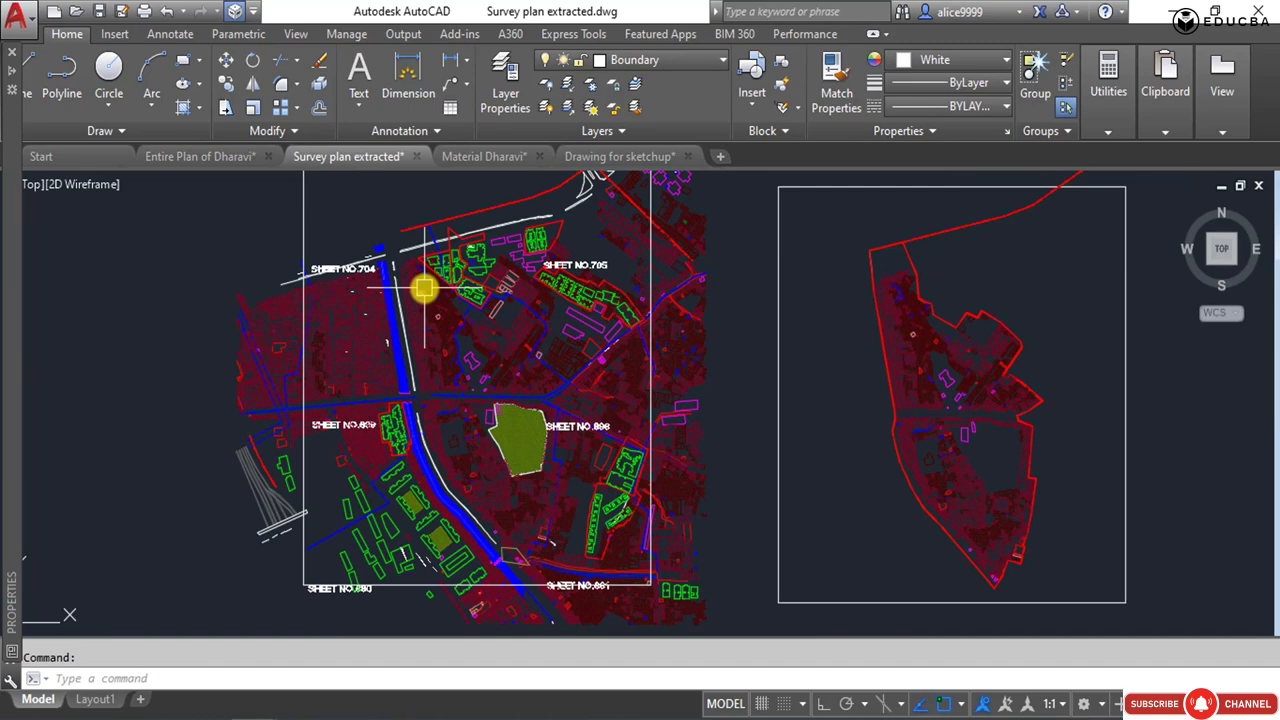
key("ctrl+Tab")
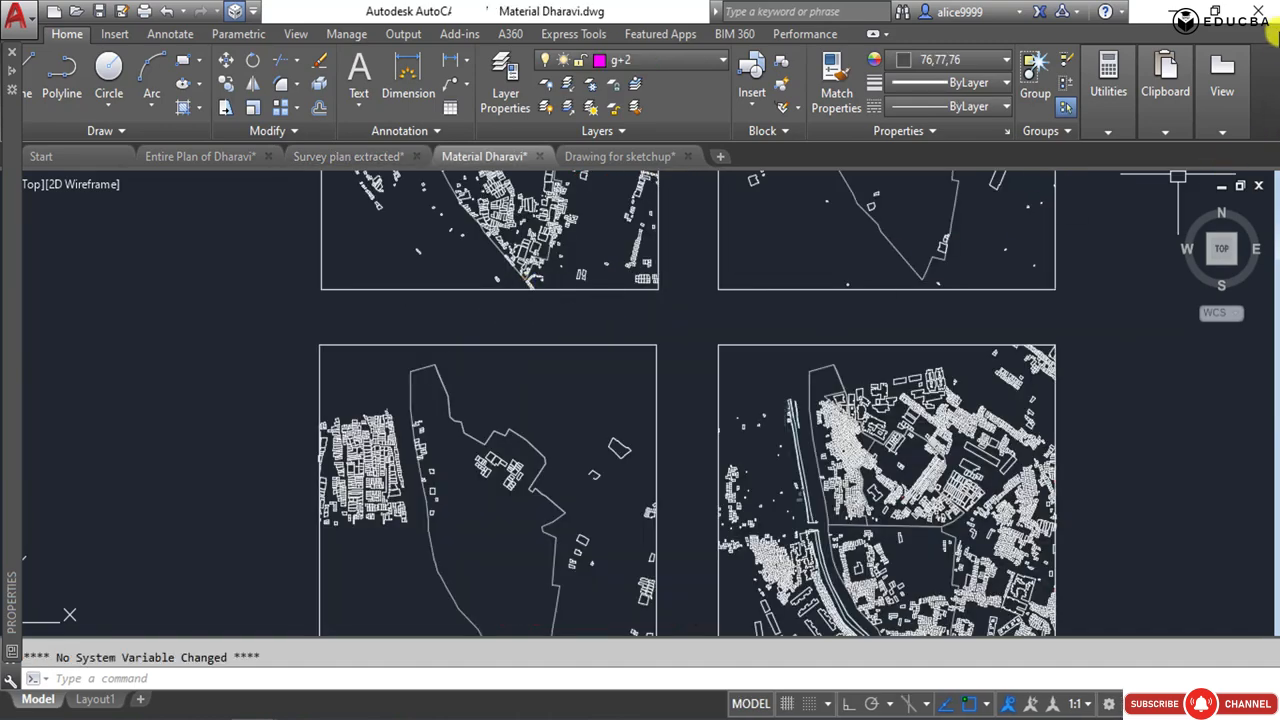
left_click(1268, 8)
left_click(673, 411)
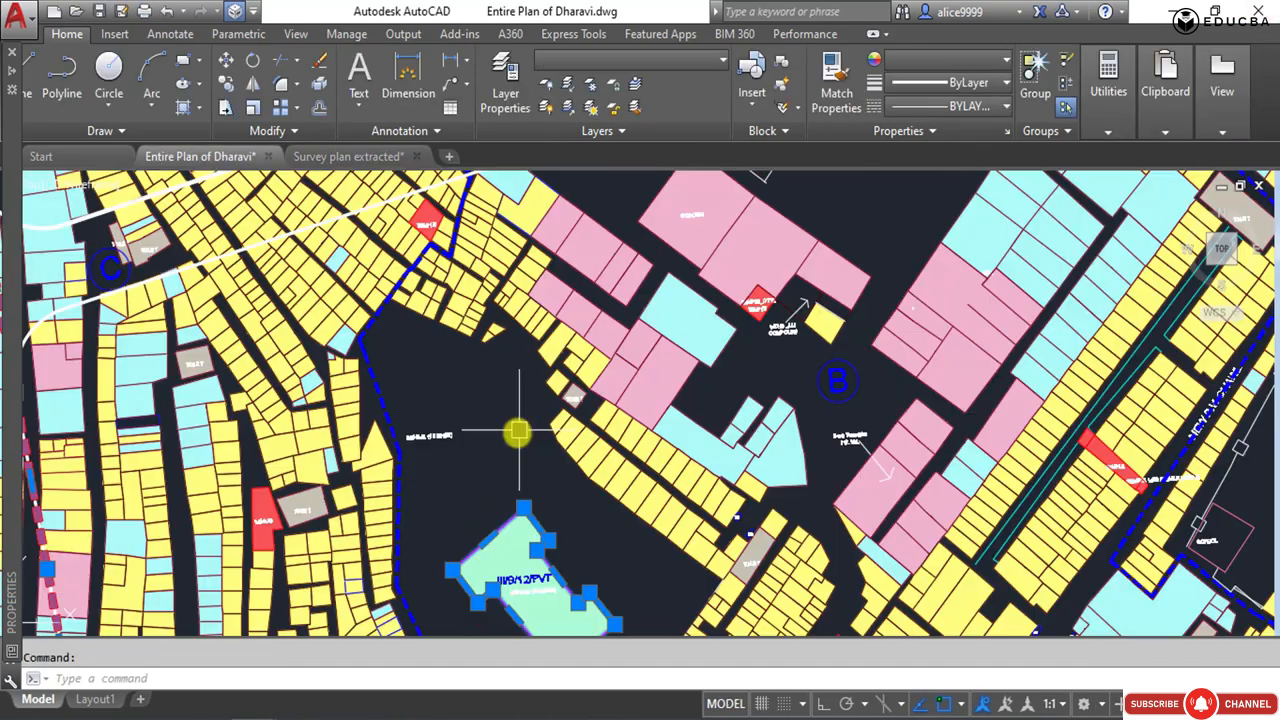
Copy the III/B/12/PVT building outline together with the two sector boundaries in Entire Plan of Dharavi.
middle_click_drag(524, 508, 490, 364)
scroll(480, 380, "up", 4)
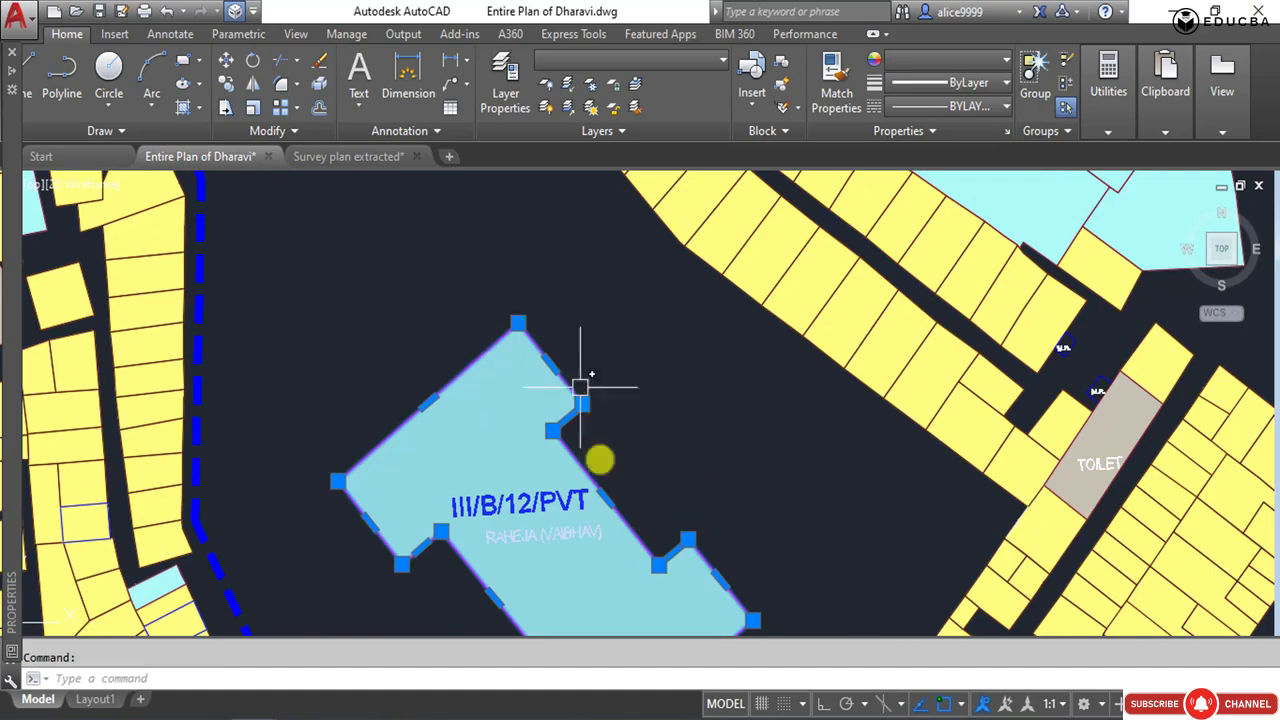
scroll(582, 456, "down", 2)
middle_click_drag(578, 458, 472, 338)
scroll(577, 443, "down", 7)
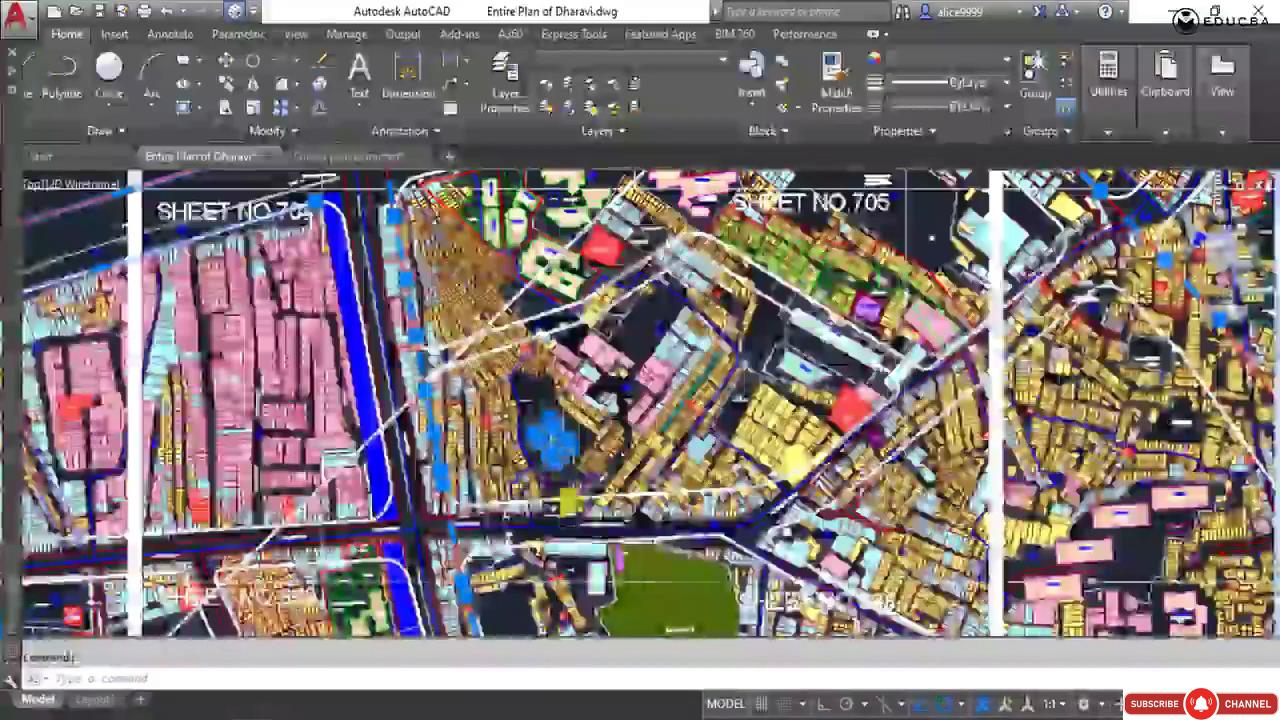
key("ctrl+c")
Paste the copied boundaries and reference building outline into the Survey plan extracted drawing.
key("ctrl+Tab")
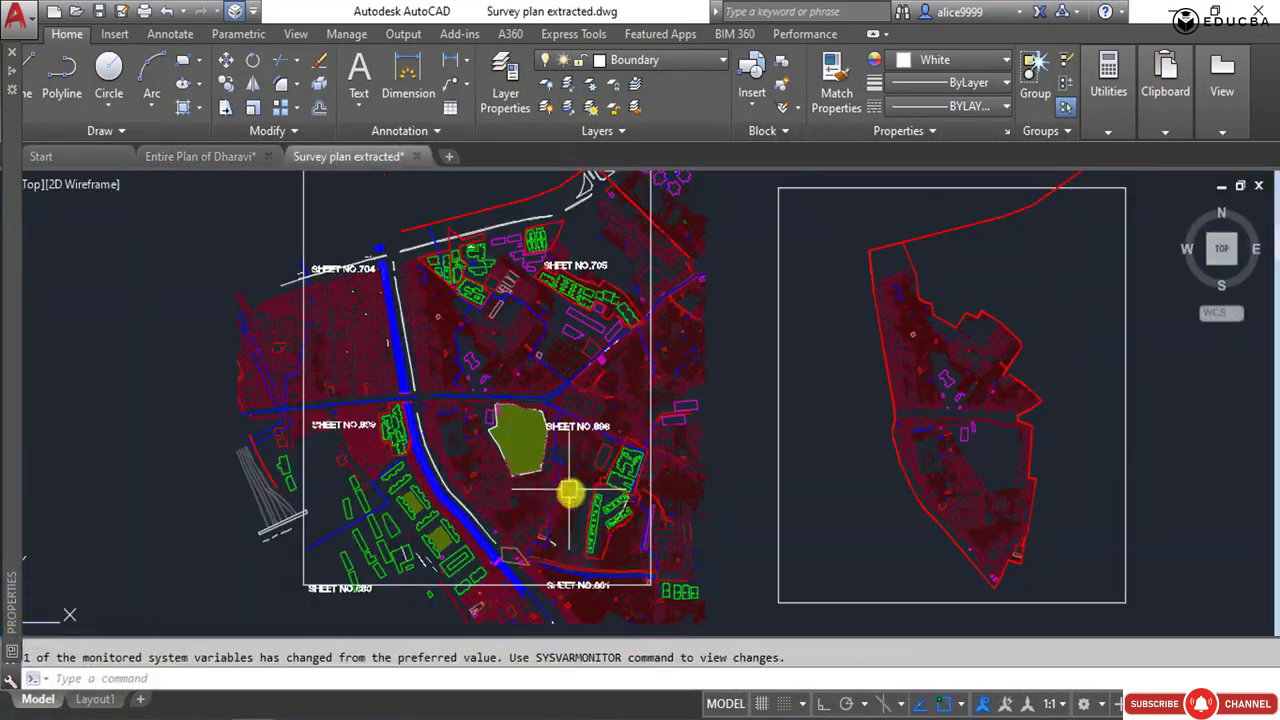
key("ctrl+v")
left_click(49, 321)
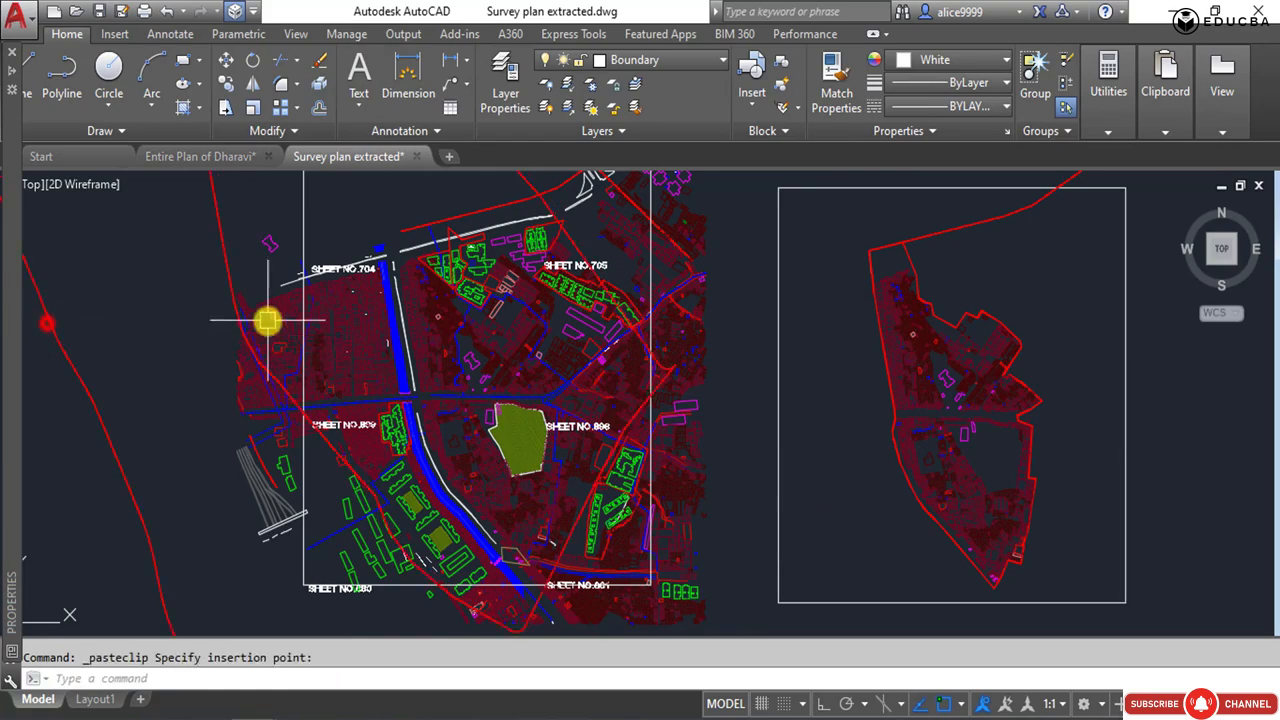
Move the pasted boundaries and building outline so the outline's corner lands on the matching corner of the same building in the survey plan.
middle_click_drag(266, 320, 400, 422)
left_click(400, 422)
left_click(263, 217)
scroll(397, 429, "up", 3)
type("m")
key("Return")
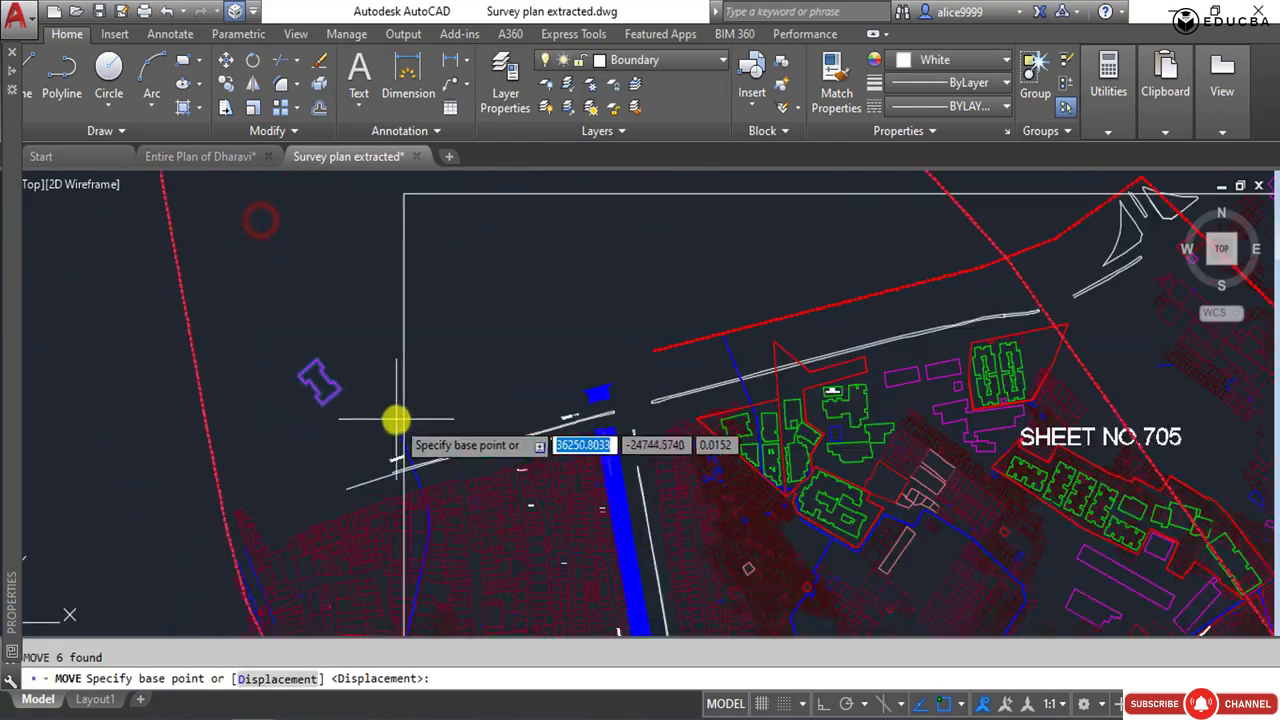
left_click(338, 392)
scroll(563, 451, "down", 3)
scroll(517, 337, "up", 5)
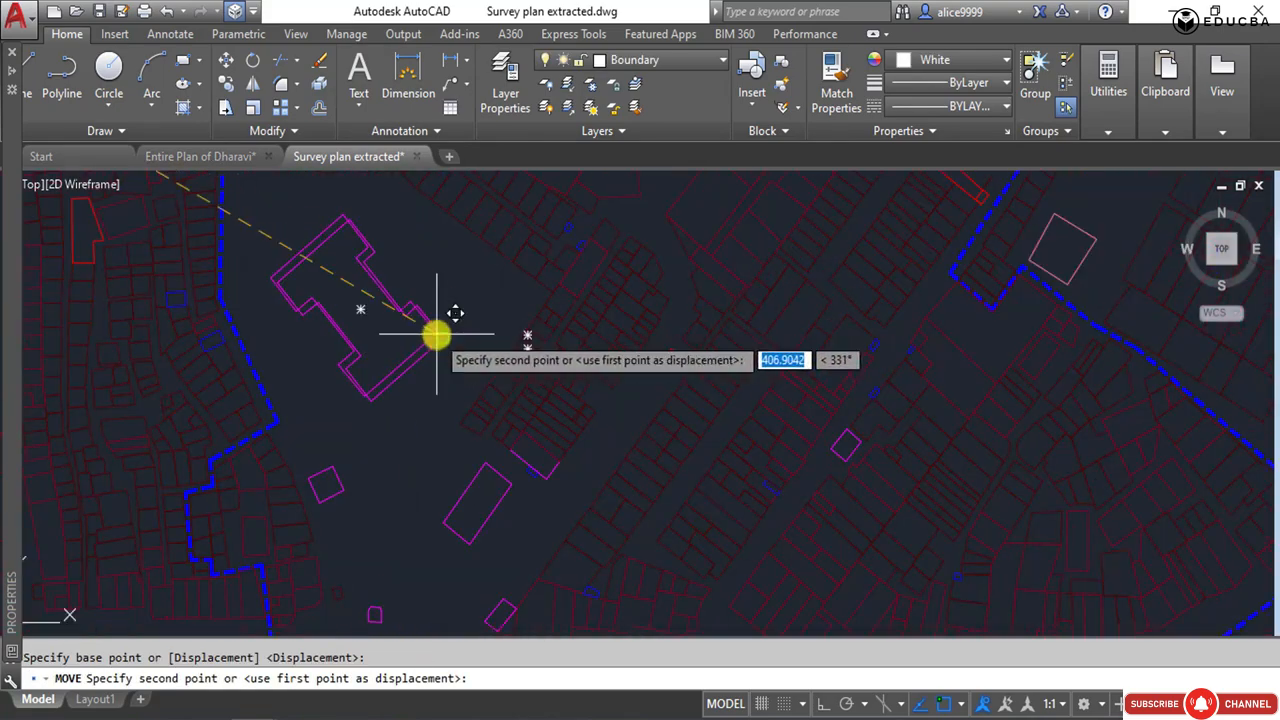
left_click(443, 338)
scroll(490, 415, "down", 6)
key("Escape")
scroll(483, 423, "up", 3)
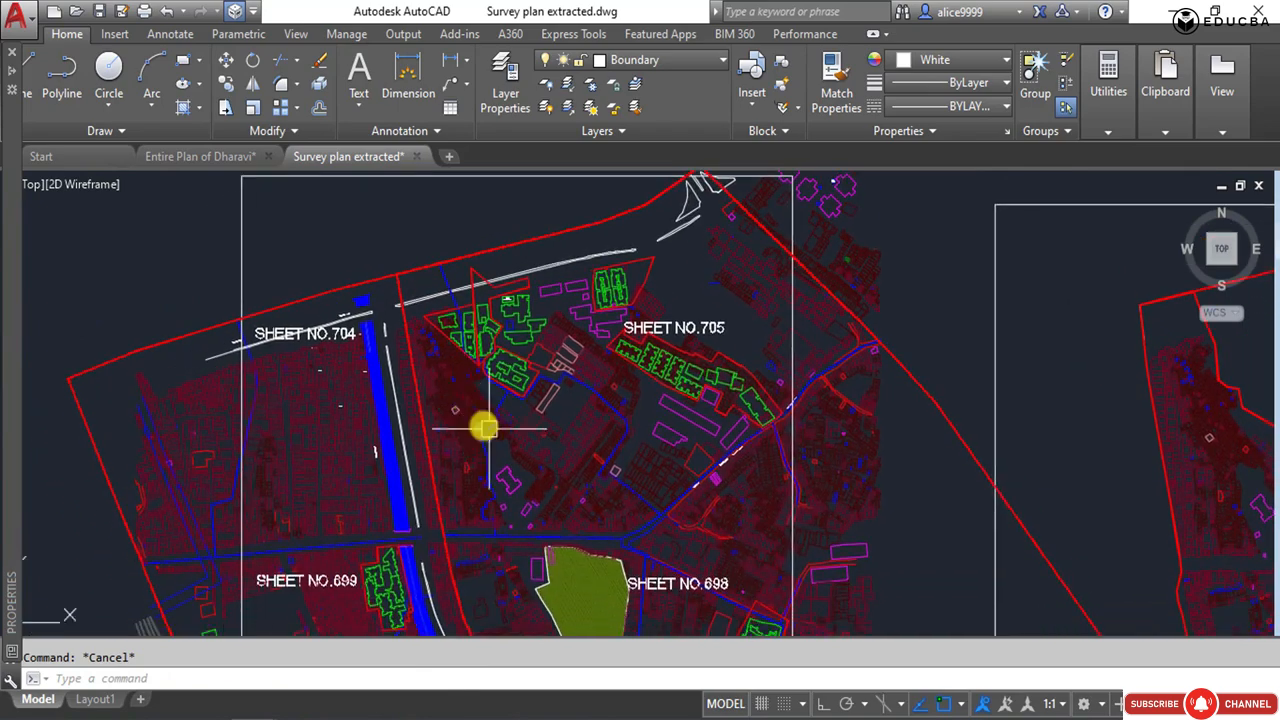
Trim the inner sector boundary at its junction with the northern boundary and erase the cut-off piece.
scroll(394, 229, "up", 3)
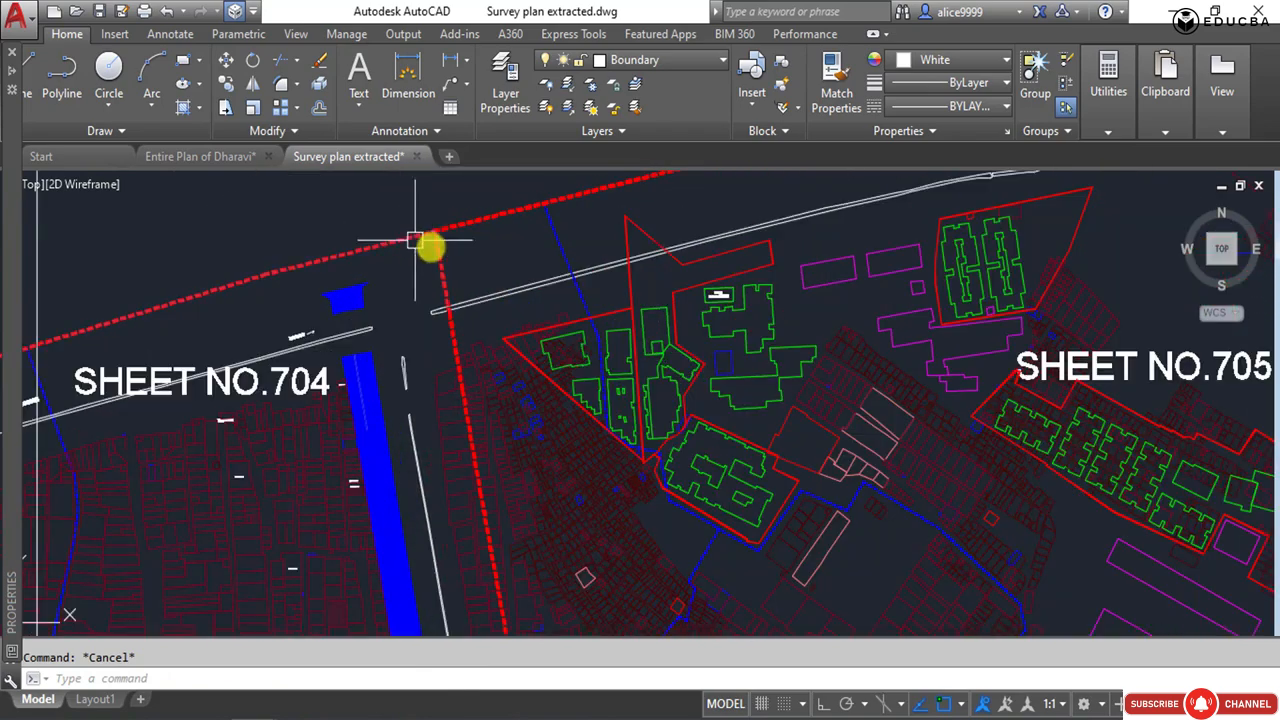
type("tr")
key("Return")
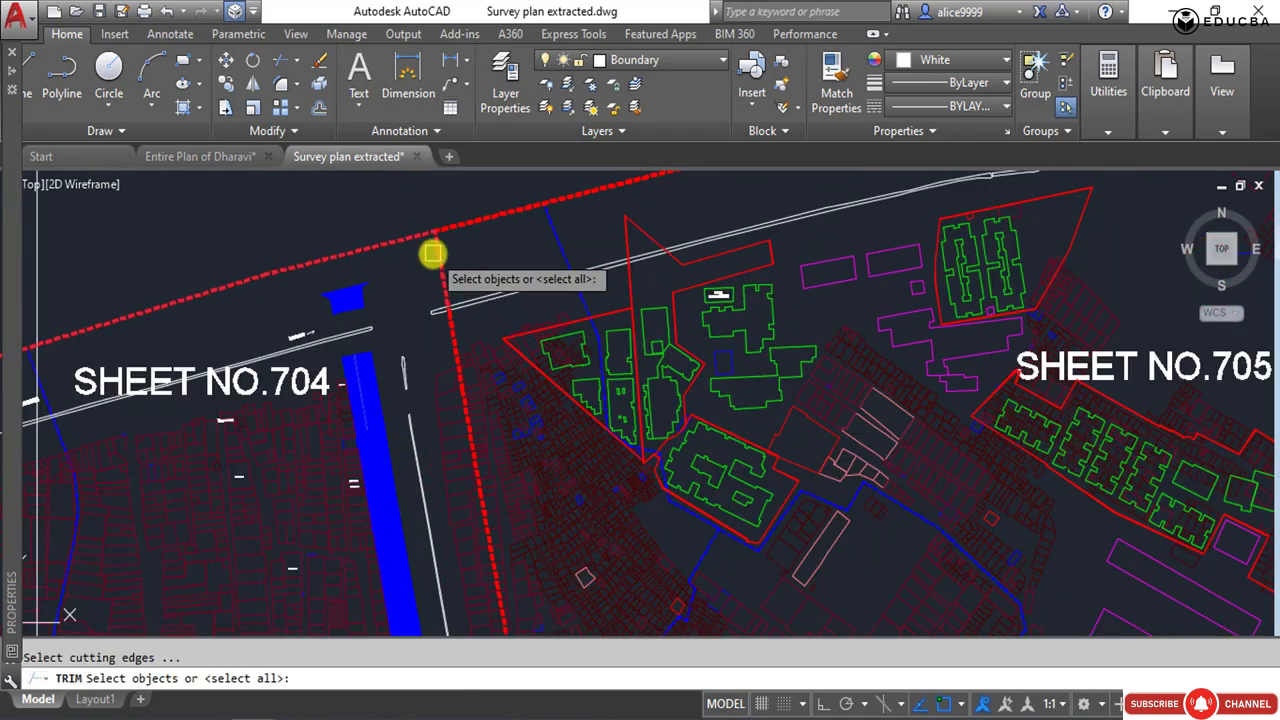
left_click(434, 262)
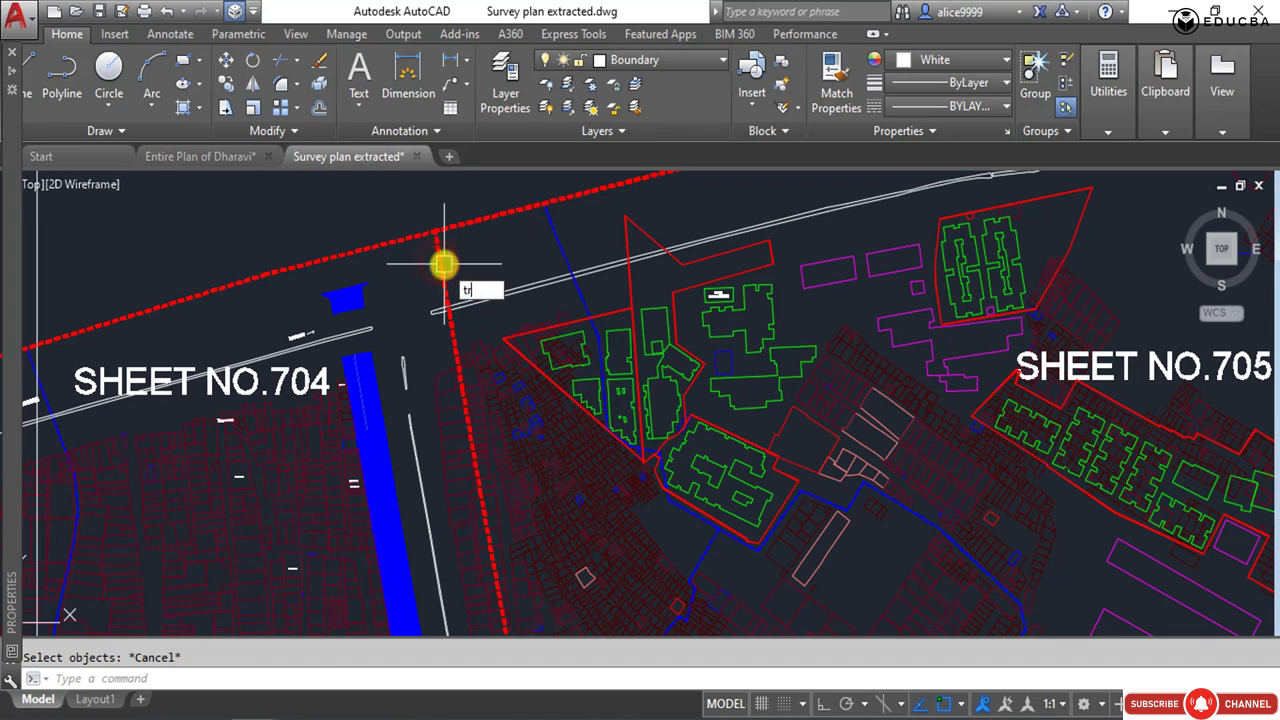
key("Return")
key("Return")
left_click(444, 264)
scroll(451, 228, "up", 6)
key("Escape")
scroll(476, 289, "down", 6)
left_click(474, 397)
scroll(455, 254, "down", 6)
key("Delete")
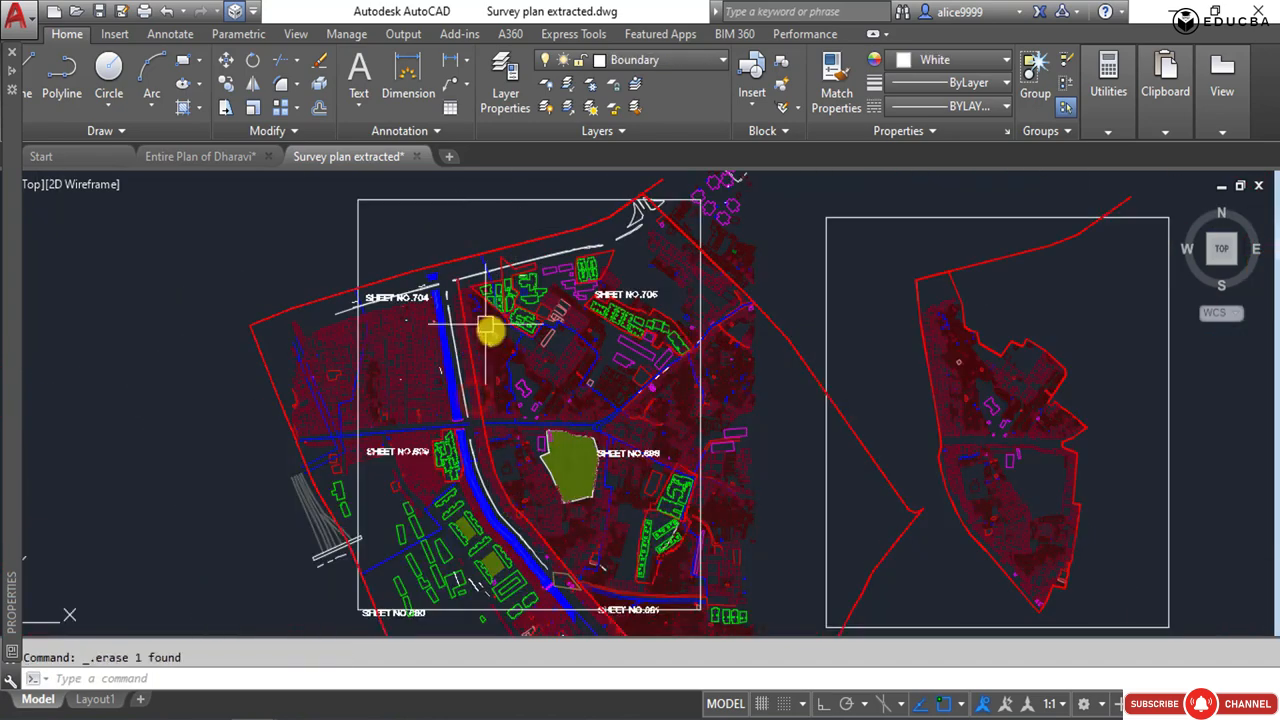
Erase the remaining red sector boundary running along the blue channel inside the survey plan.
scroll(479, 319, "up", 4)
left_click(428, 244)
scroll(412, 205, "down", 6)
key("Delete")
middle_click_drag(370, 337, 419, 357)
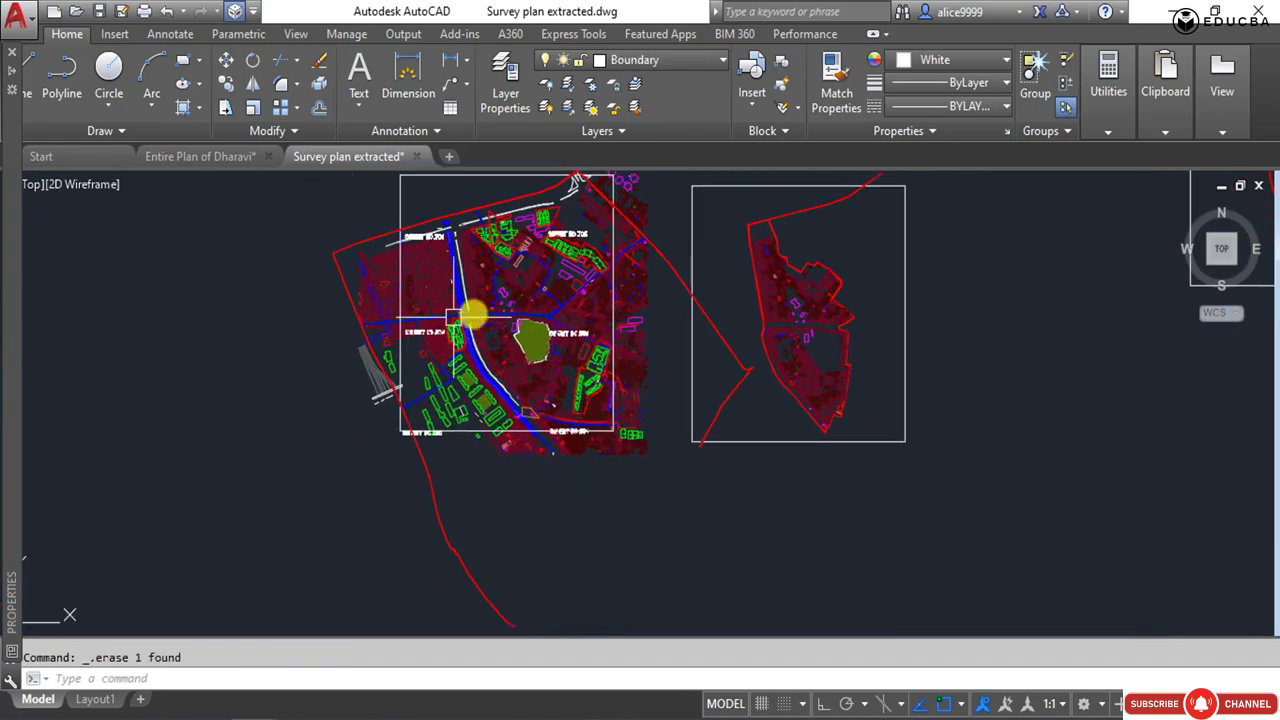
key("Escape")
Trim the western red boundary where it runs past the sheet frame around the SHEET NO.680 label.
scroll(409, 431, "up", 8)
type("tr")
key("Return")
key("Return")
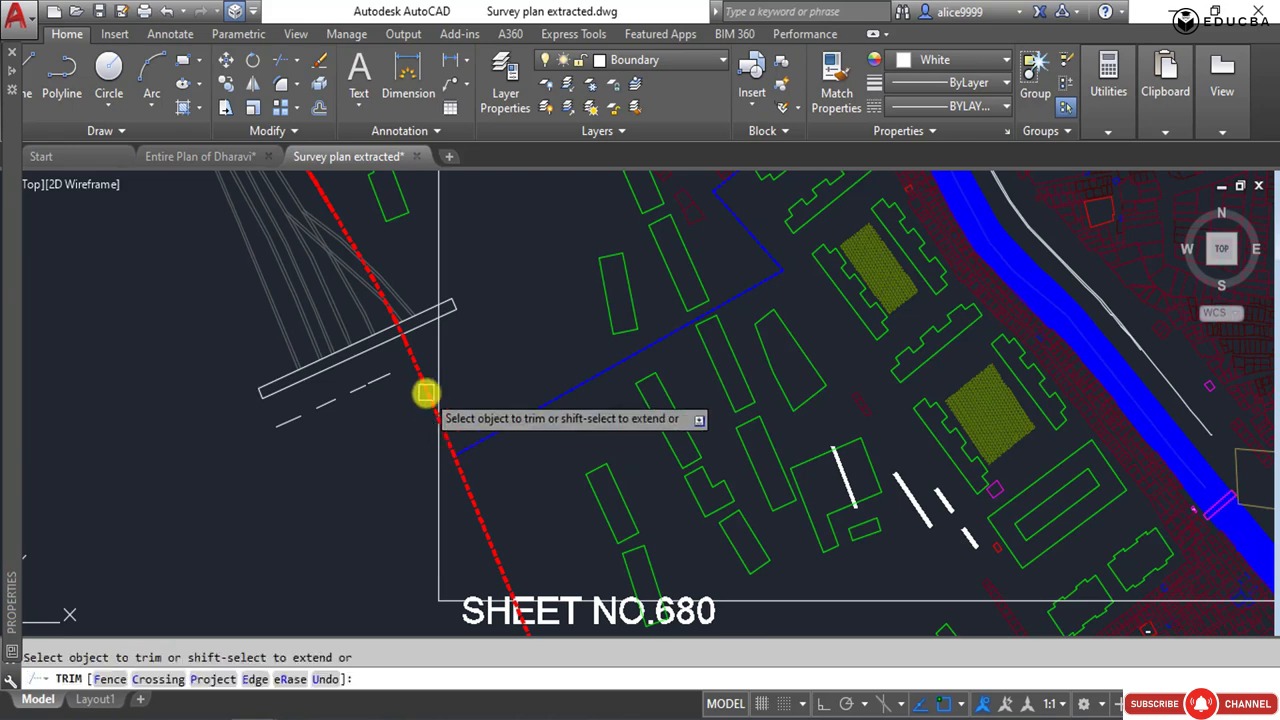
left_click(418, 321)
scroll(423, 278, "down", 3)
scroll(467, 453, "up", 3)
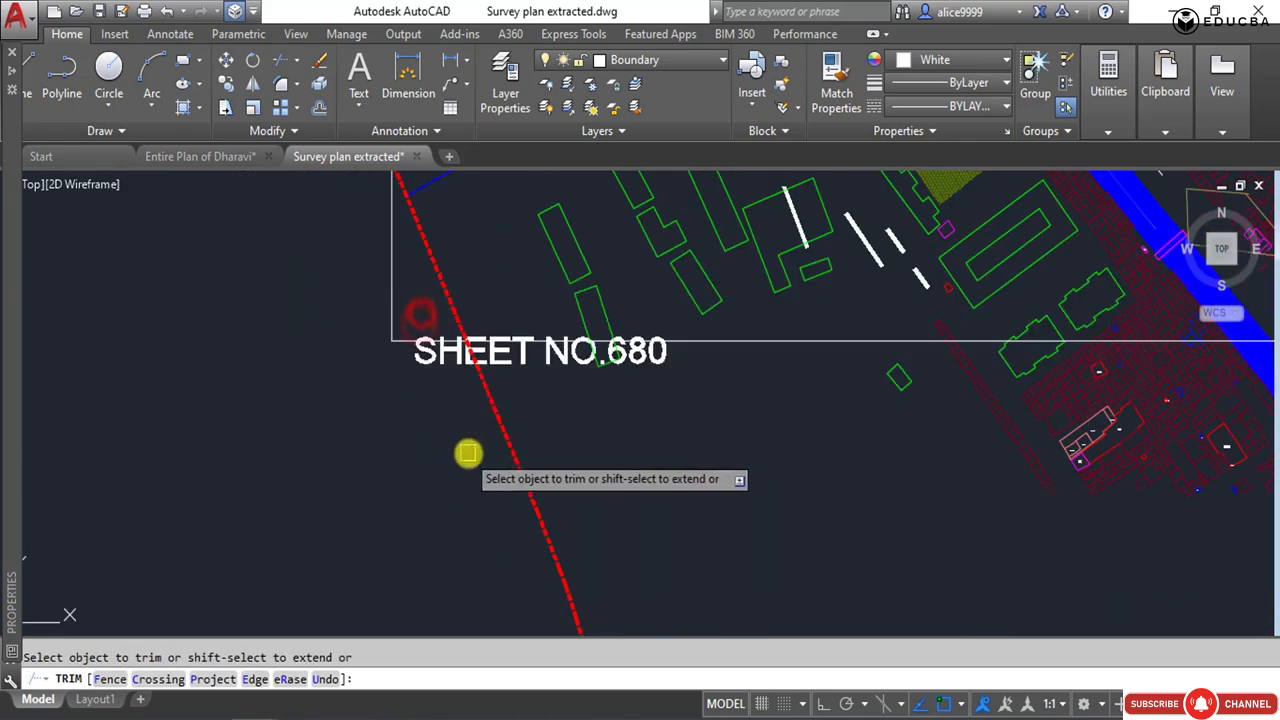
left_click(489, 400)
Leave the trim and erase the SHEET NO.680 label overlapping the western boundary.
scroll(483, 392, "up", 5)
left_click(569, 351)
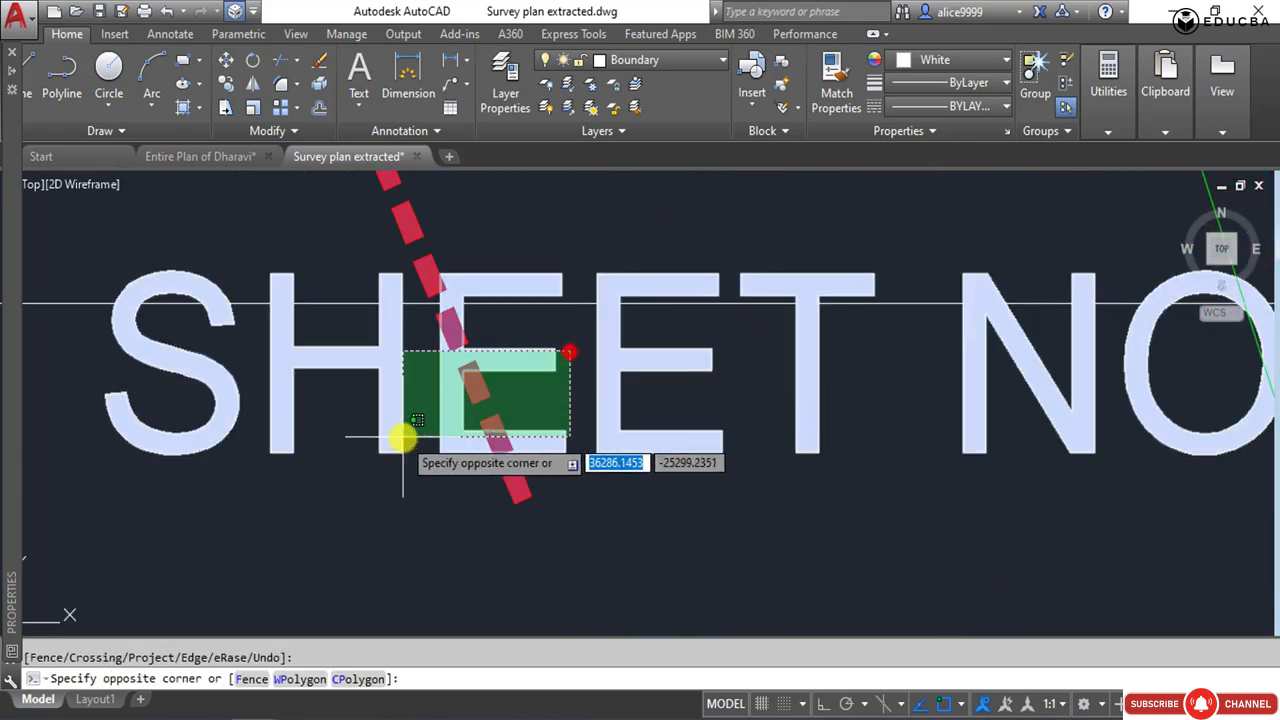
left_click(507, 406)
key("Delete")
Trim the short western boundary stub back to the frame's lower edge.
type("tr")
key("Return")
key("Return")
scroll(414, 403, "down", 5)
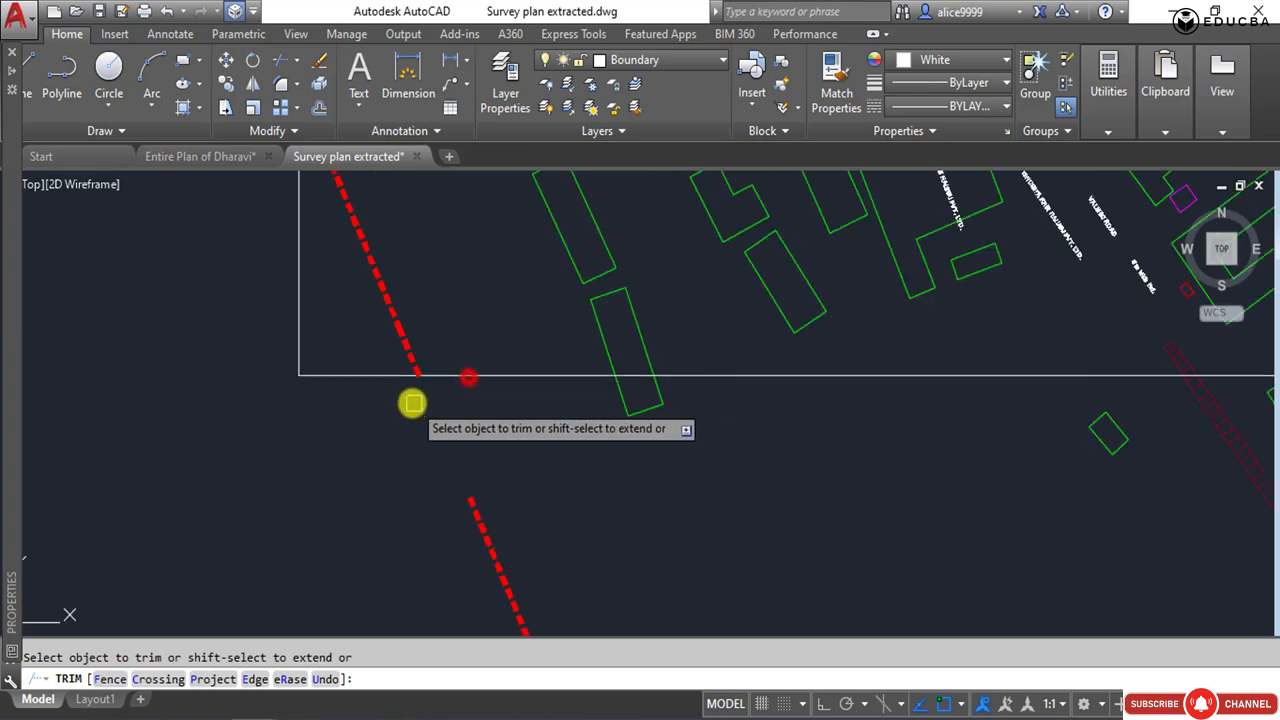
key("Escape")
Trim the green rectangular building and the narrow row of plots where they extend below the frame's lower edge.
type("tr")
key("Return")
scroll(505, 425, "up", 3)
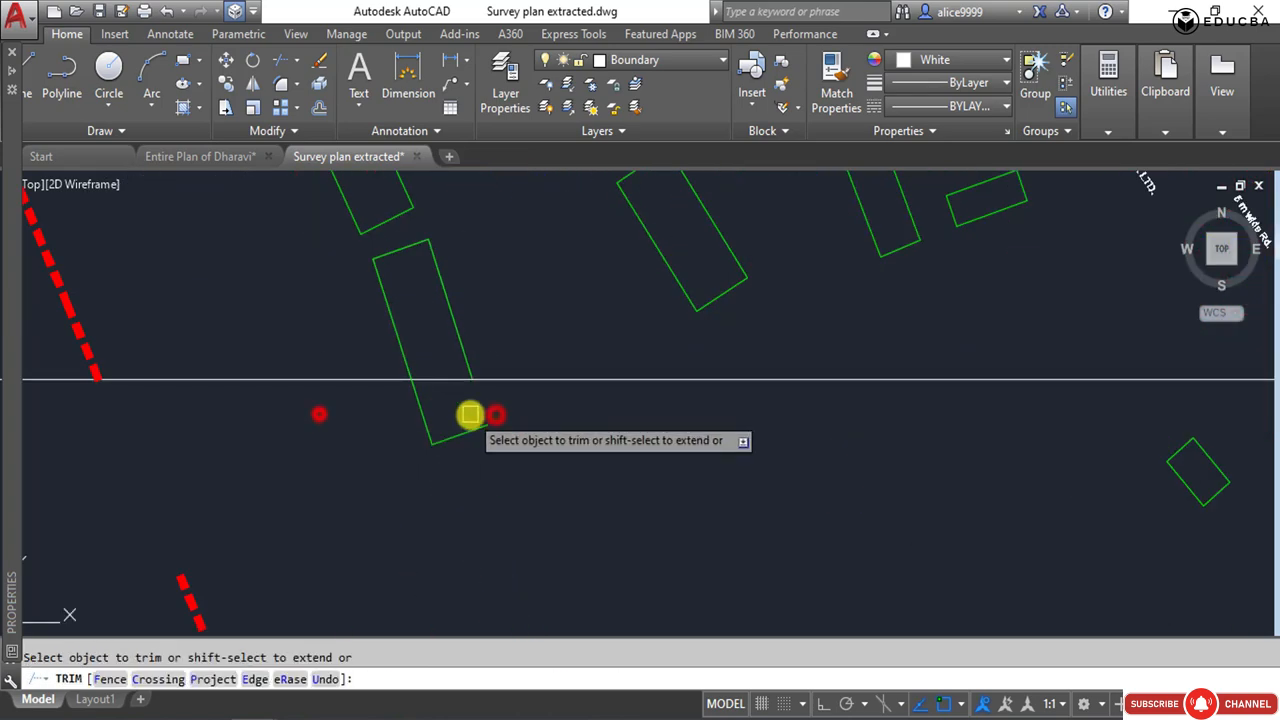
scroll(335, 434, "down", 4)
scroll(751, 429, "up", 8)
left_click(832, 372)
left_click(443, 424)
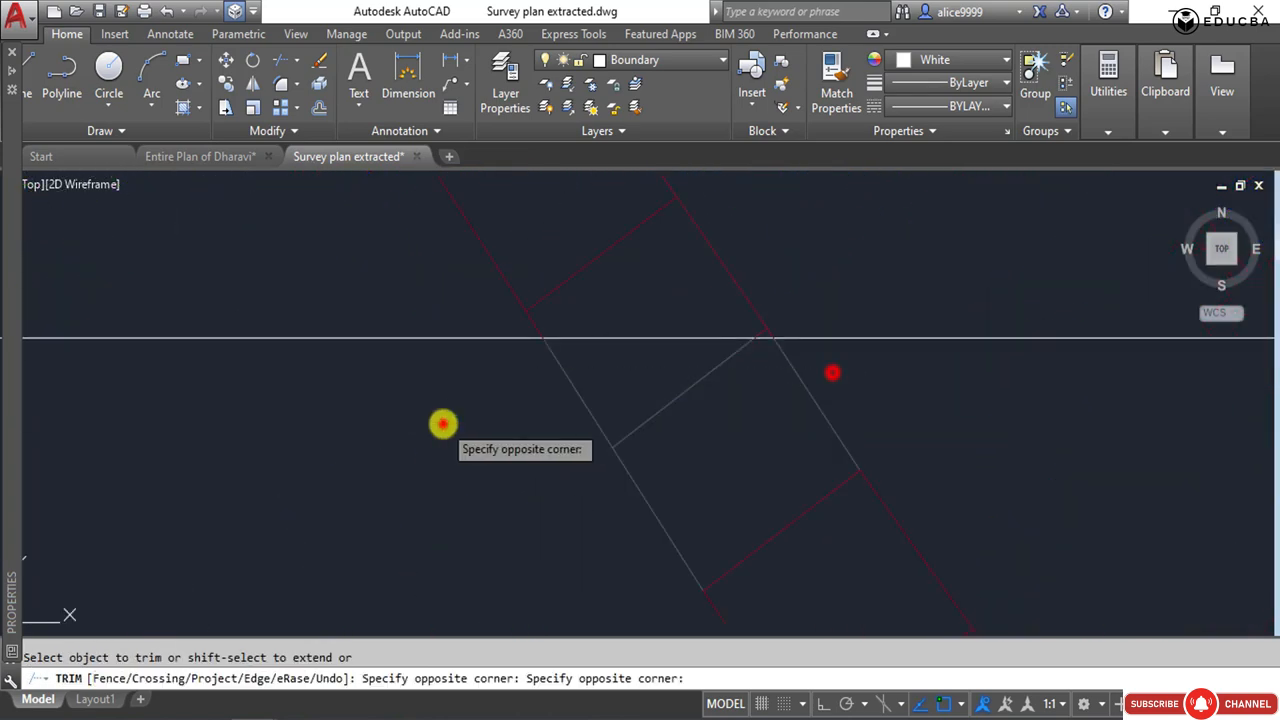
Trim the stepped green building outline where it crosses the frame's lower edge.
scroll(390, 445, "down", 7)
left_click(570, 425)
scroll(800, 425, "up", 3)
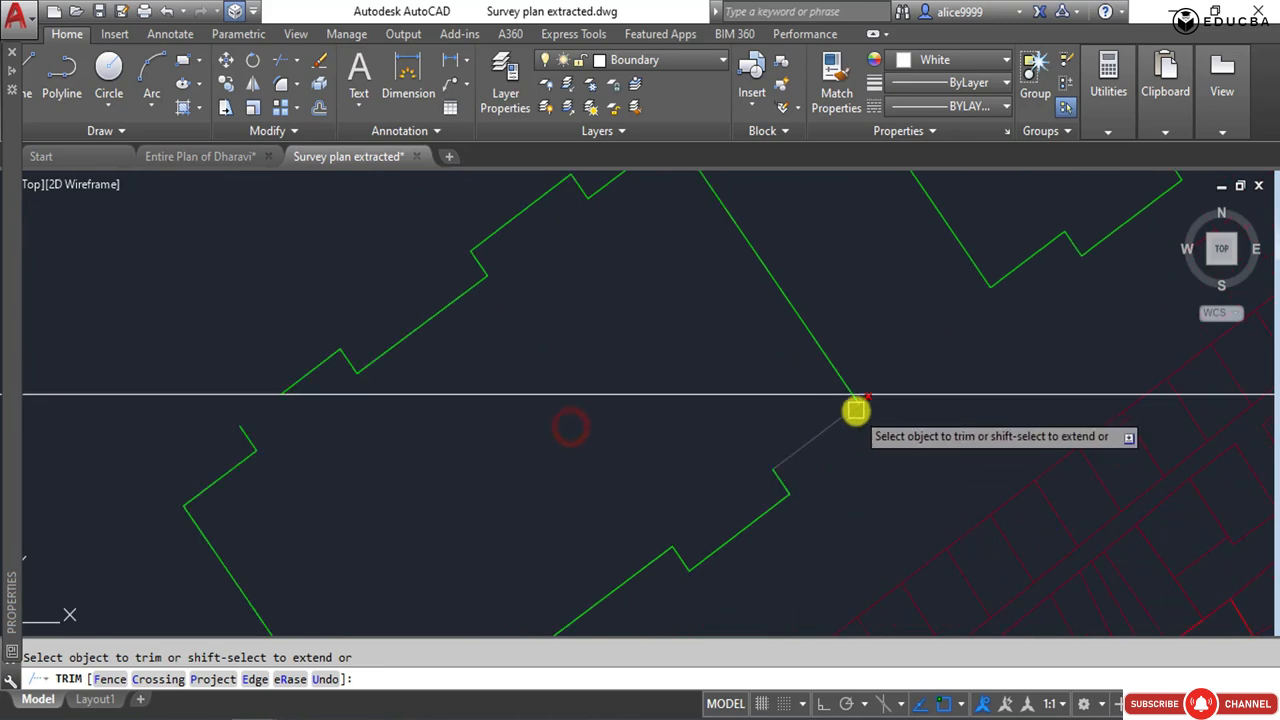
left_click(857, 412)
scroll(487, 425, "down", 2)
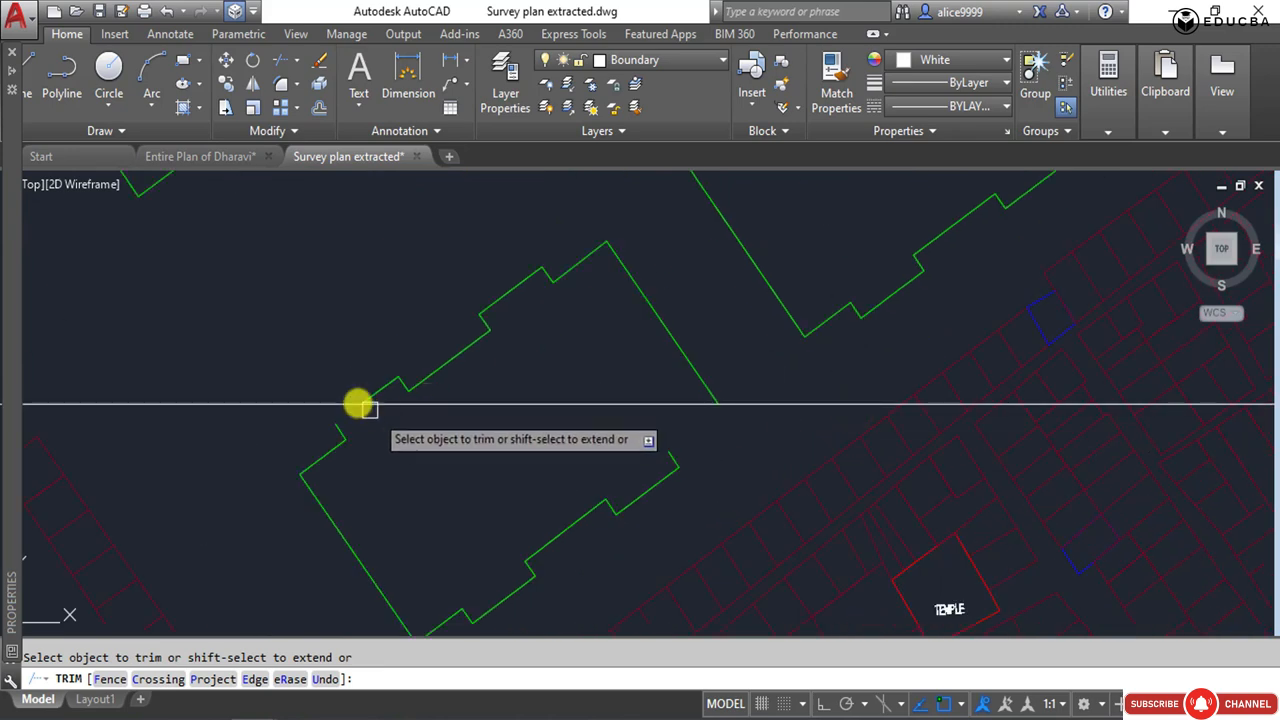
scroll(903, 480, "down", 2)
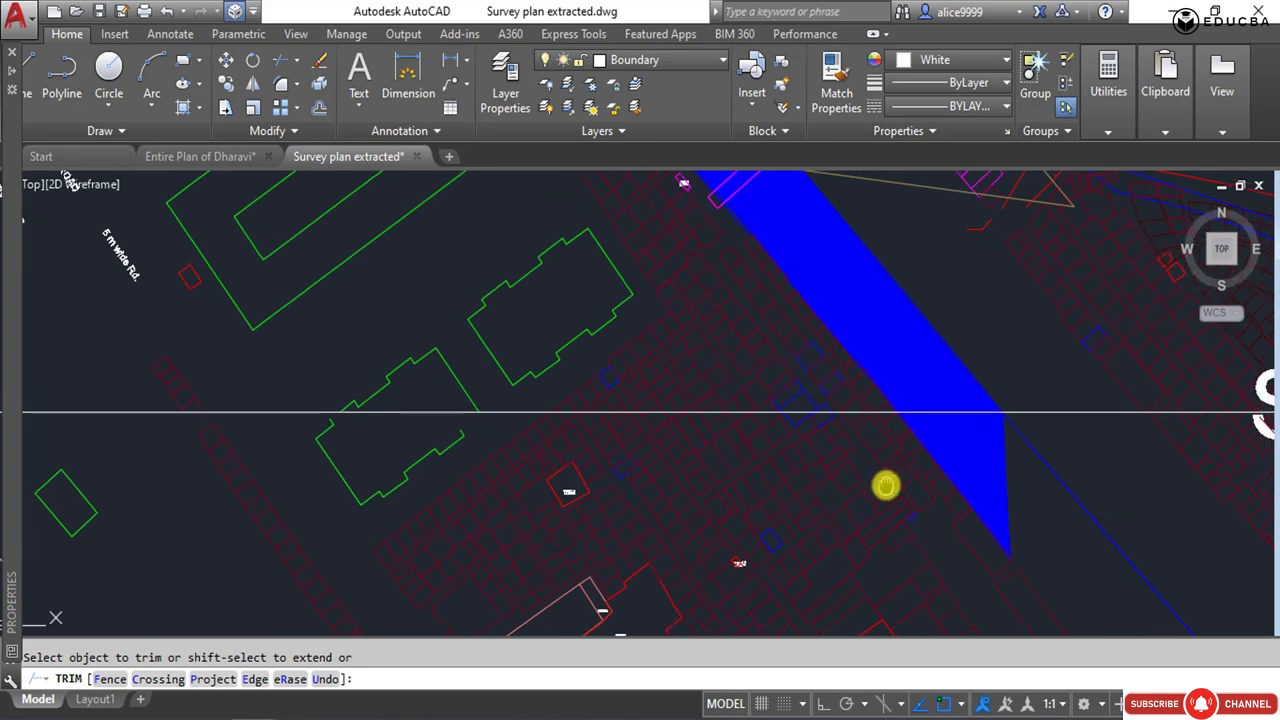
Trim the first maroon plot lines east of the stepped green building back to the frame's lower edge.
scroll(614, 420, "up", 3)
left_click(734, 430)
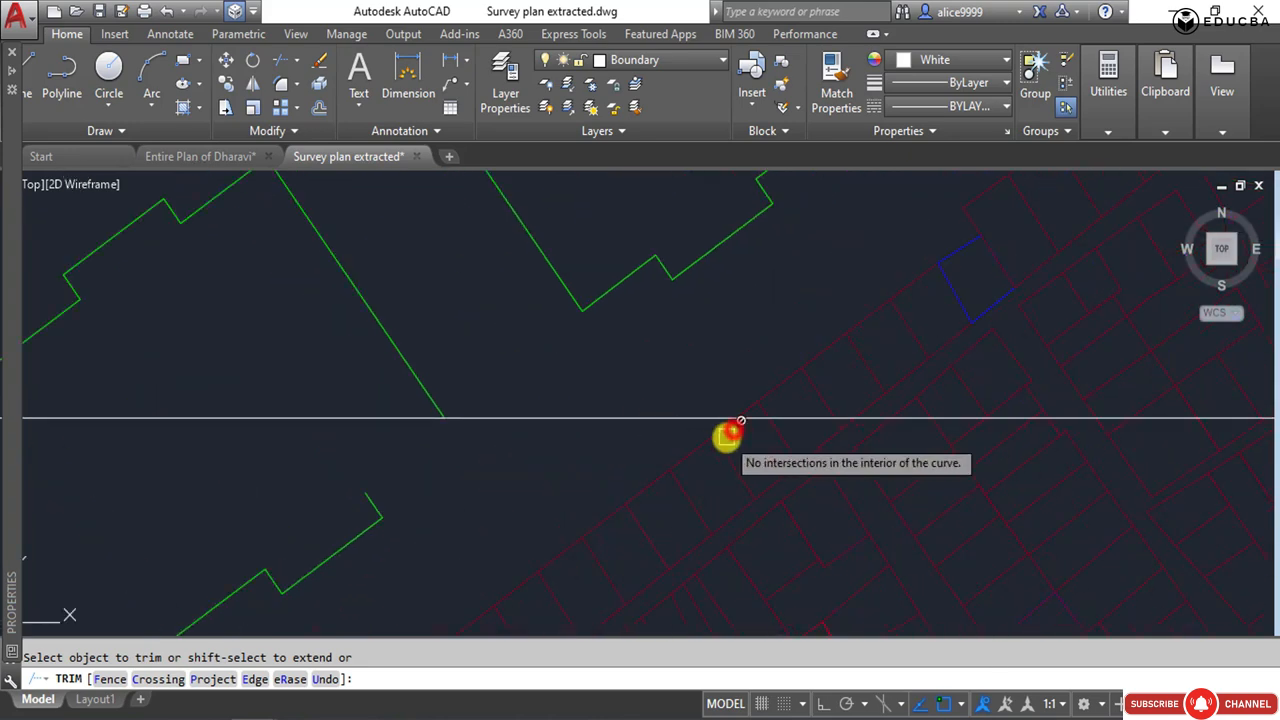
middle_click_drag(752, 439, 605, 441)
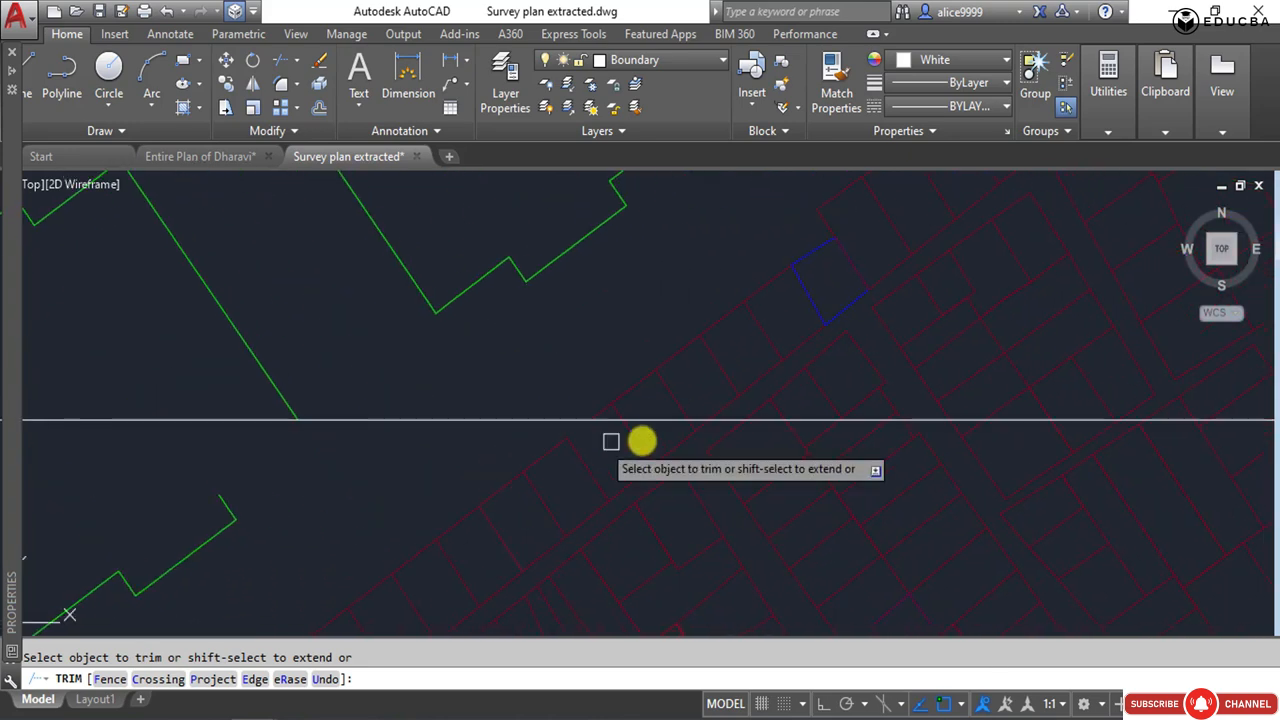
scroll(697, 438, "up", 3)
left_click(709, 423)
left_click(688, 423)
scroll(690, 422, "down", 3)
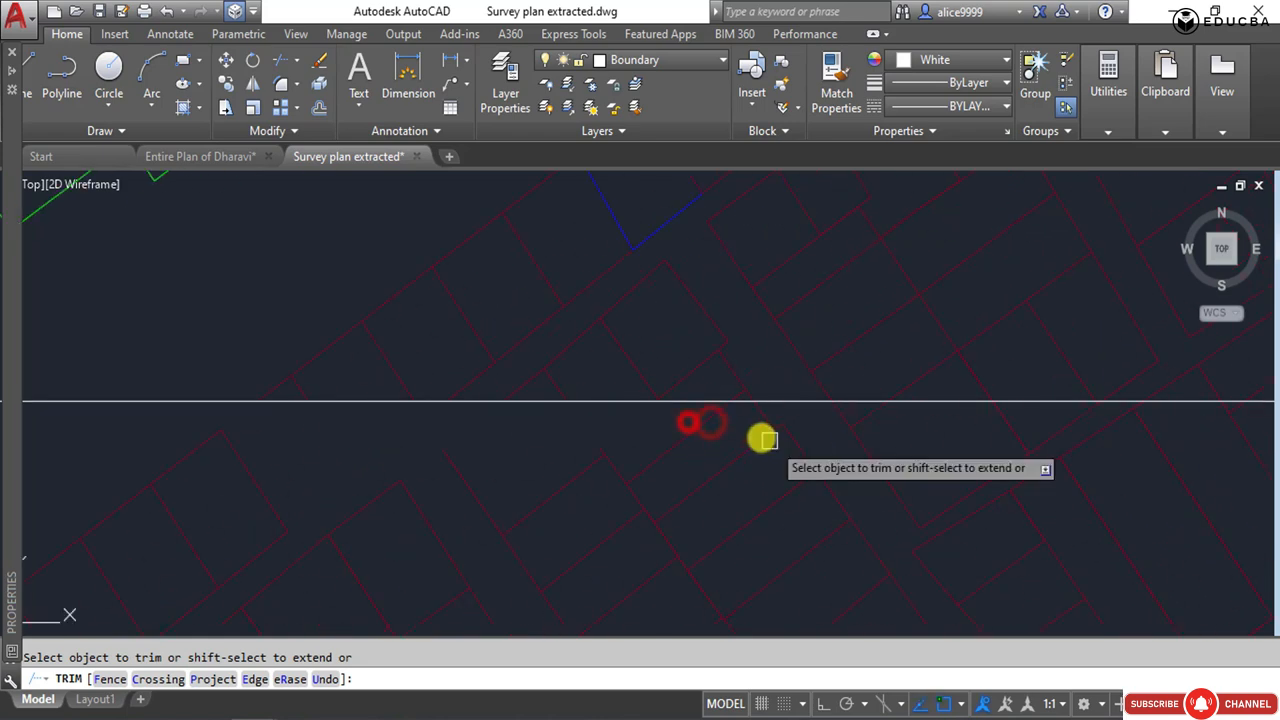
scroll(733, 416, "up", 4)
left_click(740, 400)
left_click(828, 395)
scroll(610, 459, "down", 4)
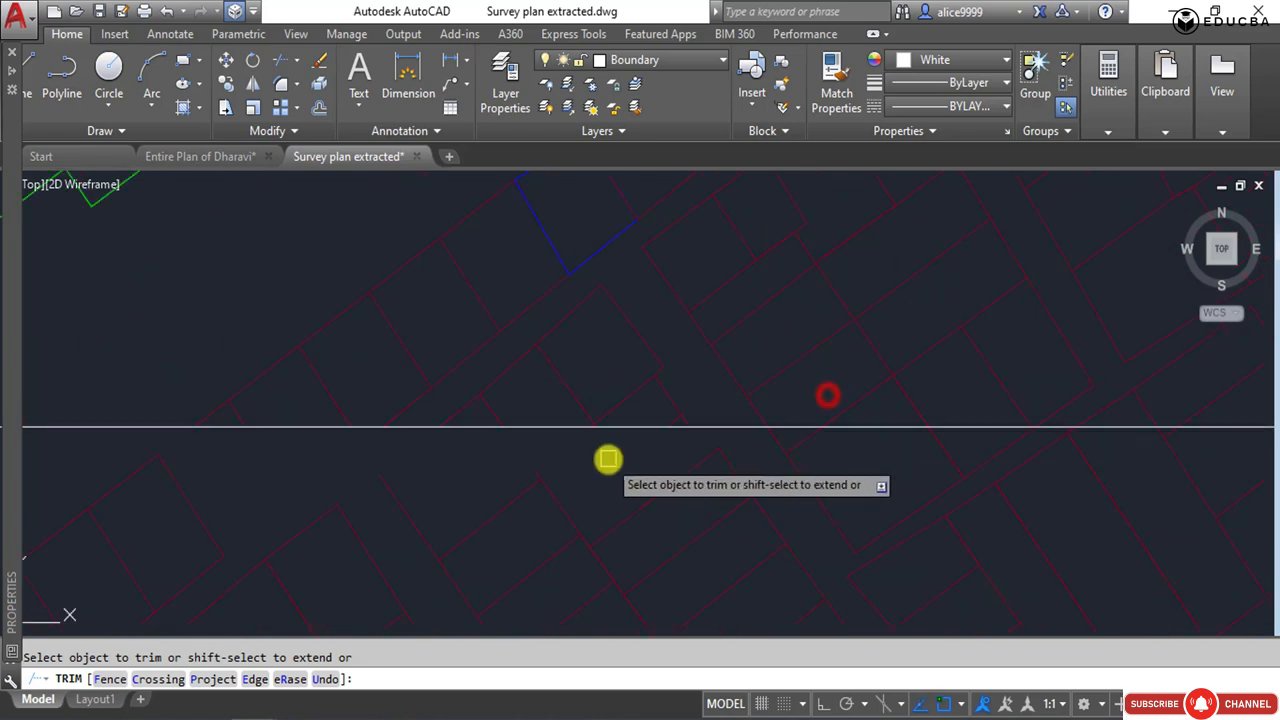
Trim the plot walls southeast of the small three-sided blue outline where they extend below the frame's lower edge.
scroll(762, 459, "up", 2)
scroll(592, 405, "up", 2)
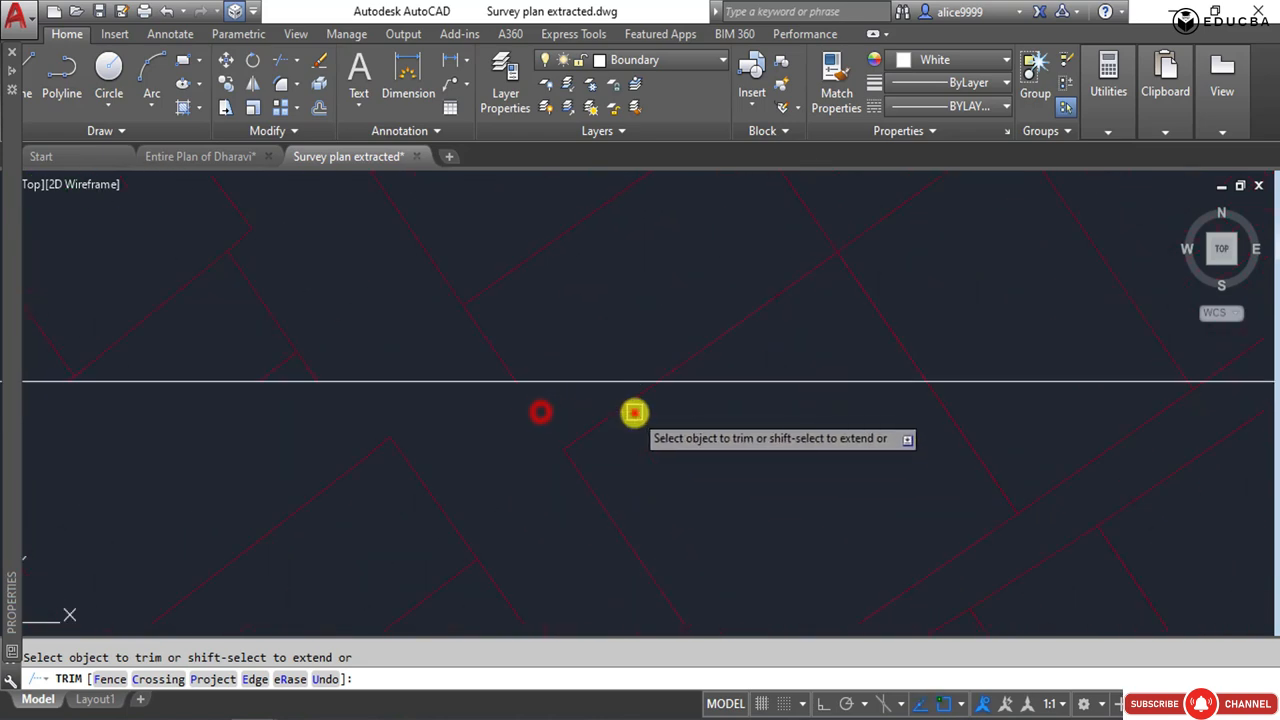
left_click(635, 412)
left_click(621, 403)
scroll(563, 418, "down", 4)
scroll(768, 438, "up", 2)
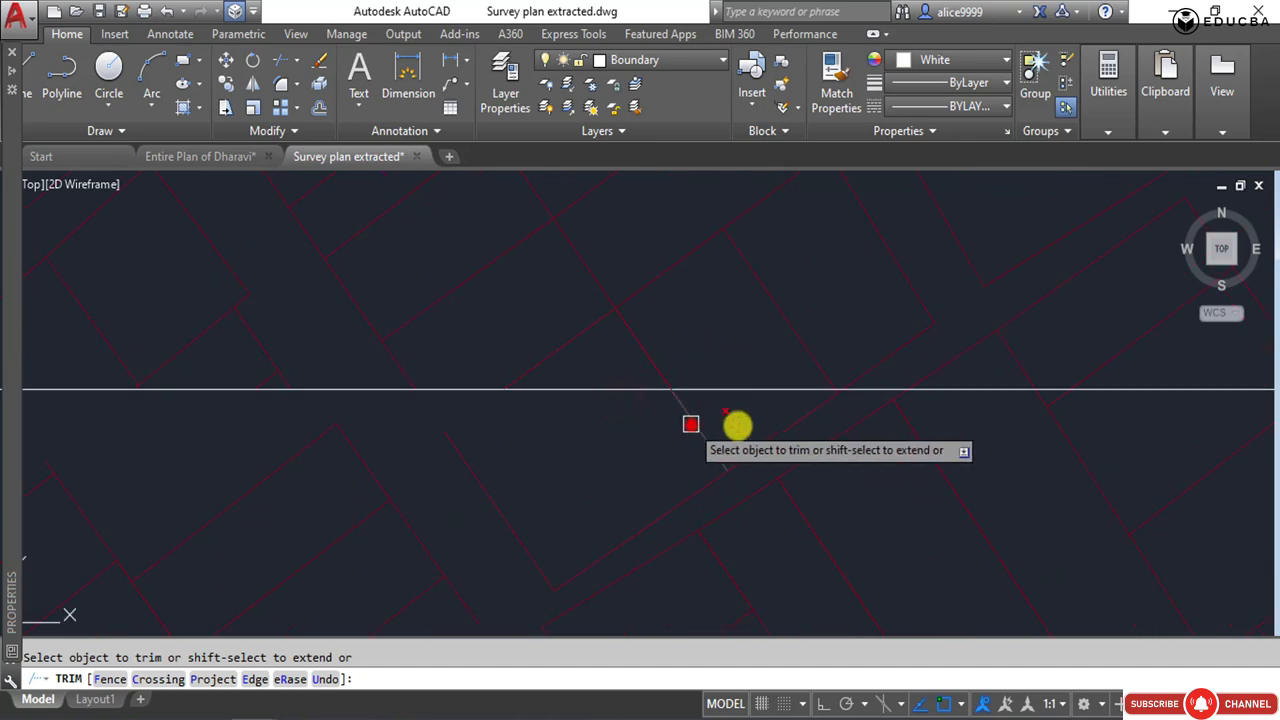
left_click(691, 424)
left_click(794, 423)
scroll(843, 402, "up", 6)
left_click(845, 374)
left_click(719, 315)
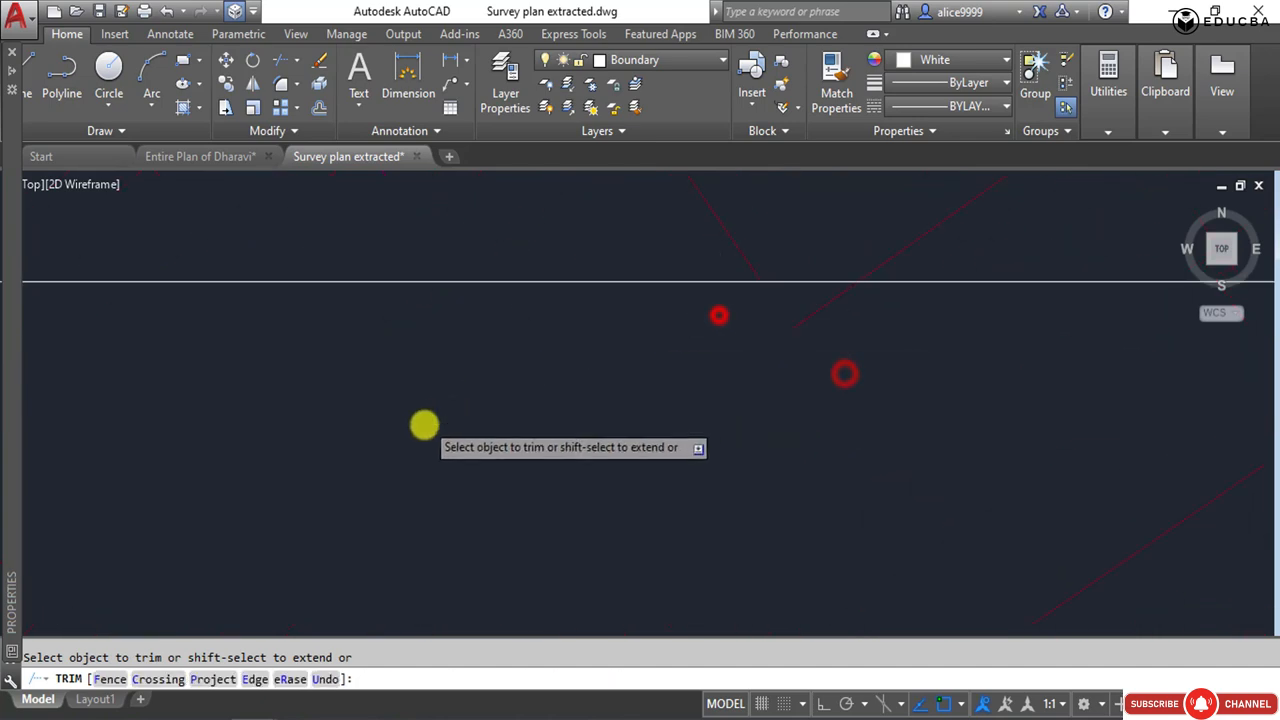
Trim the plot lines on both sides of the narrow lane where they cross the frame's lower edge.
scroll(424, 425, "down", 6)
scroll(520, 403, "up", 3)
left_click(516, 392)
scroll(336, 438, "down", 3)
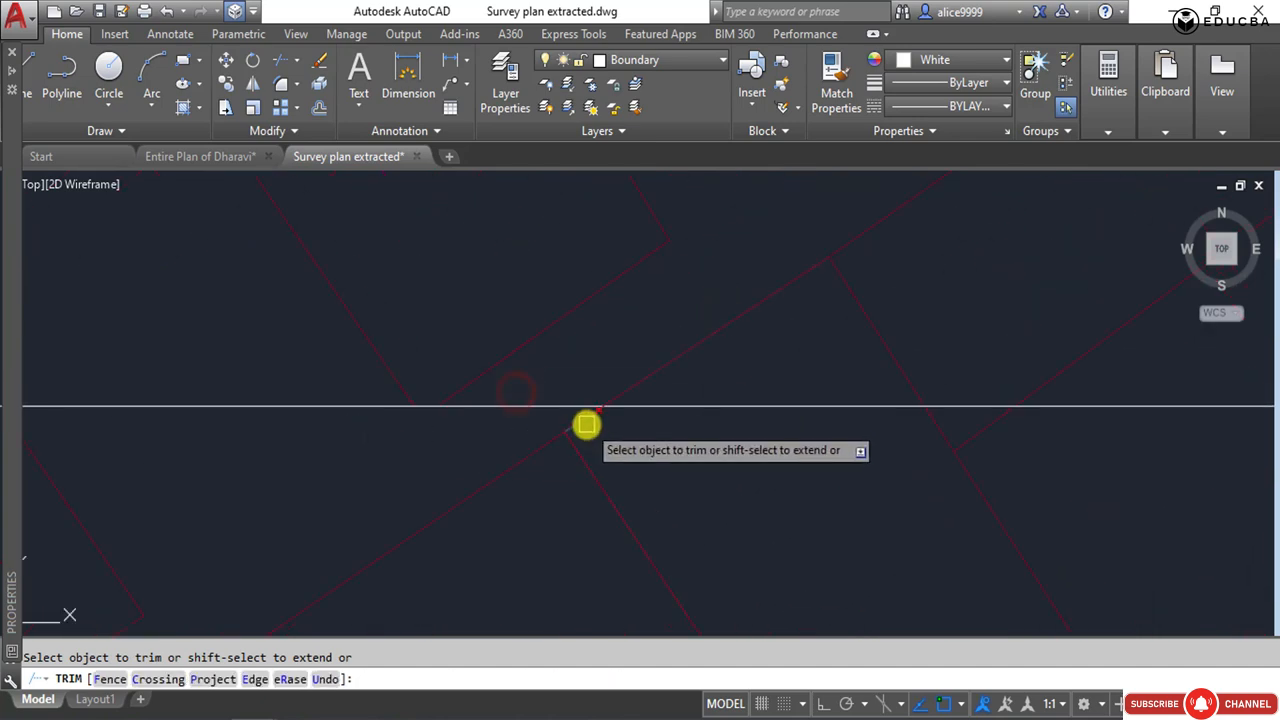
left_click(582, 427)
left_click(940, 437)
left_click(969, 434)
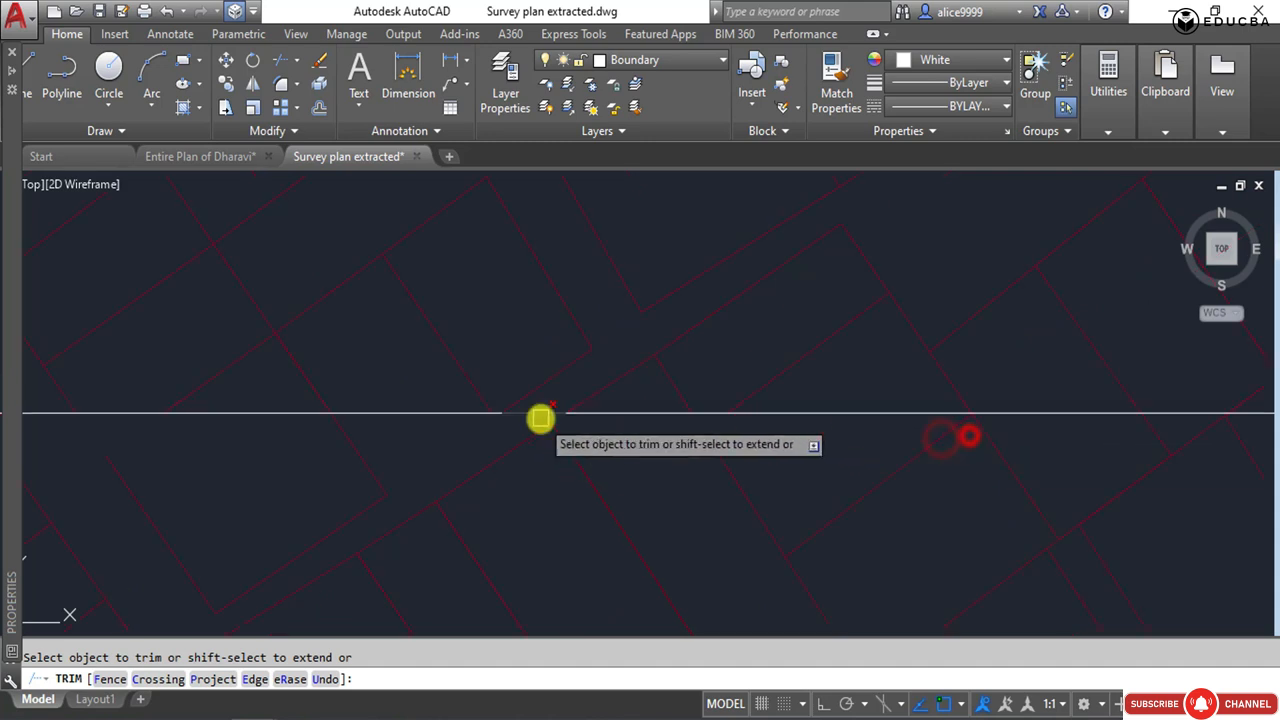
Trim the cluster of plots just west of the larger blue building outlines back to the frame's lower edge.
scroll(540, 417, "down", 3)
scroll(695, 441, "up", 5)
left_click(737, 393)
left_click(660, 404)
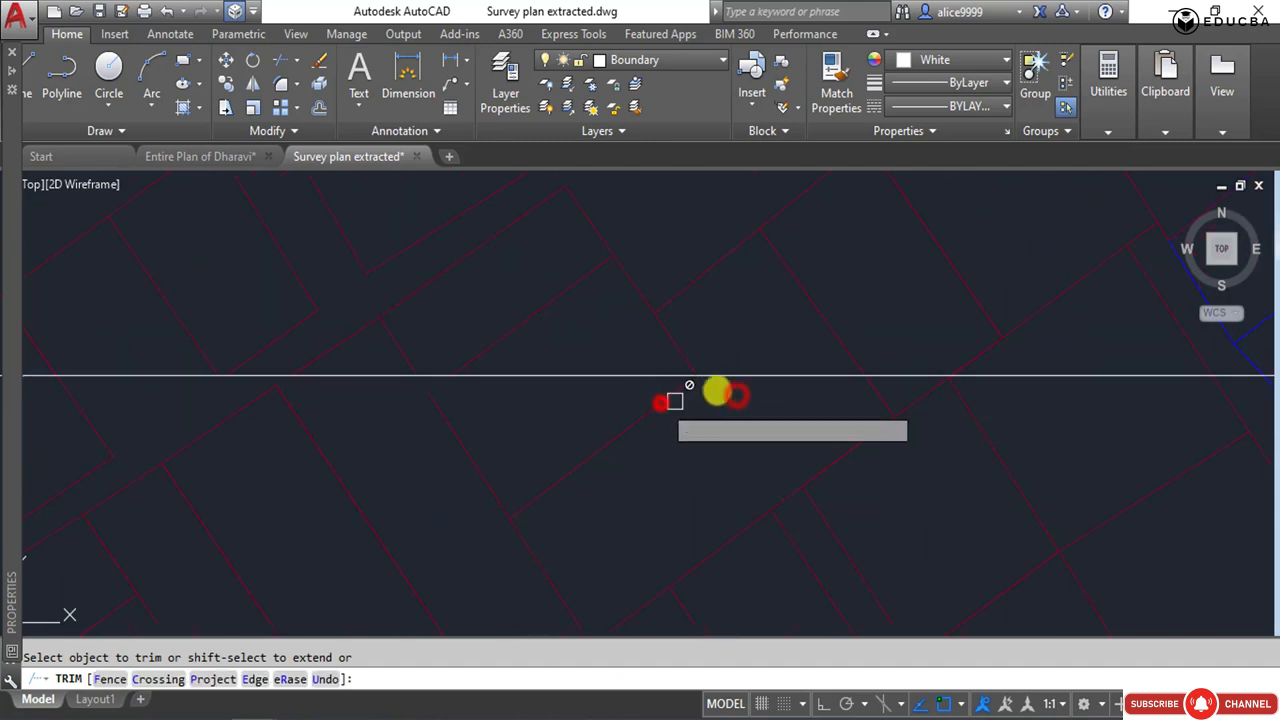
scroll(705, 391, "up", 2)
scroll(638, 388, "up", 4)
left_click(632, 371)
left_click(601, 356)
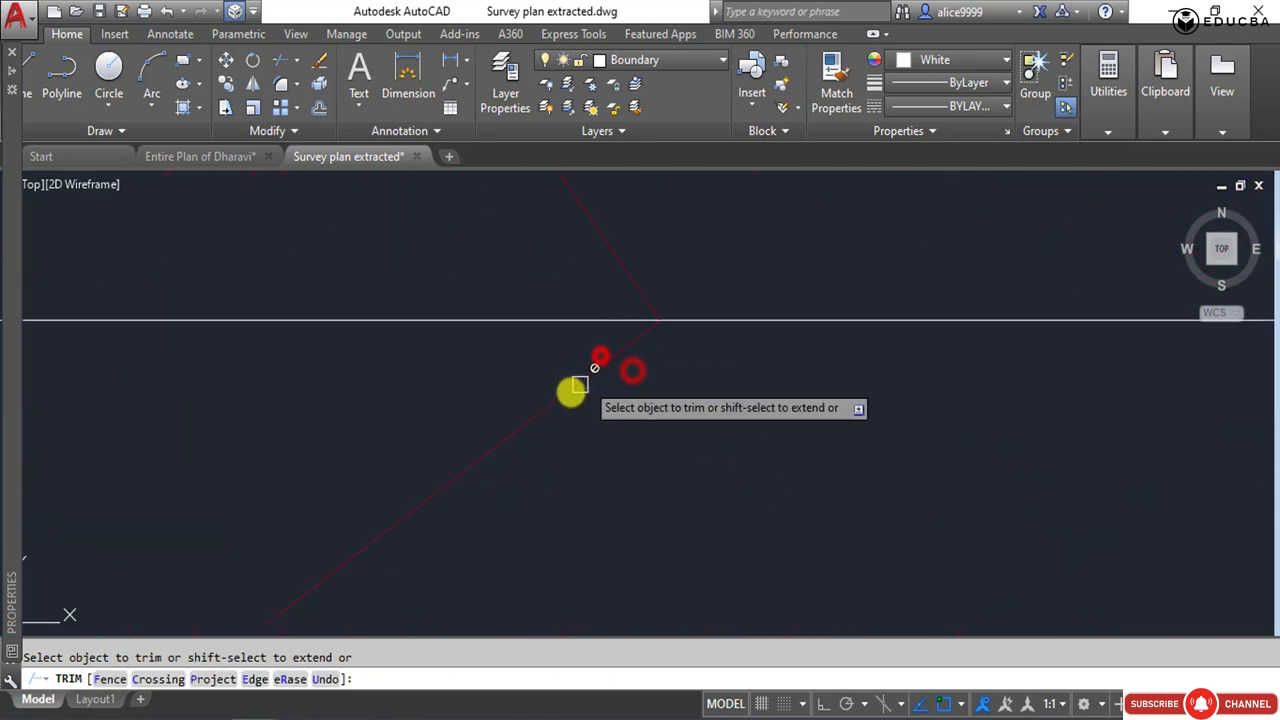
scroll(571, 396, "down", 3)
left_click(569, 397)
scroll(480, 417, "down", 3)
left_click(711, 450)
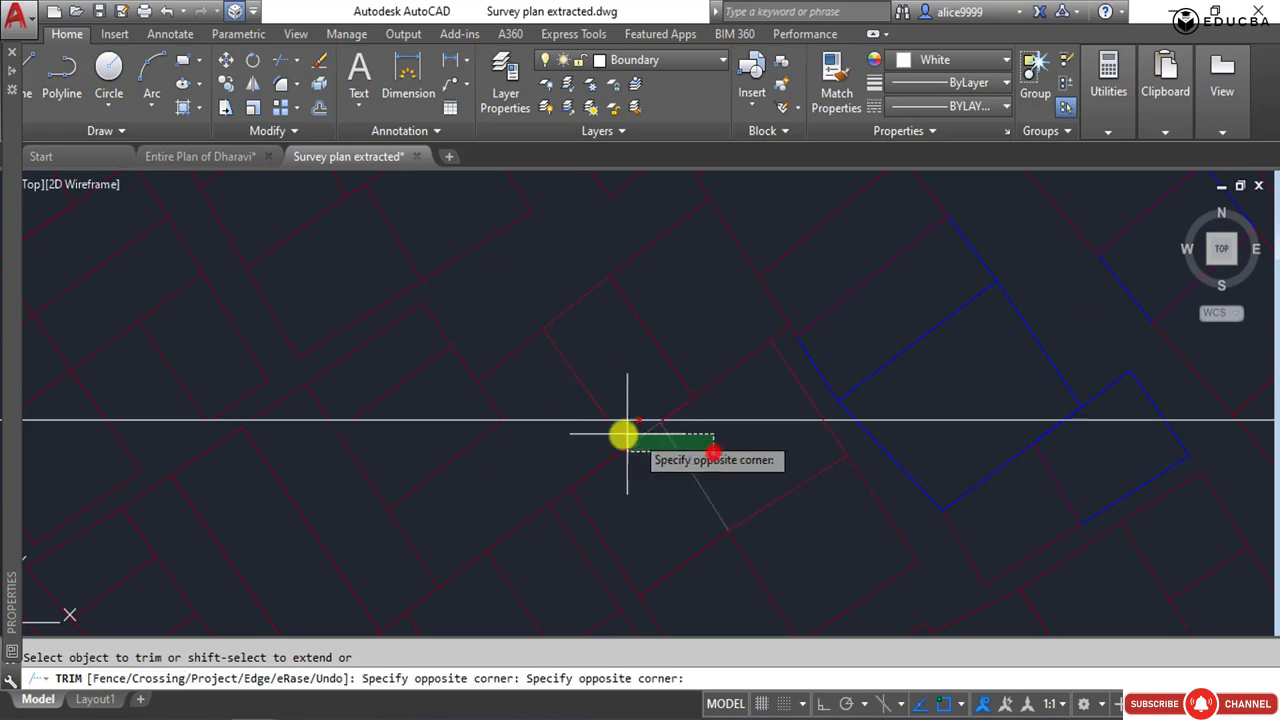
left_click(592, 424)
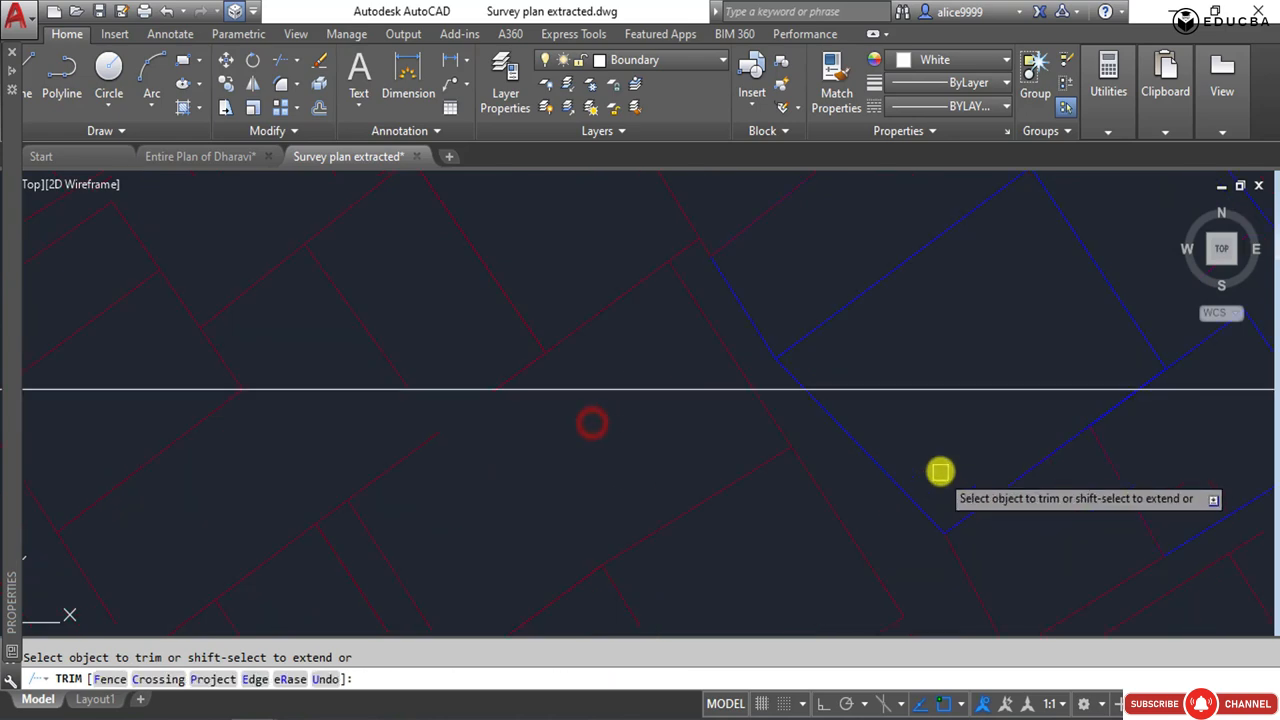
Trim the blue building outlines and their adjoining plot line where they extend below the frame's lower edge.
left_click(923, 446)
left_click(667, 424)
scroll(637, 490, "up", 4)
left_click(614, 360)
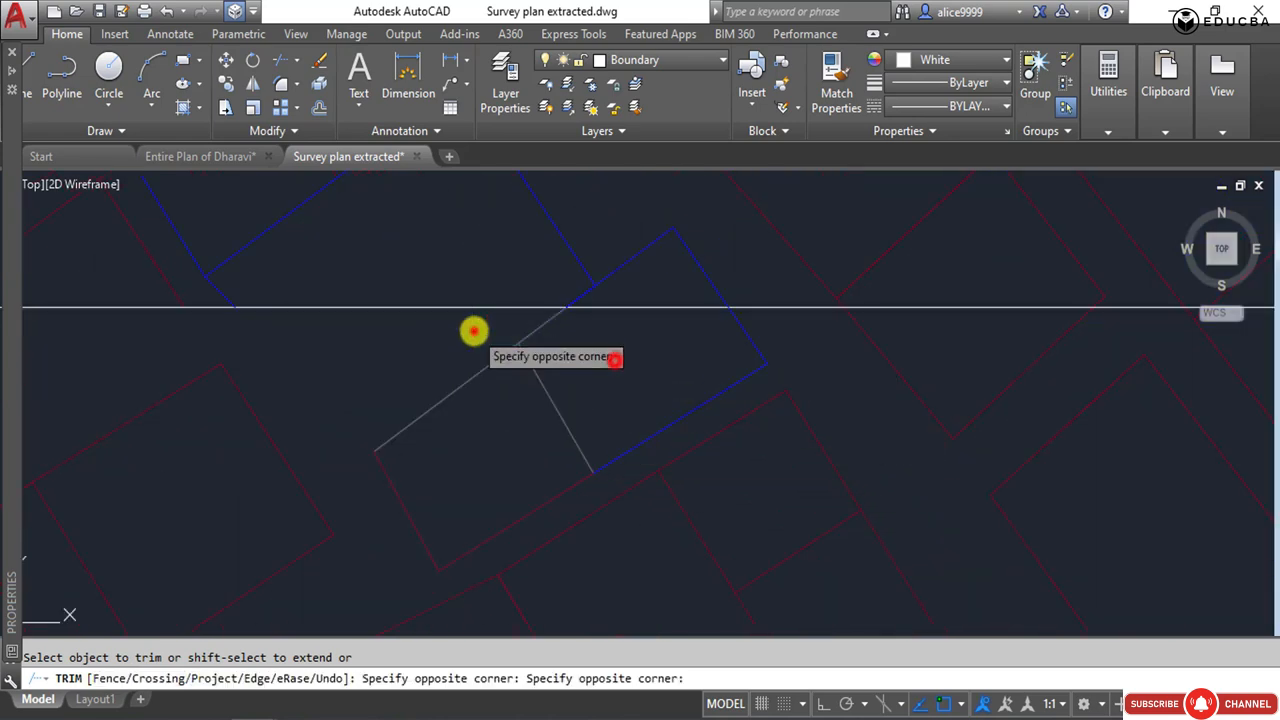
left_click(474, 331)
left_click(781, 343)
left_click(725, 341)
Trim the plot lines between the blue buildings and the nala back to the frame's lower edge.
left_click(906, 343)
left_click(854, 357)
left_click(1055, 341)
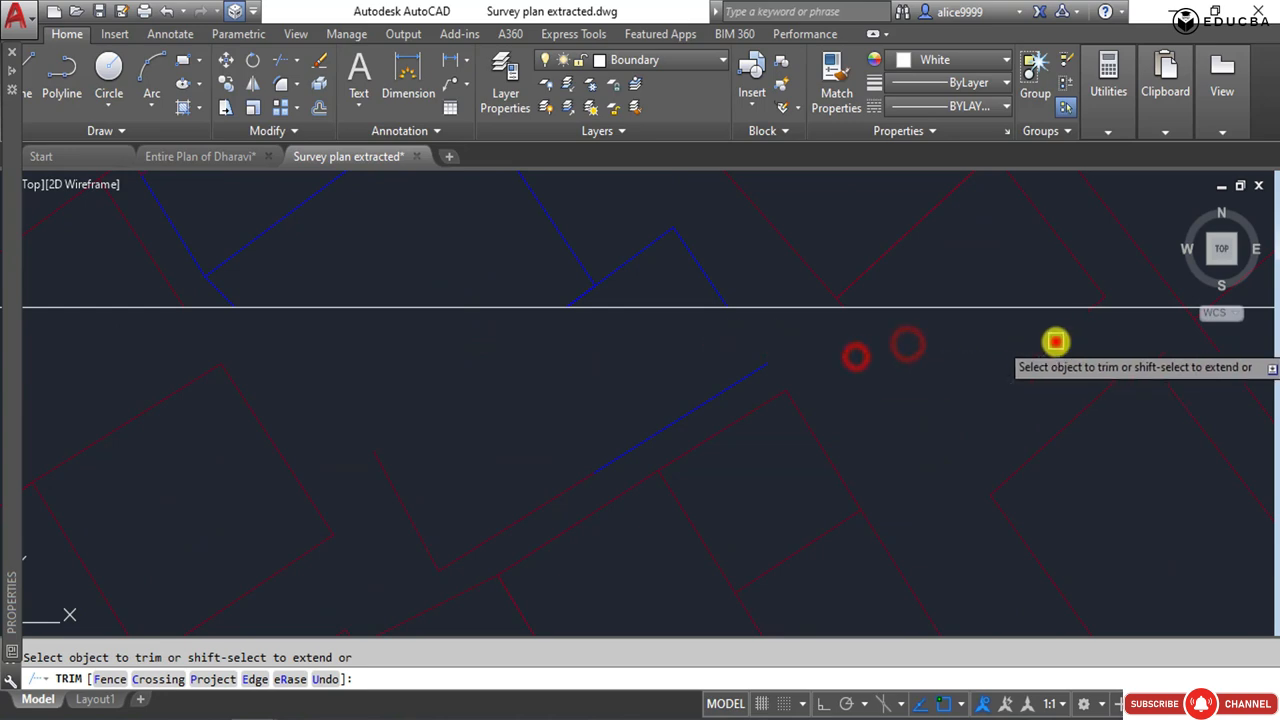
scroll(866, 346, "down", 2)
middle_click_drag(866, 347, 404, 416)
left_click(599, 423)
left_click(637, 423)
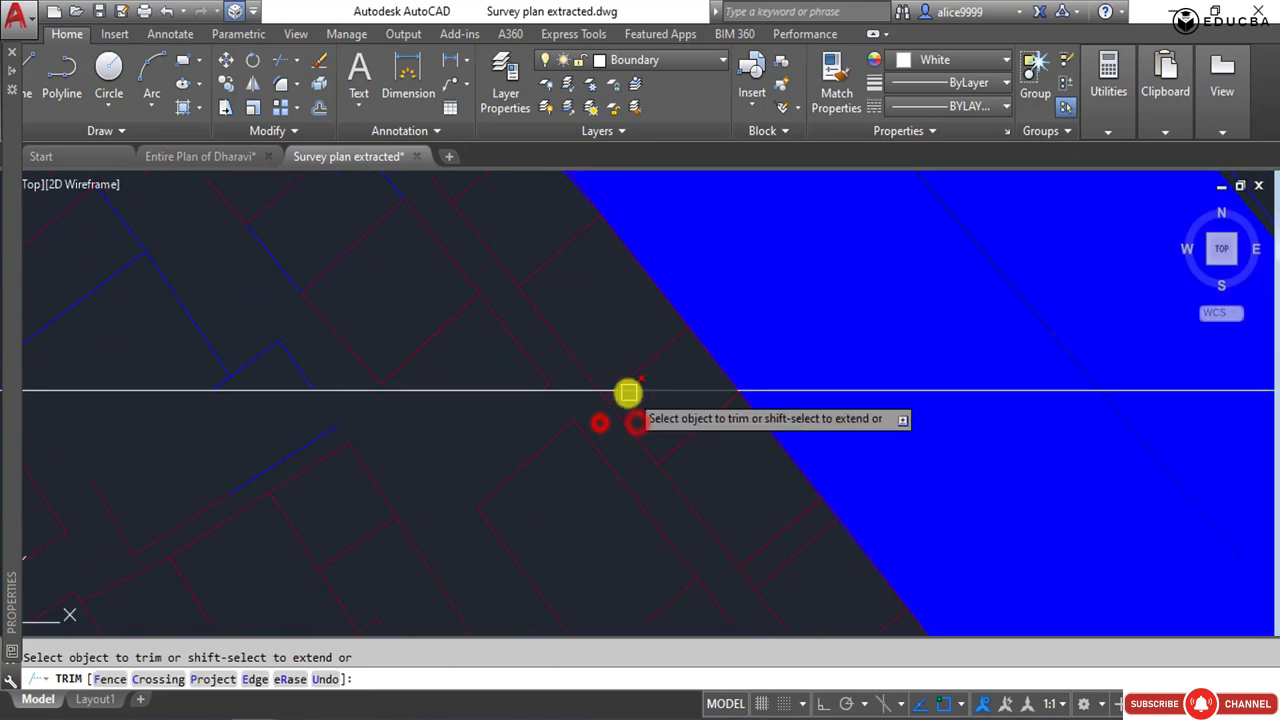
left_click(598, 409)
scroll(609, 398, "up", 4)
left_click(600, 407)
left_click(591, 394)
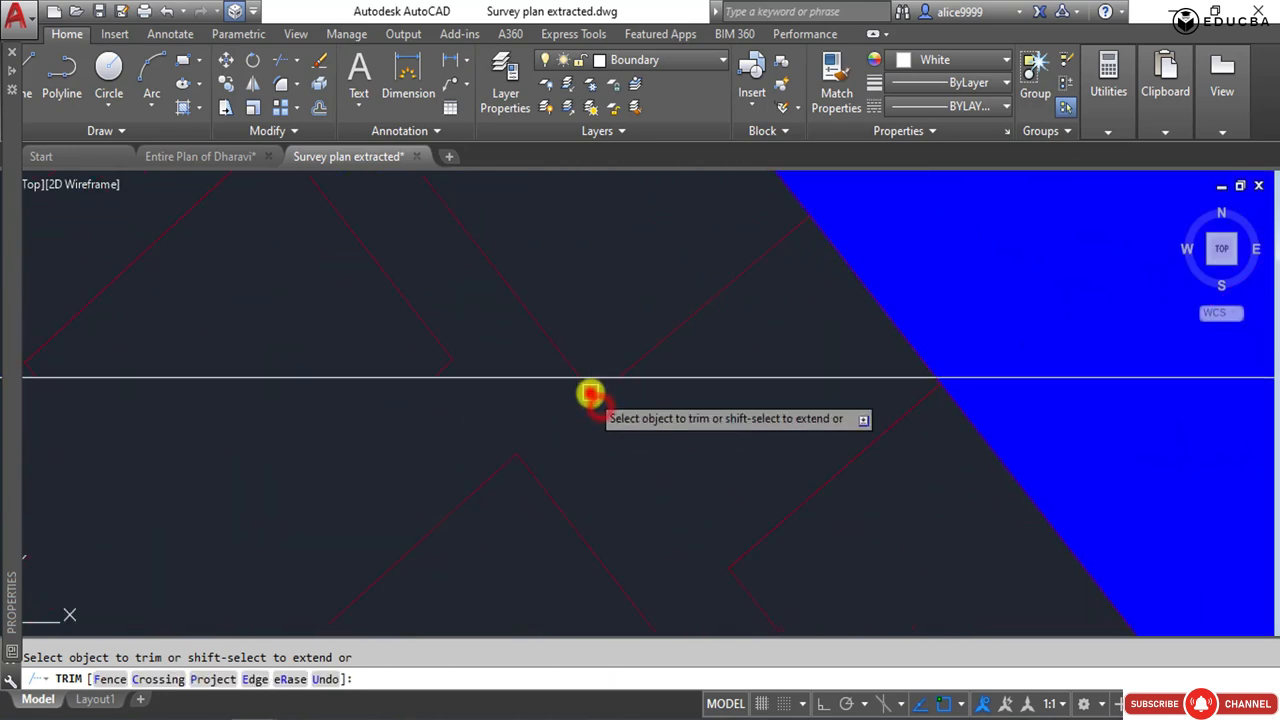
Restart Trim with the frame as the only cutting edge and cut both nala hatches and the adjacent blue line at its lower edge.
scroll(463, 388, "down", 4)
scroll(634, 429, "down", 2)
middle_click_drag(634, 429, 497, 394)
key("Escape")
key("Escape")
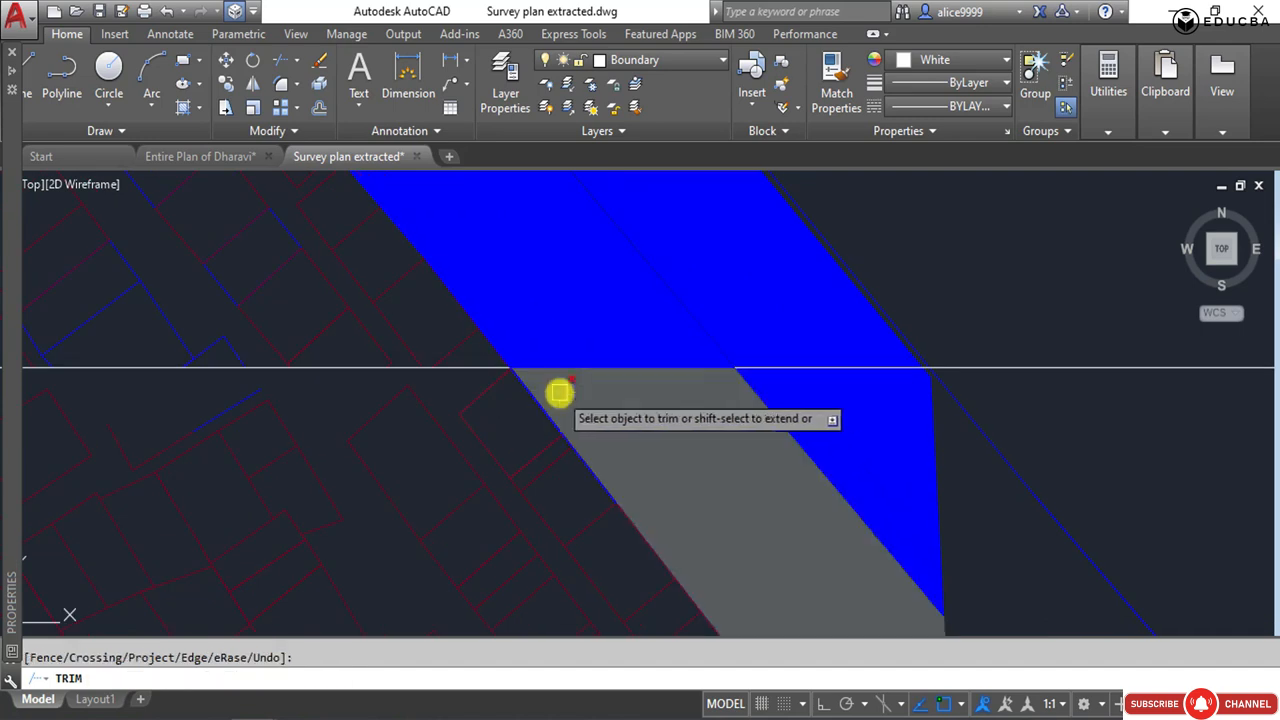
left_click(609, 366)
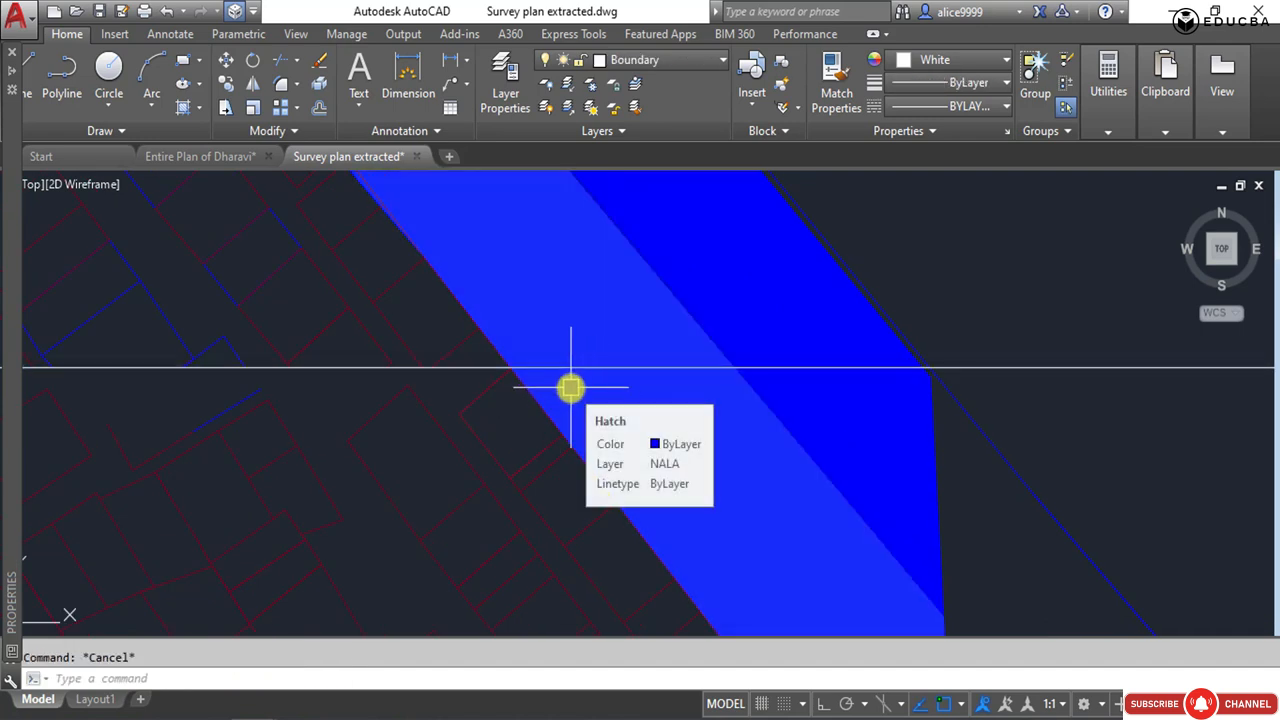
key("Return")
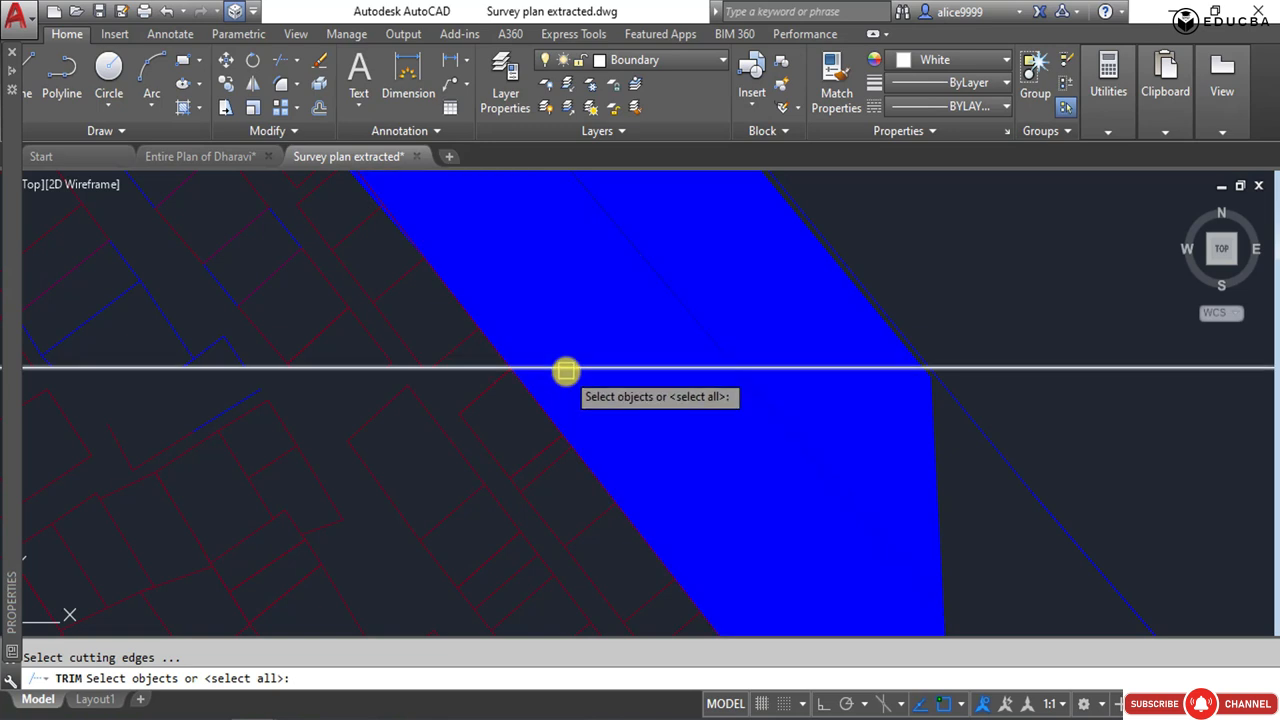
left_click(566, 368)
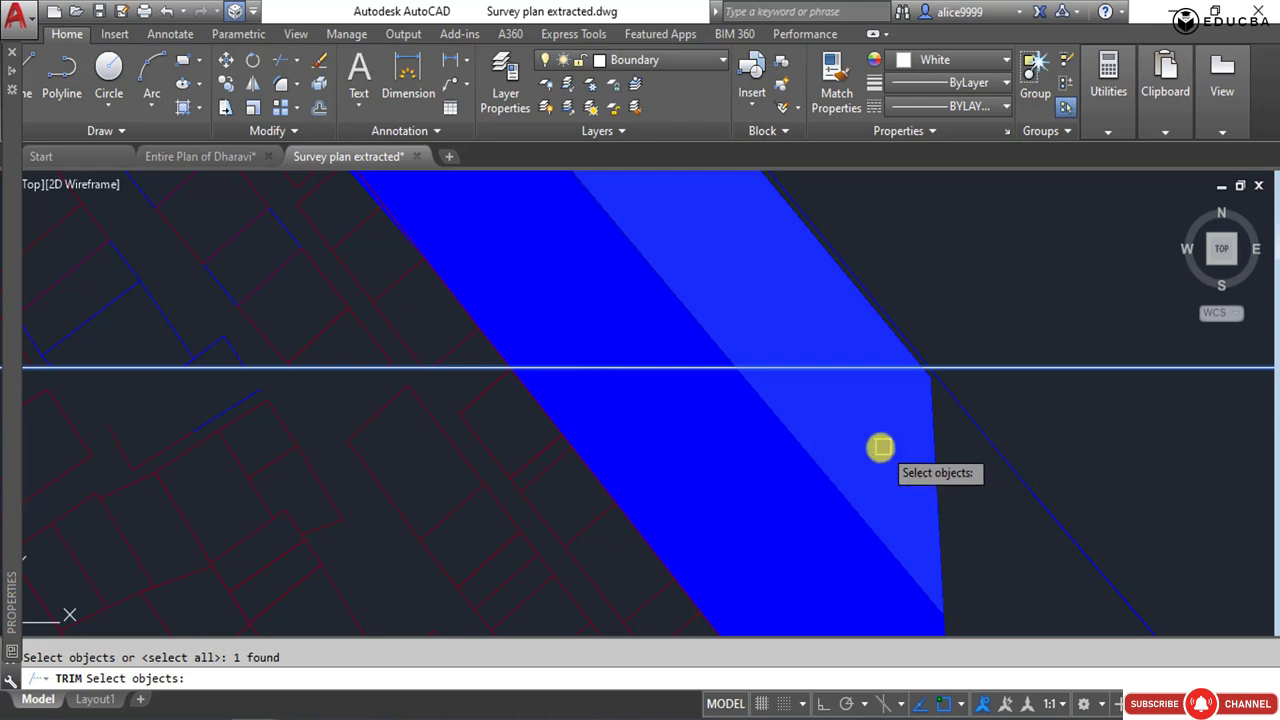
key("Return")
left_click(925, 432)
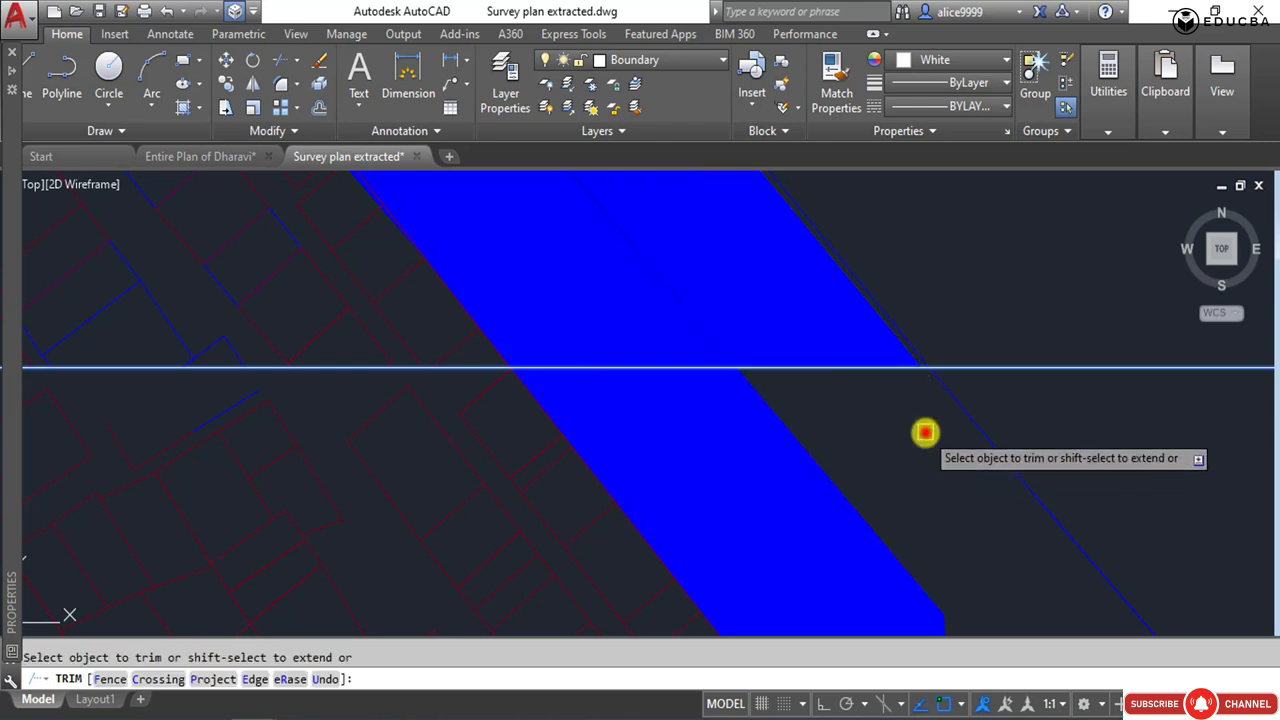
left_click(807, 470)
left_click(790, 432)
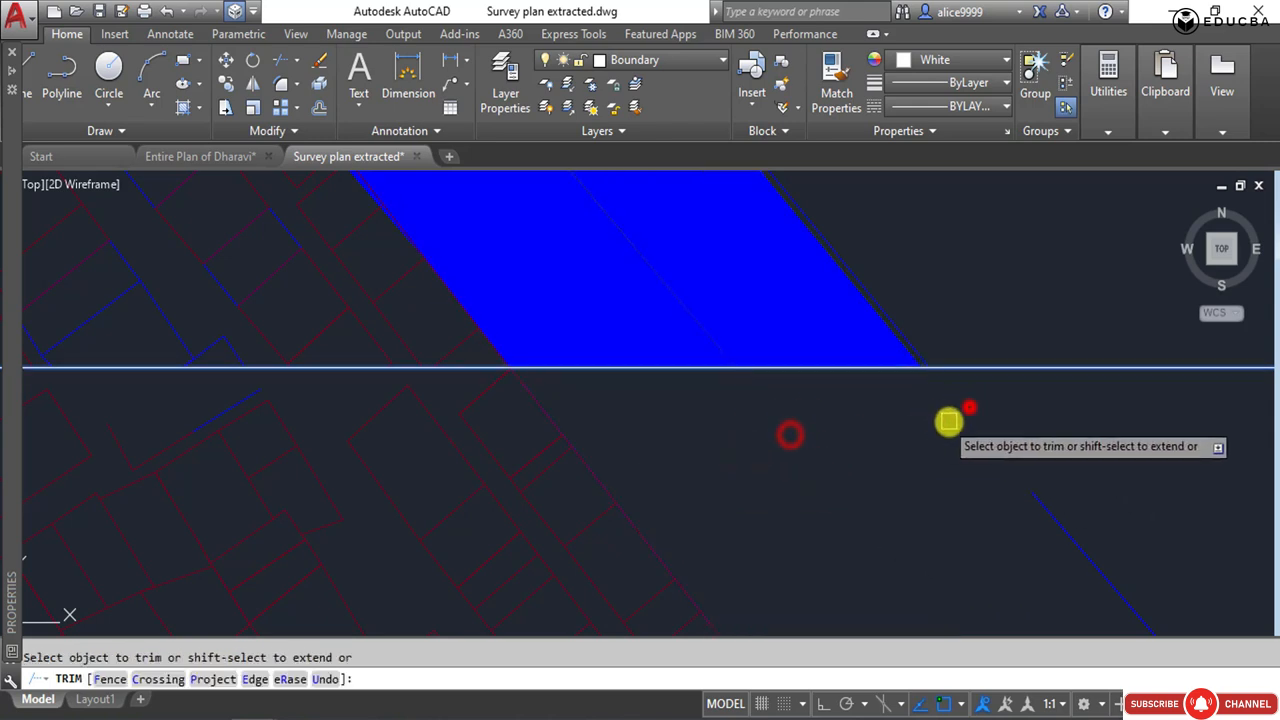
left_click(969, 406)
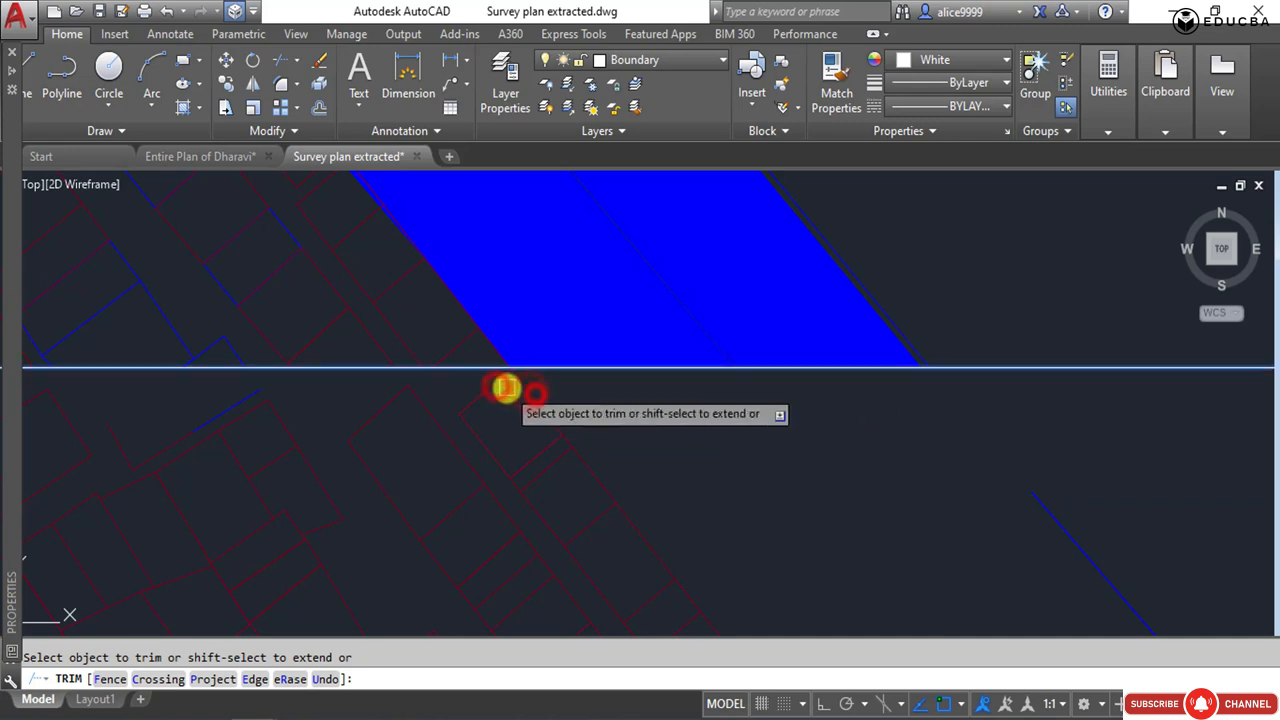
Restart Trim with all objects as cutting edges and trim the plot corner beneath the nala hatch's western edge.
key("Escape")
scroll(522, 380, "up", 3)
scroll(522, 380, "up", 5)
scroll(355, 388, "down", 3)
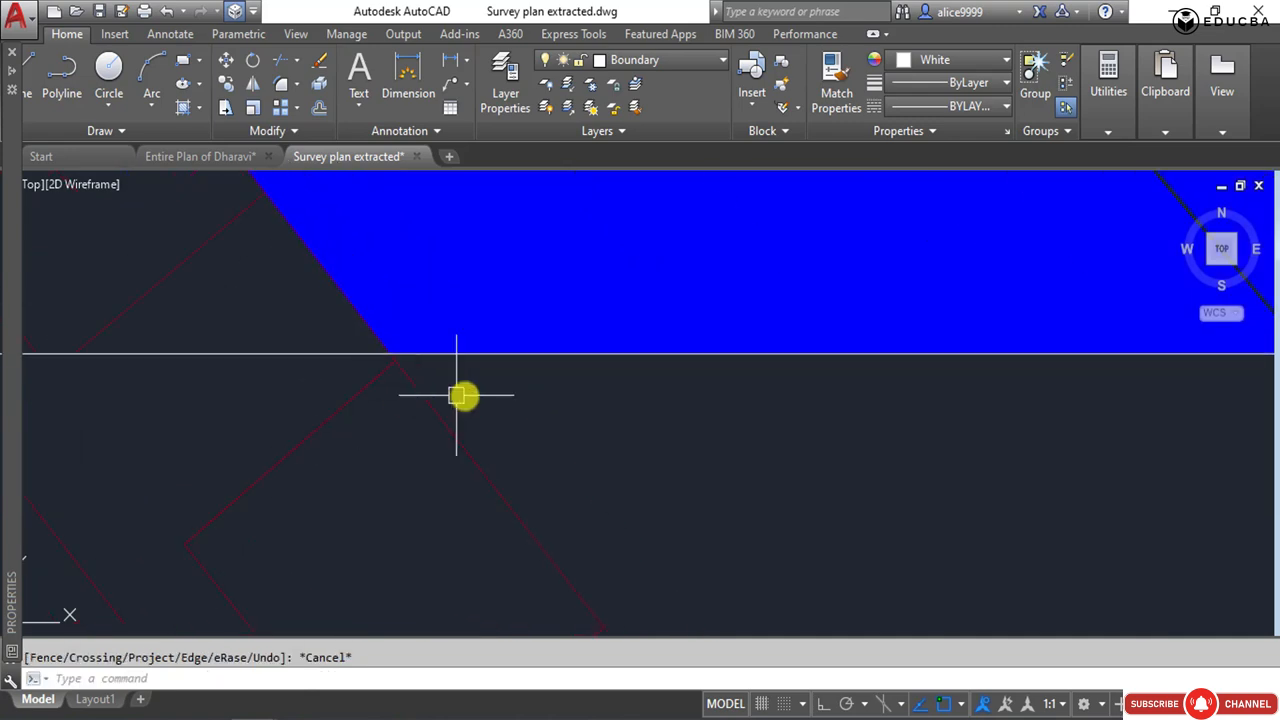
type("tr")
key("Return")
key("Return")
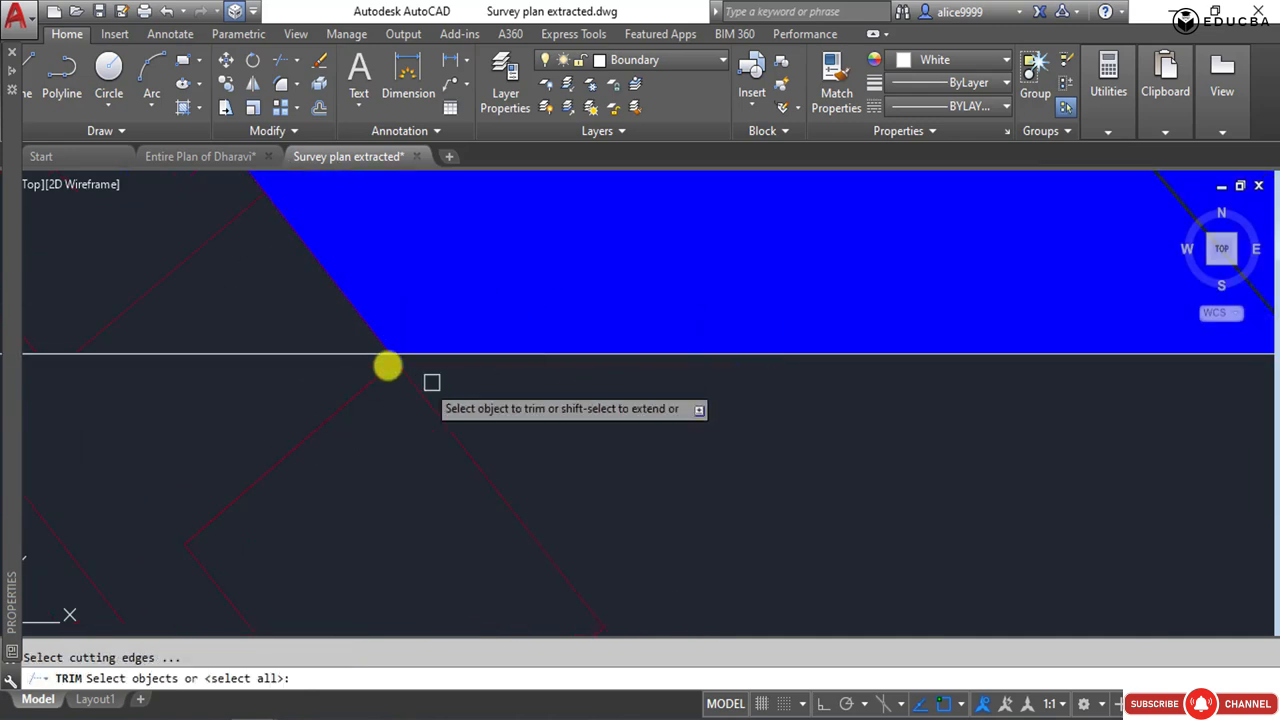
scroll(384, 360, "up", 4)
left_click(440, 370)
left_click(442, 374)
middle_click_drag(439, 376, 200, 369)
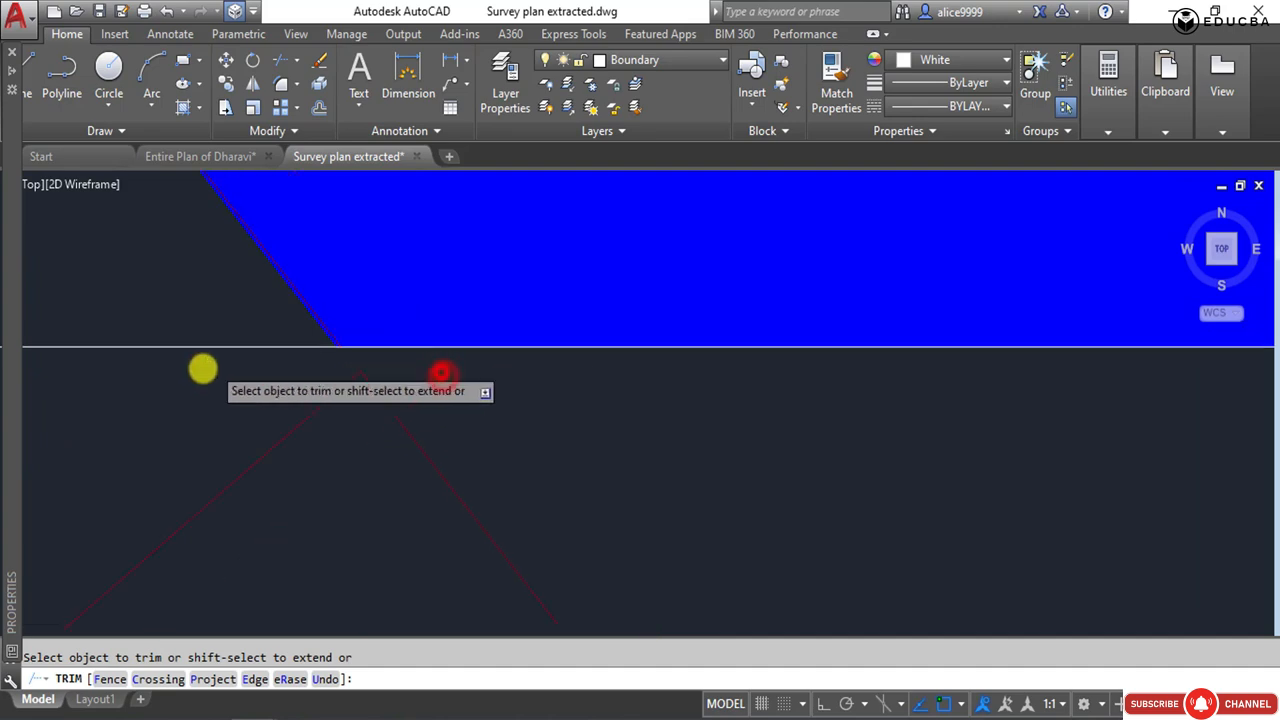
Trim the first plots east of the nala where they extend below the frame's lower edge.
scroll(673, 463, "down", 5)
middle_click_drag(687, 463, 204, 463)
scroll(520, 489, "down", 2)
middle_click_drag(628, 473, 201, 474)
scroll(362, 458, "up", 6)
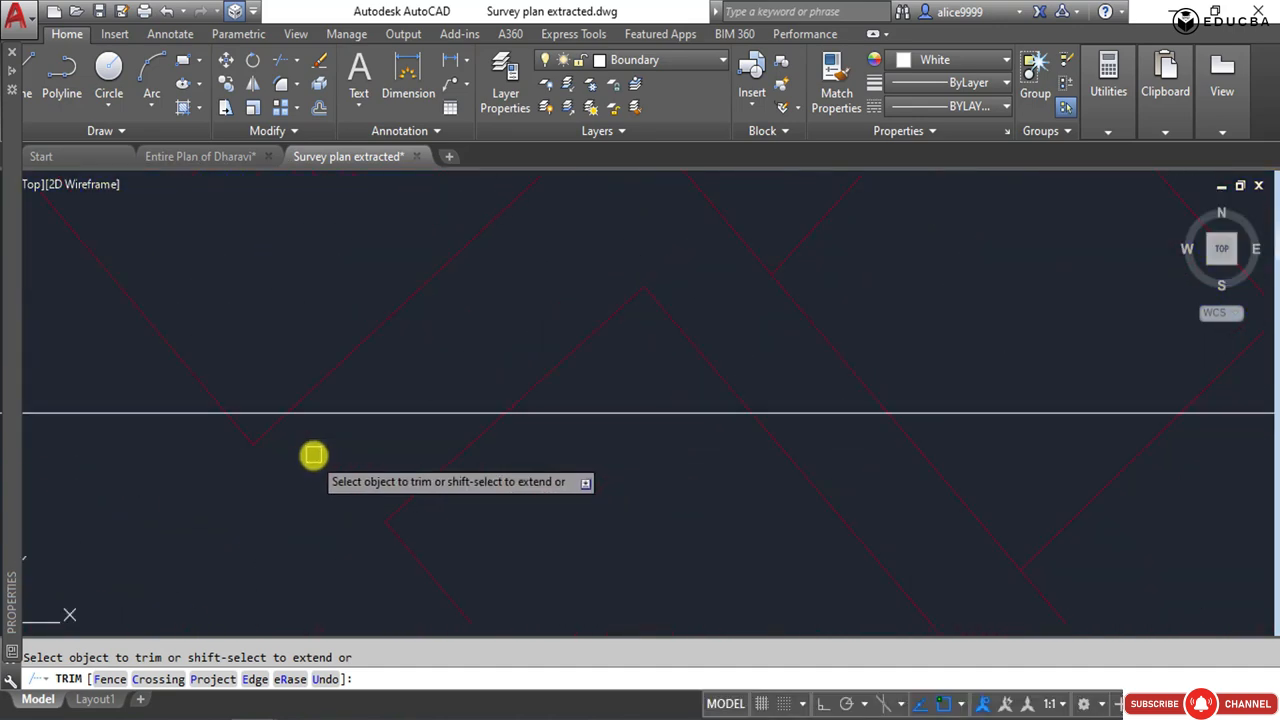
left_click(309, 453)
left_click(209, 426)
left_click(478, 440)
left_click(805, 467)
left_click(779, 473)
left_click(238, 441)
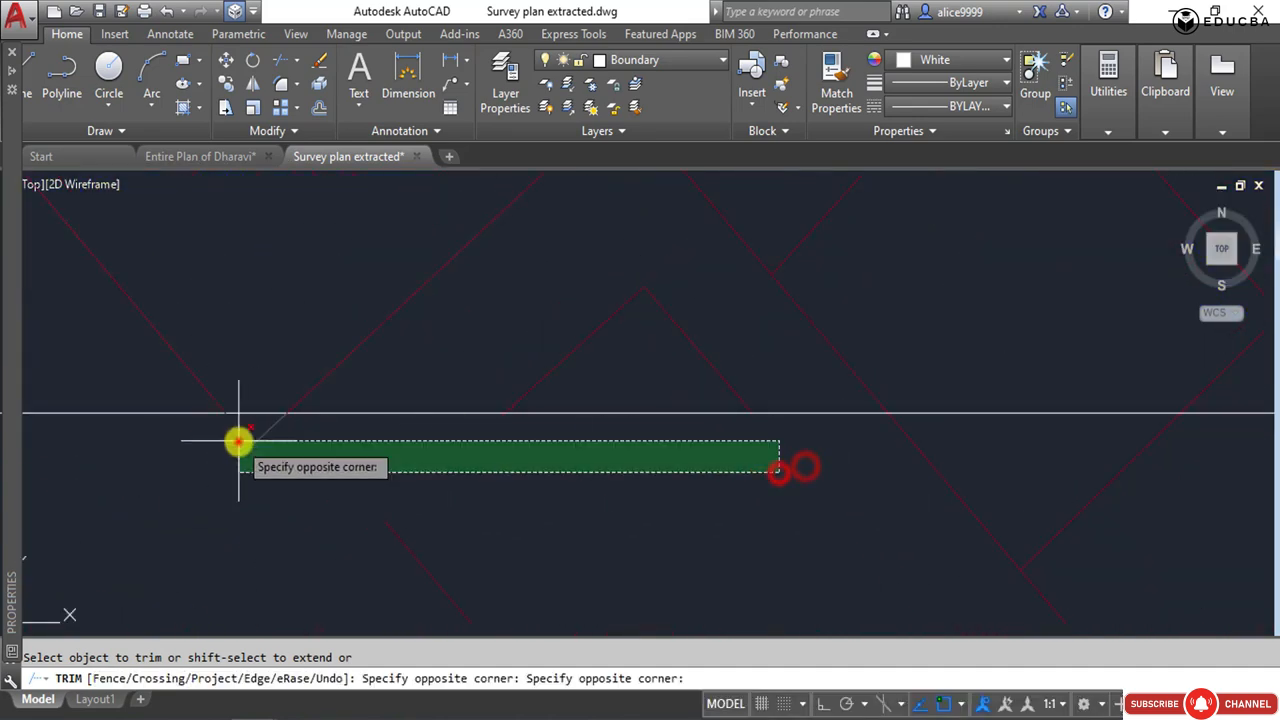
Trim the plot lines up to and inside the S of the SHEET NO.681 label at the frame's lower edge.
scroll(240, 441, "down", 4)
scroll(508, 465, "up", 2)
left_click(526, 465)
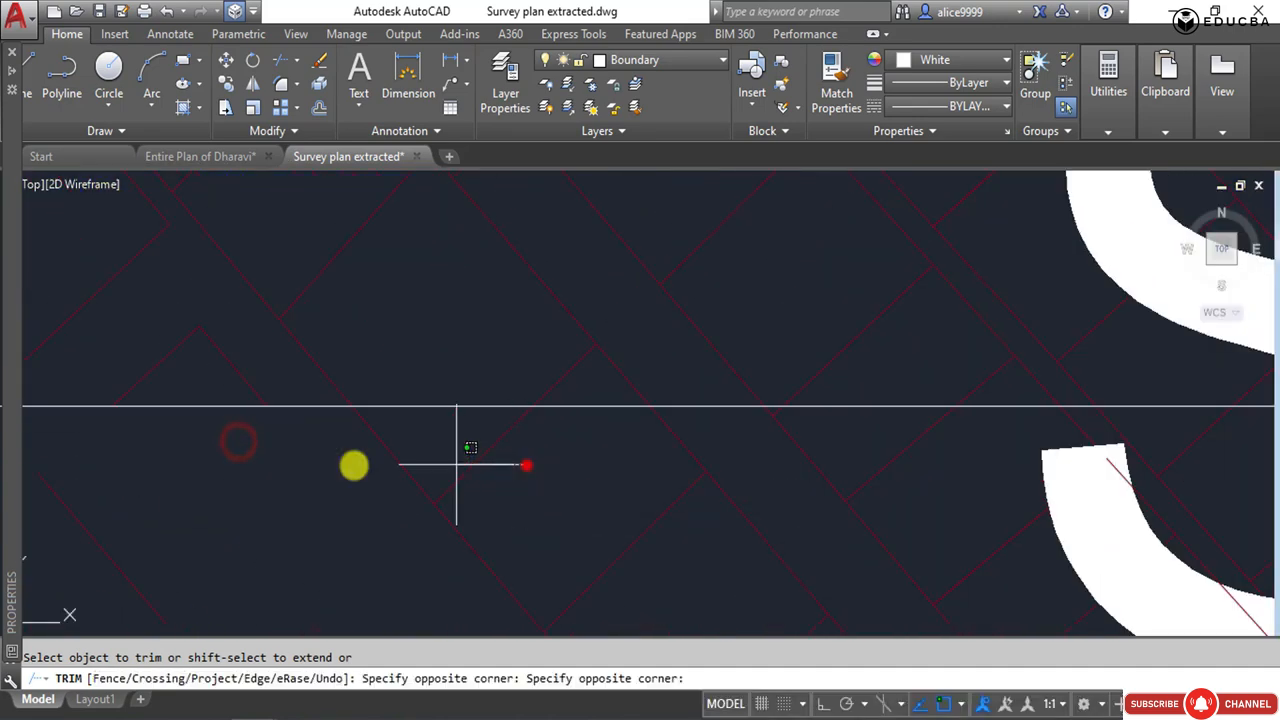
left_click(747, 413)
middle_click_drag(841, 489, 276, 496)
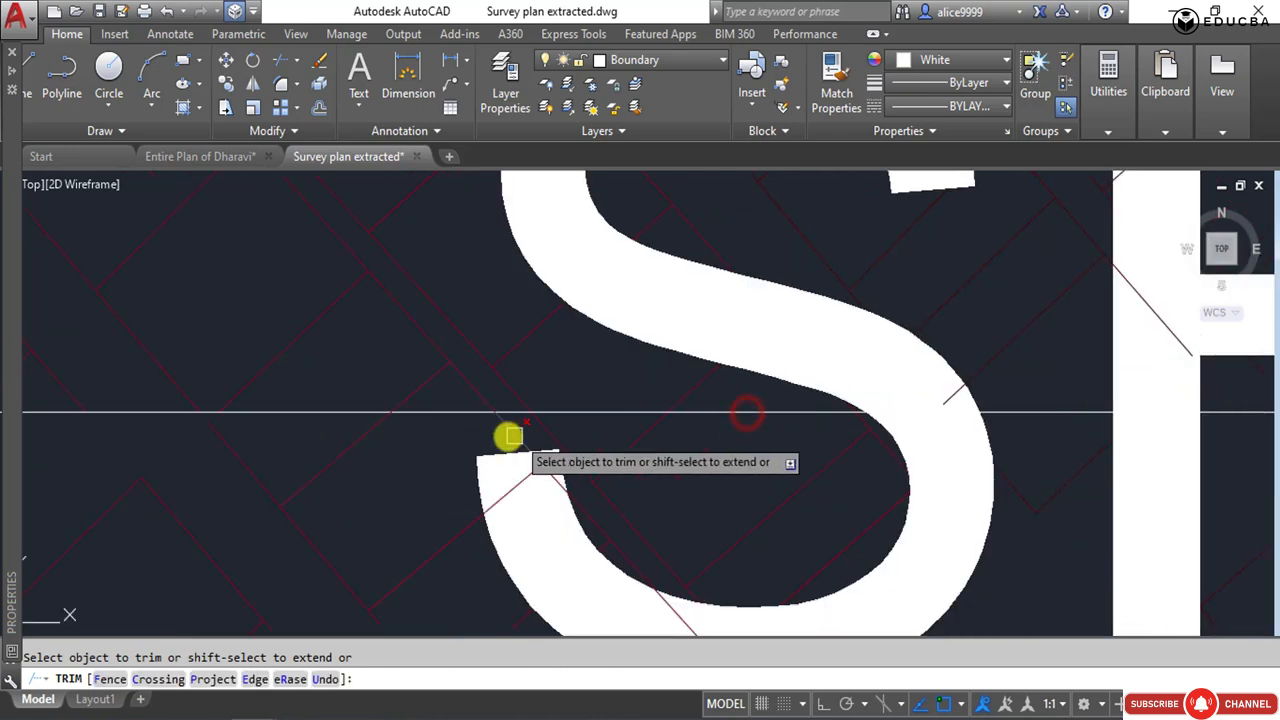
left_click(523, 430)
left_click(571, 443)
left_click(609, 436)
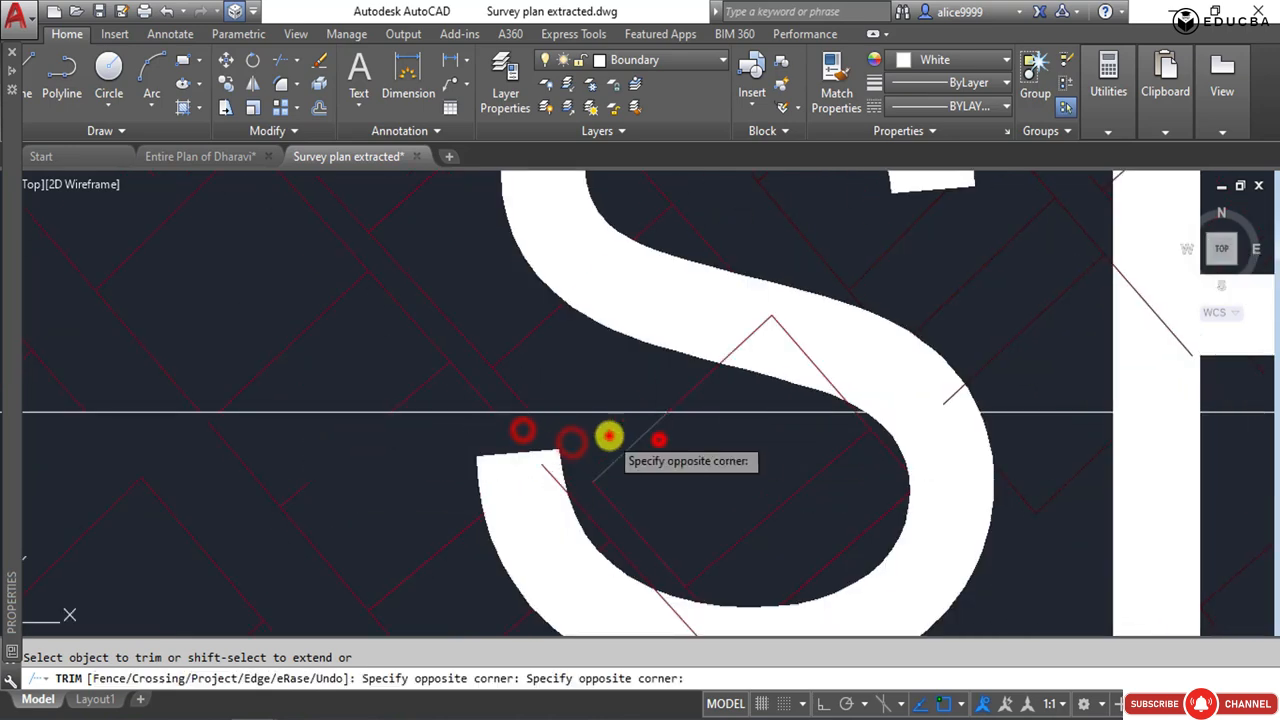
left_click(659, 440)
Trim the plot lines around the label's first H at the frame's lower edge, and leave the trim.
middle_click_drag(837, 494, 322, 500)
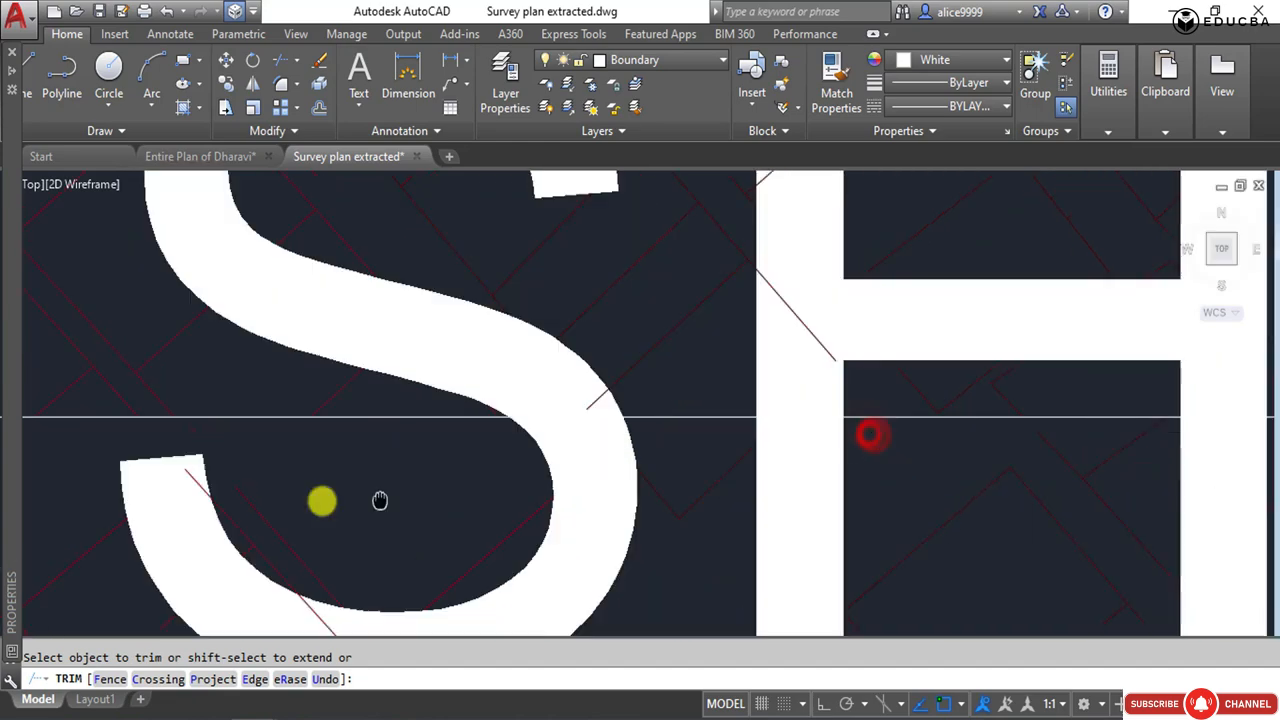
scroll(514, 480, "up", 2)
left_click(514, 480)
left_click(406, 514)
scroll(475, 456, "down", 2)
scroll(566, 458, "down", 6)
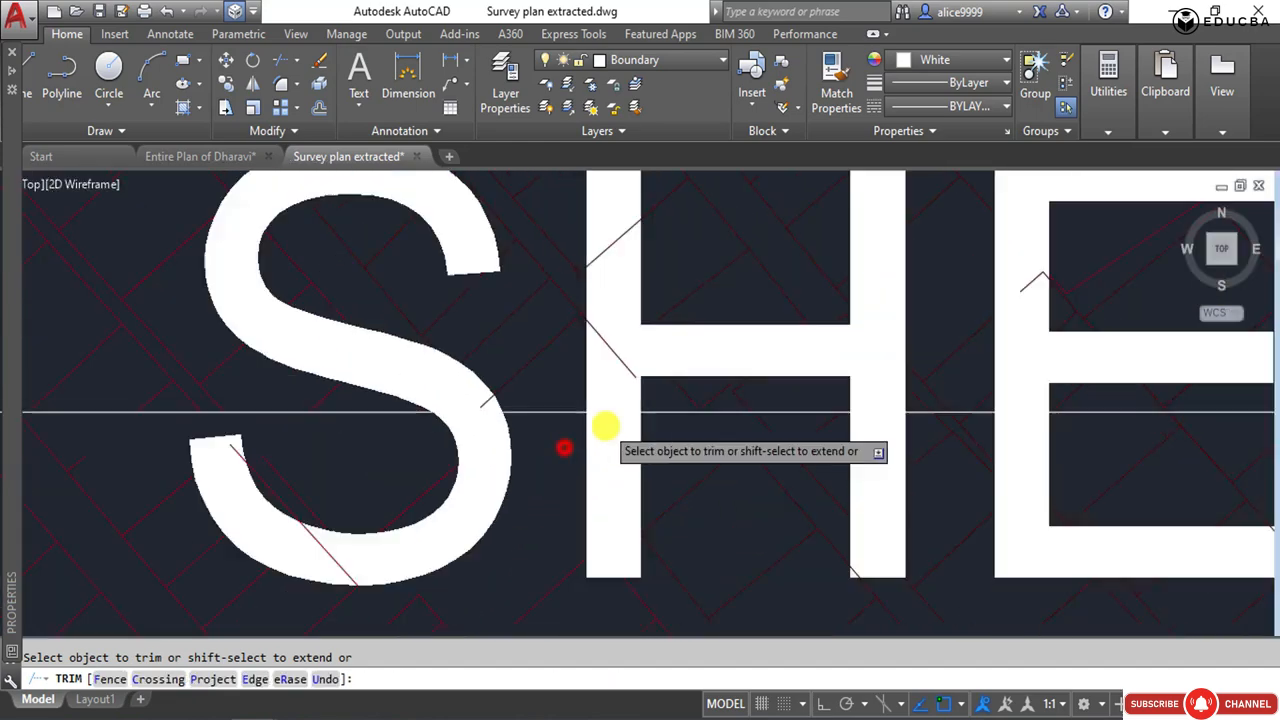
key("Escape")
scroll(466, 486, "down", 8)
middle_click_drag(466, 486, 748, 358)
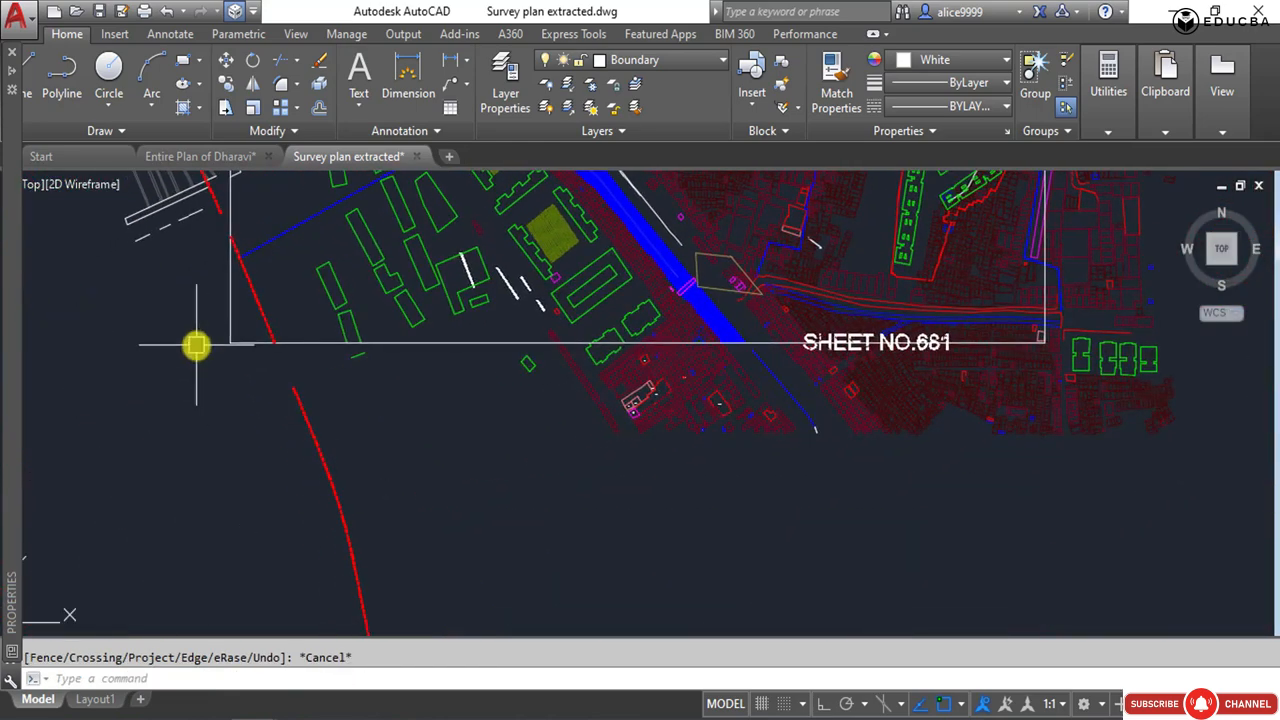
Erase the plots and linework beneath the frame's lower edge, from its southwest corner to the SHEET NO.681 label.
left_click(194, 343)
left_click(886, 496)
left_click(886, 496)
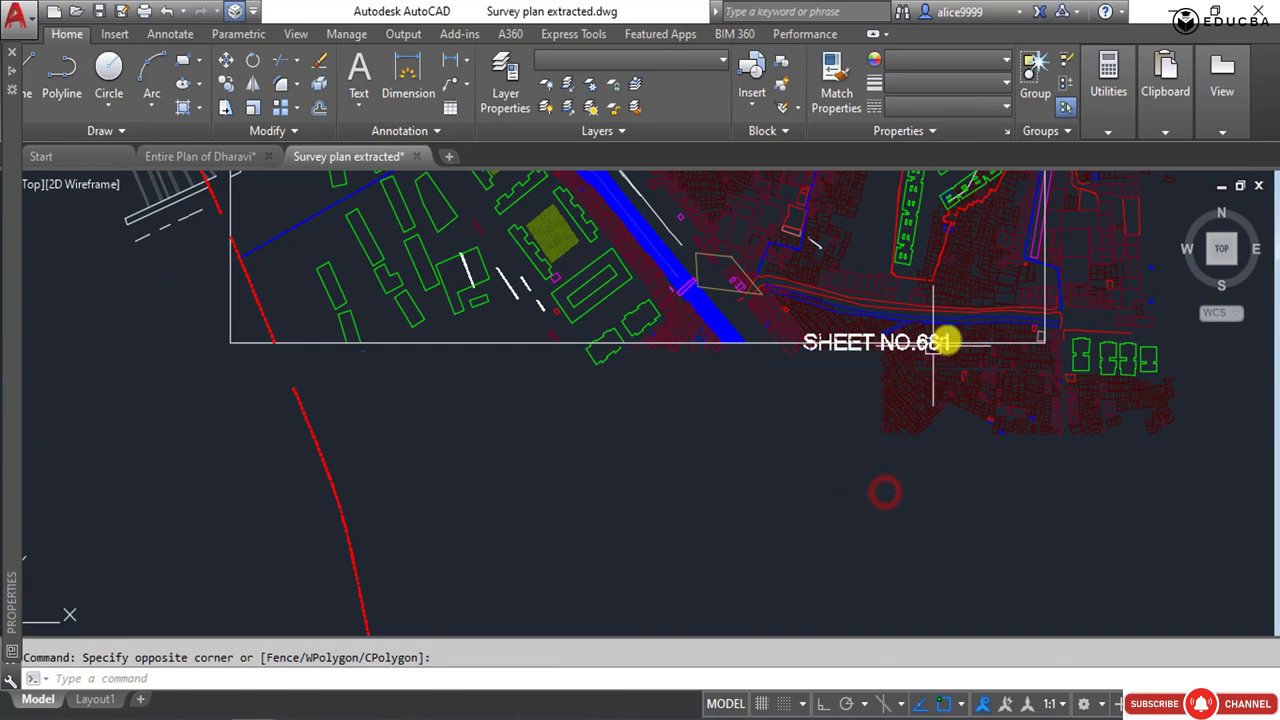
key("Delete")
Erase the cut-off building west of the nala and the remaining plots beneath the frame, eastward past its southeast corner.
scroll(703, 380, "up", 3)
scroll(322, 291, "up", 2)
left_click(278, 262)
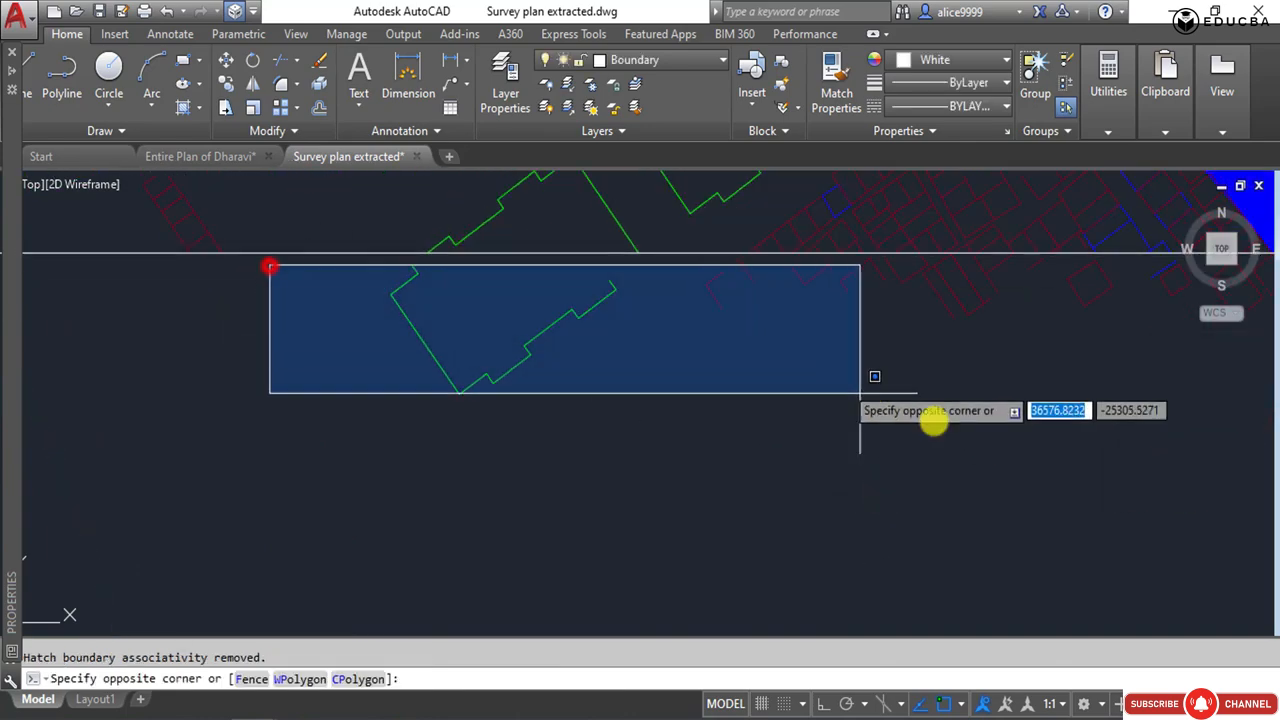
scroll(777, 423, "down", 5)
scroll(823, 466, "up", 3)
scroll(1185, 545, "down", 3)
left_click(1200, 551)
key("Delete")
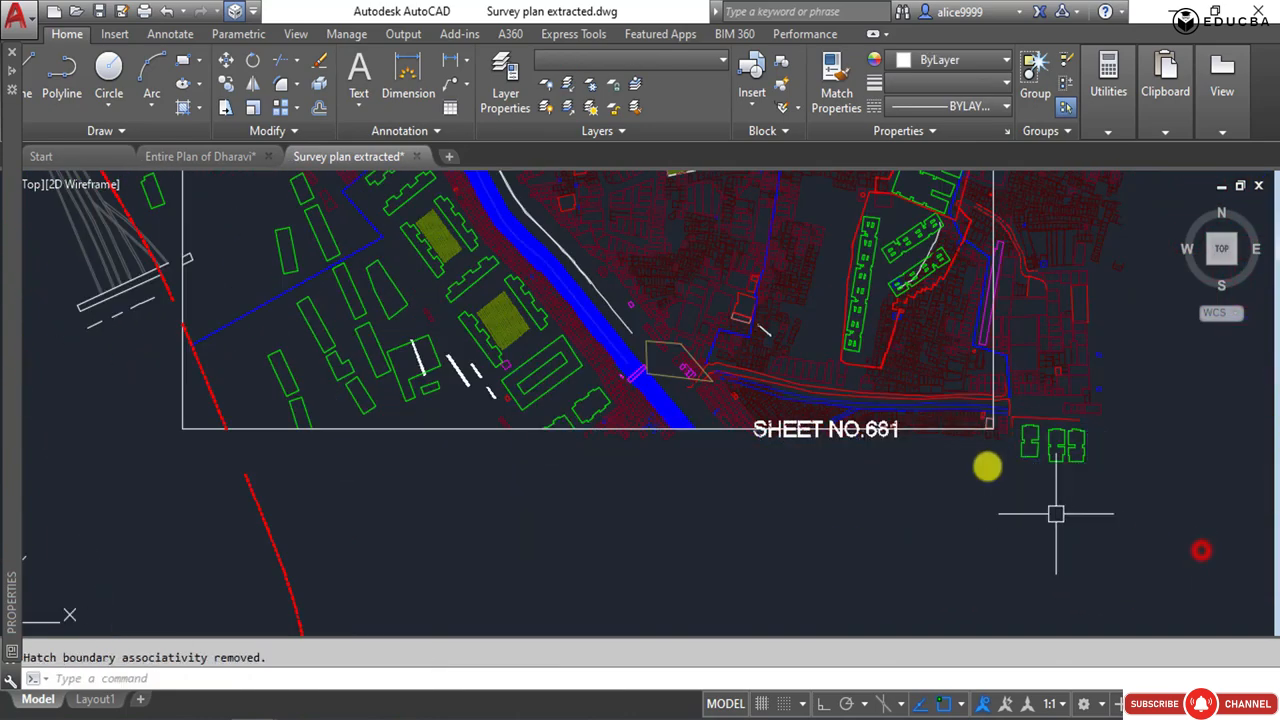
Erase the loose plot pieces beneath the frame's lower edge just west of the nala hatch.
scroll(466, 449, "up", 8)
left_click(1172, 565)
left_click(240, 400)
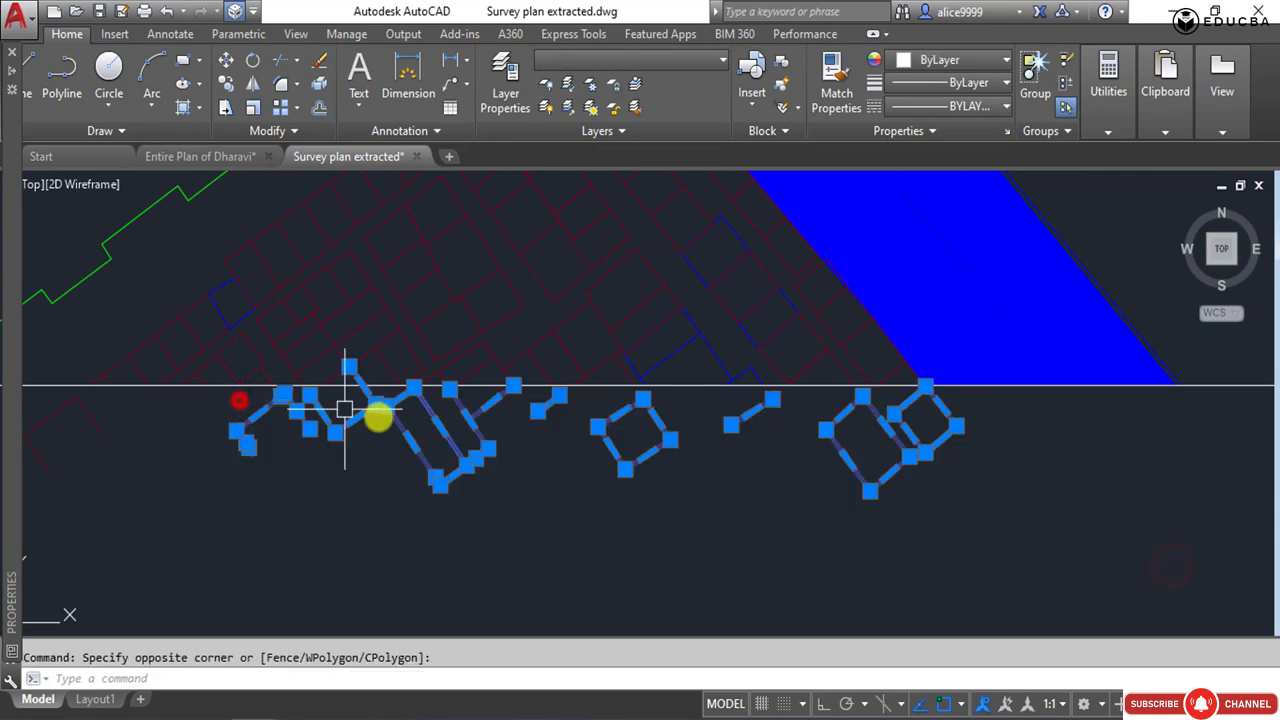
key("Delete")
Trim the plots west of the nala at the frame's lower edge and erase their cut-off pieces.
scroll(335, 376, "up", 3)
type("tr")
key("Return")
scroll(914, 477, "down", 3)
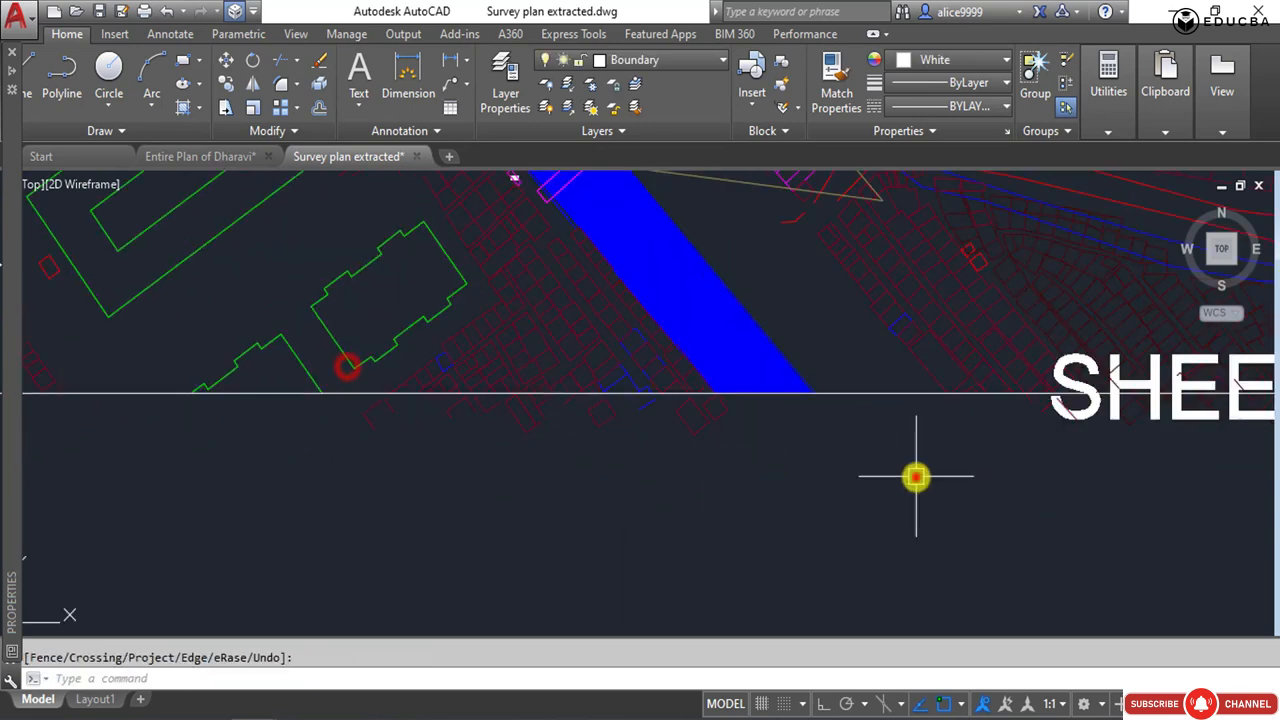
left_click(914, 477)
left_click(268, 407)
key("Delete")
Erase the last small plot stubs along the frame's lower edge west of the nala.
scroll(380, 390, "up", 5)
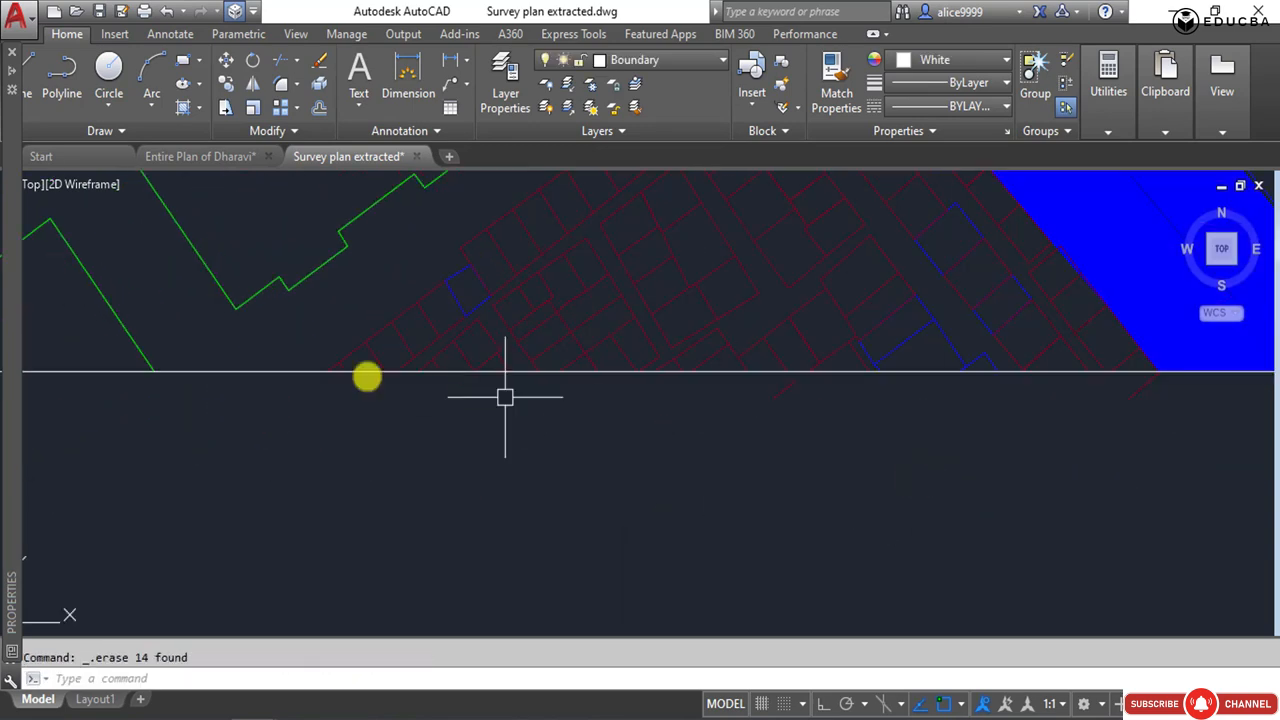
left_click(294, 380)
left_click(648, 442)
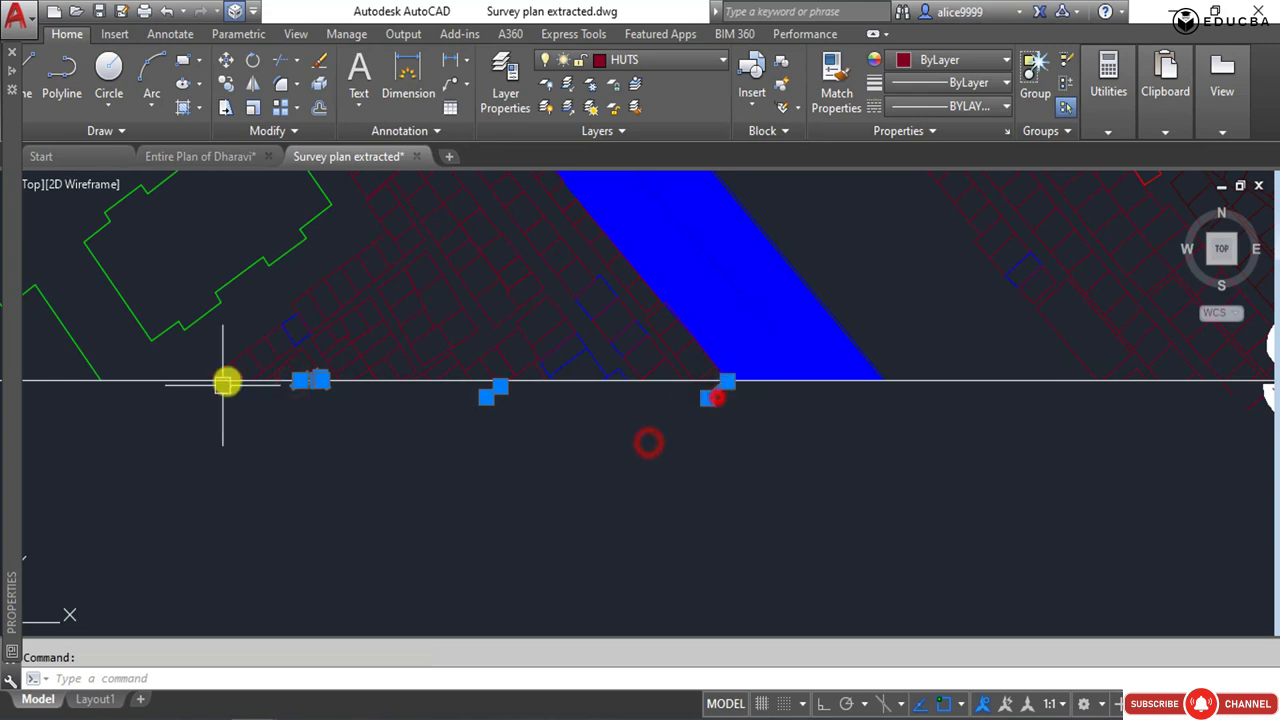
scroll(303, 375, "up", 6)
left_click(434, 376, "shift")
left_click(608, 451, "shift")
left_click(227, 382, "shift")
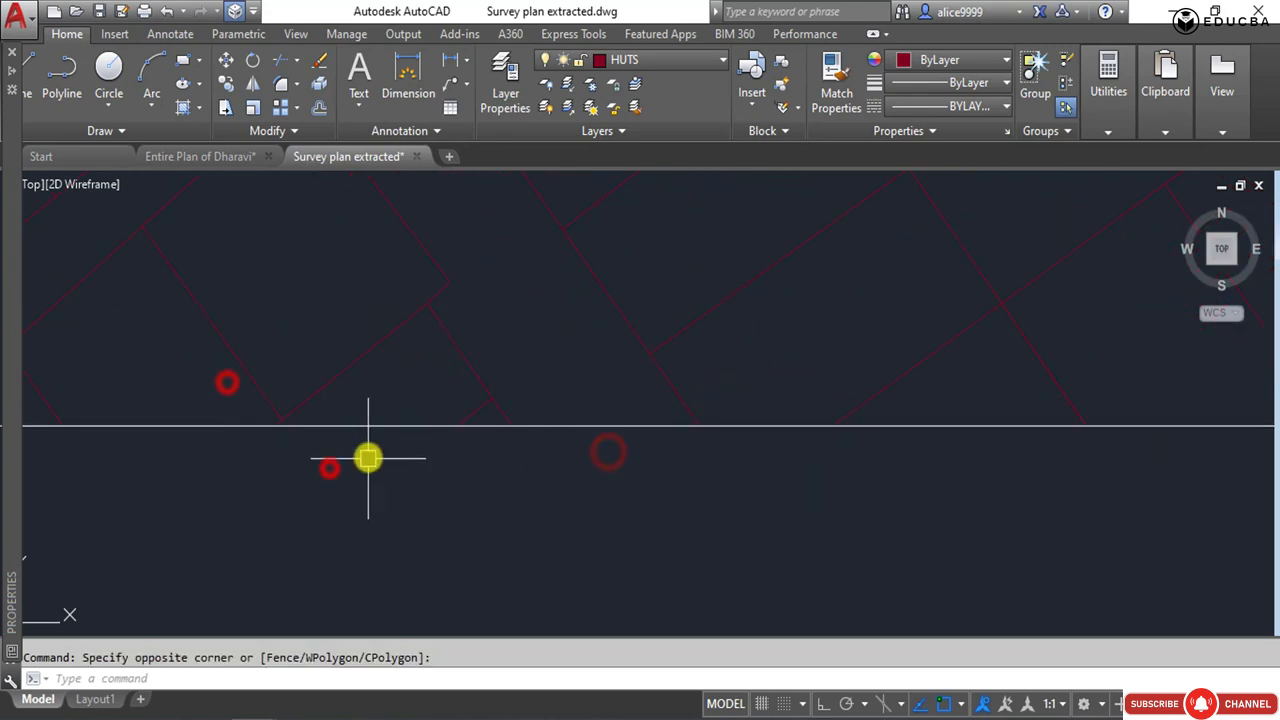
key("Delete")
Erase the SHEET NO.681 label at the frame's lower edge.
scroll(463, 427, "down", 5)
scroll(590, 430, "down", 2)
middle_click_drag(588, 433, 925, 383)
scroll(440, 380, "down", 2)
middle_click_drag(836, 384, 551, 437)
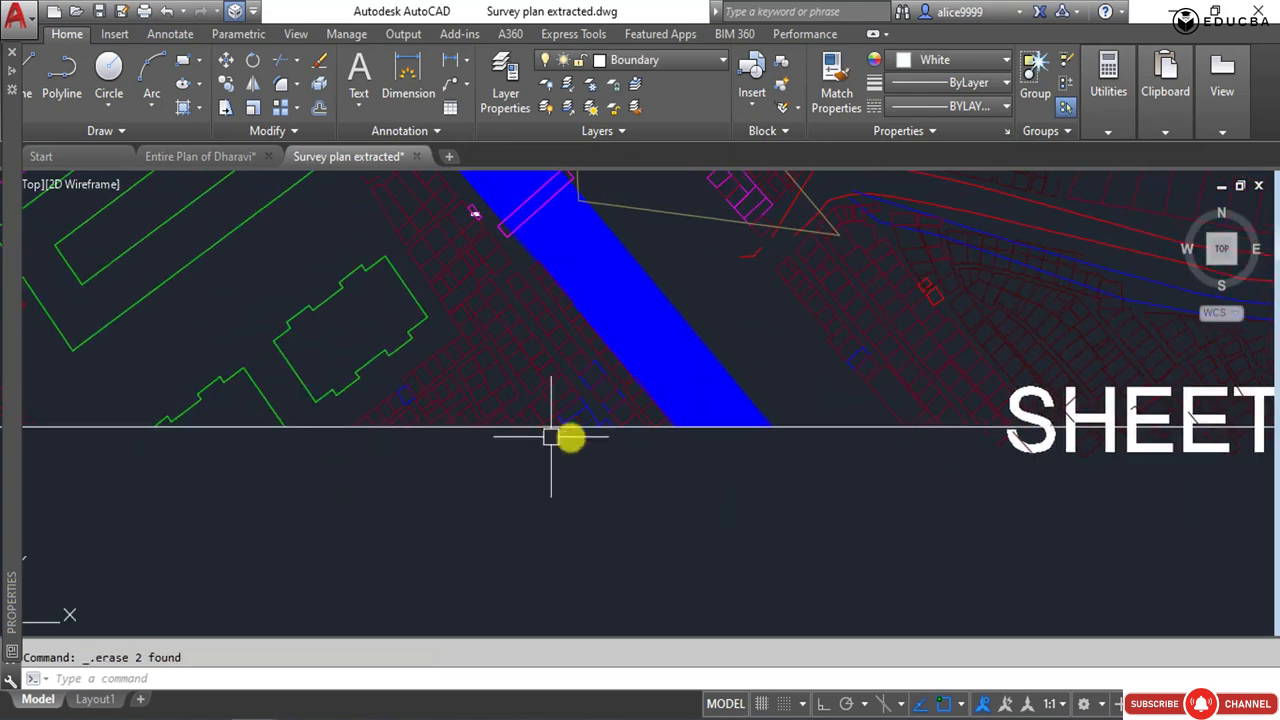
key("Escape")
middle_click_drag(908, 405, 663, 403)
left_click(897, 440)
key("Delete")
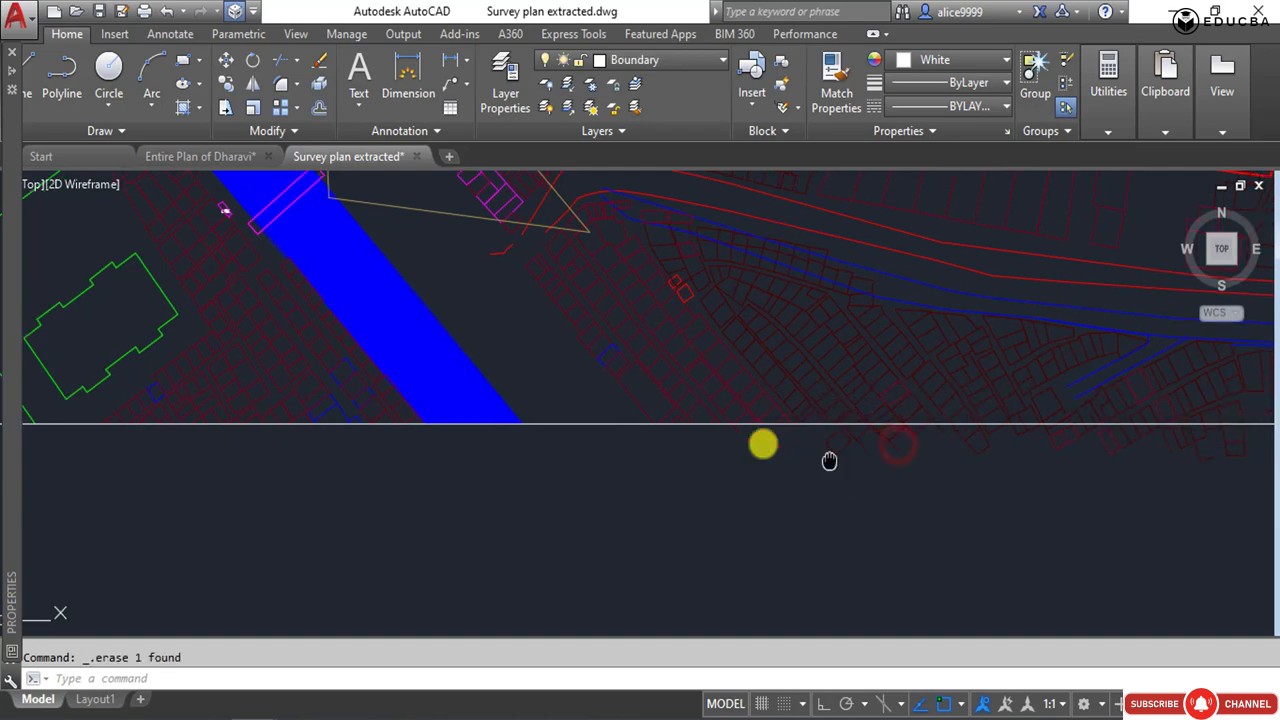
Erase the loose plot pieces lying fully beneath the frame's lower edge, from east of the nala to the southeast corner.
middle_click_drag(829, 461, 437, 396)
scroll(354, 372, "up", 8)
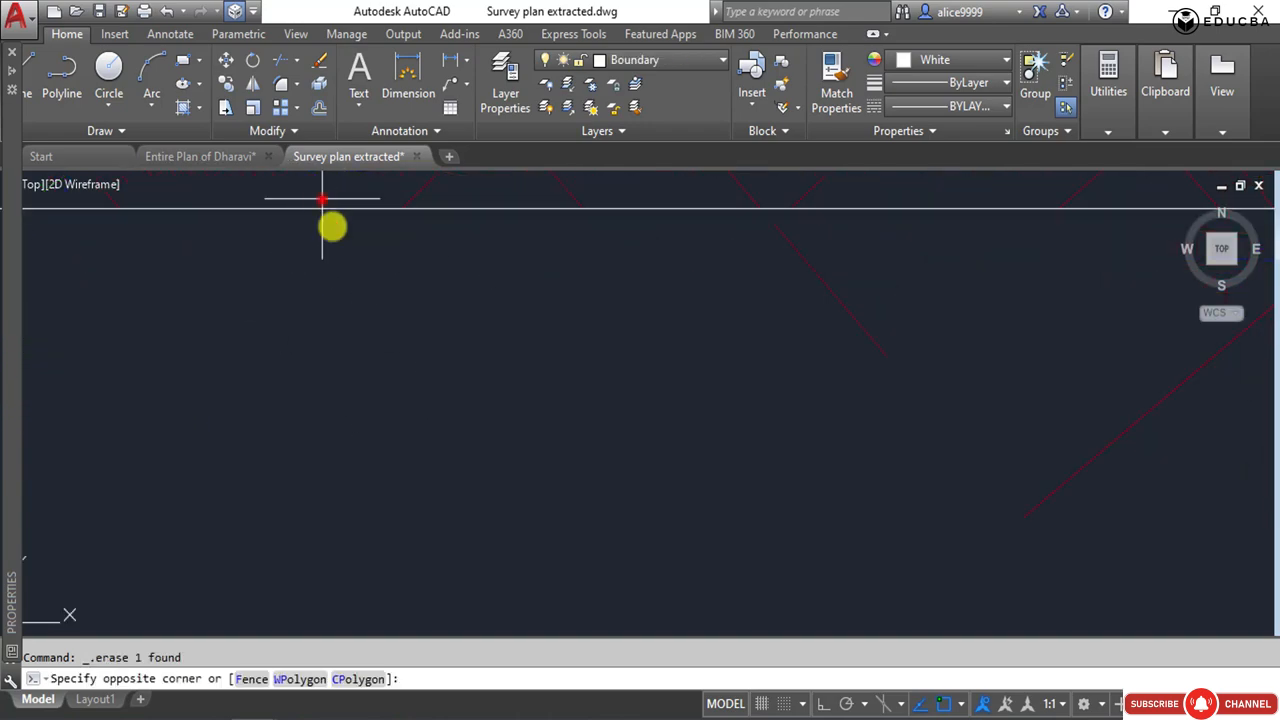
scroll(235, 274, "down", 6)
middle_click_drag(945, 352, 389, 360)
scroll(532, 392, "down", 5)
scroll(251, 266, "down", 4)
middle_click_drag(251, 266, 475, 319)
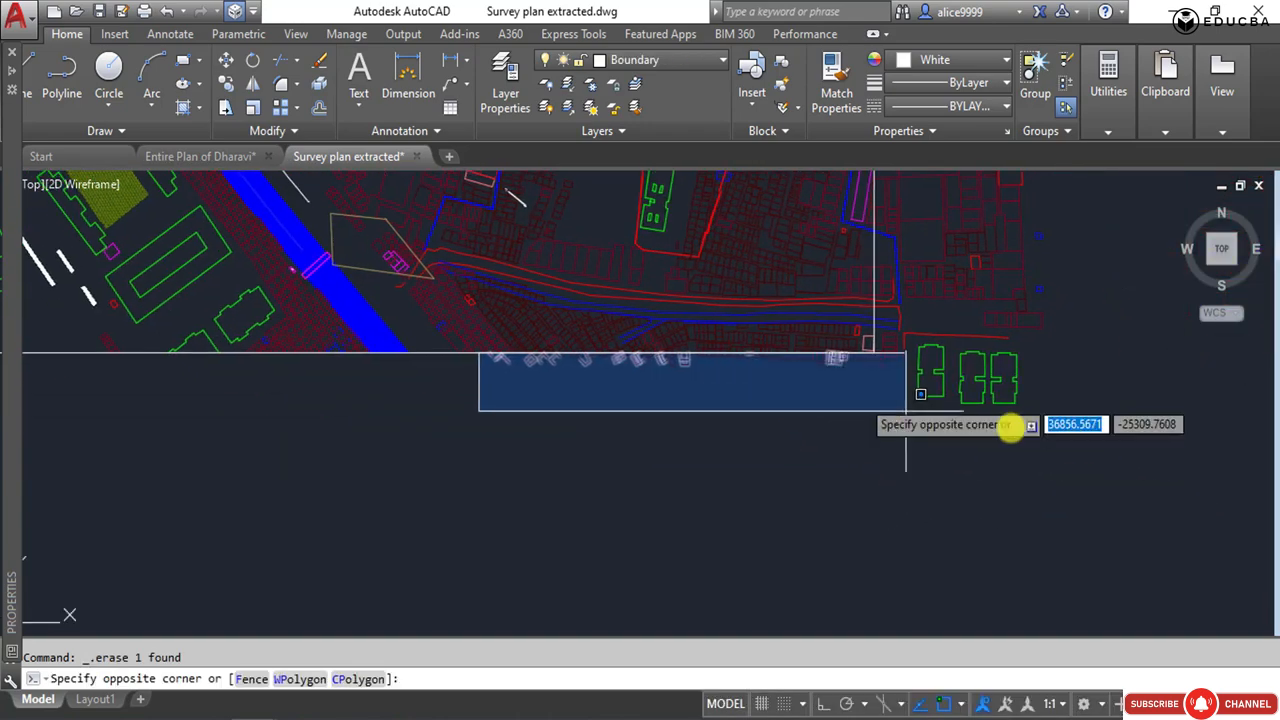
left_click(929, 423)
key("Delete")
Start Trim with all objects as cutting edges and trim the plots crossing the lower edge near the blue branch lines.
scroll(875, 398, "up", 3)
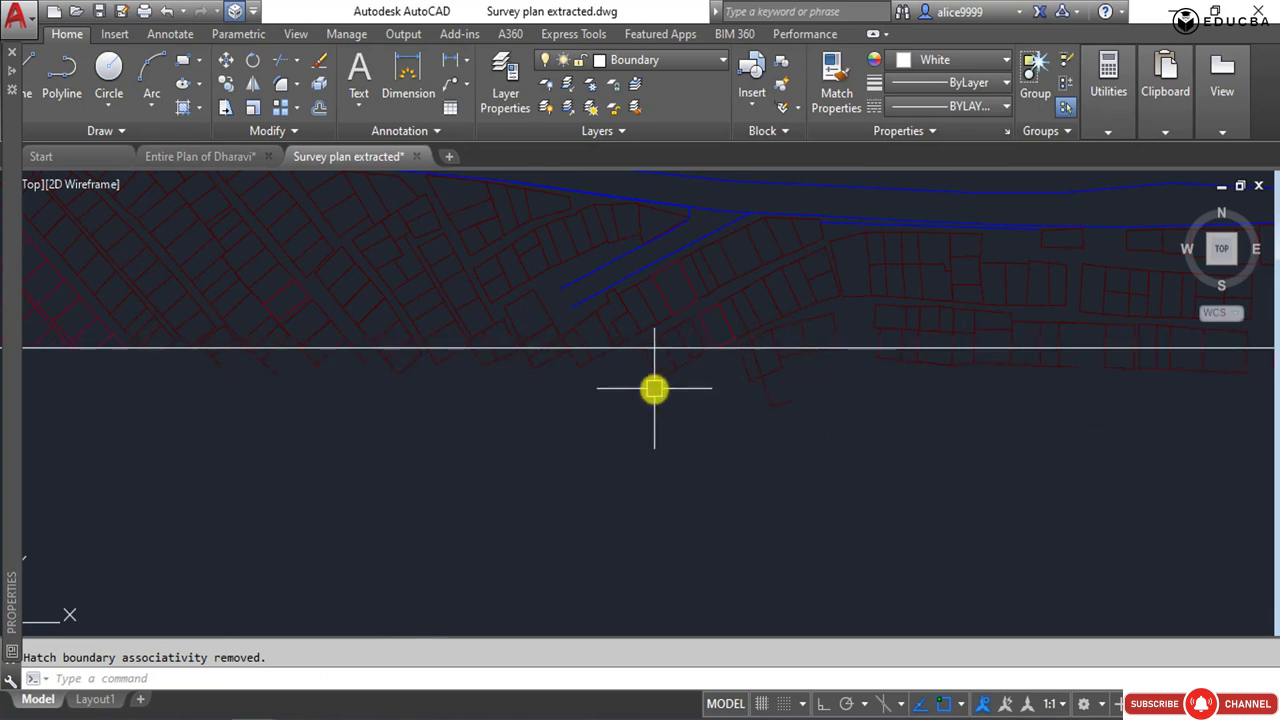
type("tr")
key("Return")
key("Return")
scroll(642, 374, "up", 8)
left_click(600, 297)
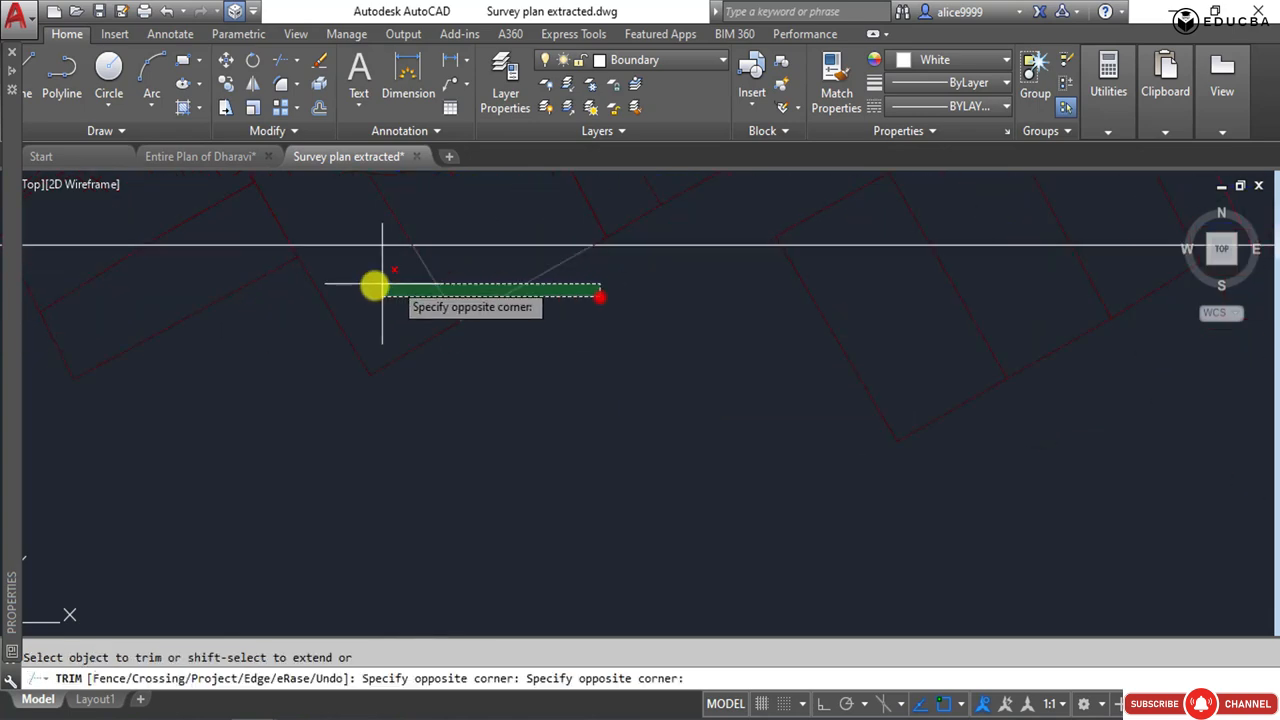
left_click(257, 257)
middle_click_drag(250, 323, 863, 407)
left_click(850, 403)
left_click(286, 348)
Trim the plots crossing the frame's lower edge westward from the blue branch lines toward the nala.
middle_click_drag(225, 390, 782, 466)
left_click(756, 468)
left_click(218, 423)
mouse_move(214, 447)
middle_mouse_down()
mouse_move(360, 466)
mouse_move(745, 473)
middle_mouse_up()
left_click(725, 473)
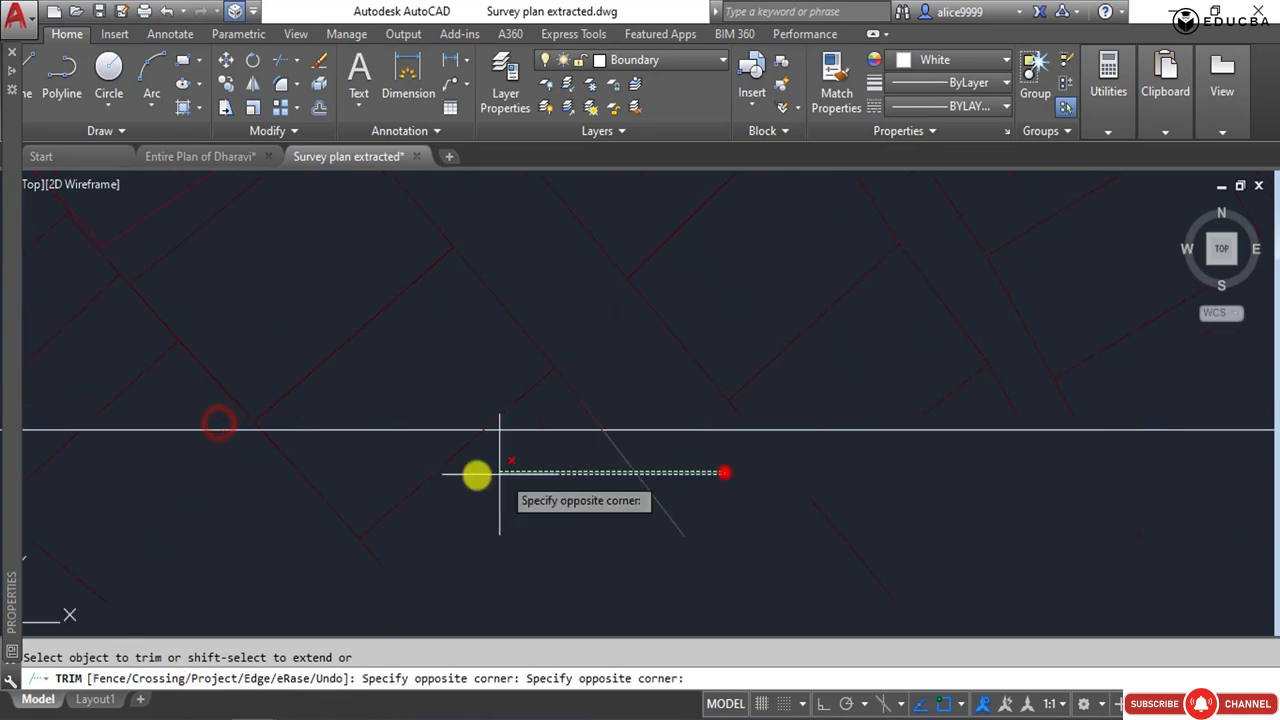
left_click(220, 450)
left_click(897, 466)
left_click(571, 437)
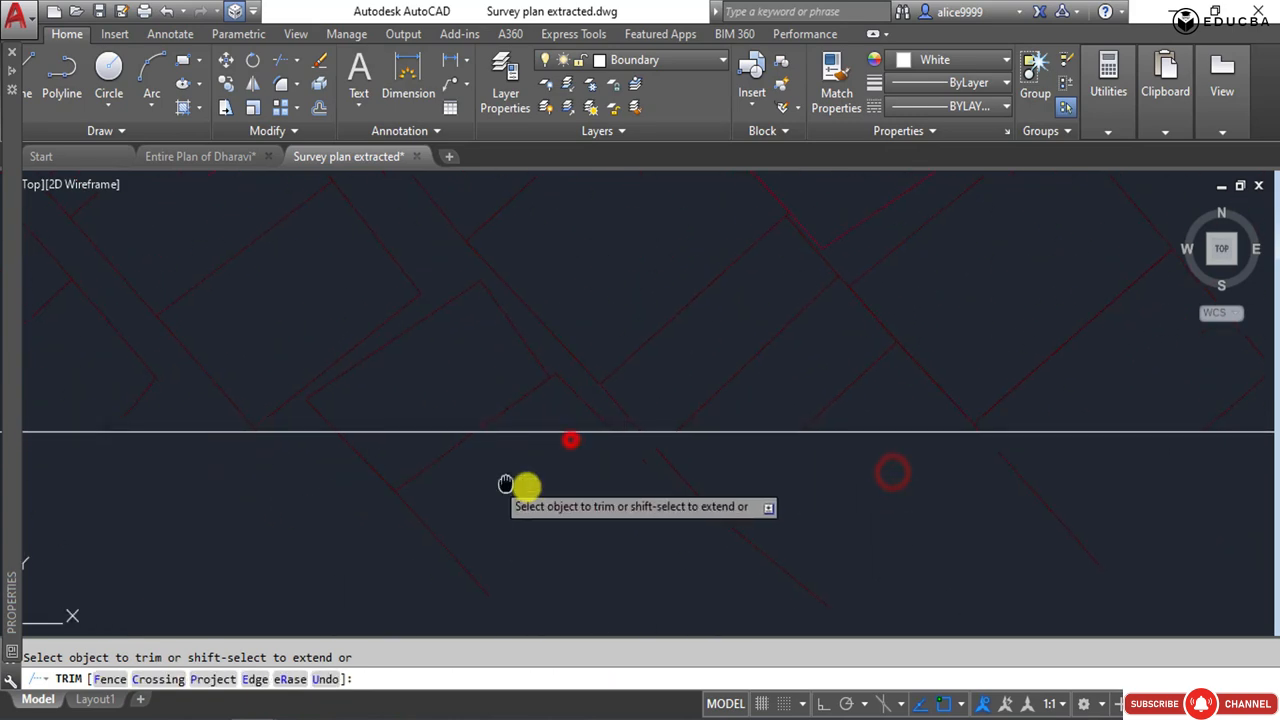
middle_click_drag(526, 486, 846, 506)
left_click(849, 488)
left_click(697, 481)
Trim the plots on both sides of the magenta plot east of the blue branch lines at the lower edge.
scroll(420, 460, "down", 5)
scroll(1064, 490, "up", 5)
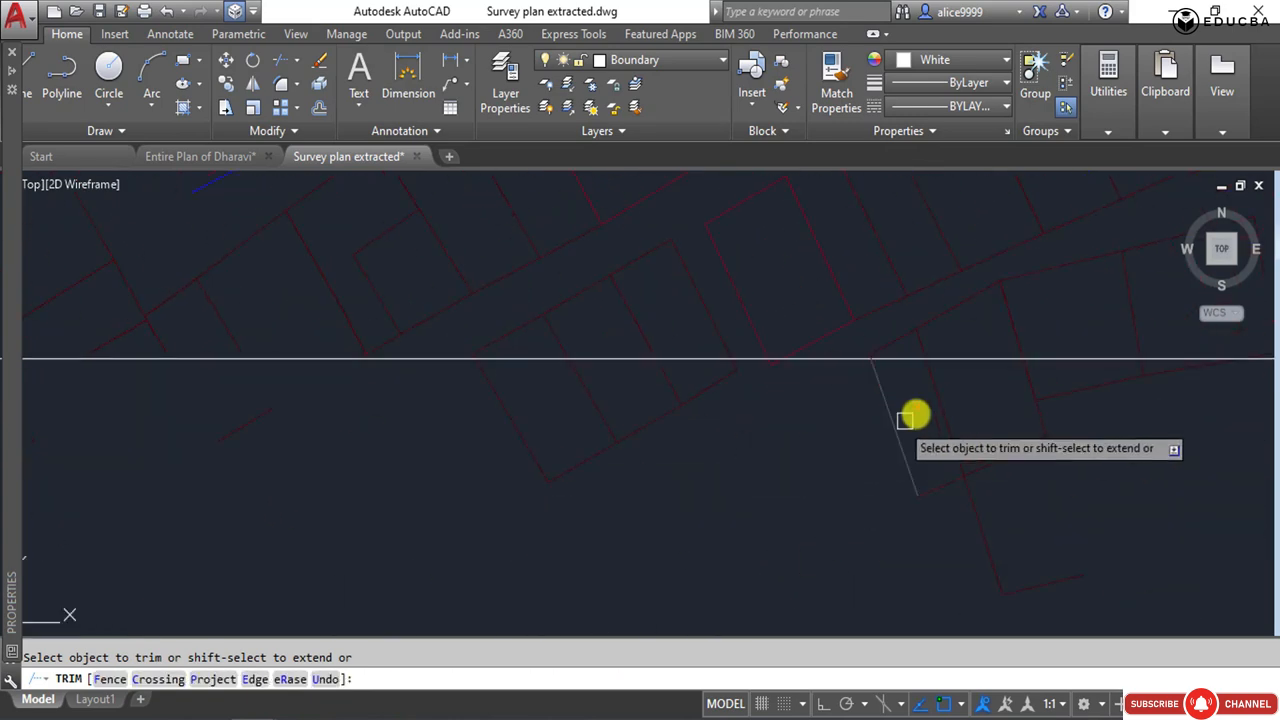
left_click(841, 383)
left_click(446, 363)
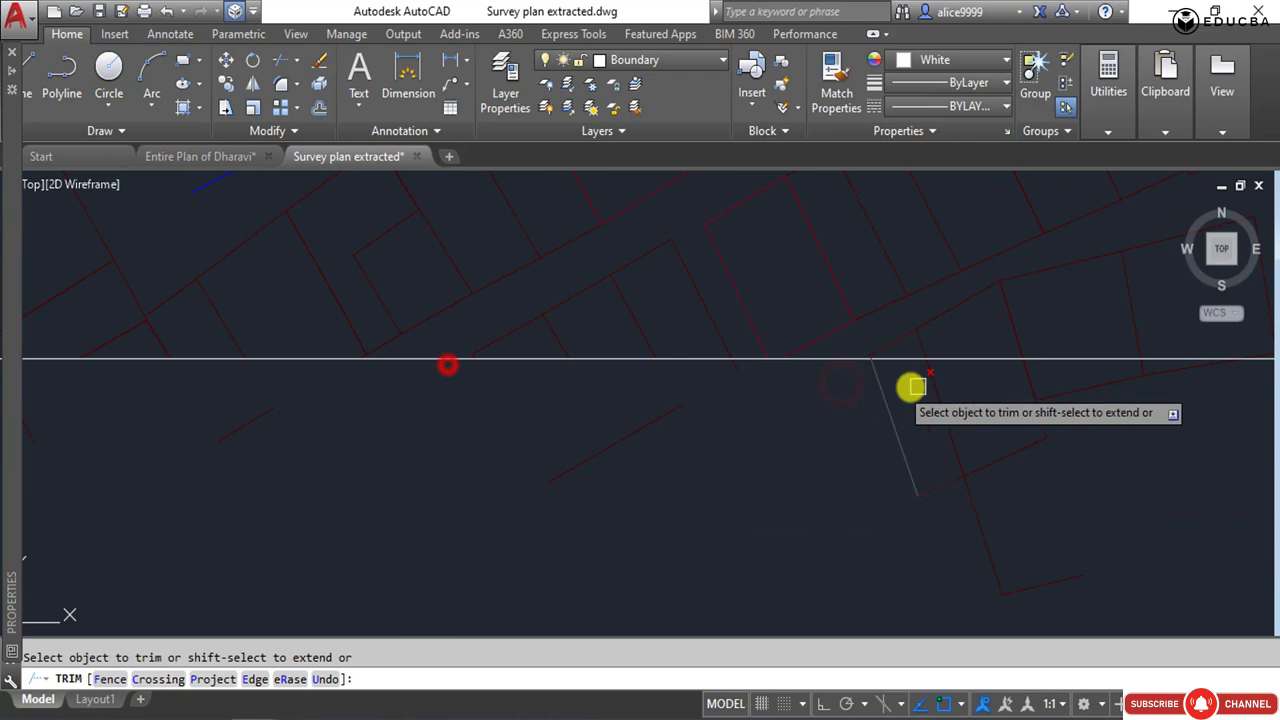
left_click(1134, 403)
left_click(684, 370)
Trim the row of plots along the lower edge toward the frame's southeast corner, and leave the trim.
middle_click_drag(983, 456, 351, 459)
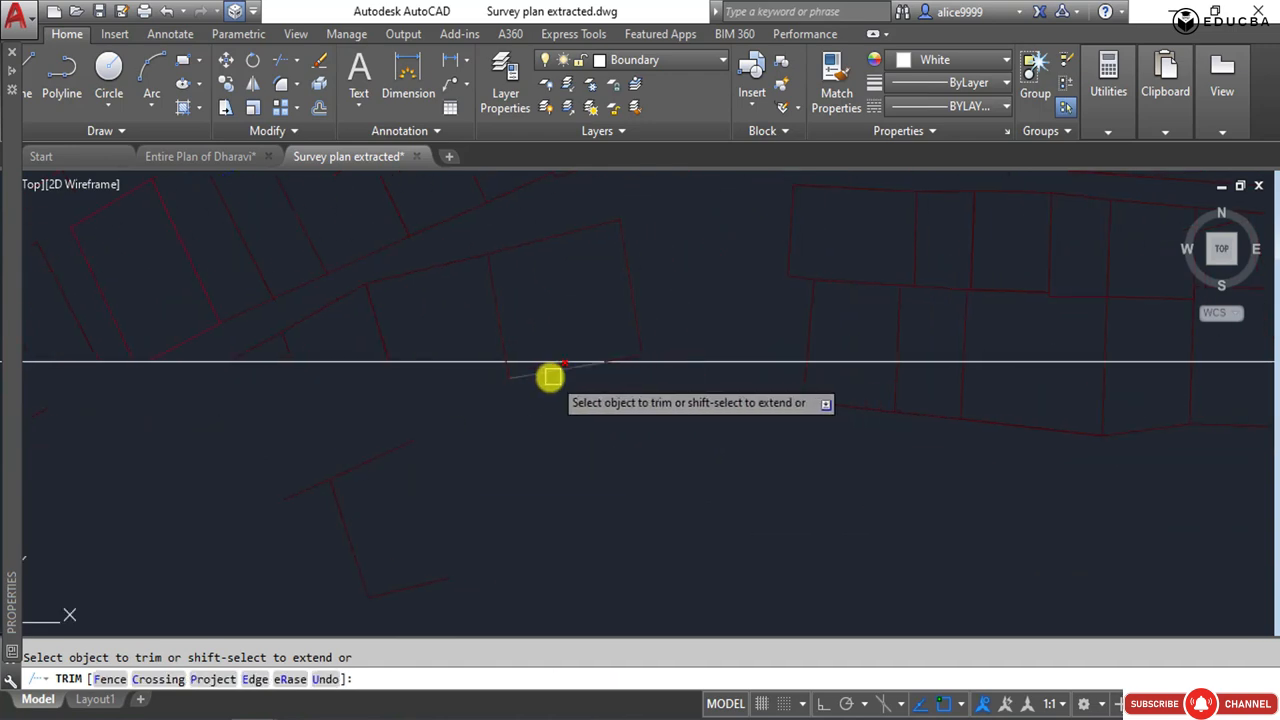
middle_click_drag(869, 423, 359, 429)
left_click(1129, 423)
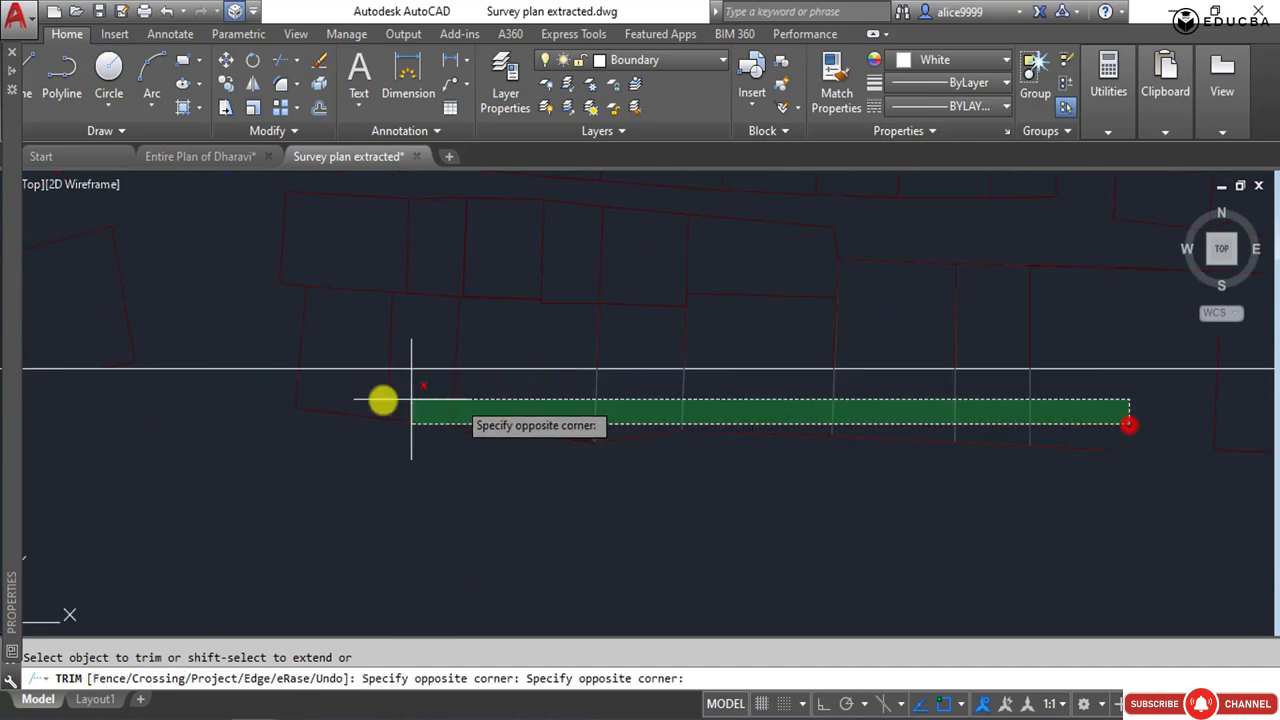
left_click(268, 388)
scroll(437, 423, "down", 2)
left_click(1183, 437)
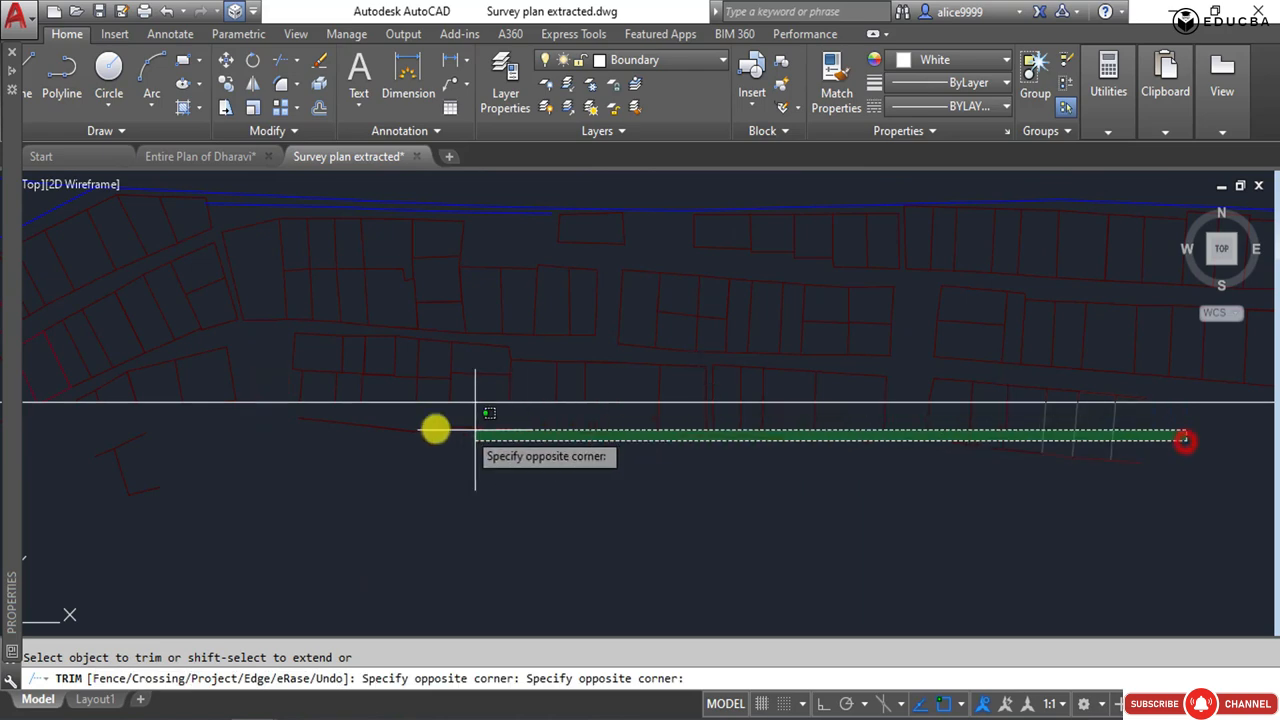
left_click(453, 425)
key("Escape")
Erase the cut-off plot pieces beneath the frame's lower edge east of the nala.
left_click(1157, 446)
scroll(266, 443, "down", 3)
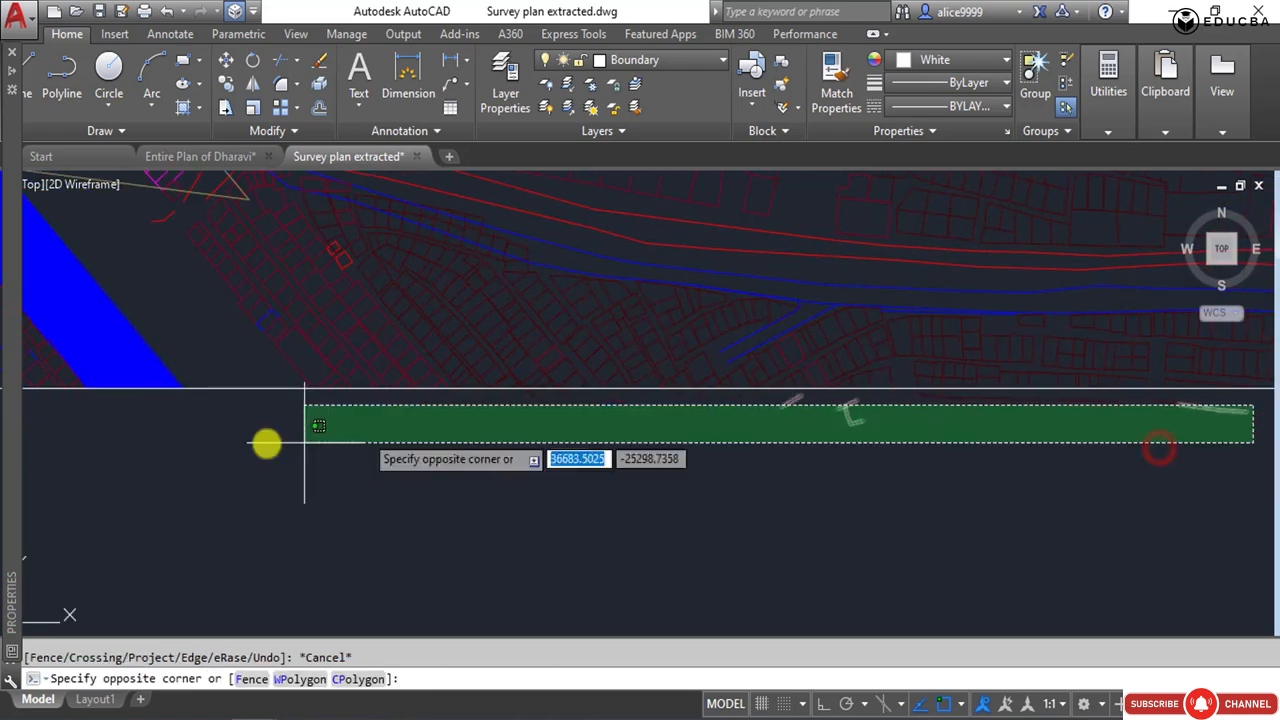
left_click(266, 443)
left_click(1265, 443)
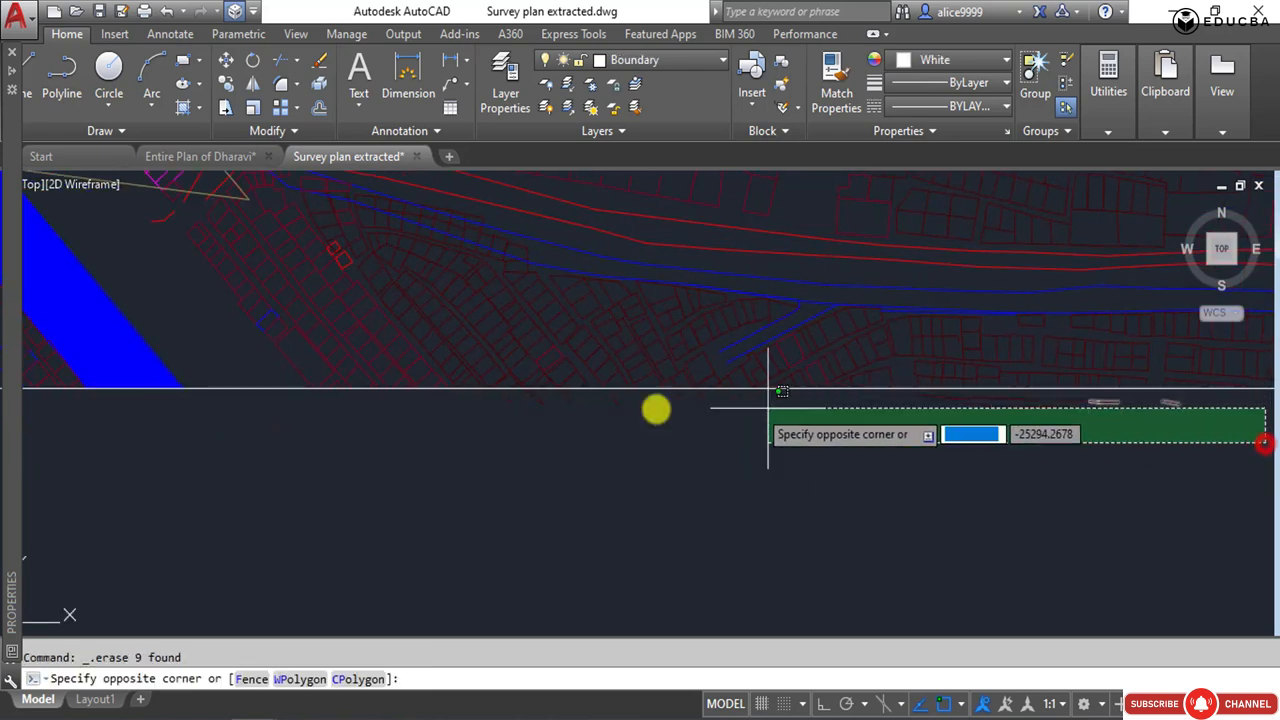
left_click(433, 397)
key("Delete")
Erase the green buildings and adjoining lines outside the frame's southeast corner.
middle_click_drag(712, 484, 325, 467)
scroll(325, 467, "down", 2)
left_click(1014, 500)
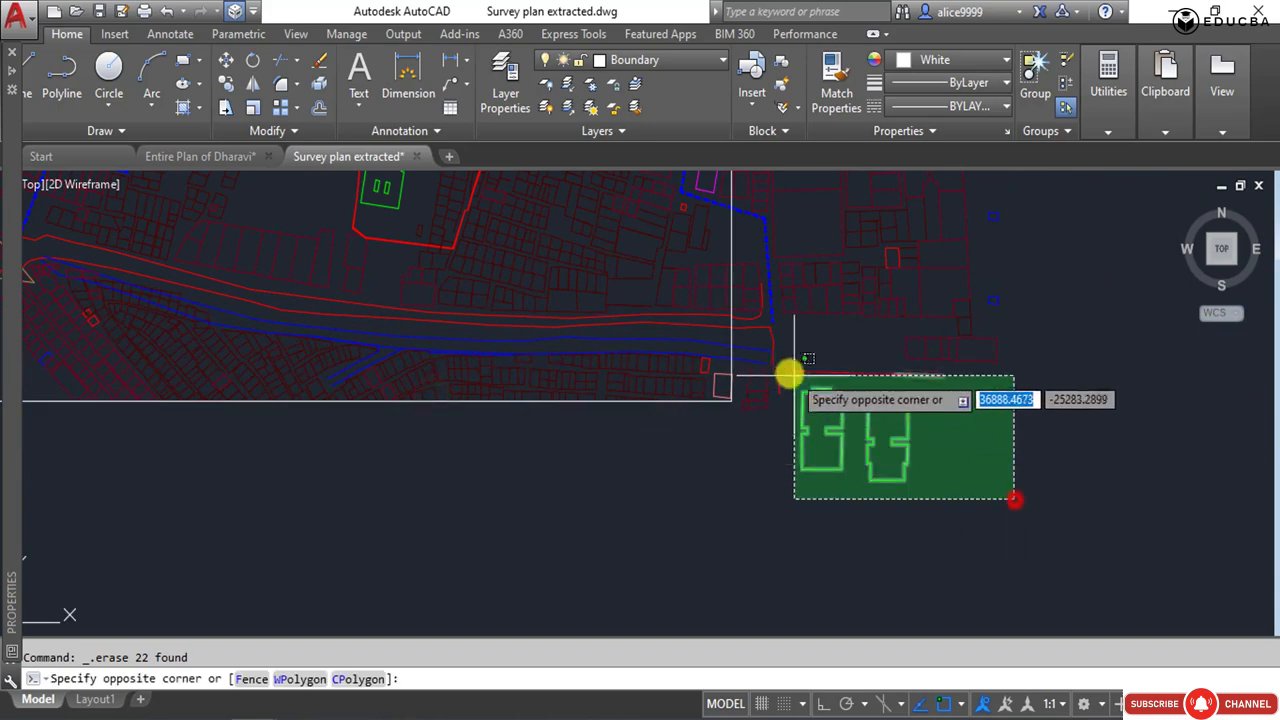
left_click(789, 371)
key("Delete")
Trim the plot lines crossing the frame's east edge south of the red dashed boundary.
scroll(800, 490, "down", 3)
scroll(784, 510, "down", 2)
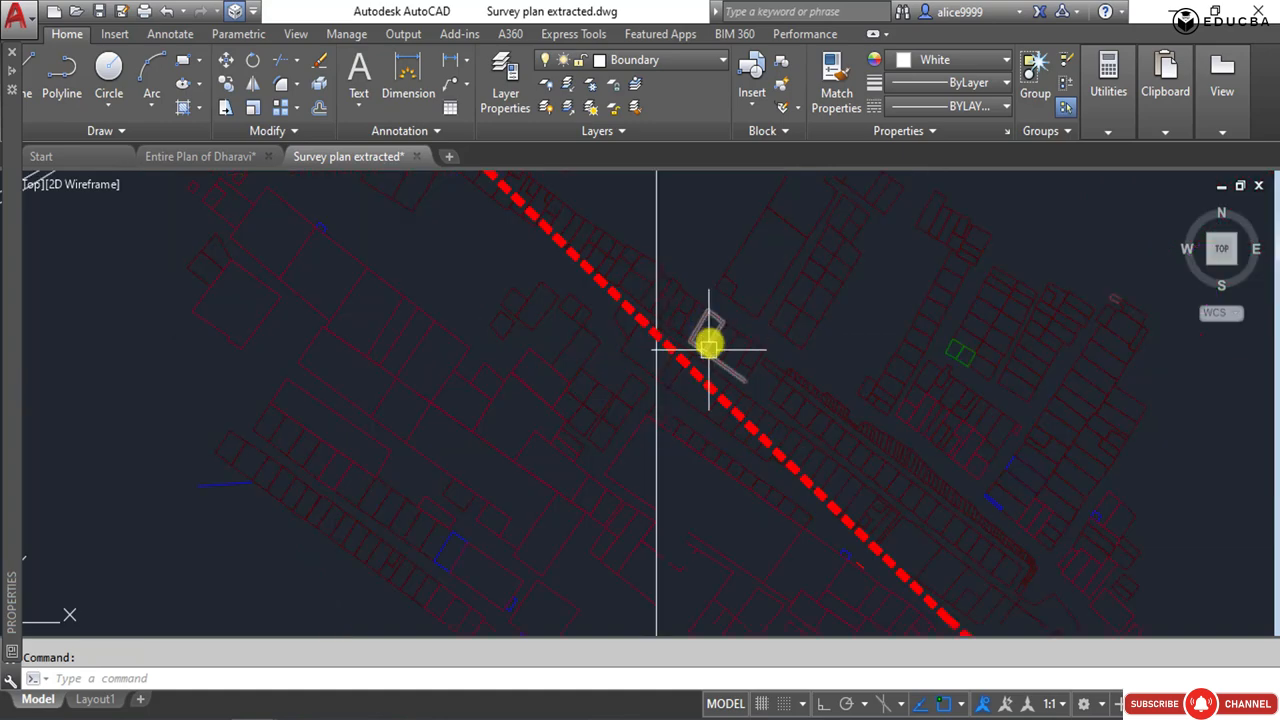
middle_click_drag(668, 509, 644, 291)
scroll(644, 291, "down", 2)
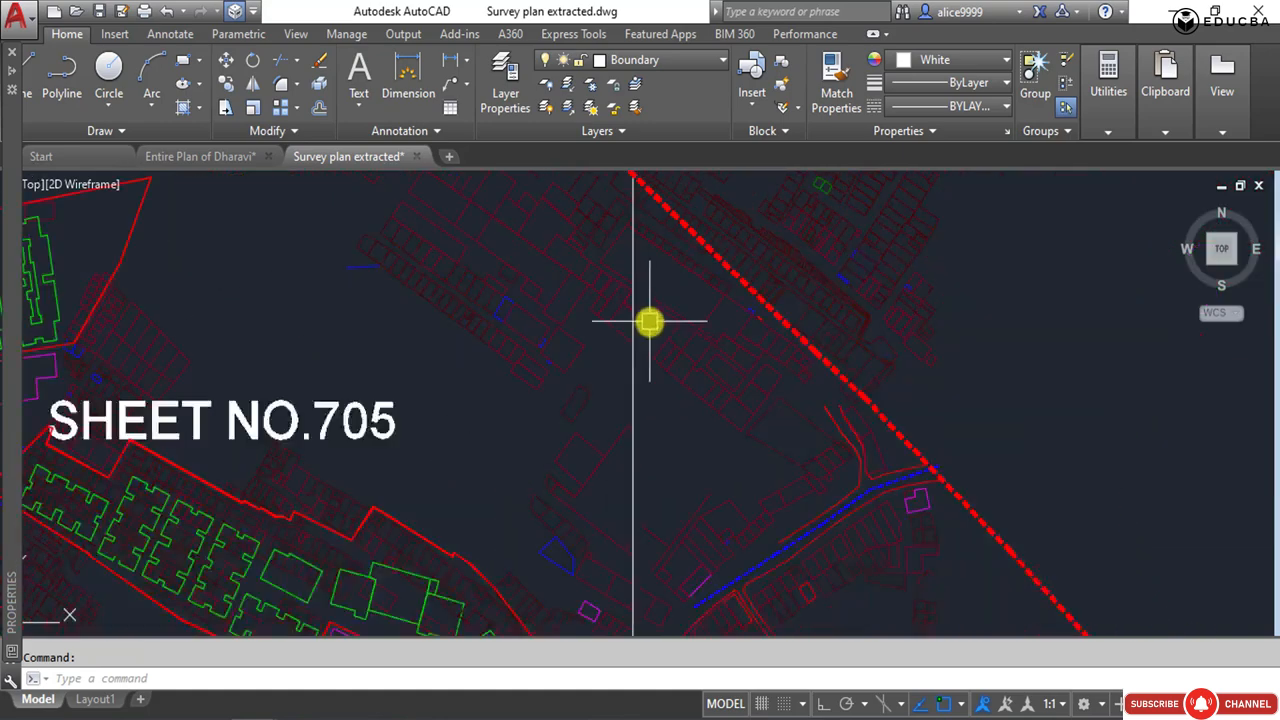
scroll(649, 321, "down", 5)
scroll(657, 286, "up", 5)
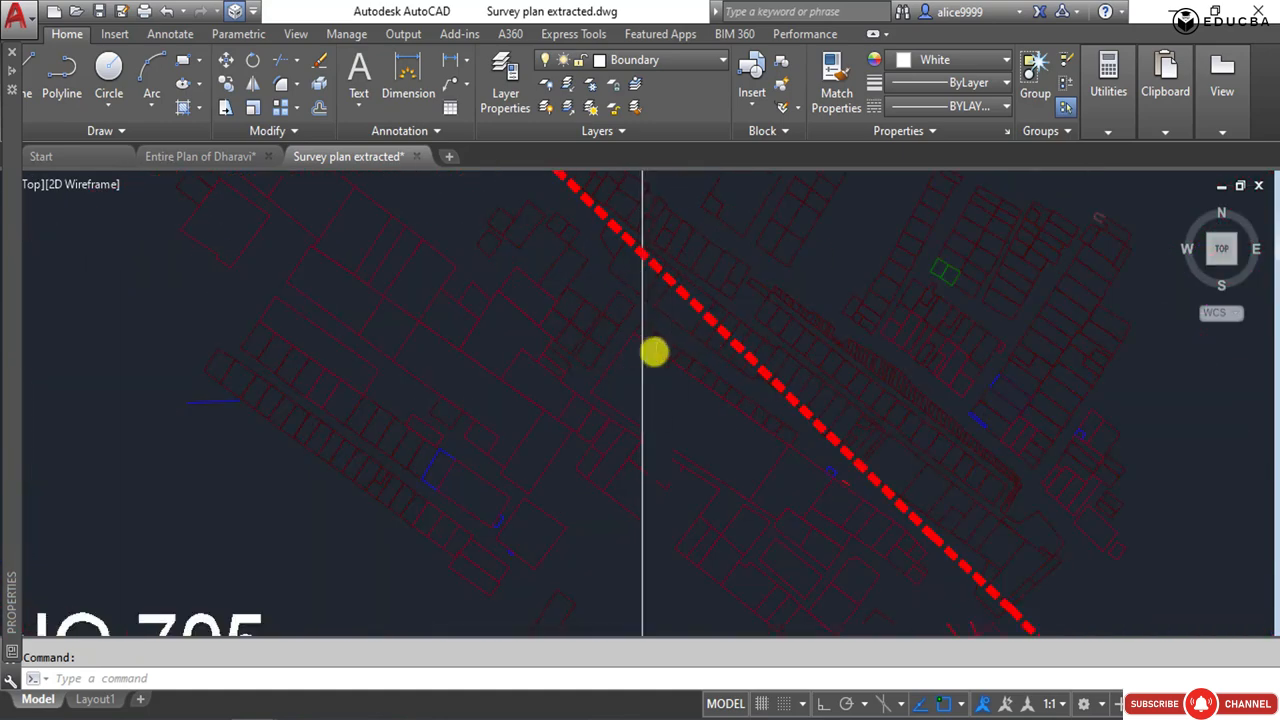
scroll(654, 351, "up", 4)
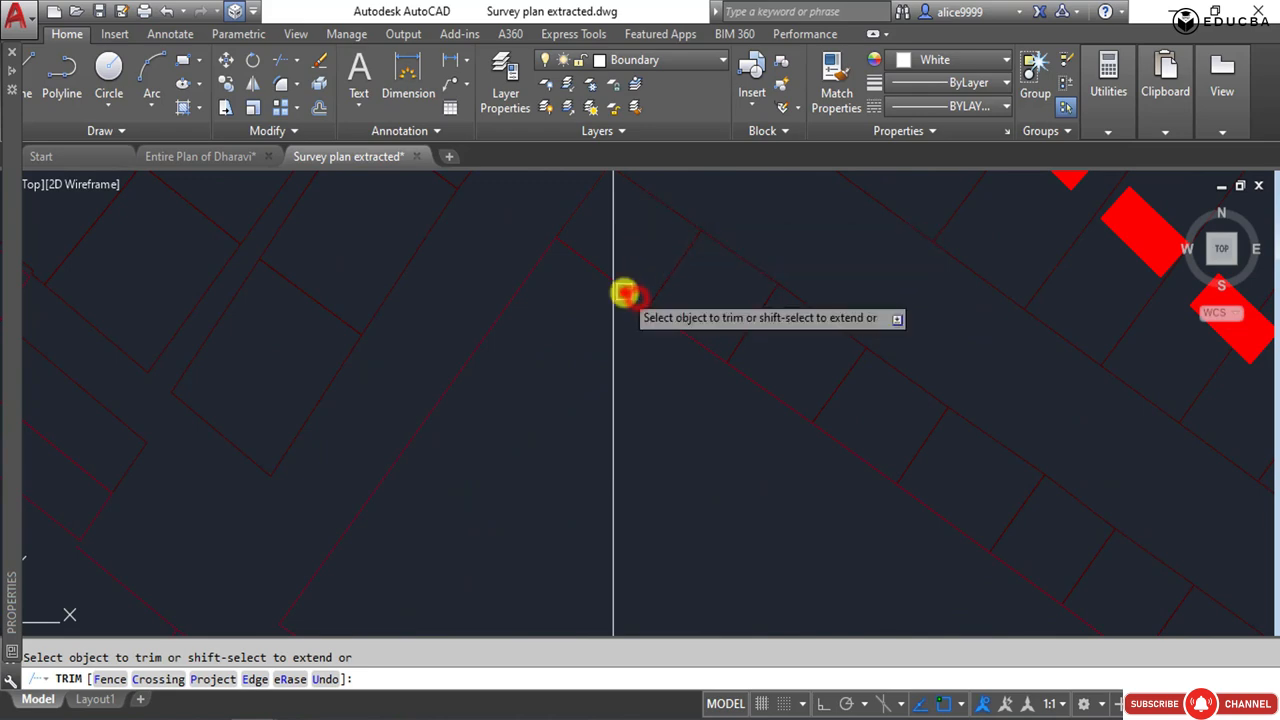
middle_click_drag(626, 289, 609, 380)
left_click(641, 457)
left_click(621, 210)
scroll(651, 400, "down", 3)
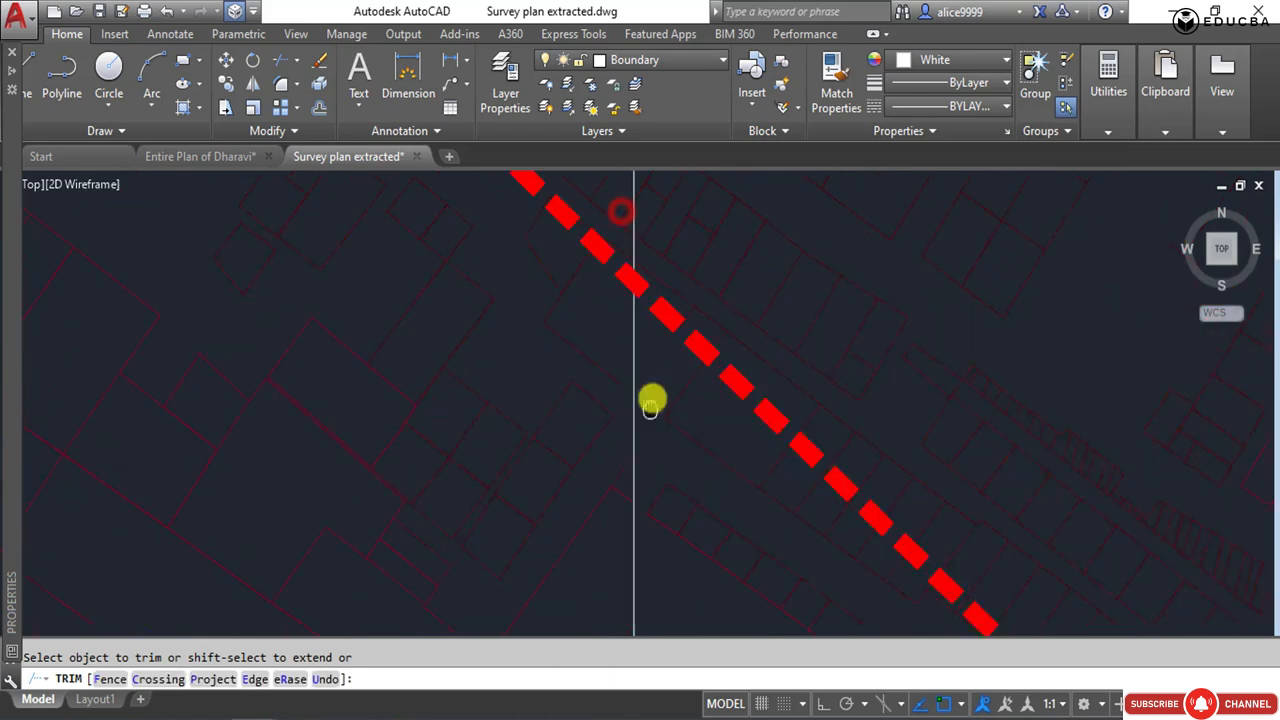
Trim the red dashed boundary and the plots just north of it where they cross the frame's east edge.
scroll(640, 428, "up", 3)
left_click(642, 425)
left_click(615, 189)
middle_click_drag(651, 286, 646, 583)
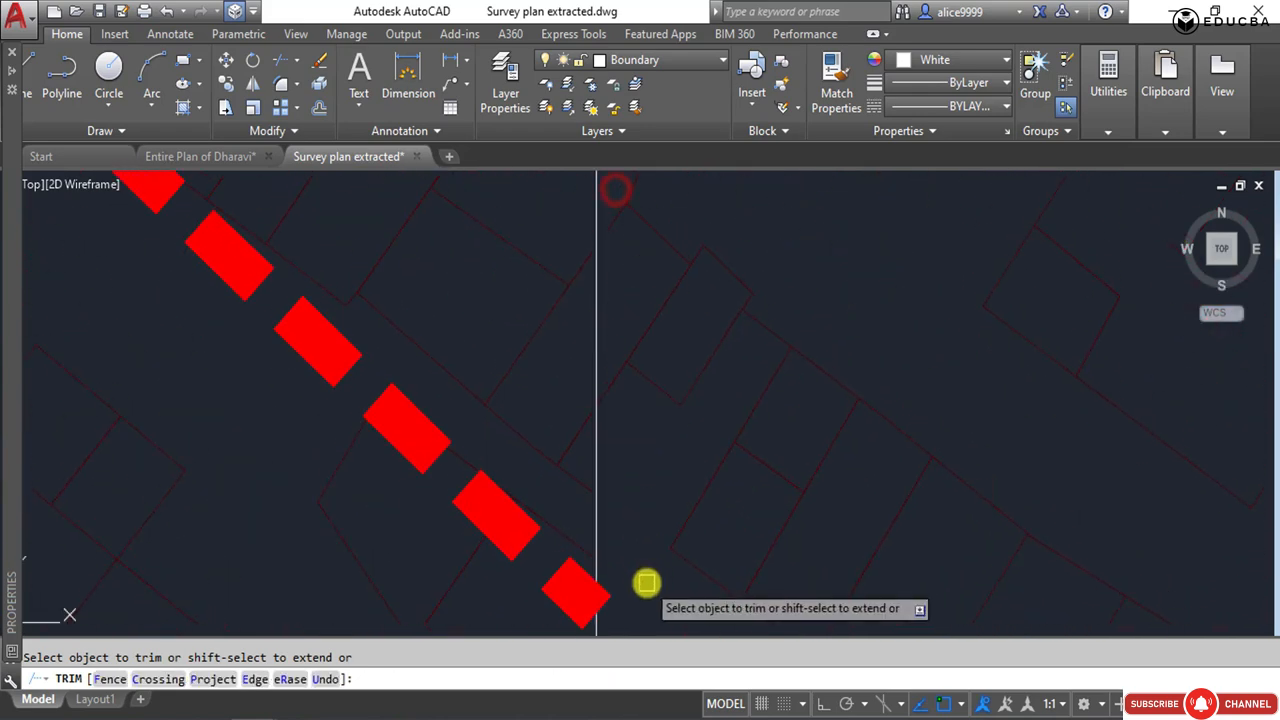
scroll(647, 584, "down", 2)
left_click(638, 502)
left_click(626, 353)
scroll(646, 352, "down", 3)
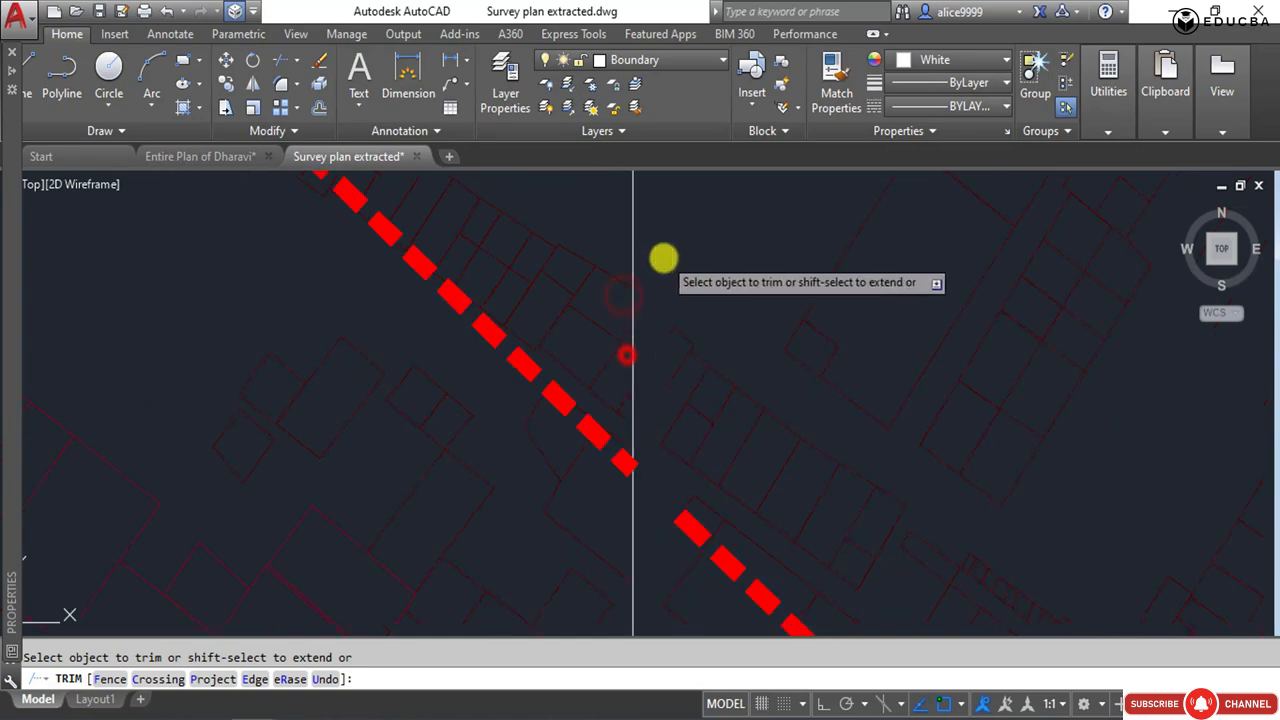
Trim the magenta building around the frame's northeast corner, and leave the trim.
middle_click_drag(668, 230, 674, 623)
scroll(722, 535, "down", 4)
scroll(701, 306, "up", 3)
left_click(717, 322)
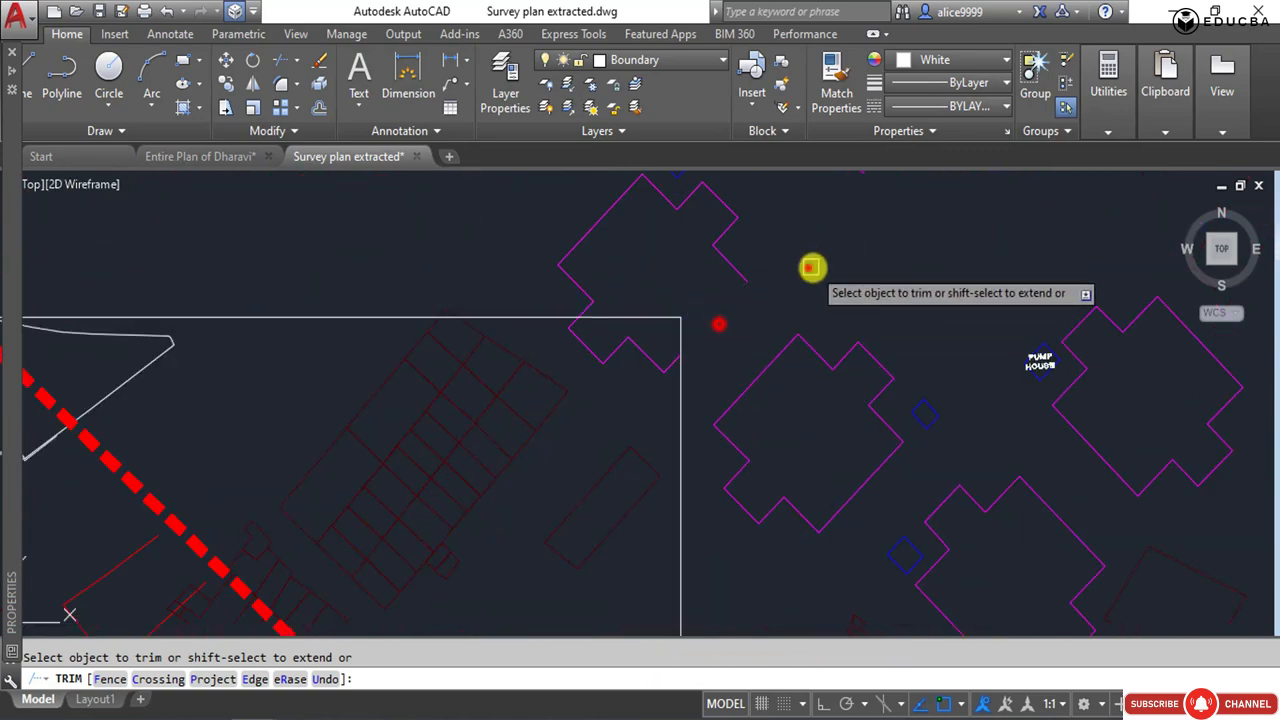
left_click(808, 268)
left_click(535, 218)
Erase the plots and buildings in the strip east of the frame, along its full height.
left_click(681, 261)
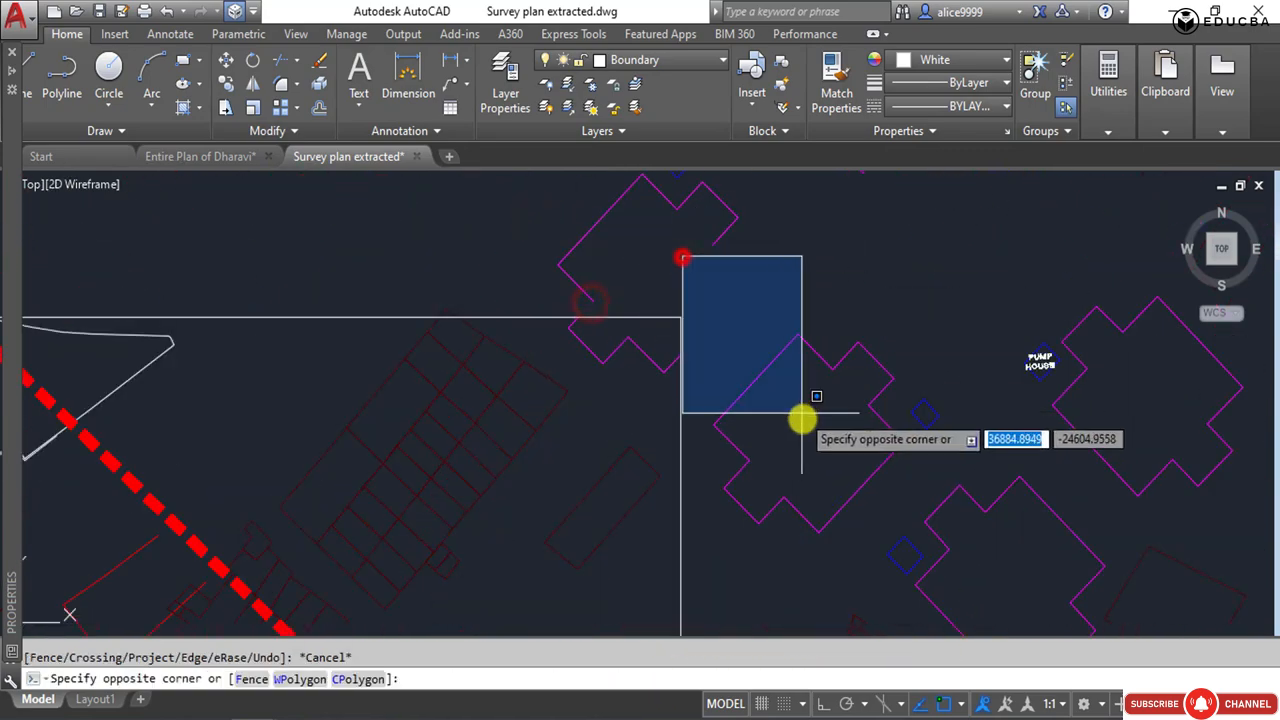
scroll(740, 246, "down", 6)
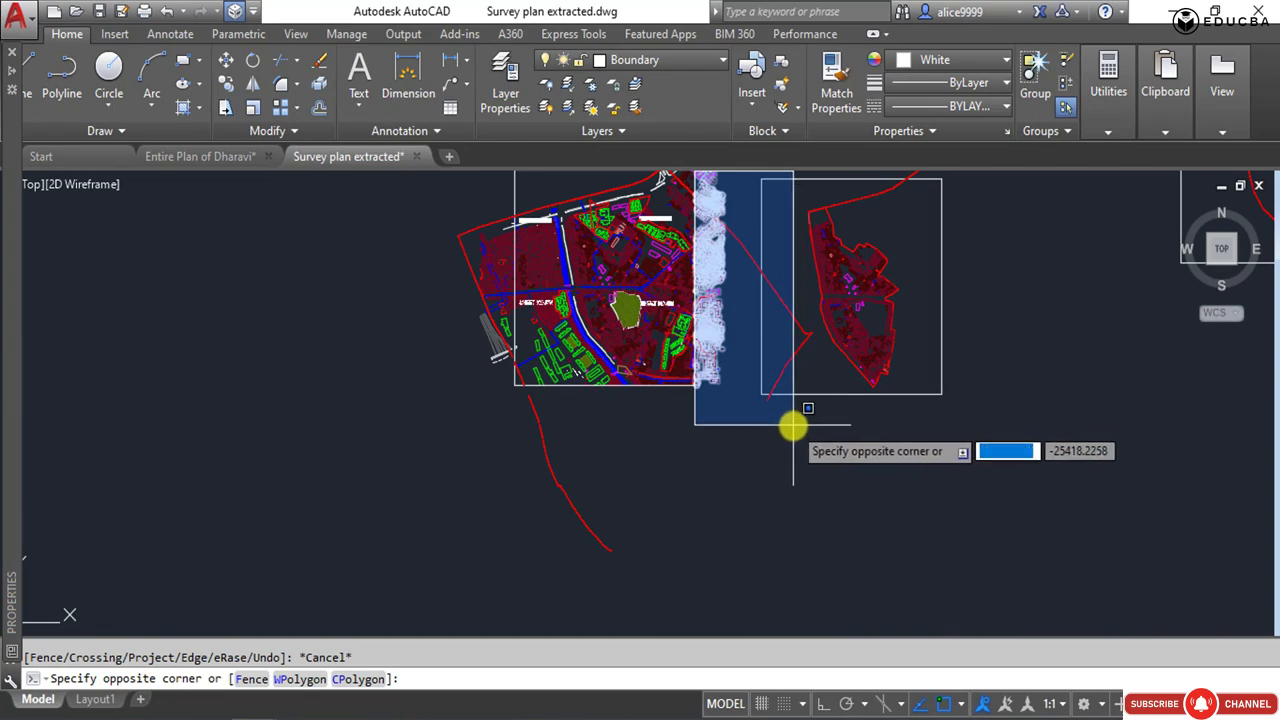
left_click(786, 427)
key("Delete")
scroll(681, 261, "up", 7)
middle_click_drag(681, 261, 680, 702)
scroll(645, 244, "up", 3)
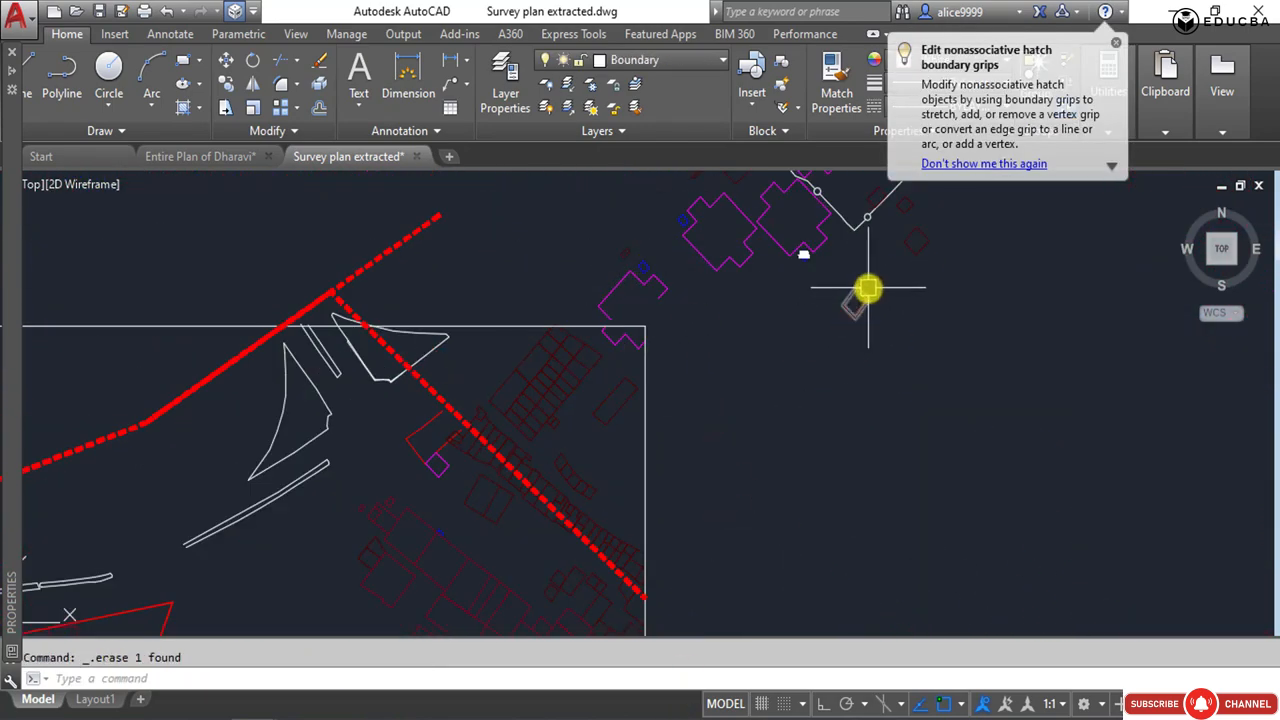
Erase the buildings and plots lying outside the frame beyond its northeast corner.
middle_click_drag(866, 286, 829, 366)
left_click(829, 366)
left_click(486, 196)
key("Delete")
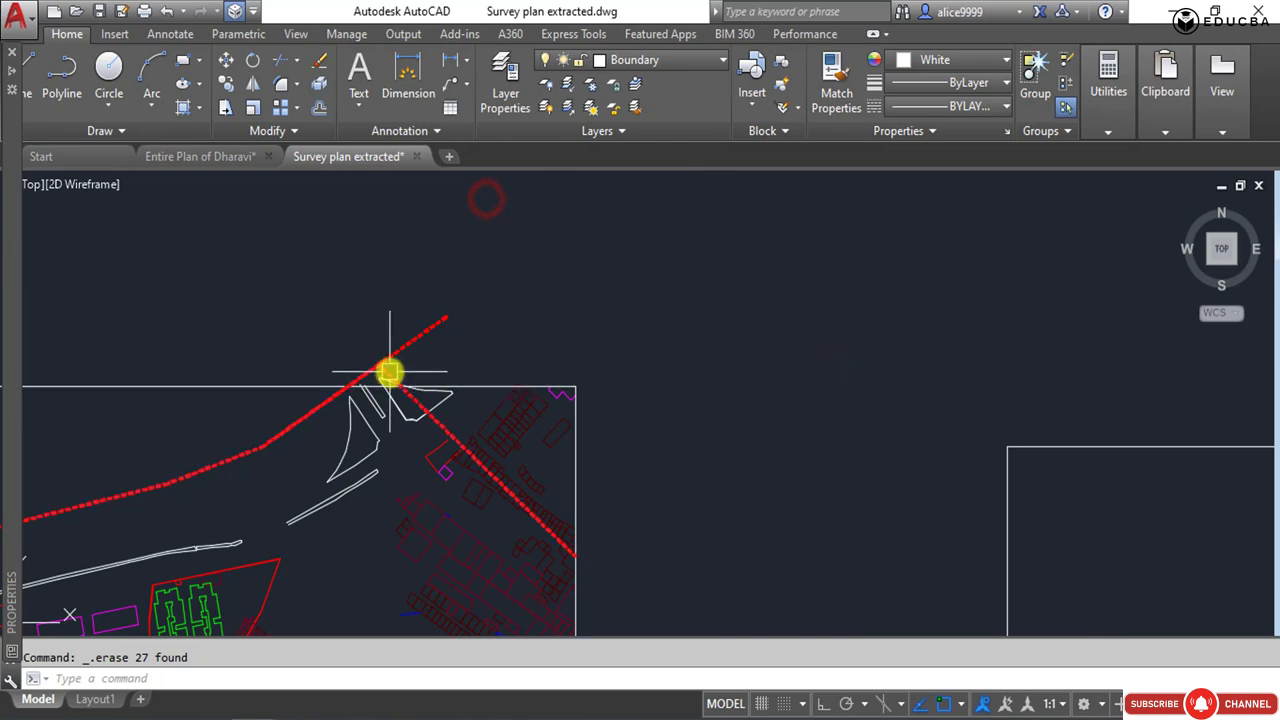
Trim the southeast-running red dashed boundary and the white outline beside it where they cross the frame's north edge.
scroll(400, 366, "up", 3)
type("tr")
key("Return")
key("Return")
scroll(560, 375, "up", 4)
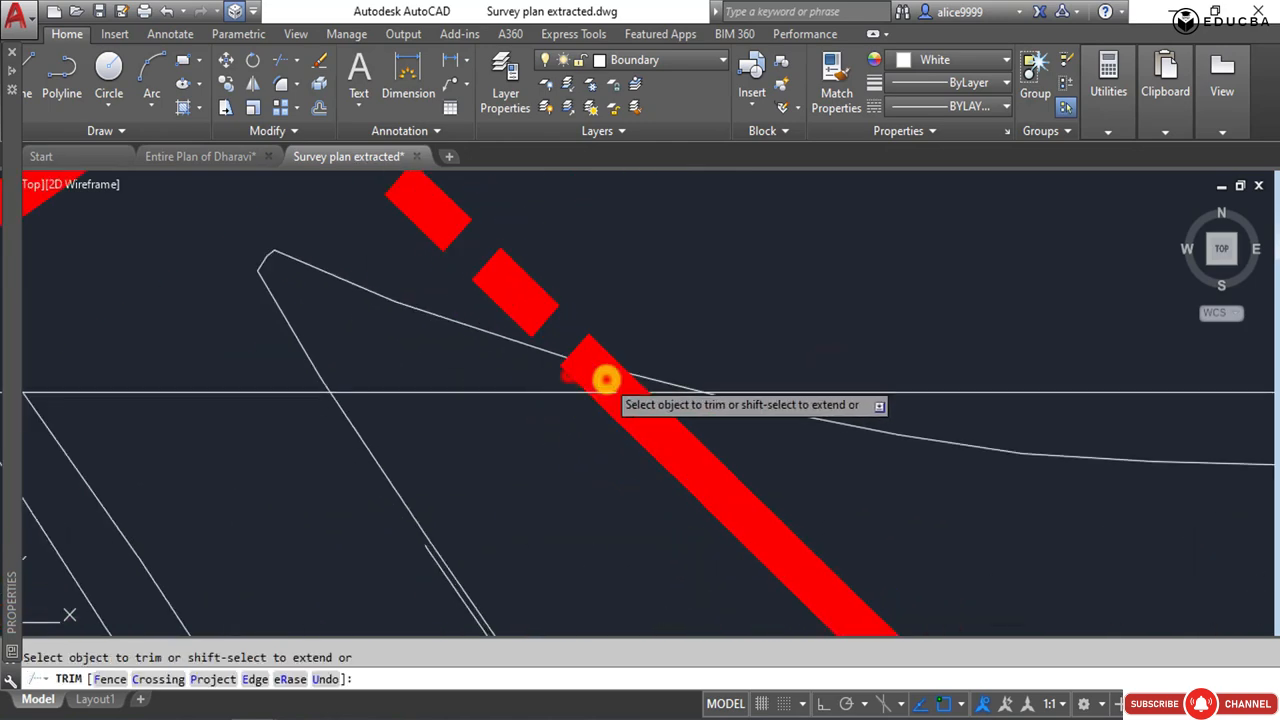
left_click(606, 379)
left_click(572, 355)
left_click(548, 355)
left_click(570, 357)
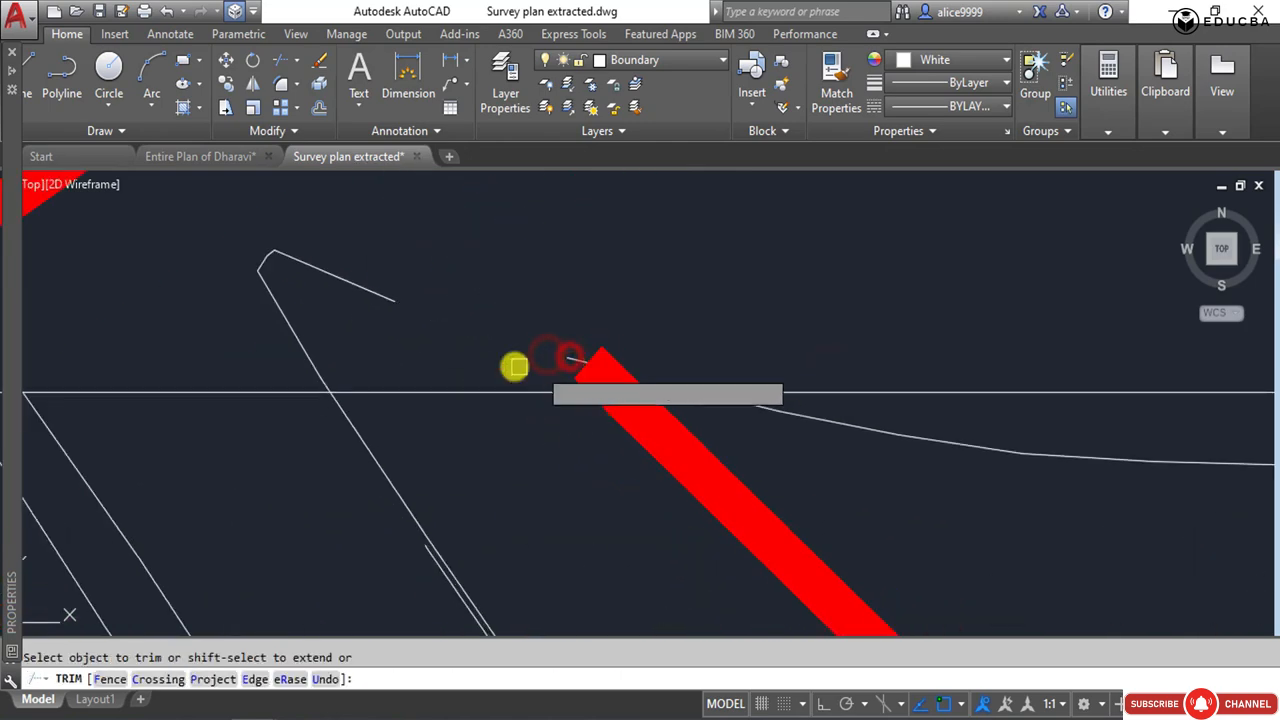
left_click(265, 350)
left_click(357, 344)
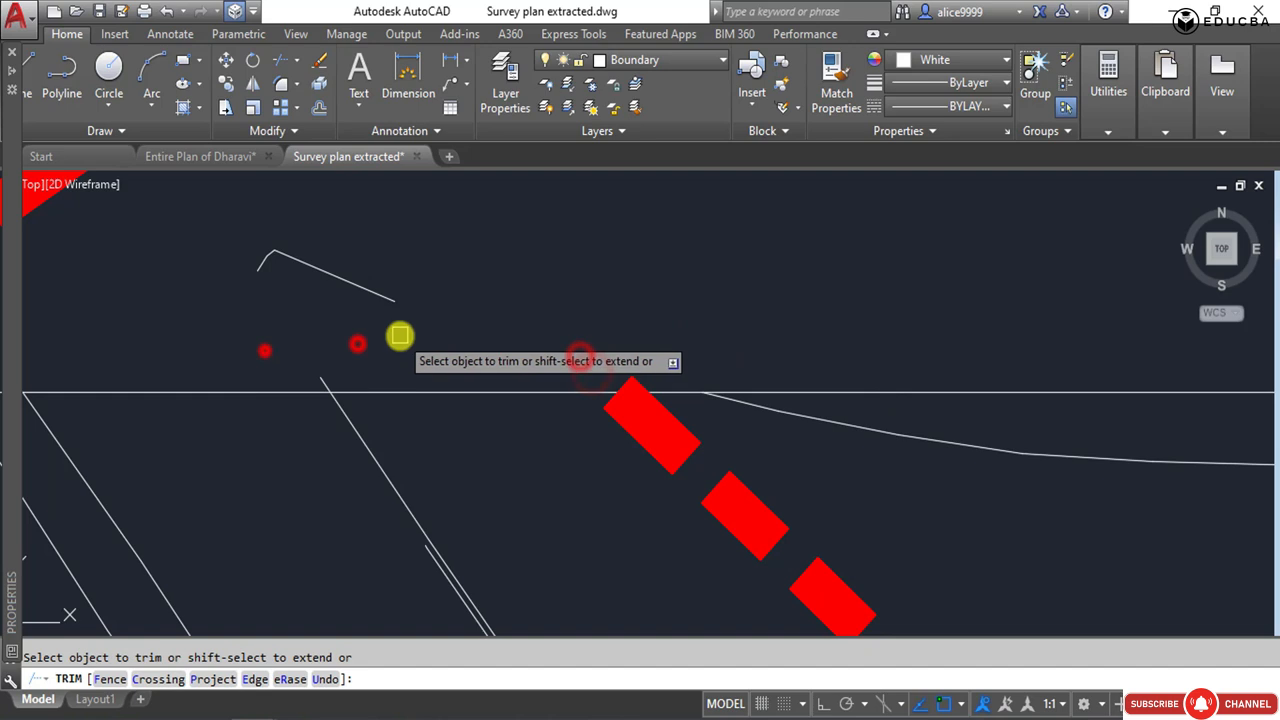
left_click(330, 380)
key("Return")
Erase the cut-off piece of the white outline left north of the frame.
scroll(415, 360, "down", 2)
middle_click_drag(415, 360, 633, 415)
left_click(666, 392)
left_click(484, 302)
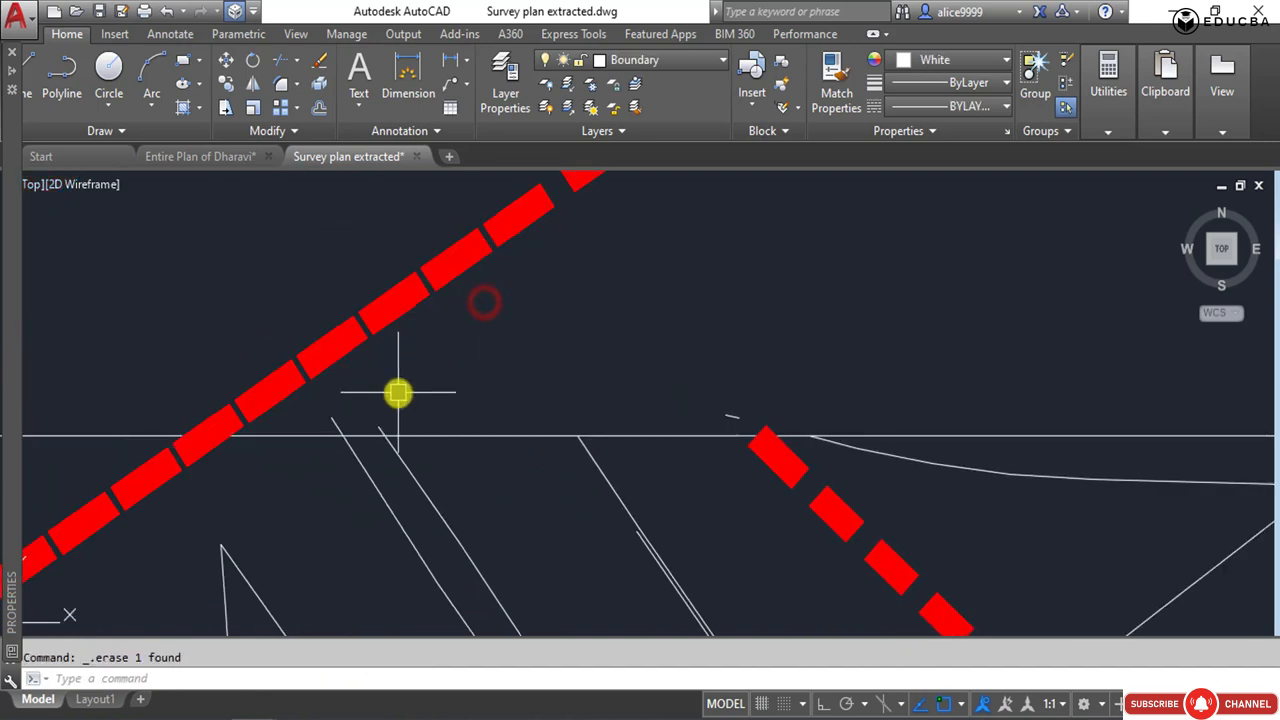
Trim the southwest-running red dashed boundary at the frame's north edge and erase its cut-off piece outside.
key("Return")
key("Return")
left_click(270, 399)
left_click(241, 403)
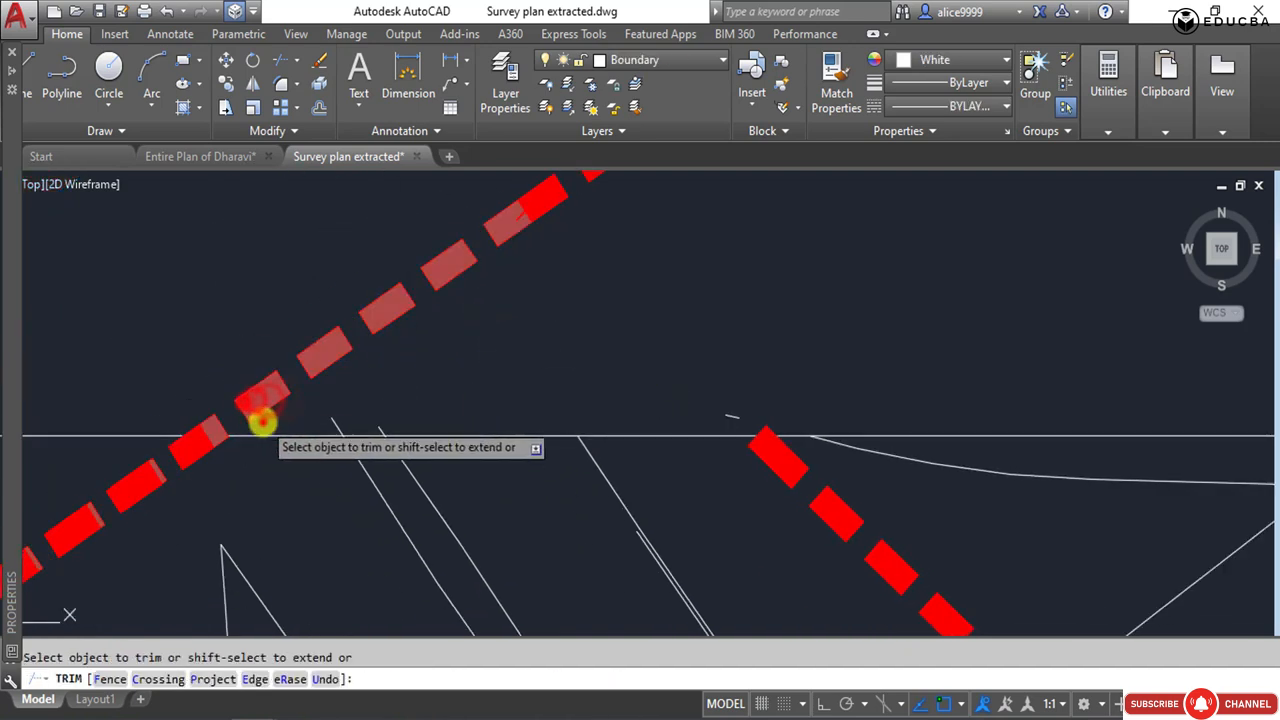
left_click(264, 415)
left_click(264, 411)
scroll(429, 380, "down", 3)
left_click(285, 237)
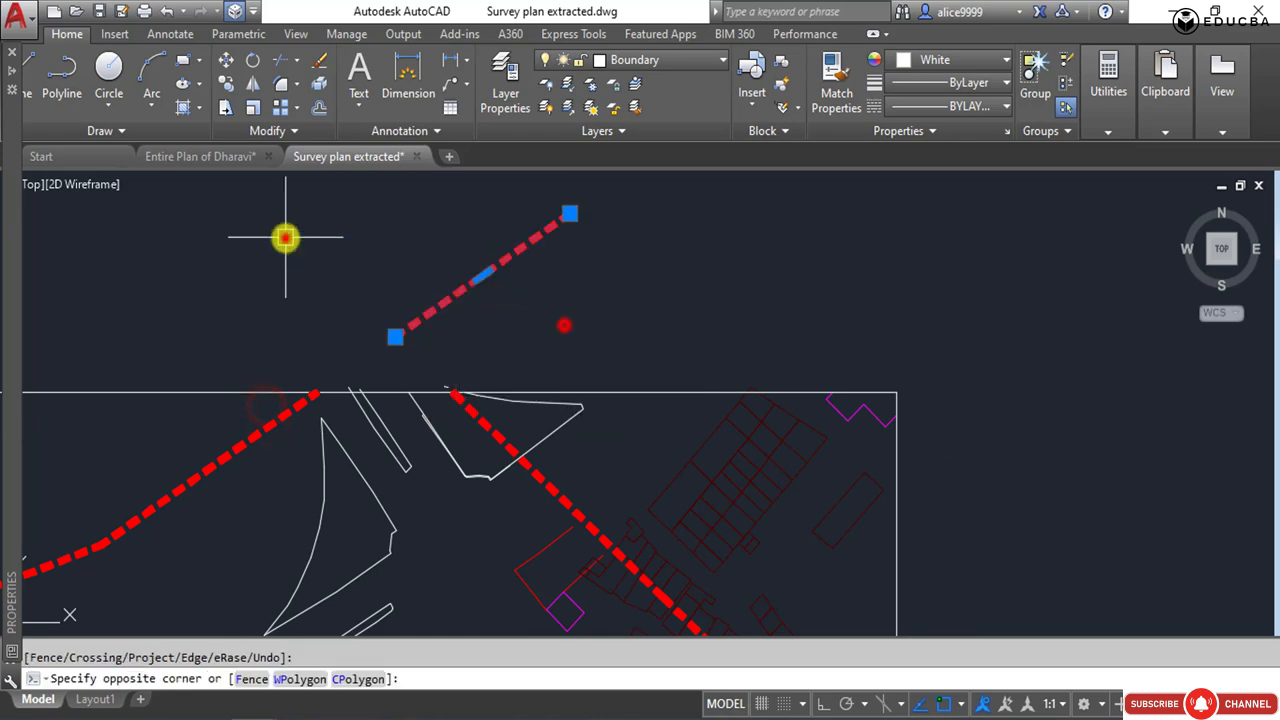
left_click(362, 305)
Erase the leftover stub north of the frame and trim the two parallel white lines crossing the north edge.
scroll(356, 405, "up", 4)
left_click(266, 271)
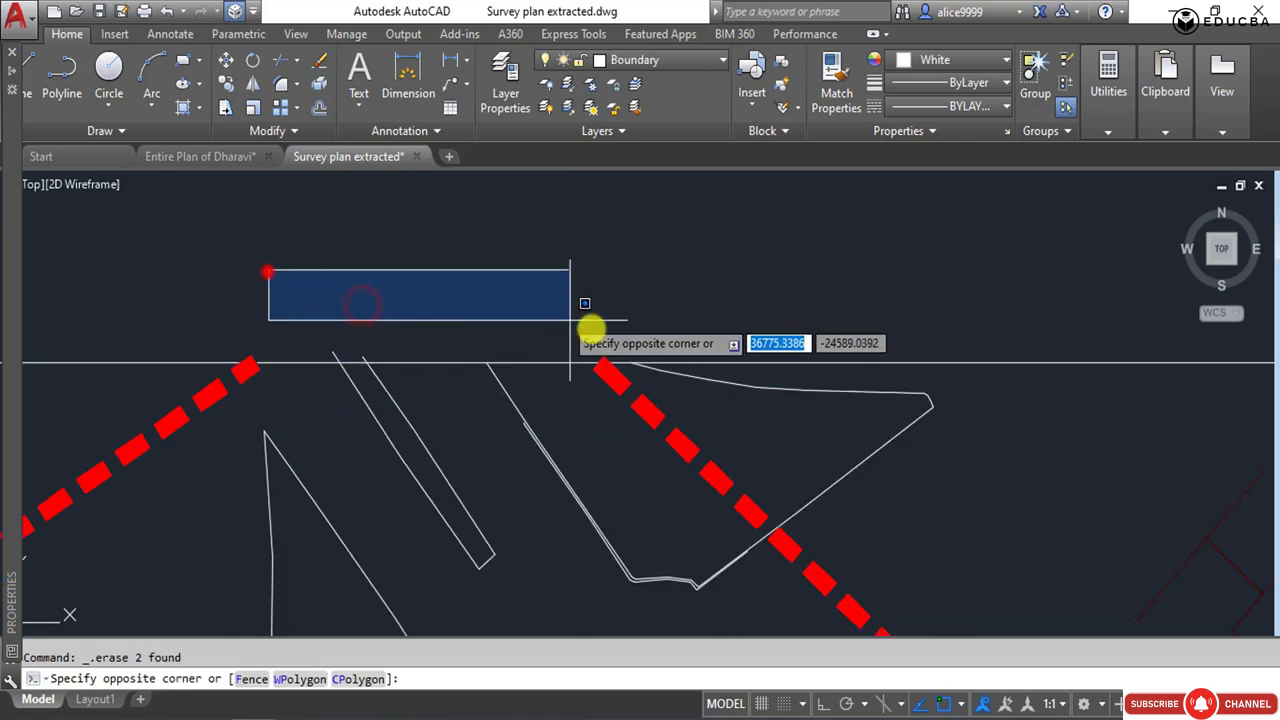
left_click(616, 358)
key("Return")
scroll(360, 360, "up", 3)
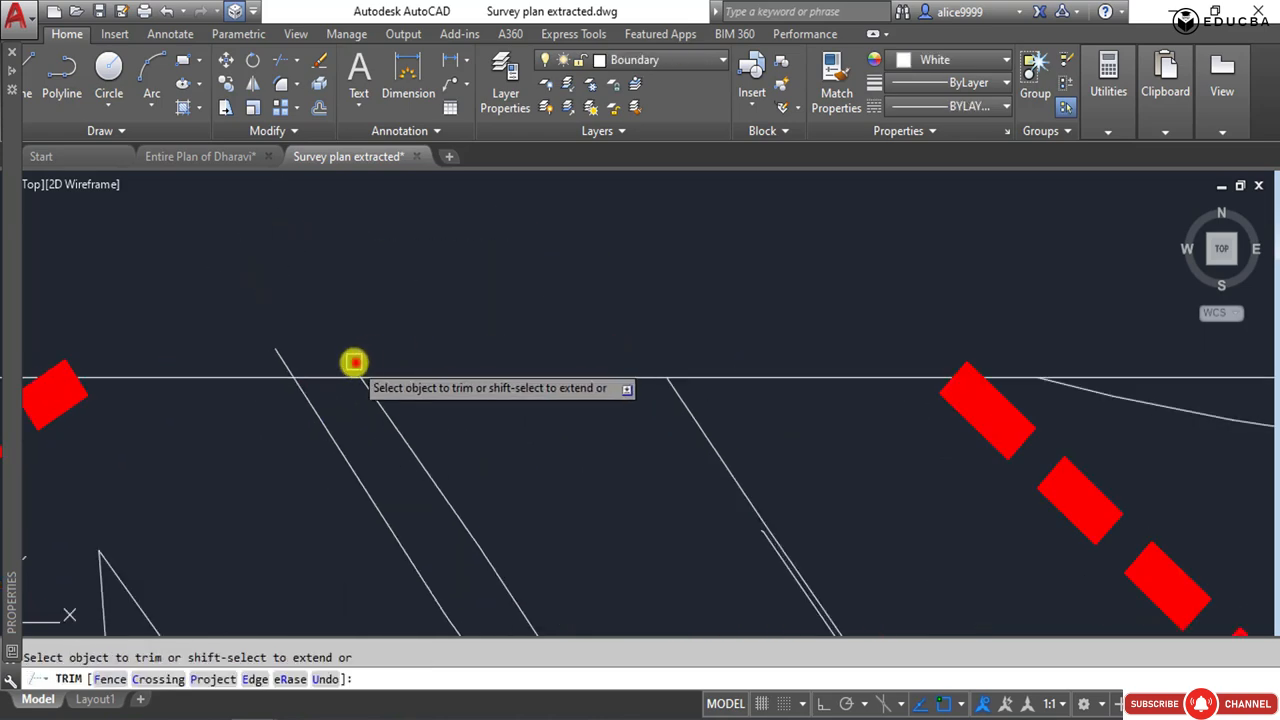
scroll(563, 408, "down", 5)
key("Escape")
Erase the block of plots and linework lying west of the frame beside sheets 704 and 699.
scroll(289, 403, "up", 2)
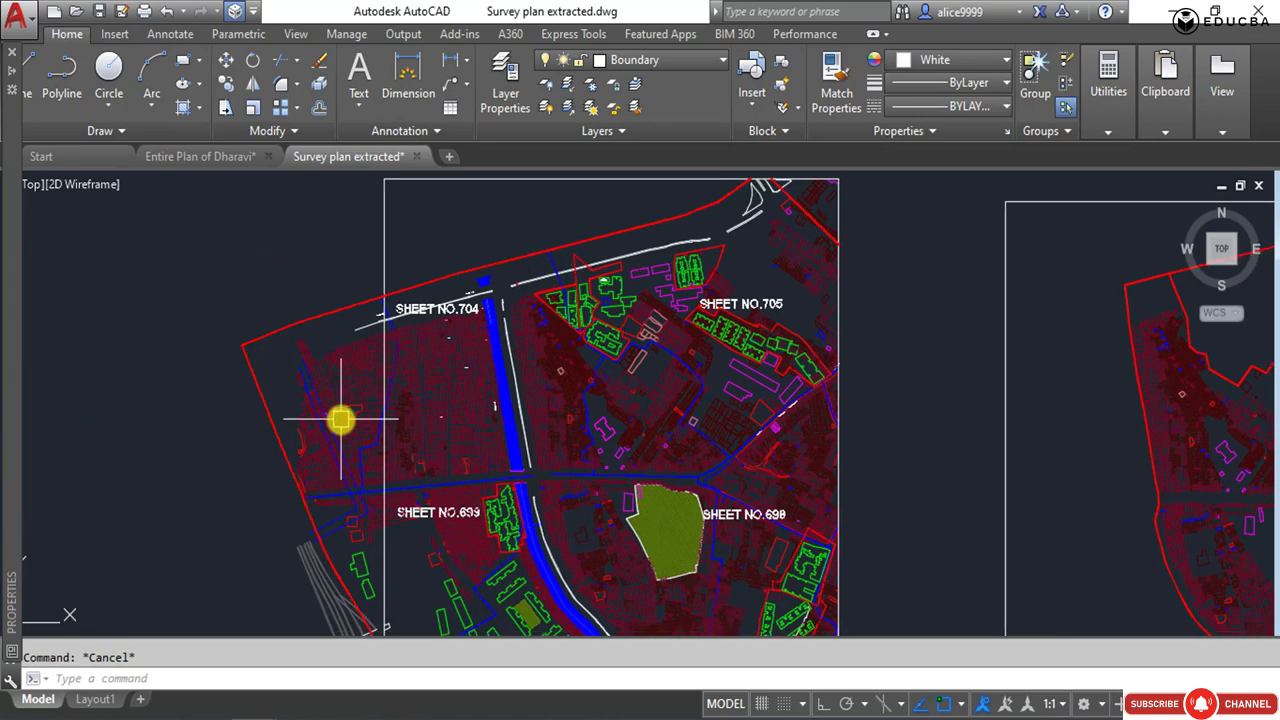
scroll(340, 420, "up", 2)
left_click(491, 180)
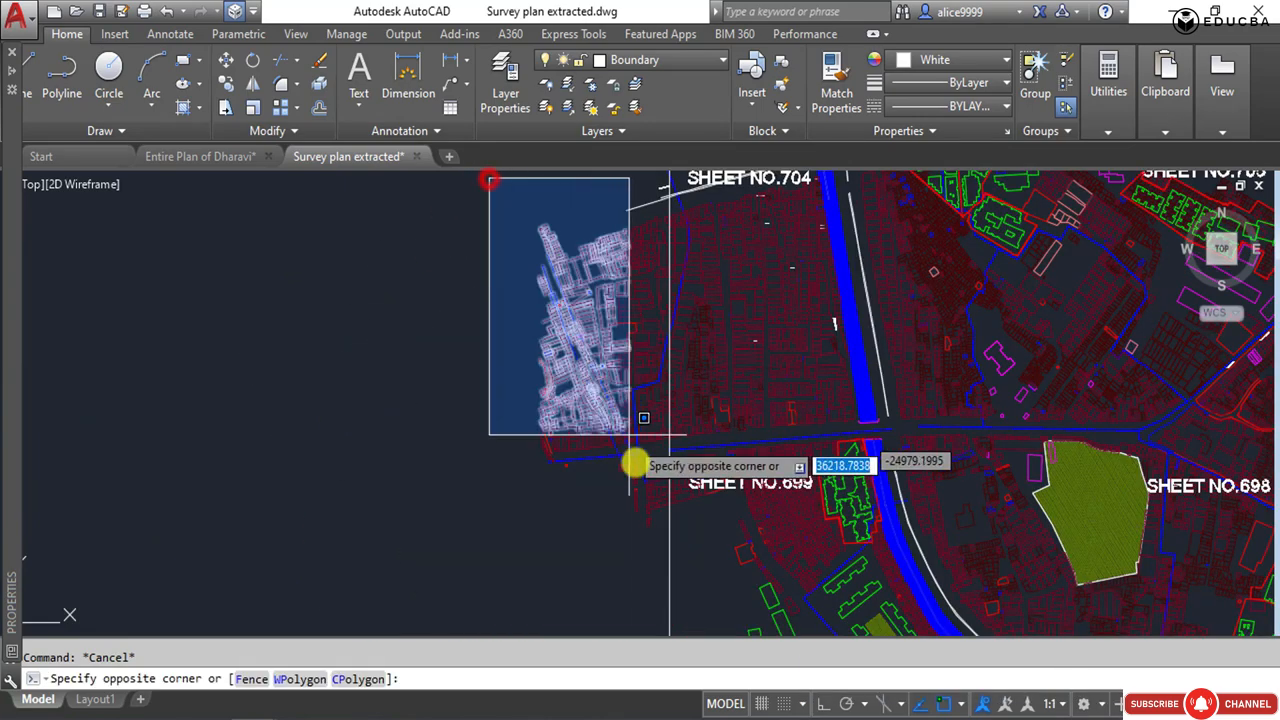
left_click(667, 546)
key("Delete")
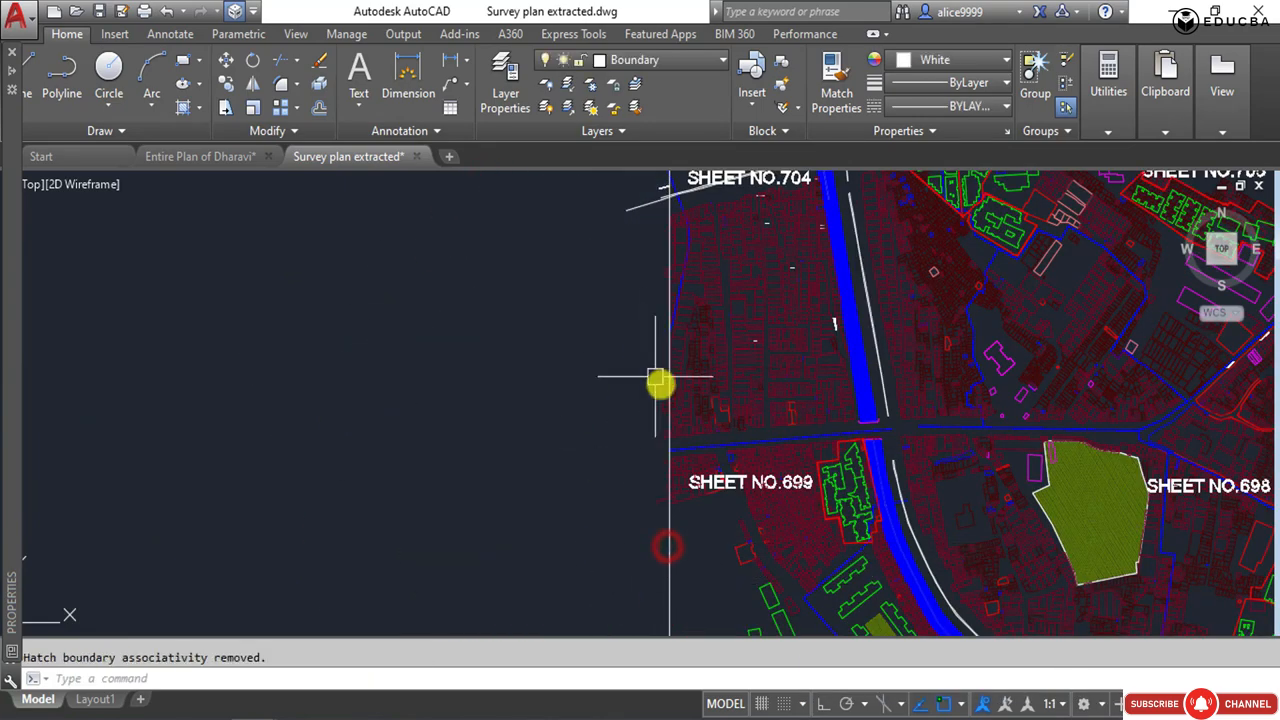
Erase the leftover plot fragments along the outside of the frame's west edge beside sheet 699.
scroll(657, 380, "up", 3)
left_click(590, 355)
scroll(592, 375, "down", 2)
left_click(633, 577)
scroll(630, 478, "up", 4)
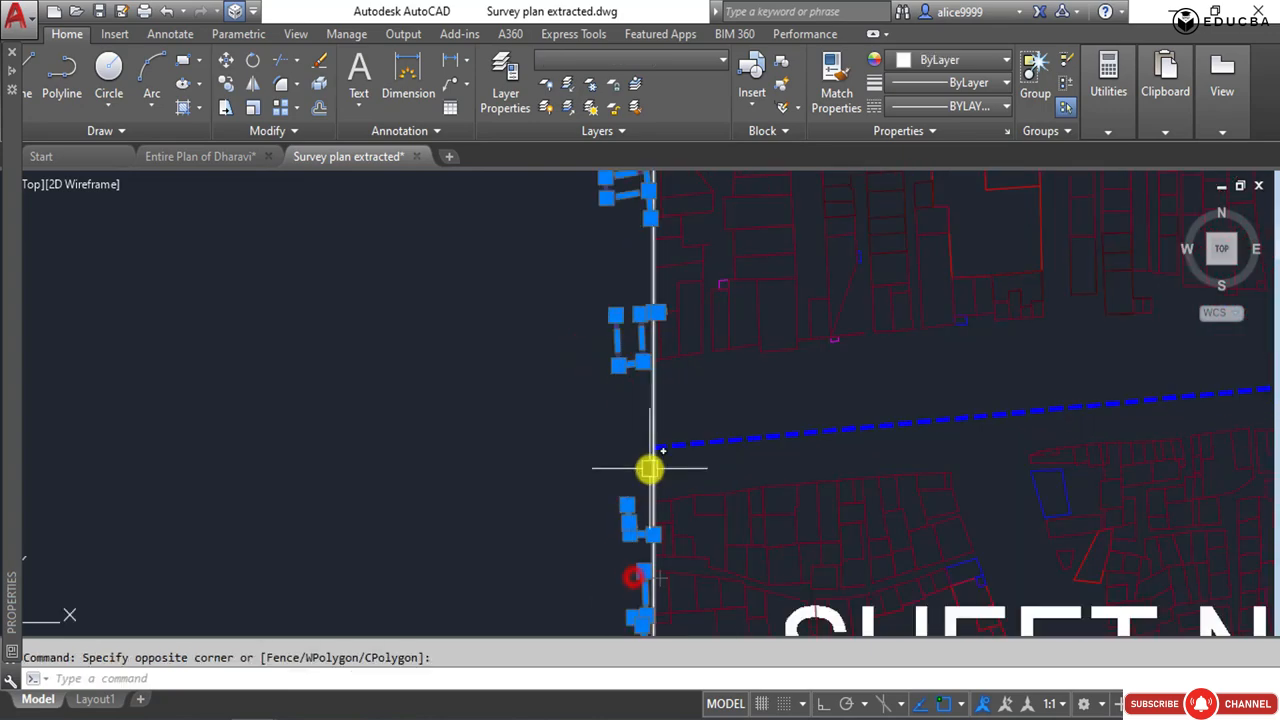
key("Delete")
Erase the small remaining plot fragments outside the frame's west edge beside sheet 704.
scroll(603, 383, "down", 3)
middle_click_drag(629, 215, 626, 531)
left_click(590, 236)
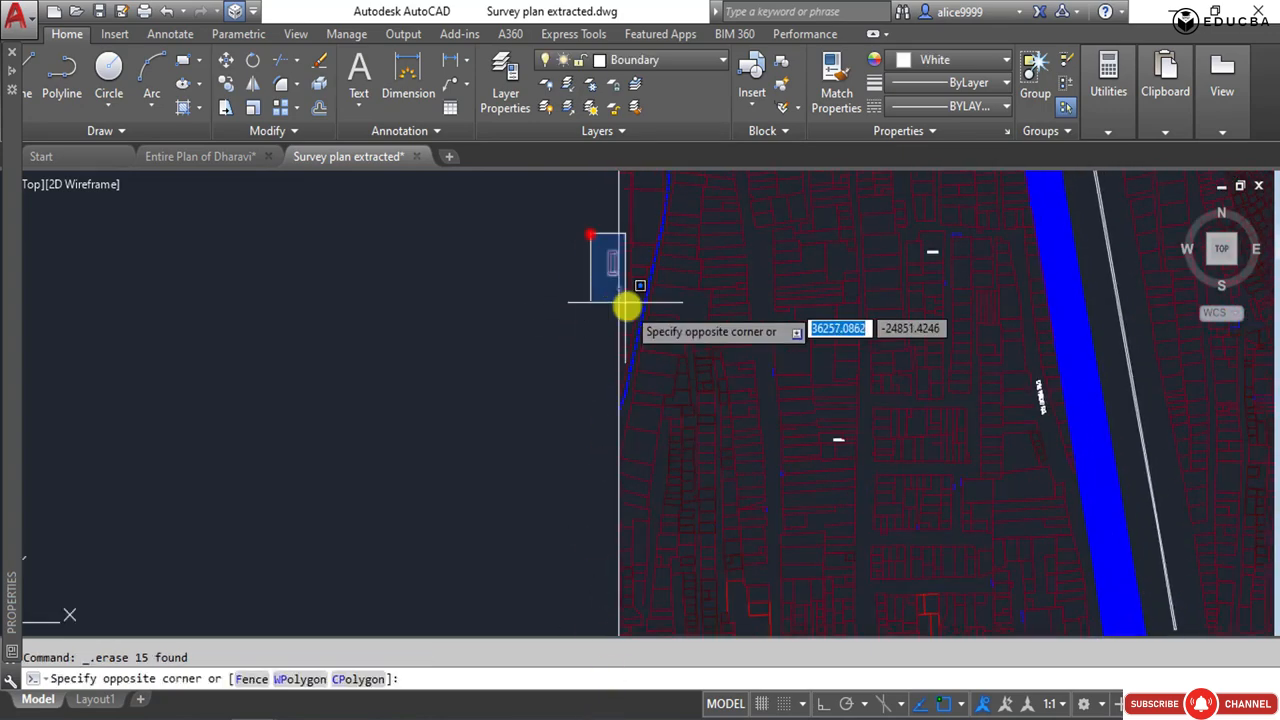
scroll(585, 391, "down", 4)
scroll(589, 370, "up", 7)
middle_click_drag(589, 370, 586, 449)
Trim the white double lines crossing the frame's west edge below the SHEET NO.704 label.
type("tr")
key("Return")
key("Return")
left_click(586, 441)
left_click(516, 232)
left_click(575, 432)
key("Escape")
Erase the road-width label west of the frame and trim the blue dashed line crossing the west edge there.
left_click(576, 386)
left_click(547, 330)
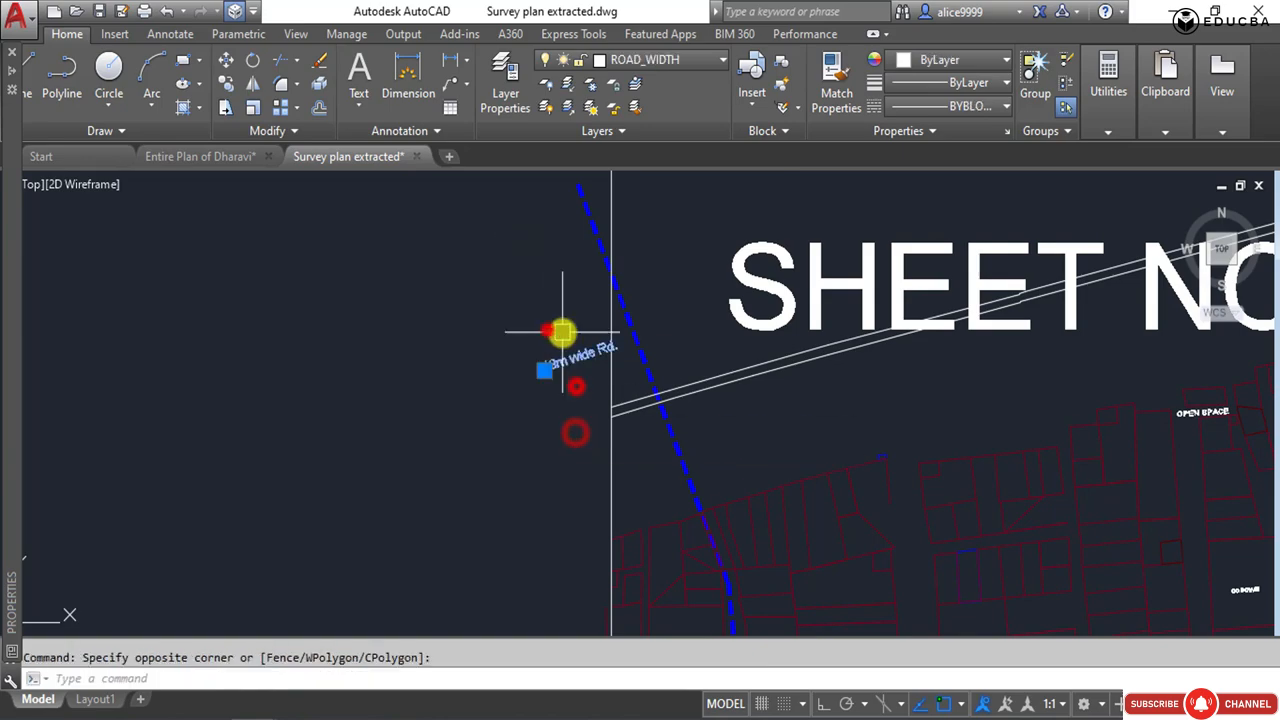
type("tr")
key("Return")
key("Return")
left_click(588, 227)
key("Return")
Save the trimmed survey plan drawing.
scroll(550, 330, "down", 10)
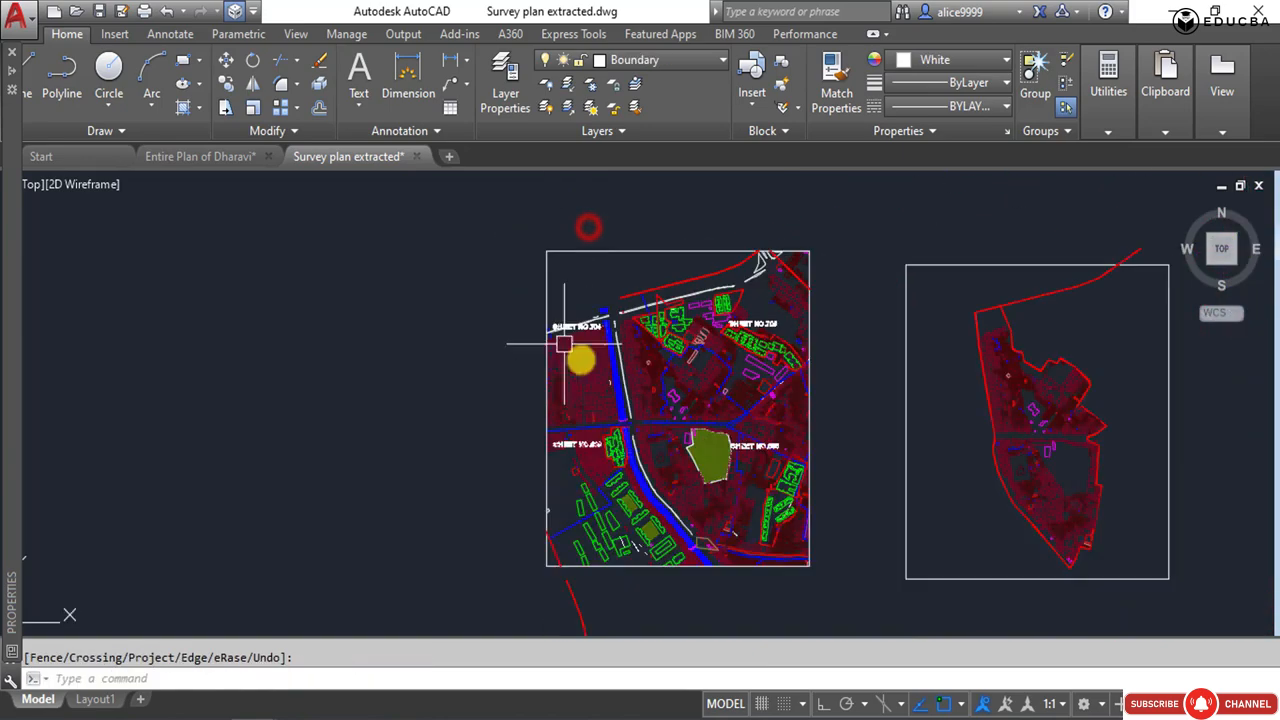
key("Escape")
mouse_move(679, 521)
middle_mouse_down()
mouse_move(617, 461)
mouse_move(703, 487)
middle_mouse_up()
scroll(617, 461, "up", 6)
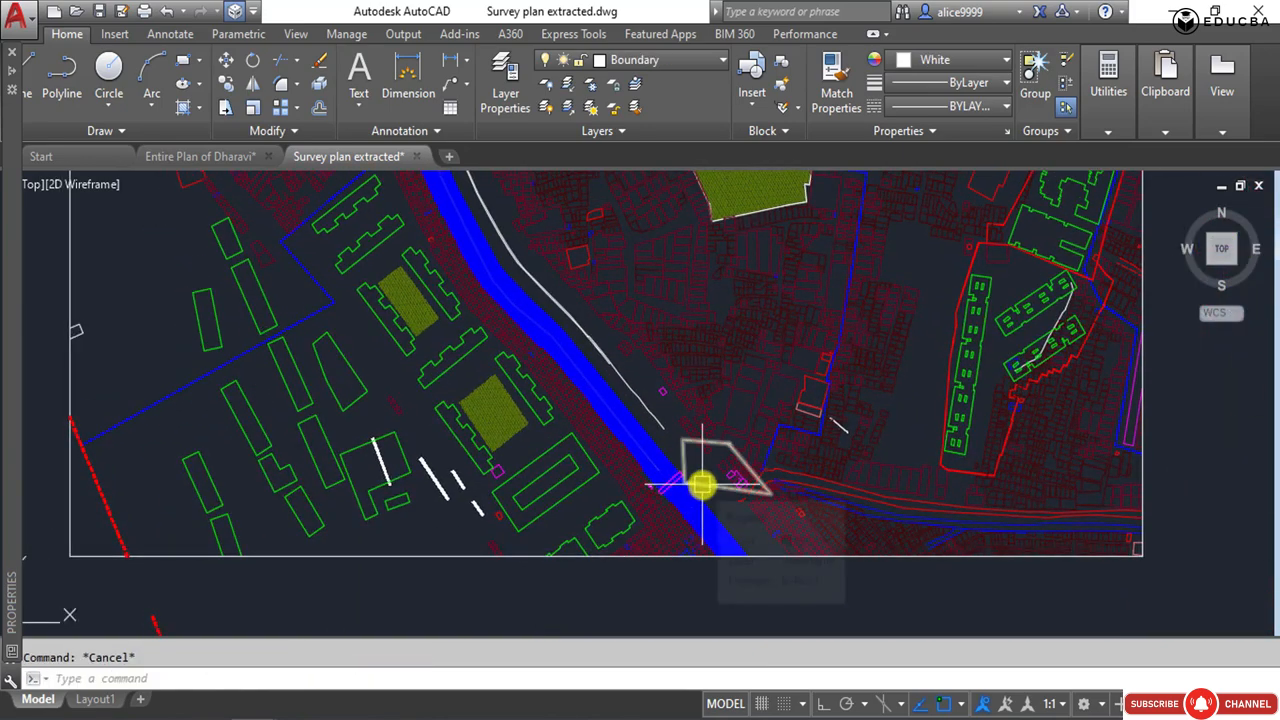
scroll(588, 455, "down", 4)
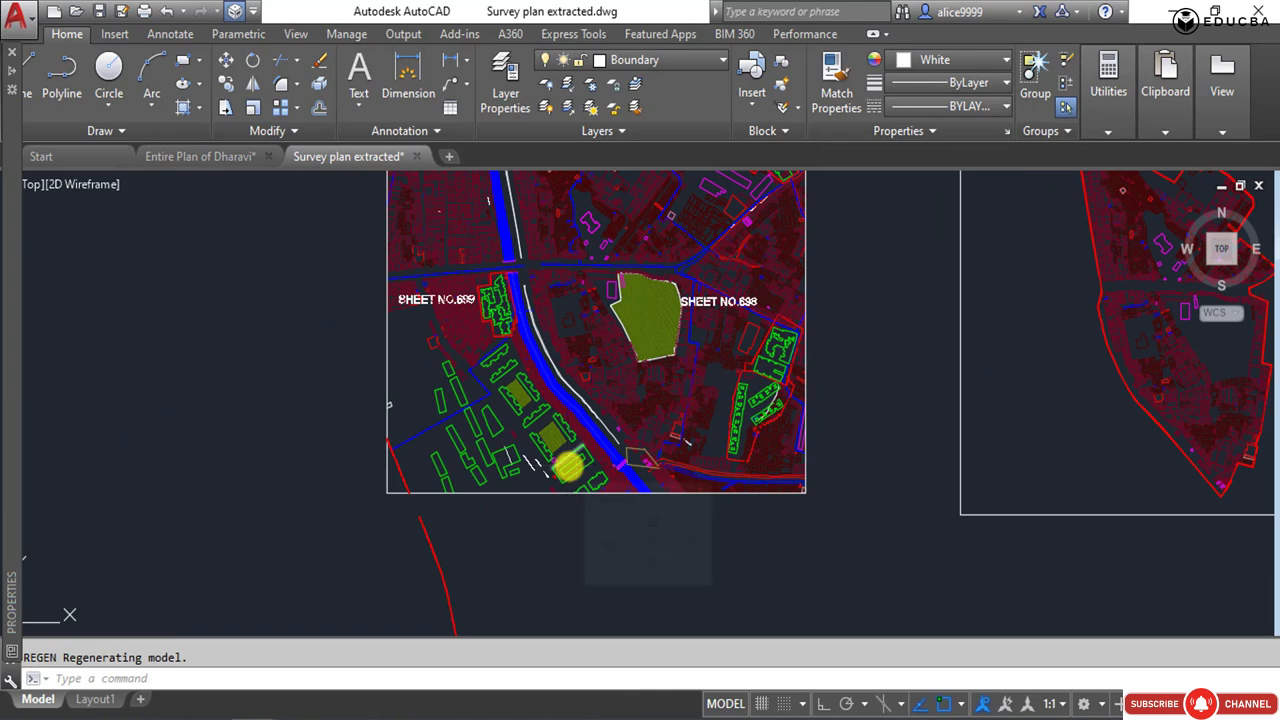
key("ctrl+s")
middle_click_drag(534, 349, 506, 458)
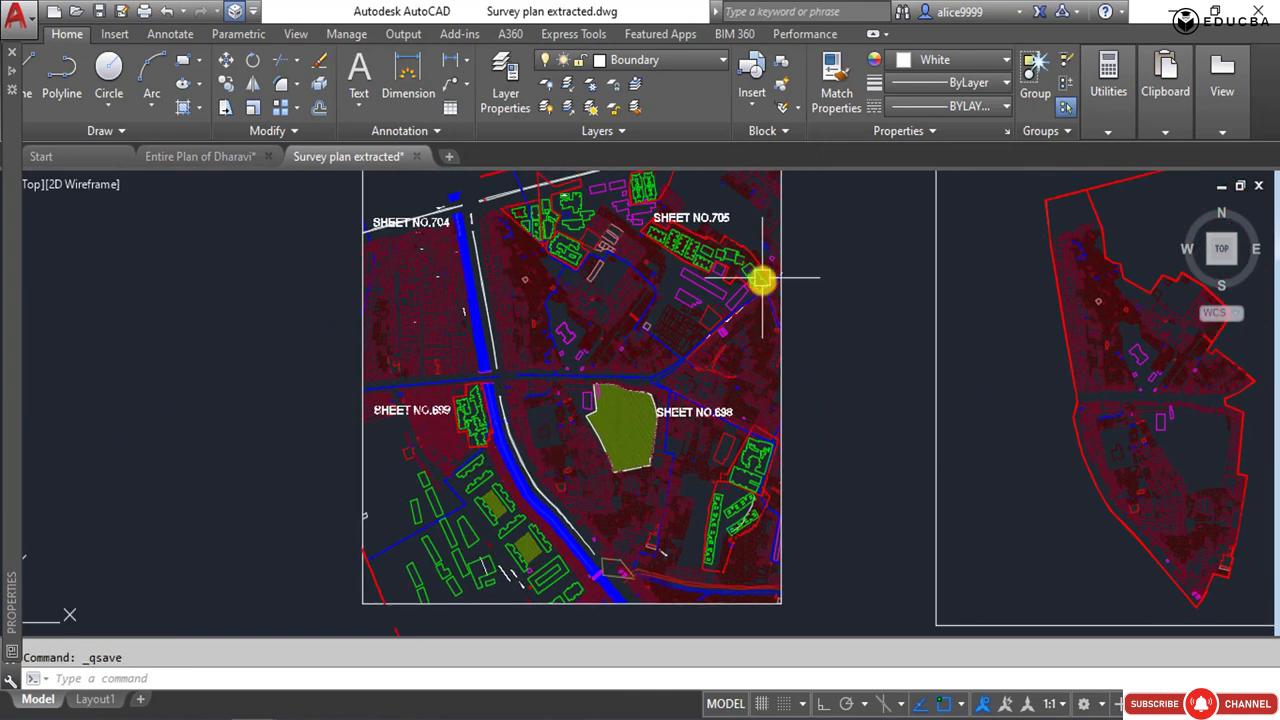
middle_click_drag(762, 279, 752, 341)
left_click(817, 289)
left_click(858, 370)
middle_click_drag(645, 411, 558, 378)
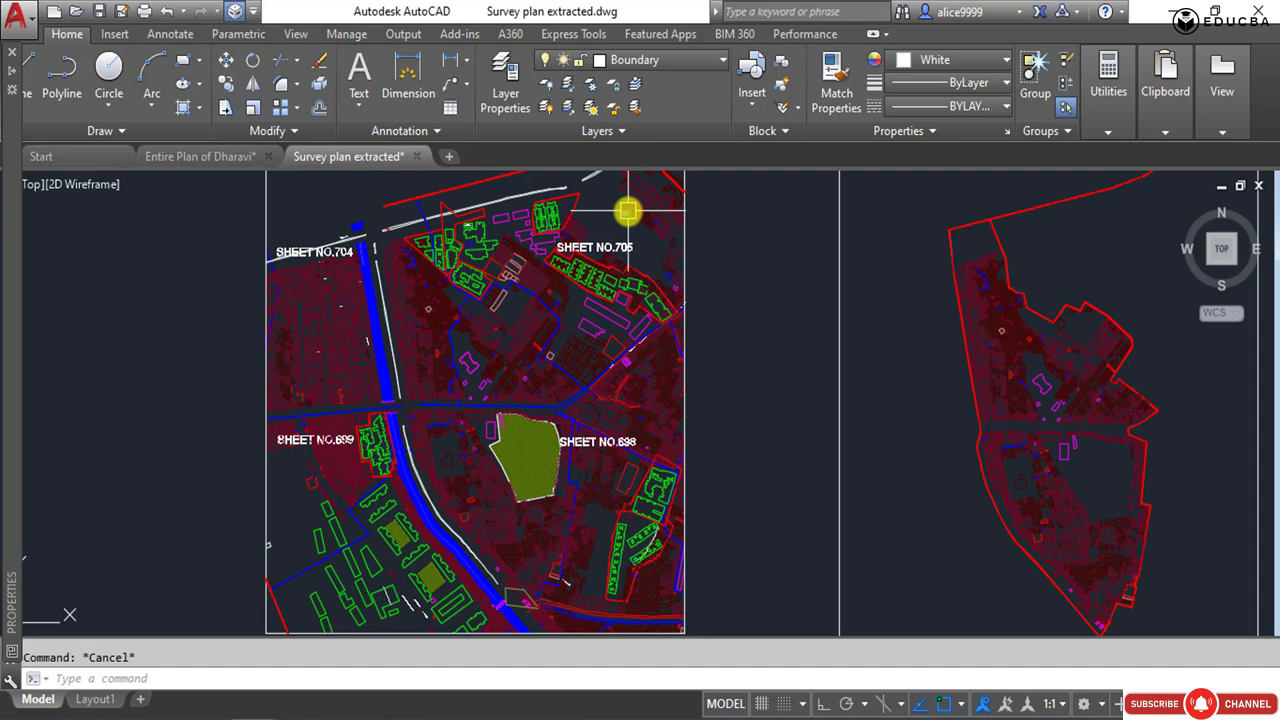
mouse_move(627, 211)
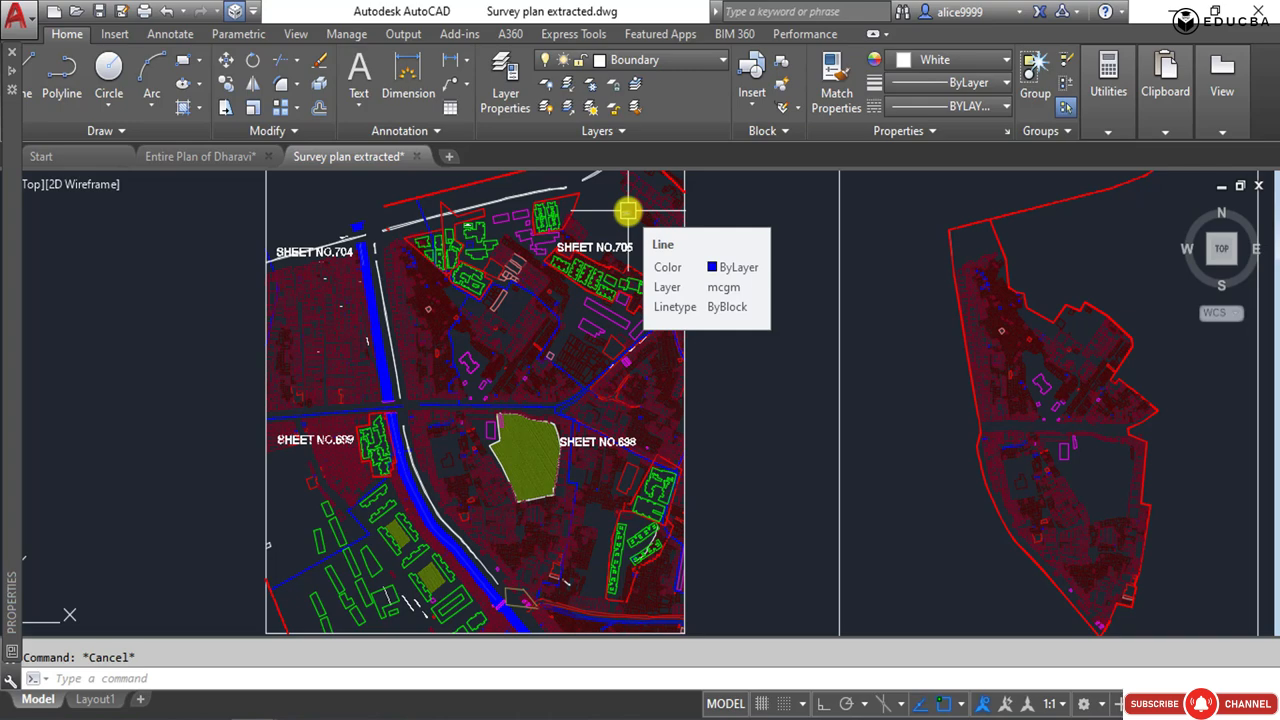
Turn off the layer of the olive-green hatches, MAHIM NATURE PARK, with the LAYOFF command.
scroll(586, 500, "up", 2)
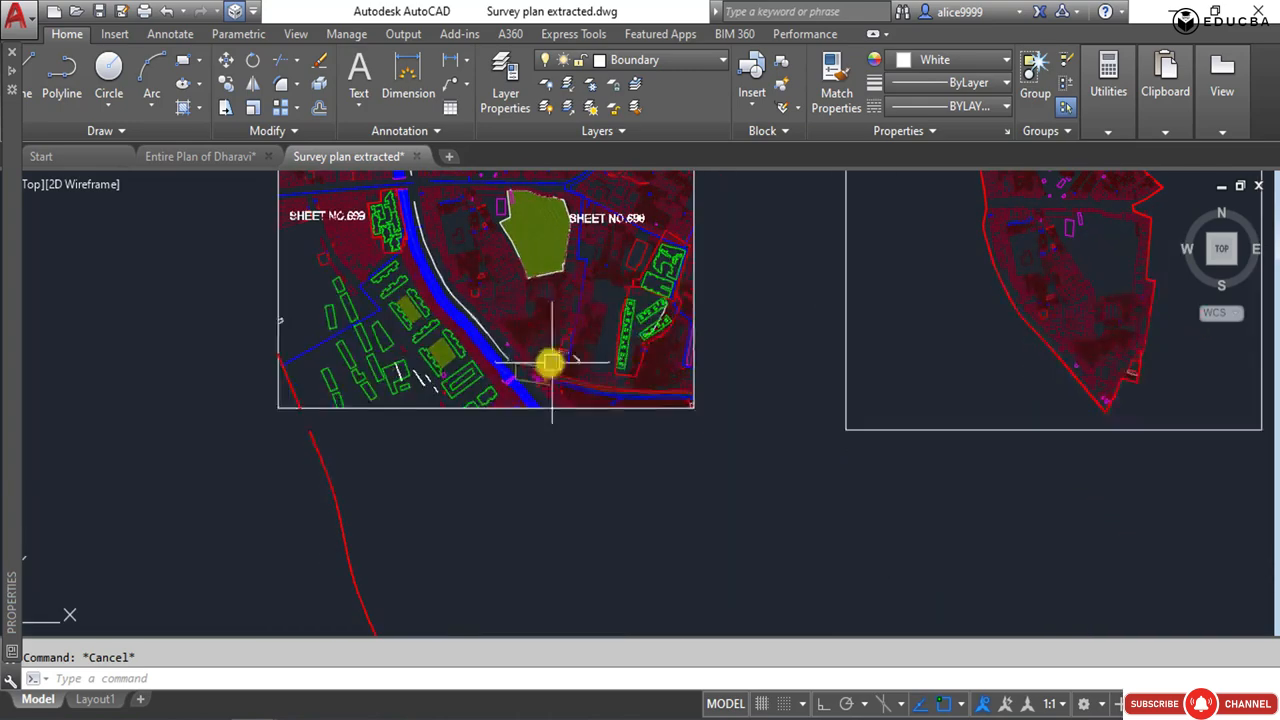
scroll(477, 371, "up", 5)
scroll(509, 380, "up", 4)
scroll(519, 394, "down", 5)
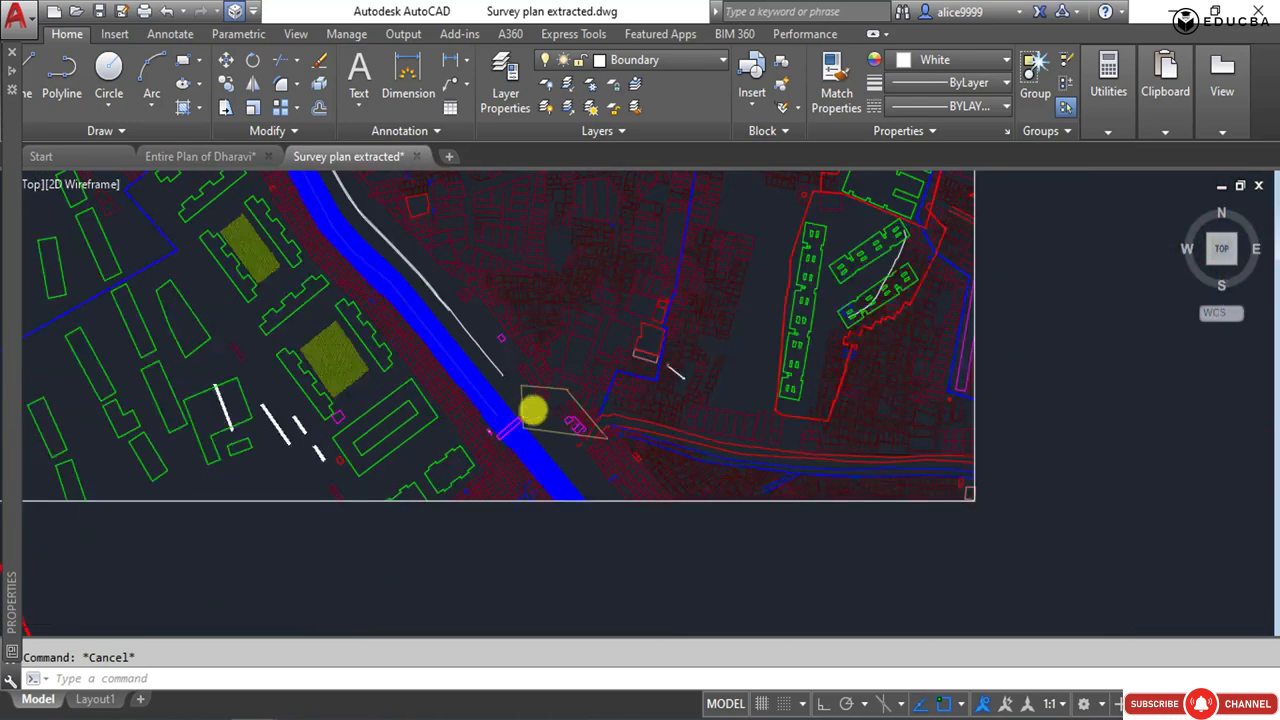
scroll(531, 409, "up", 2)
middle_click_drag(566, 363, 744, 431)
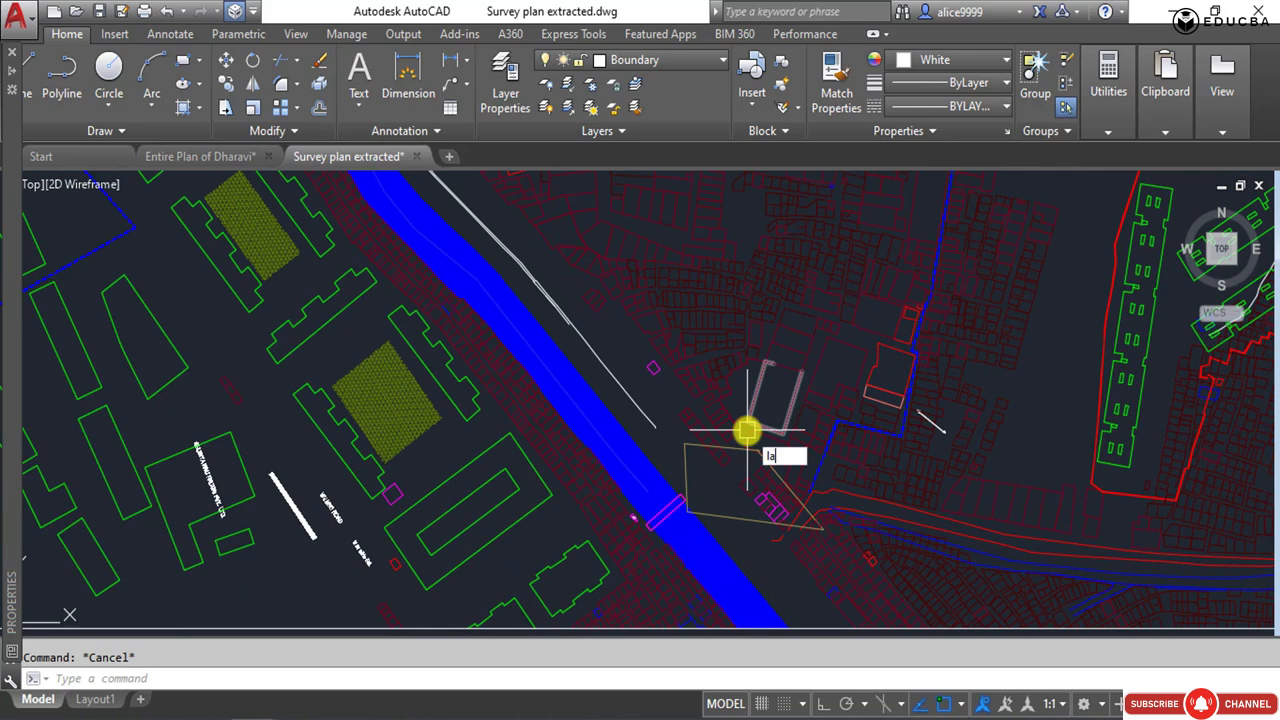
type("yoff")
key("Return")
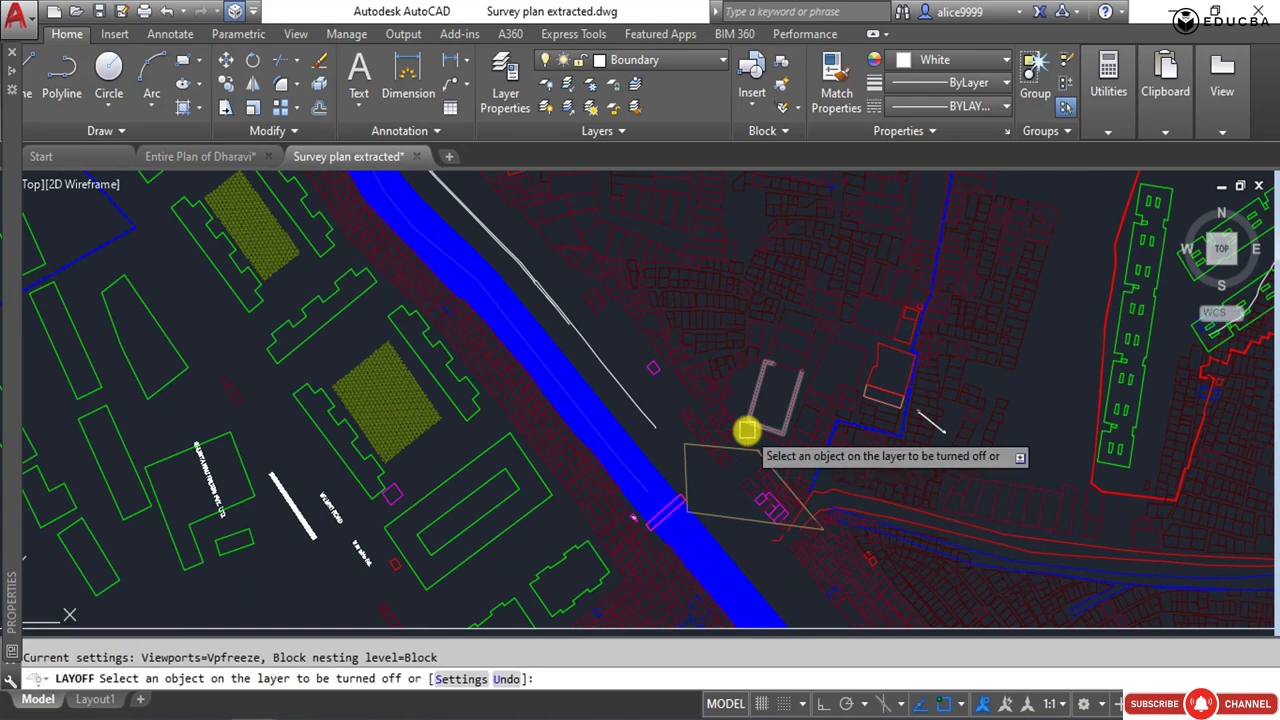
left_click(329, 351)
scroll(434, 346, "down", 3)
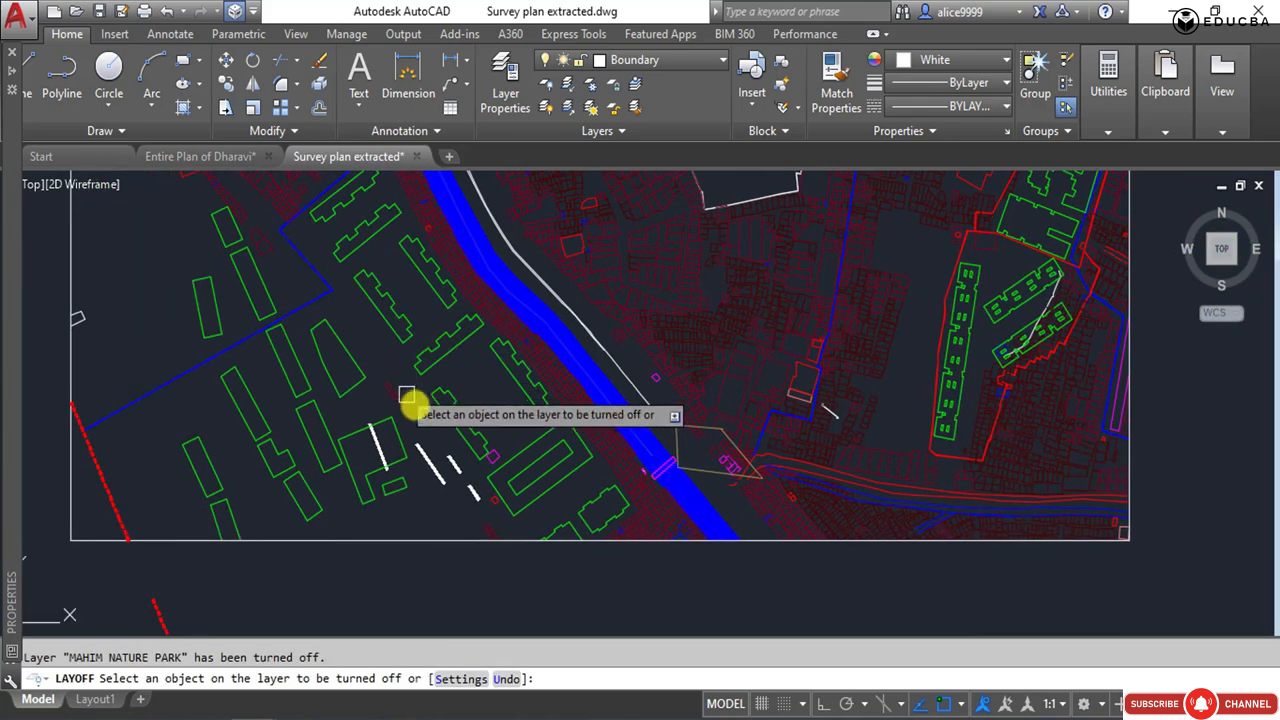
Turn off the layers of the white building, road-name and road-width labels in the plan's southwest, including ROAD_WIDTH.
scroll(423, 461, "up", 5)
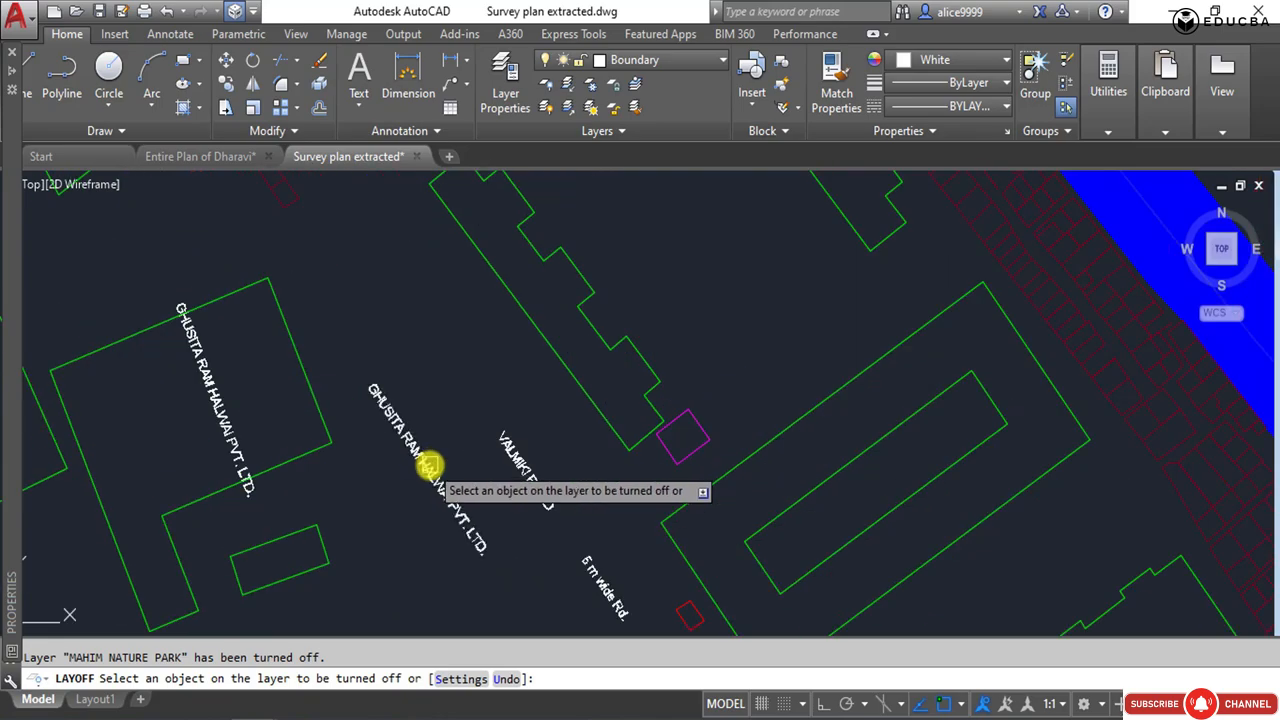
scroll(474, 417, "down", 4)
middle_click_drag(296, 430, 457, 549)
scroll(474, 430, "down", 6)
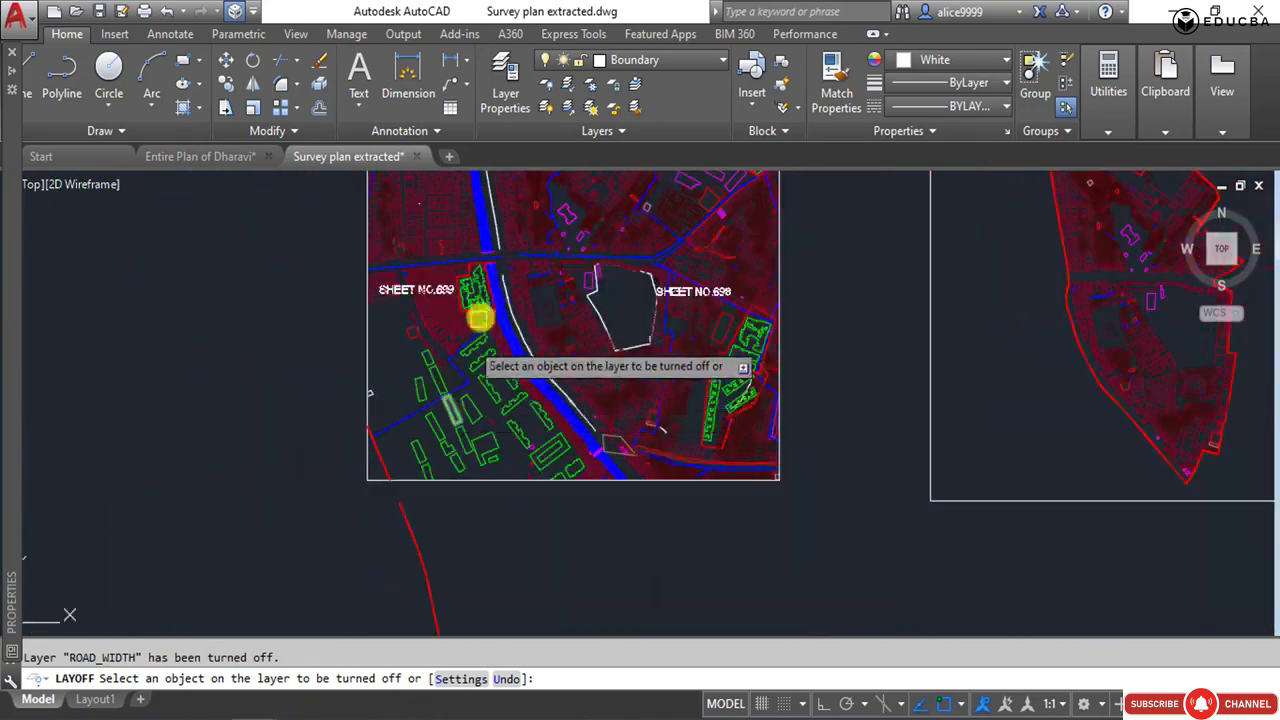
Turn off the CLUSTER-BOUNDARY layer by picking the blue dashed line south of the green buildings beside SHEET NO.699.
scroll(474, 325, "up", 4)
scroll(474, 437, "down", 5)
scroll(340, 487, "up", 6)
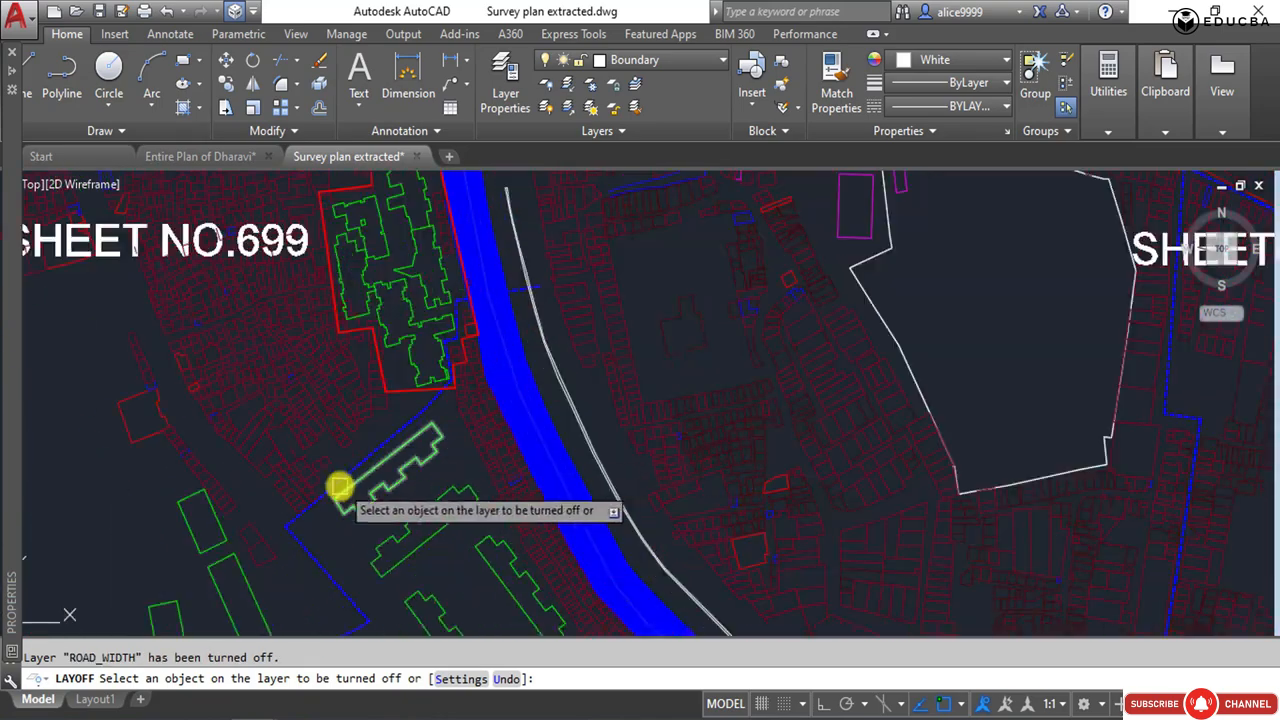
left_click(357, 466)
scroll(311, 517, "down", 3)
Turn off the layers of the red outline around the green buildings and of the sheet-number labels, TIKKA SHEET GRID.
scroll(580, 340, "up", 5)
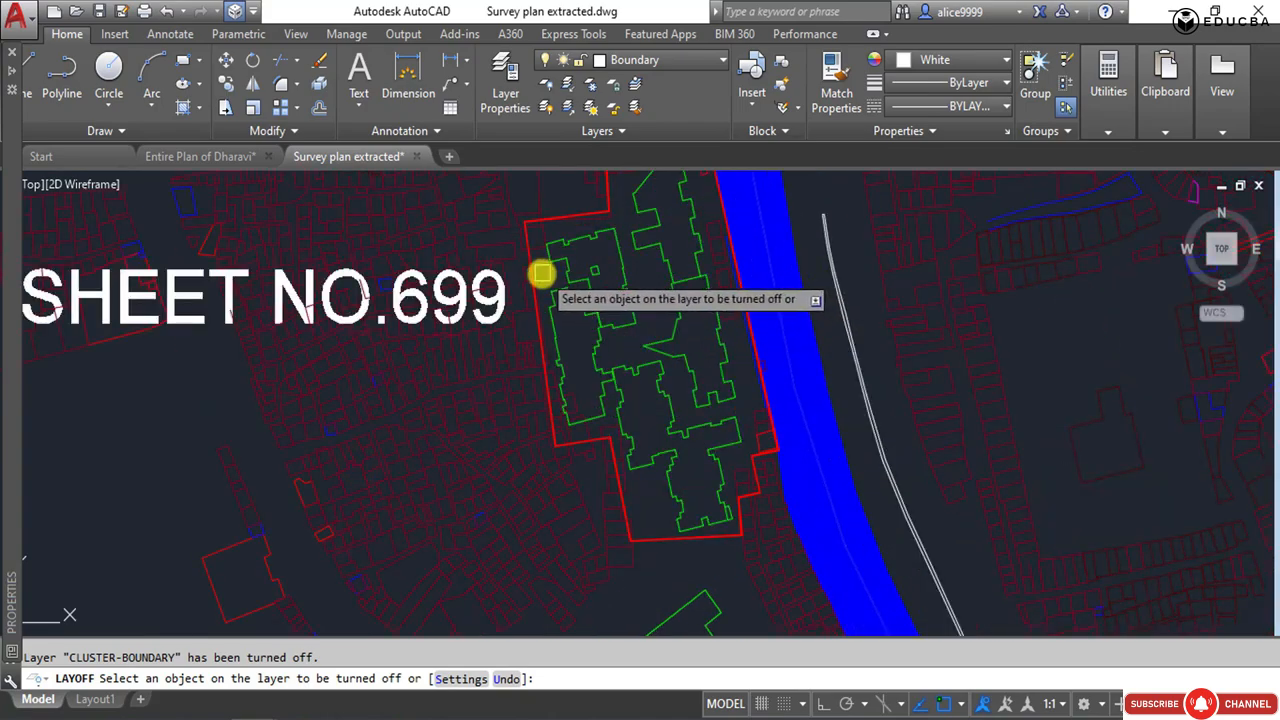
scroll(274, 323, "down", 2)
left_click(274, 323)
scroll(331, 349, "down", 3)
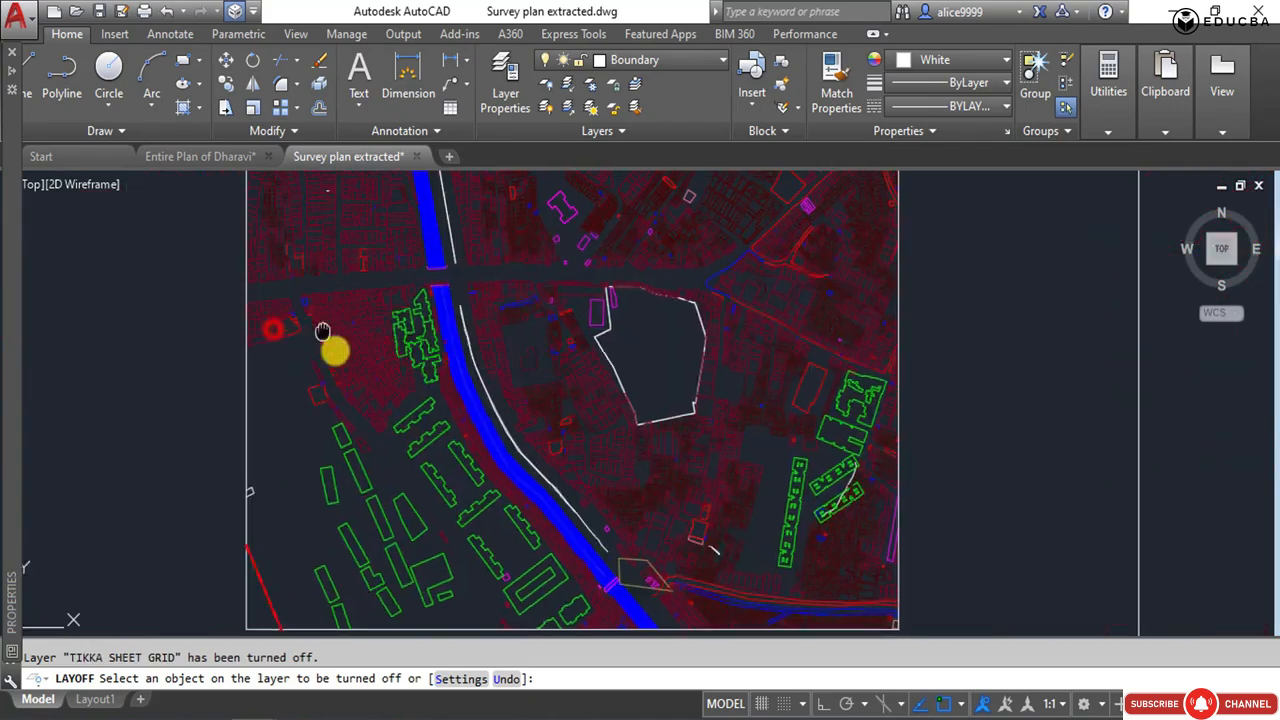
Turn off the layers of the small leftover annotations inside the plan, including COMMENTS.
scroll(486, 229, "up", 3)
scroll(362, 333, "up", 3)
left_click(362, 333)
scroll(362, 333, "down", 4)
middle_click_drag(590, 344, 348, 374)
scroll(538, 430, "up", 4)
scroll(540, 427, "down", 4)
mouse_move(740, 337)
middle_mouse_down()
mouse_move(688, 310)
mouse_move(555, 403)
middle_mouse_up()
scroll(555, 403, "down", 1)
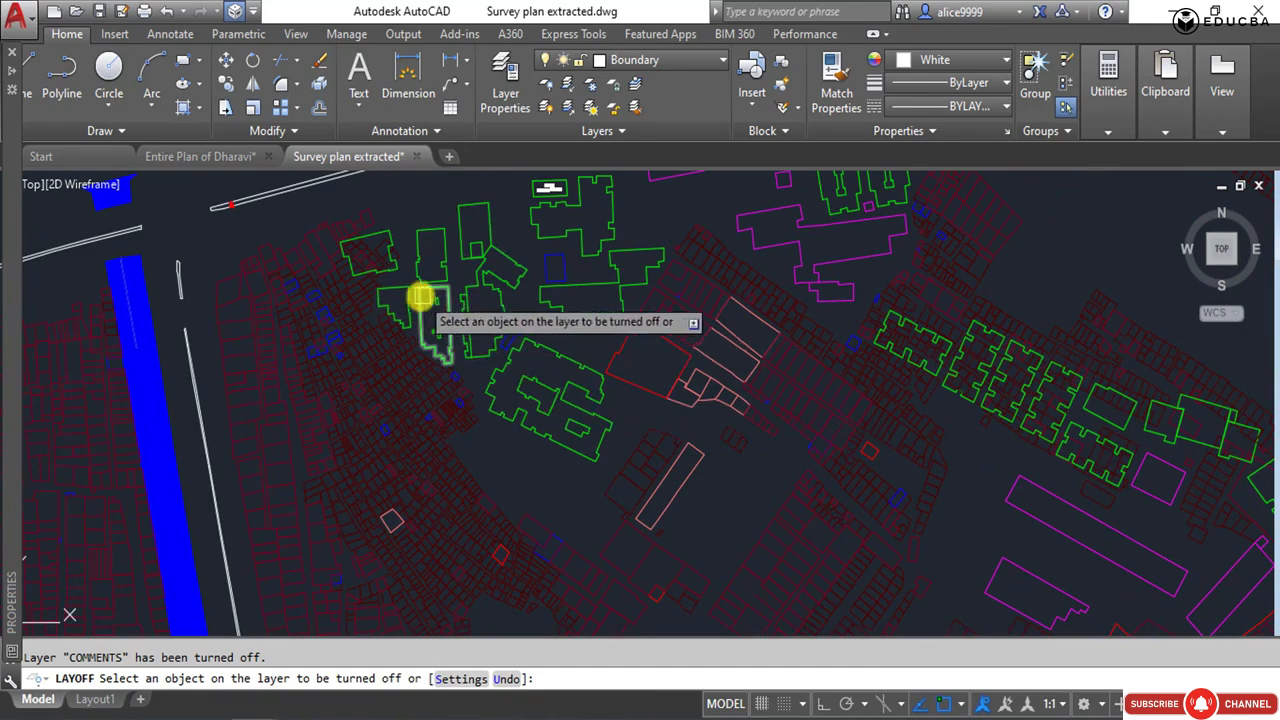
Turn off the TEMPLE, OPEN_SPACES and BUILDING layers by picking objects on them.
middle_click_drag(753, 434, 529, 286)
left_click(529, 288)
scroll(475, 262, "down", 5)
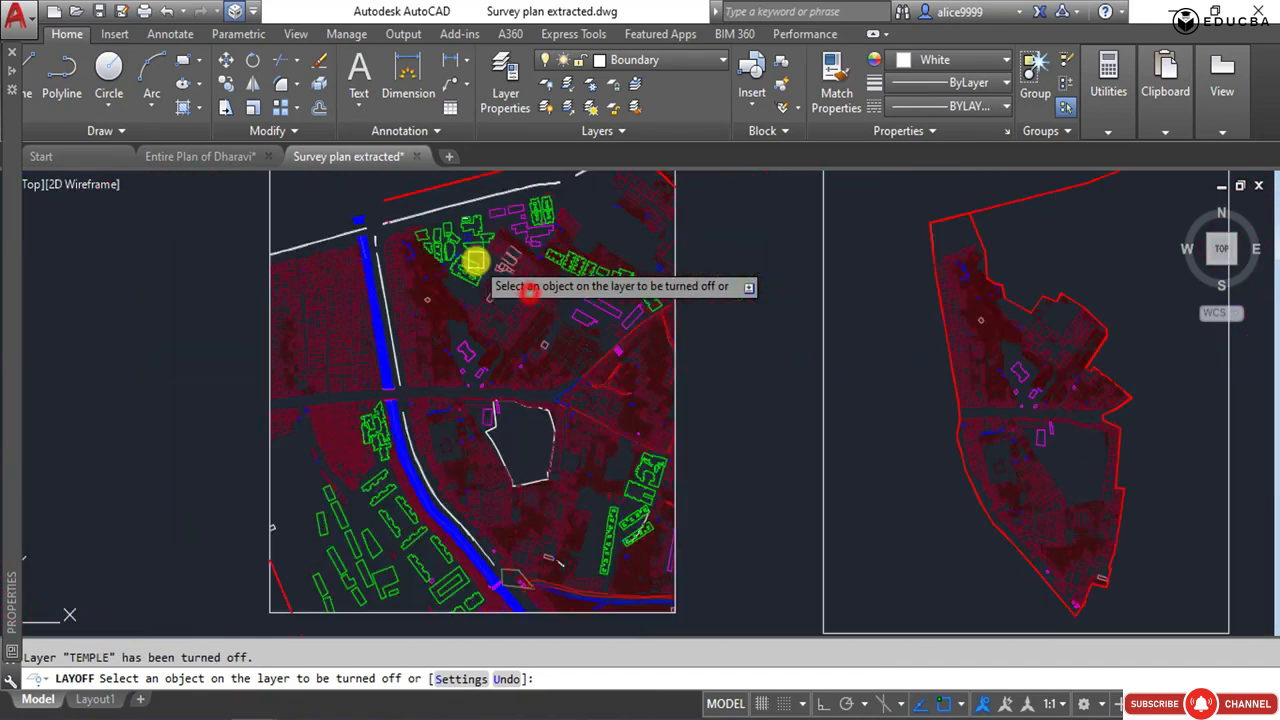
scroll(523, 363, "up", 8)
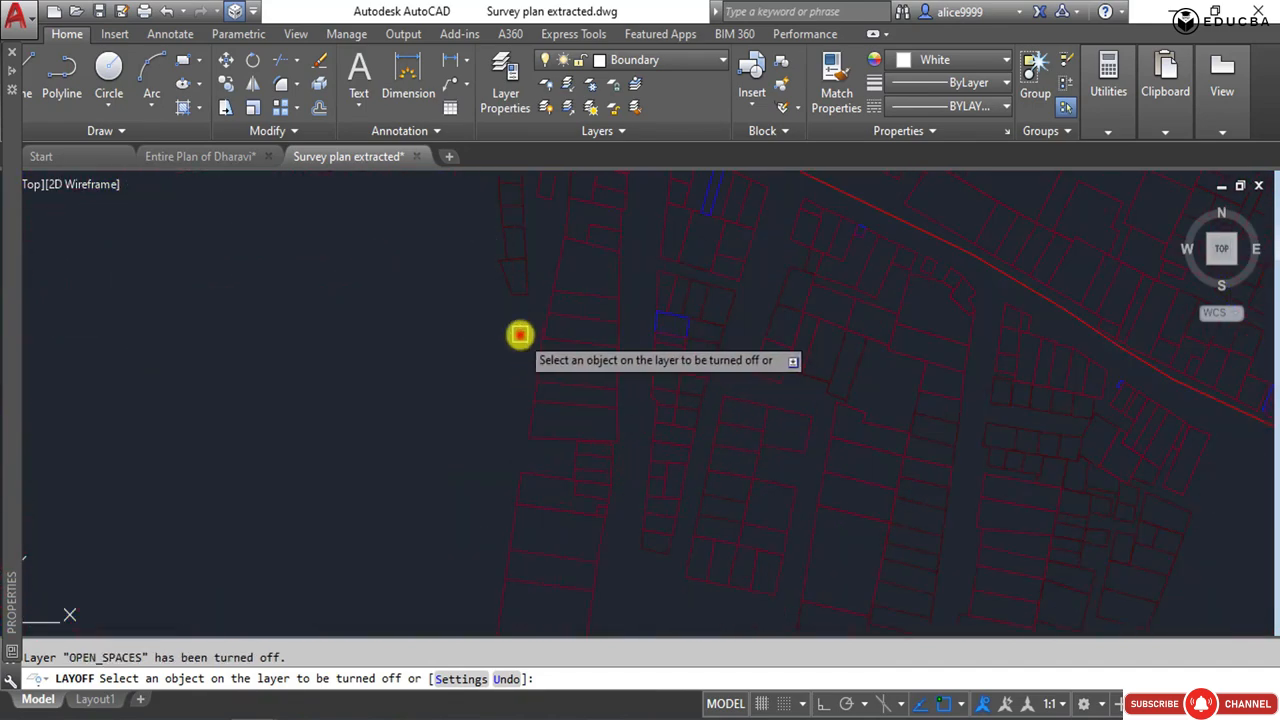
scroll(614, 411, "down", 5)
scroll(700, 329, "up", 5)
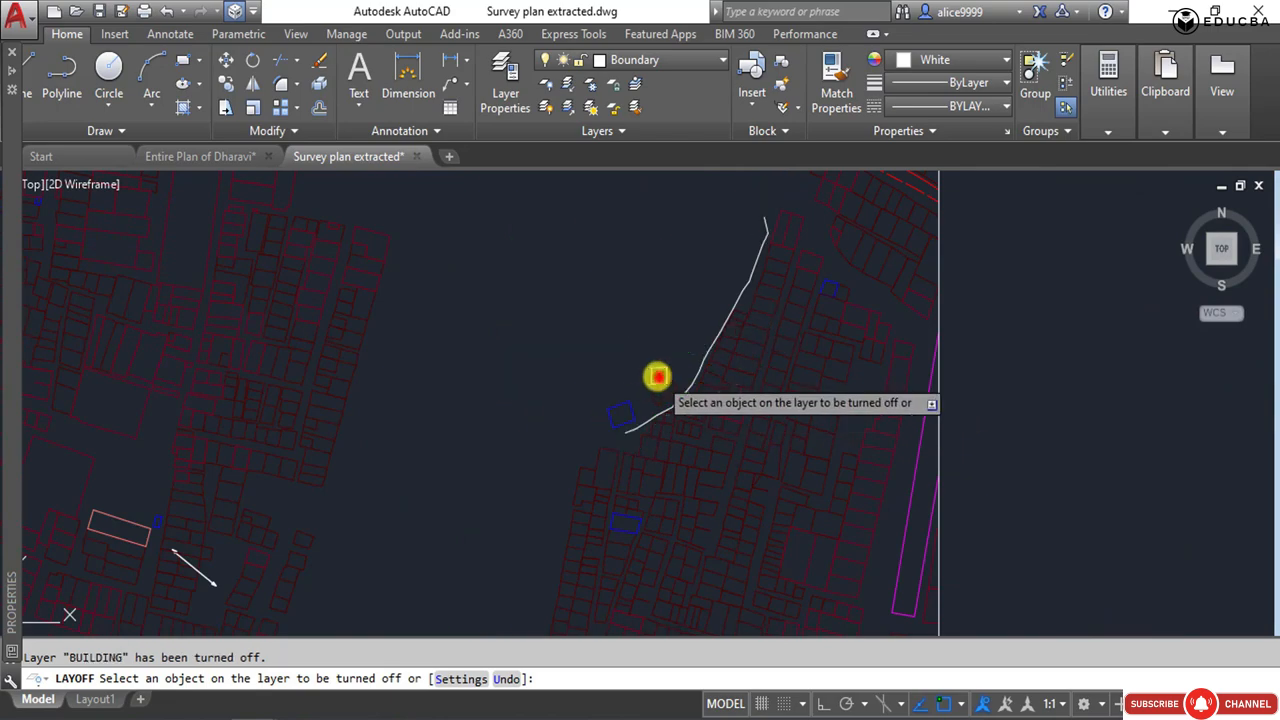
Turn off the creek land layer by picking an object on it beside the canal, and save the drawing.
scroll(700, 430, "down", 5)
scroll(509, 414, "up", 3)
left_click(529, 434)
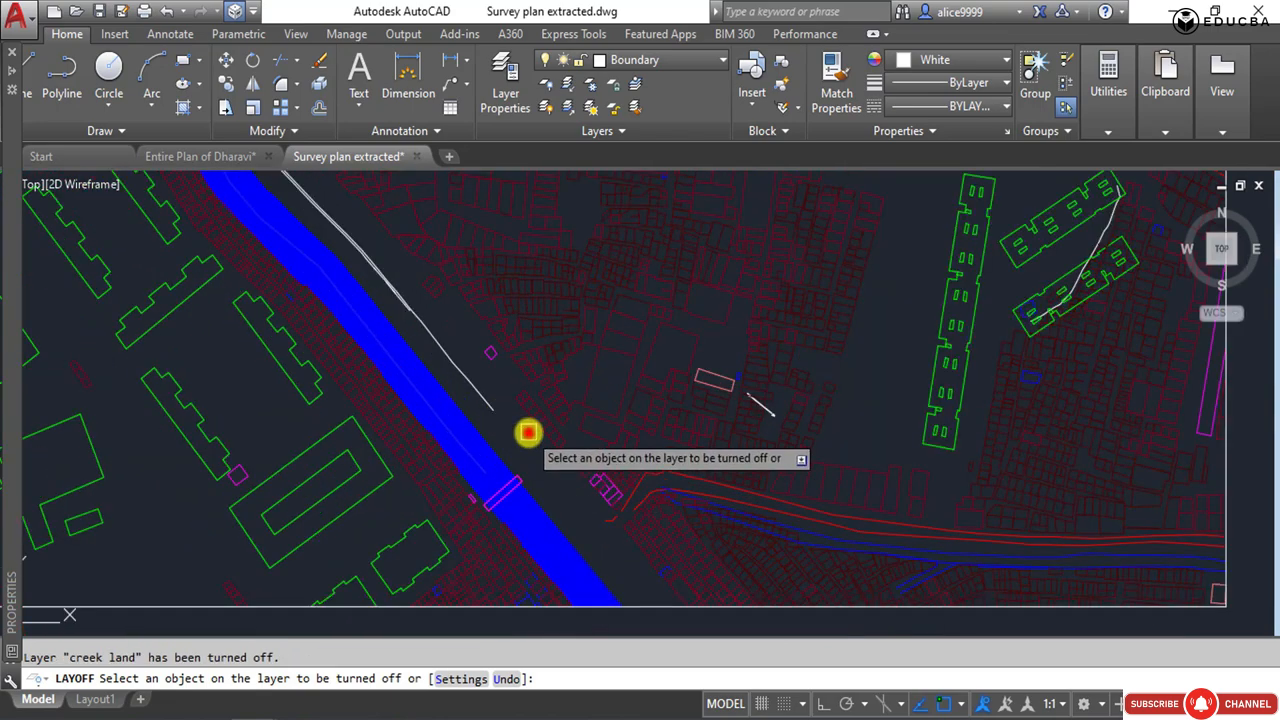
scroll(566, 437, "down", 3)
mouse_move(598, 257)
middle_mouse_down()
mouse_move(586, 477)
mouse_move(546, 629)
mouse_move(457, 712)
mouse_move(462, 694)
mouse_move(637, 600)
middle_mouse_up()
scroll(580, 417, "down", 3)
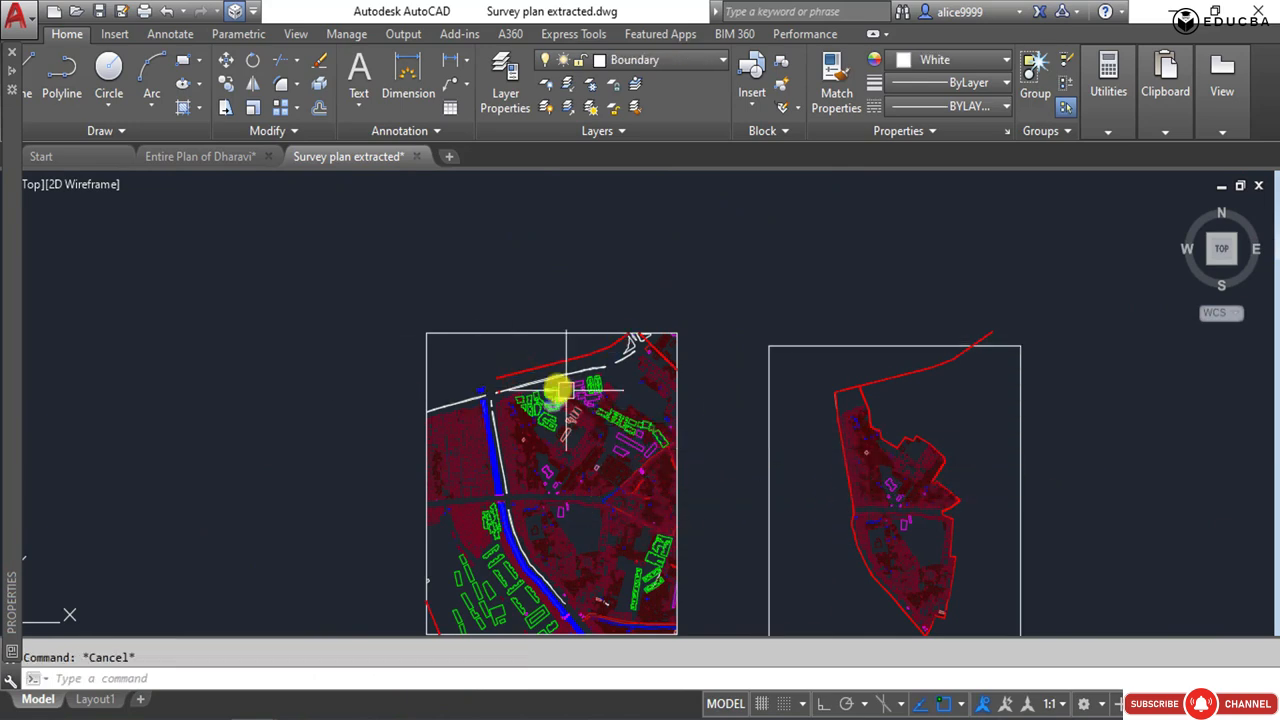
key("ctrl+s")
middle_click_drag(564, 600, 549, 451)
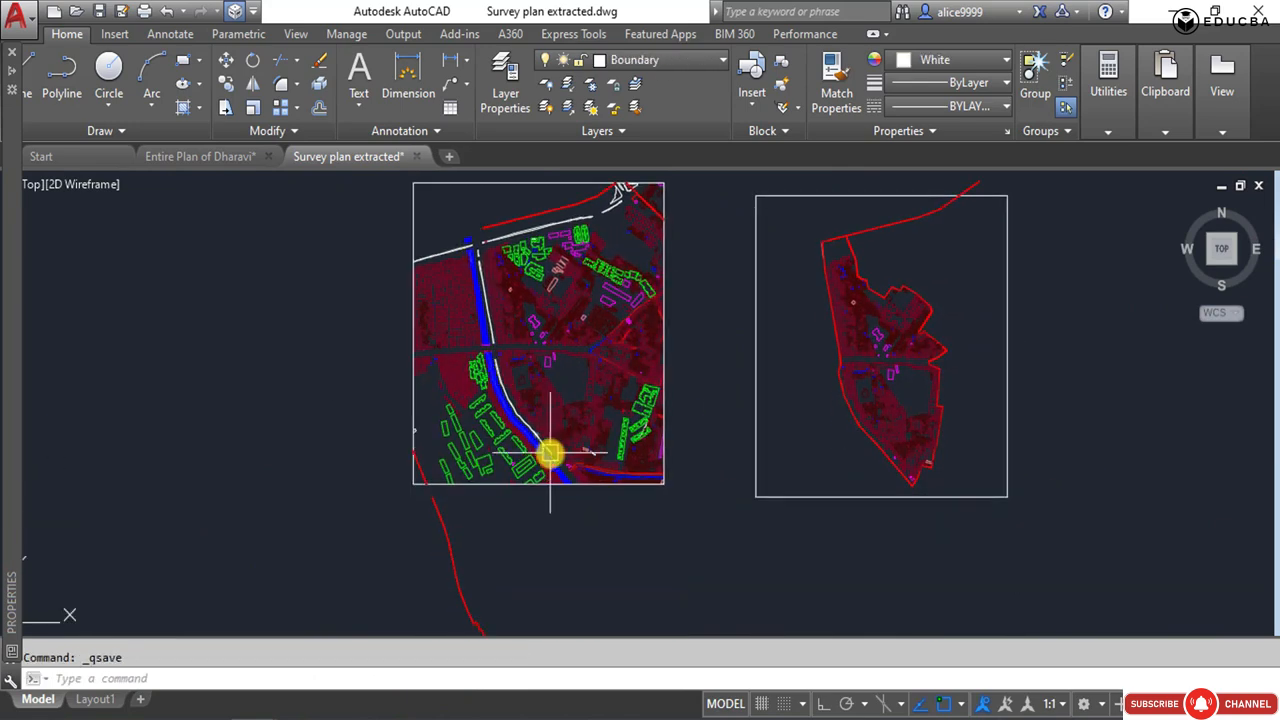
Offset the blue canal's eastern edge by the distance picked from the canal to the white line beside it.
scroll(549, 451, "up", 6)
left_click(487, 442)
key("Escape")
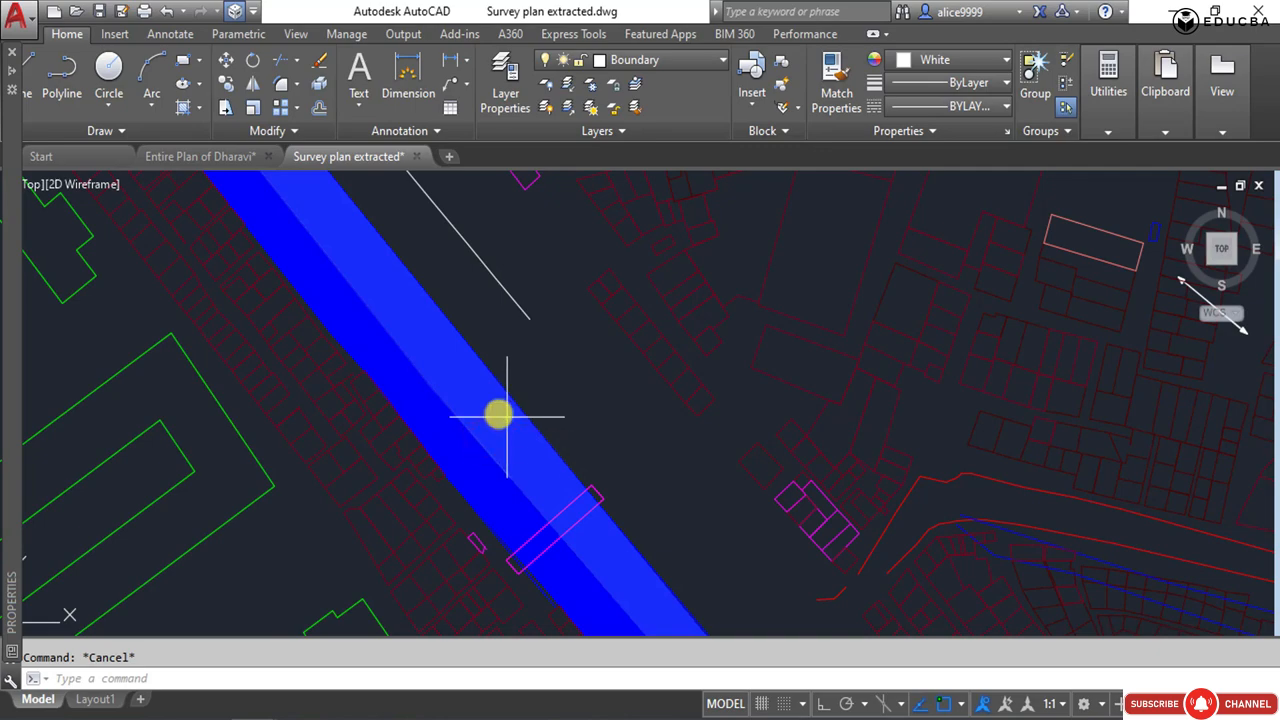
type("o")
key("Return")
left_click(424, 375)
left_click(503, 289)
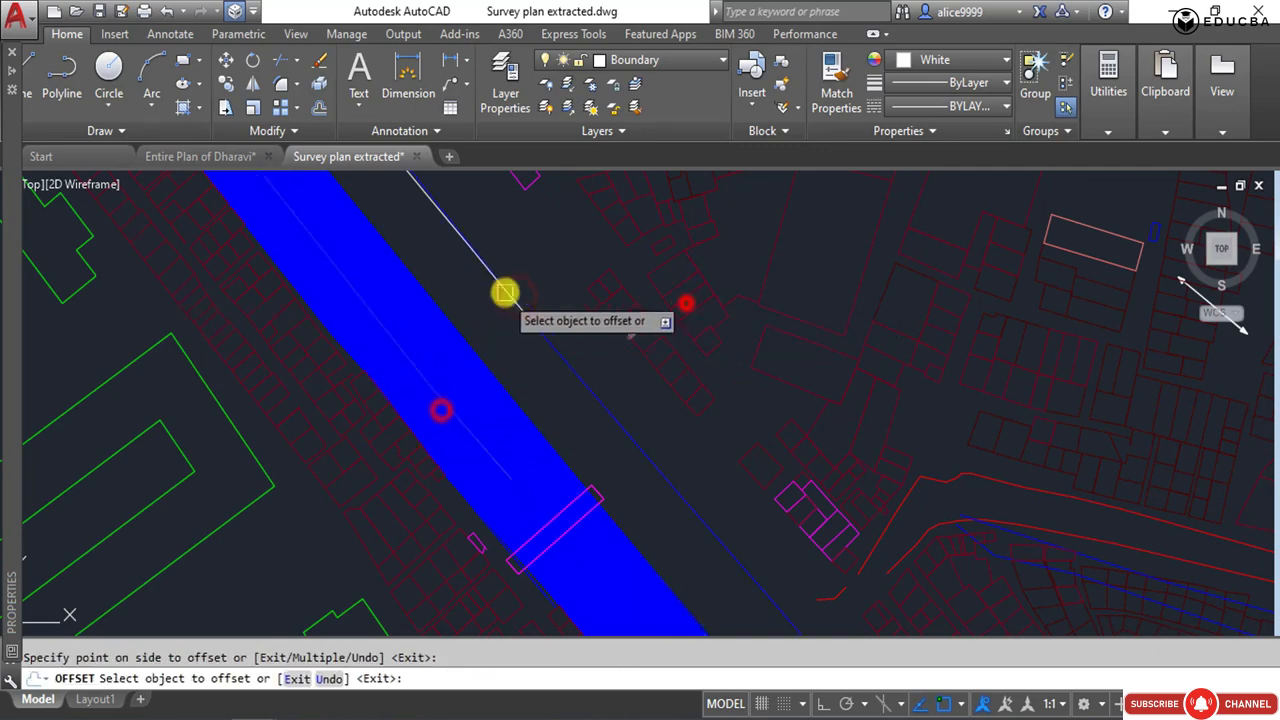
left_click(569, 477)
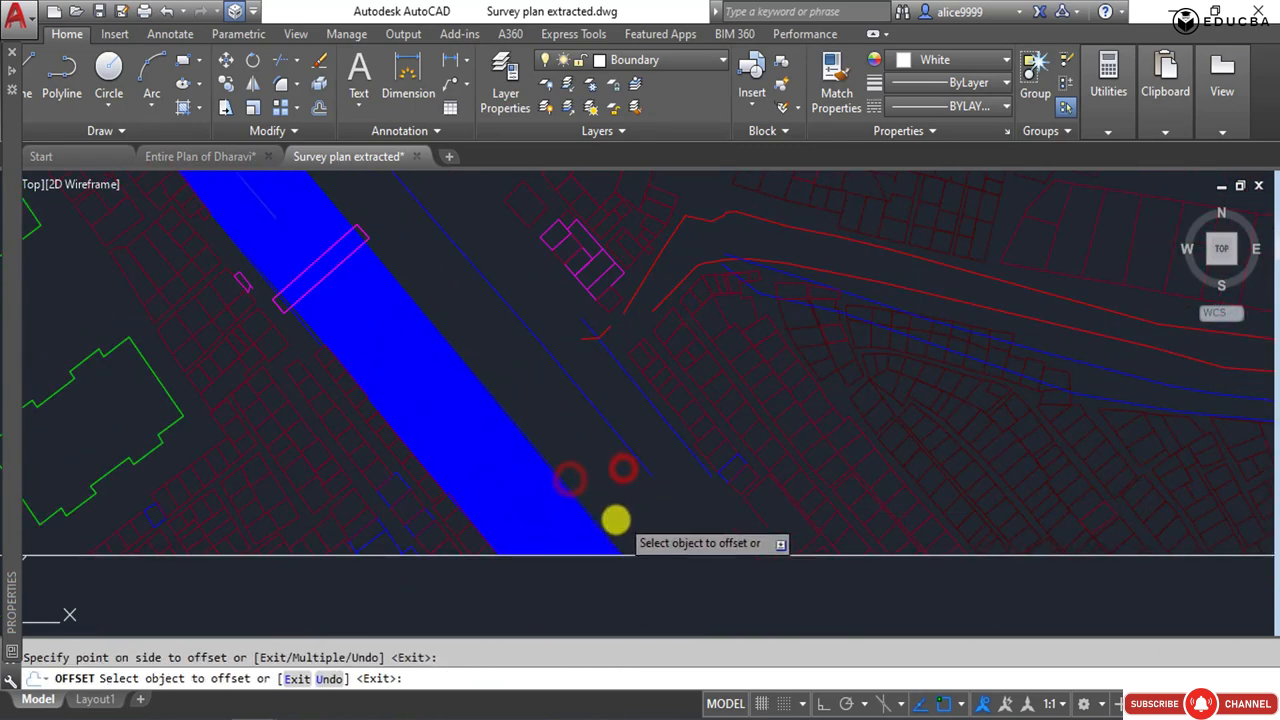
left_click(600, 520)
left_click(632, 498)
Undo the last two offsets beside the canal.
key("ctrl+z")
key("ctrl+z")
scroll(545, 468, "down", 6)
scroll(455, 375, "up", 4)
key("Escape")
key("Escape")
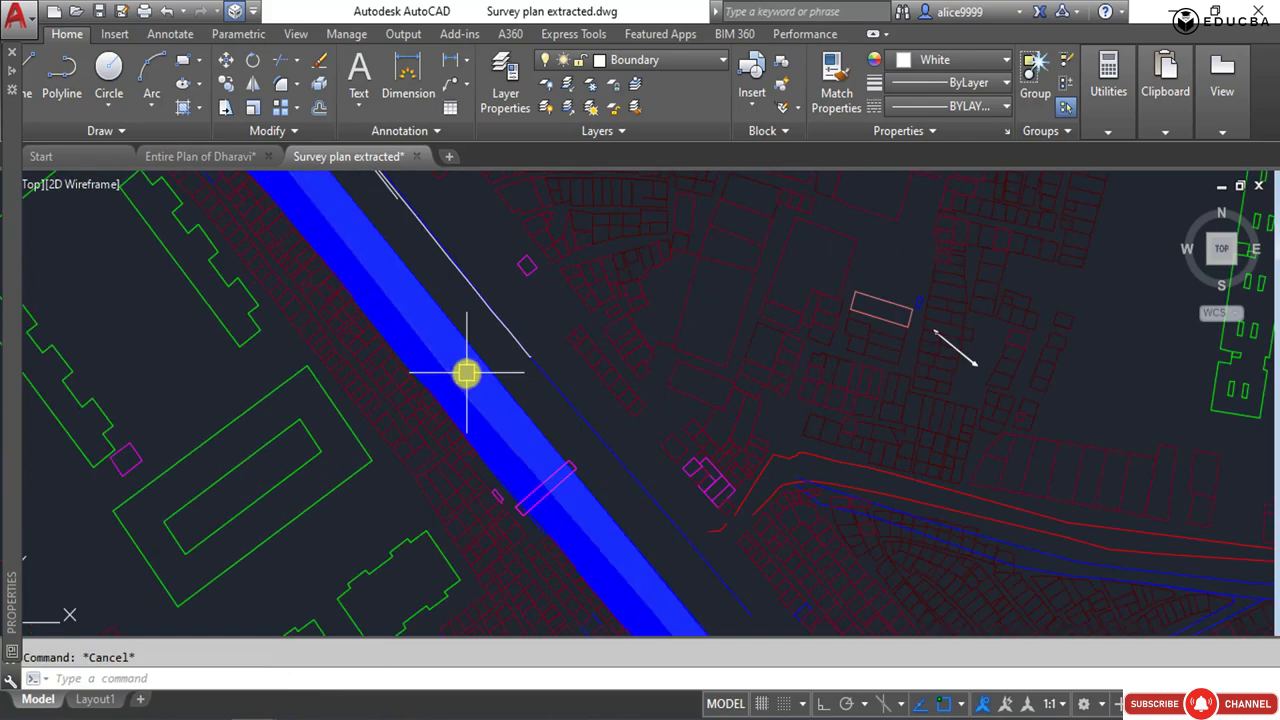
Offset the canal's eastern edge again, picking the distance from the edge to the white line's southern end.
key("Return")
left_click(483, 358)
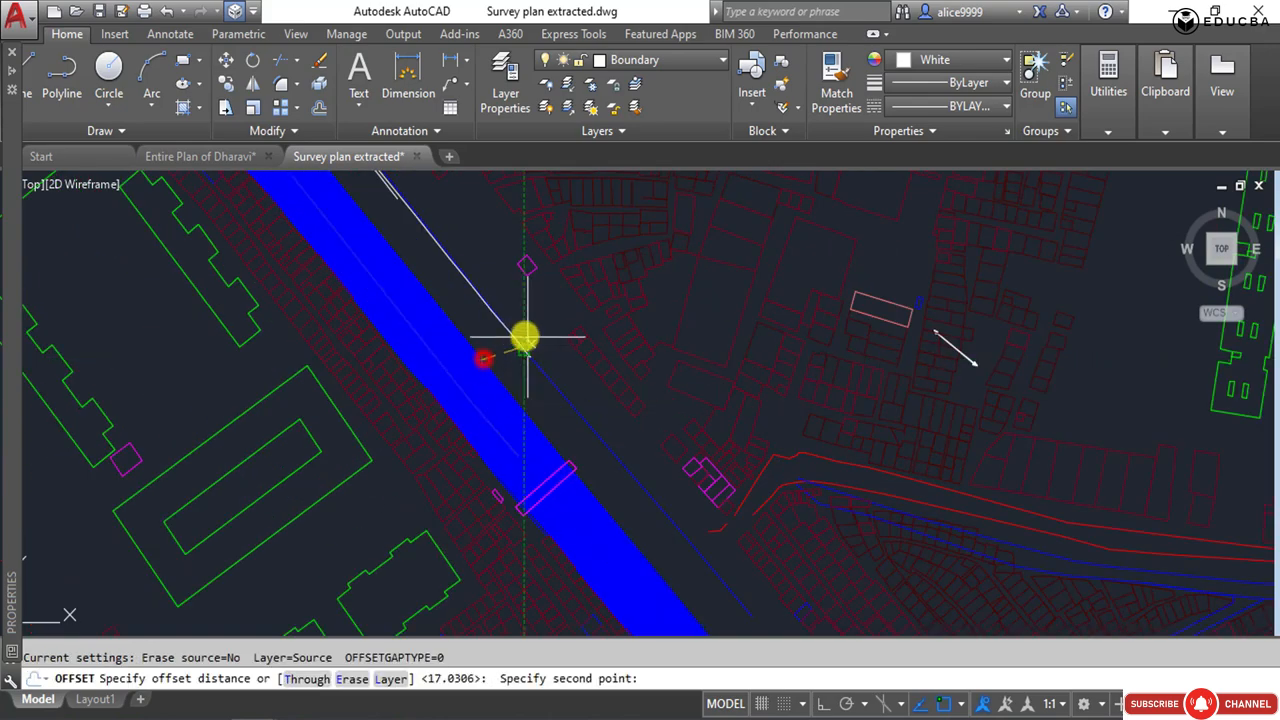
left_click(512, 335)
scroll(500, 380, "down", 3)
scroll(514, 486, "up", 4)
left_click(506, 492)
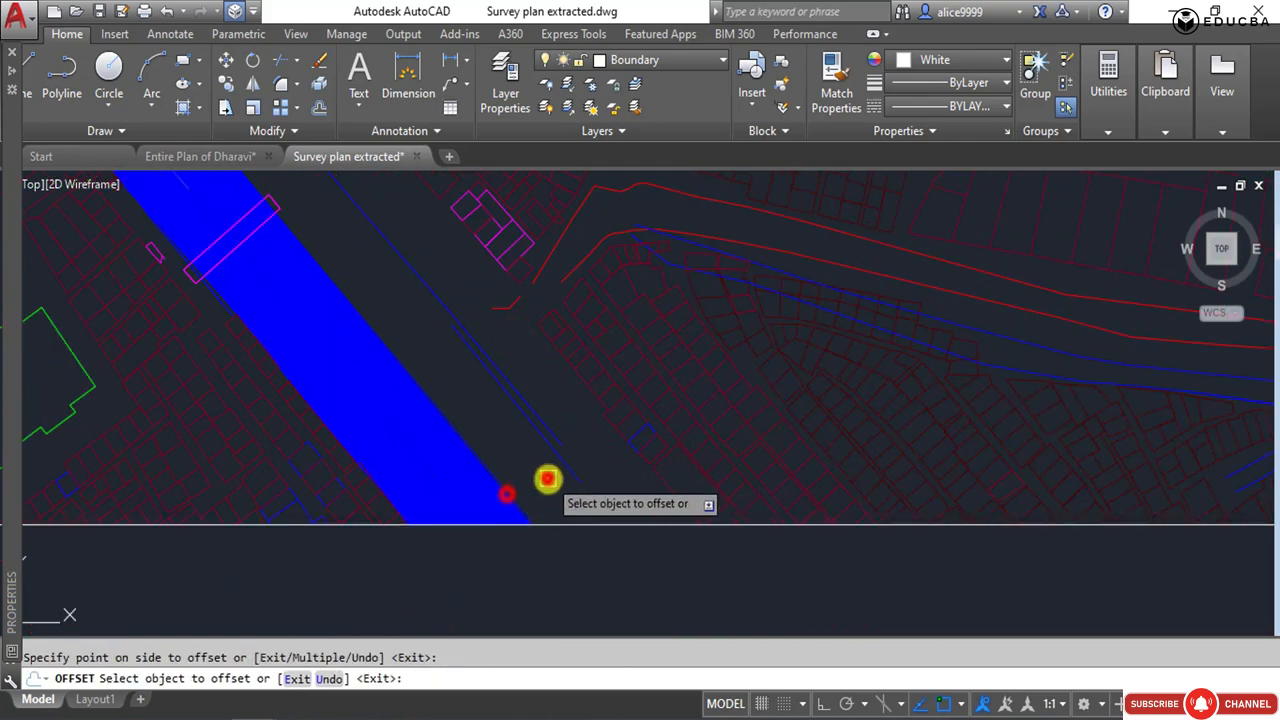
left_click(547, 479)
Try to extend the offset line south of the canal bridge and delete the duplicate line there.
middle_click_drag(463, 387, 546, 523)
key("Escape")
type("ex")
key("Return")
key("Return")
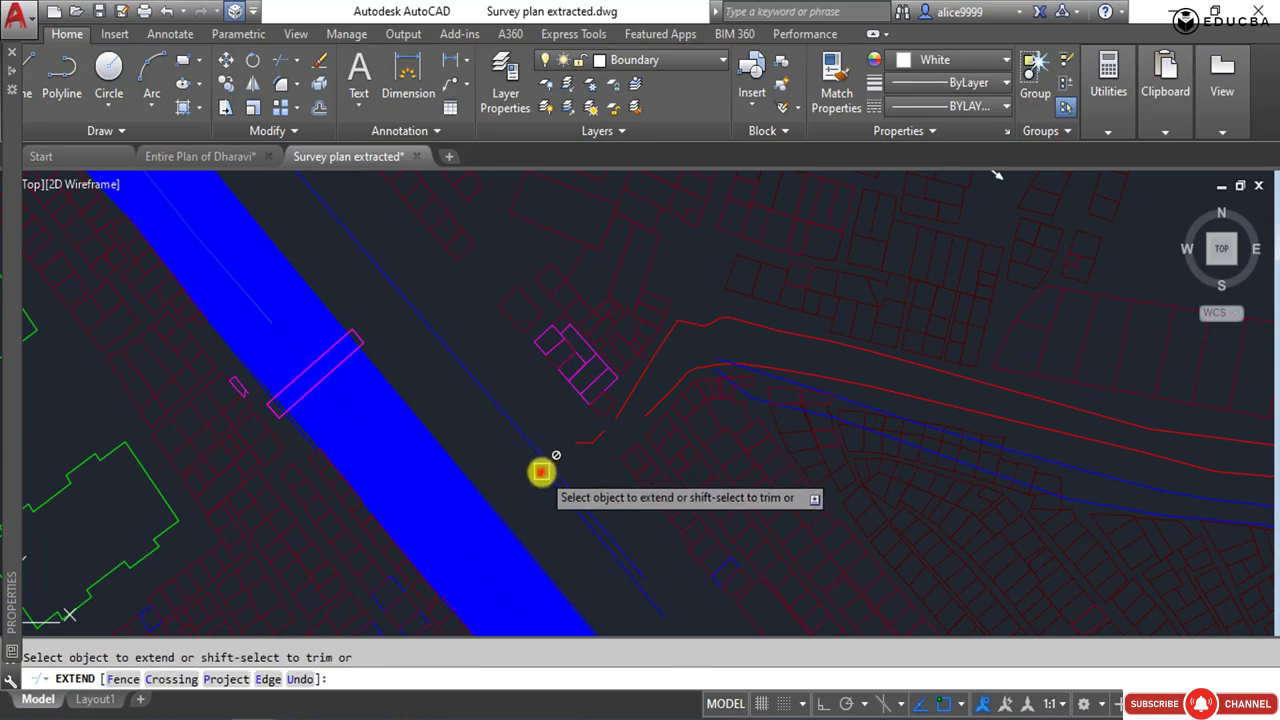
key("Escape")
scroll(548, 472, "up", 4)
left_click(533, 460)
key("Delete")
Try again to extend the offset canal line toward the sheet's southern edge.
scroll(470, 464, "down", 2)
left_click(522, 466)
middle_click_drag(460, 463, 639, 525)
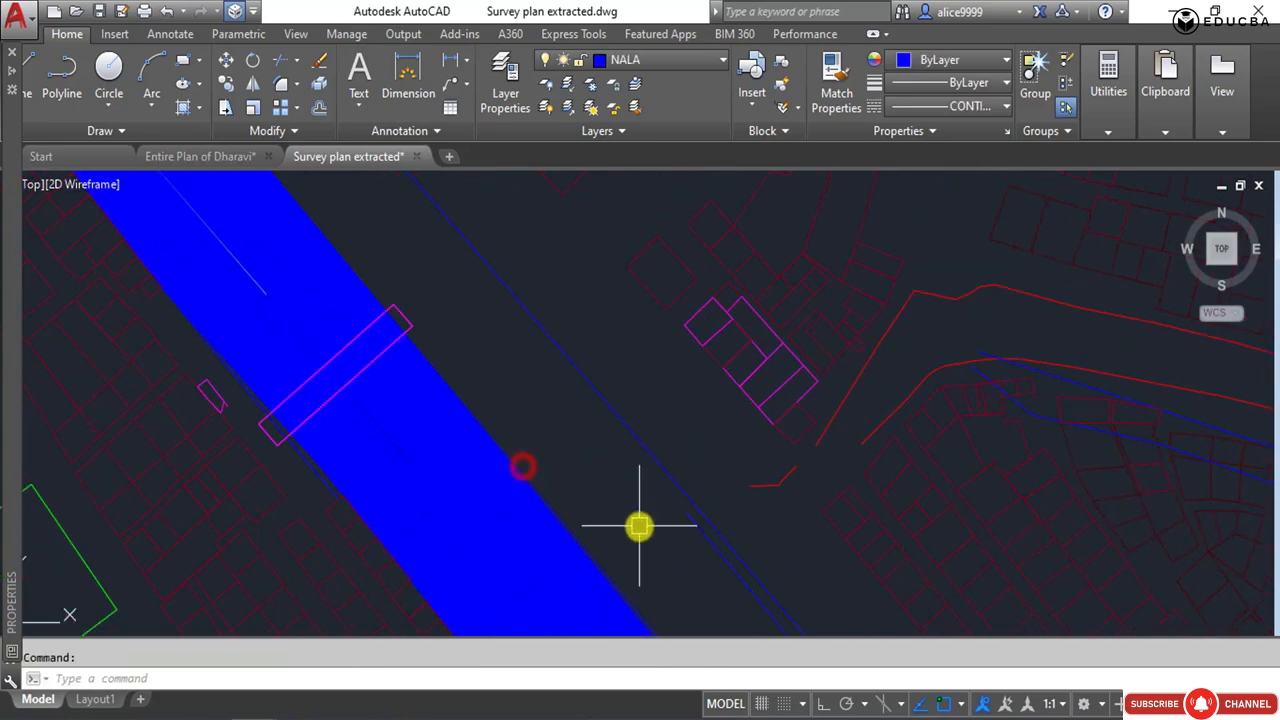
type("ex")
key("Return")
key("Return")
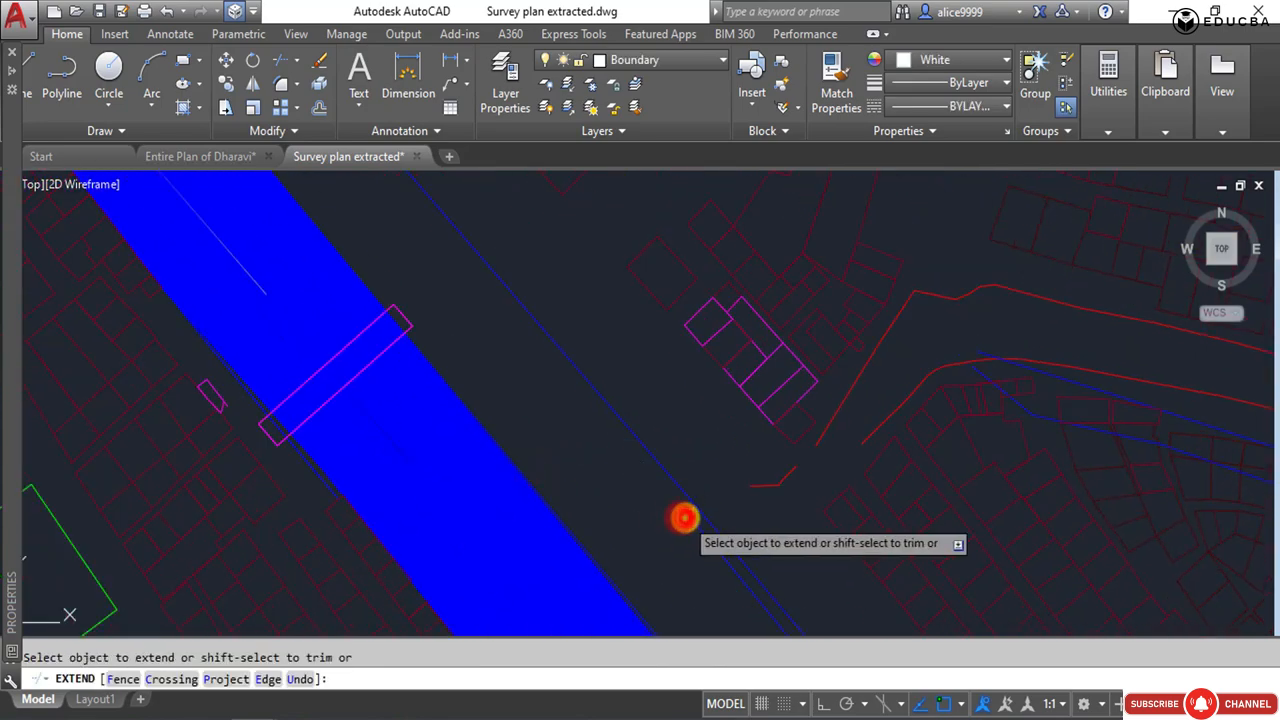
key("Escape")
Delete the offset copies of the canal edge east of the canal.
left_click(687, 519)
key("Delete")
left_click(690, 525)
scroll(575, 373, "down", 4)
key("Delete")
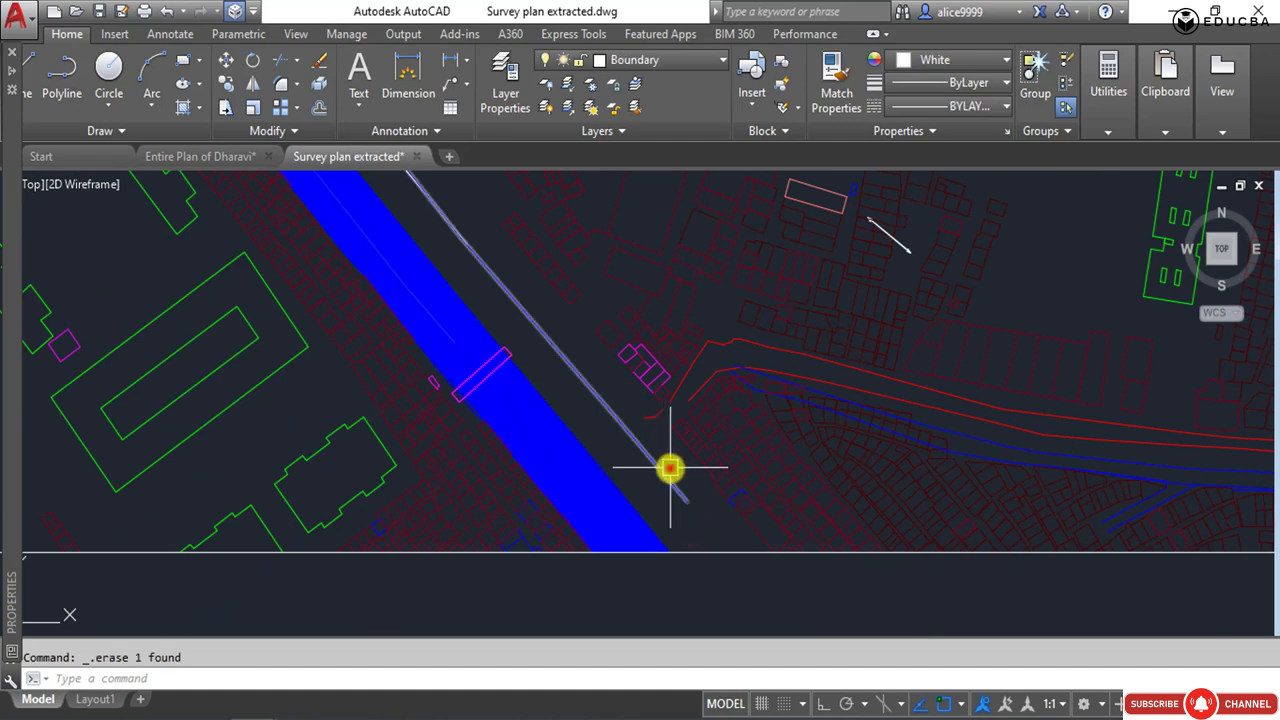
key("Delete")
left_click(591, 461)
key("Escape")
middle_click_drag(482, 384, 590, 469)
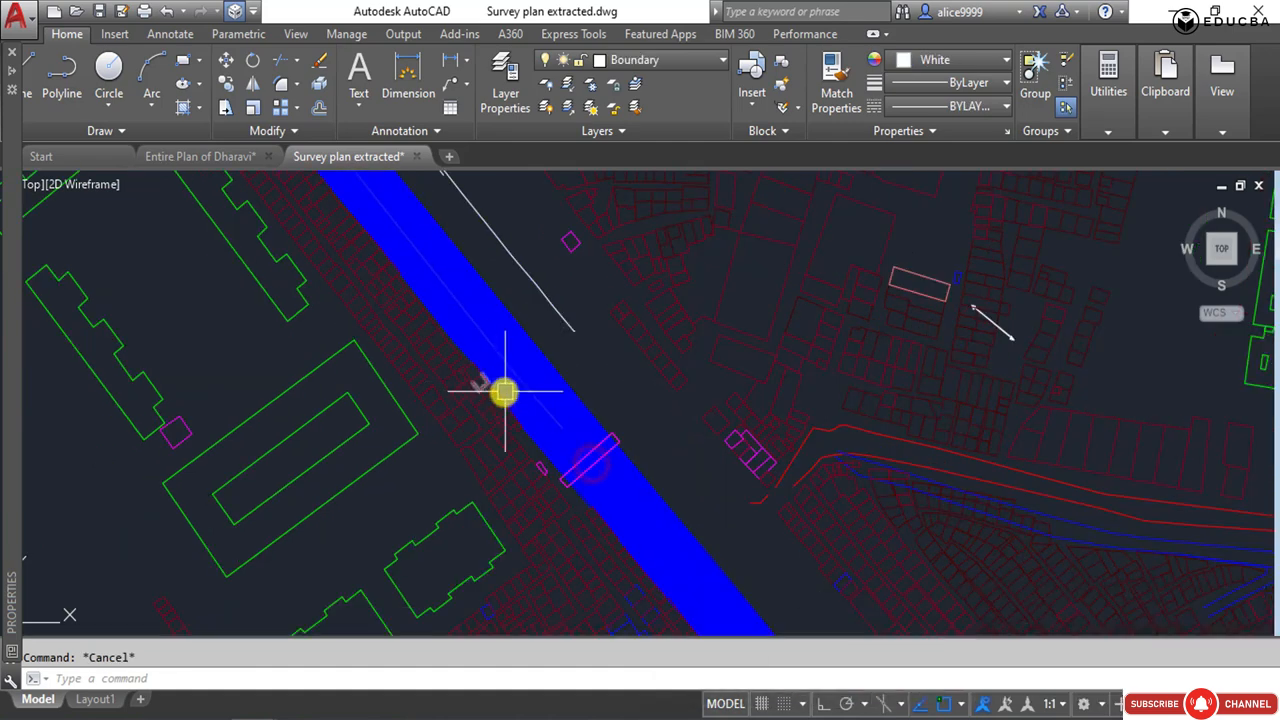
Offset the canal's eastern edge segments about 9.04 outward to continue the white line past the bridge.
type("o")
key("Return")
left_click(514, 318)
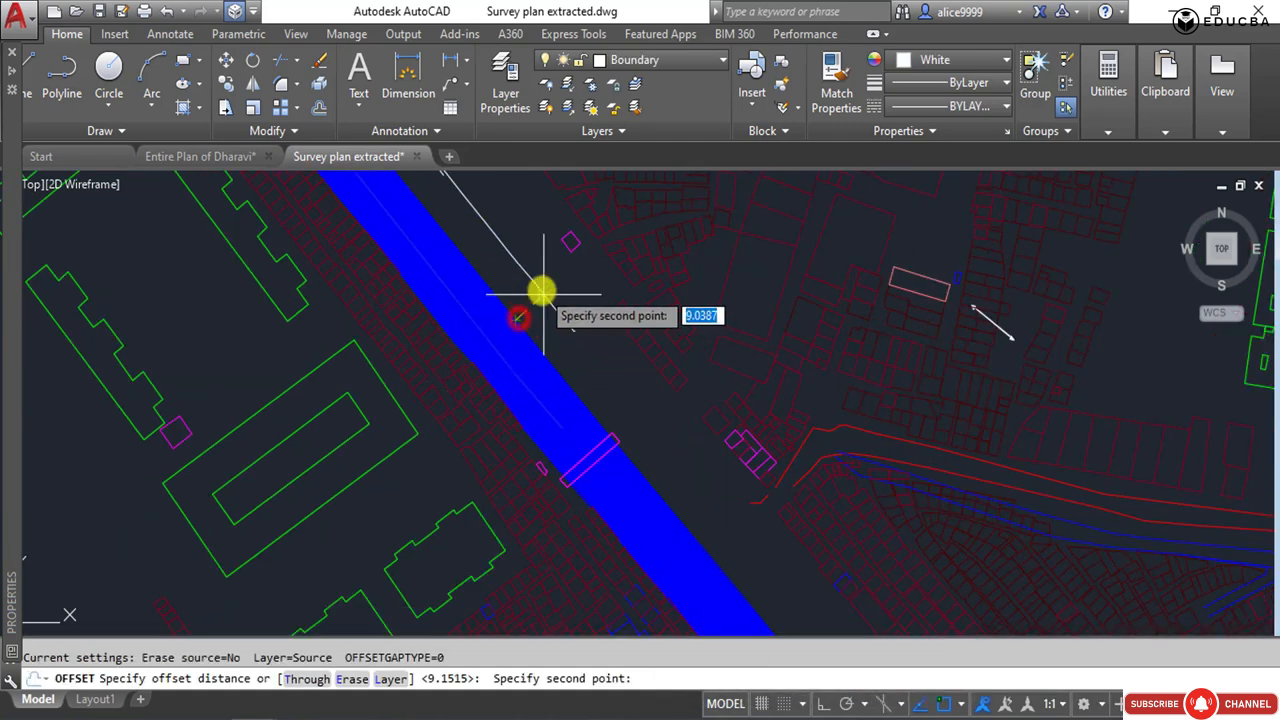
left_click(541, 289)
left_click(627, 450)
mouse_move(662, 440)
middle_mouse_down()
mouse_move(629, 381)
mouse_move(677, 491)
middle_mouse_up()
left_click(576, 376)
left_click(612, 379)
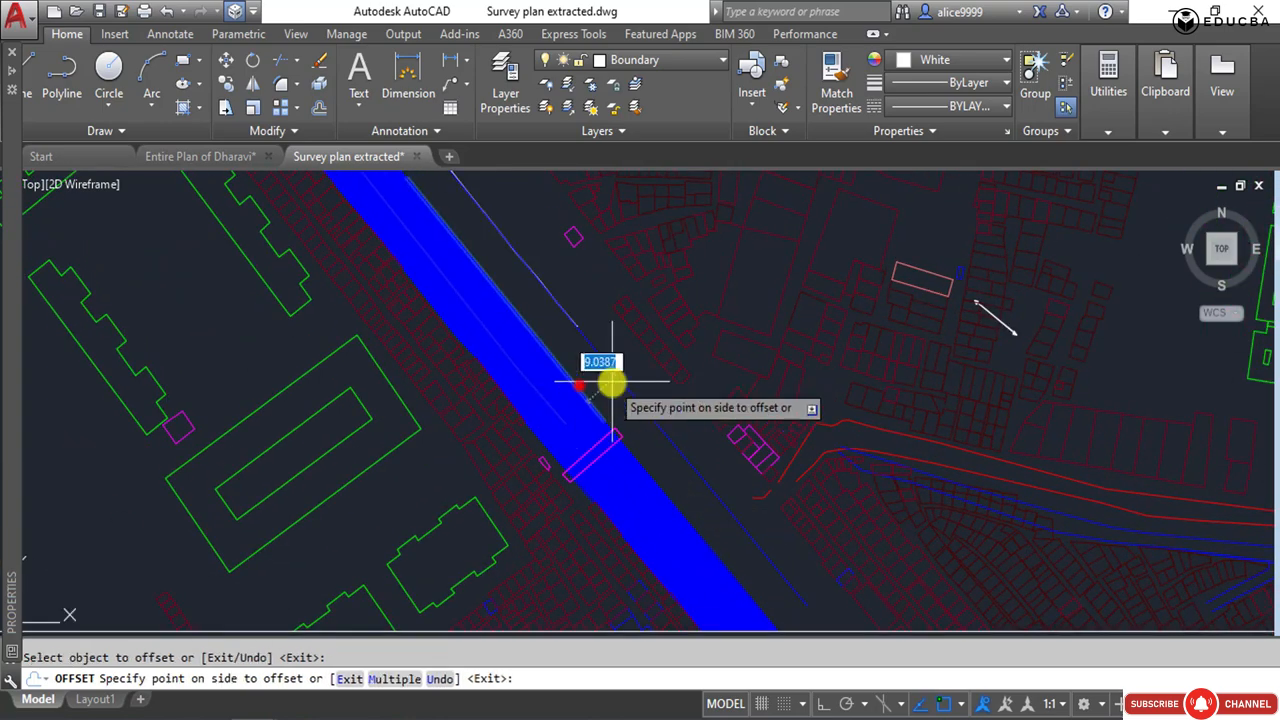
left_click(636, 402)
Offset the white line beside the canal about 0.68 toward the canal.
key("Return")
scroll(592, 366, "up", 2)
key("Return")
scroll(631, 457, "down", 4)
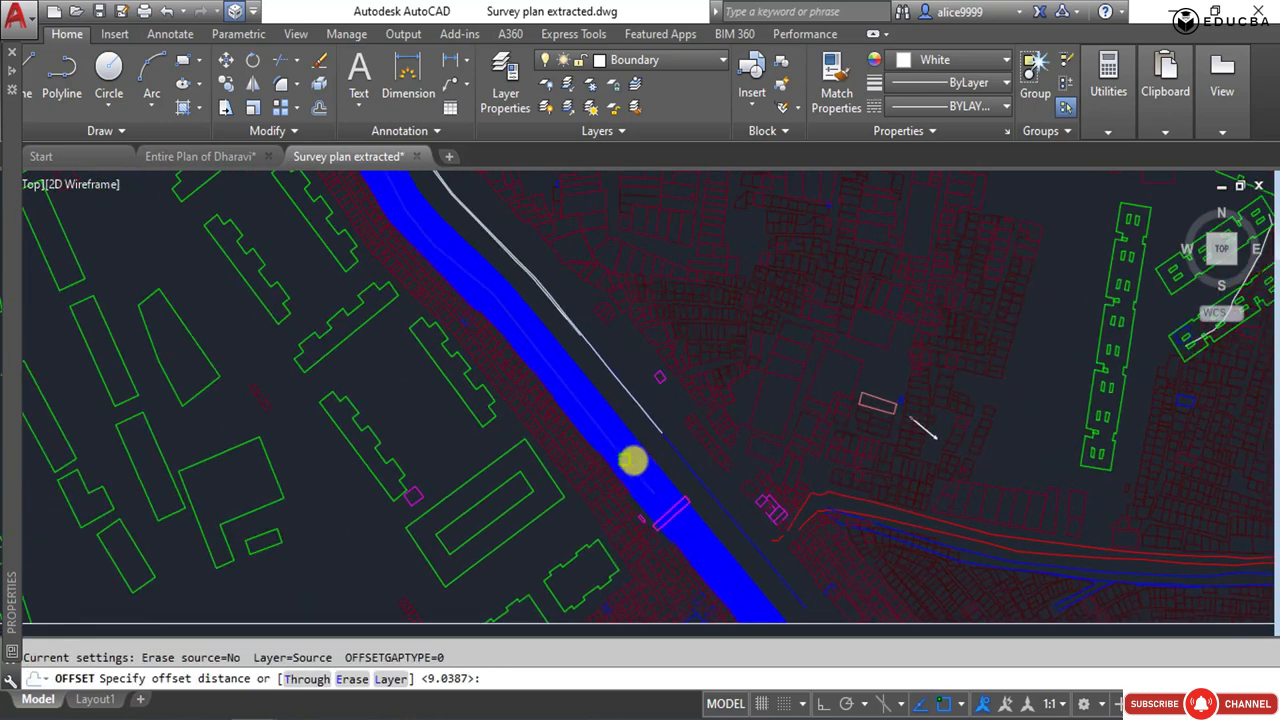
scroll(673, 432, "up", 7)
left_click(682, 407)
scroll(597, 334, "down", 5)
left_click(660, 403)
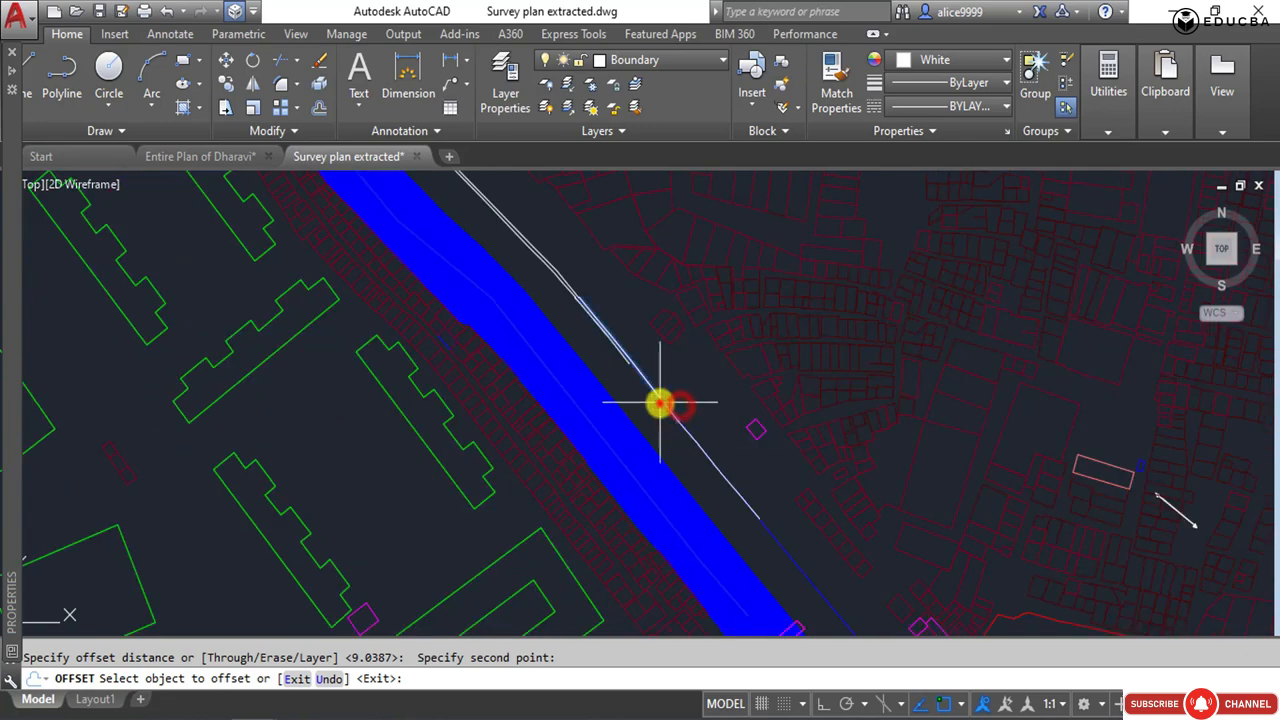
left_click(648, 425)
Offset the remaining white and blue line segments further south toward the canal by about 0.68.
middle_click_drag(756, 499, 700, 373)
left_click(671, 354)
left_click(640, 372)
scroll(686, 366, "up", 4)
left_click(667, 371)
left_click(637, 406)
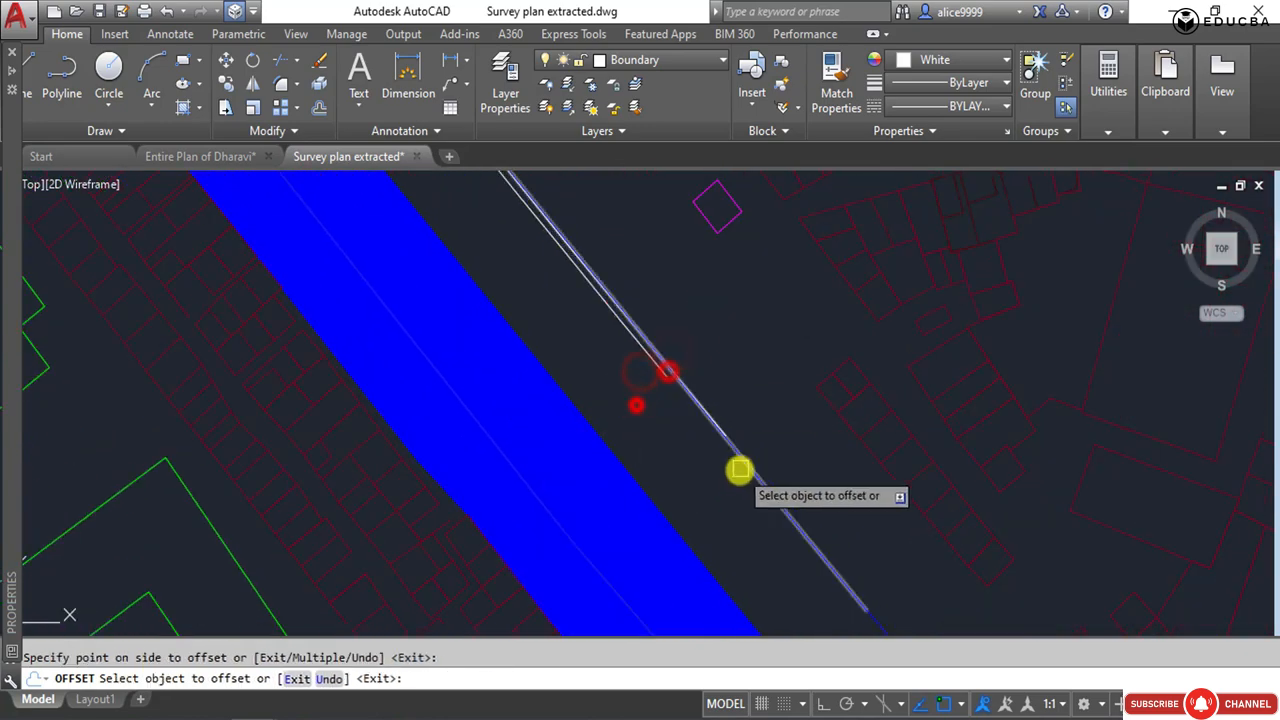
left_click(741, 467)
left_click(707, 483)
scroll(717, 490, "down", 2)
middle_click_drag(717, 488, 577, 279)
left_click(661, 412)
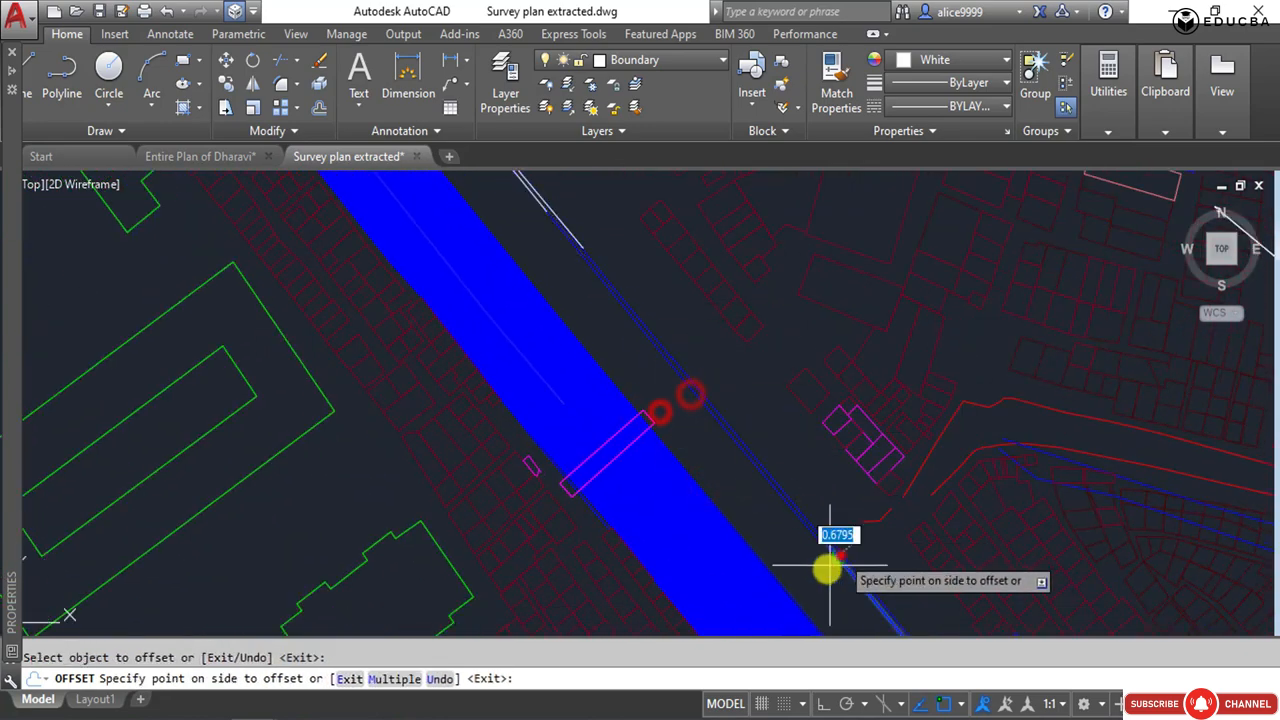
left_click(840, 555)
Trim the excess part of the overlapping offset lines beside the canal.
key("Escape")
scroll(619, 297, "up", 4)
scroll(548, 254, "down", 4)
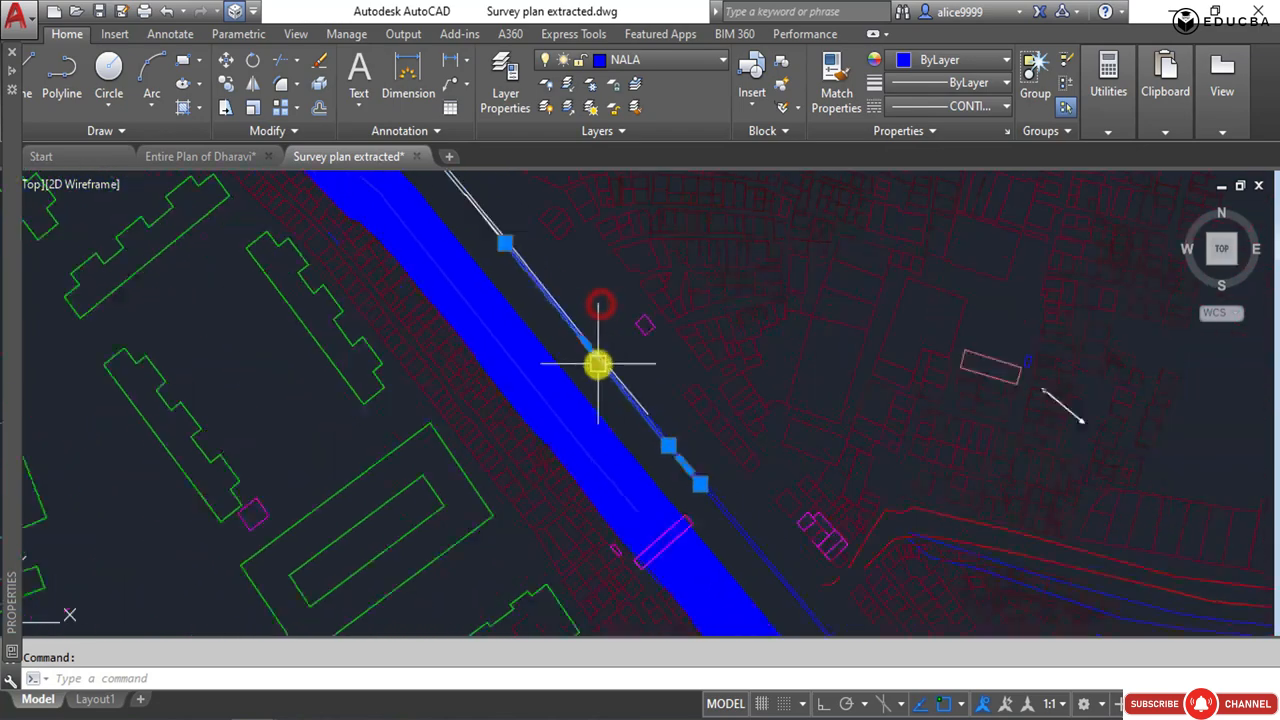
scroll(557, 328, "up", 4)
scroll(720, 546, "up", 4)
key("Escape")
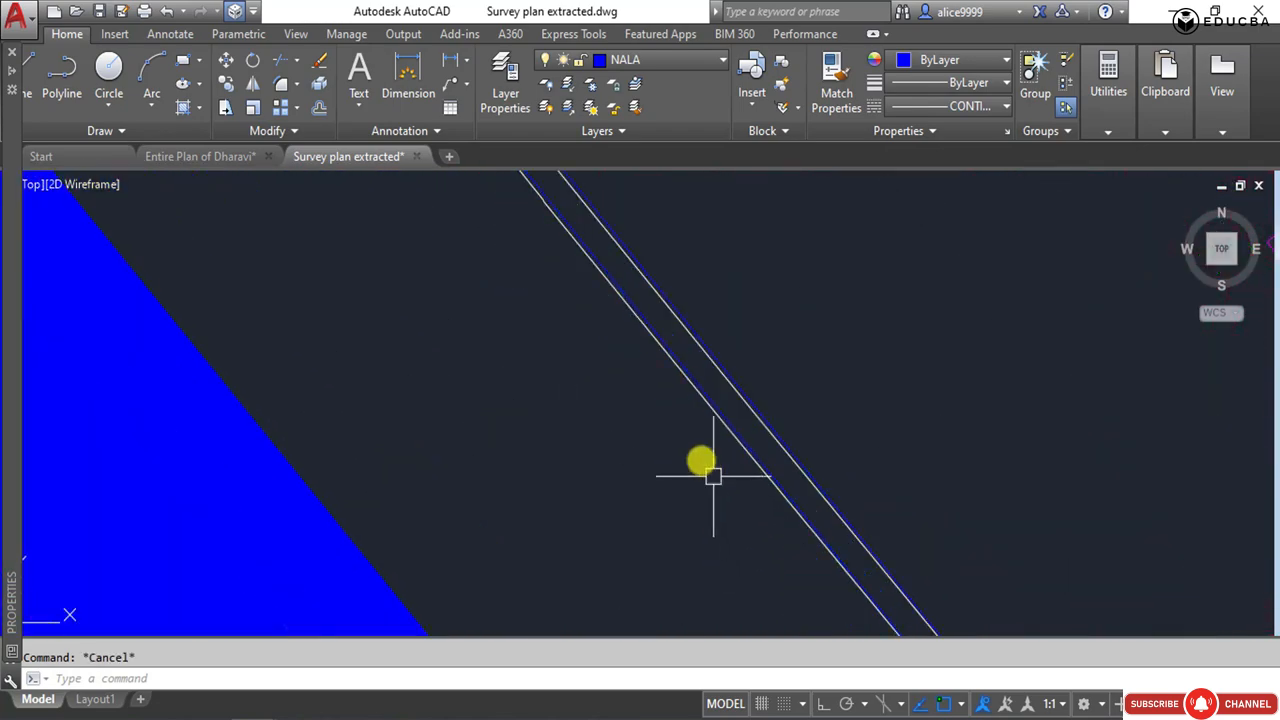
key("Return")
key("Return")
scroll(553, 291, "up", 4)
left_click(603, 346)
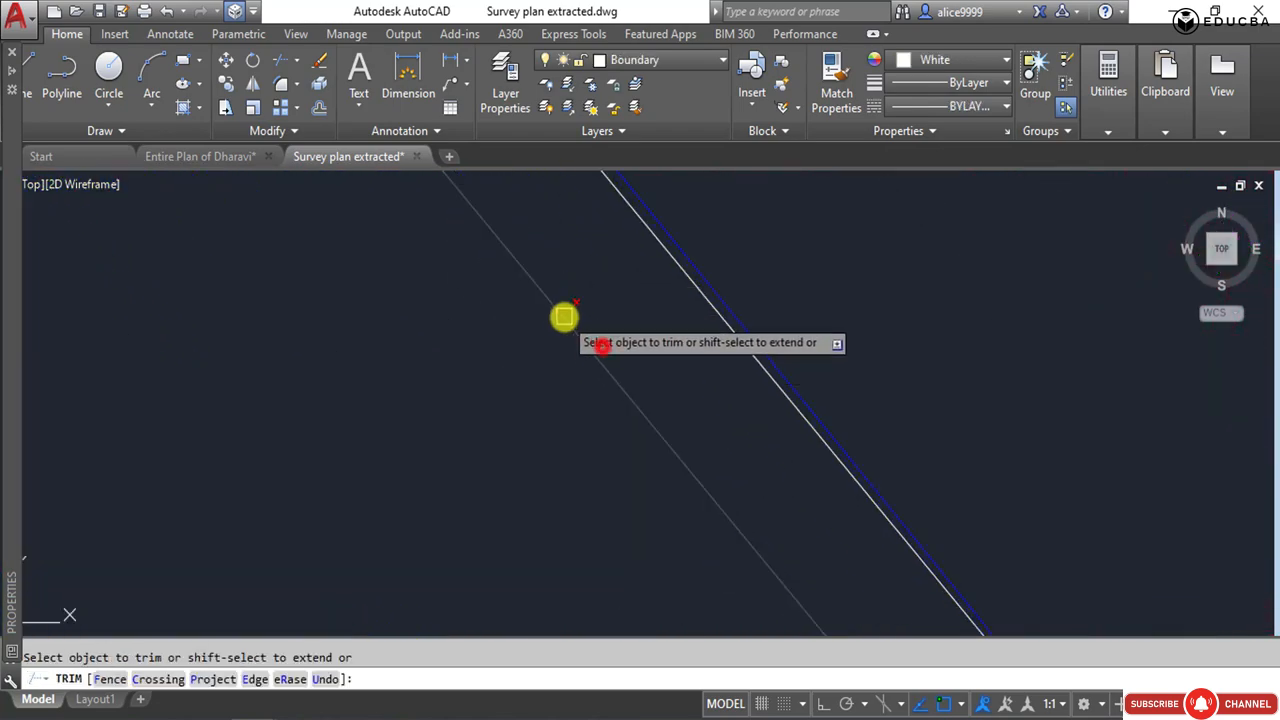
scroll(564, 317, "down", 3)
scroll(620, 331, "down", 4)
middle_click_drag(741, 542, 577, 180)
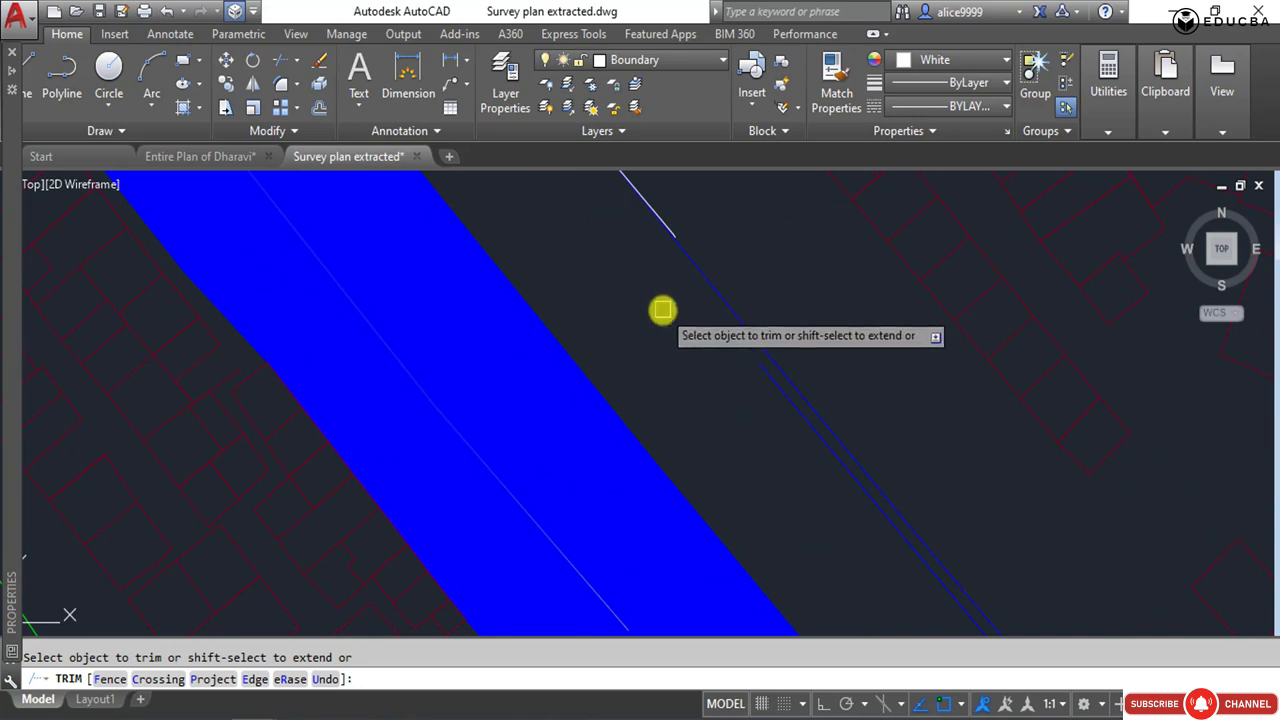
scroll(660, 311, "up", 4)
scroll(641, 309, "down", 5)
scroll(699, 405, "up", 4)
key("Escape")
scroll(705, 395, "up", 3)
key("Escape")
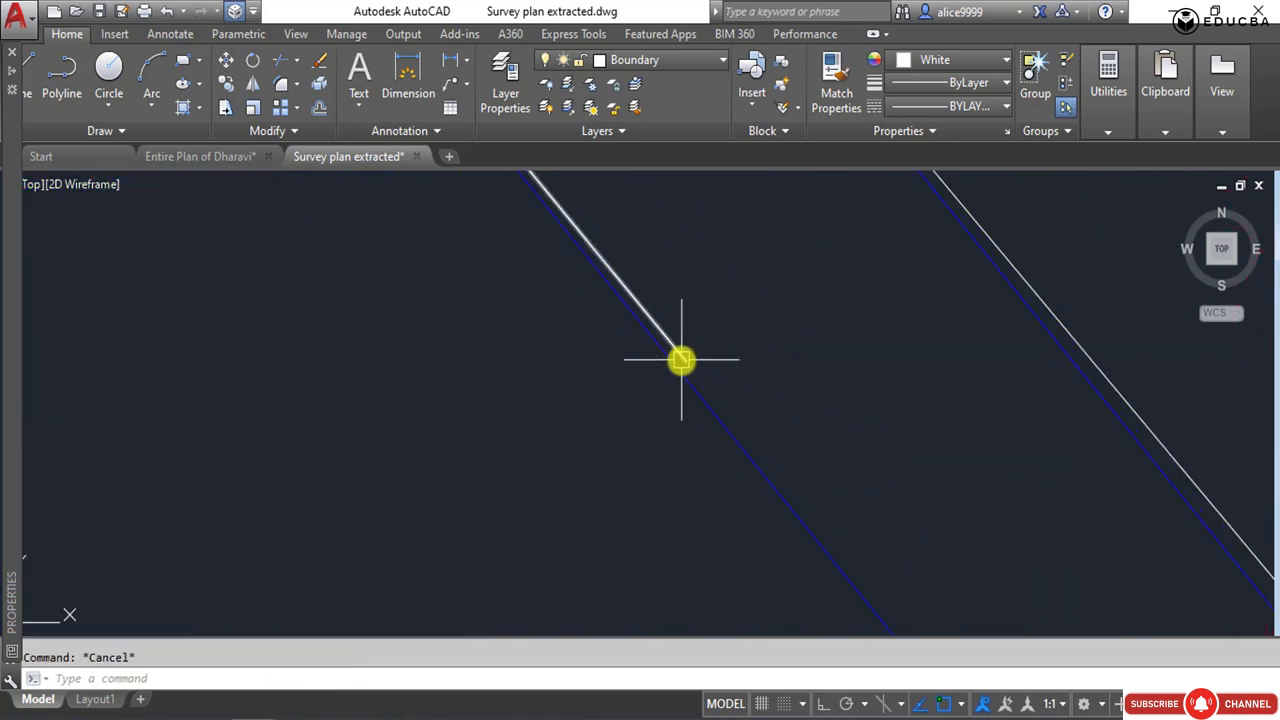
Examine how the white and blue parallel lines along the canal's eastern side overlap.
left_click(676, 374)
scroll(554, 363, "down", 5)
middle_click_drag(554, 363, 886, 694)
scroll(758, 523, "down", 5)
middle_click_drag(520, 257, 677, 520)
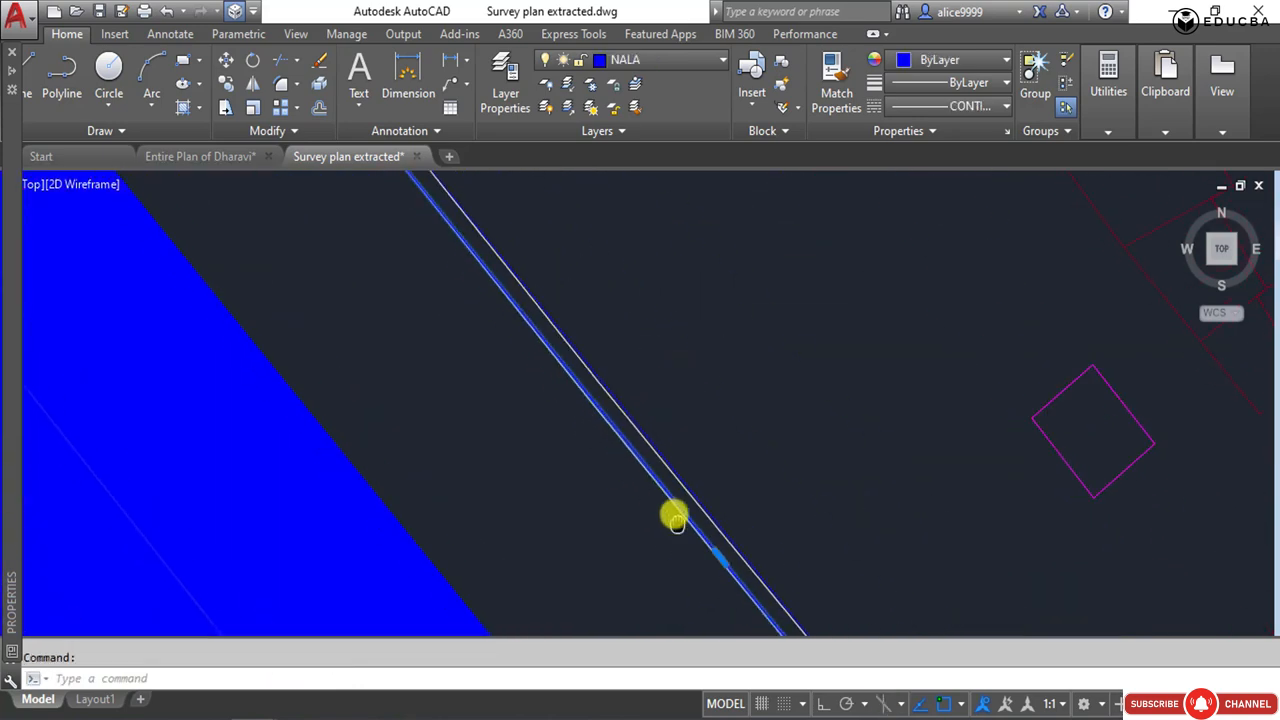
scroll(646, 449, "up", 2)
key("Escape")
scroll(647, 432, "down", 6)
scroll(569, 432, "down", 2)
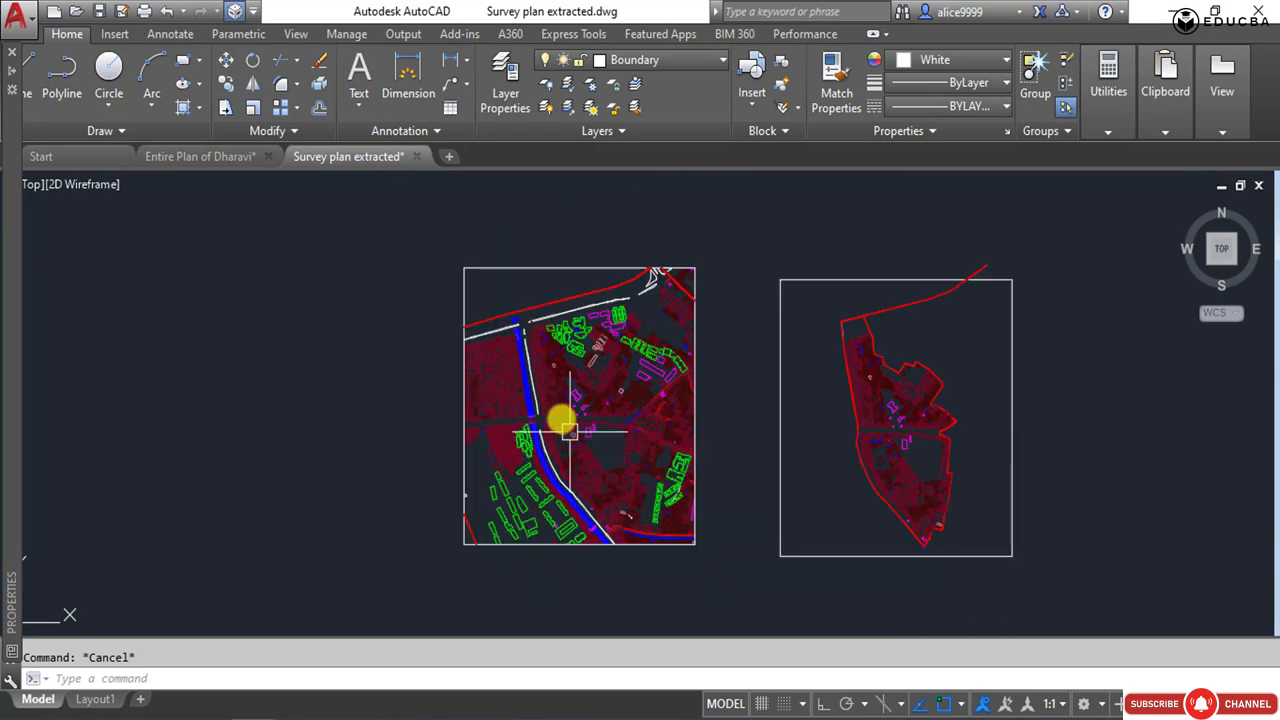
Select the whole clipped survey plan with its frame and delete its duplicate objects with Overkill, keeping the default settings.
left_click(437, 229)
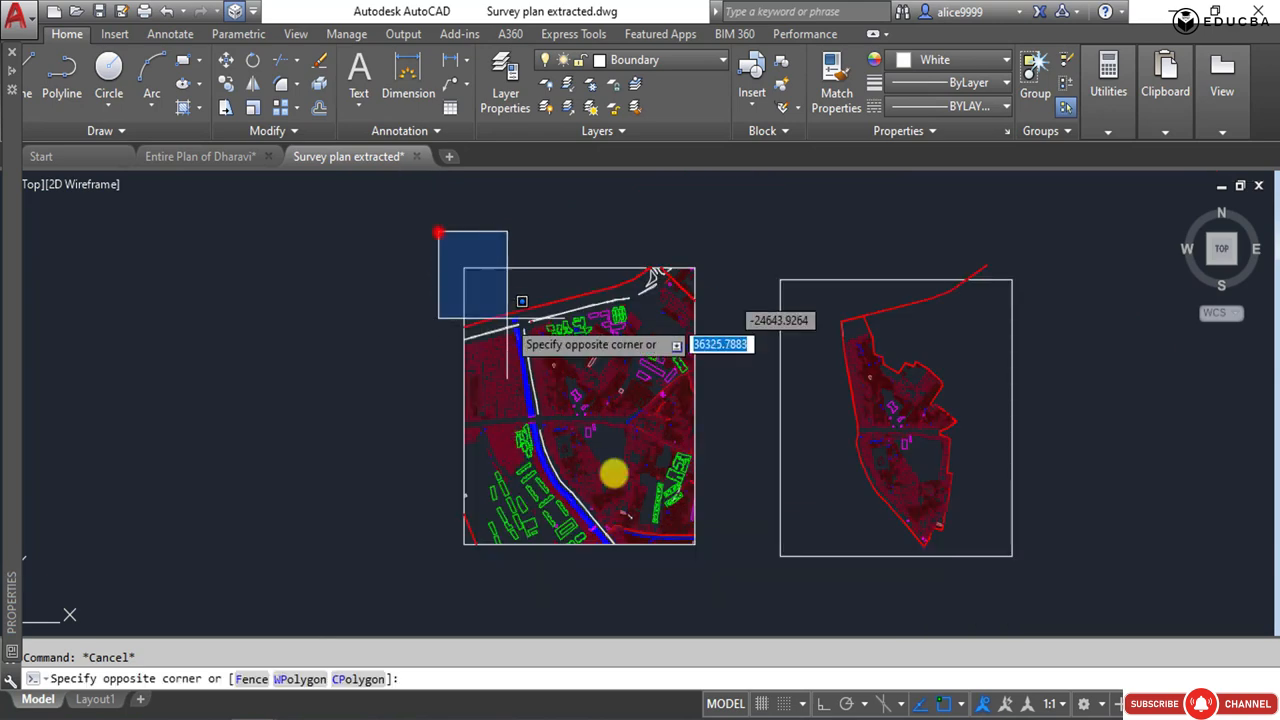
left_click(709, 572)
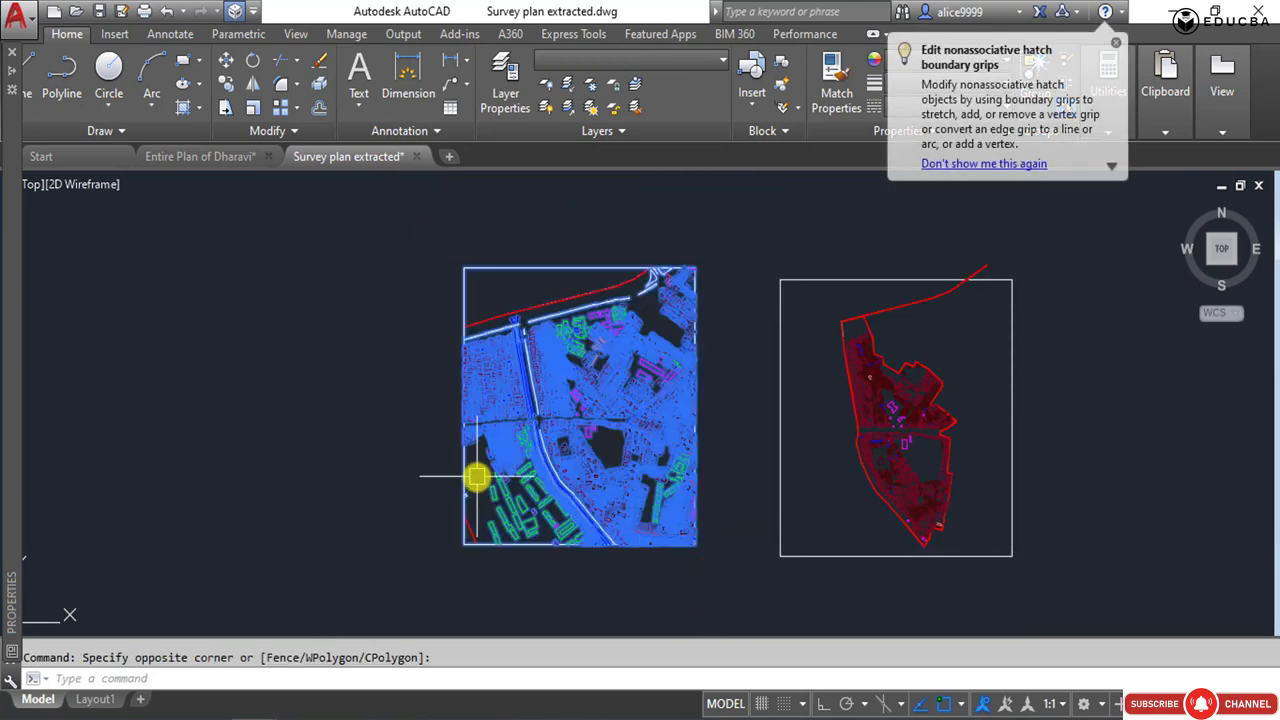
type("o")
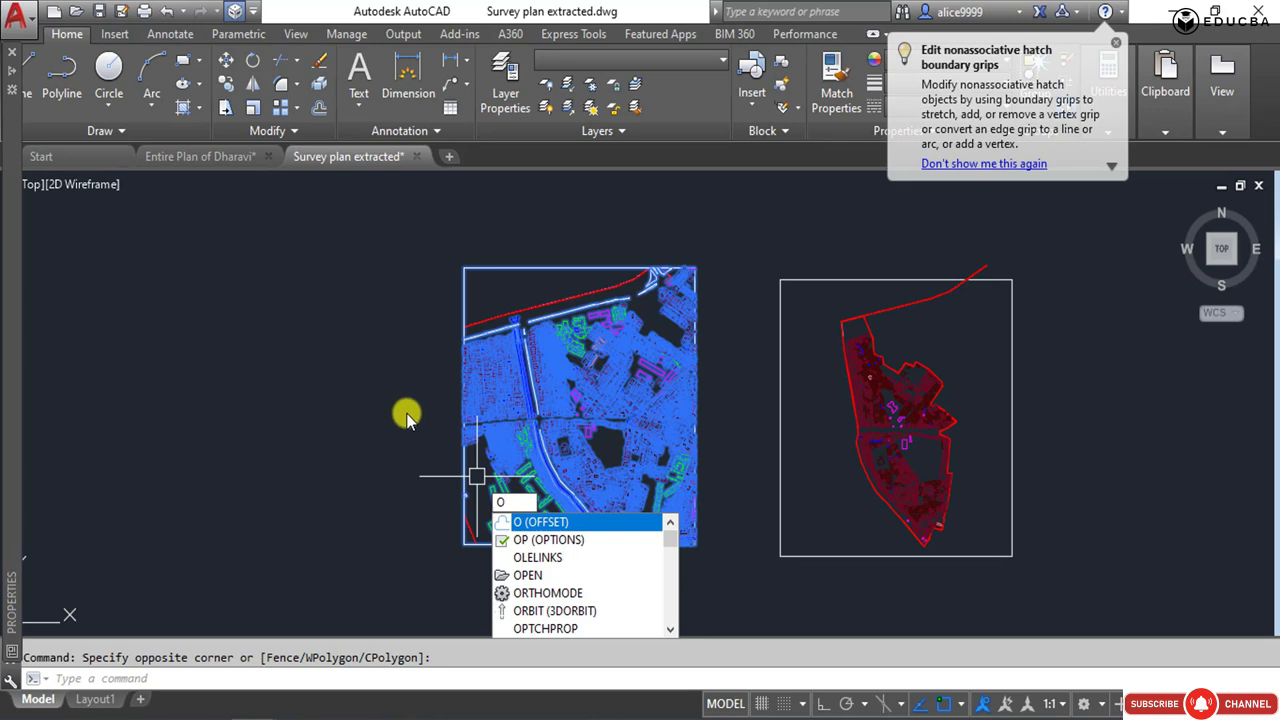
key("Escape")
left_click(429, 314)
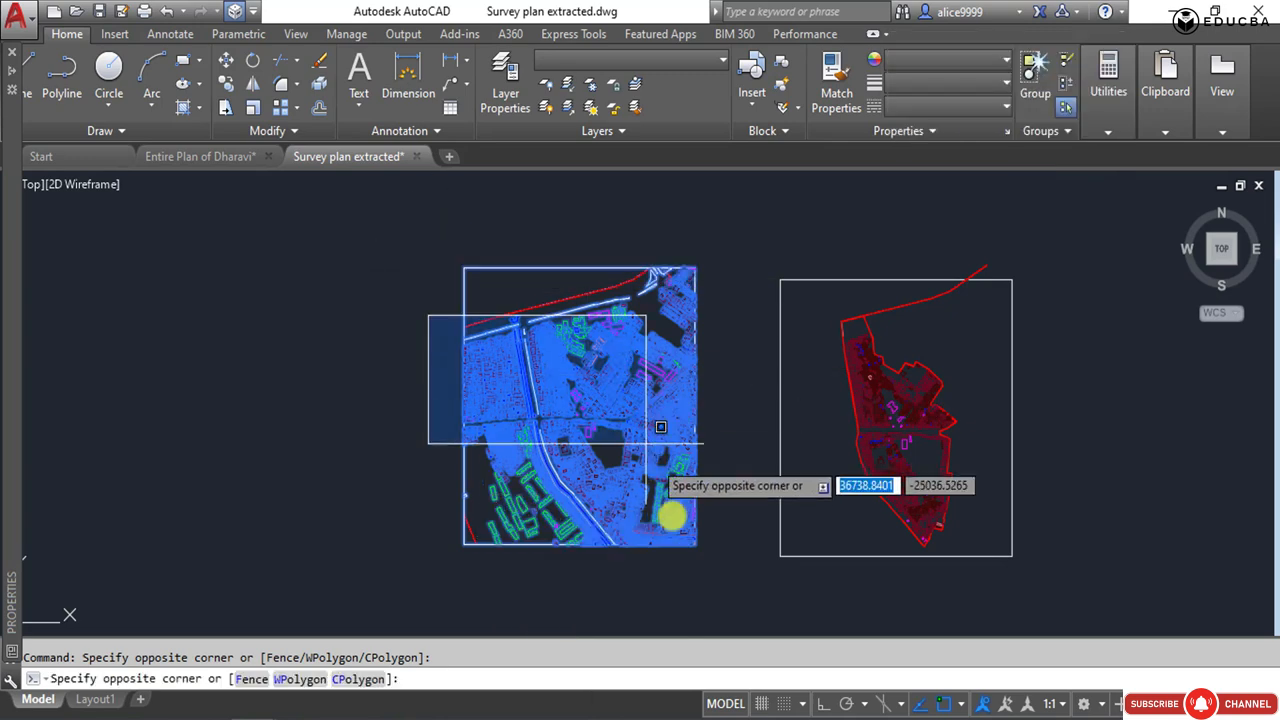
left_click(338, 412)
left_click(357, 229)
left_click(735, 594)
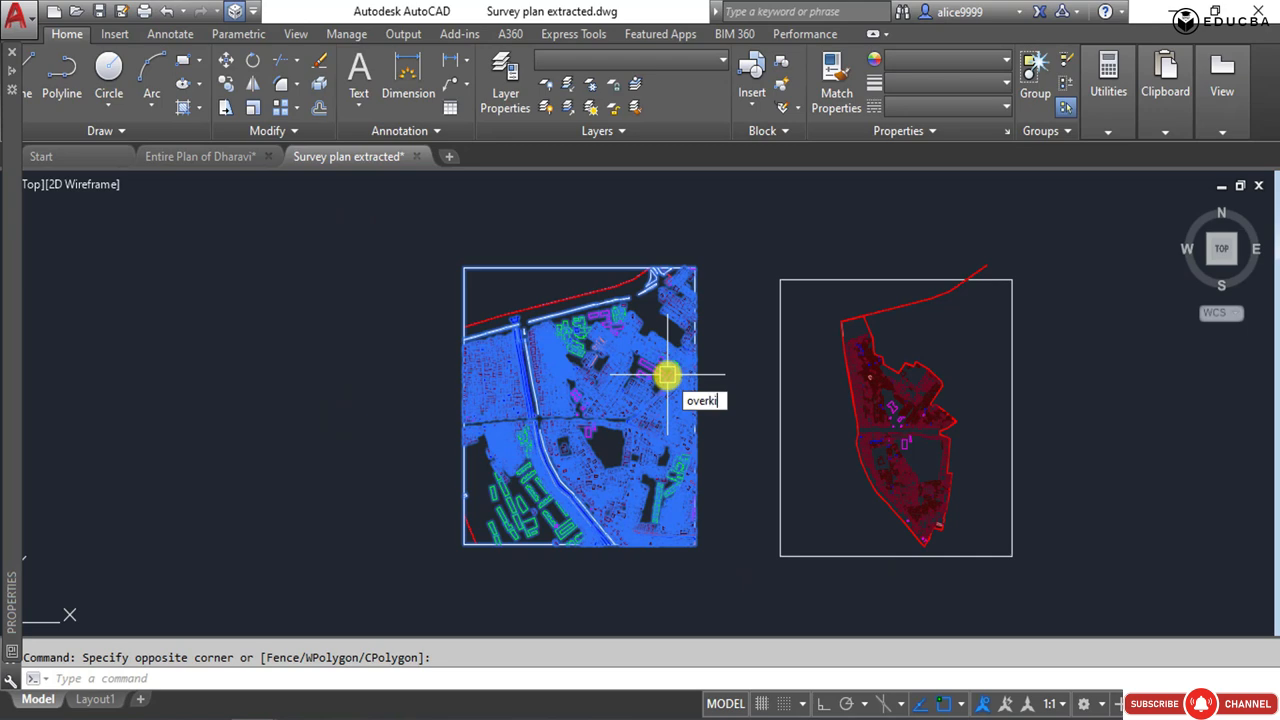
key("Return")
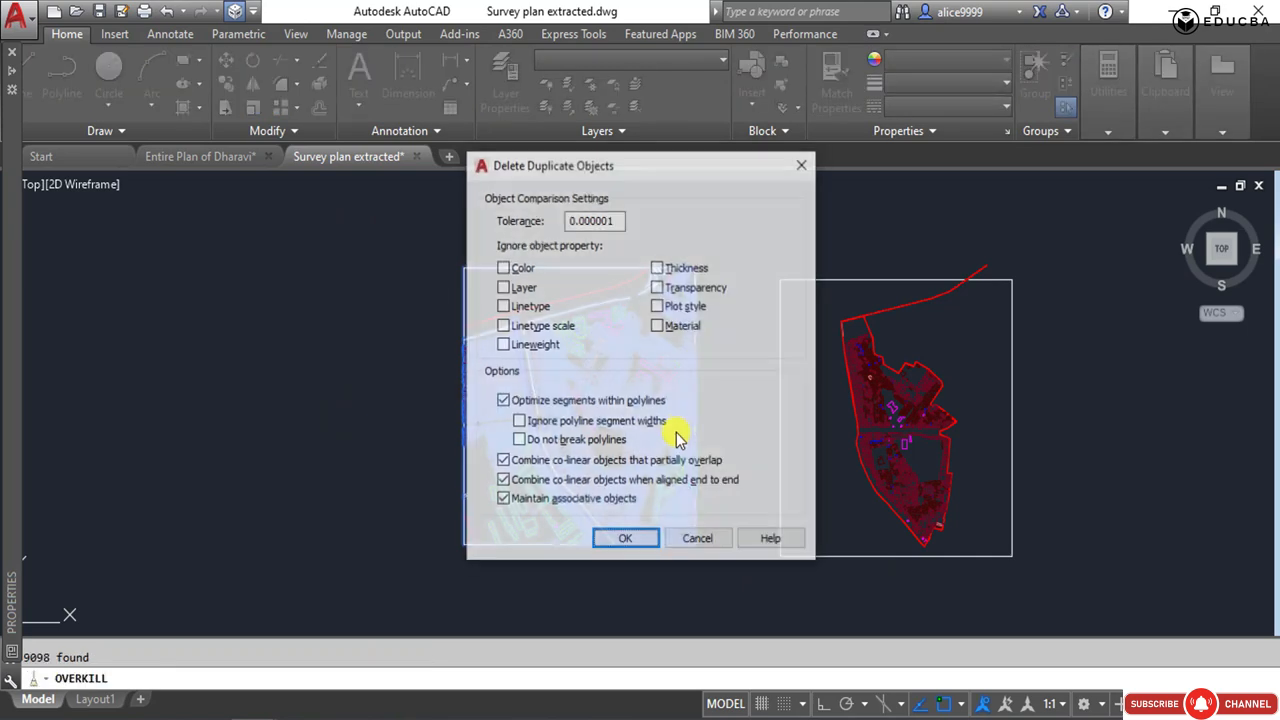
left_click(630, 540)
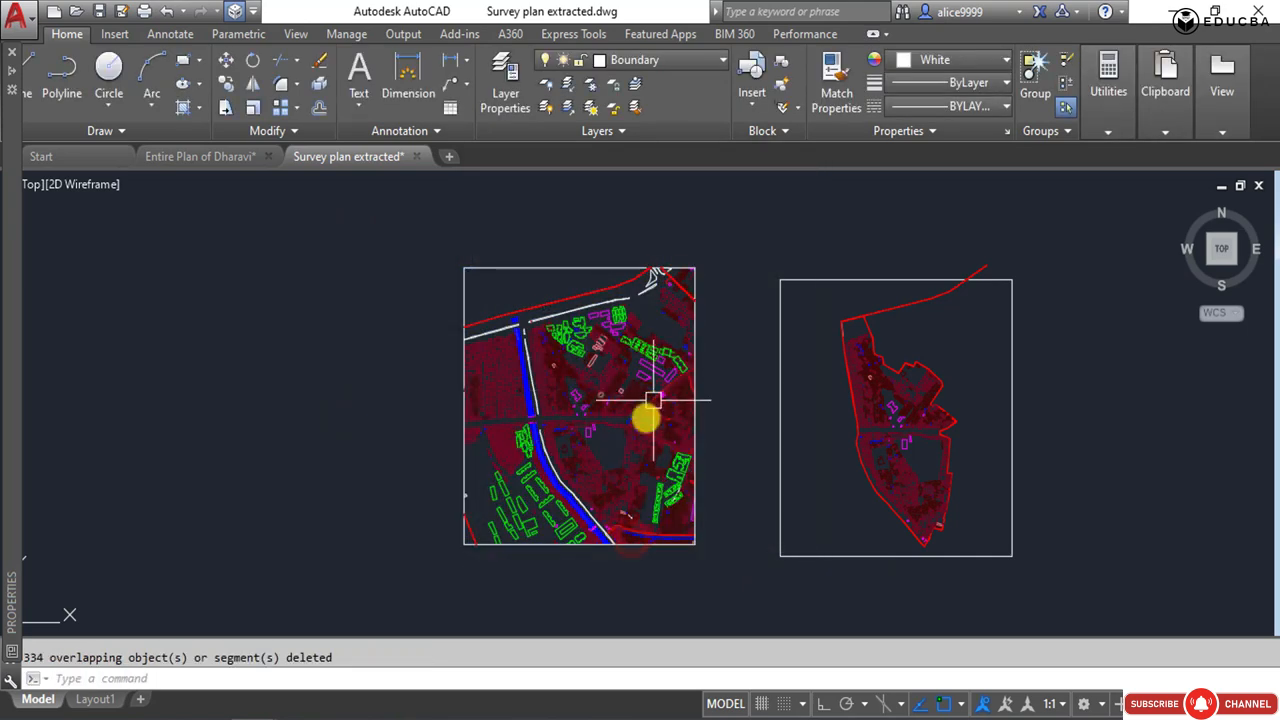
scroll(560, 383, "up", 4)
middle_click_drag(569, 383, 558, 295)
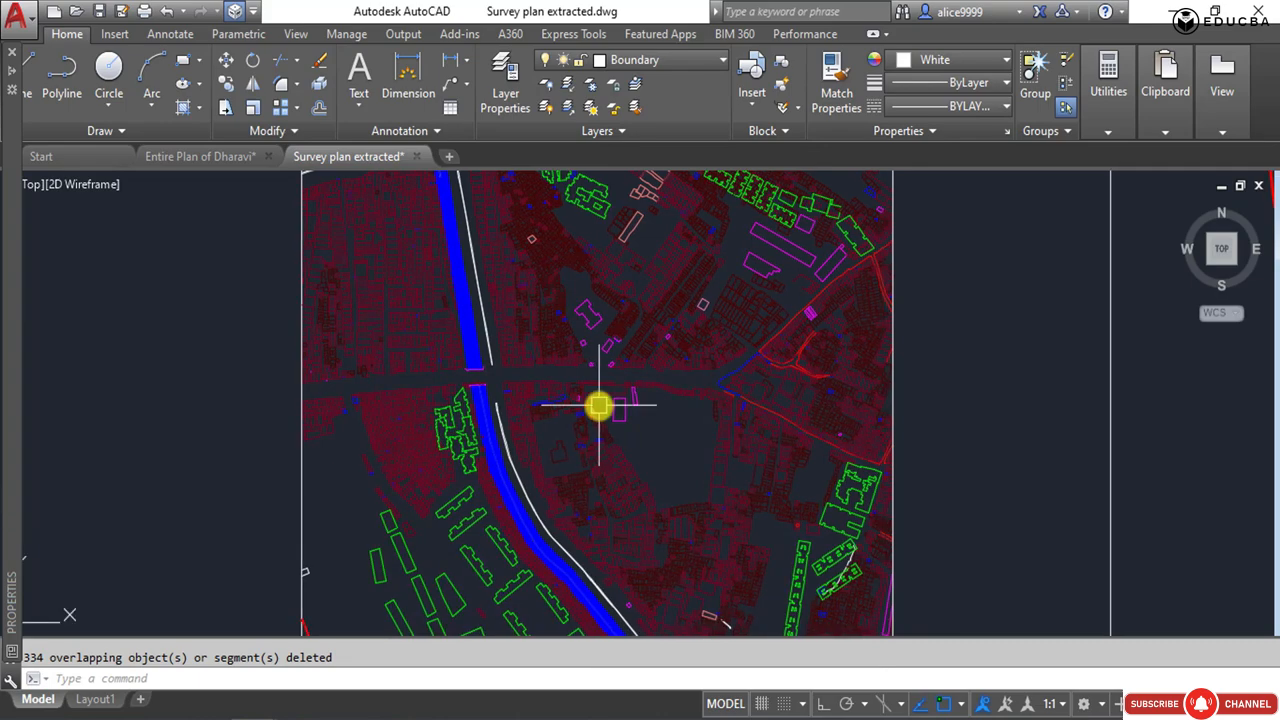
Examine the road lines in the eastern part of the clipped survey plan, comparing them with the separate boundary plan beside it.
mouse_move(598, 405)
middle_mouse_down()
mouse_move(529, 443)
mouse_move(526, 529)
mouse_move(529, 437)
middle_mouse_up()
scroll(529, 437, "down", 2)
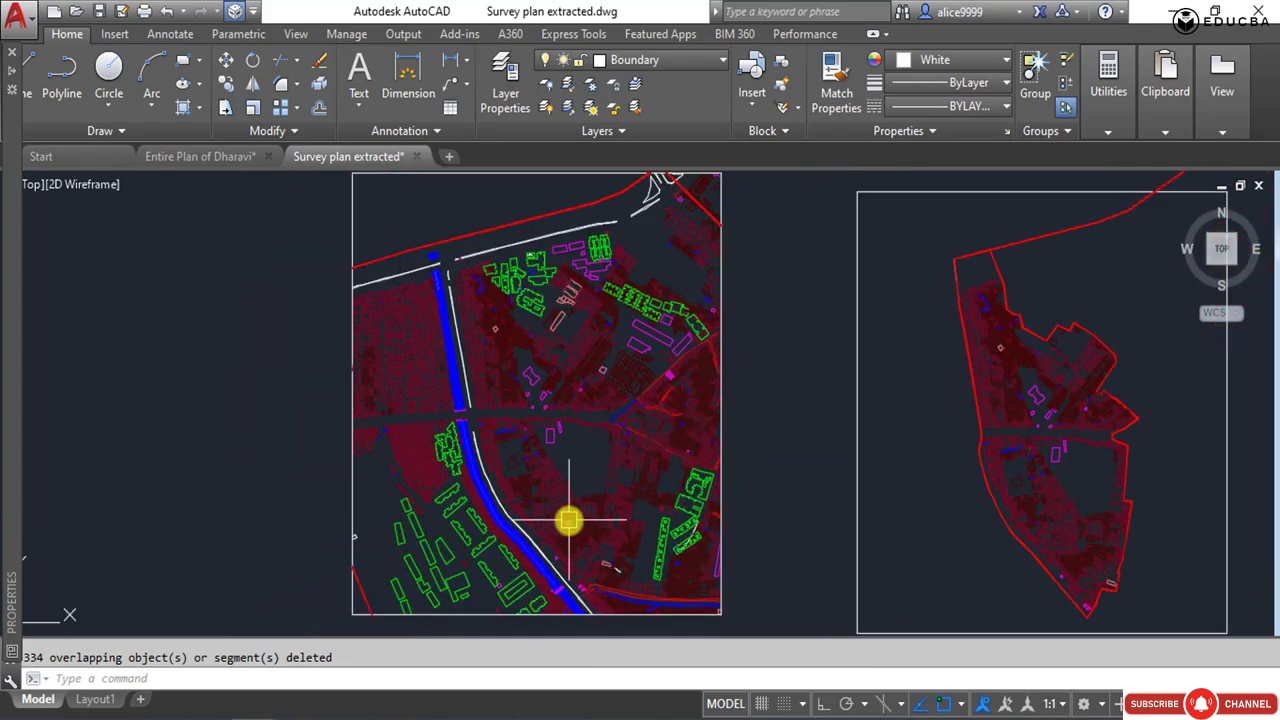
middle_click_drag(568, 520, 586, 474)
scroll(611, 349, "up", 5)
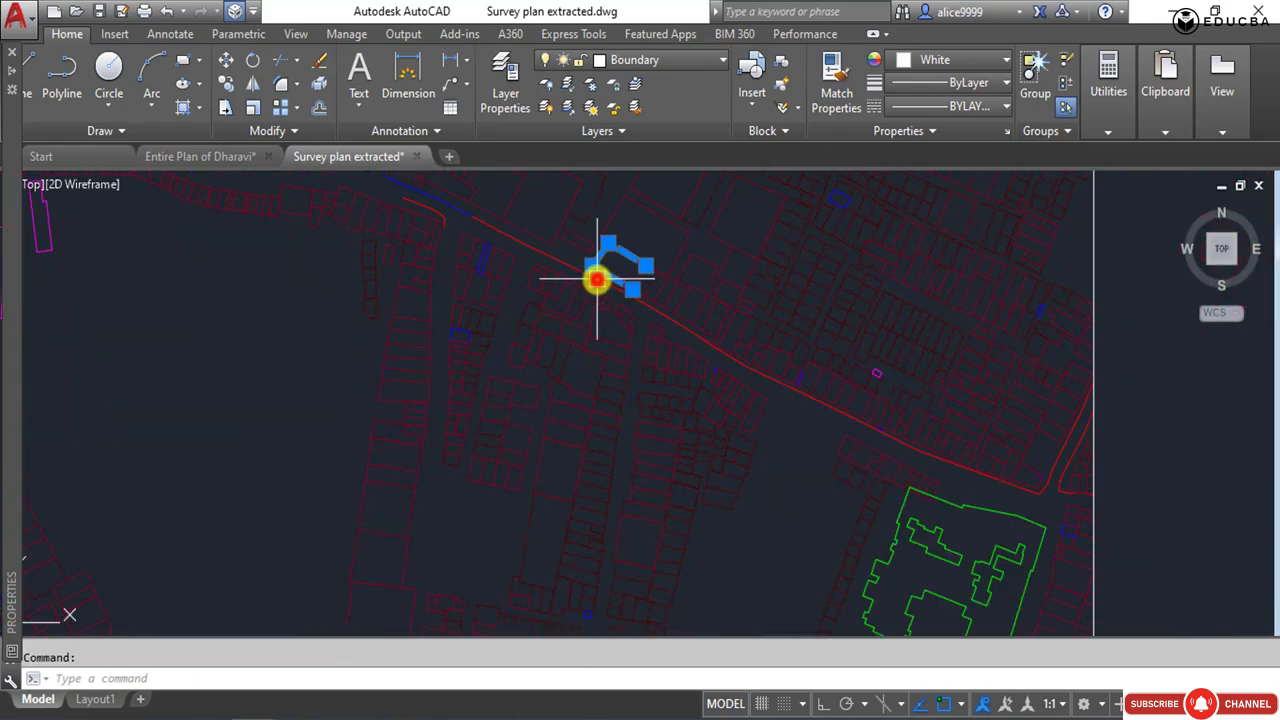
key("Escape")
left_click(571, 271)
middle_click_drag(480, 266, 541, 475)
scroll(541, 475, "down", 2)
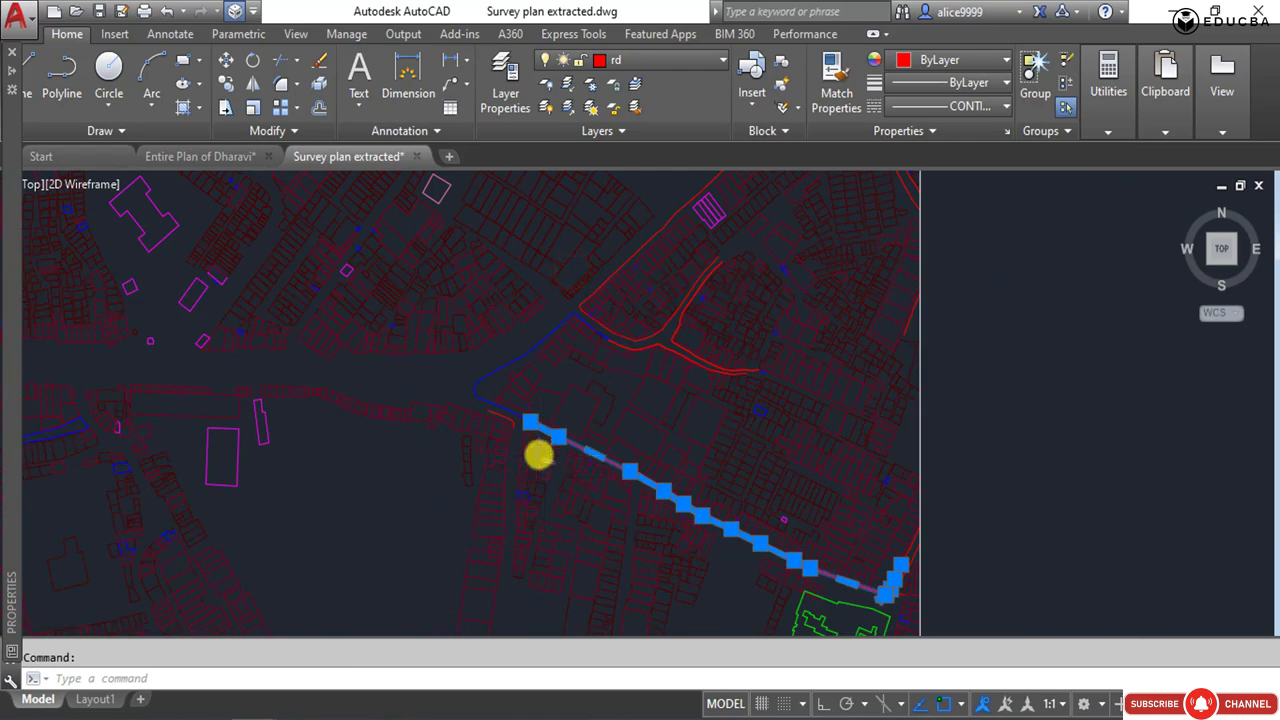
scroll(517, 409, "up", 2)
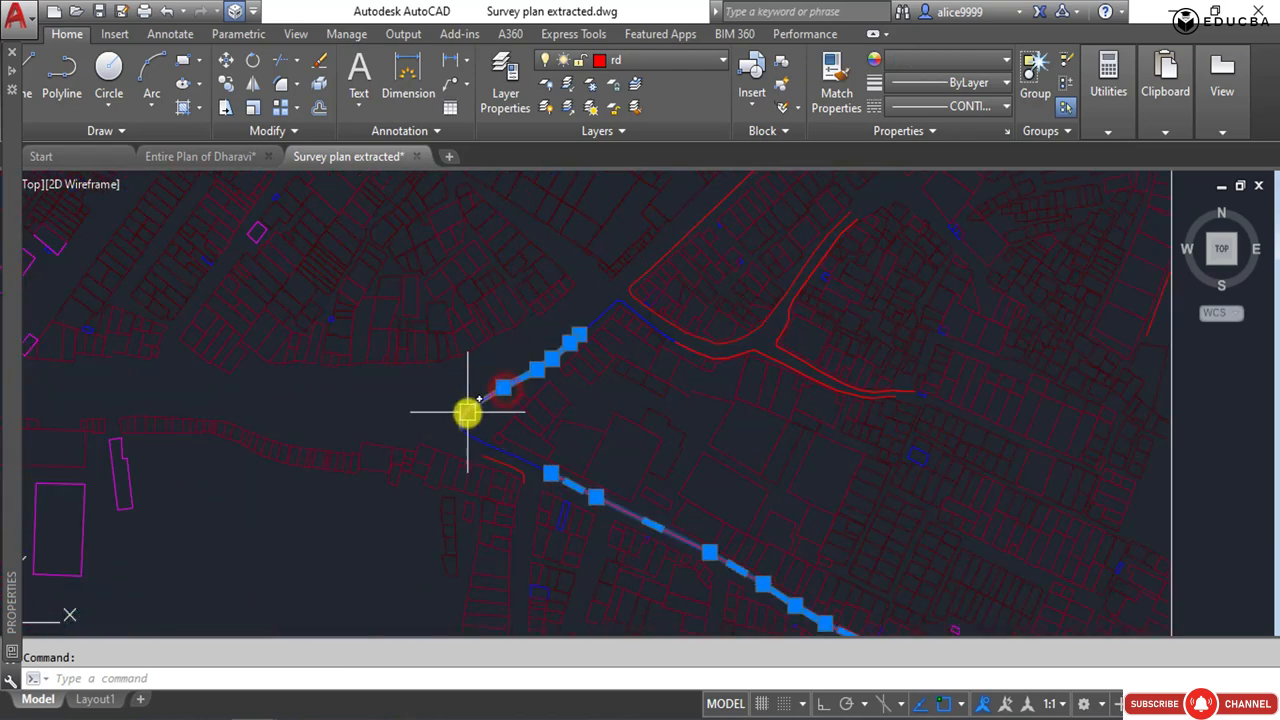
scroll(500, 393, "down", 7)
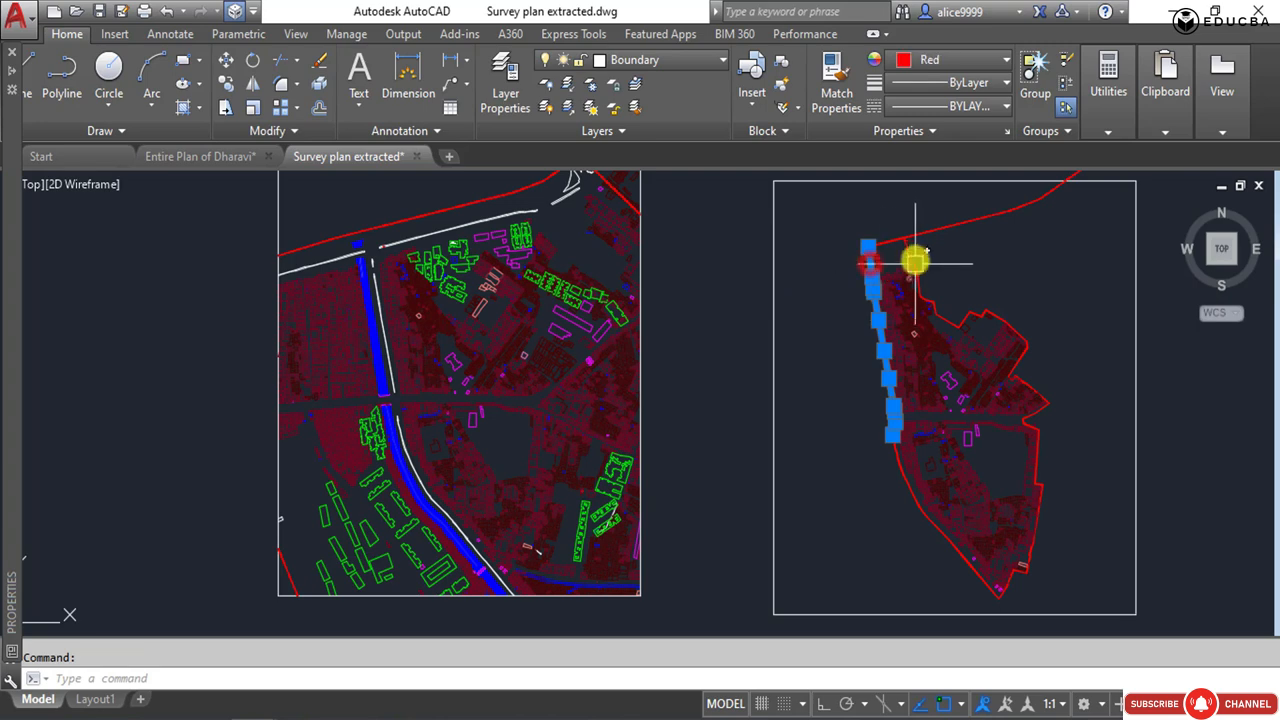
left_click_drag(915, 262, 878, 248)
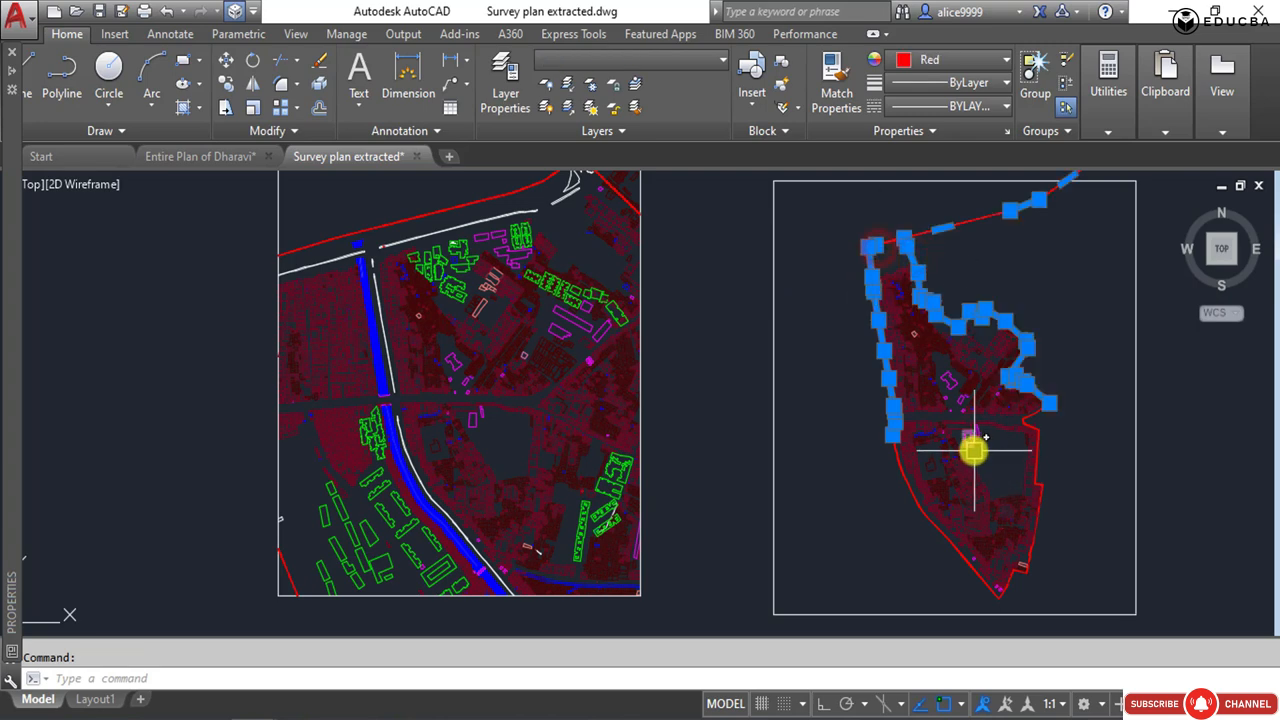
key("Escape")
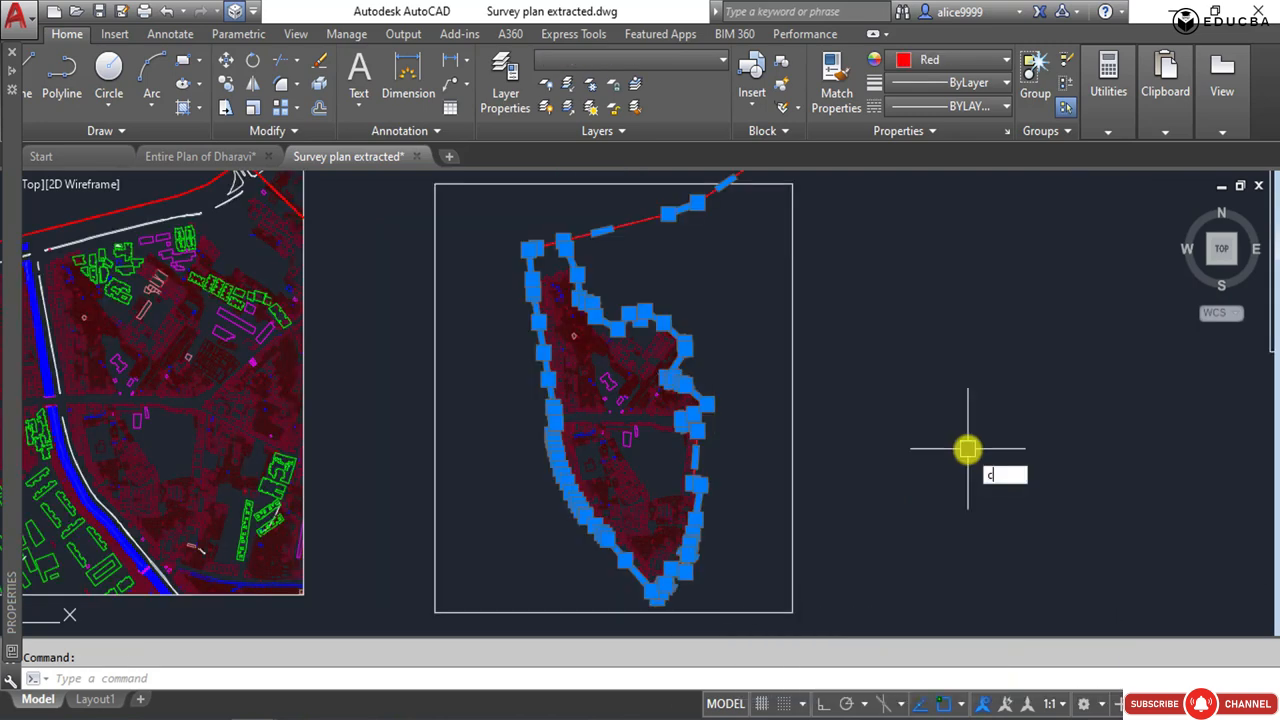
type("o")
key("Return")
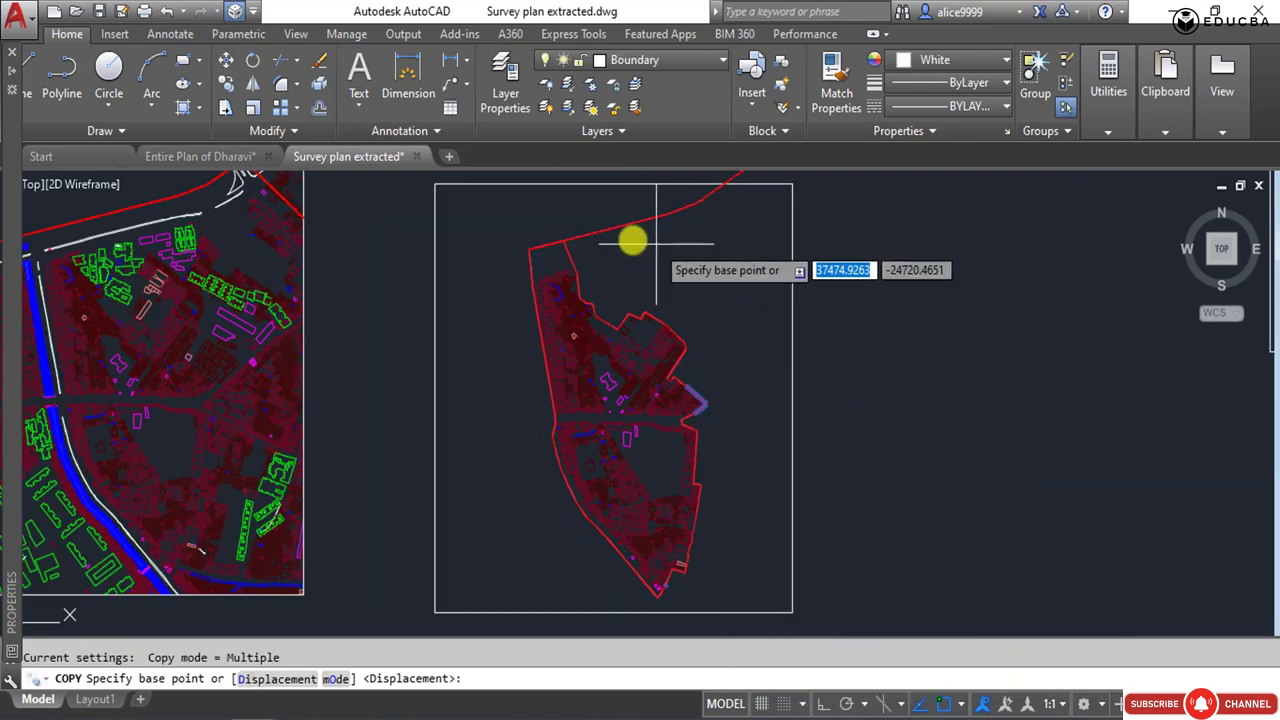
left_click(526, 253)
scroll(514, 423, "down", 3)
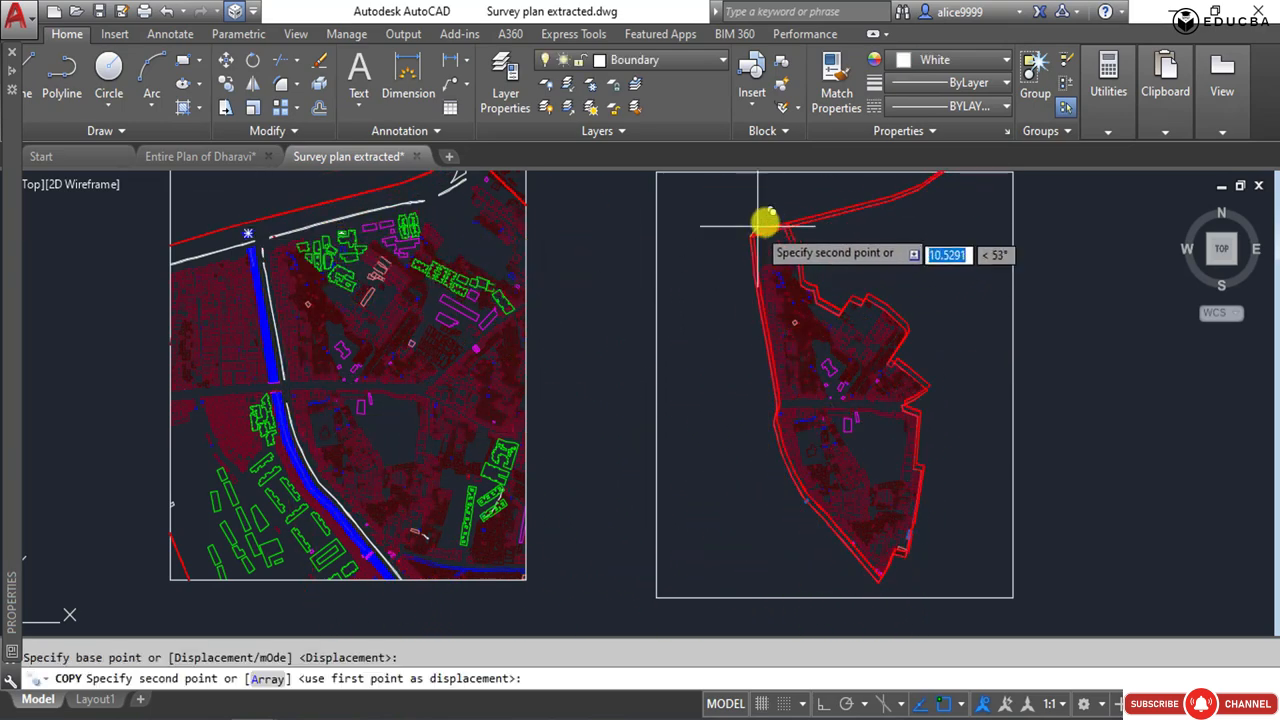
scroll(254, 247, "up", 2)
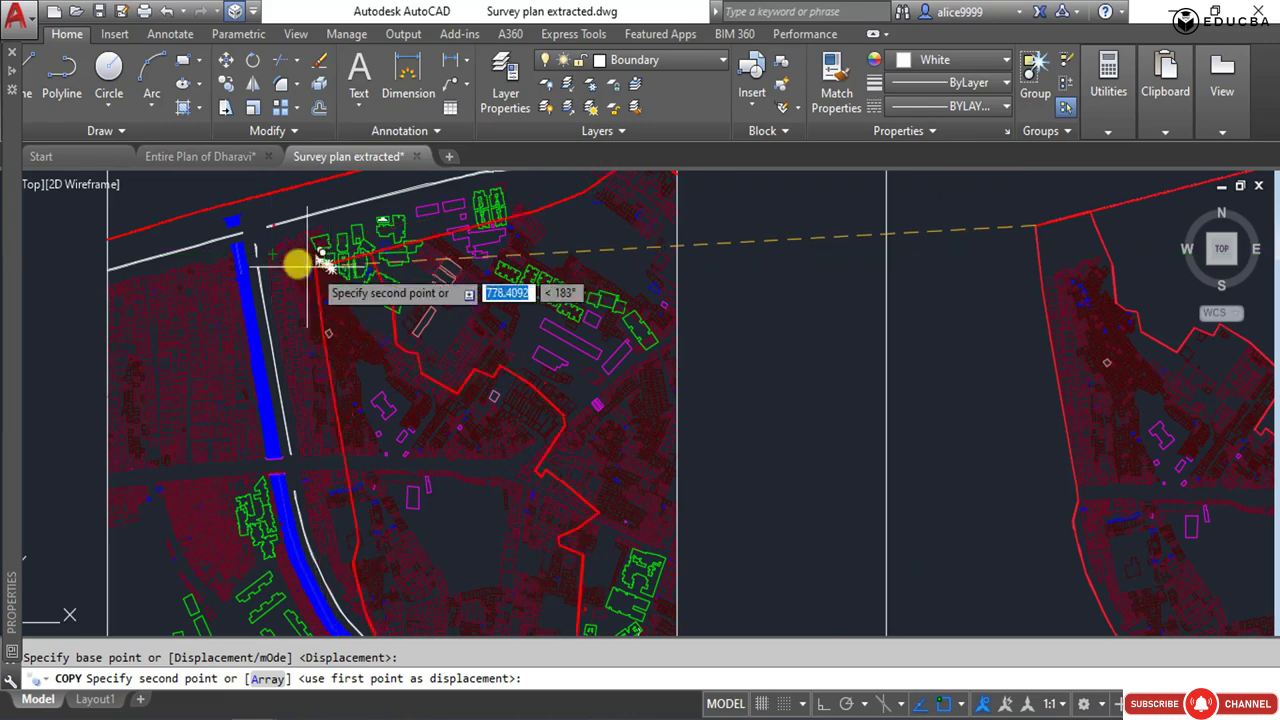
scroll(164, 224, "down", 5)
key("Escape")
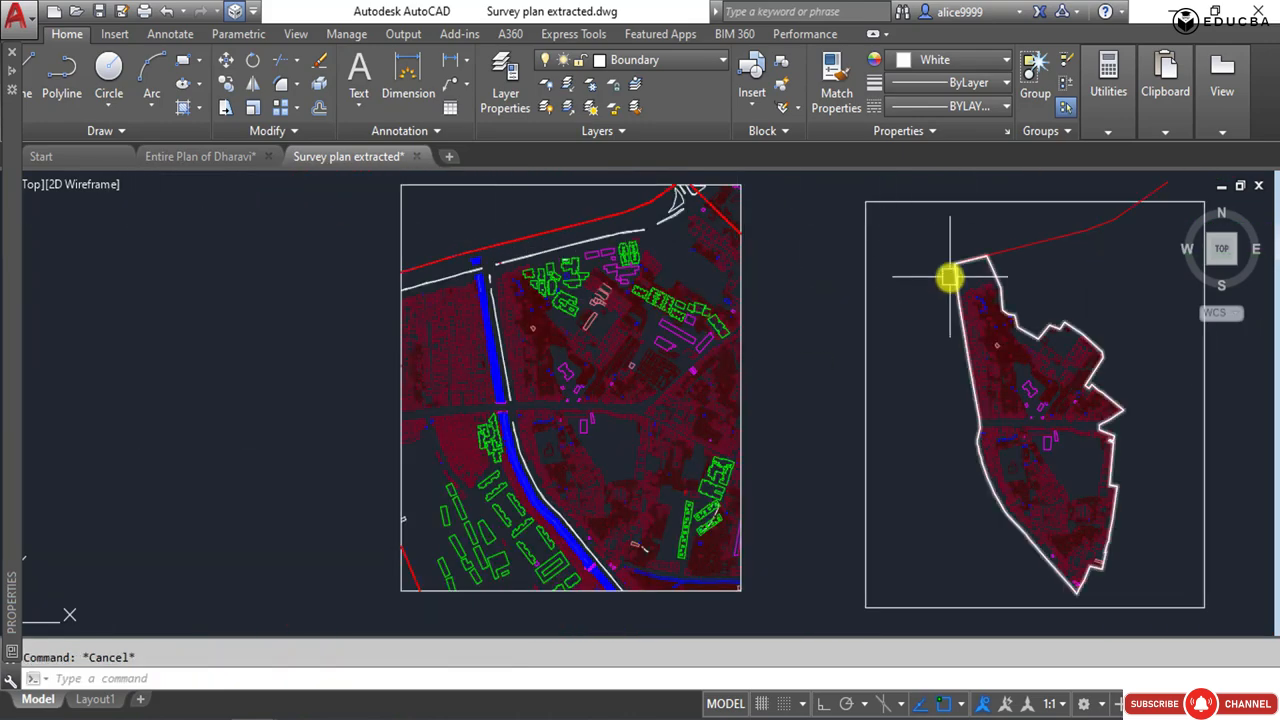
Copy the closed site boundary outline from the separate boundary plan onto the matching location in the clipped survey plan.
left_click(947, 282)
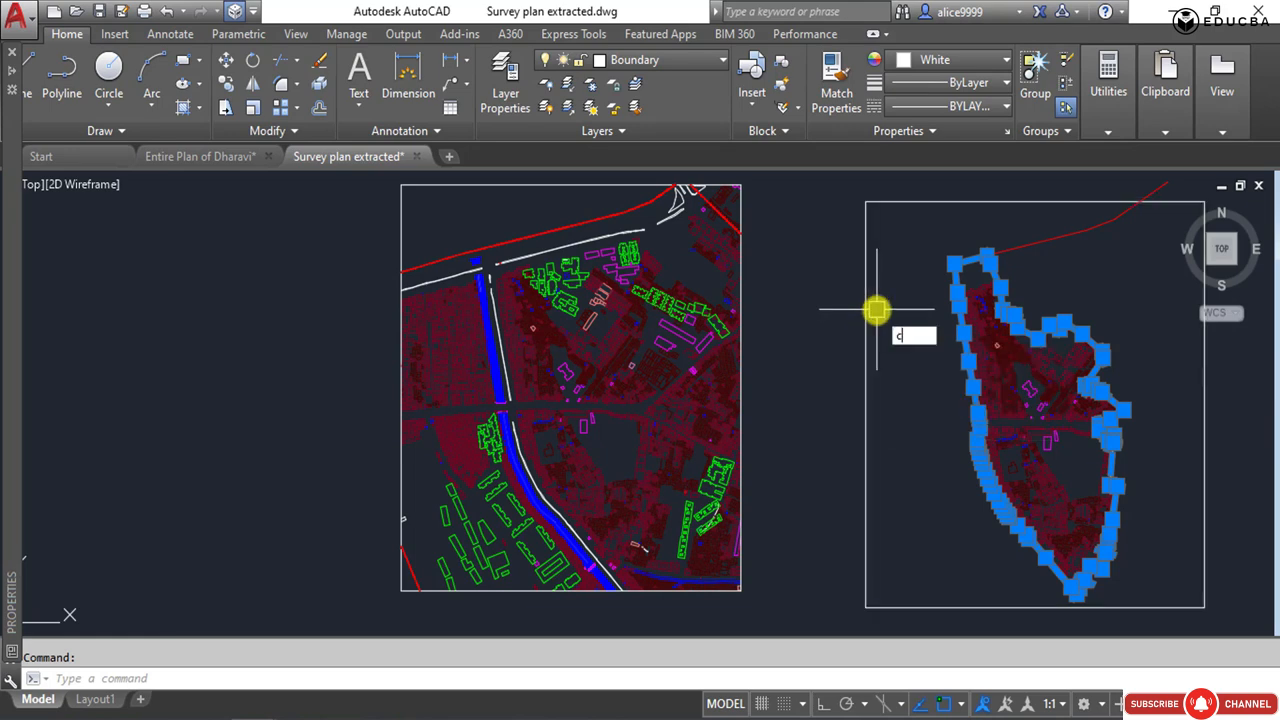
type("co")
key("Return")
scroll(1040, 385, "up", 5)
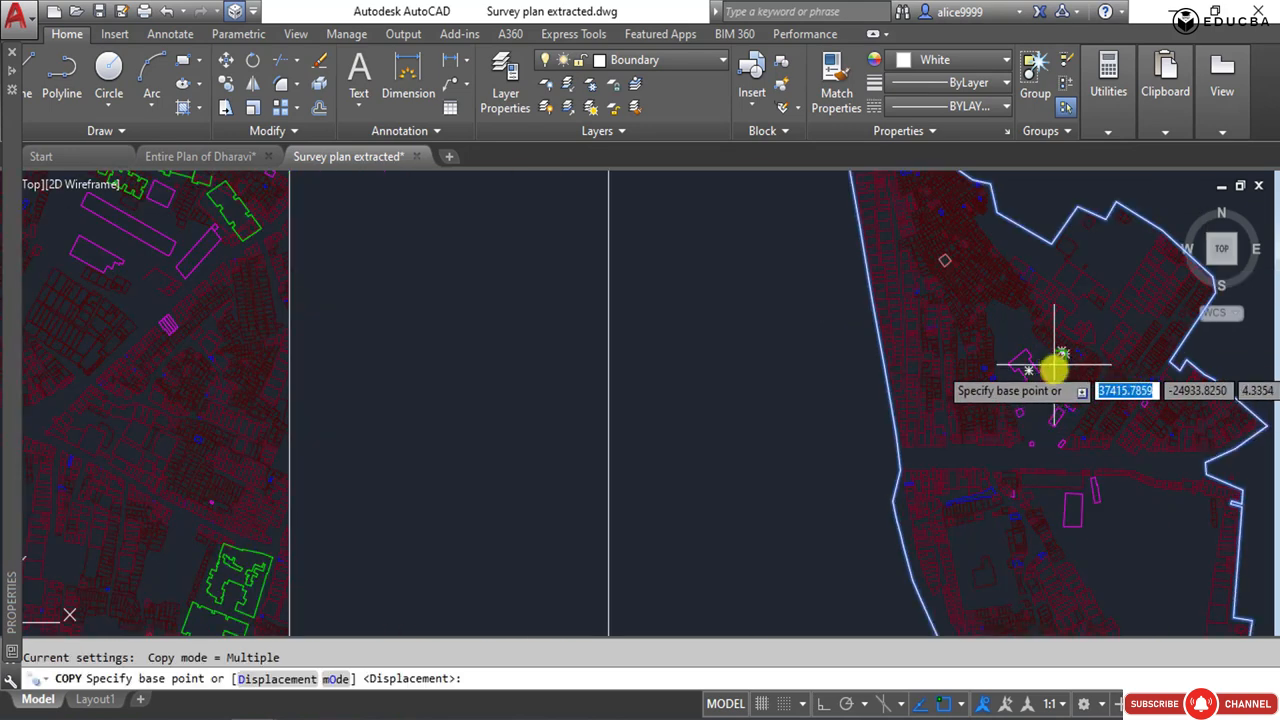
left_click(1050, 378)
scroll(1000, 385, "down", 5)
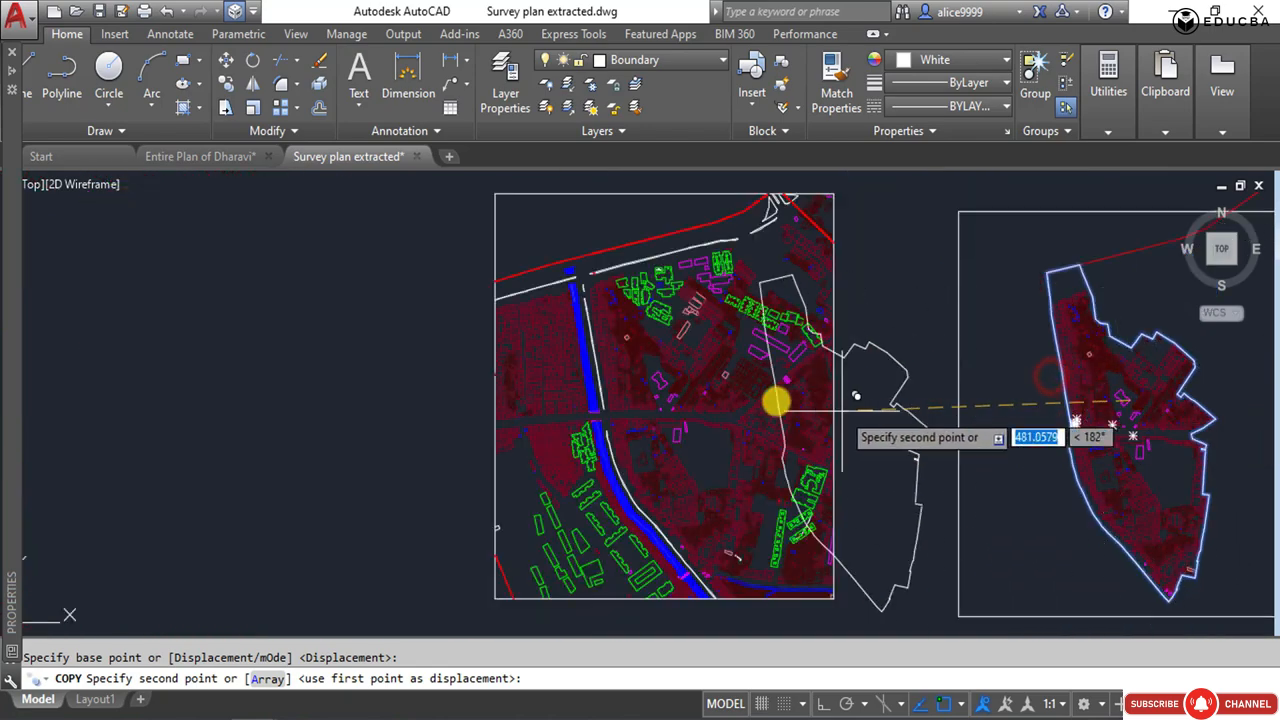
scroll(620, 375, "up", 5)
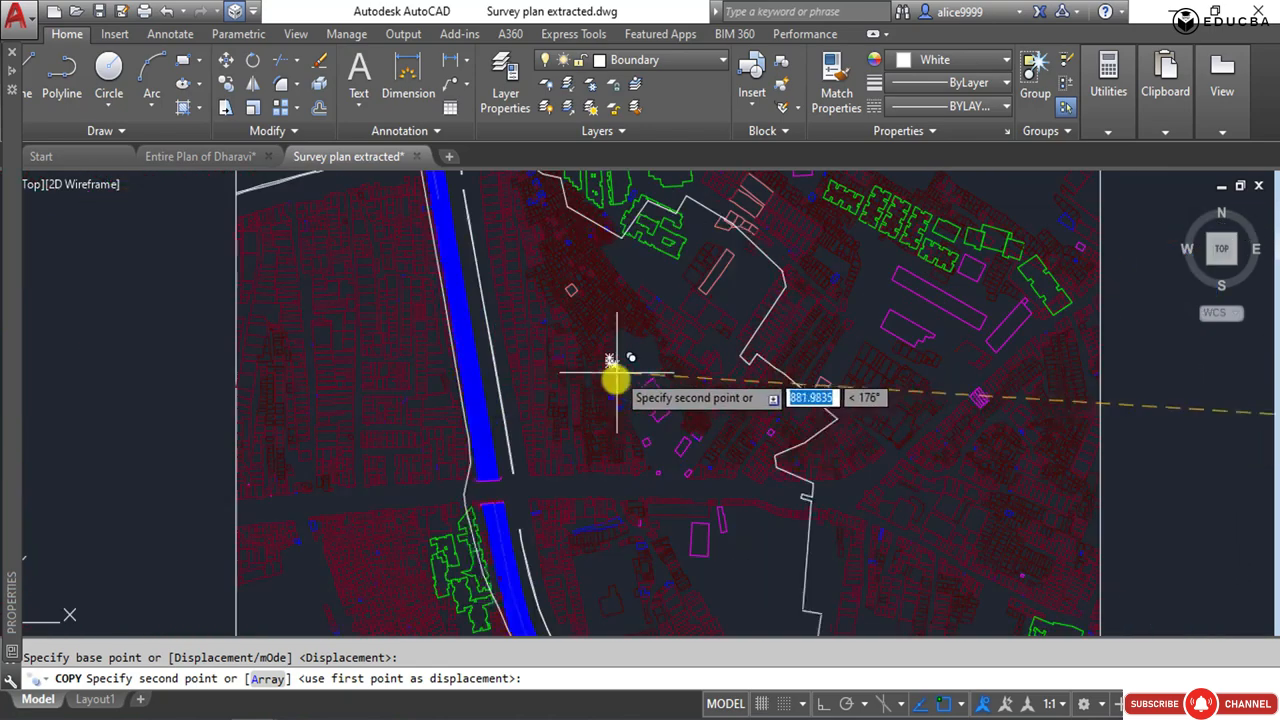
left_click(675, 405)
key("Return")
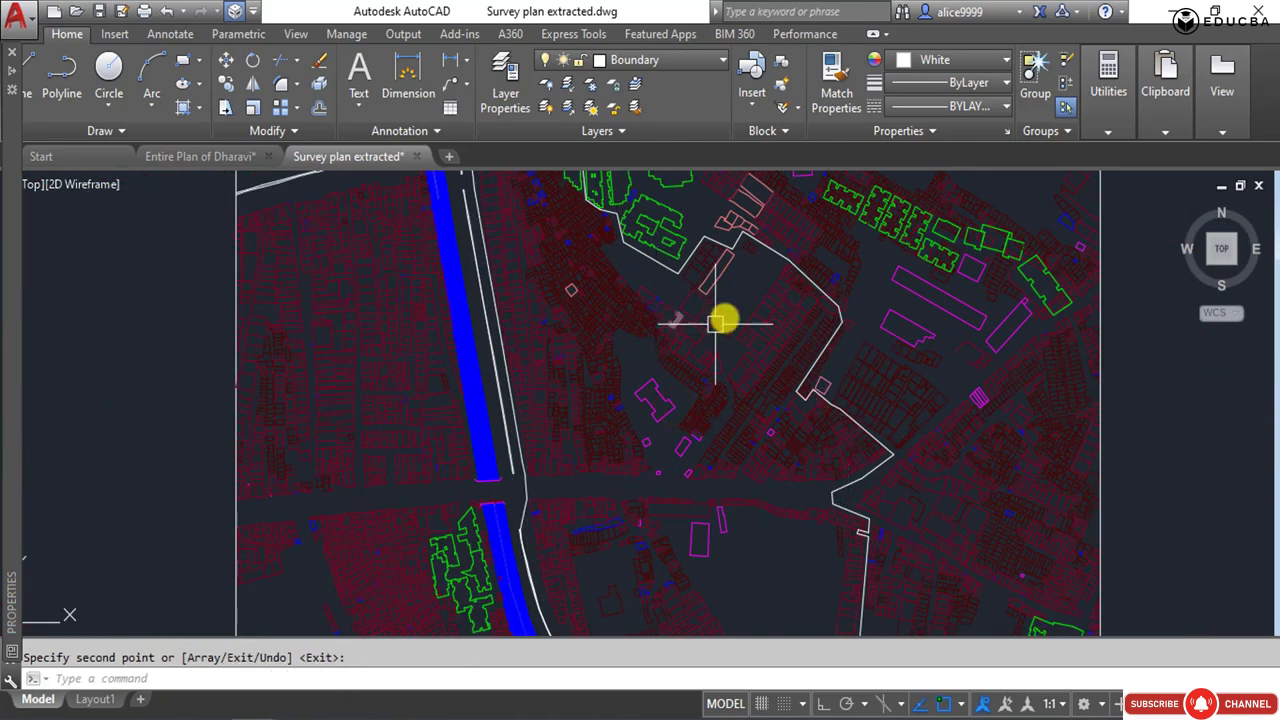
Select the whole clipped survey plan with its frame and set its object colour to ByBlock.
scroll(730, 330, "down", 5)
mouse_move(713, 367)
middle_mouse_down()
mouse_move(660, 368)
mouse_move(643, 405)
middle_mouse_up()
left_click(589, 403)
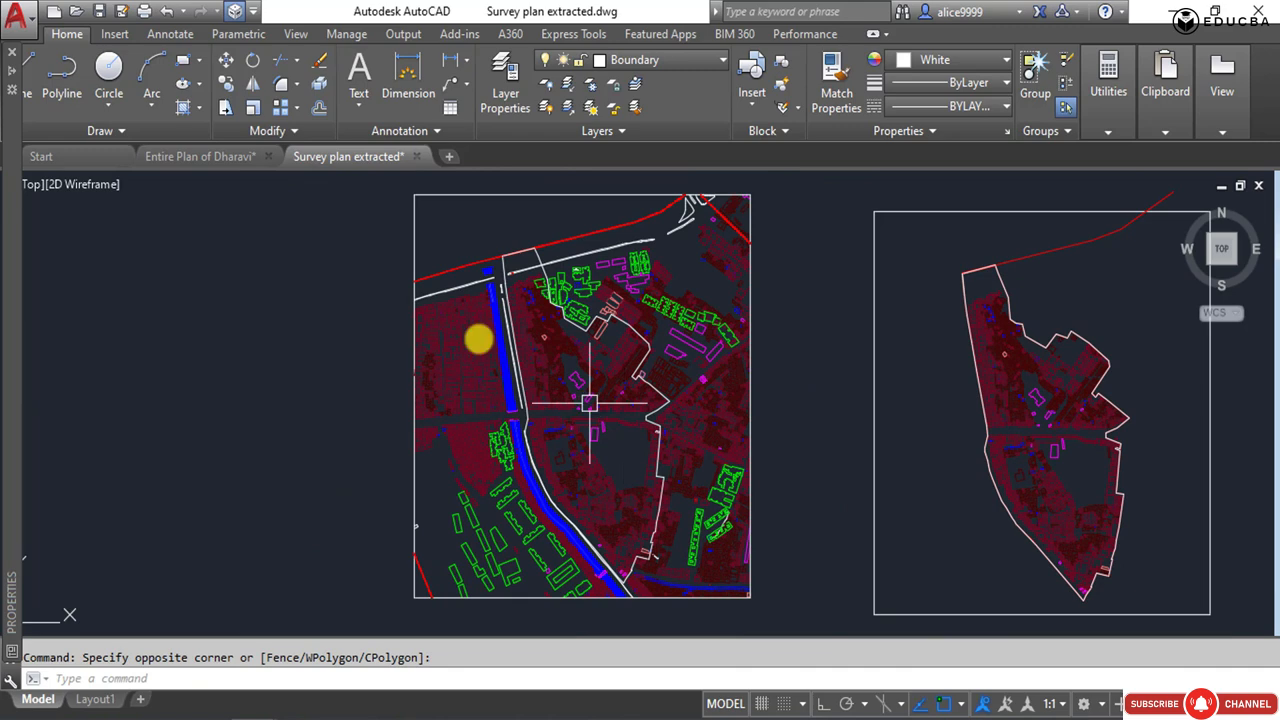
left_click(393, 200)
left_click(765, 608)
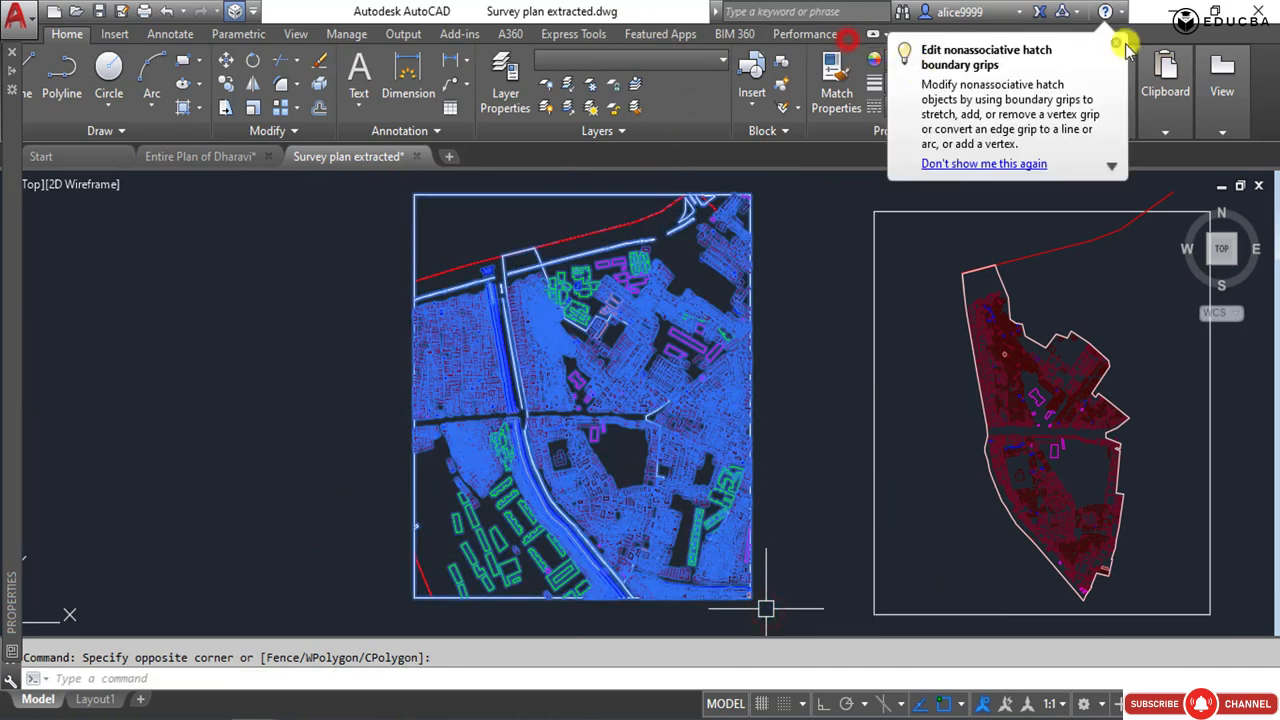
left_click(985, 63)
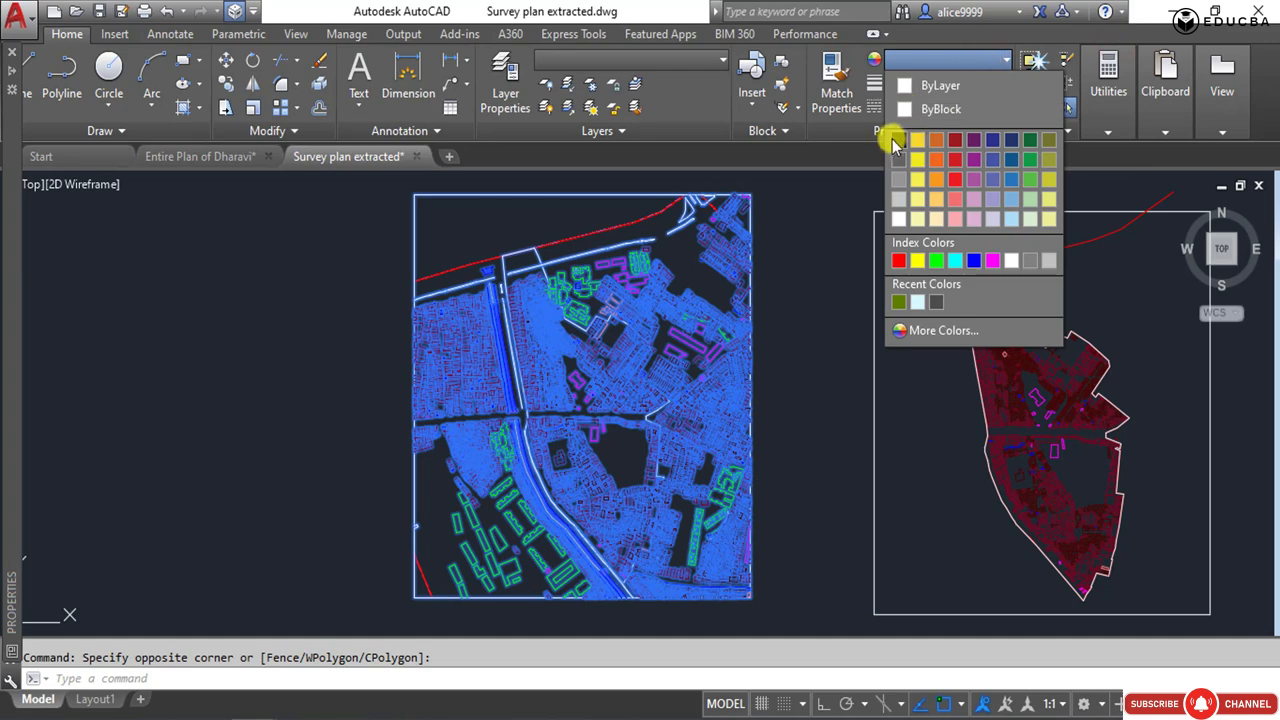
left_click(917, 219)
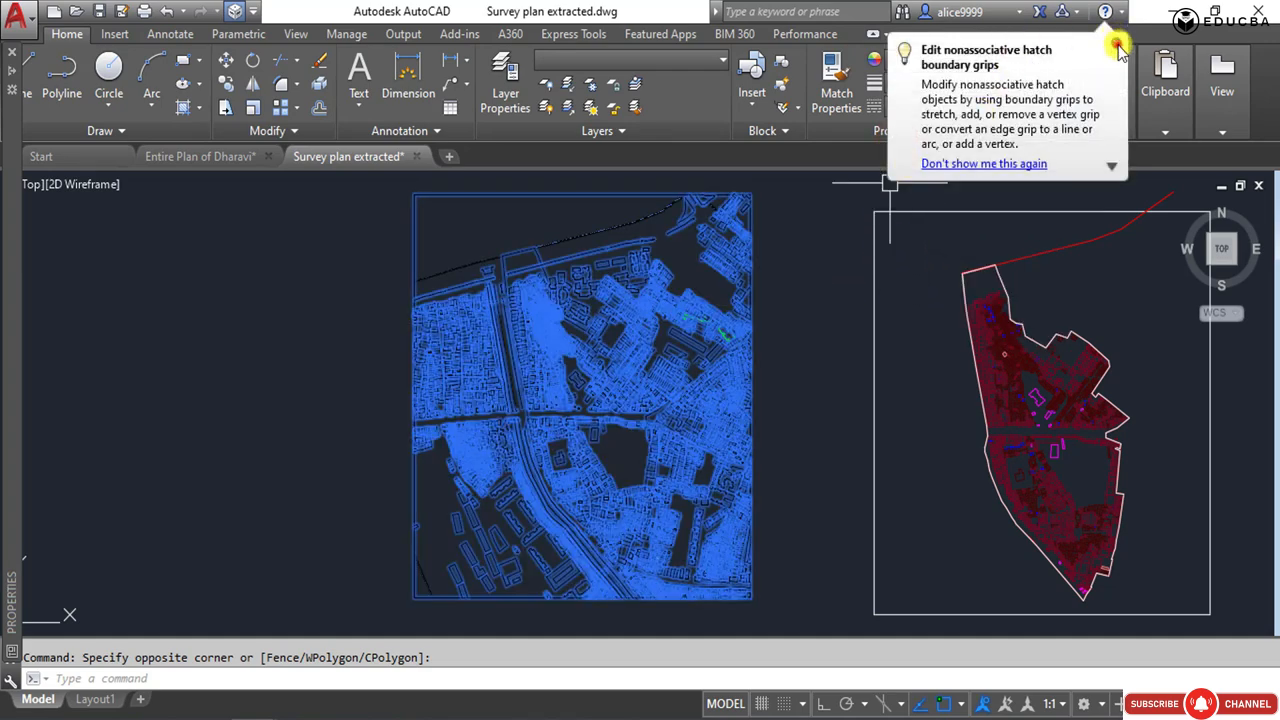
left_click(985, 60)
left_click(910, 108)
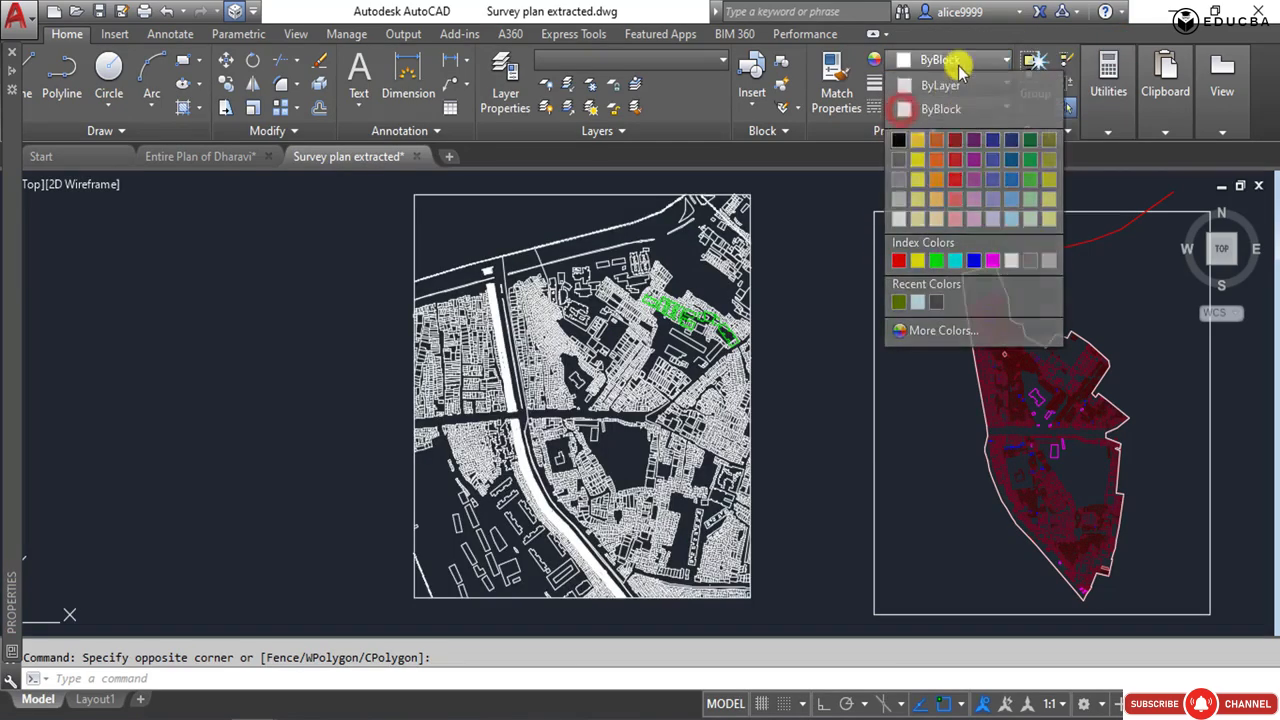
Try the ByLayer colour on the selected survey plan.
left_click(961, 63)
left_click(1115, 46)
left_click(978, 59)
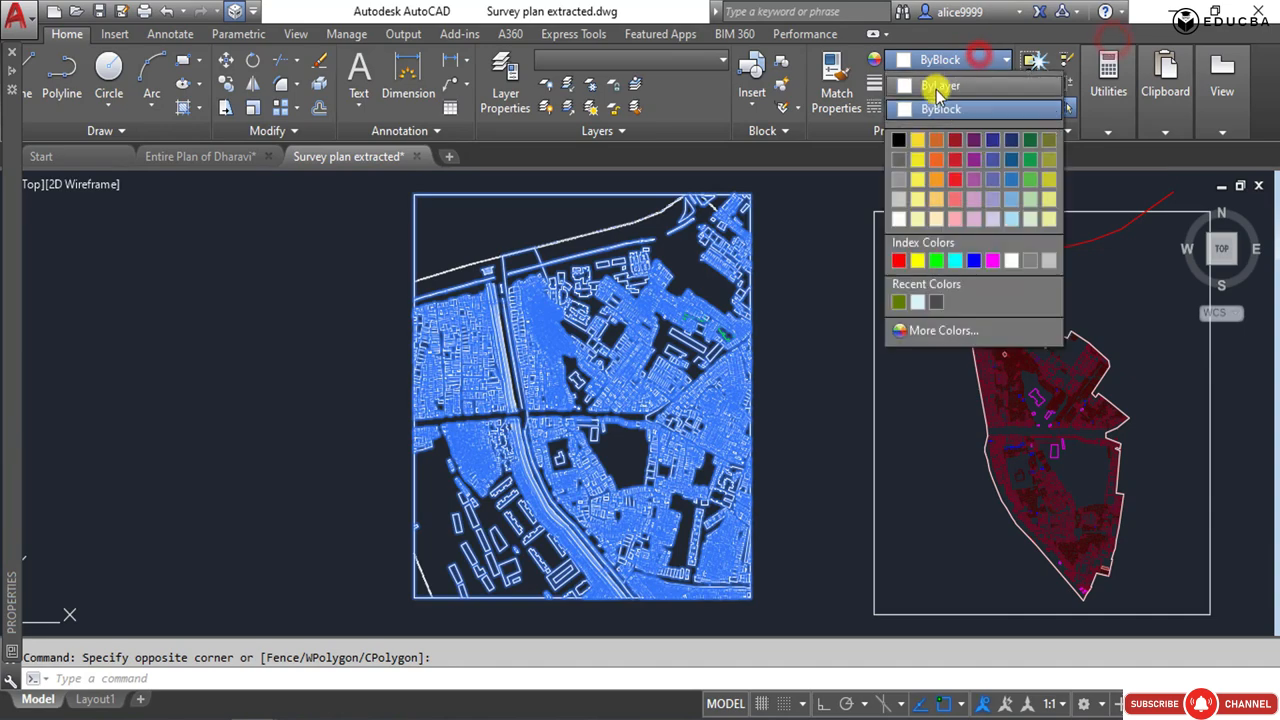
left_click(937, 86)
left_click(1115, 46)
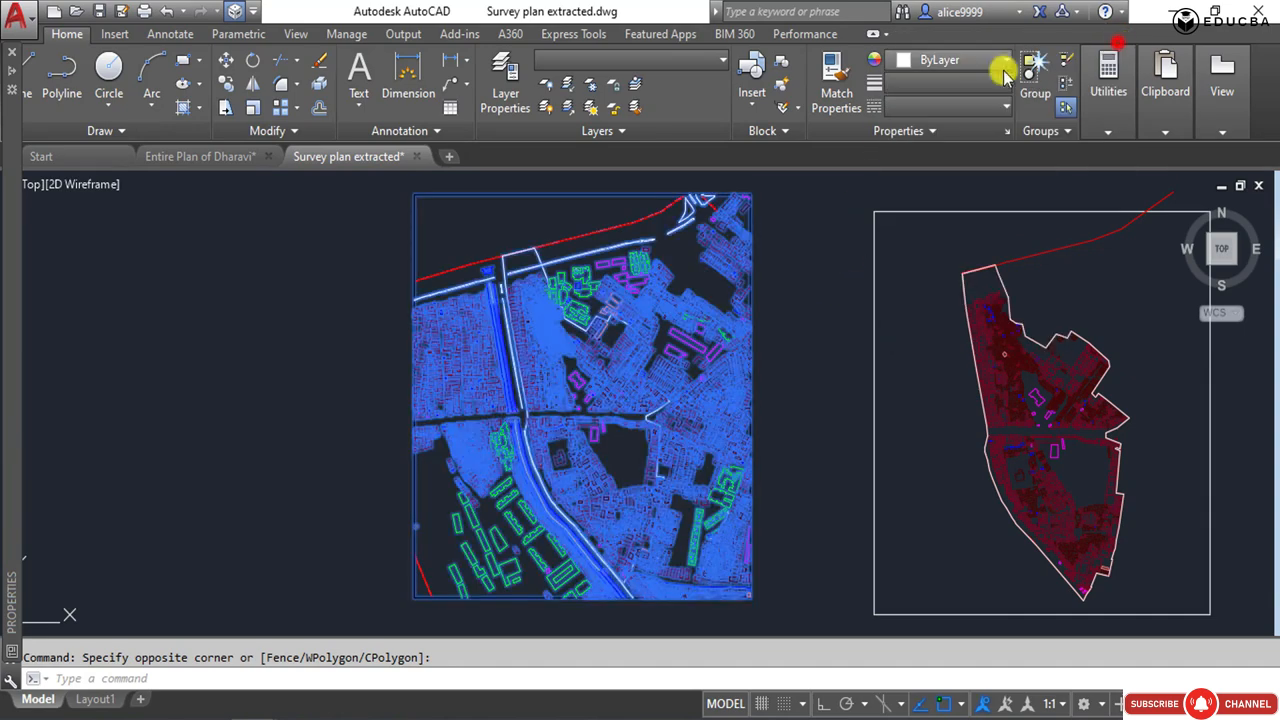
Set the selected survey plan's colour back to ByBlock and clear the selection.
left_click(980, 78)
left_click(958, 61)
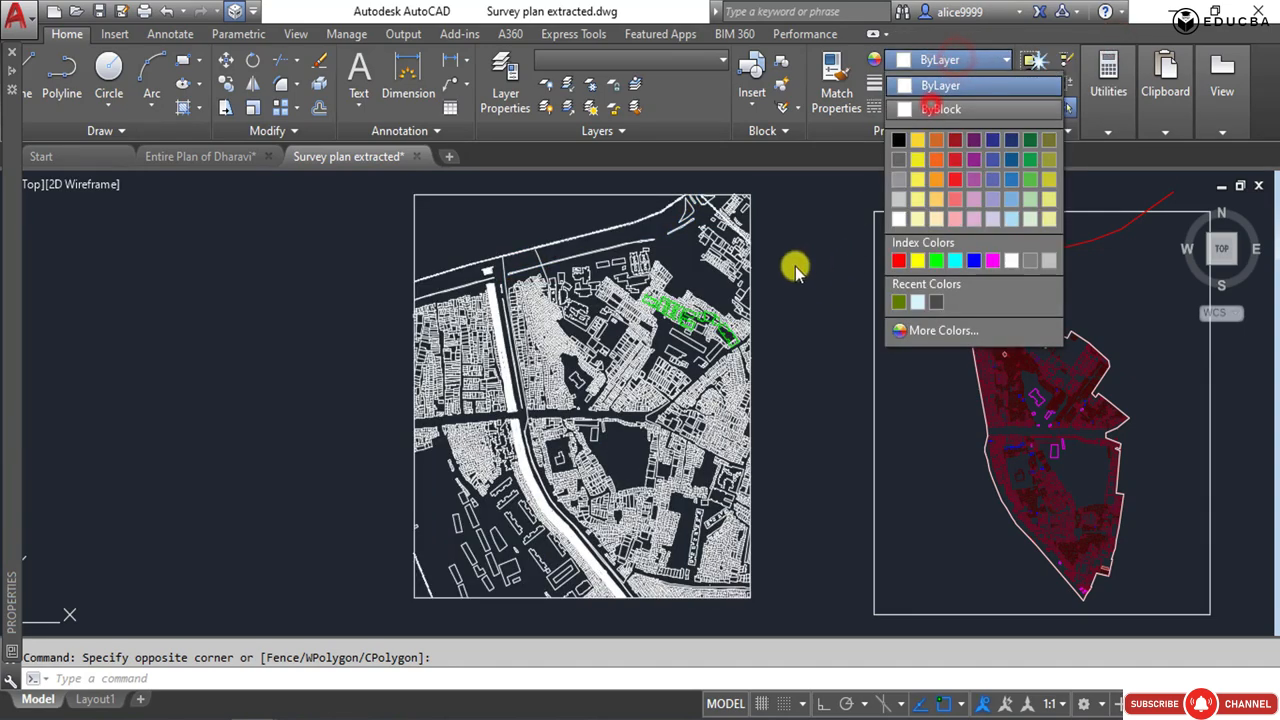
left_click(791, 265)
left_click(791, 293)
key("Escape")
Delete the green building outlines in the northeastern part of the whitened survey plan.
scroll(694, 329, "up", 5)
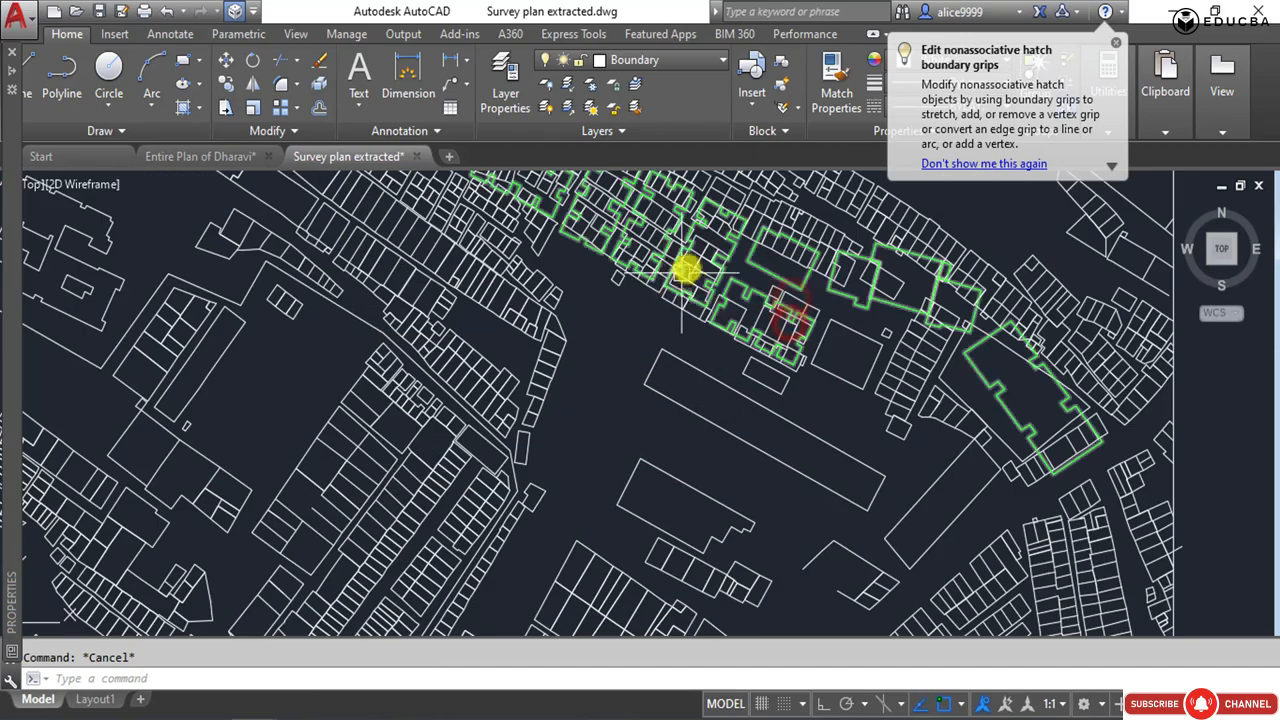
left_click(787, 283)
scroll(629, 337, "down", 6)
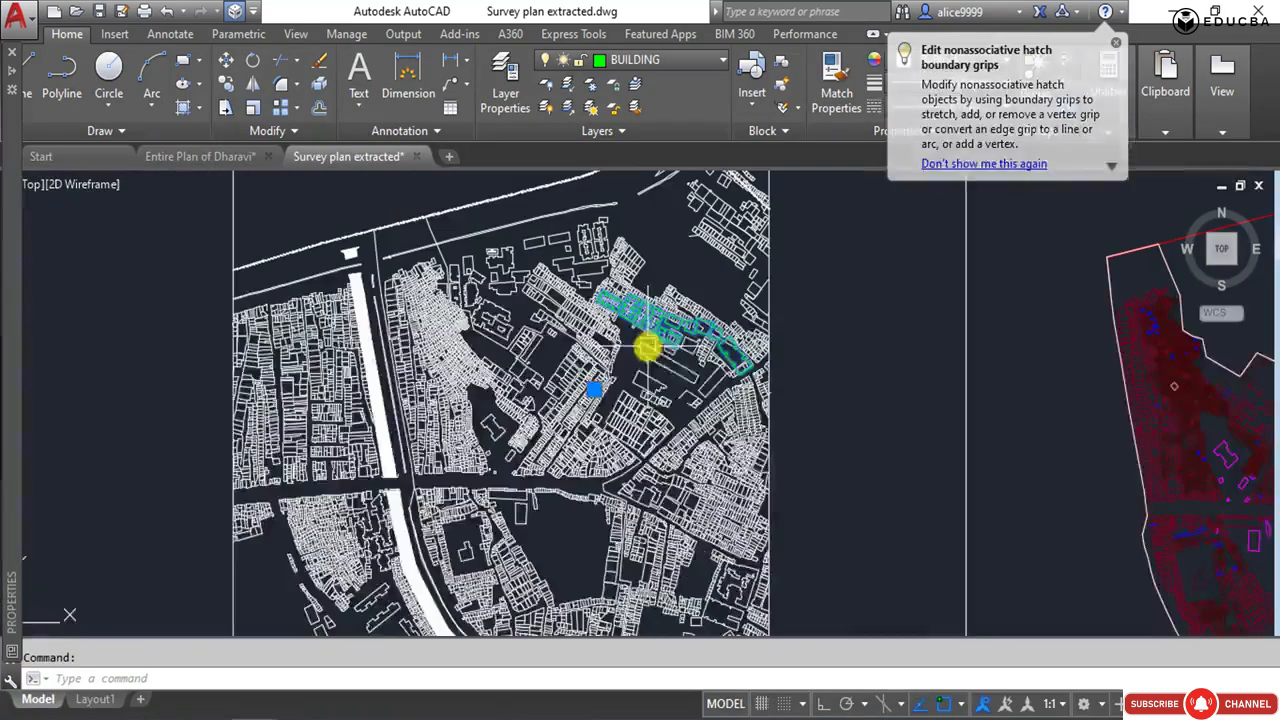
key("Delete")
middle_click_drag(603, 374, 674, 323)
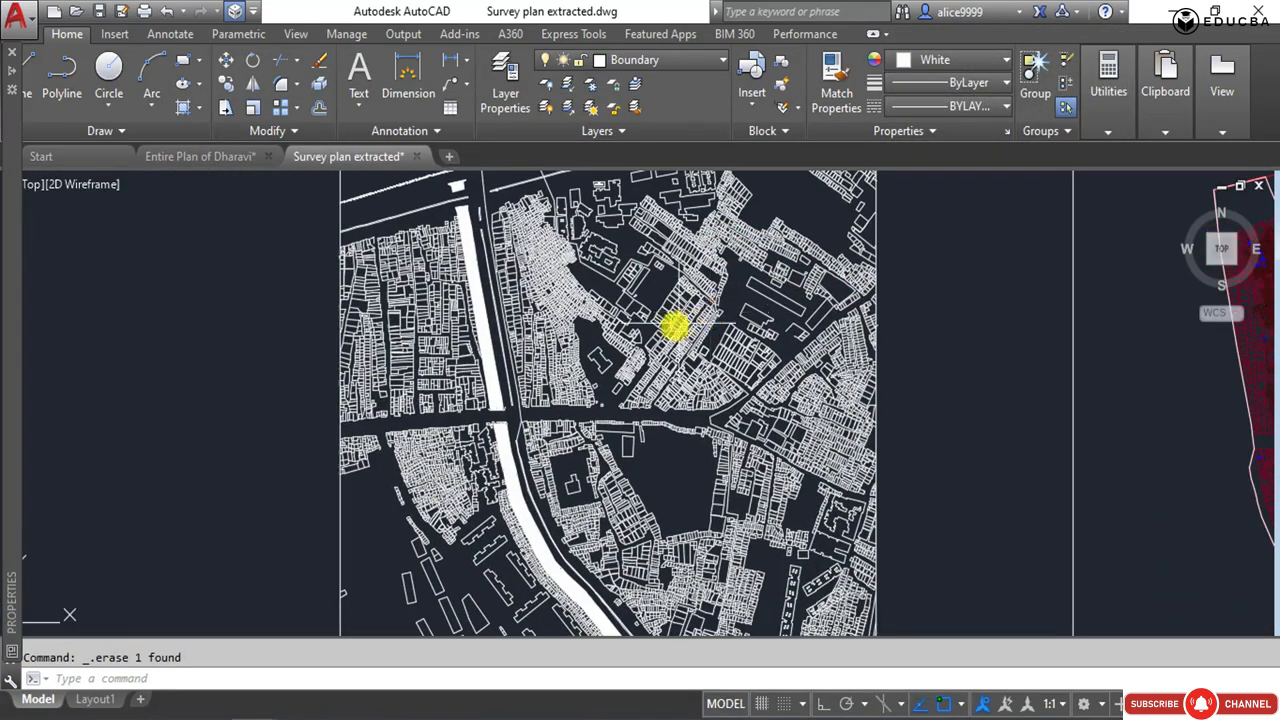
scroll(704, 368, "down", 2)
left_click(814, 334)
key("Escape")
Select the solid hatches of the canal north of the road and set their colour to light blue 122,175,223.
scroll(531, 314, "up", 5)
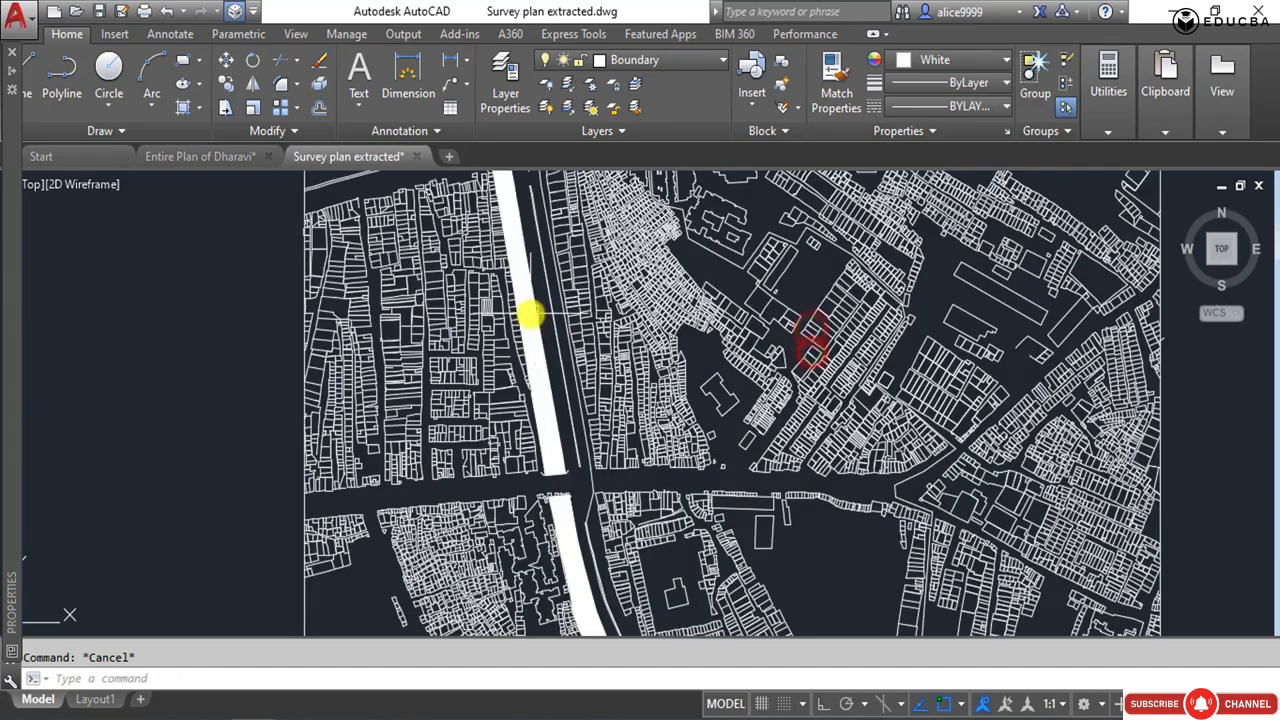
left_click(530, 307)
scroll(520, 305, "up", 2)
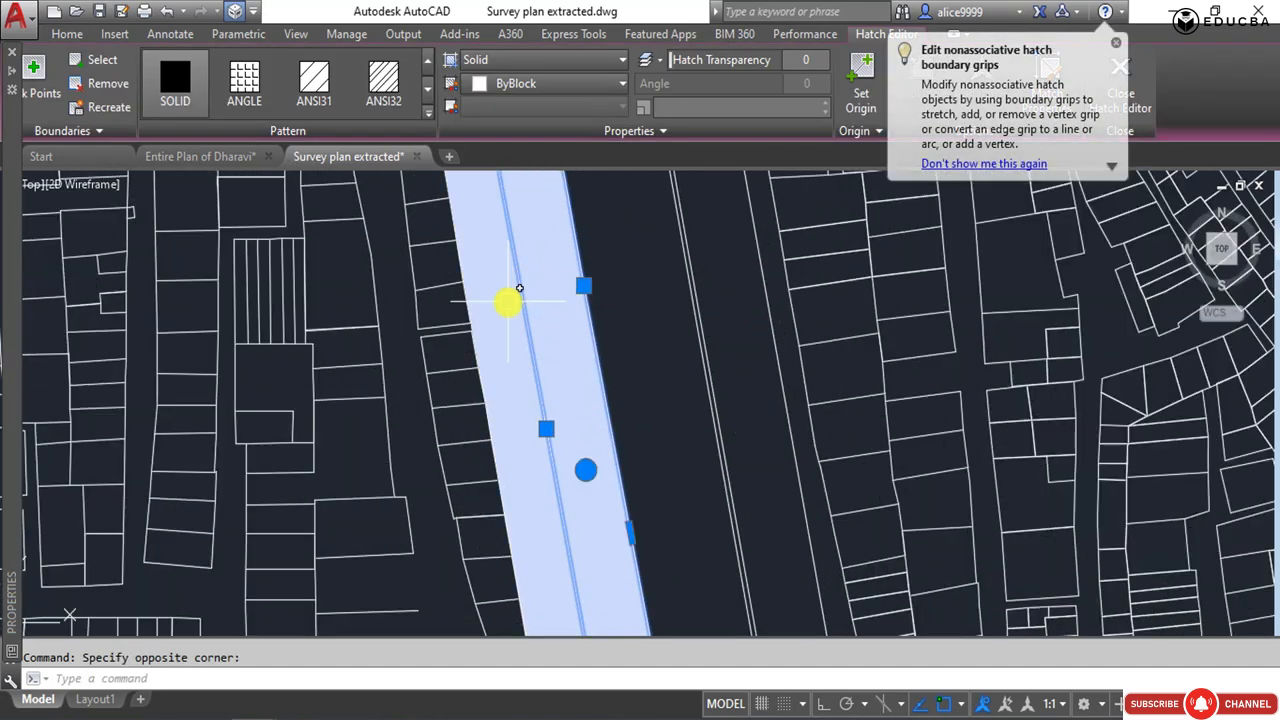
left_click(1113, 41)
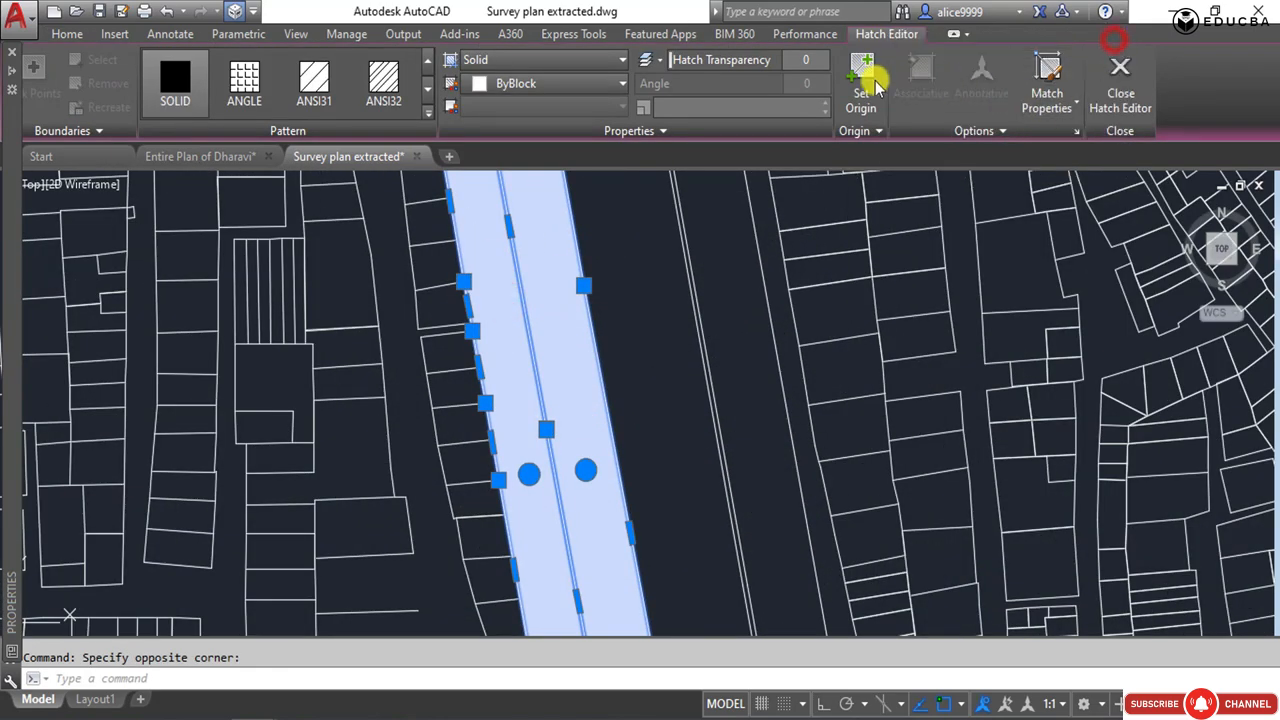
left_click(566, 80)
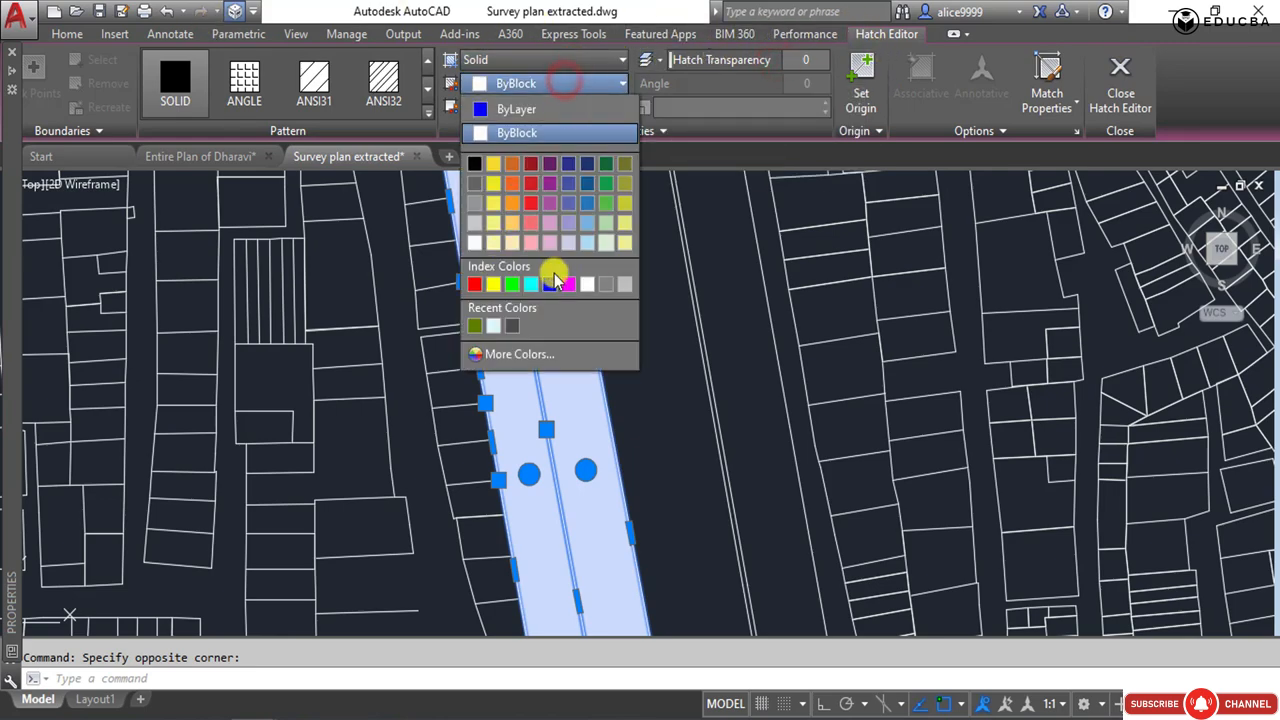
left_click(587, 222)
scroll(563, 243, "down", 5)
left_click(573, 83)
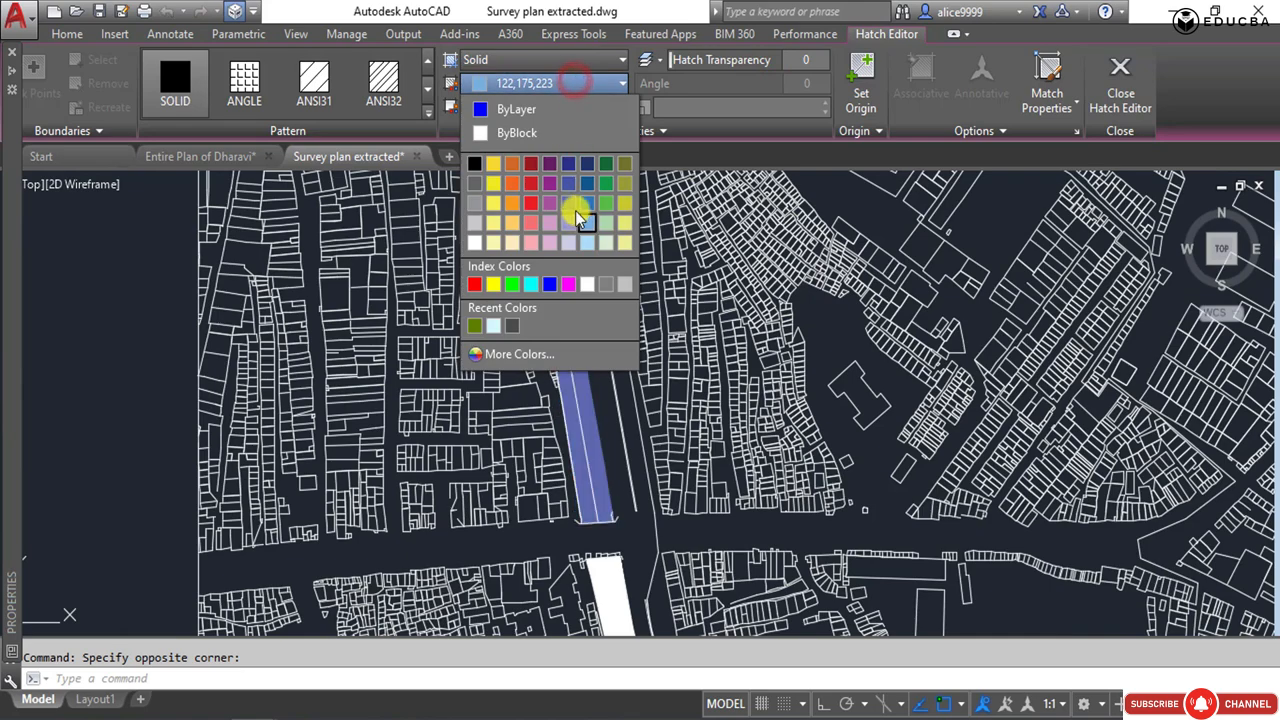
key("Escape")
Match the properties of the light blue canal hatch onto the two white canal hatches just south of the road.
scroll(610, 380, "up", 6)
left_click(657, 334)
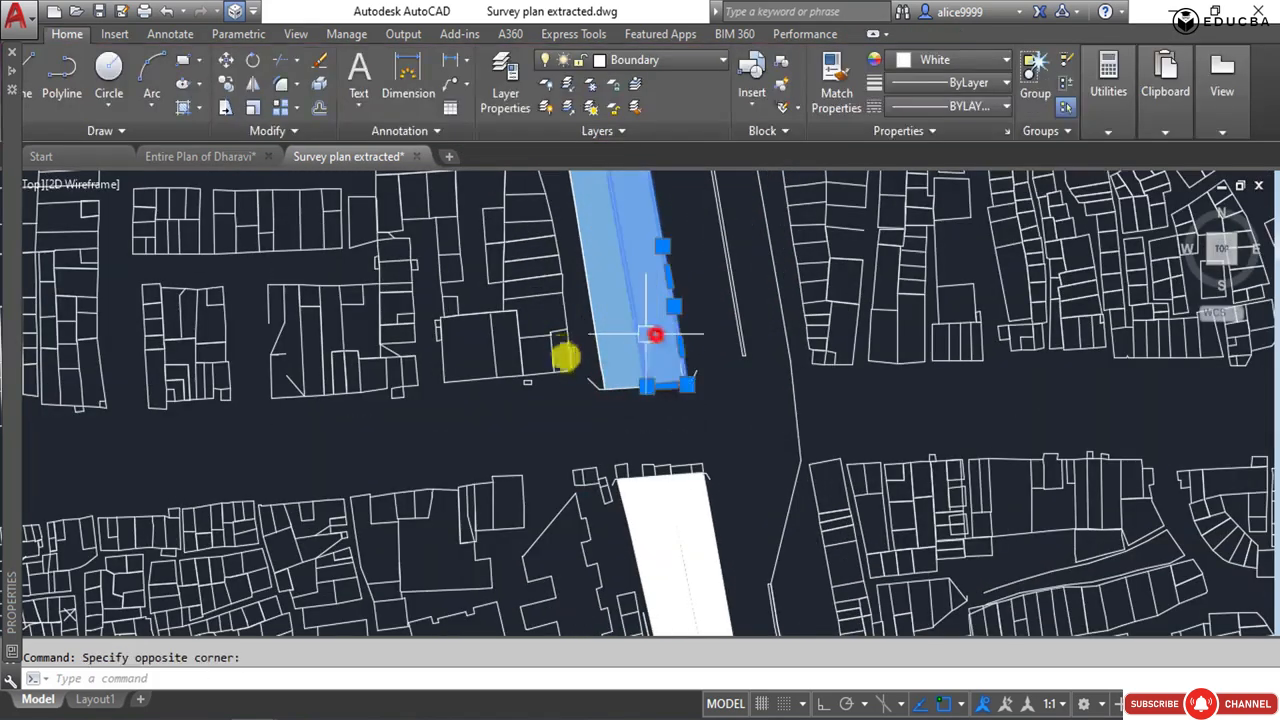
type("ma")
key("Return")
left_click(686, 517)
left_click(653, 514)
key("Escape")
scroll(734, 305, "down", 8)
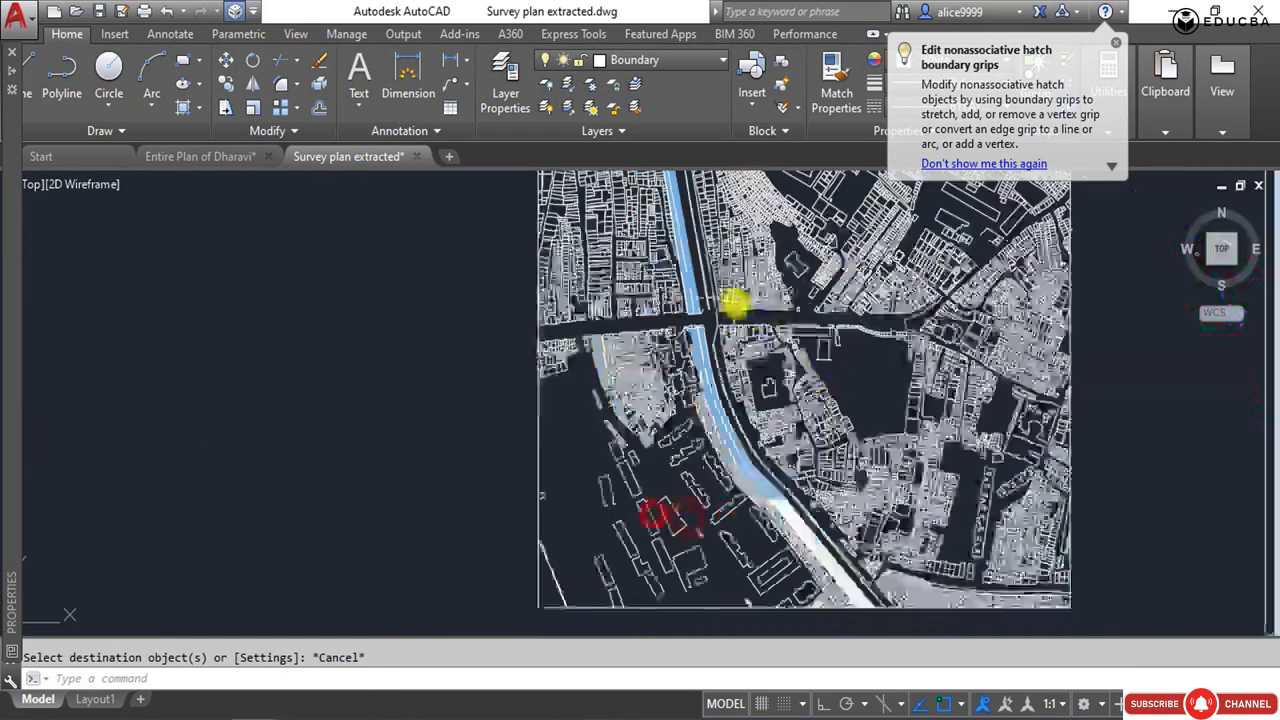
Match the properties of the light blue canal hatch onto the two white canal hatches at the canal's southern end.
middle_click_drag(779, 490, 709, 316)
scroll(709, 316, "up", 3)
scroll(709, 304, "up", 4)
left_click(678, 340)
key("Escape")
left_click(678, 338)
type("ma")
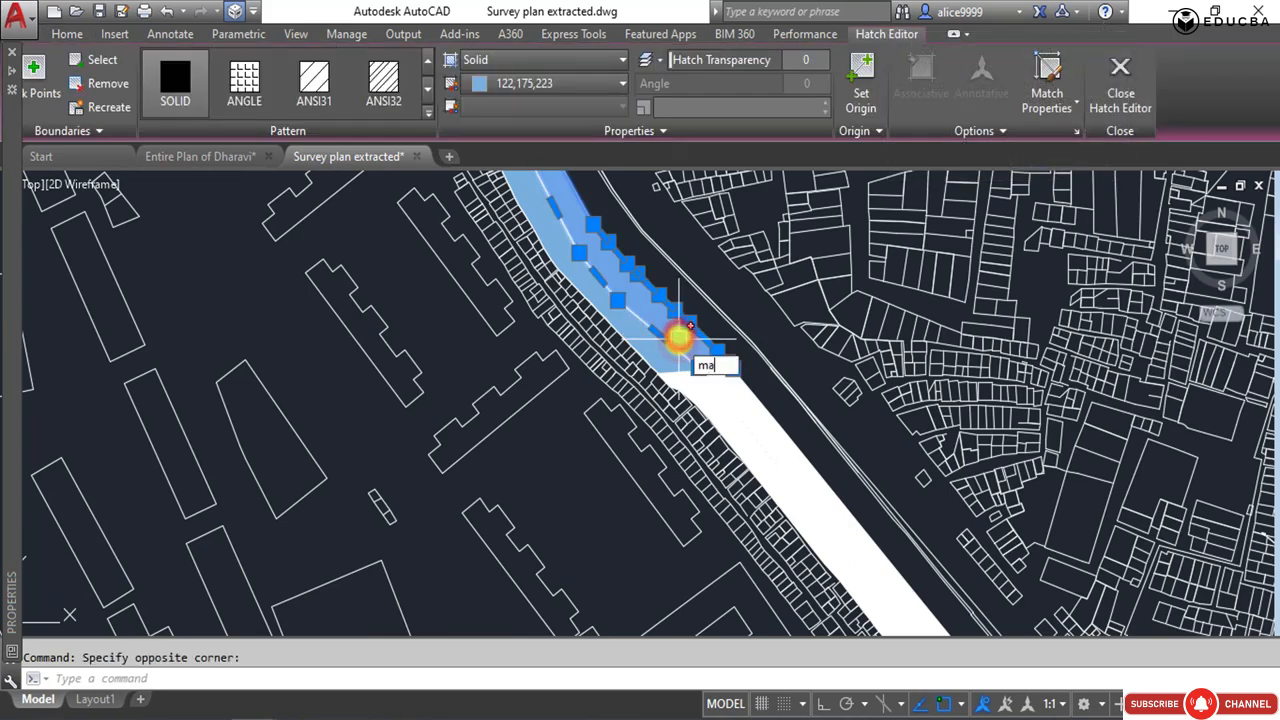
key("Return")
left_click(734, 396)
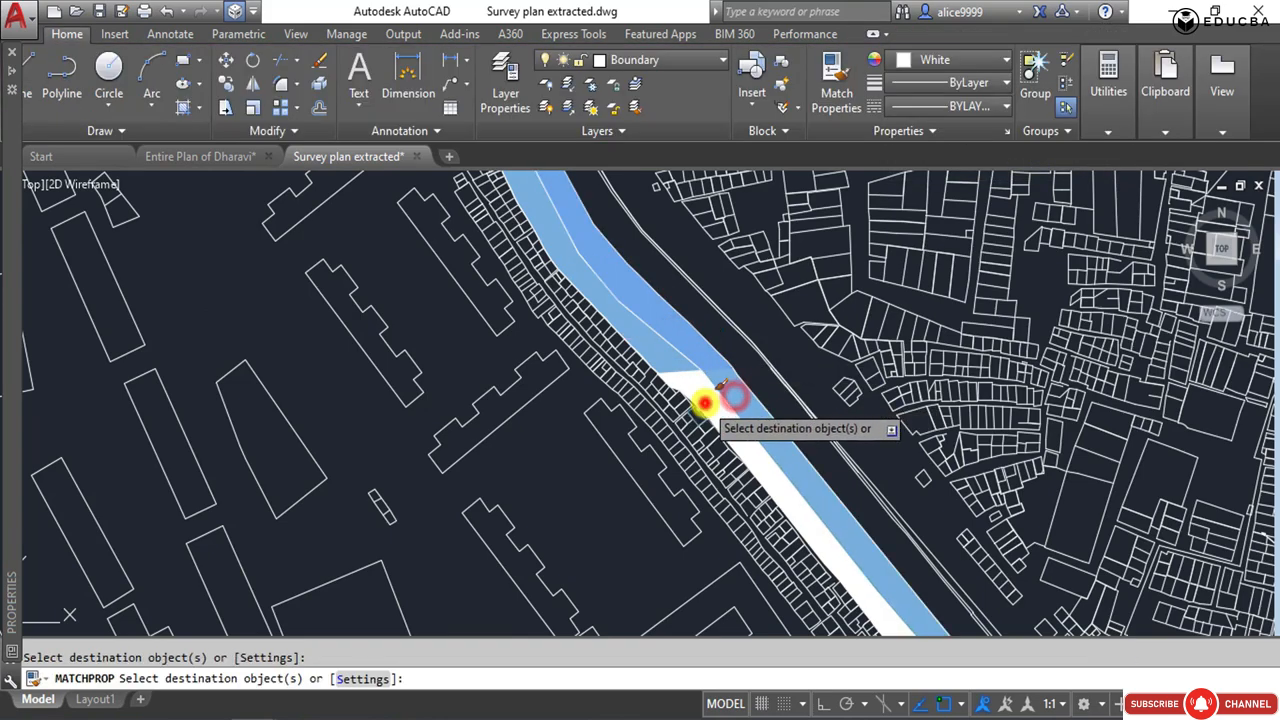
left_click(706, 398)
key("Escape")
Match the light blue canal hatch's properties onto the remaining white hatches at the canal's northern end and by the railway.
scroll(680, 295, "down", 5)
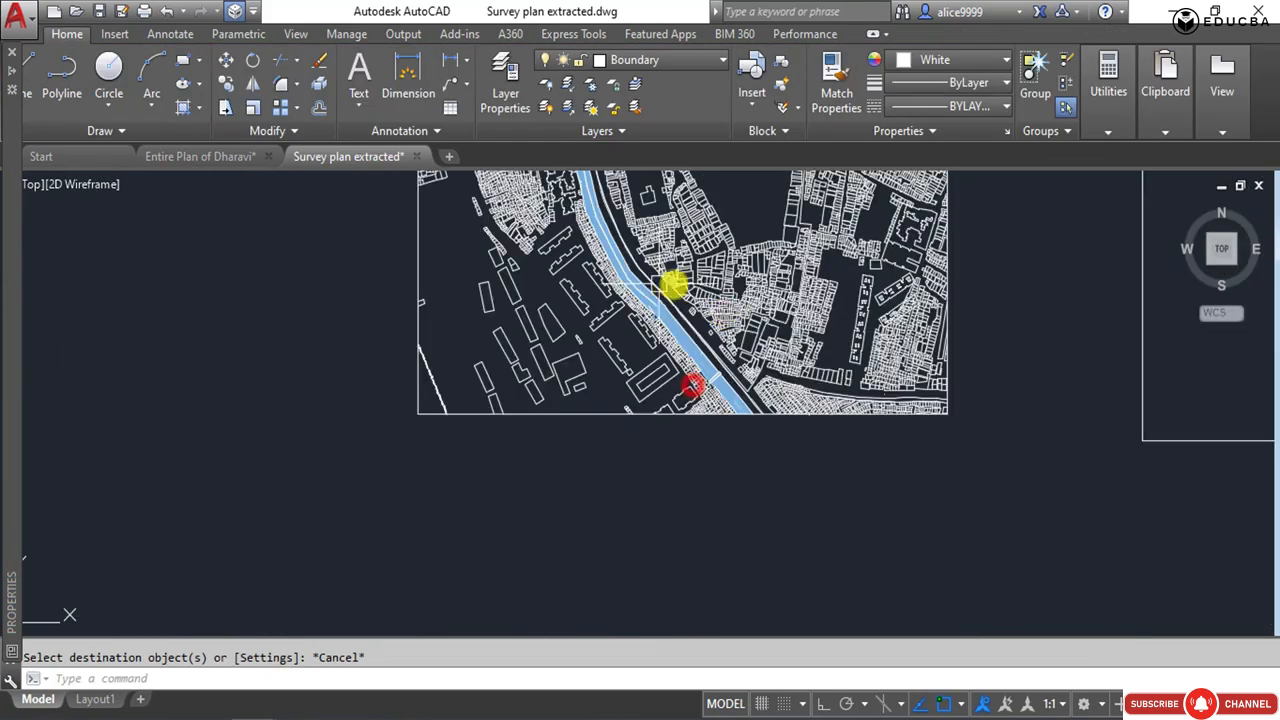
scroll(715, 380, "up", 1)
middle_click_drag(695, 364, 711, 425)
scroll(711, 425, "down", 2)
scroll(686, 277, "up", 5)
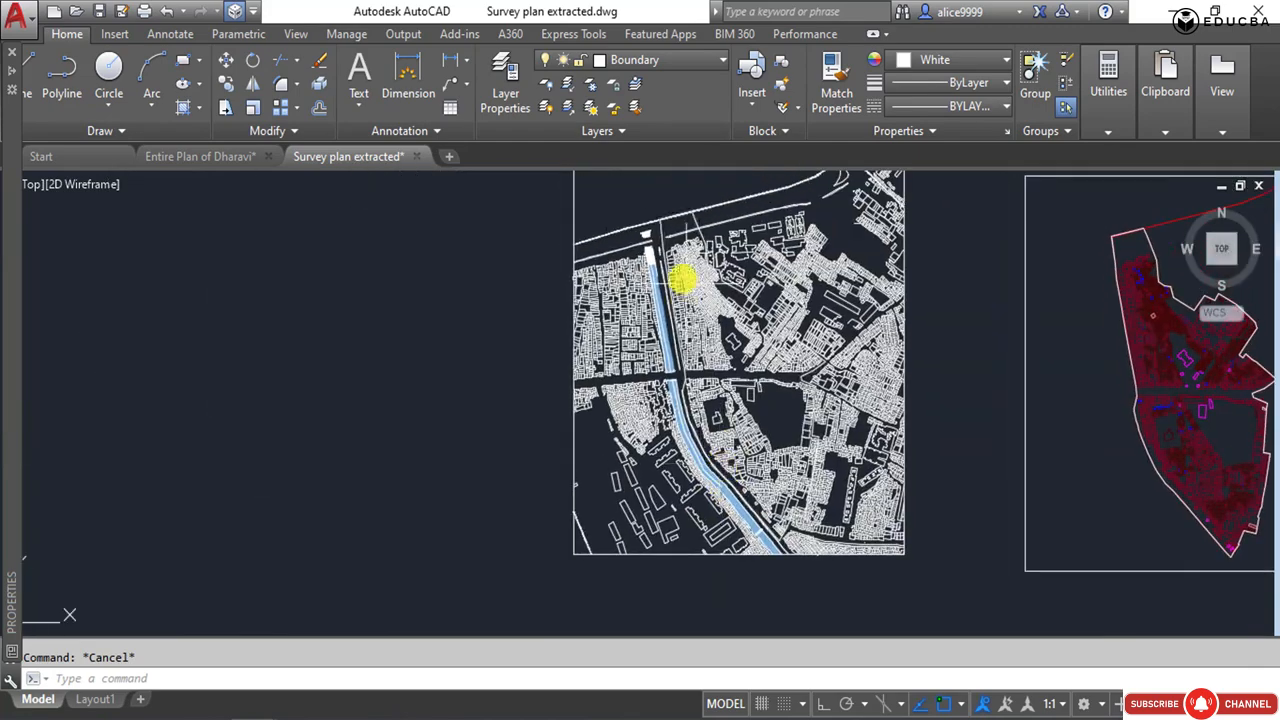
left_click(673, 265)
key("space")
left_click(666, 212)
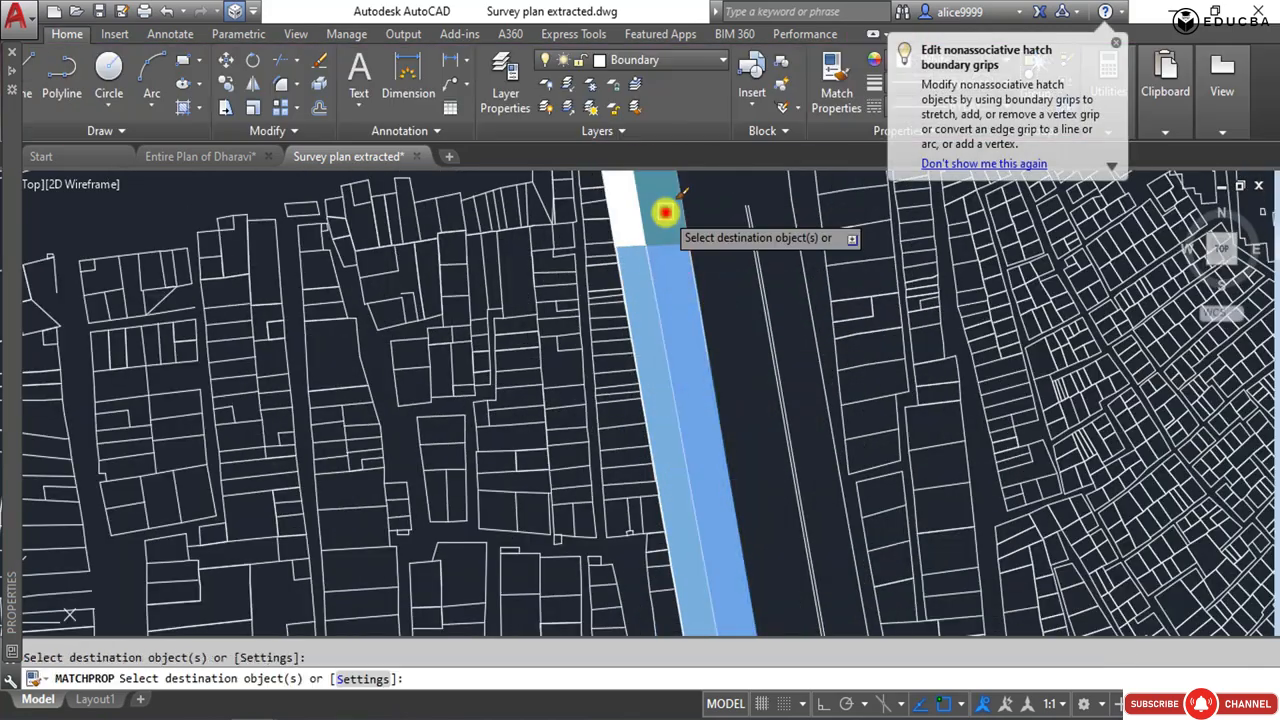
left_click(626, 220)
scroll(643, 340, "down", 5)
scroll(655, 320, "up", 3)
key("Escape")
scroll(846, 331, "down", 6)
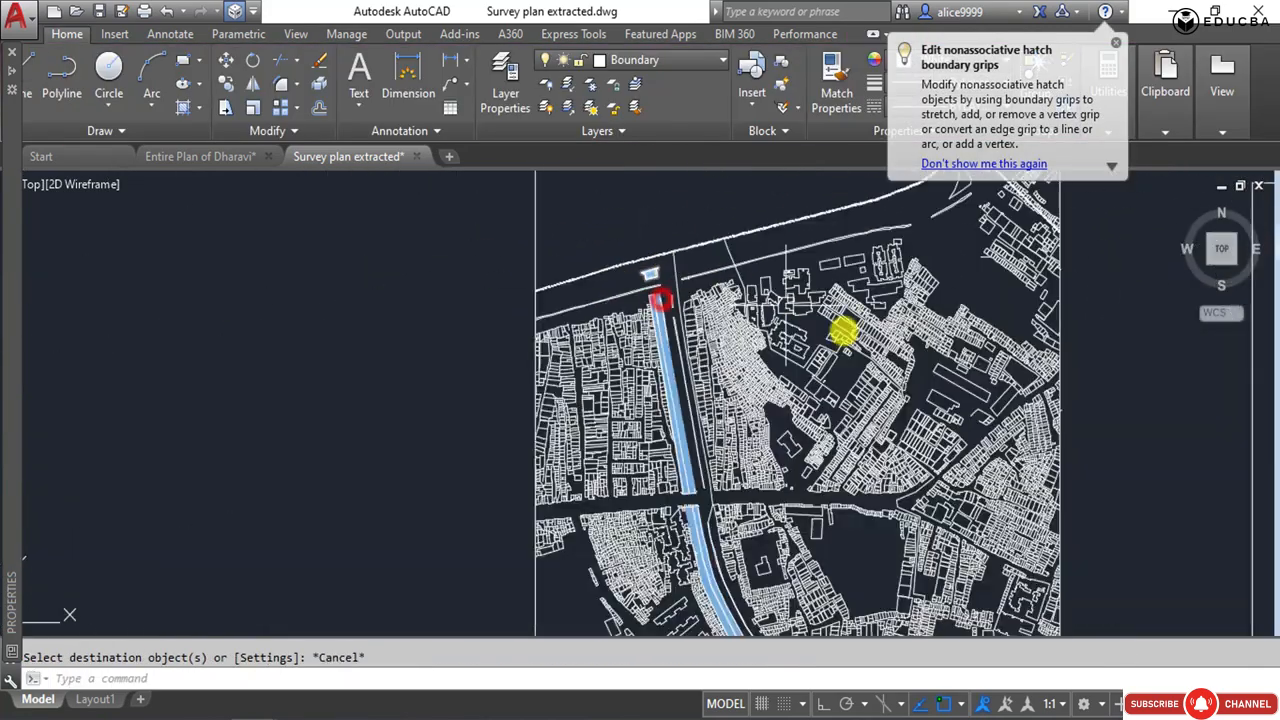
Check the recoloured survey plan up close, save the drawing and leave nothing selected.
left_click(925, 432)
key("Escape")
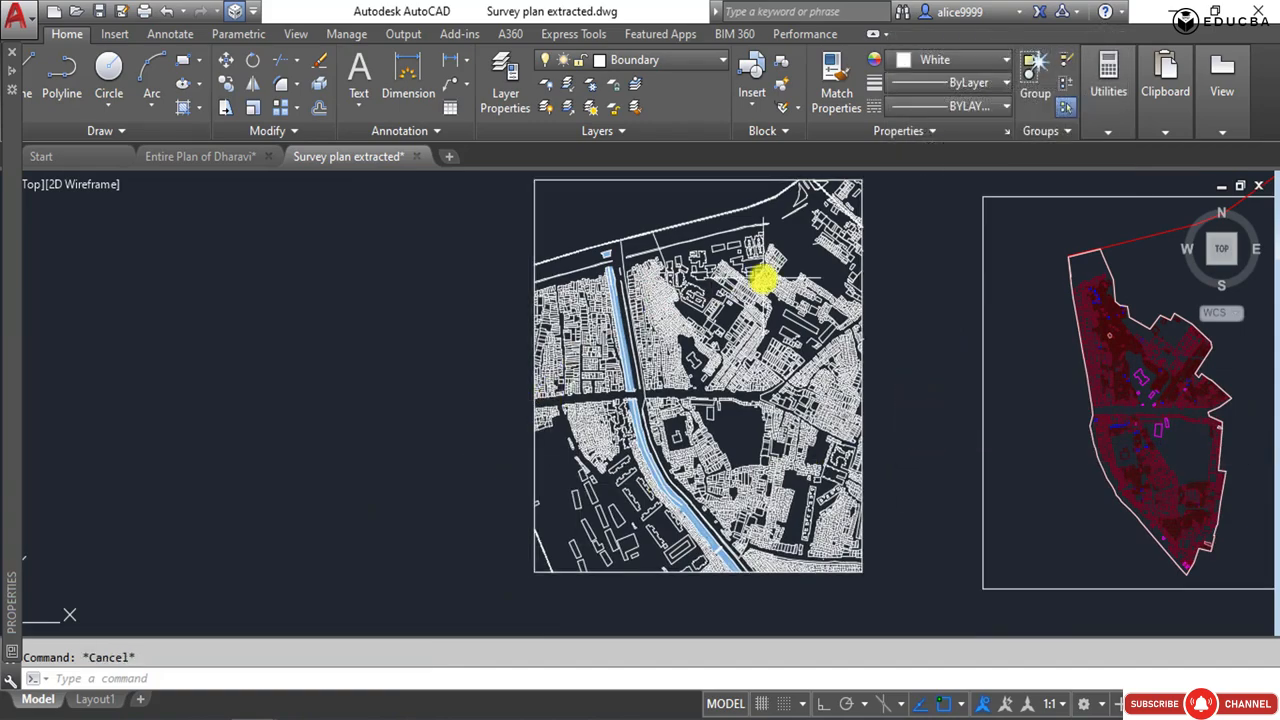
scroll(693, 376, "up", 6)
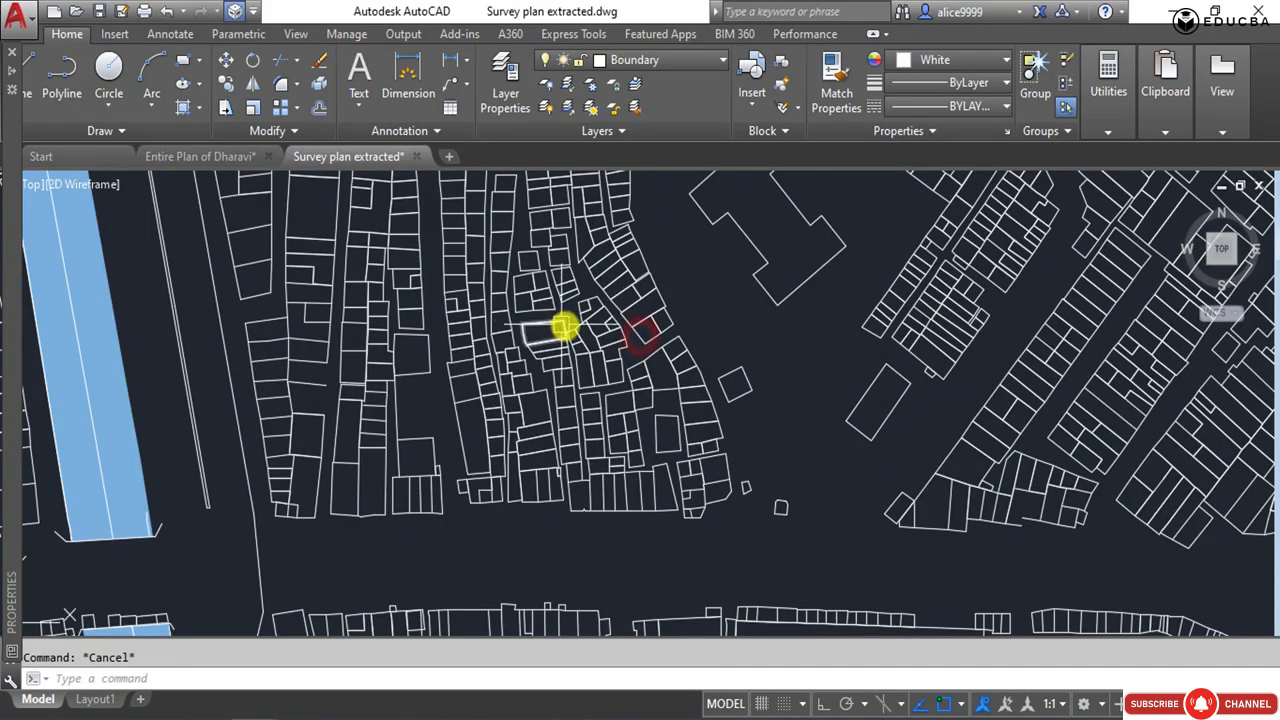
scroll(563, 327, "down", 8)
middle_click_drag(643, 365, 643, 399)
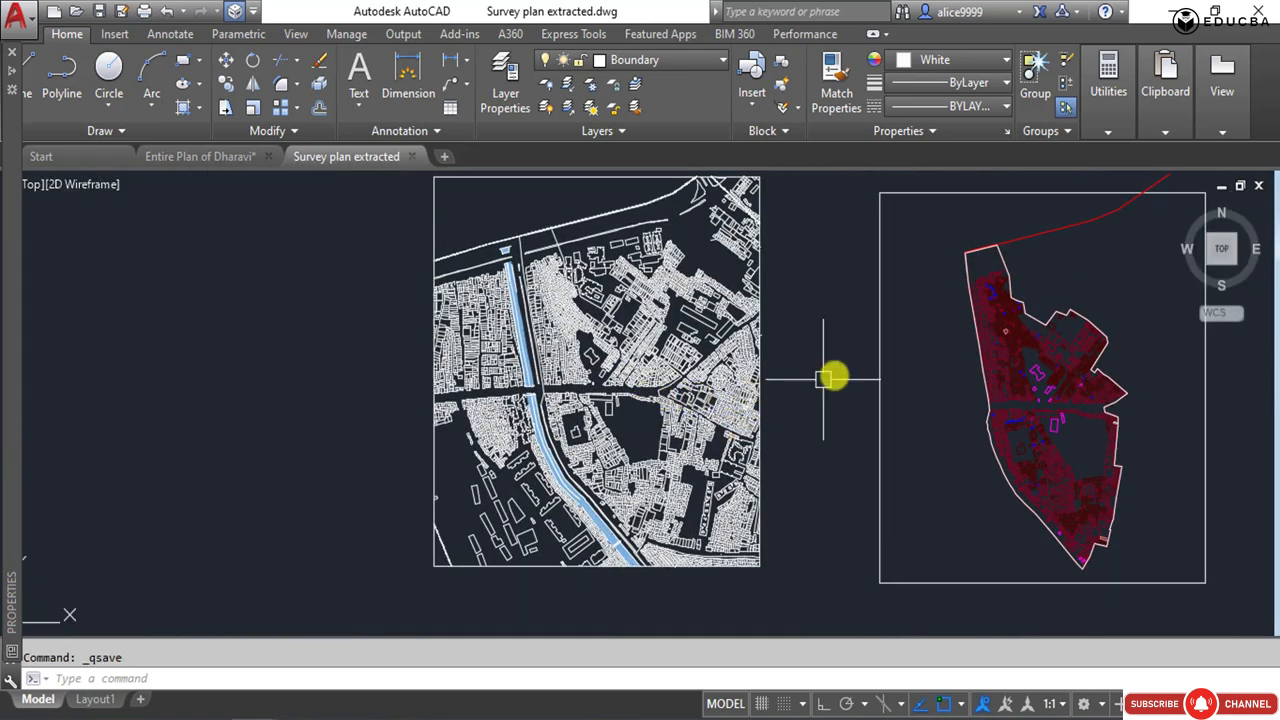
left_click(839, 434)
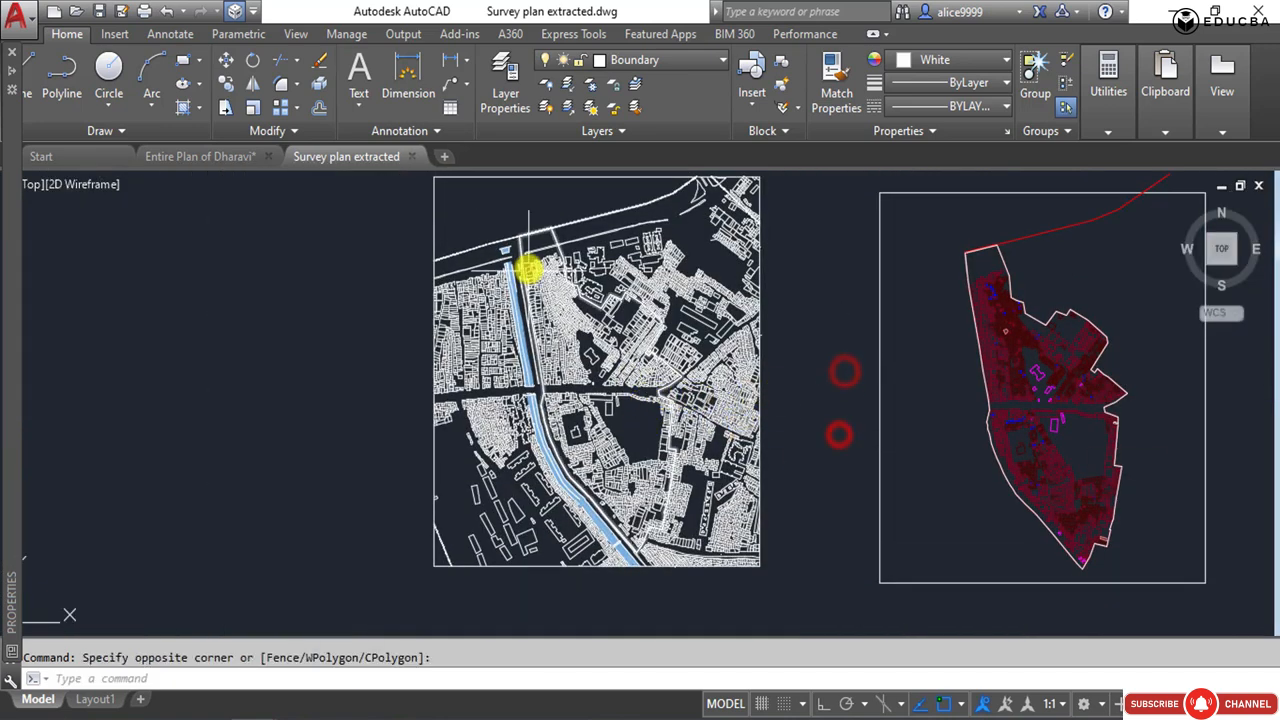
left_click(310, 347)
left_click(262, 408)
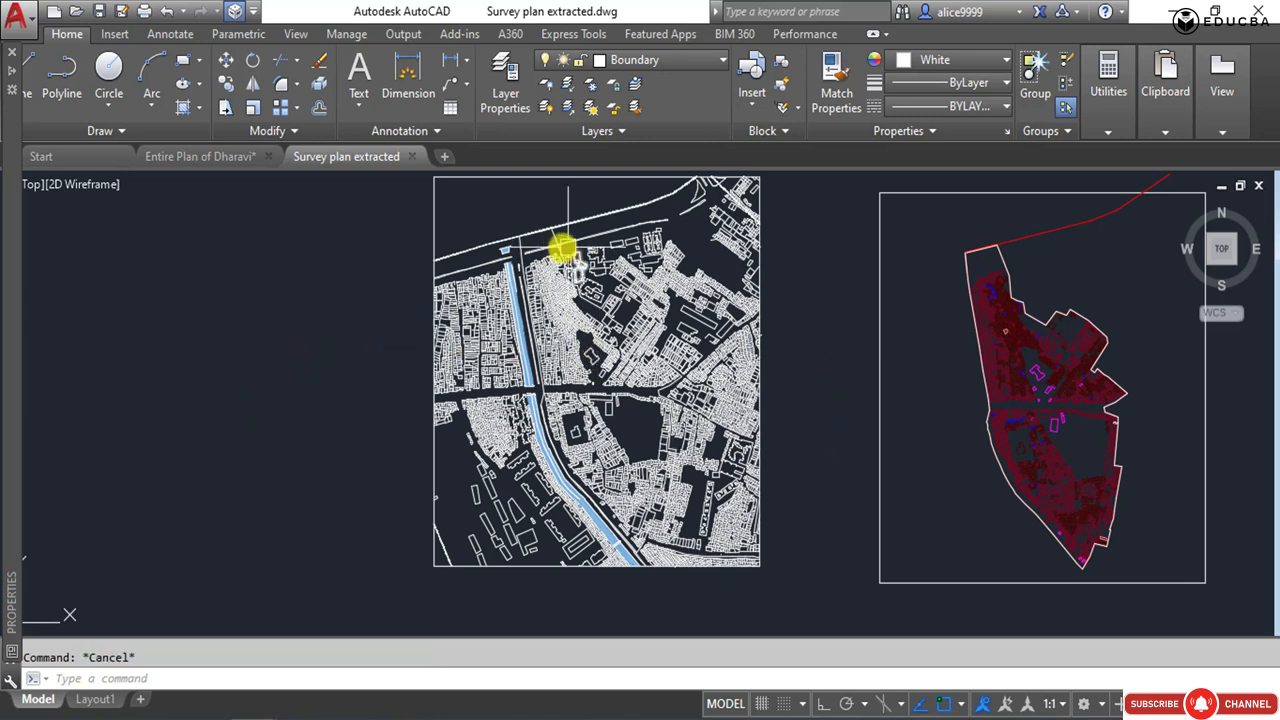
left_click(370, 248)
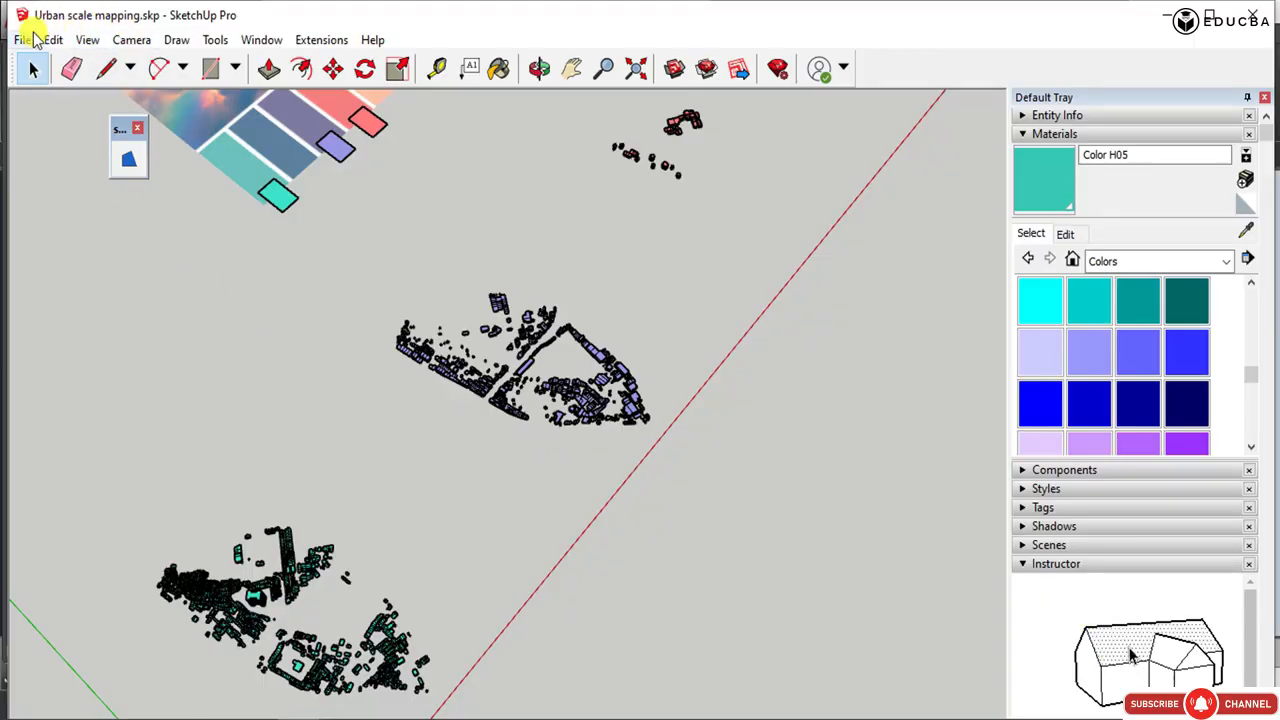
Switch to SketchUp, import the survey plan drawing into the Urban scale mapping model and dismiss the import results.
left_click(22, 39)
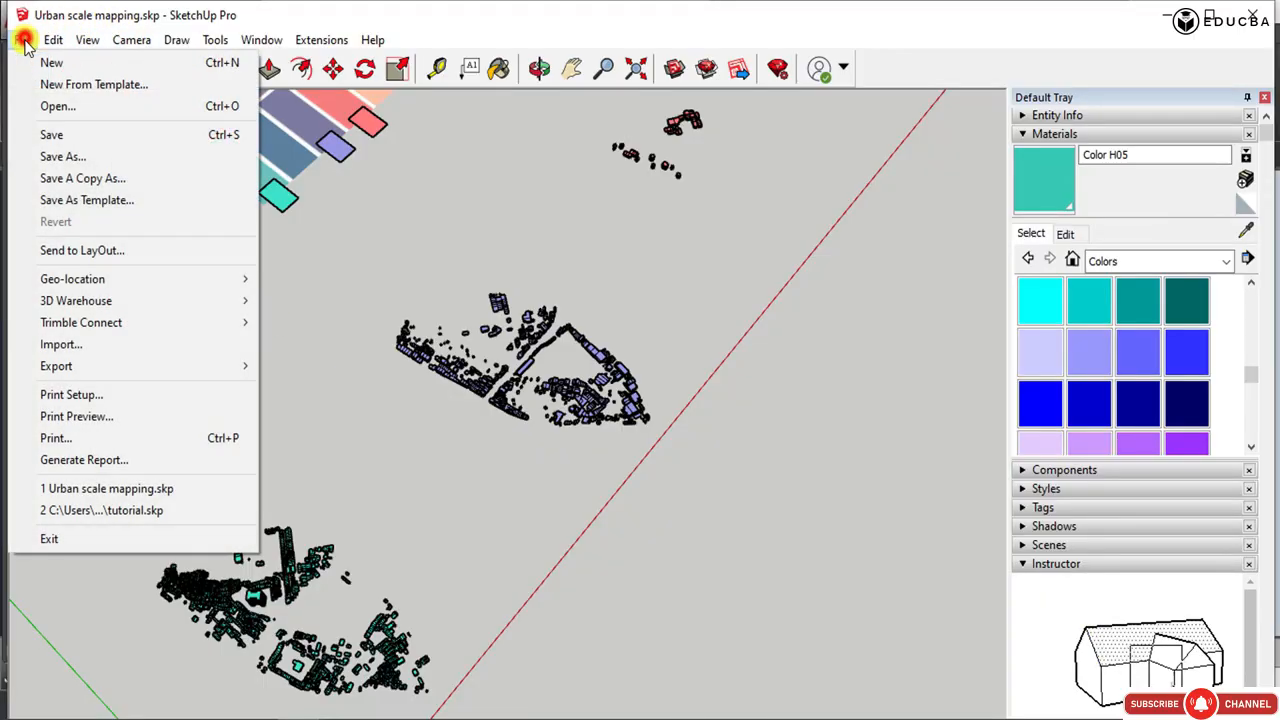
left_click(90, 344)
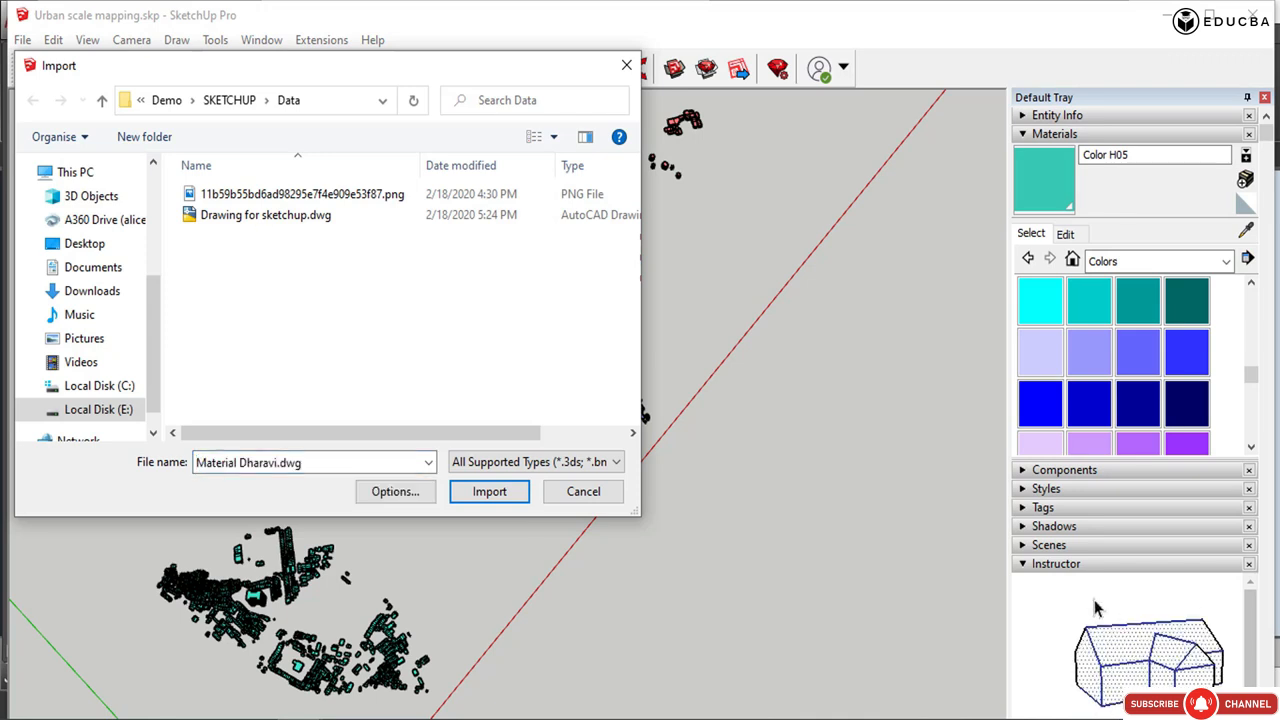
left_click(489, 493)
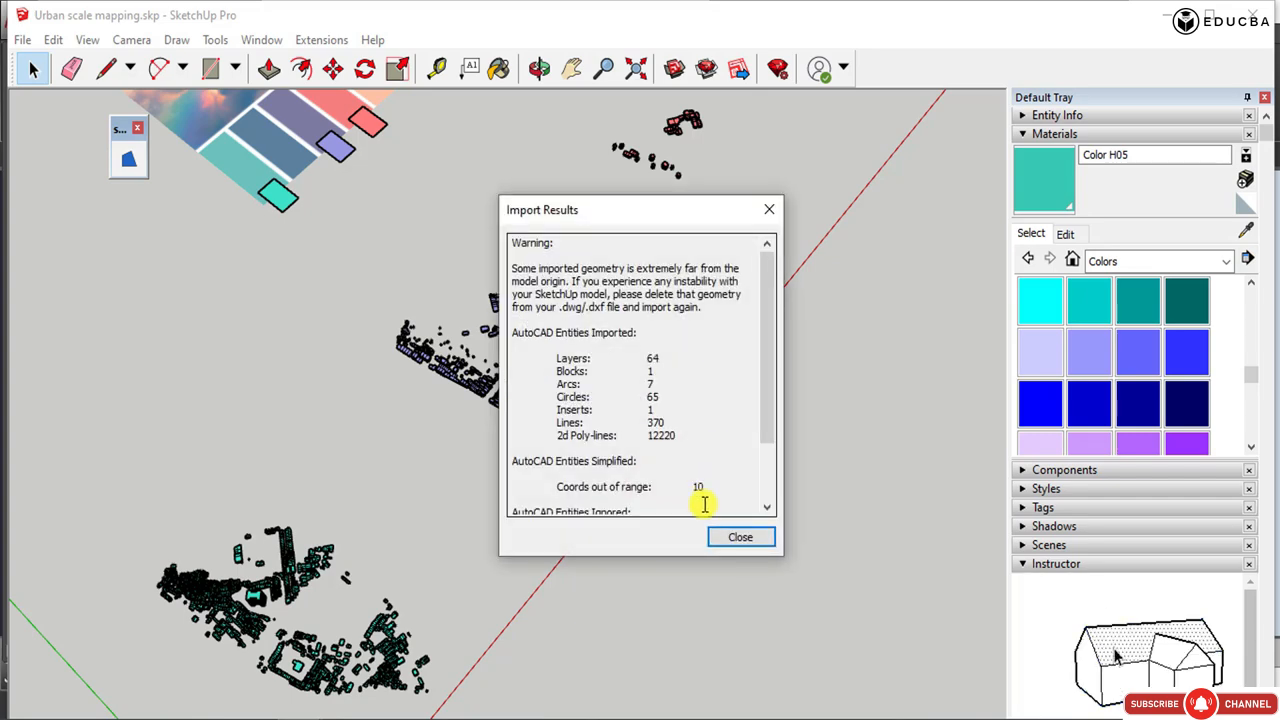
left_click(713, 535)
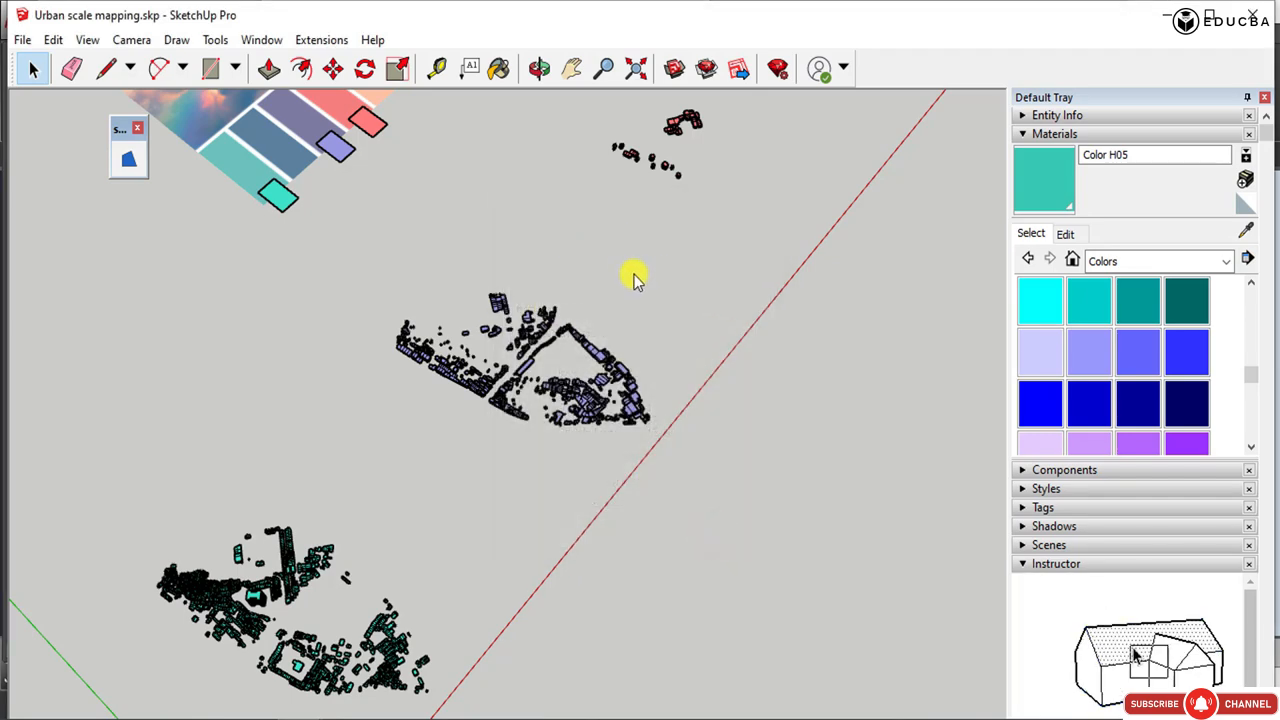
Move the imported survey drawing away from the existing coloured building groups, to the far side of the green axis.
scroll(633, 278, "down", 8)
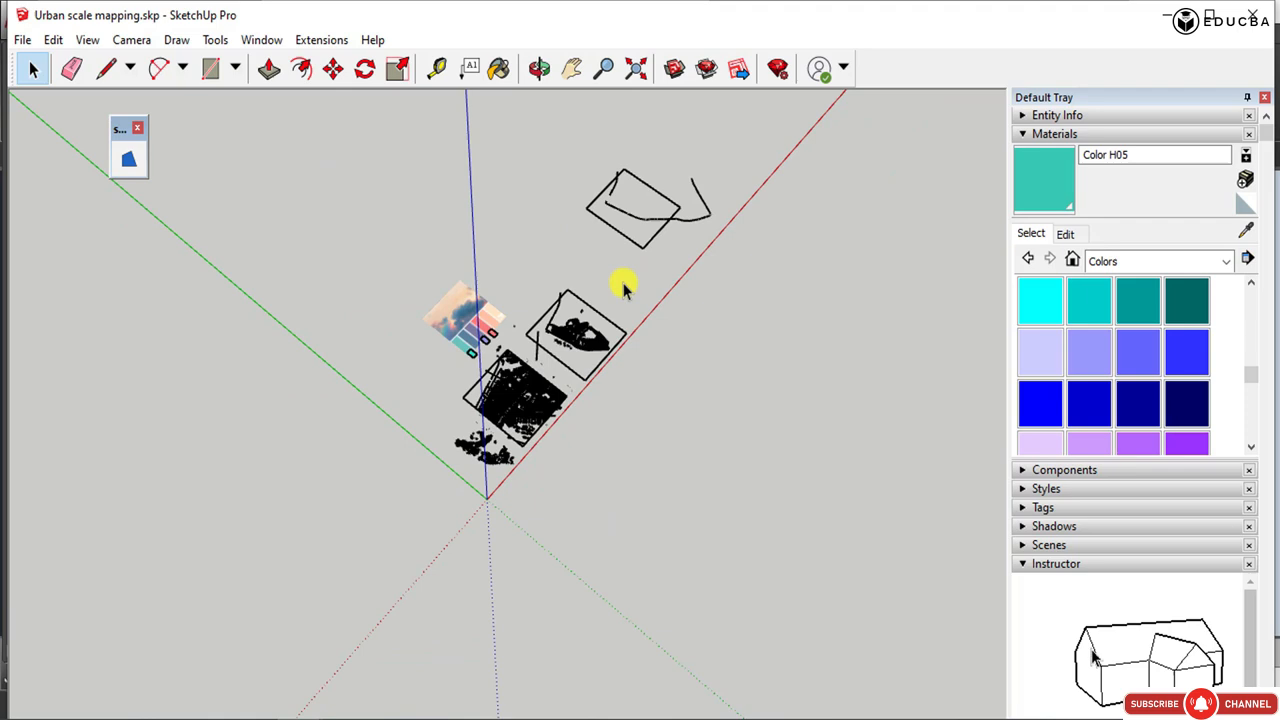
scroll(632, 250, "down", 1)
left_click(631, 233)
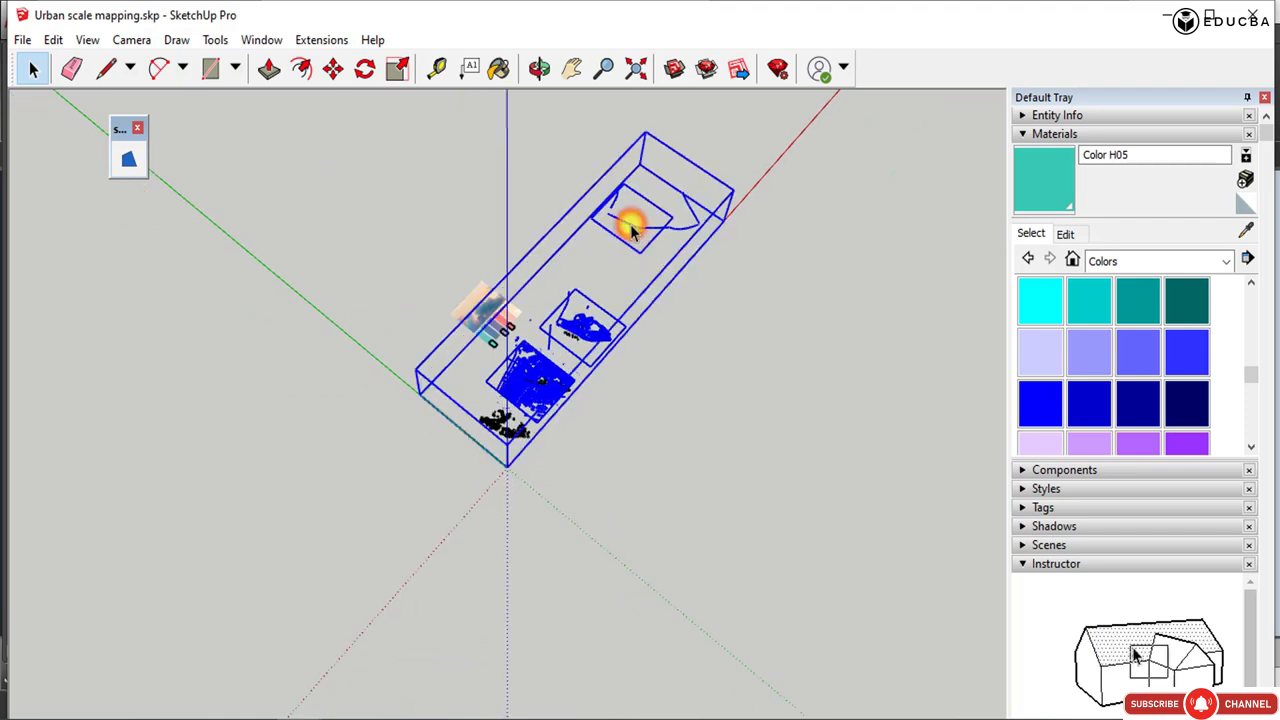
key("m")
left_click(630, 222)
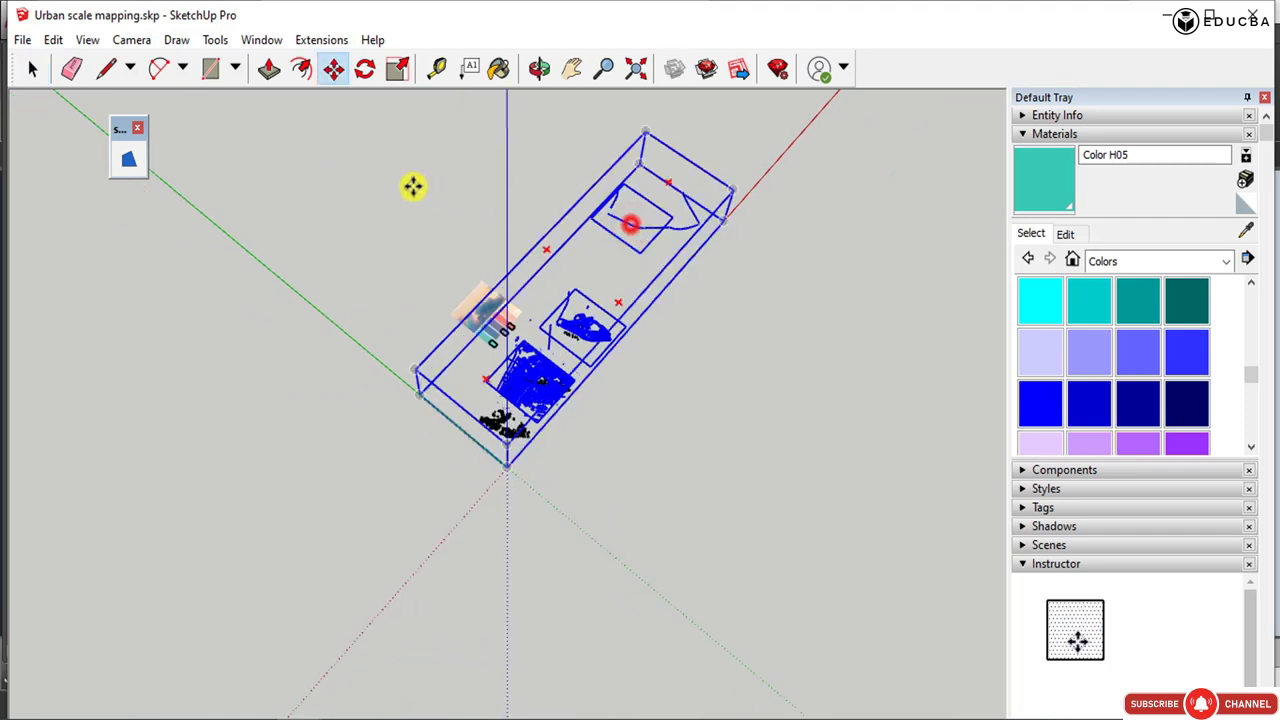
left_click(289, 166)
Examine the imported survey drawing up close and from a low side angle for geometry lying off the ground plane.
scroll(165, 318, "up", 6)
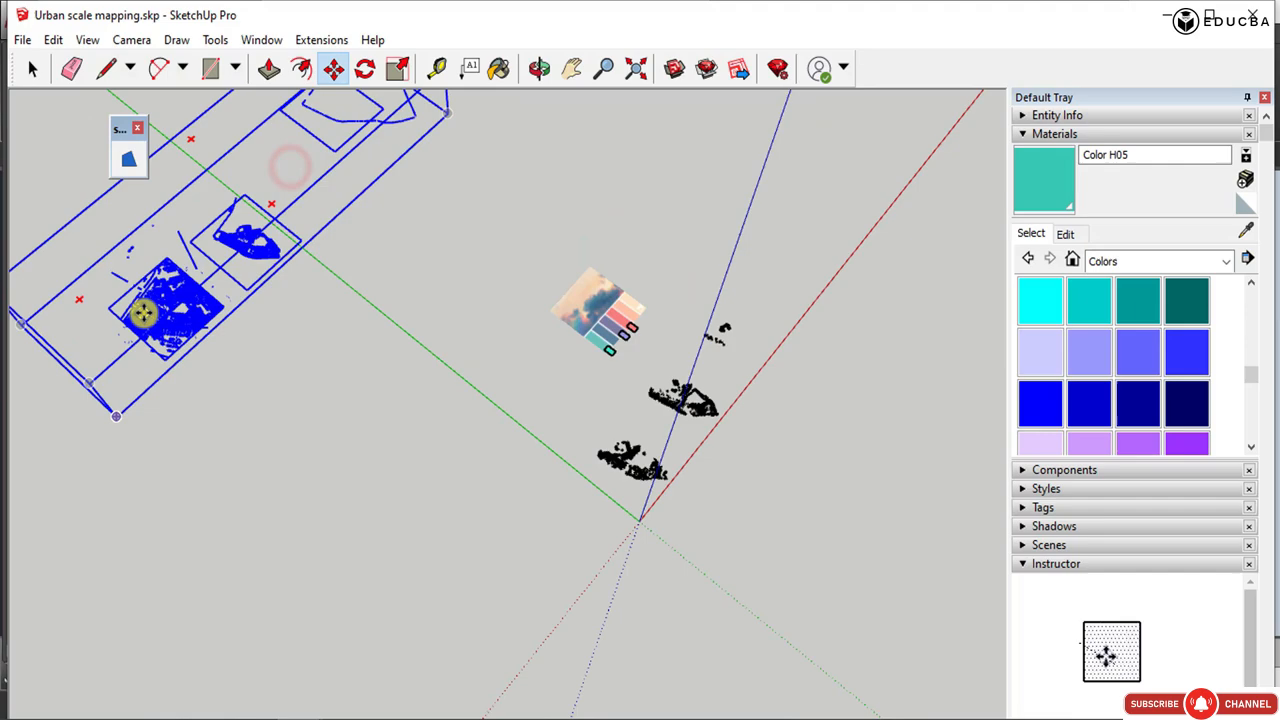
middle_click_drag(184, 316, 303, 417)
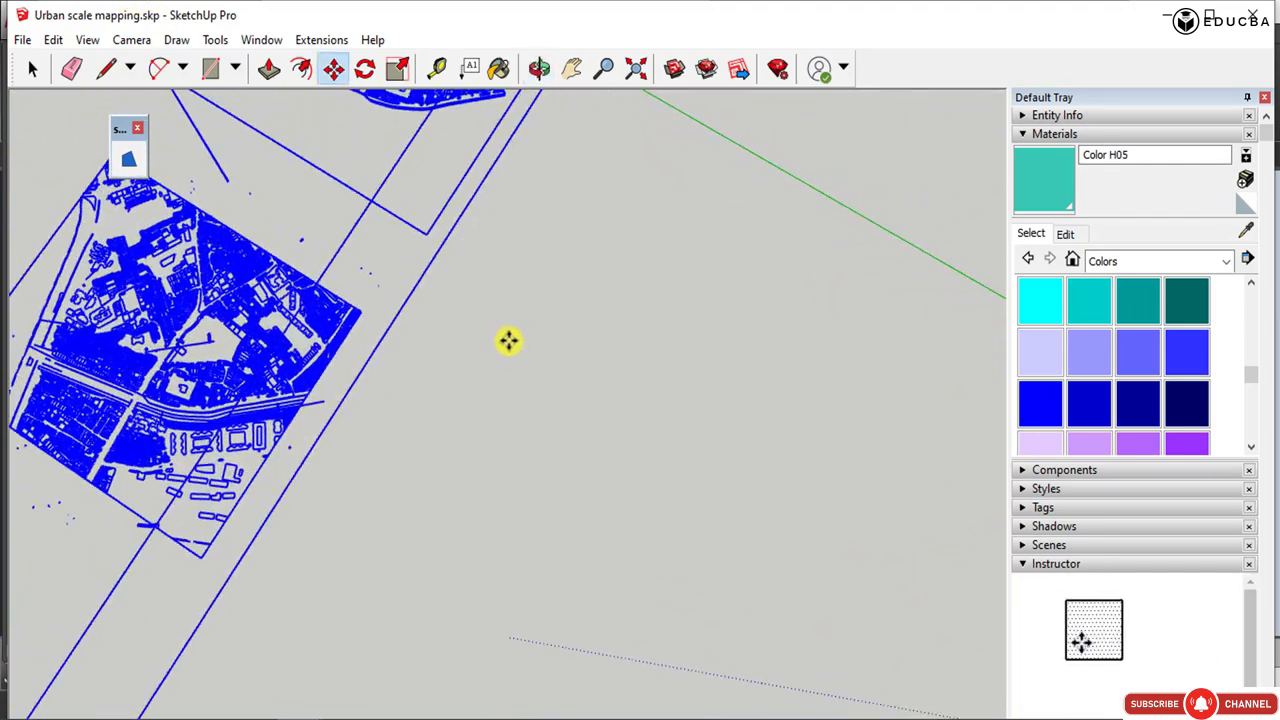
scroll(508, 340, "down", 2)
middle_click_drag(451, 380, 165, 152)
left_click(32, 68)
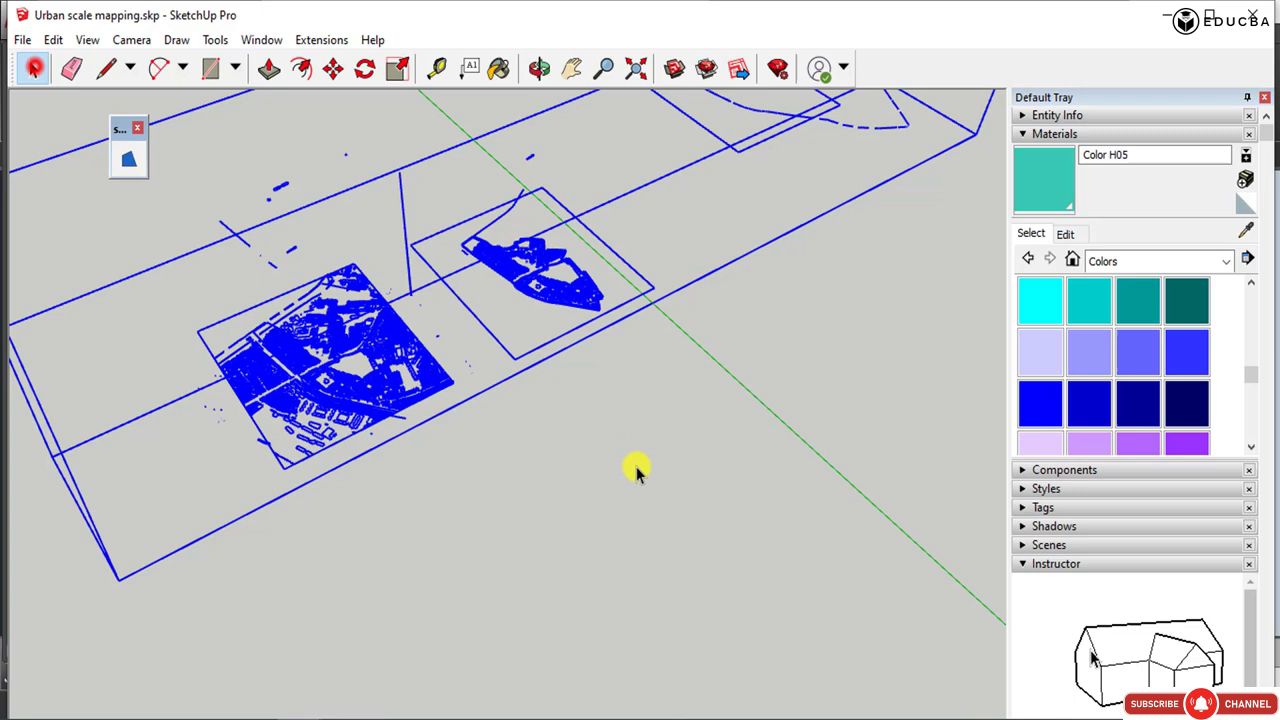
left_click(638, 472)
middle_click_drag(638, 472, 290, 138)
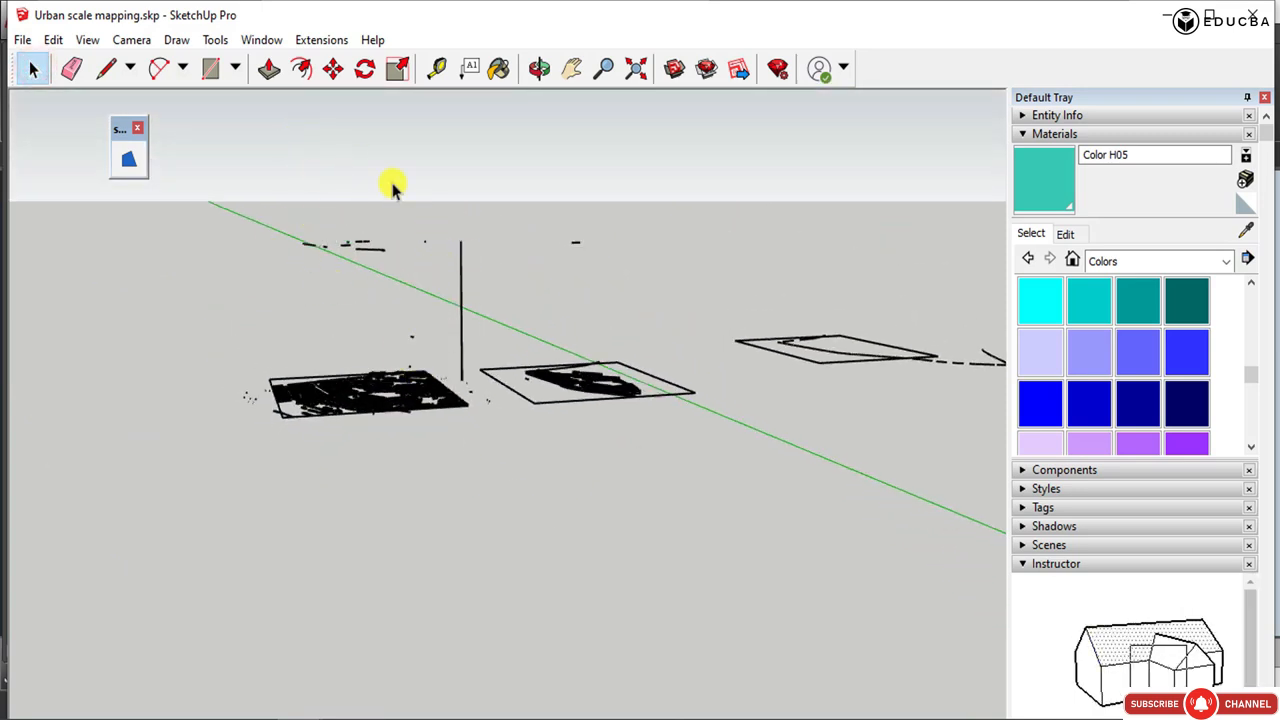
middle_click_drag(396, 356, 463, 362)
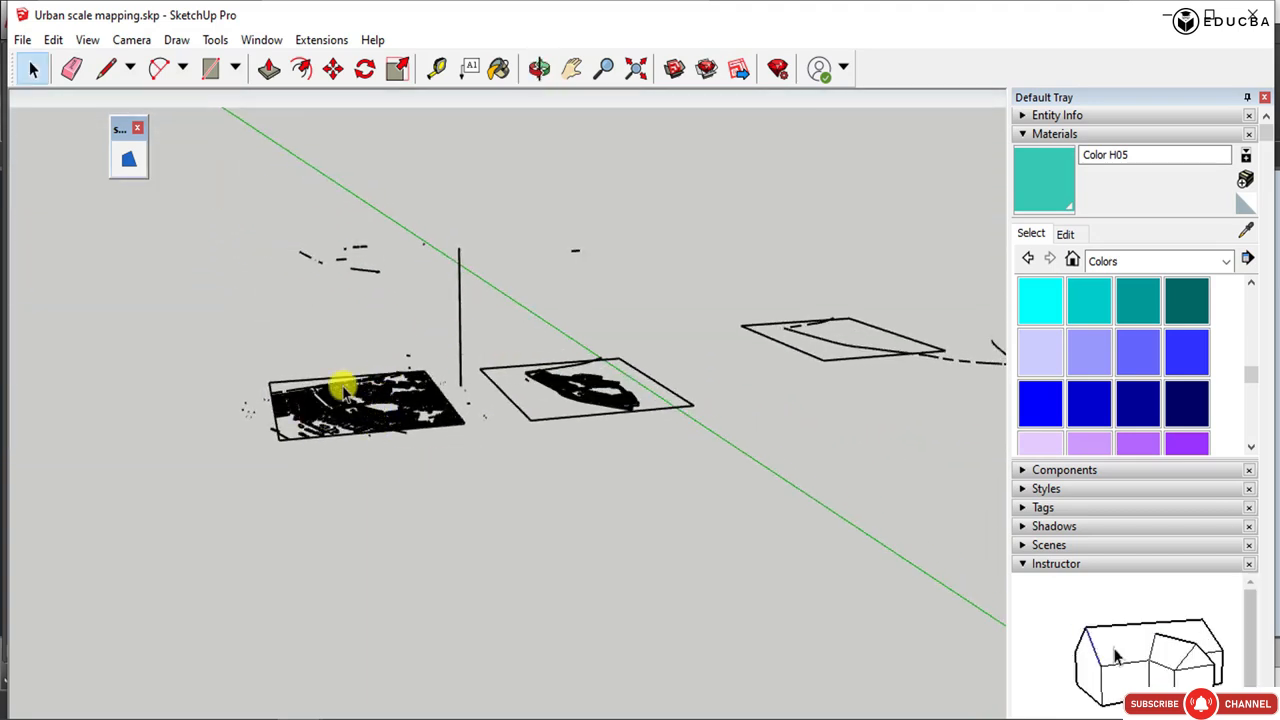
Delete the imported survey drawing from the SketchUp model.
left_click(638, 427)
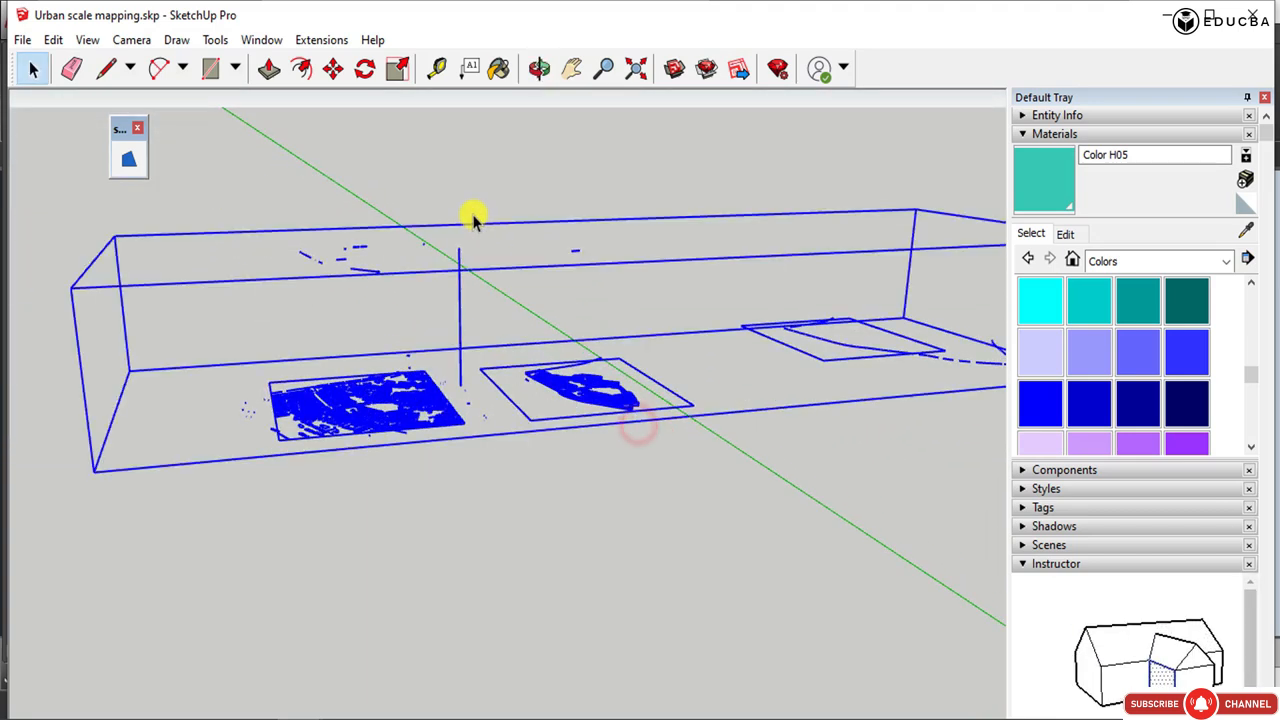
key("Delete")
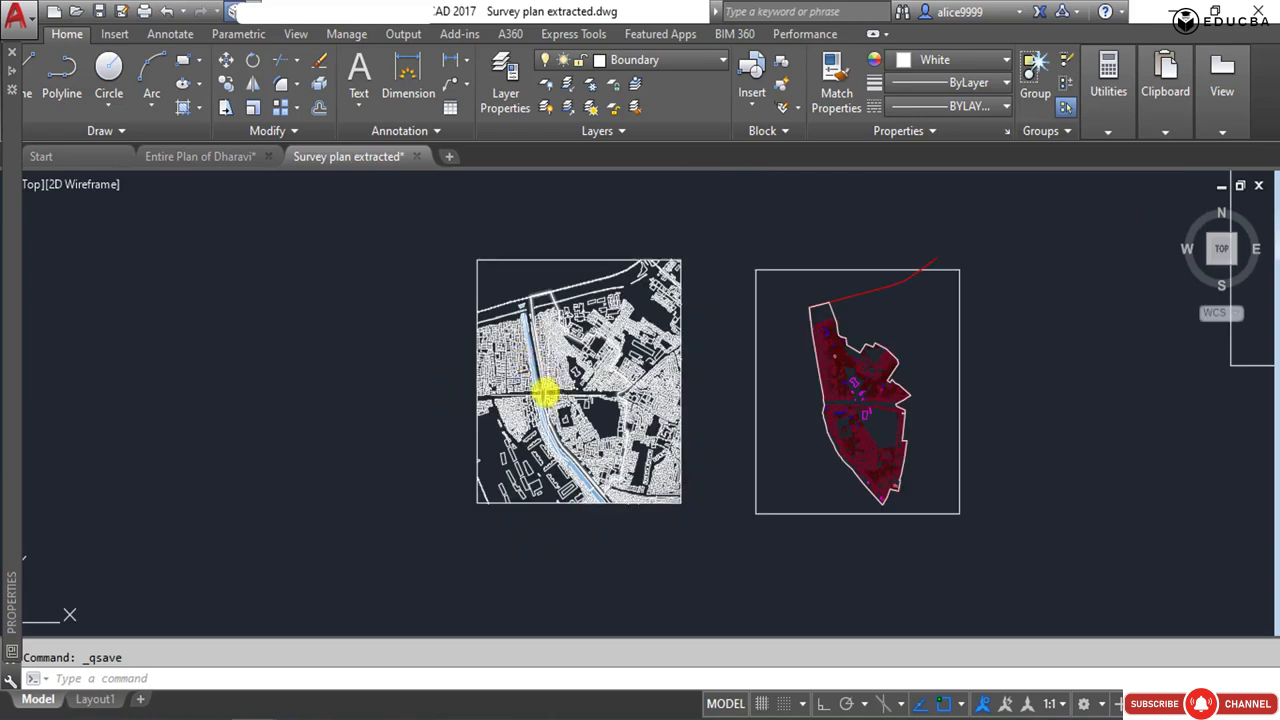
Switch to AutoCAD, select the whole white survey plan and set the elevation of its polylines to 0.
left_click(443, 214)
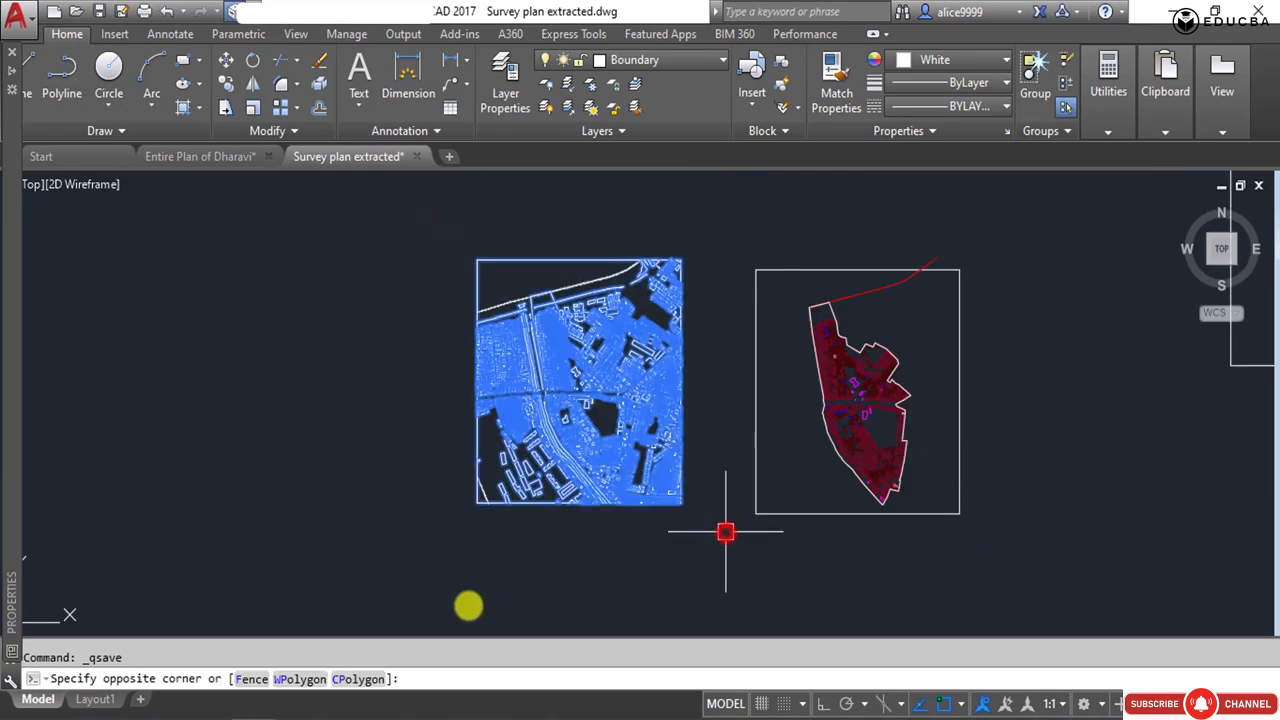
type("p")
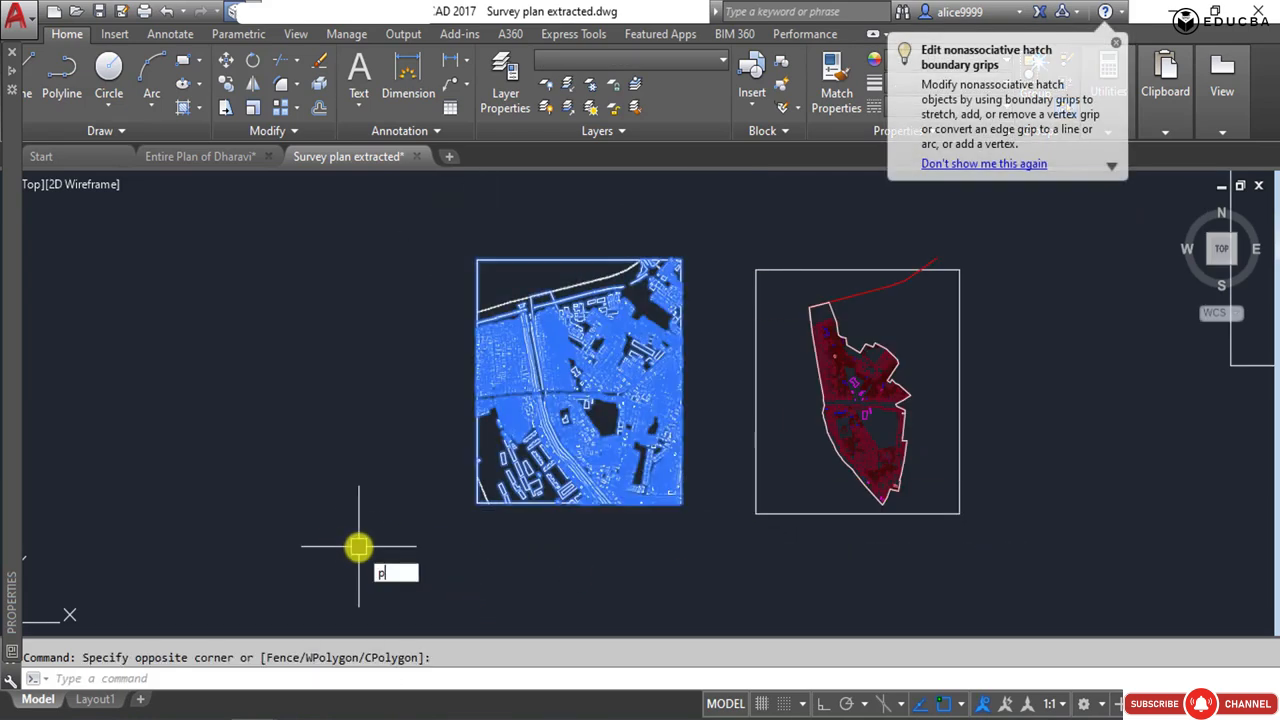
type("r")
key("Return")
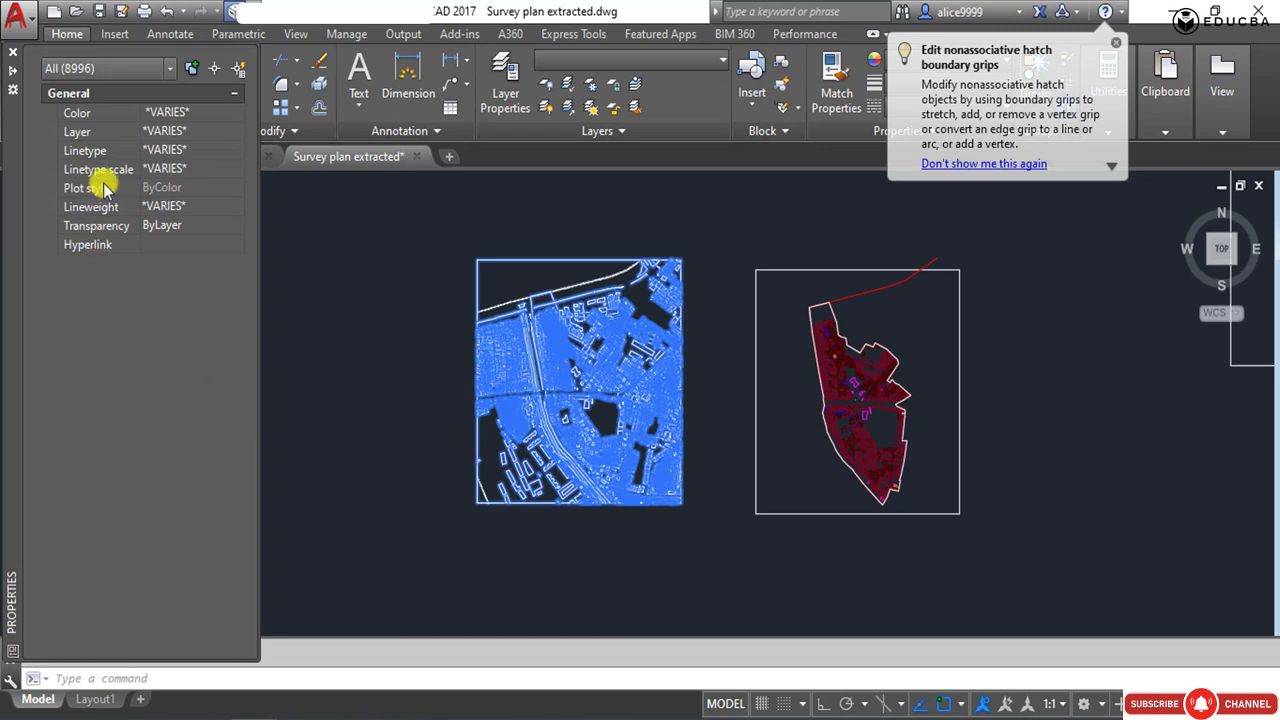
left_click(85, 68)
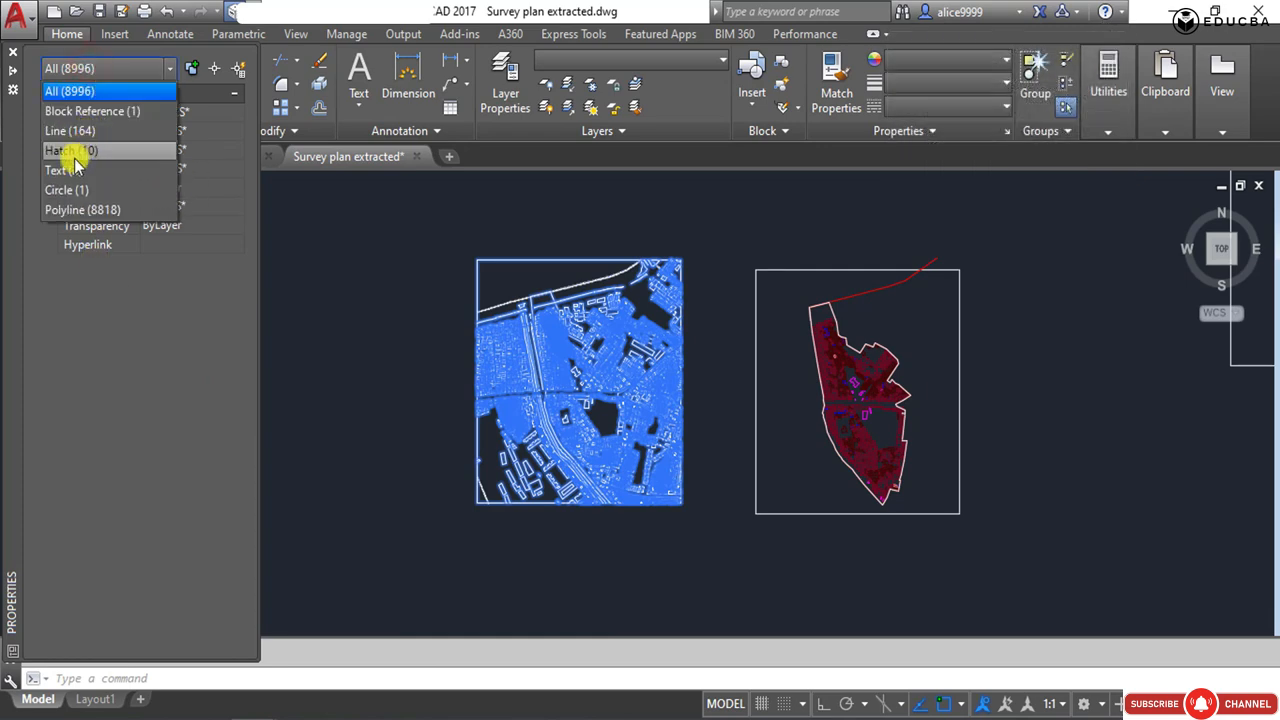
left_click(73, 210)
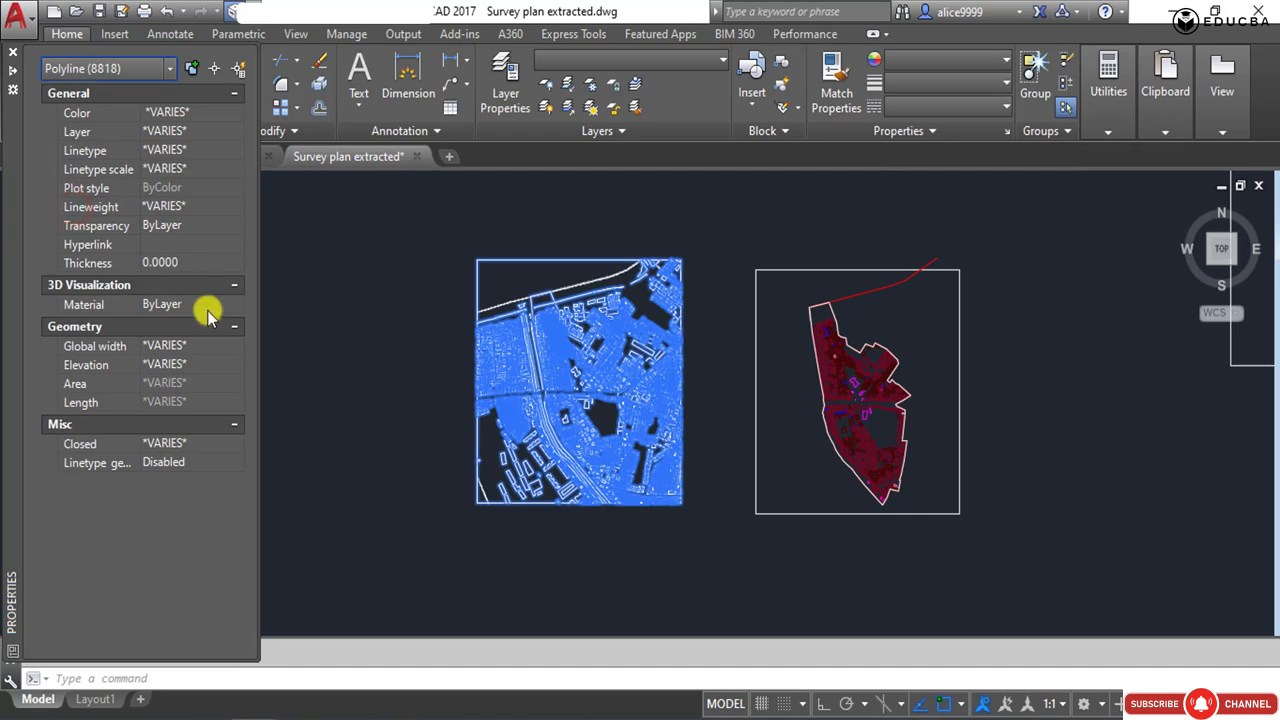
left_click(158, 366)
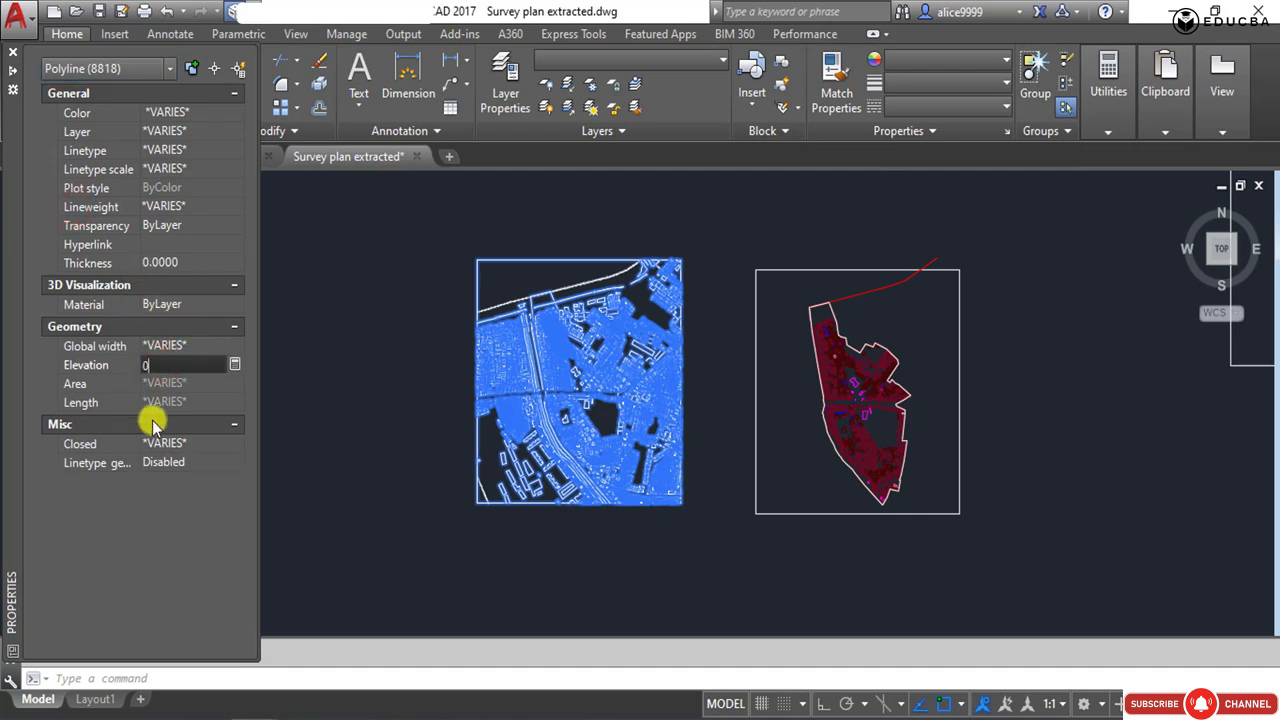
key("Return")
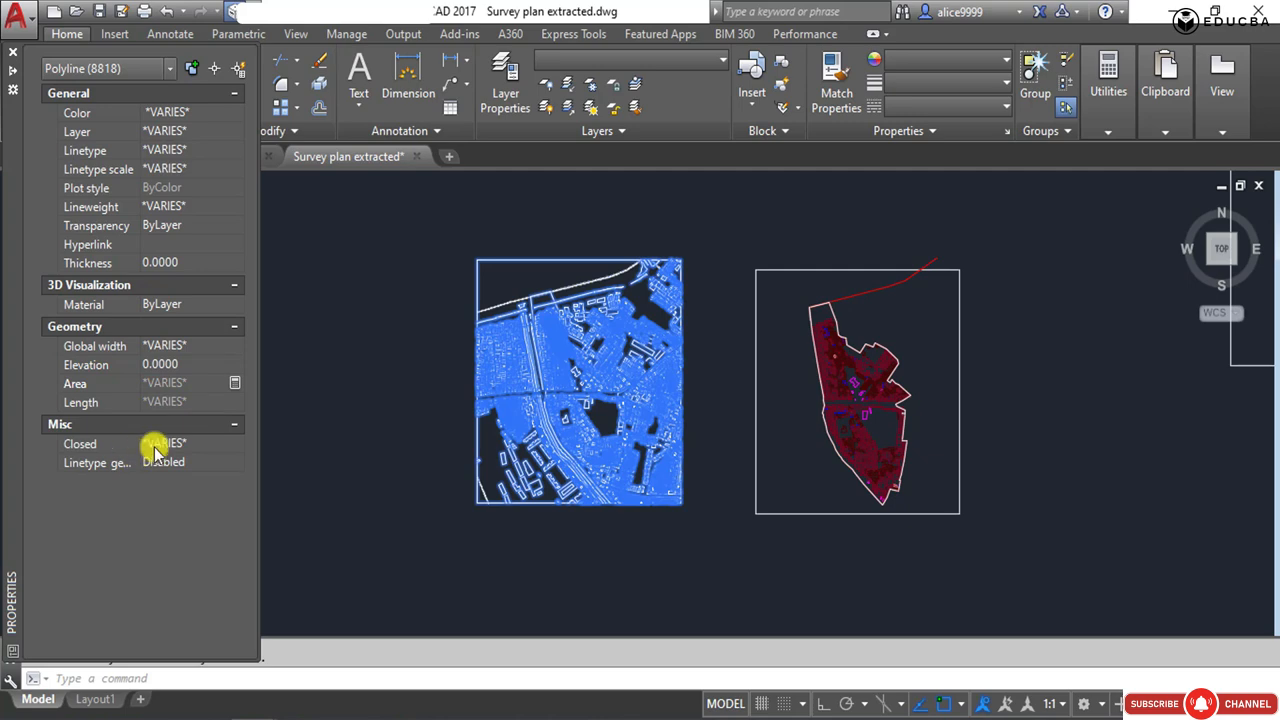
Set both the Start Z and End Z of all lines in the selected survey plan to 0.
left_click(122, 70)
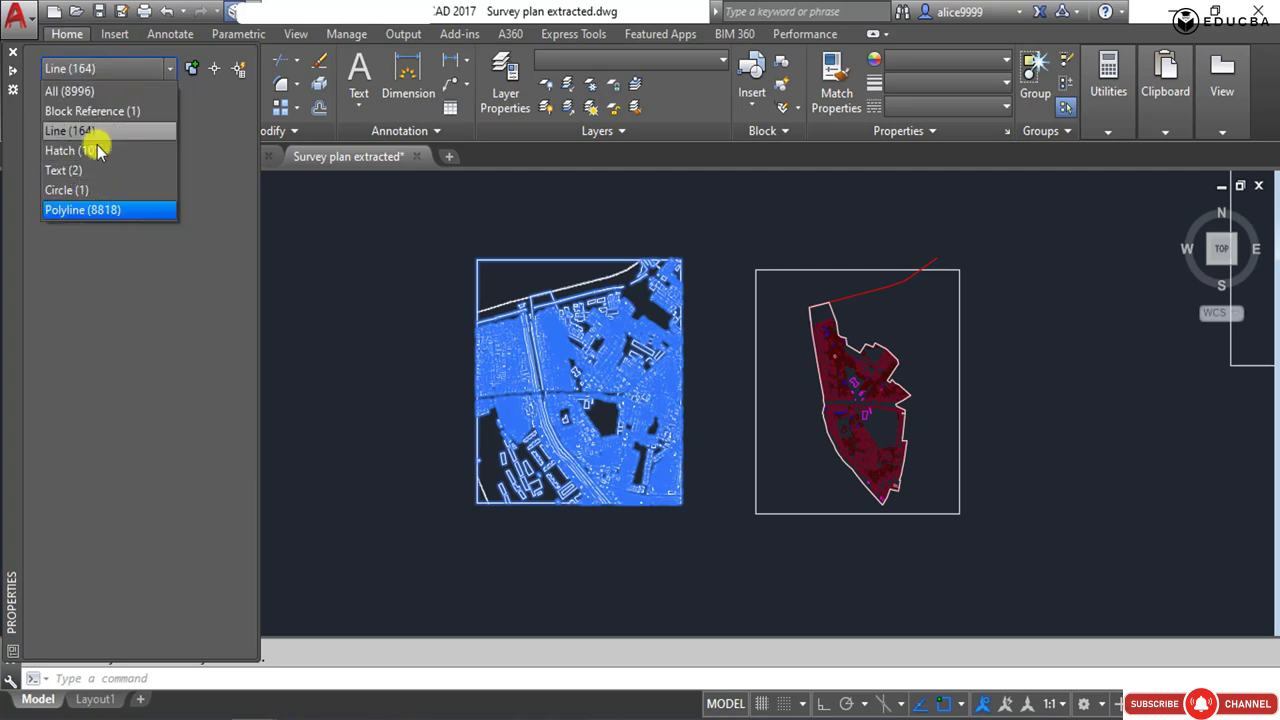
left_click(90, 131)
left_click(171, 380)
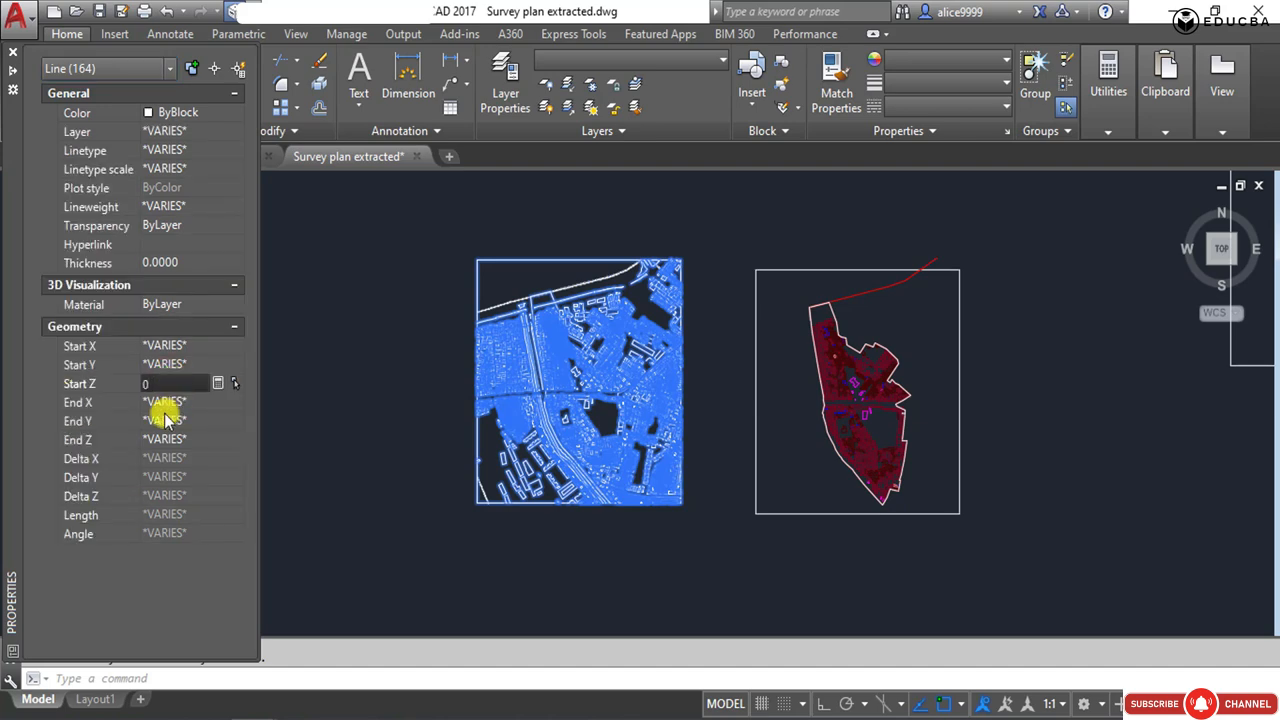
left_click(153, 441)
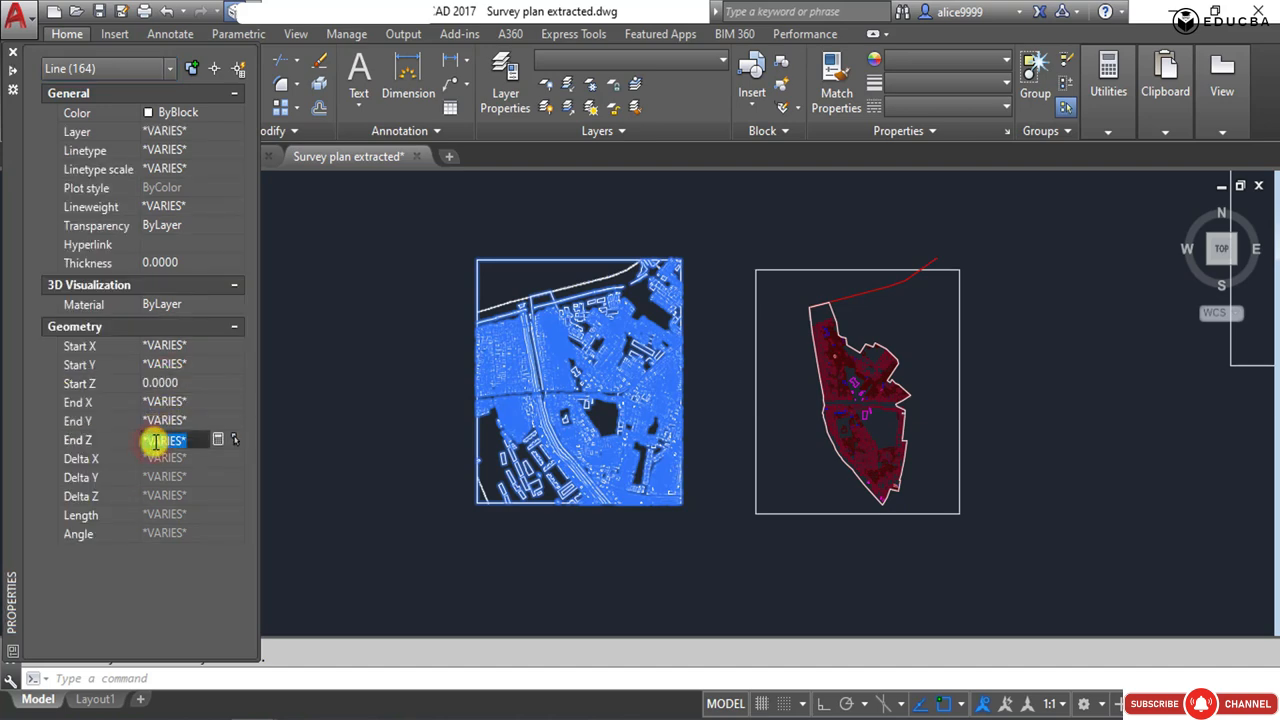
left_click(172, 500)
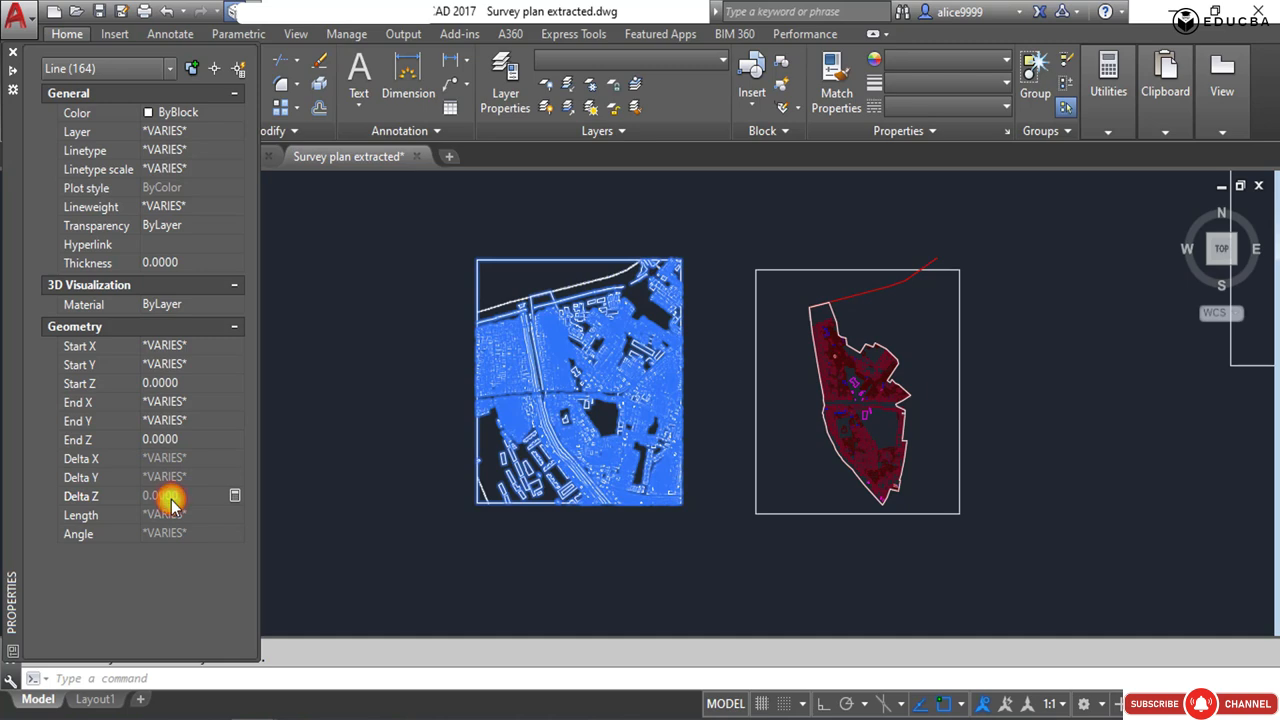
Deselect the survey plan and save the Survey plan extracted drawing.
left_click(346, 483)
left_click(320, 517)
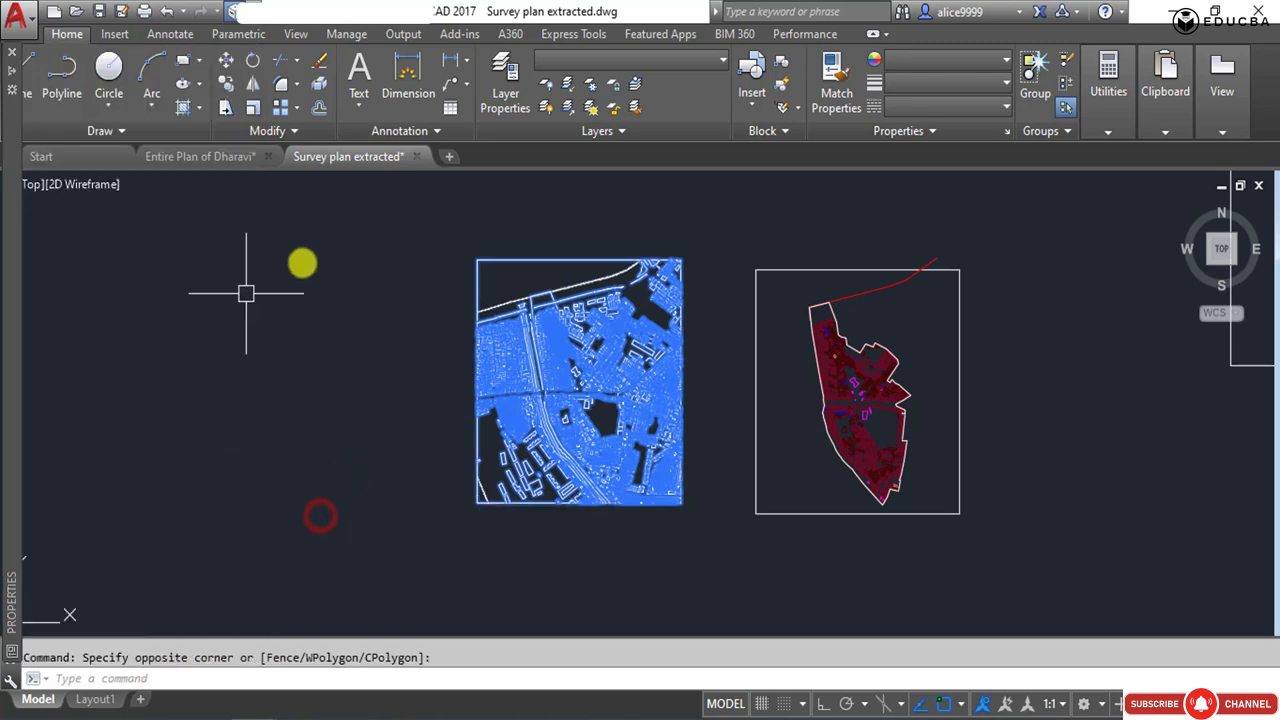
key("Escape")
key("ctrl+s")
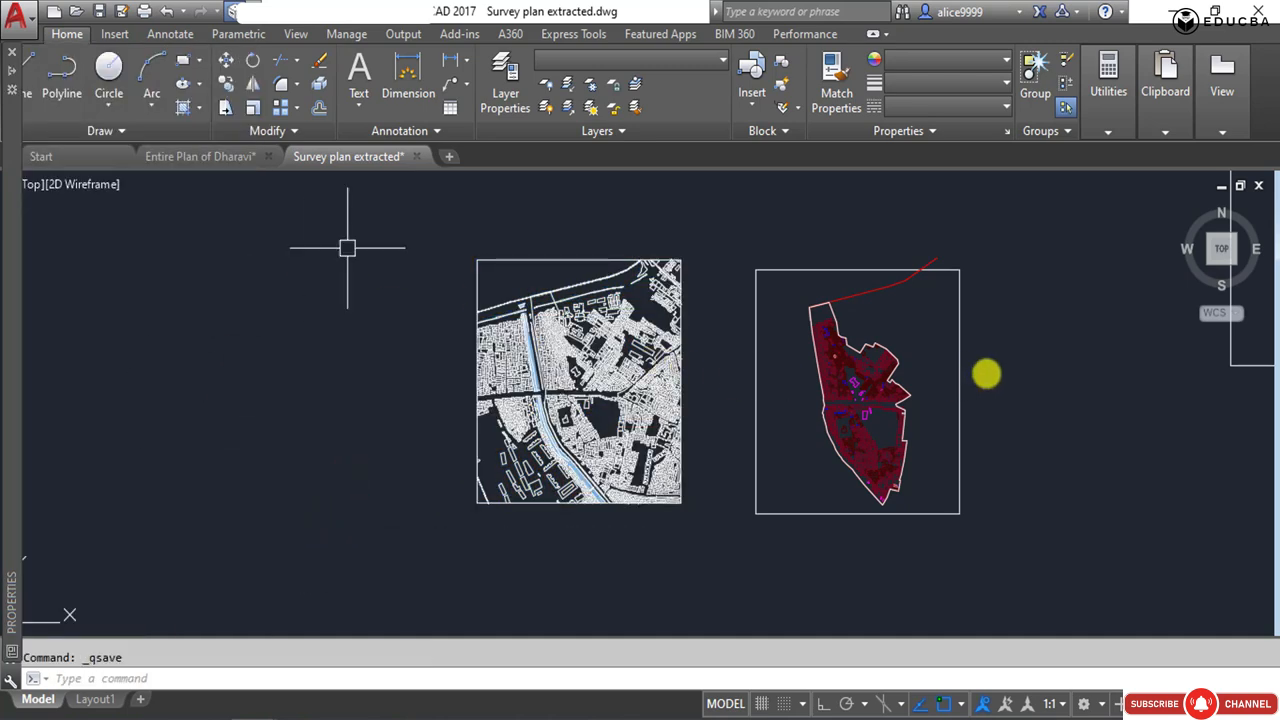
scroll(555, 440, "up", 5)
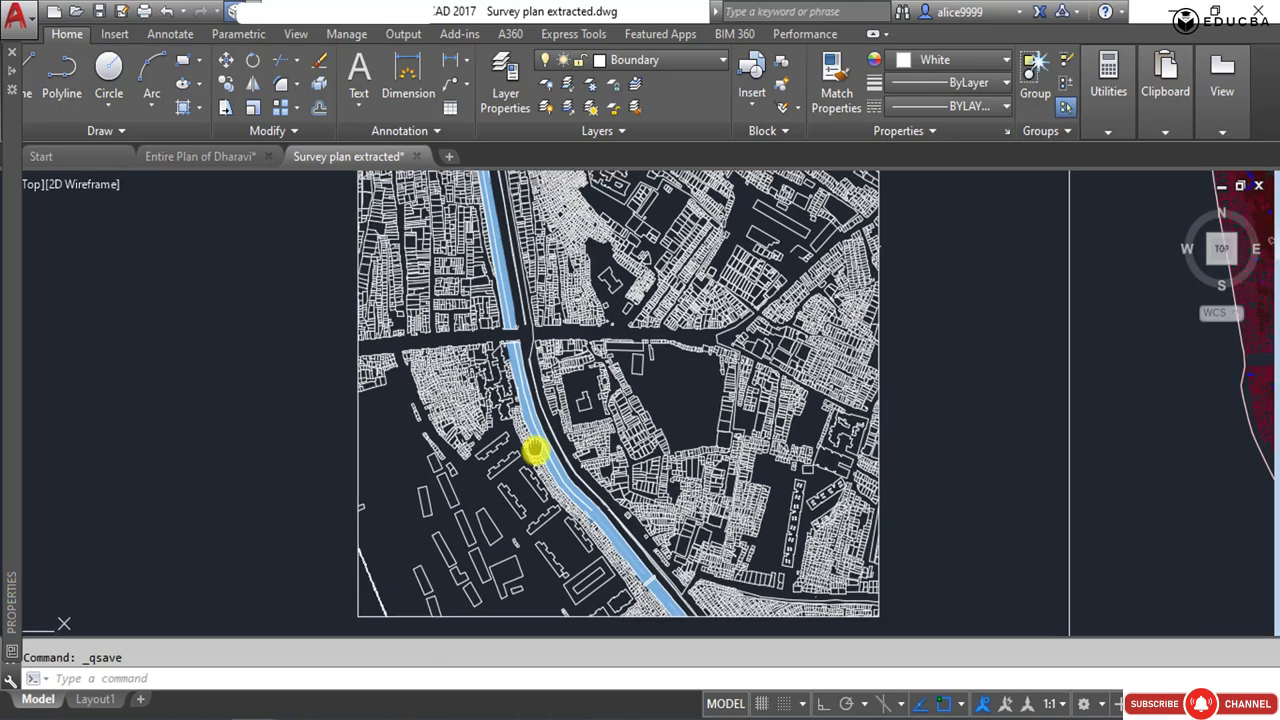
scroll(452, 319, "down", 5)
left_click(647, 312)
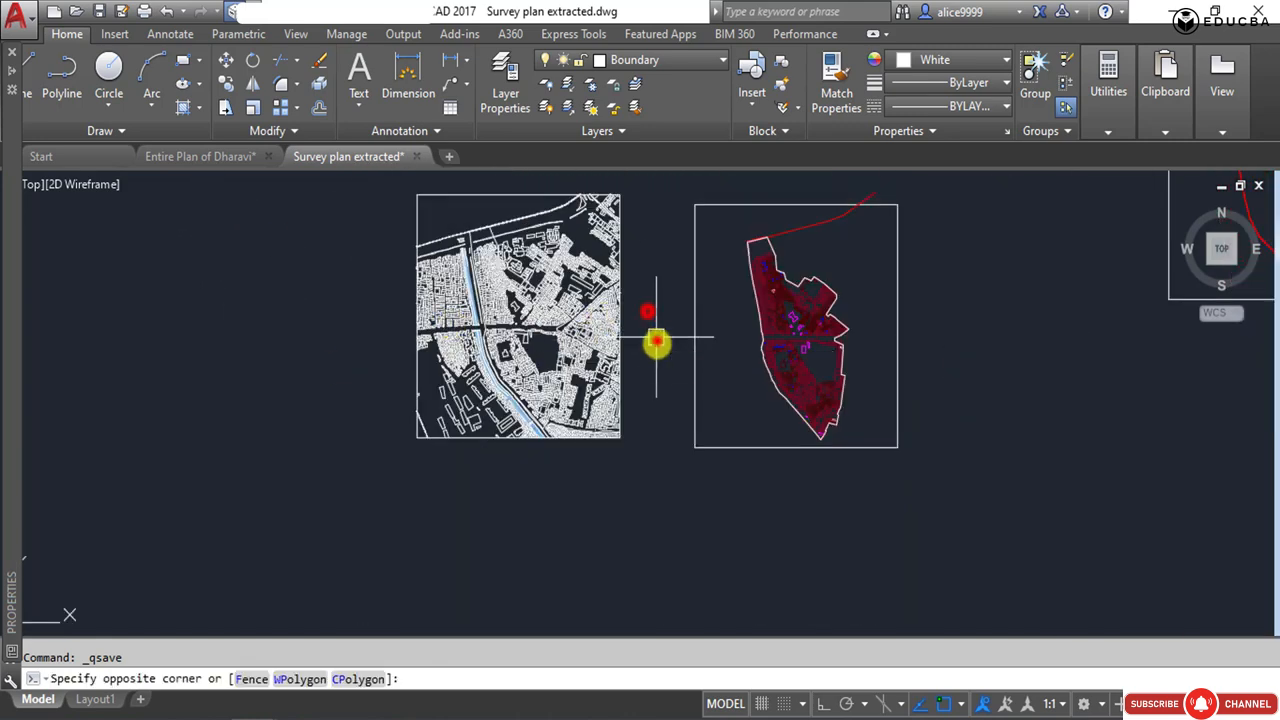
left_click(656, 341)
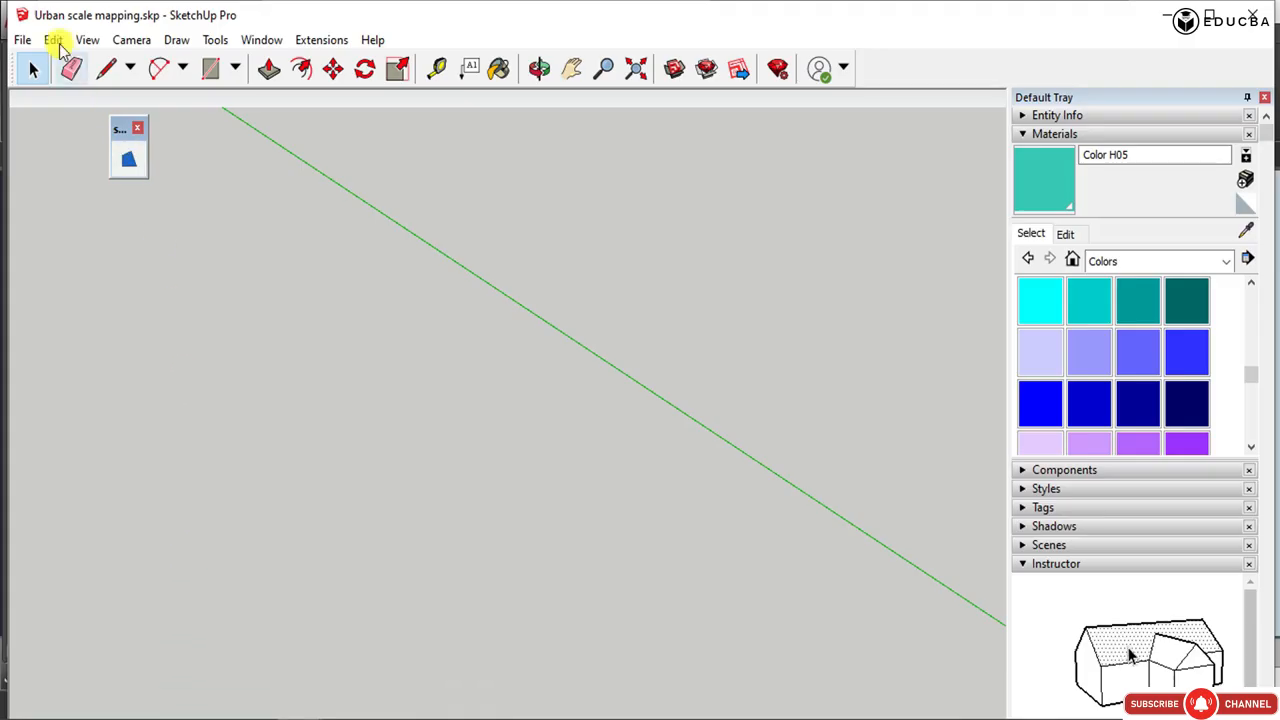
Switch to SketchUp and import the saved survey plan drawing into the Urban scale mapping model using its copied file path.
left_click(21, 39)
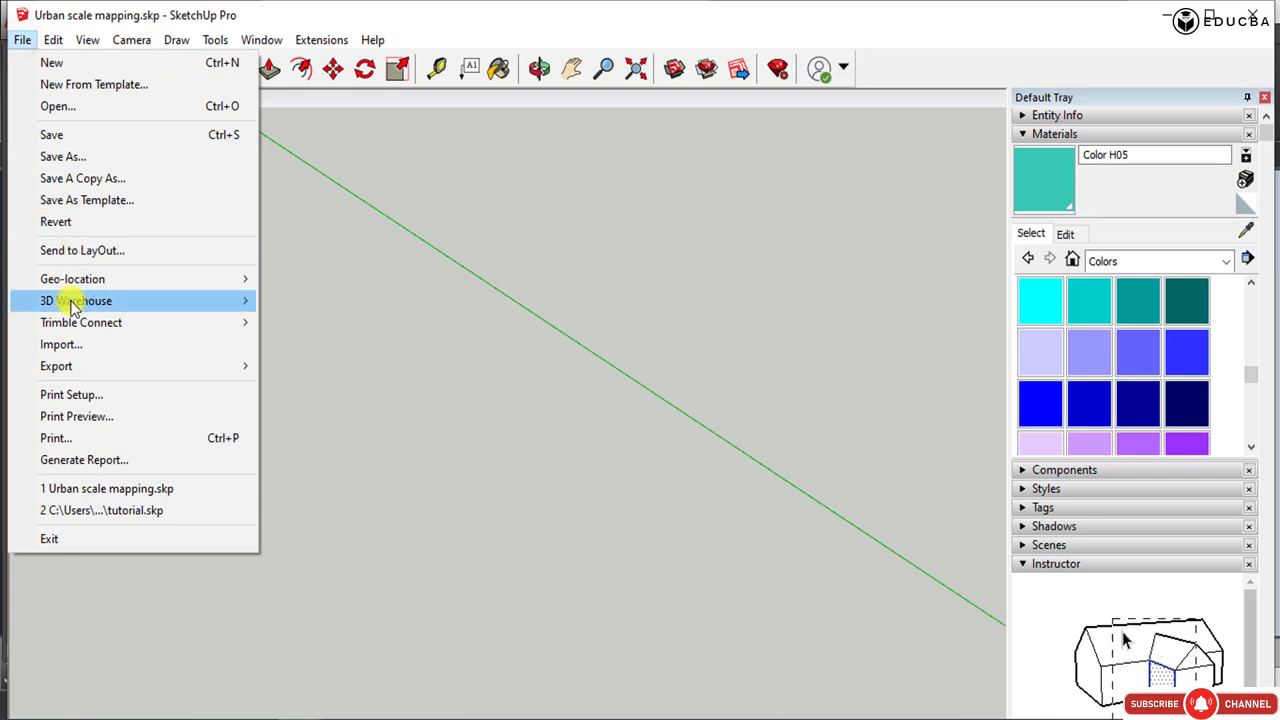
left_click(77, 347)
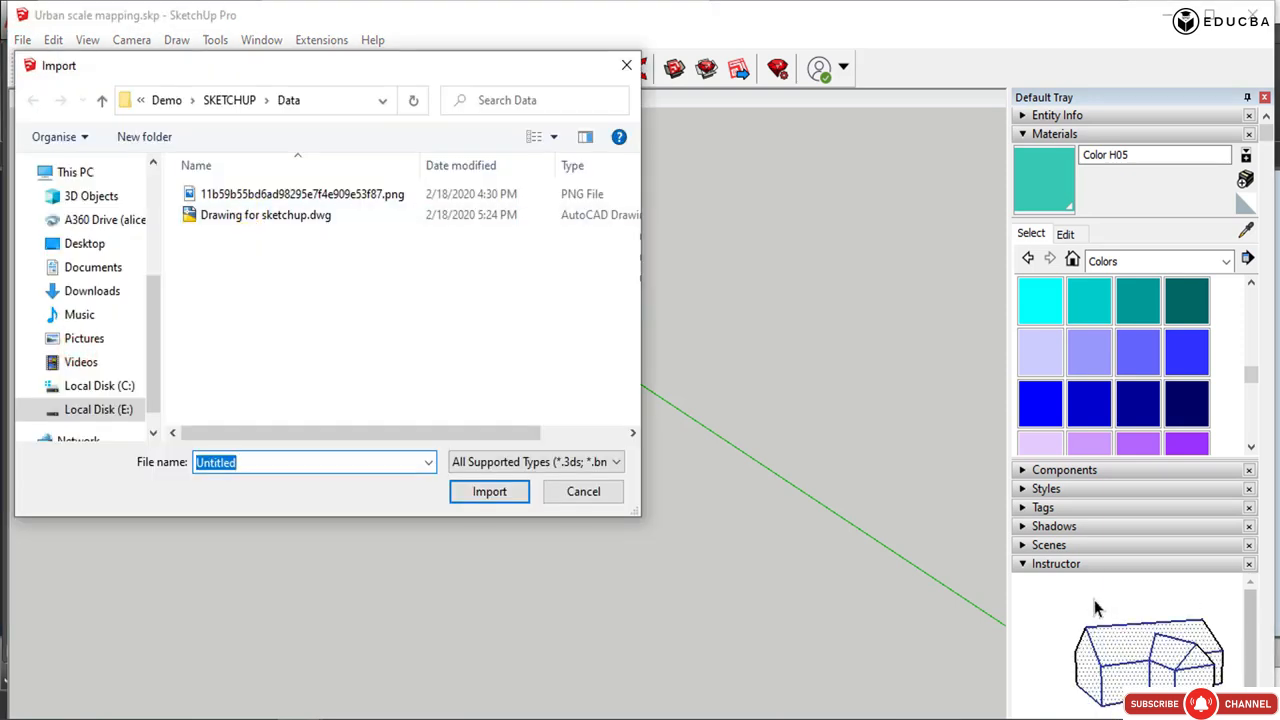
type("Survey plan extracted.dwg")
left_click(463, 495)
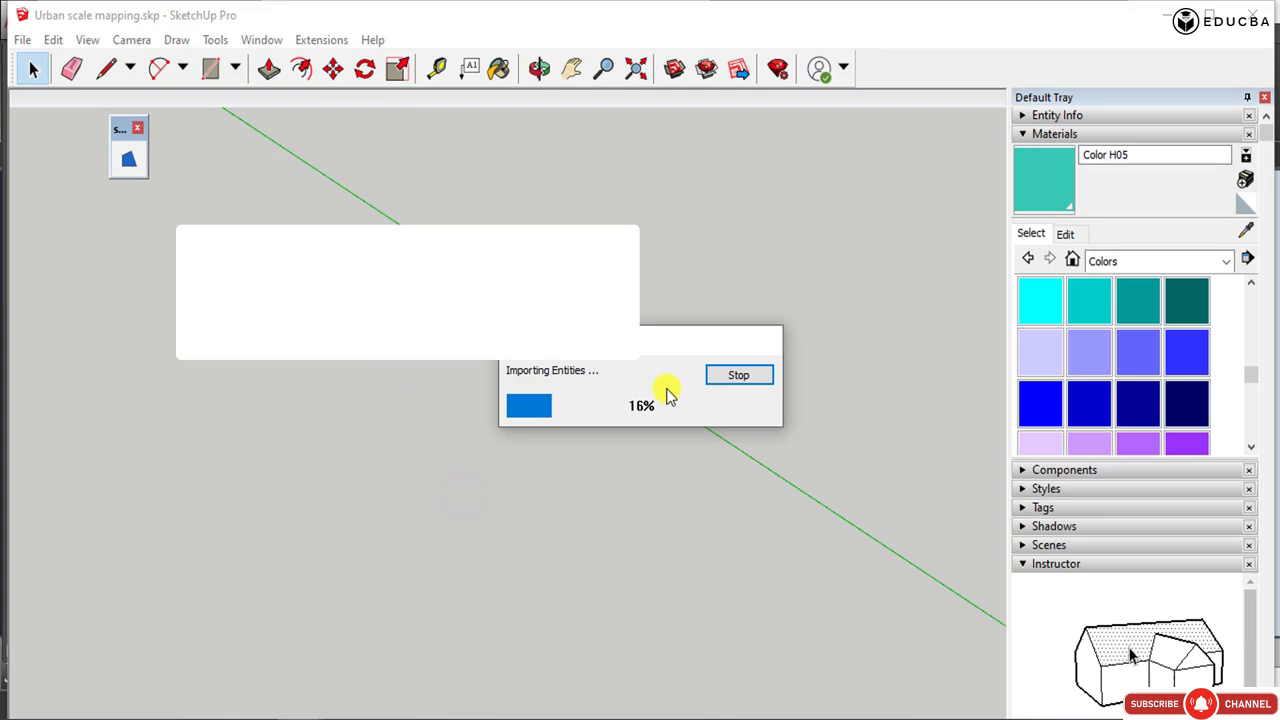
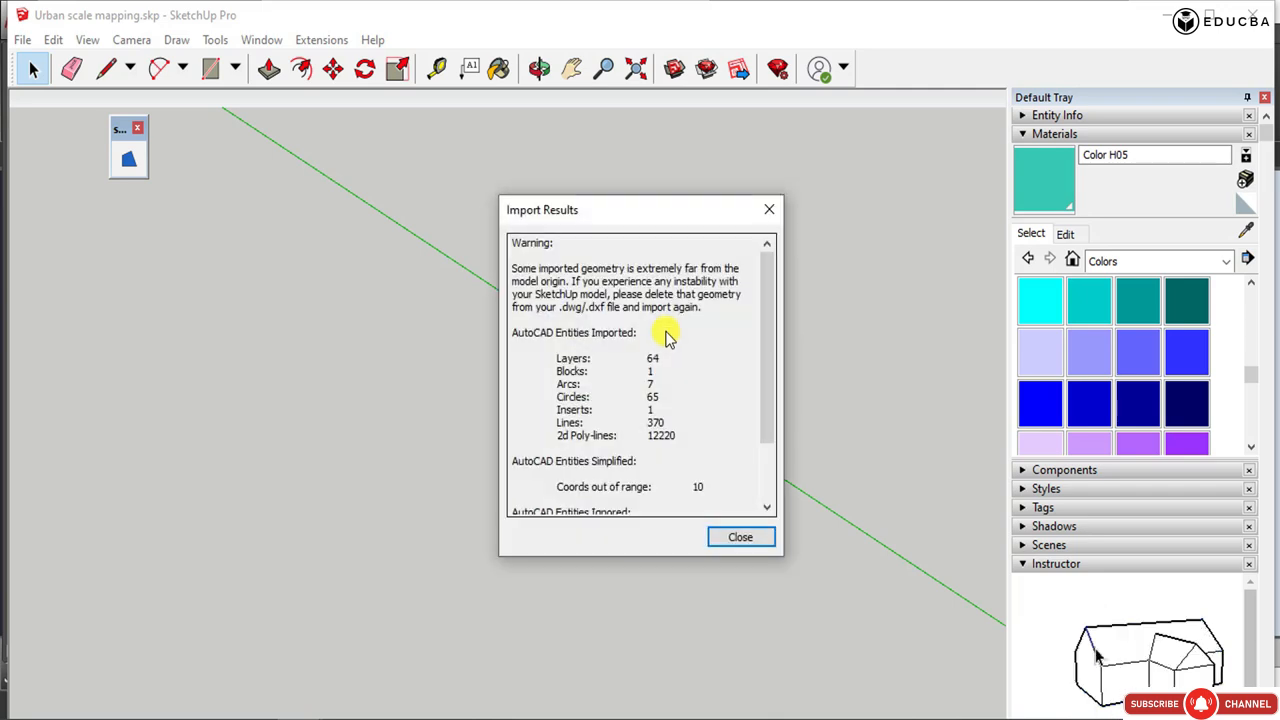
Move the newly imported survey drawing away from the existing building groups and inspect its plot outlines and roads up close.
left_click(738, 533)
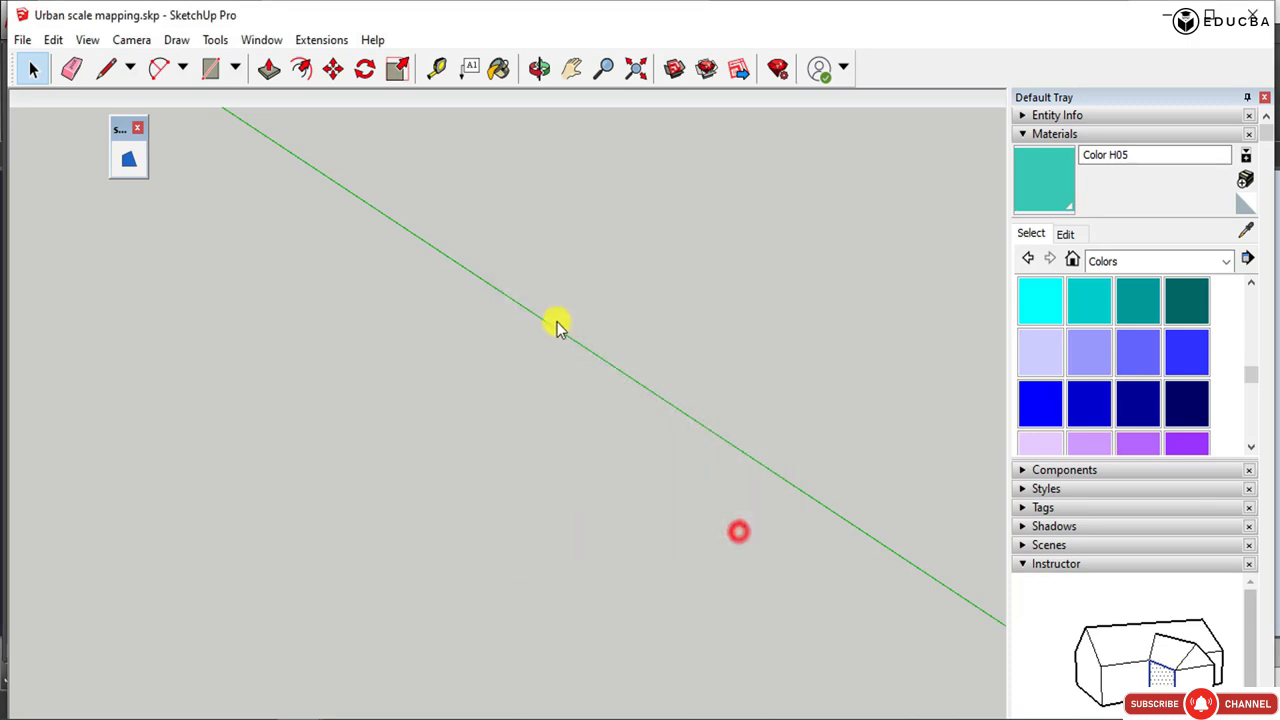
left_click(560, 336)
middle_click_drag(527, 384, 503, 427)
left_click(385, 402)
key("m")
left_click(388, 404)
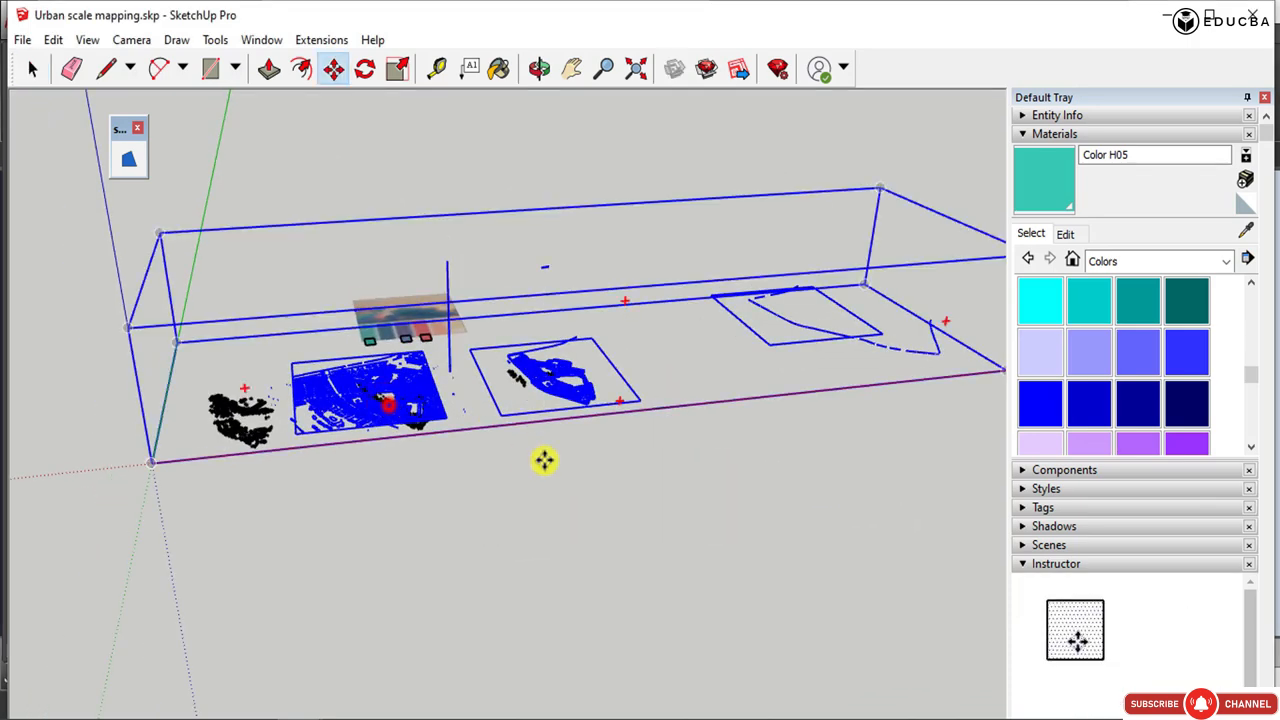
left_click(820, 609)
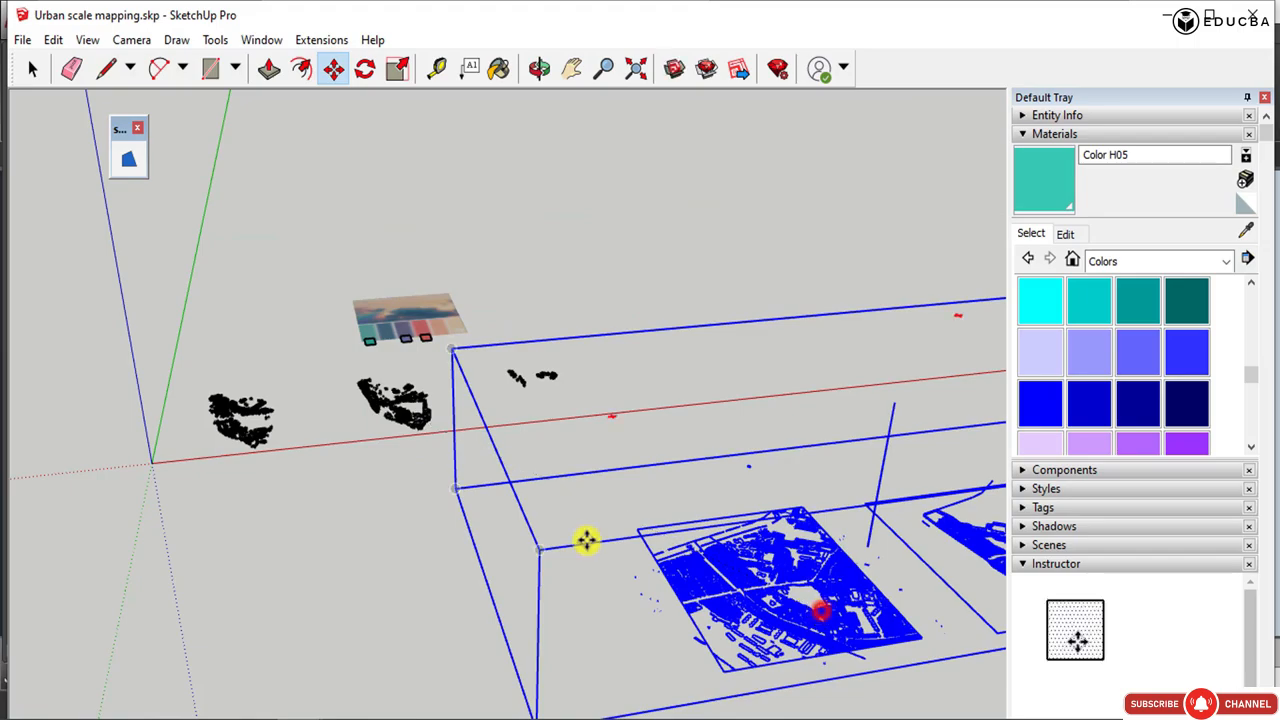
middle_click_drag(586, 537, 672, 489)
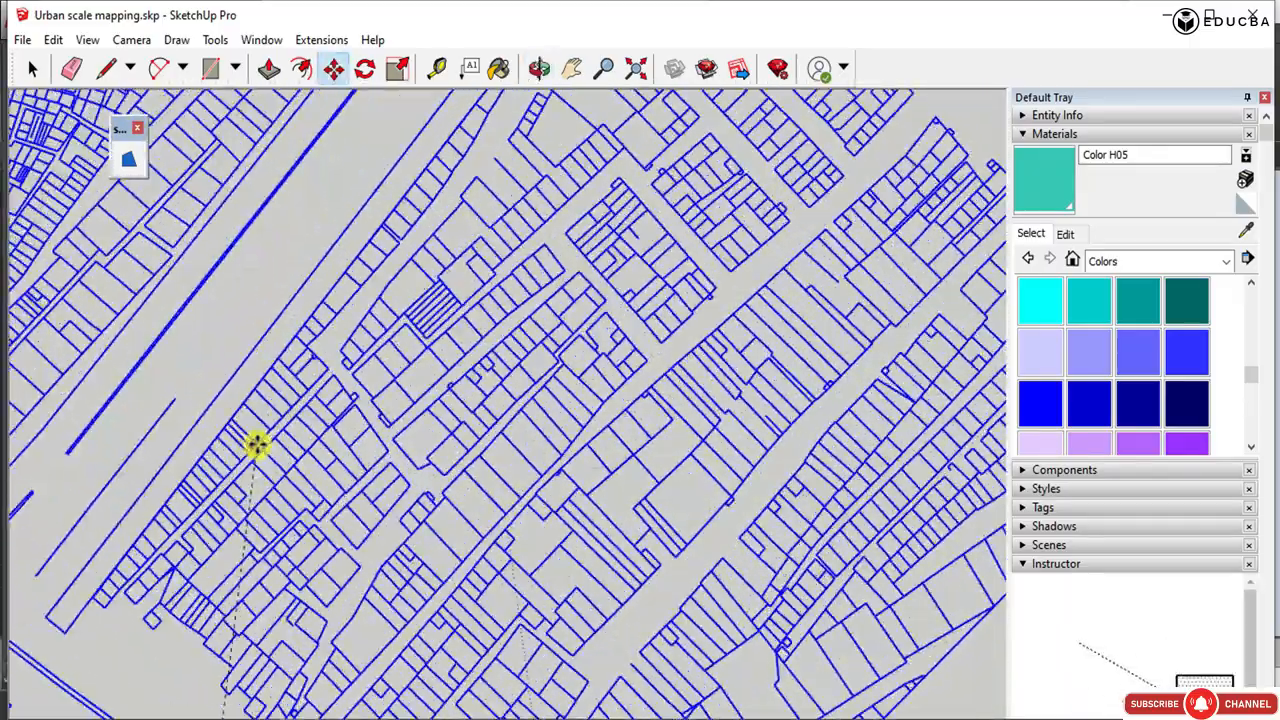
middle_click_drag(256, 446, 363, 629)
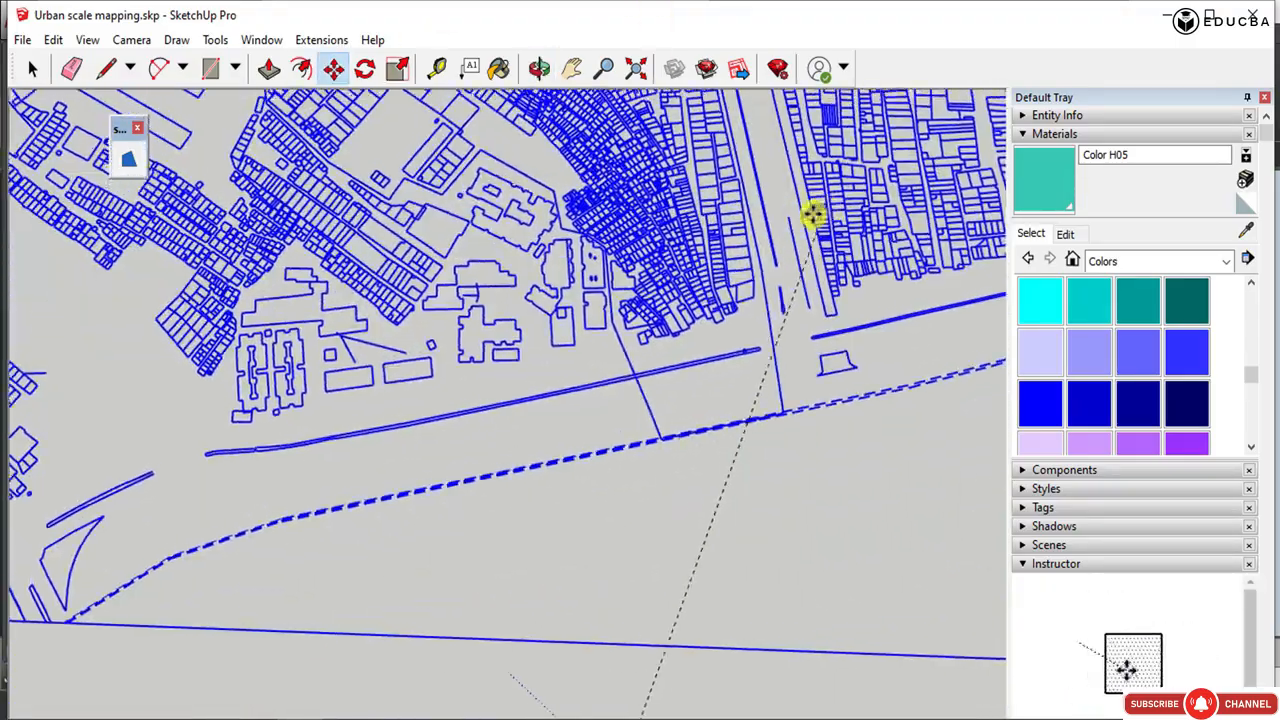
scroll(745, 277, "down", 3)
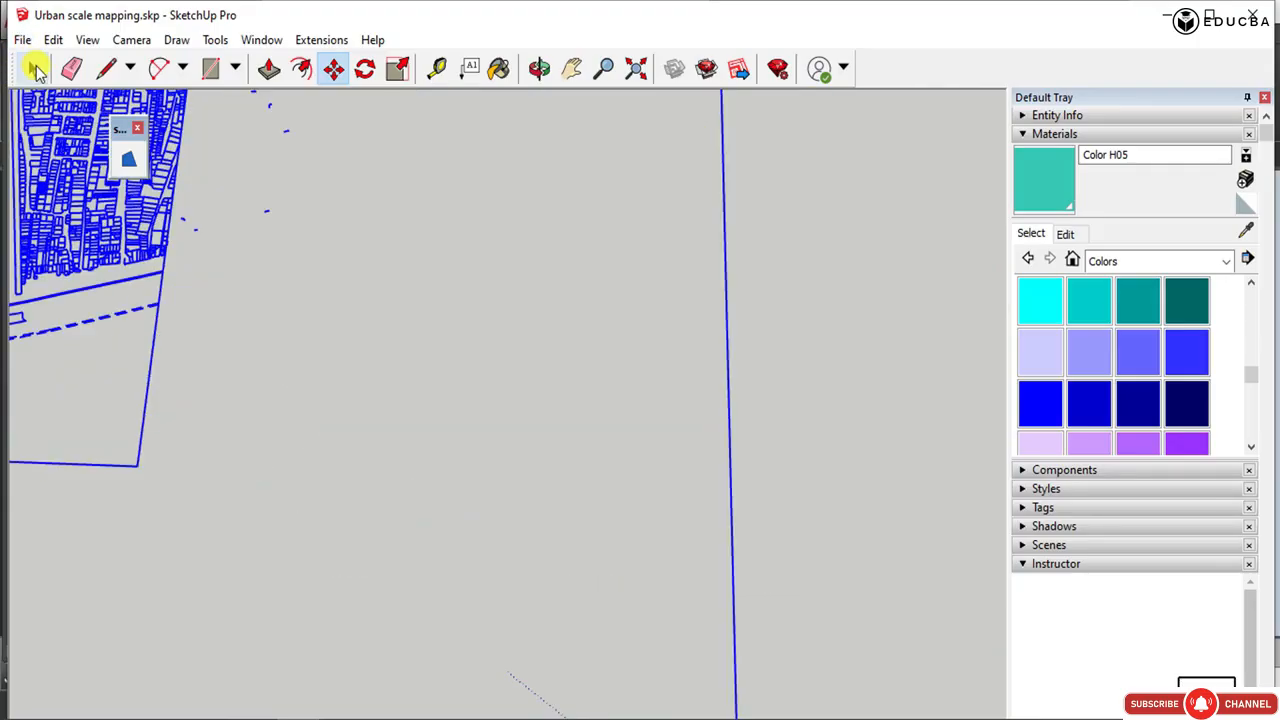
left_click(36, 68)
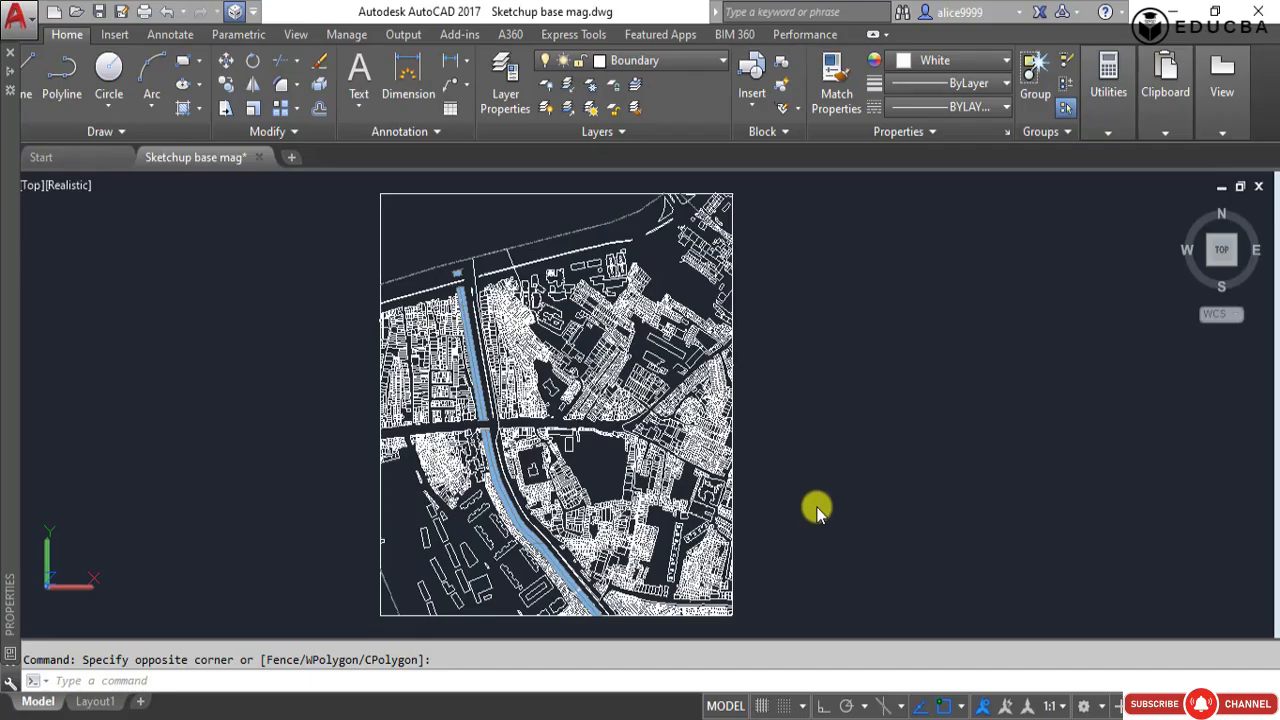
Switch to AutoCAD, select the whole plan in Sketchup base mag.dwg and check the elevation of its polylines.
scroll(801, 499, "down", 2)
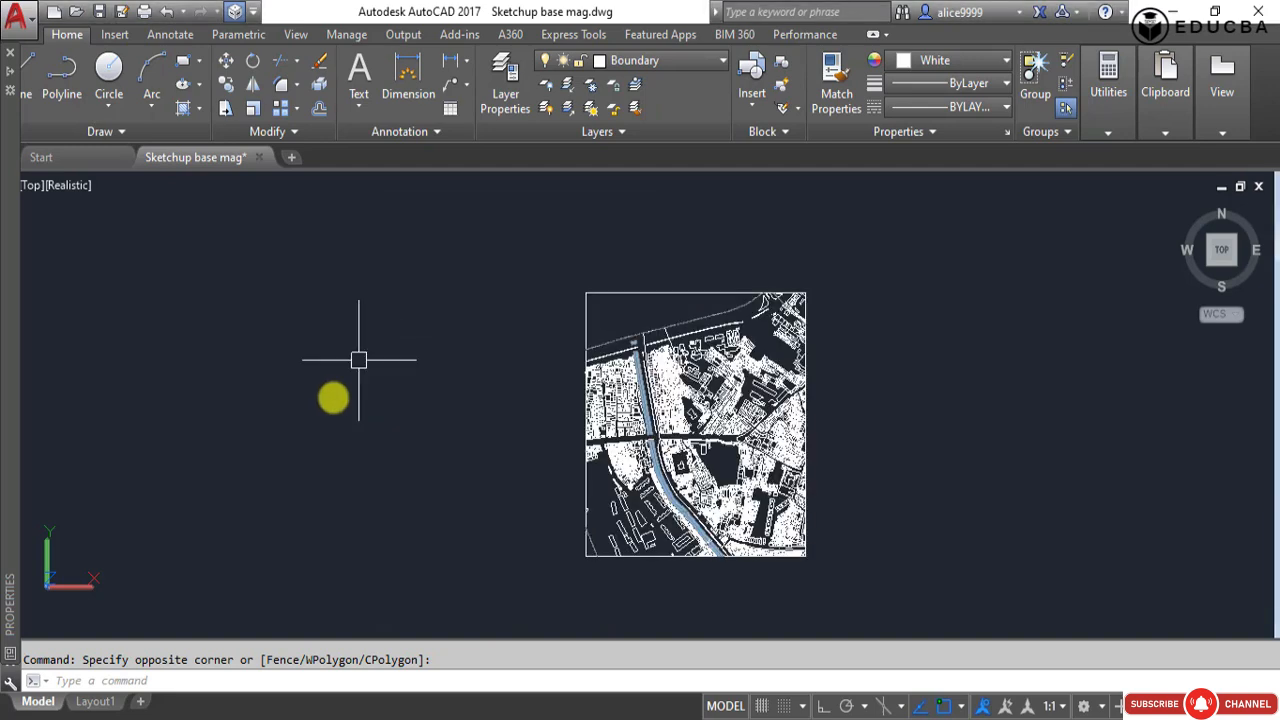
left_click(534, 250)
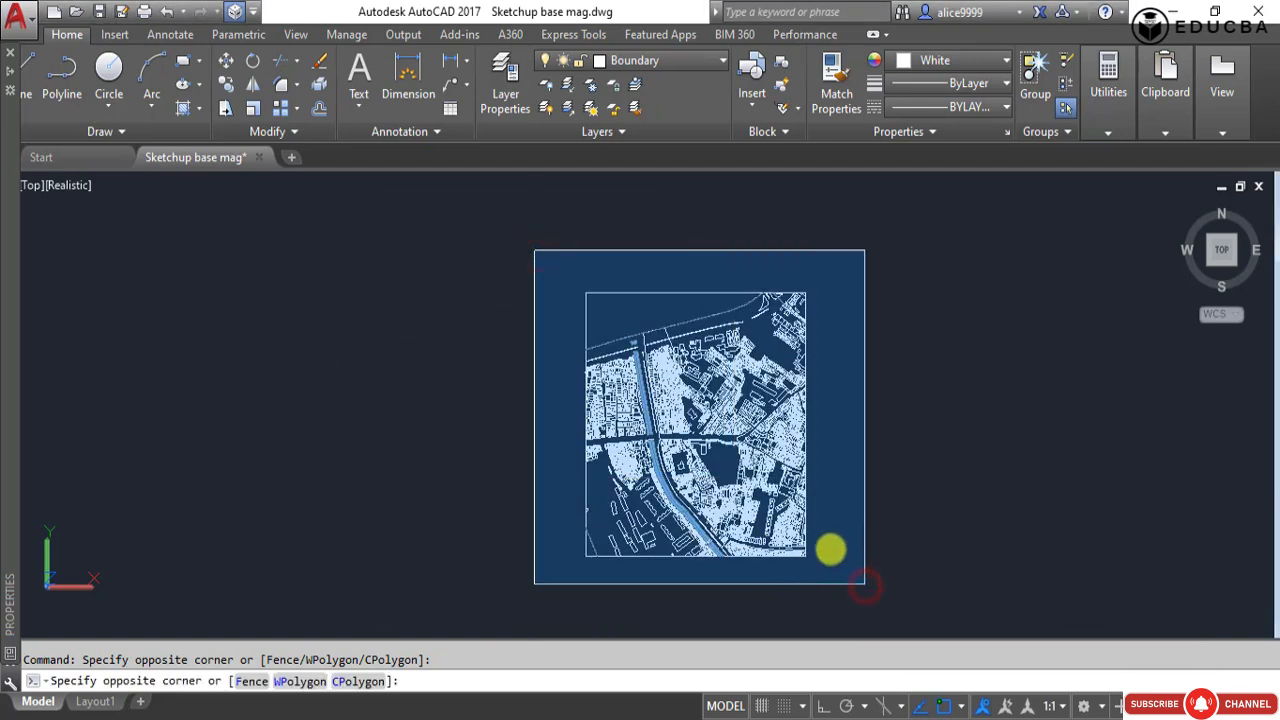
left_click(865, 585)
type("pr")
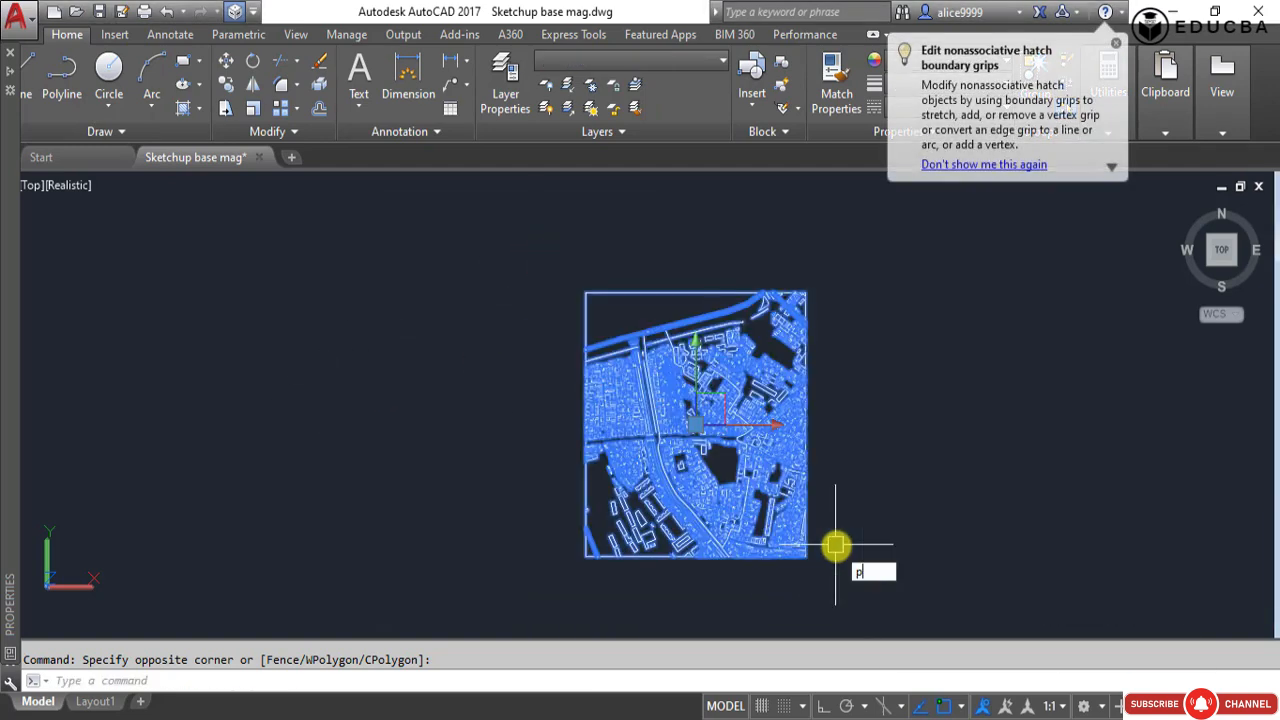
key("Return")
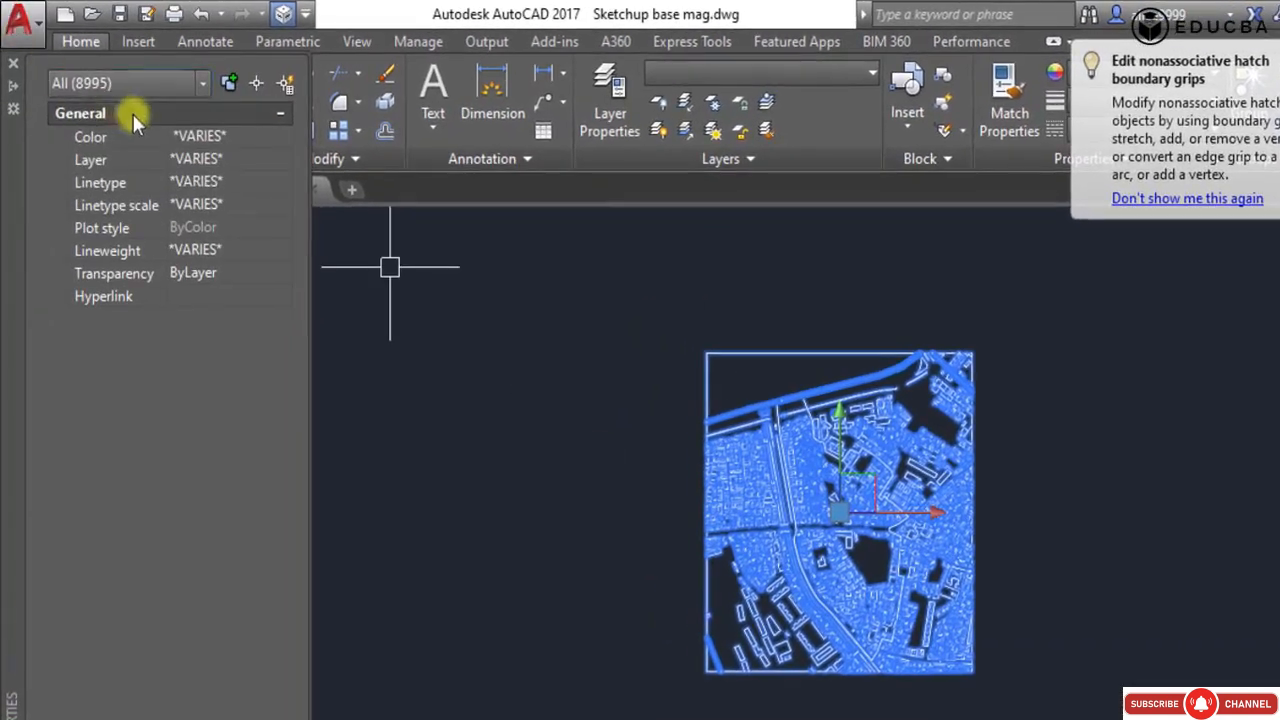
left_click(120, 69)
left_click(100, 253)
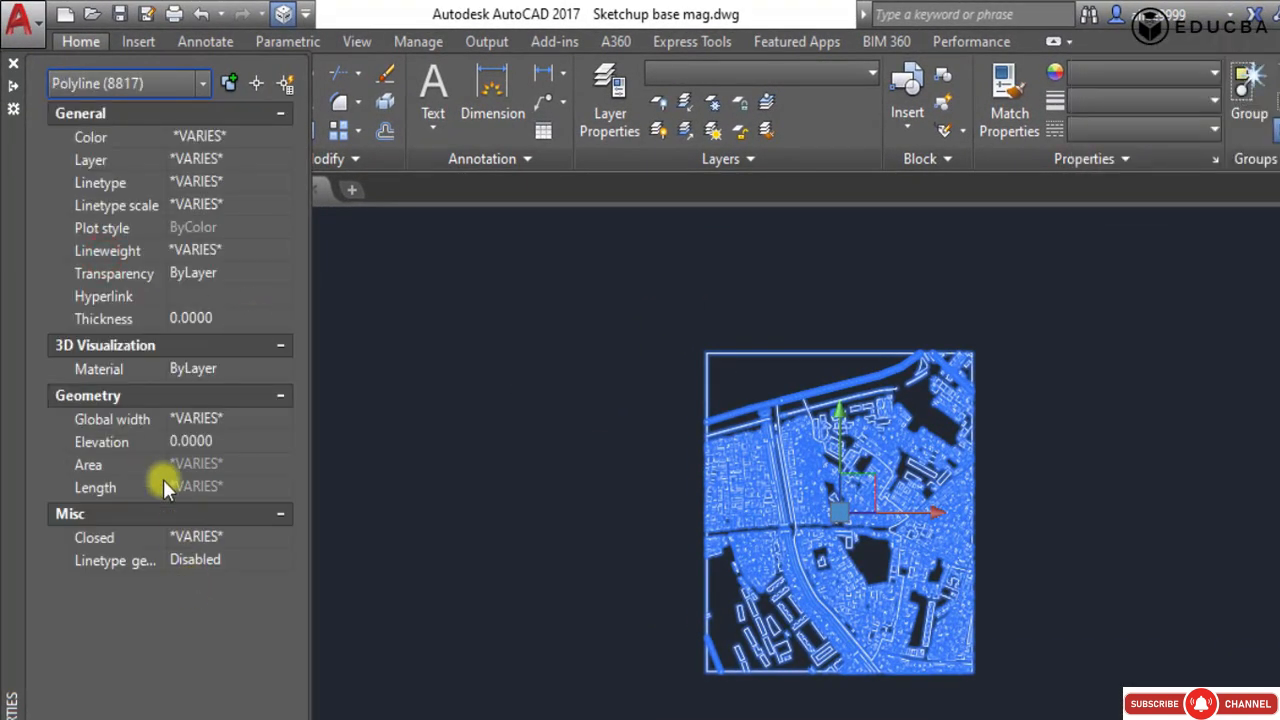
Check the Start Z and End Z of the plan's lines, the elevation of its hatches and its circle's Center Z.
left_click(200, 84)
left_click(90, 157)
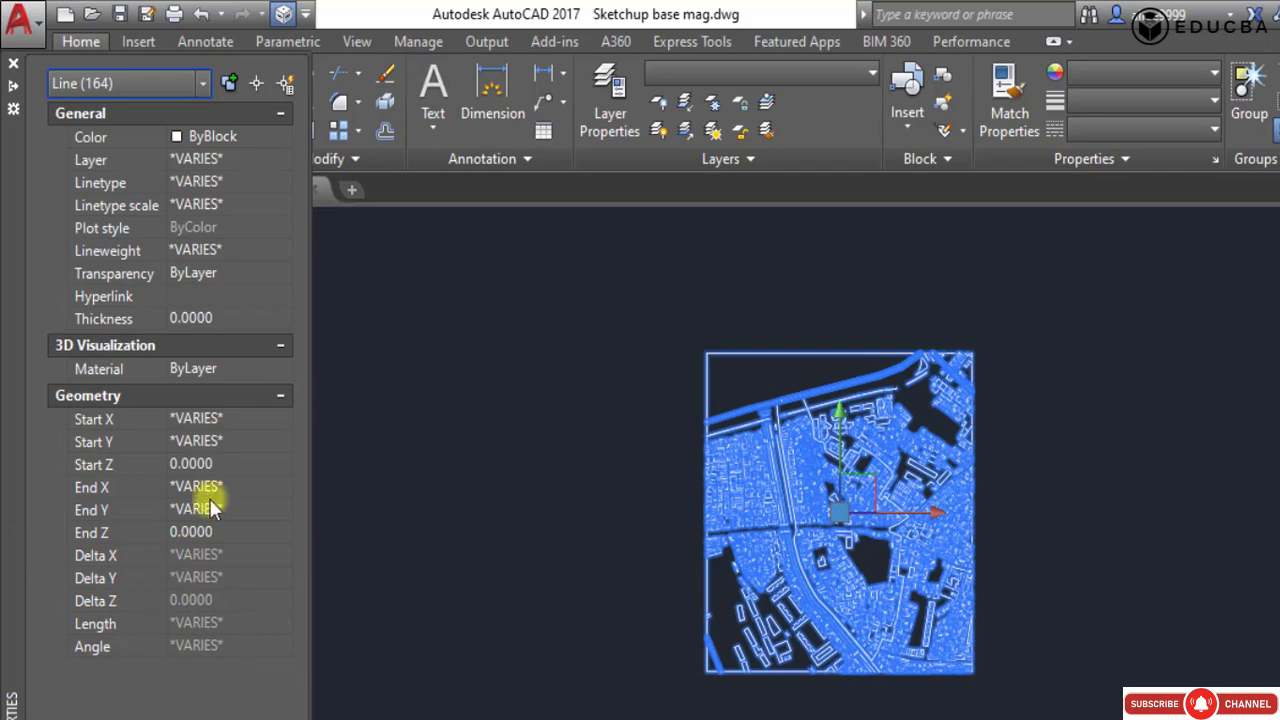
left_click(203, 83)
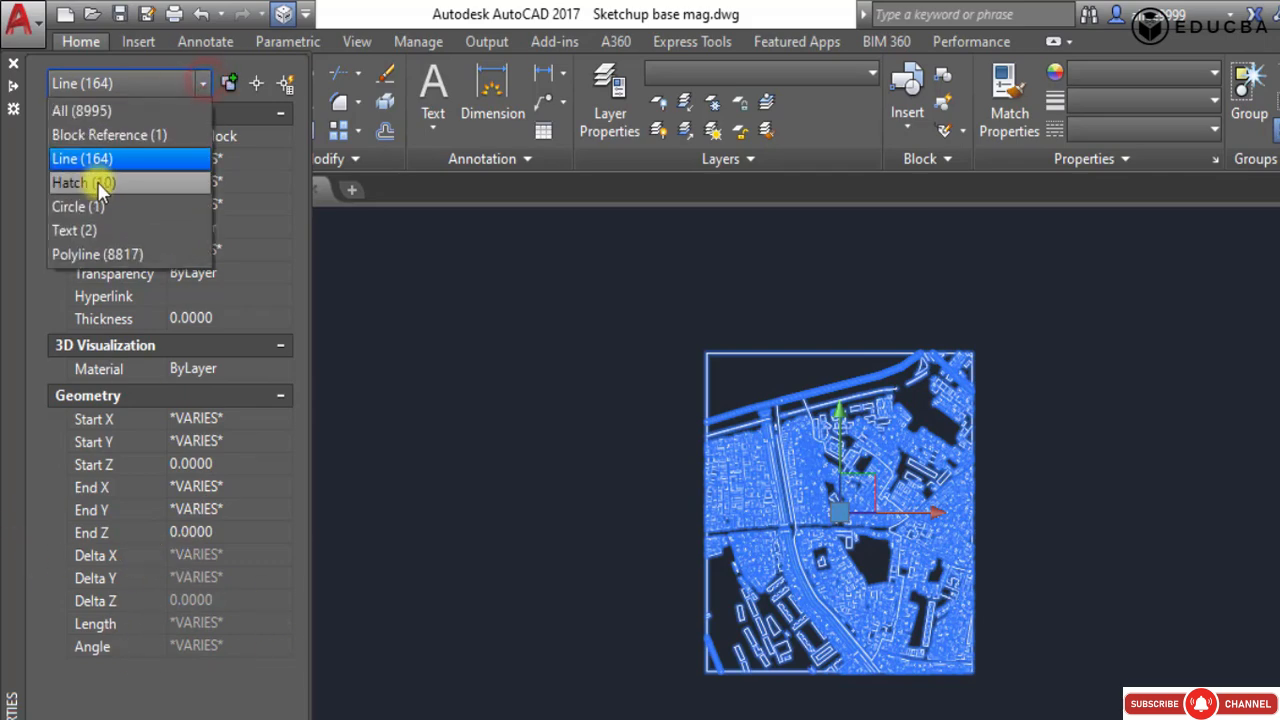
left_click(95, 183)
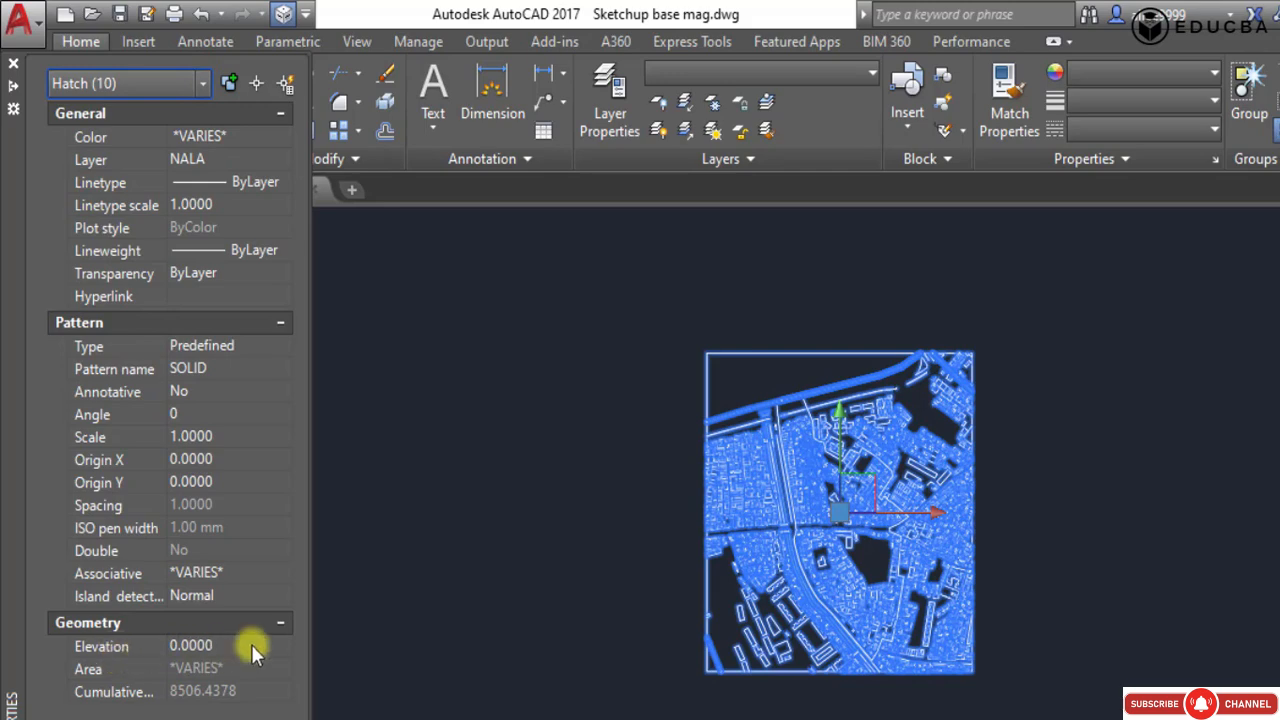
left_click(202, 83)
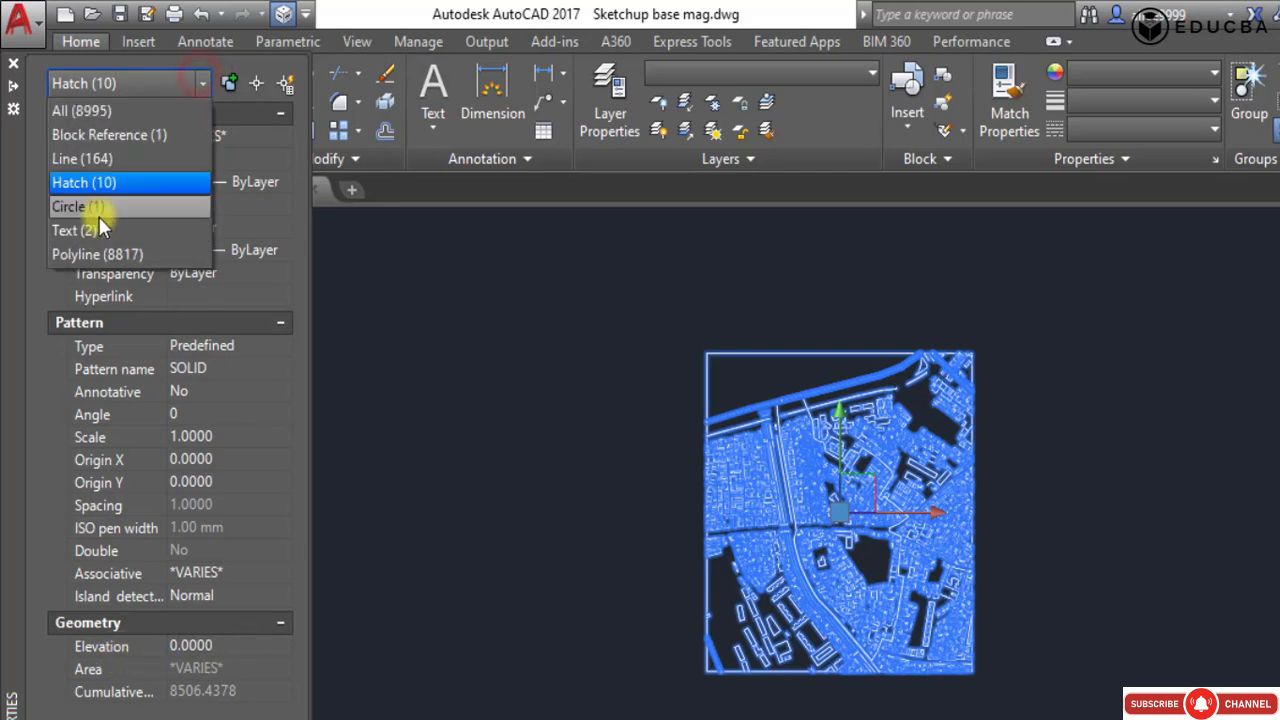
left_click(97, 212)
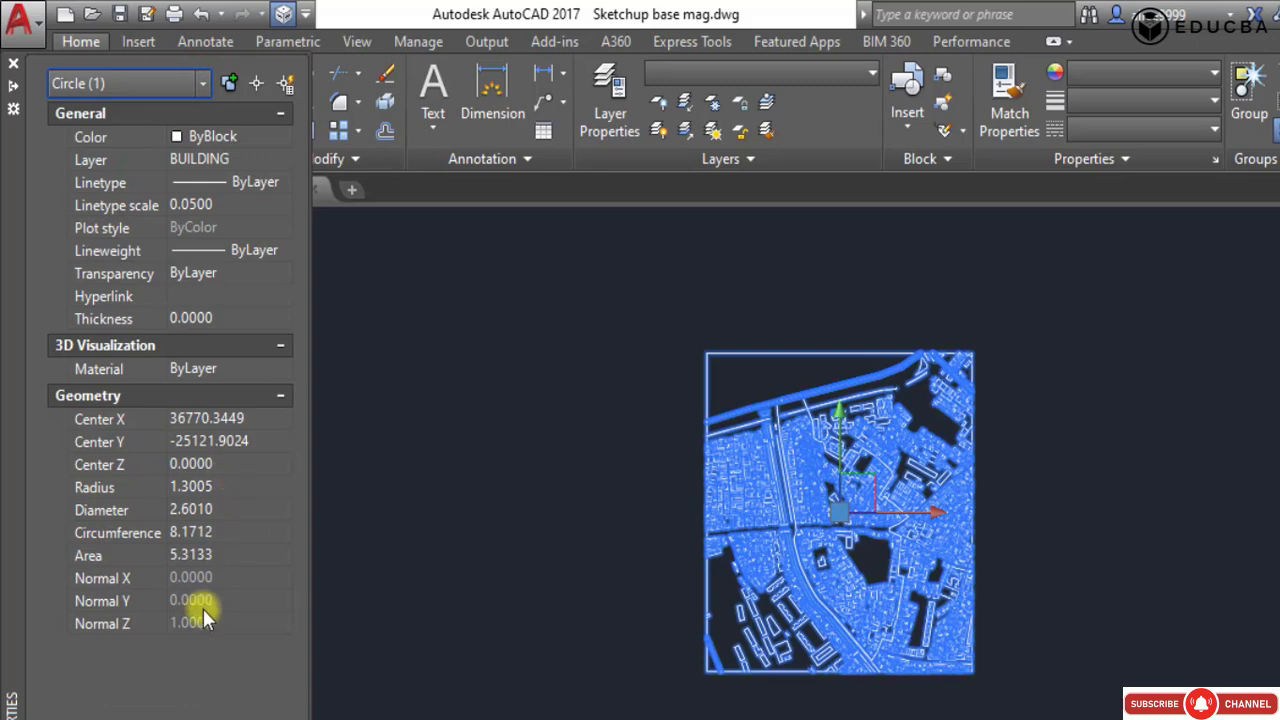
left_click(287, 81)
left_click(423, 290)
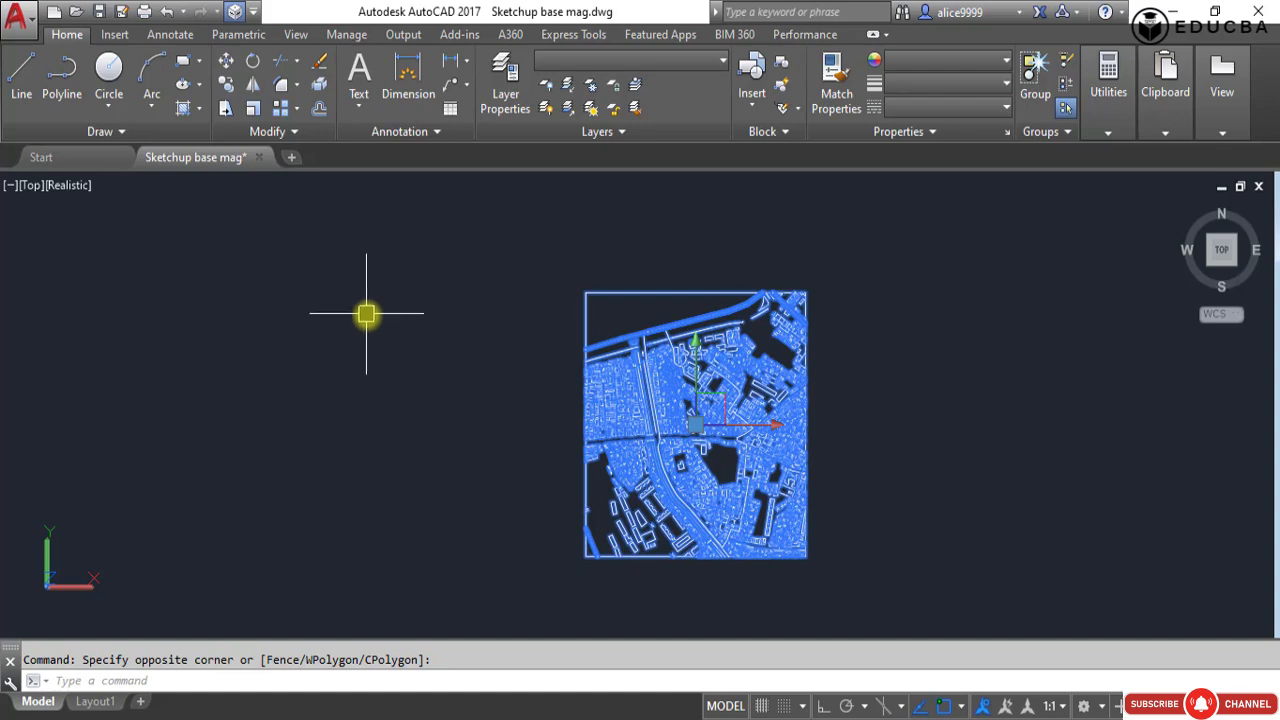
left_click(863, 341)
left_click(898, 383)
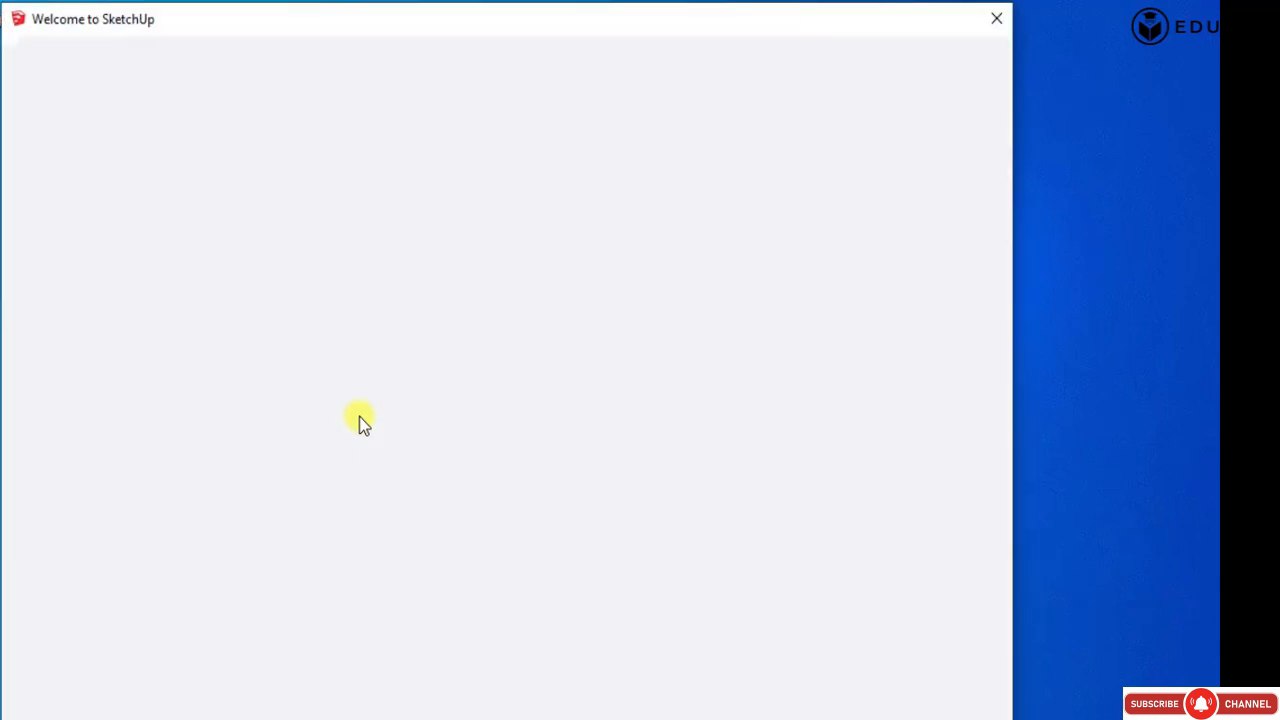
Switch to SketchUp, start a new model and open the recent Urban scale mapping.skp file.
left_click(415, 212)
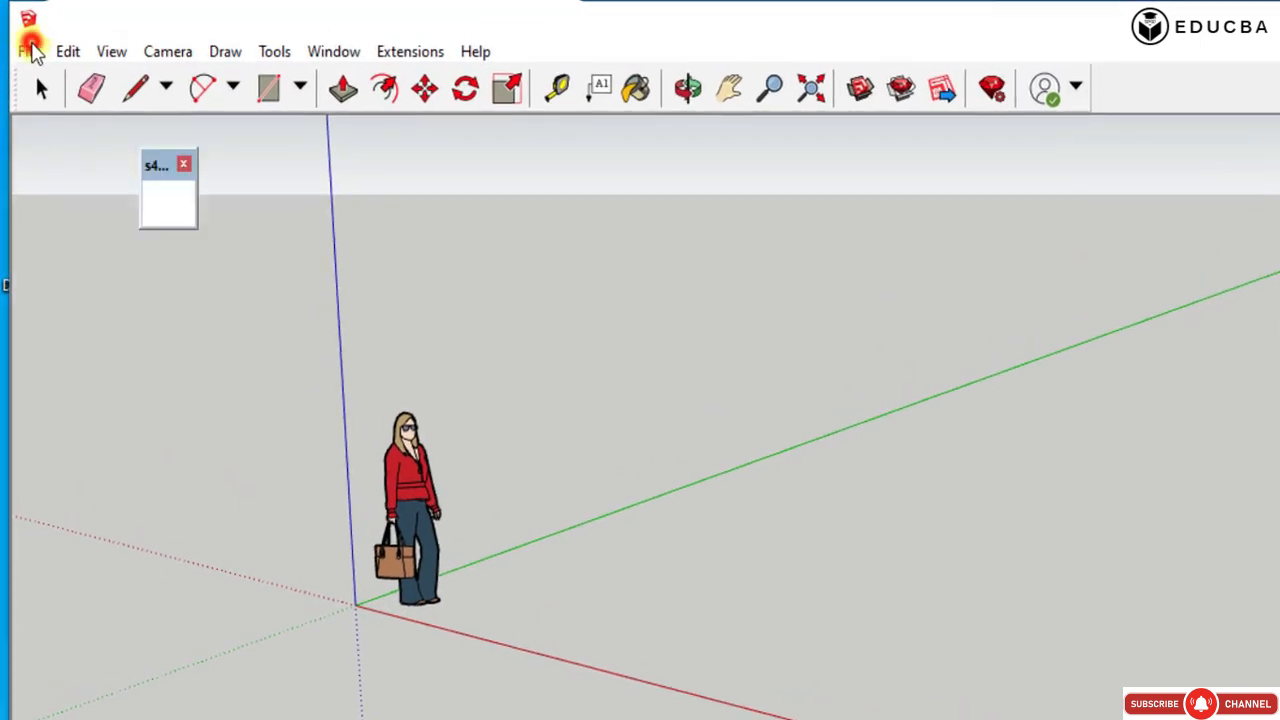
left_click(28, 51)
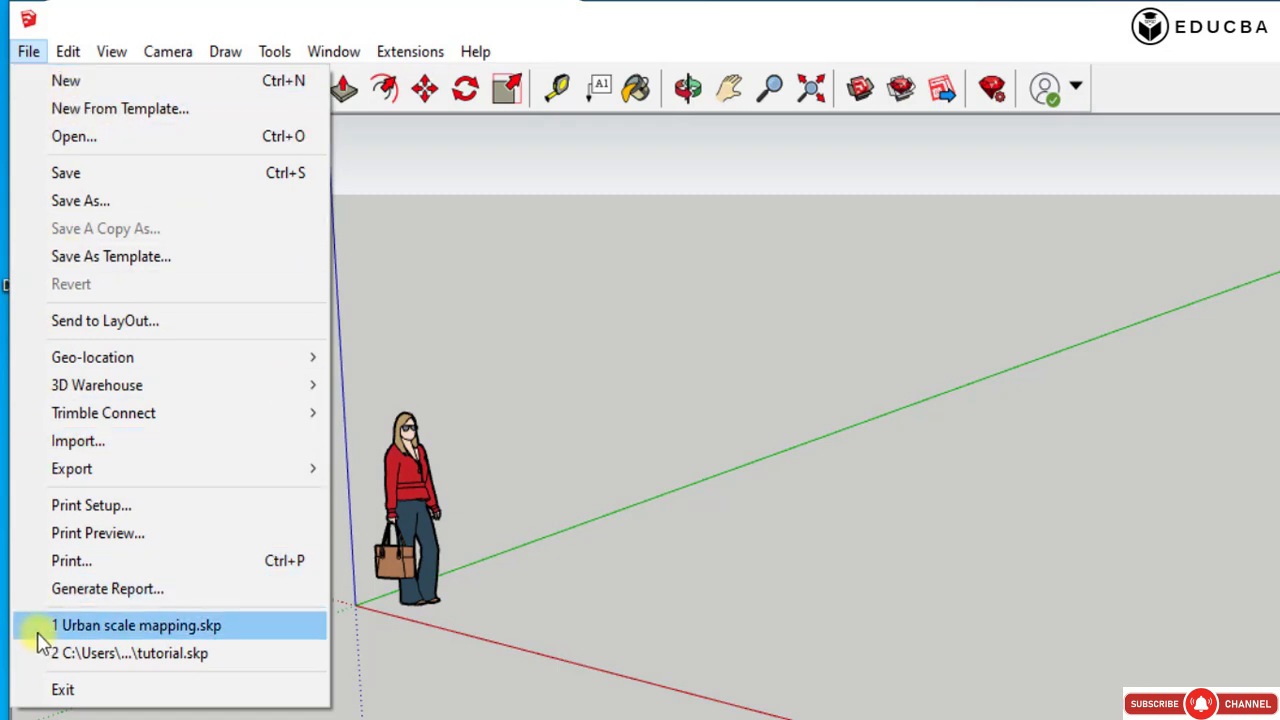
left_click(125, 635)
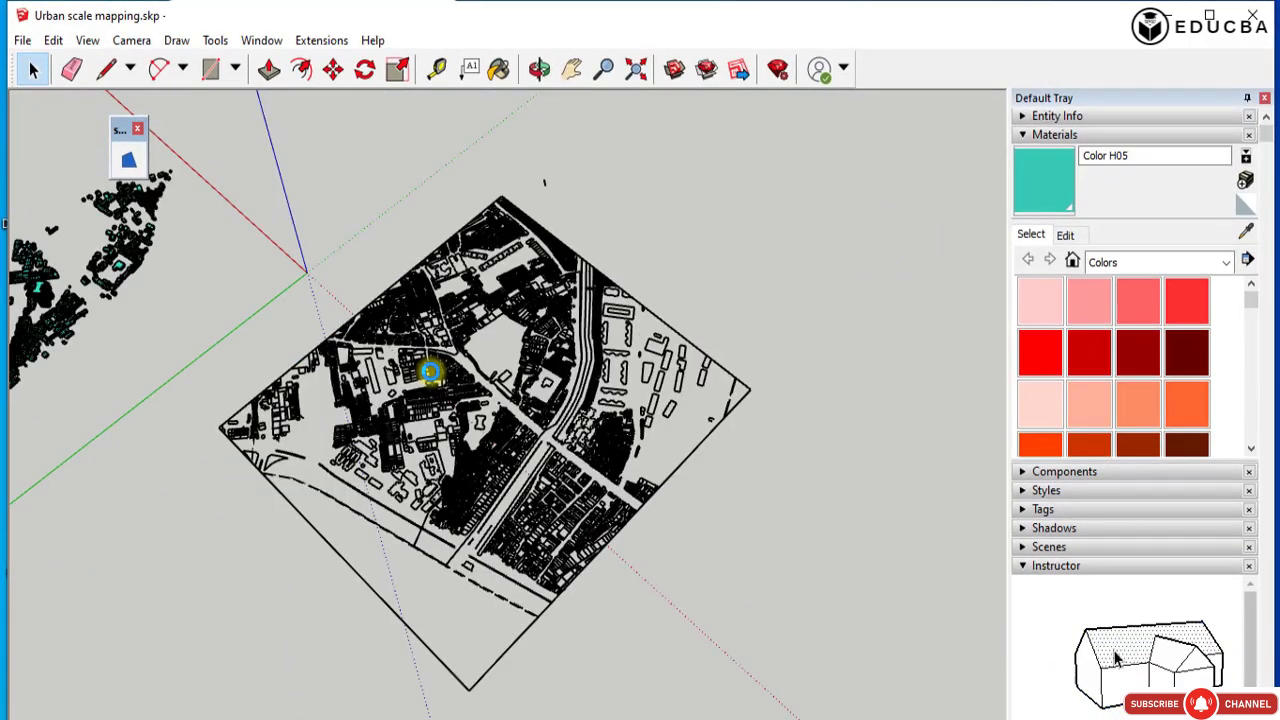
Delete the old imported survey plan component from the model.
middle_click_drag(520, 437, 472, 428)
left_click(472, 428)
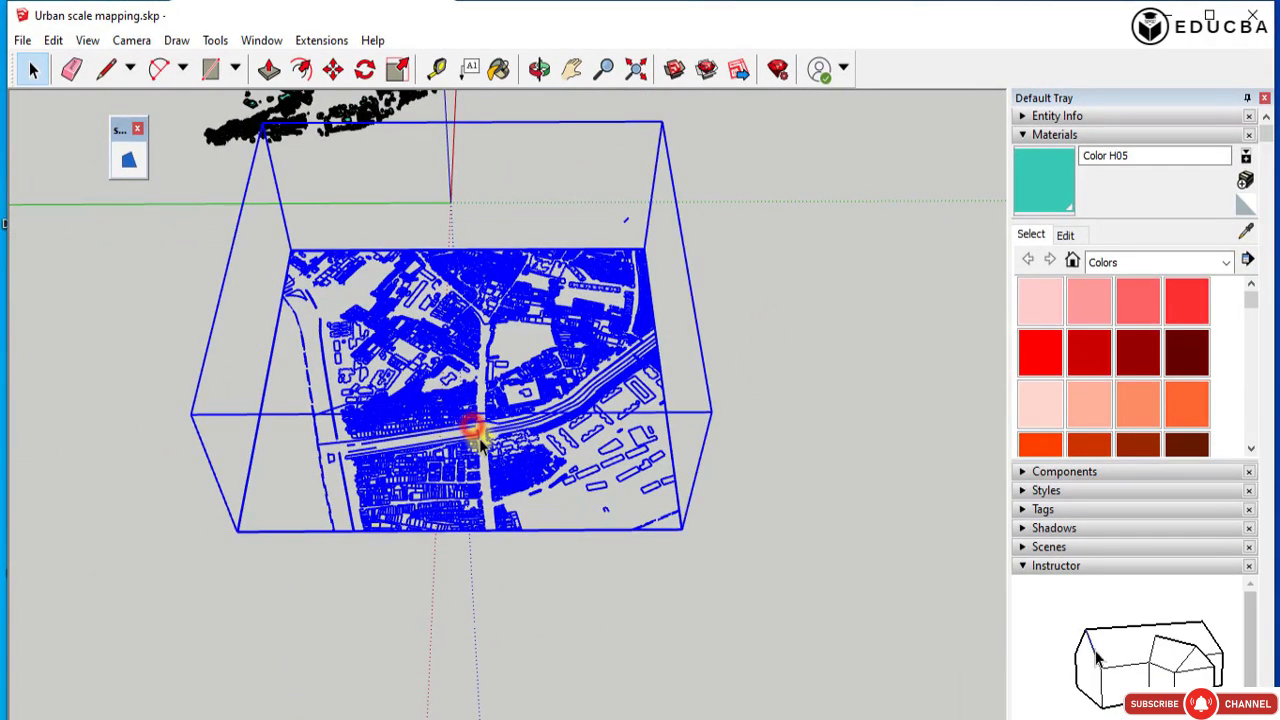
key("Delete")
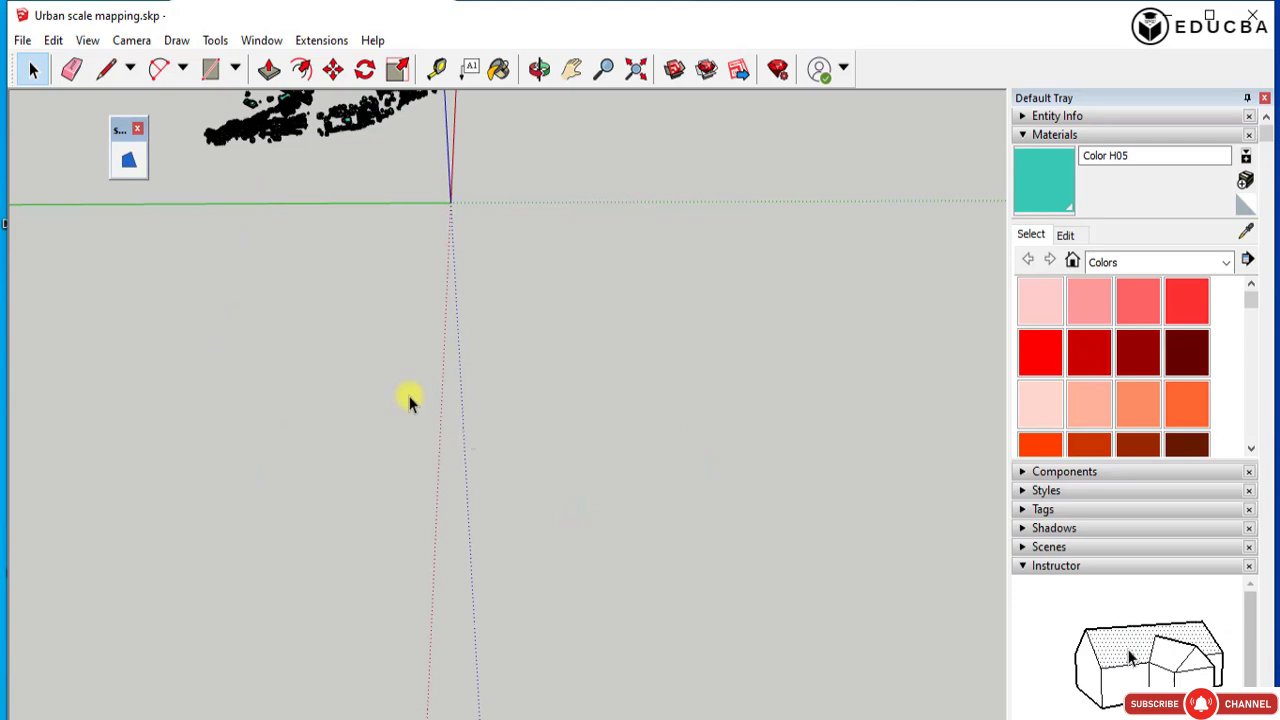
Import the flattened Sketchup base mag.dwg drawing into the model and dismiss the import results.
left_click(20, 40)
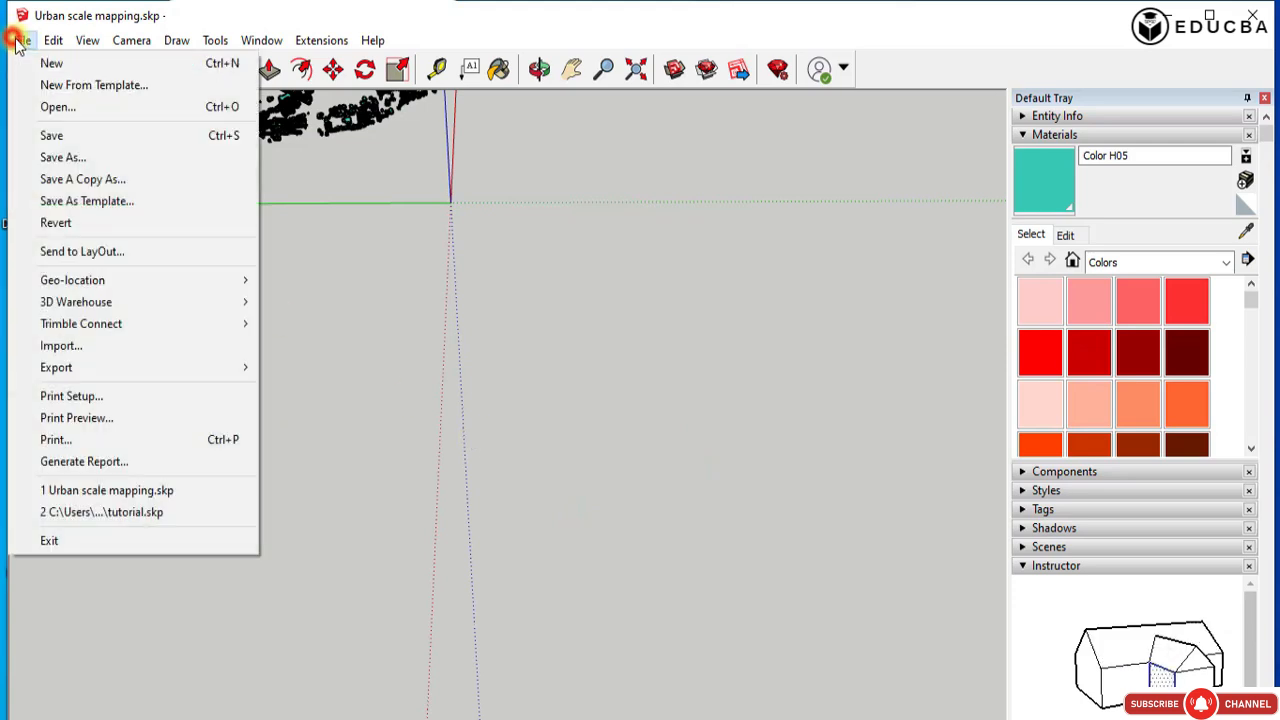
left_click(81, 346)
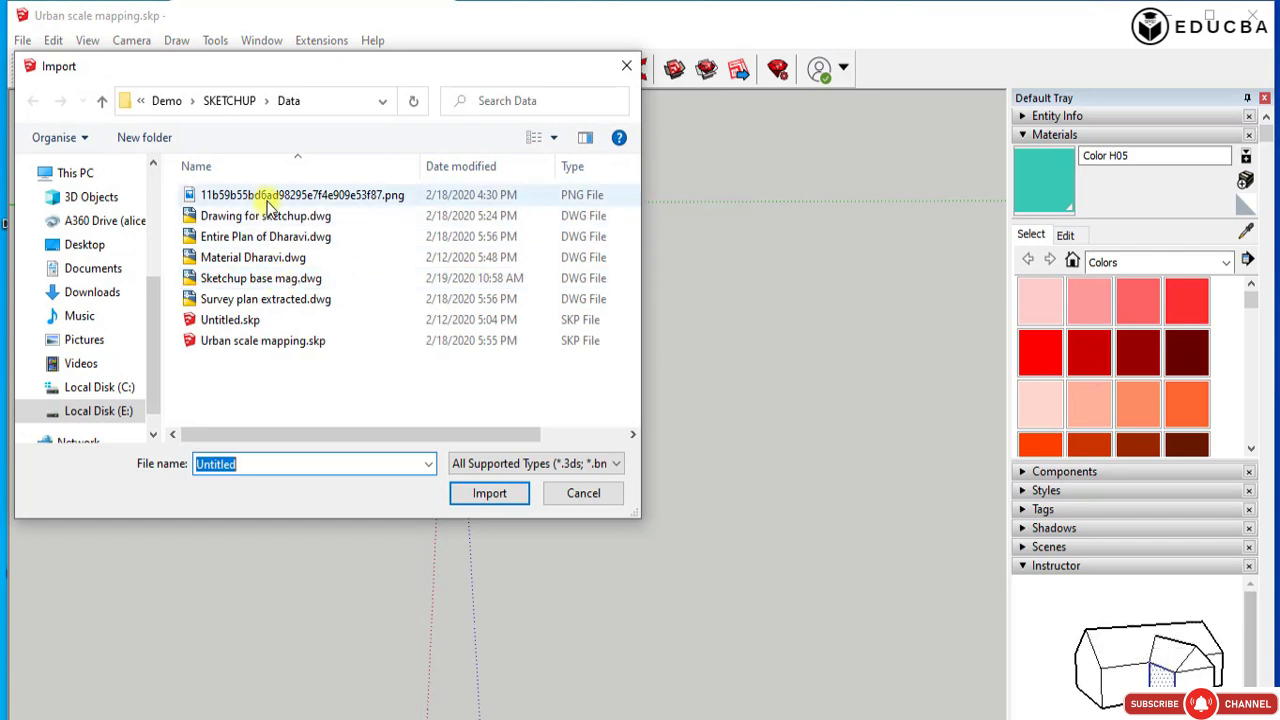
left_click(260, 278)
left_click(488, 493)
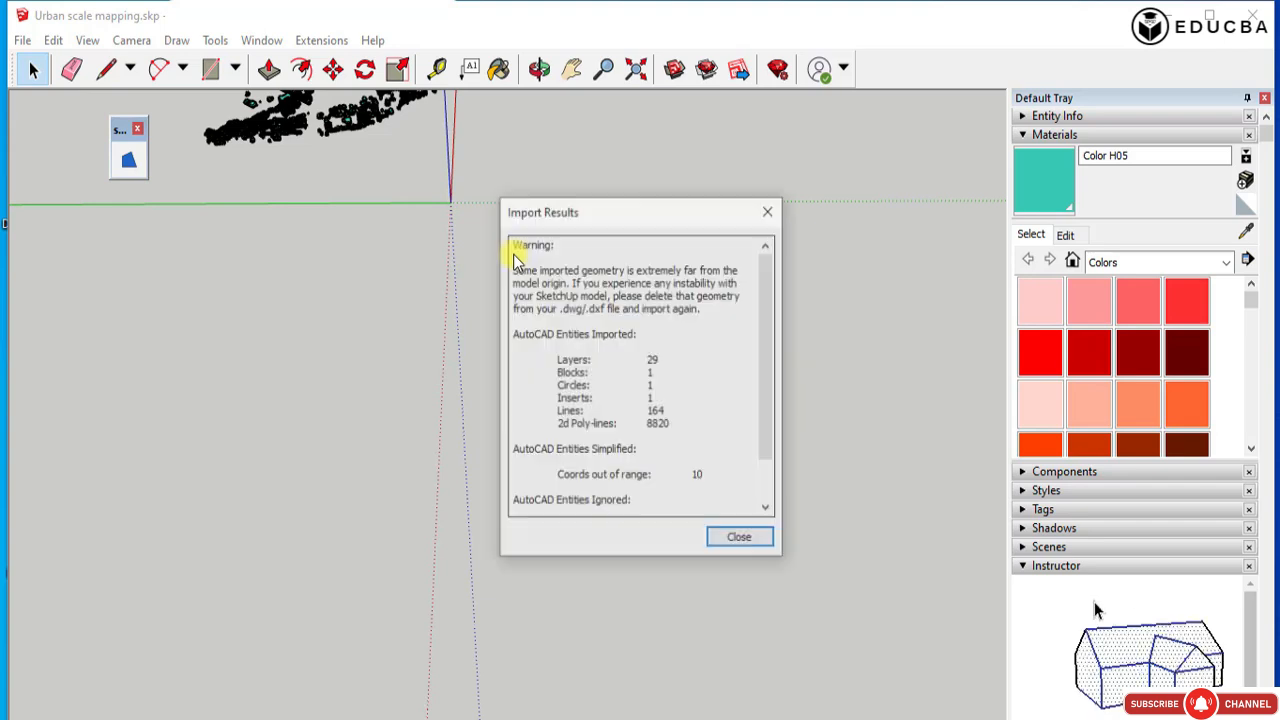
left_click(728, 545)
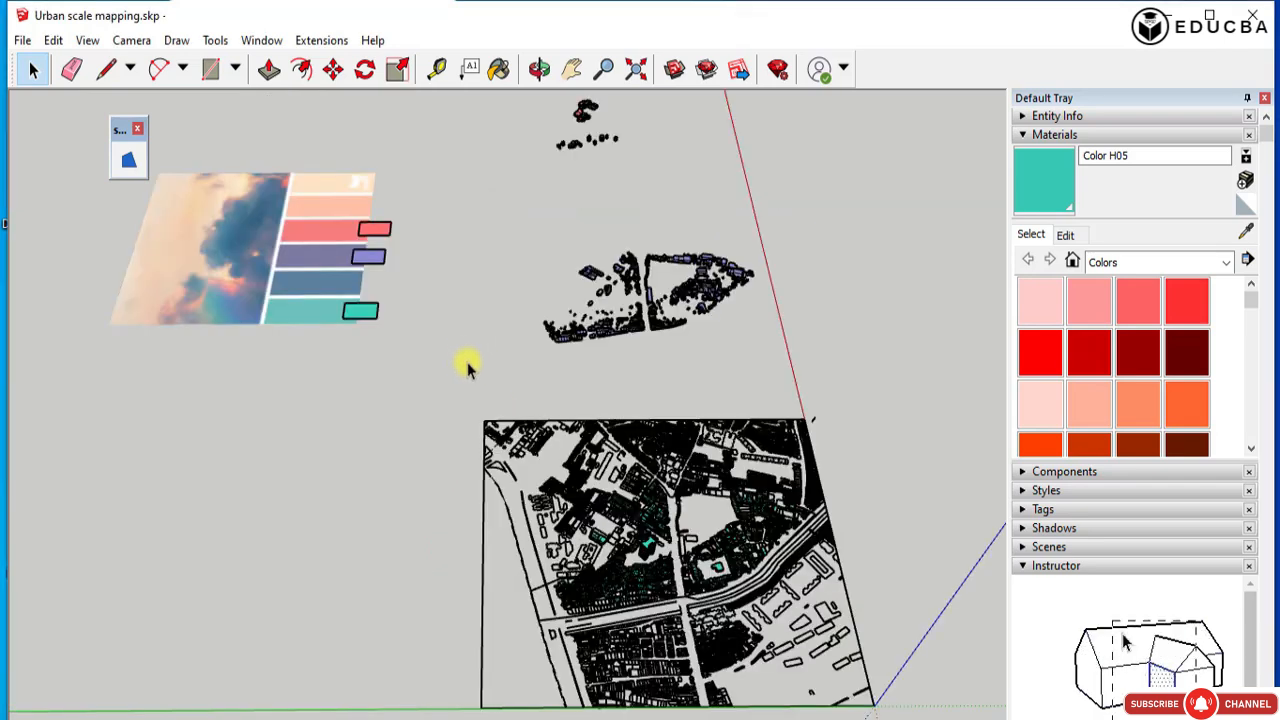
Move the imported Sketchup base mag plan off the coloured building group to the empty area across the green axis.
left_click(467, 362)
middle_click_drag(716, 505, 648, 545)
left_click(598, 565)
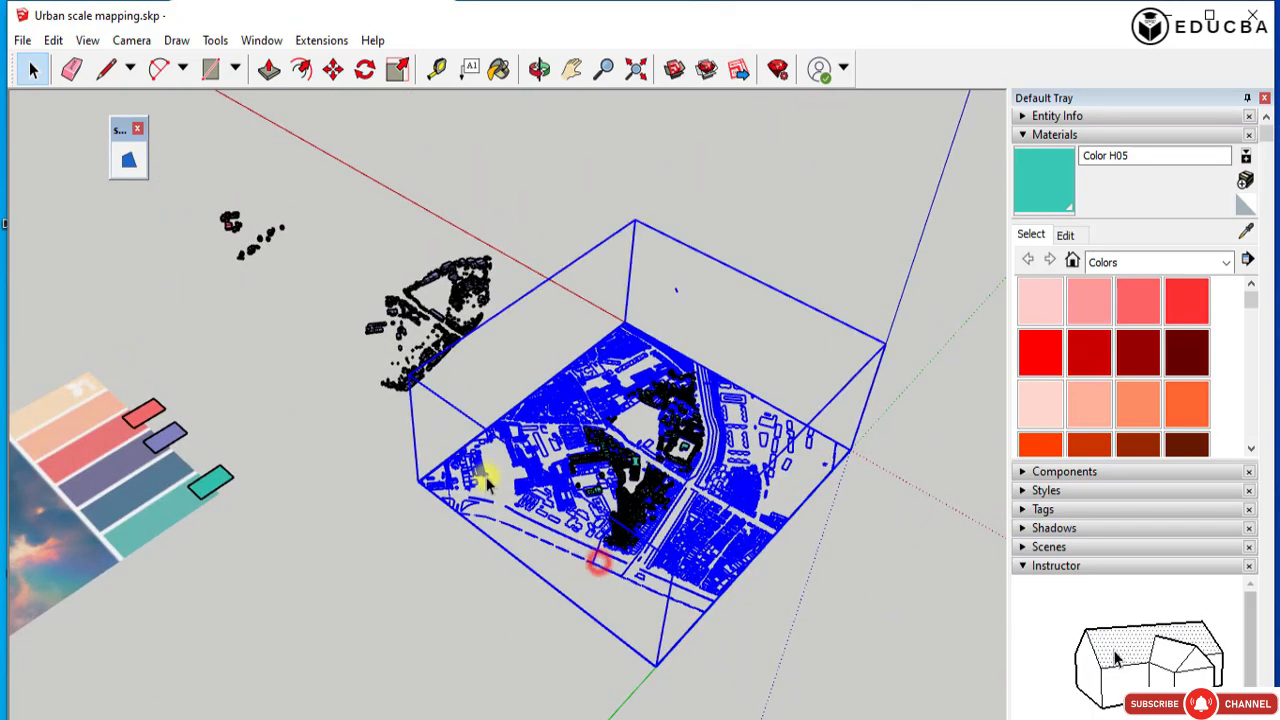
key("m")
left_click(538, 476)
scroll(620, 303, "down", 6)
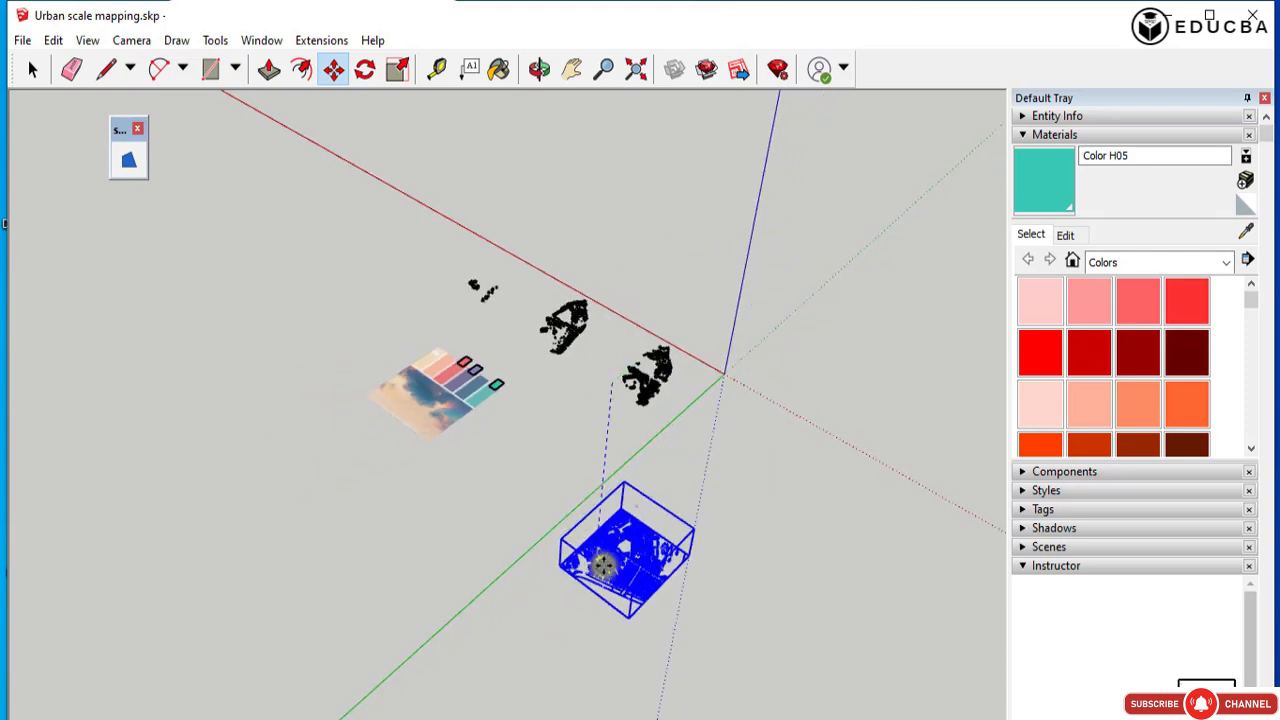
left_click(590, 562)
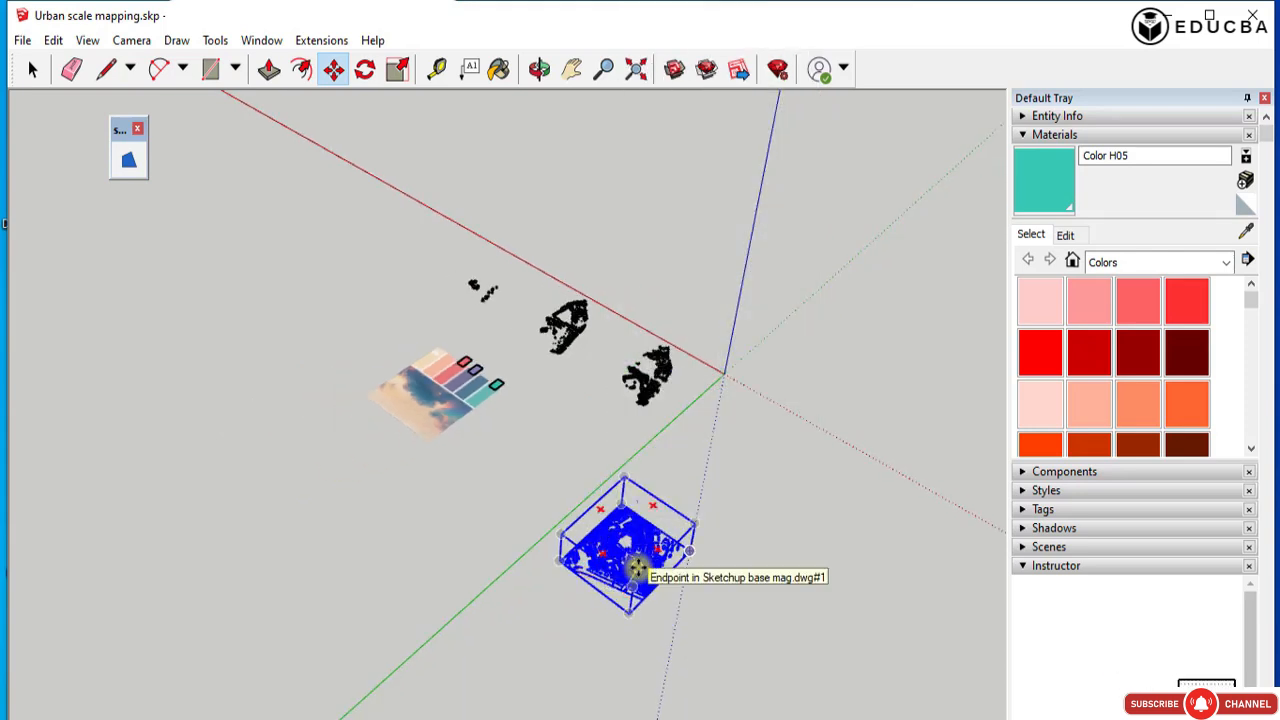
Explode the moved Sketchup base mag plan component into loose geometry and return to the Select tool.
right_click(640, 557)
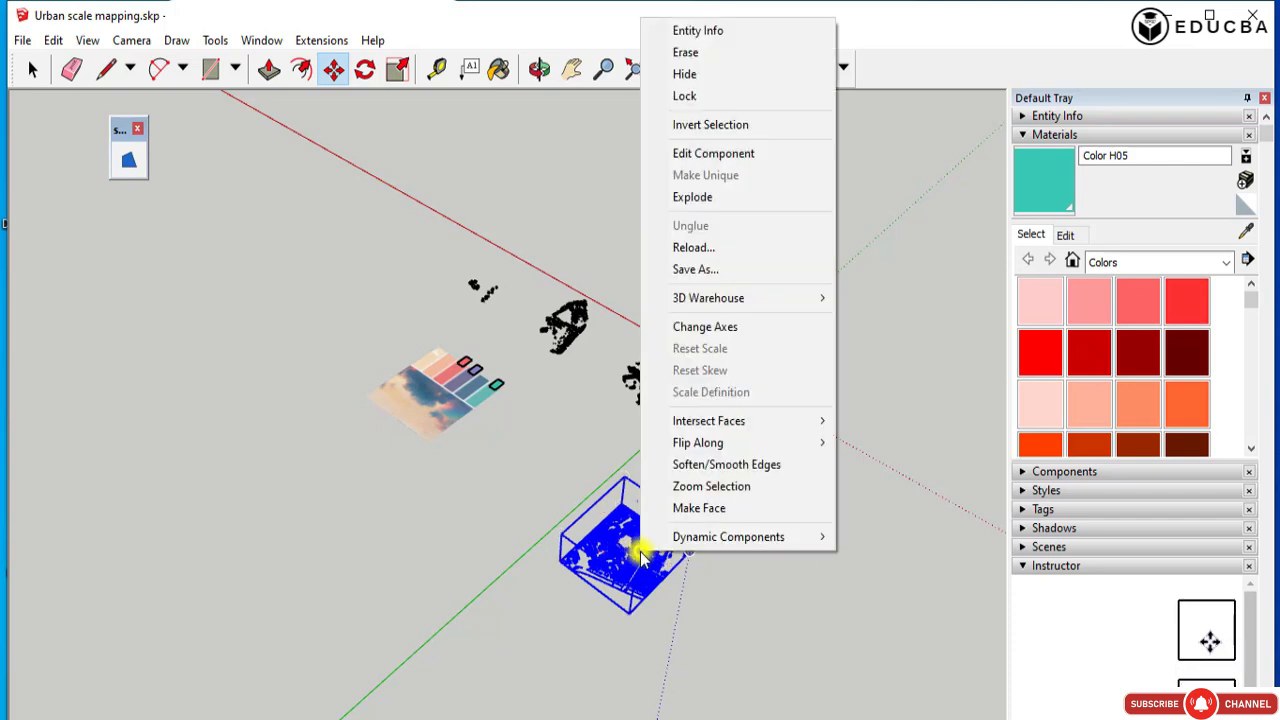
left_click(706, 197)
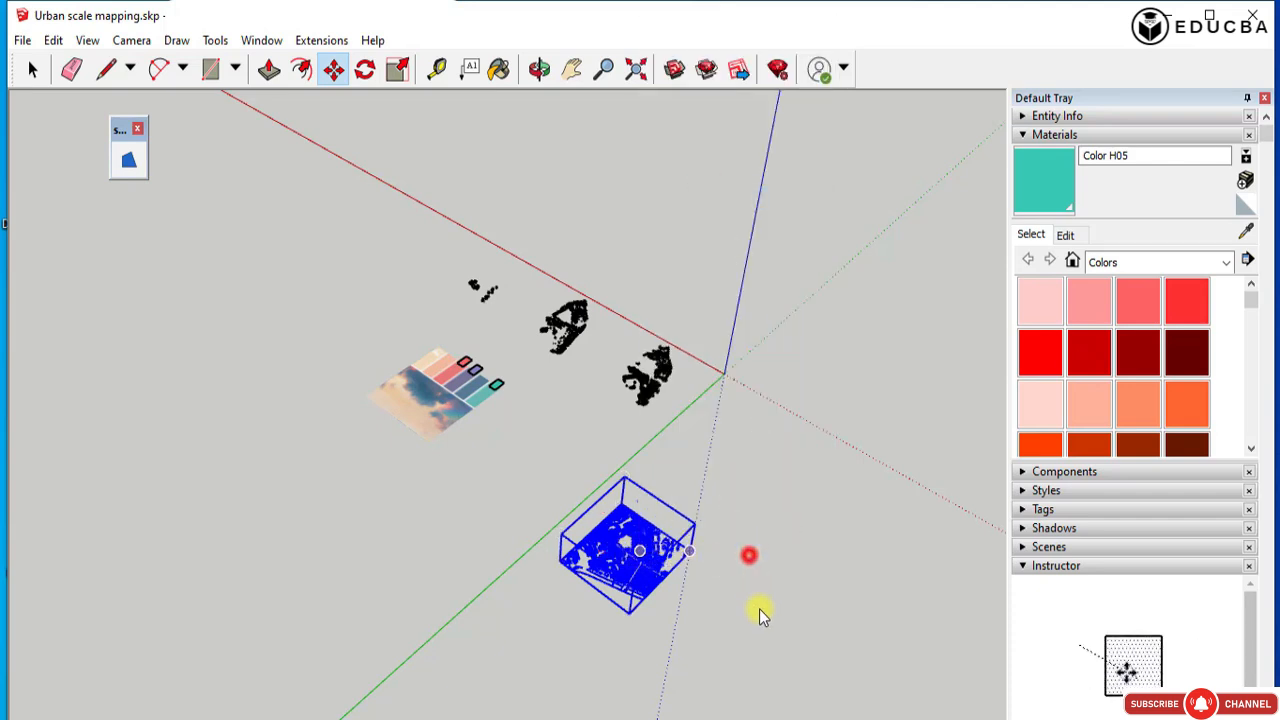
left_click(718, 631)
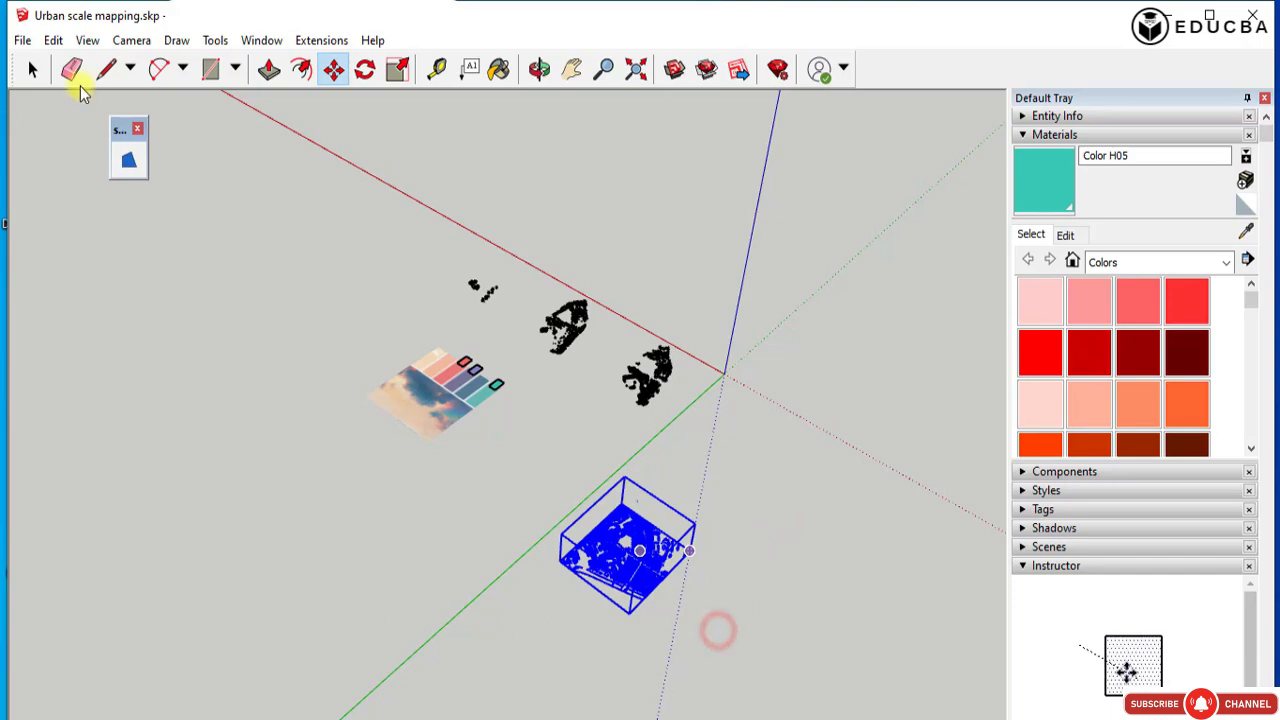
left_click(33, 68)
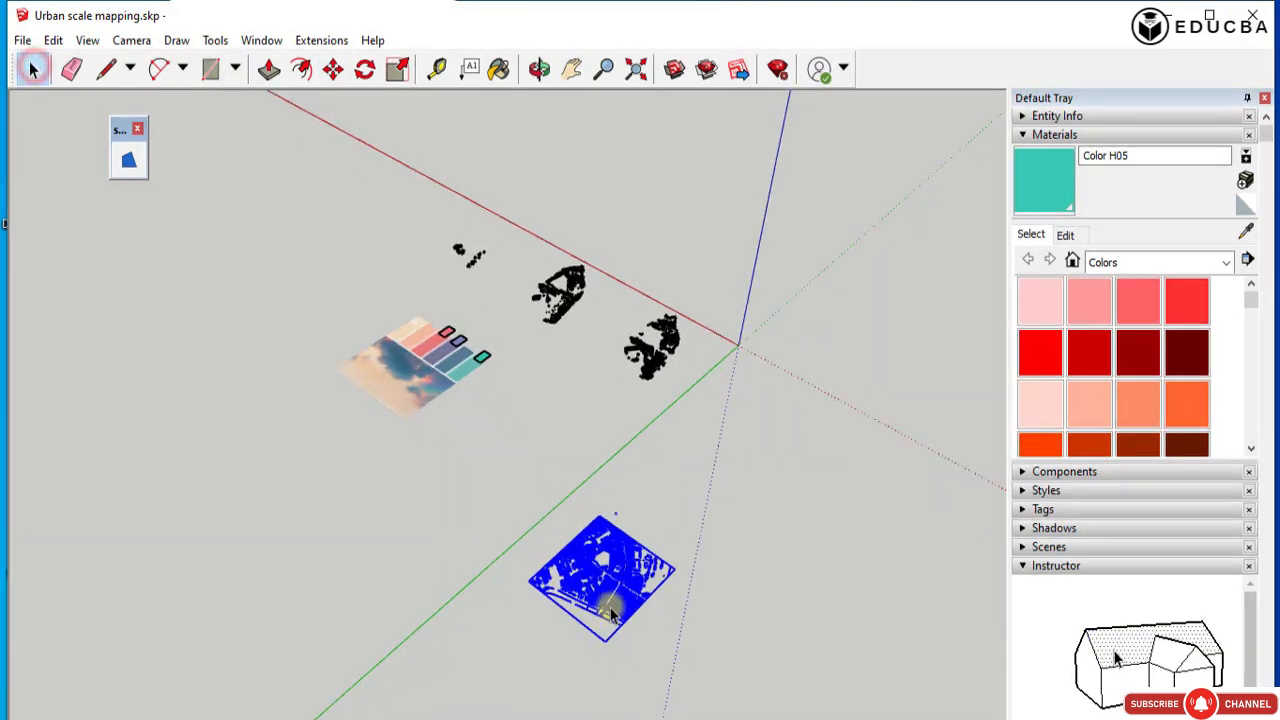
Deselect the exploded survey plan and try to draw a rectangle over it between two opposite boundary corners.
scroll(603, 610, "up", 5)
scroll(600, 626, "up", 4)
scroll(252, 346, "down", 1)
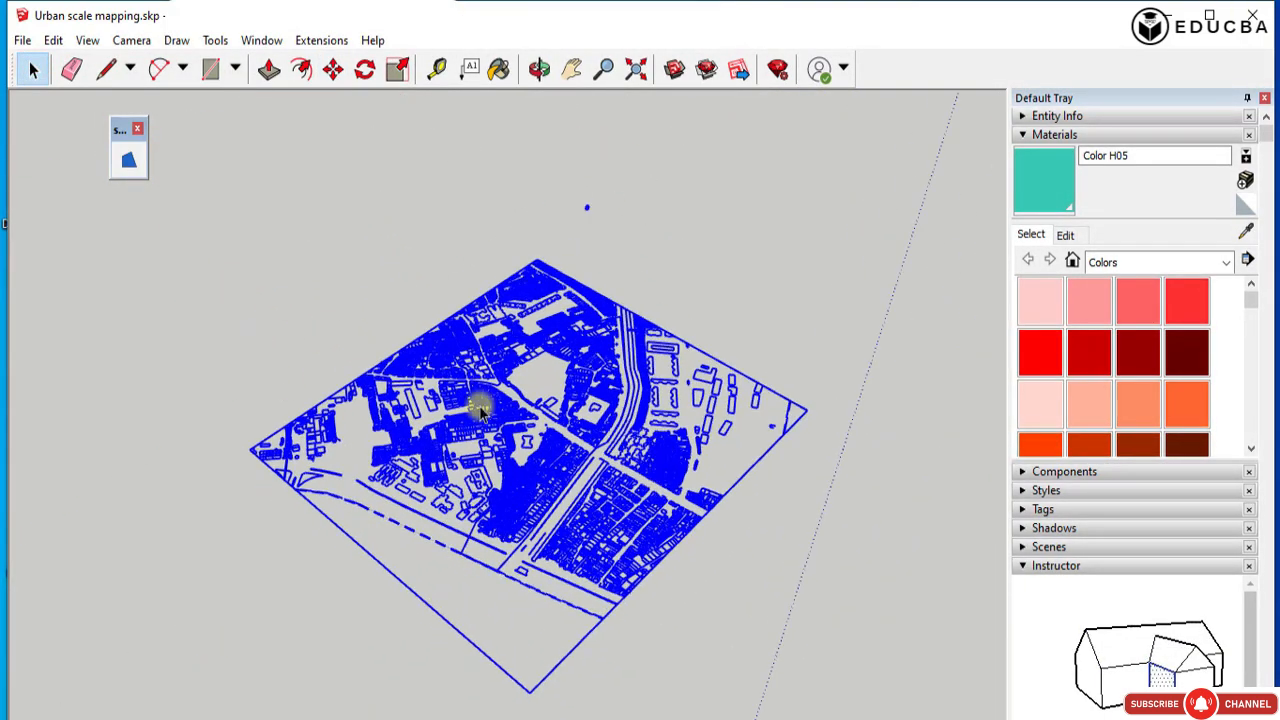
scroll(826, 484, "down", 1)
middle_click_drag(725, 540, 680, 572)
left_click(826, 346)
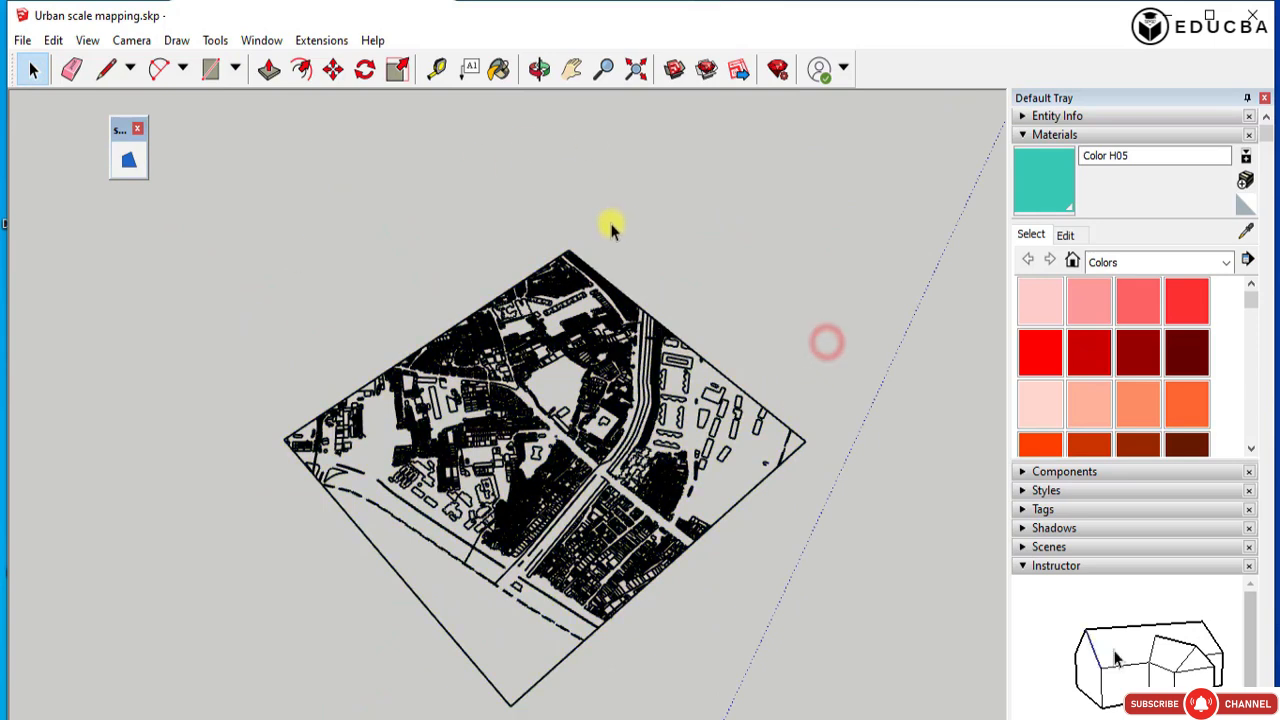
left_click(630, 235)
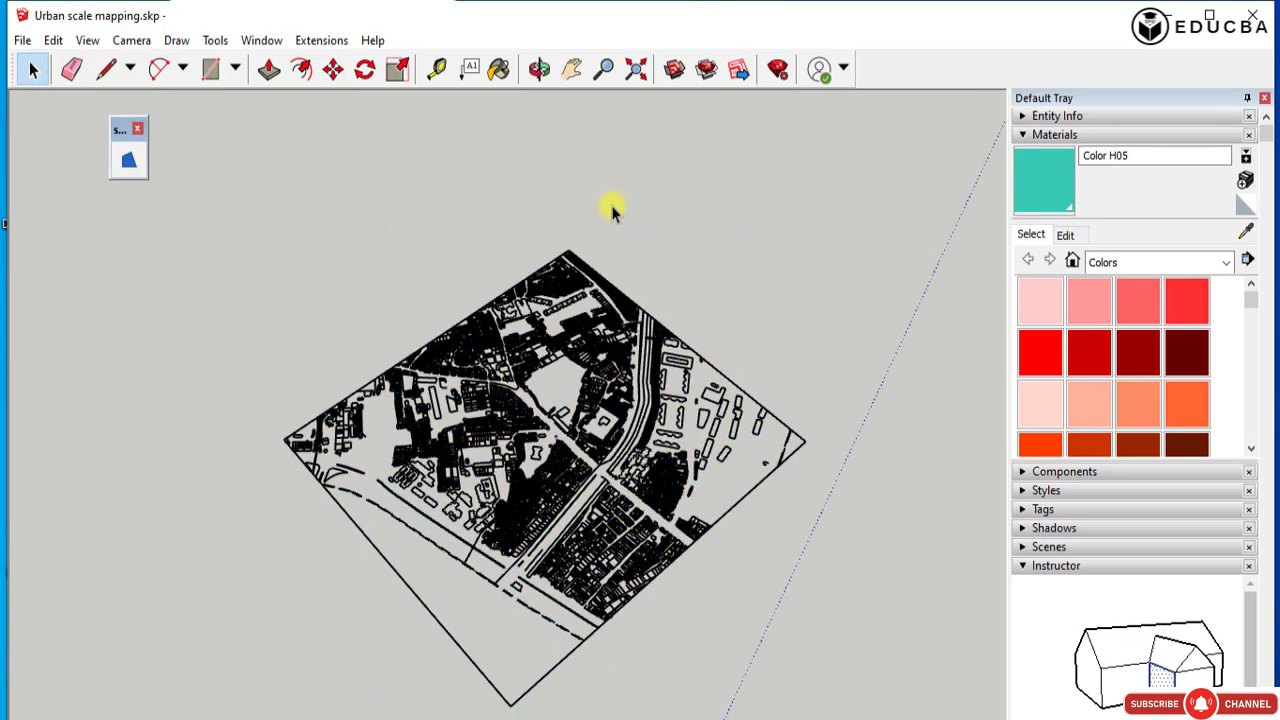
left_click(211, 68)
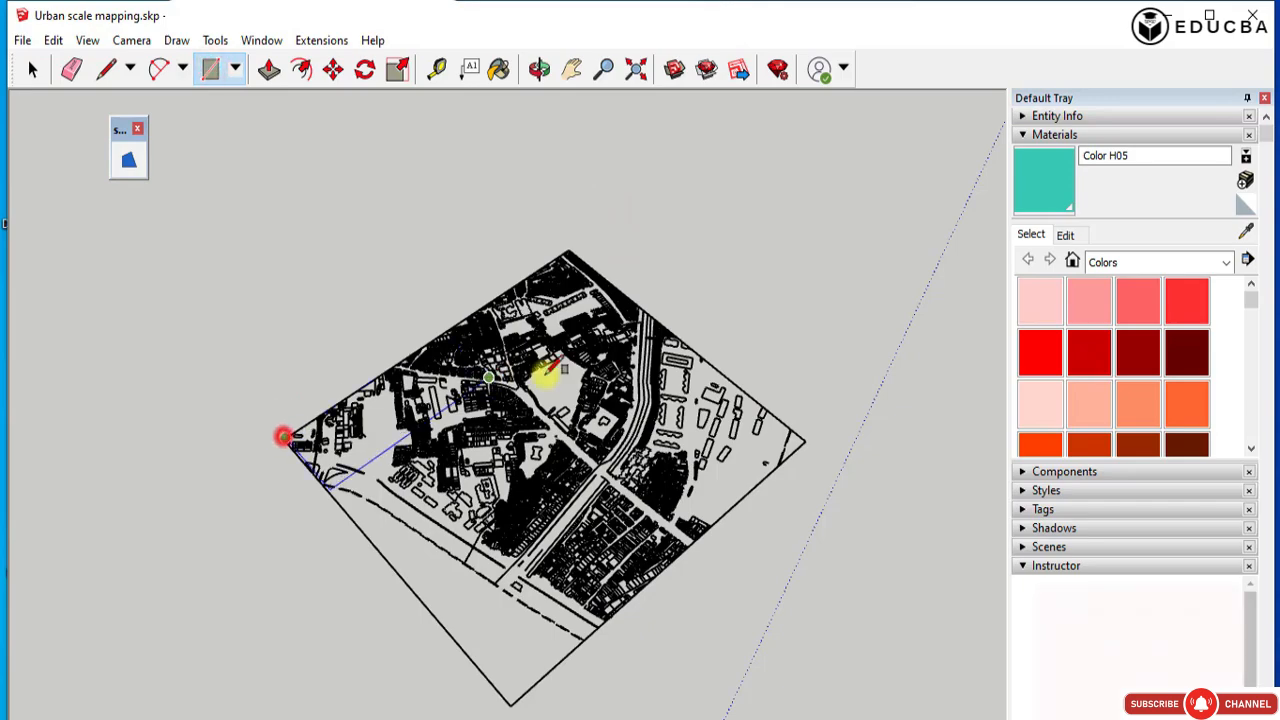
left_click(805, 440)
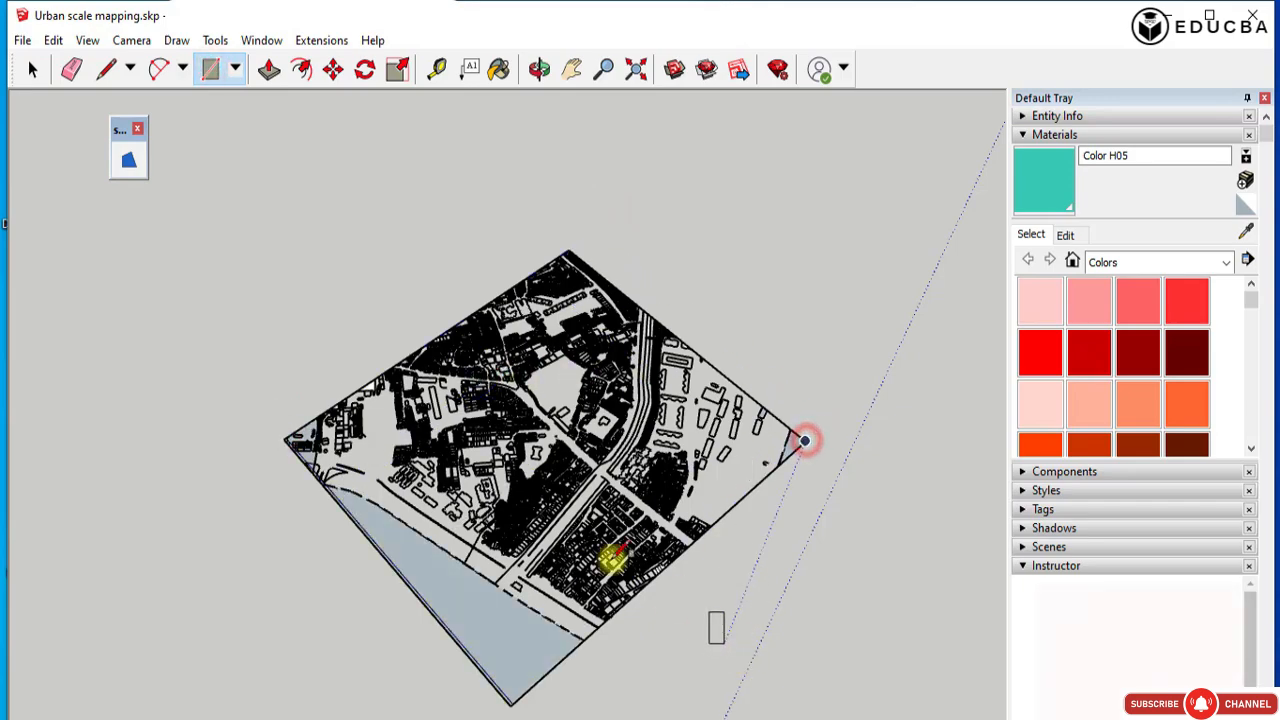
middle_click_drag(820, 445, 391, 480)
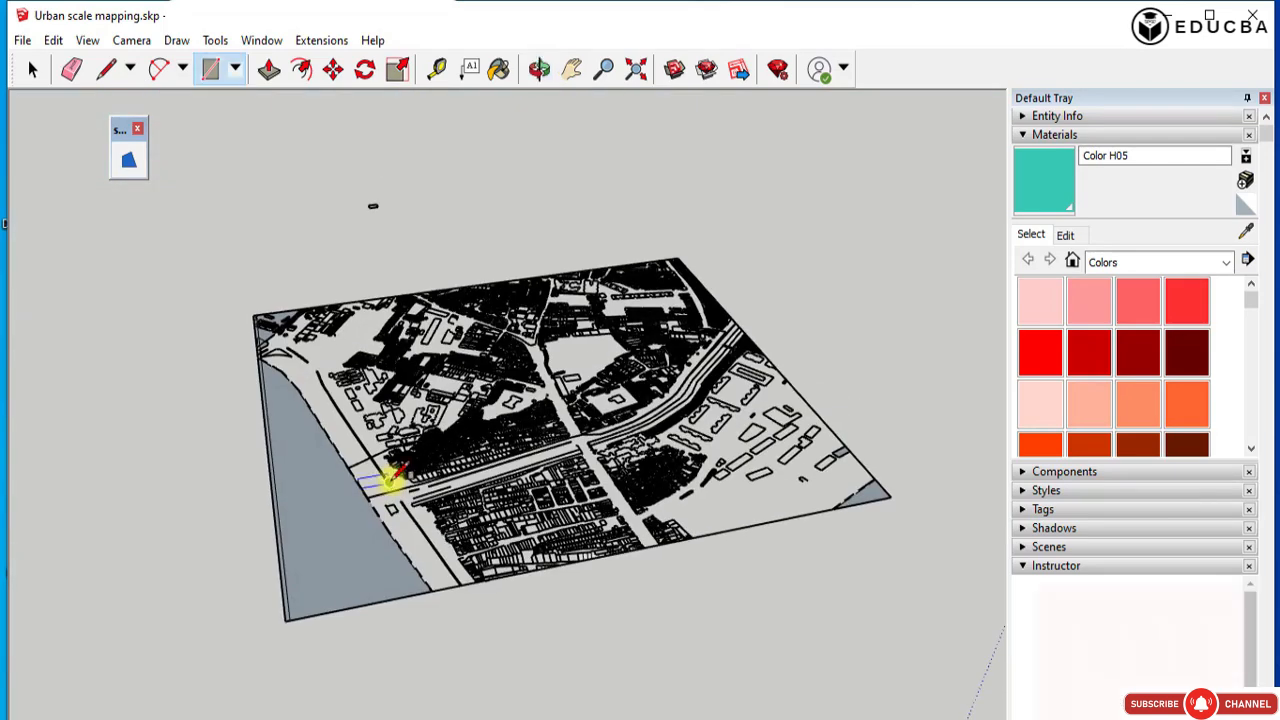
Draw a rectangle over the exploded plan between its other pair of opposite boundary corners.
key("r")
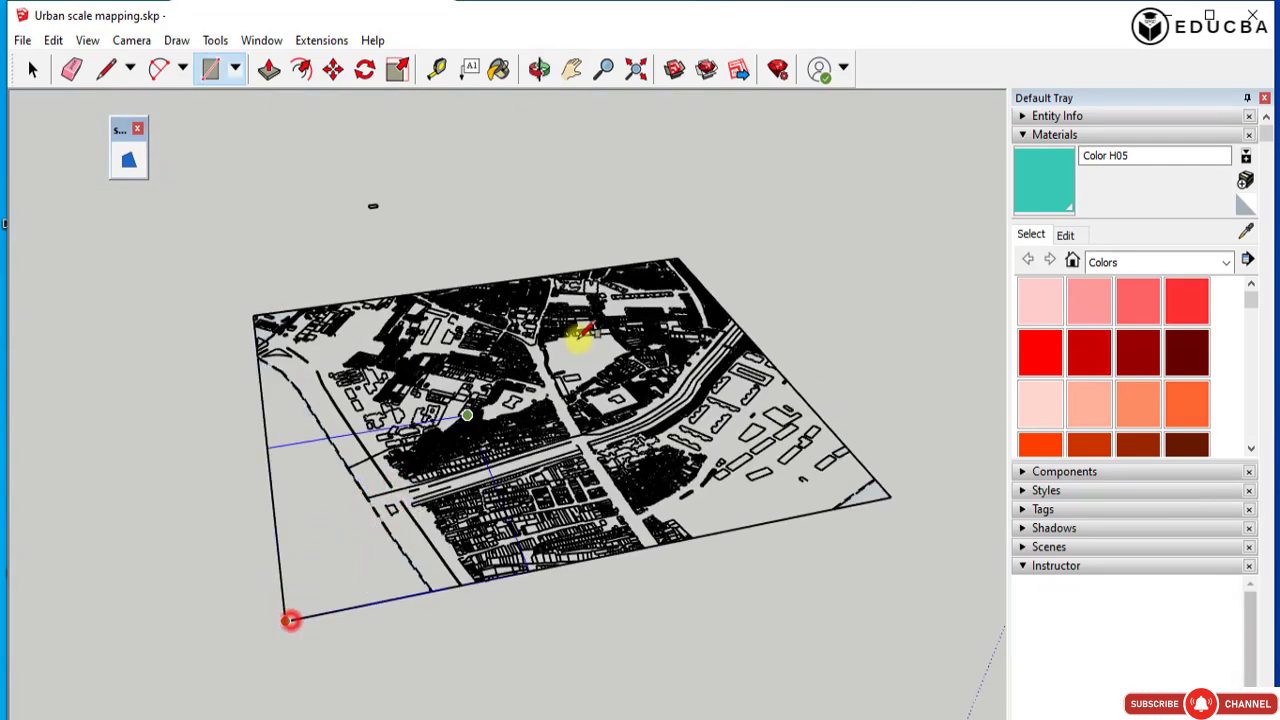
left_click(677, 255)
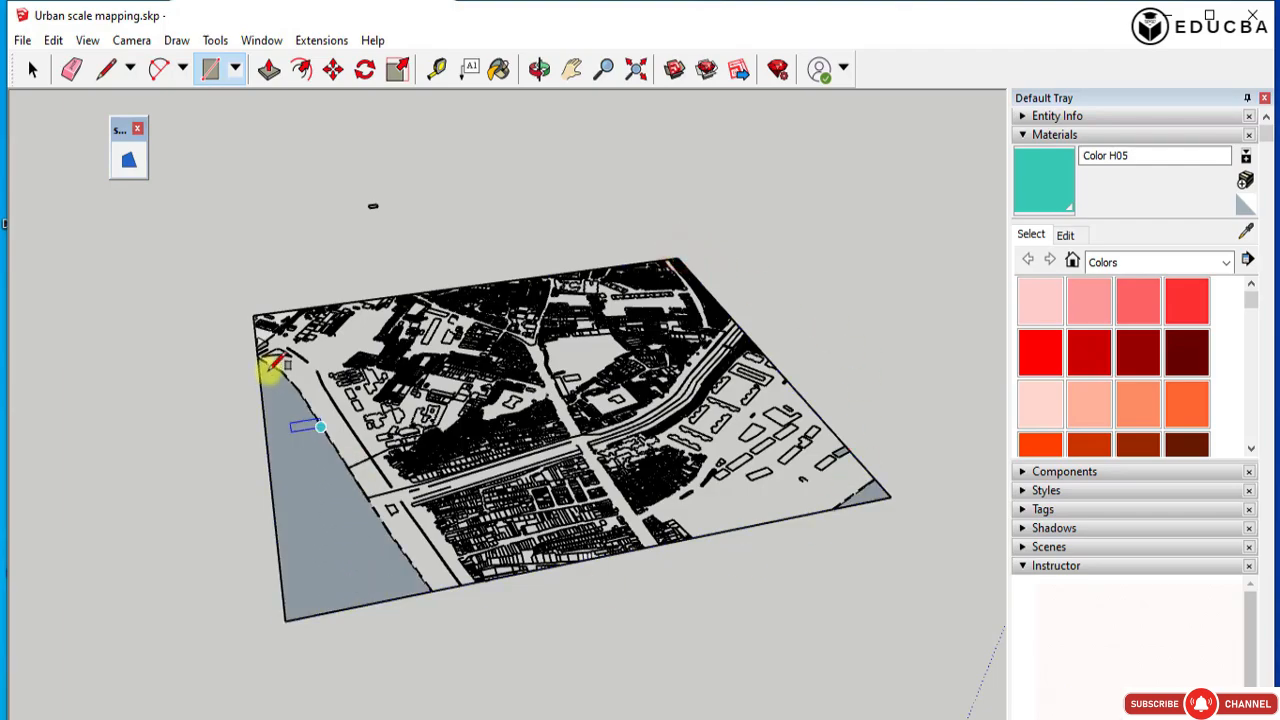
scroll(300, 383, "up", 3)
middle_click_drag(597, 391, 493, 635)
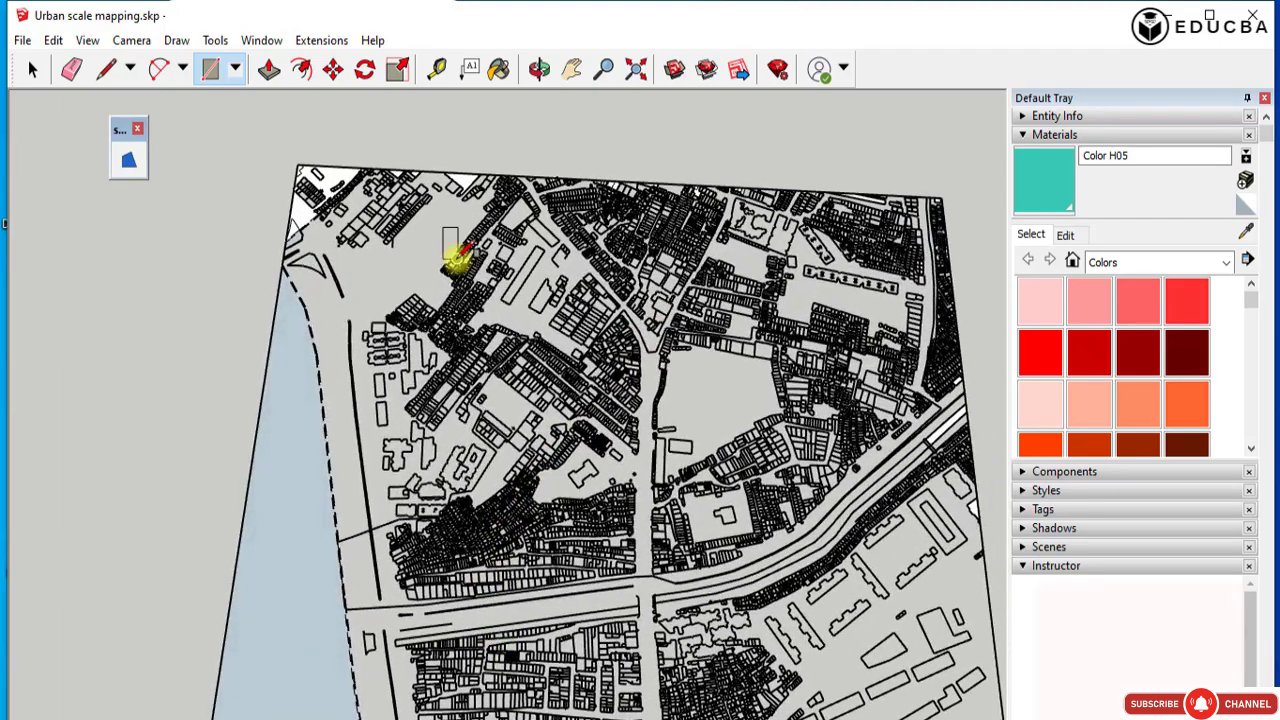
scroll(450, 262, "down", 4)
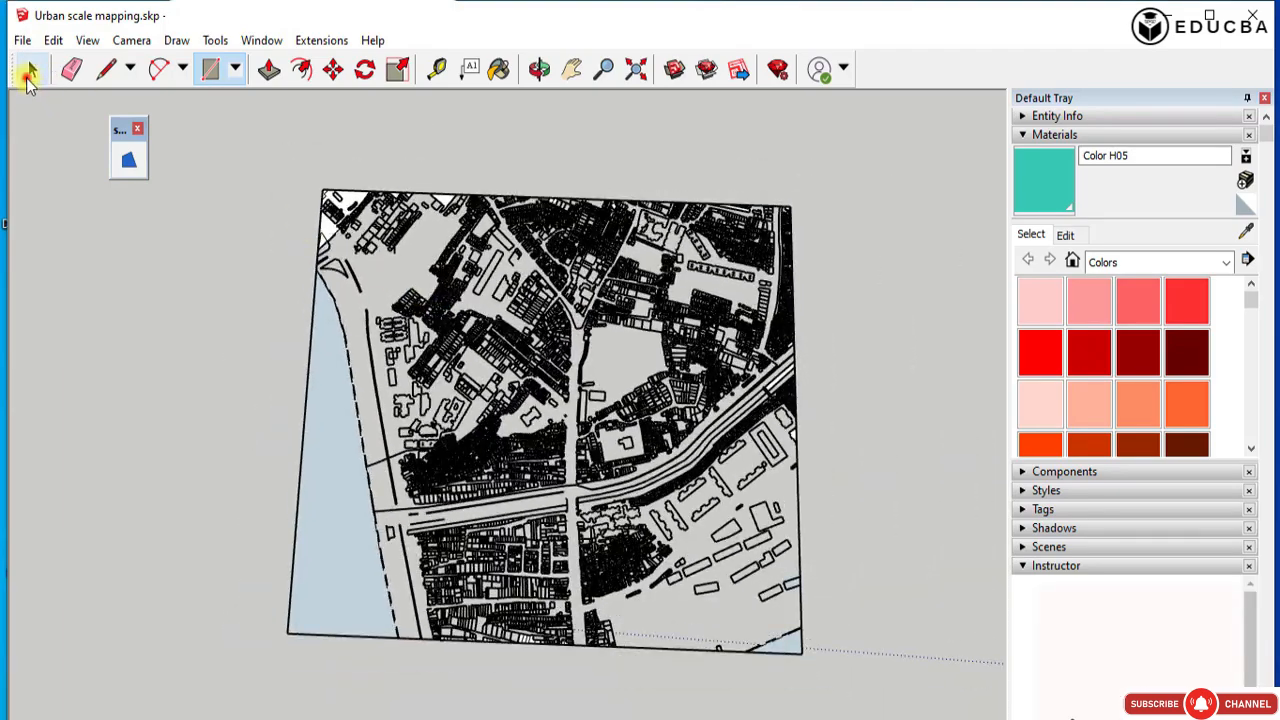
Select the whole survey plan and generate faces from its closed outlines.
left_click(28, 72)
left_click_drag(271, 154, 860, 675)
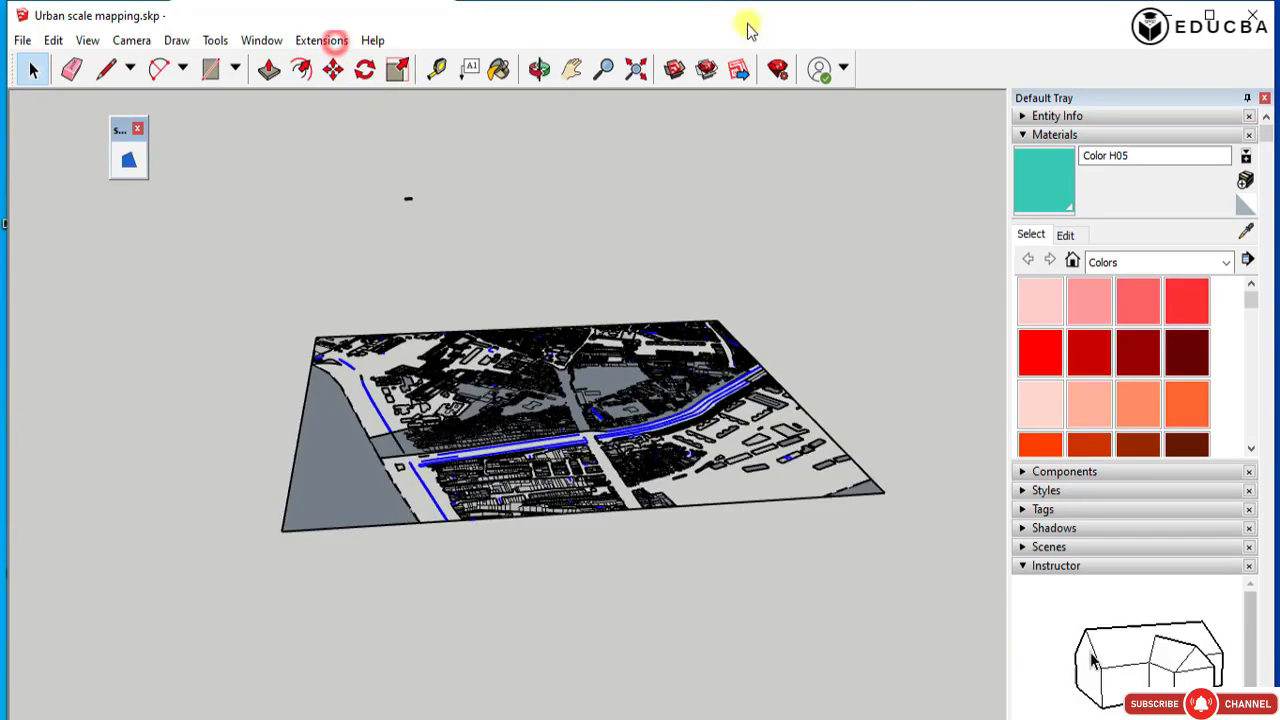
key("o")
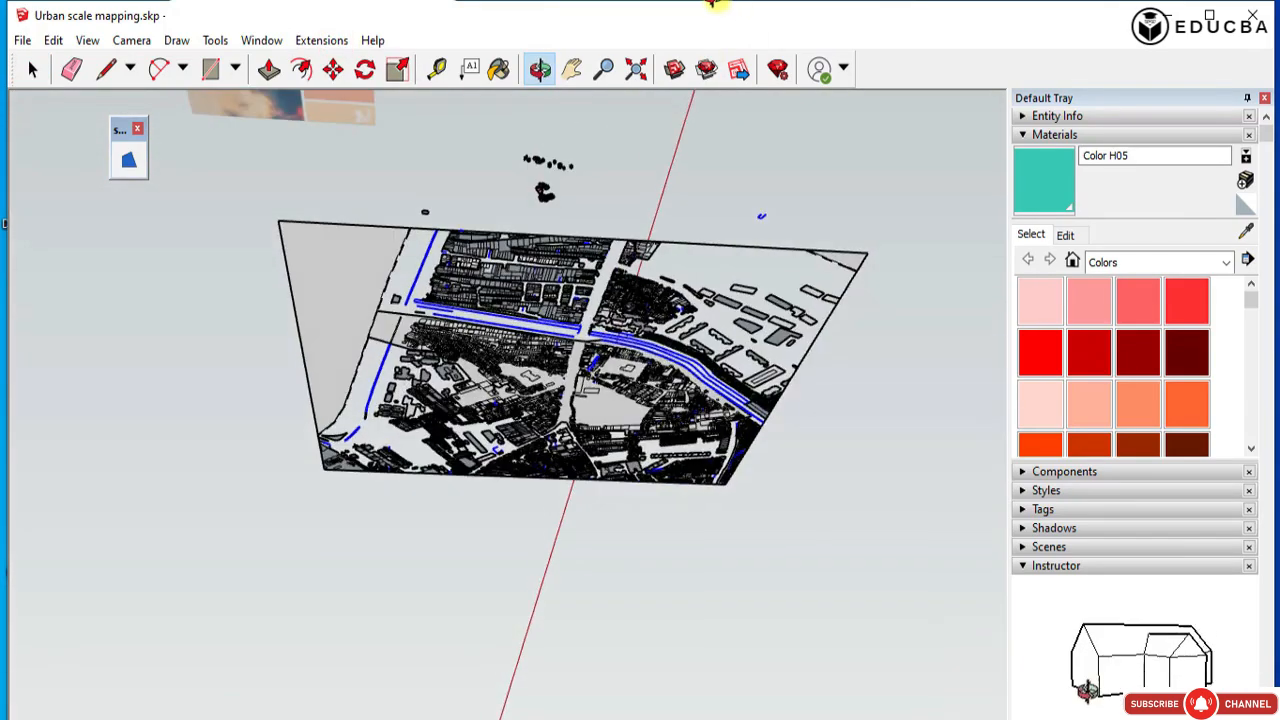
left_click_drag(713, 5, 487, 437)
key("space")
Examine the building faces, open road lines and dashed boundary for areas that lack a face.
scroll(557, 291, "up", 10)
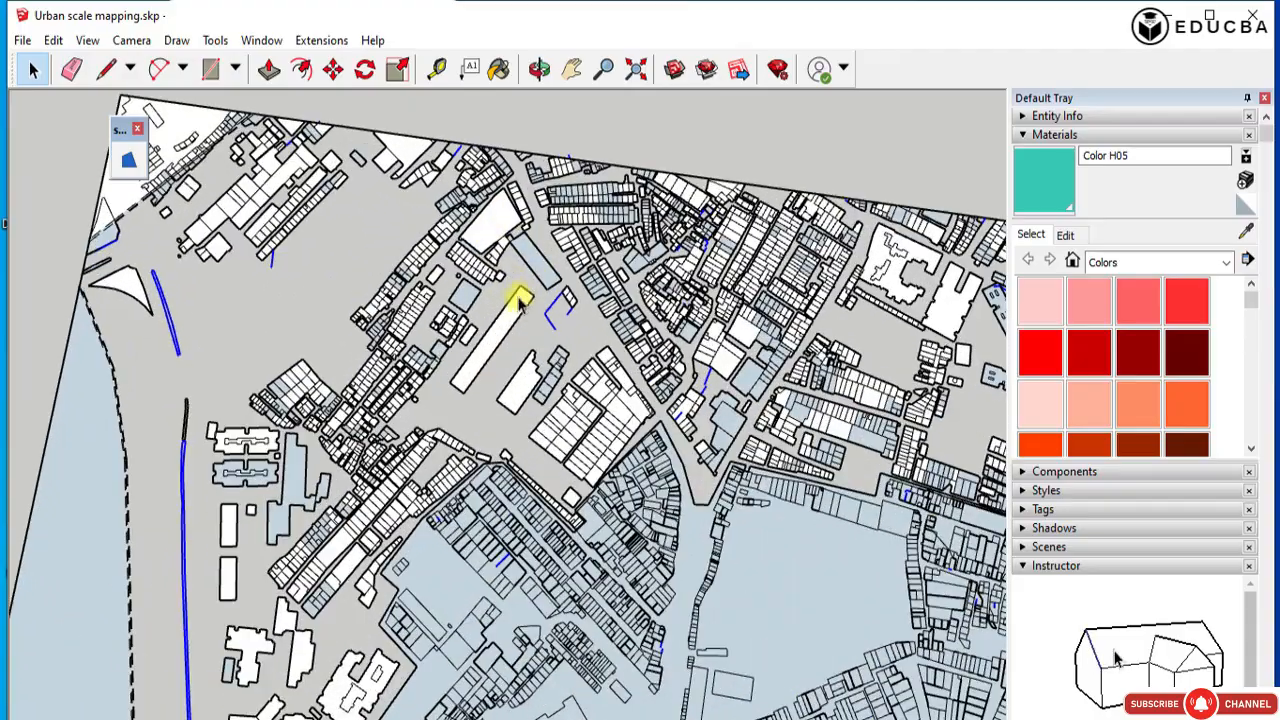
scroll(451, 300, "down", 10)
key("o")
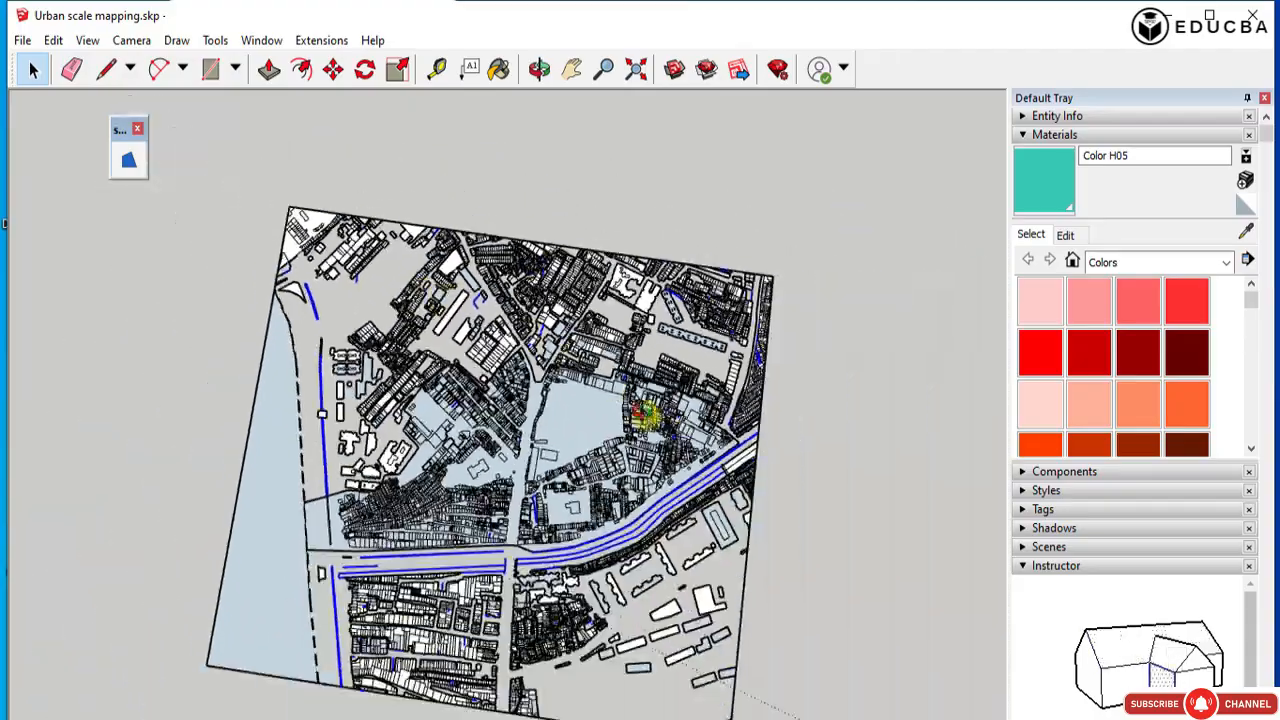
left_click_drag(640, 409, 394, 286)
key("space")
scroll(380, 250, "up", 6)
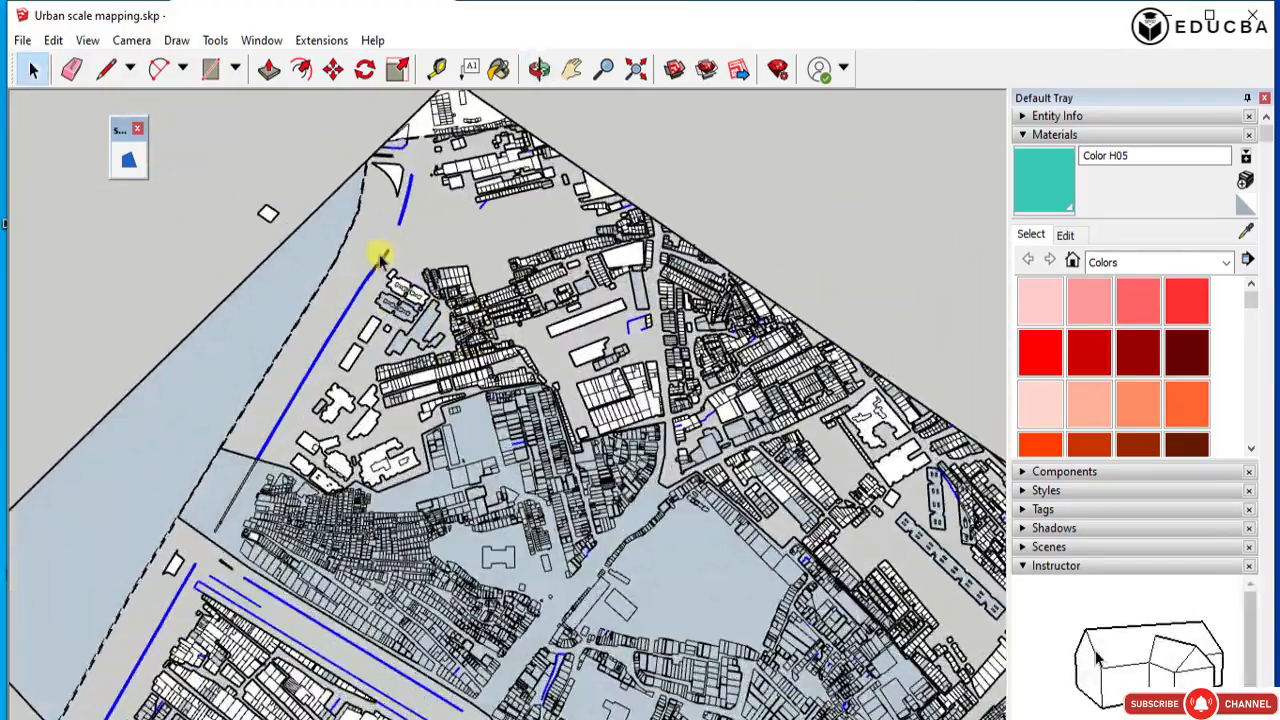
scroll(442, 122, "up", 4)
scroll(265, 277, "up", 7)
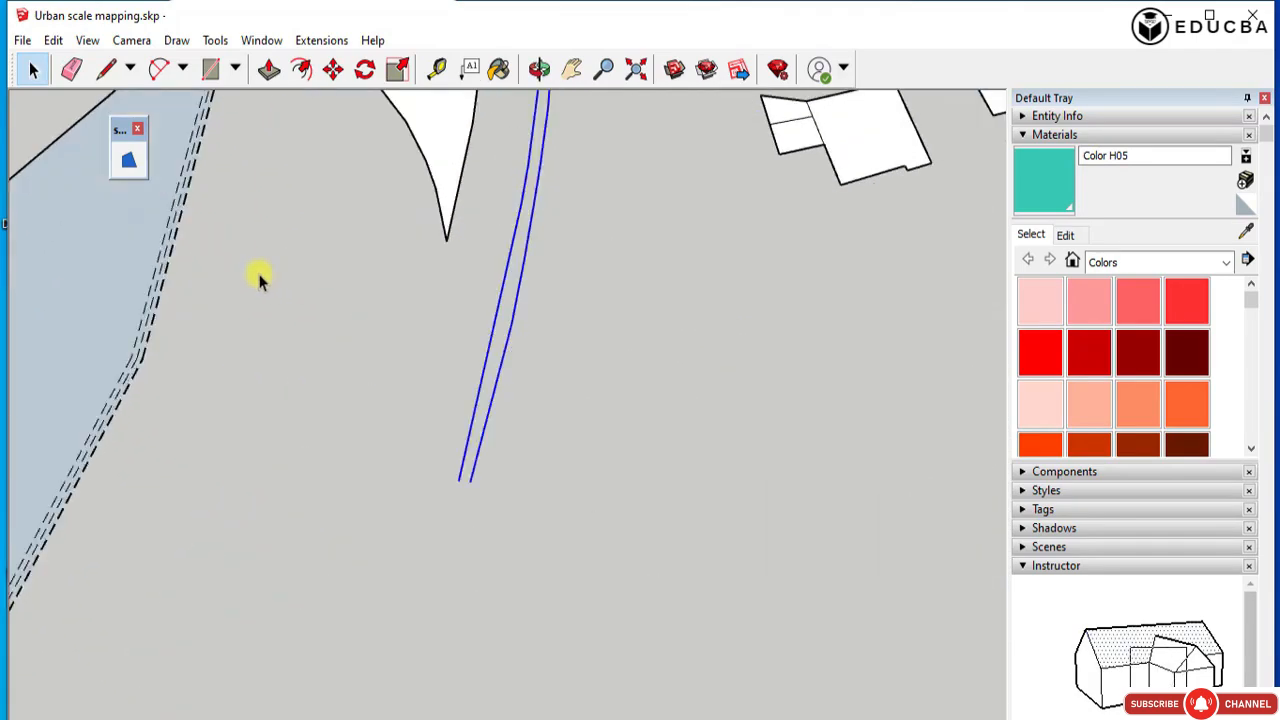
scroll(450, 284, "down", 5)
scroll(389, 334, "down", 2)
scroll(392, 375, "up", 6)
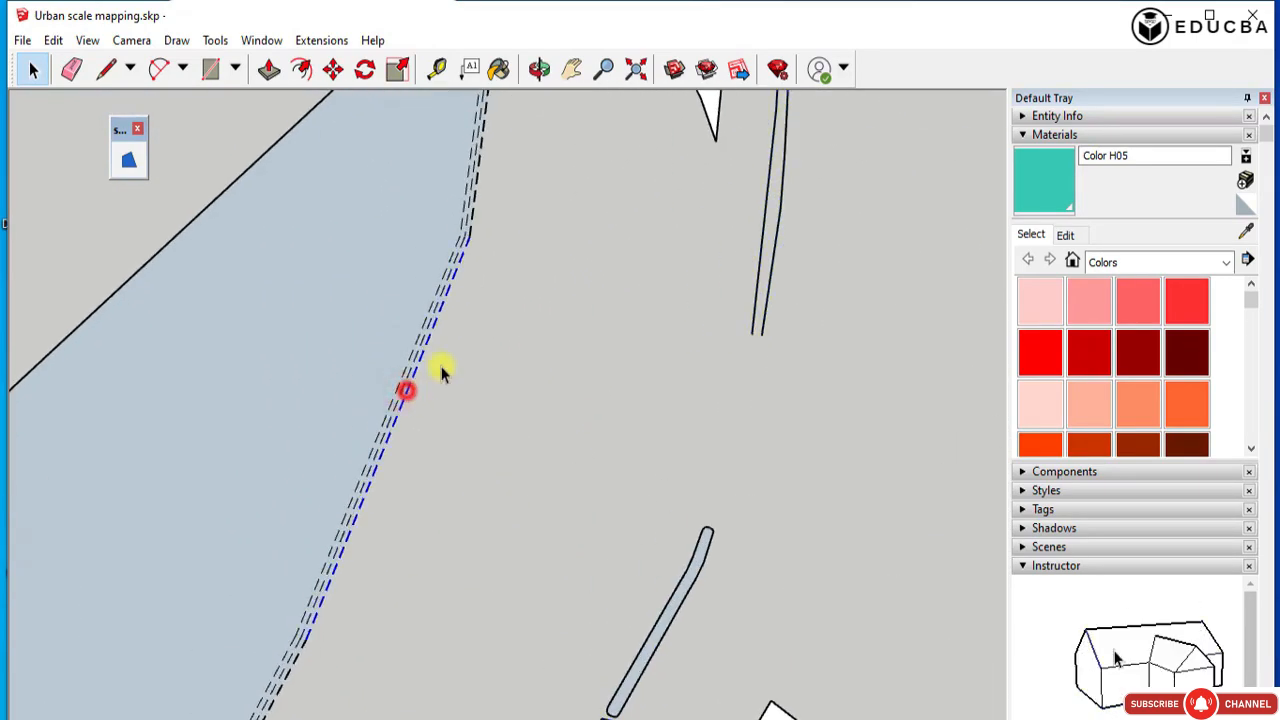
scroll(489, 320, "down", 5)
scroll(530, 305, "down", 5)
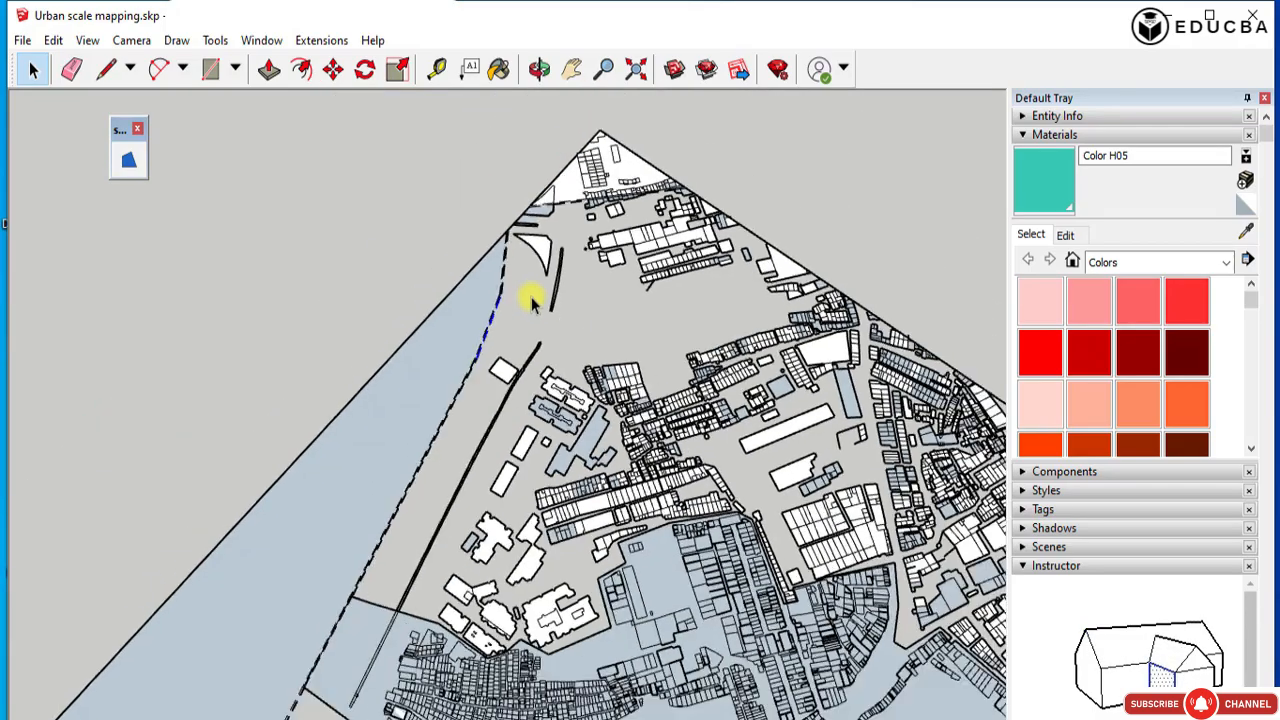
Try to close open areas near the plan's outer boundary with lines between building corners, and undo them.
left_click(106, 70)
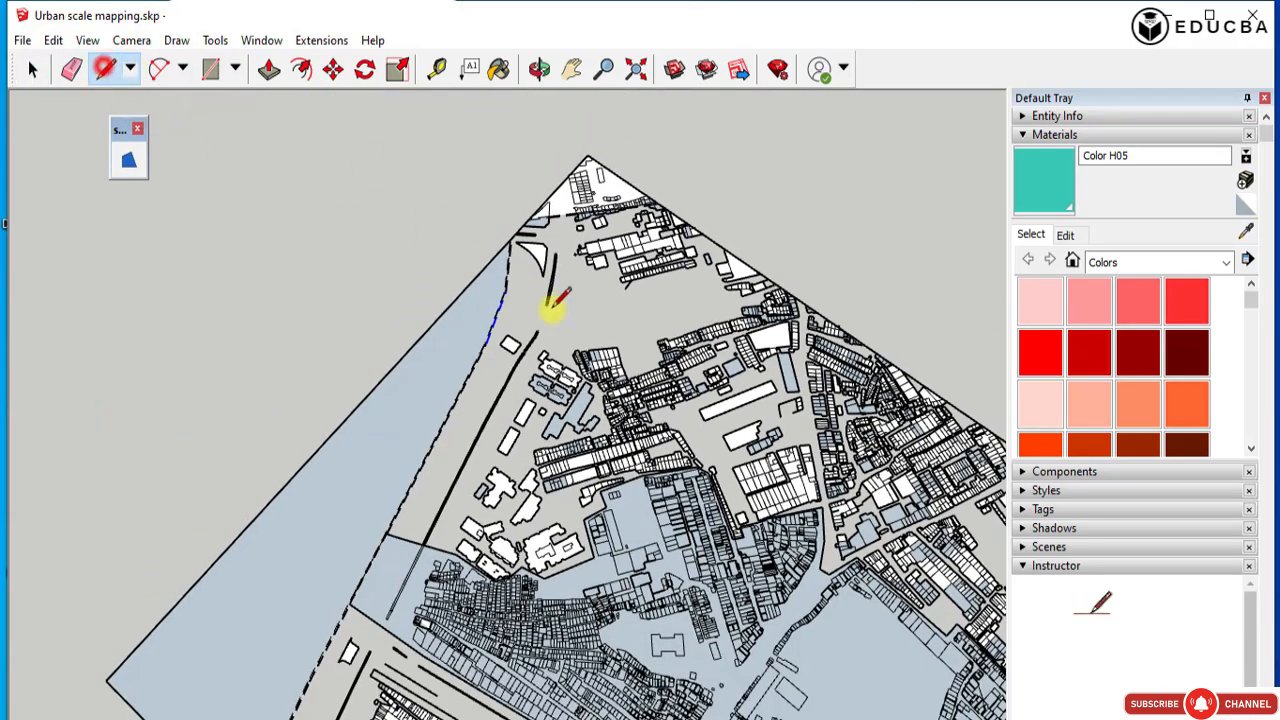
scroll(680, 200, "up", 4)
scroll(700, 240, "up", 2)
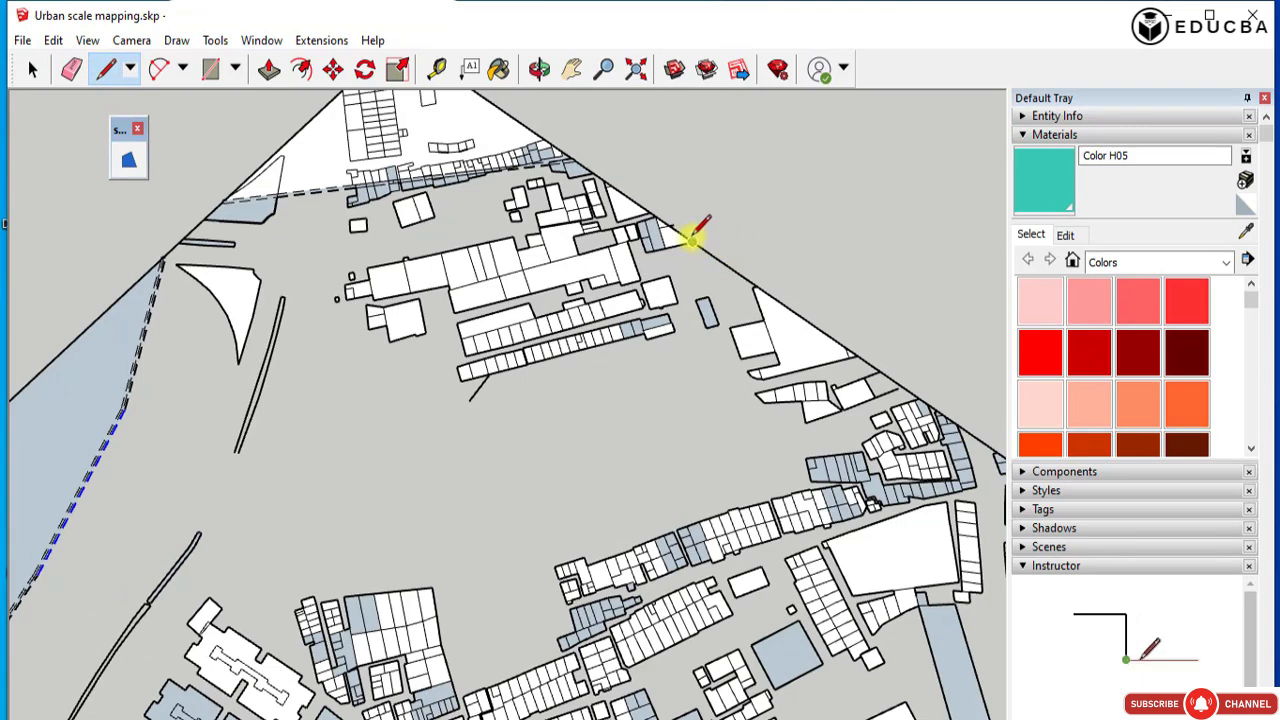
left_click(691, 237)
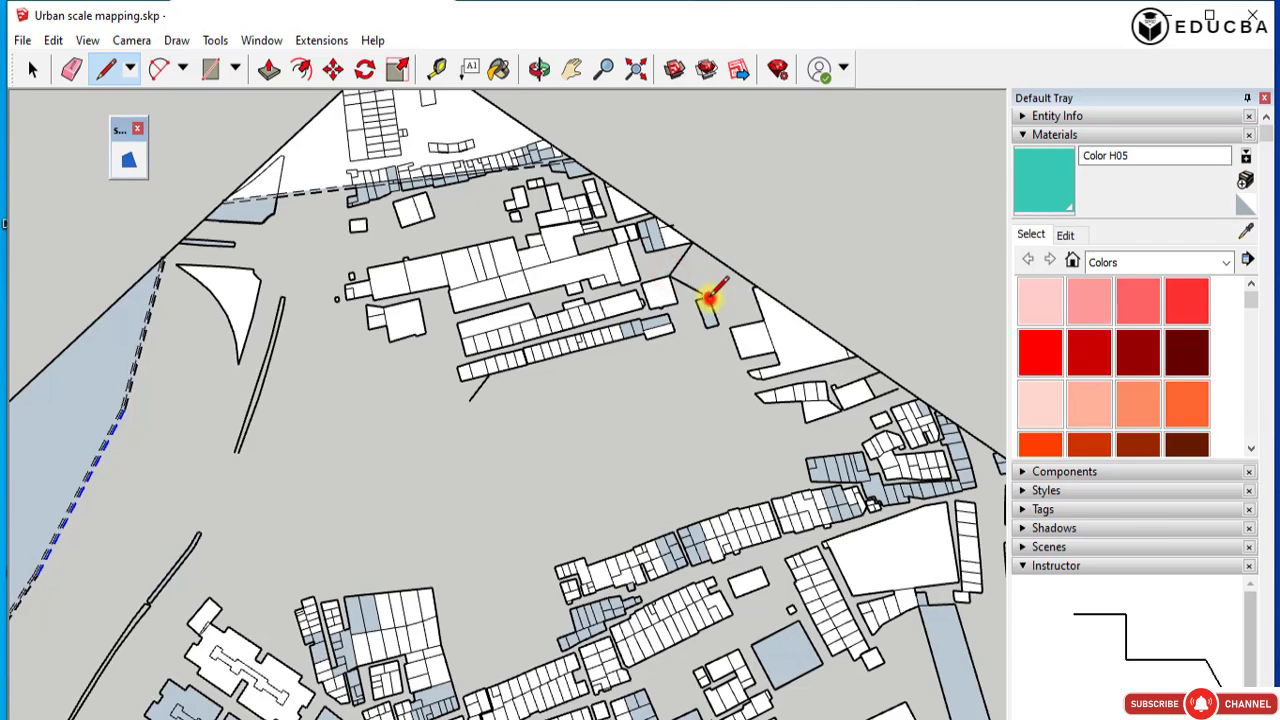
left_click(757, 287)
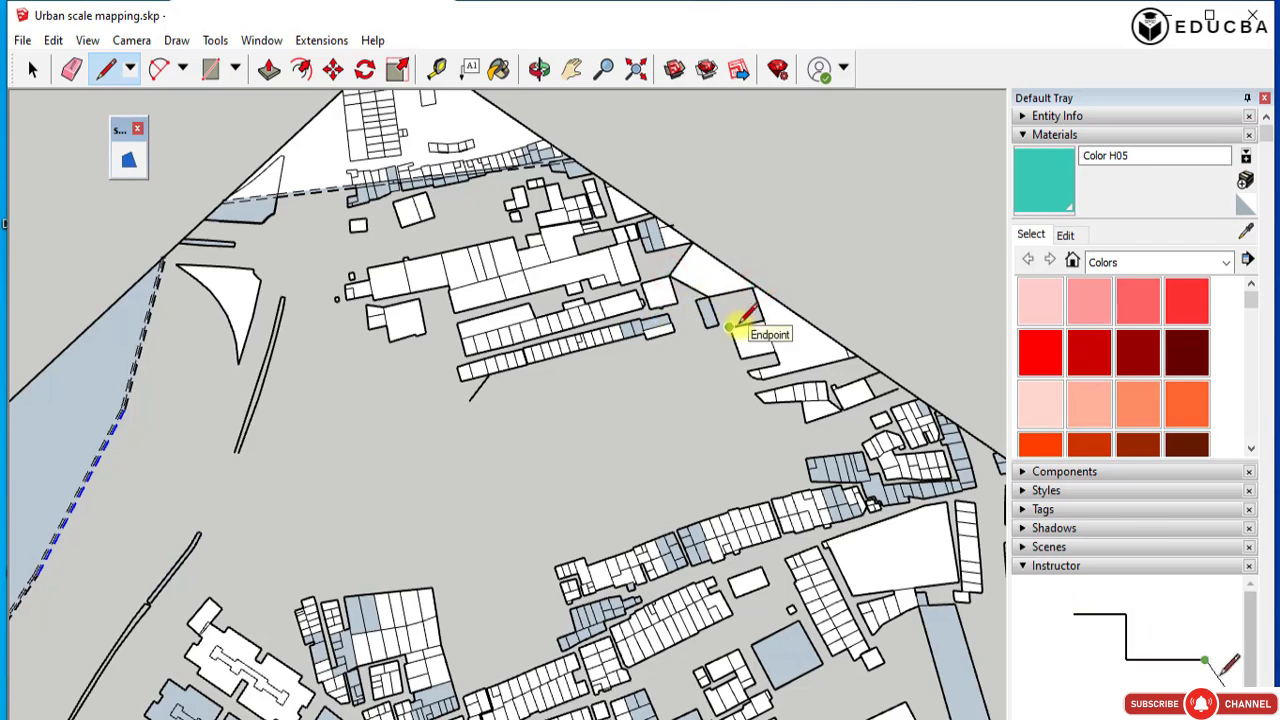
key("ctrl+z")
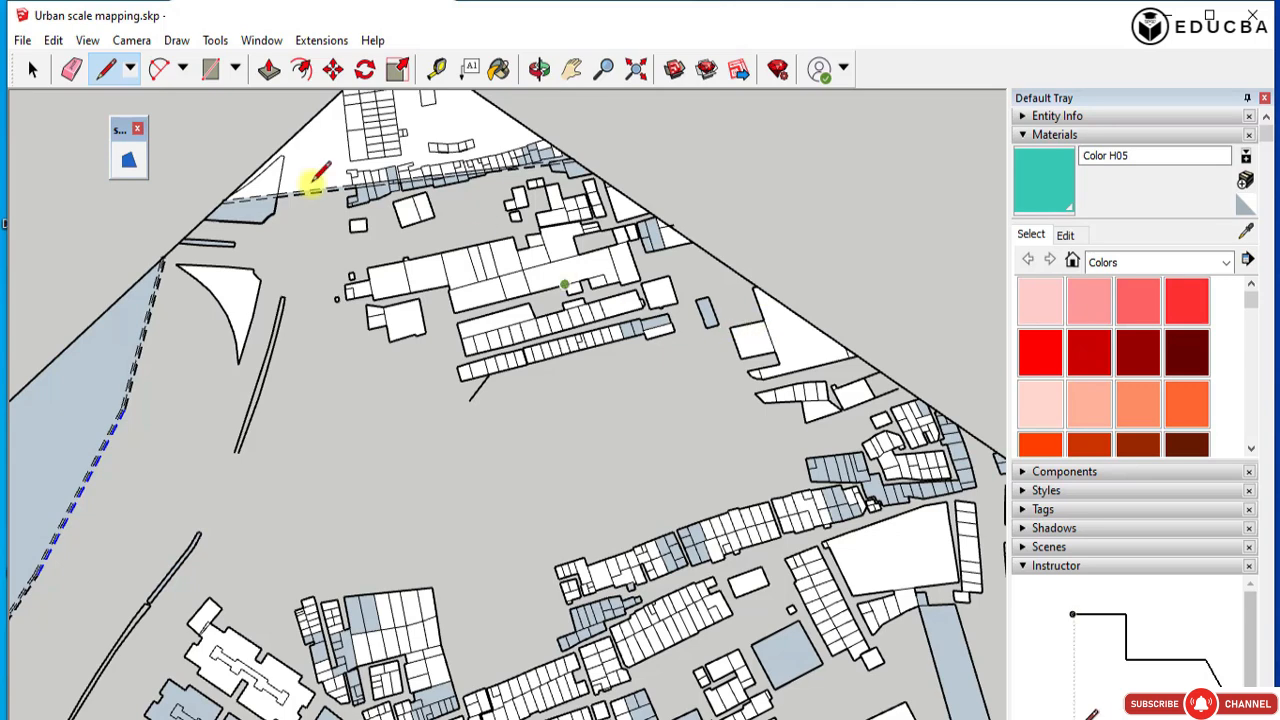
left_click(209, 67)
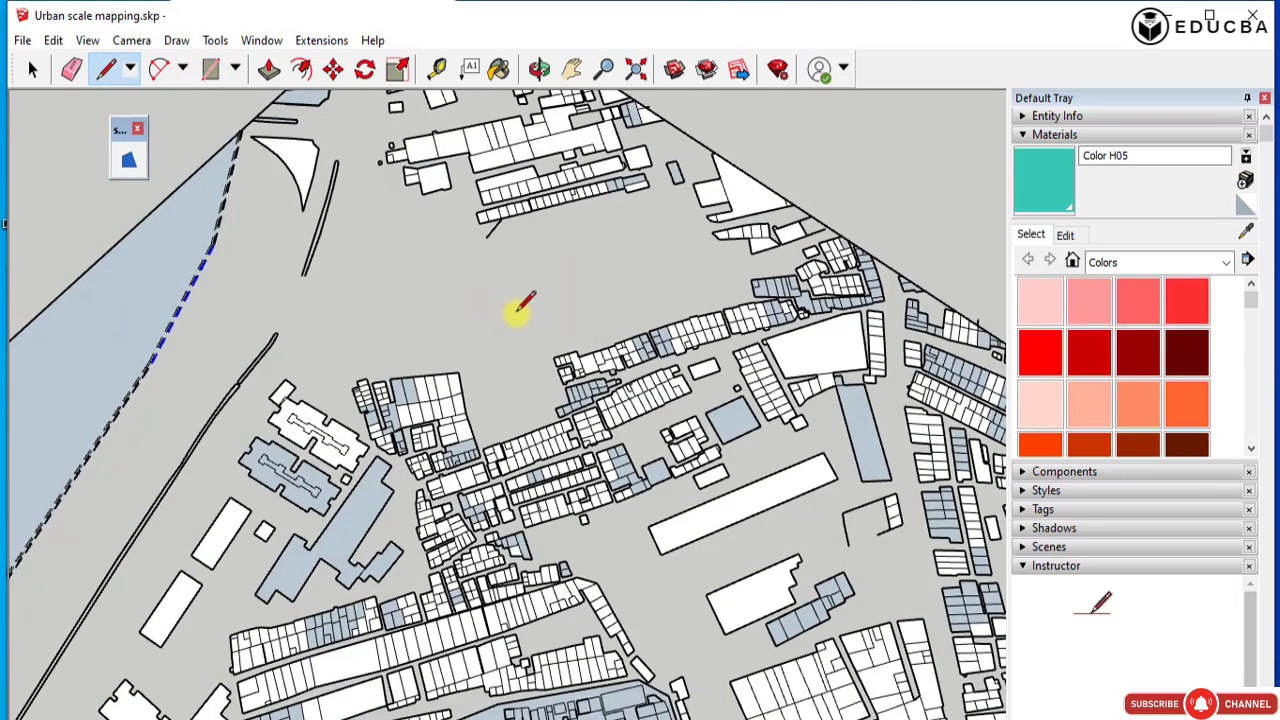
left_click(553, 361)
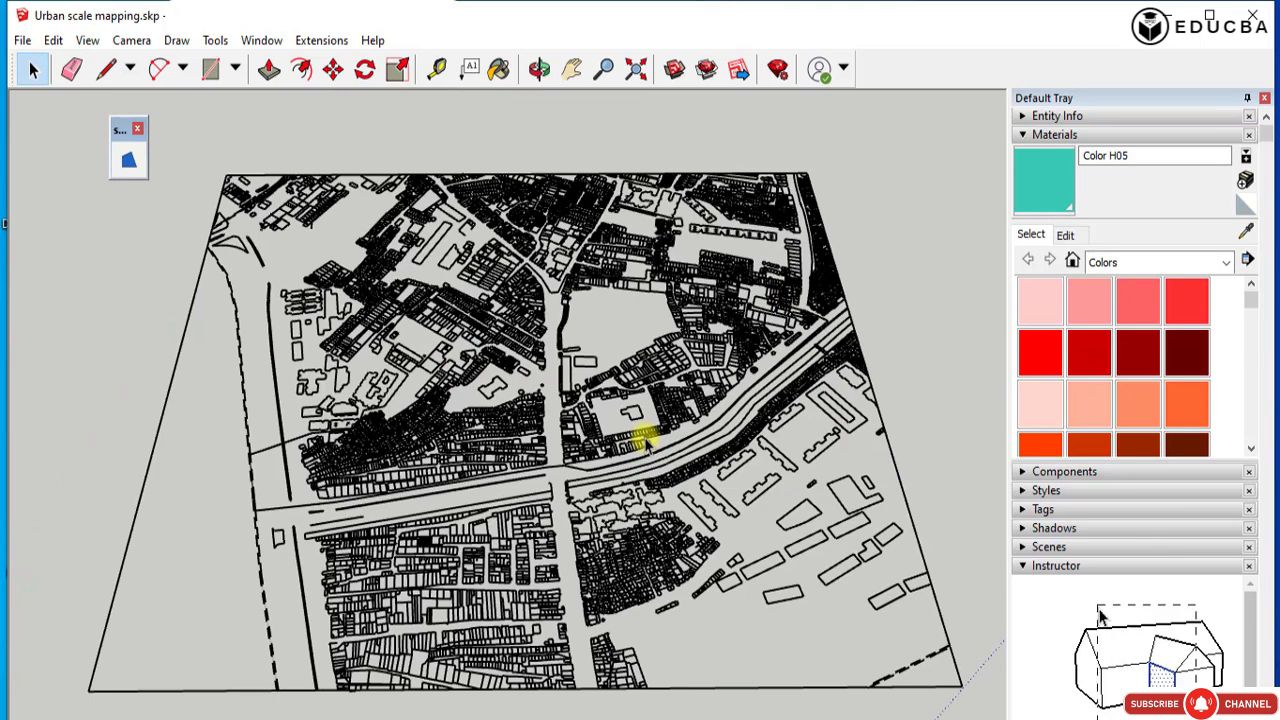
Draw a rectangle between opposite corners of the survey plan component as a base face covering the whole plan.
left_click(207, 69)
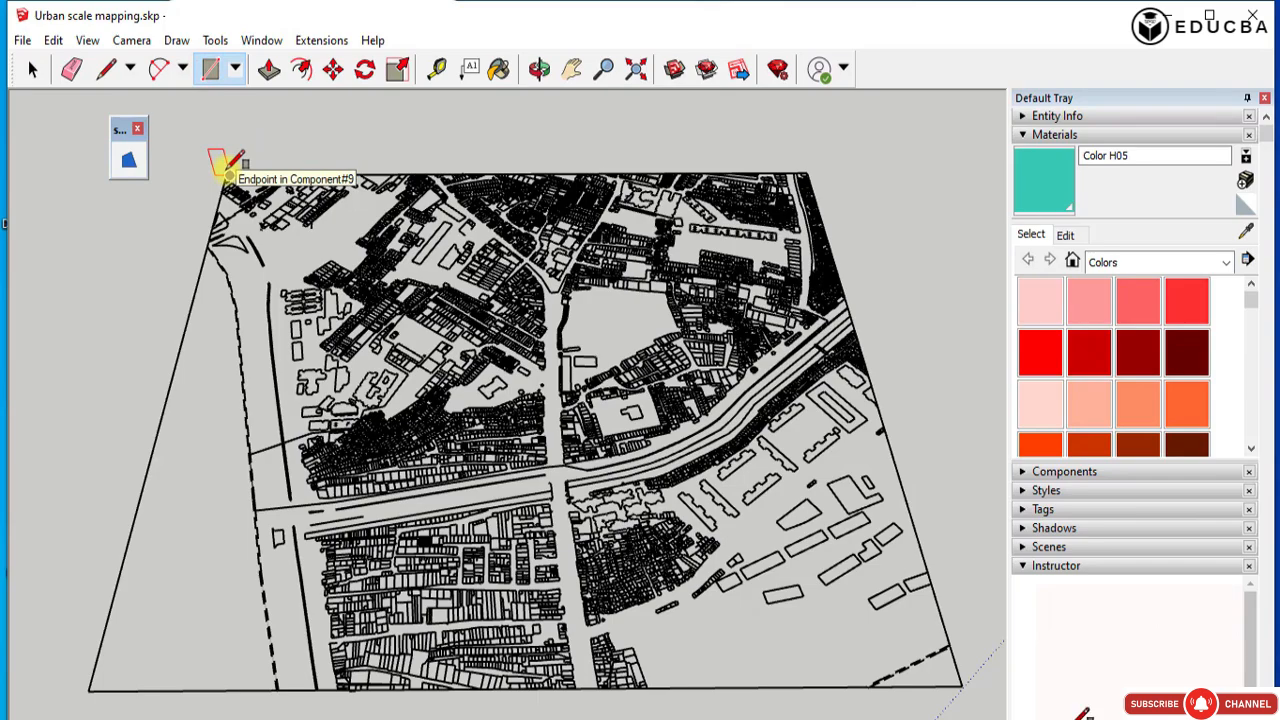
scroll(214, 155, "up", 5)
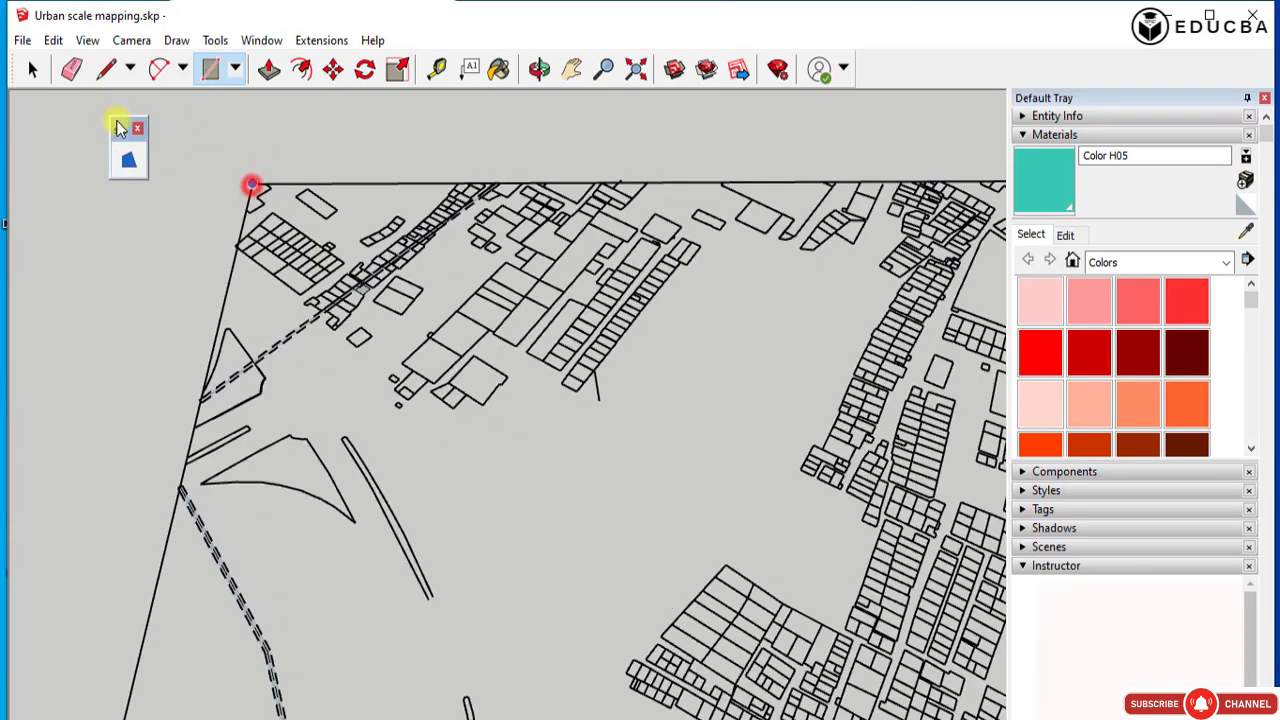
scroll(252, 184, "down", 5)
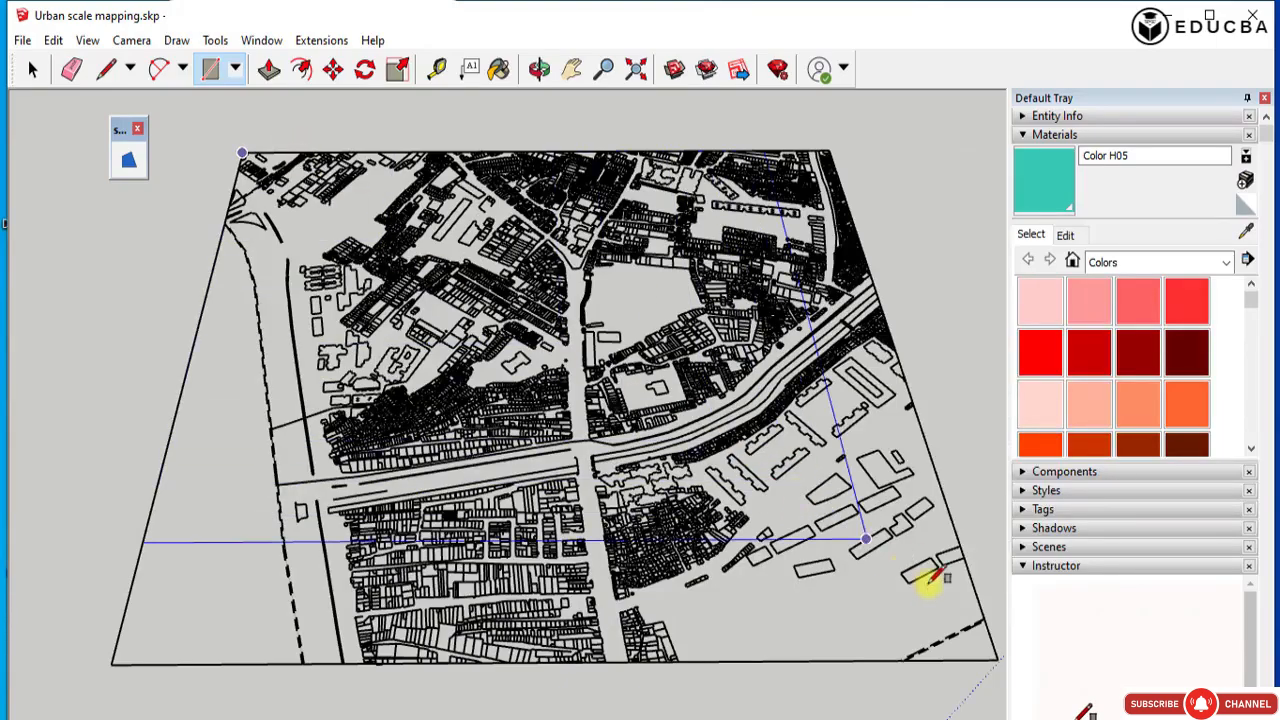
left_click(998, 659)
middle_click_drag(533, 290, 449, 286)
Draw a line along the dashed boundary between the ends of the two lines that meet it near the main road.
scroll(280, 436, "up", 4)
scroll(262, 437, "up", 2)
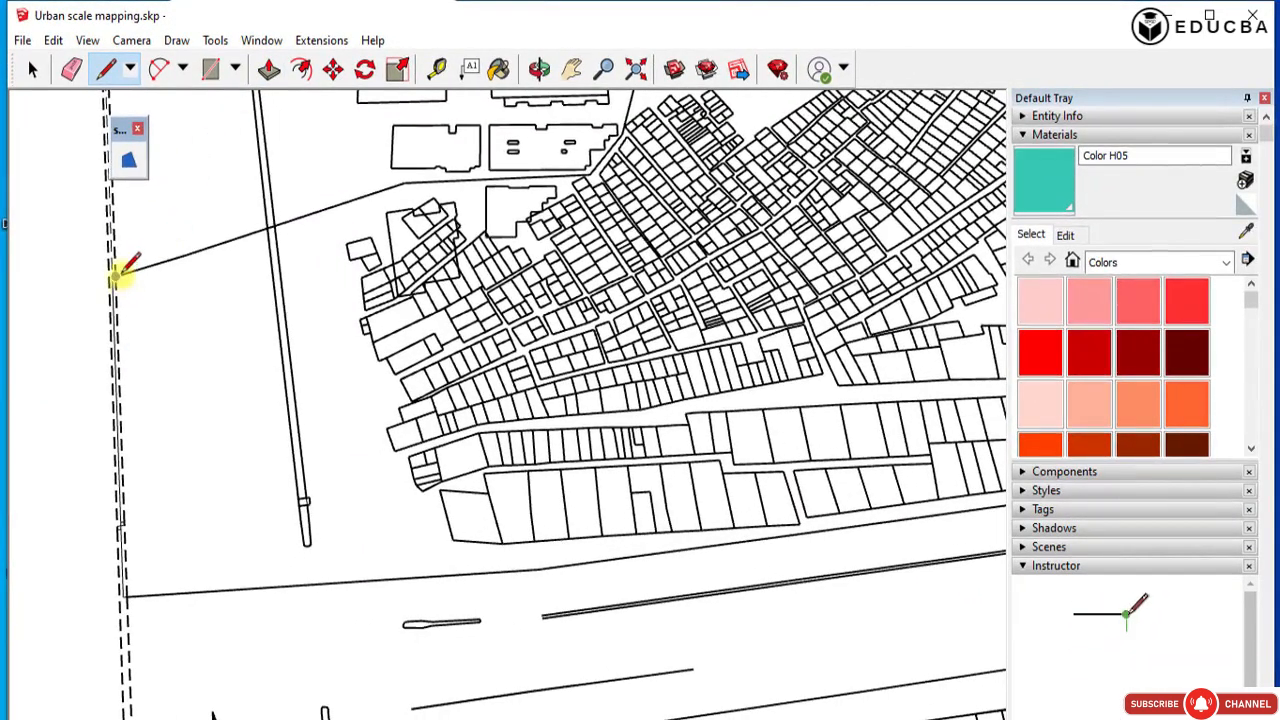
left_click_drag(121, 275, 125, 597)
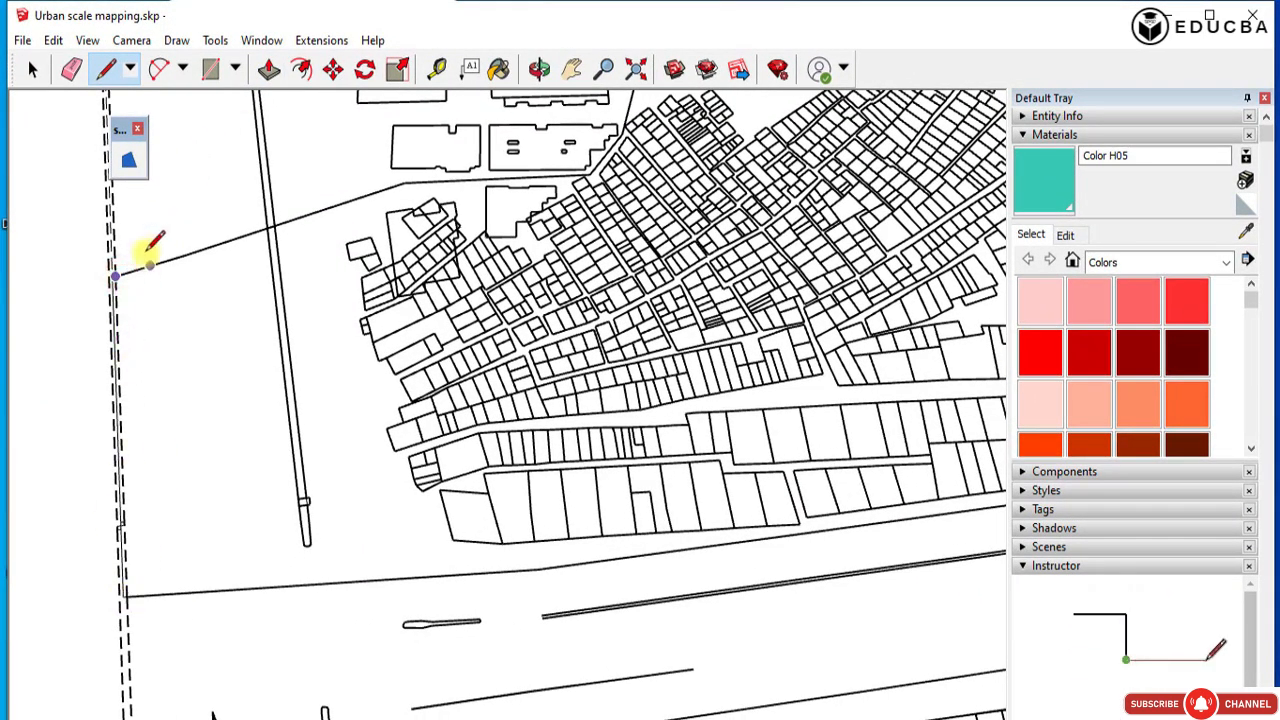
scroll(115, 270, "up", 3)
scroll(108, 268, "up", 3)
left_click(126, 290)
scroll(220, 173, "down", 4)
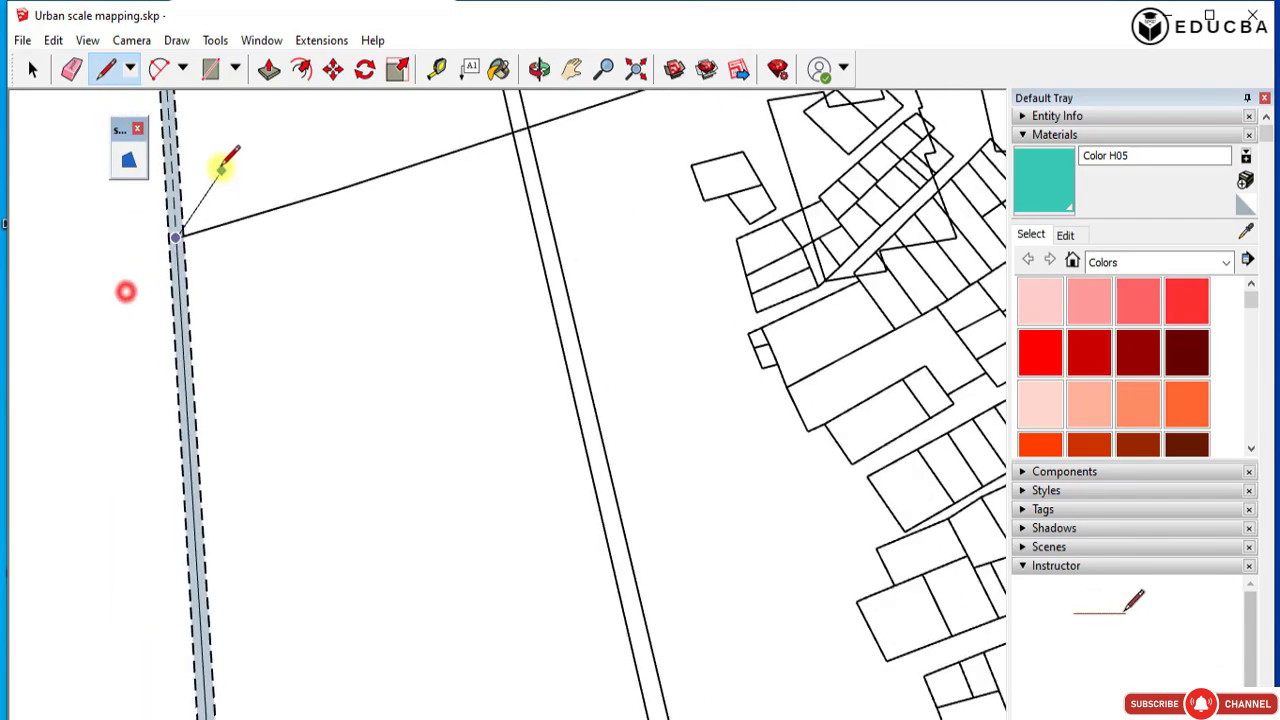
Trace the main road's edge with line segments from the dashed boundary along the dense building block.
scroll(226, 508, "up", 2)
left_click(221, 514)
scroll(574, 449, "down", 1)
middle_click_drag(574, 449, 646, 537)
left_click(717, 405)
scroll(386, 400, "down", 3)
scroll(749, 309, "up", 3)
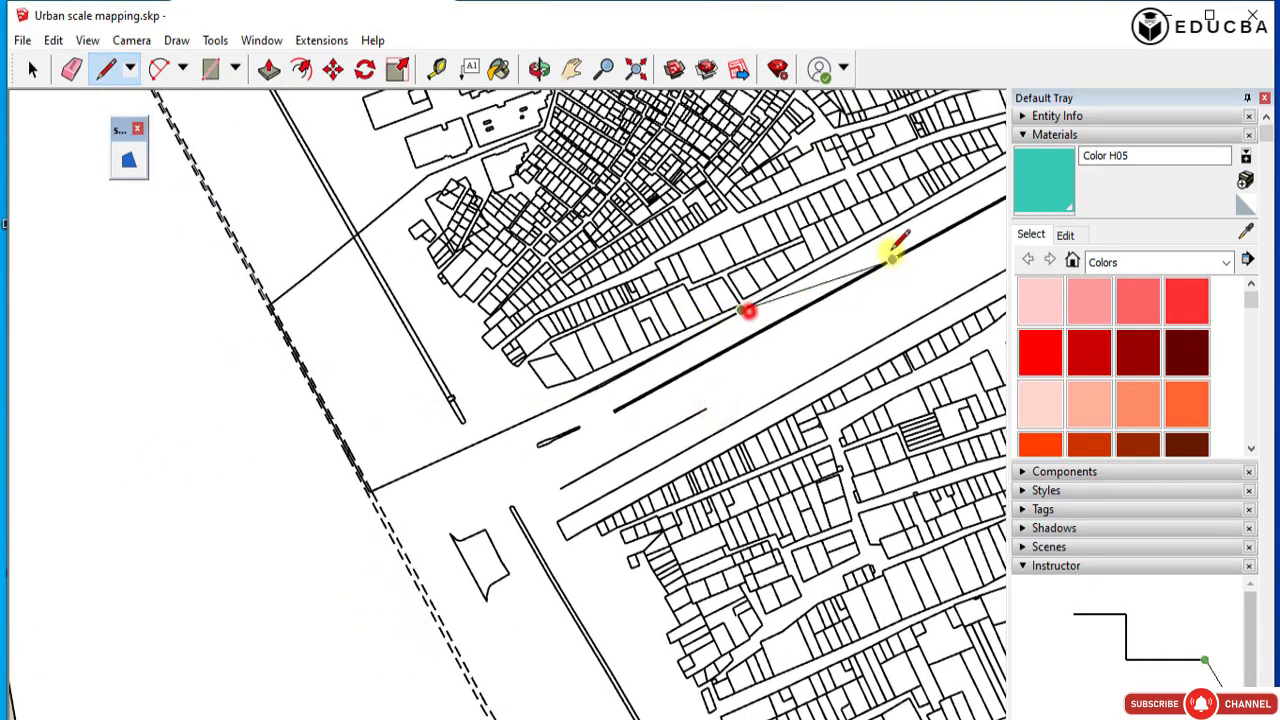
Continue tracing the main road's edge past the dense block and across the side-road junction to the start of the narrow double line.
scroll(229, 457, "down", 3)
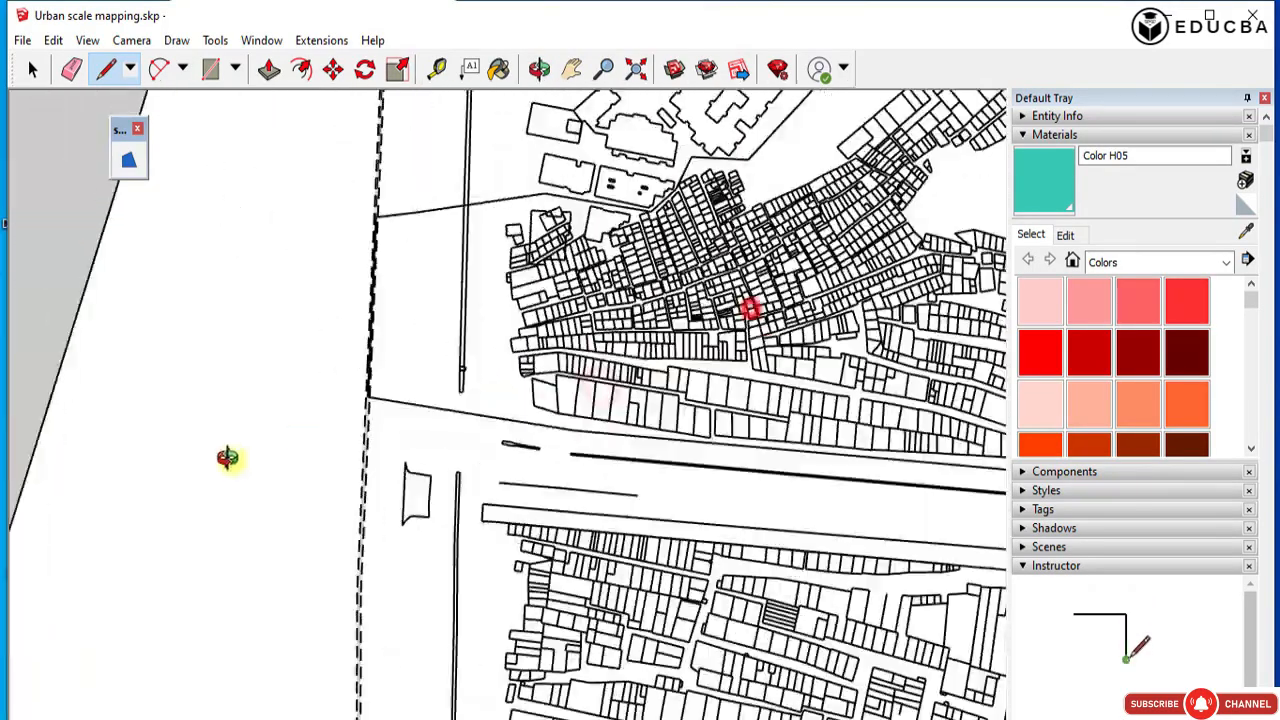
scroll(563, 429, "up", 4)
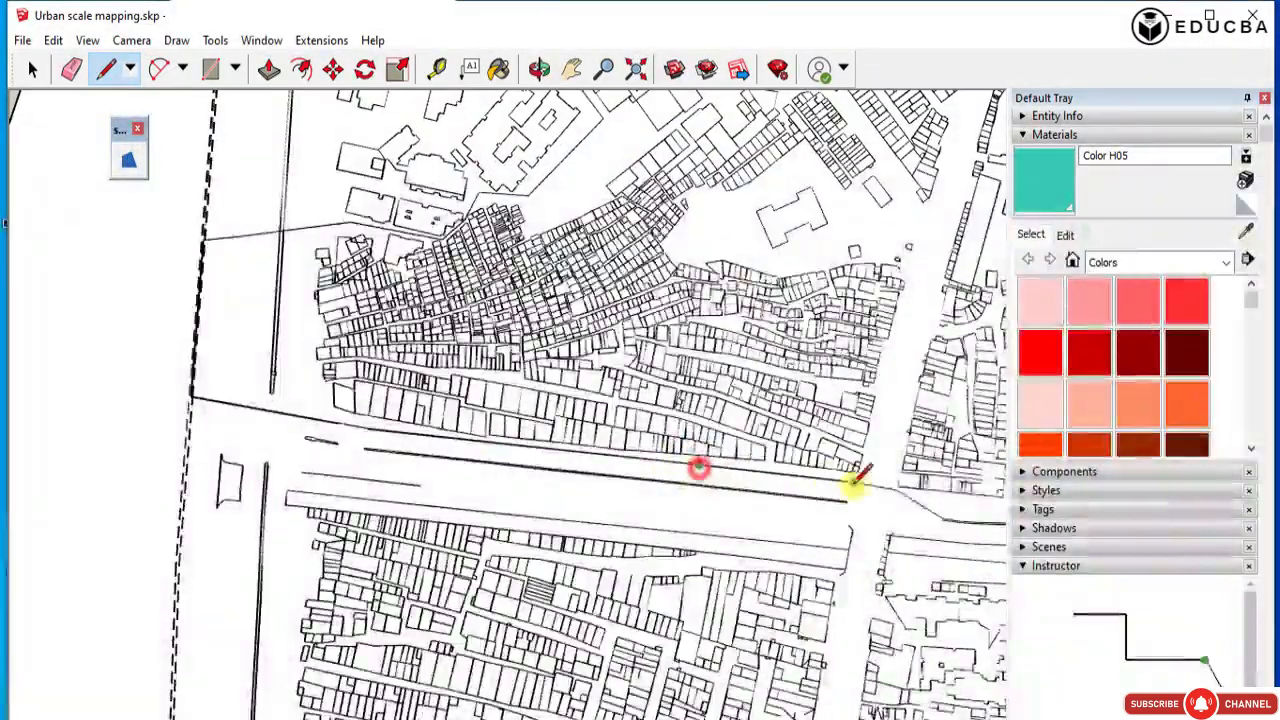
left_click(849, 483)
scroll(890, 488, "up", 3)
scroll(766, 466, "down", 2)
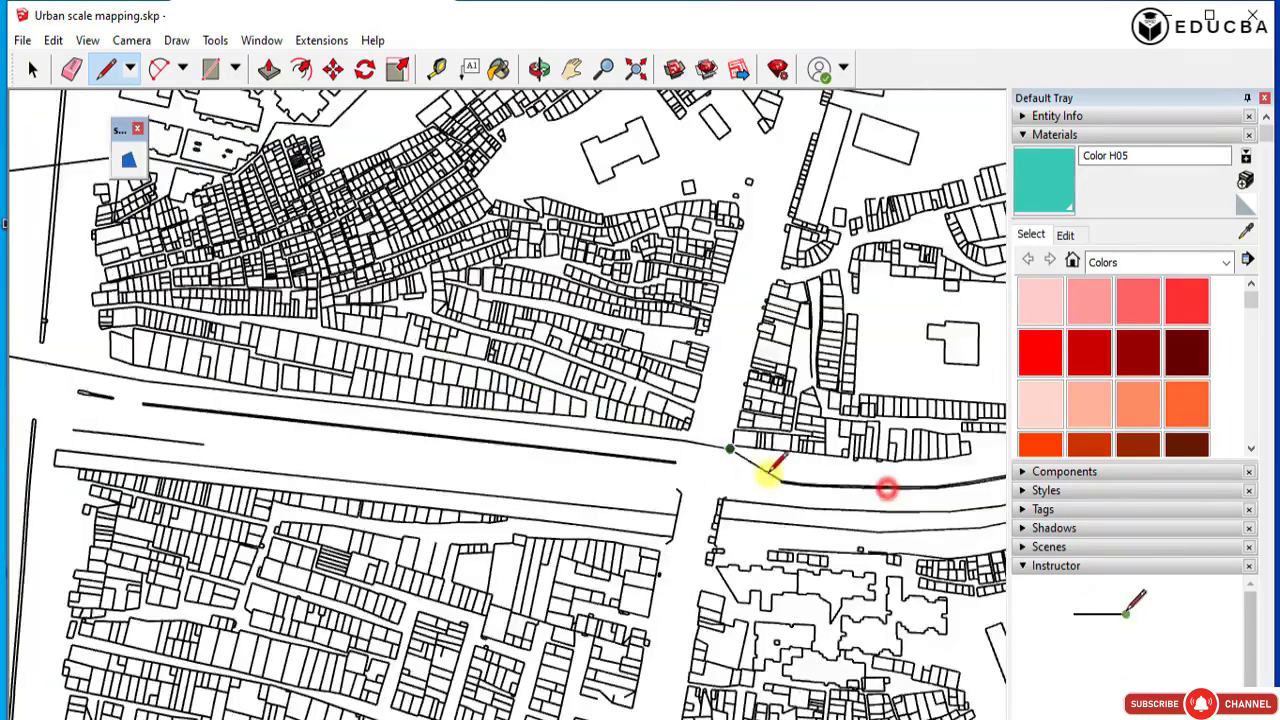
scroll(800, 480, "up", 5)
left_click(772, 497)
scroll(238, 389, "down", 3)
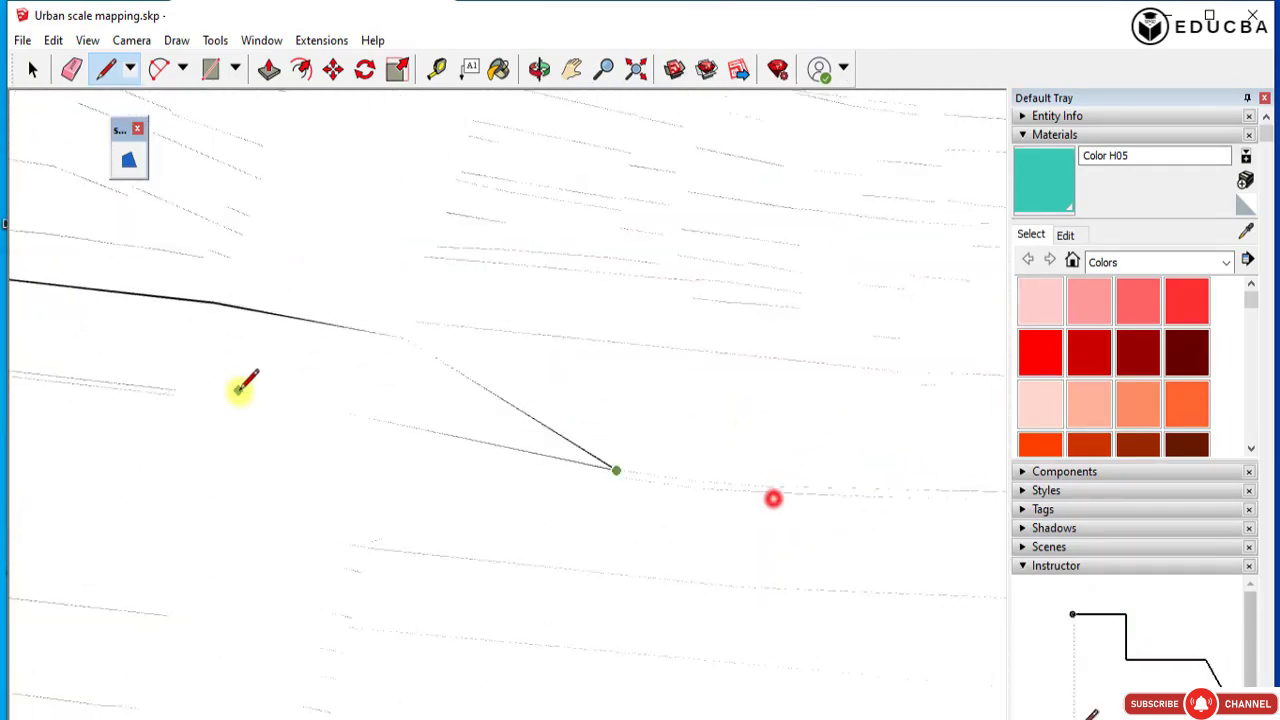
scroll(568, 454, "up", 2)
left_click(585, 455)
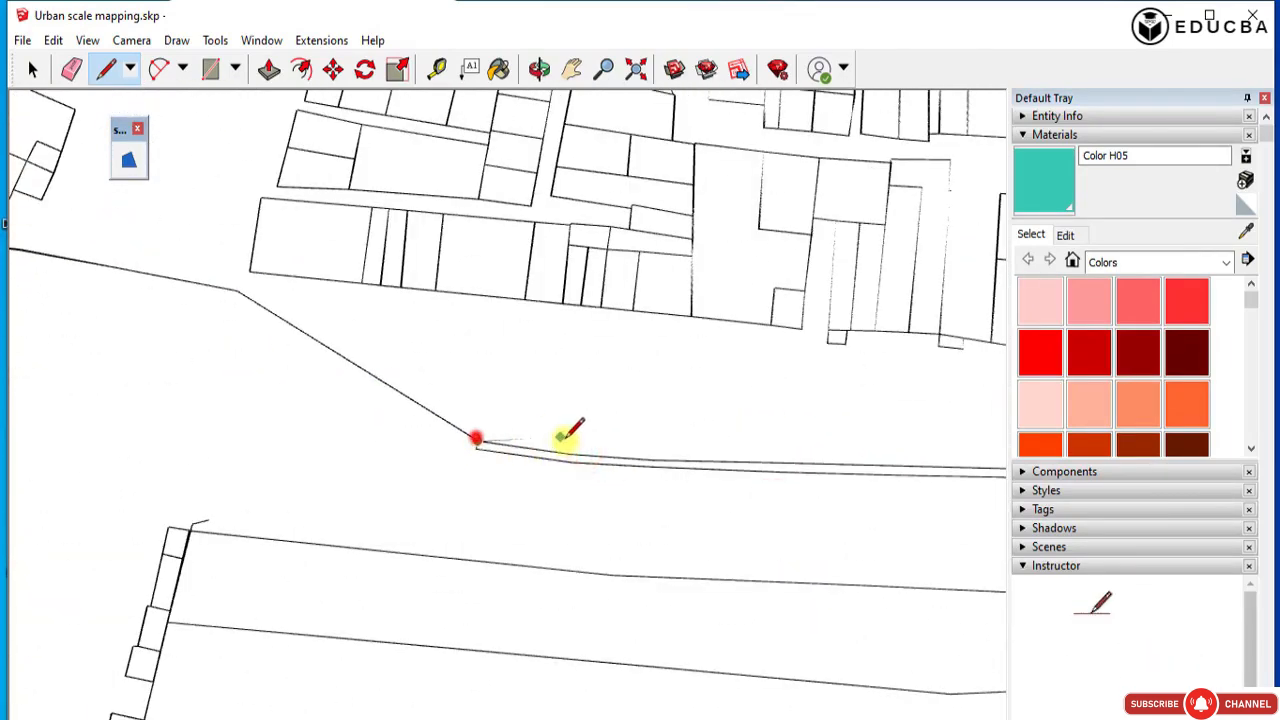
Trace the curved stretch of the narrow double line along the main road with connected line segments.
scroll(383, 452, "down", 3)
scroll(770, 458, "up", 1)
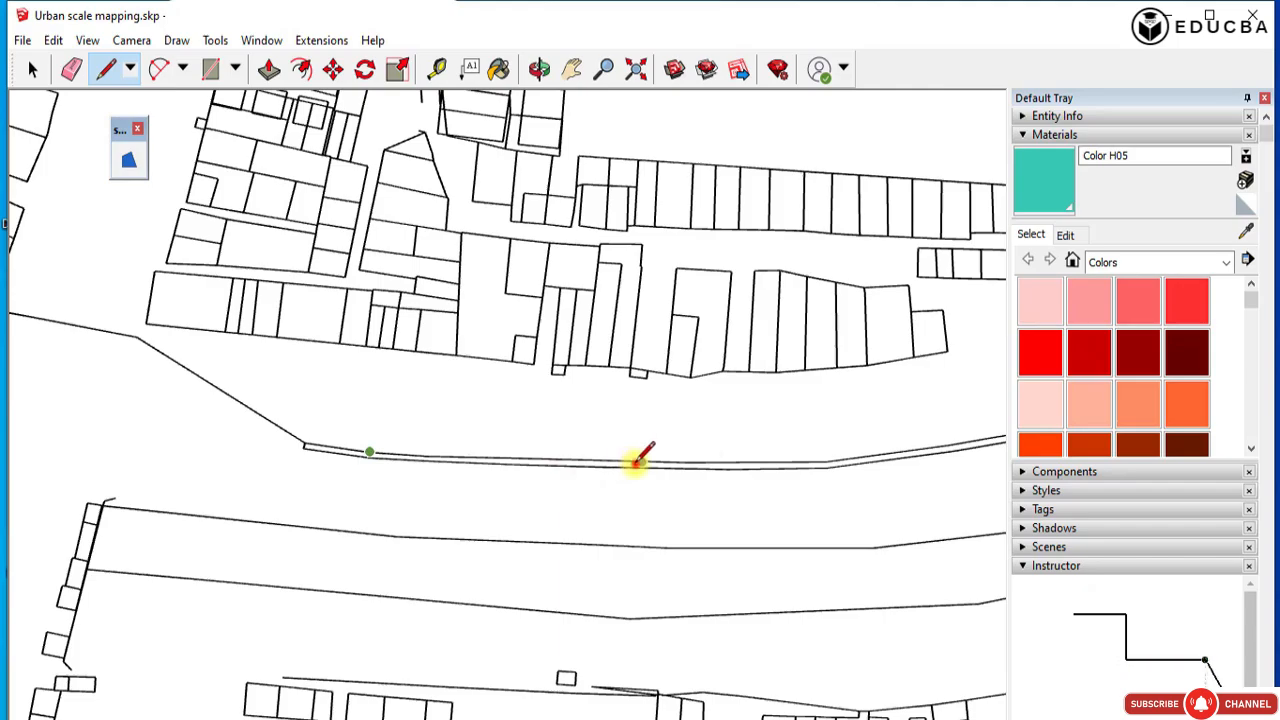
left_click(828, 458)
scroll(846, 357, "down", 2)
scroll(746, 394, "up", 2)
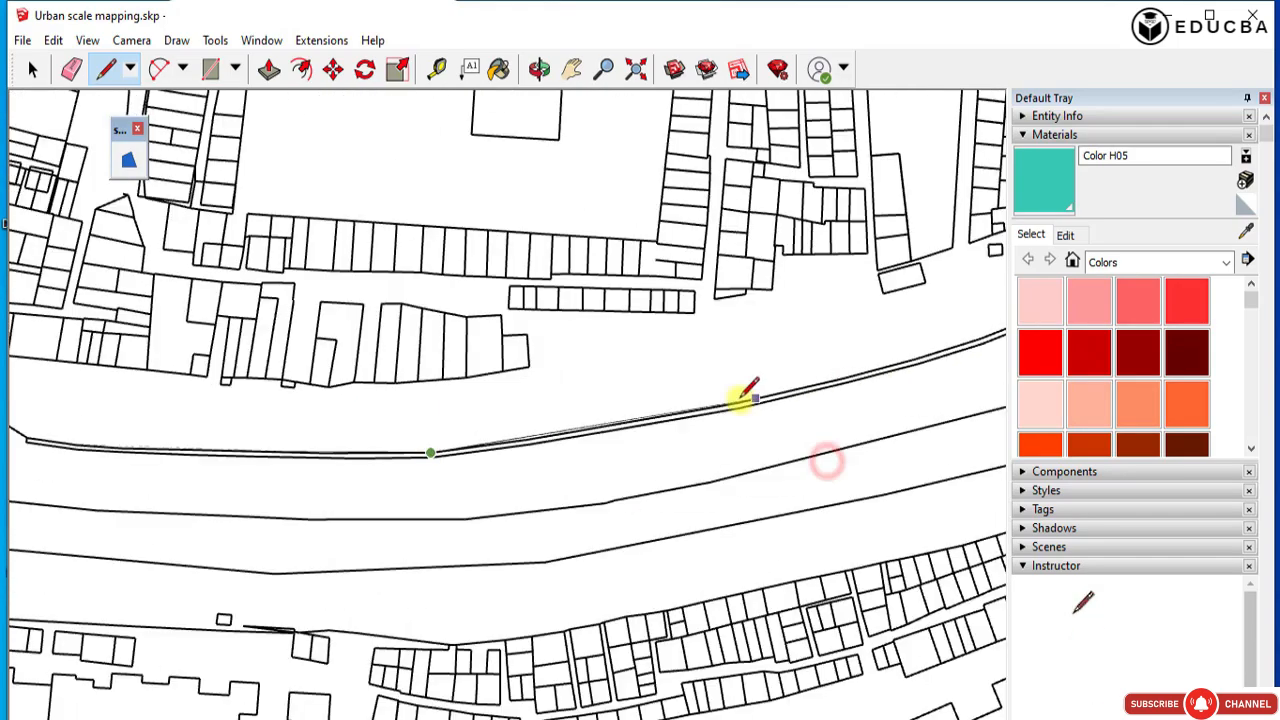
left_click(587, 427)
middle_click_drag(784, 420, 665, 422)
scroll(697, 432, "up", 2)
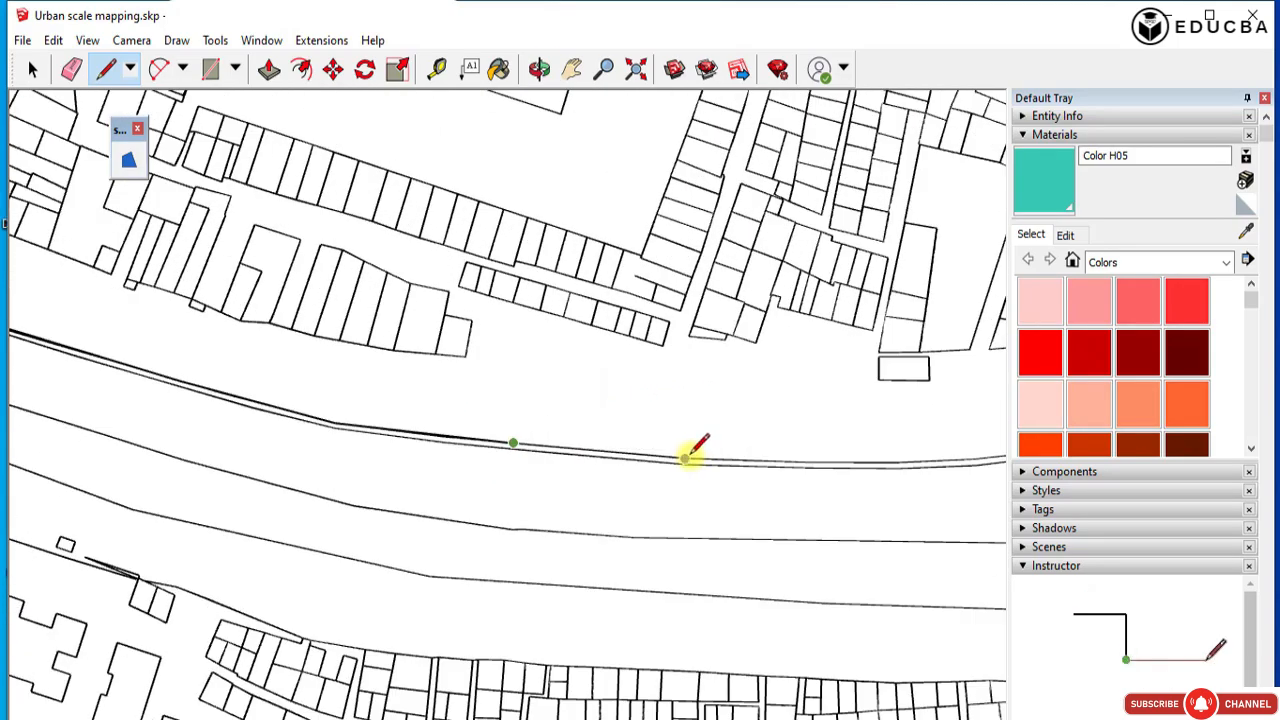
scroll(700, 418, "down", 3)
scroll(770, 425, "up", 3)
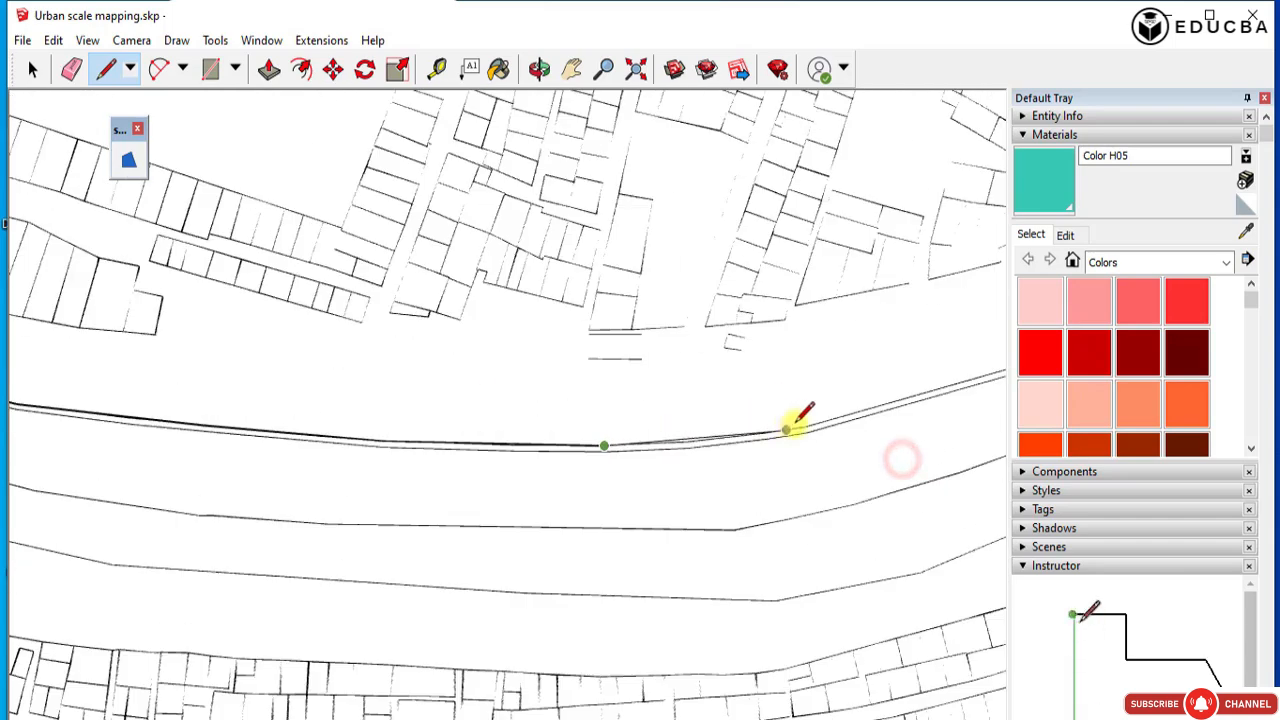
middle_click_drag(297, 366, 298, 402, "shift")
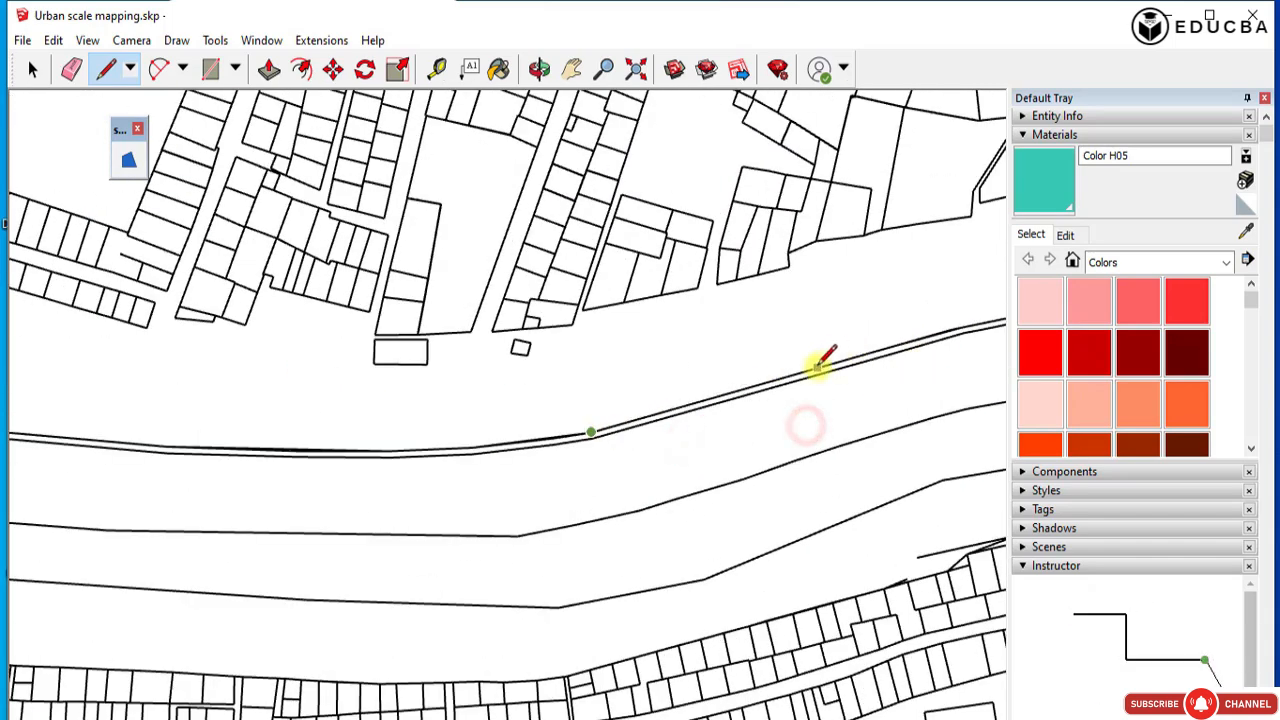
Extend the main road edge trace to the corner where the side street meets it near the plan's slanted boundary.
left_click(951, 329)
scroll(463, 326, "down", 3)
scroll(951, 306, "up", 5)
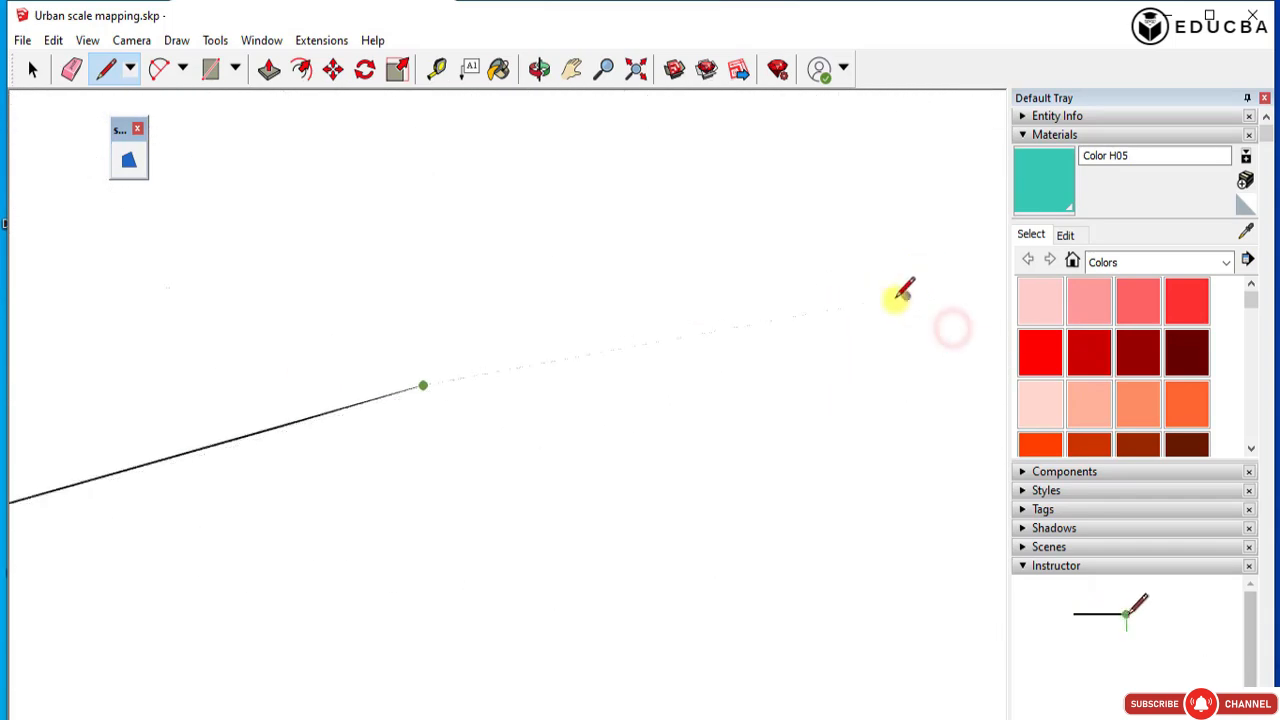
scroll(467, 368, "down", 3)
scroll(467, 368, "down", 1)
scroll(326, 325, "down", 3)
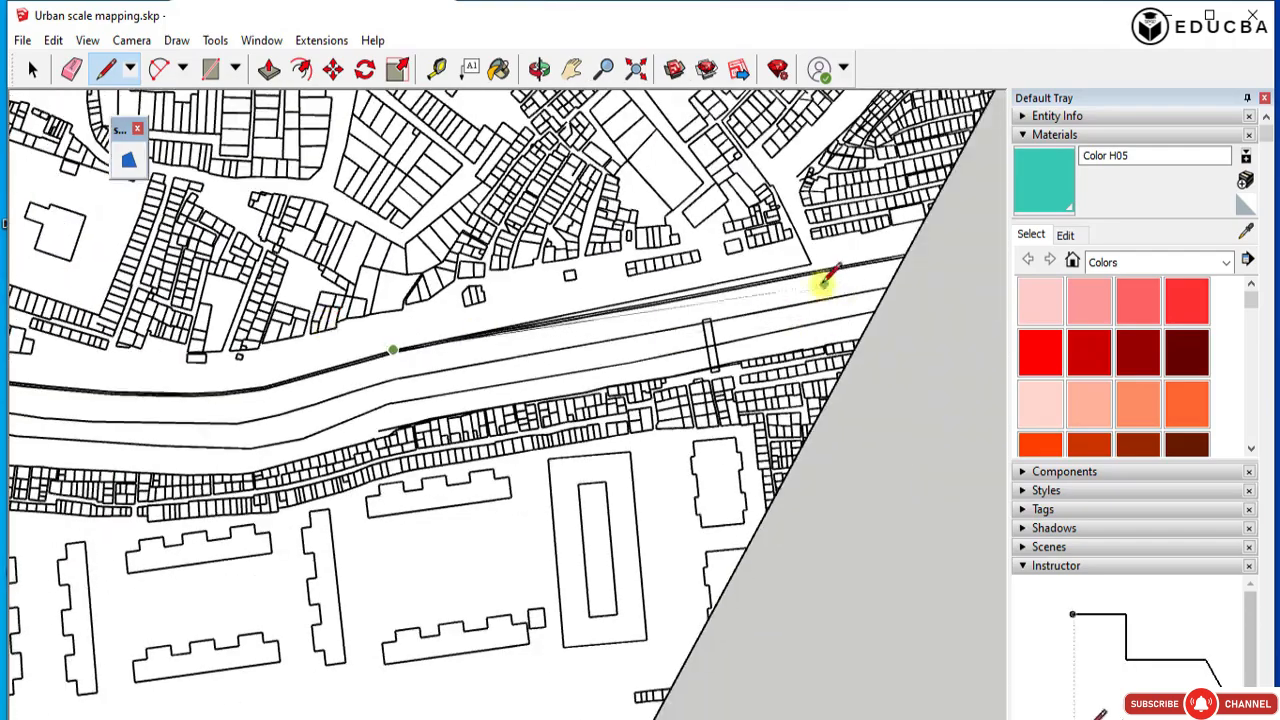
scroll(802, 264, "up", 1)
left_click(803, 259)
Trace the side street's edge from the main road corner up past the adjoining building plots.
left_click(765, 163)
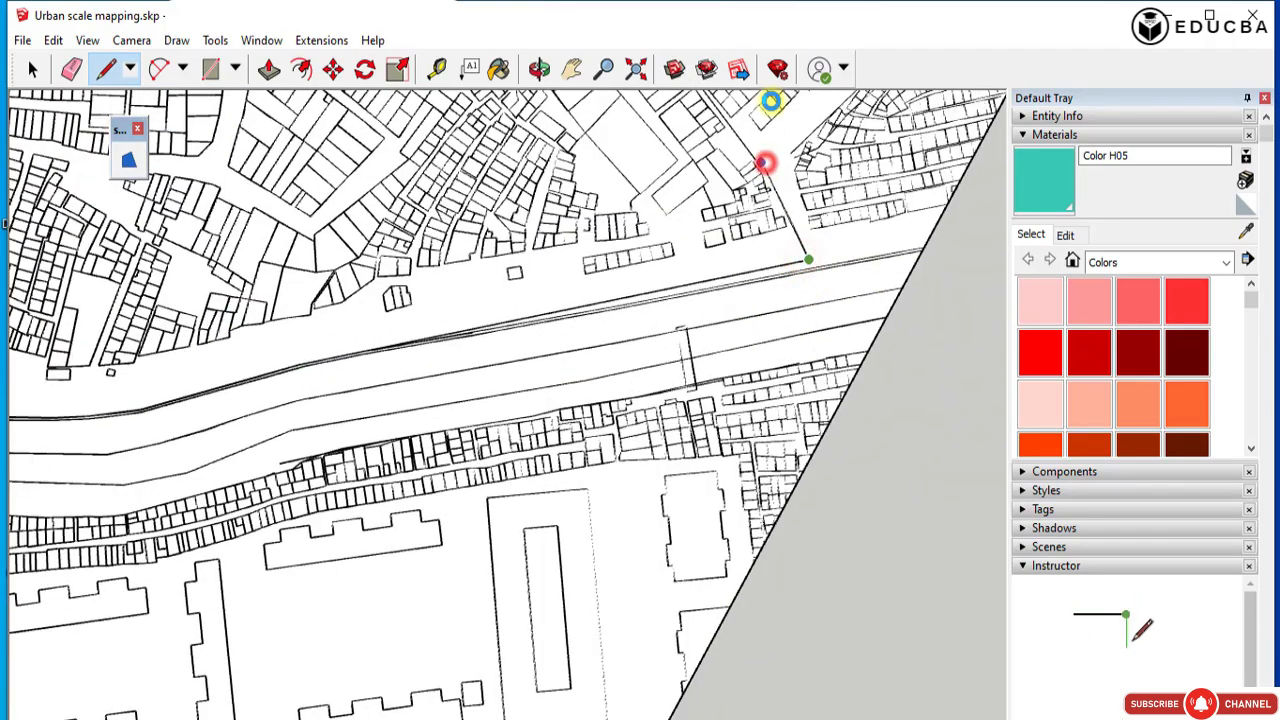
scroll(765, 163, "up", 5)
scroll(760, 195, "down", 3)
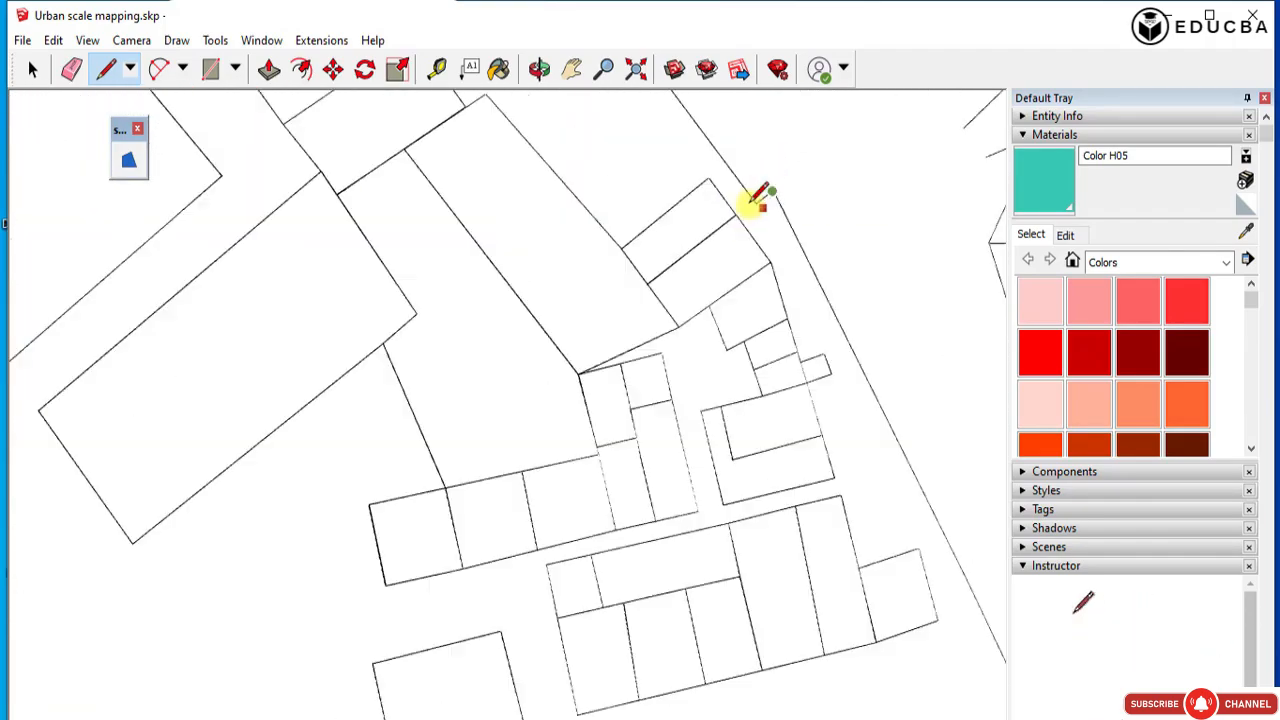
scroll(848, 362, "down", 3)
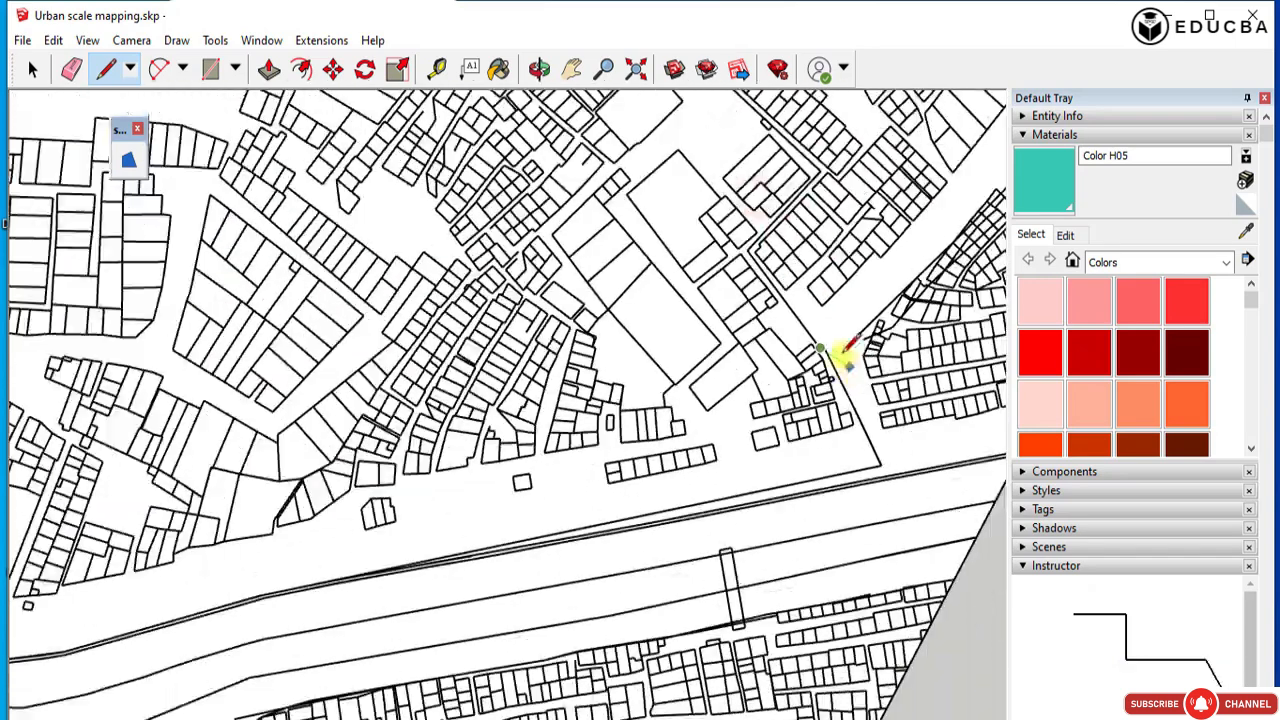
scroll(748, 263, "up", 5)
middle_click_drag(857, 158, 890, 190)
left_click(830, 158)
Trace the edge of the narrow lane running past the large open plots between the building blocks.
scroll(666, 366, "down", 3)
scroll(684, 182, "up", 3)
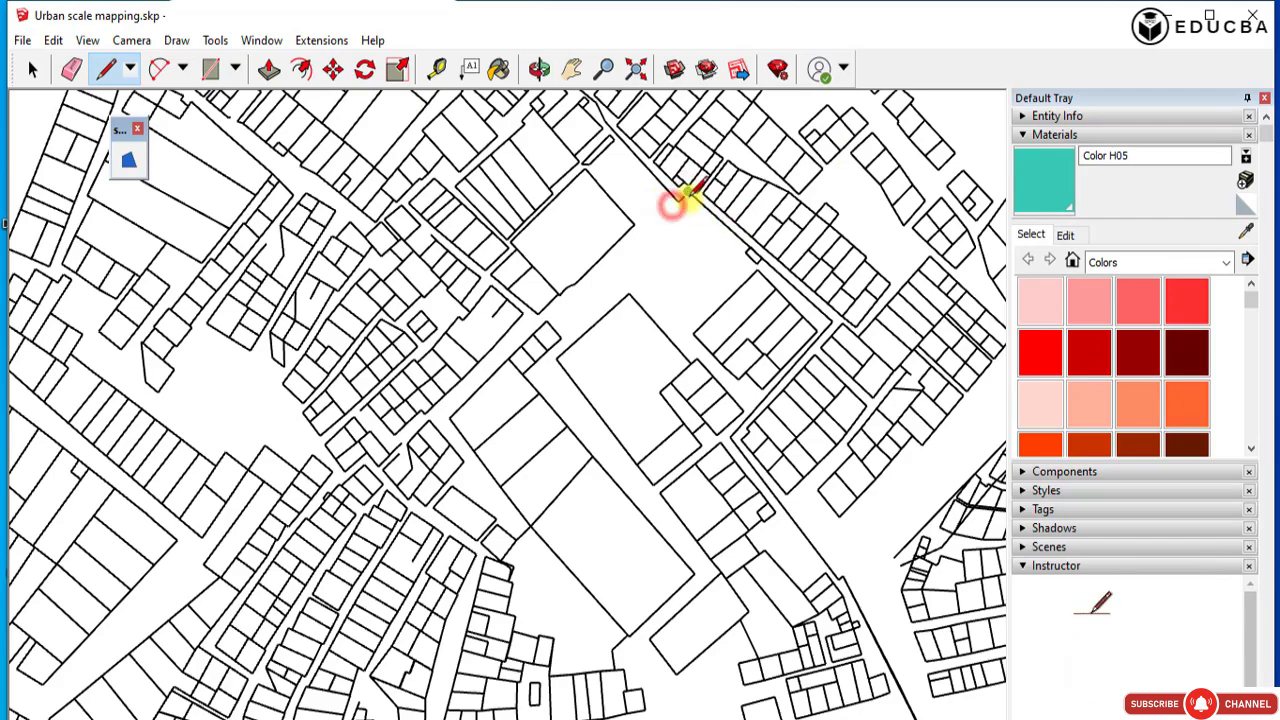
scroll(680, 202, "up", 2)
scroll(680, 196, "down", 3)
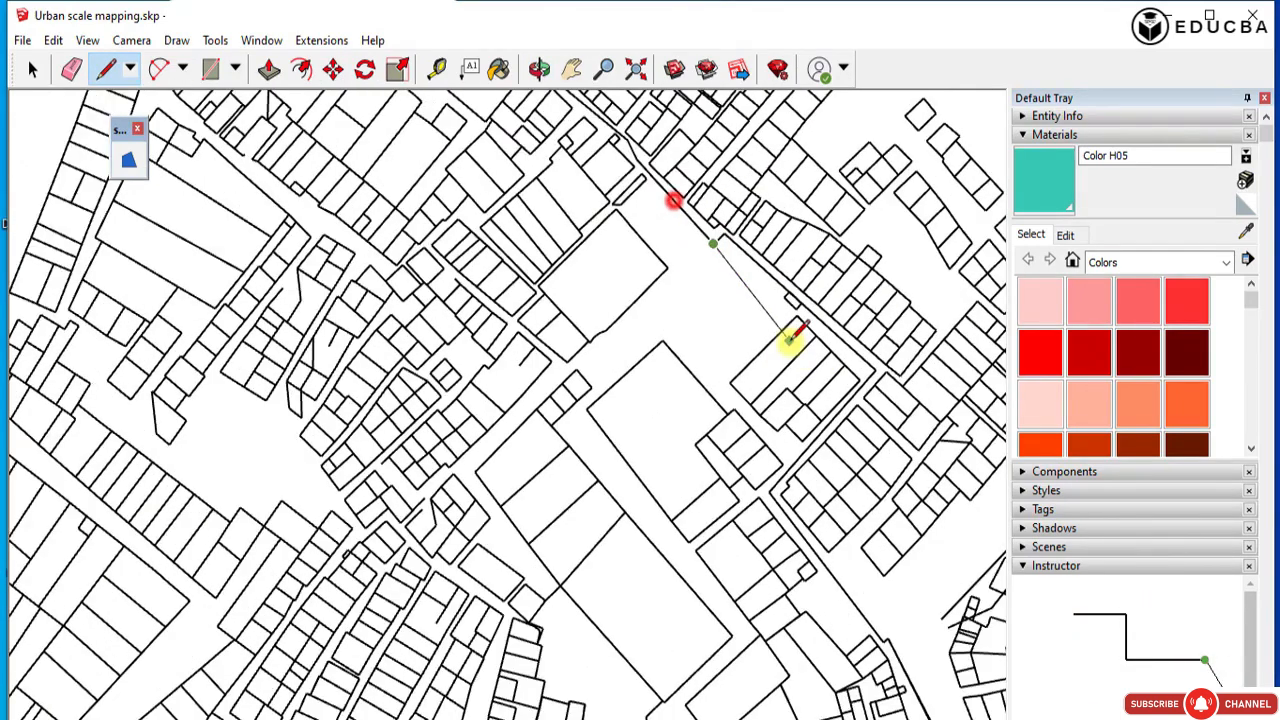
scroll(670, 198, "up", 2)
scroll(652, 174, "up", 2)
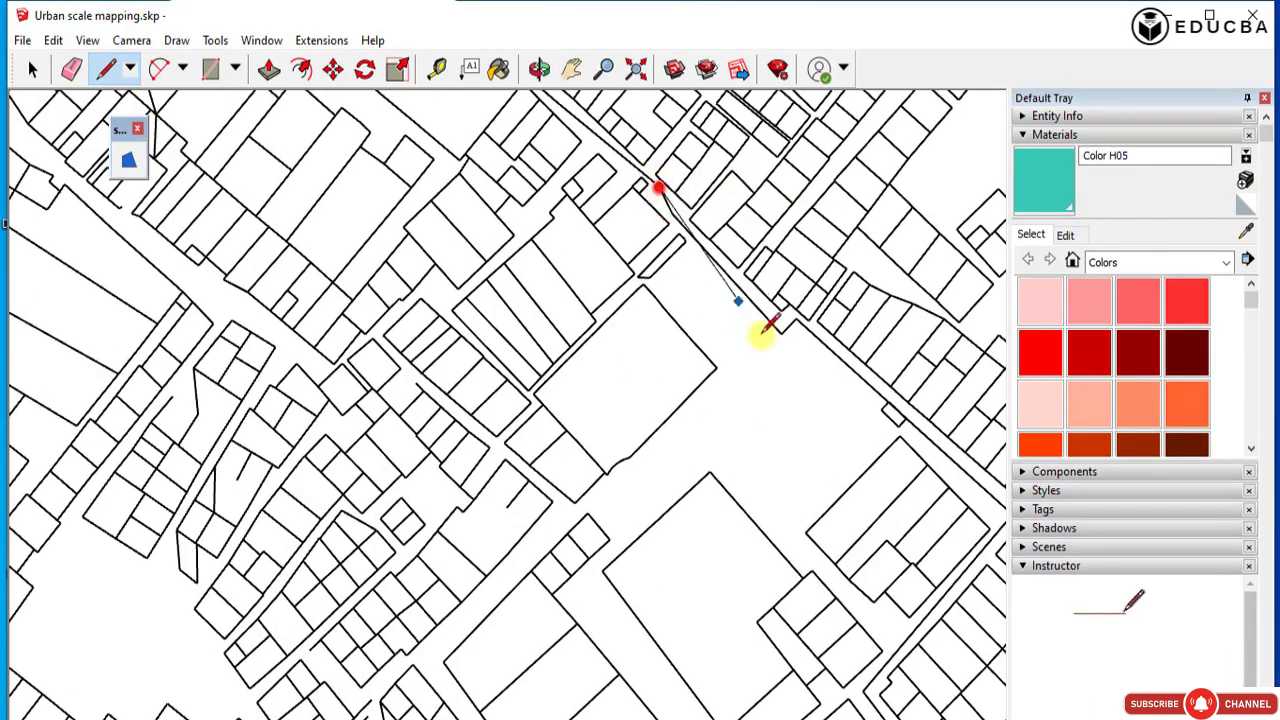
scroll(762, 333, "down", 4)
scroll(640, 197, "up", 3)
left_click(599, 160)
Continue the lane edge to its far end and turn the trace at the corner beside the large plots.
scroll(817, 371, "down", 3)
scroll(562, 153, "up", 3)
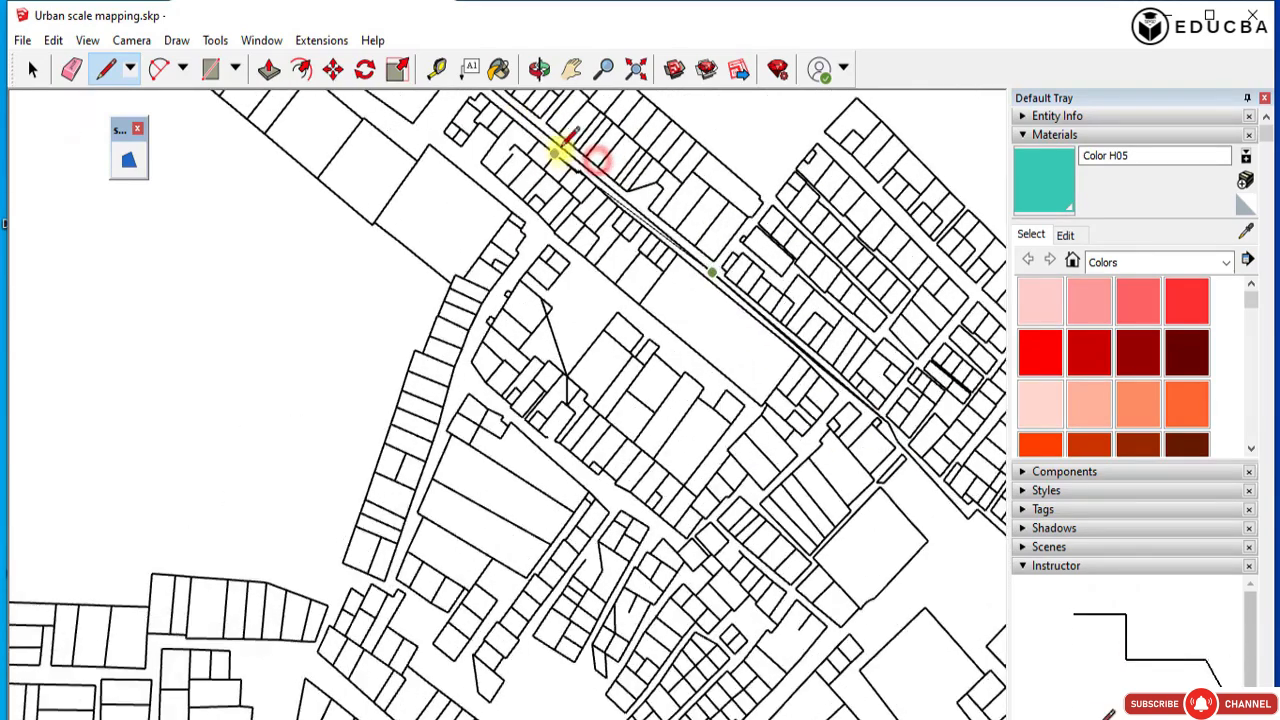
scroll(562, 151, "up", 2)
left_click(588, 162)
scroll(727, 363, "down", 3)
scroll(553, 182, "up", 2)
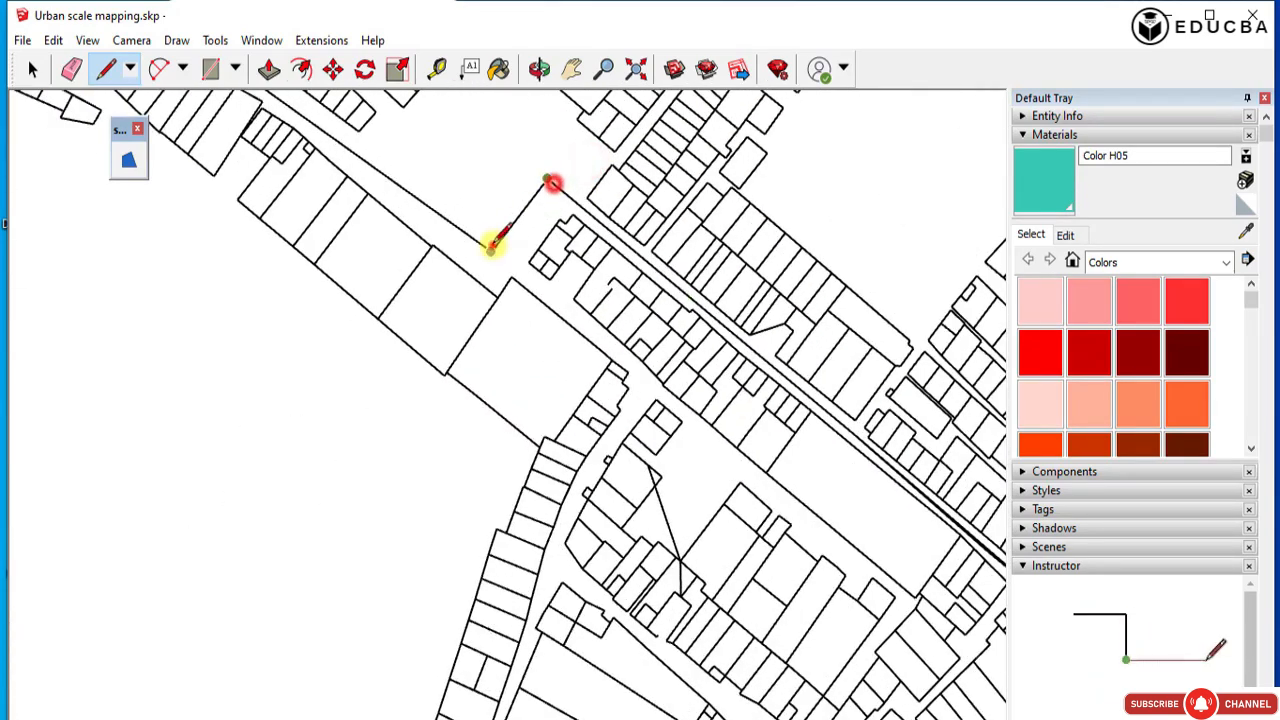
left_click(491, 243)
Trace the long straight street edge beside the building row and around its corner to the short slanted segment.
scroll(460, 200, "down", 3)
scroll(643, 294, "up", 1)
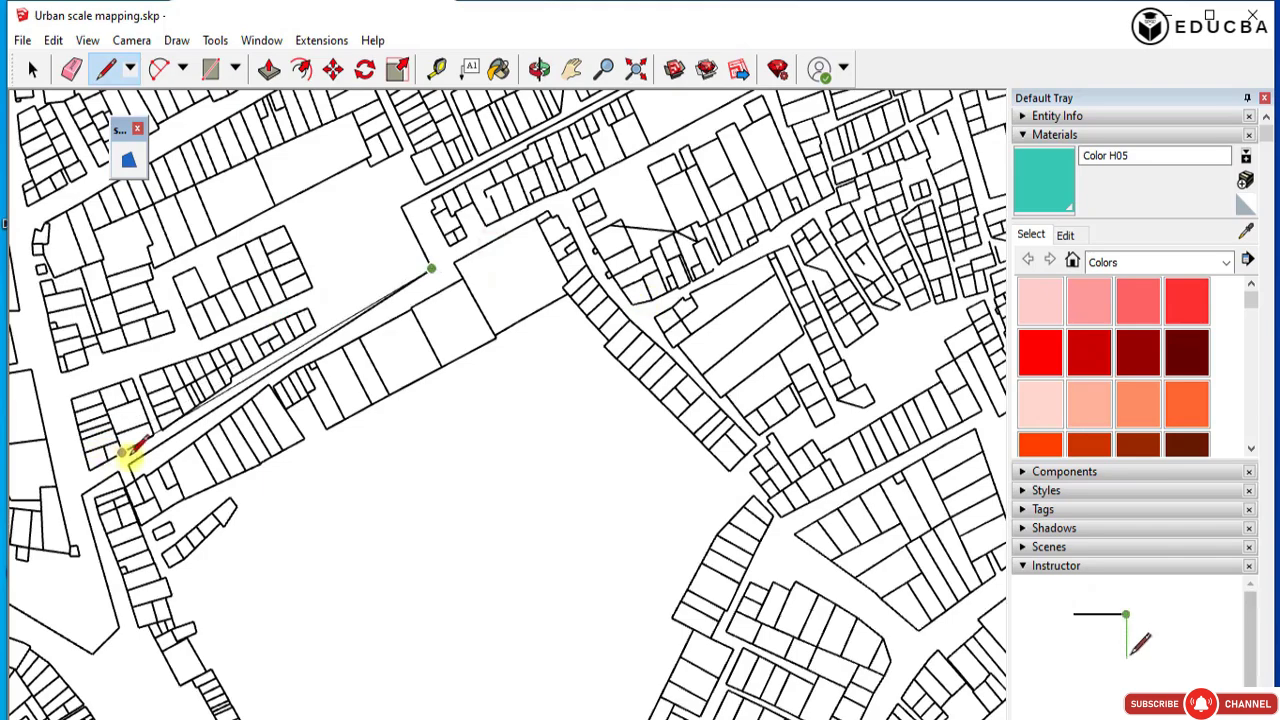
scroll(133, 458, "down", 3)
scroll(600, 157, "up", 3)
scroll(294, 294, "down", 3)
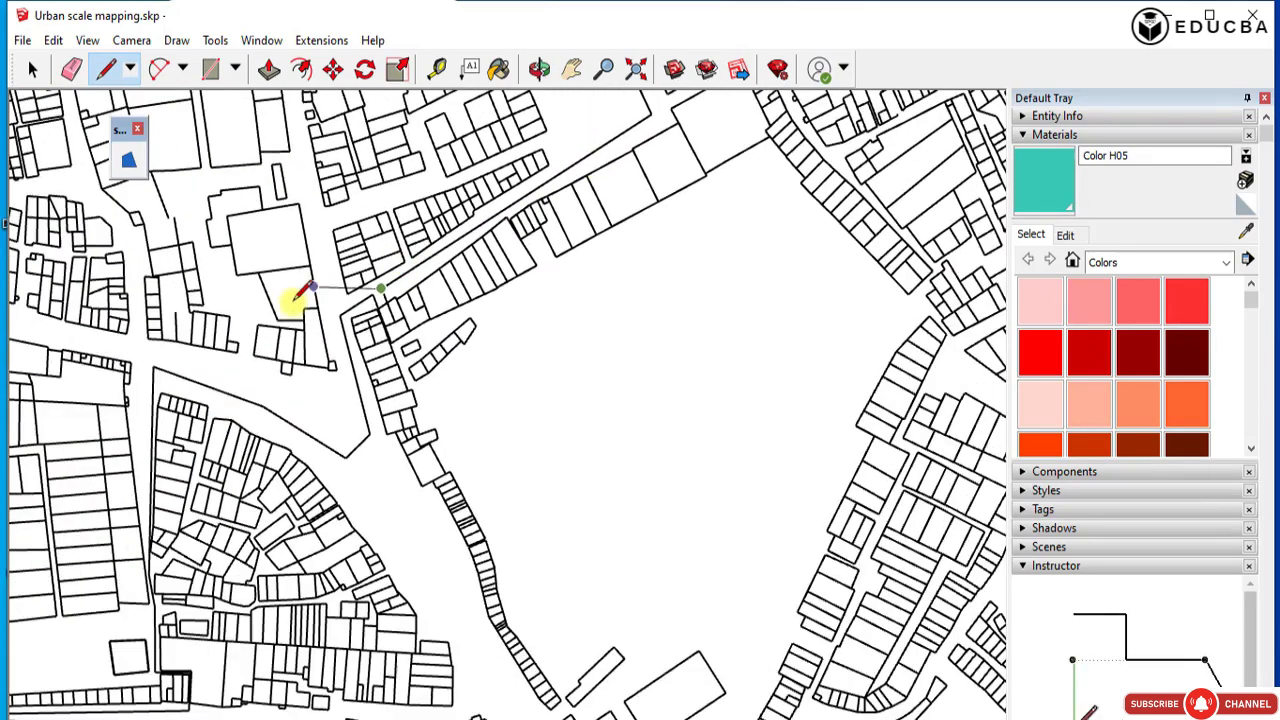
scroll(325, 292, "up", 4)
left_click(366, 482)
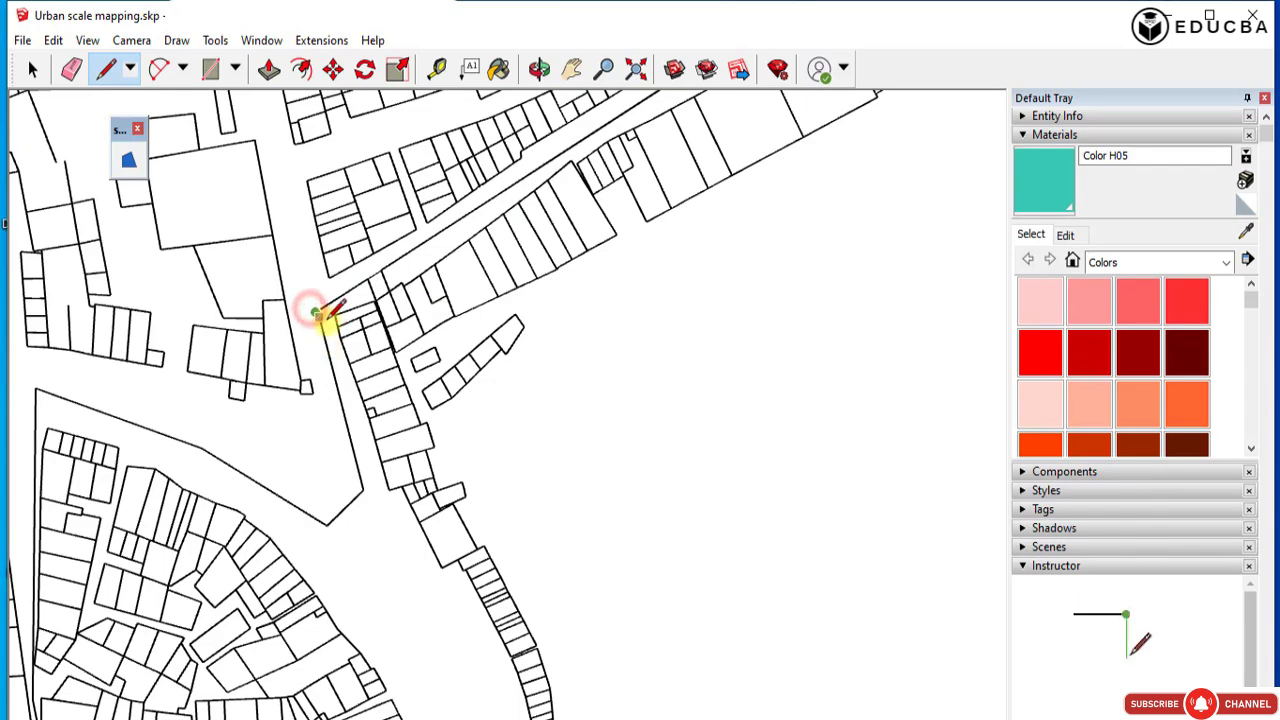
scroll(322, 314, "up", 4)
scroll(318, 292, "up", 3)
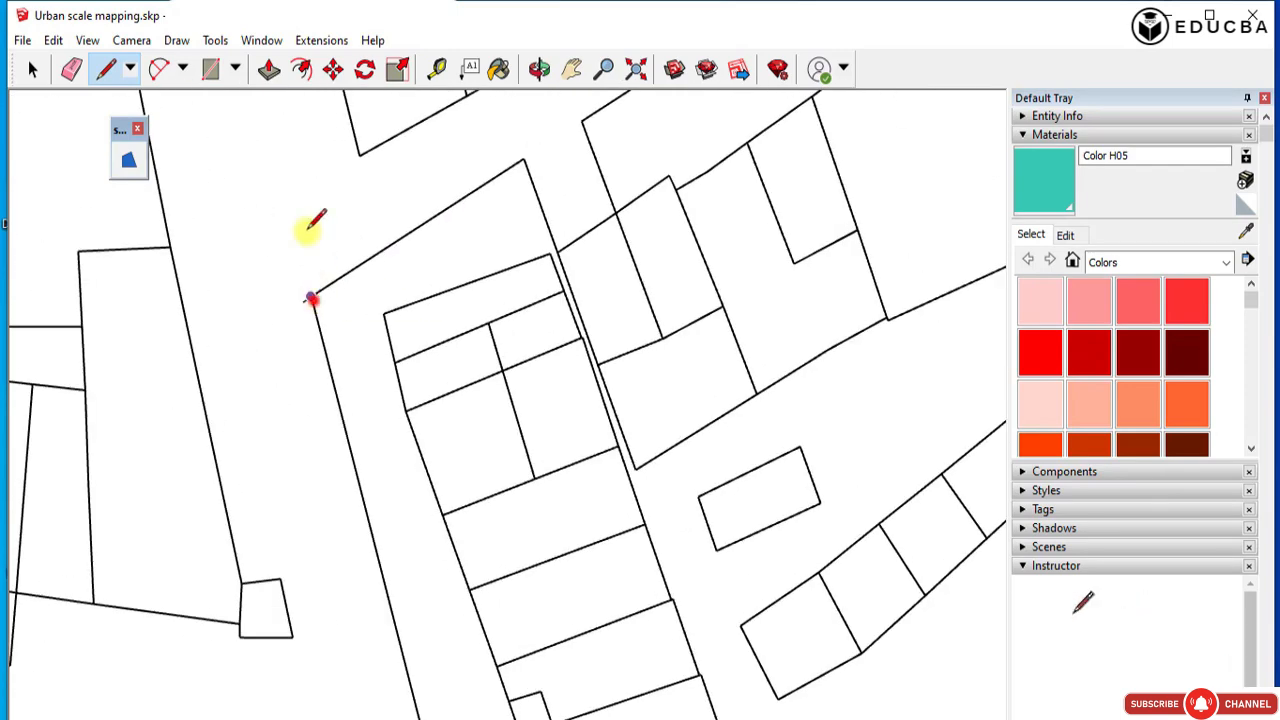
scroll(307, 228, "down", 3)
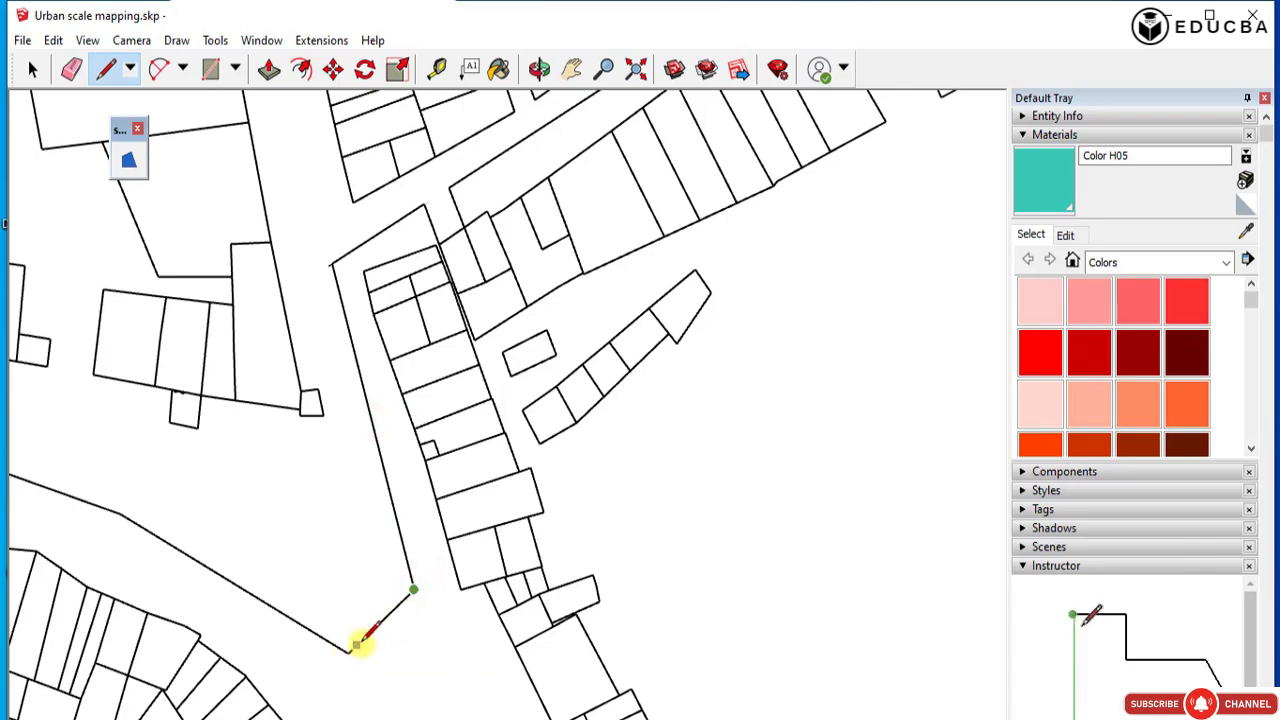
Trace the short slanted segment and the bent street edge above the fan-shaped building block to its outer corner.
left_click(348, 648)
scroll(620, 540, "down", 3)
scroll(398, 458, "up", 2)
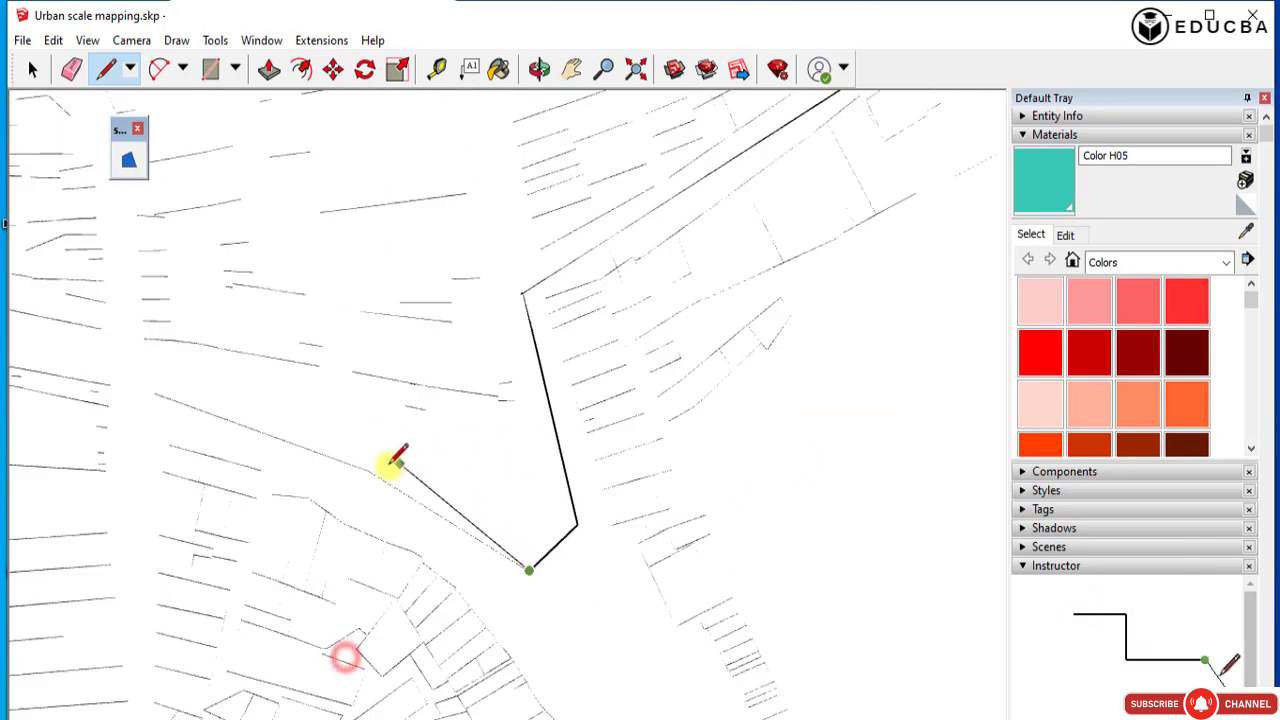
left_click(153, 392)
scroll(445, 243, "down", 4)
scroll(272, 598, "up", 4)
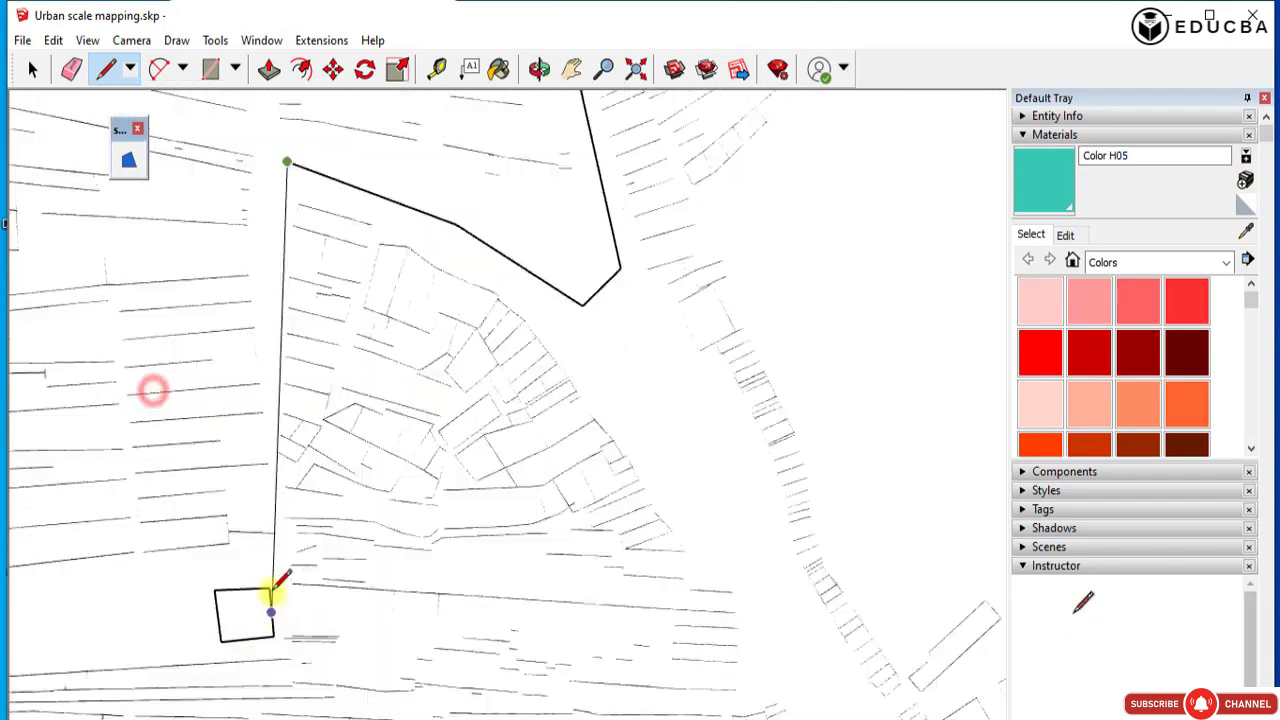
Trace the fan-shaped block's long side edge down to the stepped corner beside the small square building.
left_click(274, 477)
scroll(274, 477, "down", 3)
scroll(268, 560, "up", 3)
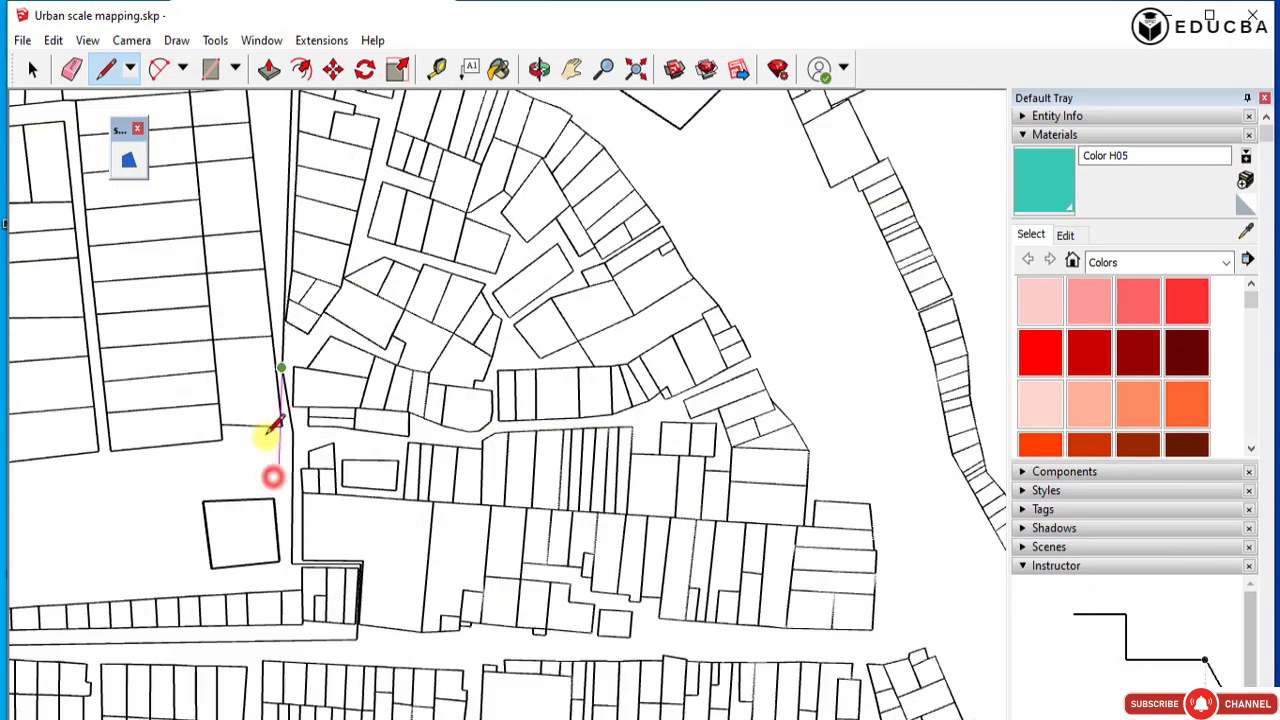
left_click(293, 432)
left_click(292, 564)
scroll(361, 563, "up", 3)
left_click(364, 567)
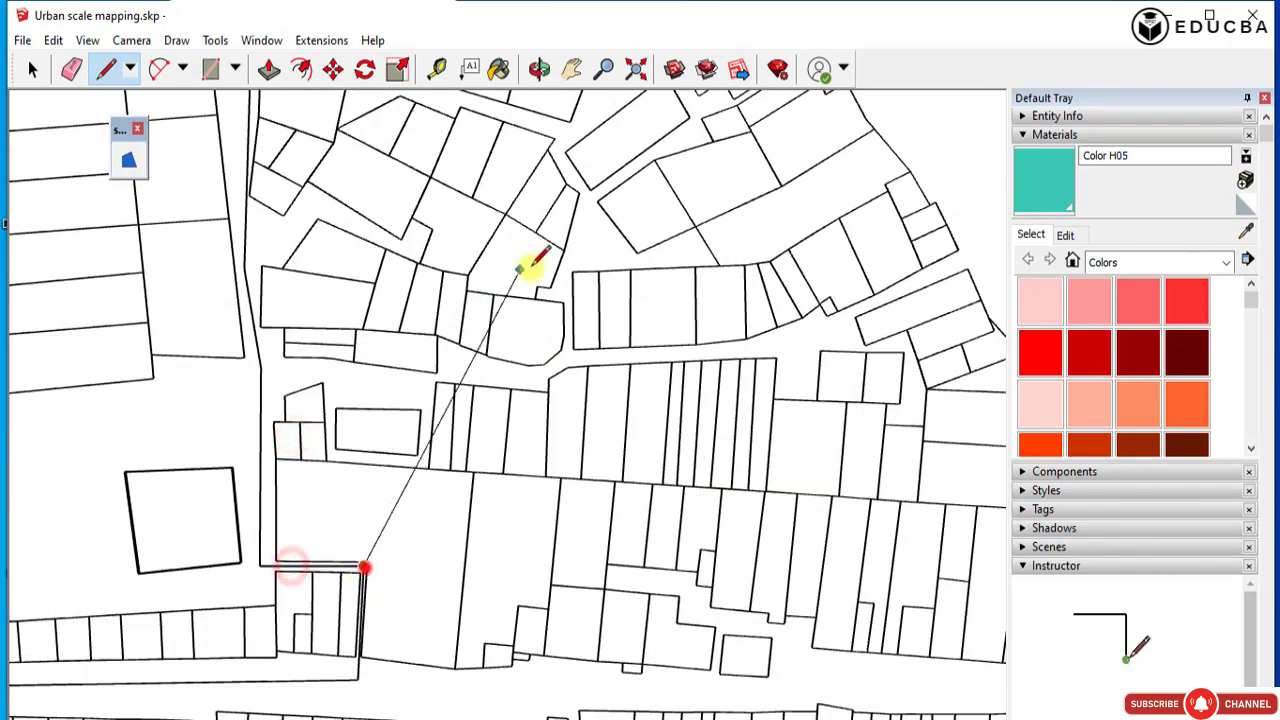
Trace around the stepped corner and along the street edge below the long row of narrow plots to its far end.
scroll(505, 280, "down", 3)
scroll(400, 540, "up", 3)
left_click(391, 546)
scroll(732, 437, "down", 2)
scroll(670, 412, "down", 3)
scroll(365, 460, "up", 3)
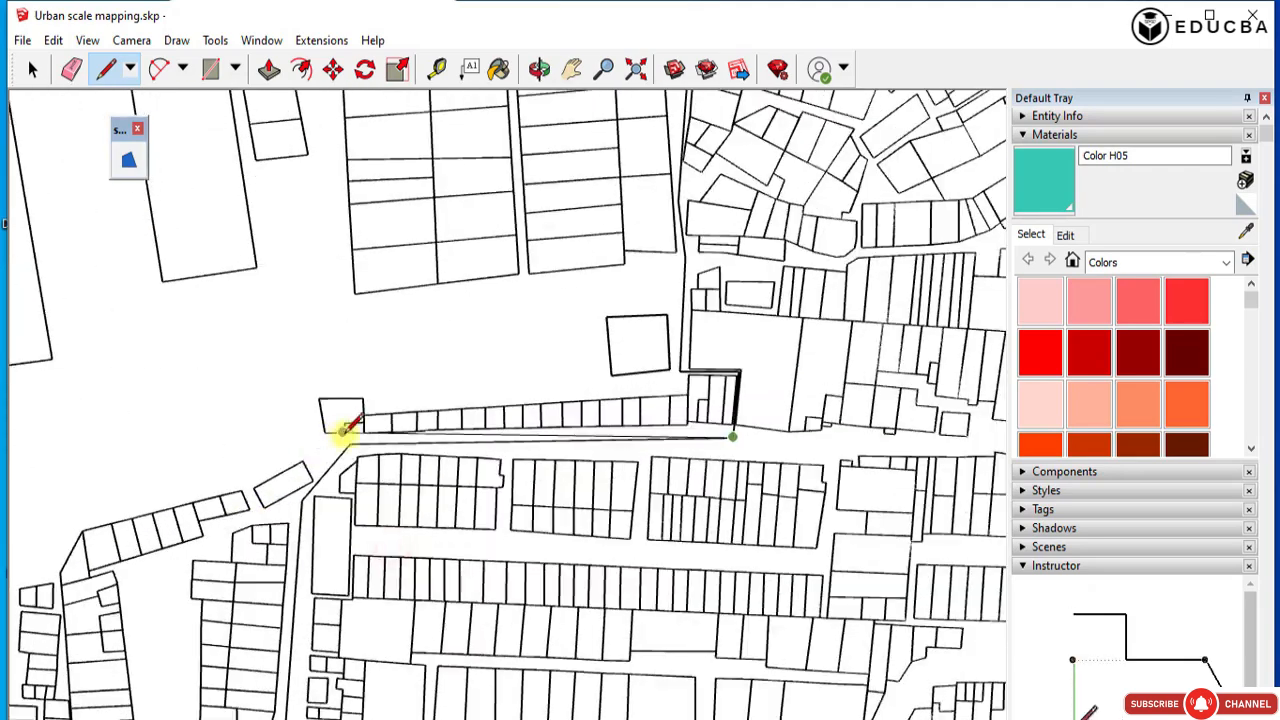
left_click(348, 443)
Trace the diagonal street corner, the long street edge past the open ground, and the stepped edge around the small plot block.
scroll(341, 443, "down", 3)
scroll(371, 534, "up", 3)
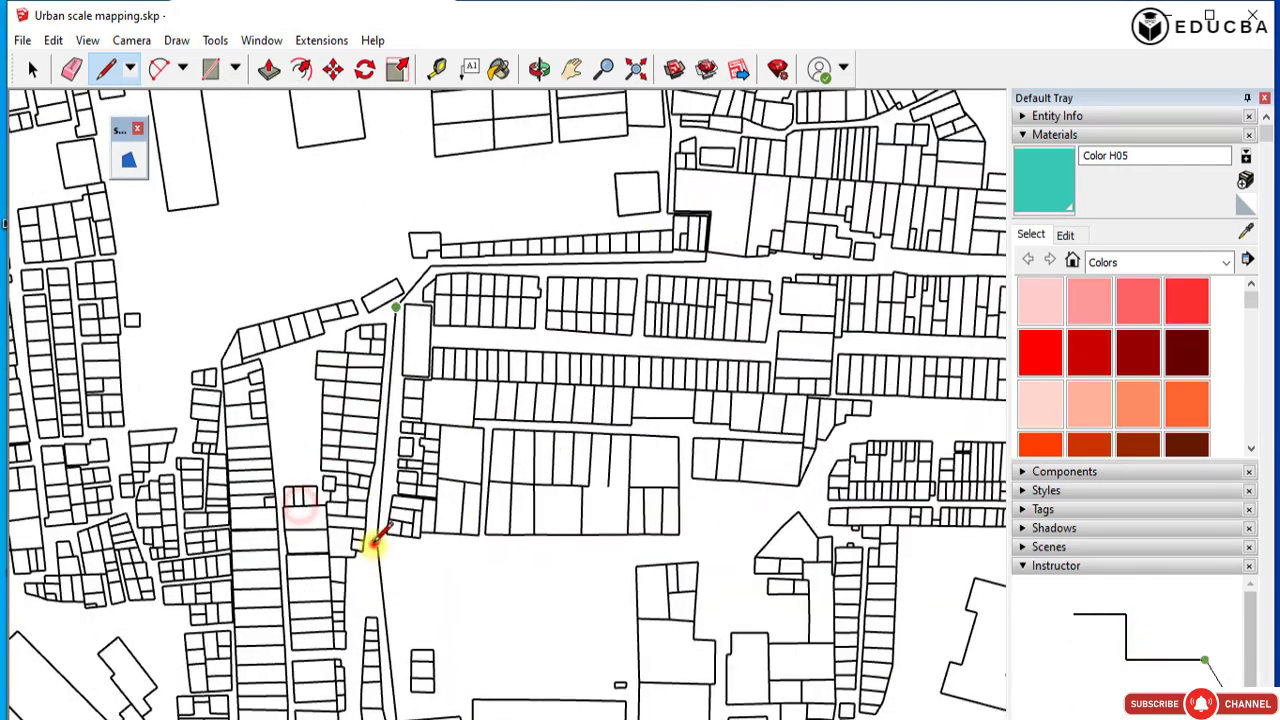
scroll(409, 551, "down", 2)
scroll(437, 537, "up", 3)
left_click(448, 541)
left_click(471, 627)
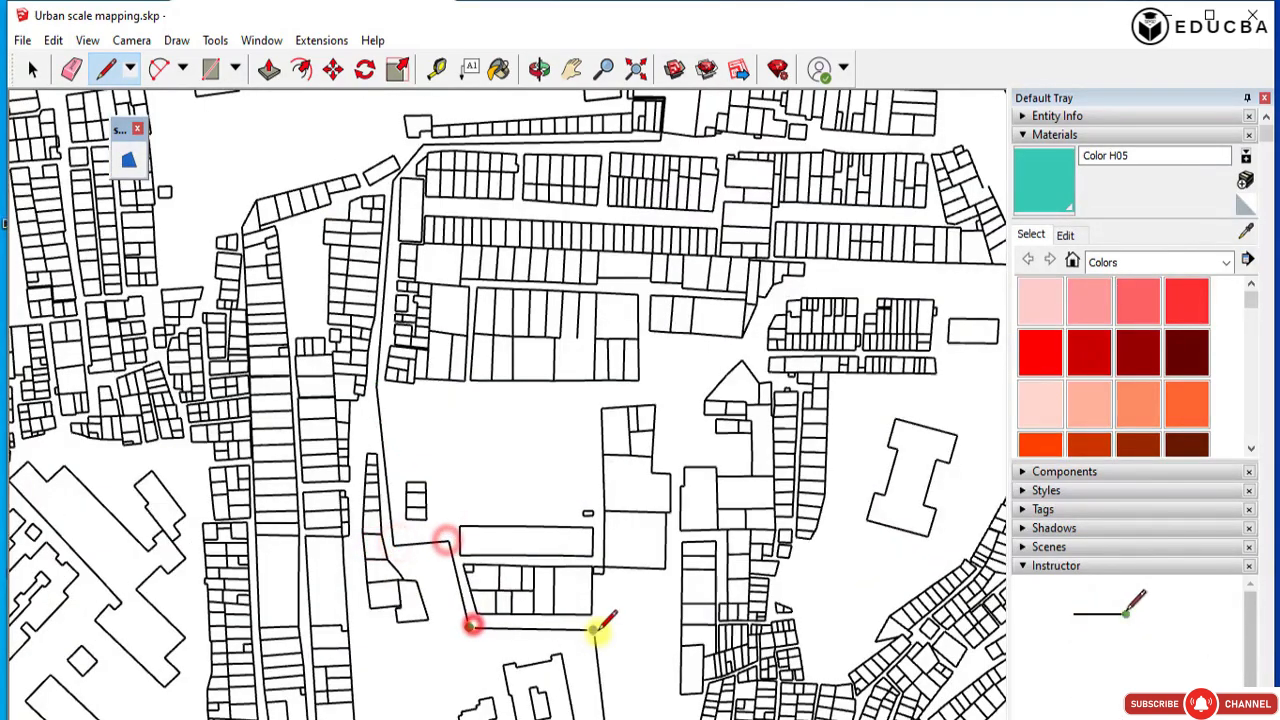
left_click(595, 630)
Trace the long street edge beside the courtyard building, its diagonal corner, and the short edge leading down to the dense plots.
scroll(437, 318, "down", 2)
left_click(562, 659)
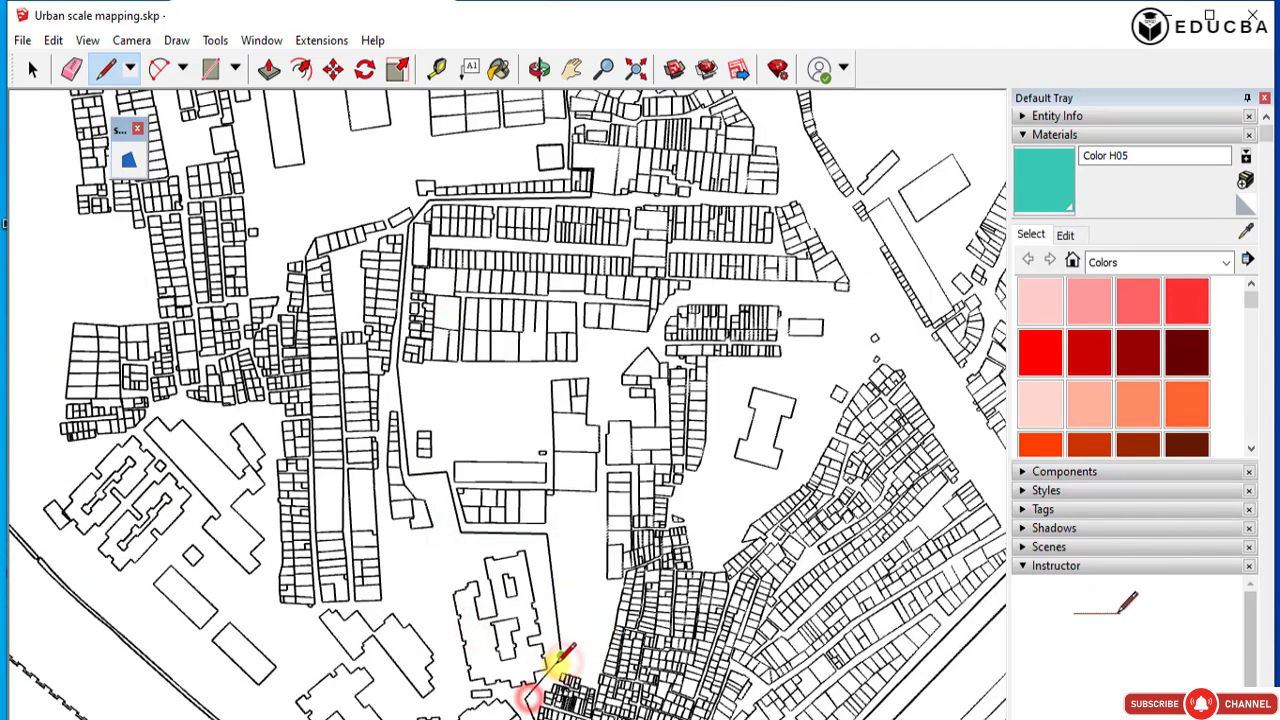
scroll(530, 690, "down", 2)
scroll(520, 670, "up", 5)
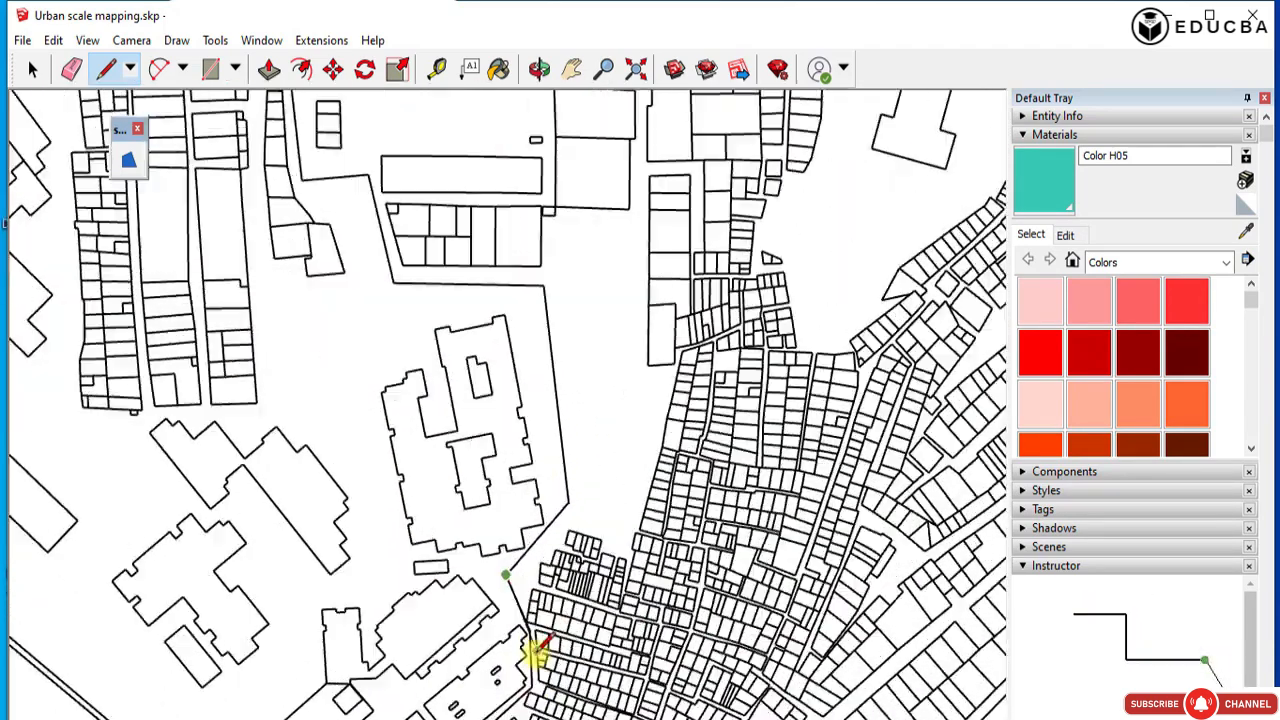
left_click(527, 622)
scroll(525, 620, "down", 2)
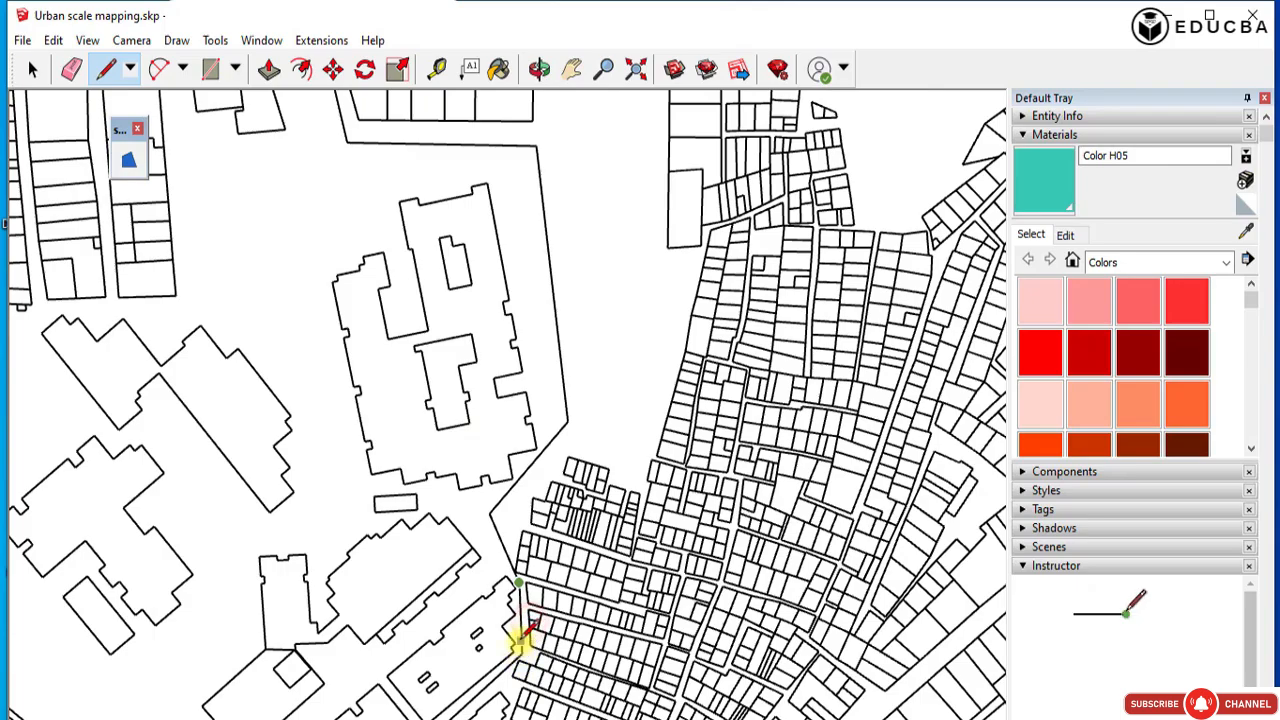
Trace the edge beside the dense plots and the diagonal lane past the buildings, ending on the dashed double line.
scroll(522, 635, "up", 3)
left_click(526, 651)
scroll(630, 370, "down", 4)
scroll(504, 593, "up", 3)
left_click(462, 612)
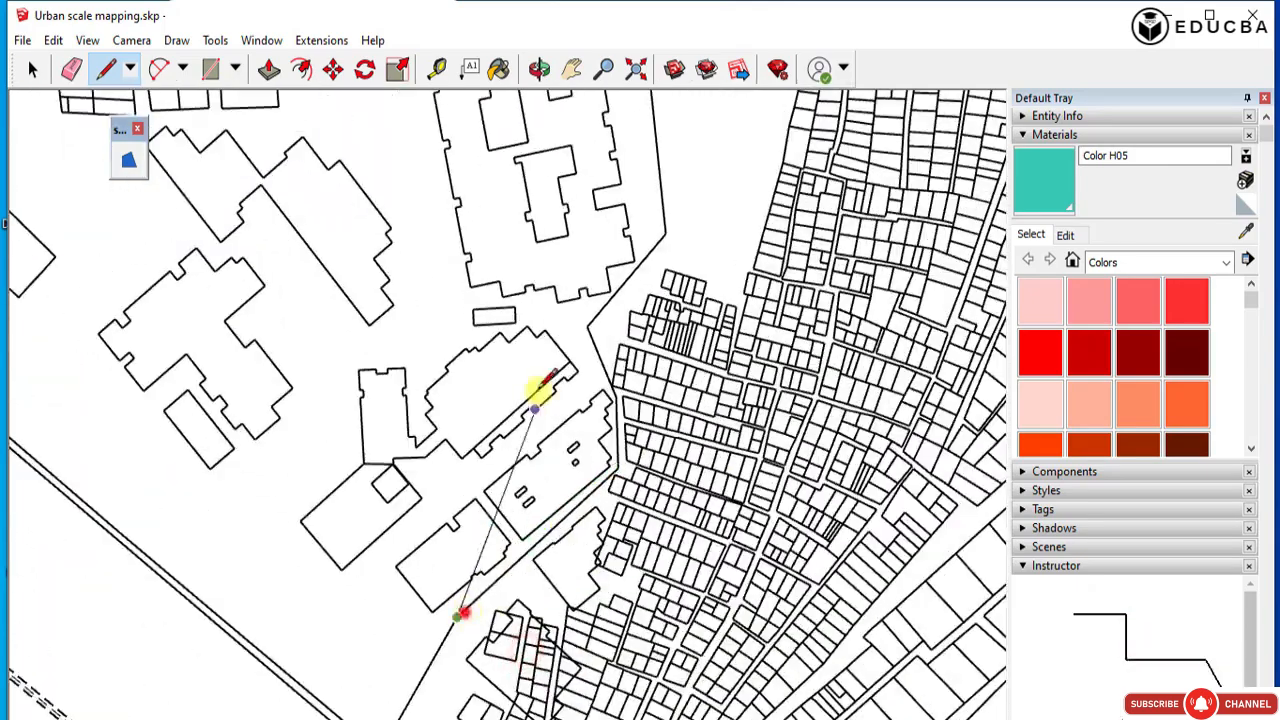
scroll(542, 388, "down", 3)
scroll(422, 628, "up", 4)
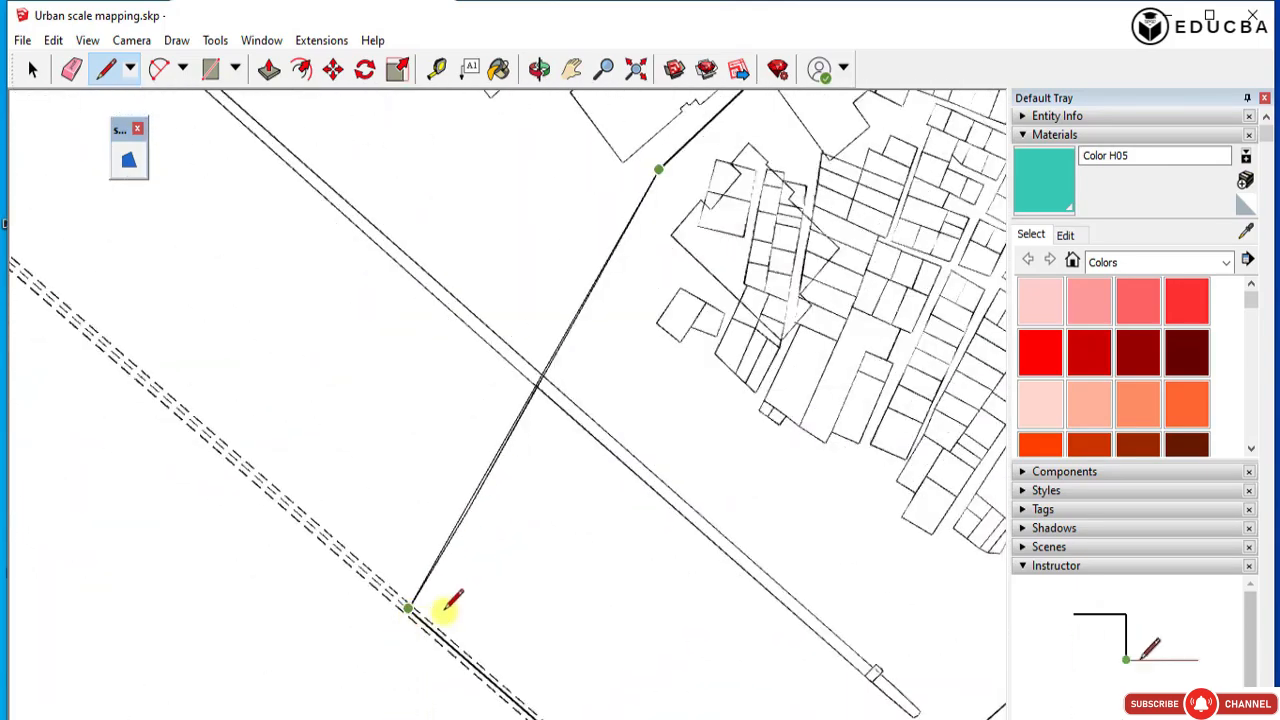
scroll(412, 609, "up", 3)
left_click(409, 610)
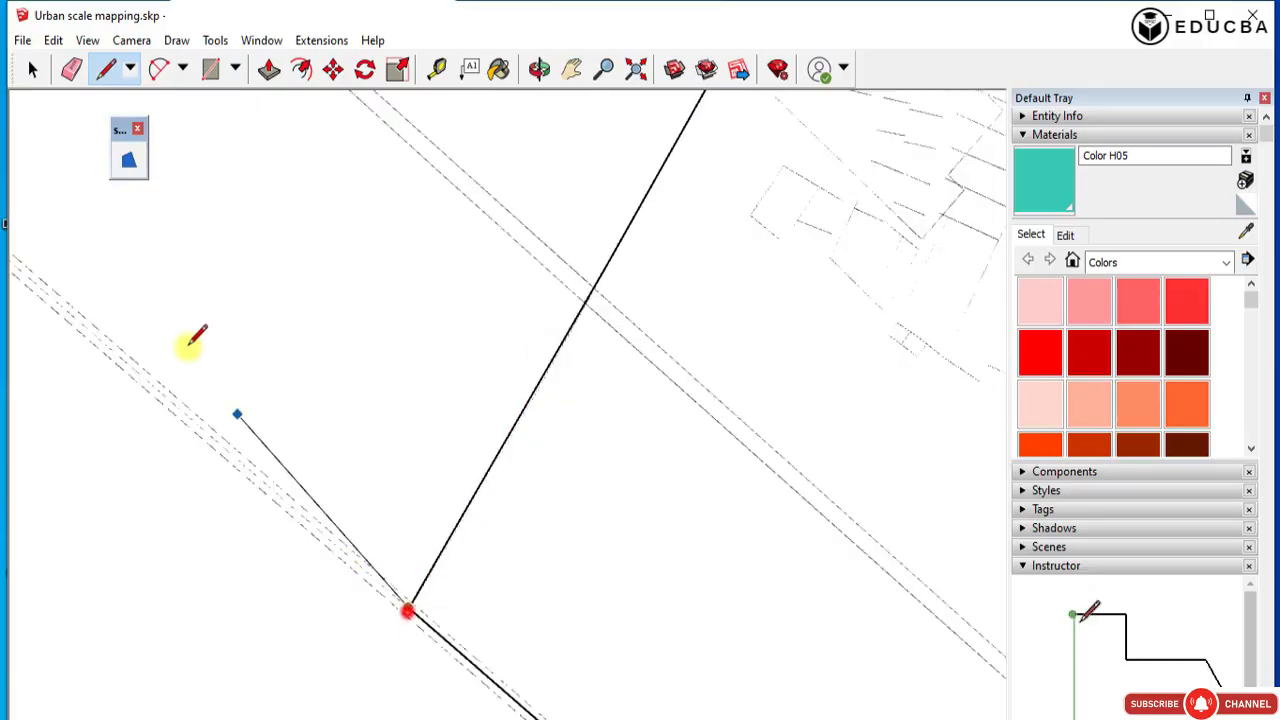
Select the base face around the finished trace to check whether the outline encloses a separate face.
scroll(184, 360, "down", 5)
left_click(28, 66)
left_click(470, 363)
scroll(358, 452, "down", 6)
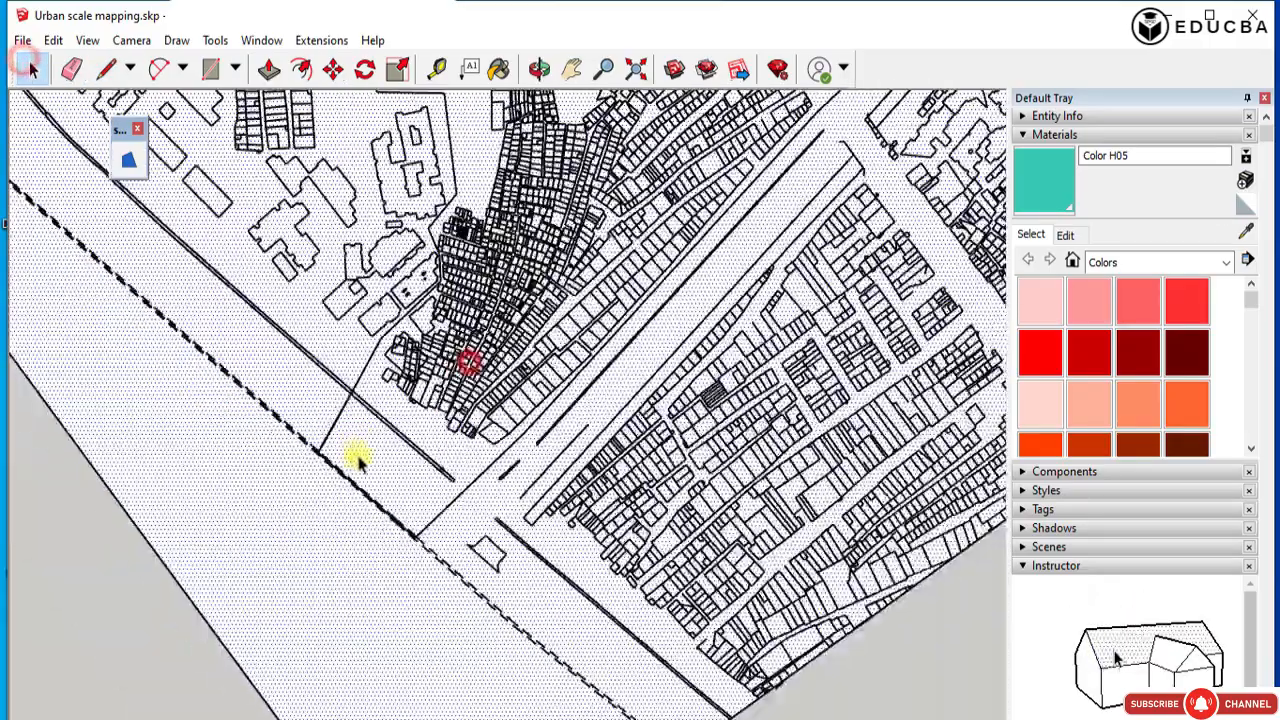
middle_click_drag(434, 346, 301, 385)
scroll(468, 440, "up", 2)
scroll(440, 465, "up", 5)
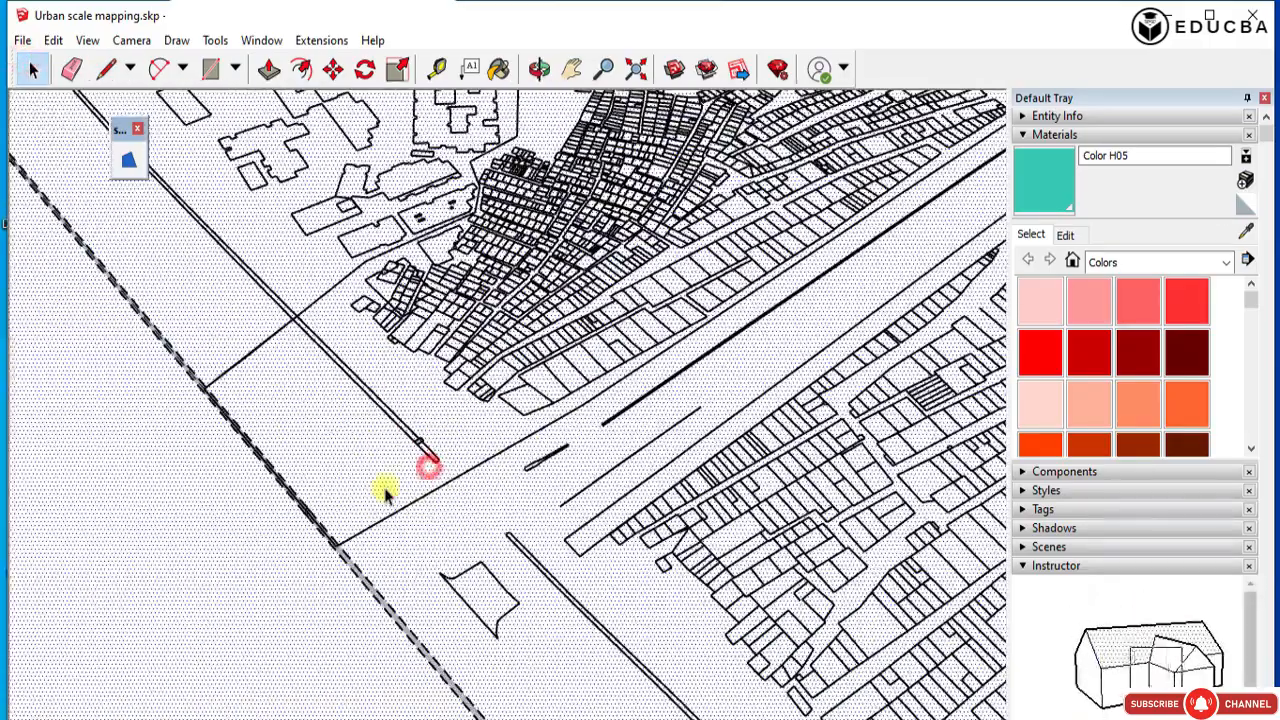
scroll(385, 490, "down", 5)
Draw a line along the dashed strip from the slanted lane line to the start of the main road edge.
left_click(105, 67)
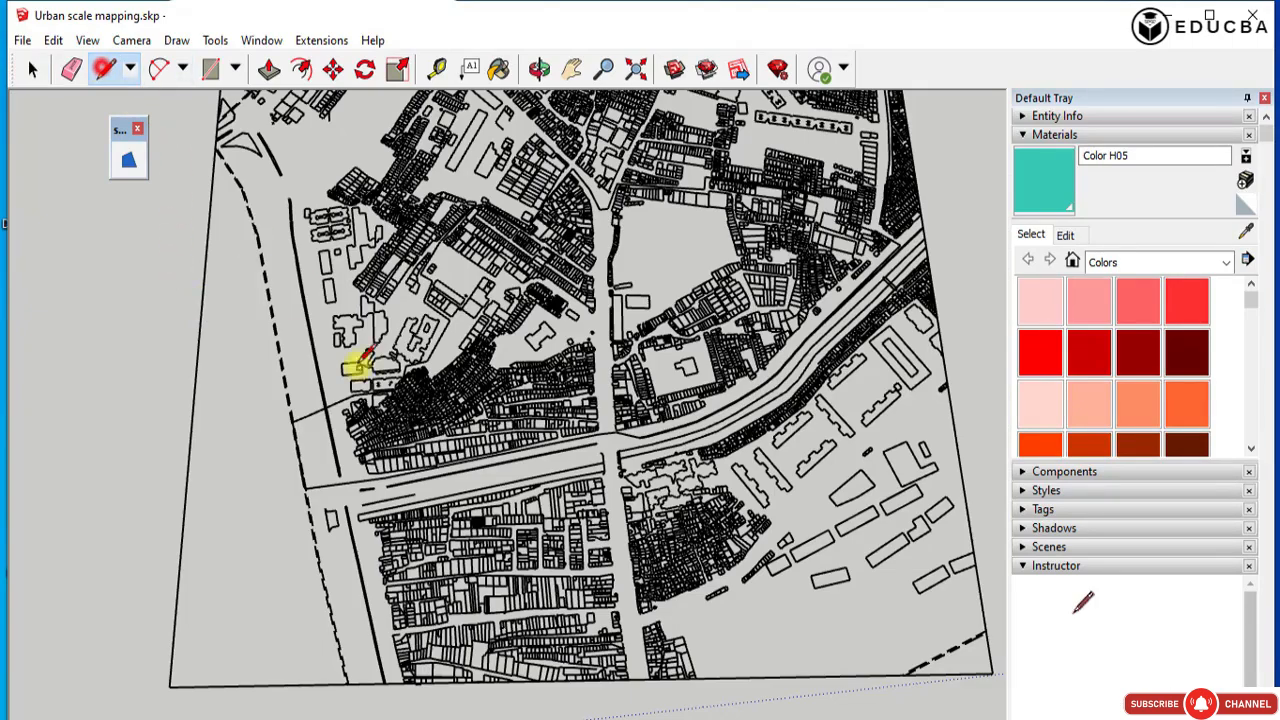
left_click(292, 418)
scroll(300, 491, "up", 5)
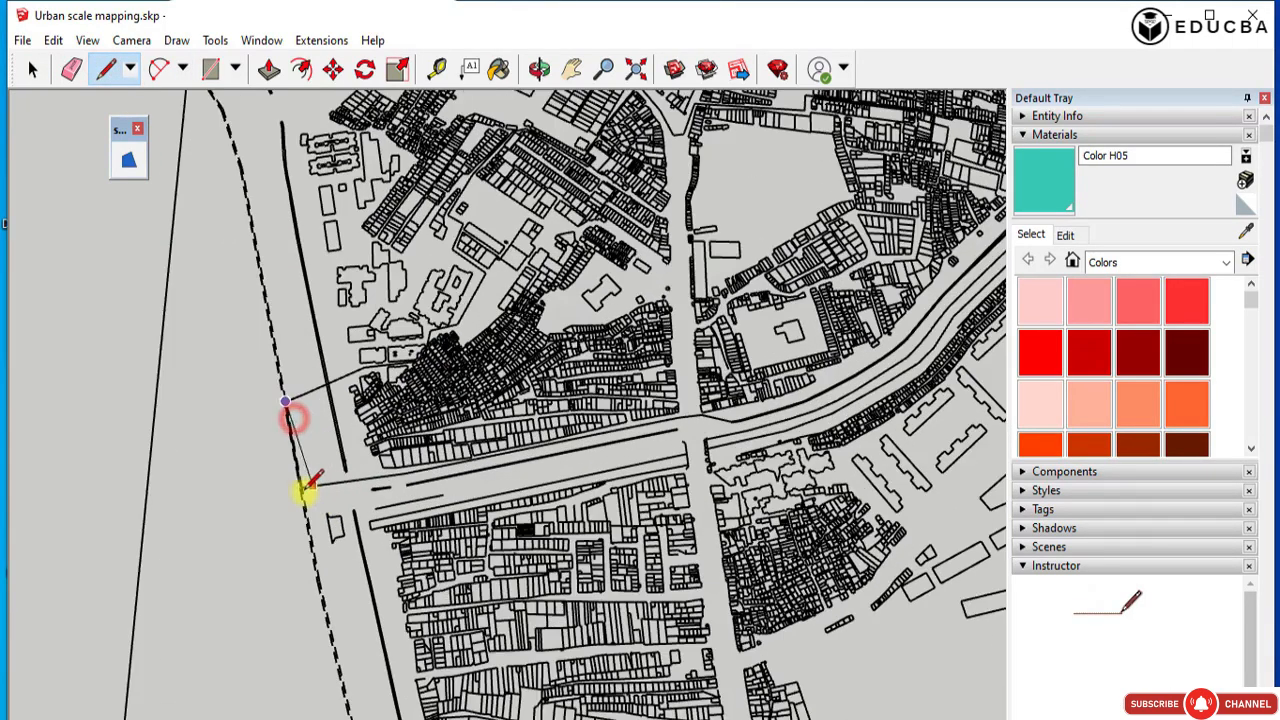
scroll(280, 488, "up", 8)
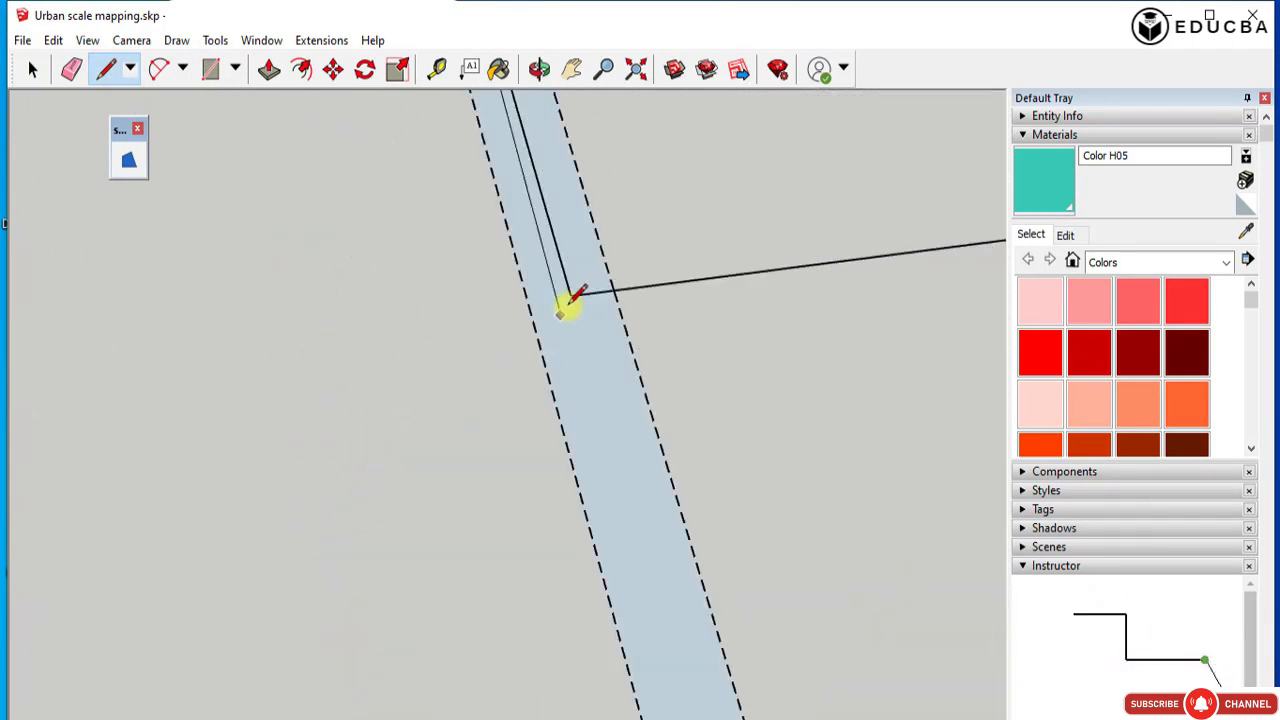
scroll(480, 550, "down", 8)
scroll(424, 268, "up", 8)
scroll(490, 300, "down", 5)
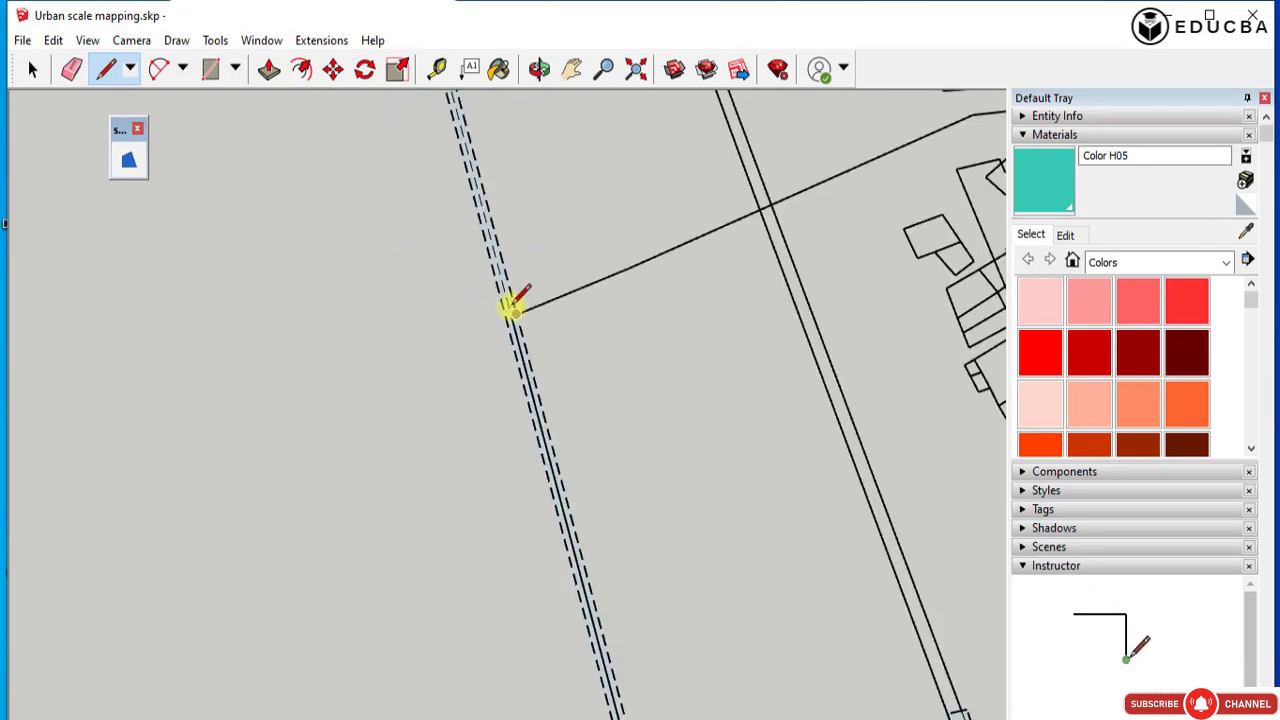
Retrace the segment inside the dashed strip, joining the endpoints of the slanted line and the main road edge.
scroll(504, 308, "up", 6)
scroll(555, 364, "down", 3)
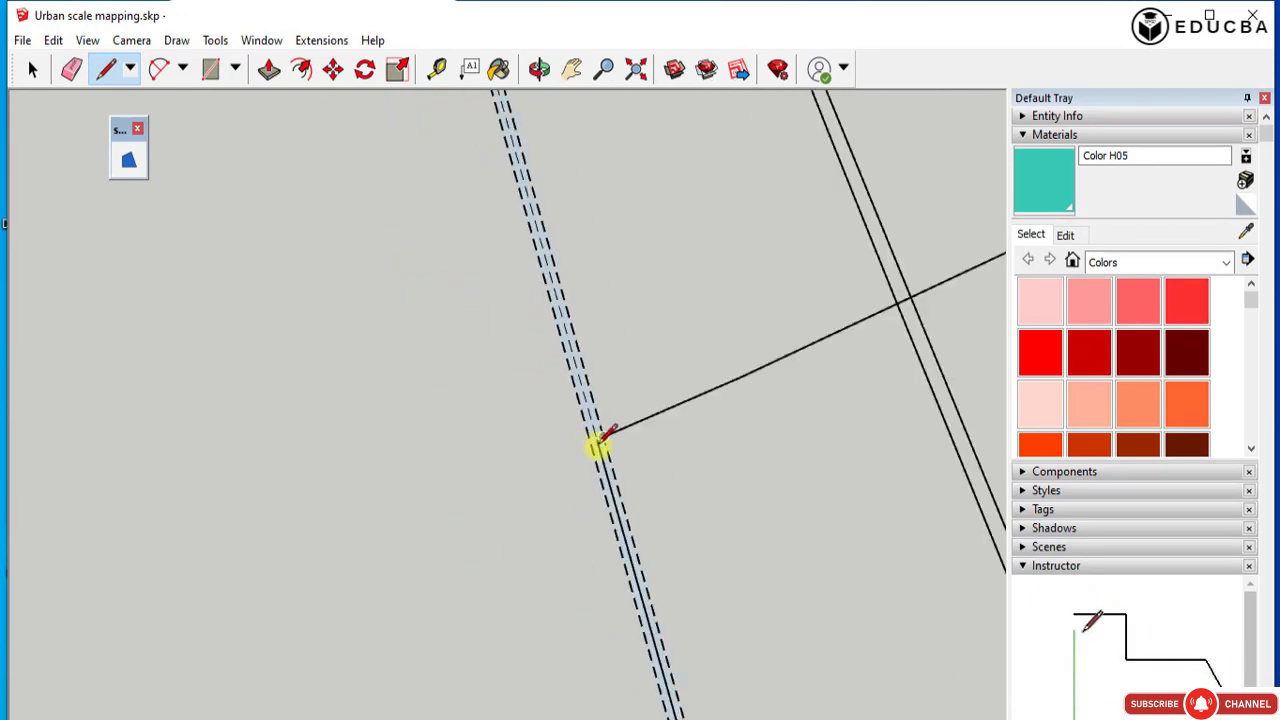
left_click(591, 437)
scroll(551, 491, "down", 3)
scroll(556, 504, "up", 2)
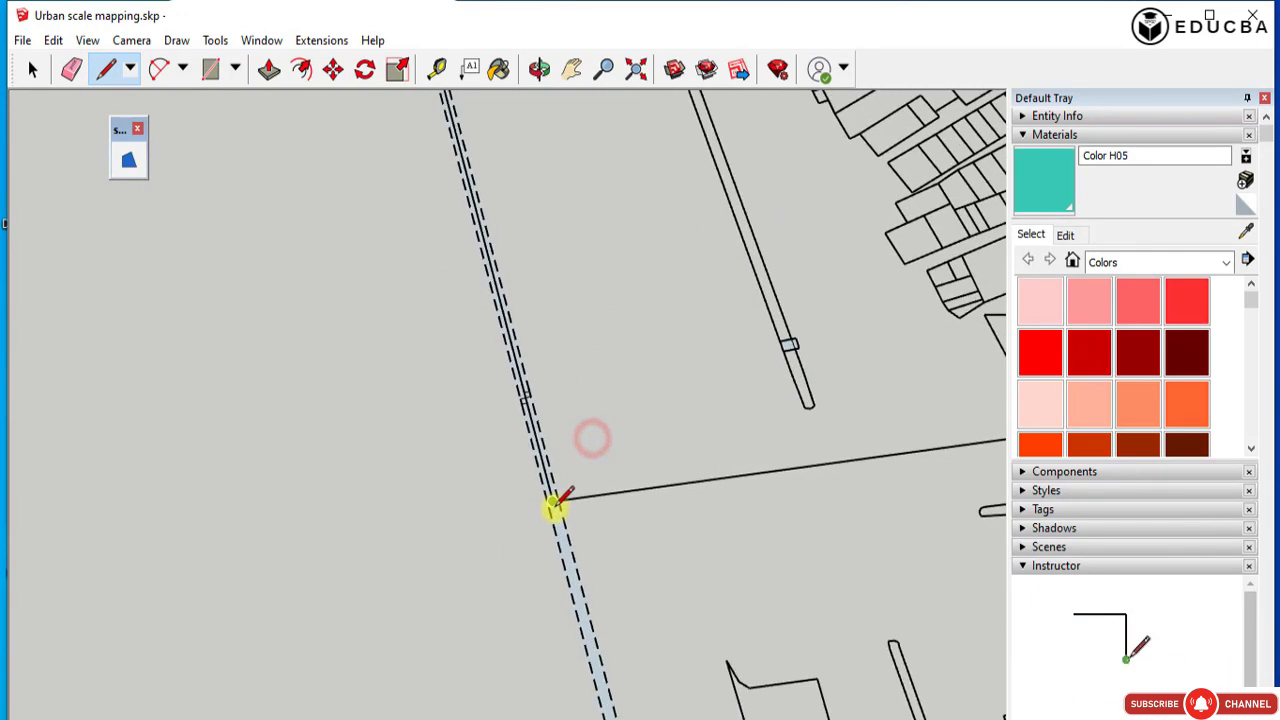
left_click(554, 506)
Retrace the main road's edge below the narrow plots, from the dashed strip to the bend past the crossroads.
scroll(424, 475, "down", 5)
left_click(640, 465)
scroll(486, 465, "down", 3)
scroll(785, 420, "up", 2)
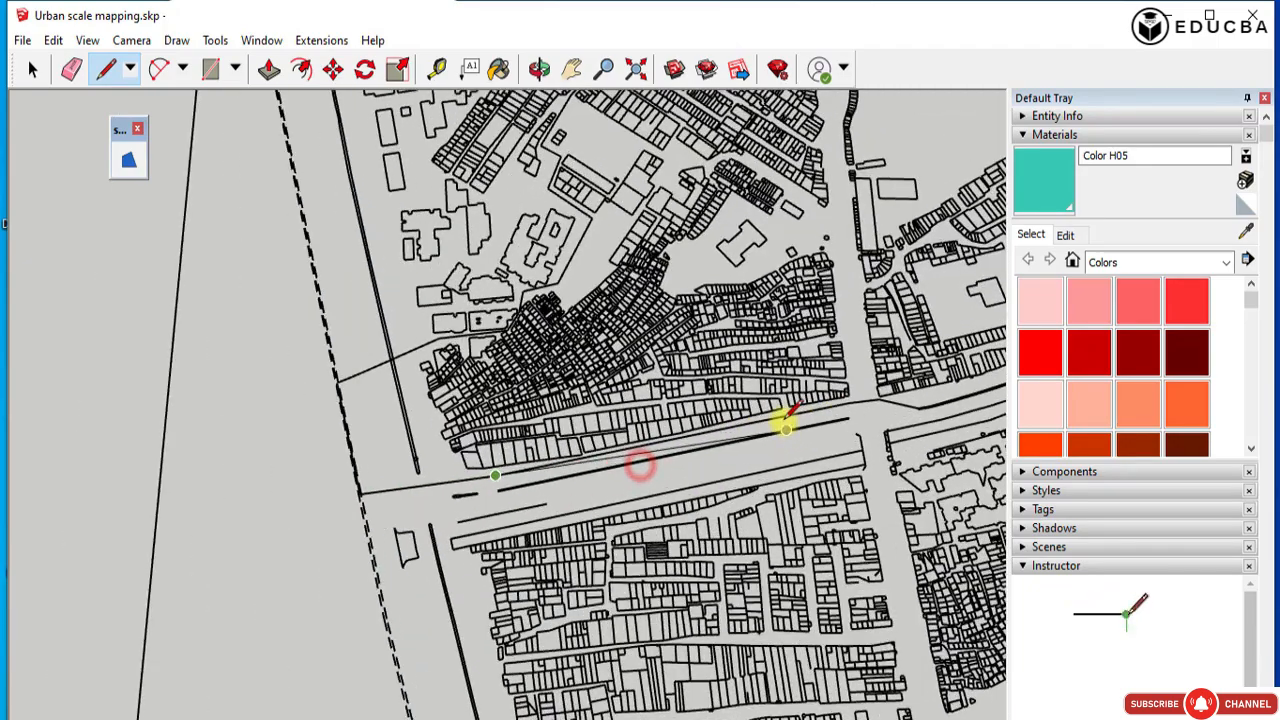
left_click(745, 424)
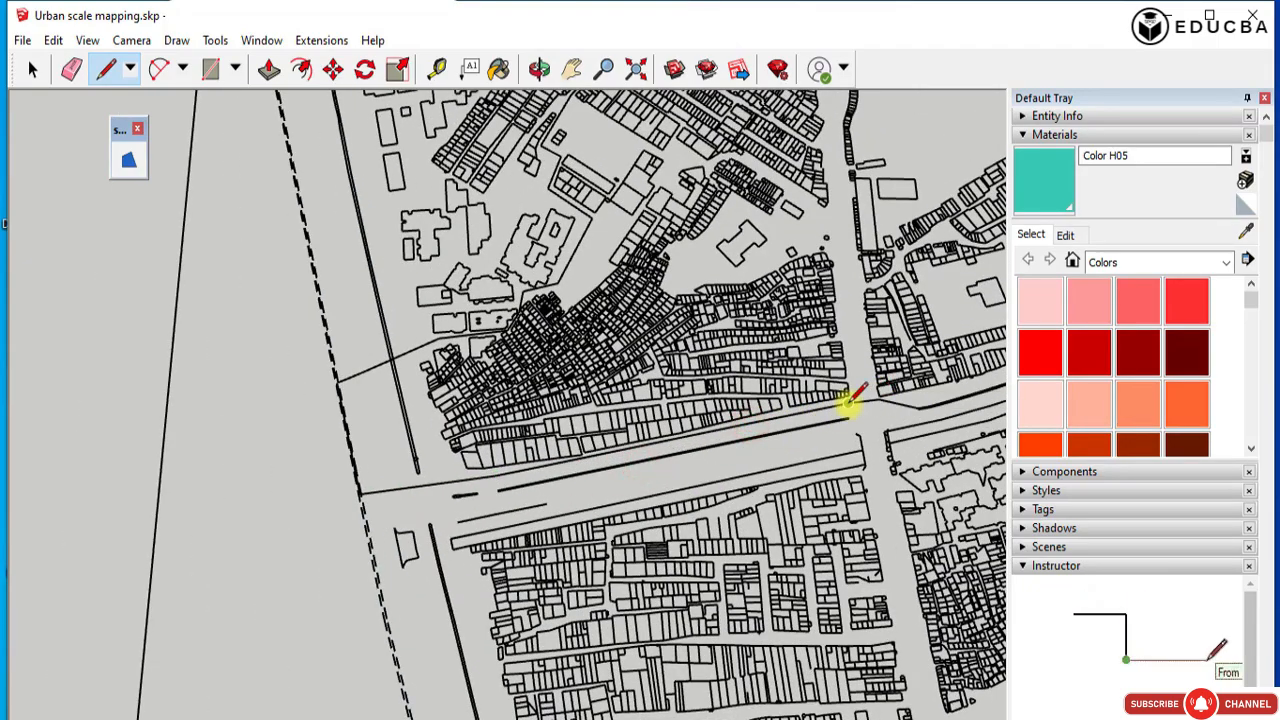
scroll(876, 398, "up", 4)
left_click(866, 388)
scroll(866, 390, "down", 3)
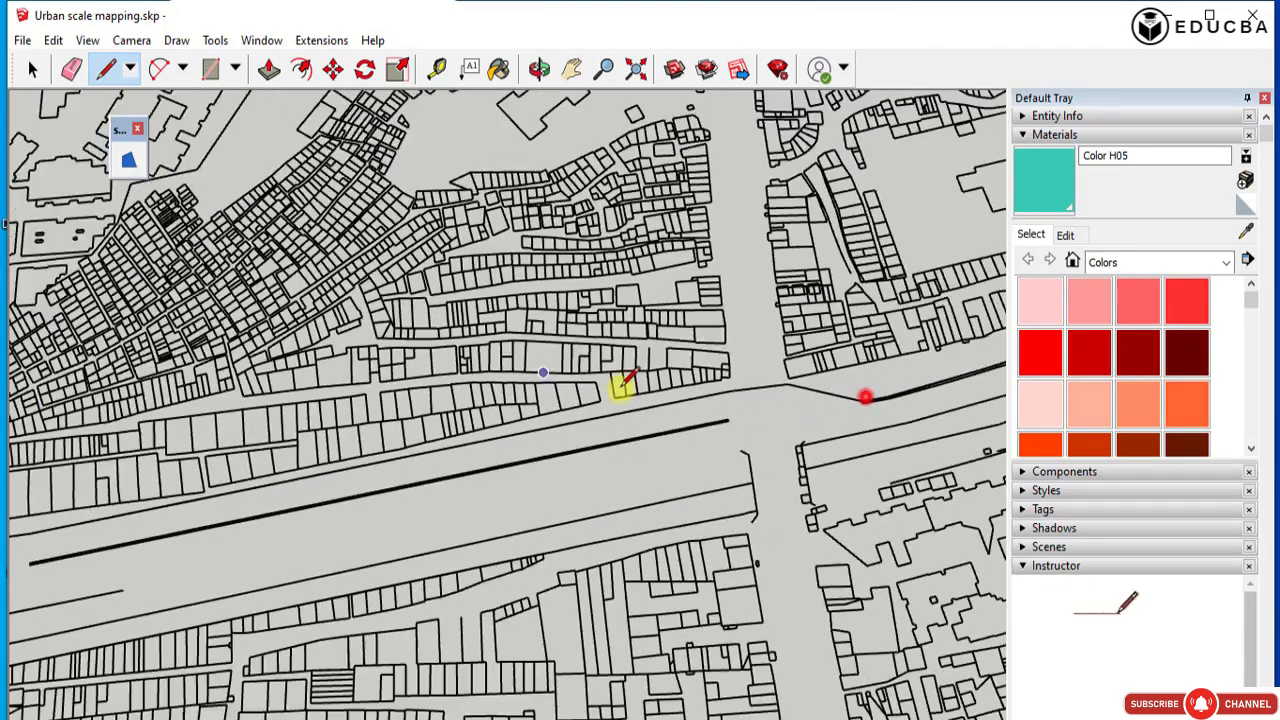
Retrace the curved main road edge beyond the crossroads up to its next bend.
scroll(866, 391, "up", 6)
scroll(309, 420, "down", 5)
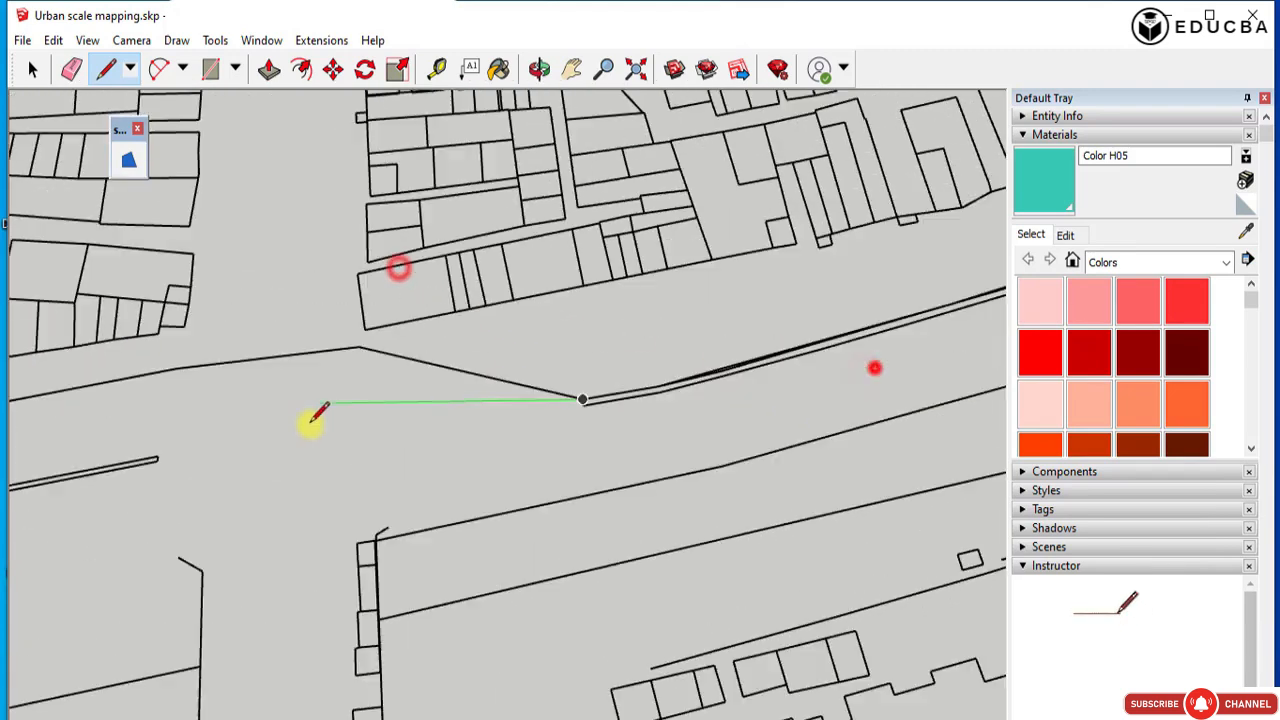
scroll(634, 349, "up", 4)
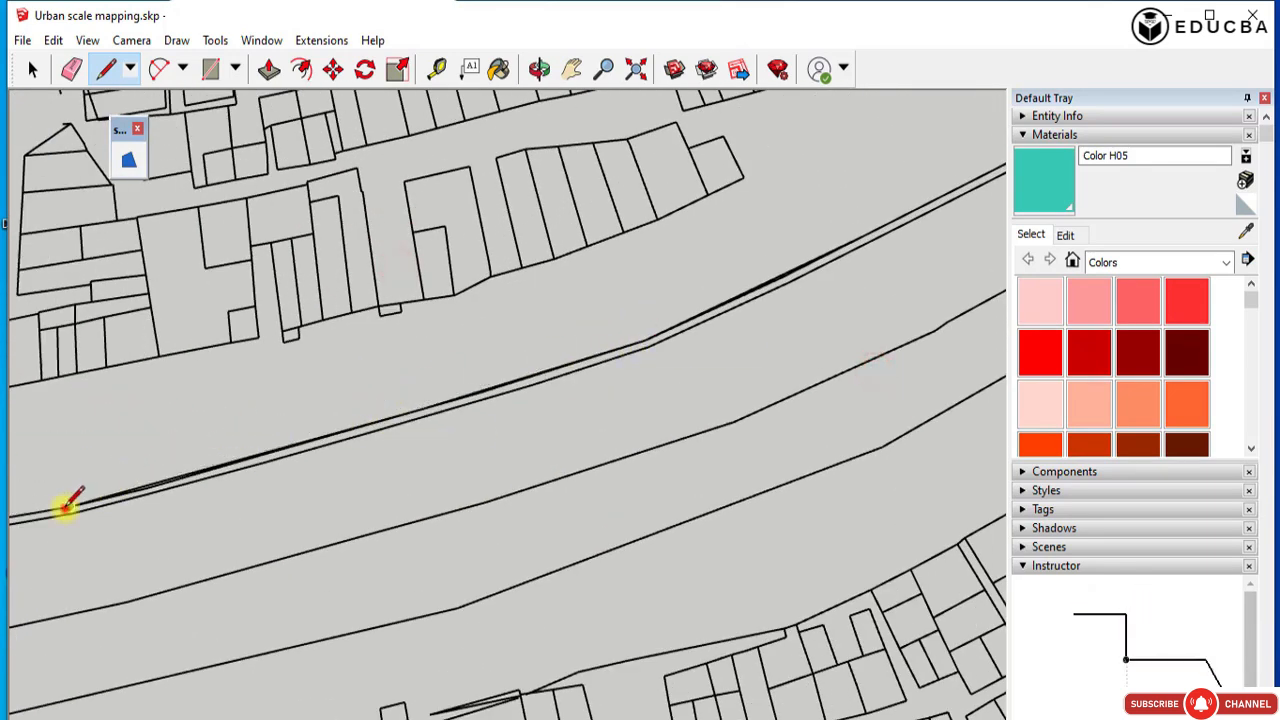
left_click(637, 344)
left_click(68, 500)
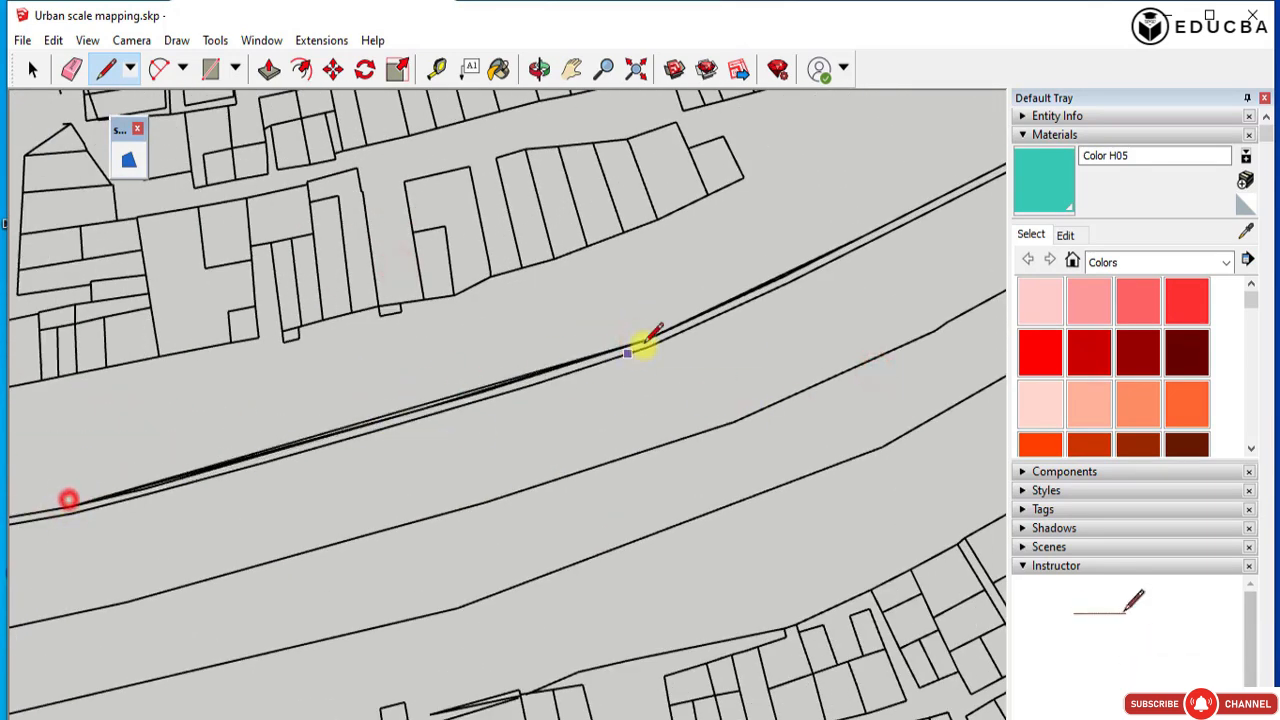
left_click(650, 344)
Close the traced boundary by redrawing the following segment of the curved main road edge.
scroll(303, 466, "down", 3)
scroll(643, 338, "down", 2)
scroll(586, 349, "up", 5)
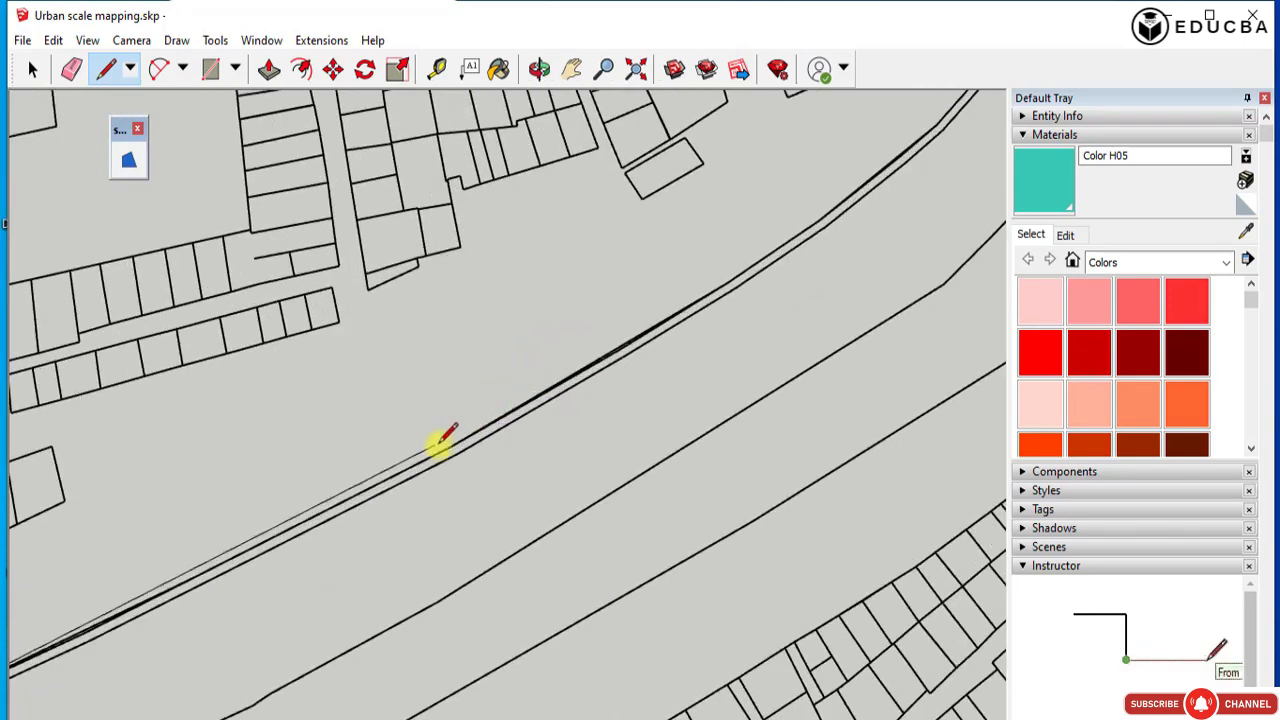
left_click(447, 447)
key("space")
scroll(465, 400, "down", 5)
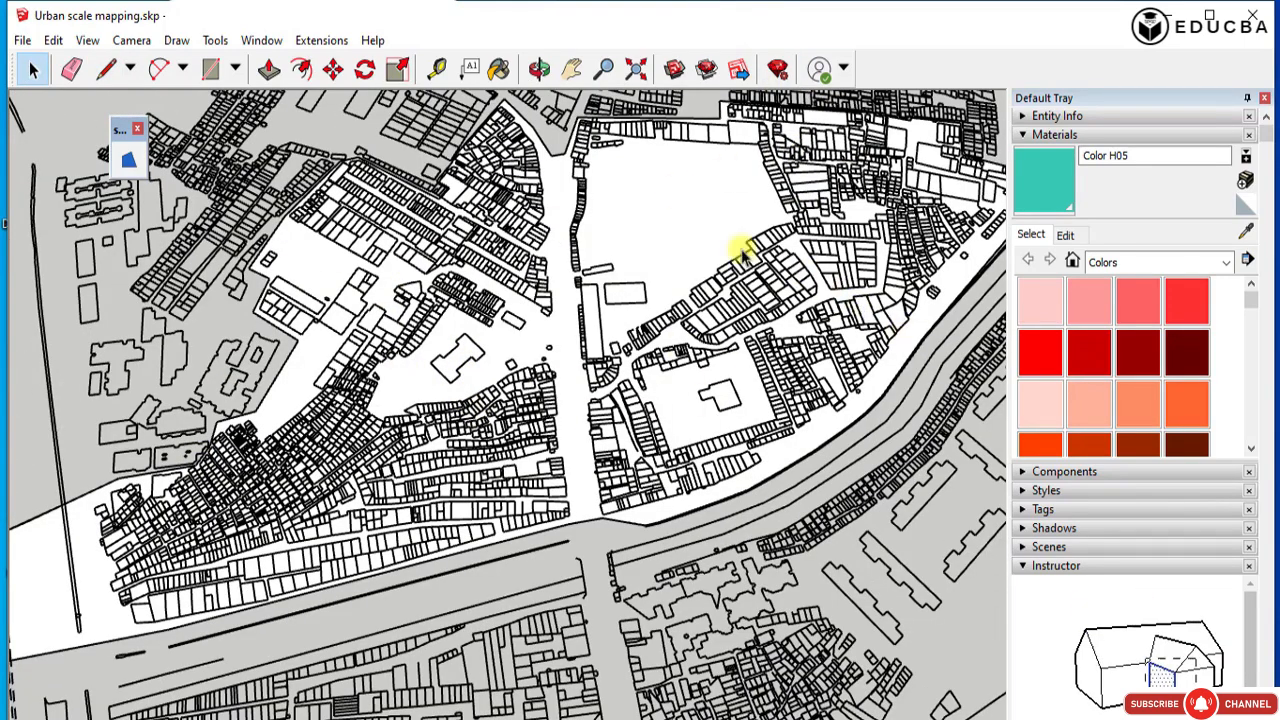
Paint the enclosed study-area face with Color M05 from the Colors collection.
left_click(700, 238)
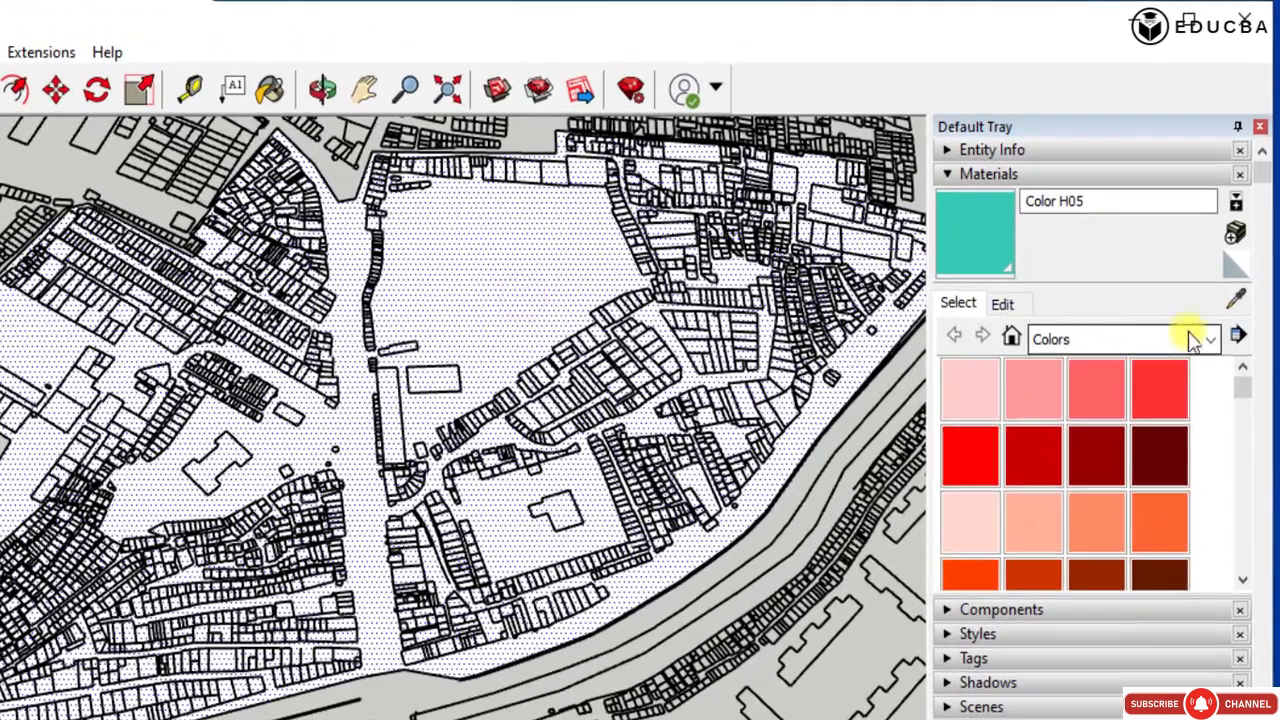
left_click(1226, 262)
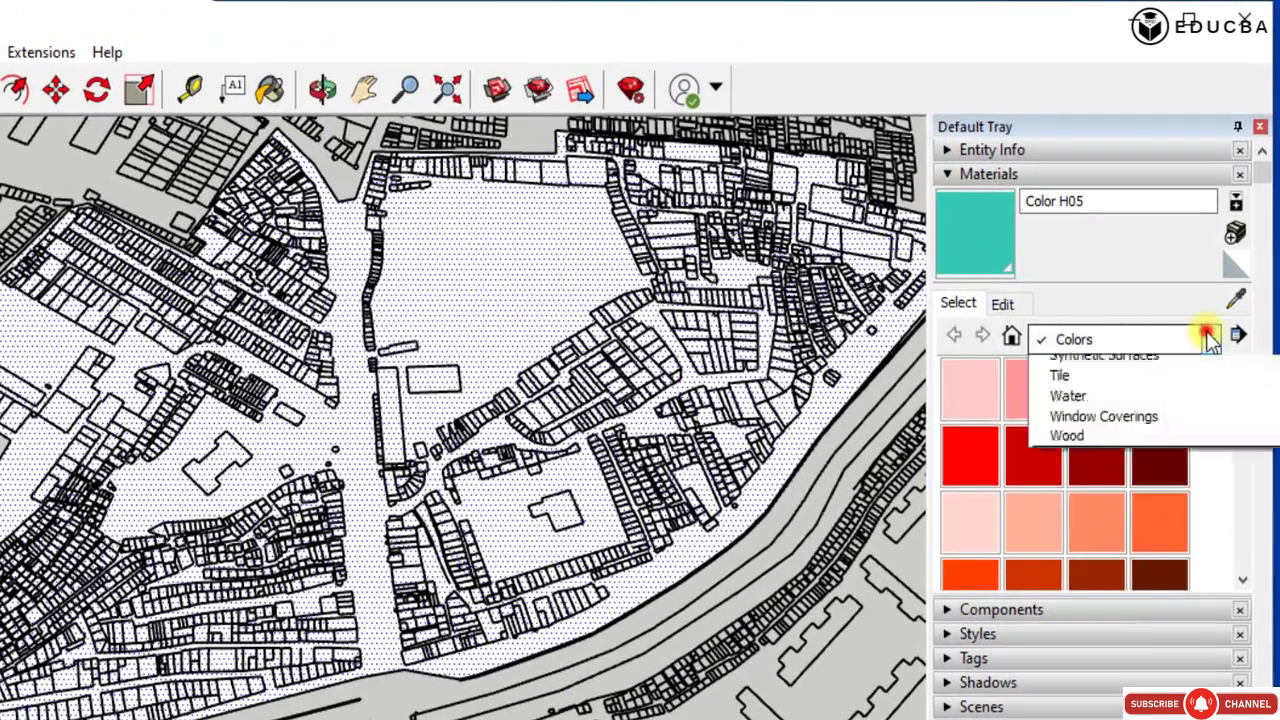
left_click(1208, 338)
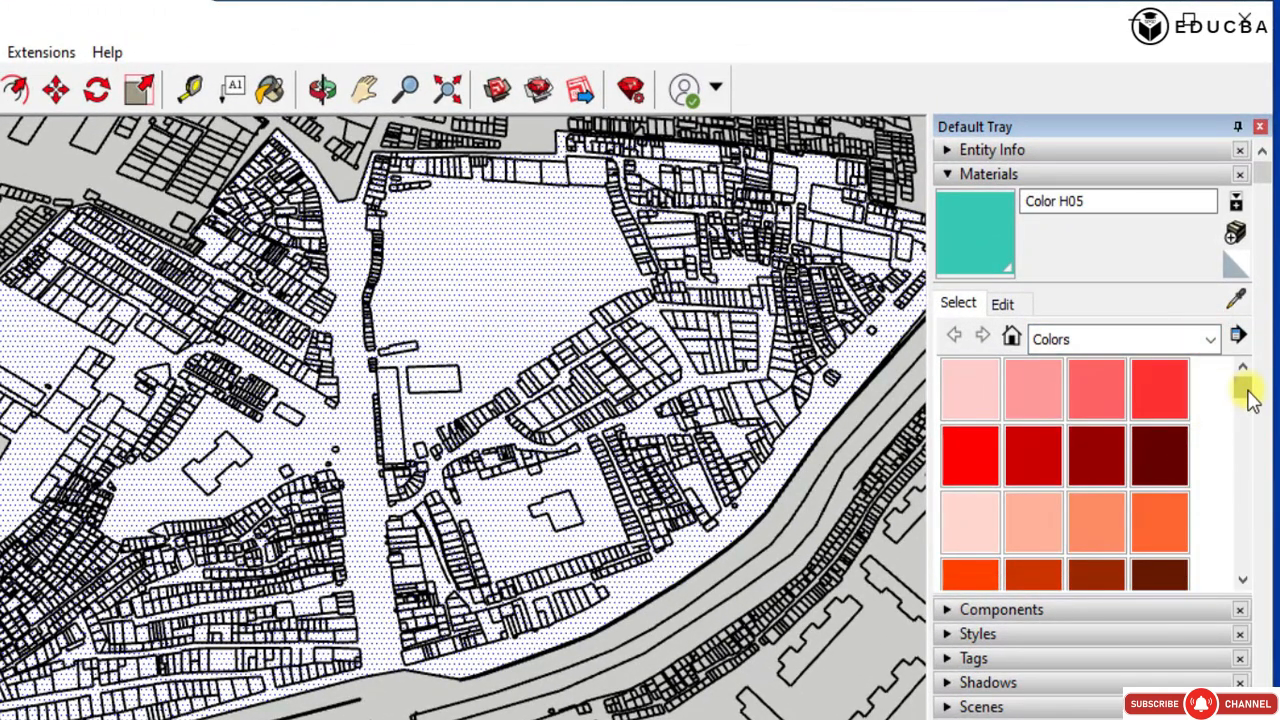
left_click_drag(1250, 393, 1262, 557)
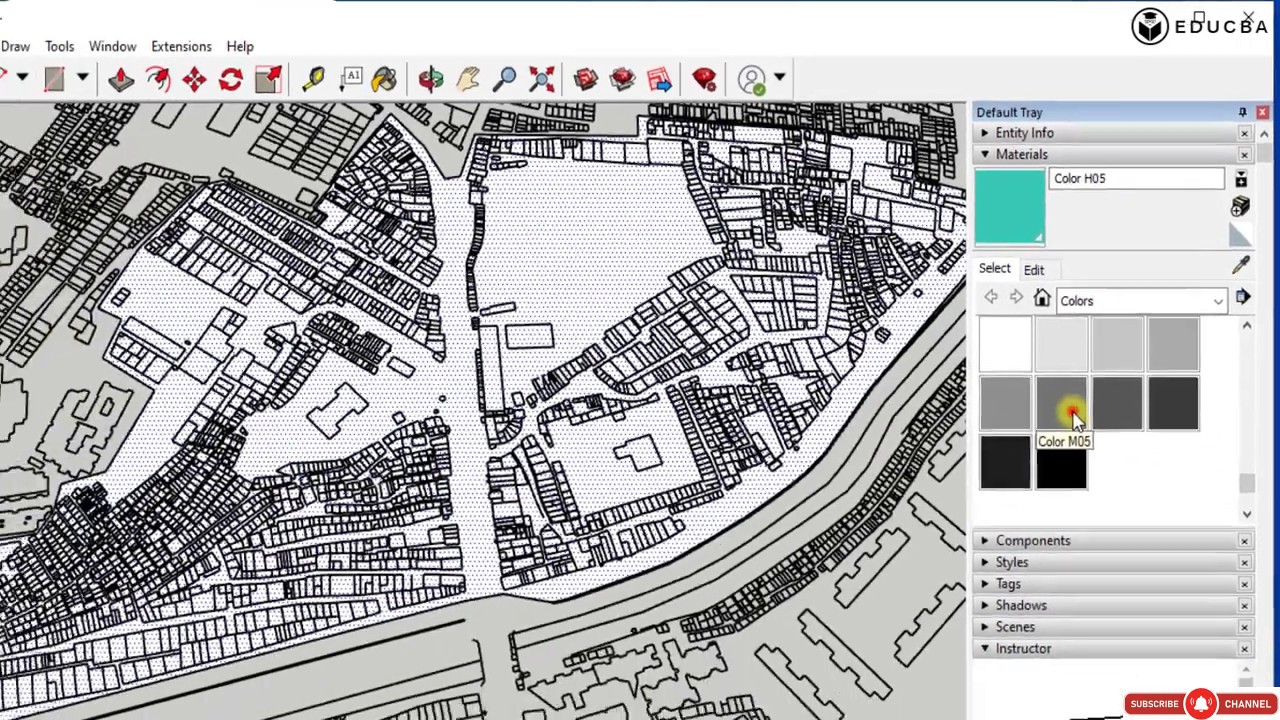
left_click(1040, 458)
left_click(491, 285)
Repaint the enclosed study-area face with Color M02, and replace that with Color M03.
left_click(1088, 300)
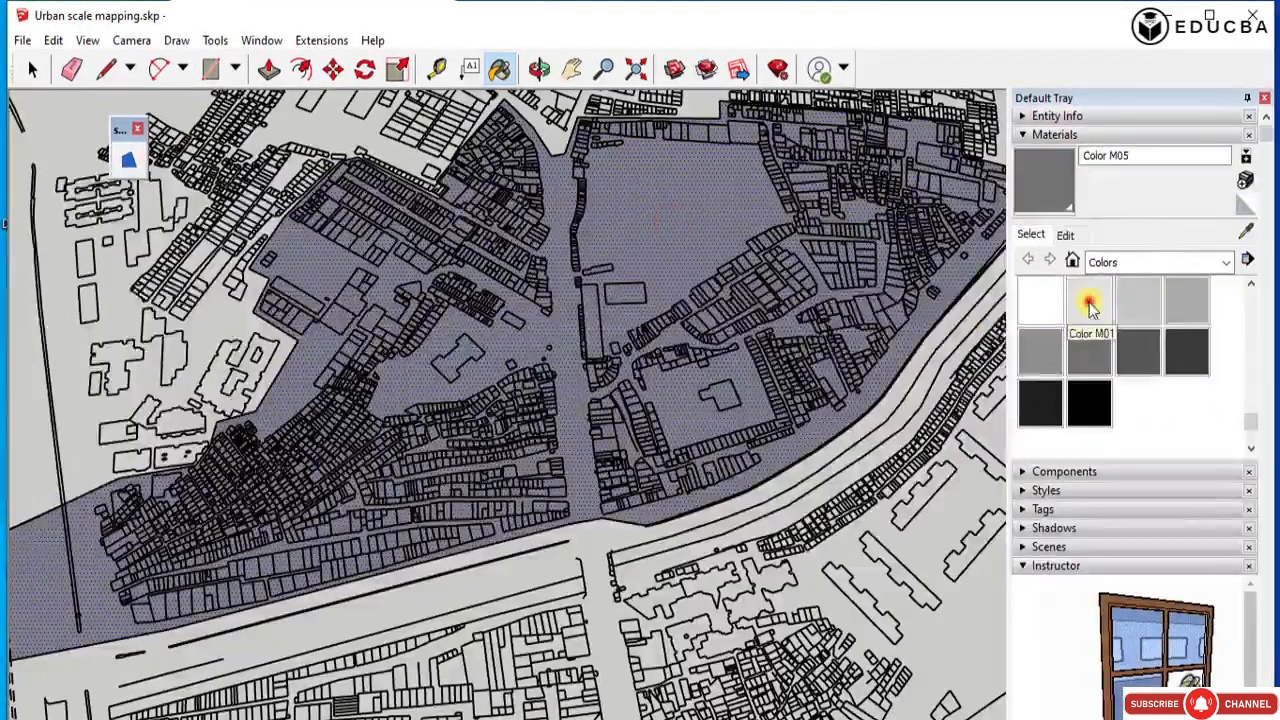
left_click(1130, 295)
left_click(700, 230)
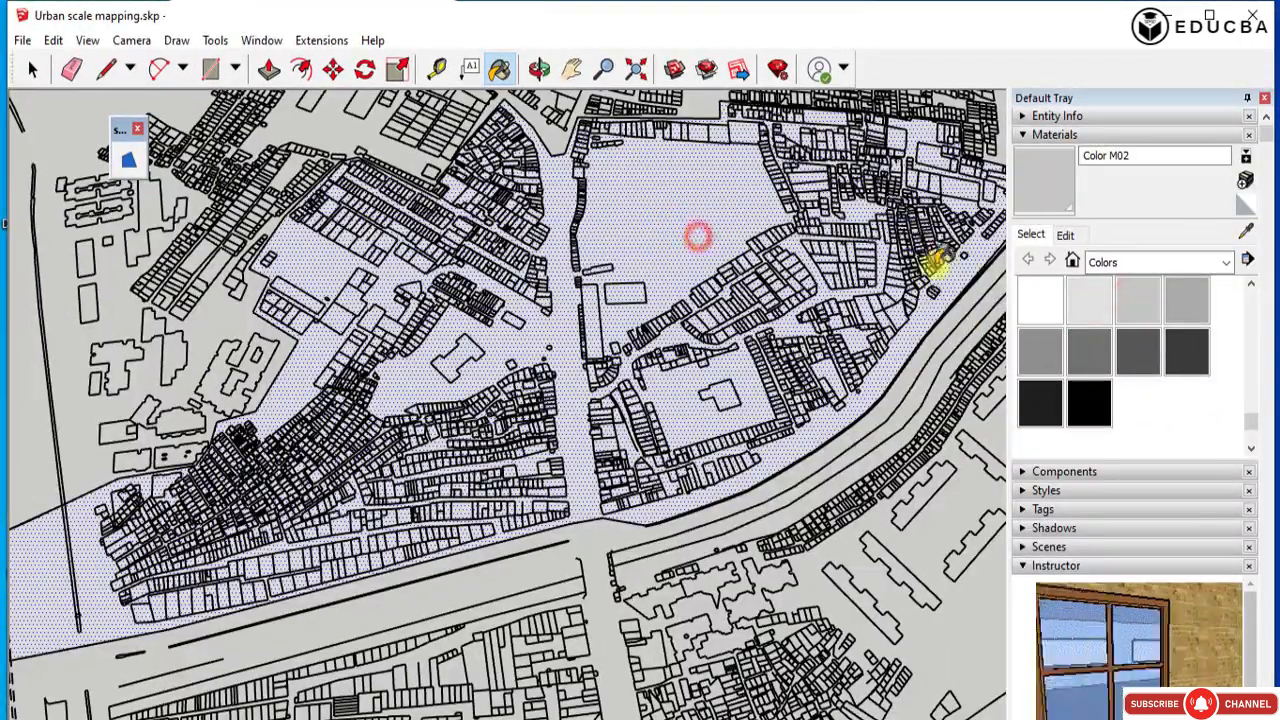
left_click(1190, 297)
left_click(710, 193)
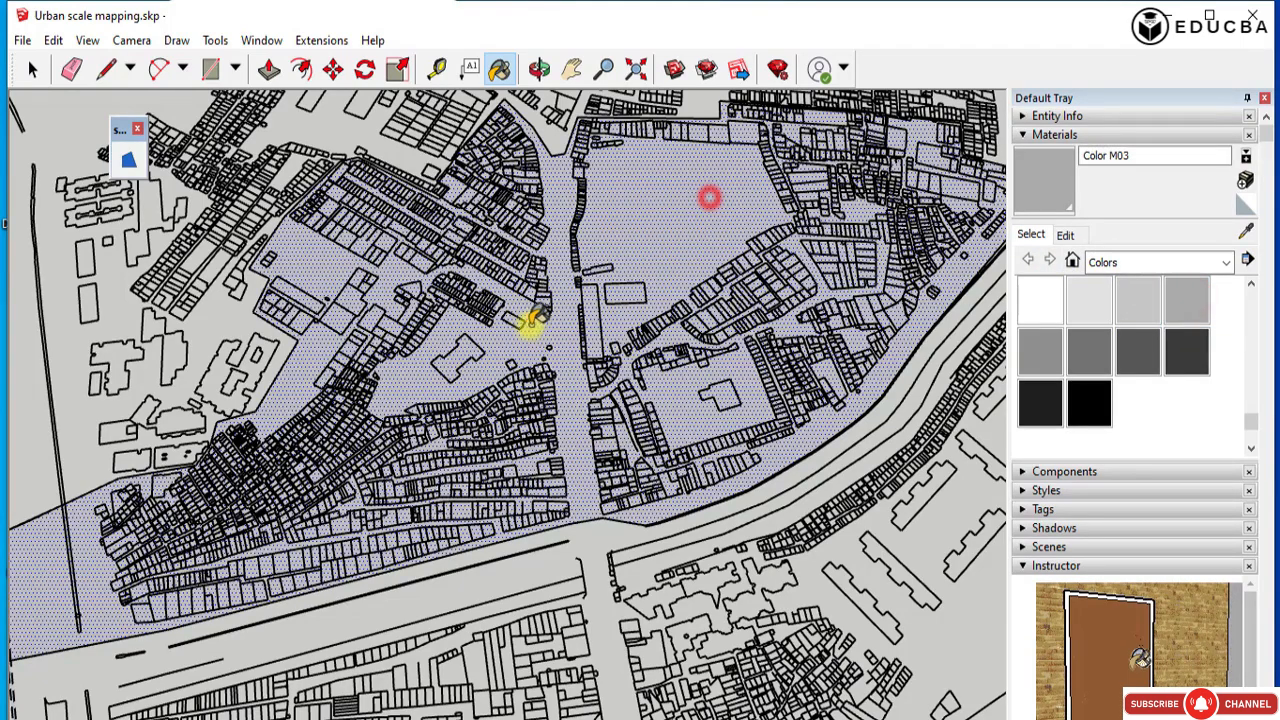
Deselect the painted area and draw a rectangle over the whole survey plan between its opposite outer corners.
mouse_move(529, 320)
middle_mouse_down()
mouse_move(563, 363)
mouse_move(60, 138)
middle_mouse_up()
left_click(34, 80)
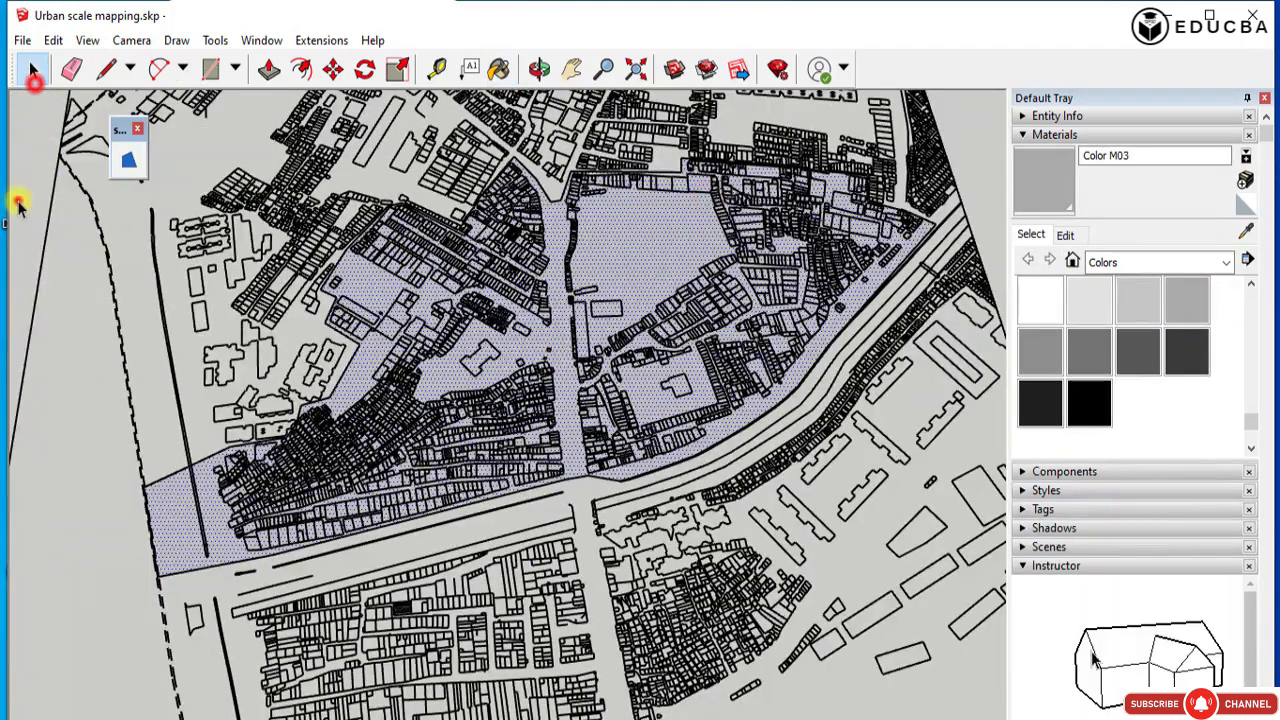
left_click(17, 202)
scroll(635, 350, "down", 4)
middle_click_drag(635, 350, 942, 275)
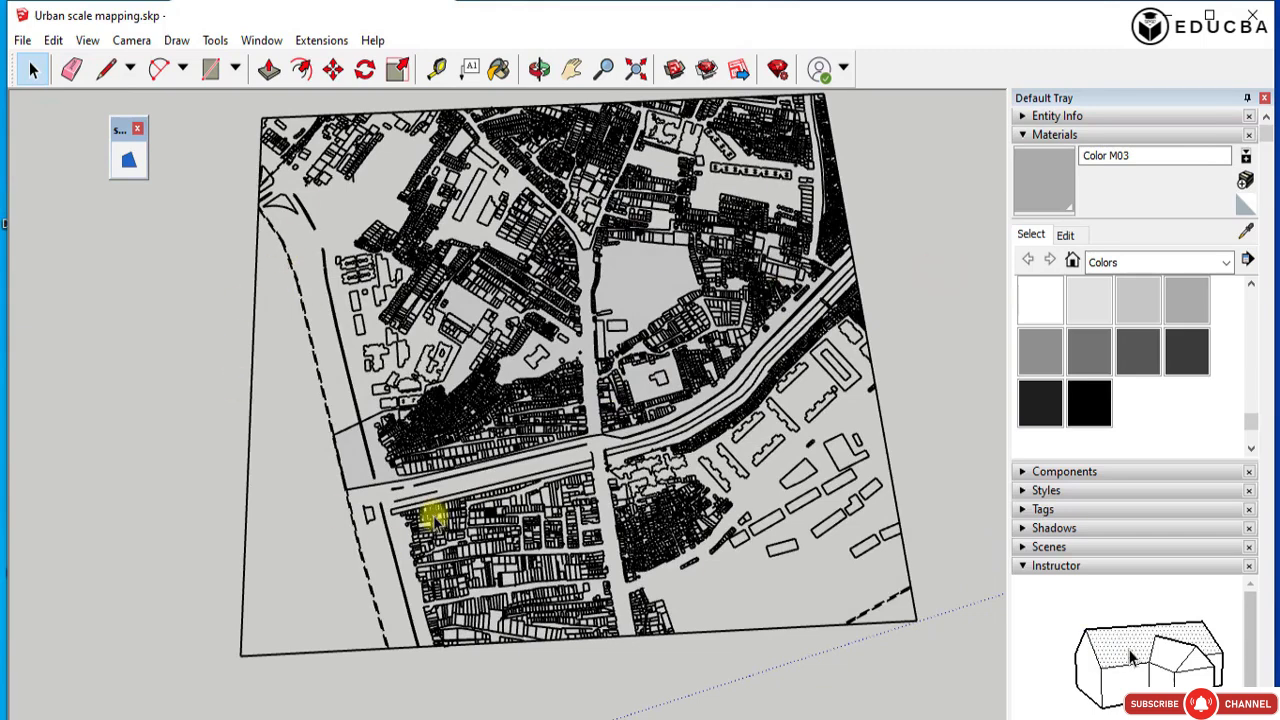
left_click(221, 79)
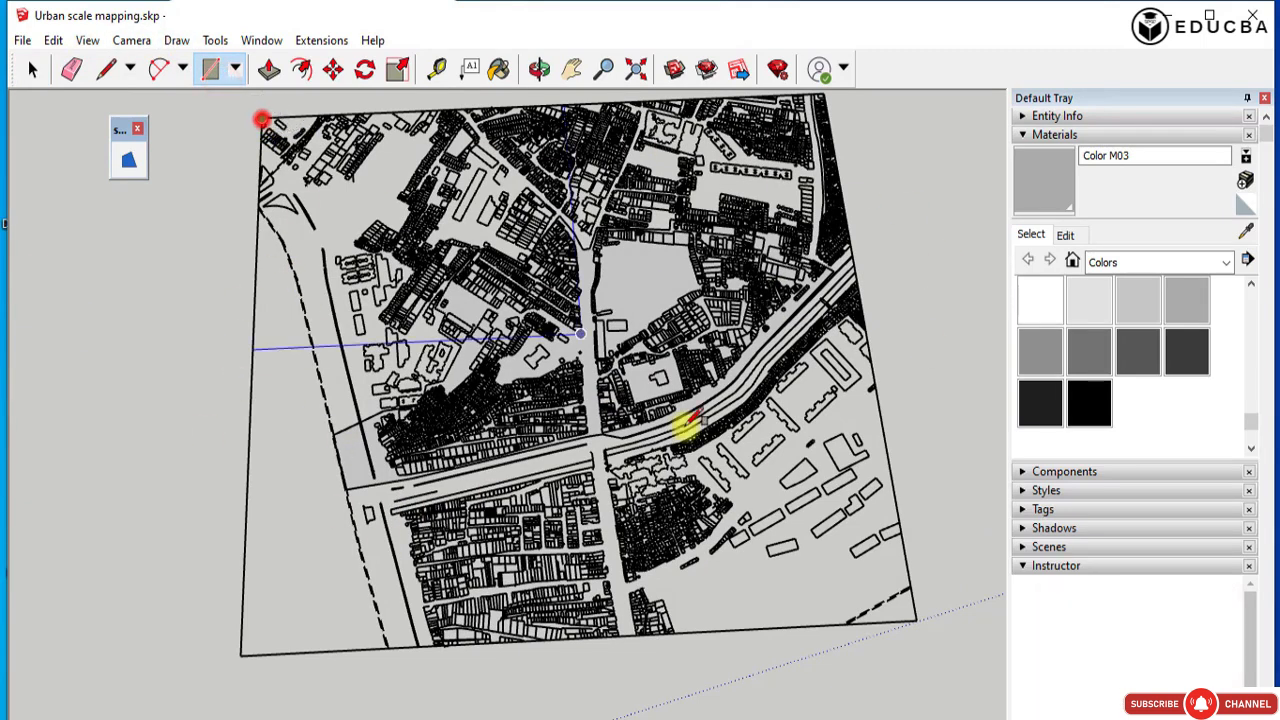
left_click(922, 618)
Pick Color M00 as the paint material, then reverse the new rectangular face and select it.
left_click(1046, 304)
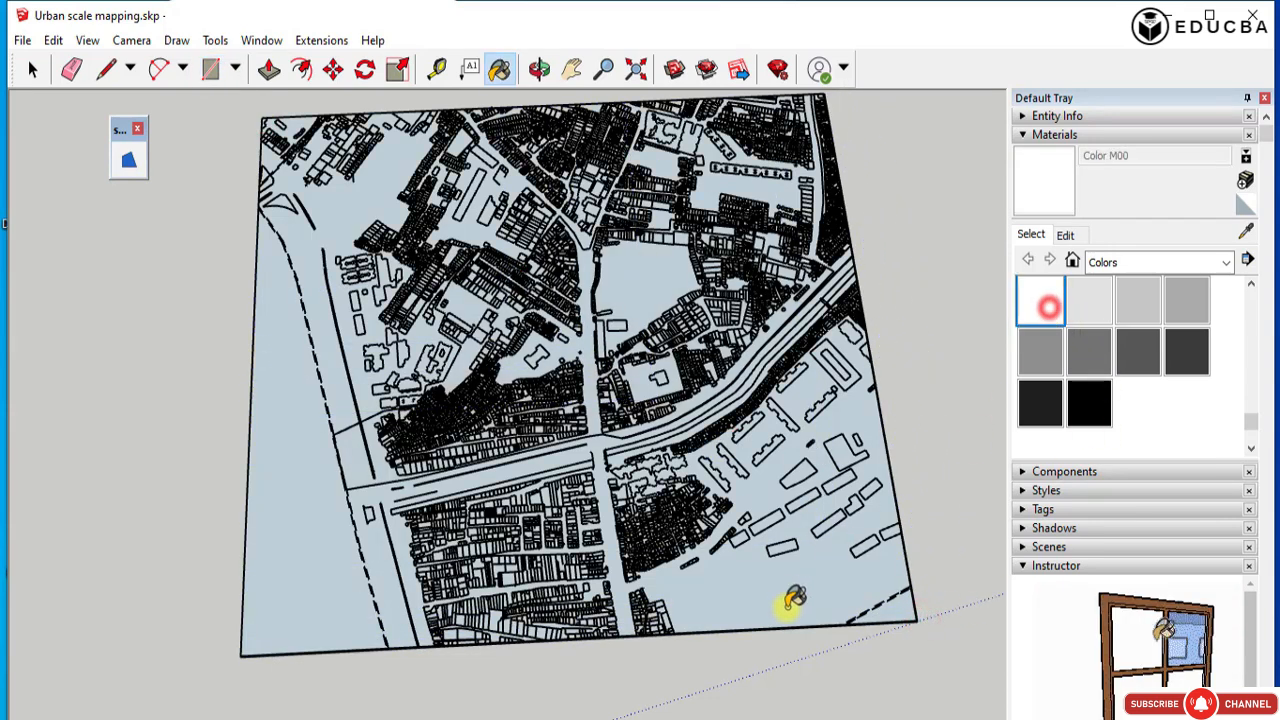
left_click(29, 66)
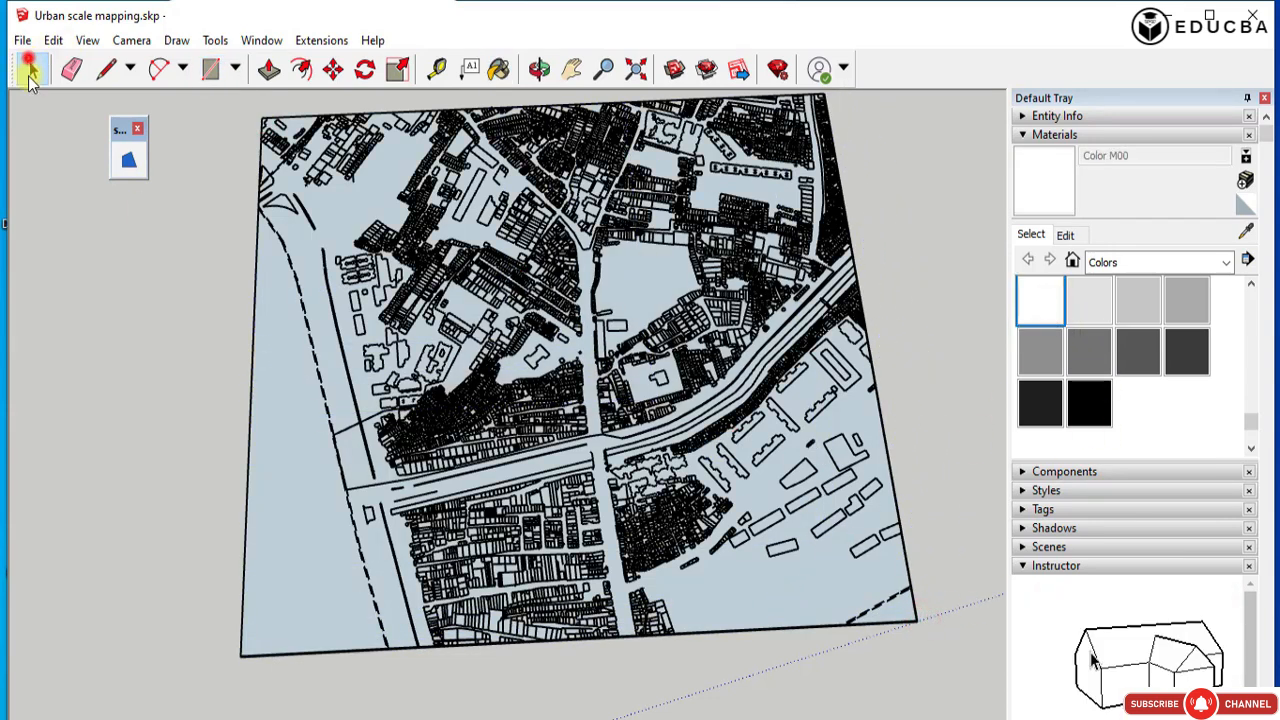
right_click(268, 410)
left_click(330, 597)
middle_click_drag(538, 398, 139, 393)
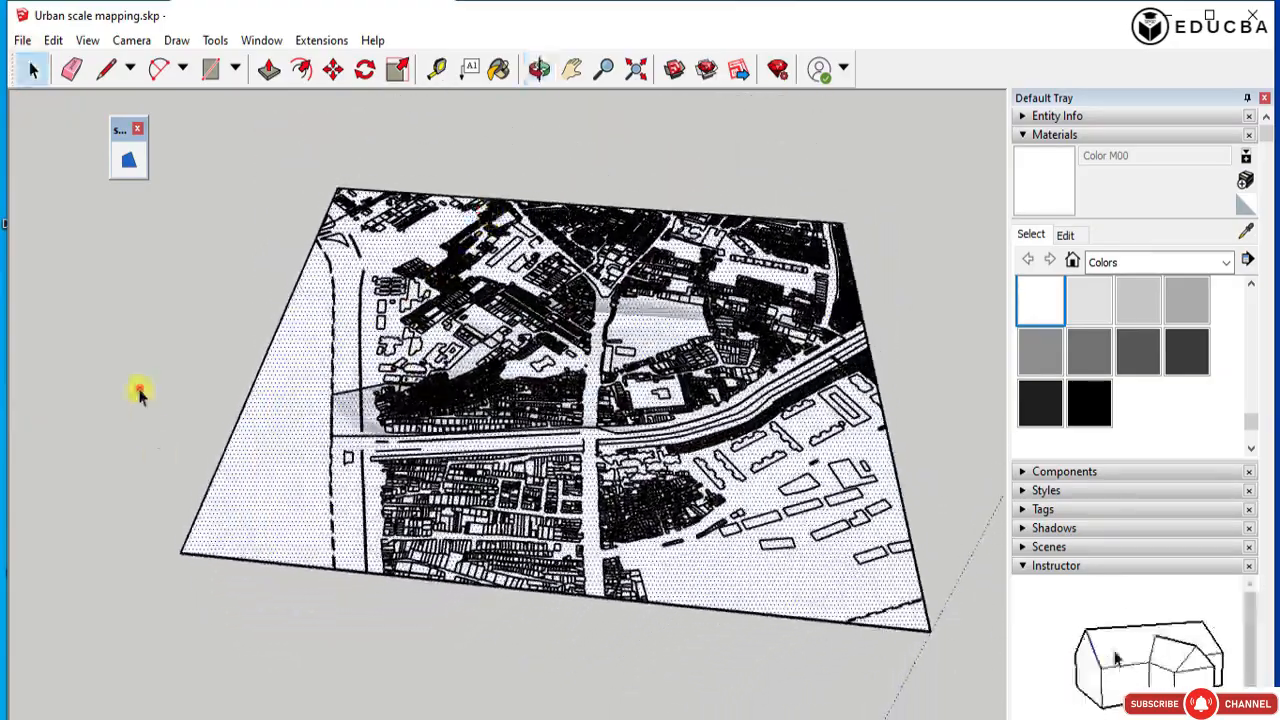
middle_click_drag(283, 506, 372, 455)
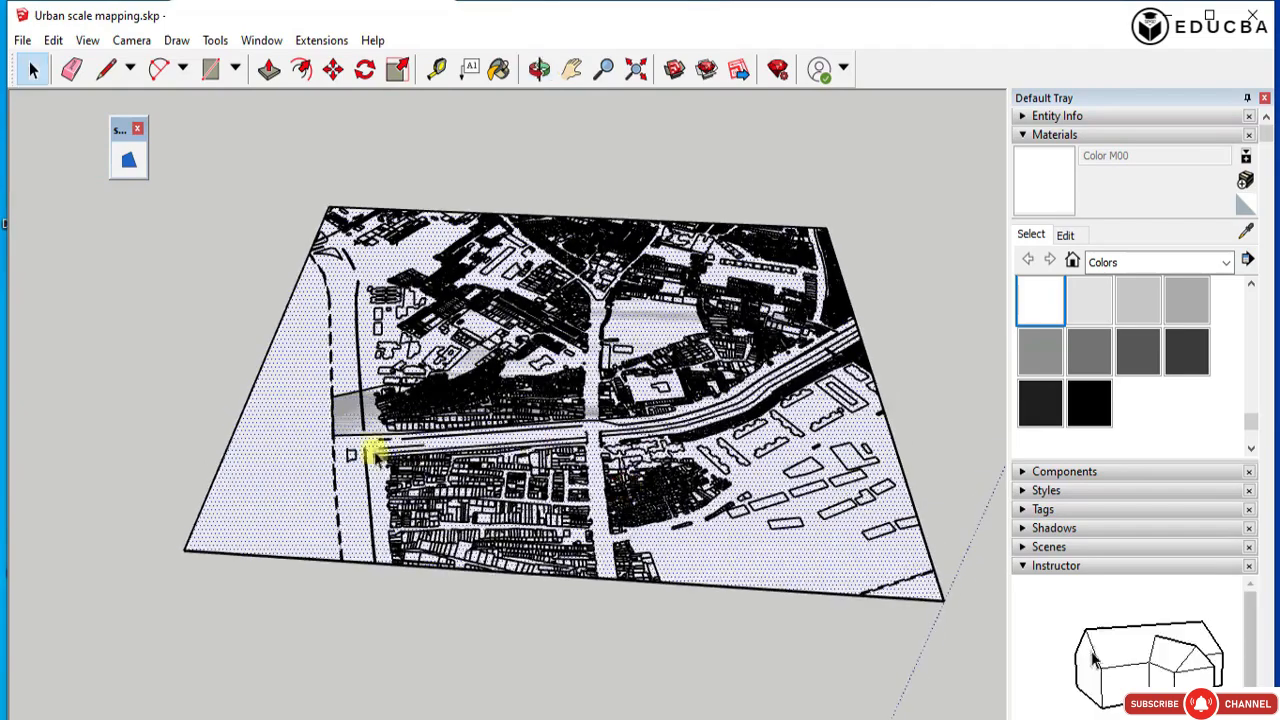
Check which faces and lines of the overlapping survey plan, rectangle and study area can be selected separately.
right_click(271, 440)
left_click(94, 366)
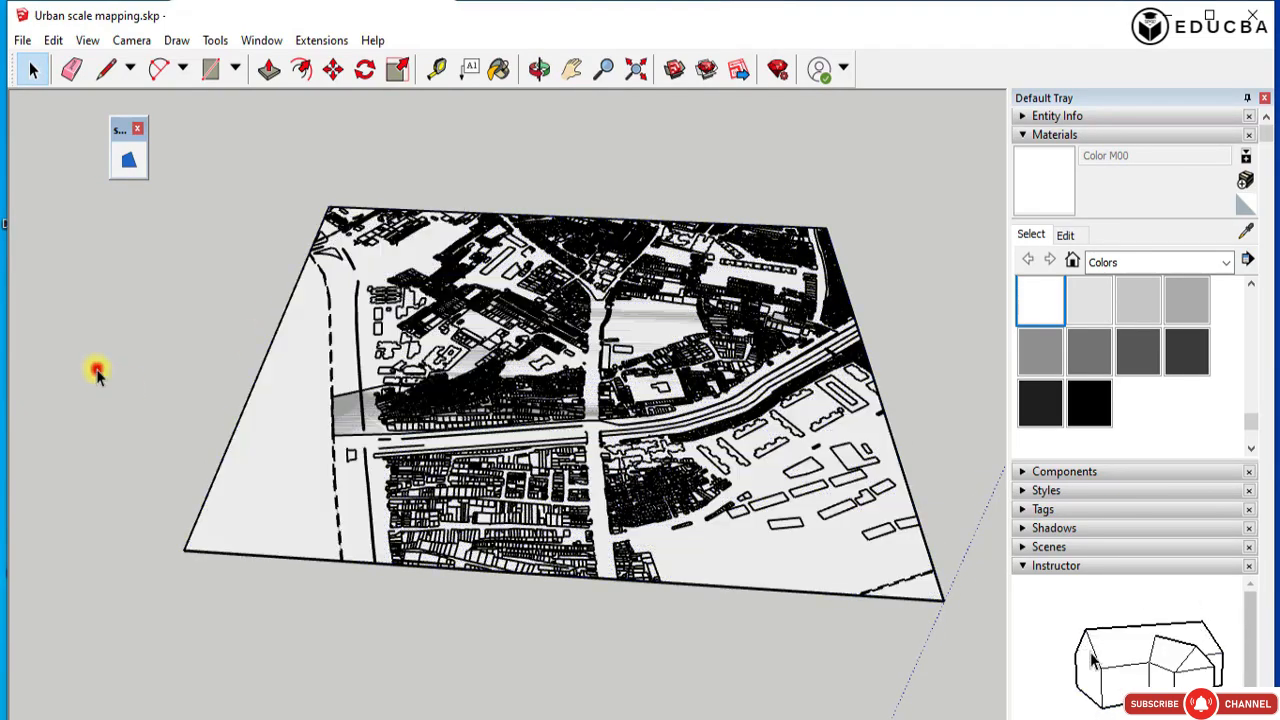
scroll(647, 340, "up", 3)
left_click(647, 339)
scroll(264, 445, "up", 3)
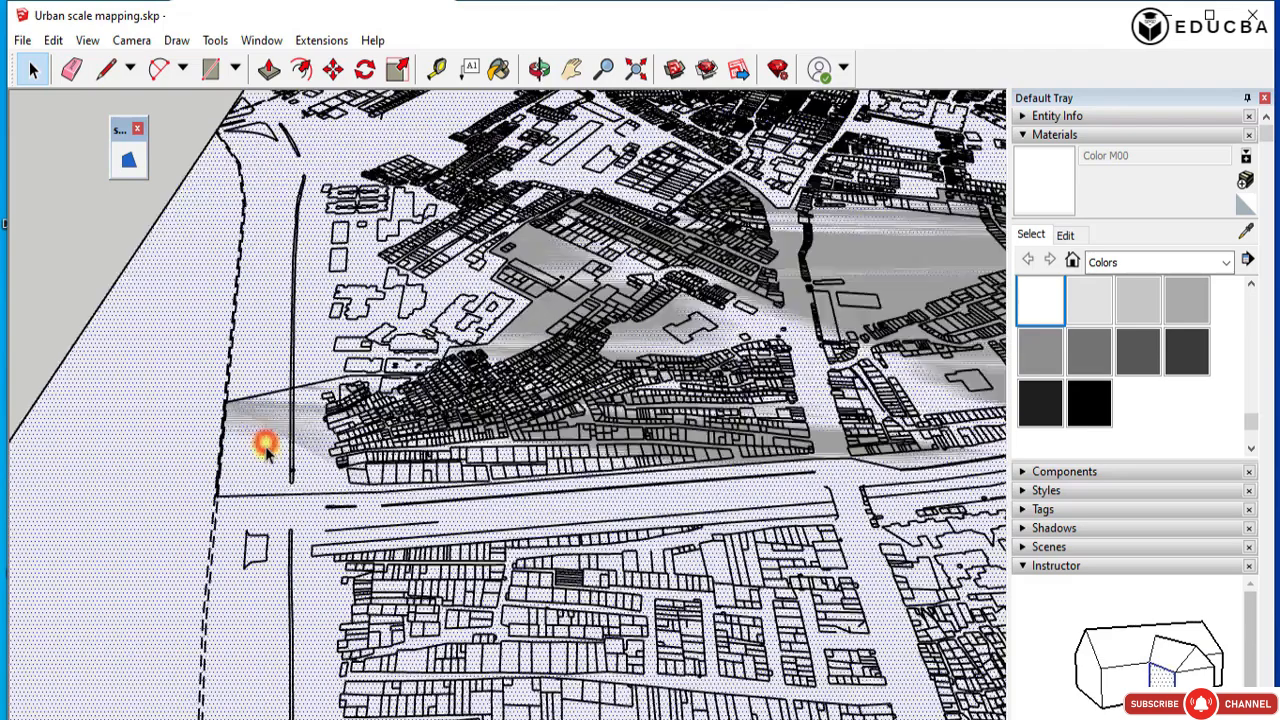
scroll(240, 415, "down", 5)
left_click(266, 441)
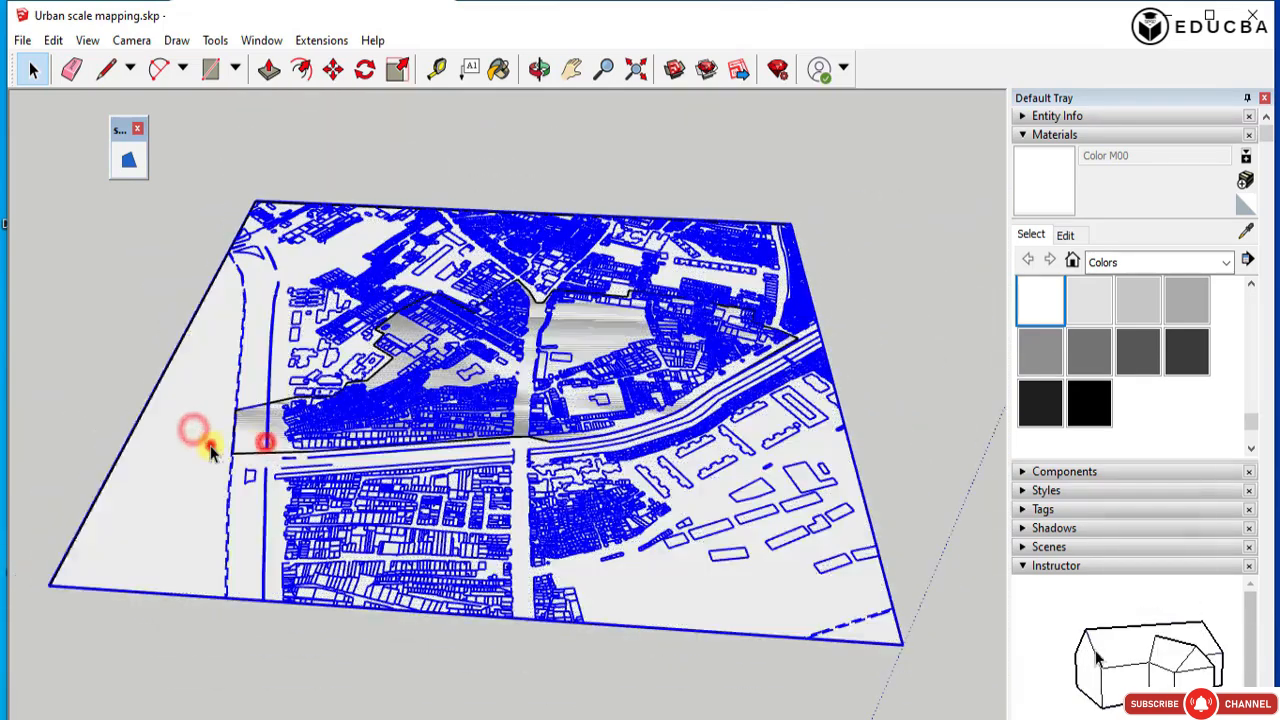
left_click(210, 445)
left_click(265, 435)
left_click(240, 431)
left_click(212, 380)
left_click(212, 379)
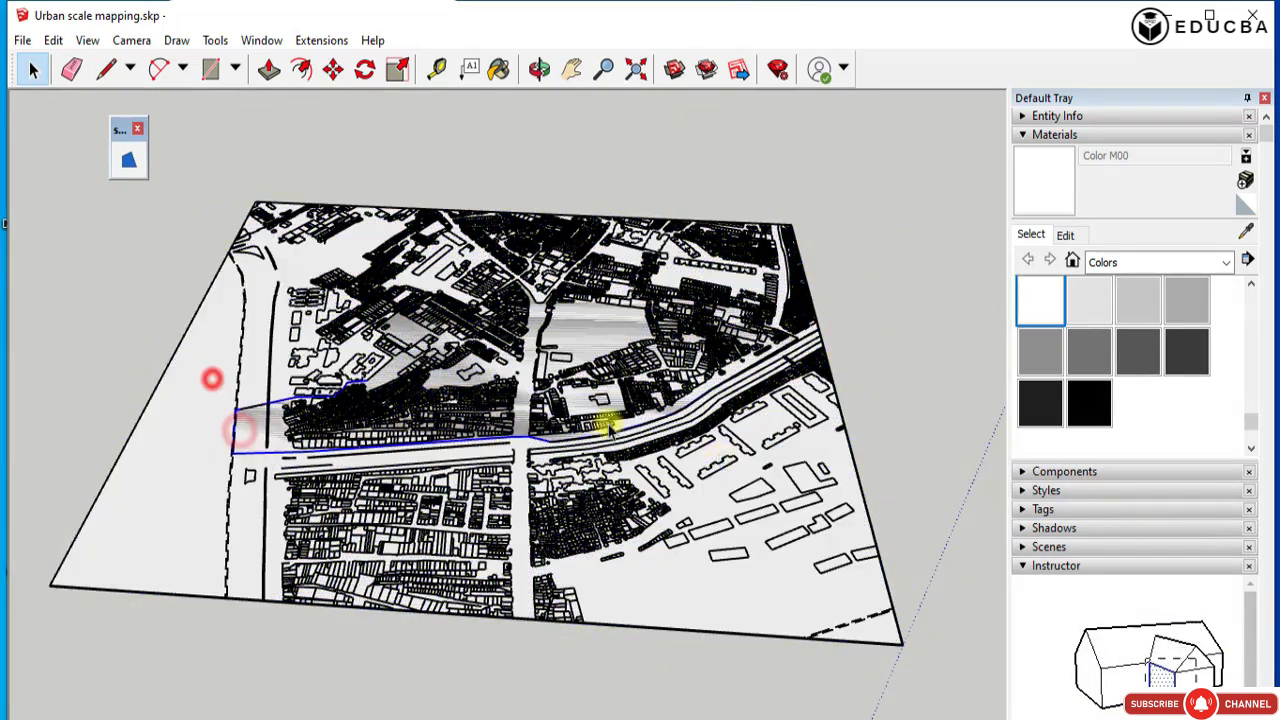
Delete the rectangular base face that covers the survey plan.
left_click(619, 341)
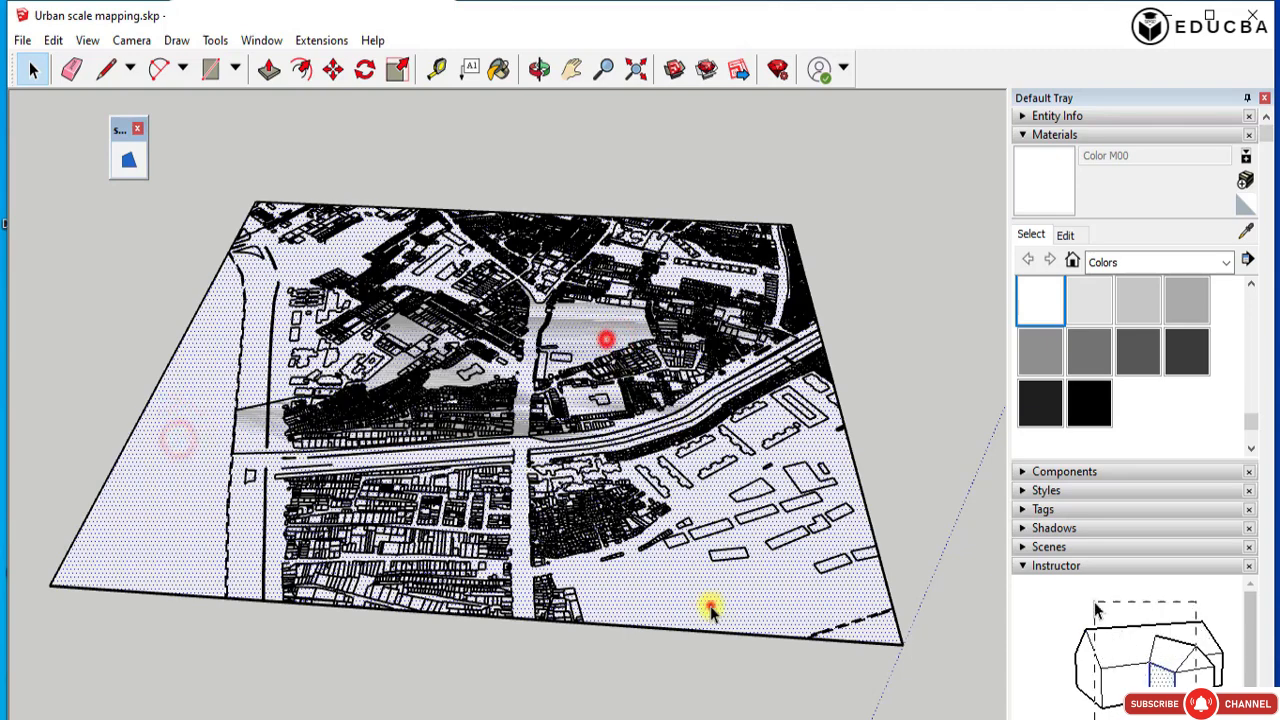
key("Delete")
scroll(440, 395, "up", 2)
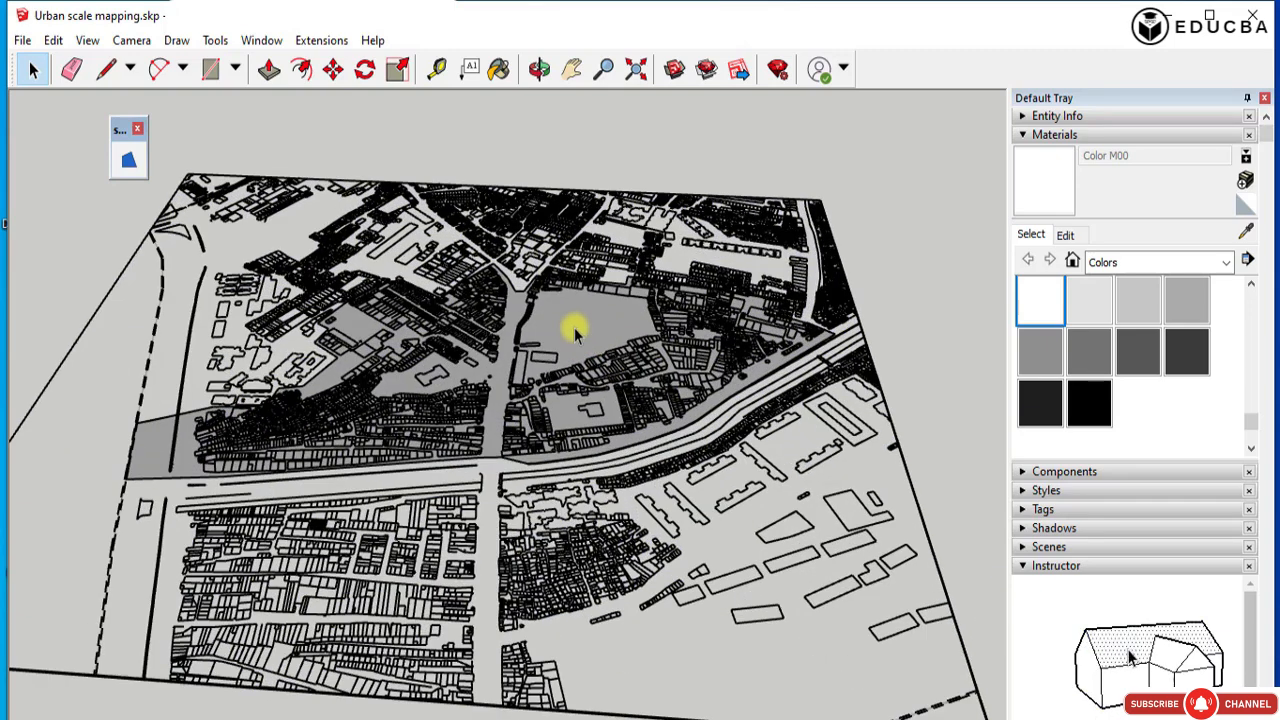
Try to extrude the grey study-area face upward with Push/Pull, then cancel the extrusion.
left_click(574, 327)
left_click(264, 68)
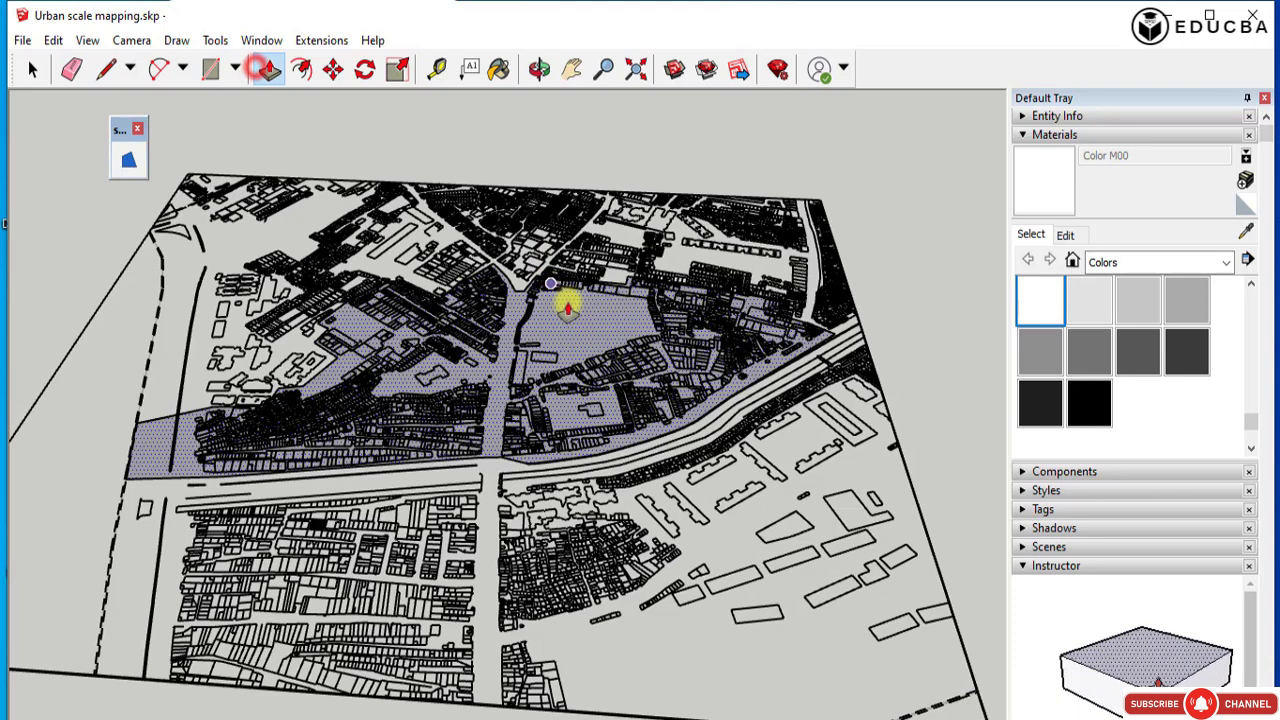
left_click(568, 305)
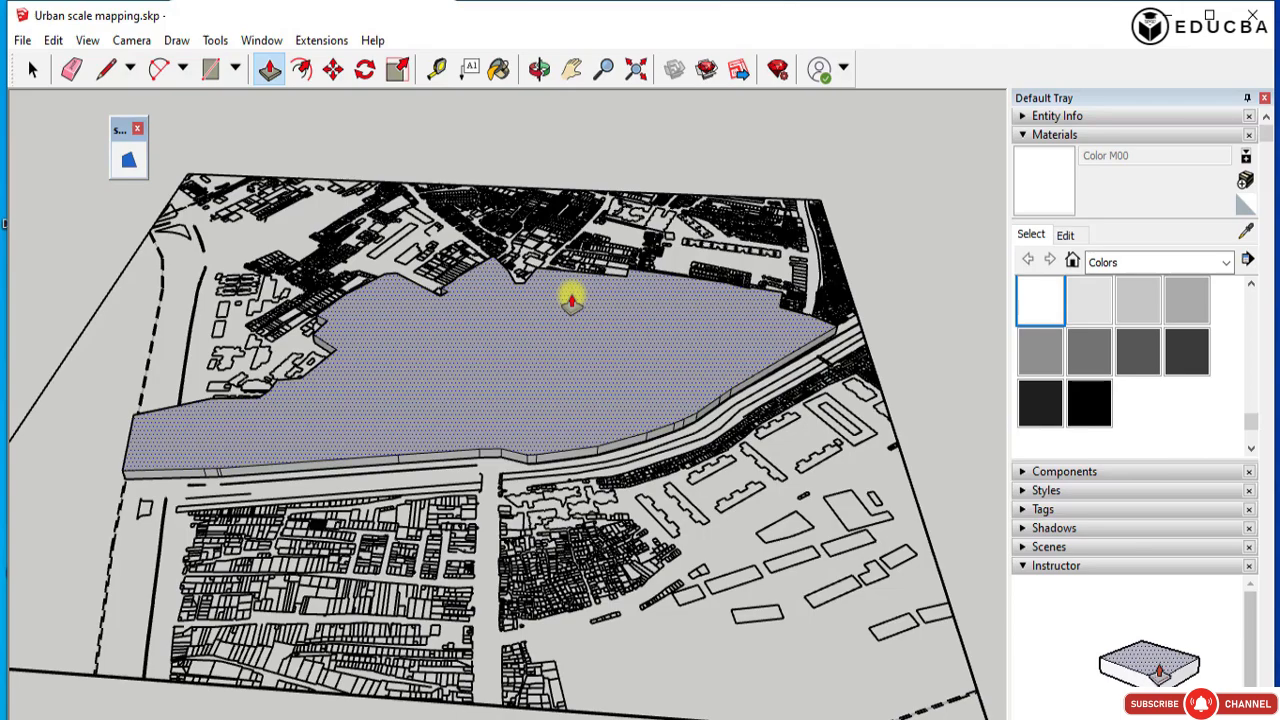
key("Escape")
middle_click_drag(194, 480, 143, 494)
key("p")
middle_click_drag(289, 500, 493, 165)
scroll(493, 165, "up", 5)
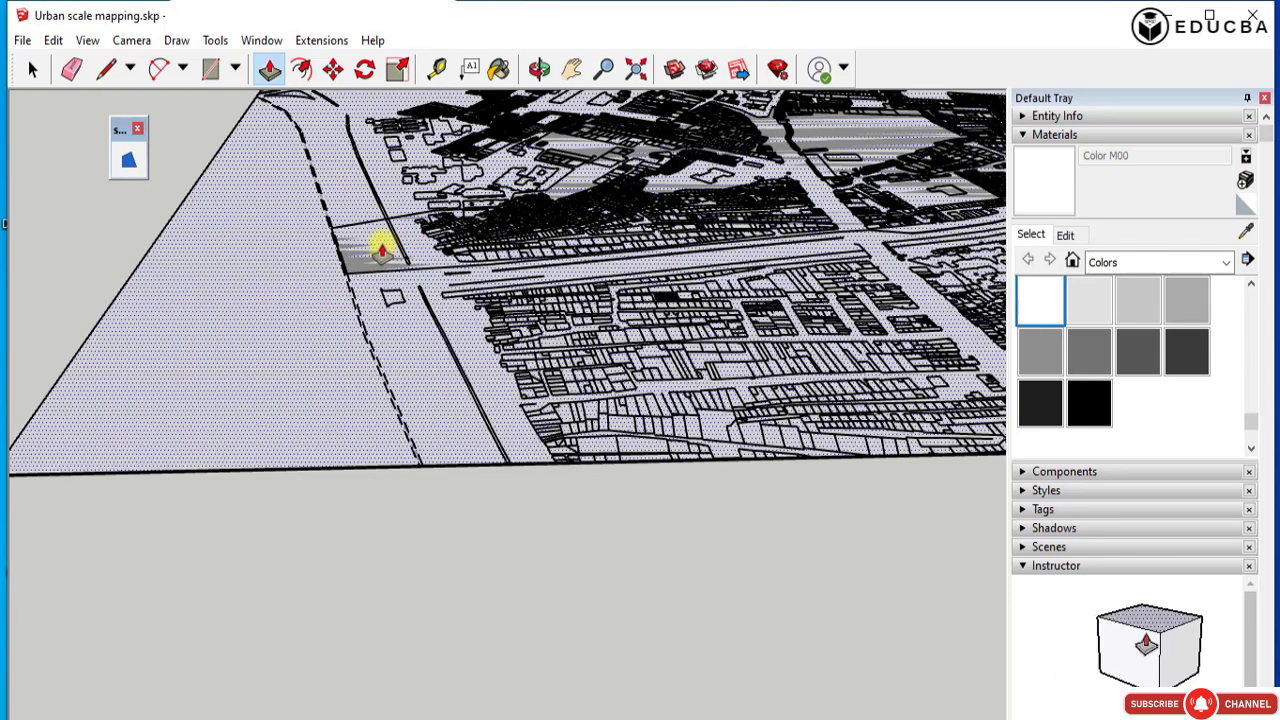
left_click(381, 250)
key("Escape")
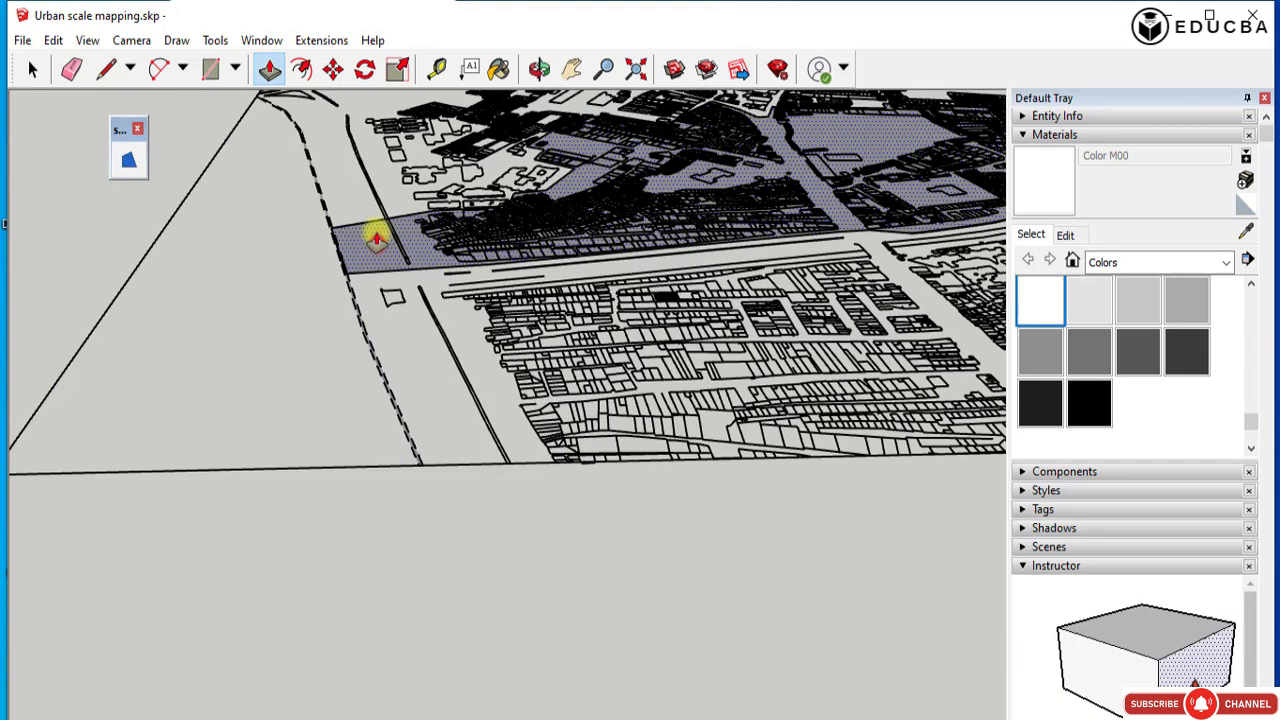
left_click(376, 240)
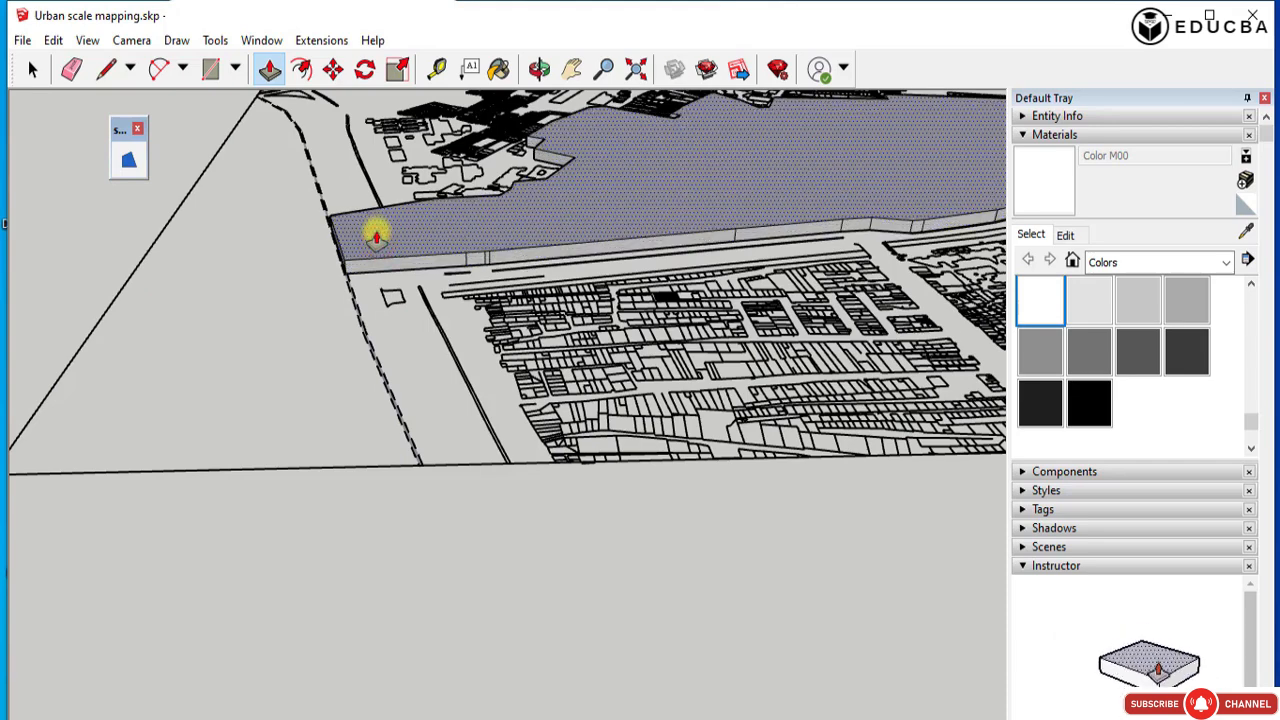
key("Escape")
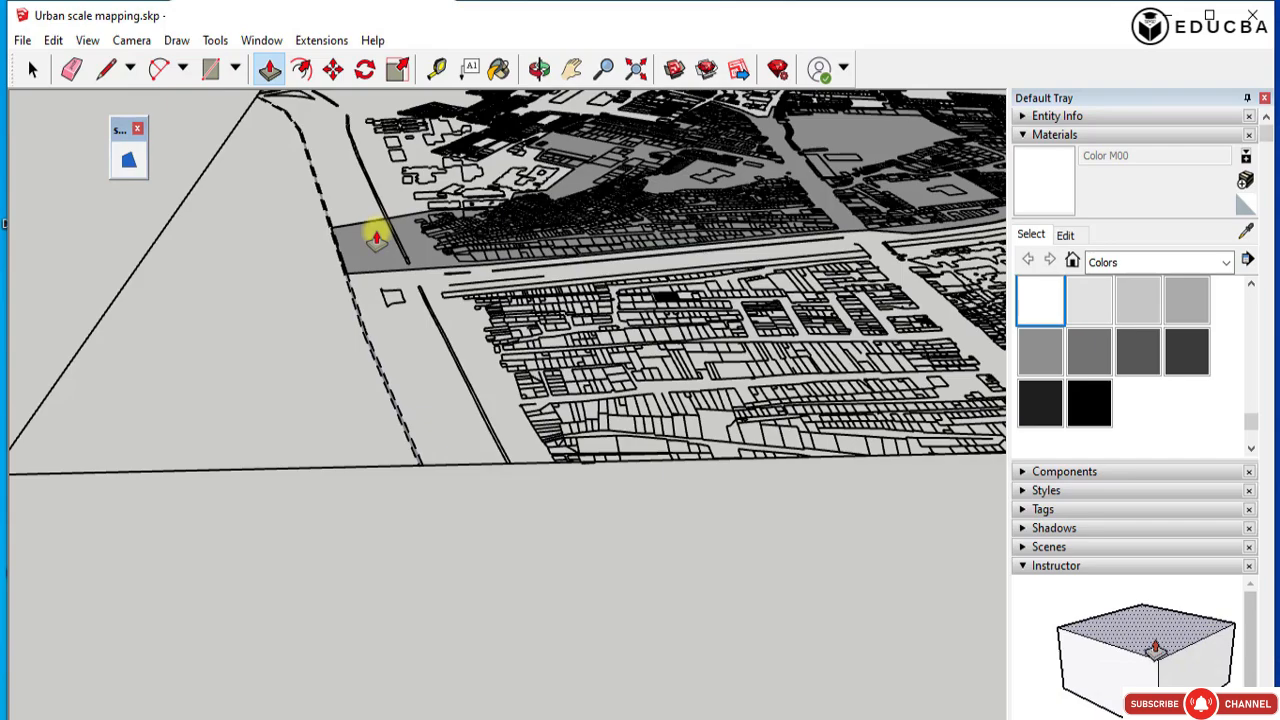
Draw a new rectangle over the whole survey plan between its opposite outer corners.
scroll(394, 278, "up", 1)
scroll(394, 278, "up", 5)
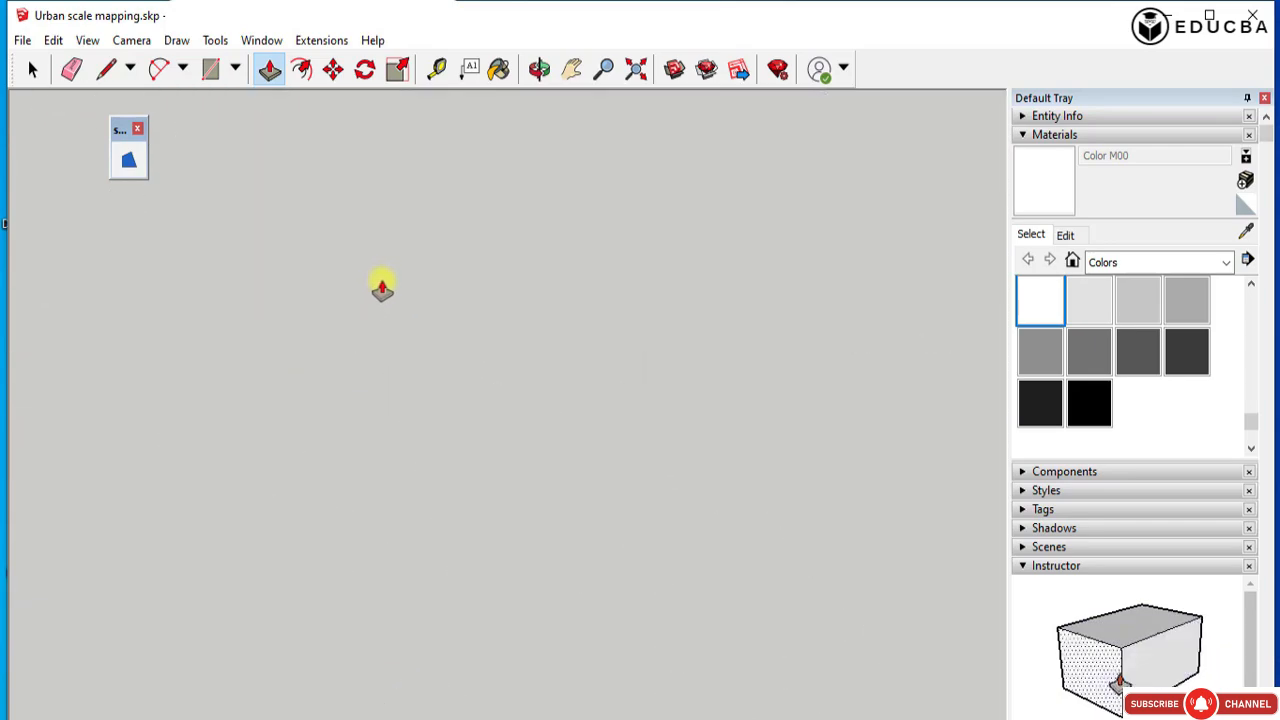
scroll(372, 305, "down", 10)
middle_click_drag(489, 318, 480, 457)
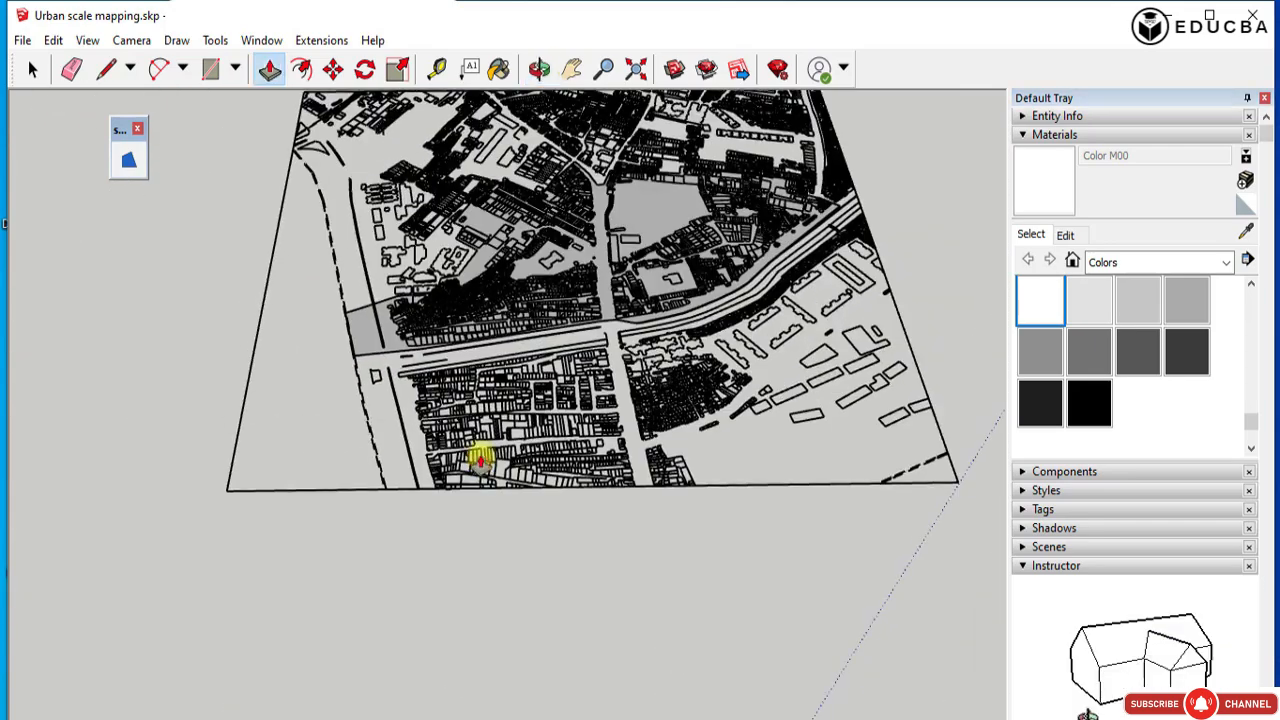
left_click(32, 68)
left_click(208, 68)
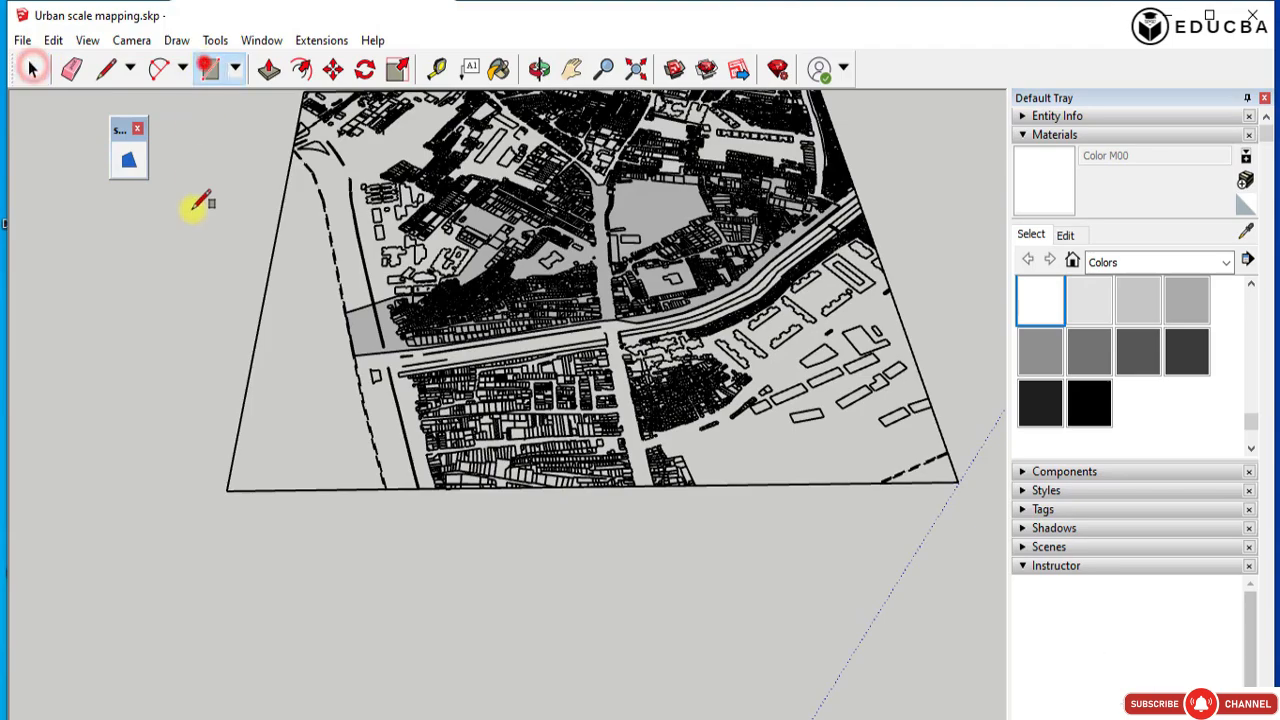
scroll(237, 408, "down", 2)
scroll(278, 163, "up", 5)
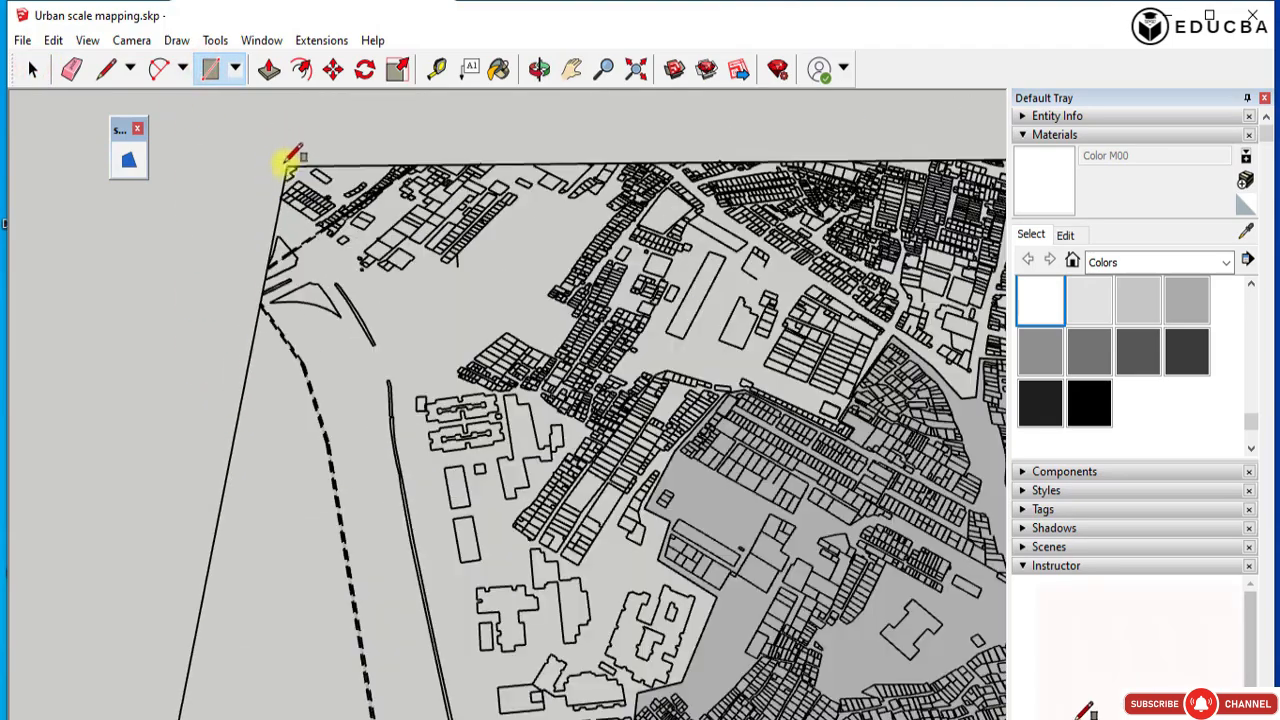
left_click(288, 163)
scroll(288, 163, "down", 5)
scroll(366, 320, "down", 4)
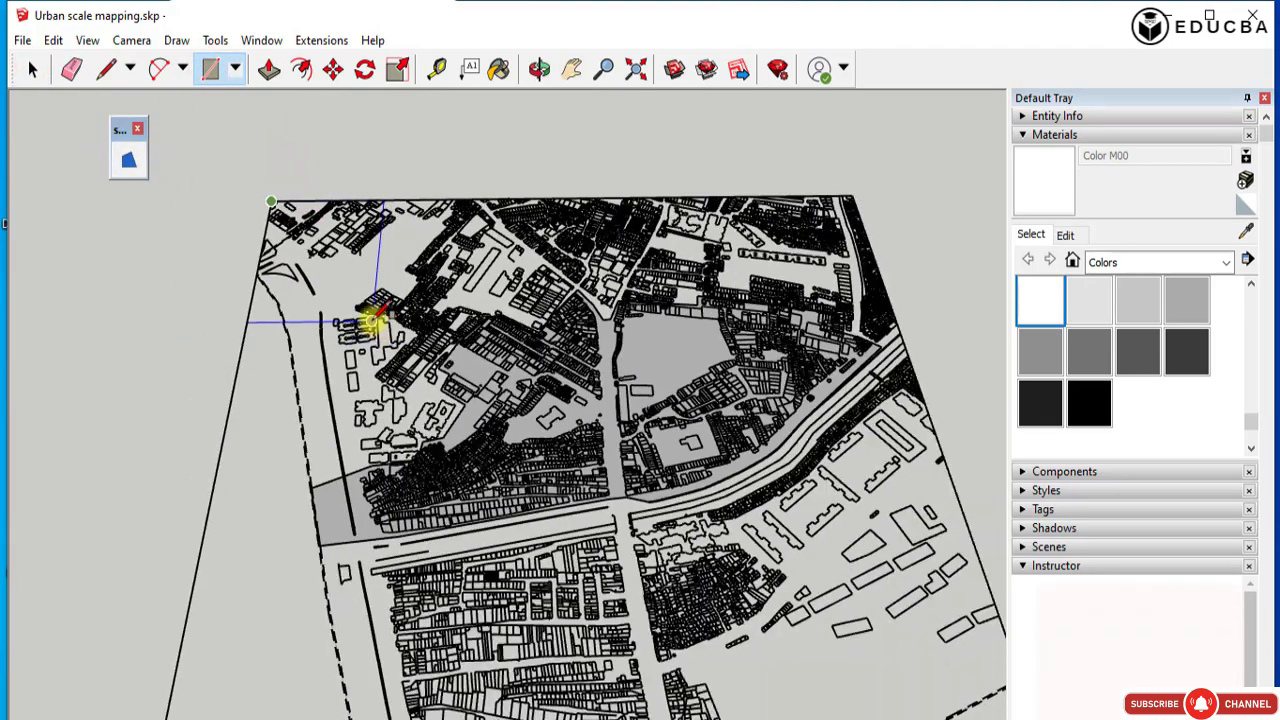
left_click(785, 568)
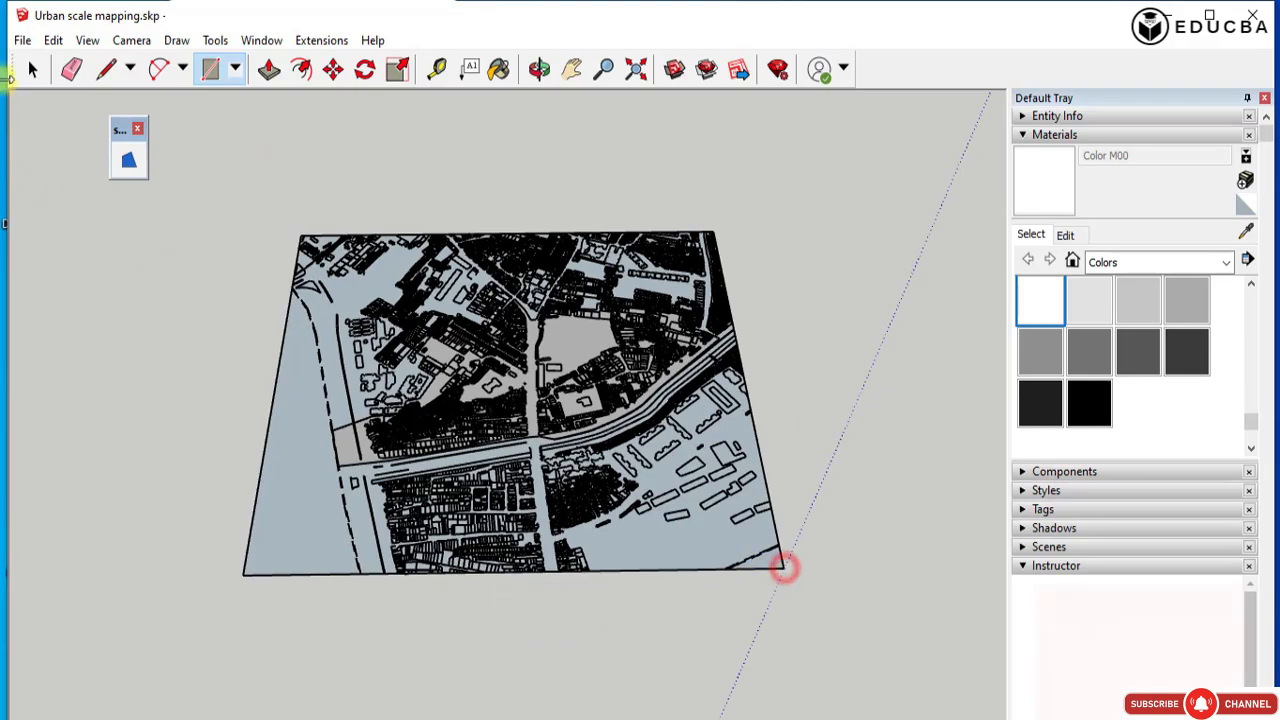
Reverse the new rectangular base face around the study area.
left_click(36, 70)
right_click(300, 434)
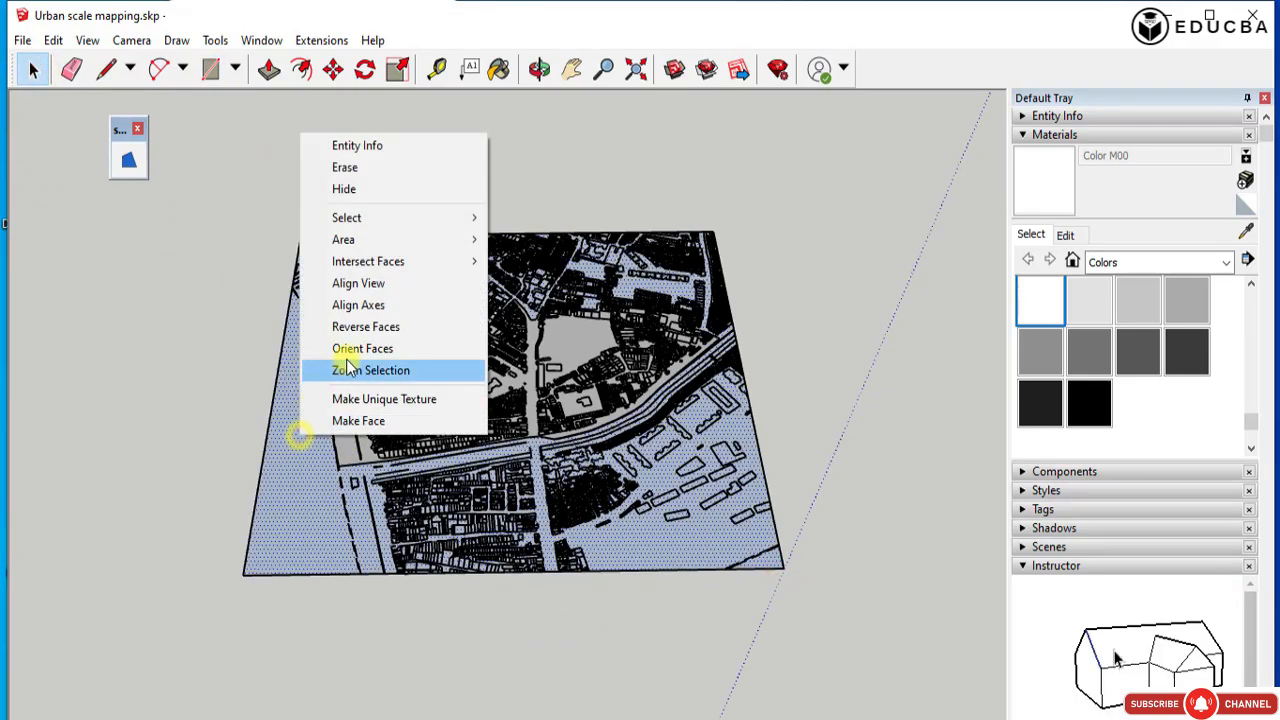
left_click(355, 325)
middle_click_drag(529, 380, 505, 208)
scroll(393, 428, "up", 3)
scroll(400, 474, "up", 4)
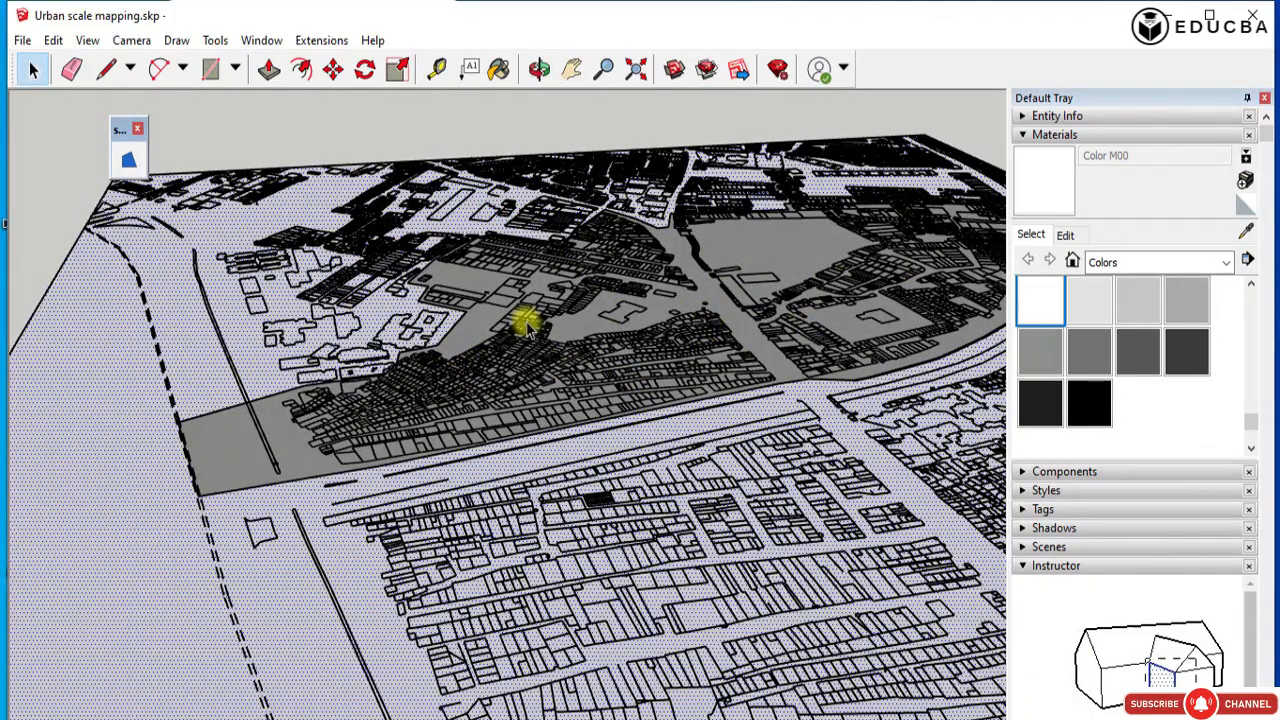
Select the whole survey plan with its base and study-area faces and make it one component.
mouse_move(523, 325)
middle_mouse_down()
mouse_move(380, 434)
mouse_move(757, 394)
mouse_move(380, 486)
mouse_move(268, 528)
mouse_move(351, 534)
mouse_move(766, 634)
mouse_move(777, 680)
middle_mouse_up()
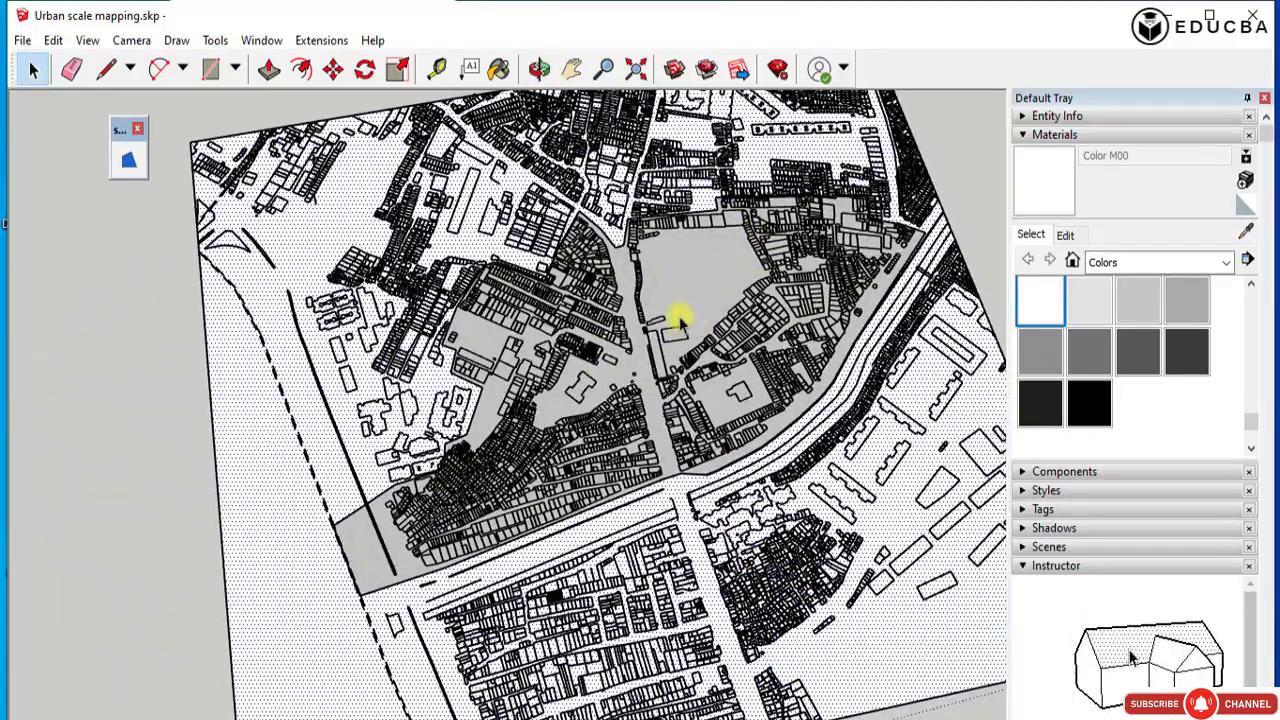
middle_click_drag(420, 350, 426, 460)
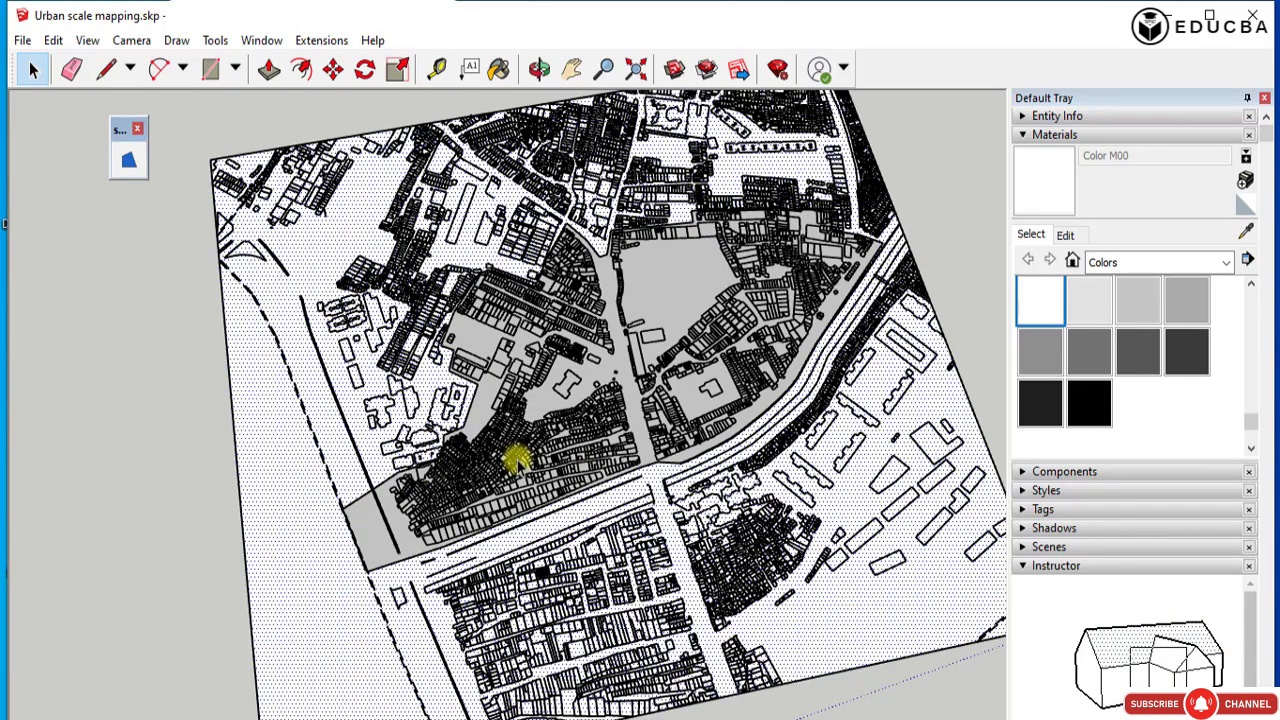
scroll(519, 458, "down", 5)
left_click_drag(183, 171, 774, 595)
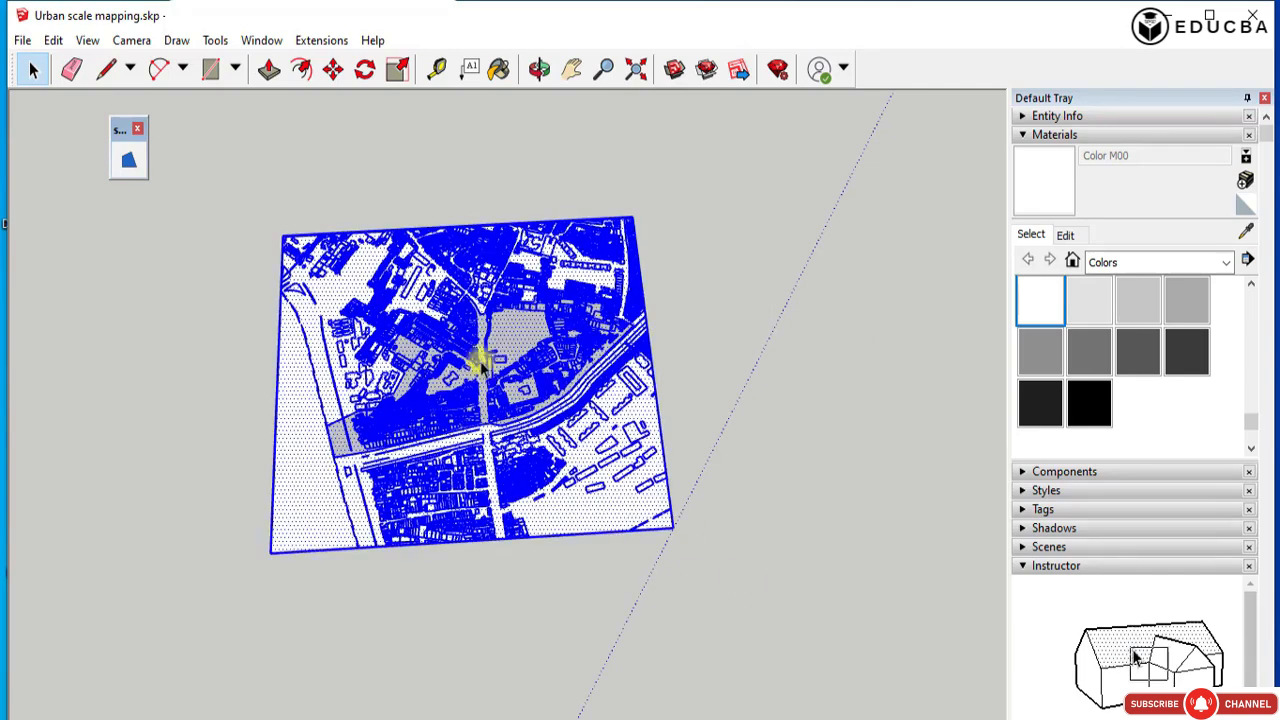
right_click(413, 308)
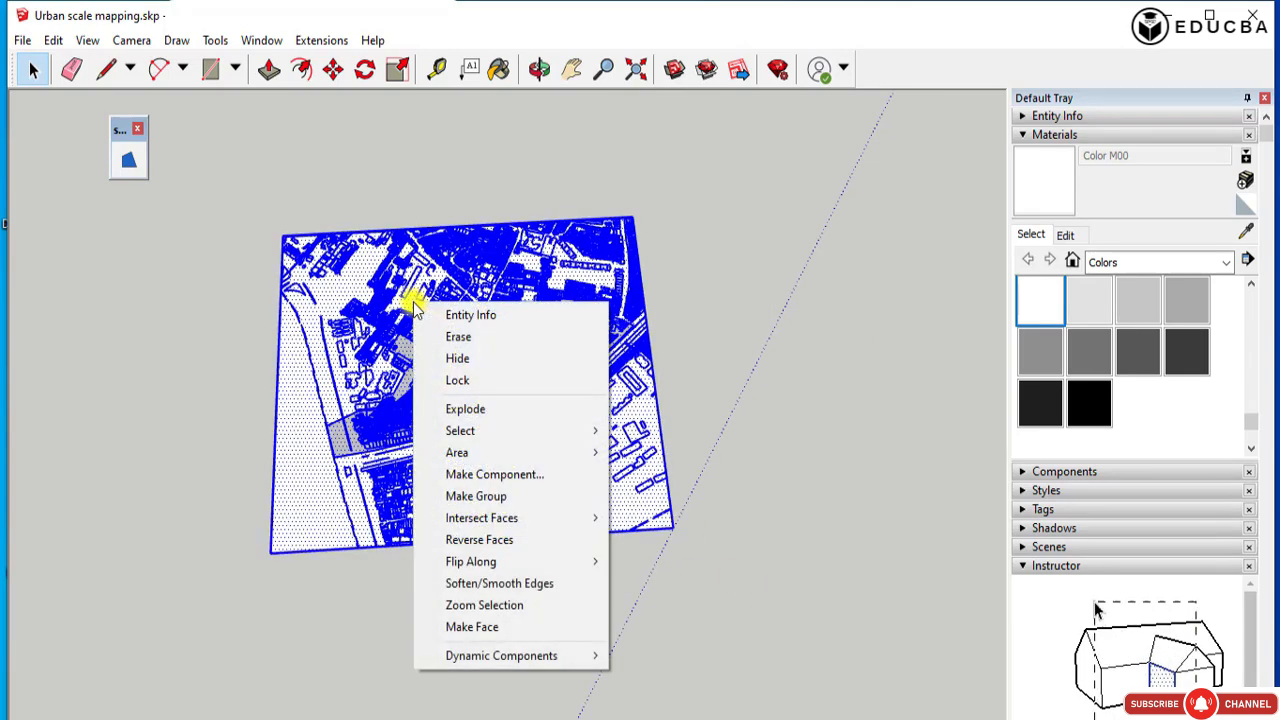
left_click(497, 471)
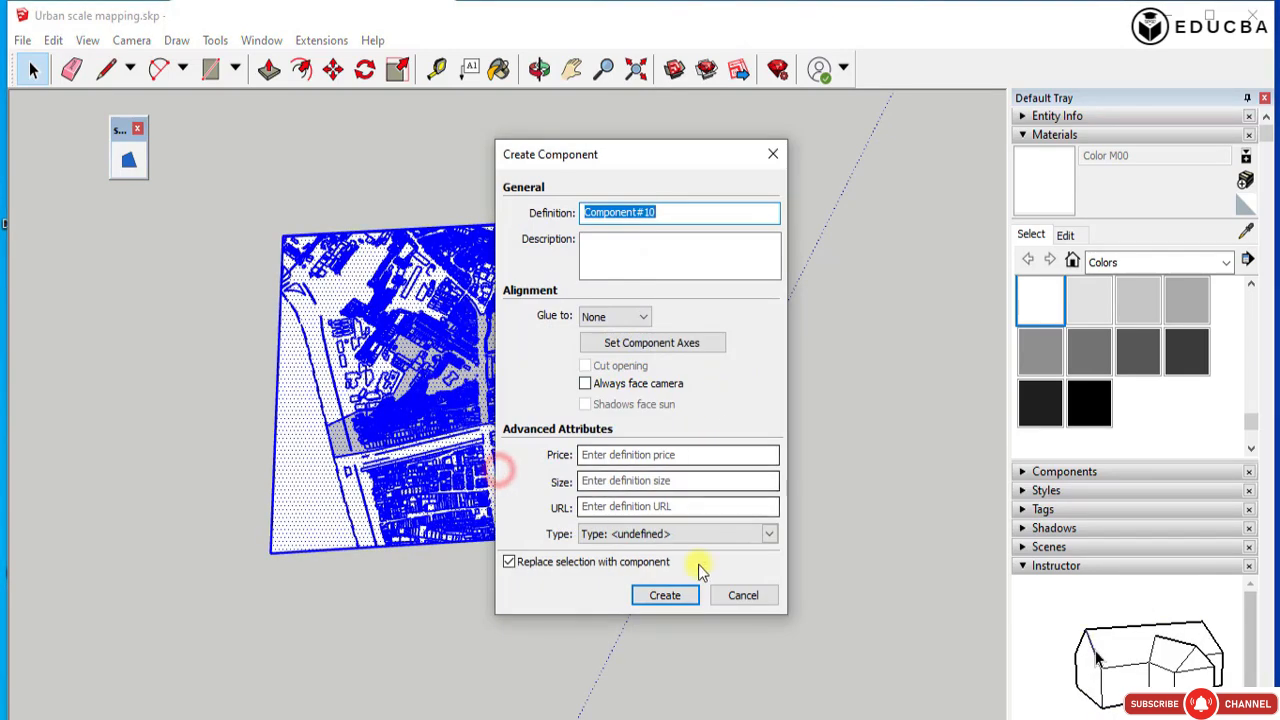
left_click(664, 592)
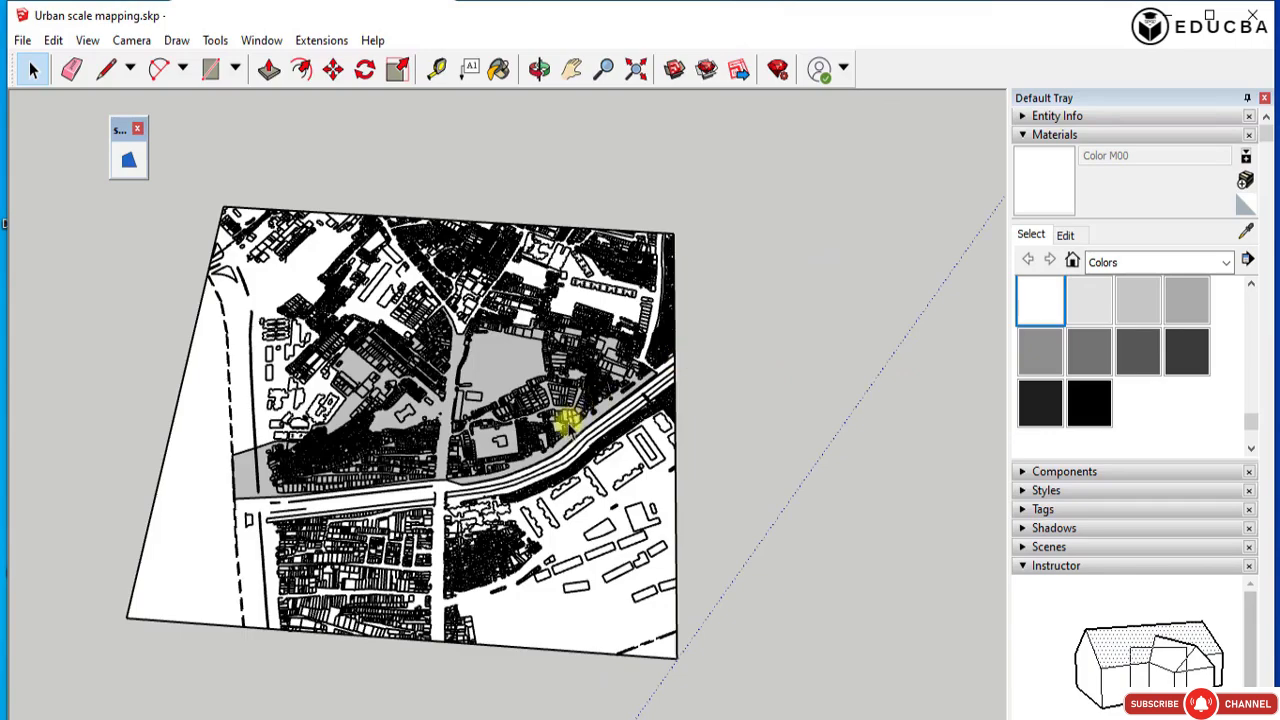
Try to move the 3D building massing by a building's base endpoint onto its matching footprint in the study area.
scroll(568, 422, "down", 8)
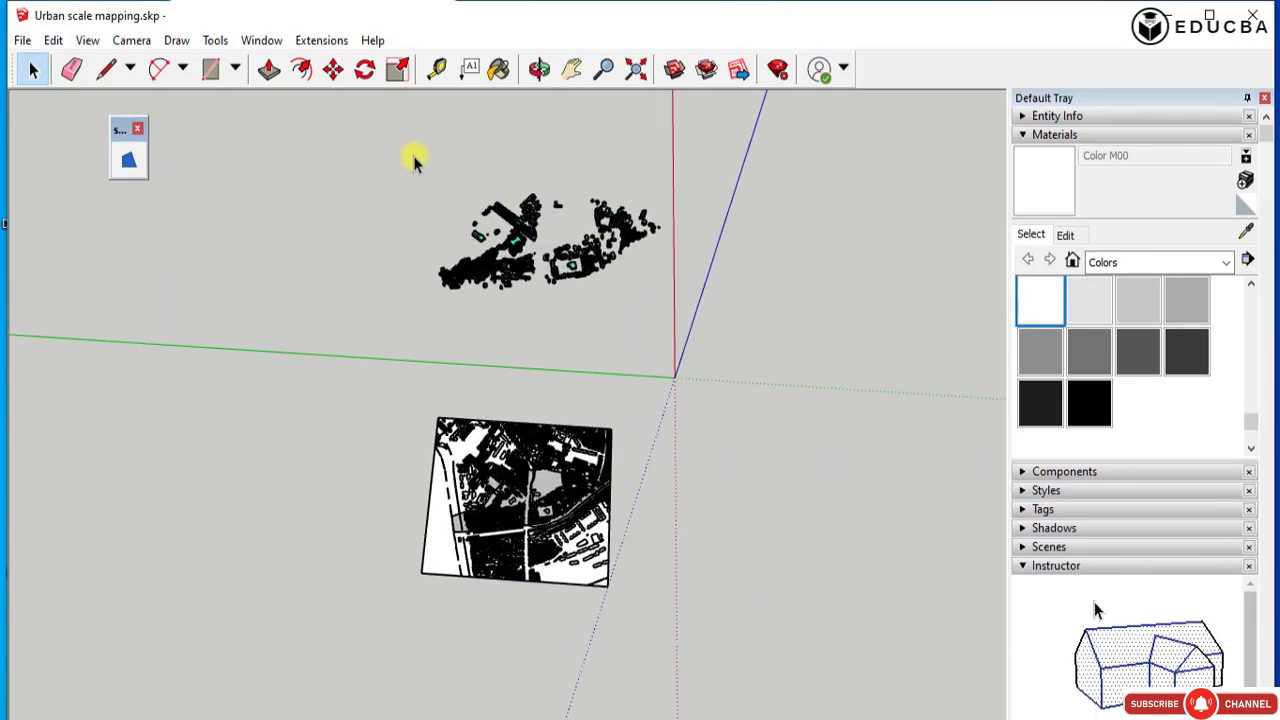
key("m")
scroll(457, 277, "up", 5)
scroll(455, 283, "up", 8)
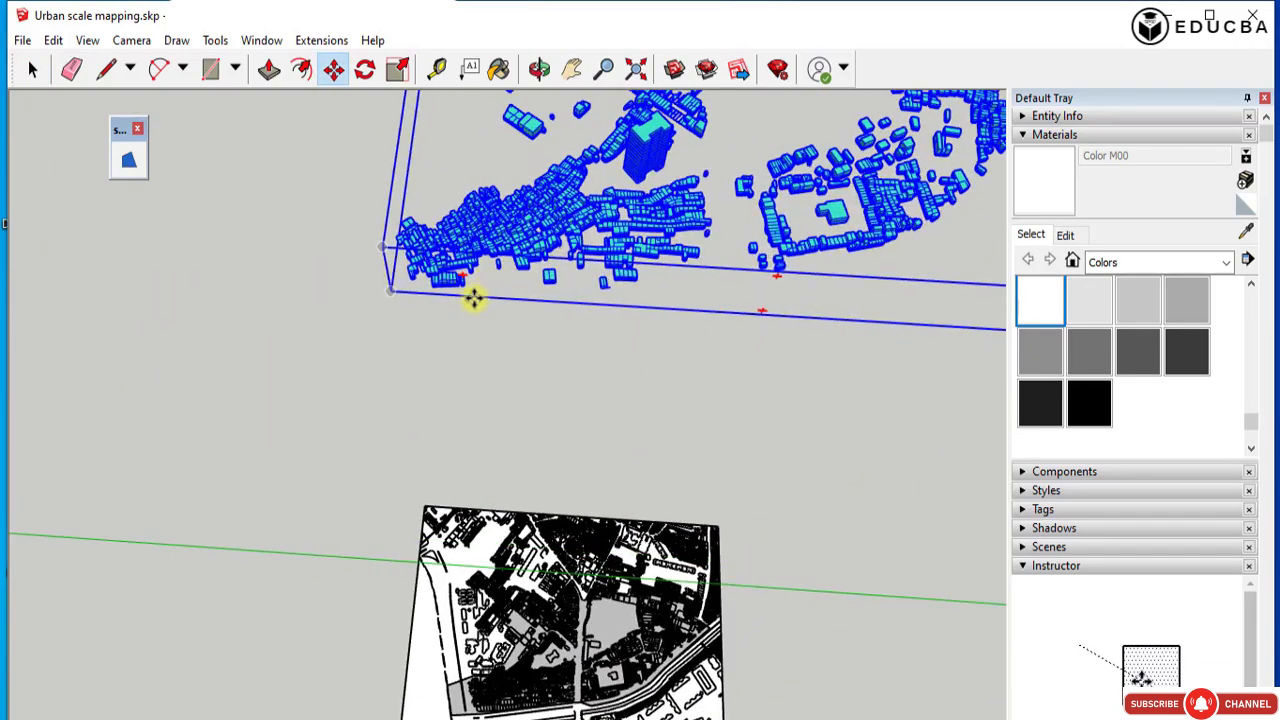
scroll(430, 285, "up", 3)
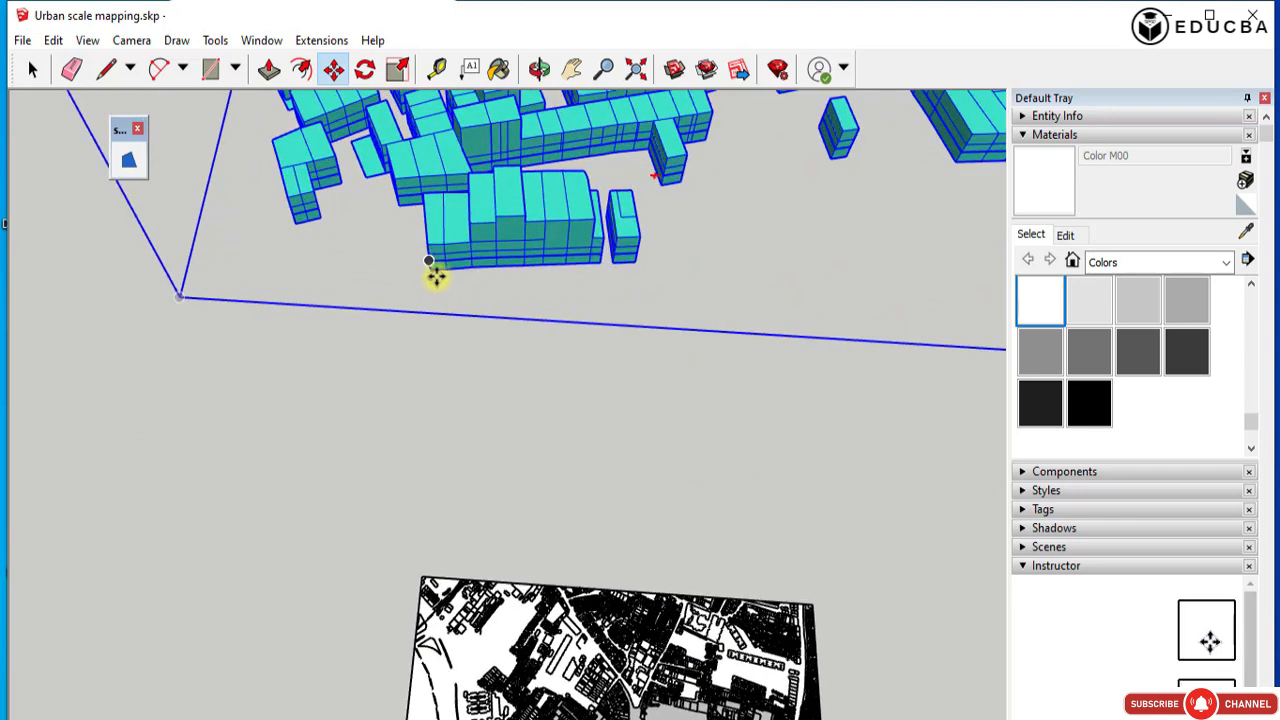
scroll(575, 280, "up", 2)
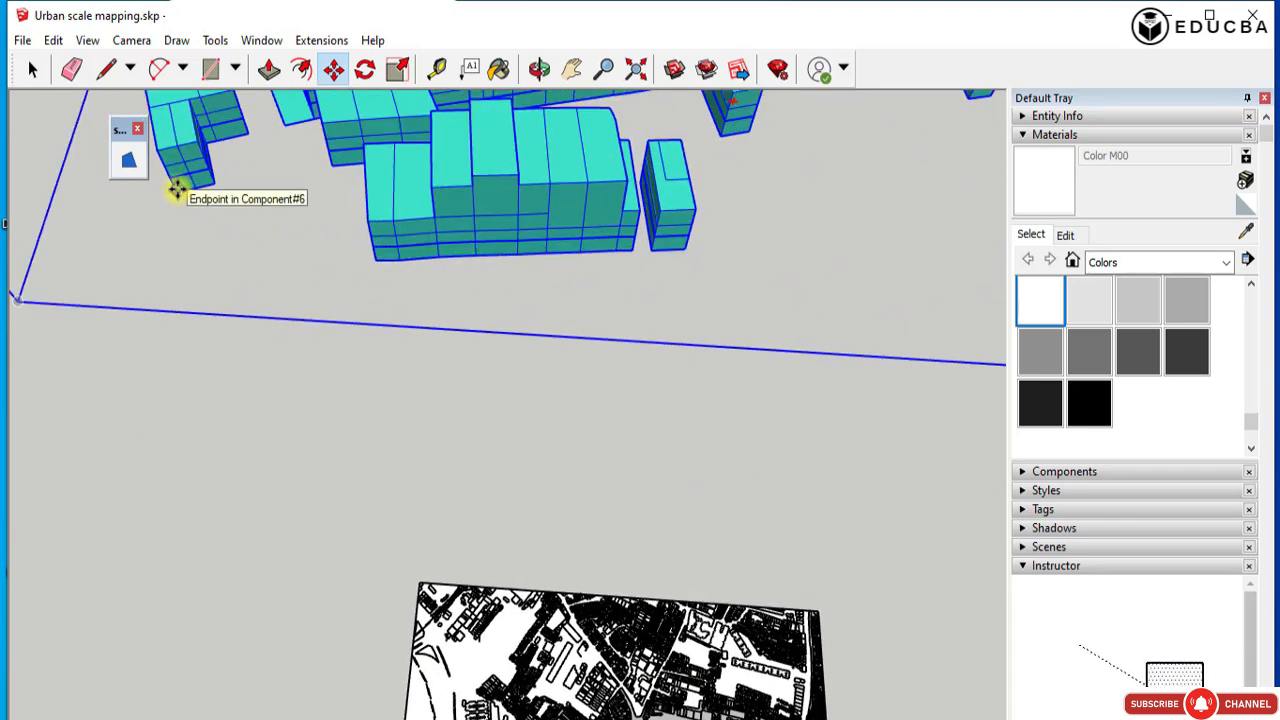
left_click(177, 189)
scroll(590, 105, "down", 3)
scroll(545, 175, "down", 5)
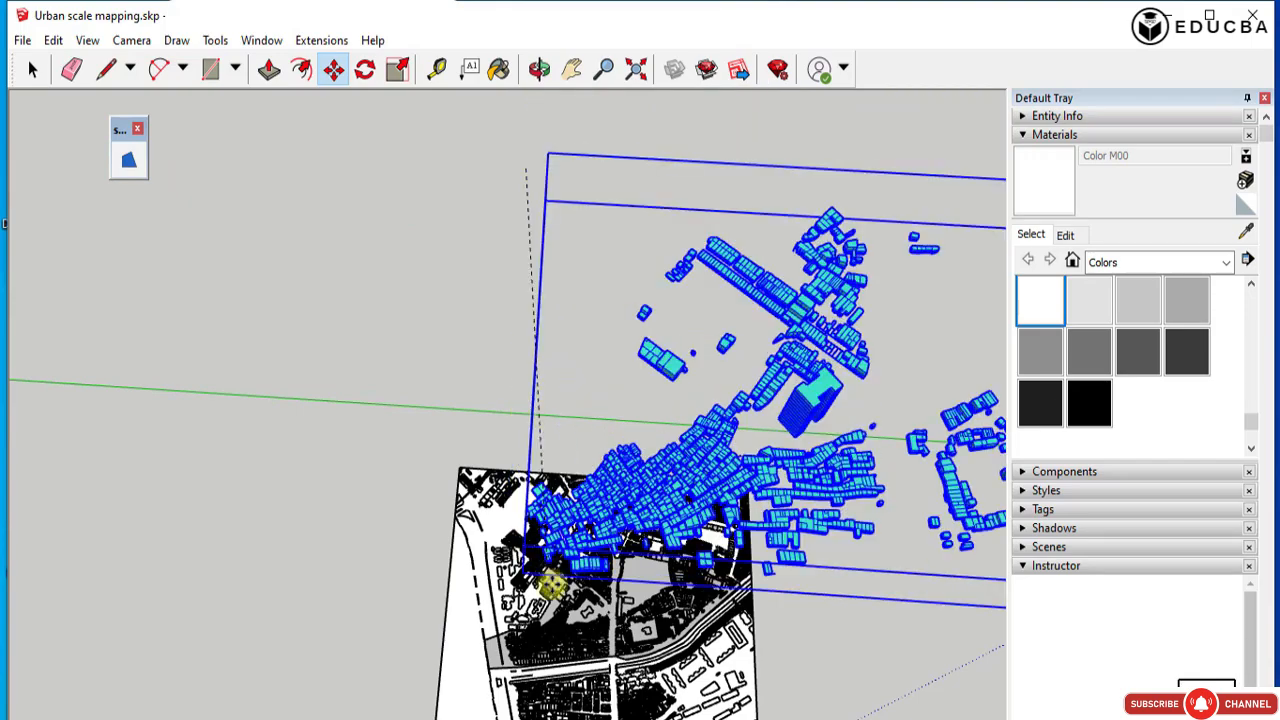
scroll(511, 656, "up", 2)
scroll(513, 665, "up", 4)
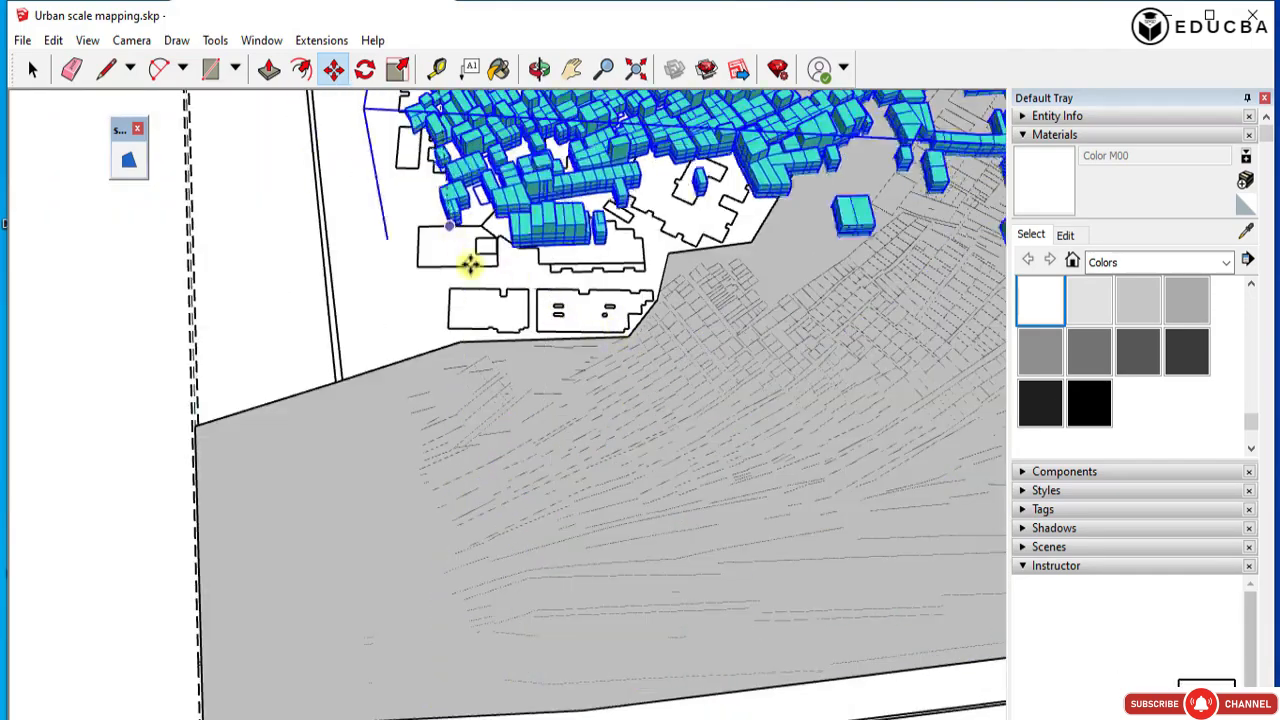
scroll(394, 226, "down", 2)
scroll(487, 504, "up", 3)
scroll(487, 504, "down", 8)
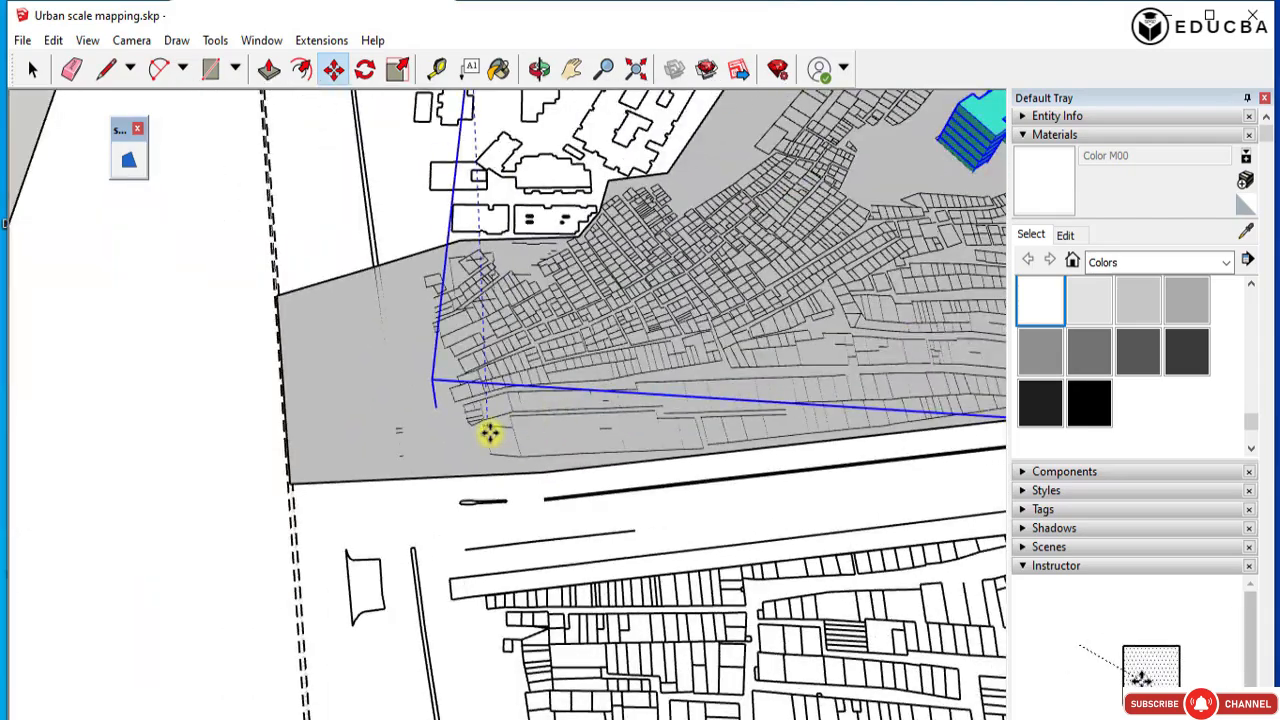
scroll(698, 340, "up", 6)
key("space")
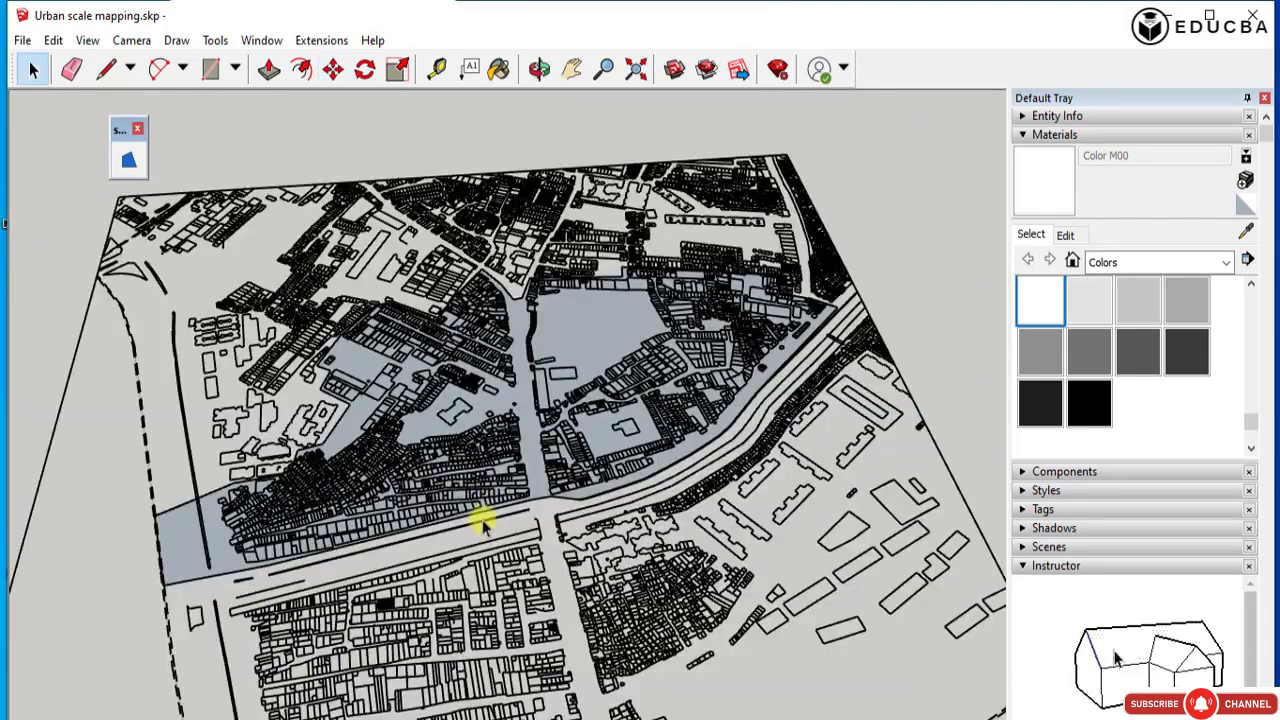
Try to move the 3D building massing by the base corner of its outermost end building onto that building's footprint.
scroll(500, 515, "down", 8)
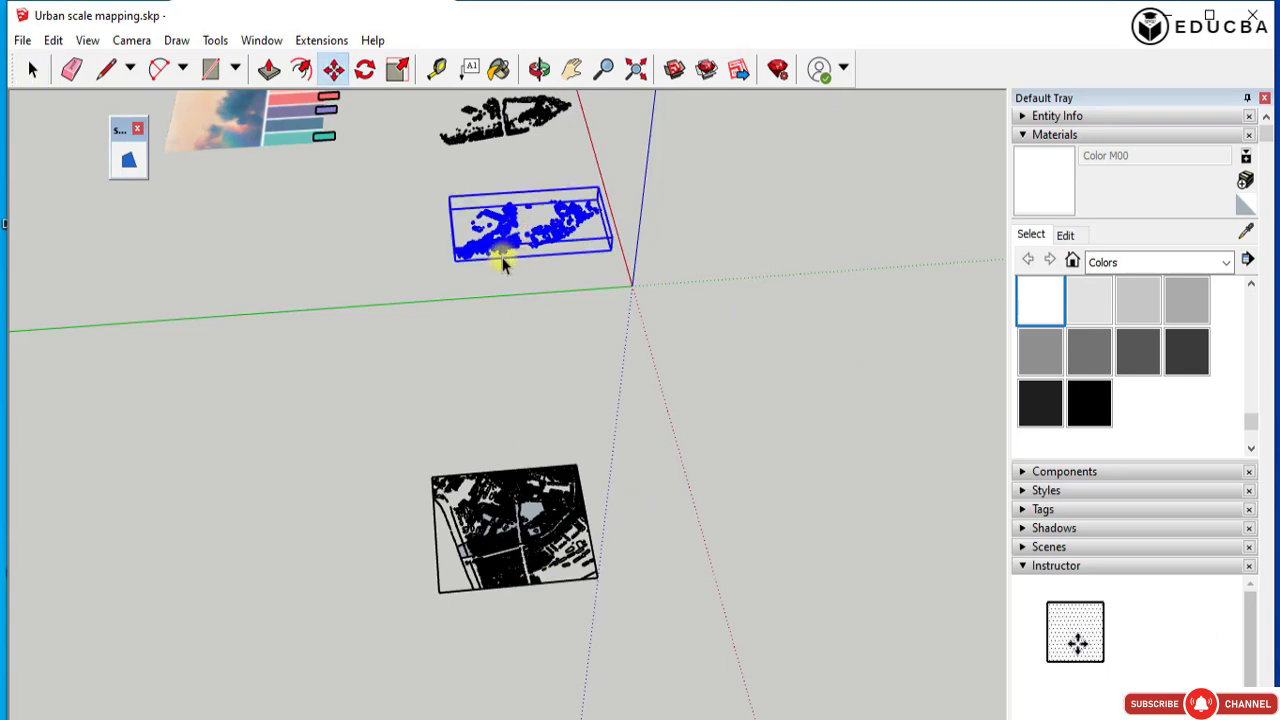
scroll(453, 256, "up", 3)
key("space")
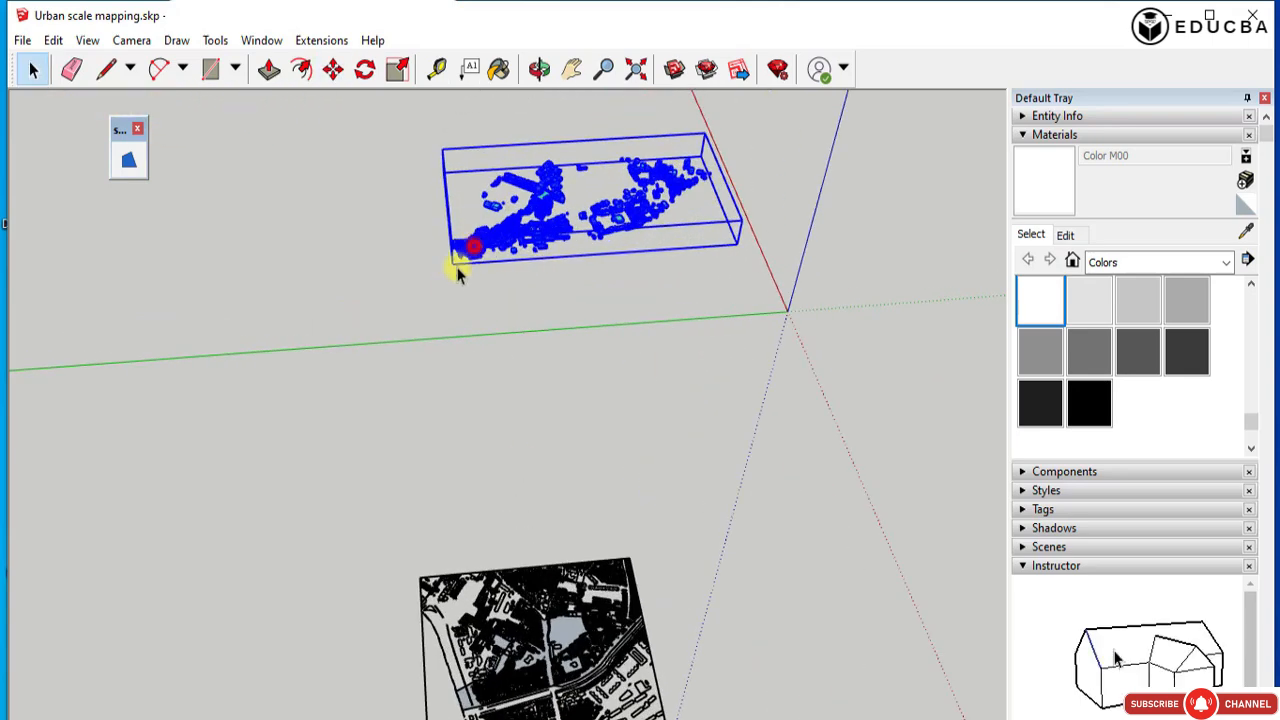
scroll(455, 282, "up", 2)
scroll(455, 265, "up", 6)
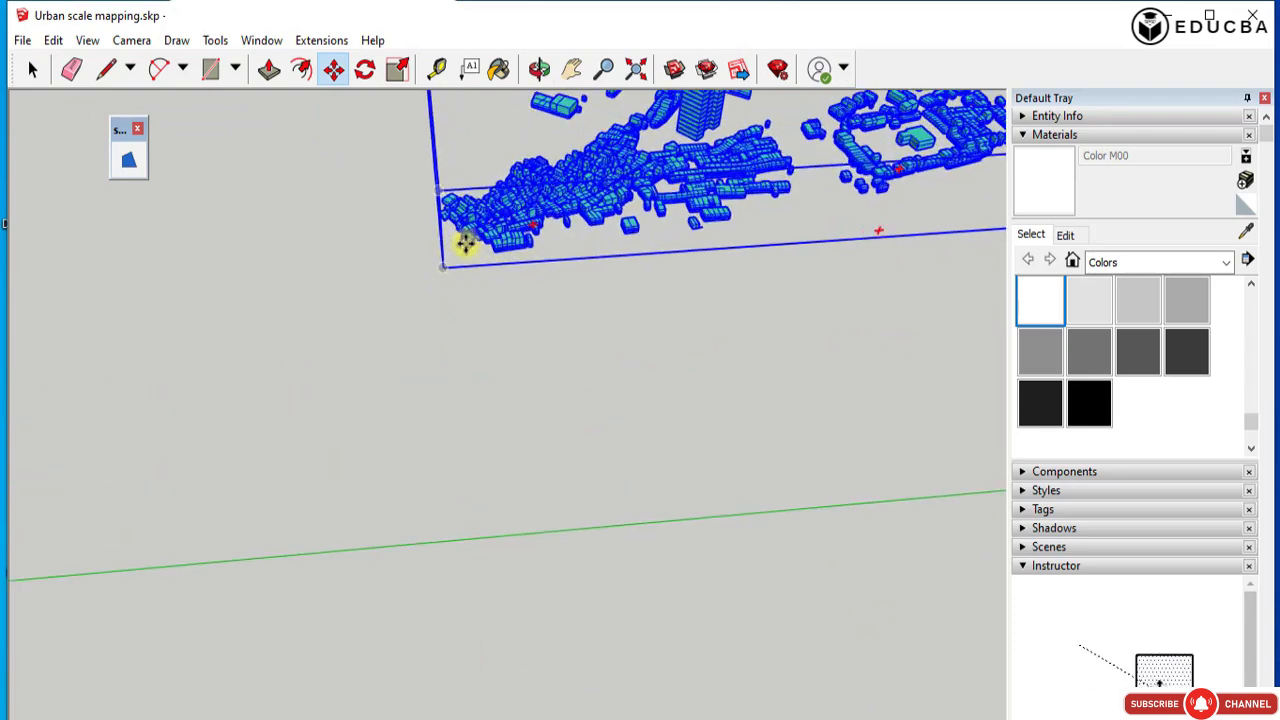
scroll(470, 256, "up", 1)
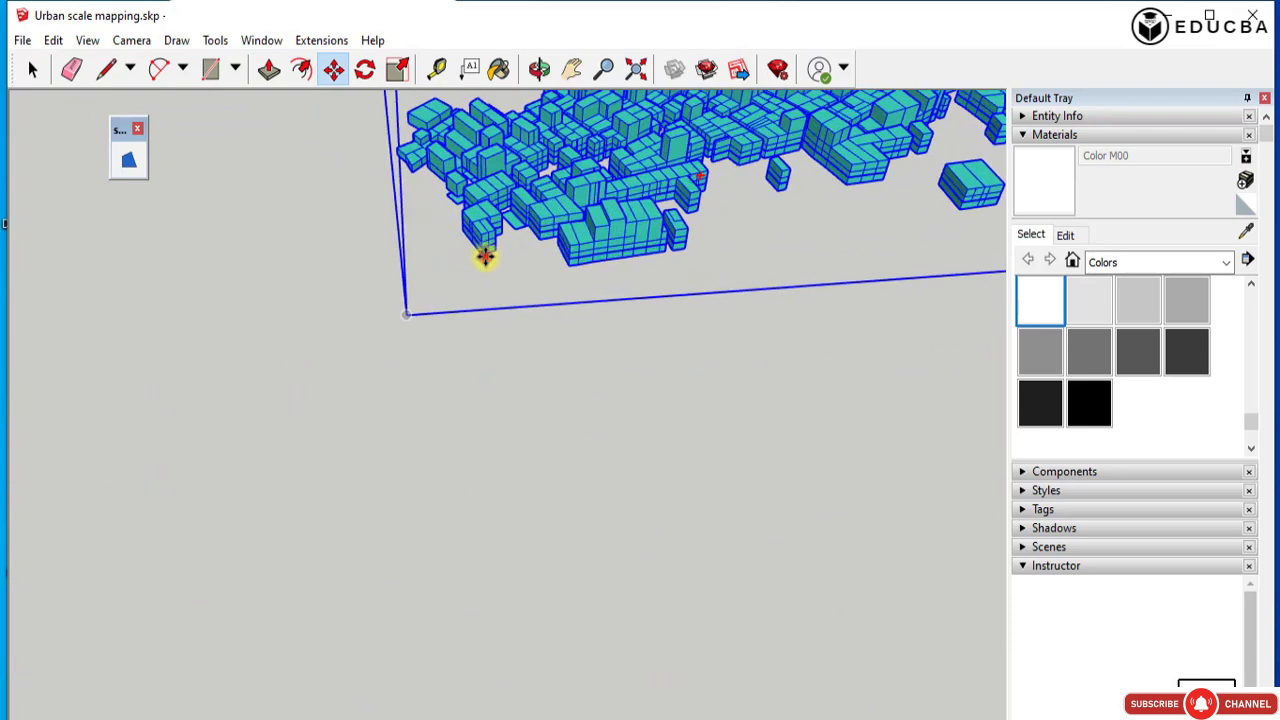
left_click(484, 257)
scroll(489, 185, "up", 5)
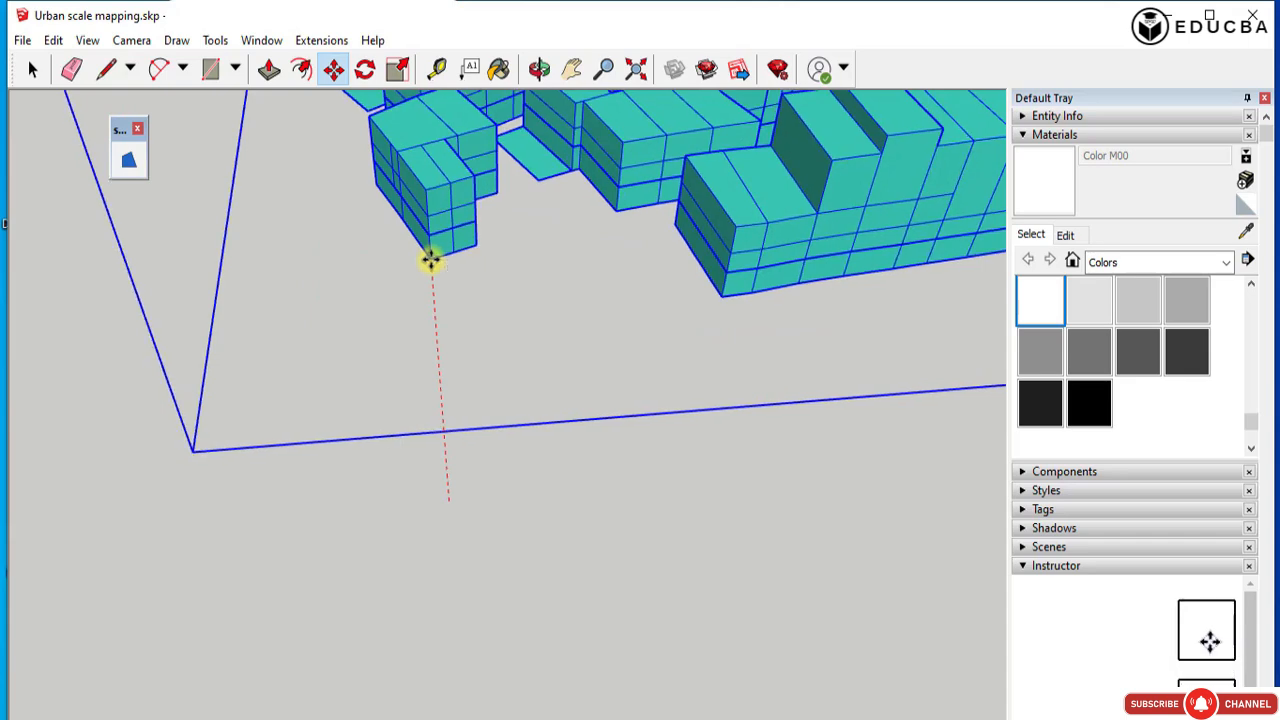
scroll(425, 245, "down", 3)
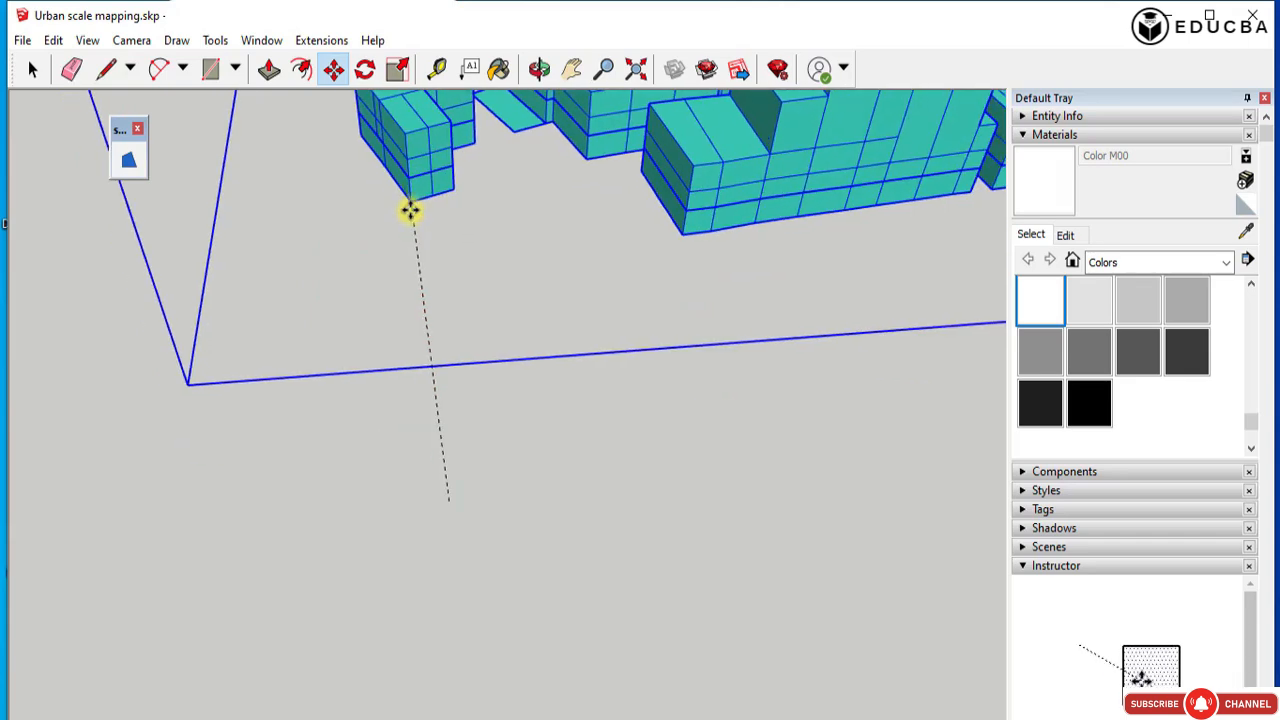
scroll(425, 240, "down", 3)
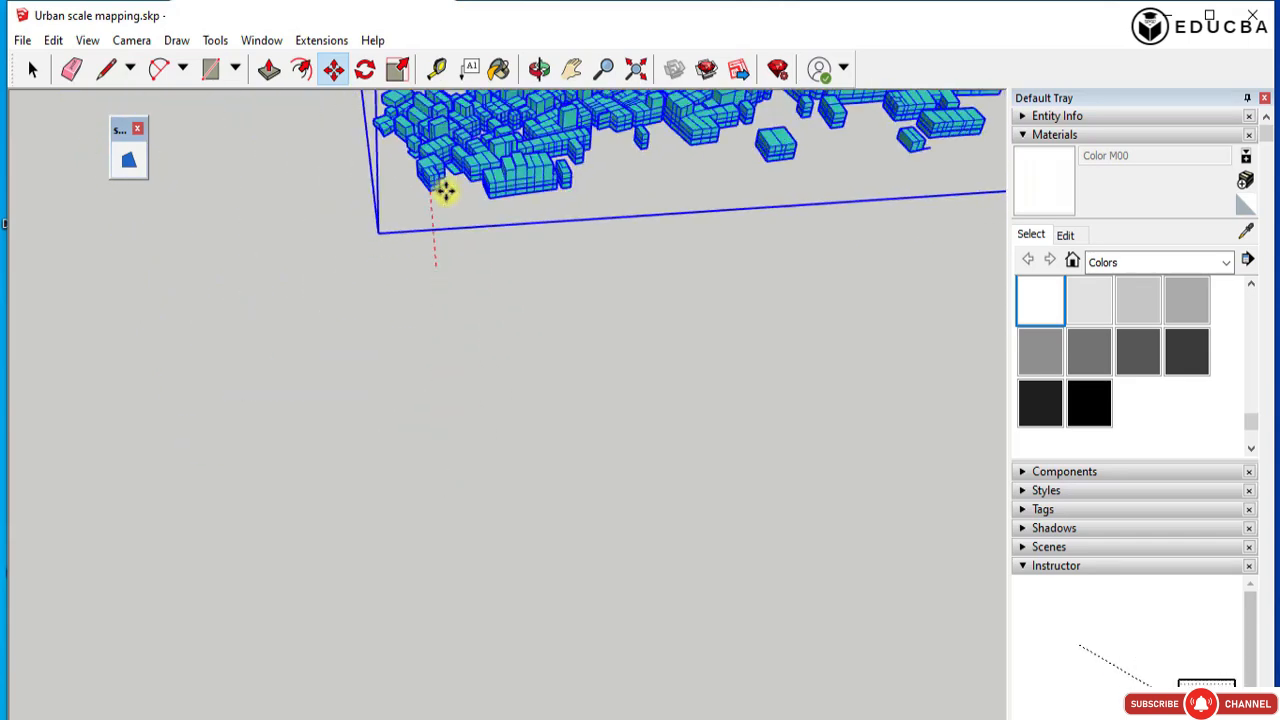
scroll(460, 153, "down", 6)
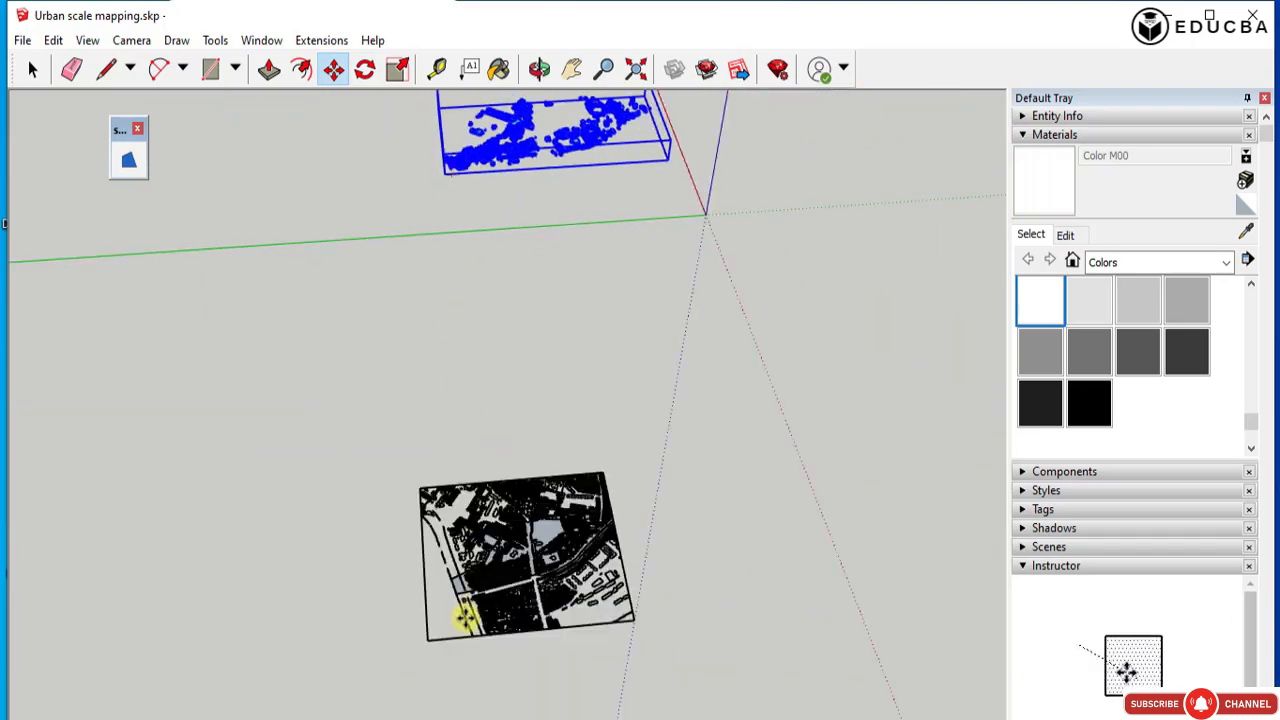
scroll(468, 606, "up", 3)
scroll(480, 572, "up", 8)
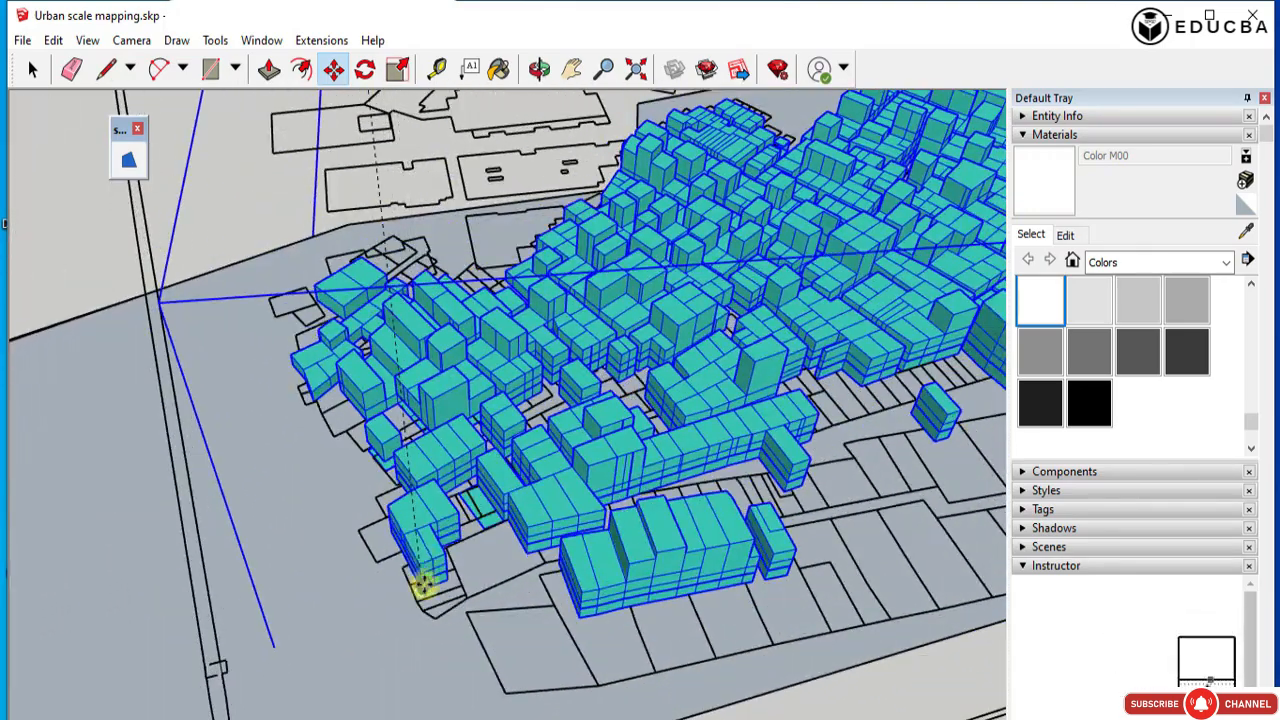
left_click(444, 524)
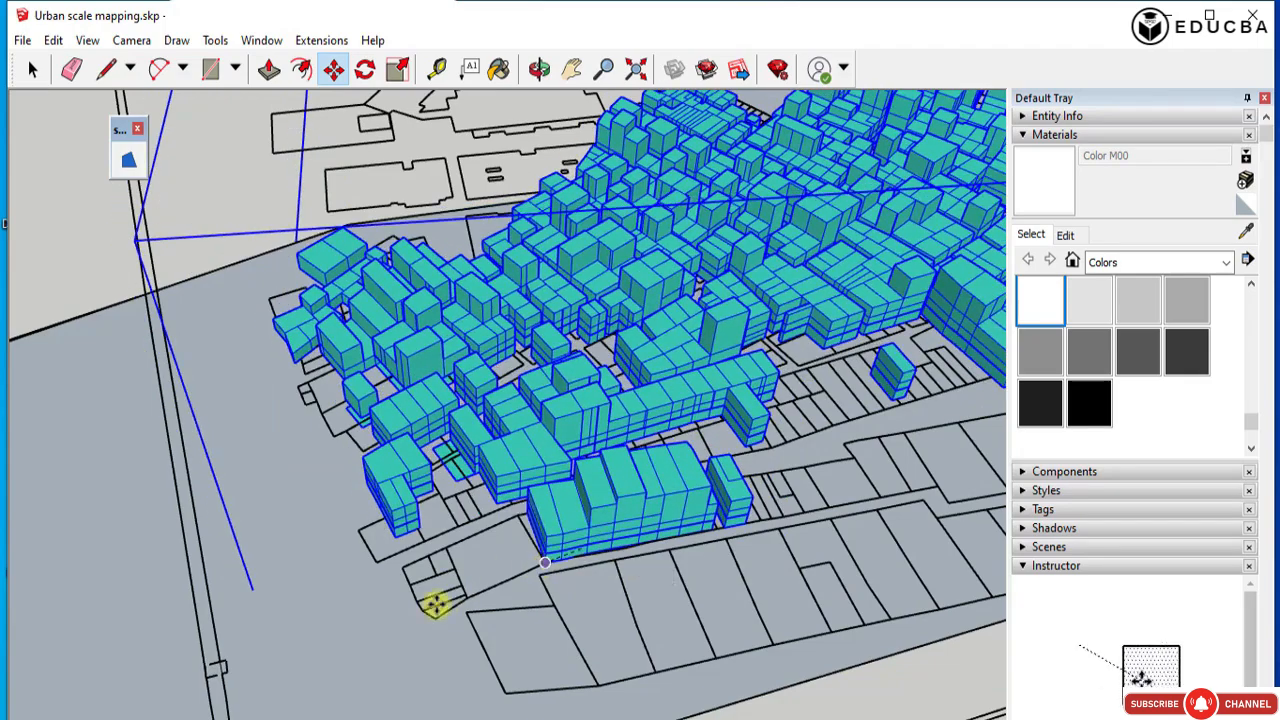
Try to shift the massing again to fit the footprints at the study area's narrow end, and inspect the fit.
scroll(271, 254, "up", 6)
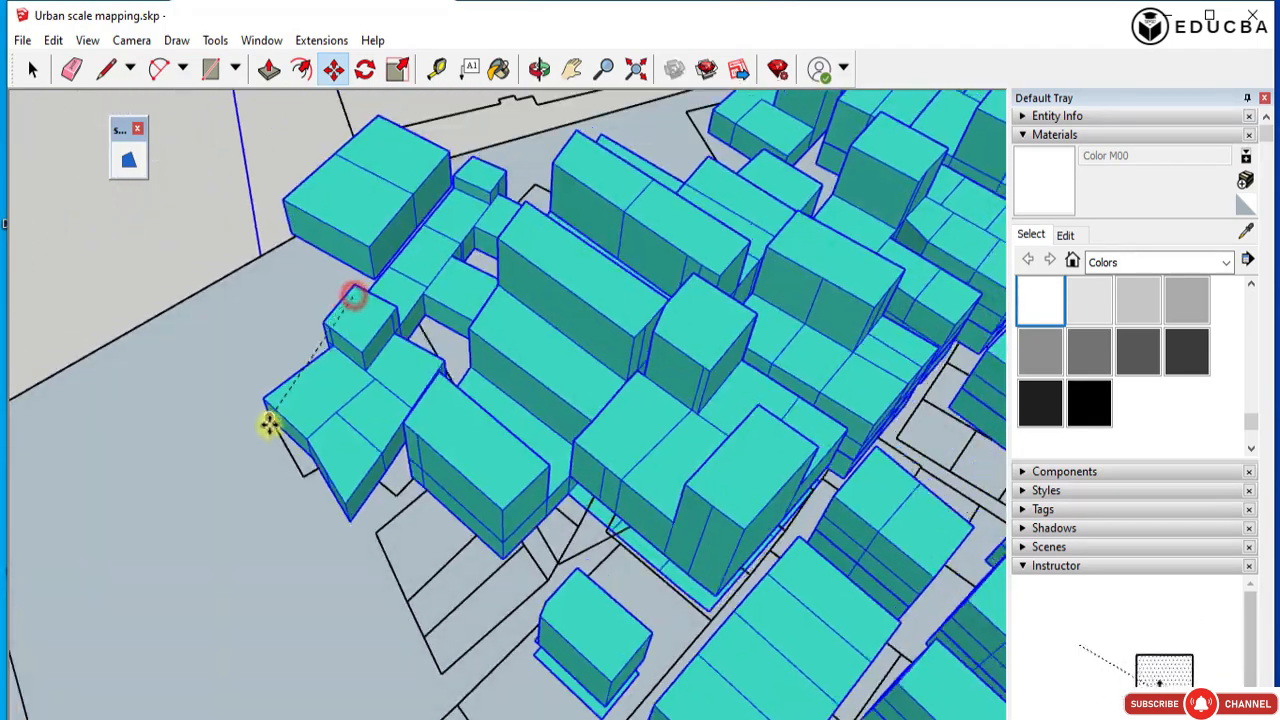
scroll(288, 356, "down", 10)
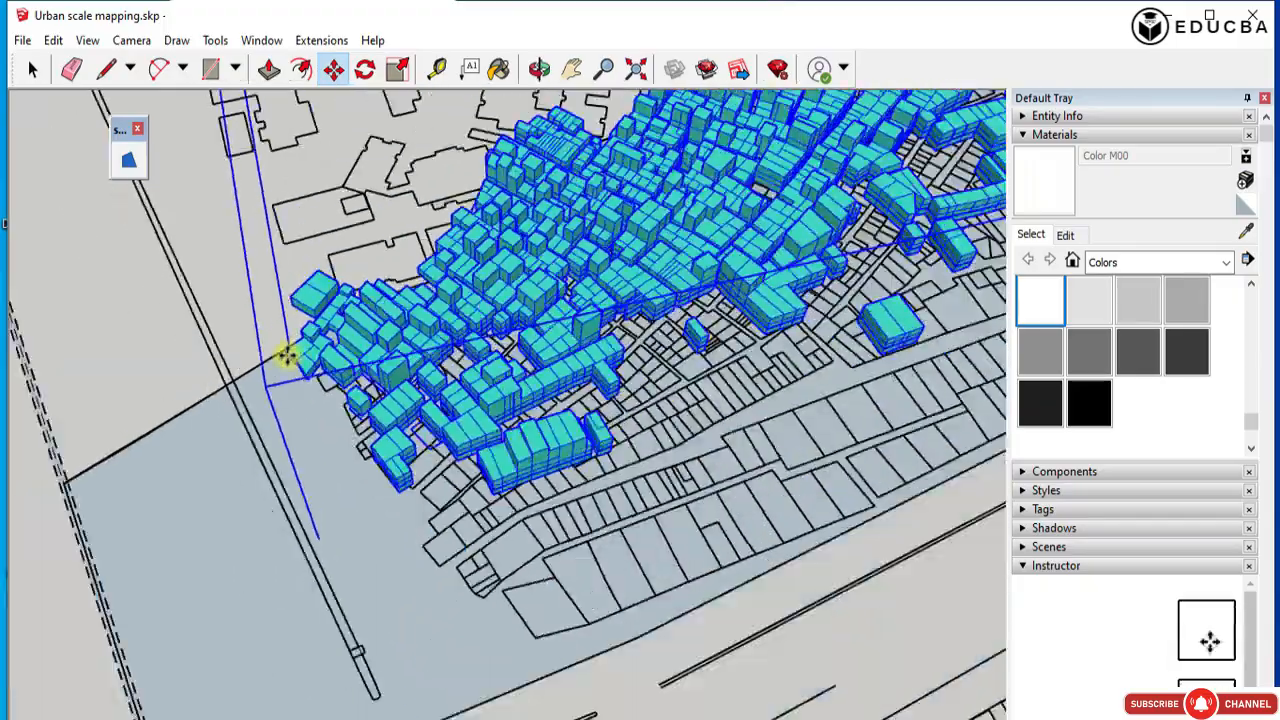
left_click(328, 415)
middle_click_drag(825, 285, 400, 157)
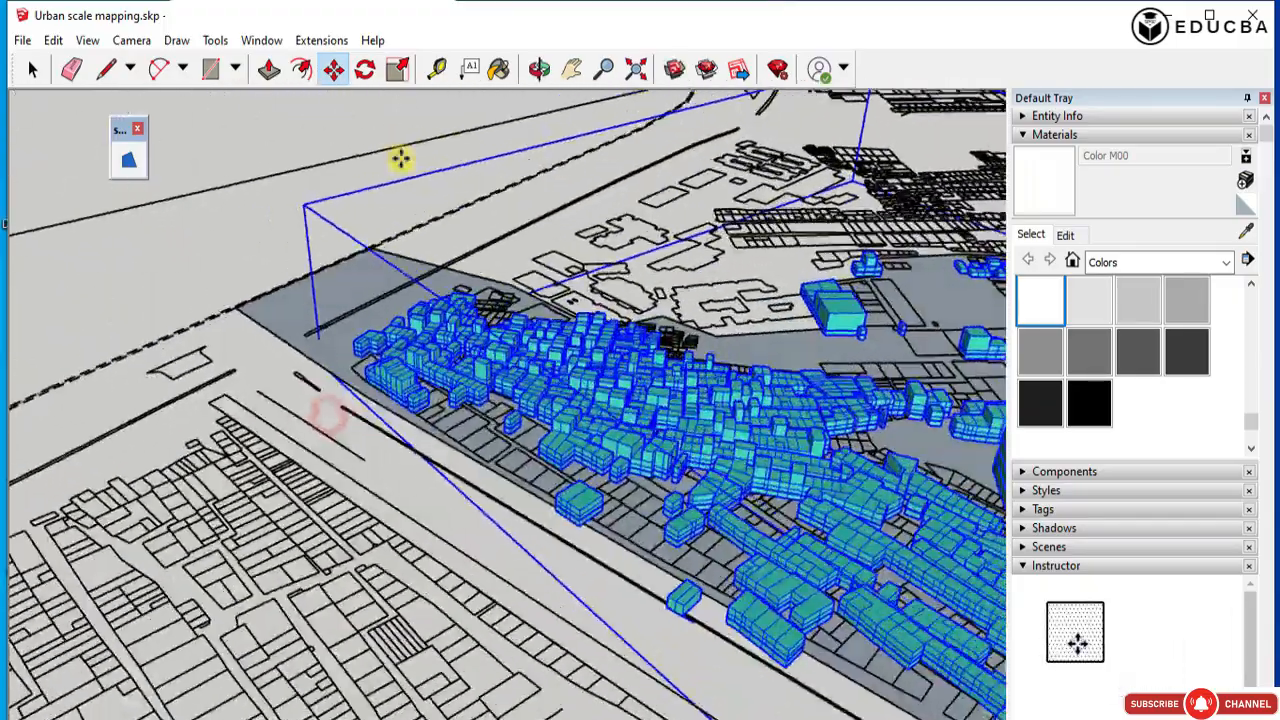
scroll(400, 157, "down", 3)
scroll(783, 609, "up", 4)
scroll(734, 576, "down", 2)
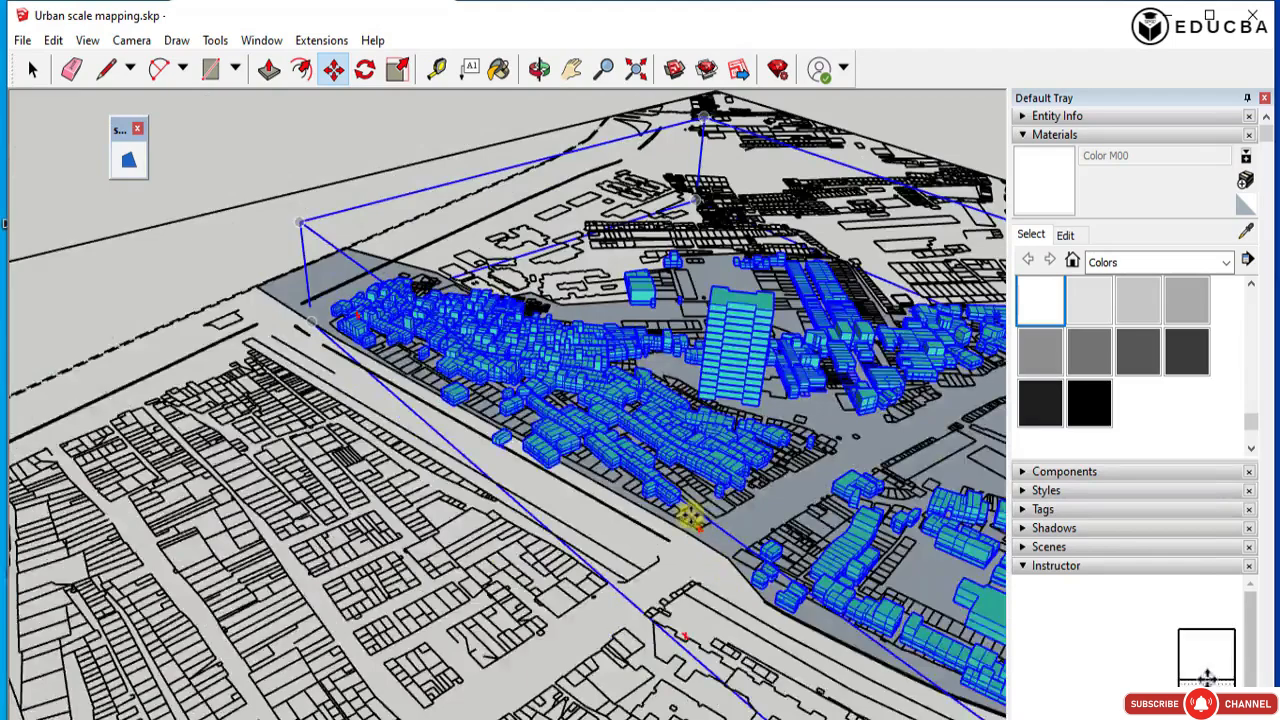
scroll(699, 562, "up", 4)
scroll(523, 437, "down", 5)
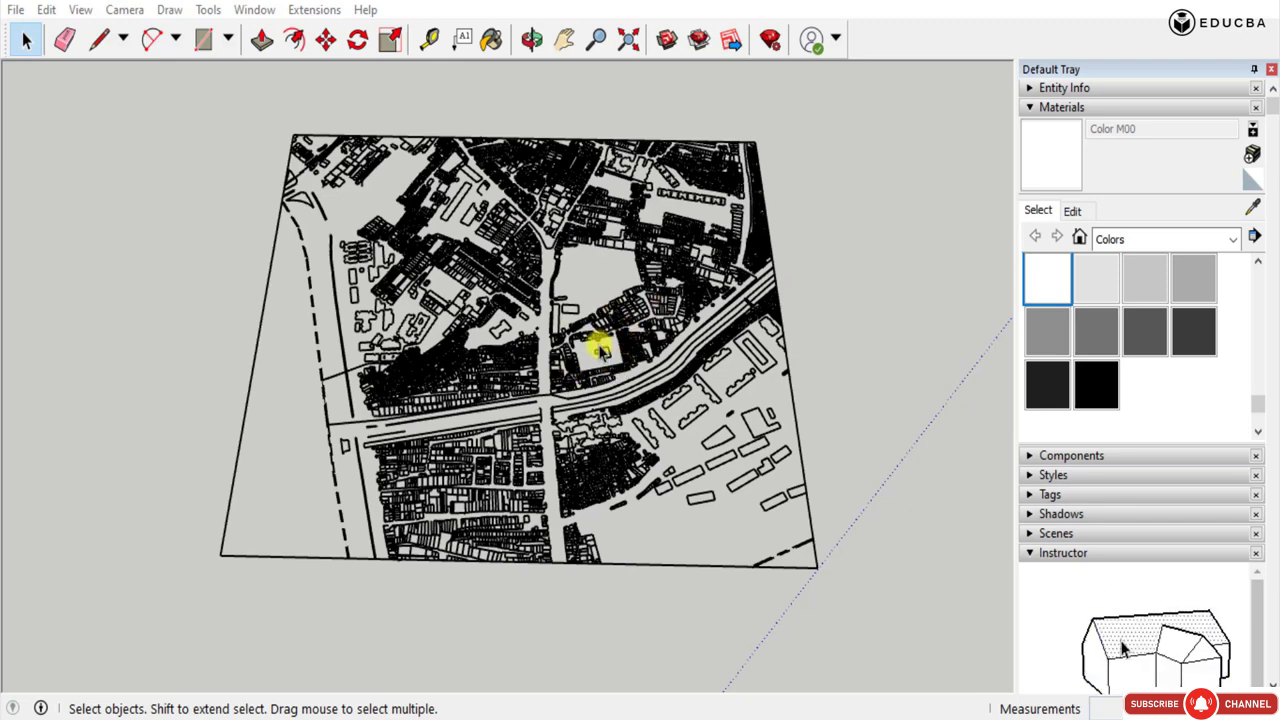
Move the 3D building massing by a base corner of the freestanding L-shaped building to that building's footprint on the survey plan.
scroll(580, 393, "down", 10)
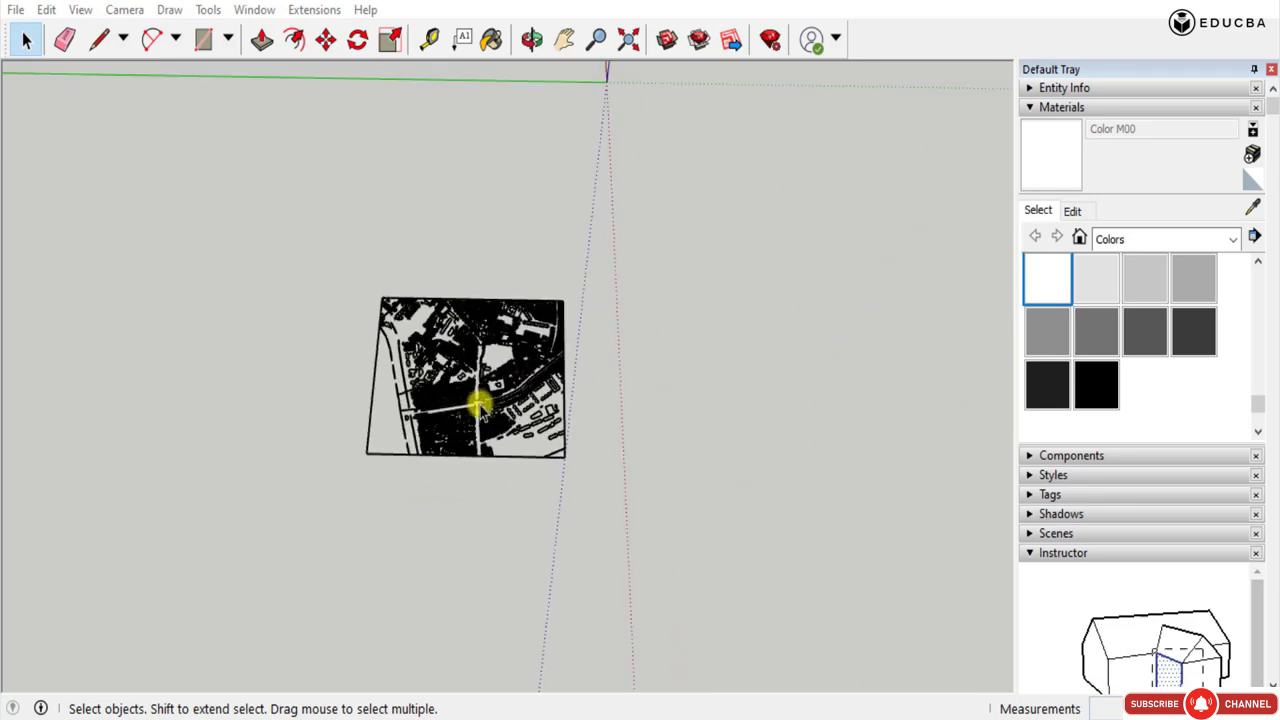
scroll(491, 180, "up", 3)
left_click(706, 226)
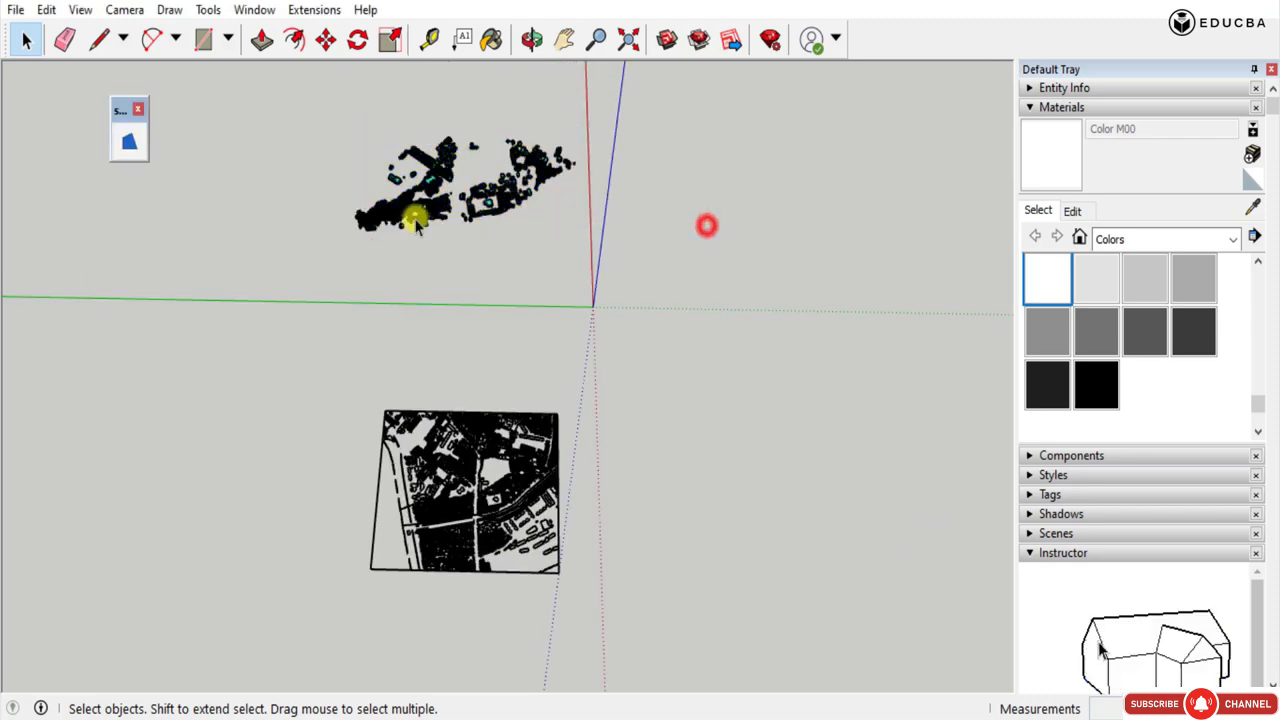
scroll(425, 210, "up", 2)
left_click(429, 205)
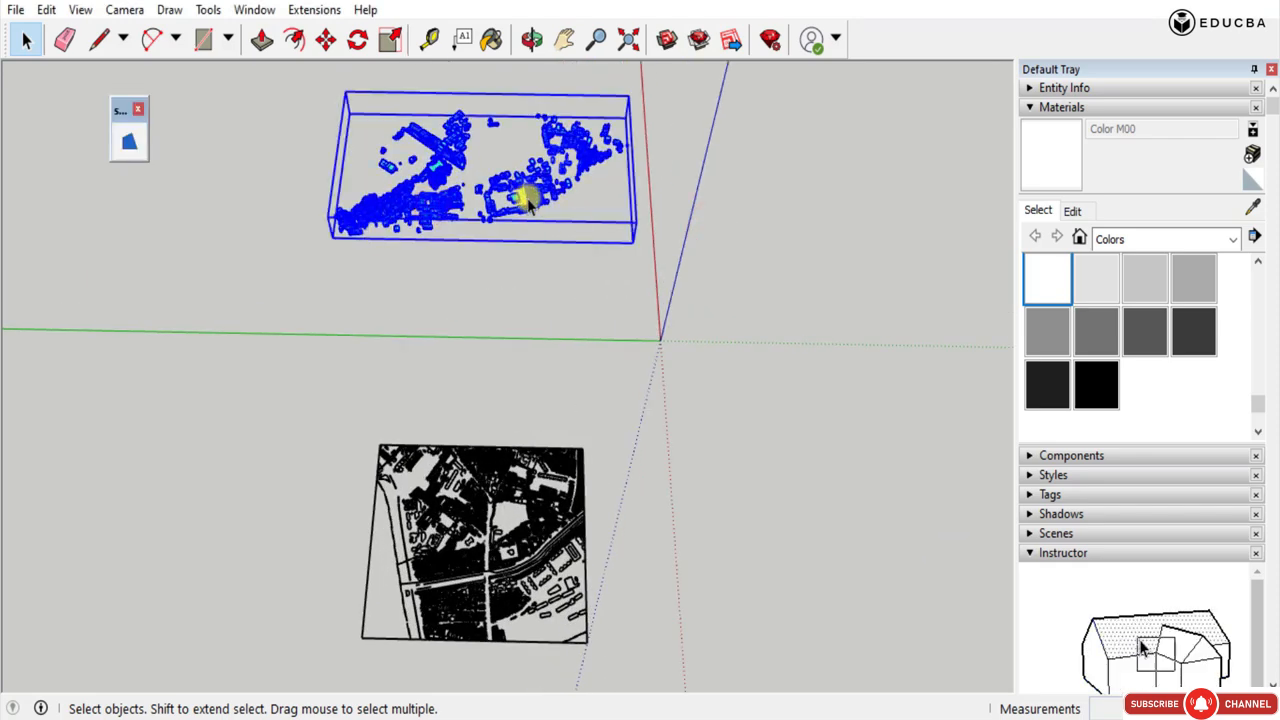
key("m")
scroll(522, 205, "up", 6)
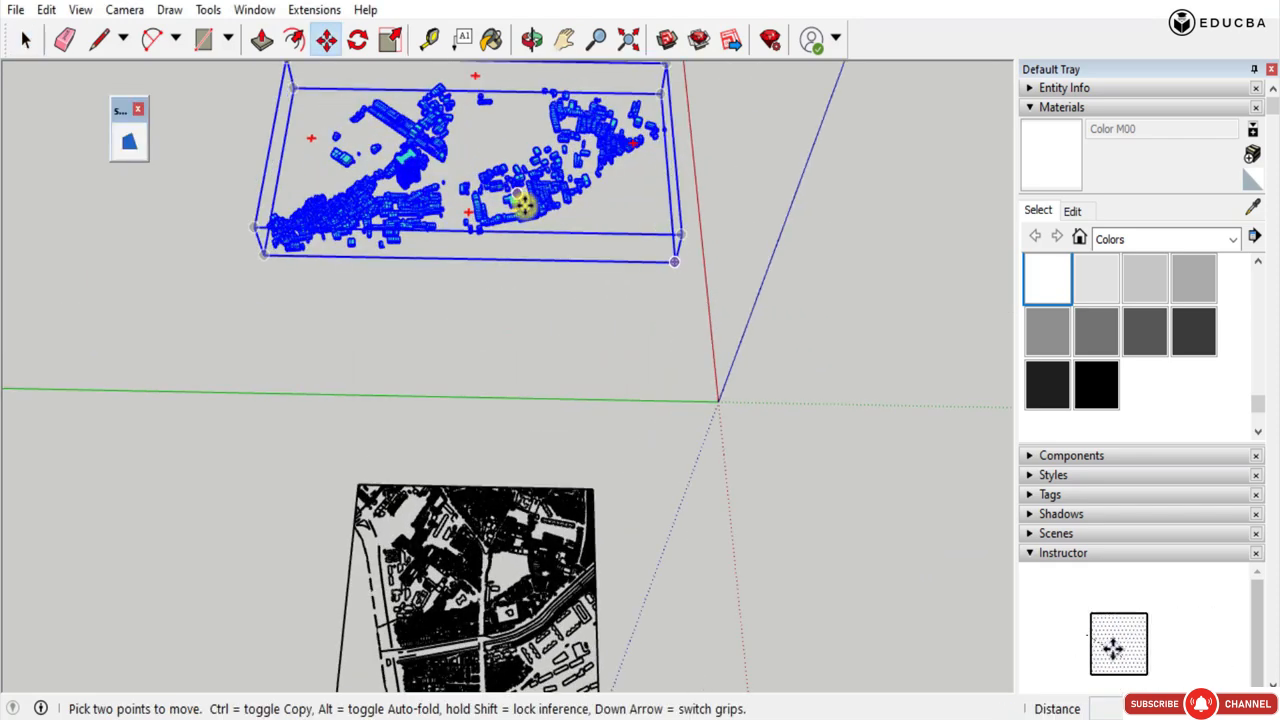
scroll(527, 207, "up", 2)
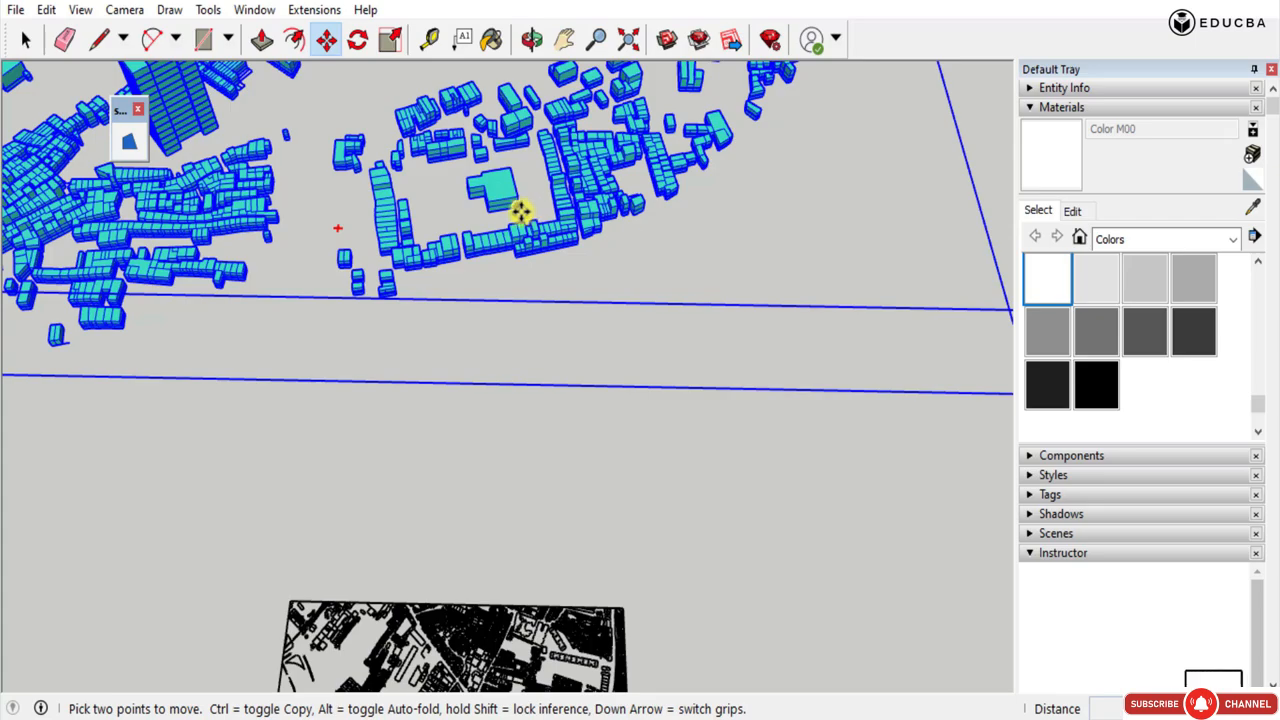
scroll(556, 72, "down", 4)
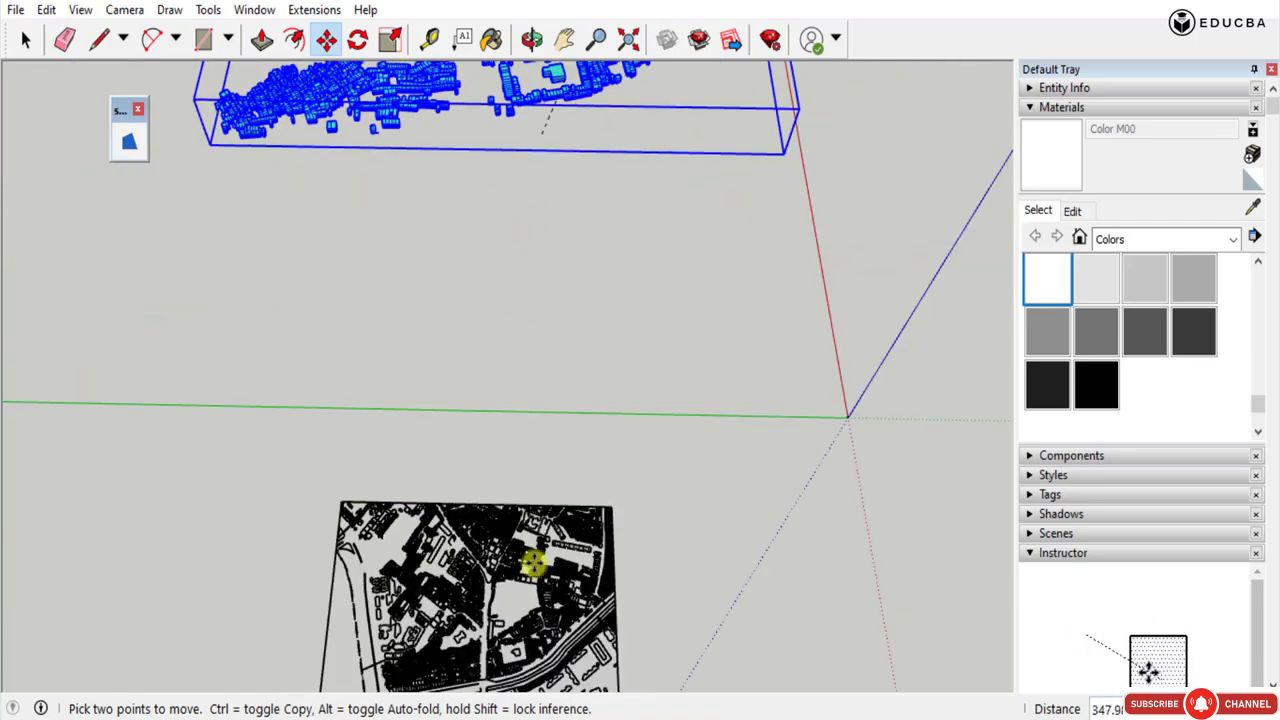
scroll(534, 657, "up", 6)
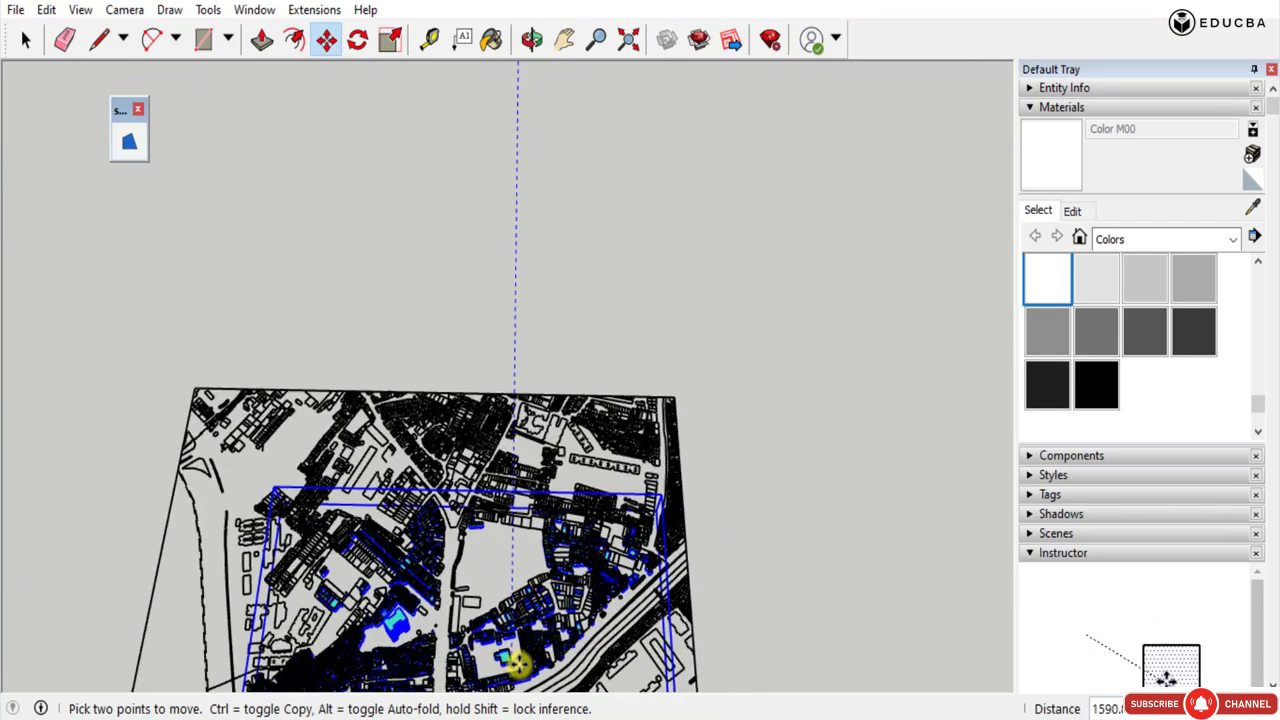
scroll(512, 664, "up", 5)
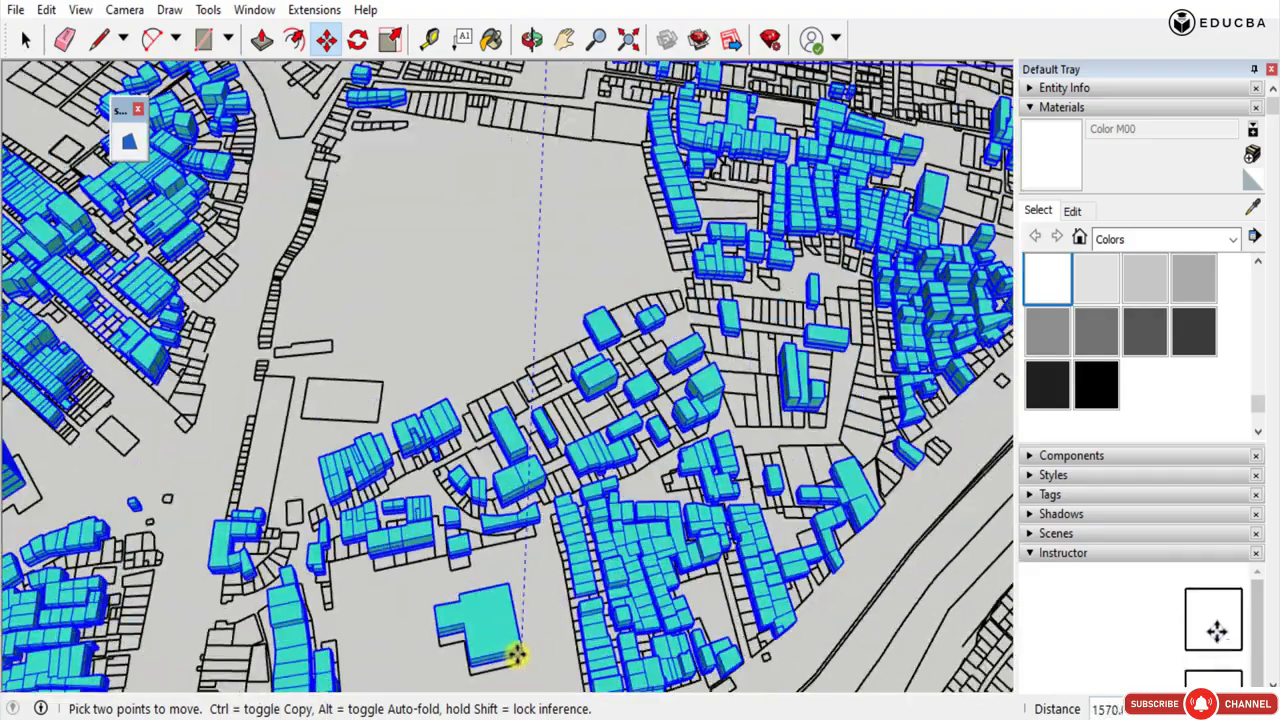
middle_click_drag(542, 675, 289, 545)
Adjust the massing's position so the freestanding building's near base corner sits on the matching footprint corner.
scroll(434, 306, "down", 5)
scroll(550, 468, "up", 2)
scroll(523, 449, "up", 3)
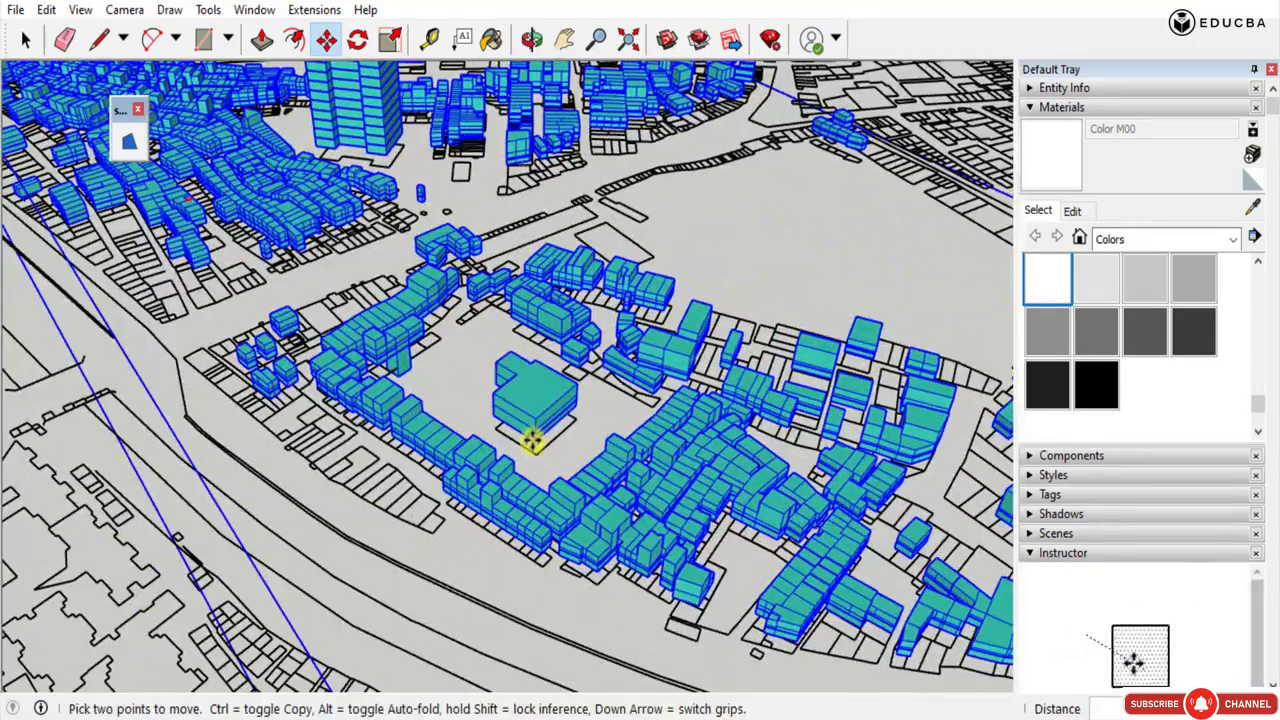
left_click(535, 452)
middle_click_drag(245, 424, 549, 448)
scroll(525, 487, "down", 4)
middle_click_drag(443, 400, 508, 451)
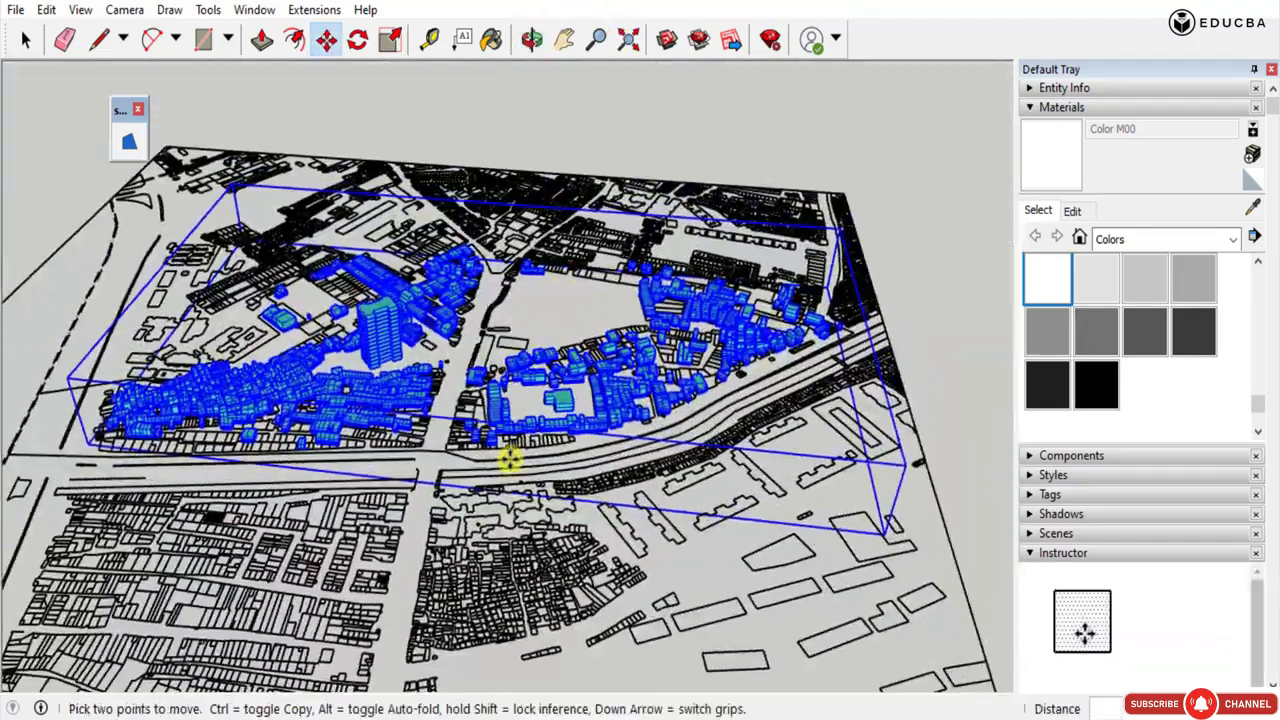
Nudge the massing by the base corner of the freestanding building's smaller wing onto the matching footprint corner.
scroll(508, 440, "up", 5)
scroll(485, 433, "up", 4)
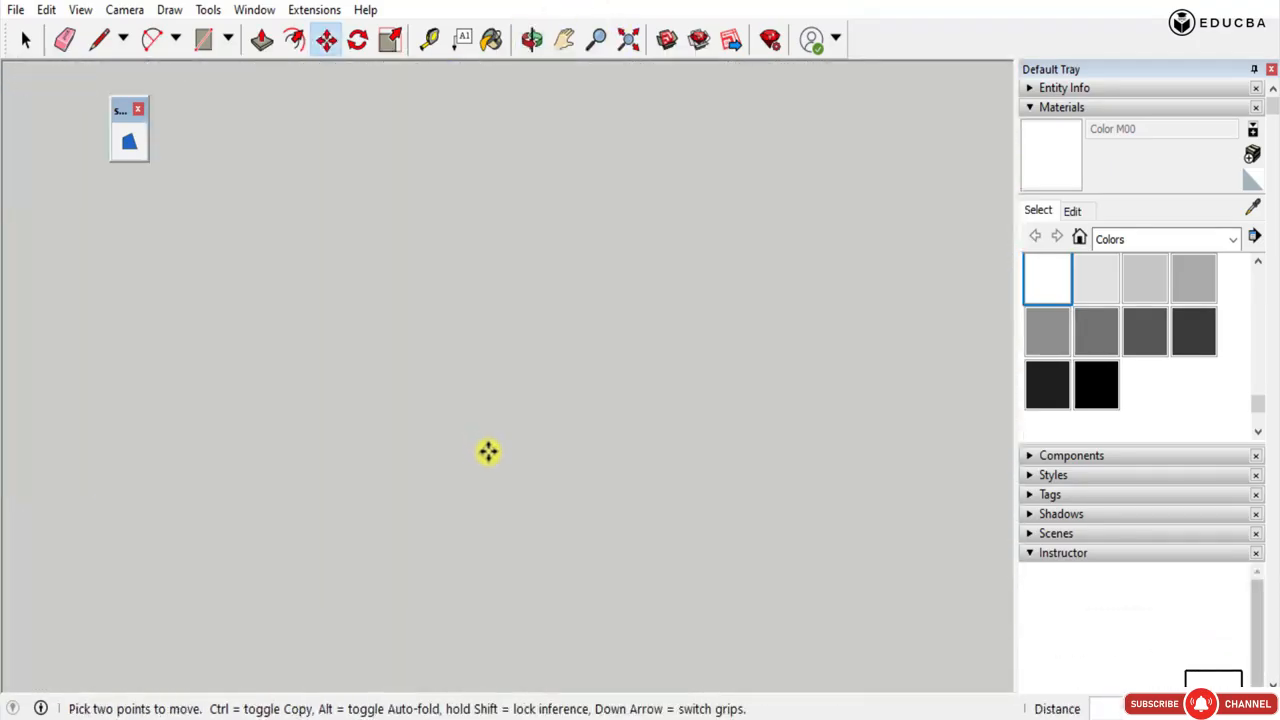
scroll(505, 449, "down", 4)
middle_click_drag(506, 443, 451, 471)
scroll(381, 444, "down", 4)
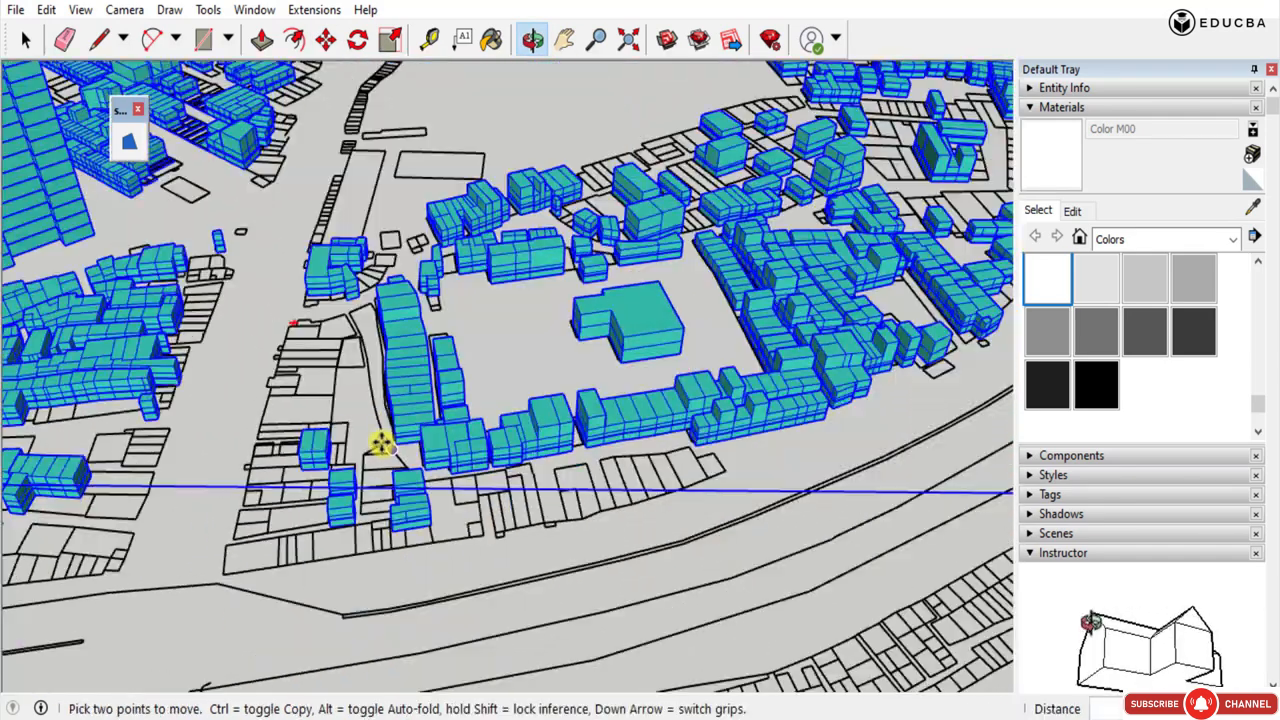
scroll(687, 340, "down", 3)
scroll(479, 422, "up", 3)
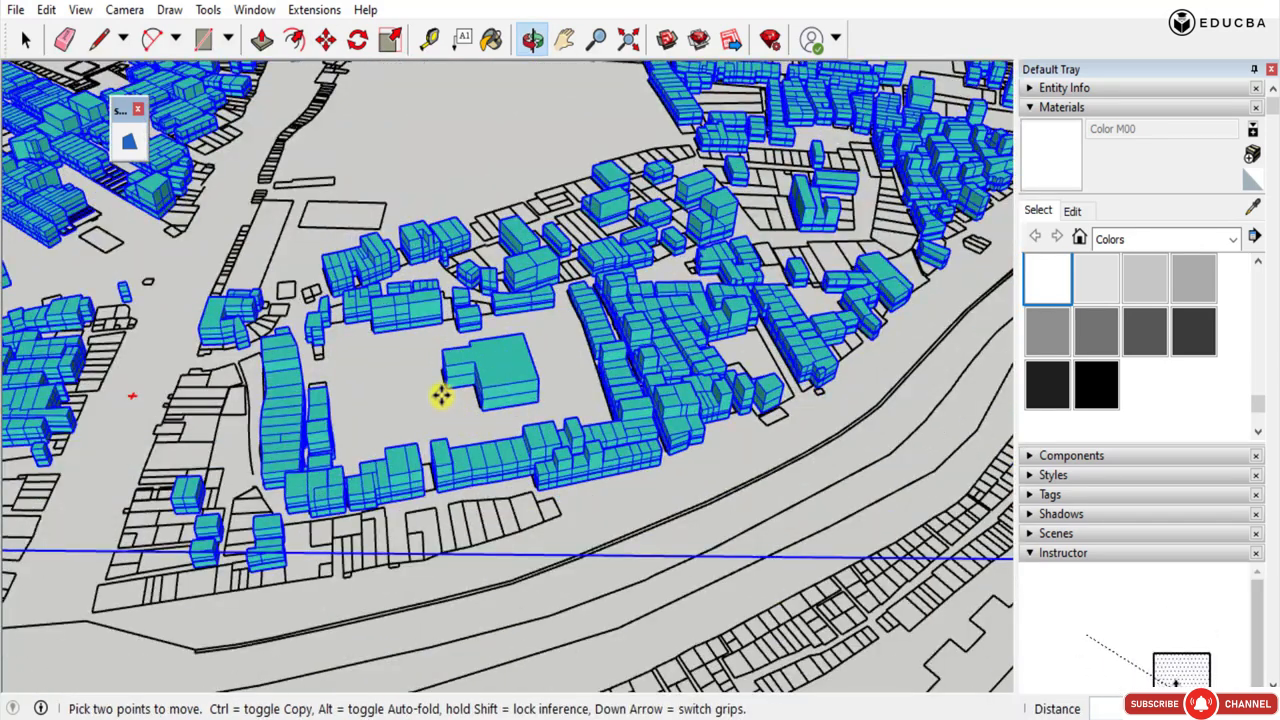
scroll(441, 396, "up", 3)
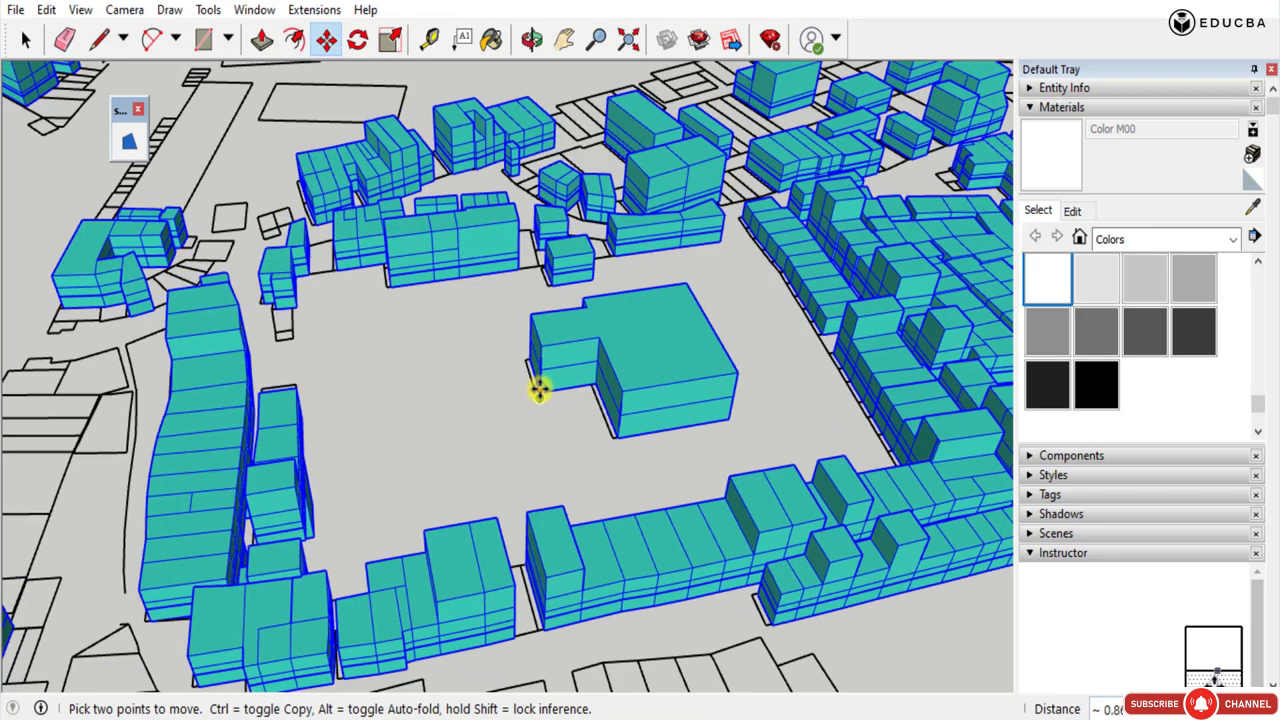
mouse_move(560, 390)
middle_mouse_down()
mouse_move(583, 363)
mouse_move(577, 409)
middle_mouse_up()
Examine from several angles how the massing lines up with the footprints and rests on the survey plan.
scroll(479, 360, "down", 3)
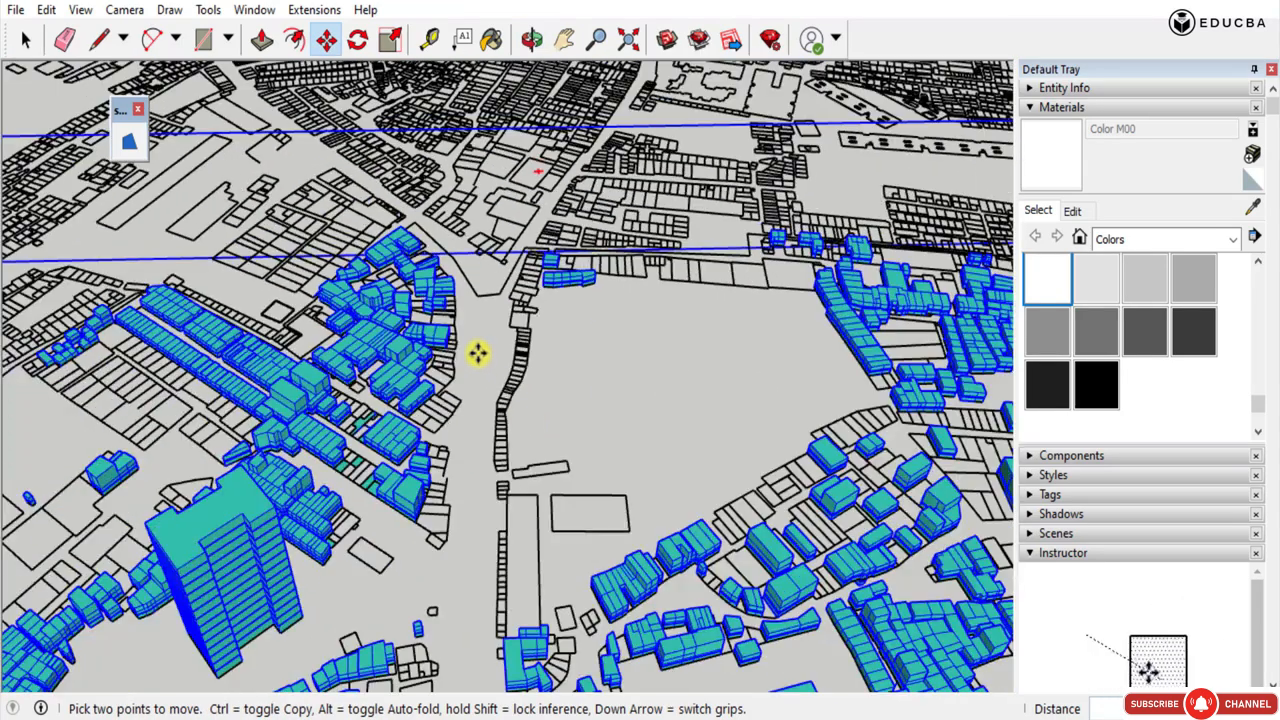
middle_click_drag(732, 583, 651, 434)
scroll(620, 411, "down", 4)
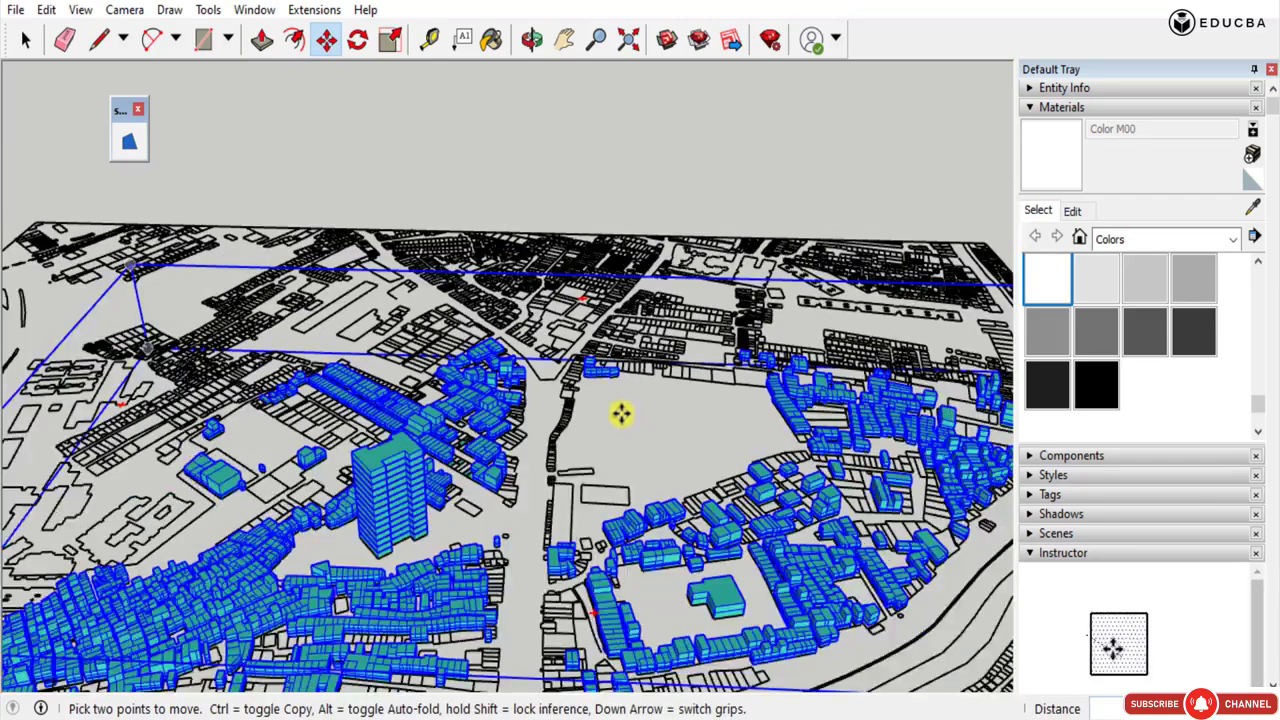
scroll(722, 582, "up", 5)
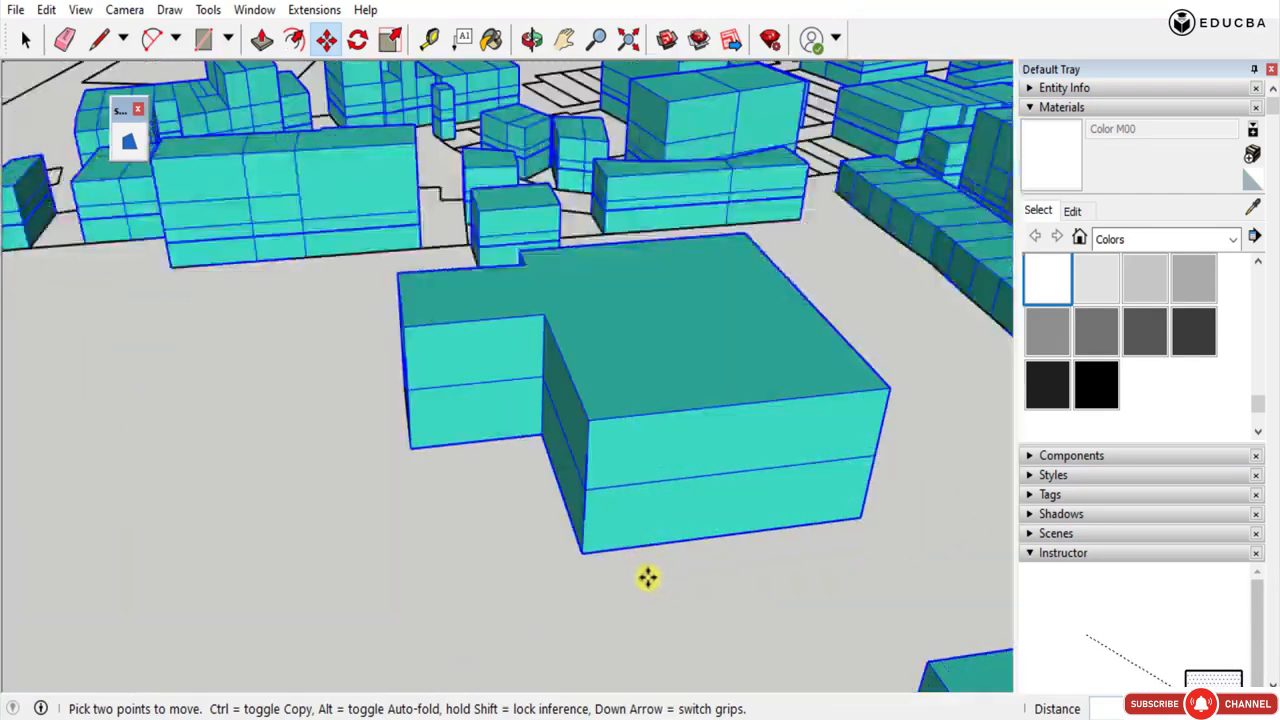
middle_click_drag(649, 577, 600, 530)
scroll(600, 530, "down", 5)
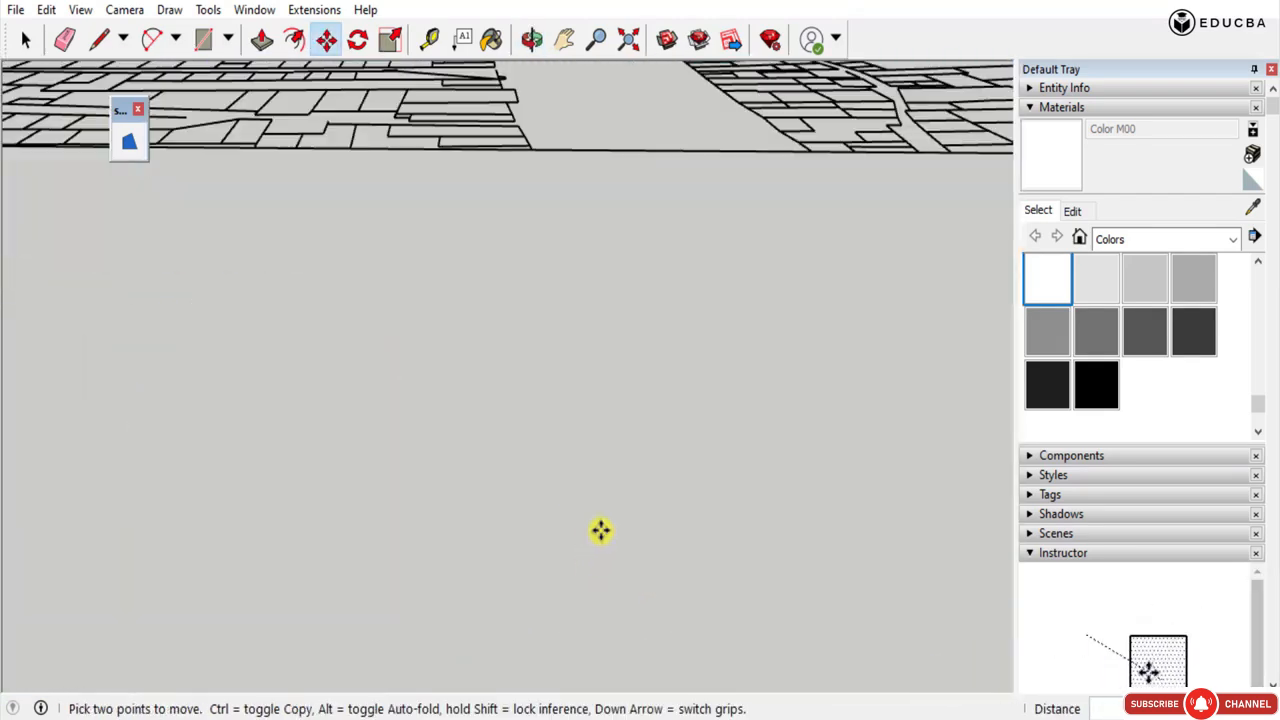
scroll(600, 397, "down", 4)
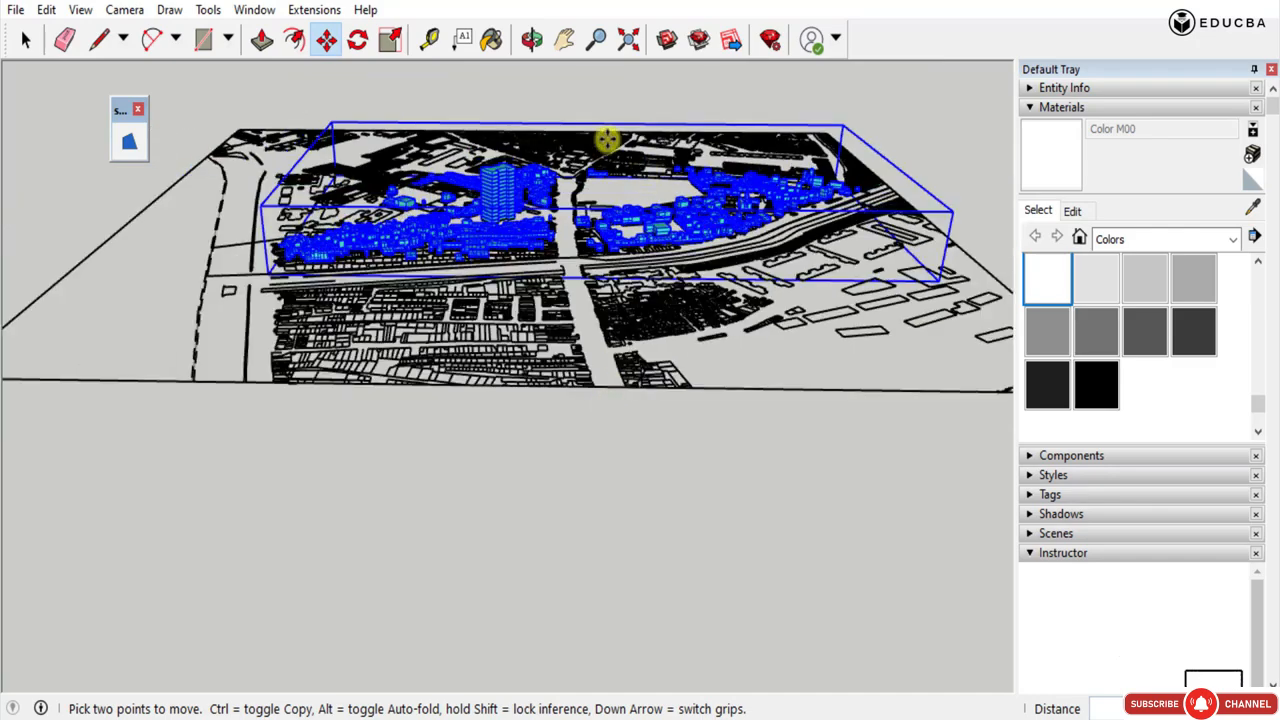
scroll(607, 140, "up", 2)
scroll(678, 271, "up", 6)
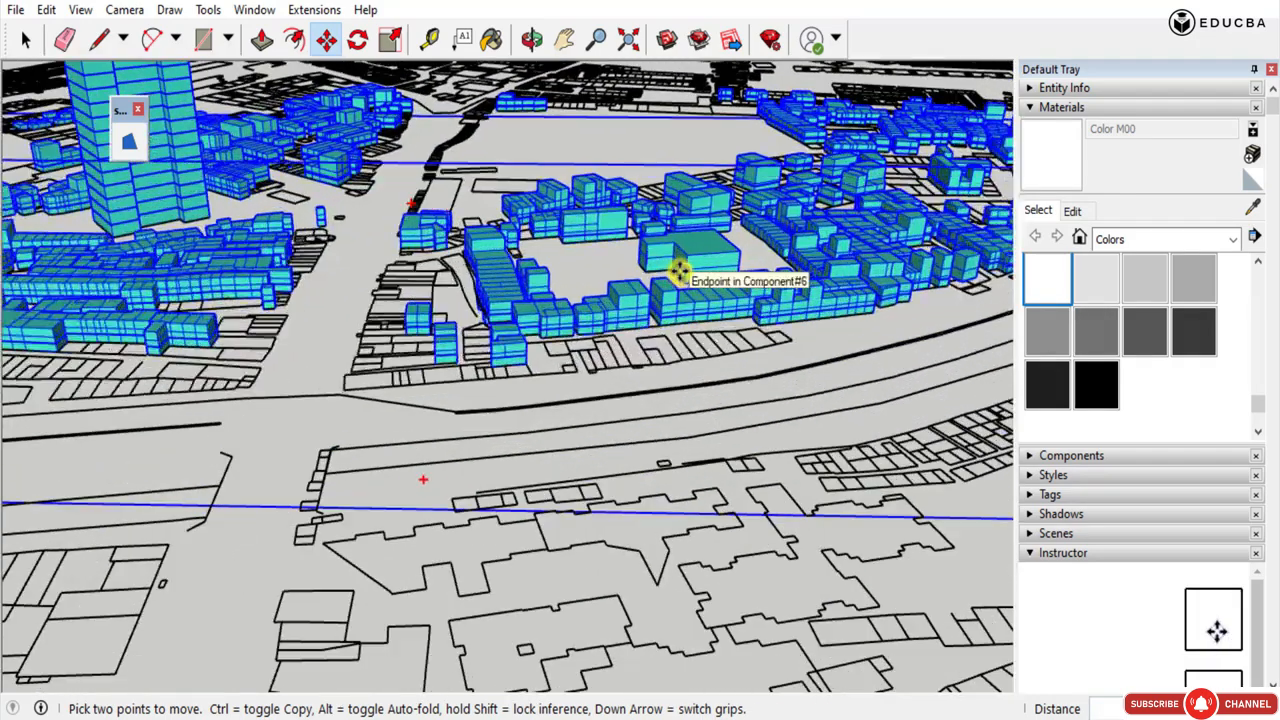
Inspect how the teal massing's base sits on the survey plan around the freestanding L-shaped building.
scroll(678, 272, "up", 4)
scroll(690, 291, "up", 6)
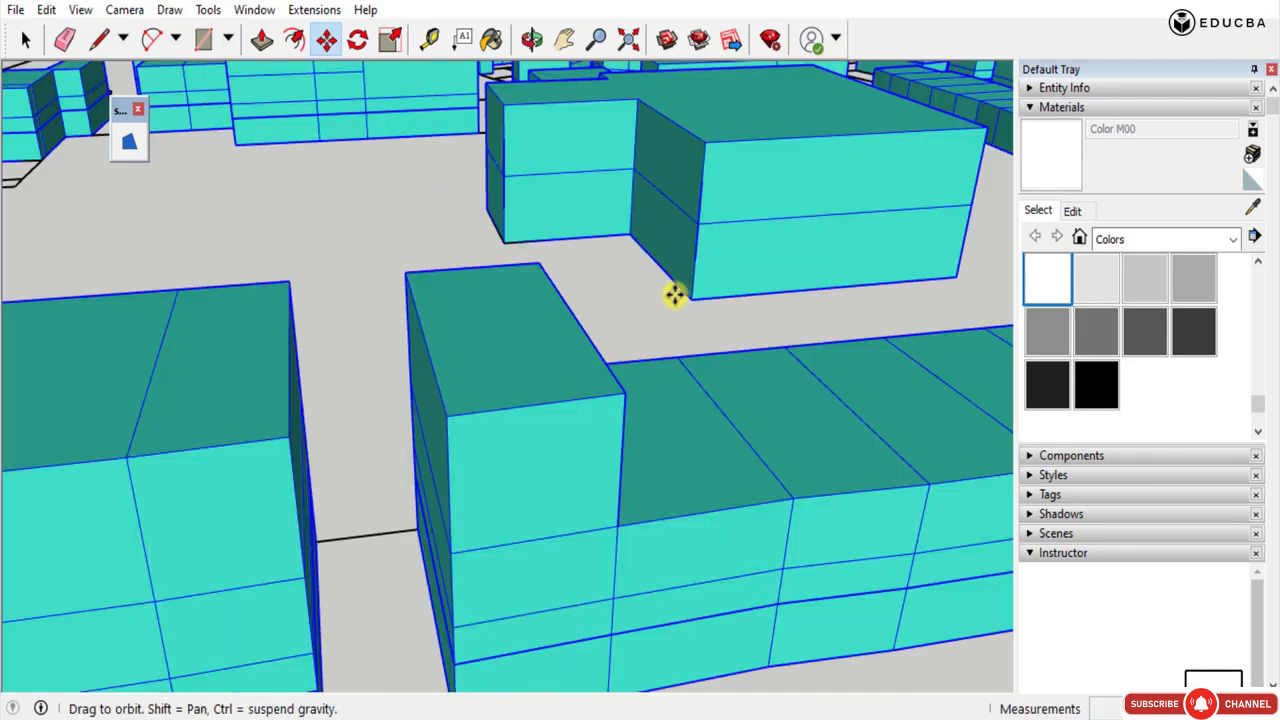
middle_click_drag(674, 294, 838, 369)
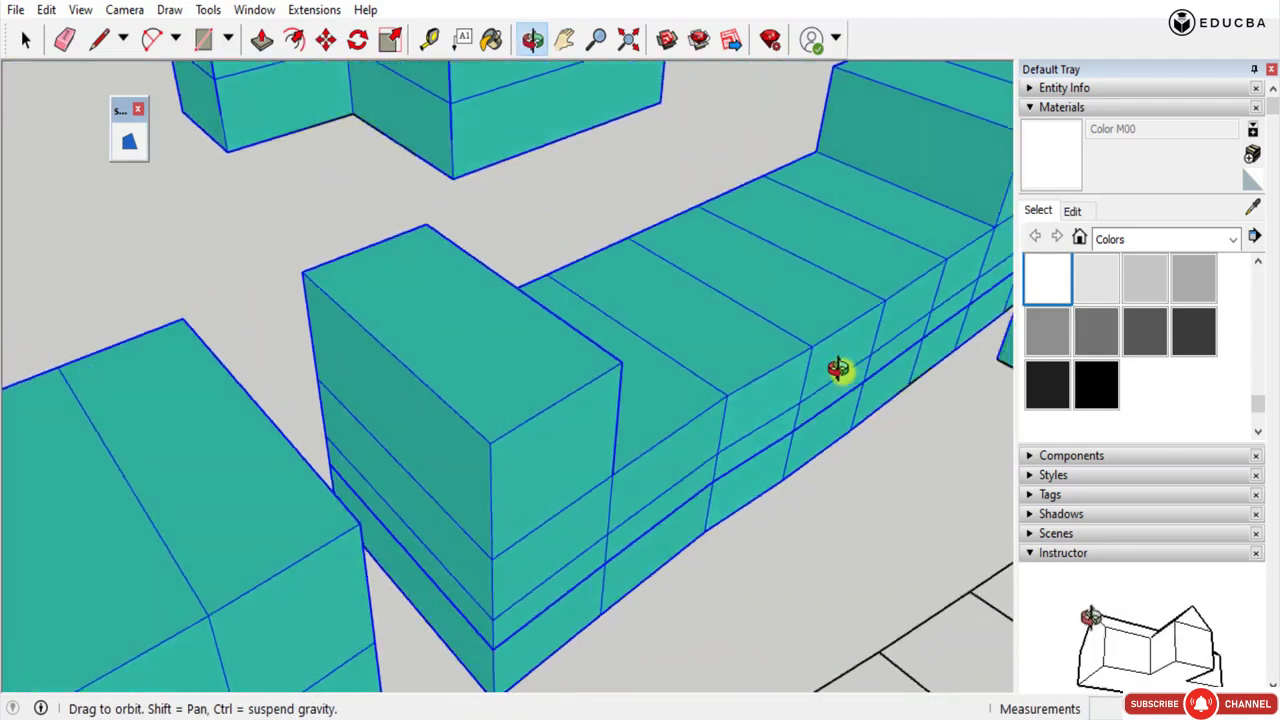
scroll(230, 180, "down", 10)
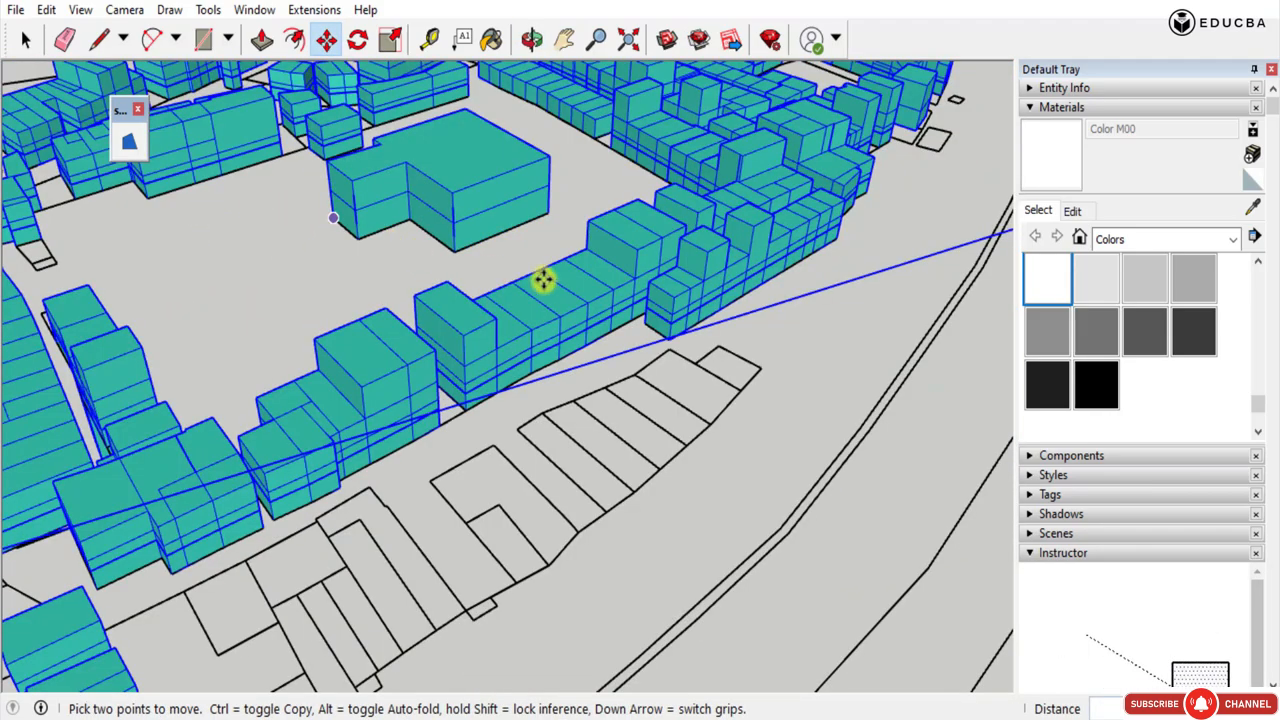
middle_click_drag(469, 245, 356, 213)
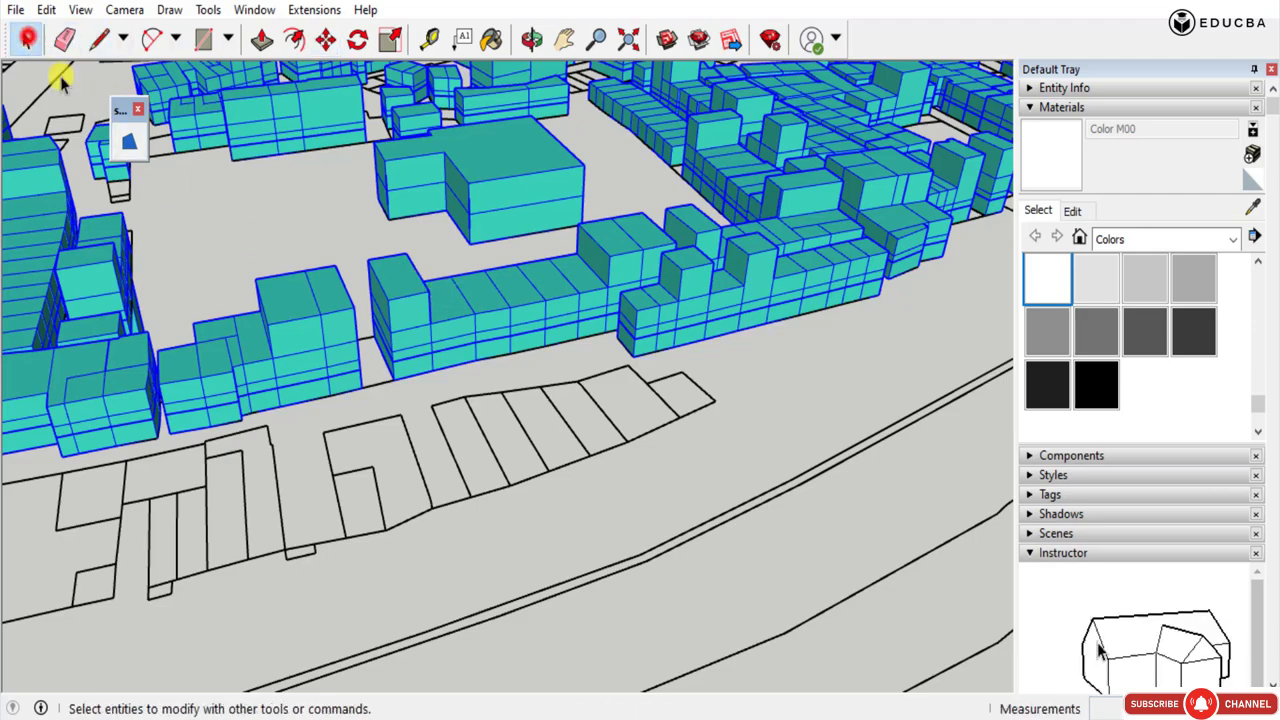
Select the purple building massing that lies away from the survey plan near the colour palette image.
scroll(528, 423, "down", 6)
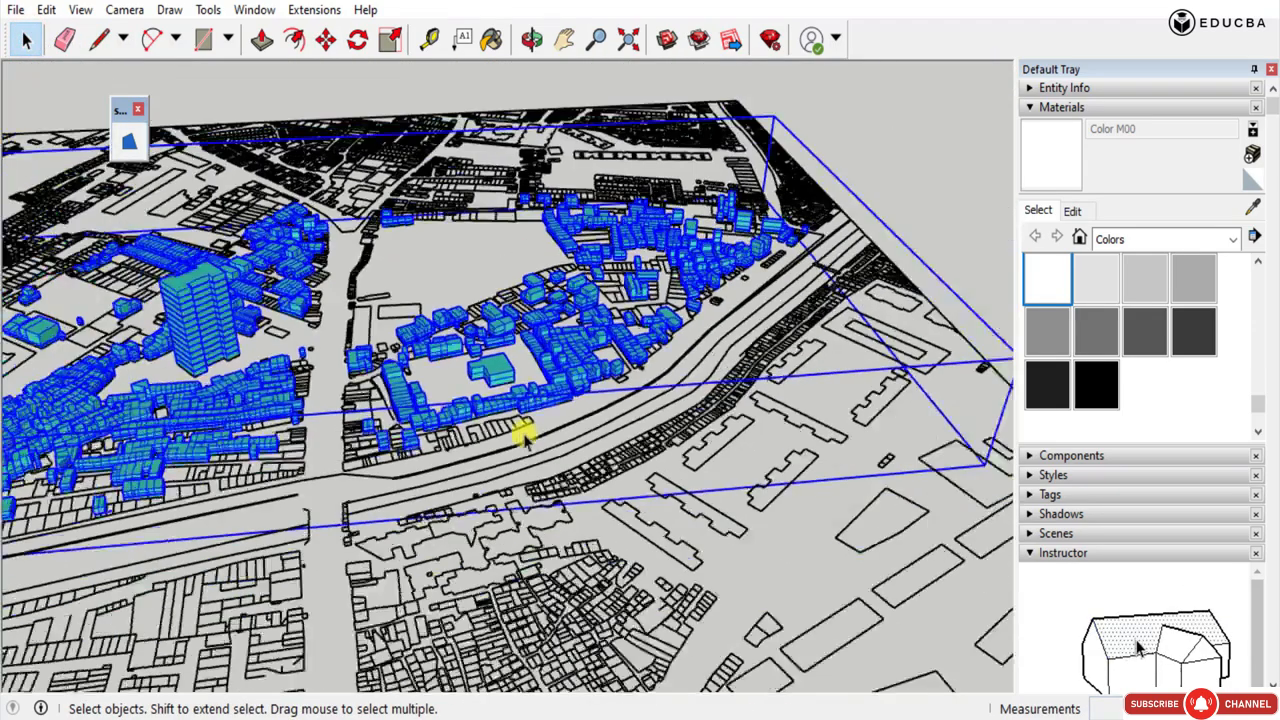
scroll(524, 447, "down", 8)
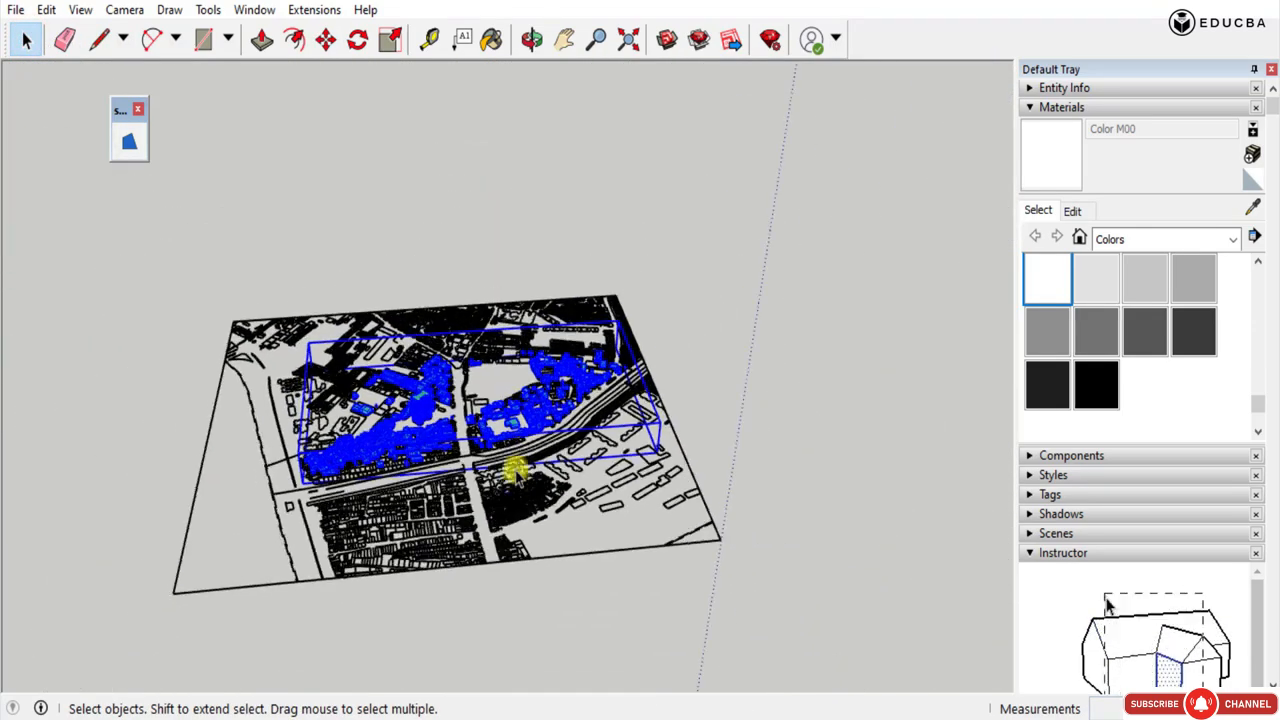
scroll(509, 503, "down", 8)
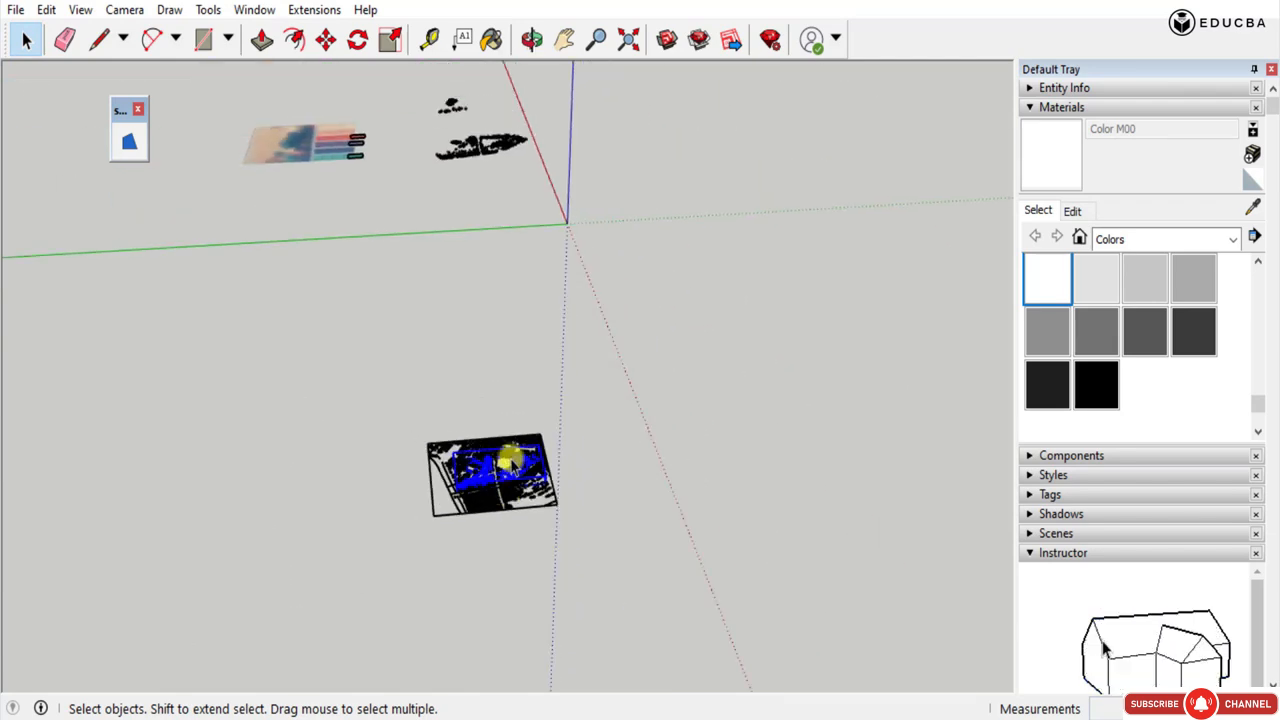
middle_click_drag(481, 120, 465, 80)
scroll(473, 80, "up", 10)
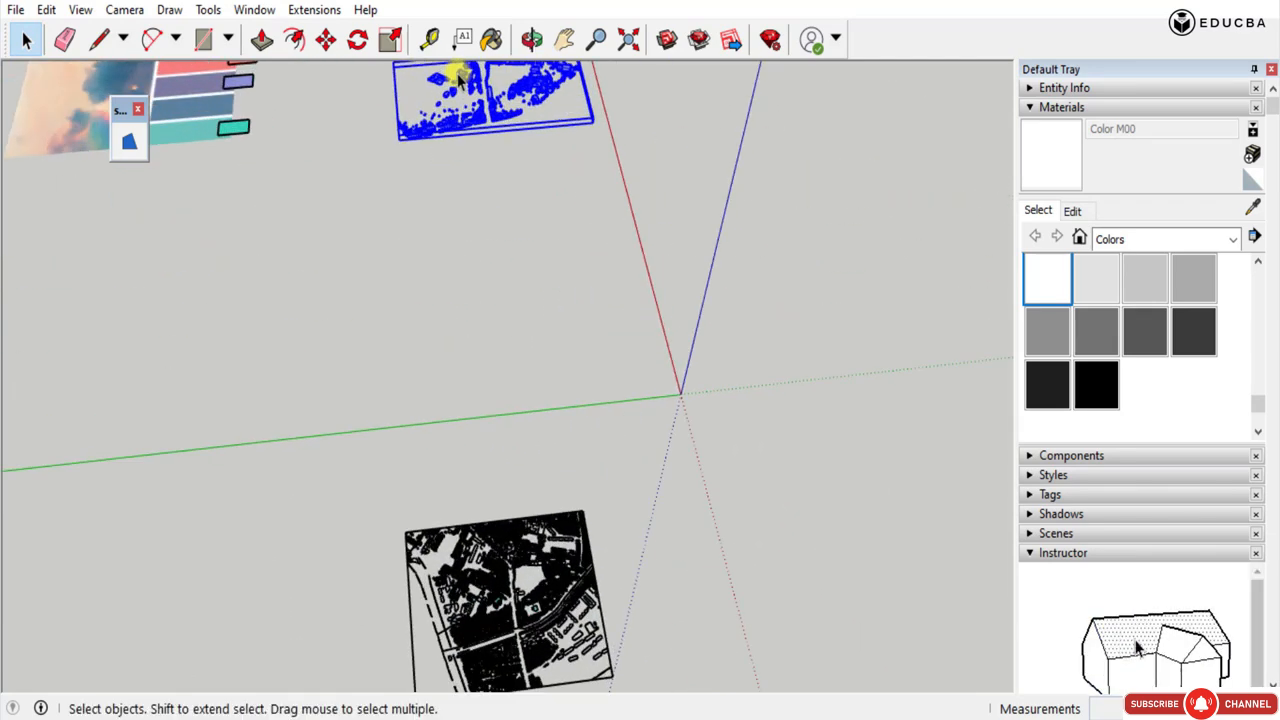
scroll(517, 100, "up", 6)
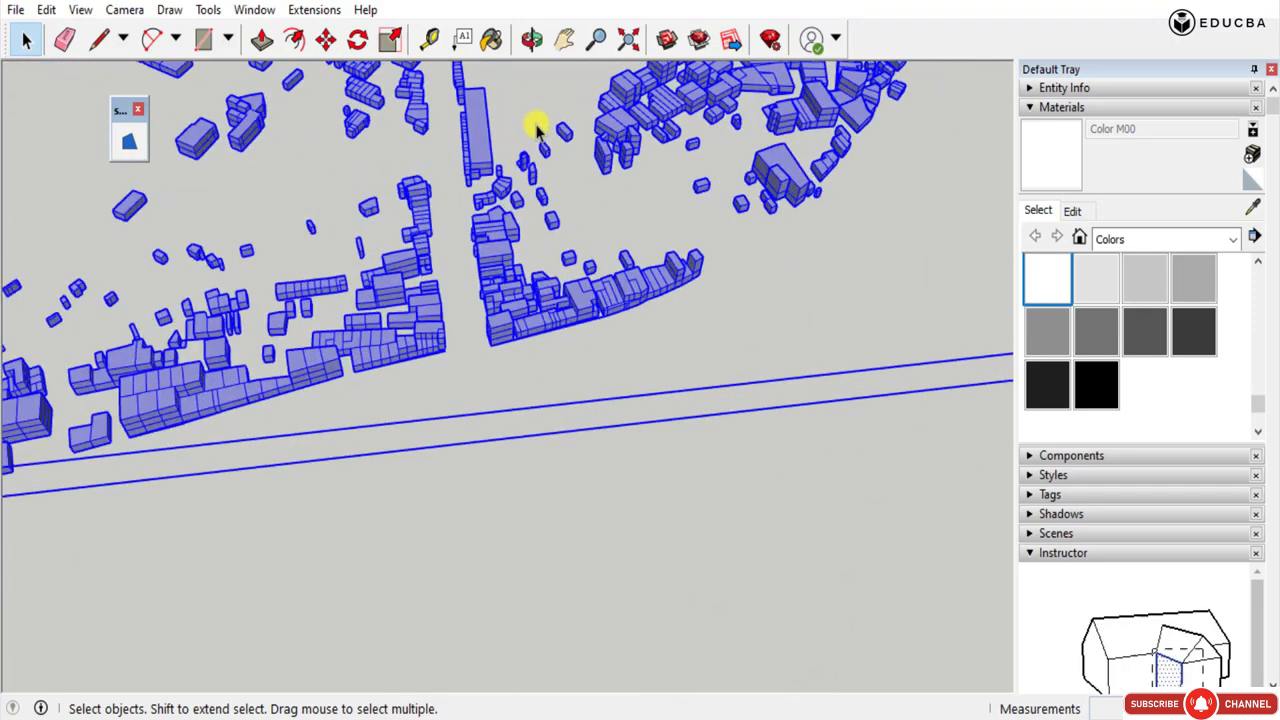
Move the purple massing by the long building's end base corner to that building's footprint corner on the survey plan.
middle_click_drag(537, 126, 190, 8)
scroll(757, 247, "up", 2)
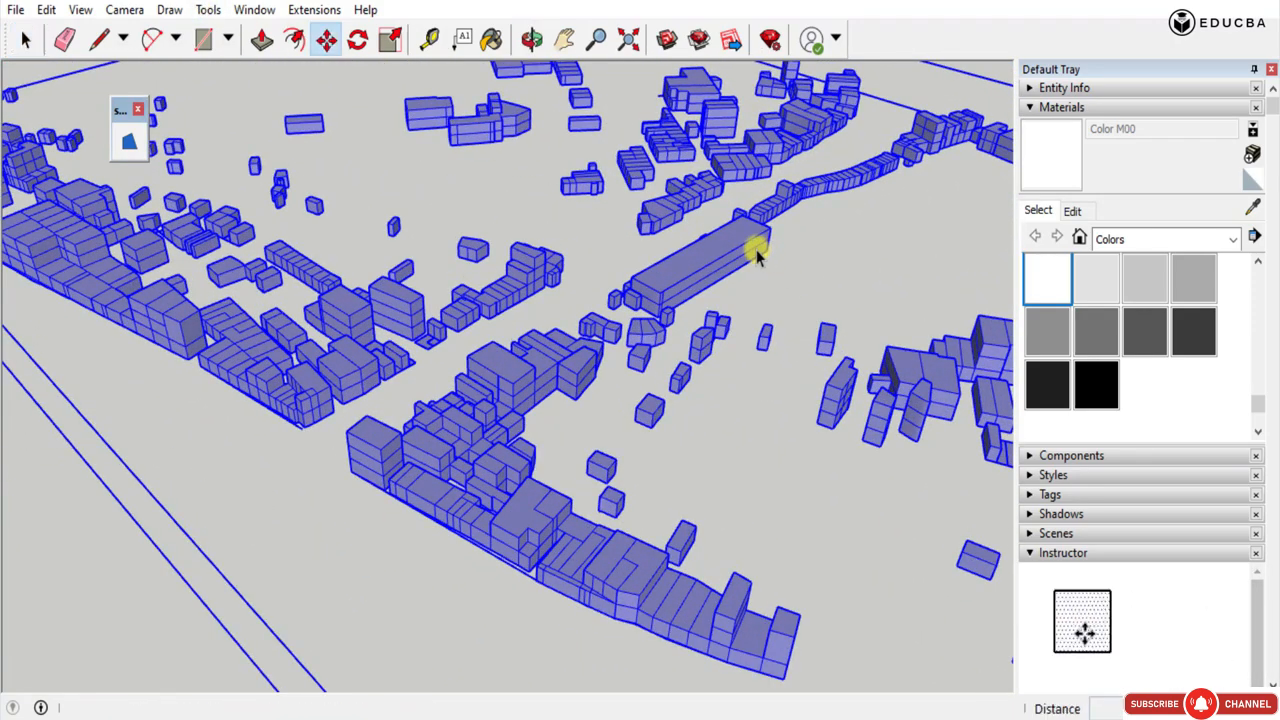
left_click(766, 252)
scroll(609, 114, "down", 10)
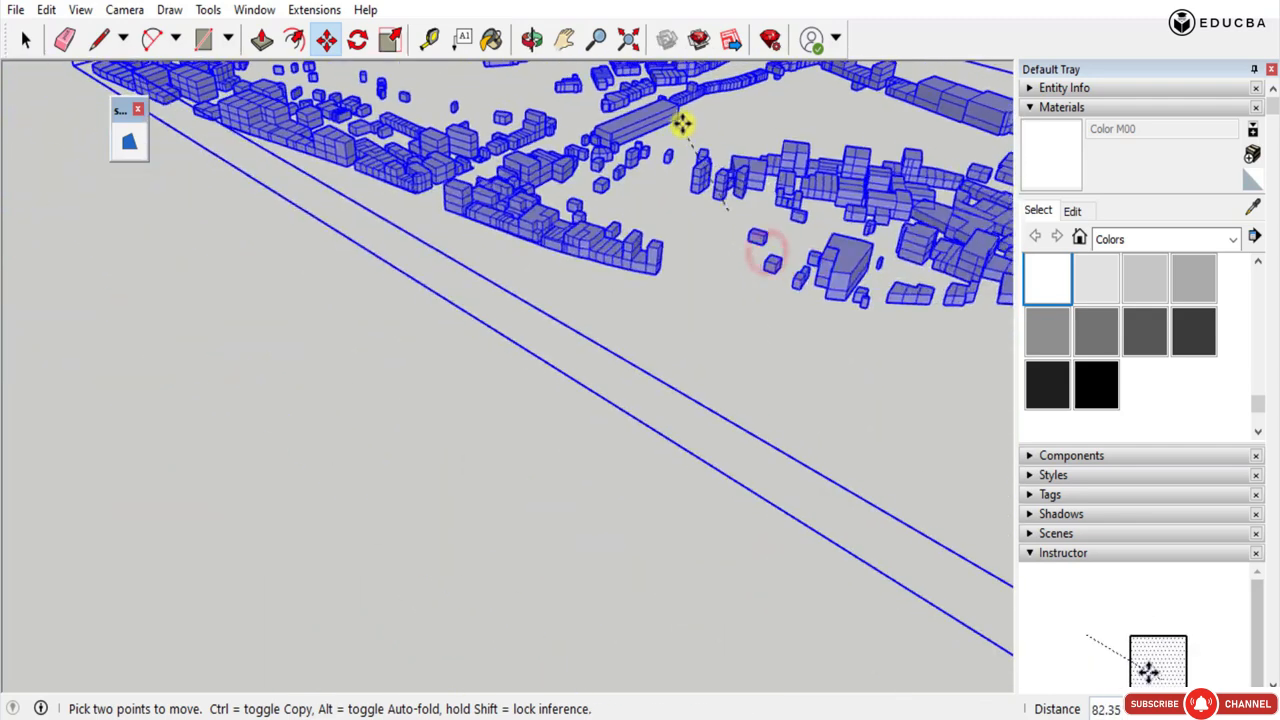
scroll(680, 109, "down", 8)
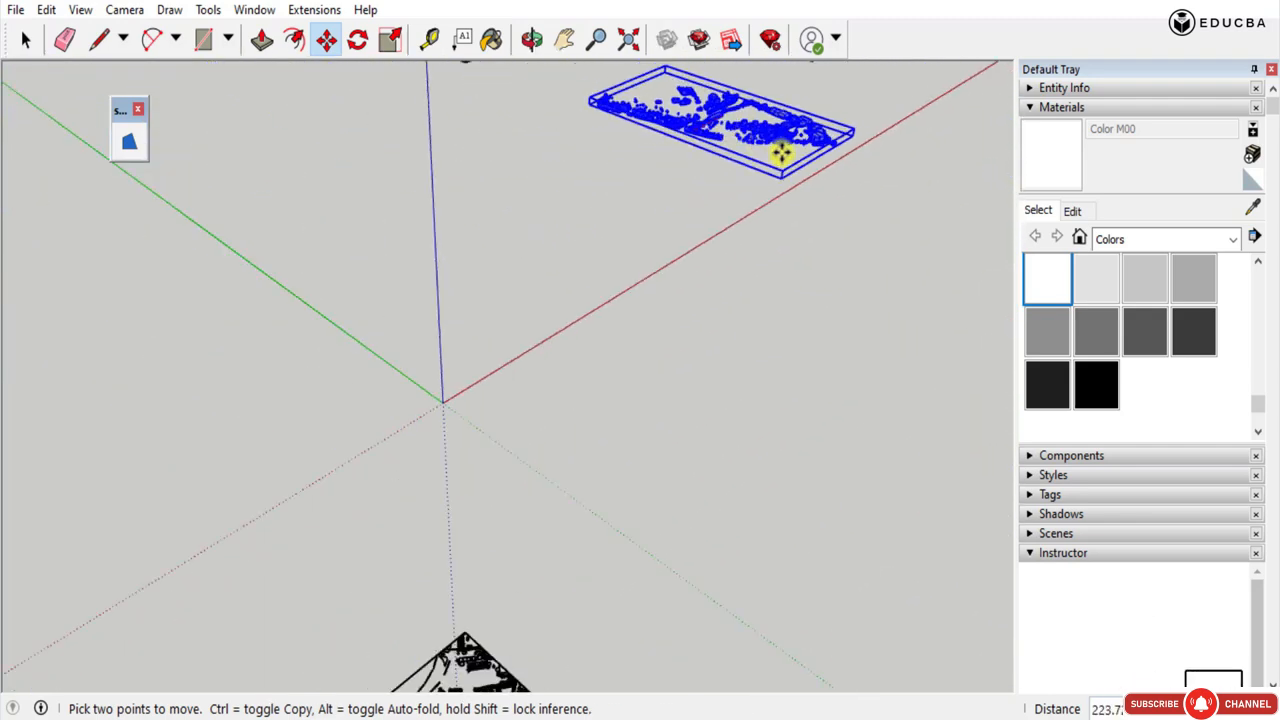
scroll(608, 579, "up", 10)
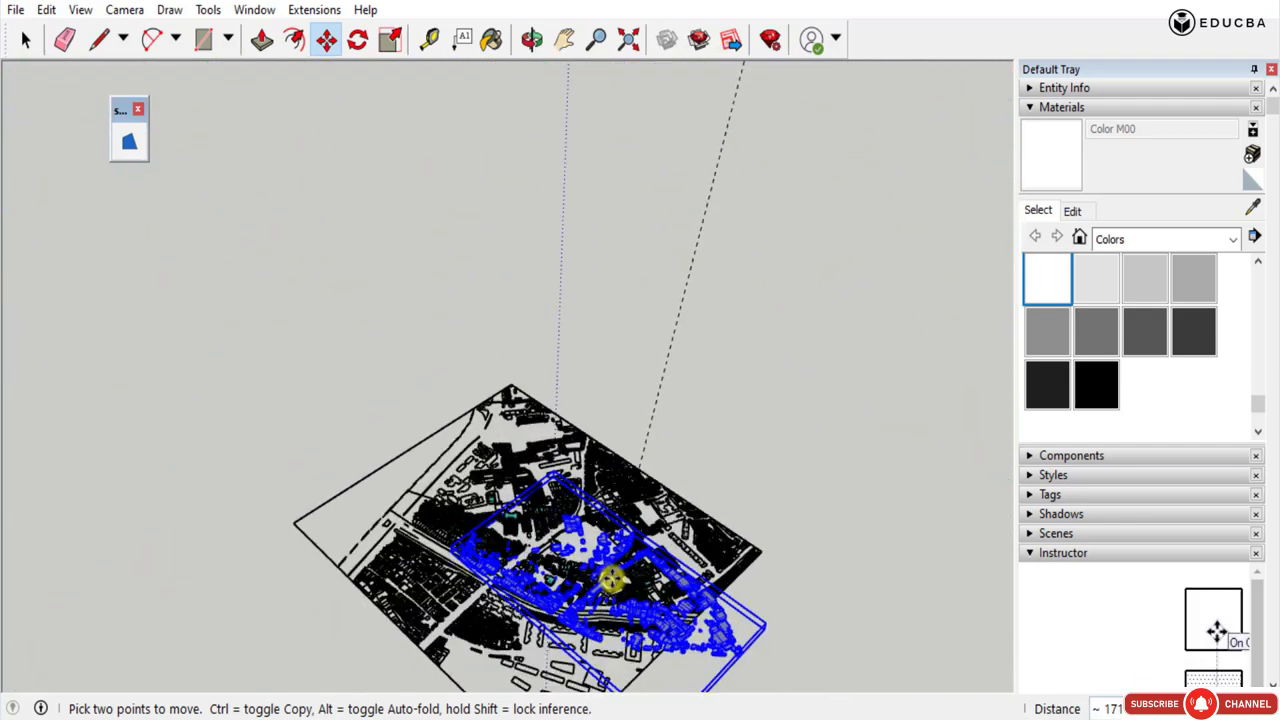
middle_click_drag(632, 468, 433, 381)
scroll(500, 265, "up", 3)
scroll(550, 228, "down", 4)
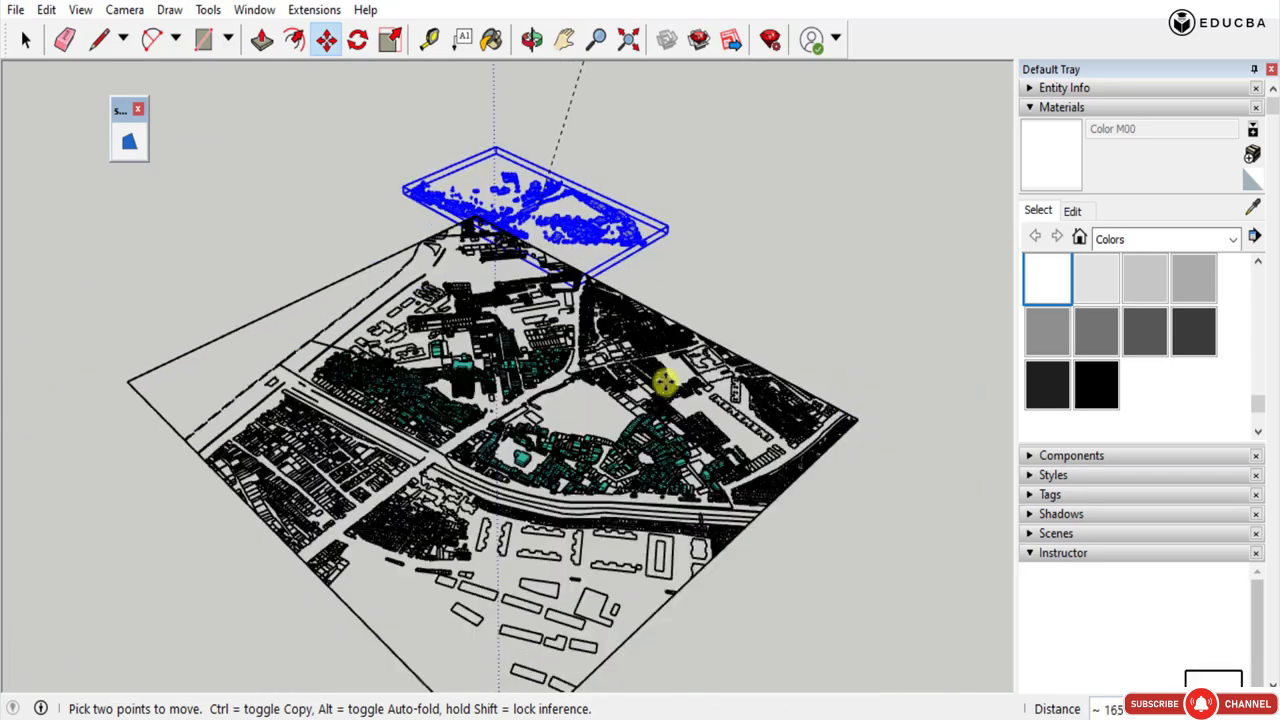
scroll(666, 415, "up", 5)
scroll(580, 373, "up", 2)
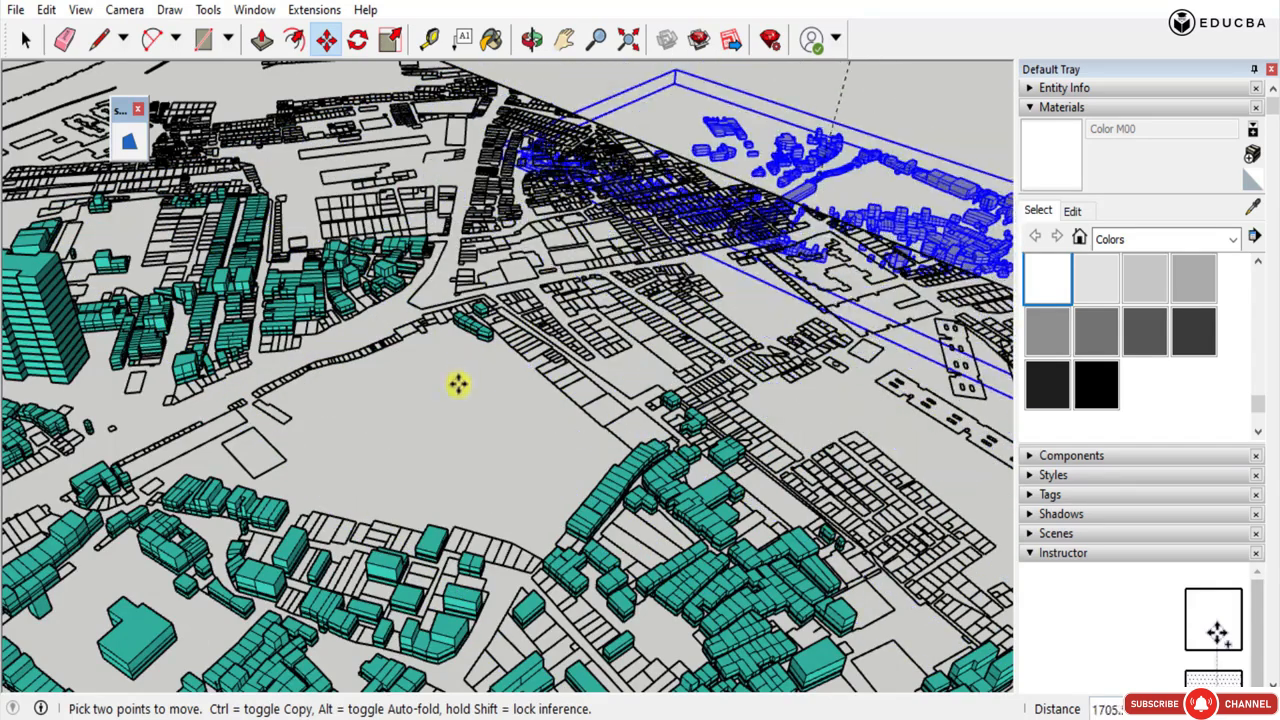
scroll(240, 417, "up", 3)
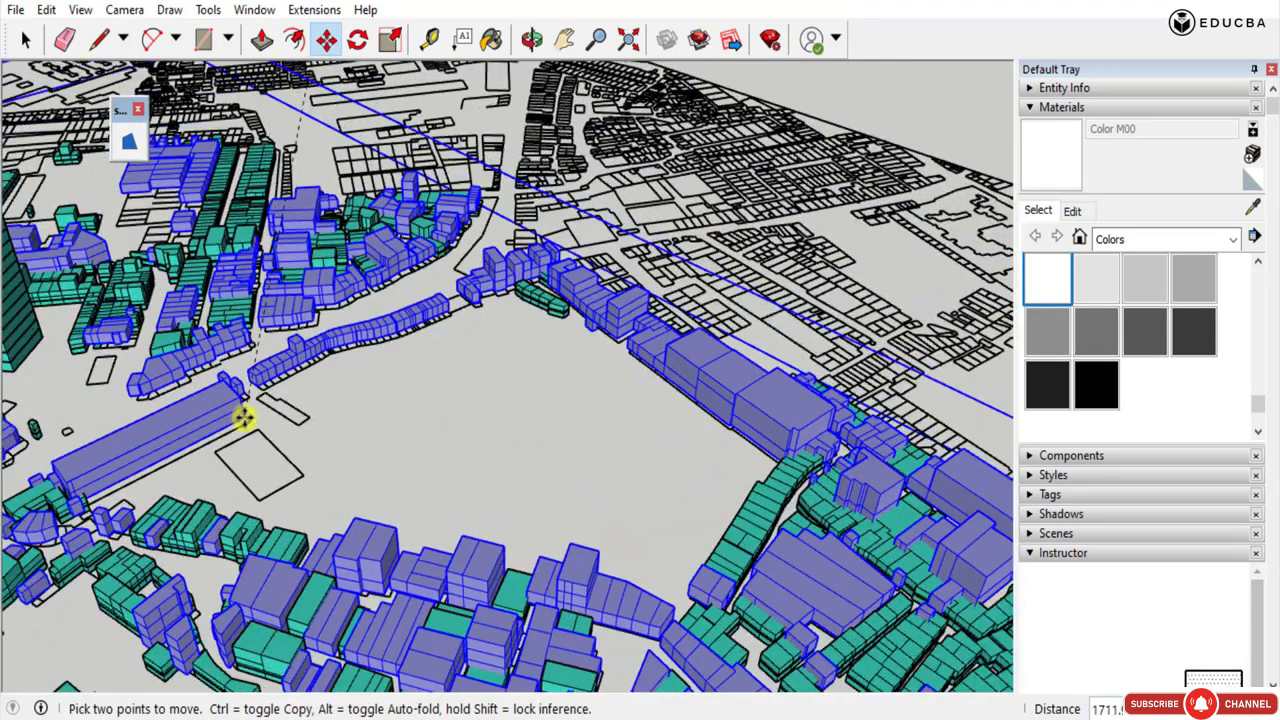
Check from several angles how the purple massing fits the footprints and the teal buildings, then clear the selection.
middle_click_drag(263, 500, 214, 406)
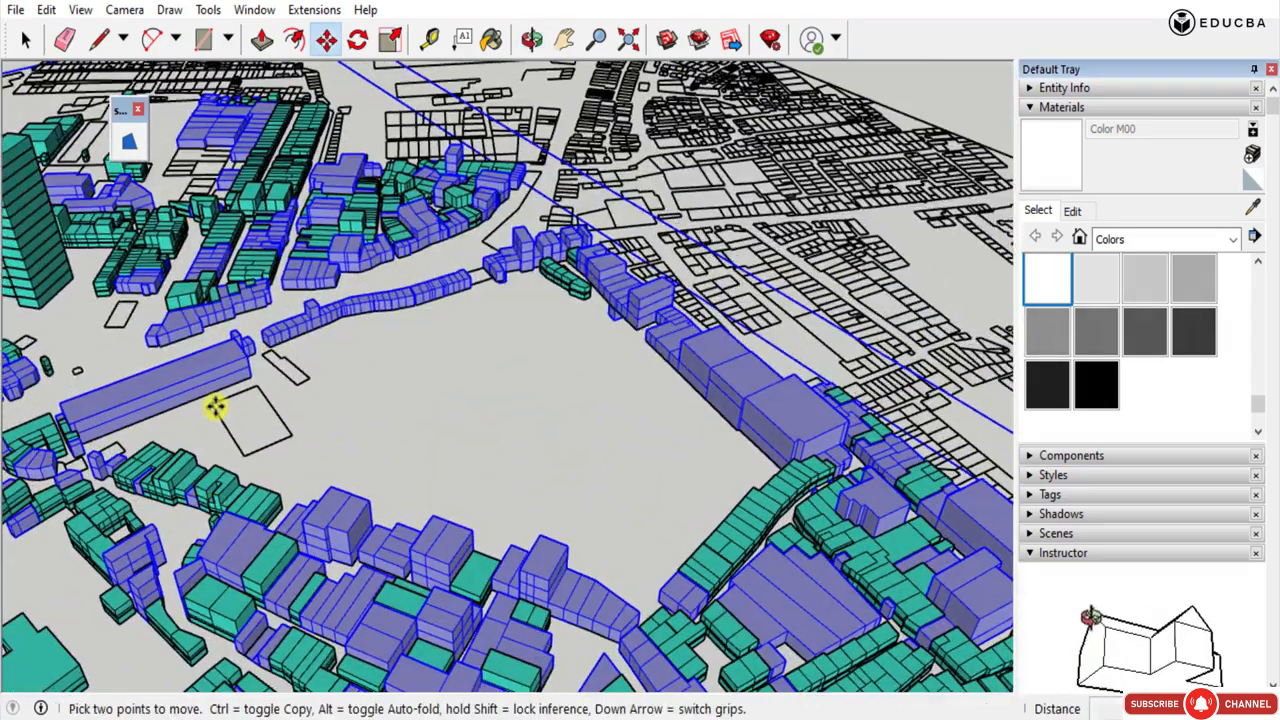
scroll(209, 380, "up", 8)
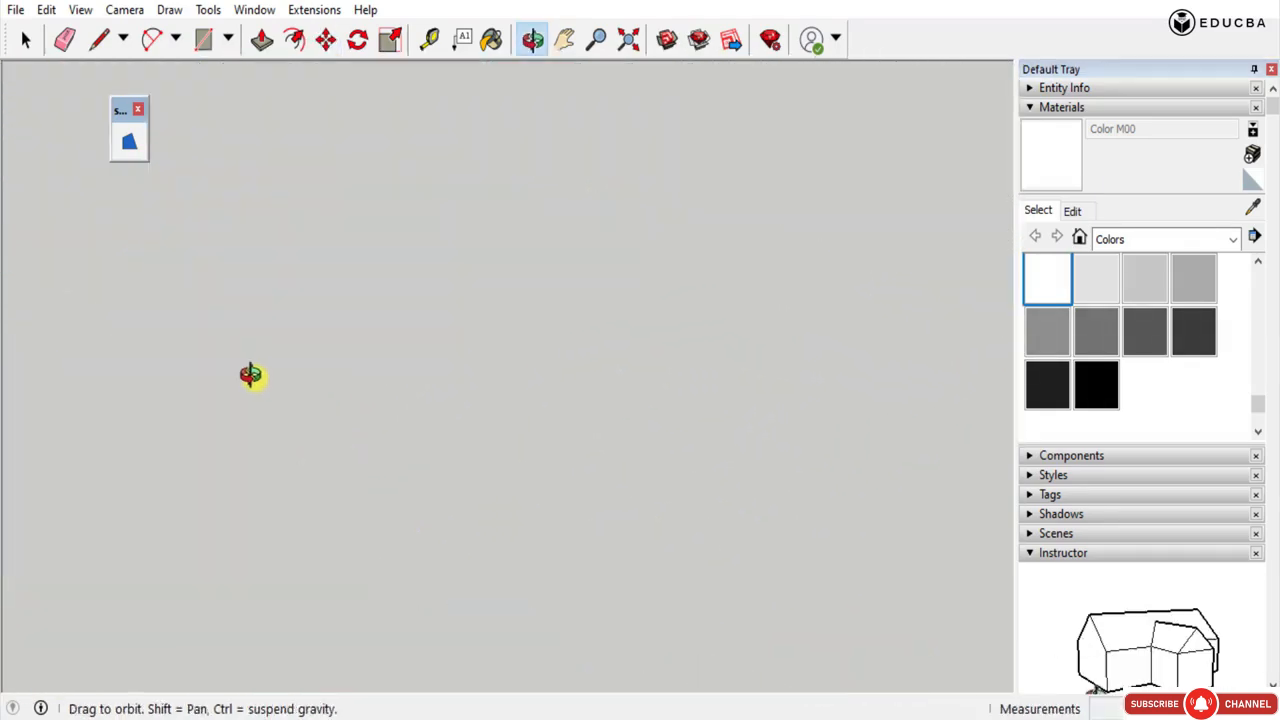
scroll(250, 375, "down", 10)
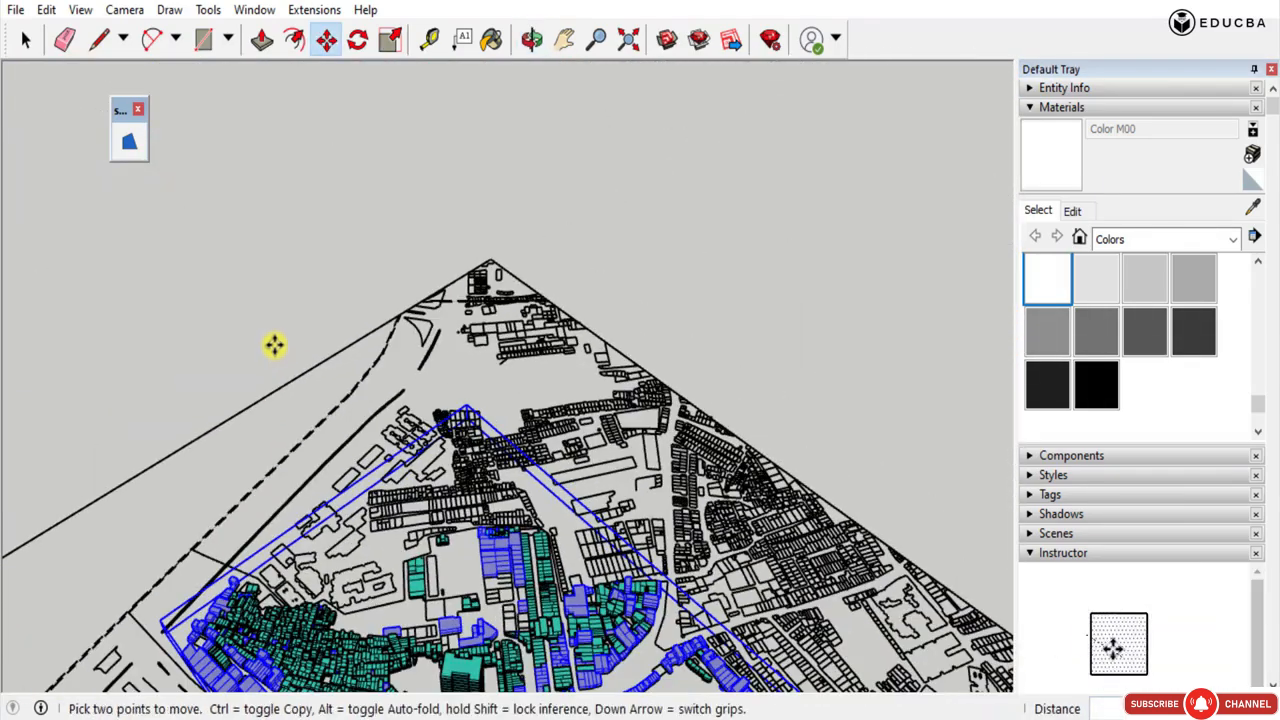
scroll(275, 344, "down", 6)
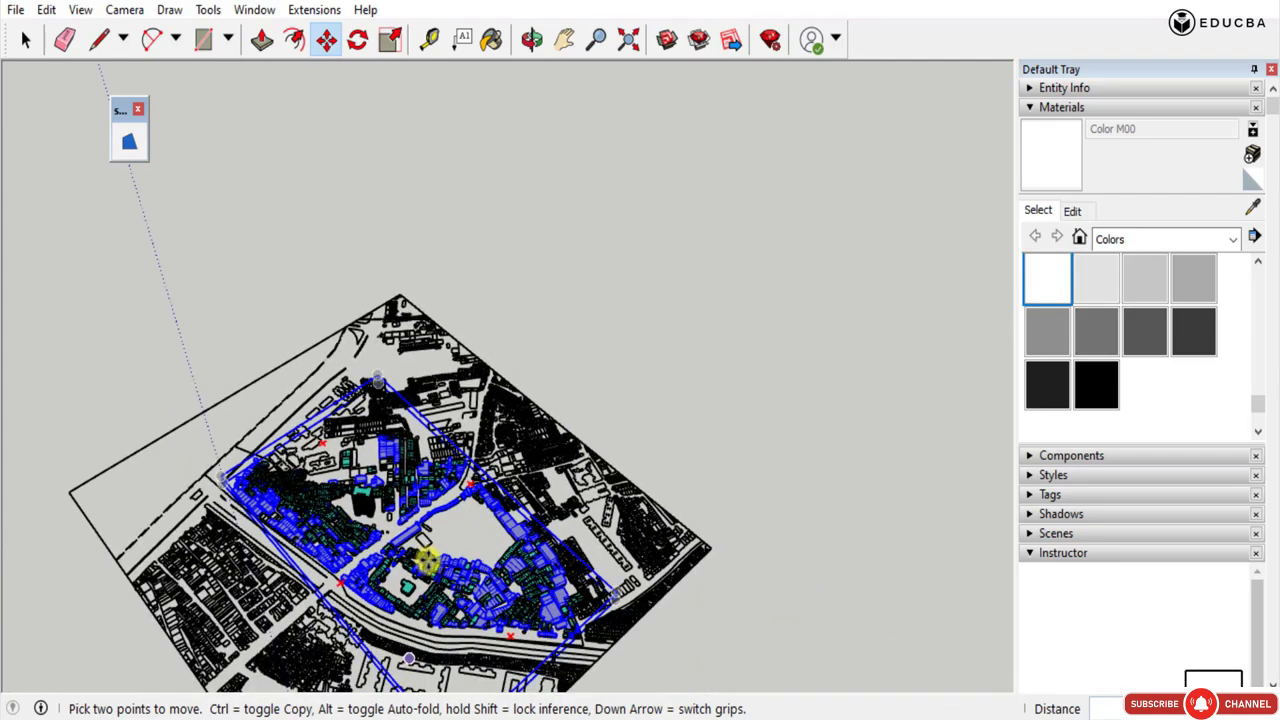
scroll(427, 562, "up", 10)
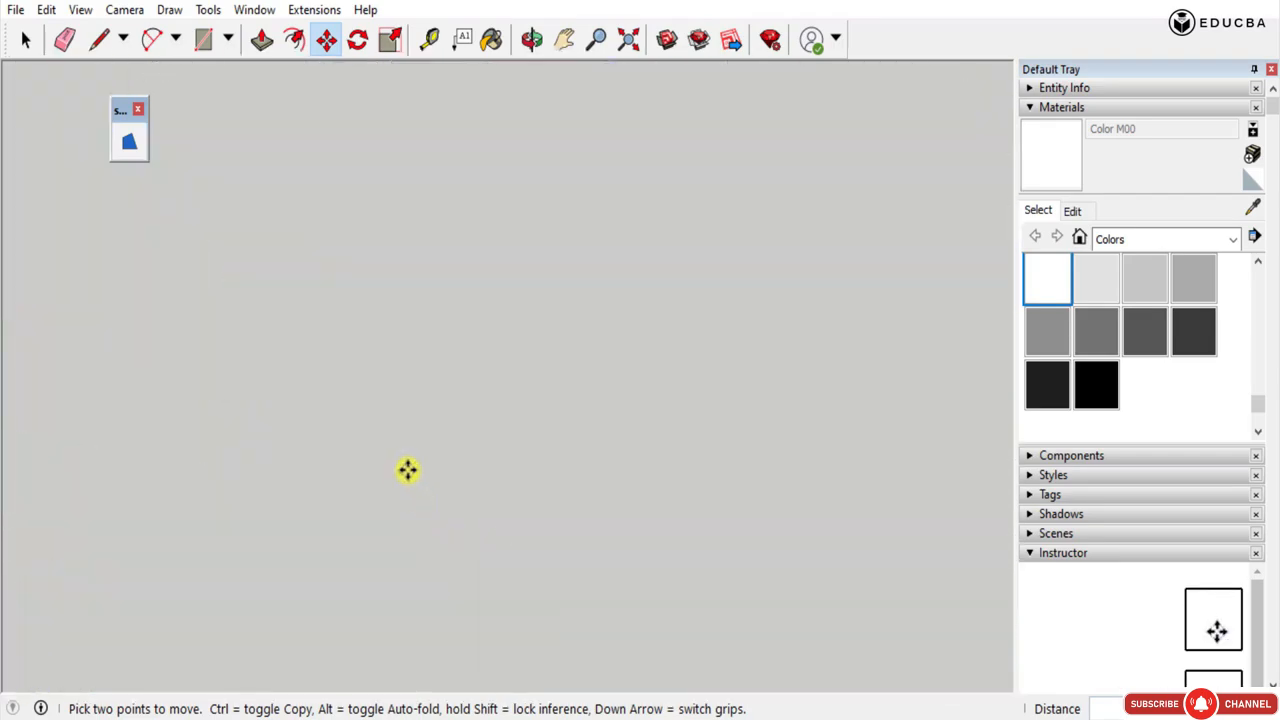
scroll(407, 470, "down", 3)
middle_click_drag(387, 417, 451, 411)
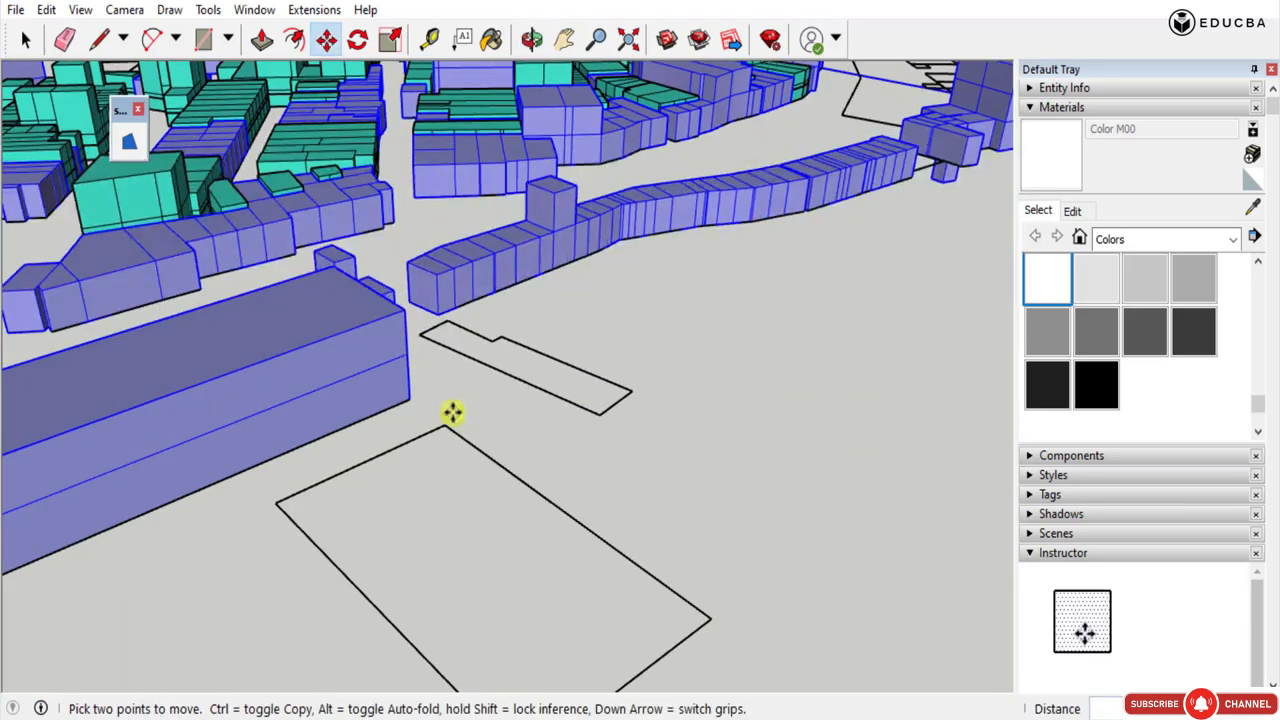
scroll(414, 486, "down", 5)
scroll(401, 474, "down", 8)
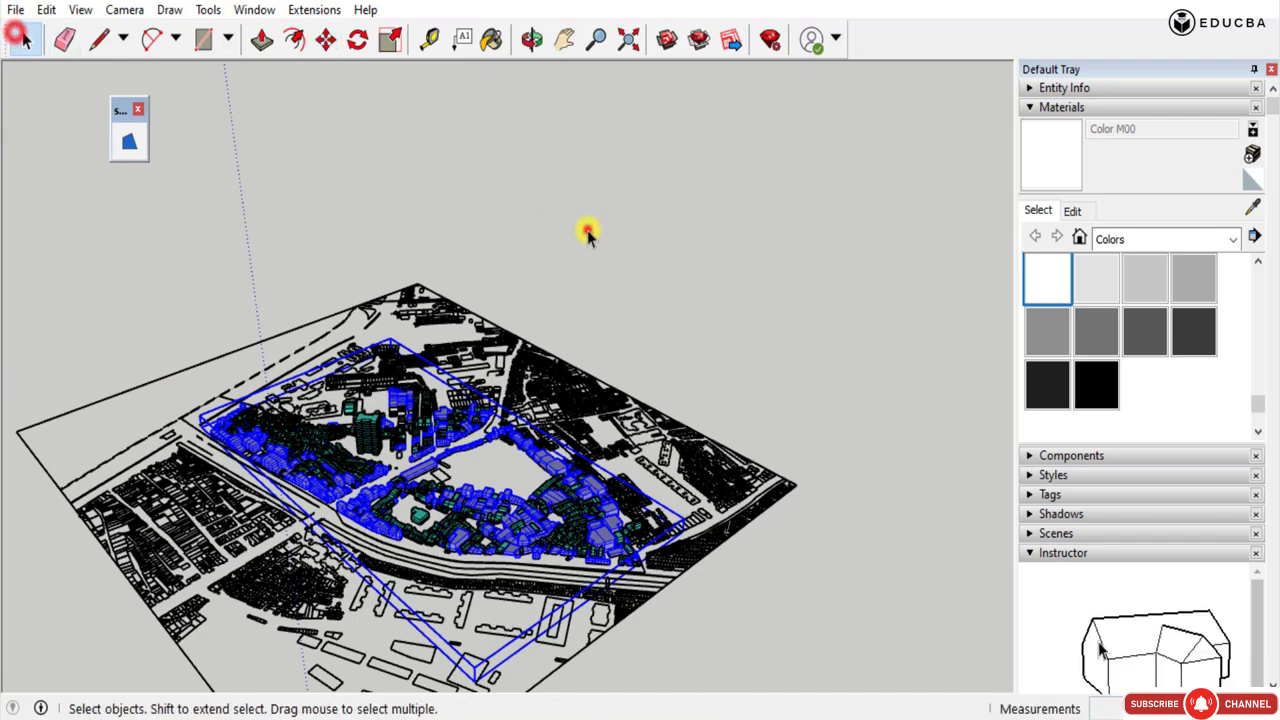
Select the red building massing component that lies away from the survey plan.
scroll(549, 524, "down", 8)
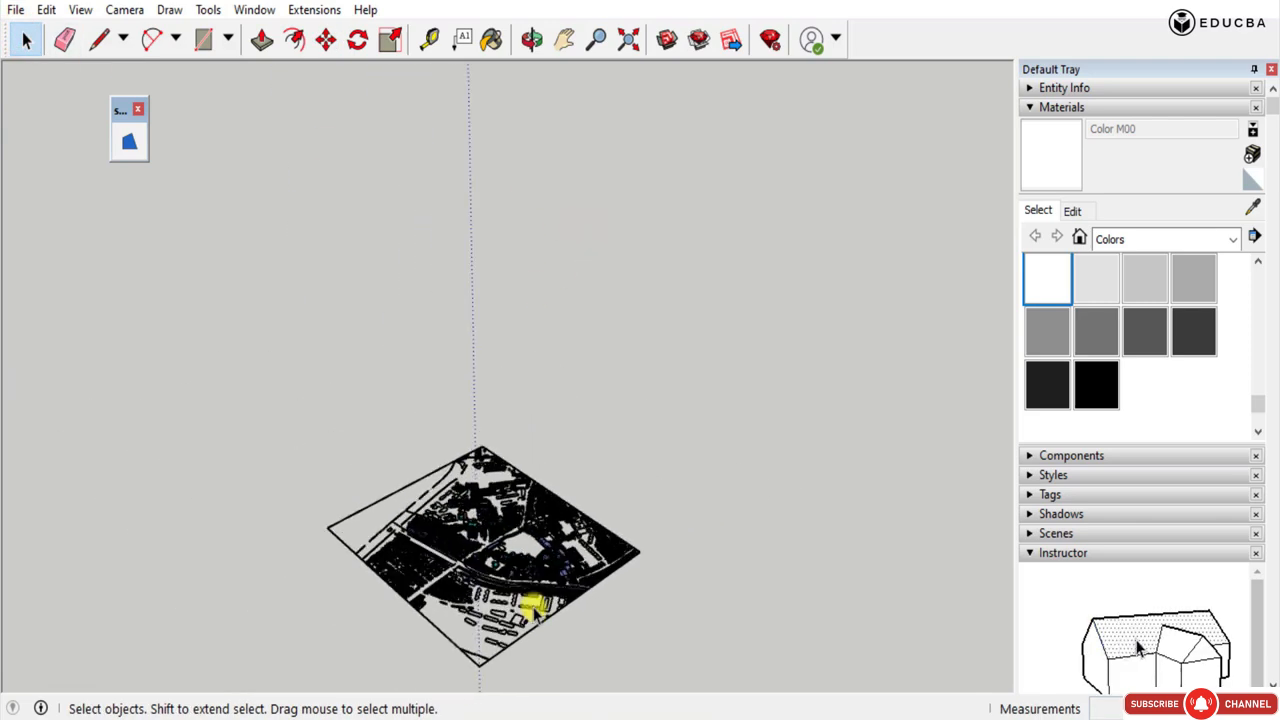
scroll(660, 200, "up", 5)
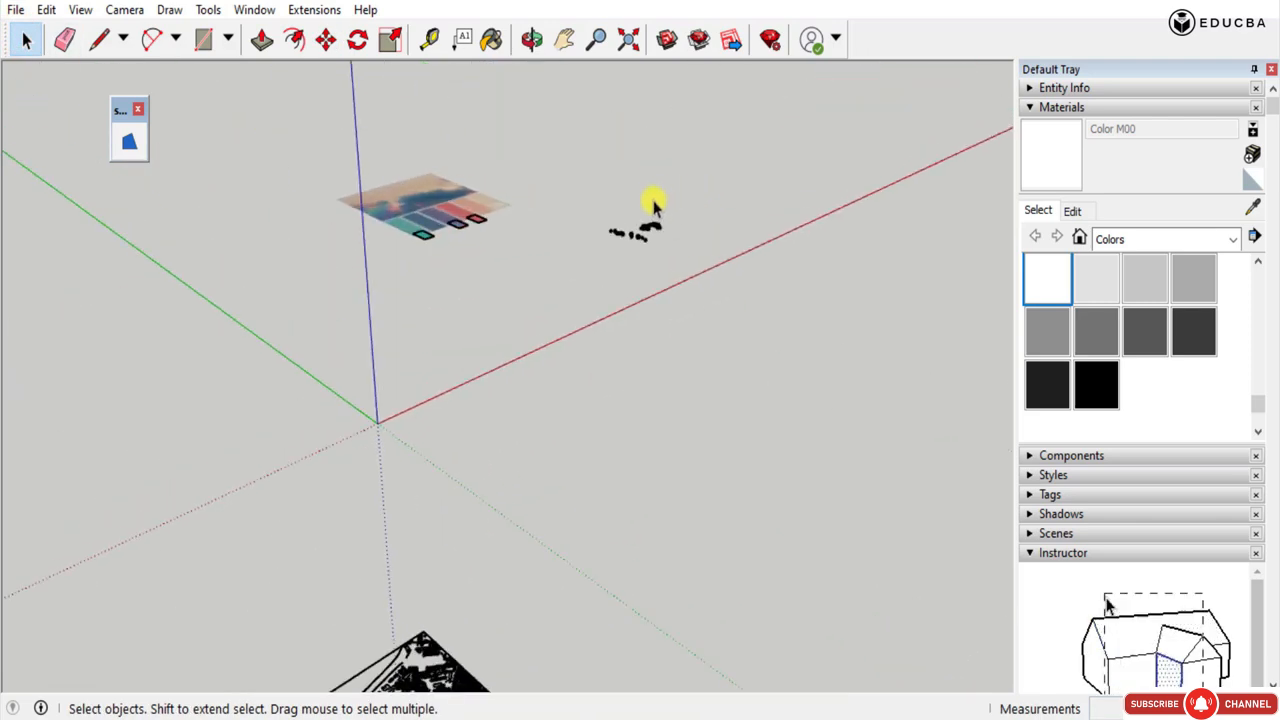
scroll(645, 240, "up", 2)
scroll(662, 236, "up", 3)
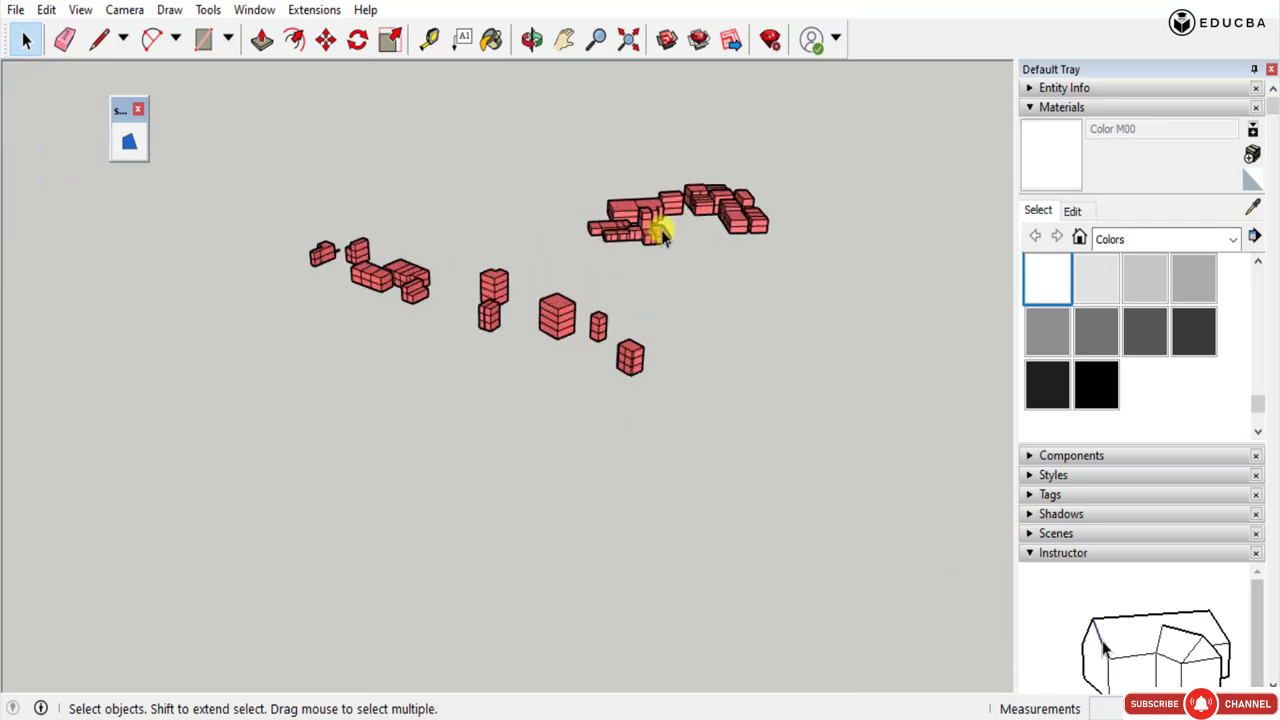
left_click(651, 238)
mouse_move(533, 254)
middle_mouse_down()
mouse_move(534, 305)
mouse_move(780, 440)
middle_mouse_up()
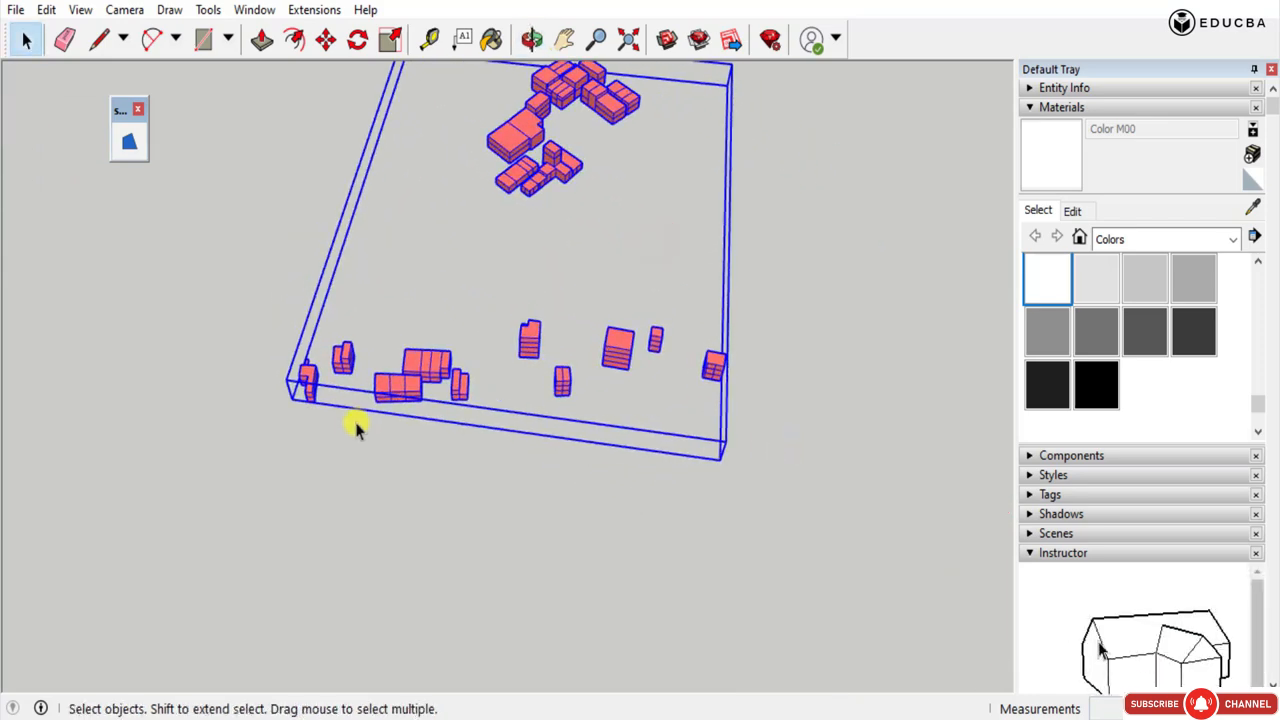
Move the red massing by a base corner of its front-row building to the matching street-front footprint on the survey plan.
scroll(362, 420, "up", 5)
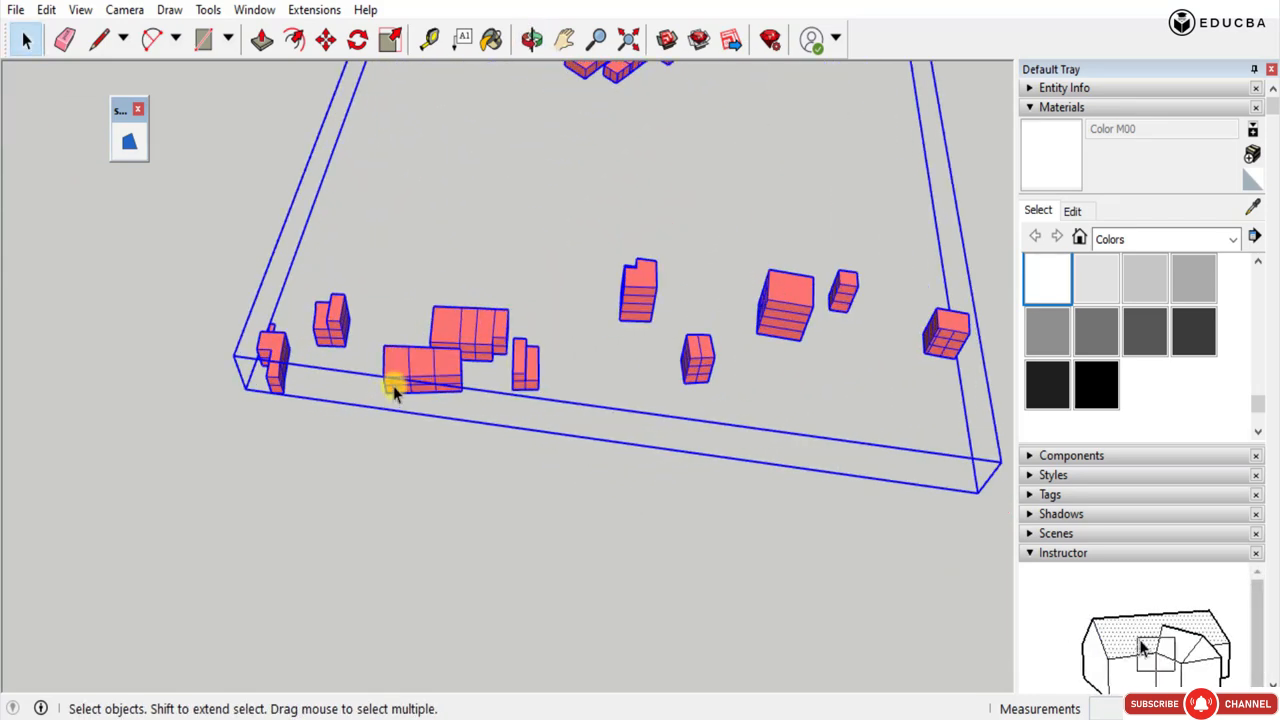
key("m")
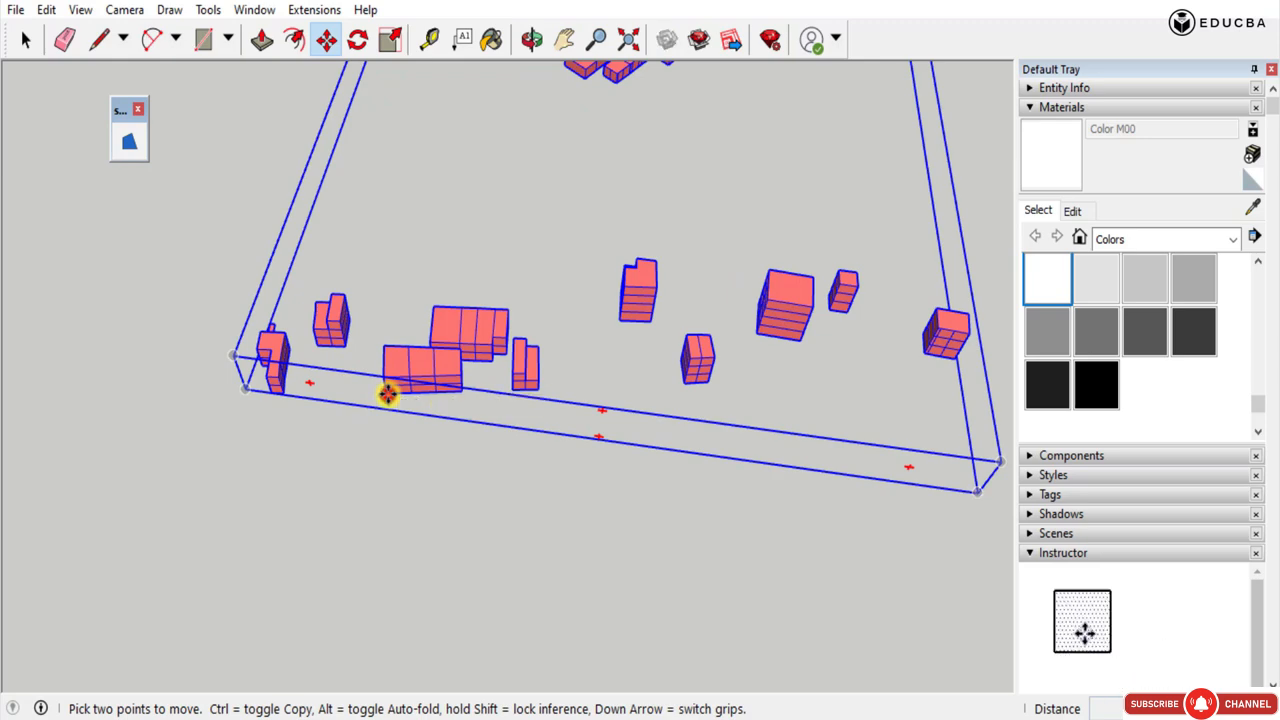
left_click(387, 394)
scroll(449, 251, "down", 5)
scroll(634, 162, "down", 8)
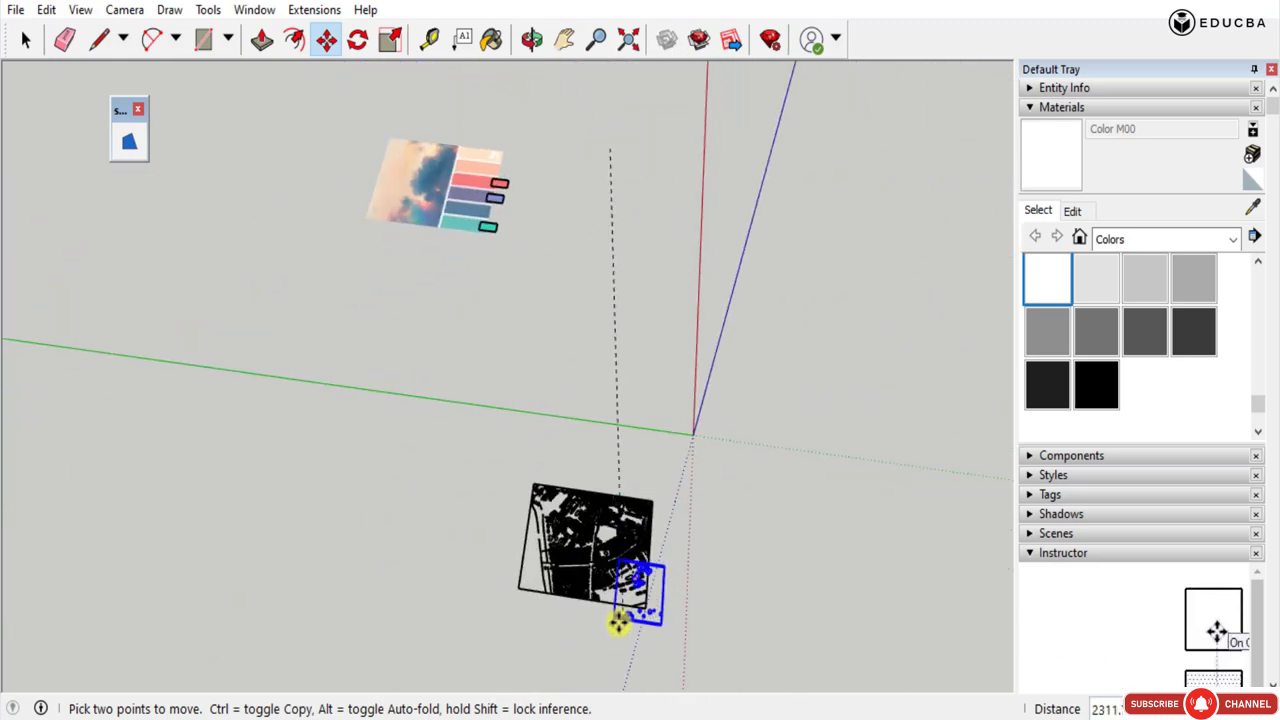
scroll(614, 614, "up", 8)
scroll(410, 555, "up", 7)
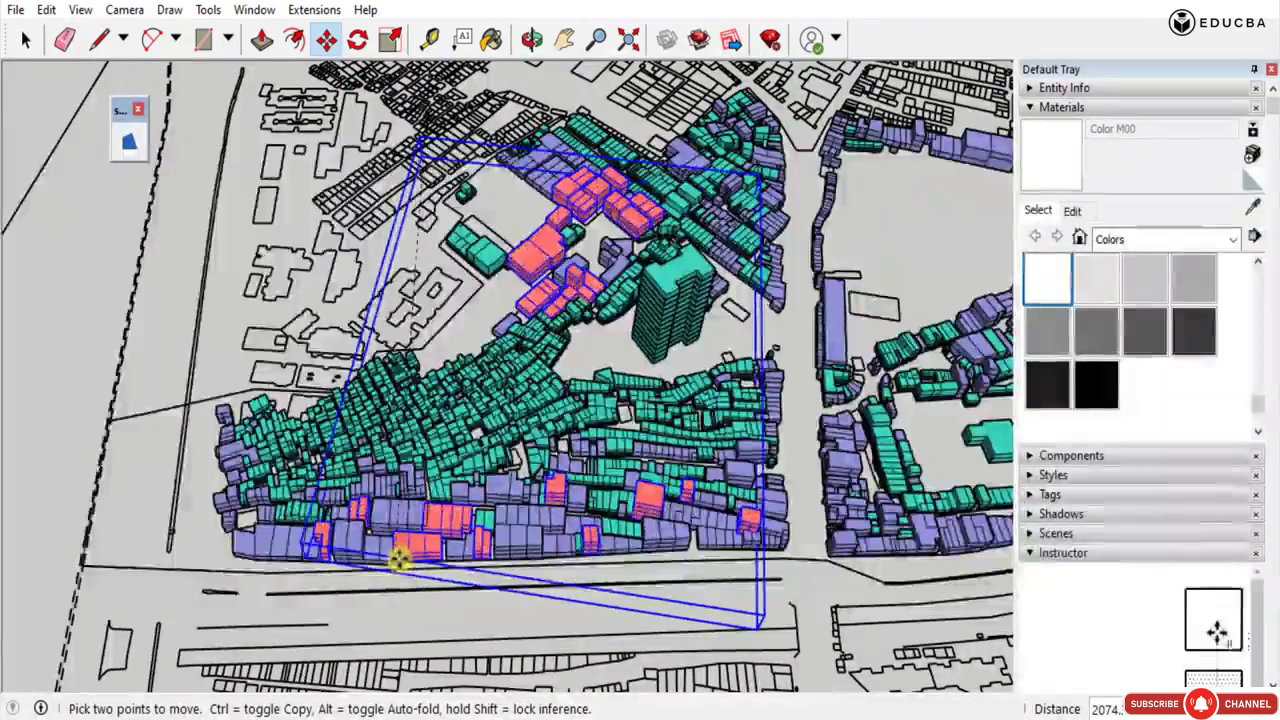
middle_click_drag(400, 560, 445, 523)
Nudge the red massing so the front-row building's base corner meets its footprint, then deselect it and check the fit.
scroll(445, 523, "up", 8)
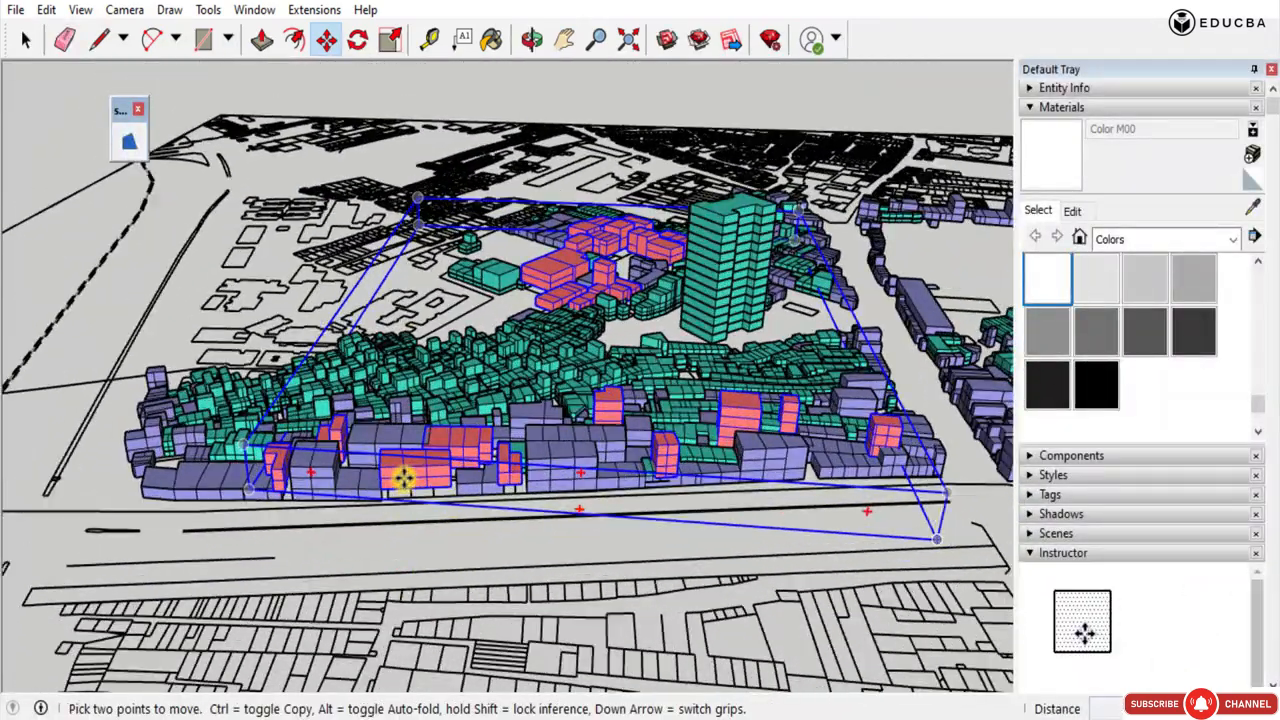
scroll(528, 520, "down", 3)
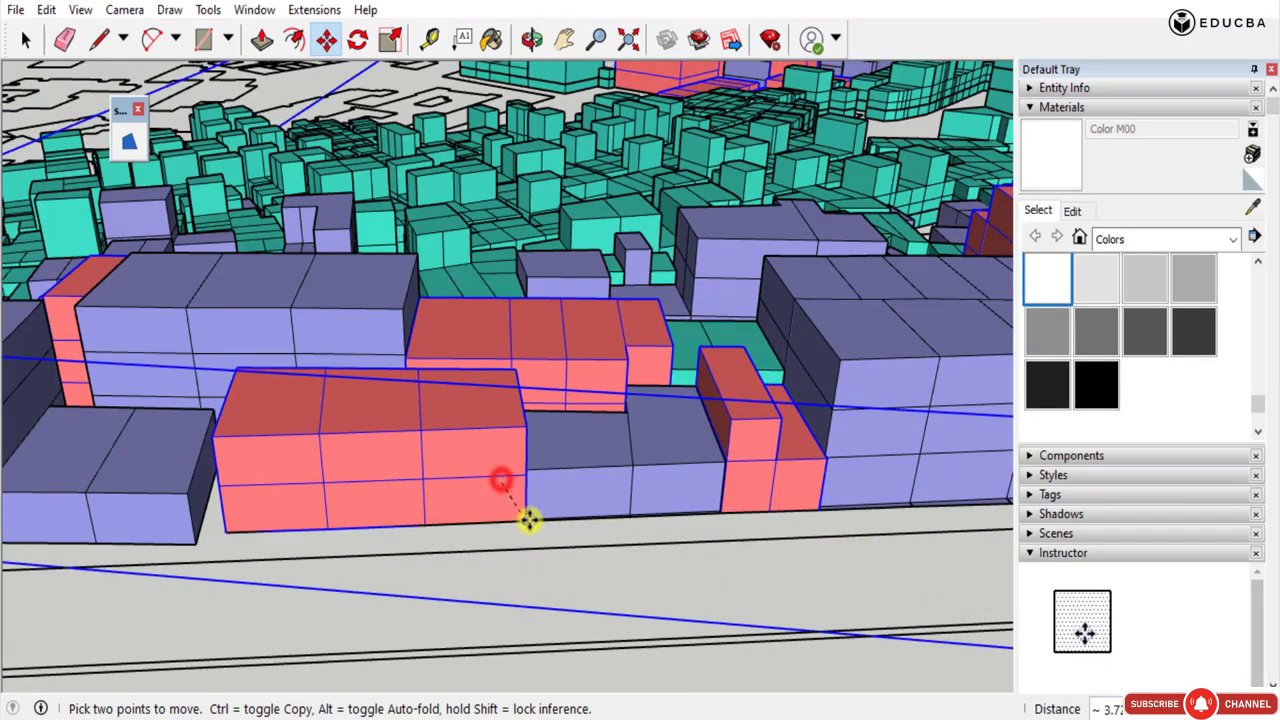
middle_click_drag(746, 546, 711, 523)
scroll(513, 305, "down", 6)
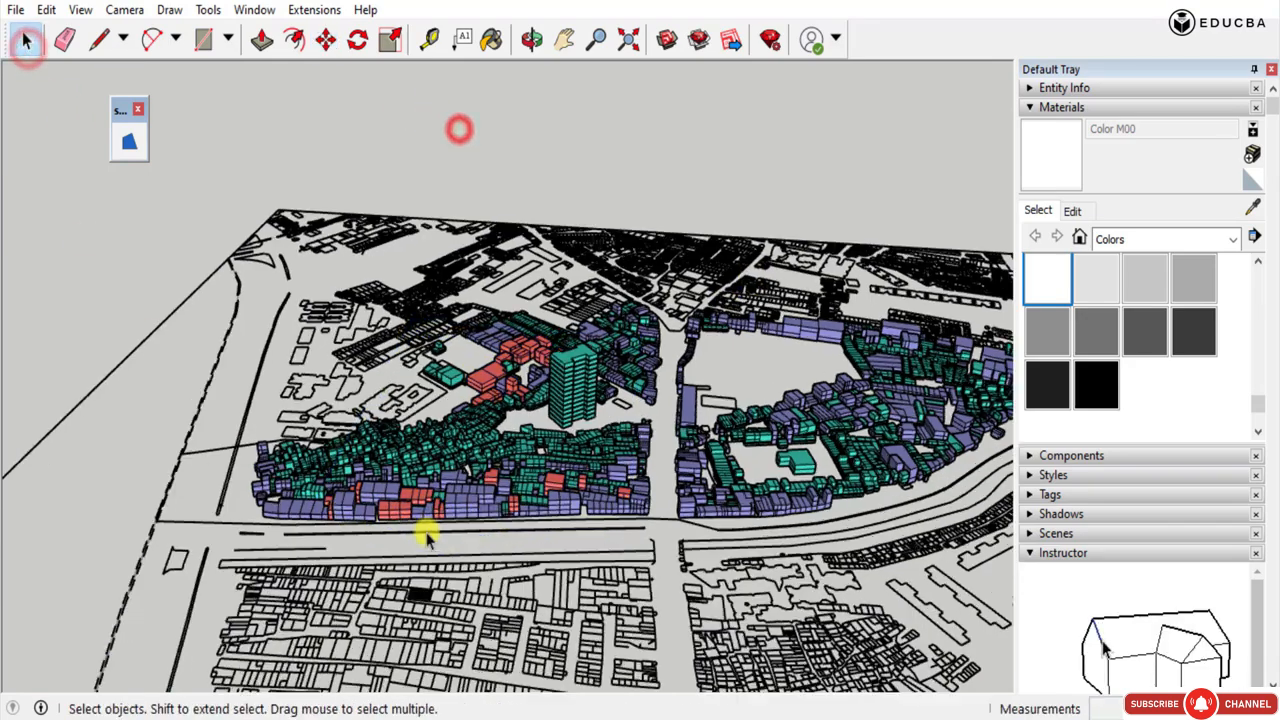
scroll(444, 510, "up", 2)
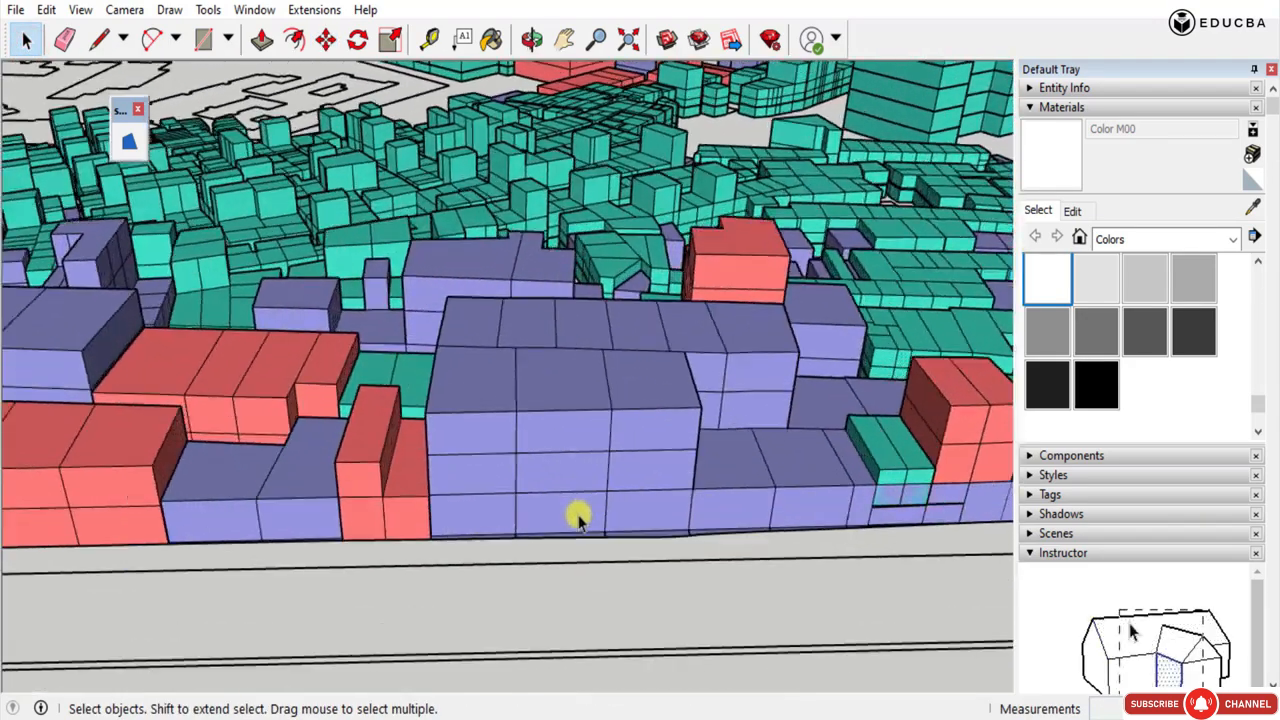
Check at close range, from low and high angles, how the front-row purple and red buildings sit on their street-front footprints.
scroll(567, 523, "up", 2)
middle_click_drag(412, 549, 386, 451)
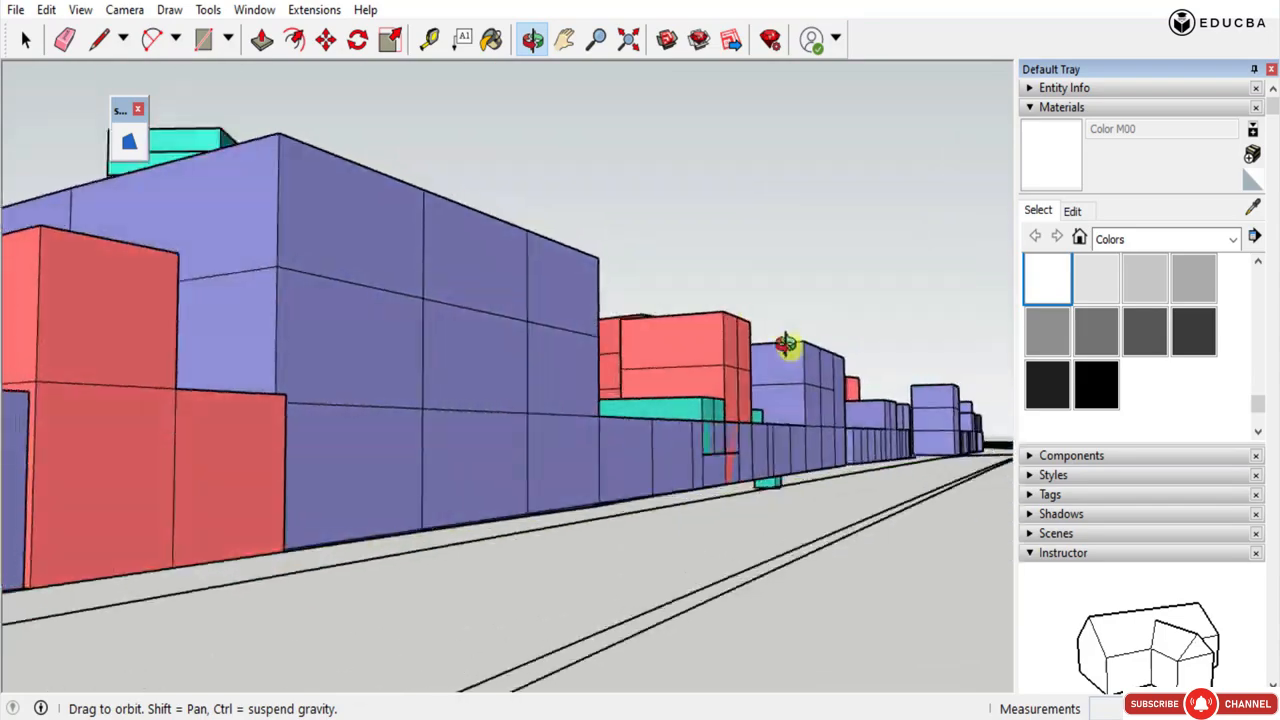
middle_click_drag(786, 343, 815, 503)
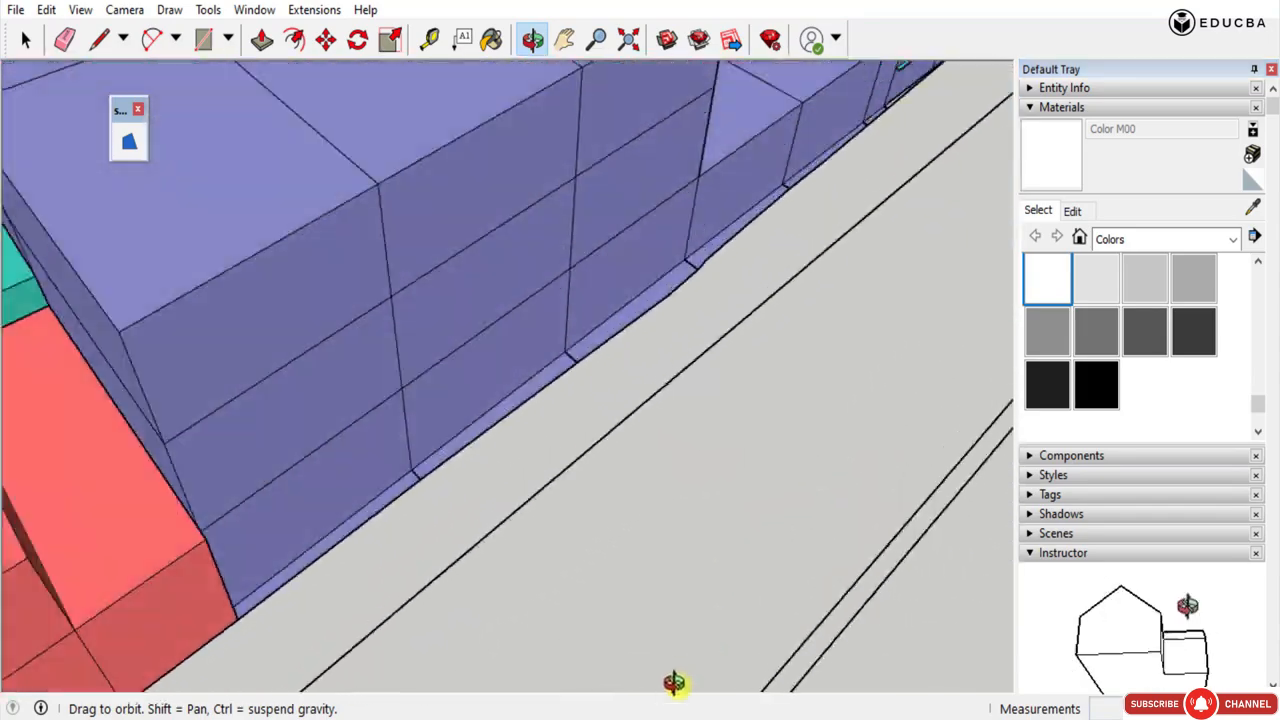
scroll(690, 655, "down", 5)
scroll(450, 584, "up", 3)
middle_click_drag(454, 583, 806, 450)
scroll(806, 450, "down", 8)
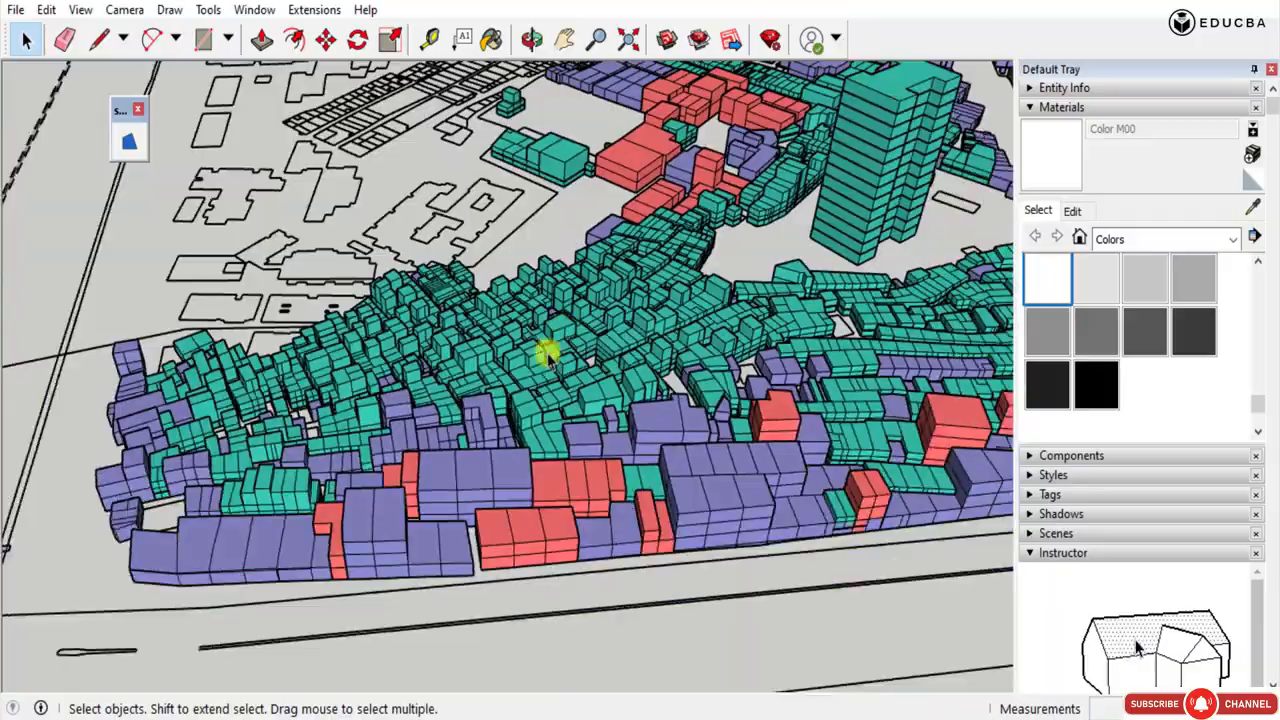
Inspect the combined teal, purple and red massings across both blocks of the study area against the whole survey plan.
scroll(446, 402, "up", 2)
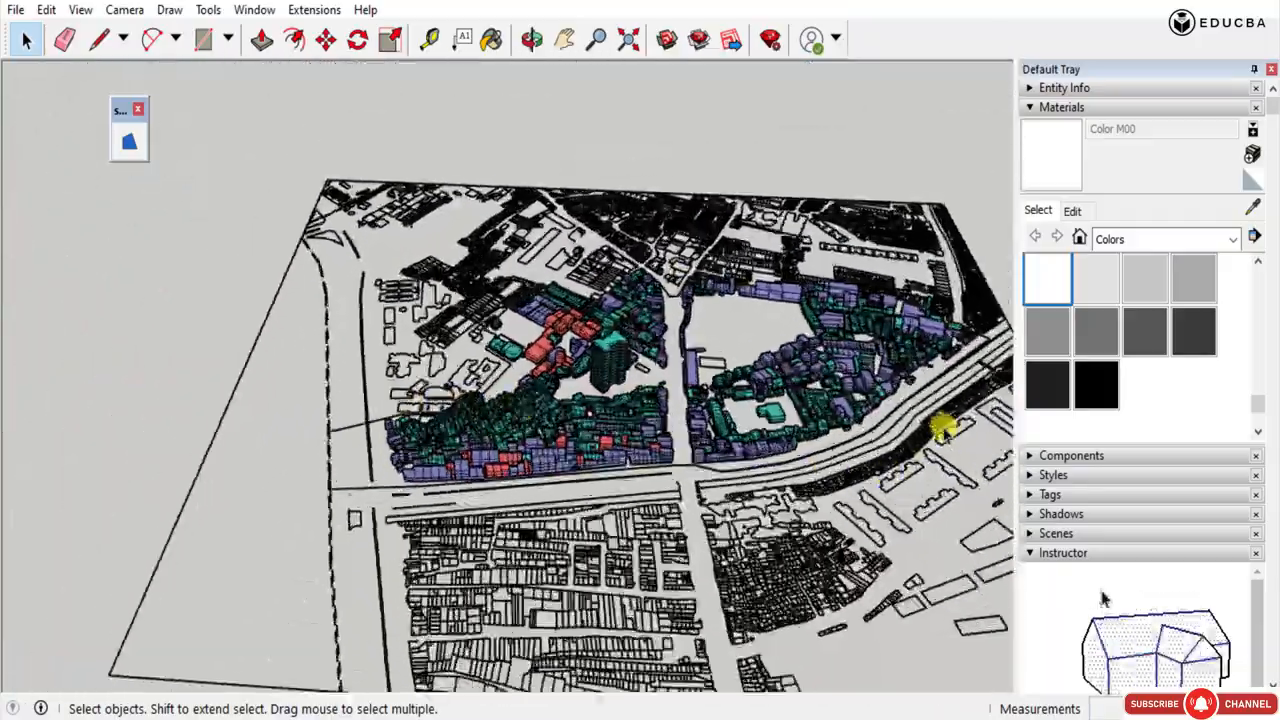
scroll(943, 429, "up", 4)
middle_click_drag(451, 420, 484, 470)
middle_click_drag(300, 608, 210, 315)
scroll(845, 473, "up", 3)
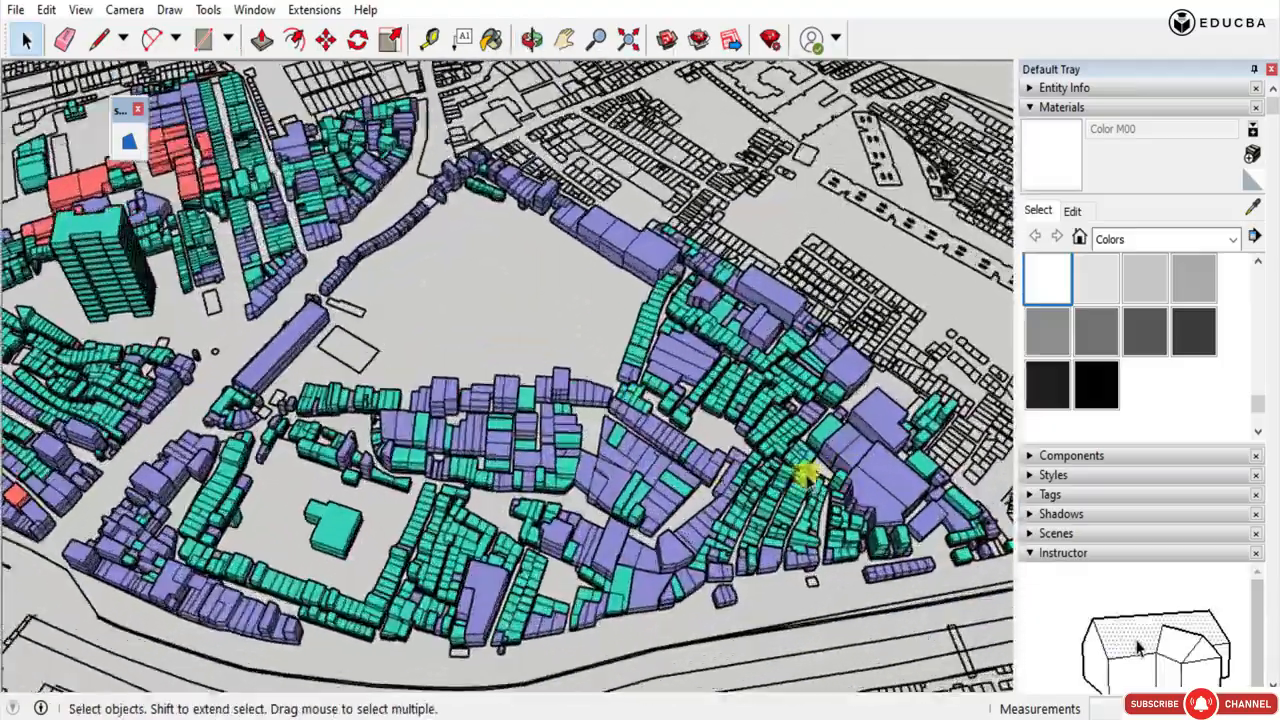
scroll(625, 437, "down", 4)
middle_click_drag(666, 491, 555, 593)
scroll(358, 576, "up", 3)
scroll(940, 472, "down", 3)
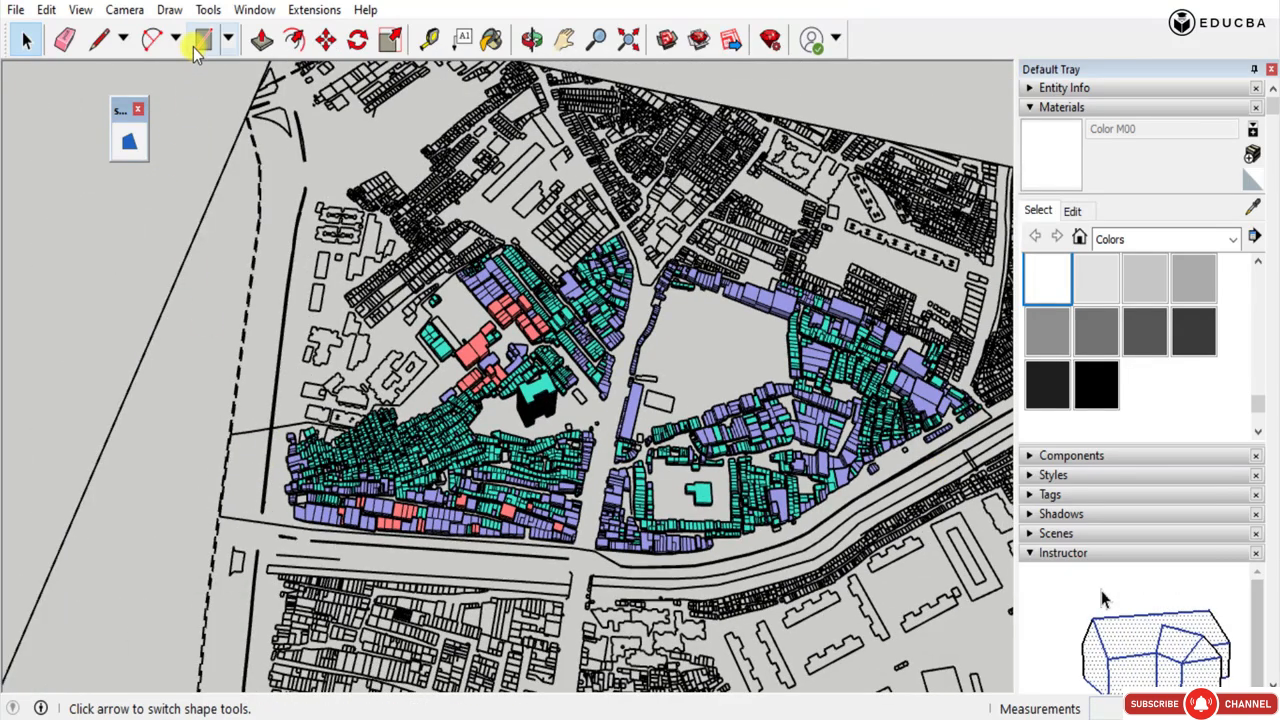
Start the Line tool for drawing on the survey plan beside the dashed line bordering the teal and purple blocks.
left_click(100, 40)
scroll(228, 440, "up", 5)
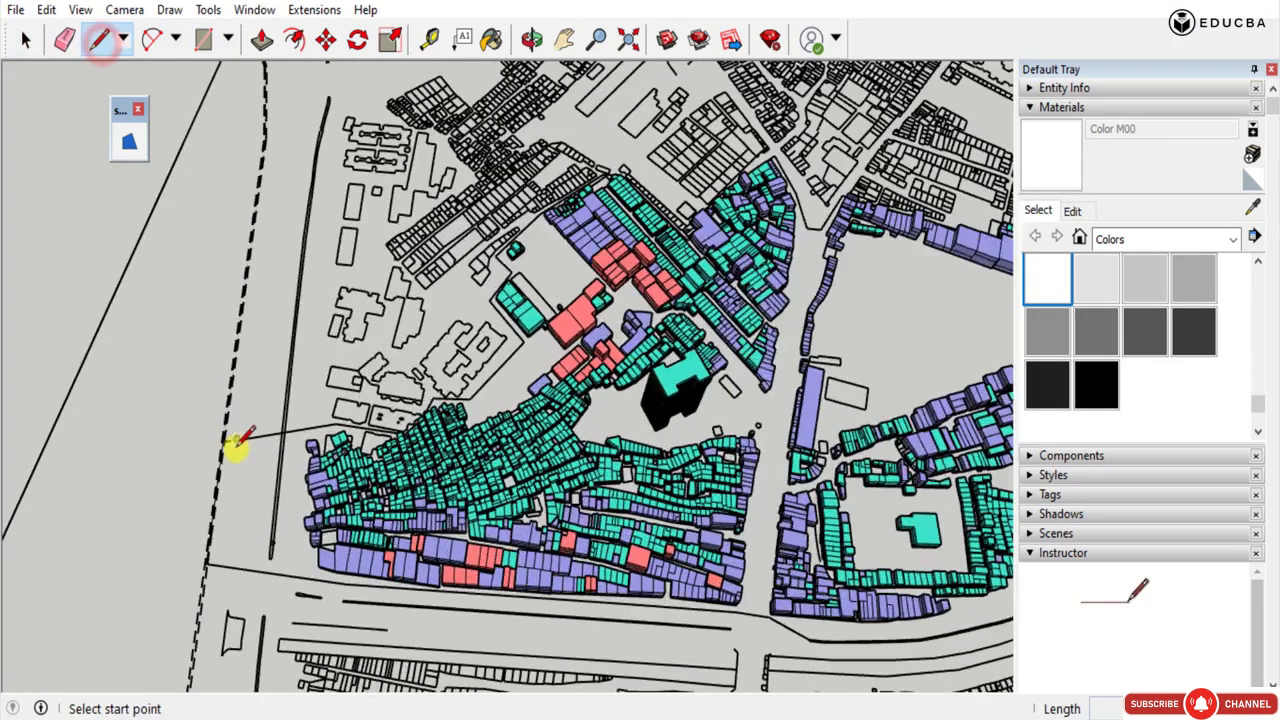
scroll(43, 206, "down", 5)
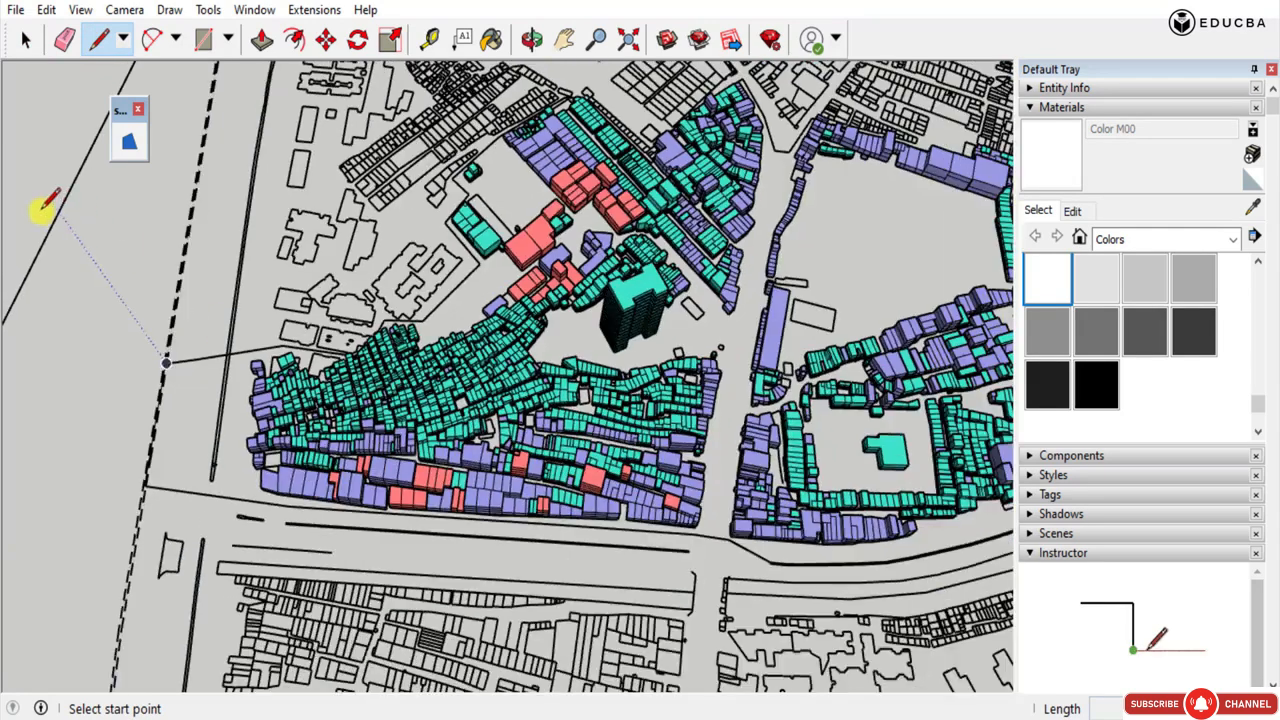
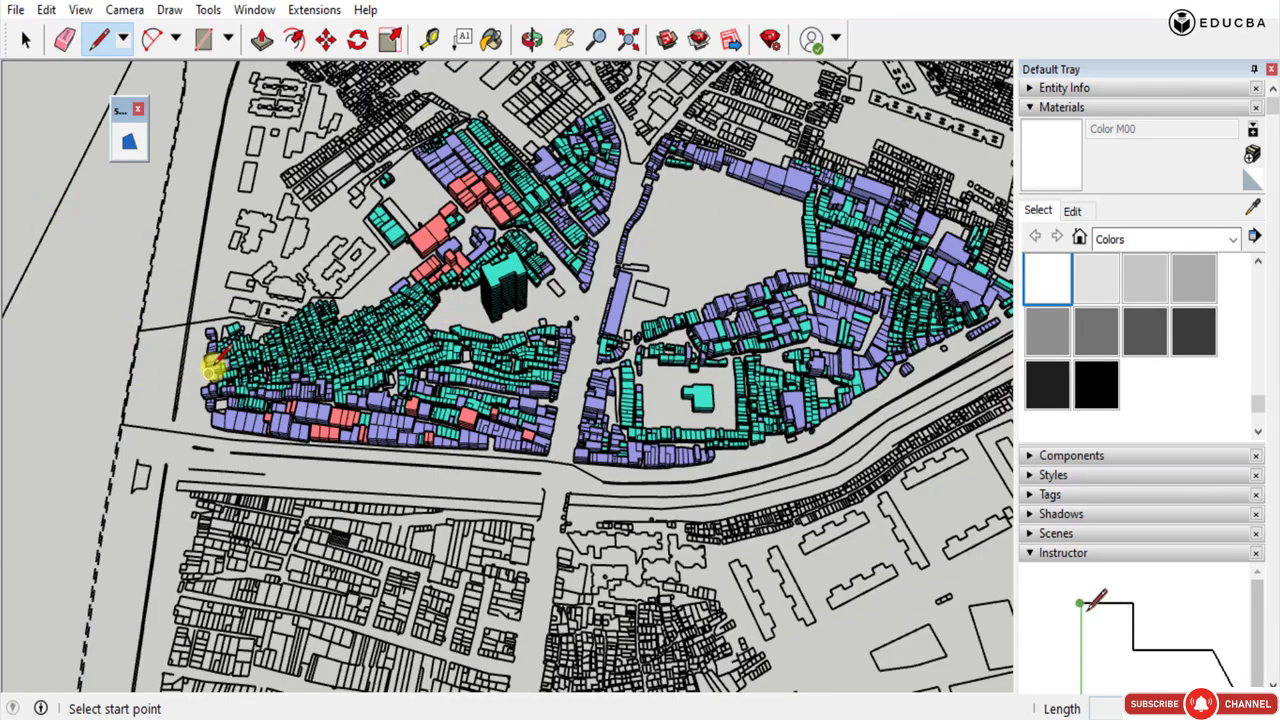
Trace the study area's edge with lines from the upper boundary line onto the dashed line and along it to the main road's edge.
left_click(150, 345)
scroll(51, 366, "up", 3)
scroll(80, 314, "up", 4)
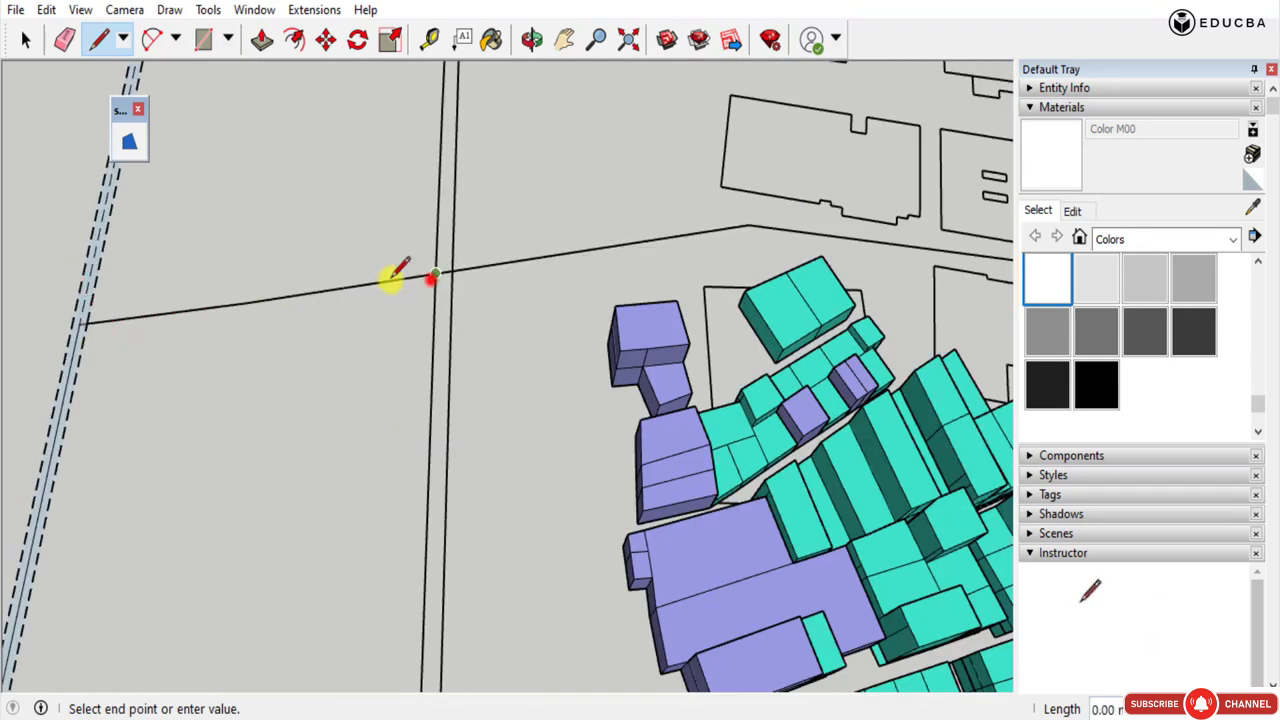
left_click(70, 323)
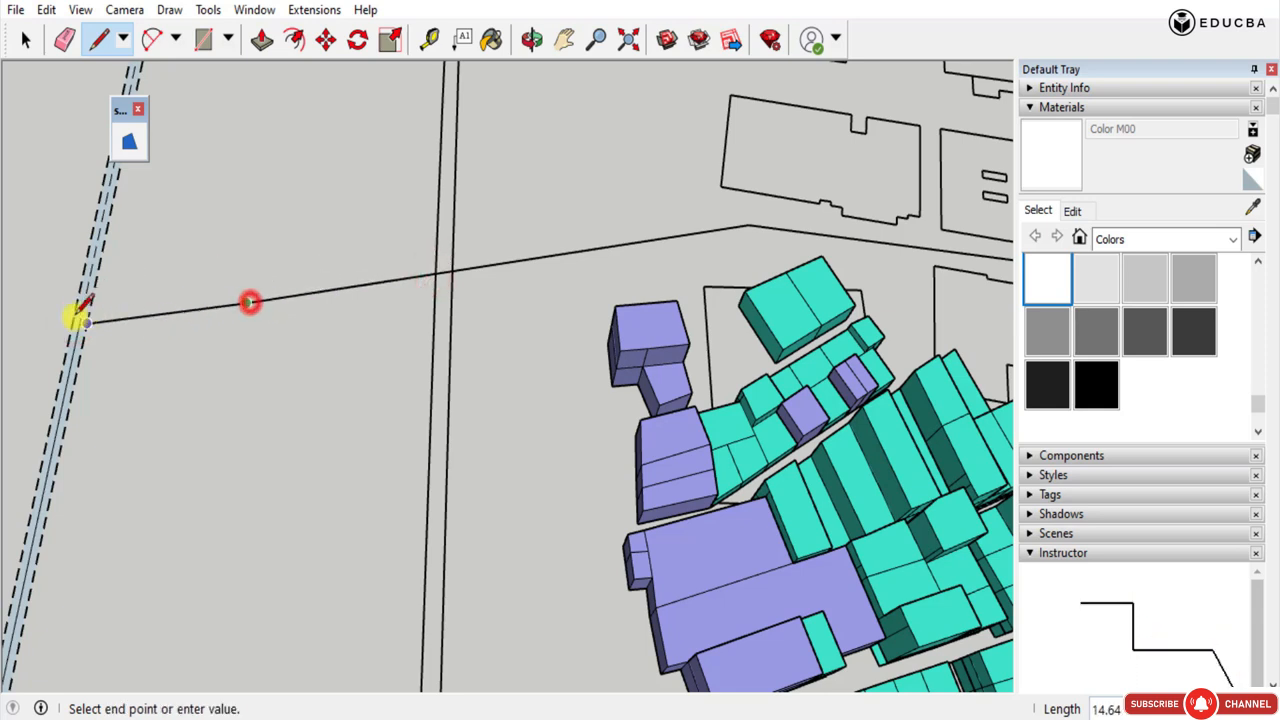
scroll(79, 316, "up", 5)
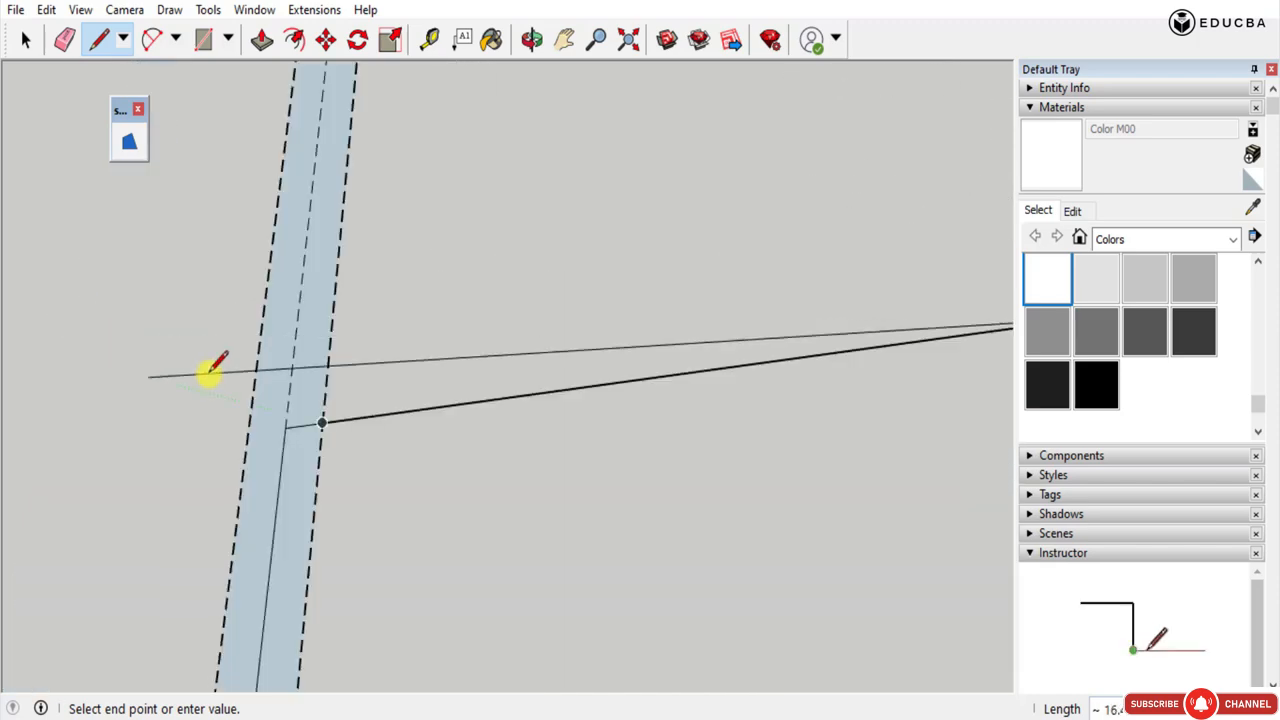
scroll(250, 330, "down", 6)
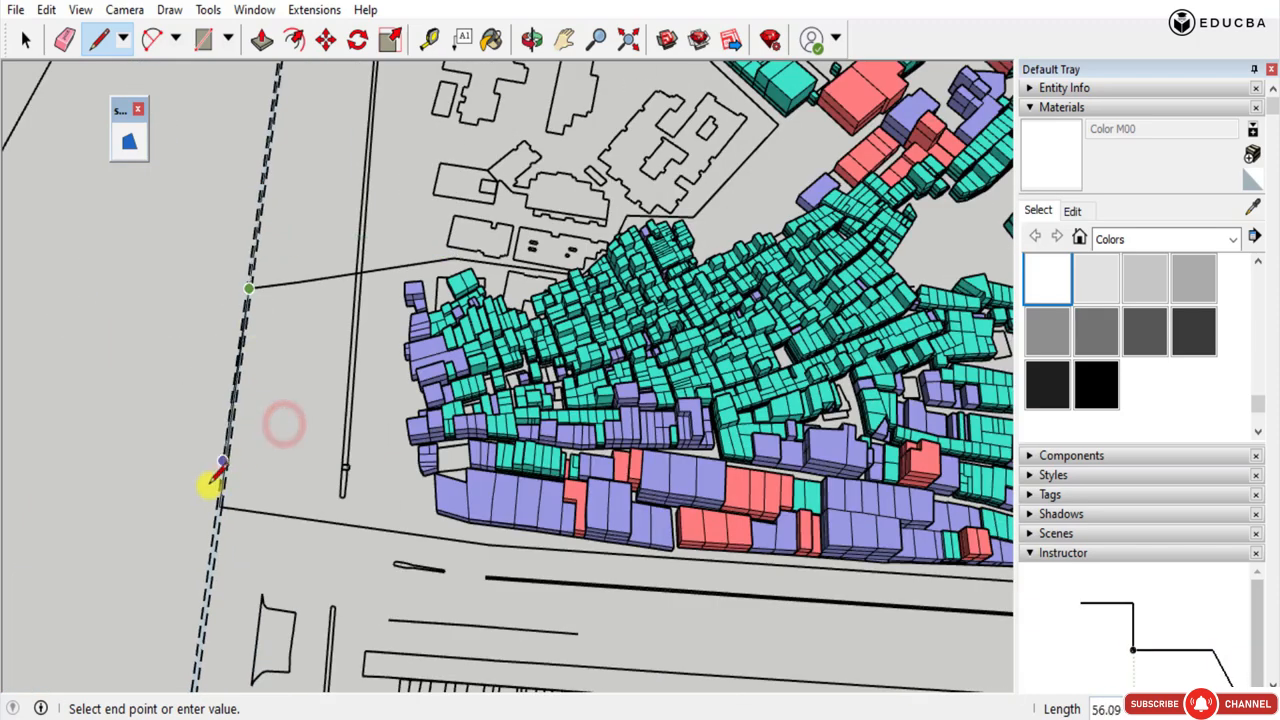
scroll(223, 517, "up", 5)
left_click(222, 518)
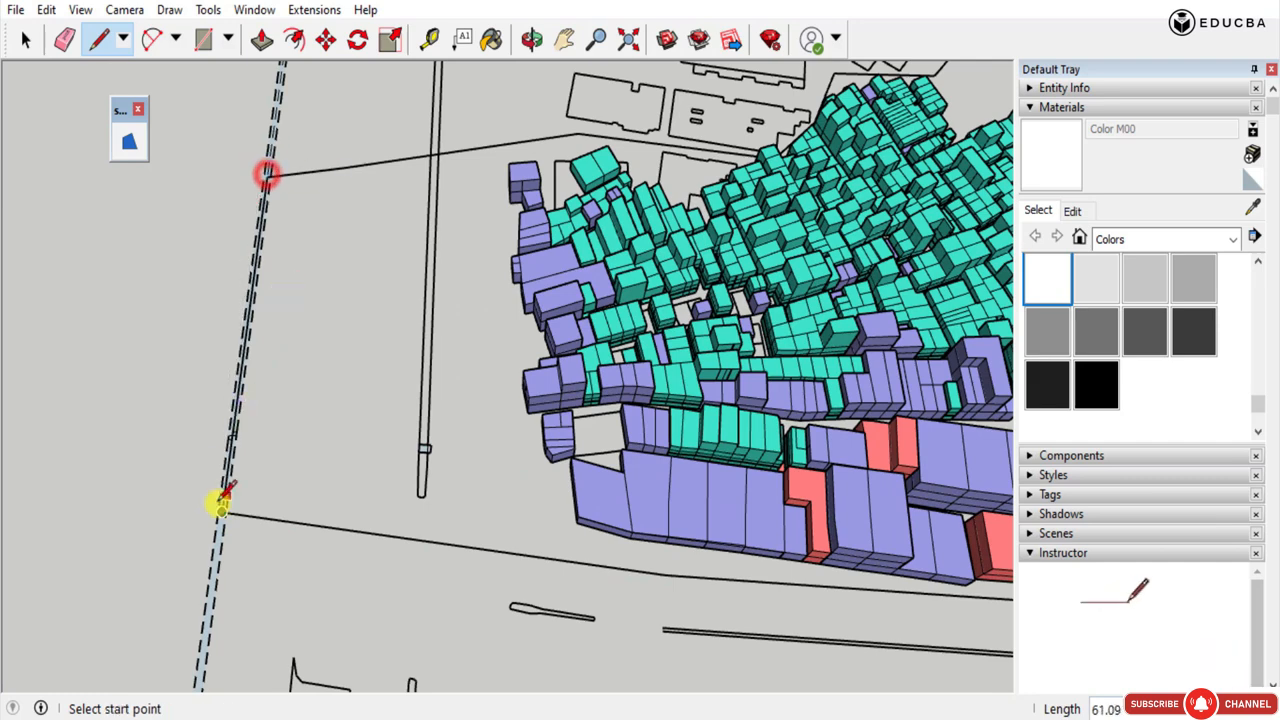
Continue the outline along the main road's edge, past the street junction and around the bend in front of the purple buildings.
left_click(671, 568)
scroll(671, 568, "down", 3)
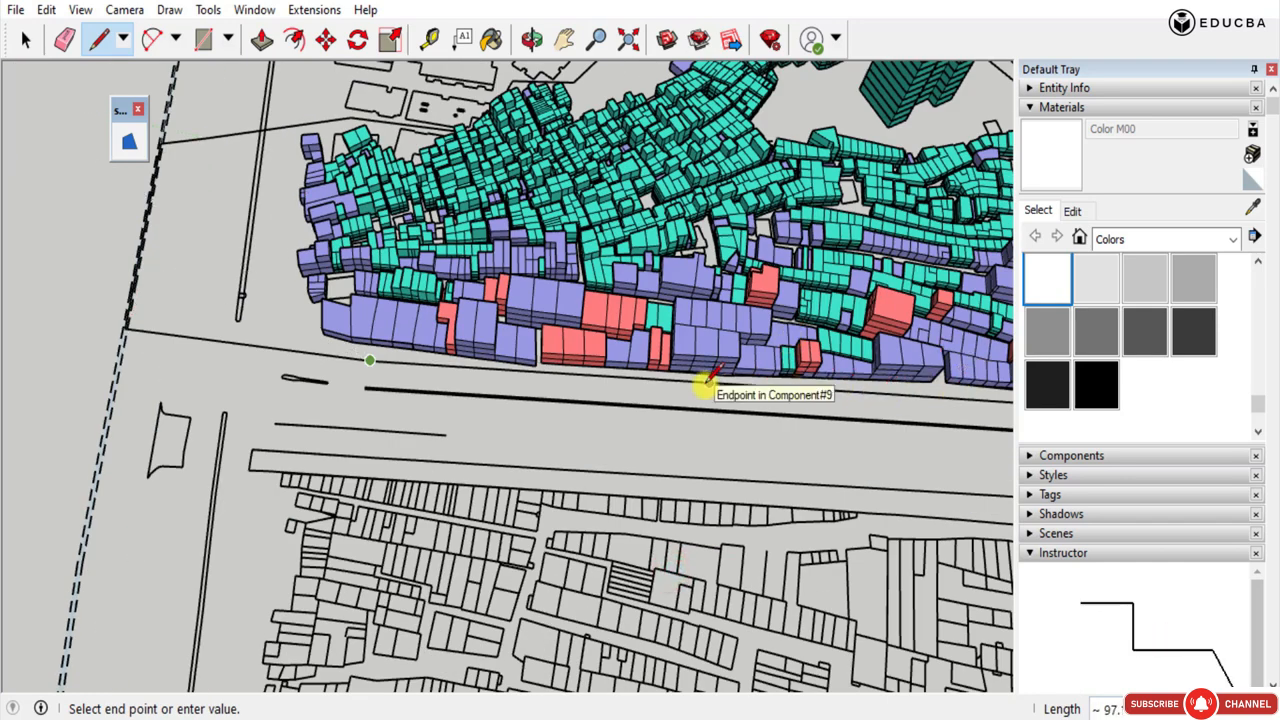
middle_click_drag(946, 399, 737, 348)
scroll(783, 364, "up", 2)
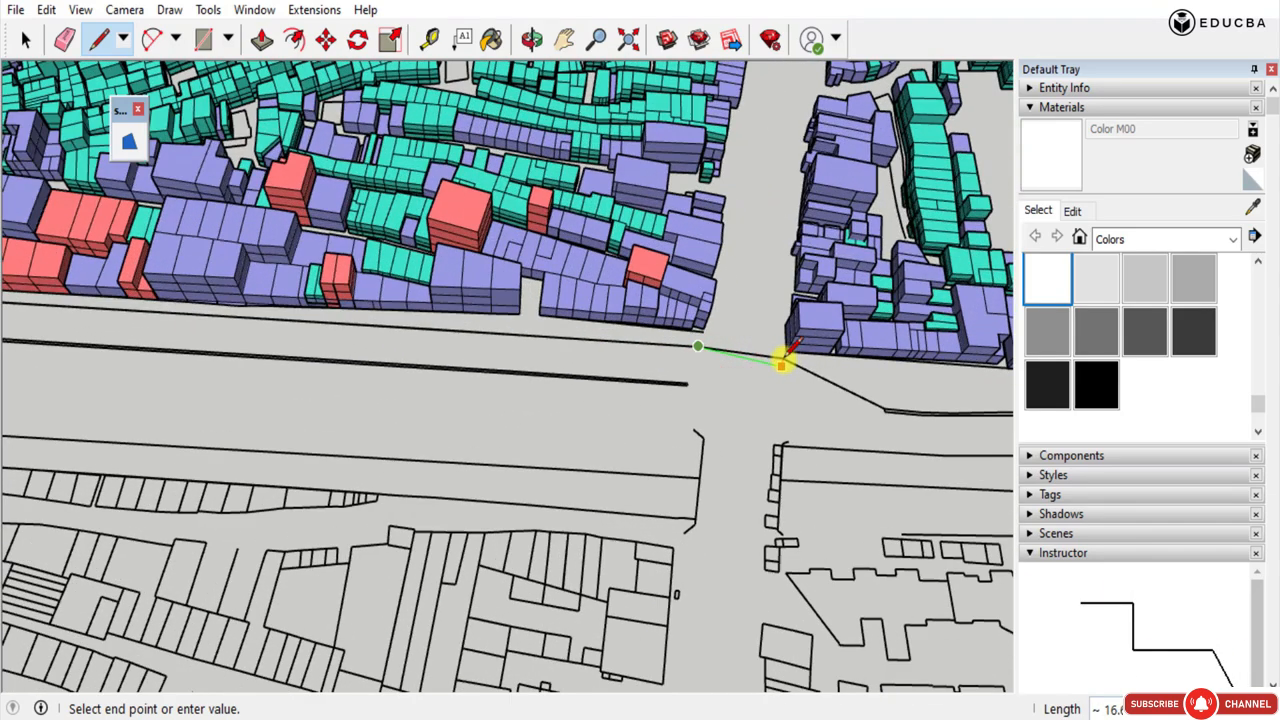
scroll(781, 364, "up", 3)
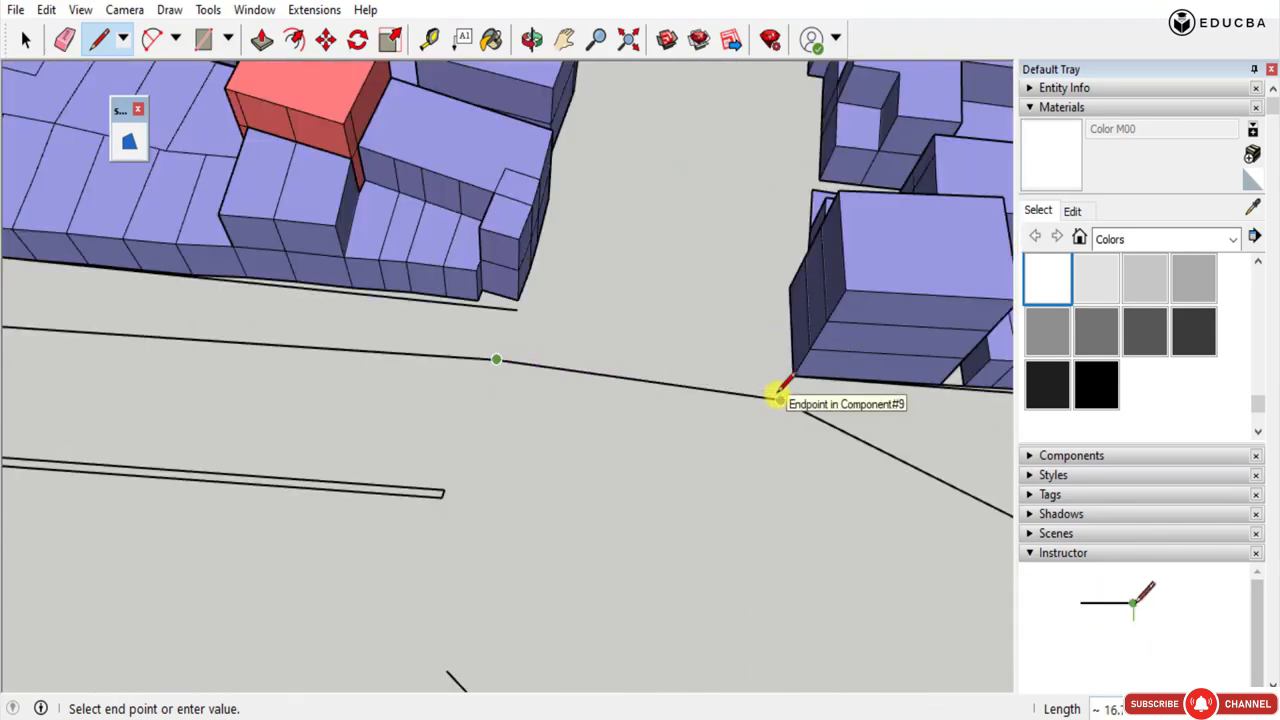
scroll(543, 363, "down", 5)
scroll(563, 391, "up", 8)
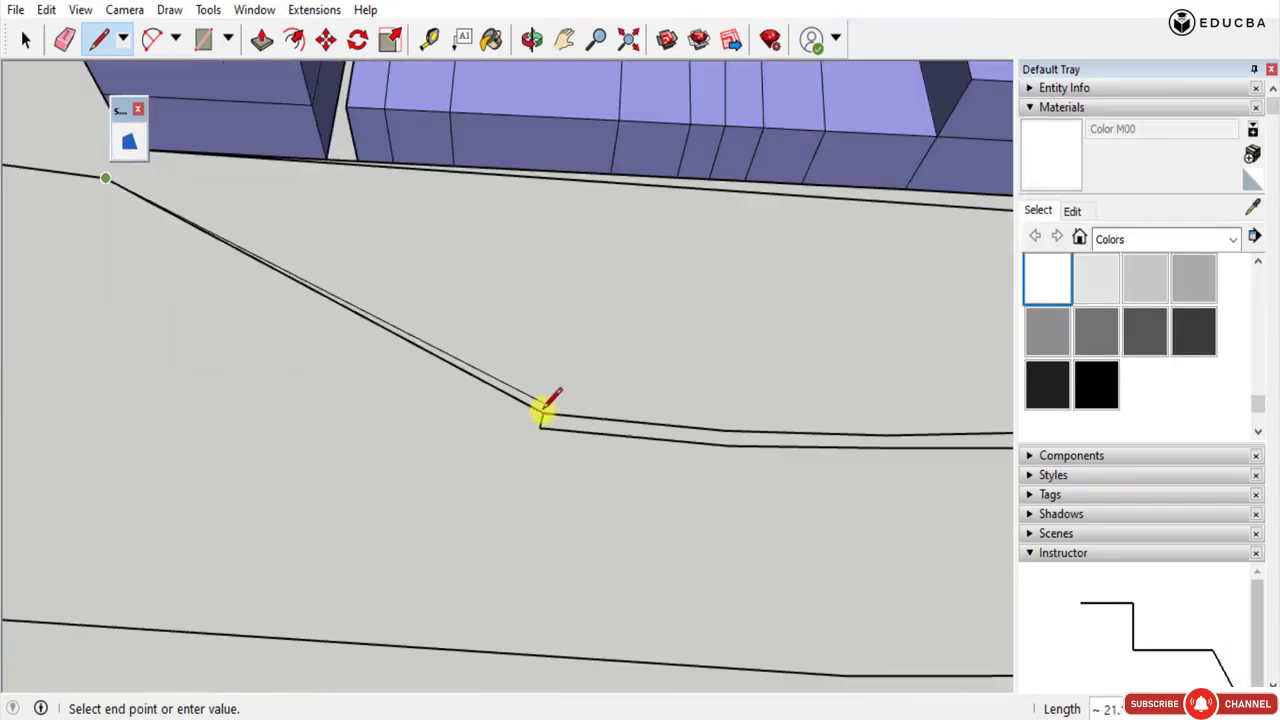
Trace the remaining outline along the plot boundaries behind the teal buildings and close it into a single ground face.
scroll(515, 385, "down", 5)
scroll(606, 300, "up", 1)
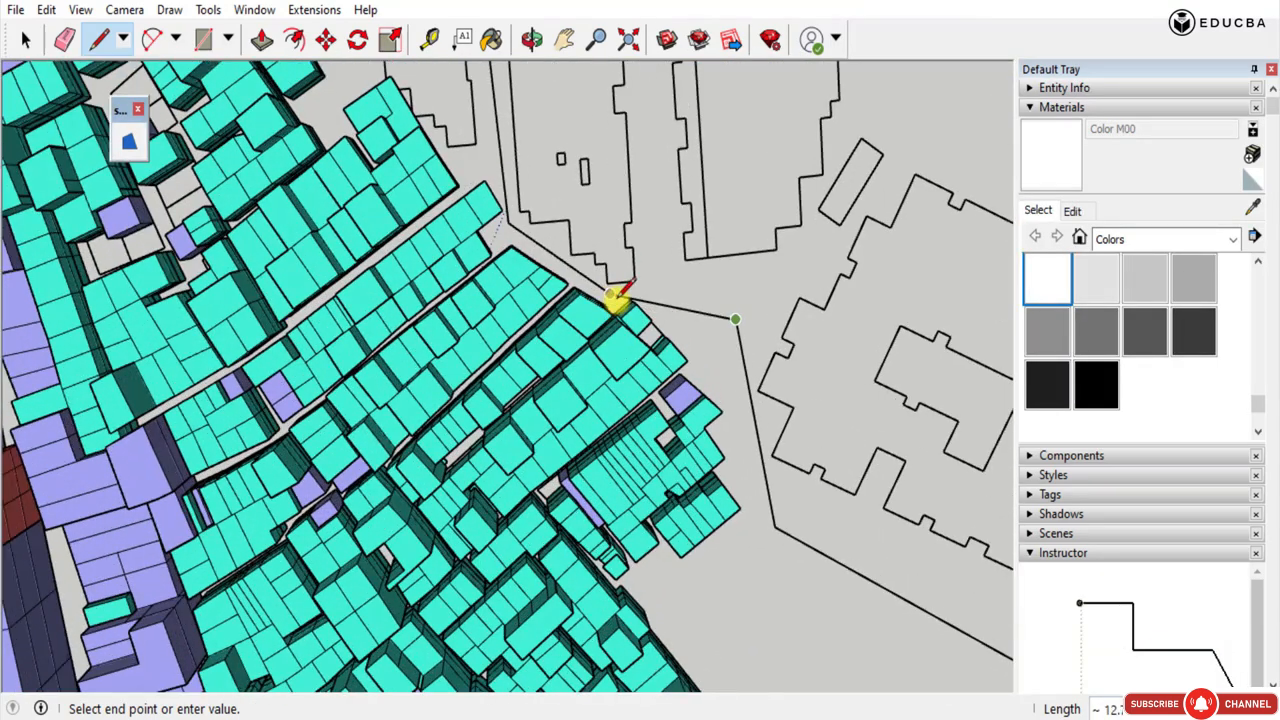
scroll(697, 443, "down", 3)
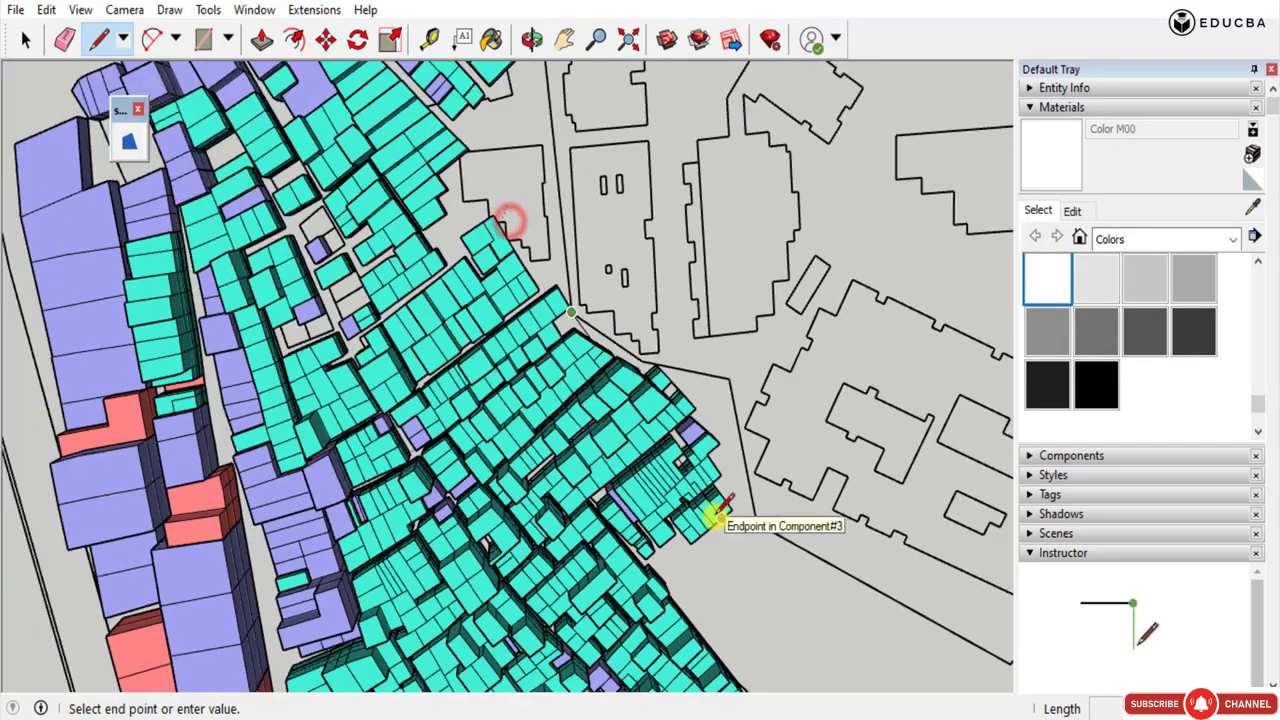
scroll(677, 503, "up", 1)
left_click(614, 233)
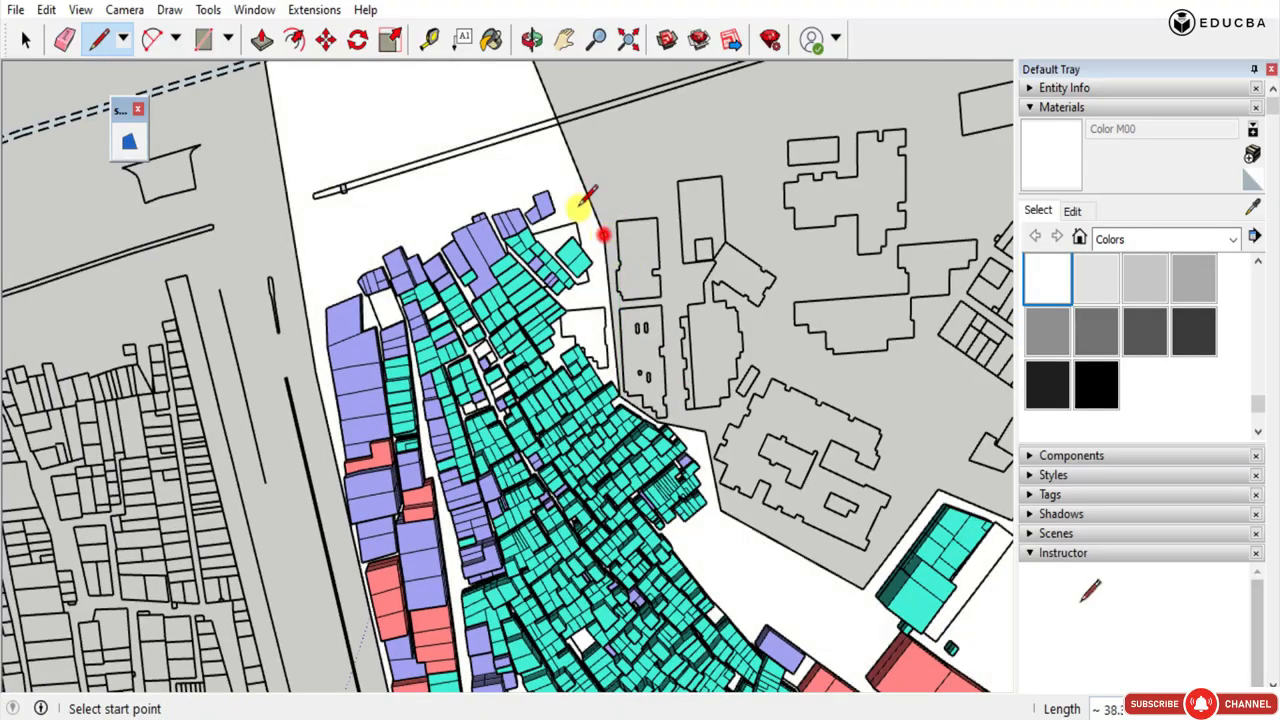
middle_click_drag(553, 370, 830, 212)
scroll(690, 320, "up", 2)
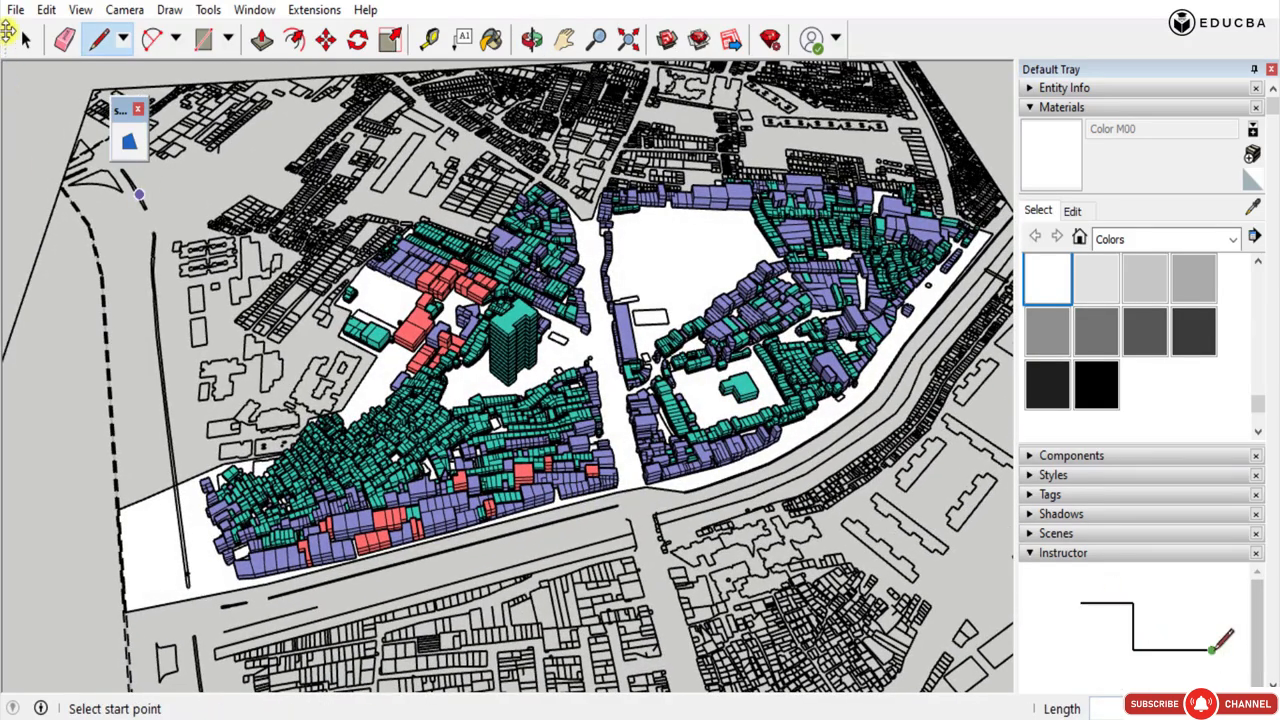
Select the study-area ground face and paint it with Color M02, trying Color M01 as an alternative.
left_click(20, 40)
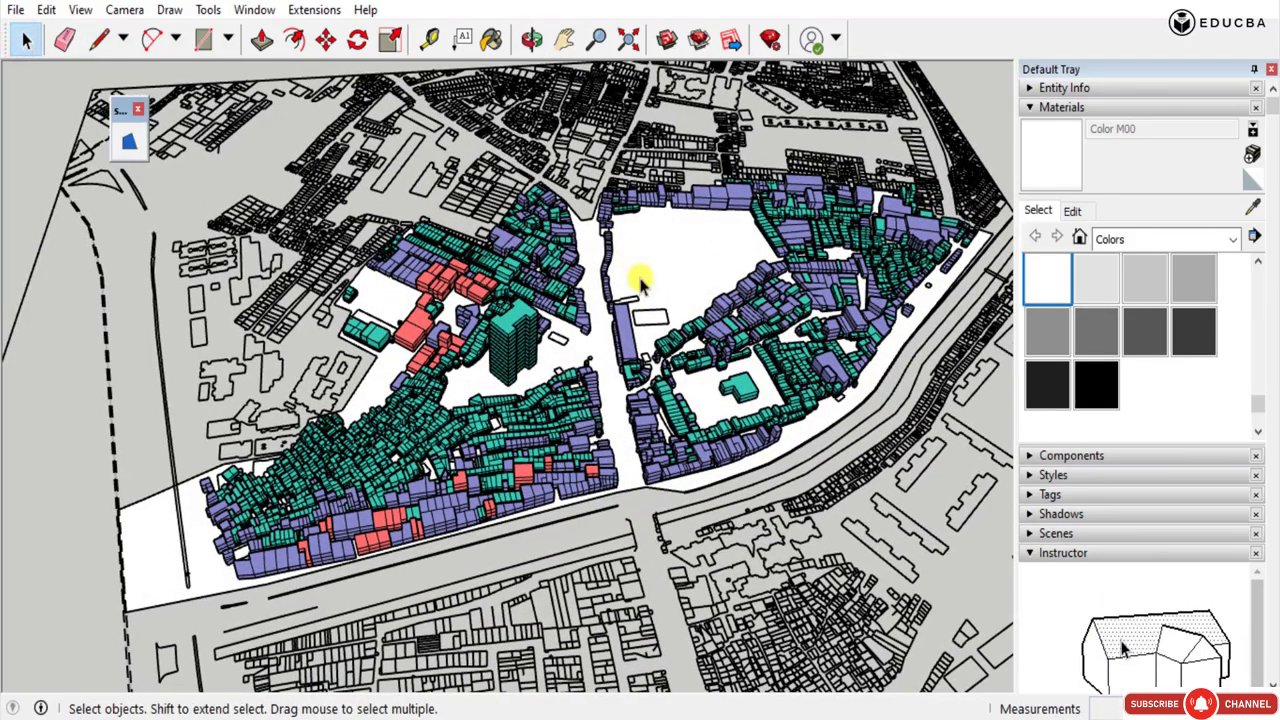
left_click(659, 242)
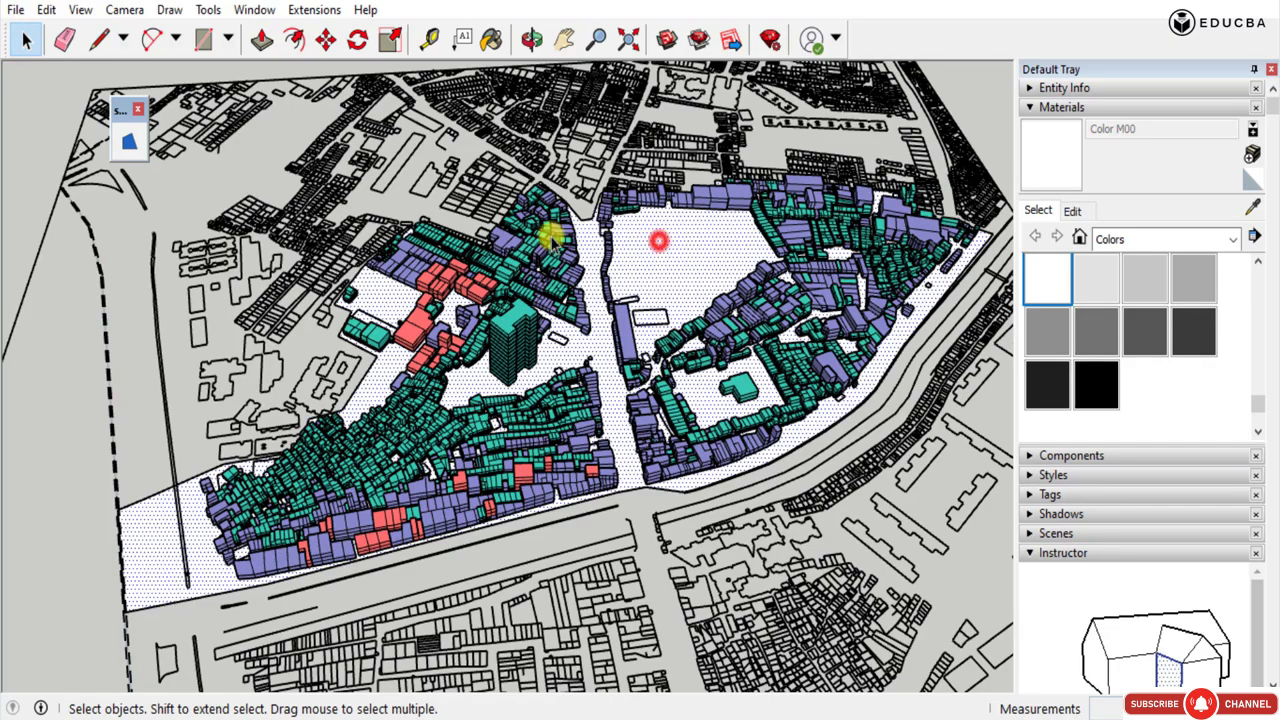
left_click(1145, 279)
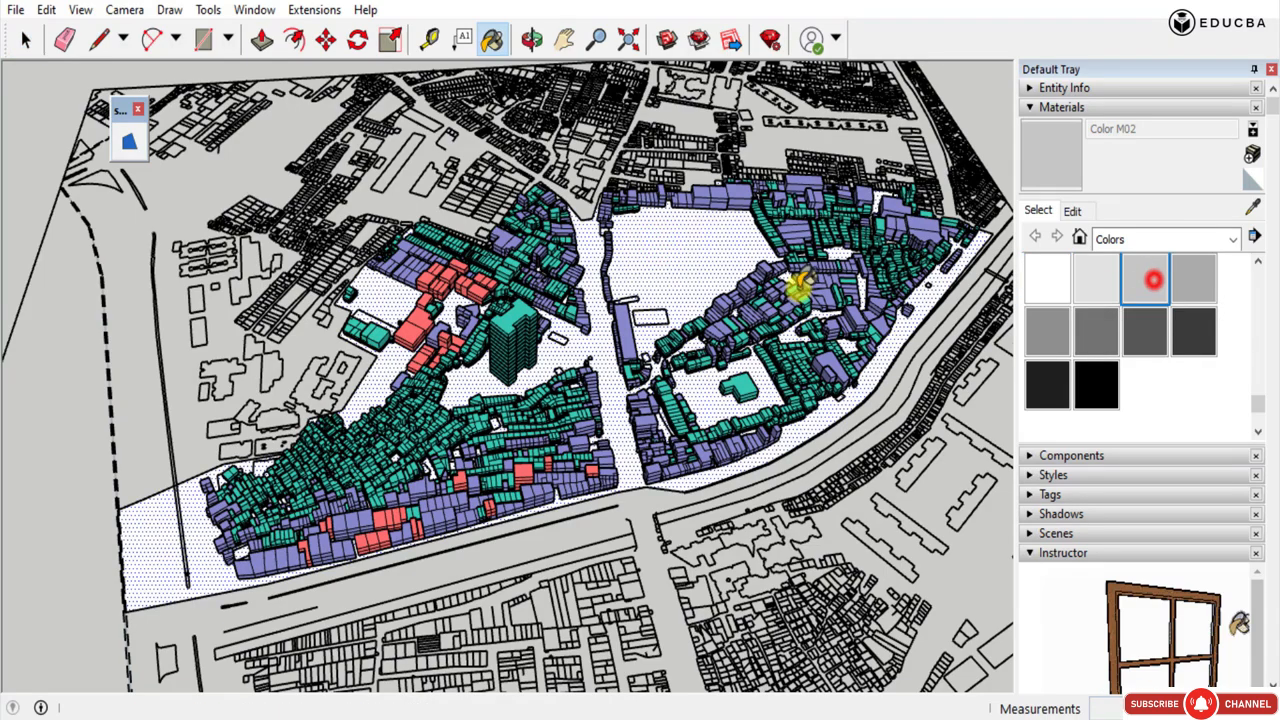
left_click(703, 259)
mouse_move(543, 349)
middle_mouse_down()
mouse_move(458, 306)
mouse_move(420, 409)
mouse_move(529, 557)
mouse_move(480, 360)
middle_mouse_up()
left_click(1087, 278)
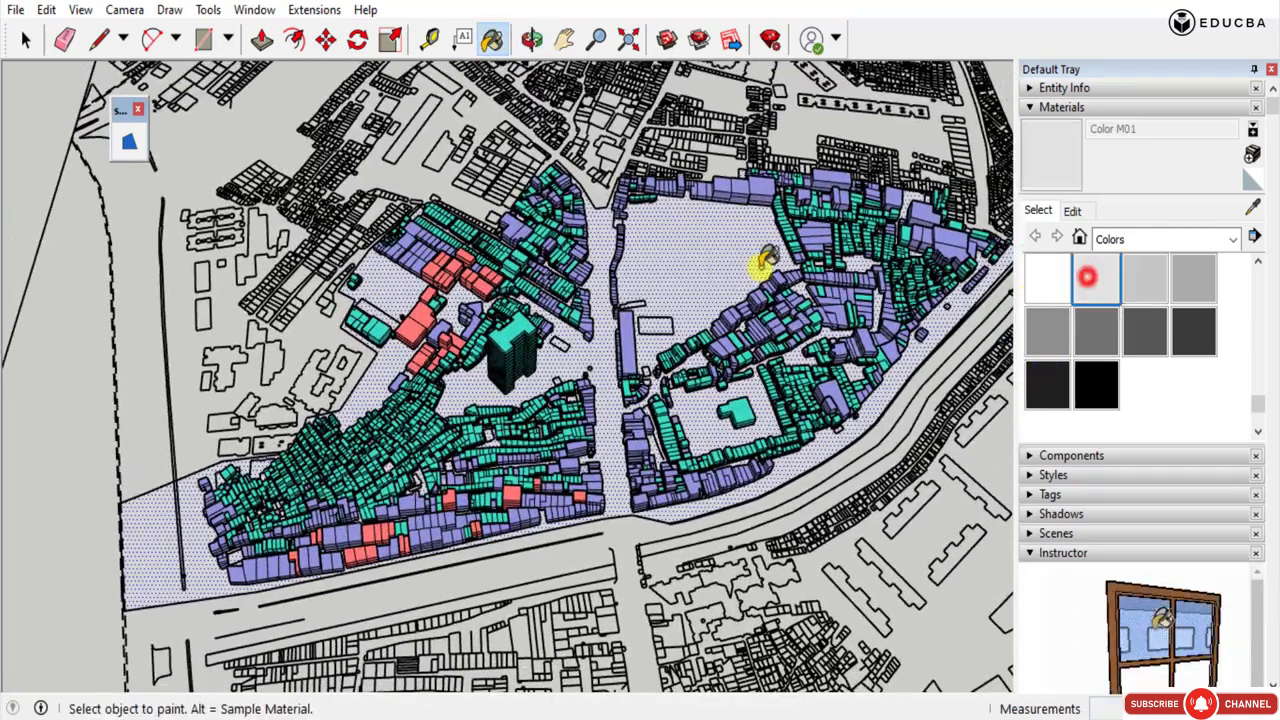
left_click(745, 260)
left_click(1145, 279)
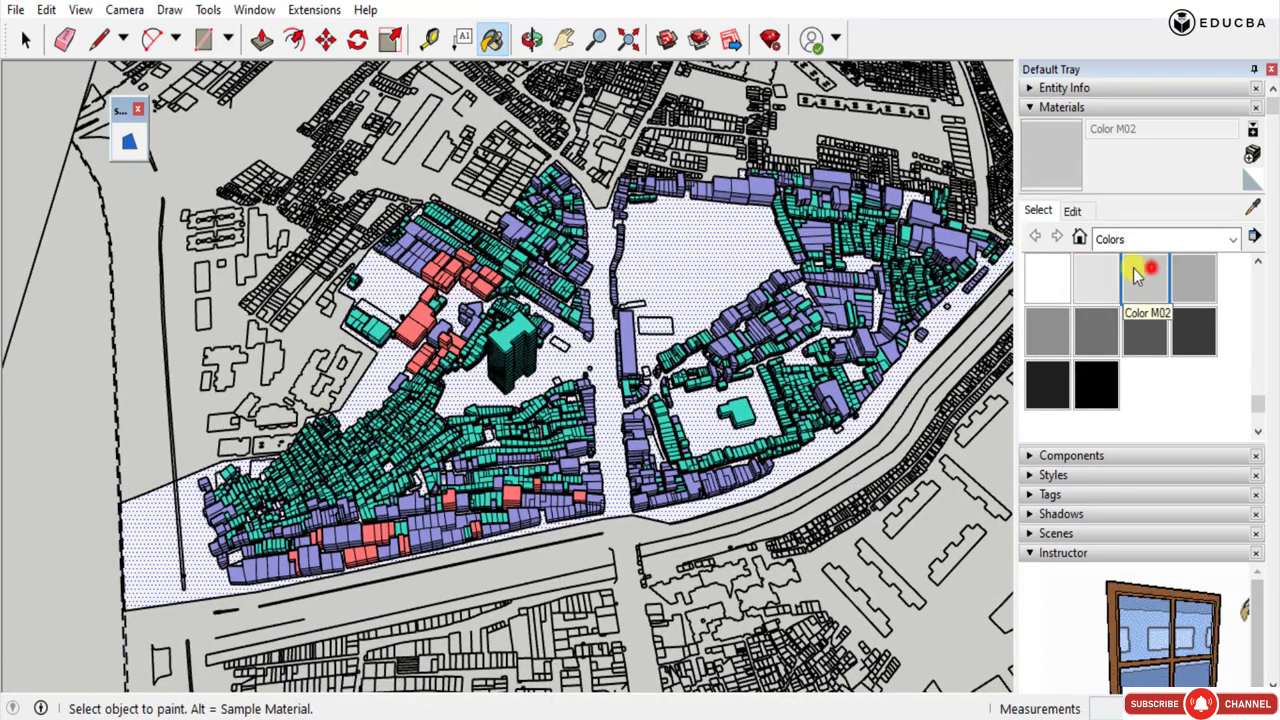
left_click(706, 214)
Push/Pull the study-area ground face up by 0.15 m.
mouse_move(186, 354)
middle_mouse_down()
mouse_move(497, 450)
mouse_move(480, 371)
mouse_move(400, 330)
middle_mouse_up()
left_click(31, 39)
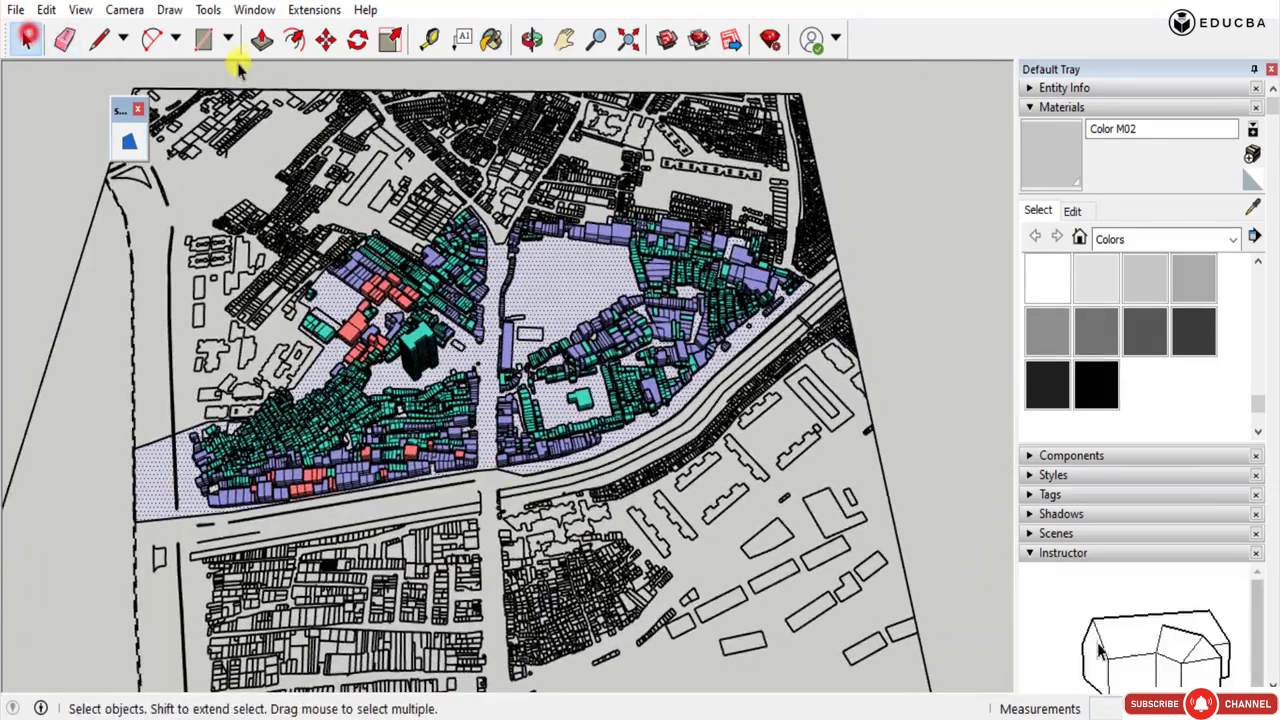
left_click(266, 40)
left_click(580, 285)
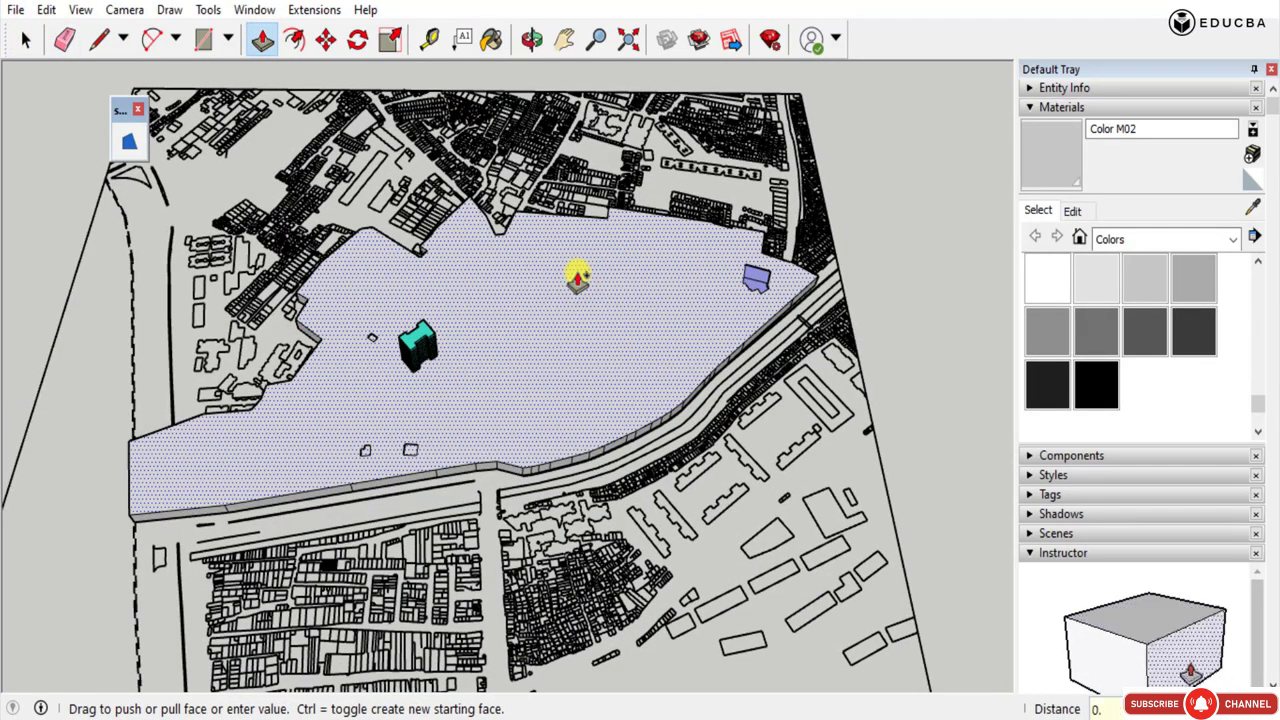
type("0.15")
key("Return")
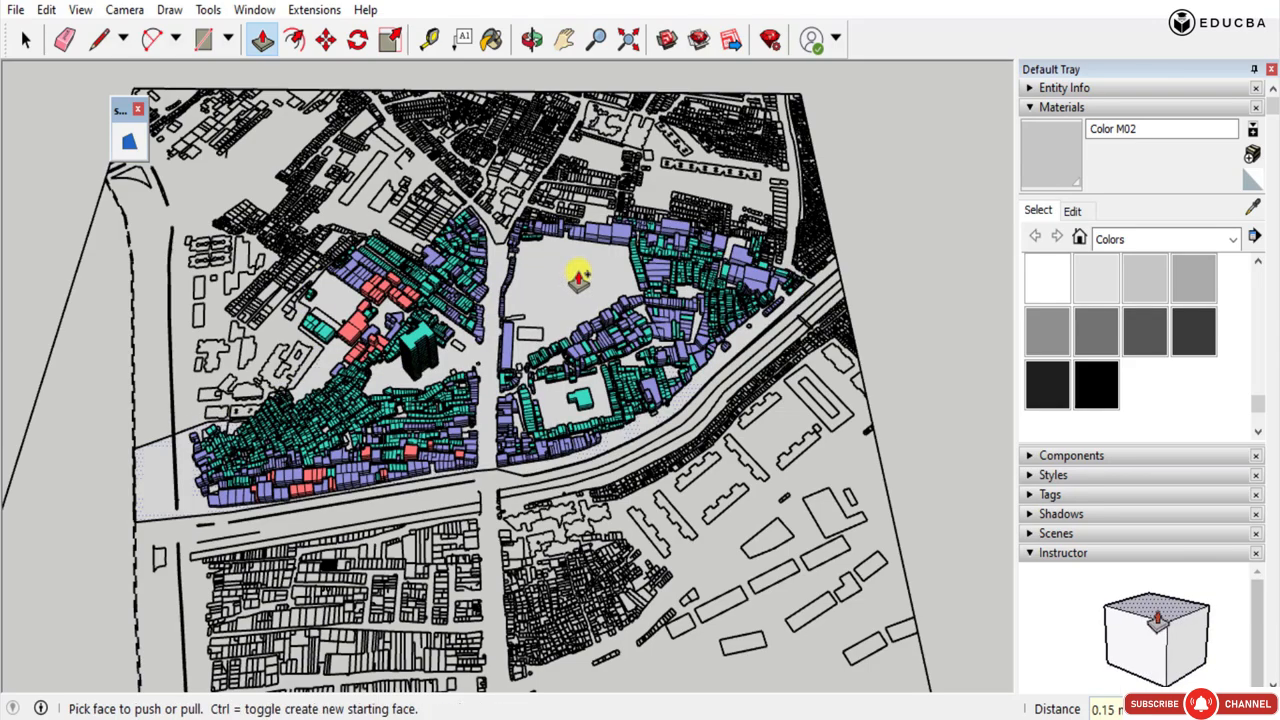
middle_click_drag(646, 430, 517, 277)
key("space")
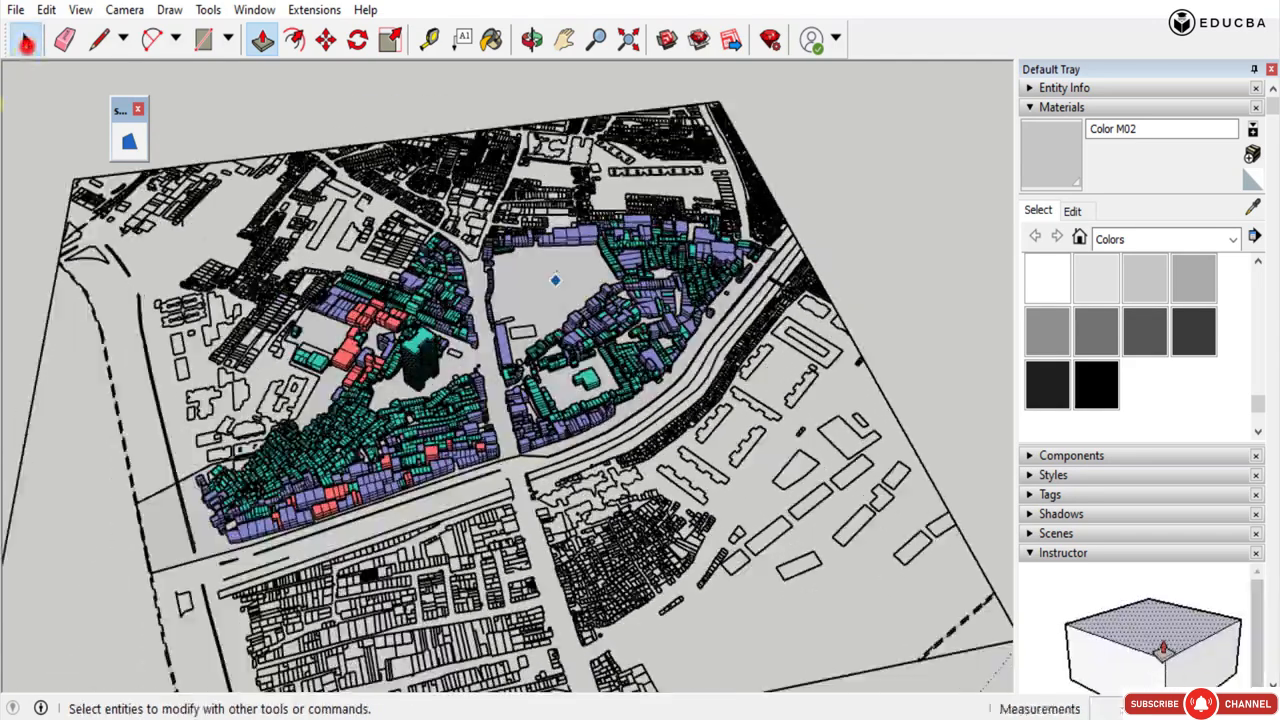
Draw a rectangle from corner to corner of the survey plan to create a base face under the whole plan.
left_click(205, 40)
scroll(290, 252, "down", 2)
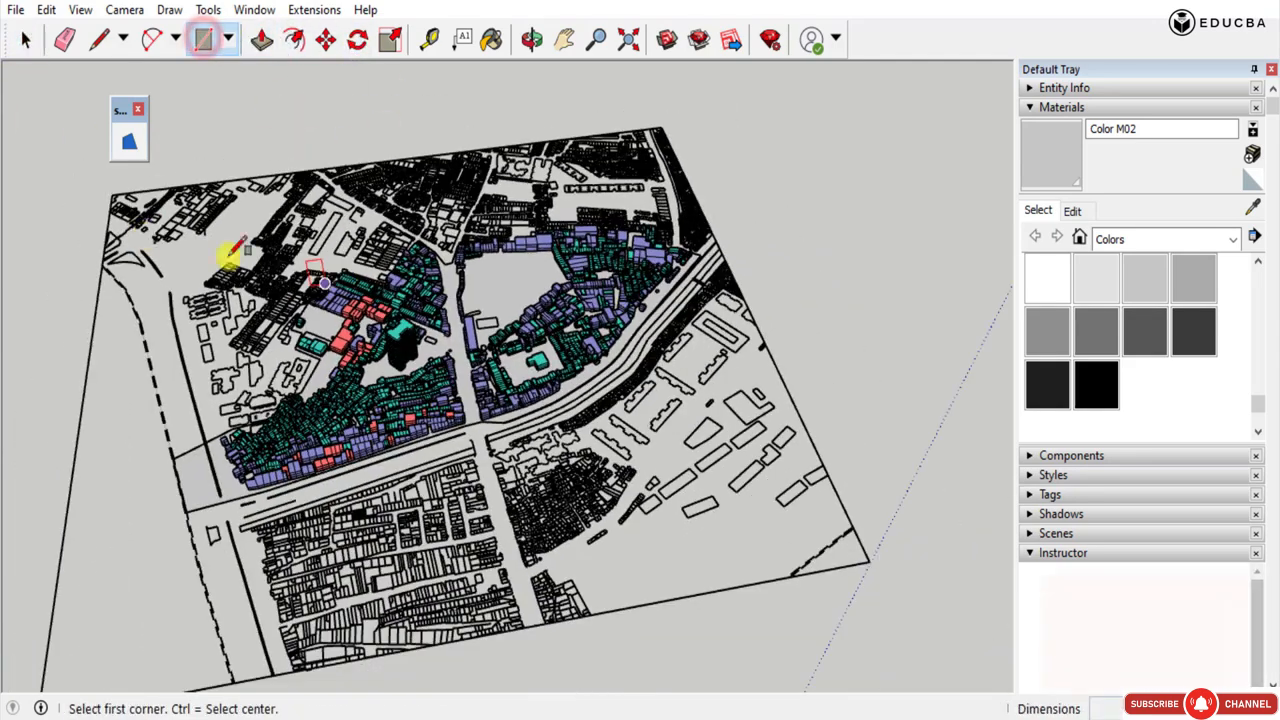
scroll(118, 188, "up", 5)
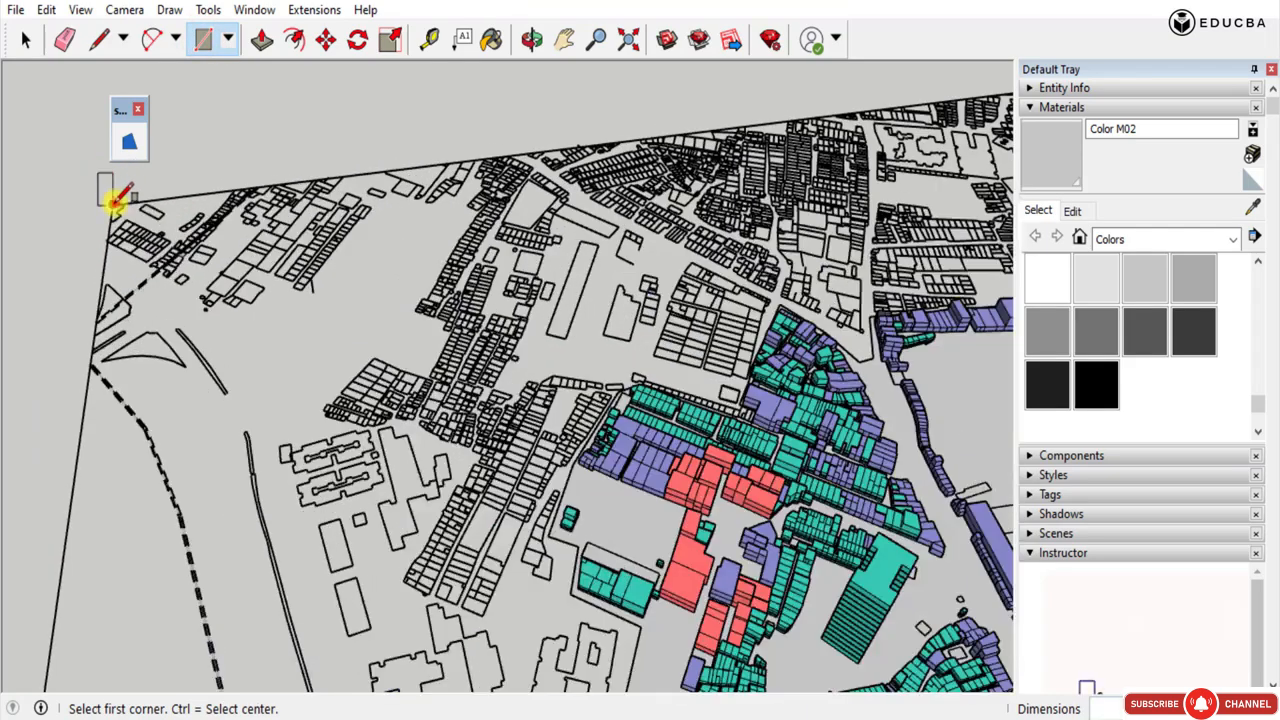
left_click(116, 199)
scroll(95, 175, "down", 5)
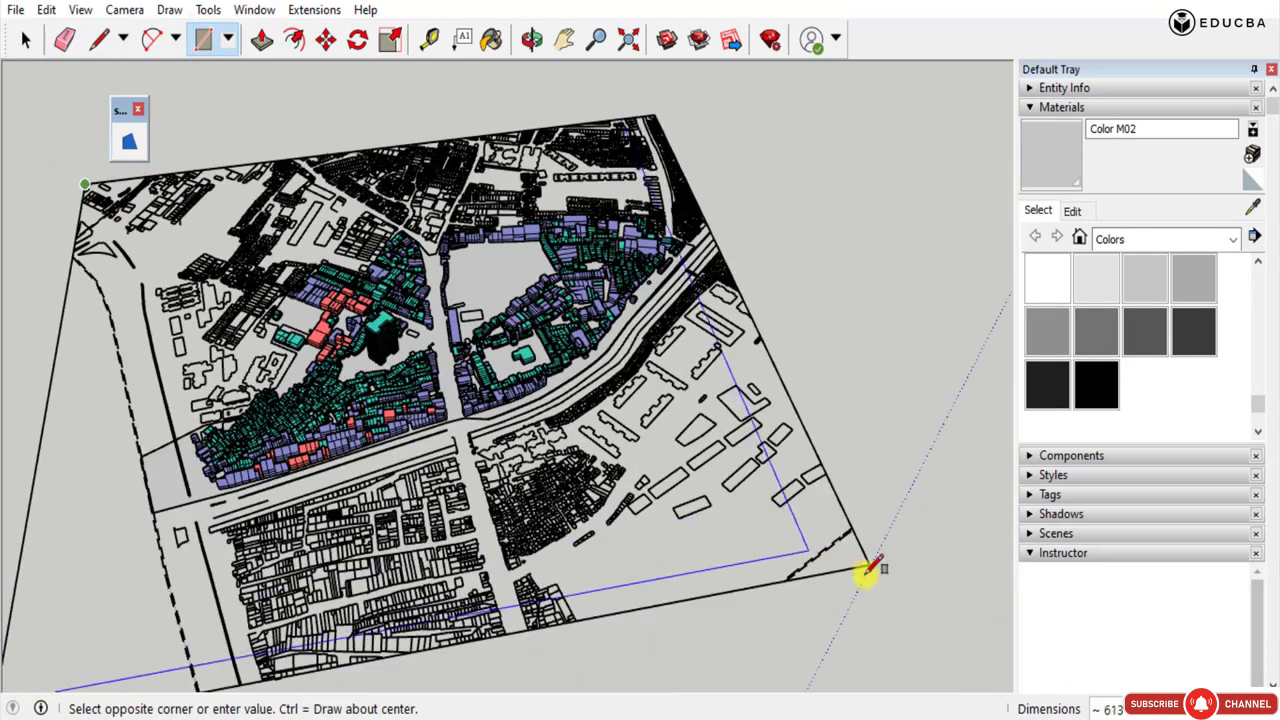
Reverse the base face of the whole plan and flip it back to its original orientation.
right_click(698, 530)
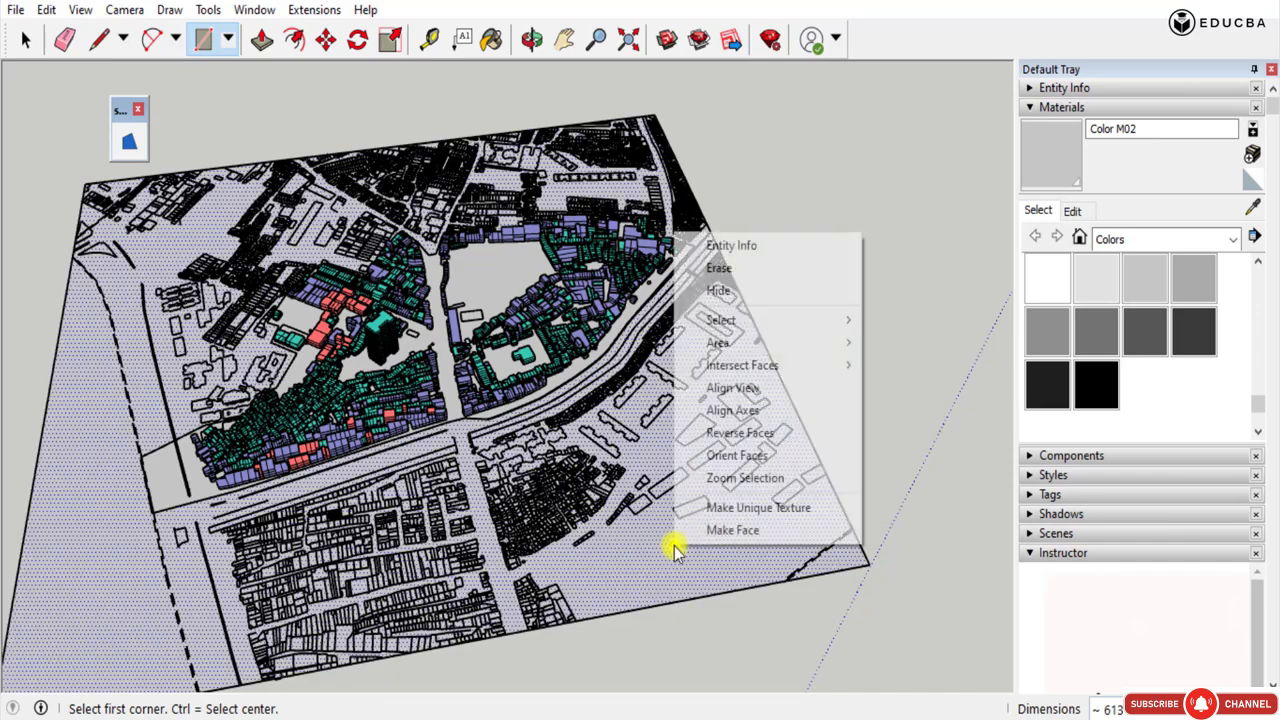
left_click(745, 433)
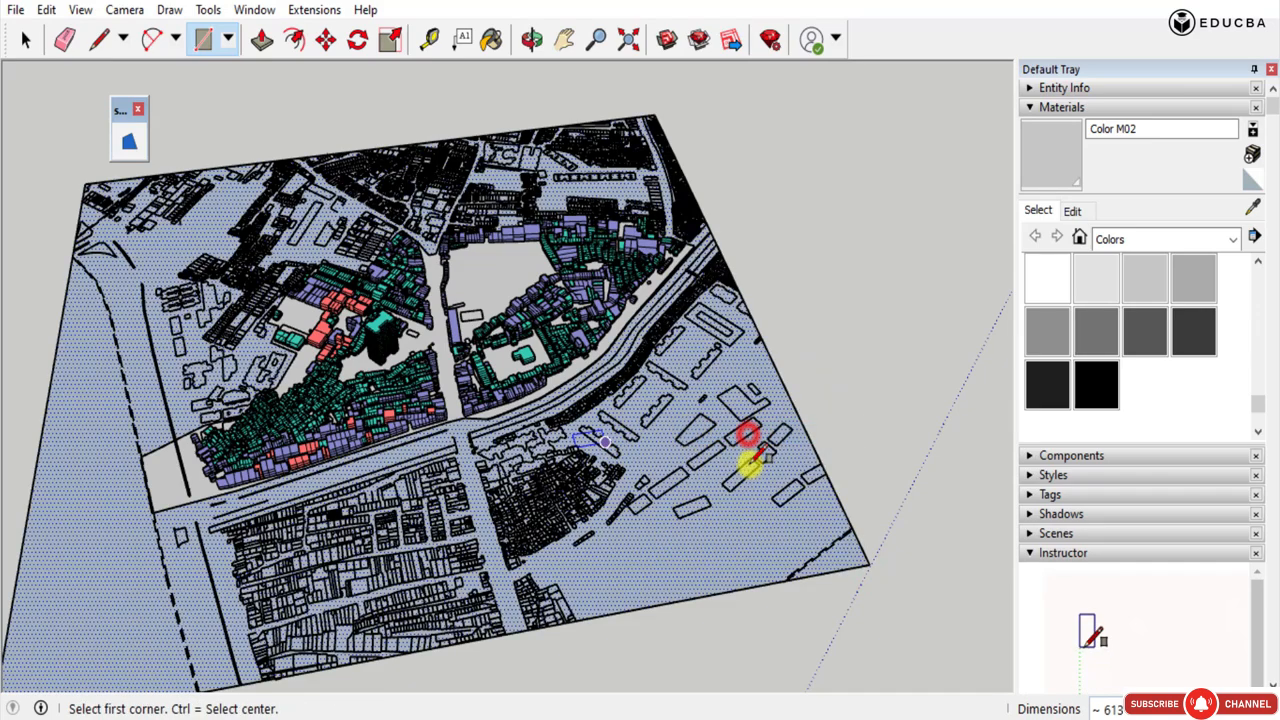
right_click(727, 560)
left_click(808, 450)
Paint the survey plan's base face with white Color M00.
left_click(1047, 264)
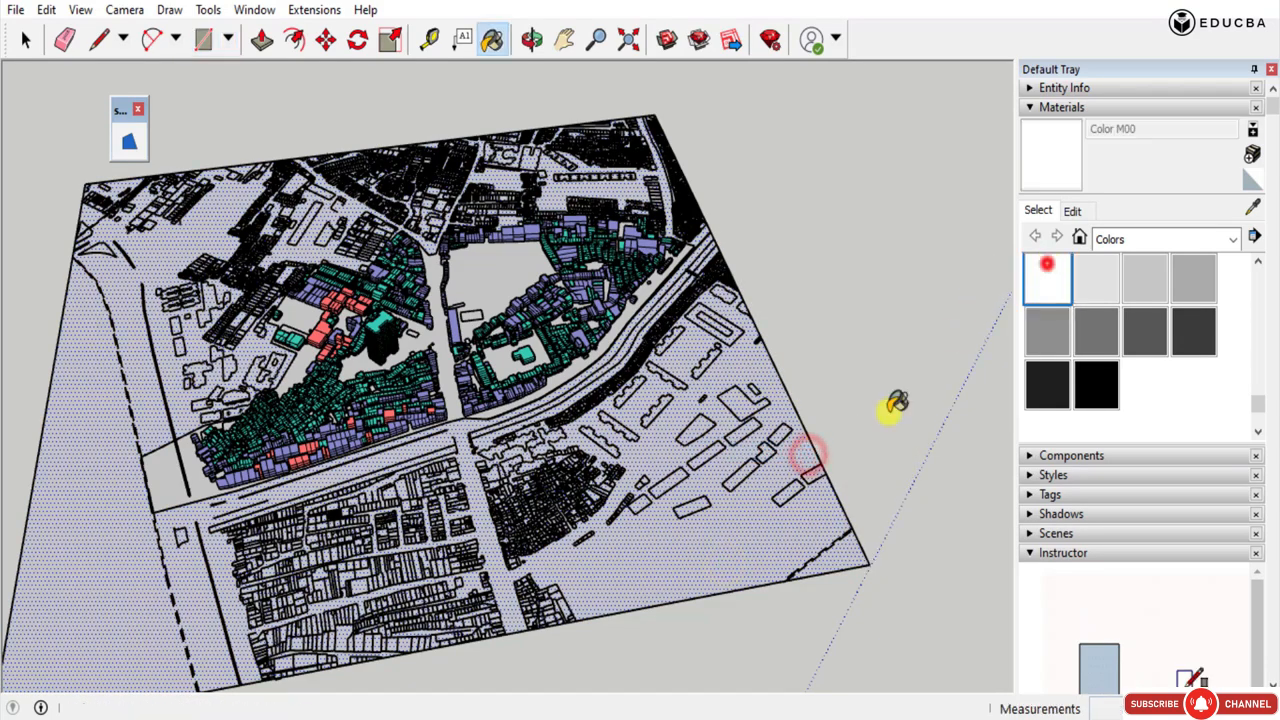
left_click(777, 529)
mouse_move(744, 530)
middle_mouse_down()
mouse_move(608, 621)
mouse_move(423, 414)
mouse_move(797, 662)
mouse_move(700, 690)
mouse_move(571, 697)
mouse_move(586, 286)
mouse_move(255, 204)
mouse_move(363, 423)
mouse_move(600, 614)
mouse_move(749, 380)
mouse_move(927, 213)
mouse_move(849, 363)
mouse_move(600, 250)
middle_mouse_up()
Select the raised study-area face and paint it with 0012_Bisque from the Colors-Named collection.
left_click(26, 40)
middle_click_drag(792, 277, 386, 534)
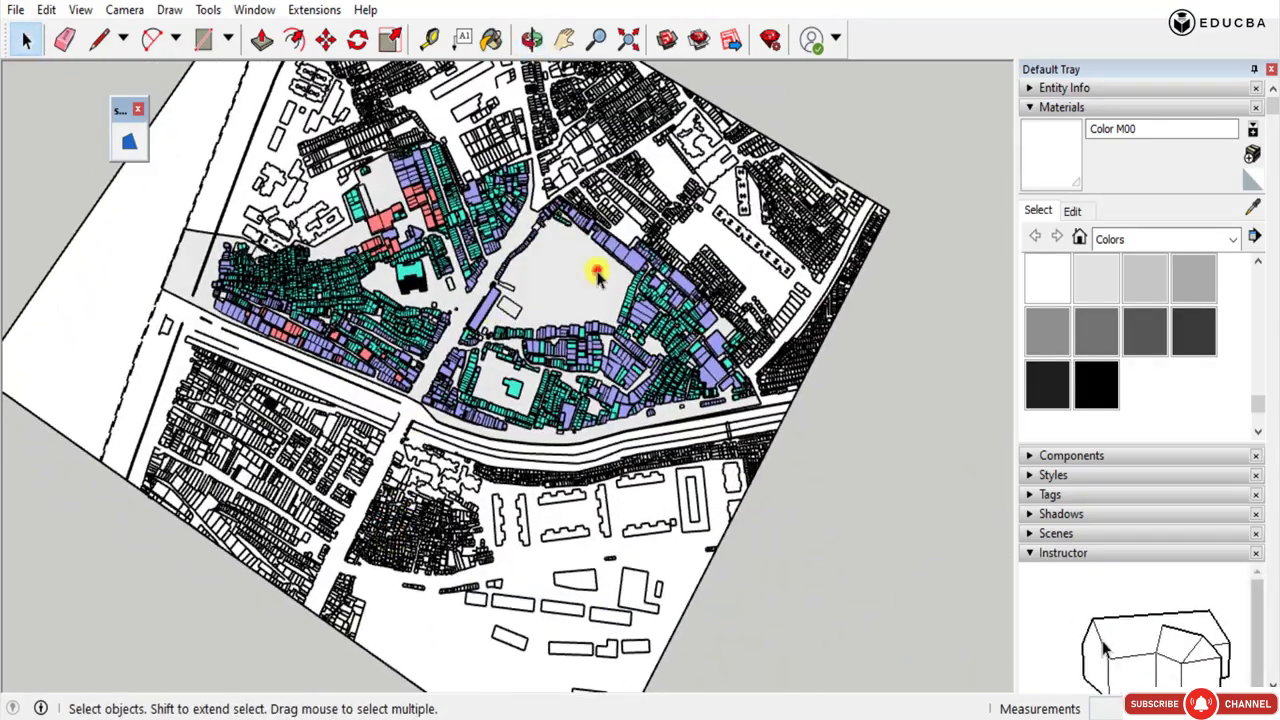
left_click(596, 274)
left_click(1236, 240)
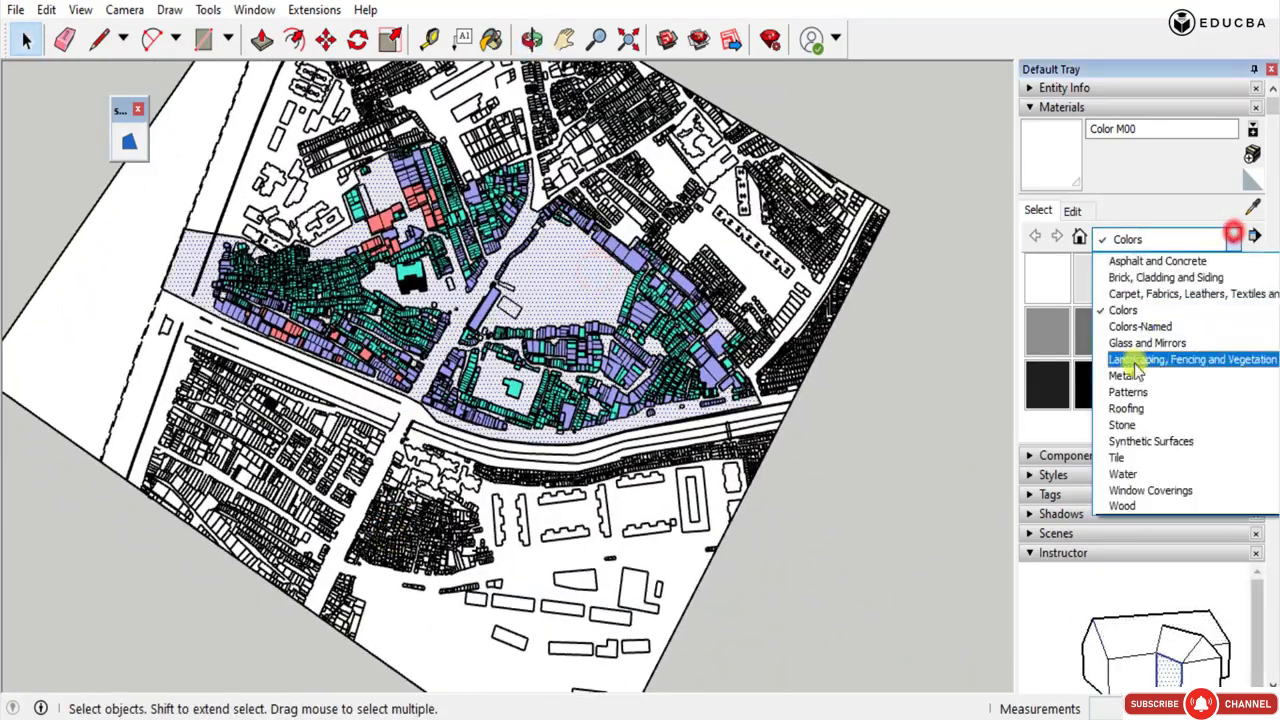
left_click(1051, 278)
left_click(1233, 240)
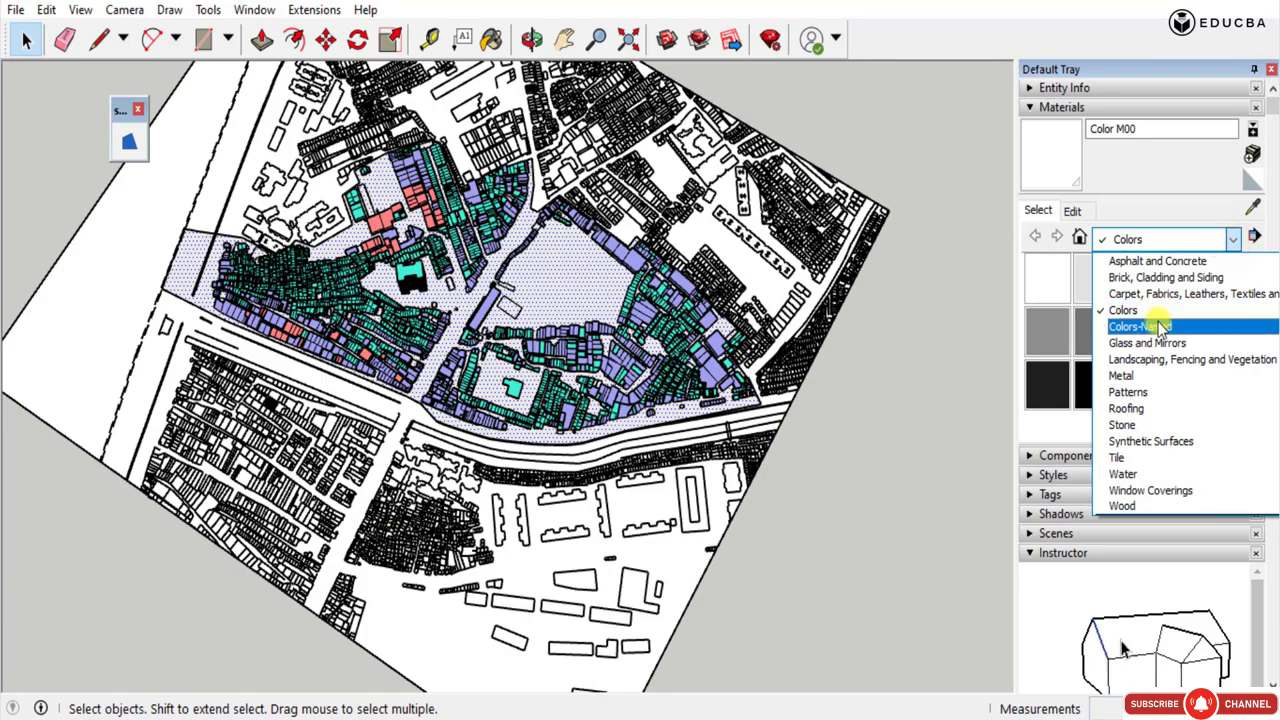
left_click(1155, 326)
left_click(1193, 384)
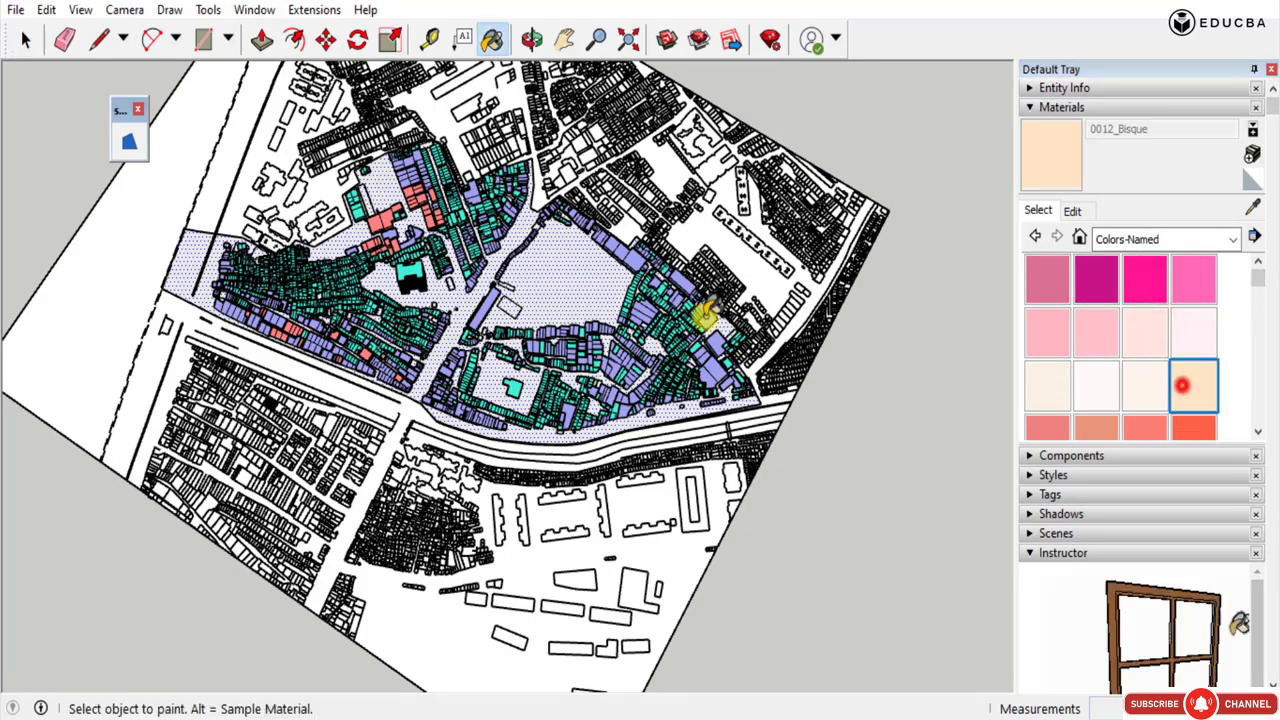
left_click(551, 279)
mouse_move(551, 279)
middle_mouse_down()
mouse_move(586, 190)
mouse_move(777, 331)
mouse_move(1029, 297)
middle_mouse_up()
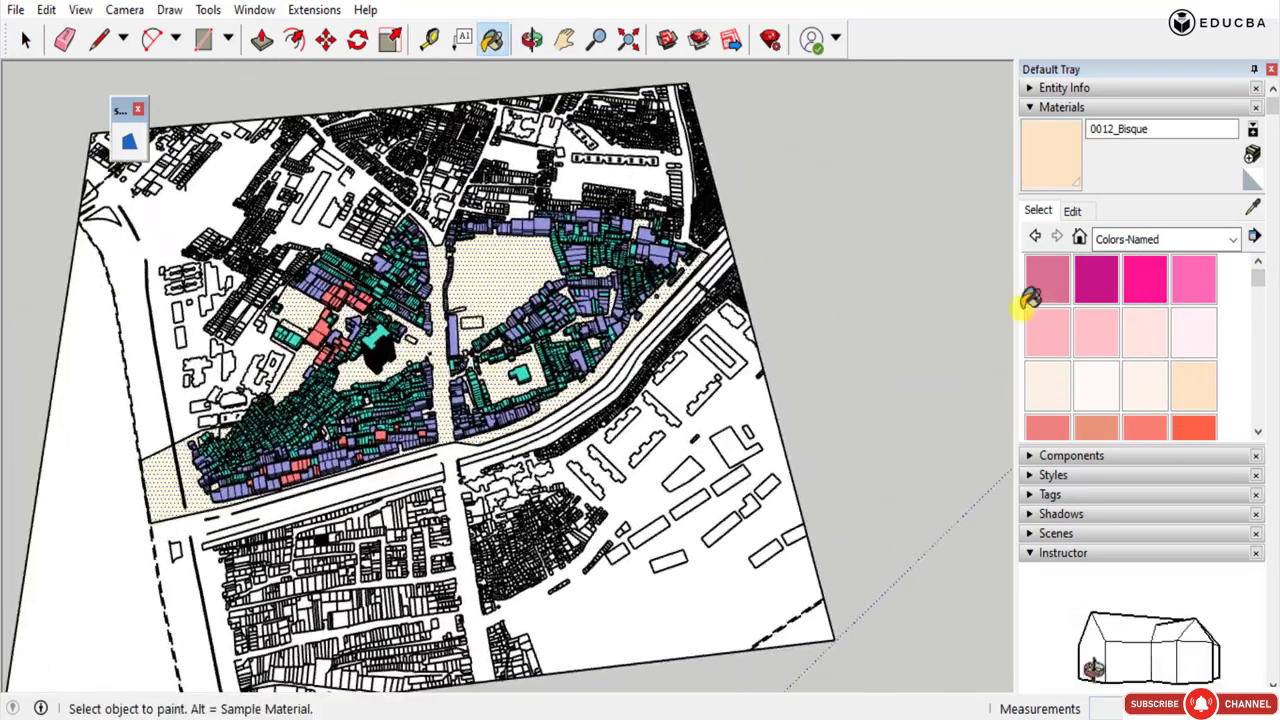
Edit the 0012_Bisque material's color on the color wheel to a slightly stronger peach tone.
left_click(1068, 211)
left_click(1081, 307)
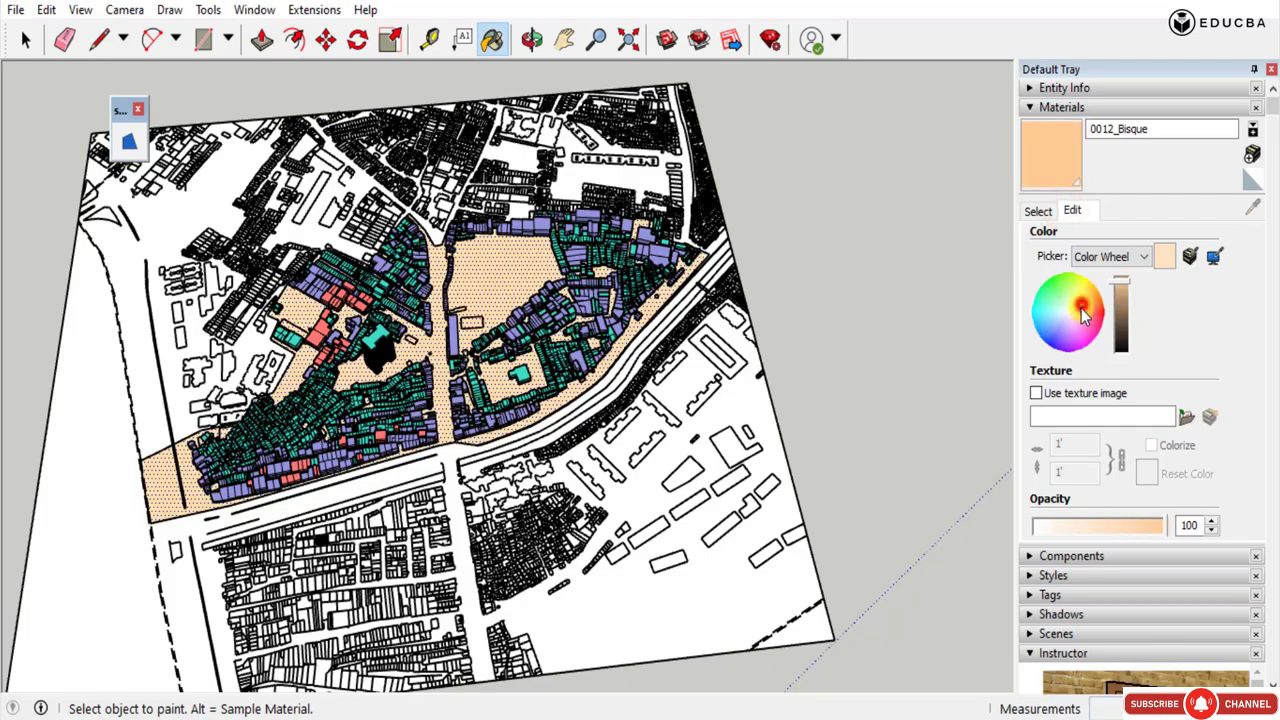
left_click_drag(1085, 314, 1079, 315)
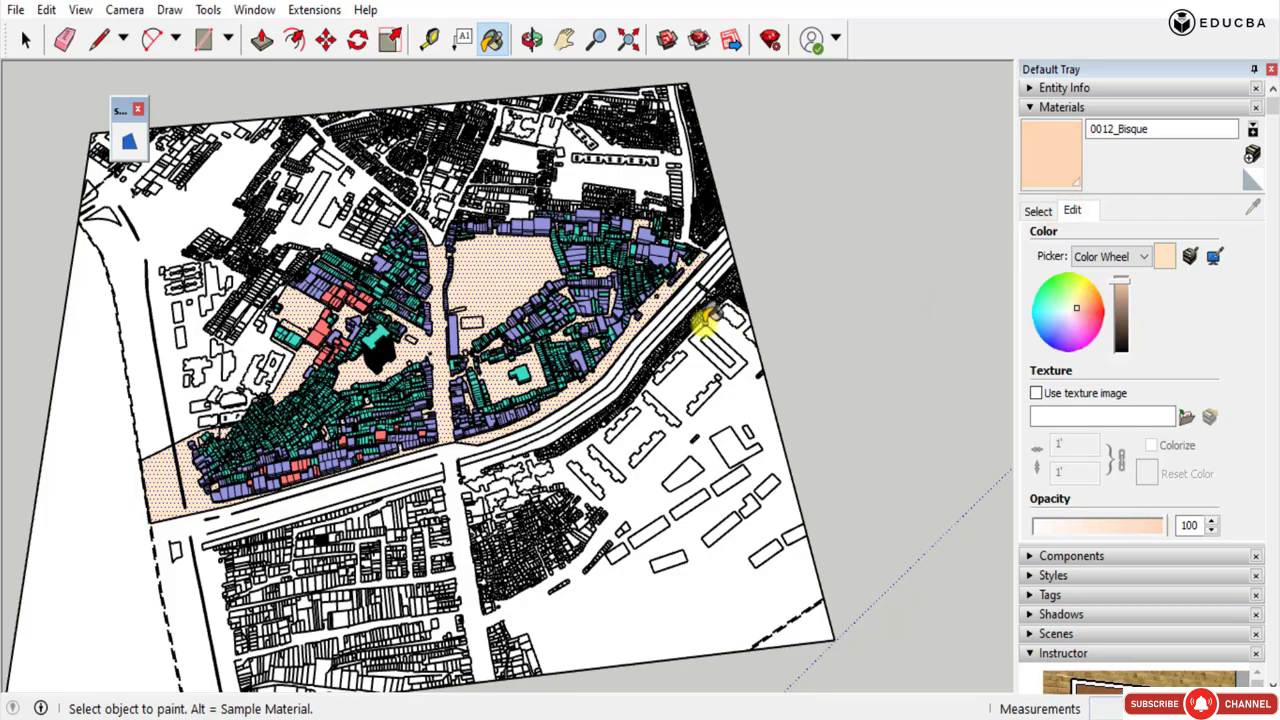
Examine the recoloured study-area ground and the building massings on the survey plan from several angles.
middle_click_drag(570, 362, 370, 325)
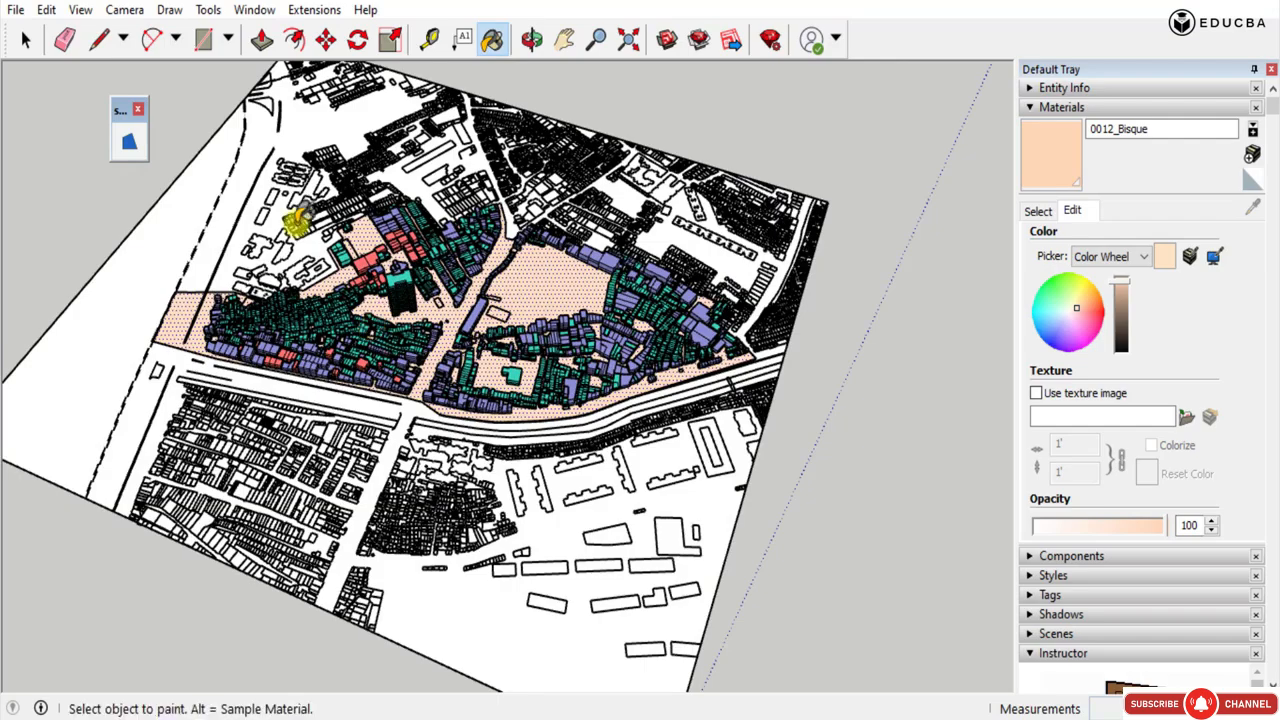
left_click(25, 40)
middle_click_drag(150, 90, 665, 375)
left_click(913, 318)
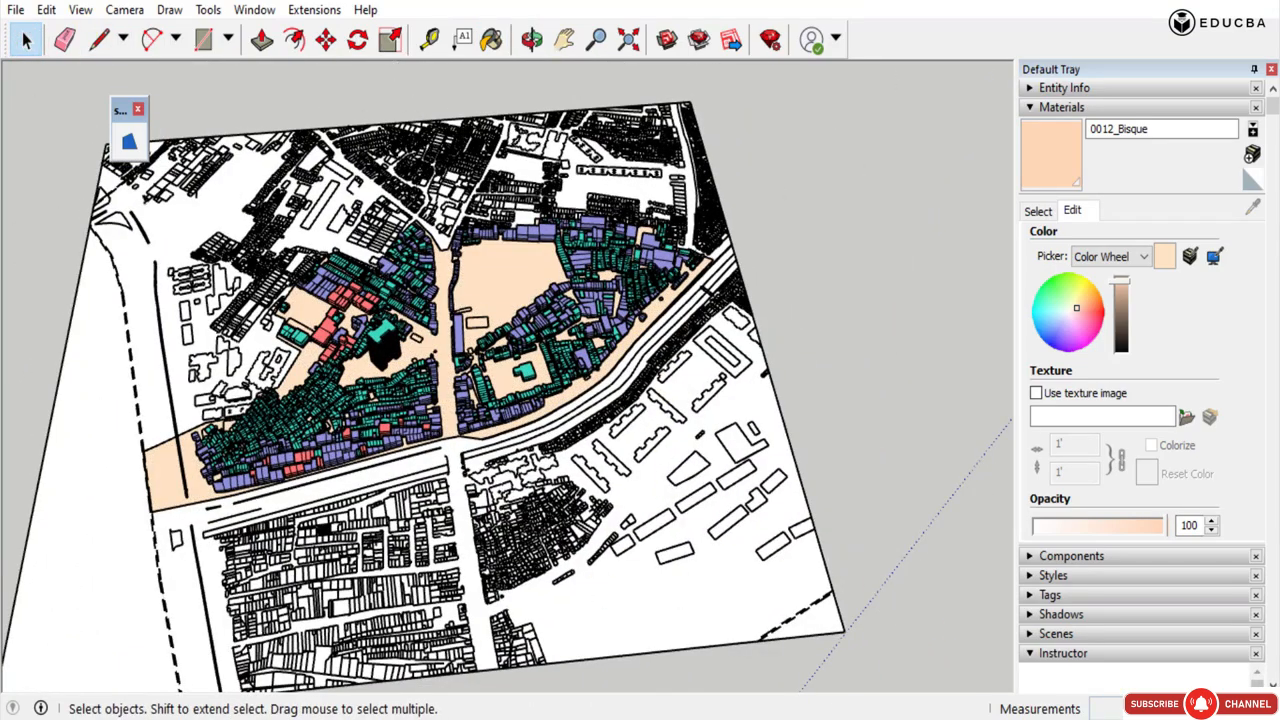
left_click(512, 300)
scroll(511, 292, "up", 2)
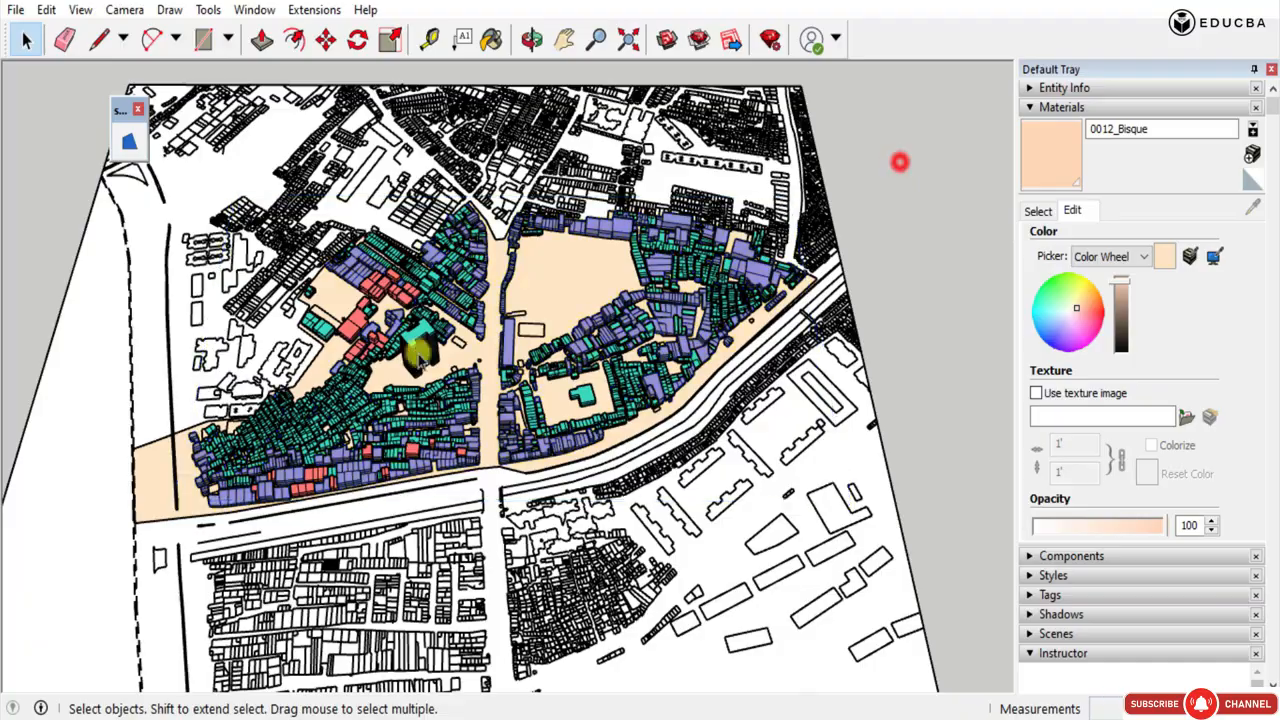
scroll(420, 350, "up", 3)
scroll(388, 372, "down", 2)
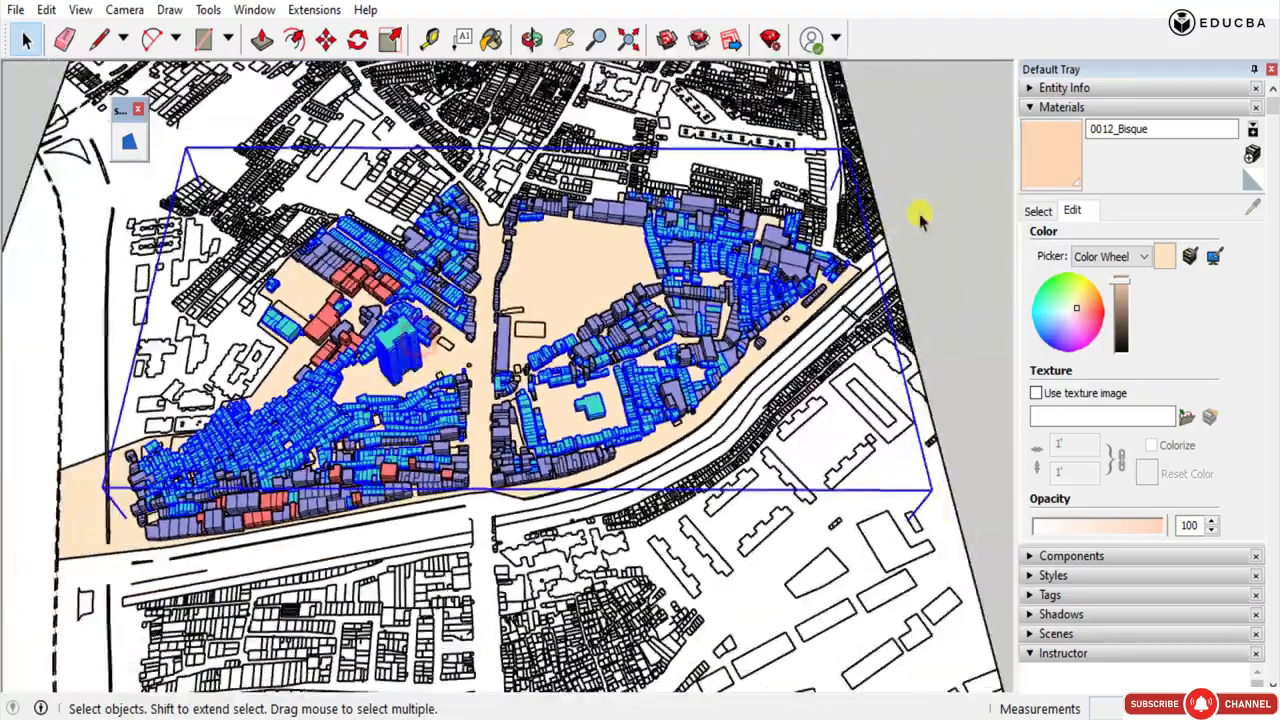
left_click(920, 213)
middle_click_drag(571, 382, 430, 415)
scroll(430, 400, "down", 3)
left_click(254, 12)
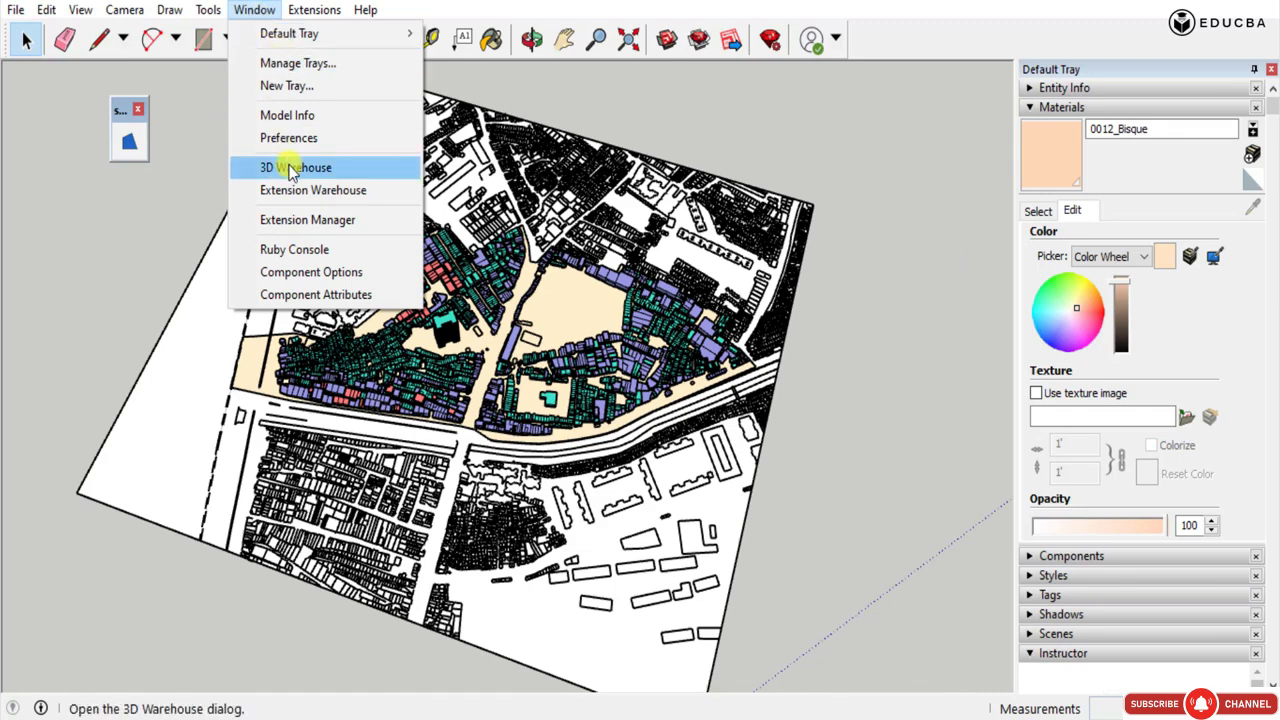
mouse_move(208, 10)
left_click(903, 318)
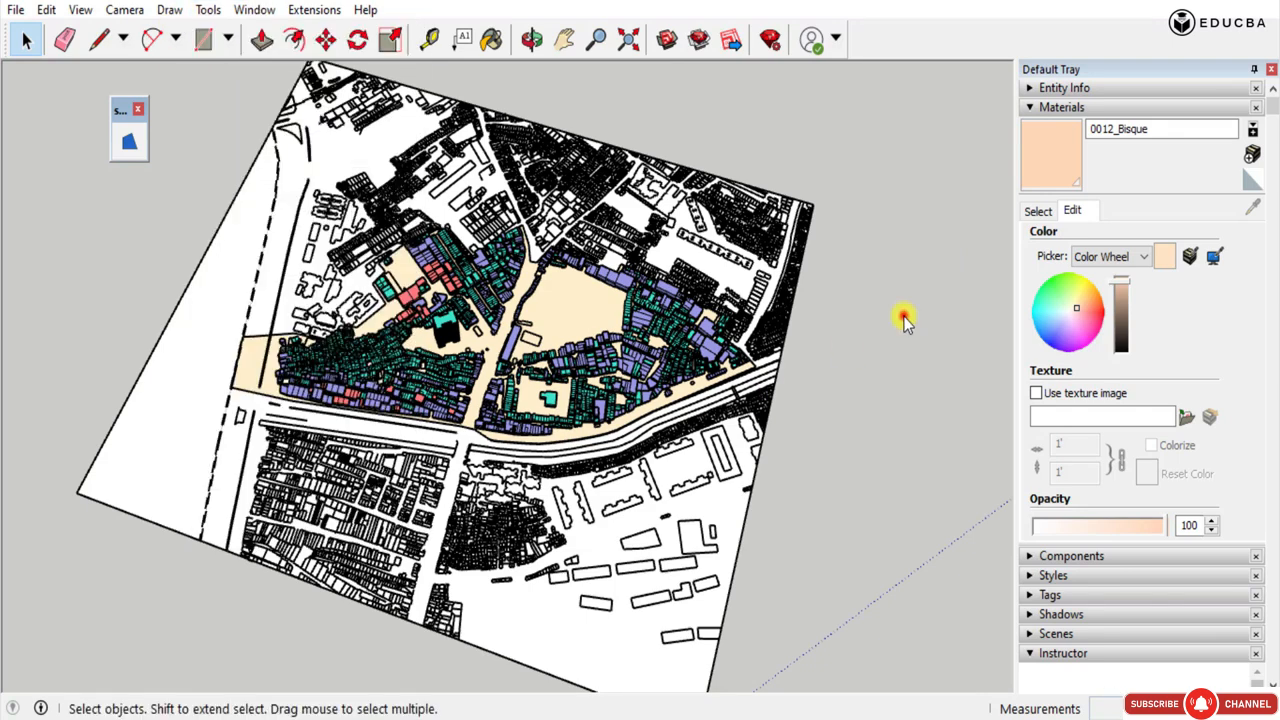
Open the style settings and inspect the edge options of the current Architectural Design Style.
left_click(1110, 578)
left_click(1072, 432)
left_click(1110, 432)
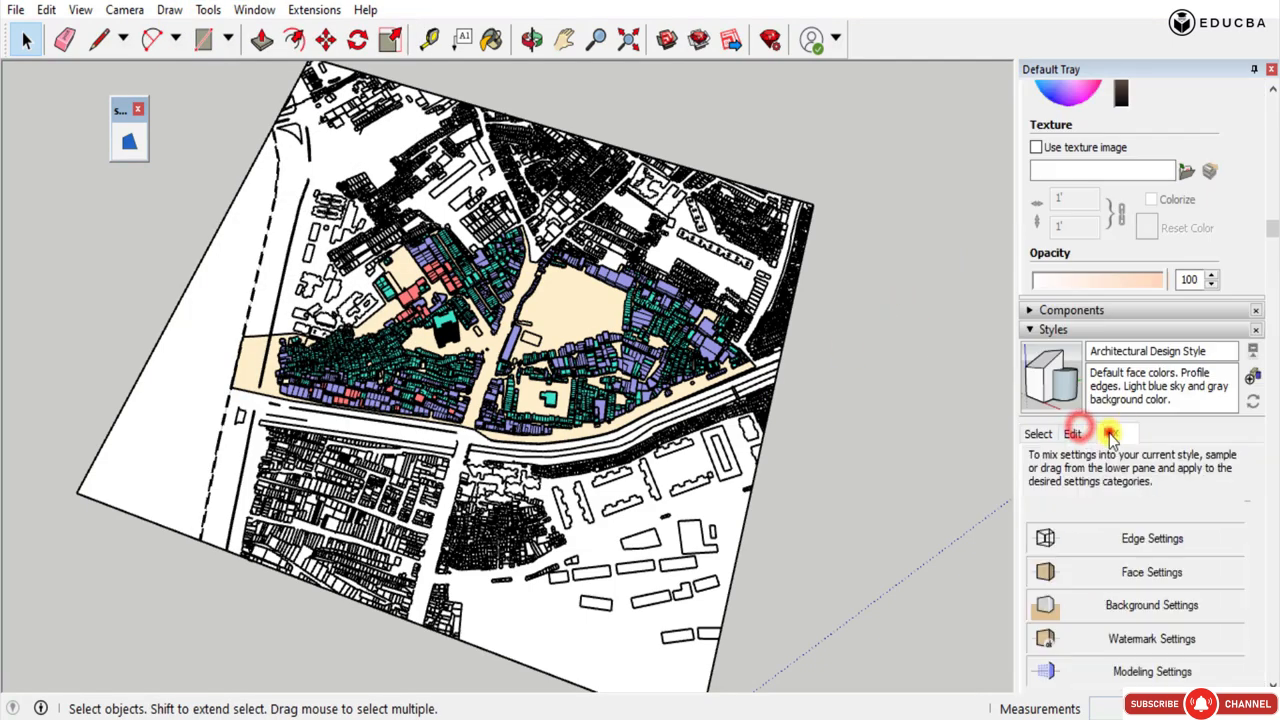
left_click(1040, 432)
left_click(1155, 353)
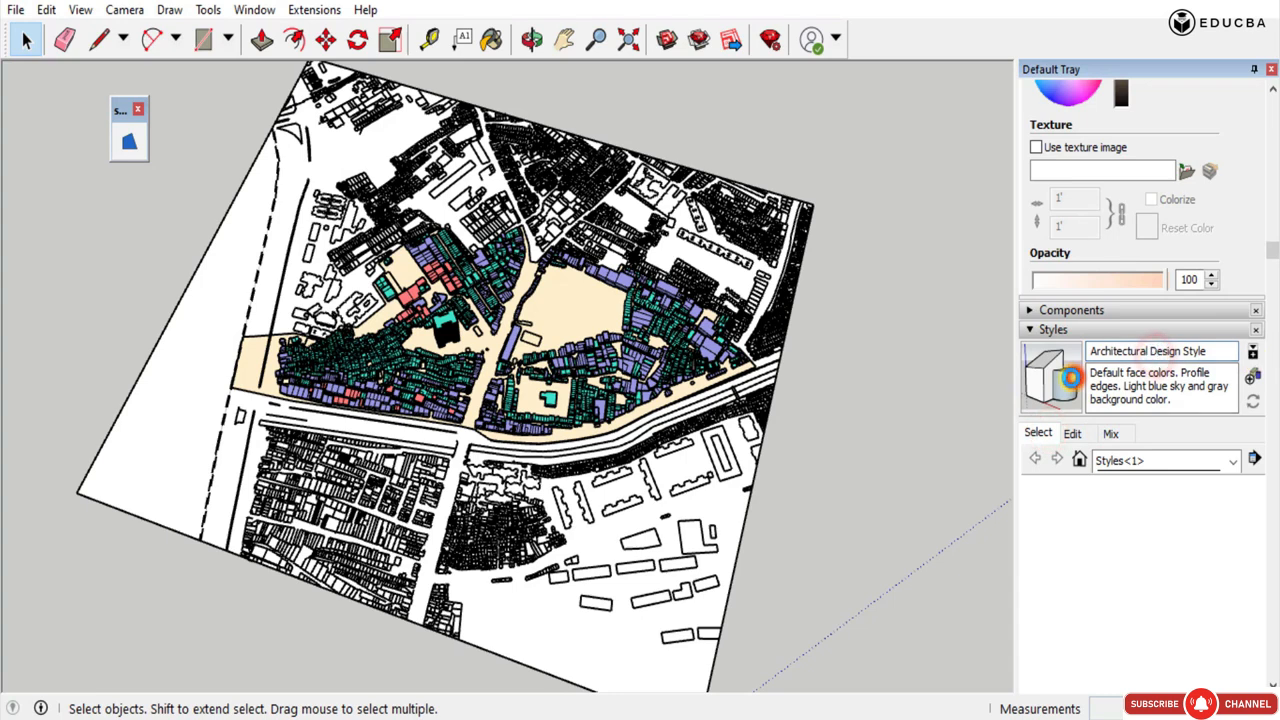
left_click(1073, 433)
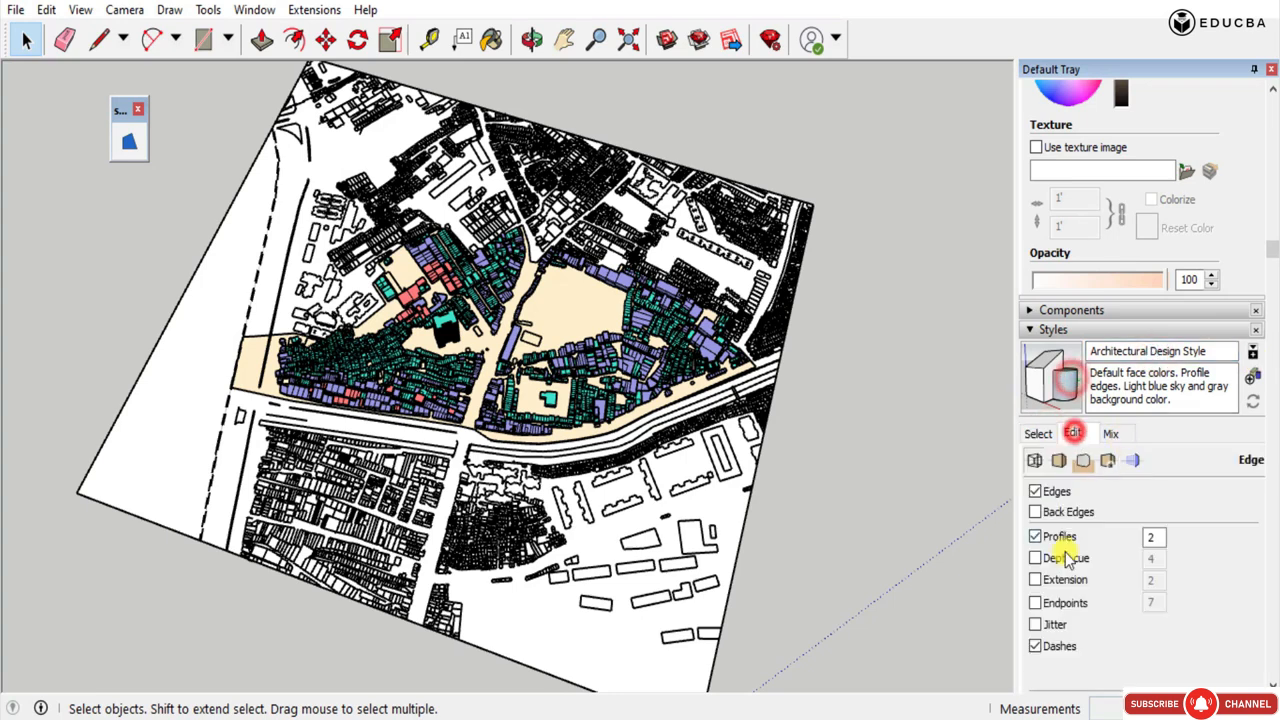
left_click(1036, 492)
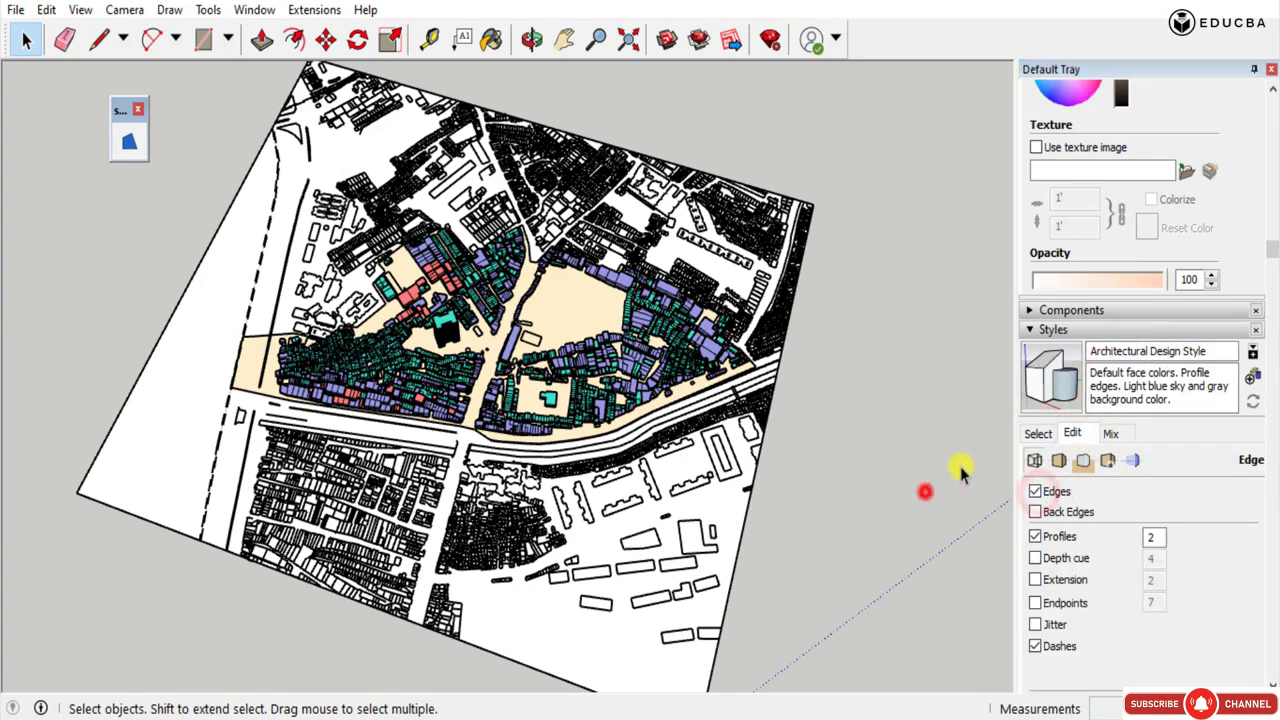
Browse the style collections and apply Urban Planning Style from the Default Styles collection.
left_click(1113, 437)
left_click(1115, 461)
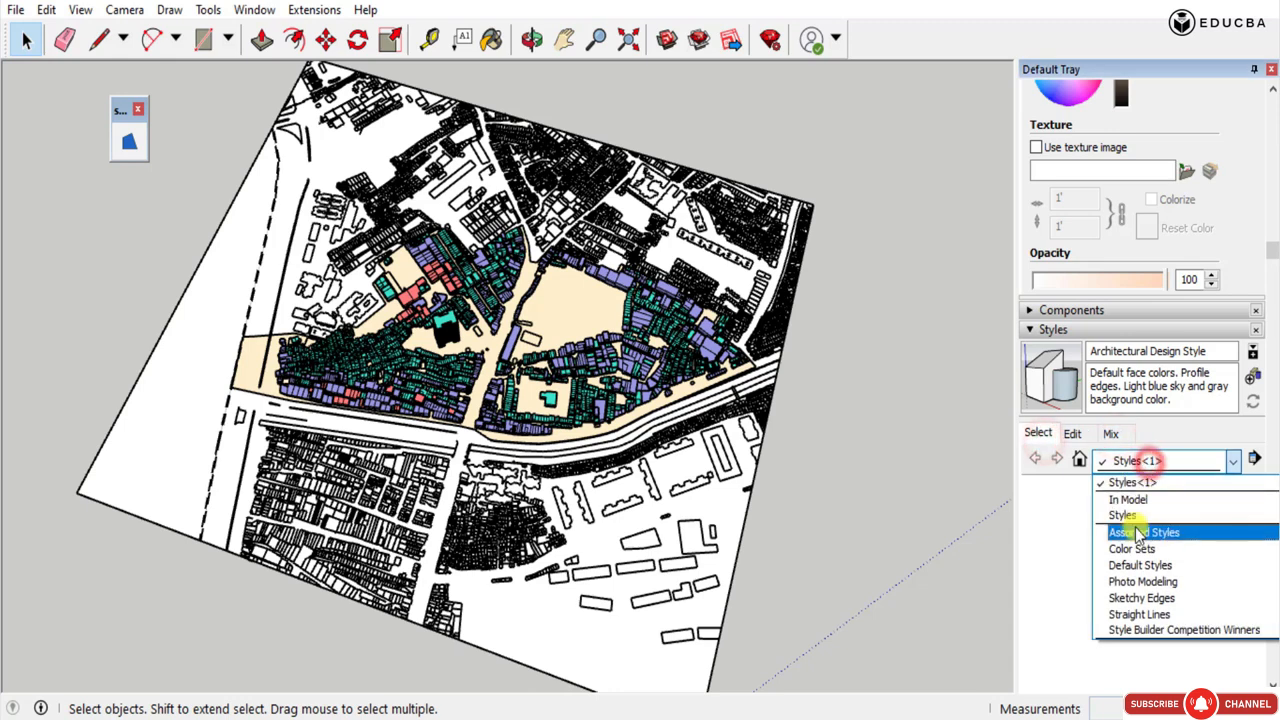
left_click(1135, 527)
left_click(1163, 461)
left_click(1140, 480)
left_click(1157, 461)
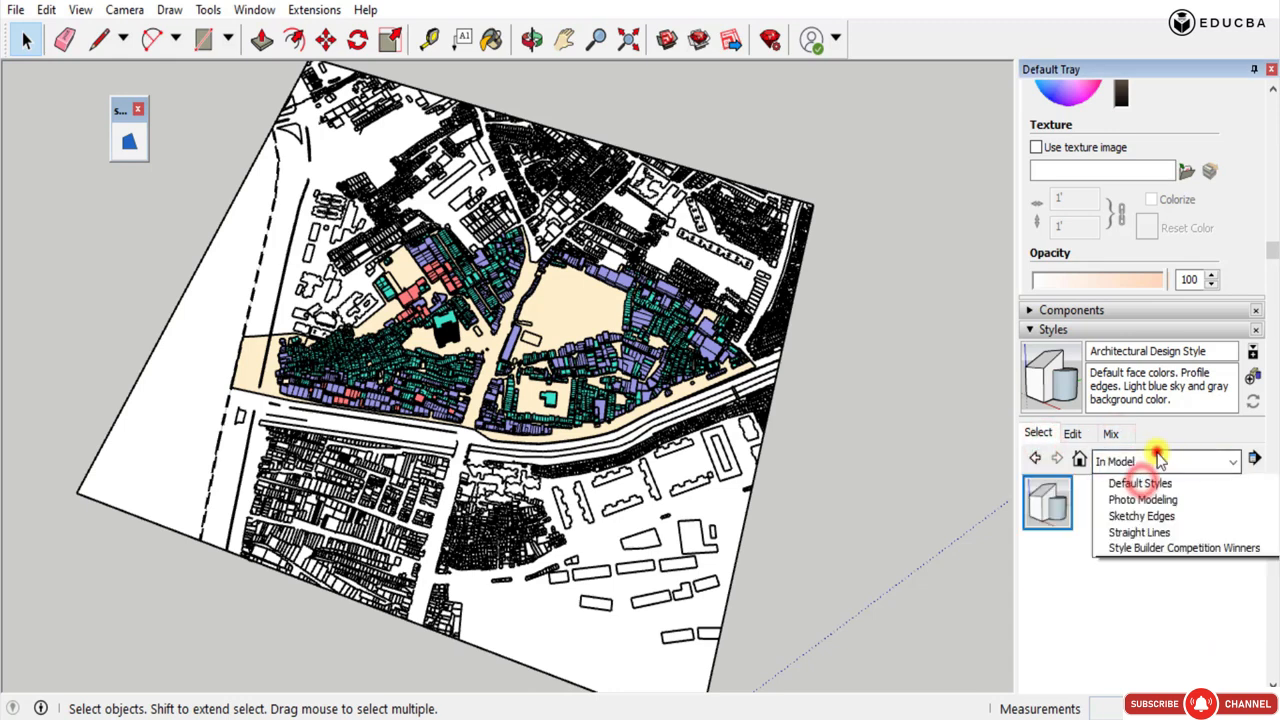
left_click(1143, 500)
left_click(1236, 461)
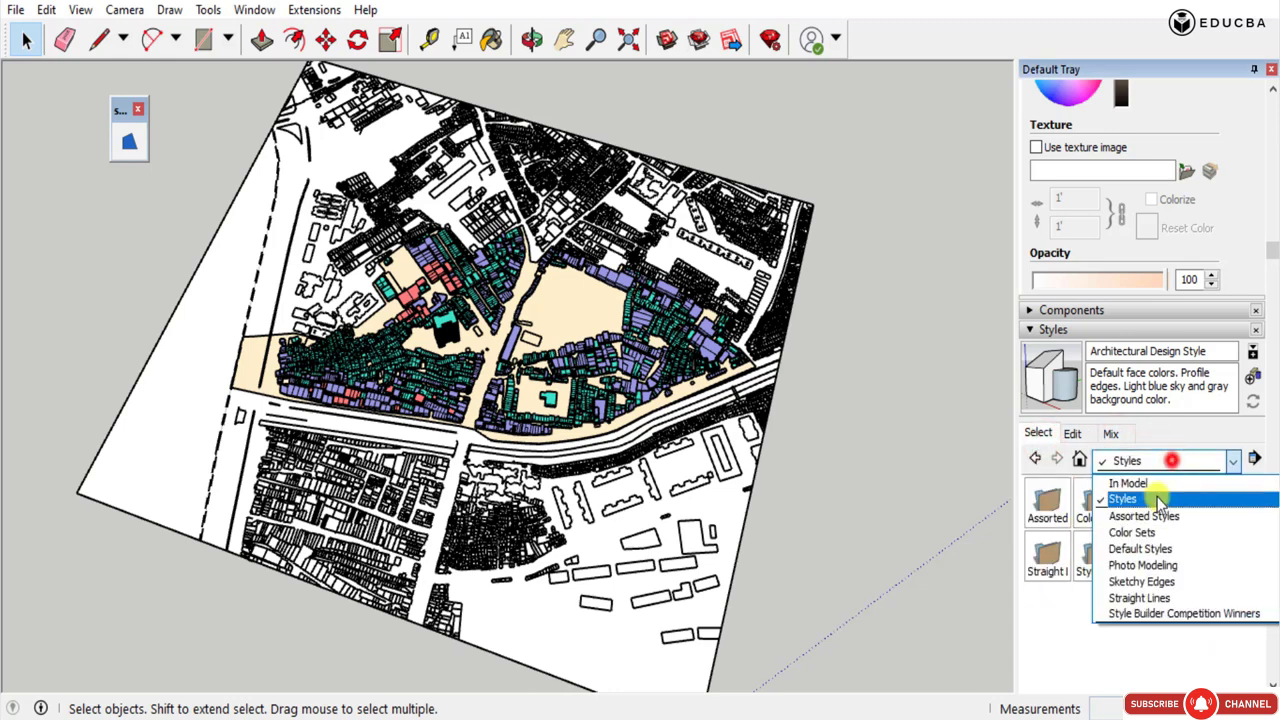
left_click(1140, 545)
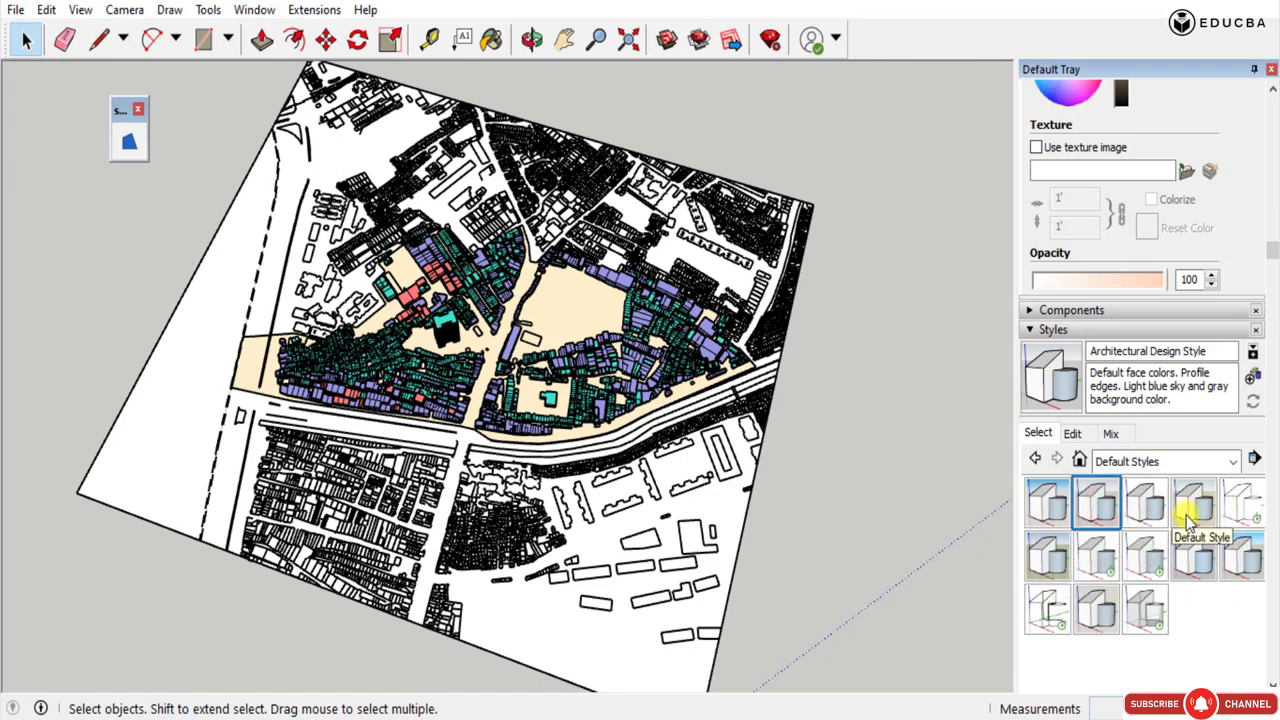
left_click(1240, 550)
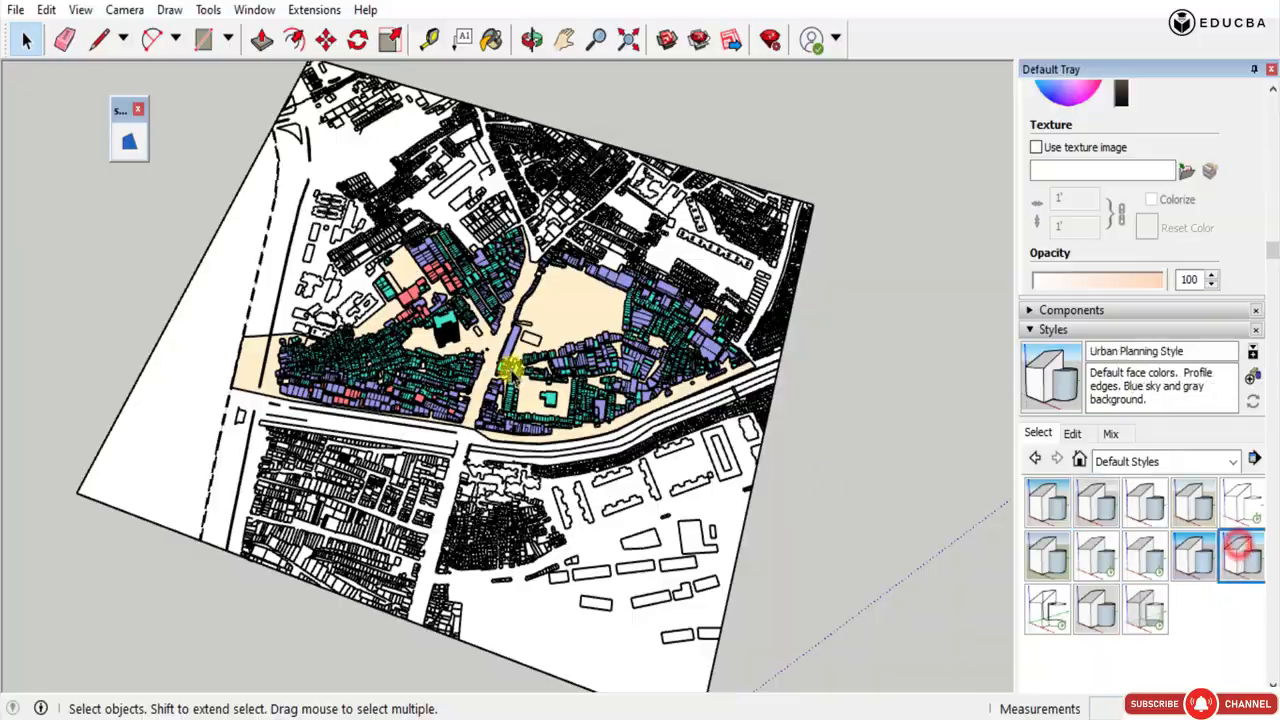
Examine the massings and plan base in the newly applied style, up close and as a whole.
middle_click_drag(516, 367, 514, 323)
scroll(430, 371, "up", 5)
mouse_move(430, 371)
middle_mouse_down()
mouse_move(706, 551)
mouse_move(700, 214)
mouse_move(903, 191)
mouse_move(837, 257)
mouse_move(195, 378)
middle_mouse_up()
scroll(325, 362, "down", 5)
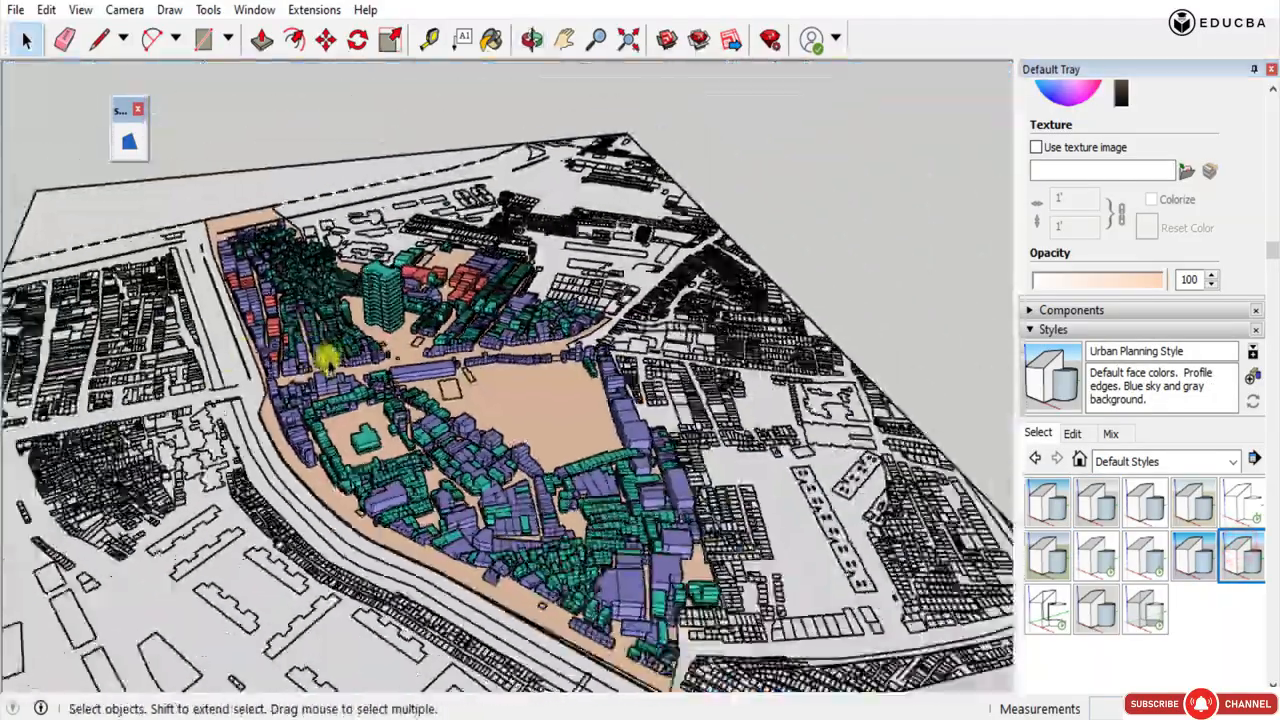
scroll(400, 480, "up", 5)
middle_click_drag(412, 474, 671, 494)
scroll(673, 496, "down", 4)
scroll(683, 497, "down", 1)
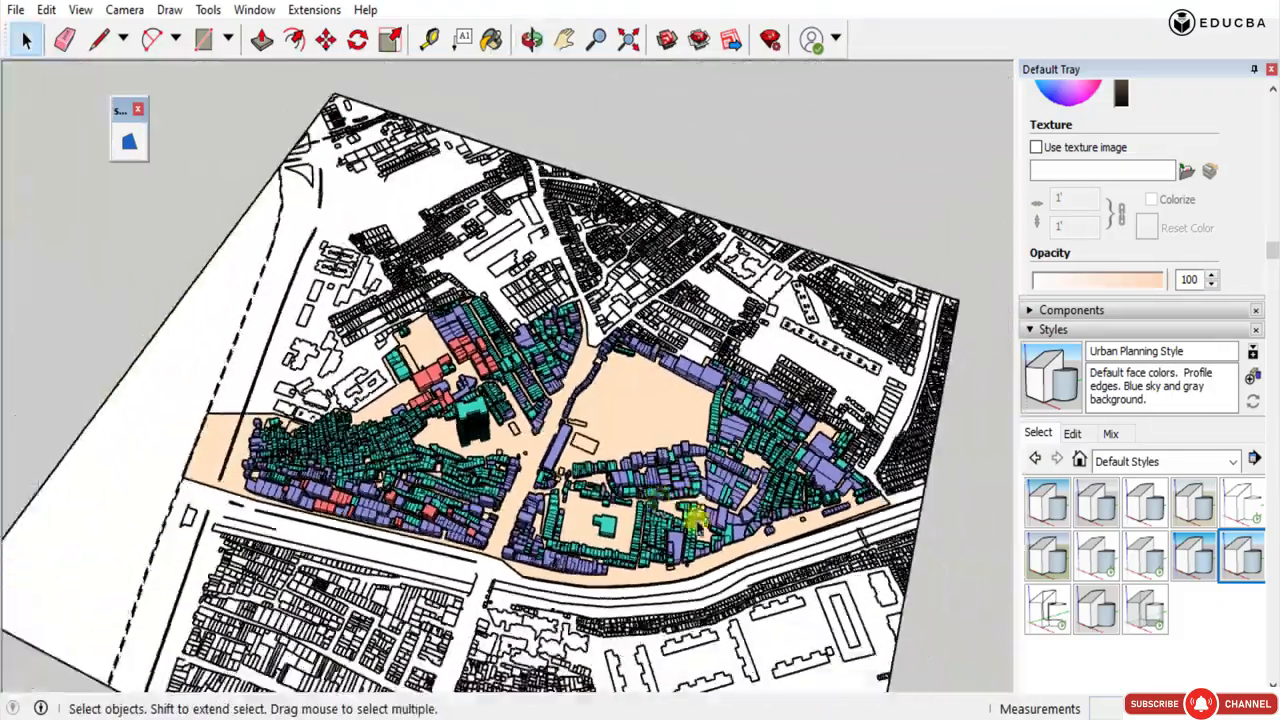
Try toggling the Back Edges and Edges display of the Urban Planning Style.
left_click(1110, 434)
left_click(1078, 434)
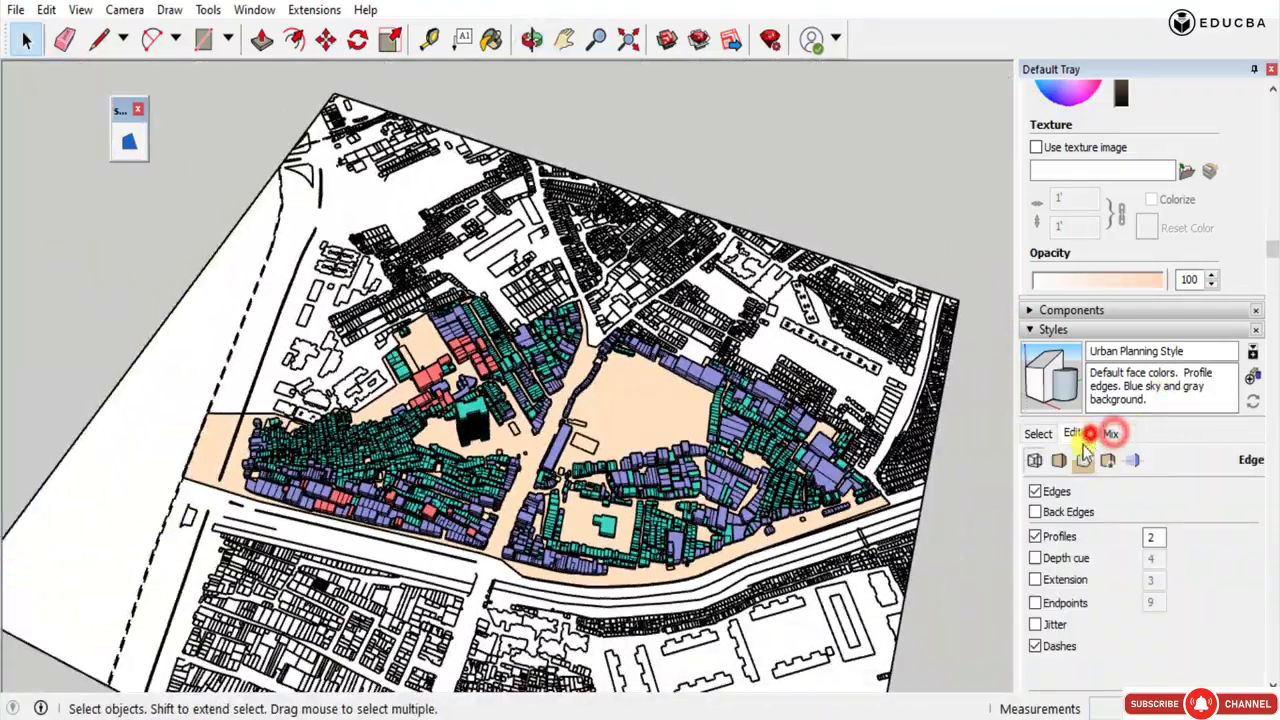
left_click(1036, 512)
left_click(1038, 513)
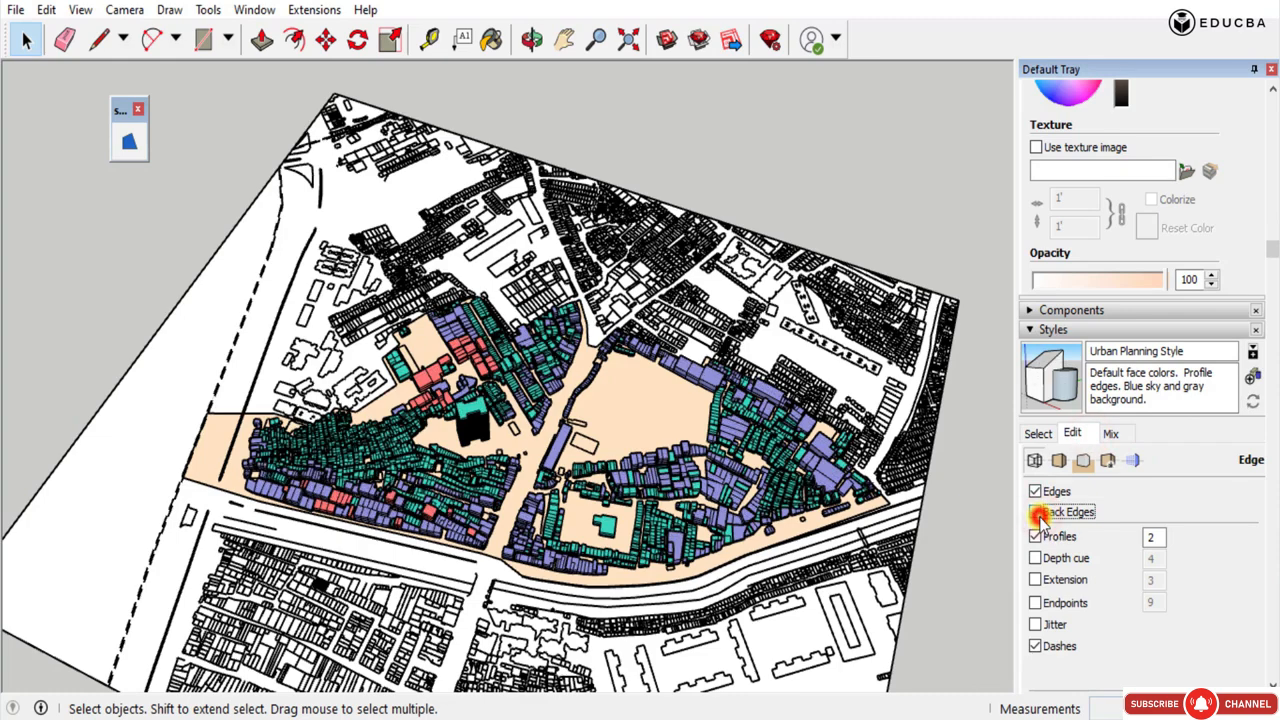
left_click(1049, 496)
left_click(1049, 496)
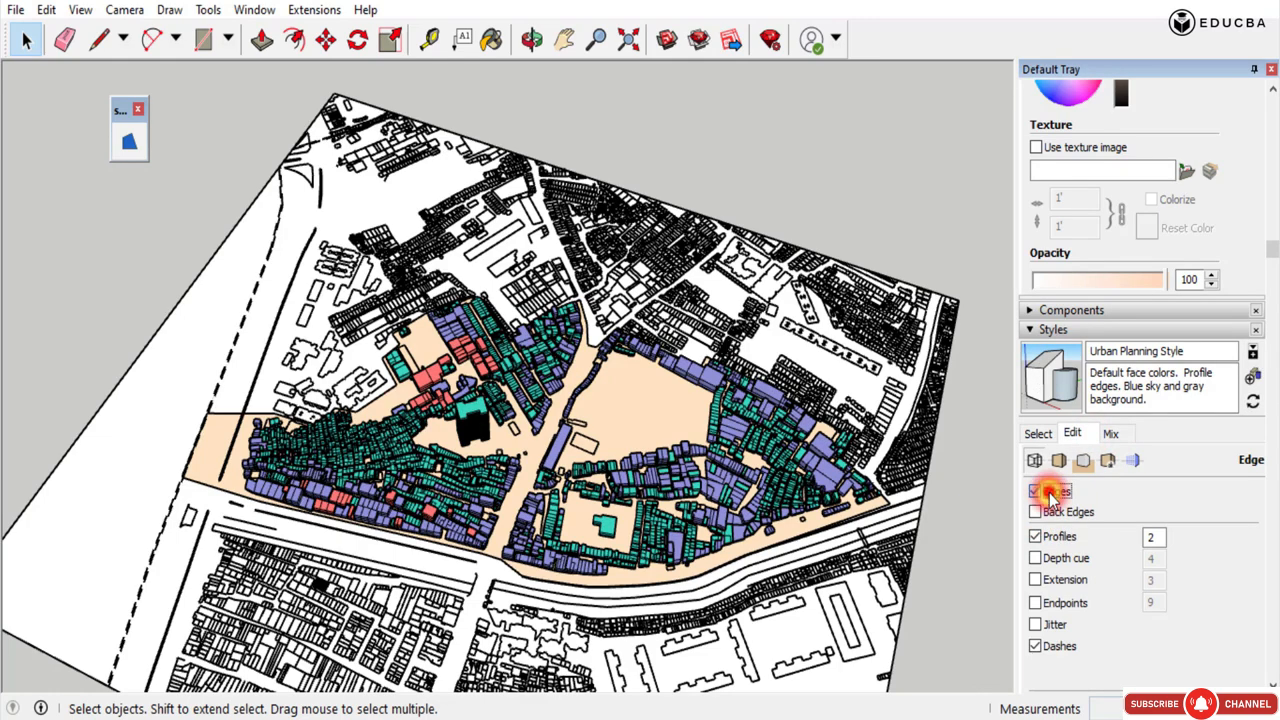
left_click(1049, 496)
left_click(1049, 496)
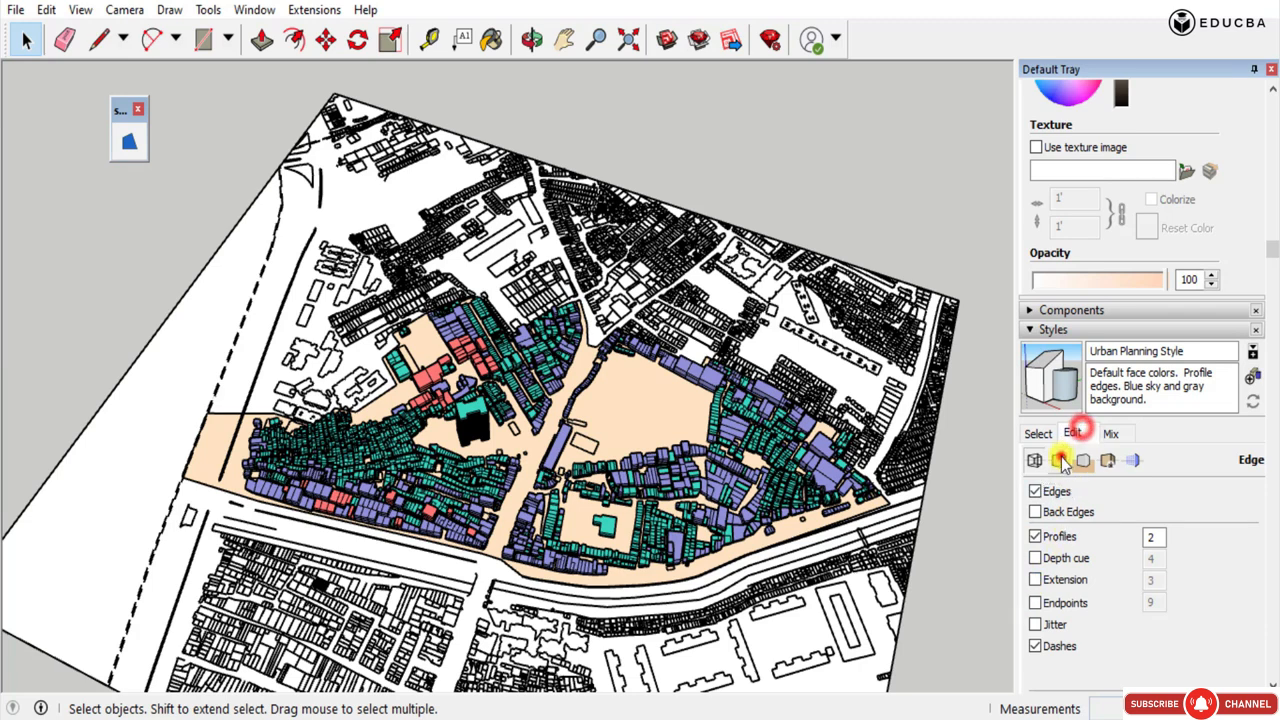
Review the style's face, edge and watermark settings and return to the Default Styles collection.
left_click(1060, 460)
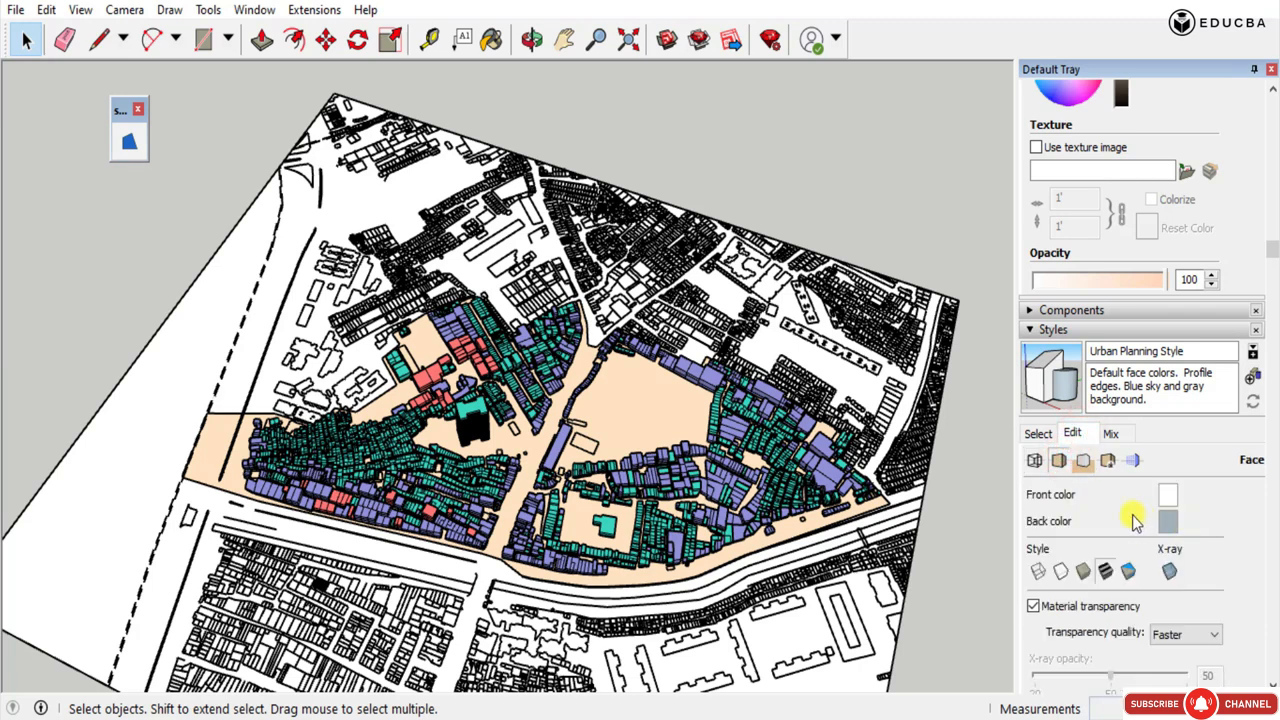
left_click(1035, 460)
left_click(1059, 460)
left_click(1108, 460)
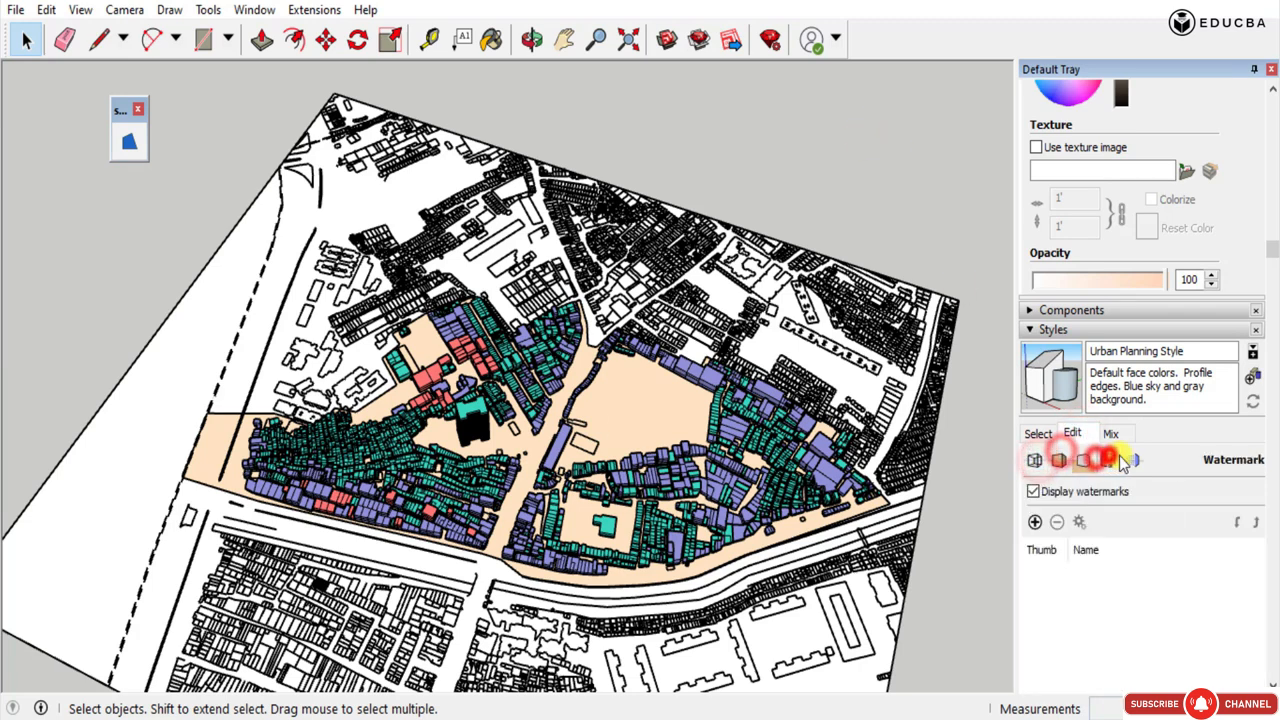
left_click(1038, 433)
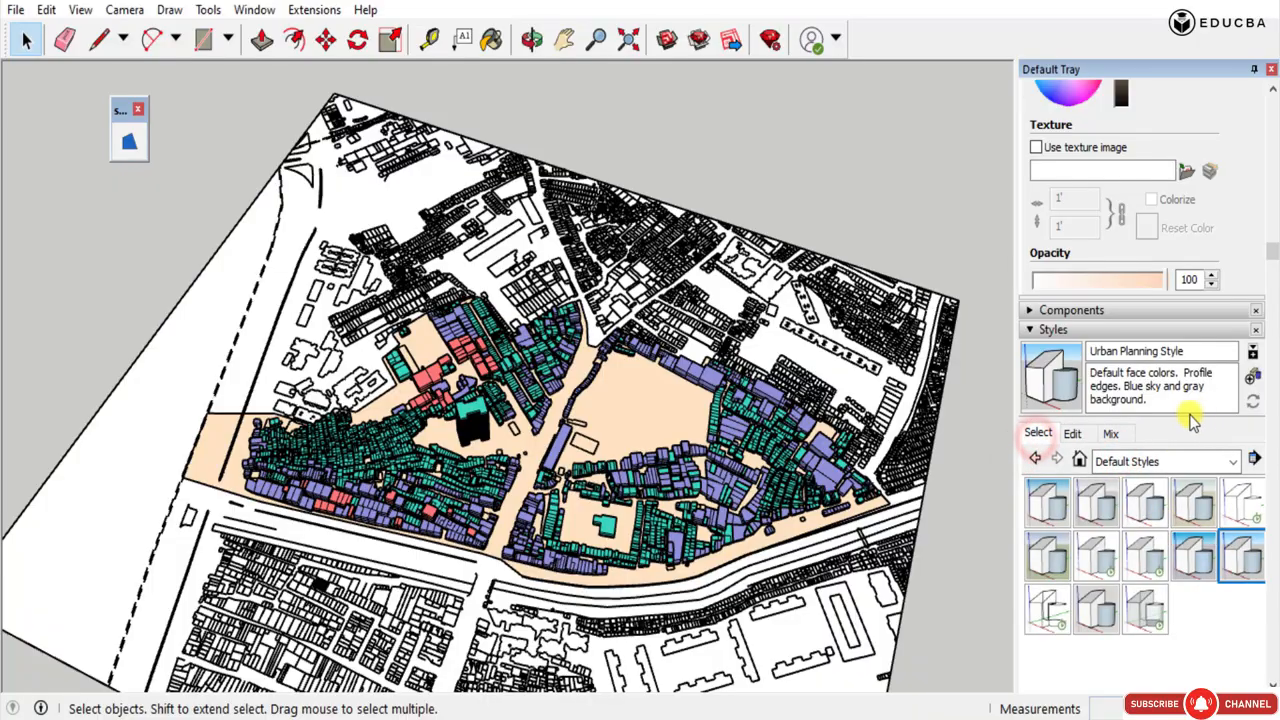
middle_click_drag(581, 574, 306, 400)
scroll(562, 538, "up", 4)
middle_click_drag(440, 425, 468, 628)
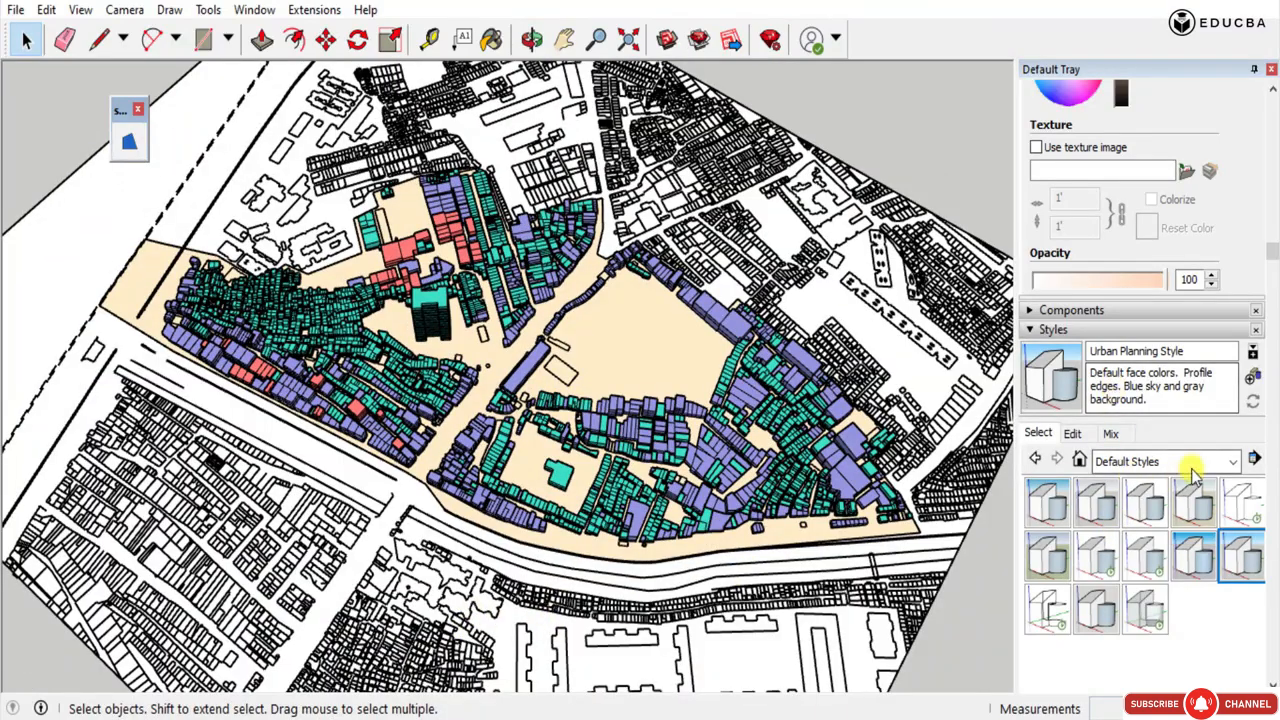
left_click(1233, 461)
left_click(1235, 458)
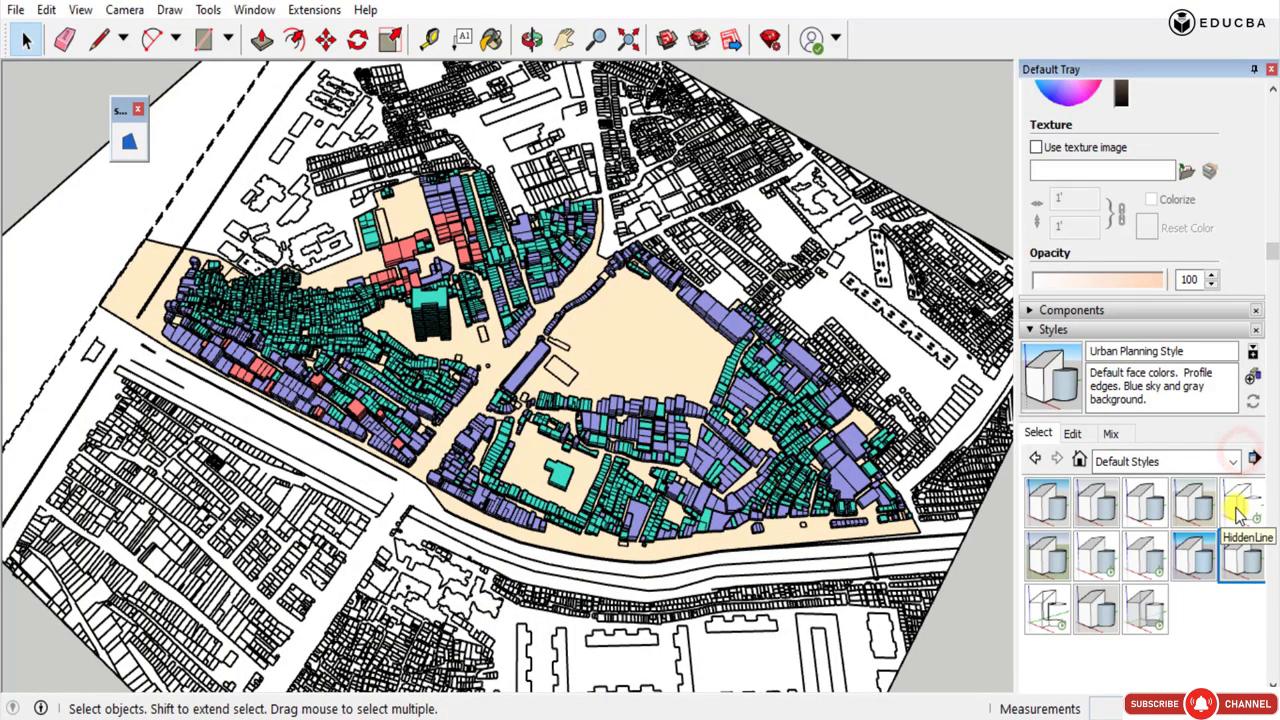
Turn on shadows for the urban map model.
left_click(212, 12)
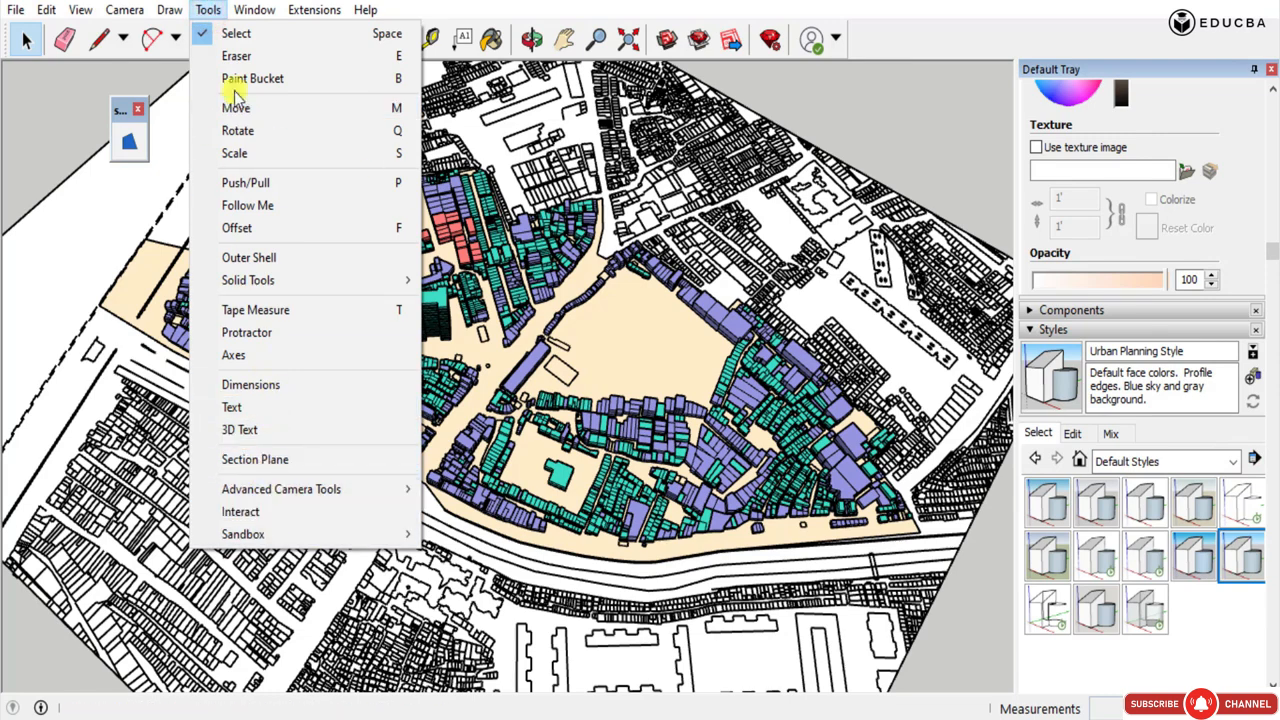
mouse_move(258, 15)
mouse_move(208, 10)
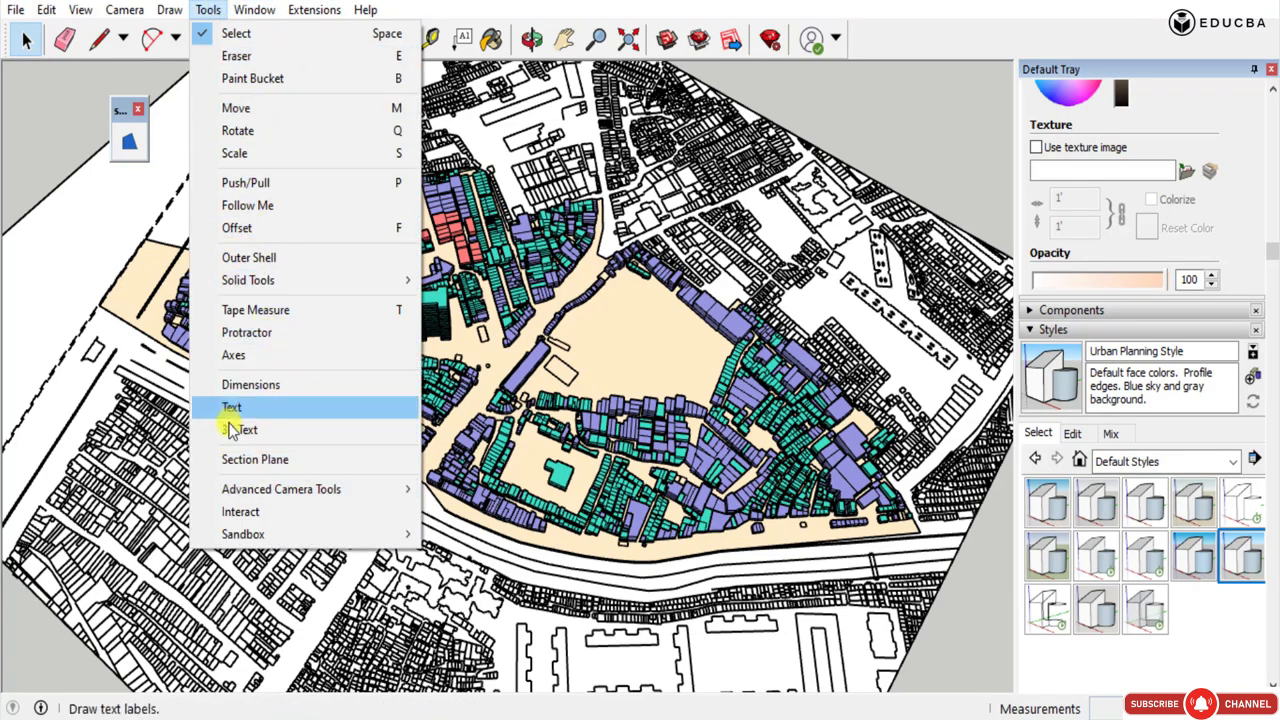
mouse_move(84, 12)
left_click(120, 251)
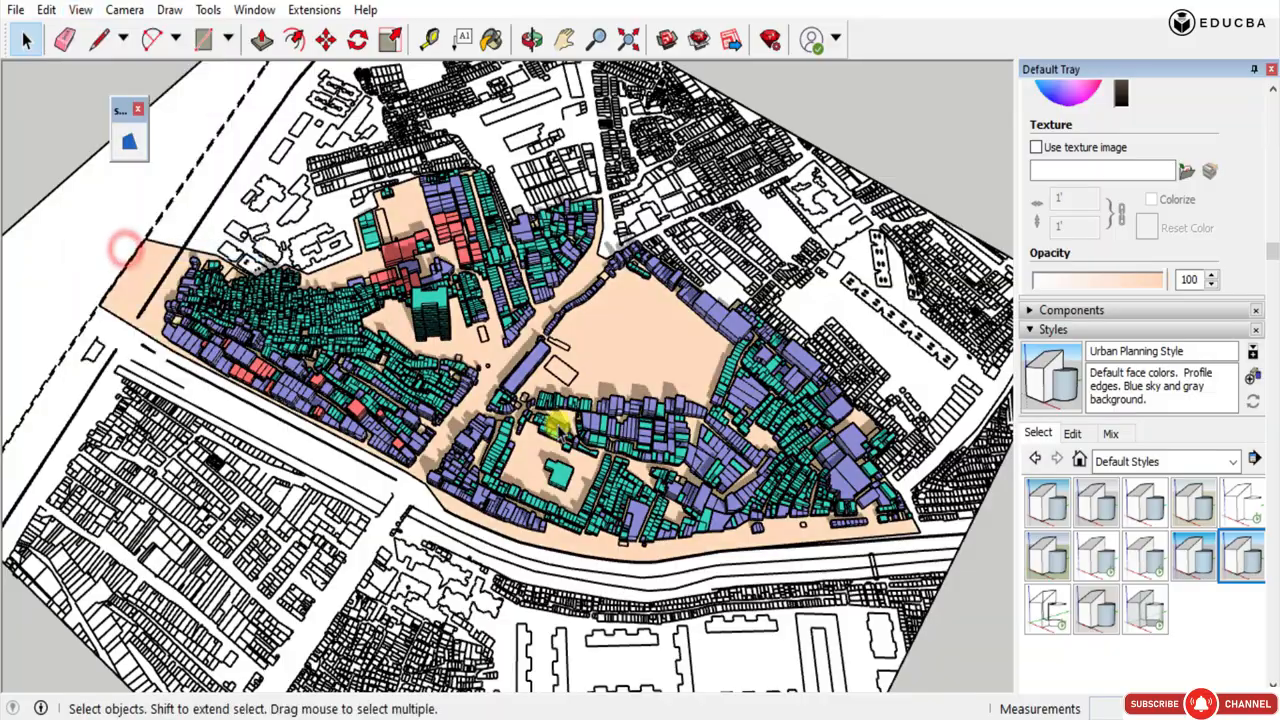
Examine the shadows cast by the massings across the study area, up close and from an overall view.
middle_click_drag(559, 427, 791, 166)
scroll(471, 391, "up", 4)
middle_click_drag(471, 391, 474, 577)
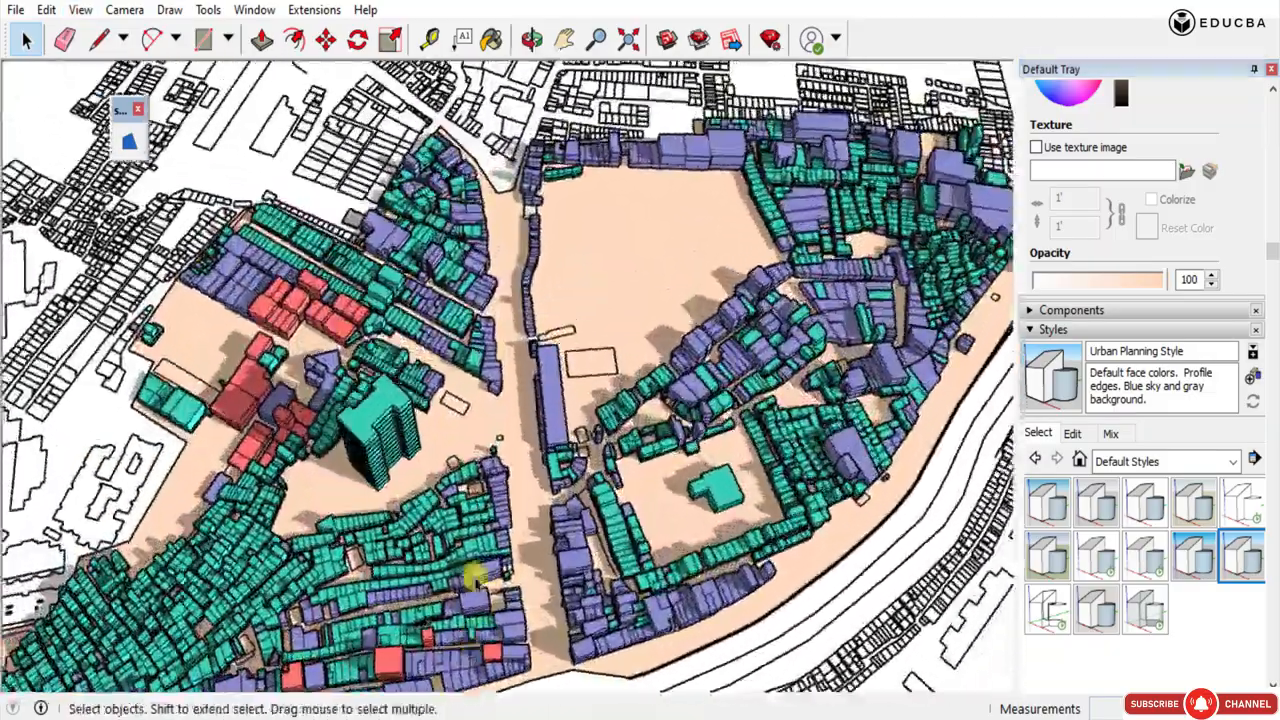
scroll(474, 577, "down", 3)
middle_click_drag(500, 314, 655, 264)
scroll(535, 192, "down", 3)
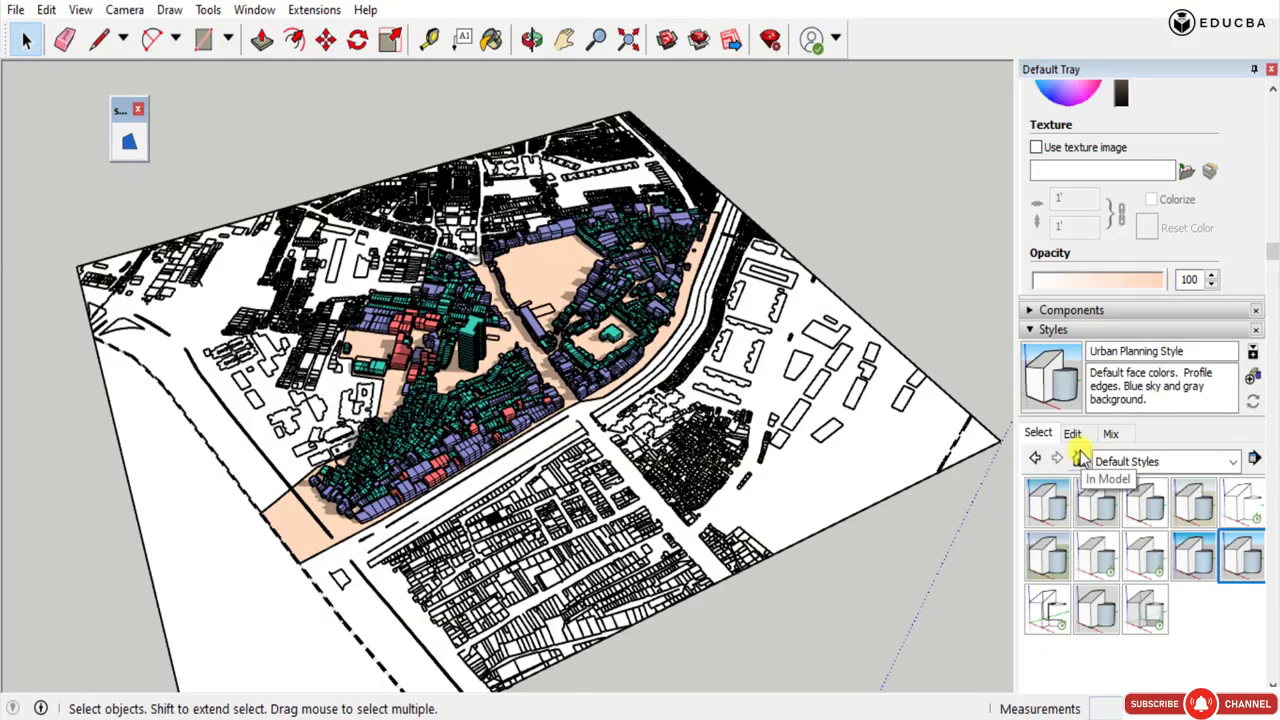
scroll(371, 520, "up", 6)
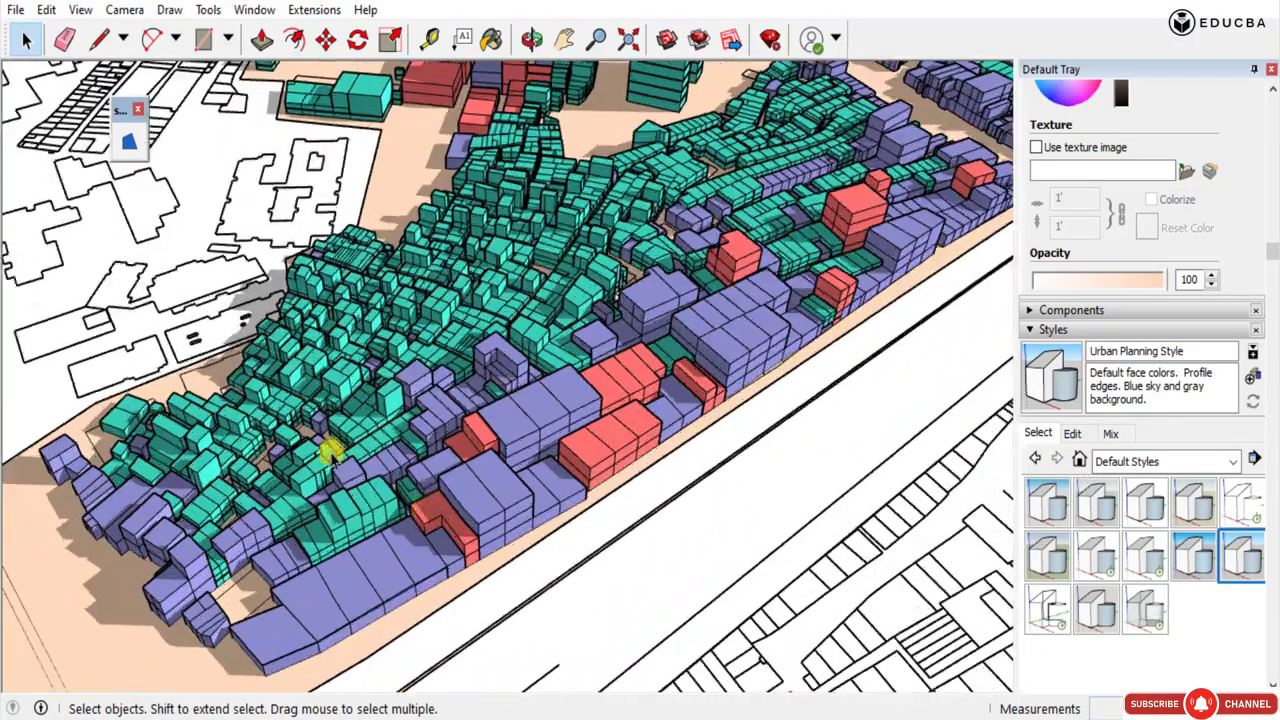
scroll(330, 452, "down", 6)
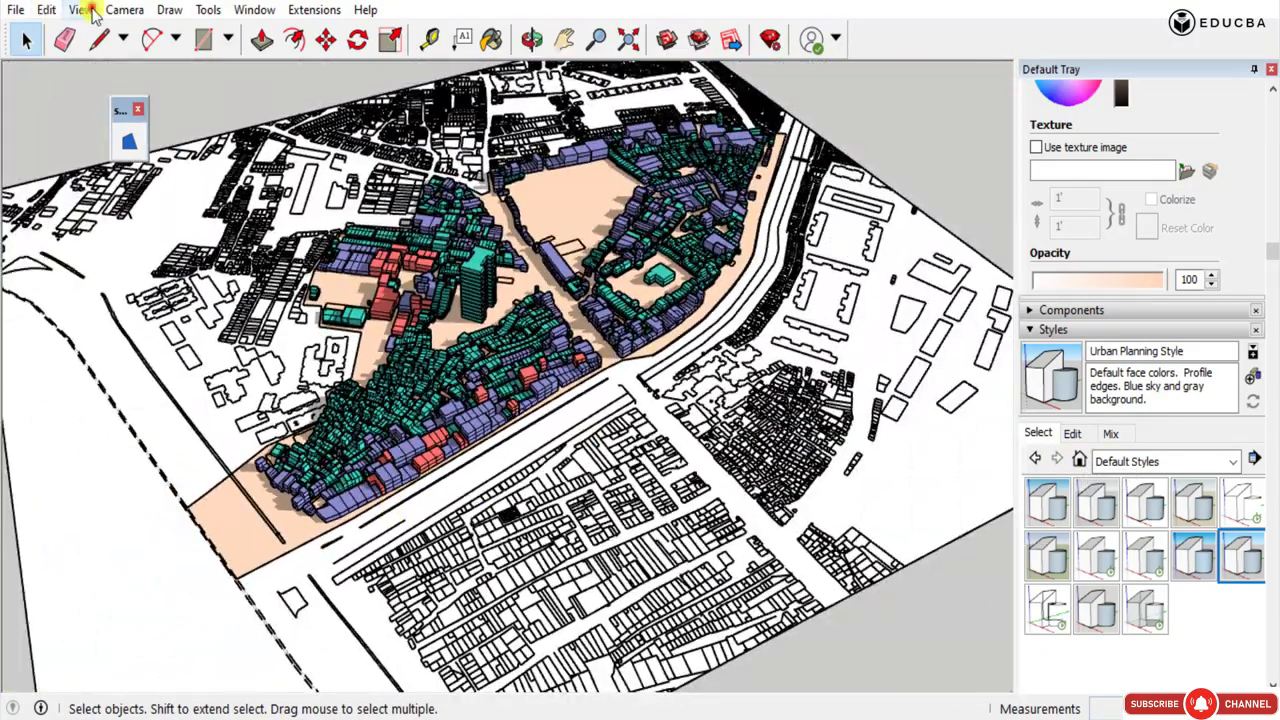
Hide the guides and the drawing axes in the urban map model.
left_click(80, 10)
left_click(112, 220)
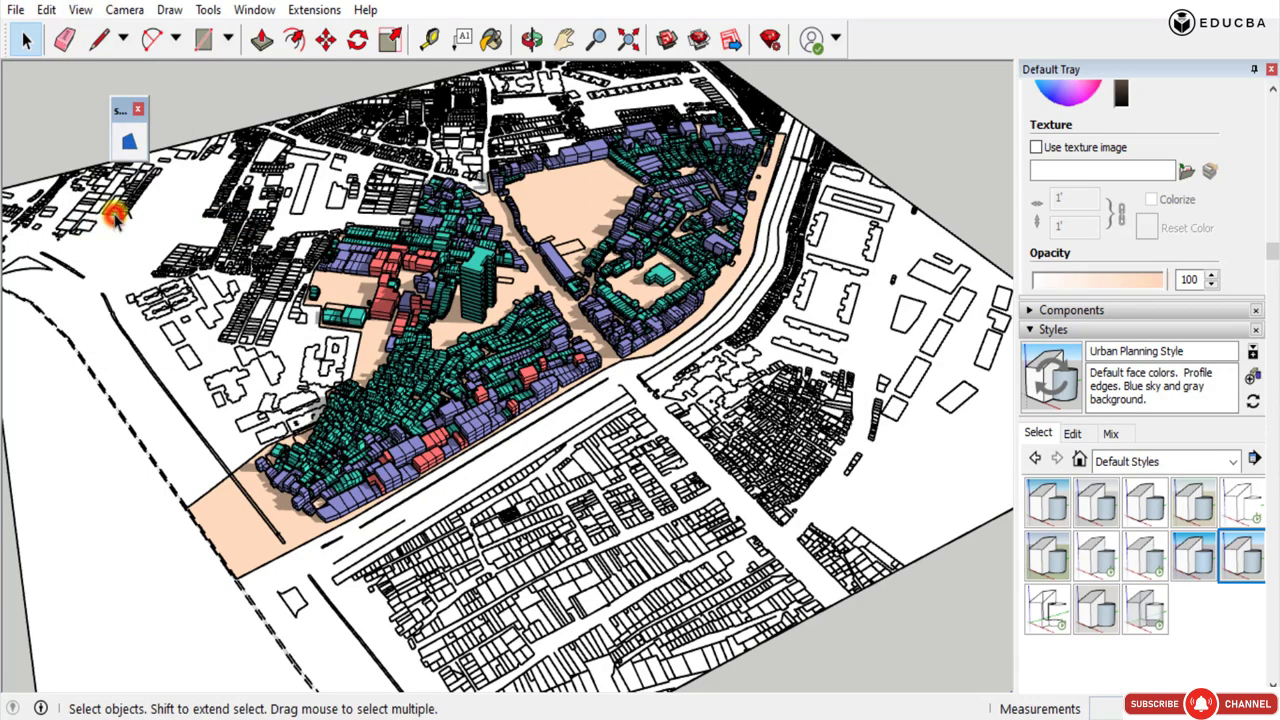
left_click(79, 10)
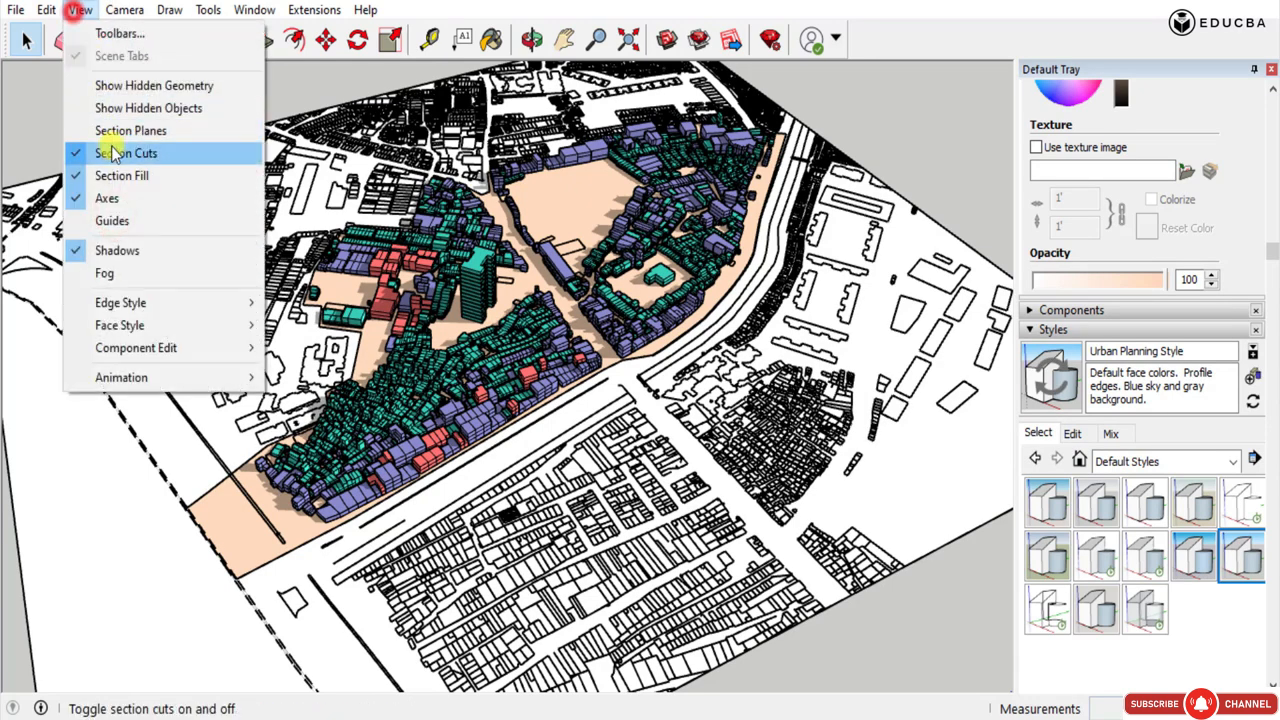
left_click(119, 199)
Turn off the shadows to compare the massings from other angles, and turn the shadows back on.
left_click(80, 10)
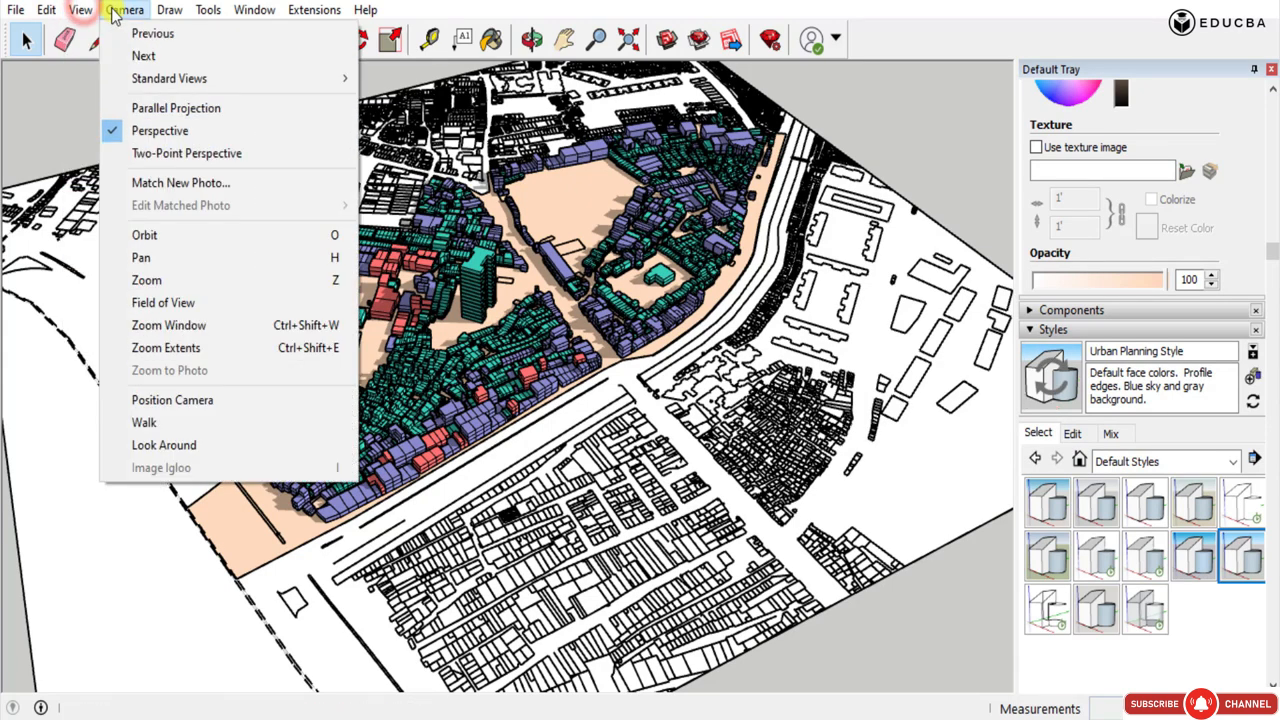
left_click(93, 246)
middle_click_drag(530, 297, 274, 330)
scroll(220, 313, "down", 2)
scroll(277, 266, "up", 4)
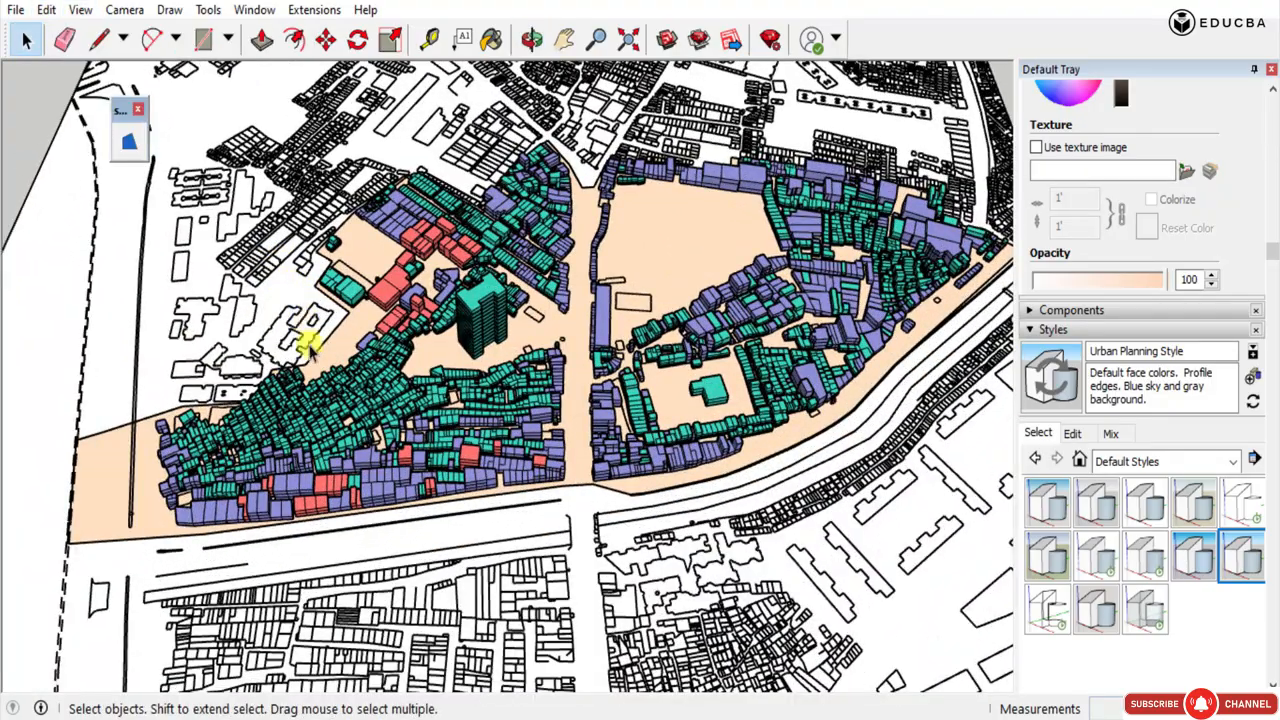
middle_click_drag(310, 345, 180, 68)
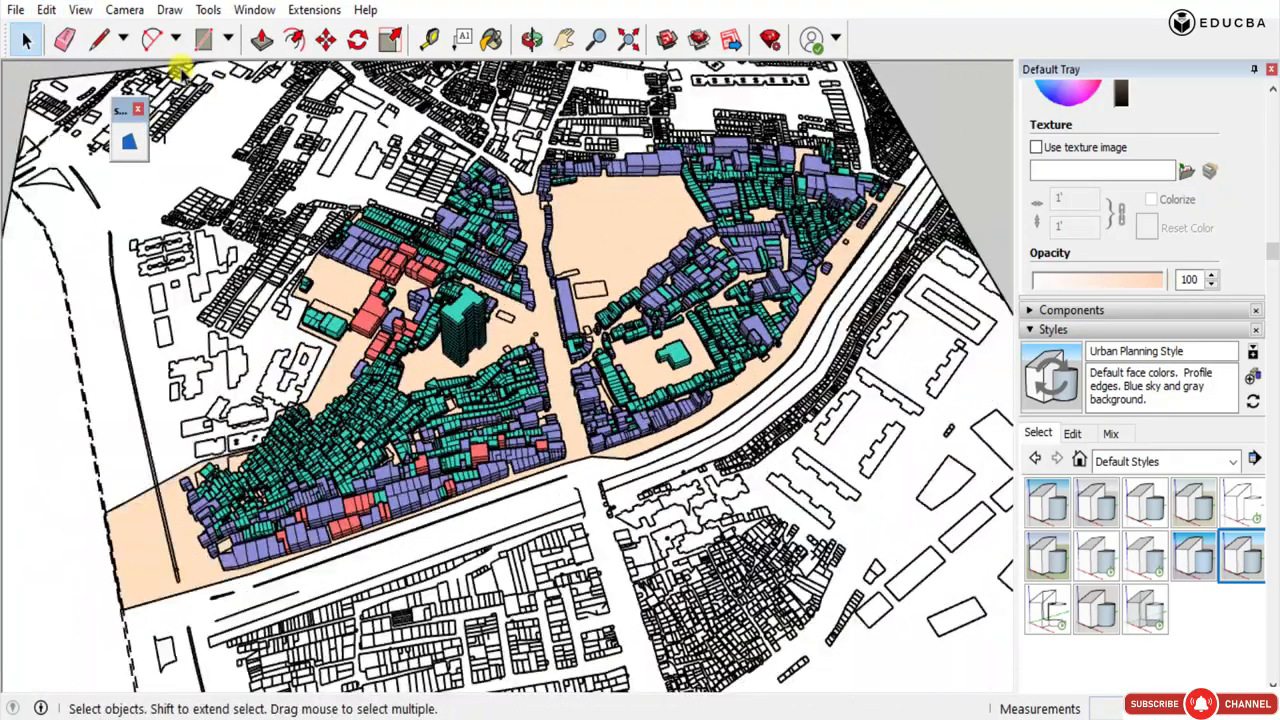
left_click(66, 10)
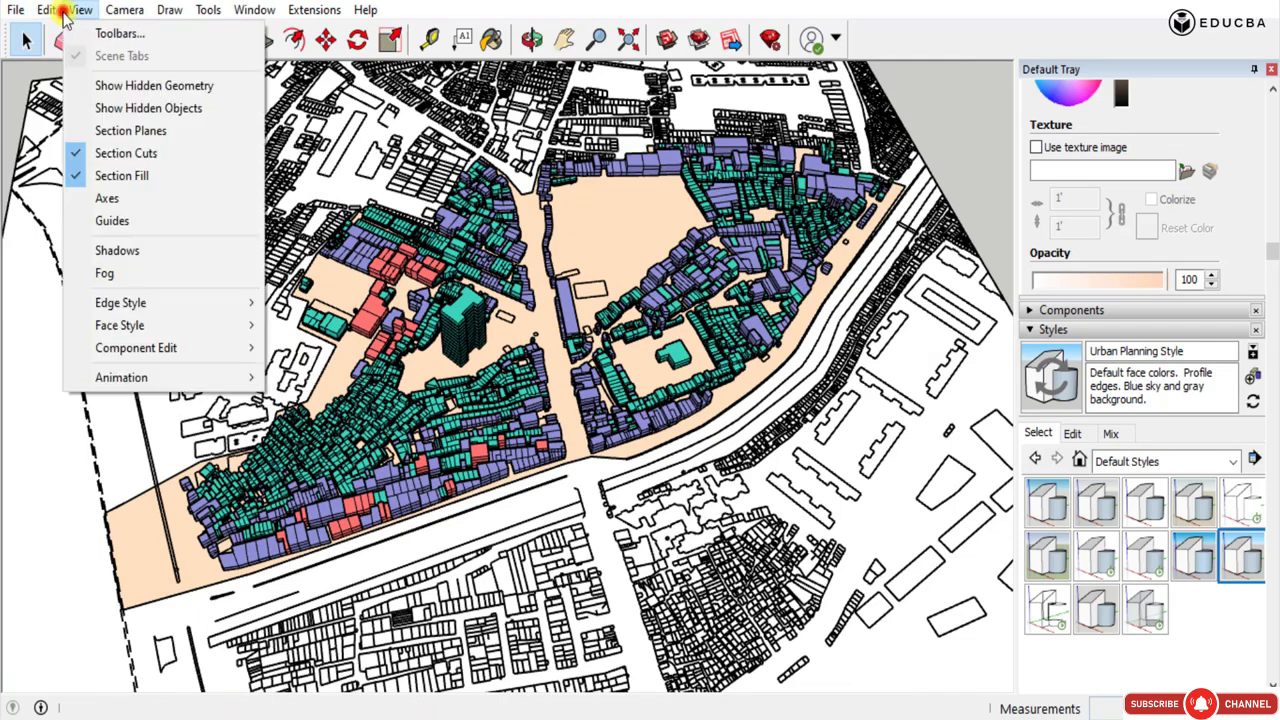
left_click(6, 339)
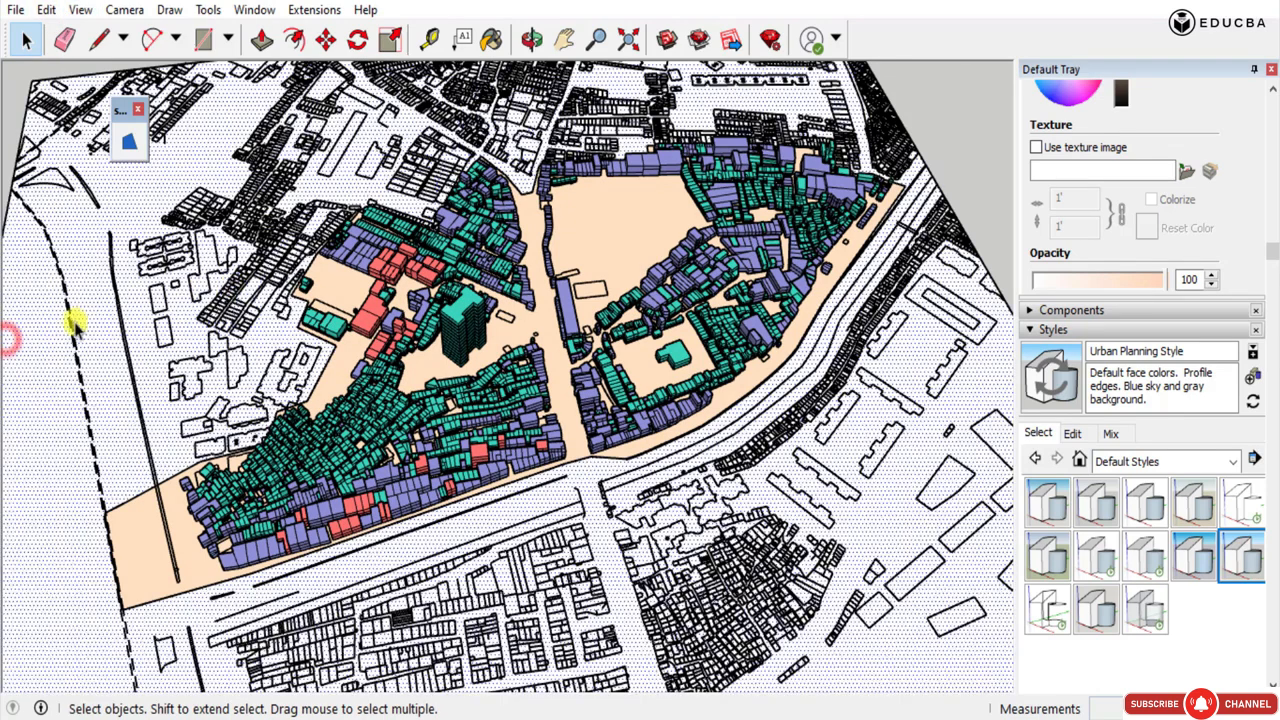
left_click(6, 141)
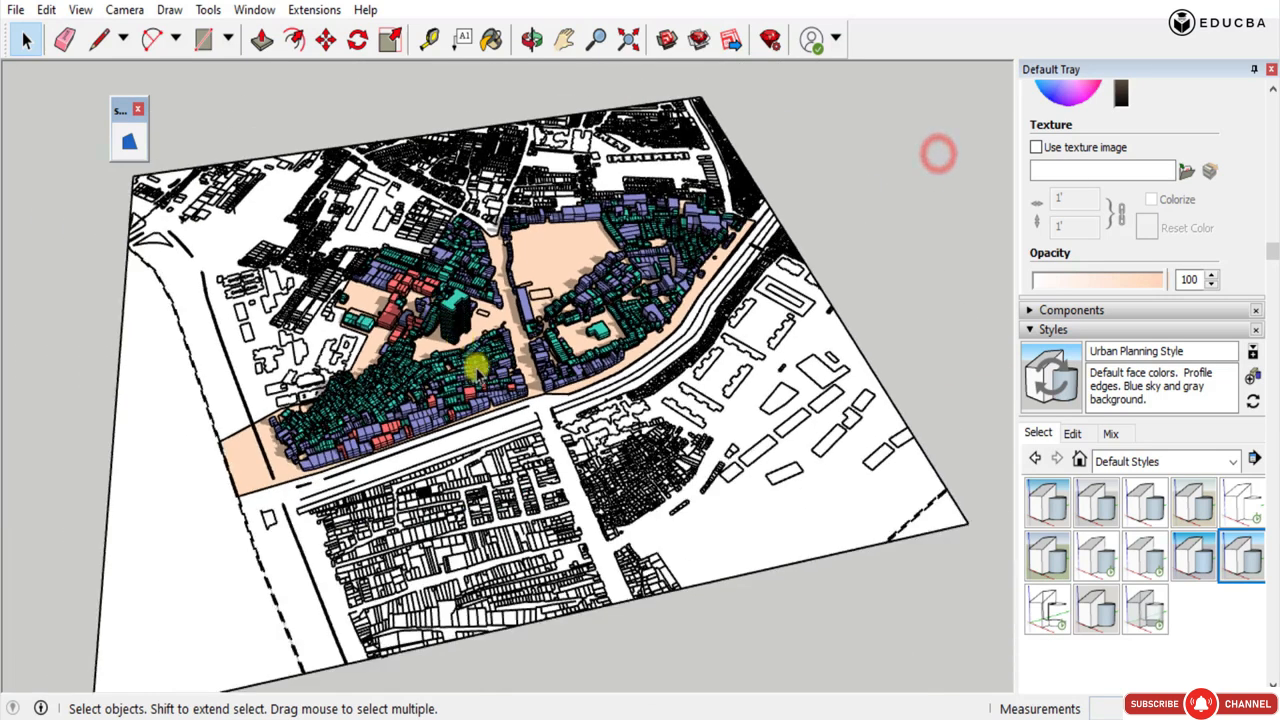
Raise the group of red massings vertically by 15 and again by 100 with the Move tool.
left_click(464, 331)
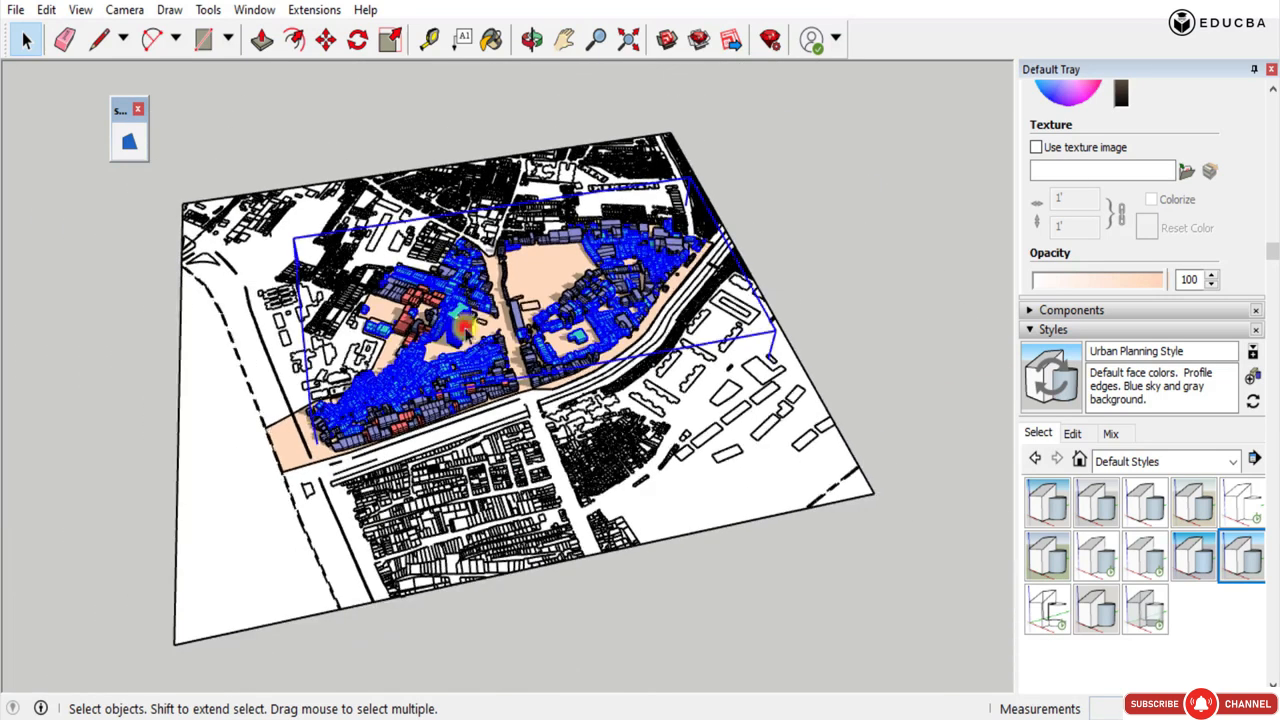
left_click(412, 293)
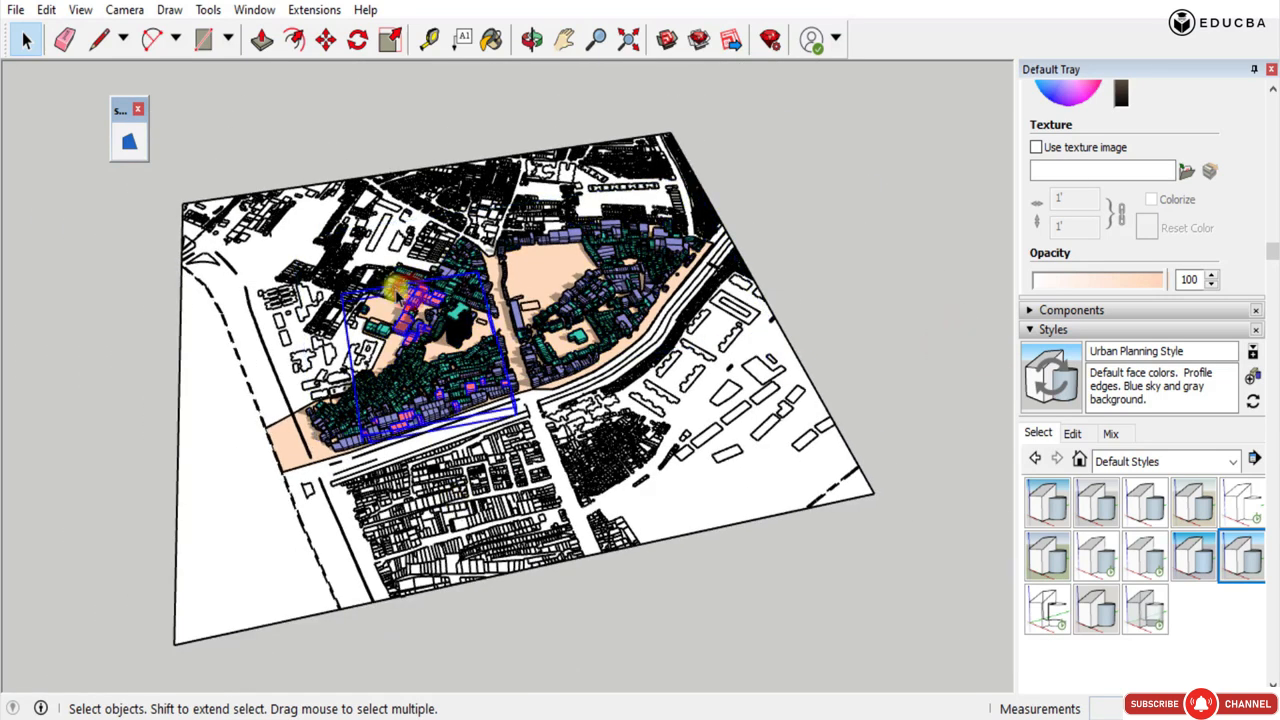
scroll(397, 295, "up", 2)
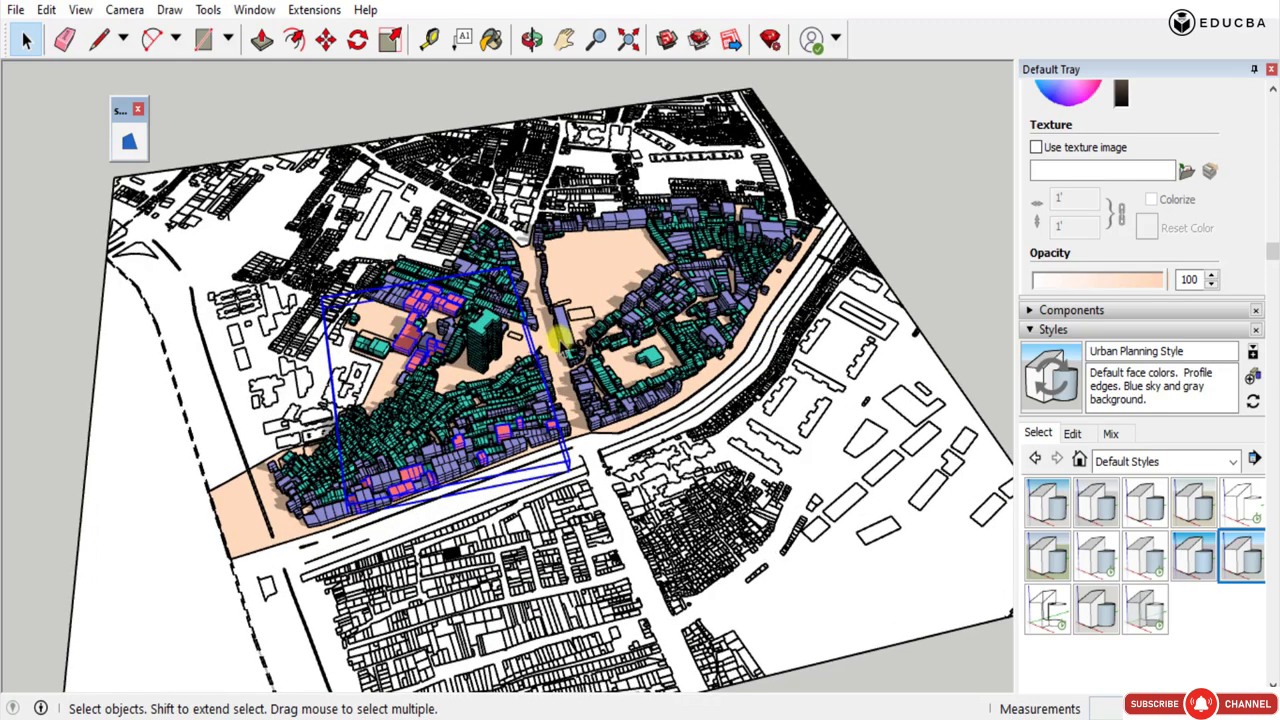
key("m")
left_click(412, 290)
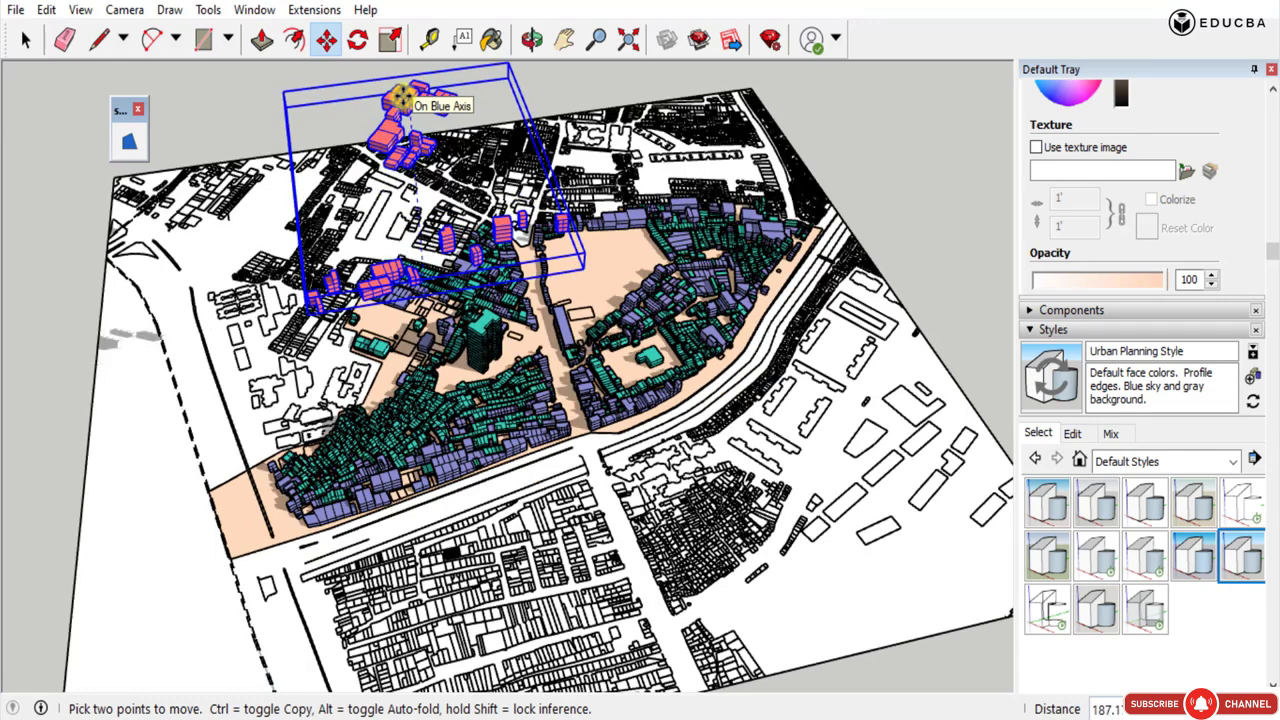
type("15")
key("Return")
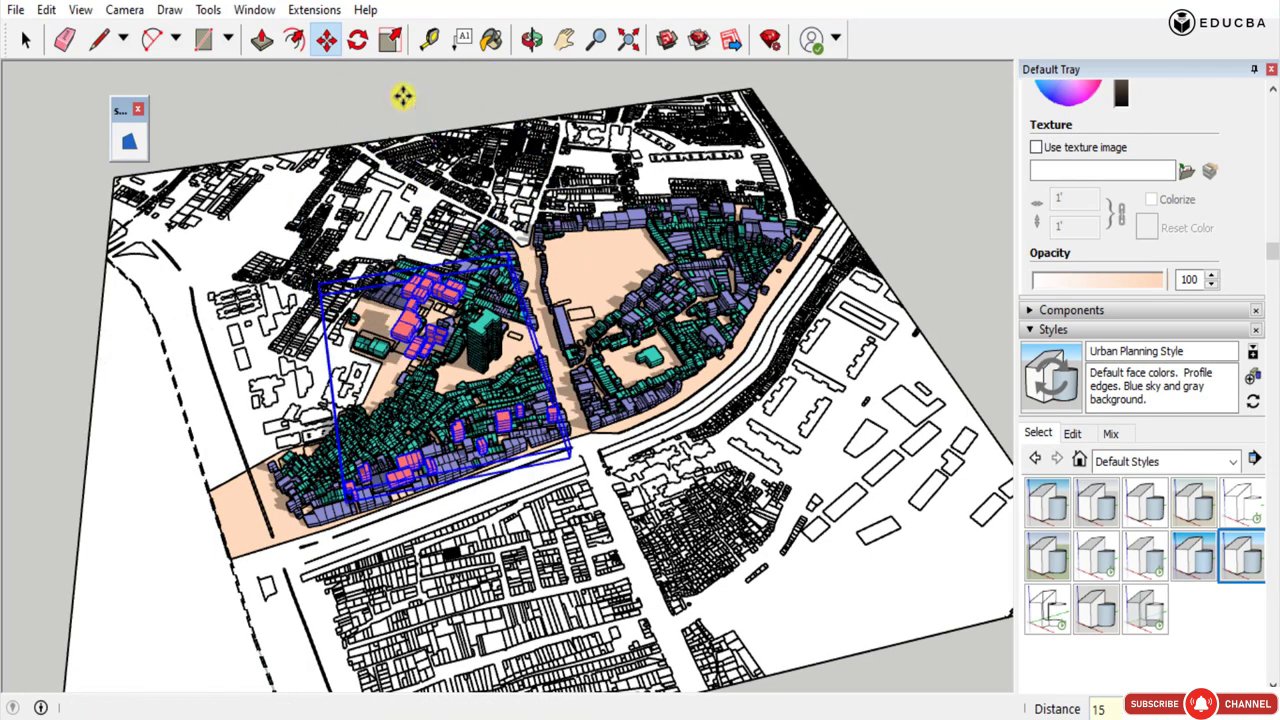
left_click(408, 345)
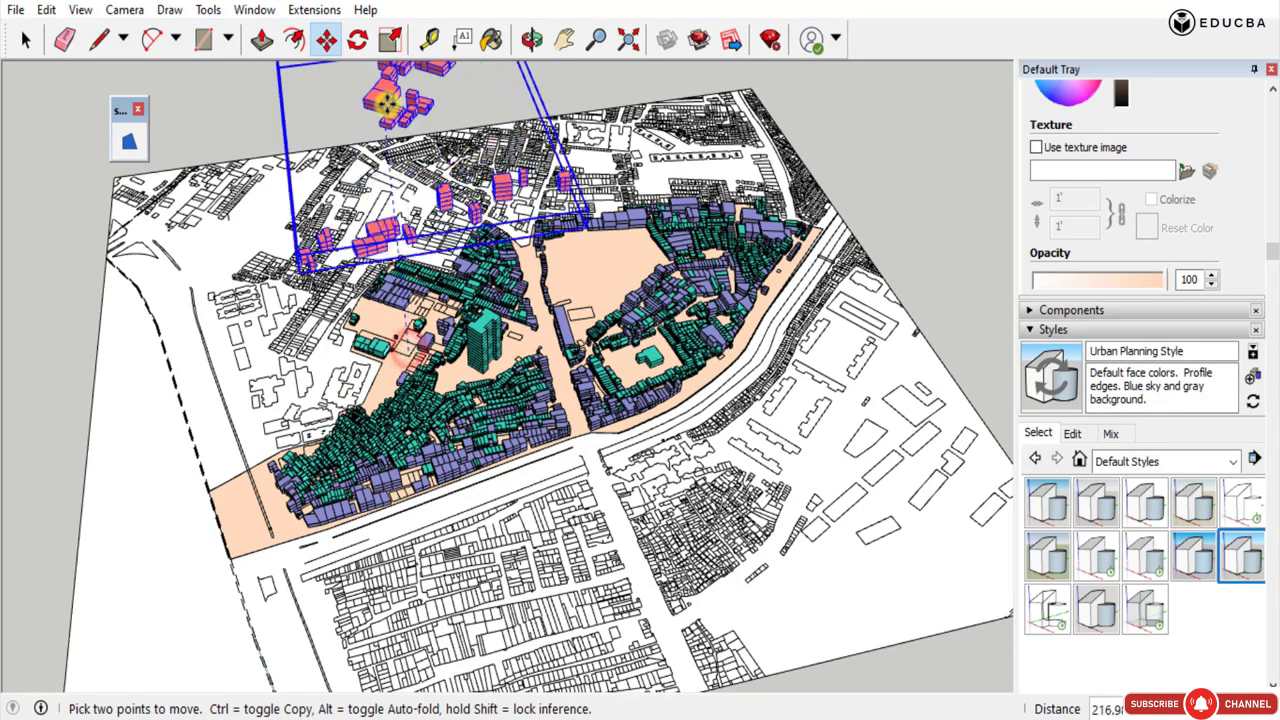
key("Return")
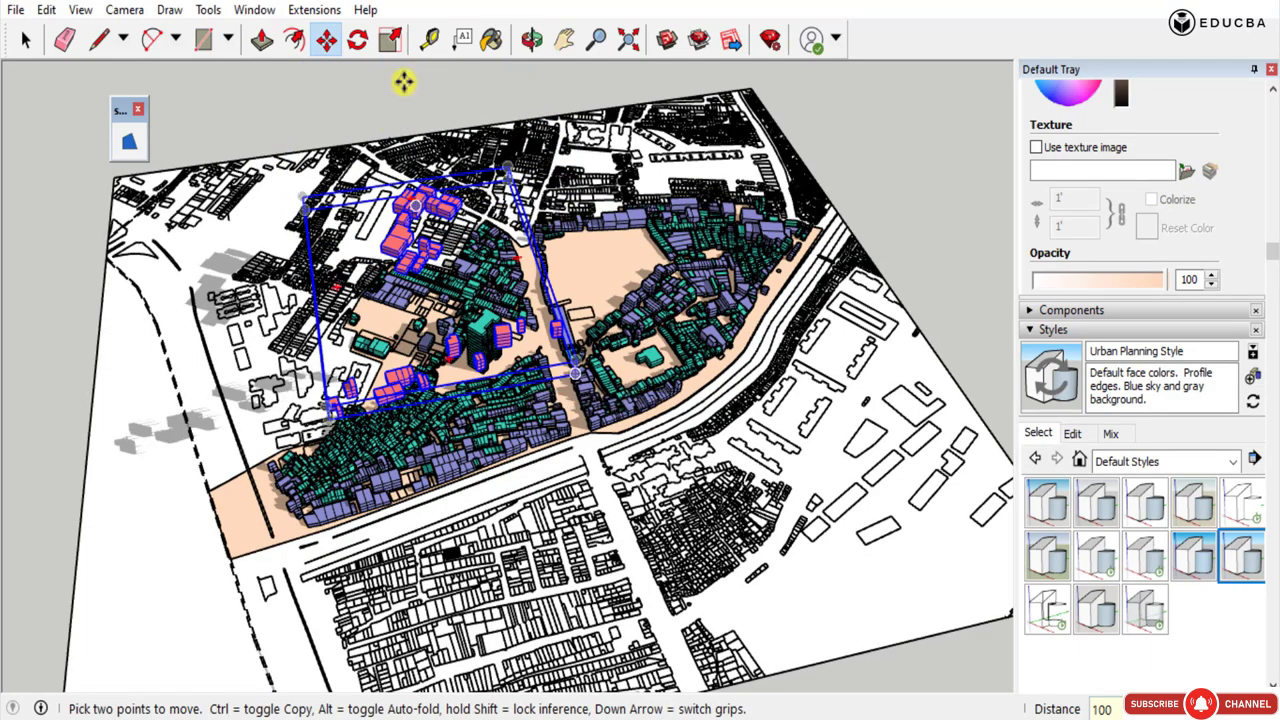
Raise the red massings a further 300 along the blue axis above the survey plan.
middle_click_drag(291, 432, 9, 277)
middle_click_drag(826, 470, 686, 529)
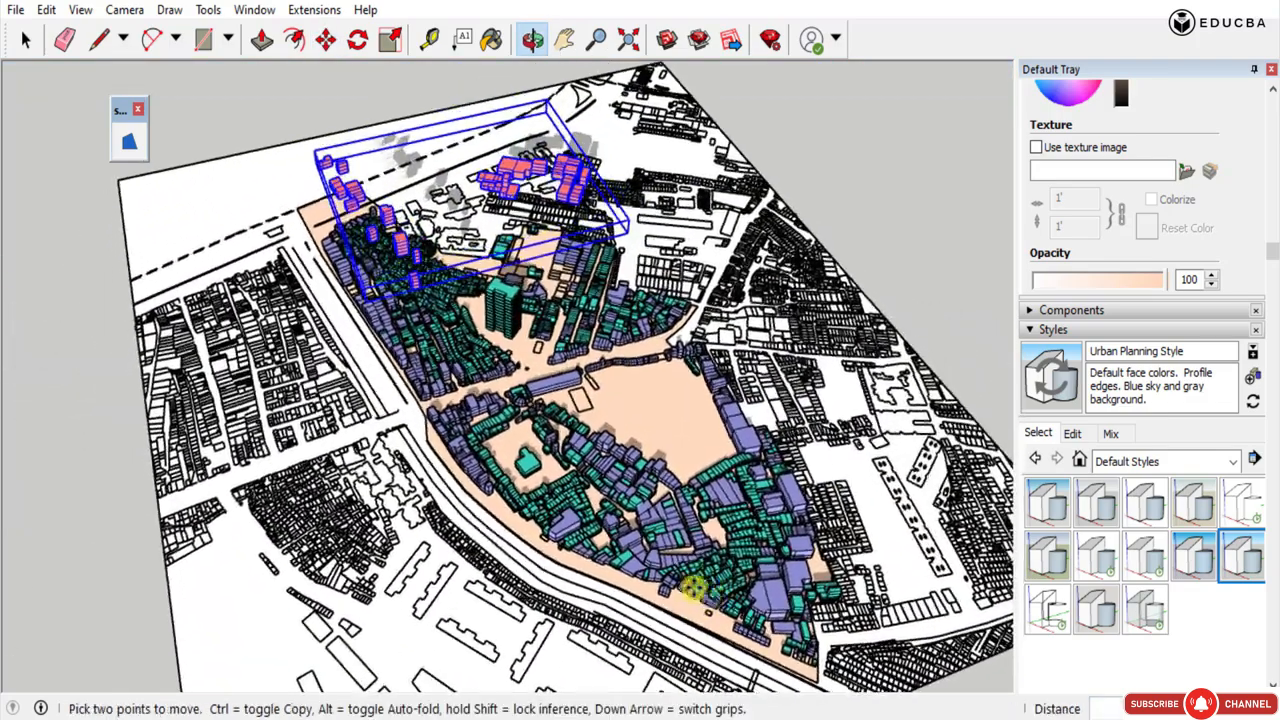
scroll(600, 545, "down", 2)
scroll(487, 397, "down", 3)
left_click(567, 348)
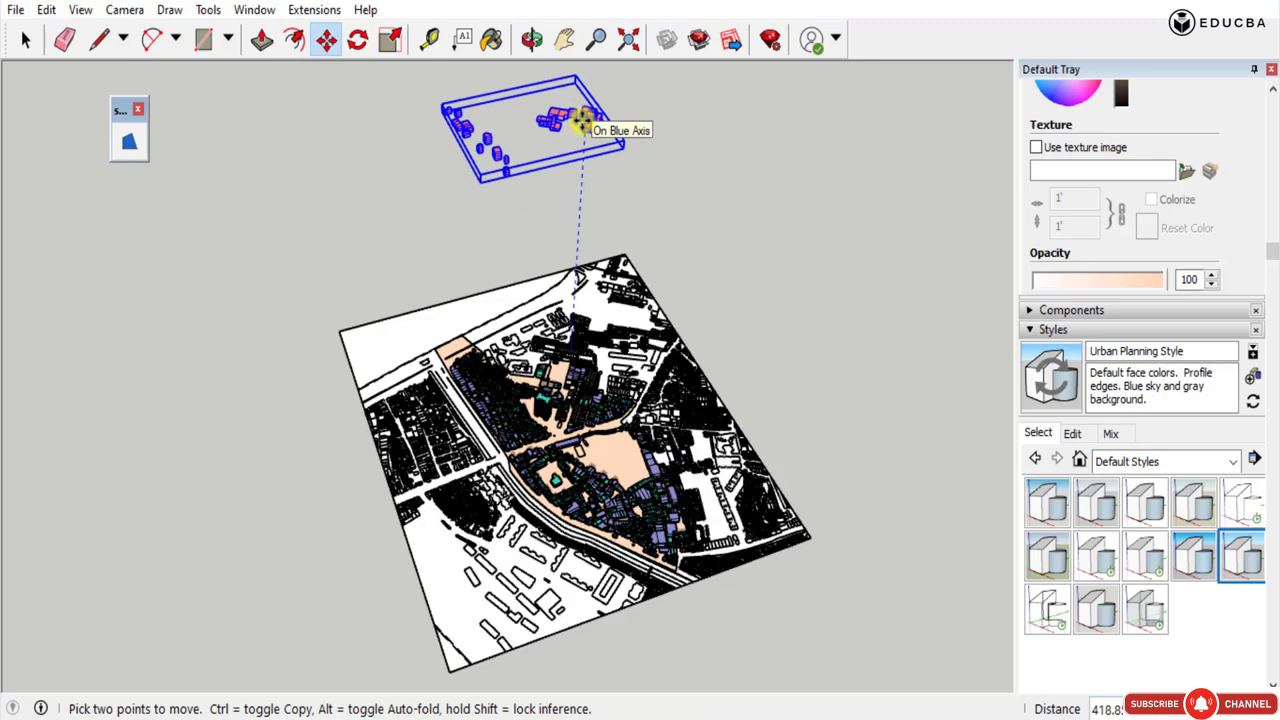
type("00")
key("Return")
left_click(26, 39)
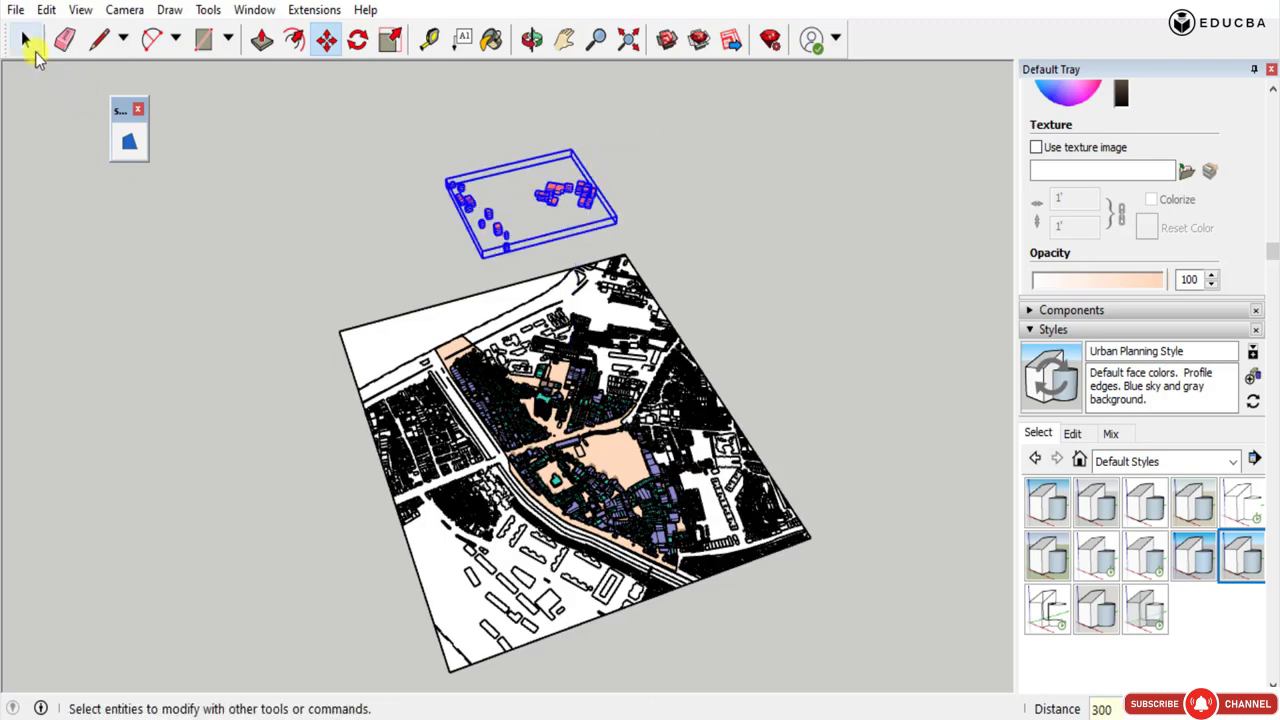
Select the group of green massings and raise it vertically by 200 above the plan.
mouse_move(865, 342)
middle_mouse_down()
mouse_move(903, 257)
mouse_move(908, 451)
mouse_move(846, 342)
middle_mouse_up()
left_click(858, 296)
left_click(545, 410)
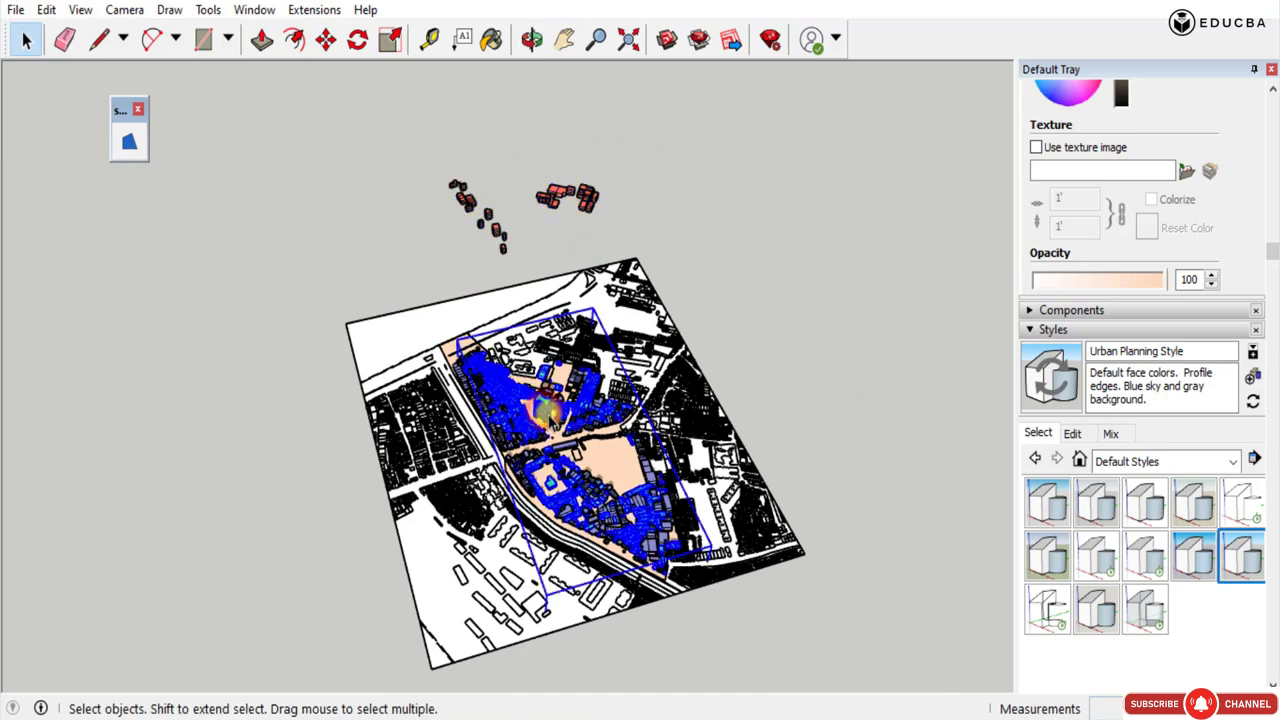
key("m")
left_click(590, 137)
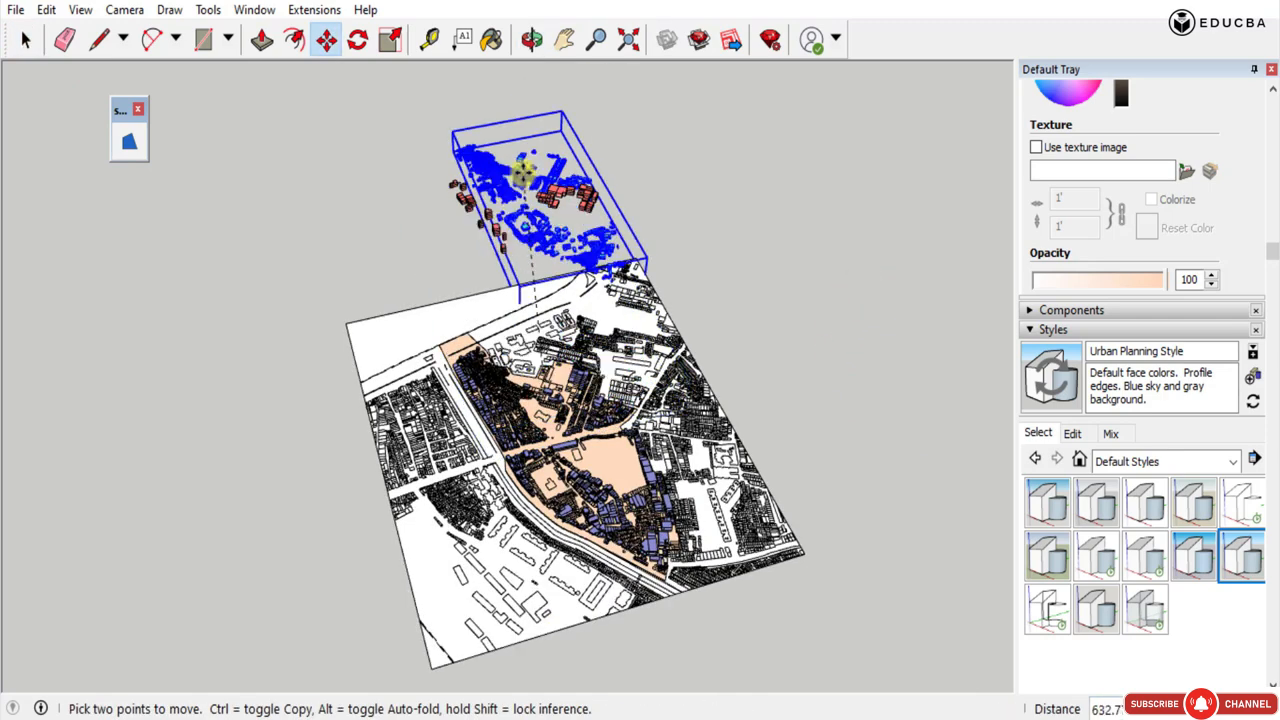
type("200")
key("Return")
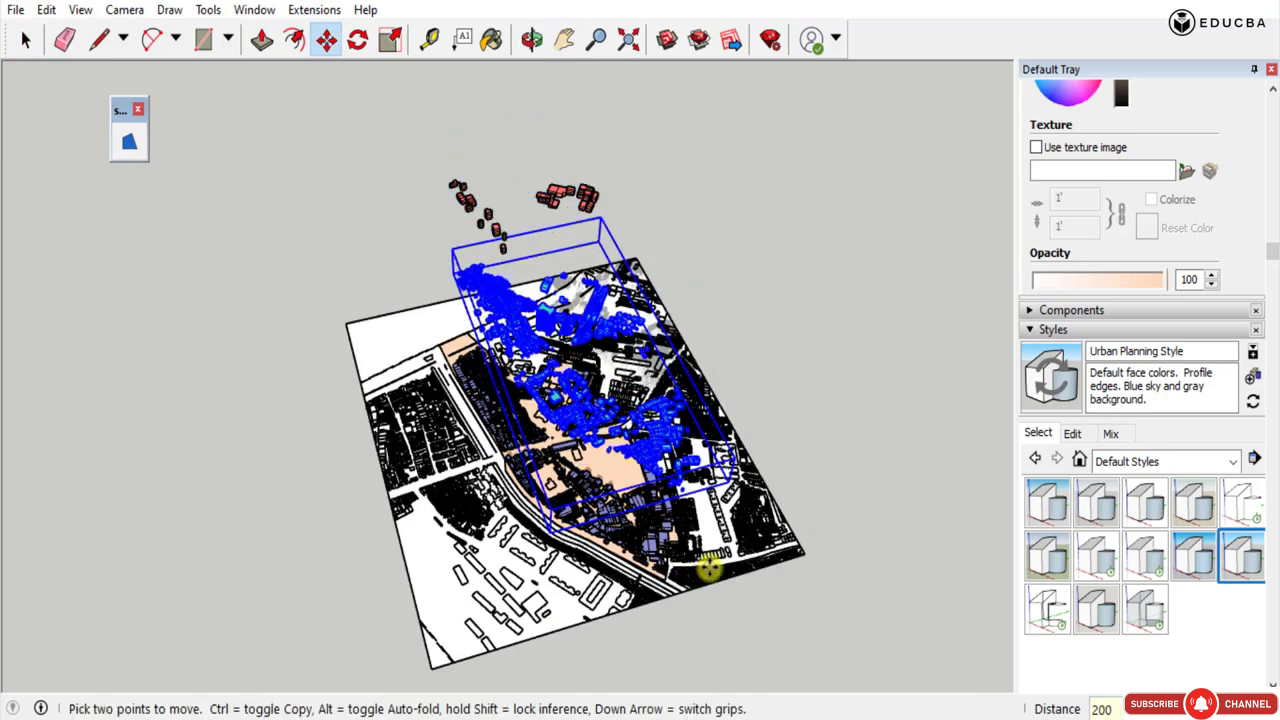
left_click(27, 38)
Move the red massings another 500 up the blue axis to separate them from the green massings.
middle_click_drag(650, 375, 590, 560)
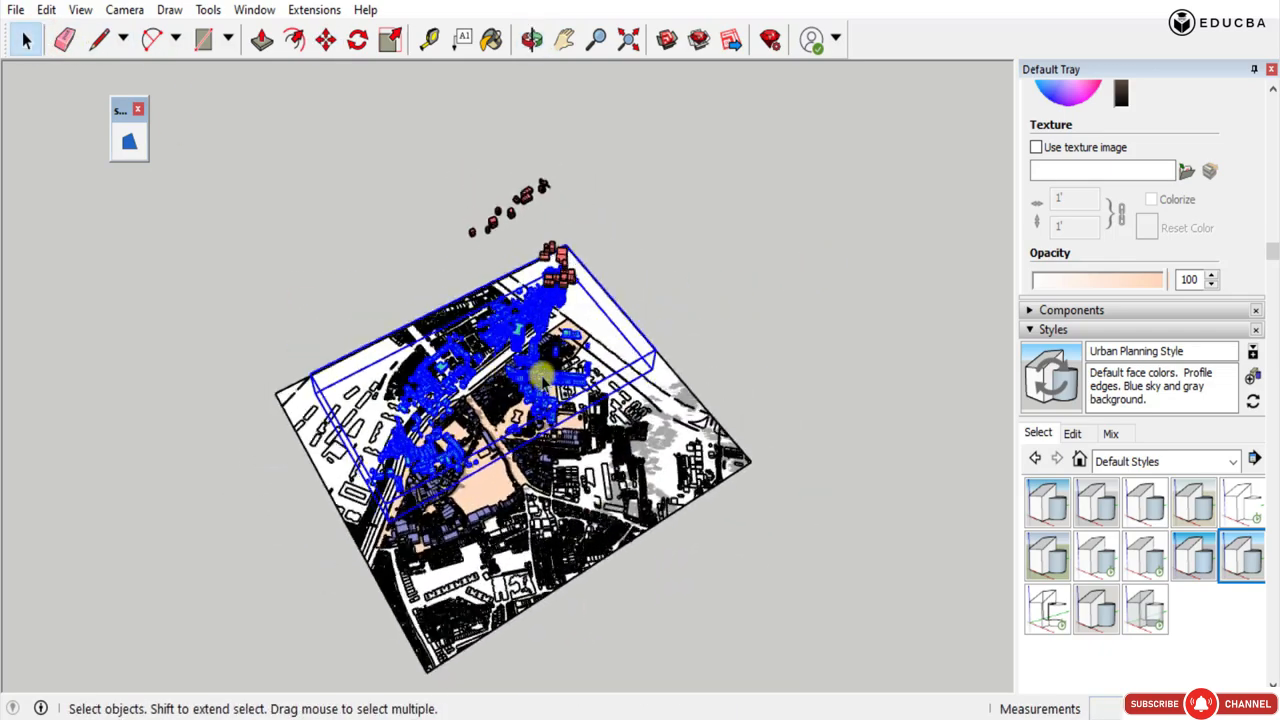
scroll(571, 466, "down", 5)
key("m")
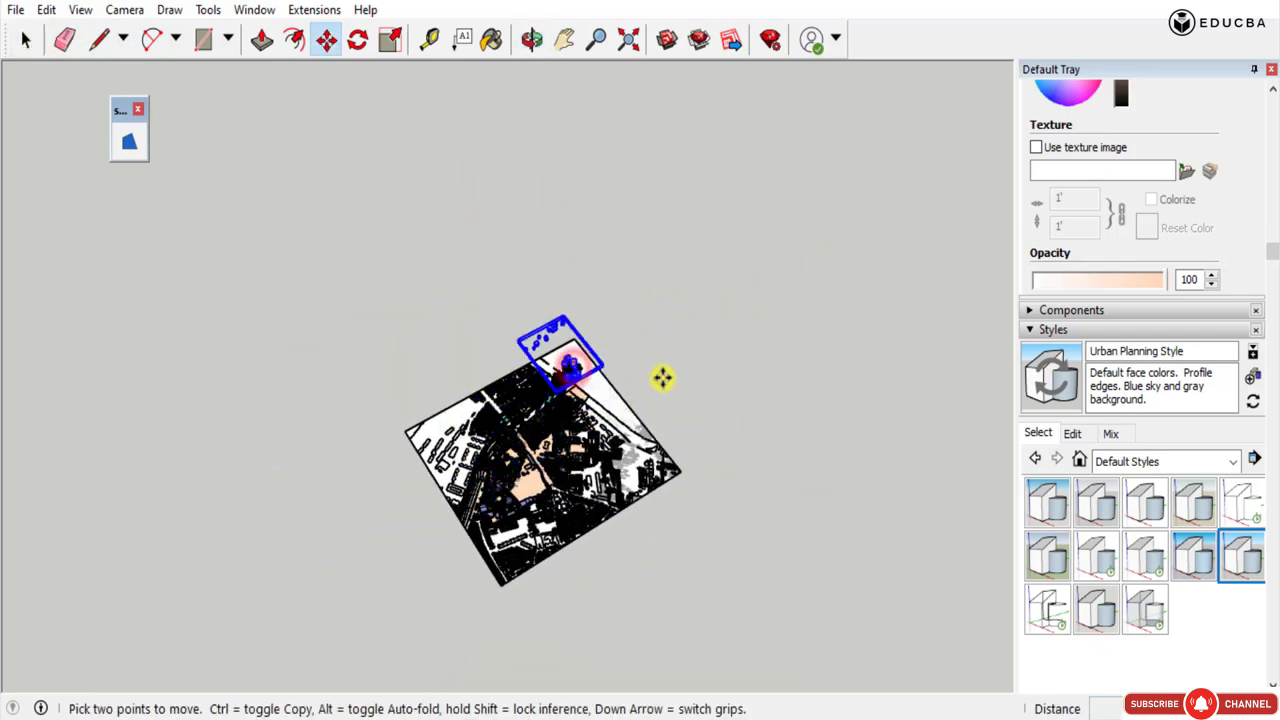
left_click(661, 375)
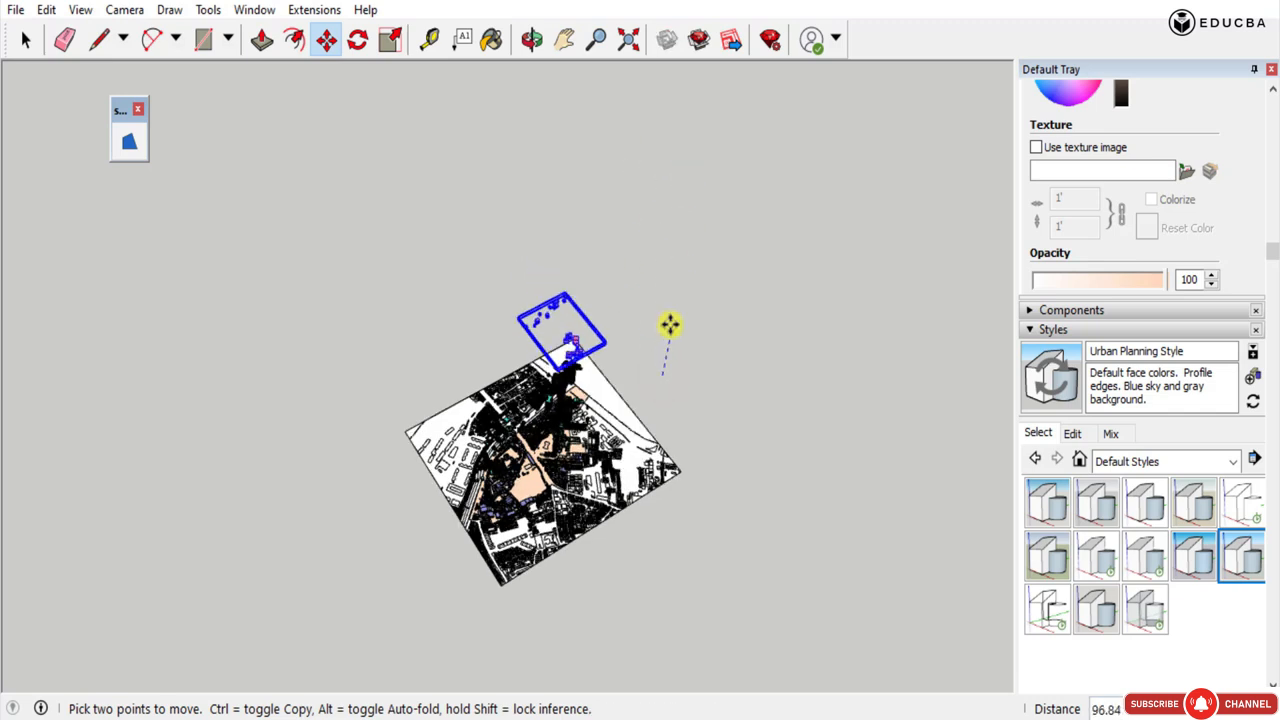
type("5")
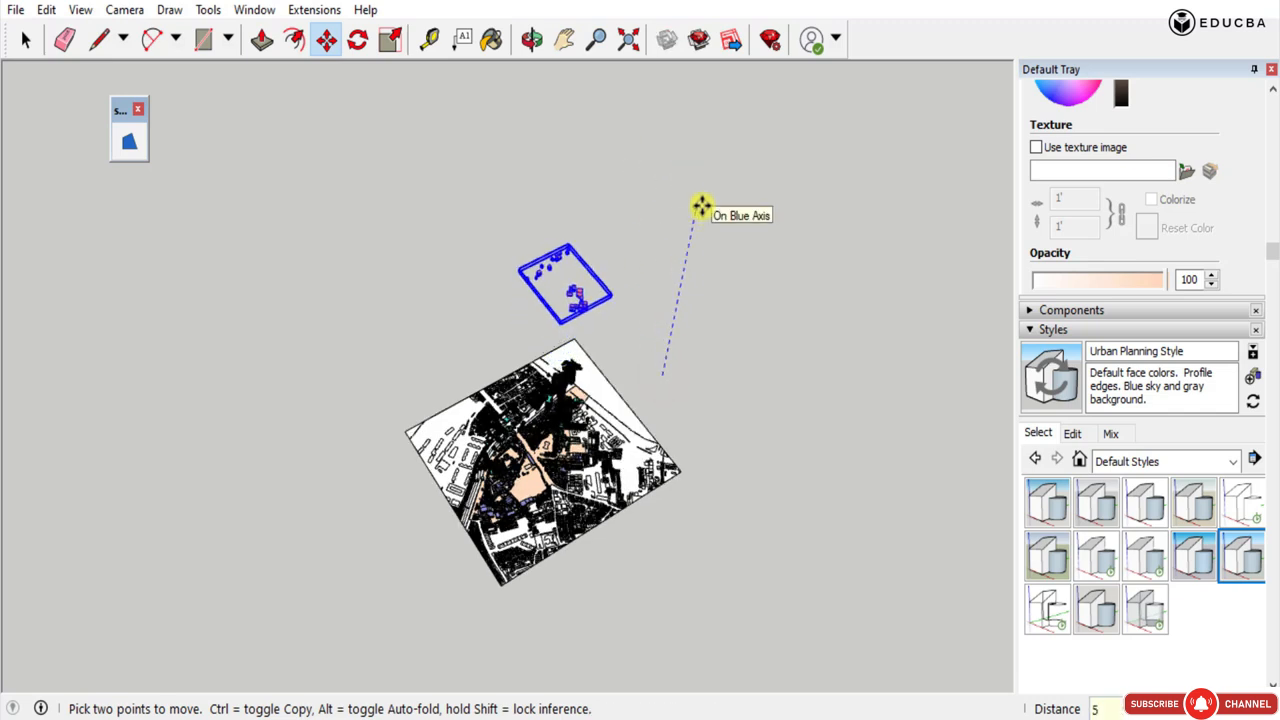
type("00")
key("Return")
left_click(30, 36)
Raise the green massings a further 500 vertically so they form a layer beneath the red ones.
left_click(673, 333)
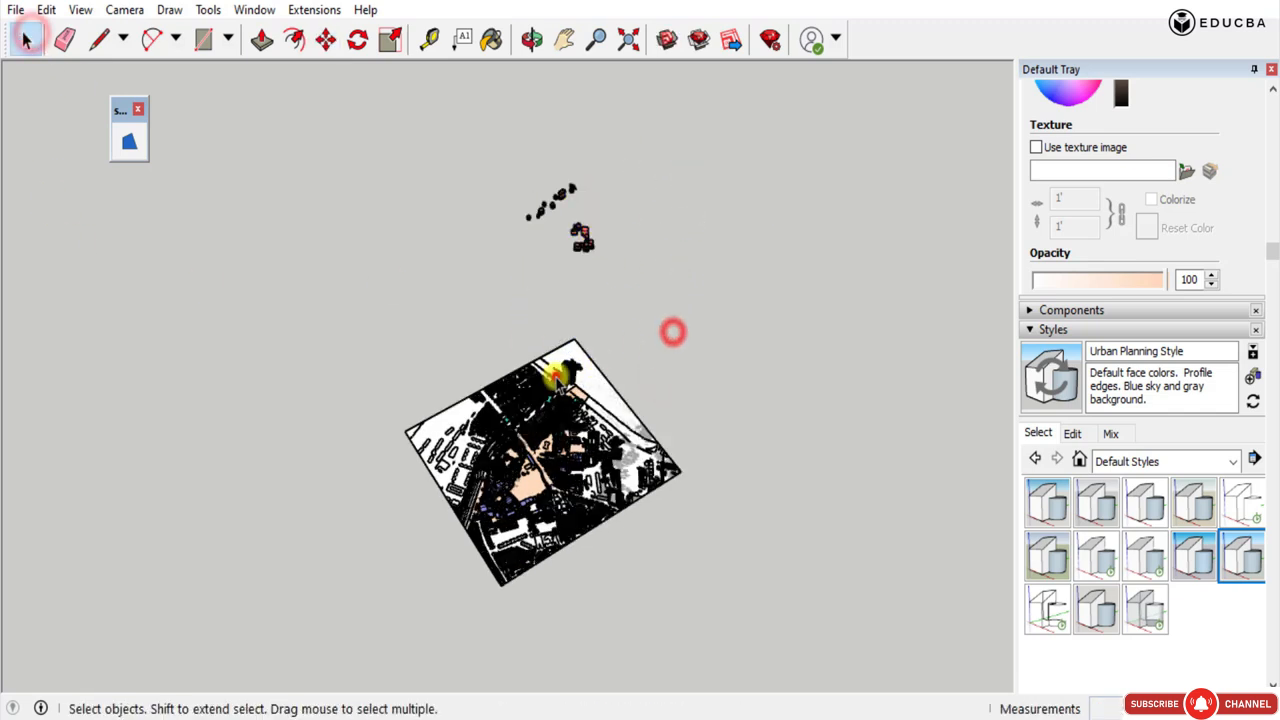
key("m")
left_click(719, 397)
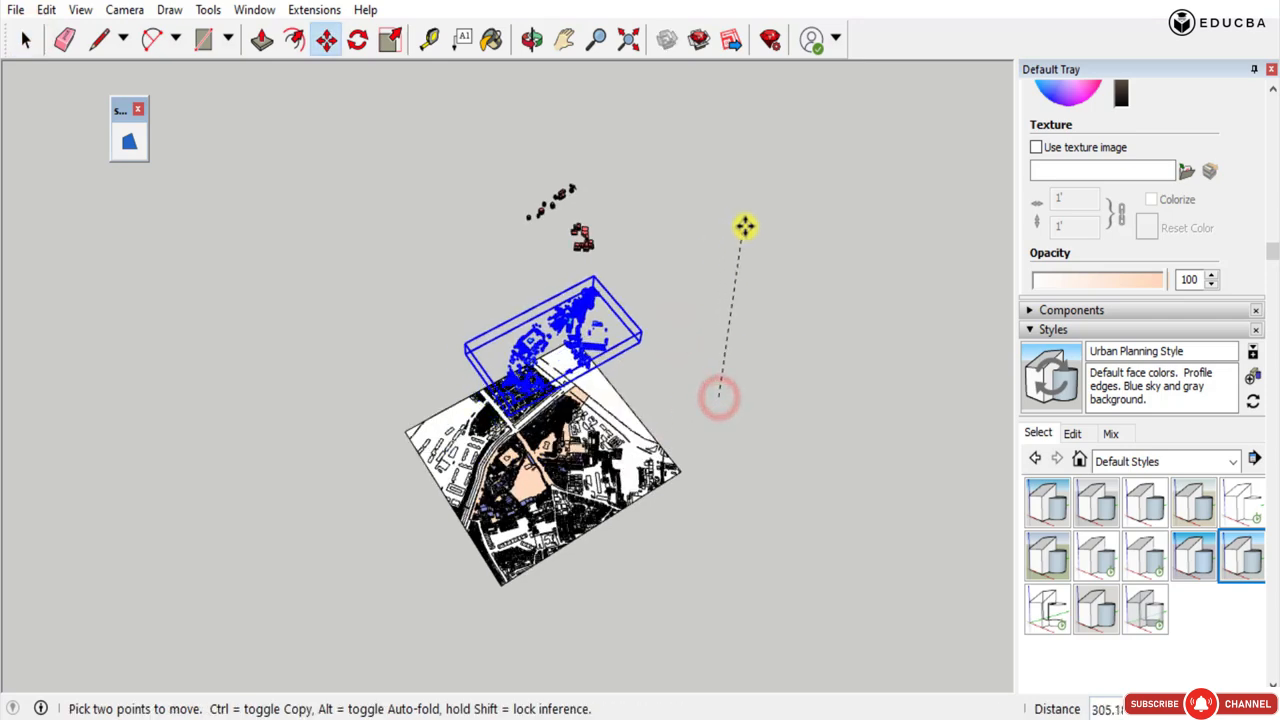
type("500")
key("Return")
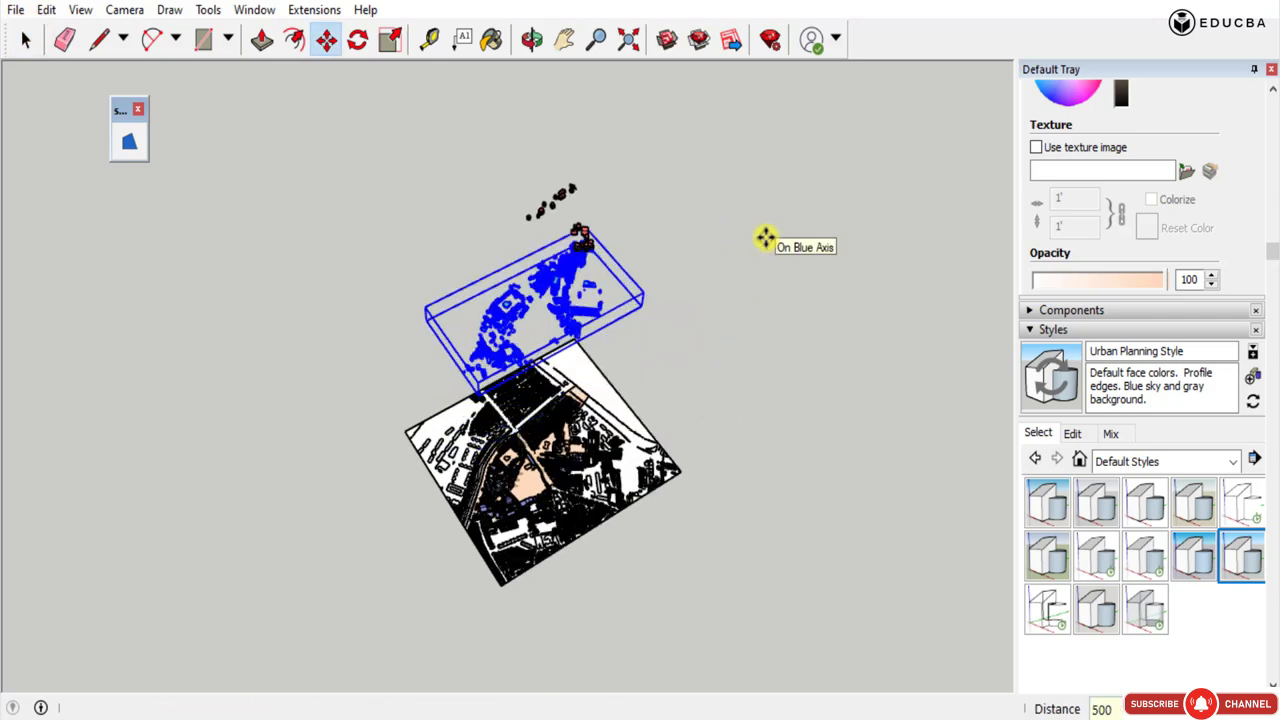
left_click(28, 38)
left_click(938, 338)
Undo the vertical moves of the red and green massings to bring them back onto the plan.
middle_click_drag(937, 333, 1110, 460)
middle_click_drag(704, 295, 822, 172)
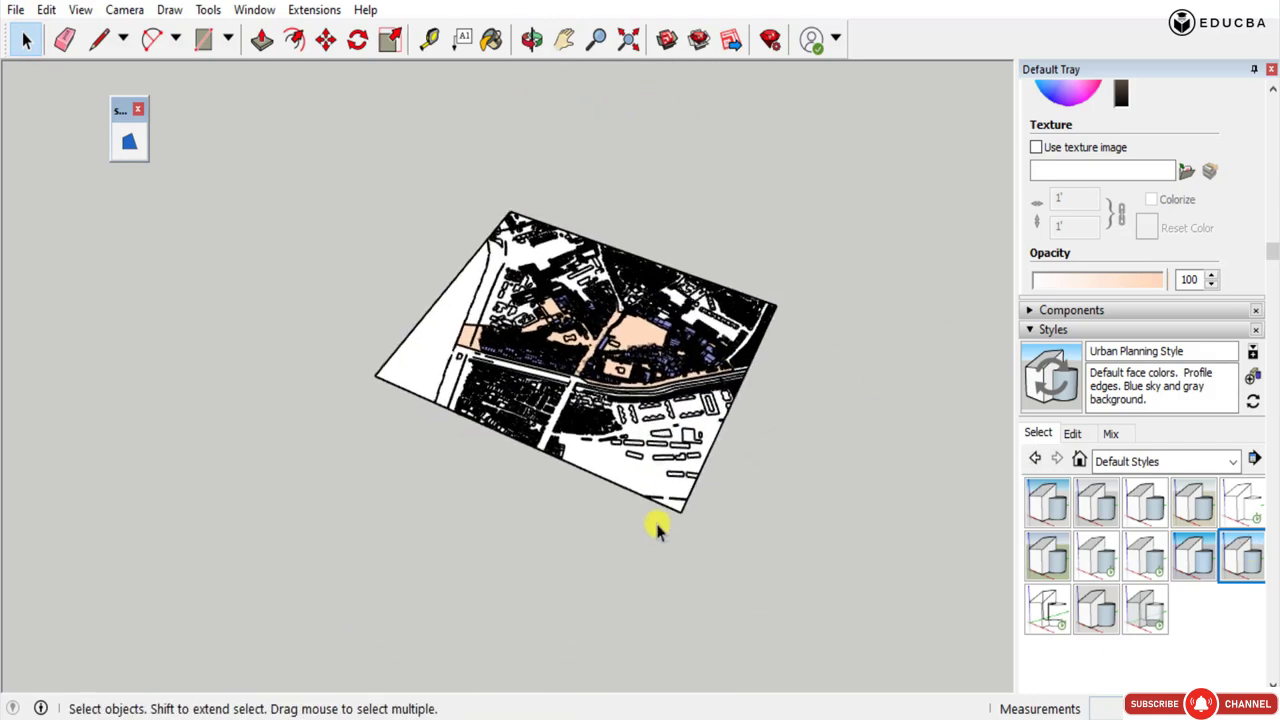
scroll(652, 531, "down", 4)
middle_click_drag(625, 540, 588, 230)
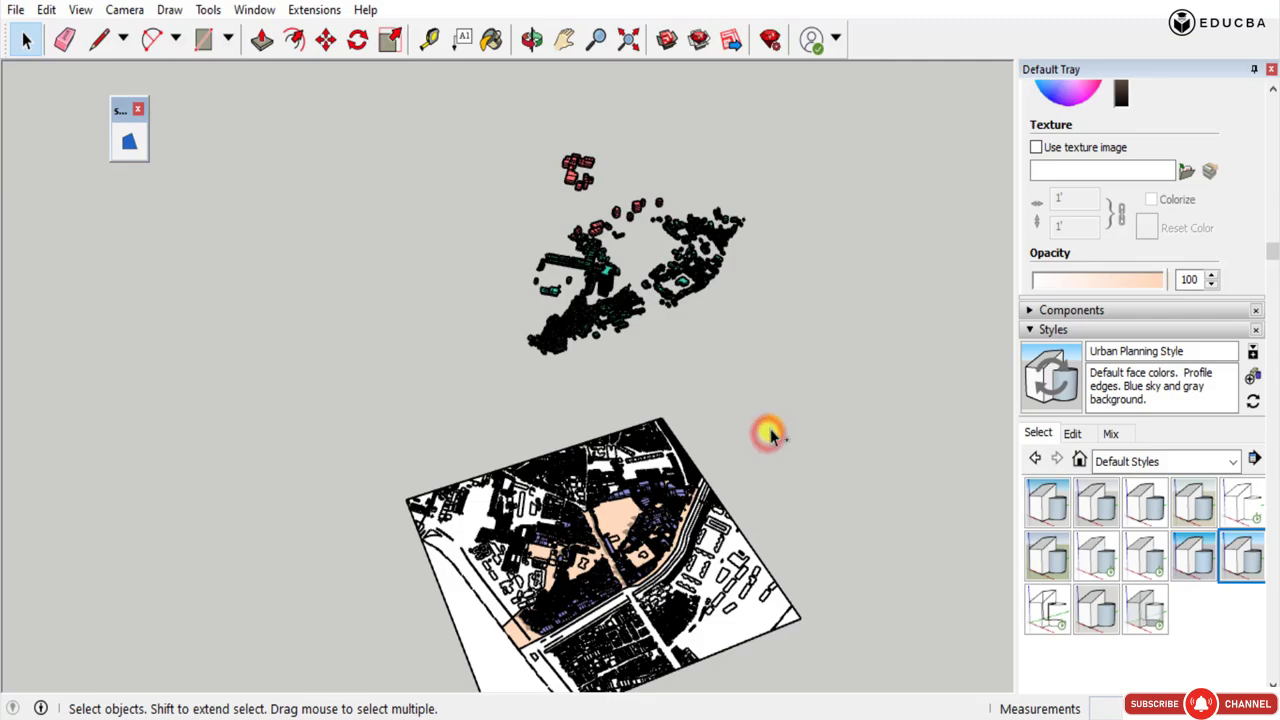
key("ctrl+z")
key("ctrl+z")
key("ctrl+z")
key("ctrl+z")
key("ctrl+z")
scroll(594, 604, "up", 5)
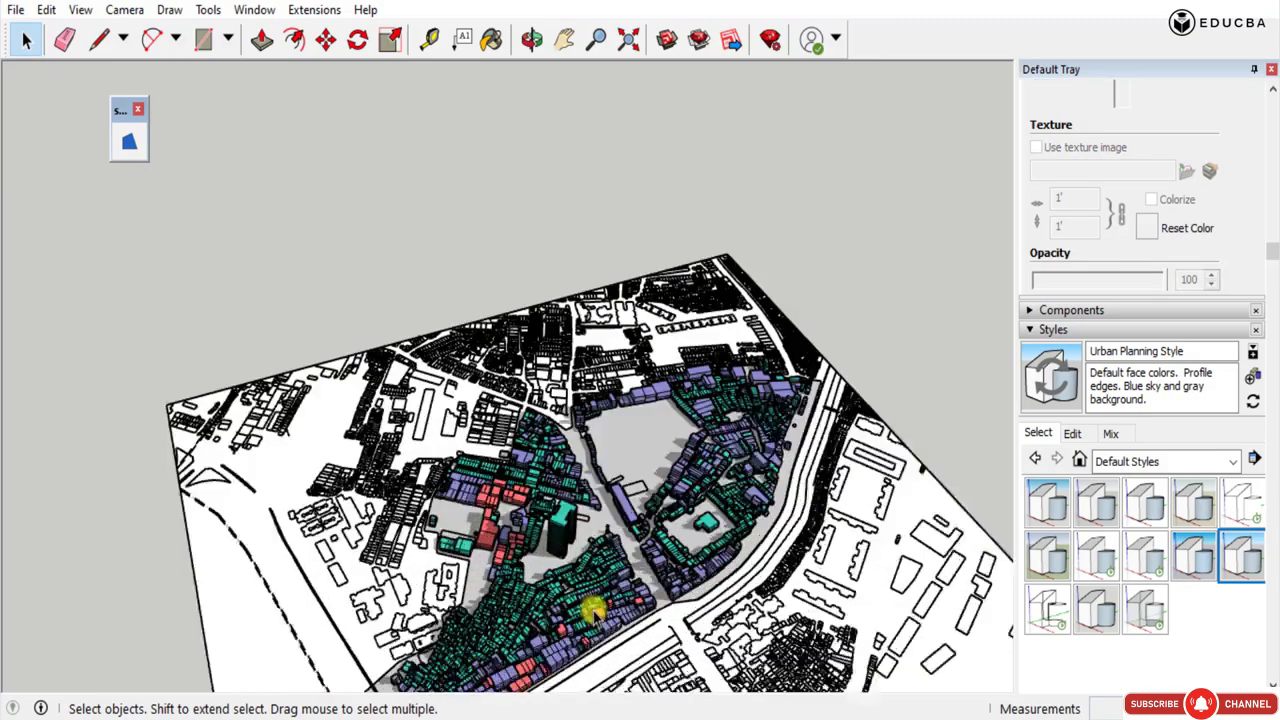
middle_click_drag(594, 608, 663, 320)
scroll(665, 408, "up", 2)
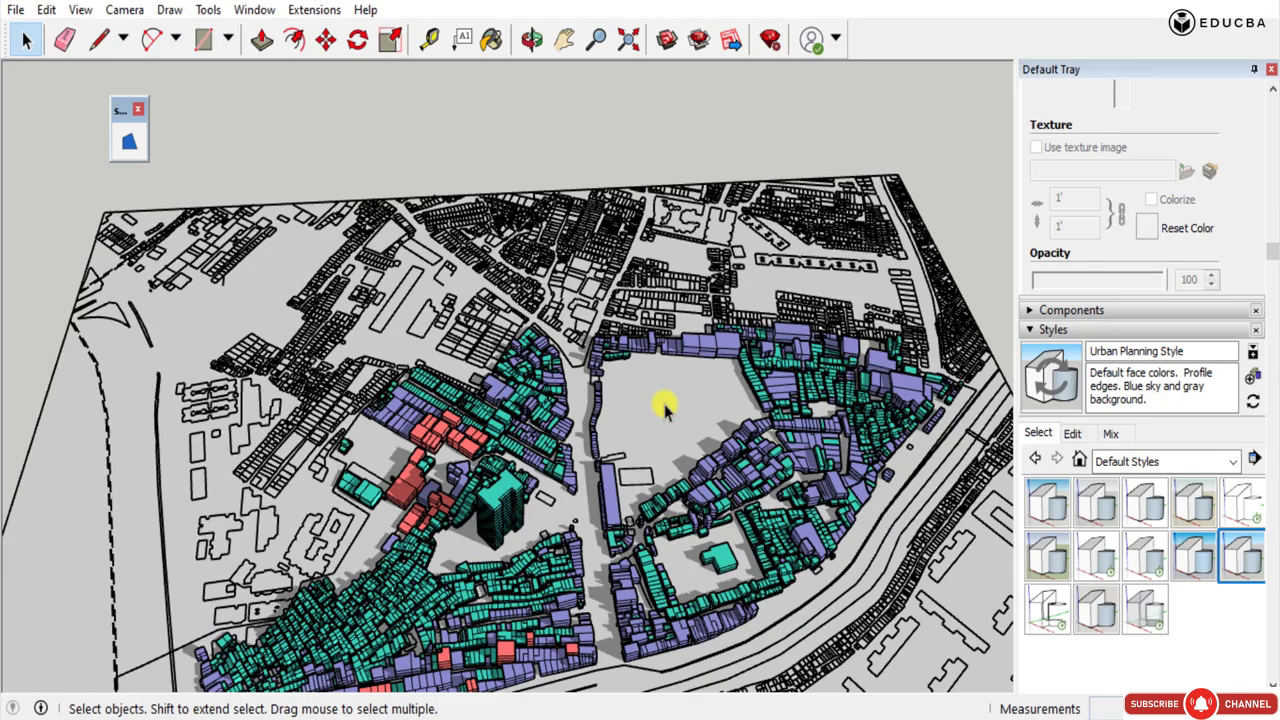
Try Reverse Faces on the base plan's surface surrounding the study area, and reverse it back.
right_click(818, 318)
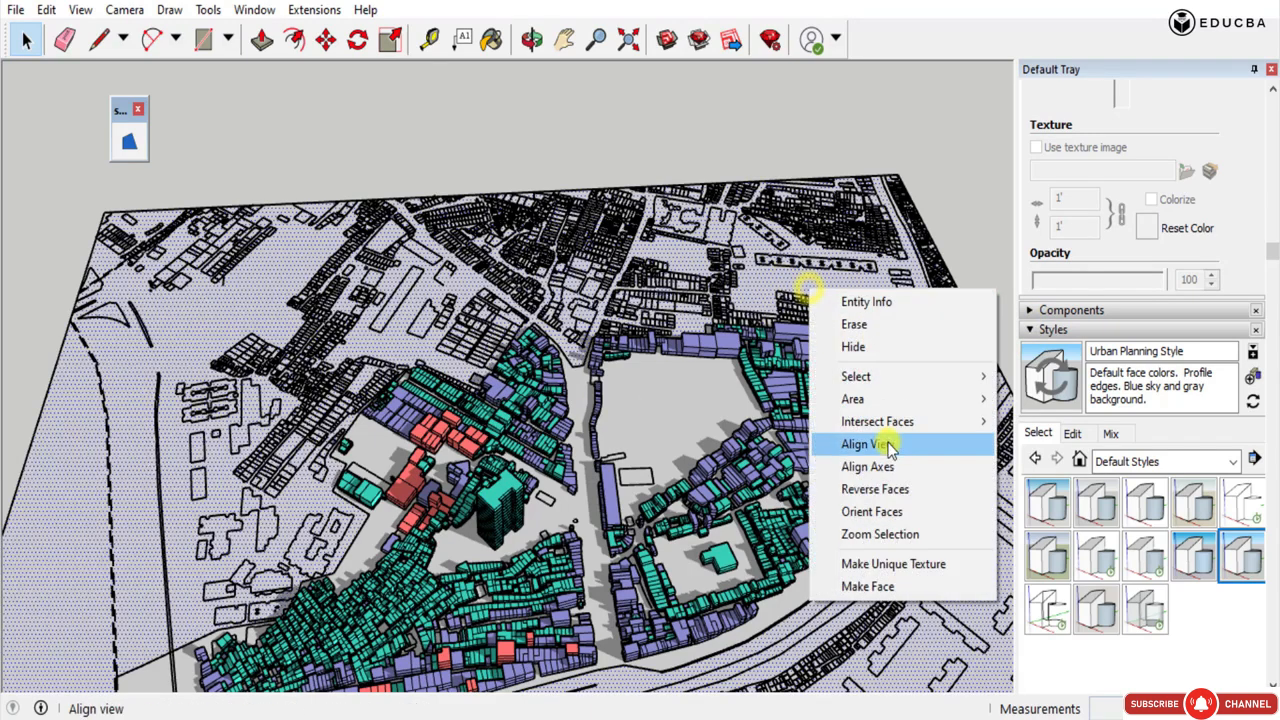
left_click(887, 482)
scroll(341, 176, "down", 3)
right_click(263, 263)
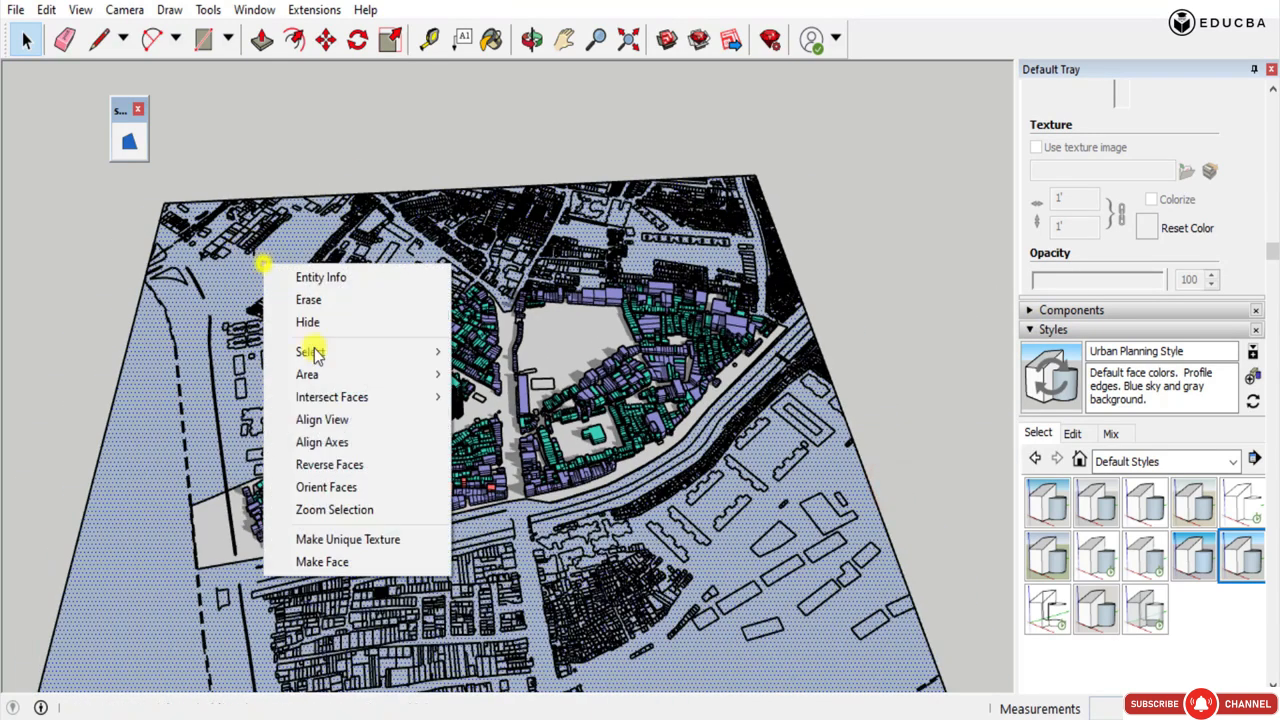
left_click(333, 463)
left_click(890, 211)
Select the ground surface inside the study area.
left_click(580, 326)
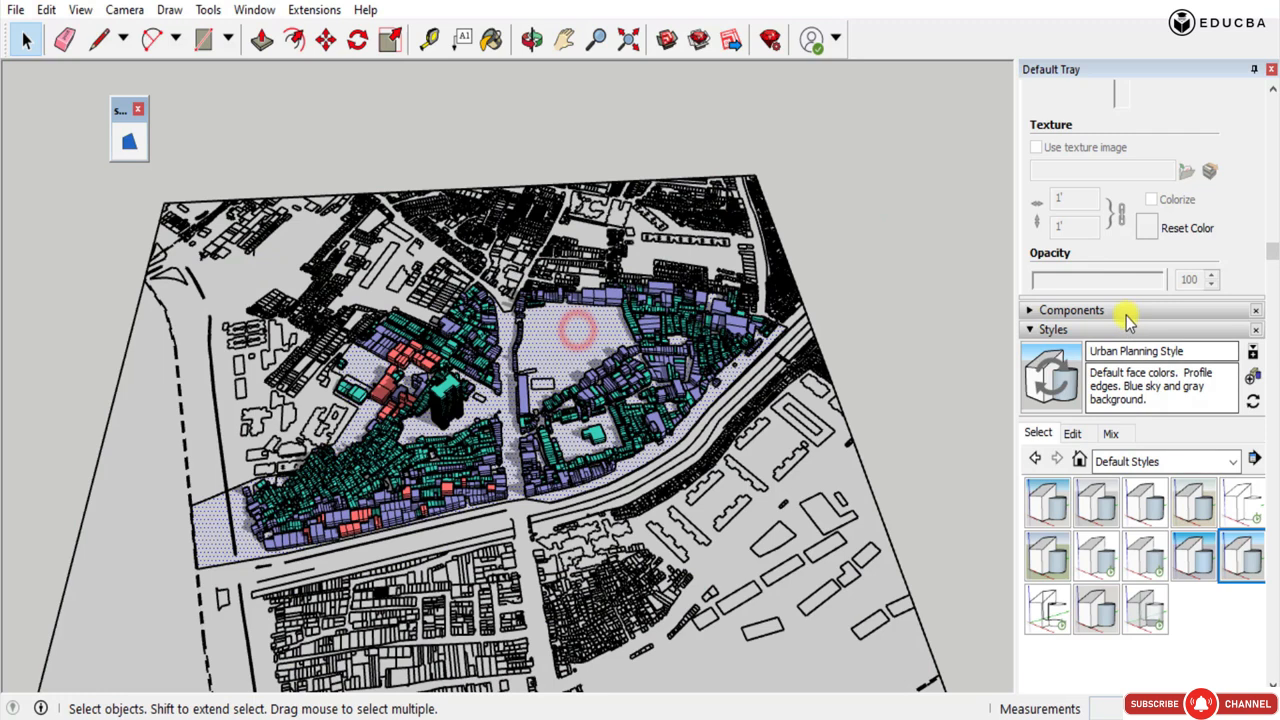
left_click(247, 12)
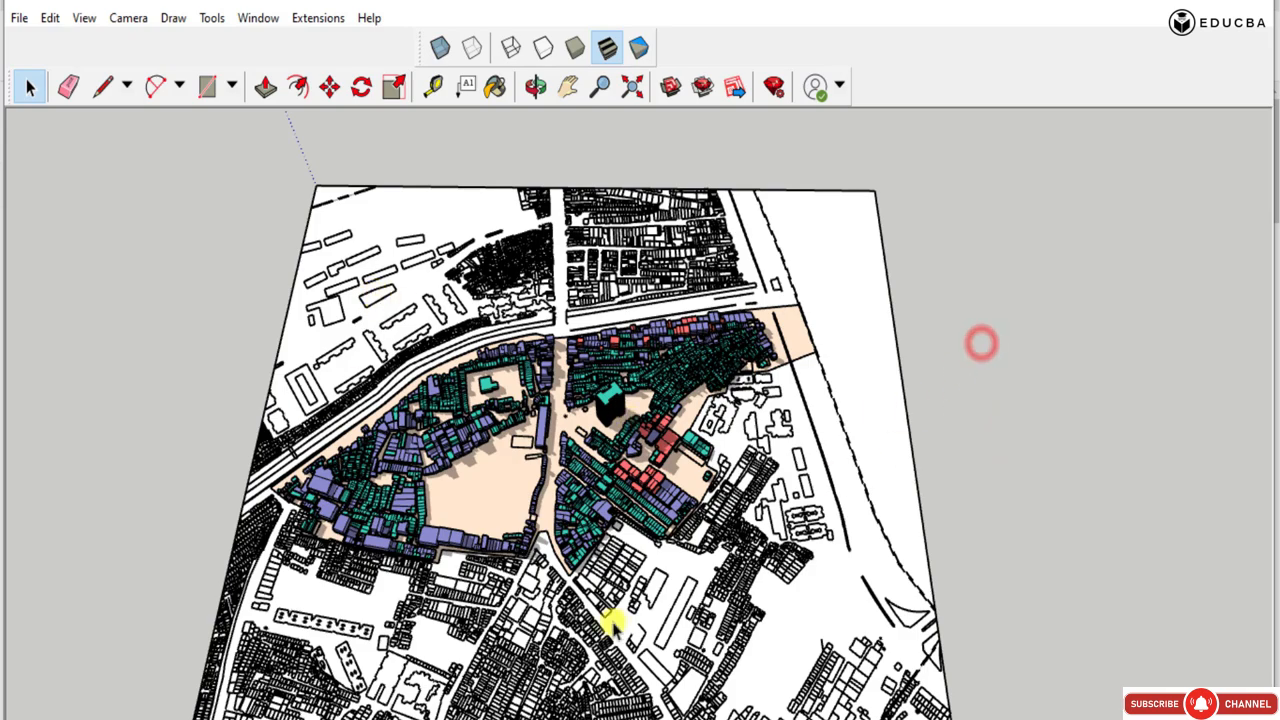
Try to move the green massings away from the plan.
middle_click_drag(573, 567, 1020, 400)
middle_click_drag(612, 470, 577, 380)
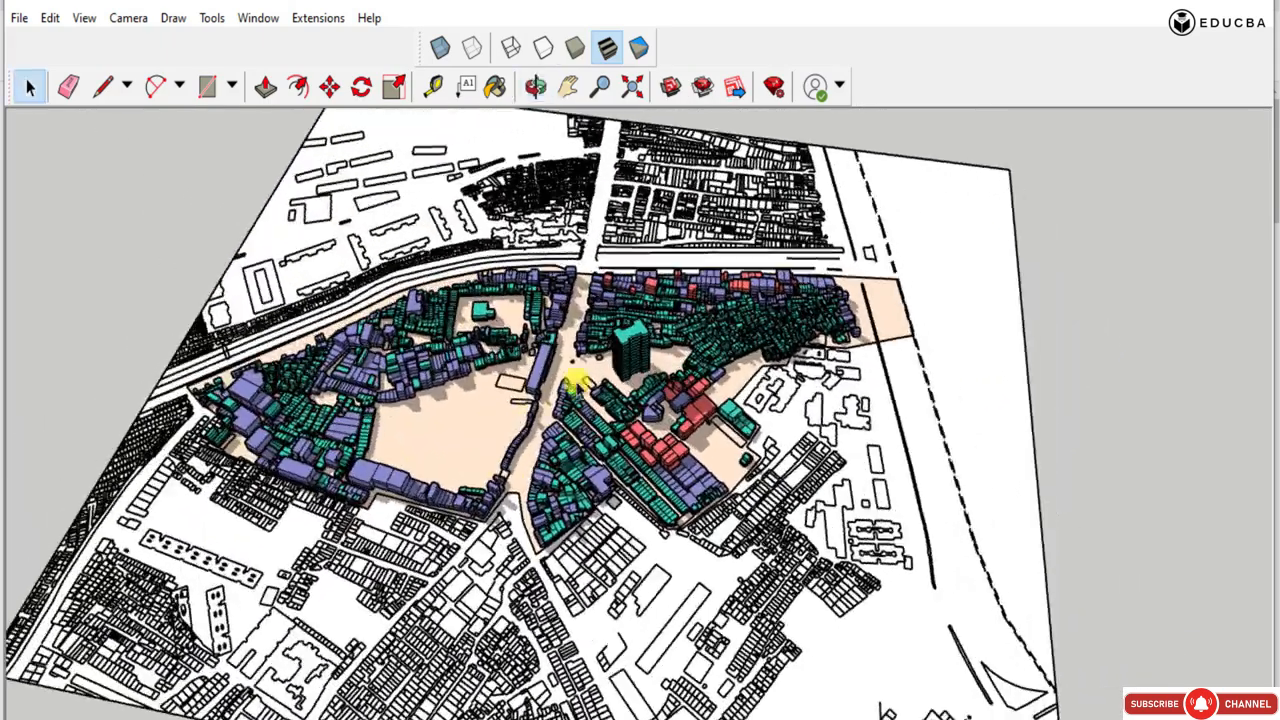
left_click(632, 345)
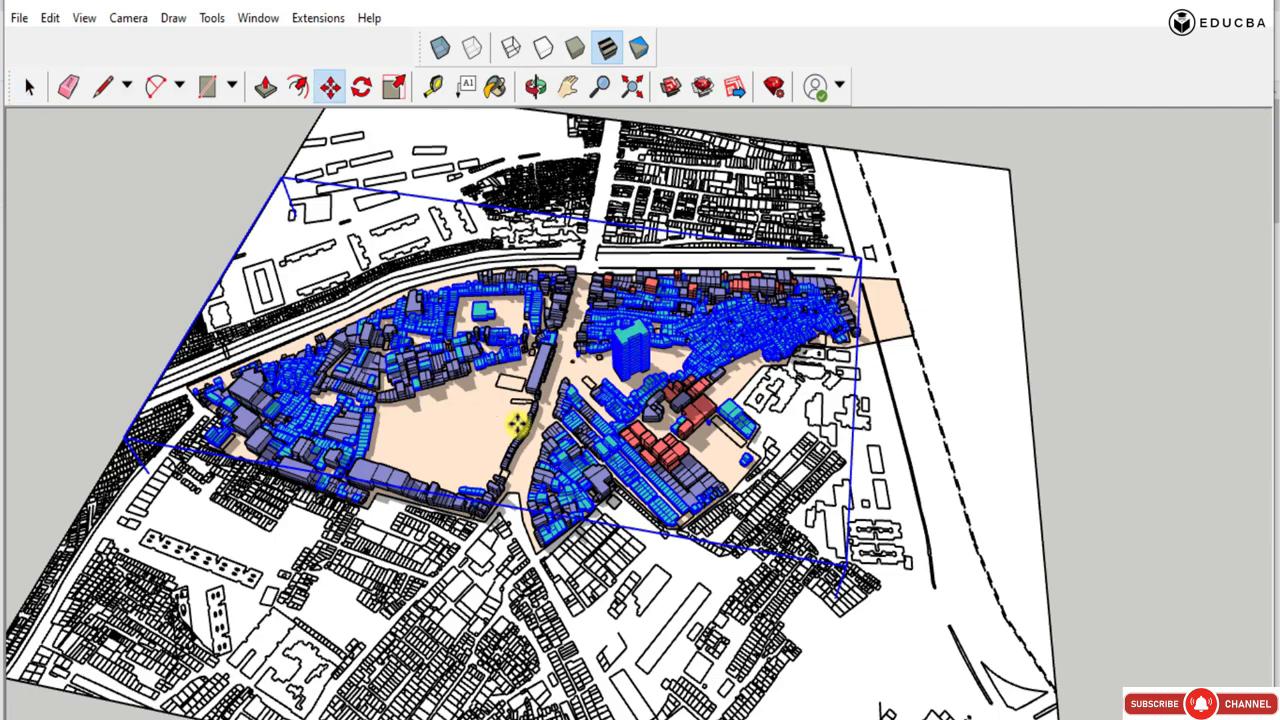
left_click(1096, 449)
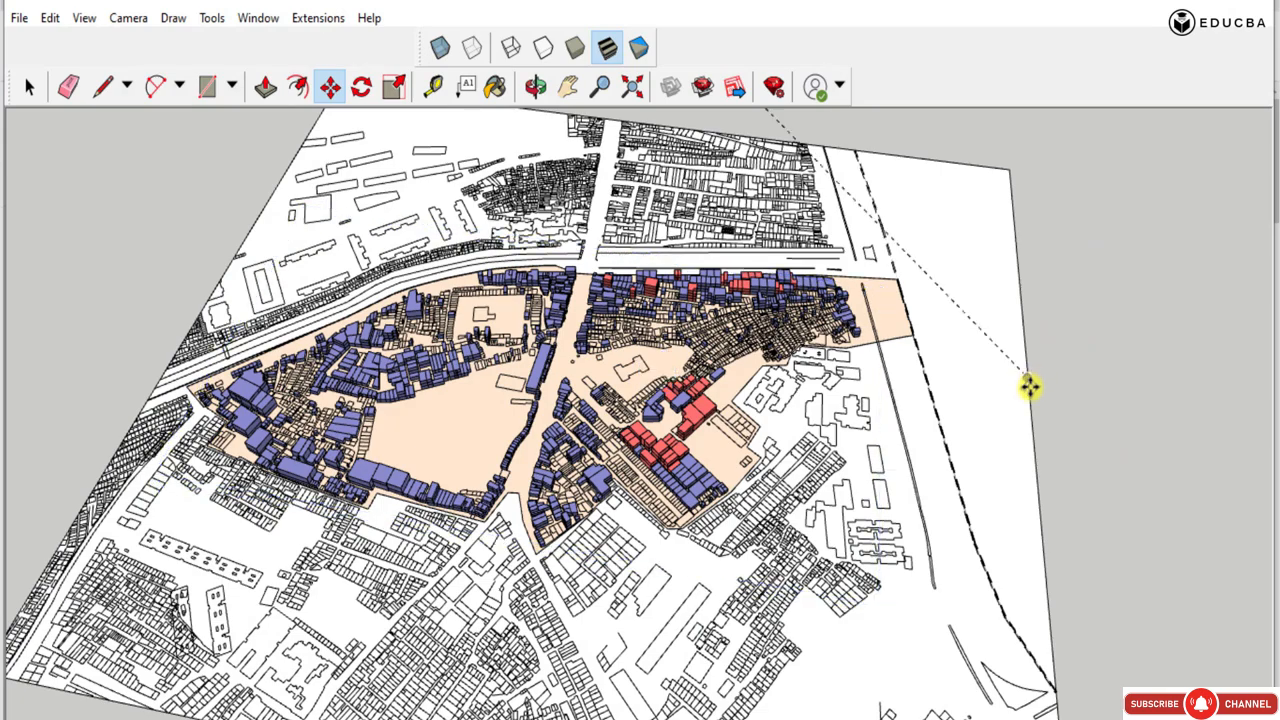
left_click(560, 312)
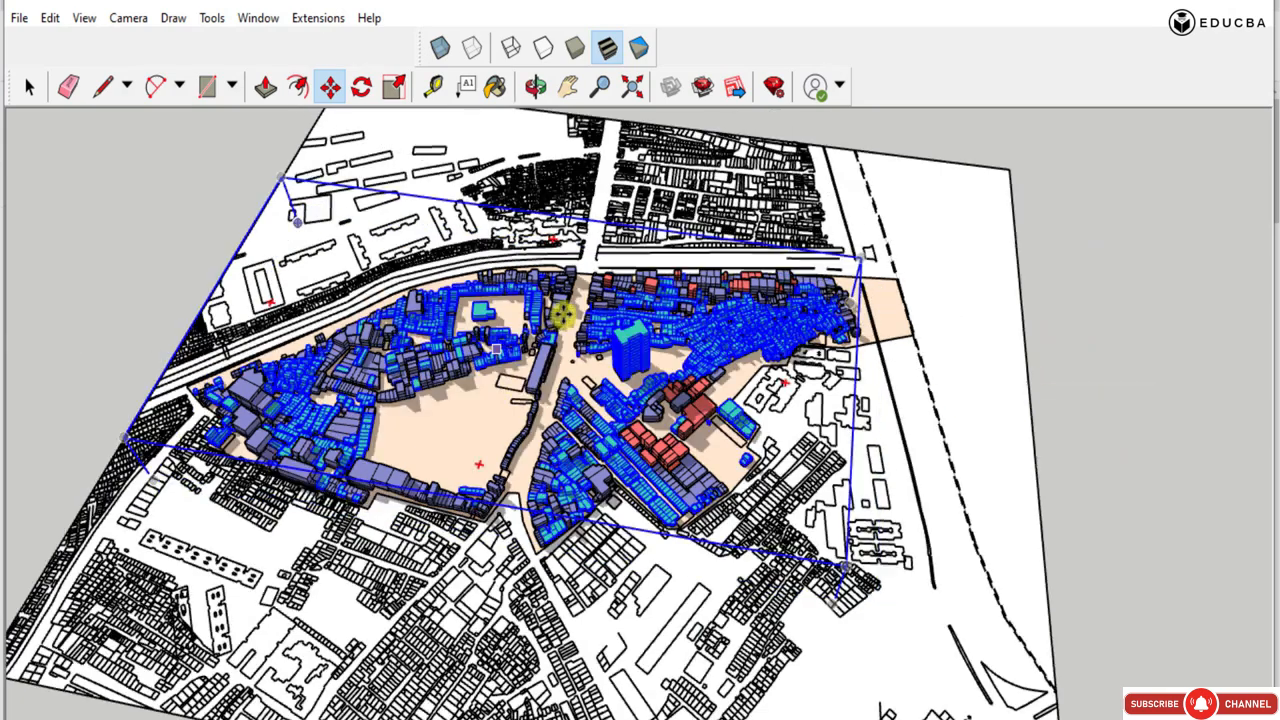
Try to raise the green massings above the plan, then undo the move.
middle_click_drag(478, 372, 450, 278)
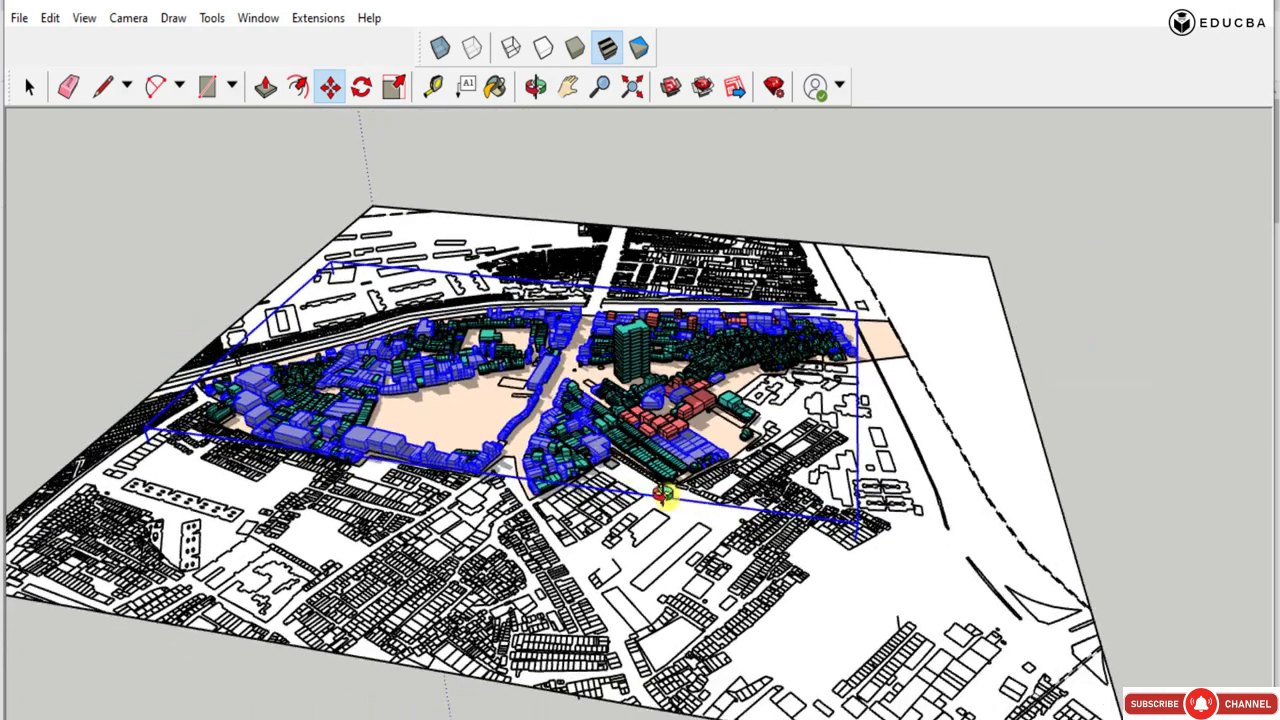
middle_click_drag(667, 496, 677, 434)
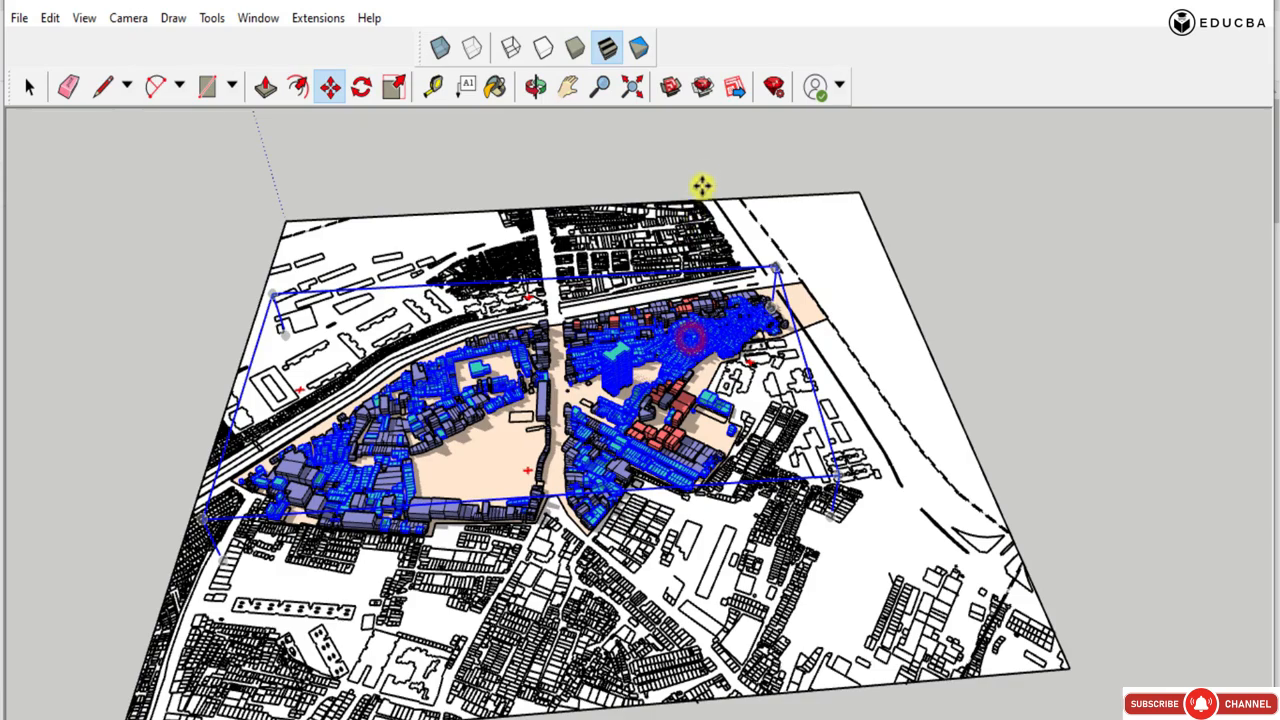
mouse_move(706, 139)
left_mouse_down()
mouse_move(705, 117)
mouse_move(706, 143)
left_mouse_up()
scroll(681, 292, "down", 3)
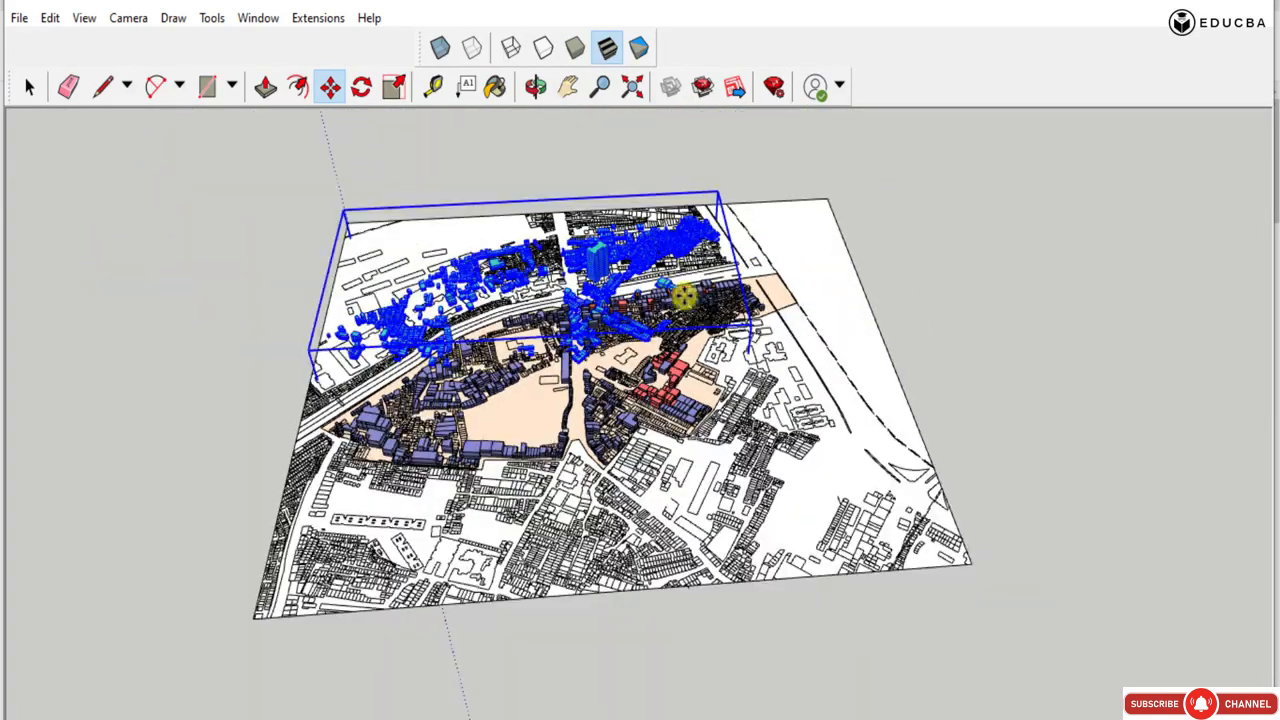
key("ctrl+z")
middle_click_drag(684, 298, 570, 328)
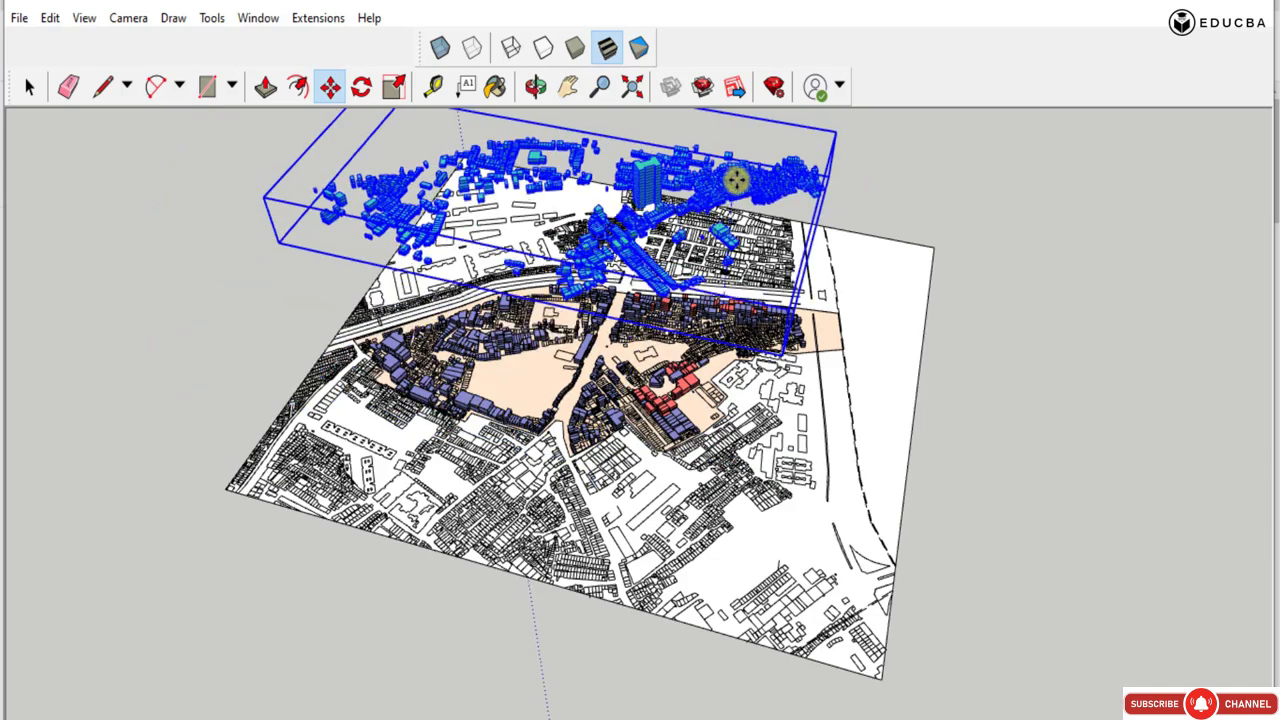
key("ctrl+z")
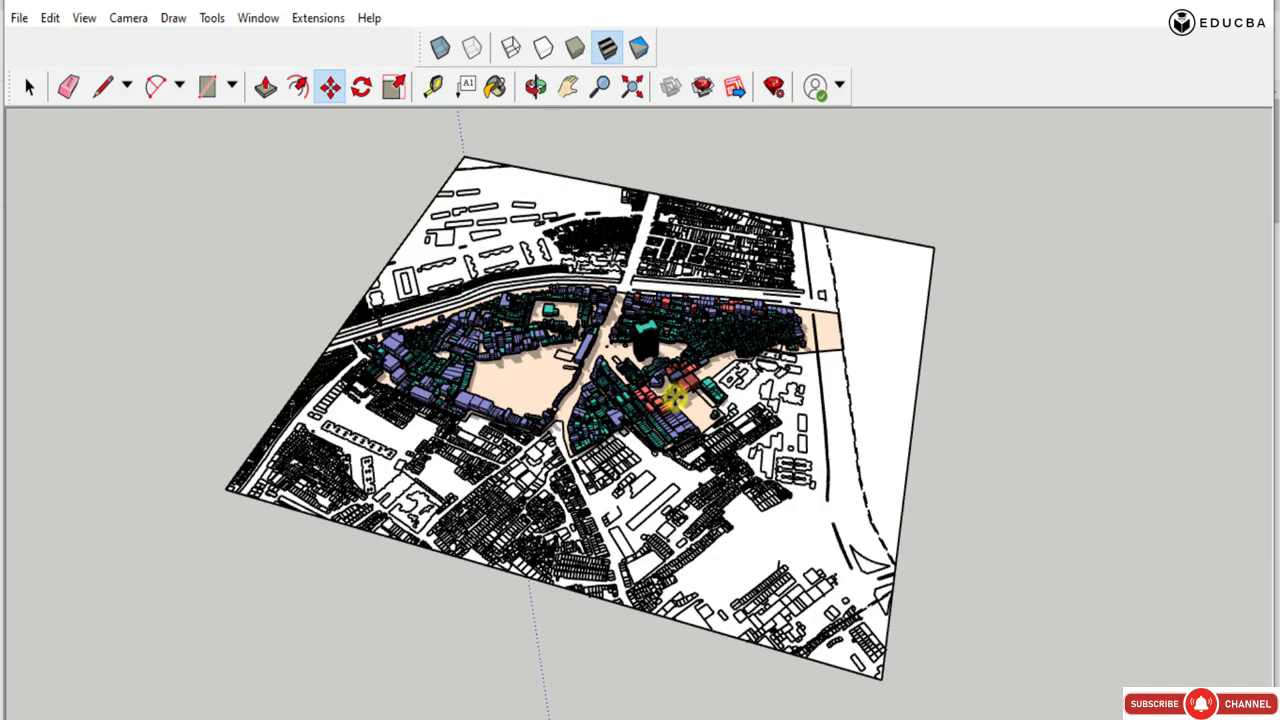
Place a copy of the green massings above the plan along the blue axis, keeping the originals on the ground.
scroll(622, 370, "up", 2)
scroll(652, 343, "up", 1)
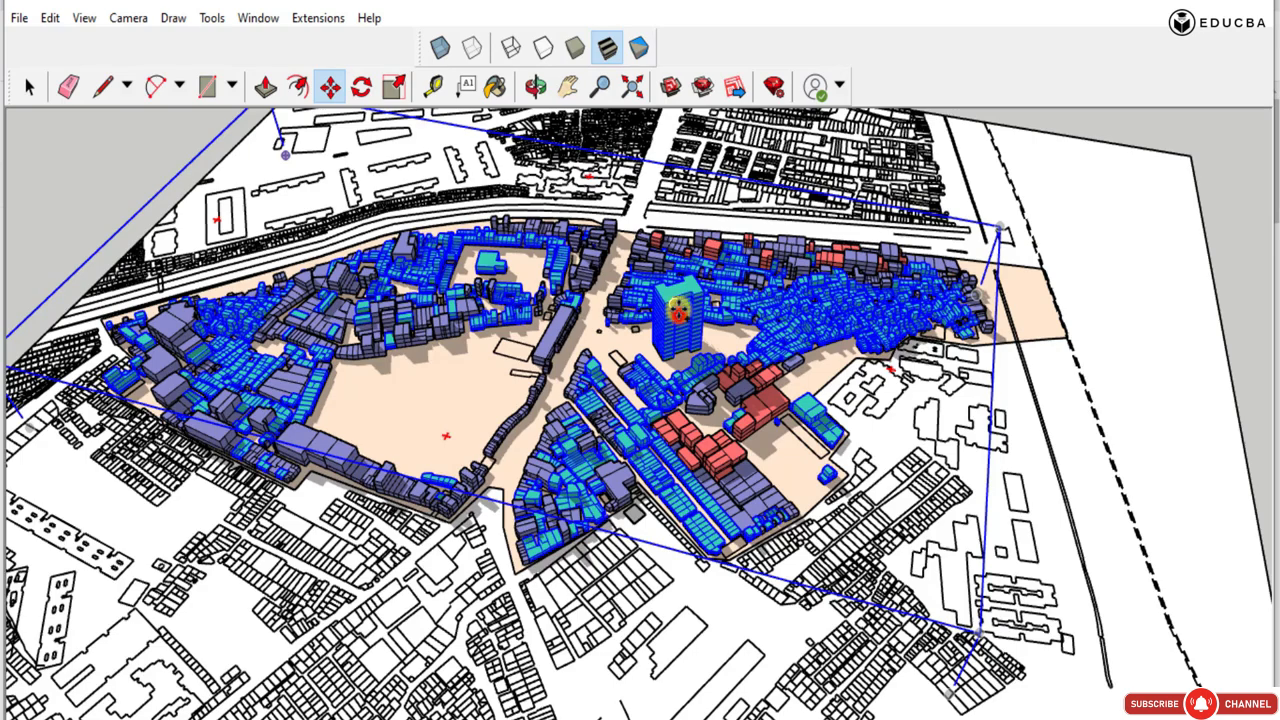
scroll(621, 345, "down", 5)
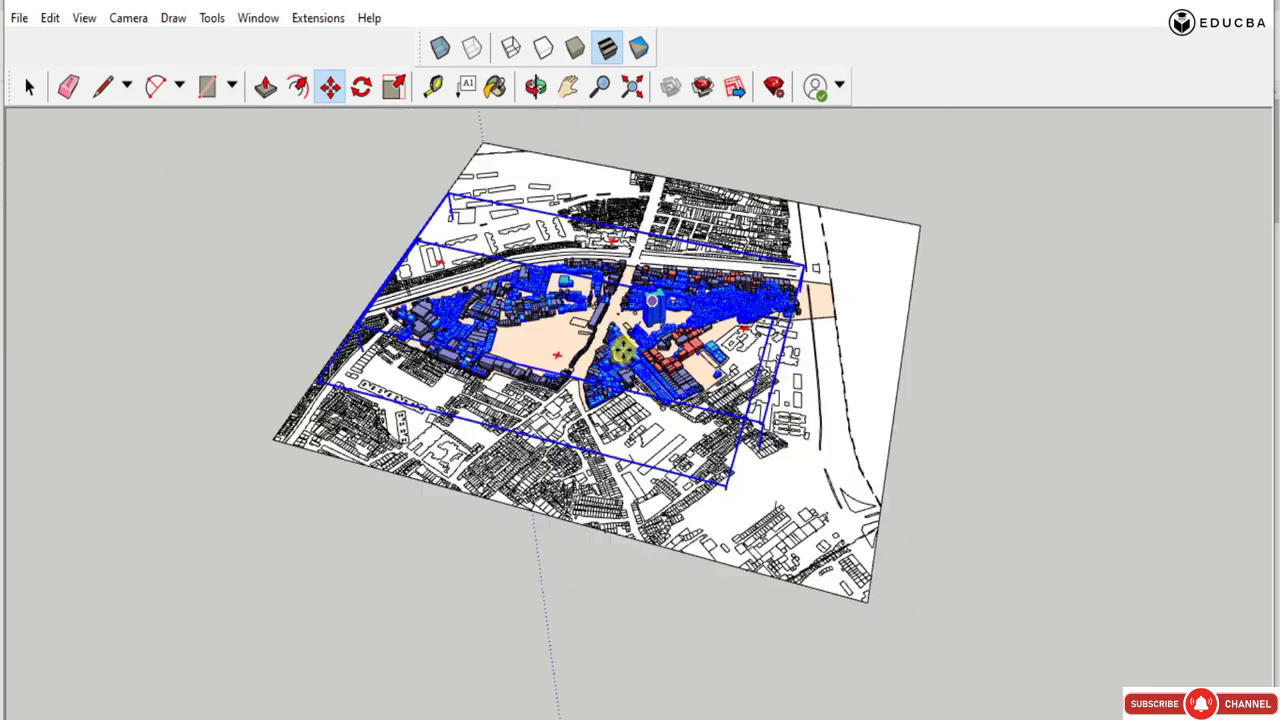
scroll(621, 350, "down", 1)
scroll(656, 203, "up", 2)
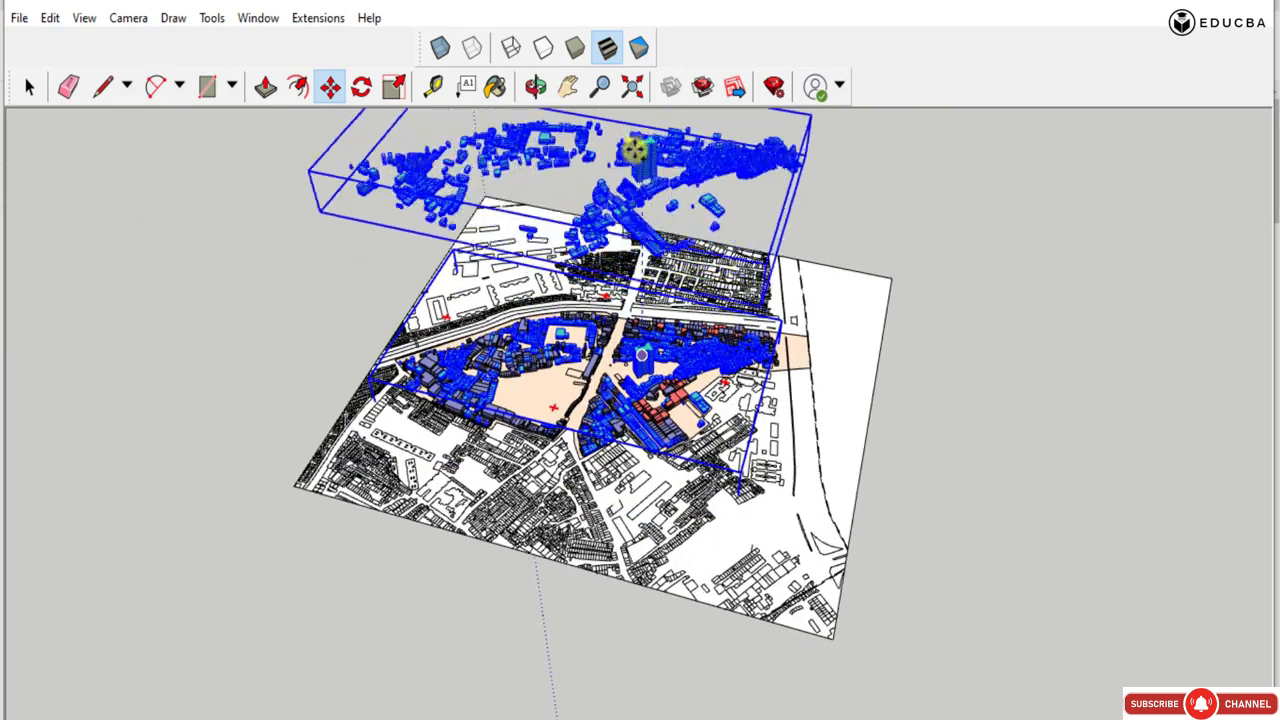
scroll(637, 150, "up", 3)
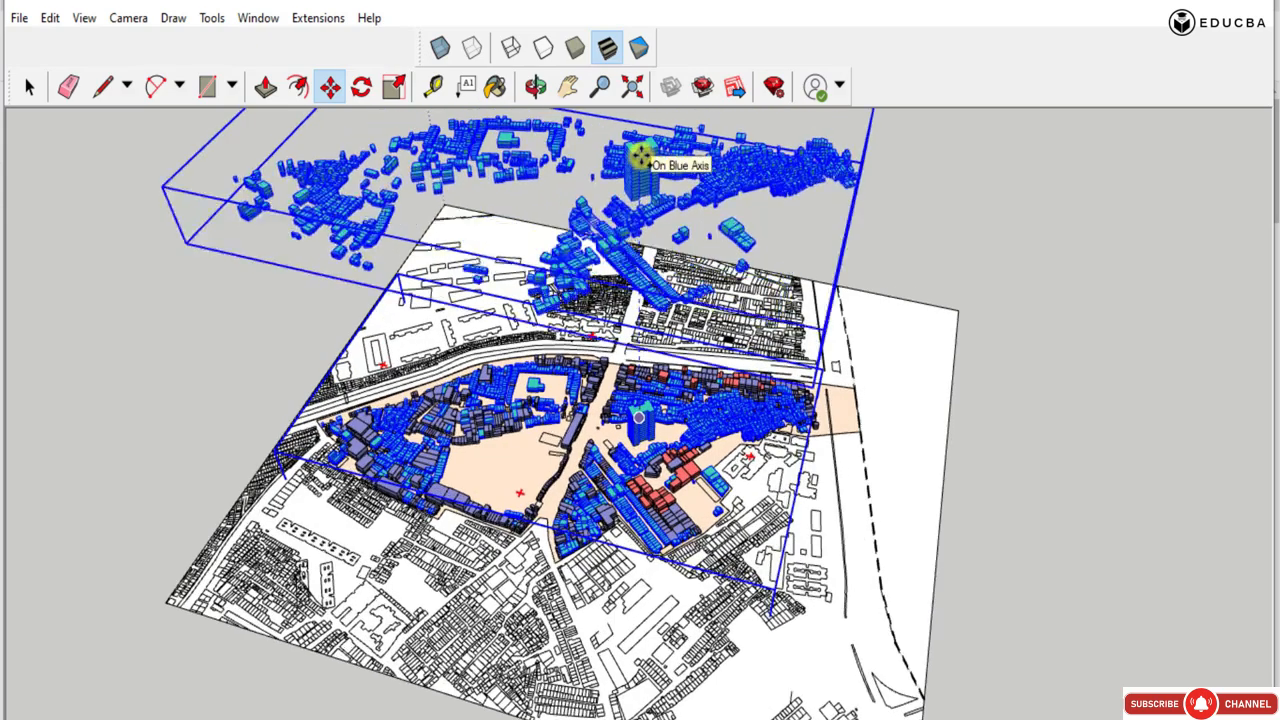
middle_click_drag(682, 381, 780, 331)
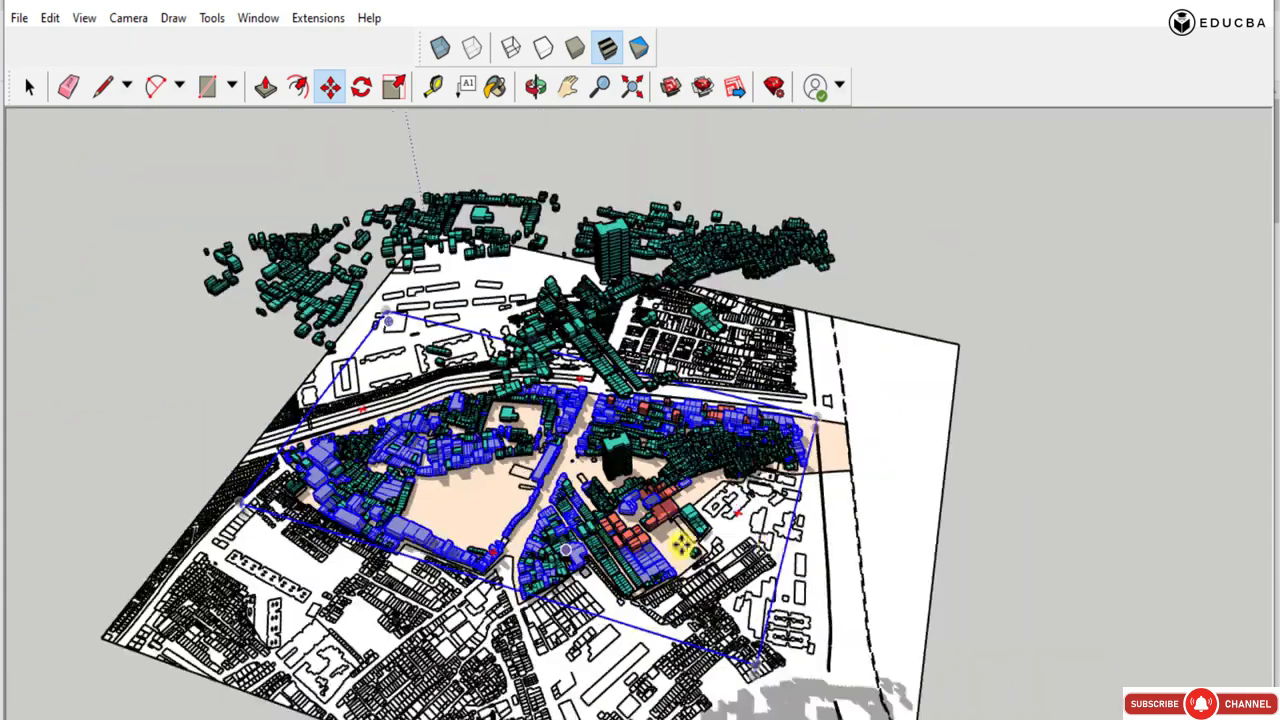
middle_click_drag(771, 547, 582, 588)
Examine the raised copy of the green massings and the base map from several angles and distances.
scroll(585, 597, "up", 4)
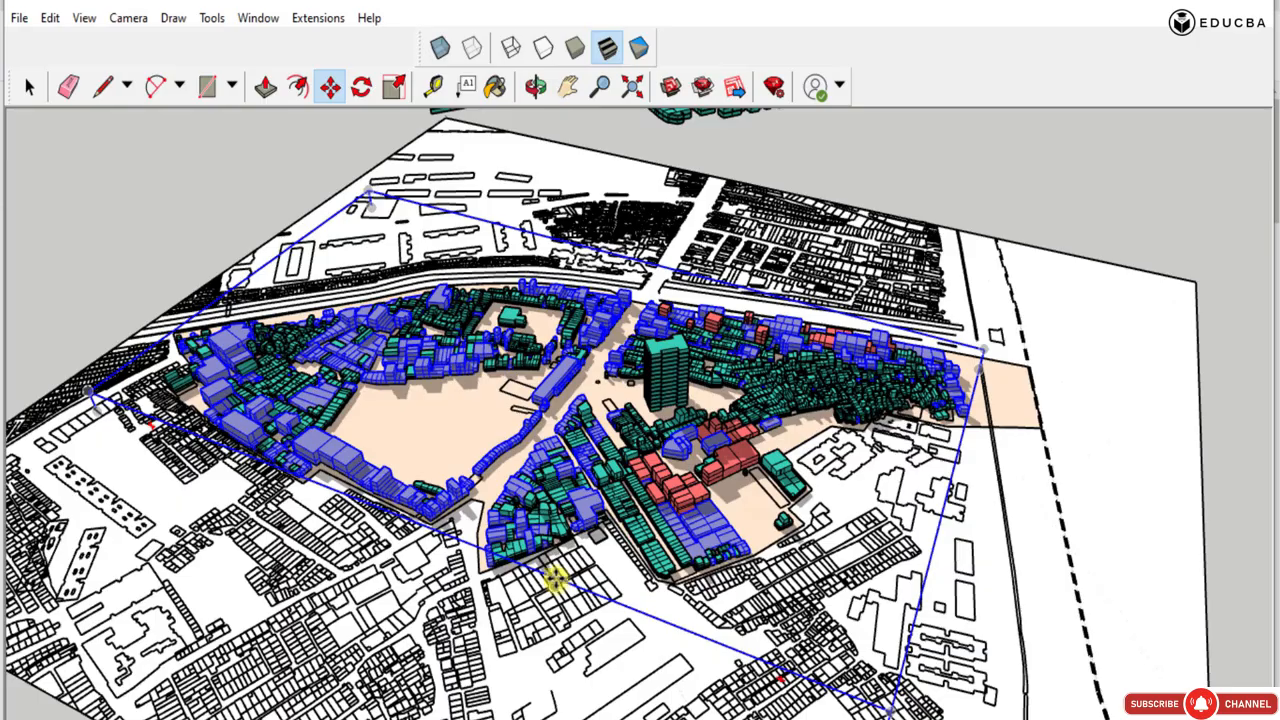
middle_click_drag(530, 526, 130, 342)
scroll(130, 342, "down", 1)
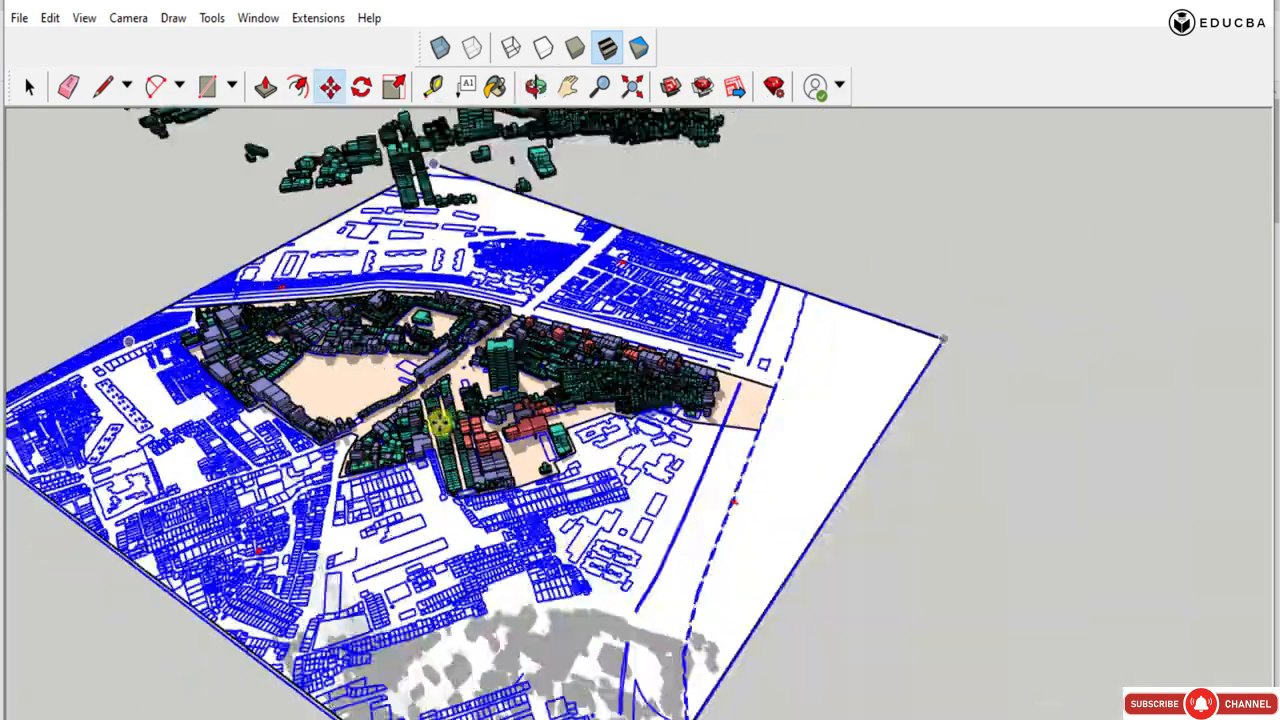
scroll(403, 426, "up", 4)
middle_click_drag(403, 428, 373, 458)
scroll(446, 563, "down", 4)
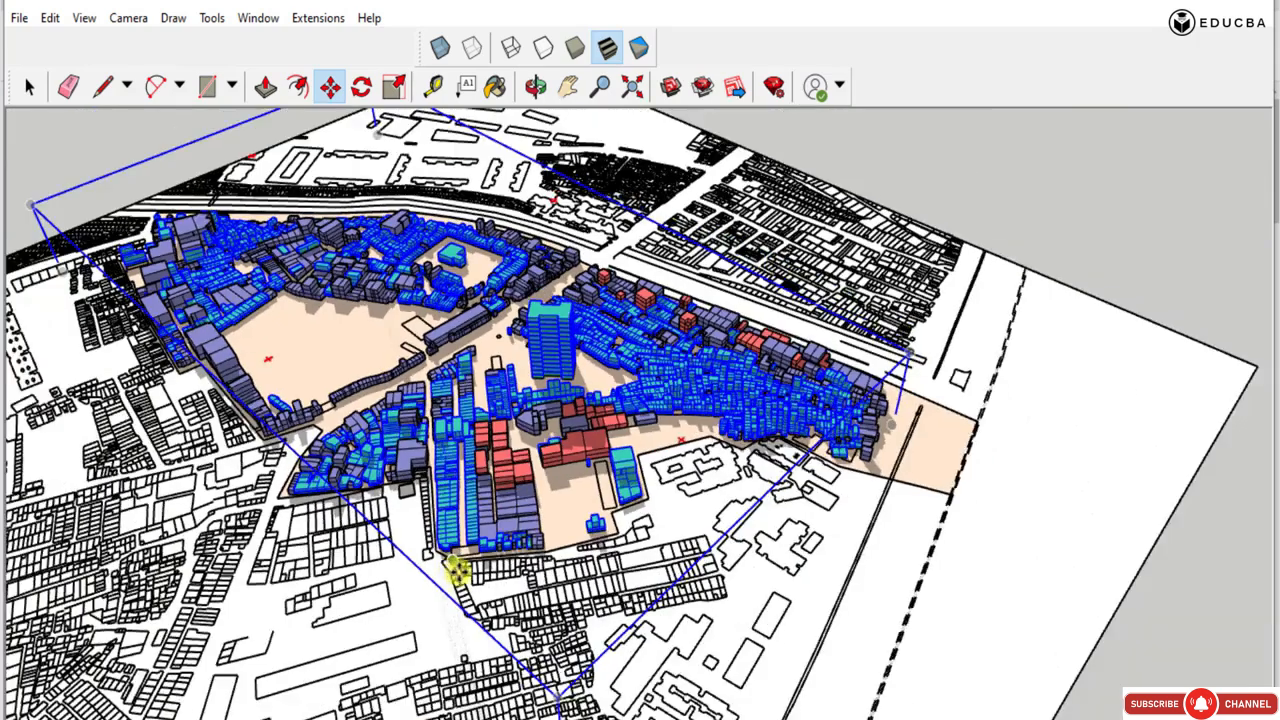
scroll(844, 540, "down", 1)
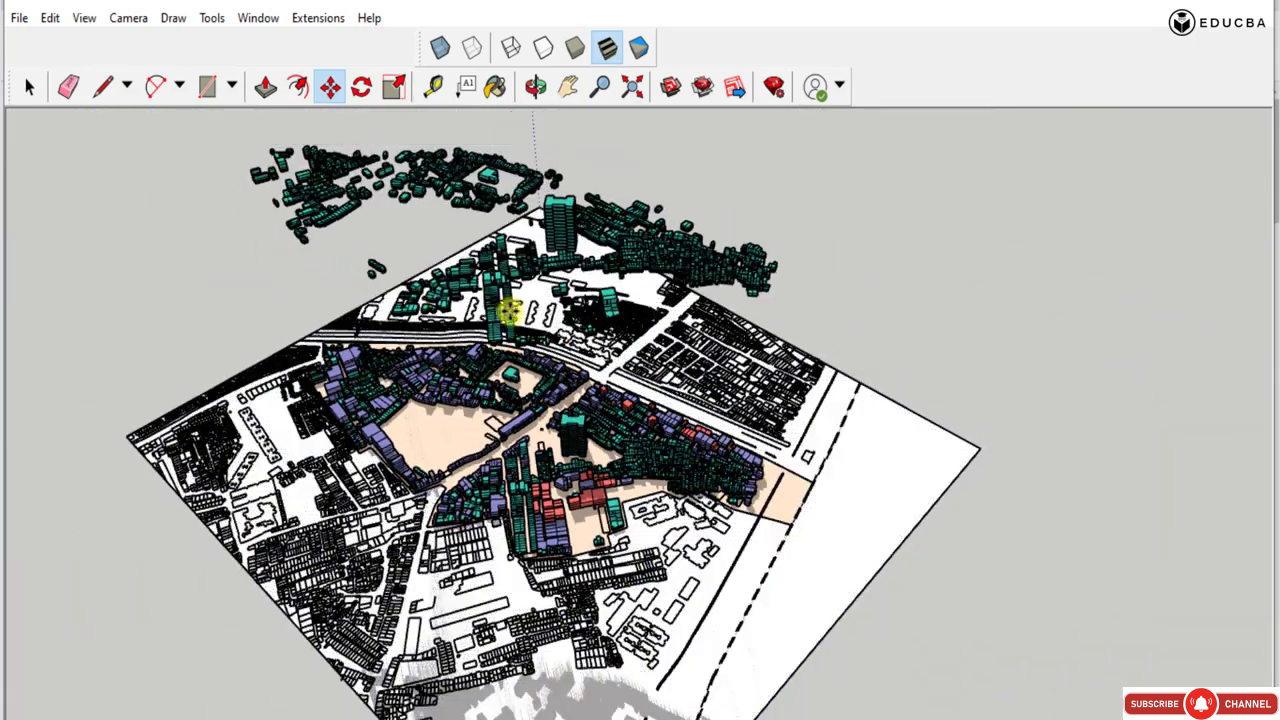
scroll(520, 309, "up", 3)
middle_click_drag(531, 309, 521, 280)
scroll(500, 337, "down", 1)
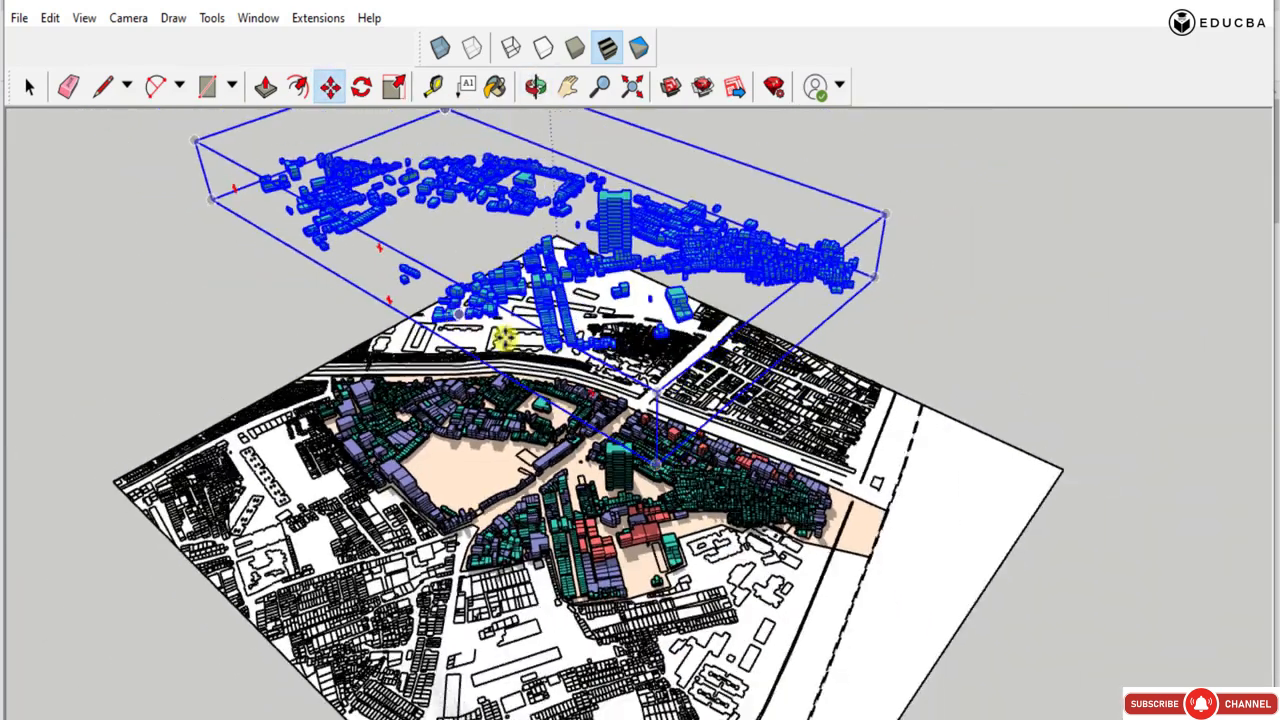
Lift the copied green massings slightly higher above the plan.
middle_click_drag(549, 403, 545, 433)
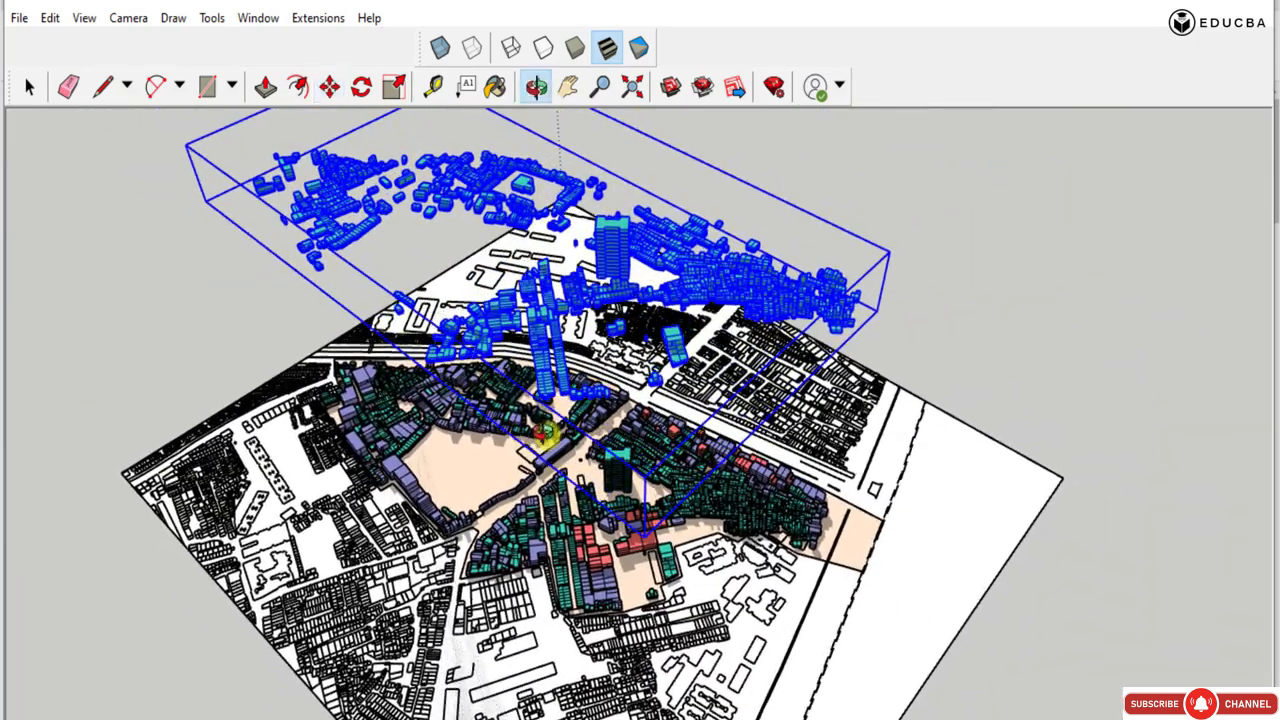
left_click(668, 190)
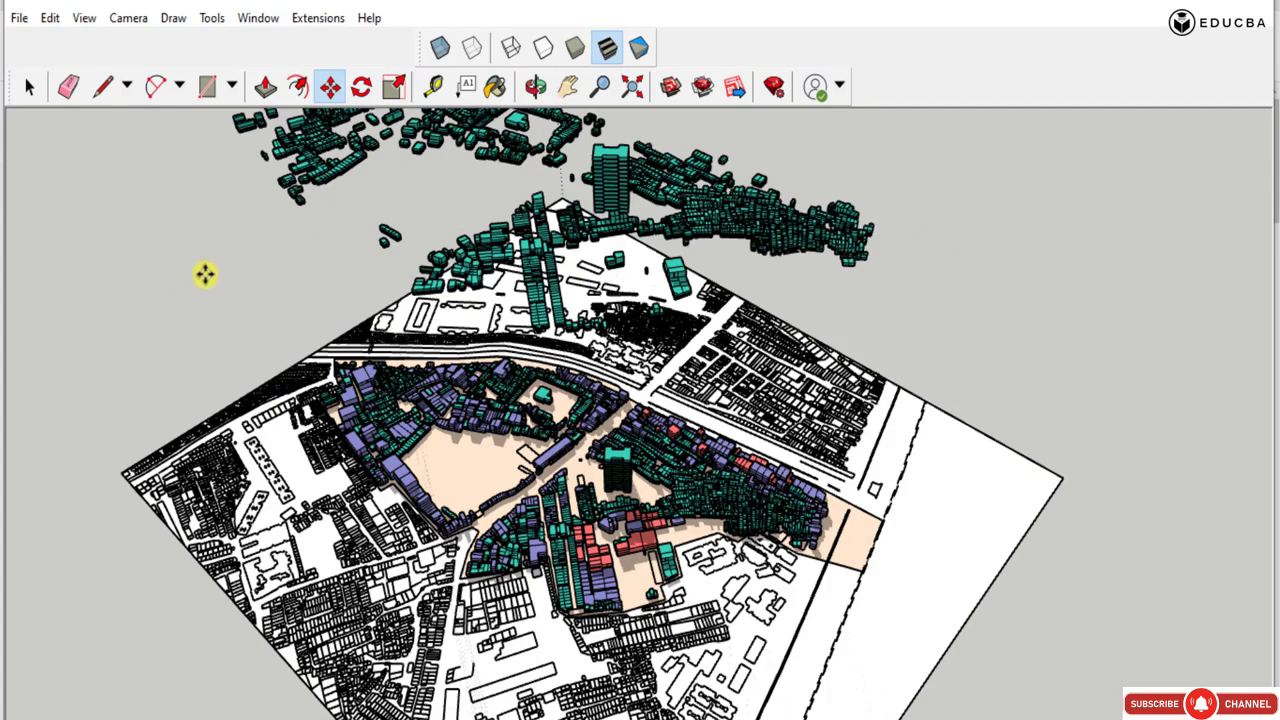
middle_click_drag(204, 274, 357, 286)
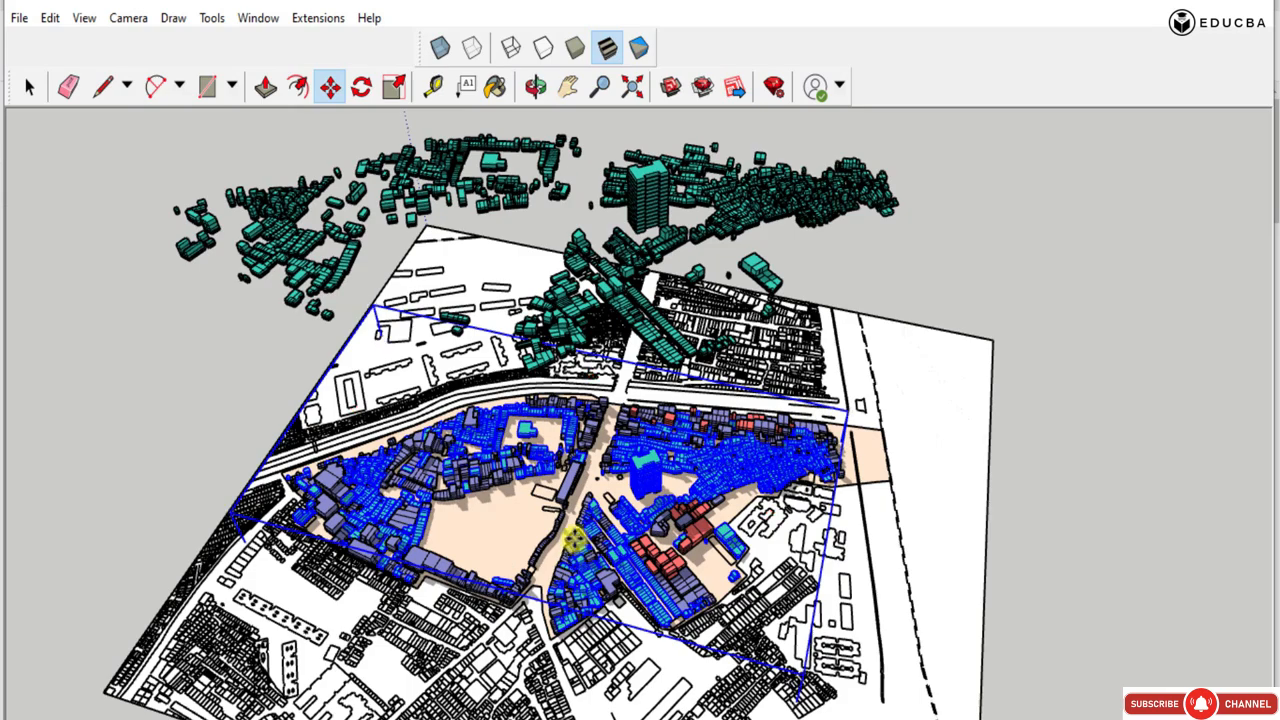
scroll(575, 540, "down", 1)
scroll(656, 472, "up", 1)
middle_click_drag(655, 474, 661, 458)
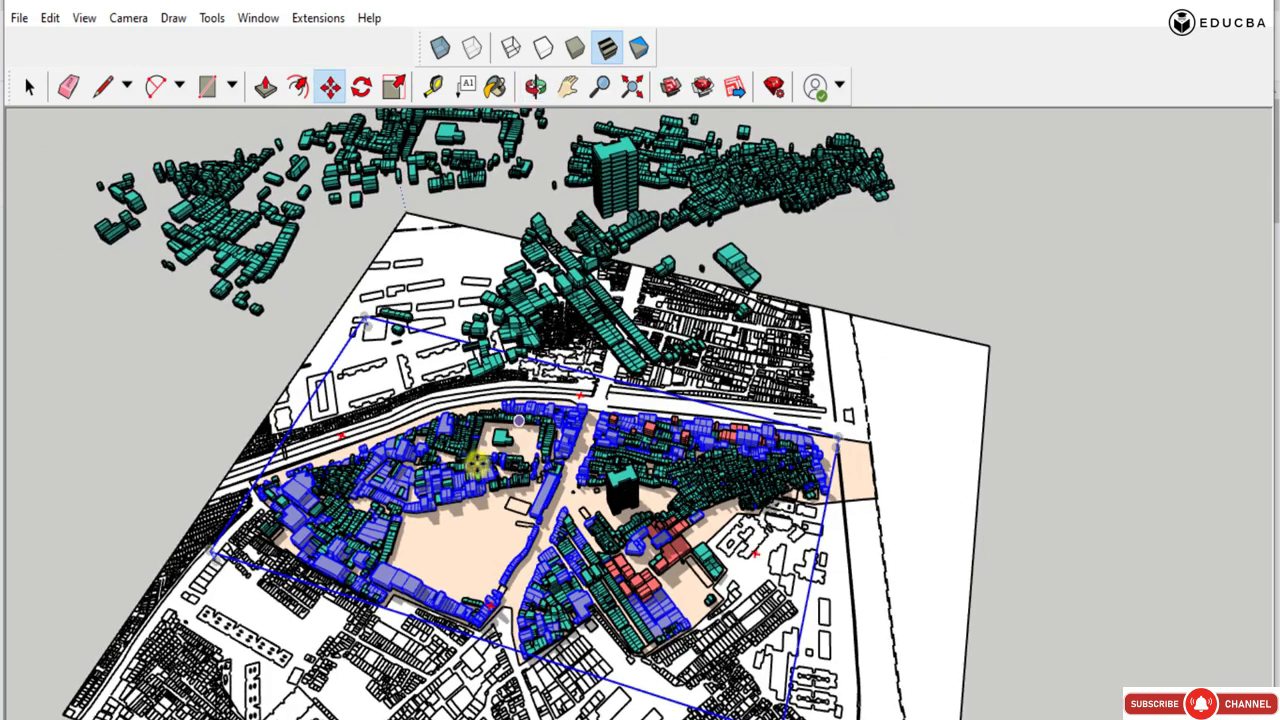
scroll(476, 462, "down", 2)
Raise the copied green massings once more to widen the gap above the base map, and clear the selection.
left_click(29, 86)
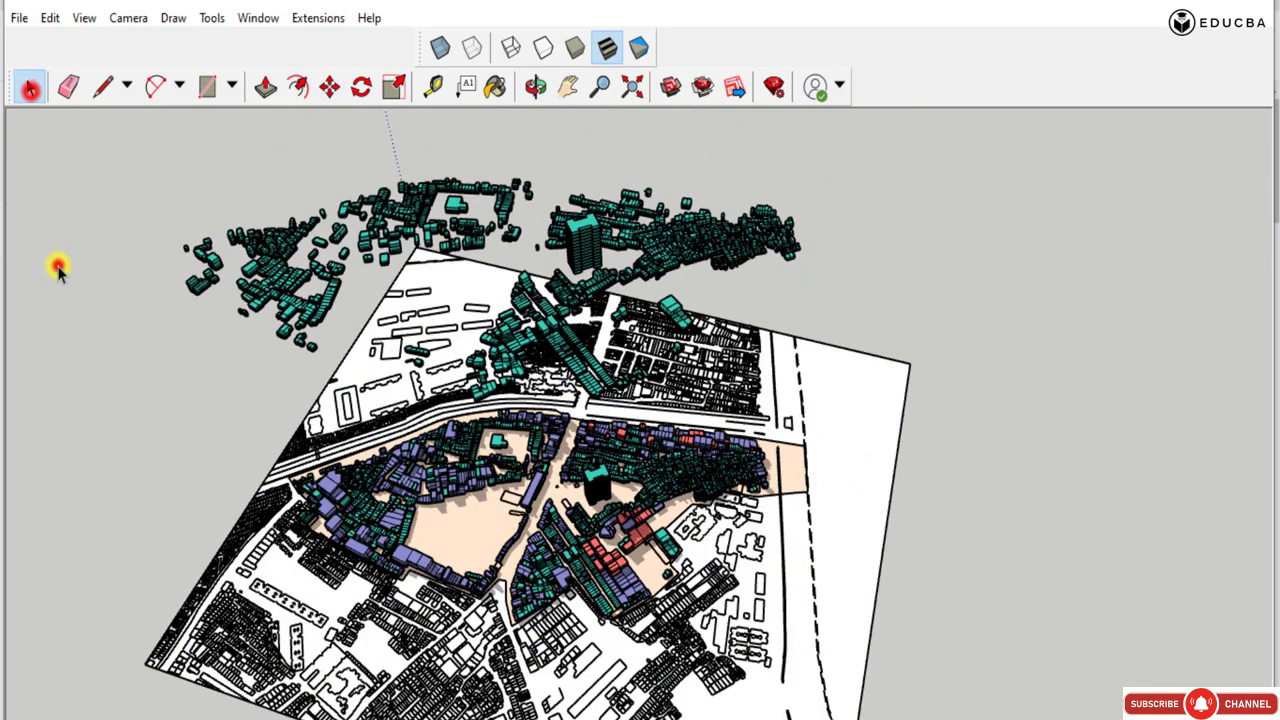
left_click(689, 256)
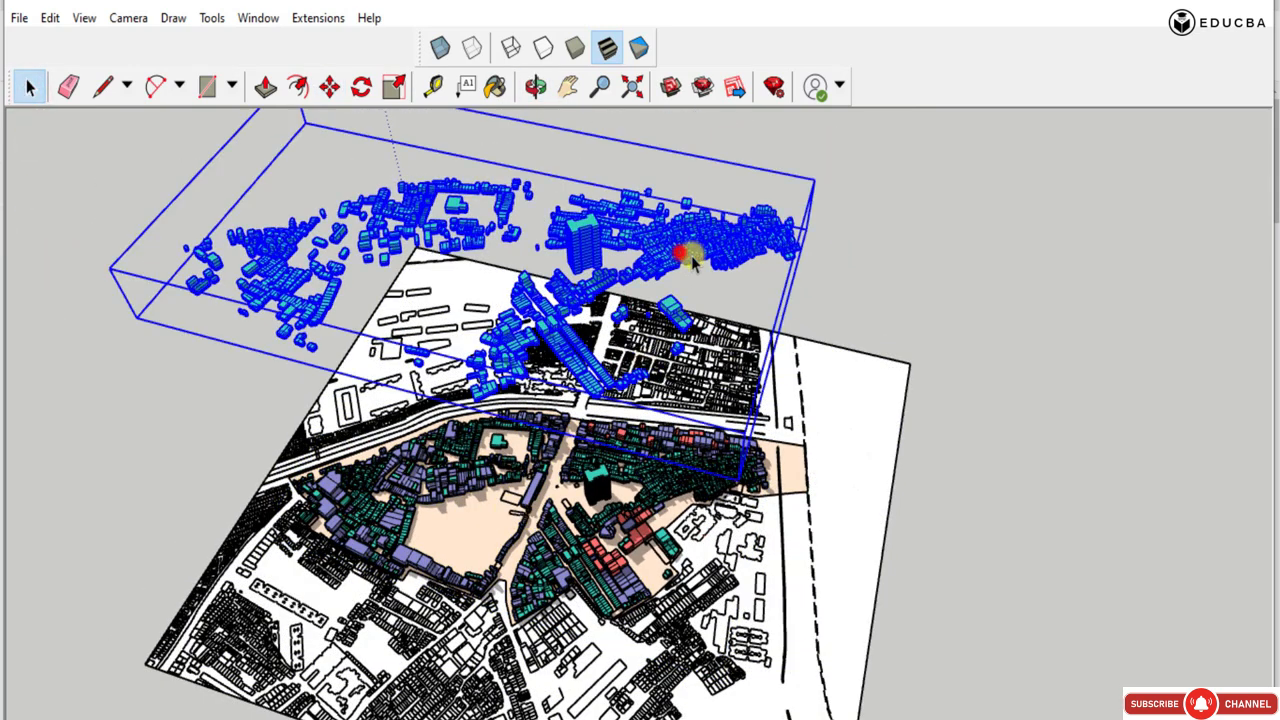
middle_click_drag(492, 393, 548, 283)
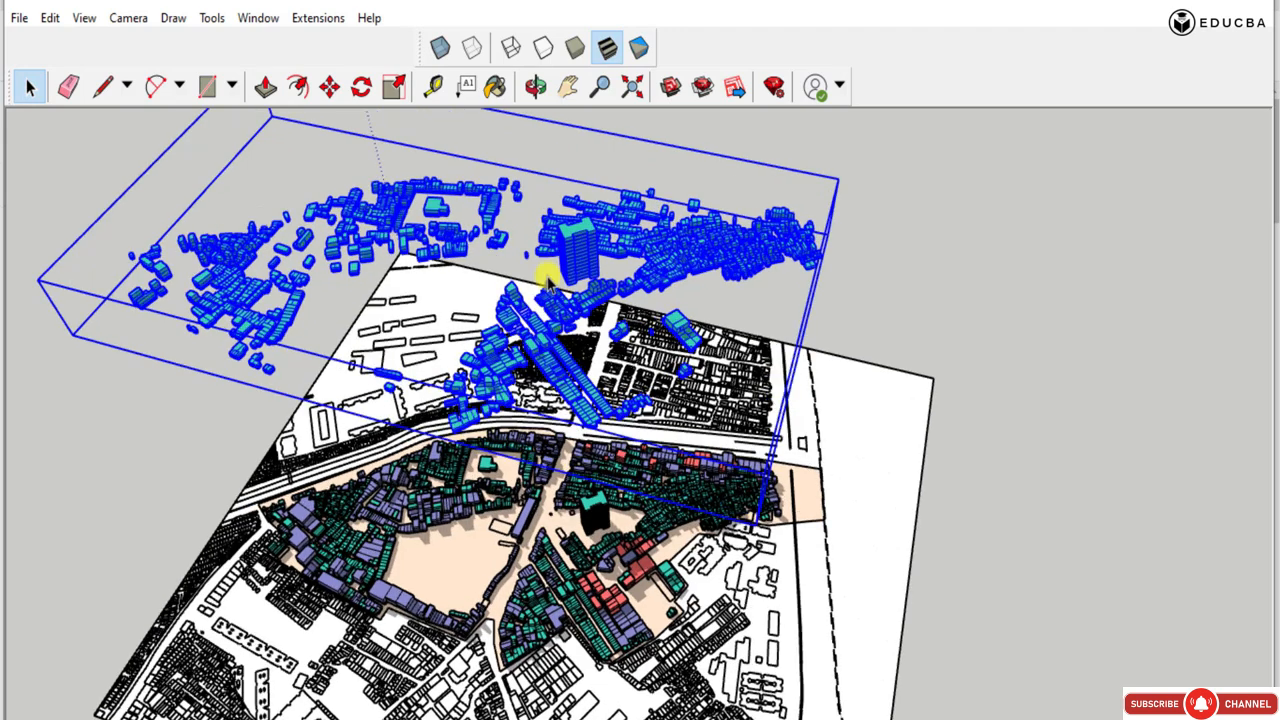
key("m")
left_click(878, 303)
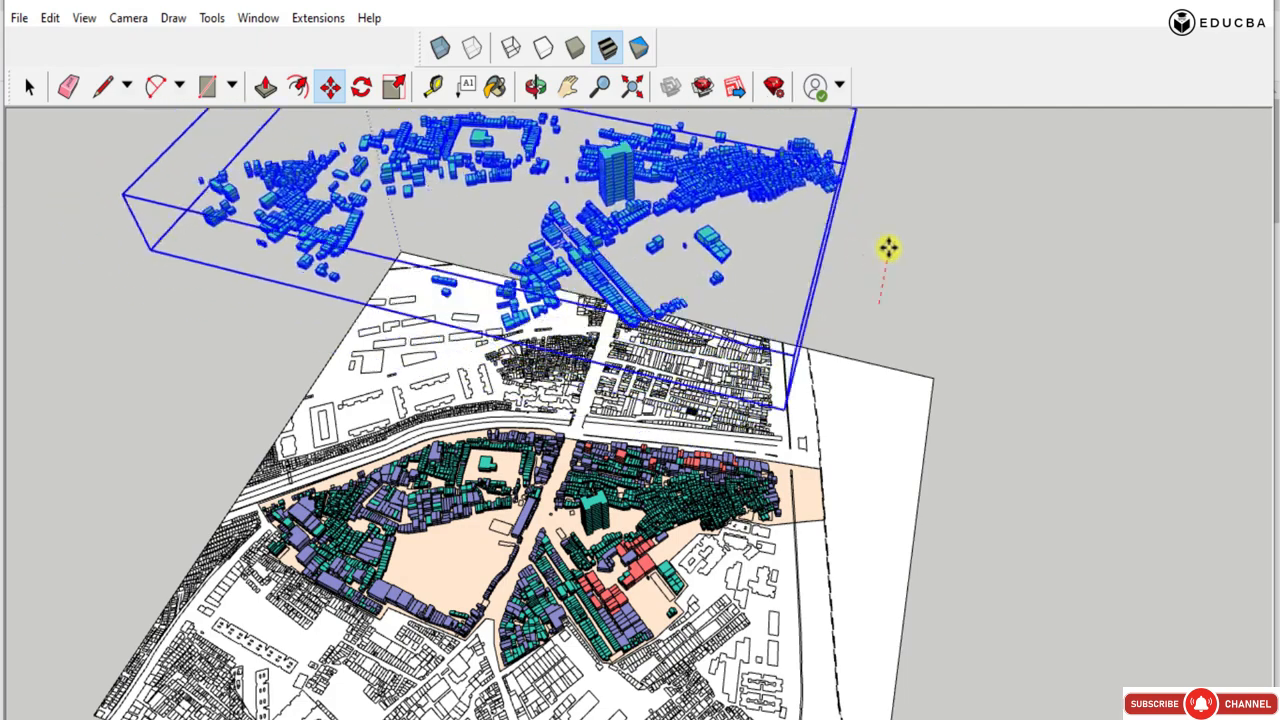
left_click(900, 252)
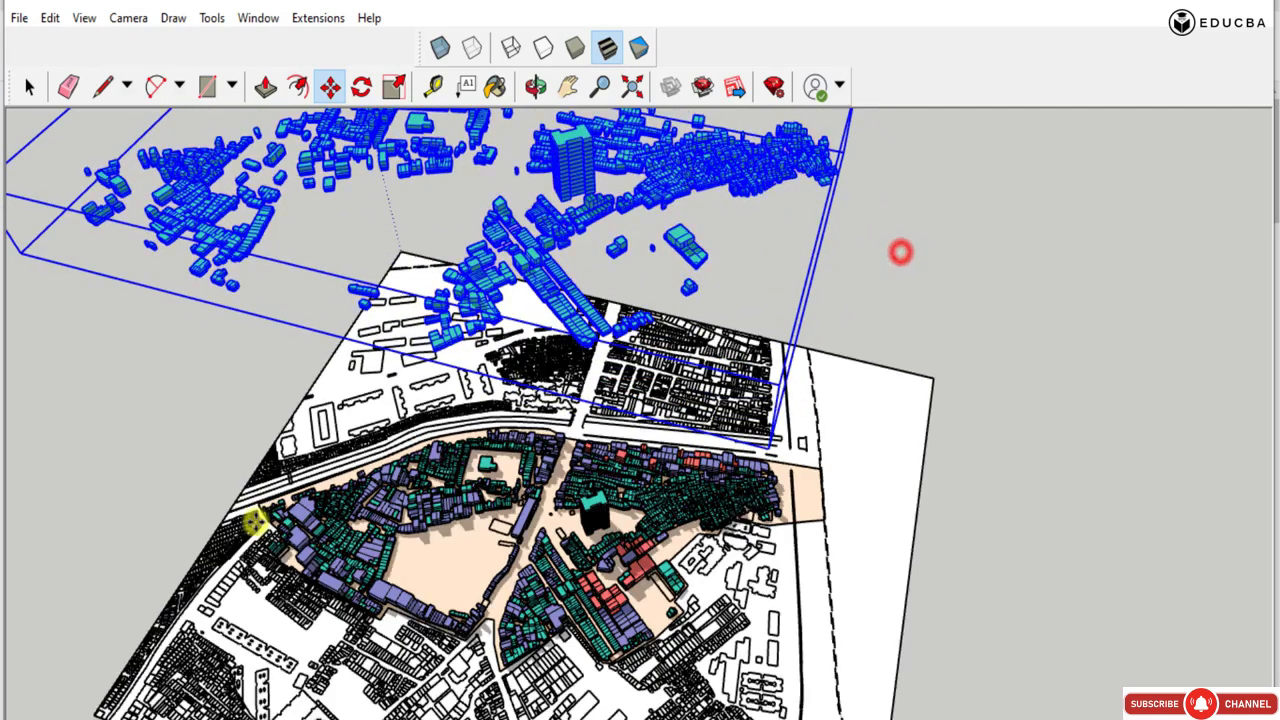
scroll(273, 540, "down", 2)
middle_click_drag(287, 540, 455, 508)
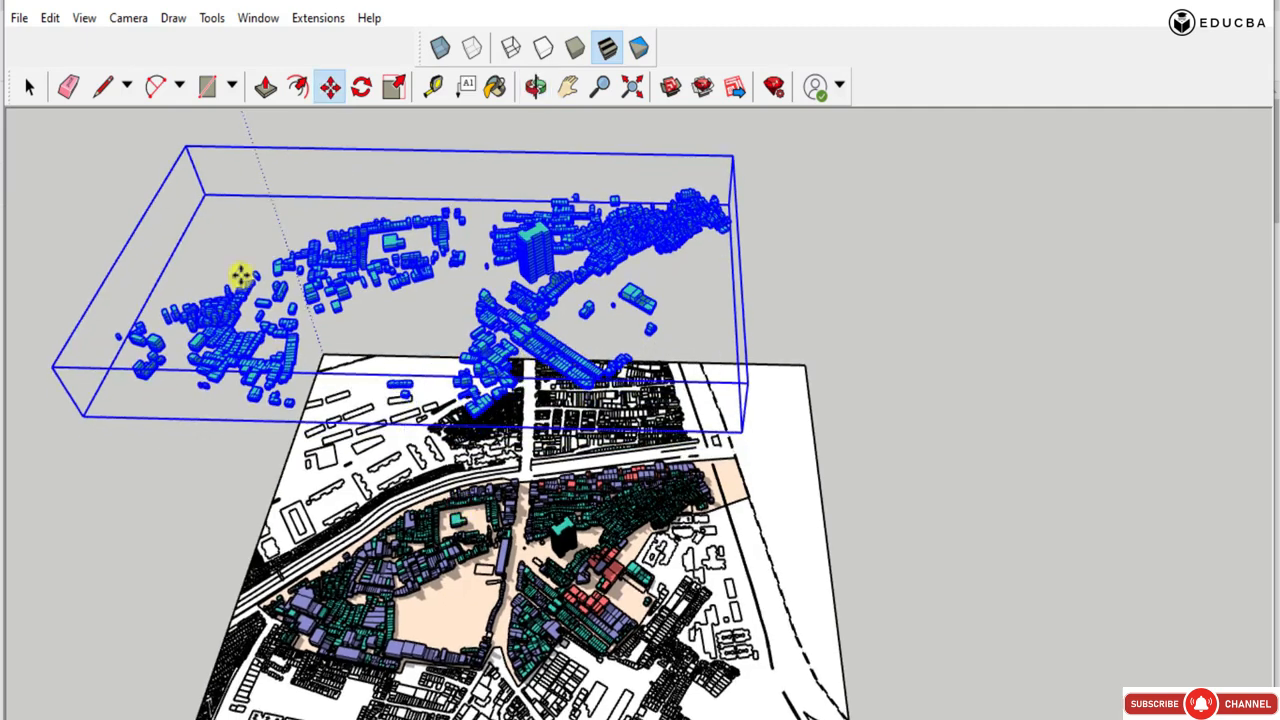
left_click(30, 88)
left_click(763, 260)
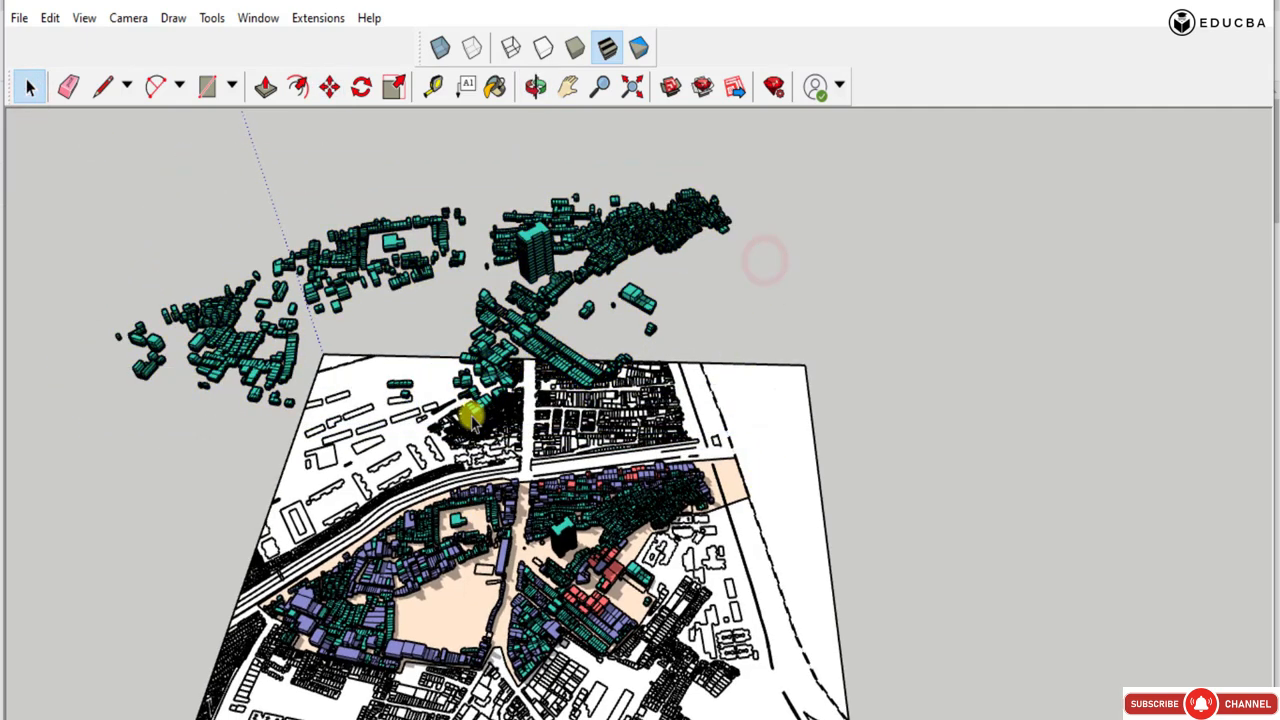
left_click(84, 14)
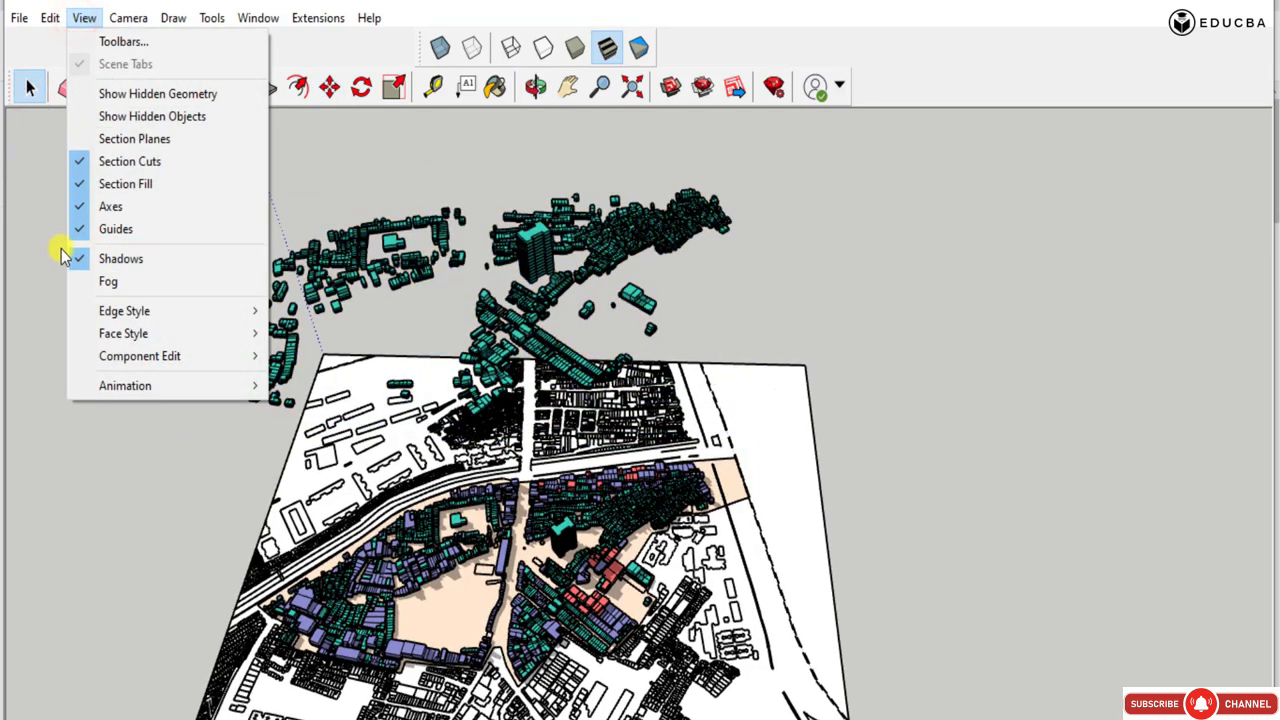
left_click(806, 198)
middle_click_drag(445, 400, 453, 392)
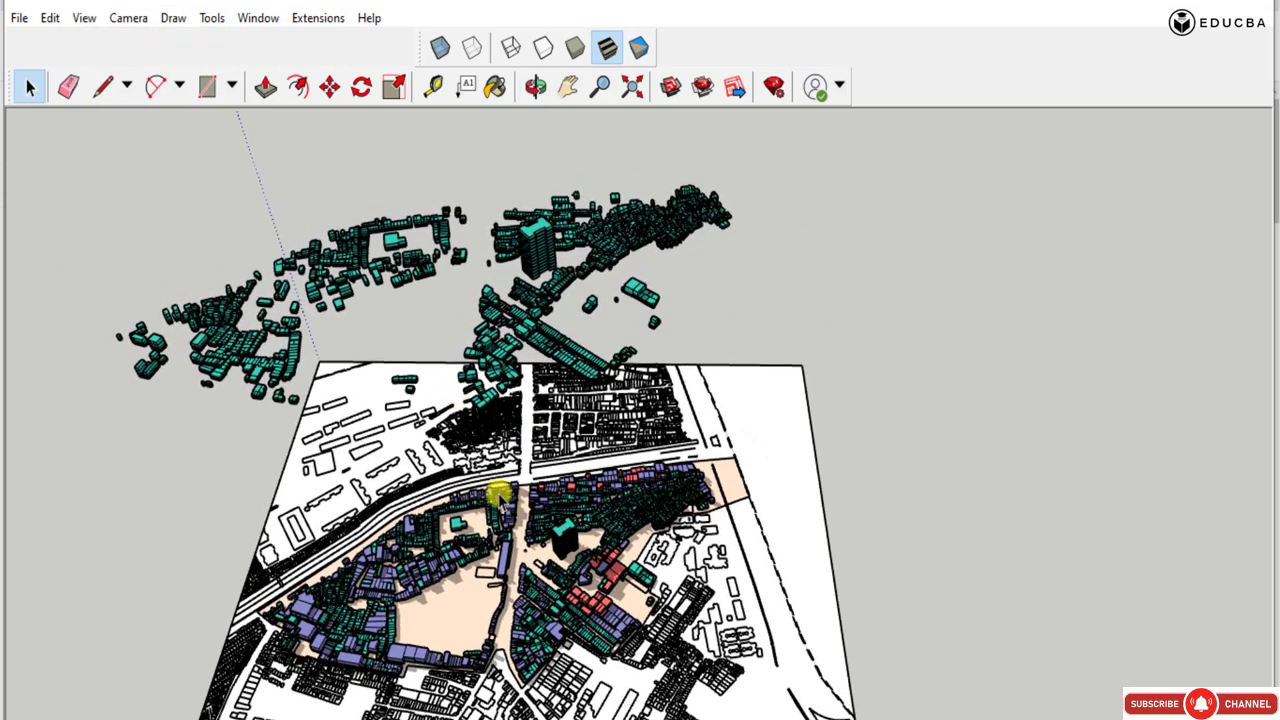
middle_click_drag(504, 486, 504, 494)
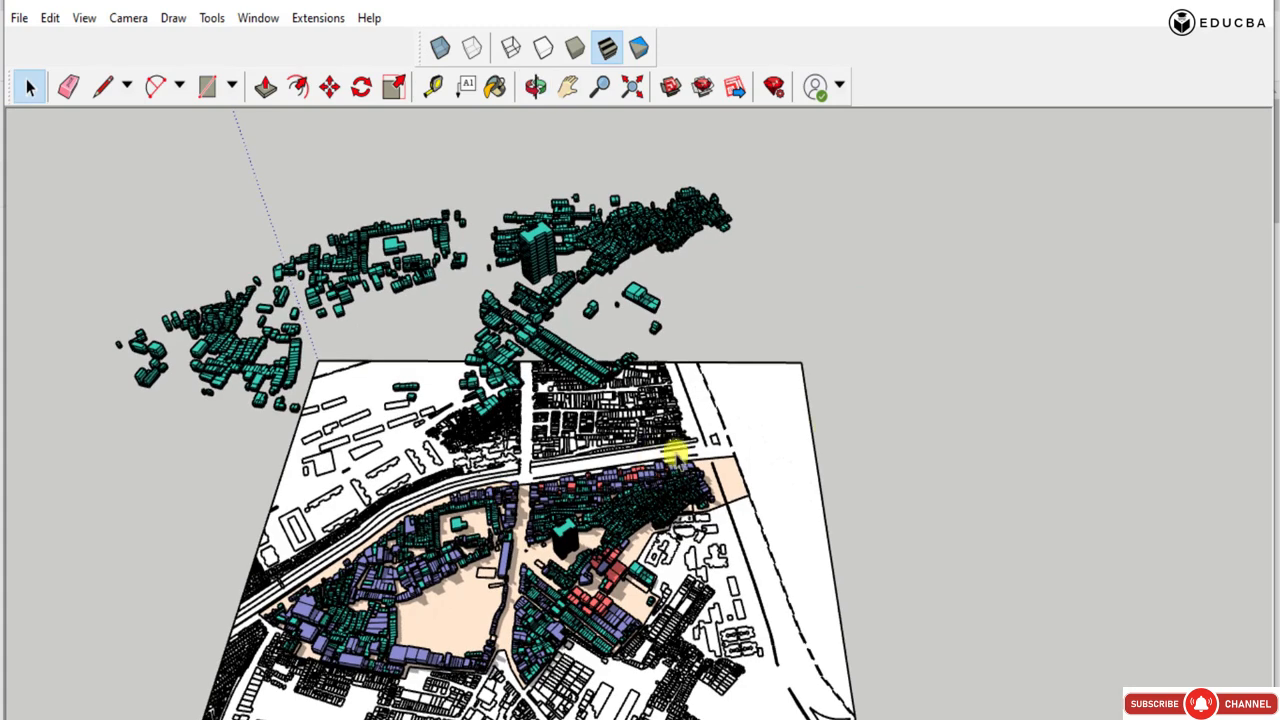
Turn off profile edges in the edge style so the building outlines and plan lines are drawn thinner.
left_click(916, 405)
left_click(87, 20)
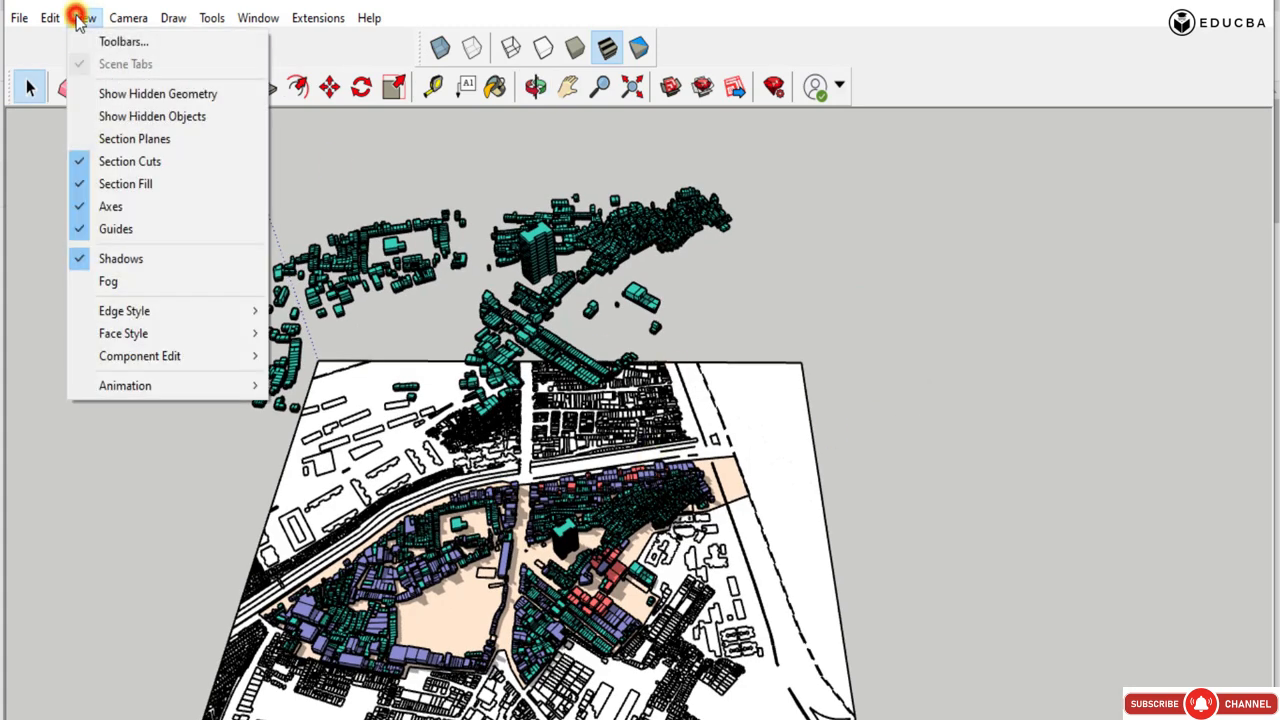
mouse_move(114, 313)
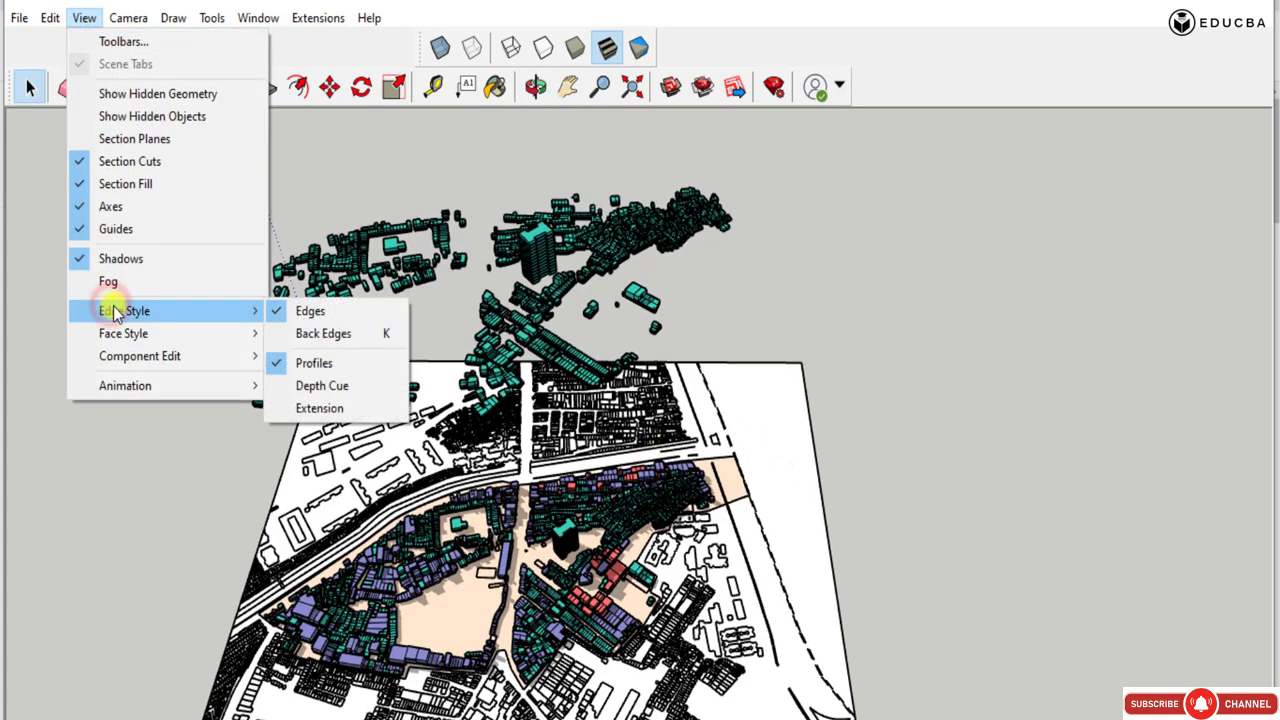
left_click(280, 367)
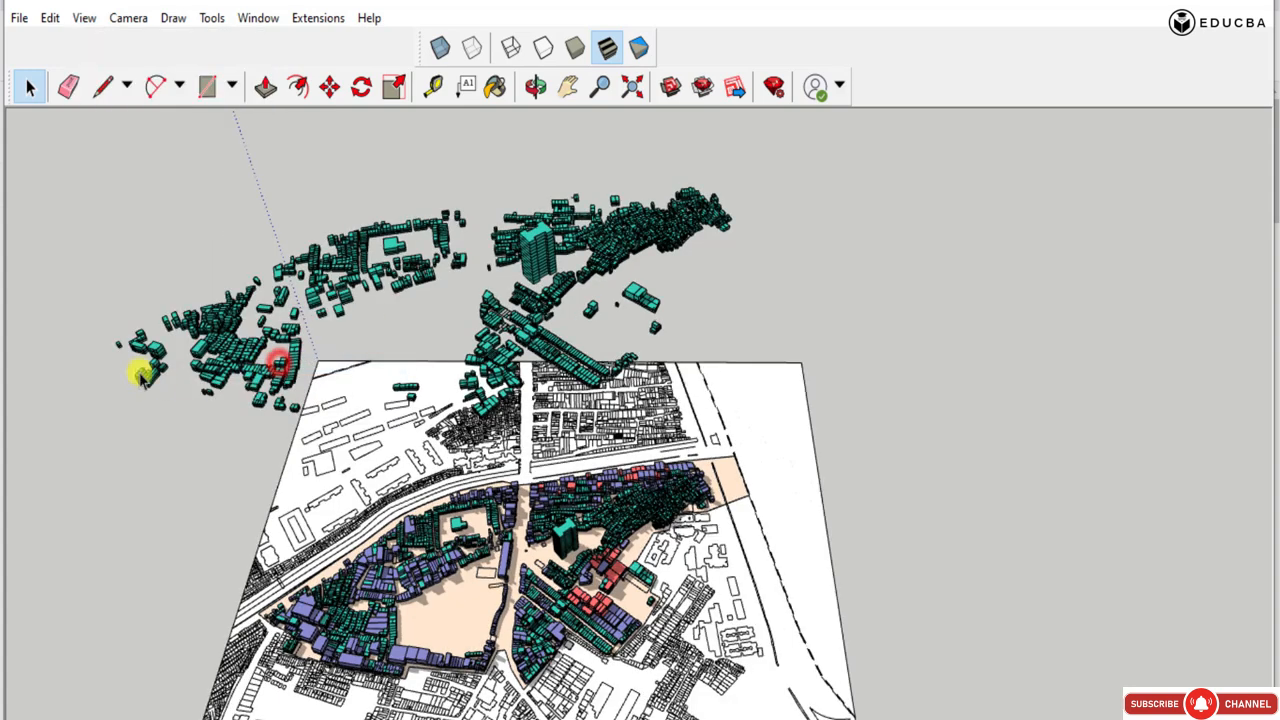
left_click(85, 19)
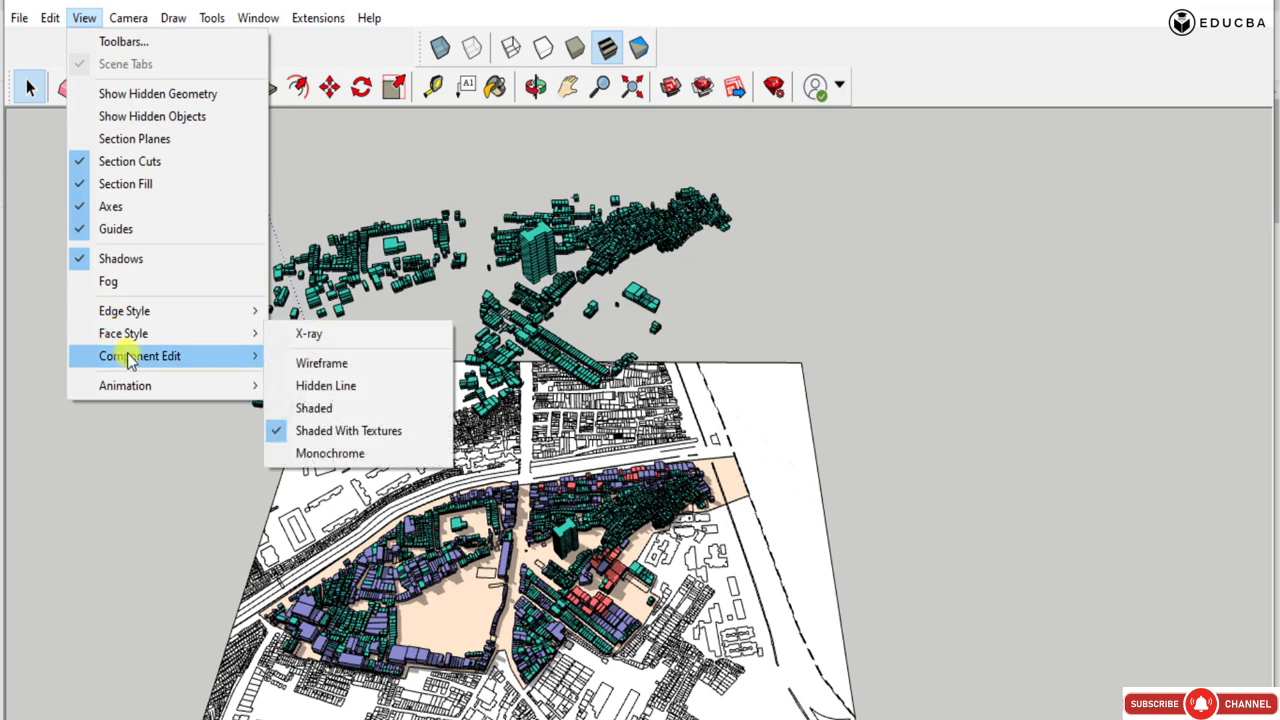
mouse_move(129, 334)
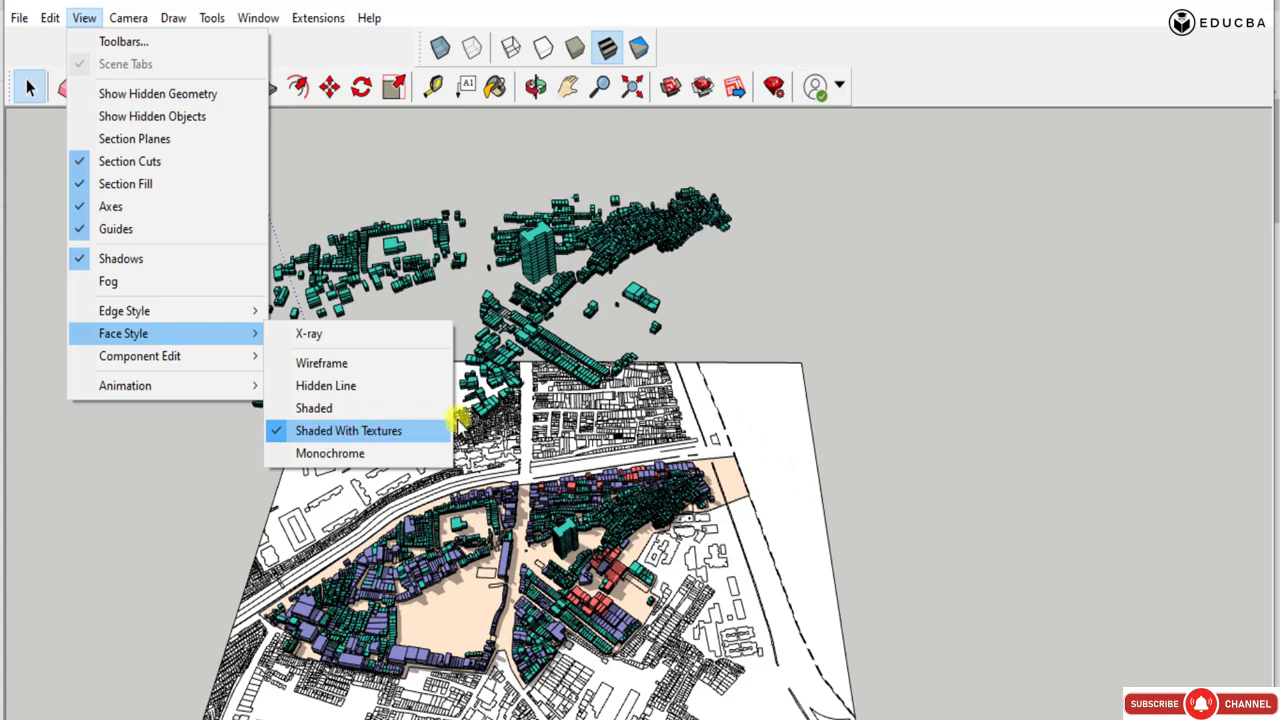
left_click(832, 302)
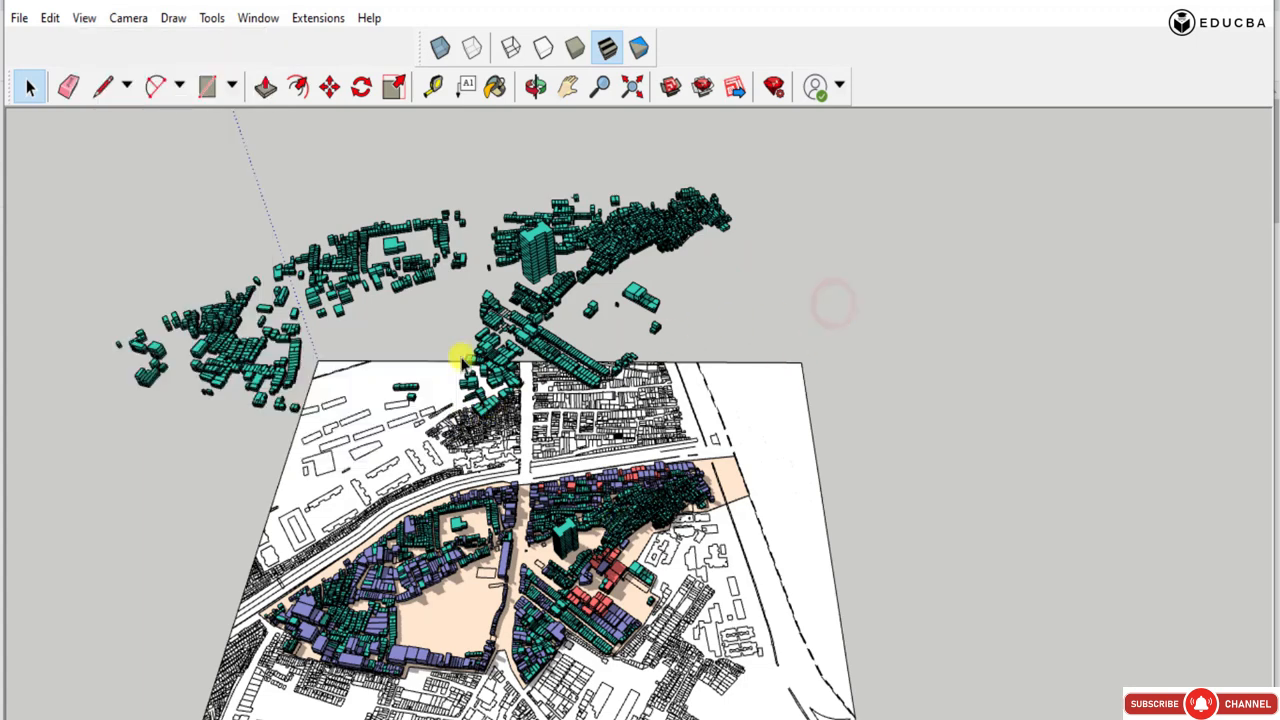
Start a 2D graphic export of the current view and set the image width to 8000 pixels with a 1.00 line scale multiplier.
left_click(19, 17)
mouse_move(74, 362)
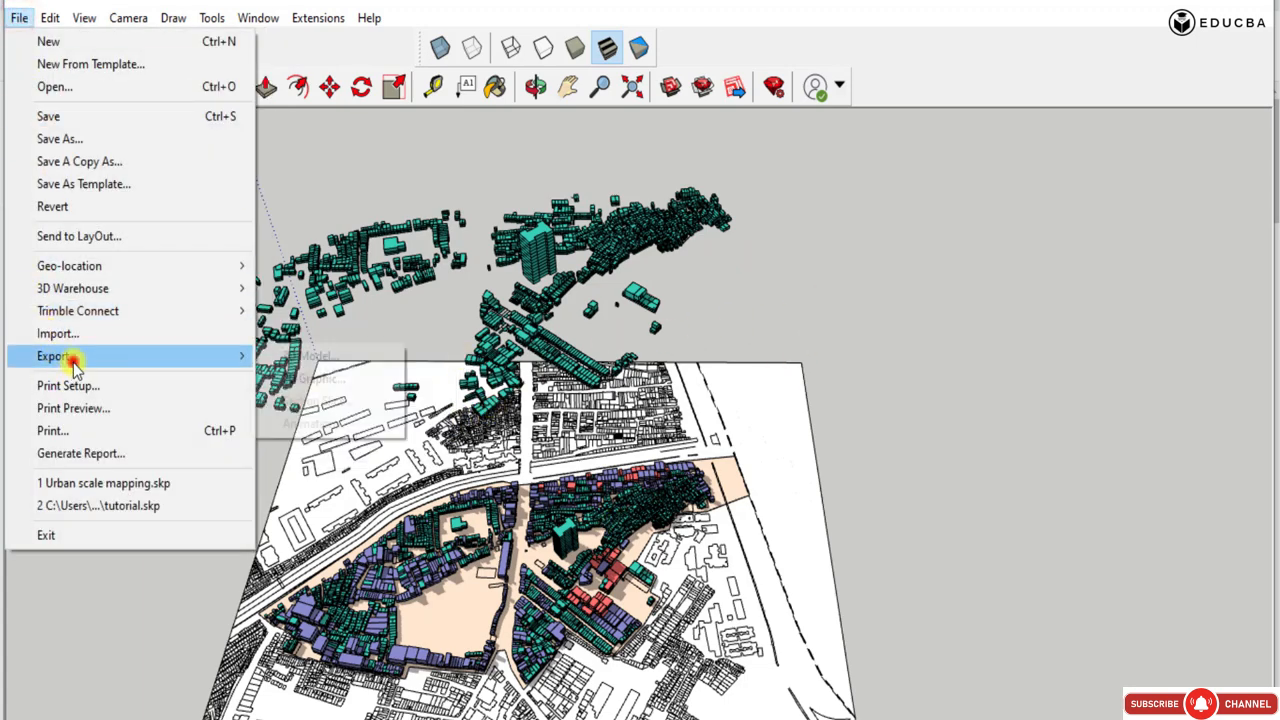
left_click(265, 377)
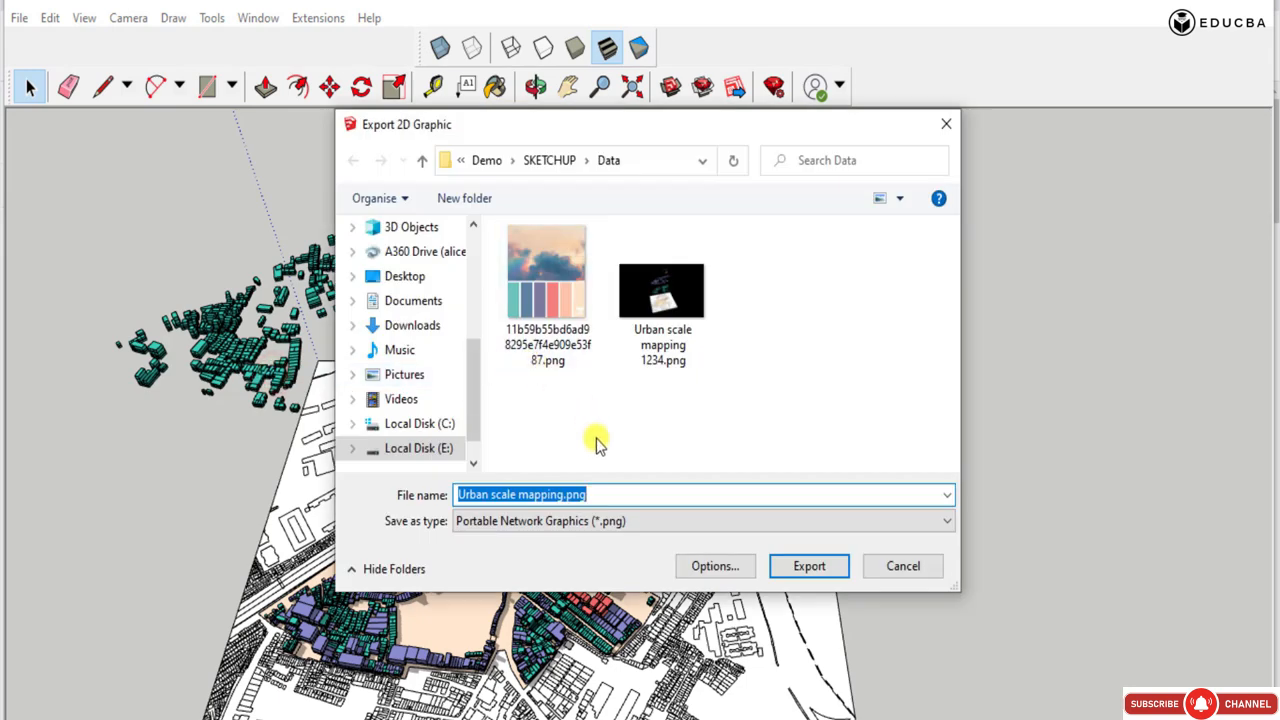
left_click(712, 567)
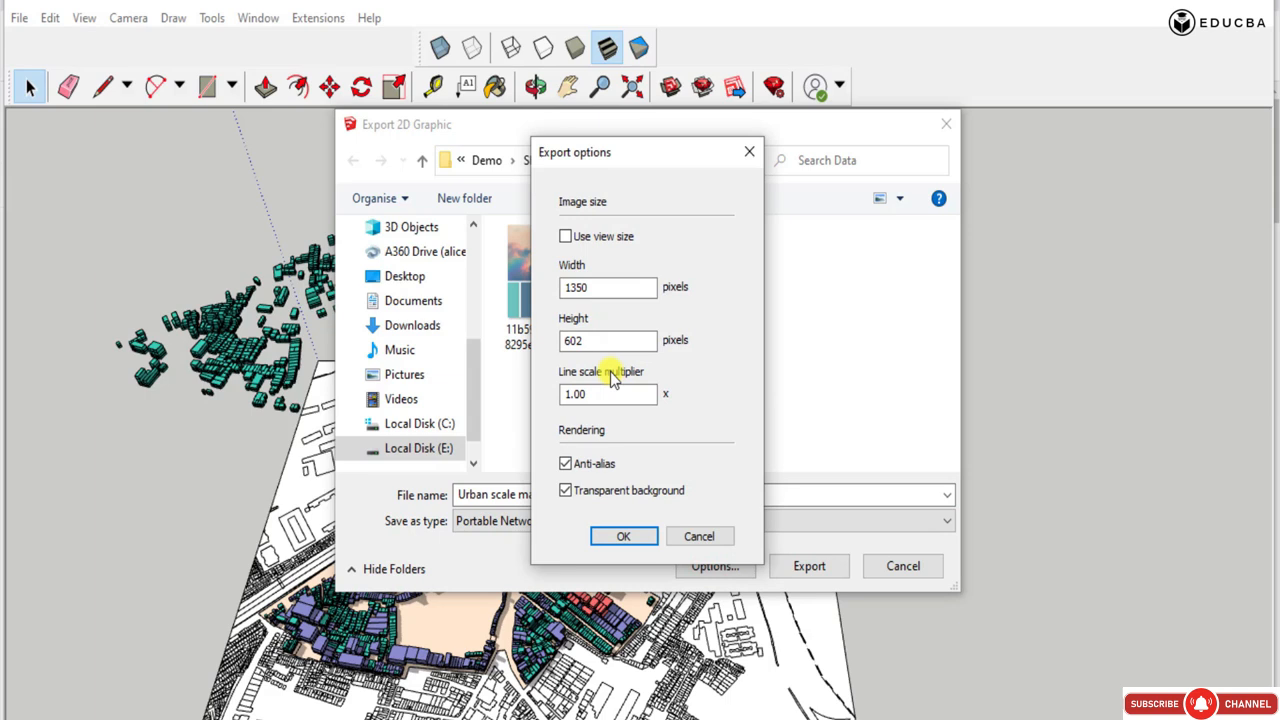
double_click(592, 287)
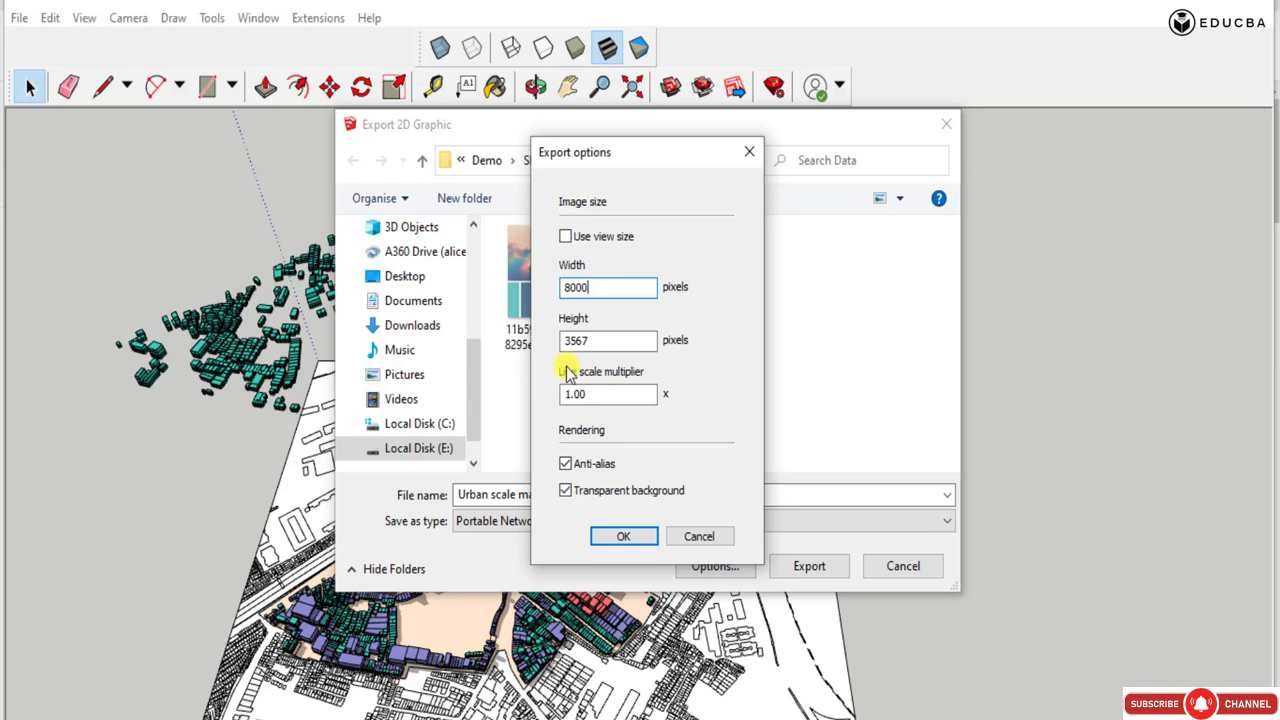
left_click_drag(571, 394, 606, 402)
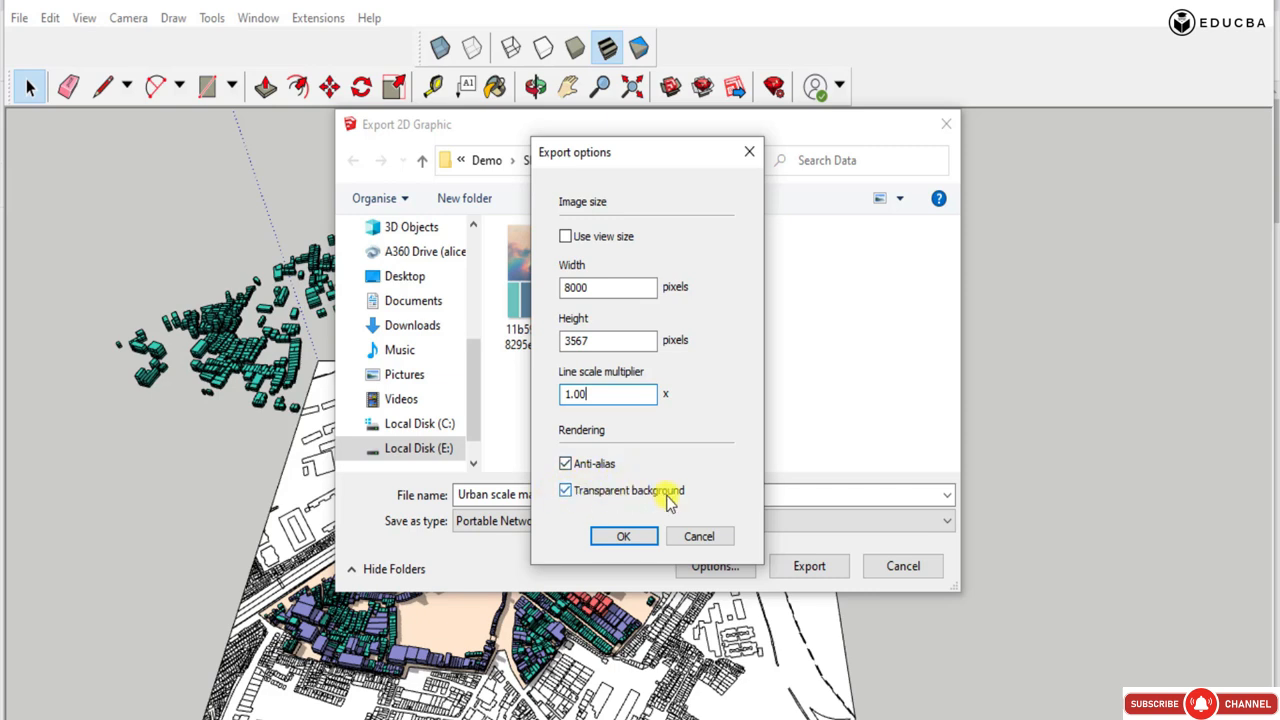
left_click(626, 537)
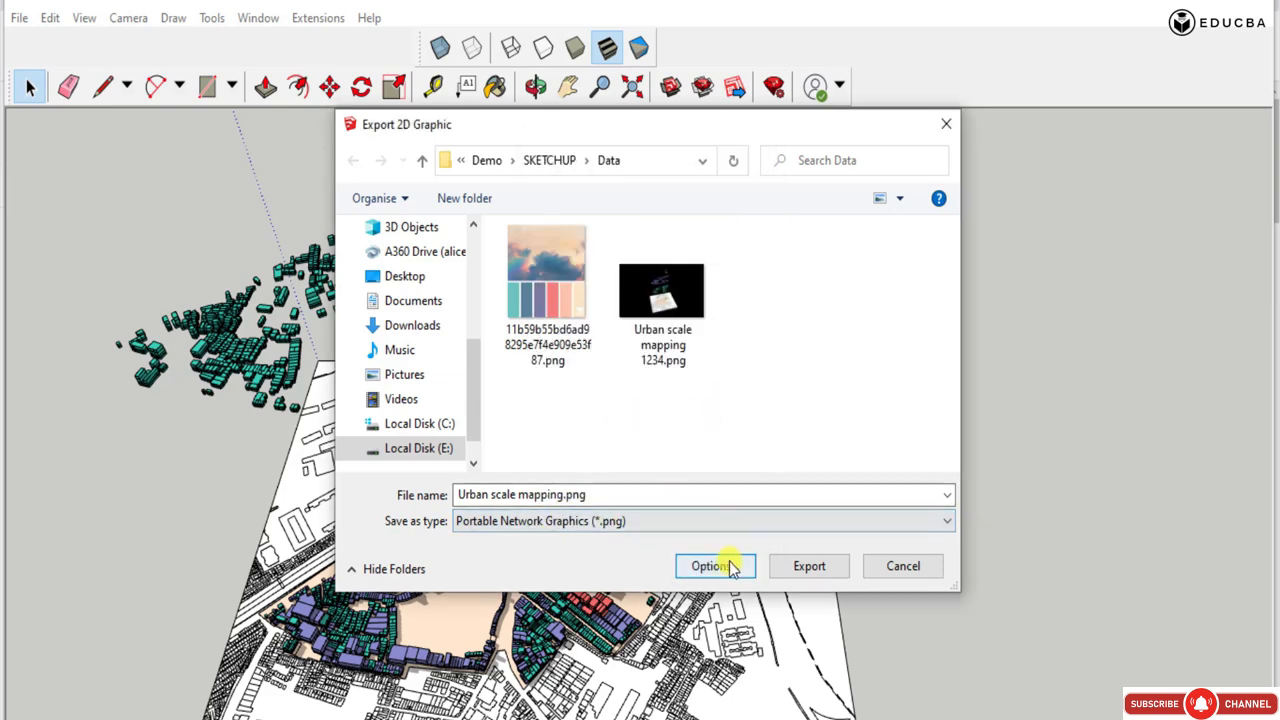
Name the PNG image "1st rendered view" and export it to the Data folder.
left_click(564, 495)
left_click_drag(564, 495, 410, 490)
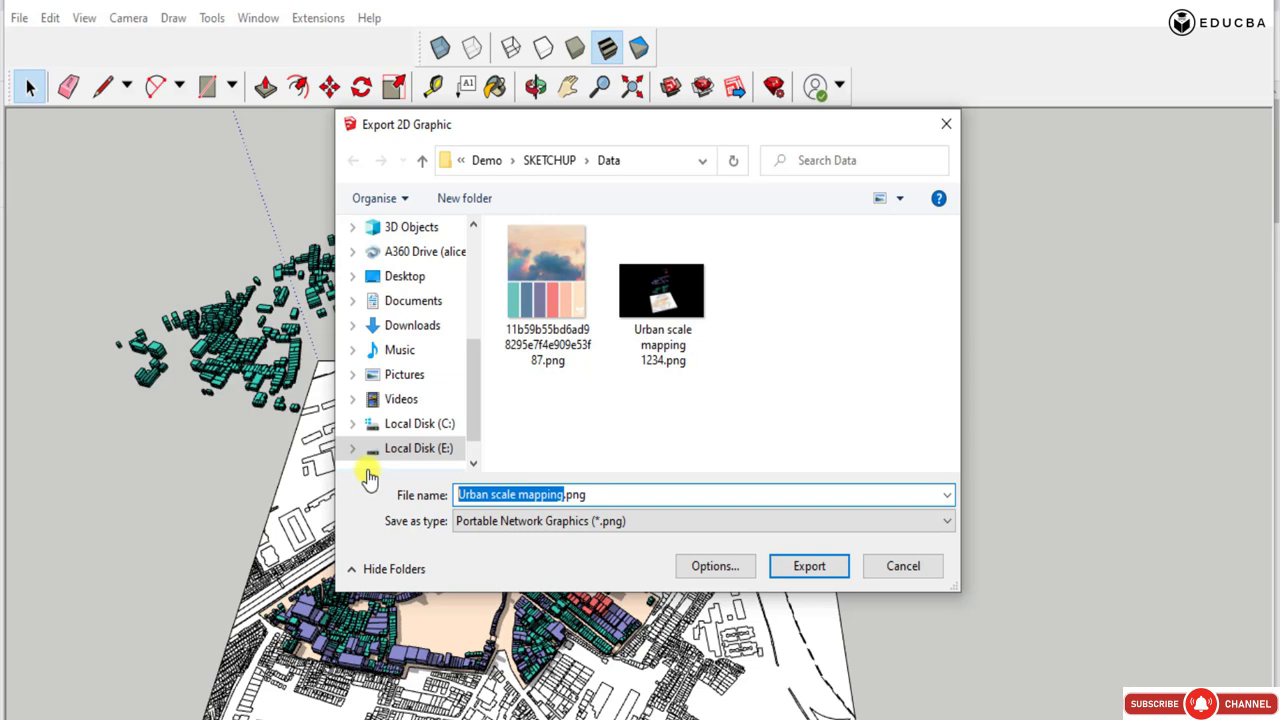
type("1st rendered view")
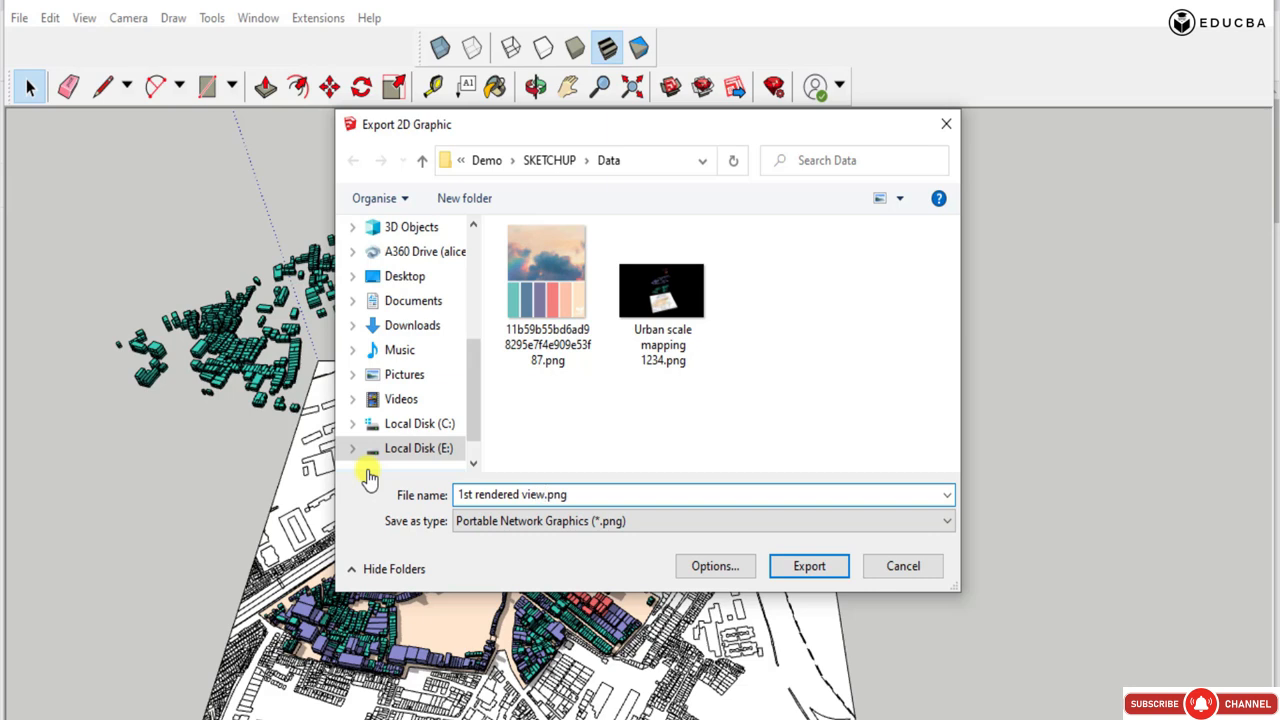
left_click(808, 566)
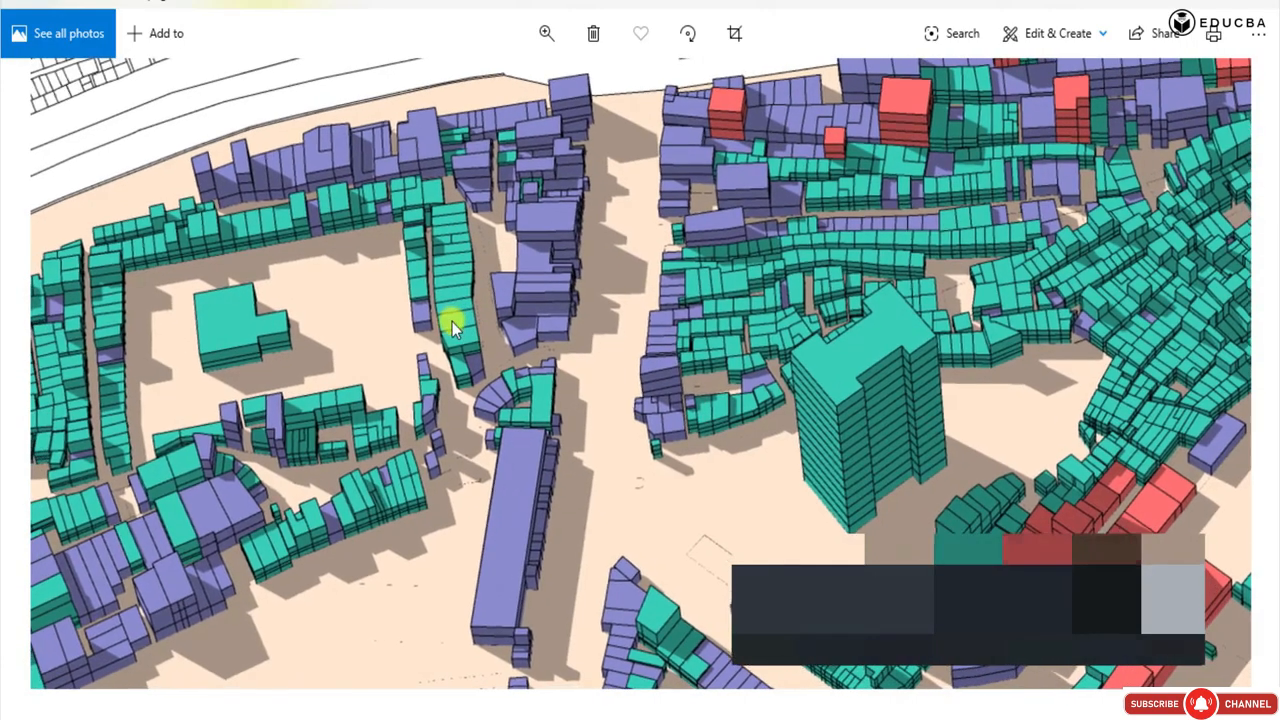
Examine the exported image in Photos, checking the ground-level massings in close-up and the raised green layer as a whole.
left_click_drag(441, 321, 725, 293)
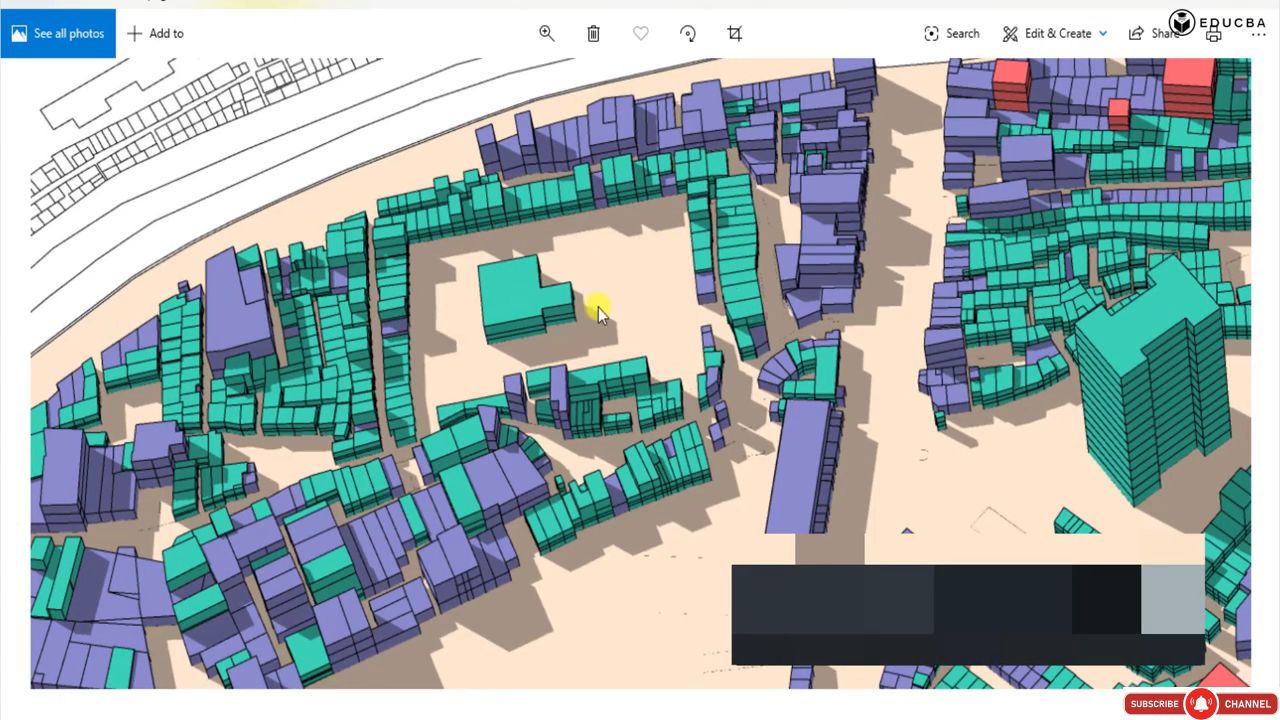
left_click_drag(503, 320, 455, 240)
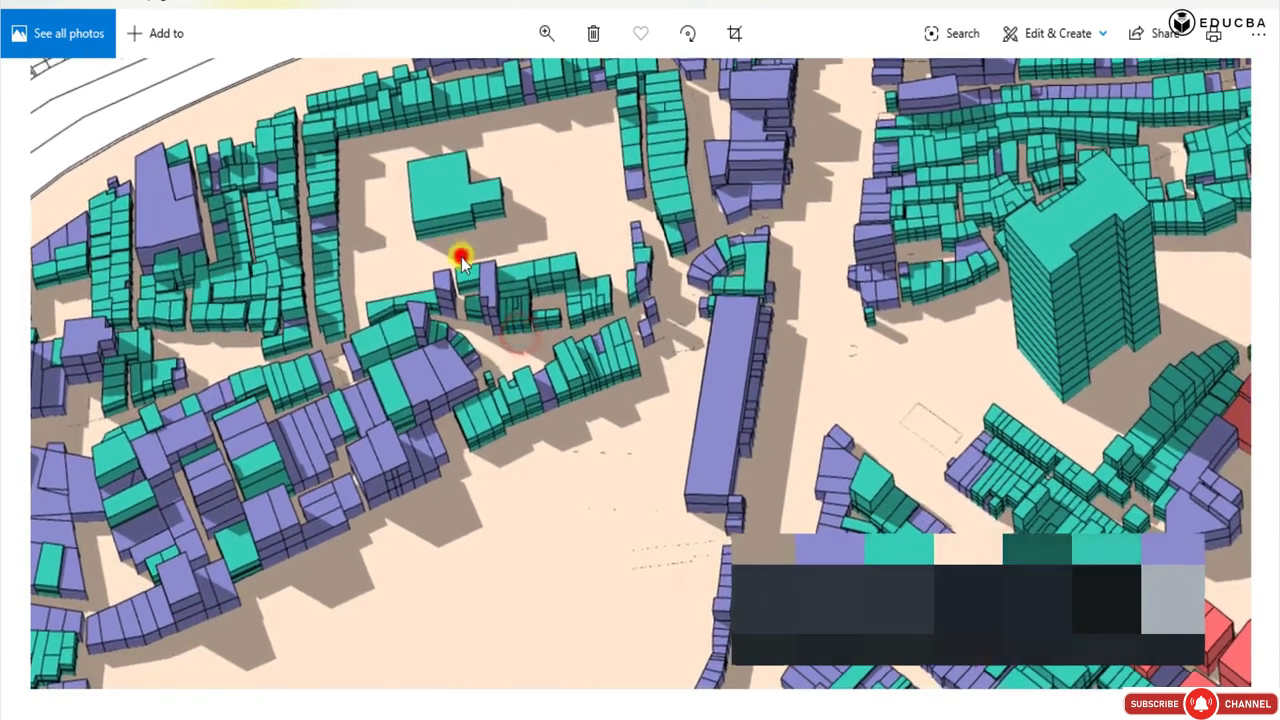
double_click(461, 256)
double_click(488, 232)
double_click(714, 223)
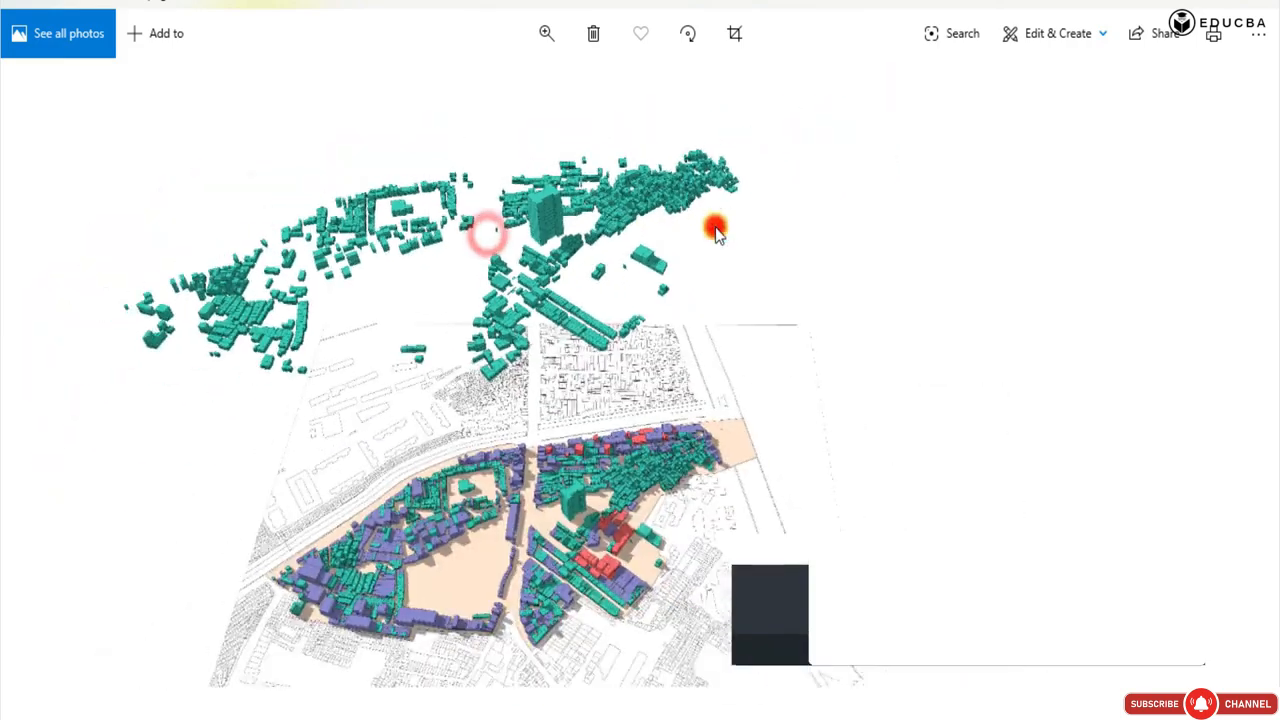
double_click(440, 207)
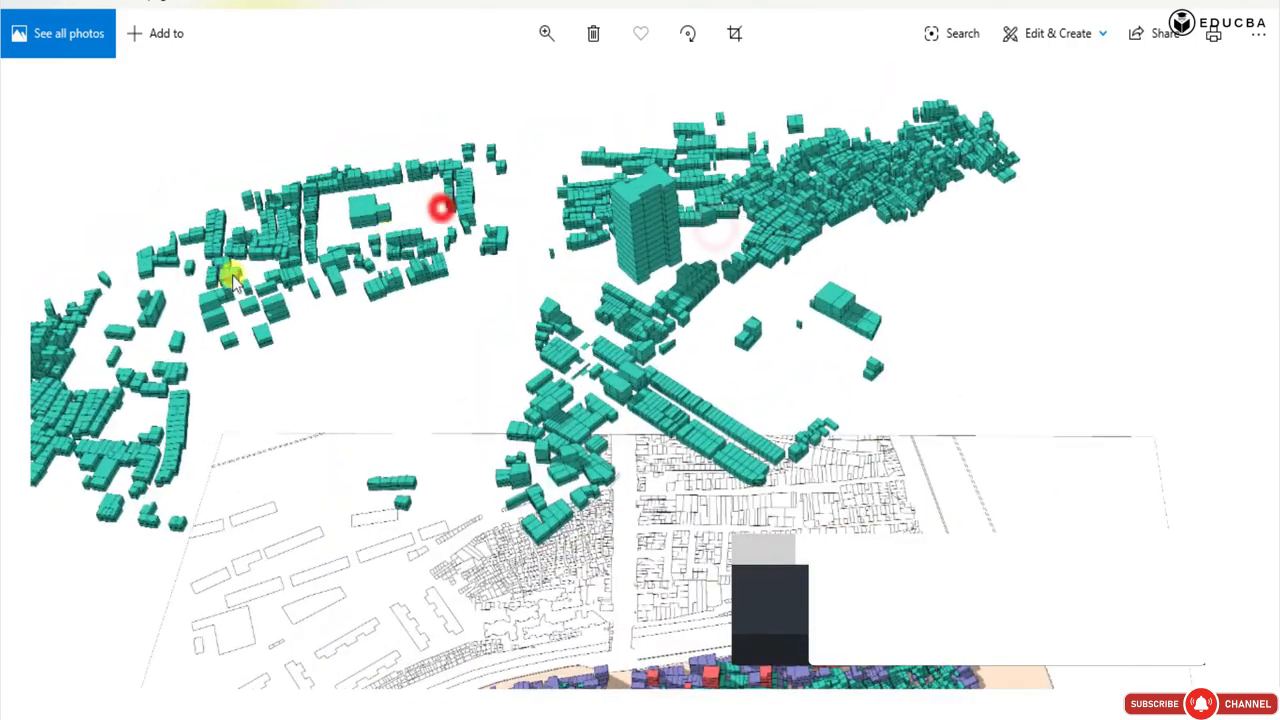
double_click(580, 235)
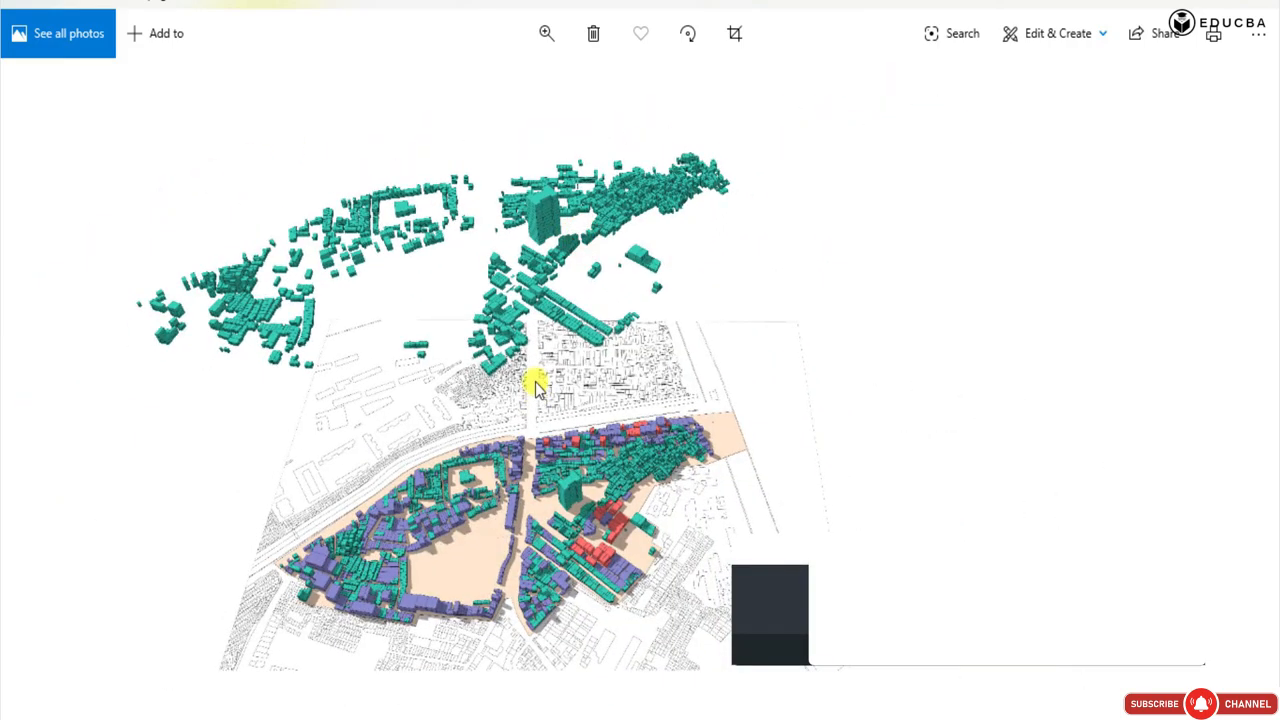
Switch back to SketchUp and save the current view of the model as a new scene.
key("alt+Tab")
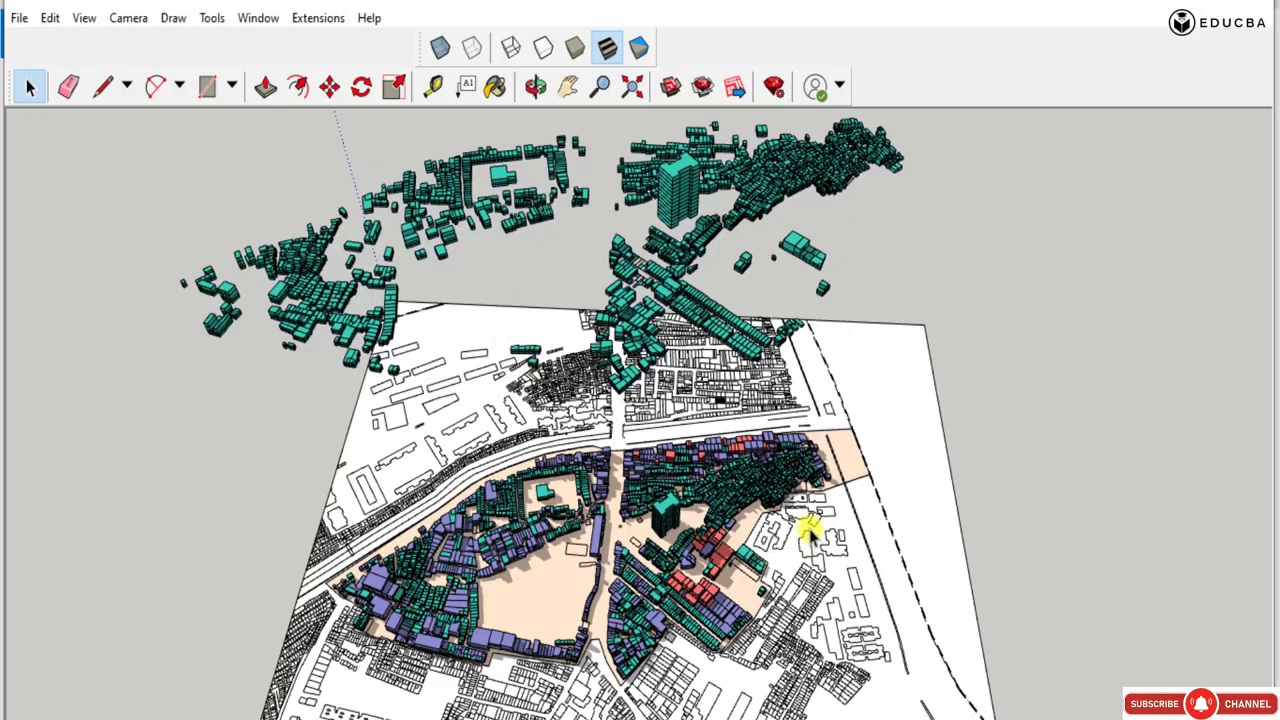
left_click(68, 19)
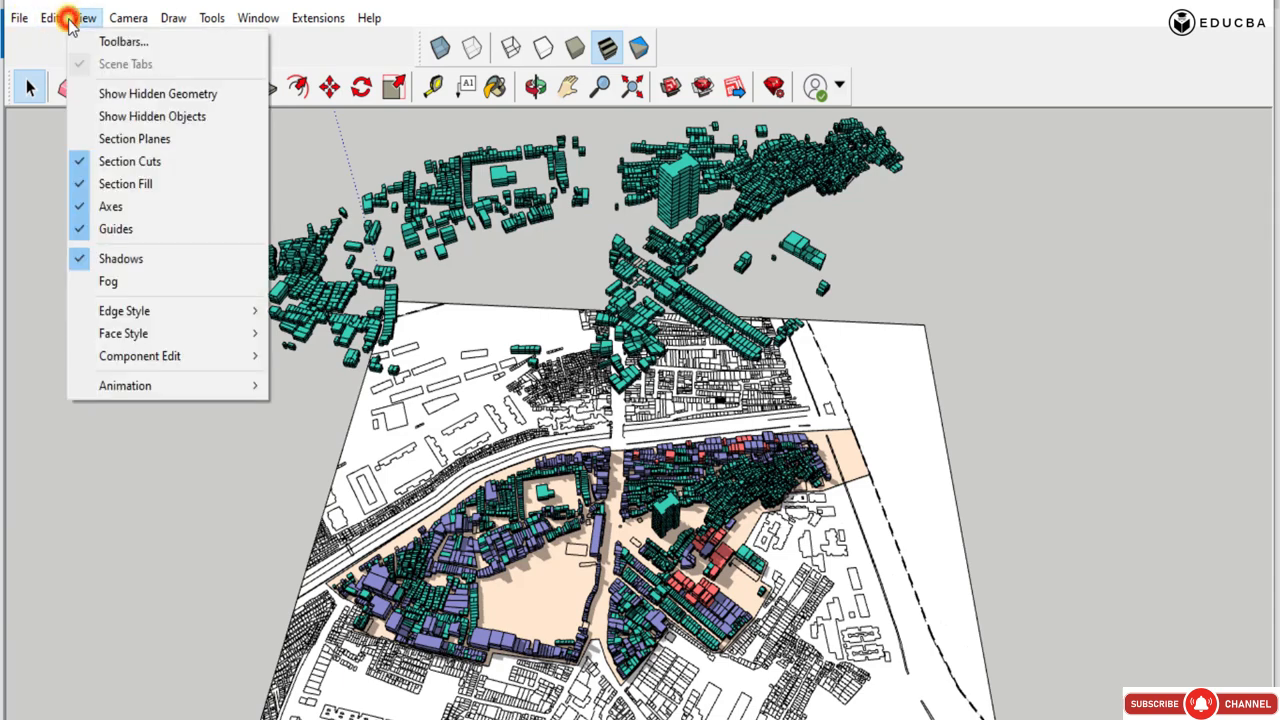
left_click(123, 385)
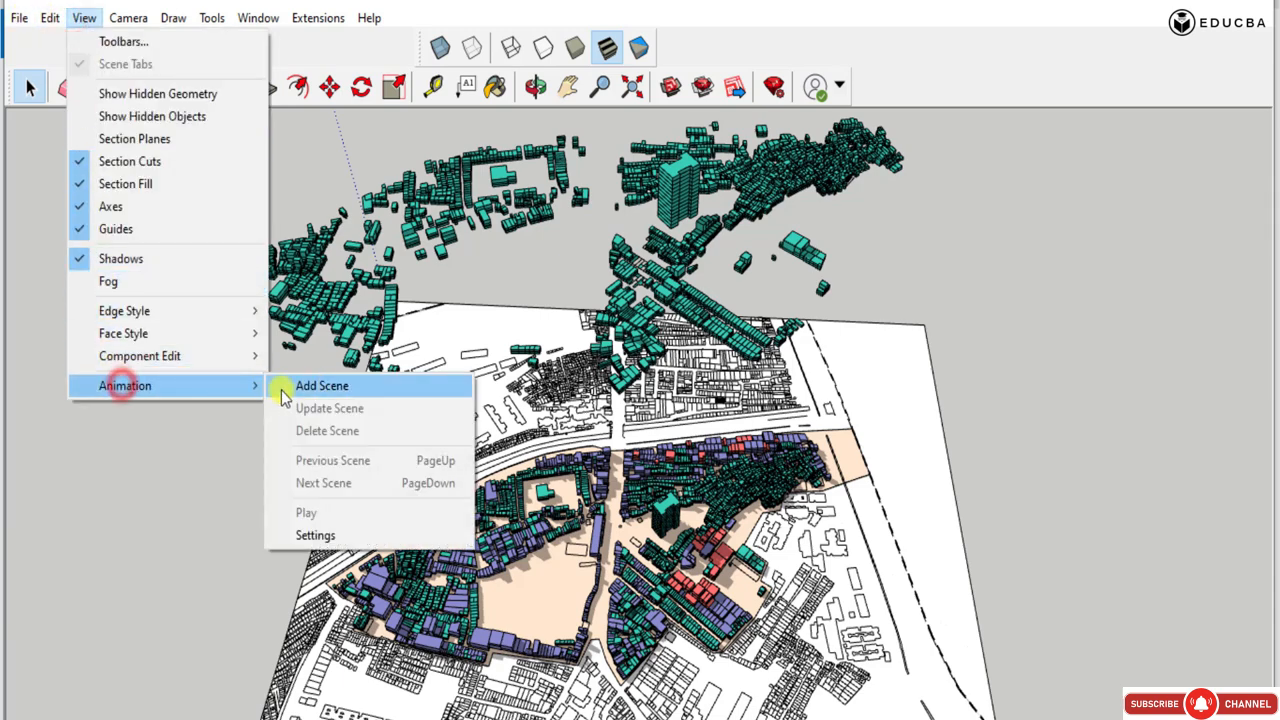
left_click(316, 385)
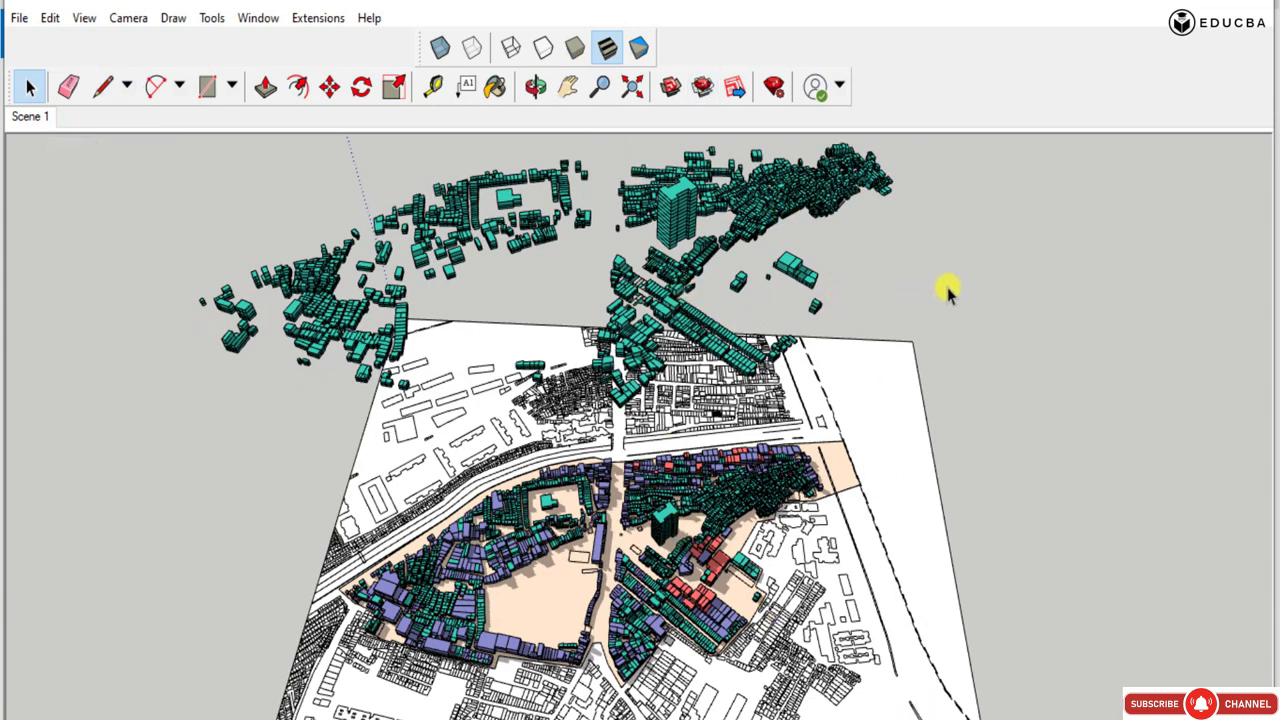
left_click(663, 520)
left_click(1131, 411)
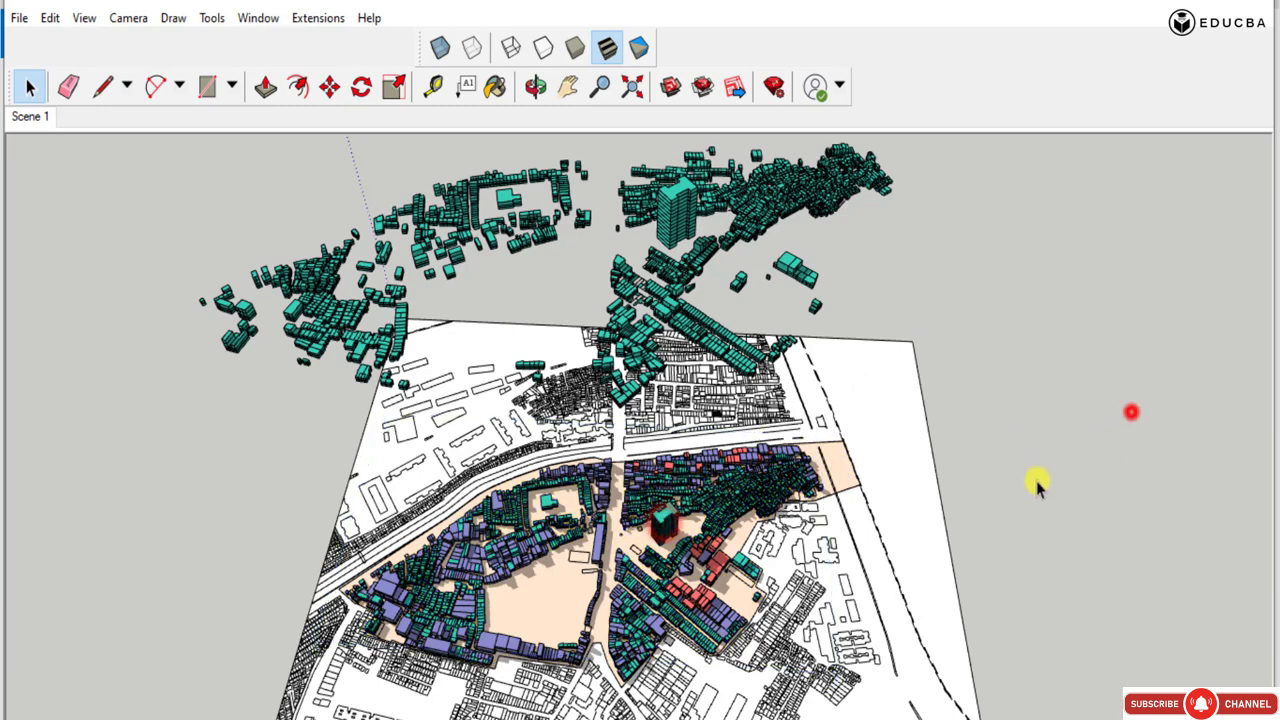
left_click(651, 277)
left_click(914, 304)
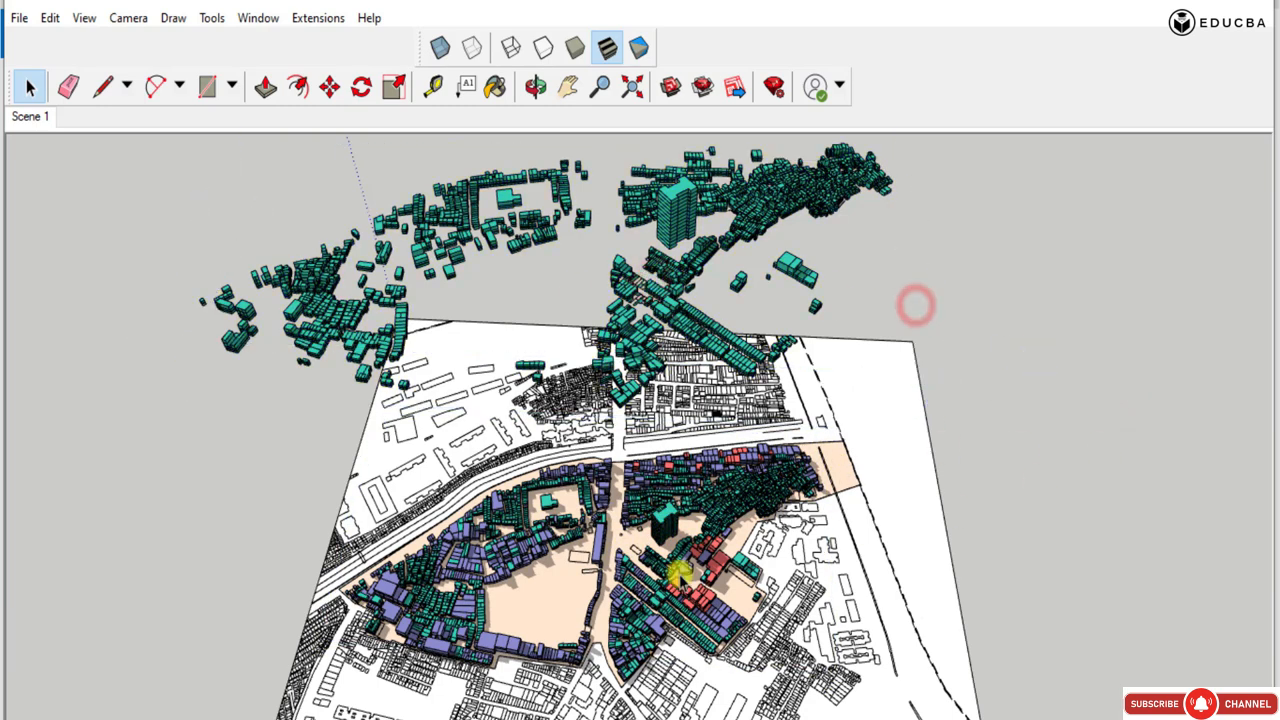
Select the purple massings on the base map and ready the Move tool near the green tower's base corner.
left_click(600, 540)
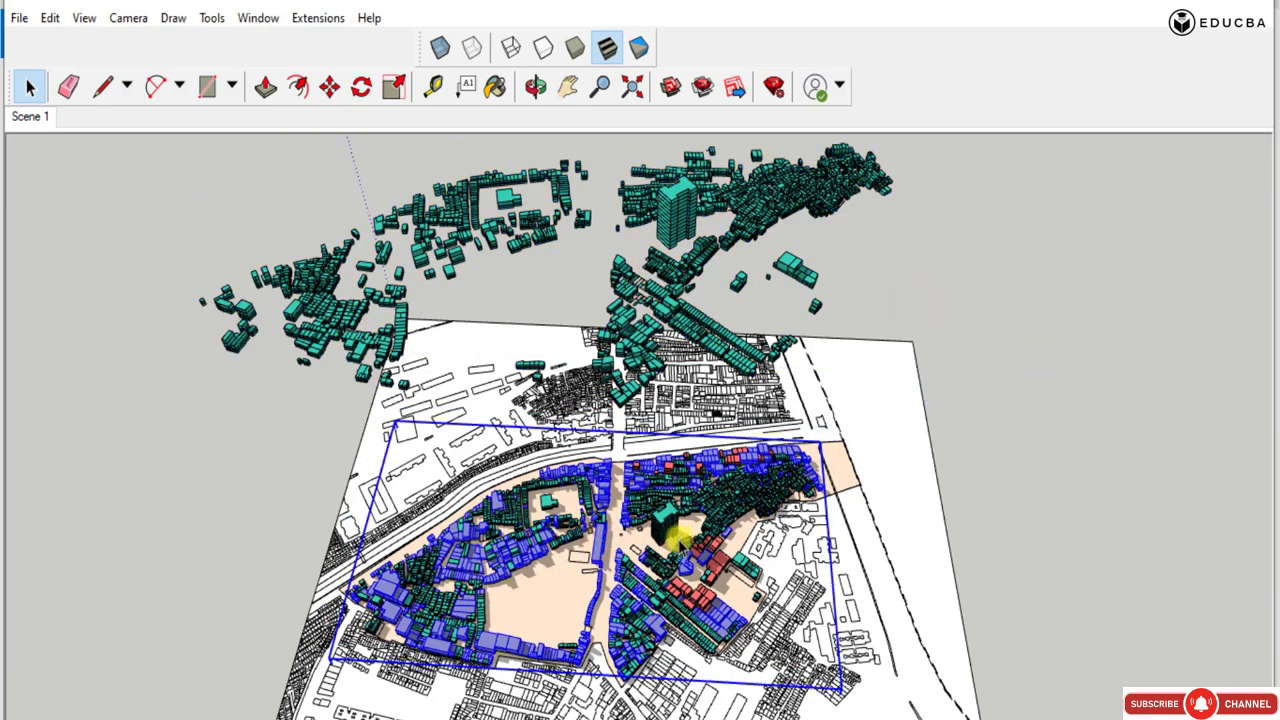
scroll(668, 536, "up", 6)
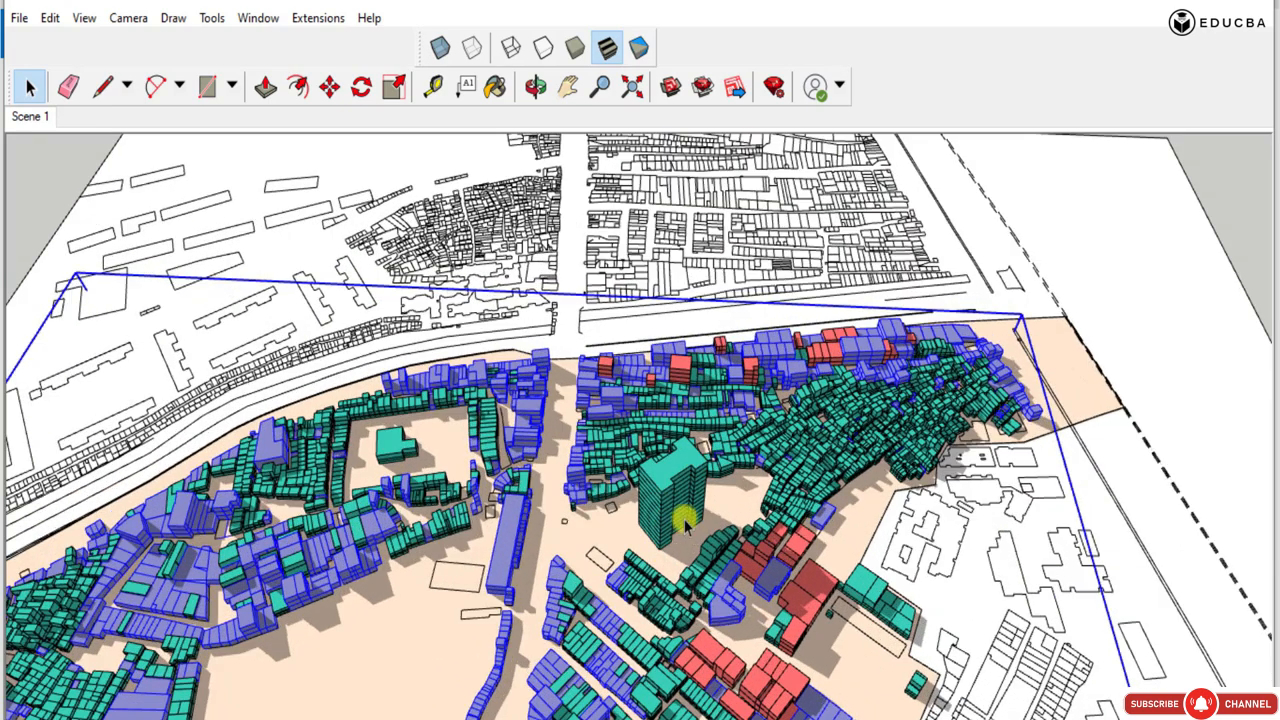
left_click(329, 87)
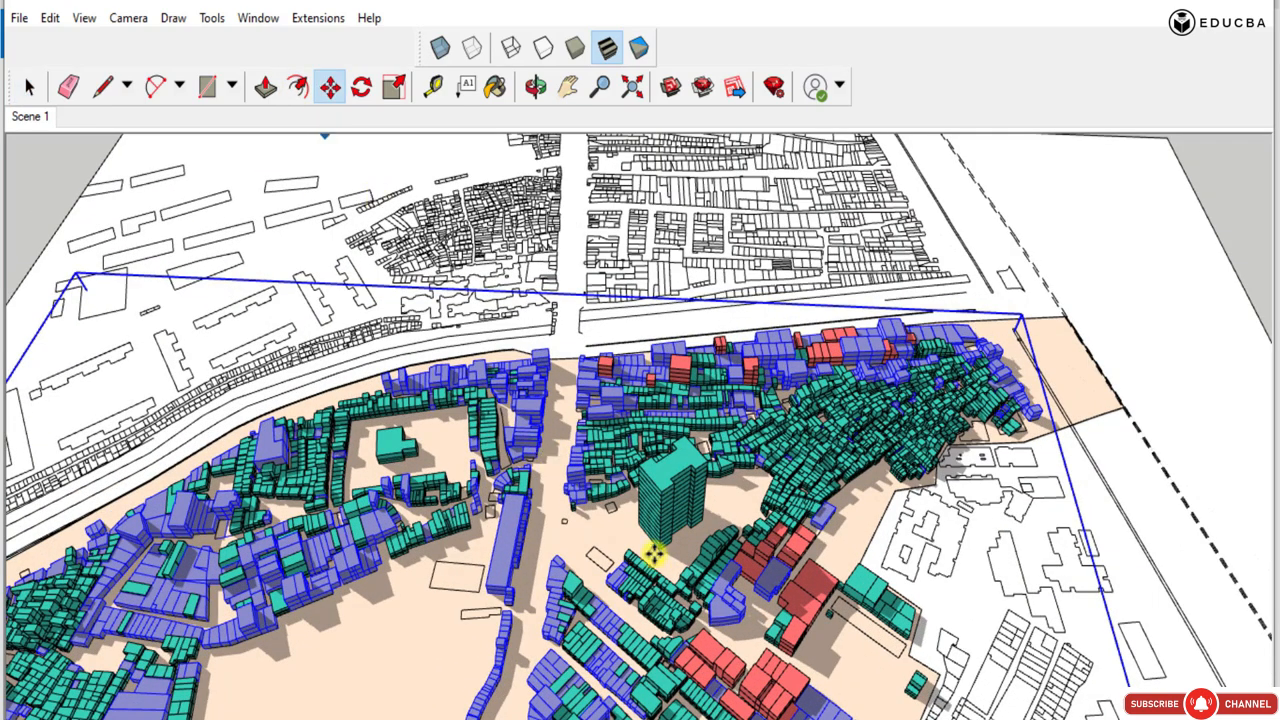
scroll(657, 550, "up", 4)
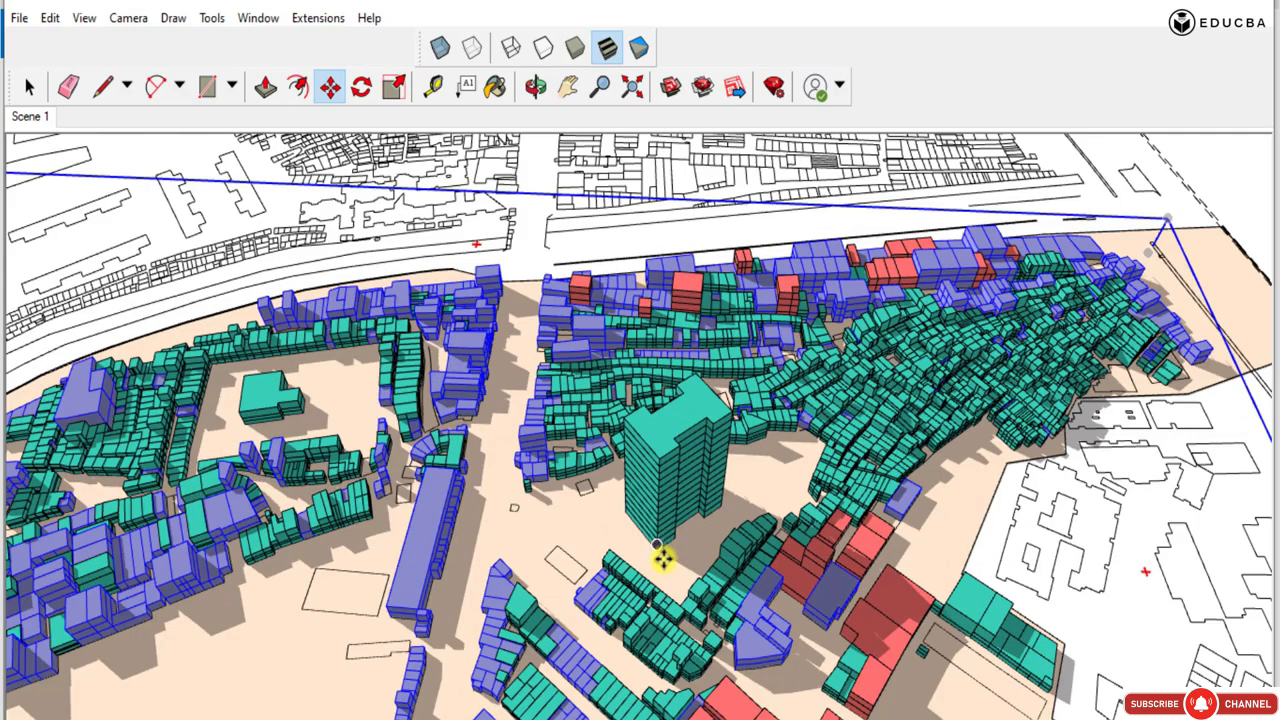
scroll(662, 554, "up", 4)
left_click(656, 545)
scroll(627, 643, "down", 2)
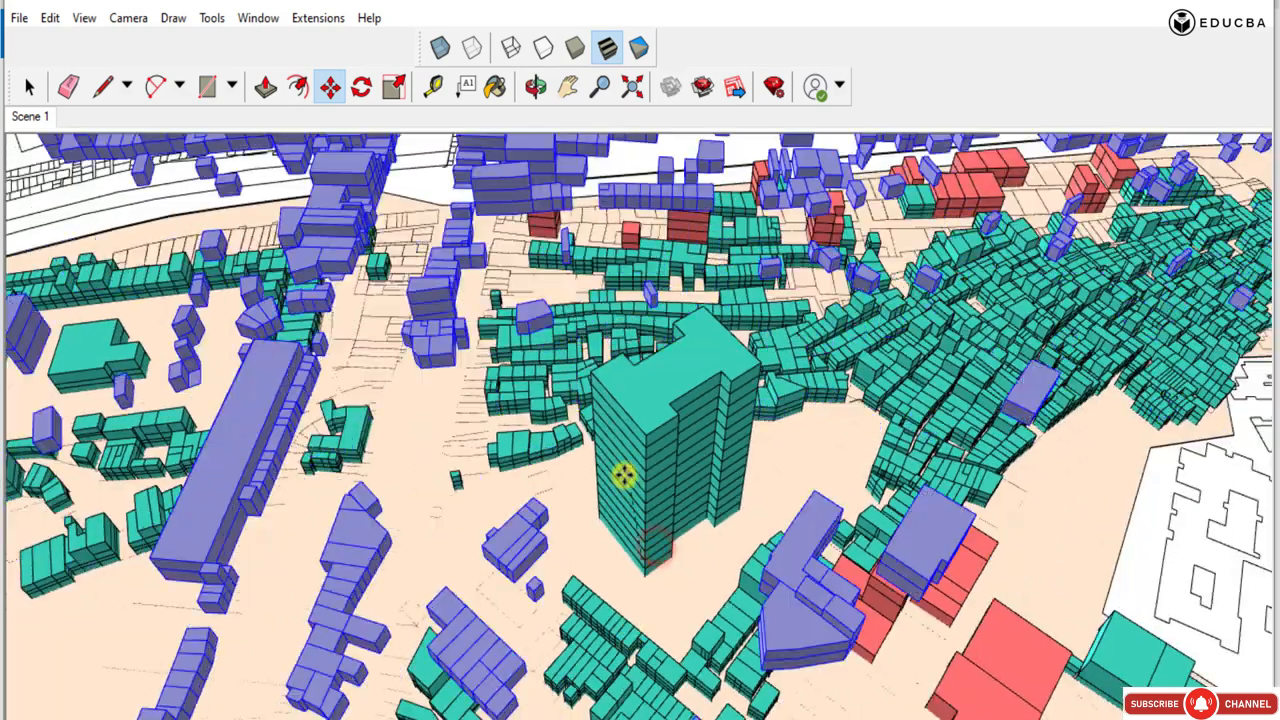
left_click(645, 528)
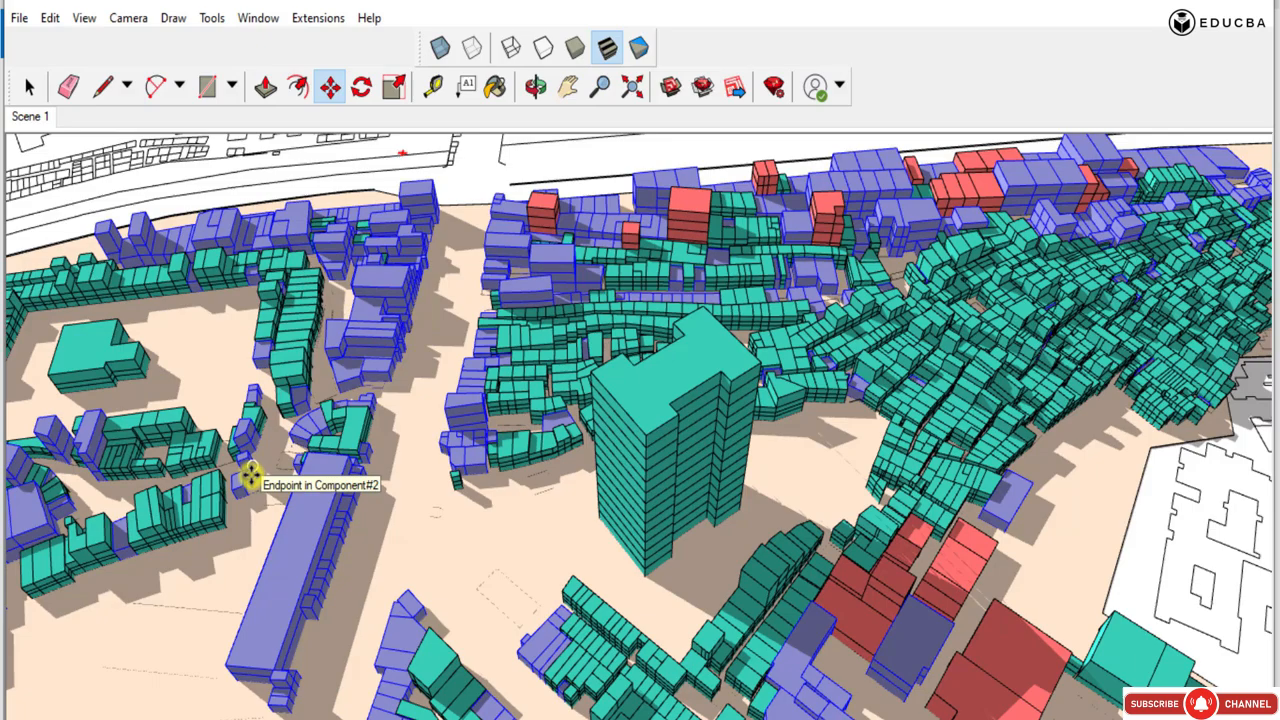
Copy the purple massings from the ground tower's base corner to the matching corner of the raised green tower.
left_click(644, 577)
scroll(694, 656, "down", 6)
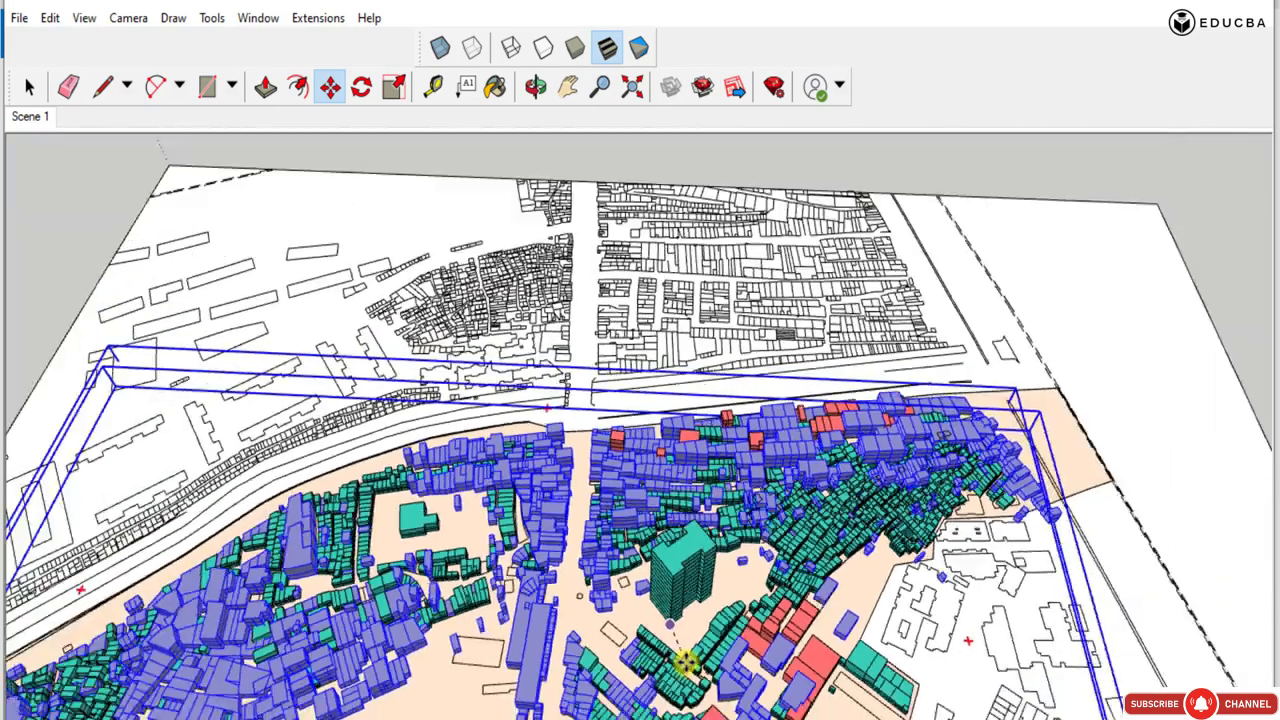
scroll(684, 662, "down", 2)
scroll(704, 330, "up", 8)
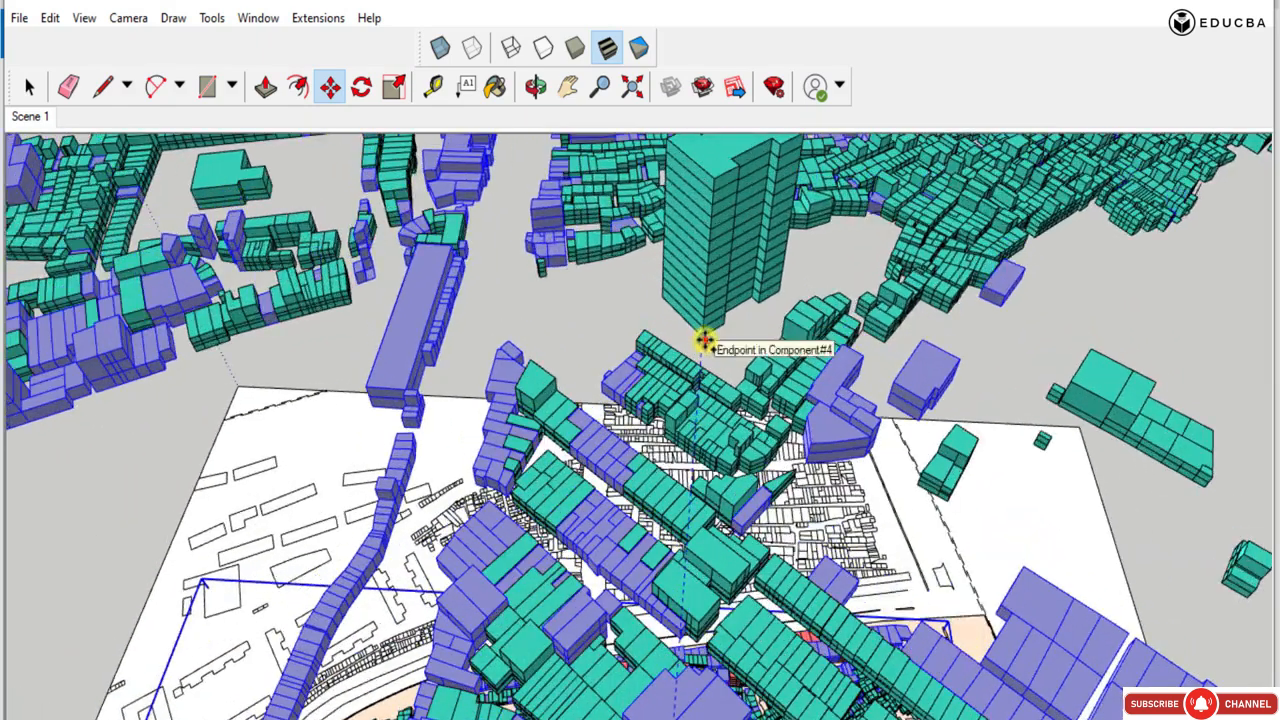
left_click(704, 341)
scroll(594, 357, "down", 5)
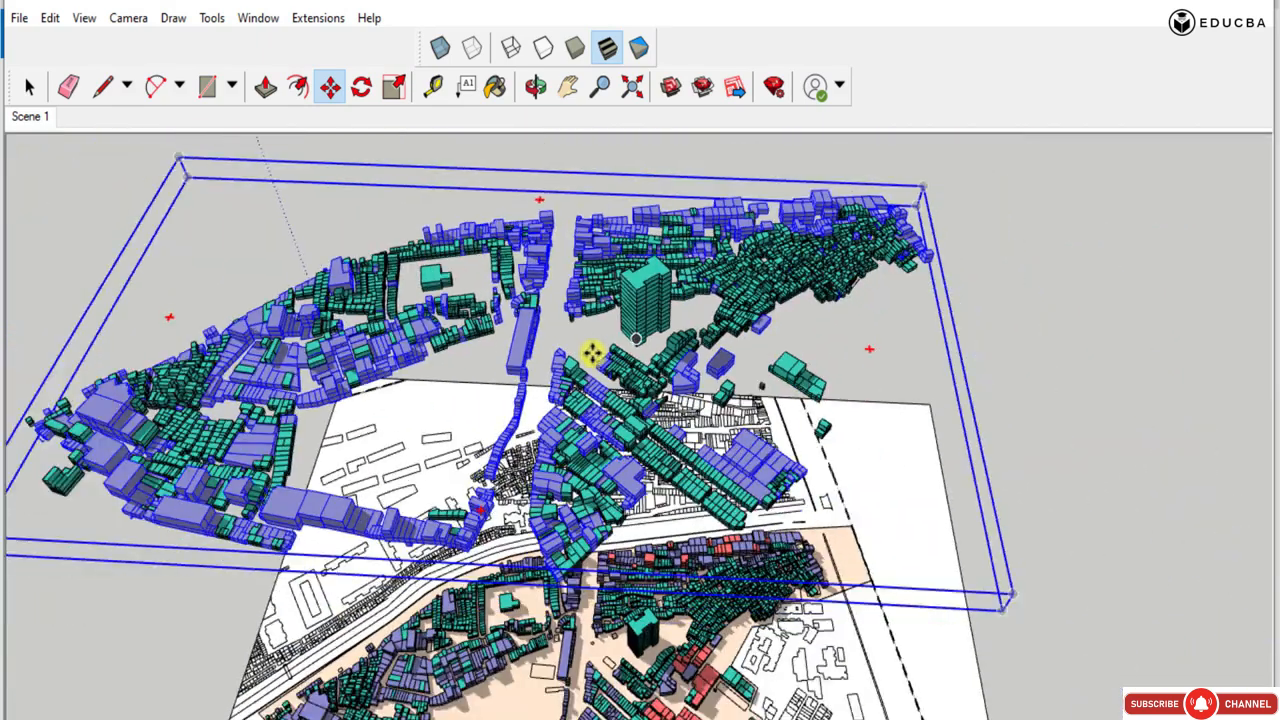
Hide the raised green massings so only the raised purple layer is left above the plan.
left_click(33, 82)
left_click(777, 277)
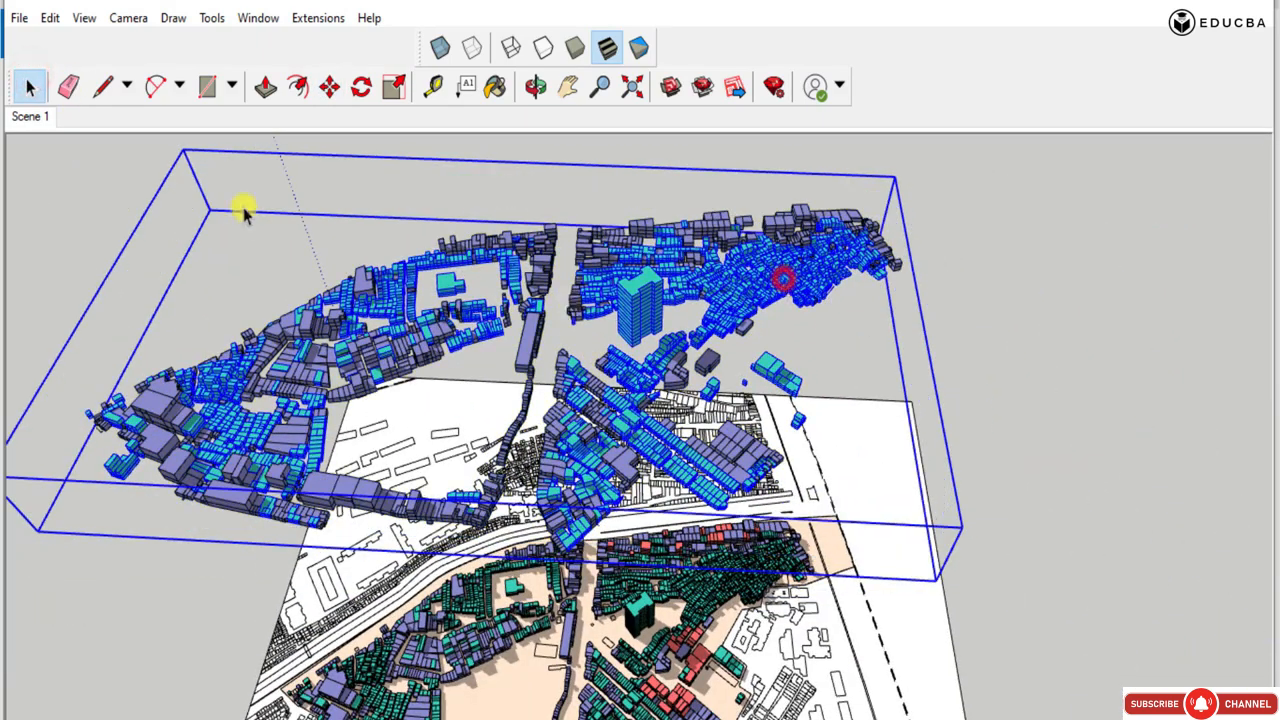
left_click(86, 19)
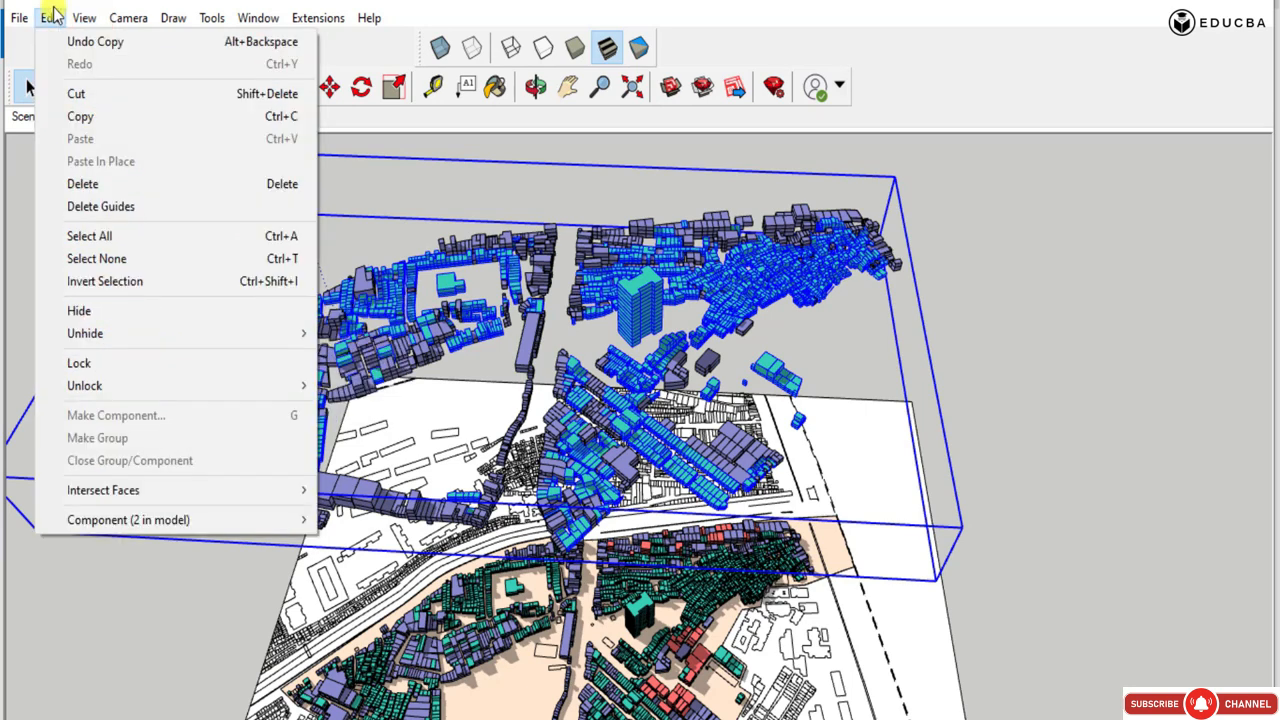
mouse_move(58, 20)
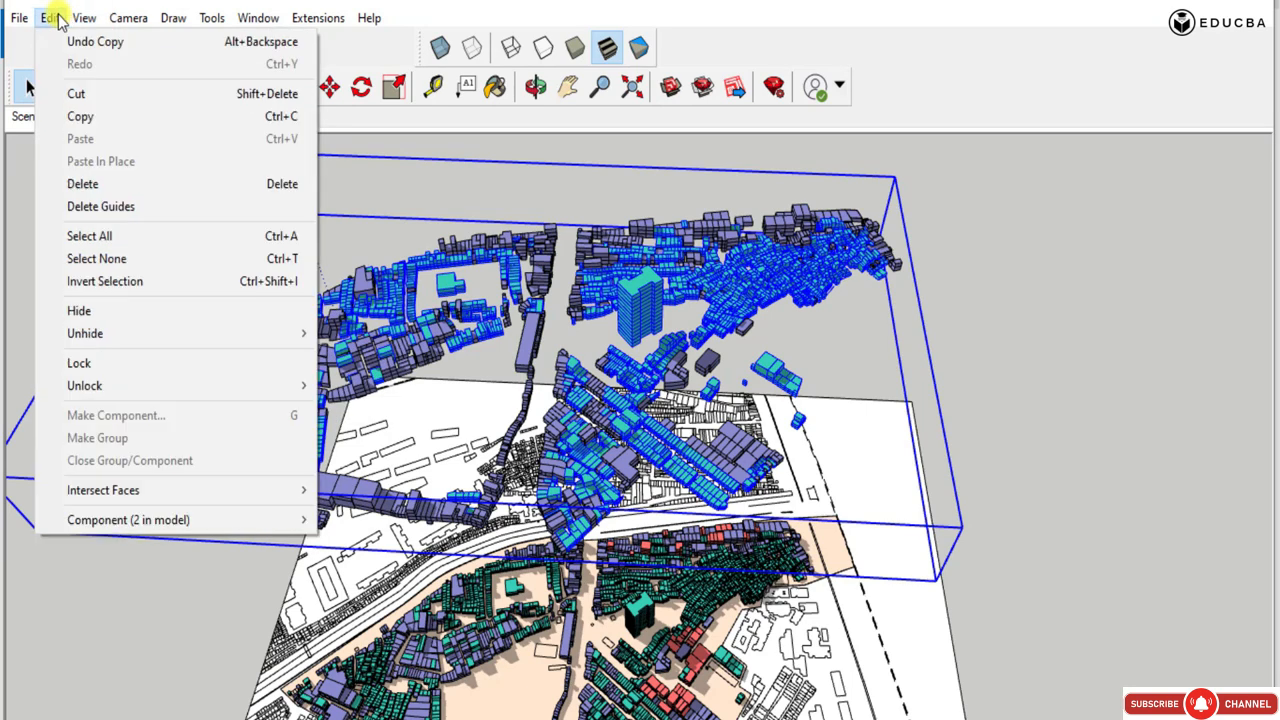
left_click(99, 310)
left_click(1020, 434)
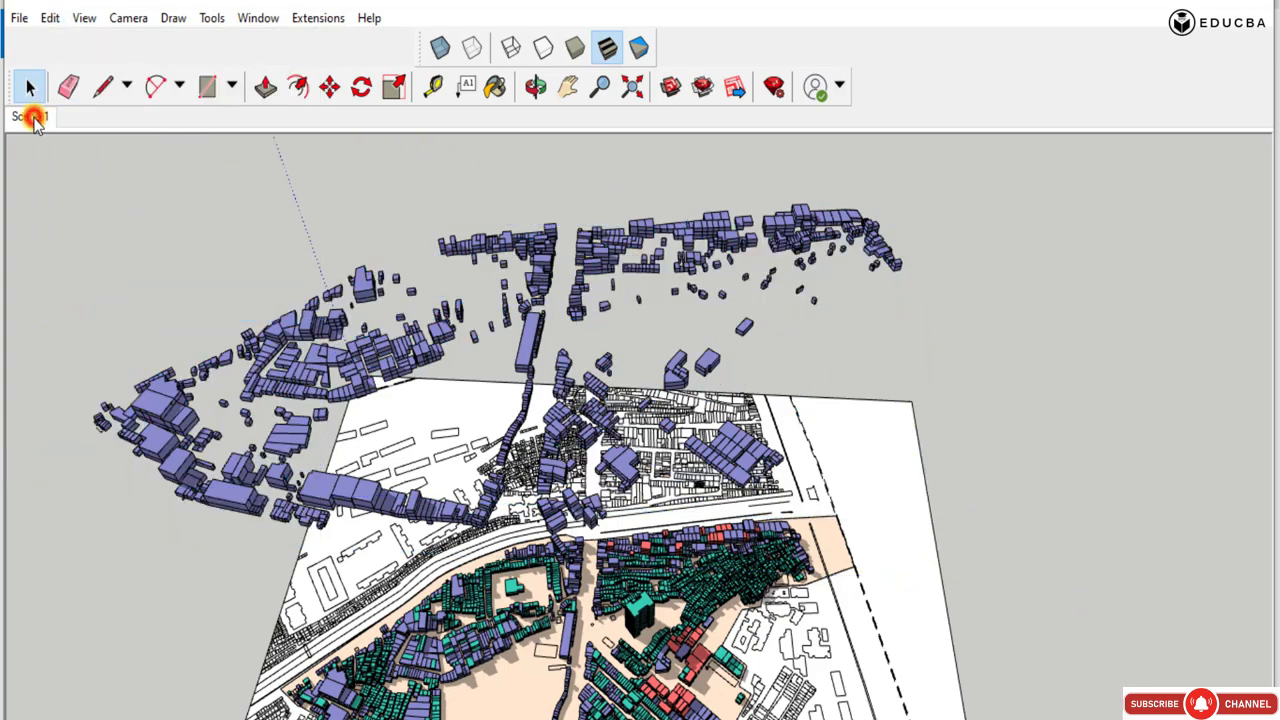
Restore the Scene 1 view, hide the raised green massings in it, and frame the purple layer above the plan.
left_click(31, 116)
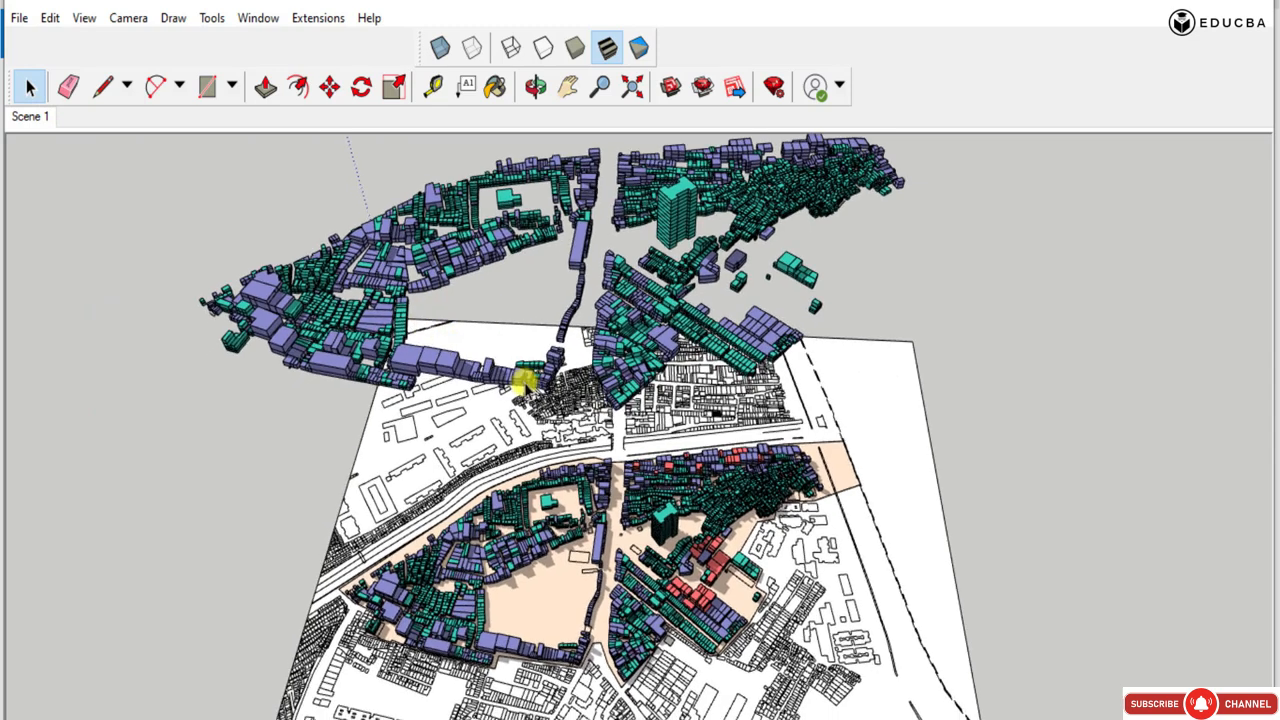
left_click(400, 328)
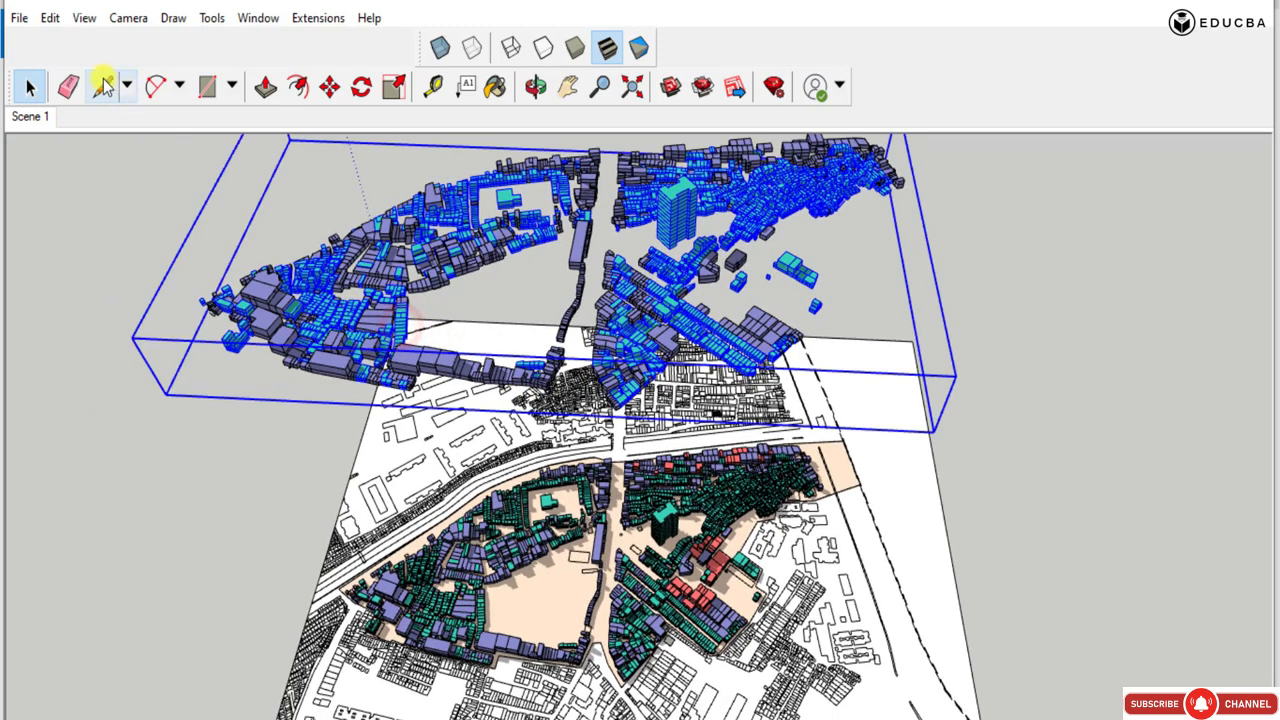
left_click(50, 18)
left_click(85, 310)
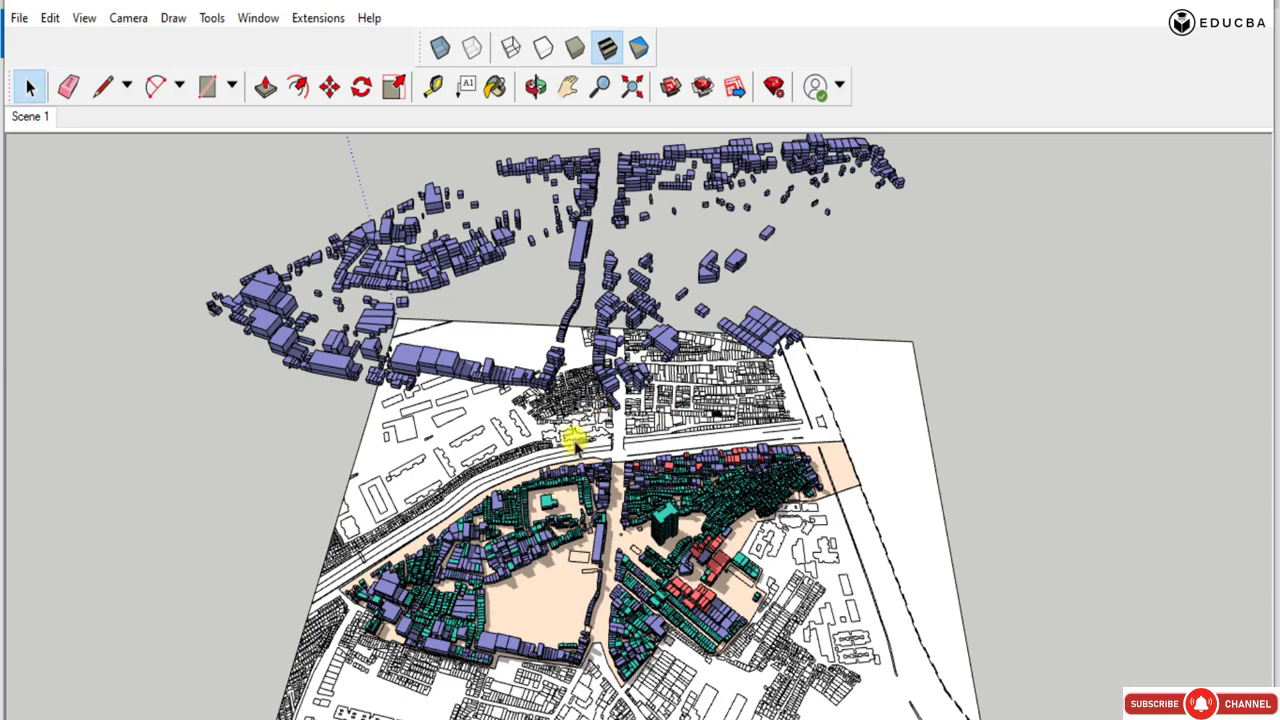
left_click(567, 87)
left_click_drag(876, 291, 876, 297)
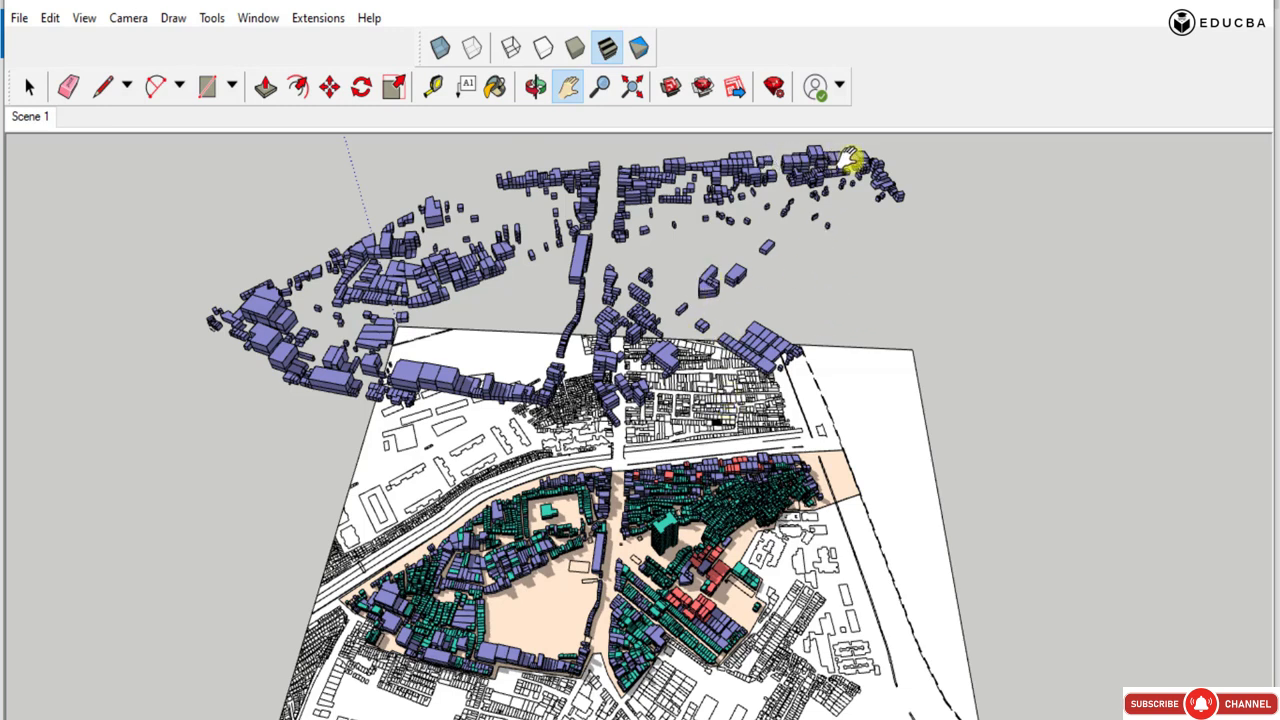
Start a 2D graphic export of the current view as a PNG named 2nd rendered view.
left_click(19, 18)
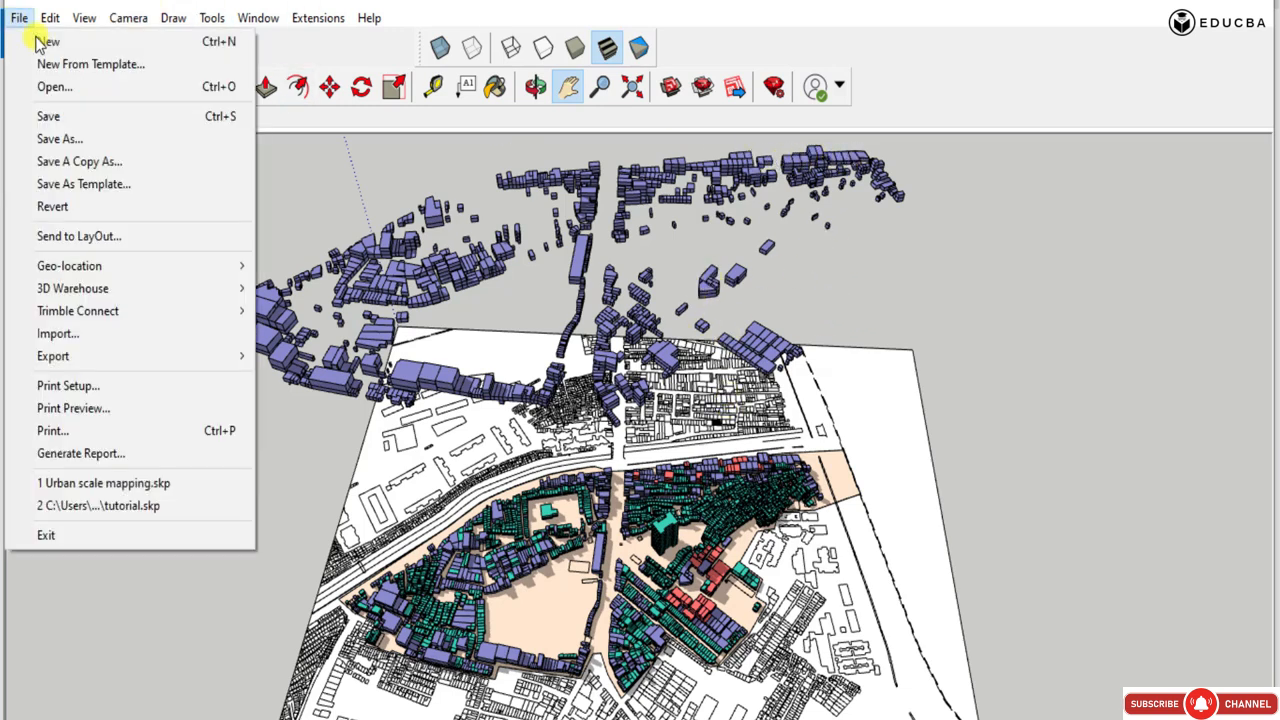
mouse_move(107, 358)
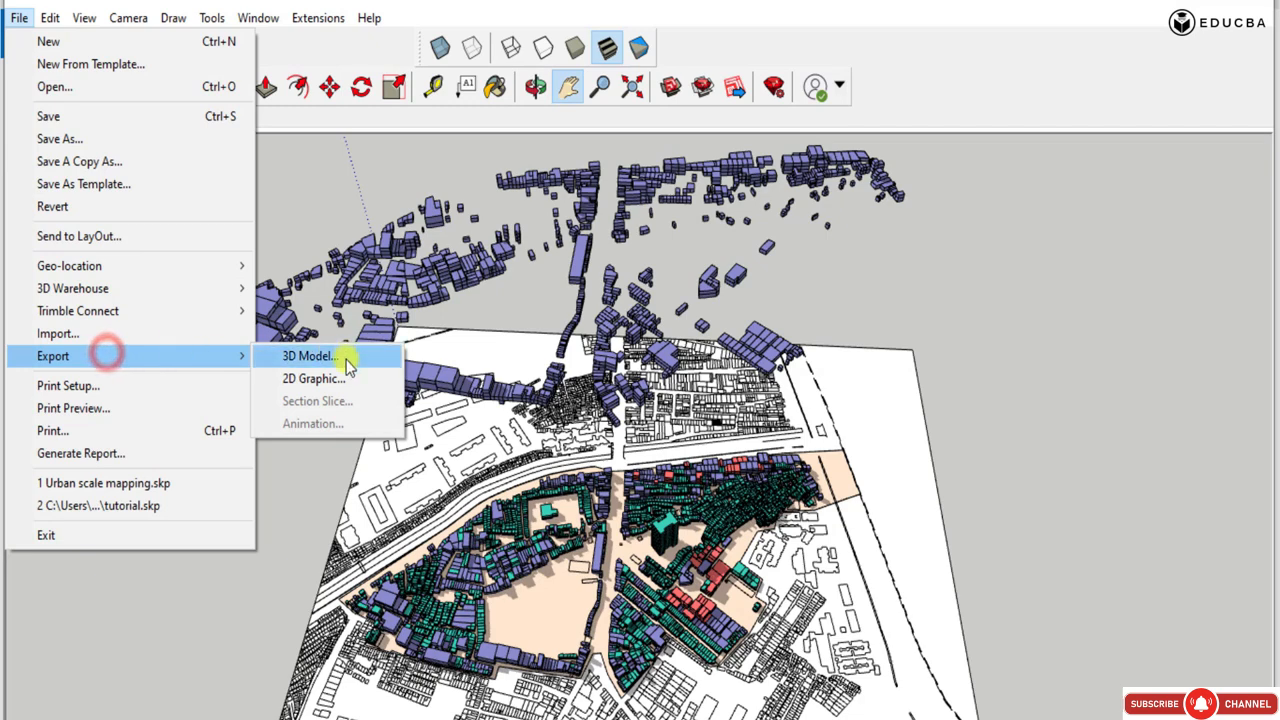
left_click(312, 377)
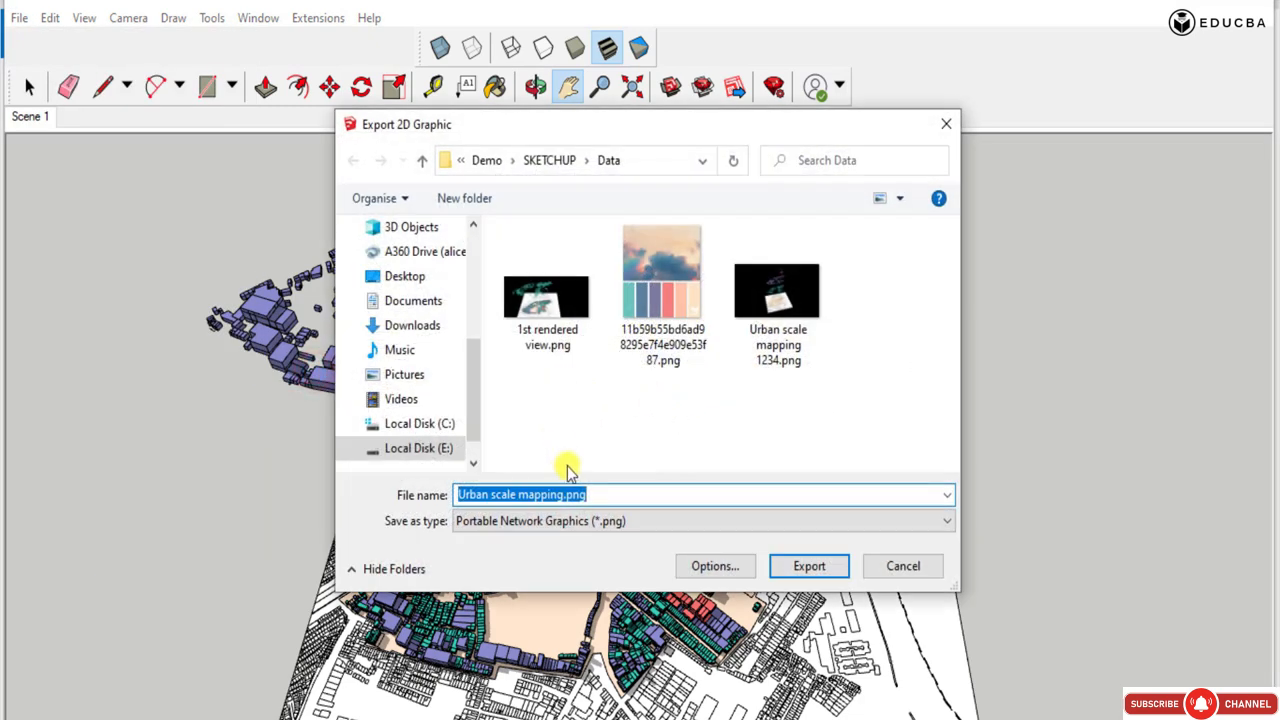
left_click(563, 492)
left_click_drag(563, 491, 371, 474)
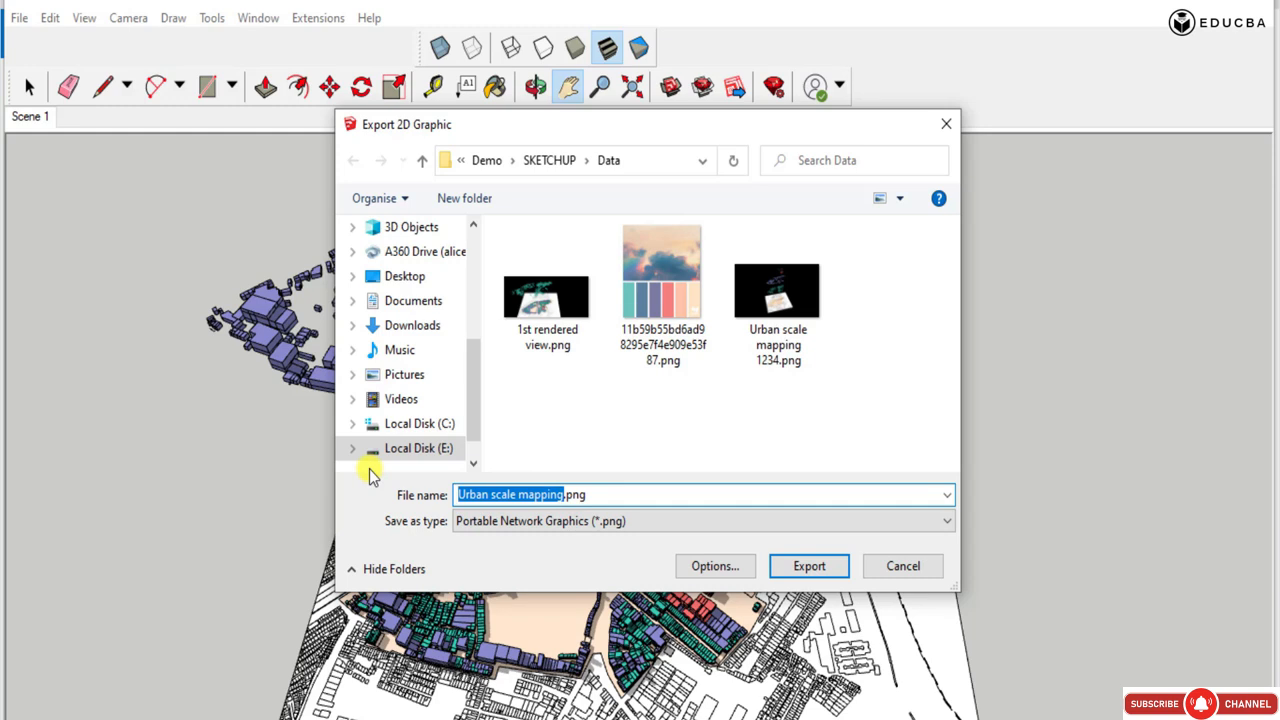
type("2nd rendered view")
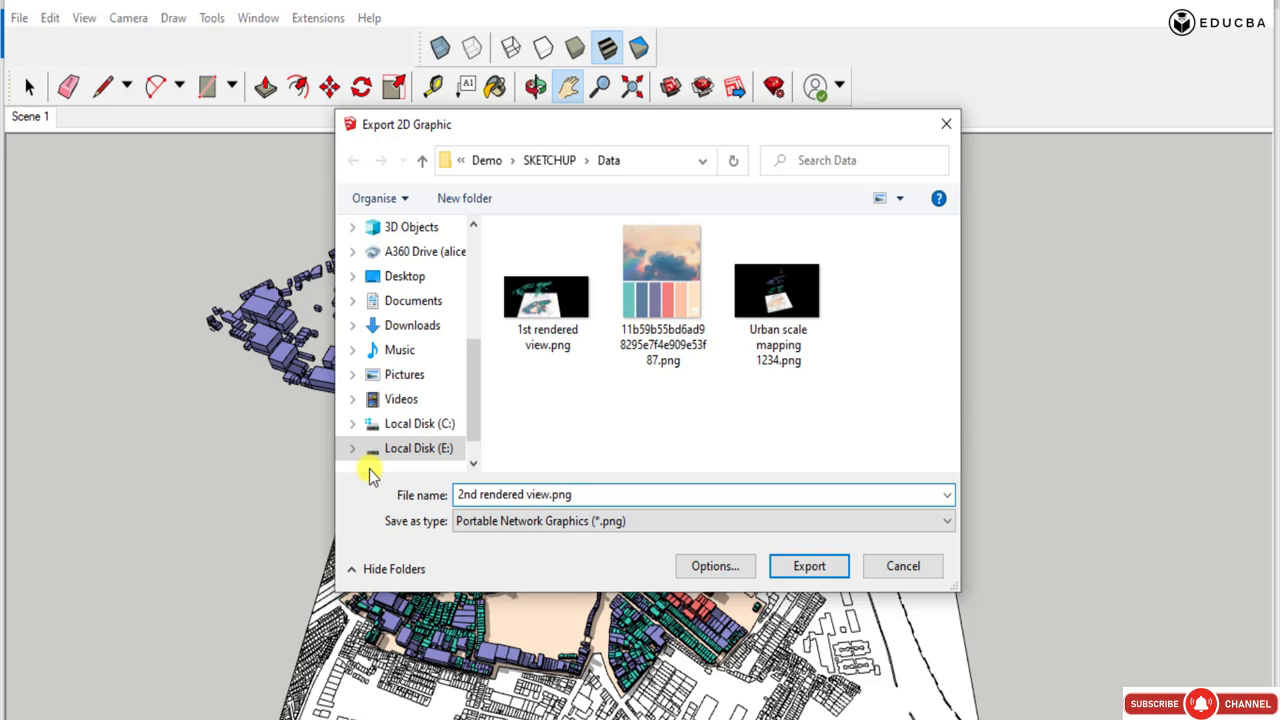
Accept the 8000-pixel width, anti-alias and transparent background export options, and export the image.
left_click(726, 567)
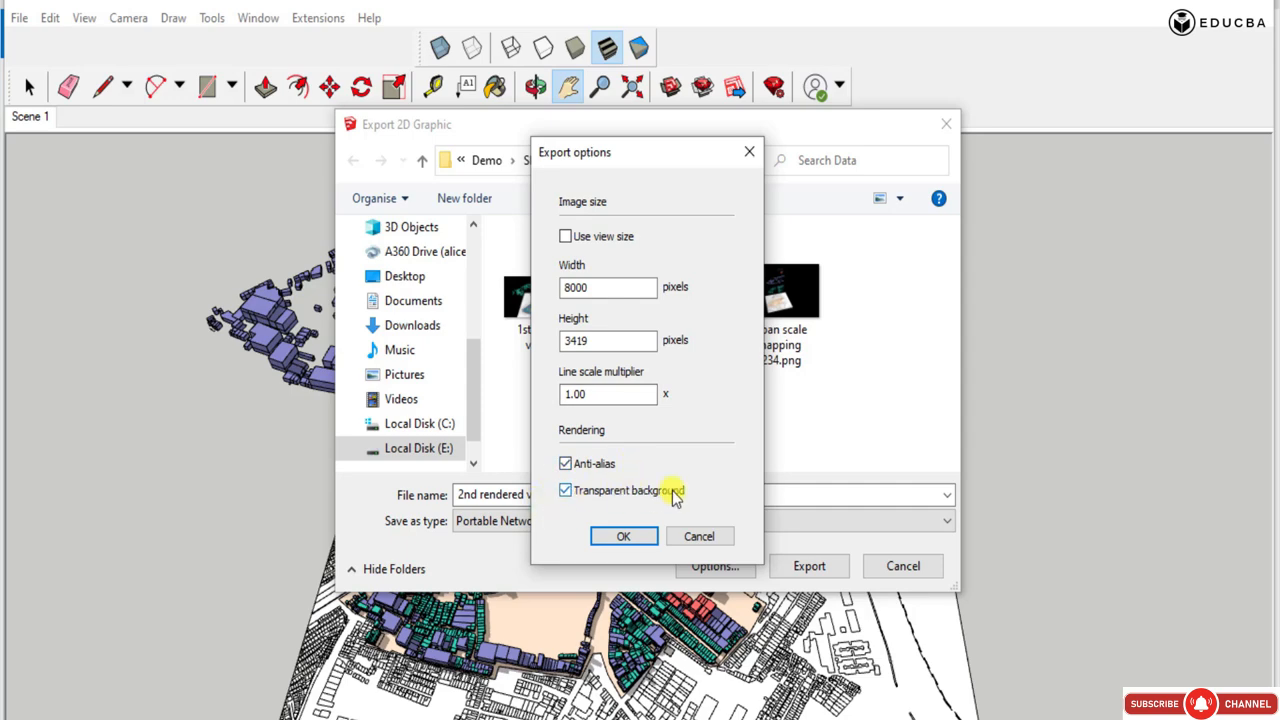
left_click(624, 536)
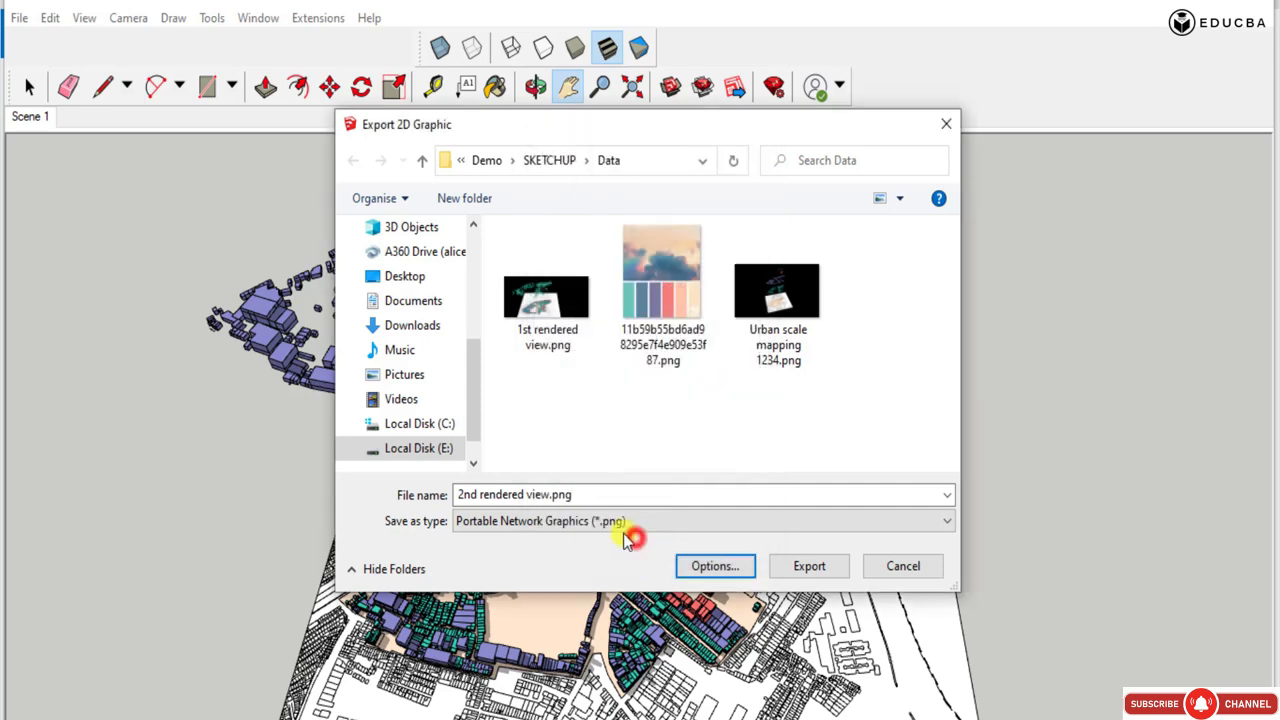
left_click(800, 566)
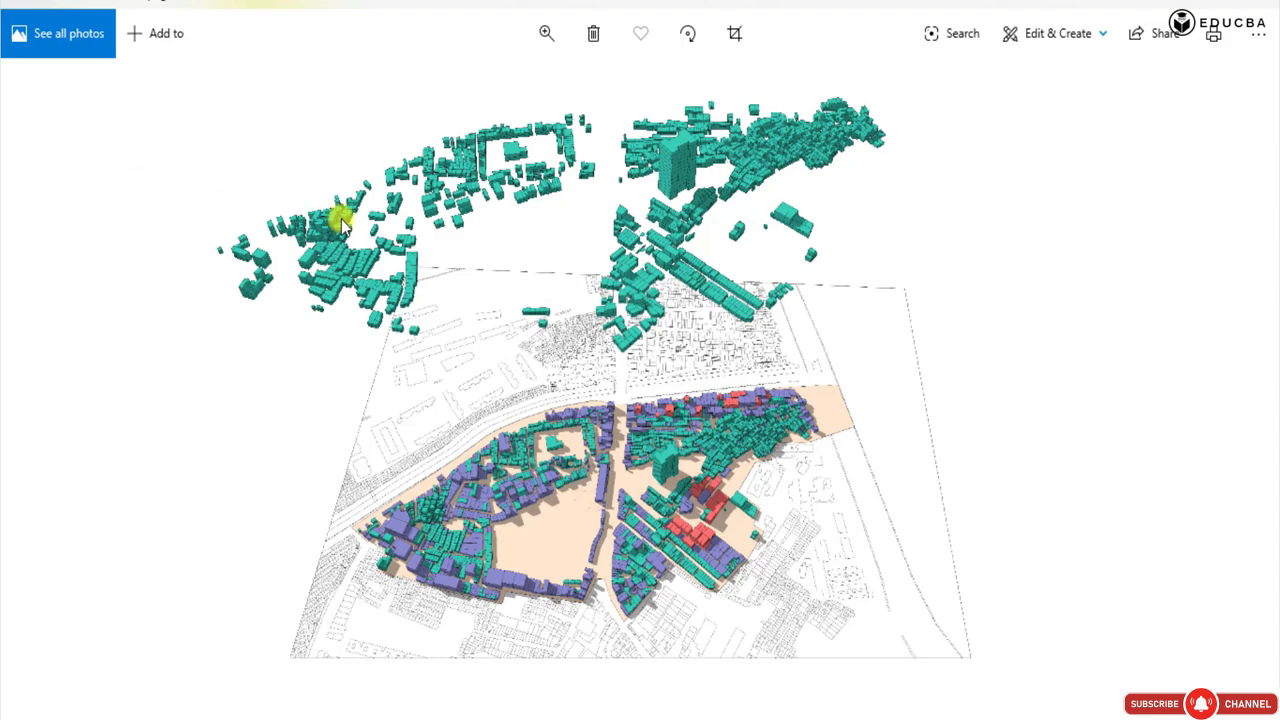
Page through the exported images in Photos, comparing the purple-layer view with the other rendered views.
key("Right")
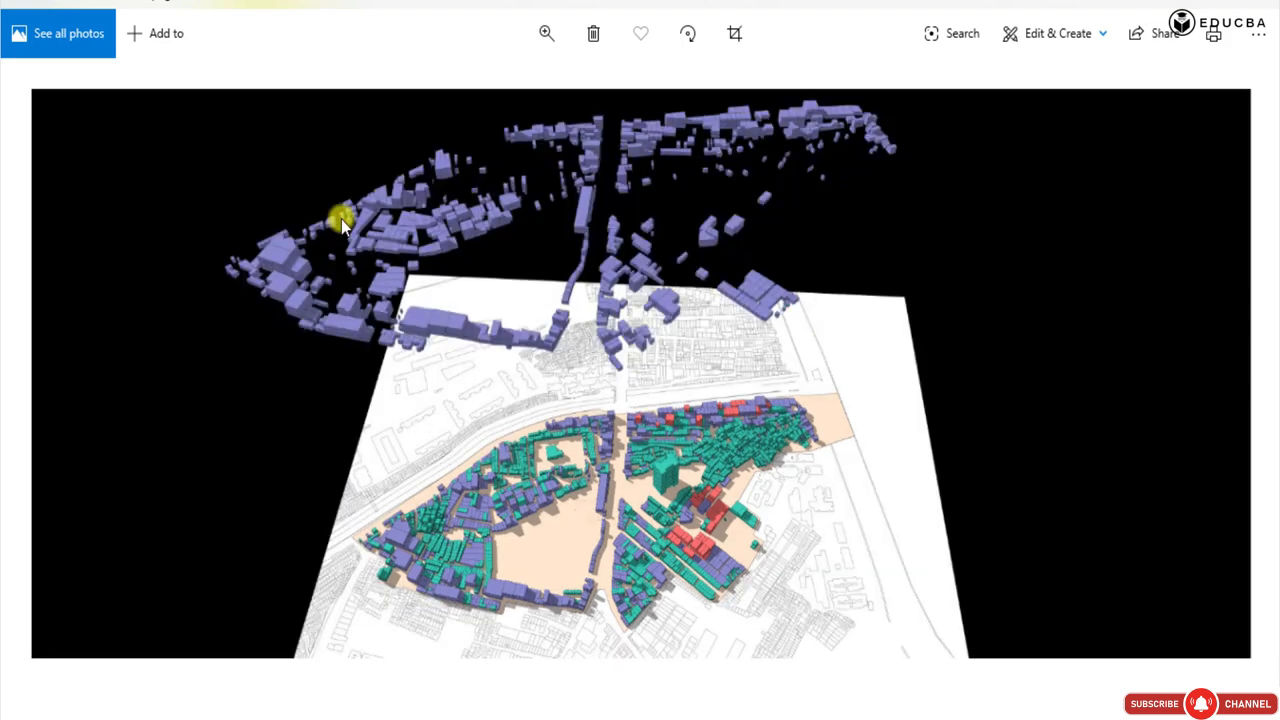
key("Right")
key("Right")
key("Right")
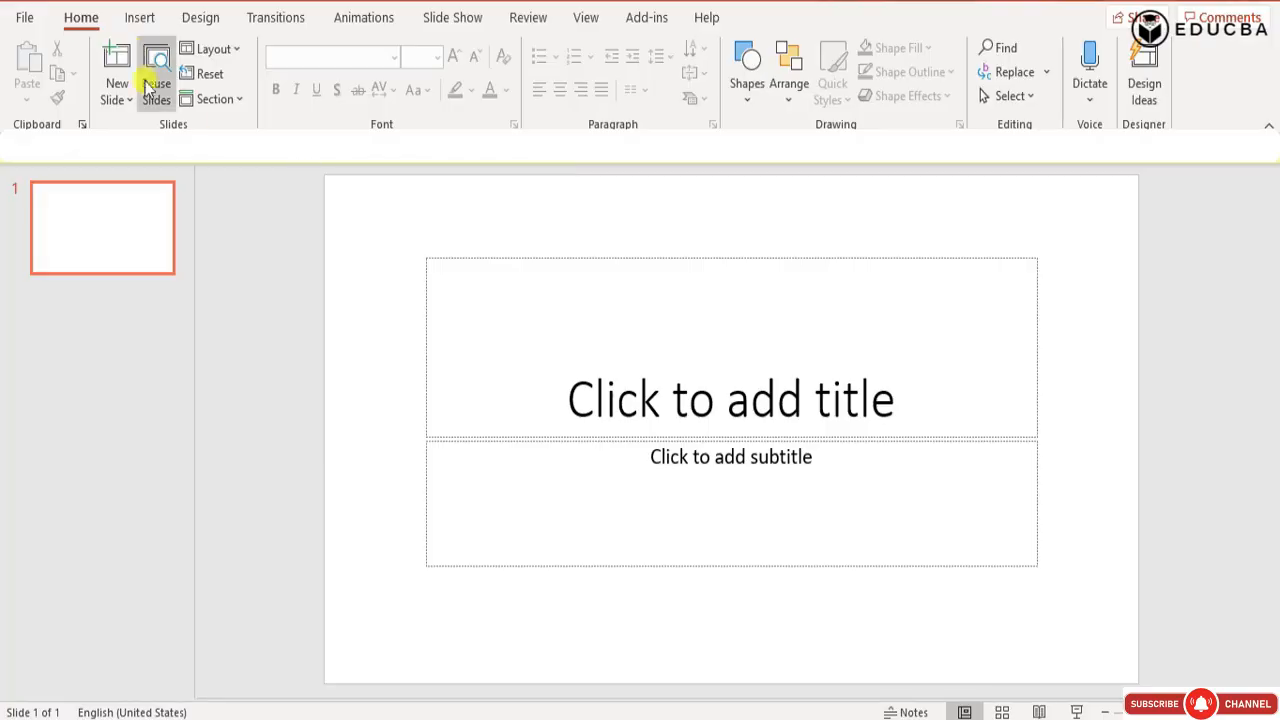
Set the blank PowerPoint presentation's slide size to A3 Paper (297x420 mm) in landscape orientation.
left_click(190, 20)
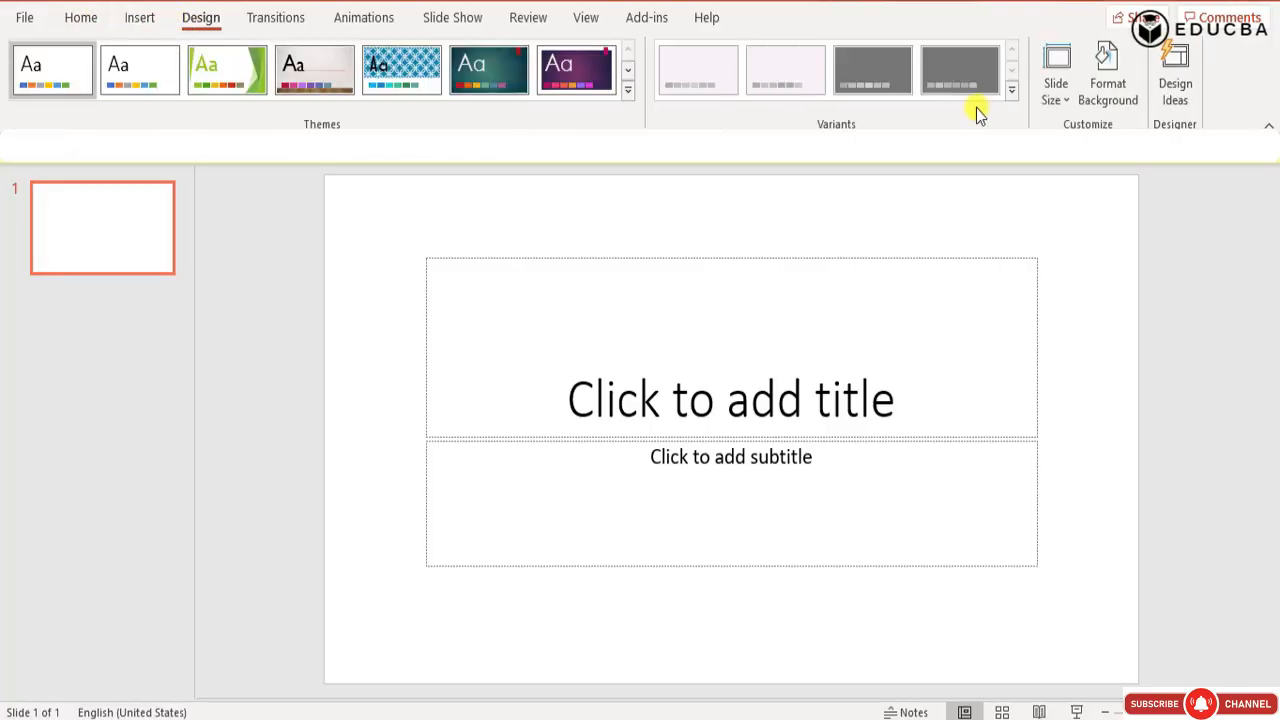
left_click(1066, 97)
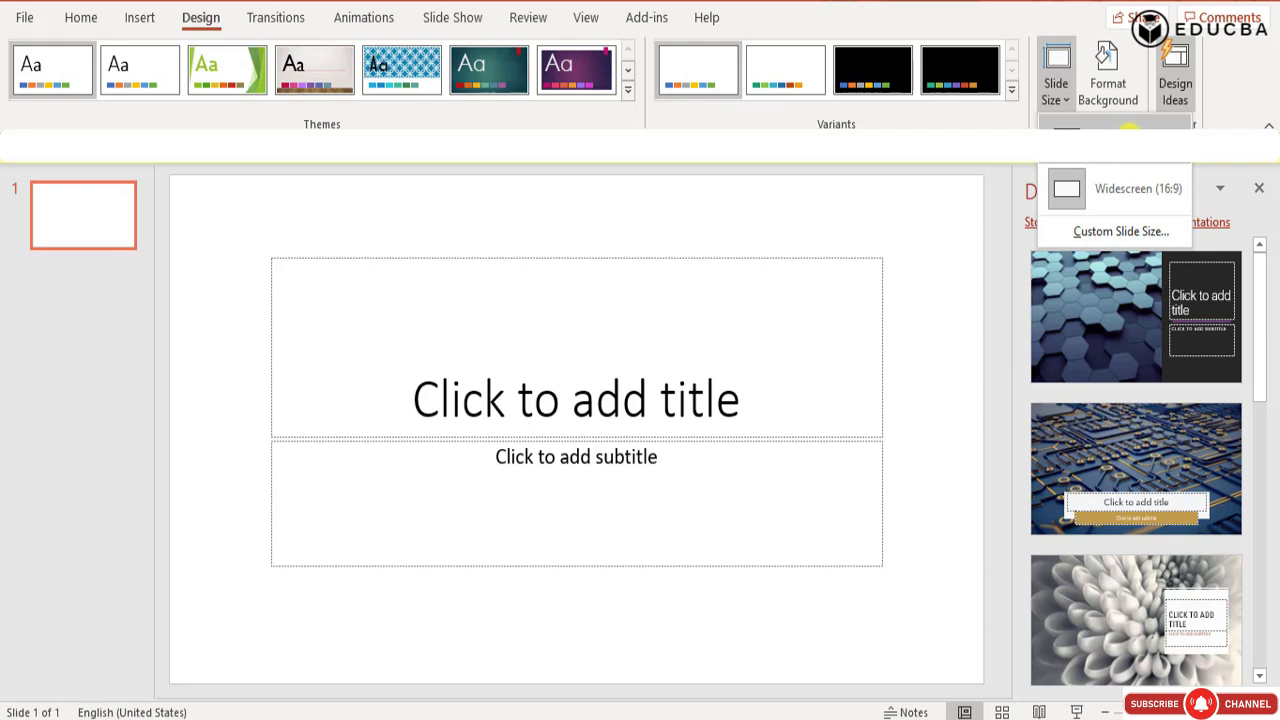
left_click(1130, 137)
left_click(1055, 95)
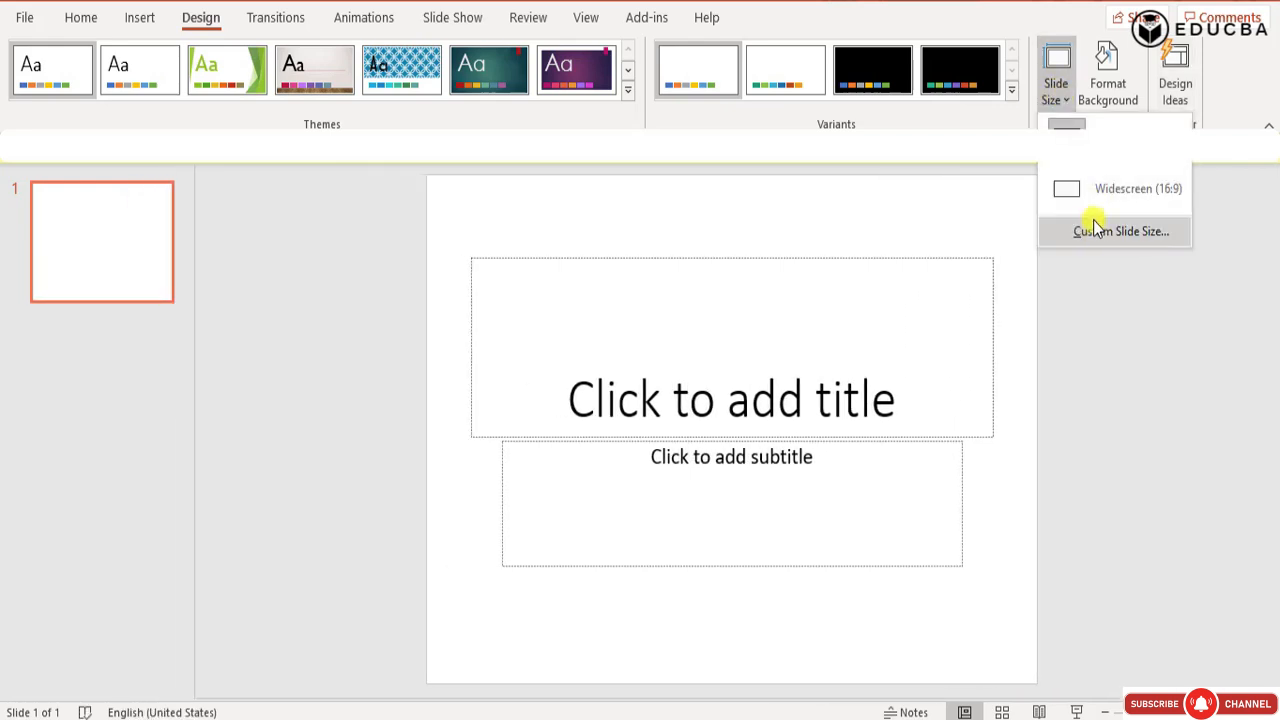
left_click(1095, 229)
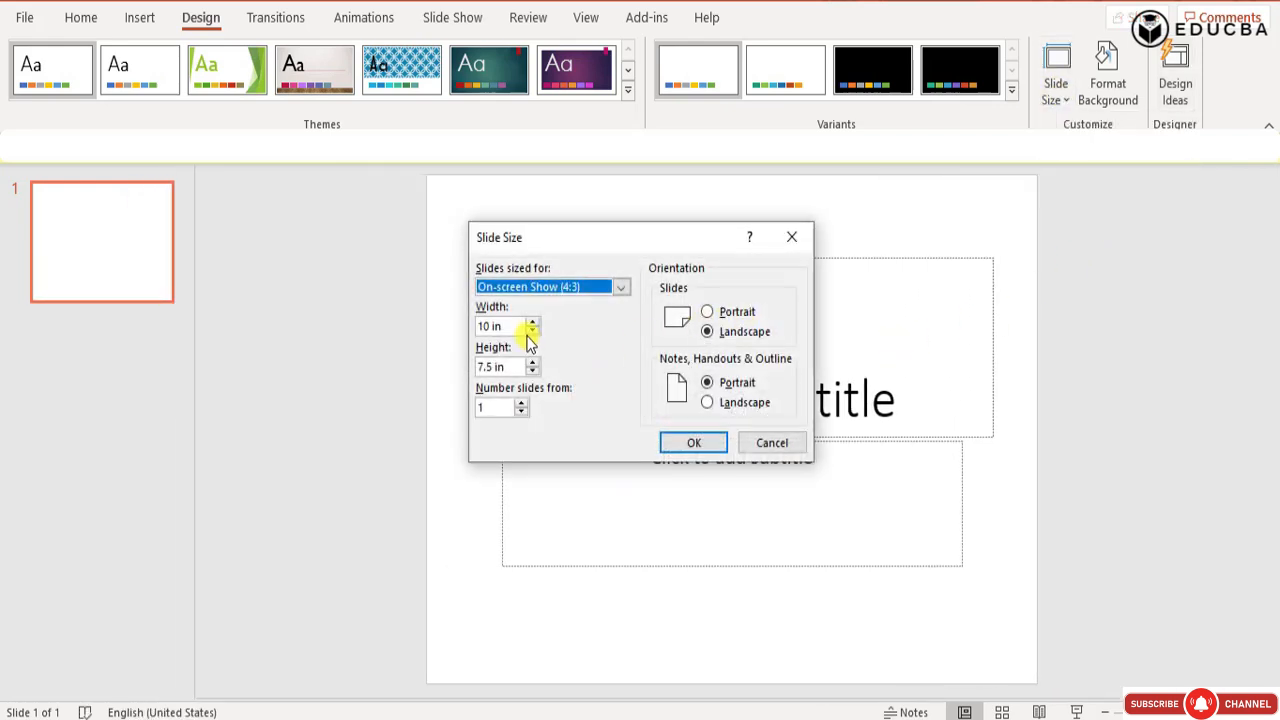
left_click(621, 287)
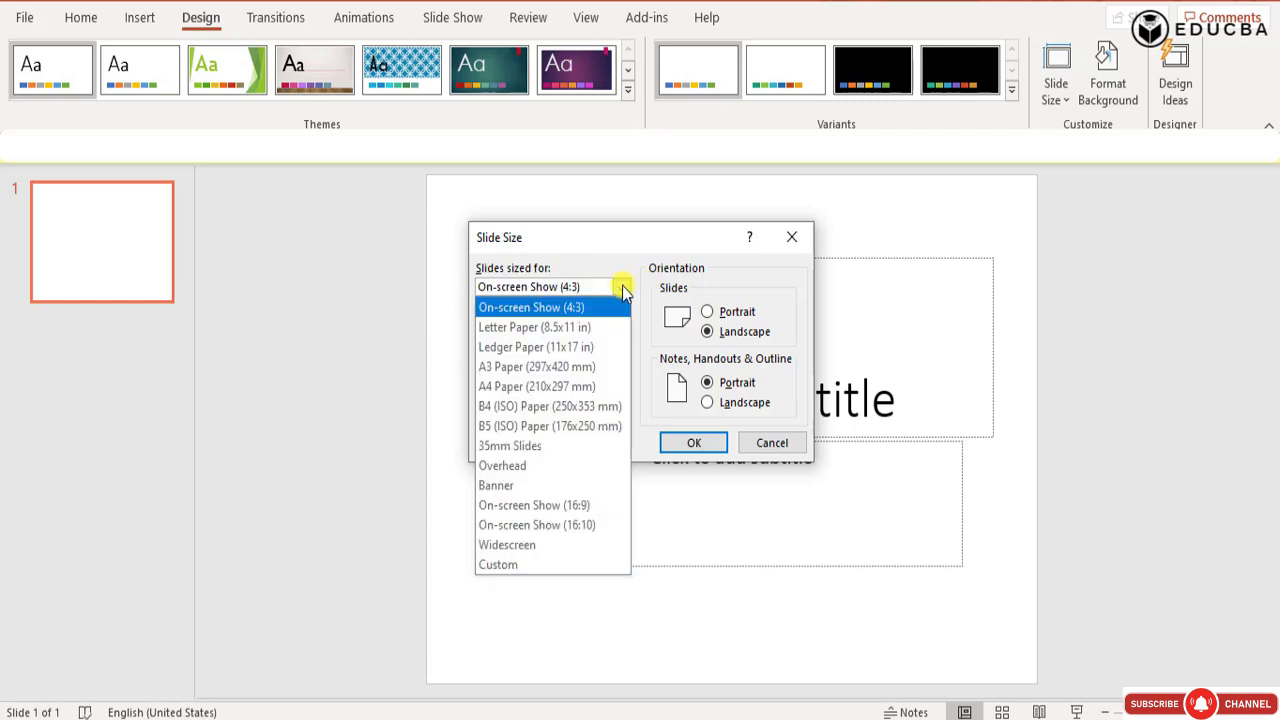
left_click(557, 366)
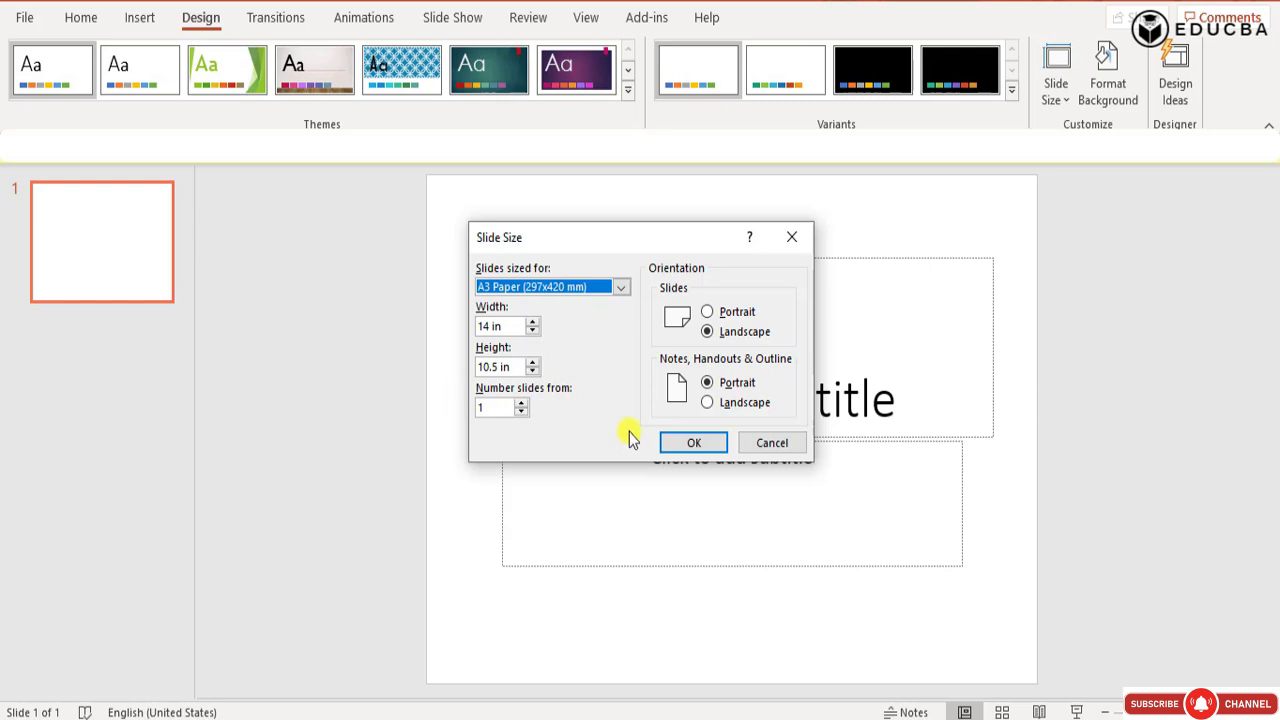
left_click(689, 444)
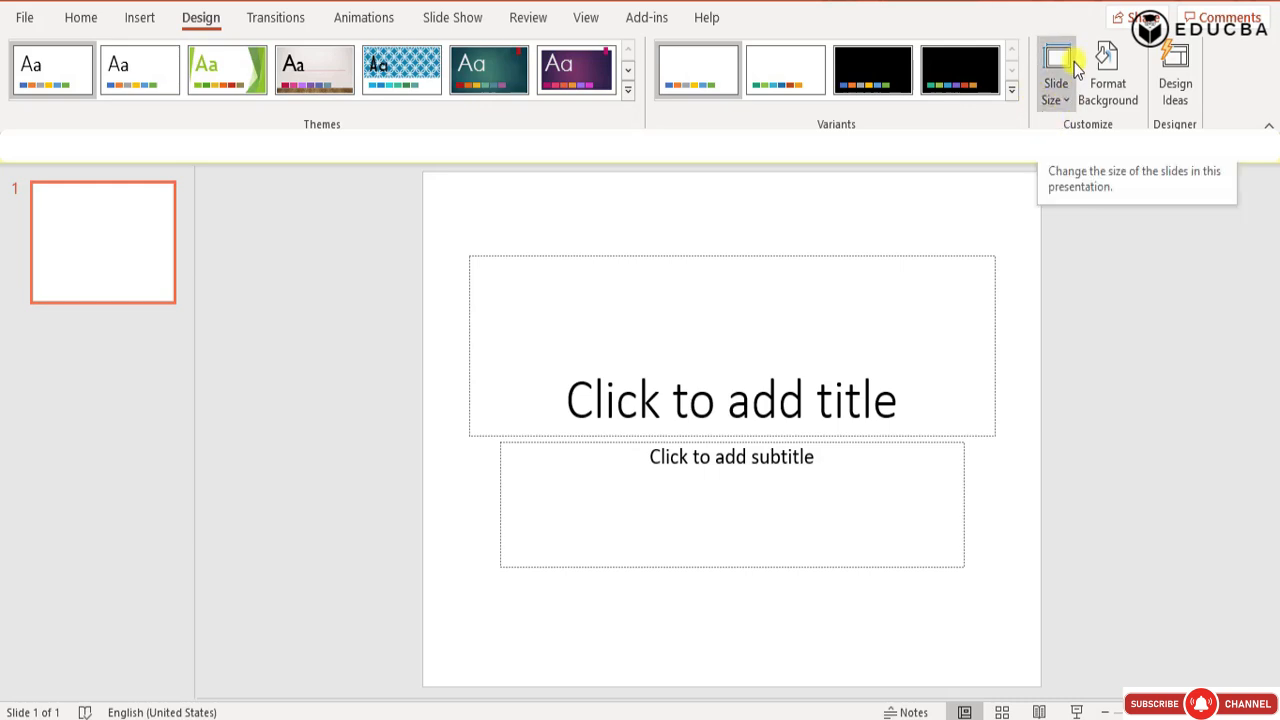
Delete the title and subtitle placeholders to leave the slide empty.
left_click(612, 258)
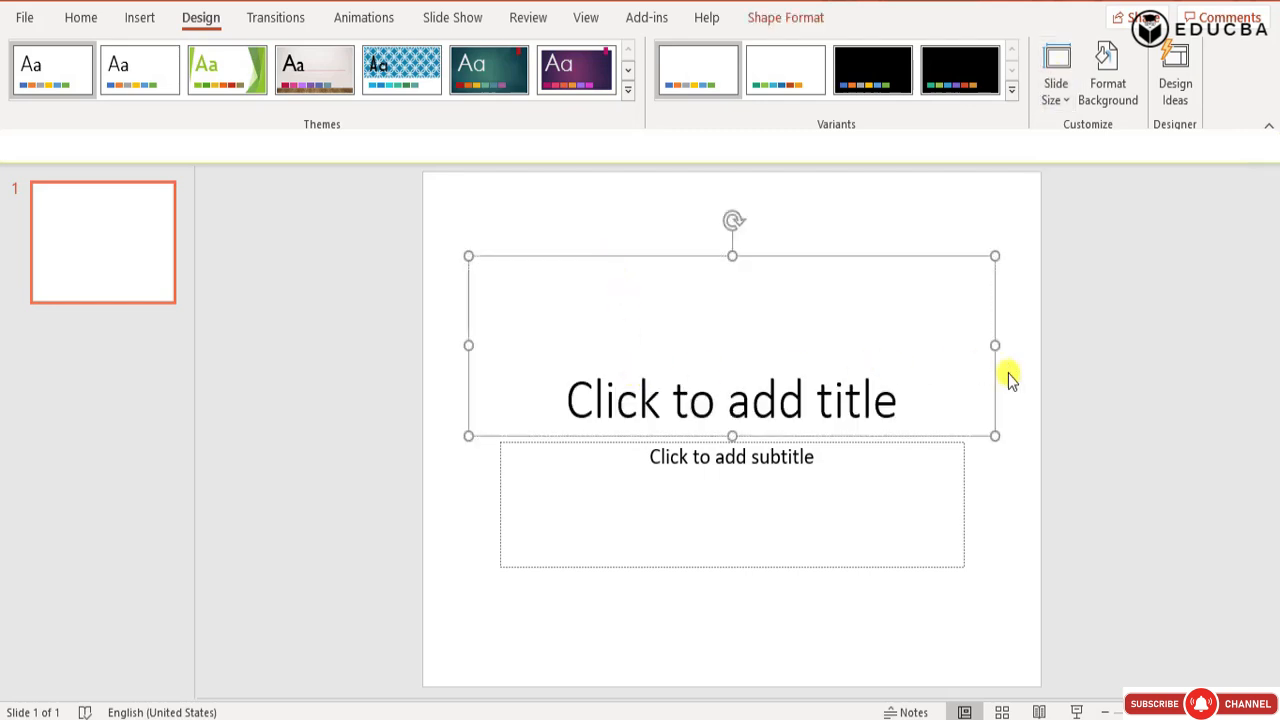
left_click(1006, 374)
left_click(708, 256)
key("Delete")
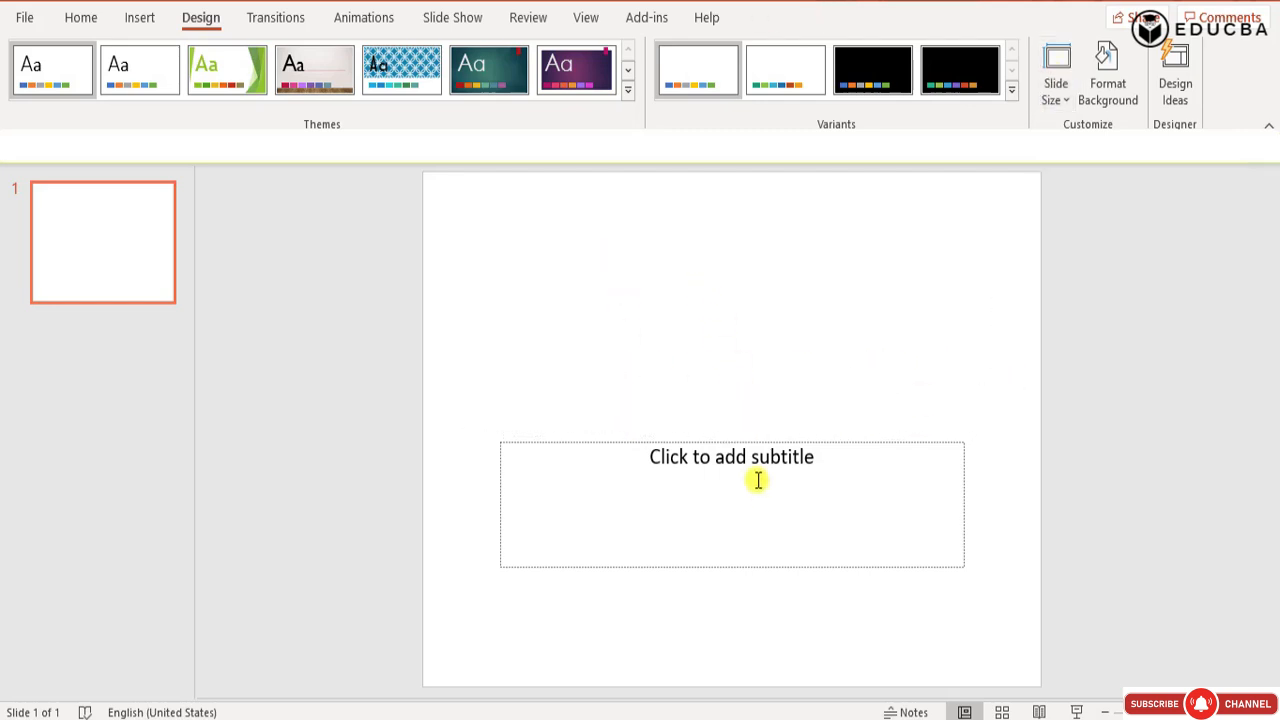
left_click(740, 444)
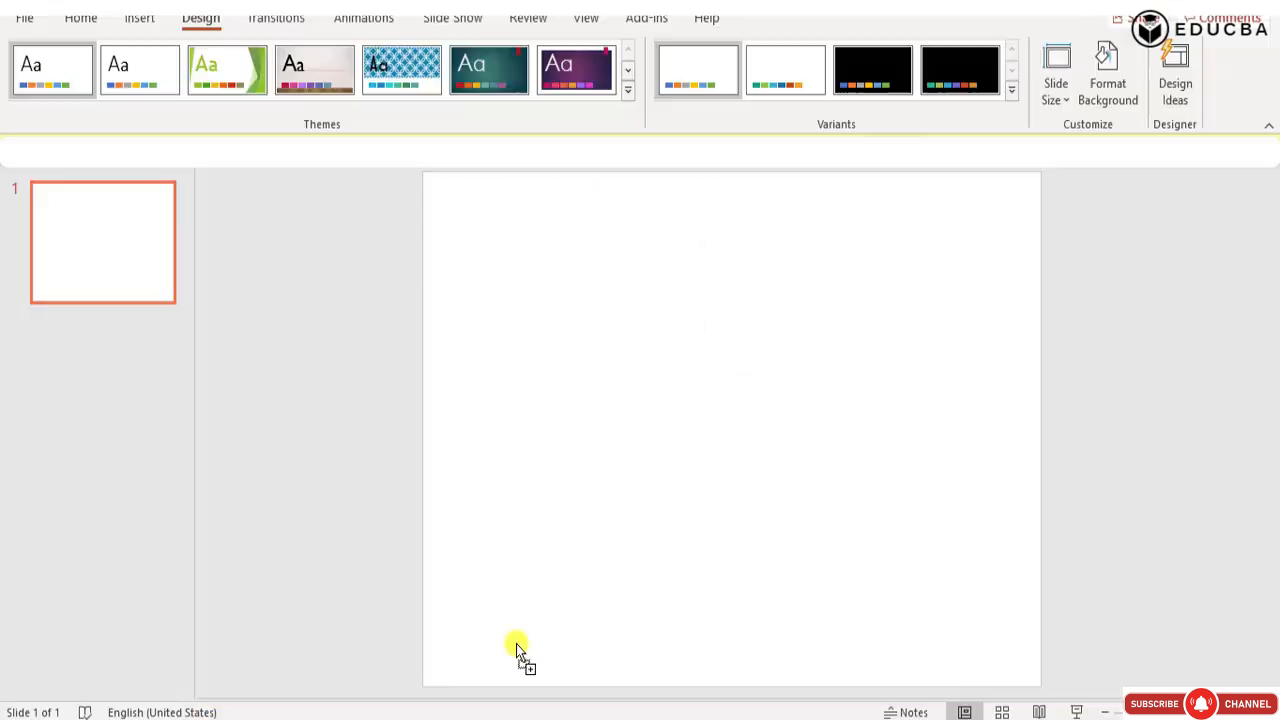
Place the exported view with all the raised land-use layers on the slide and centre it.
left_click_drag(516, 650, 585, 518)
left_click_drag(617, 469, 646, 443)
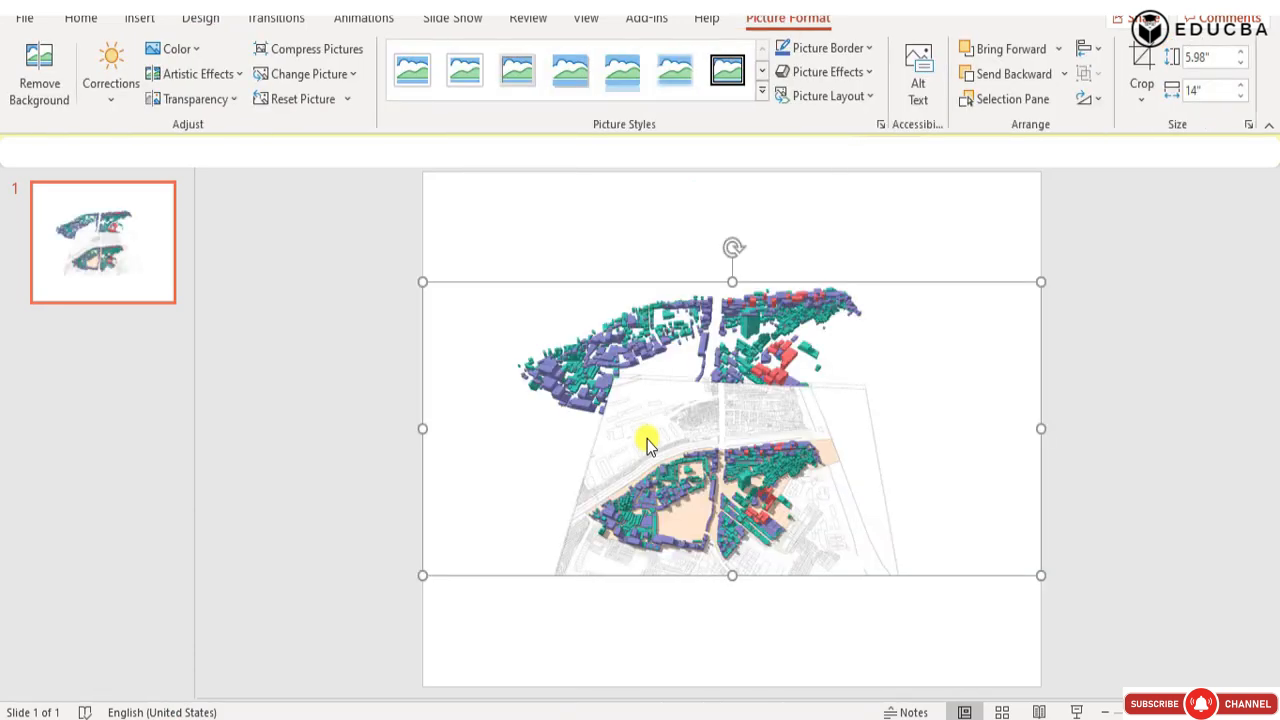
left_click_drag(647, 439, 787, 533)
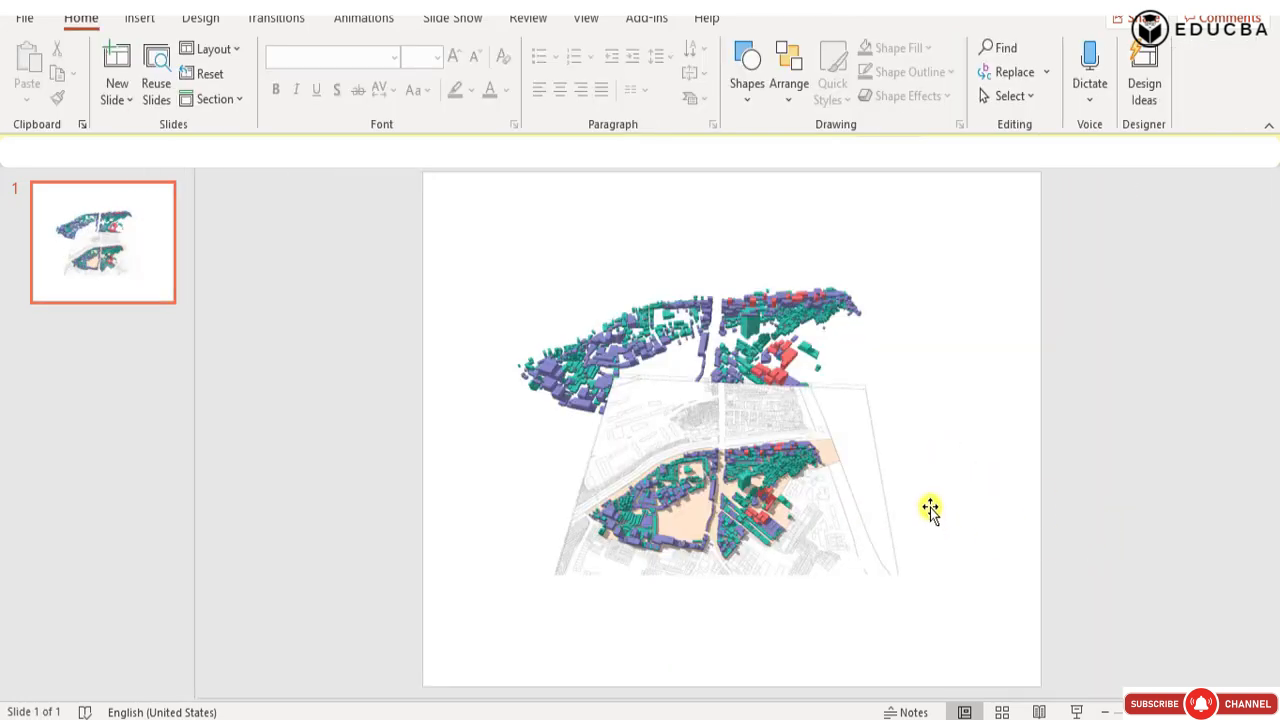
Enlarge the map picture proportionally from two opposite corners so its empty margins extend past the slide's edges.
left_click(798, 398)
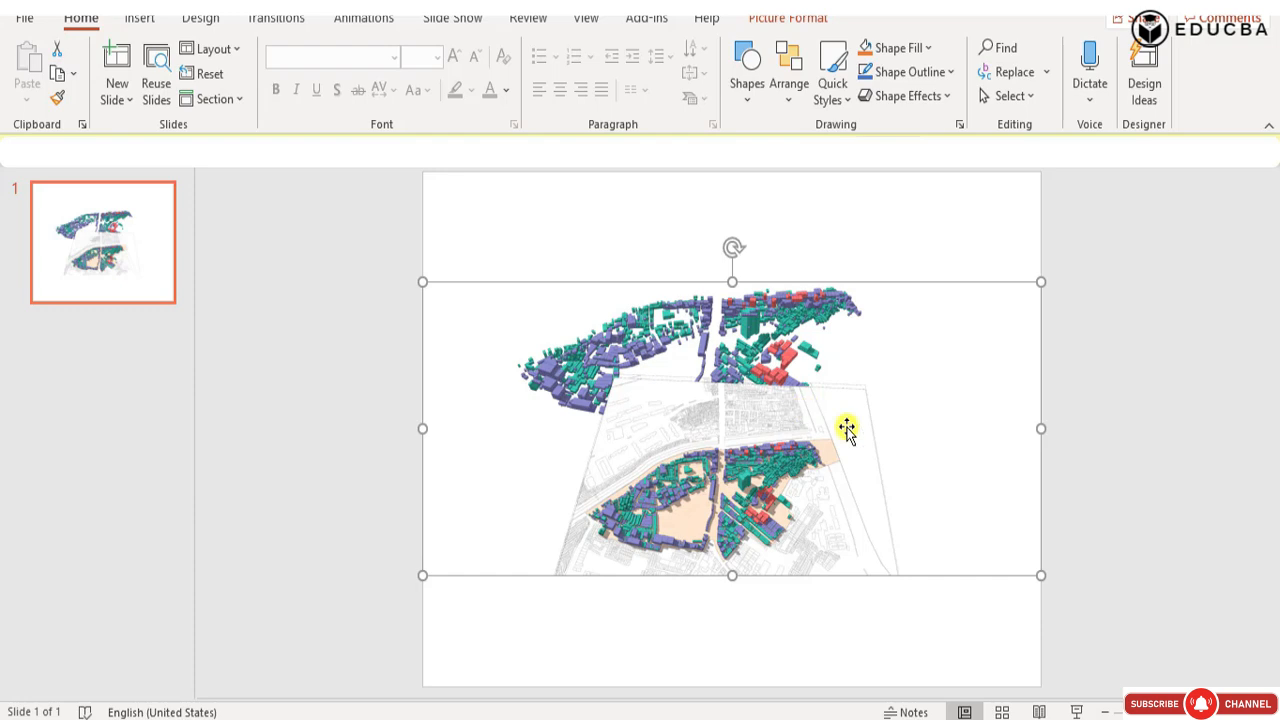
left_click(1099, 452)
left_click_drag(340, 217, 1140, 666)
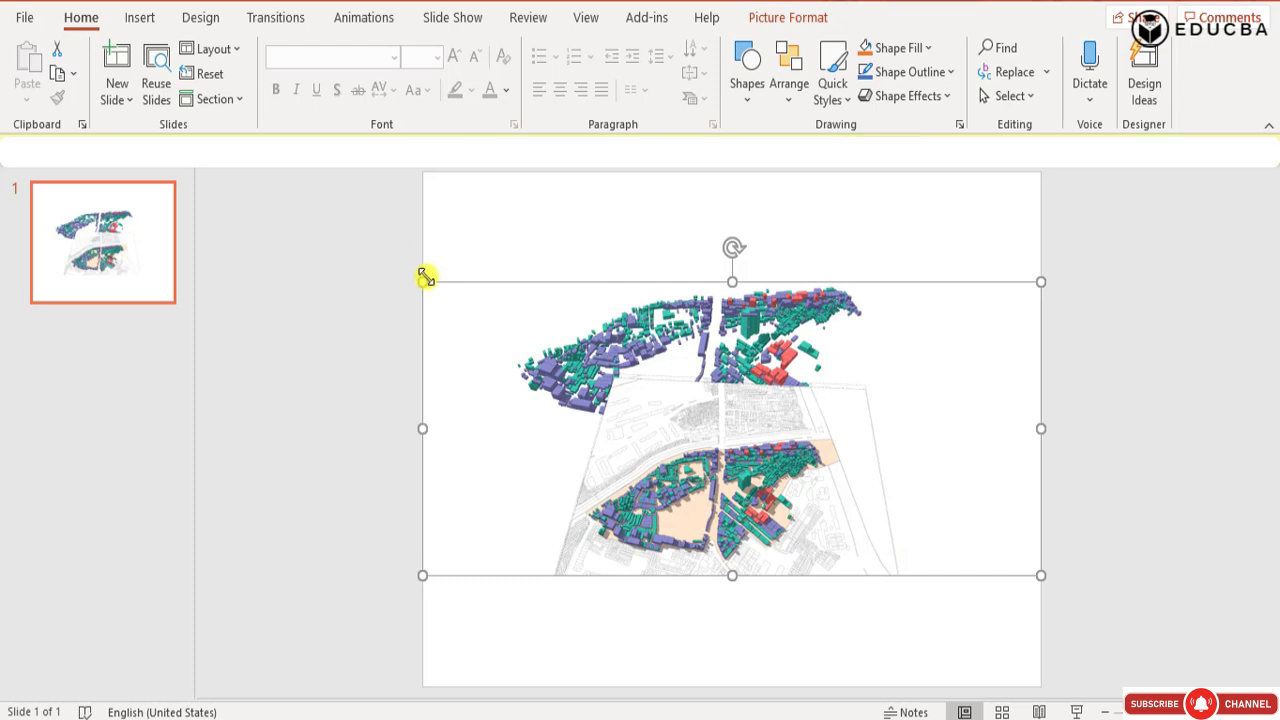
left_click_drag(426, 277, 349, 240)
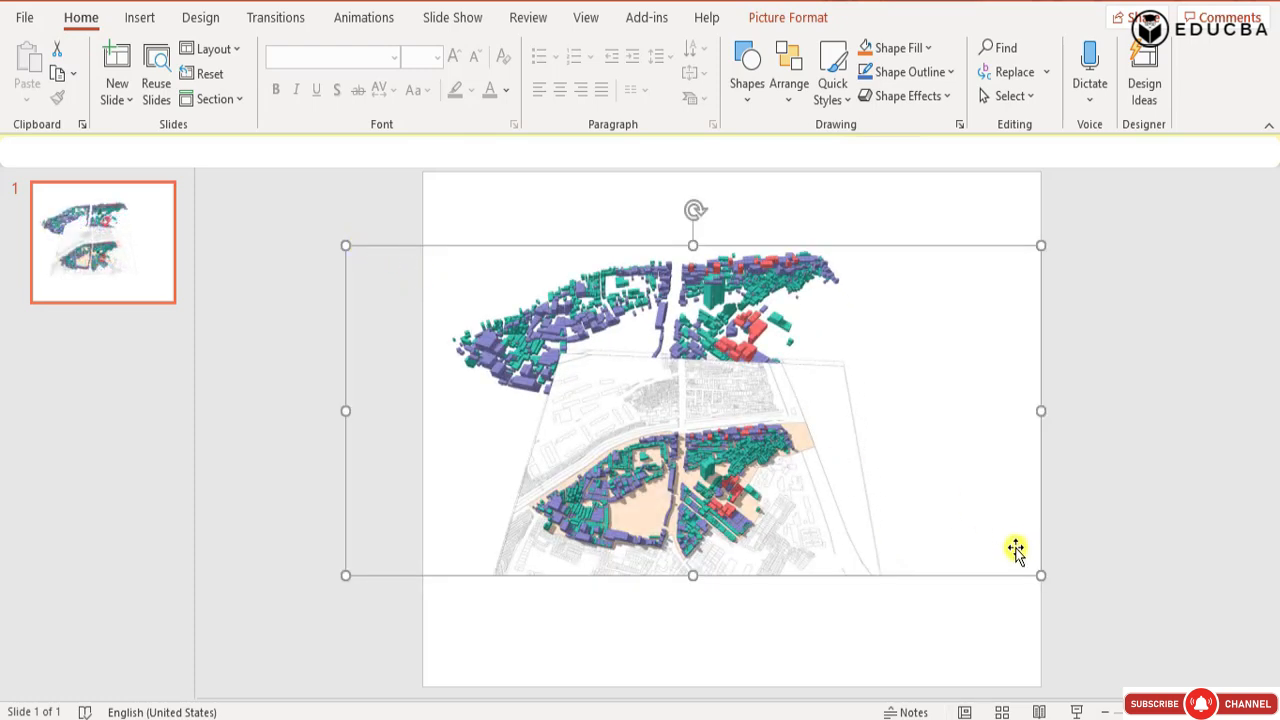
left_click_drag(1038, 575, 1120, 638)
Move the enlarged map picture so the massings sit within the slide, nudging it slightly downward.
left_click_drag(786, 479, 758, 485)
left_click_drag(836, 462, 823, 481)
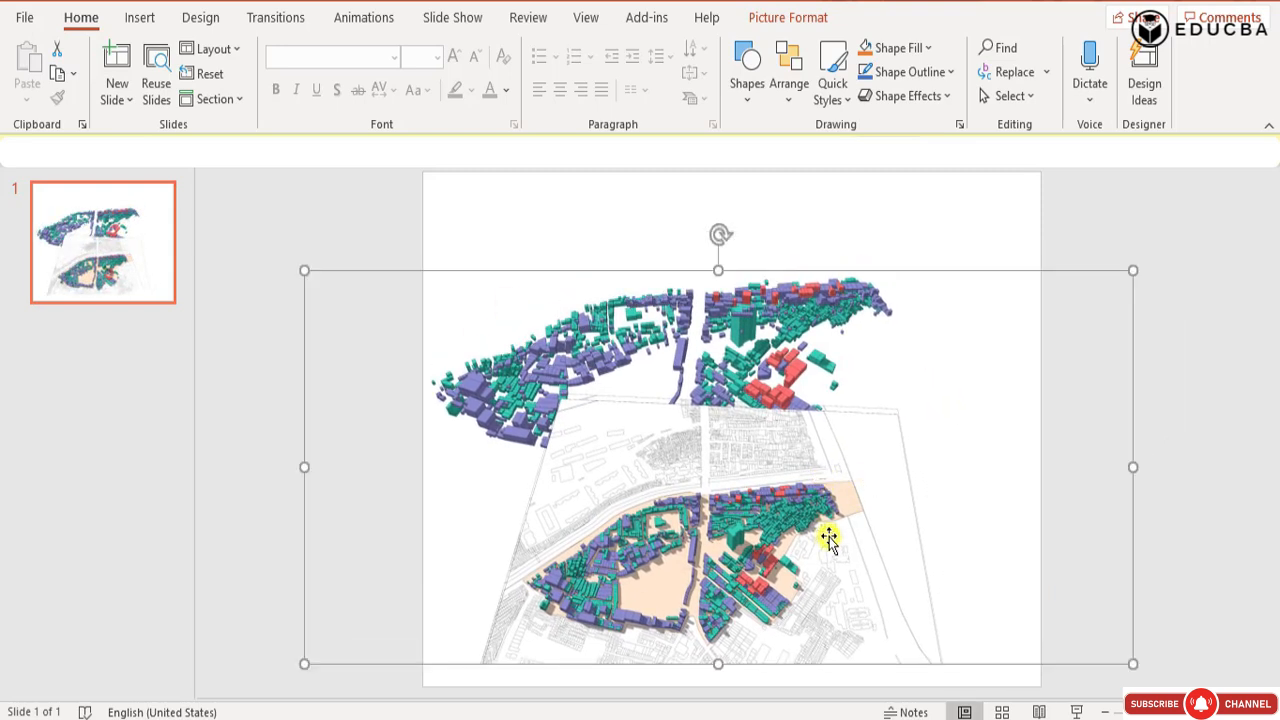
key("Down")
key("Down")
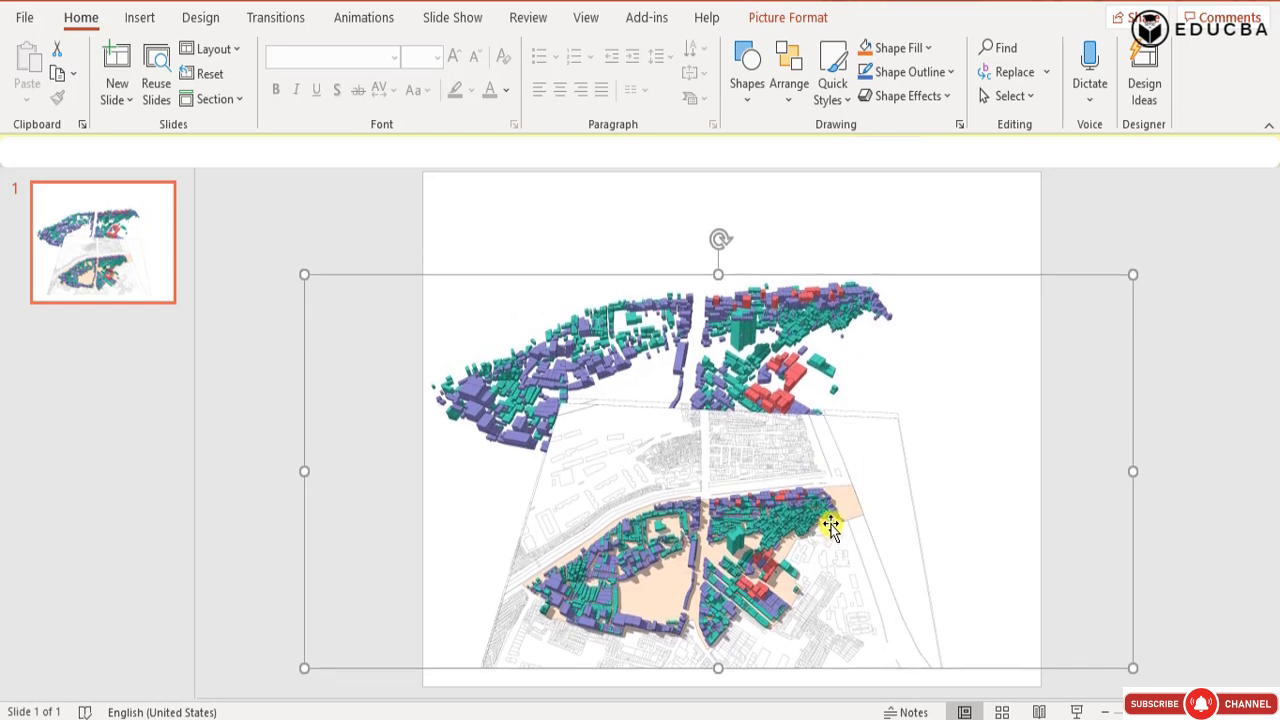
Nudge the map picture slightly lower and duplicate the slide twice to get three identical map slides.
key("Down")
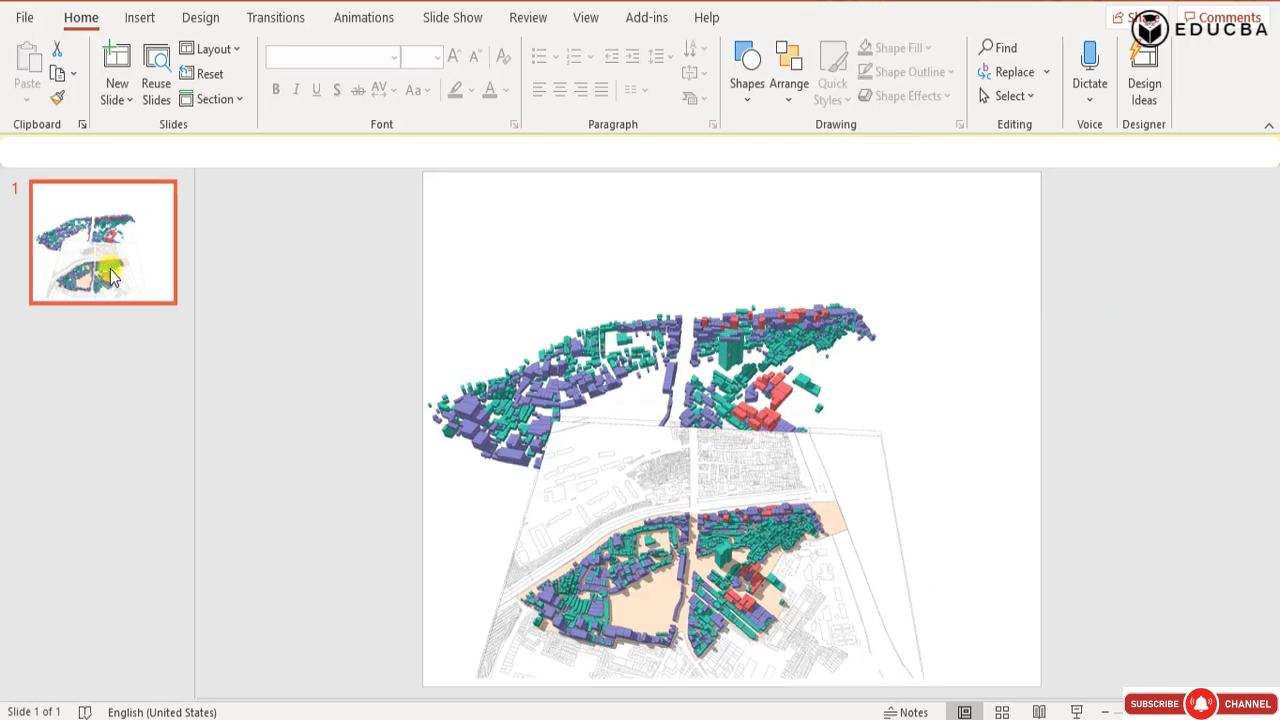
right_click(120, 278)
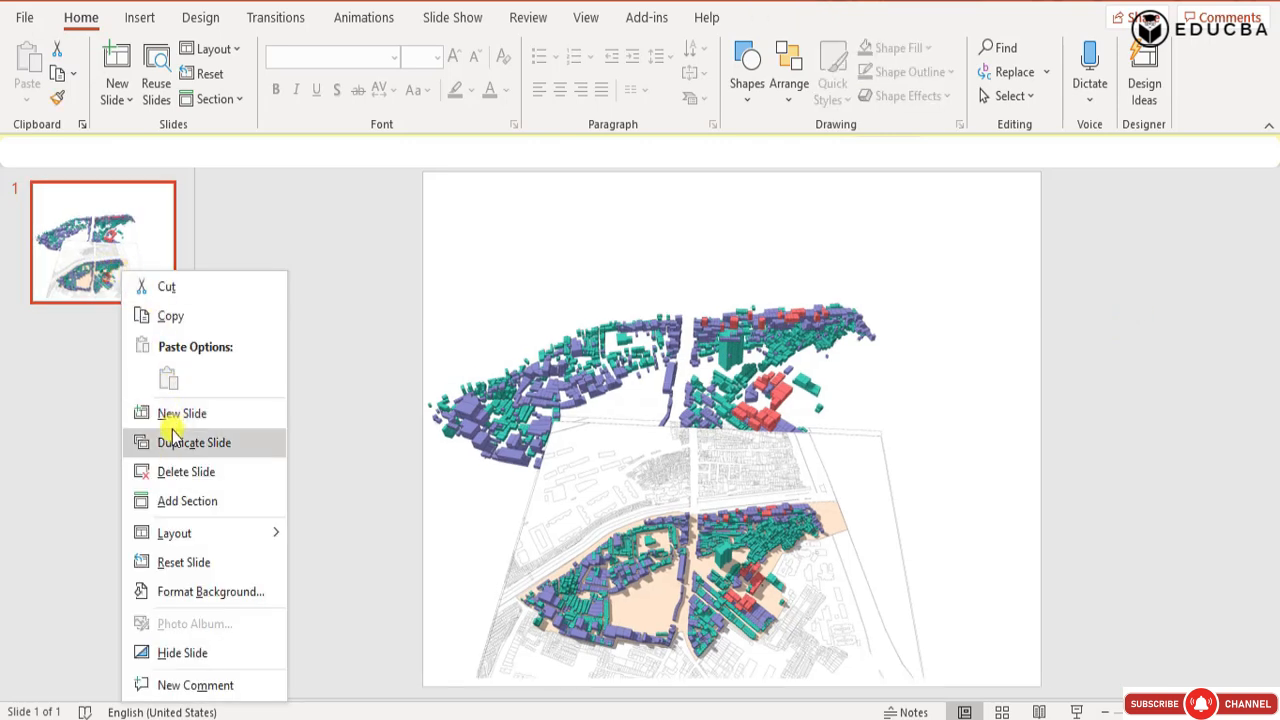
left_click(150, 440)
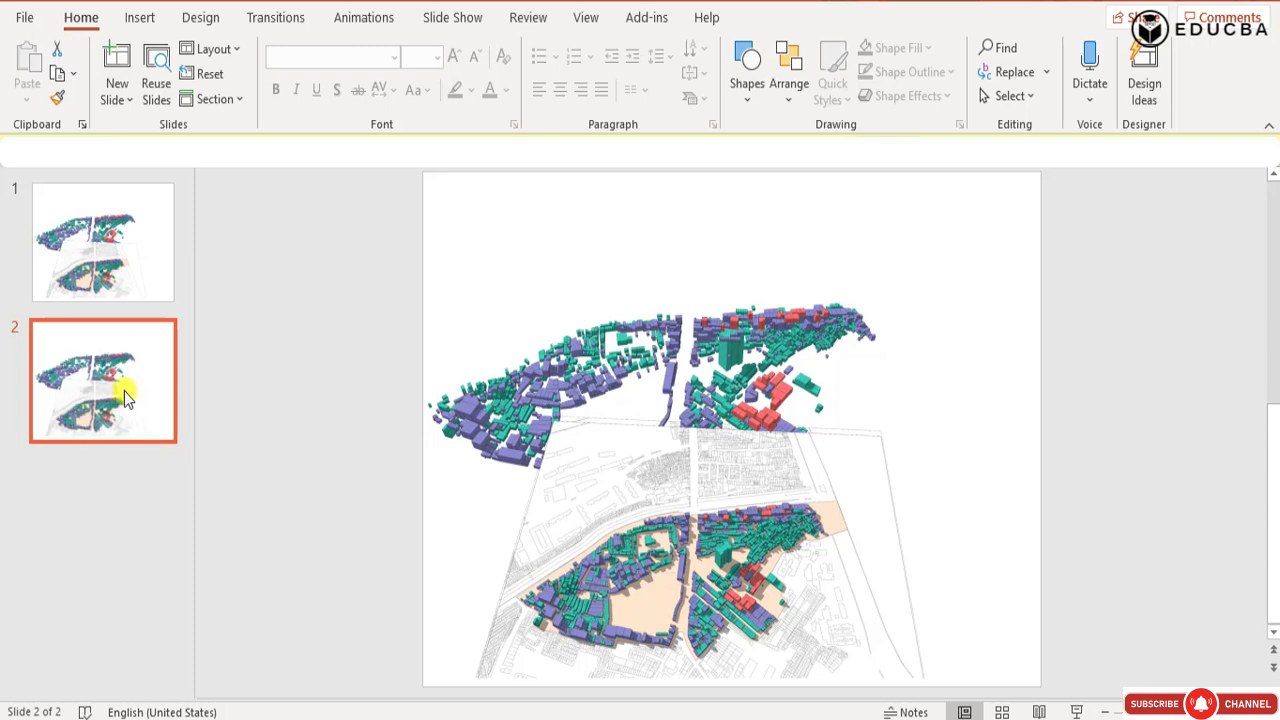
right_click(124, 395)
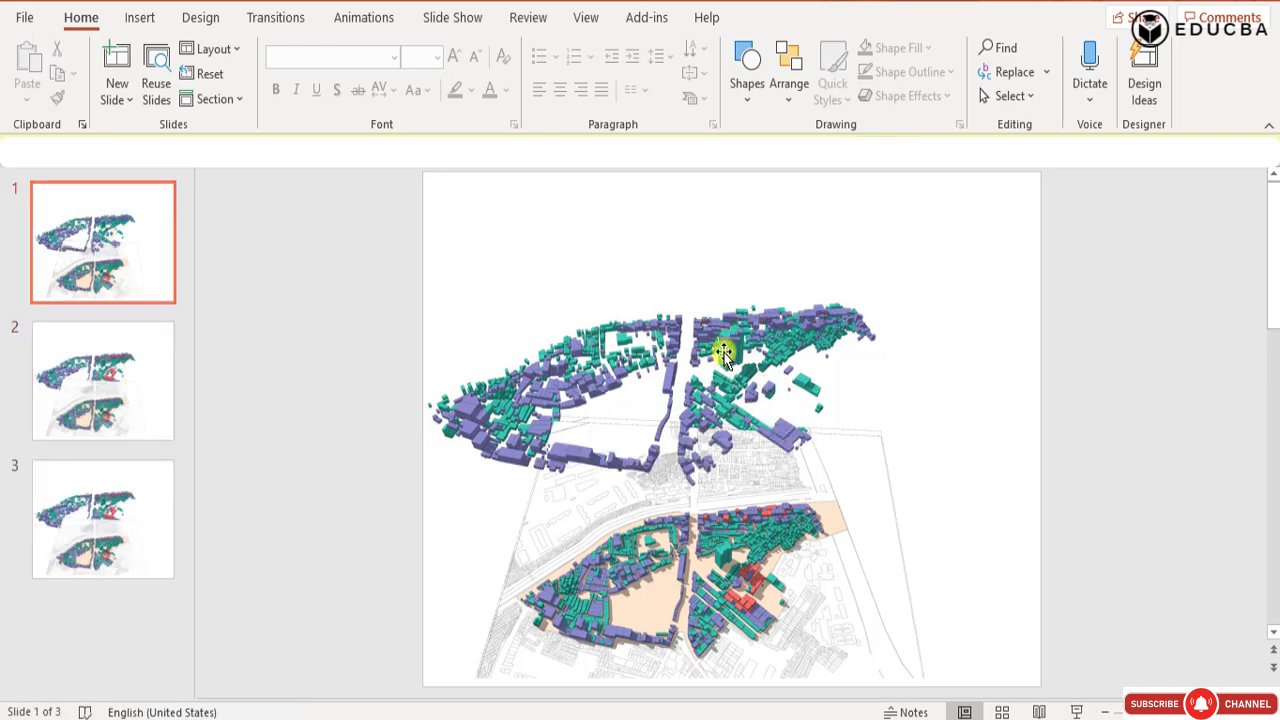
Delete the red and purple layer pictures from slide 1, leaving only the green layer picture.
left_click(690, 425)
key("Delete")
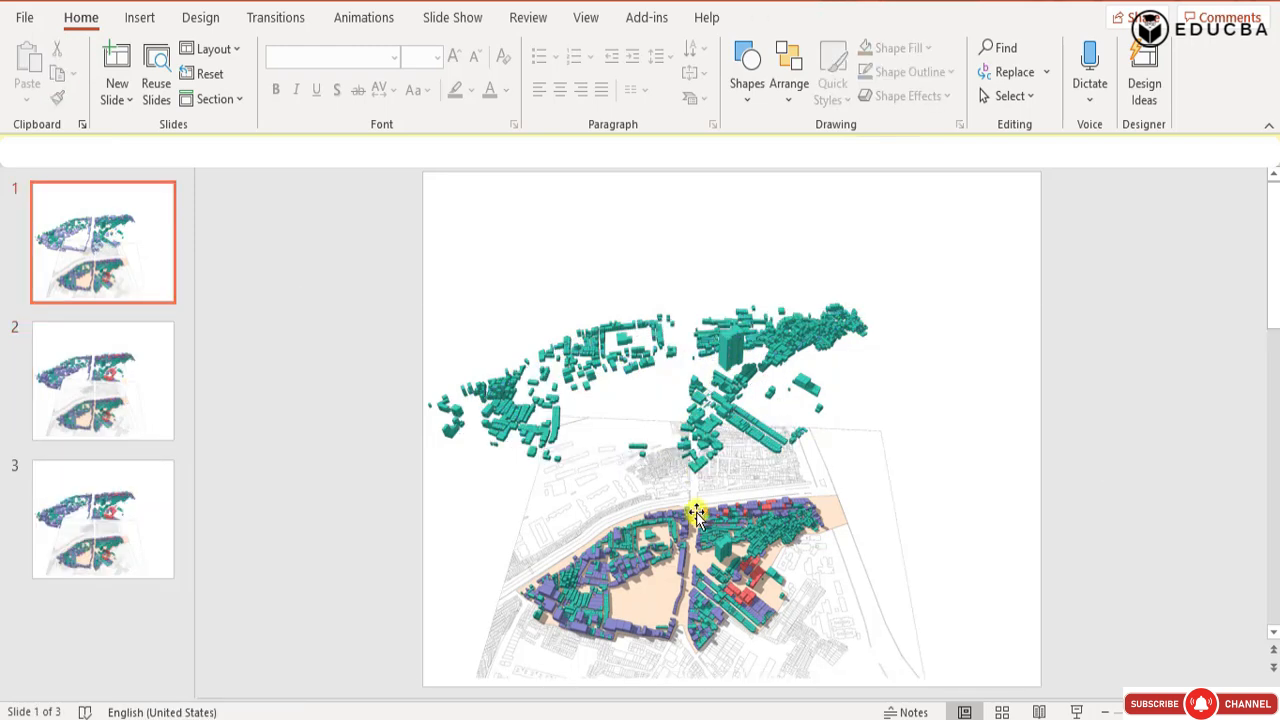
On slide 2, delete the red and green layer pictures so only the purple layer picture remains.
left_click(150, 375)
left_click(764, 420)
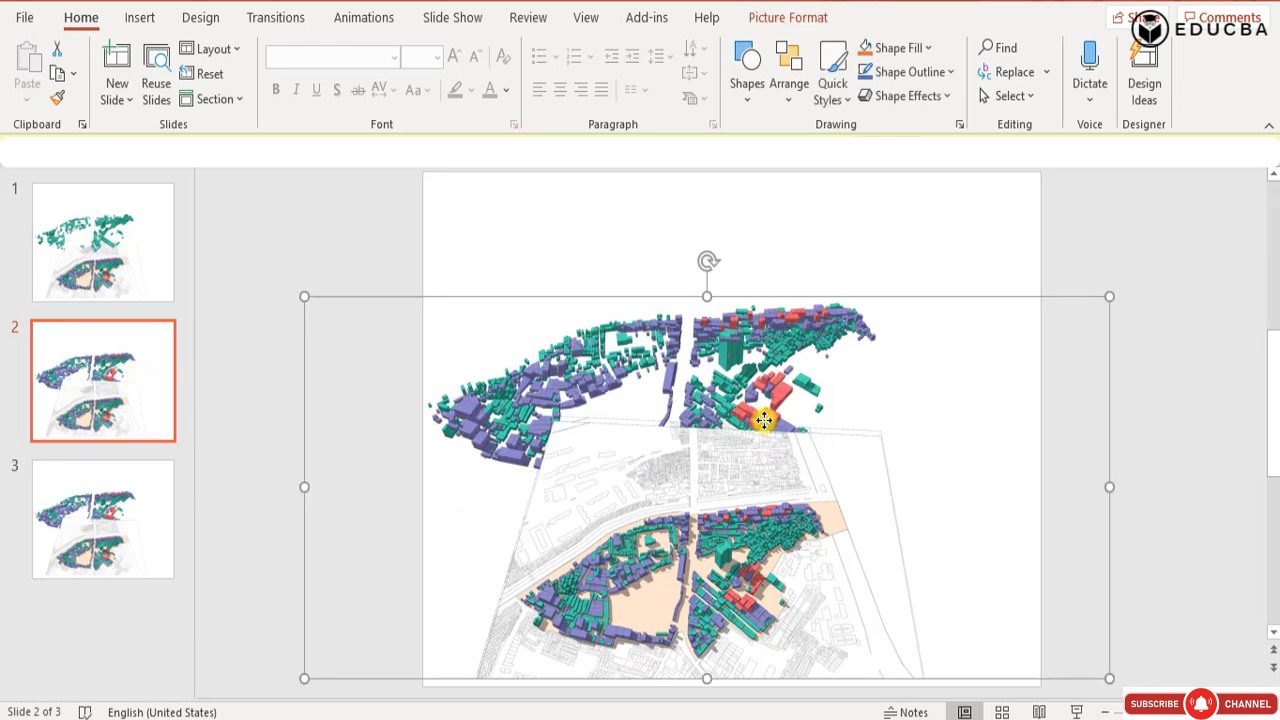
right_click(764, 420)
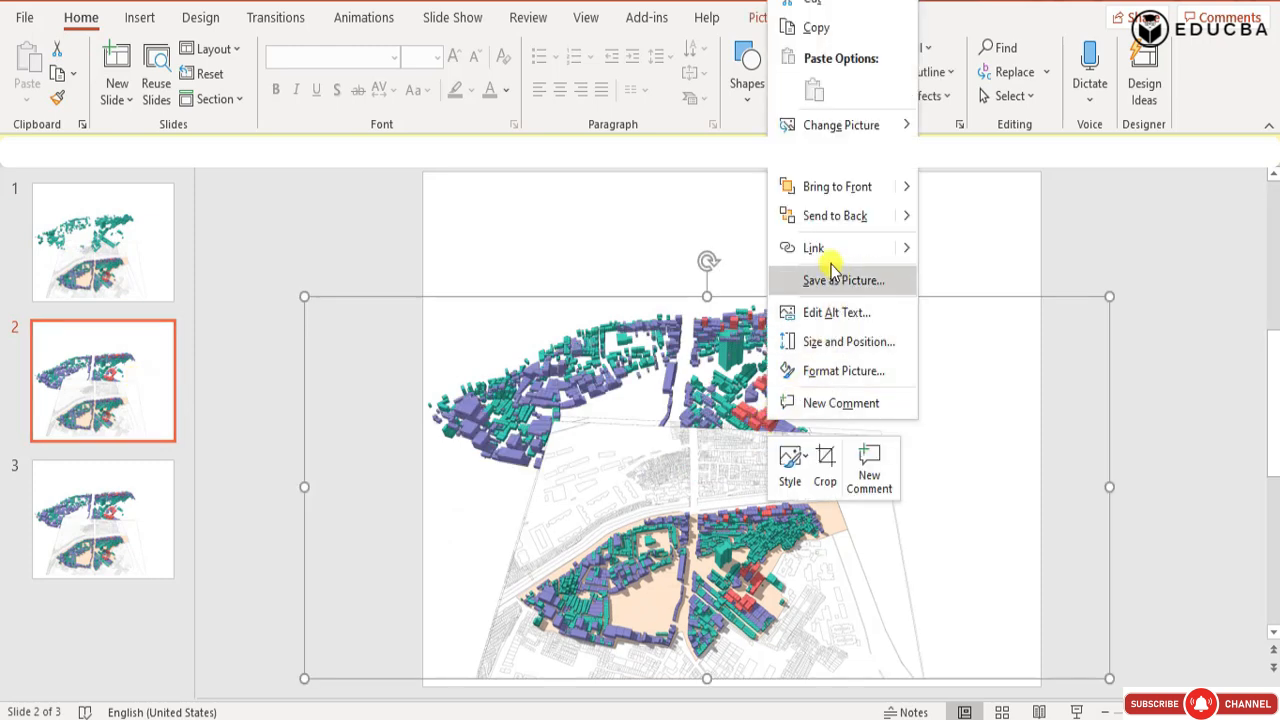
left_click(463, 285)
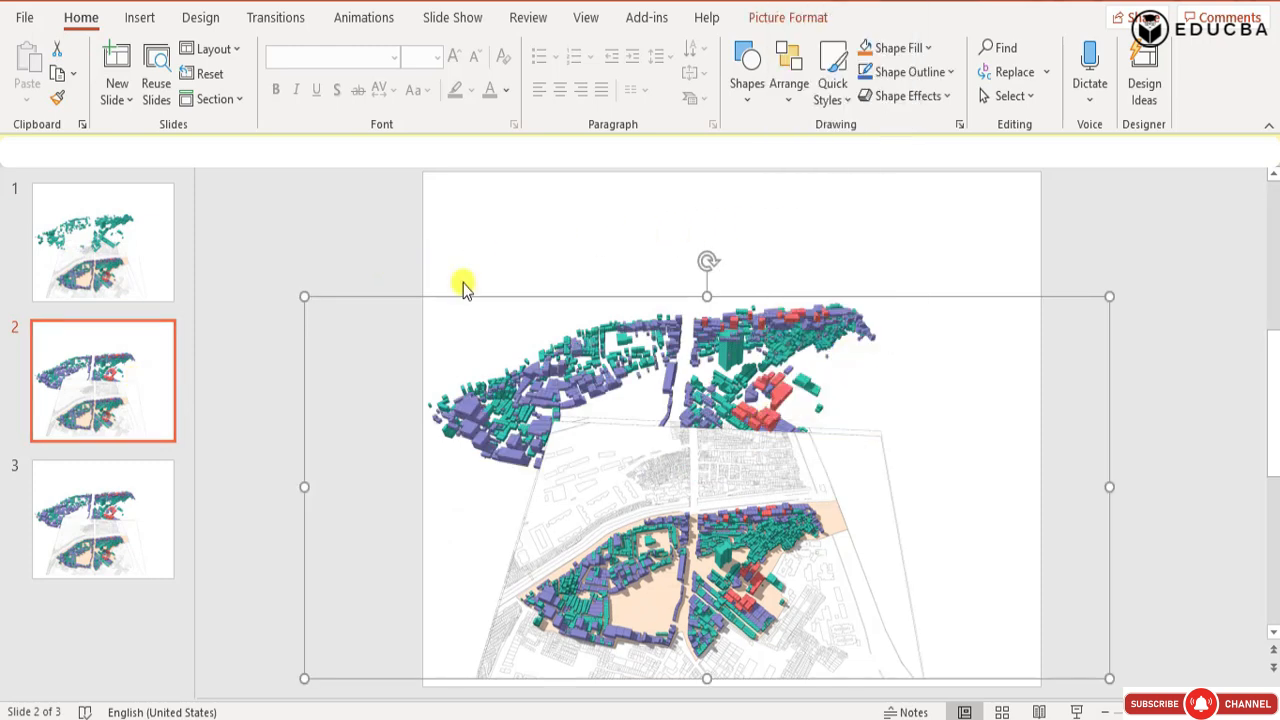
key("Delete")
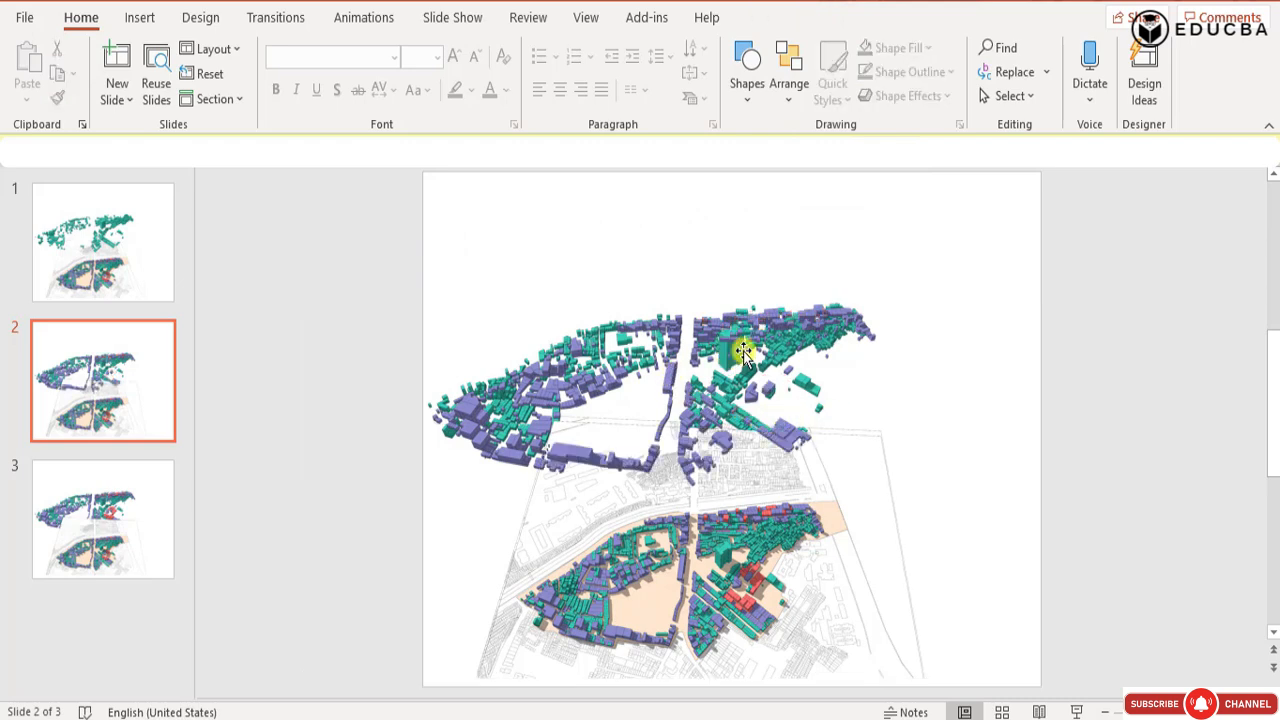
right_click(672, 350)
left_click(738, 522)
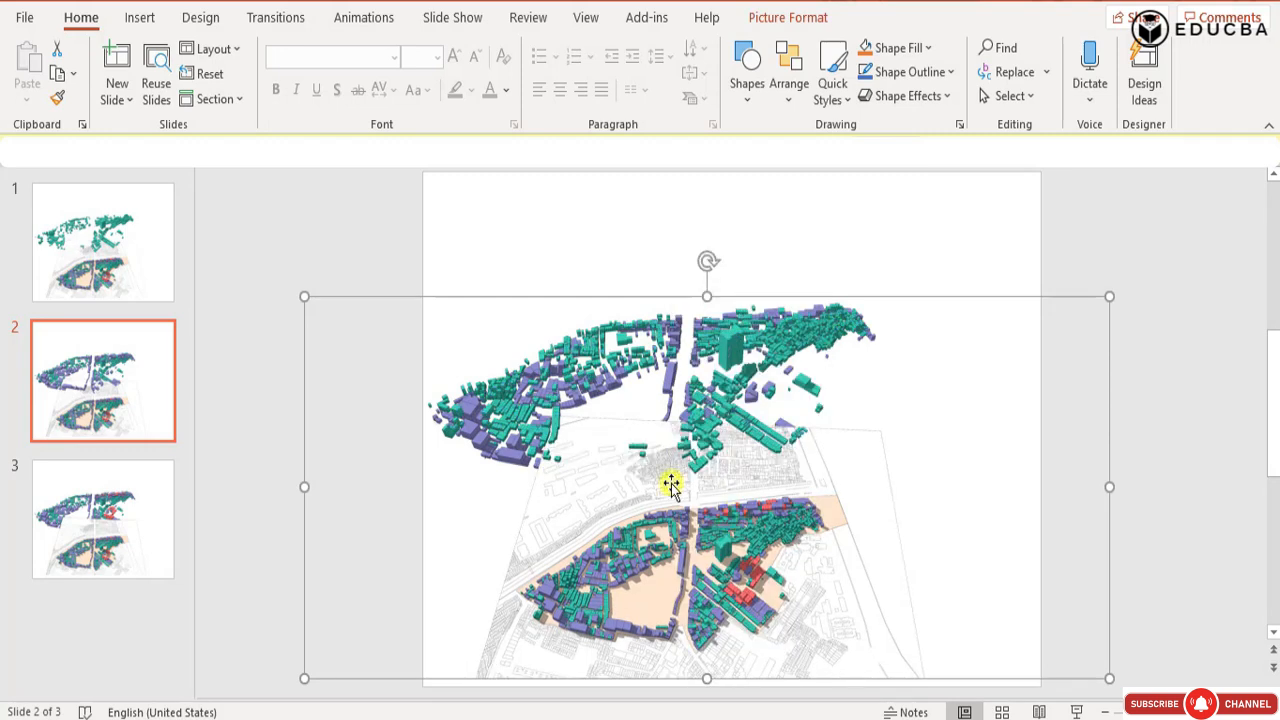
key("Delete")
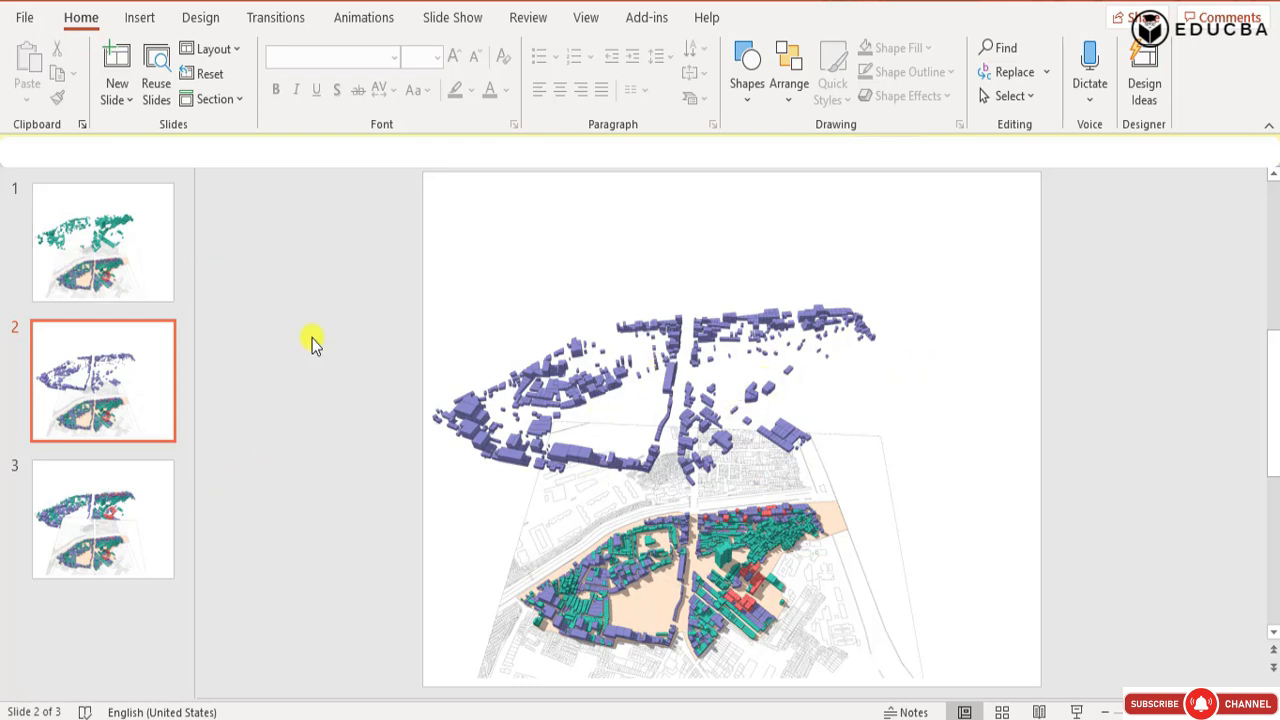
On slide 3, send the red layer picture to the back and delete the purple layer picture.
left_click(100, 512)
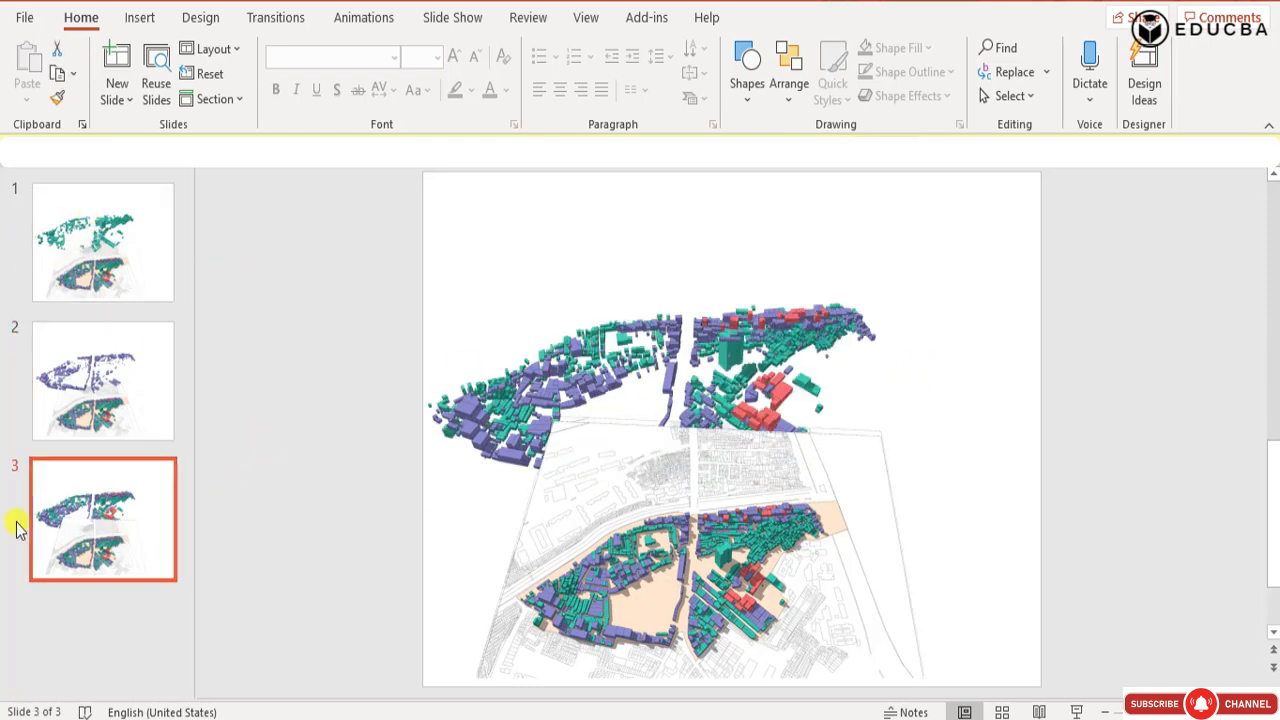
left_click(760, 410)
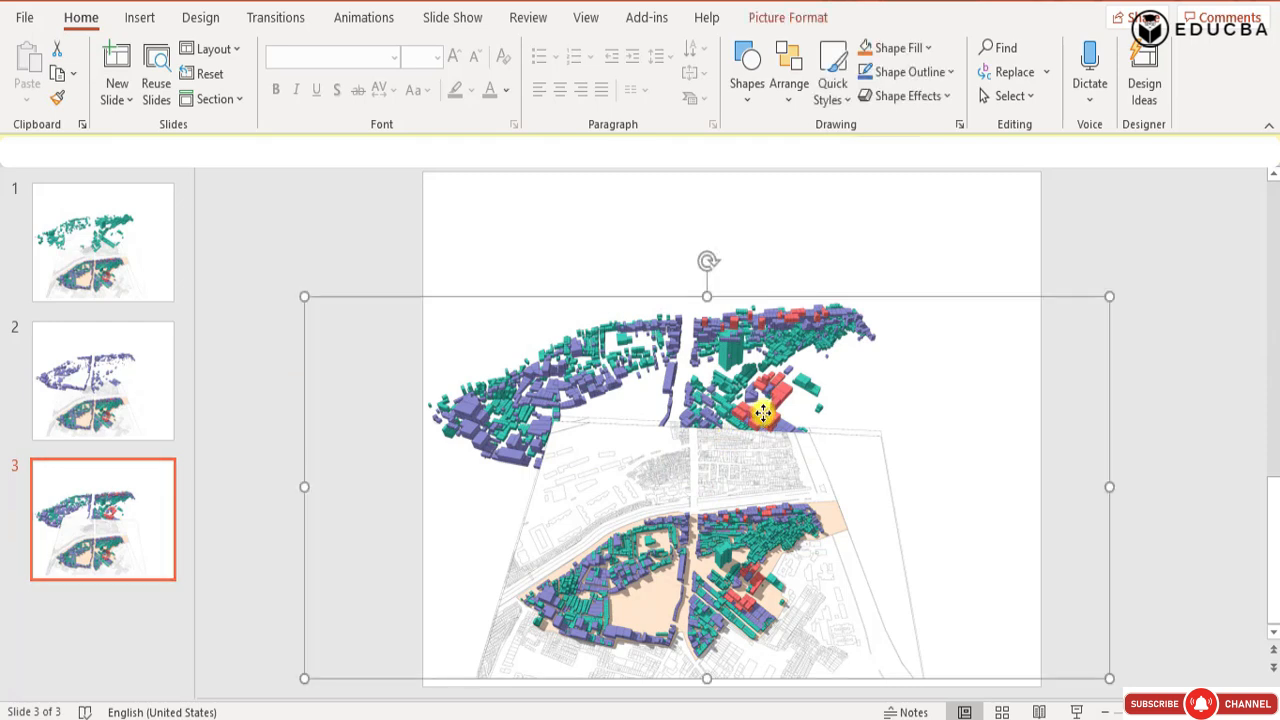
right_click(762, 413)
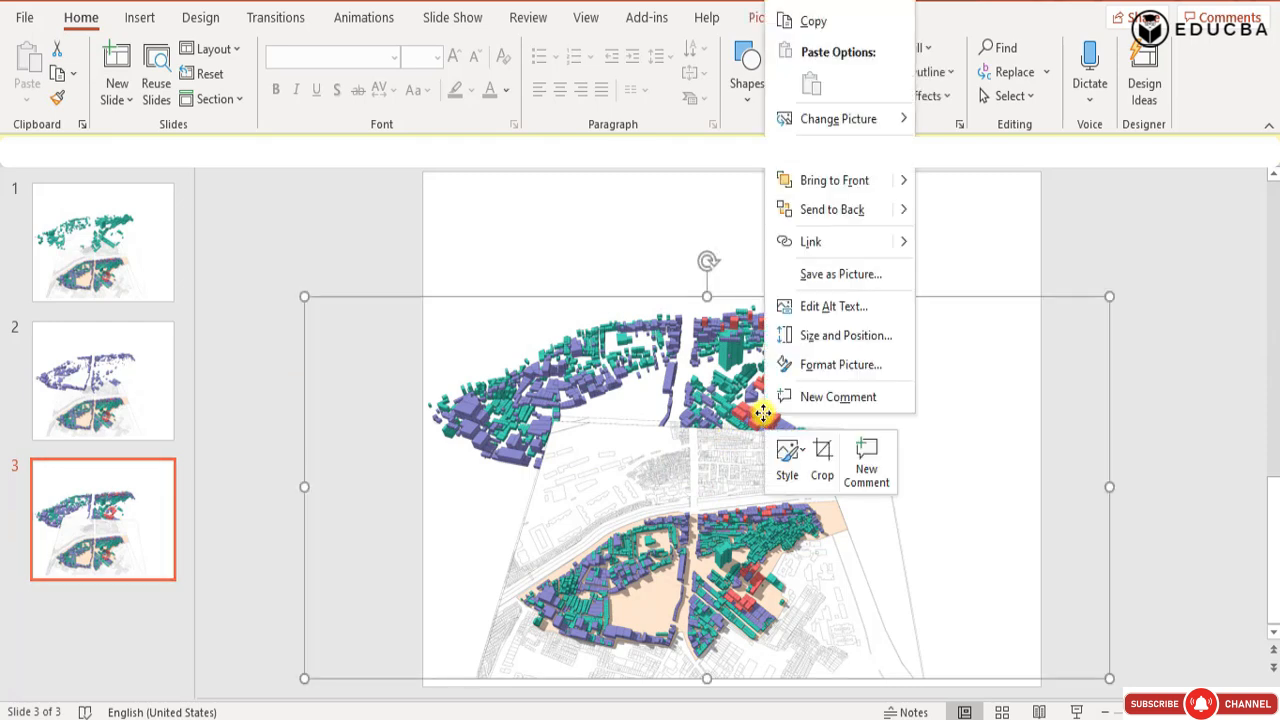
left_click(832, 209)
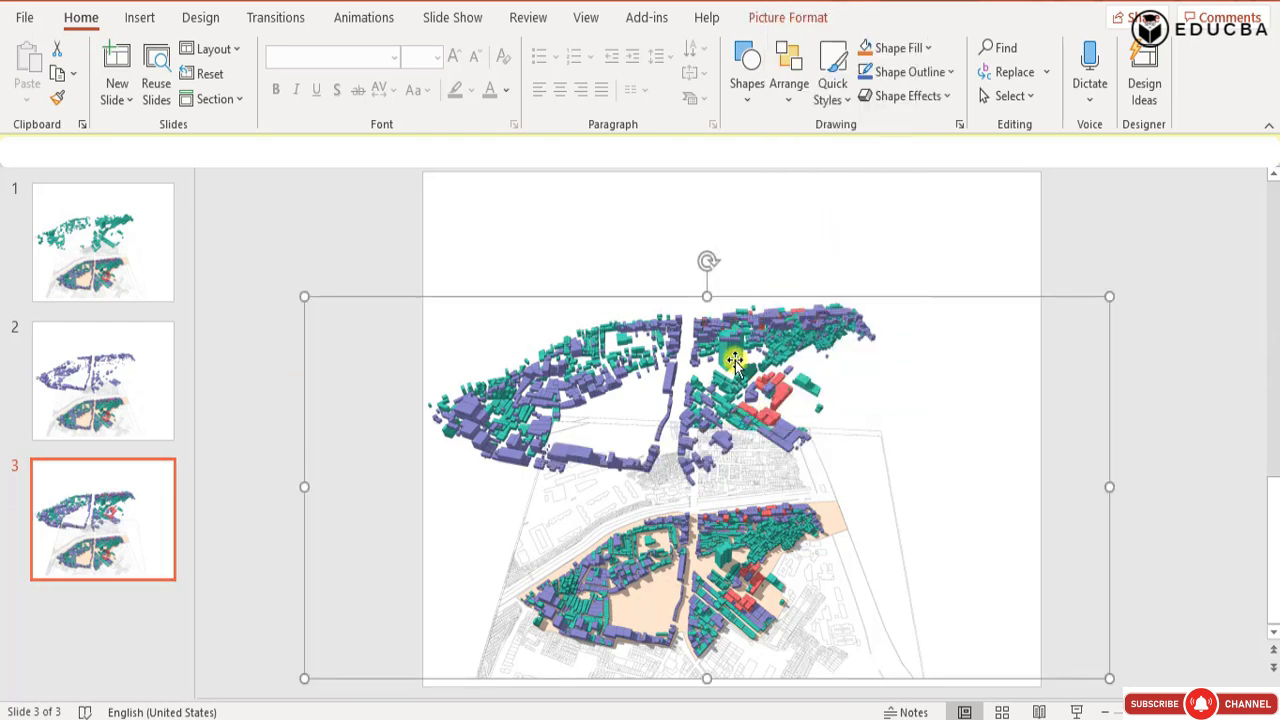
key("Delete")
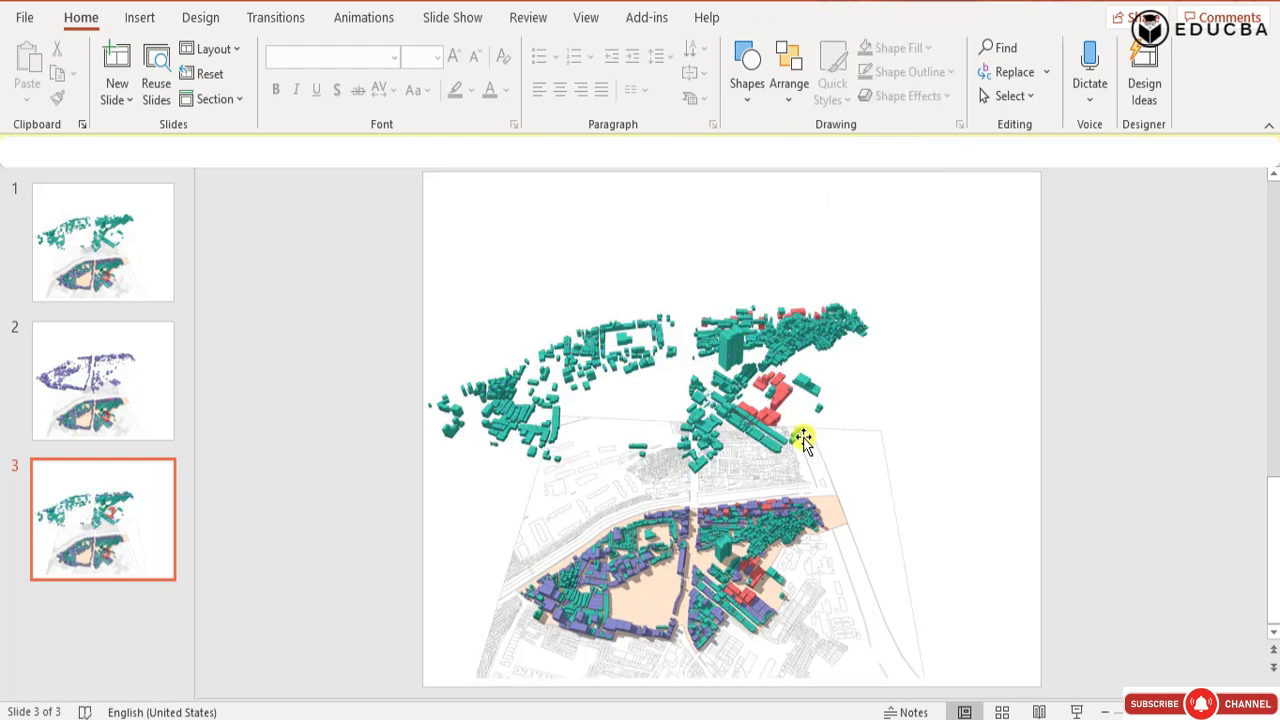
Reorder the two remaining pictures on slide 3 and delete the green one, leaving only the red layer.
left_click(777, 389)
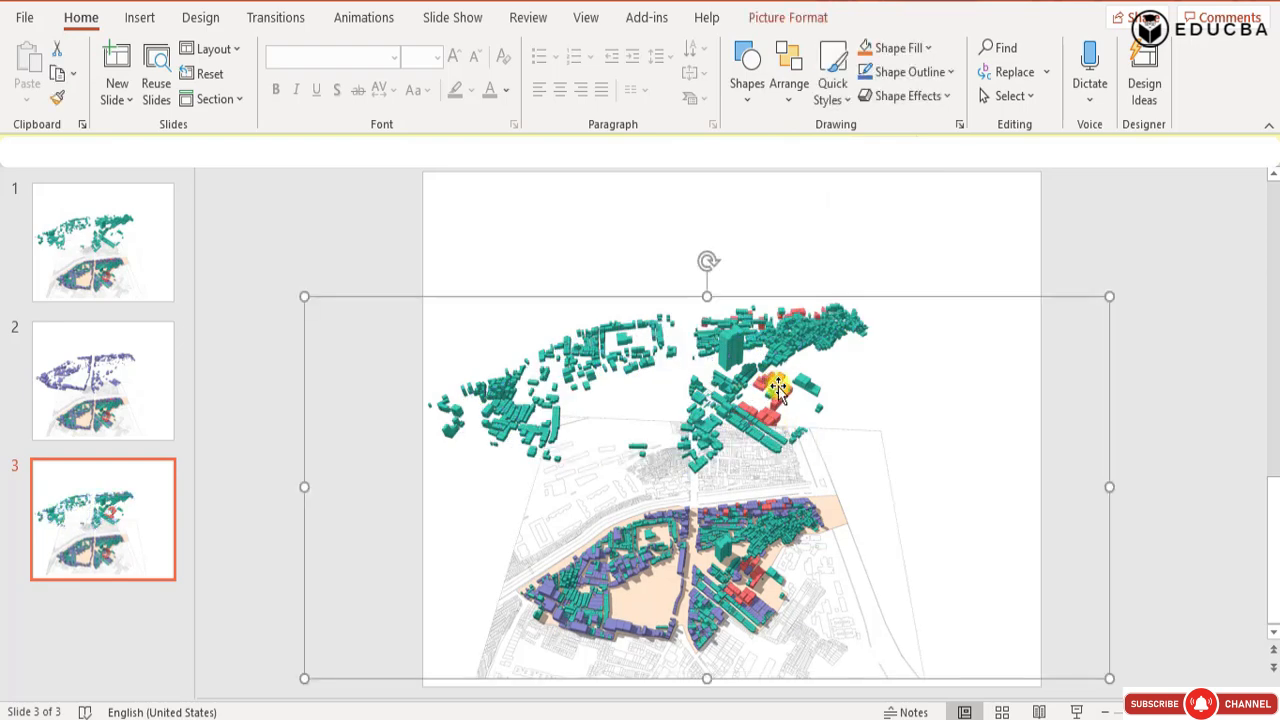
right_click(777, 389)
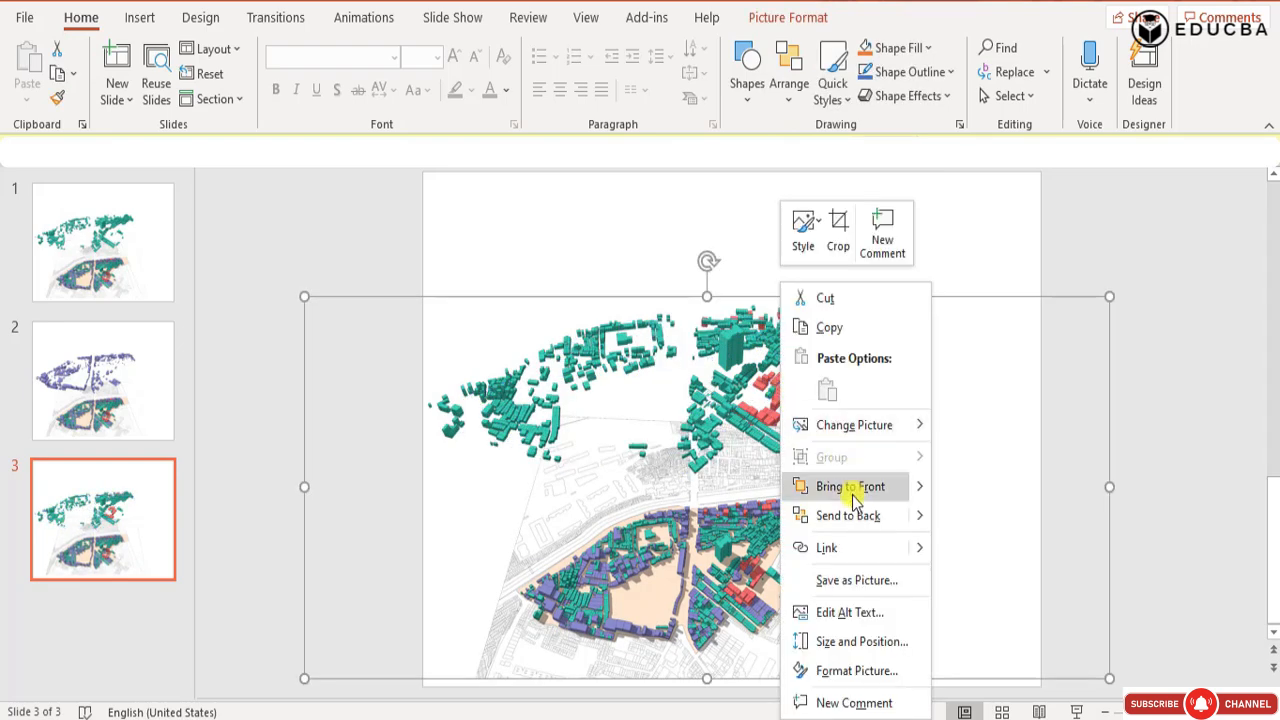
left_click(851, 515)
key("ctrl+z")
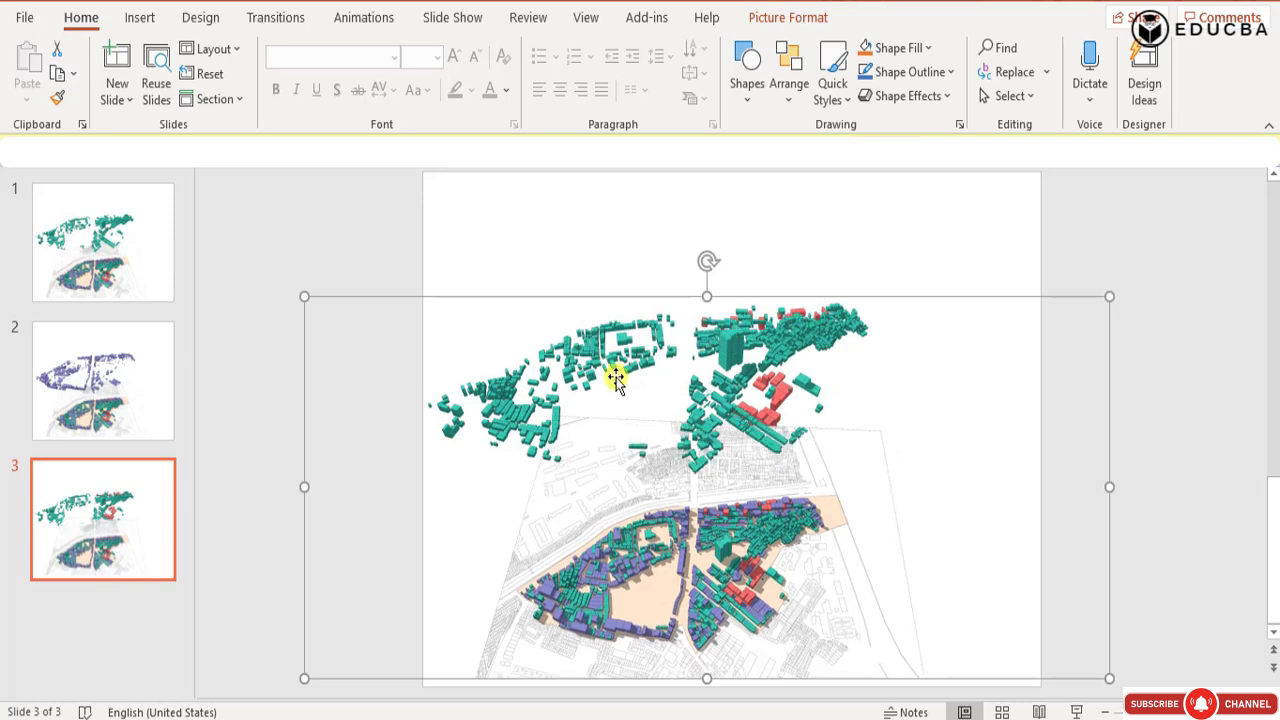
right_click(786, 390)
left_click(838, 514)
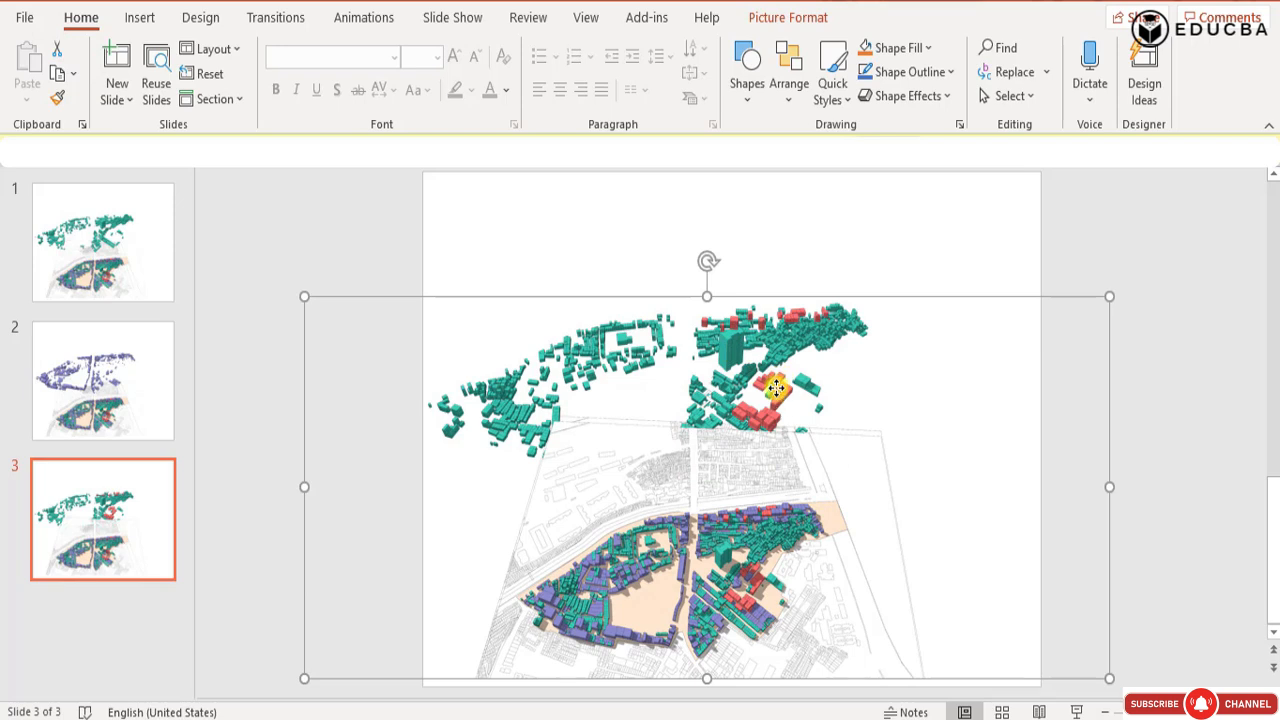
right_click(776, 390)
left_click(823, 511)
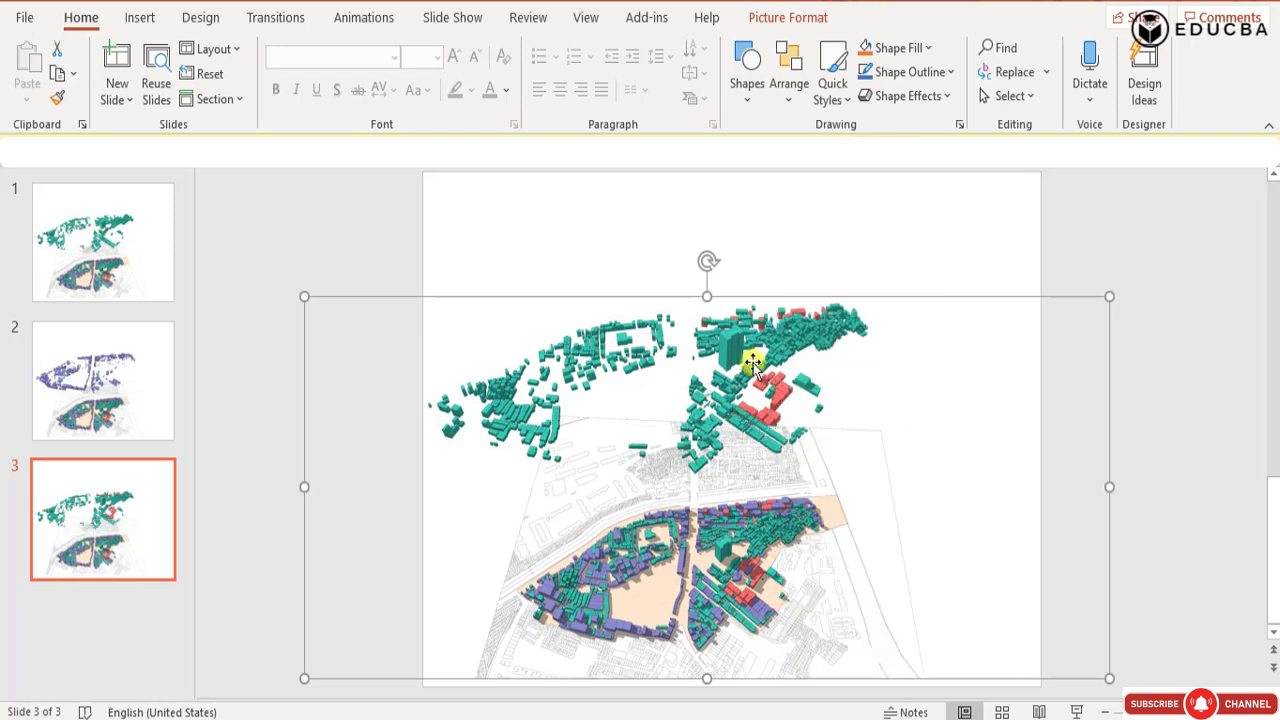
key("Delete")
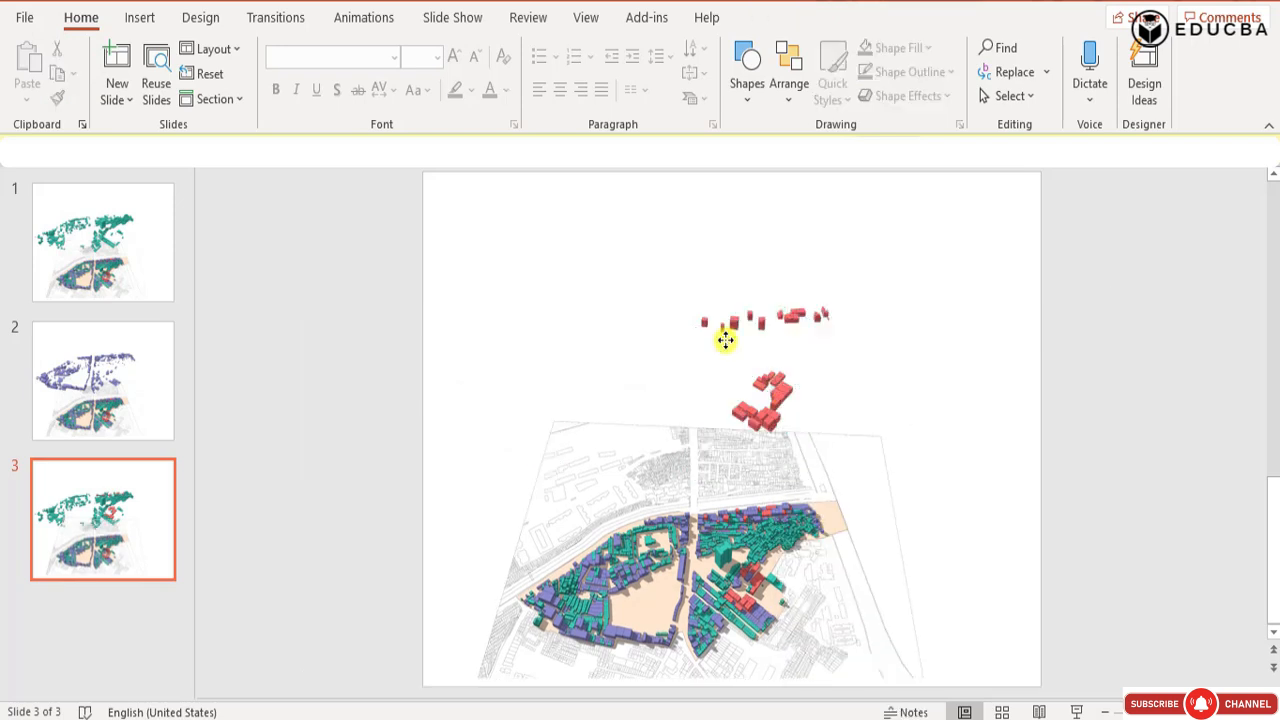
left_click(133, 282)
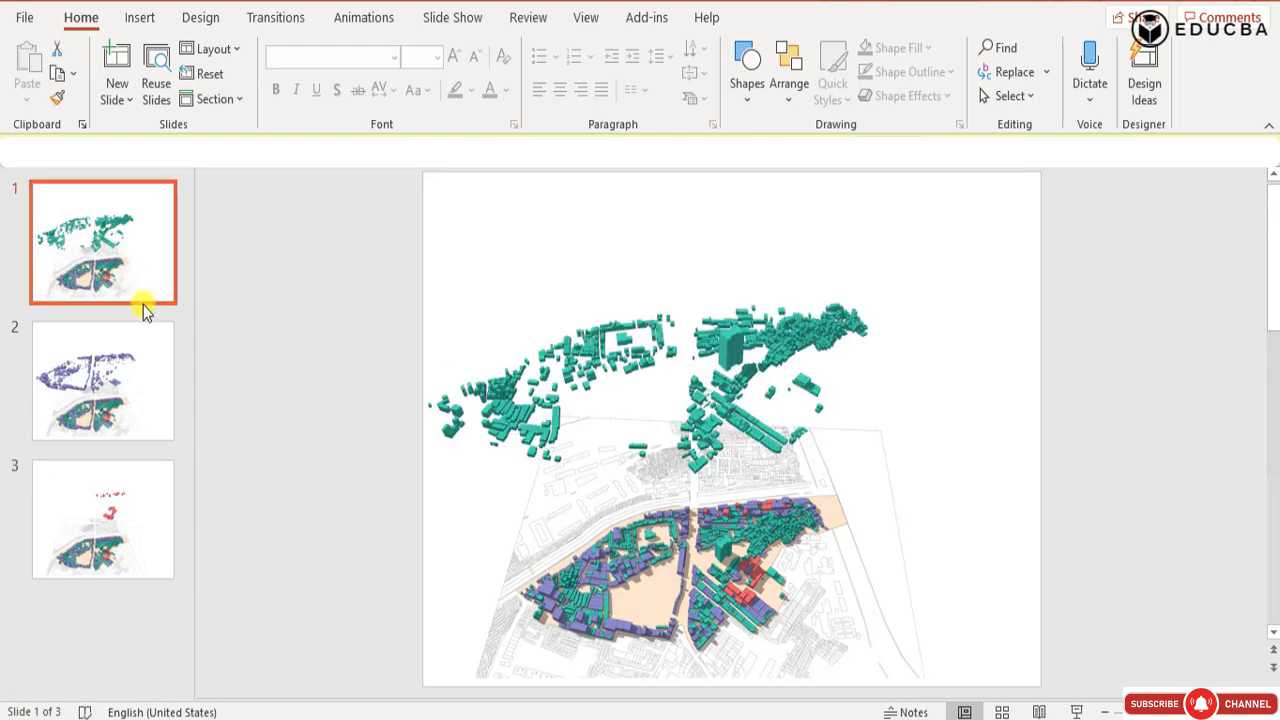
key("Down")
key("Down")
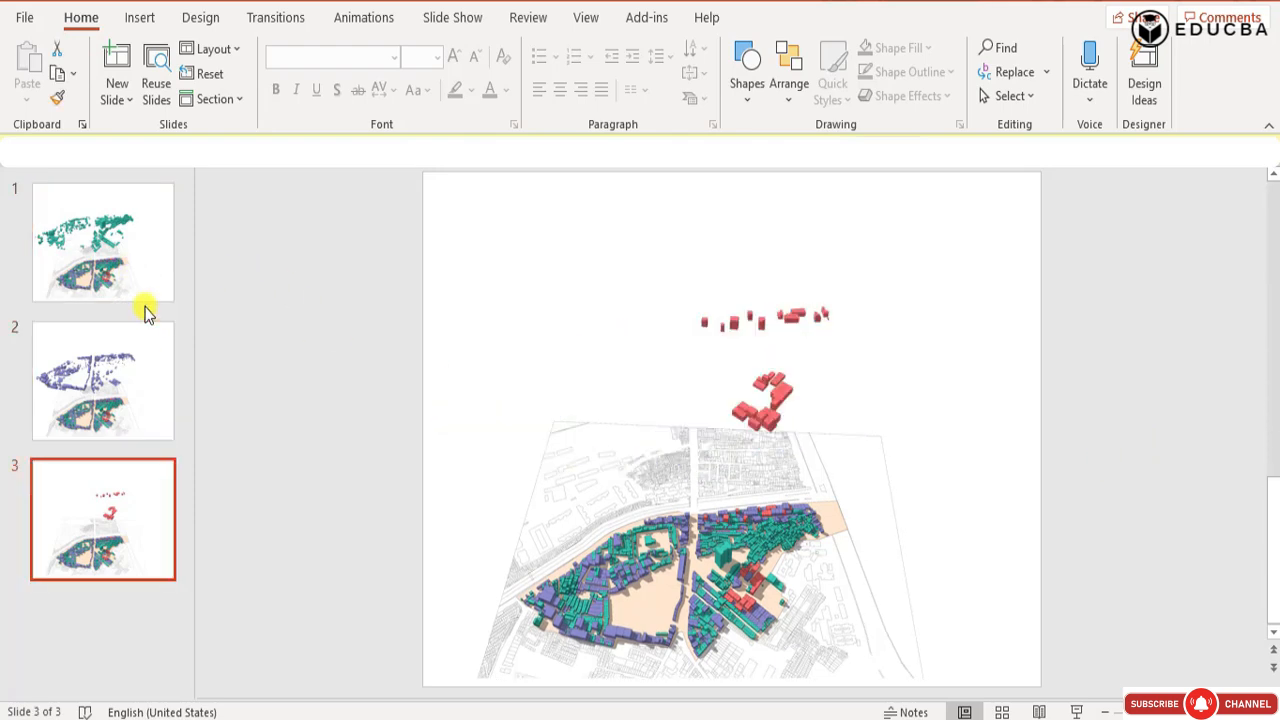
key("Up")
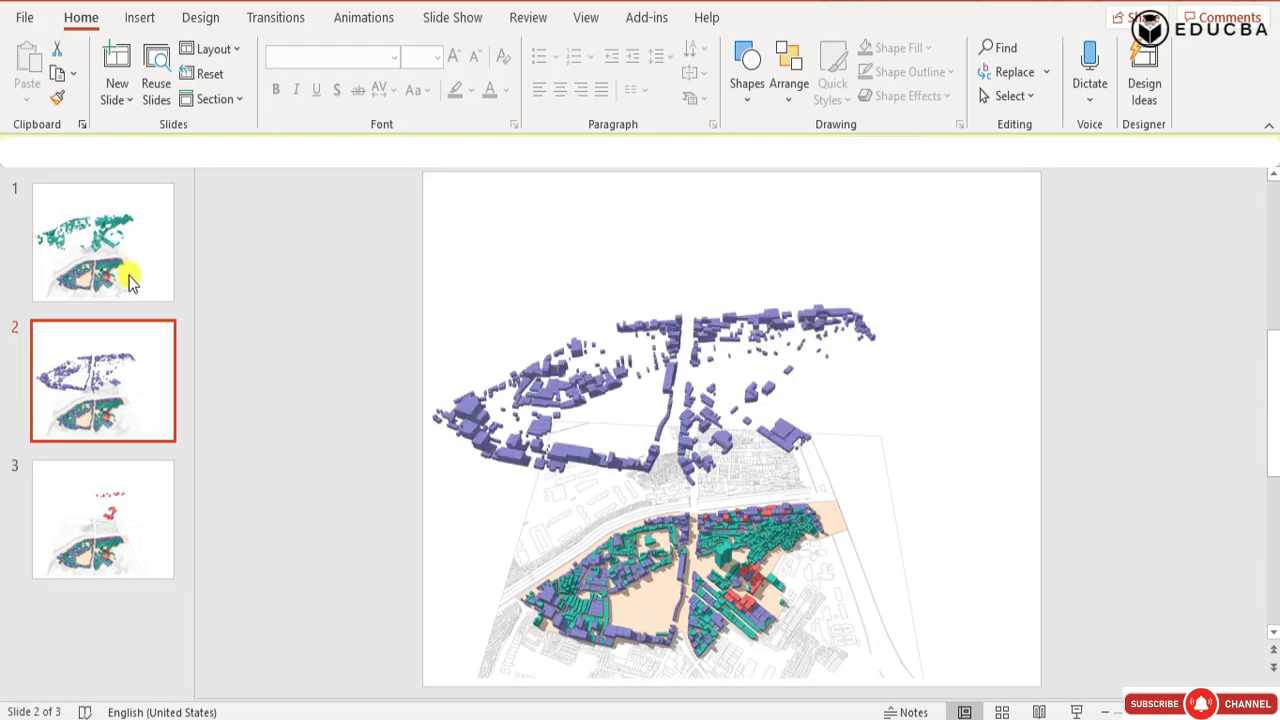
Cut the green layer picture from slide 1 and paste it over the purple layer picture on slide 2.
left_click(117, 270)
left_click(700, 363)
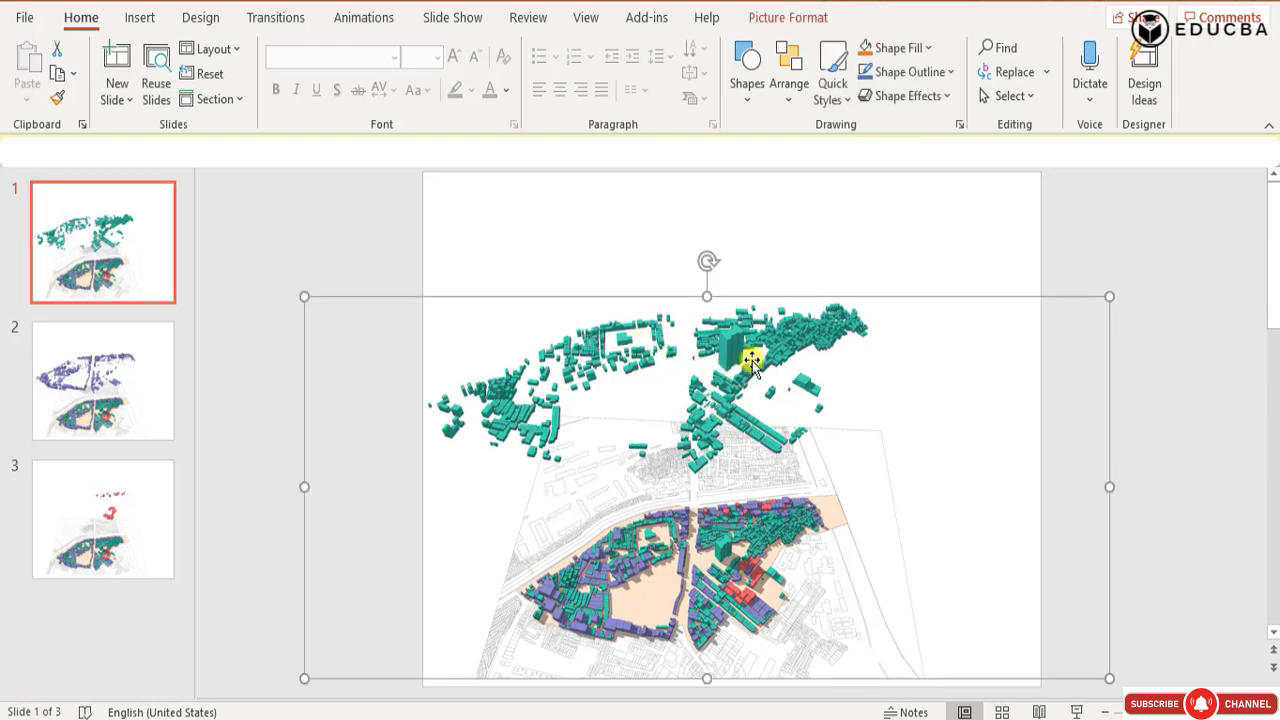
right_click(783, 352)
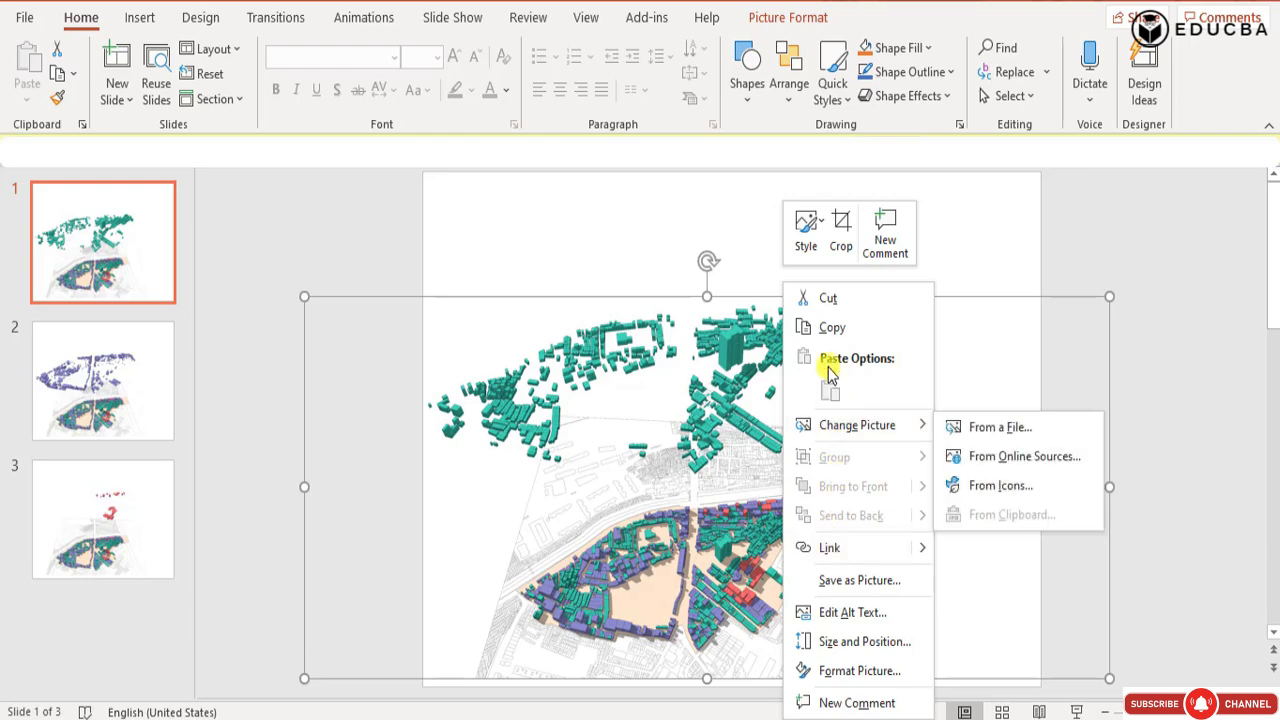
left_click(828, 298)
left_click(55, 372)
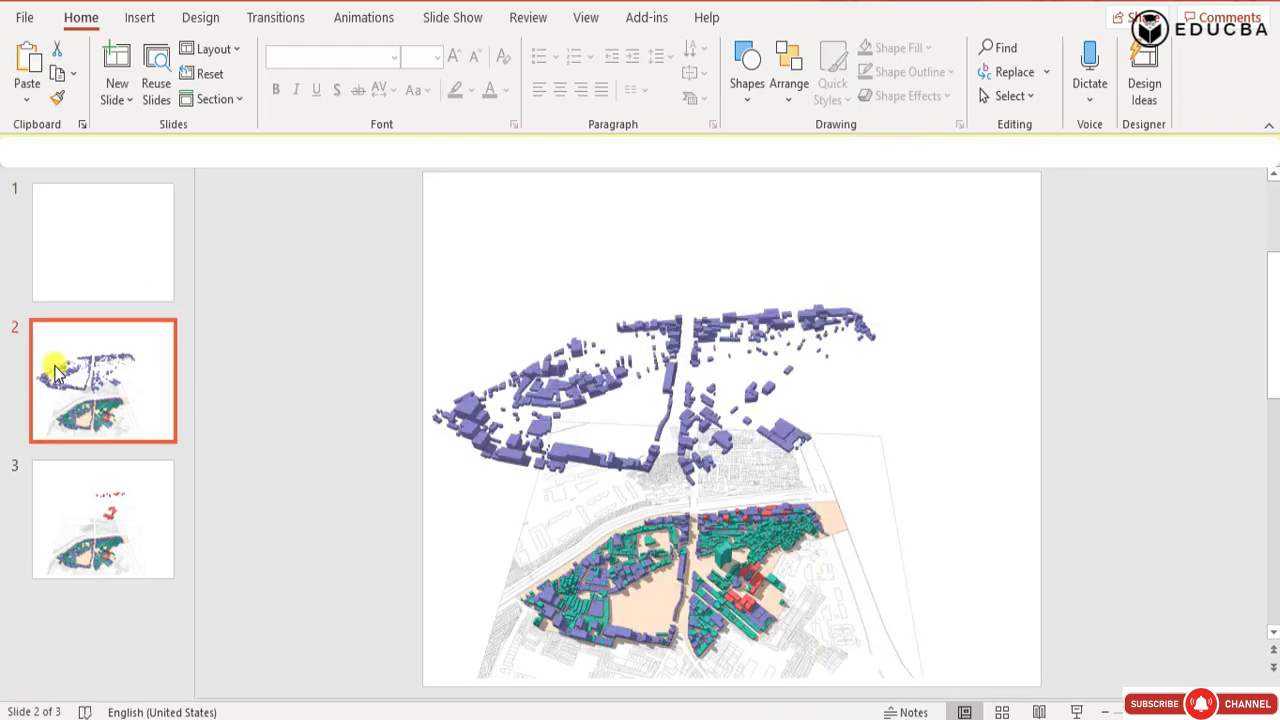
key("ctrl+v")
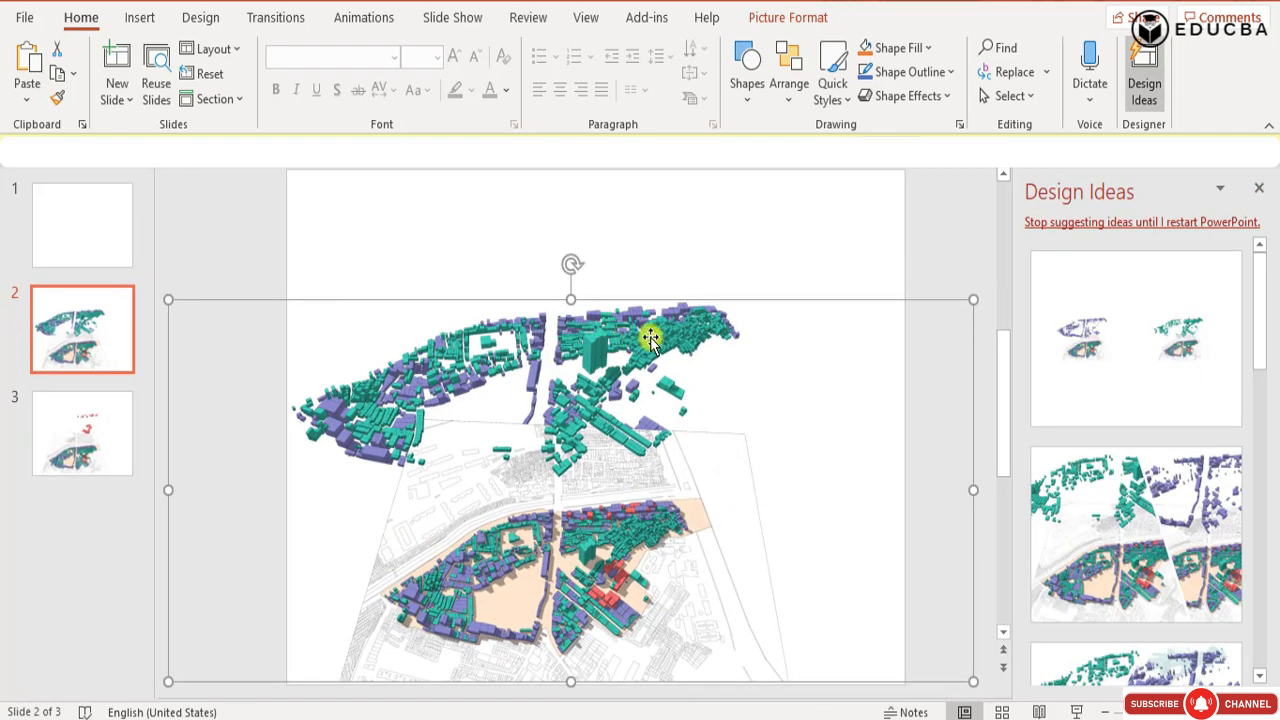
Move the green layer picture from slide 2 back onto the empty slide 1.
right_click(650, 337)
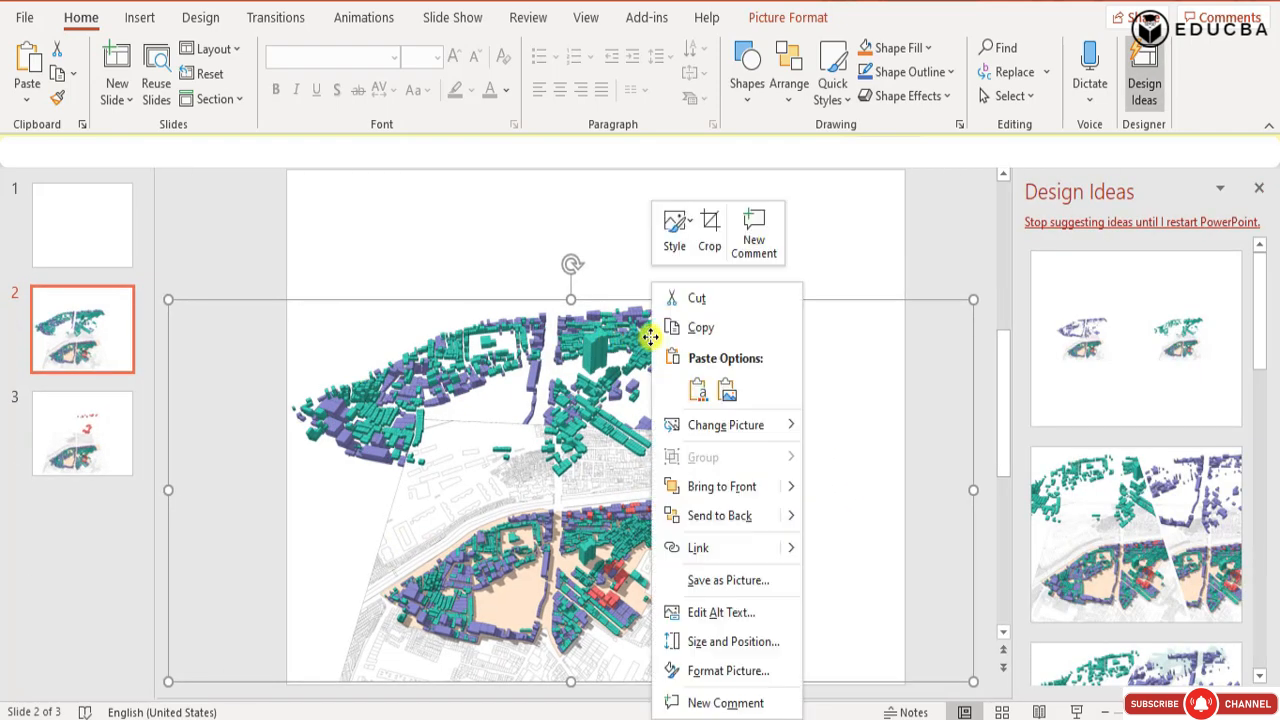
left_click(697, 298)
left_click(85, 250)
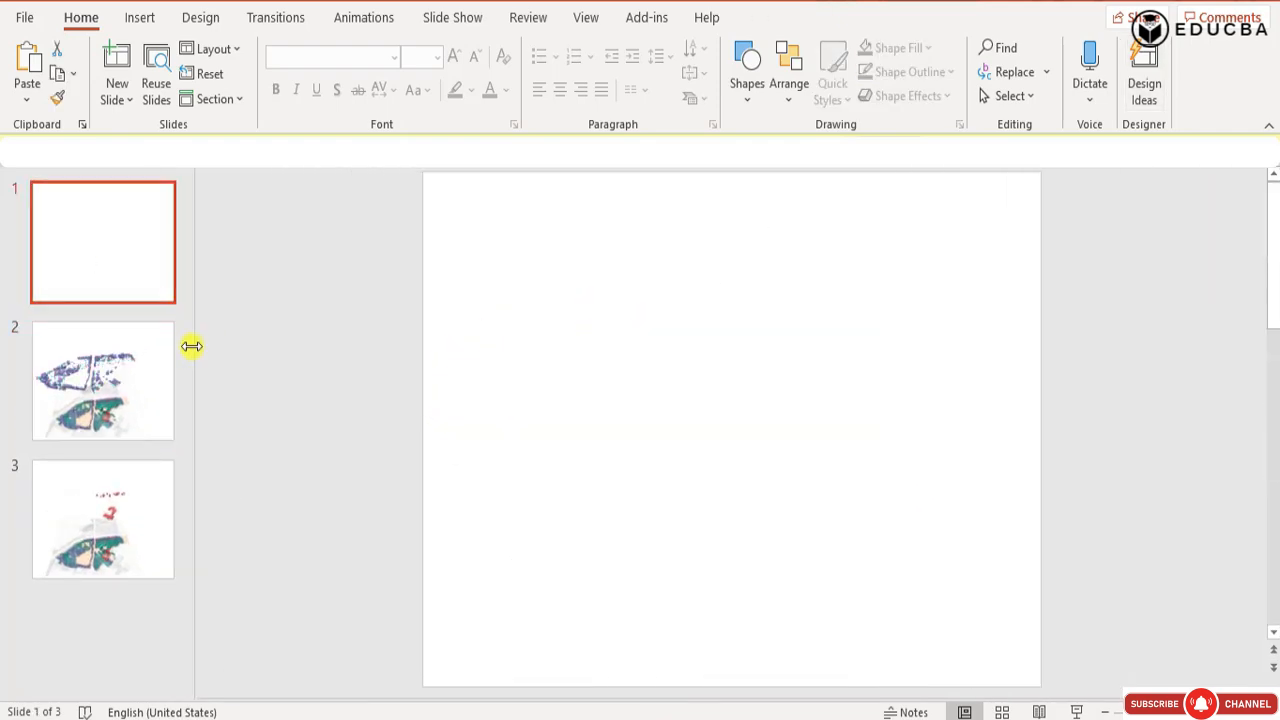
key("ctrl+v")
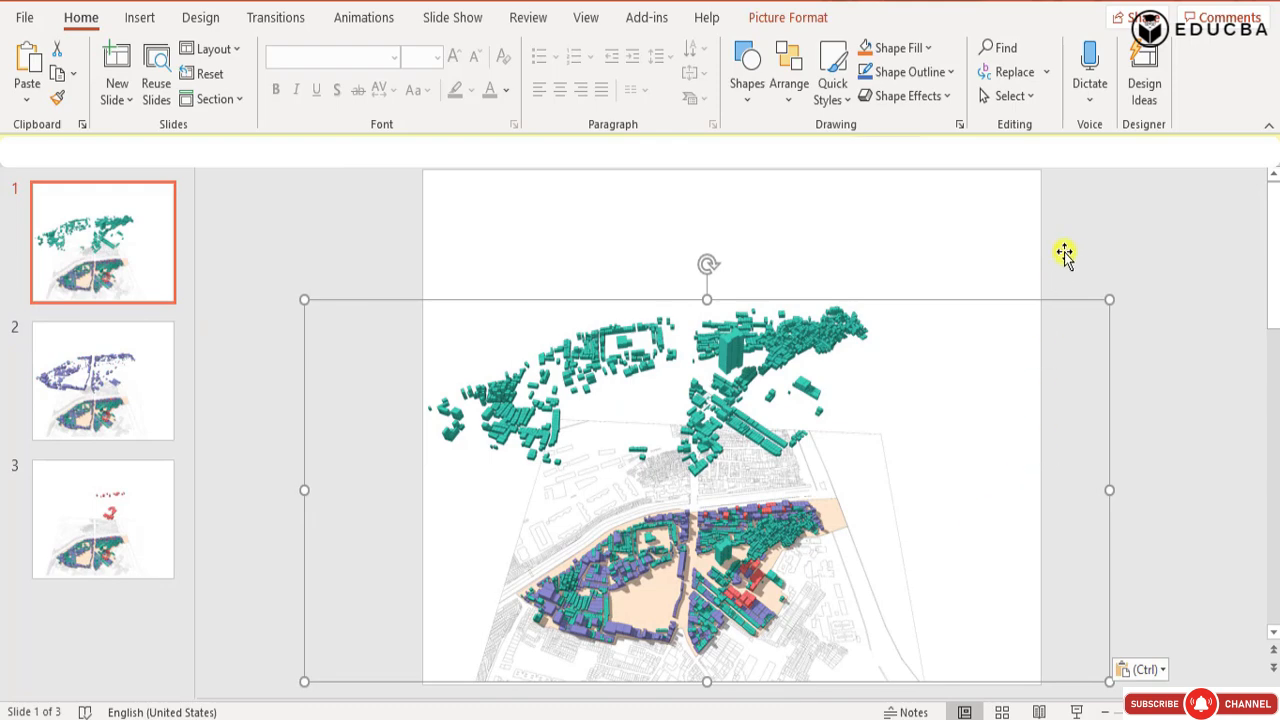
Go through the three slides to compare the green, purple and red layer views.
key("Page_Down")
key("Page_Down")
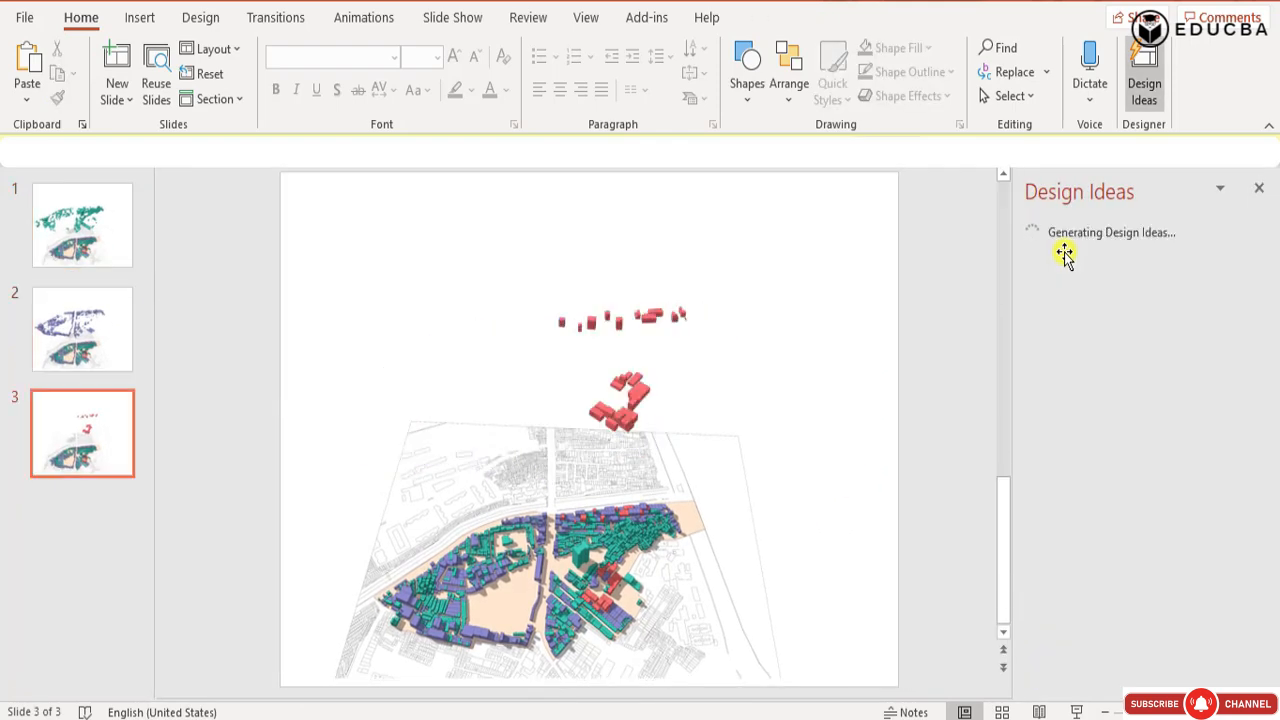
key("Page_Up")
key("Page_Up")
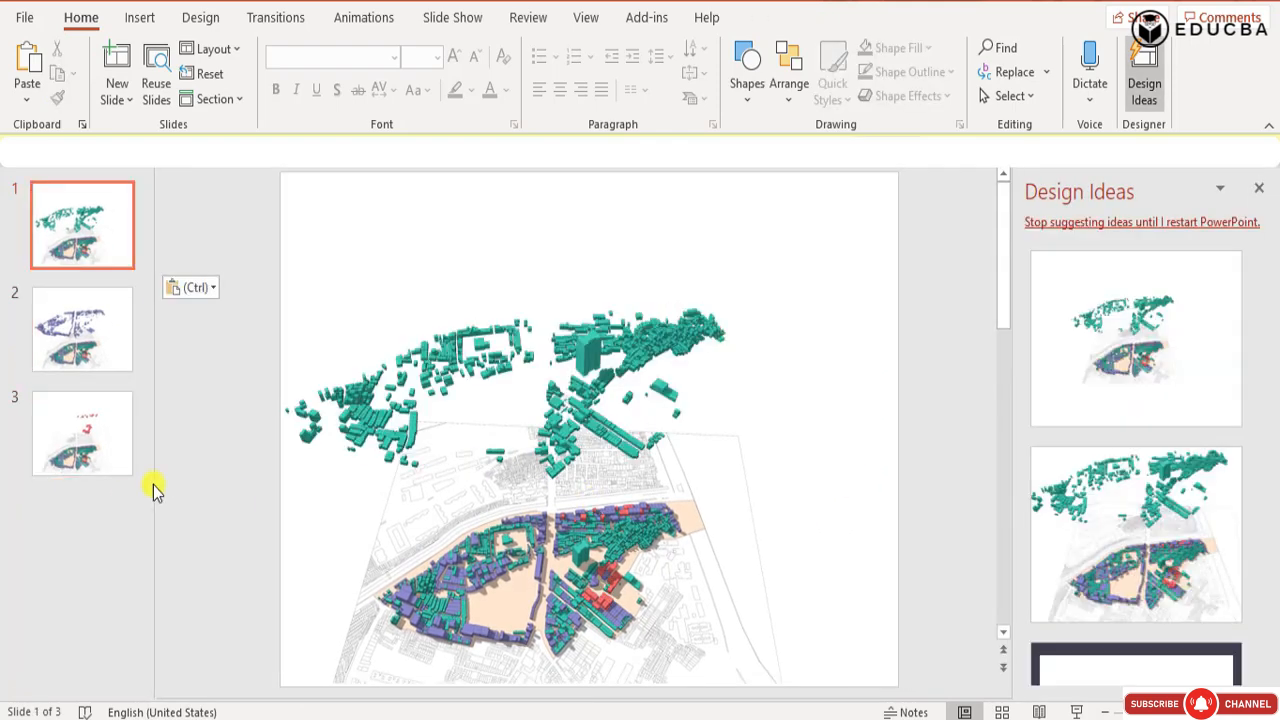
left_click(106, 346)
left_click(107, 418)
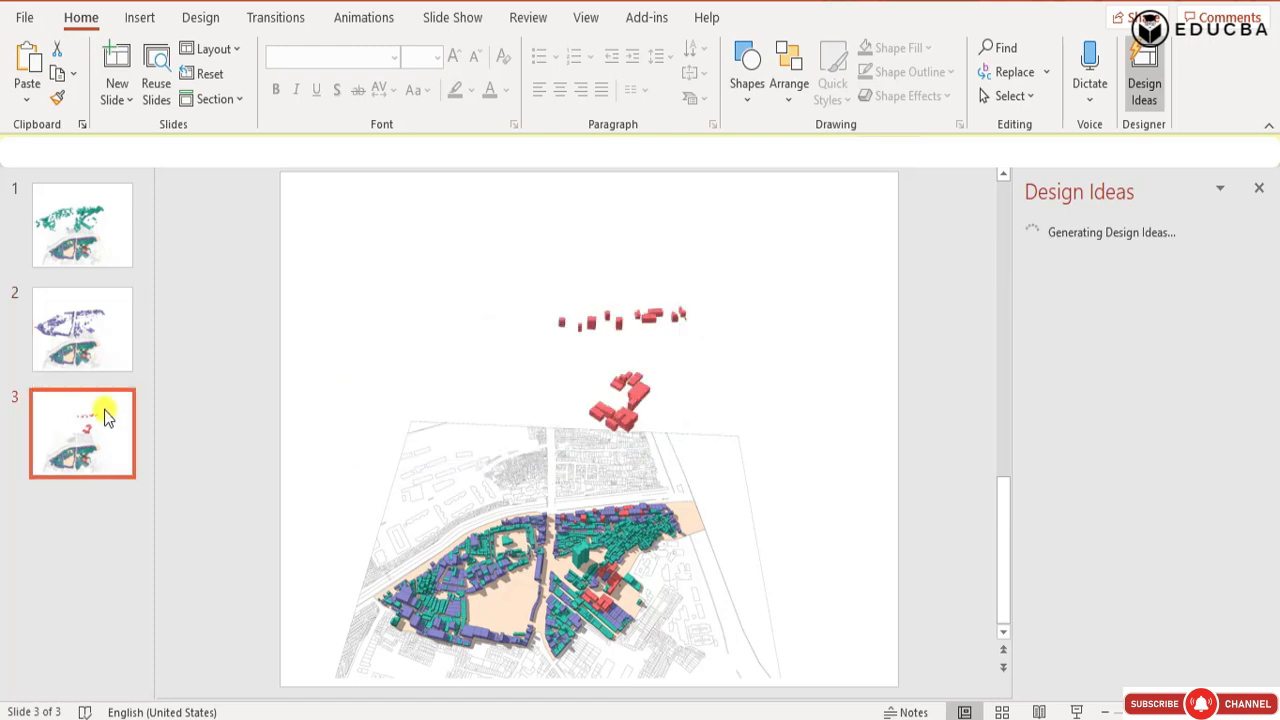
Return to slide 1 and save the presentation under a new name as a .pptx file in the SKETCHUP Final folder.
left_click(53, 254)
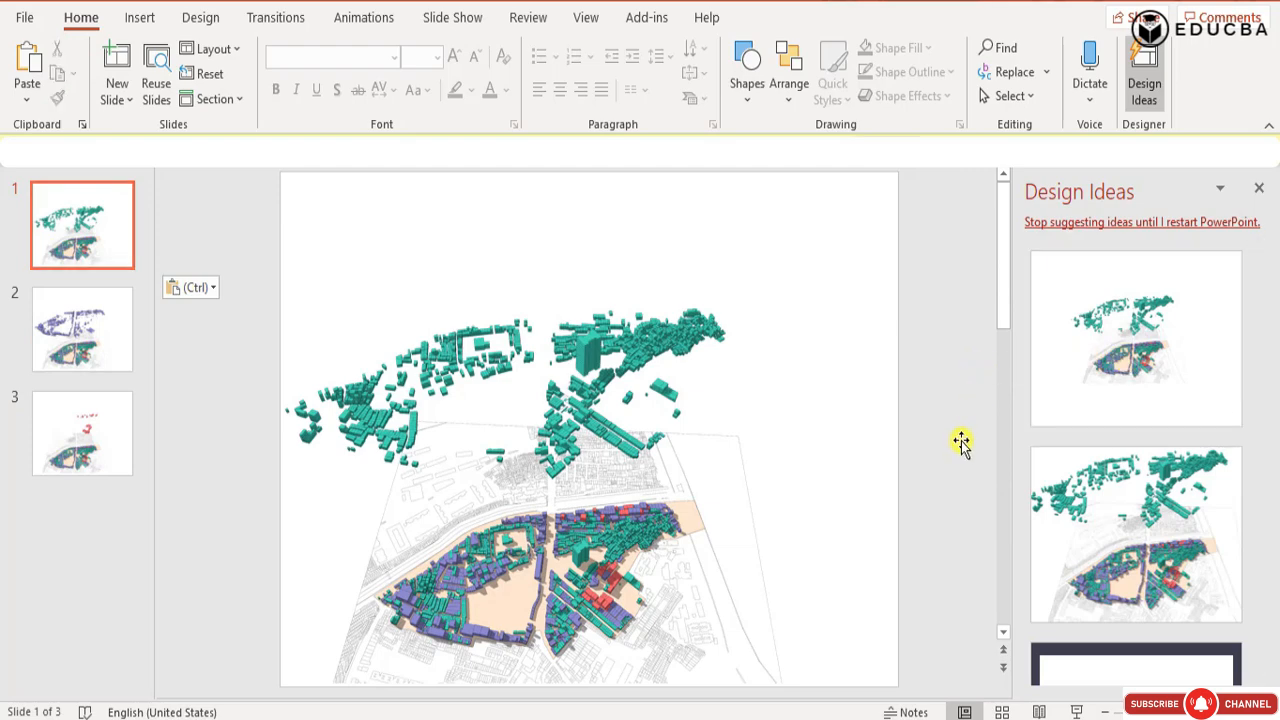
left_click(535, 541)
left_click(264, 242)
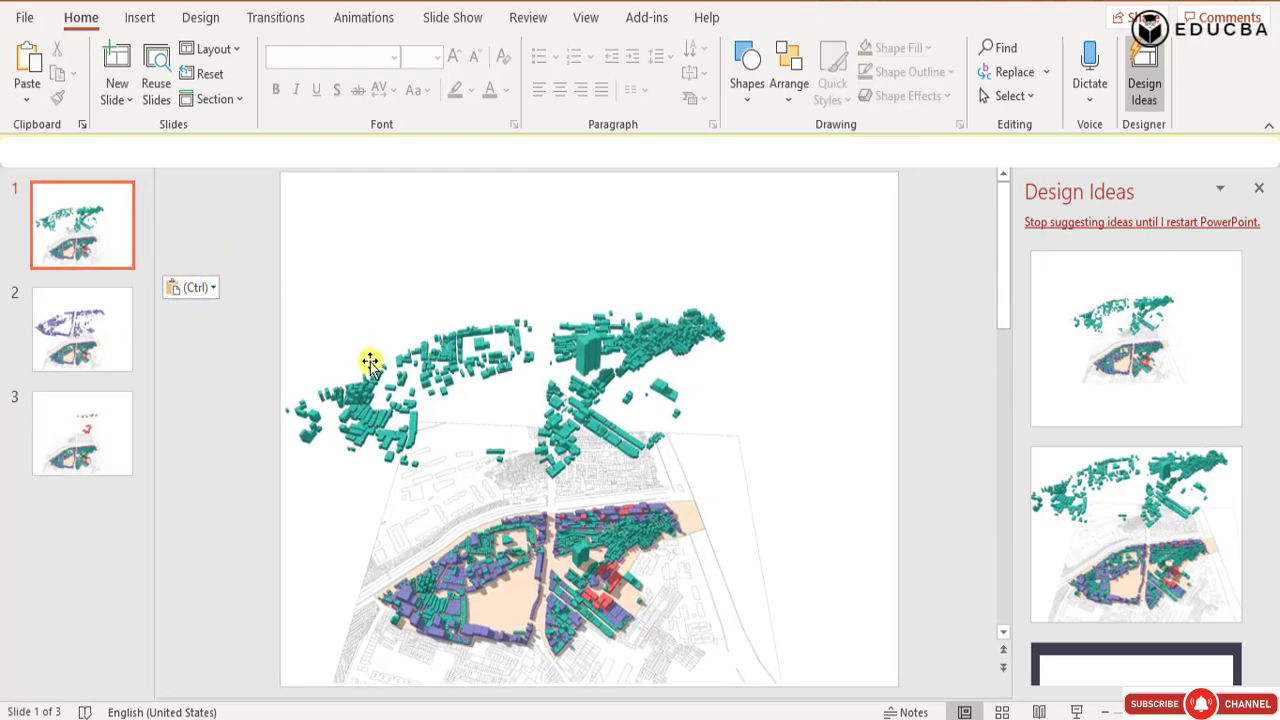
left_click(26, 30)
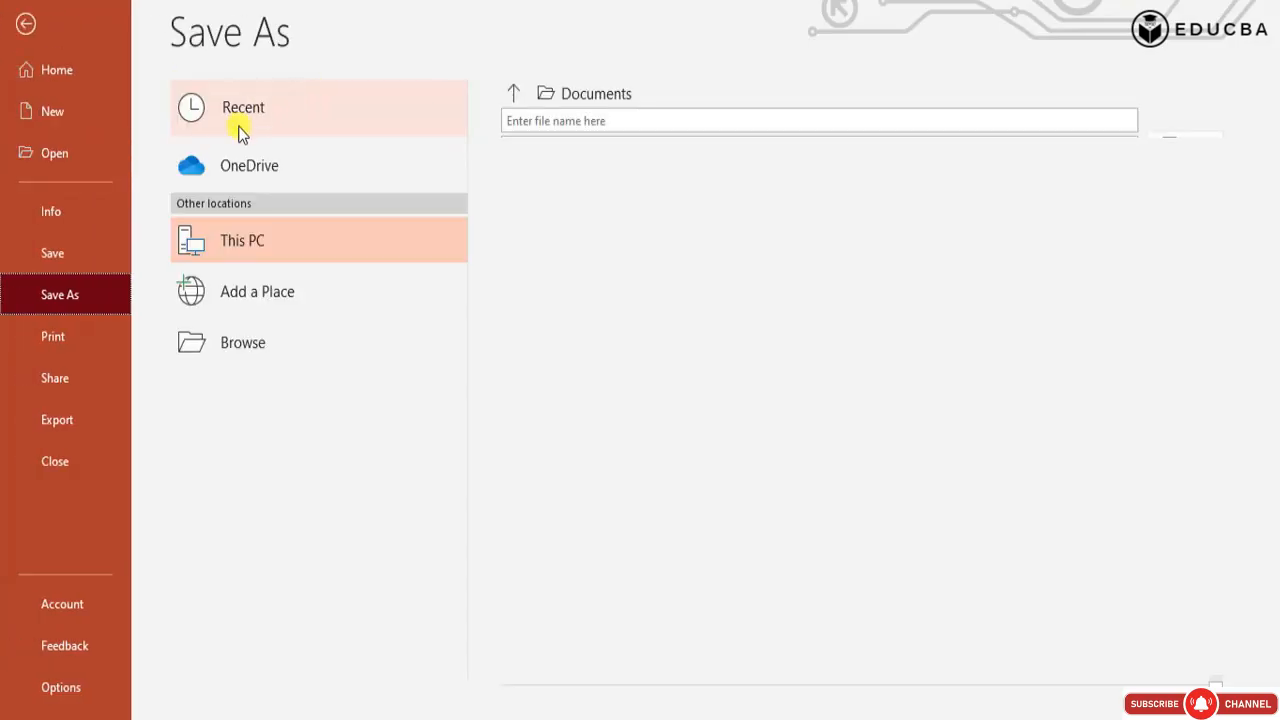
left_click(324, 340)
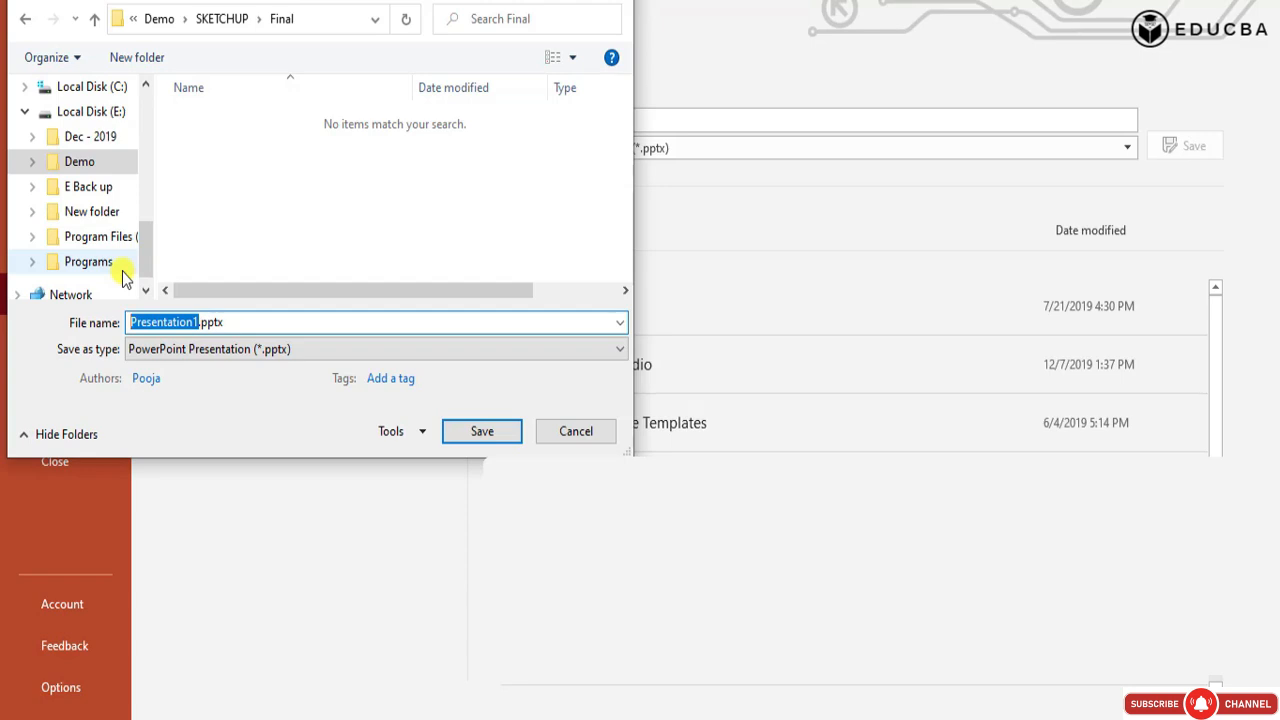
type("H")
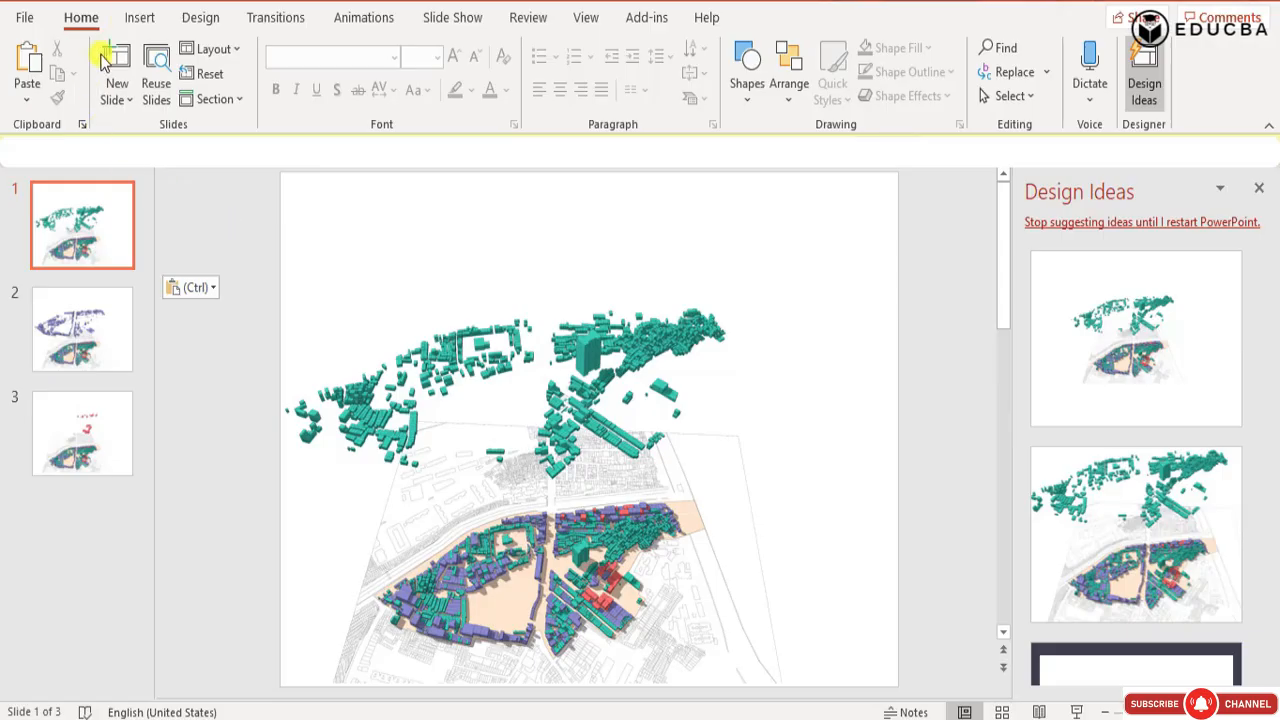
Add a text box reading "Housing Study" across the upper part of slide 1.
left_click(132, 22)
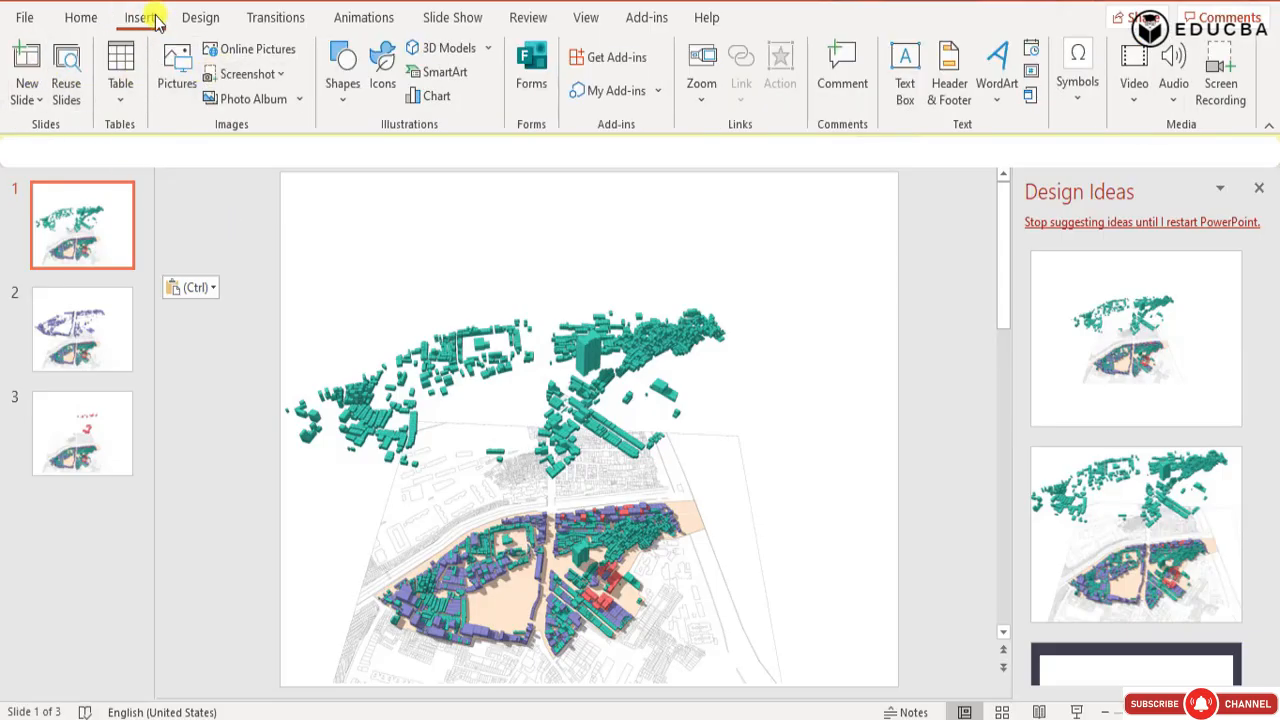
left_click(342, 80)
left_click(340, 480)
left_click_drag(304, 197, 773, 268)
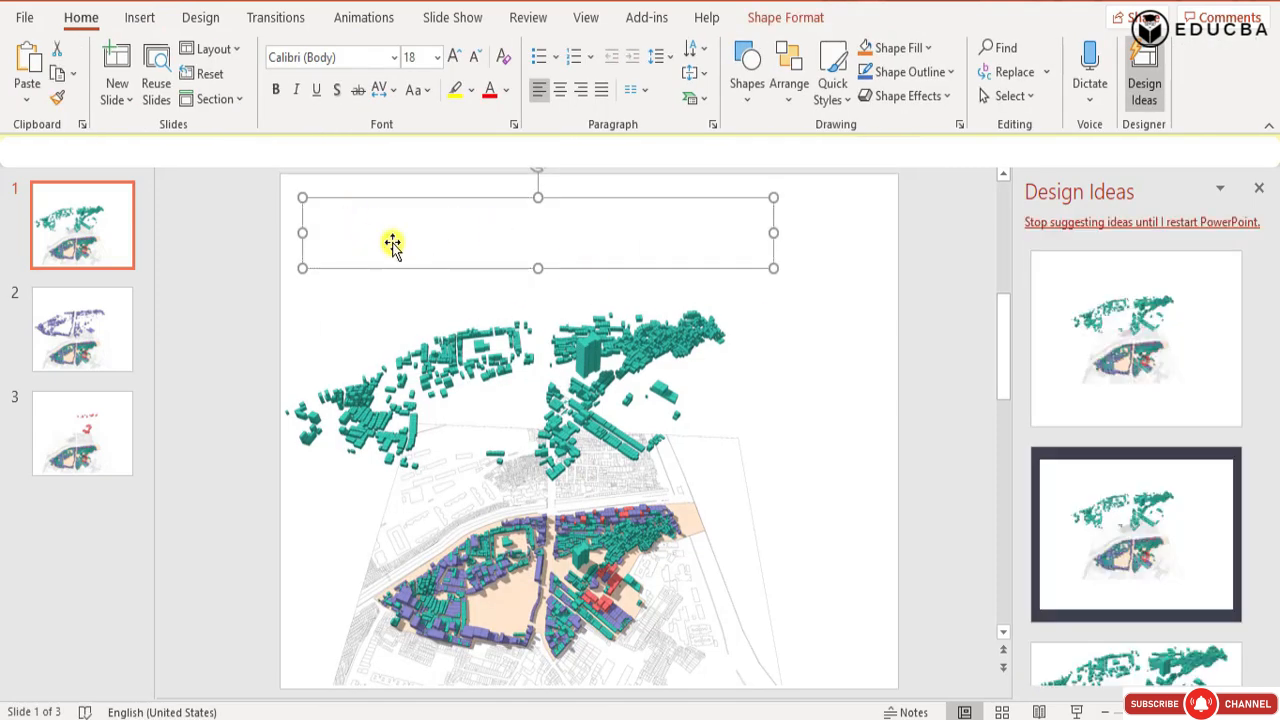
type("Housing Study")
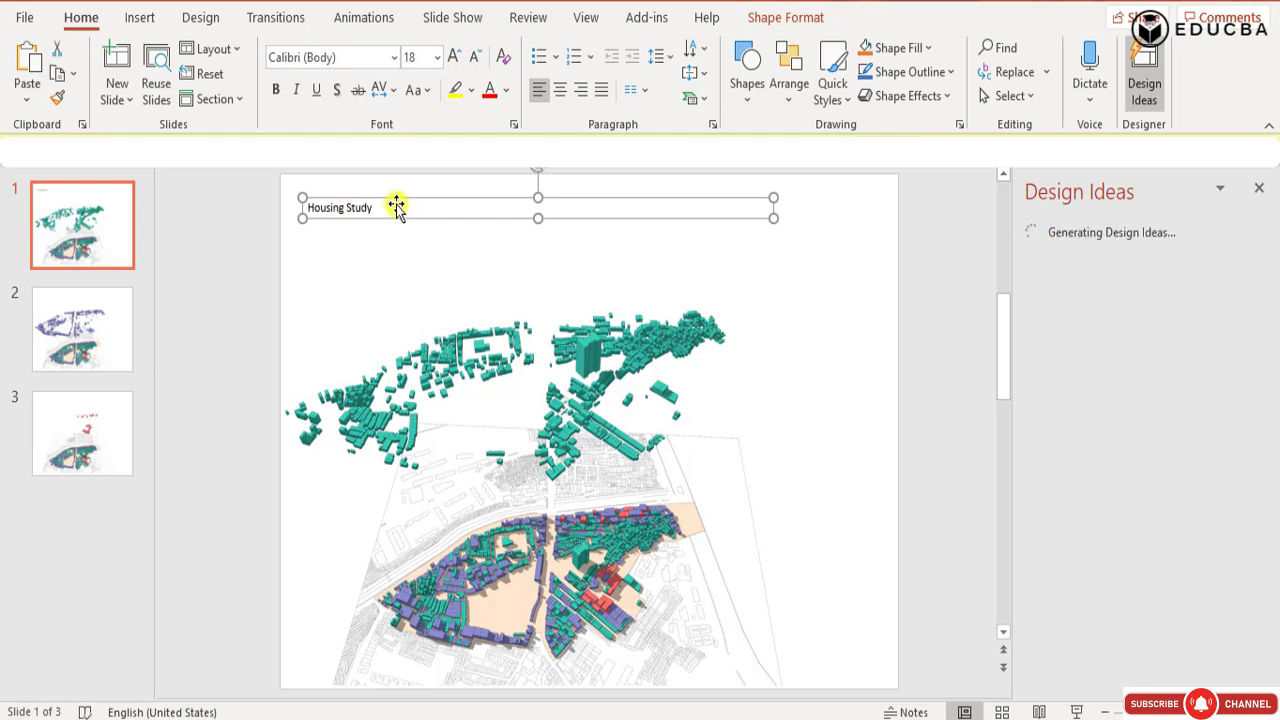
Enlarge the "Housing Study" title to 48 pt, narrow its box and move it into the slide's upper-right corner.
triple_click(456, 57)
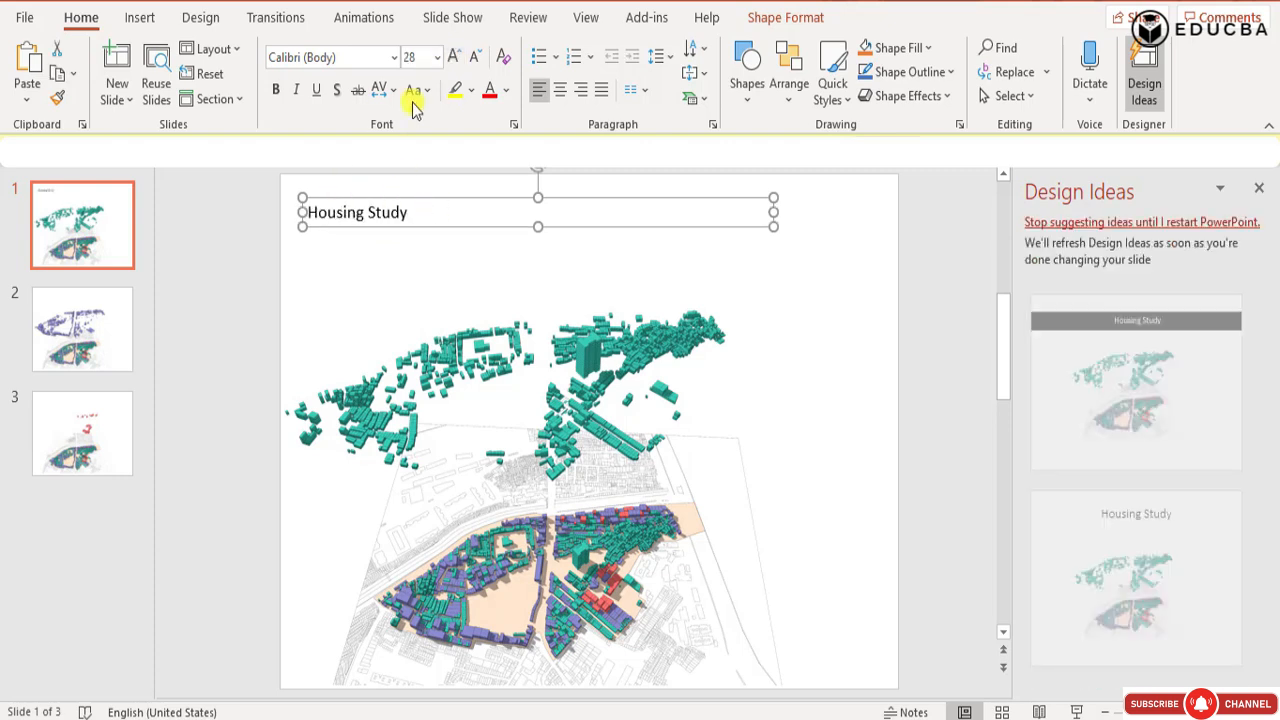
triple_click(453, 57)
double_click(453, 57)
left_click_drag(500, 243, 808, 238)
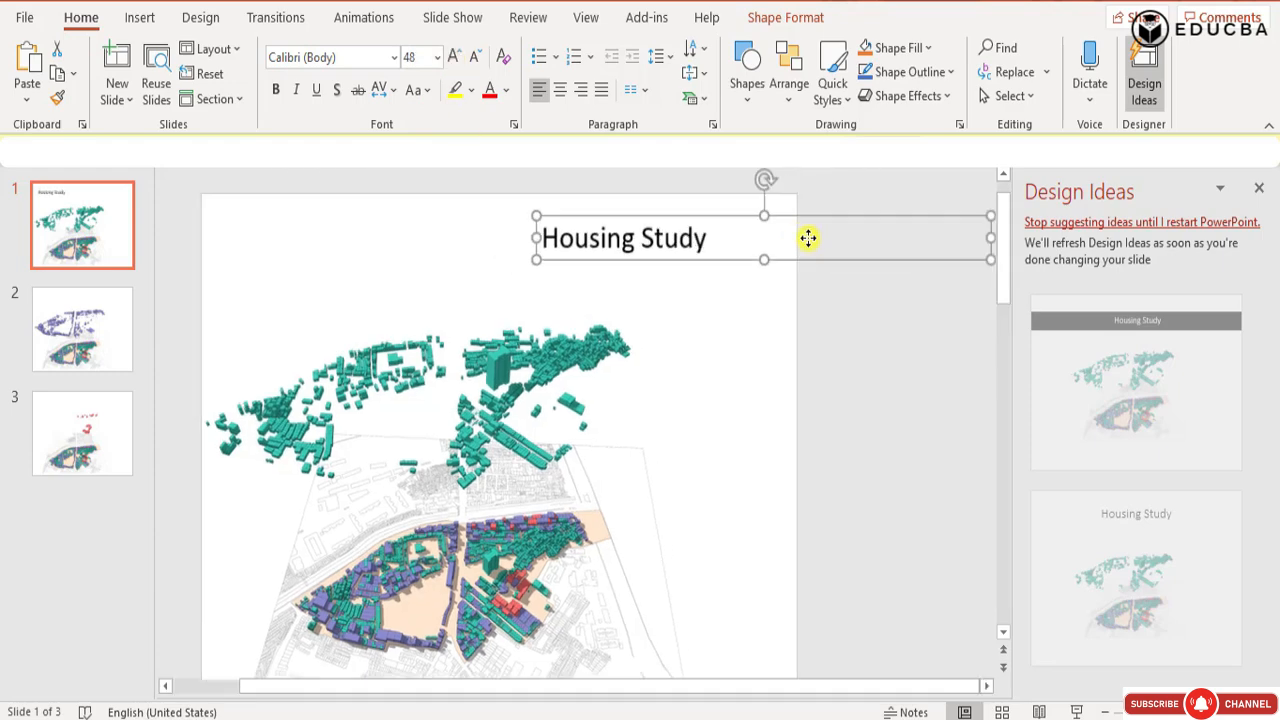
left_click_drag(988, 236, 765, 216)
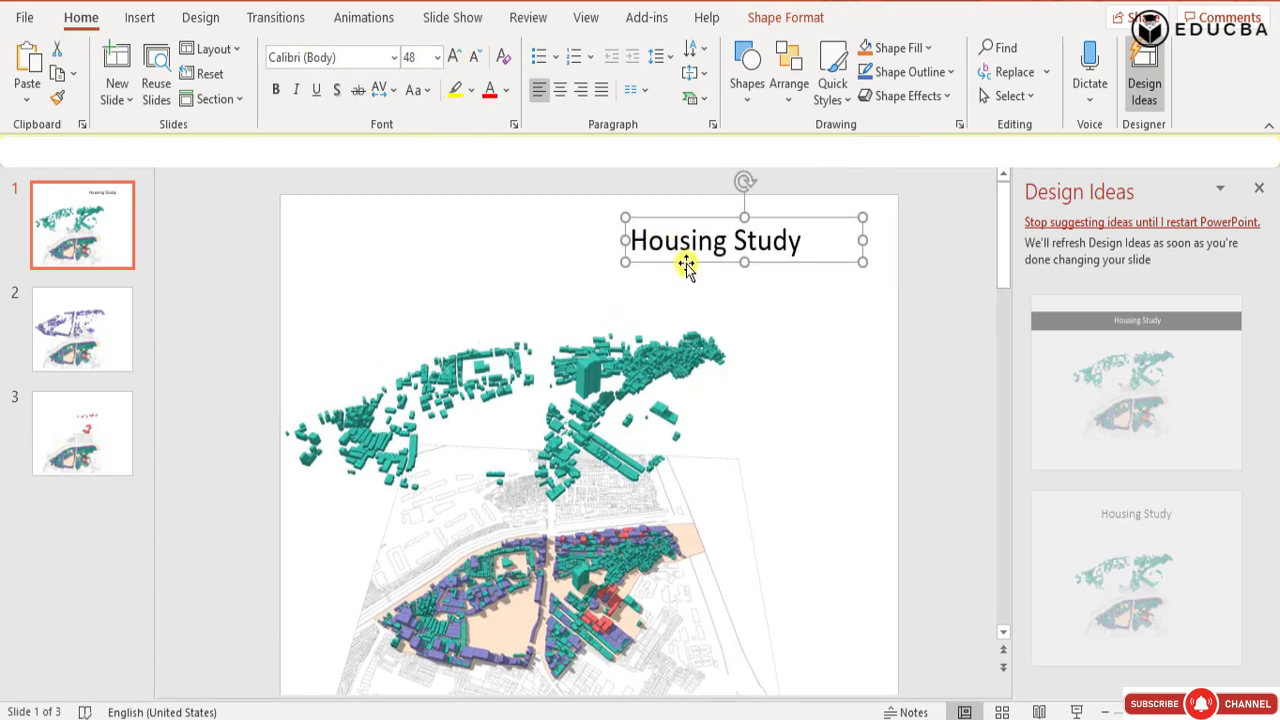
left_click_drag(687, 265, 767, 227)
left_click(817, 259)
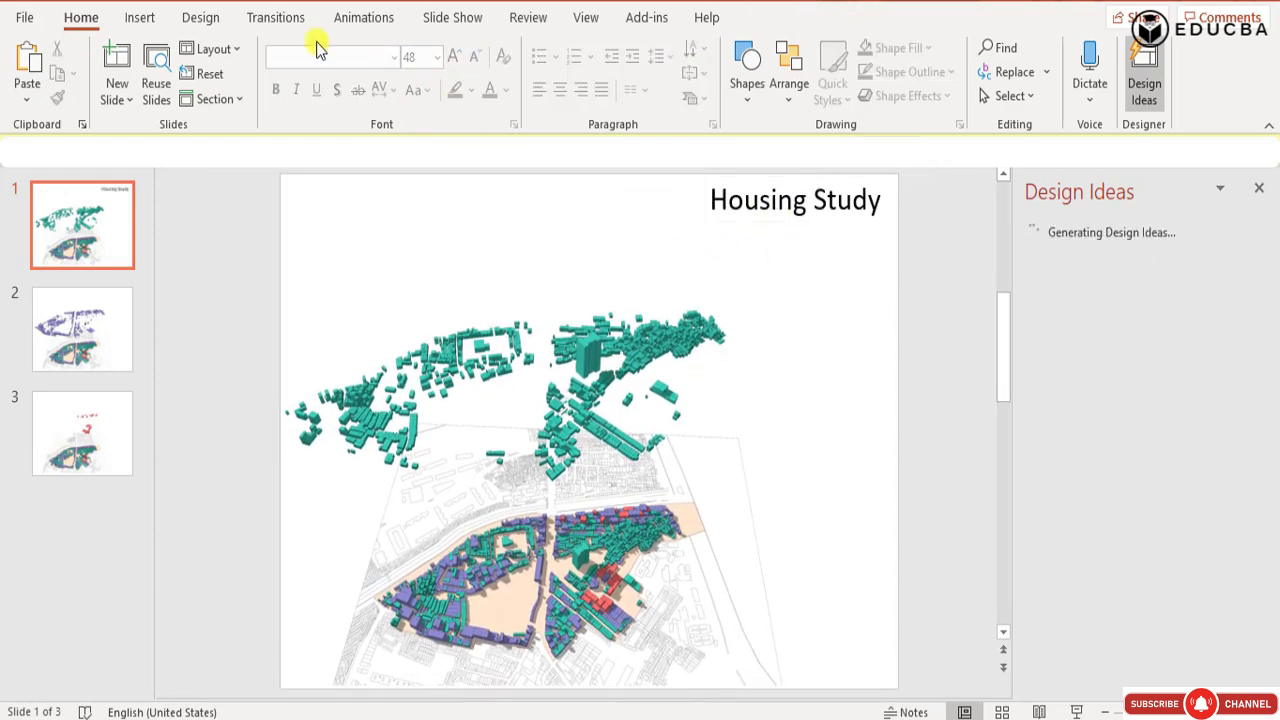
Align the title box's right edge with the slide edge and extend its left side slightly.
left_click(834, 200)
left_click_drag(946, 203, 894, 203)
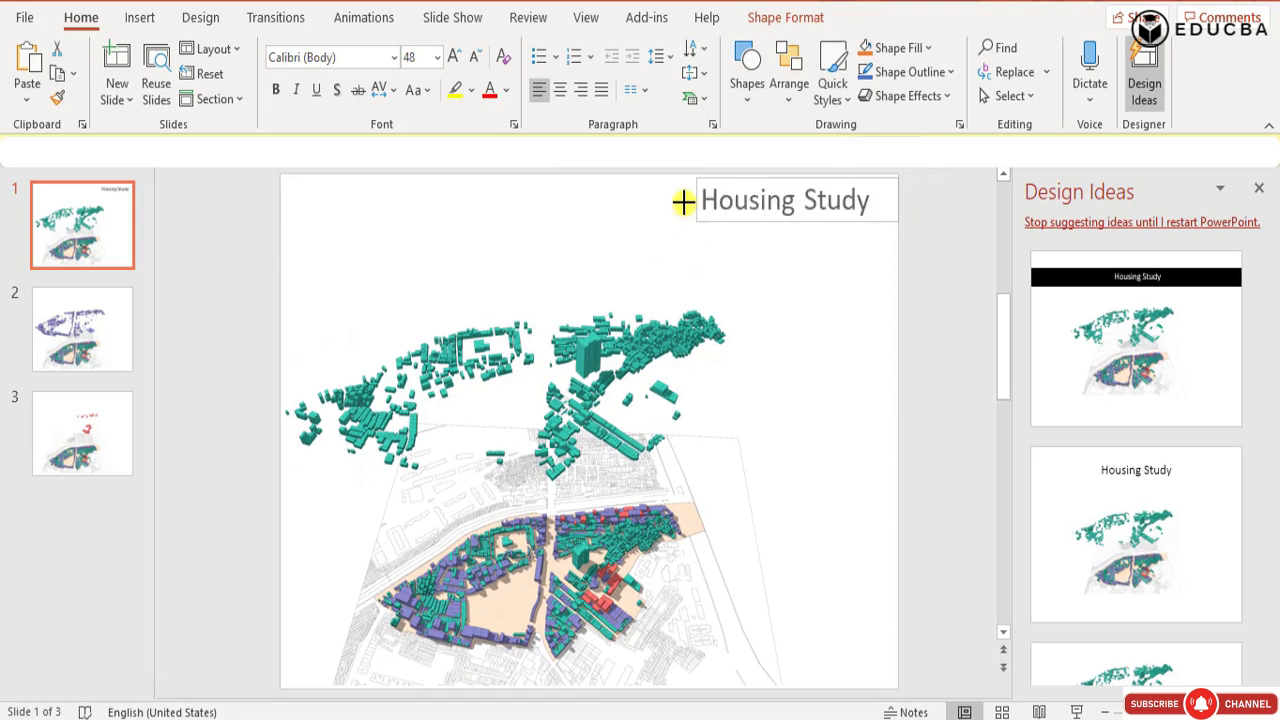
left_click_drag(683, 202, 675, 200)
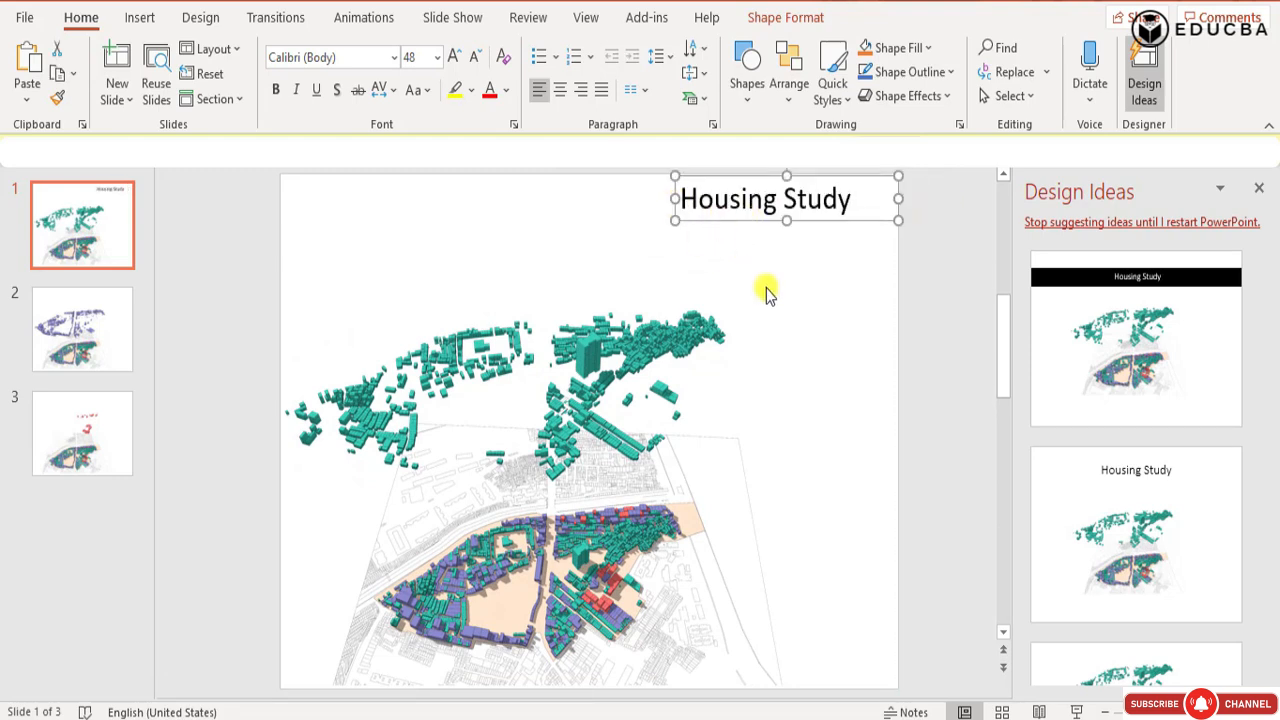
left_click(703, 329)
Duplicate the title box above the green layer and replace the copy's text with "Residential huts".
left_click(763, 200)
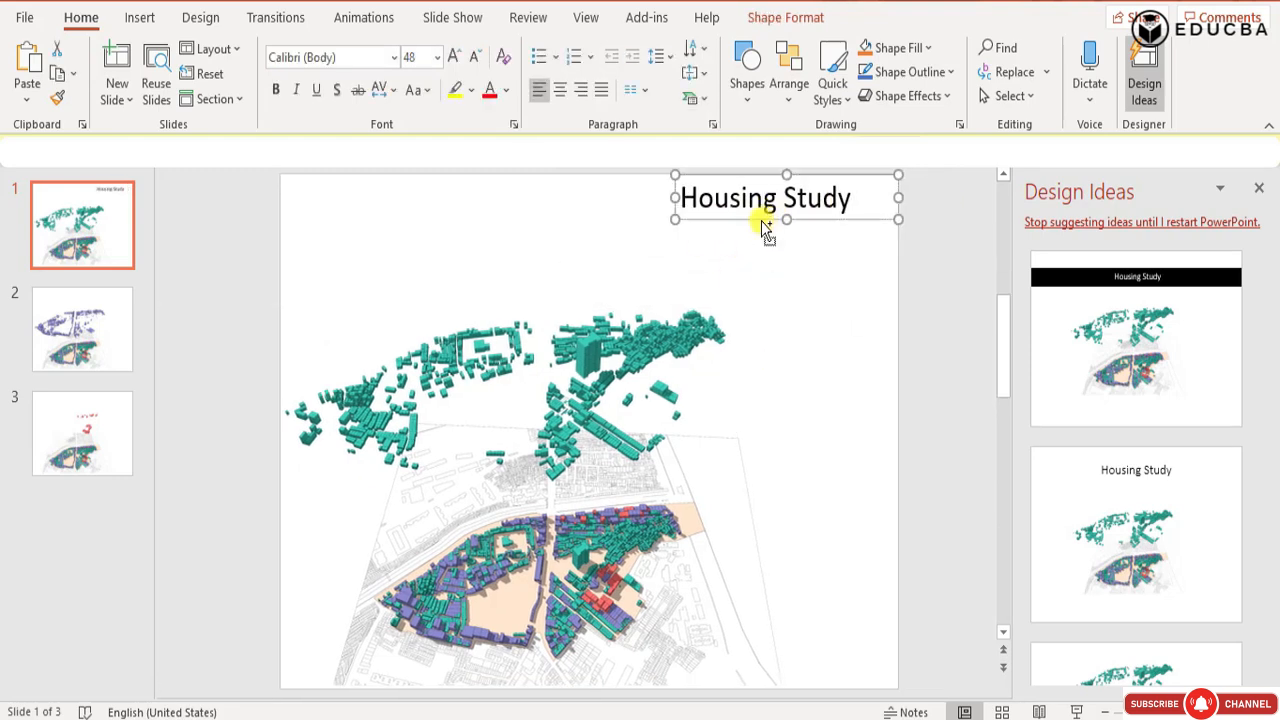
left_click_drag(761, 221, 380, 303, "ctrl")
triple_click(557, 278)
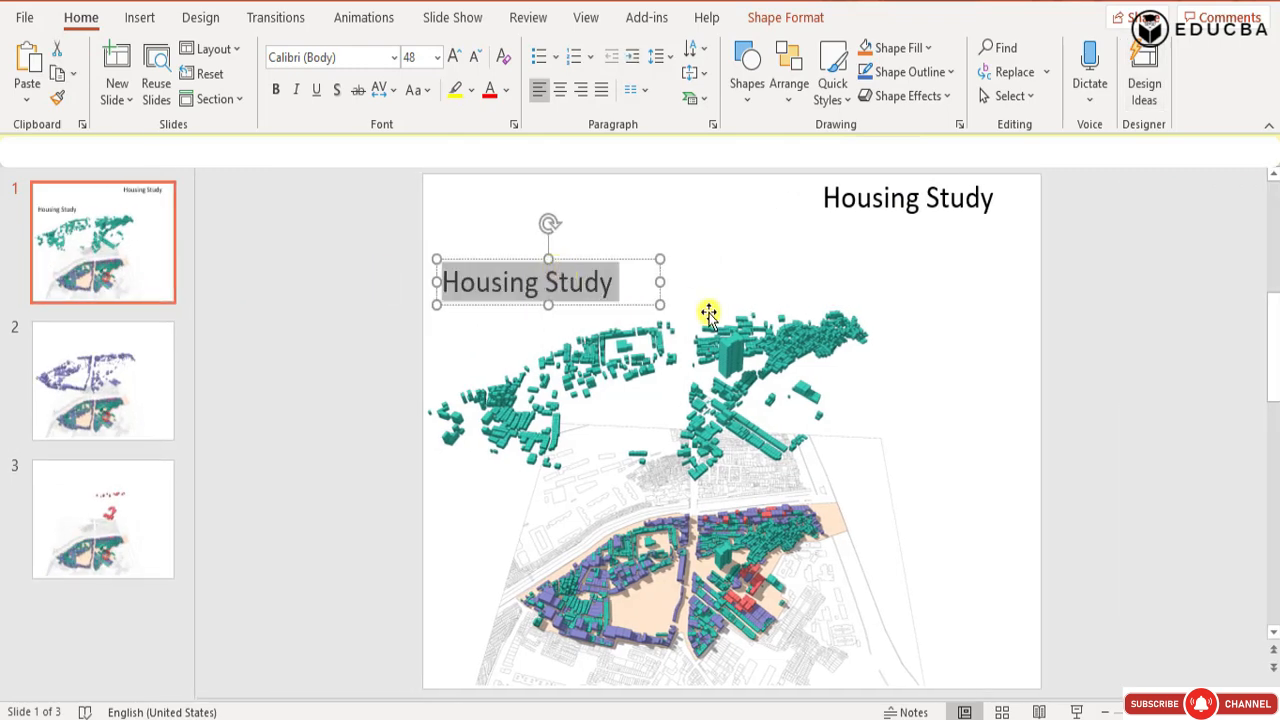
type("Resident")
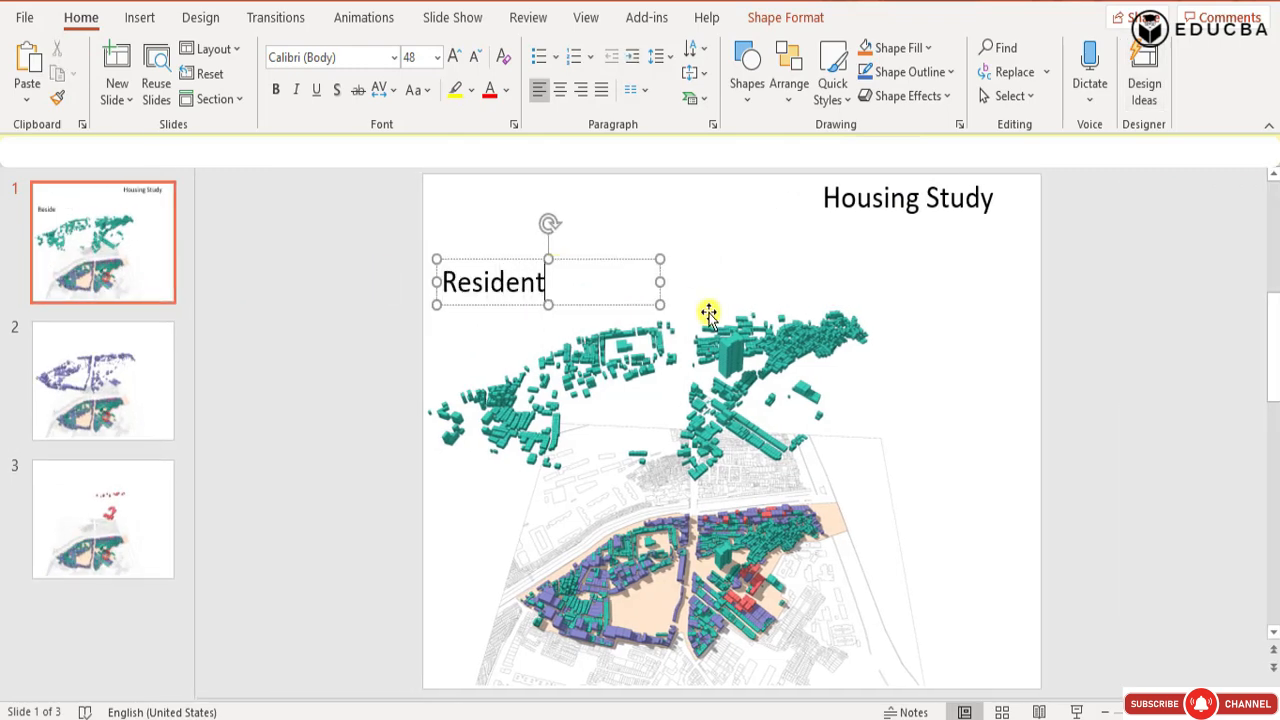
type("ial huts")
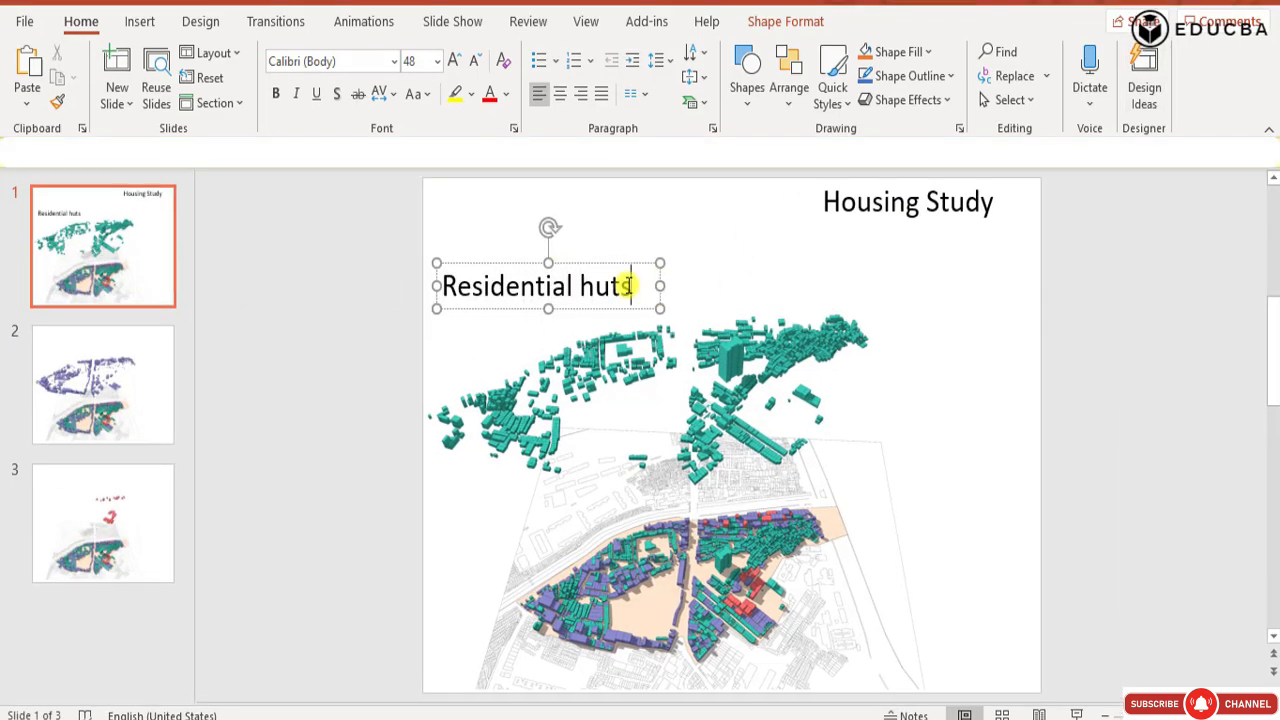
Reduce the "Residential huts" label to 36 pt and move it down close to the green layer.
left_click_drag(632, 282, 439, 280)
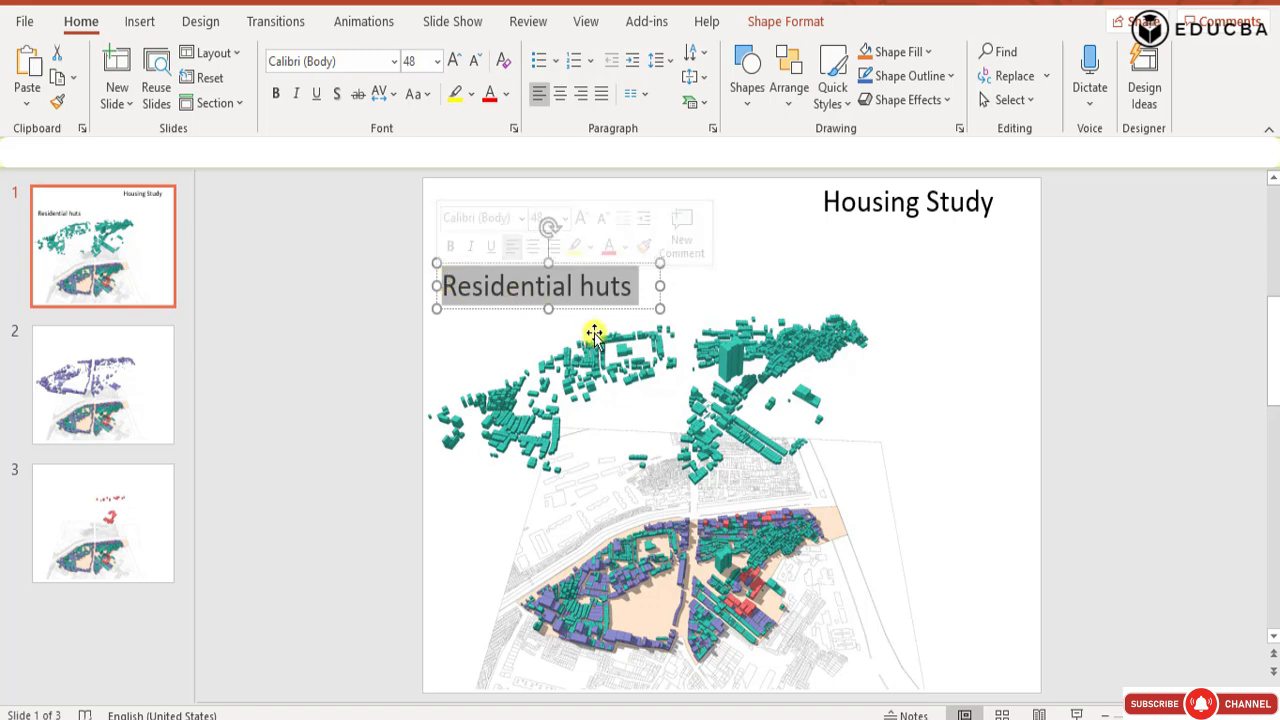
left_click(474, 62)
left_click(474, 62)
left_click(474, 66)
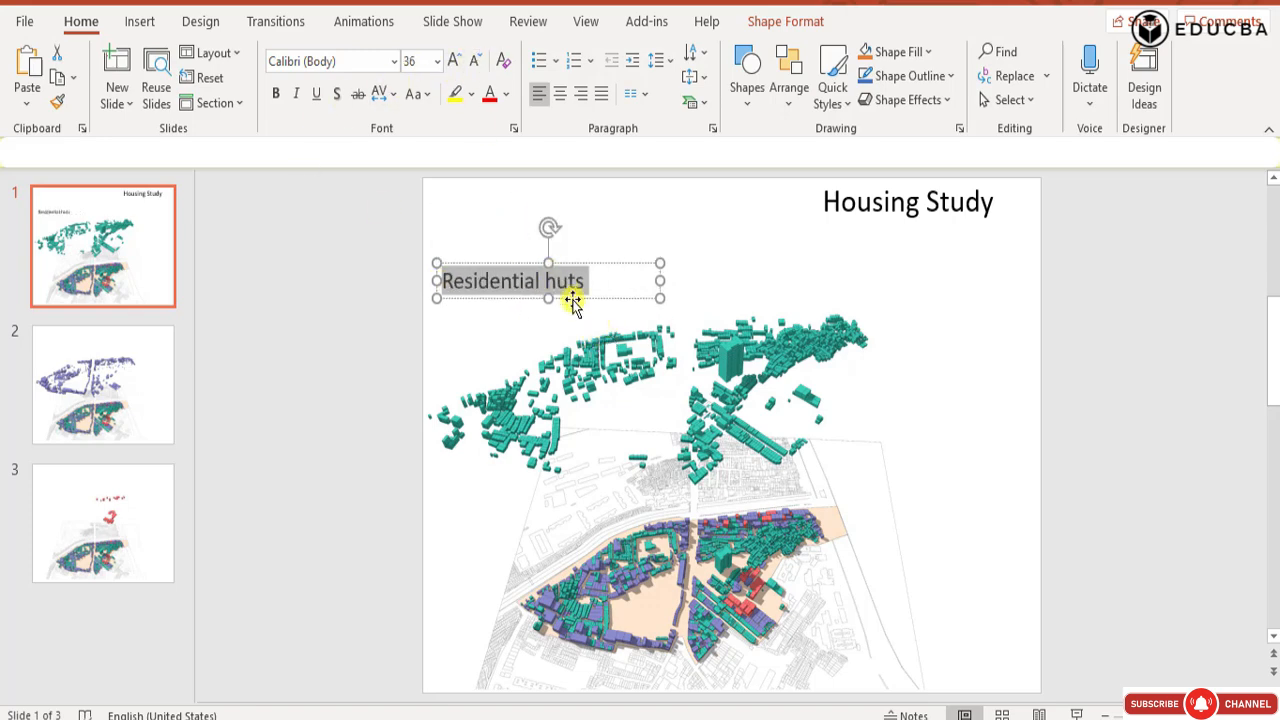
left_click_drag(572, 299, 587, 324)
left_click(1204, 402)
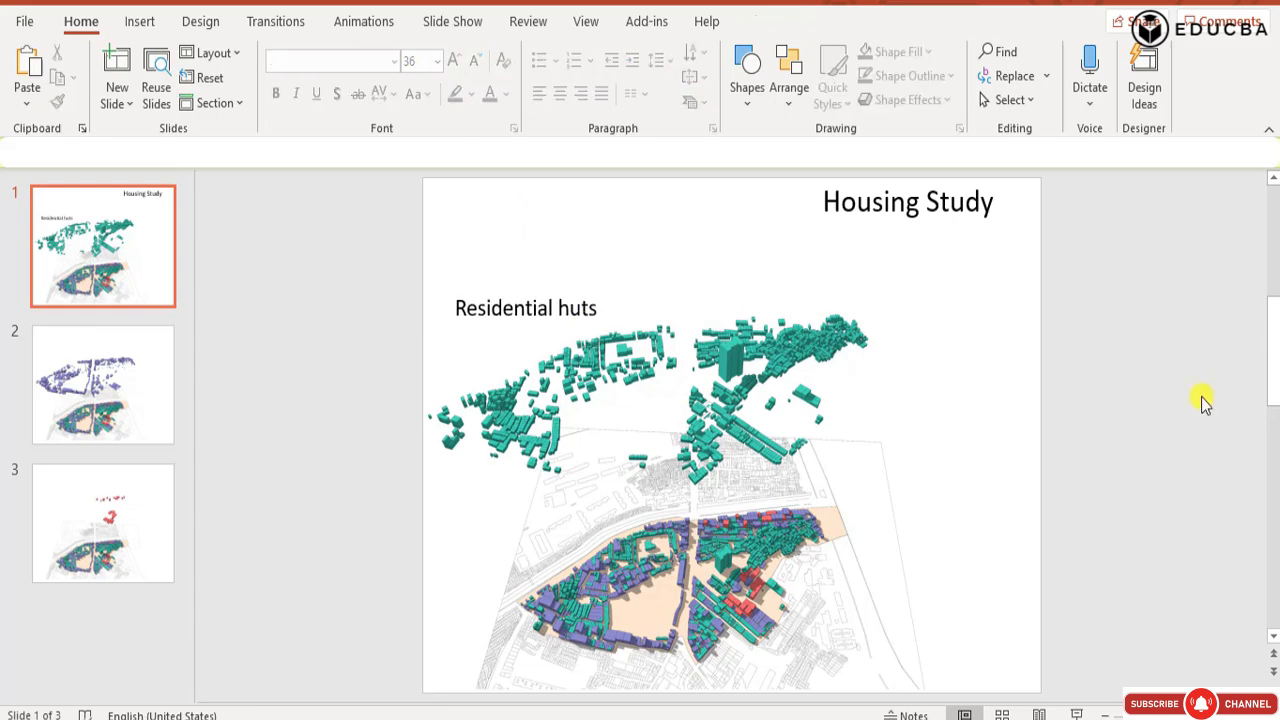
left_click(306, 207)
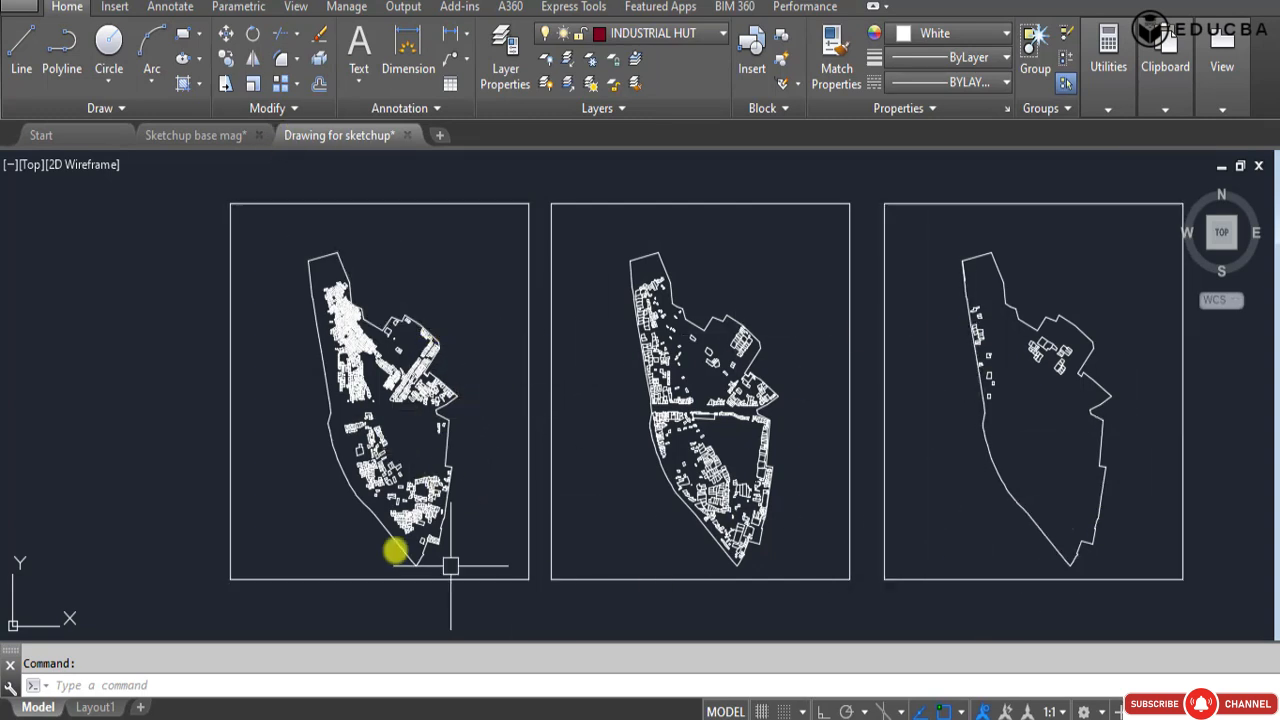
Switch to AutoCAD, select the huts in the first framed plan and filter their properties to polylines to read the hut count.
left_click(293, 269)
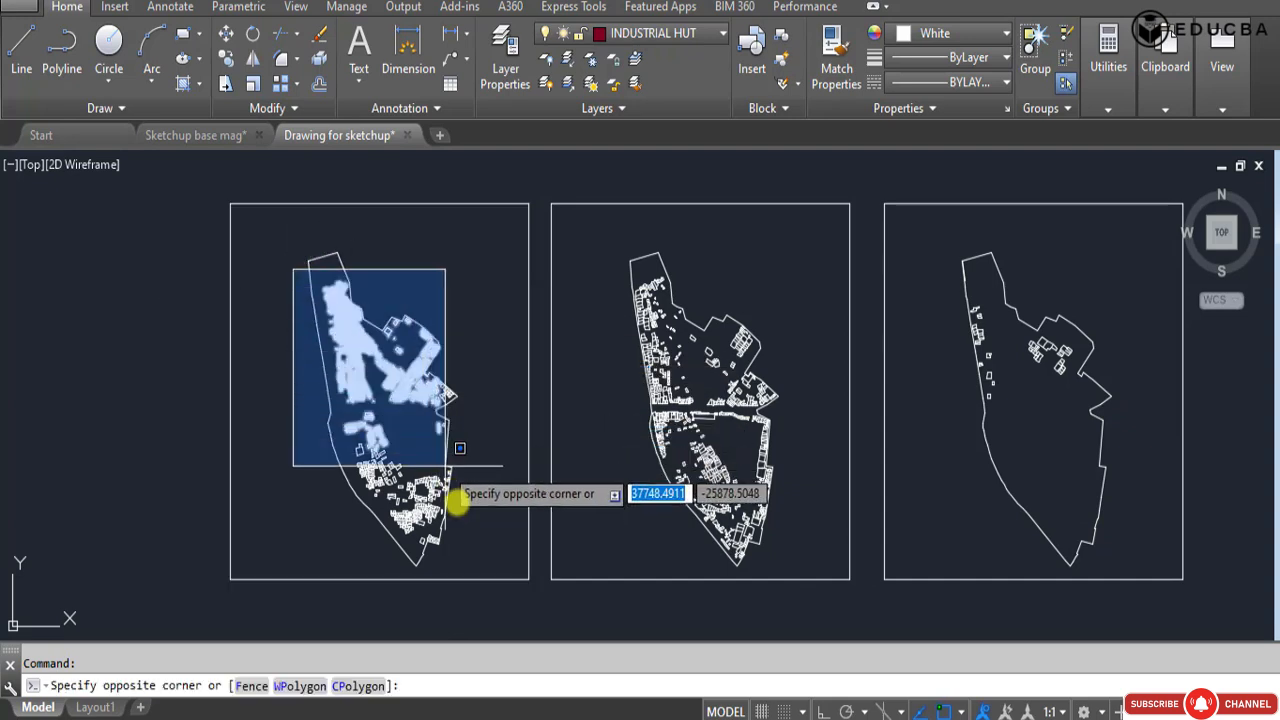
left_click(465, 546)
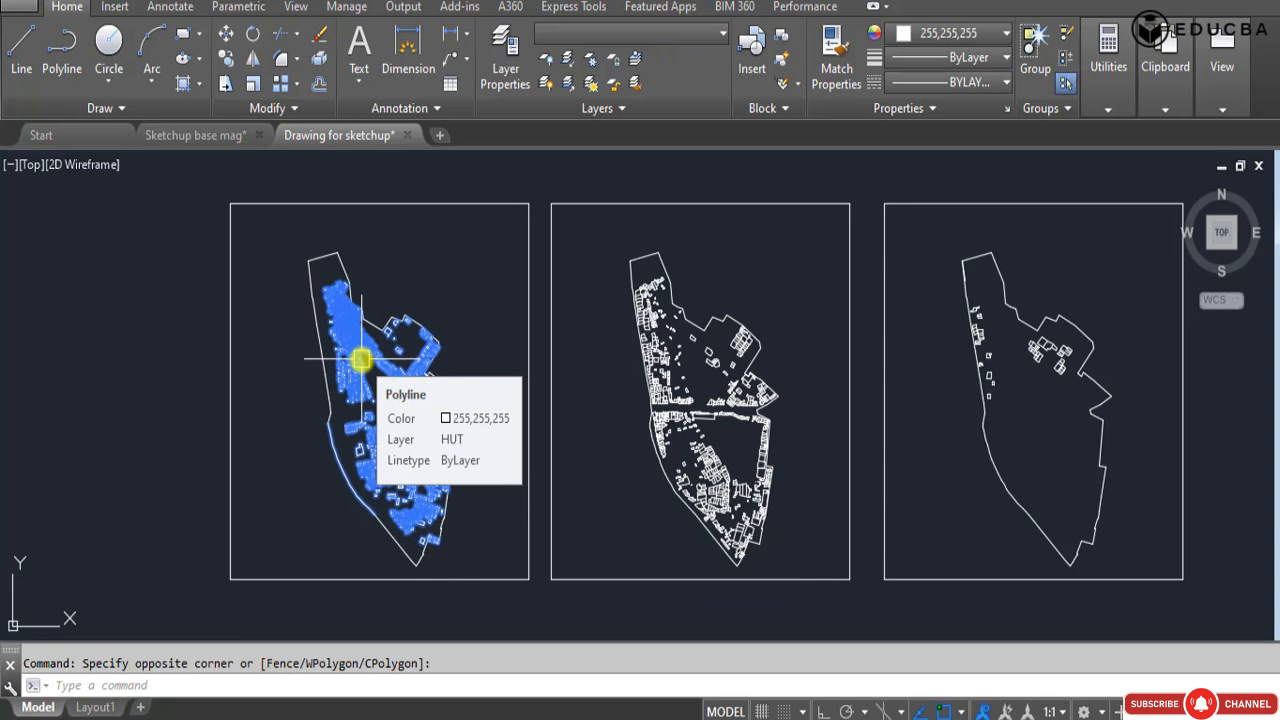
type("P")
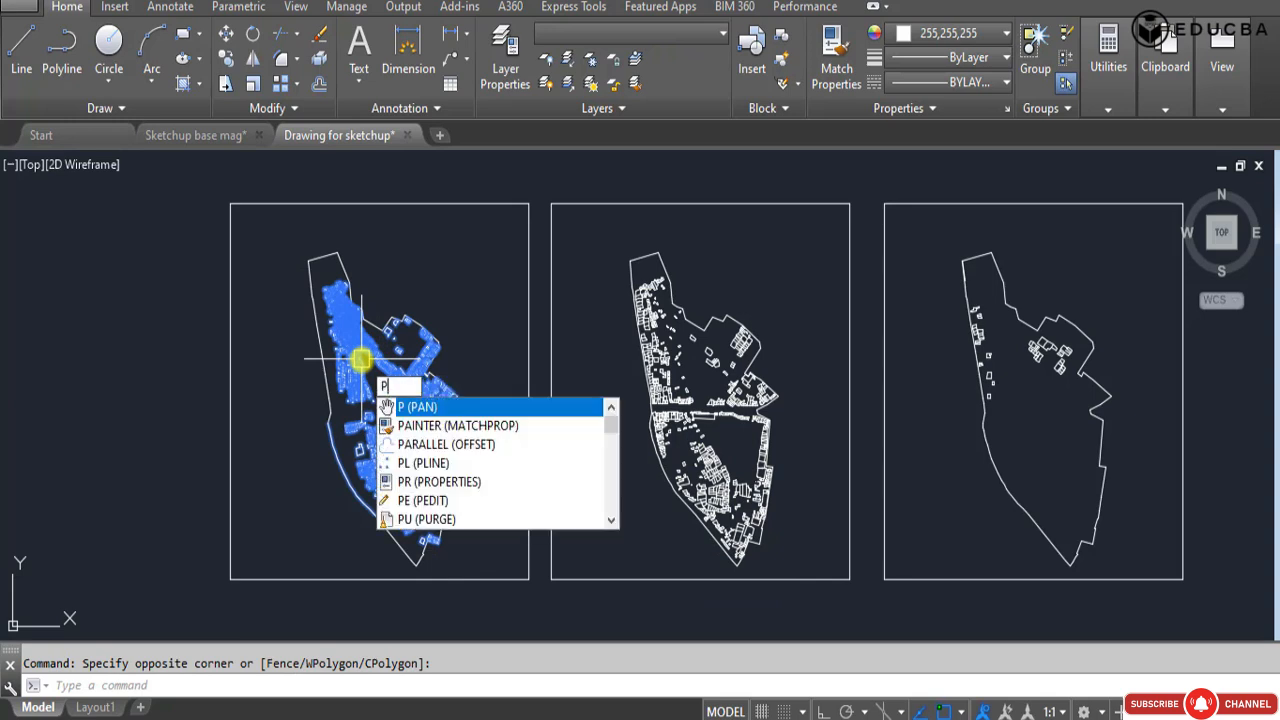
type("R")
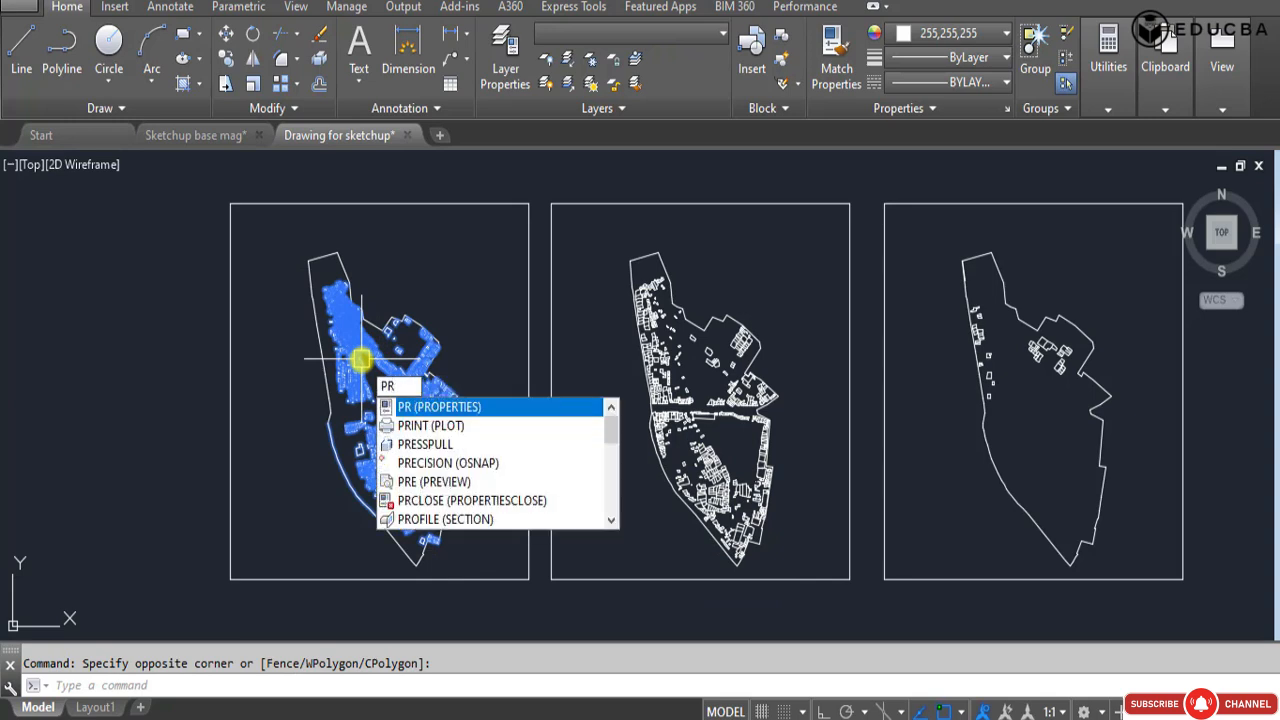
key("Return")
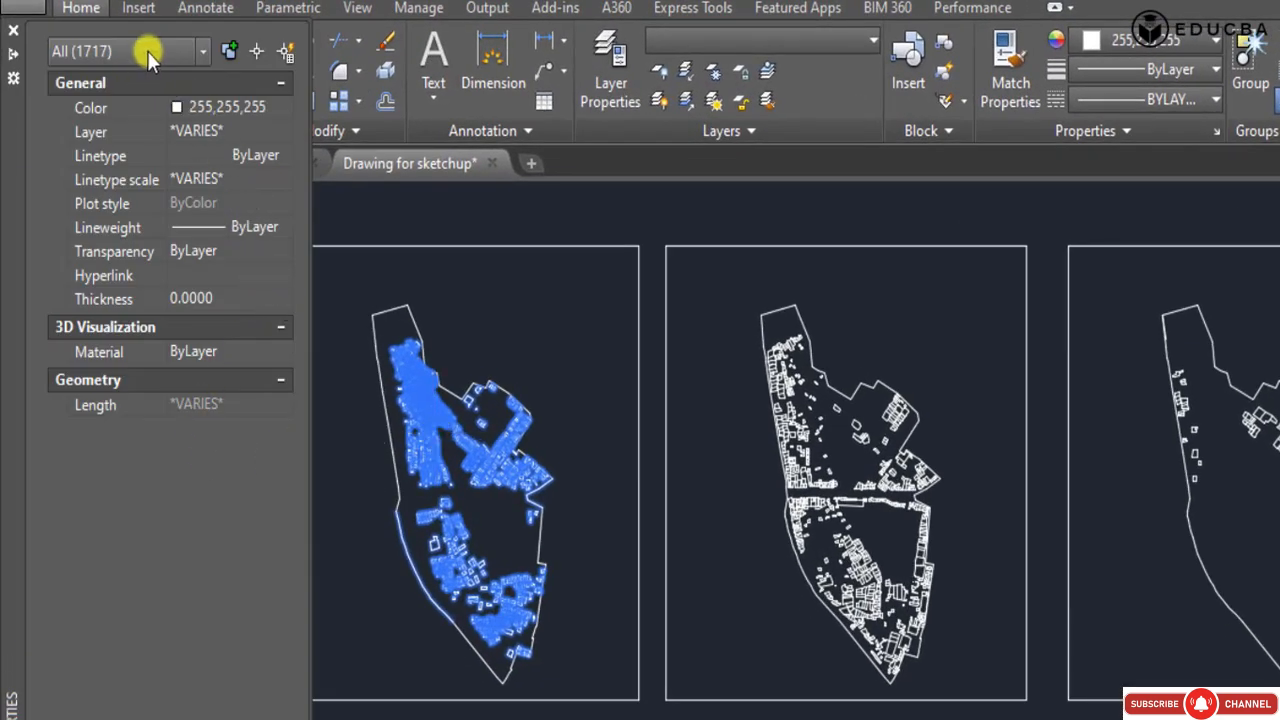
left_click(197, 50)
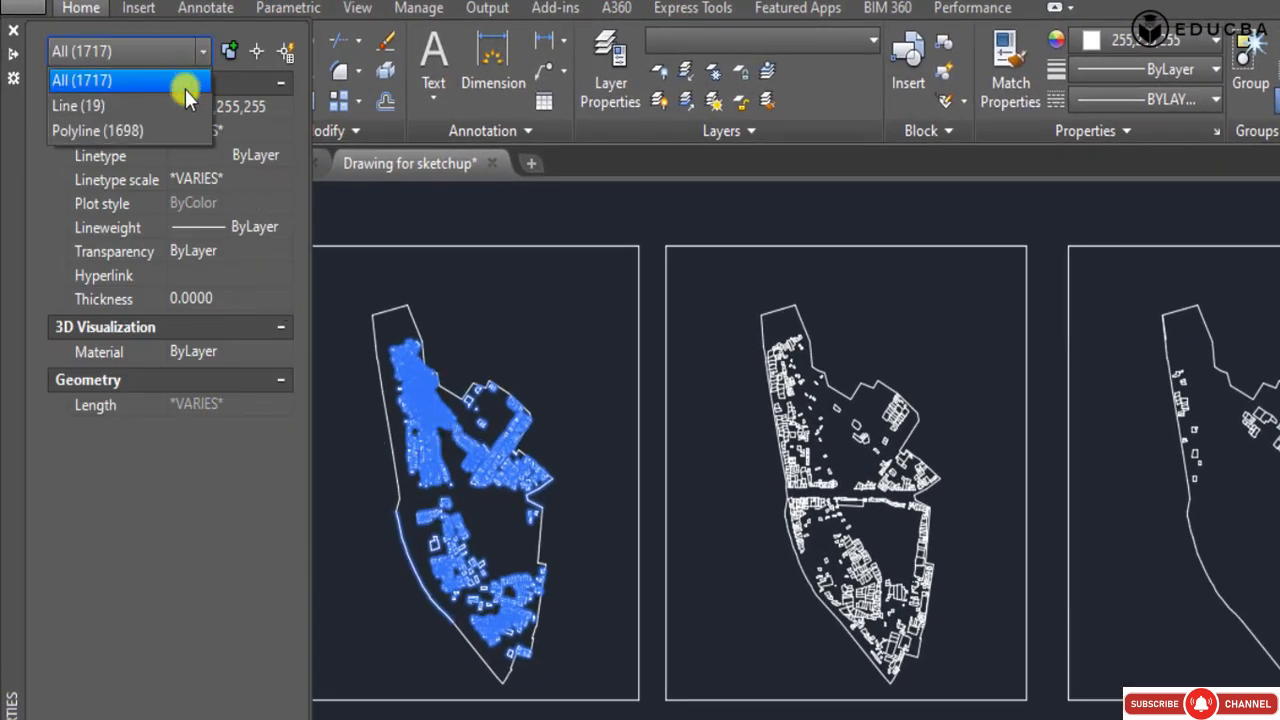
left_click(141, 125)
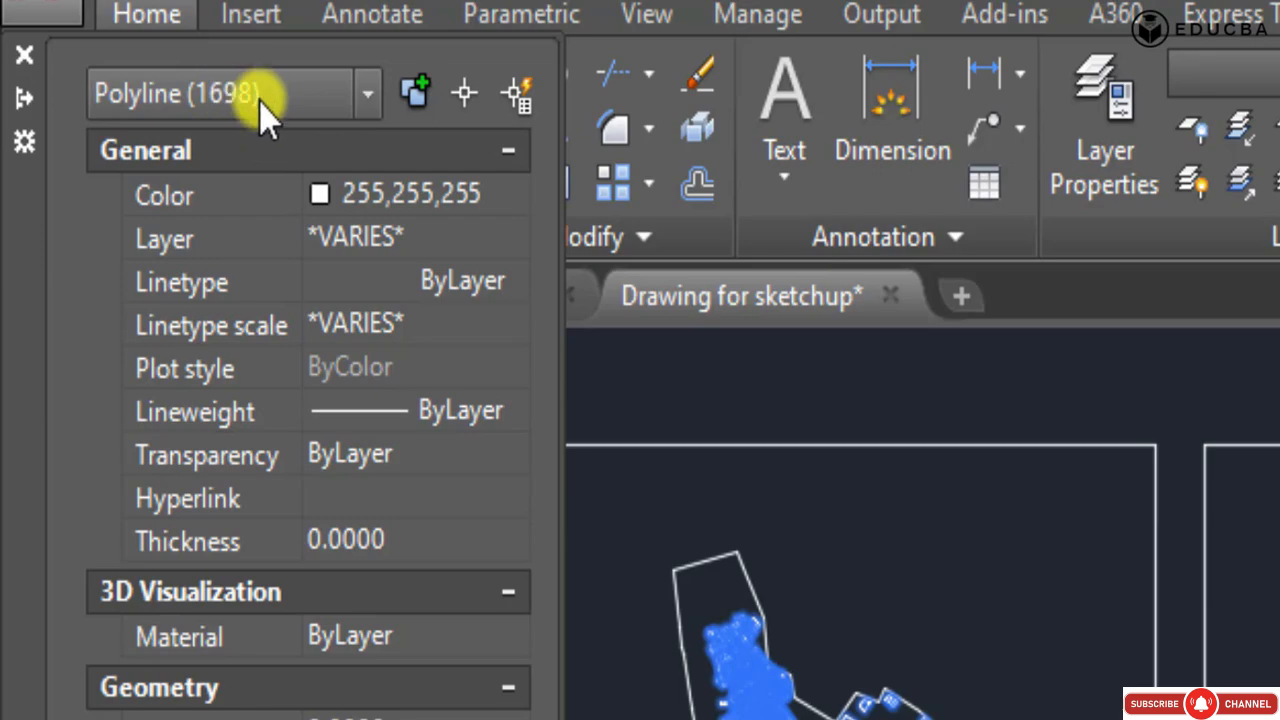
left_click(365, 95)
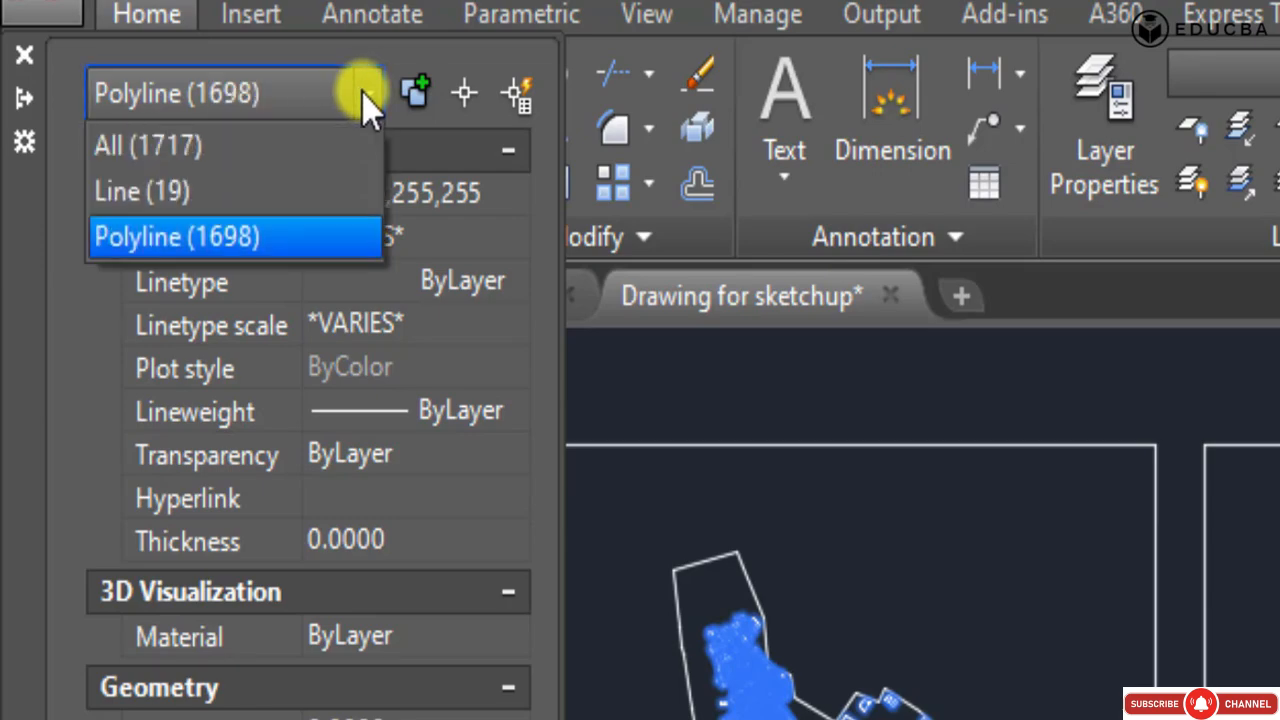
left_click(364, 93)
Select one hut outline beside the dense cluster in the first plan to examine how a single hut is drawn.
scroll(335, 359, "up", 4)
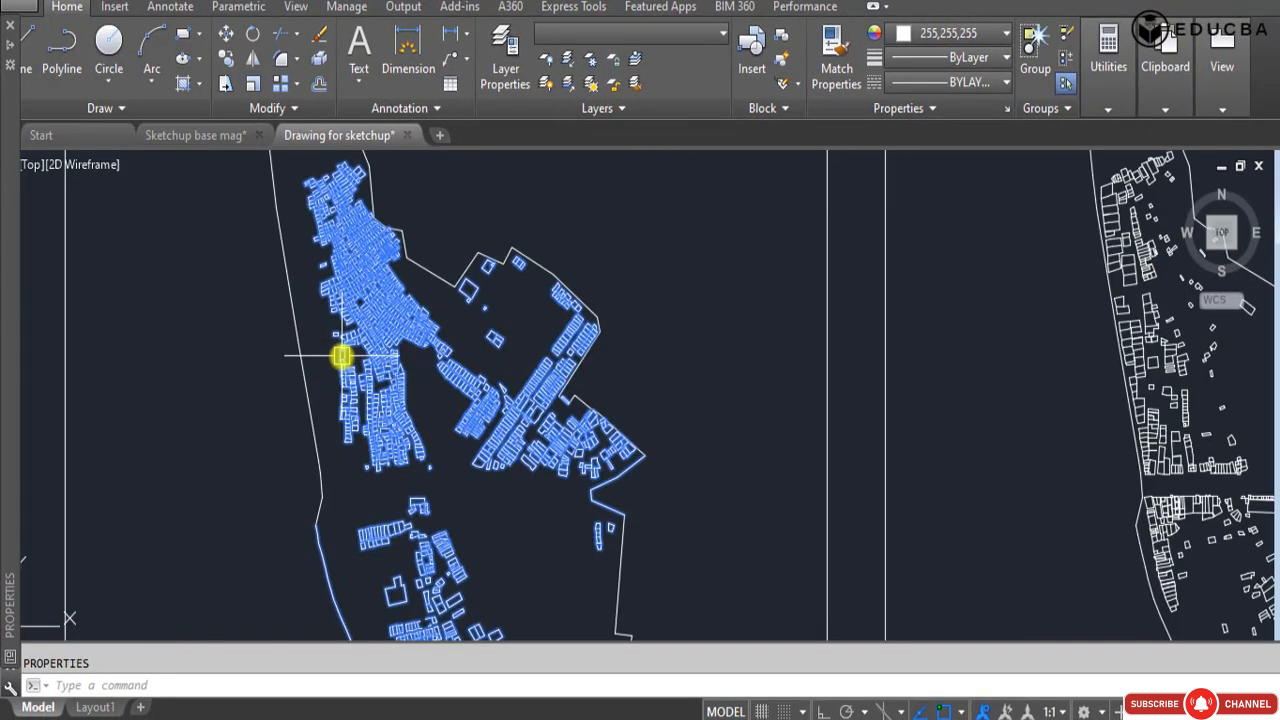
scroll(389, 333, "up", 4)
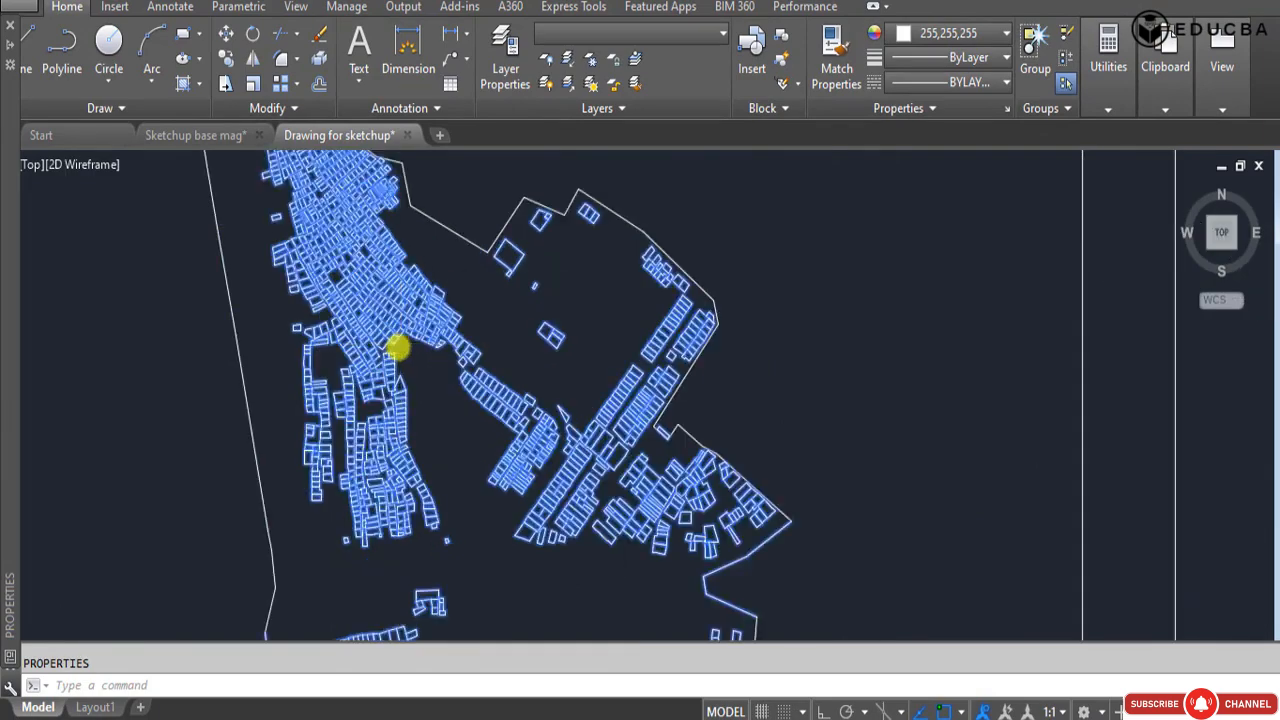
scroll(378, 357, "up", 6)
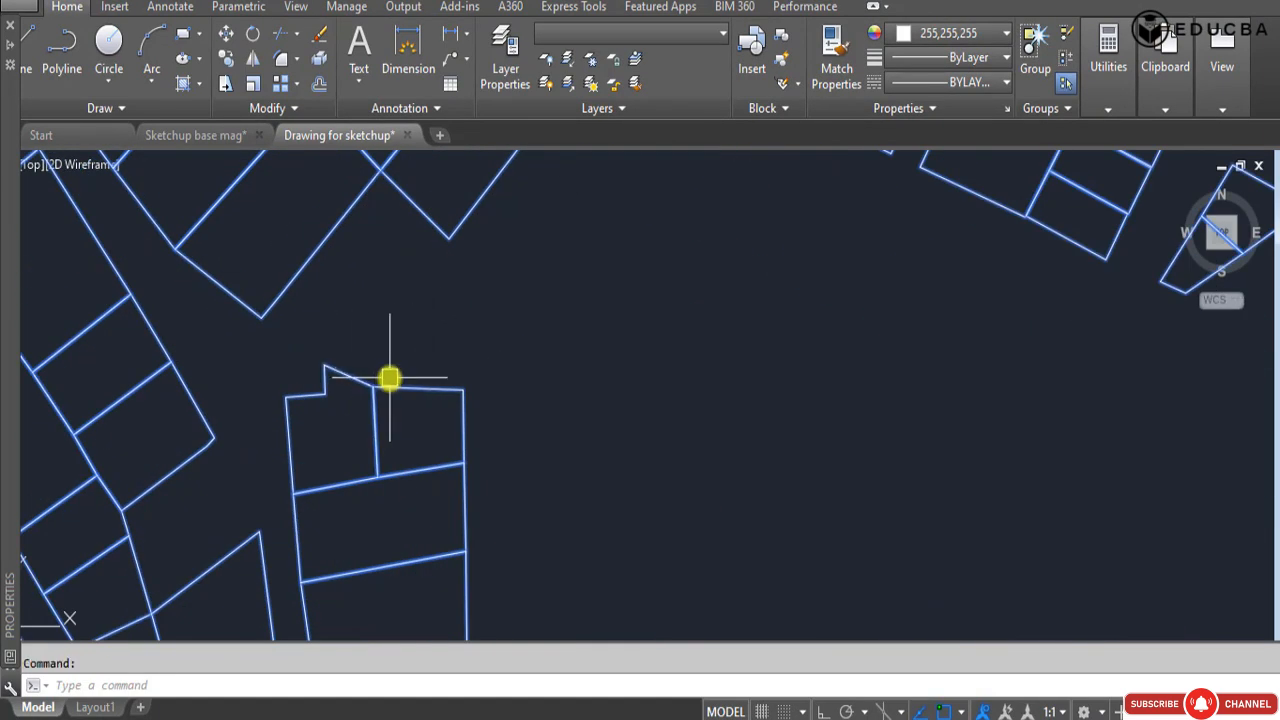
left_click(362, 372)
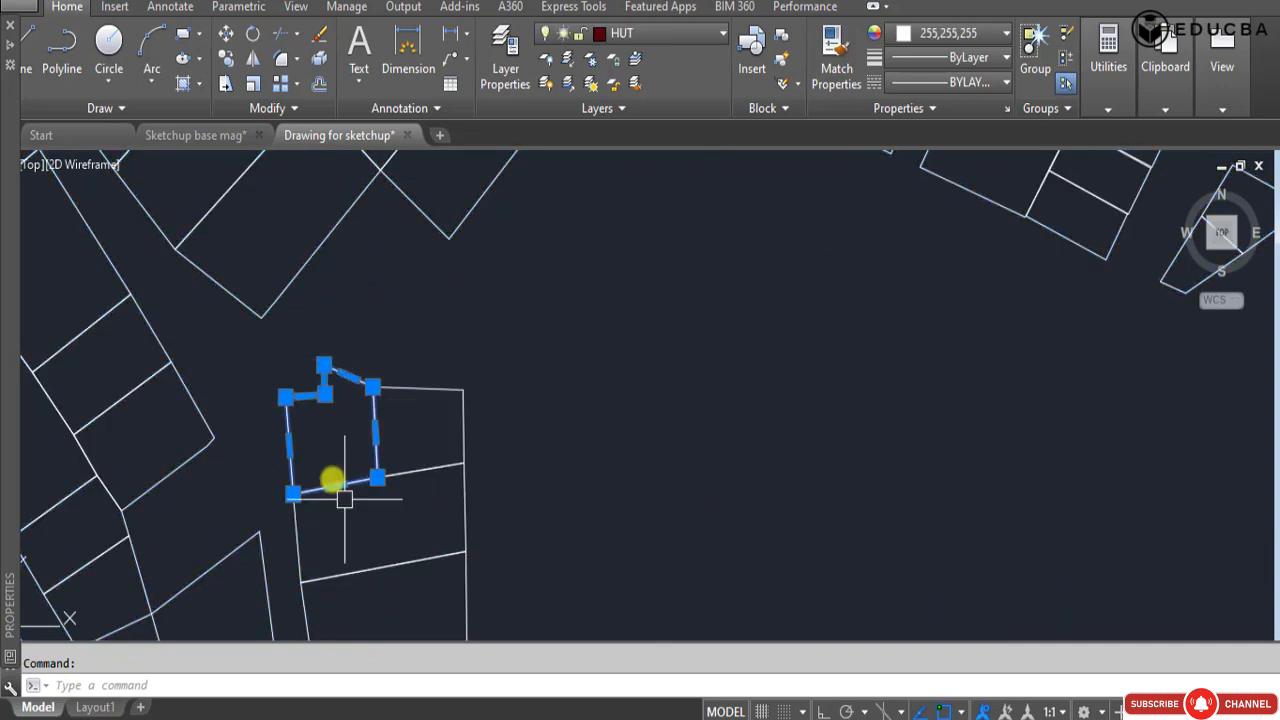
scroll(343, 317, "down", 6)
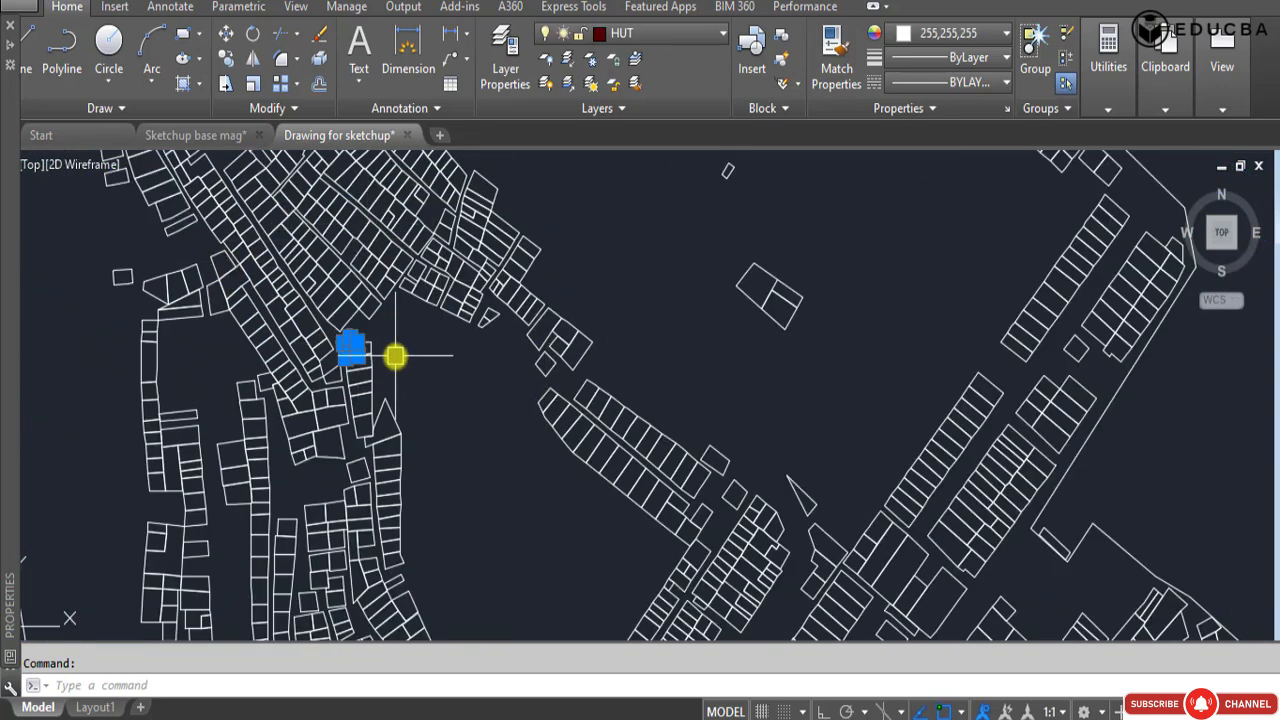
scroll(400, 350, "down", 4)
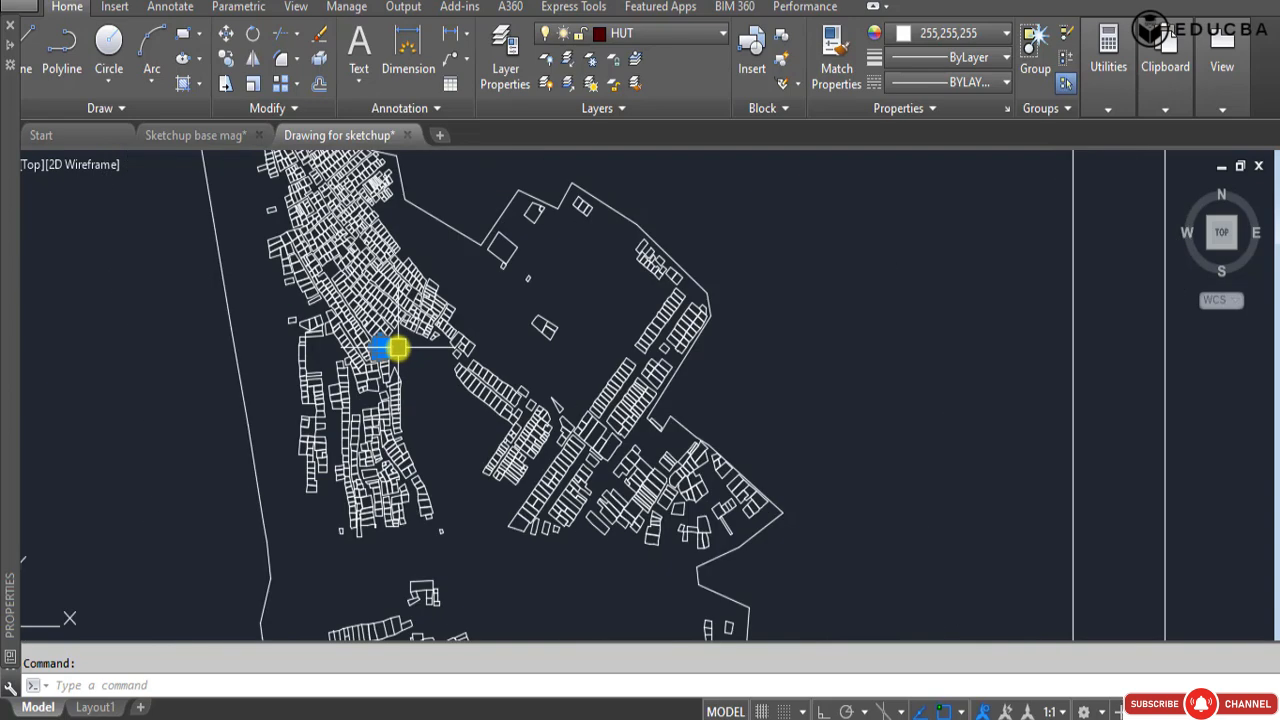
Select several adjacent huts in the diagonal row of the first plan, check their object count in the properties, and clear the selection.
scroll(417, 369, "up", 5)
left_click(391, 357)
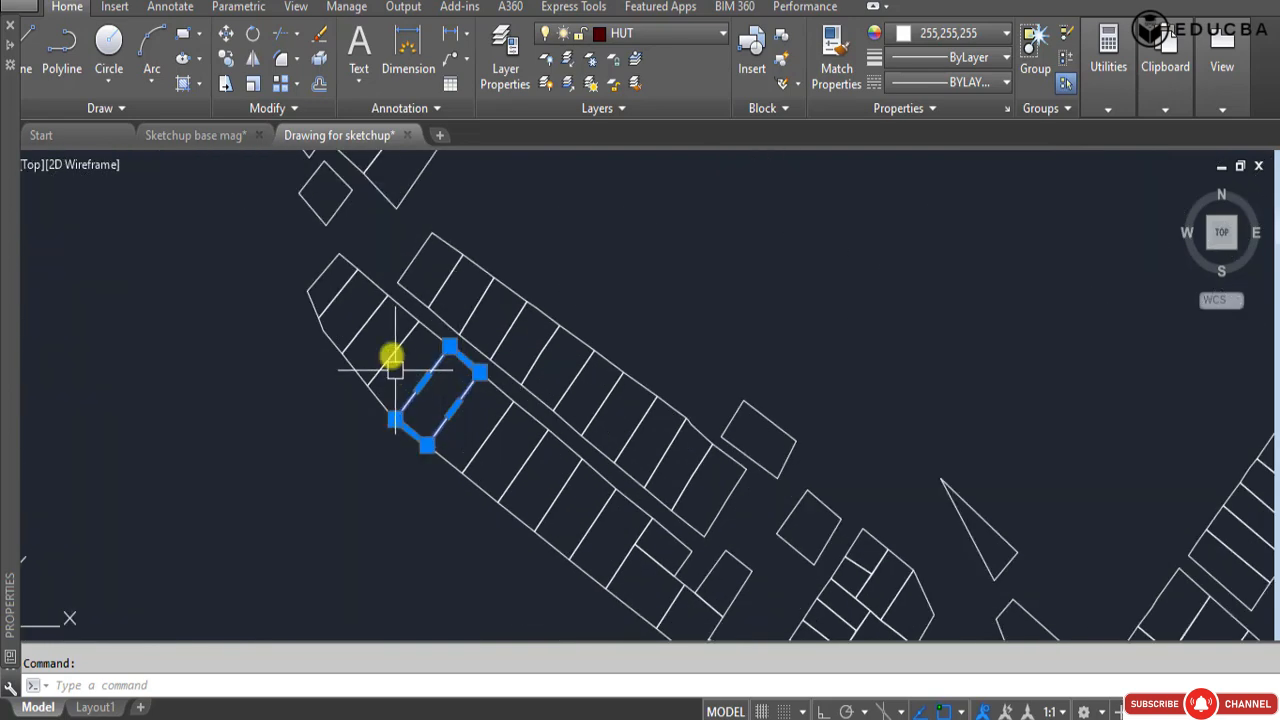
left_click(361, 327)
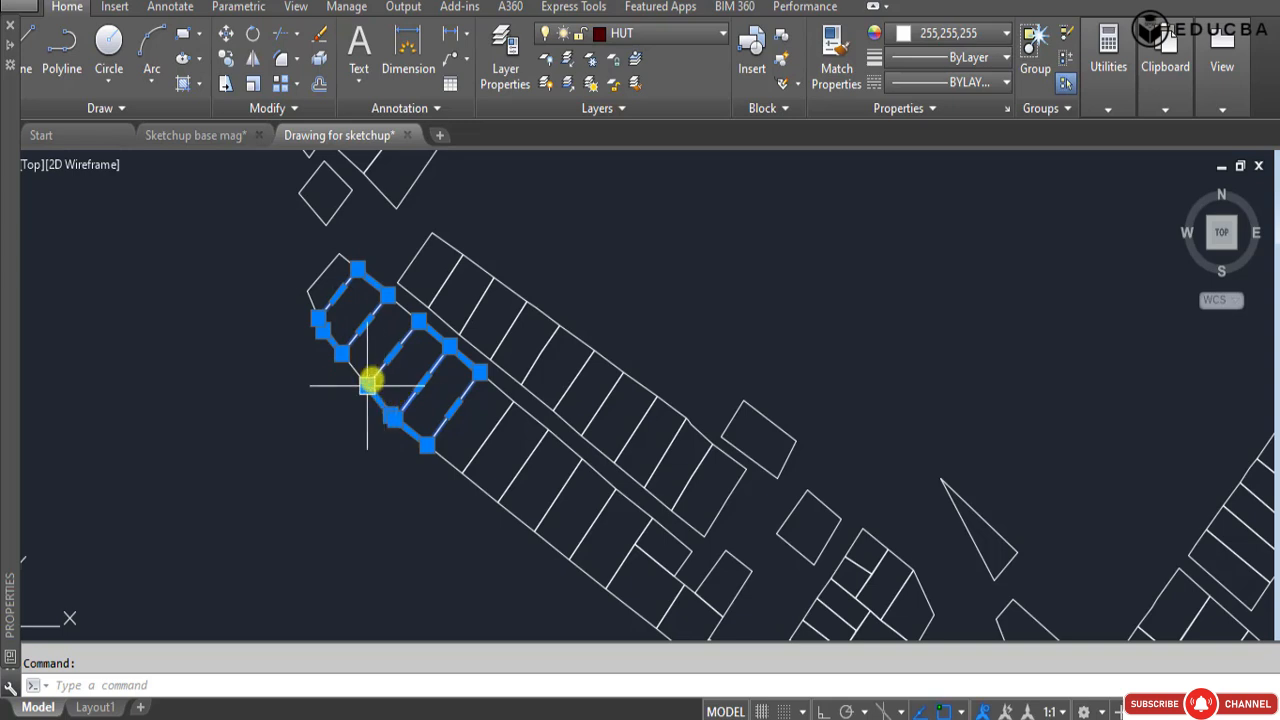
scroll(363, 376, "down", 3)
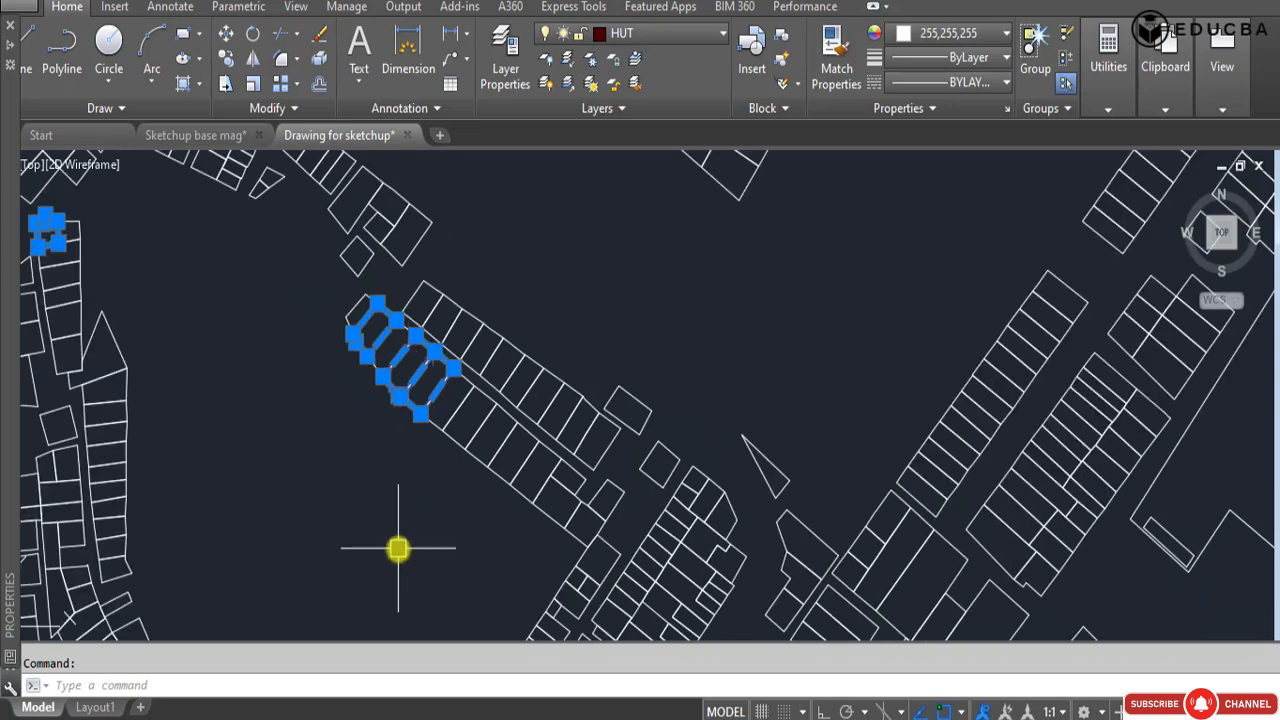
mouse_move(10, 313)
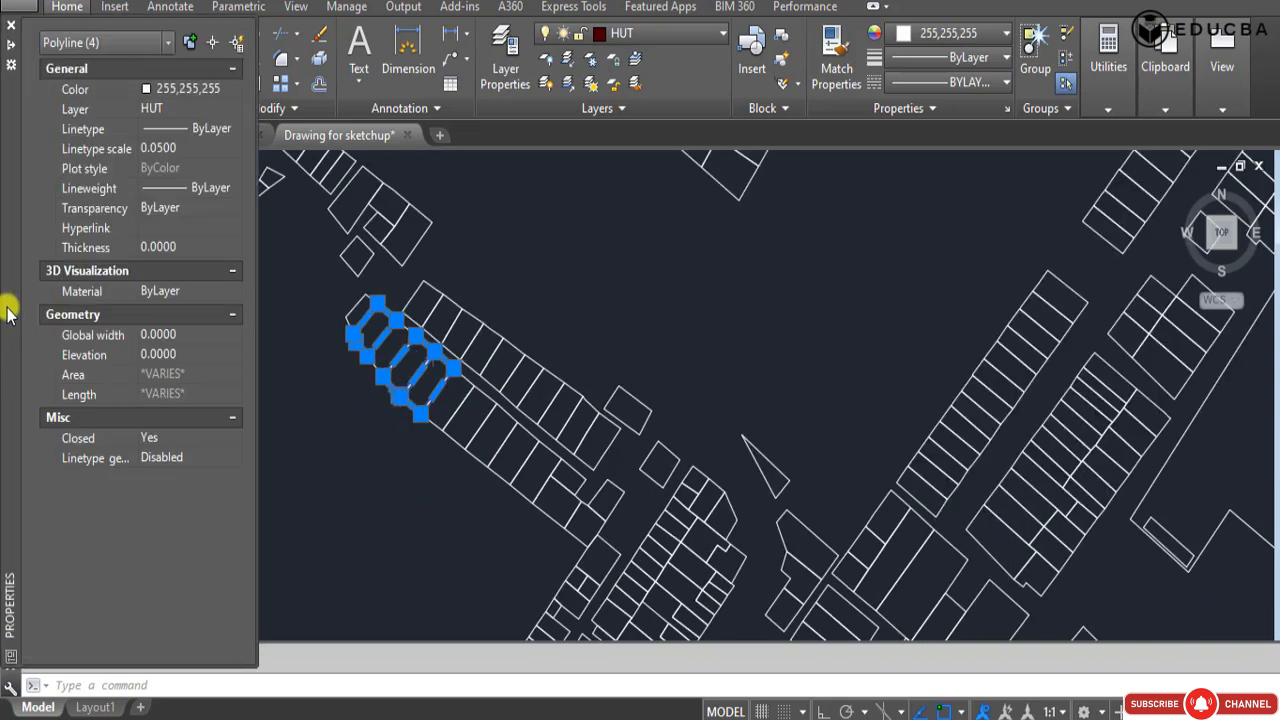
left_click(82, 42)
left_click(116, 45)
key("Escape")
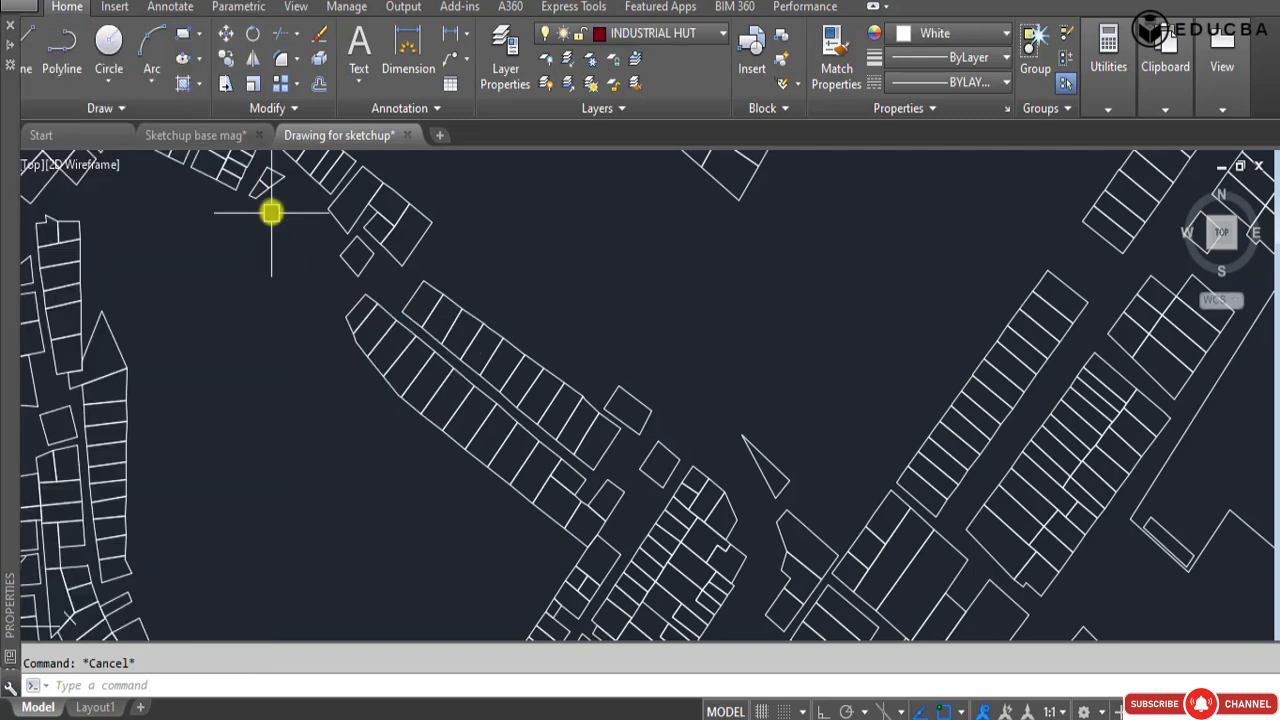
Select four neighbouring huts in the middle of the same row to examine them as separate outlines, and deselect them.
left_click(405, 345)
left_click(440, 382)
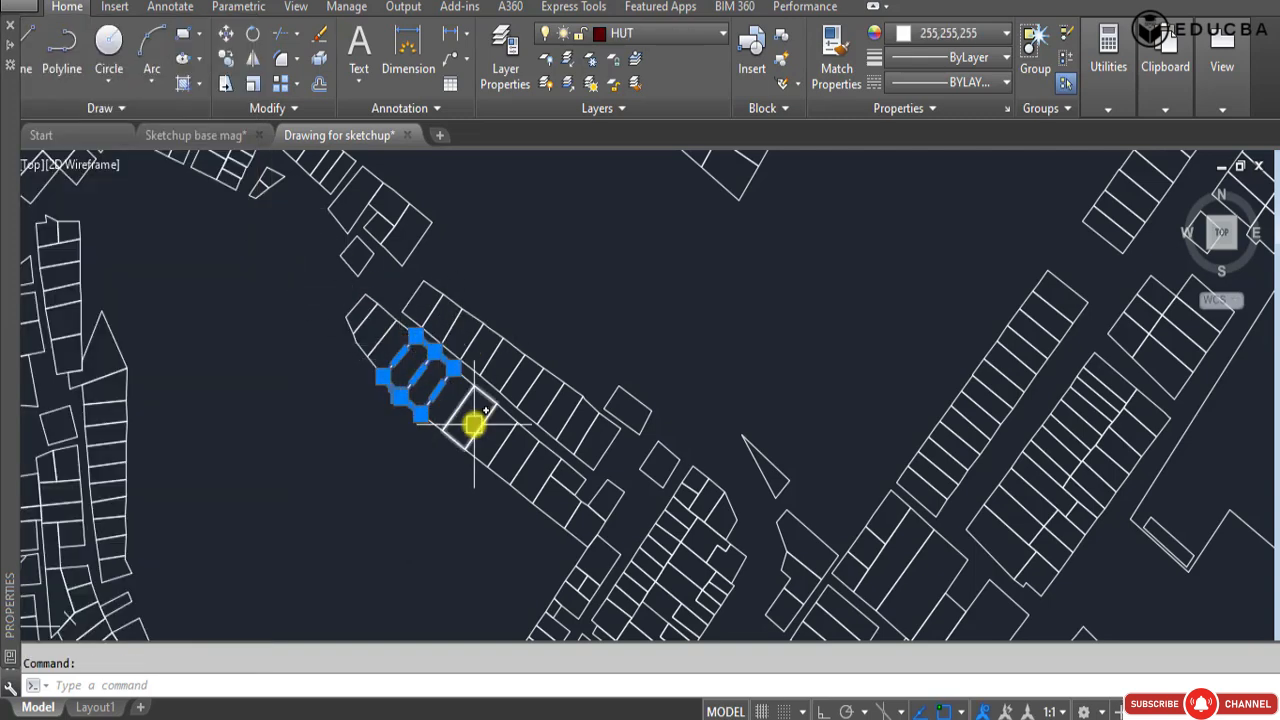
left_click(459, 408)
left_click(481, 428)
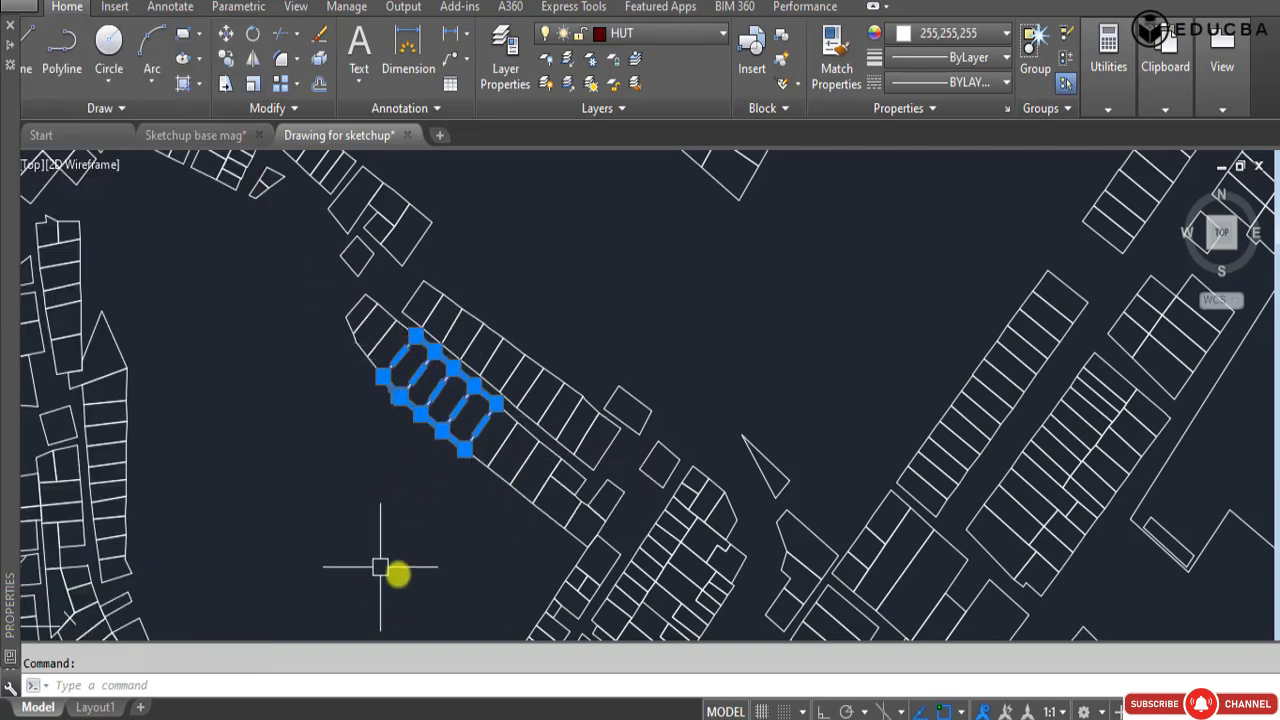
mouse_move(12, 430)
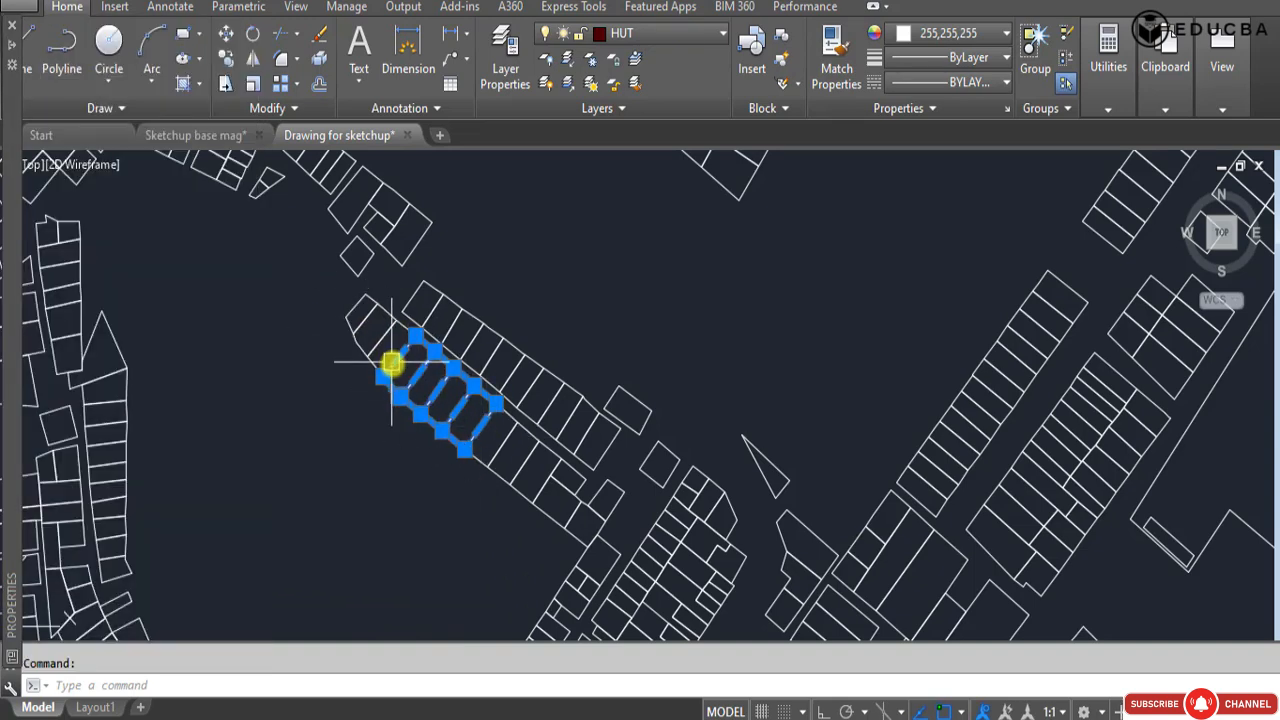
scroll(400, 363, "down", 10)
key("Escape")
Window-select all the huts in the first framed plan and filter their properties to polylines to read the residential hut count.
left_click(241, 219)
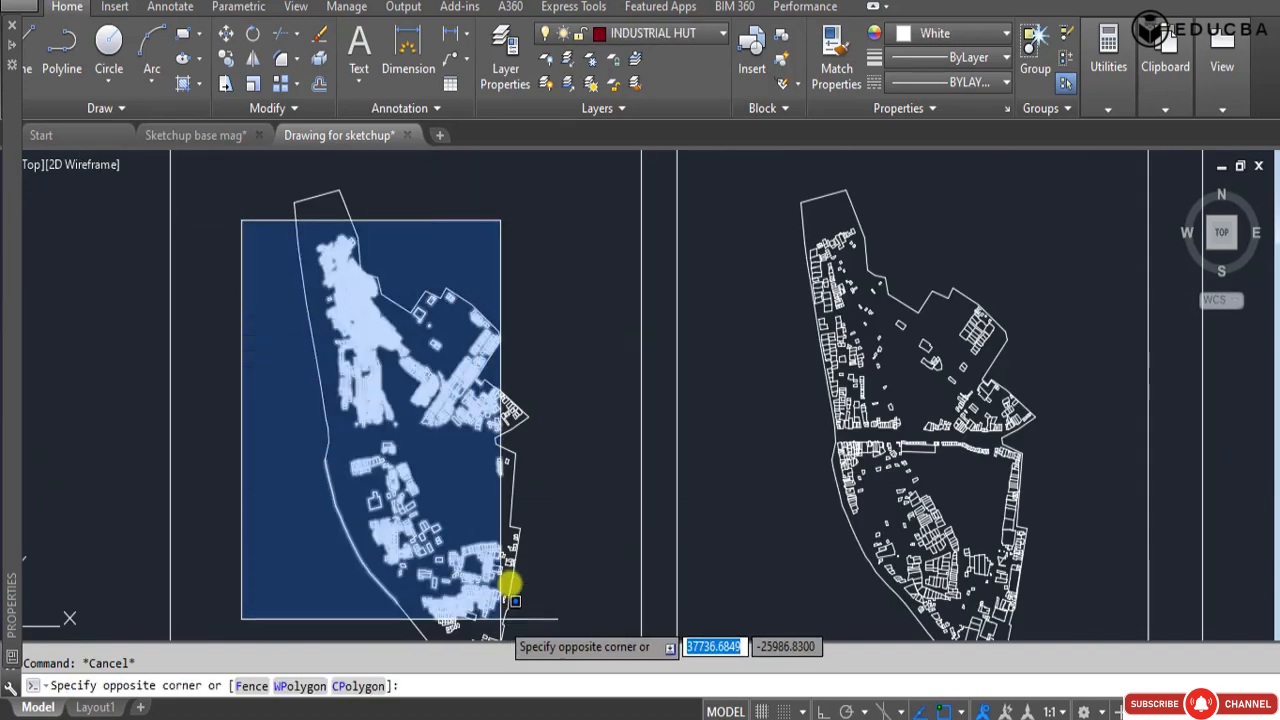
scroll(454, 456, "down", 2)
left_click(520, 590)
mouse_move(14, 531)
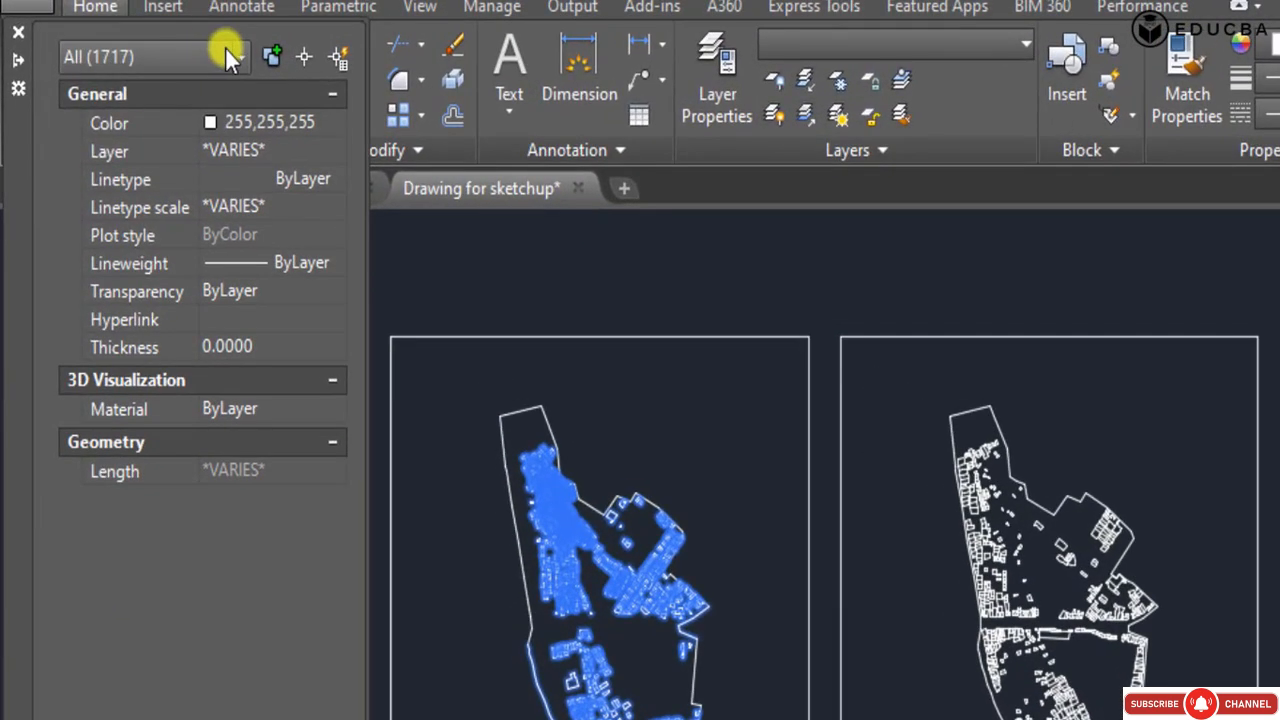
left_click(186, 46)
left_click(215, 153)
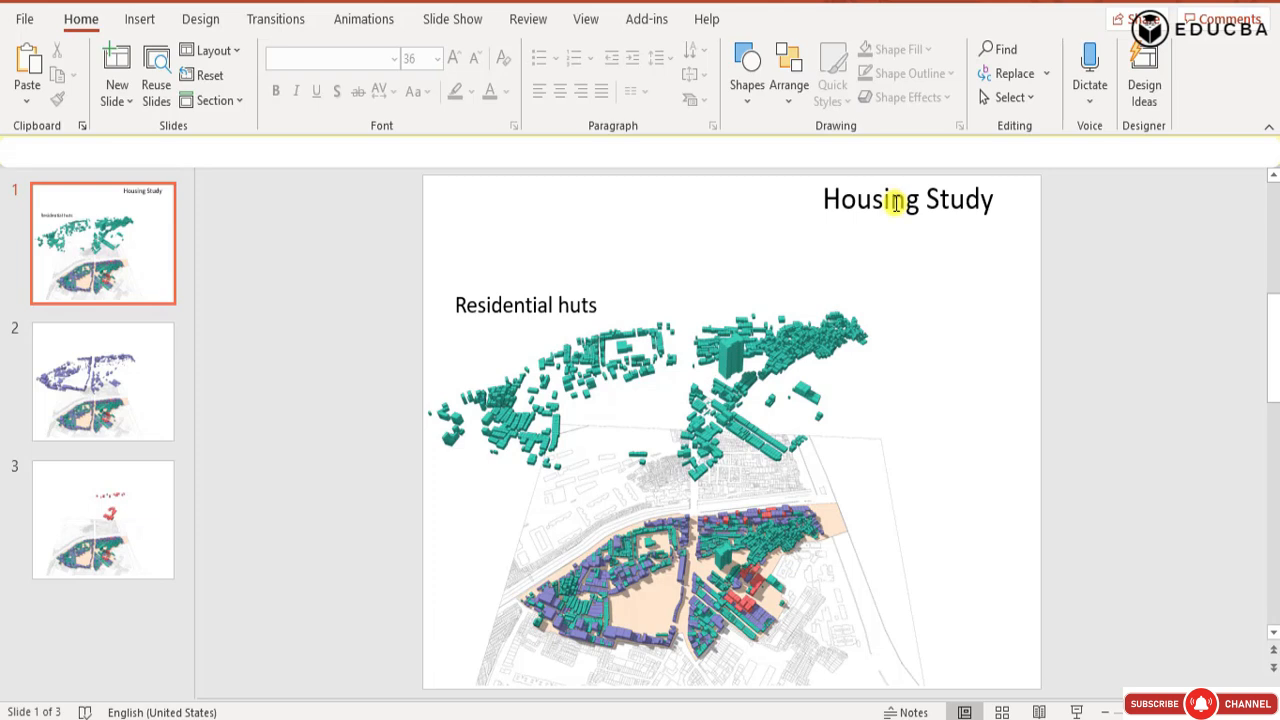
Switch to PowerPoint and add the count 1698 after "Residential huts" in the label above the green layer.
left_click(582, 302)
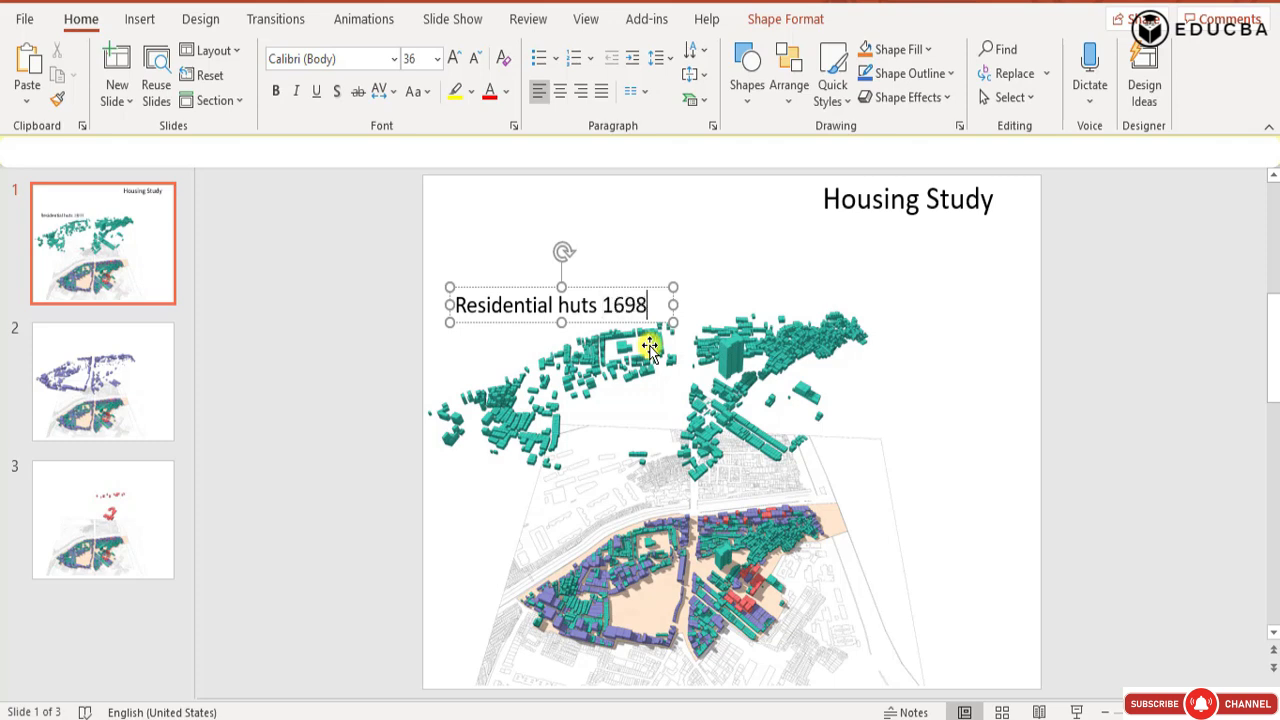
left_click(650, 345)
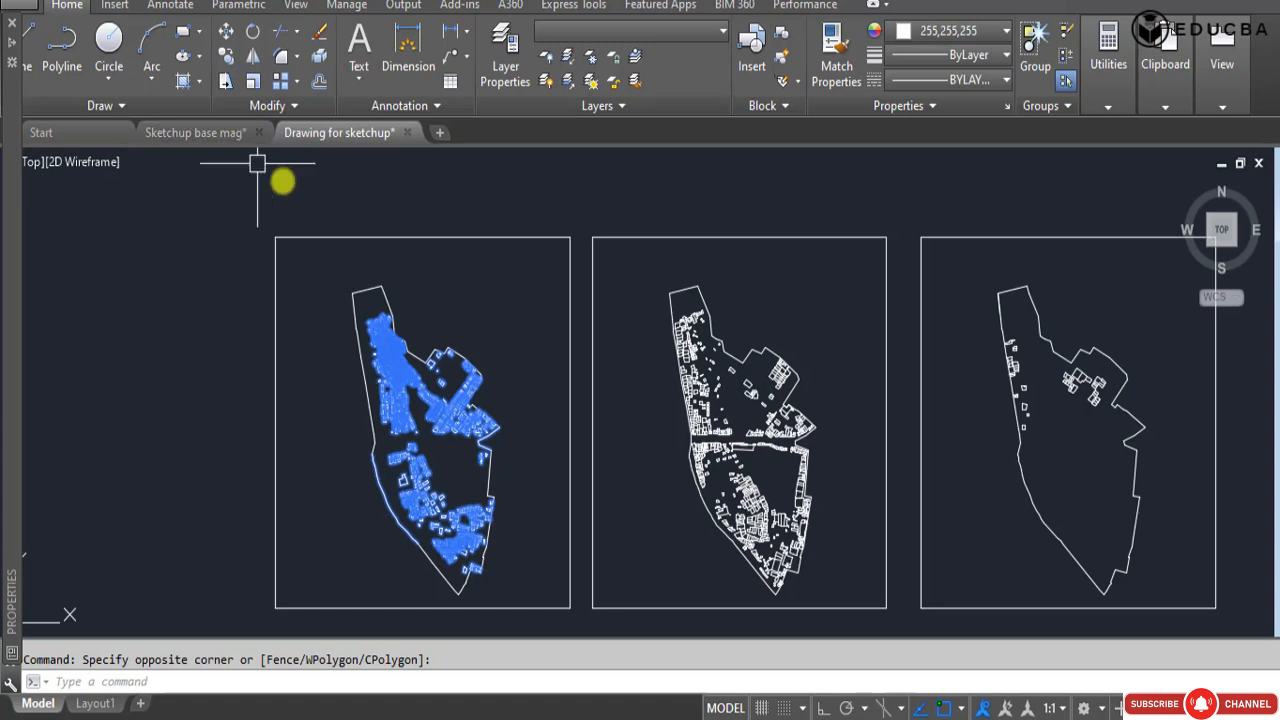
Switch to AutoCAD, add the huts of the second and third plans to the selection and filter to polylines to read the combined count.
scroll(503, 277, "up", 5)
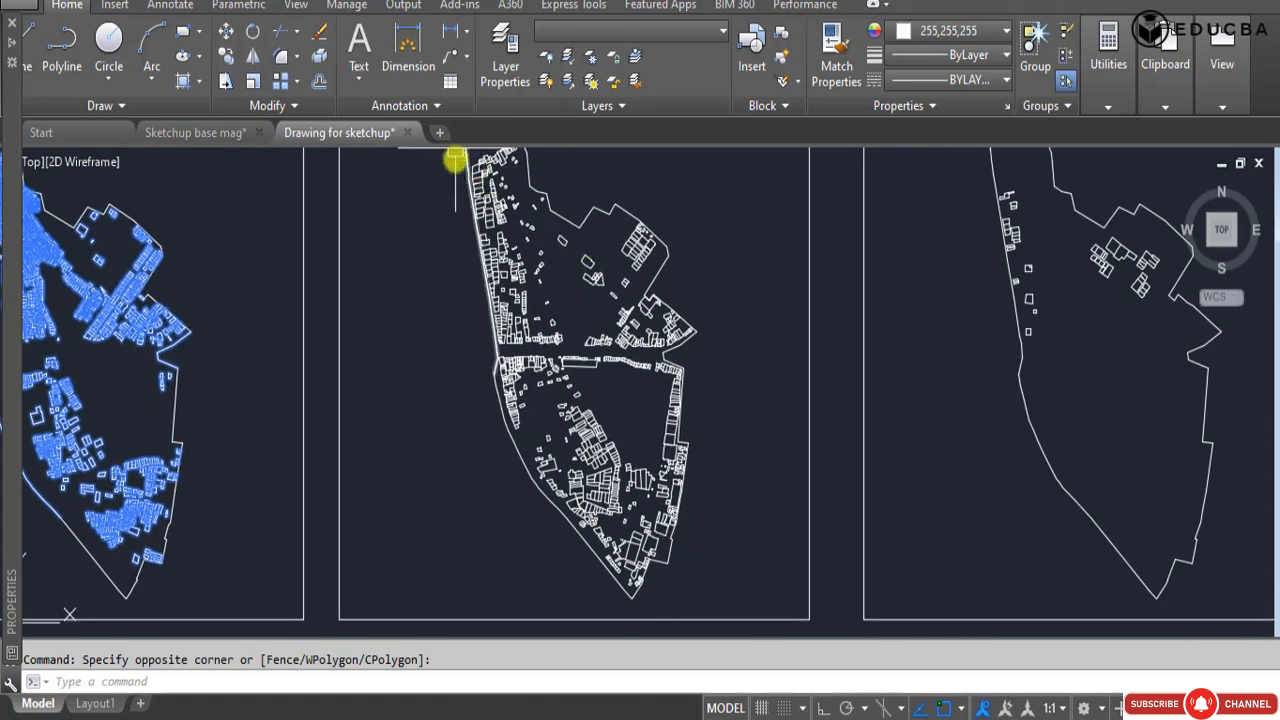
scroll(455, 200, "down", 3)
left_click(438, 199)
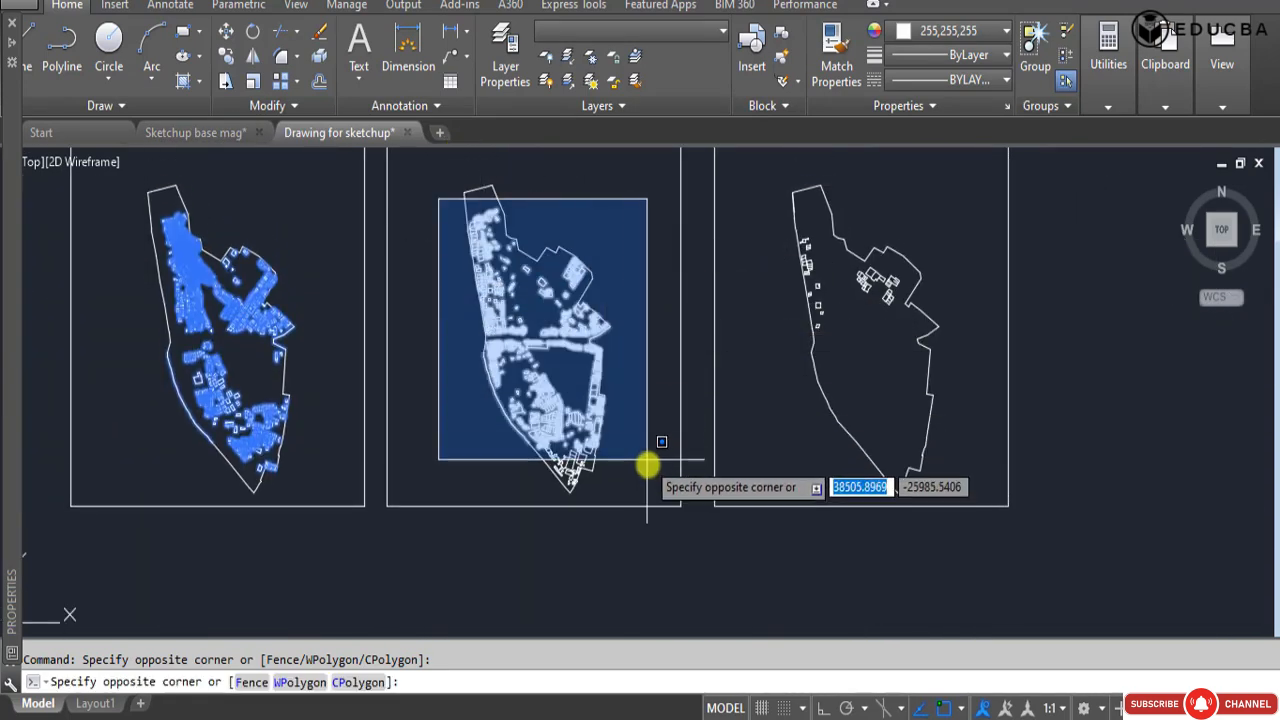
left_click(654, 489)
left_click(753, 214)
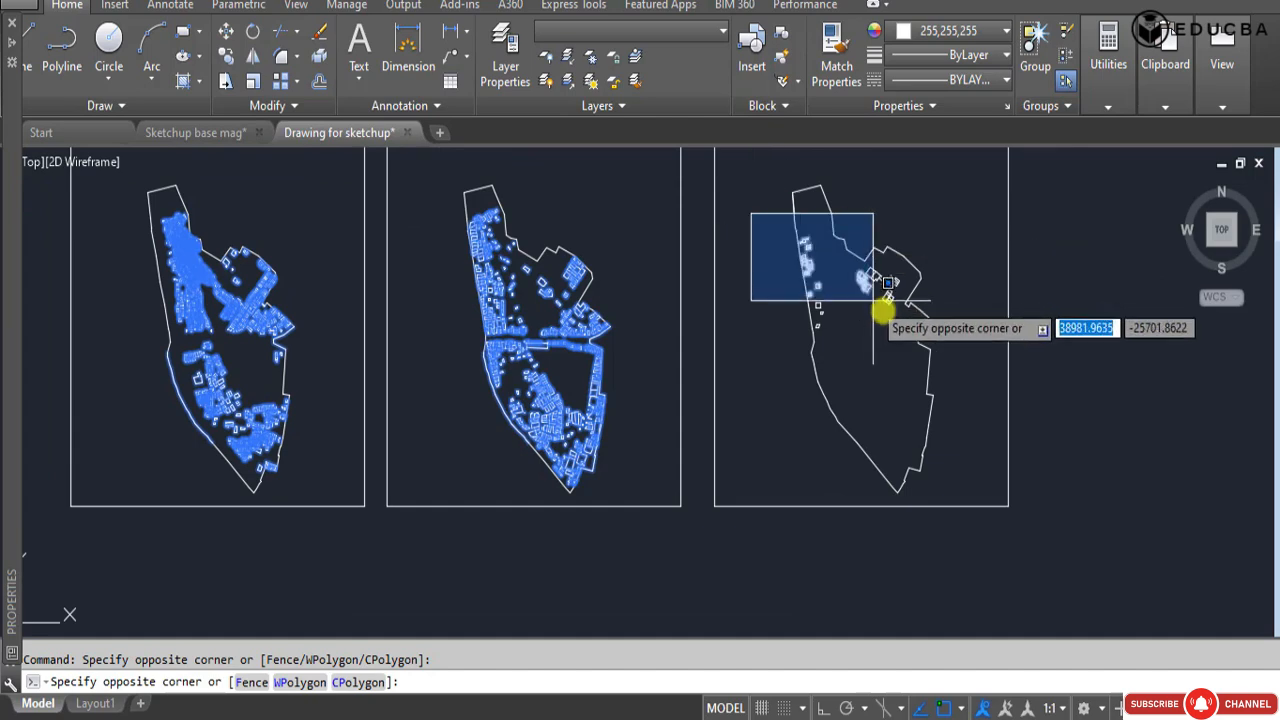
left_click(922, 356)
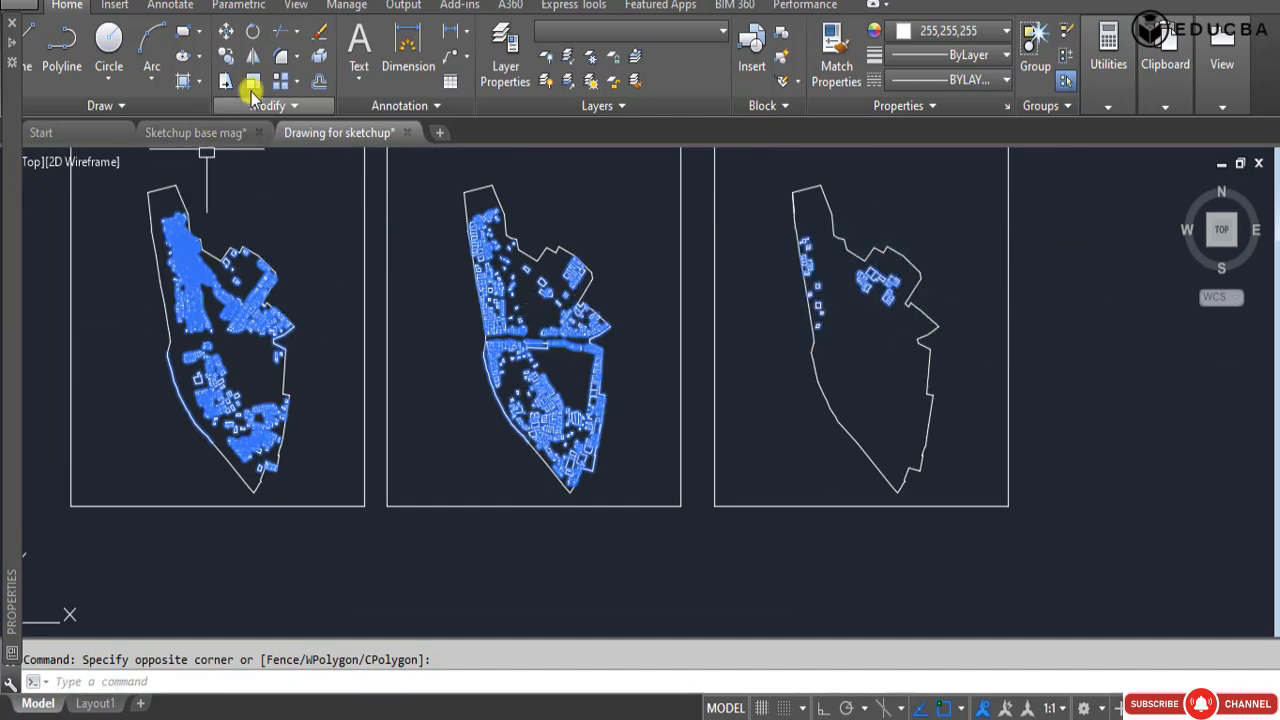
mouse_move(9, 225)
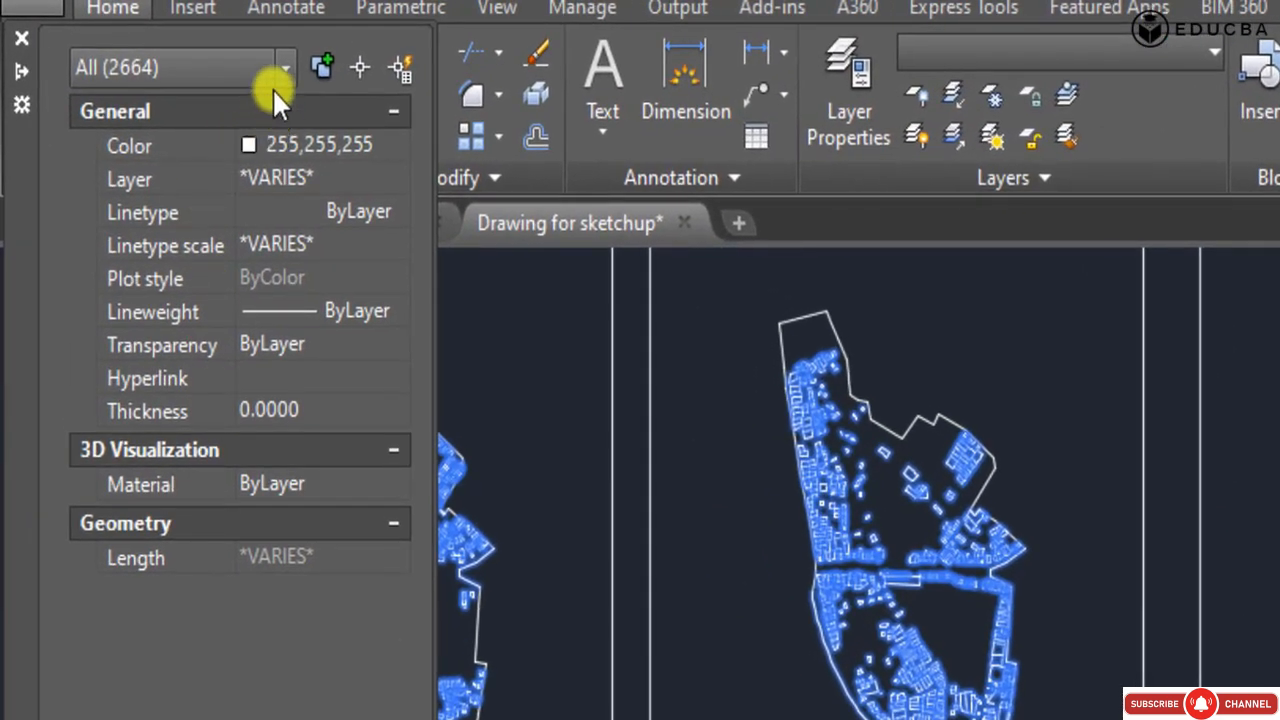
left_click(282, 60)
left_click(210, 182)
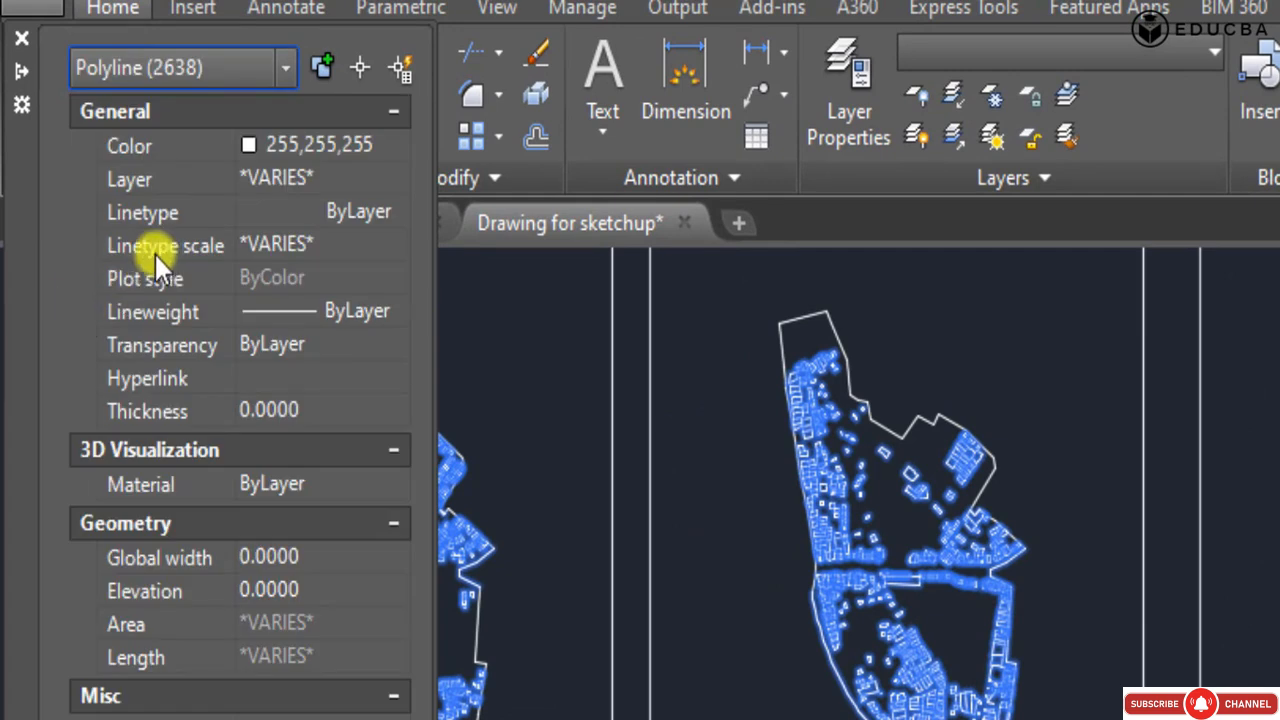
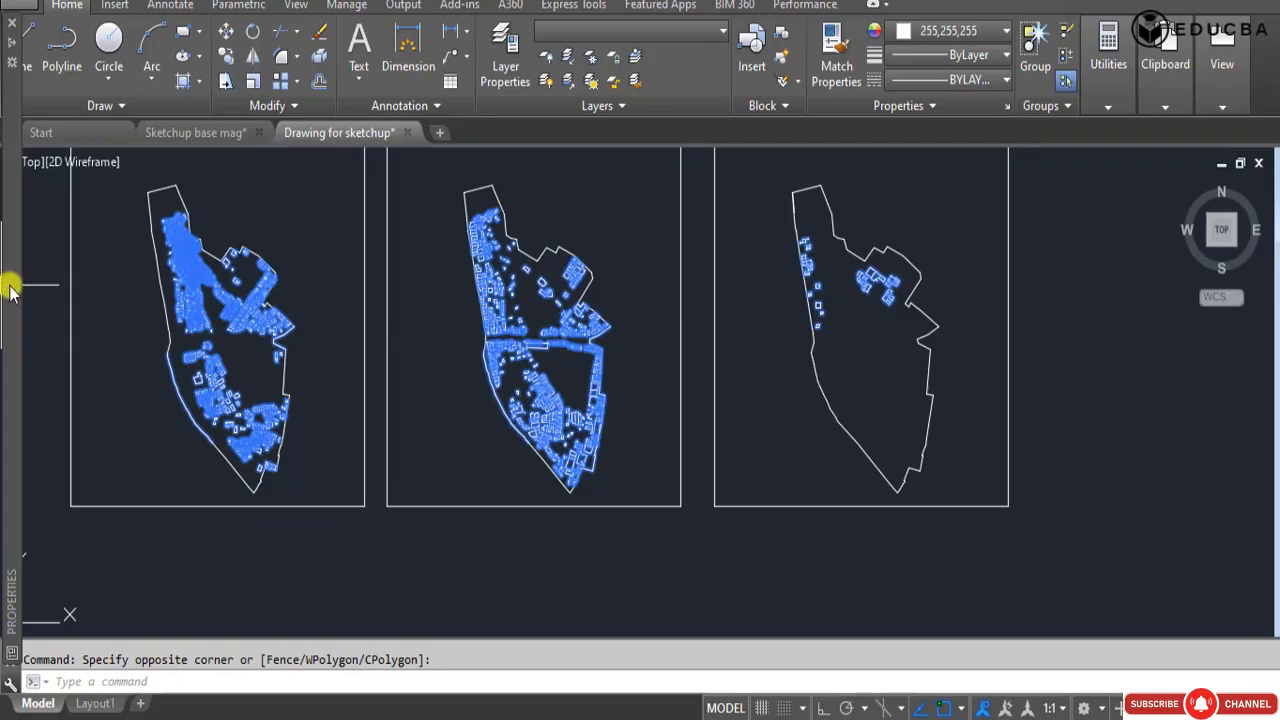
Check the combined polyline count in AutoCAD, and add the line "Total units 2638" below "Residential huts 1698" in the PowerPoint label.
mouse_move(9, 277)
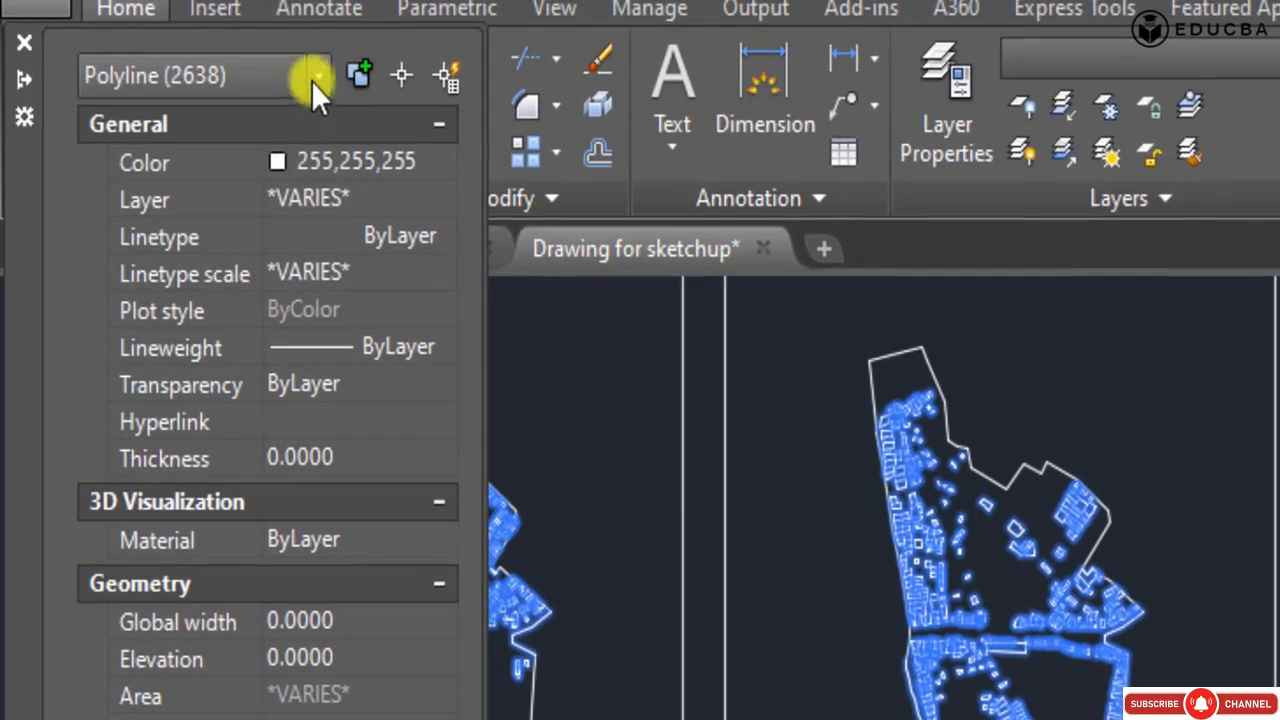
left_click(311, 80)
left_click(202, 95)
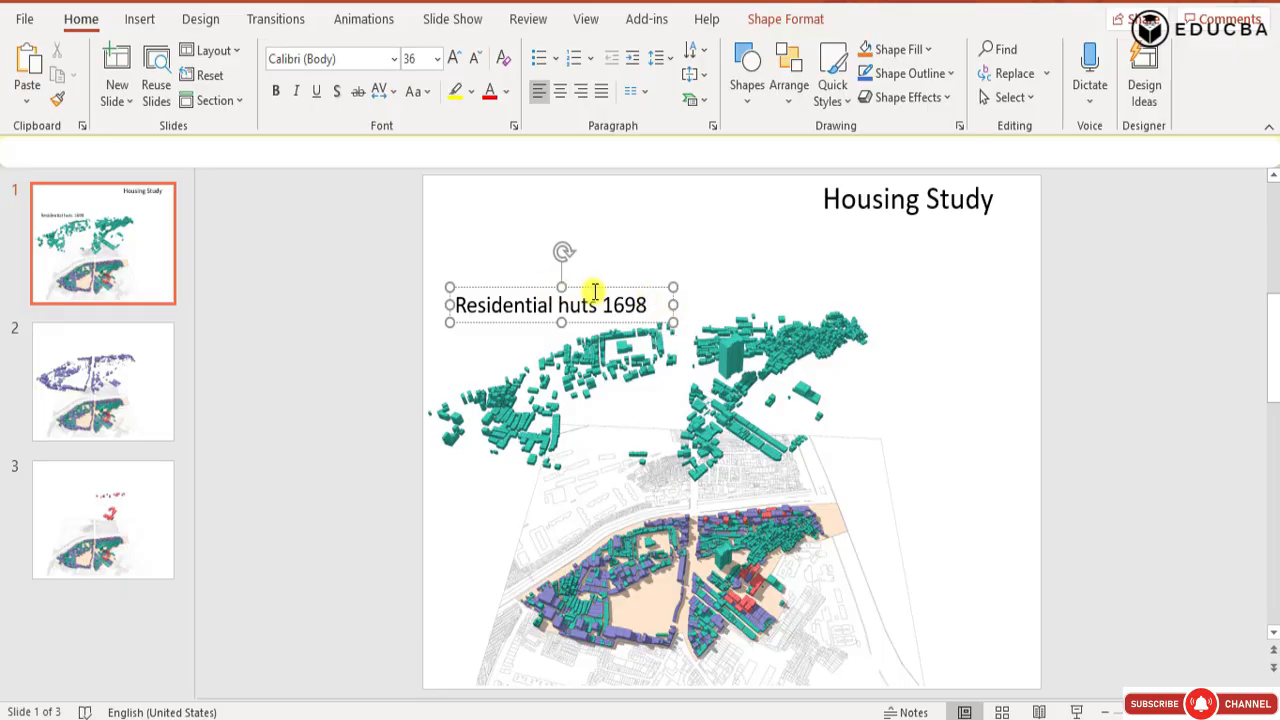
key("Return")
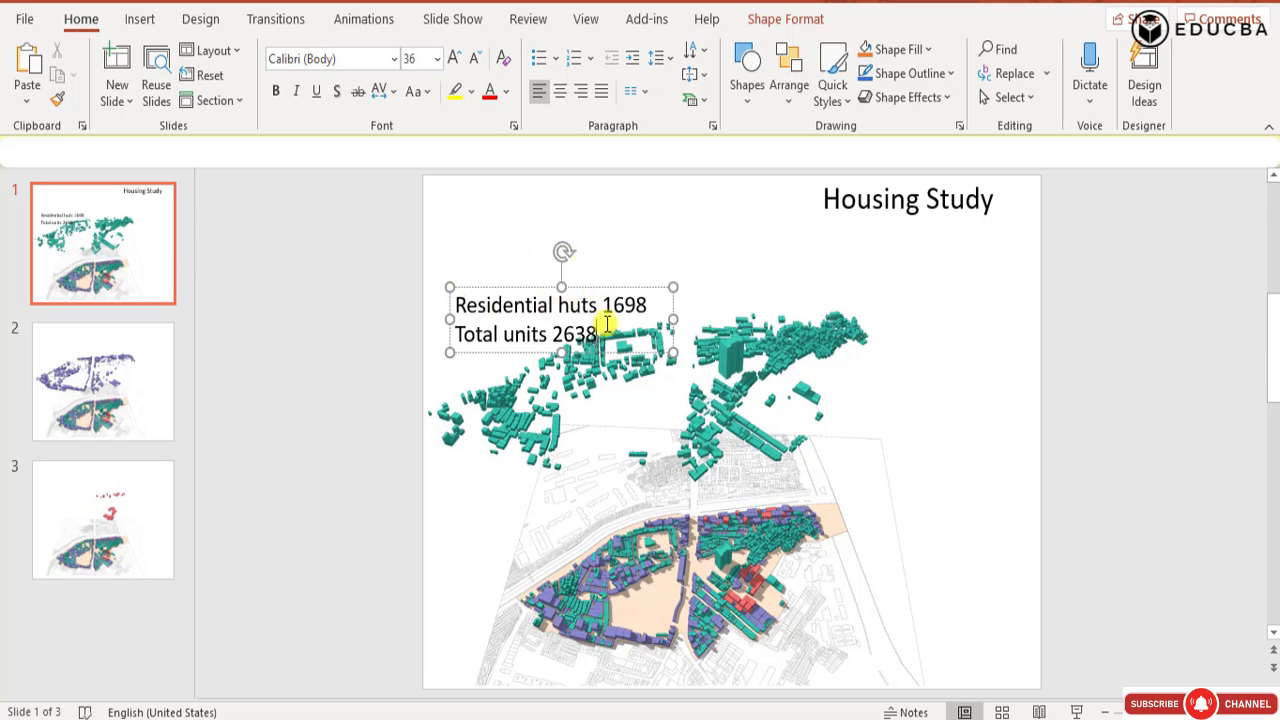
Move the "Total units 2638" line above "Residential huts 1698" and shift the label slightly up and left of its position above the green layer.
left_click_drag(600, 334, 456, 334)
right_click(457, 334)
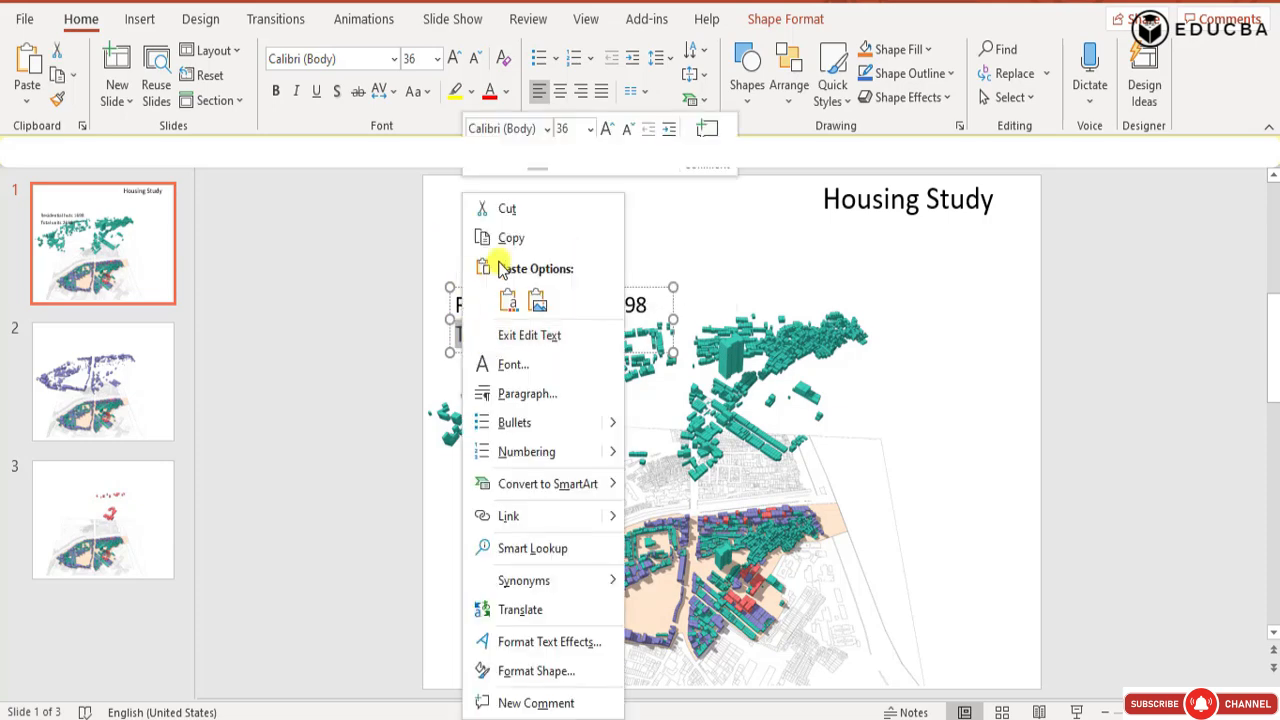
left_click(507, 208)
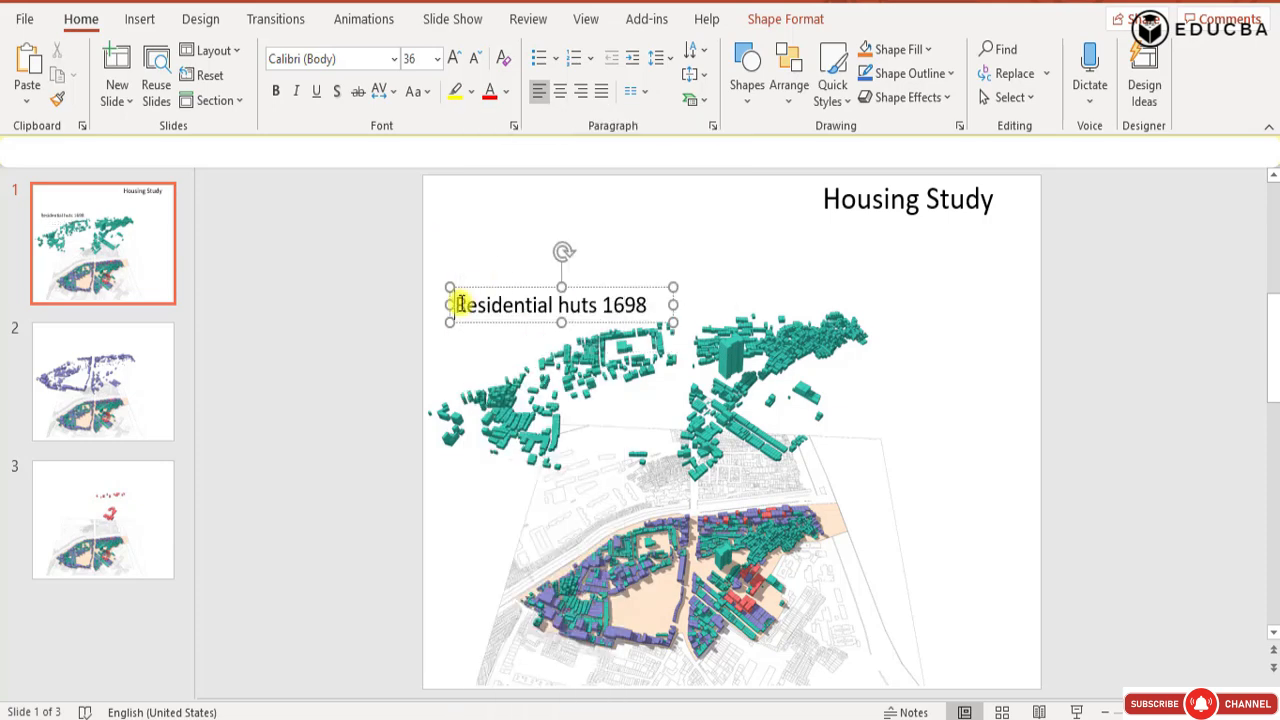
key("Return")
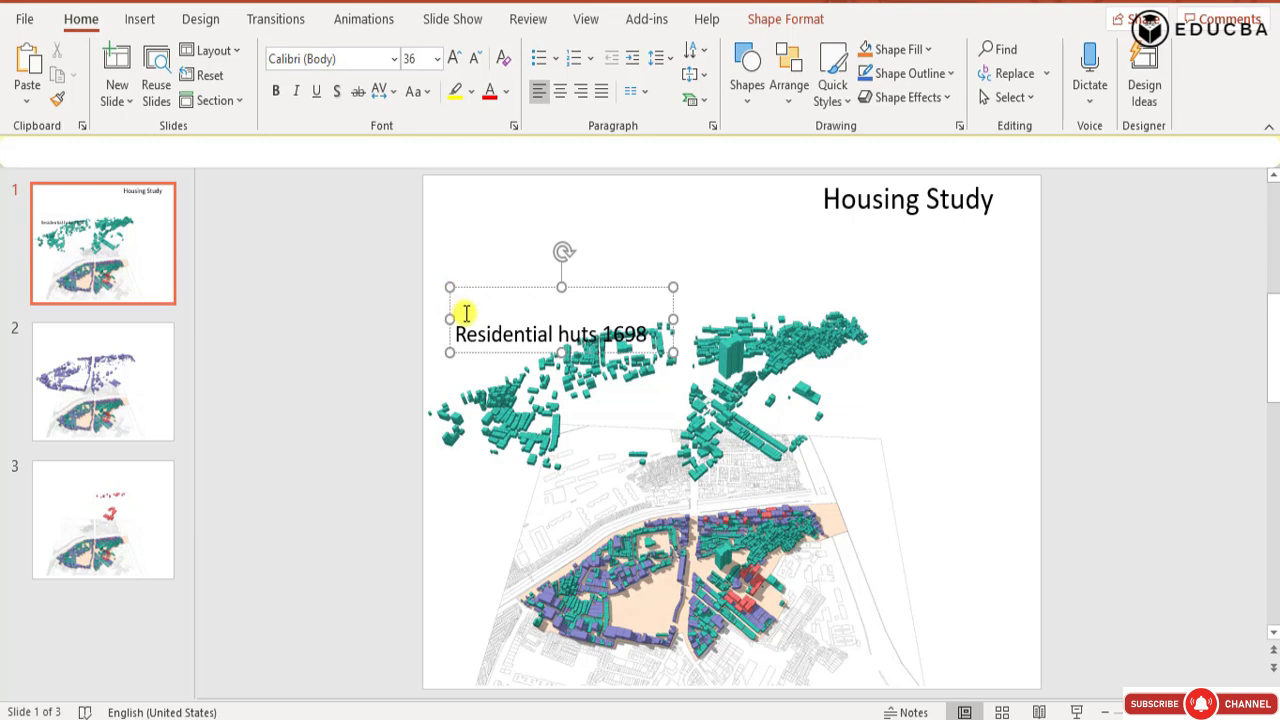
key("ctrl+v")
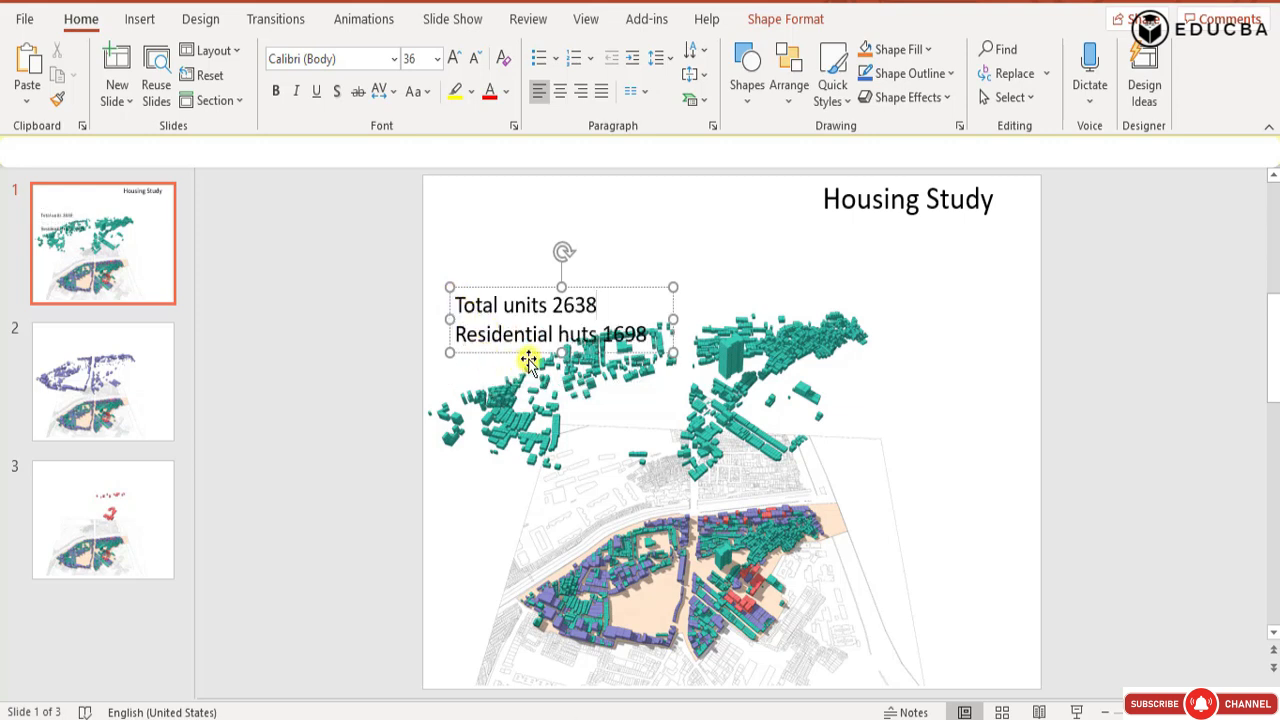
left_click_drag(516, 288, 501, 262)
left_click(1224, 456)
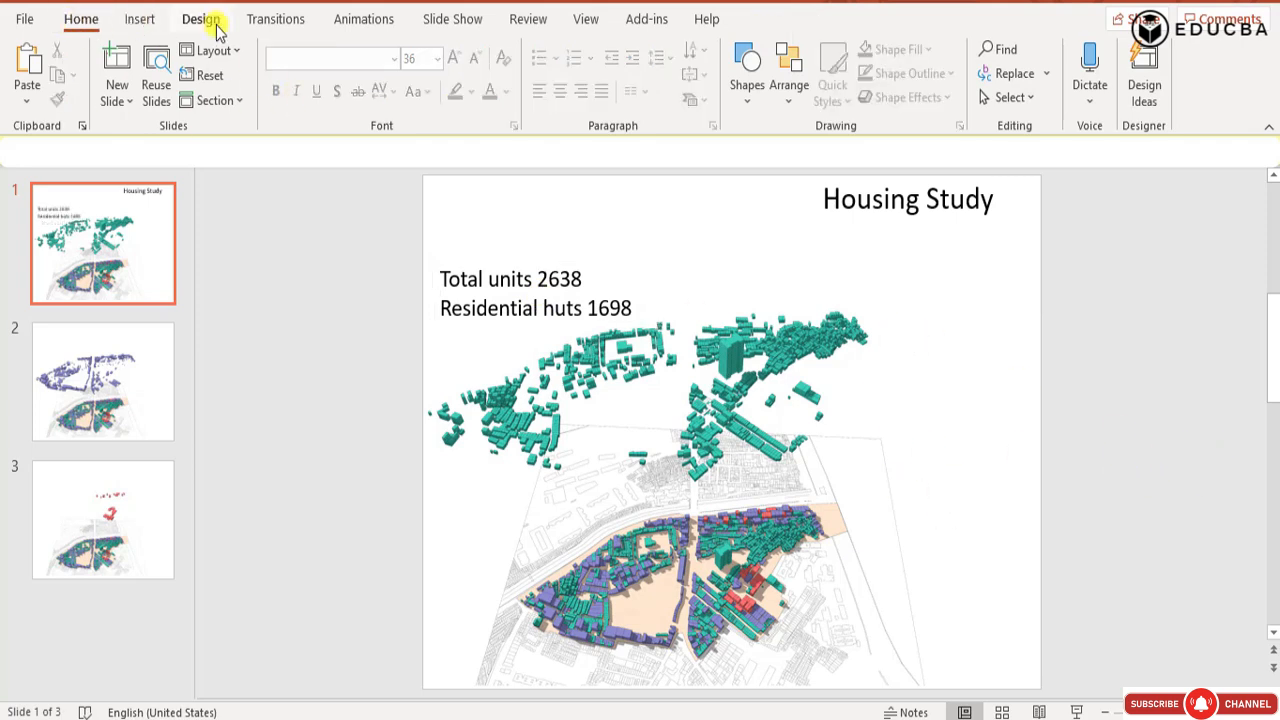
Insert a doughnut chart on the Housing Study slide.
left_click(140, 20)
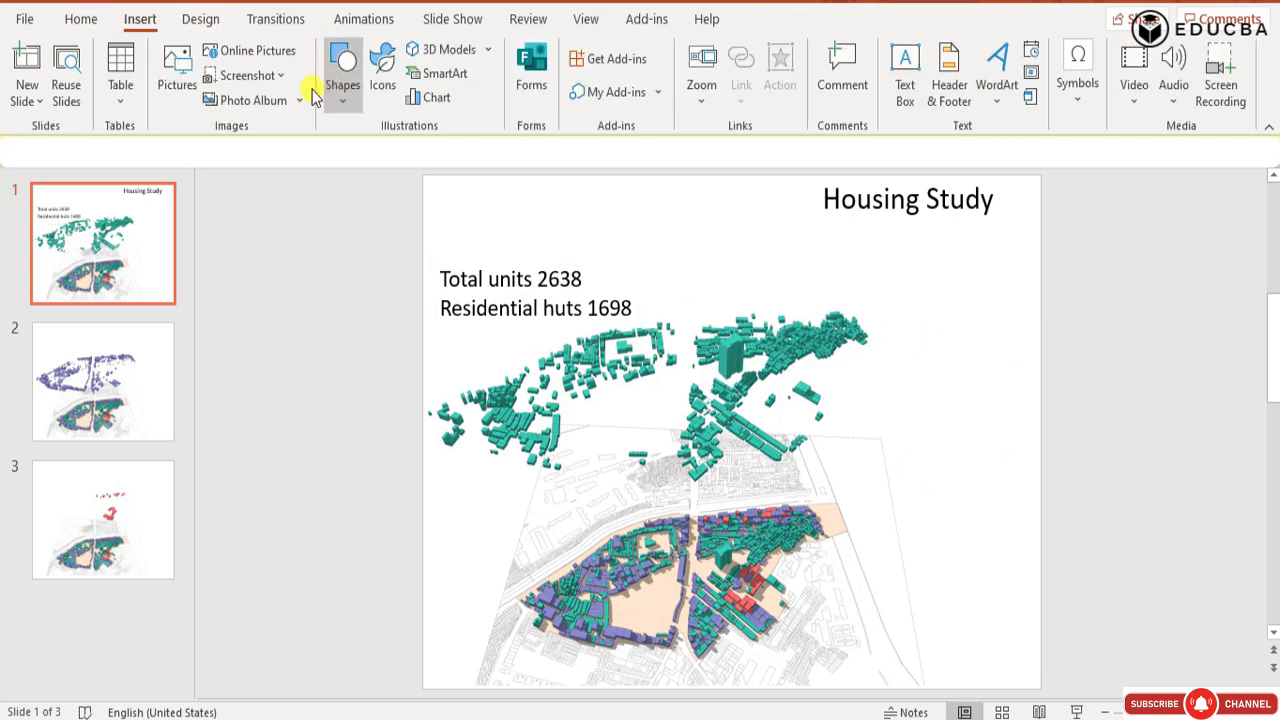
left_click(432, 100)
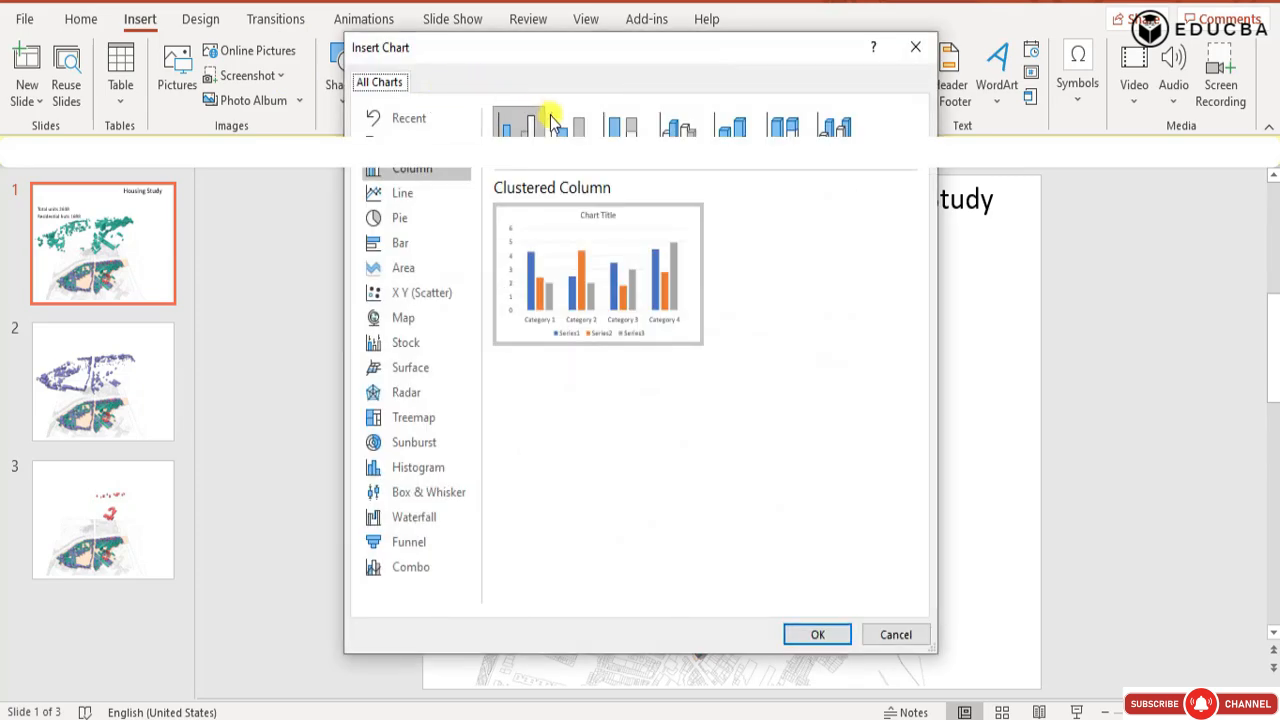
left_click(400, 226)
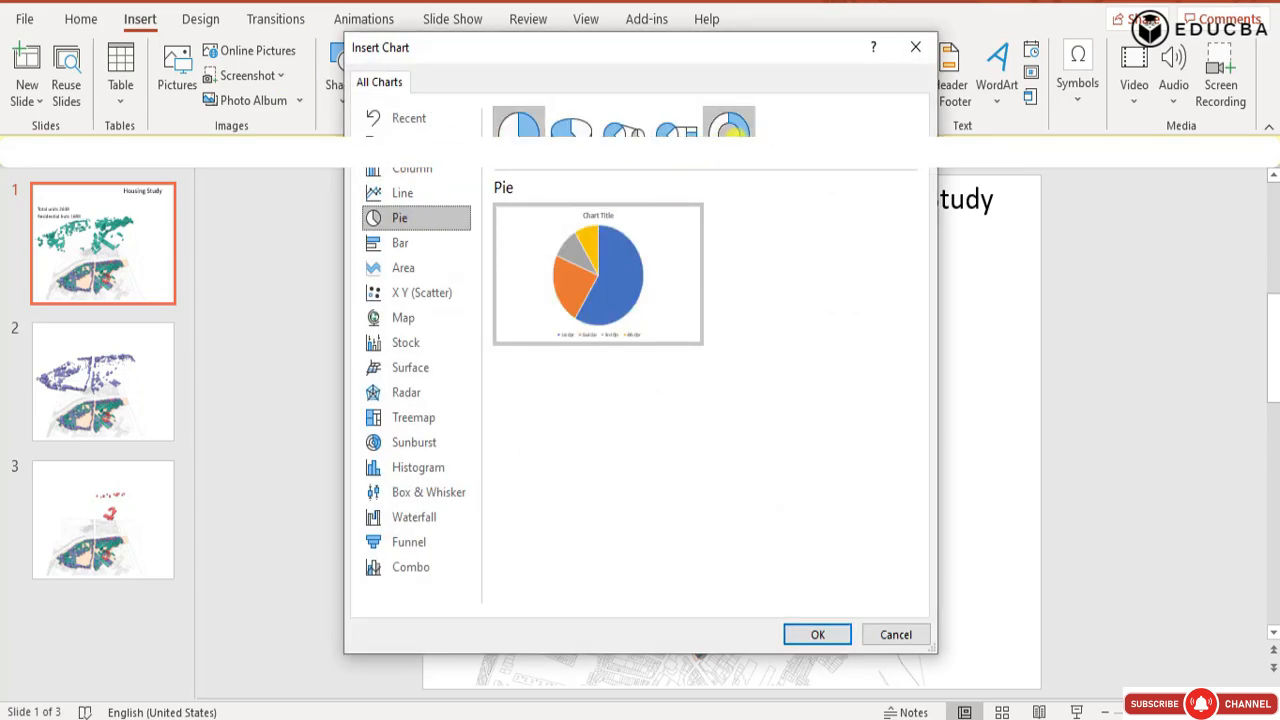
left_click(738, 128)
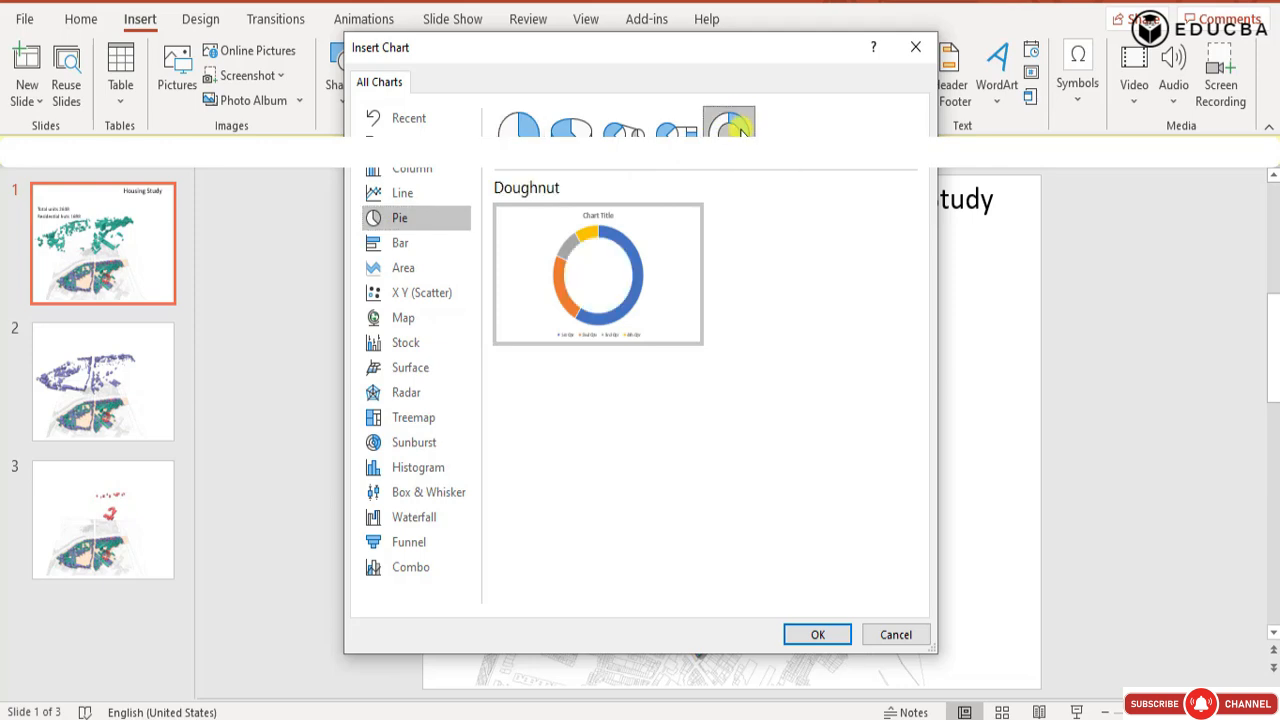
mouse_move(648, 233)
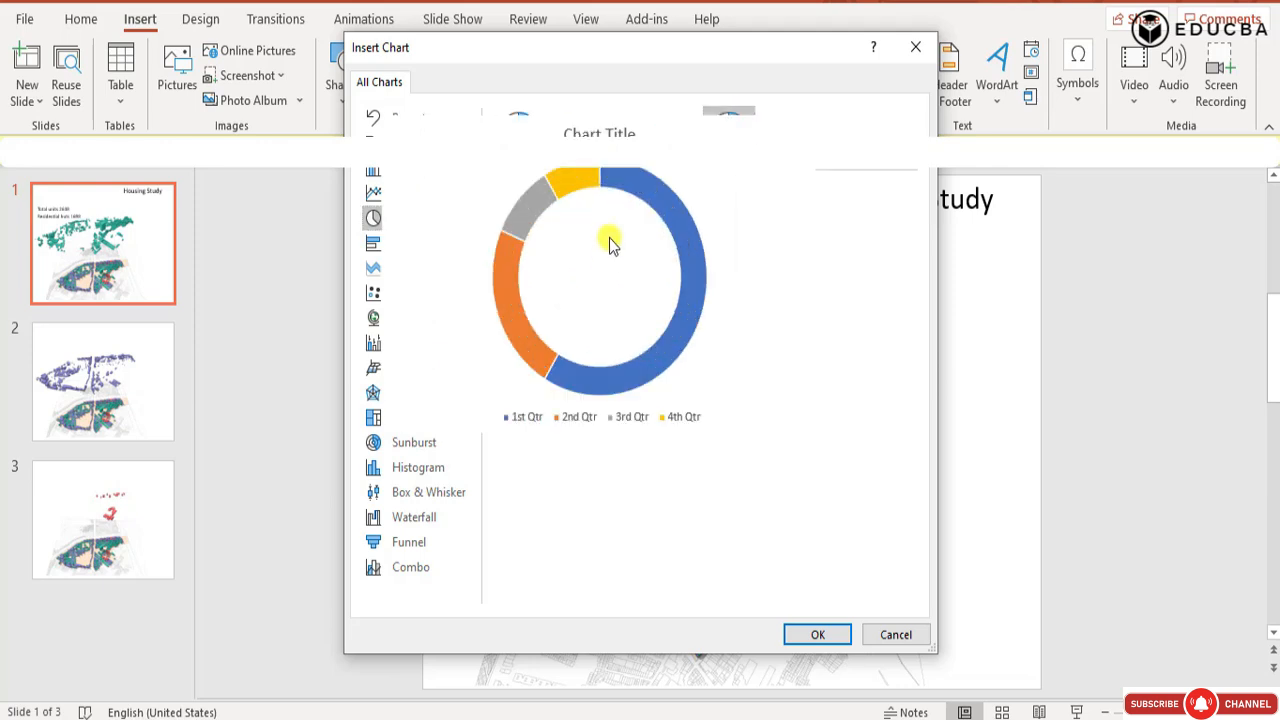
left_click(818, 634)
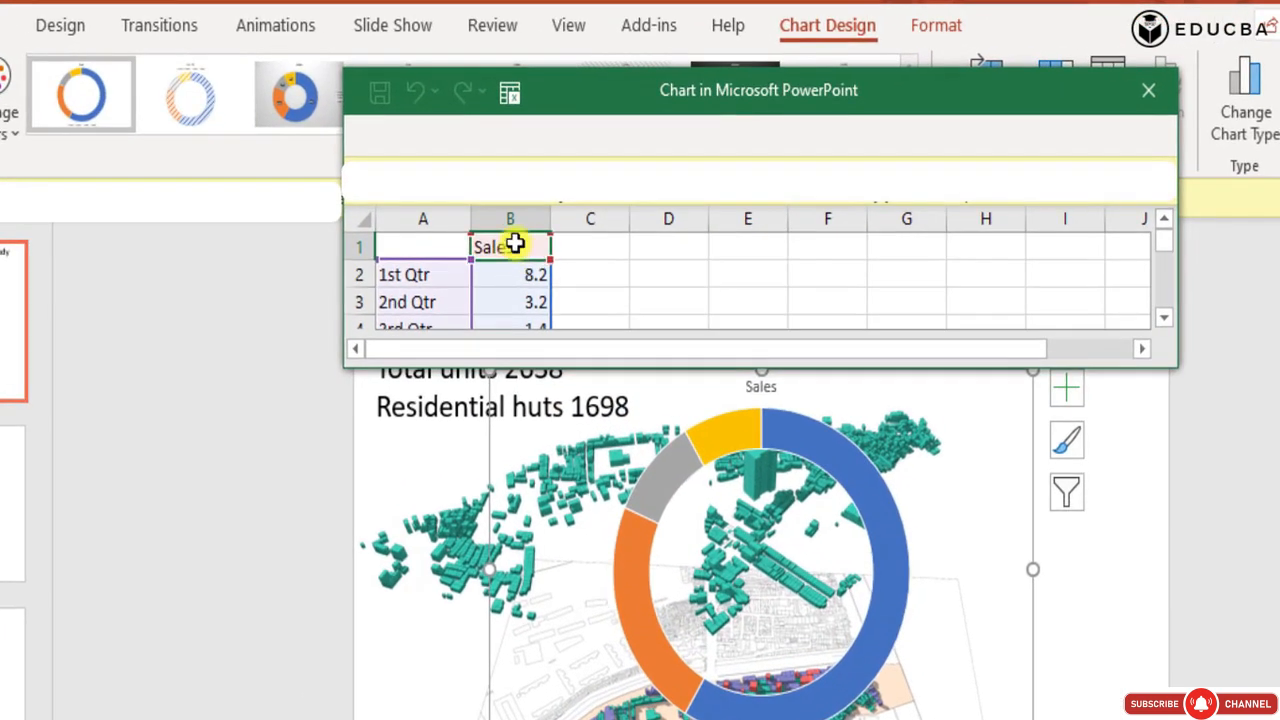
Rename the chart's data series from its header in cell B1 as "Units".
double_click(516, 243)
left_click_drag(518, 243, 442, 241)
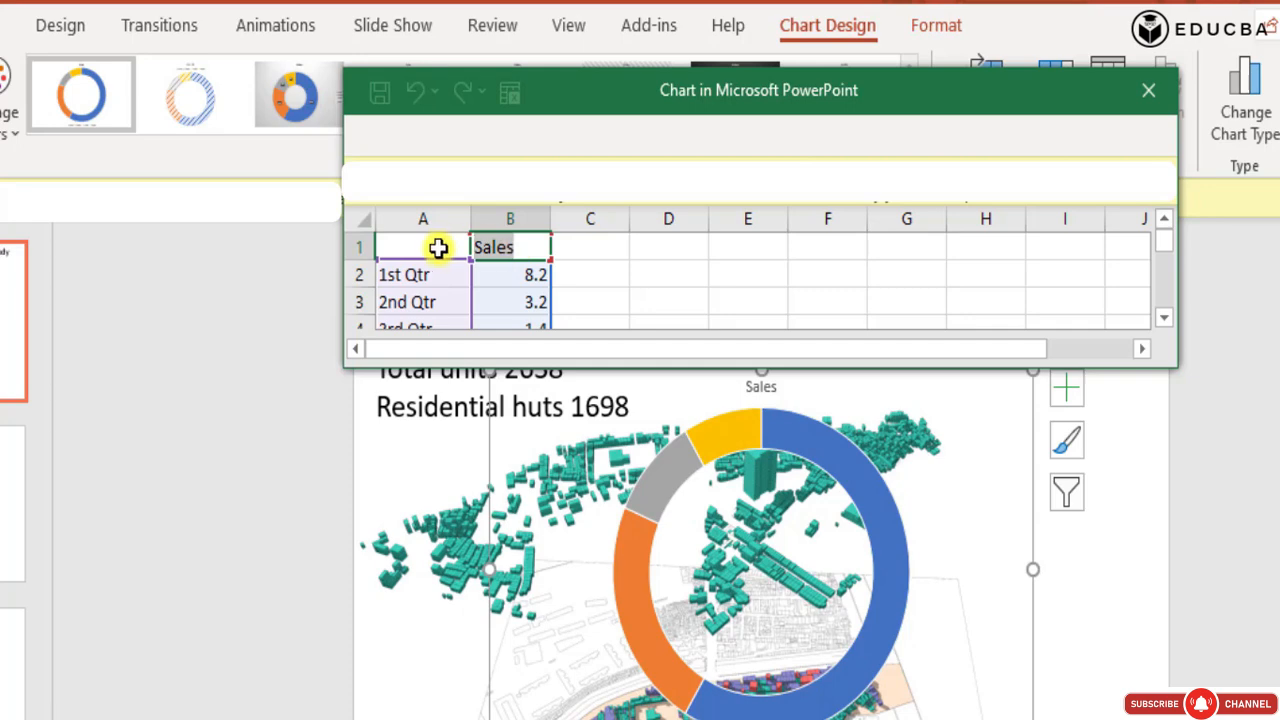
type("Units")
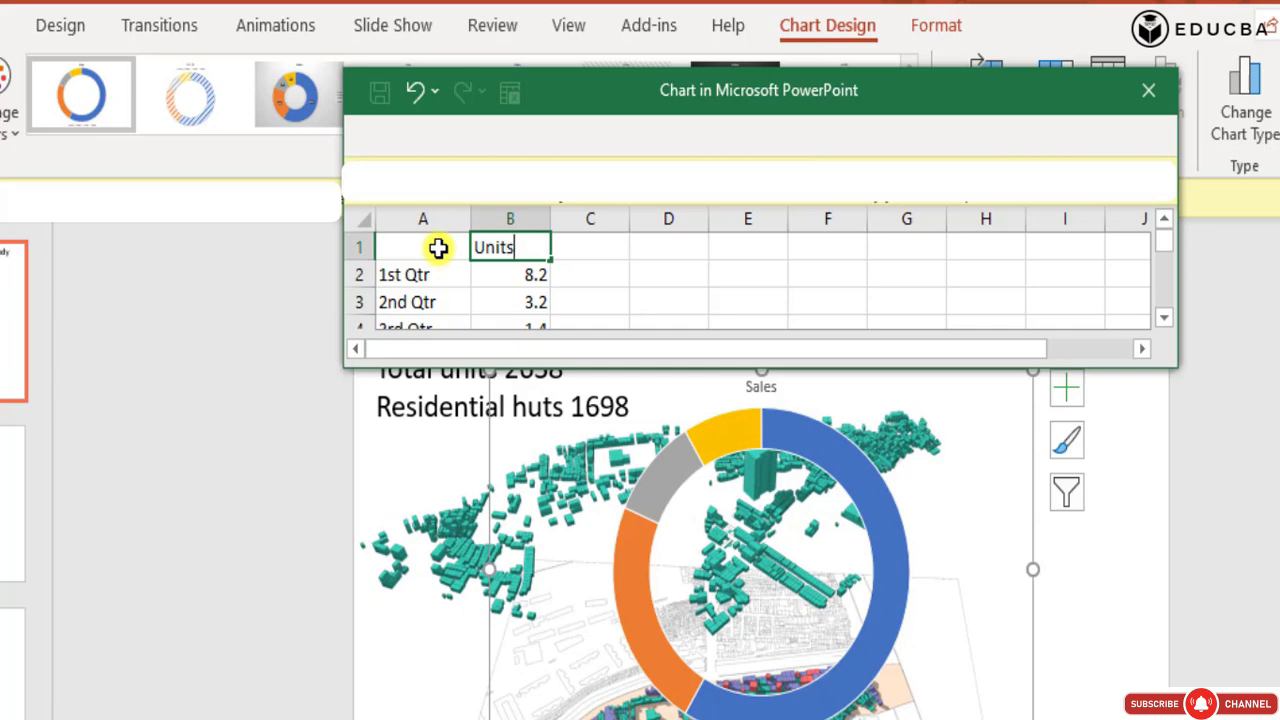
left_click(754, 266)
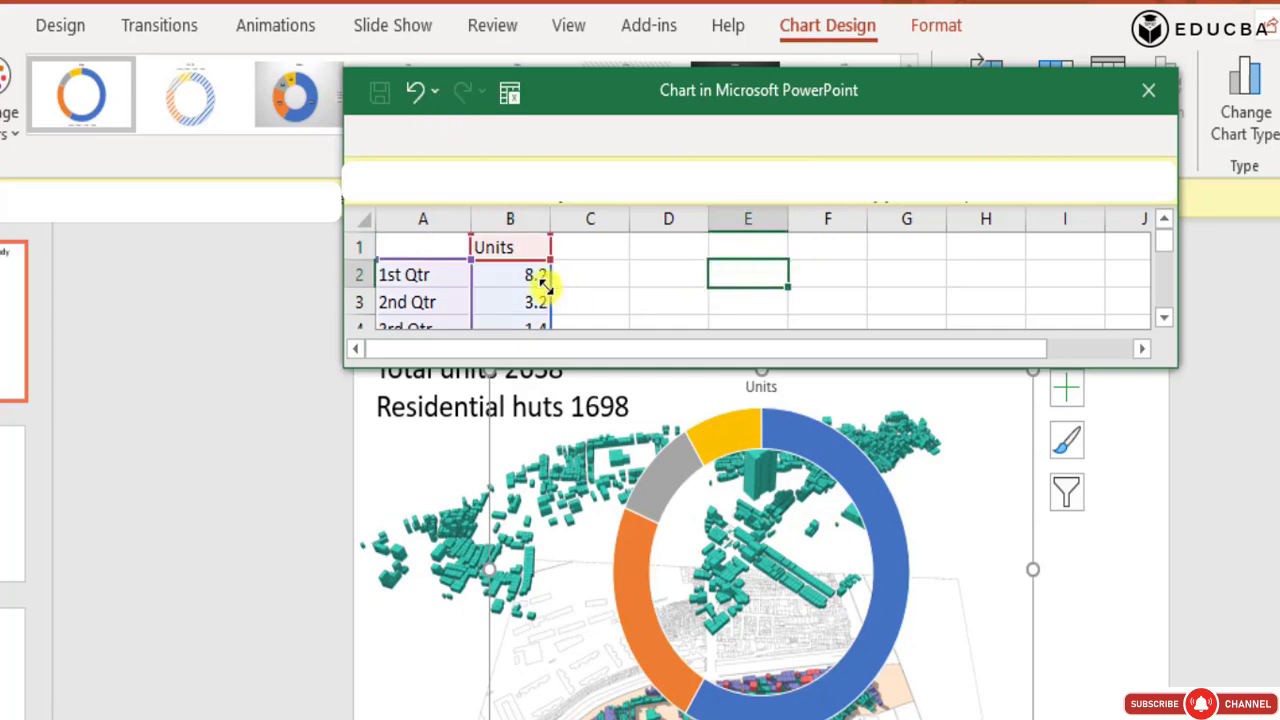
scroll(530, 285, "down", 1)
scroll(514, 290, "up", 1)
left_click(640, 302)
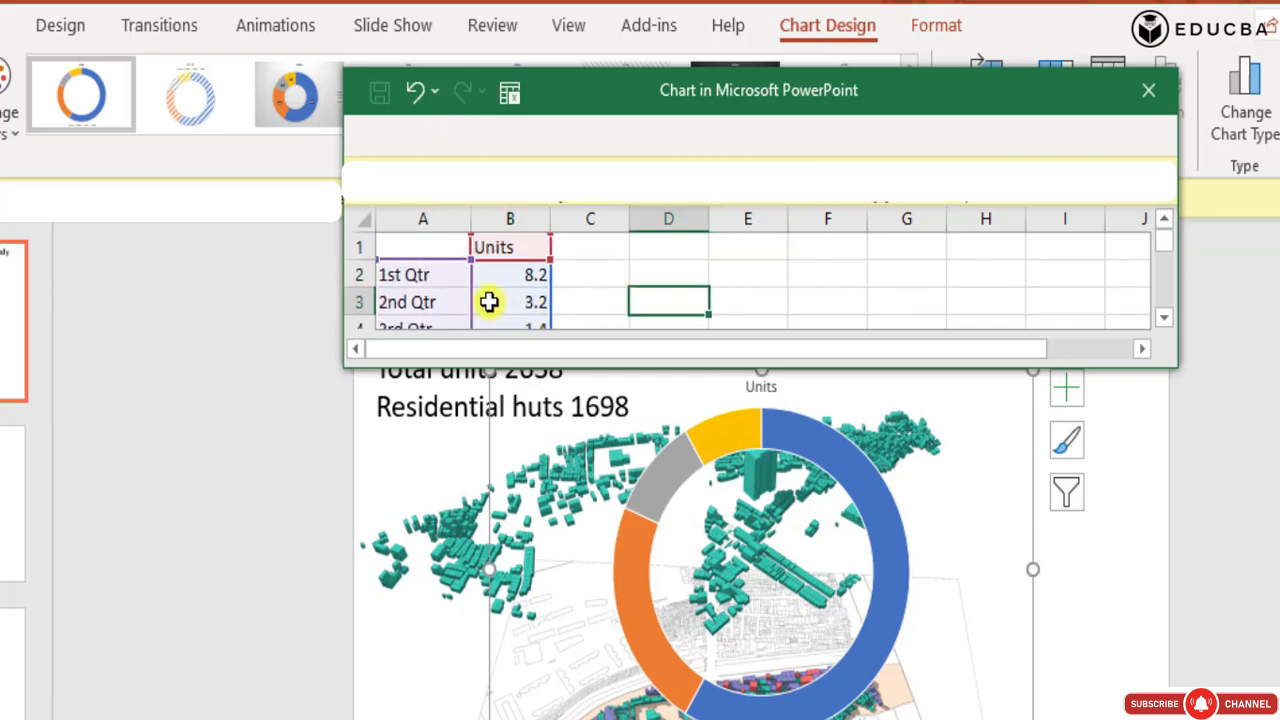
left_click(443, 276)
left_click(525, 268)
double_click(521, 273)
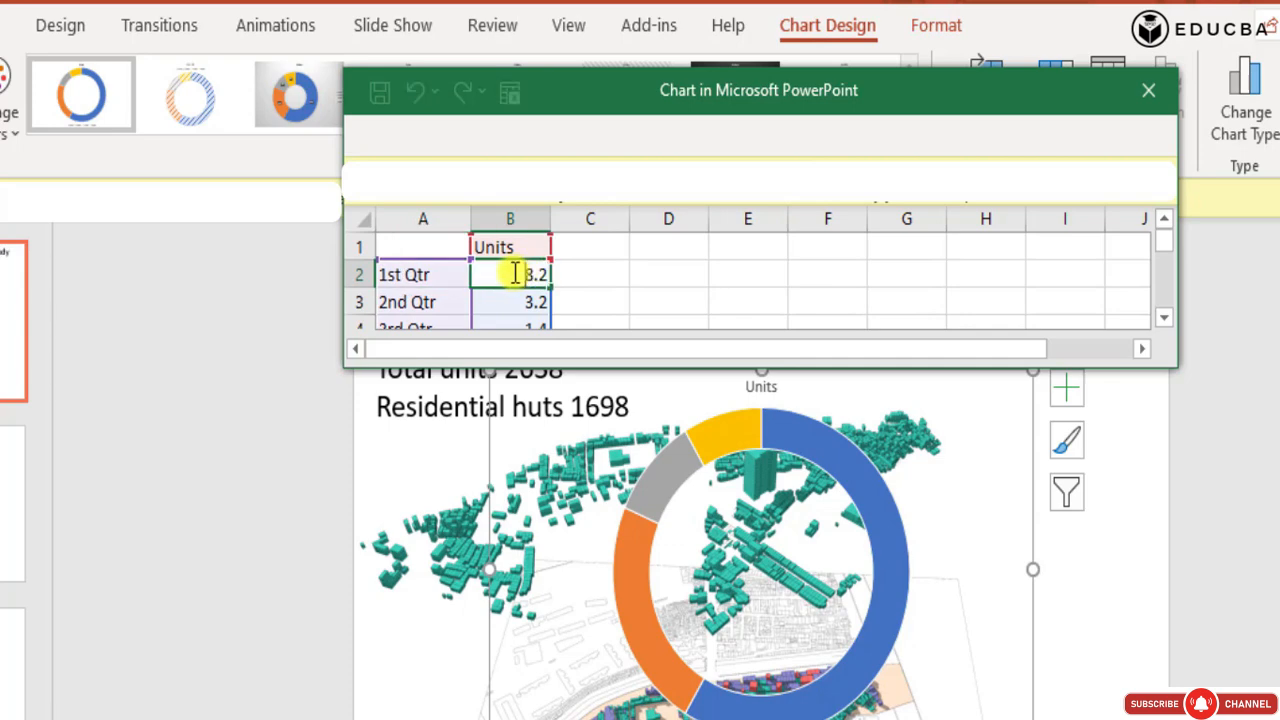
left_click_drag(512, 271, 569, 266)
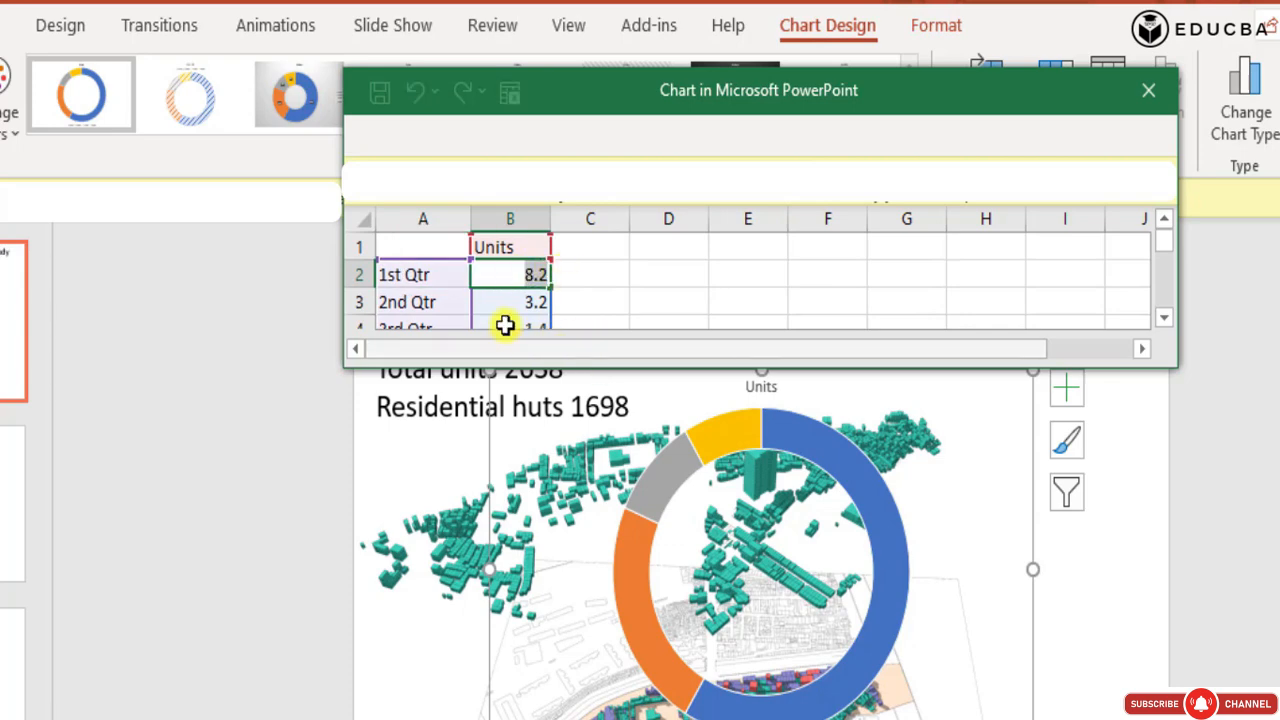
left_click(612, 280)
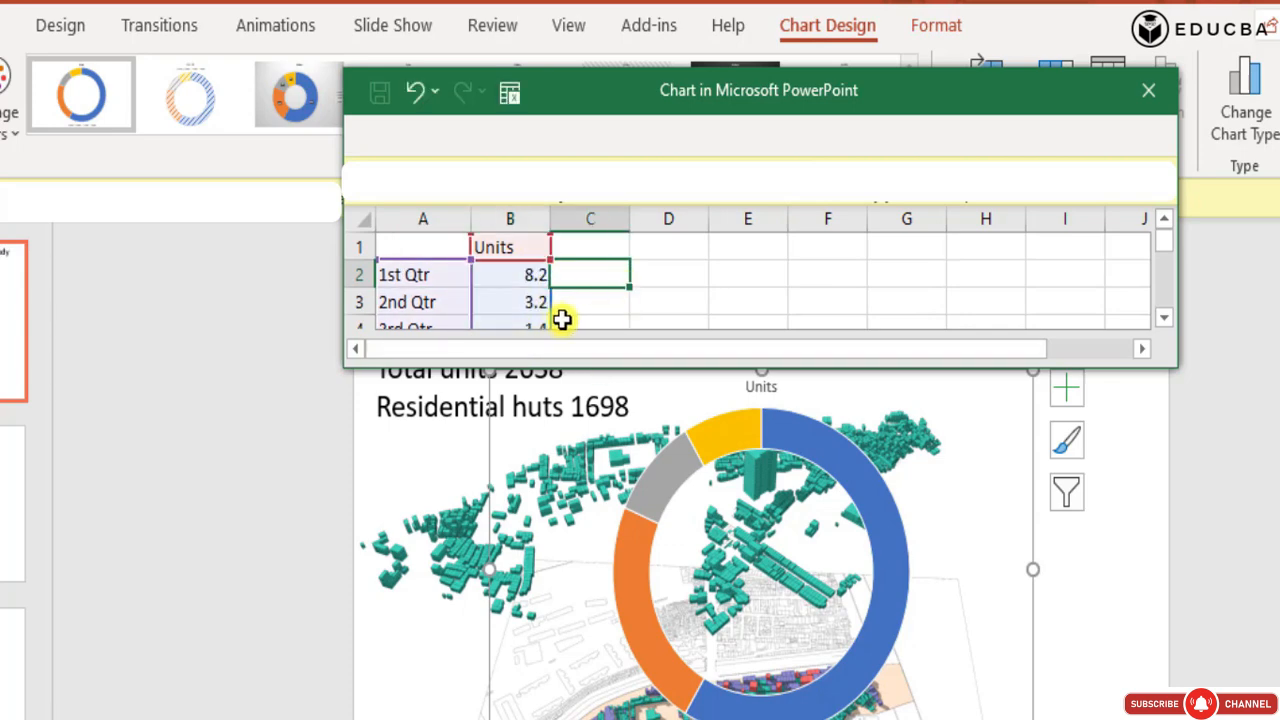
left_click(547, 275)
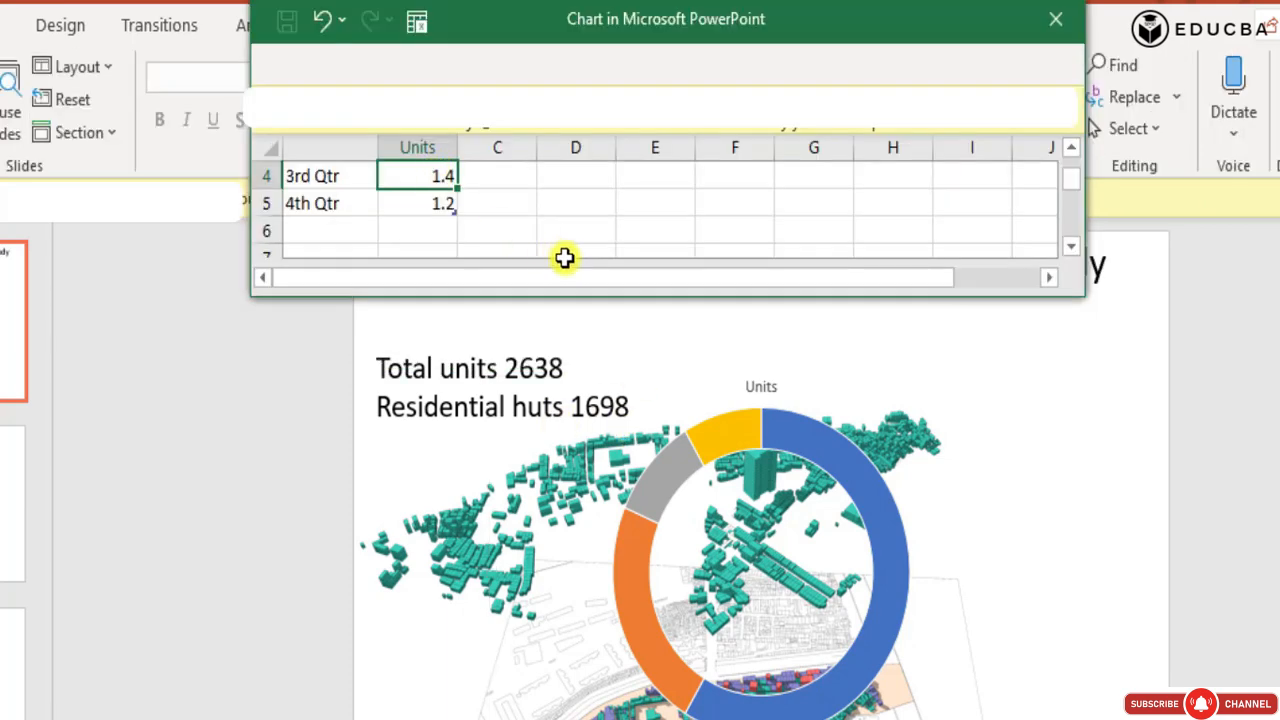
scroll(371, 200, "up", 2)
Rename the first chart category in cell A2 as "Residential unit".
double_click(338, 206)
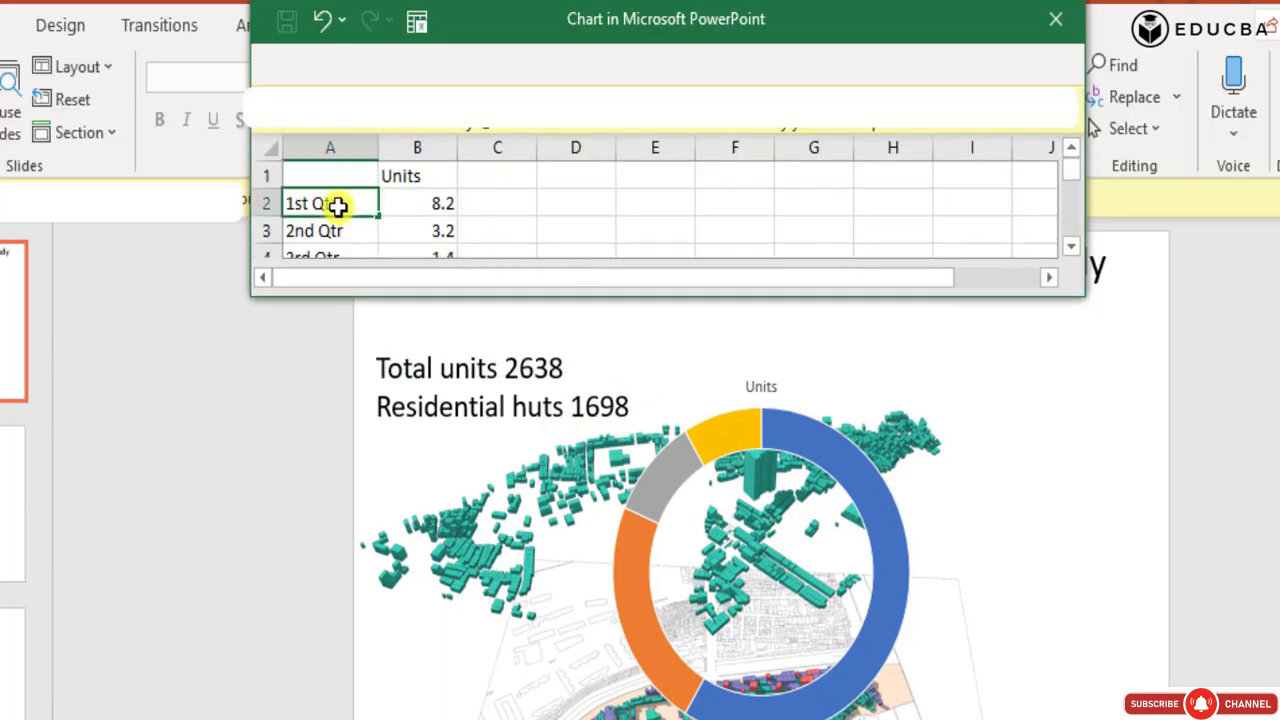
left_click_drag(338, 205, 279, 193)
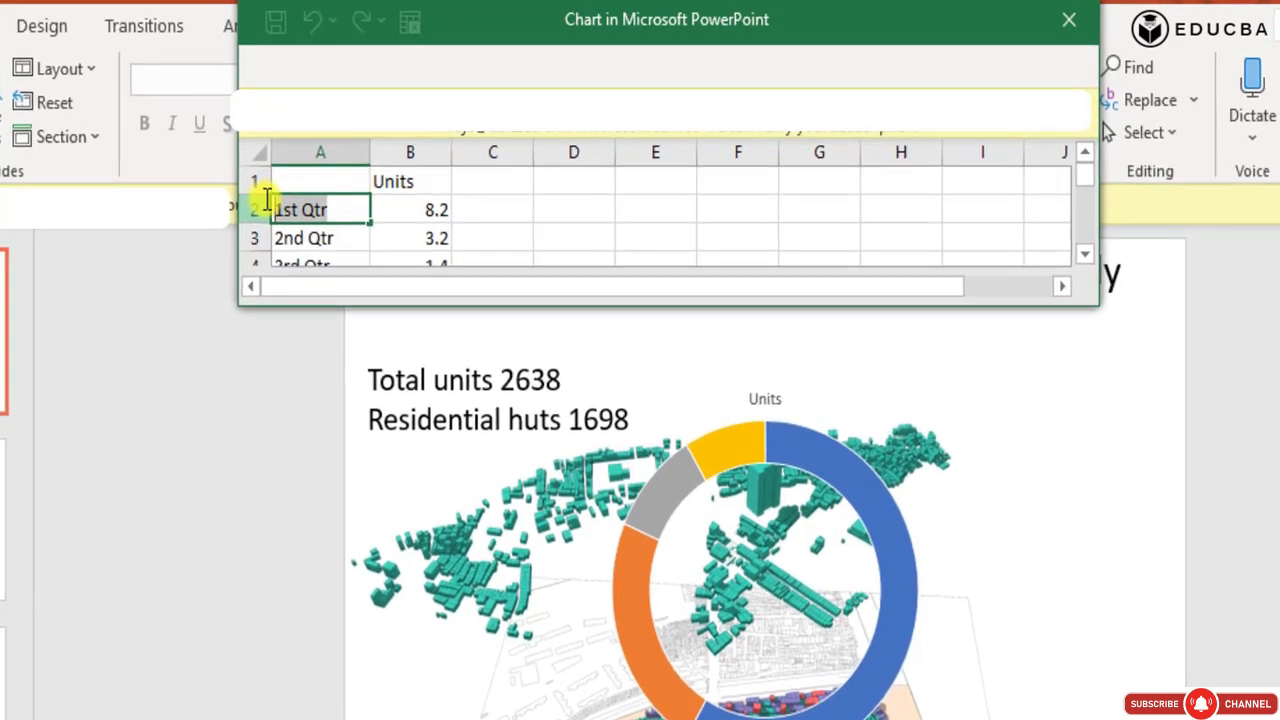
type("Resi")
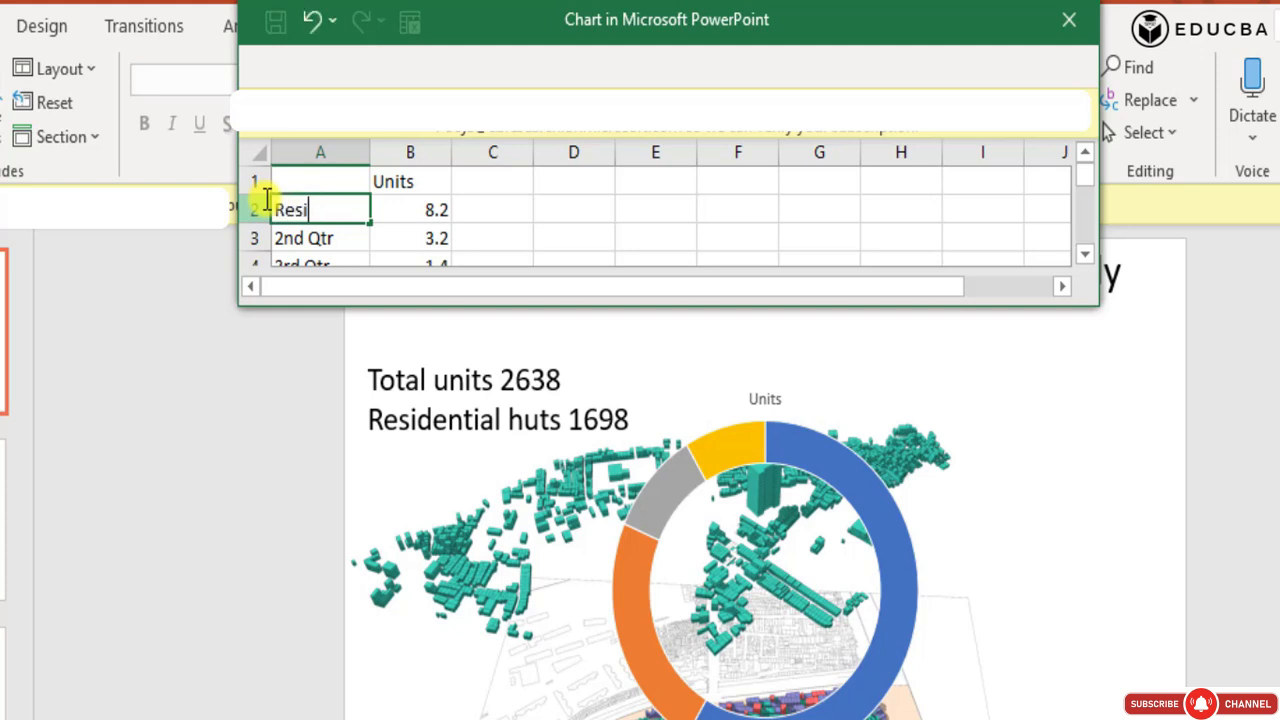
type("dential units")
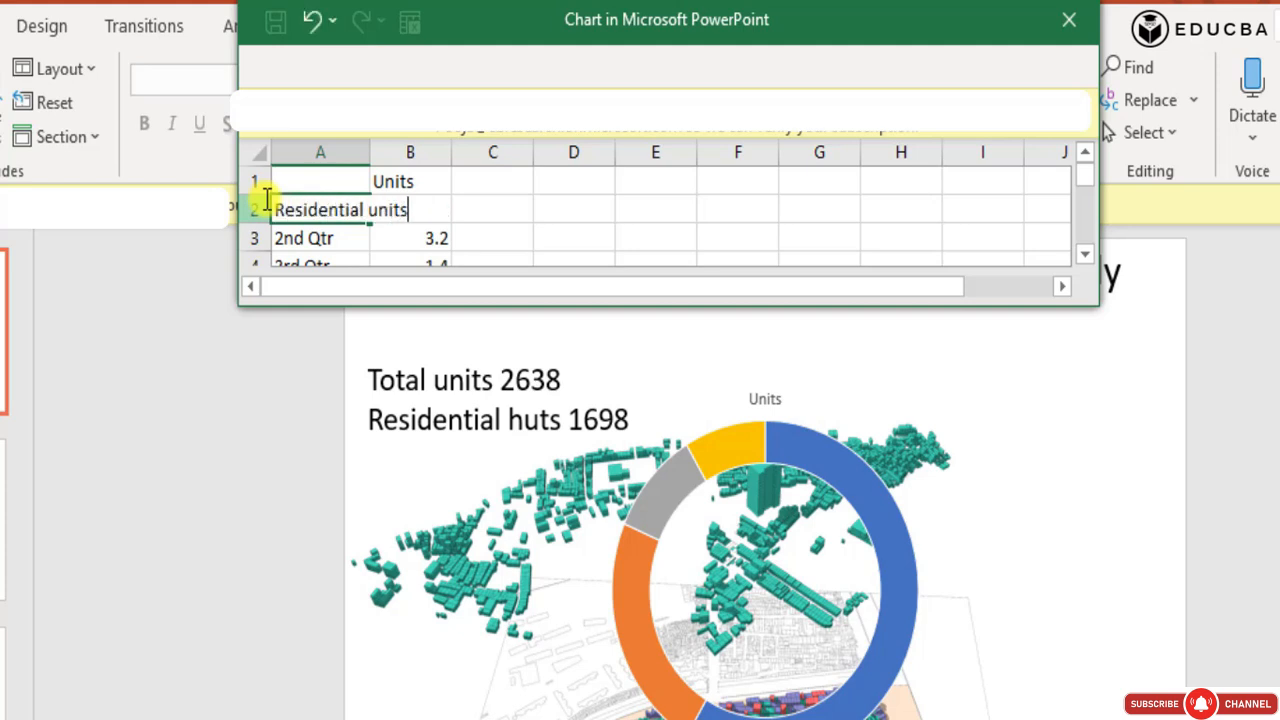
left_click(474, 236)
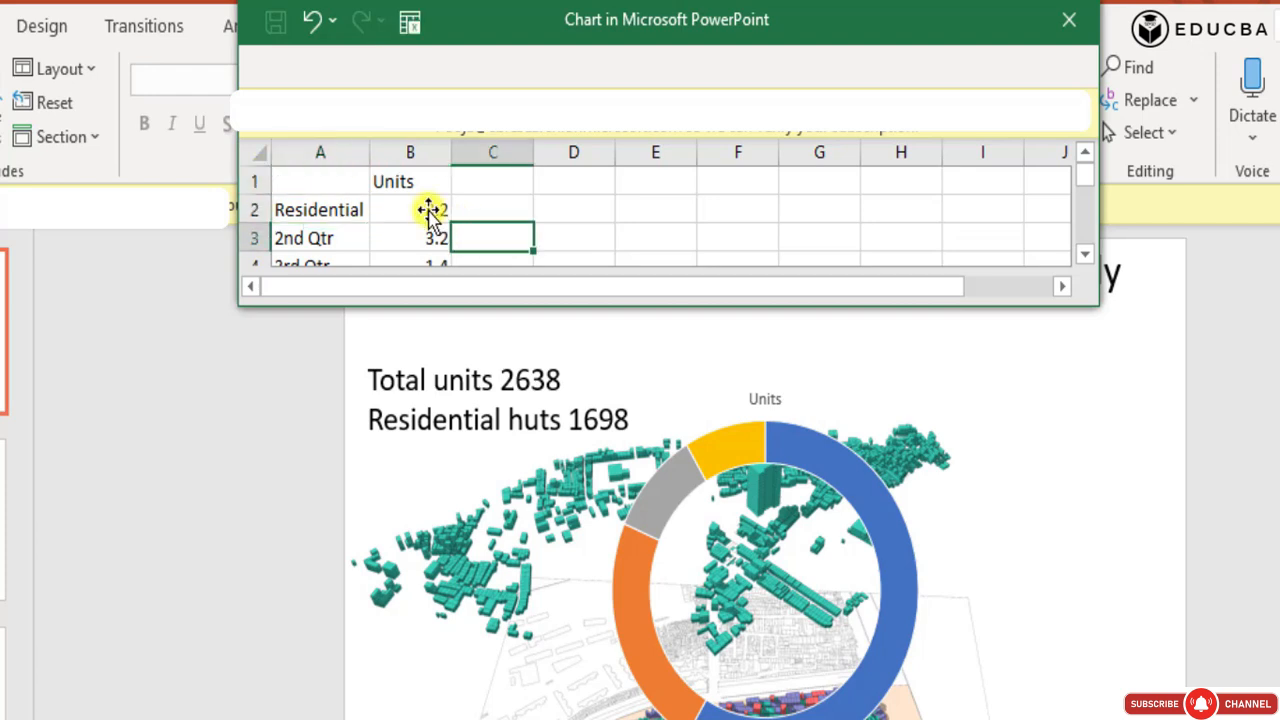
Set the residential category's value in cell B2 to 1698.
left_click(423, 200)
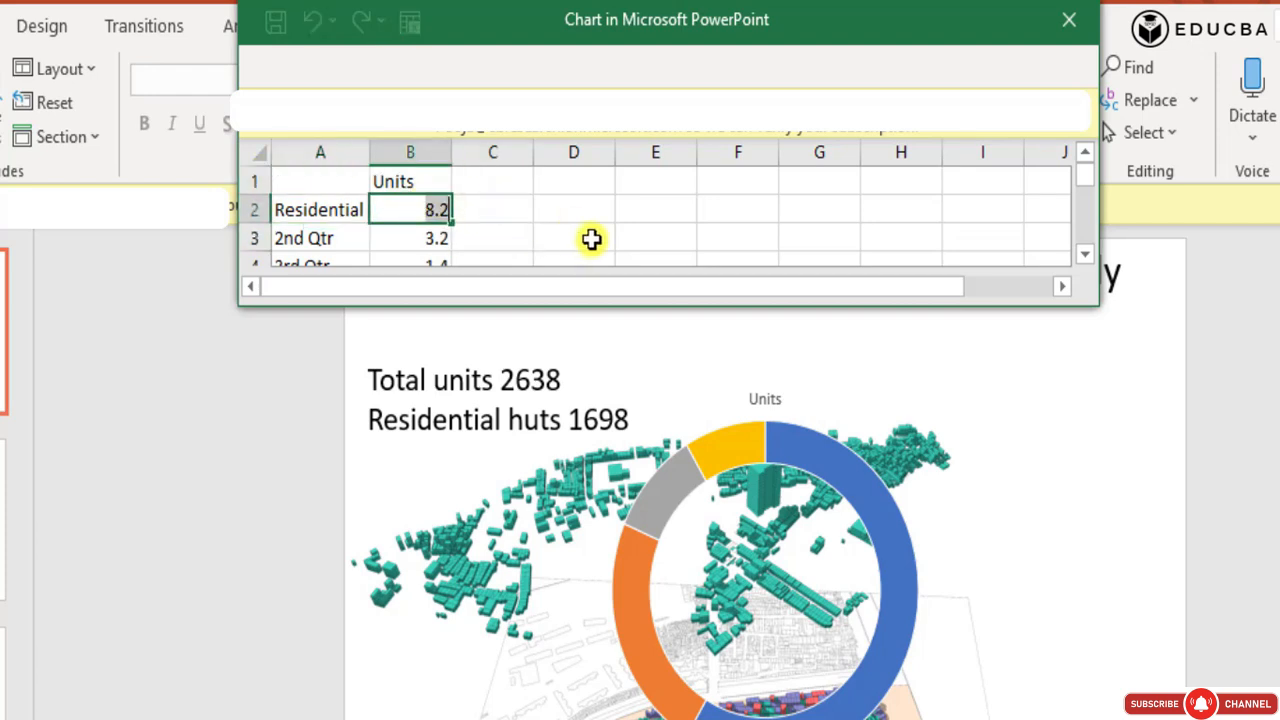
type("1698")
left_click(503, 206)
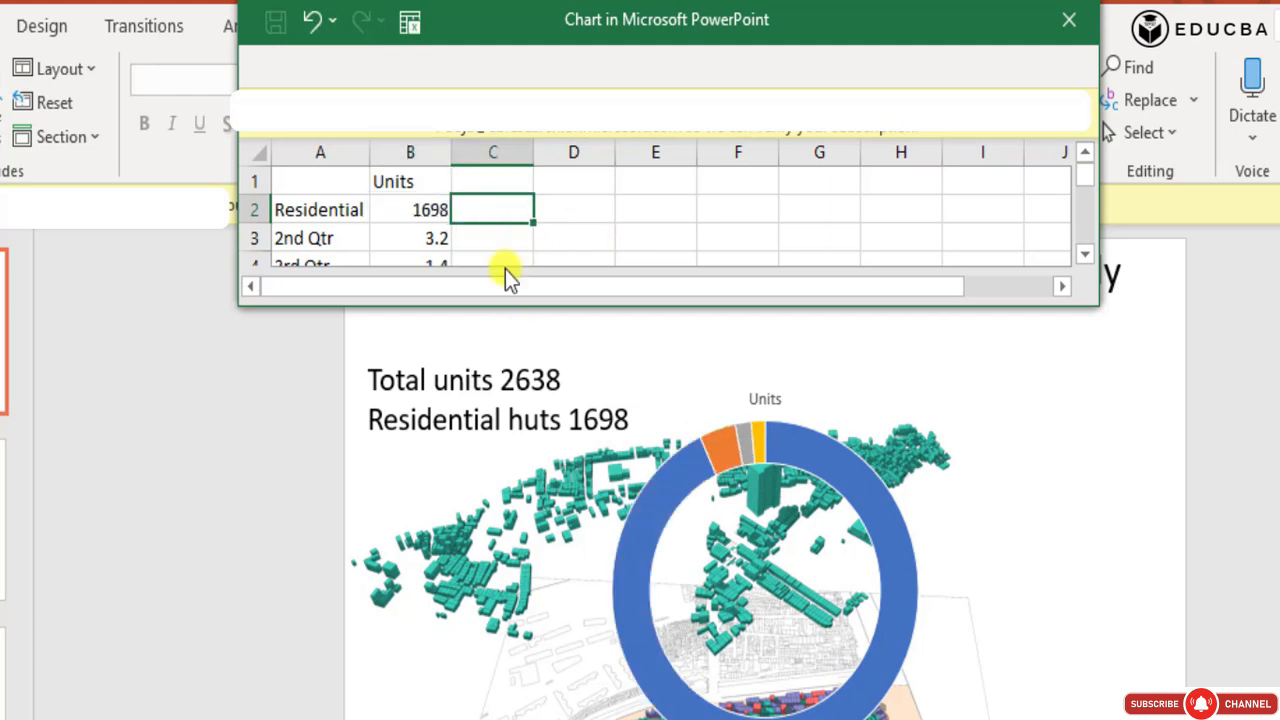
left_click(610, 212)
Rename the second chart category in cell A3 as "Other units".
left_click(430, 238)
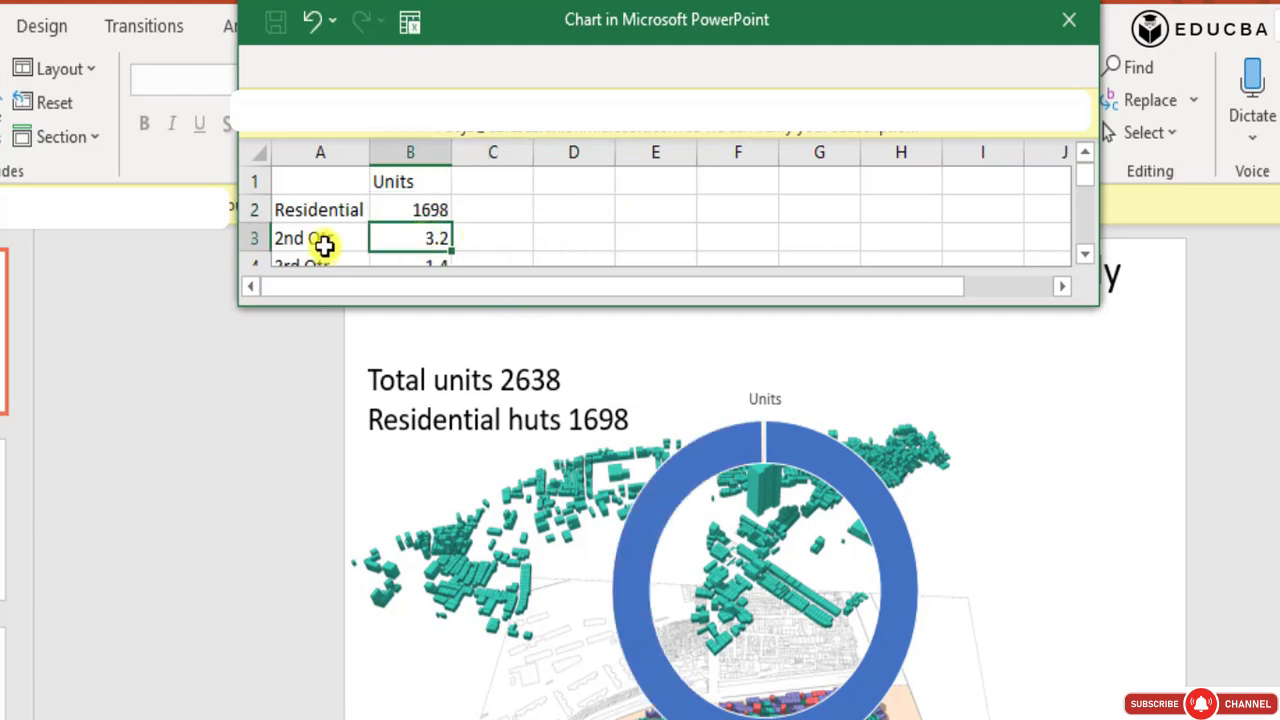
left_click(320, 240)
left_click_drag(320, 240, 230, 241)
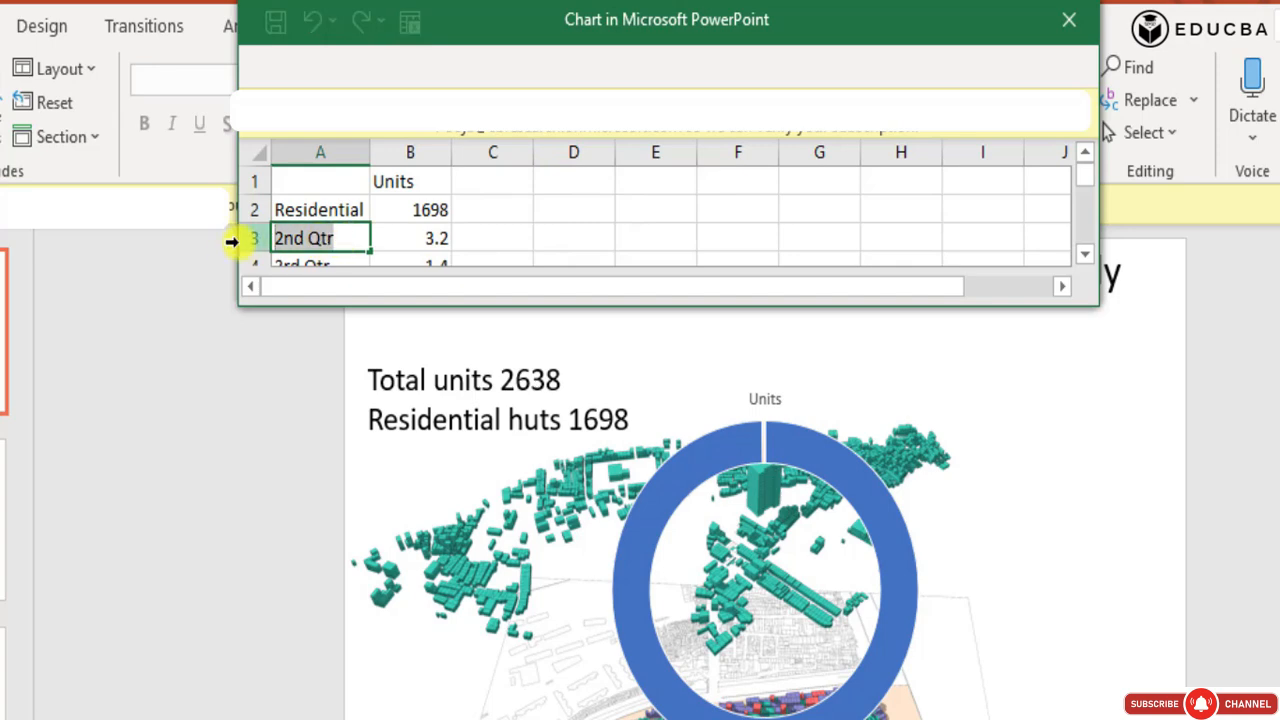
type("Other units")
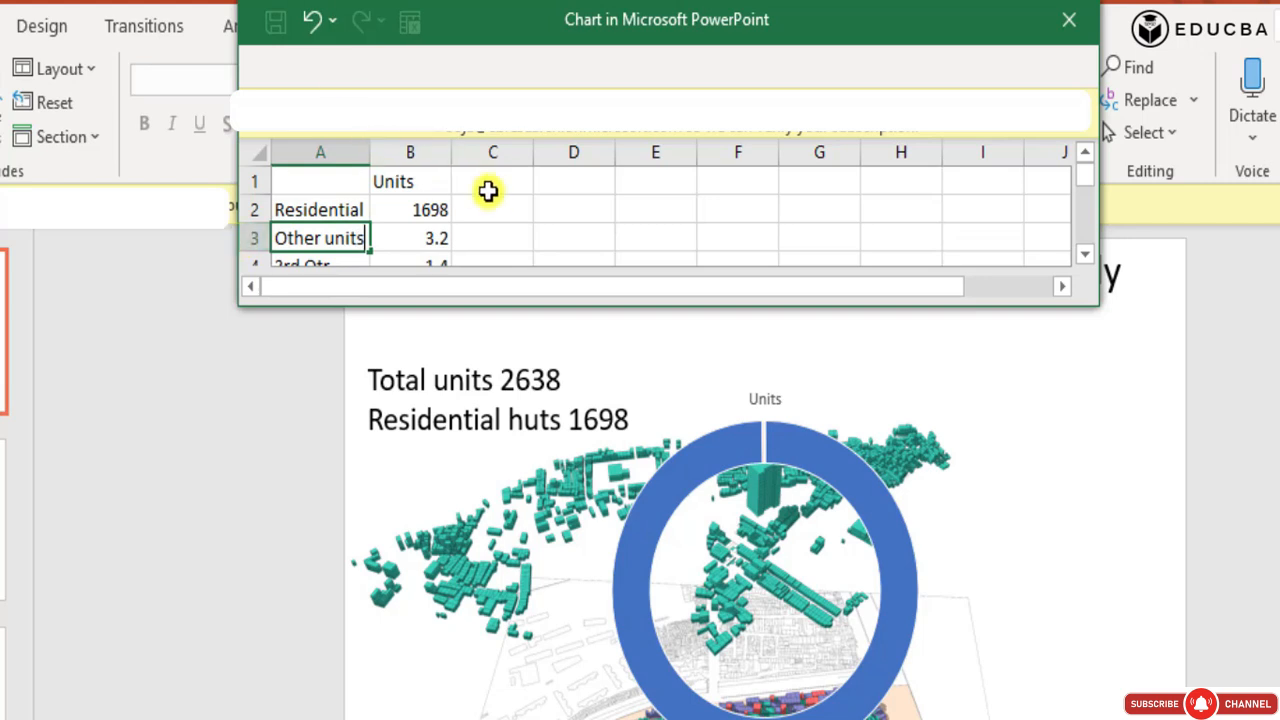
left_click(493, 207)
Calculate the other units' value in cell B3 with the formula =2638-B2.
left_click(386, 234)
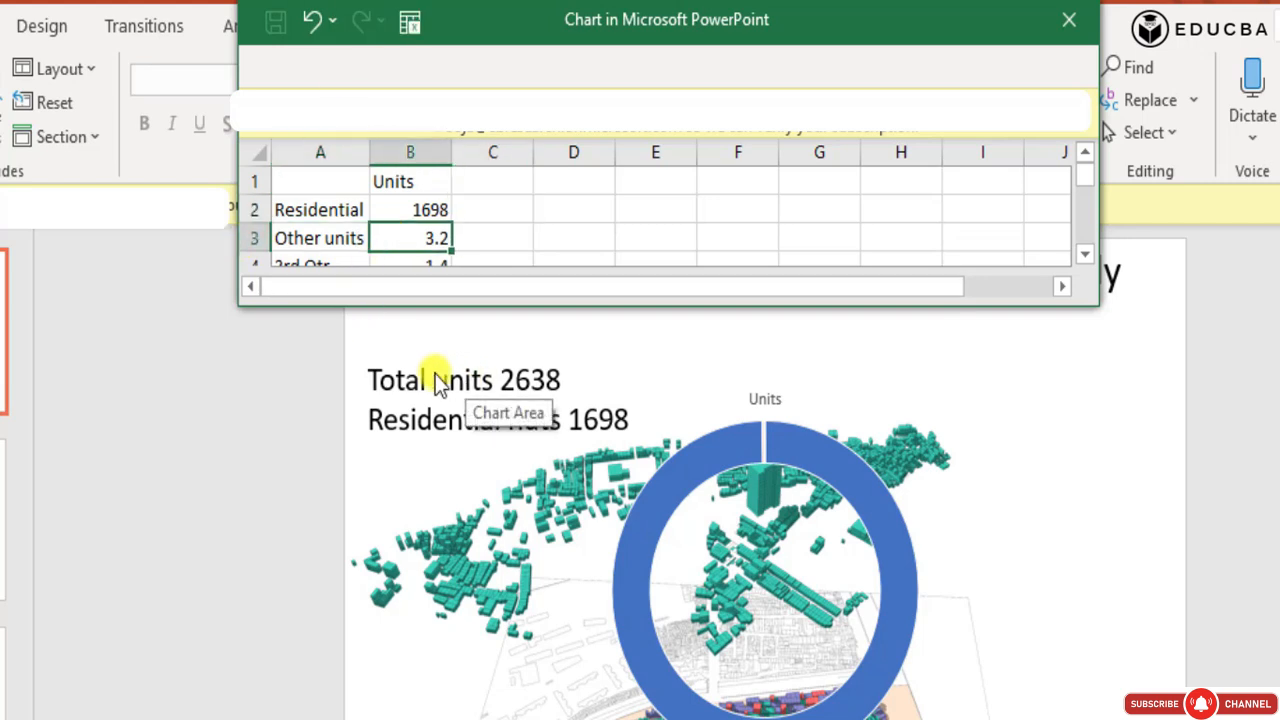
type("=")
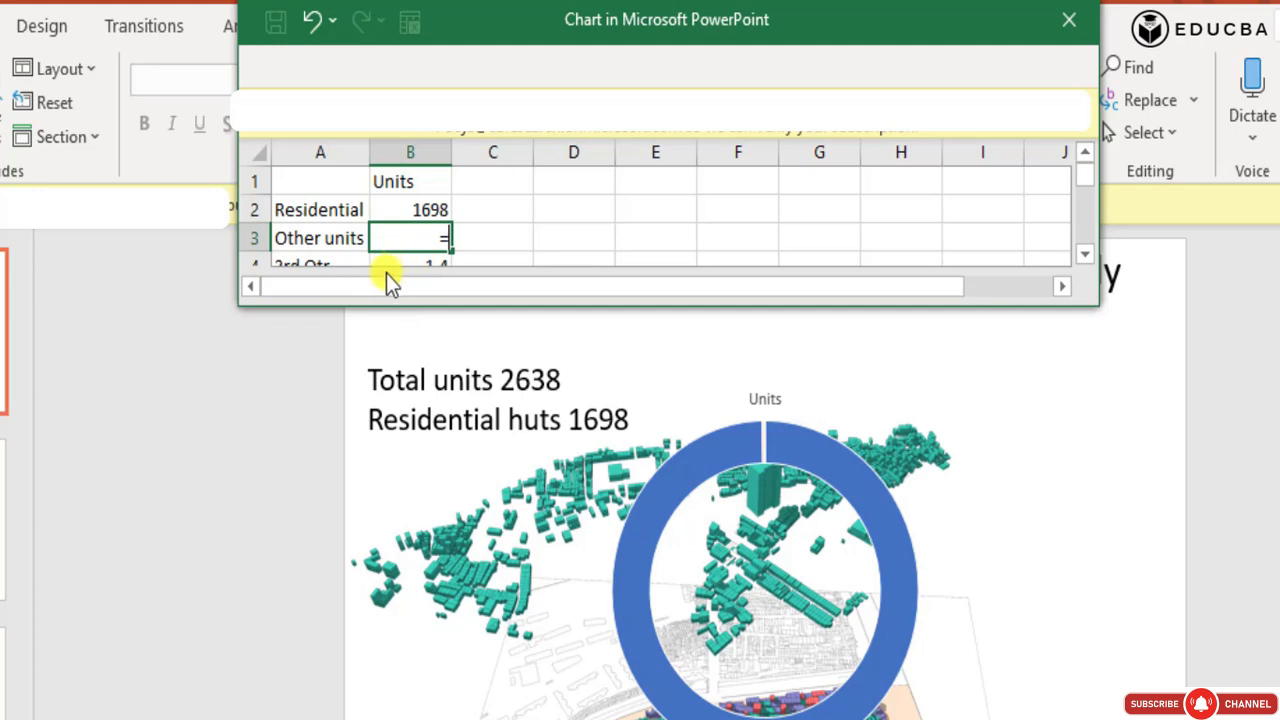
type("2638-")
left_click(424, 206)
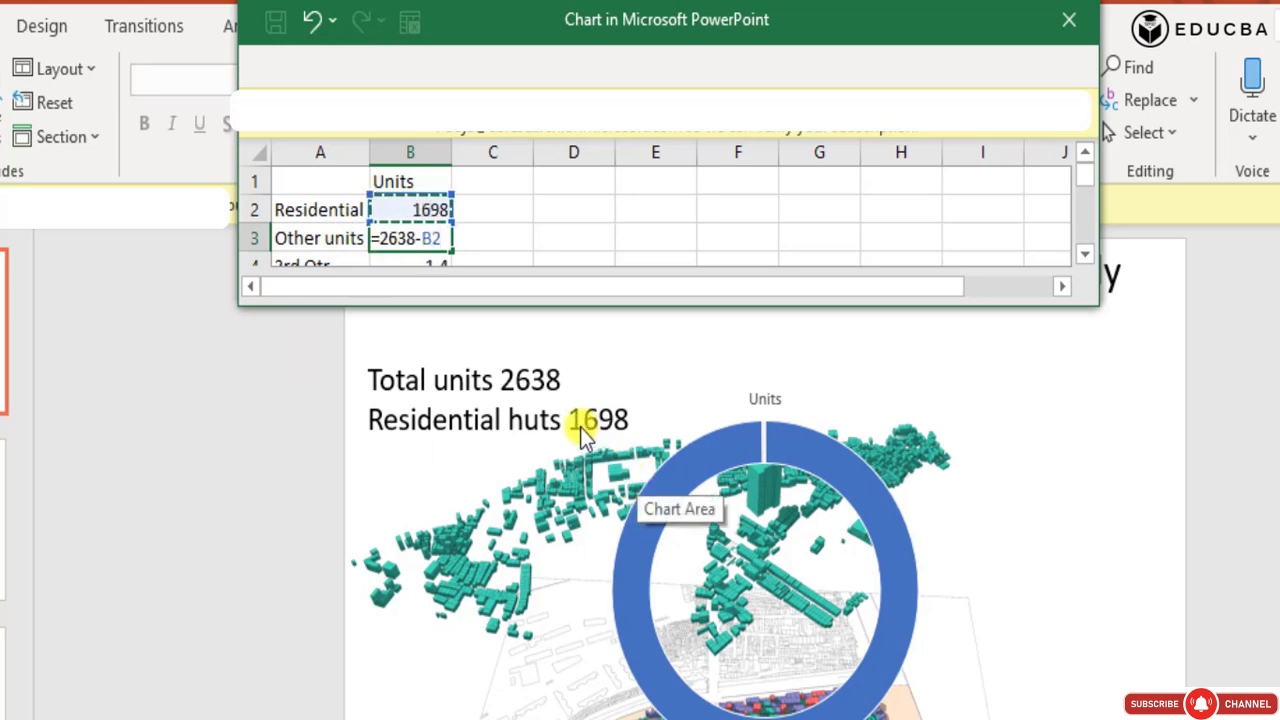
key("Return")
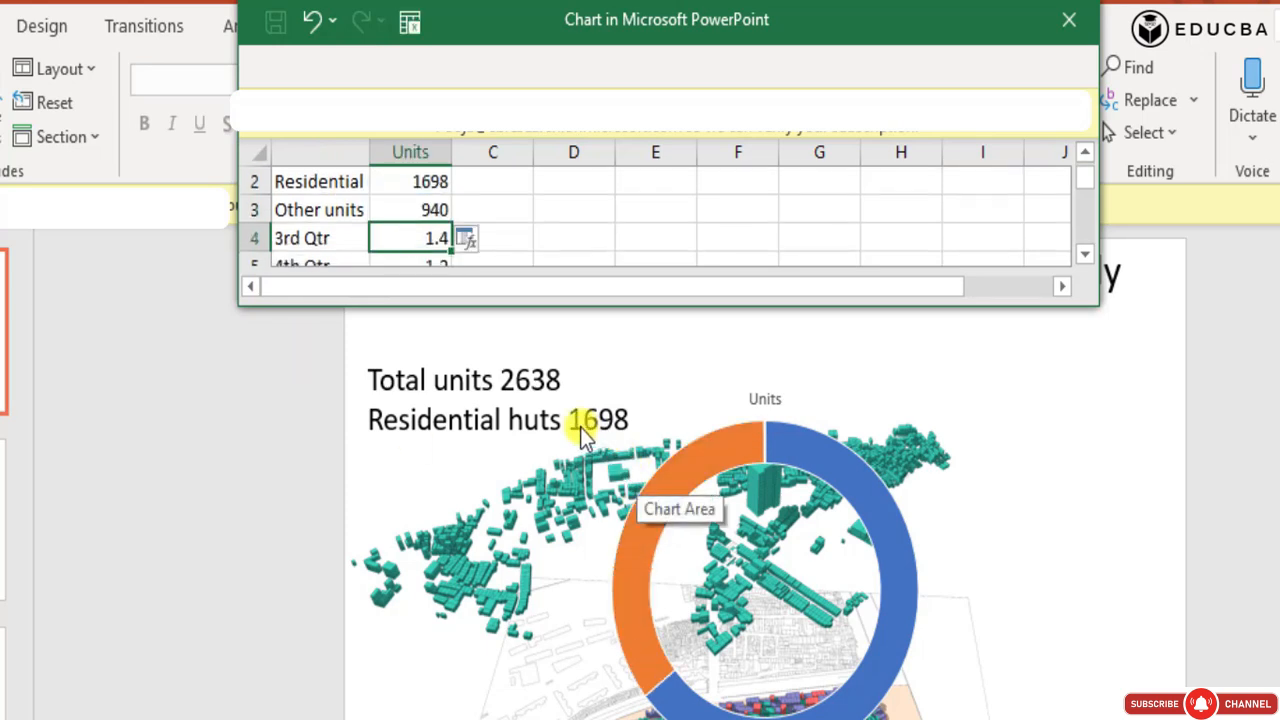
Clear the leftover sample categories 3rd Qtr and 4th Qtr from the chart data and close the data sheet.
left_click_drag(349, 237, 477, 248)
key("Delete")
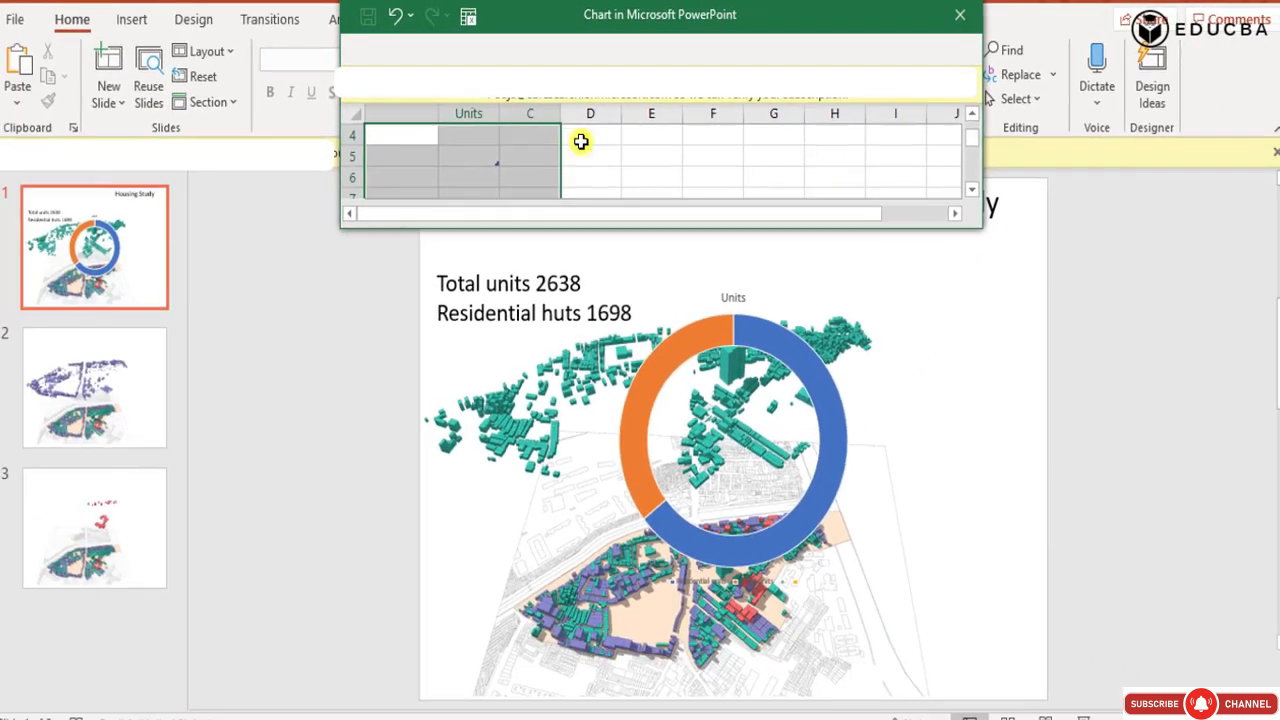
scroll(560, 191, "up", 1)
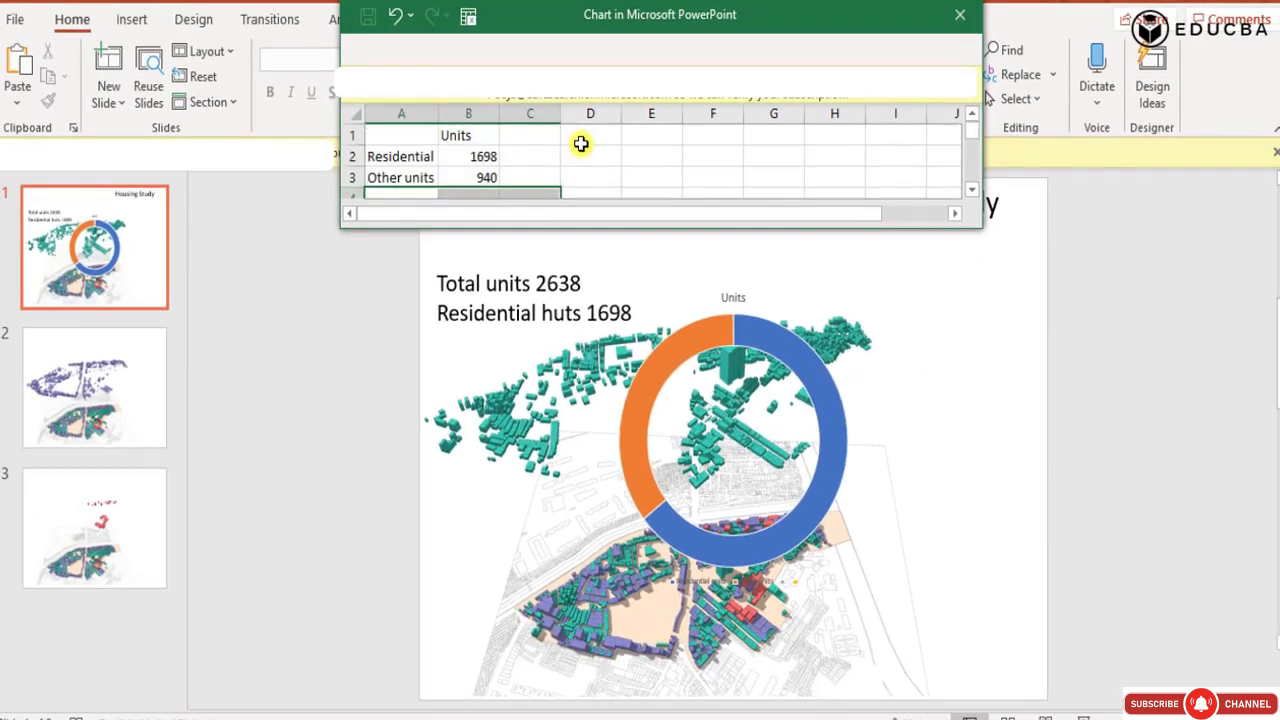
left_click(652, 157)
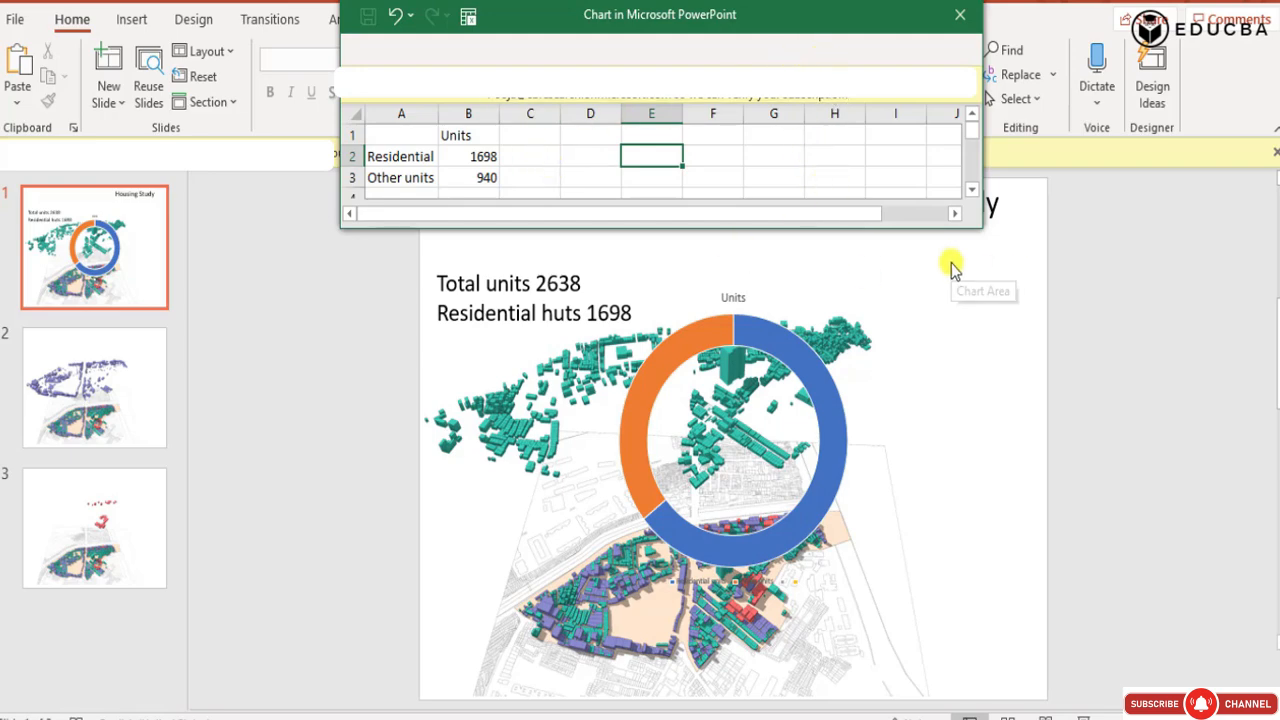
left_click(960, 14)
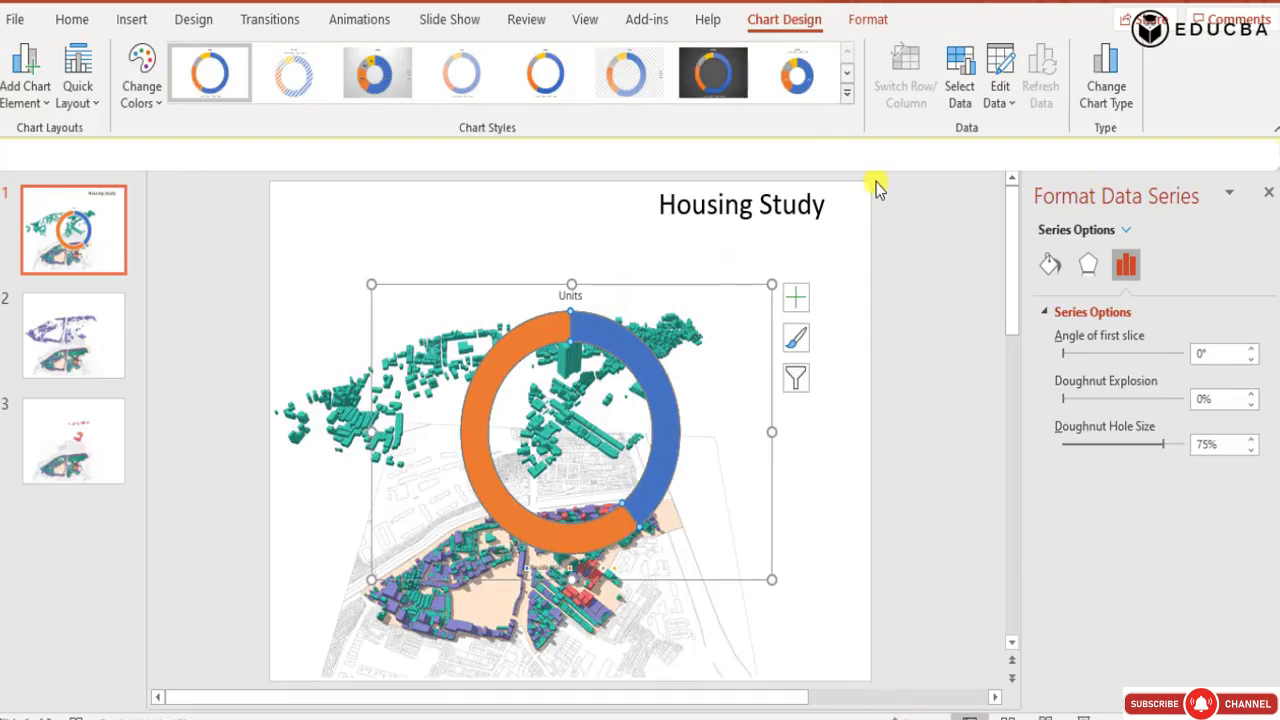
Recolour the doughnut chart with the monochromatic grey palette that pairs a dark grey with a light grey.
left_click(795, 342)
left_click(905, 338)
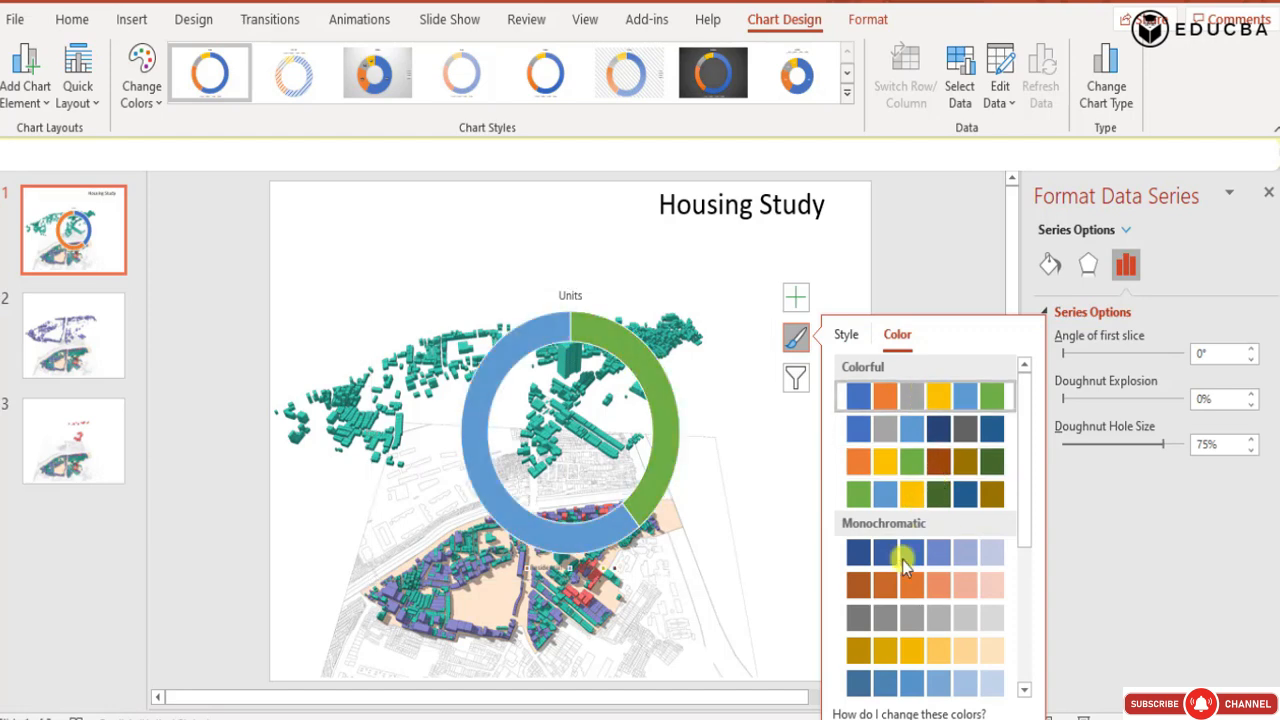
left_click(905, 617)
scroll(895, 650, "down", 3)
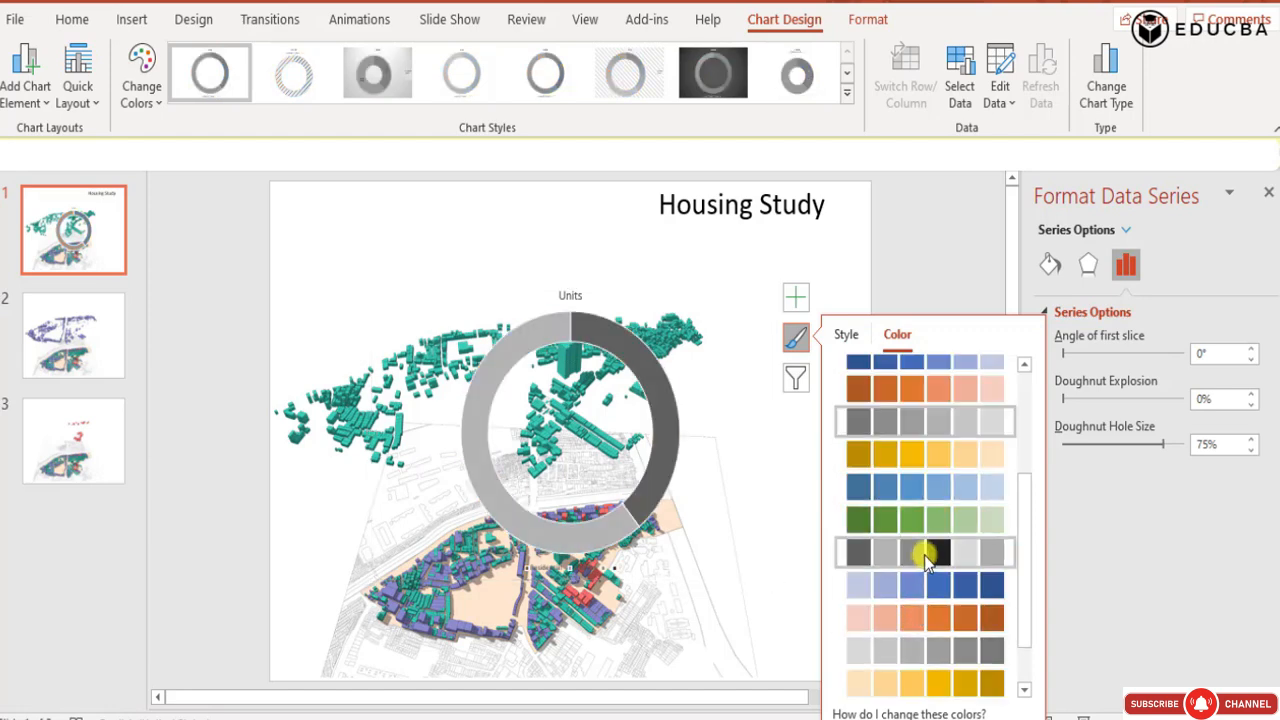
left_click(924, 555)
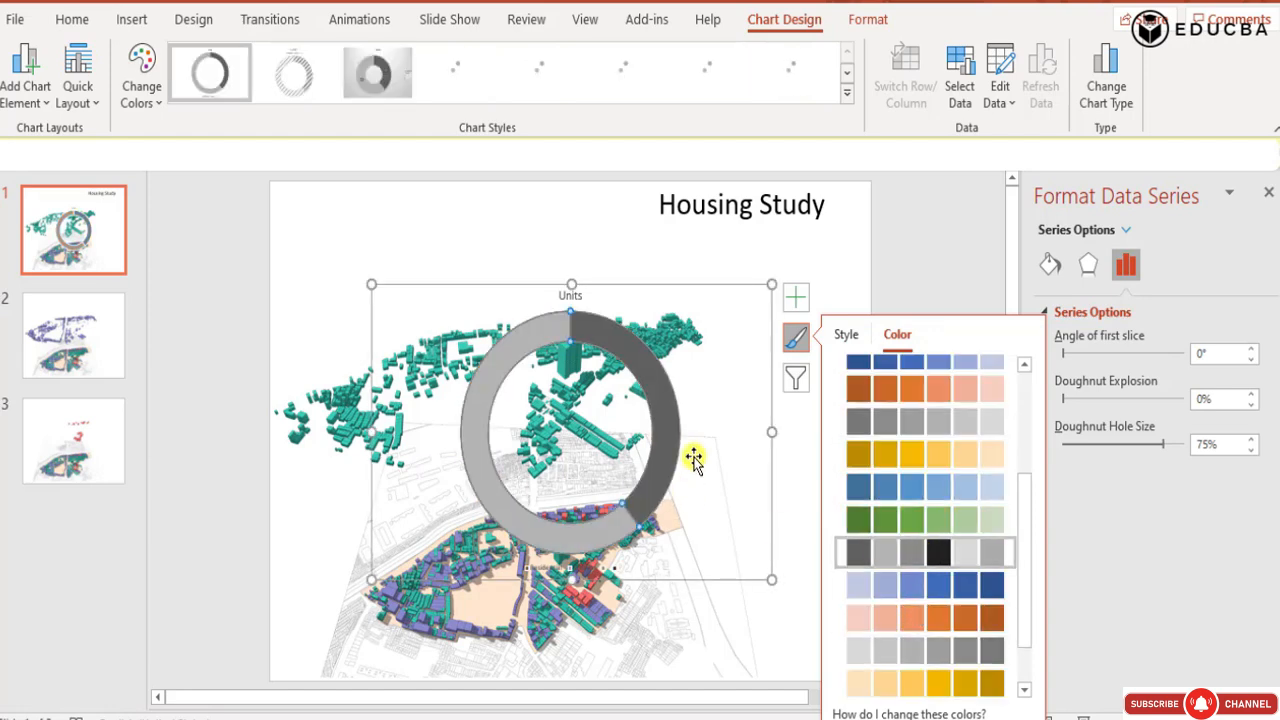
Enlarge the chart legend's text to font size 28.
left_click(568, 570)
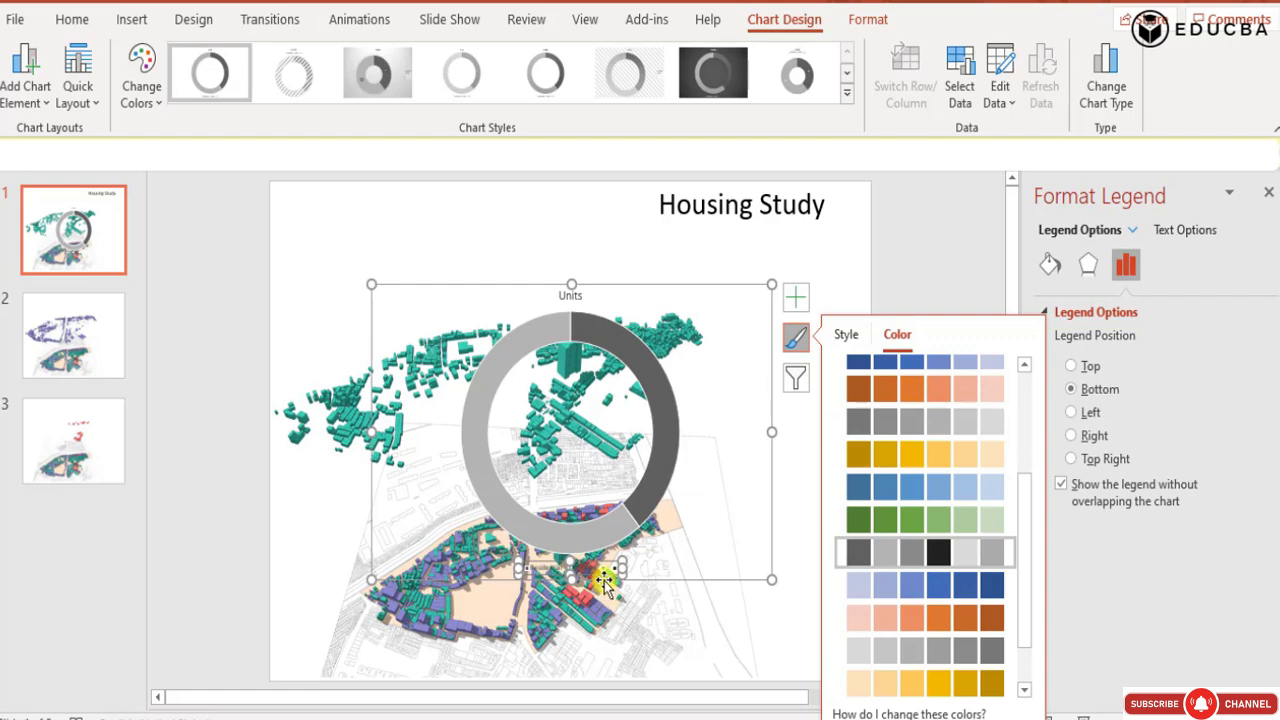
left_click(70, 22)
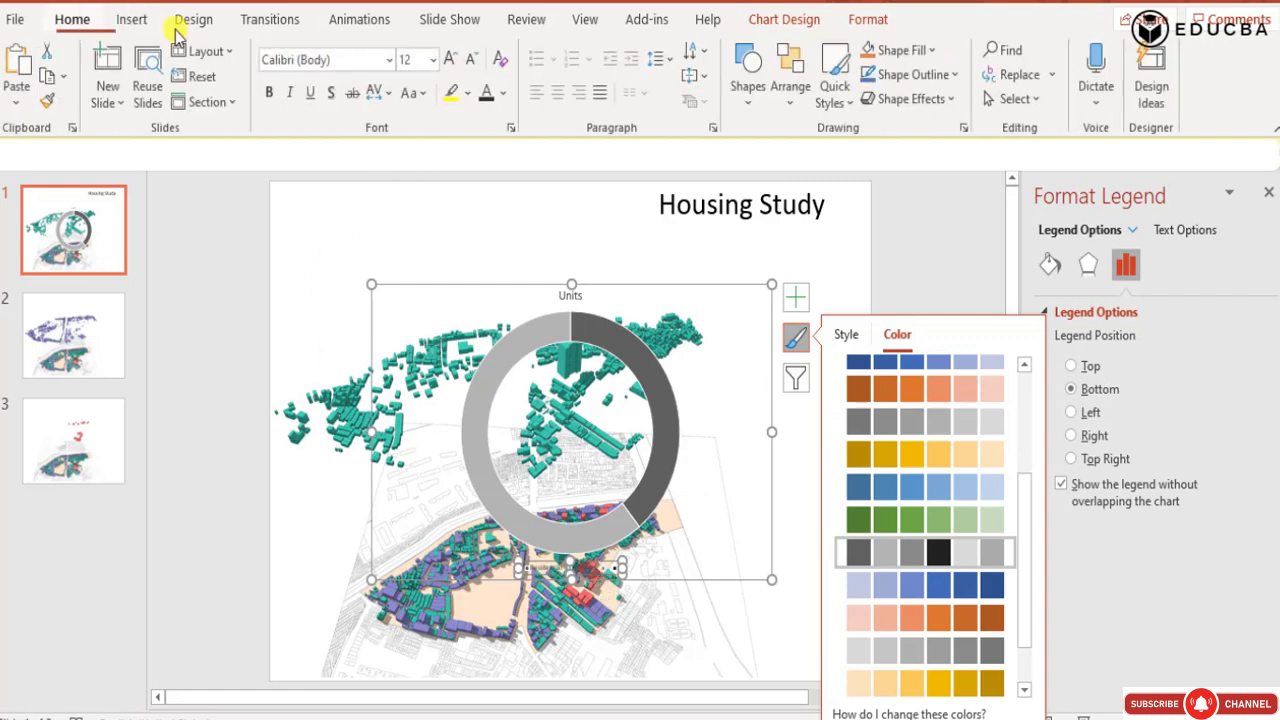
left_click(456, 60)
left_click(456, 60)
left_click(456, 60)
left_click(456, 60)
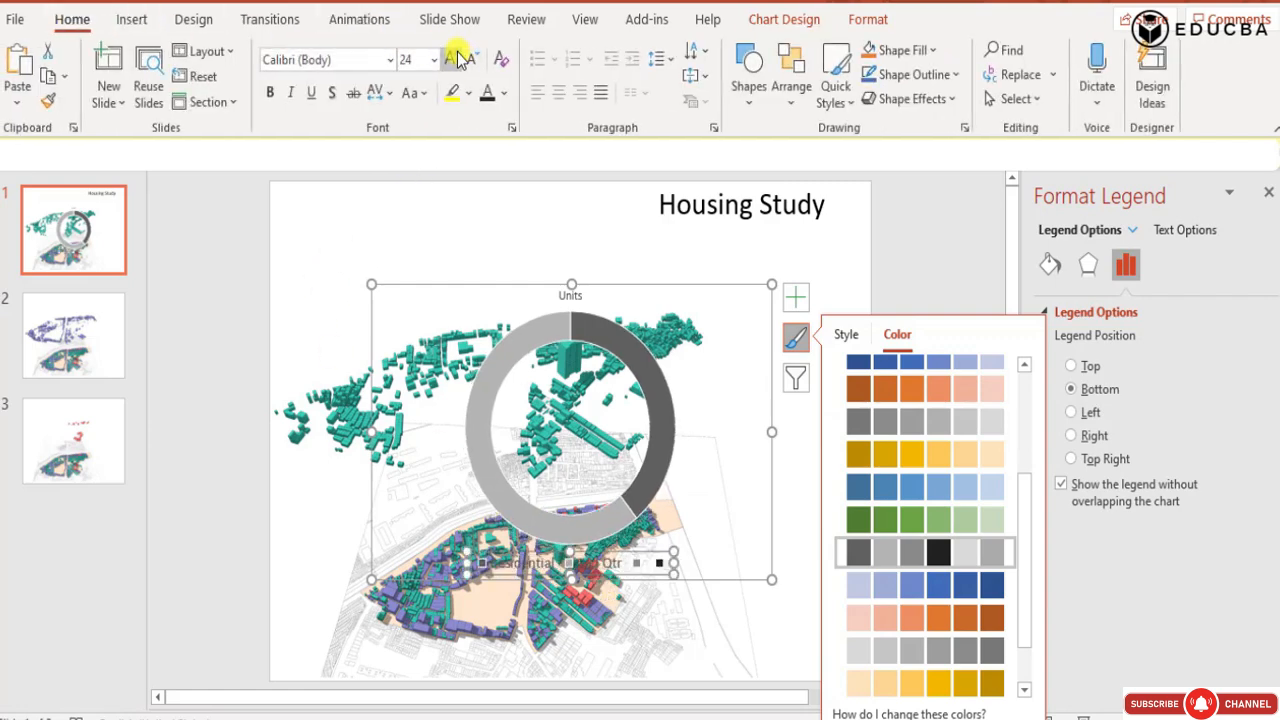
left_click(456, 60)
Delete the two blank entries at the end of the chart legend.
left_click(647, 561)
key("Delete")
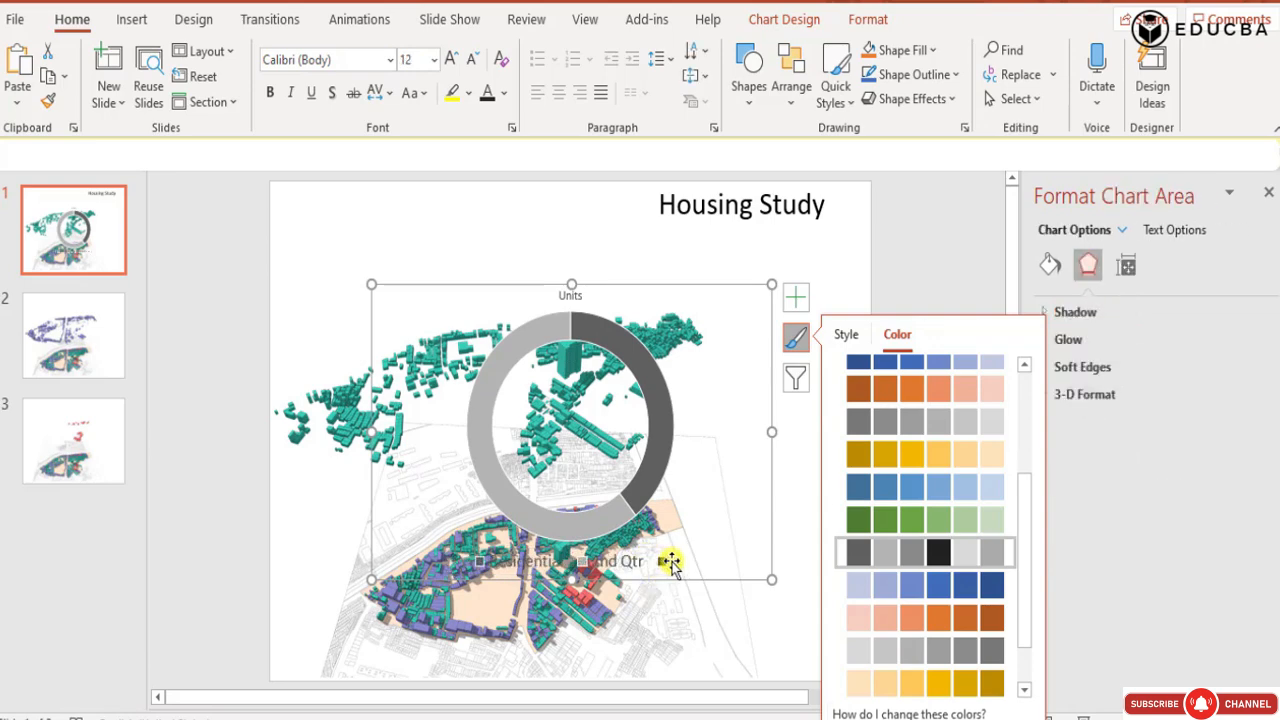
left_click(662, 562)
left_click(662, 562)
key("Delete")
Make the chart's legend and Units title bold, and increase the title's font size to 20.
left_click(610, 565)
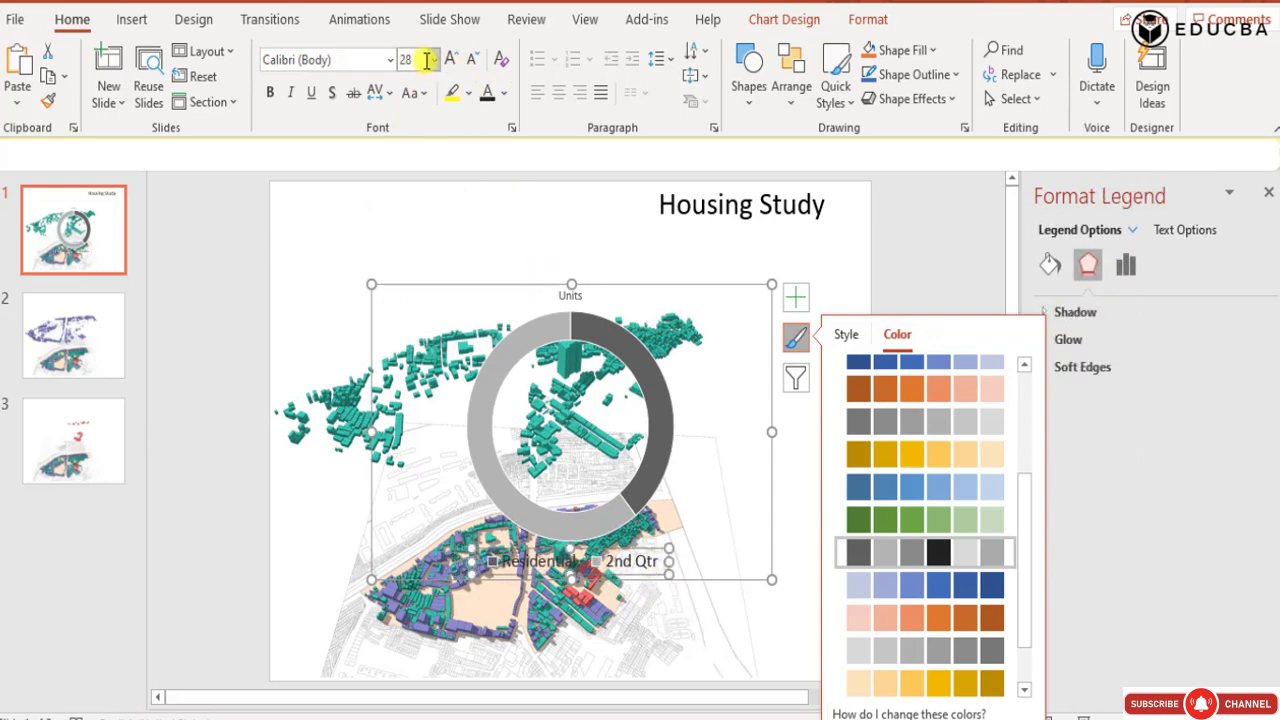
left_click(269, 92)
left_click(570, 294)
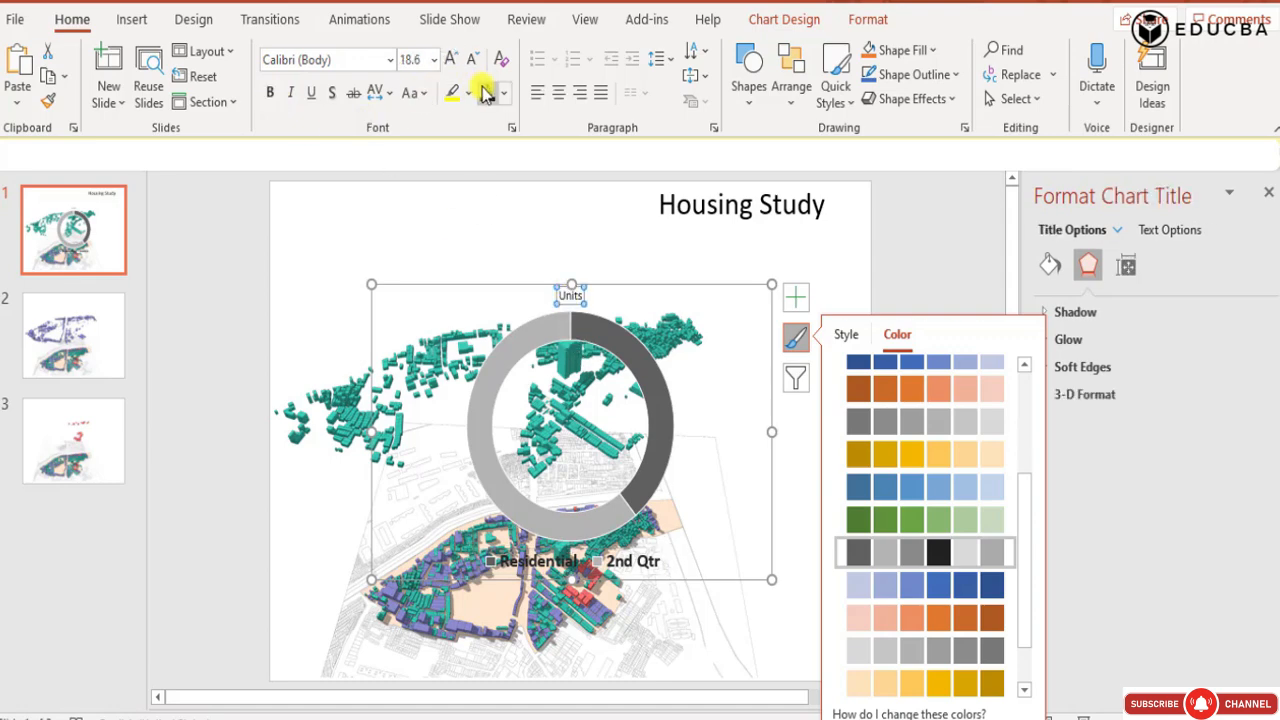
left_click(269, 92)
left_click(449, 58)
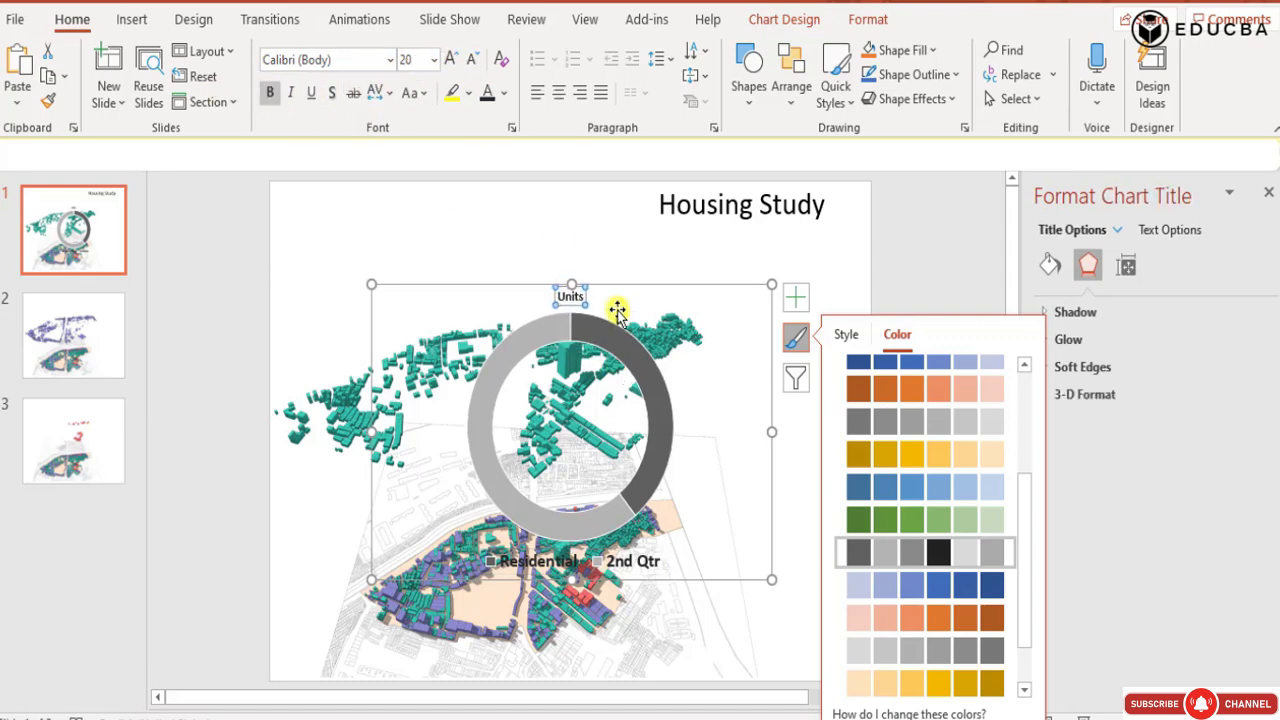
left_click(778, 310)
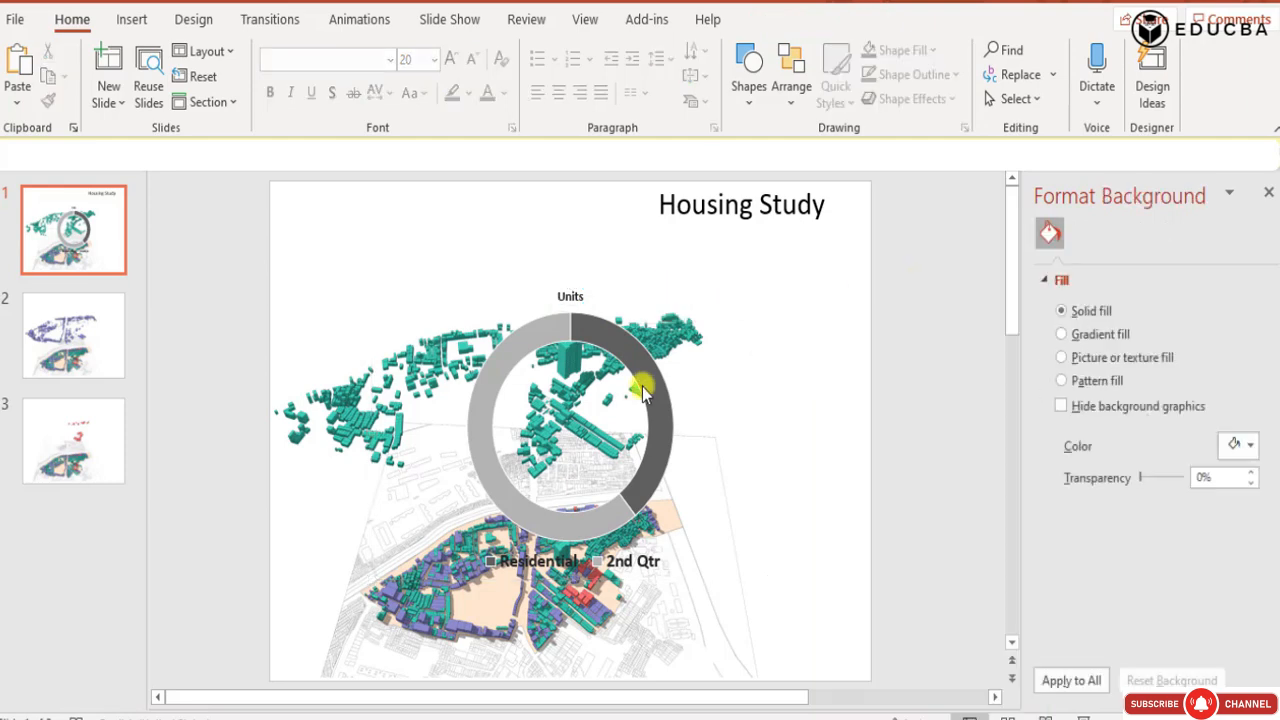
Move the doughnut chart to the slide's right side, clear of the map, and scale it down.
left_click(666, 392)
left_click_drag(776, 402, 974, 400)
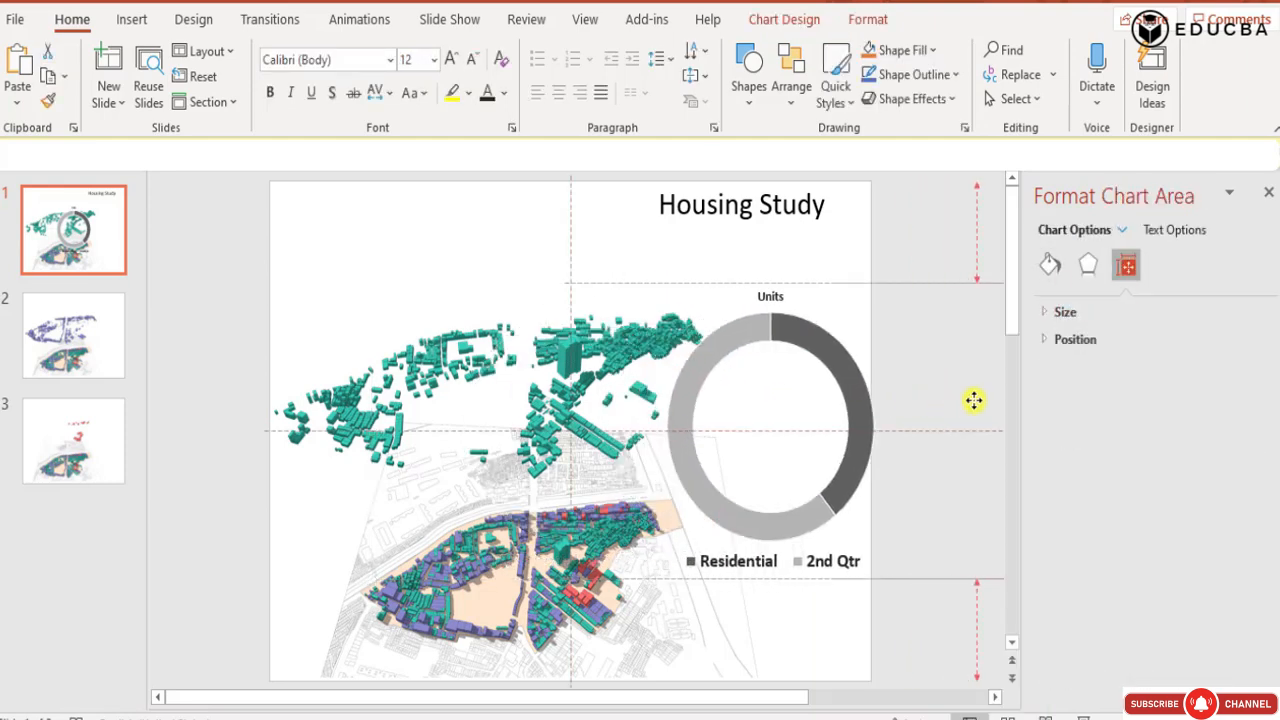
left_click_drag(571, 284, 647, 340)
left_click(742, 425)
left_click_drag(712, 422, 706, 427)
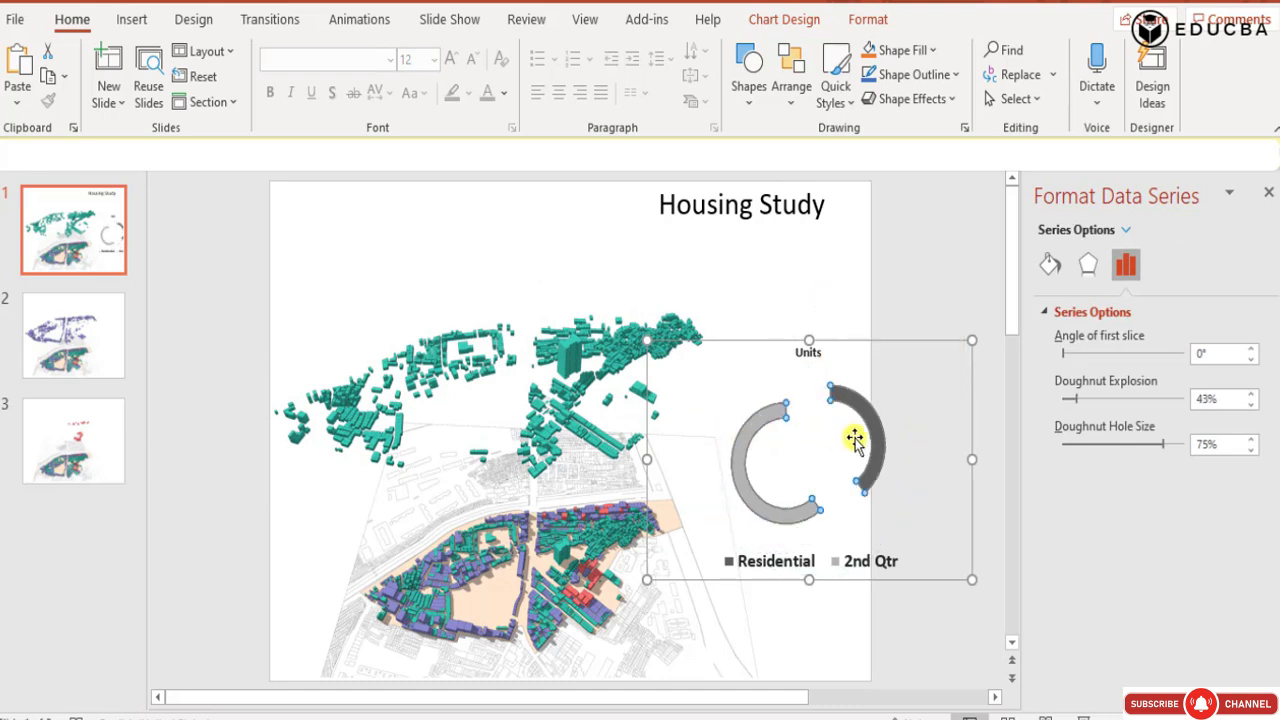
key("ctrl+z")
Shift the doughnut chart leftward so that its ring and legend fit within the slide.
left_click(760, 307)
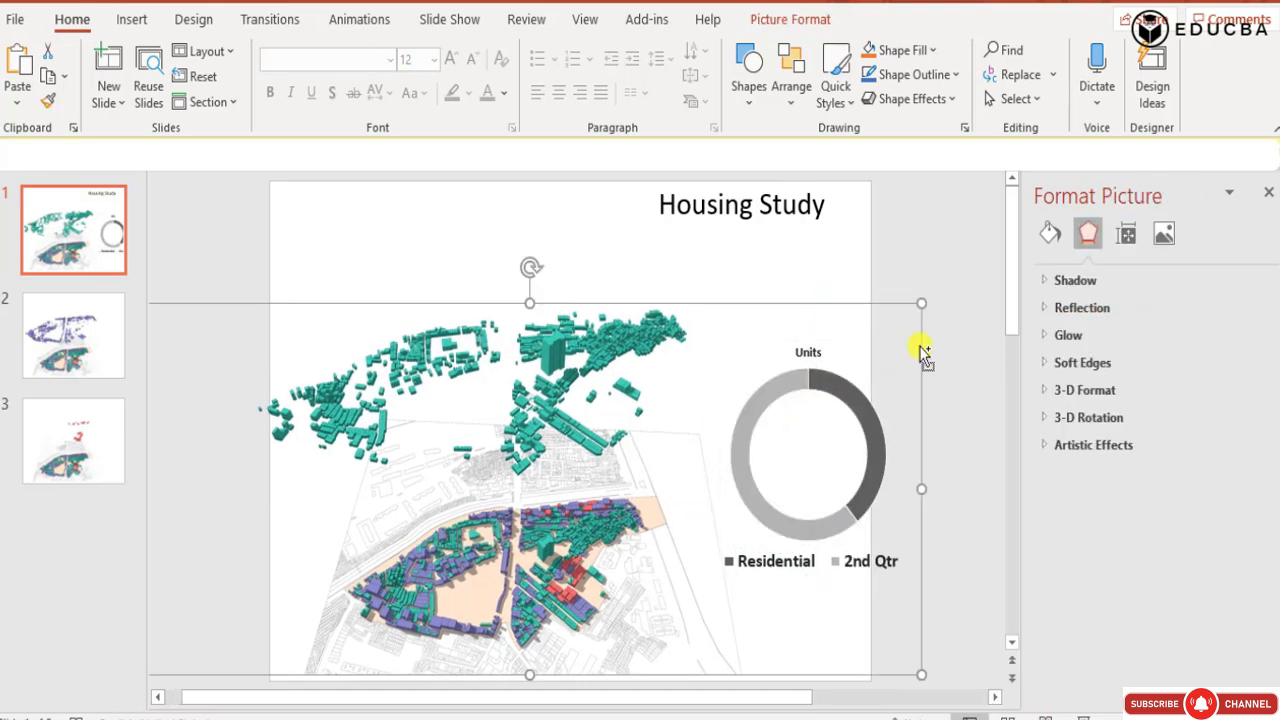
left_click(840, 384)
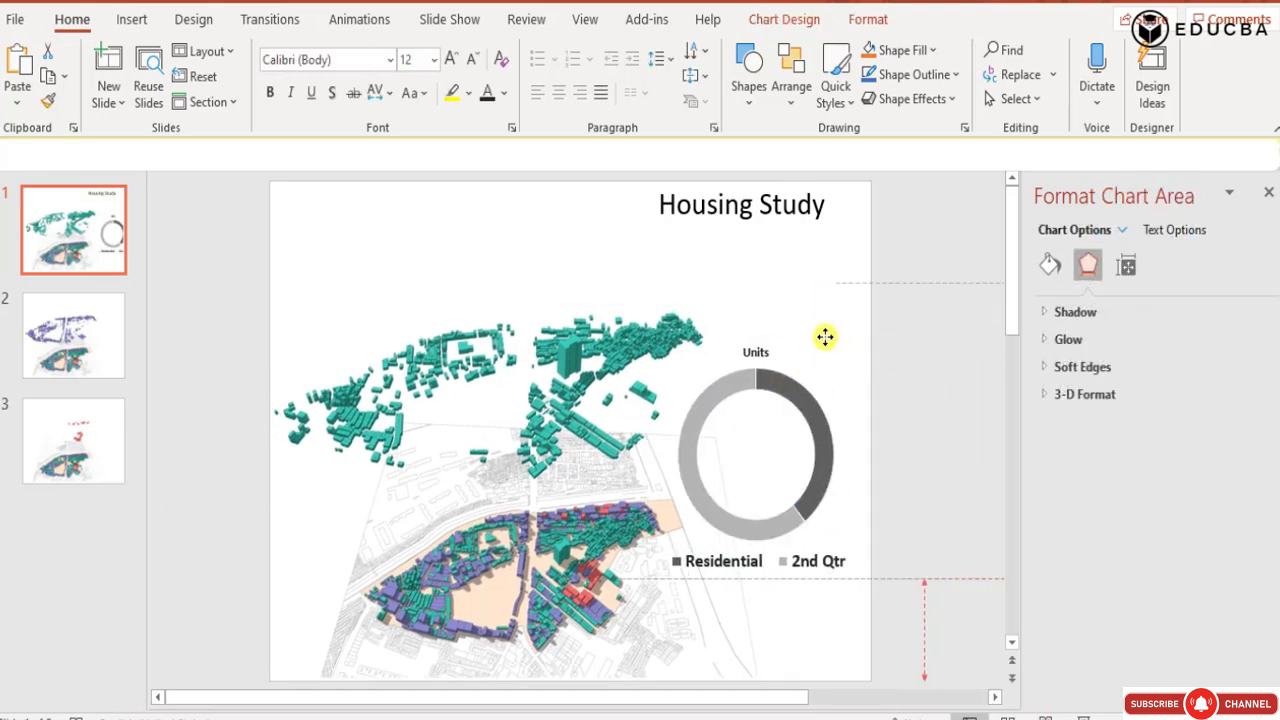
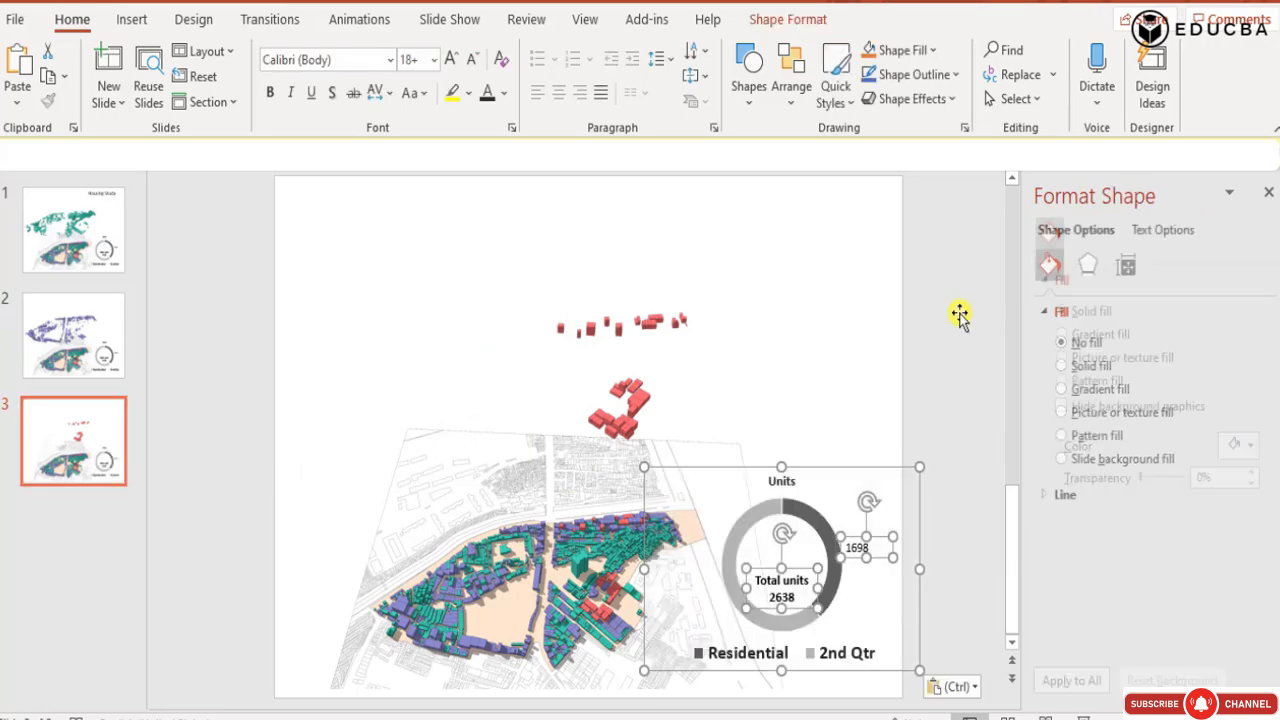
Switch to the AutoCAD drawing, select all building outlines in the middle plan and examine their properties for the polyline count.
left_click(88, 340)
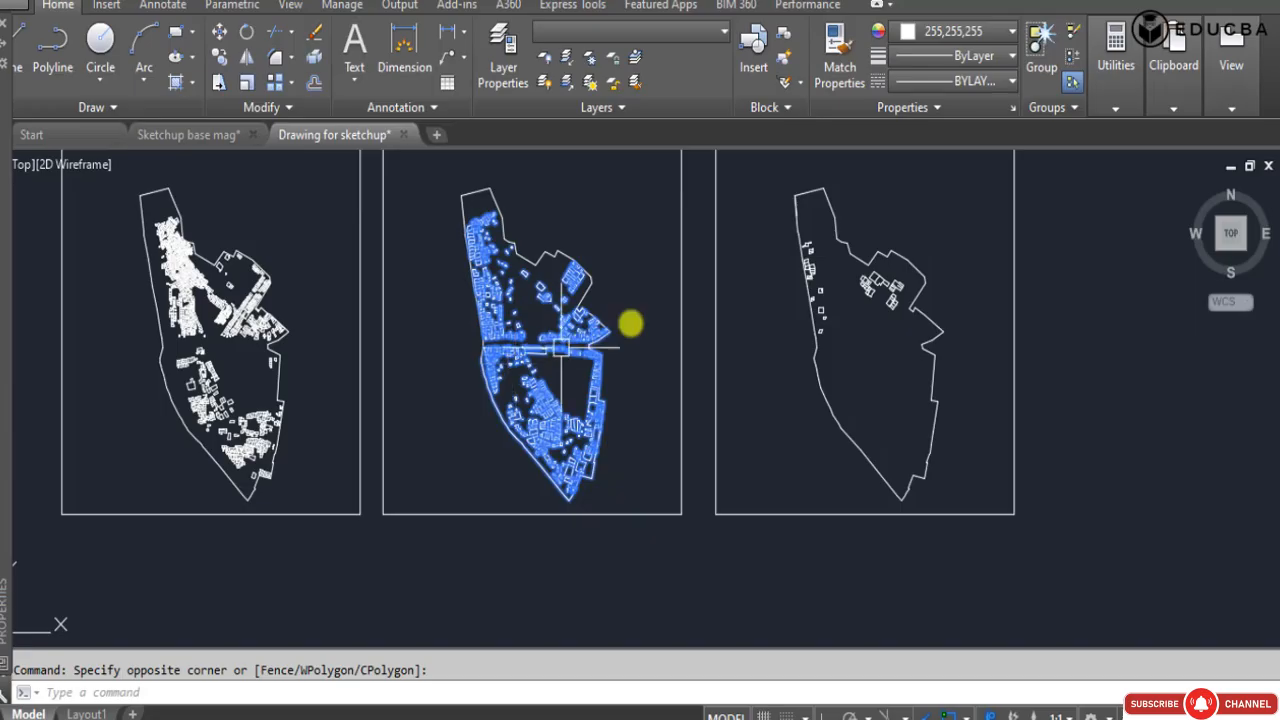
key("Escape")
left_click(543, 234)
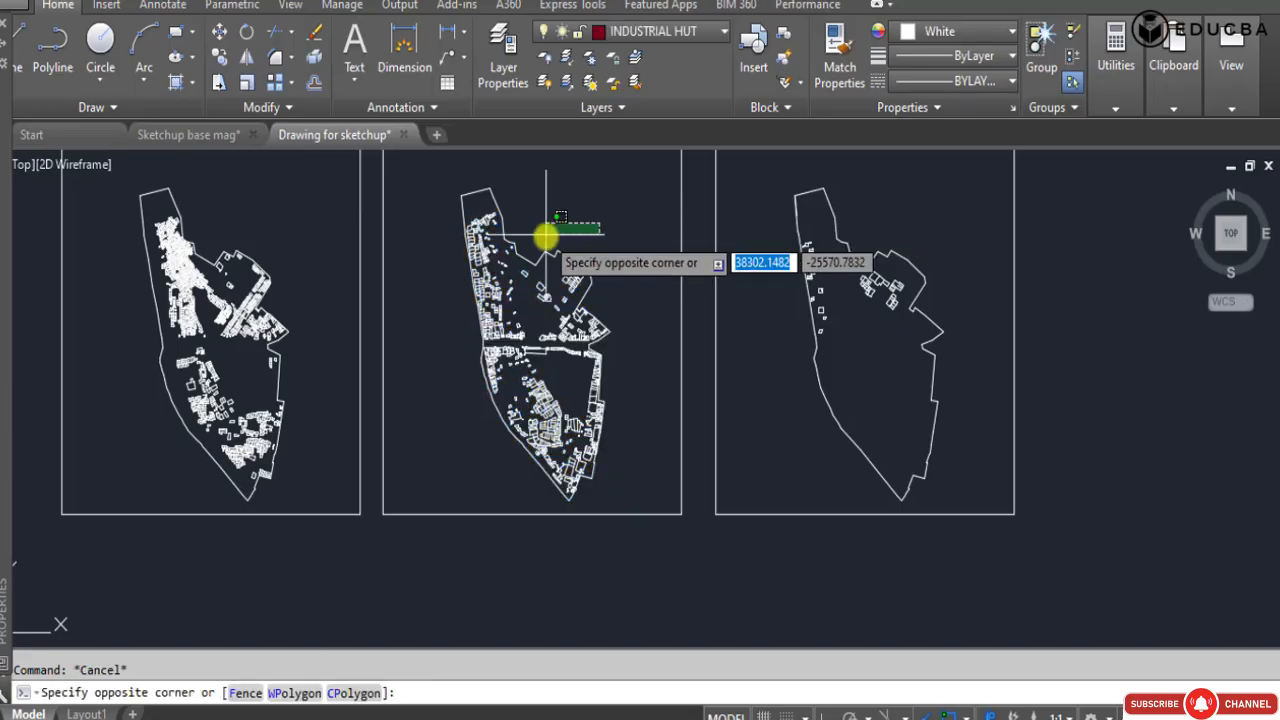
left_click(411, 201)
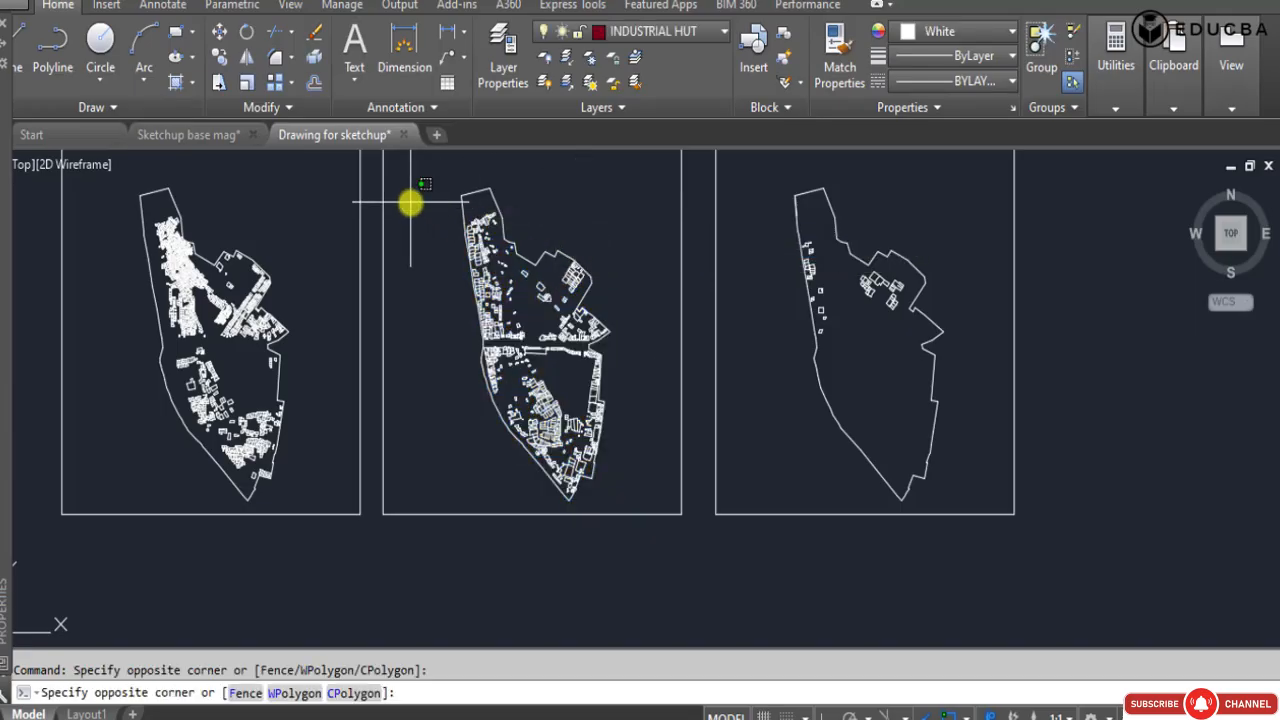
left_click(607, 495)
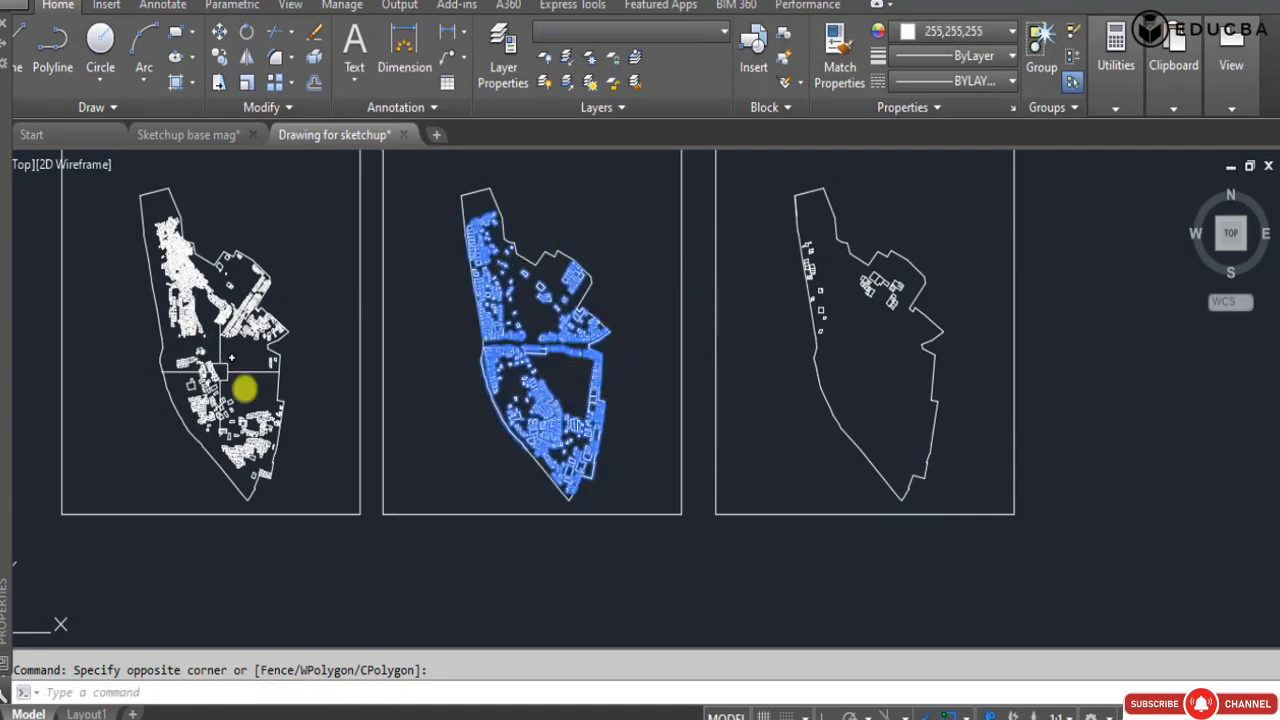
left_click(406, 204)
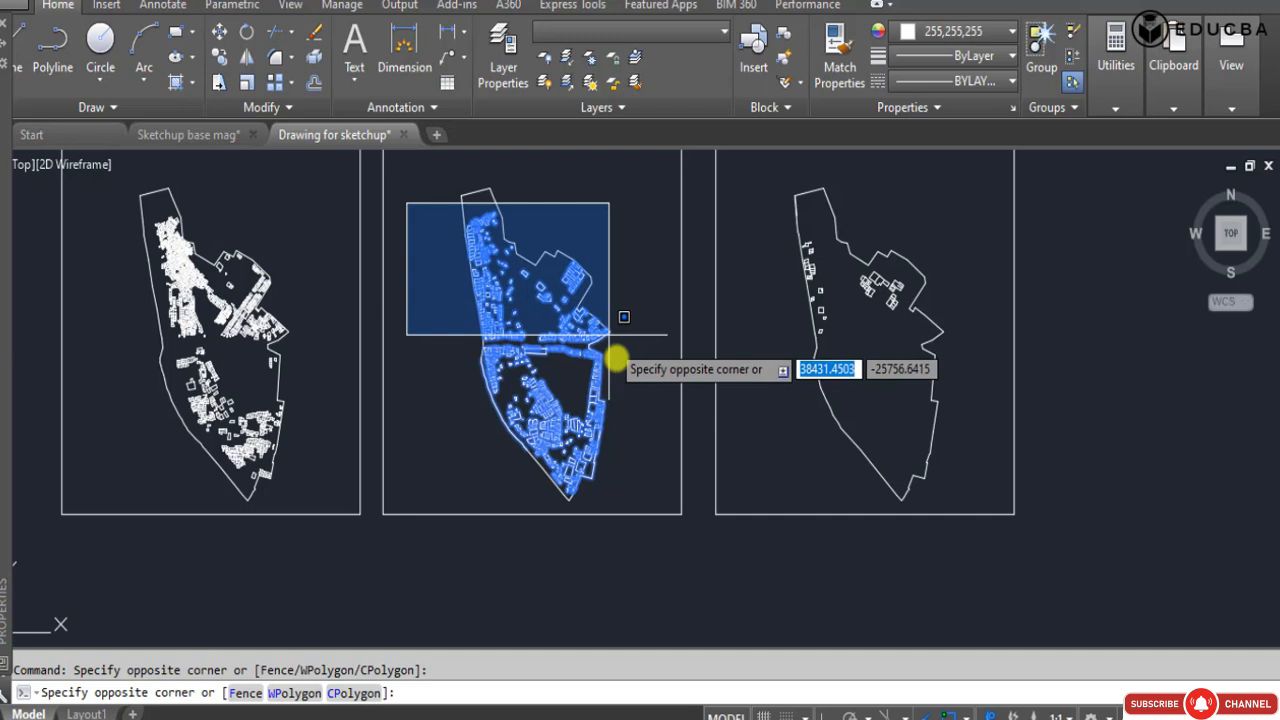
left_click(634, 494)
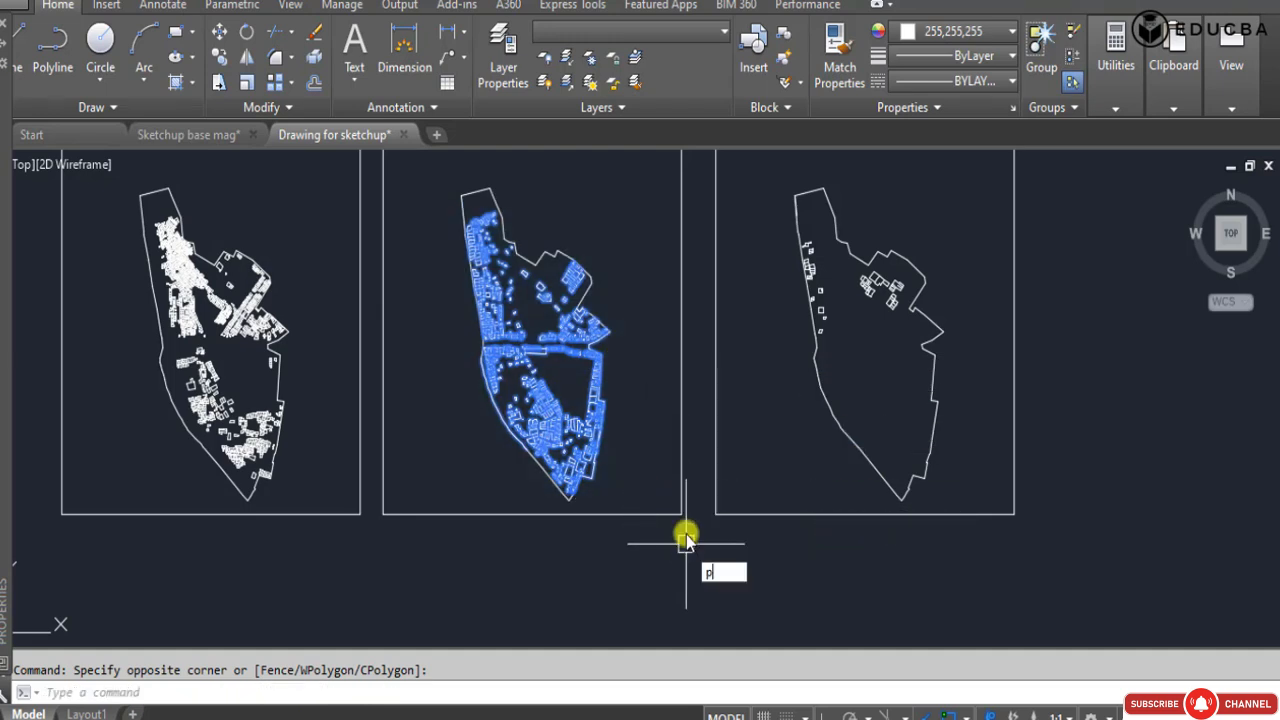
type("P")
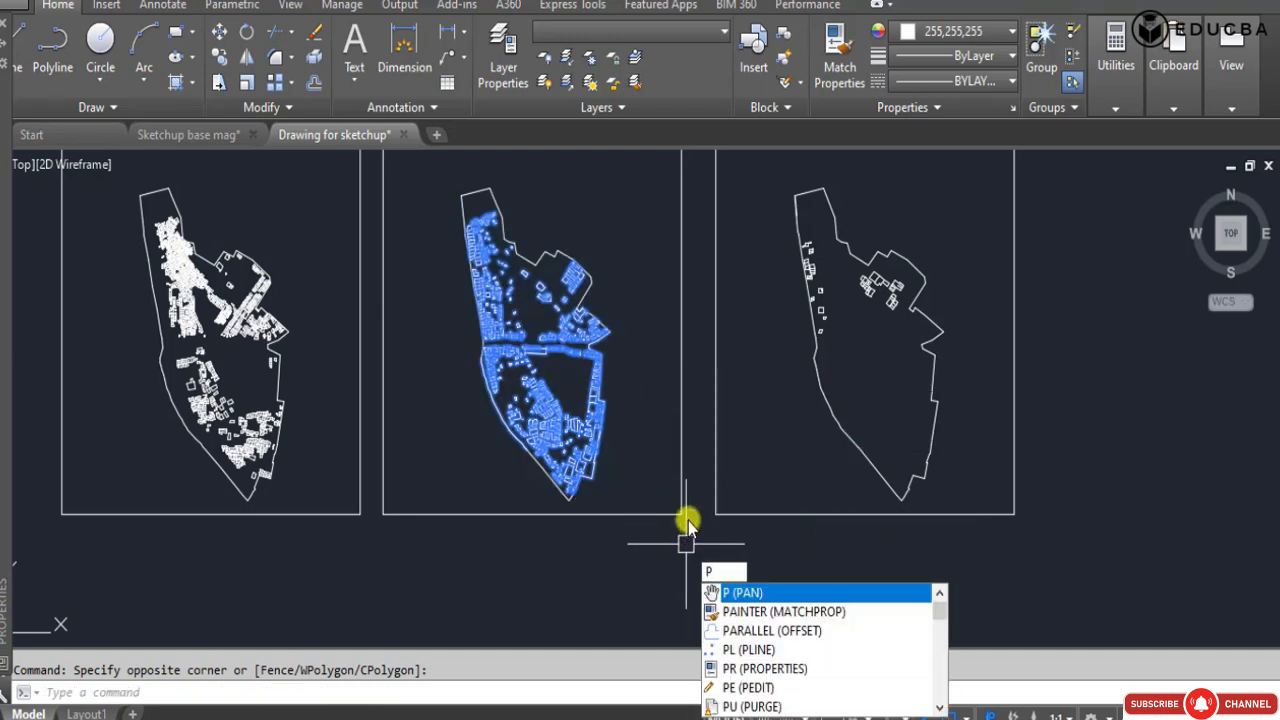
type("R")
key("Return")
left_click(155, 45)
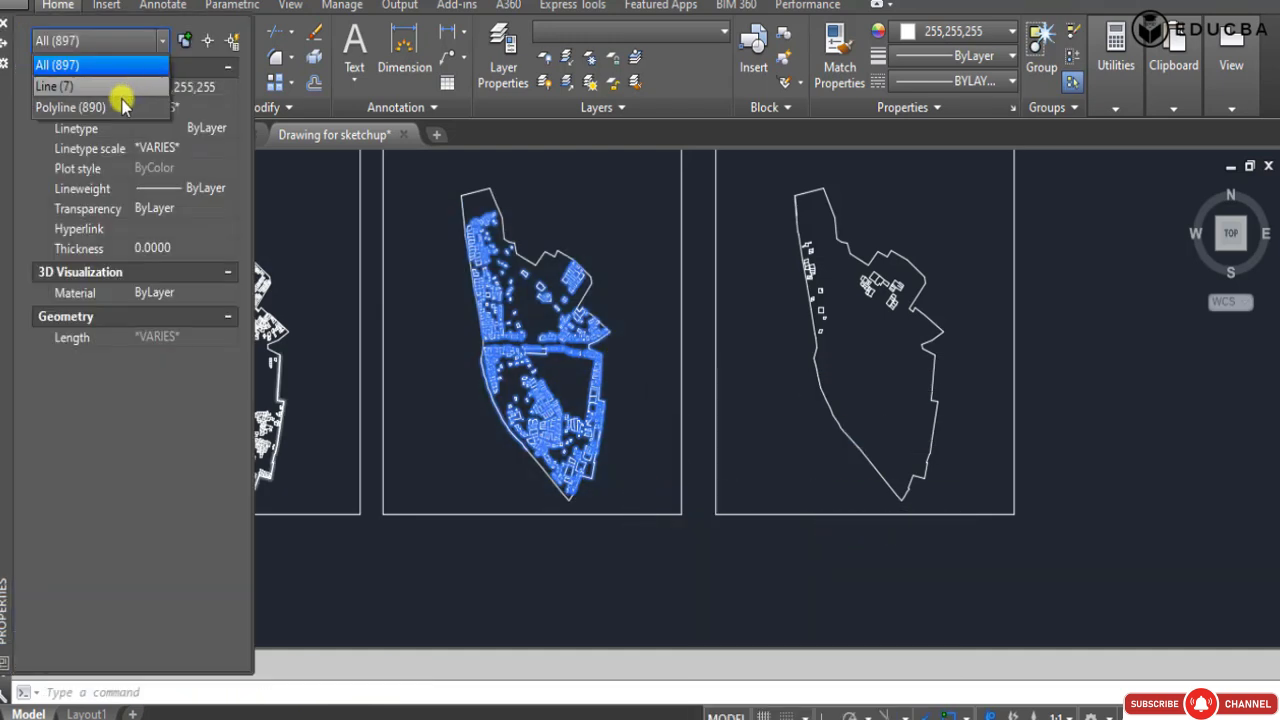
left_click(114, 107)
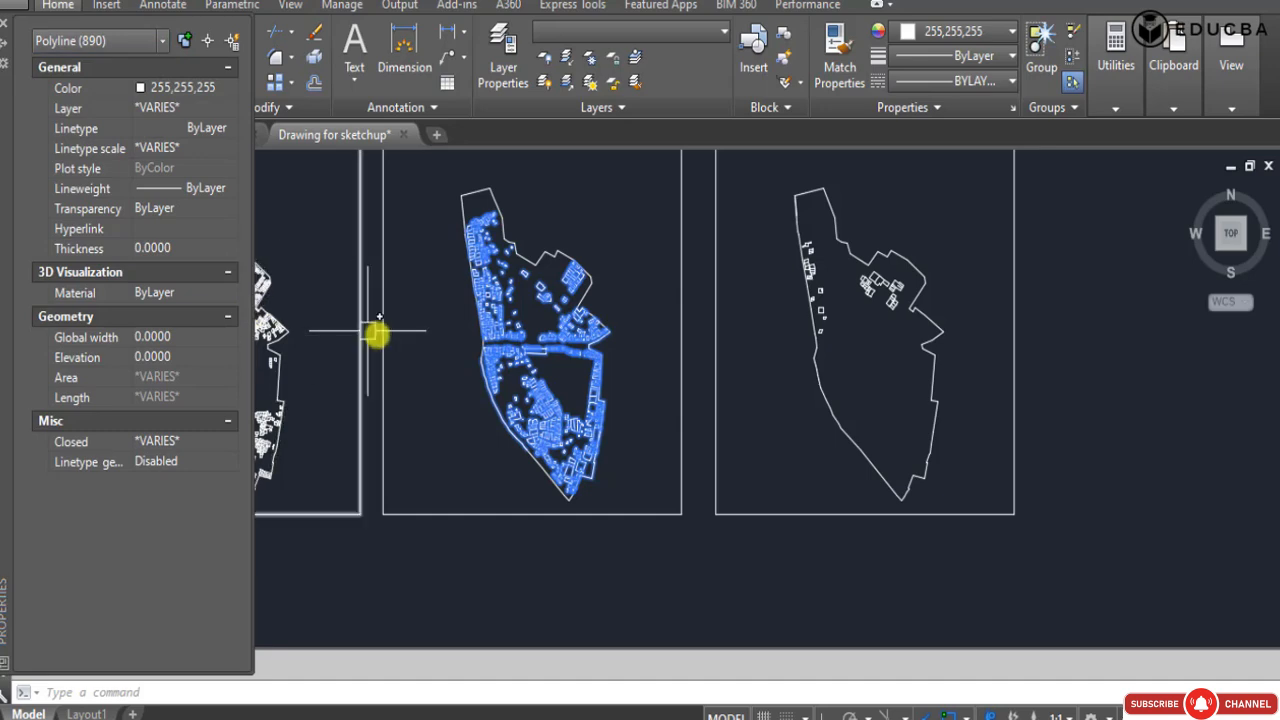
scroll(570, 440, "up", 4)
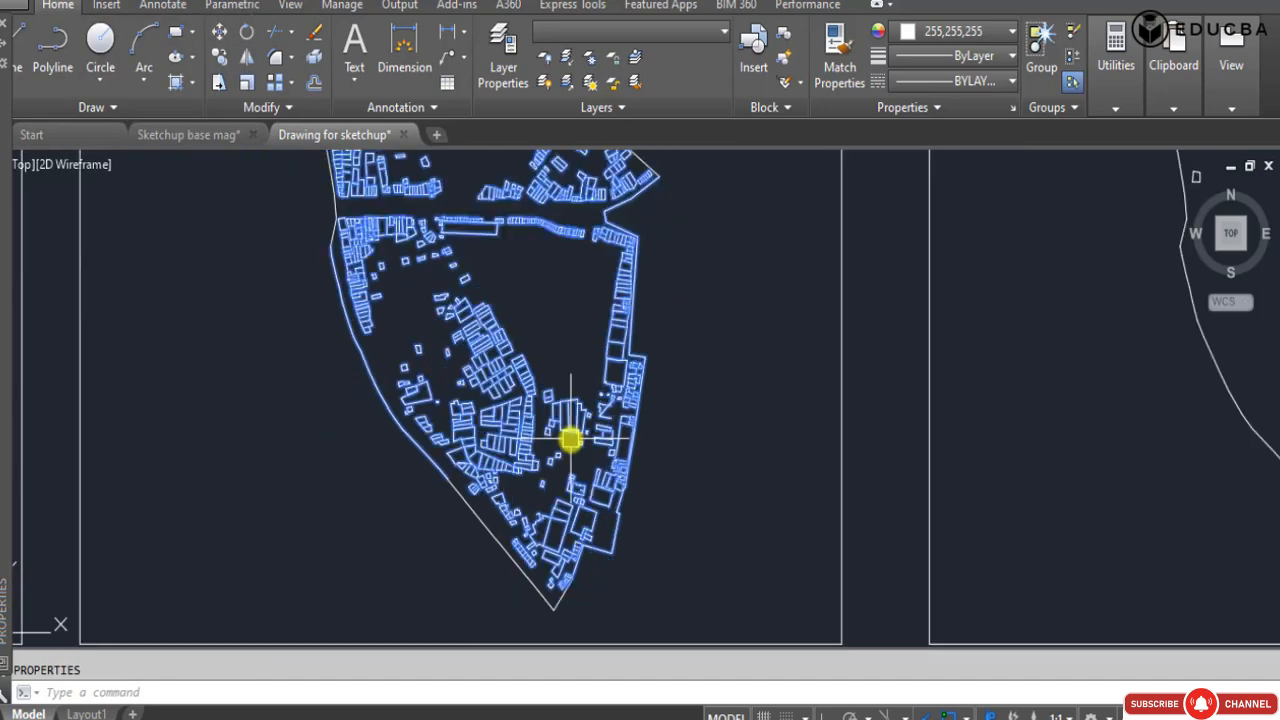
scroll(570, 440, "down", 3)
key("Escape")
scroll(600, 400, "down", 3)
left_click(443, 188)
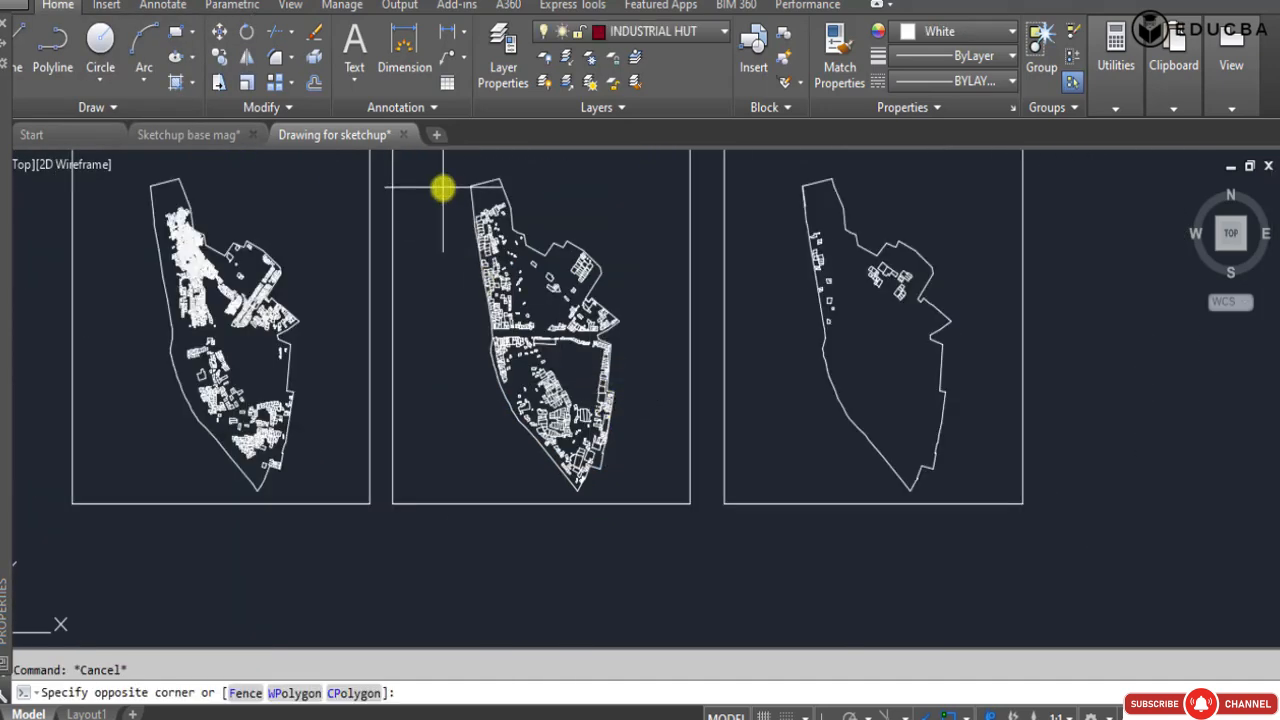
left_click(635, 487)
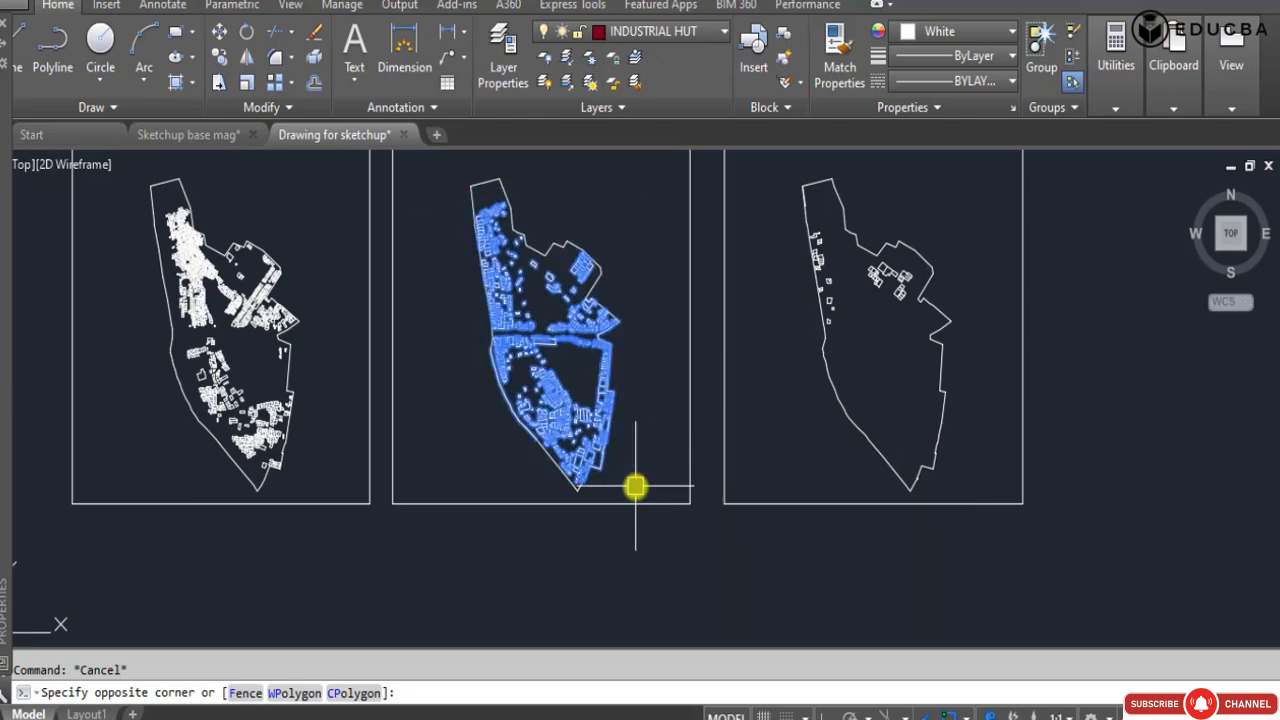
scroll(635, 487, "up", 6)
left_click(677, 291)
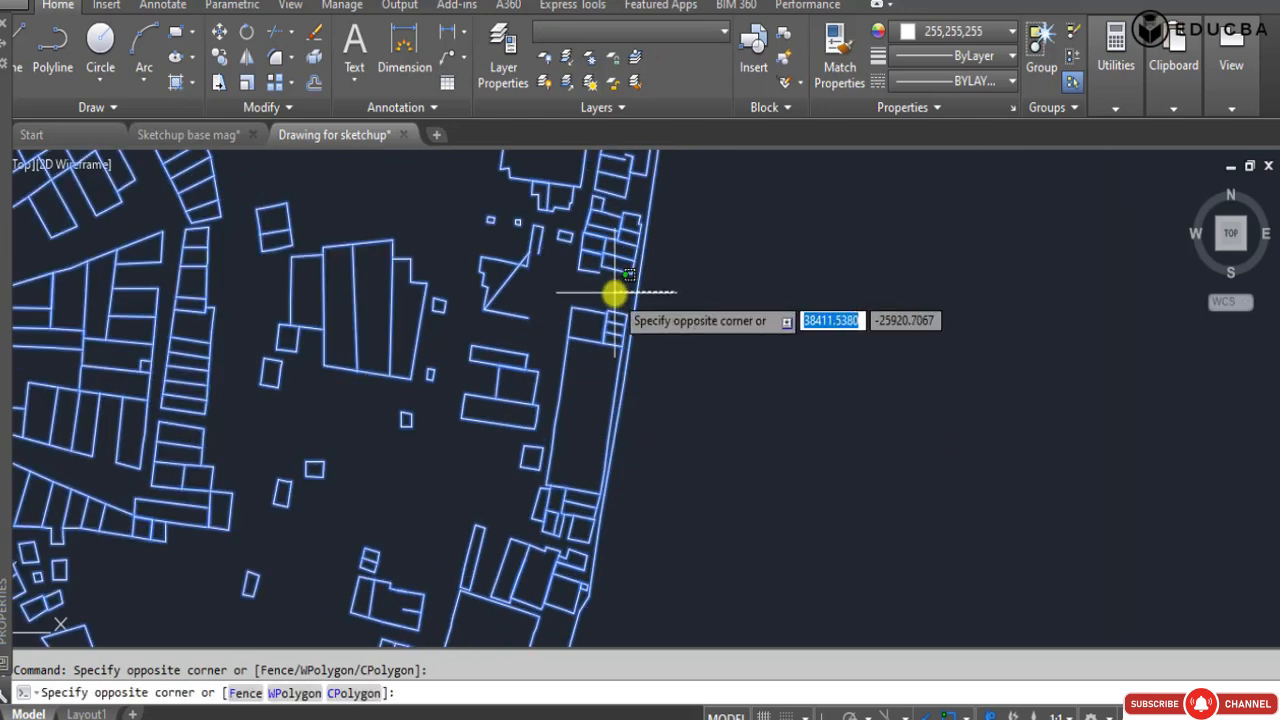
left_click(614, 296)
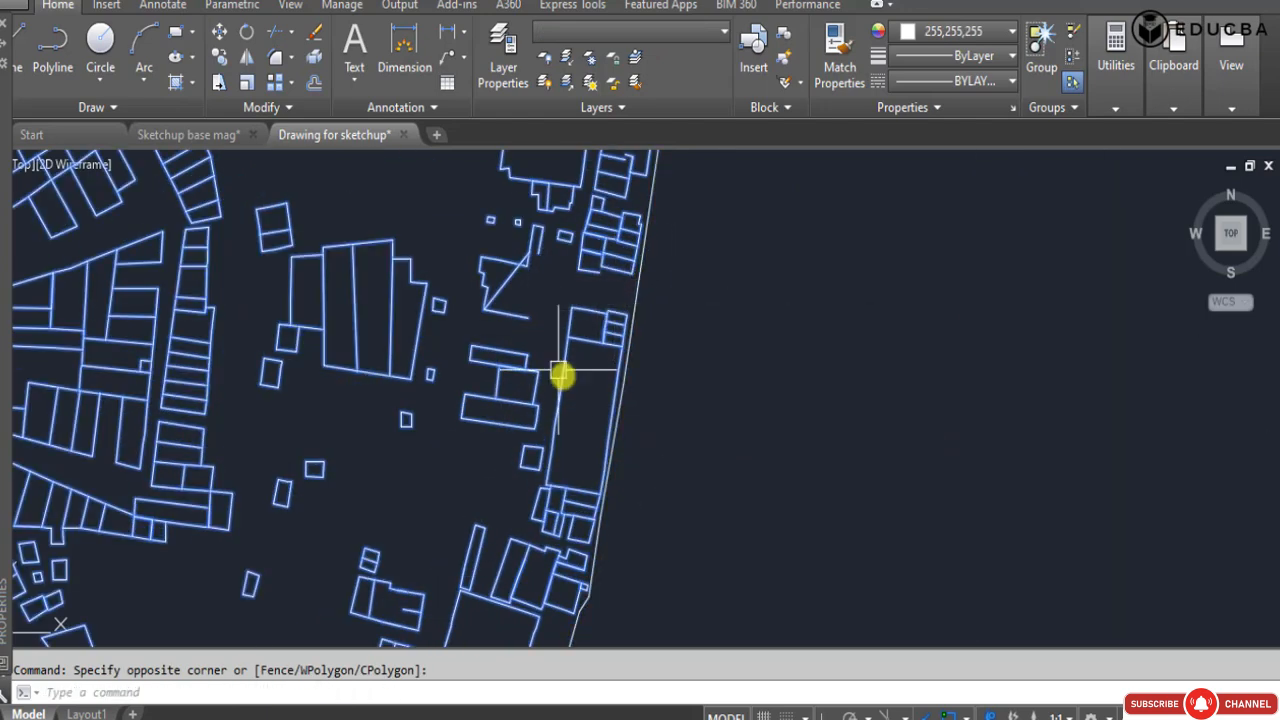
key("Escape")
key("Escape")
Stretch the stray vertex of the stepped building's polyline to the open end of its lower edge, removing the diagonal line.
left_click(522, 270)
scroll(524, 272, "up", 3)
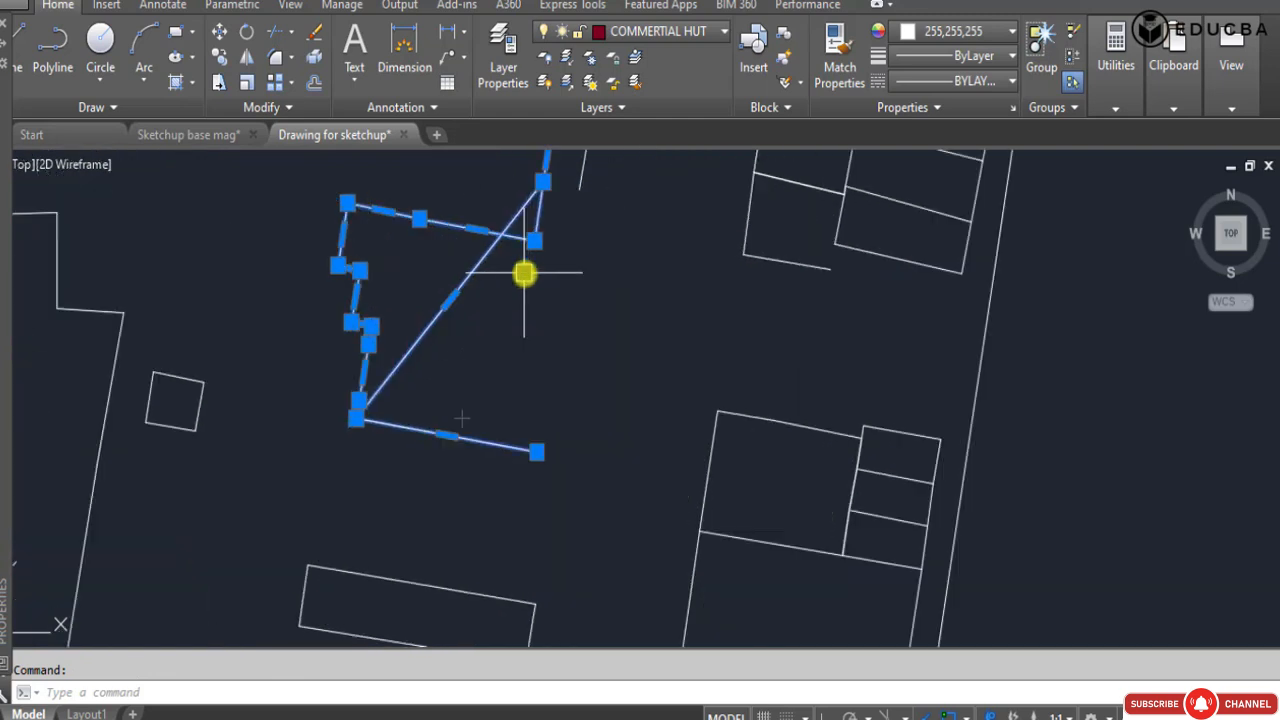
scroll(498, 345, "down", 2)
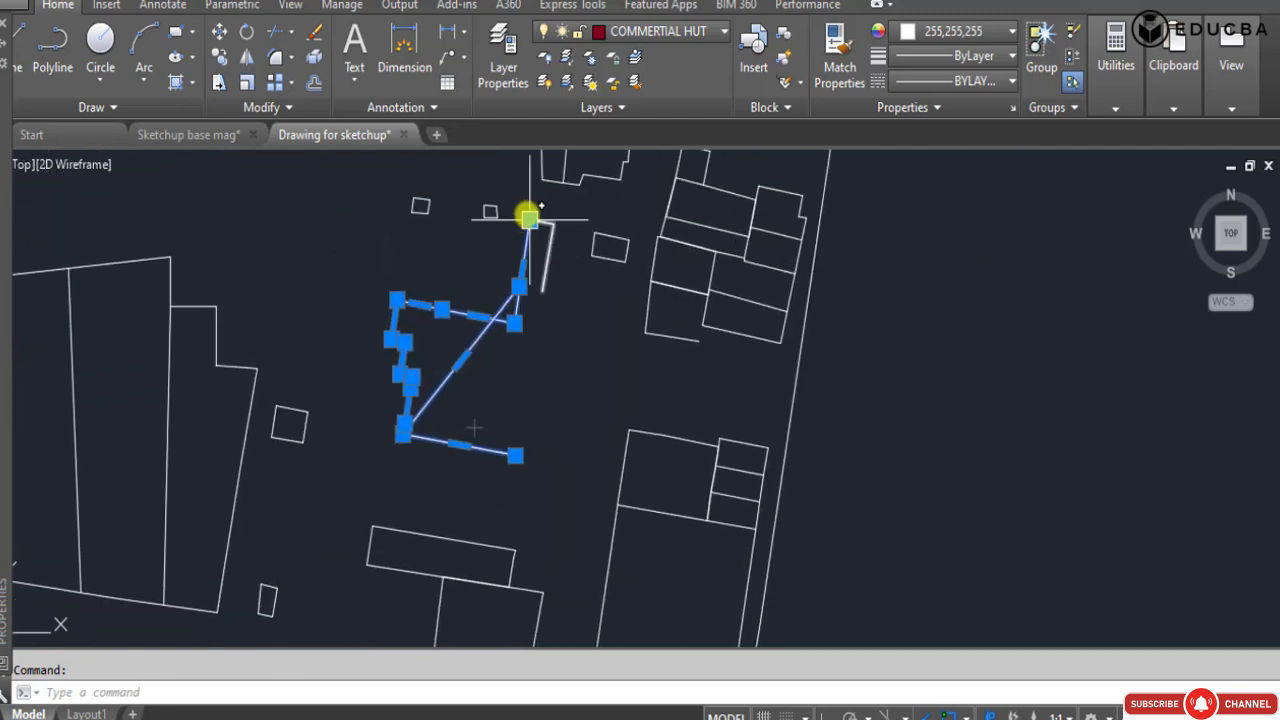
left_click(521, 295)
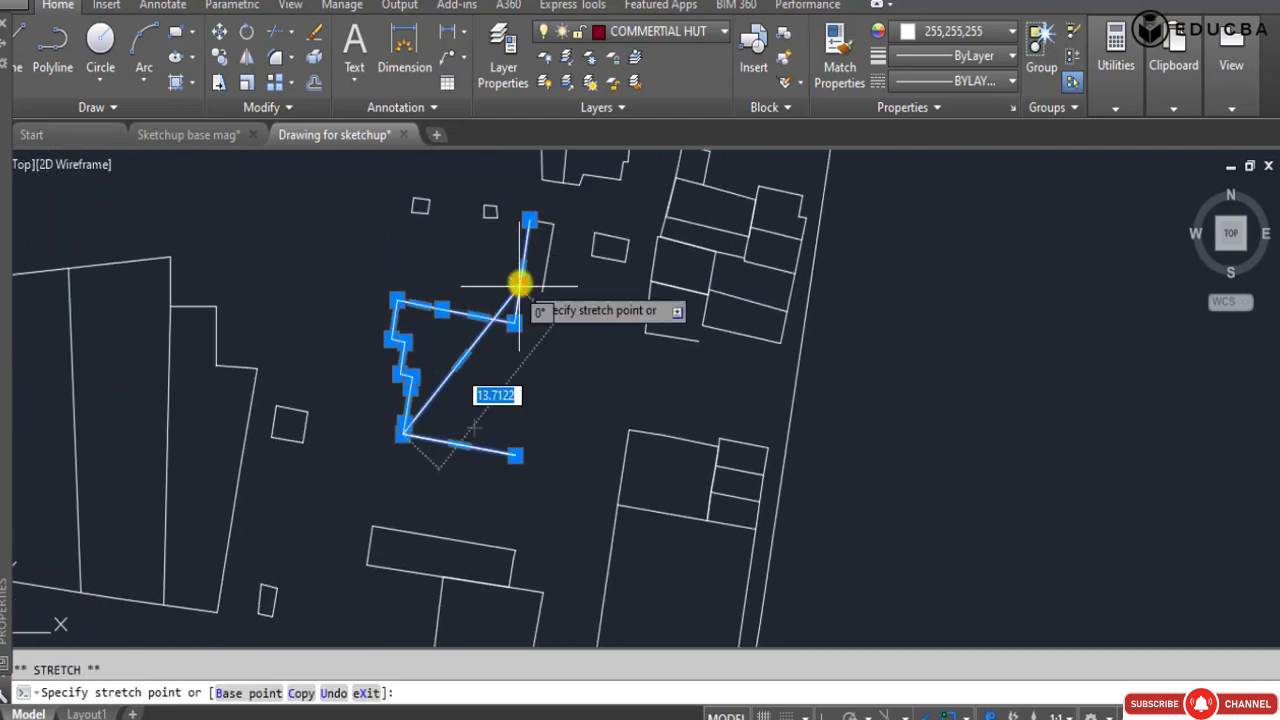
left_click(516, 452)
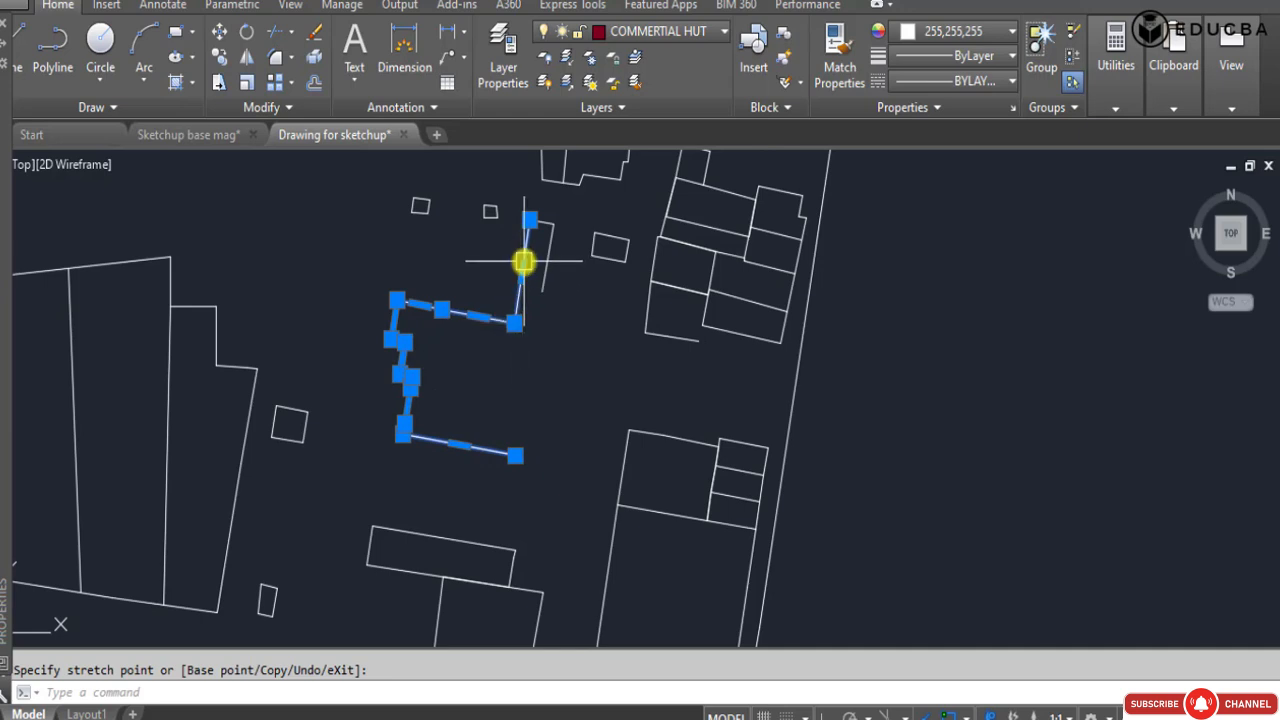
key("Escape")
left_click(486, 300)
key("Escape")
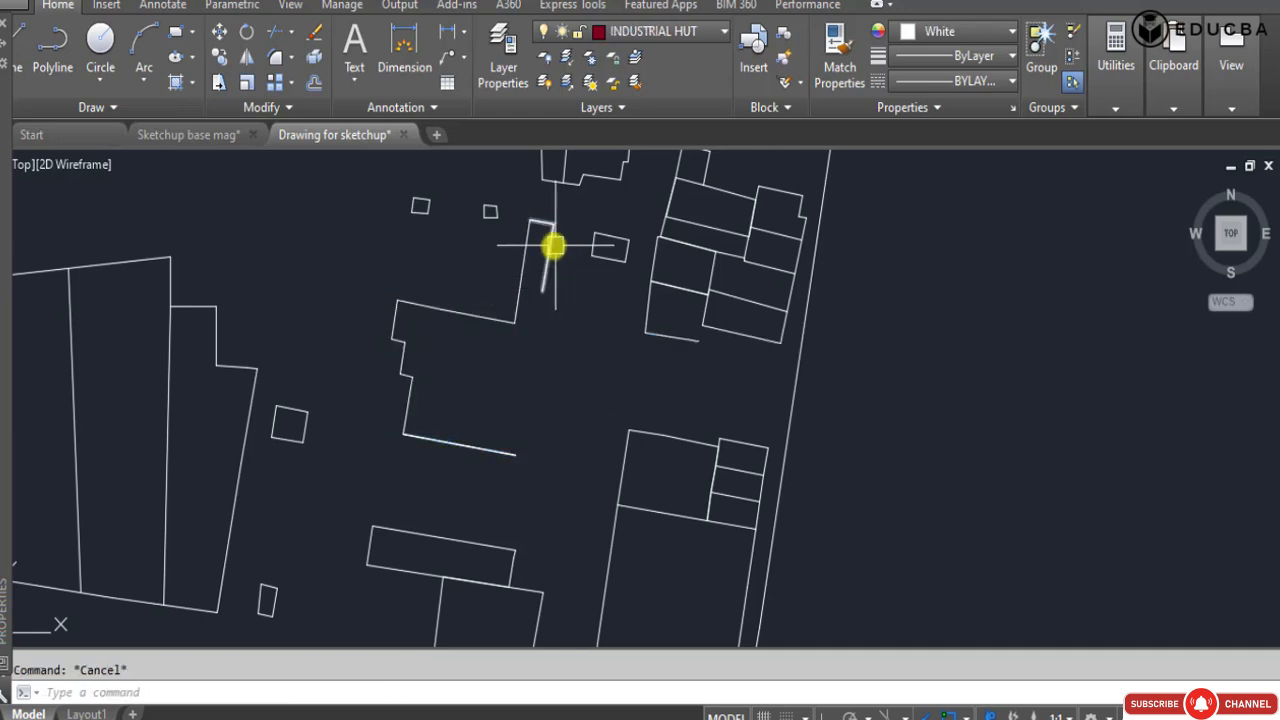
type("pl")
key("Return")
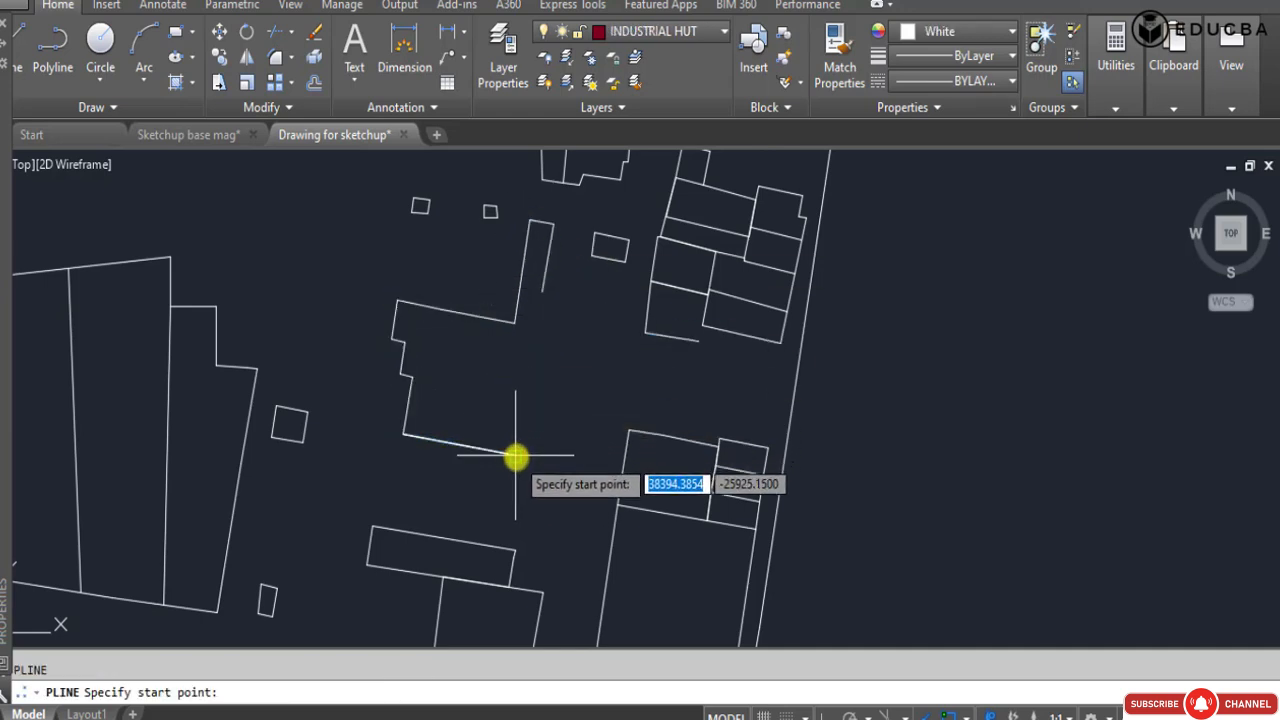
left_click(516, 455)
key("Escape")
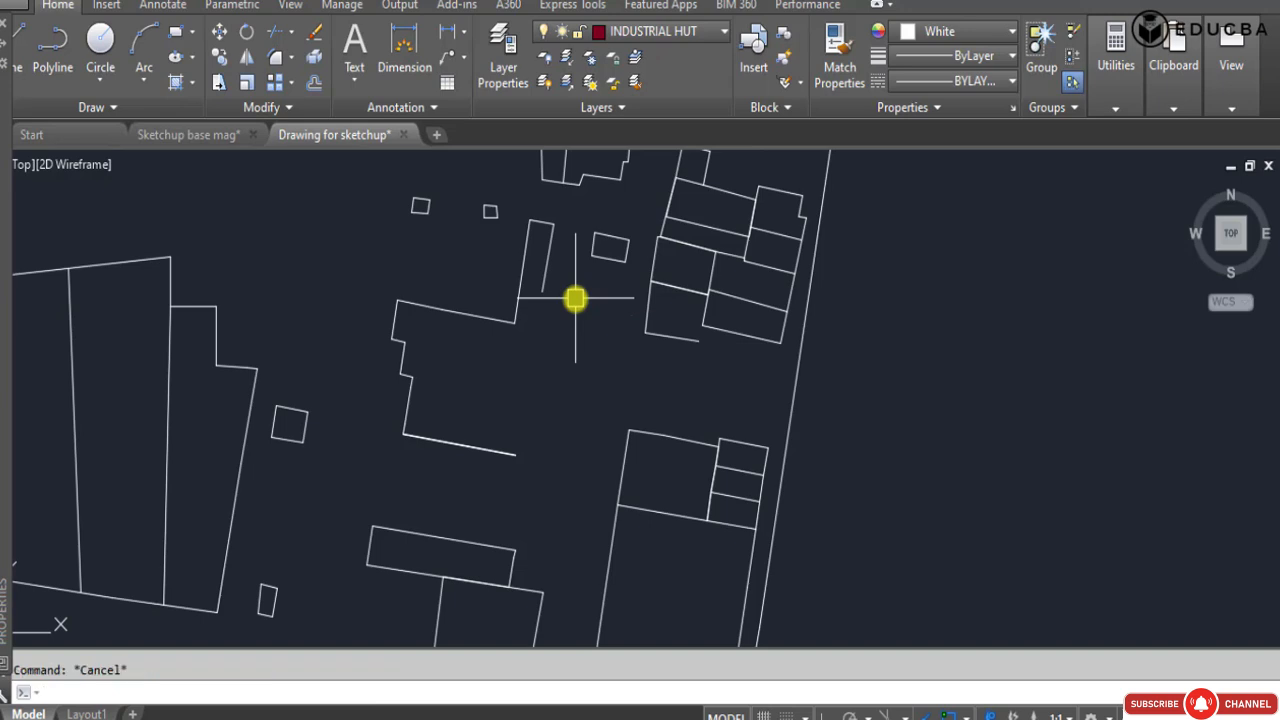
Extend the stepped building's short east wall down to its lower edge and trim the overshoot at the corner.
type("ex")
key("Return")
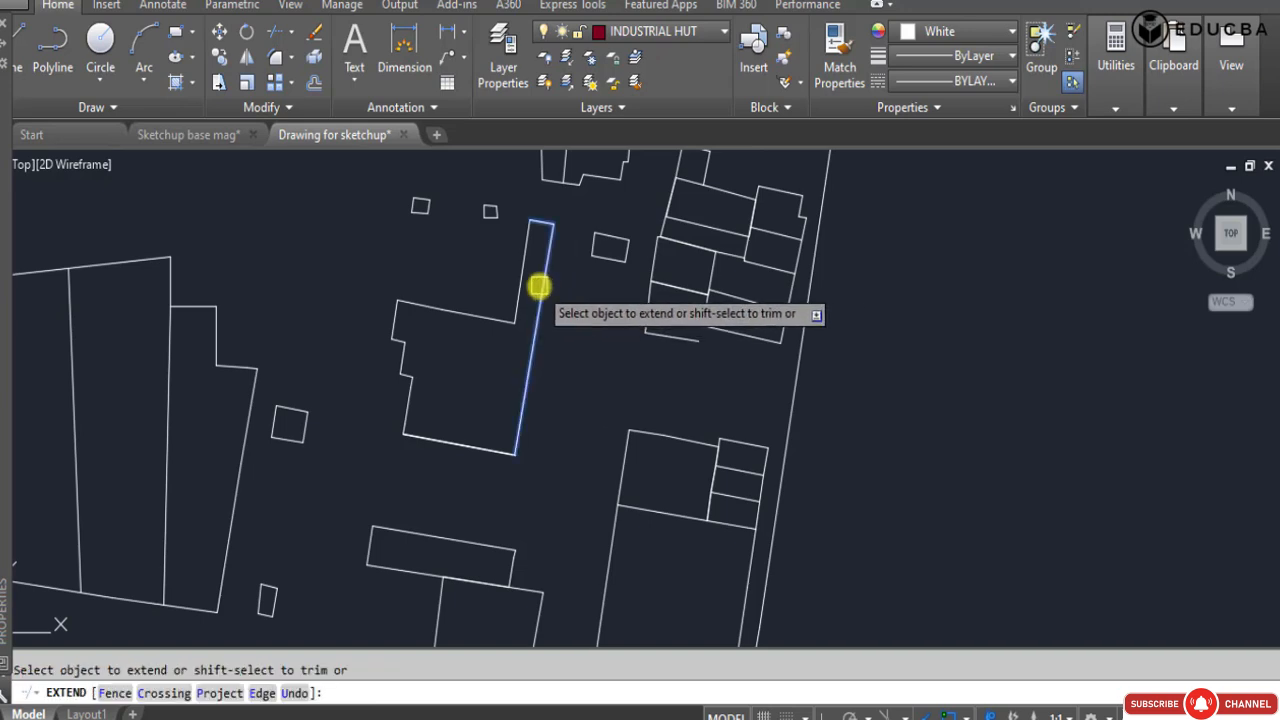
key("Escape")
scroll(525, 465, "up", 5)
scroll(530, 474, "up", 2)
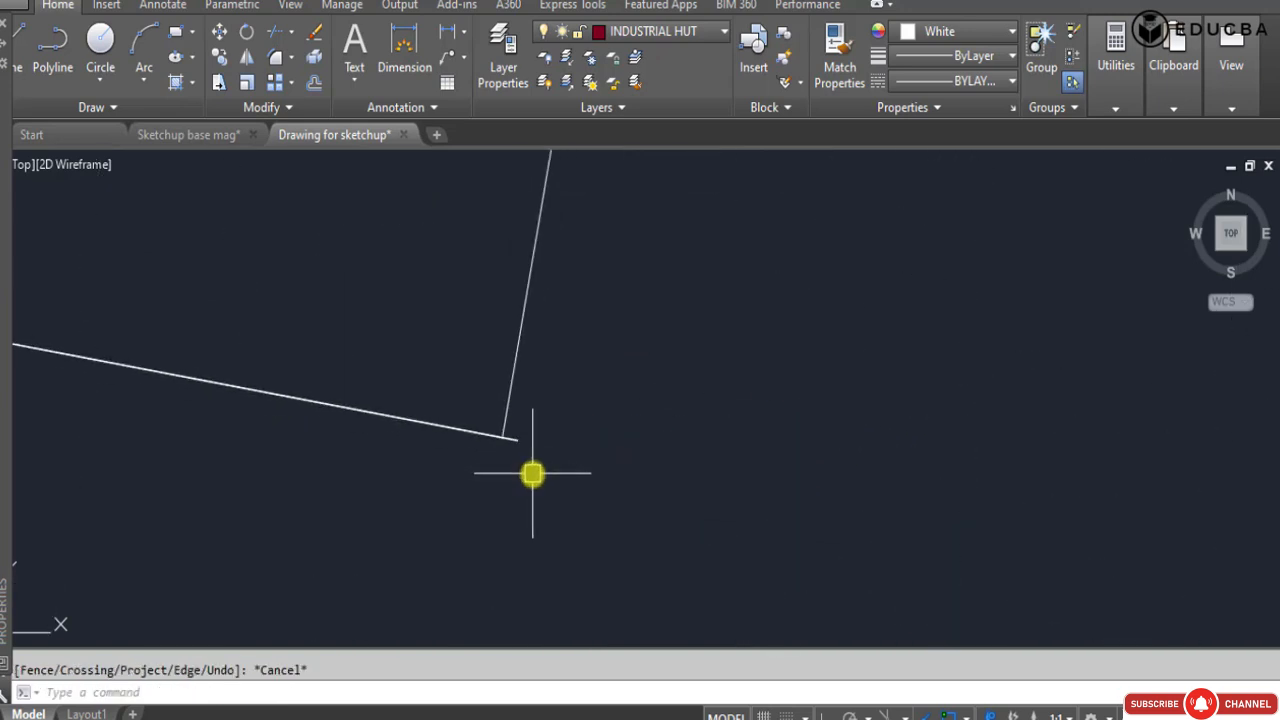
type("tr")
key("Return")
scroll(520, 445, "down", 5)
key("Escape")
key("Escape")
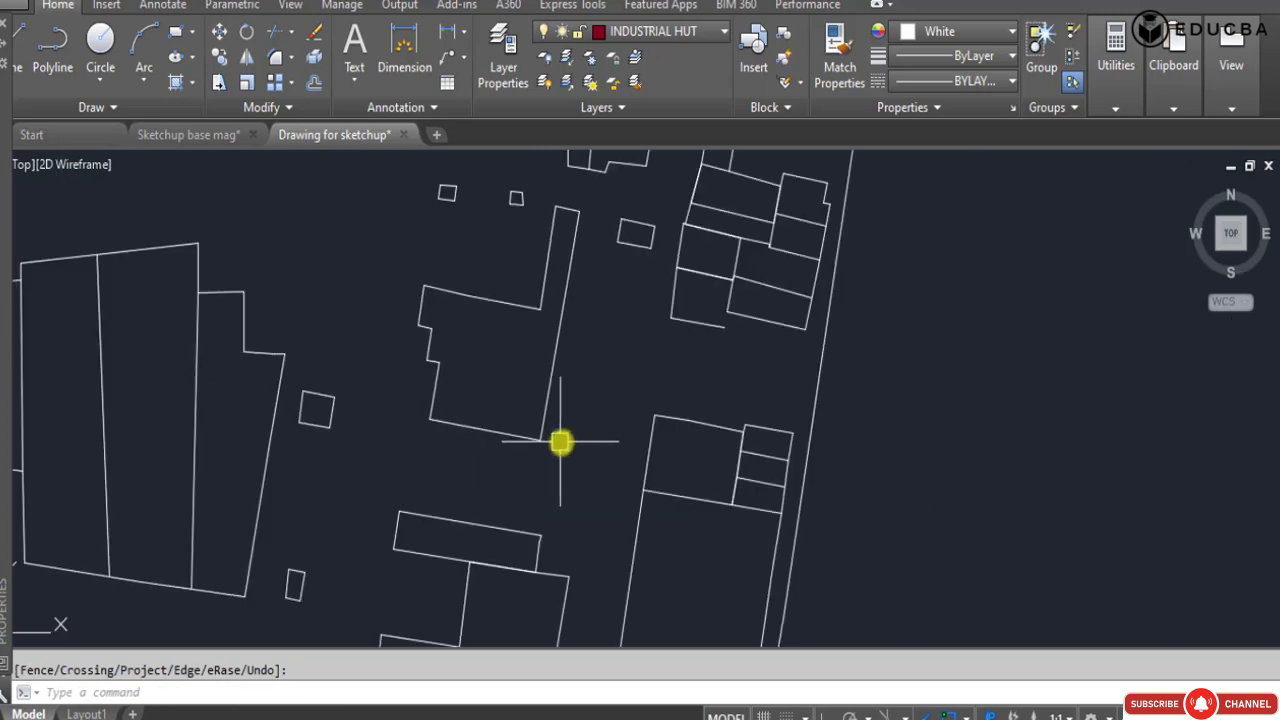
Add a vertex to the open plot polyline beside the eastern boundary, placing it above the plot's upper edge.
left_click(723, 306)
scroll(720, 290, "up", 3)
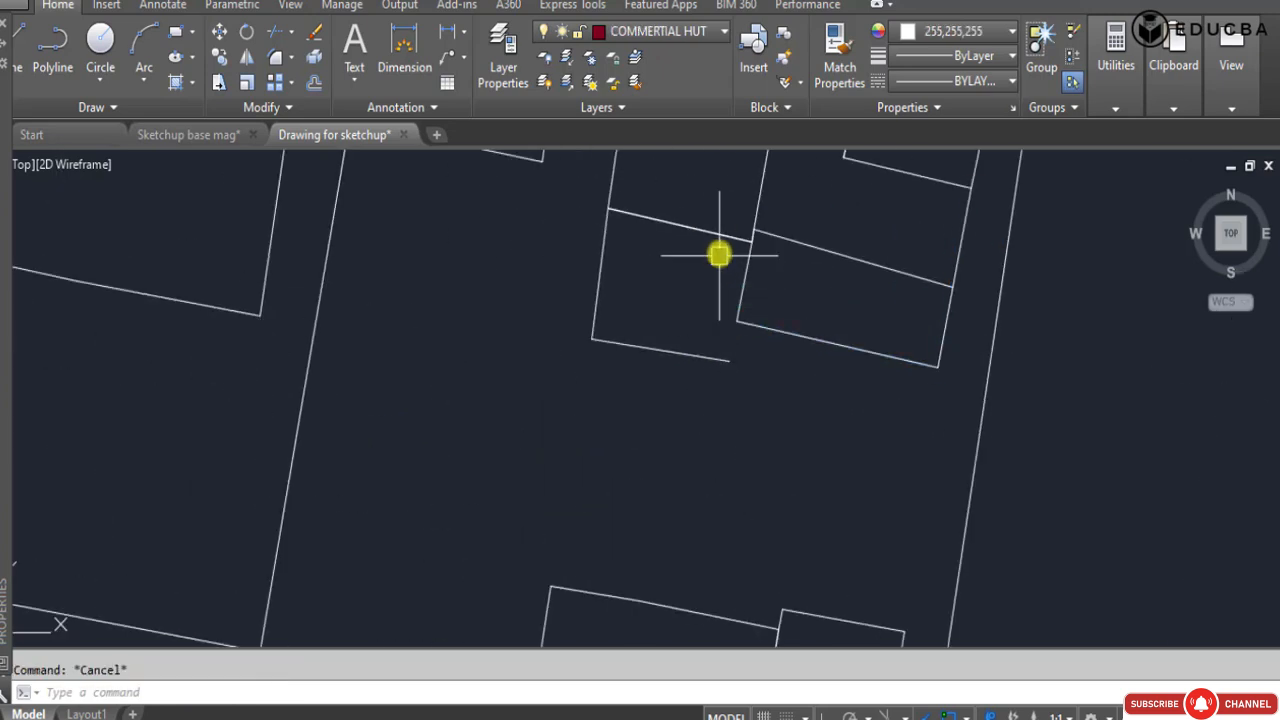
mouse_move(752, 241)
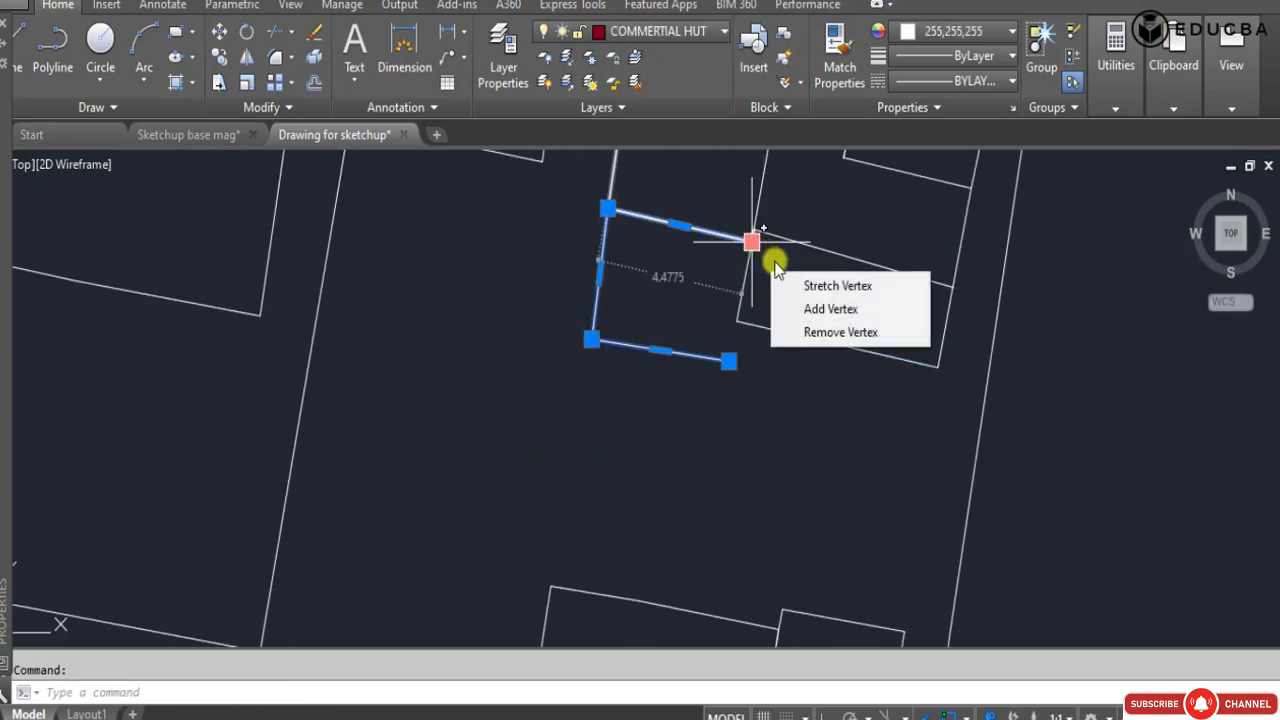
left_click(822, 309)
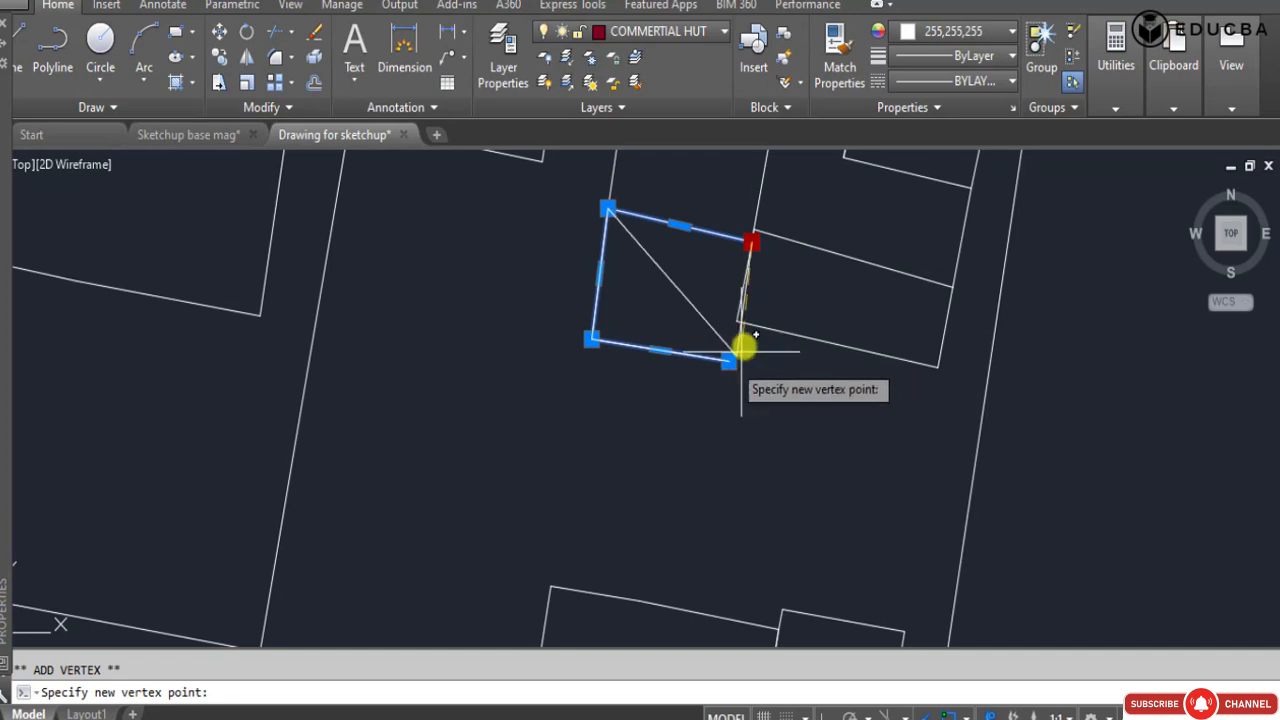
left_click(721, 158)
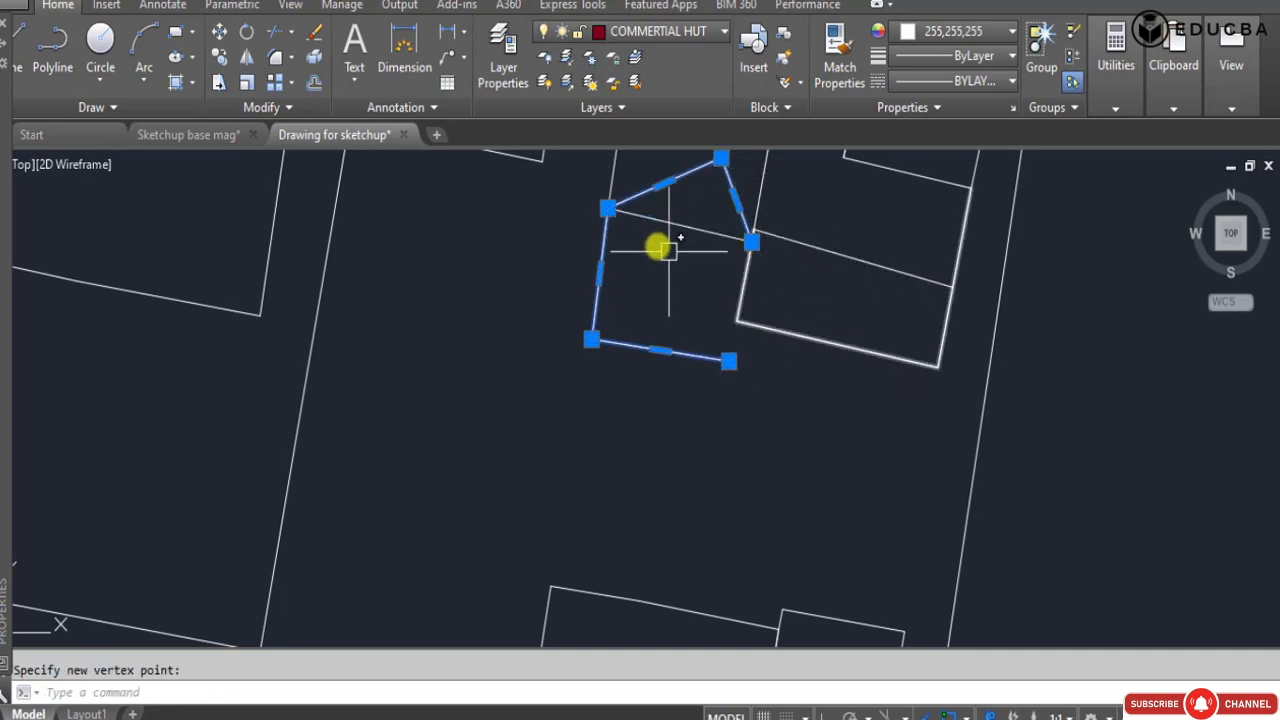
left_click(606, 208)
key("Escape")
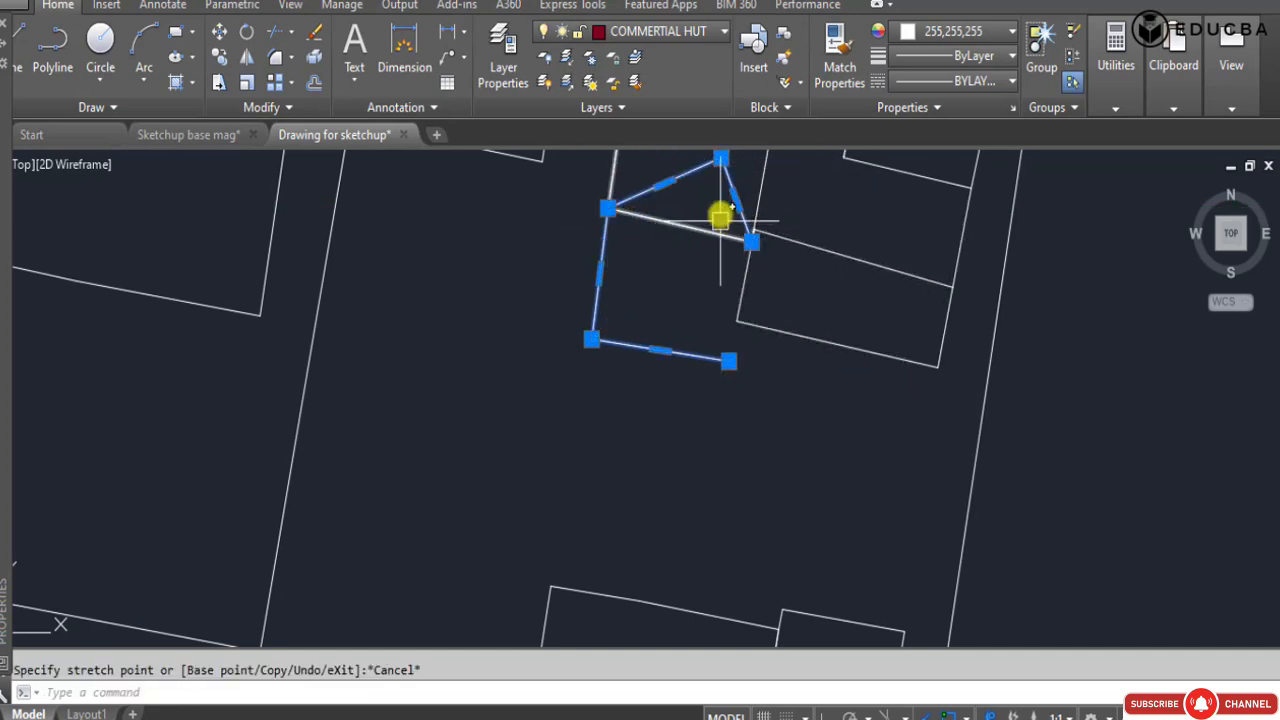
Stretch the plot's upper-right vertex to its open lower-right end and the added vertex to the upper-right corner, closing the outline.
left_click(752, 240)
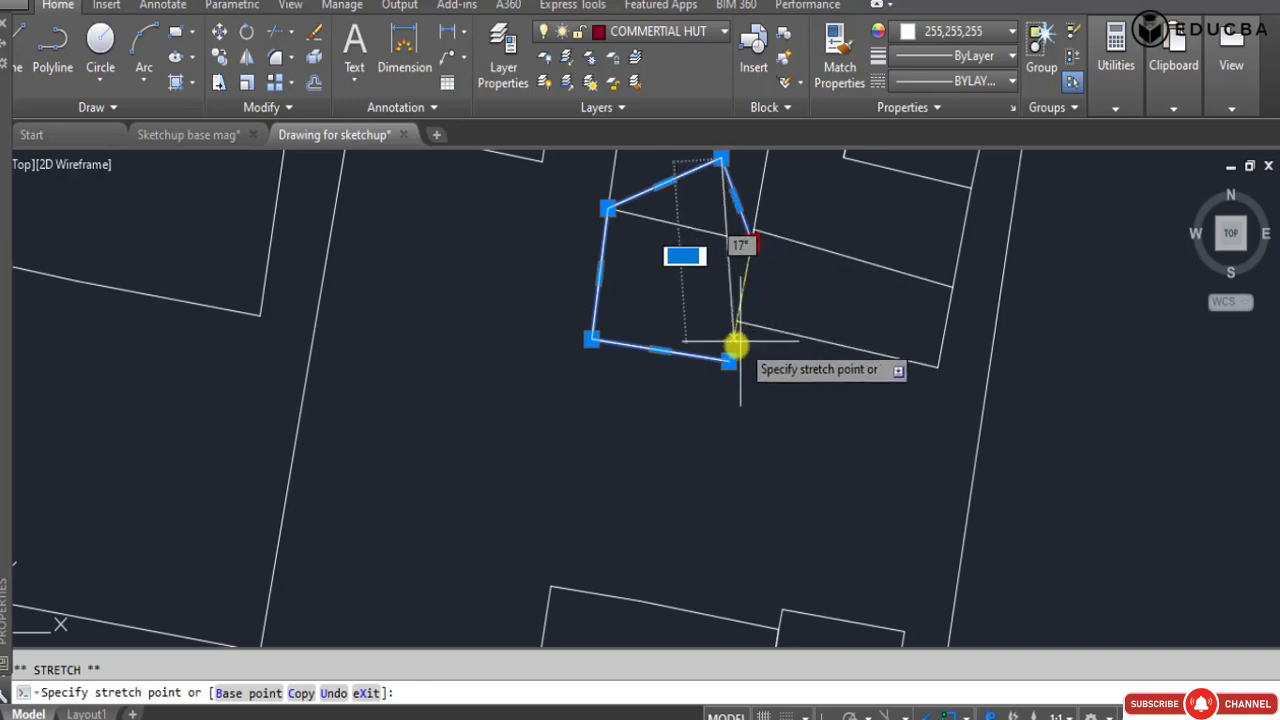
left_click(728, 359)
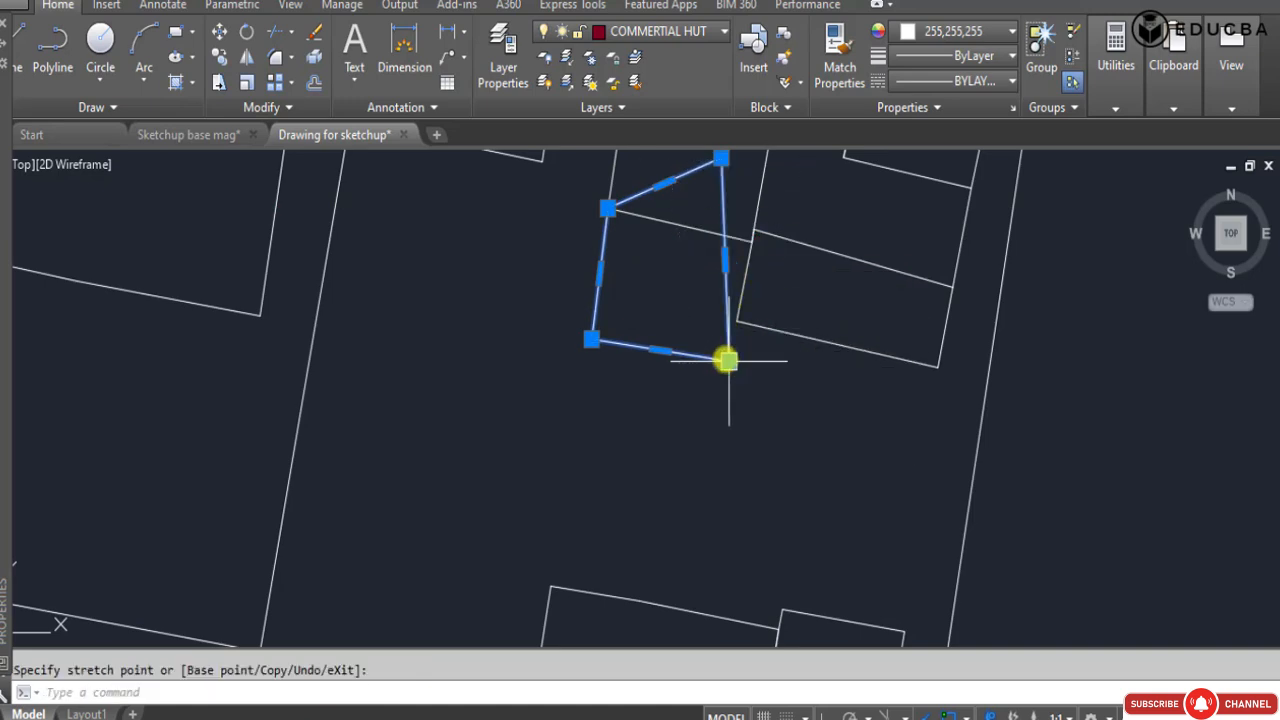
left_click(751, 240)
scroll(755, 232, "up", 4)
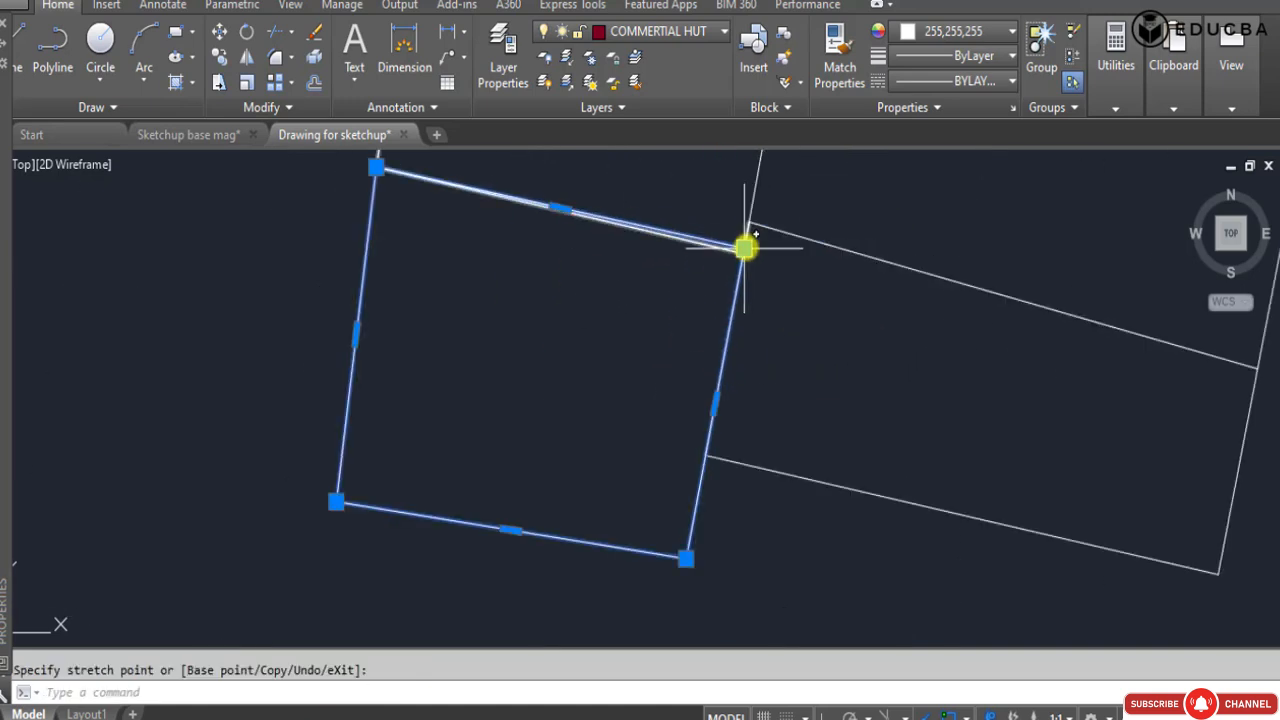
left_click(746, 249)
left_click(744, 253)
scroll(598, 328, "down", 10)
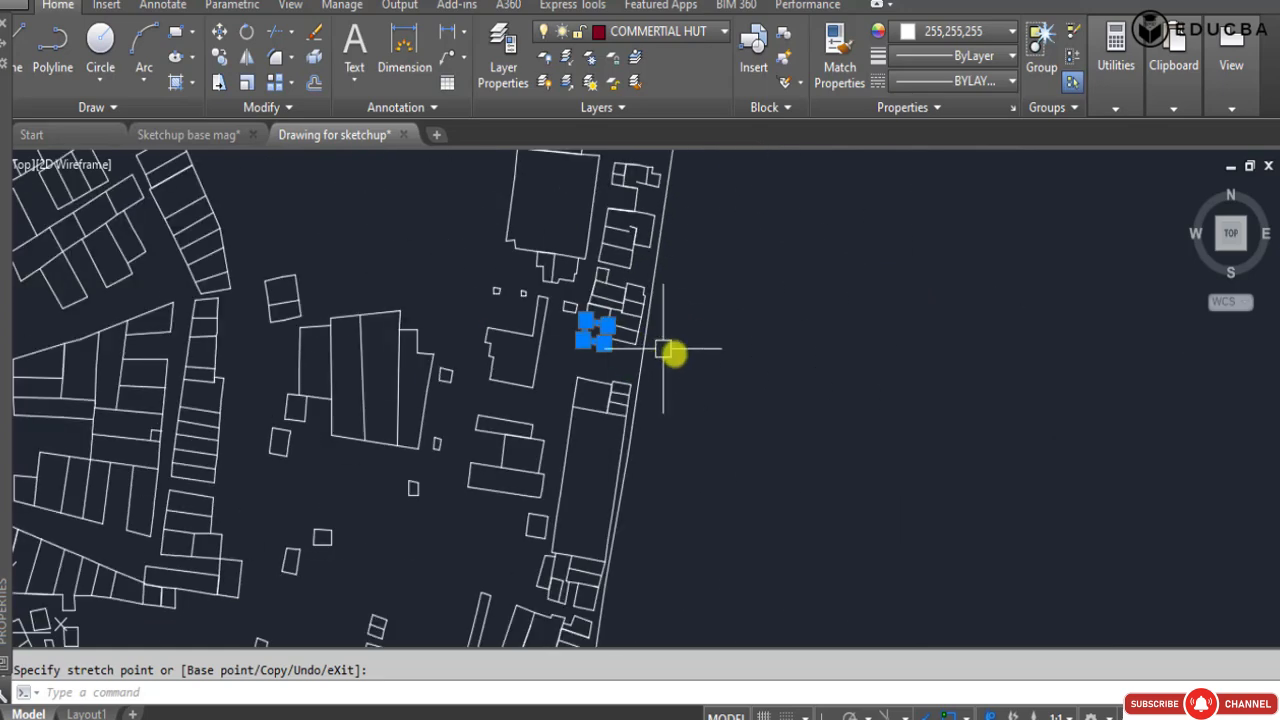
key("Escape")
Select the building outlines of the commercial plan together with the site boundary lines using a selection window.
left_click(908, 510)
left_click(908, 510)
scroll(745, 350, "down", 9)
middle_click_drag(637, 257, 573, 307)
left_click(519, 185)
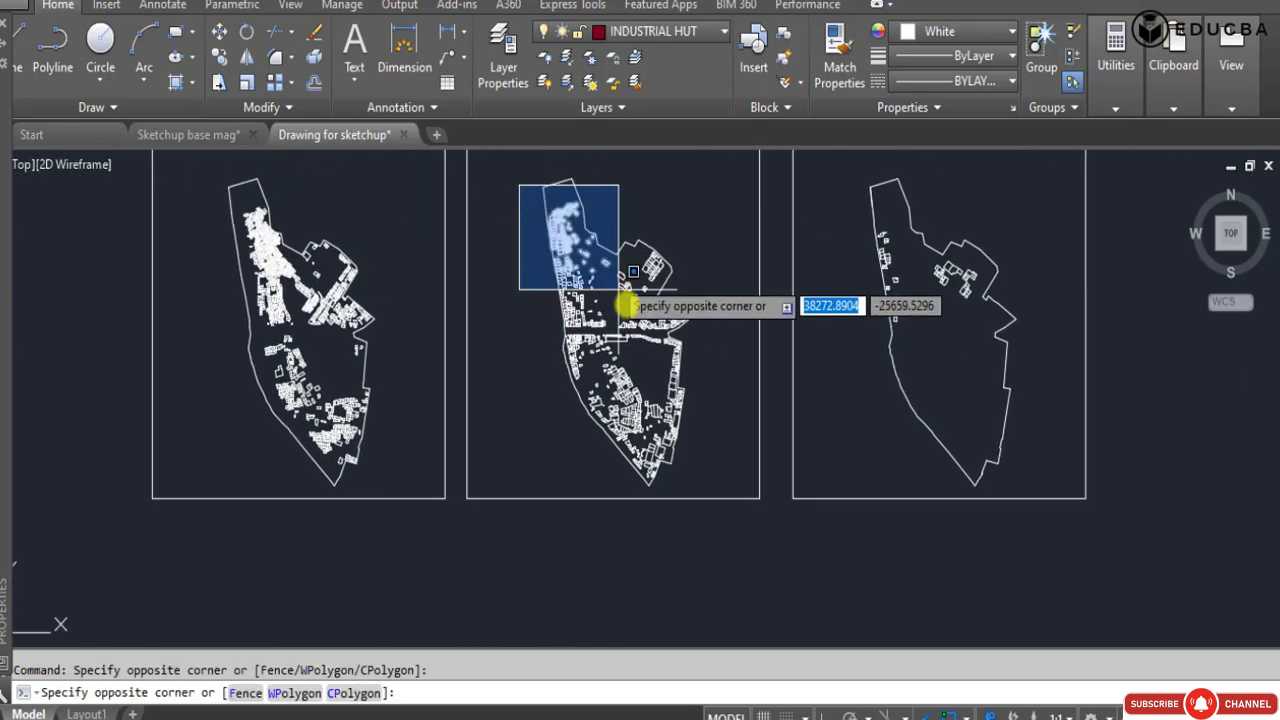
left_click(705, 479)
Remove the boundary line along the plan's southeastern edge from the current selection.
scroll(700, 465, "up", 5)
left_click(744, 472)
left_click(726, 472, "shift")
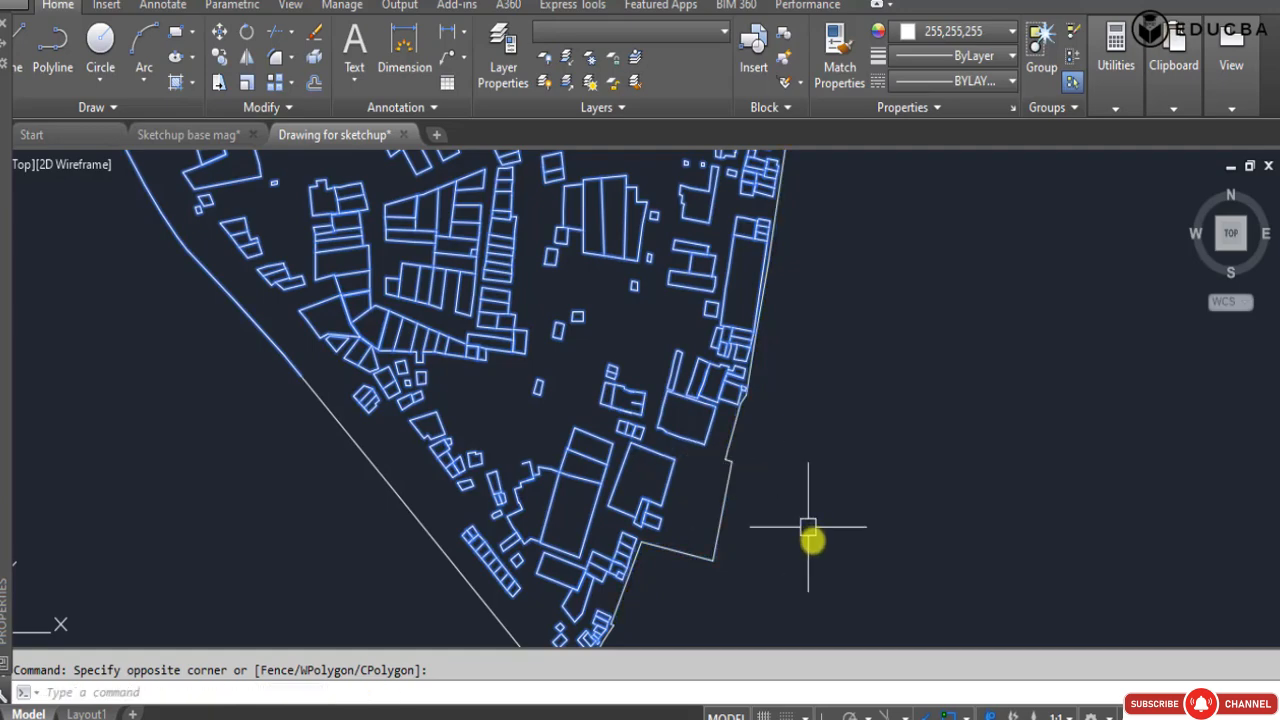
scroll(675, 505, "down", 6)
scroll(586, 257, "up", 4)
Remove the curved boundary line along the plan's southwestern edge from the current selection.
mouse_move(718, 249)
middle_mouse_down()
mouse_move(720, 418)
mouse_move(691, 430)
mouse_move(748, 342)
middle_mouse_up()
scroll(418, 471, "up", 4)
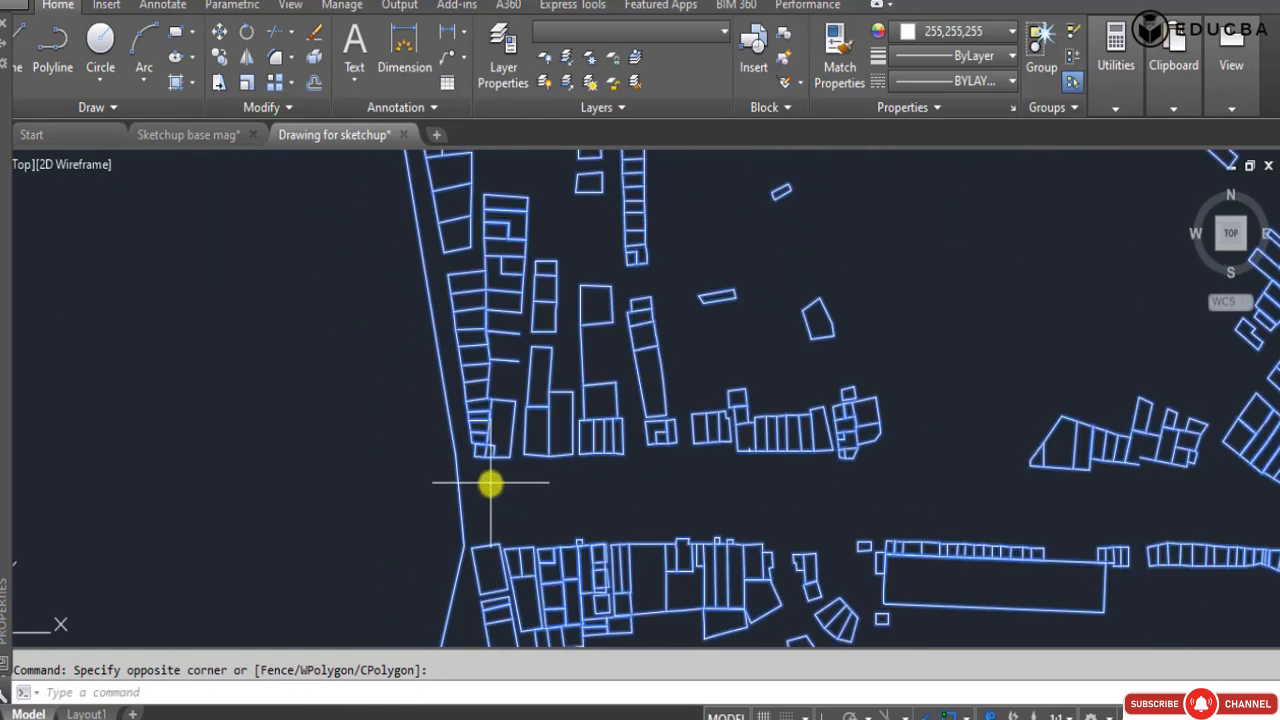
scroll(440, 390, "down", 4)
scroll(495, 524, "up", 3)
left_click(496, 525, "shift")
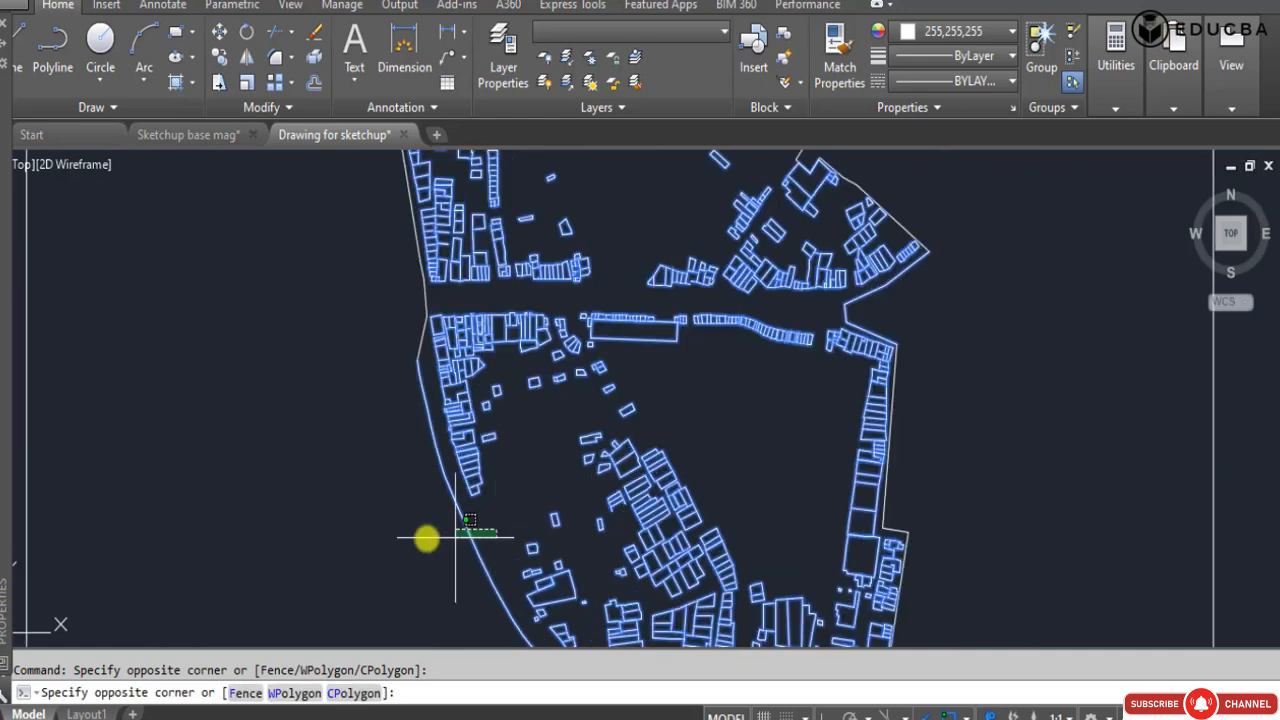
left_click(425, 538, "shift")
scroll(464, 329, "down", 6)
middle_click_drag(409, 193, 404, 288)
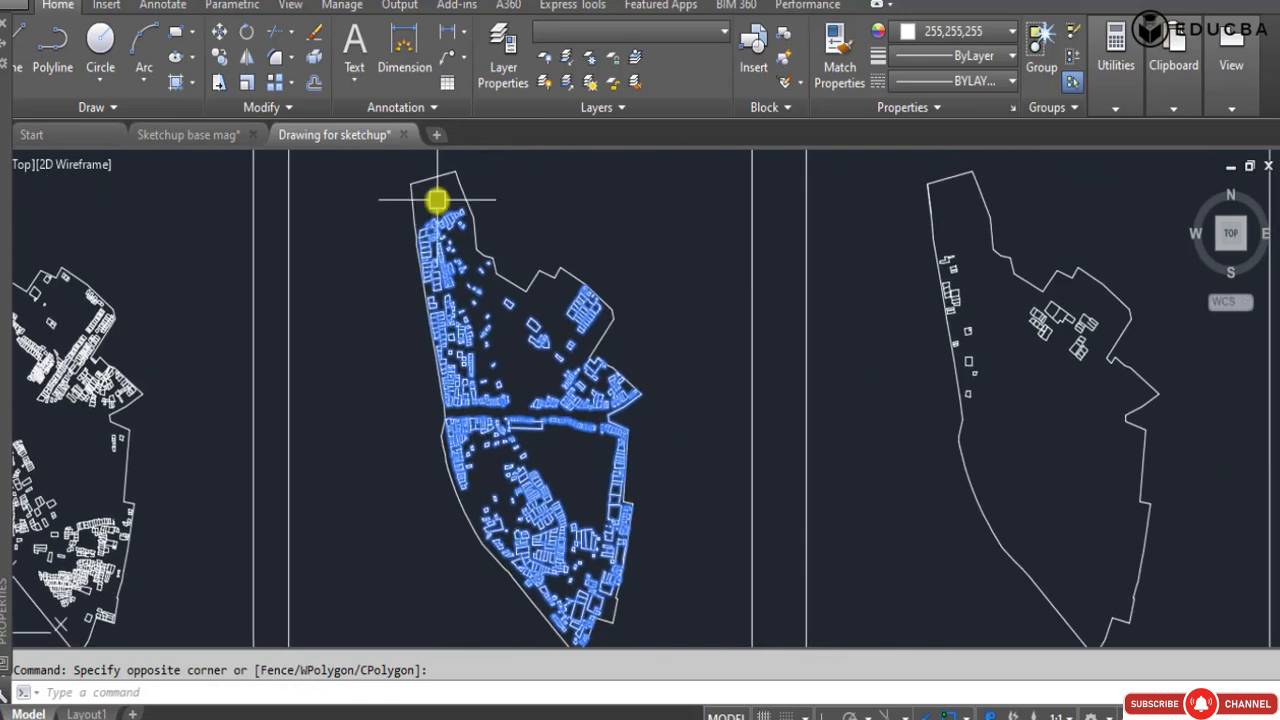
Remove the notched boundary line on the plan's eastern side from the current selection.
scroll(438, 206, "up", 6)
scroll(313, 208, "down", 6)
middle_click_drag(543, 428, 576, 339)
scroll(580, 320, "up", 5)
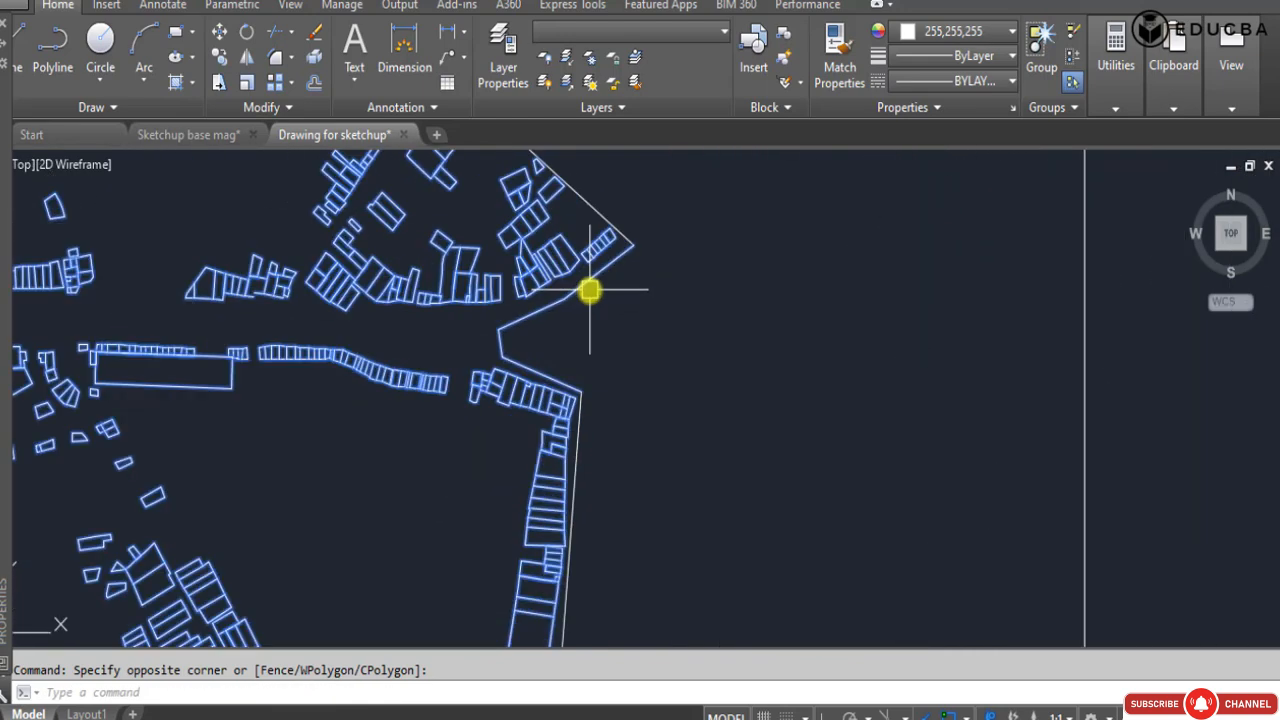
left_click(542, 342, "shift")
left_click(485, 339, "shift")
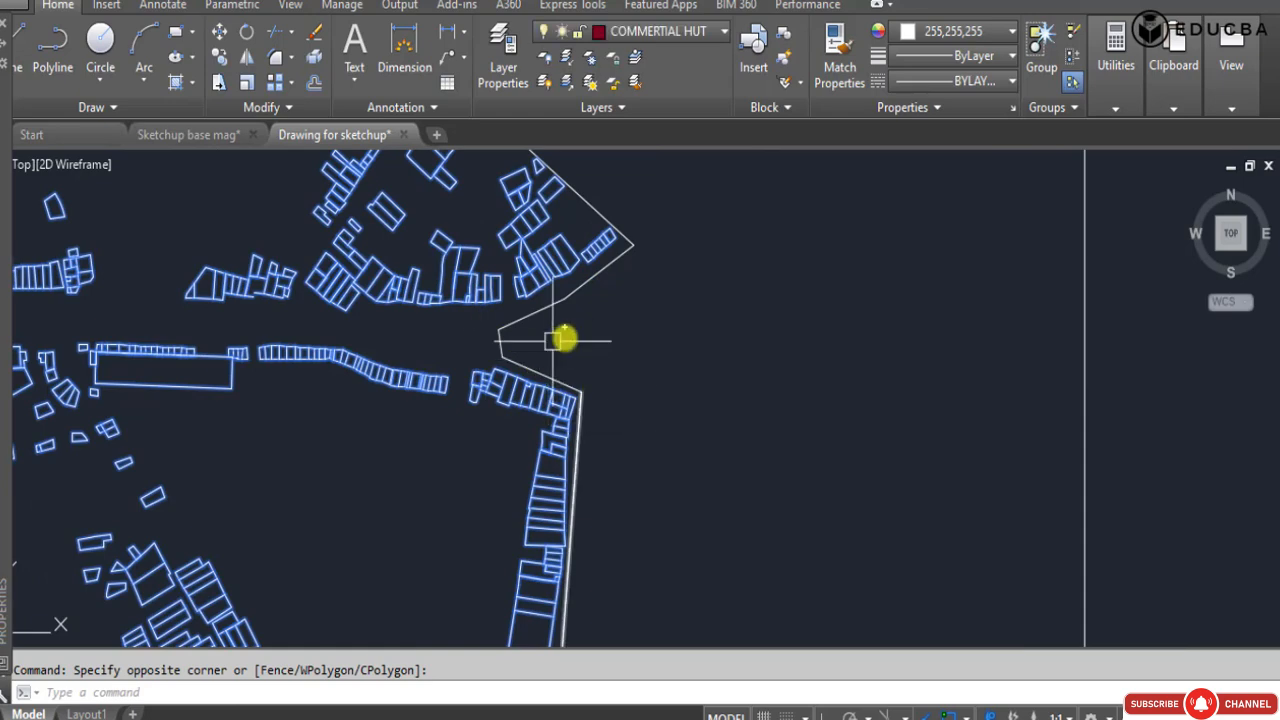
Inspect the selected commercial outlines along the plan and in the northeastern cluster for remaining boundary lines or open shapes.
scroll(564, 337, "down", 5)
middle_click_drag(429, 289, 465, 448)
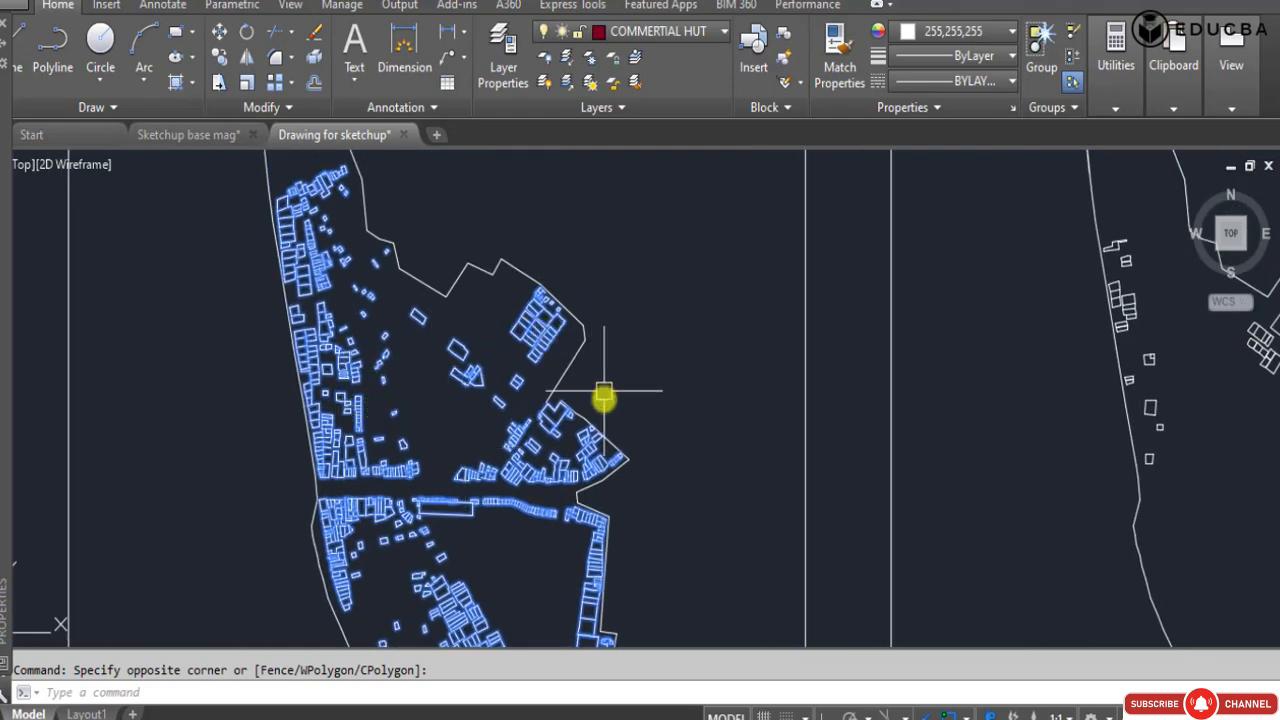
middle_click_drag(555, 480, 537, 414)
scroll(491, 220, "up", 5)
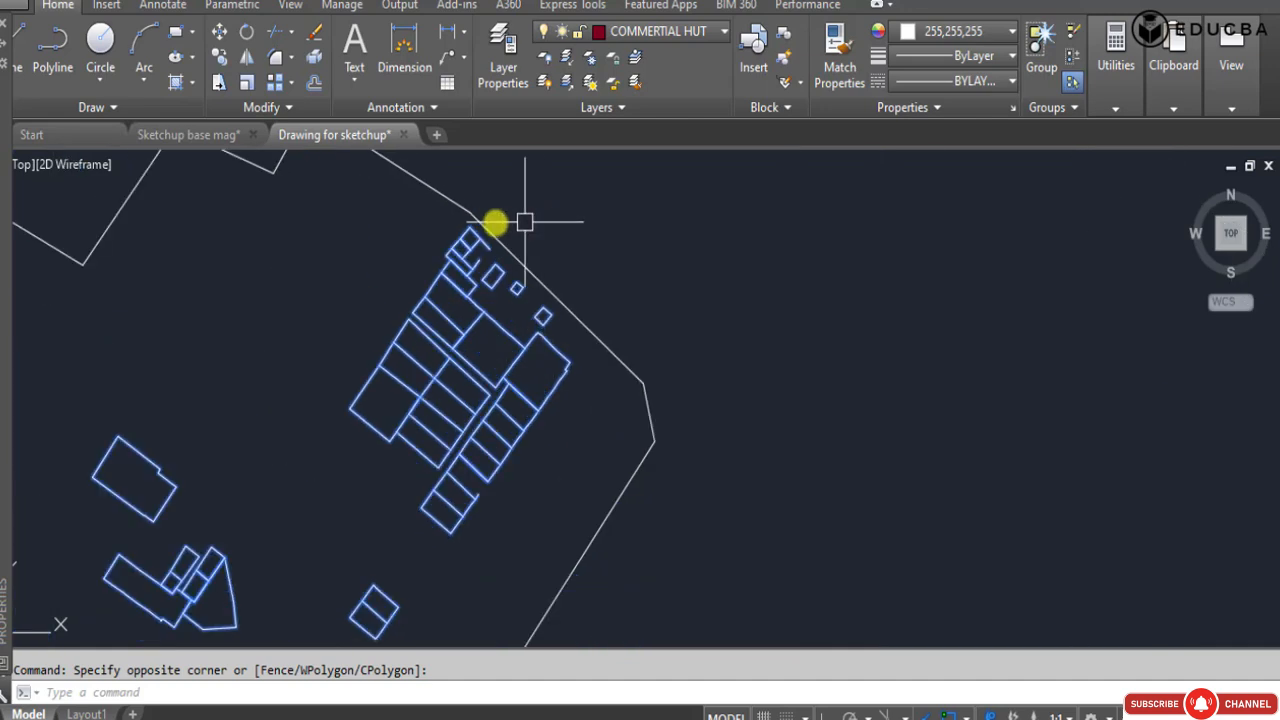
scroll(464, 214, "up", 4)
key("Escape")
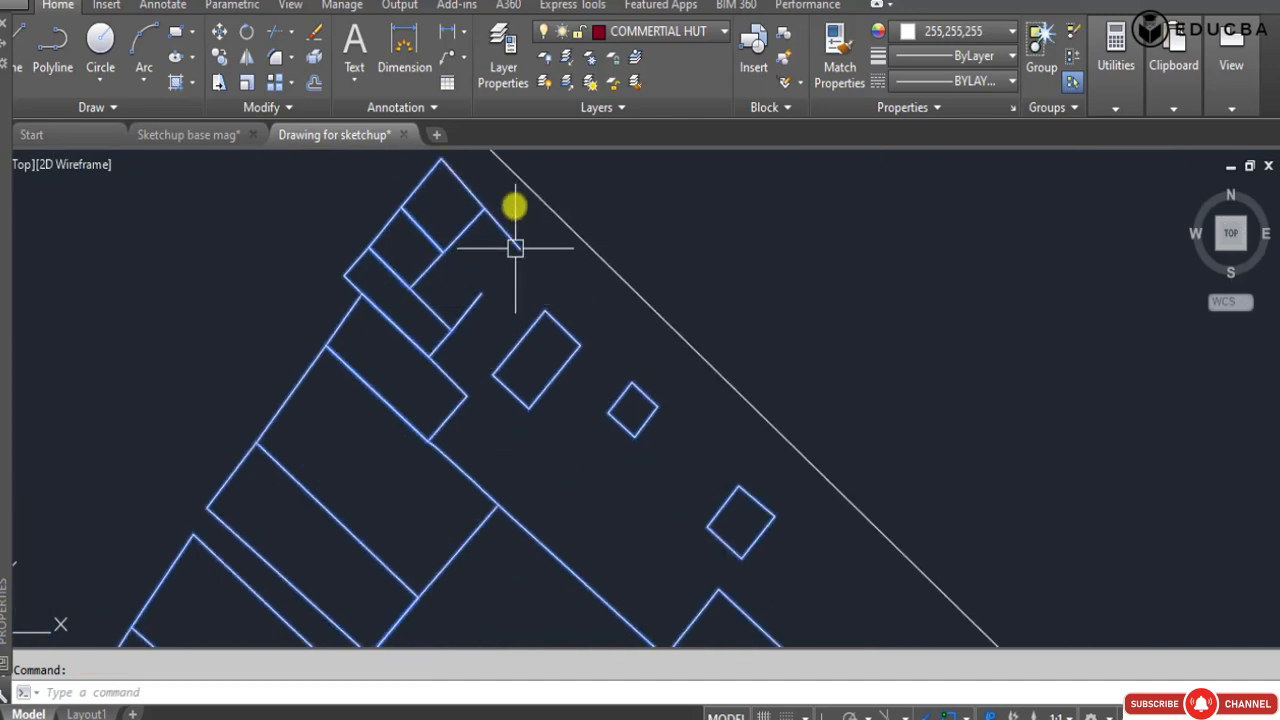
scroll(515, 215, "down", 4)
scroll(533, 245, "down", 7)
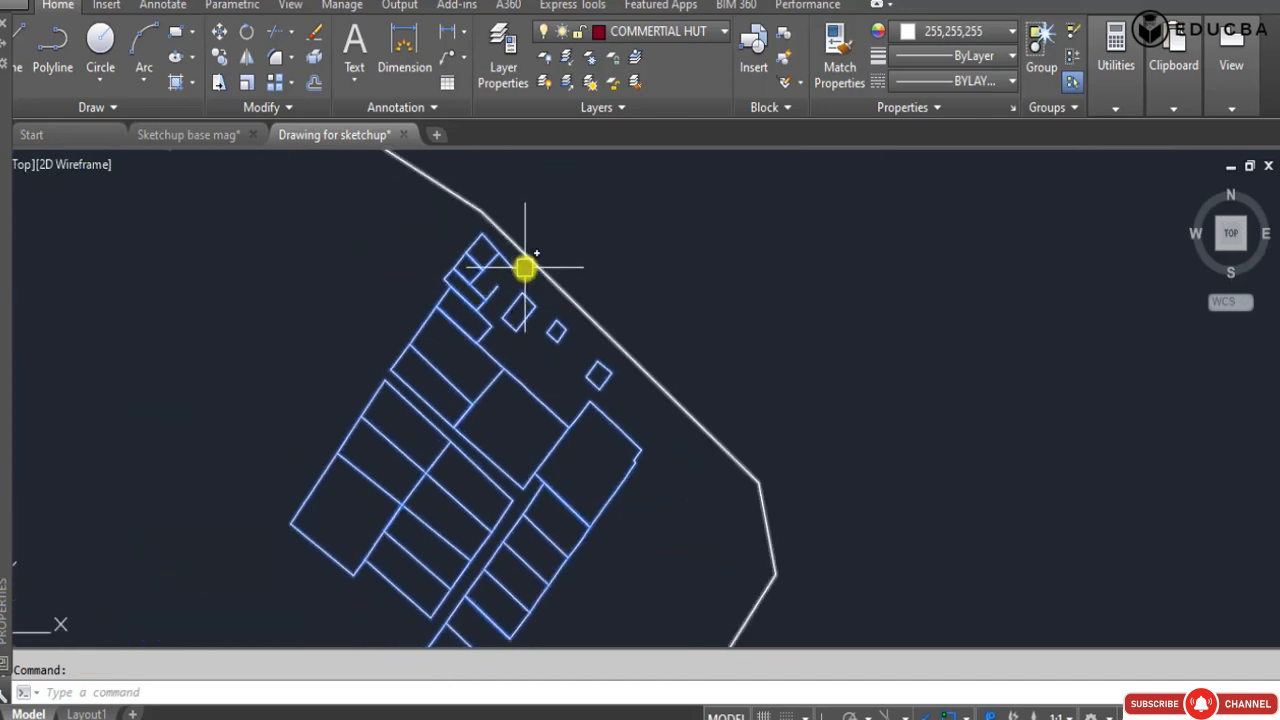
scroll(535, 435, "up", 2)
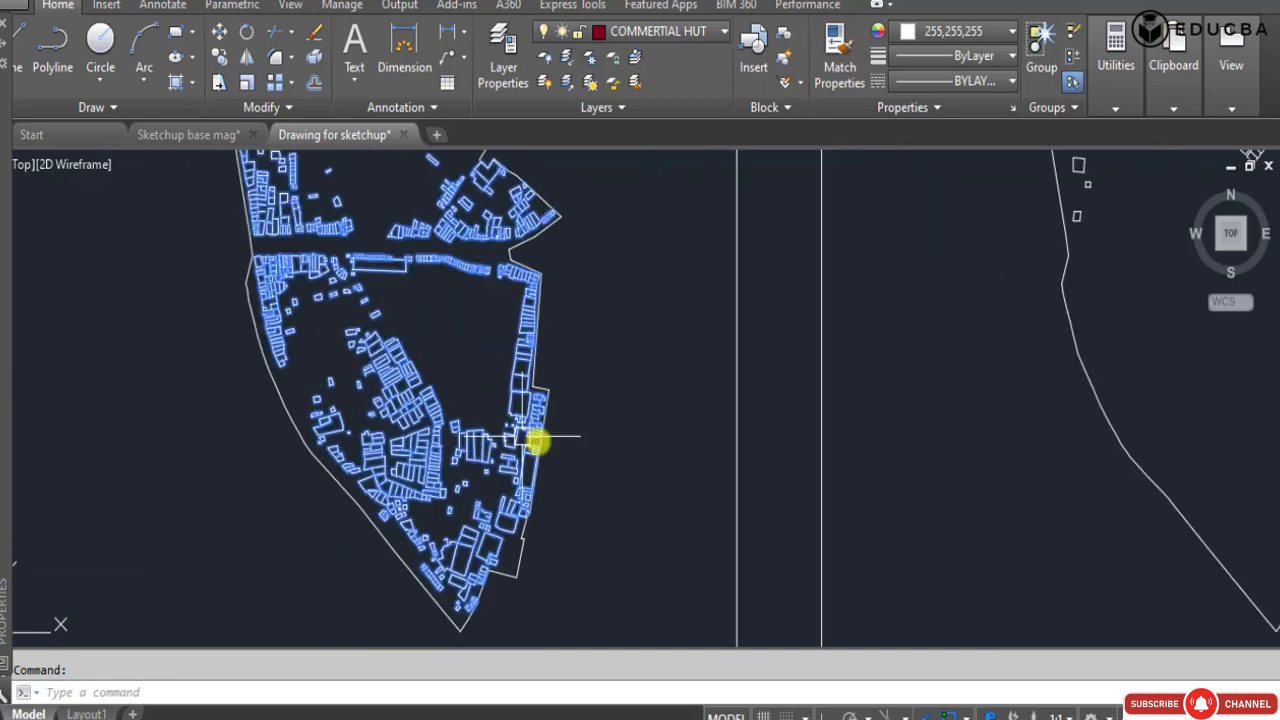
middle_click_drag(362, 418, 429, 520)
scroll(420, 371, "down", 2)
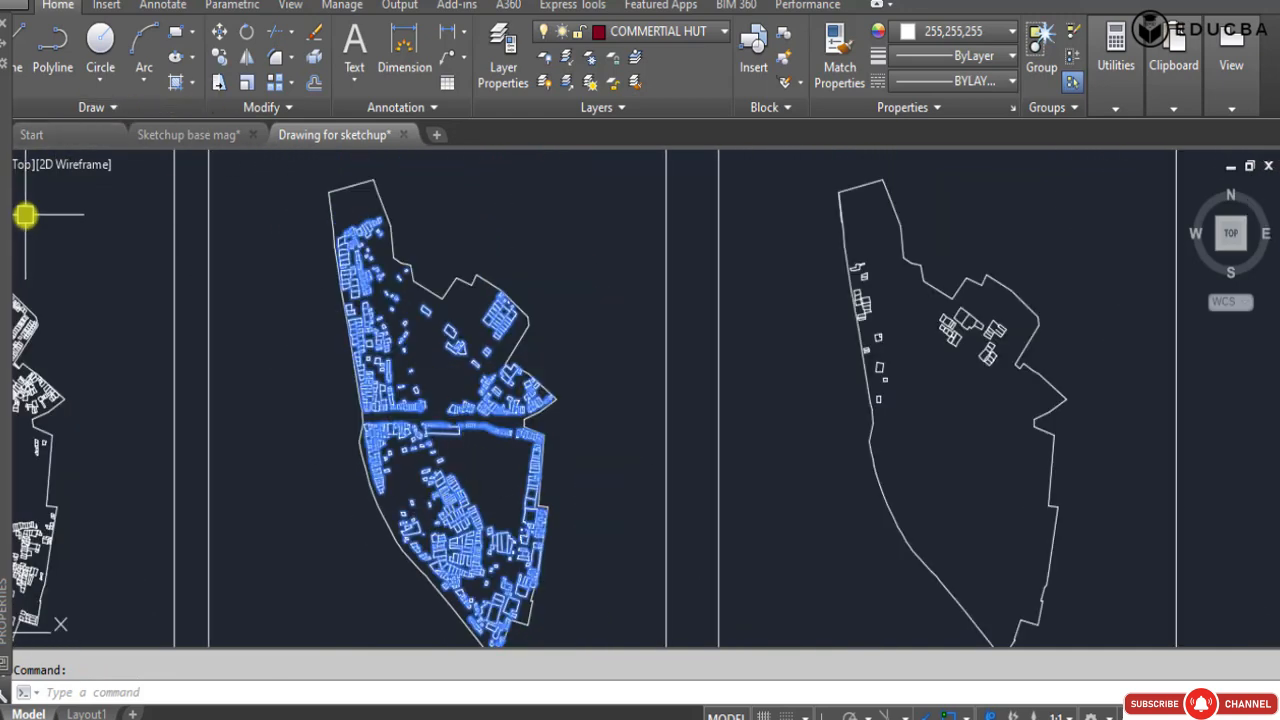
Open the properties of the selected commercial outlines and filter the selection to polylines to get their count.
type("P")
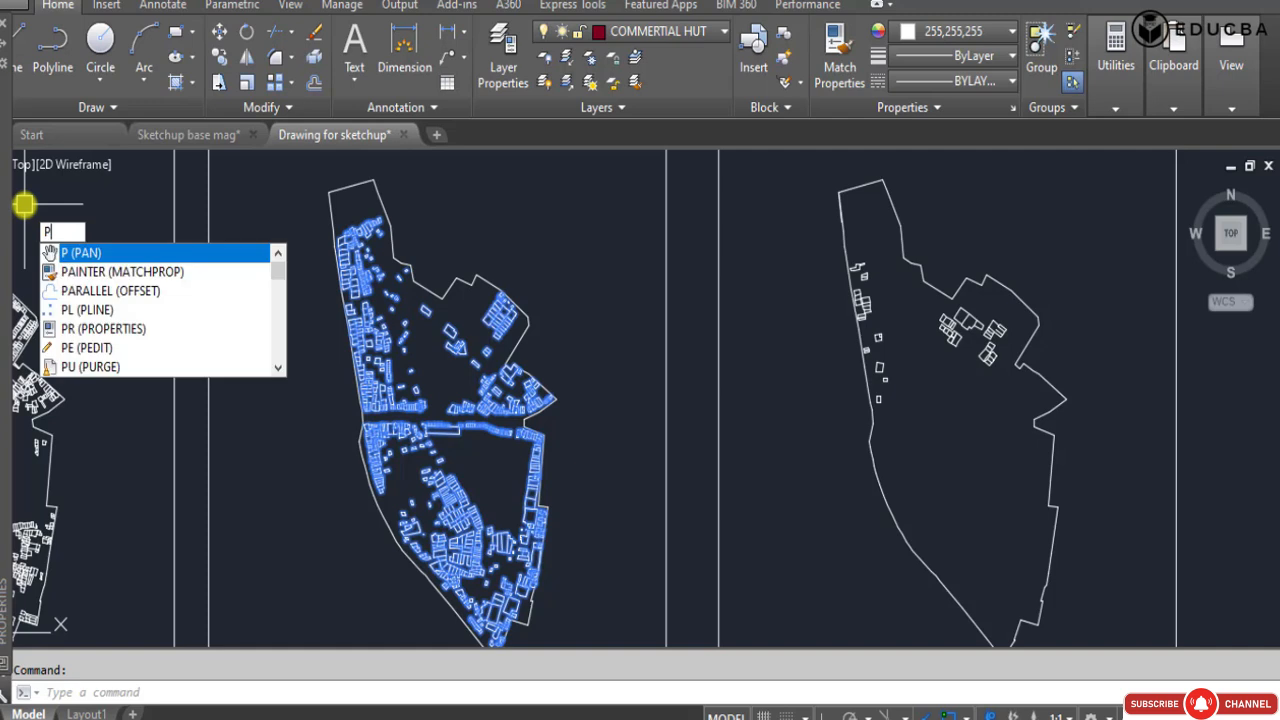
type("r")
key("Return")
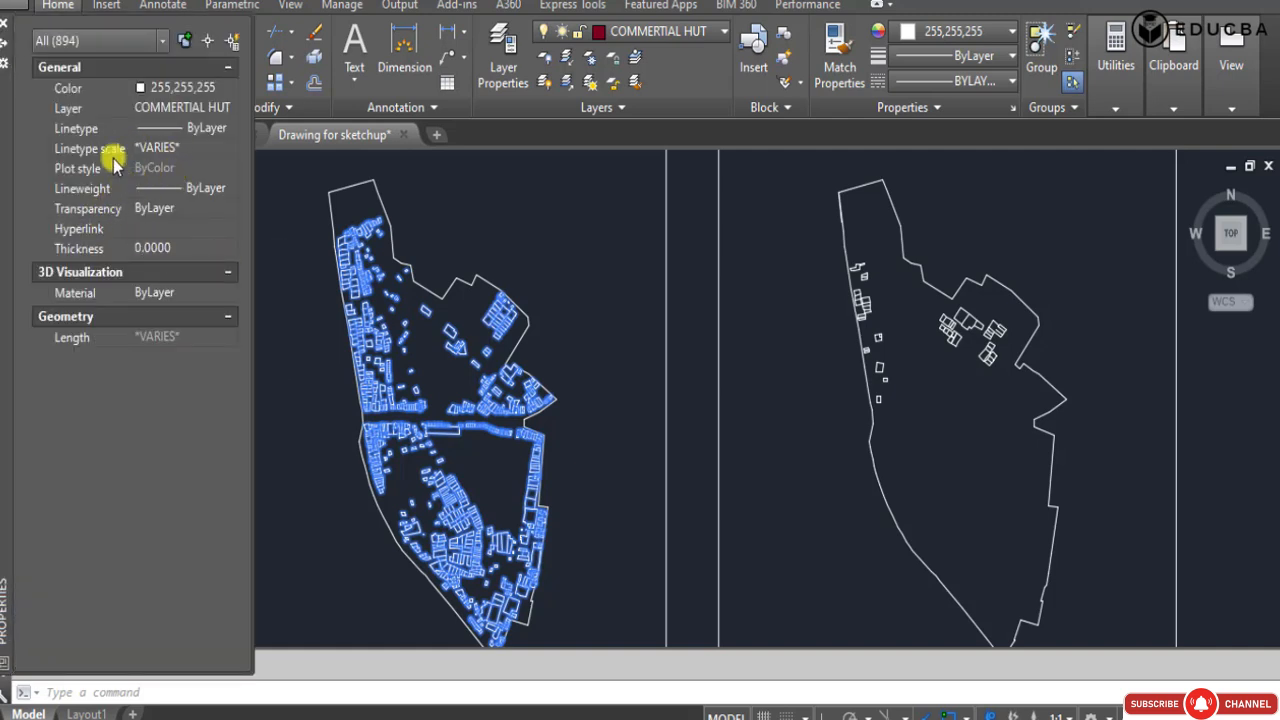
left_click(163, 40)
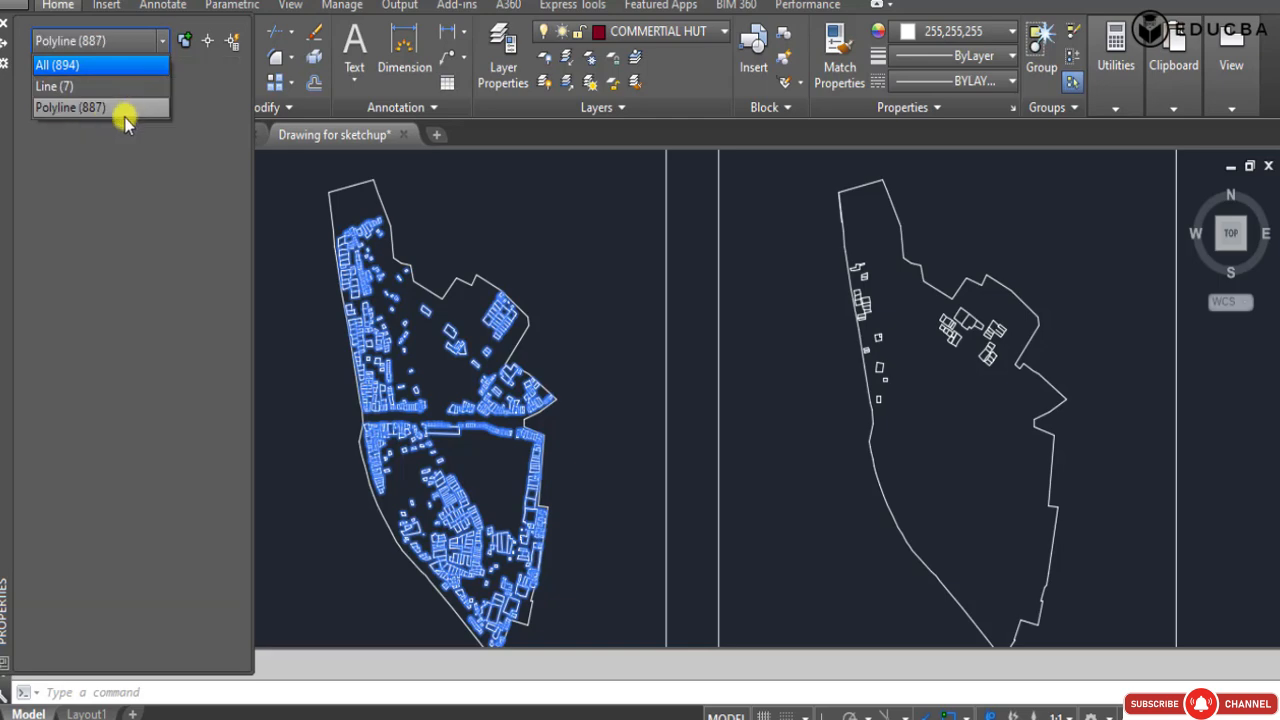
left_click(124, 108)
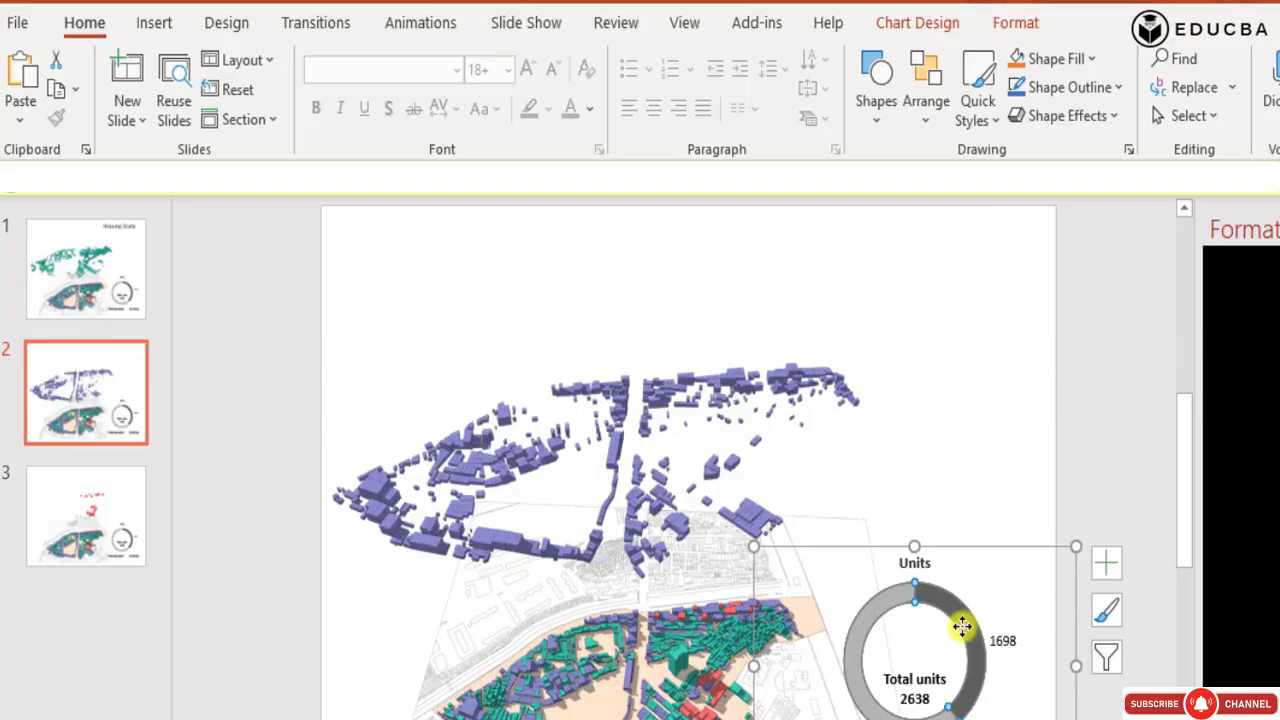
Switch to PowerPoint and set the first Units value in slide 2's doughnut chart data to 887.
right_click(962, 636)
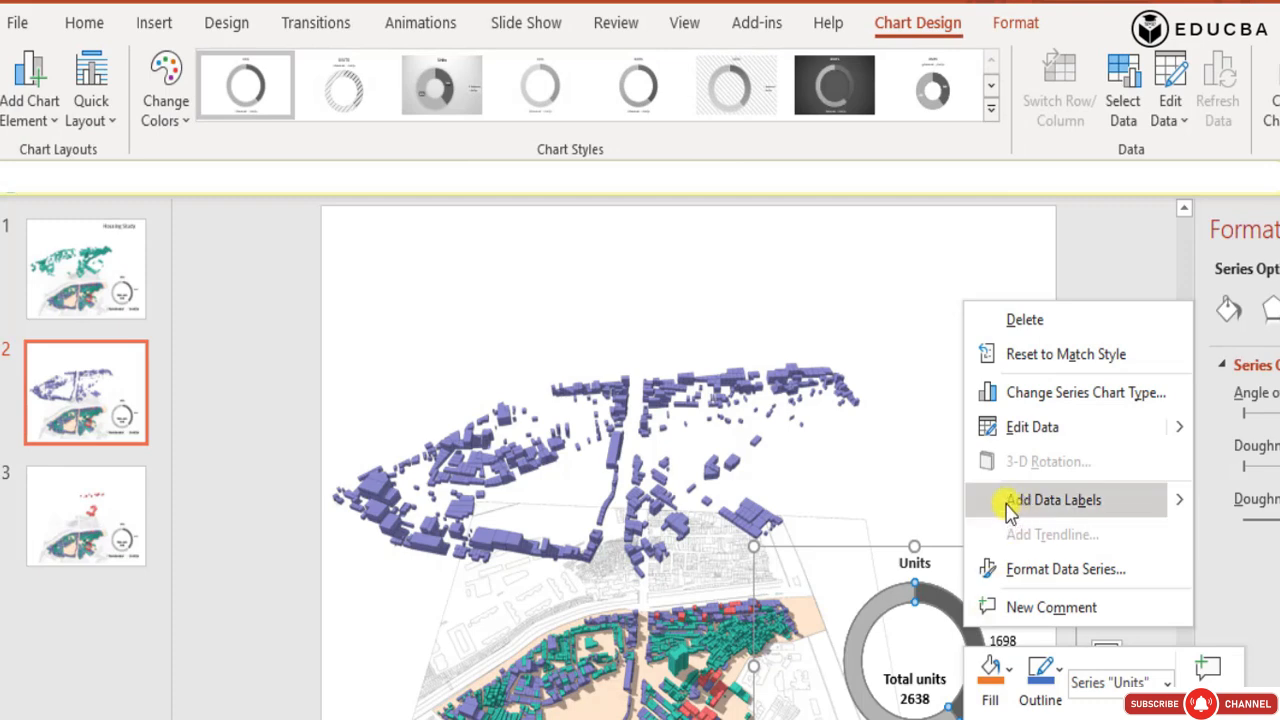
left_click(1022, 428)
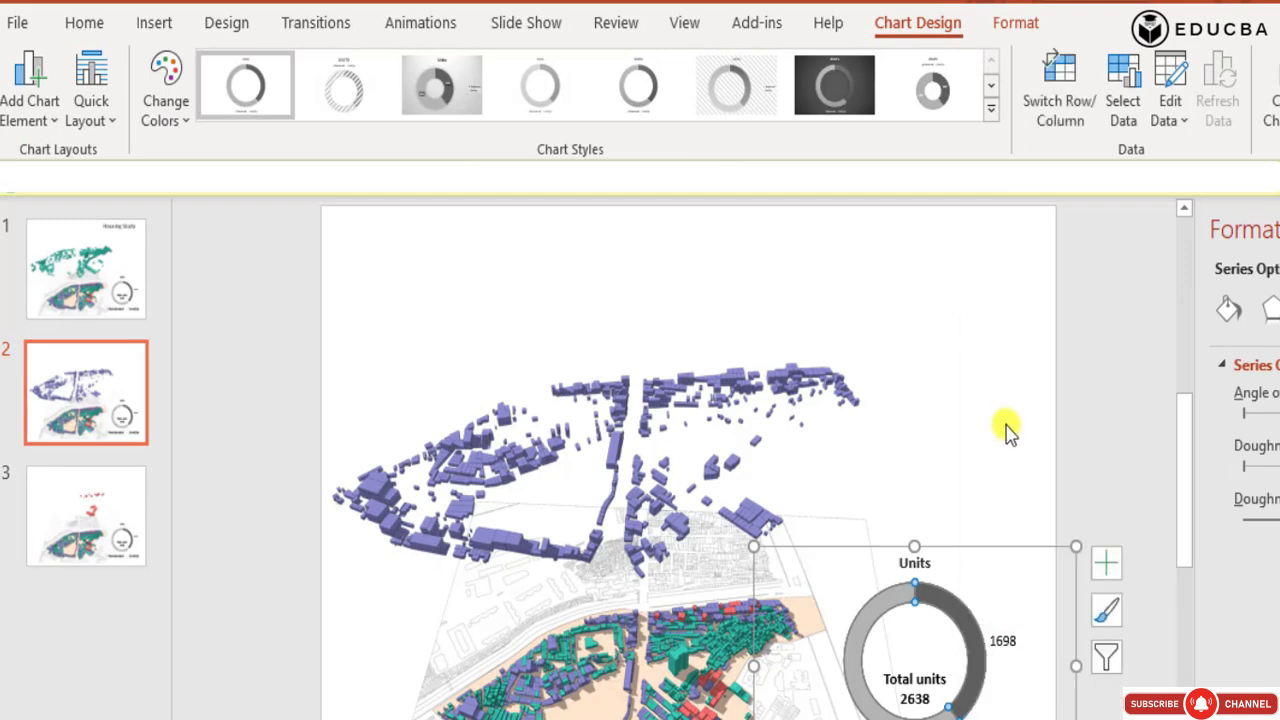
double_click(701, 420)
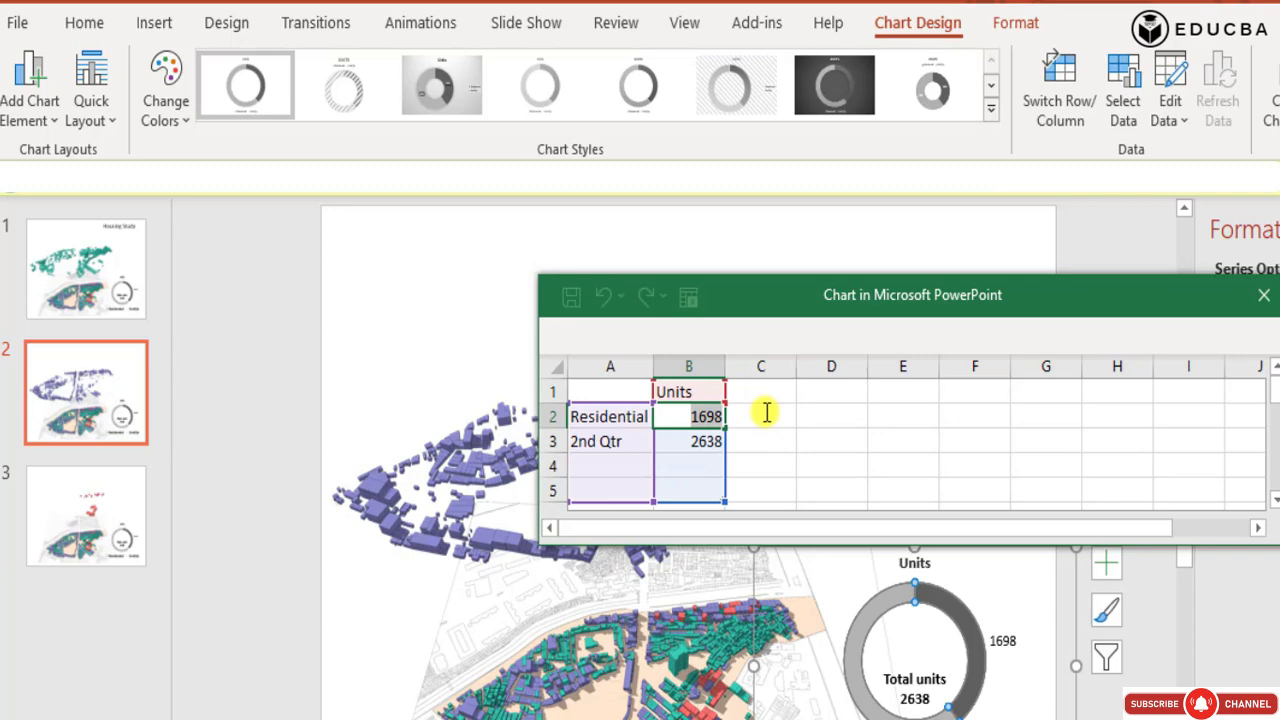
type("887")
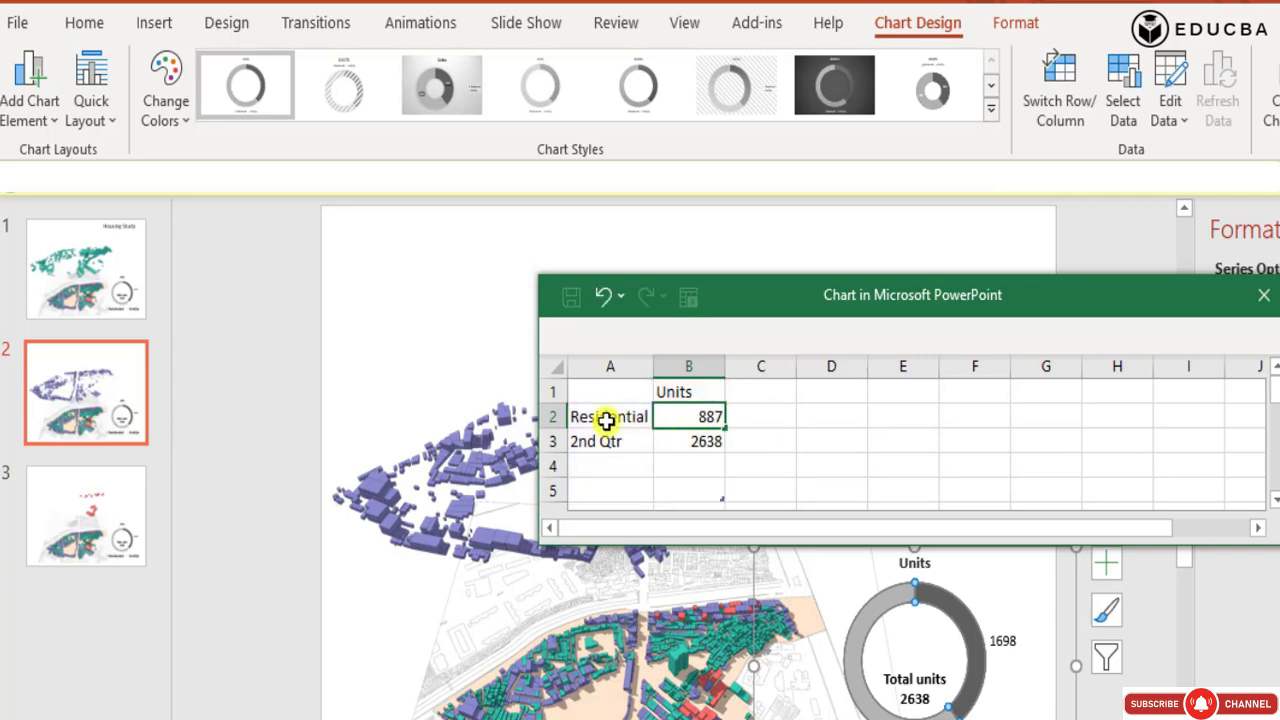
Rename the chart's Residential category as Commercial and close the chart data sheet.
double_click(606, 421)
left_click_drag(609, 419, 521, 412)
type("Commercial")
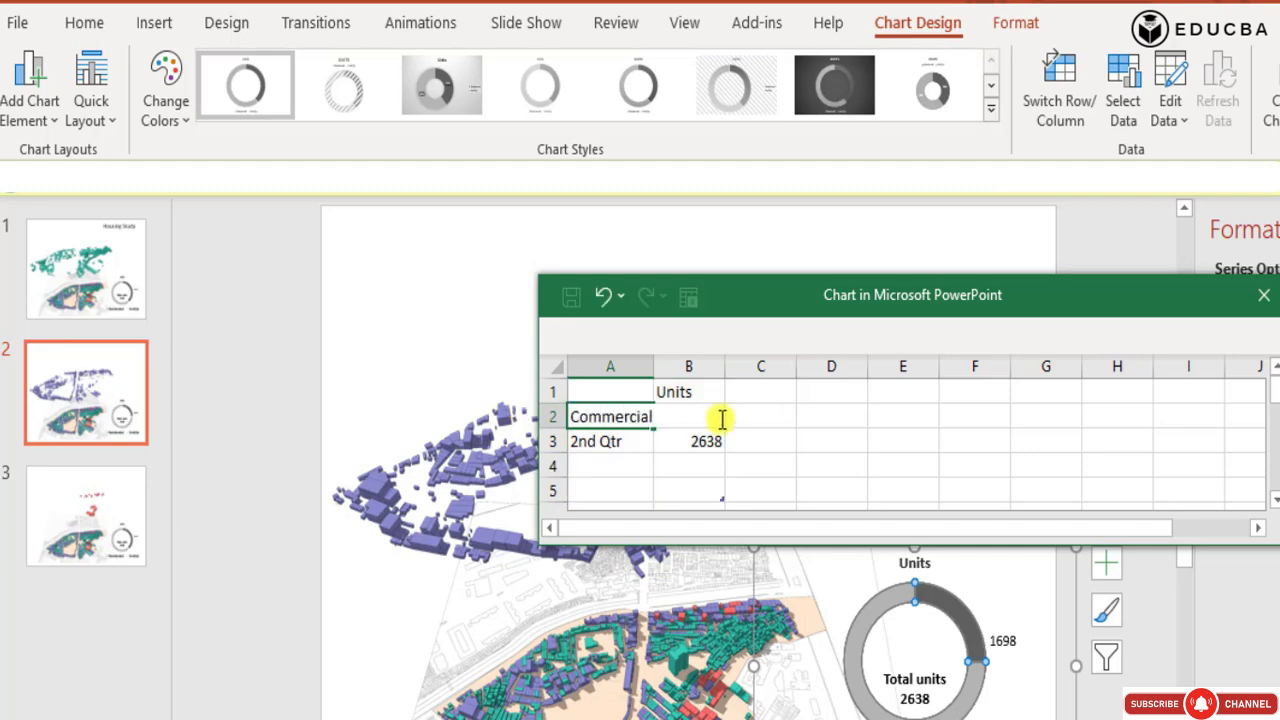
left_click(900, 434)
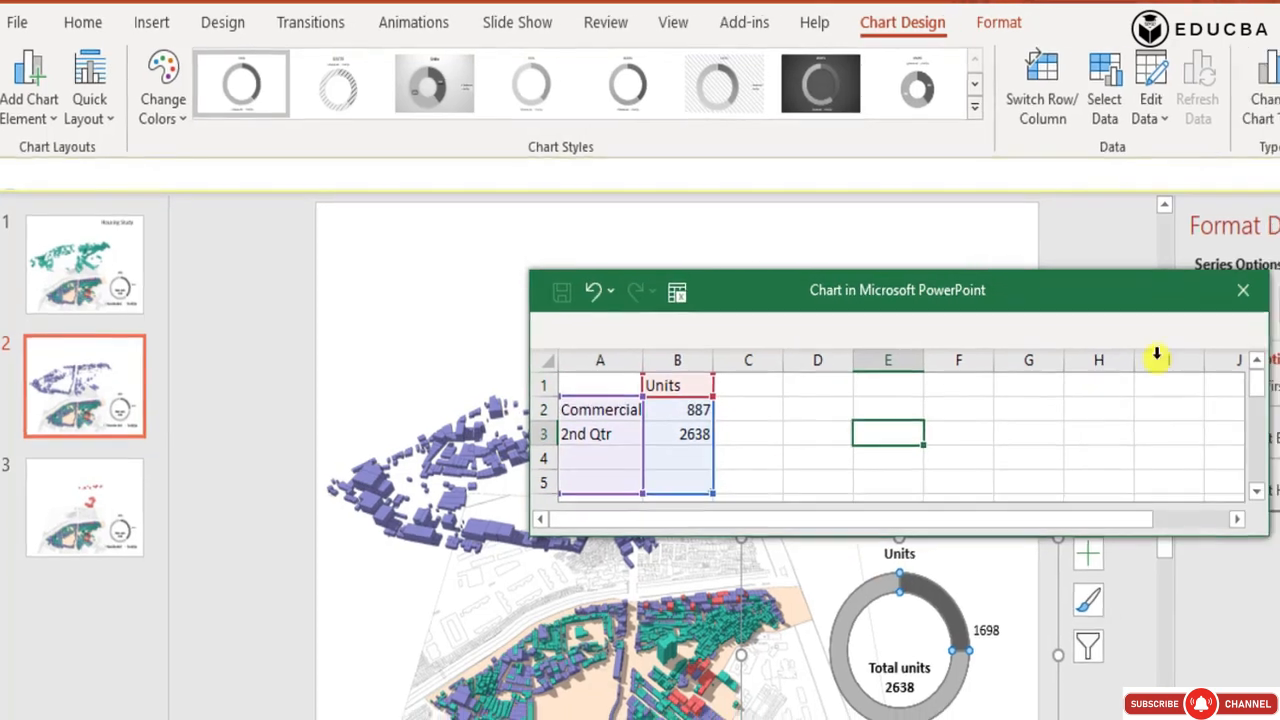
left_click(1243, 290)
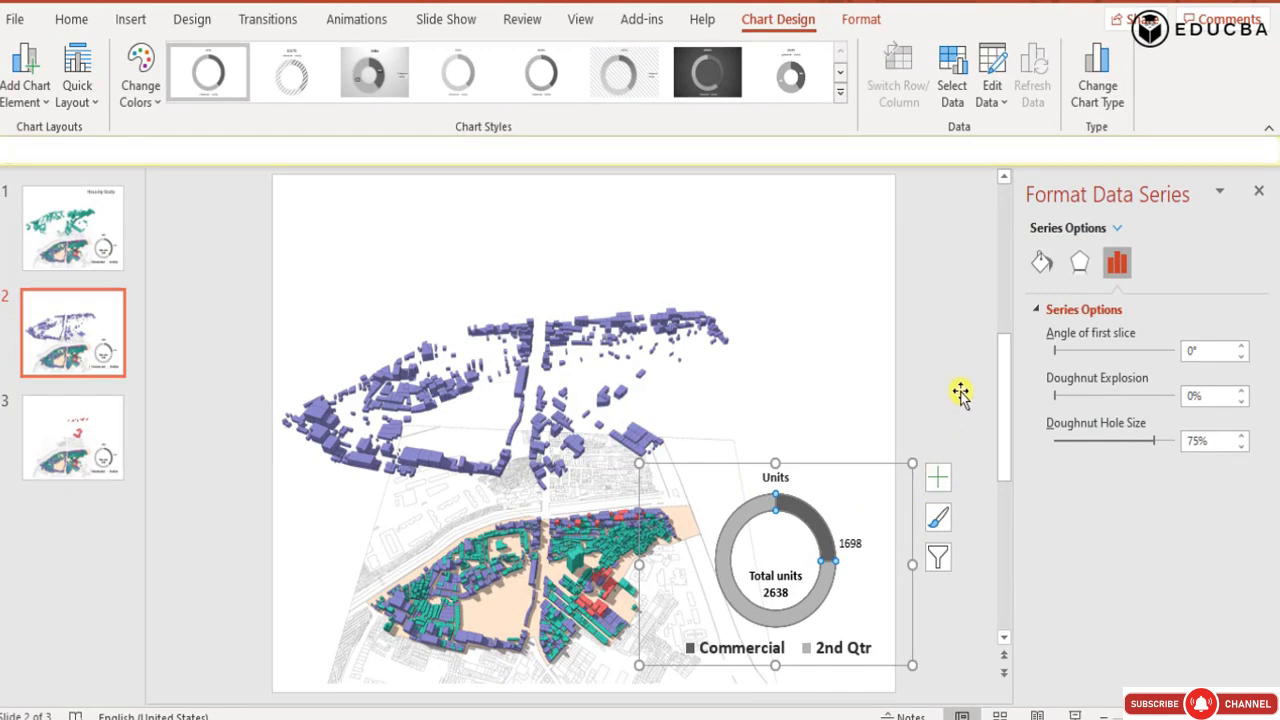
Change the text label beside the doughnut's dark segment to 887 and move it slightly up along the ring.
left_click(886, 563)
left_click(860, 540)
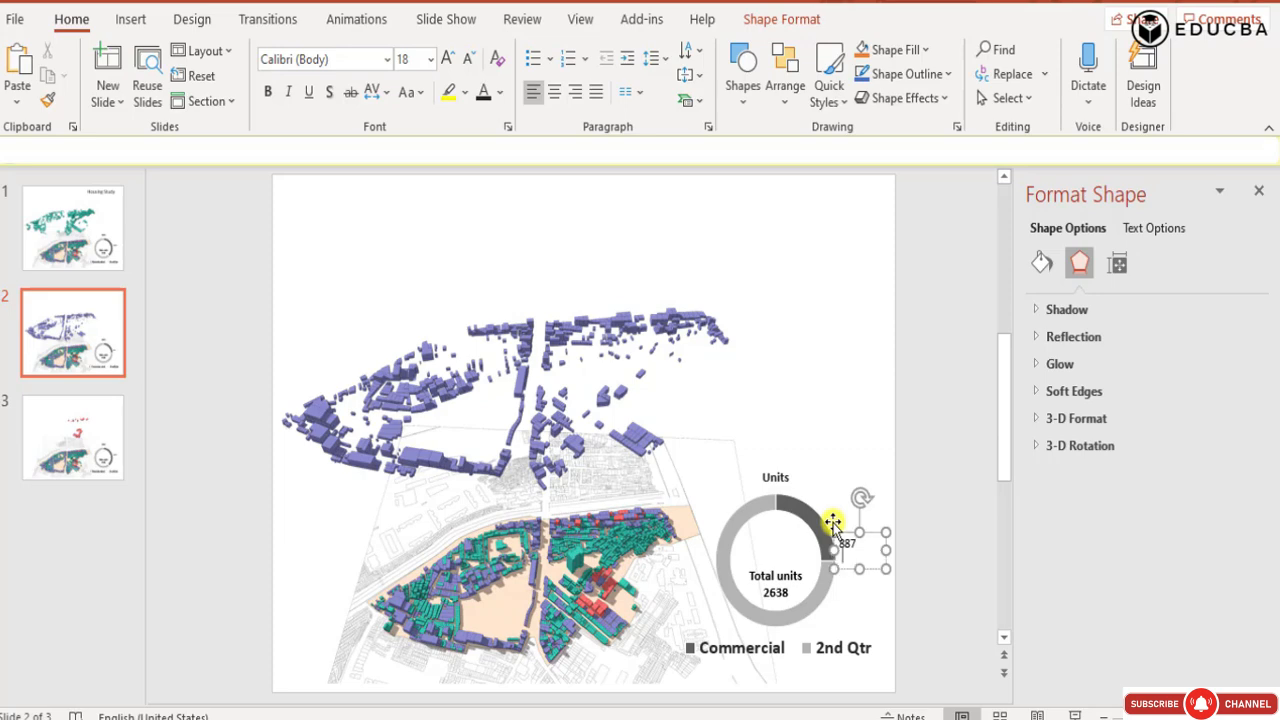
left_click(948, 406)
left_click(862, 532)
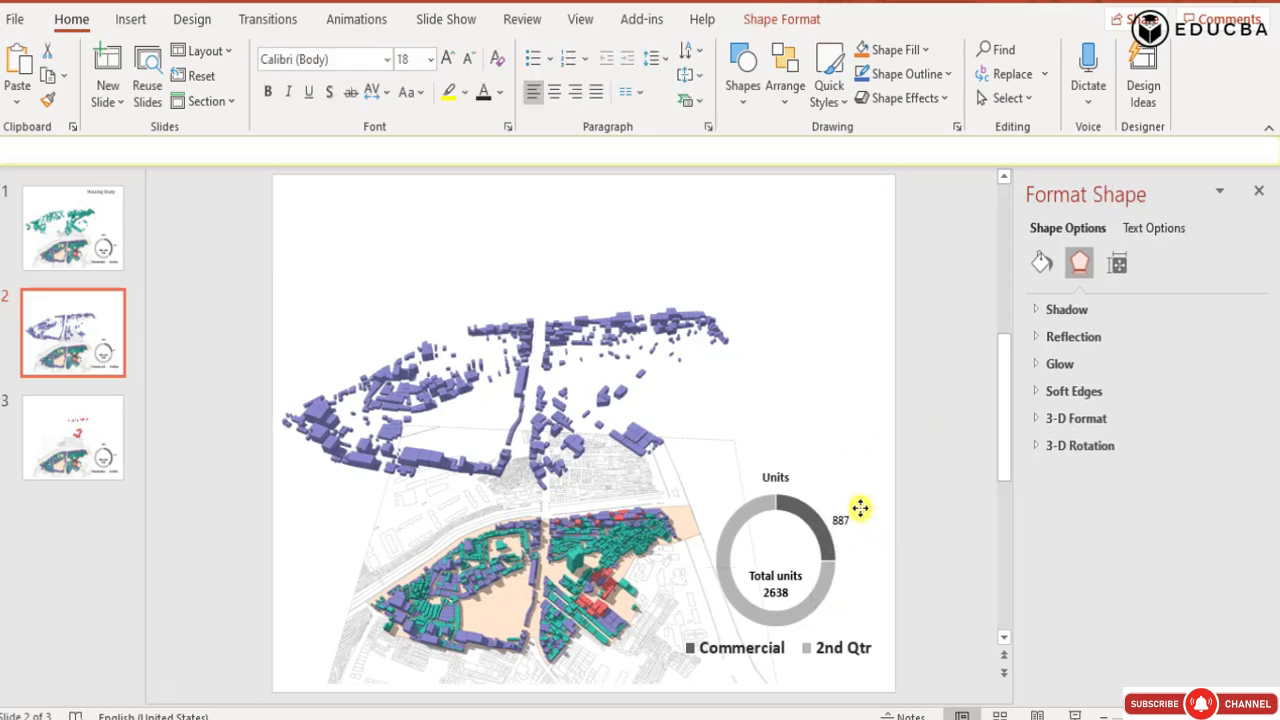
Crop both sides of slide 2's site picture to a width of 10.52 inches, ending at the slide edge and before the chart.
left_click(815, 405)
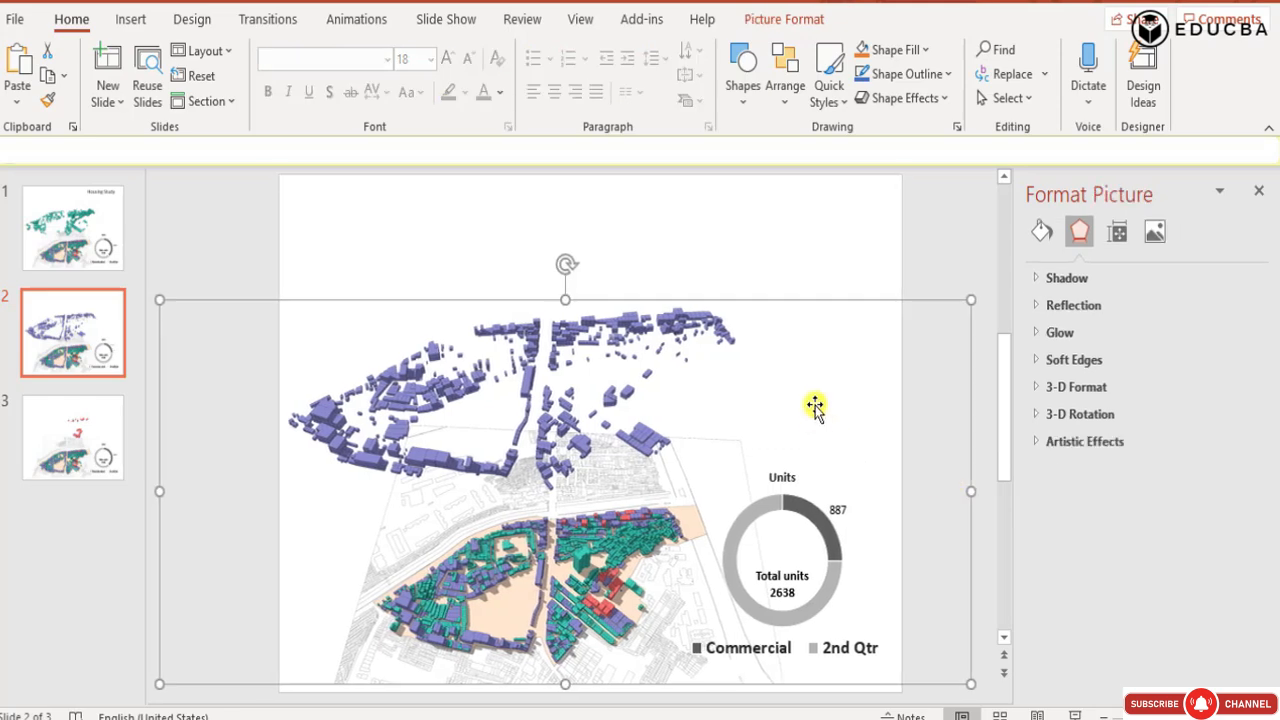
left_click(786, 20)
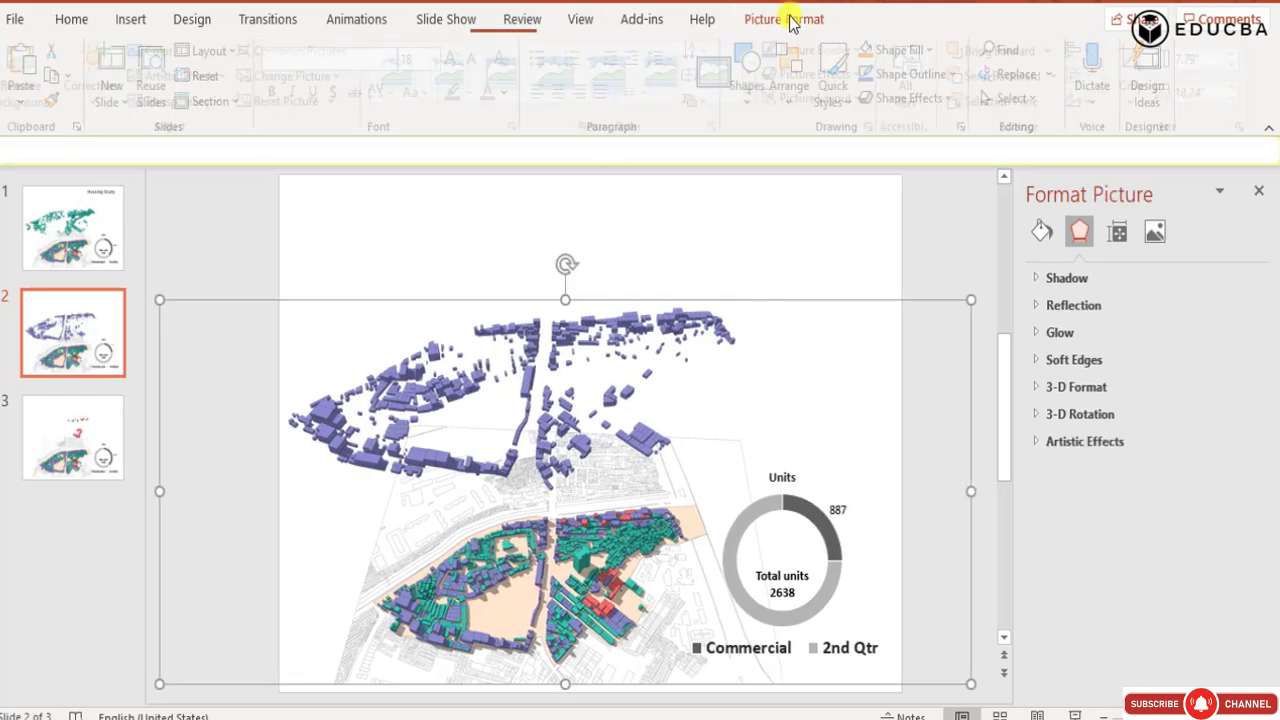
left_click(1143, 60)
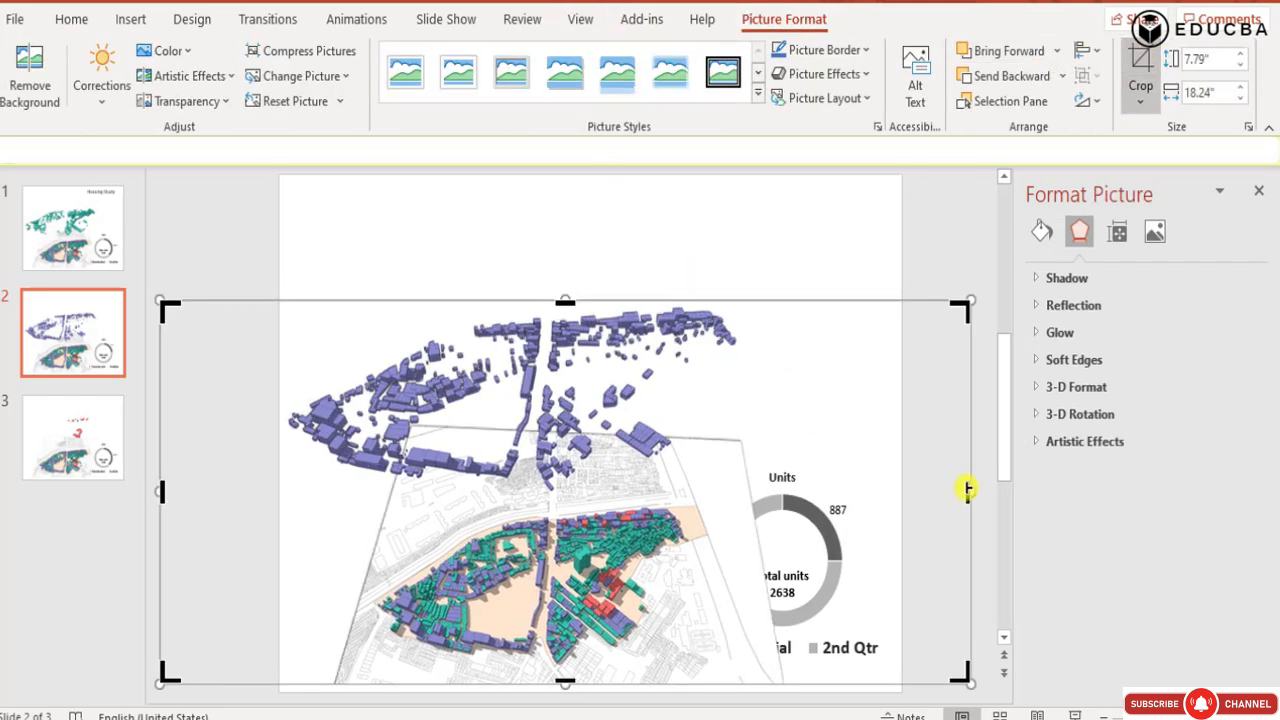
left_click_drag(963, 490, 745, 491)
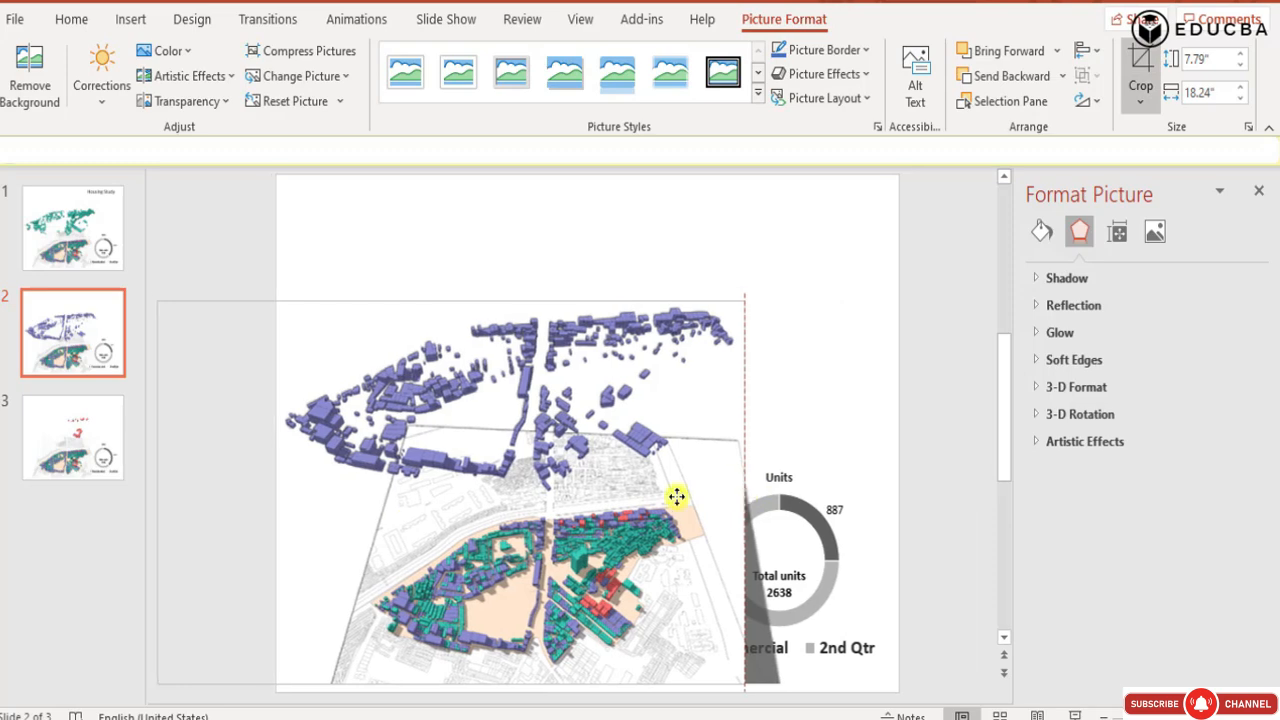
left_click_drag(160, 491, 280, 491)
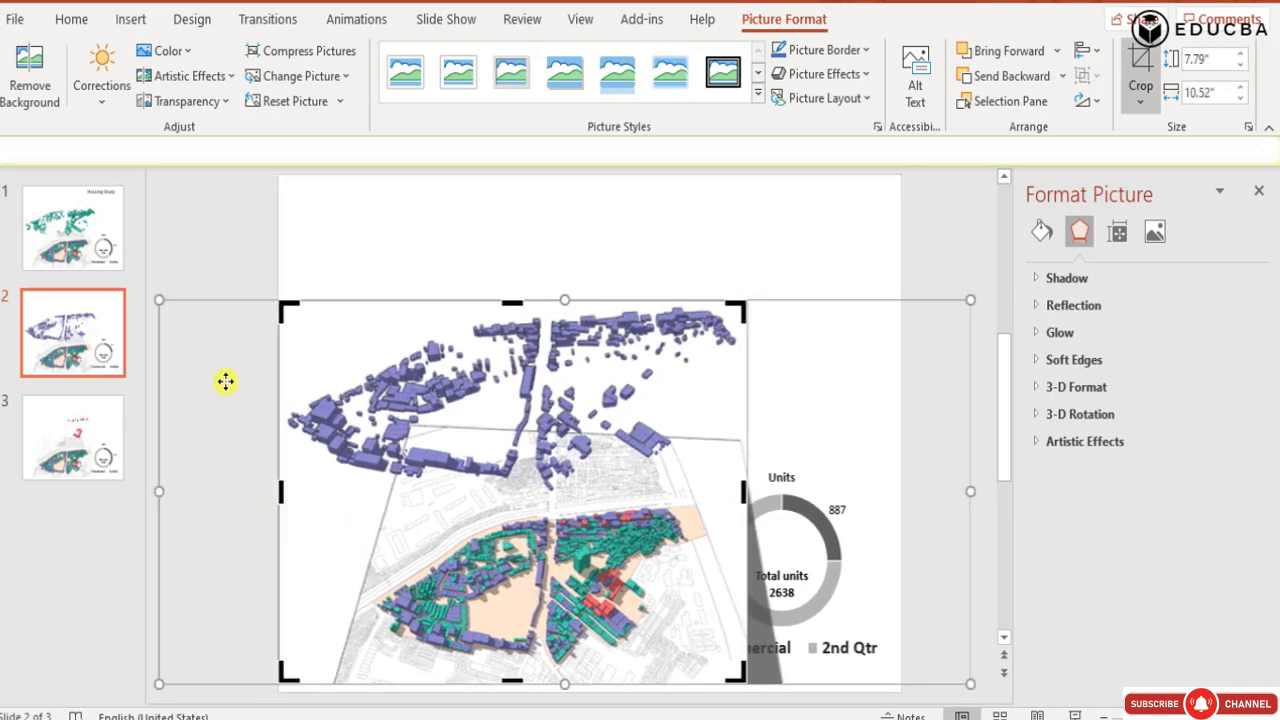
left_click(963, 232)
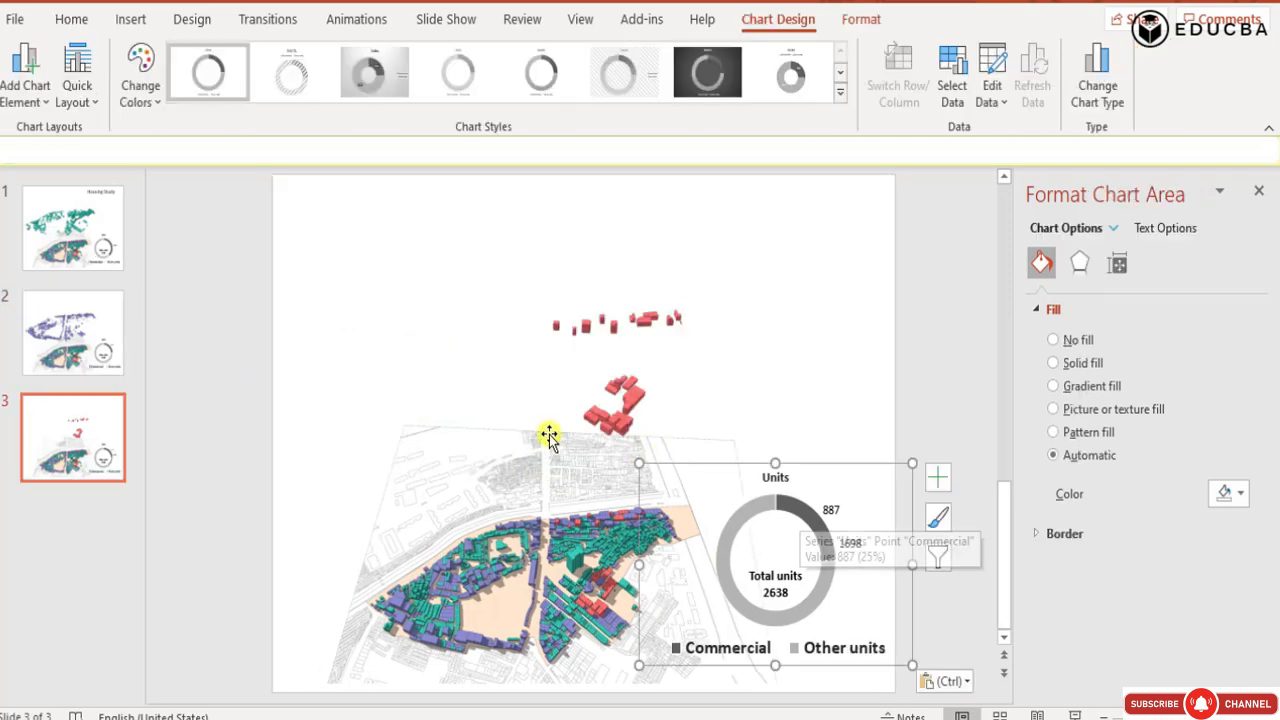
Delete the leftover 1698 text label beside the doughnut chart on slide 3.
left_click_drag(964, 375, 811, 489)
key("ctrl+z")
left_click(730, 283)
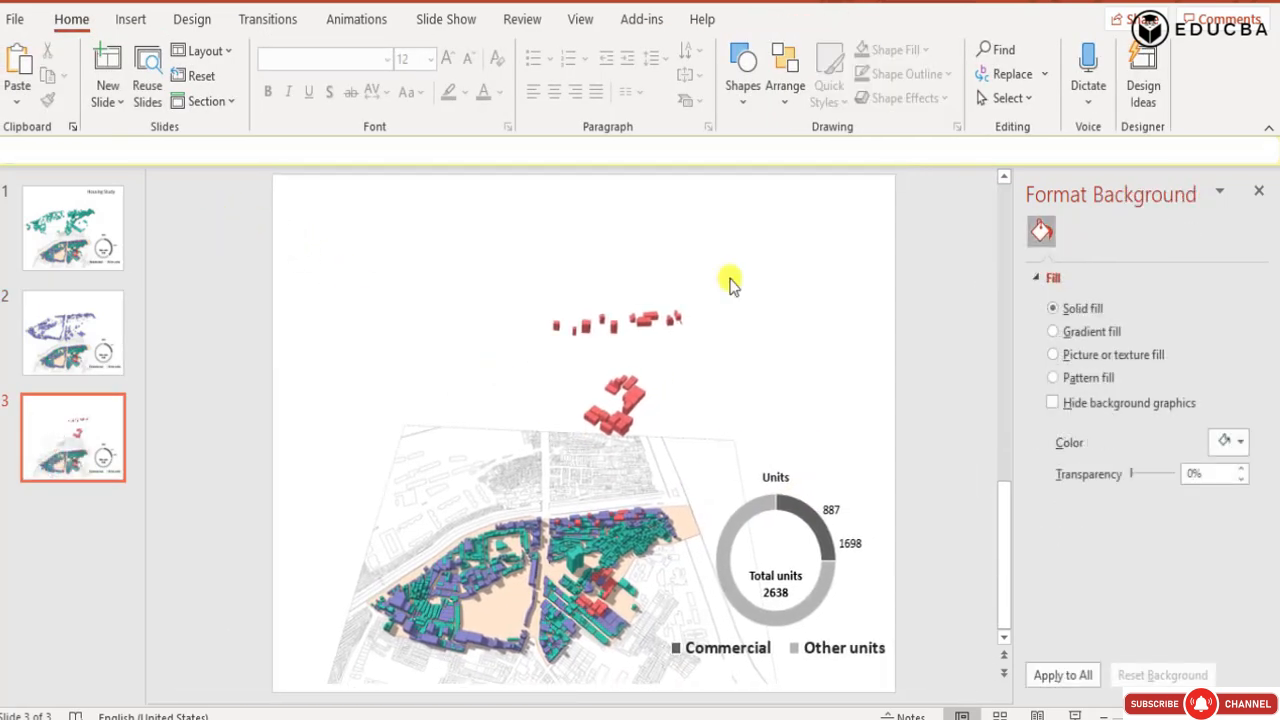
left_click_drag(970, 205, 776, 600)
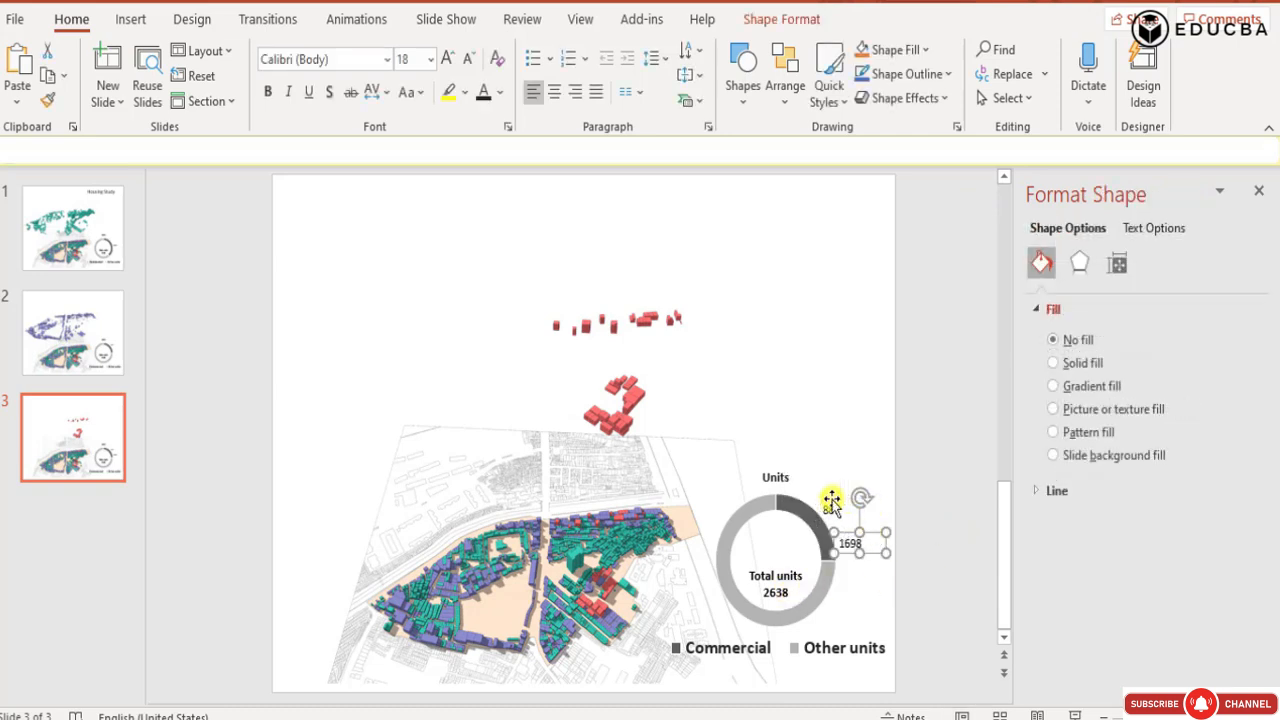
key("Delete")
left_click(886, 526)
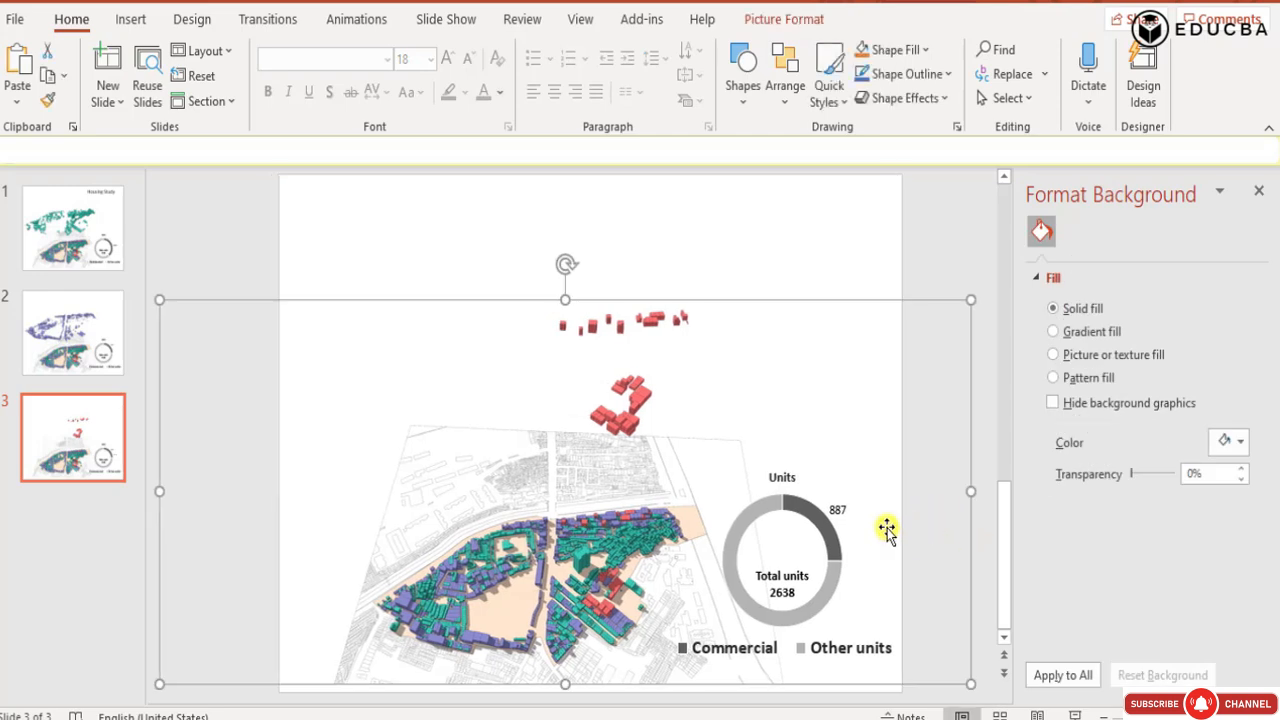
Open the data of slide 3's doughnut chart for editing and rename its Commercial category as Industrial.
left_click(978, 255)
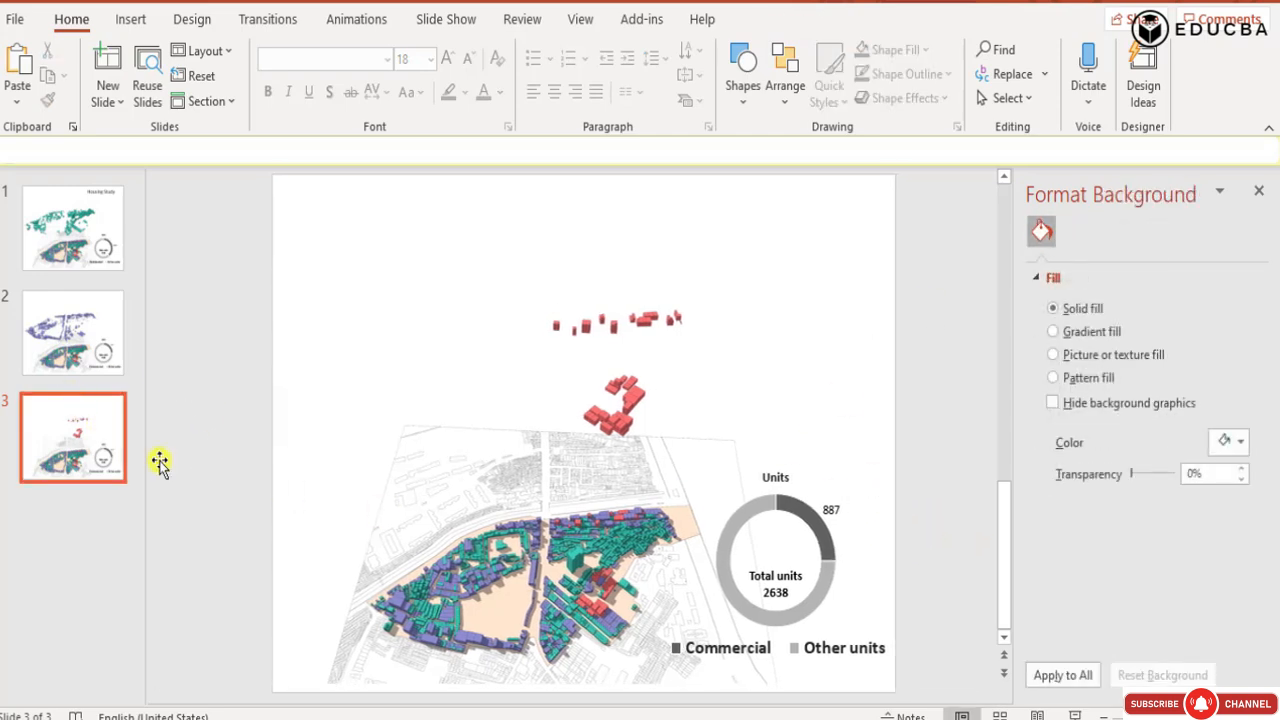
left_click(737, 492)
left_click(738, 493)
right_click(740, 494)
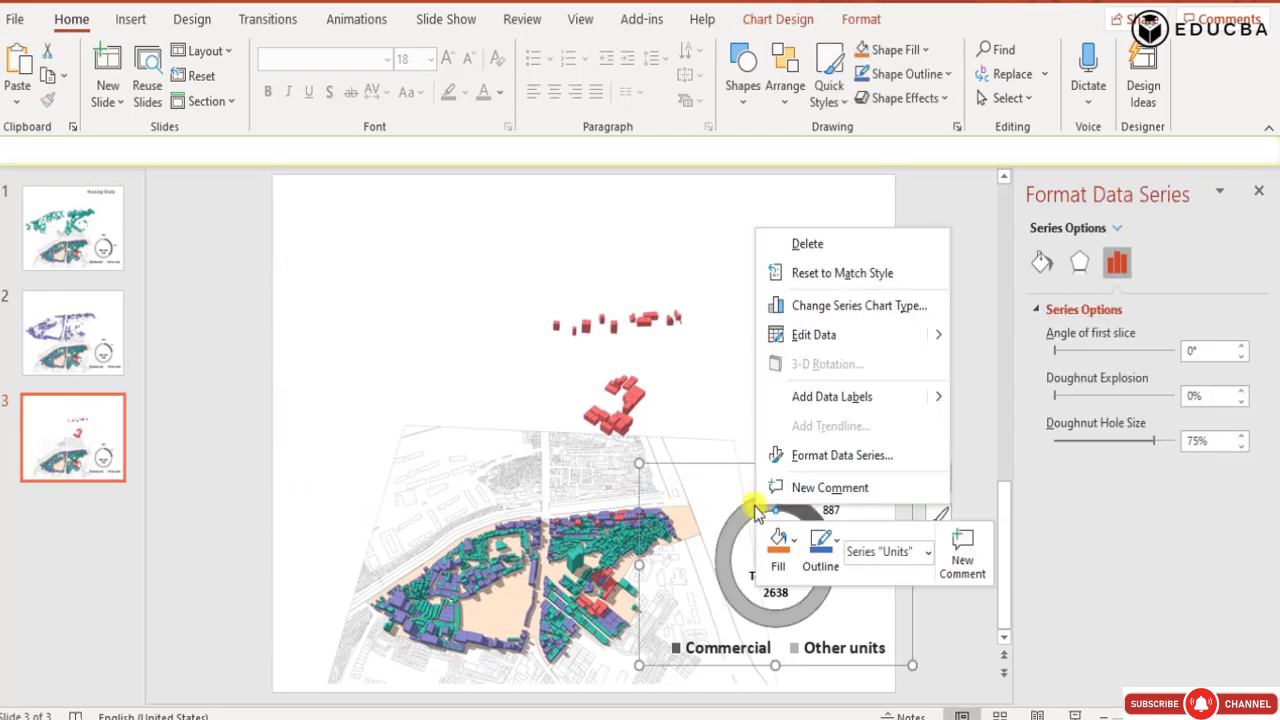
left_click(797, 365)
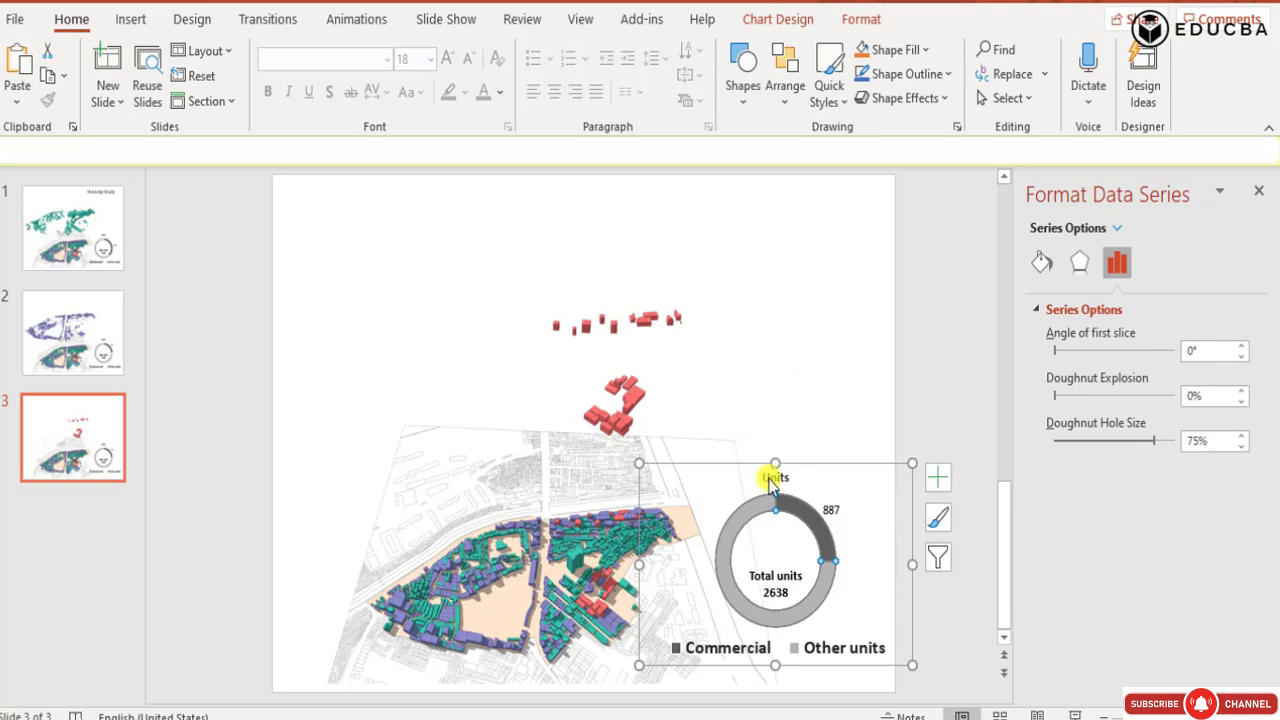
left_click(542, 357)
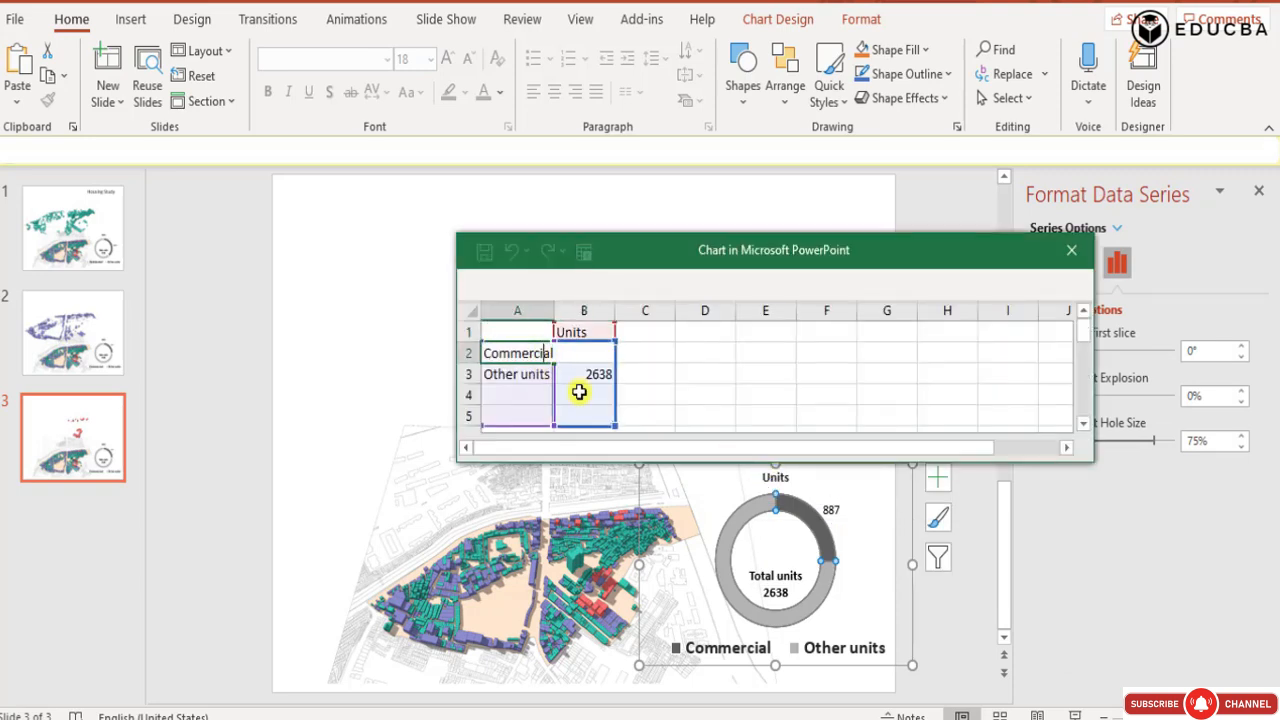
type("Industrial")
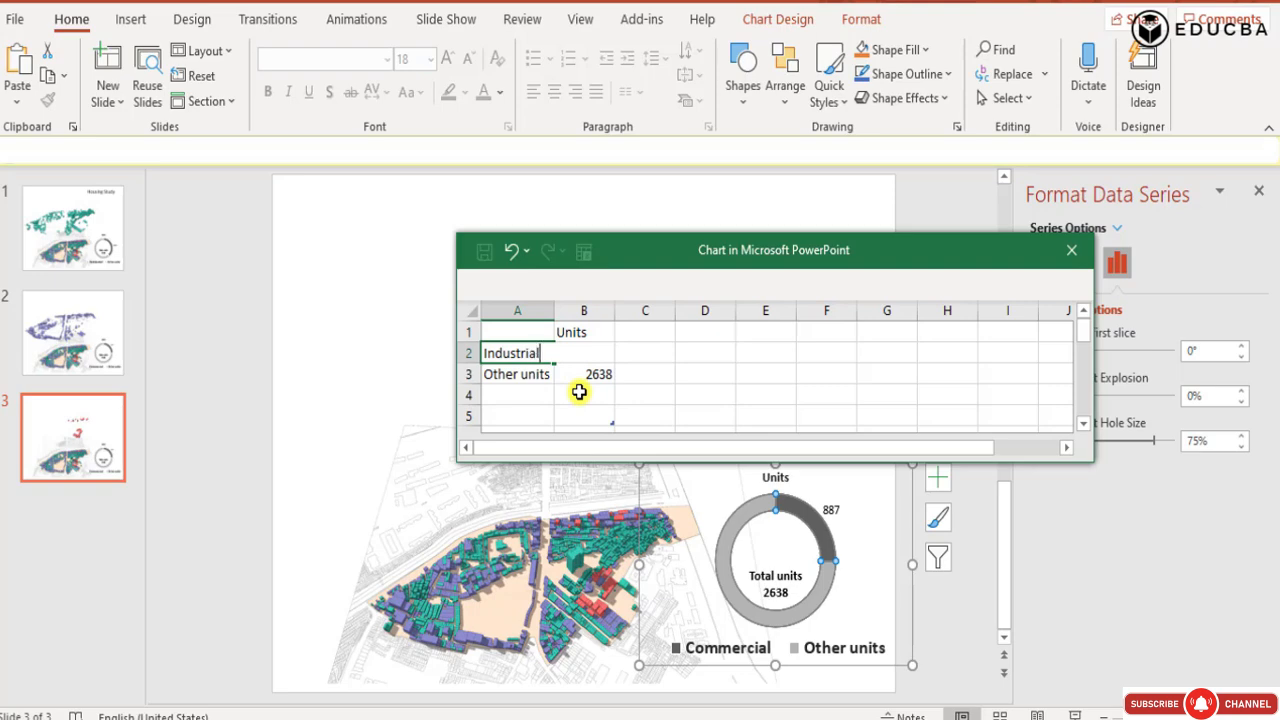
left_click(585, 392)
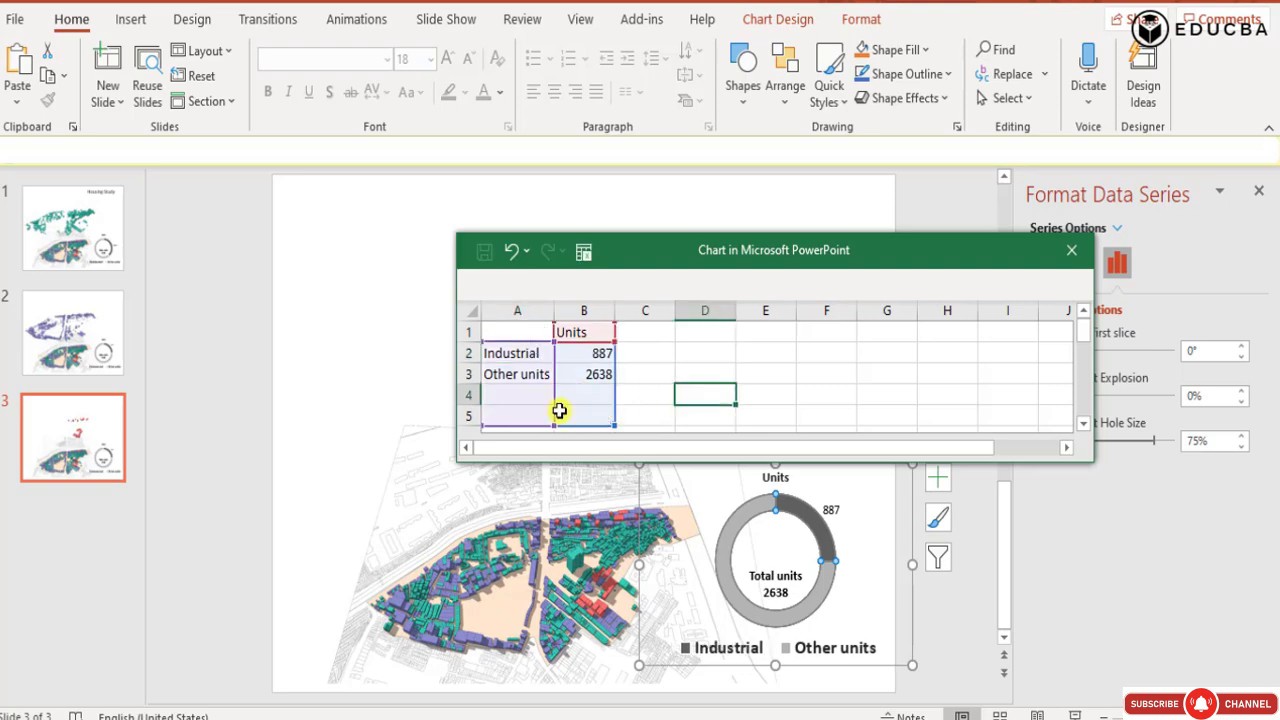
left_click(539, 362)
left_click(743, 367)
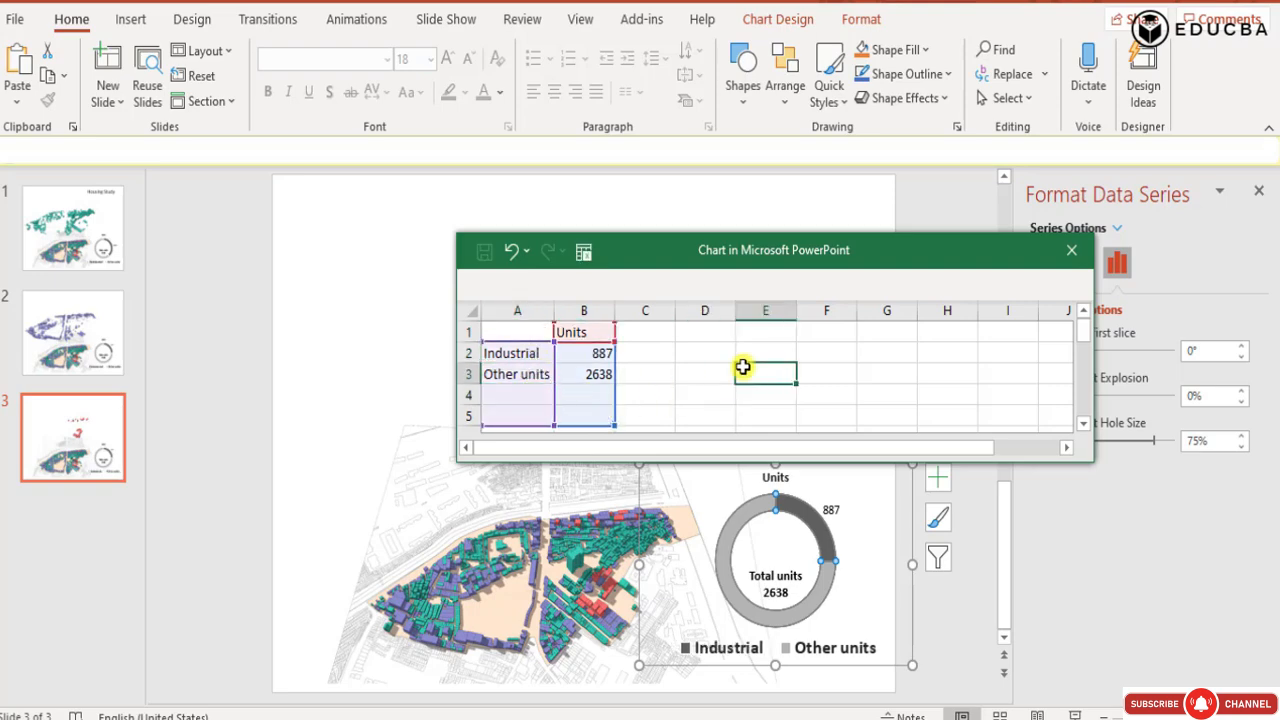
left_click(662, 402)
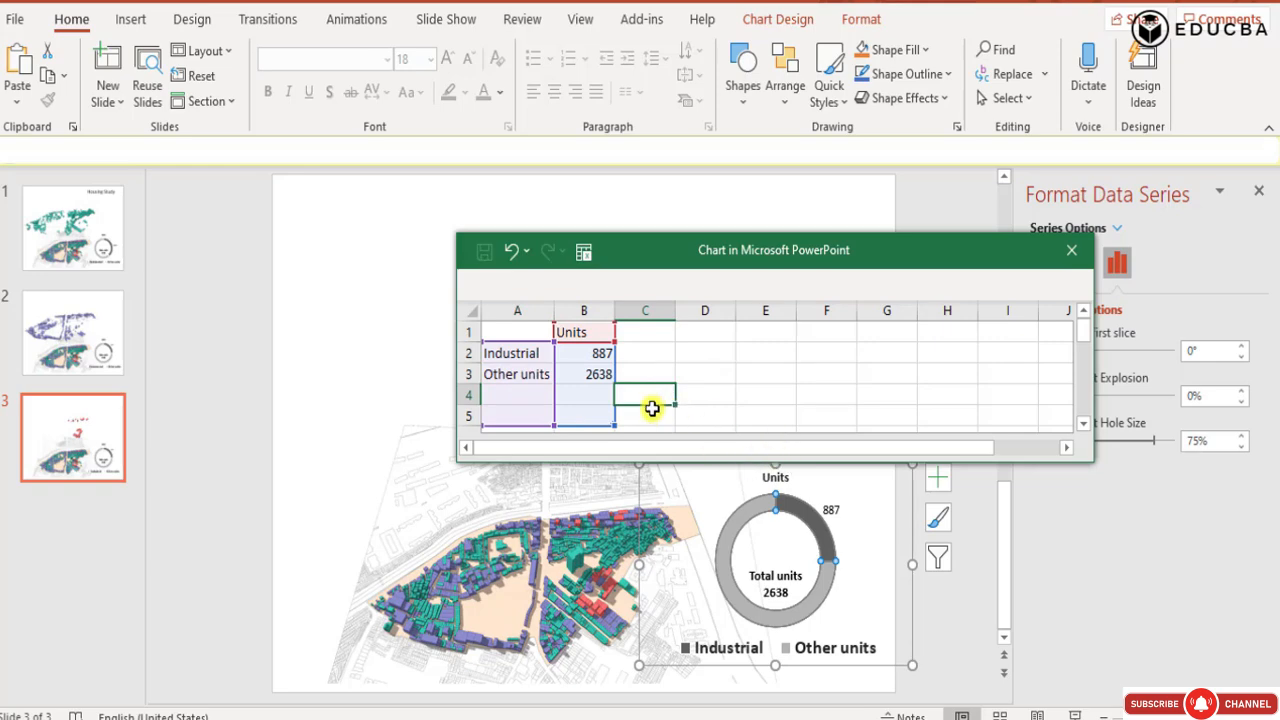
left_click(729, 381)
left_click(584, 380)
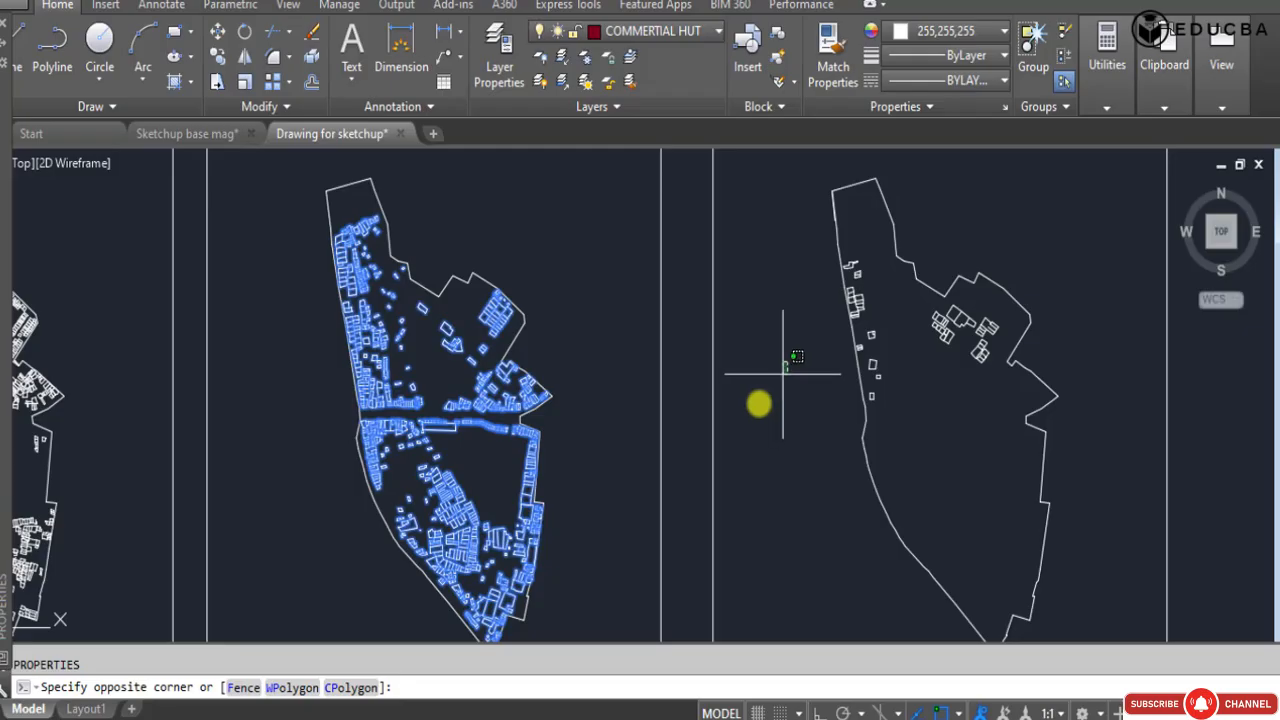
Switch to AutoCAD, select all industrial building outlines in the INDUSTRIAL HUT plan, and check the polyline count in their properties.
key("Escape")
left_click(814, 252)
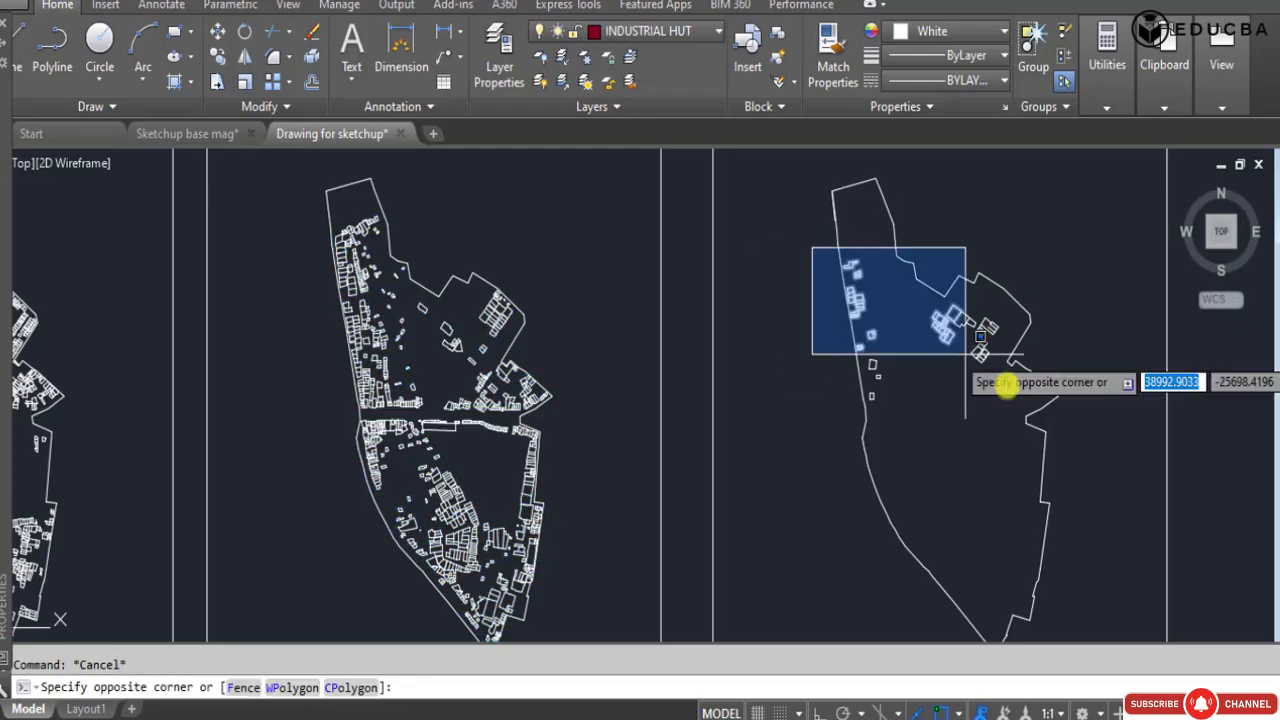
left_click(1047, 405)
scroll(1047, 405, "up", 6)
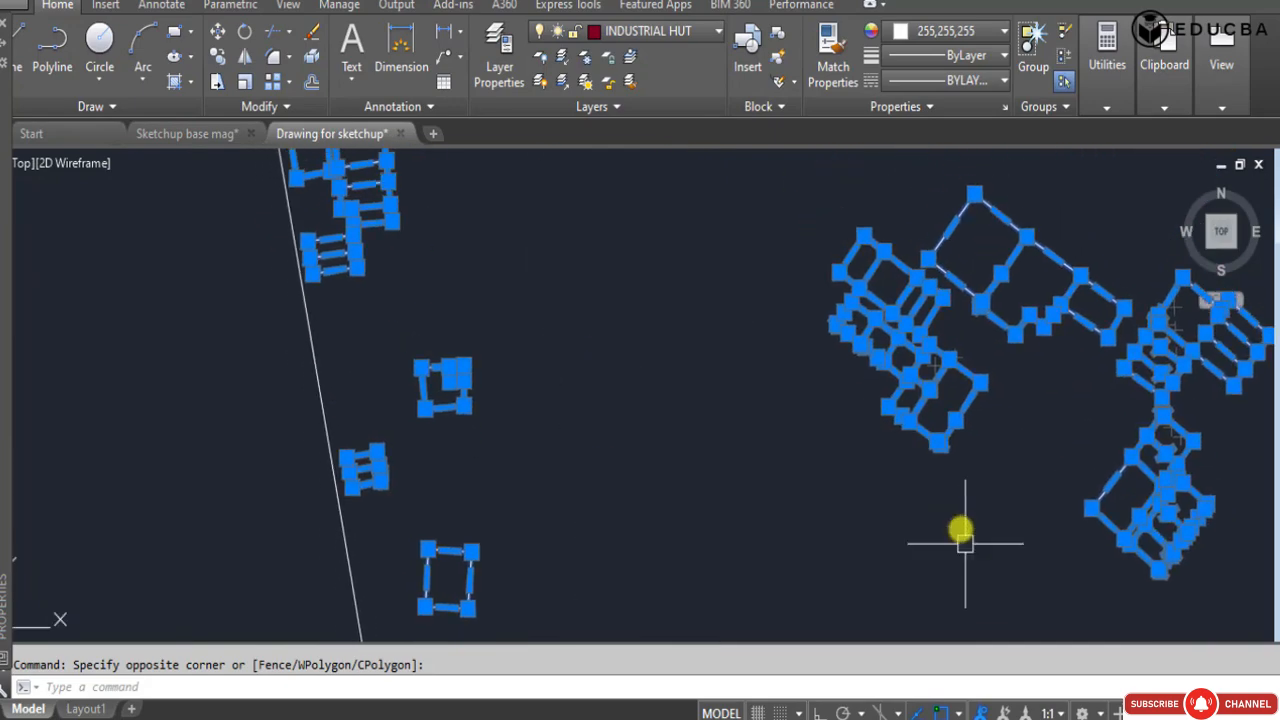
scroll(963, 529, "down", 2)
mouse_move(4, 300)
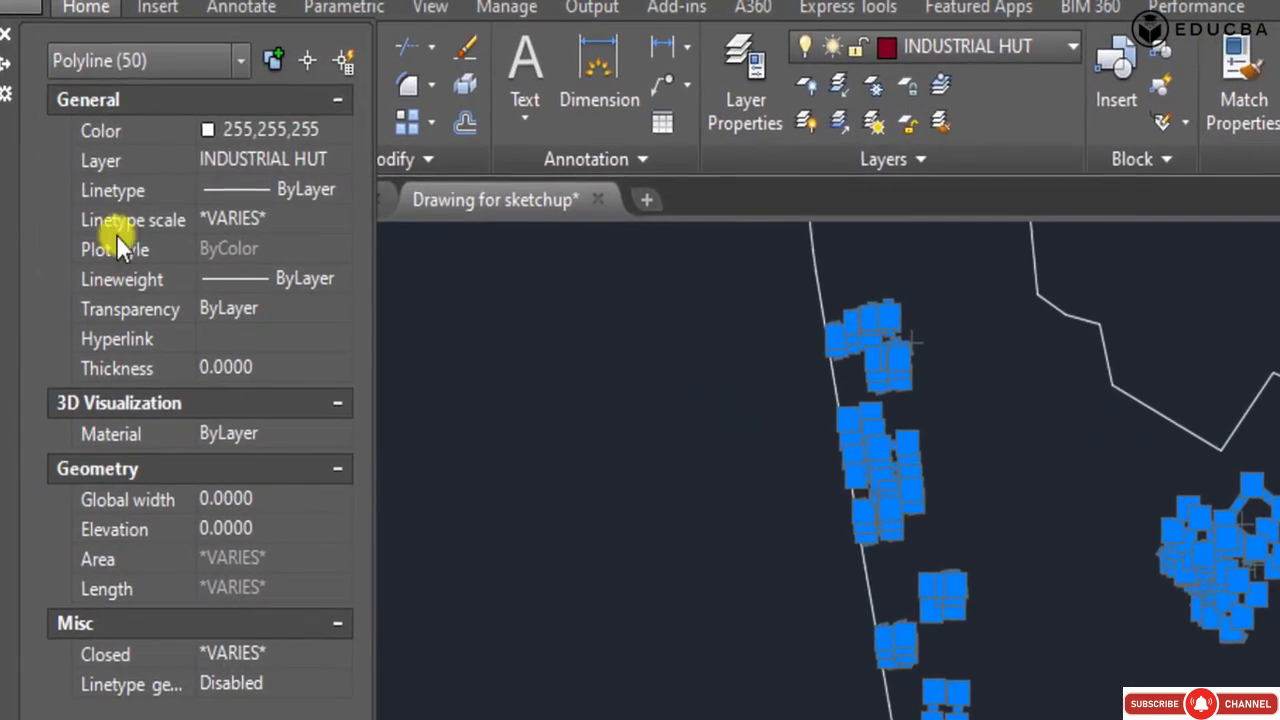
left_click(232, 60)
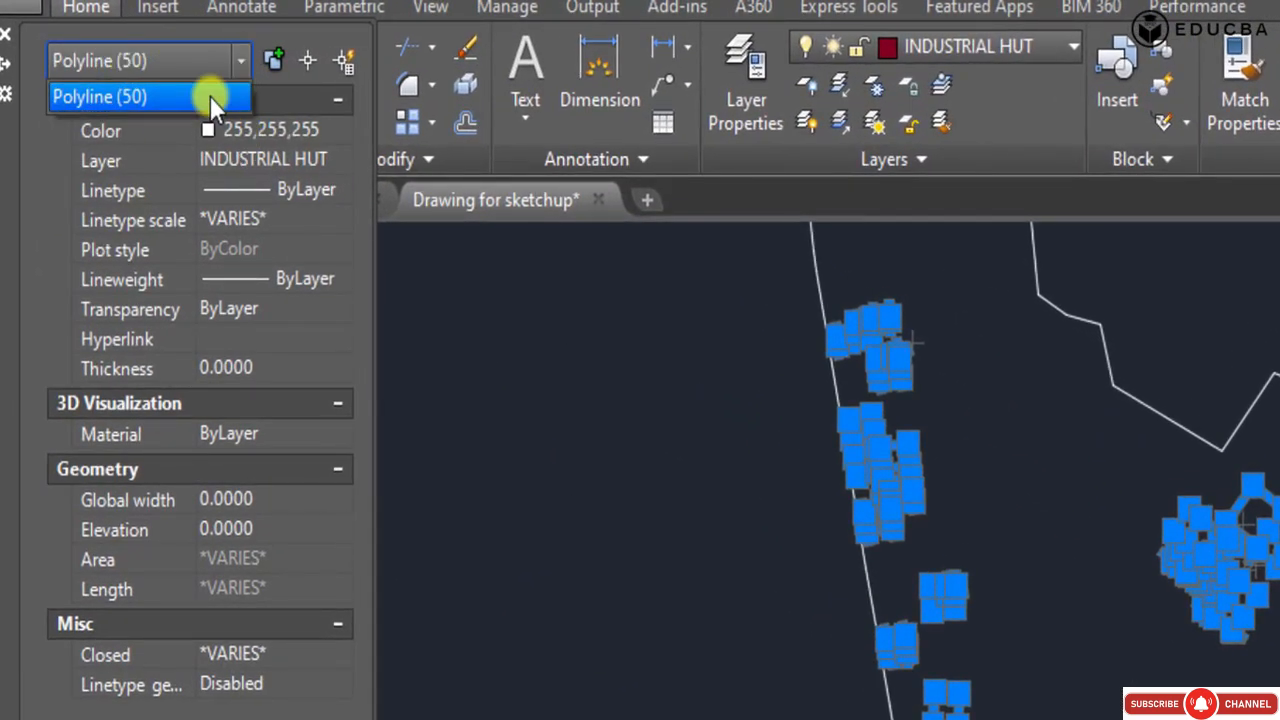
left_click(210, 94)
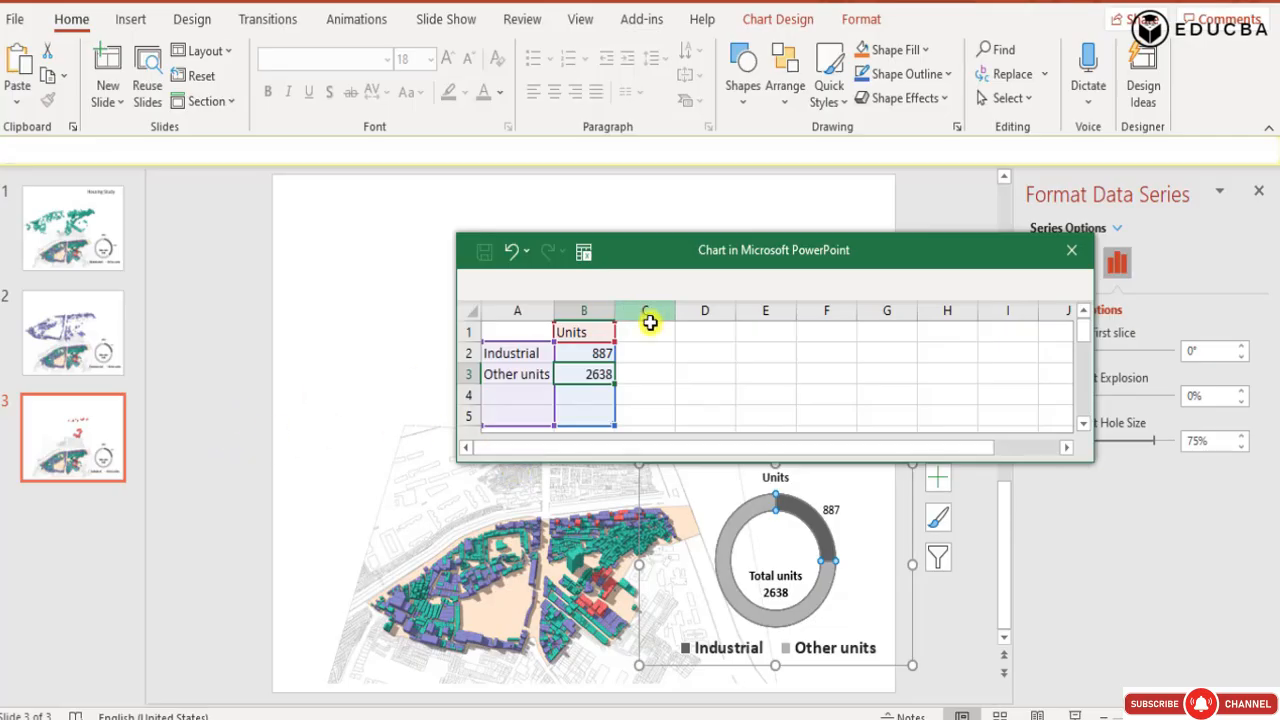
Back in PowerPoint, set the Industrial units value to 50 in the chart data sheet and close the sheet.
left_click(603, 355)
key("BackSpace")
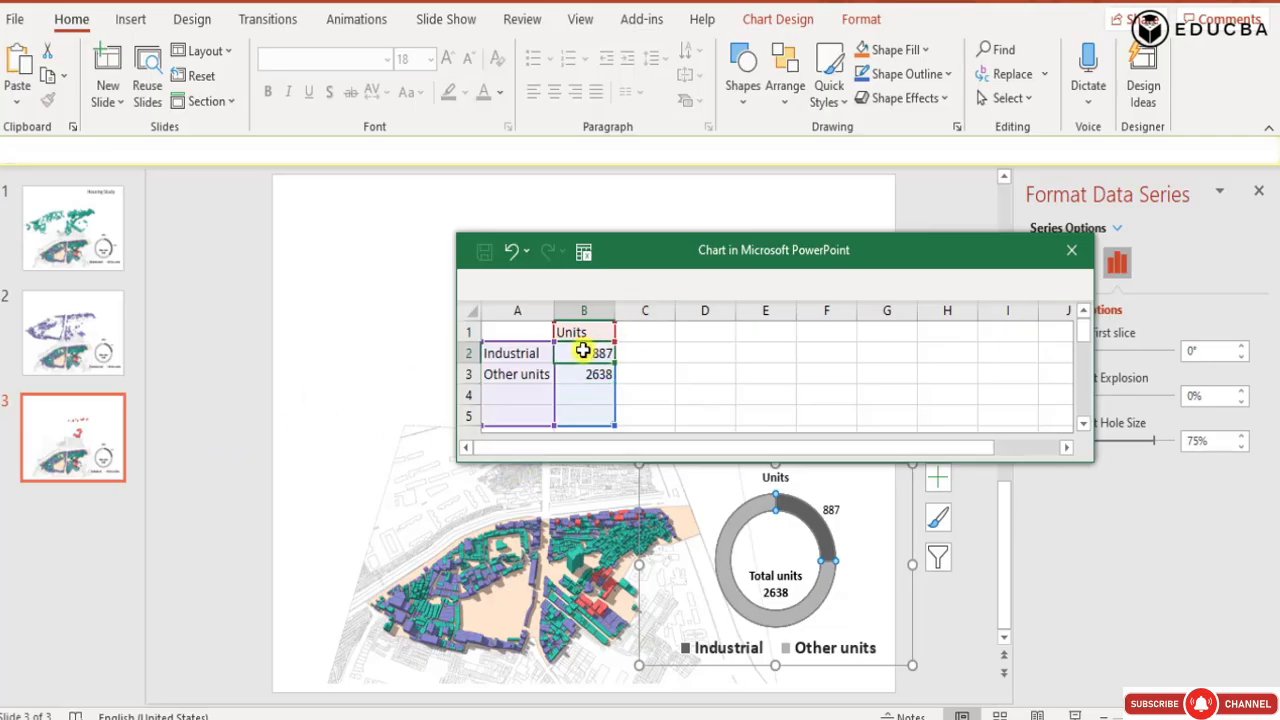
double_click(583, 351)
left_click_drag(592, 351, 662, 351)
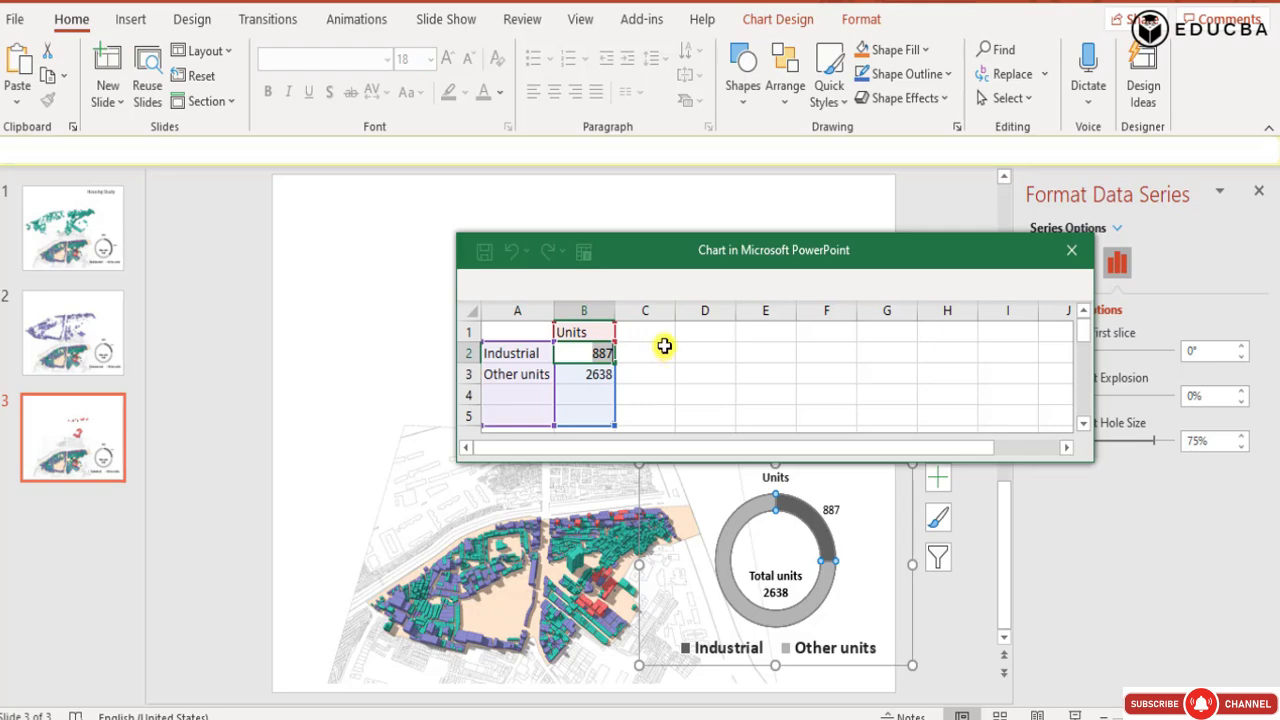
type("50")
left_click(682, 379)
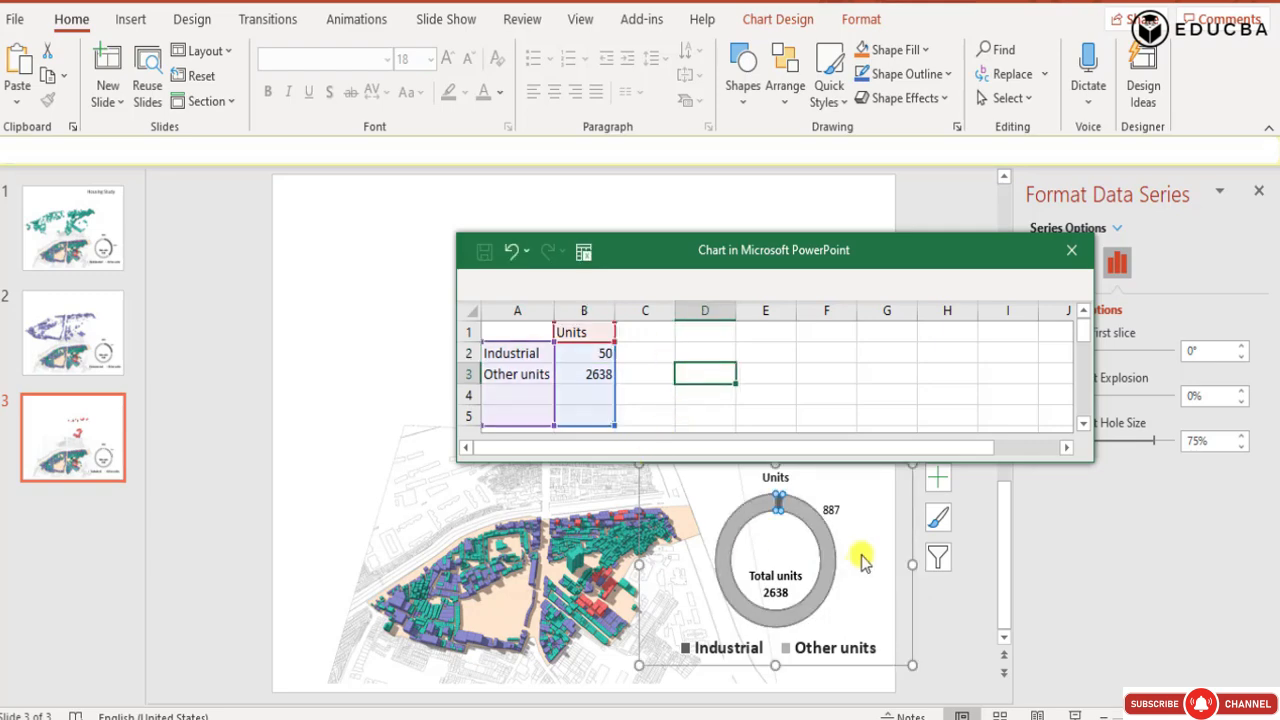
left_click(975, 580)
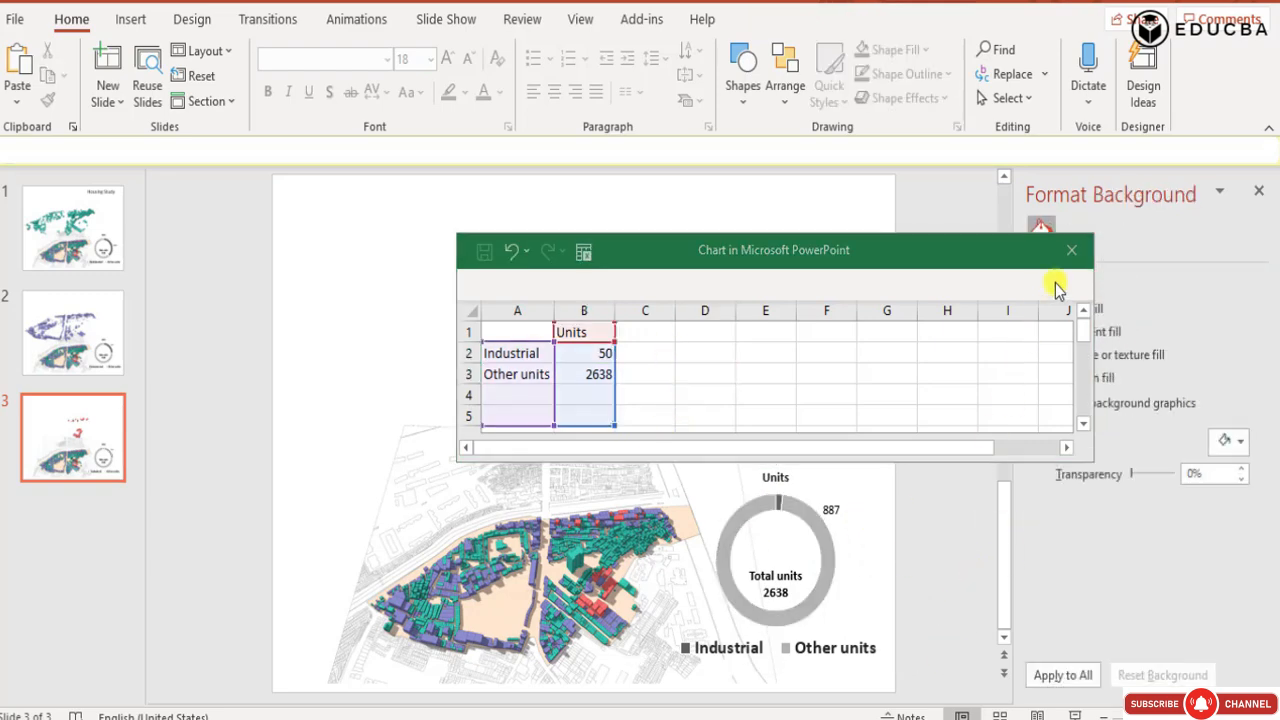
left_click(1070, 248)
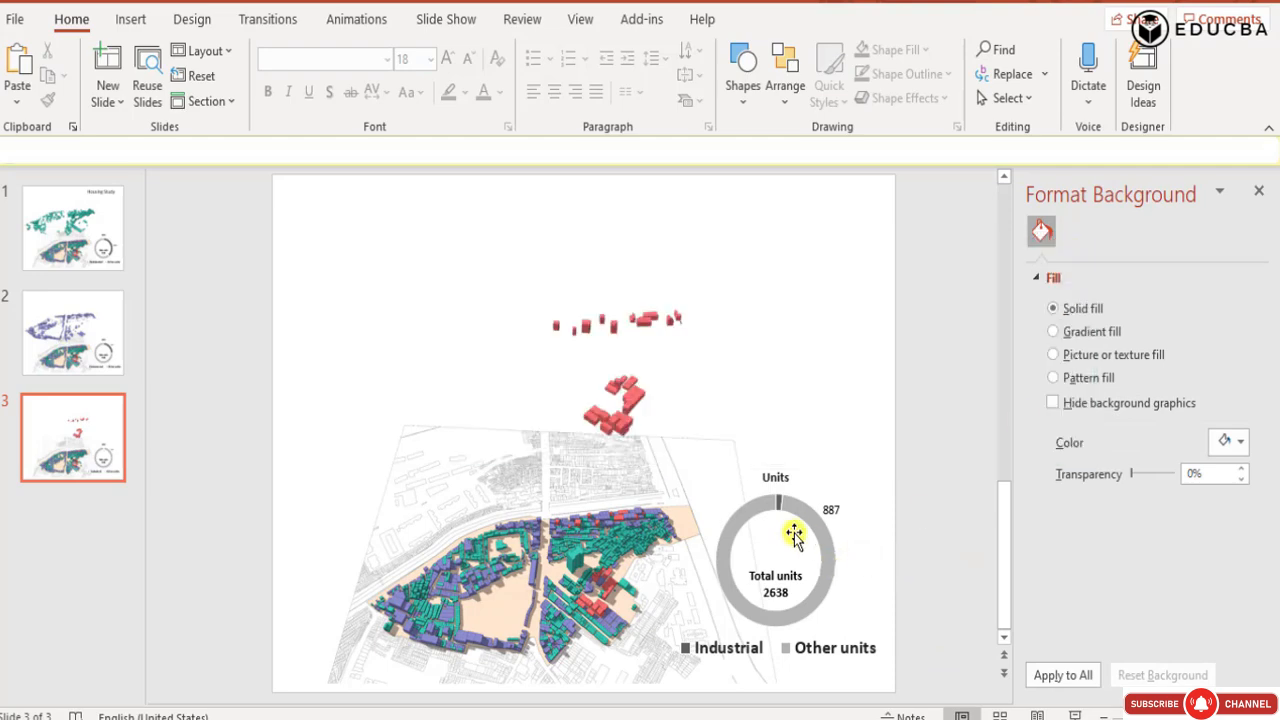
Change the 887 text label beside the doughnut to 50 and move it inside the ring, just below the dark segment.
left_click(836, 507)
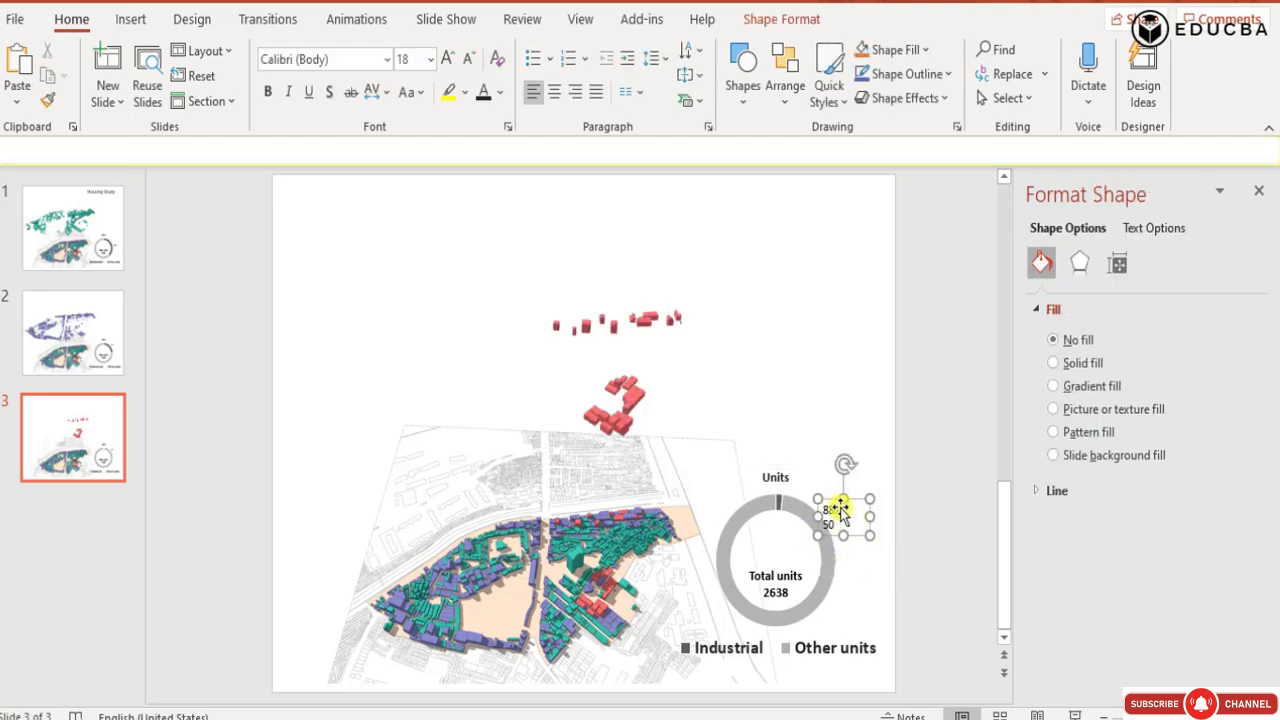
left_click_drag(839, 508, 807, 503)
key("Delete")
key("Delete")
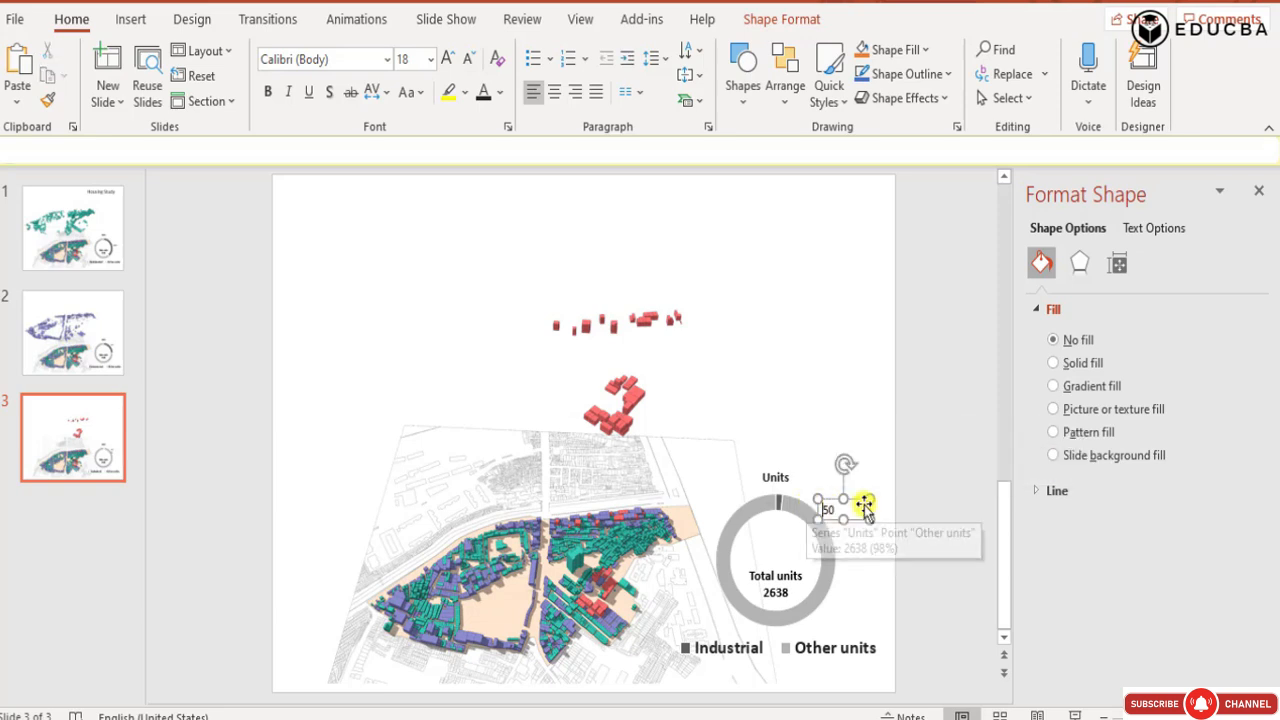
left_click(843, 506)
left_click(849, 503)
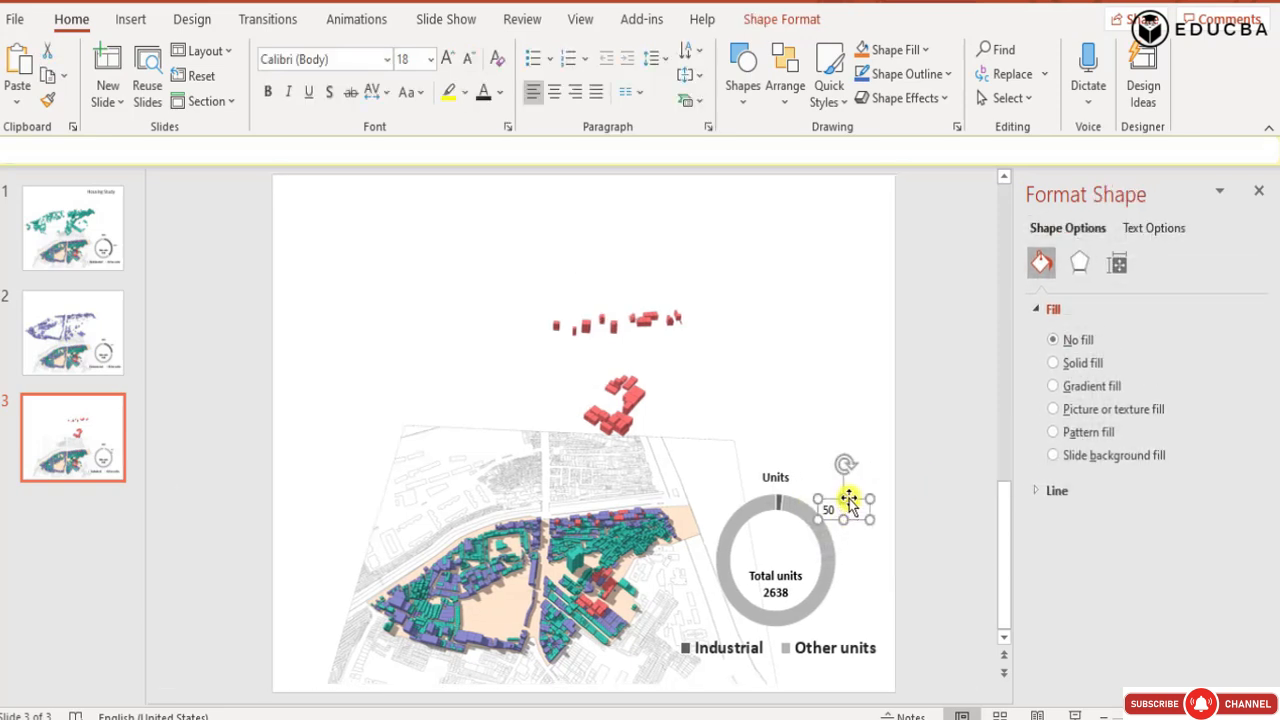
left_click(848, 498)
left_click_drag(844, 490, 805, 512)
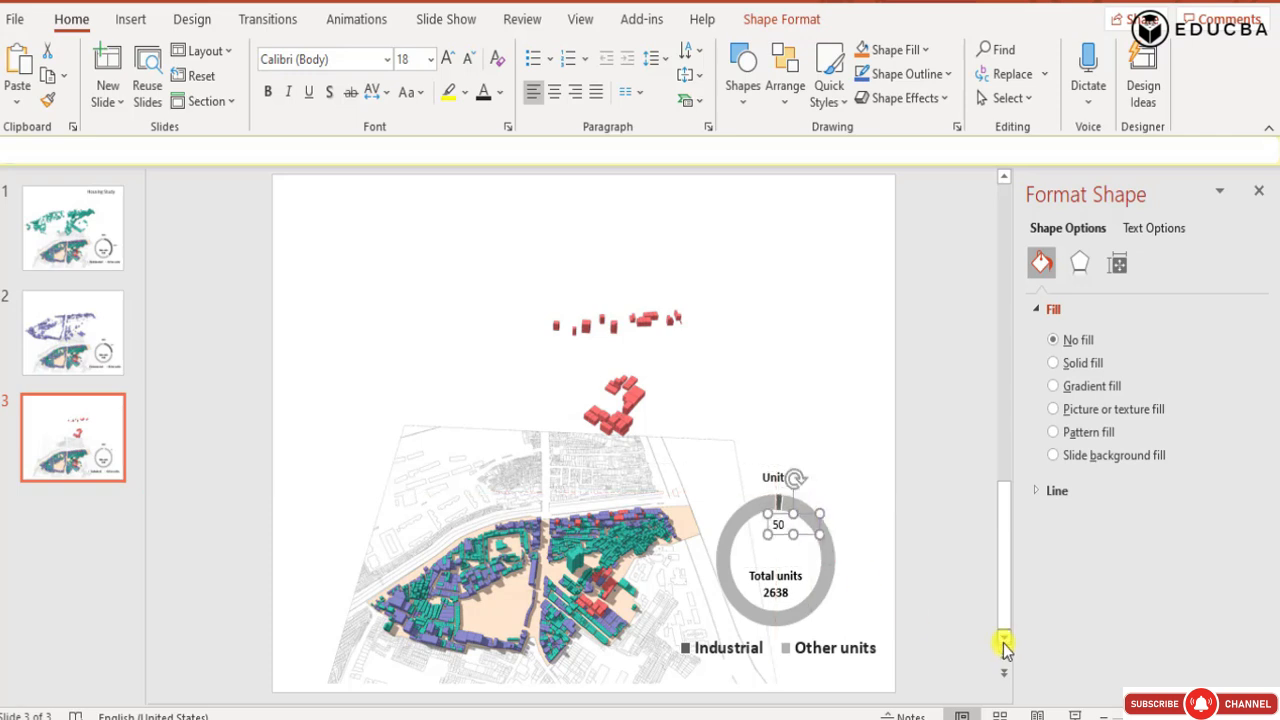